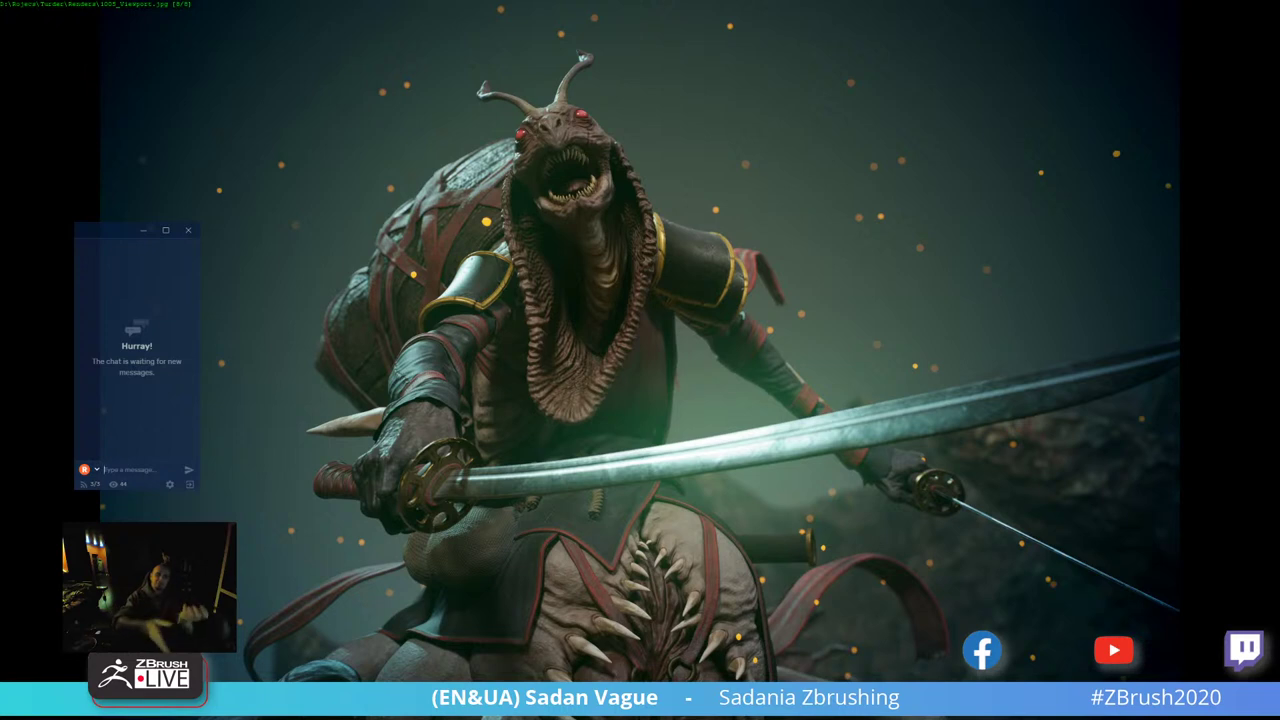
- Close the full-screen snail samurai render to return to ZBrush's empty canvas
{"action": "left_click", "coordinate": [110, 469]}
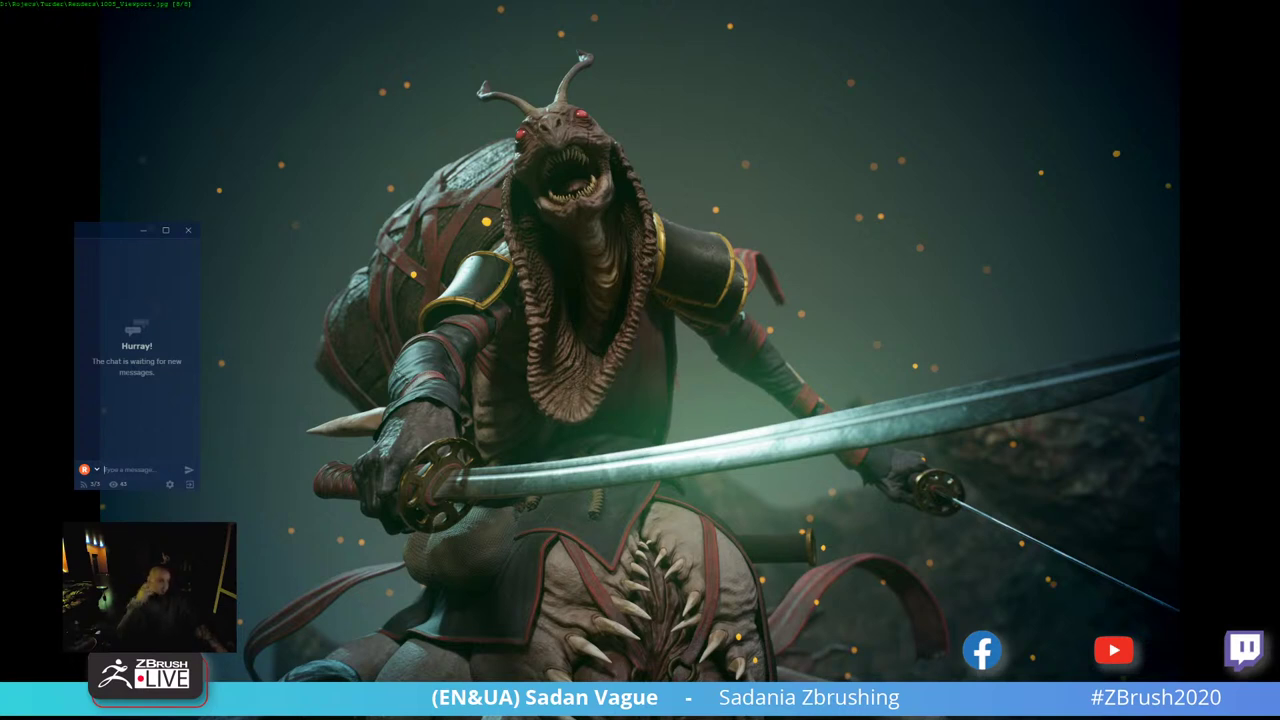
{"action": "key", "text": "Escape"}
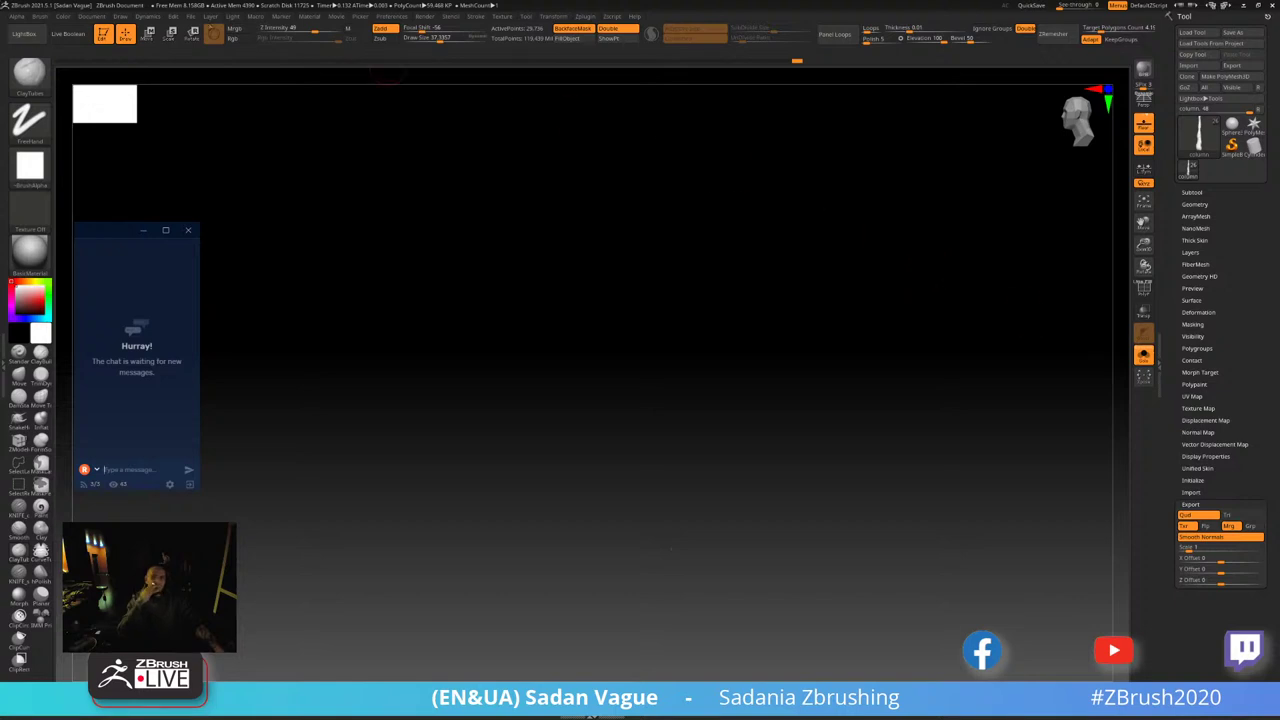
- Load the cracked doll project from LightBox's Recent files without saving the previous project
{"action": "left_click", "coordinate": [30, 34]}
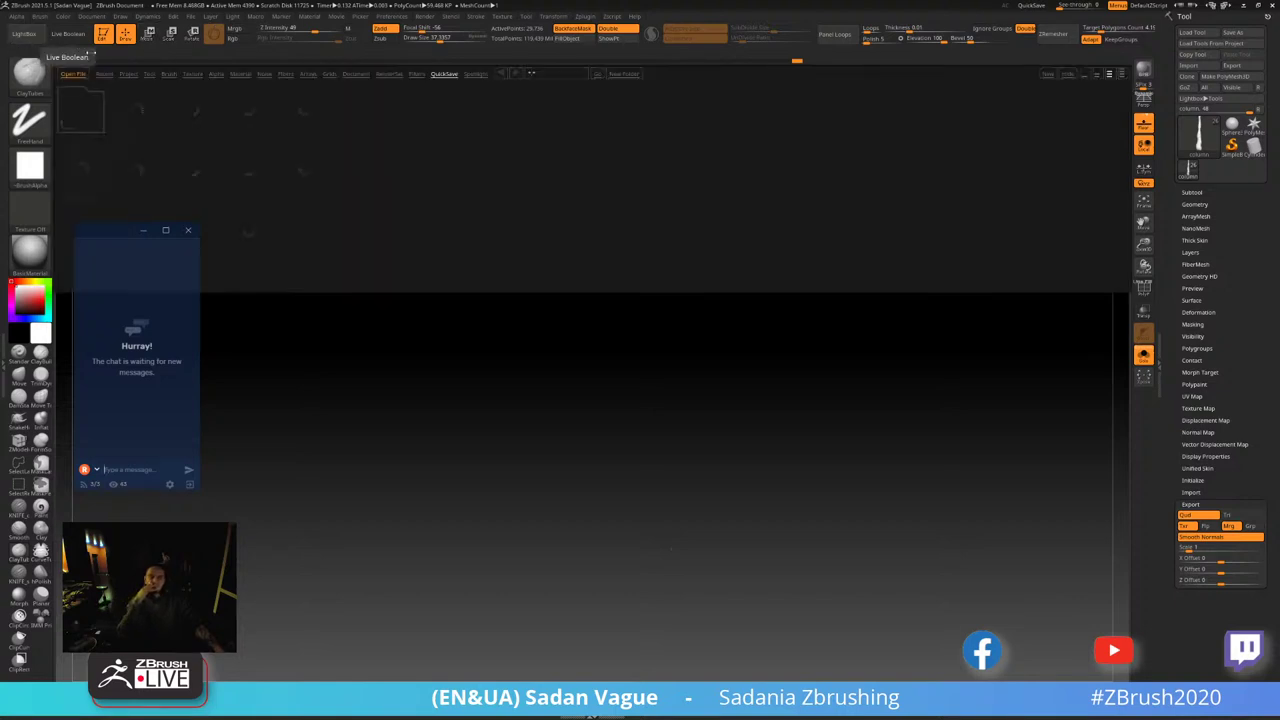
{"action": "left_click", "coordinate": [105, 74]}
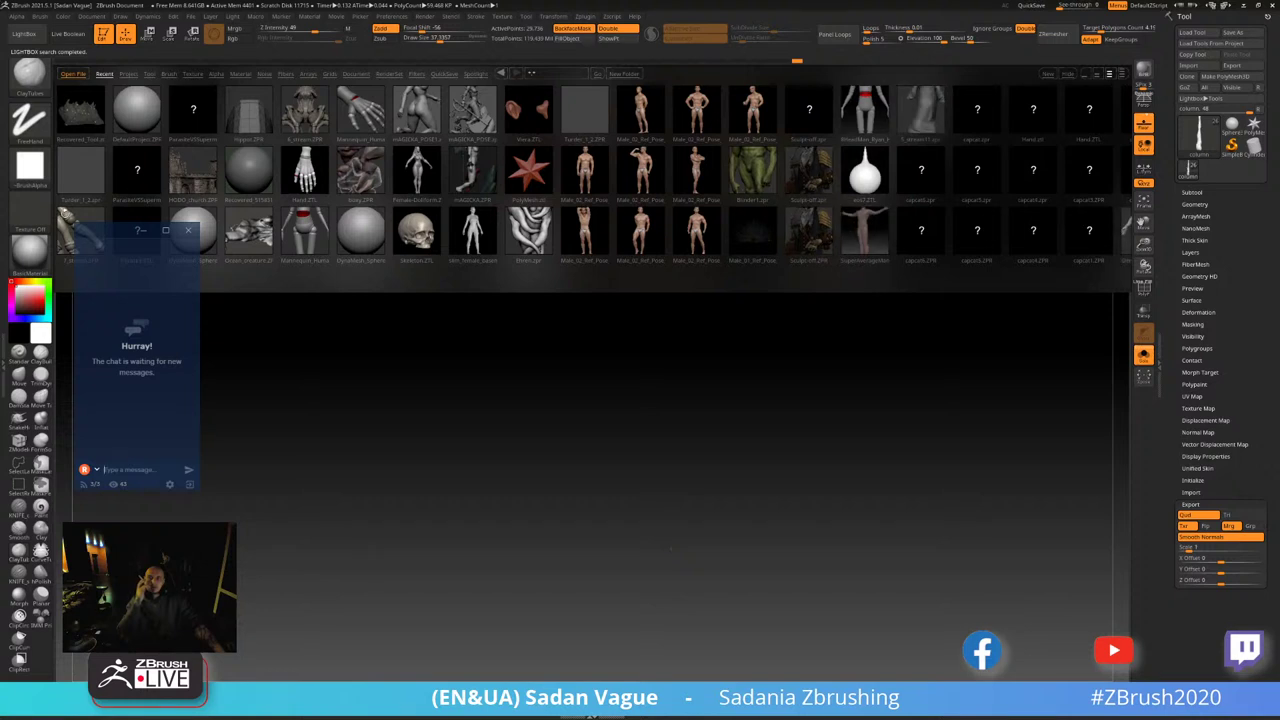
{"action": "double_click", "coordinate": [248, 232]}
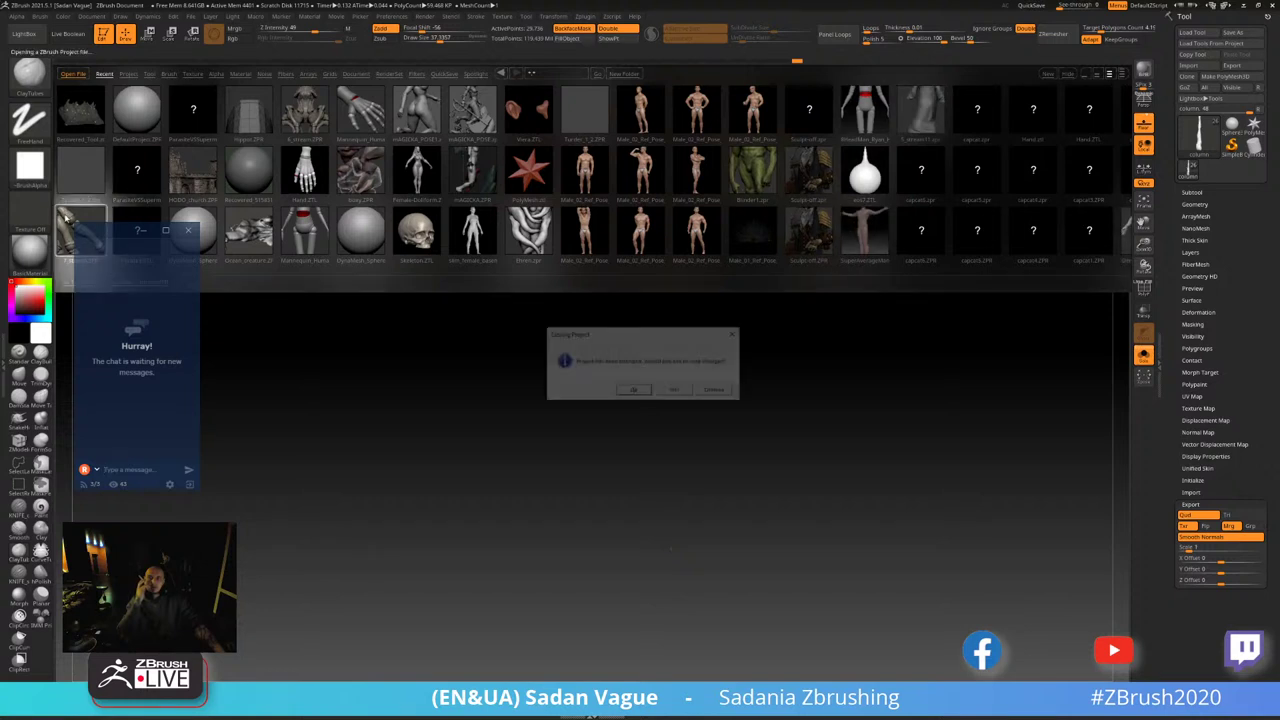
{"action": "left_click", "coordinate": [676, 391]}
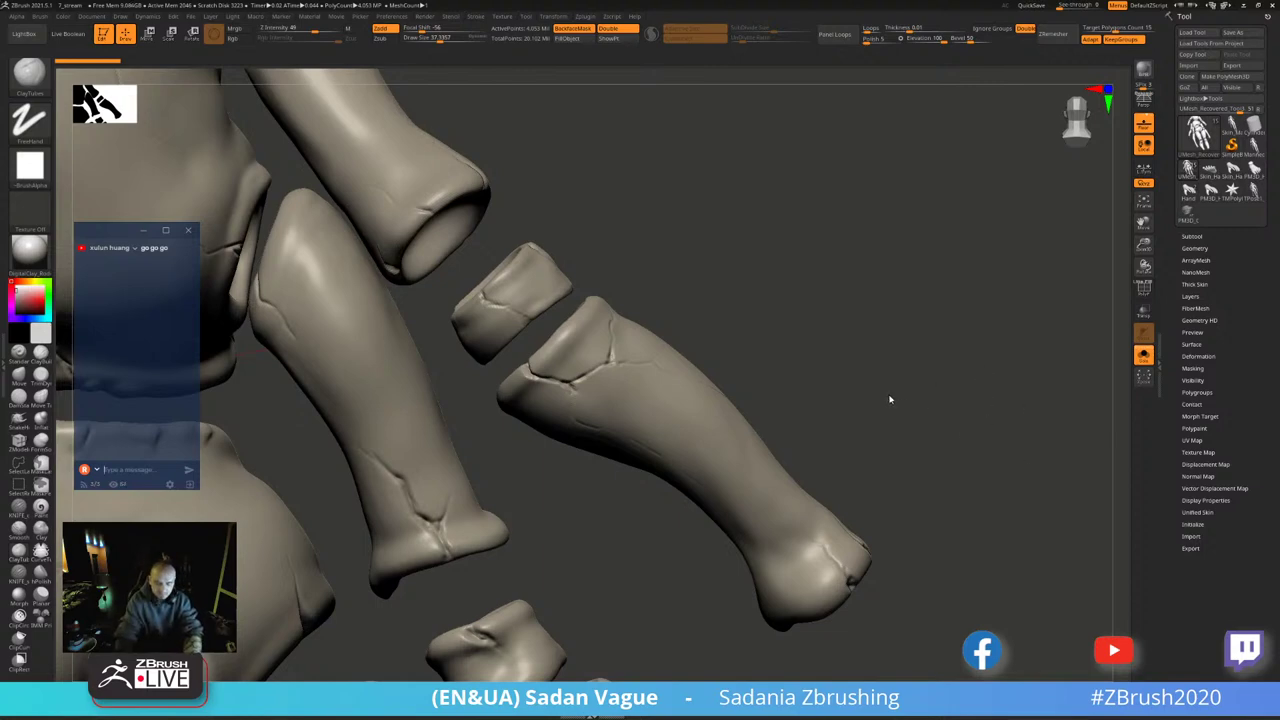
{"action": "mouse_move", "coordinate": [890, 400]}
{"action": "left_mouse_down"}
{"action": "mouse_move", "coordinate": [872, 385]}
{"action": "mouse_move", "coordinate": [690, 365]}
{"action": "left_mouse_up"}
{"action": "key", "text": "f"}
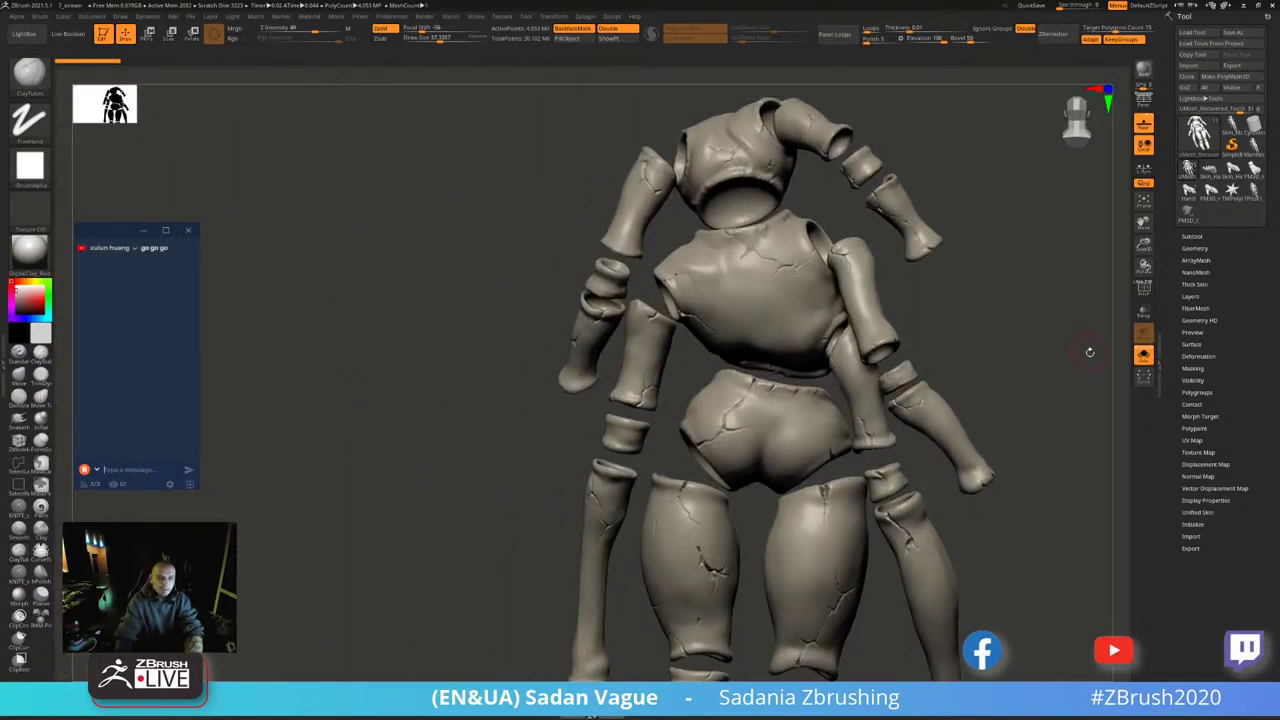
{"action": "mouse_move", "coordinate": [1090, 352]}
{"action": "left_mouse_down"}
{"action": "mouse_move", "coordinate": [1086, 331]}
{"action": "mouse_move", "coordinate": [953, 443]}
{"action": "left_mouse_up"}
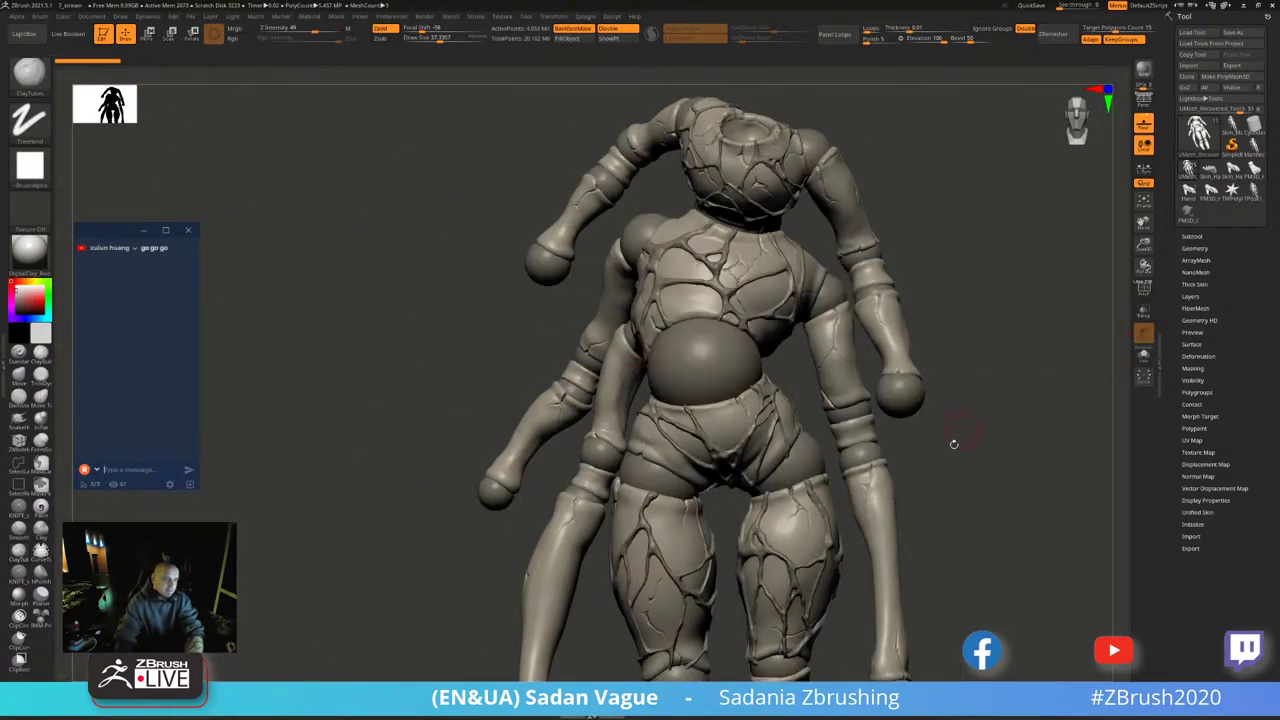
{"action": "left_click_drag", "start_coordinate": [1030, 386], "coordinate": [1015, 393]}
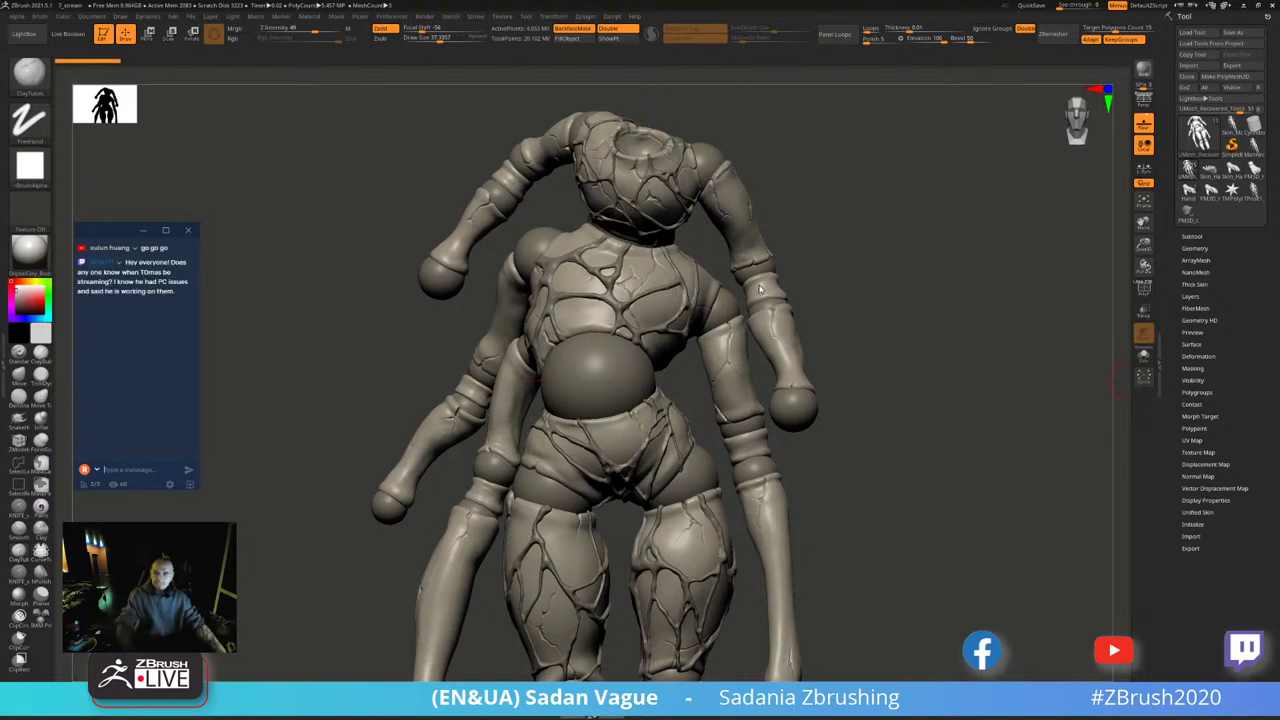
{"action": "left_click_drag", "start_coordinate": [548, 298], "coordinate": [837, 237]}
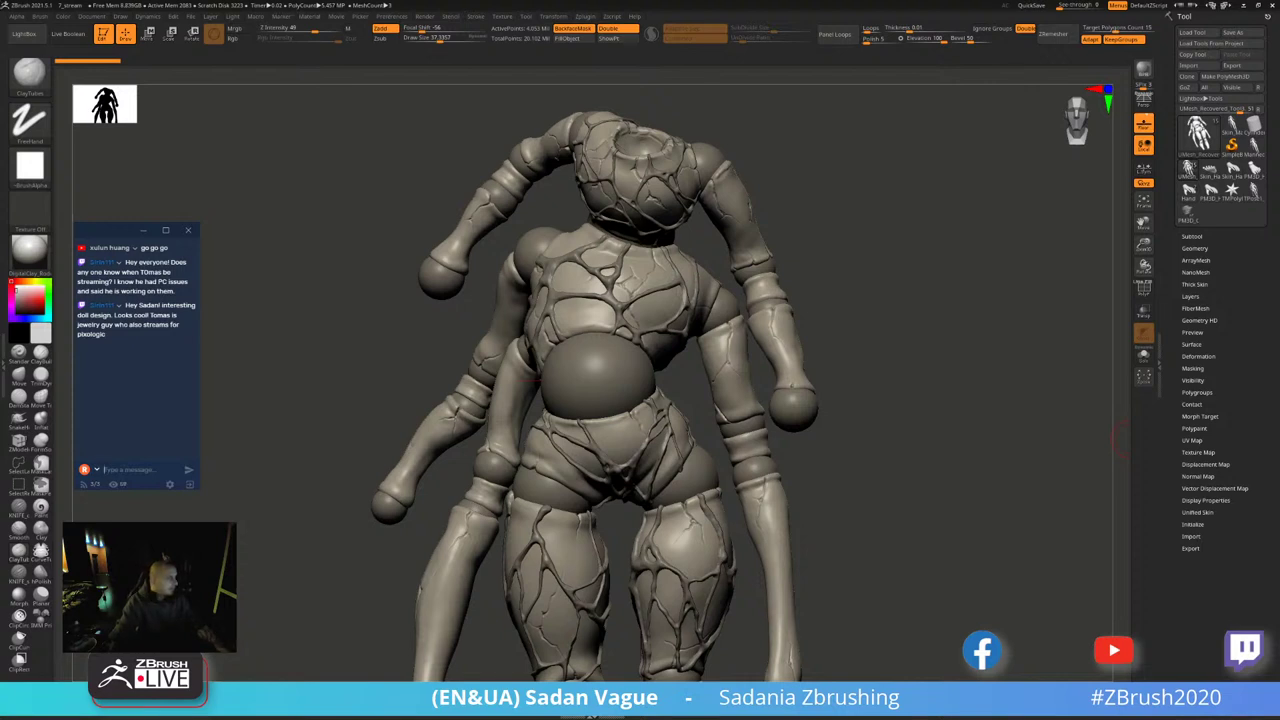
{"action": "left_click", "coordinate": [130, 469]}
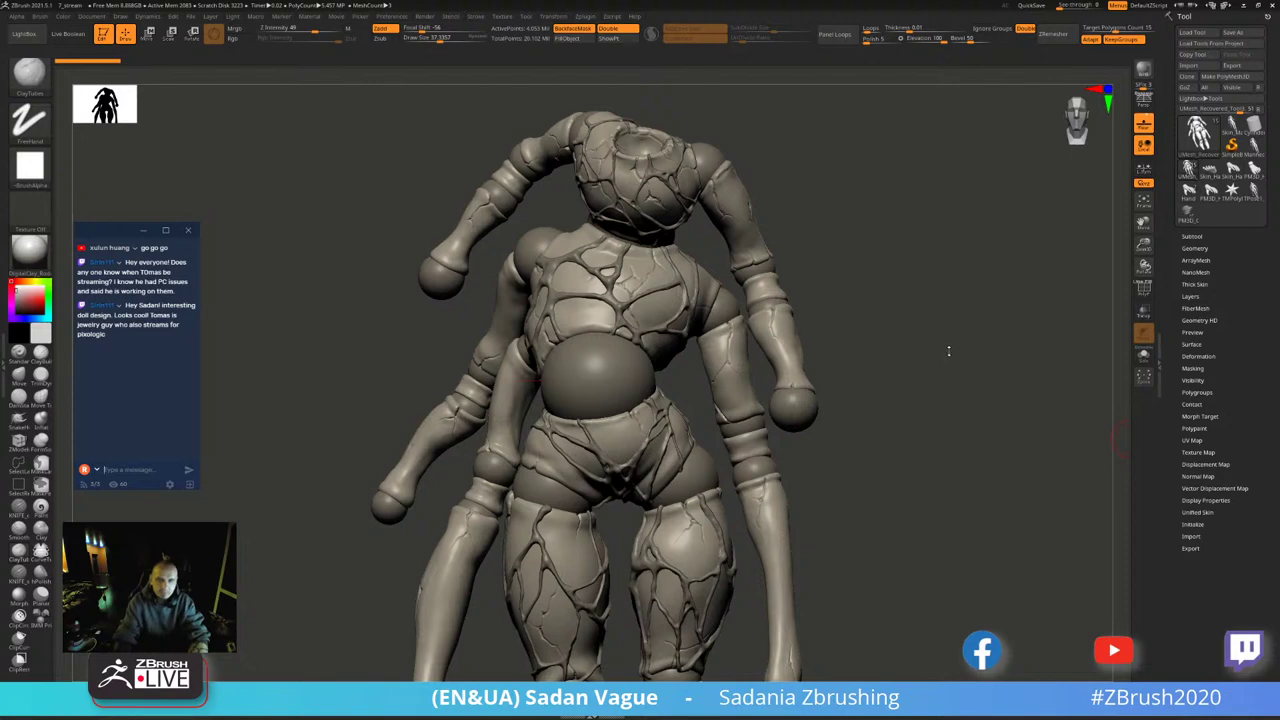
{"action": "mouse_move", "coordinate": [949, 354]}
{"action": "left_mouse_down"}
{"action": "mouse_move", "coordinate": [963, 349]}
{"action": "mouse_move", "coordinate": [547, 376]}
{"action": "mouse_move", "coordinate": [665, 410]}
{"action": "left_mouse_up"}
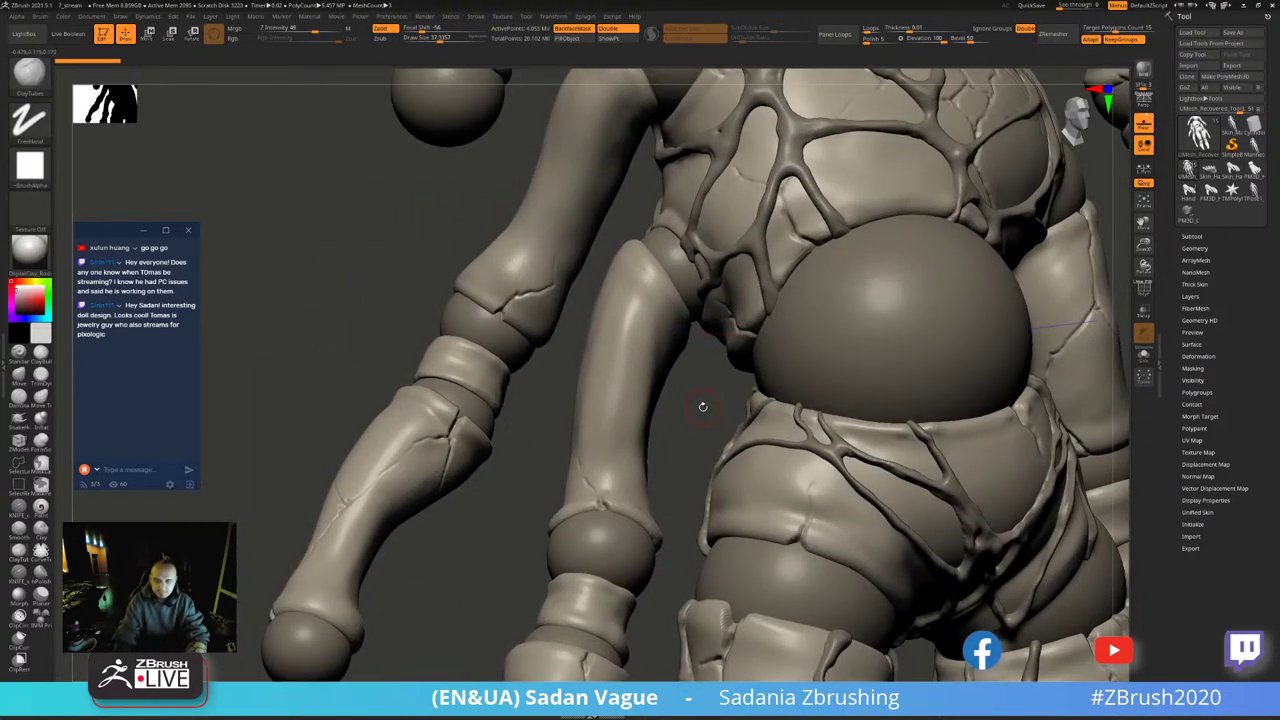
- Build raised ClayBuildup ridges on the side torso, Shift-smoothing between strokes
{"action": "left_click_drag", "start_coordinate": [703, 406], "coordinate": [632, 348]}
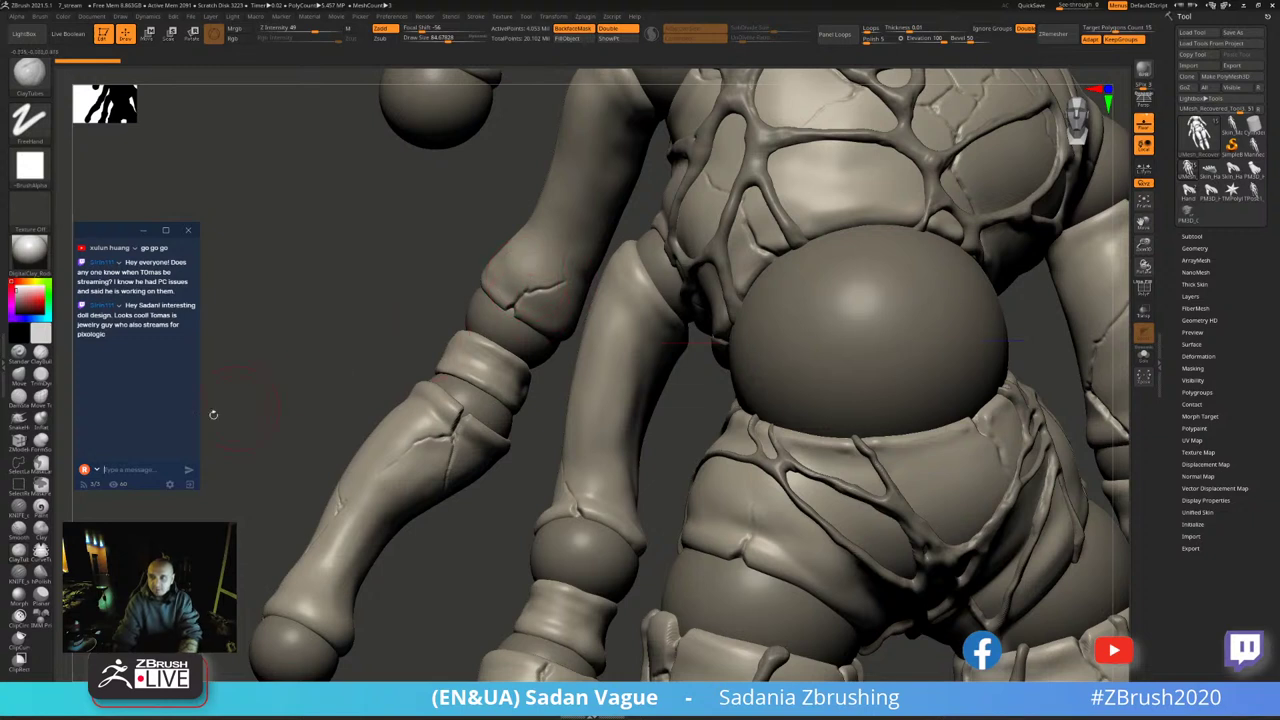
{"action": "key", "text": "b"}
{"action": "key", "text": "c"}
{"action": "key", "text": "b"}
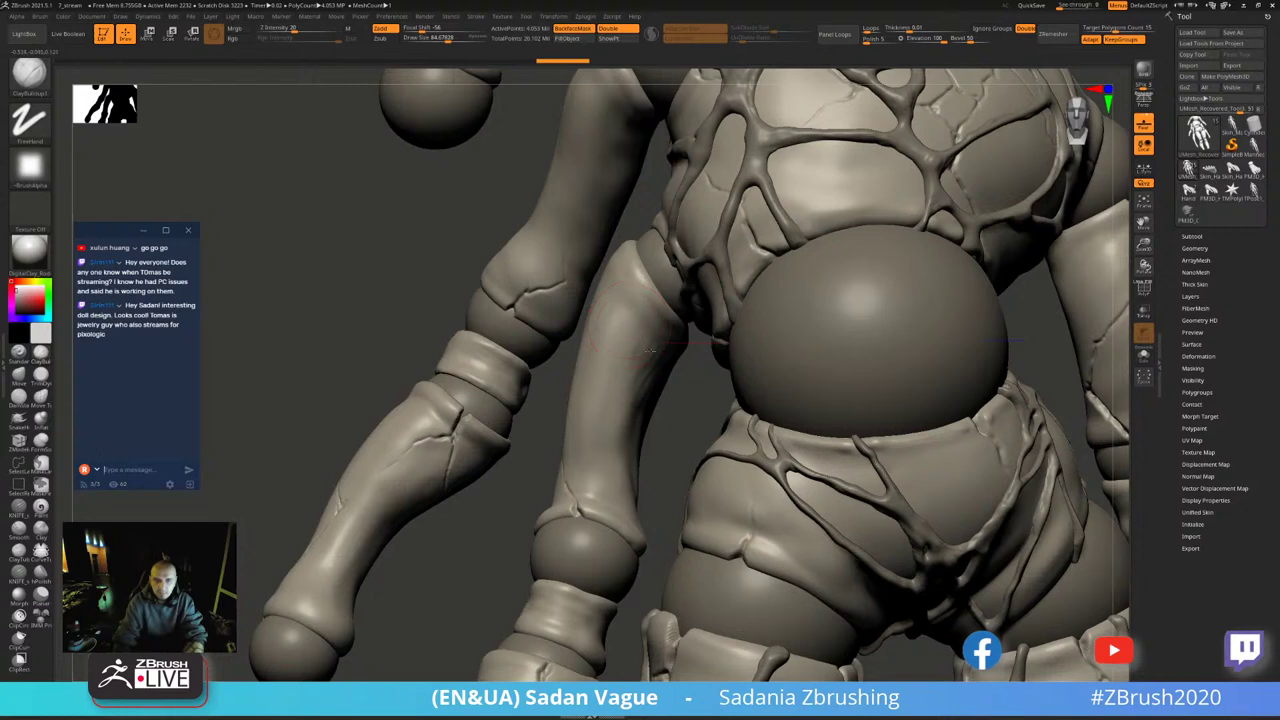
{"action": "key", "text": "shift"}
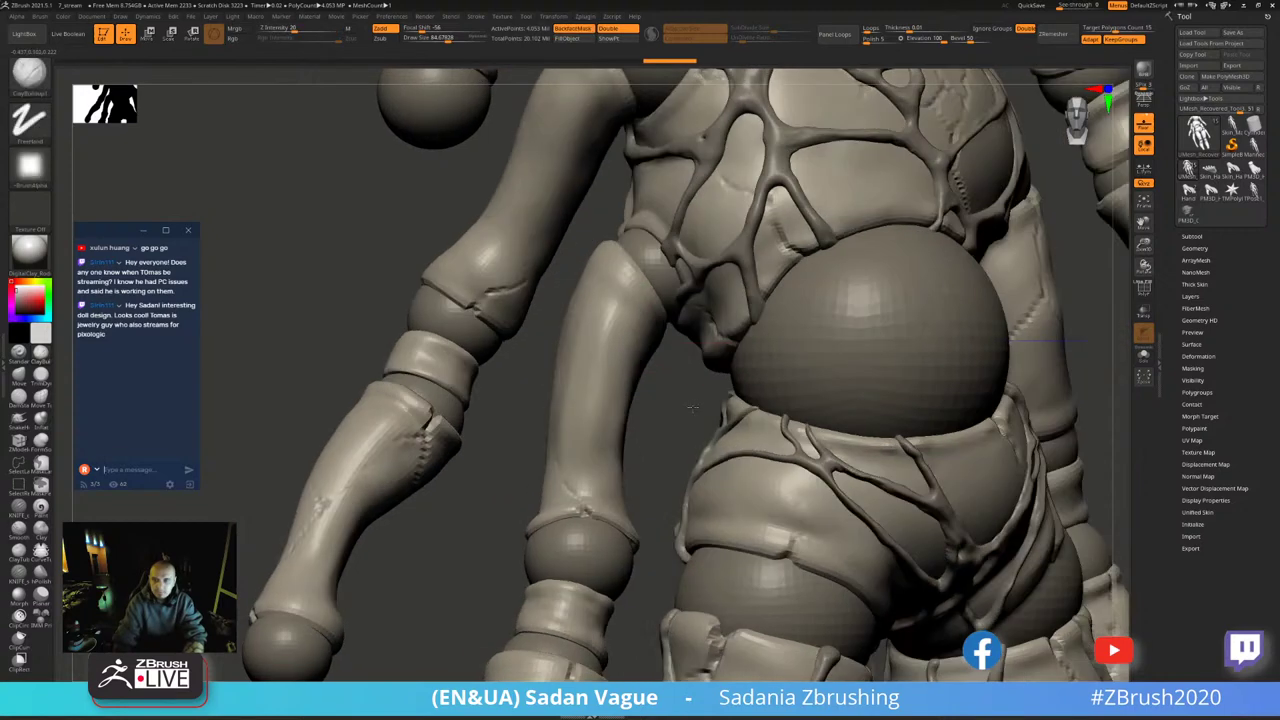
{"action": "left_click_drag", "start_coordinate": [677, 403], "coordinate": [610, 318]}
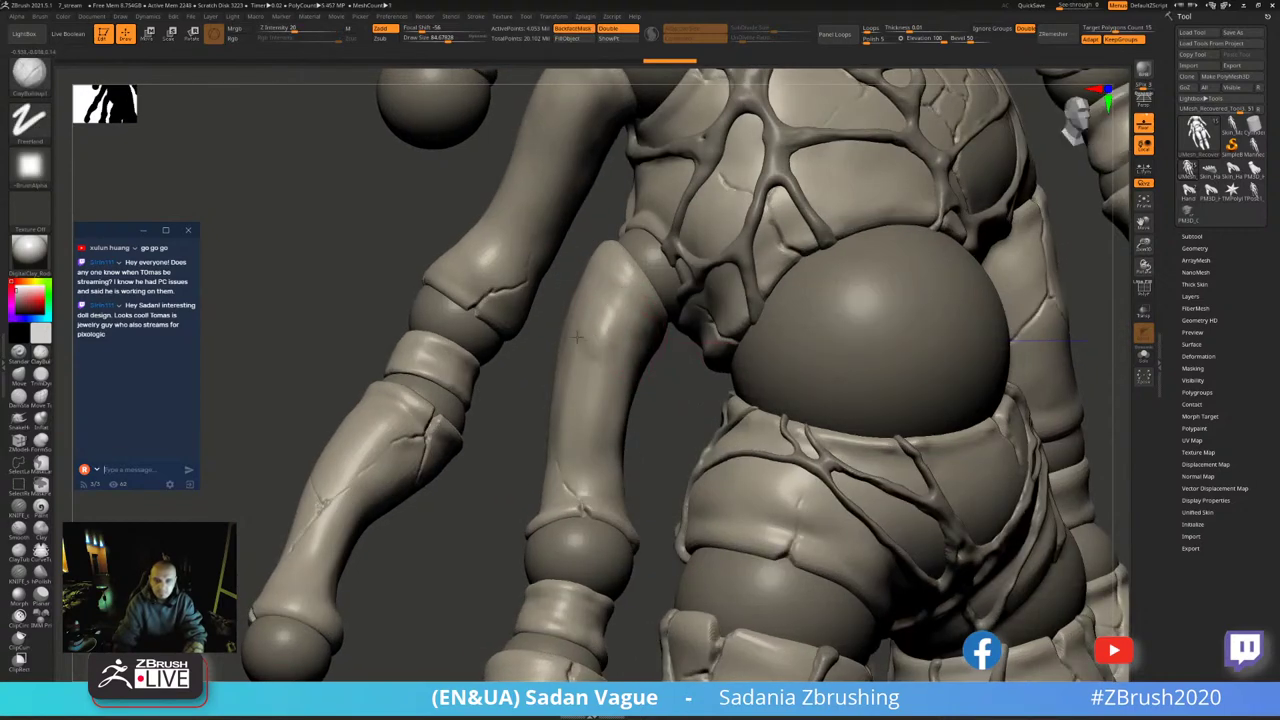
{"action": "left_click_drag", "start_coordinate": [666, 380], "coordinate": [595, 372]}
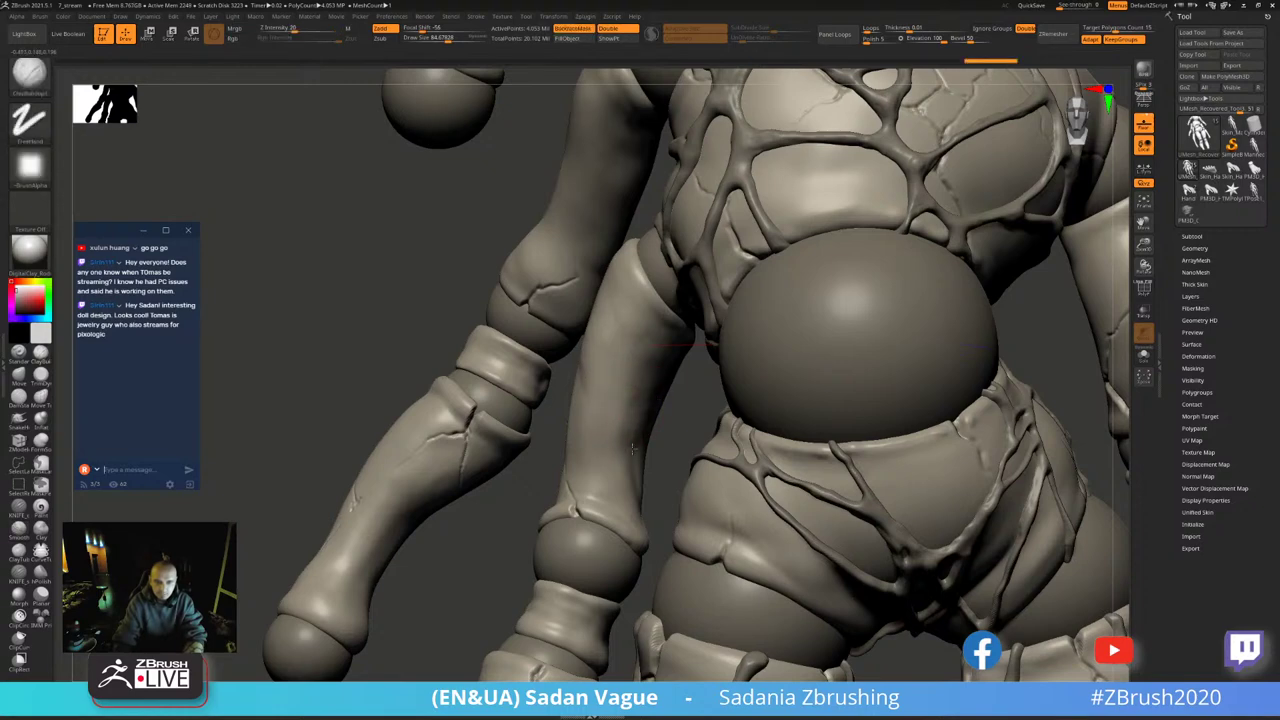
{"action": "key", "text": "shift"}
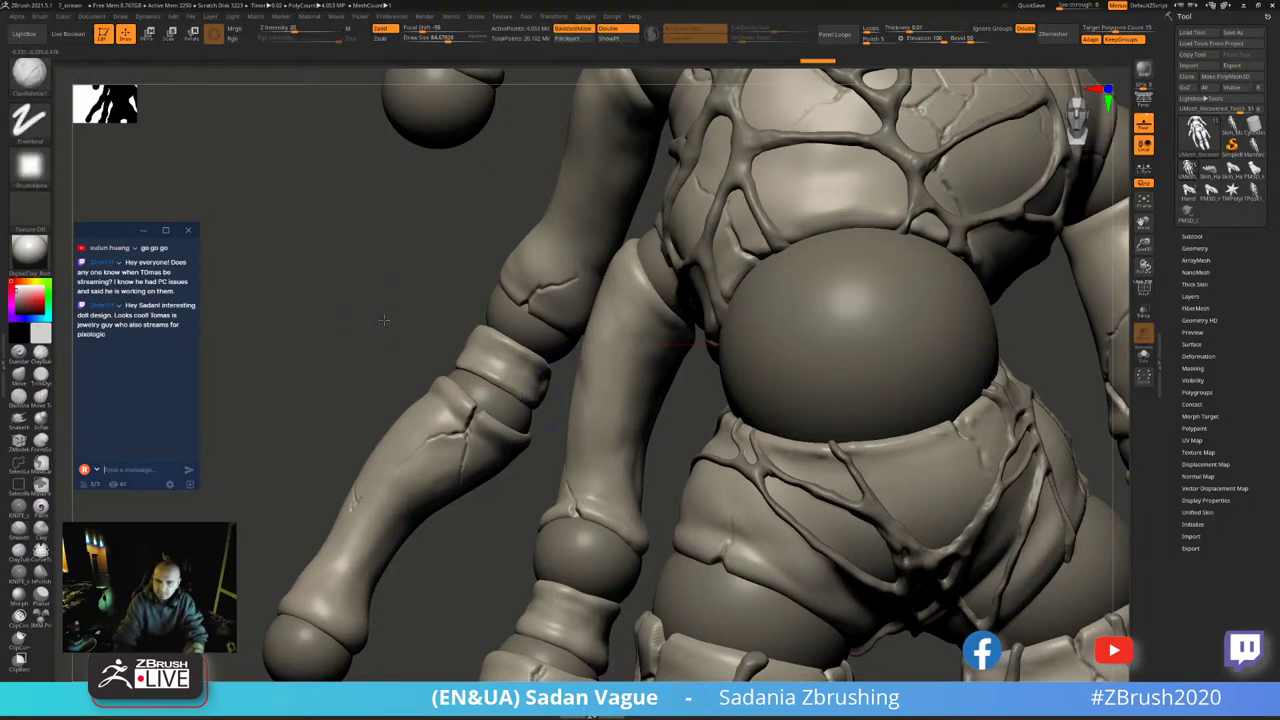
{"action": "right_click_drag", "start_coordinate": [541, 375], "coordinate": [412, 432]}
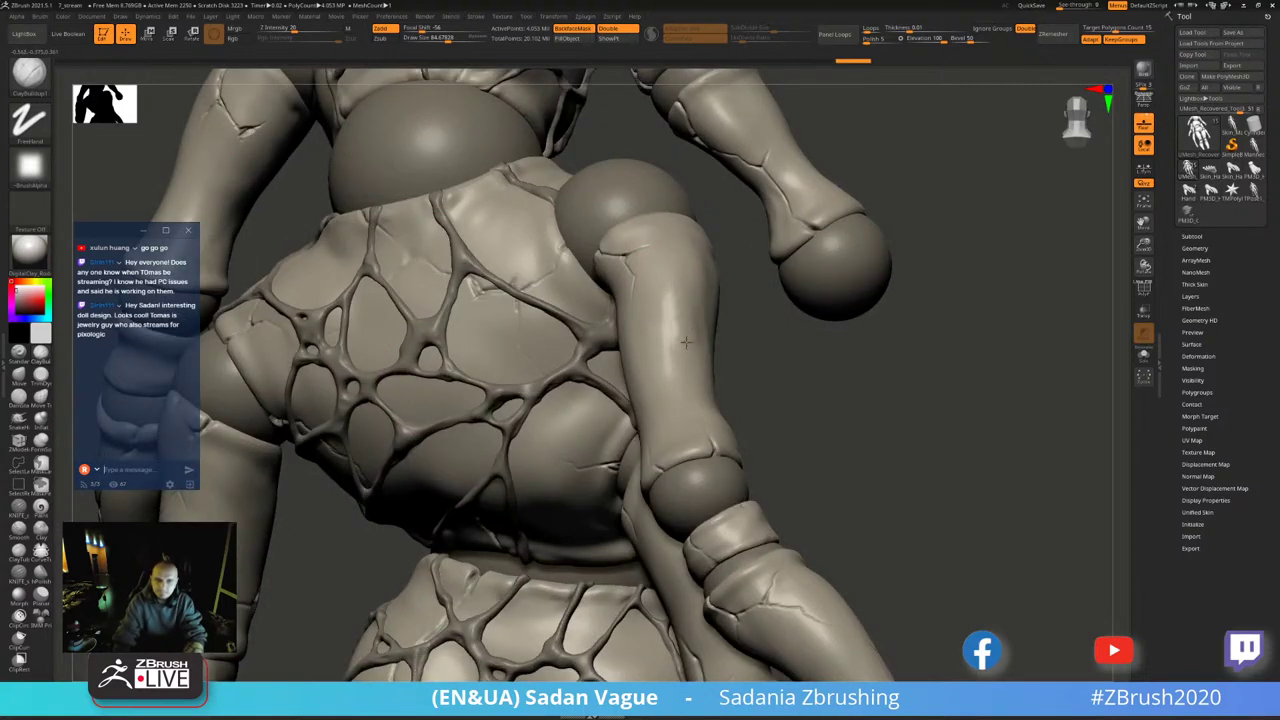
{"action": "key", "text": "shift"}
{"action": "mouse_move", "coordinate": [723, 370]}
{"action": "right_mouse_down"}
{"action": "mouse_move", "coordinate": [729, 317]}
{"action": "mouse_move", "coordinate": [686, 371]}
{"action": "right_mouse_up"}
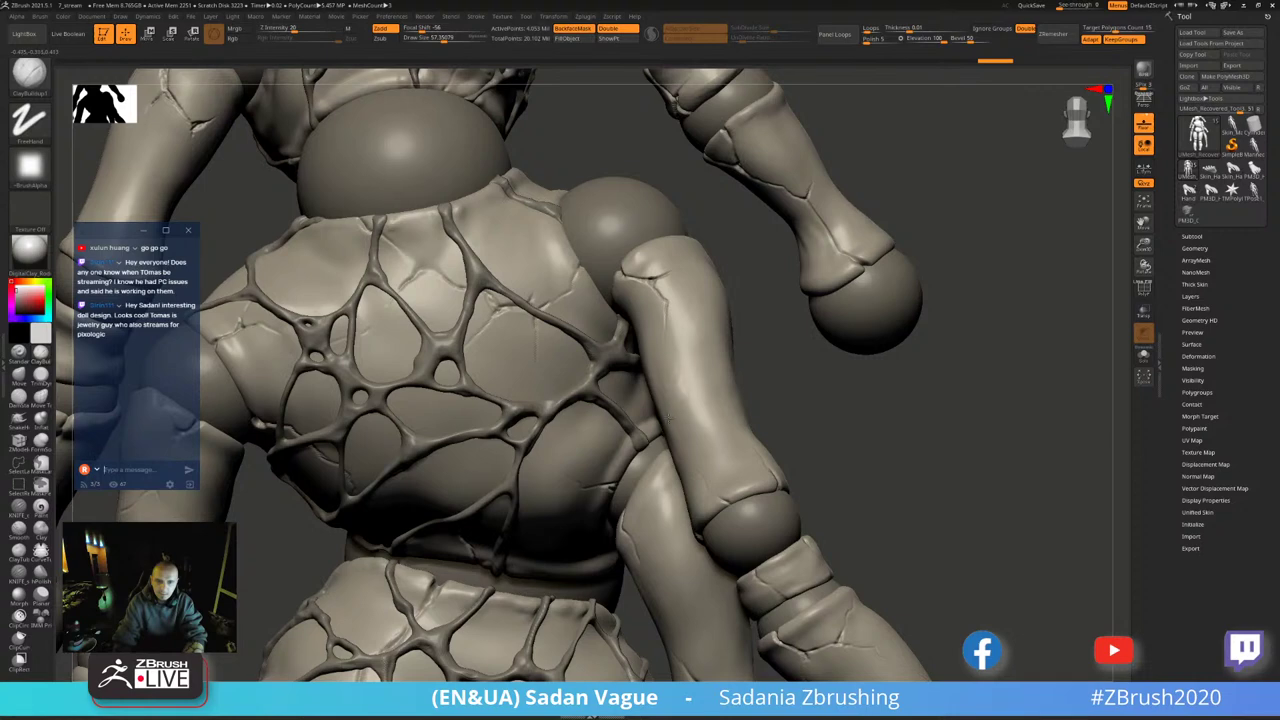
- Continue building and smoothing ridges across the back, hip and belly area
{"action": "key", "text": "shift"}
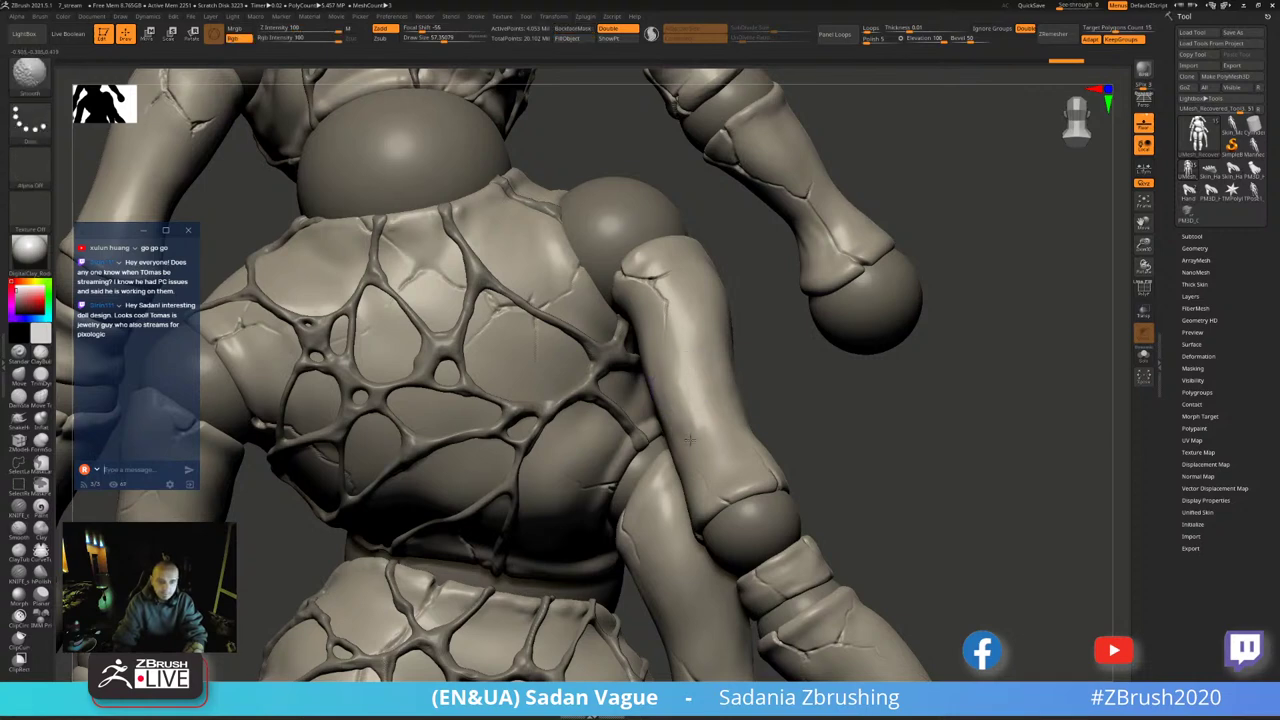
{"action": "mouse_move", "coordinate": [689, 438]}
{"action": "right_mouse_down"}
{"action": "mouse_move", "coordinate": [871, 449]}
{"action": "mouse_move", "coordinate": [977, 354]}
{"action": "mouse_move", "coordinate": [828, 277]}
{"action": "right_mouse_up"}
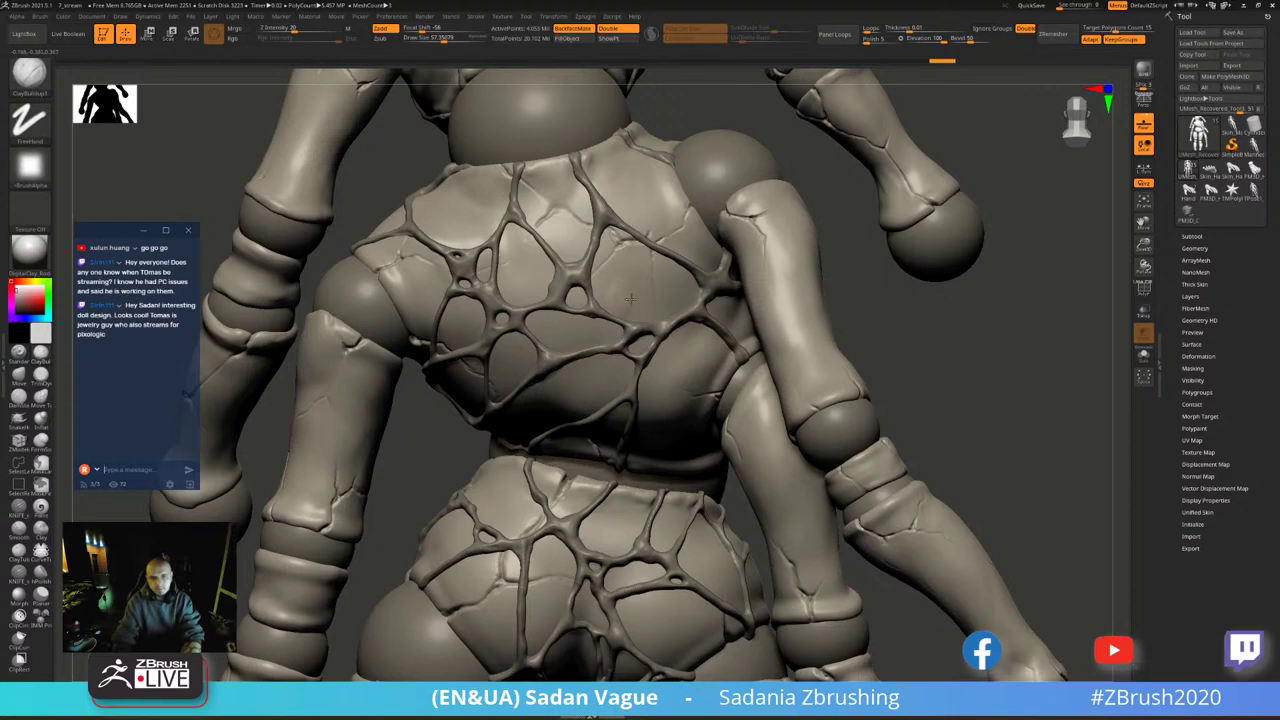
{"action": "key", "text": "shift"}
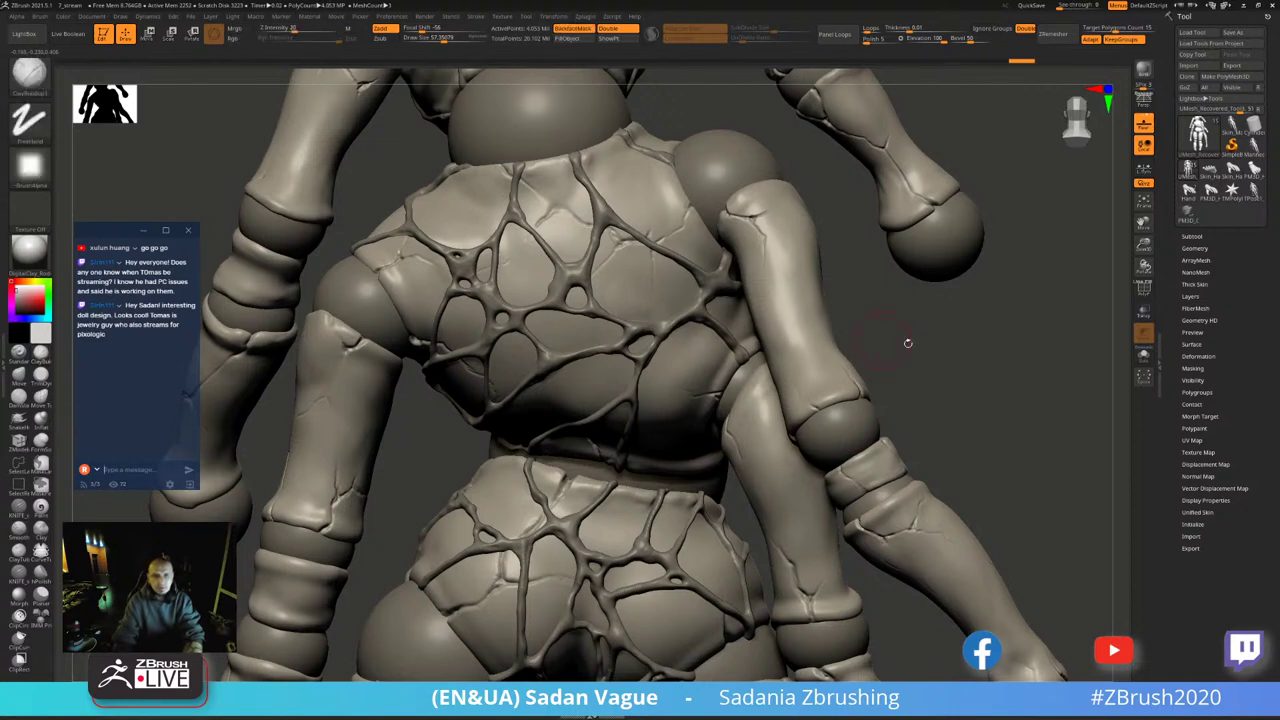
{"action": "mouse_move", "coordinate": [905, 343]}
{"action": "left_mouse_down", "text": "alt"}
{"action": "mouse_move", "coordinate": [898, 271]}
{"action": "mouse_move", "coordinate": [960, 237]}
{"action": "mouse_move", "coordinate": [480, 220]}
{"action": "left_mouse_up", "text": "alt"}
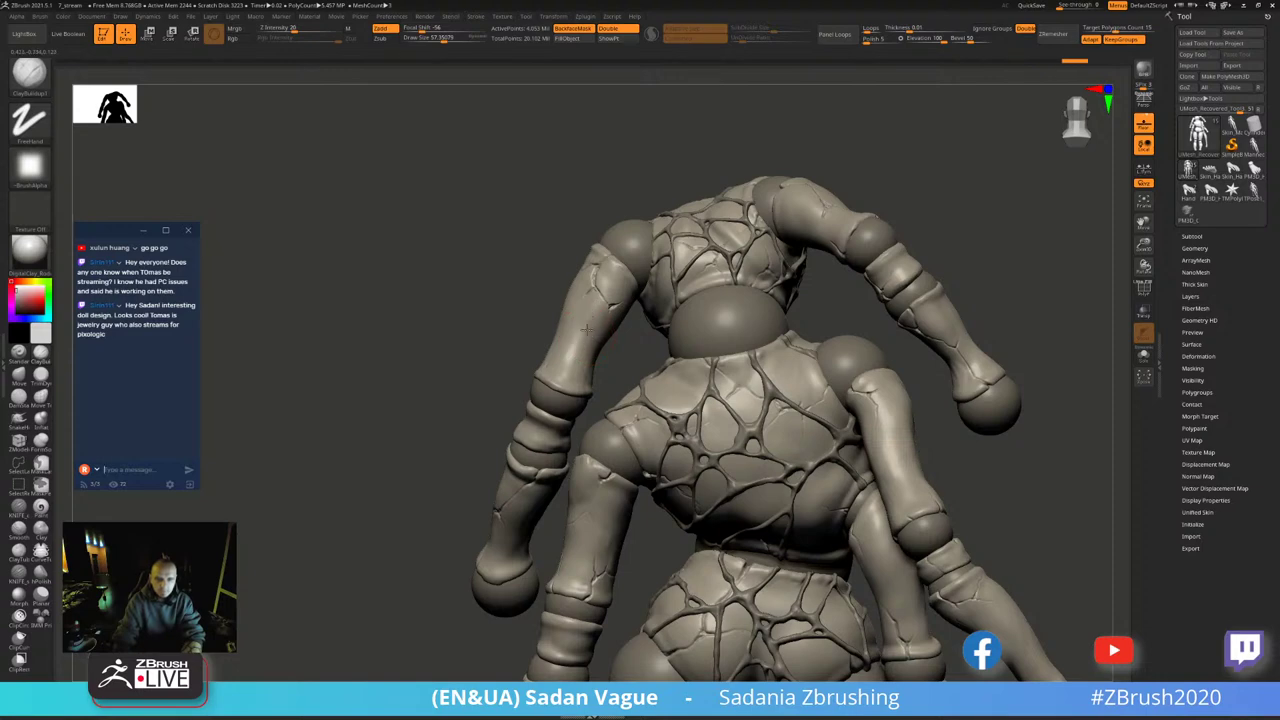
{"action": "key", "text": "shift"}
{"action": "left_click_drag", "start_coordinate": [503, 328], "coordinate": [568, 303]}
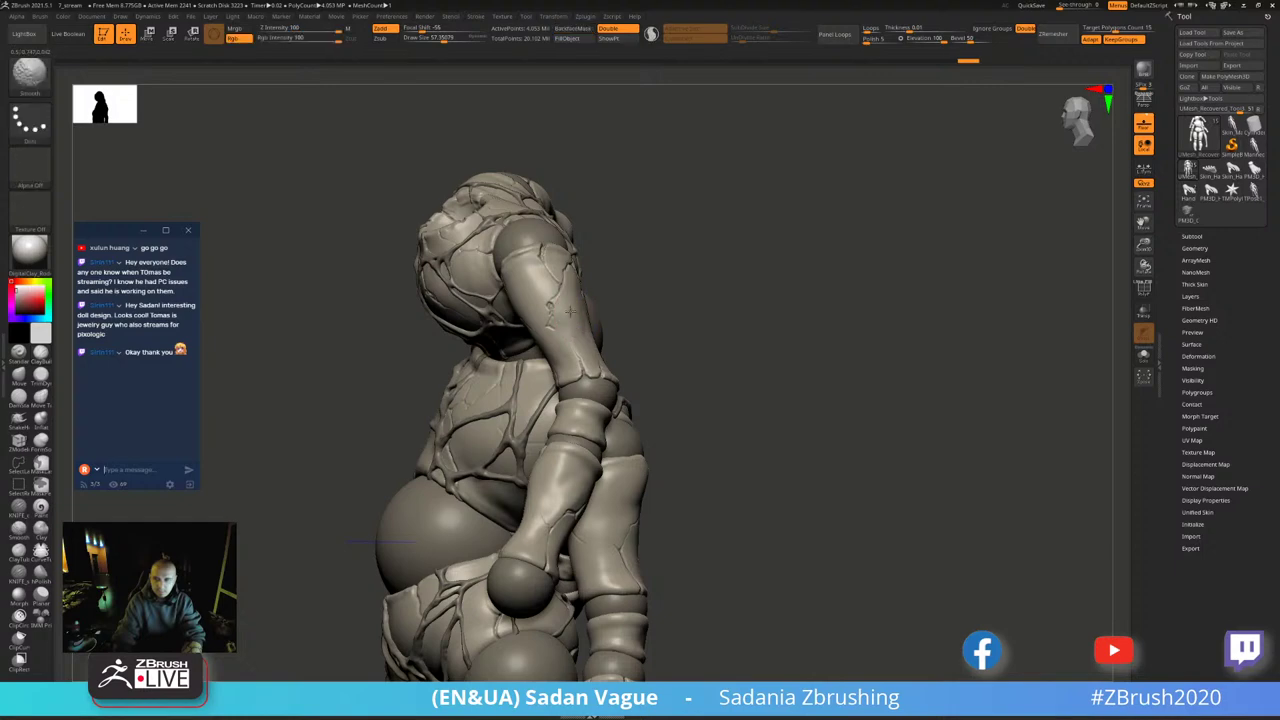
{"action": "mouse_move", "coordinate": [577, 335]}
{"action": "left_mouse_down"}
{"action": "mouse_move", "coordinate": [731, 286]}
{"action": "mouse_move", "coordinate": [952, 246]}
{"action": "mouse_move", "coordinate": [877, 253]}
{"action": "left_mouse_up"}
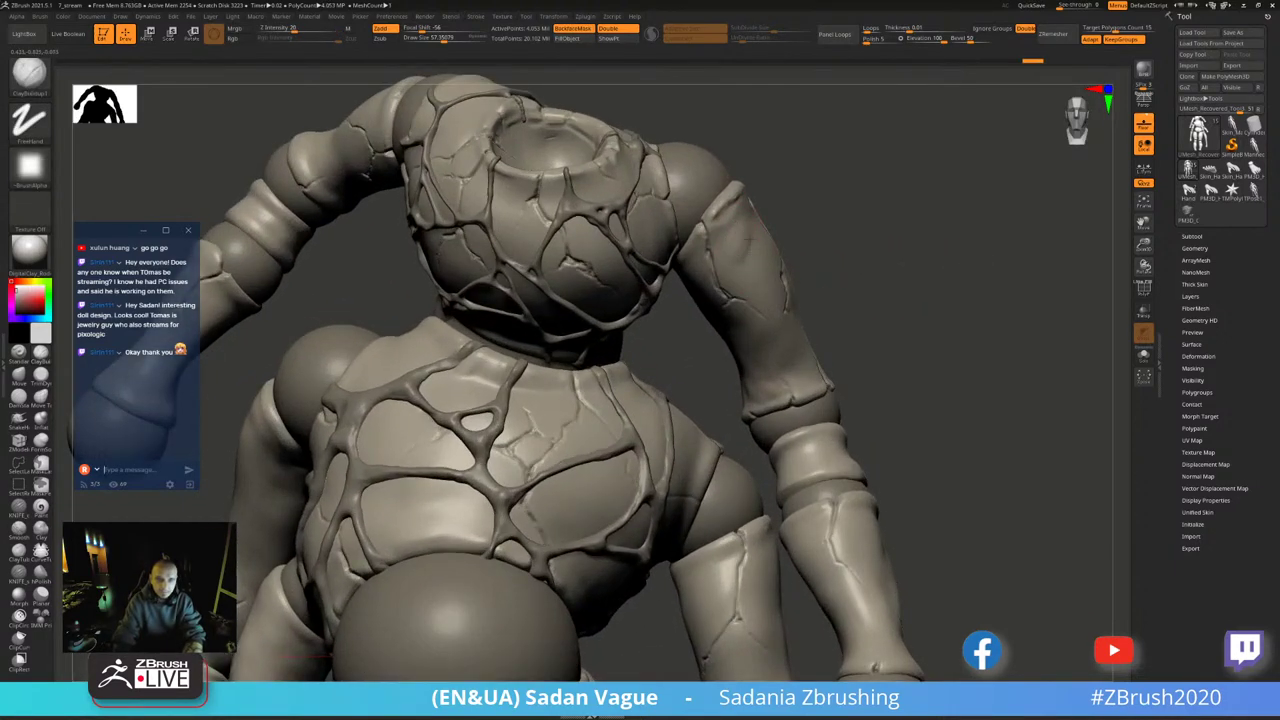
{"action": "key", "text": "shift"}
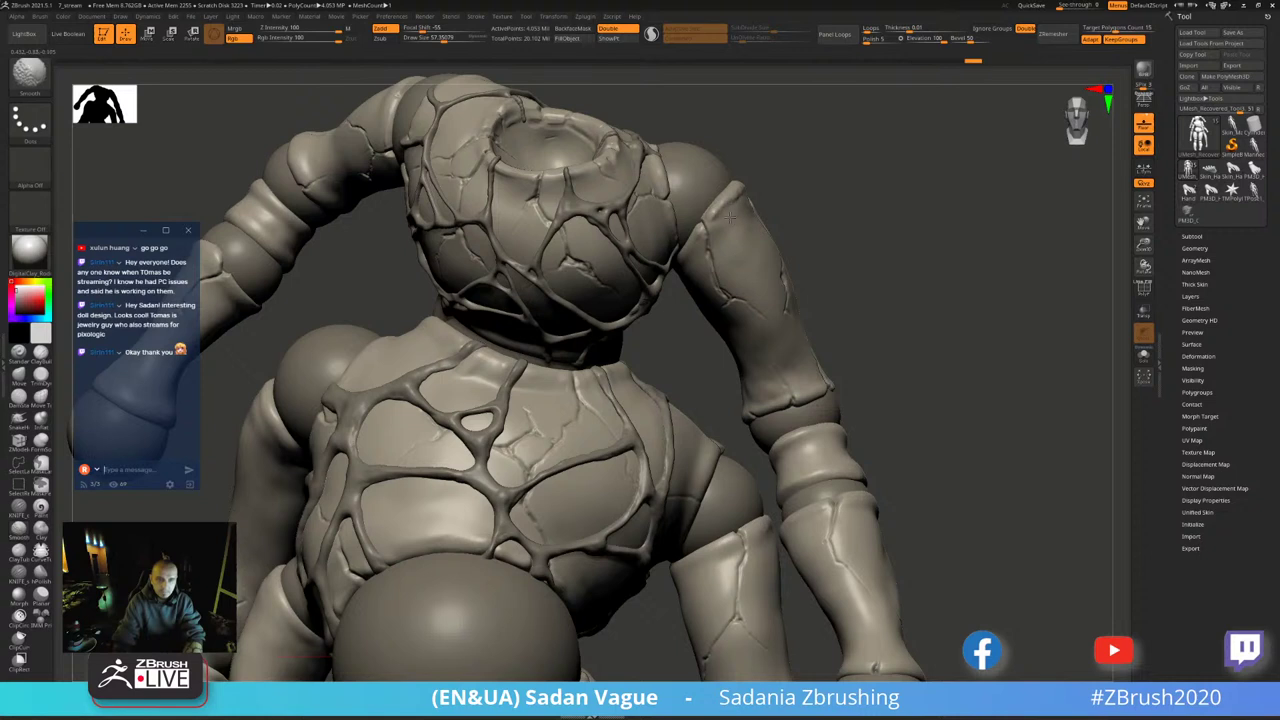
{"action": "left_click_drag", "start_coordinate": [930, 450], "coordinate": [890, 270], "text": "alt"}
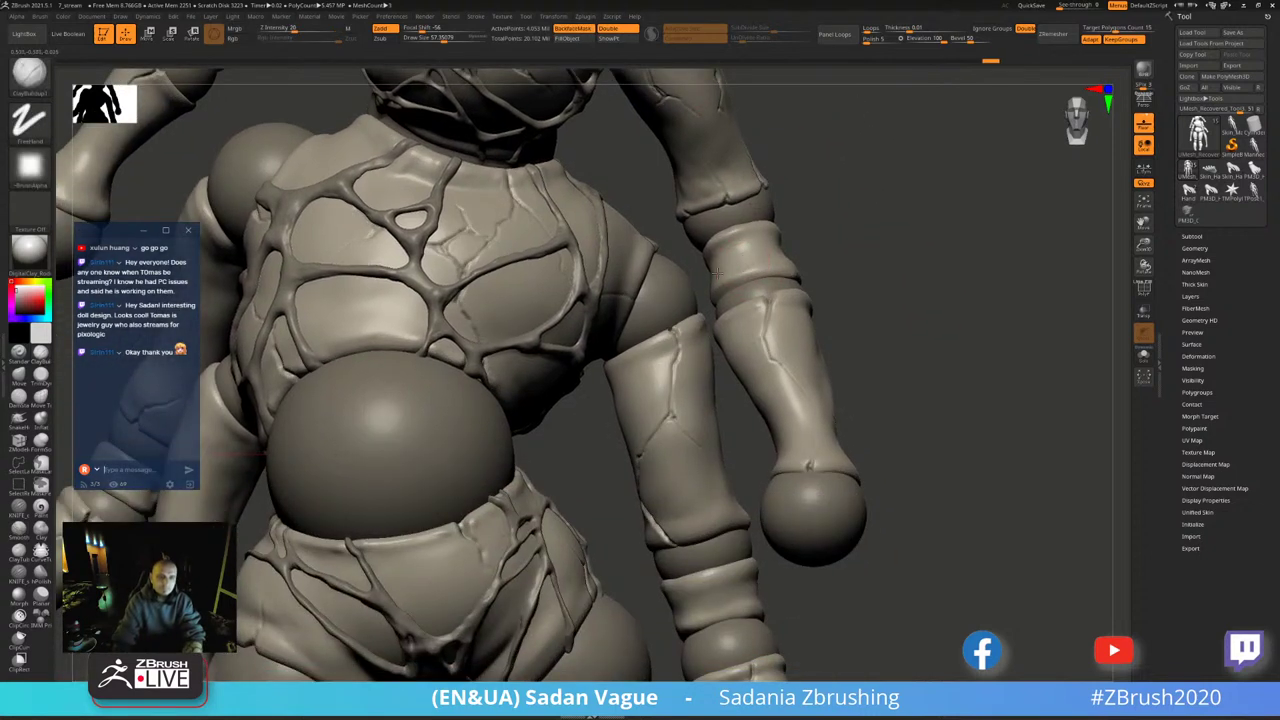
- Shrink the brush to about 30 and frame the whole figure with F to inspect it
{"action": "key", "text": "s"}
{"action": "left_click_drag", "start_coordinate": [722, 288], "coordinate": [712, 290]}
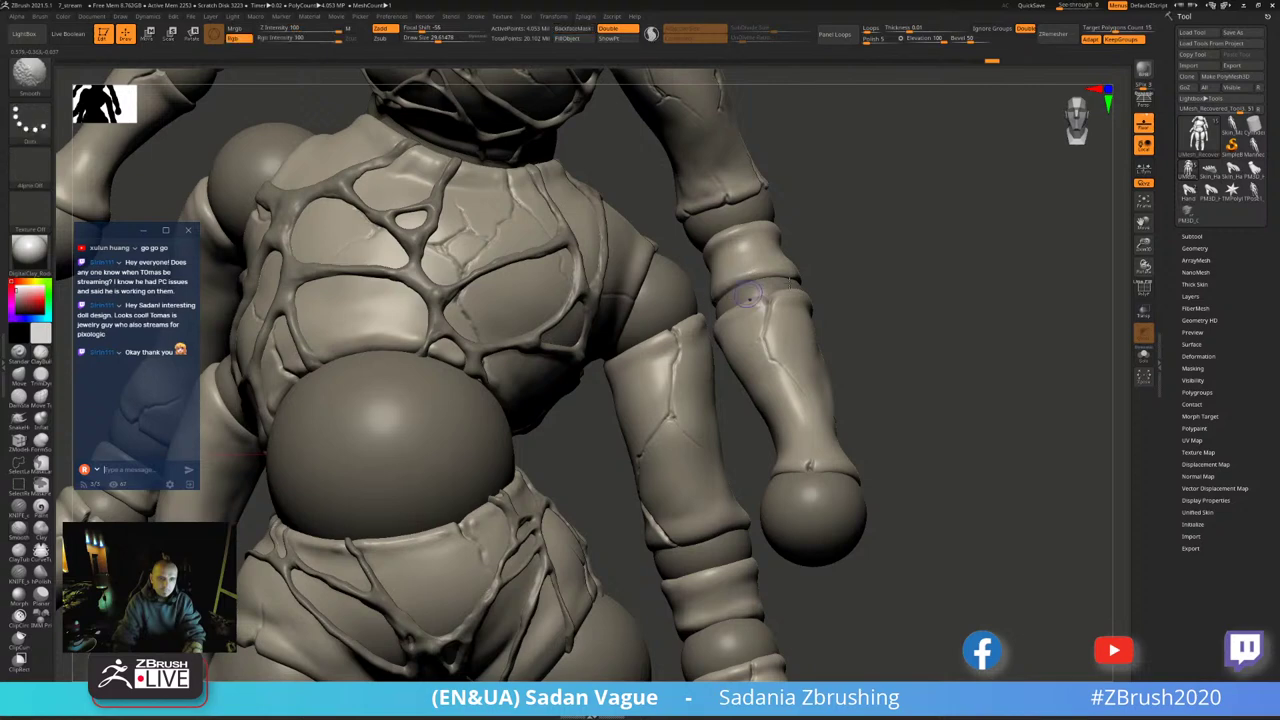
{"action": "right_click_drag", "start_coordinate": [748, 271], "coordinate": [781, 256]}
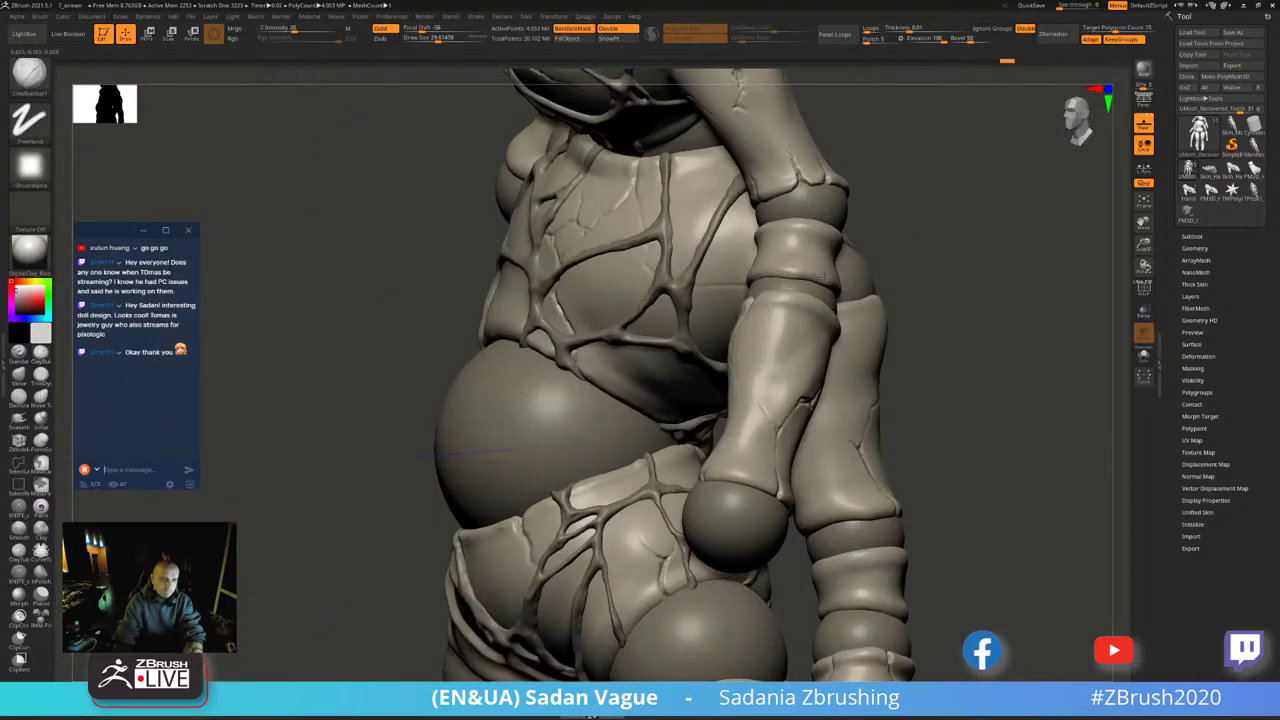
{"action": "key", "text": "f"}
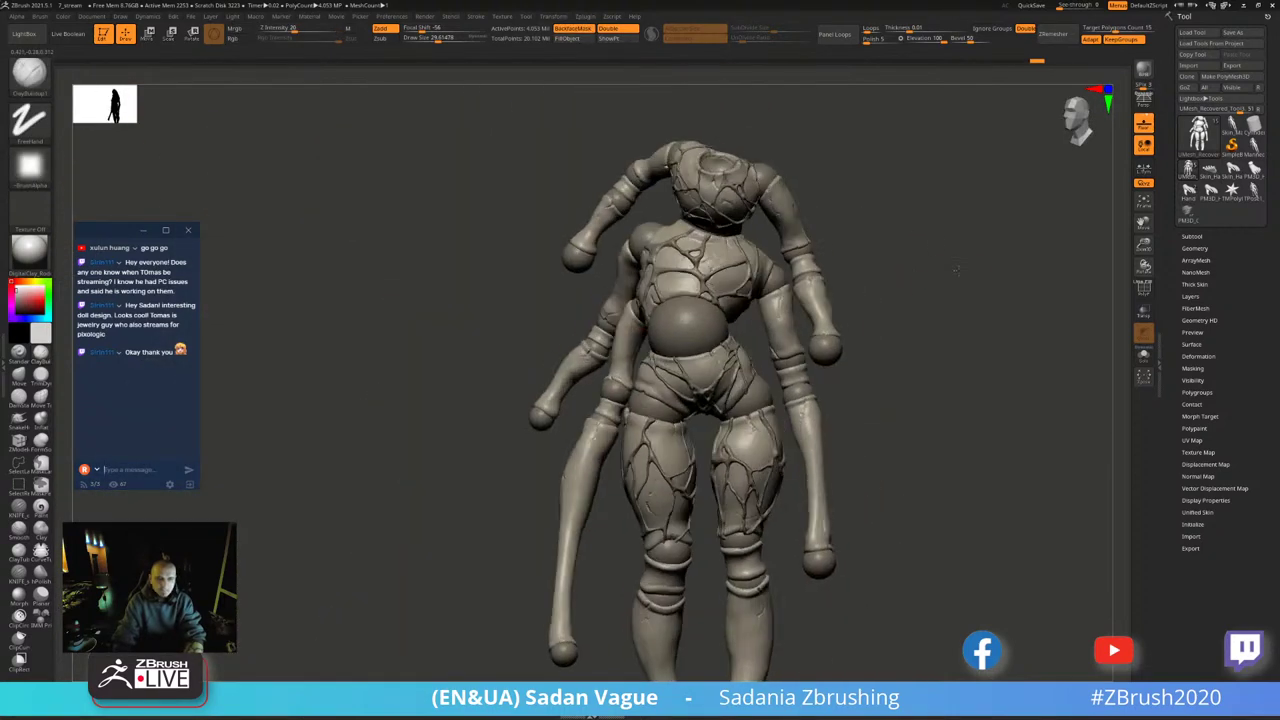
{"action": "right_click_drag", "start_coordinate": [958, 270], "coordinate": [934, 242]}
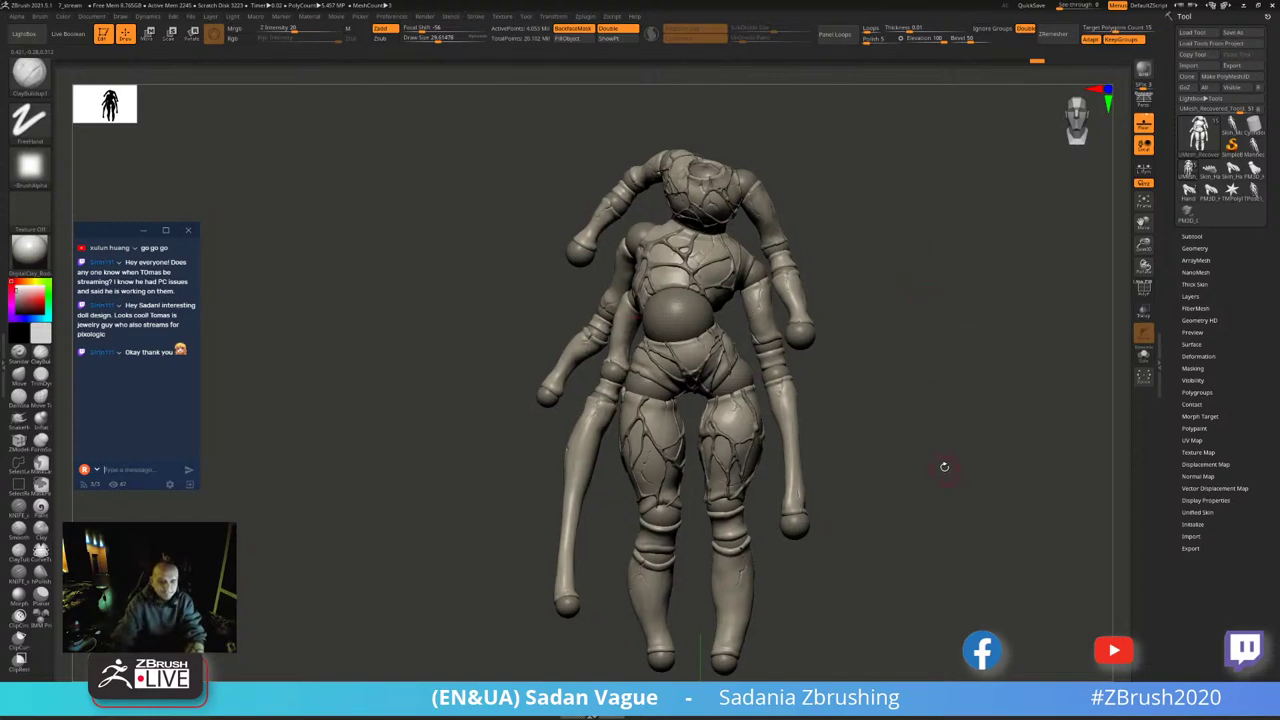
- Enlarge the brush and step back and forth through undo history to an earlier leg shape
{"action": "mouse_move", "coordinate": [944, 467]}
{"action": "right_mouse_down", "text": "ctrl"}
{"action": "mouse_move", "coordinate": [975, 233]}
{"action": "mouse_move", "coordinate": [615, 233]}
{"action": "right_mouse_up", "text": "ctrl"}
{"action": "key", "text": "bracketright"}
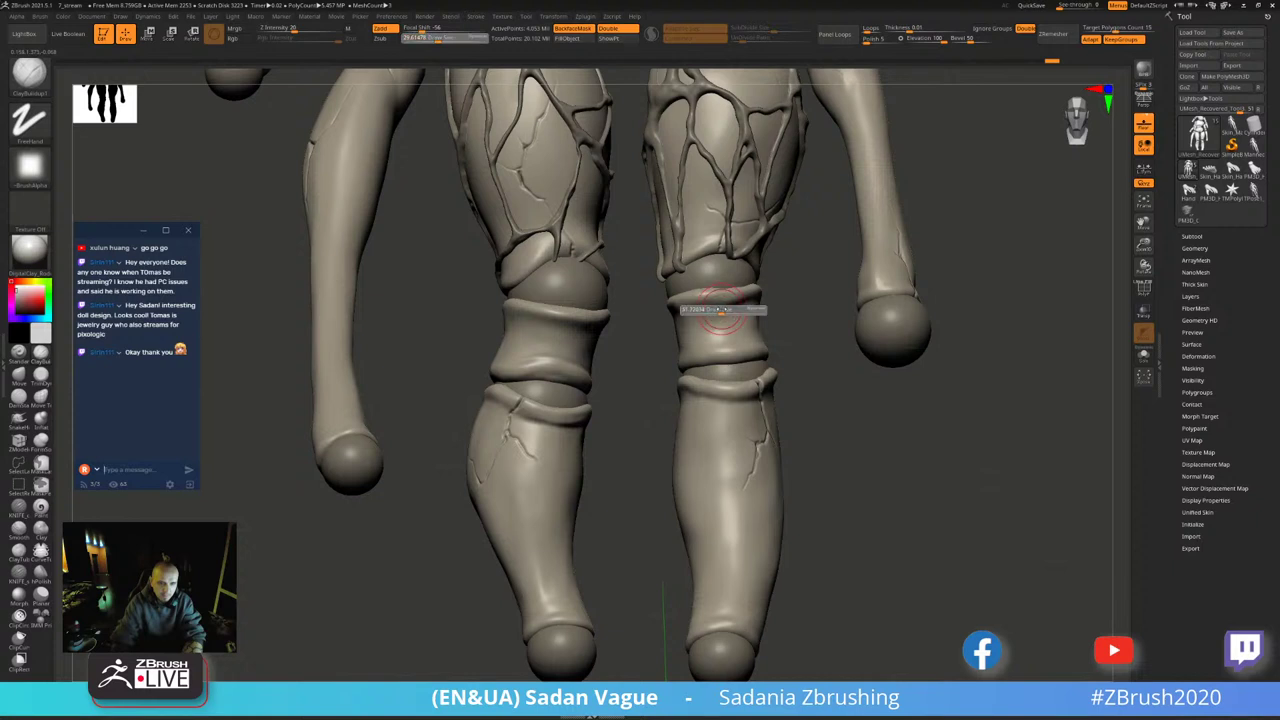
{"action": "key", "text": "ctrl+z"}
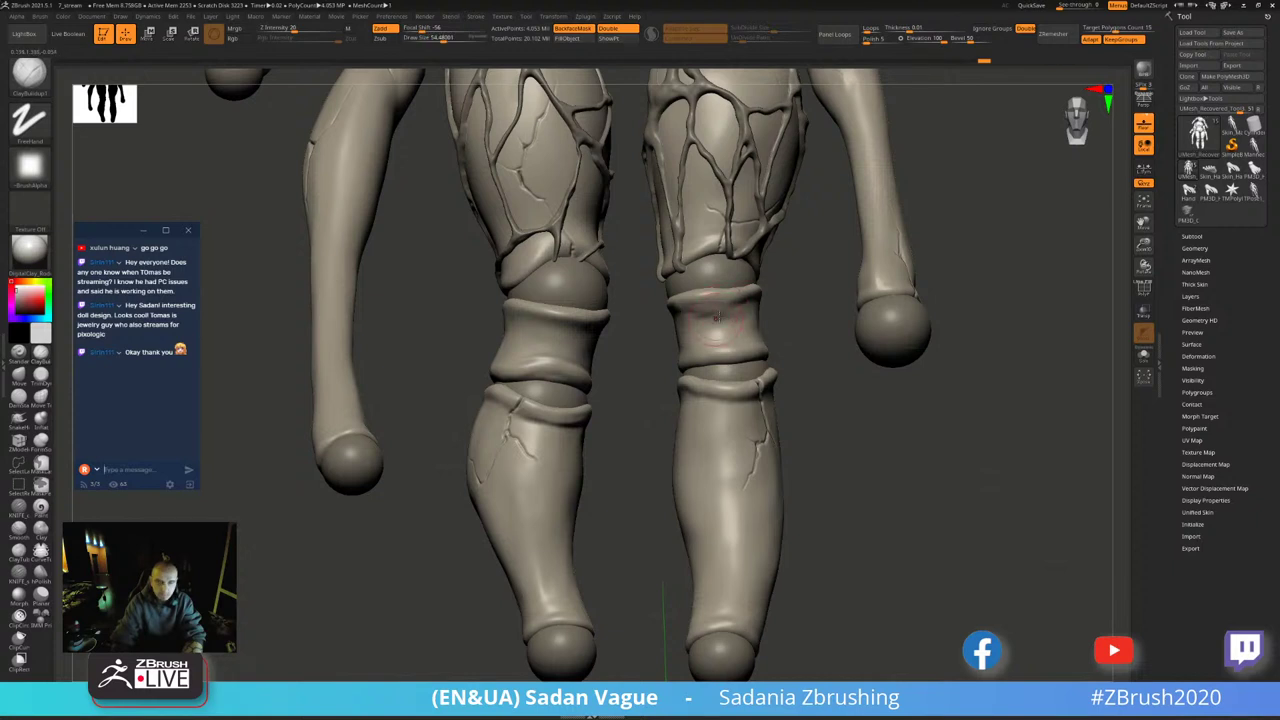
{"action": "key", "text": "ctrl+shift+z"}
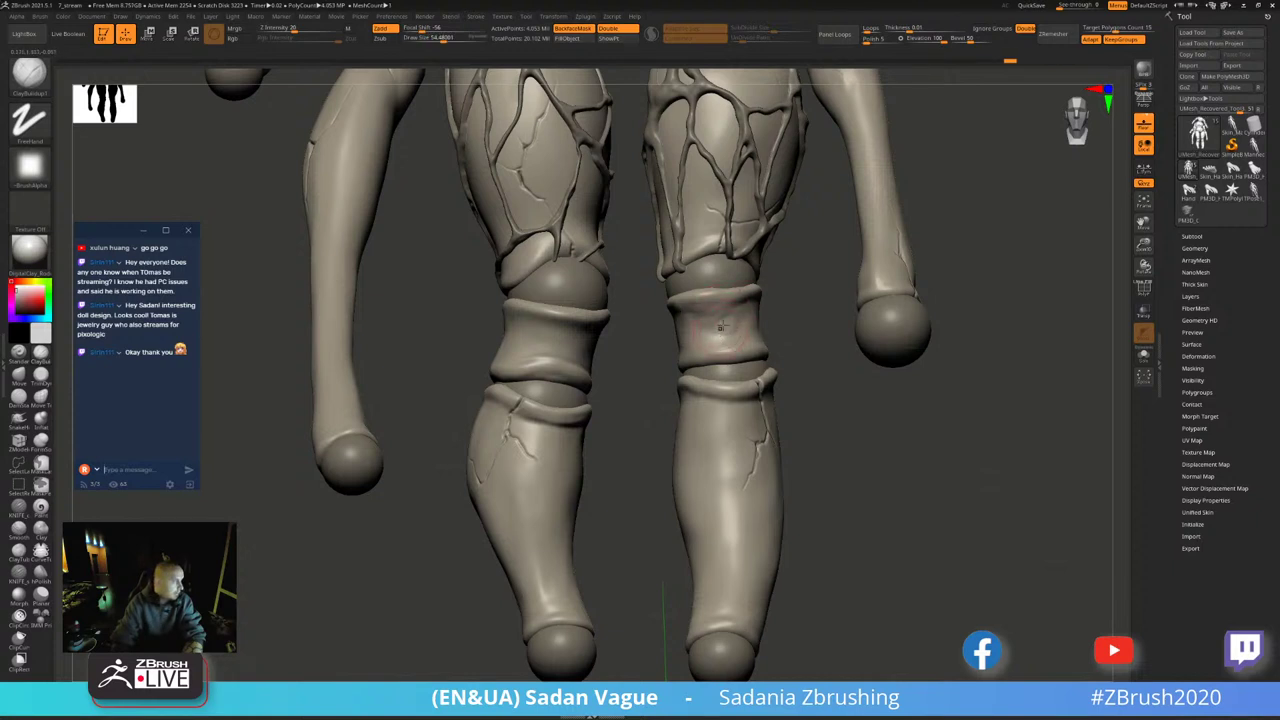
{"action": "key", "text": "ctrl+shift+z"}
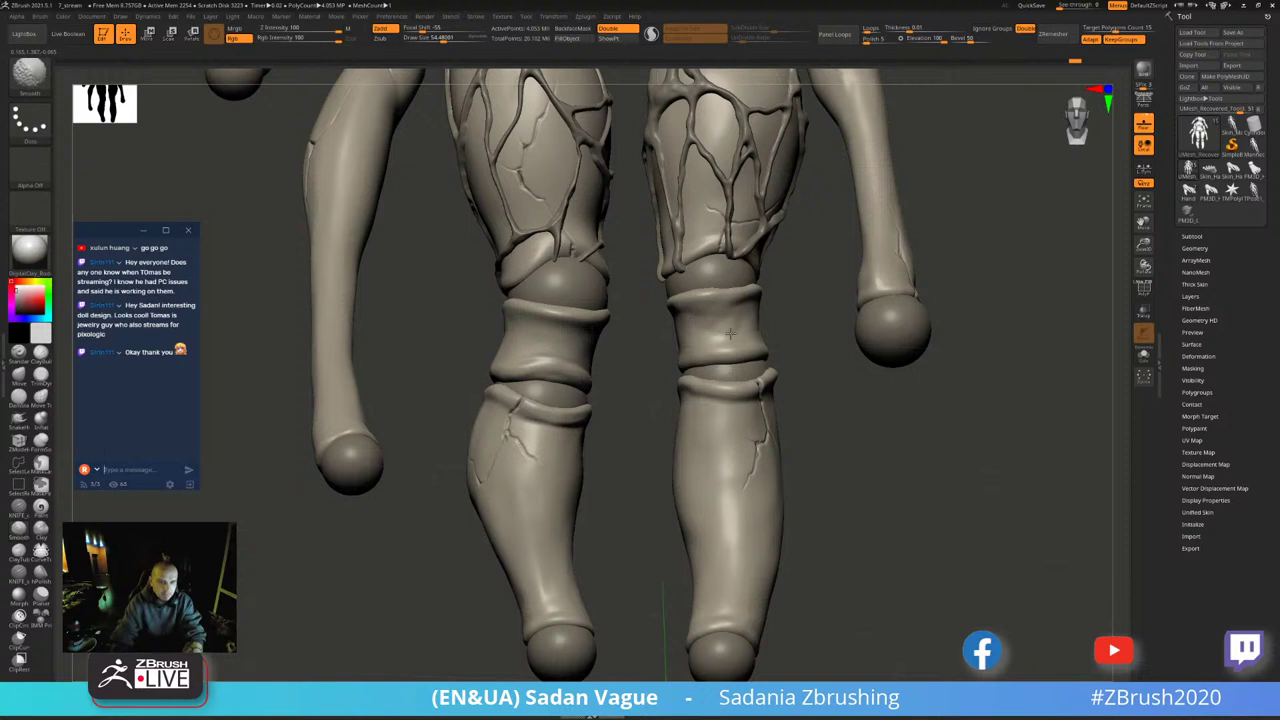
{"action": "key", "text": "ctrl+z"}
{"action": "key", "text": "ctrl+shift+z"}
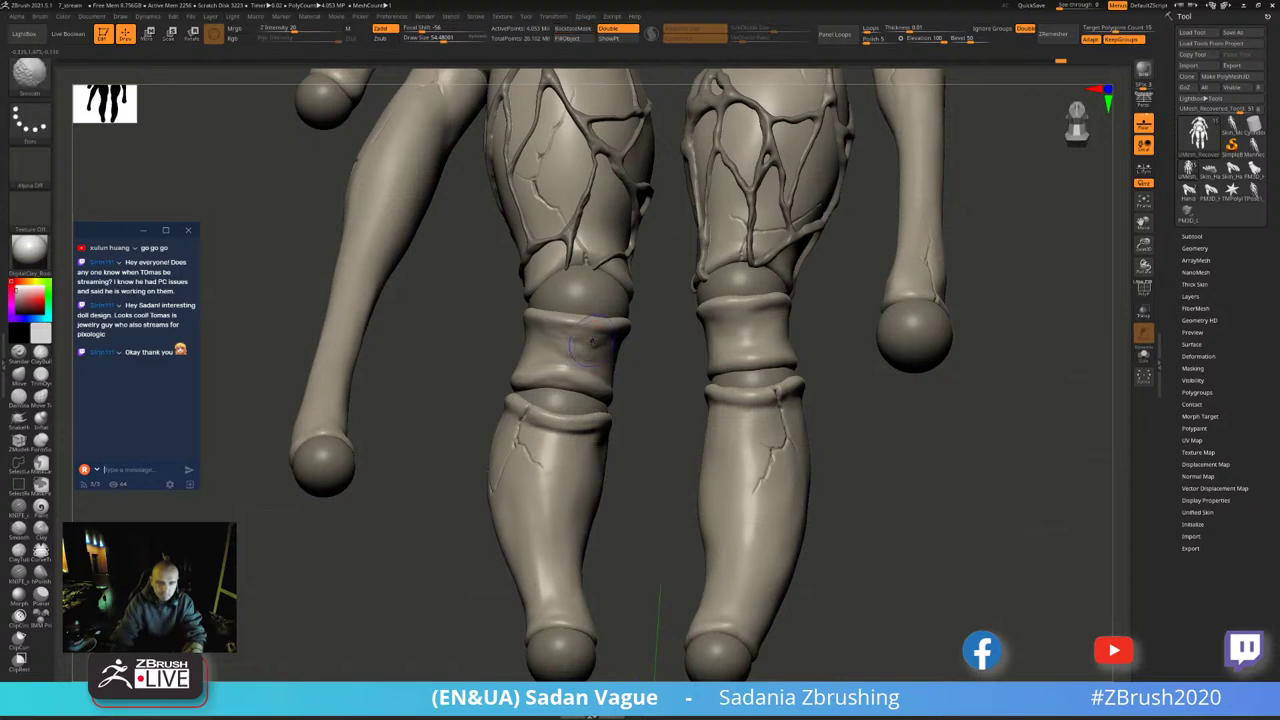
{"action": "key", "text": "ctrl+z"}
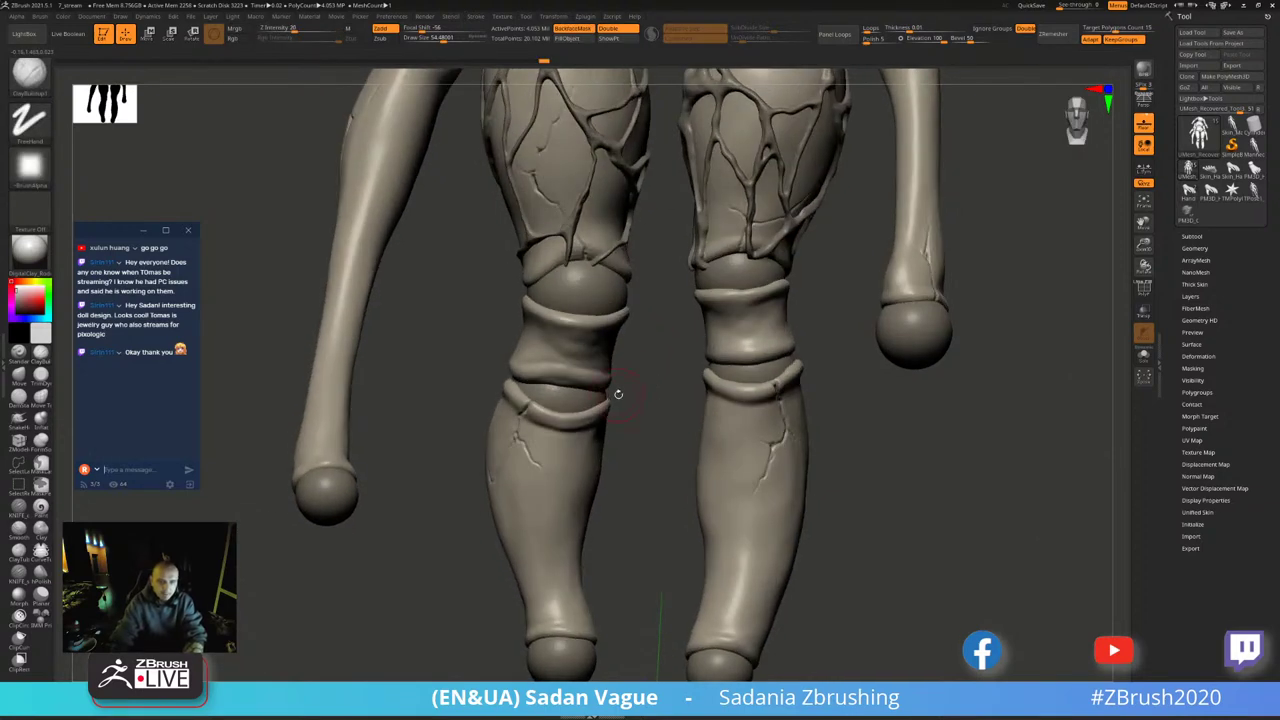
- Step forward through redo history to settle on the chosen leg state
{"action": "key", "text": "shift"}
{"action": "left_click_drag", "start_coordinate": [594, 358], "coordinate": [544, 332], "text": "alt"}
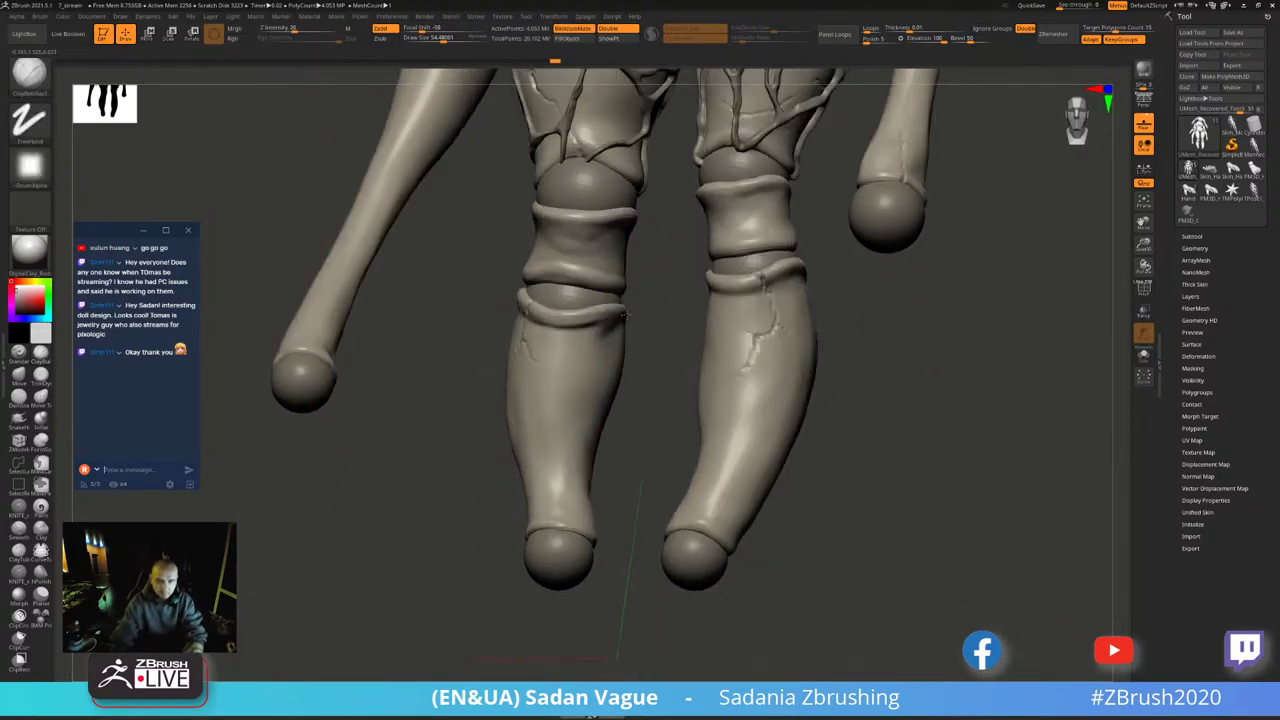
{"action": "key", "text": "ctrl+shift+z"}
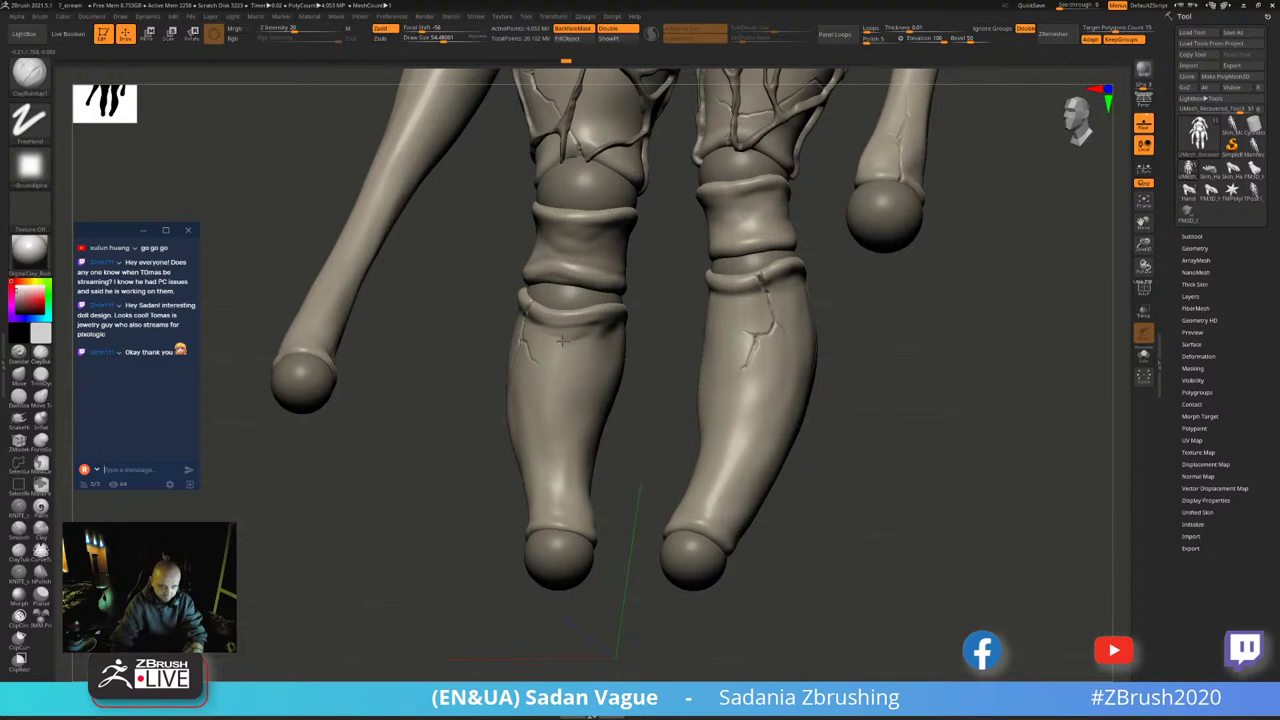
{"action": "key", "text": "ctrl+shift+z"}
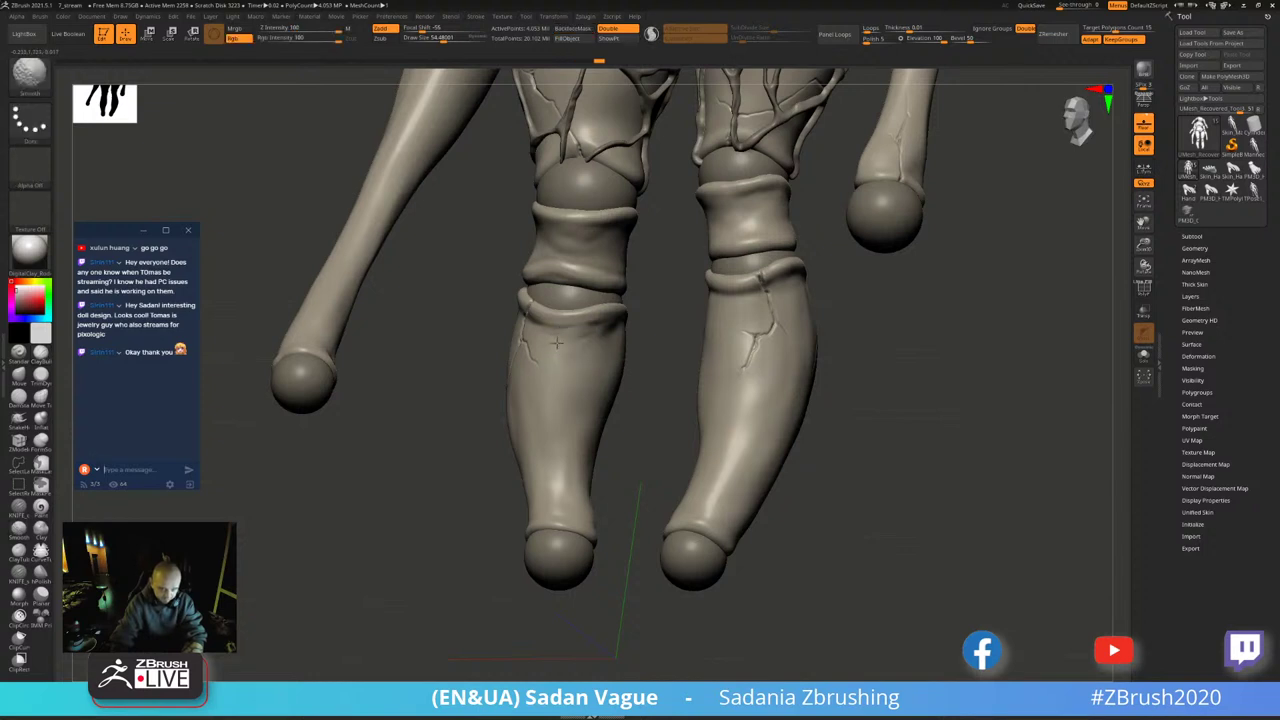
{"action": "key", "text": "ctrl+shift+z"}
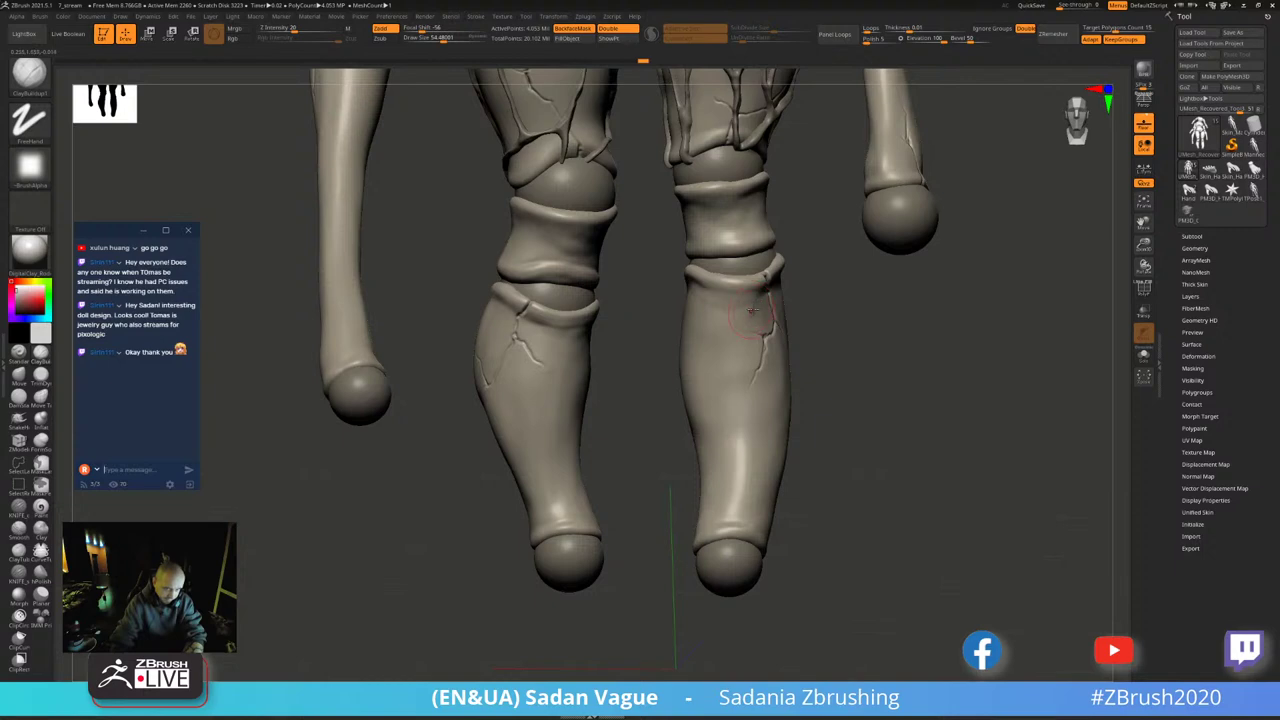
{"action": "key", "text": "ctrl+shift+z"}
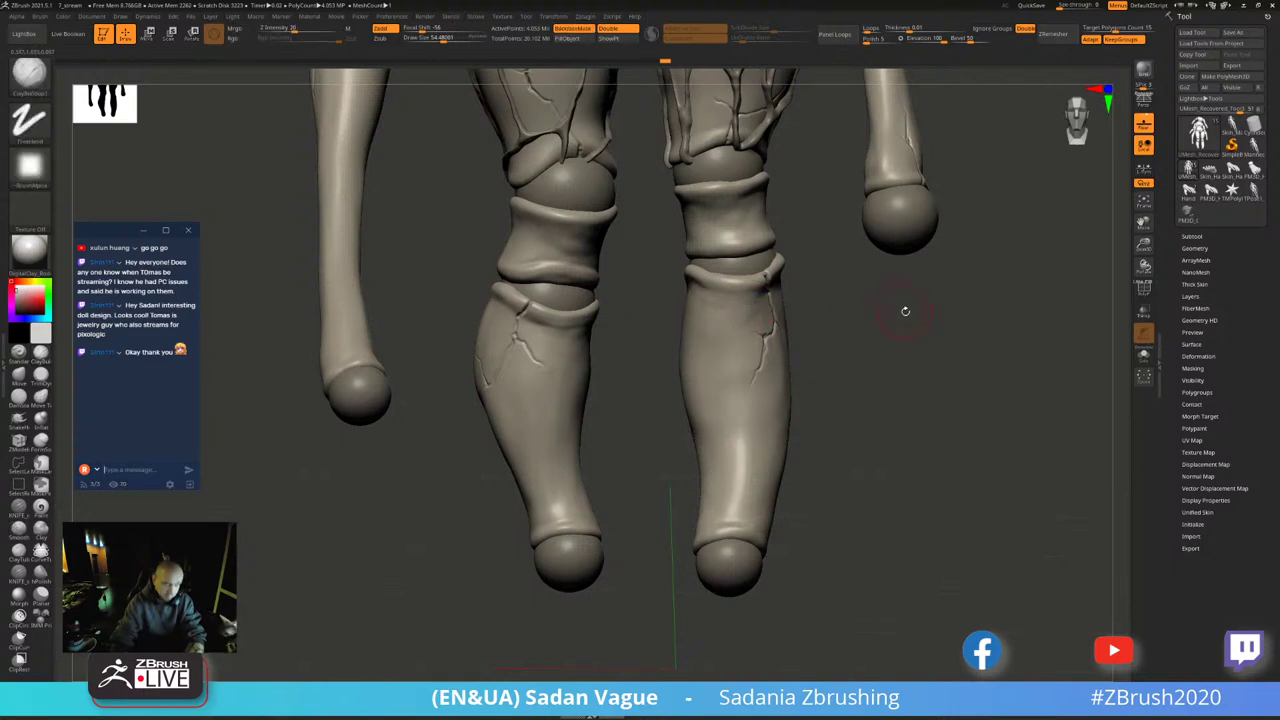
{"action": "key", "text": "ctrl+shift+z"}
{"action": "key", "text": "ctrl+shift+z"}
{"action": "key", "text": "ctrl+shift+z"}
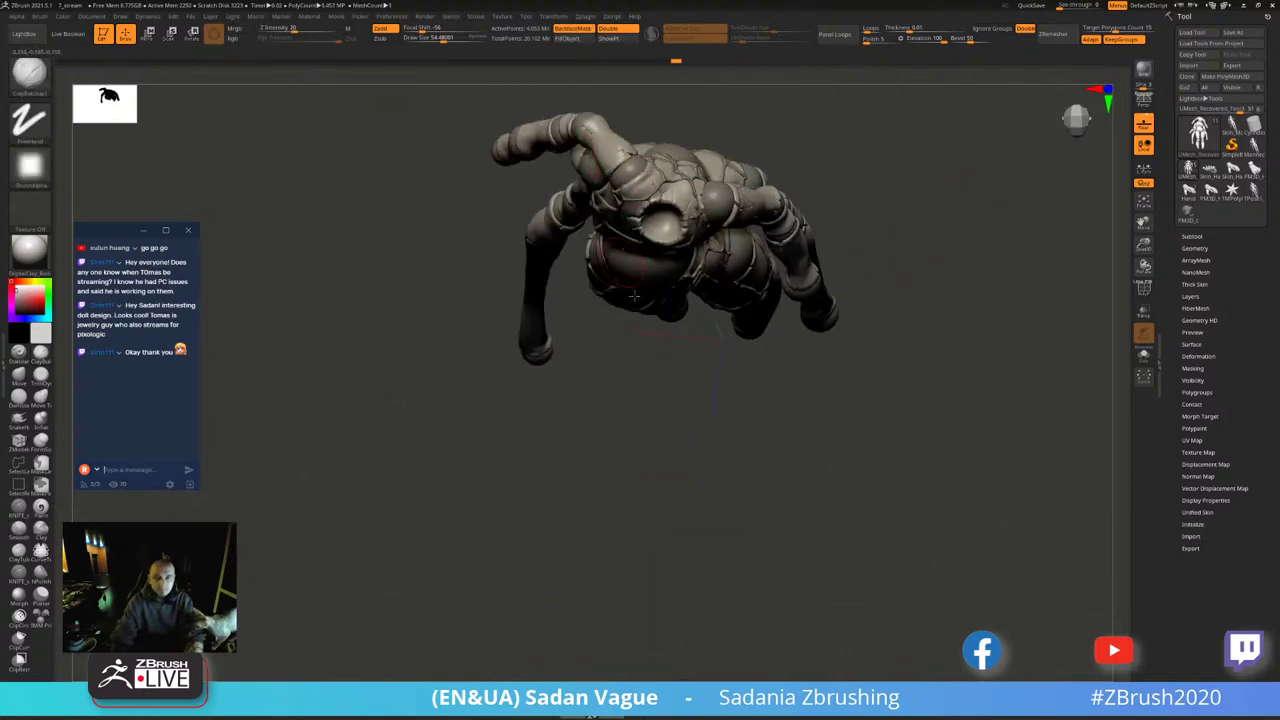
- Carve a fresh ClayBuildup crack down the thigh with an enlarged brush
{"action": "mouse_move", "coordinate": [972, 297]}
{"action": "left_mouse_down"}
{"action": "mouse_move", "coordinate": [876, 276]}
{"action": "mouse_move", "coordinate": [903, 320]}
{"action": "left_mouse_up"}
{"action": "left_click_drag", "start_coordinate": [943, 266], "coordinate": [769, 234]}
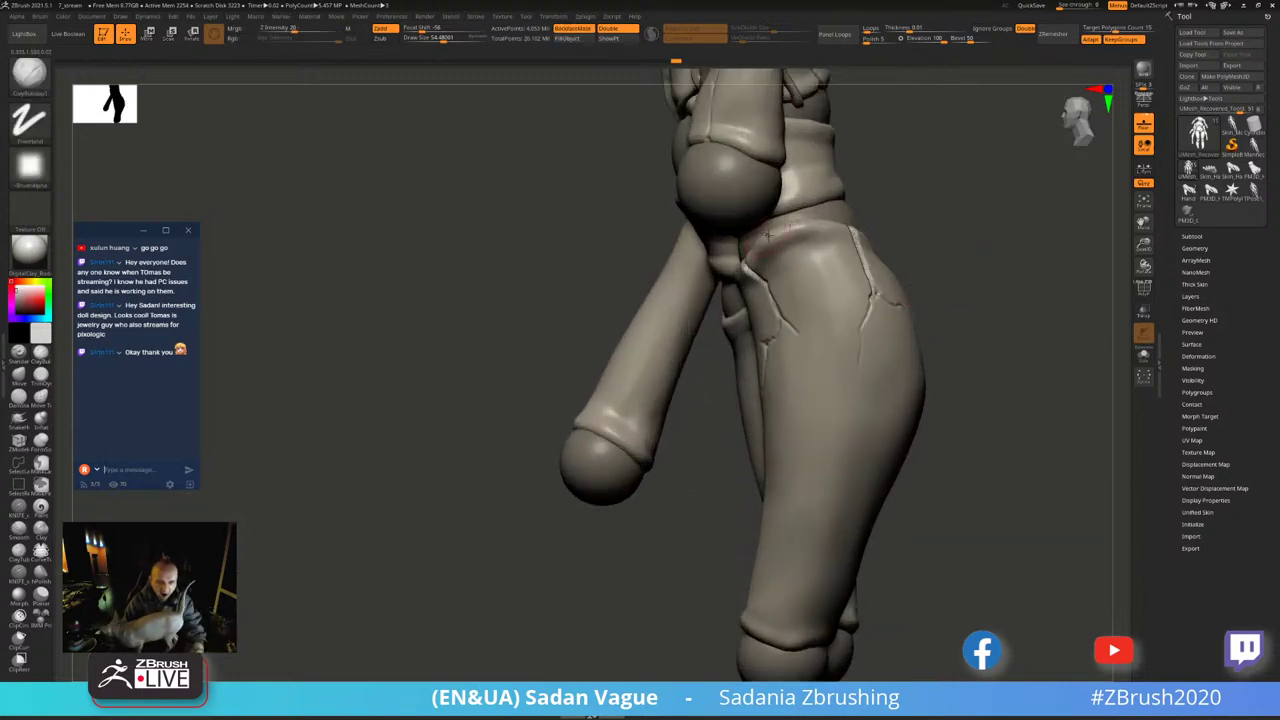
{"action": "key", "text": "s"}
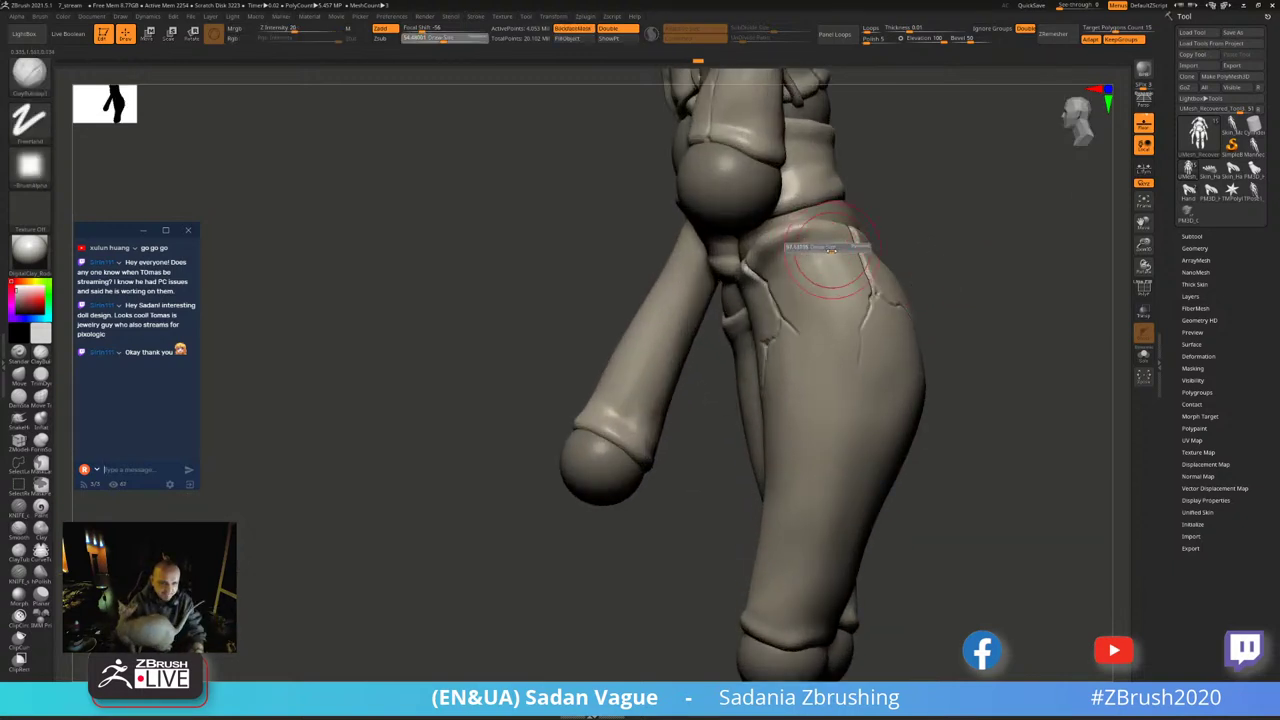
{"action": "left_click_drag", "start_coordinate": [813, 290], "coordinate": [817, 322]}
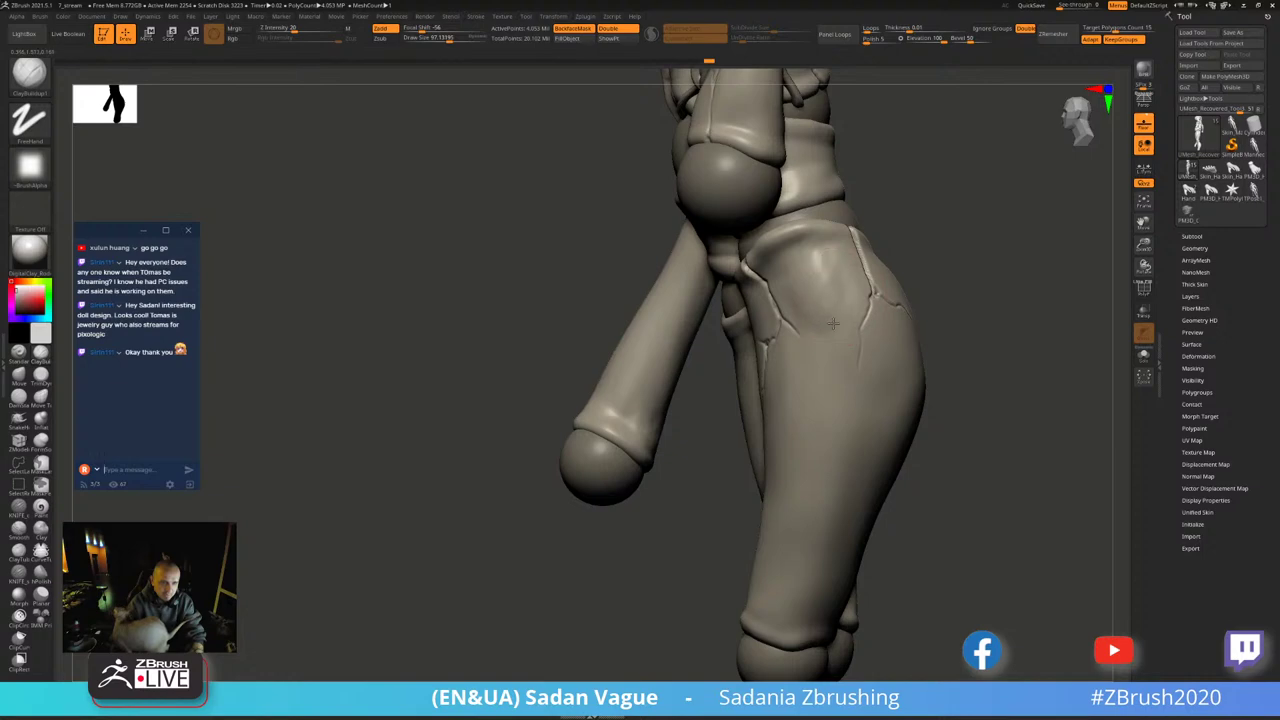
- Set a much larger brush and Shift-smooth the cracks off both calves
{"action": "key", "text": "shift"}
{"action": "mouse_move", "coordinate": [822, 292]}
{"action": "right_mouse_down", "text": "alt"}
{"action": "mouse_move", "coordinate": [766, 323]}
{"action": "mouse_move", "coordinate": [726, 297]}
{"action": "right_mouse_up", "text": "alt"}
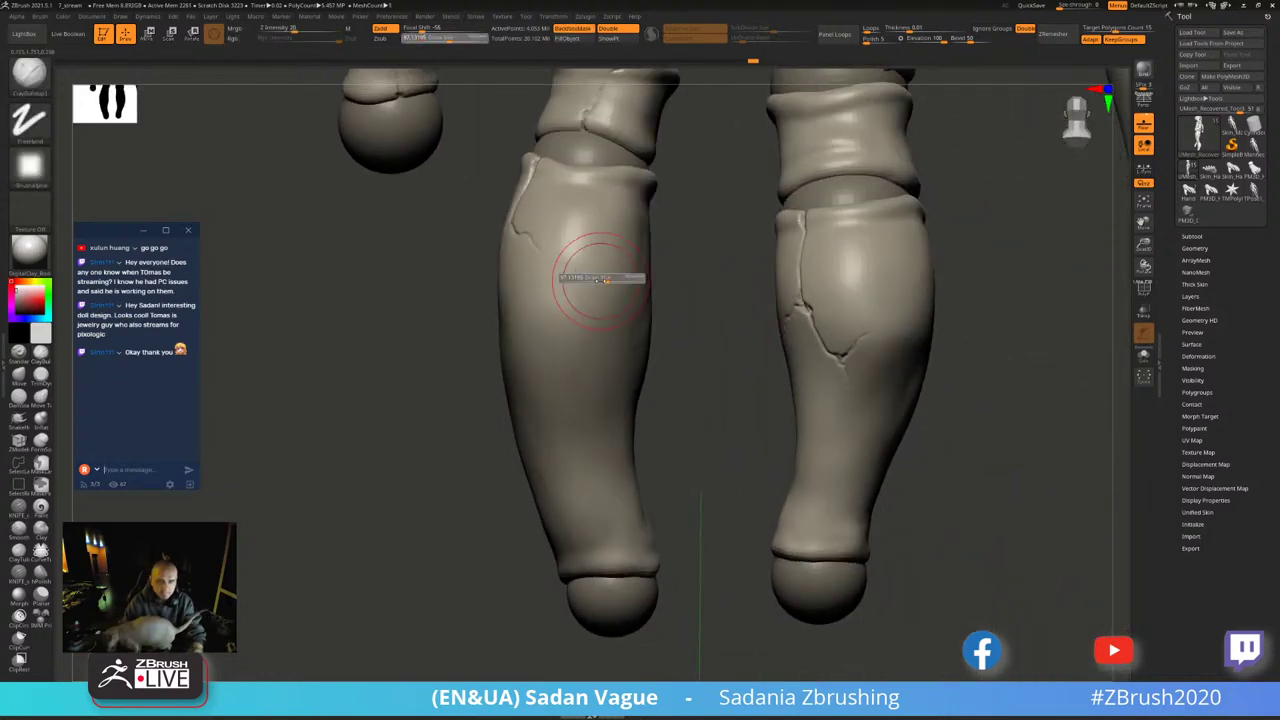
{"action": "right_click_drag", "start_coordinate": [586, 277], "coordinate": [538, 235]}
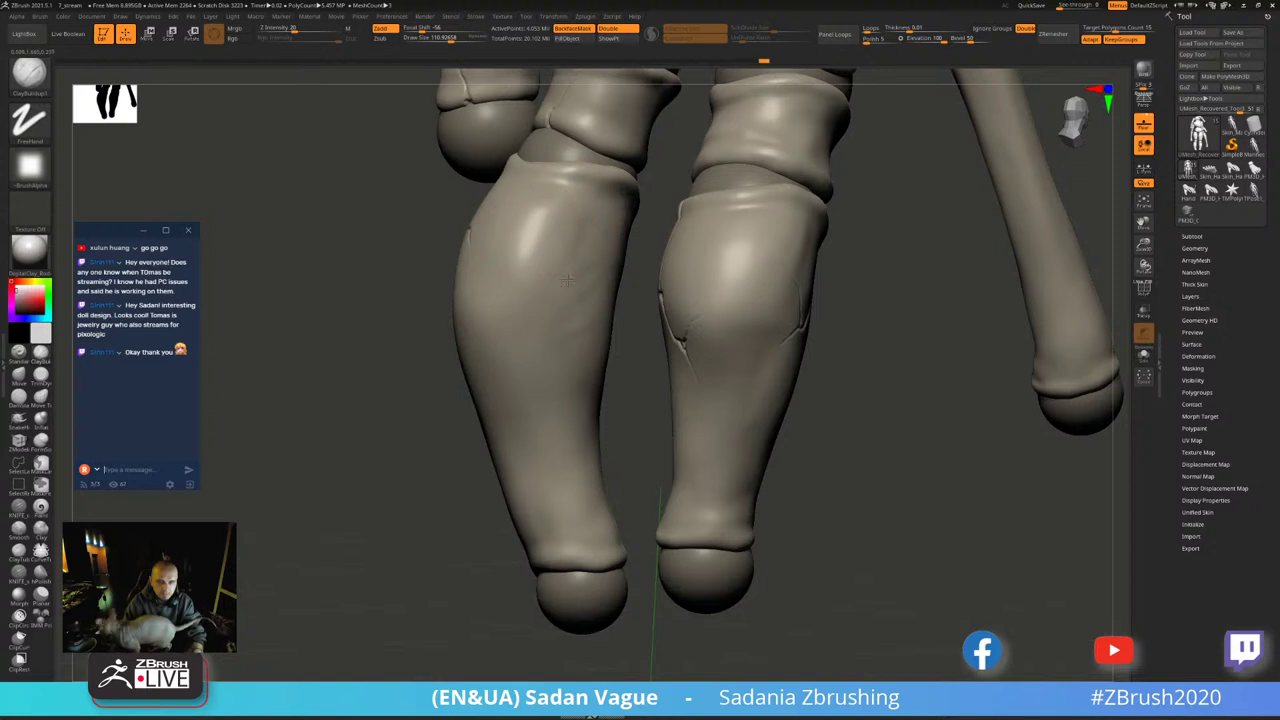
{"action": "key", "text": "s"}
{"action": "mouse_move", "coordinate": [580, 234]}
{"action": "left_mouse_down"}
{"action": "mouse_move", "coordinate": [572, 268]}
{"action": "mouse_move", "coordinate": [540, 300]}
{"action": "mouse_move", "coordinate": [562, 378]}
{"action": "mouse_move", "coordinate": [770, 347]}
{"action": "left_mouse_up"}
{"action": "key", "text": "shift"}
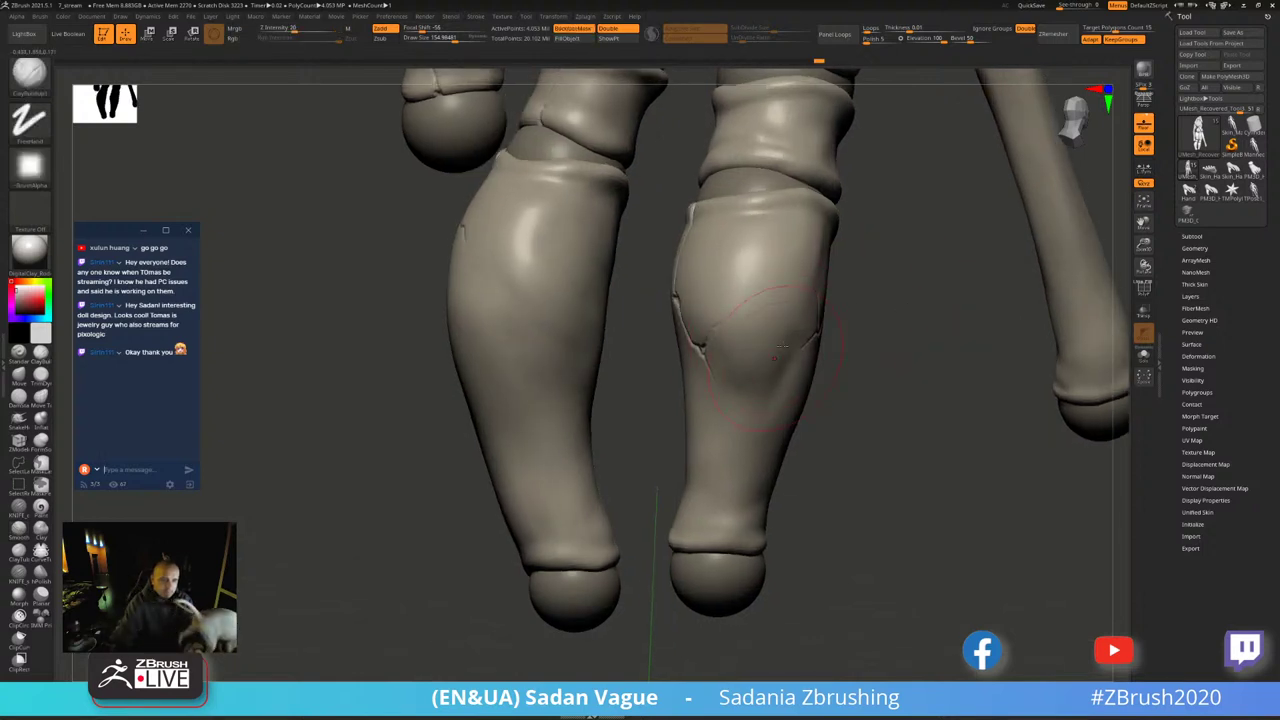
{"action": "scroll", "coordinate": [782, 430], "scroll_direction": "down", "scroll_amount": 5}
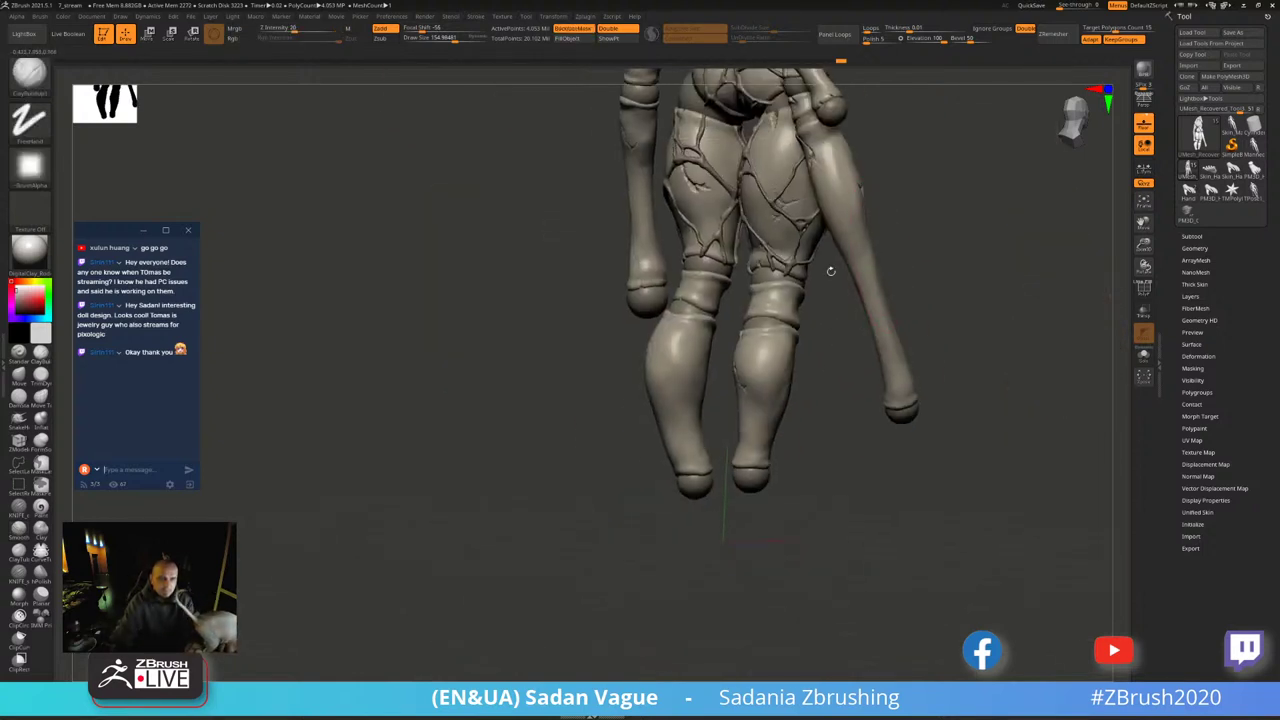
{"action": "left_click_drag", "start_coordinate": [829, 271], "coordinate": [505, 280]}
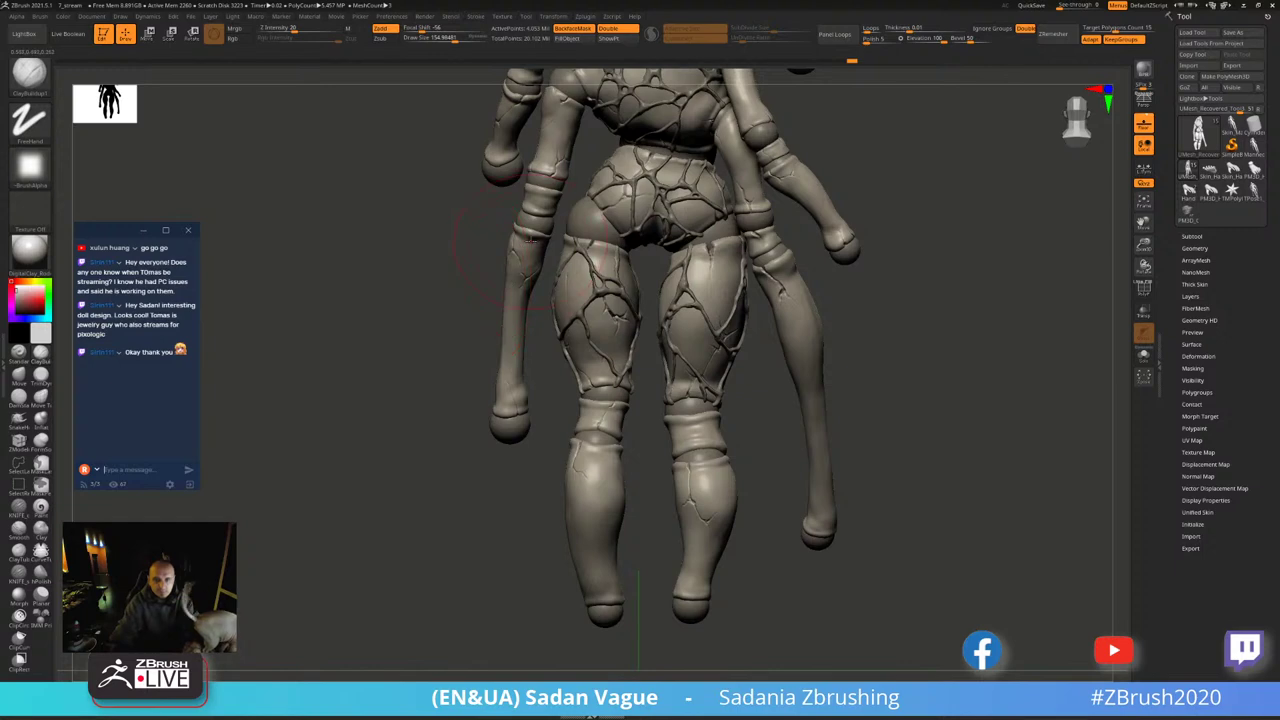
{"action": "mouse_move", "coordinate": [528, 238]}
{"action": "left_mouse_down"}
{"action": "mouse_move", "coordinate": [530, 300]}
{"action": "mouse_move", "coordinate": [572, 423]}
{"action": "left_mouse_up"}
{"action": "scroll", "coordinate": [530, 325], "scroll_direction": "up", "scroll_amount": 5}
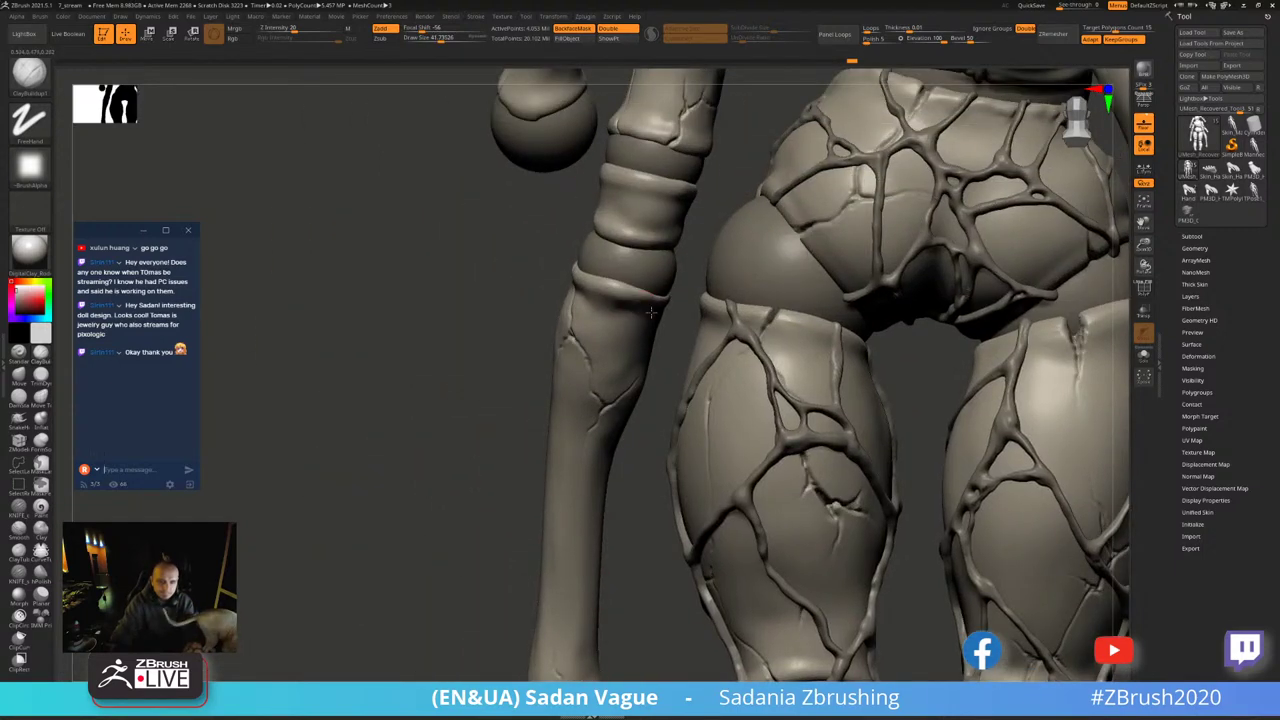
{"action": "left_click_drag", "start_coordinate": [671, 334], "coordinate": [653, 310]}
{"action": "key", "text": "s"}
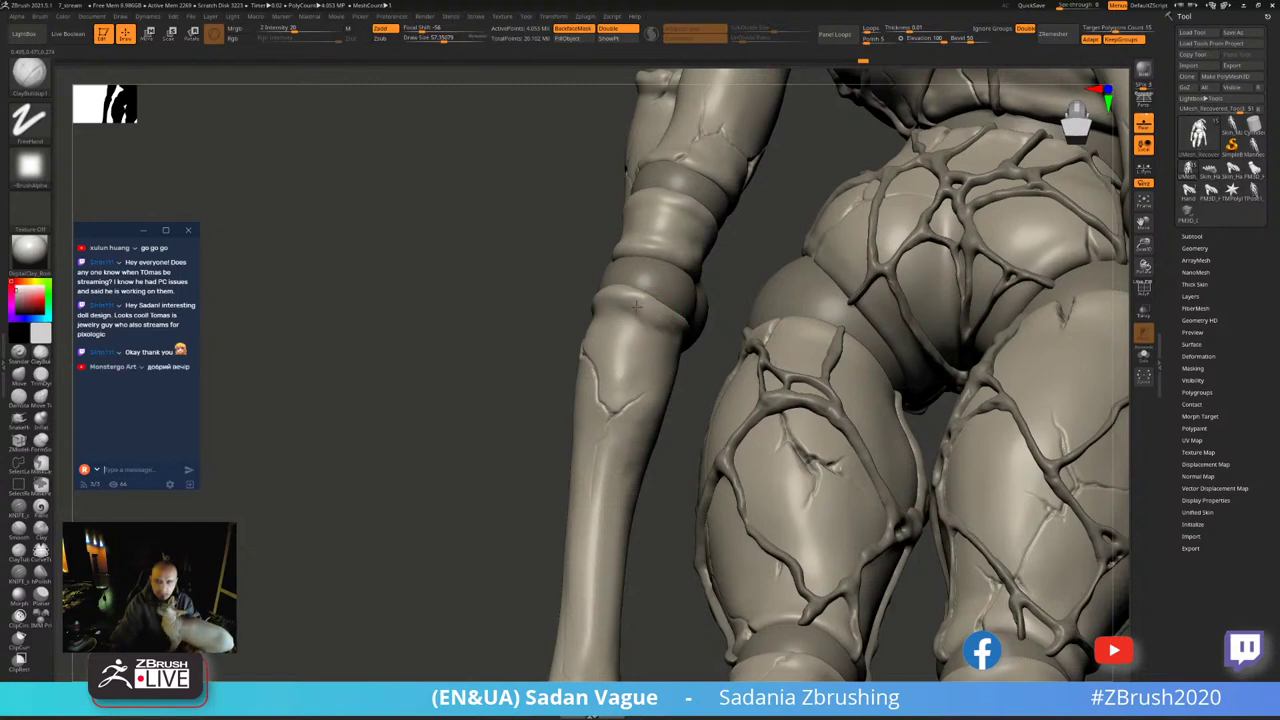
{"action": "key", "text": "shift"}
{"action": "mouse_move", "coordinate": [686, 349]}
{"action": "right_mouse_down"}
{"action": "mouse_move", "coordinate": [651, 338]}
{"action": "mouse_move", "coordinate": [667, 476]}
{"action": "mouse_move", "coordinate": [631, 463]}
{"action": "mouse_move", "coordinate": [722, 614]}
{"action": "right_mouse_up"}
{"action": "mouse_move", "coordinate": [491, 486]}
{"action": "right_mouse_down"}
{"action": "mouse_move", "coordinate": [474, 437]}
{"action": "mouse_move", "coordinate": [345, 330]}
{"action": "mouse_move", "coordinate": [437, 466]}
{"action": "mouse_move", "coordinate": [650, 380]}
{"action": "right_mouse_up"}
{"action": "right_click_drag", "start_coordinate": [718, 342], "coordinate": [672, 382]}
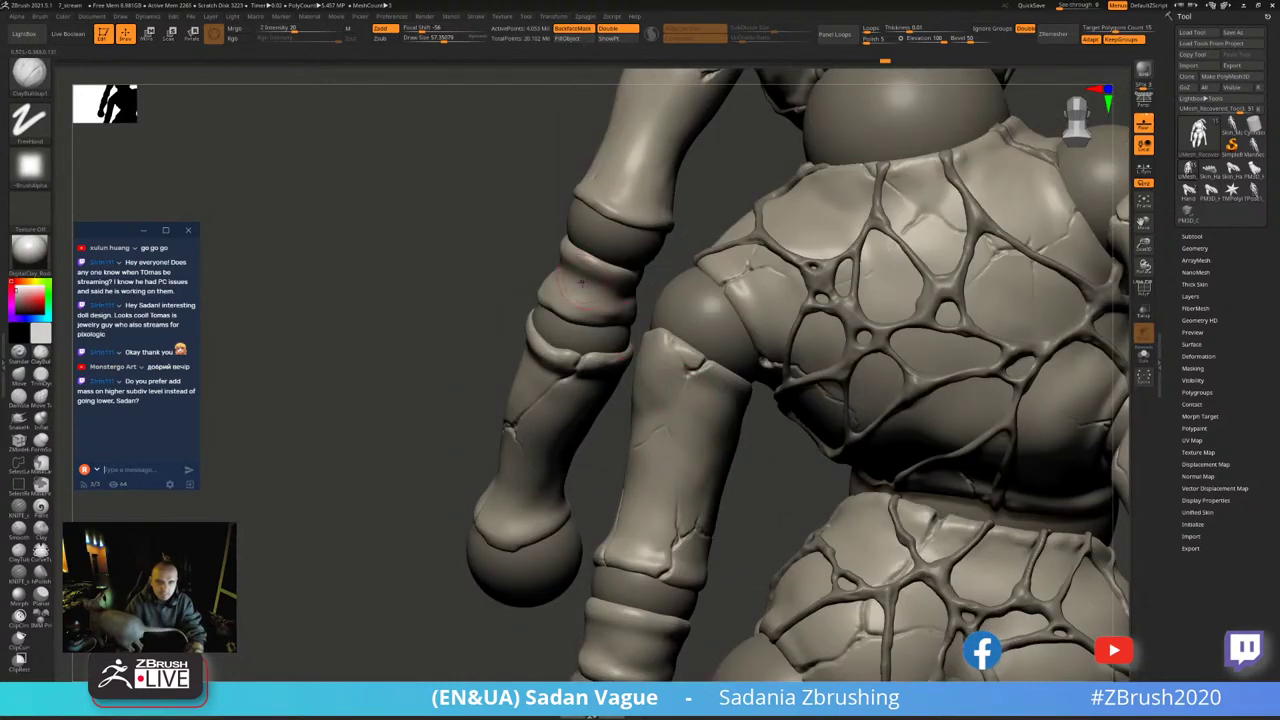
{"action": "right_click_drag", "start_coordinate": [586, 293], "coordinate": [696, 260]}
{"action": "key", "text": "s"}
{"action": "left_click_drag", "start_coordinate": [696, 258], "coordinate": [708, 258]}
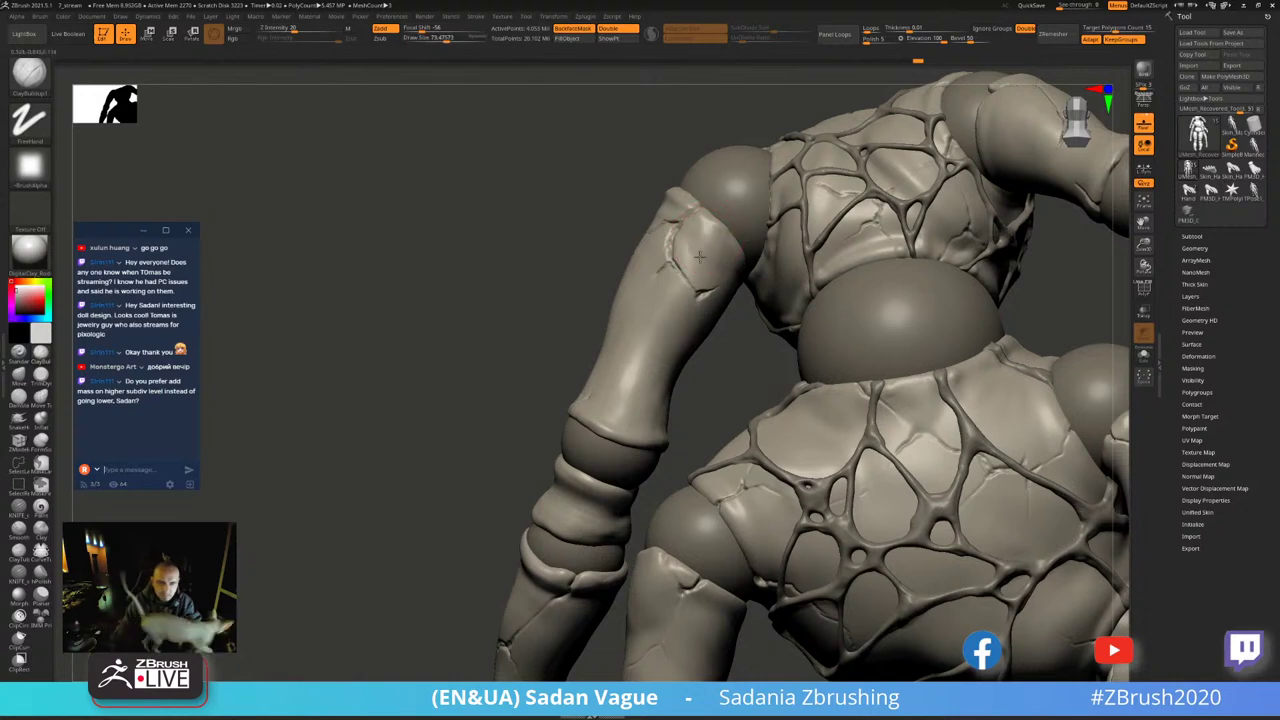
{"action": "key", "text": "shift"}
{"action": "mouse_move", "coordinate": [594, 263]}
{"action": "right_mouse_down"}
{"action": "mouse_move", "coordinate": [890, 227]}
{"action": "mouse_move", "coordinate": [837, 234]}
{"action": "mouse_move", "coordinate": [823, 209]}
{"action": "mouse_move", "coordinate": [912, 273]}
{"action": "mouse_move", "coordinate": [846, 286]}
{"action": "mouse_move", "coordinate": [818, 360]}
{"action": "right_mouse_up"}
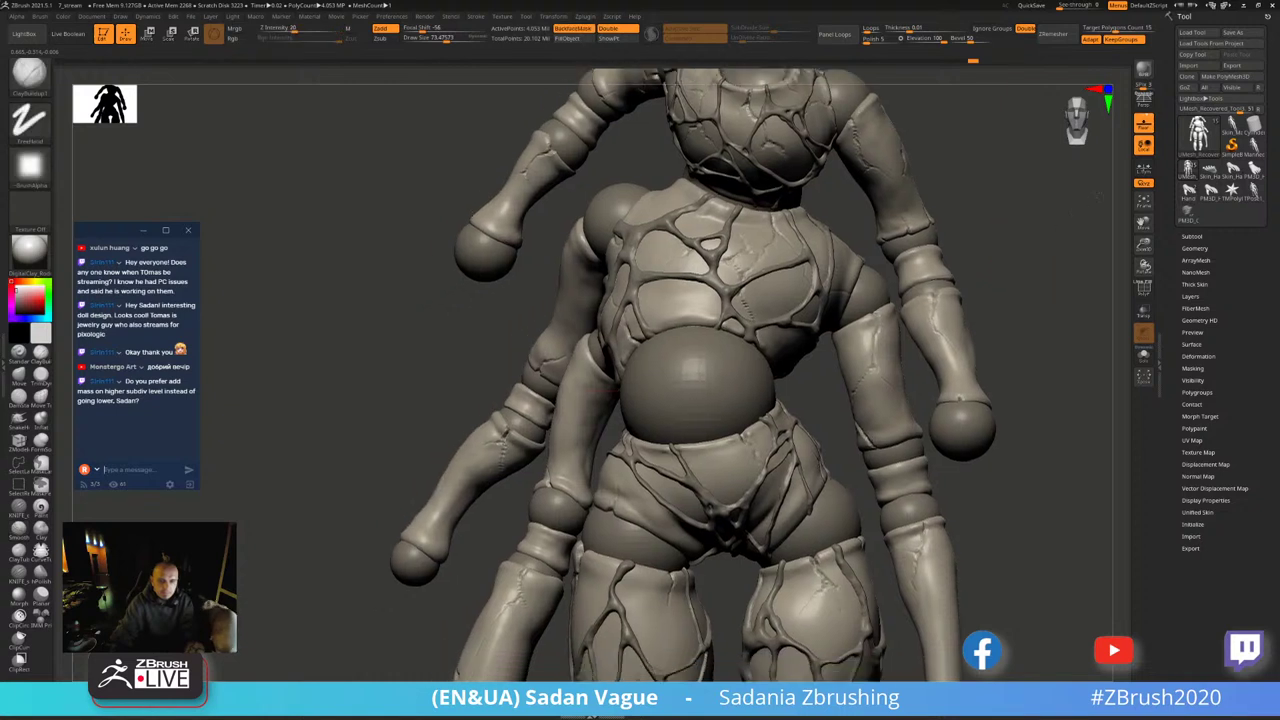
- Raise the brush size to about 80 and Shift-smooth the shins below the knee joints
{"action": "right_click_drag", "start_coordinate": [529, 429], "coordinate": [604, 374], "text": "alt"}
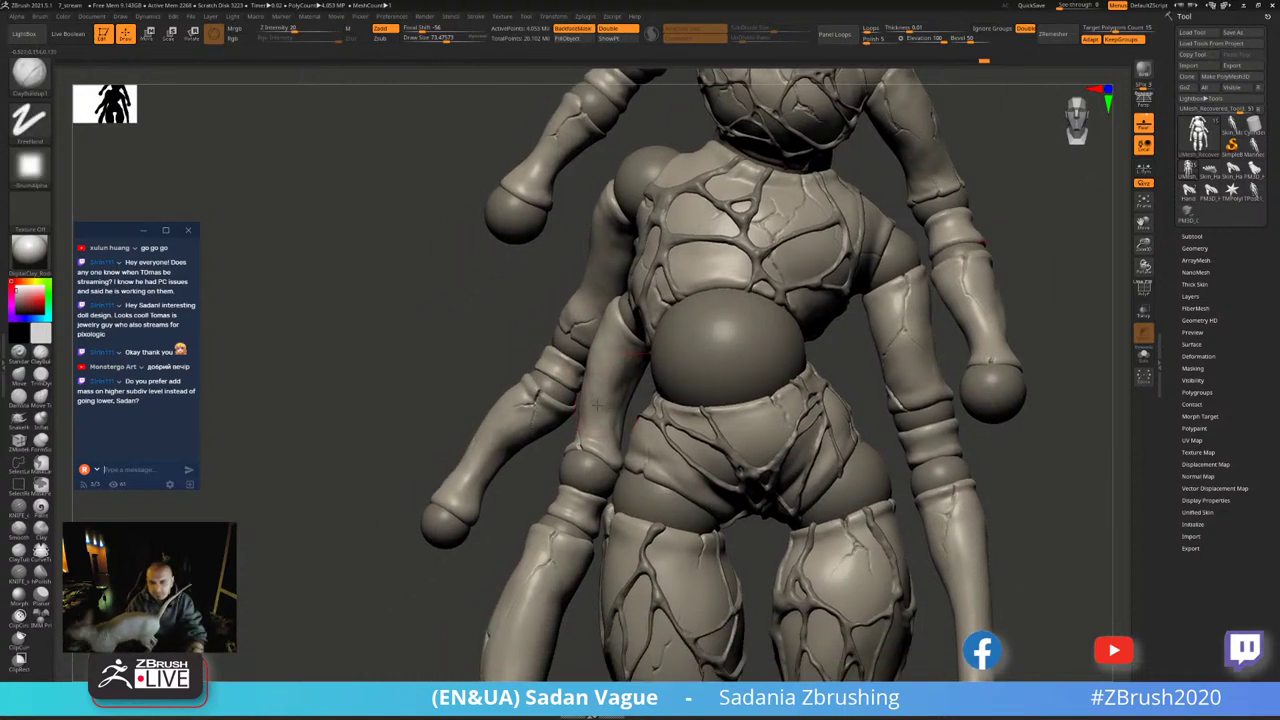
{"action": "key", "text": "shift"}
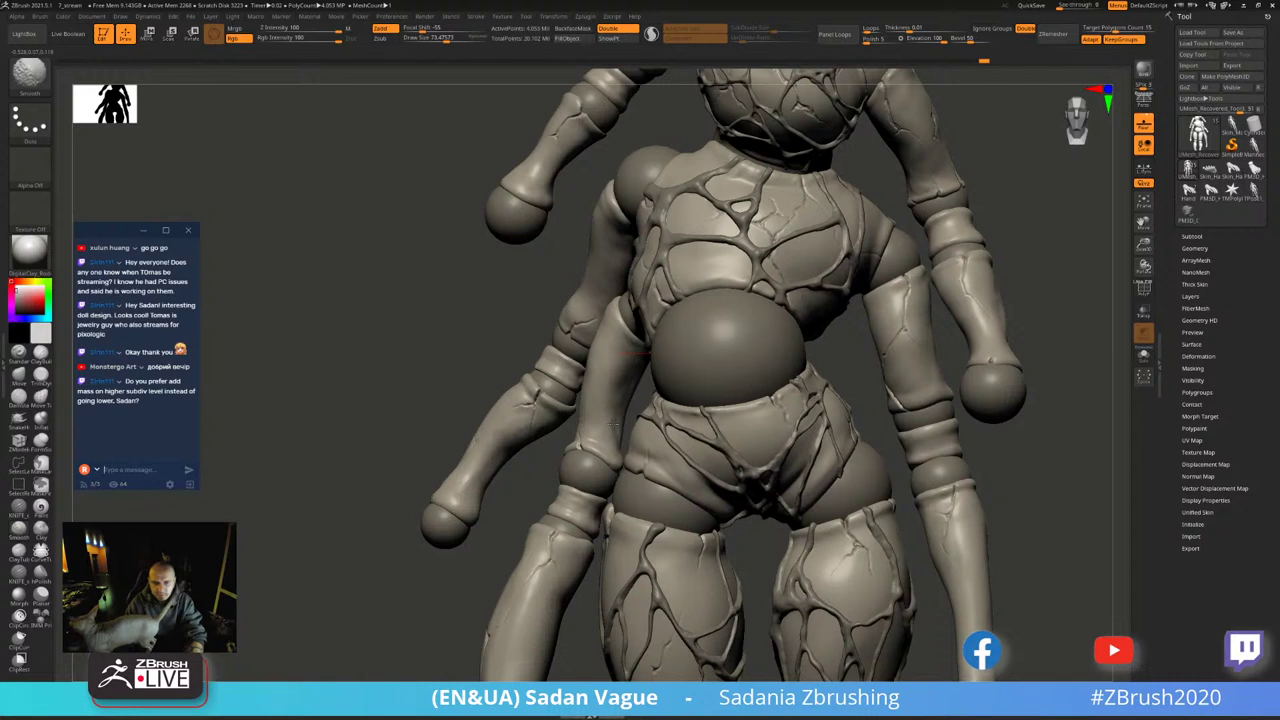
{"action": "left_click_drag", "start_coordinate": [434, 357], "coordinate": [768, 406]}
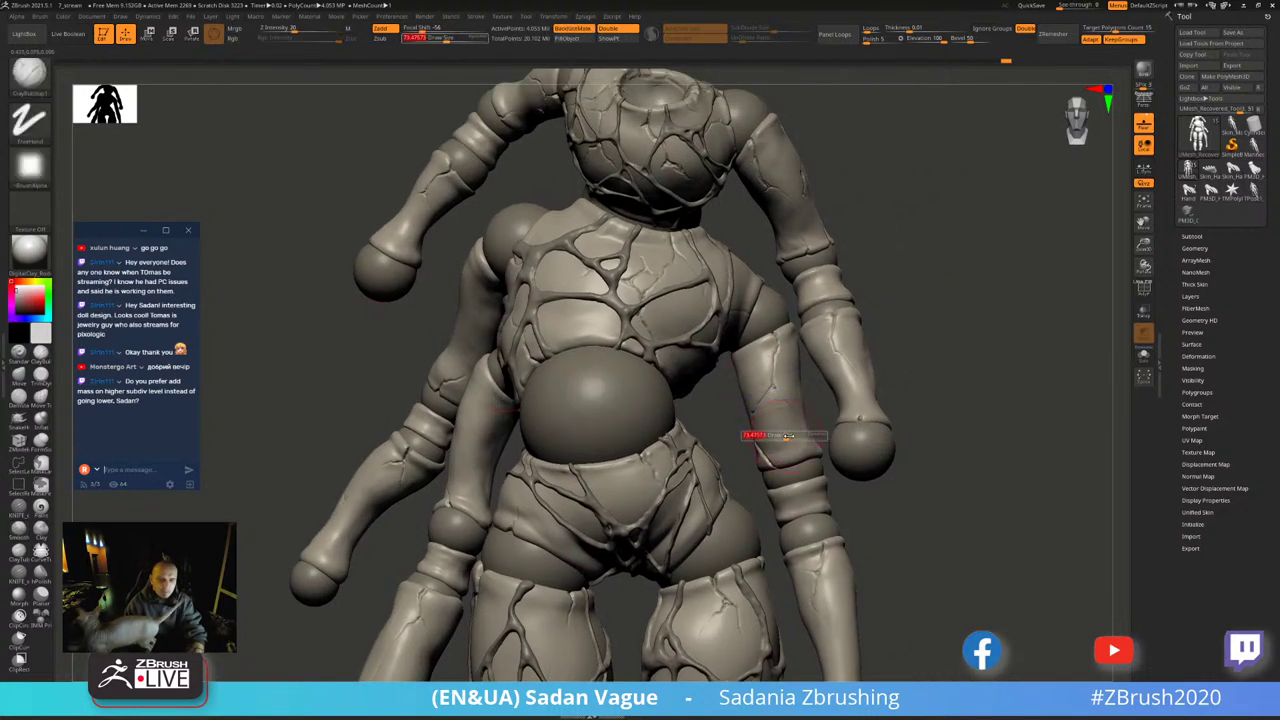
{"action": "left_click_drag", "start_coordinate": [900, 420], "coordinate": [977, 271]}
{"action": "left_click_drag", "start_coordinate": [767, 151], "coordinate": [770, 60], "text": "alt"}
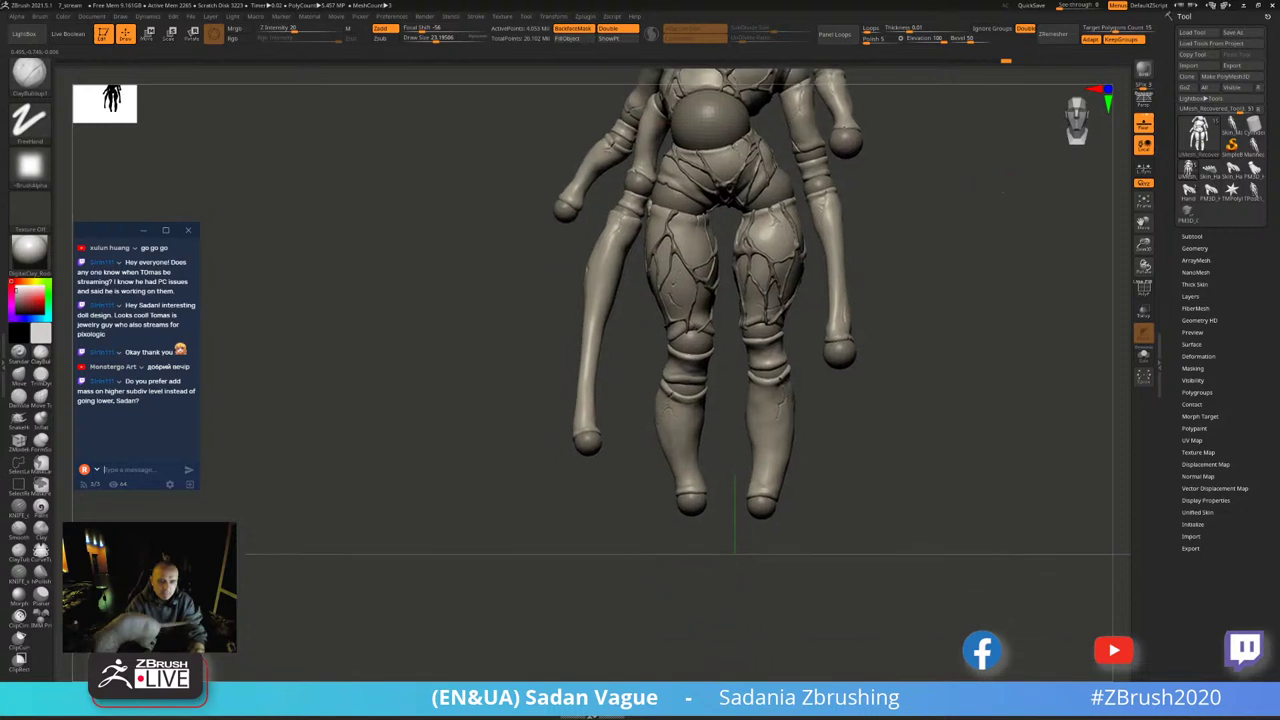
{"action": "mouse_move", "coordinate": [1000, 250]}
{"action": "left_mouse_down", "text": "alt"}
{"action": "mouse_move", "coordinate": [1000, 314]}
{"action": "mouse_move", "coordinate": [951, 171]}
{"action": "left_mouse_up", "text": "alt"}
{"action": "key", "text": "s"}
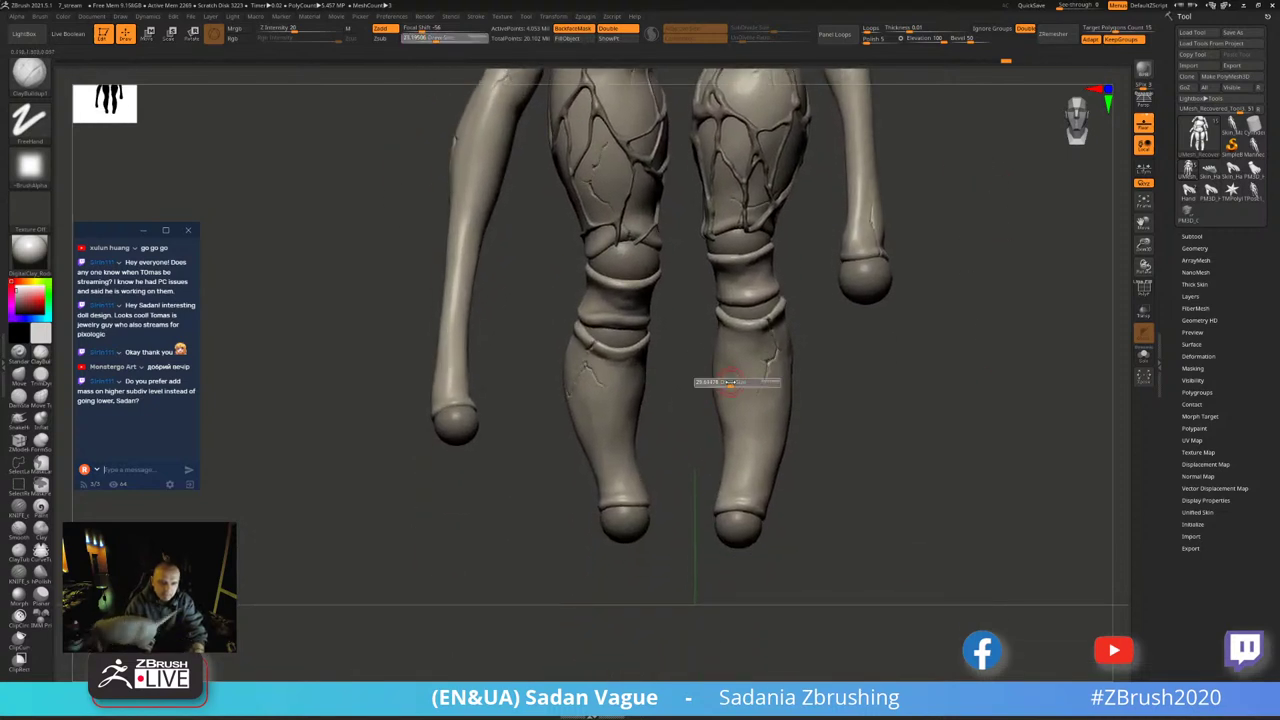
{"action": "left_click_drag", "start_coordinate": [732, 382], "coordinate": [736, 380]}
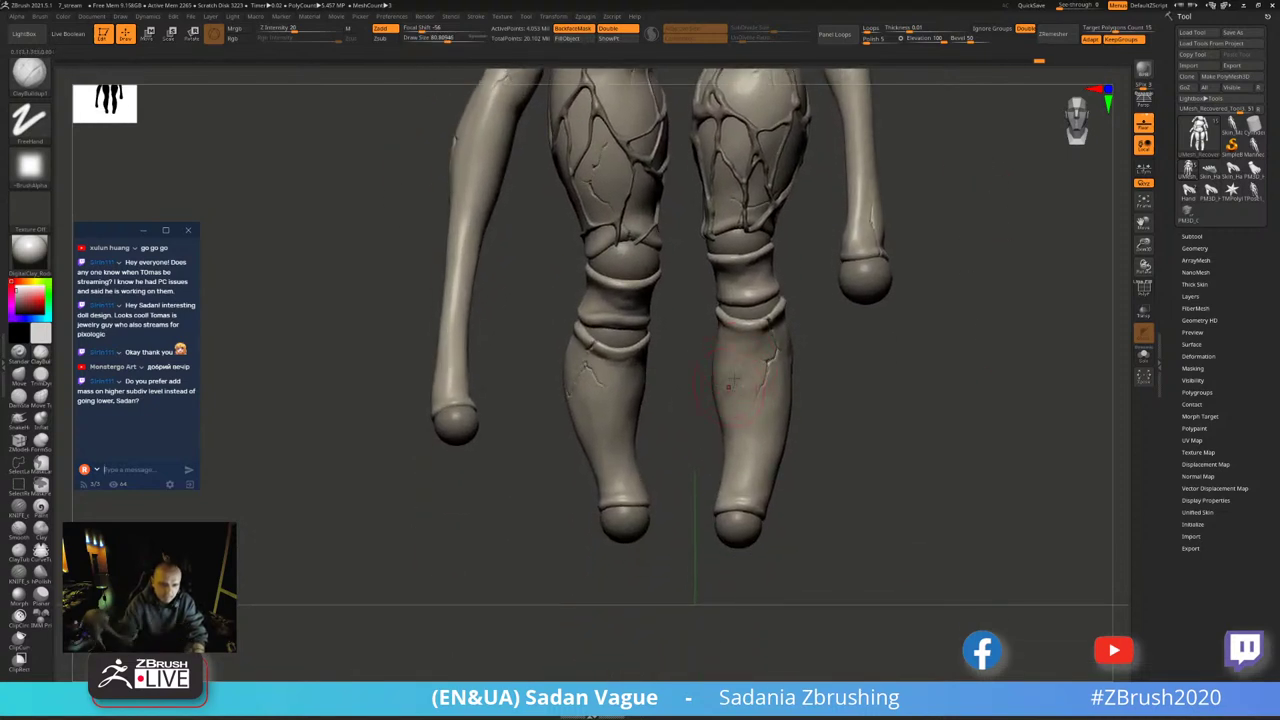
{"action": "key", "text": "shift"}
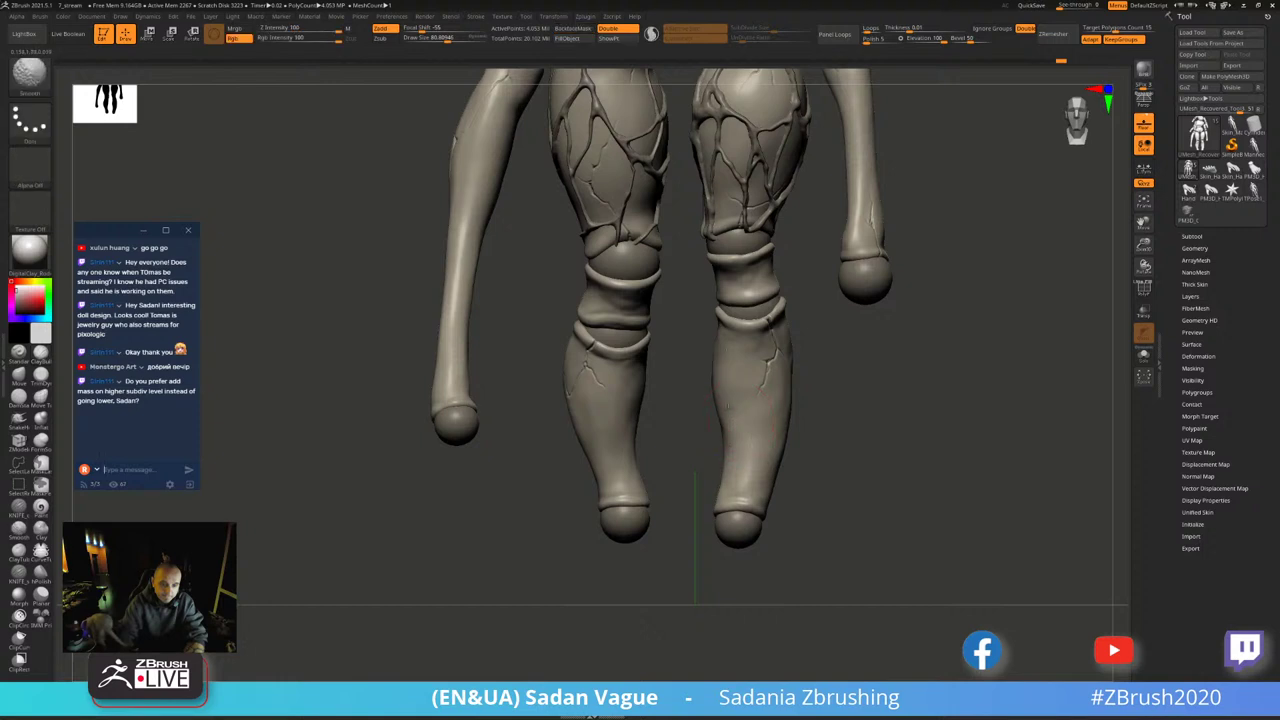
{"action": "mouse_move", "coordinate": [877, 414]}
{"action": "left_mouse_down", "text": "alt"}
{"action": "mouse_move", "coordinate": [929, 394]}
{"action": "mouse_move", "coordinate": [777, 215]}
{"action": "left_mouse_up", "text": "alt"}
{"action": "key", "text": "s"}
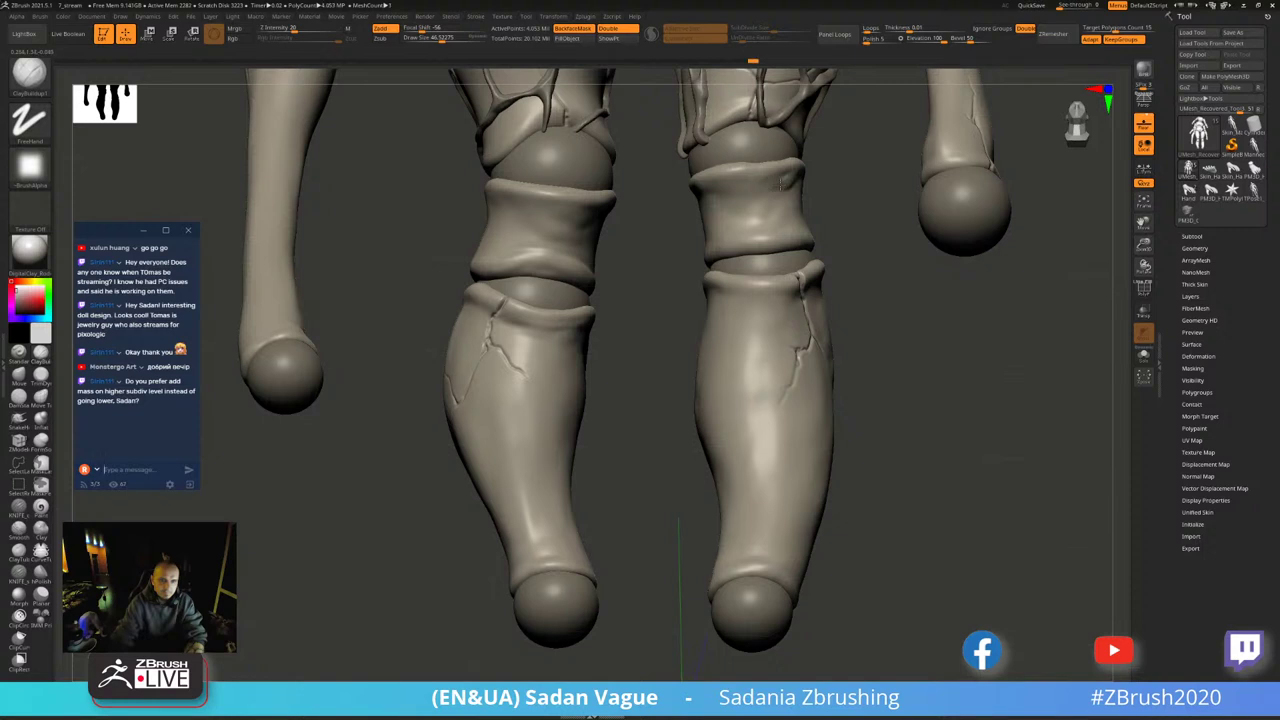
{"action": "key", "text": "shift"}
{"action": "left_click_drag", "start_coordinate": [797, 183], "coordinate": [768, 275], "text": "alt"}
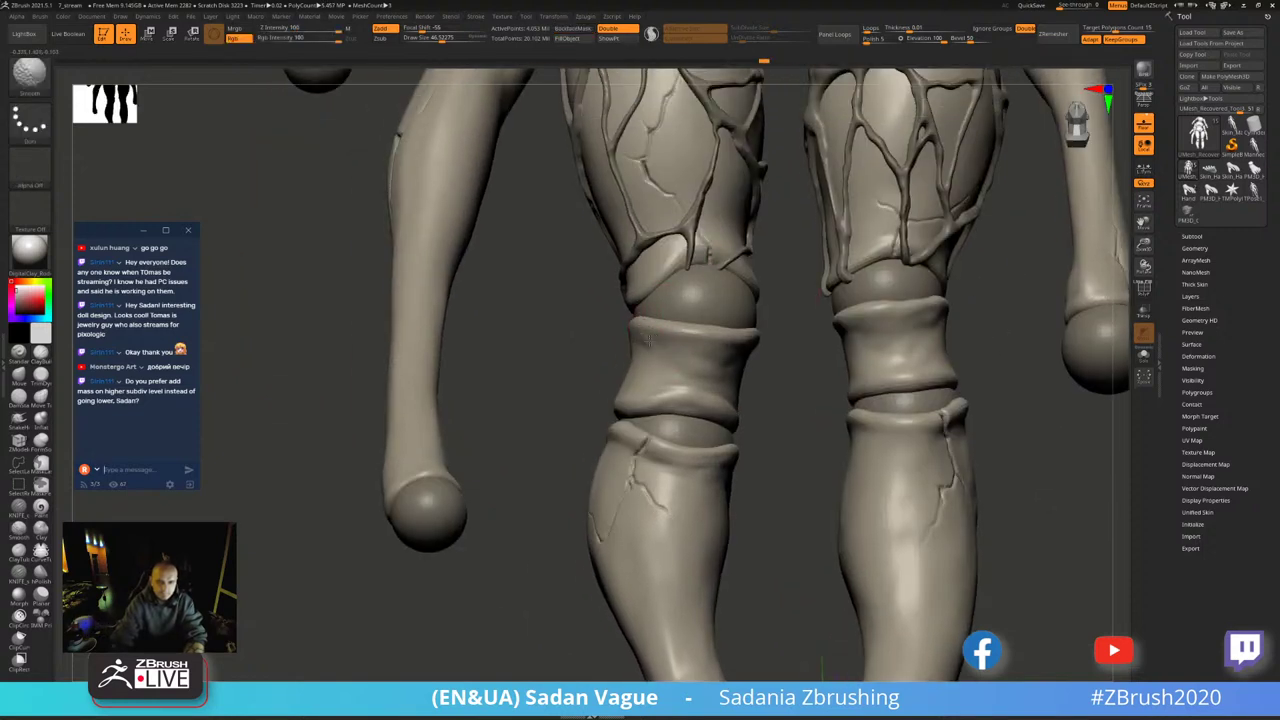
- Switch to the Knife brush at size about 23 and cut thin cracks into the forearm
{"action": "left_click", "coordinate": [19, 572]}
{"action": "left_click_drag", "start_coordinate": [668, 277], "coordinate": [659, 271]}
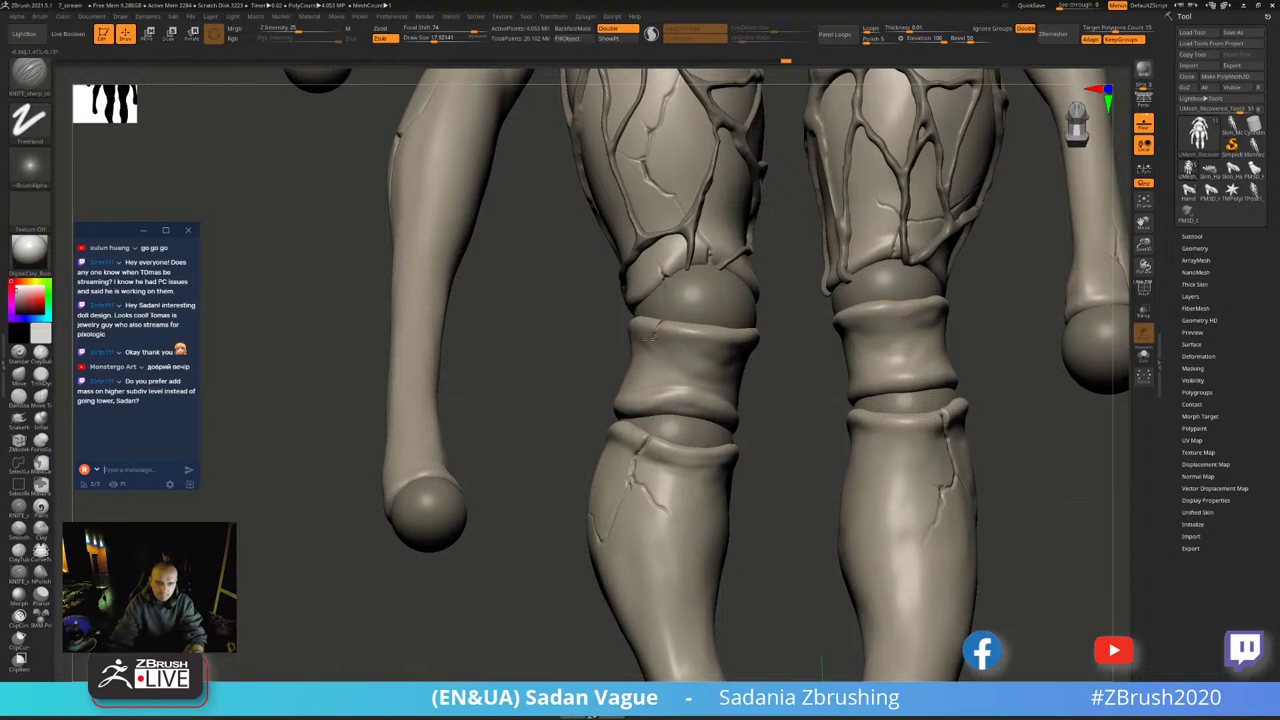
{"action": "right_click_drag", "start_coordinate": [650, 335], "coordinate": [648, 341]}
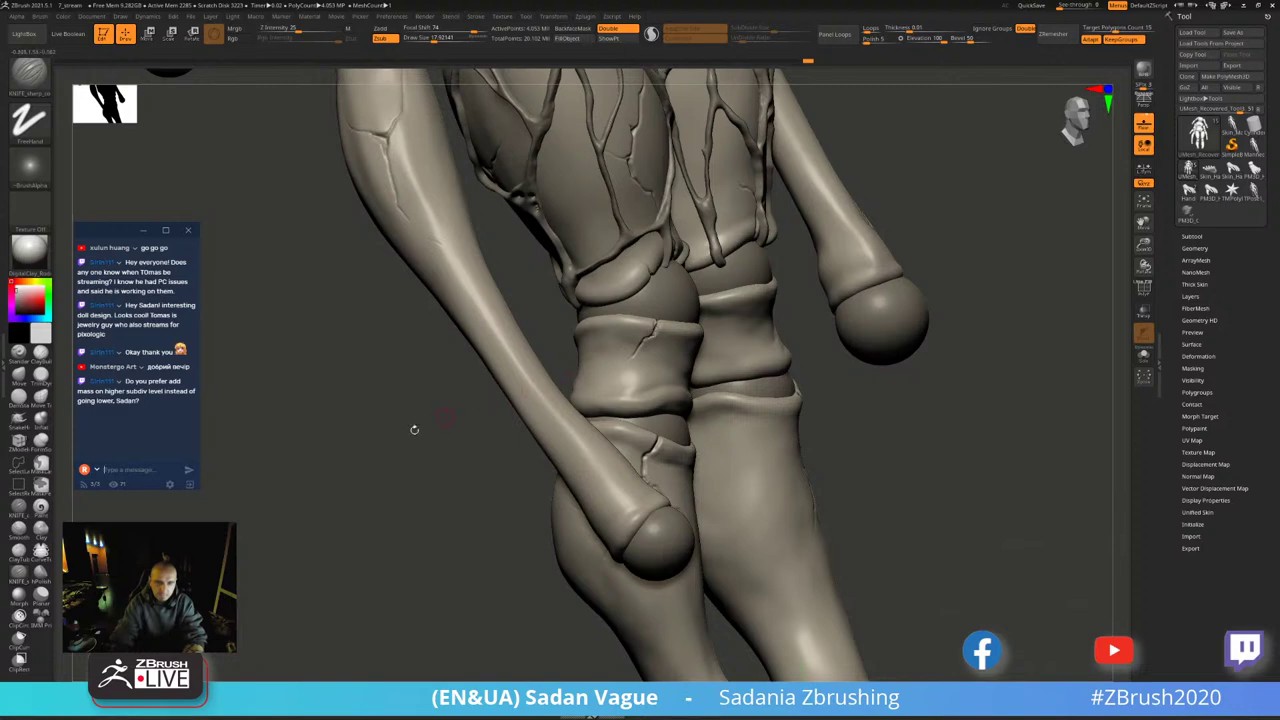
{"action": "left_click_drag", "start_coordinate": [414, 429], "coordinate": [408, 457]}
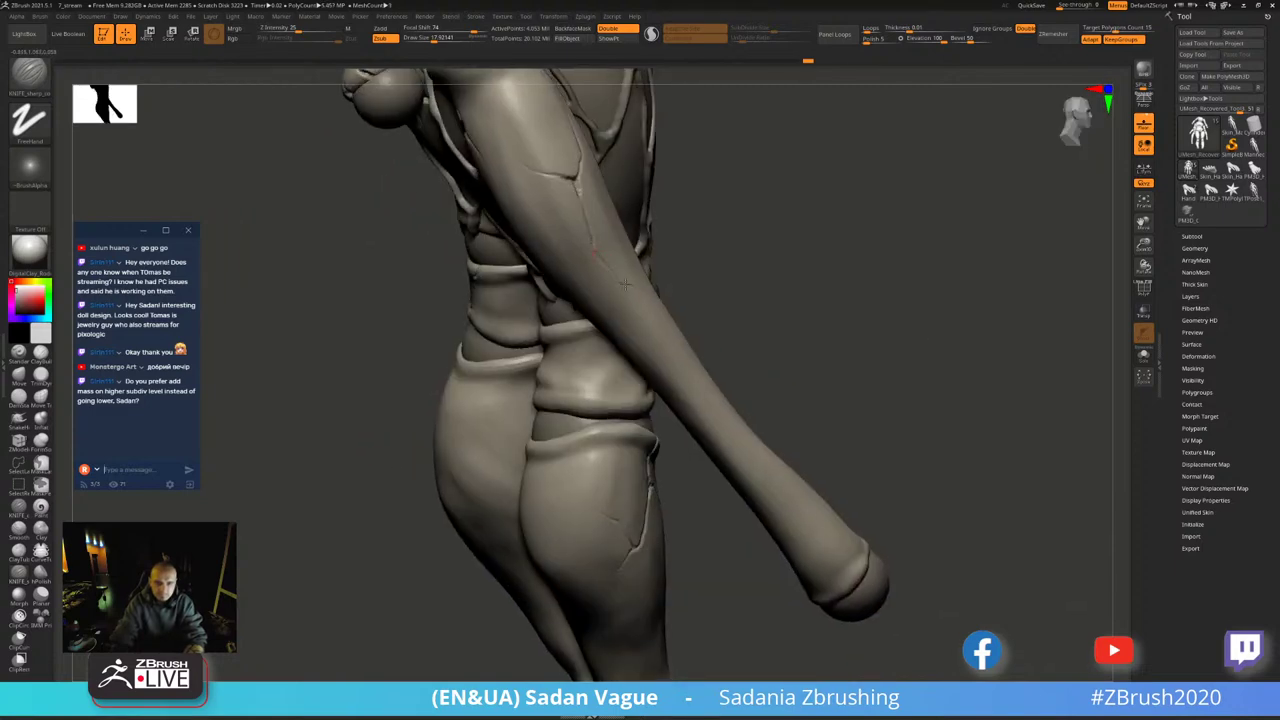
{"action": "left_click_drag", "start_coordinate": [625, 285], "coordinate": [621, 279]}
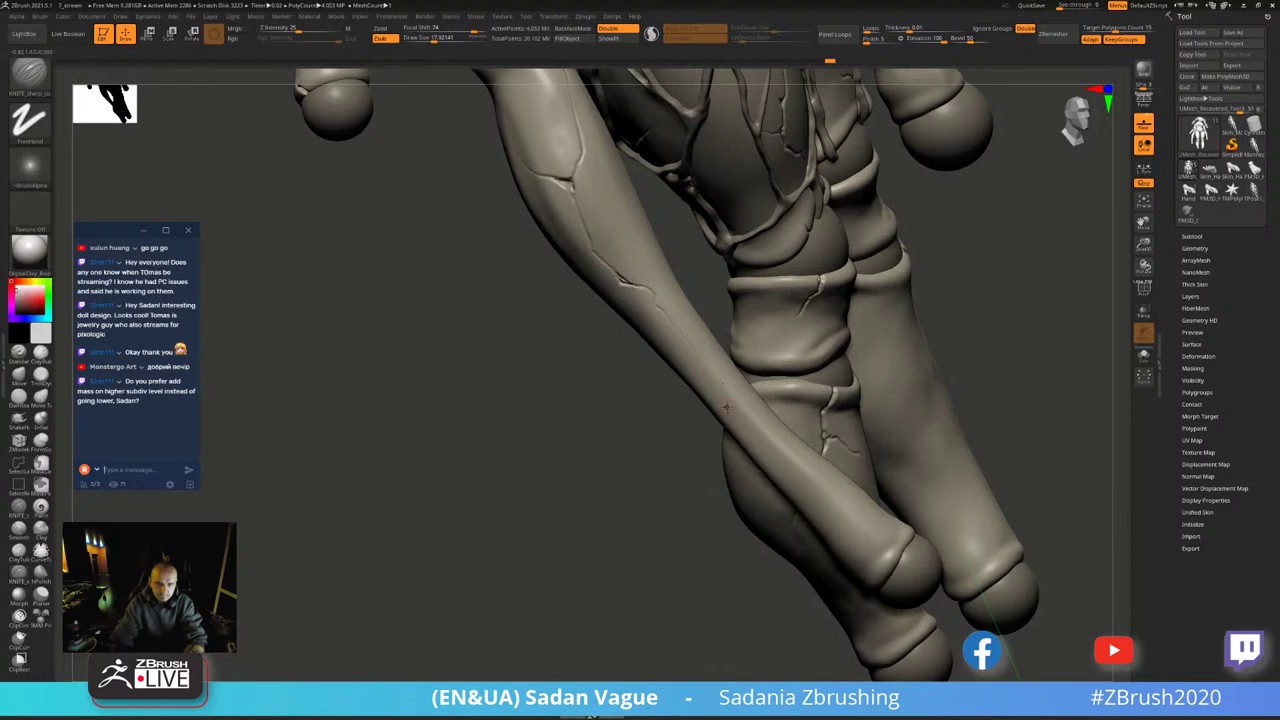
{"action": "left_click_drag", "start_coordinate": [654, 486], "coordinate": [742, 296]}
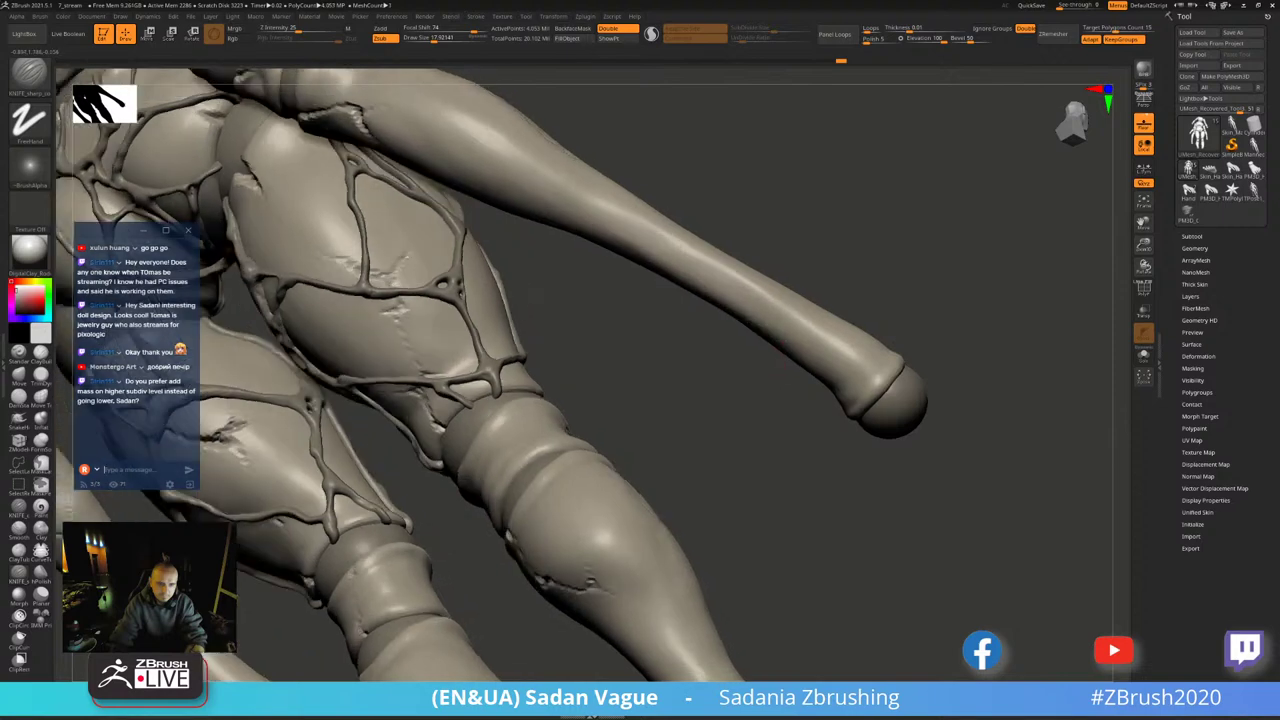
{"action": "left_click_drag", "start_coordinate": [755, 322], "coordinate": [760, 325]}
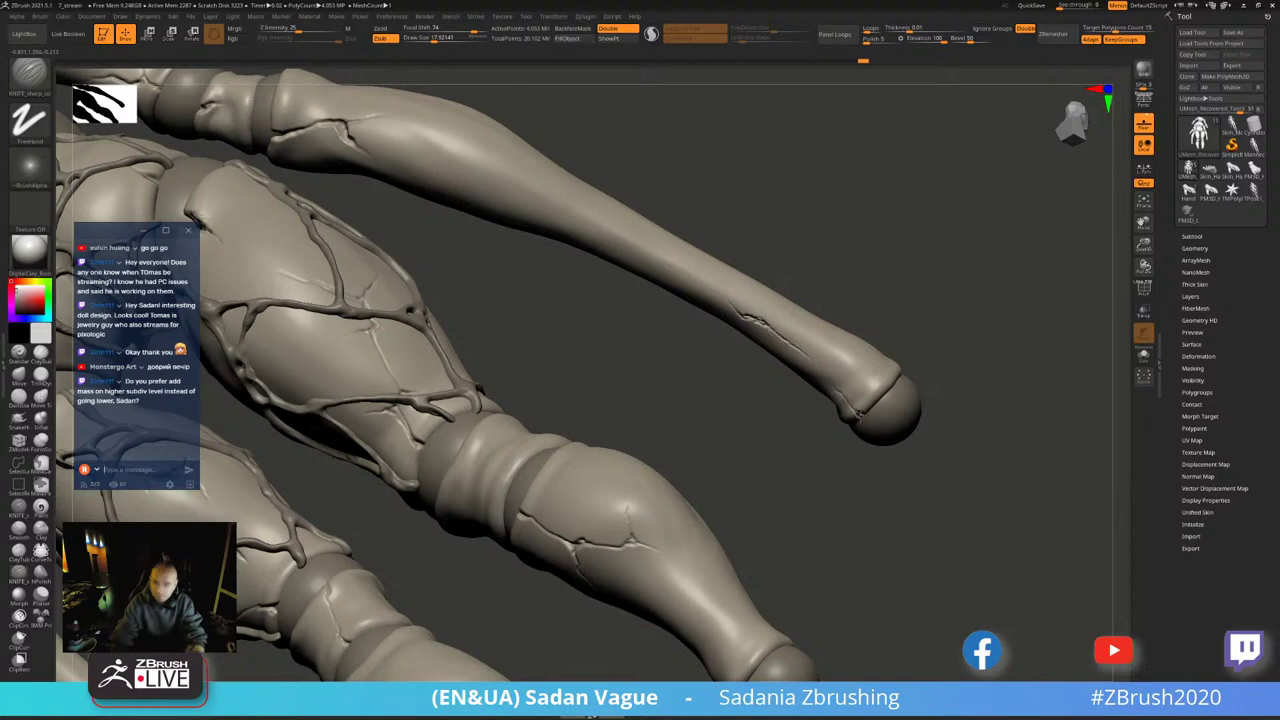
{"action": "left_click_drag", "start_coordinate": [860, 414], "coordinate": [935, 228]}
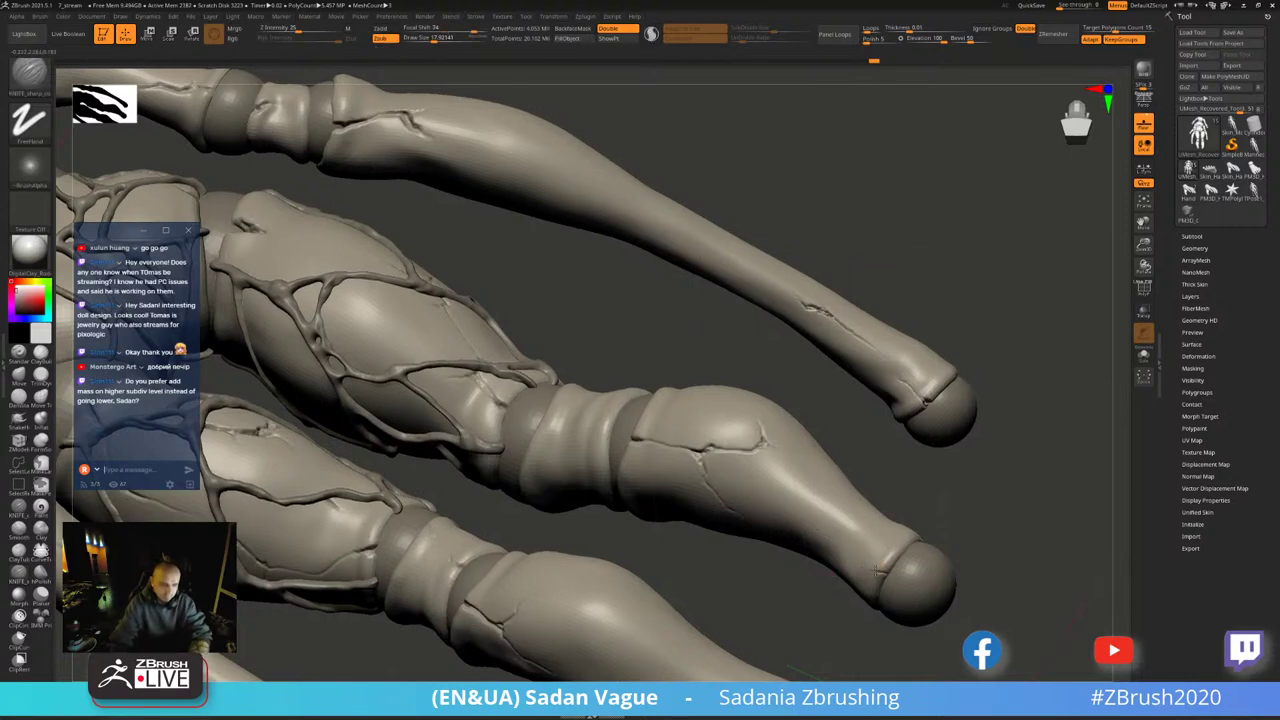
{"action": "left_click_drag", "start_coordinate": [860, 592], "coordinate": [735, 421]}
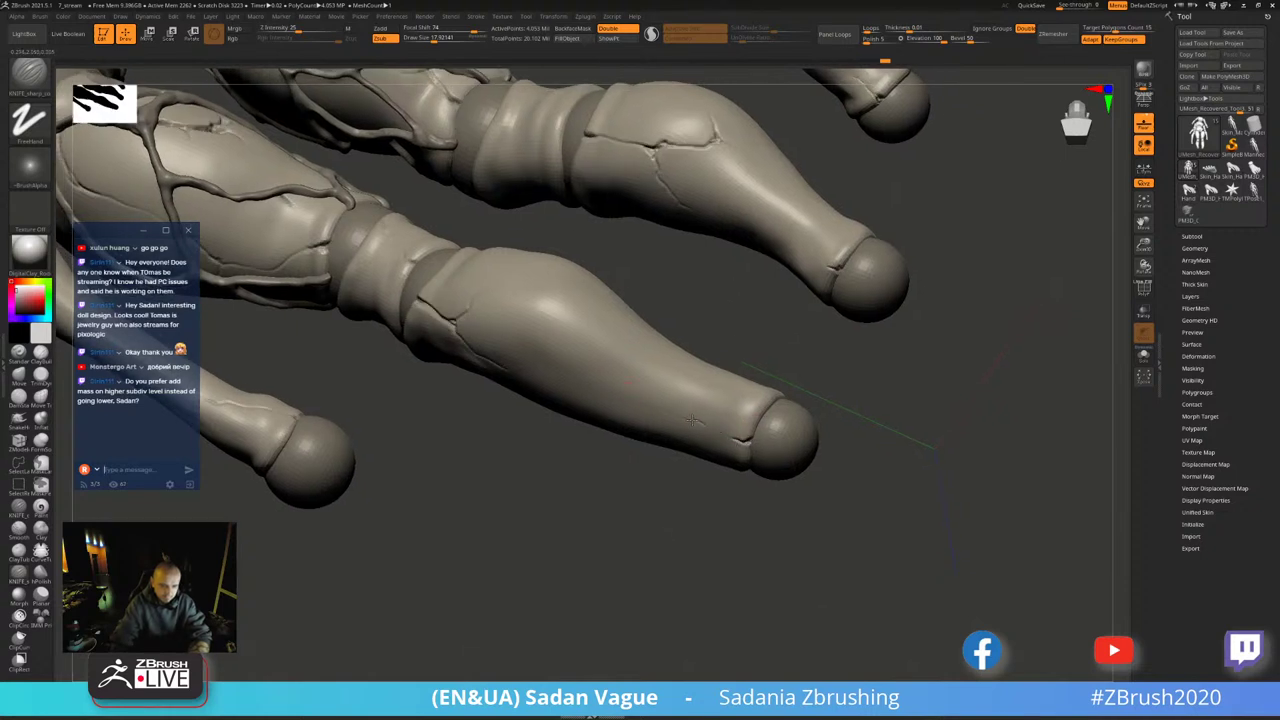
{"action": "left_click_drag", "start_coordinate": [668, 499], "coordinate": [795, 403]}
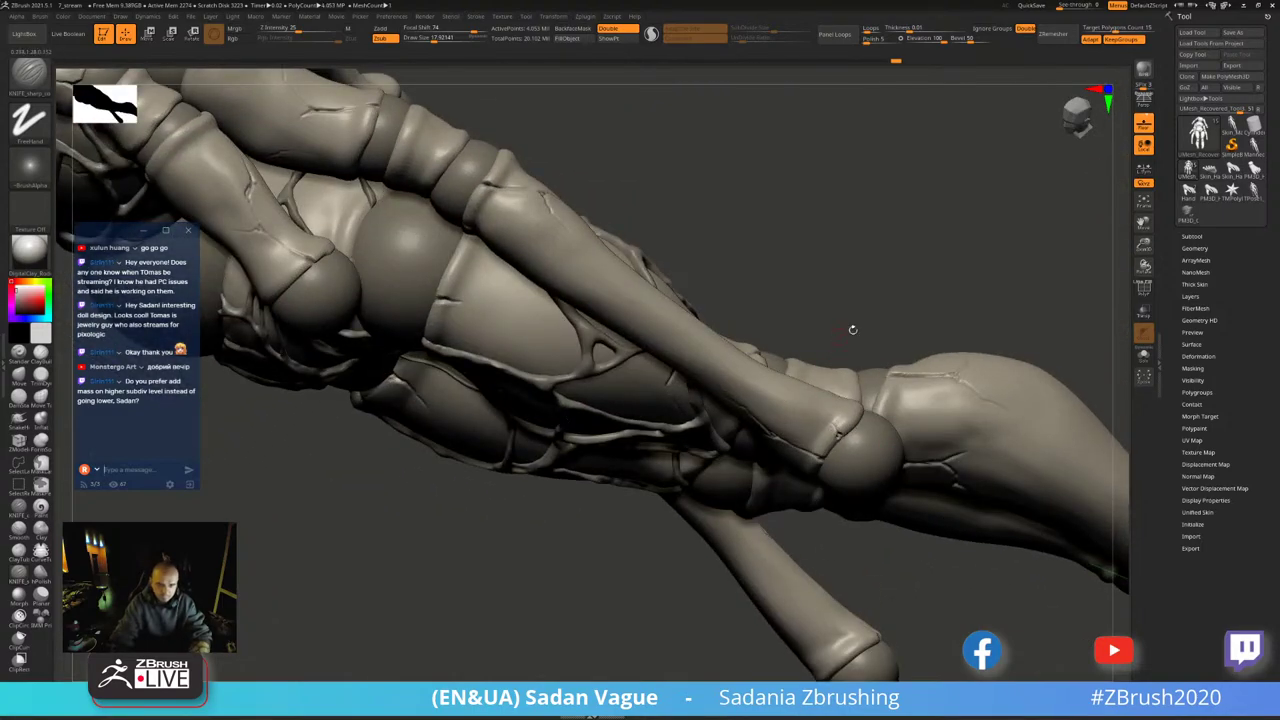
{"action": "left_click_drag", "start_coordinate": [852, 329], "coordinate": [535, 428]}
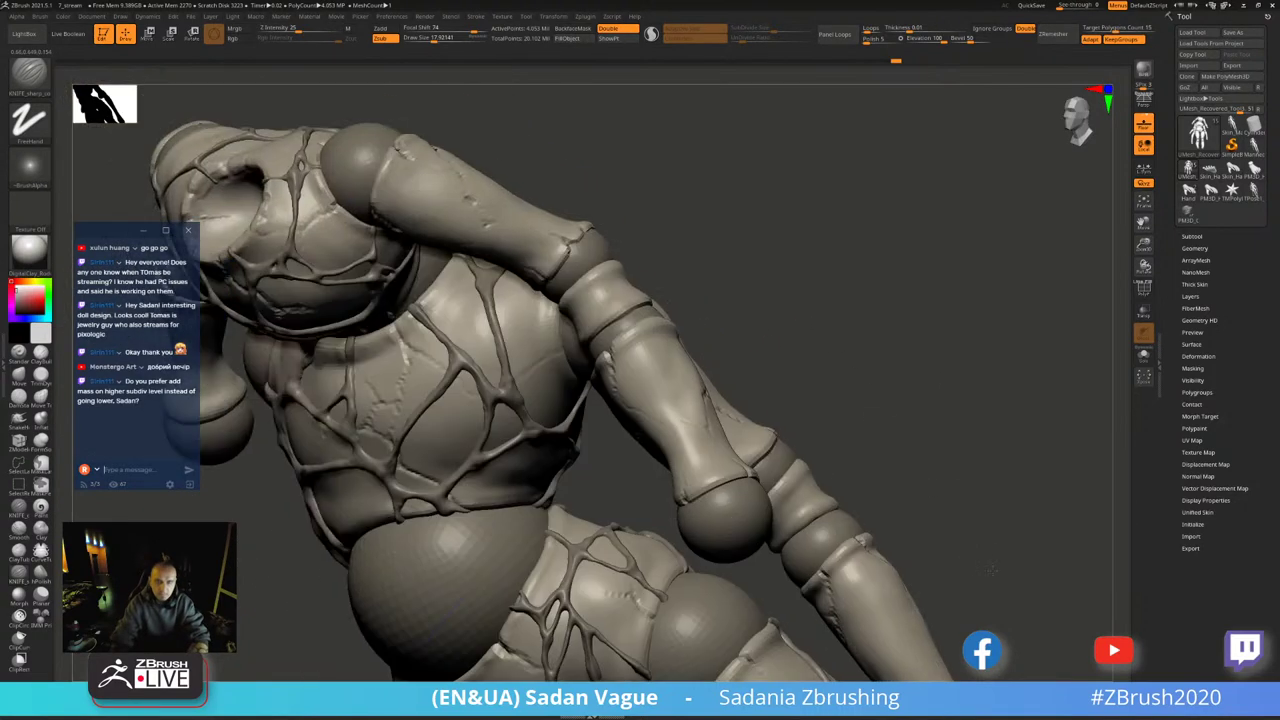
{"action": "left_click_drag", "start_coordinate": [678, 420], "coordinate": [775, 397]}
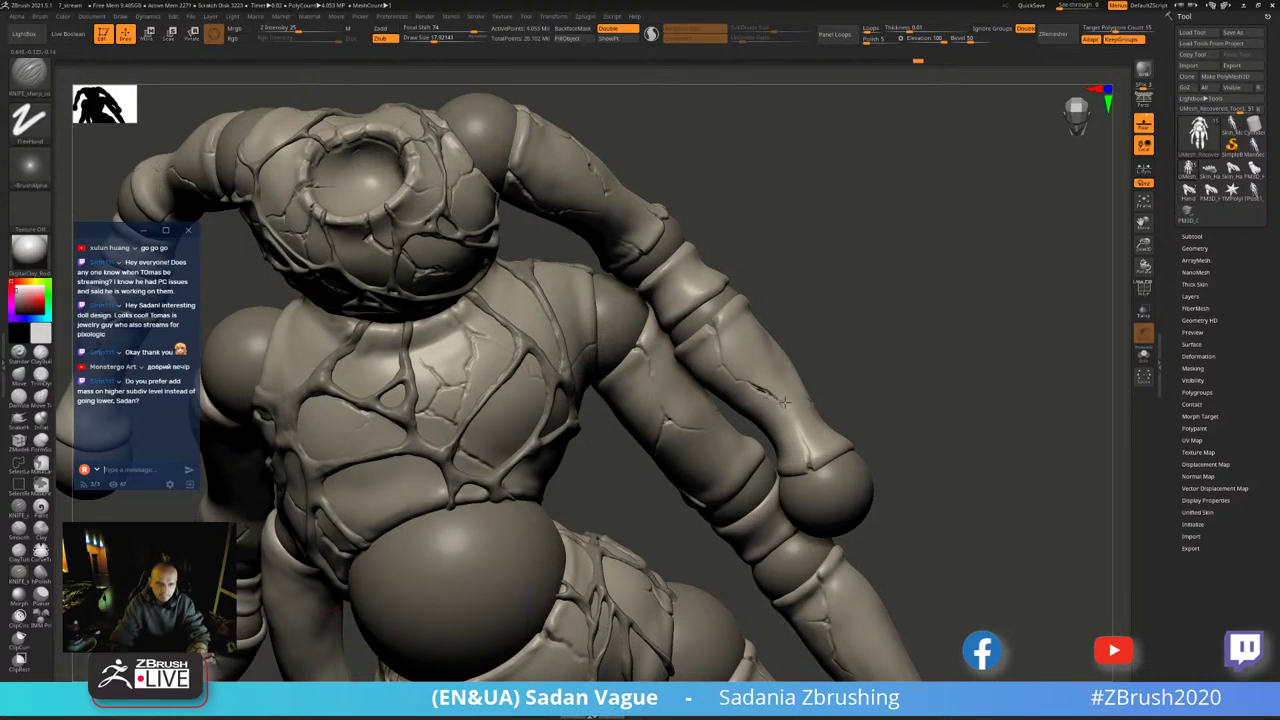
{"action": "mouse_move", "coordinate": [857, 334]}
{"action": "left_mouse_down"}
{"action": "mouse_move", "coordinate": [909, 283]}
{"action": "mouse_move", "coordinate": [657, 383]}
{"action": "left_mouse_up"}
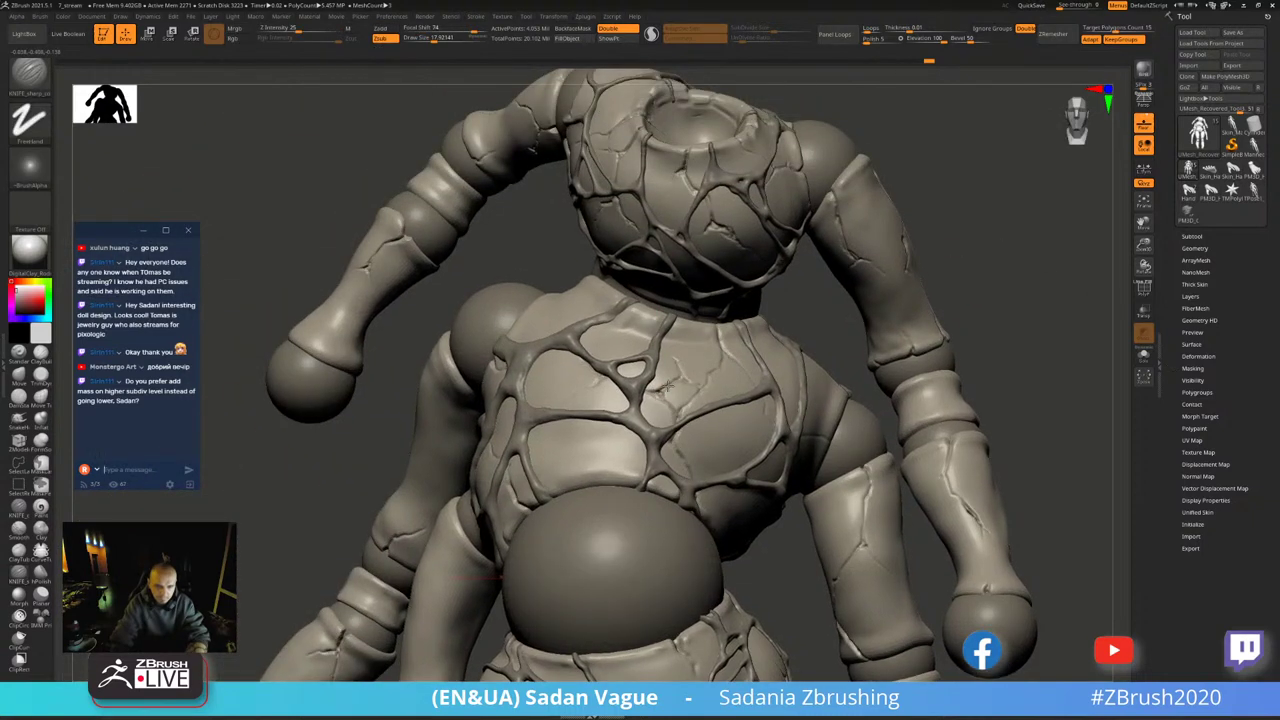
{"action": "left_click_drag", "start_coordinate": [667, 387], "coordinate": [708, 360]}
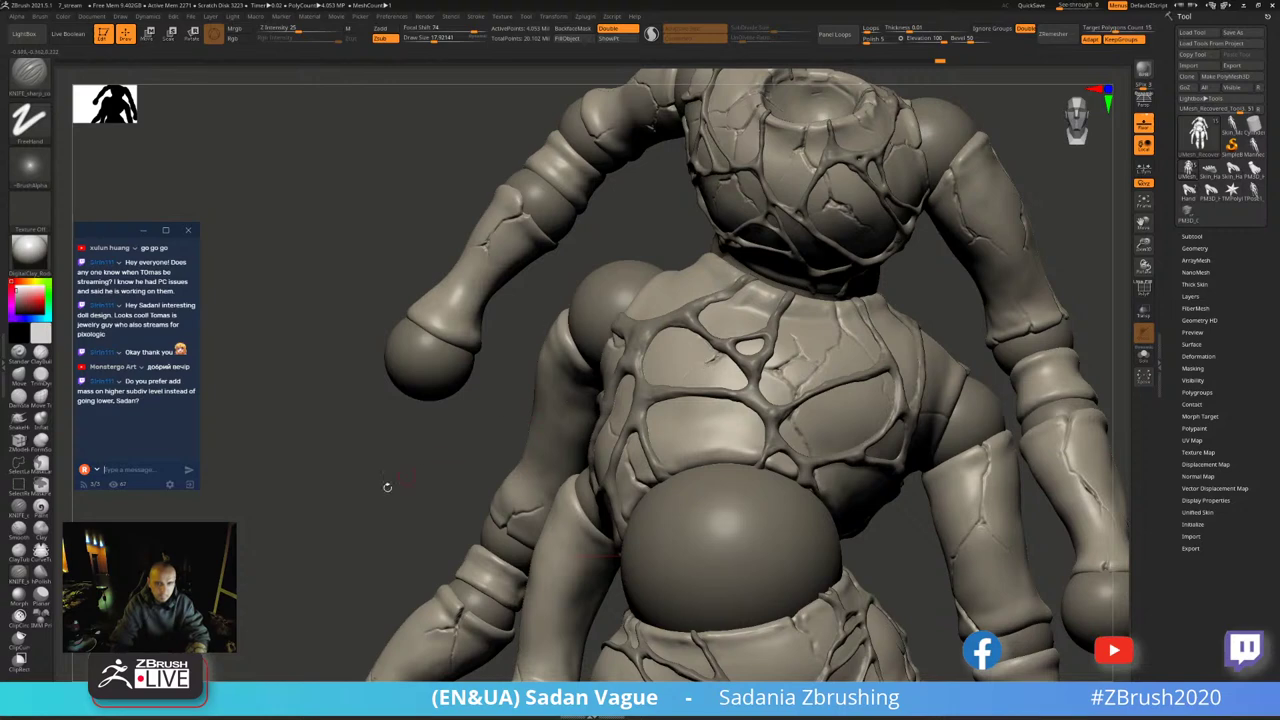
{"action": "left_click_drag", "start_coordinate": [386, 486], "coordinate": [400, 600]}
{"action": "mouse_move", "coordinate": [457, 277]}
{"action": "left_mouse_down"}
{"action": "mouse_move", "coordinate": [483, 225]}
{"action": "mouse_move", "coordinate": [672, 308]}
{"action": "left_mouse_up"}
{"action": "left_click_drag", "start_coordinate": [628, 228], "coordinate": [775, 310]}
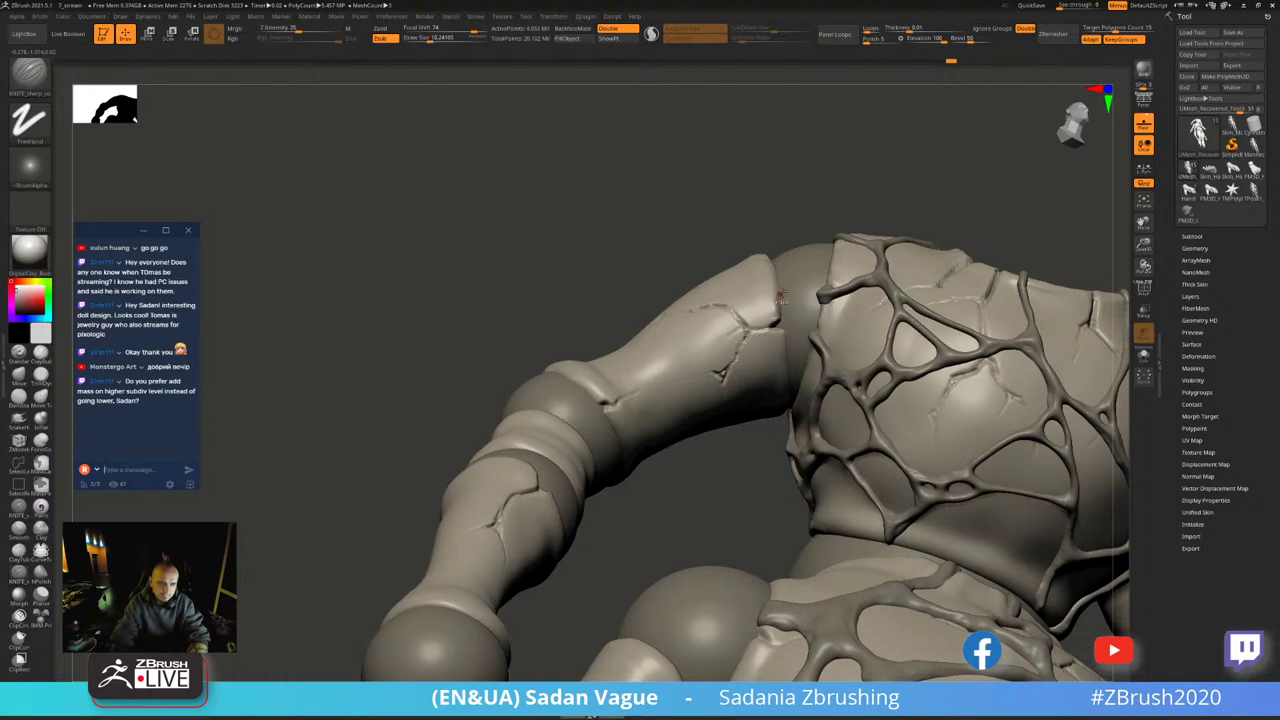
- Ctrl-mask crack paths and carve a crease across the top of the upper arm
{"action": "mouse_move", "coordinate": [772, 292]}
{"action": "left_mouse_down", "text": "ctrl"}
{"action": "mouse_move", "coordinate": [765, 376]}
{"action": "mouse_move", "coordinate": [724, 352]}
{"action": "mouse_move", "coordinate": [748, 341]}
{"action": "left_mouse_up", "text": "ctrl"}
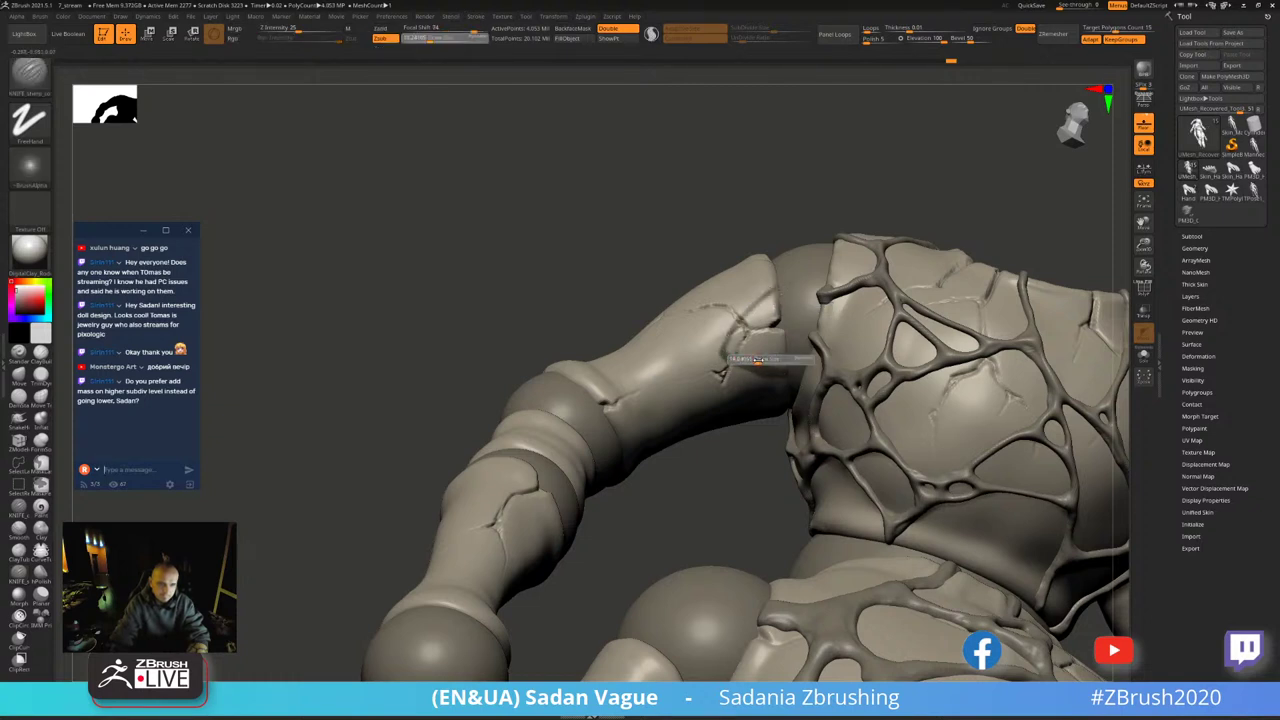
{"action": "key", "text": "ctrl"}
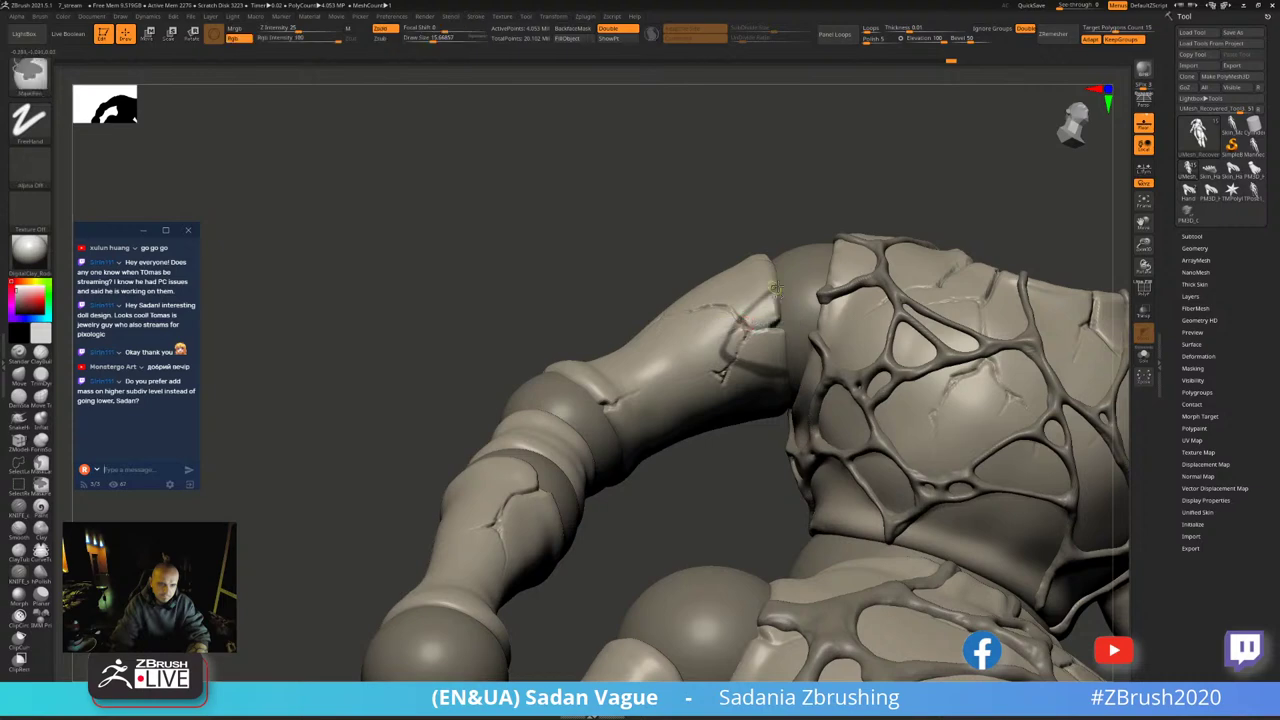
{"action": "left_click_drag", "start_coordinate": [765, 292], "coordinate": [615, 454]}
{"action": "mouse_move", "coordinate": [615, 454]}
{"action": "right_mouse_down"}
{"action": "mouse_move", "coordinate": [648, 435]}
{"action": "mouse_move", "coordinate": [574, 357]}
{"action": "right_mouse_up"}
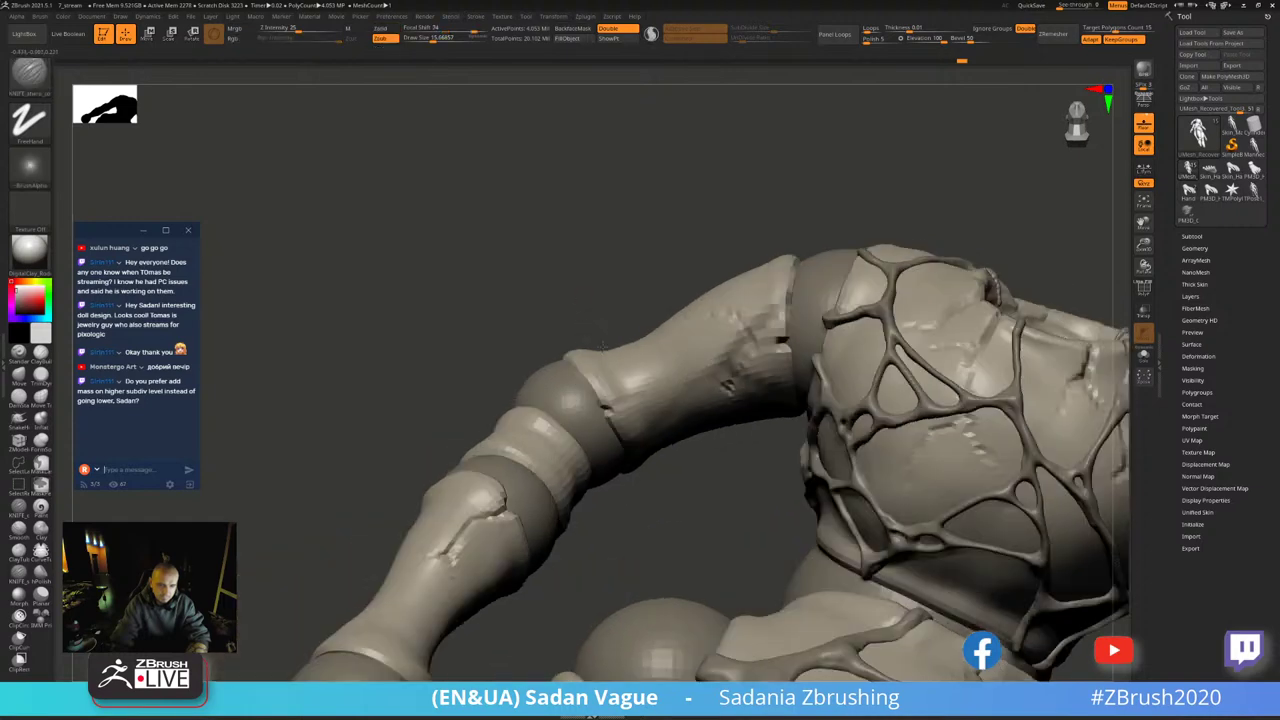
{"action": "left_click_drag", "start_coordinate": [571, 365], "coordinate": [768, 335]}
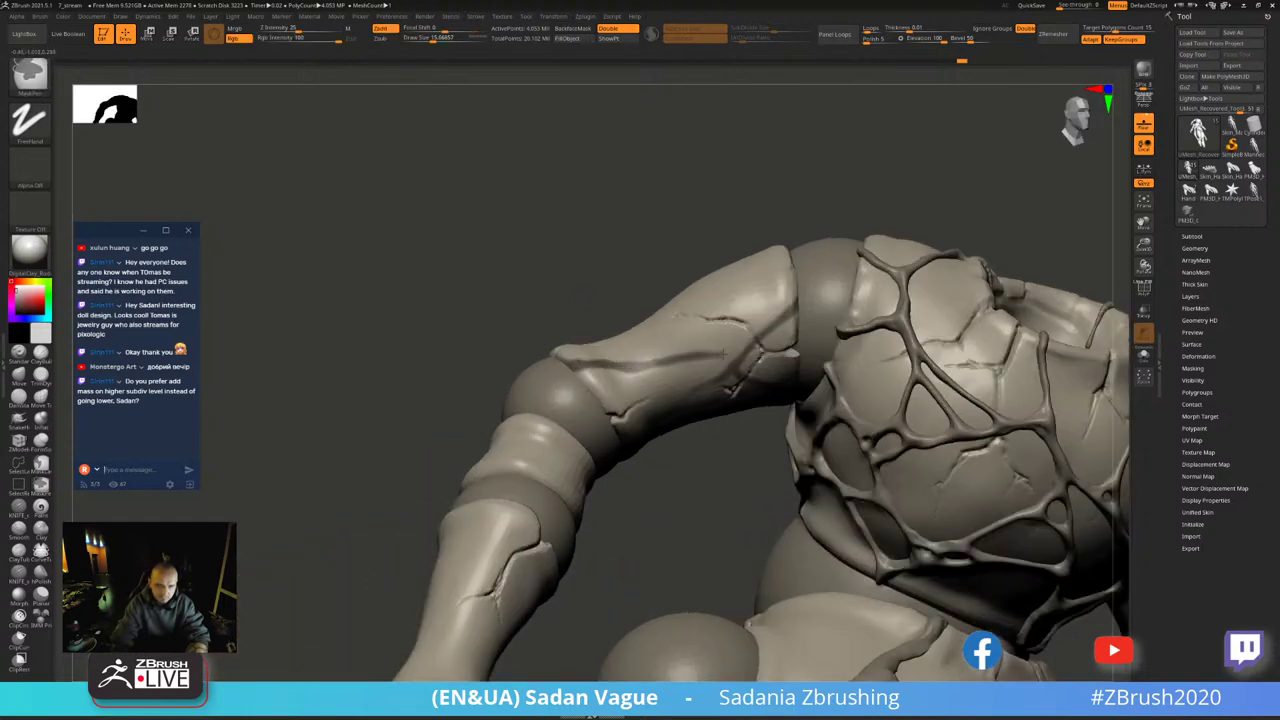
{"action": "right_click_drag", "start_coordinate": [693, 231], "coordinate": [699, 229]}
{"action": "key", "text": "ctrl"}
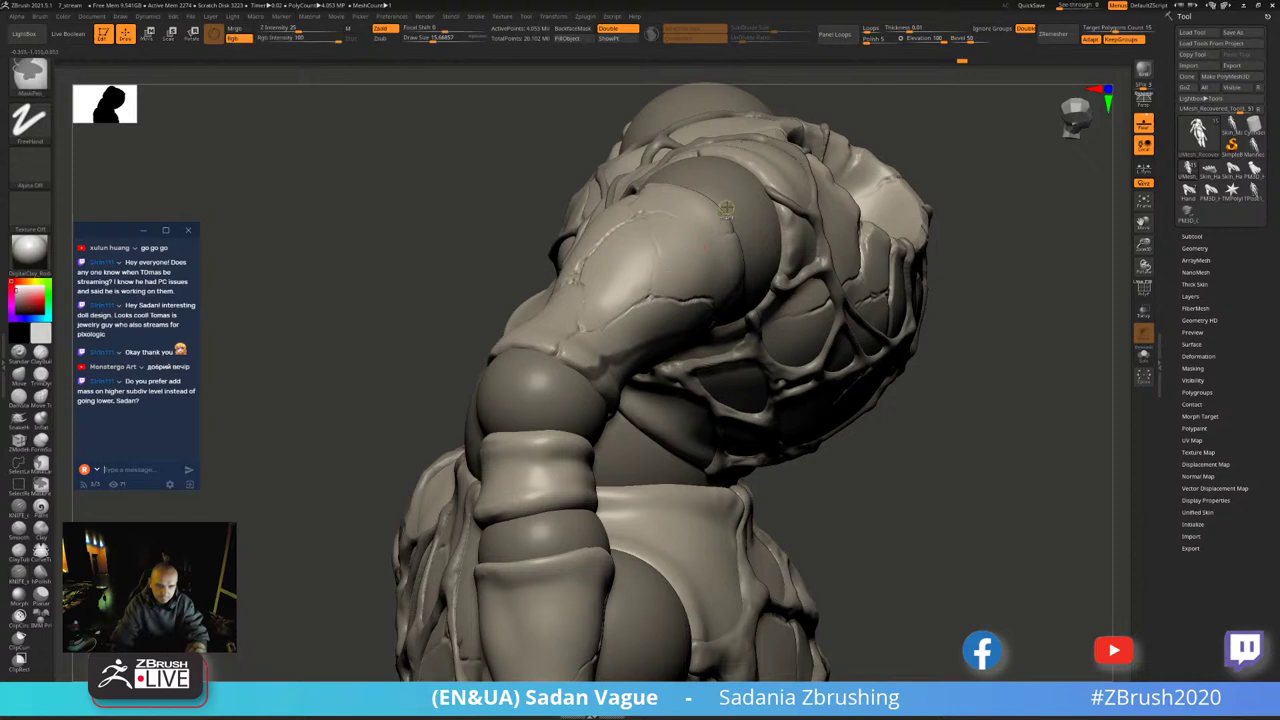
{"action": "left_click_drag", "start_coordinate": [699, 229], "coordinate": [660, 305], "text": "ctrl"}
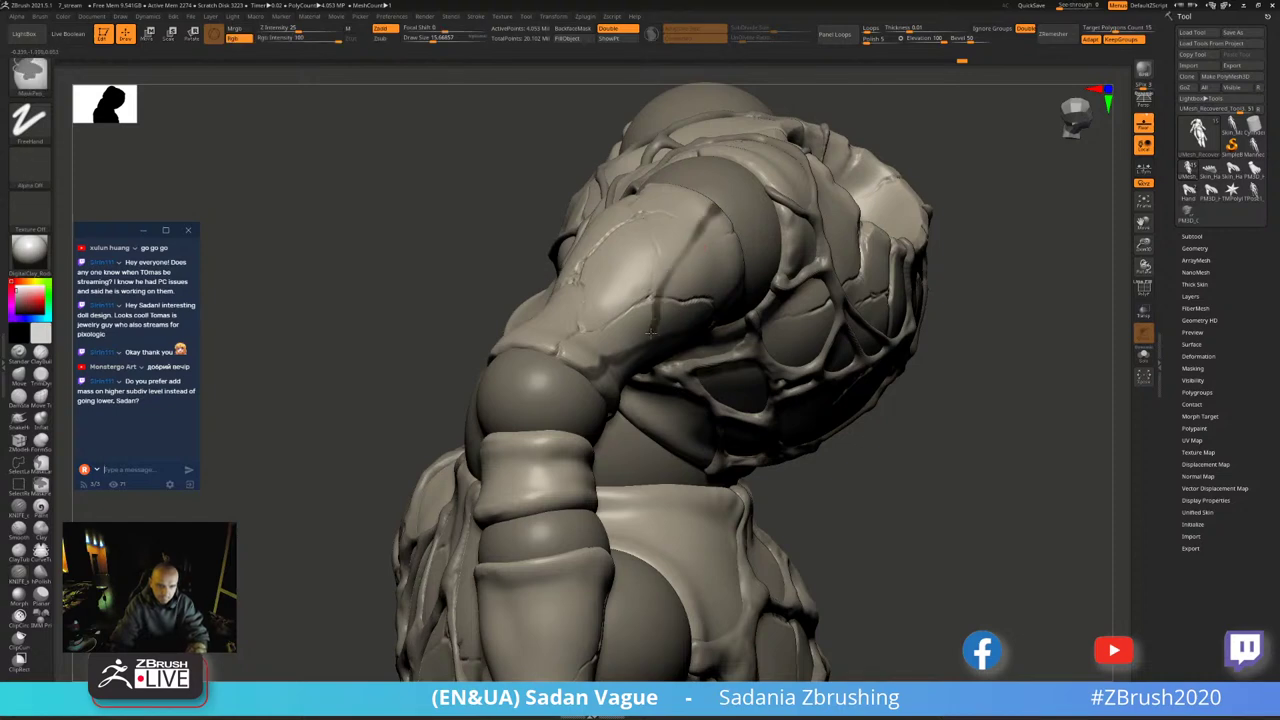
{"action": "right_click_drag", "start_coordinate": [650, 332], "coordinate": [617, 424]}
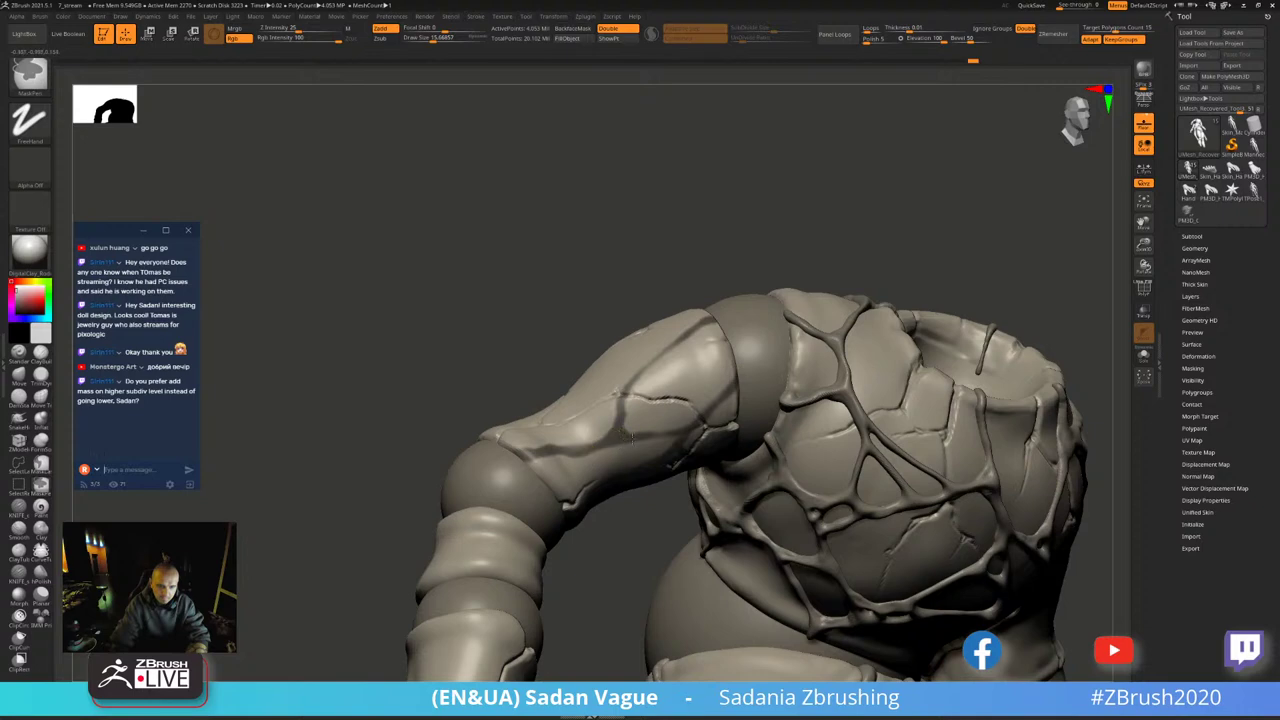
- Mask and cut a diagonal forearm crack plus further crack lines down the upper arm
{"action": "right_click_drag", "start_coordinate": [691, 217], "coordinate": [700, 318]}
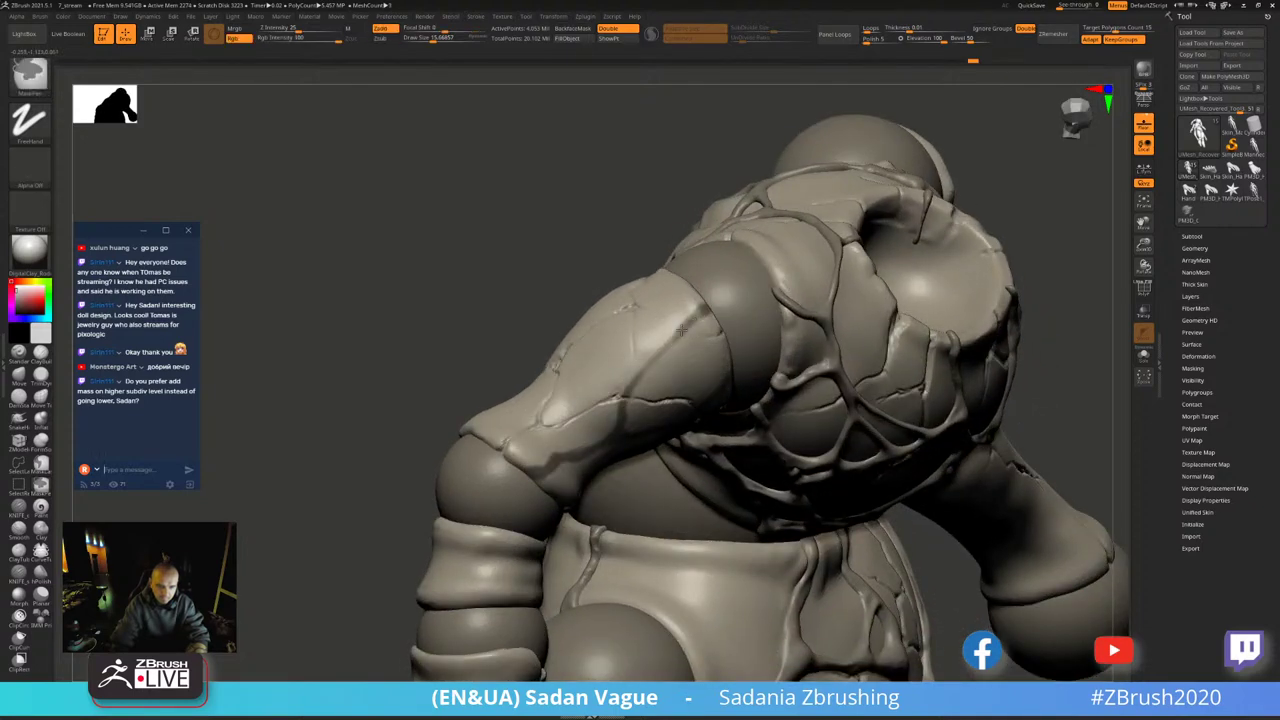
{"action": "right_click_drag", "start_coordinate": [617, 405], "coordinate": [708, 345]}
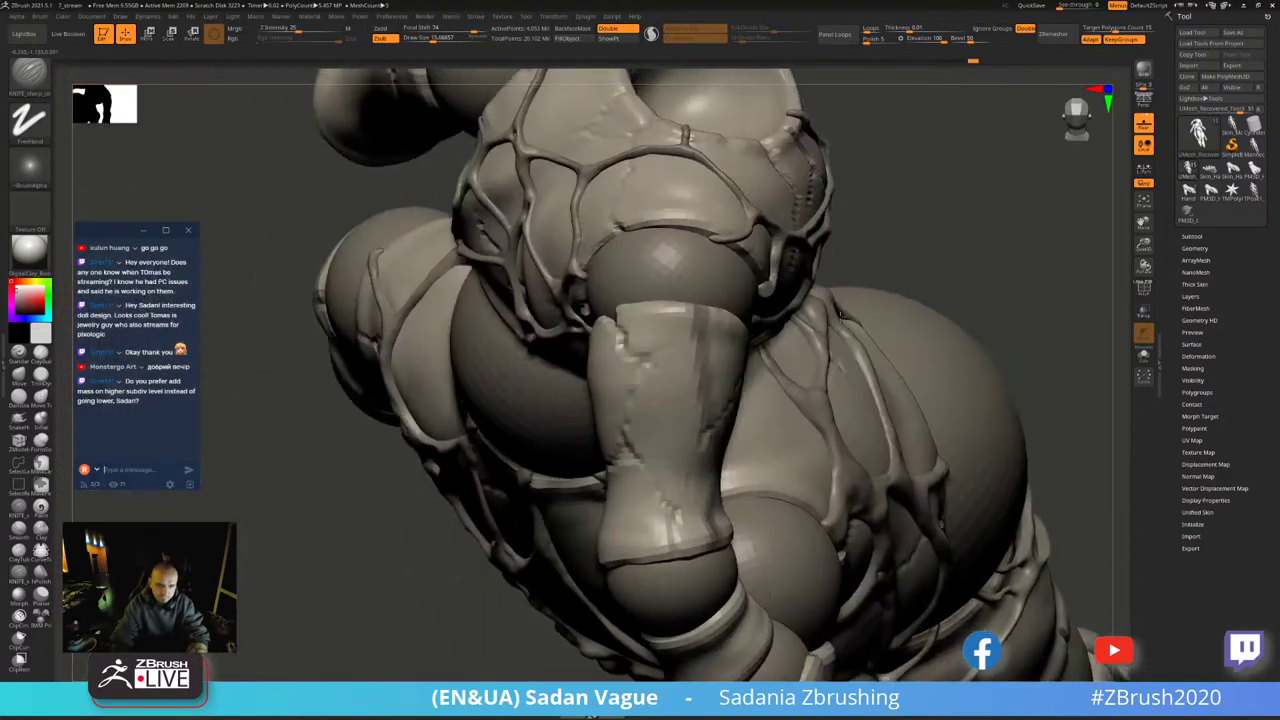
{"action": "left_click_drag", "start_coordinate": [708, 345], "coordinate": [630, 465]}
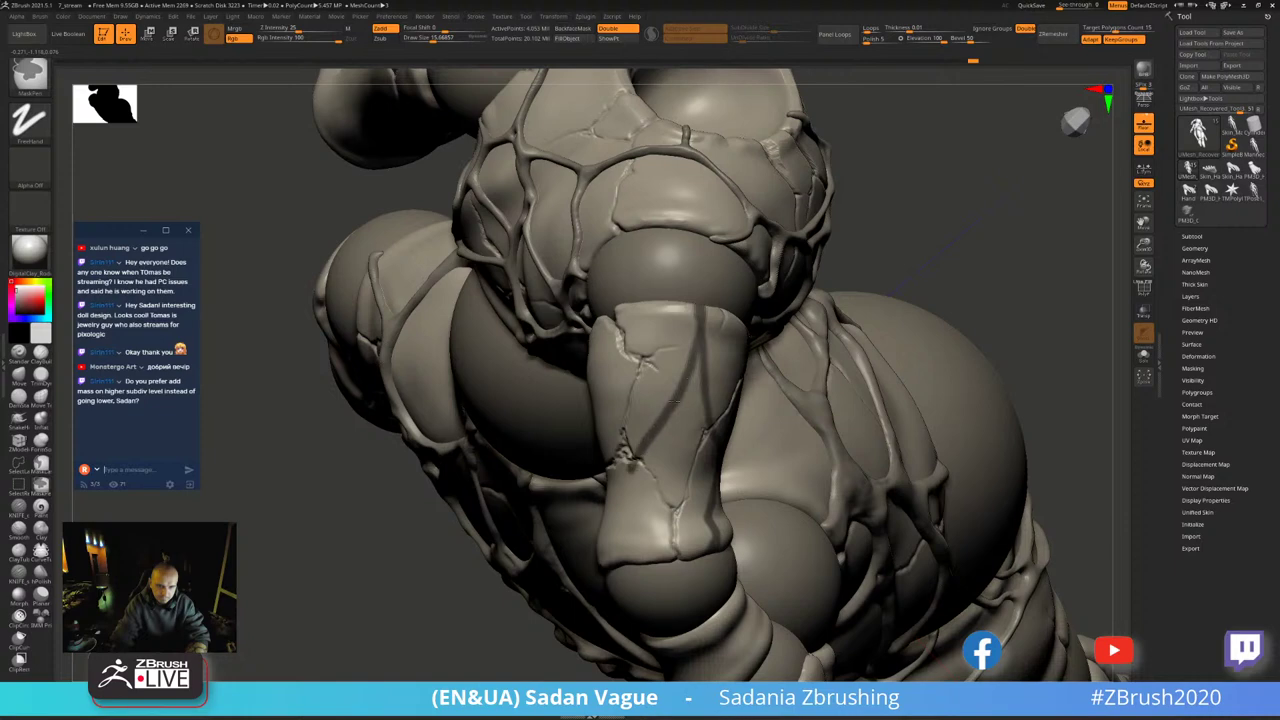
{"action": "right_click_drag", "start_coordinate": [697, 357], "coordinate": [805, 344]}
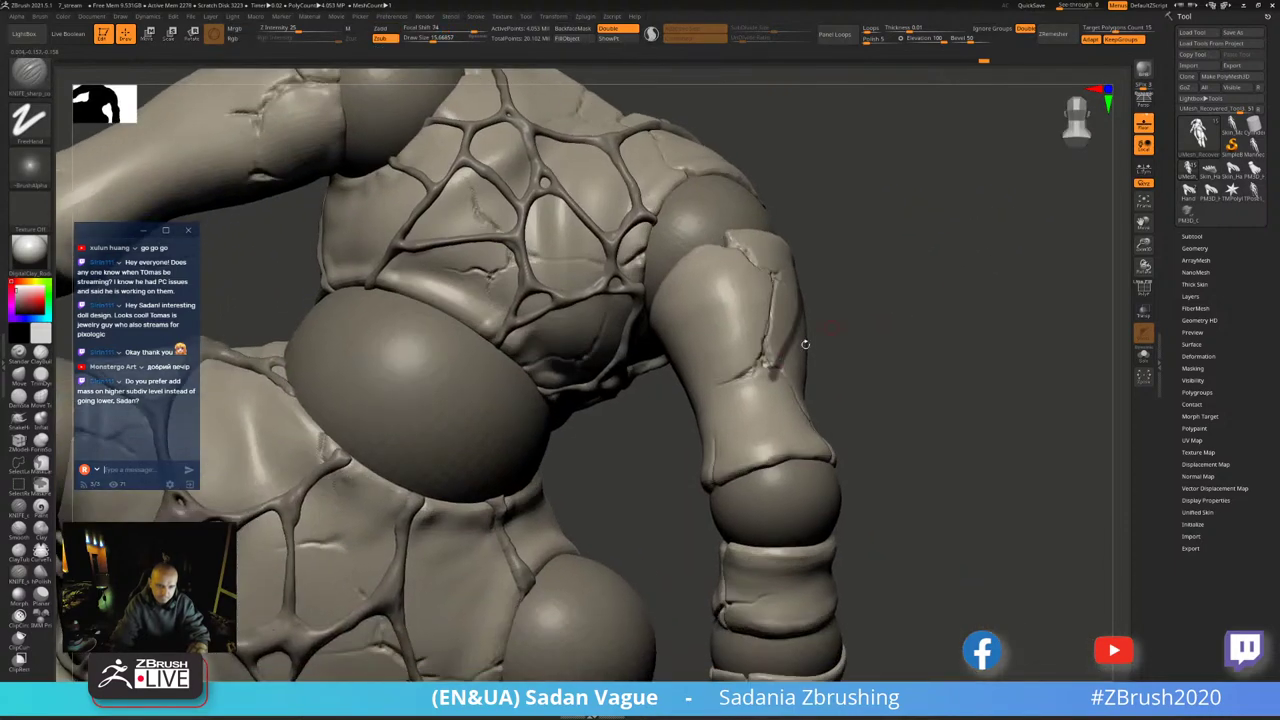
{"action": "right_click_drag", "start_coordinate": [951, 283], "coordinate": [773, 310]}
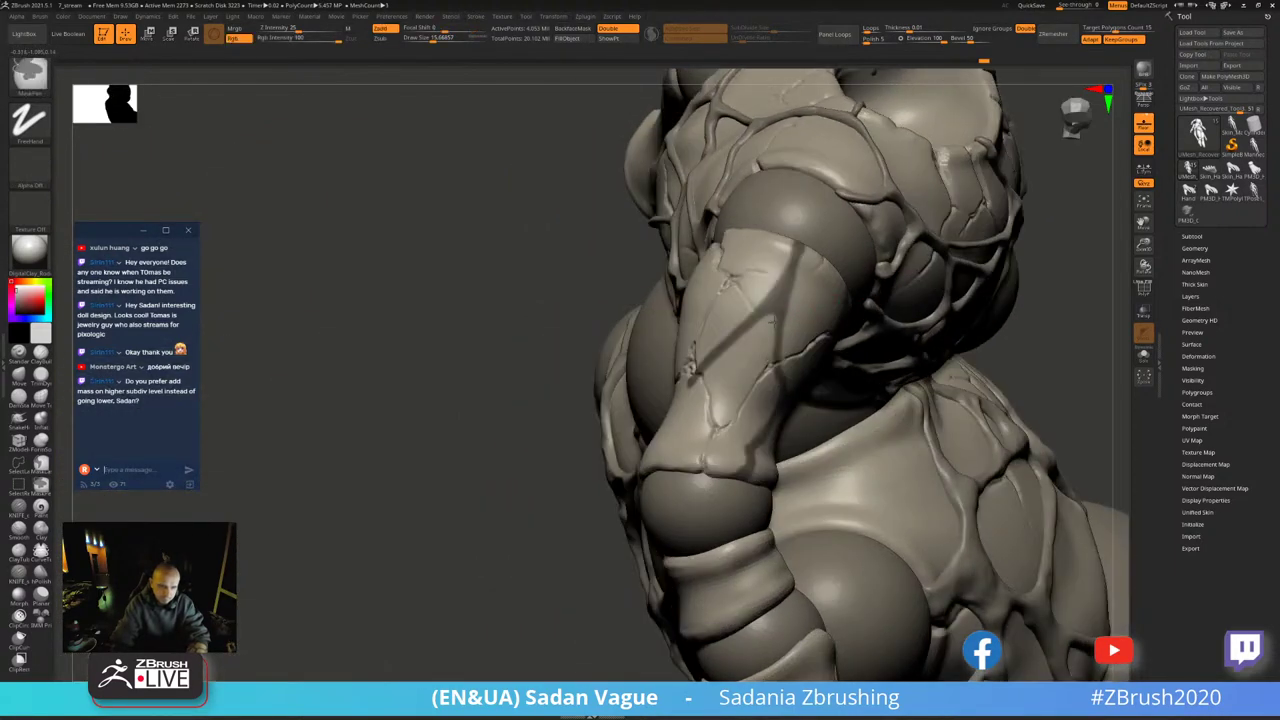
{"action": "right_click_drag", "start_coordinate": [688, 362], "coordinate": [725, 376]}
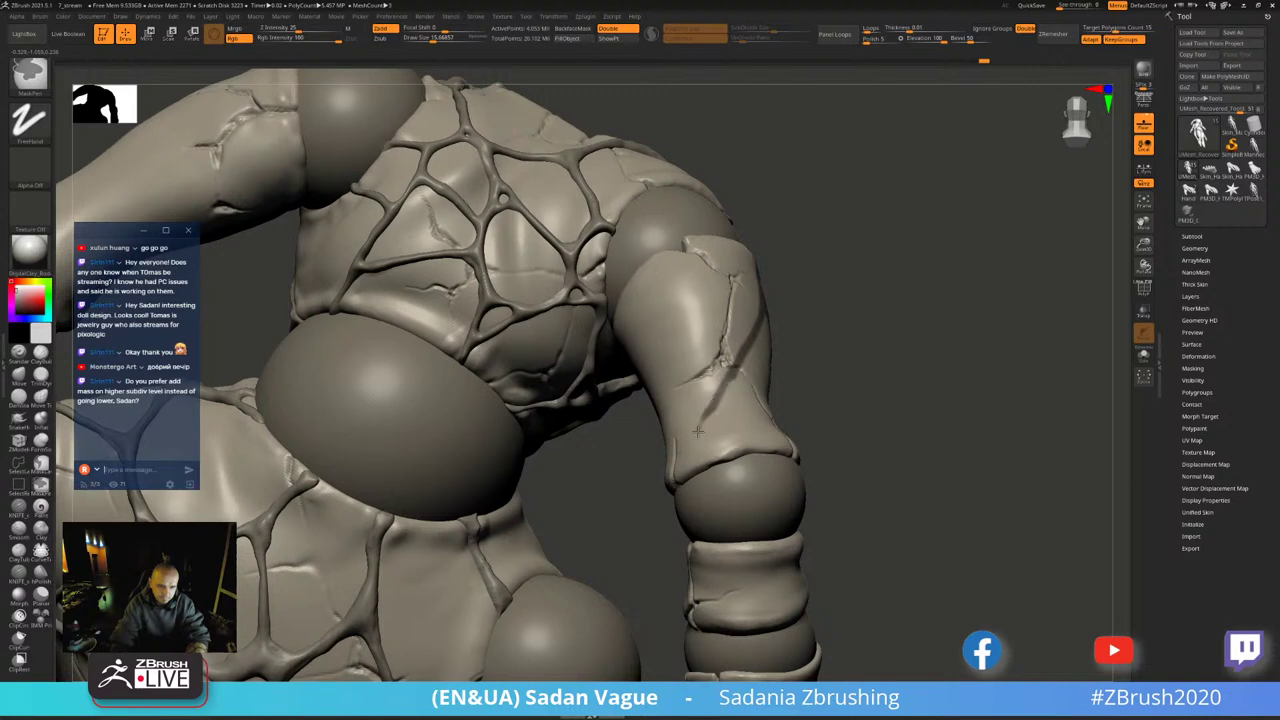
{"action": "left_click_drag", "start_coordinate": [733, 366], "coordinate": [755, 458], "text": "ctrl"}
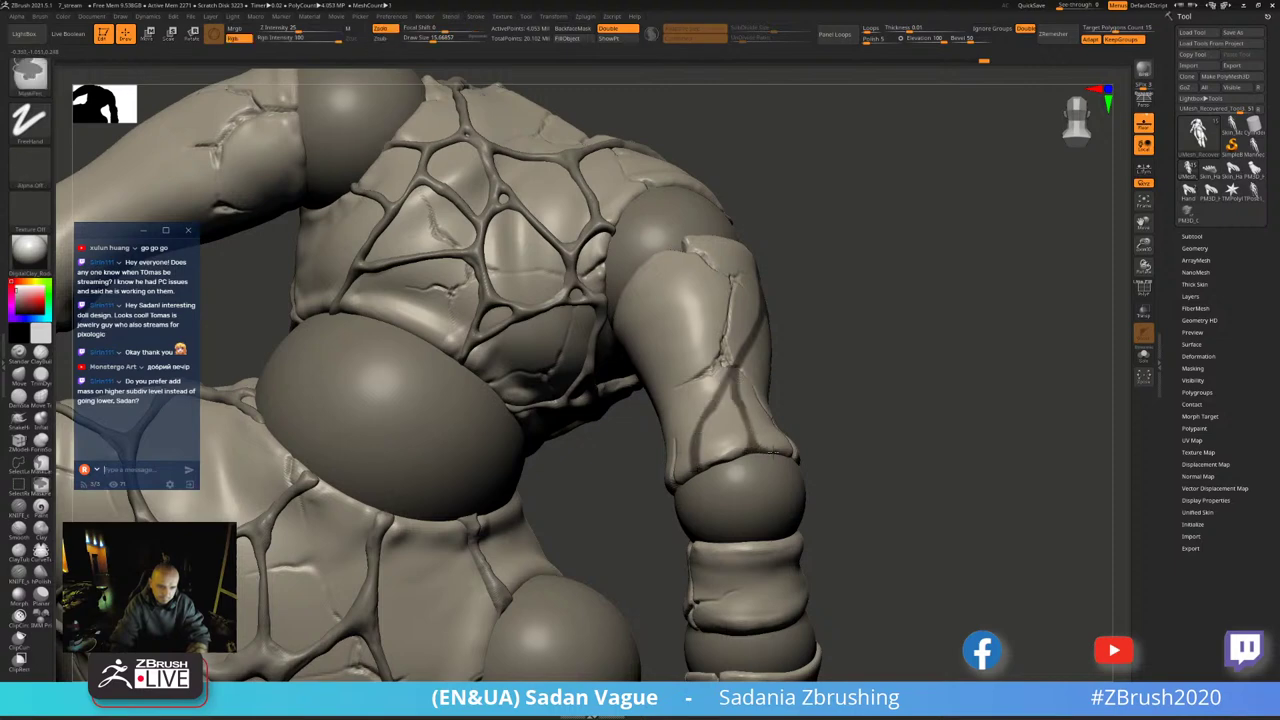
{"action": "right_click_drag", "start_coordinate": [770, 452], "coordinate": [820, 340]}
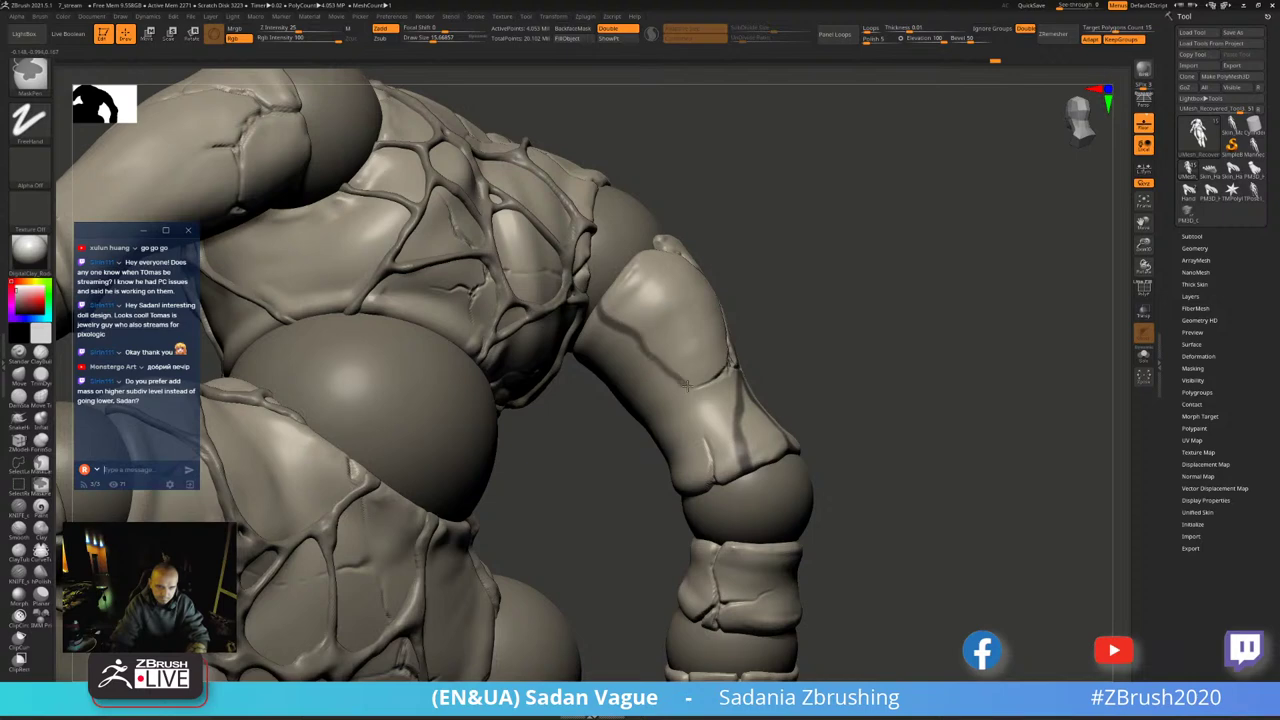
{"action": "left_click_drag", "start_coordinate": [686, 385], "coordinate": [737, 411]}
{"action": "mouse_move", "coordinate": [794, 386]}
{"action": "right_mouse_down"}
{"action": "mouse_move", "coordinate": [683, 403]}
{"action": "mouse_move", "coordinate": [597, 355]}
{"action": "right_mouse_up"}
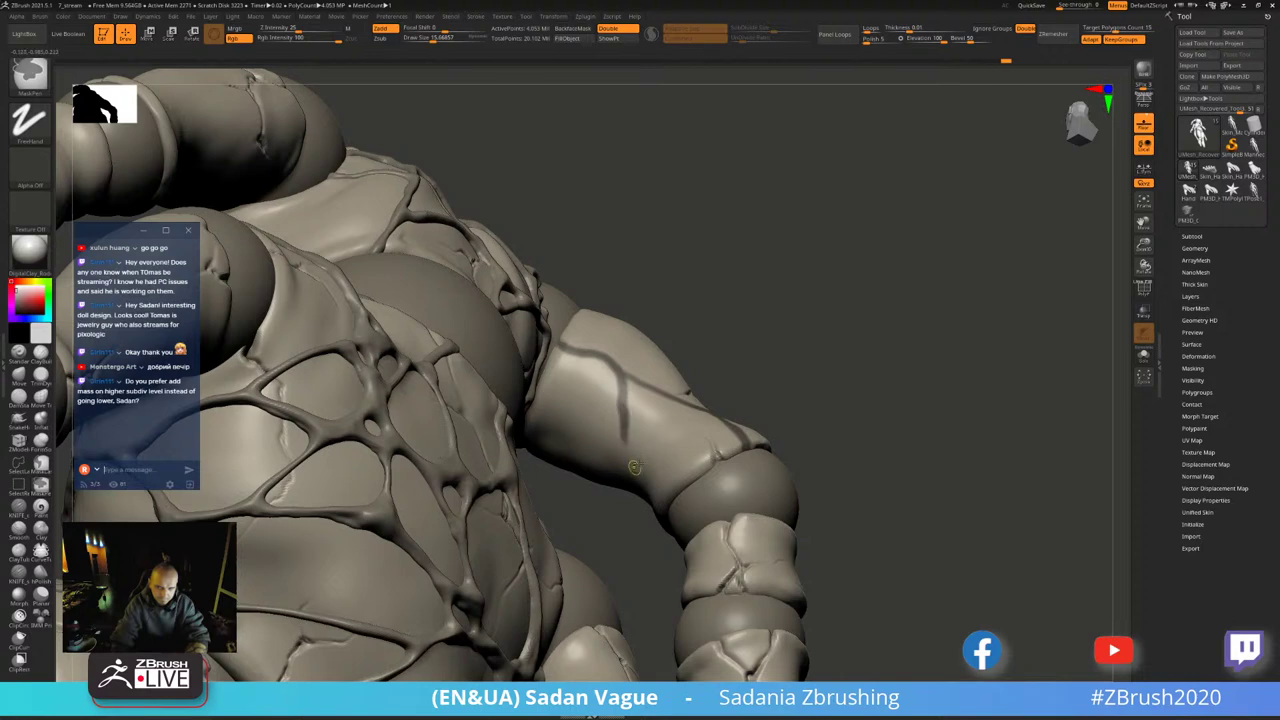
{"action": "mouse_move", "coordinate": [626, 440]}
{"action": "right_mouse_down"}
{"action": "mouse_move", "coordinate": [843, 288]}
{"action": "mouse_move", "coordinate": [660, 394]}
{"action": "right_mouse_up"}
{"action": "left_click_drag", "start_coordinate": [658, 396], "coordinate": [689, 459]}
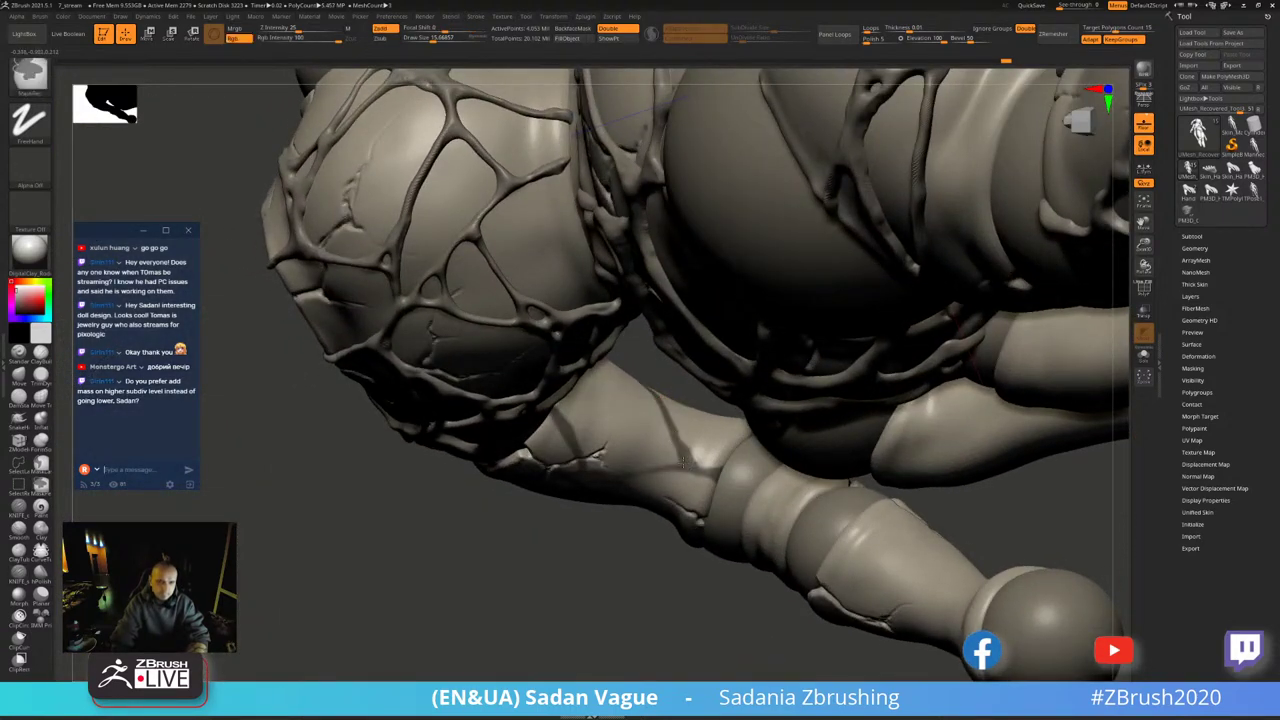
- Cut a short Knife crack up the other arm beside the shoulder ball joint
{"action": "right_click_drag", "start_coordinate": [667, 465], "coordinate": [668, 460]}
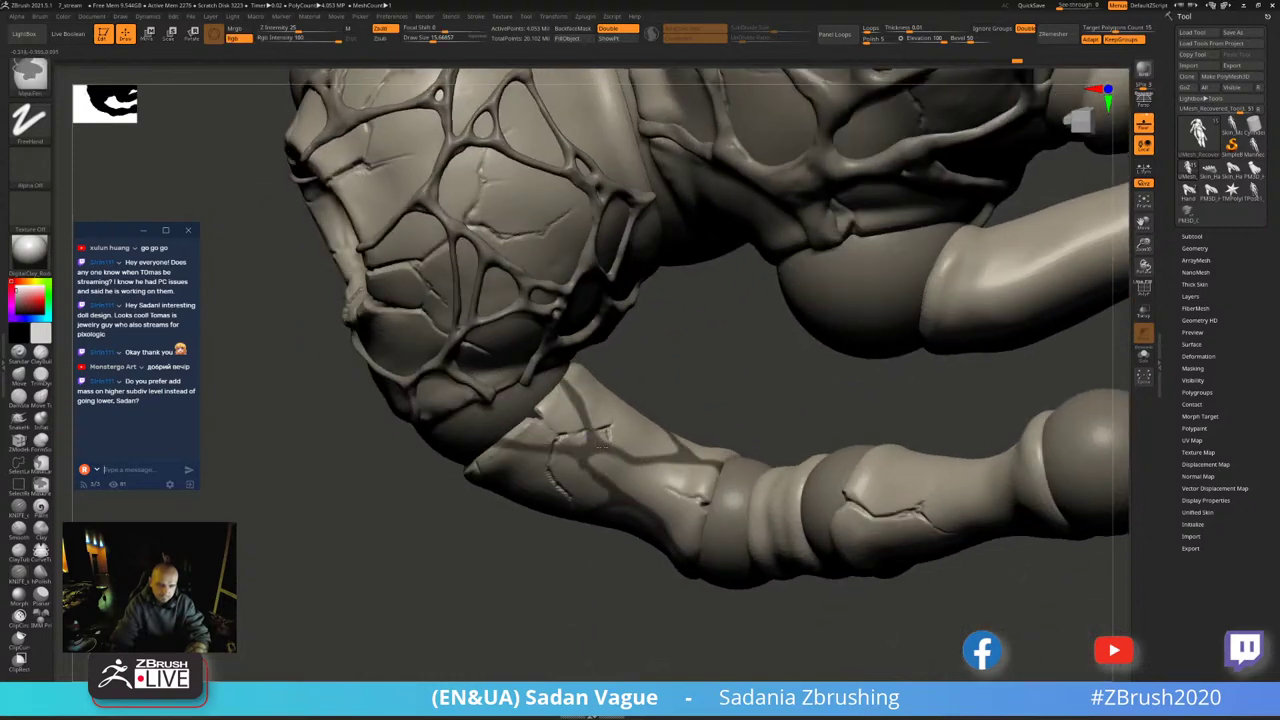
{"action": "right_click_drag", "start_coordinate": [591, 472], "coordinate": [621, 484]}
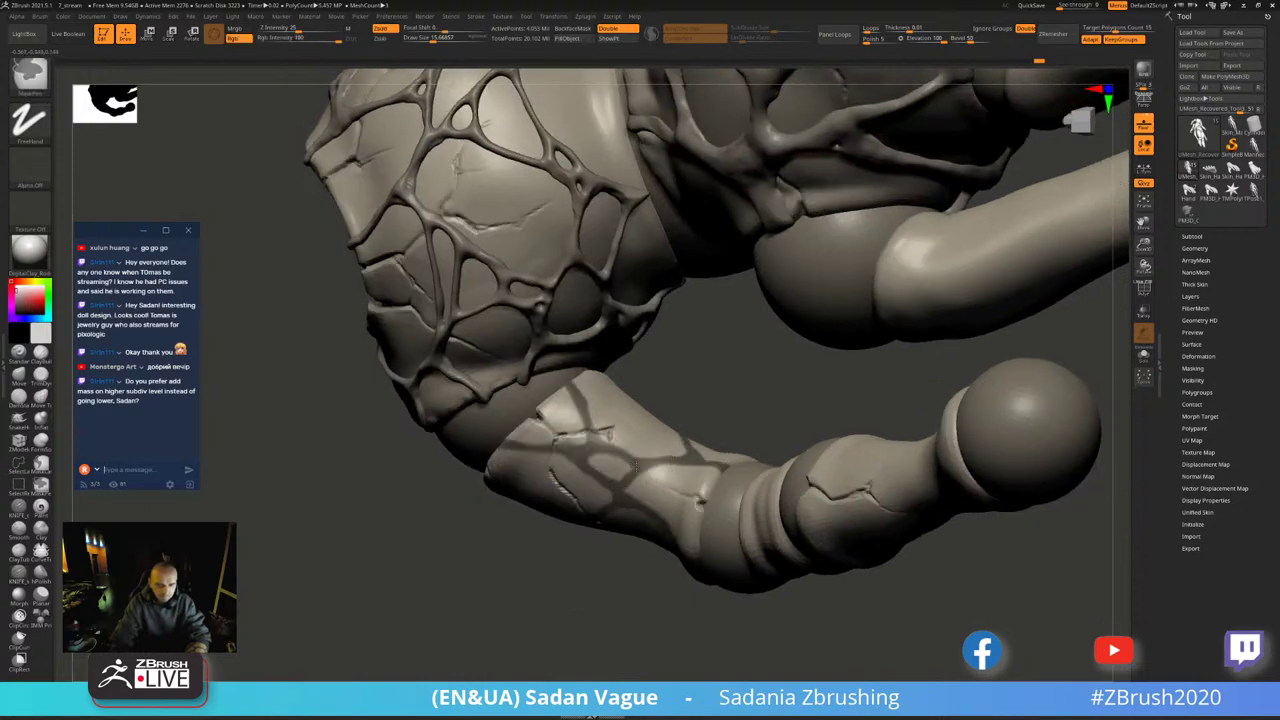
{"action": "mouse_move", "coordinate": [626, 503]}
{"action": "right_mouse_down"}
{"action": "mouse_move", "coordinate": [608, 583]}
{"action": "mouse_move", "coordinate": [528, 557]}
{"action": "mouse_move", "coordinate": [579, 314]}
{"action": "mouse_move", "coordinate": [886, 349]}
{"action": "mouse_move", "coordinate": [717, 237]}
{"action": "right_mouse_up"}
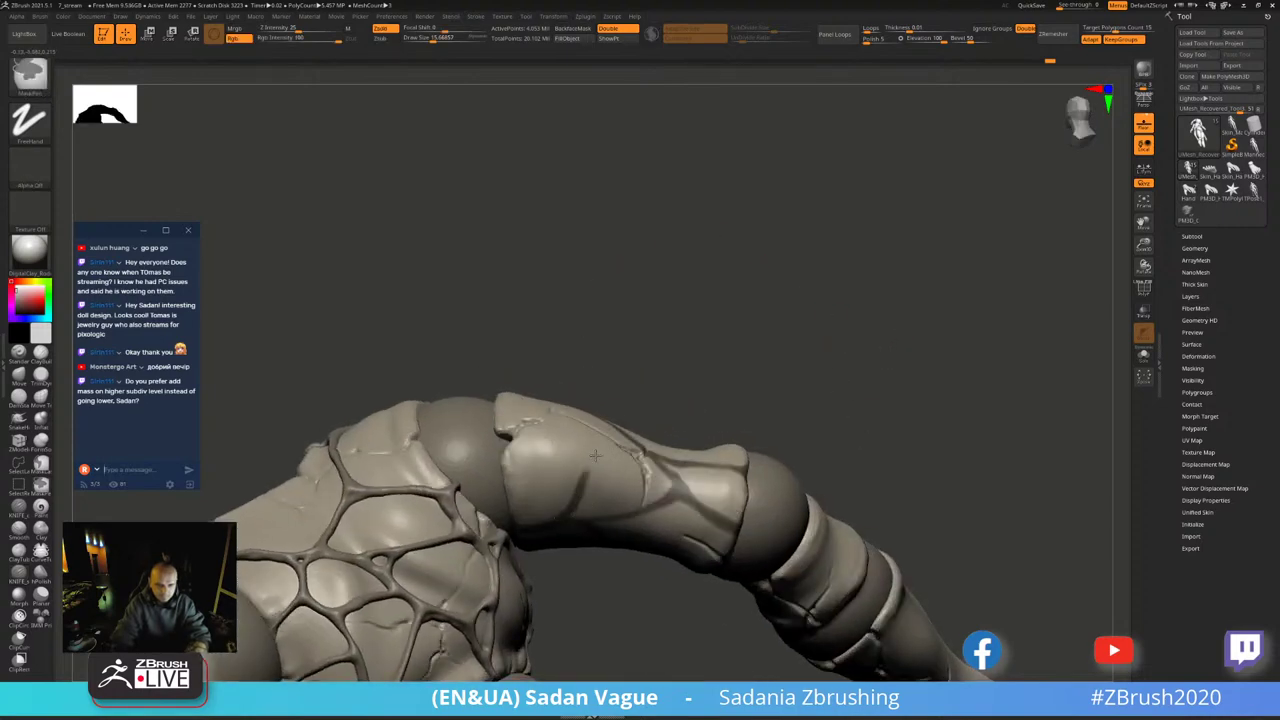
{"action": "right_click_drag", "start_coordinate": [579, 496], "coordinate": [593, 485]}
{"action": "left_click_drag", "start_coordinate": [593, 485], "coordinate": [620, 432]}
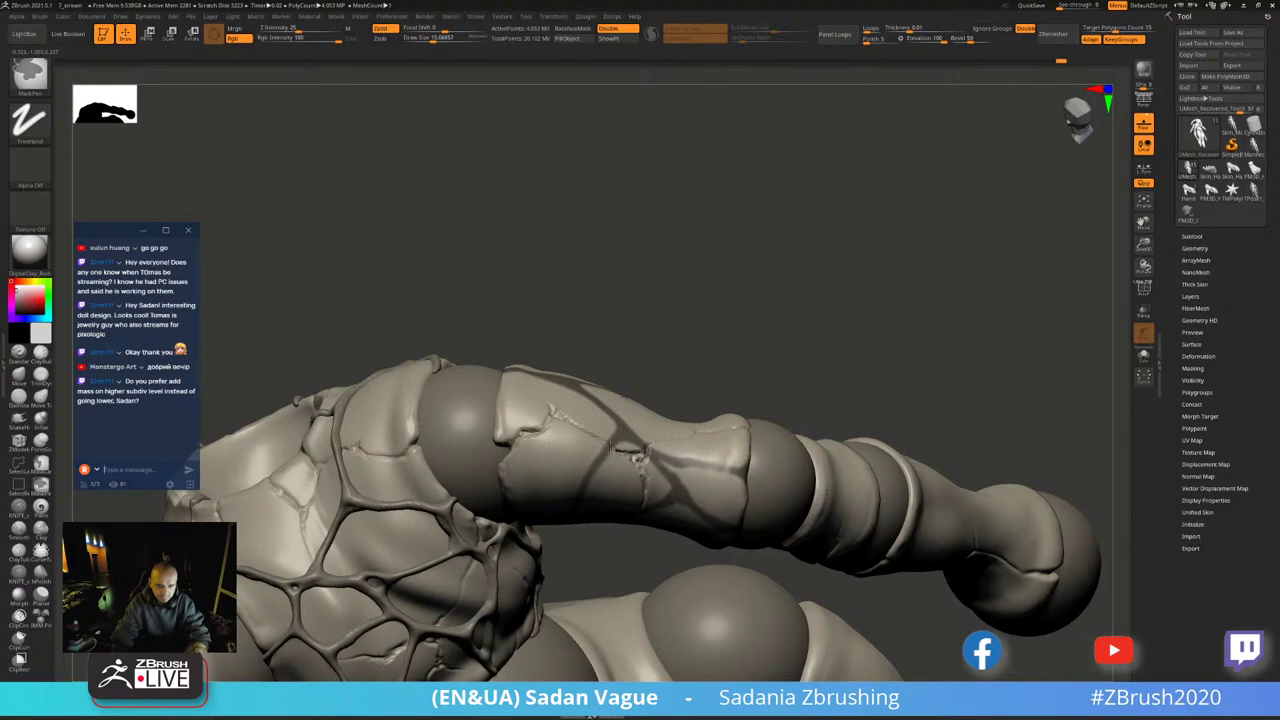
{"action": "right_click_drag", "start_coordinate": [600, 468], "coordinate": [686, 323]}
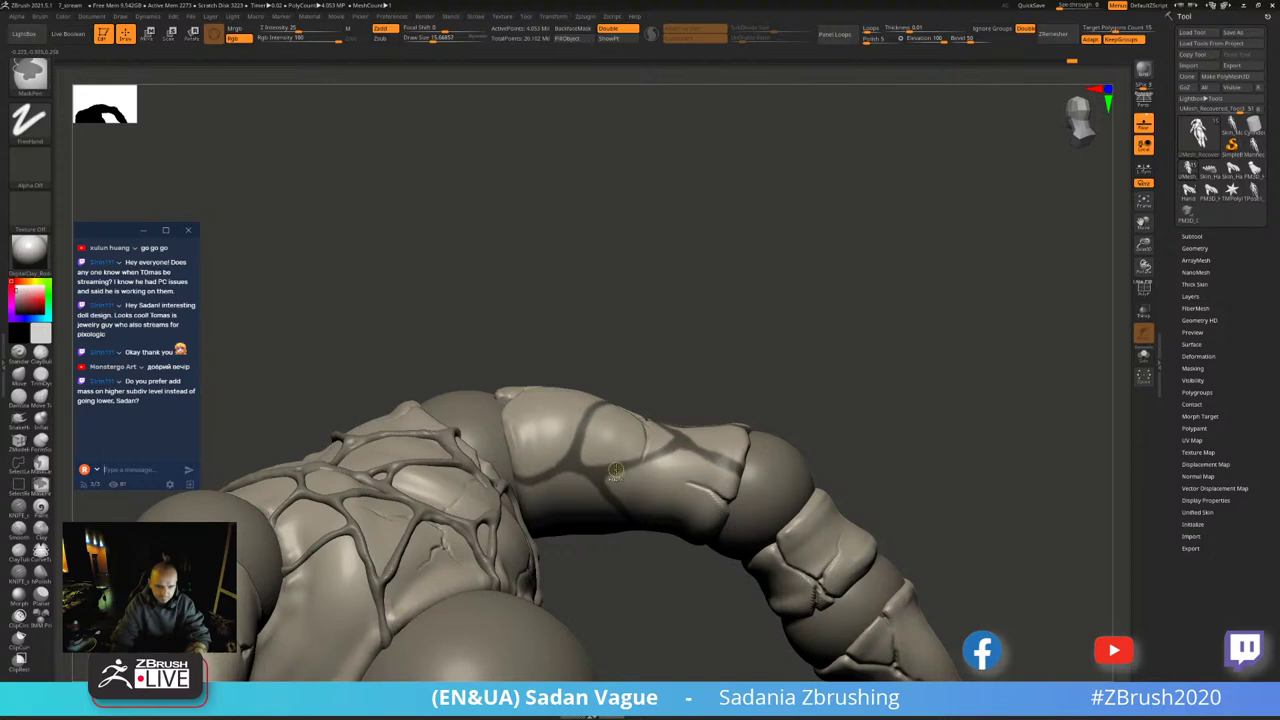
{"action": "mouse_move", "coordinate": [600, 490]}
{"action": "right_mouse_down"}
{"action": "mouse_move", "coordinate": [838, 366]}
{"action": "mouse_move", "coordinate": [817, 343]}
{"action": "mouse_move", "coordinate": [1014, 220]}
{"action": "right_mouse_up"}
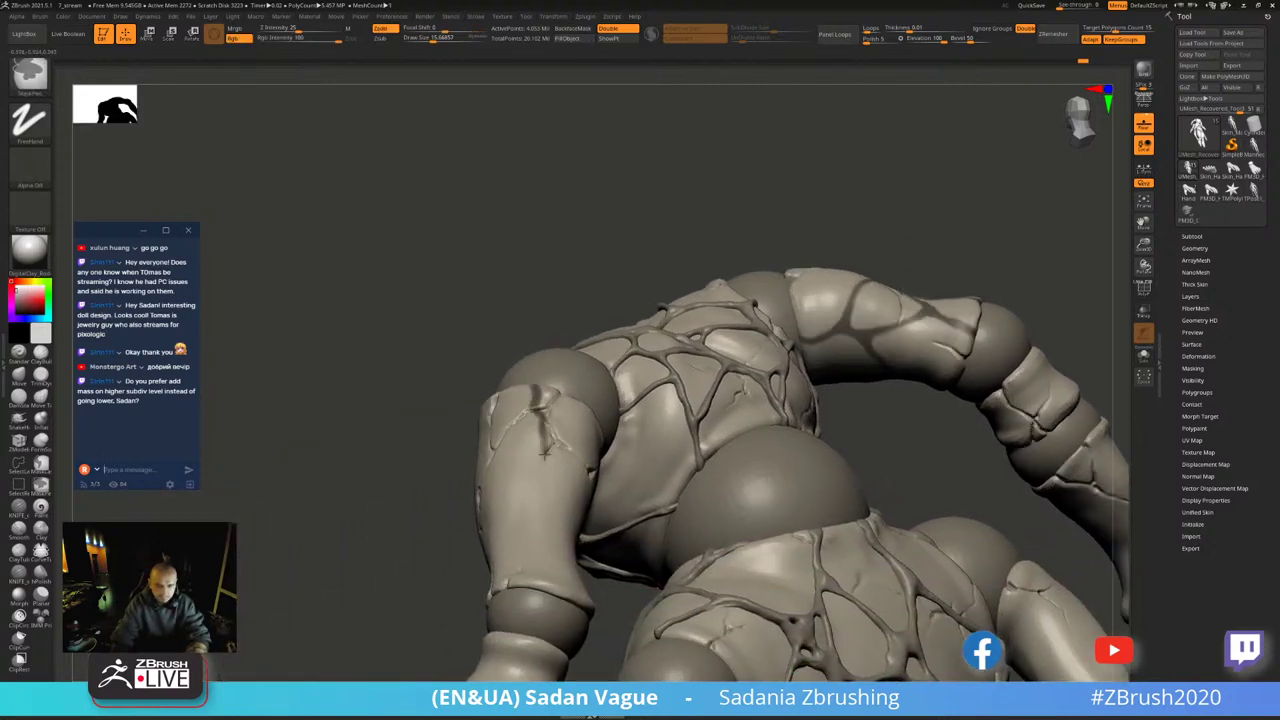
{"action": "mouse_move", "coordinate": [458, 592]}
{"action": "right_mouse_down"}
{"action": "mouse_move", "coordinate": [470, 600]}
{"action": "mouse_move", "coordinate": [633, 522]}
{"action": "right_mouse_up"}
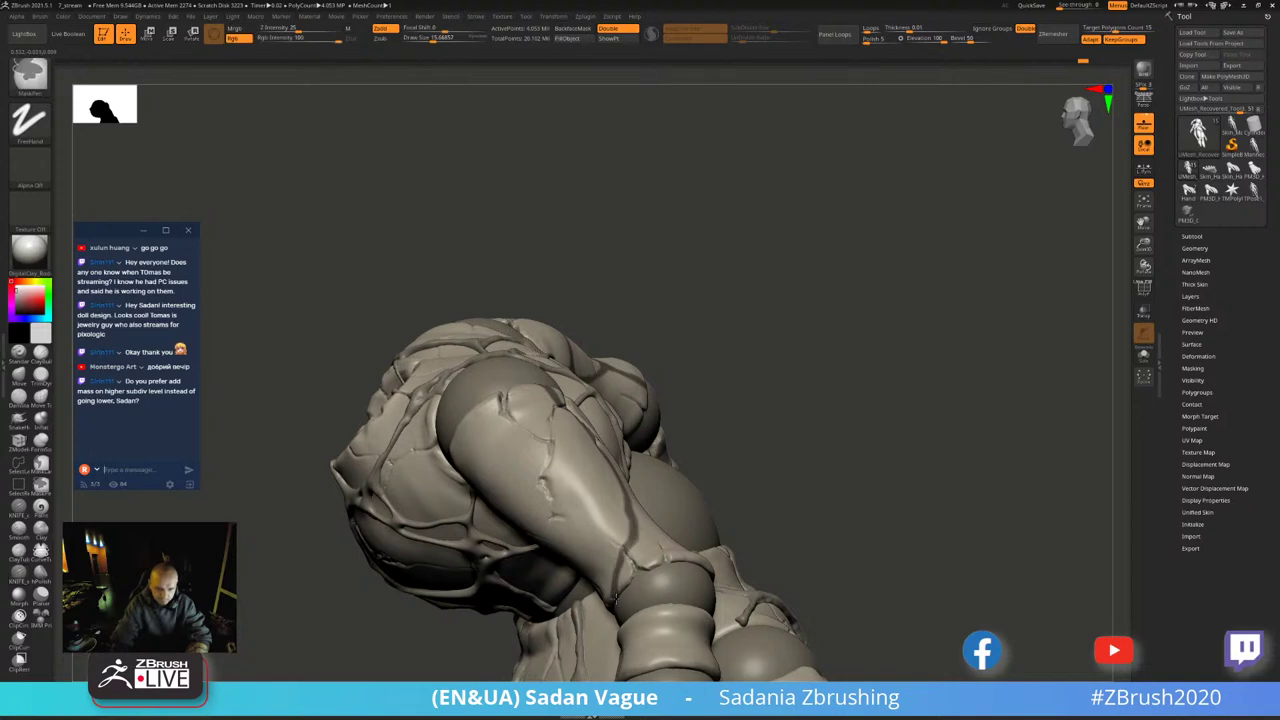
{"action": "right_click_drag", "start_coordinate": [806, 389], "coordinate": [628, 537]}
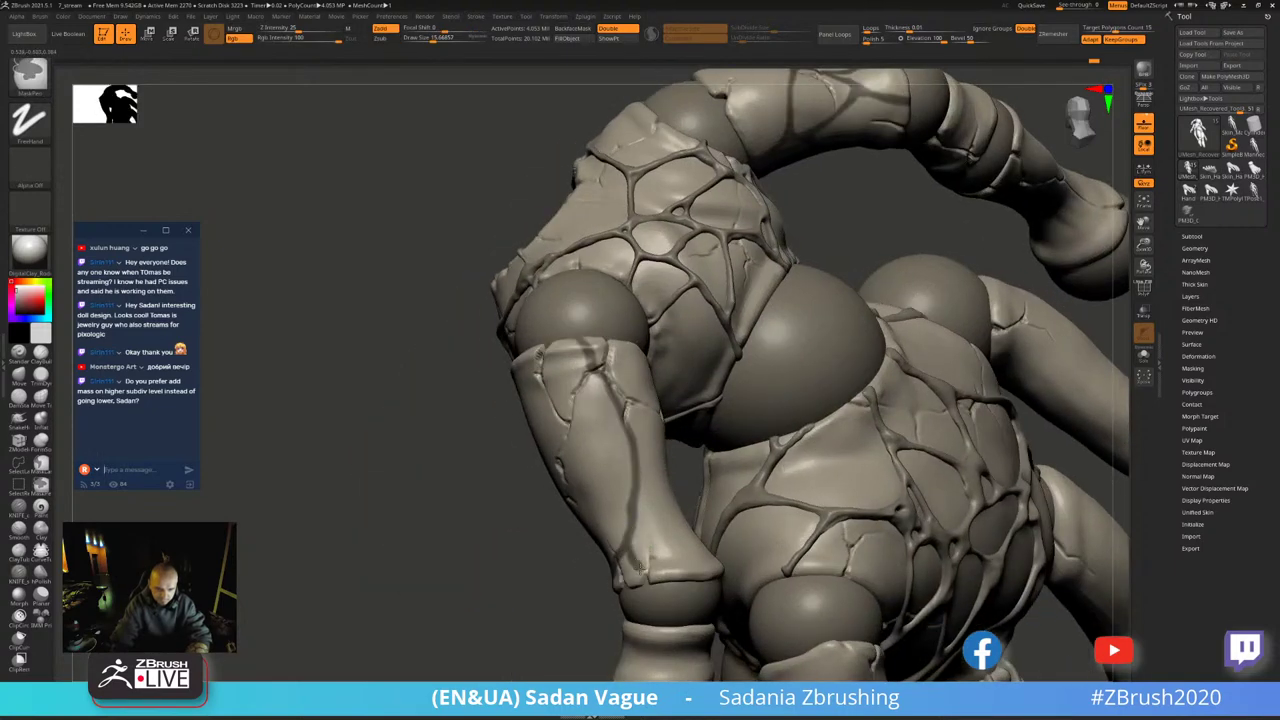
- Ctrl-mask crack paths down the limb piece beside the hips
{"action": "mouse_move", "coordinate": [654, 583]}
{"action": "right_mouse_down"}
{"action": "mouse_move", "coordinate": [526, 508]}
{"action": "mouse_move", "coordinate": [639, 467]}
{"action": "right_mouse_up"}
{"action": "left_click_drag", "start_coordinate": [639, 467], "coordinate": [700, 572], "text": "ctrl"}
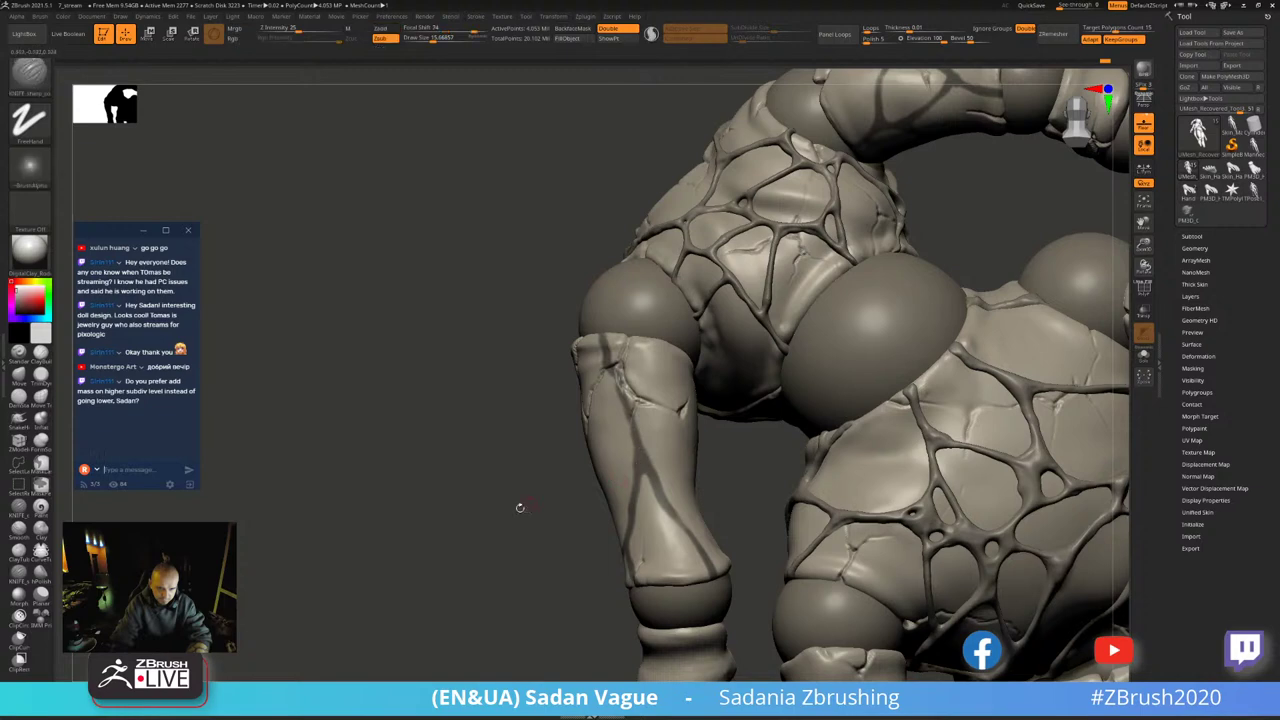
{"action": "mouse_move", "coordinate": [517, 508]}
{"action": "right_mouse_down"}
{"action": "mouse_move", "coordinate": [566, 410]}
{"action": "mouse_move", "coordinate": [623, 469]}
{"action": "right_mouse_up"}
{"action": "key", "text": "ctrl"}
{"action": "key", "text": "ctrl"}
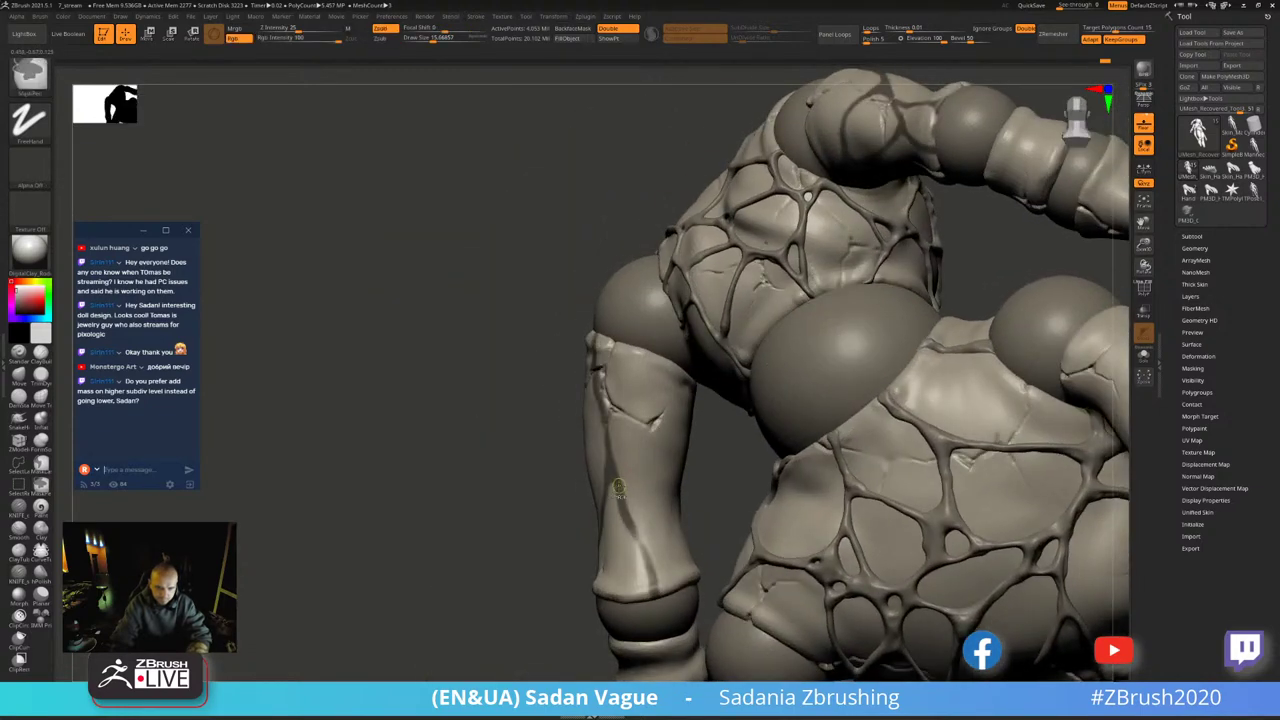
{"action": "right_click_drag", "start_coordinate": [688, 399], "coordinate": [700, 370]}
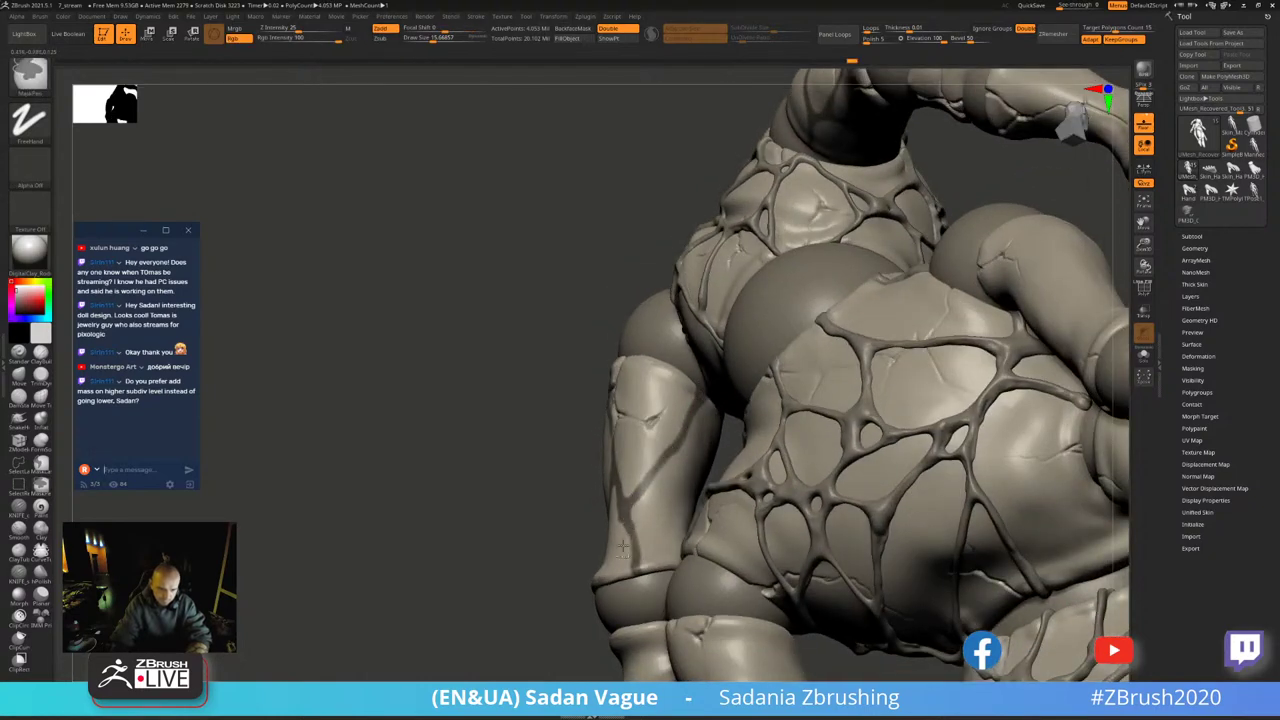
{"action": "right_click_drag", "start_coordinate": [622, 545], "coordinate": [616, 538]}
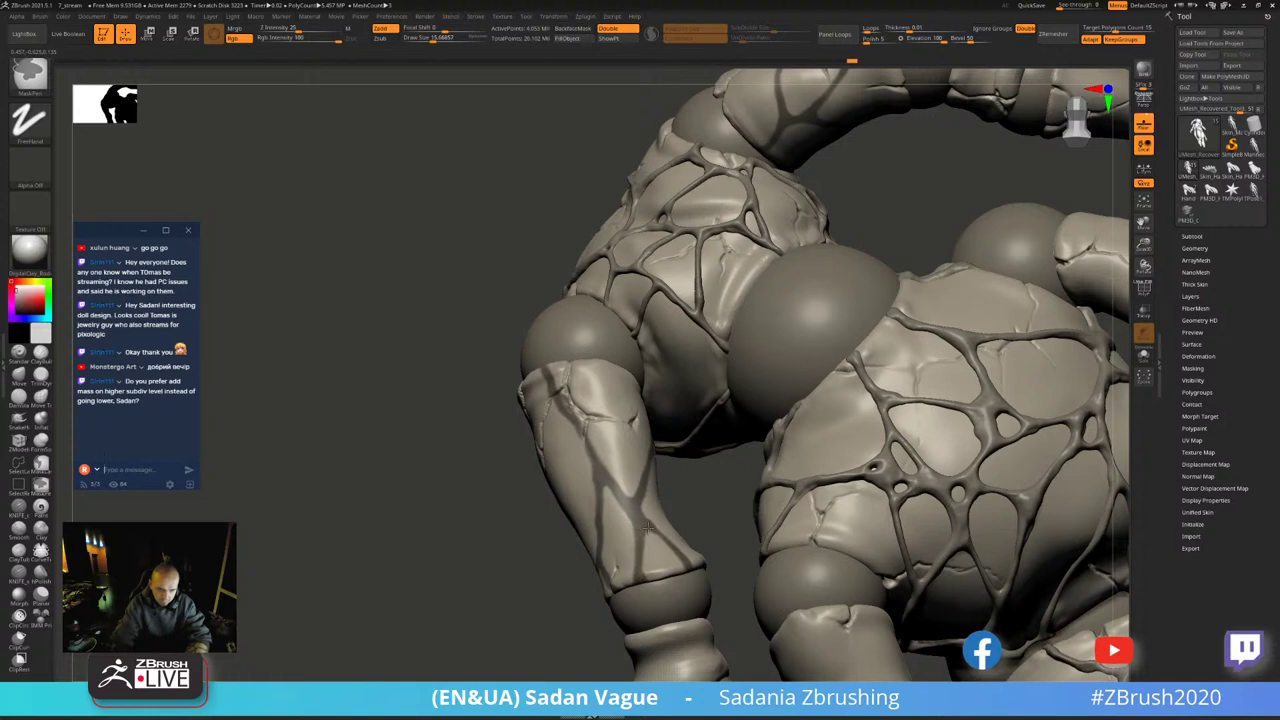
{"action": "mouse_move", "coordinate": [641, 523]}
{"action": "right_mouse_down"}
{"action": "mouse_move", "coordinate": [872, 311]}
{"action": "mouse_move", "coordinate": [641, 298]}
{"action": "right_mouse_up"}
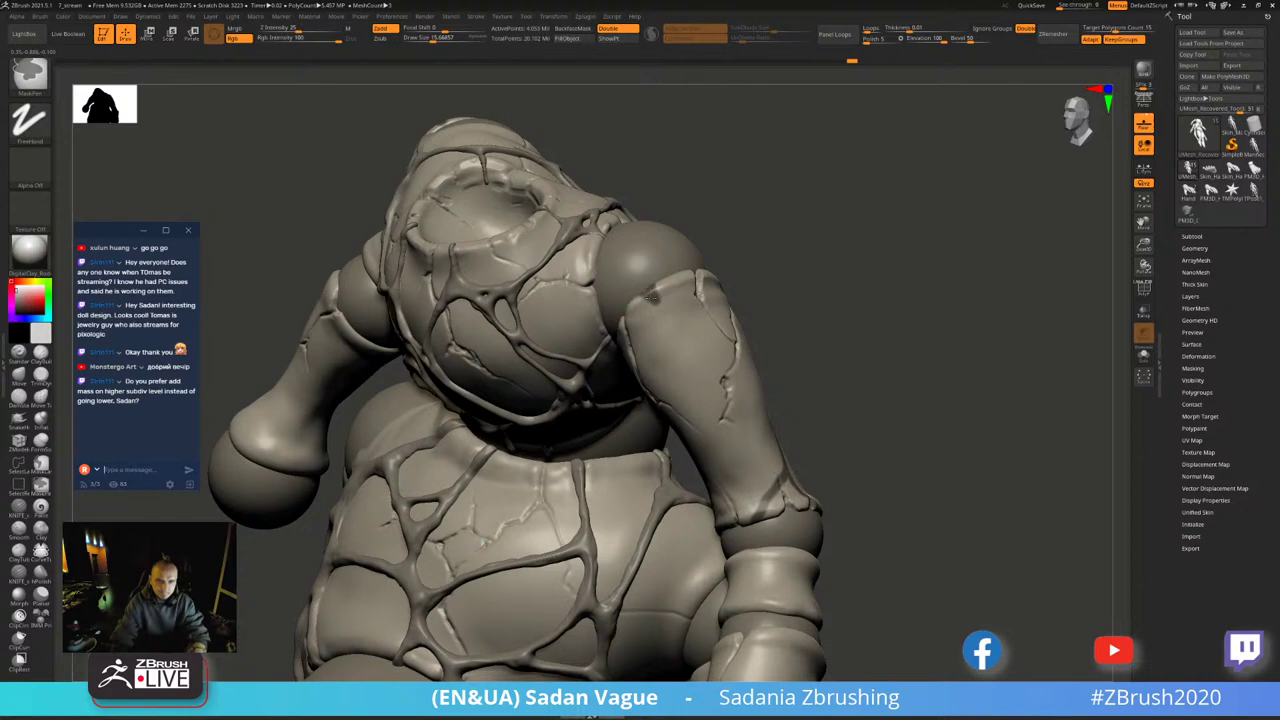
- Mask and carve crack lines down the upper arm, then zoom toward the ridged back
{"action": "mouse_move", "coordinate": [650, 297]}
{"action": "left_mouse_down"}
{"action": "mouse_move", "coordinate": [702, 422]}
{"action": "mouse_move", "coordinate": [762, 489]}
{"action": "left_mouse_up"}
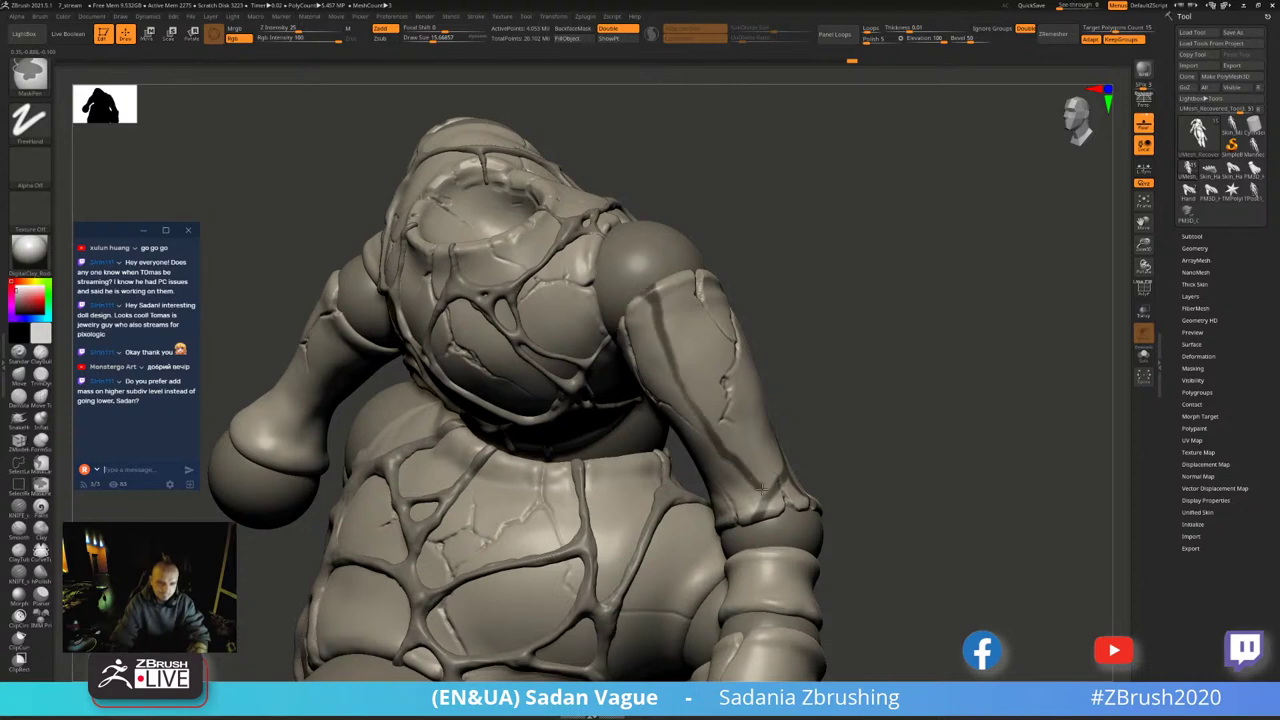
{"action": "mouse_move", "coordinate": [819, 459]}
{"action": "right_mouse_down"}
{"action": "mouse_move", "coordinate": [760, 480]}
{"action": "mouse_move", "coordinate": [722, 456]}
{"action": "right_mouse_up"}
{"action": "left_click_drag", "start_coordinate": [705, 497], "coordinate": [710, 542]}
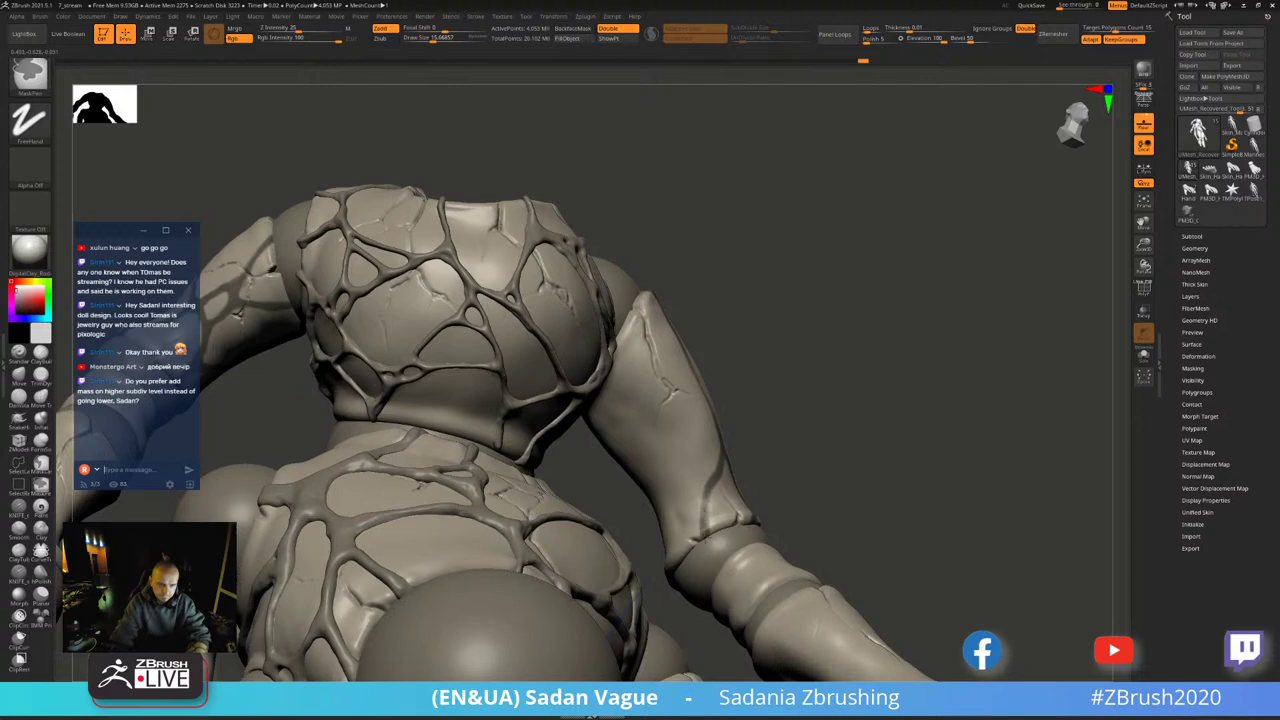
{"action": "right_click_drag", "start_coordinate": [708, 537], "coordinate": [598, 392]}
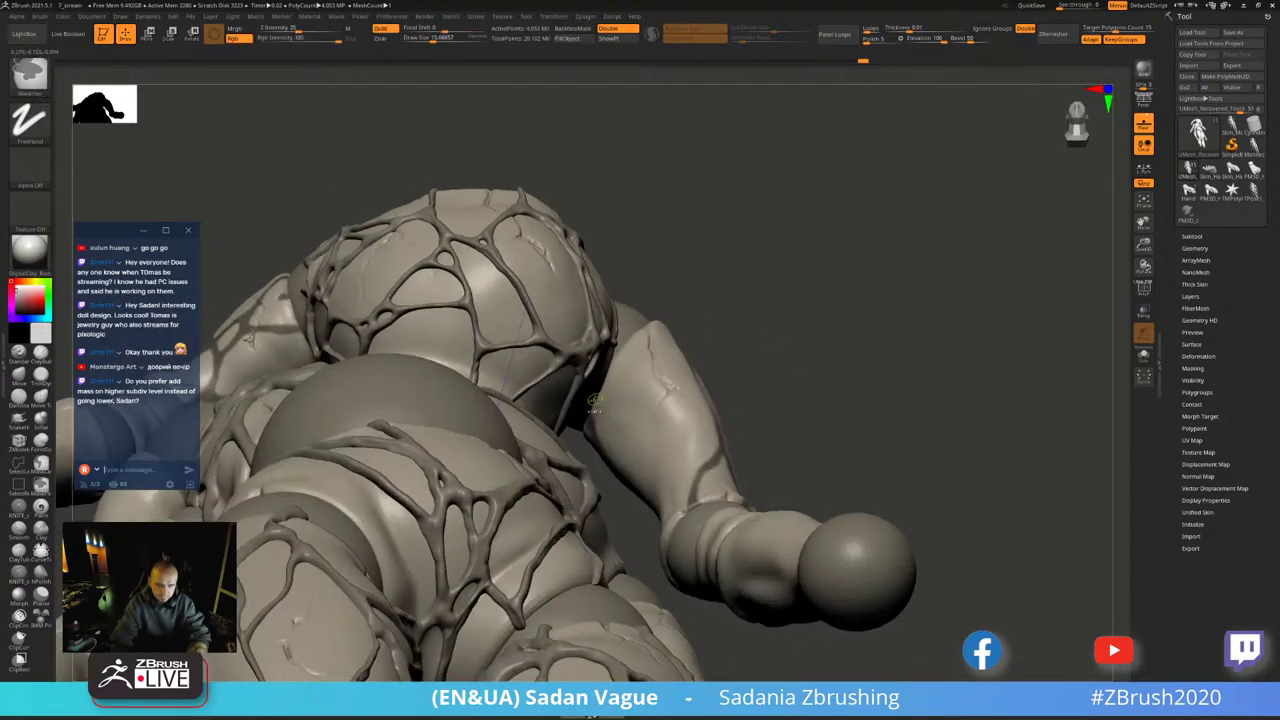
{"action": "left_click_drag", "start_coordinate": [608, 402], "coordinate": [700, 478]}
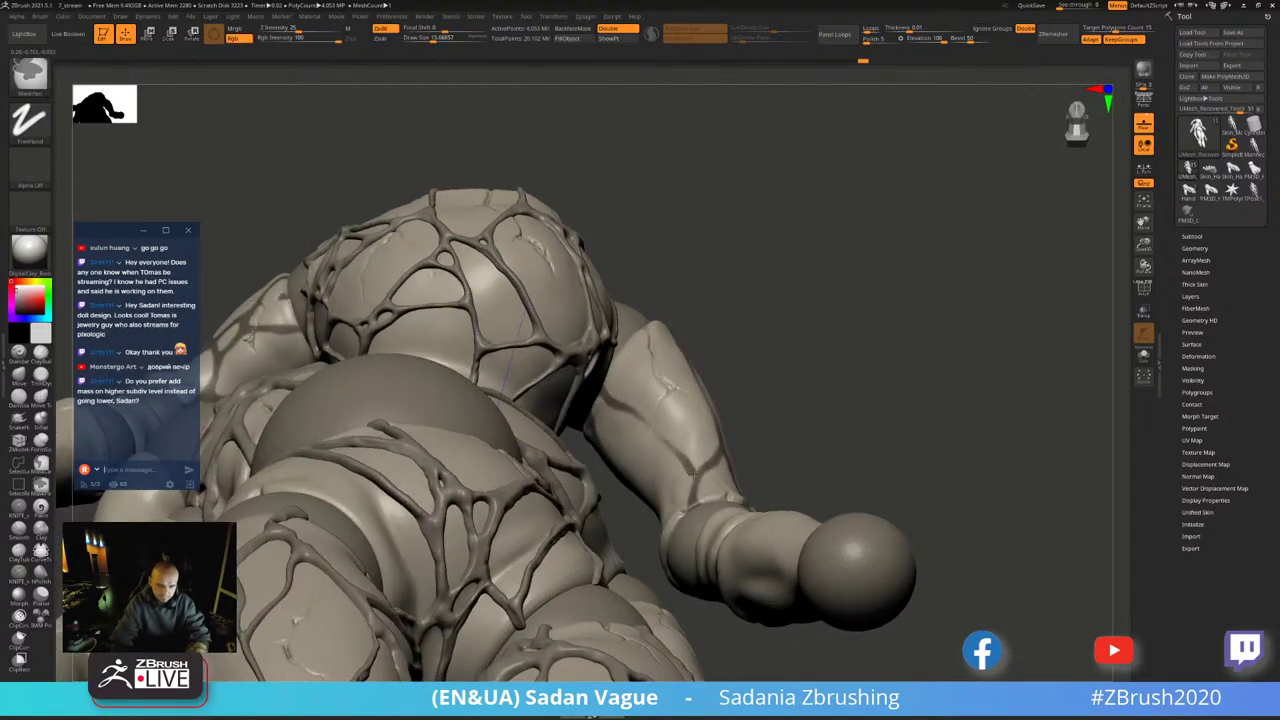
{"action": "left_click_drag", "start_coordinate": [649, 427], "coordinate": [689, 469]}
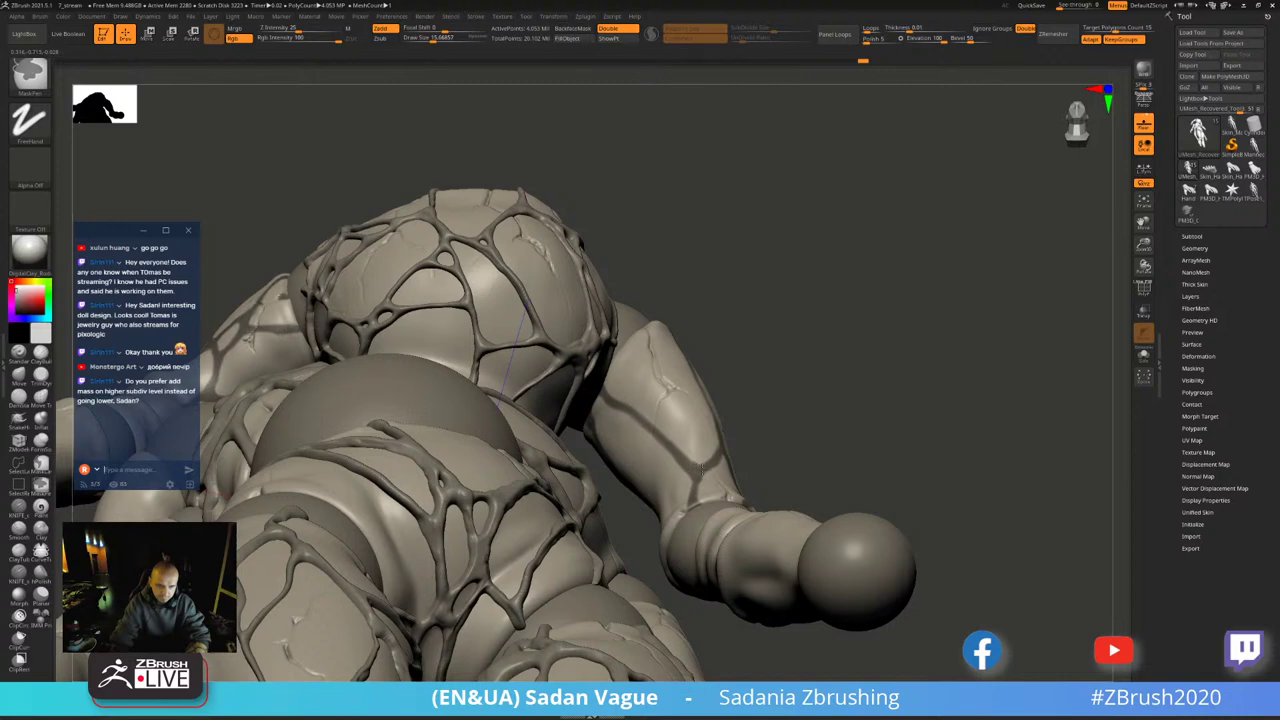
{"action": "mouse_move", "coordinate": [688, 510]}
{"action": "right_mouse_down"}
{"action": "mouse_move", "coordinate": [846, 390]}
{"action": "mouse_move", "coordinate": [749, 311]}
{"action": "right_mouse_up"}
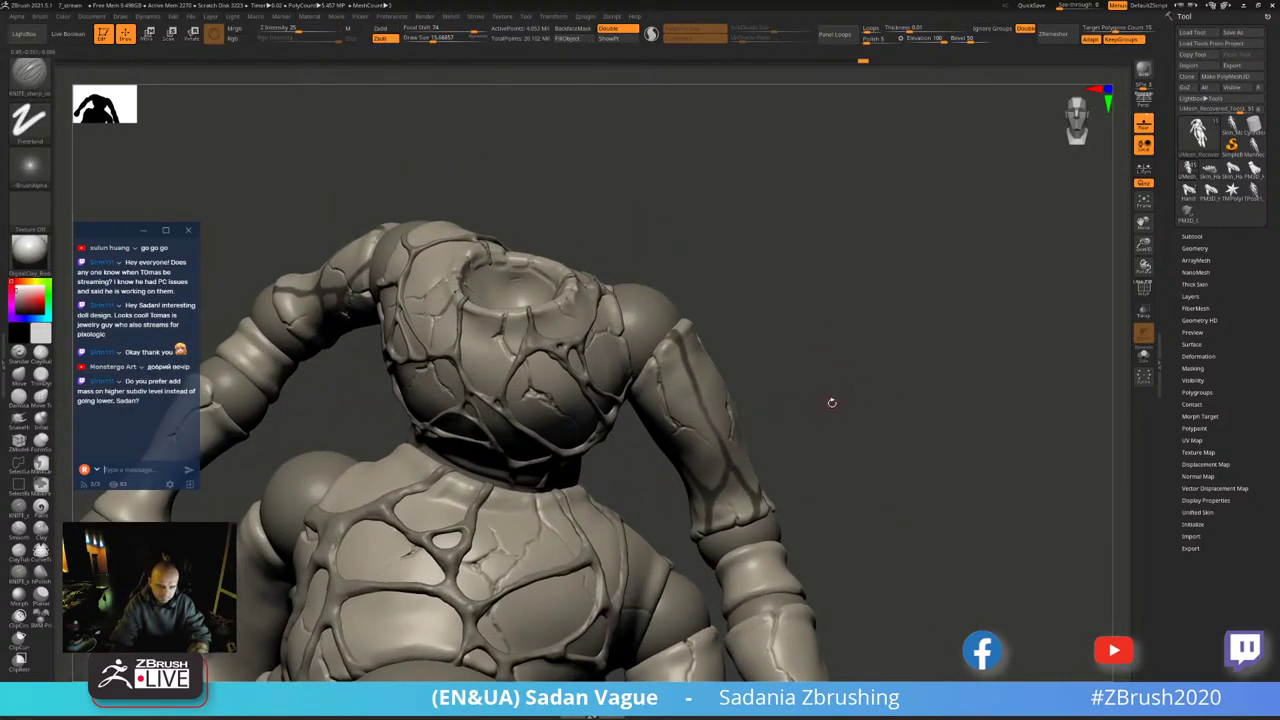
{"action": "mouse_move", "coordinate": [829, 400]}
{"action": "right_mouse_down"}
{"action": "mouse_move", "coordinate": [794, 391]}
{"action": "mouse_move", "coordinate": [848, 368]}
{"action": "mouse_move", "coordinate": [700, 410]}
{"action": "right_mouse_up"}
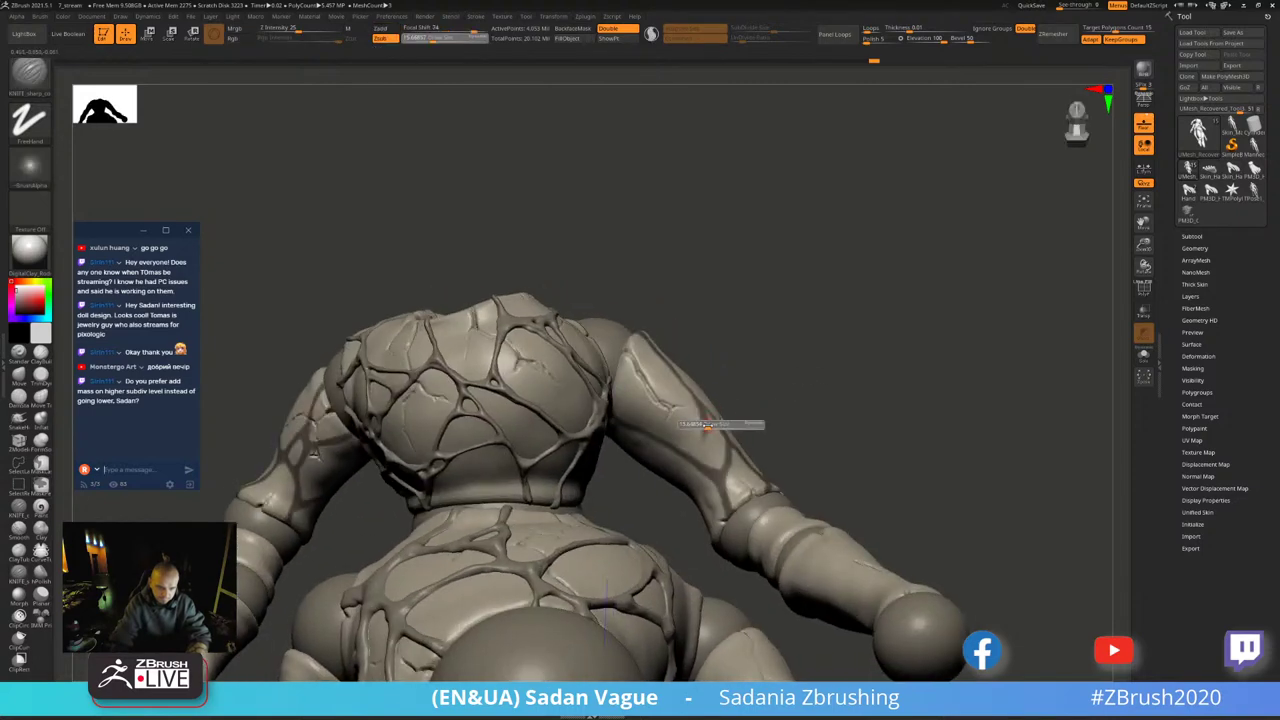
{"action": "scroll", "coordinate": [787, 428], "scroll_direction": "up", "scroll_amount": 2}
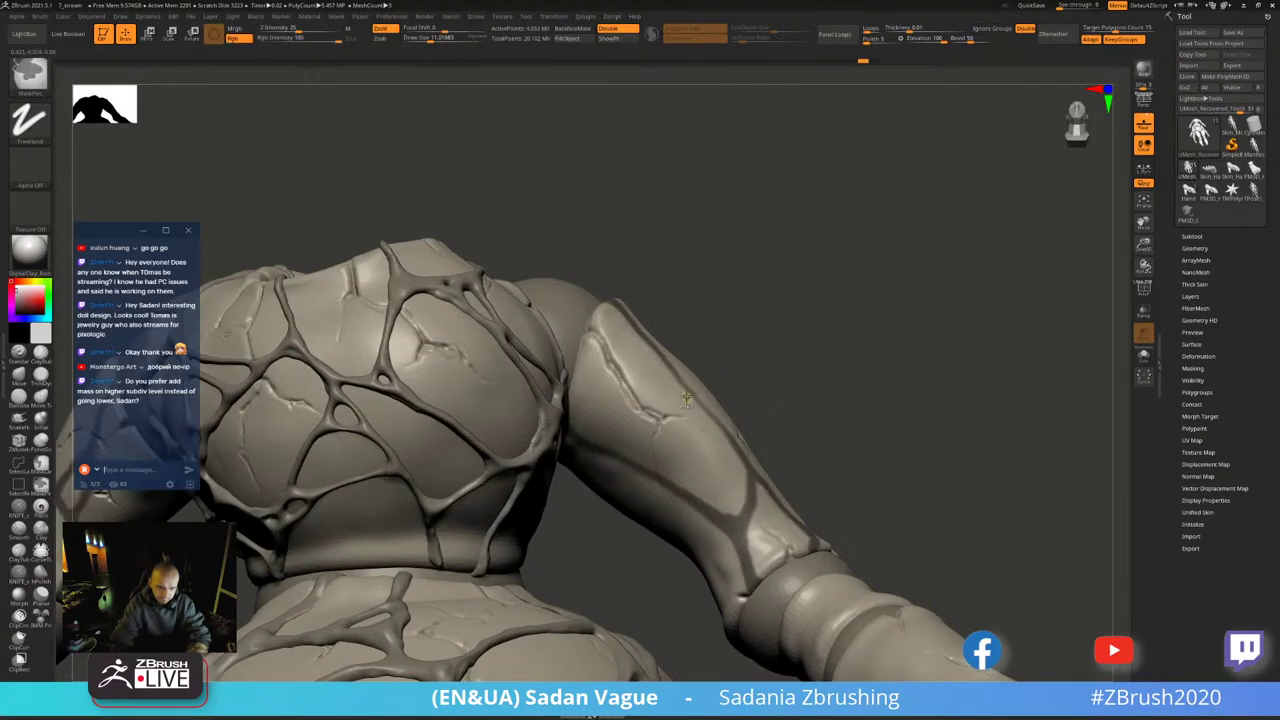
- Mask two streaks down the upper arm and carve a diagonal crack below the shoulder
{"action": "left_click_drag", "start_coordinate": [680, 388], "coordinate": [706, 486], "text": "ctrl"}
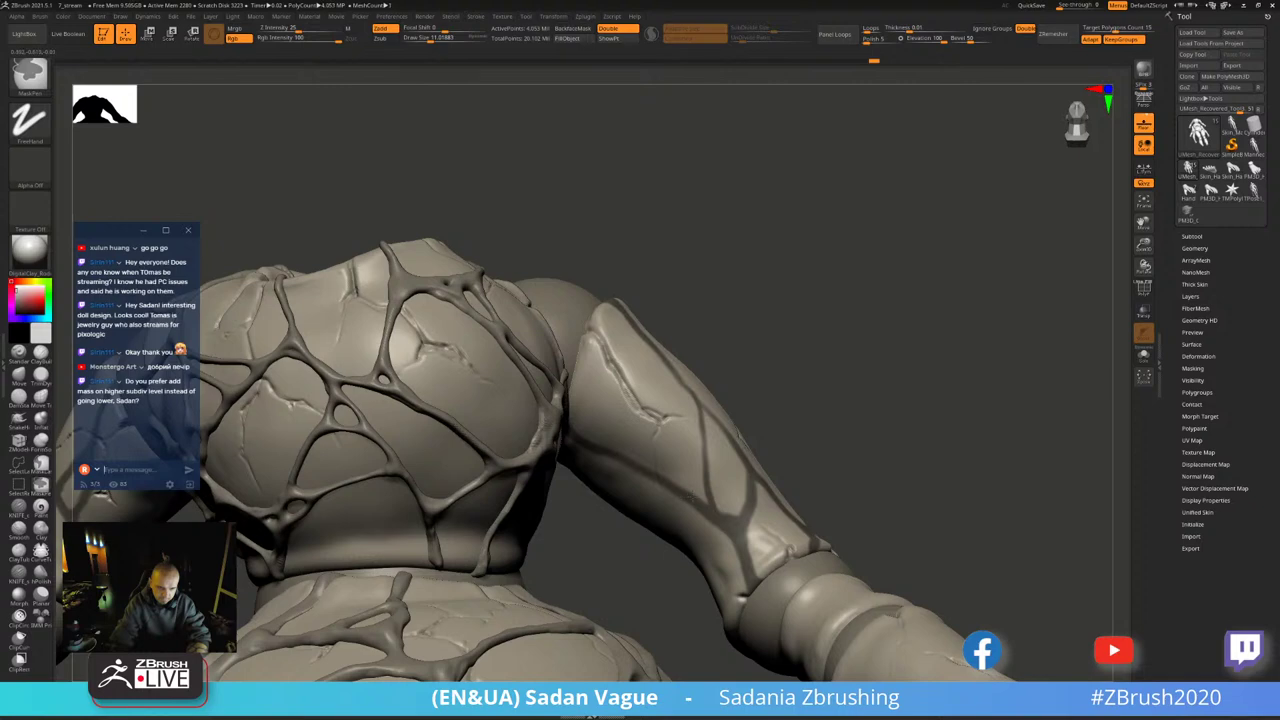
{"action": "left_click_drag", "start_coordinate": [707, 501], "coordinate": [706, 446], "text": "ctrl"}
{"action": "right_click_drag", "start_coordinate": [747, 400], "coordinate": [682, 414]}
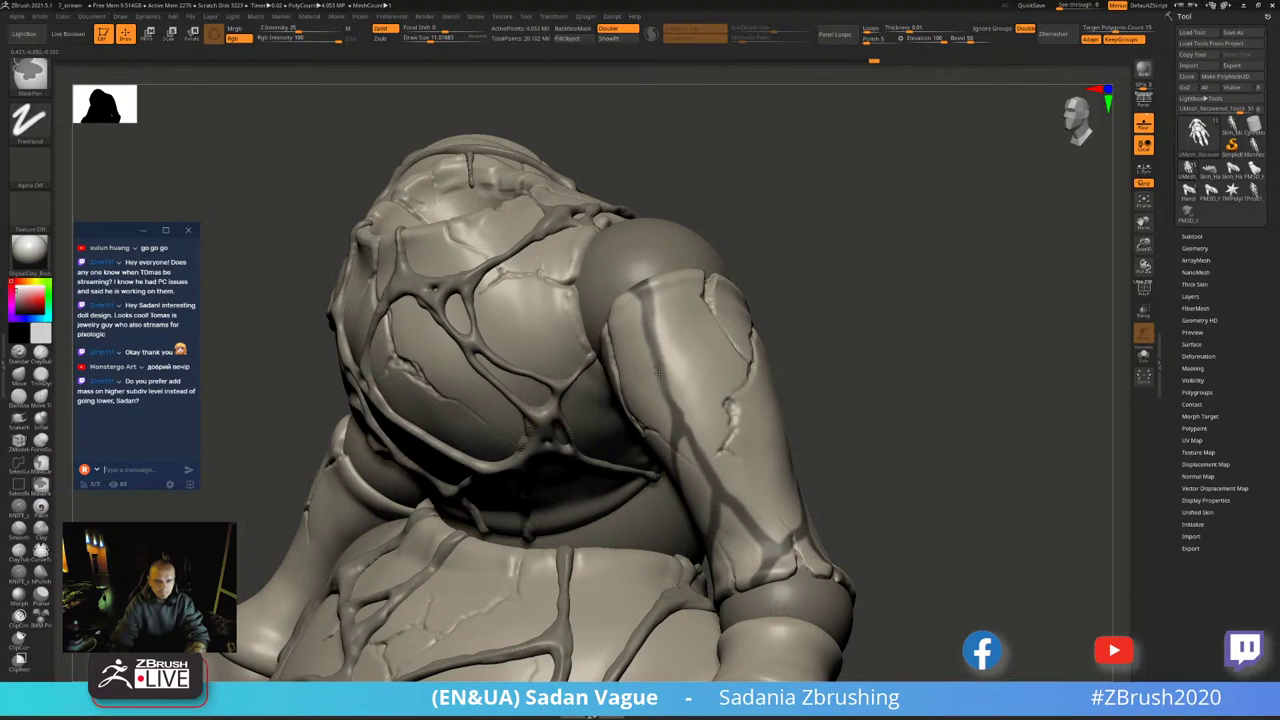
{"action": "right_click_drag", "start_coordinate": [651, 330], "coordinate": [660, 444]}
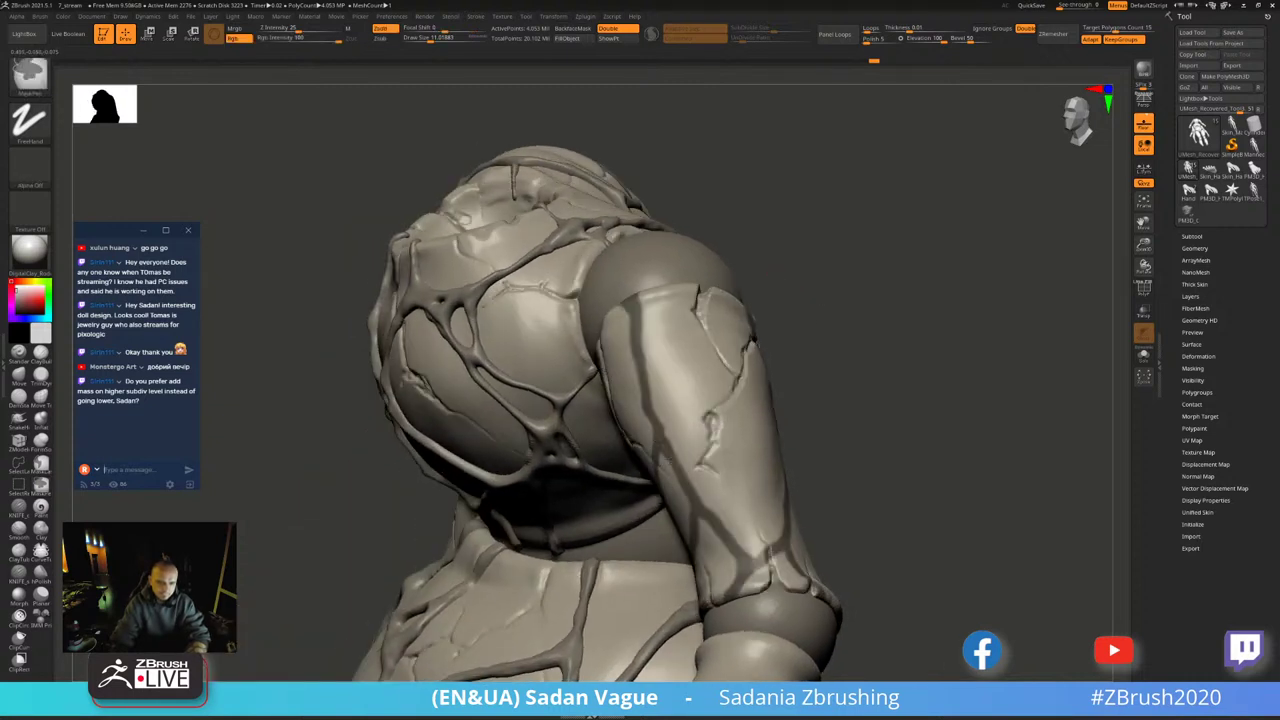
{"action": "left_click_drag", "start_coordinate": [688, 482], "coordinate": [762, 546]}
- Carve a second diagonal crack up the arm and add a small crease beside it
{"action": "right_click_drag", "start_coordinate": [834, 508], "coordinate": [700, 530]}
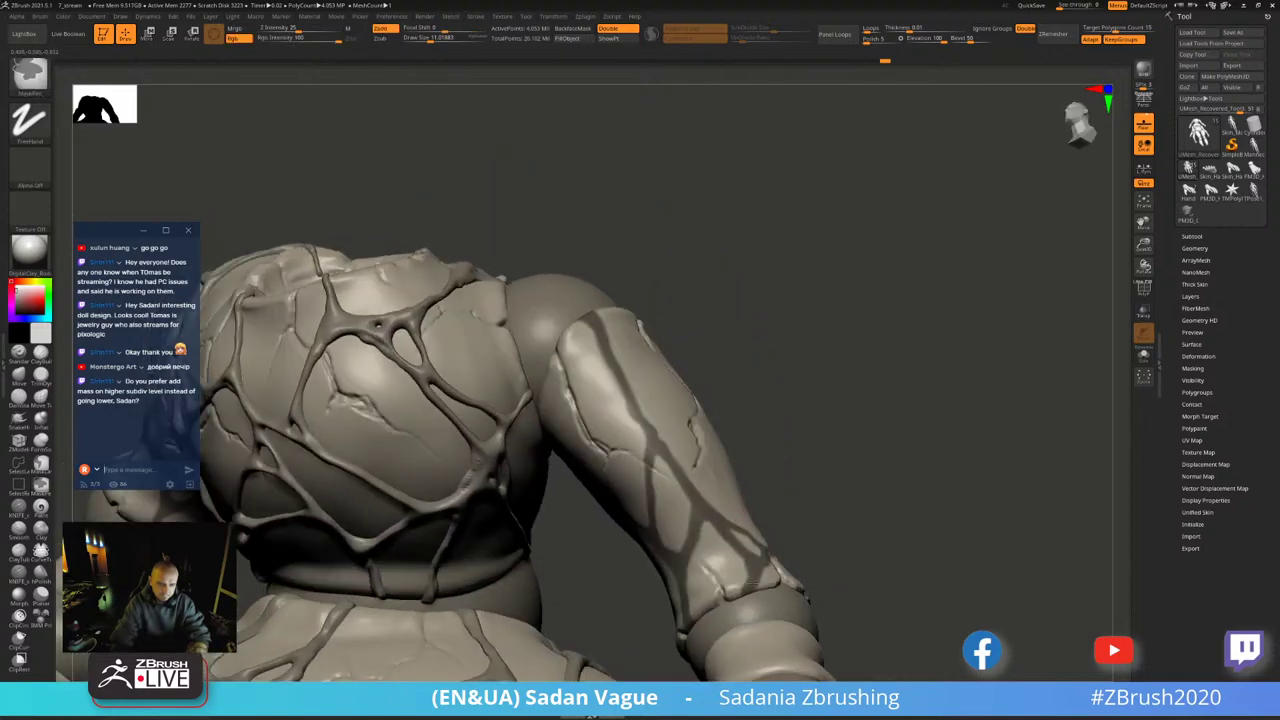
{"action": "right_click_drag", "start_coordinate": [752, 585], "coordinate": [680, 465]}
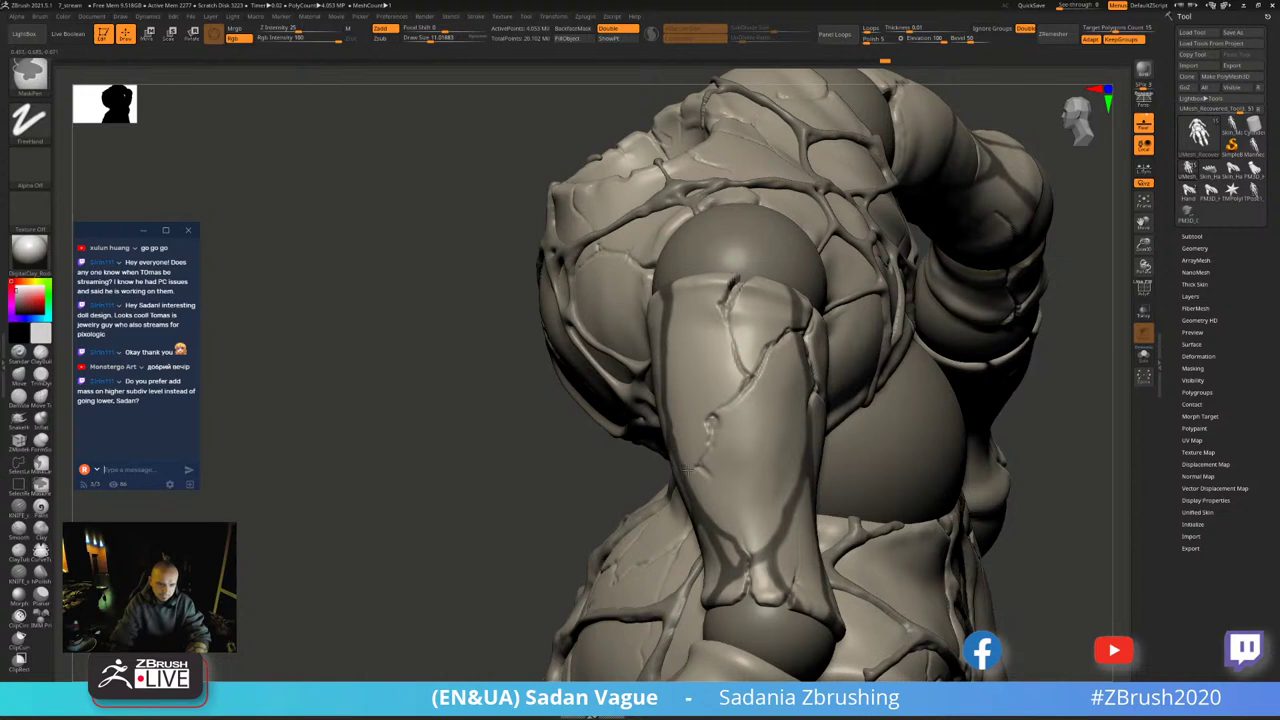
{"action": "left_click_drag", "start_coordinate": [688, 469], "coordinate": [796, 372]}
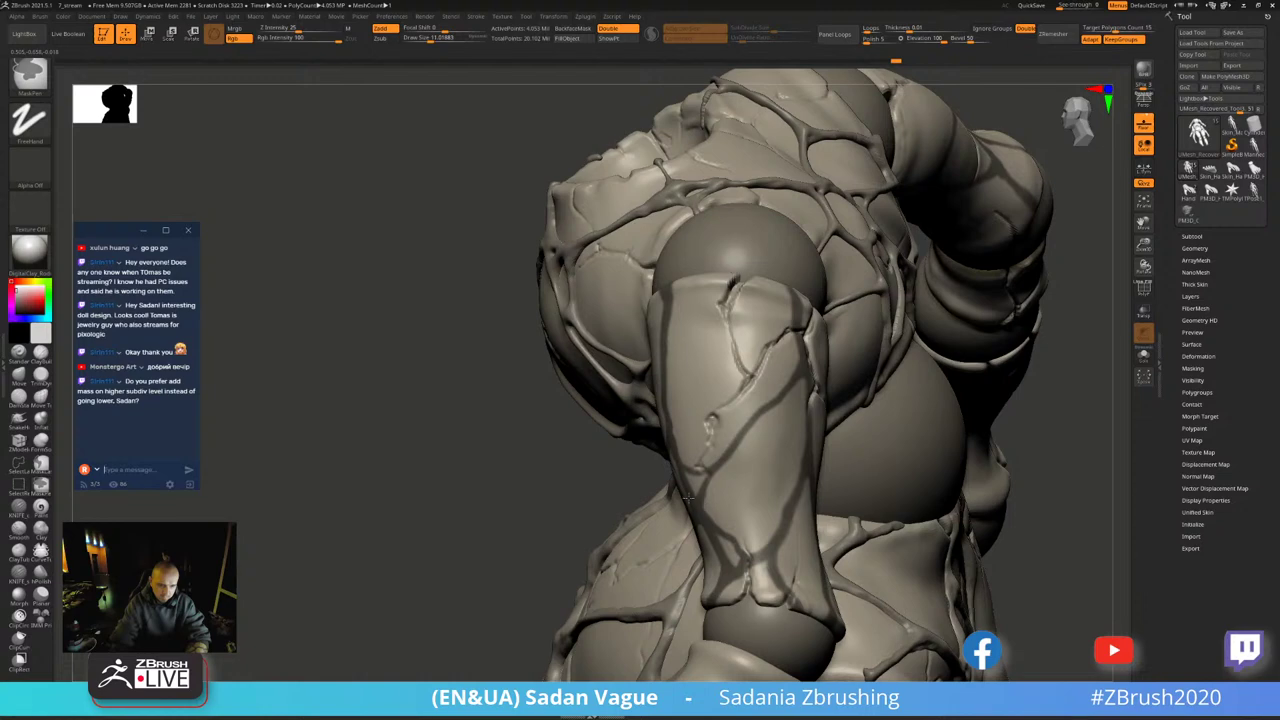
{"action": "left_click_drag", "start_coordinate": [715, 467], "coordinate": [622, 485]}
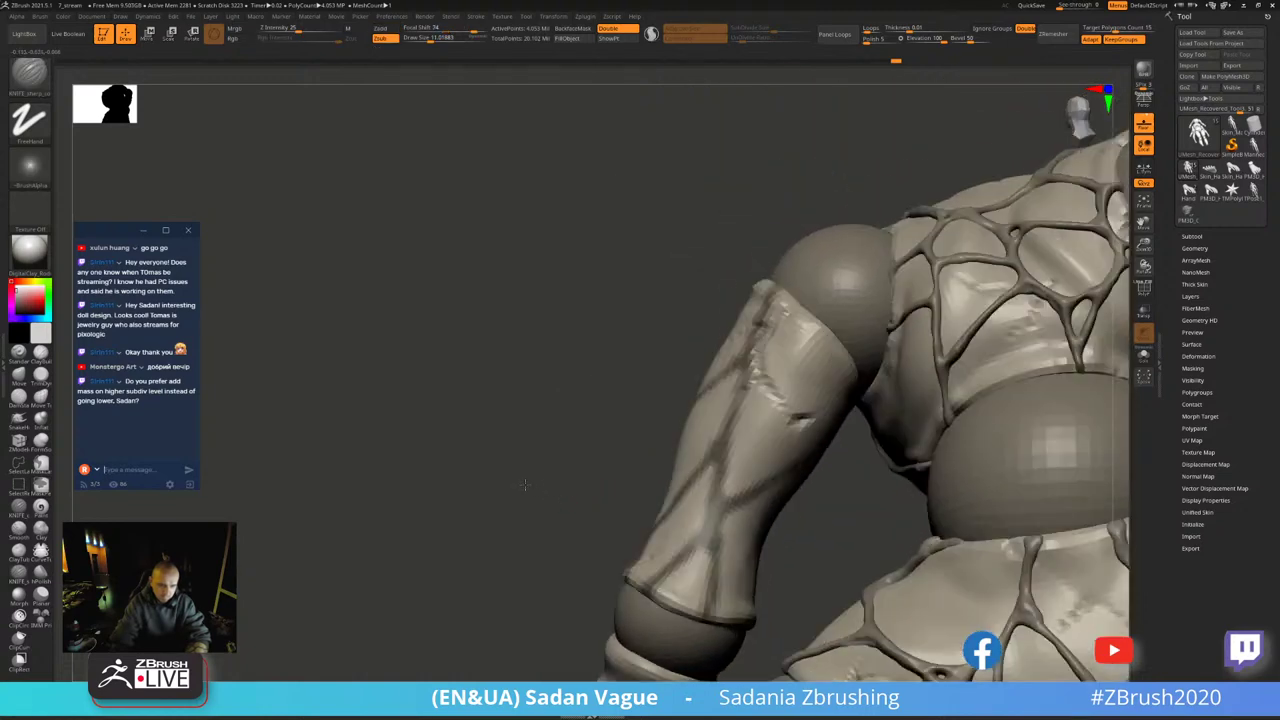
- Mask the upper arm from shoulder to elbow, then view the whole figure from behind
{"action": "key", "text": "ctrl"}
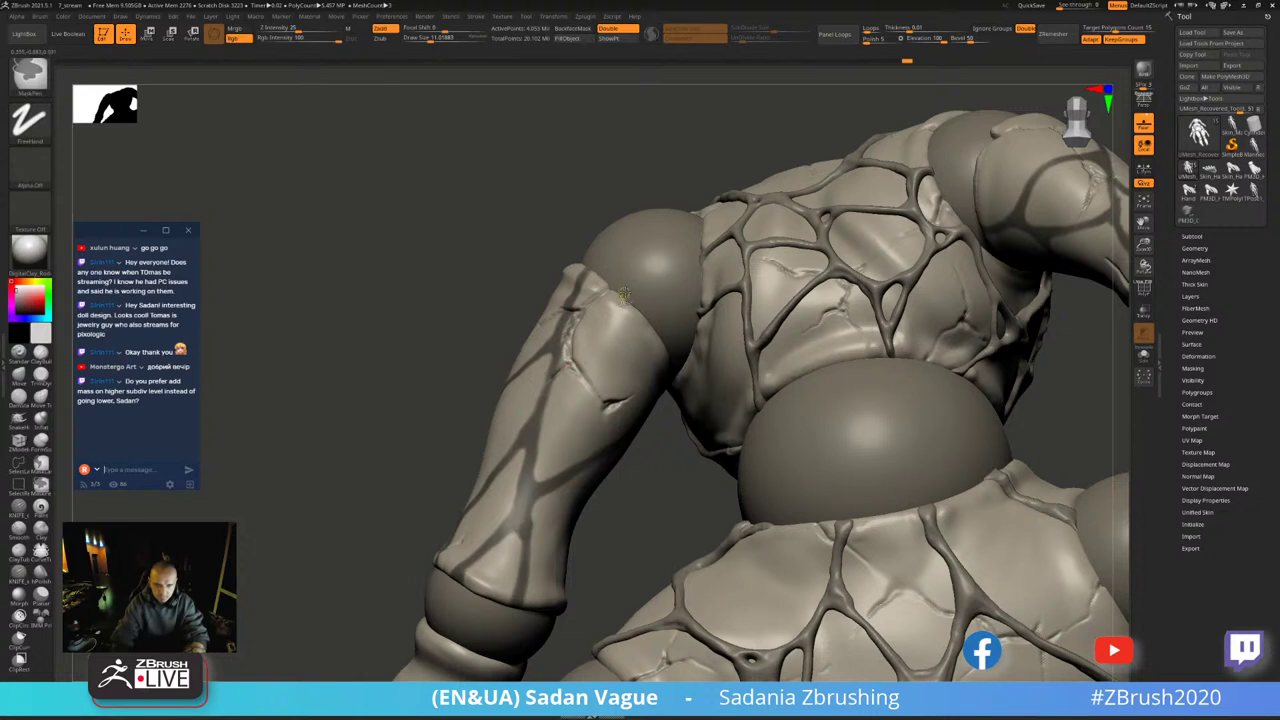
{"action": "left_click_drag", "start_coordinate": [626, 298], "coordinate": [570, 470], "text": "ctrl"}
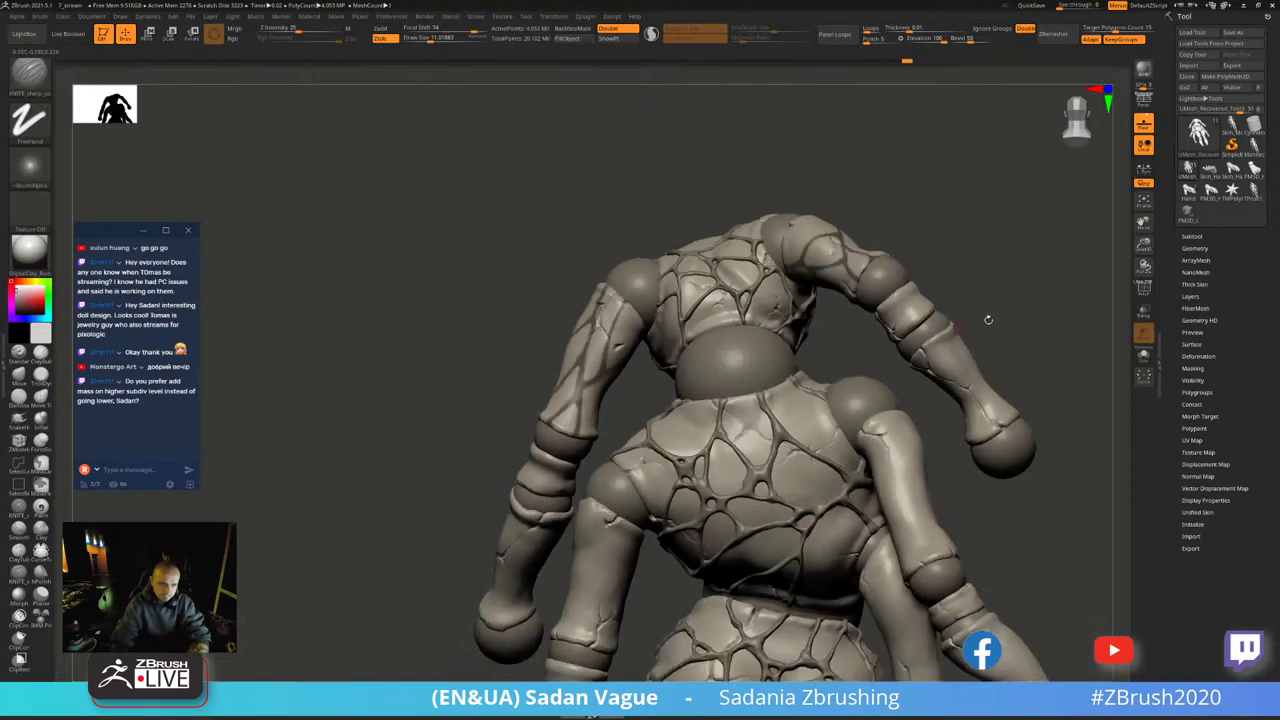
{"action": "mouse_move", "coordinate": [586, 462]}
{"action": "left_mouse_down"}
{"action": "mouse_move", "coordinate": [815, 262]}
{"action": "mouse_move", "coordinate": [1035, 251]}
{"action": "left_mouse_up"}
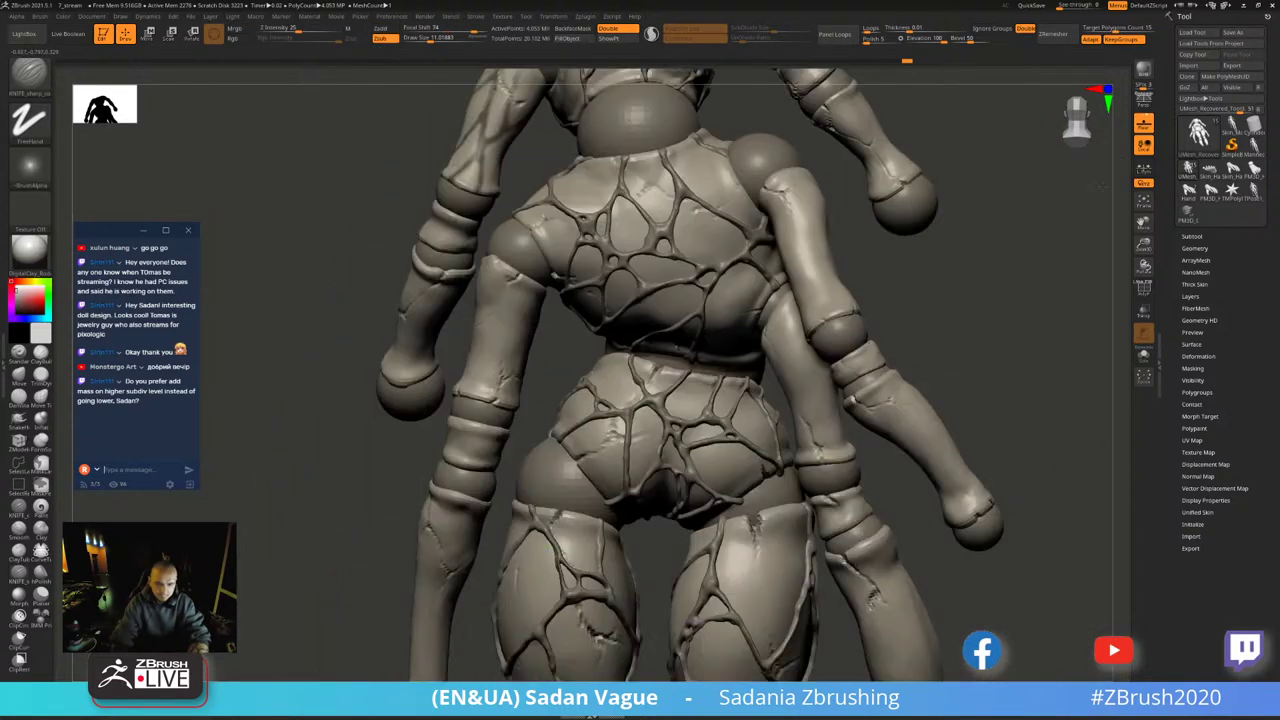
- Carve cracks and a crease across the right knee band and knee joint
{"action": "mouse_move", "coordinate": [1067, 376]}
{"action": "left_mouse_down"}
{"action": "mouse_move", "coordinate": [858, 508]}
{"action": "mouse_move", "coordinate": [857, 357]}
{"action": "left_mouse_up"}
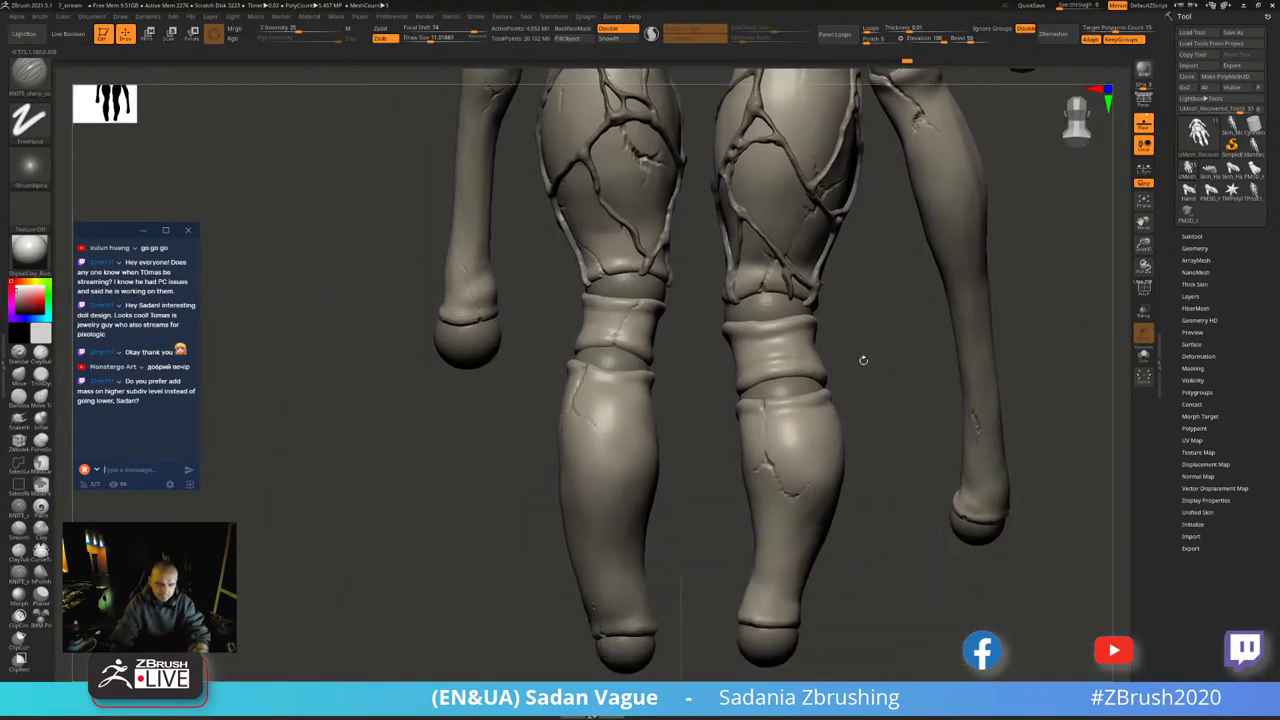
{"action": "left_click_drag", "start_coordinate": [737, 322], "coordinate": [781, 382]}
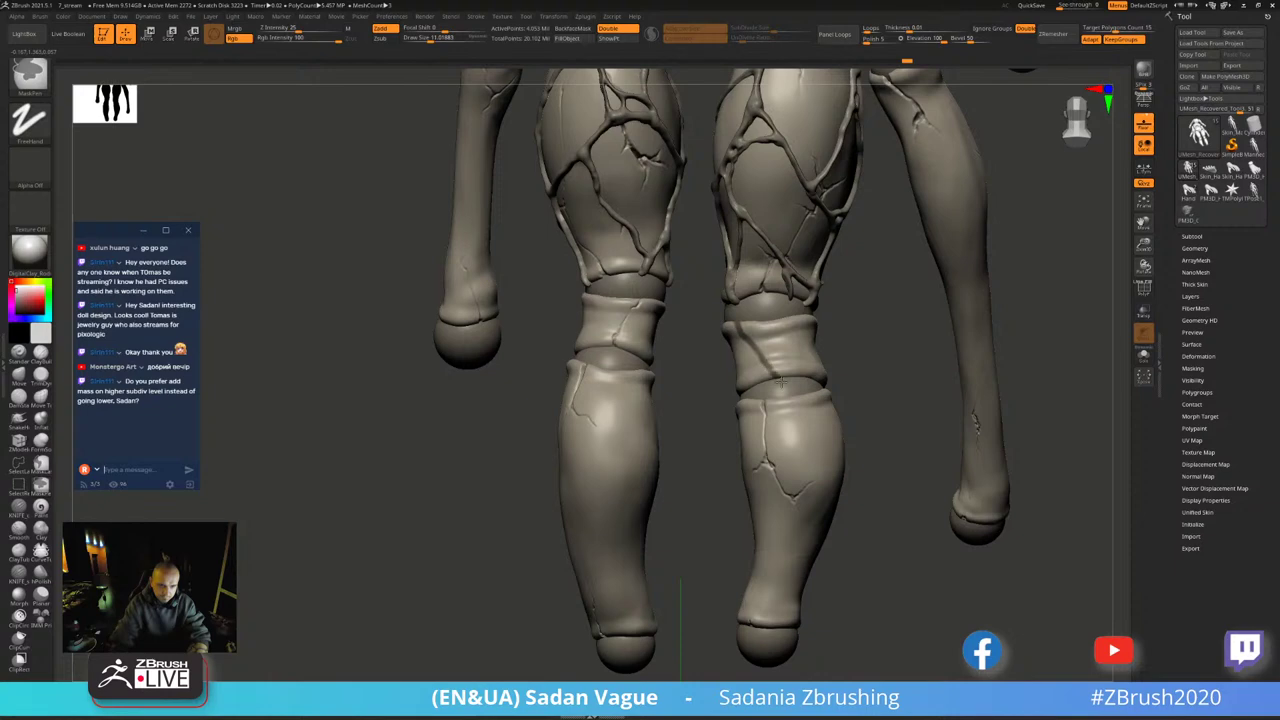
{"action": "right_click_drag", "start_coordinate": [800, 372], "coordinate": [808, 320]}
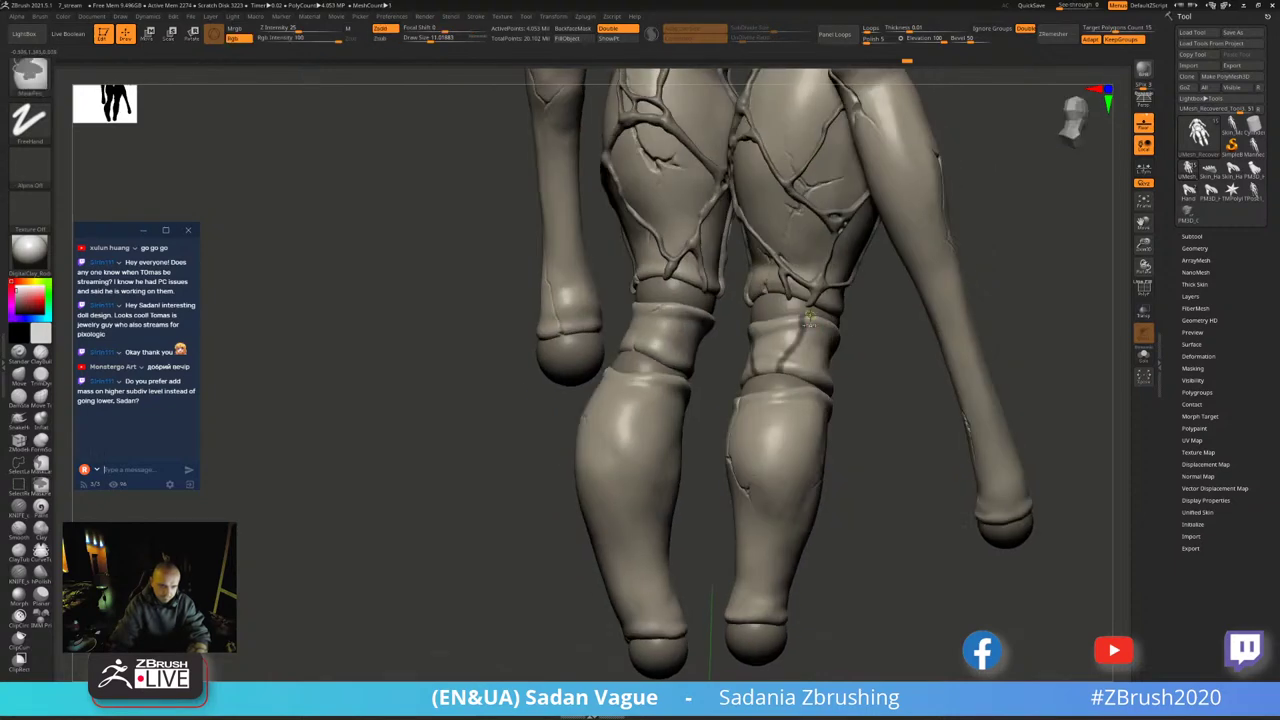
{"action": "right_click_drag", "start_coordinate": [781, 373], "coordinate": [778, 361]}
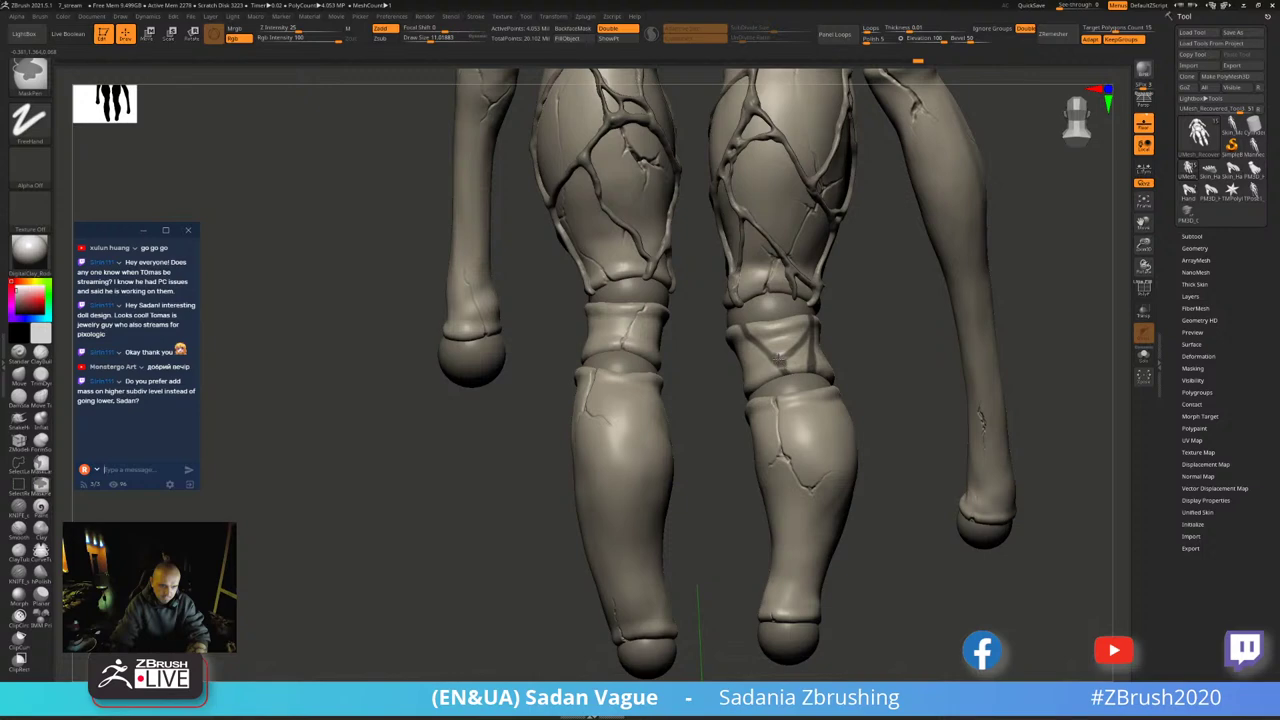
{"action": "right_click_drag", "start_coordinate": [846, 337], "coordinate": [716, 360]}
{"action": "left_click_drag", "start_coordinate": [716, 360], "coordinate": [766, 378]}
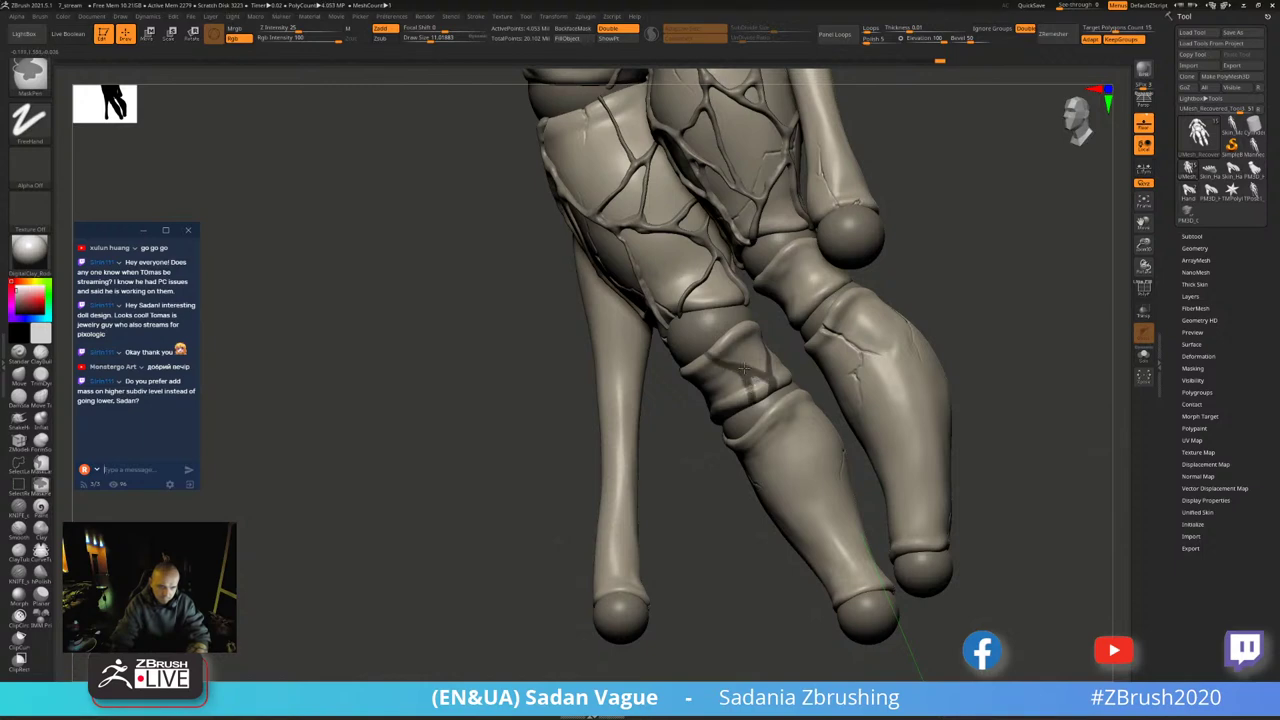
{"action": "mouse_move", "coordinate": [769, 366]}
{"action": "right_mouse_down"}
{"action": "mouse_move", "coordinate": [703, 348]}
{"action": "mouse_move", "coordinate": [683, 368]}
{"action": "right_mouse_up"}
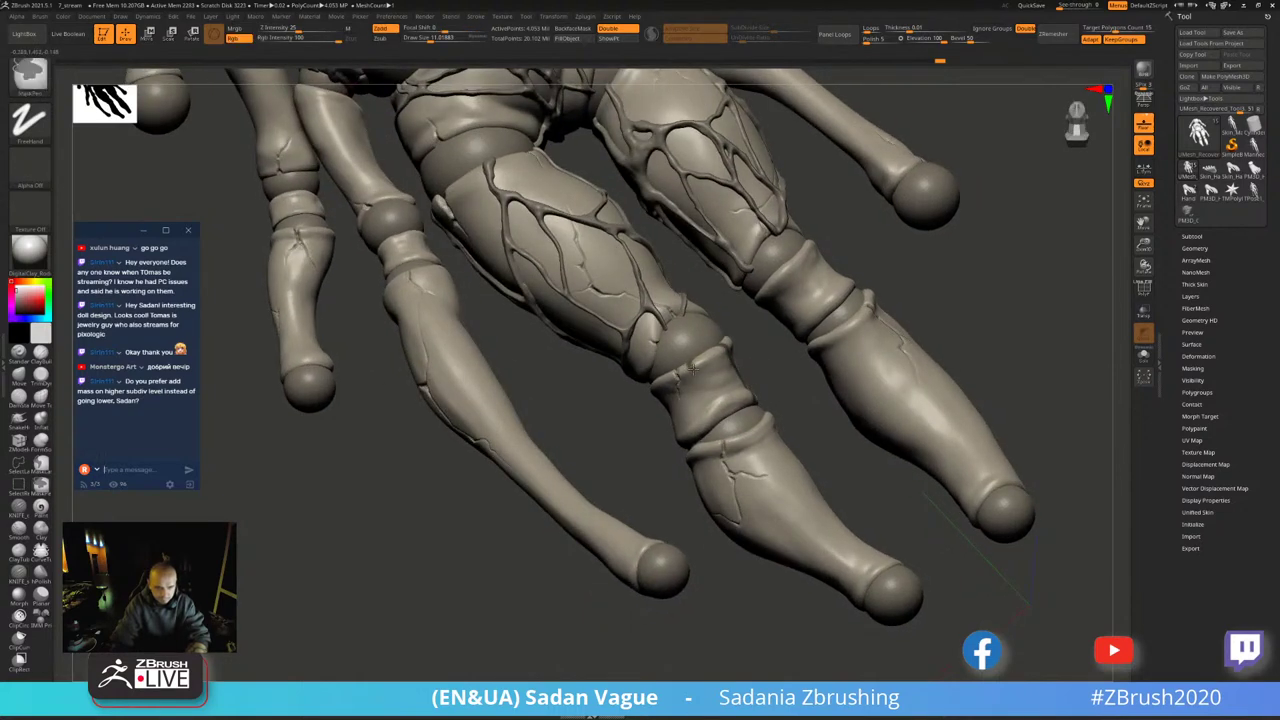
{"action": "left_click_drag", "start_coordinate": [692, 370], "coordinate": [724, 400]}
- Deepen the leg crease and carve extended cracks down the calf
{"action": "right_click_drag", "start_coordinate": [733, 410], "coordinate": [743, 377]}
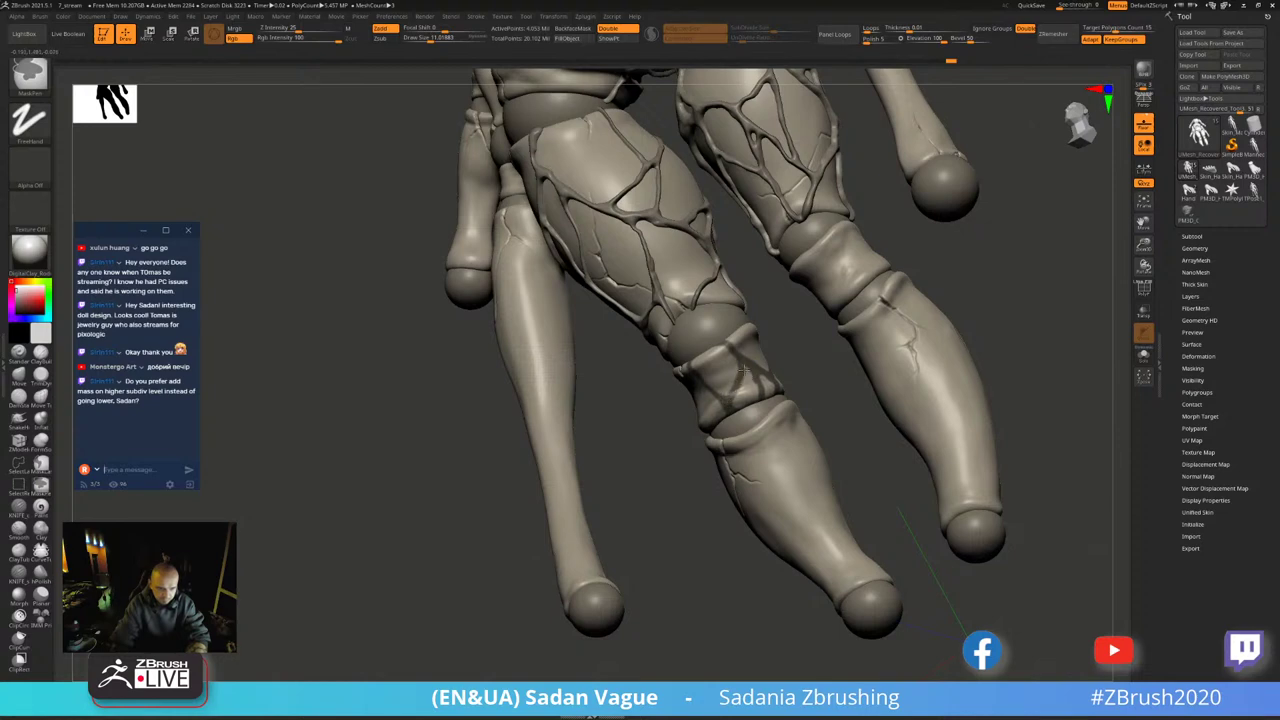
{"action": "right_click_drag", "start_coordinate": [789, 357], "coordinate": [728, 373]}
{"action": "left_click_drag", "start_coordinate": [728, 373], "coordinate": [756, 393]}
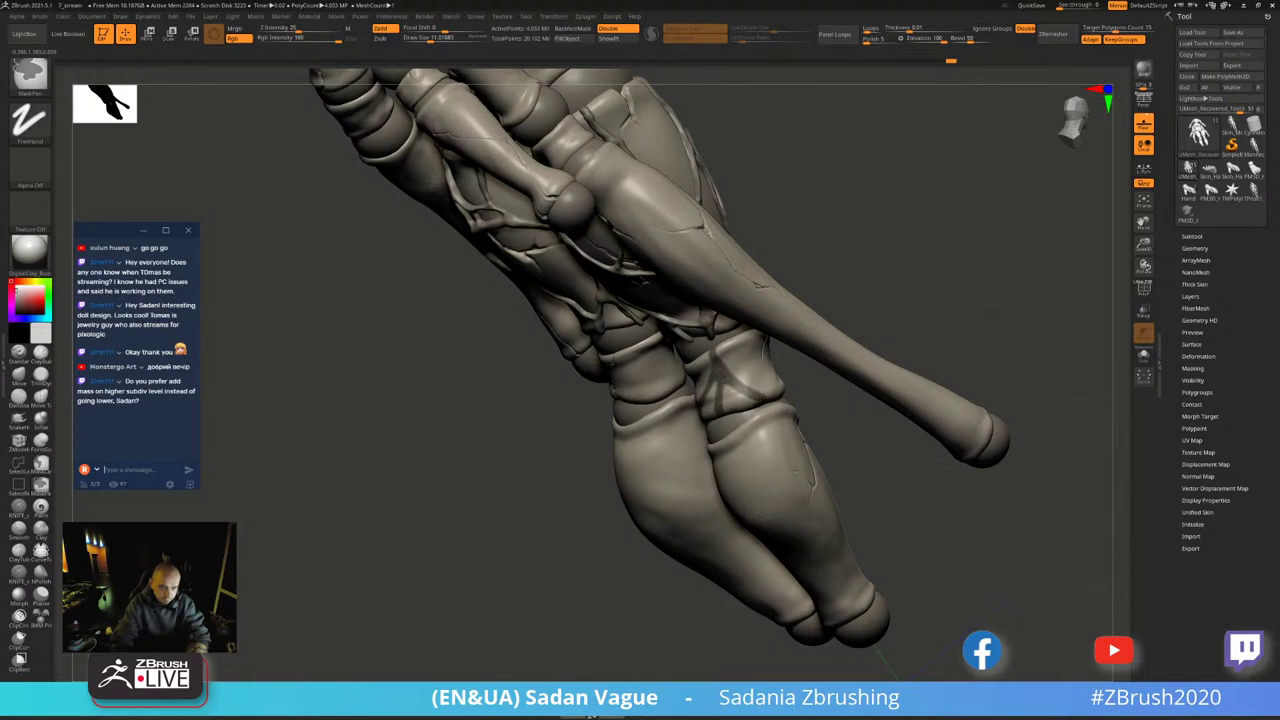
{"action": "right_click_drag", "start_coordinate": [745, 400], "coordinate": [703, 452]}
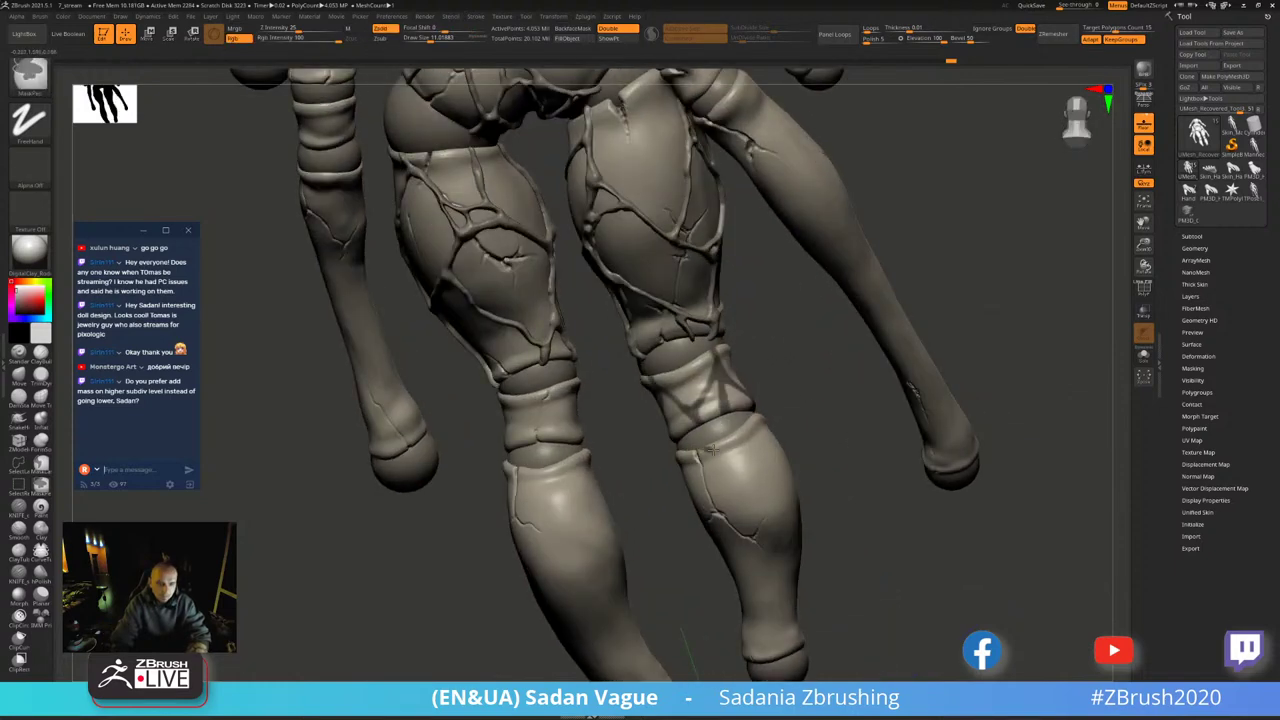
{"action": "left_click_drag", "start_coordinate": [711, 451], "coordinate": [785, 540]}
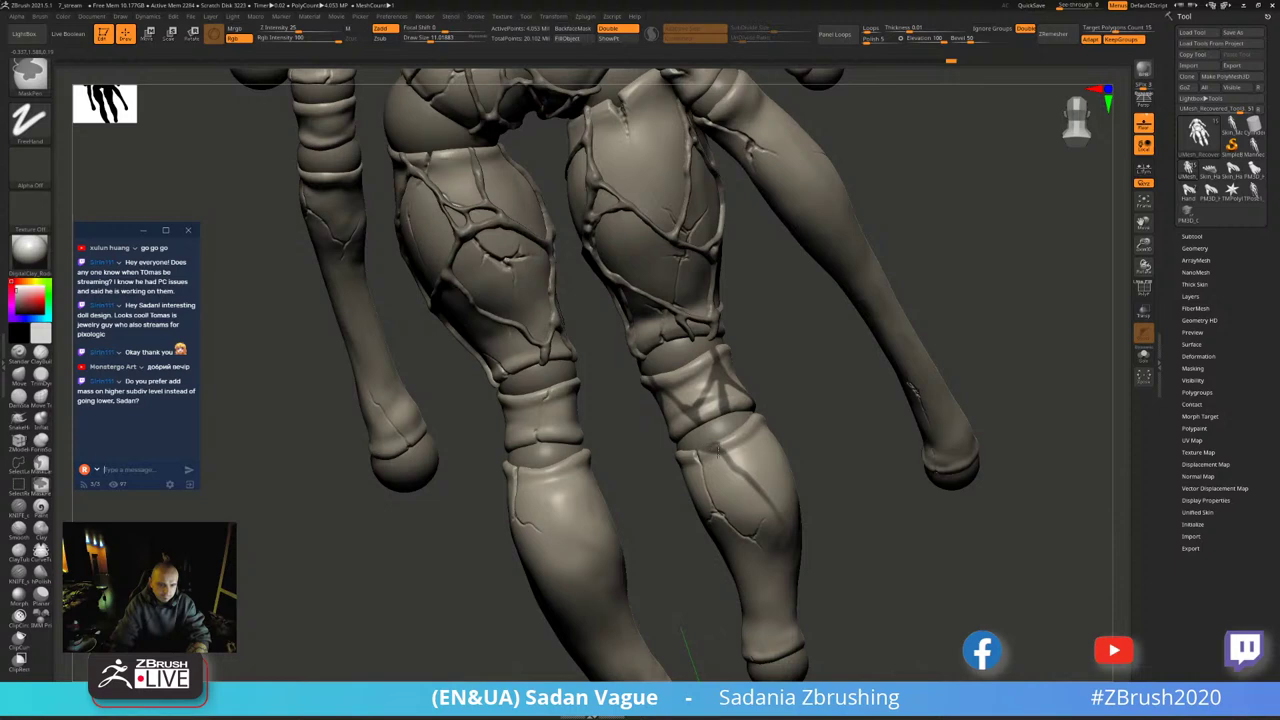
{"action": "right_click_drag", "start_coordinate": [829, 580], "coordinate": [737, 499]}
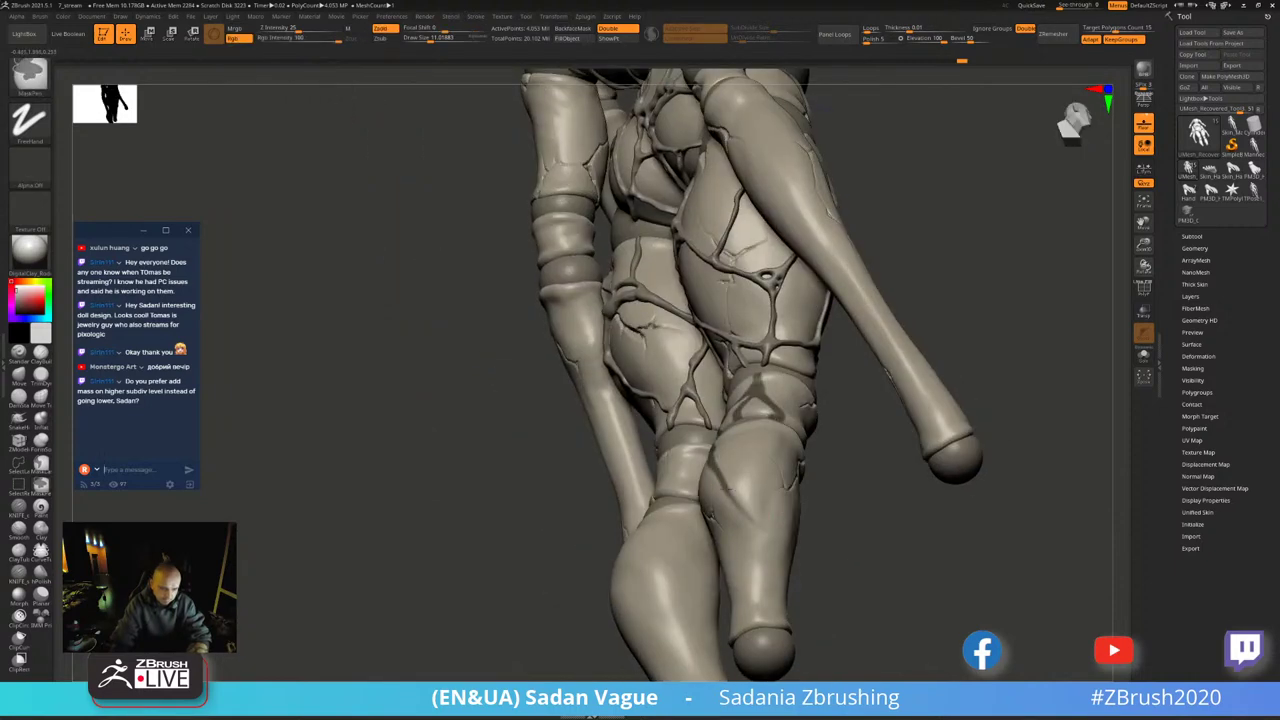
{"action": "left_click_drag", "start_coordinate": [768, 560], "coordinate": [775, 618]}
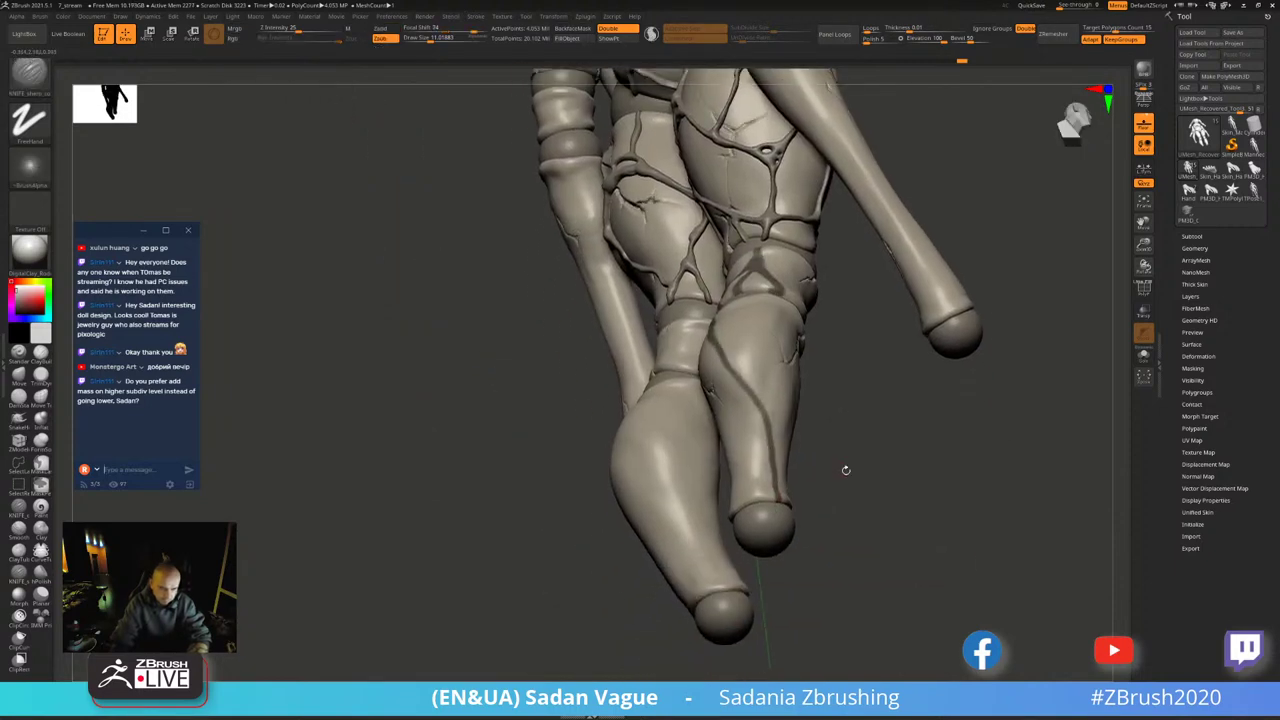
{"action": "right_click_drag", "start_coordinate": [775, 620], "coordinate": [740, 378]}
{"action": "left_click_drag", "start_coordinate": [740, 378], "coordinate": [768, 515]}
{"action": "right_click_drag", "start_coordinate": [768, 515], "coordinate": [652, 320]}
- Carve two diagonal grooves down the right shin
{"action": "key", "text": "ctrl"}
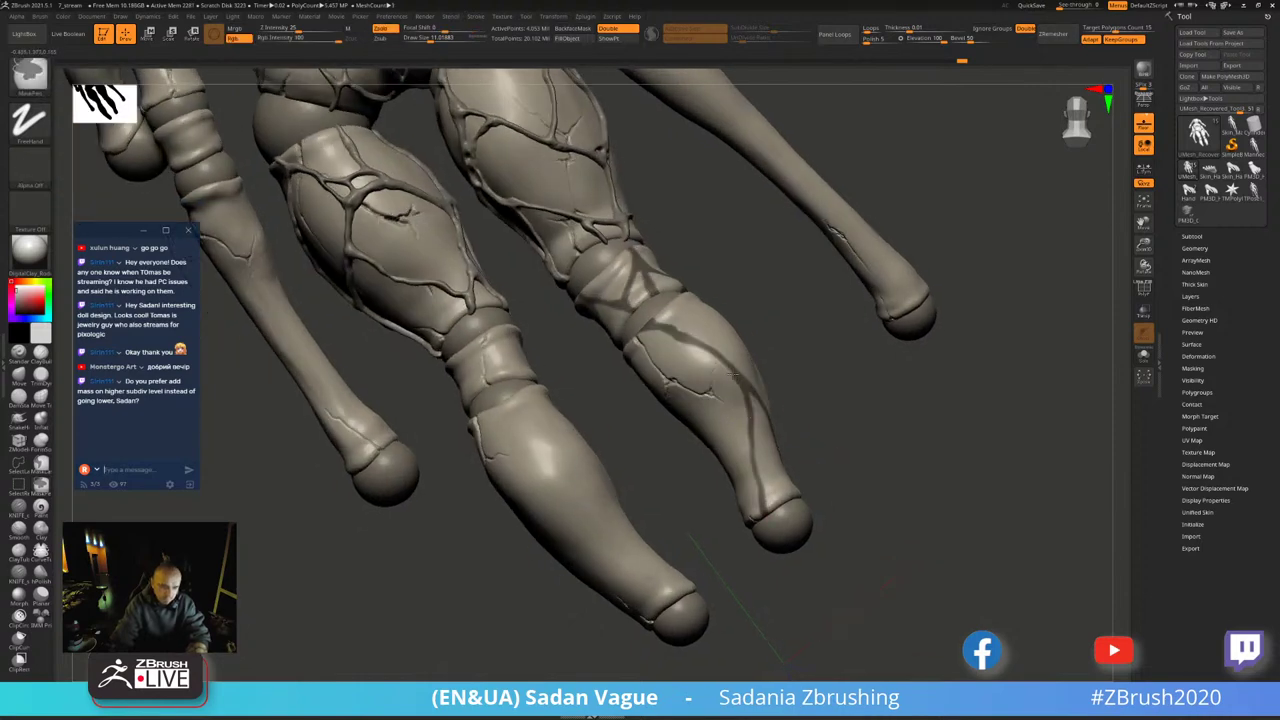
{"action": "right_click_drag", "start_coordinate": [820, 366], "coordinate": [748, 423]}
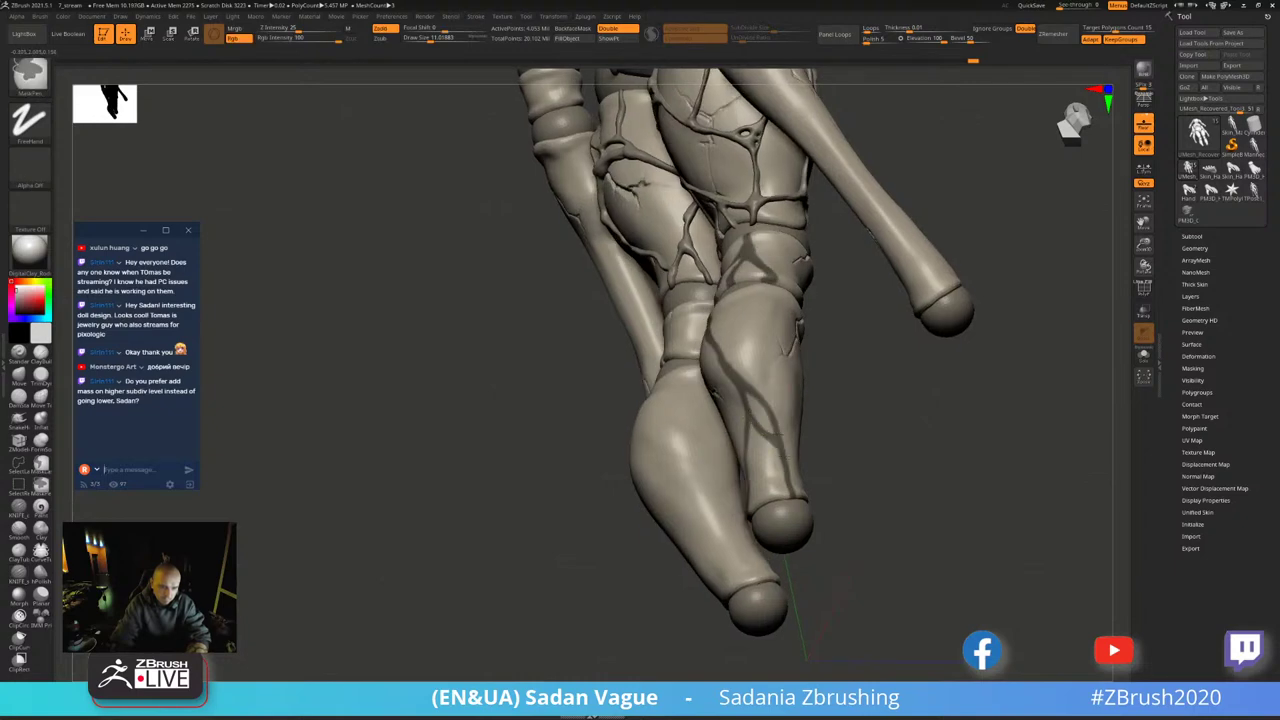
{"action": "right_click_drag", "start_coordinate": [752, 428], "coordinate": [839, 326]}
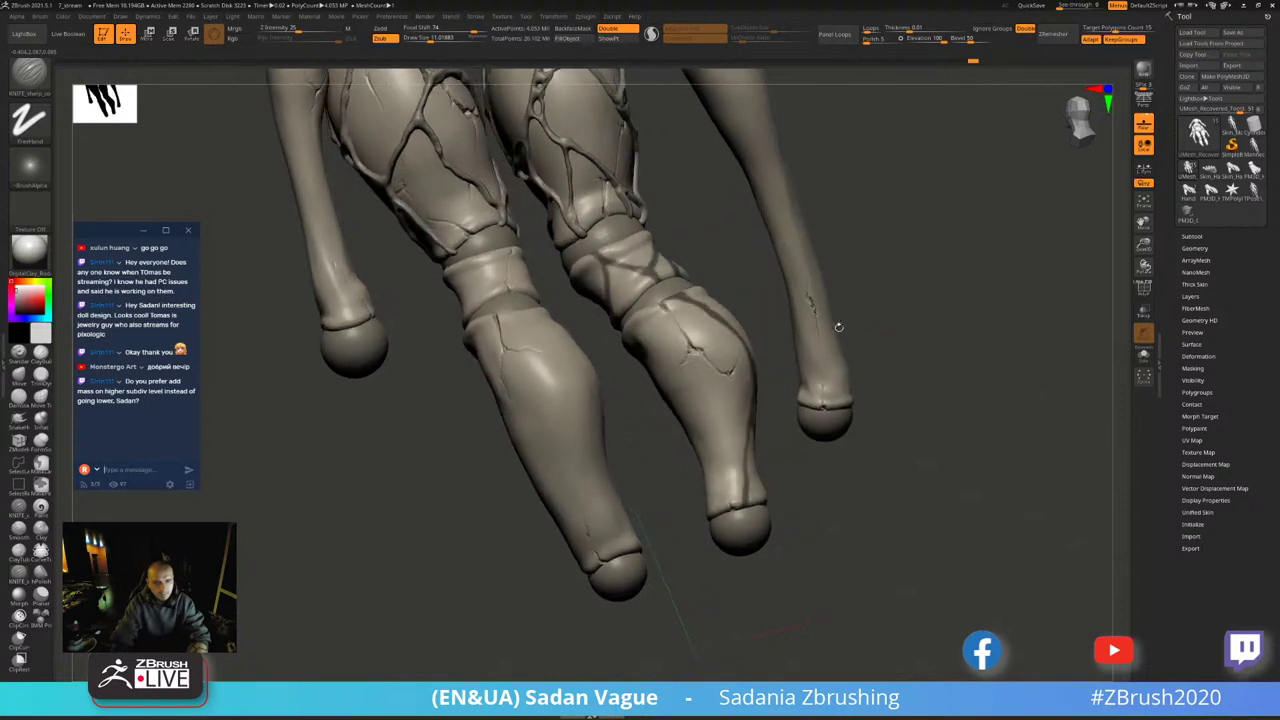
{"action": "key", "text": "2"}
{"action": "left_click_drag", "start_coordinate": [670, 384], "coordinate": [746, 482]}
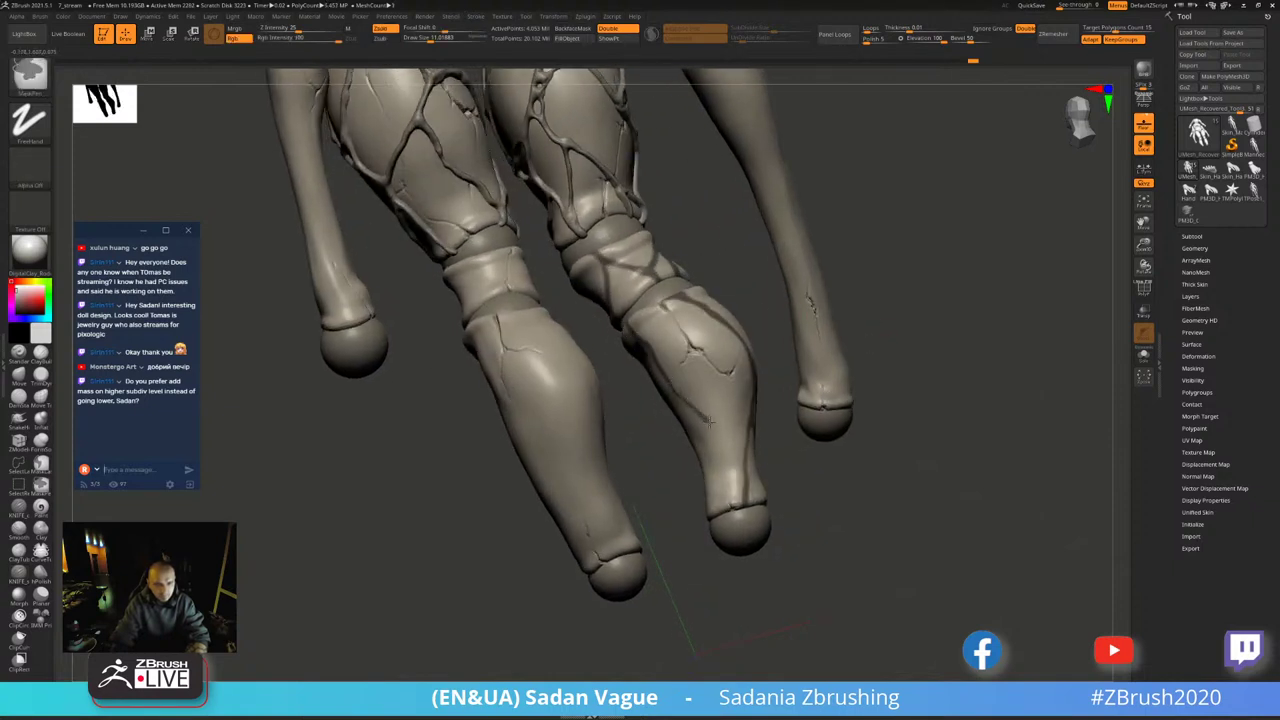
{"action": "mouse_move", "coordinate": [681, 396]}
{"action": "left_mouse_down"}
{"action": "mouse_move", "coordinate": [730, 443]}
{"action": "mouse_move", "coordinate": [750, 430]}
{"action": "left_mouse_up"}
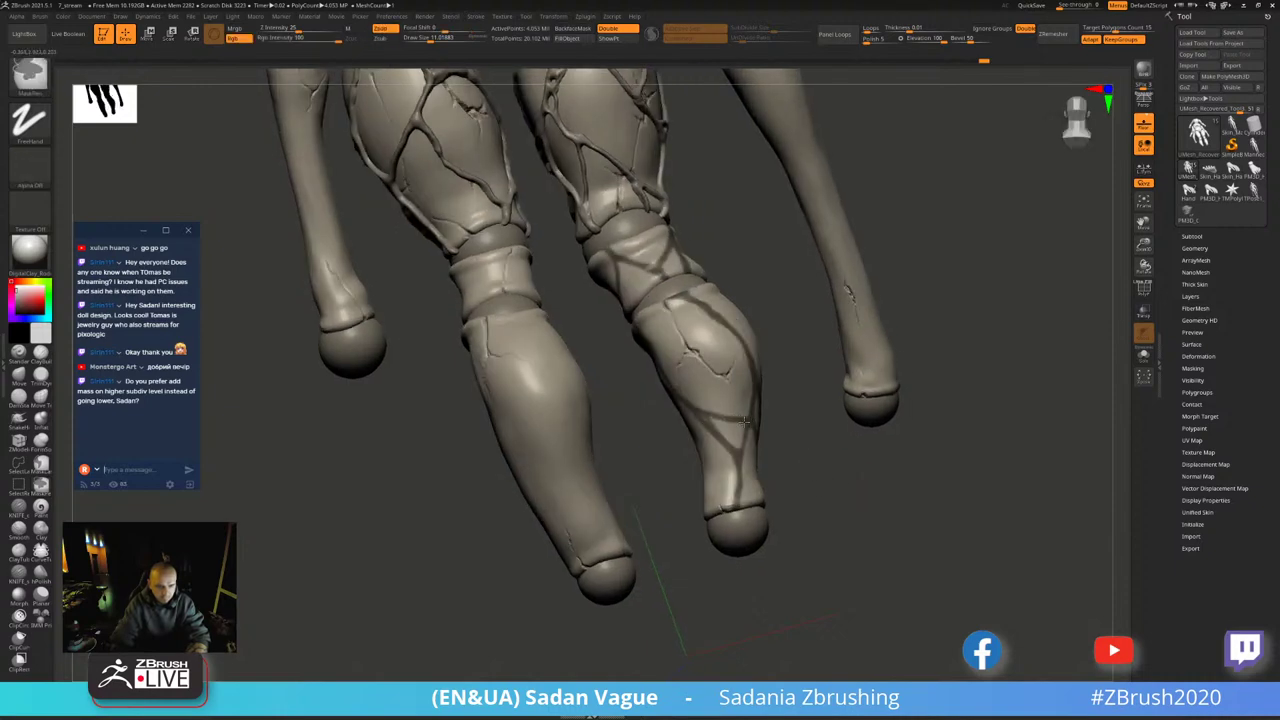
{"action": "mouse_move", "coordinate": [748, 420]}
{"action": "left_mouse_down"}
{"action": "mouse_move", "coordinate": [740, 325]}
{"action": "mouse_move", "coordinate": [748, 500]}
{"action": "left_mouse_up"}
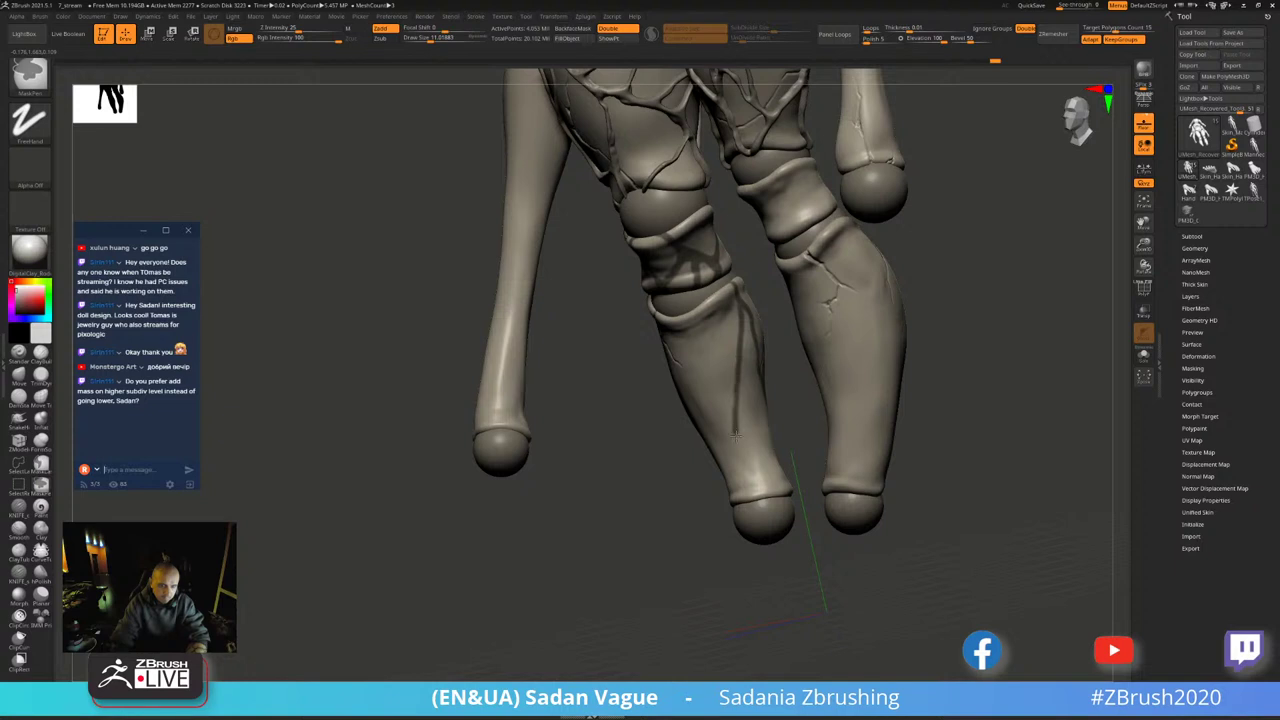
- Carve a groove down the left shin and mask a thin line along the leg
{"action": "mouse_move", "coordinate": [671, 320]}
{"action": "left_mouse_down"}
{"action": "mouse_move", "coordinate": [717, 372]}
{"action": "mouse_move", "coordinate": [730, 352]}
{"action": "left_mouse_up"}
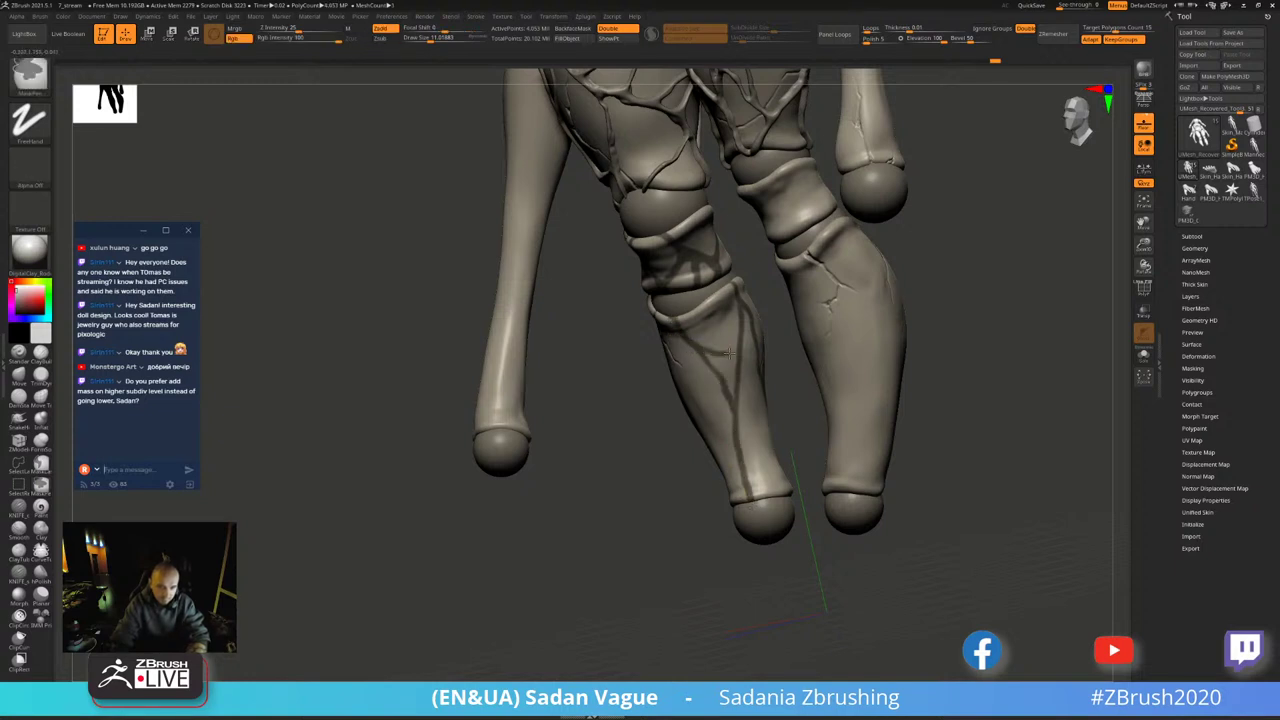
{"action": "right_click_drag", "start_coordinate": [740, 345], "coordinate": [717, 345]}
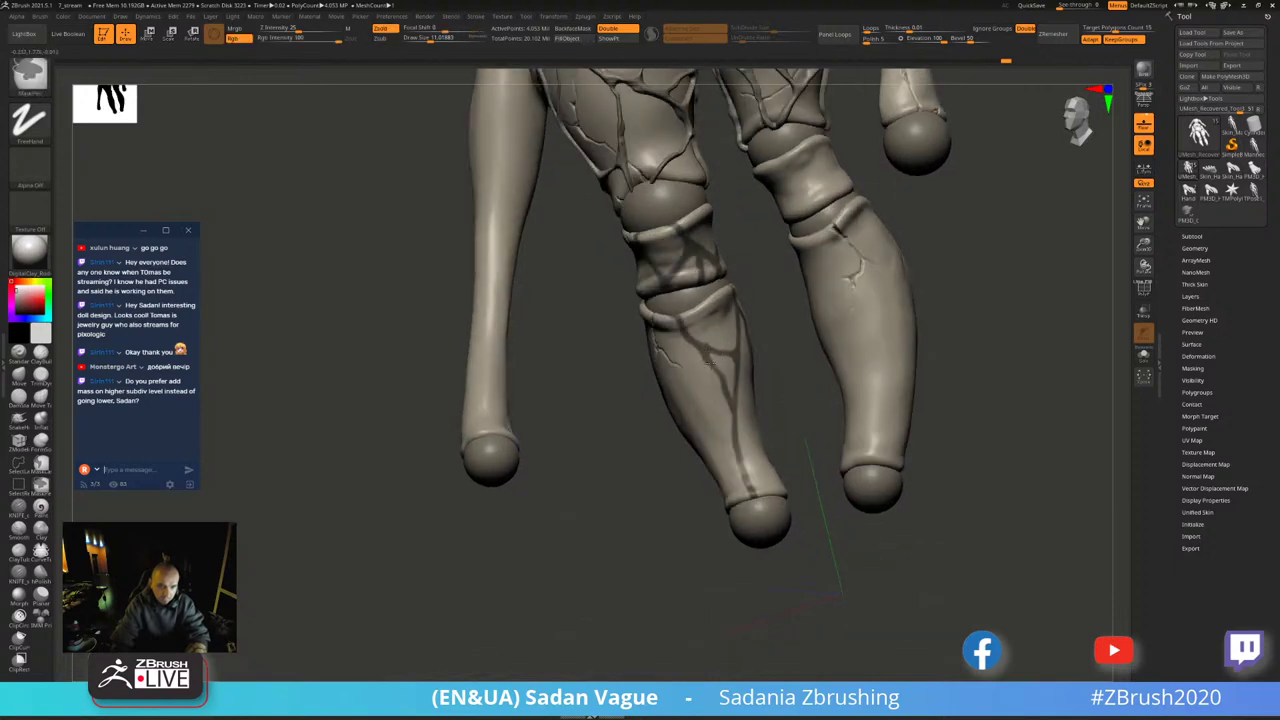
{"action": "right_click_drag", "start_coordinate": [728, 405], "coordinate": [702, 350]}
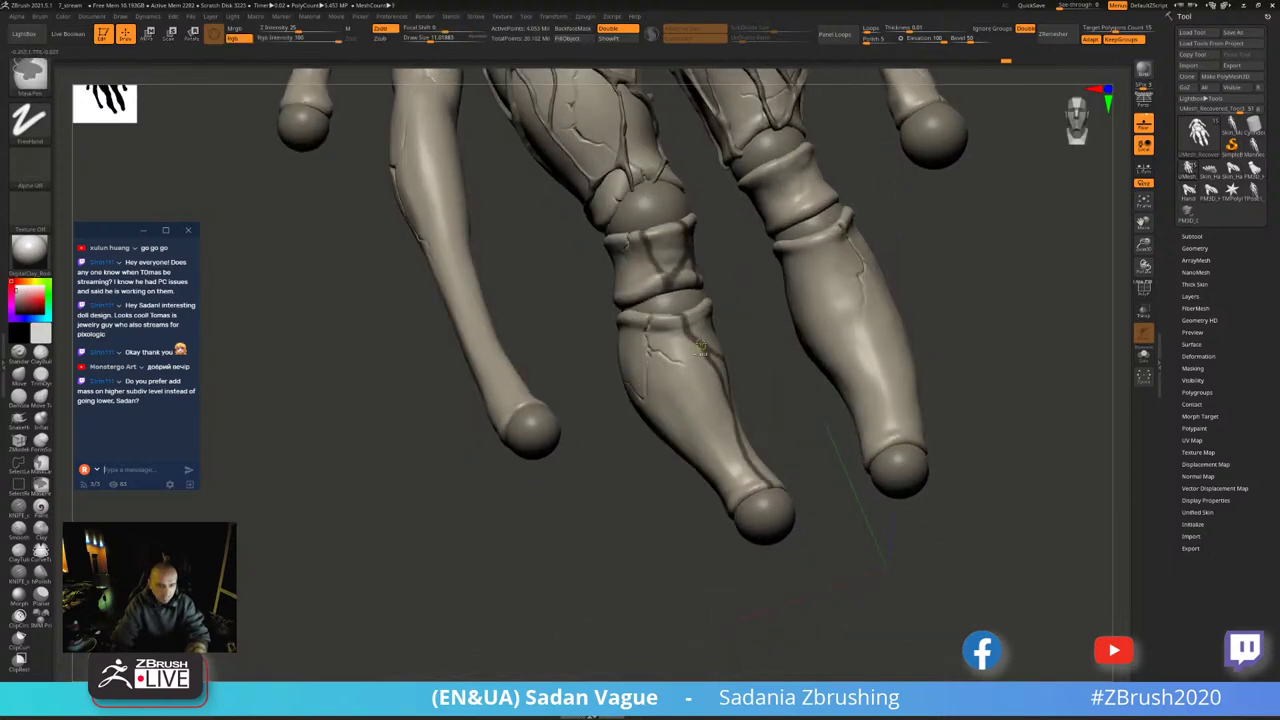
{"action": "mouse_move", "coordinate": [752, 391]}
{"action": "right_mouse_down"}
{"action": "mouse_move", "coordinate": [734, 366]}
{"action": "mouse_move", "coordinate": [757, 351]}
{"action": "right_mouse_up"}
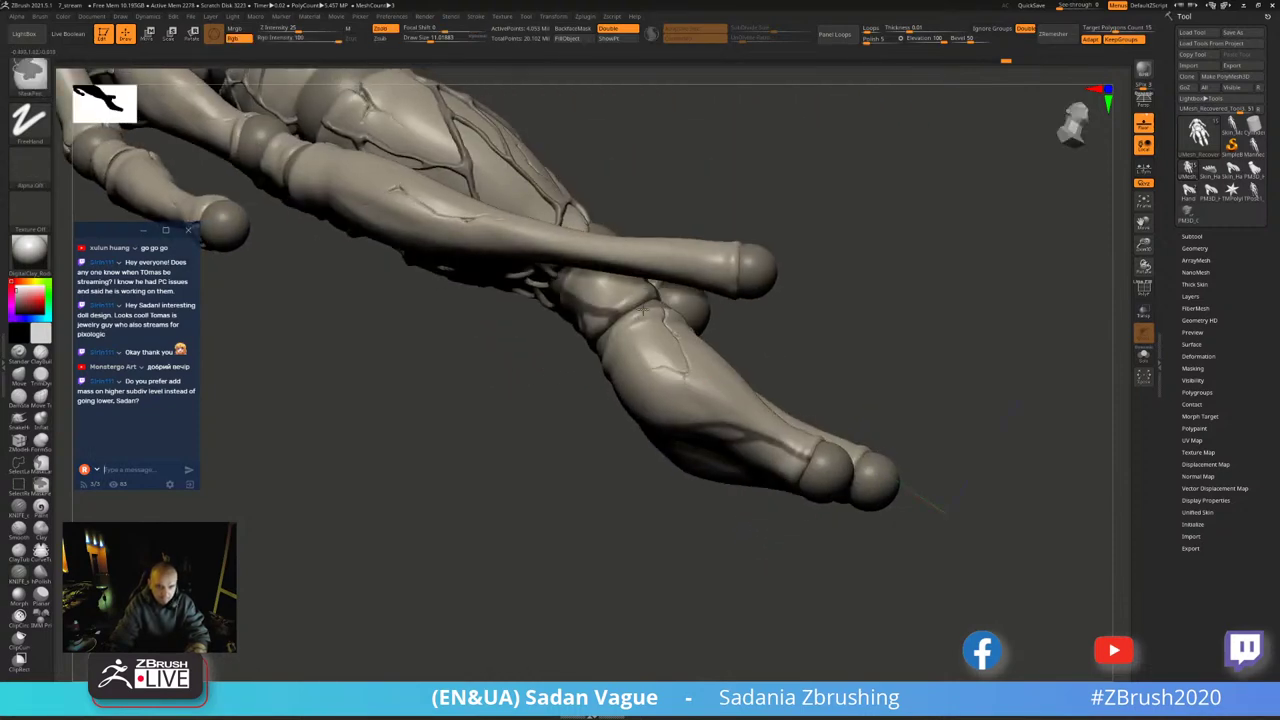
{"action": "left_click_drag", "start_coordinate": [642, 313], "coordinate": [681, 398], "text": "ctrl"}
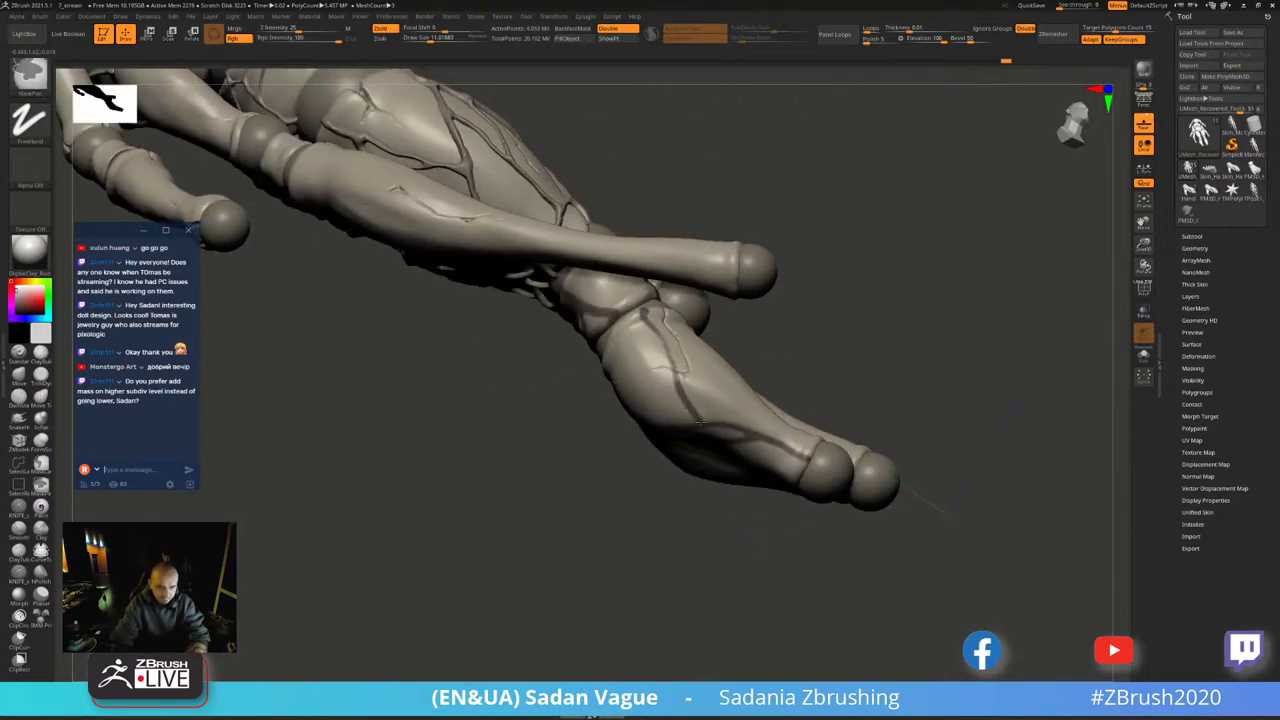
{"action": "mouse_move", "coordinate": [700, 423]}
{"action": "right_mouse_down"}
{"action": "mouse_move", "coordinate": [705, 338]}
{"action": "mouse_move", "coordinate": [665, 292]}
{"action": "right_mouse_up"}
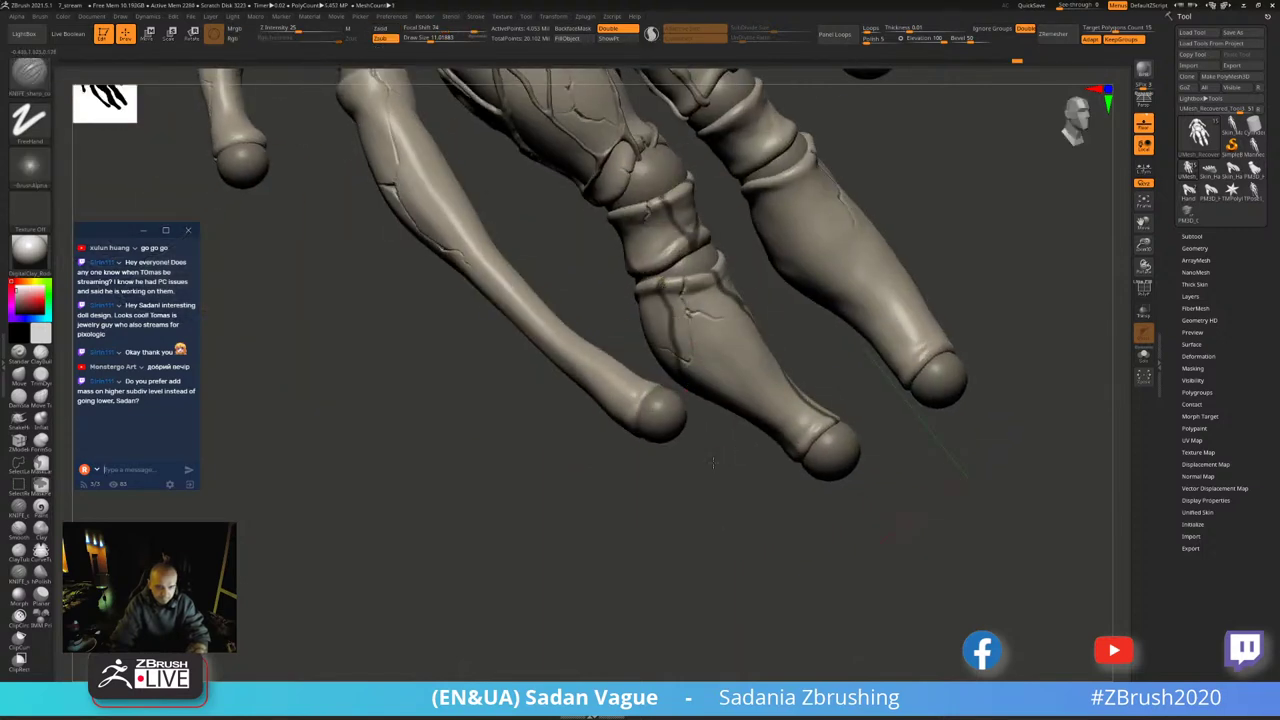
{"action": "right_click_drag", "start_coordinate": [675, 346], "coordinate": [676, 330]}
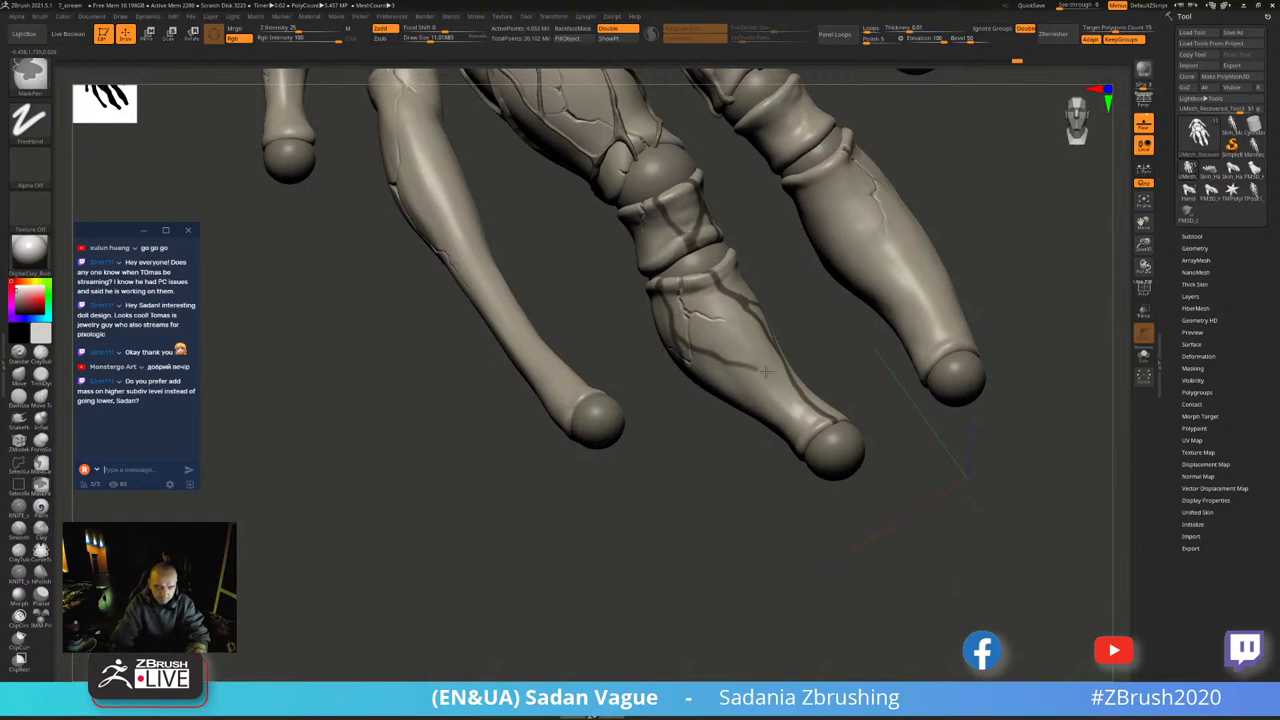
{"action": "right_click_drag", "start_coordinate": [746, 366], "coordinate": [712, 368]}
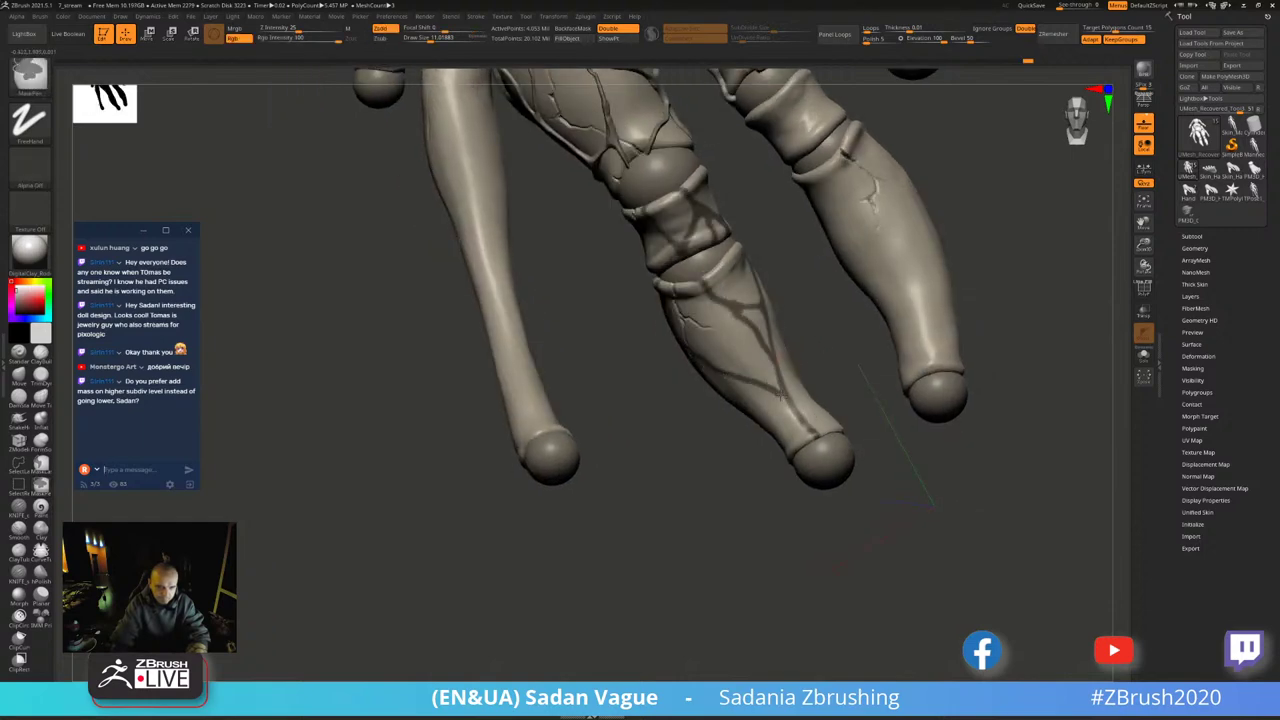
{"action": "mouse_move", "coordinate": [820, 363]}
{"action": "right_mouse_down"}
{"action": "mouse_move", "coordinate": [774, 267]}
{"action": "mouse_move", "coordinate": [786, 509]}
{"action": "right_mouse_up"}
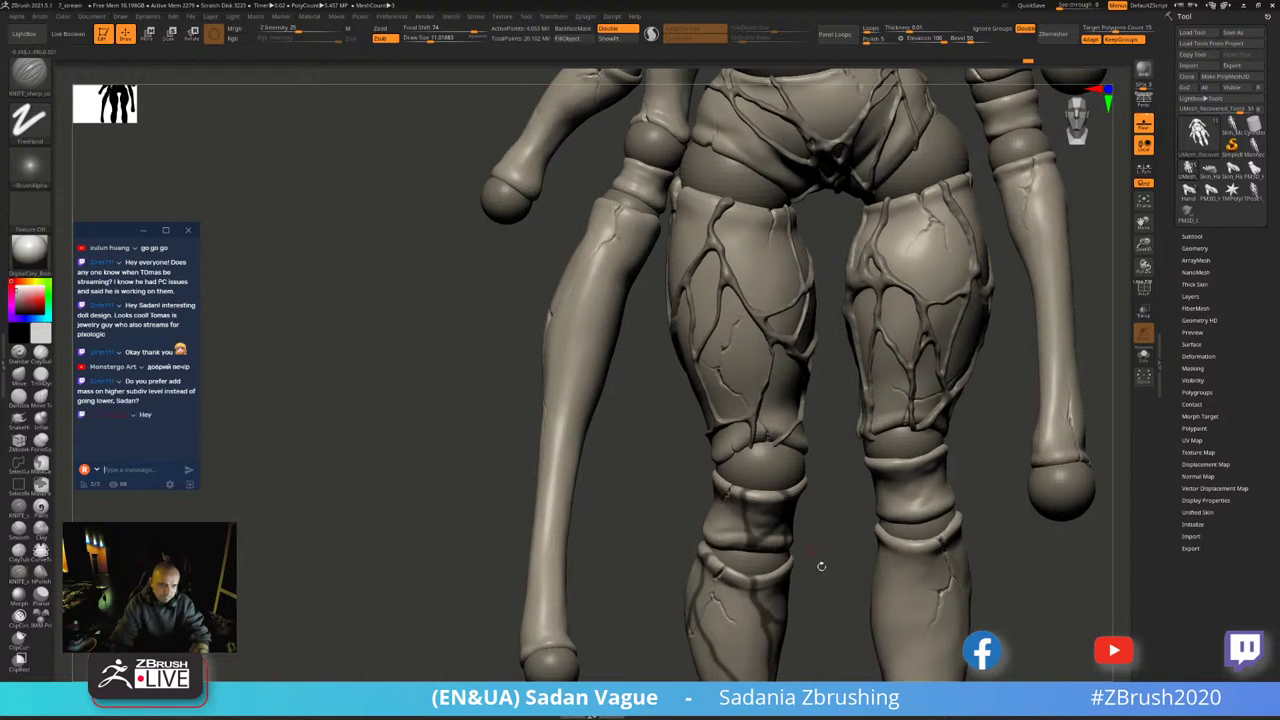
- Mask thin crack lines down the right shin and right knee
{"action": "right_click_drag", "start_coordinate": [826, 560], "coordinate": [757, 280]}
{"action": "left_click_drag", "start_coordinate": [752, 262], "coordinate": [780, 402]}
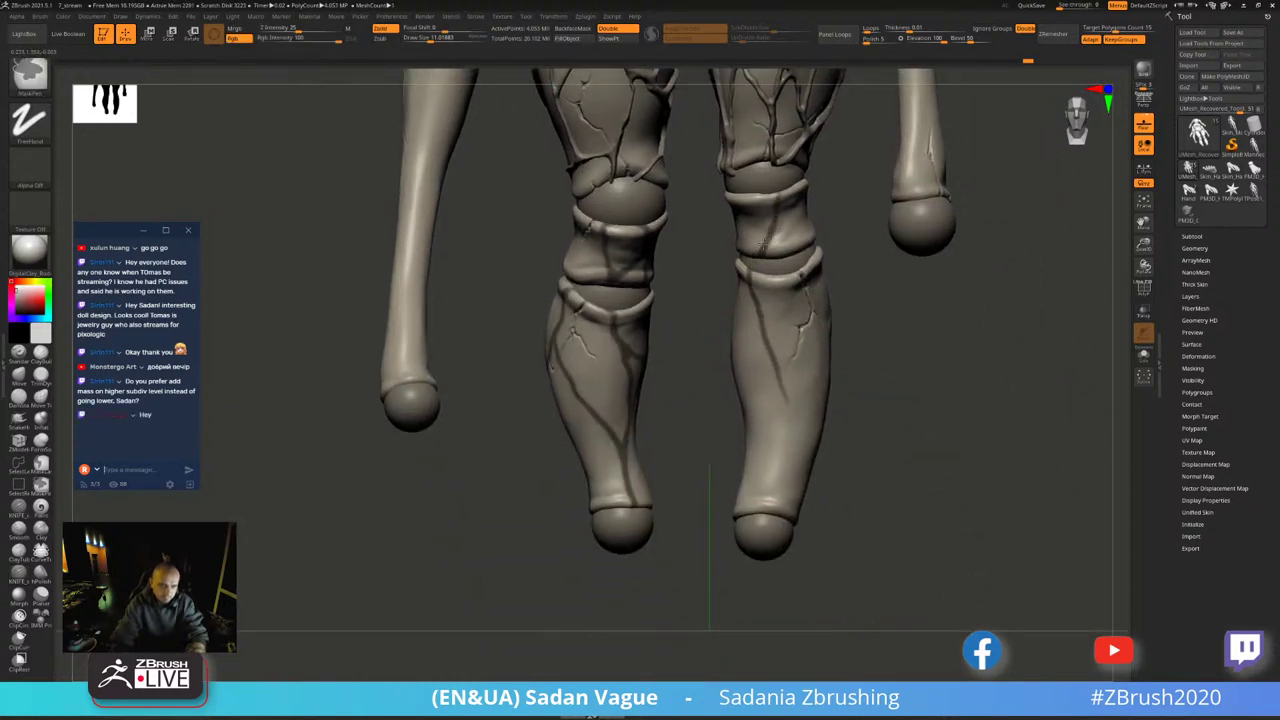
{"action": "mouse_move", "coordinate": [748, 190]}
{"action": "left_mouse_down", "text": "ctrl"}
{"action": "mouse_move", "coordinate": [740, 208]}
{"action": "mouse_move", "coordinate": [770, 240]}
{"action": "left_mouse_up", "text": "ctrl"}
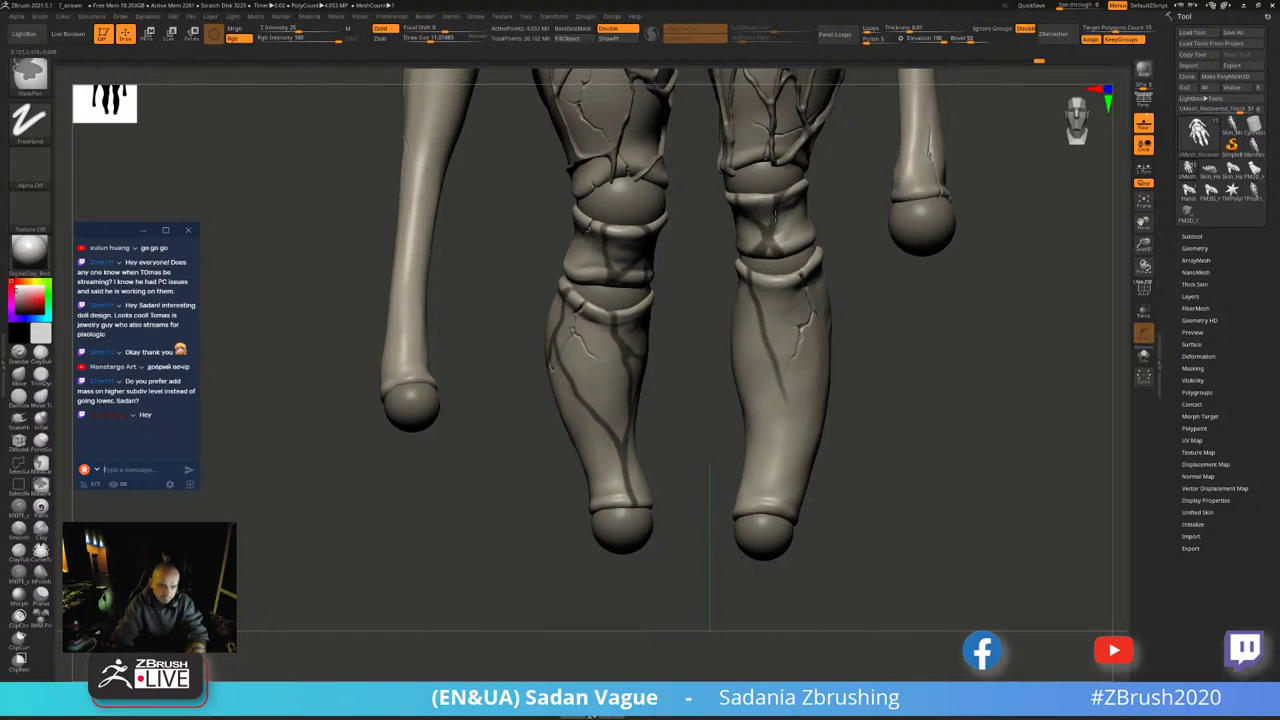
{"action": "left_click_drag", "start_coordinate": [785, 260], "coordinate": [800, 235]}
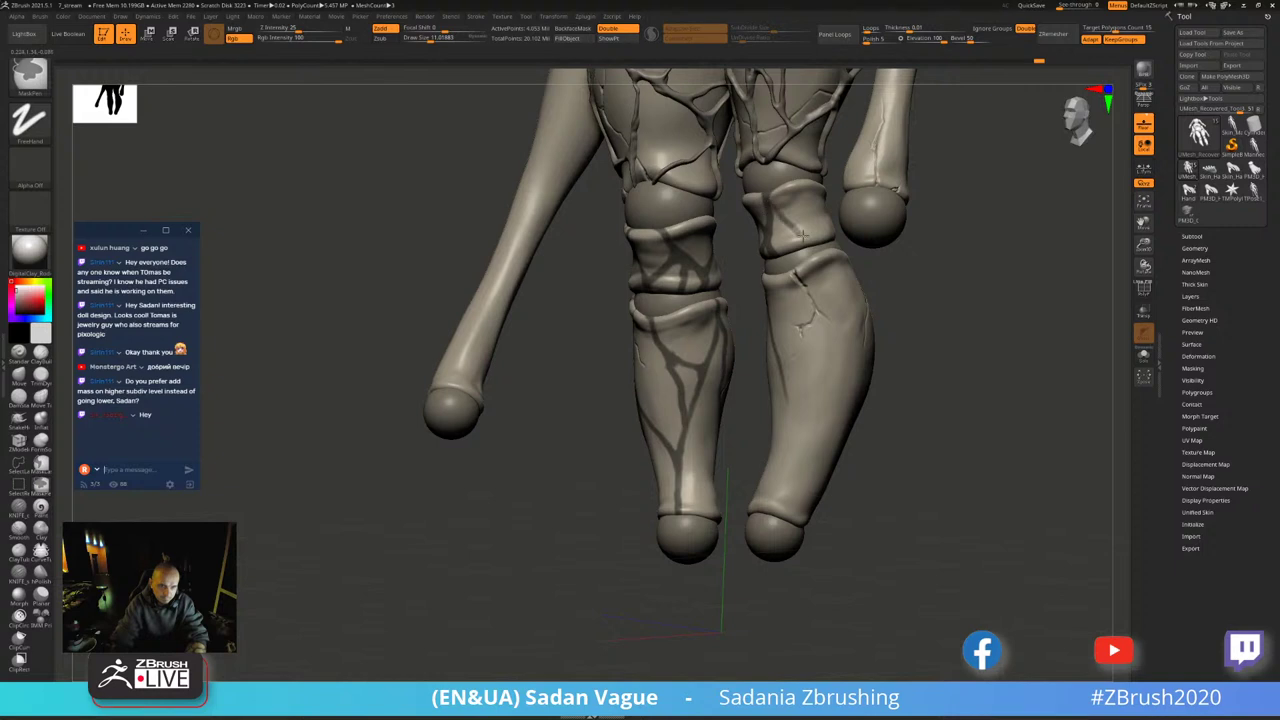
{"action": "left_click_drag", "start_coordinate": [815, 228], "coordinate": [783, 240]}
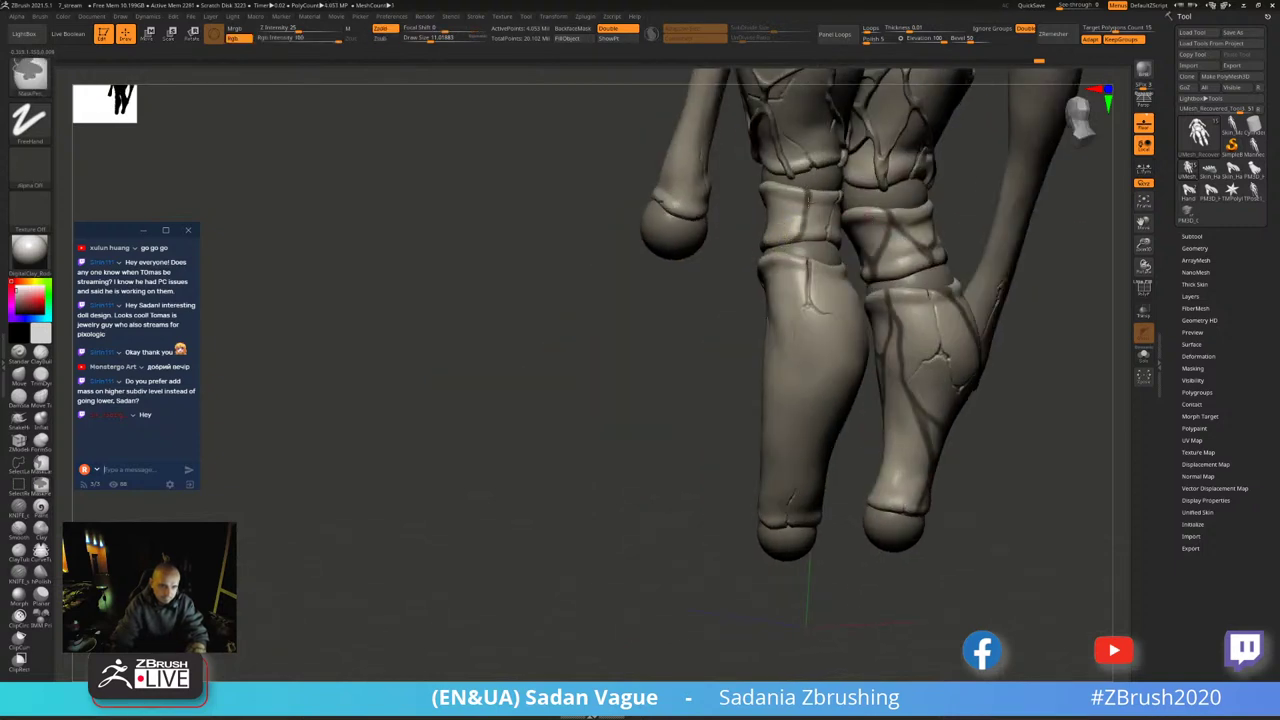
- Mask a short line and a crack line across the shin segment just below the knee
{"action": "mouse_move", "coordinate": [810, 240]}
{"action": "left_mouse_down"}
{"action": "mouse_move", "coordinate": [760, 200]}
{"action": "mouse_move", "coordinate": [540, 465]}
{"action": "left_mouse_up"}
{"action": "key", "text": "ctrl"}
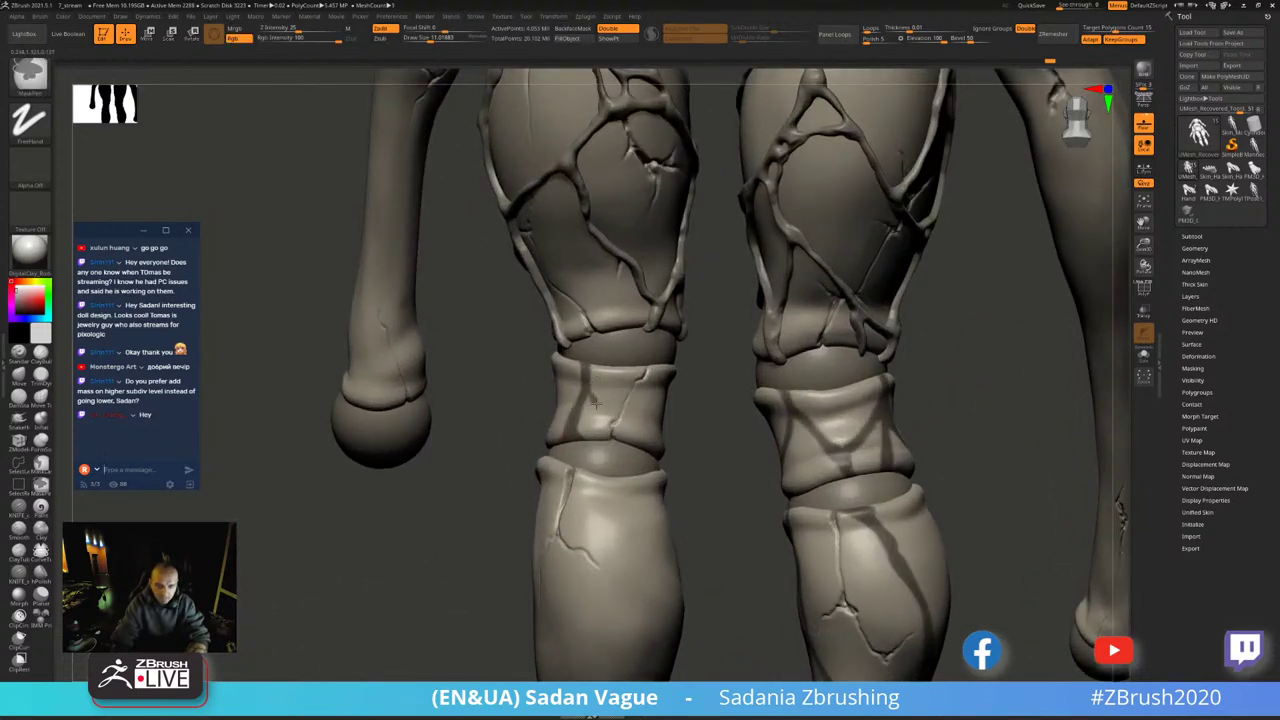
{"action": "left_click_drag", "start_coordinate": [595, 402], "coordinate": [605, 432], "text": "ctrl"}
{"action": "right_click_drag", "start_coordinate": [607, 433], "coordinate": [636, 400]}
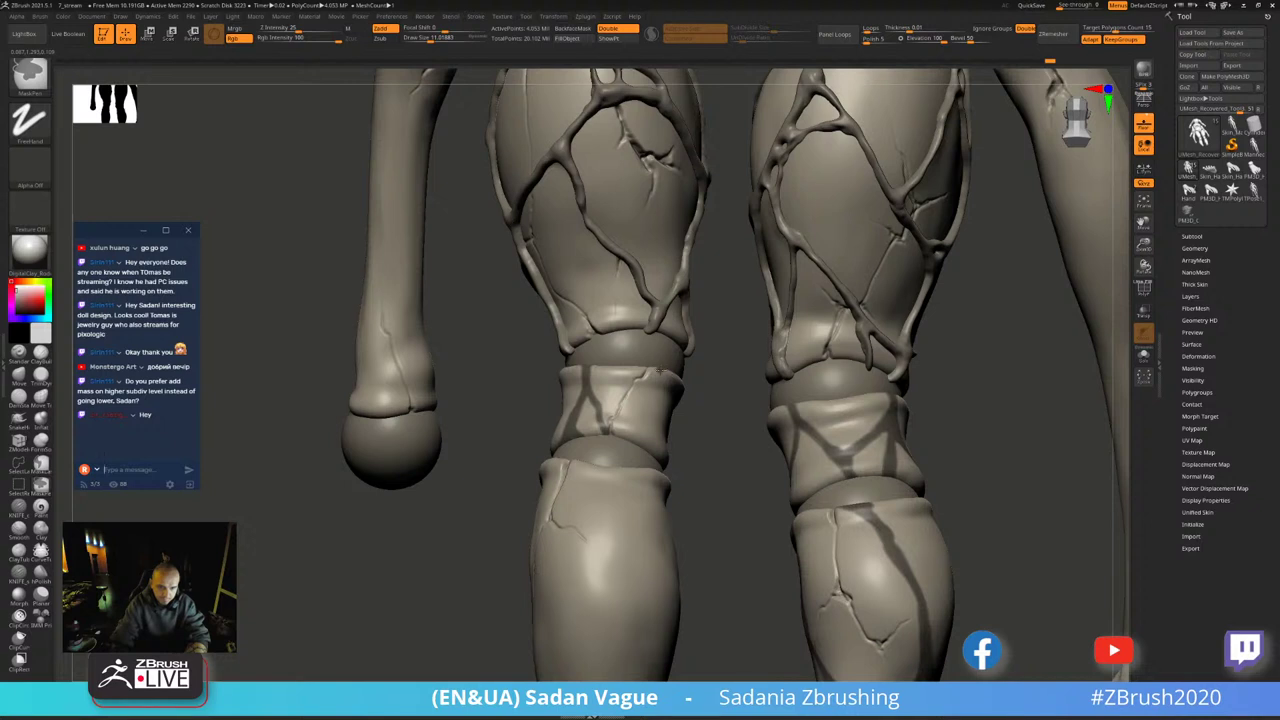
{"action": "left_click_drag", "start_coordinate": [659, 371], "coordinate": [617, 436], "text": "ctrl"}
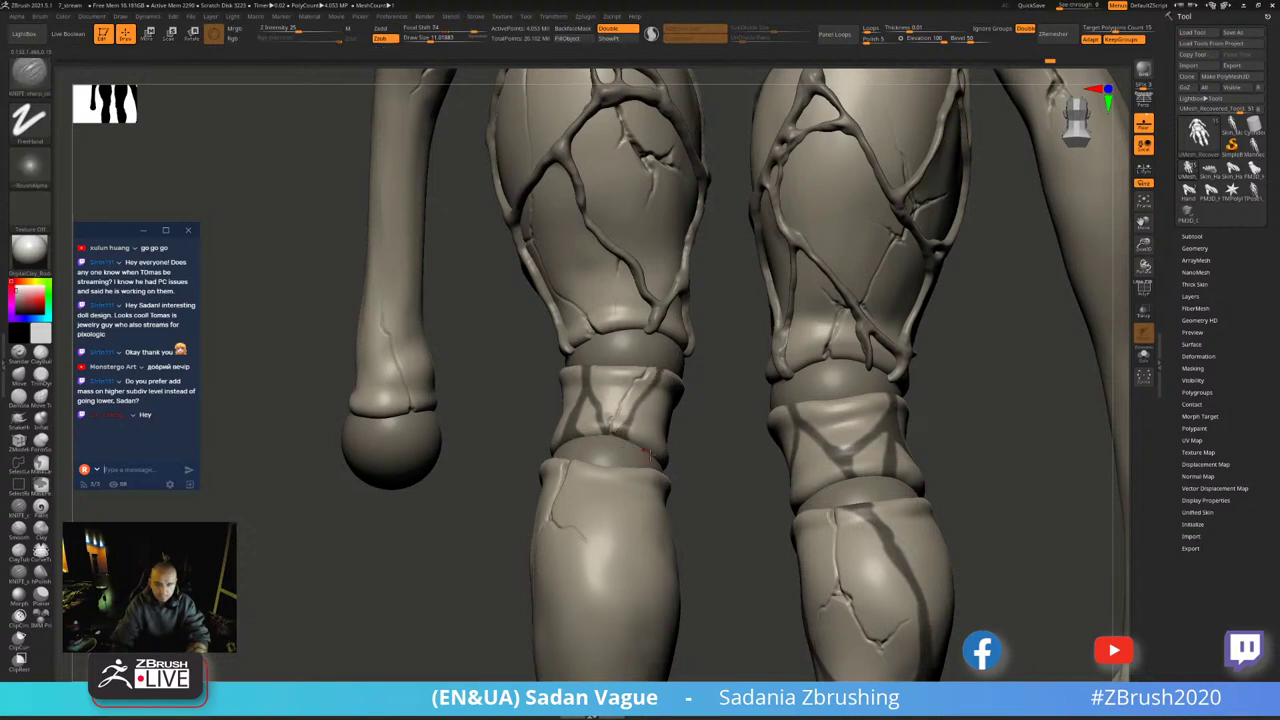
{"action": "right_click_drag", "start_coordinate": [618, 425], "coordinate": [655, 358]}
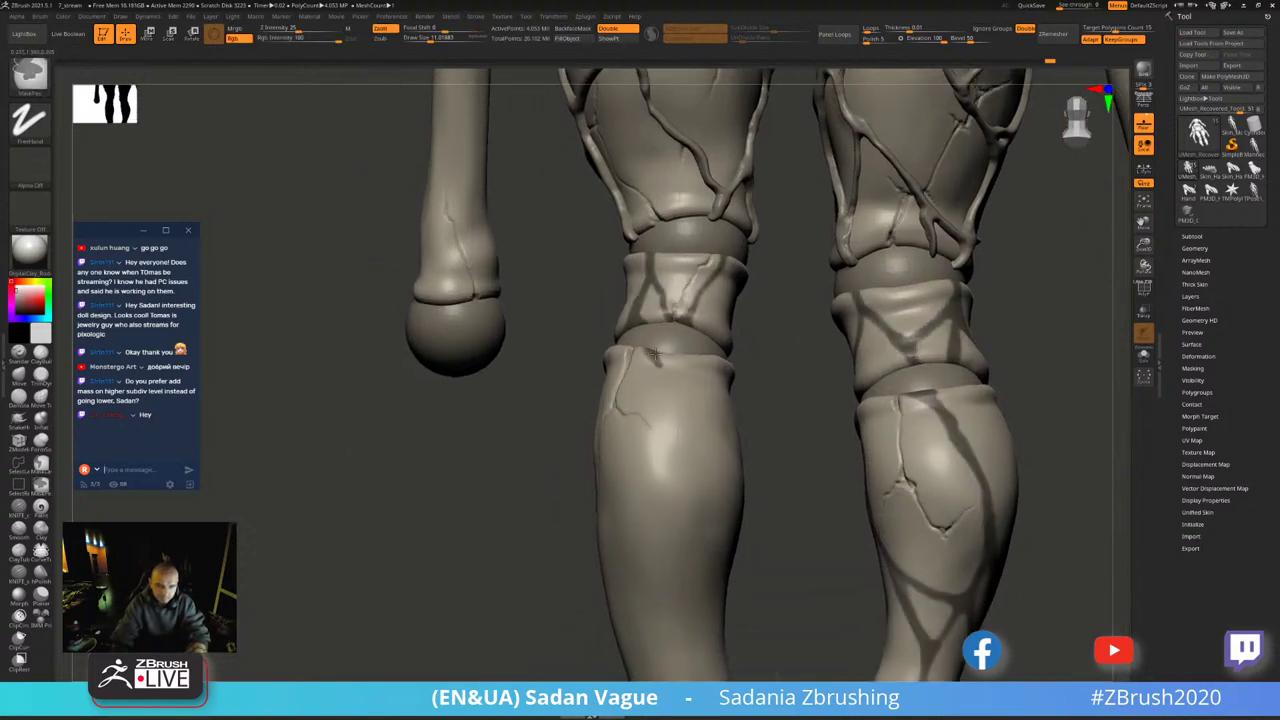
- Cut a dark crack down the left calf and a vein-like groove down the right calf
{"action": "right_click_drag", "start_coordinate": [786, 508], "coordinate": [634, 268]}
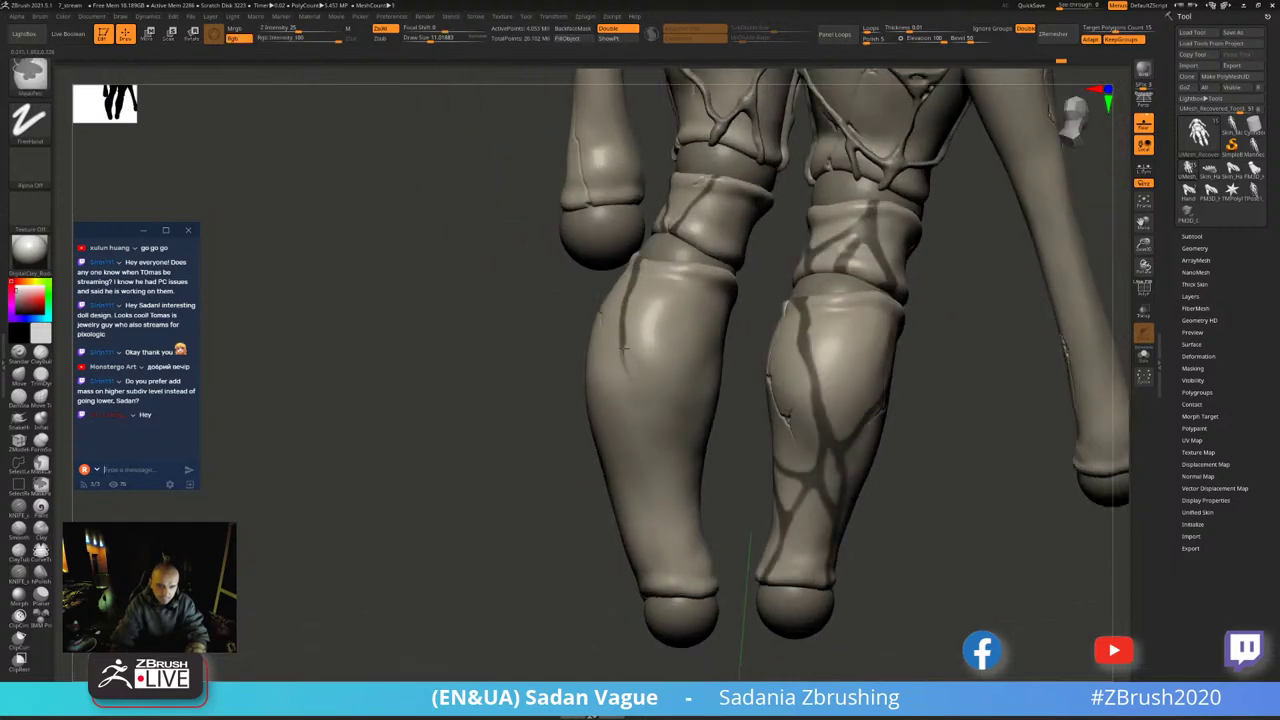
{"action": "left_click_drag", "start_coordinate": [626, 292], "coordinate": [700, 504], "text": "ctrl"}
{"action": "right_click_drag", "start_coordinate": [724, 471], "coordinate": [556, 436]}
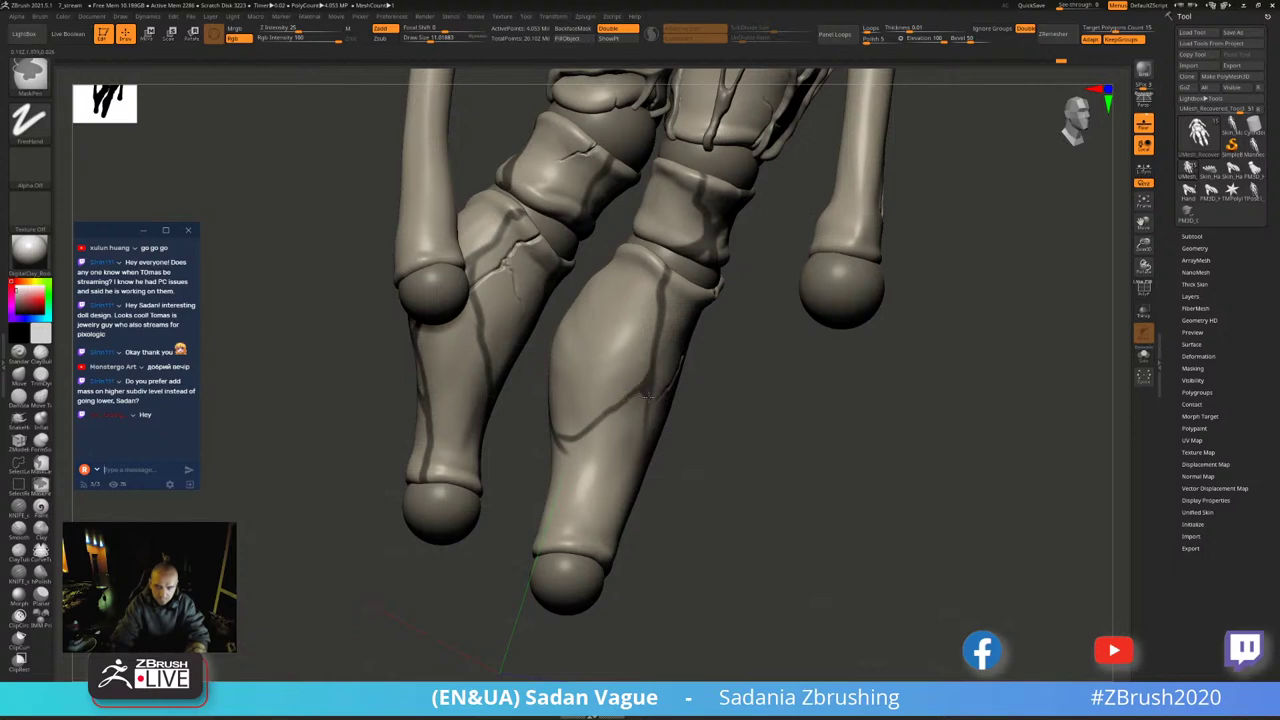
{"action": "mouse_move", "coordinate": [720, 443]}
{"action": "right_mouse_down"}
{"action": "mouse_move", "coordinate": [770, 316]}
{"action": "mouse_move", "coordinate": [760, 369]}
{"action": "mouse_move", "coordinate": [793, 362]}
{"action": "right_mouse_up"}
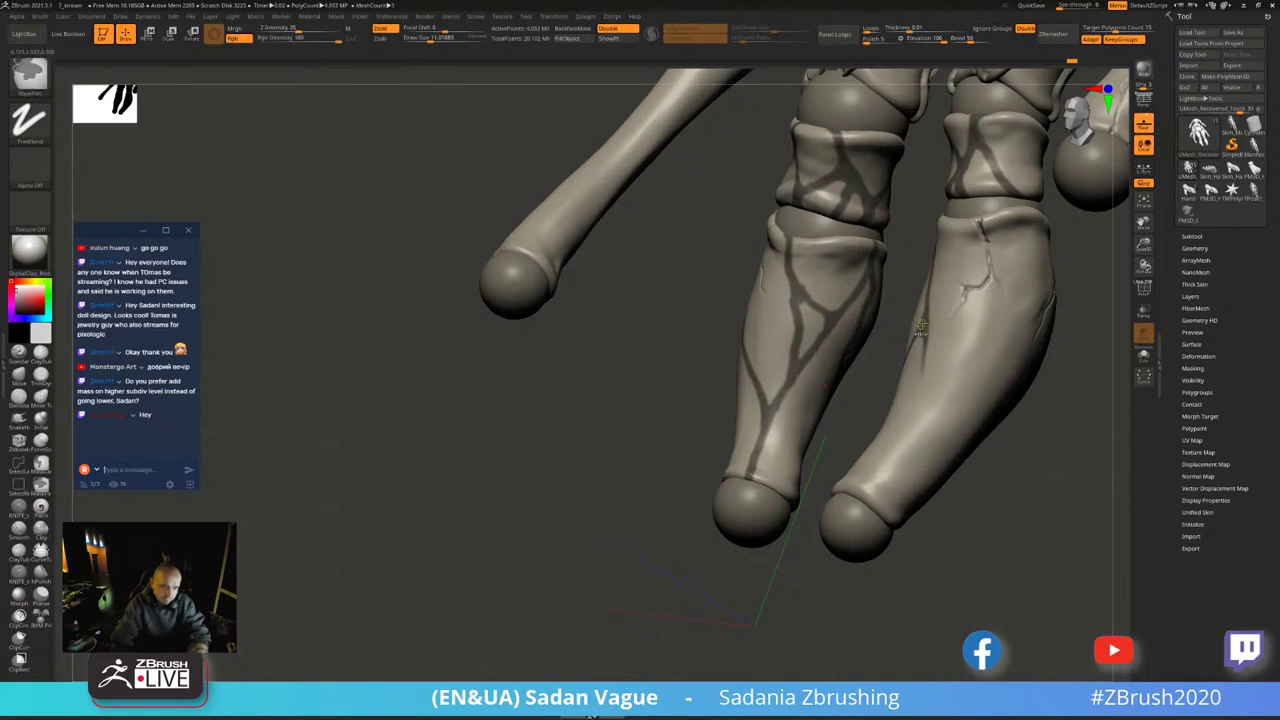
{"action": "left_click_drag", "start_coordinate": [929, 312], "coordinate": [878, 515]}
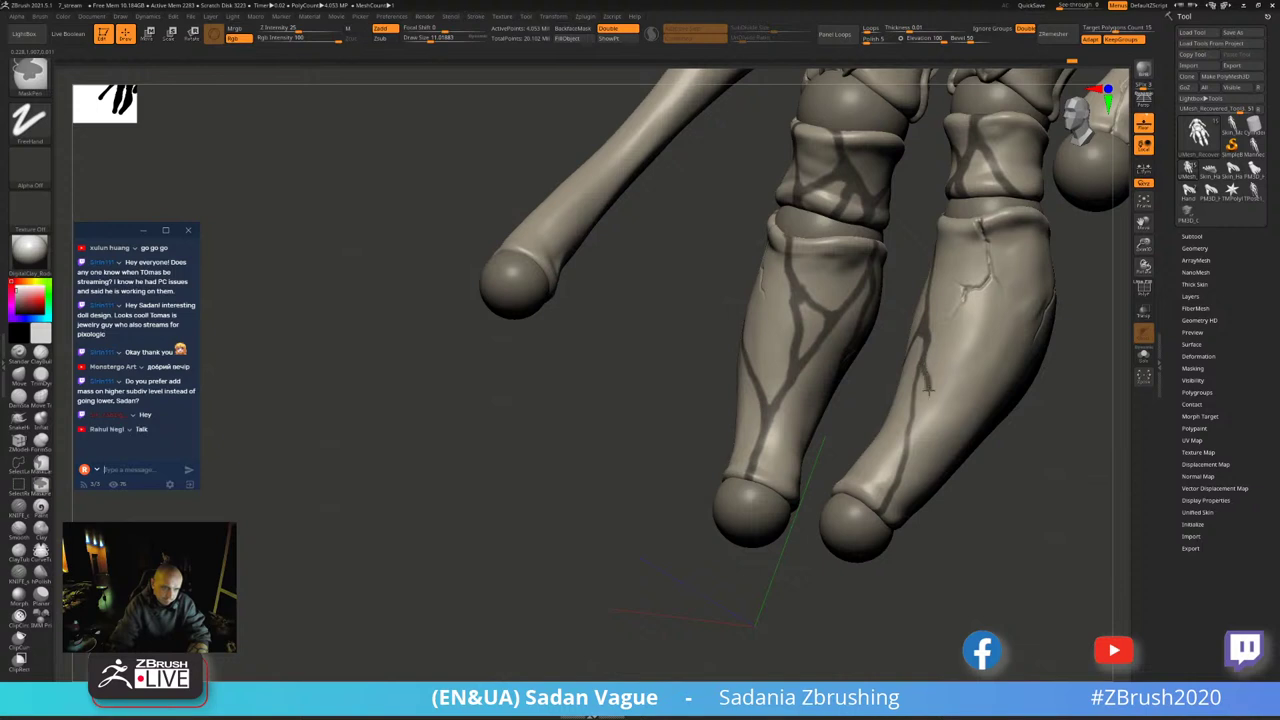
{"action": "right_click_drag", "start_coordinate": [977, 494], "coordinate": [746, 471], "text": "alt"}
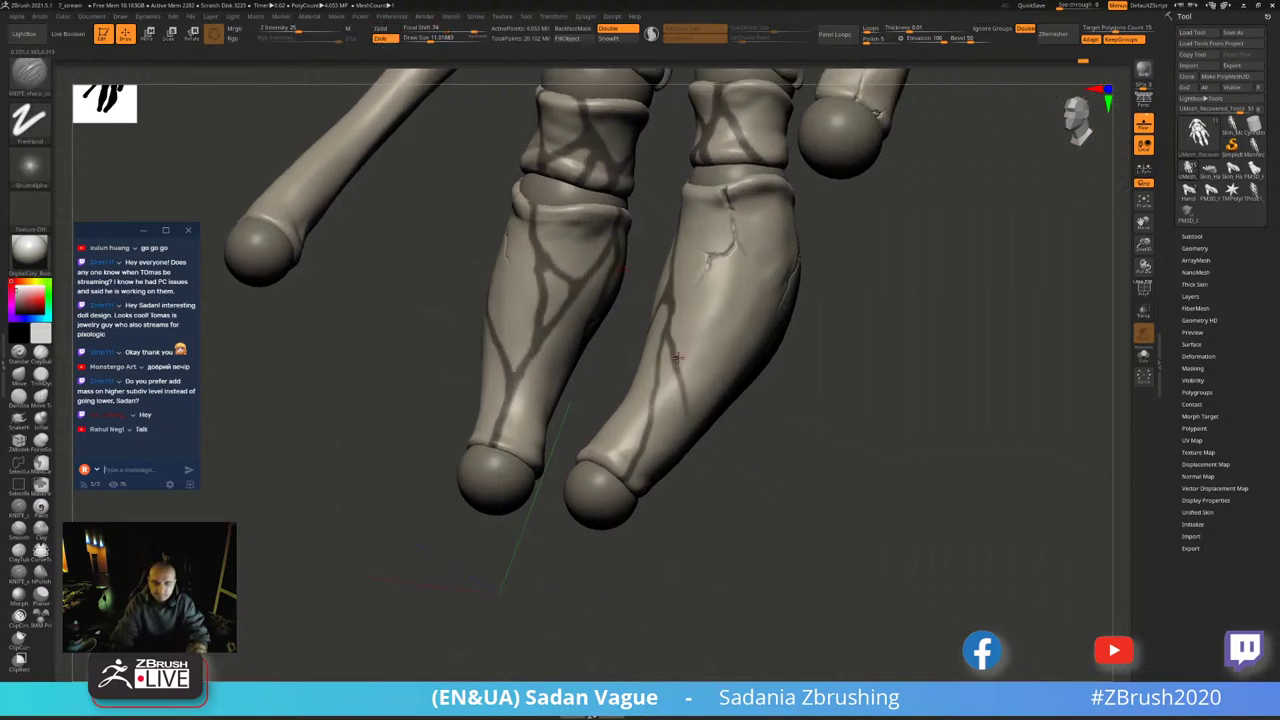
{"action": "key", "text": "ctrl"}
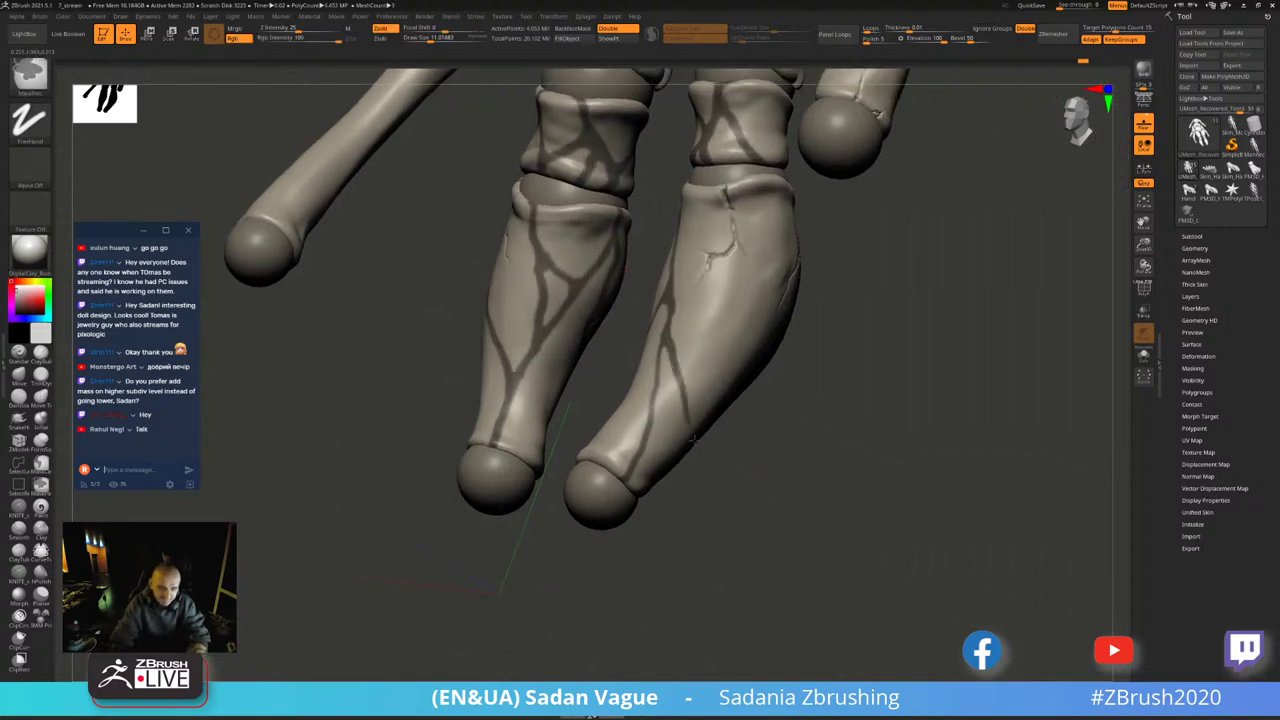
{"action": "right_click_drag", "start_coordinate": [683, 410], "coordinate": [645, 403]}
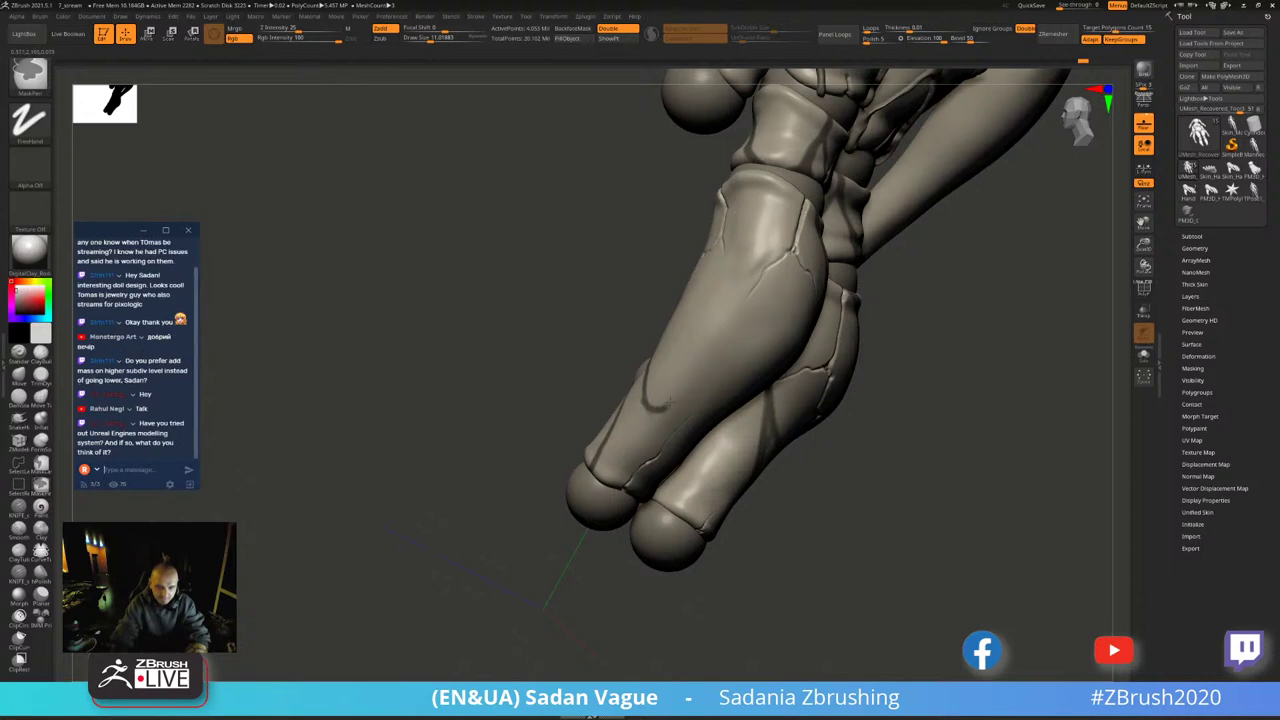
{"action": "mouse_move", "coordinate": [560, 346]}
{"action": "right_mouse_down", "text": "alt"}
{"action": "mouse_move", "coordinate": [500, 470]}
{"action": "mouse_move", "coordinate": [489, 419]}
{"action": "right_mouse_up", "text": "alt"}
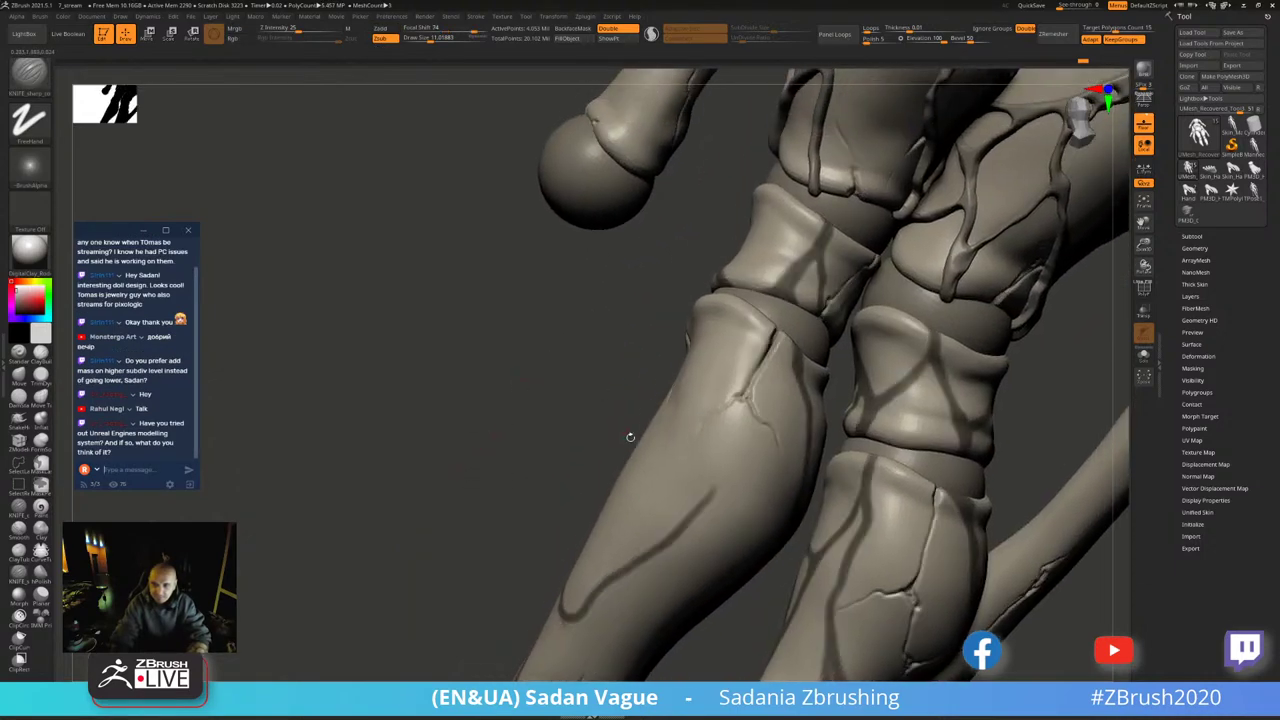
- Carve a crease down the left lower leg with a crack branching up from it
{"action": "key", "text": "ctrl"}
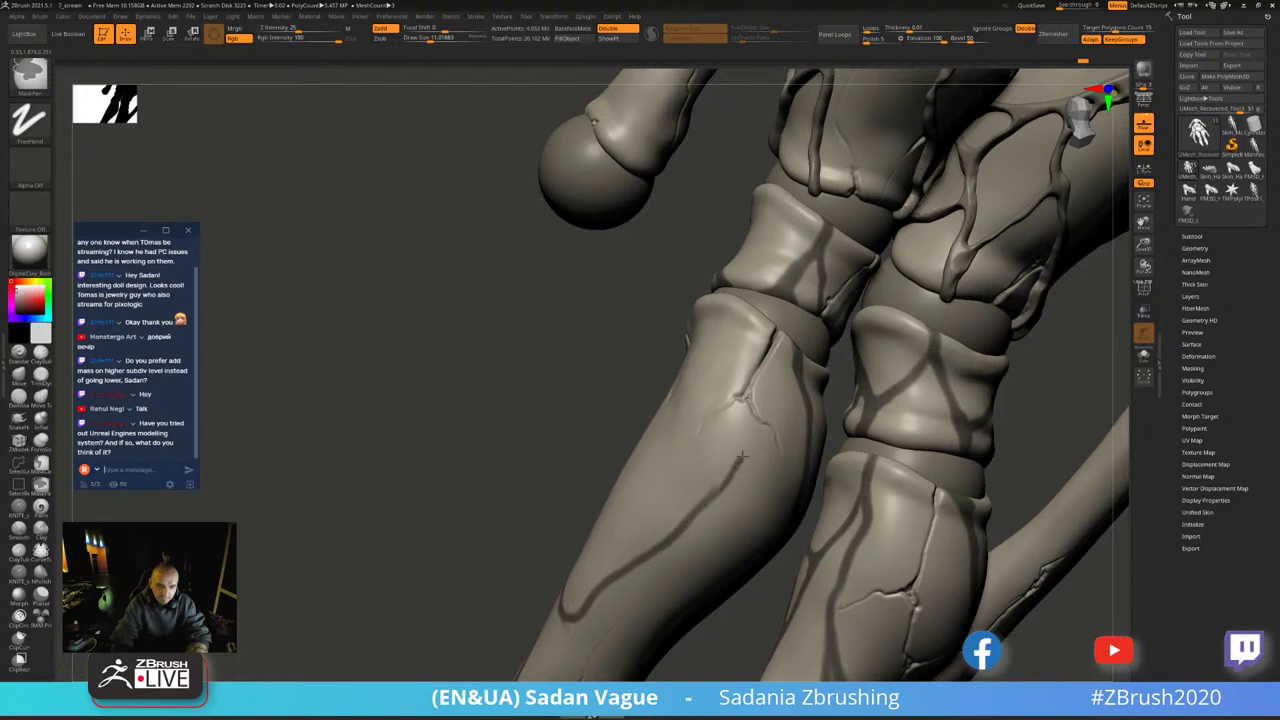
{"action": "right_click_drag", "start_coordinate": [804, 401], "coordinate": [695, 508]}
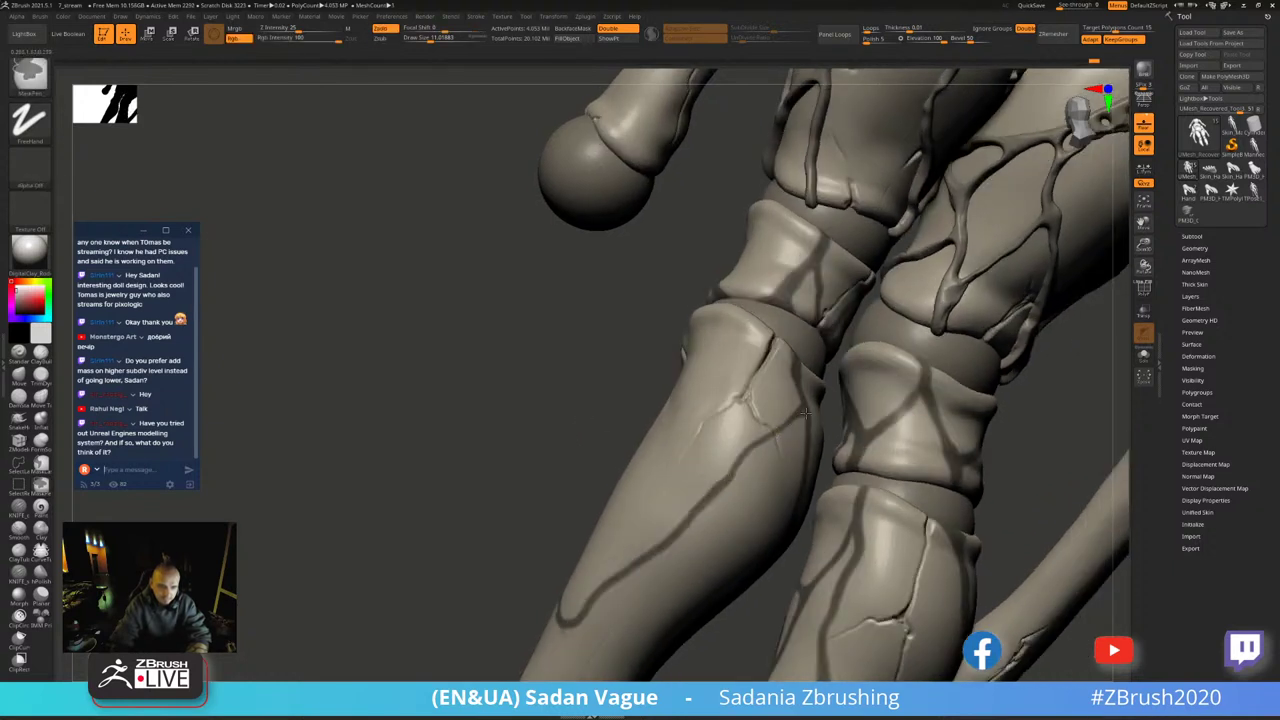
{"action": "key", "text": "ctrl"}
{"action": "right_click_drag", "start_coordinate": [790, 378], "coordinate": [718, 300], "text": "shift"}
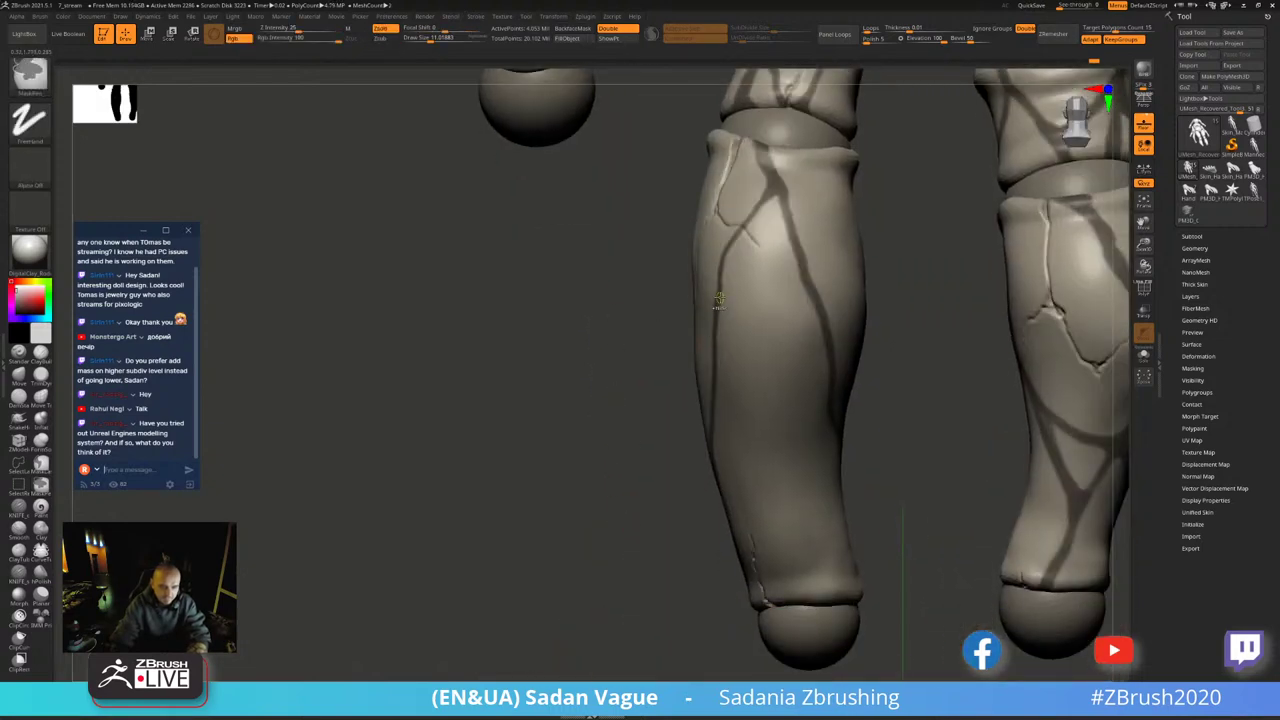
{"action": "mouse_move", "coordinate": [724, 340]}
{"action": "left_mouse_down"}
{"action": "mouse_move", "coordinate": [748, 452]}
{"action": "mouse_move", "coordinate": [800, 574]}
{"action": "mouse_move", "coordinate": [828, 602]}
{"action": "left_mouse_up"}
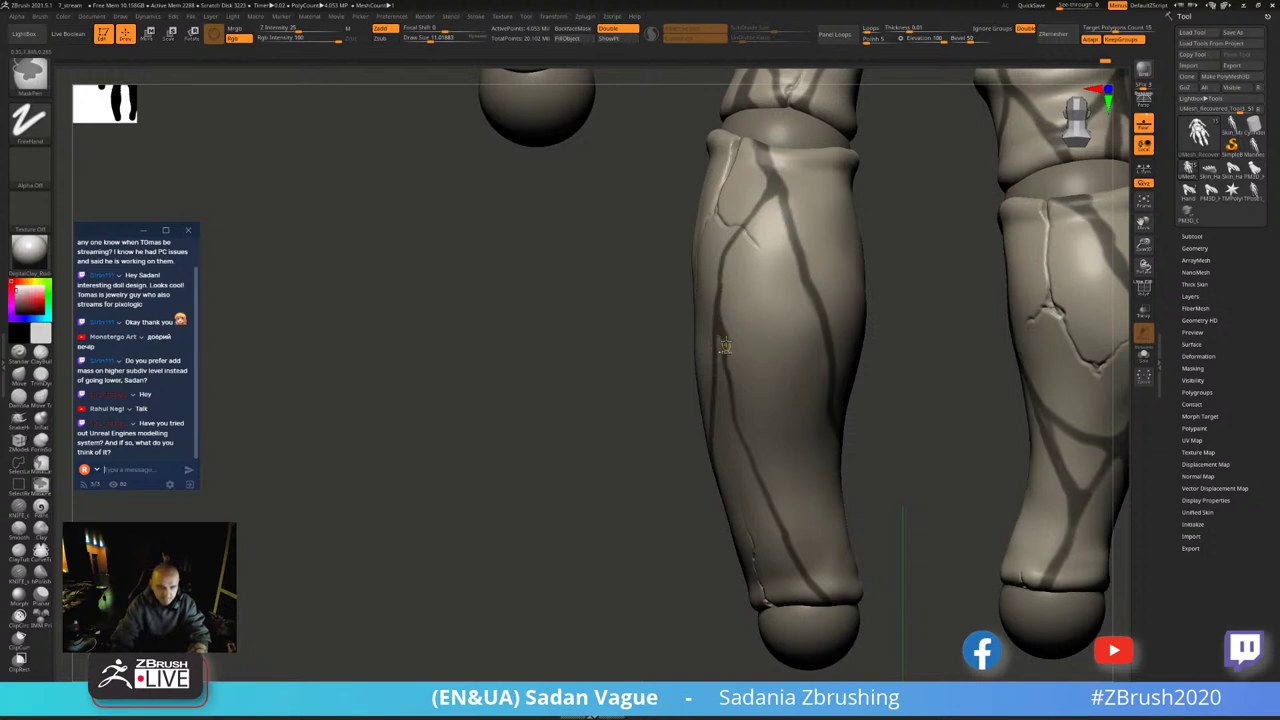
{"action": "mouse_move", "coordinate": [722, 335]}
{"action": "left_mouse_down"}
{"action": "mouse_move", "coordinate": [787, 240]}
{"action": "mouse_move", "coordinate": [740, 316]}
{"action": "left_mouse_up"}
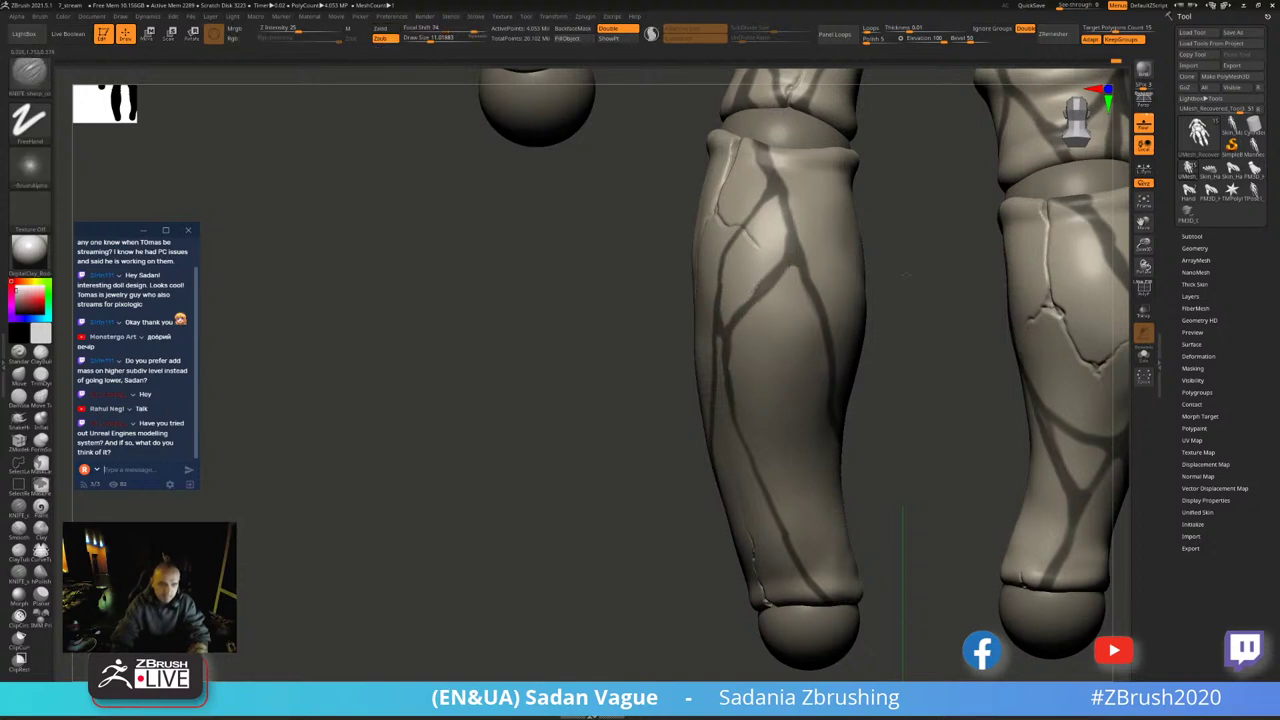
{"action": "mouse_move", "coordinate": [762, 284]}
{"action": "right_mouse_down"}
{"action": "mouse_move", "coordinate": [742, 401]}
{"action": "mouse_move", "coordinate": [800, 490]}
{"action": "right_mouse_up"}
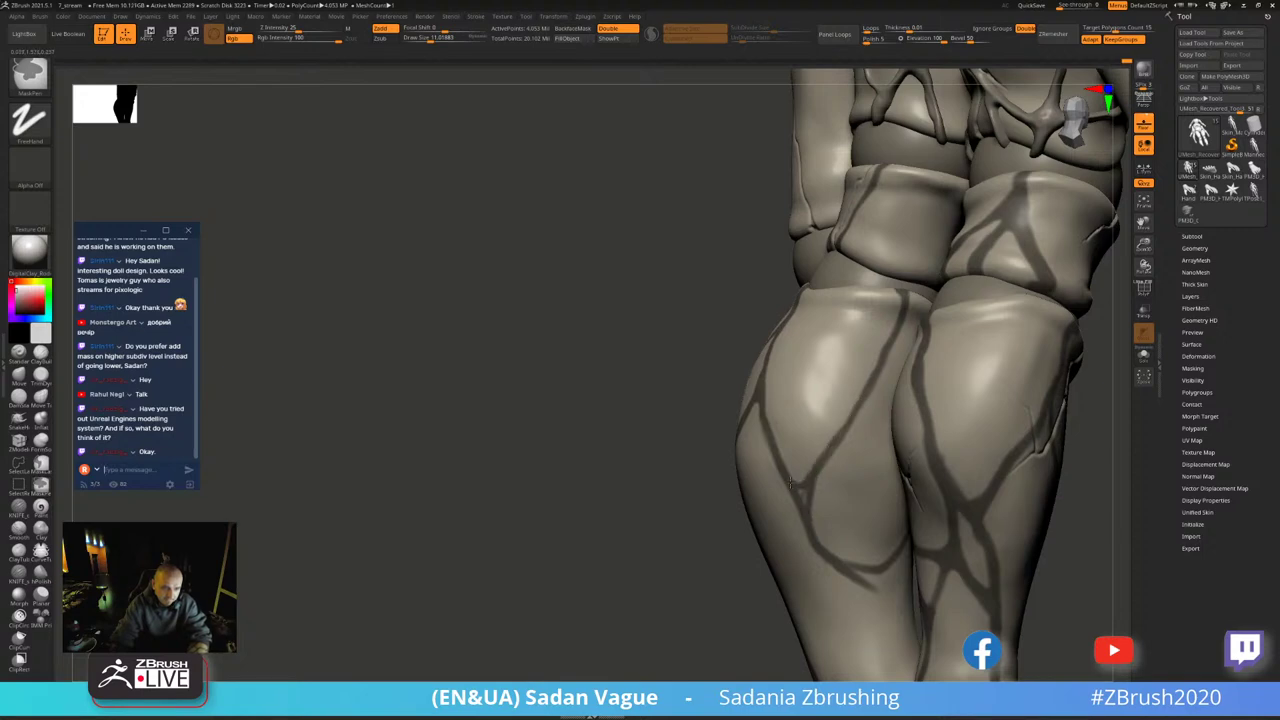
- Paint a MaskPen line down the right shin
{"action": "right_click_drag", "start_coordinate": [791, 537], "coordinate": [802, 385]}
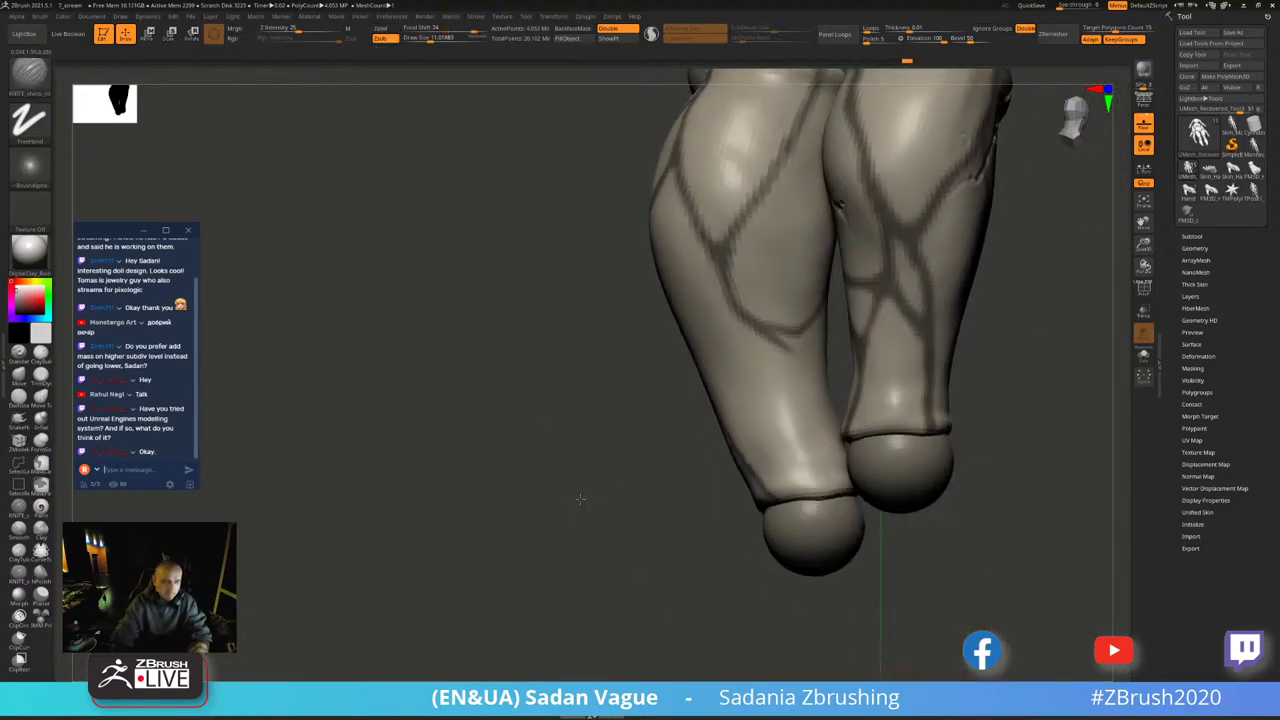
{"action": "key", "text": "ctrl"}
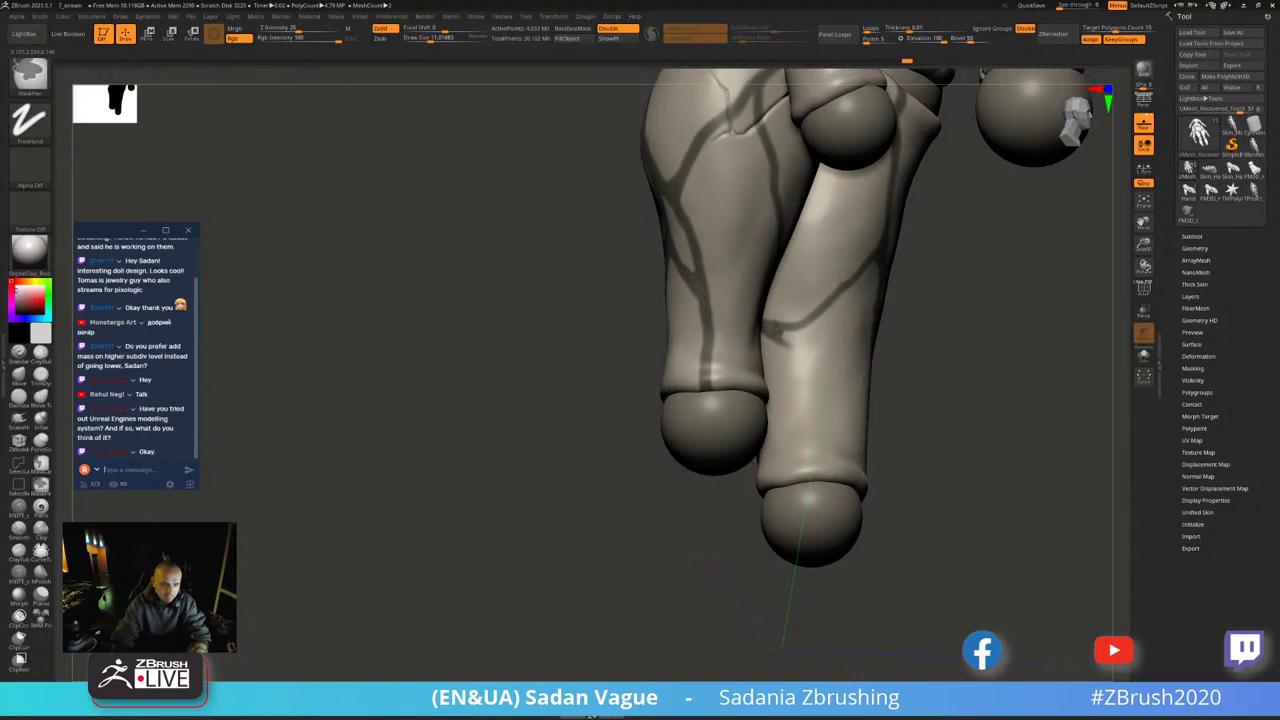
{"action": "left_click_drag", "start_coordinate": [783, 340], "coordinate": [825, 478], "text": "ctrl"}
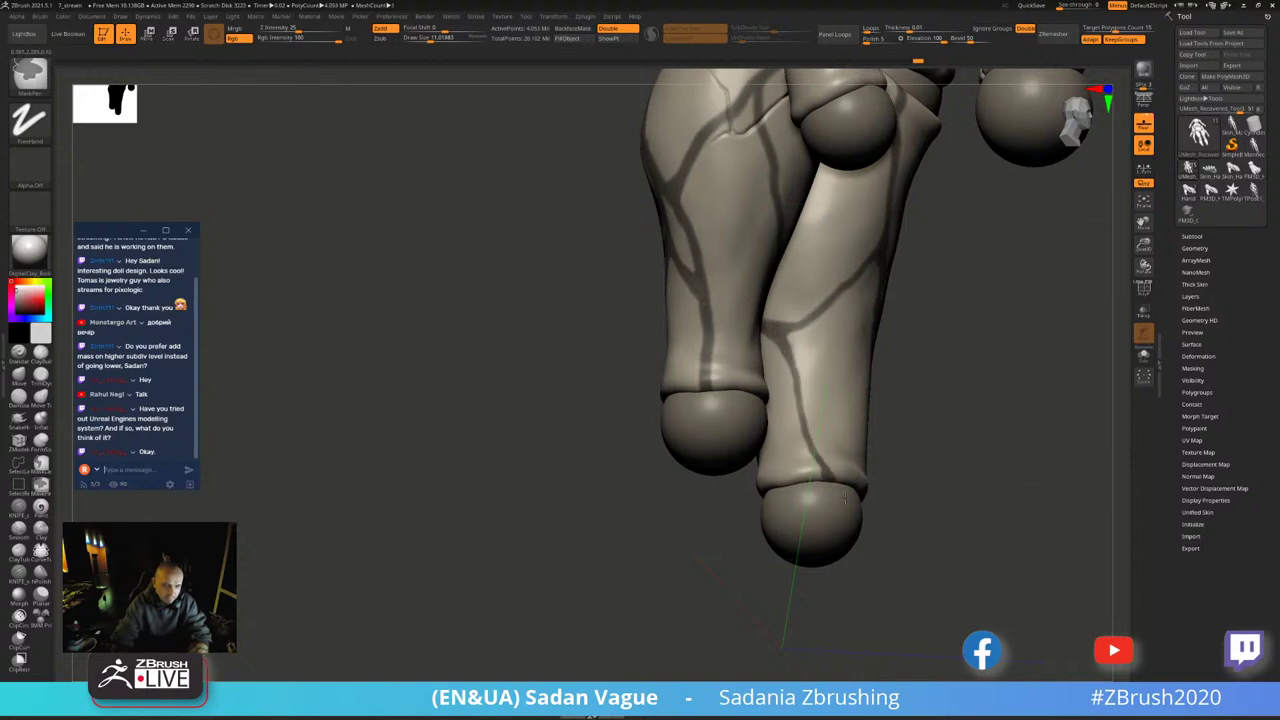
{"action": "right_click_drag", "start_coordinate": [844, 500], "coordinate": [759, 393]}
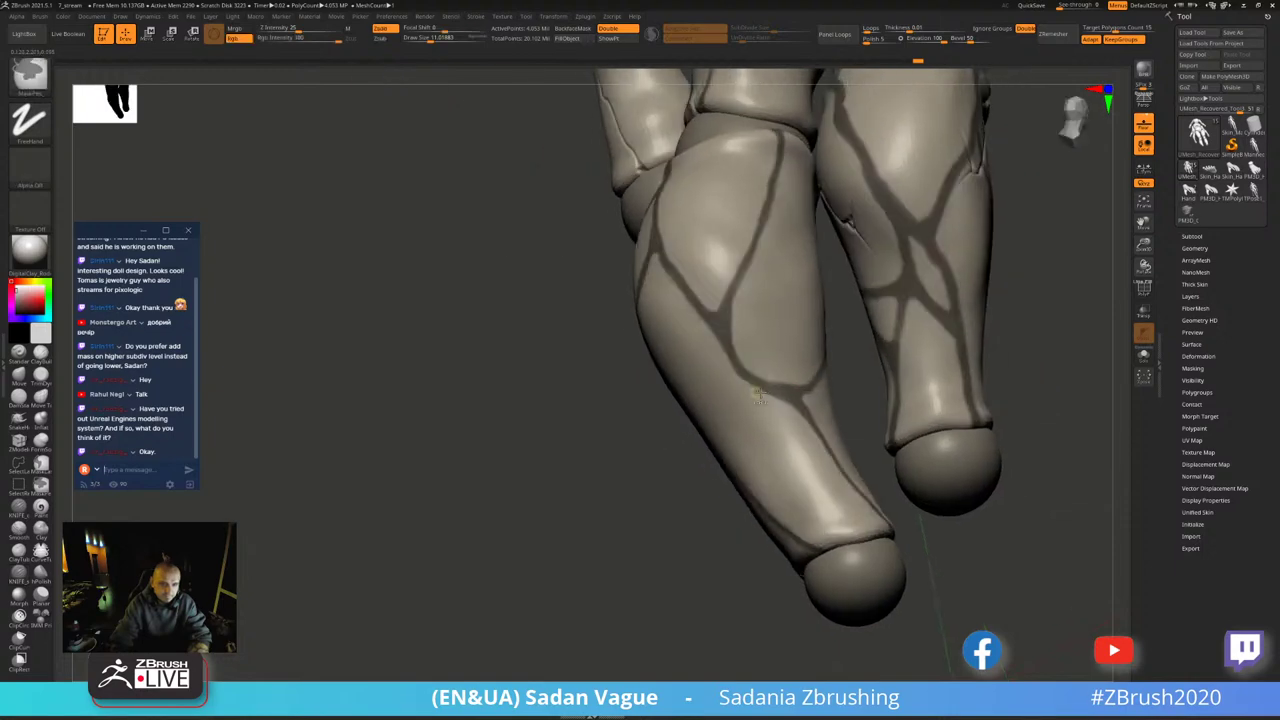
{"action": "right_click_drag", "start_coordinate": [848, 363], "coordinate": [795, 375]}
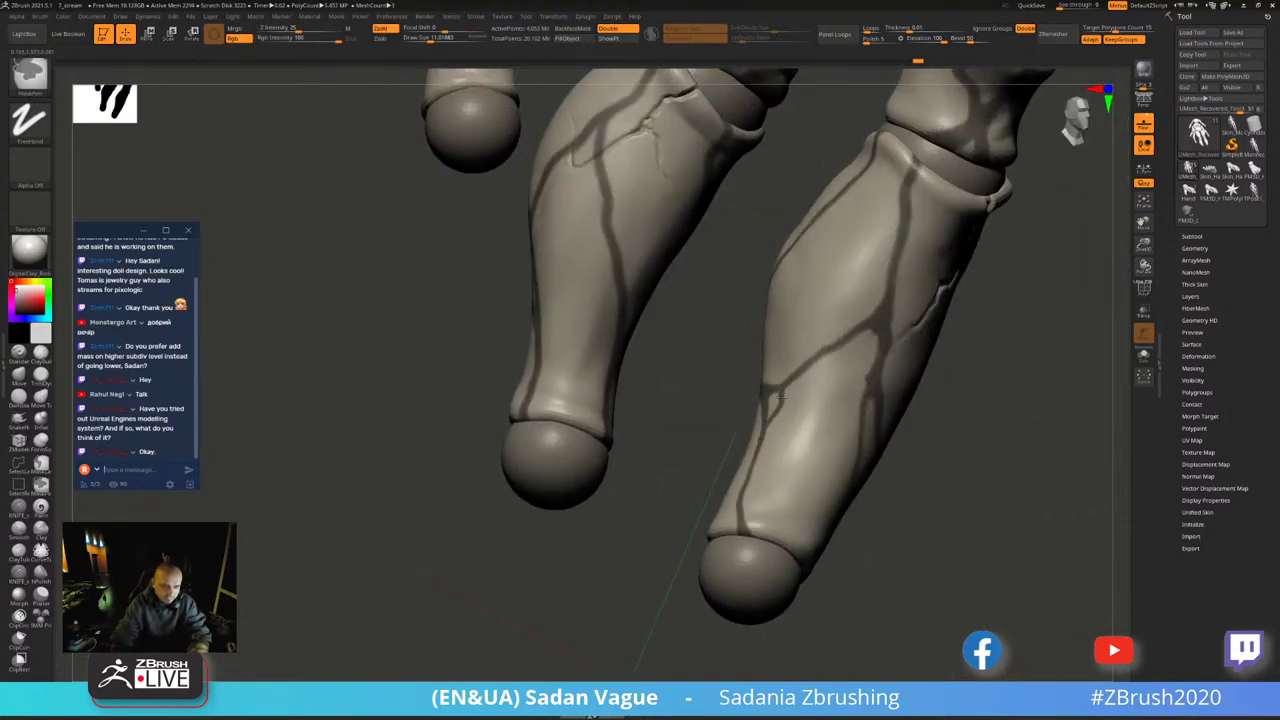
{"action": "mouse_move", "coordinate": [781, 397]}
{"action": "right_mouse_down"}
{"action": "mouse_move", "coordinate": [820, 442]}
{"action": "mouse_move", "coordinate": [771, 424]}
{"action": "right_mouse_up"}
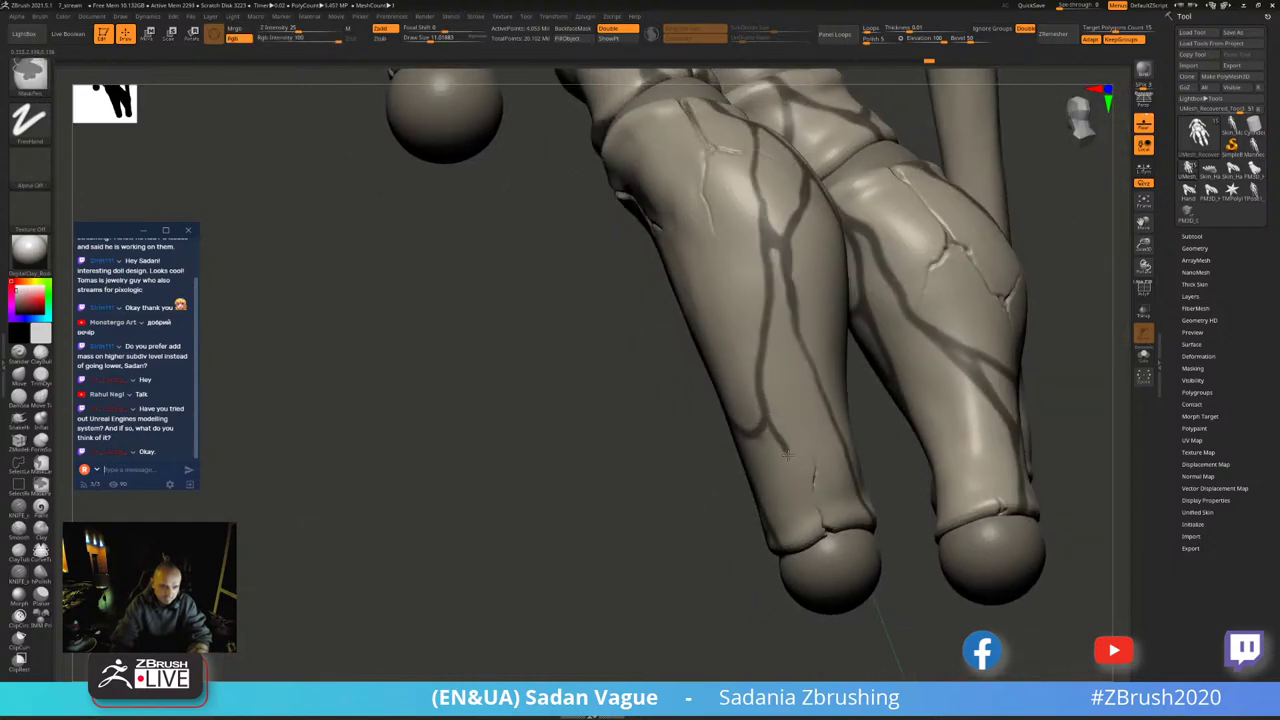
- Draw a thin crack stroke along the left shin and extend it
{"action": "left_click_drag", "start_coordinate": [787, 455], "coordinate": [828, 485]}
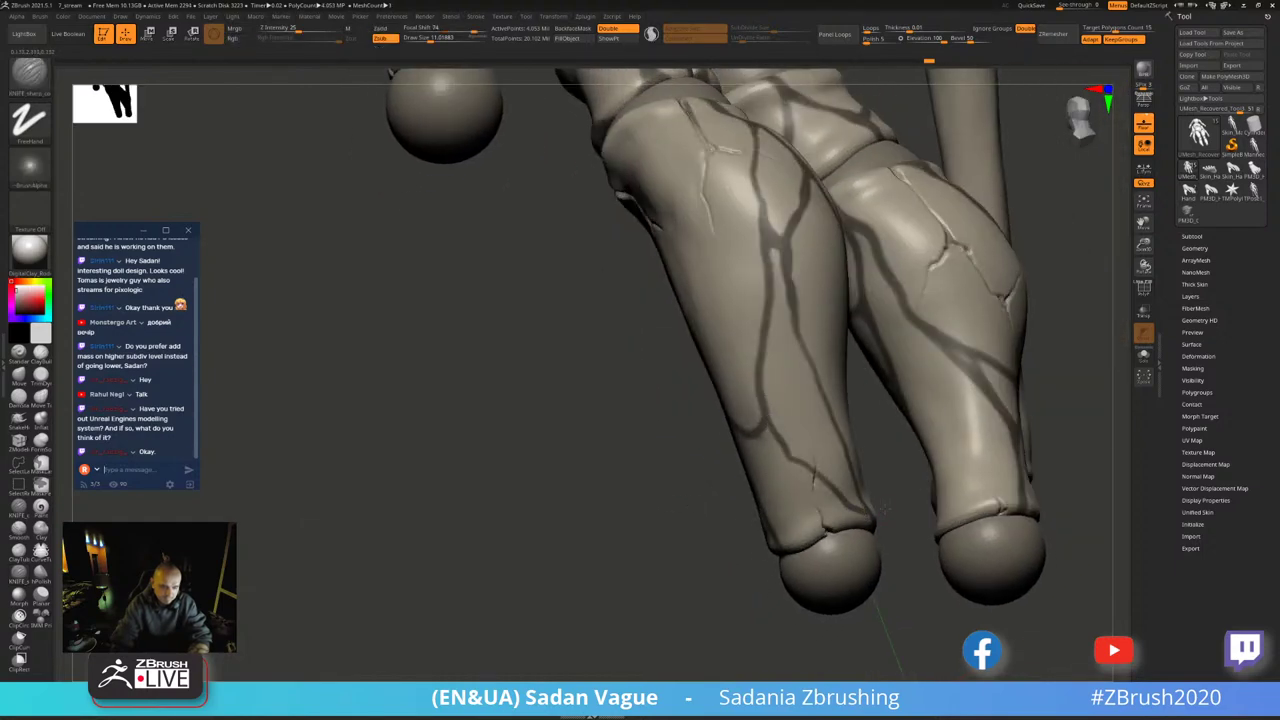
{"action": "right_click_drag", "start_coordinate": [862, 517], "coordinate": [786, 455]}
{"action": "left_click_drag", "start_coordinate": [786, 455], "coordinate": [793, 515]}
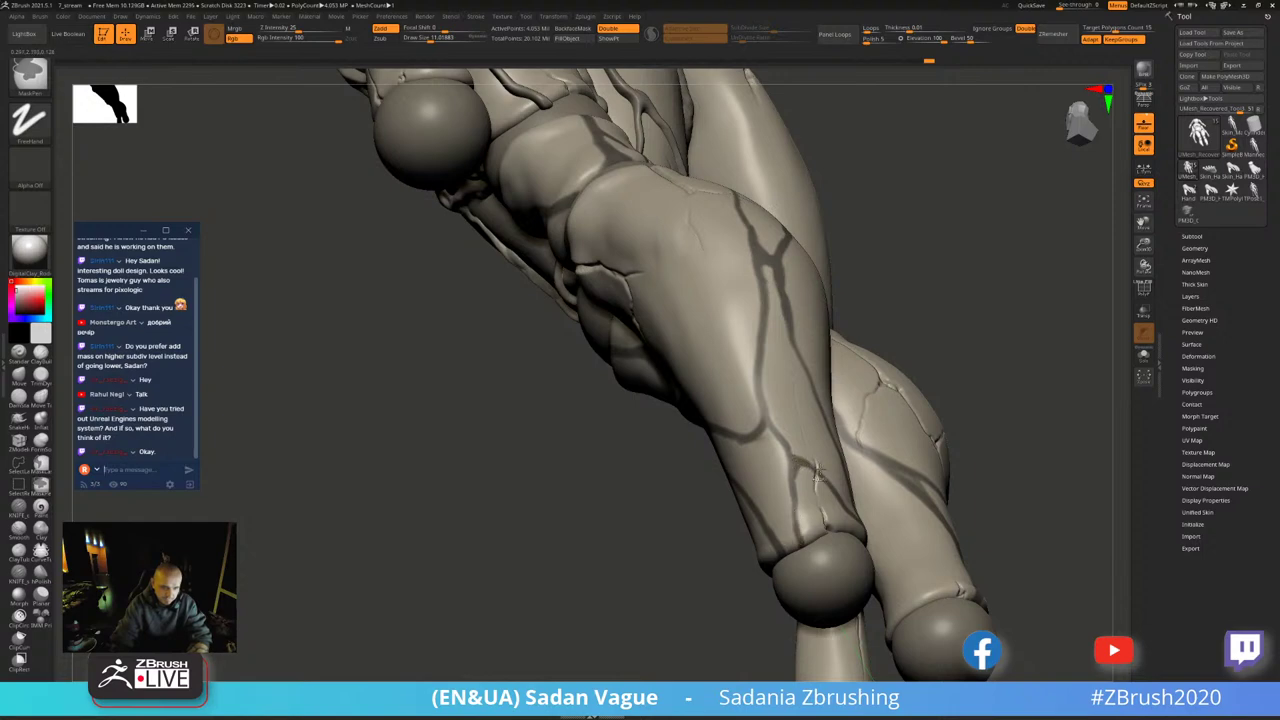
{"action": "mouse_move", "coordinate": [818, 476]}
{"action": "right_mouse_down"}
{"action": "mouse_move", "coordinate": [954, 427]}
{"action": "mouse_move", "coordinate": [869, 388]}
{"action": "right_mouse_up"}
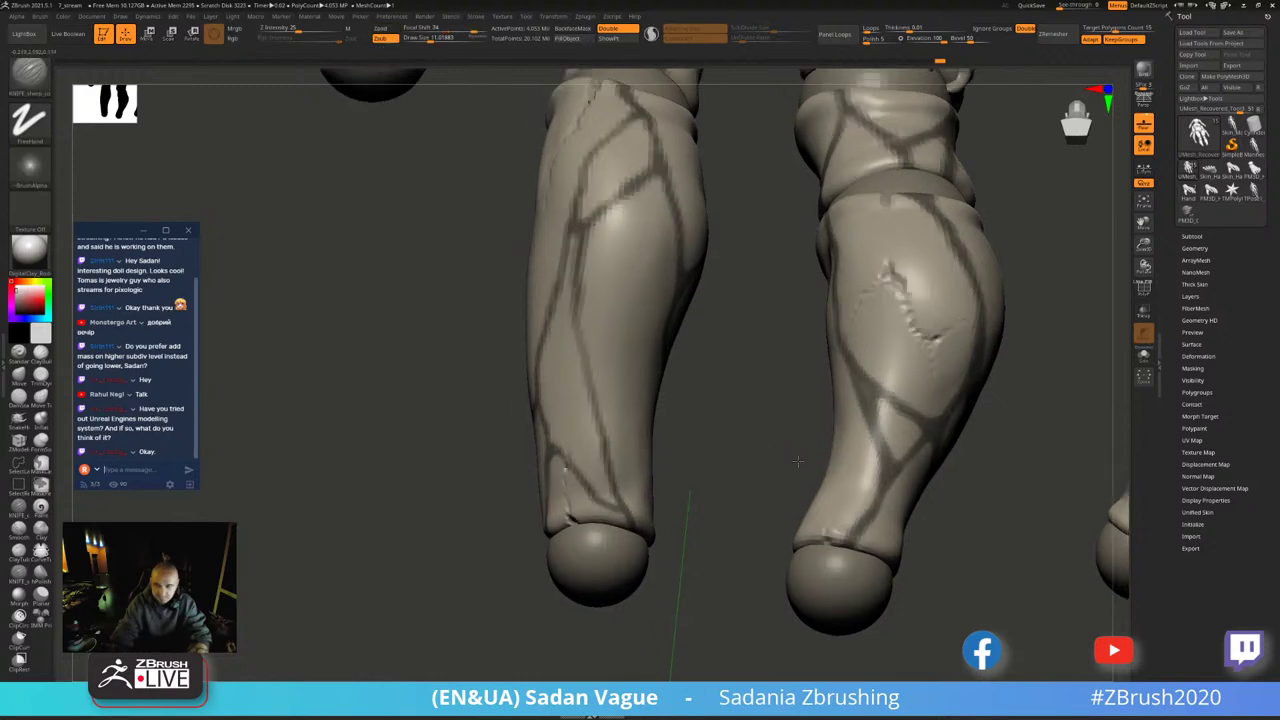
{"action": "mouse_move", "coordinate": [861, 403]}
{"action": "right_mouse_down"}
{"action": "mouse_move", "coordinate": [882, 248]}
{"action": "mouse_move", "coordinate": [649, 438]}
{"action": "right_mouse_up"}
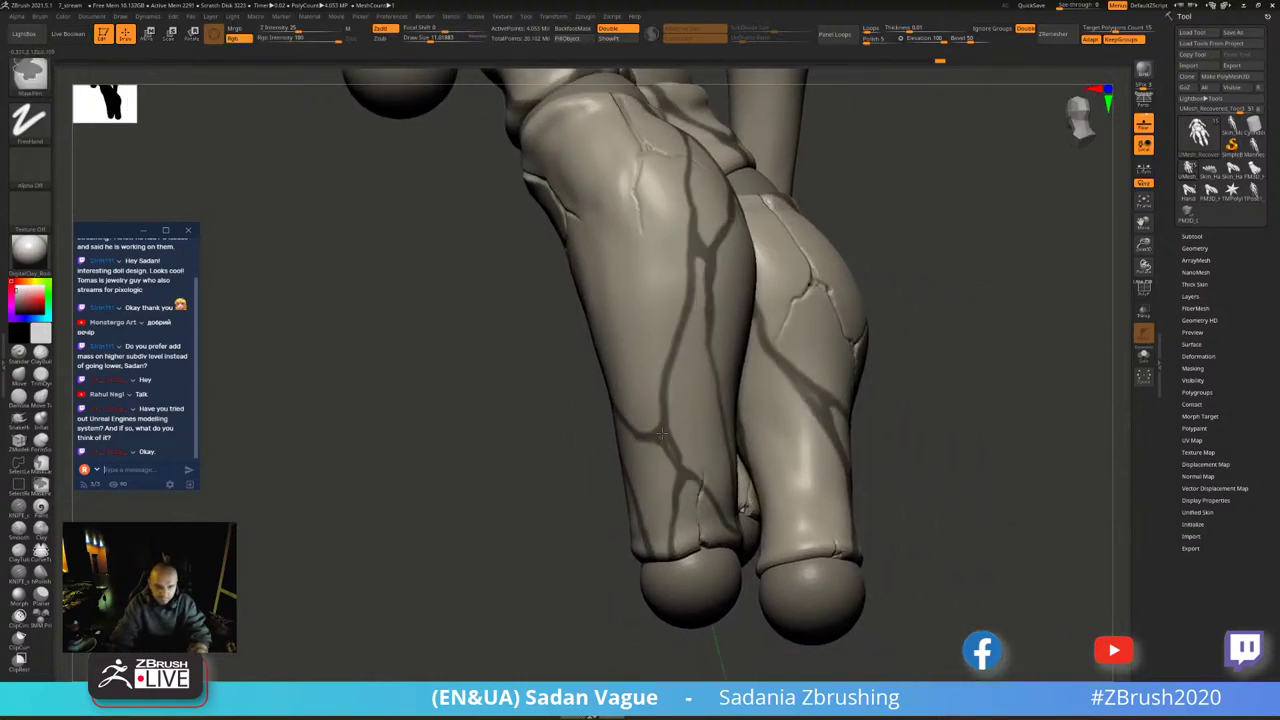
- Paint two mask lines down the thigh
{"action": "right_click_drag", "start_coordinate": [563, 531], "coordinate": [620, 435]}
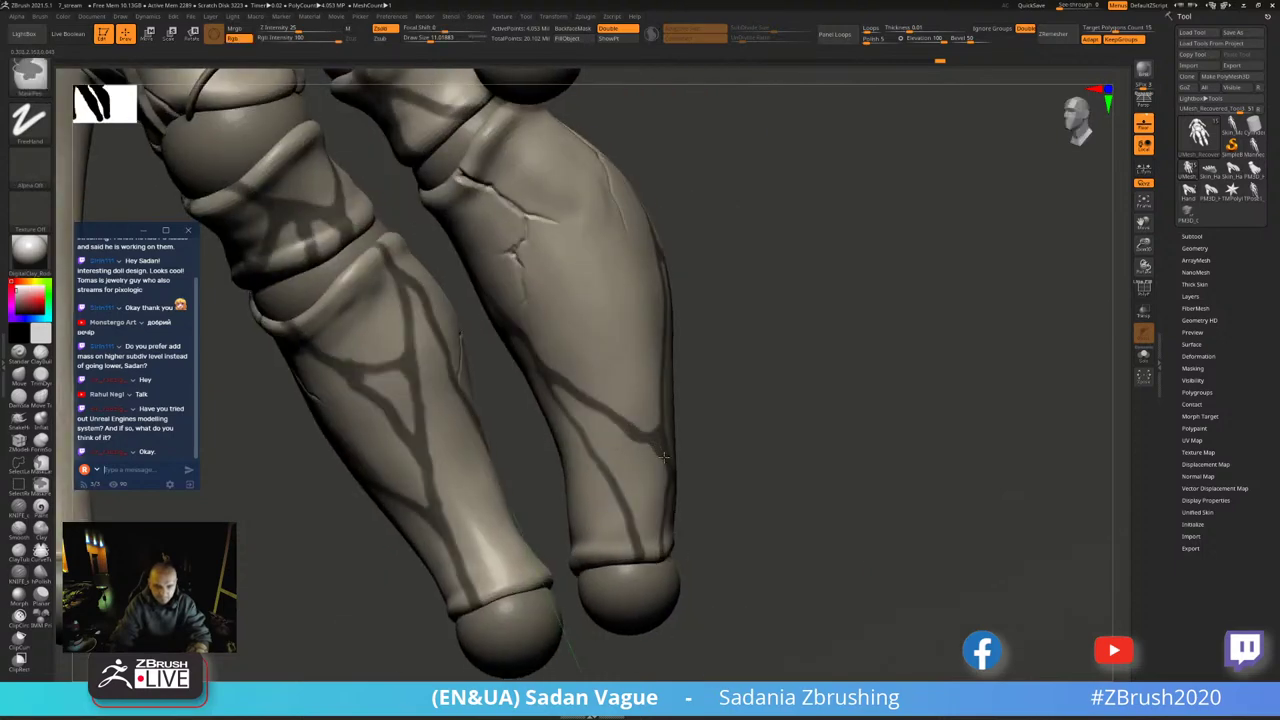
{"action": "mouse_move", "coordinate": [661, 449]}
{"action": "right_mouse_down"}
{"action": "mouse_move", "coordinate": [766, 337]}
{"action": "mouse_move", "coordinate": [823, 317]}
{"action": "mouse_move", "coordinate": [906, 362]}
{"action": "mouse_move", "coordinate": [731, 383]}
{"action": "right_mouse_up"}
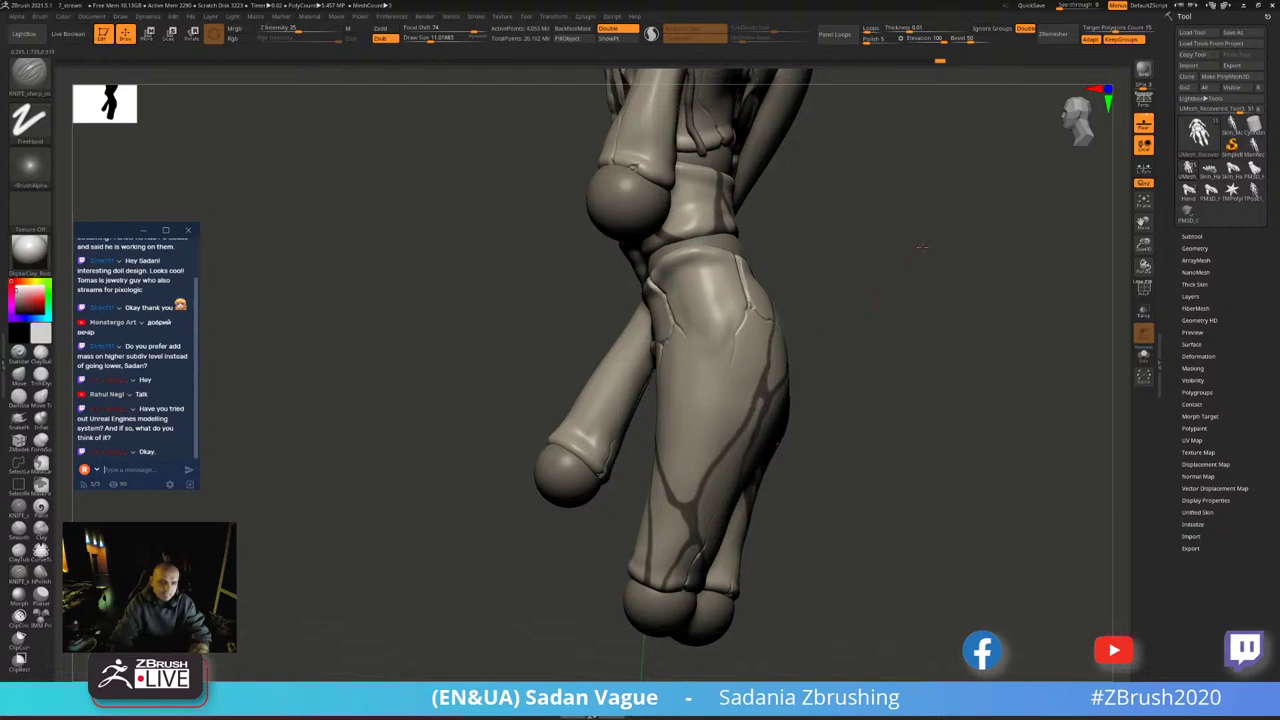
{"action": "right_click_drag", "start_coordinate": [921, 246], "coordinate": [906, 300]}
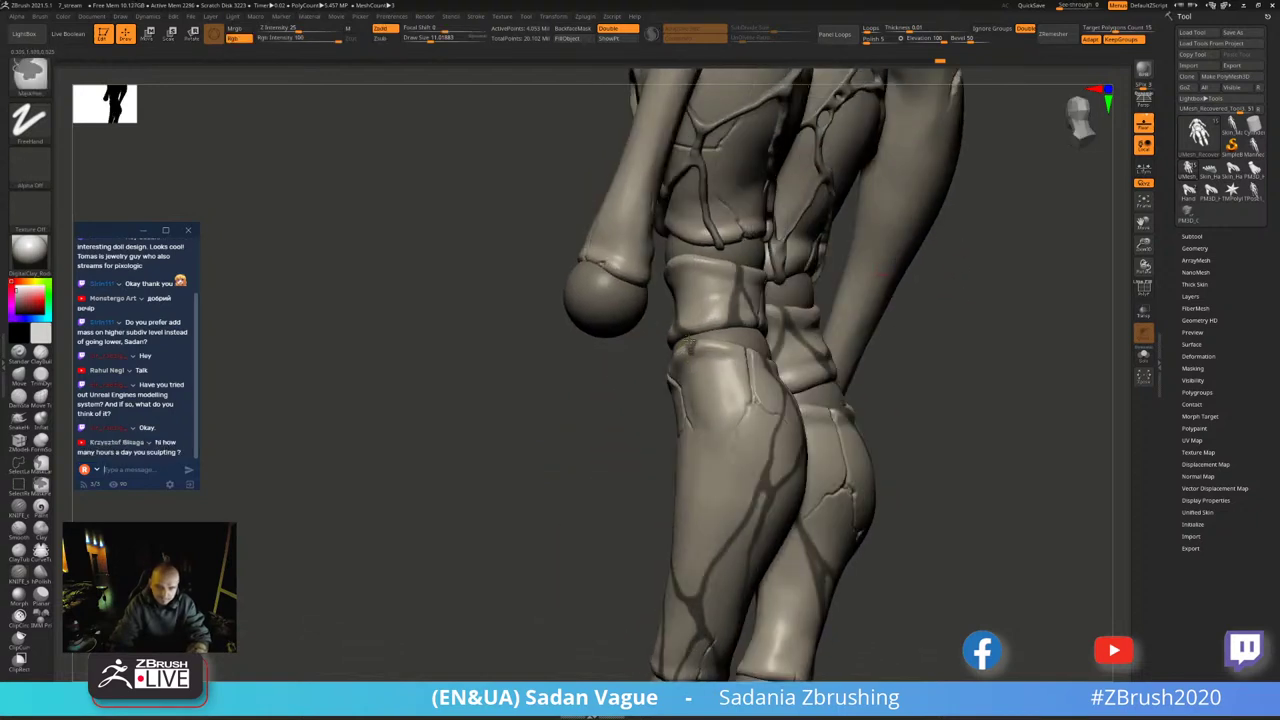
{"action": "left_click_drag", "start_coordinate": [691, 346], "coordinate": [734, 464], "text": "ctrl"}
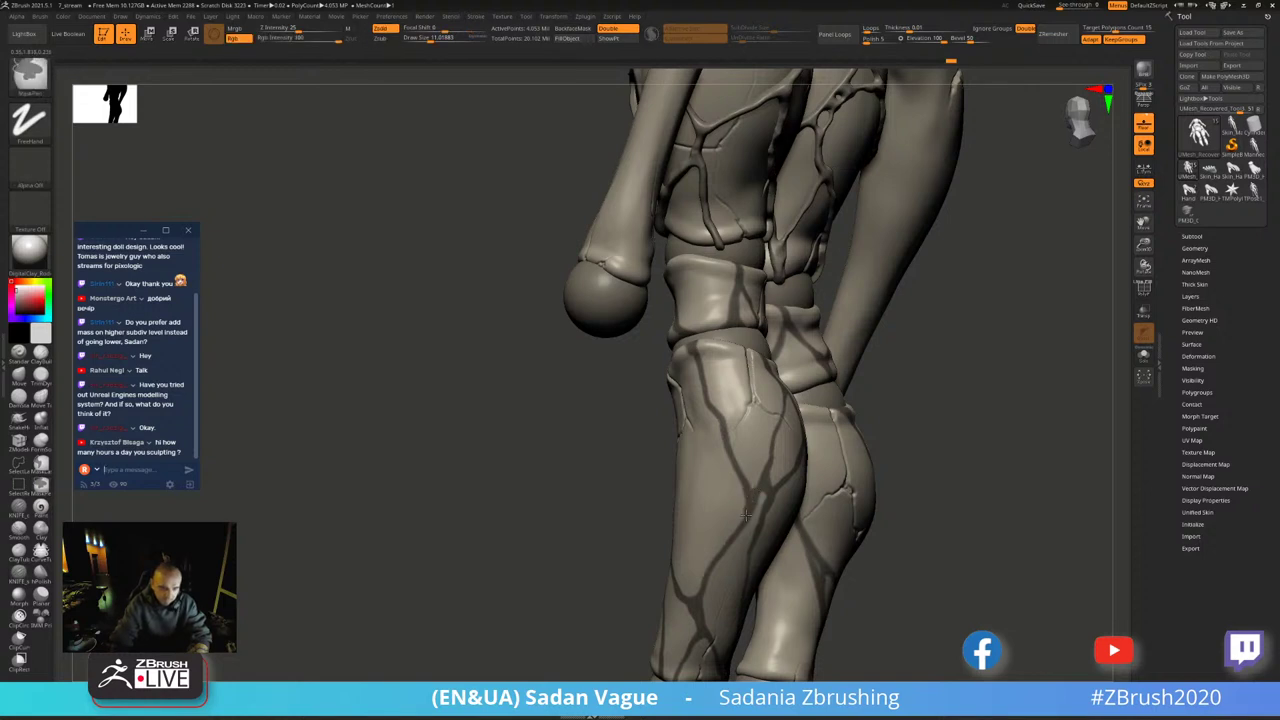
{"action": "right_click_drag", "start_coordinate": [733, 450], "coordinate": [699, 420]}
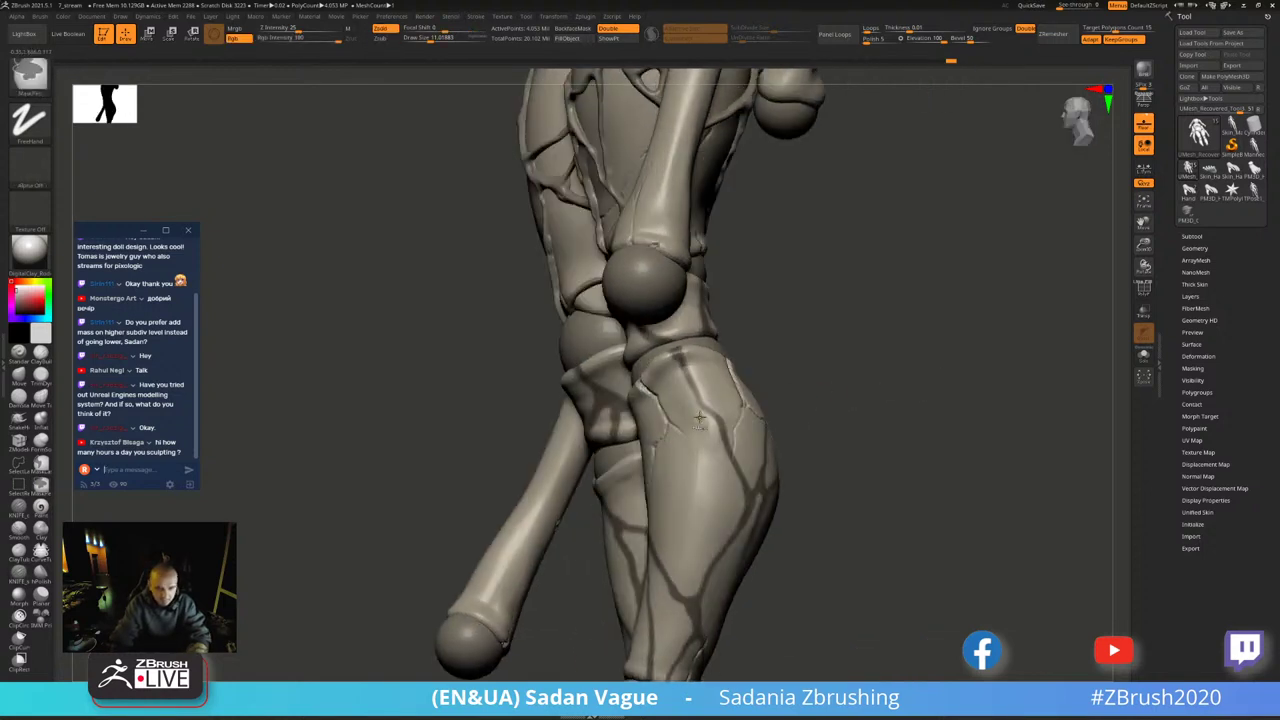
{"action": "left_click_drag", "start_coordinate": [700, 414], "coordinate": [678, 490], "text": "ctrl"}
{"action": "mouse_move", "coordinate": [692, 443]}
{"action": "right_mouse_down"}
{"action": "mouse_move", "coordinate": [817, 417]}
{"action": "mouse_move", "coordinate": [750, 436]}
{"action": "right_mouse_up"}
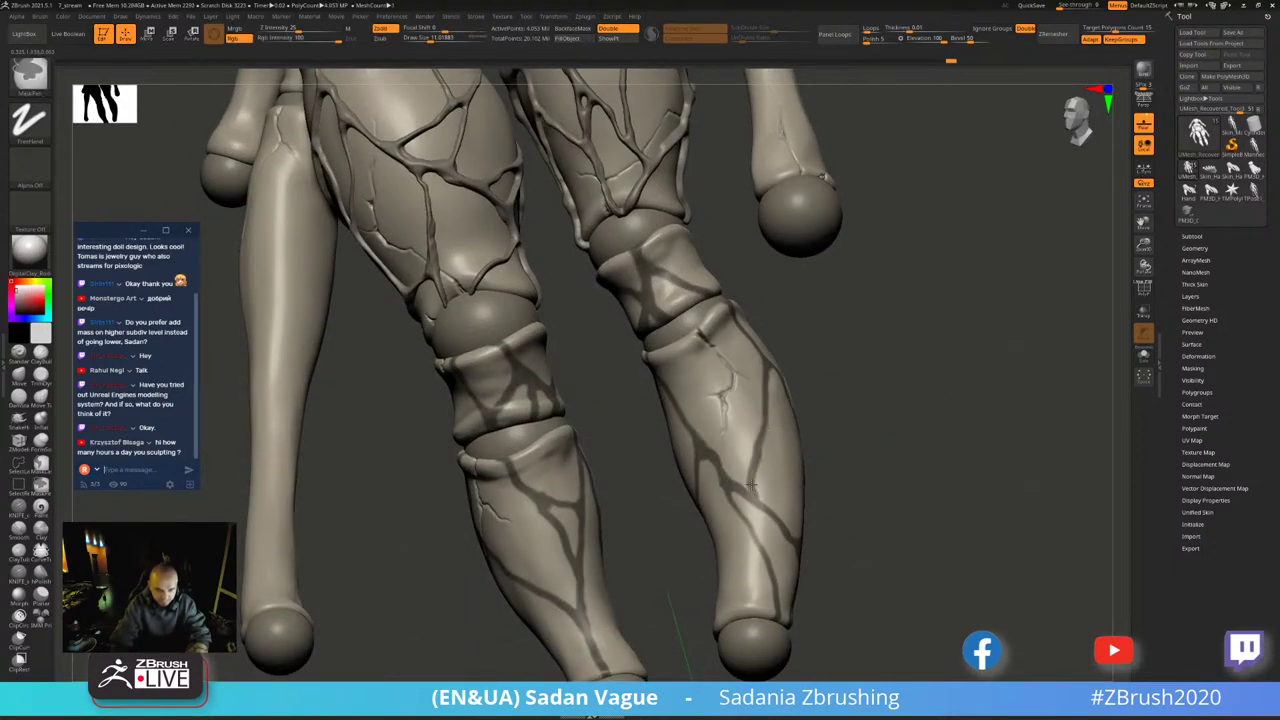
{"action": "mouse_move", "coordinate": [748, 490]}
{"action": "right_mouse_down"}
{"action": "mouse_move", "coordinate": [907, 456]}
{"action": "mouse_move", "coordinate": [943, 325]}
{"action": "mouse_move", "coordinate": [892, 247]}
{"action": "mouse_move", "coordinate": [794, 430]}
{"action": "mouse_move", "coordinate": [966, 306]}
{"action": "mouse_move", "coordinate": [793, 332]}
{"action": "right_mouse_up"}
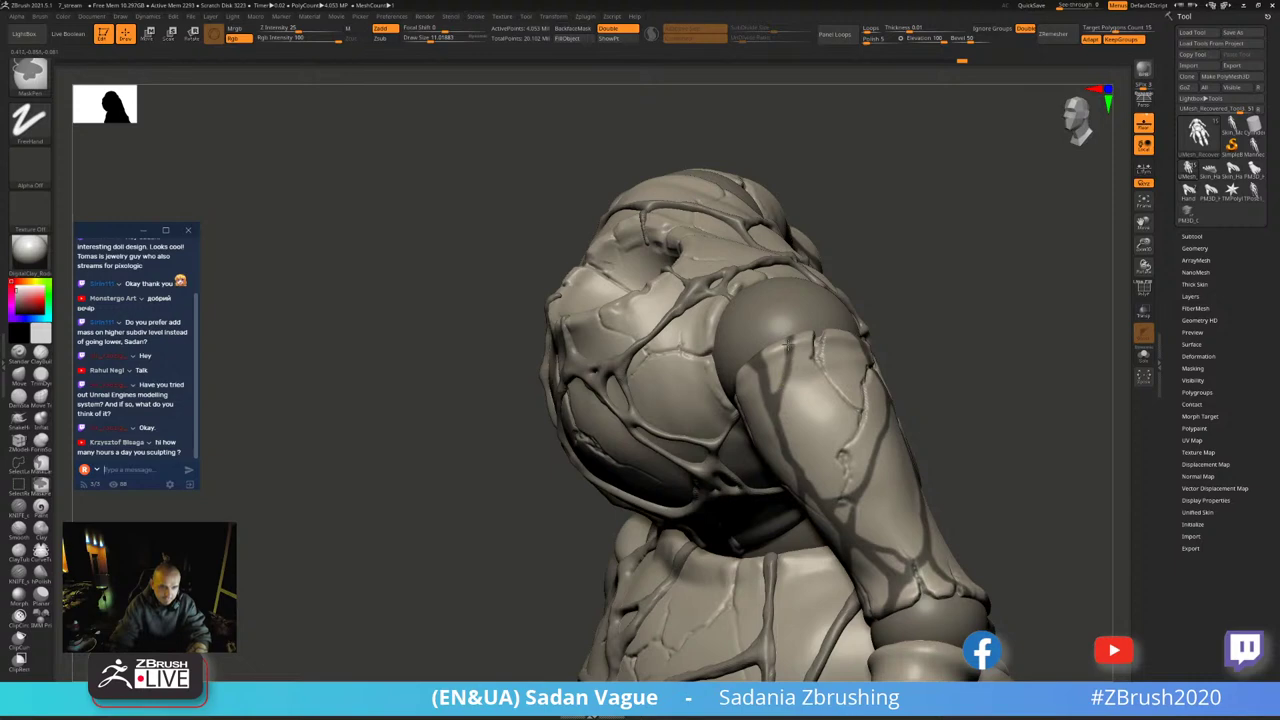
{"action": "mouse_move", "coordinate": [946, 334]}
{"action": "right_mouse_down"}
{"action": "mouse_move", "coordinate": [1007, 293]}
{"action": "mouse_move", "coordinate": [969, 294]}
{"action": "right_mouse_up"}
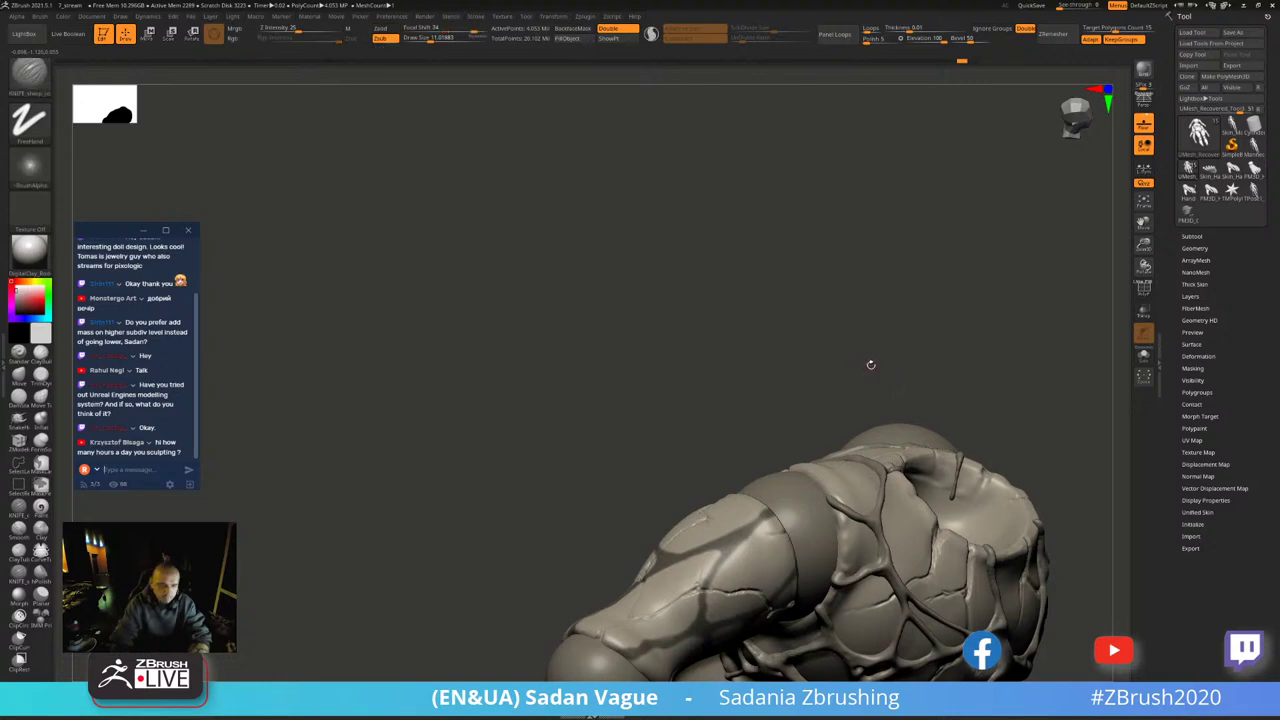
{"action": "mouse_move", "coordinate": [871, 363]}
{"action": "right_mouse_down"}
{"action": "mouse_move", "coordinate": [941, 406]}
{"action": "mouse_move", "coordinate": [934, 306]}
{"action": "mouse_move", "coordinate": [920, 290]}
{"action": "right_mouse_up"}
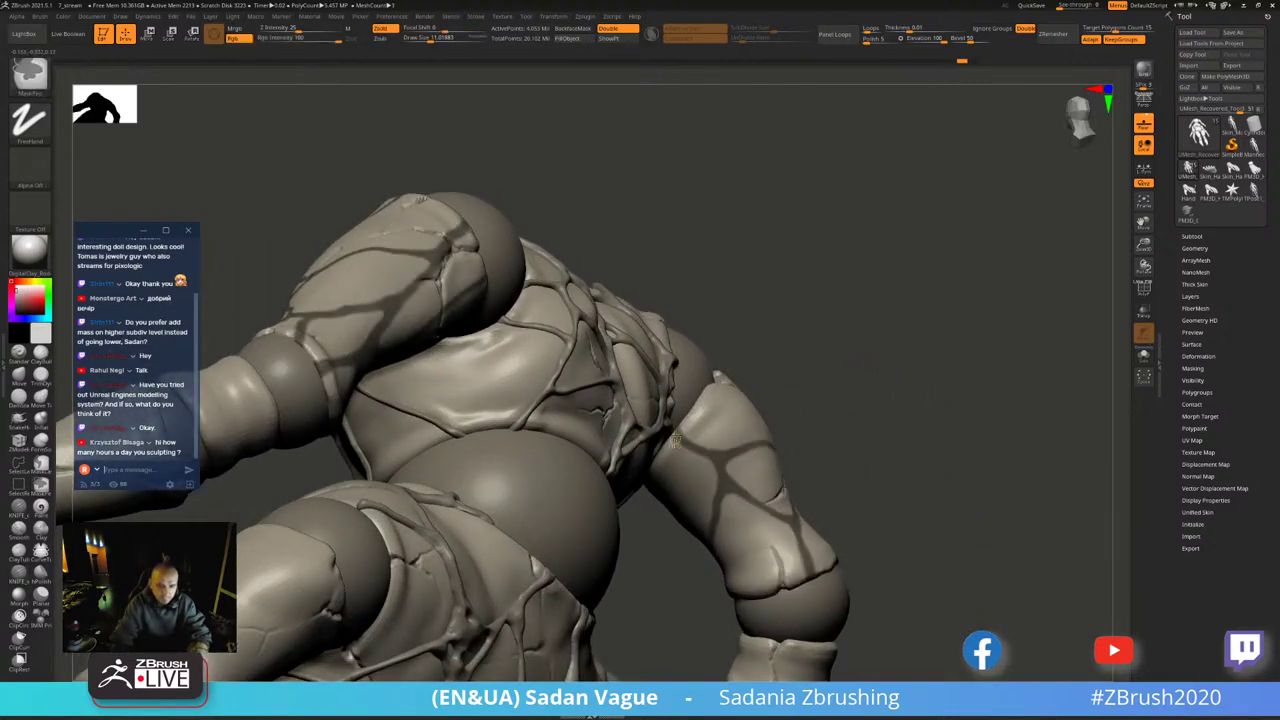
{"action": "mouse_move", "coordinate": [708, 453]}
{"action": "right_mouse_down"}
{"action": "mouse_move", "coordinate": [788, 303]}
{"action": "mouse_move", "coordinate": [771, 291]}
{"action": "right_mouse_up"}
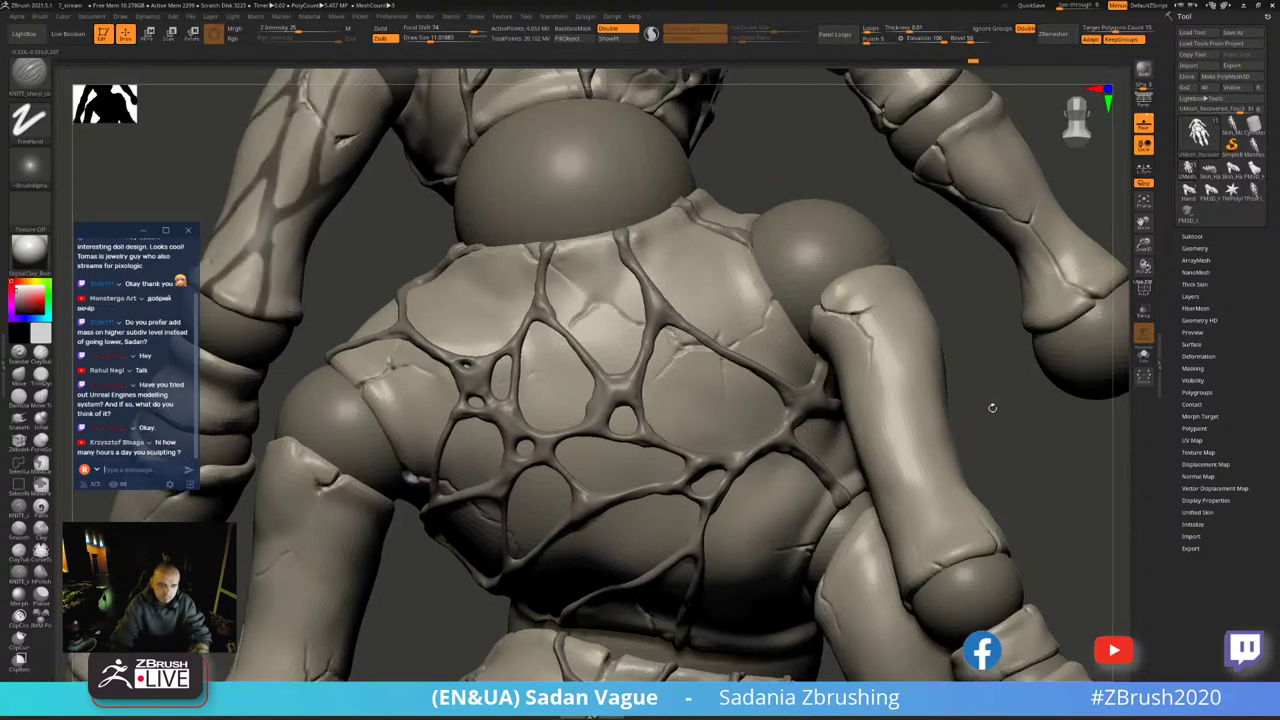
{"action": "key", "text": "ctrl"}
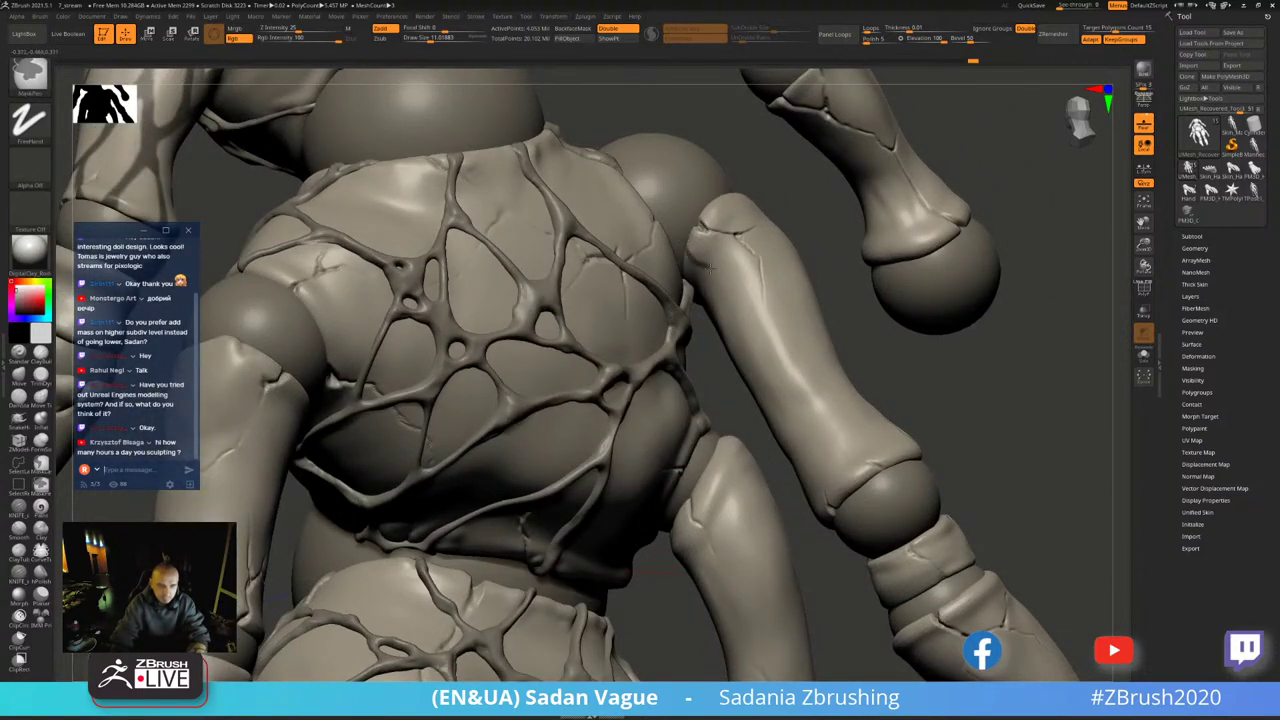
{"action": "right_click_drag", "start_coordinate": [898, 460], "coordinate": [957, 420]}
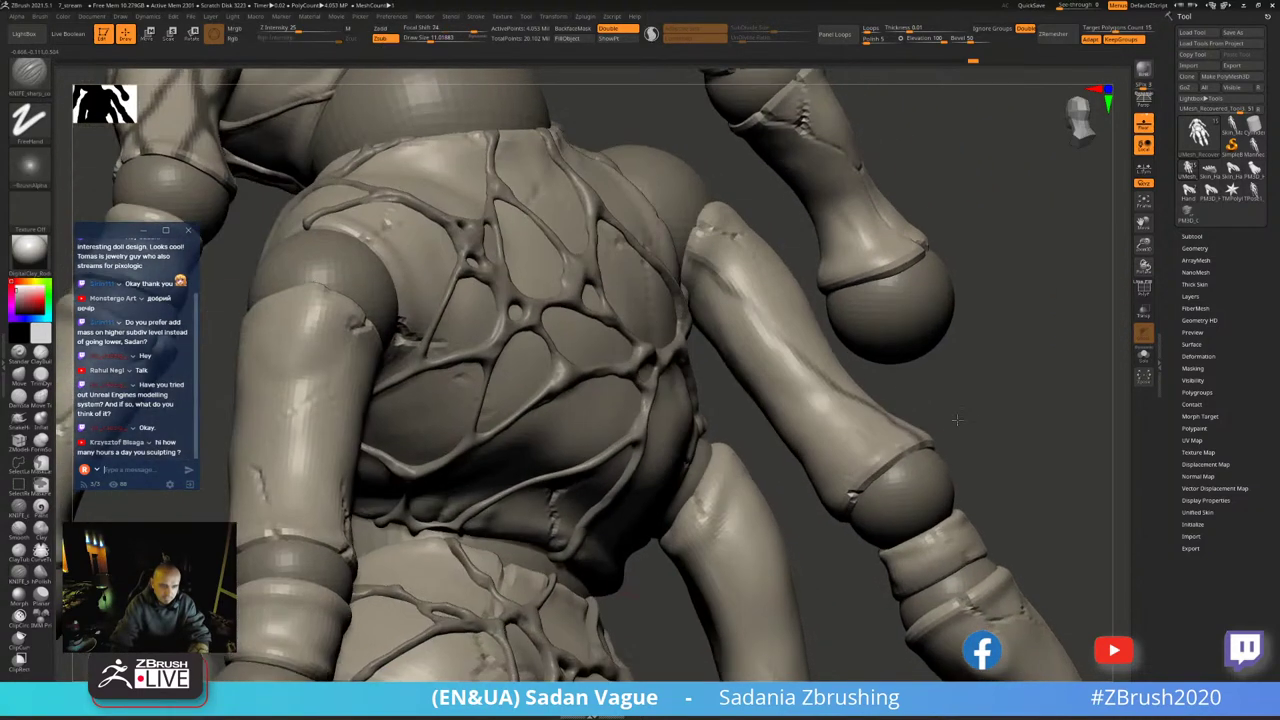
{"action": "left_click_drag", "start_coordinate": [784, 342], "coordinate": [838, 466], "text": "ctrl"}
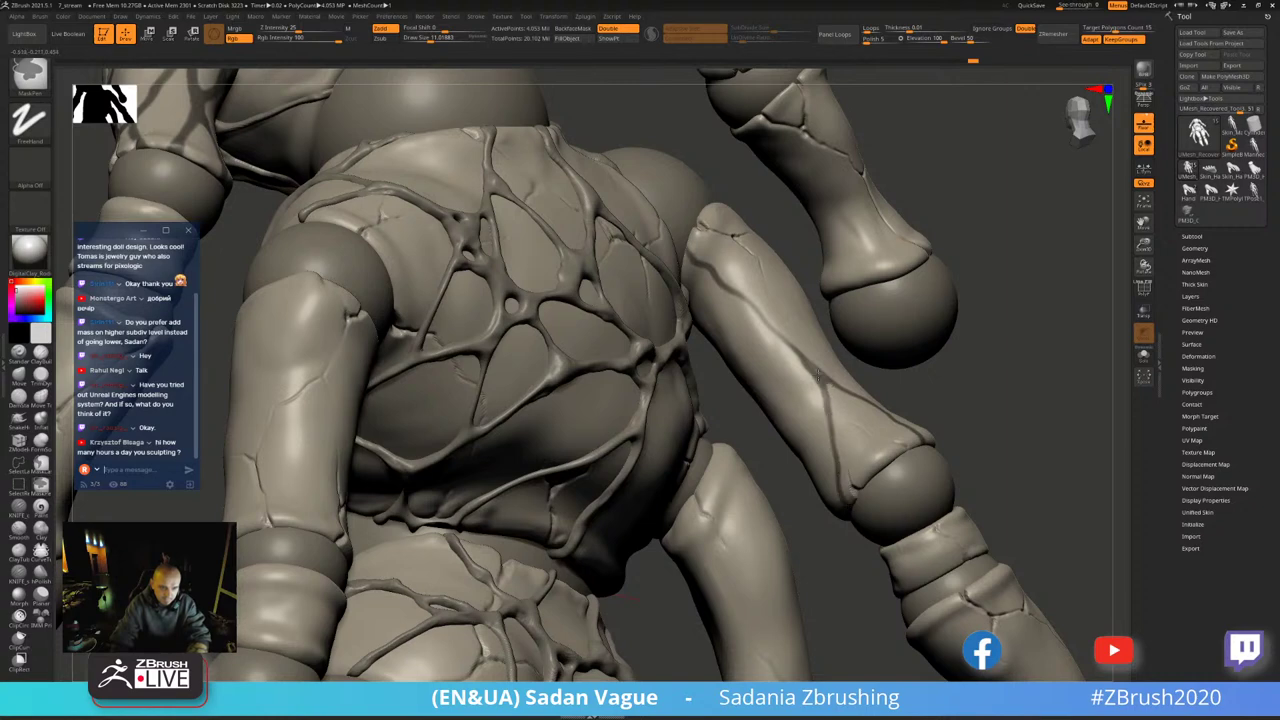
{"action": "right_click_drag", "start_coordinate": [870, 399], "coordinate": [810, 166]}
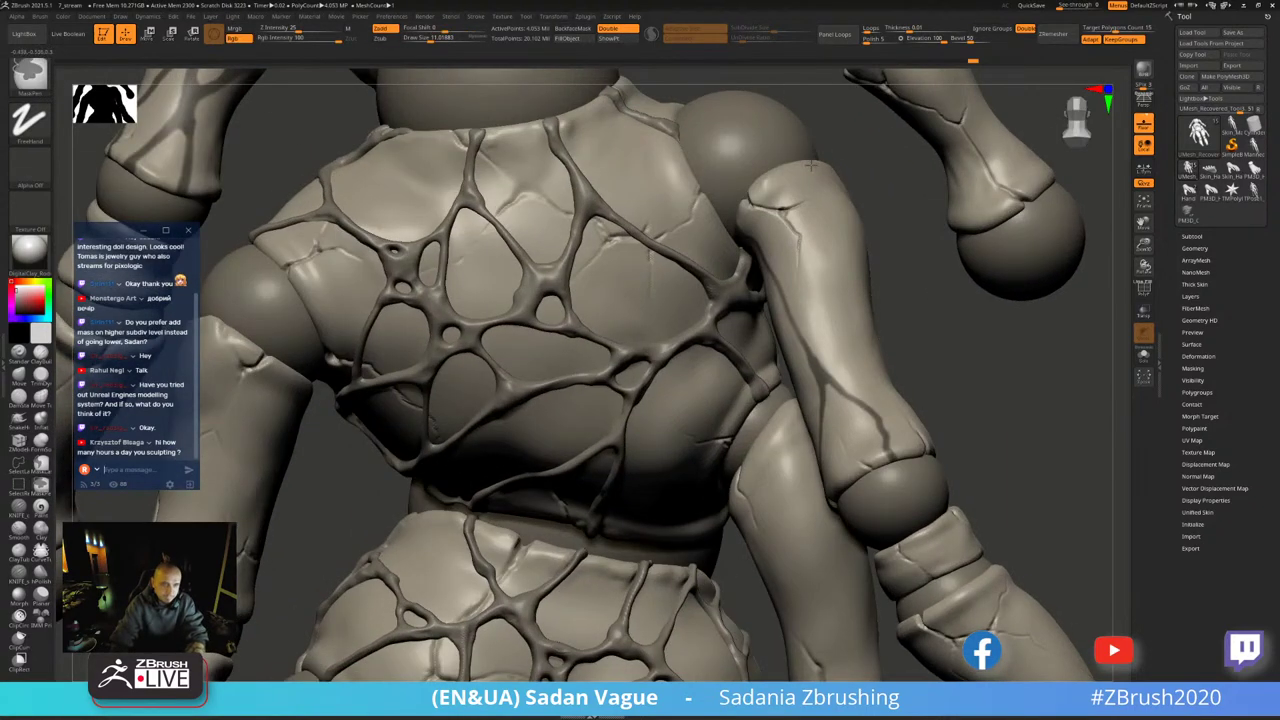
{"action": "left_click_drag", "start_coordinate": [815, 170], "coordinate": [804, 322], "text": "ctrl"}
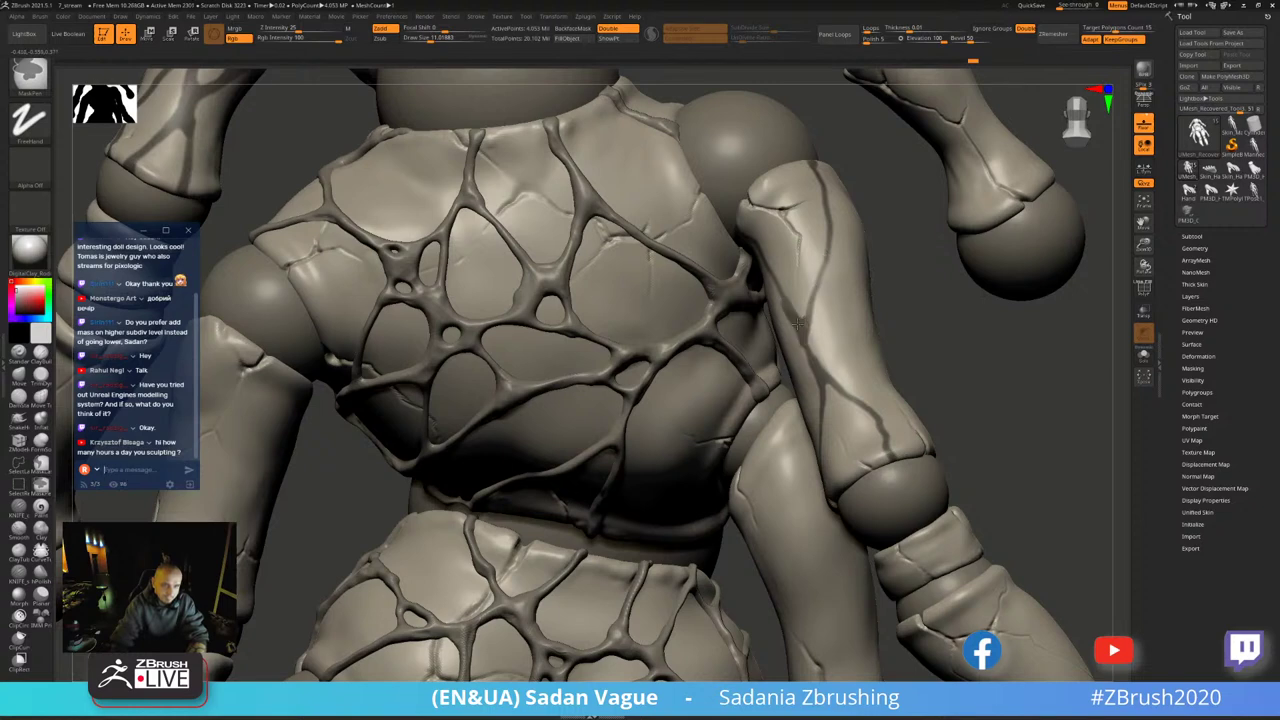
{"action": "right_click_drag", "start_coordinate": [798, 322], "coordinate": [762, 280]}
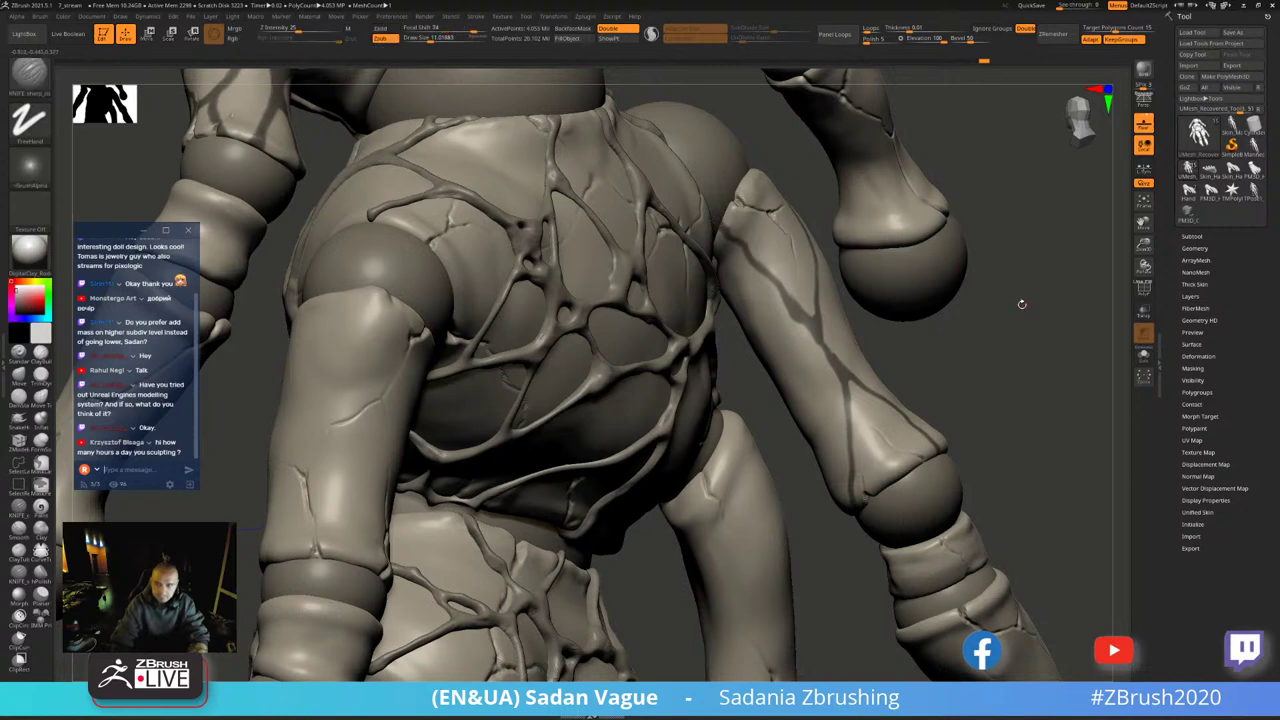
{"action": "right_click_drag", "start_coordinate": [743, 242], "coordinate": [643, 332]}
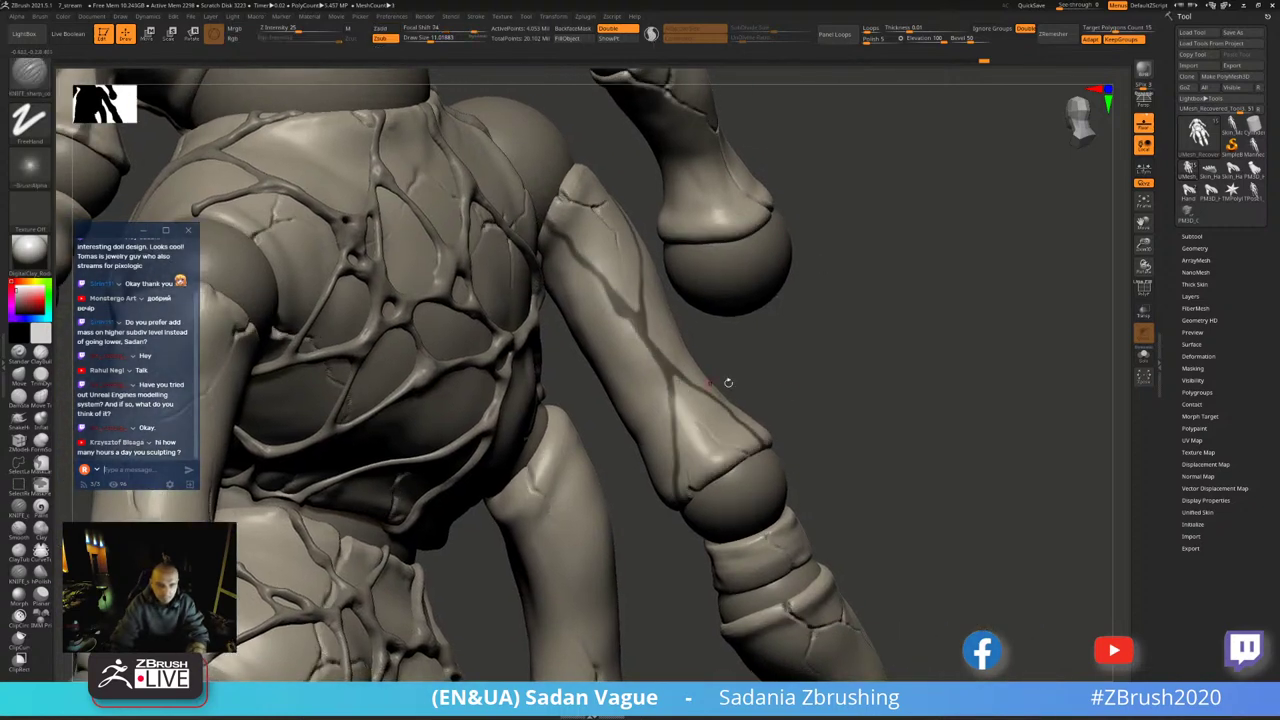
{"action": "right_click_drag", "start_coordinate": [726, 374], "coordinate": [662, 229]}
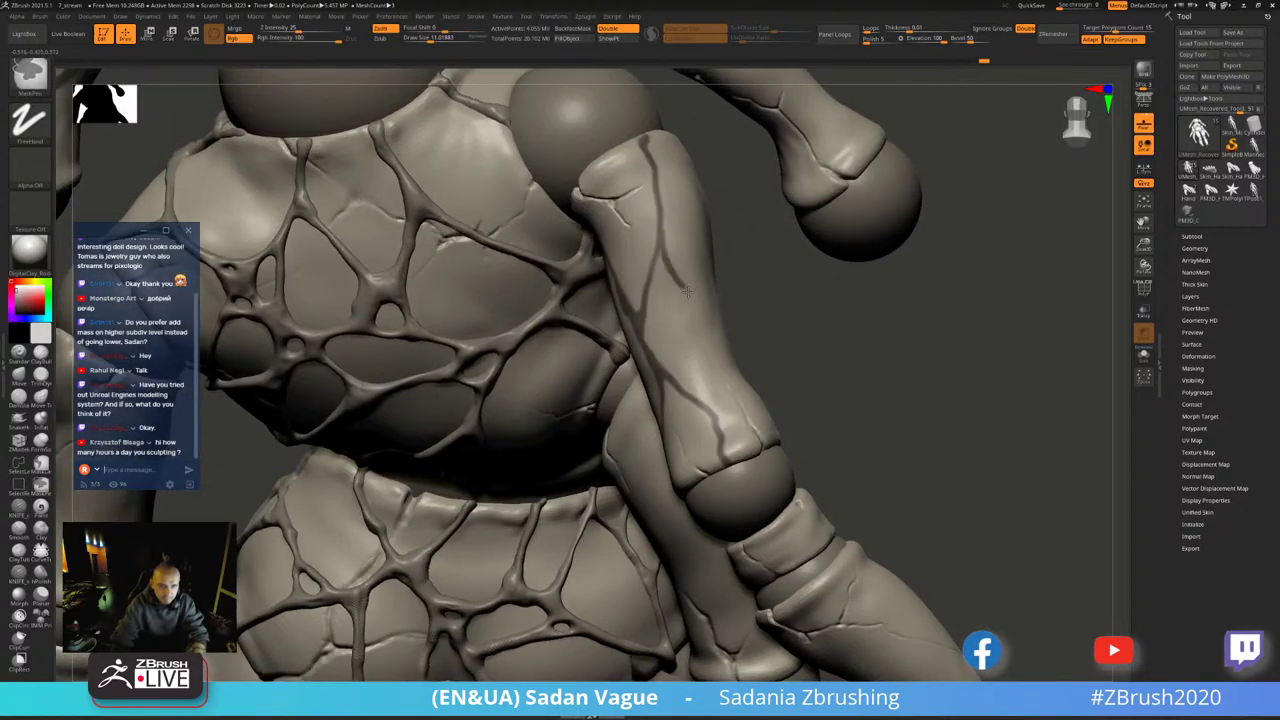
{"action": "right_click_drag", "start_coordinate": [780, 357], "coordinate": [805, 363]}
{"action": "key", "text": "ctrl"}
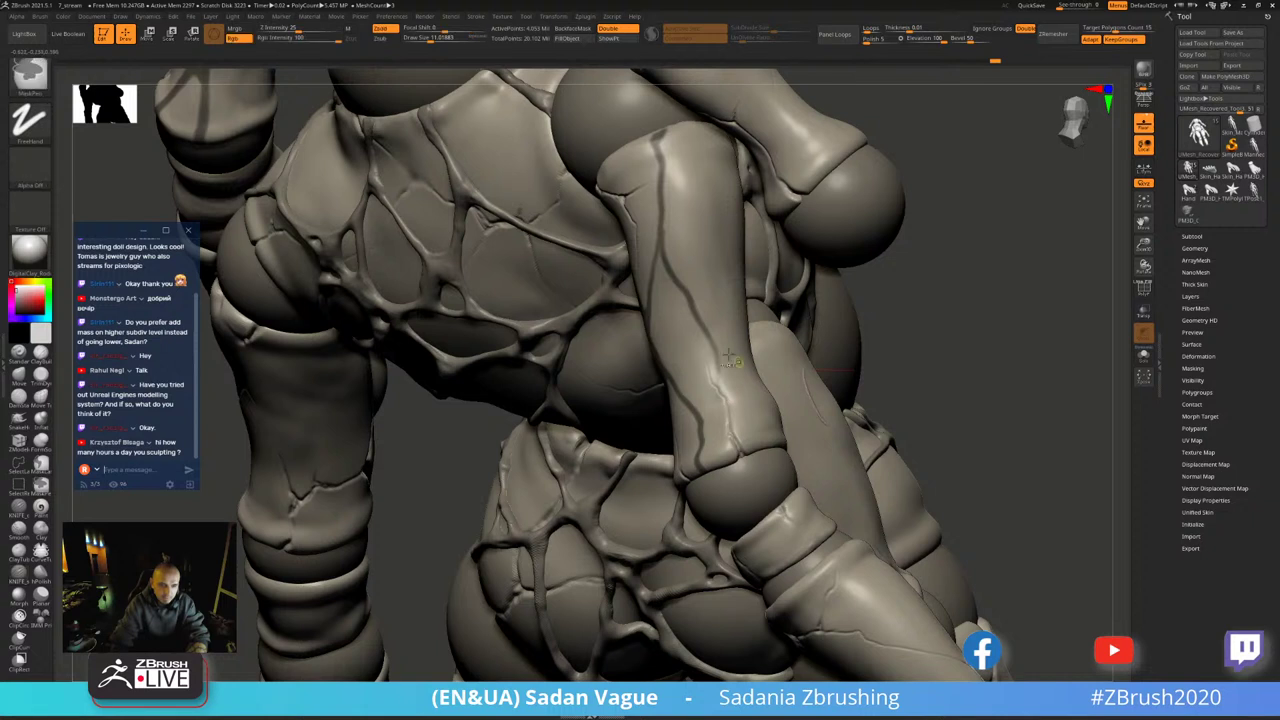
{"action": "key", "text": "ctrl"}
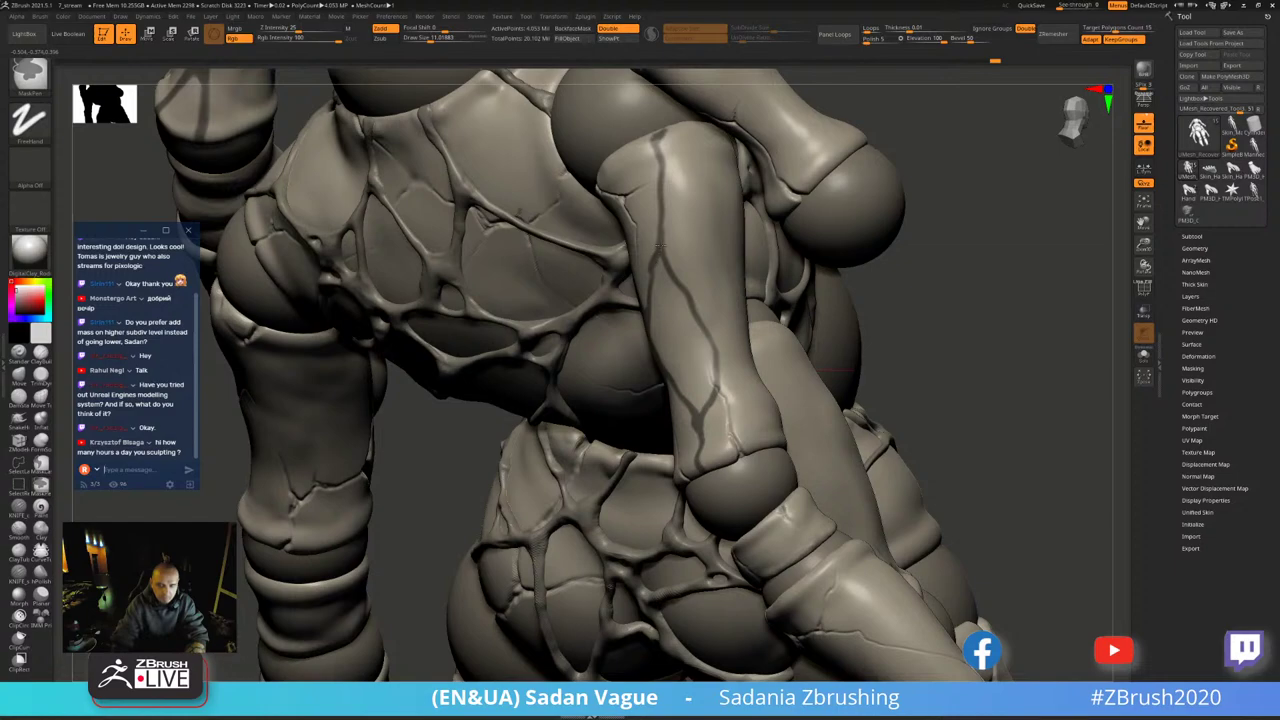
{"action": "mouse_move", "coordinate": [663, 211]}
{"action": "left_mouse_down"}
{"action": "mouse_move", "coordinate": [495, 609]}
{"action": "mouse_move", "coordinate": [509, 473]}
{"action": "mouse_move", "coordinate": [610, 352]}
{"action": "left_mouse_up"}
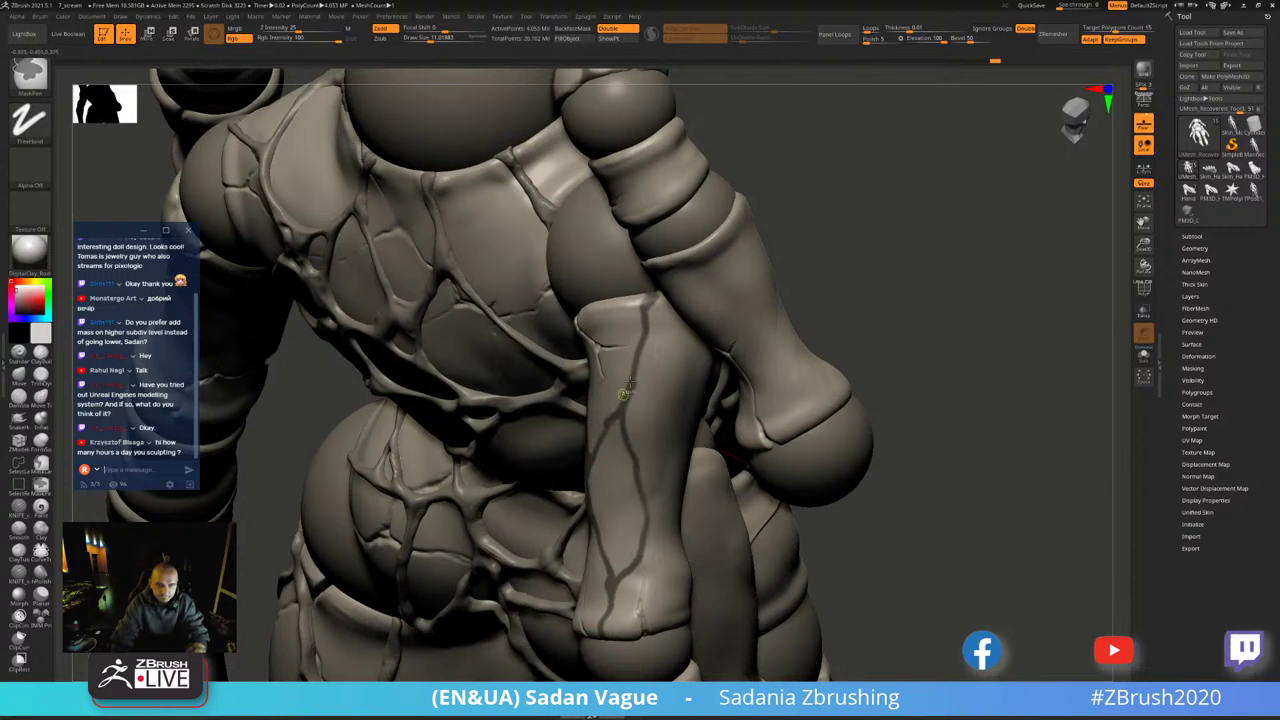
{"action": "left_click_drag", "start_coordinate": [636, 370], "coordinate": [622, 438]}
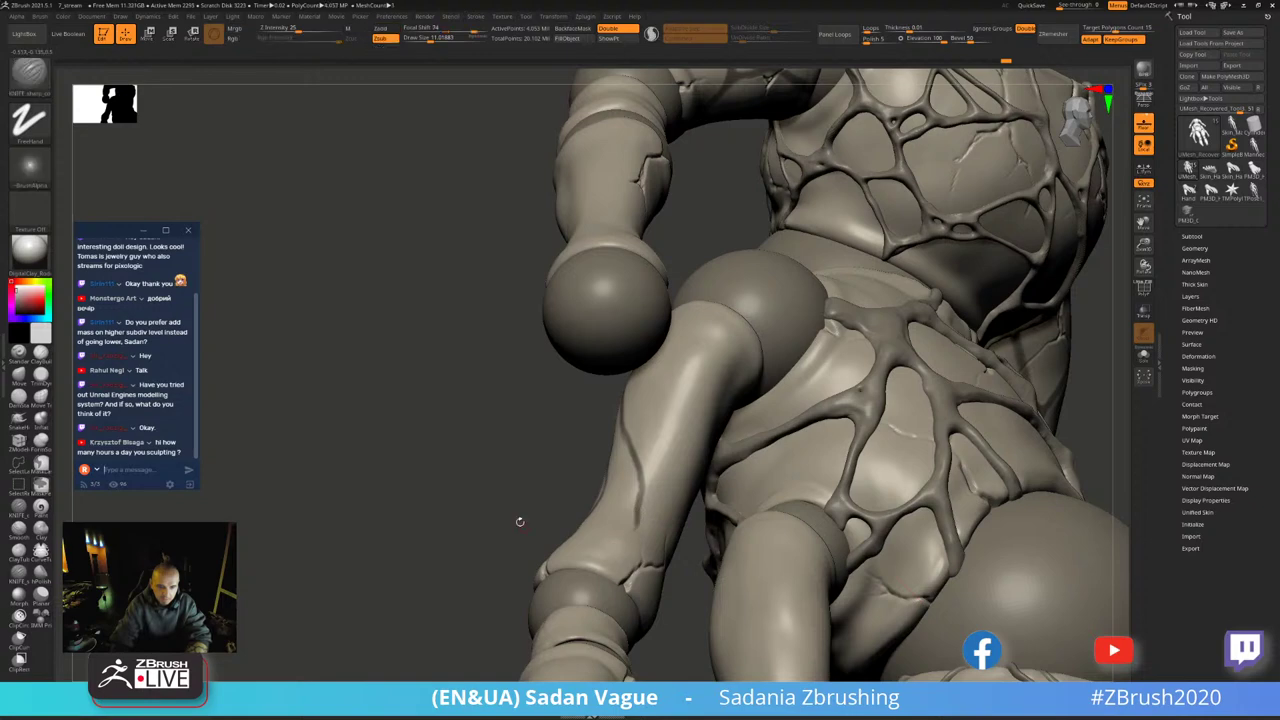
- Paint two thin MaskPen lines down the shin and further down the lower leg
{"action": "mouse_move", "coordinate": [521, 520]}
{"action": "left_mouse_down"}
{"action": "mouse_move", "coordinate": [553, 538]}
{"action": "mouse_move", "coordinate": [598, 516]}
{"action": "mouse_move", "coordinate": [577, 590]}
{"action": "mouse_move", "coordinate": [601, 487]}
{"action": "mouse_move", "coordinate": [741, 323]}
{"action": "mouse_move", "coordinate": [1020, 315]}
{"action": "mouse_move", "coordinate": [985, 330]}
{"action": "left_mouse_up"}
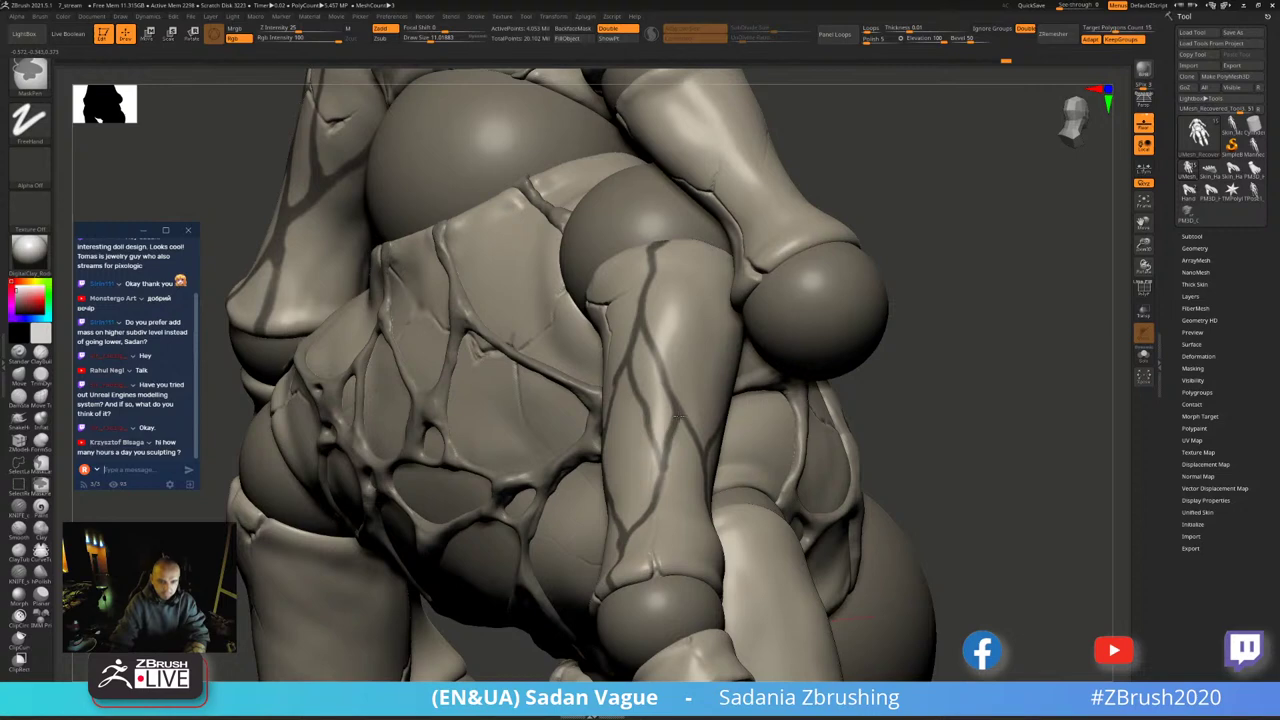
{"action": "mouse_move", "coordinate": [658, 491]}
{"action": "left_mouse_down"}
{"action": "mouse_move", "coordinate": [705, 454]}
{"action": "mouse_move", "coordinate": [737, 379]}
{"action": "left_mouse_up"}
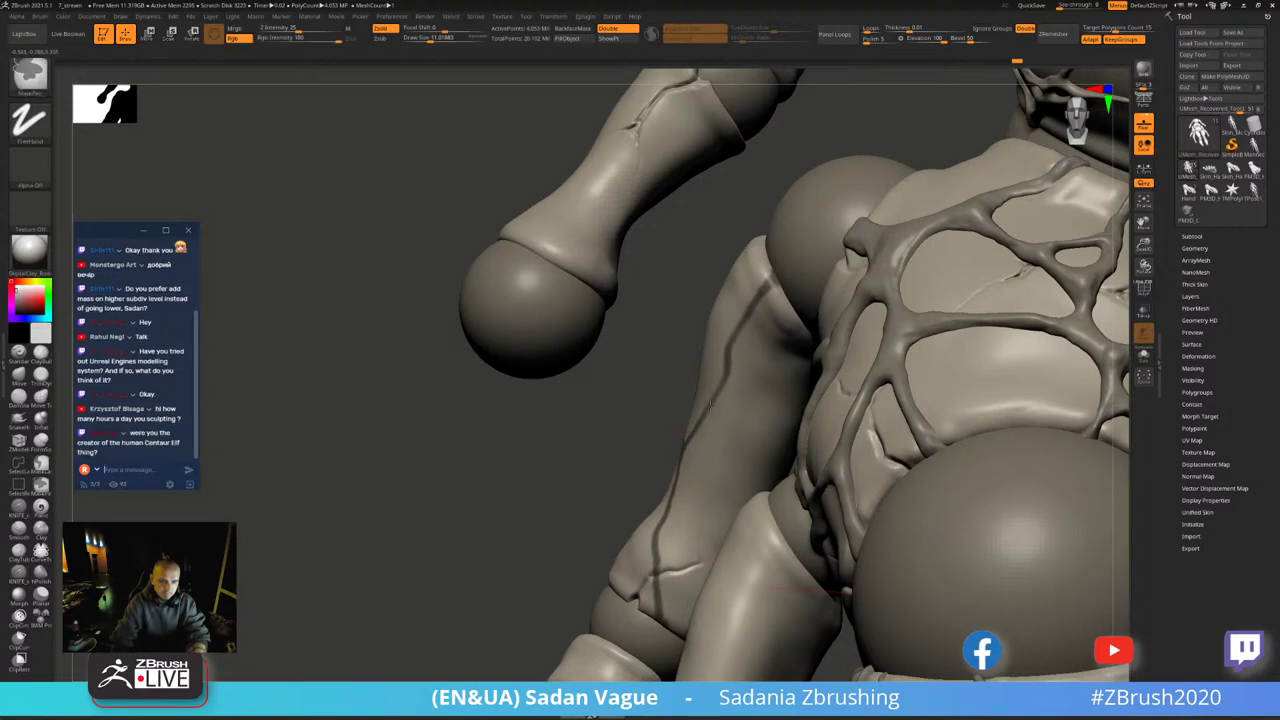
{"action": "key", "text": "ctrl"}
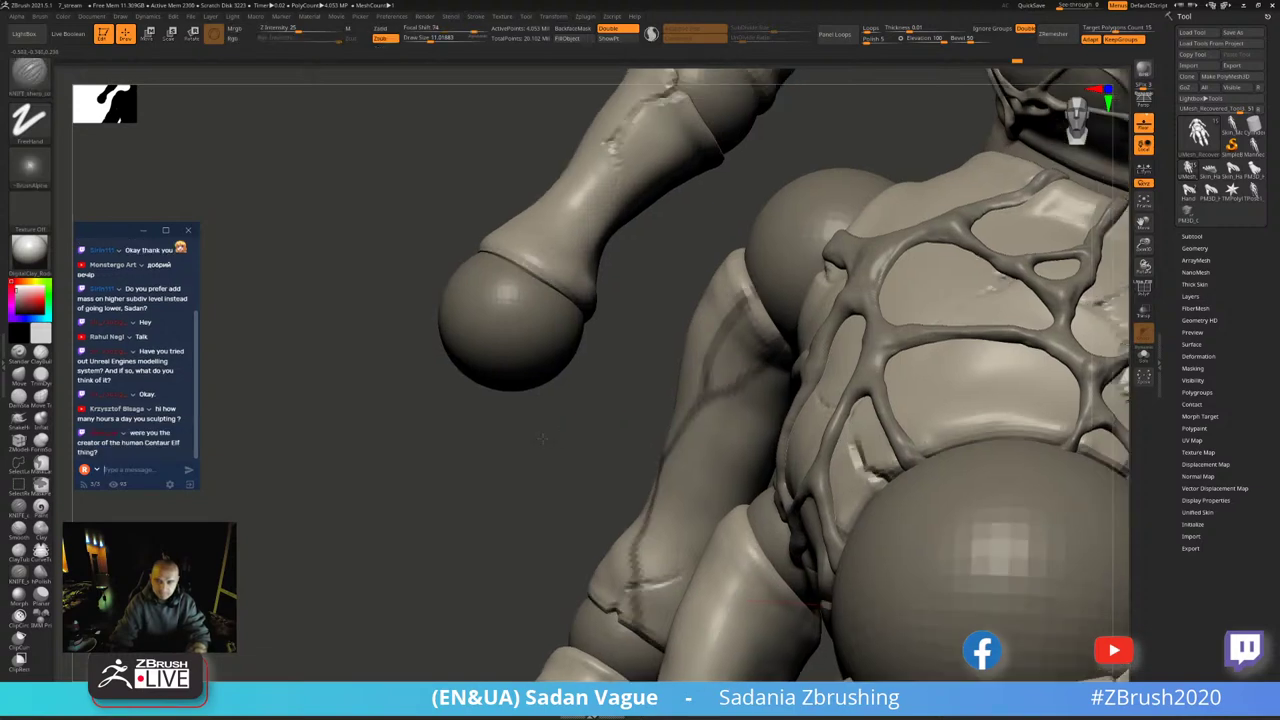
{"action": "left_click_drag", "start_coordinate": [768, 360], "coordinate": [603, 271]}
{"action": "key", "text": "ctrl"}
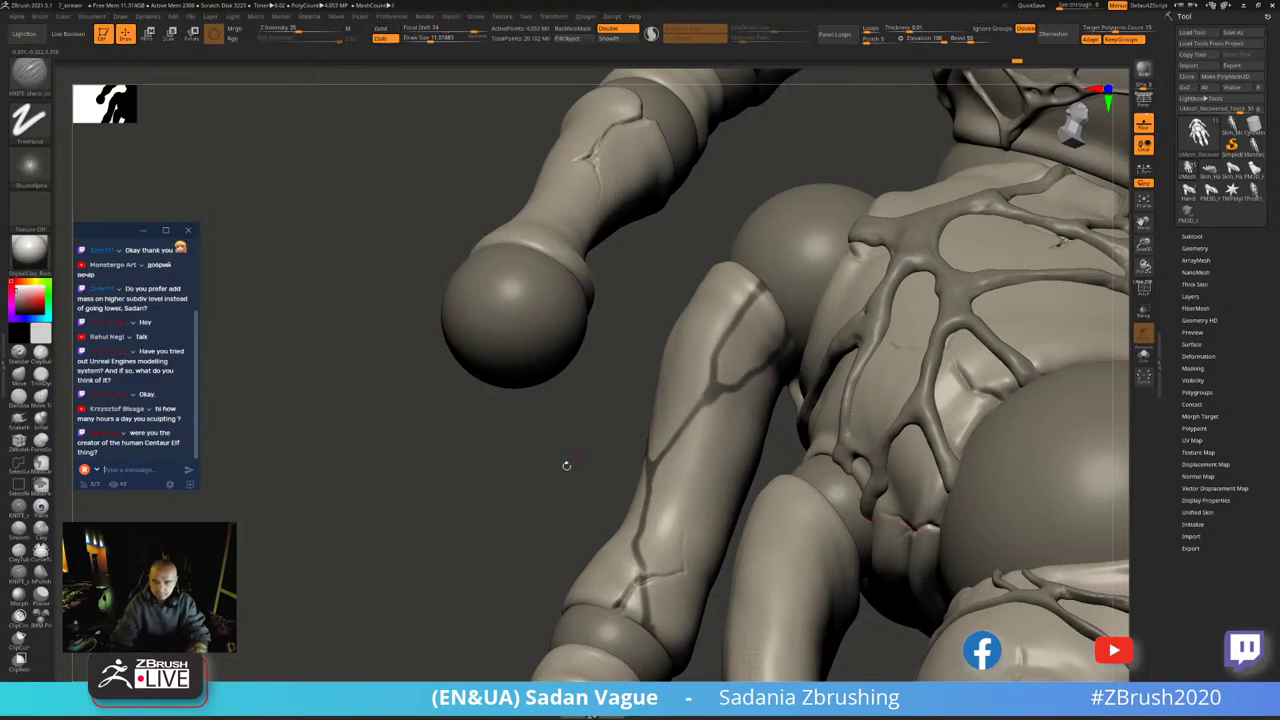
{"action": "mouse_move", "coordinate": [563, 463]}
{"action": "left_mouse_down"}
{"action": "mouse_move", "coordinate": [593, 393]}
{"action": "mouse_move", "coordinate": [979, 388]}
{"action": "mouse_move", "coordinate": [1038, 295]}
{"action": "mouse_move", "coordinate": [815, 463]}
{"action": "mouse_move", "coordinate": [724, 385]}
{"action": "left_mouse_up"}
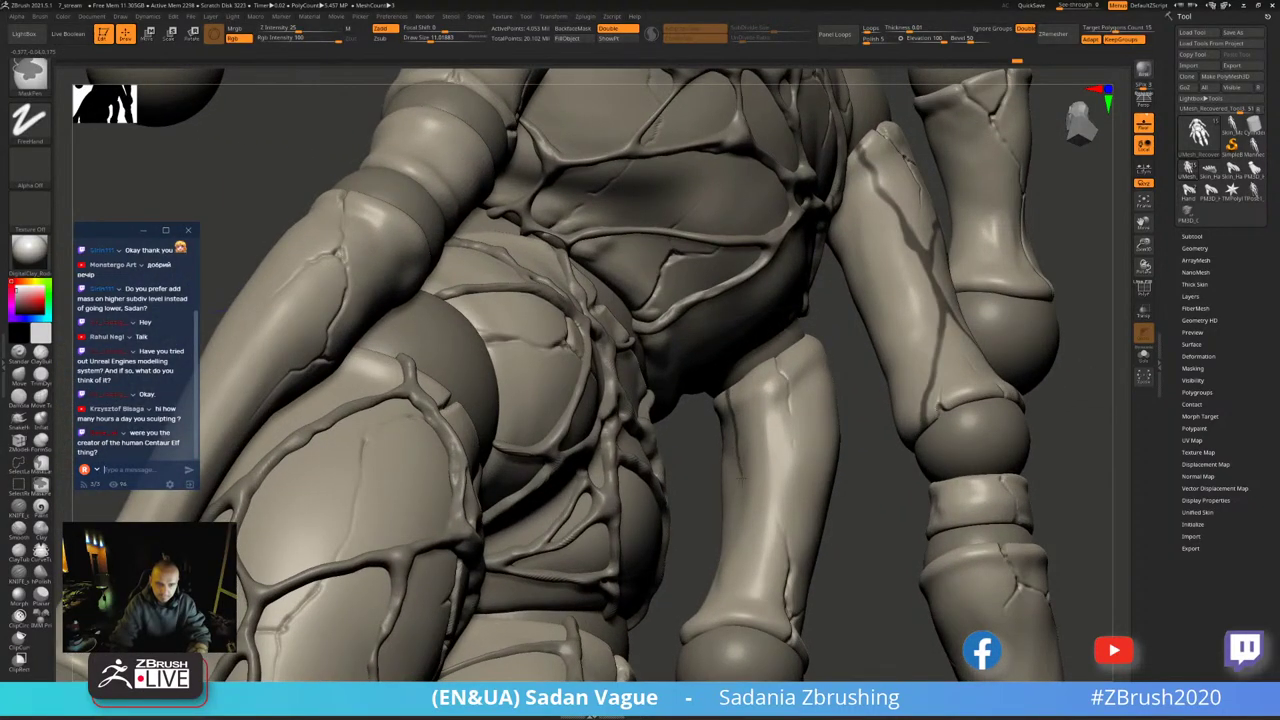
{"action": "left_click_drag", "start_coordinate": [762, 455], "coordinate": [738, 616]}
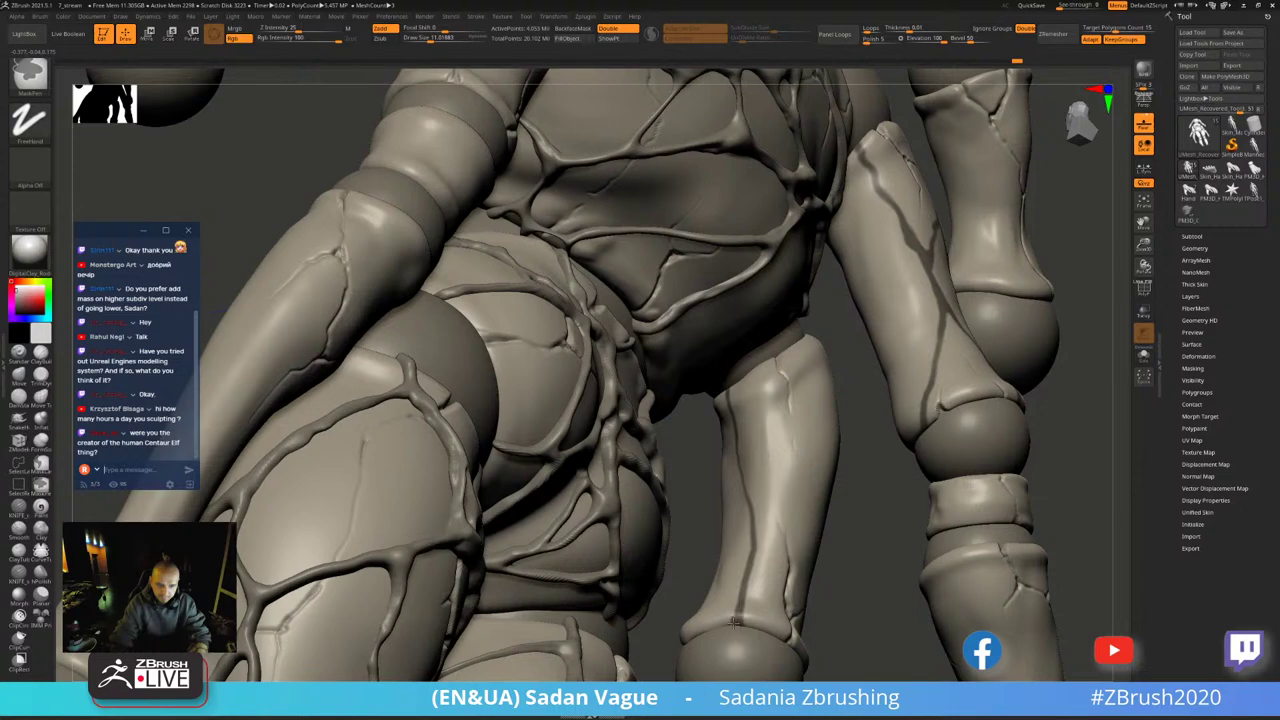
{"action": "mouse_move", "coordinate": [743, 628]}
{"action": "right_mouse_down"}
{"action": "mouse_move", "coordinate": [714, 468]}
{"action": "mouse_move", "coordinate": [829, 398]}
{"action": "right_mouse_up"}
{"action": "key", "text": "ctrl"}
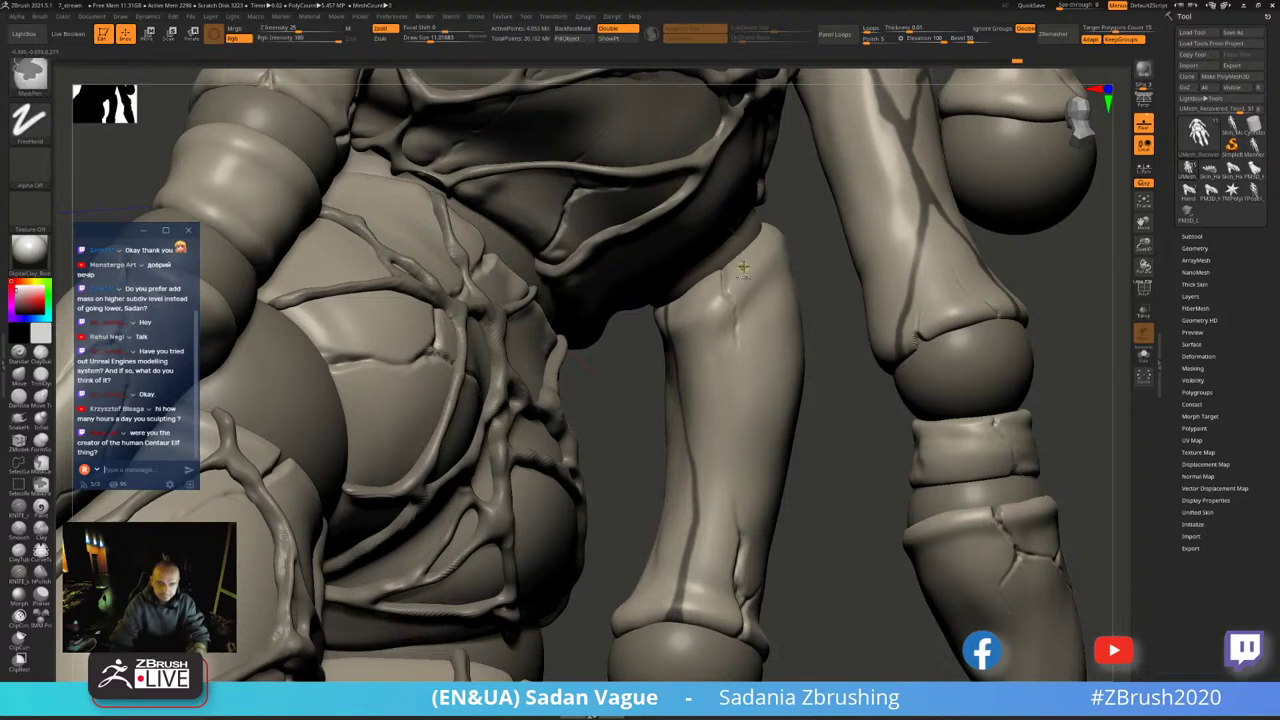
{"action": "mouse_move", "coordinate": [744, 262]}
{"action": "left_mouse_down", "text": "ctrl"}
{"action": "mouse_move", "coordinate": [720, 402]}
{"action": "mouse_move", "coordinate": [699, 466]}
{"action": "mouse_move", "coordinate": [689, 462]}
{"action": "left_mouse_up", "text": "ctrl"}
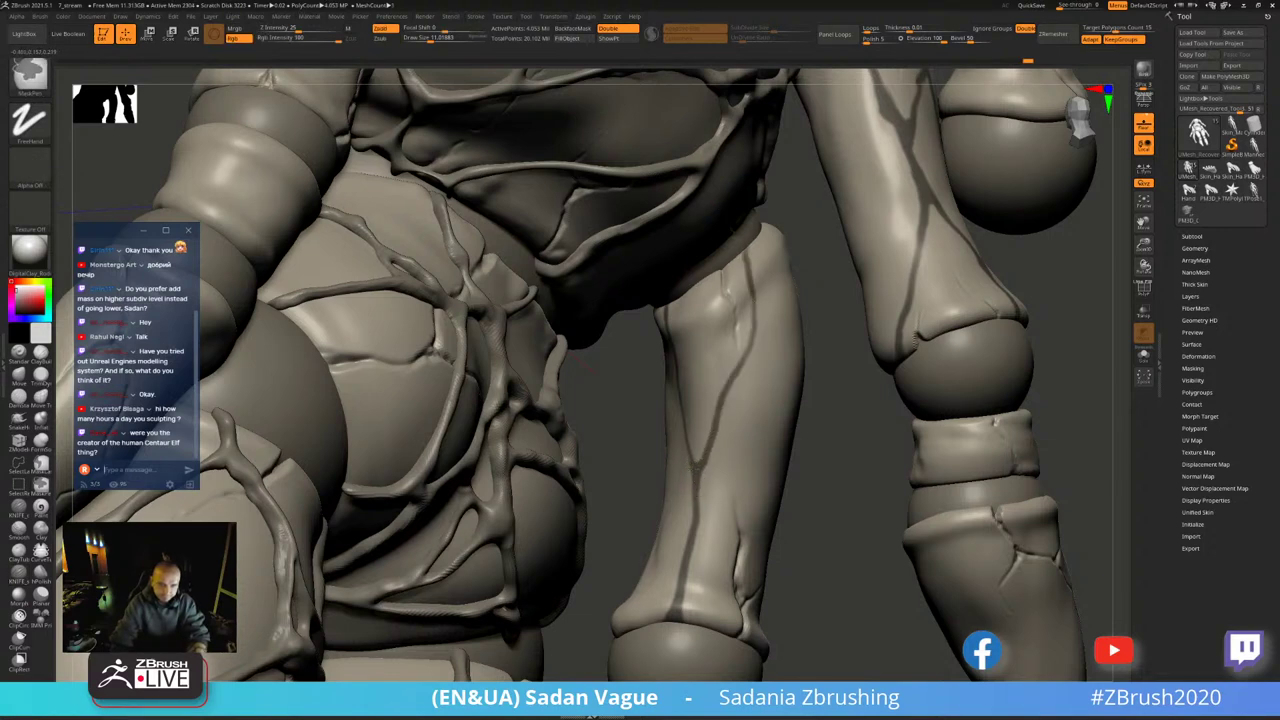
{"action": "left_click_drag", "start_coordinate": [837, 380], "coordinate": [831, 434]}
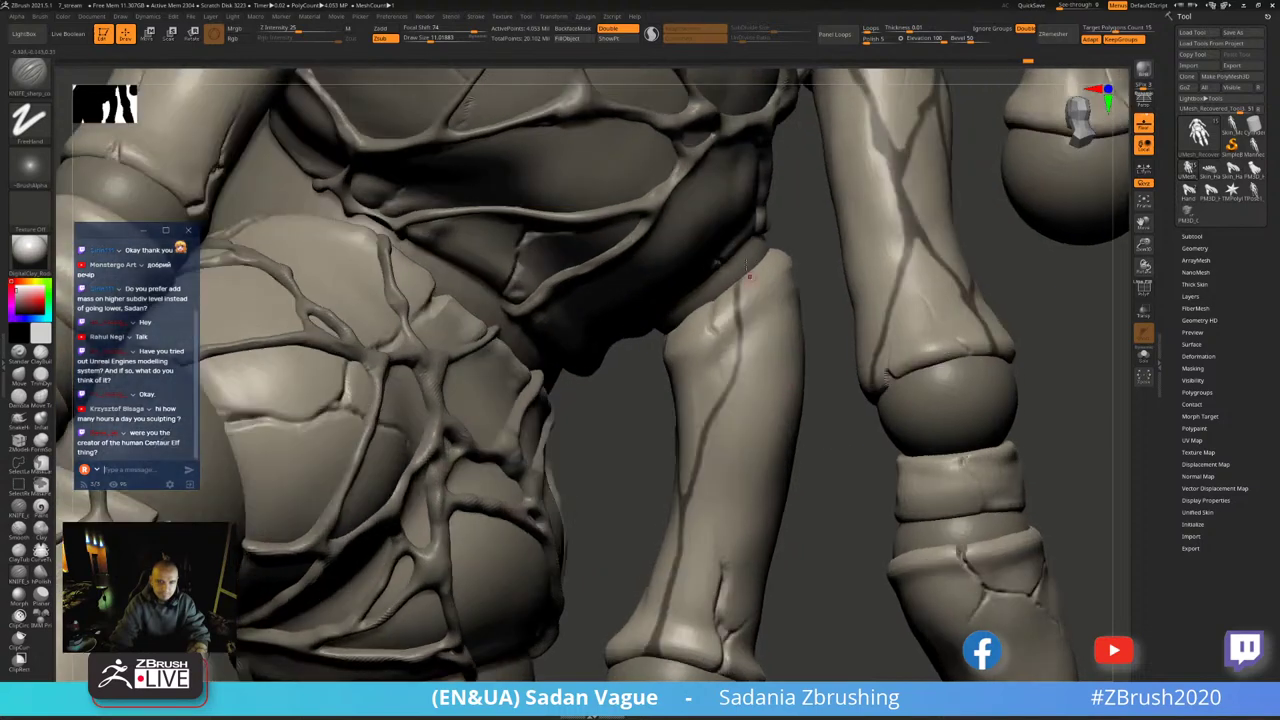
- Carve a crease line down the leg with the KNIFE_sharp brush
{"action": "mouse_move", "coordinate": [821, 362]}
{"action": "left_mouse_down"}
{"action": "mouse_move", "coordinate": [805, 428]}
{"action": "mouse_move", "coordinate": [700, 355]}
{"action": "left_mouse_up"}
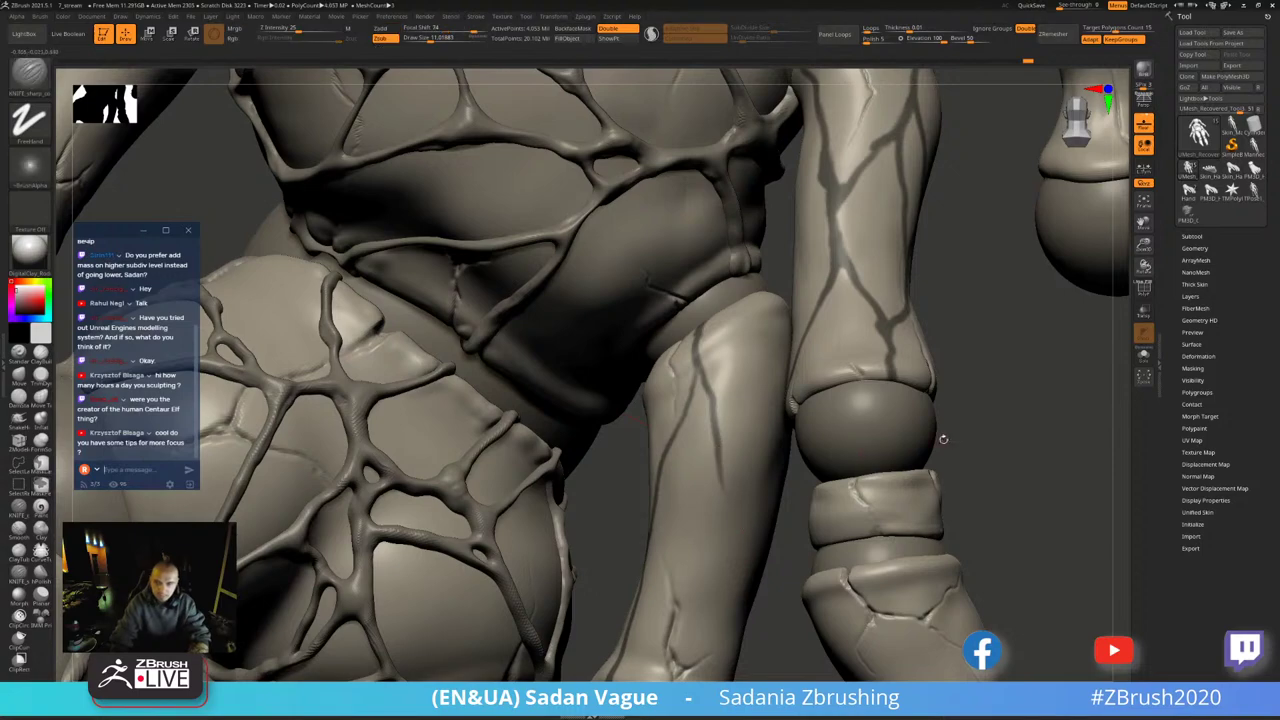
{"action": "mouse_move", "coordinate": [937, 434]}
{"action": "left_mouse_down"}
{"action": "mouse_move", "coordinate": [971, 209]}
{"action": "mouse_move", "coordinate": [1004, 246]}
{"action": "mouse_move", "coordinate": [740, 208]}
{"action": "left_mouse_up"}
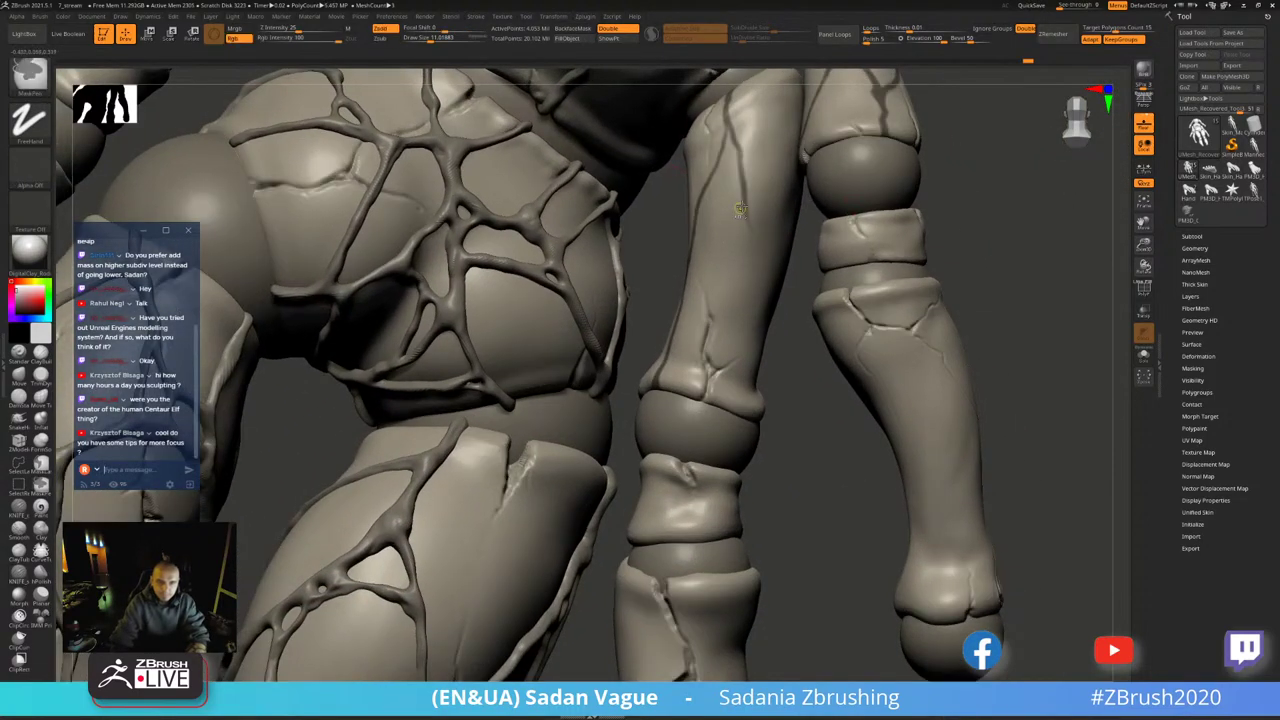
{"action": "left_click_drag", "start_coordinate": [757, 270], "coordinate": [754, 262]}
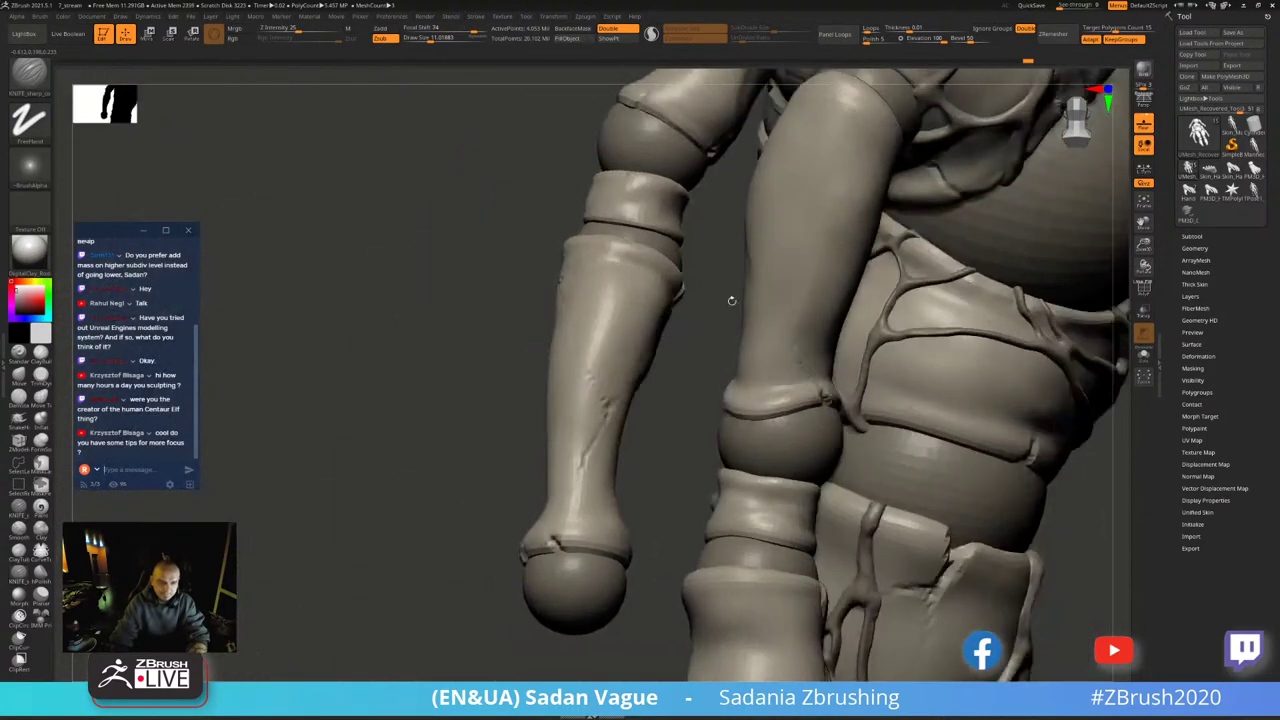
{"action": "left_click_drag", "start_coordinate": [768, 338], "coordinate": [782, 392]}
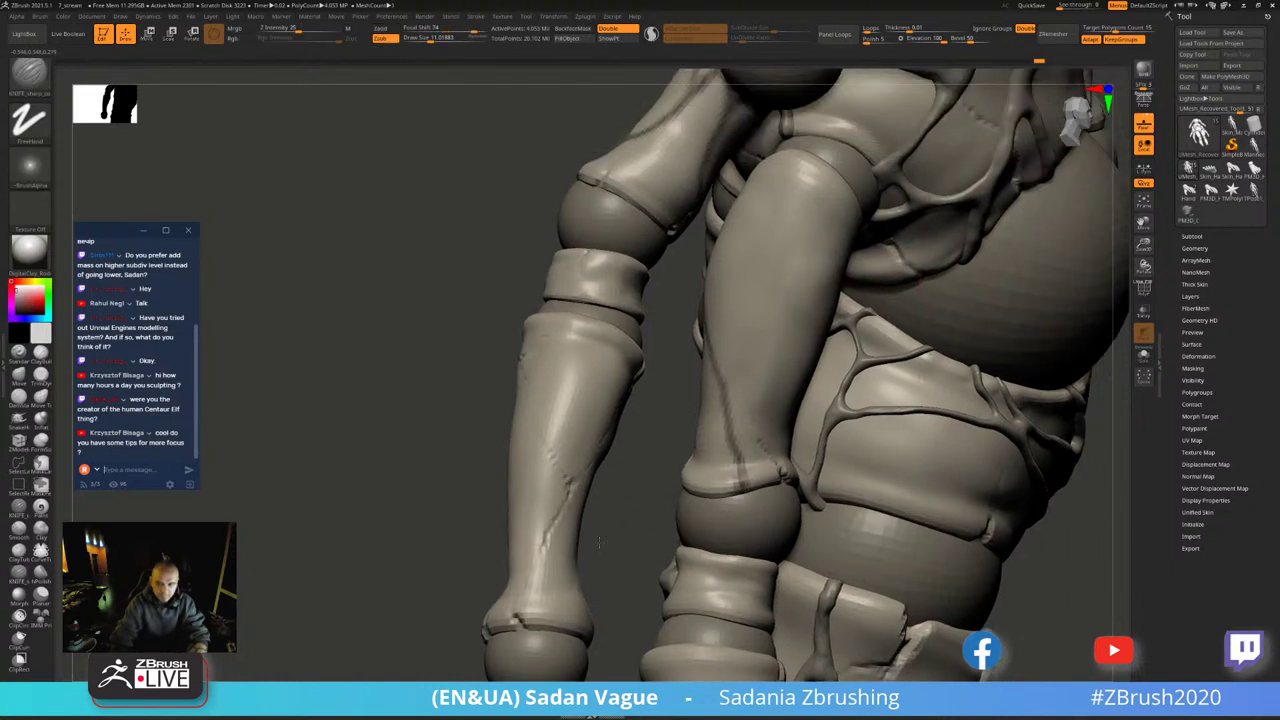
- Mask a crack line running down the thigh
{"action": "mouse_move", "coordinate": [685, 394]}
{"action": "left_mouse_down"}
{"action": "mouse_move", "coordinate": [640, 485]}
{"action": "mouse_move", "coordinate": [665, 415]}
{"action": "mouse_move", "coordinate": [740, 310]}
{"action": "mouse_move", "coordinate": [748, 258]}
{"action": "left_mouse_up"}
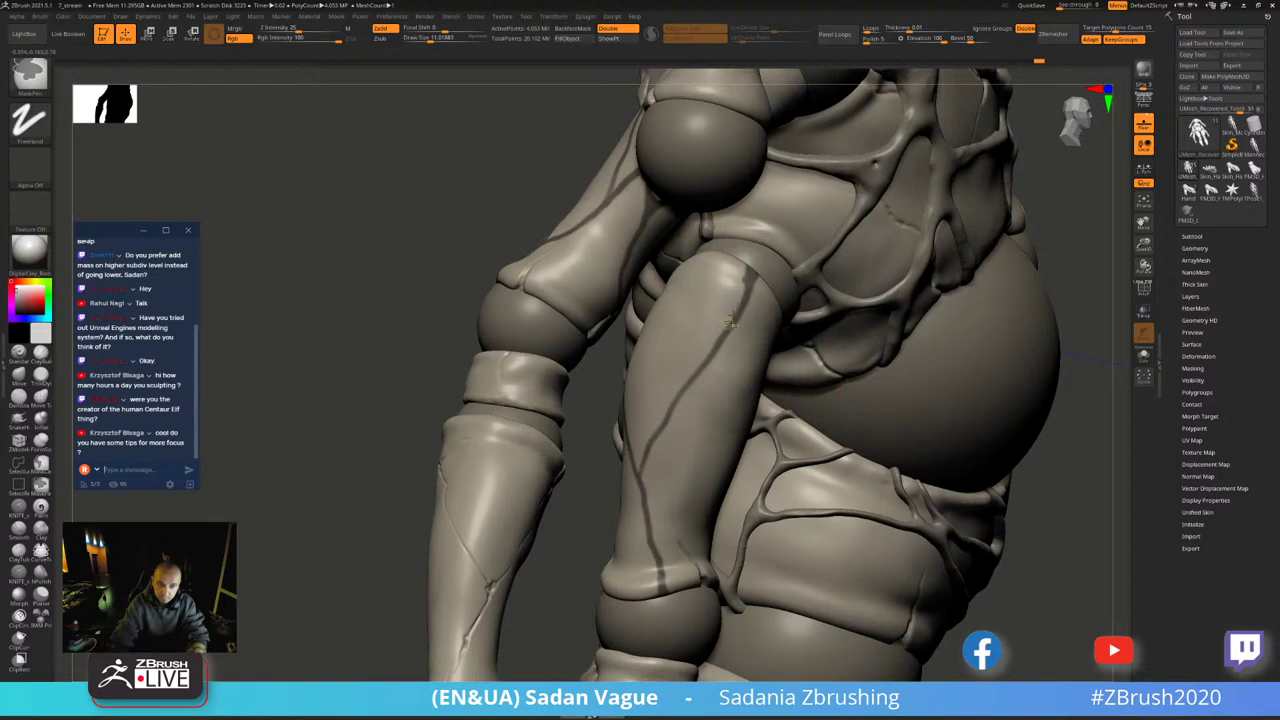
{"action": "mouse_move", "coordinate": [640, 405]}
{"action": "left_mouse_down"}
{"action": "mouse_move", "coordinate": [722, 382]}
{"action": "mouse_move", "coordinate": [762, 332]}
{"action": "left_mouse_up"}
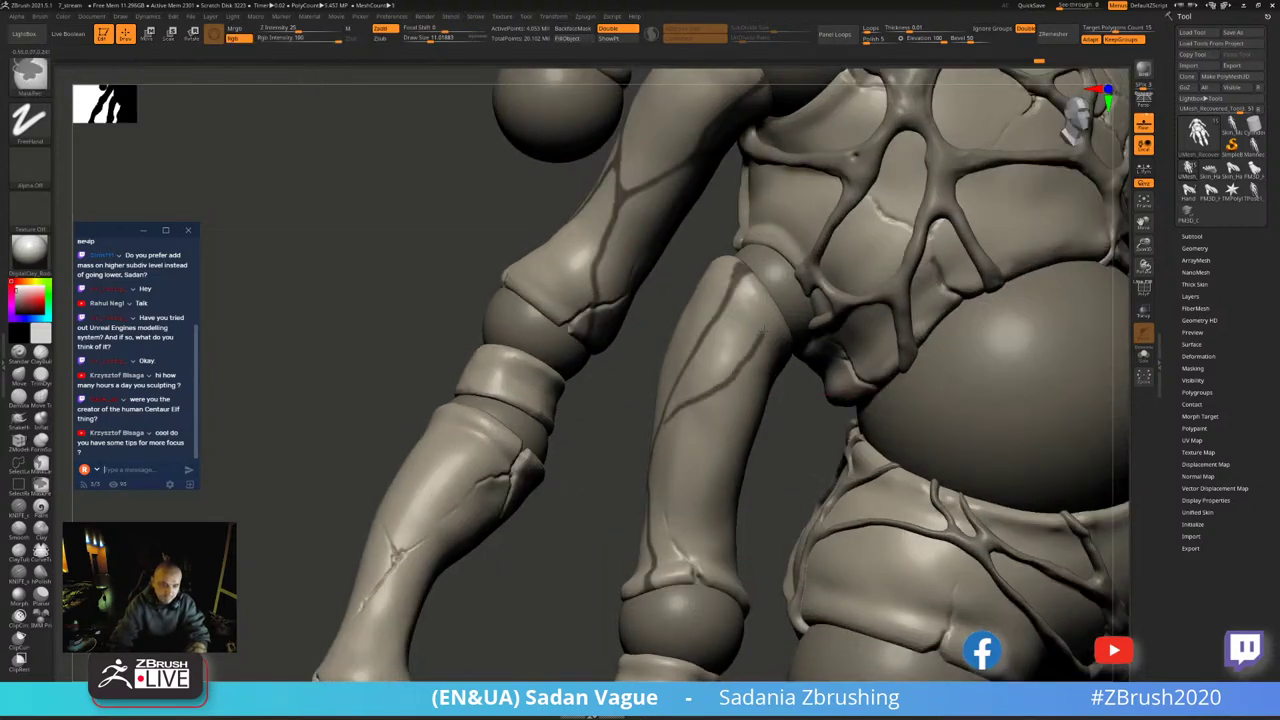
{"action": "right_click_drag", "start_coordinate": [723, 387], "coordinate": [677, 417]}
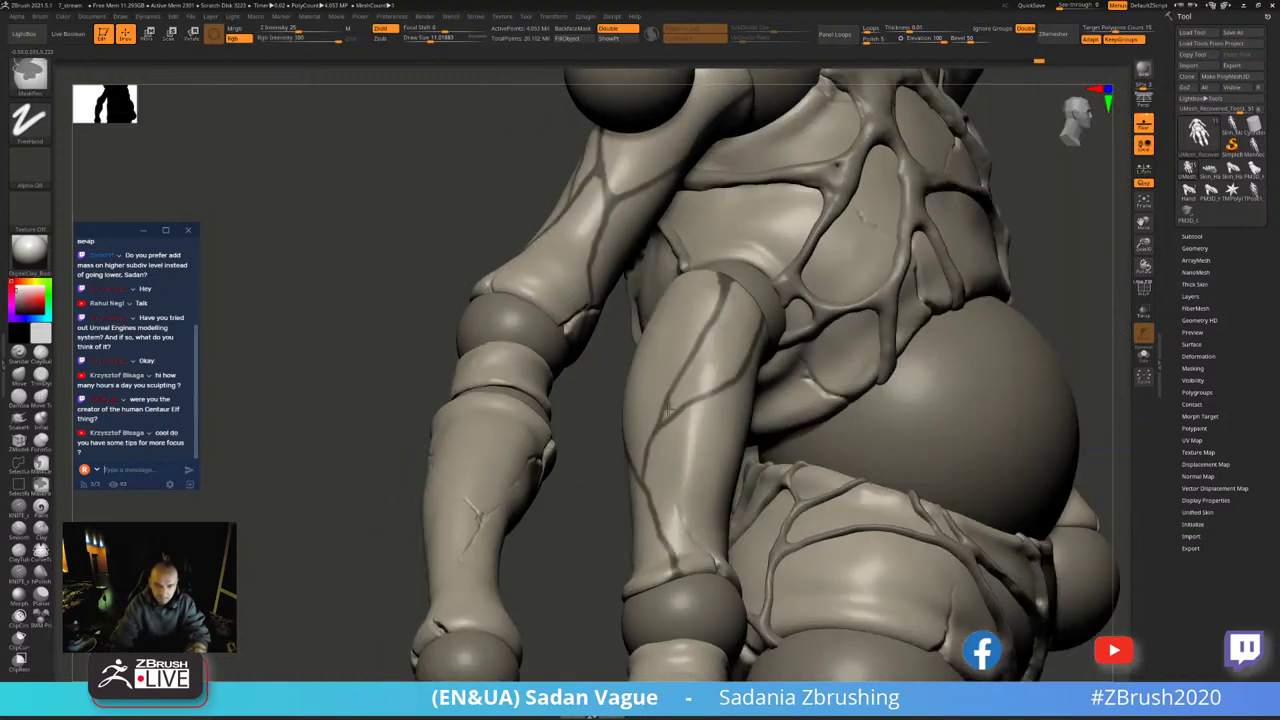
{"action": "right_click_drag", "start_coordinate": [700, 385], "coordinate": [700, 448]}
{"action": "mouse_move", "coordinate": [703, 352]}
{"action": "left_mouse_down", "text": "ctrl"}
{"action": "mouse_move", "coordinate": [702, 522]}
{"action": "mouse_move", "coordinate": [718, 582]}
{"action": "left_mouse_up", "text": "ctrl"}
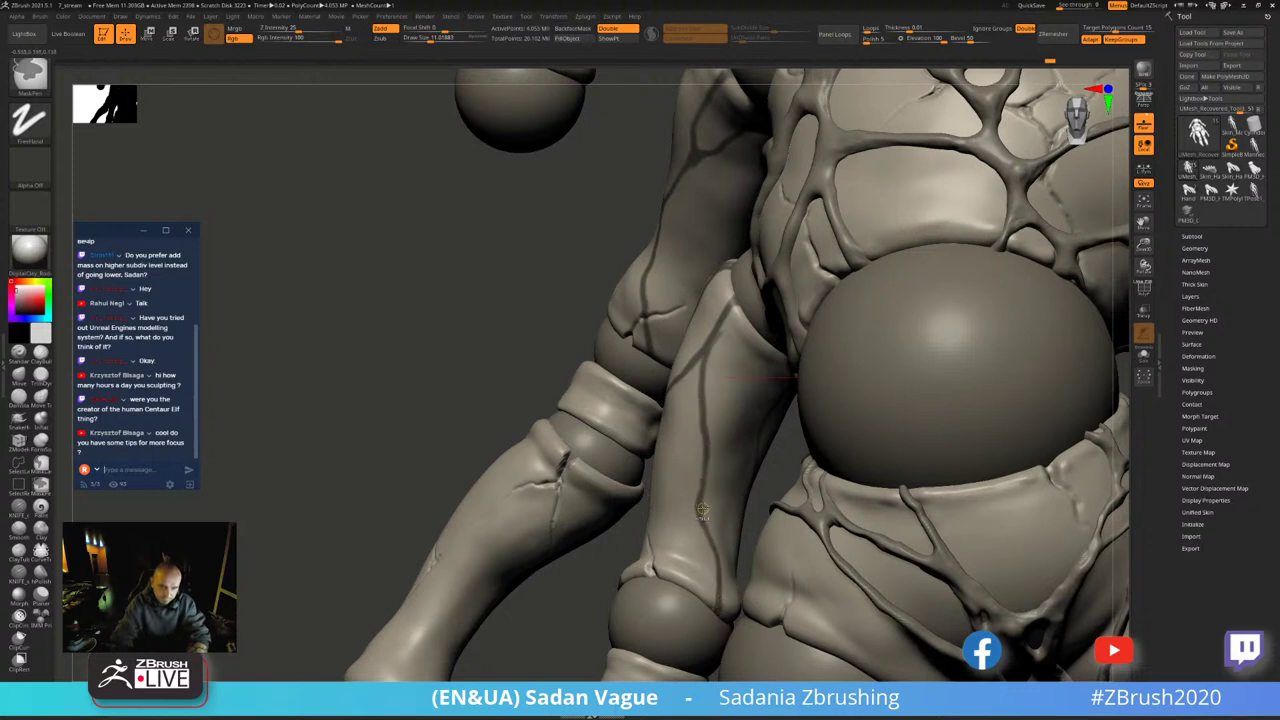
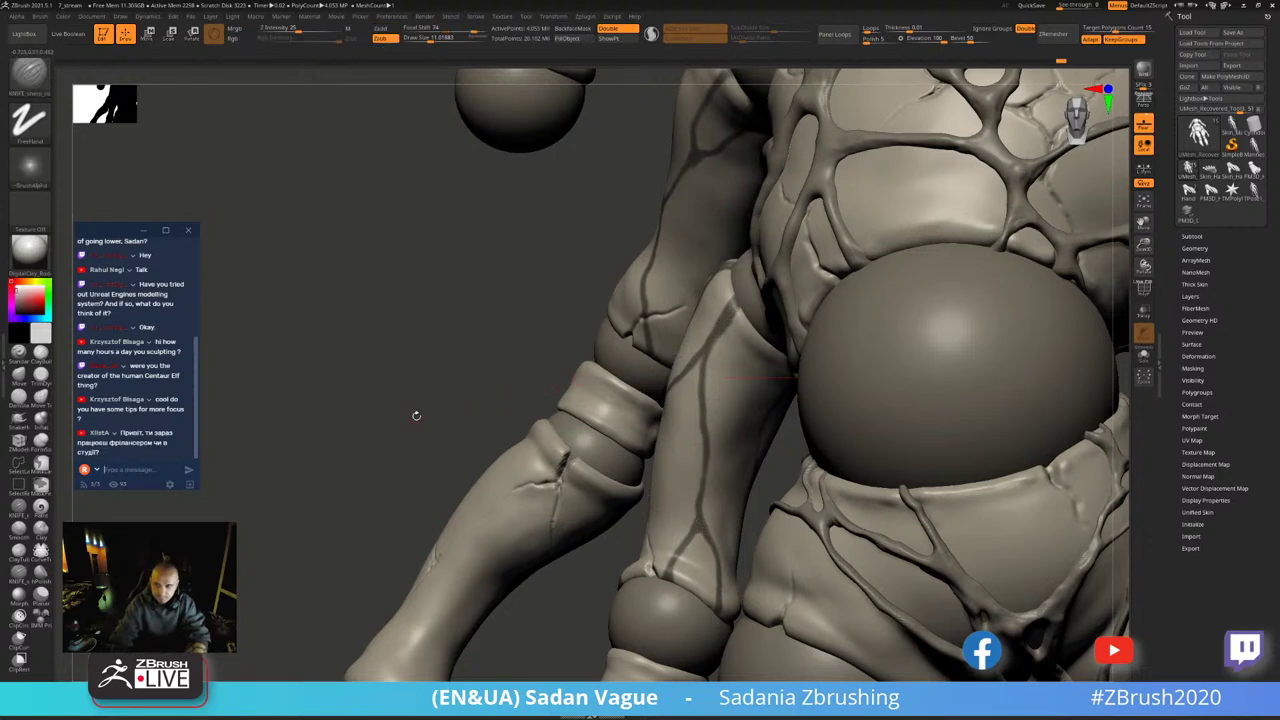
- Carve a thin vein groove down the leg with the crease brush, viewed from a new angle
{"action": "mouse_move", "coordinate": [417, 414]}
{"action": "left_mouse_down"}
{"action": "mouse_move", "coordinate": [414, 440]}
{"action": "mouse_move", "coordinate": [691, 395]}
{"action": "left_mouse_up"}
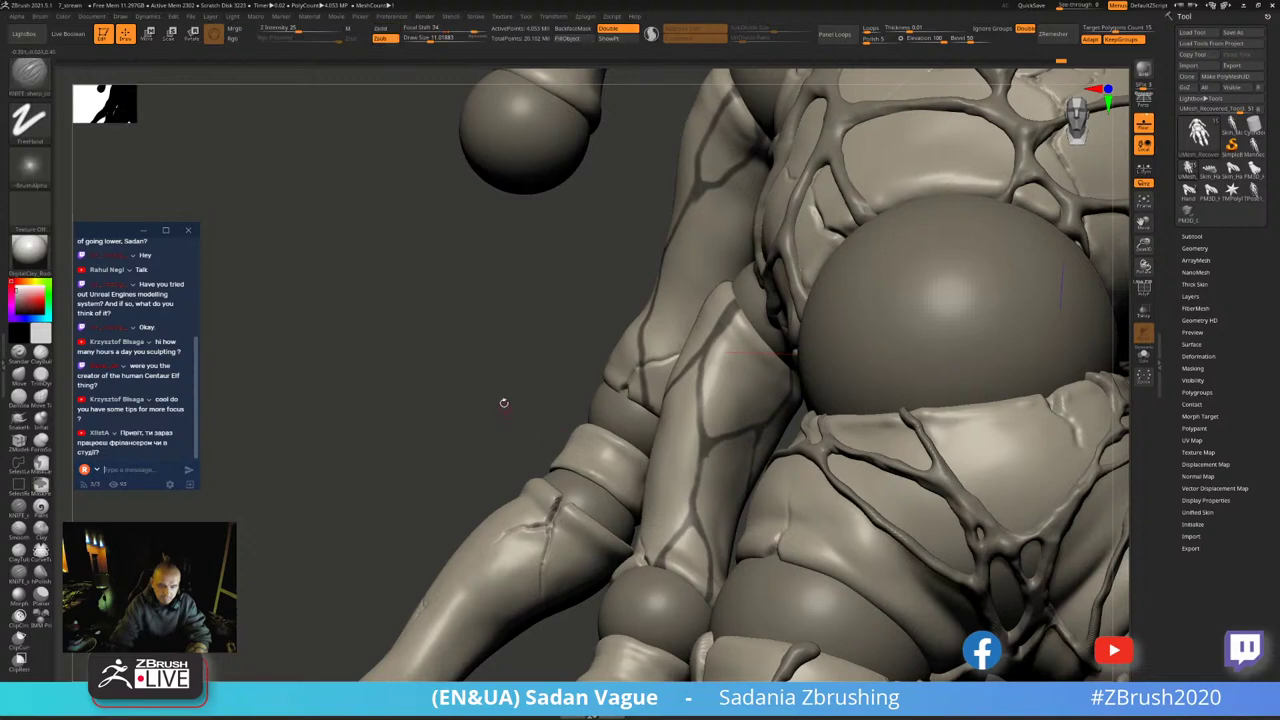
{"action": "mouse_move", "coordinate": [503, 400]}
{"action": "left_mouse_down"}
{"action": "mouse_move", "coordinate": [779, 492]}
{"action": "mouse_move", "coordinate": [757, 362]}
{"action": "left_mouse_up"}
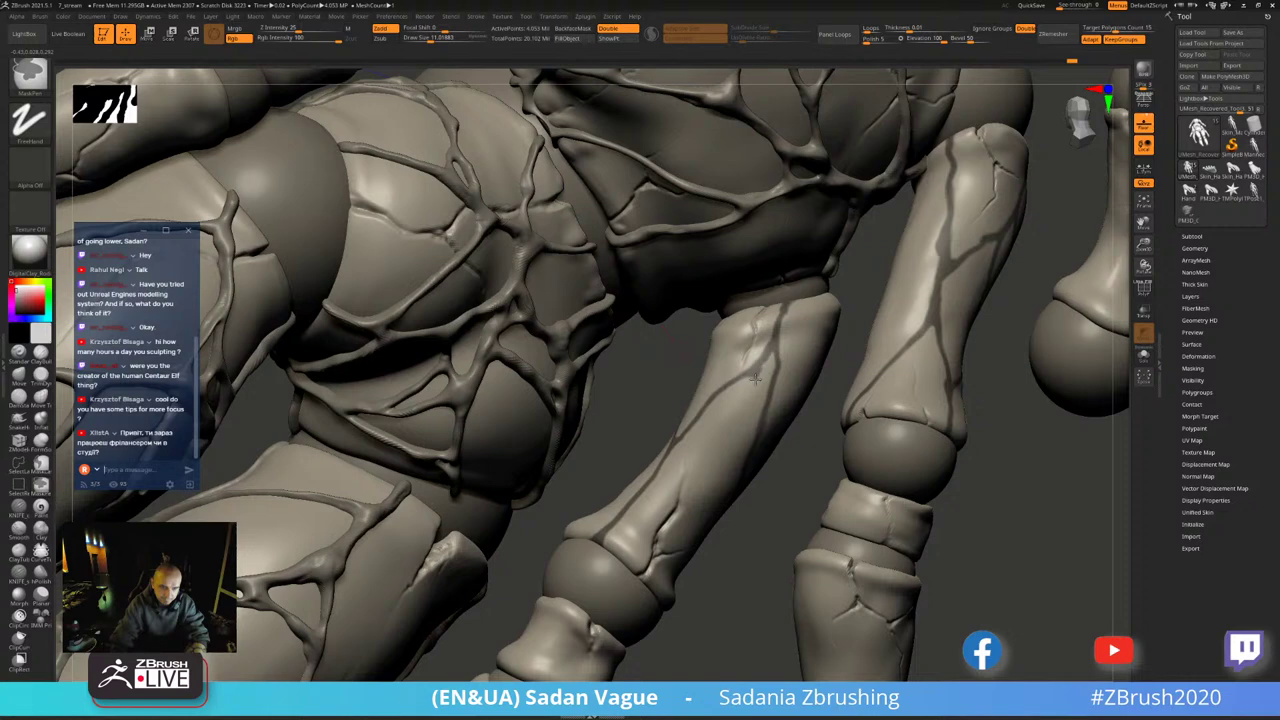
{"action": "left_click_drag", "start_coordinate": [756, 378], "coordinate": [761, 417]}
{"action": "mouse_move", "coordinate": [766, 486]}
{"action": "left_mouse_down"}
{"action": "mouse_move", "coordinate": [971, 451]}
{"action": "mouse_move", "coordinate": [829, 511]}
{"action": "mouse_move", "coordinate": [806, 603]}
{"action": "mouse_move", "coordinate": [843, 631]}
{"action": "mouse_move", "coordinate": [957, 401]}
{"action": "mouse_move", "coordinate": [940, 286]}
{"action": "left_mouse_up"}
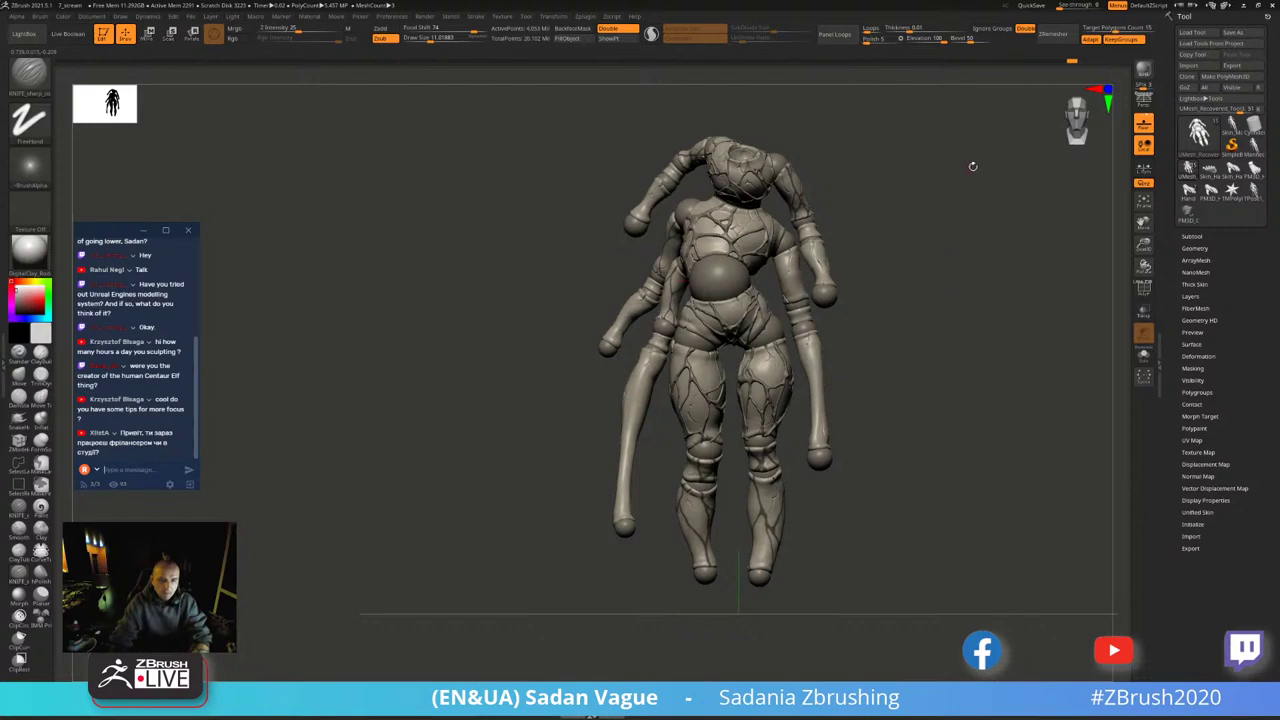
- Zoom onto the torso and hips and carve two crease lines along the leg
{"action": "left_click_drag", "start_coordinate": [969, 163], "coordinate": [1050, 220]}
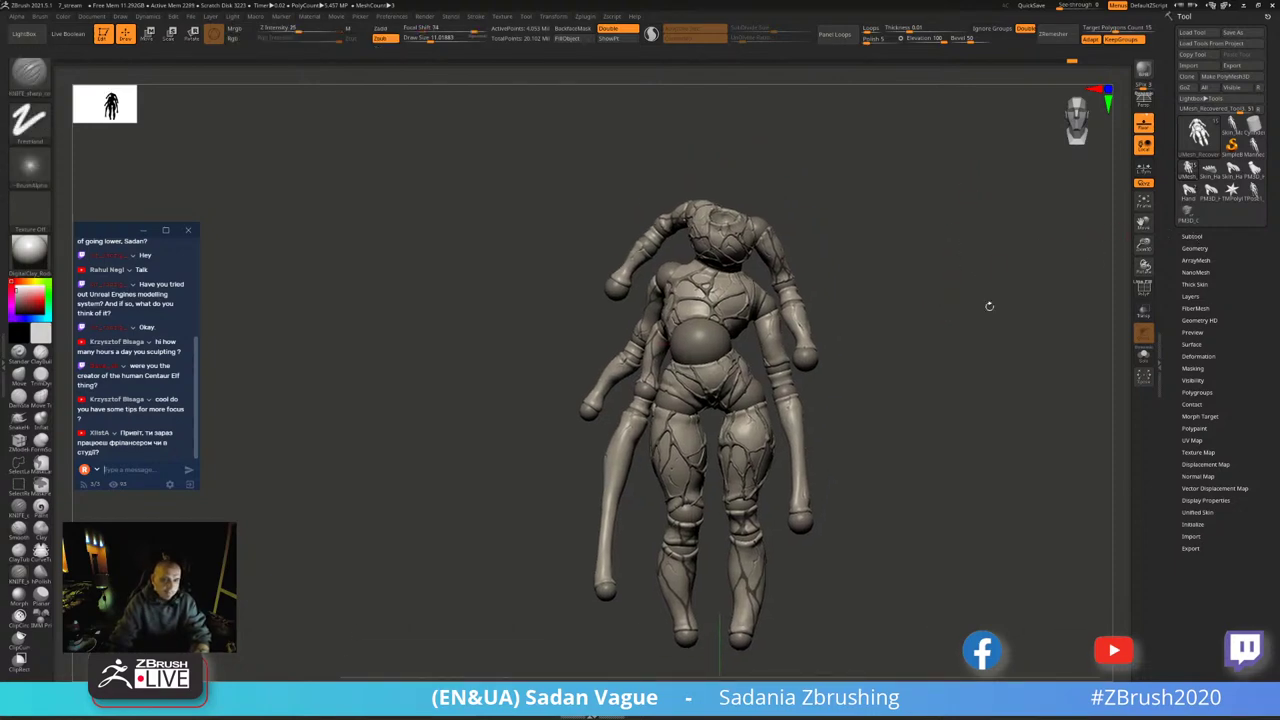
{"action": "mouse_move", "coordinate": [988, 303]}
{"action": "left_mouse_down", "text": "alt"}
{"action": "mouse_move", "coordinate": [1072, 265]}
{"action": "mouse_move", "coordinate": [665, 350]}
{"action": "left_mouse_up", "text": "alt"}
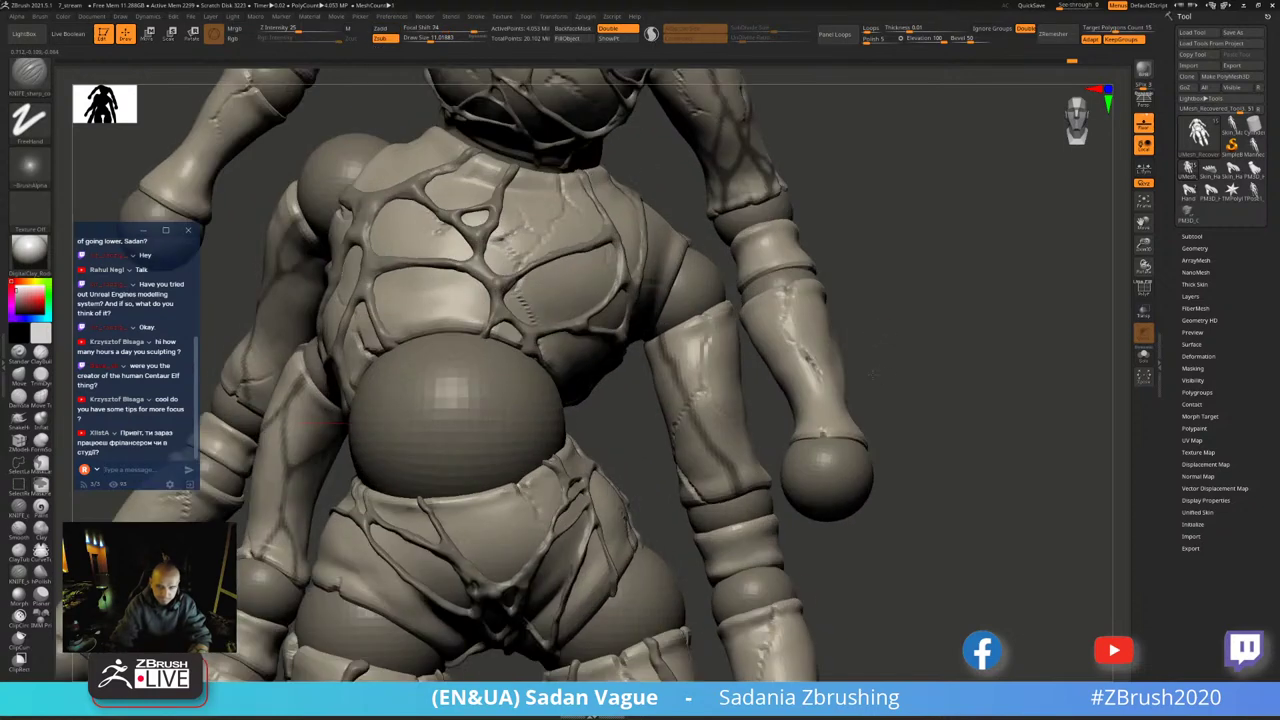
{"action": "mouse_move", "coordinate": [710, 436]}
{"action": "left_mouse_down", "text": "alt"}
{"action": "mouse_move", "coordinate": [757, 411]}
{"action": "mouse_move", "coordinate": [693, 410]}
{"action": "left_mouse_up", "text": "alt"}
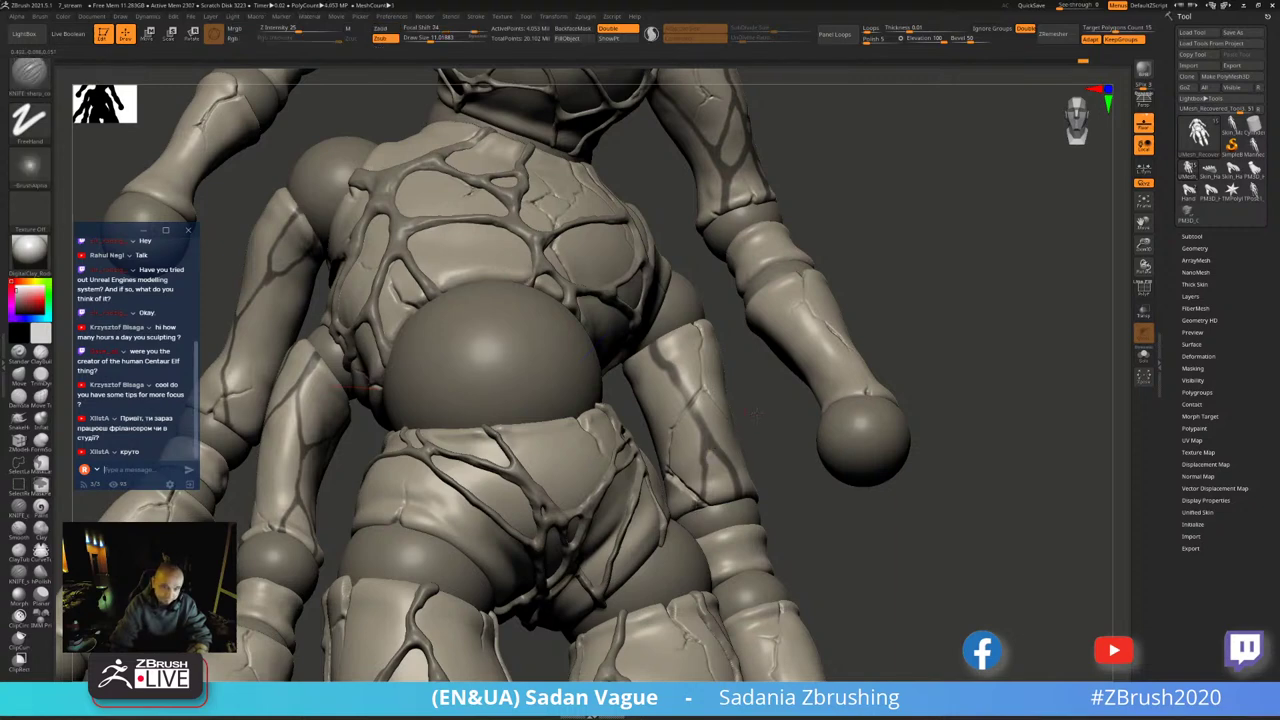
{"action": "right_click_drag", "start_coordinate": [708, 437], "coordinate": [578, 374]}
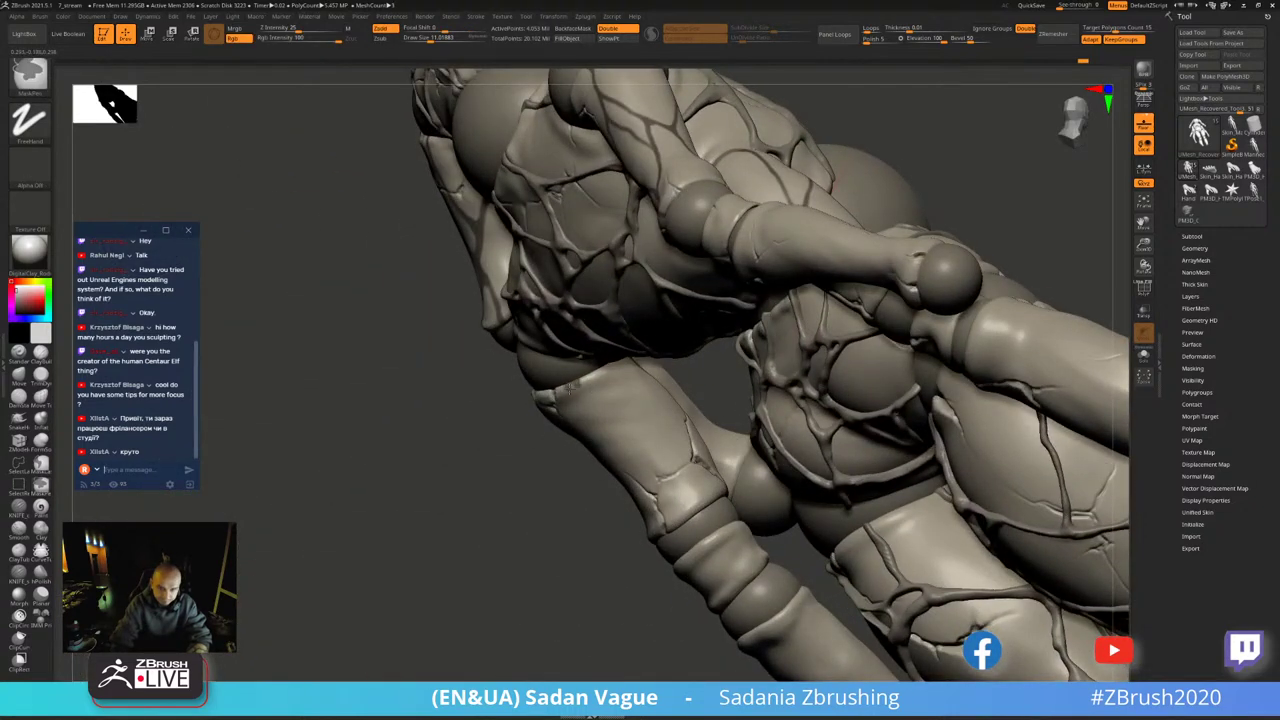
{"action": "left_click_drag", "start_coordinate": [585, 395], "coordinate": [700, 505]}
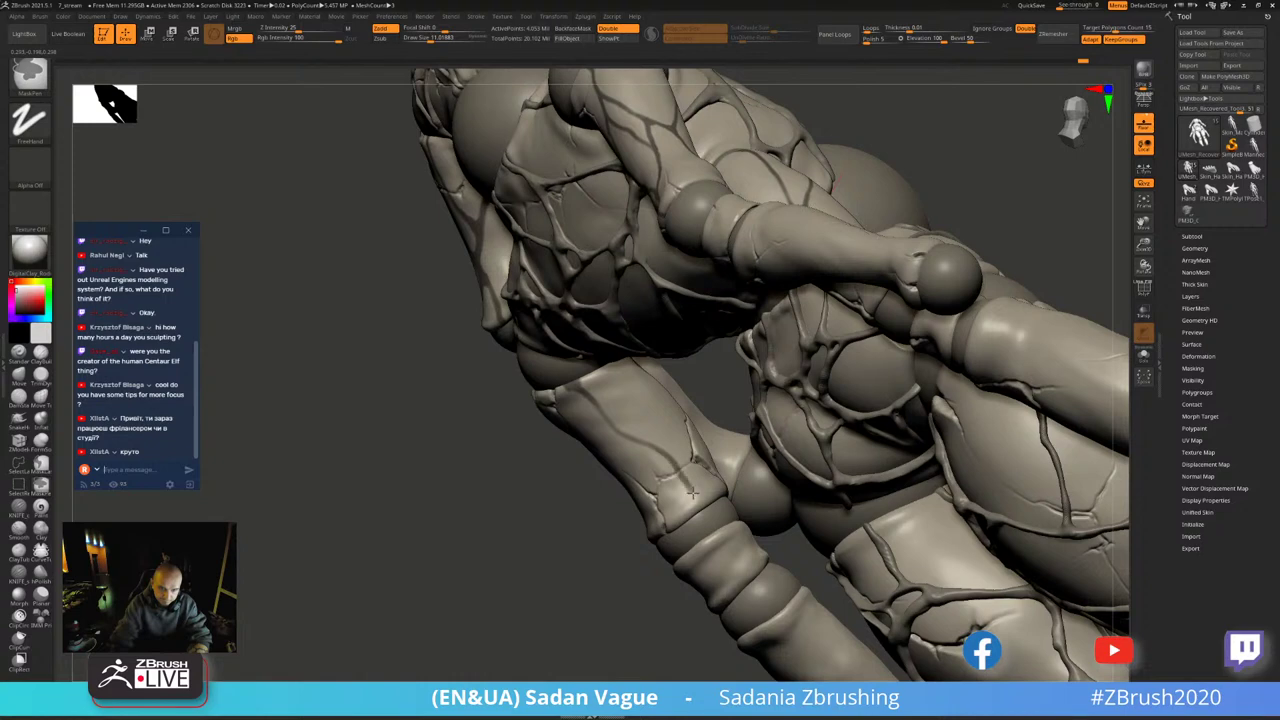
{"action": "left_click_drag", "start_coordinate": [589, 399], "coordinate": [649, 443]}
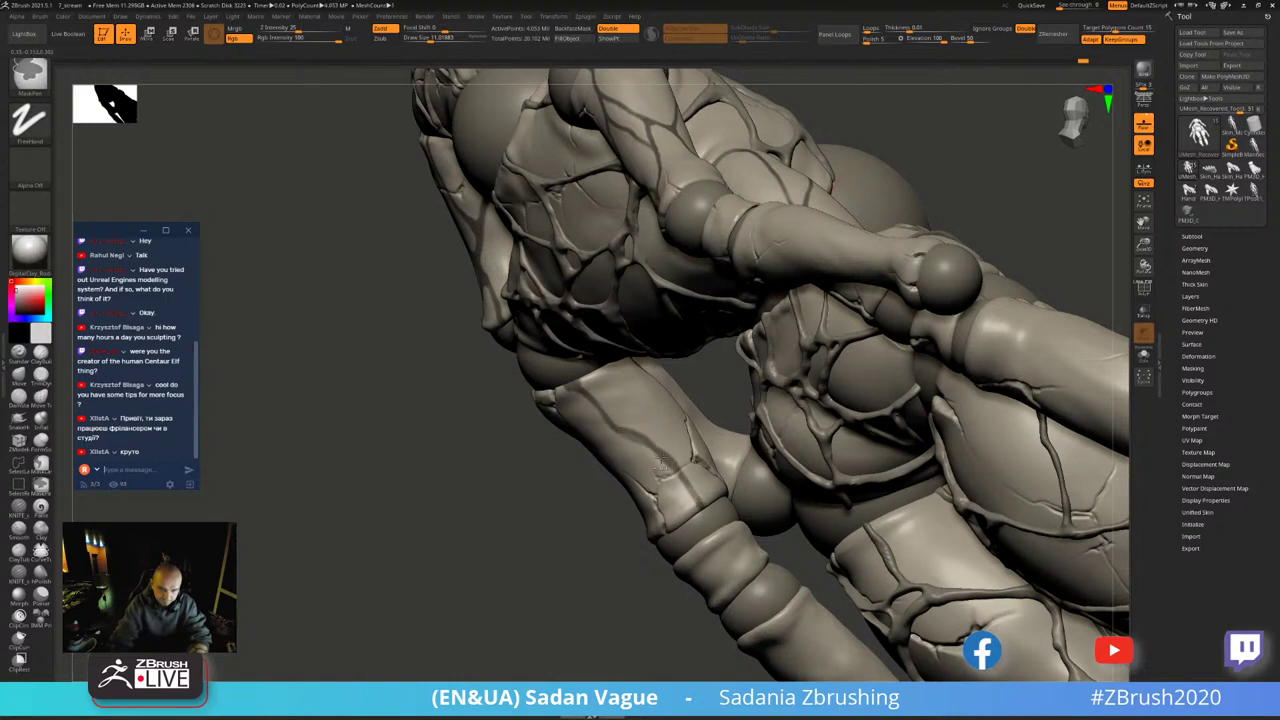
- Add a thin groove and a crack line down the leg from new angles
{"action": "right_click_drag", "start_coordinate": [703, 510], "coordinate": [615, 447]}
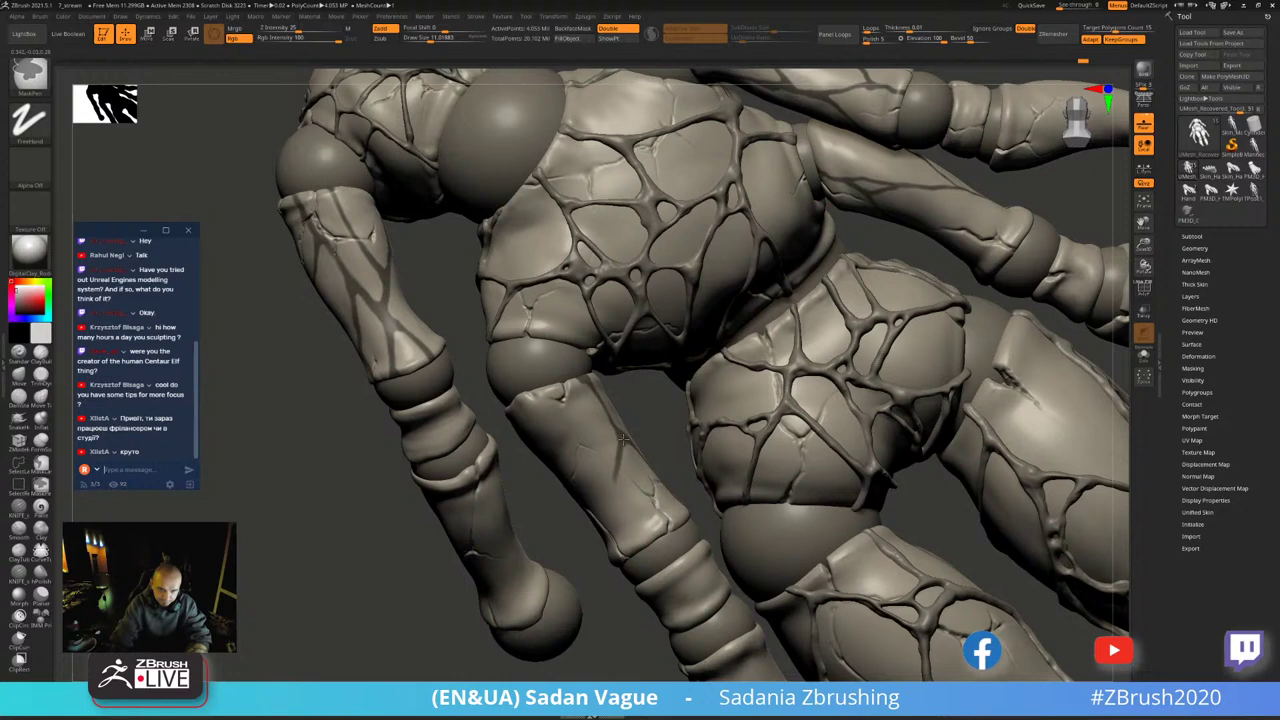
{"action": "right_click_drag", "start_coordinate": [616, 505], "coordinate": [588, 404]}
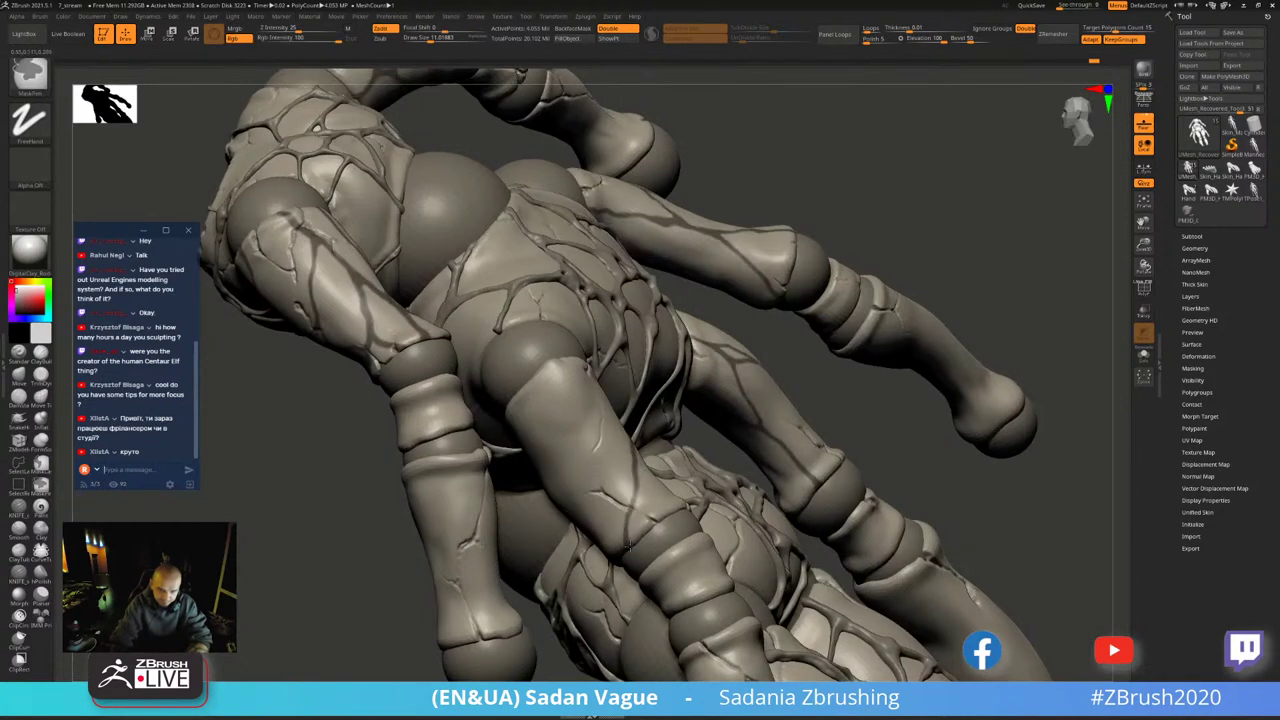
{"action": "left_click_drag", "start_coordinate": [531, 421], "coordinate": [609, 468]}
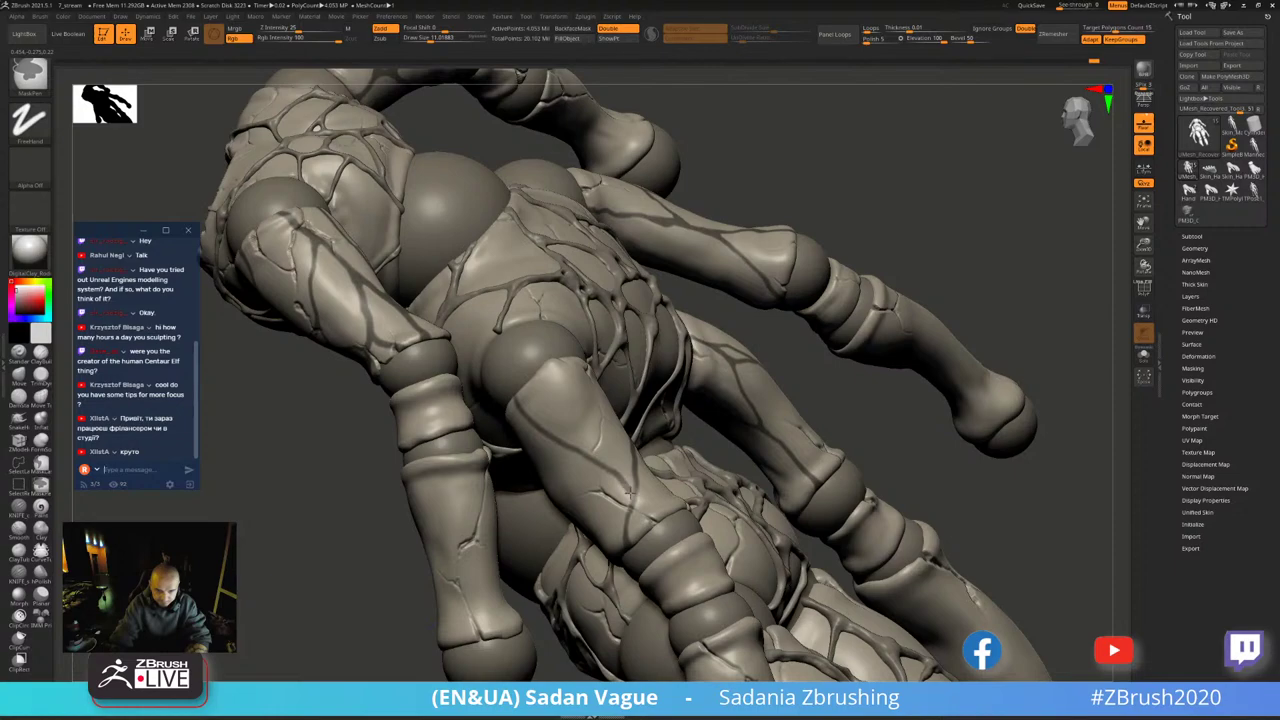
{"action": "mouse_move", "coordinate": [625, 488]}
{"action": "right_mouse_down"}
{"action": "mouse_move", "coordinate": [633, 479]}
{"action": "mouse_move", "coordinate": [553, 408]}
{"action": "mouse_move", "coordinate": [606, 396]}
{"action": "right_mouse_up"}
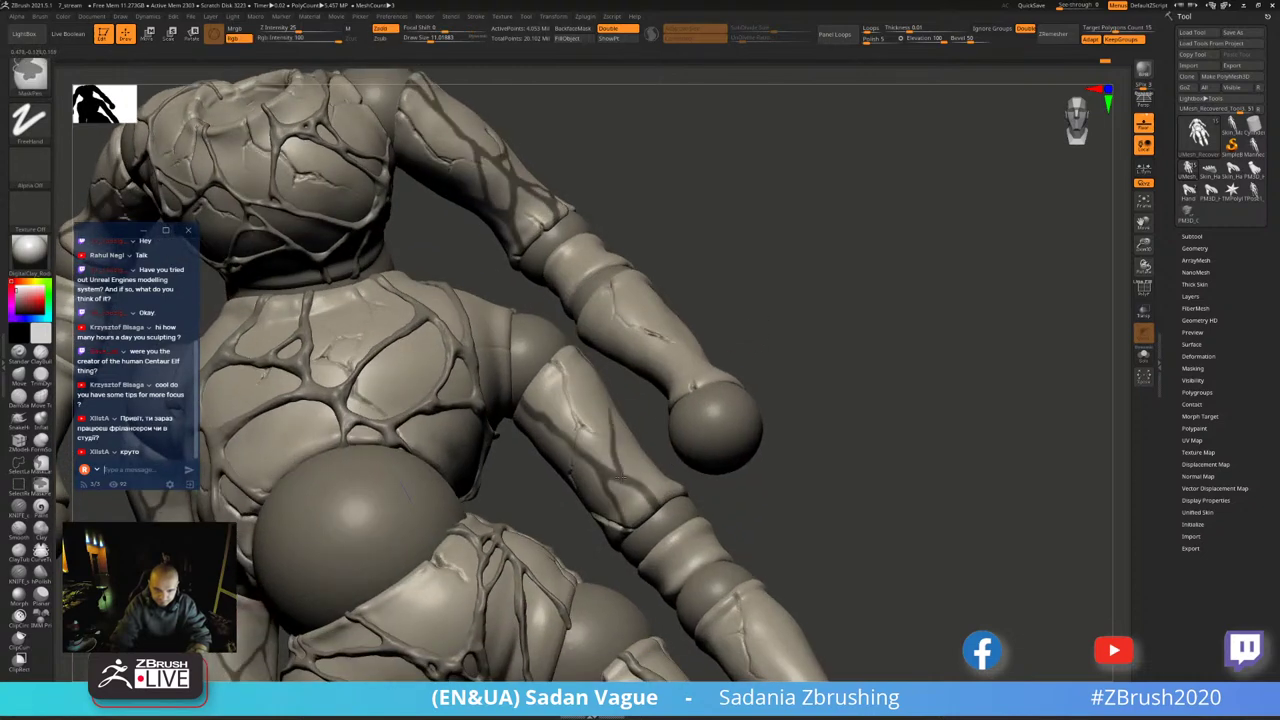
{"action": "right_click_drag", "start_coordinate": [751, 366], "coordinate": [623, 421]}
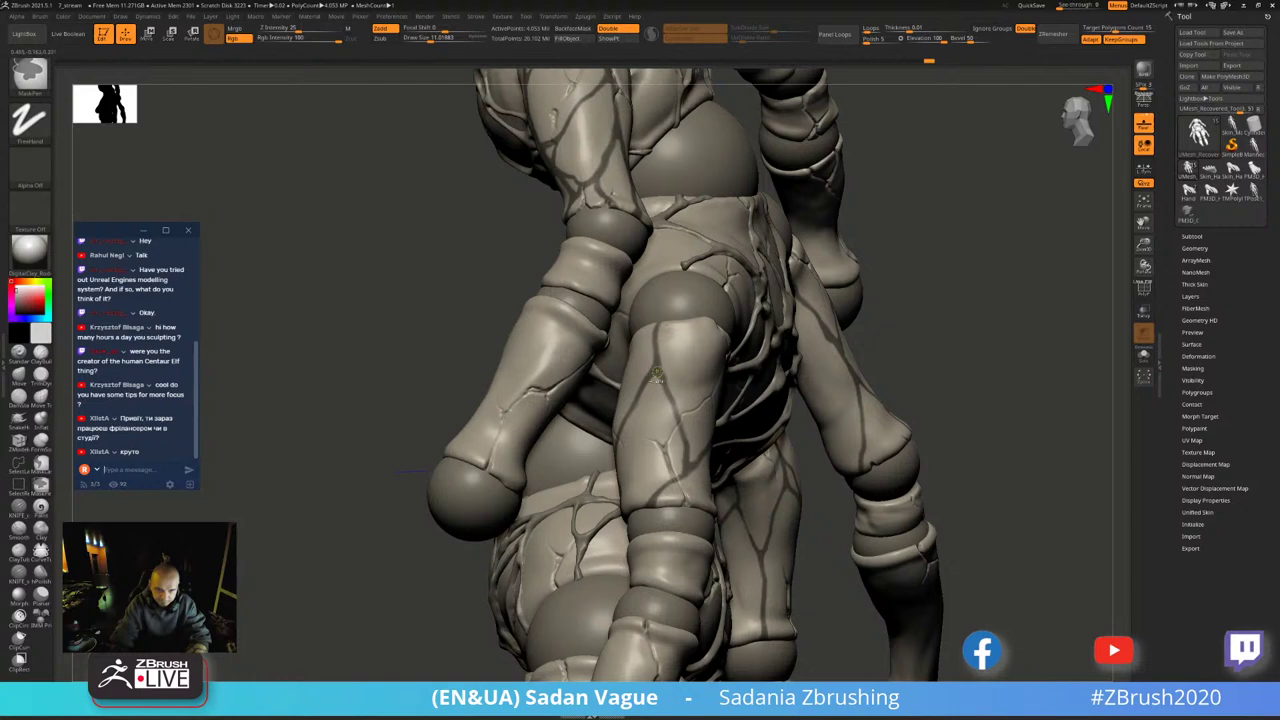
{"action": "right_click_drag", "start_coordinate": [657, 374], "coordinate": [674, 336]}
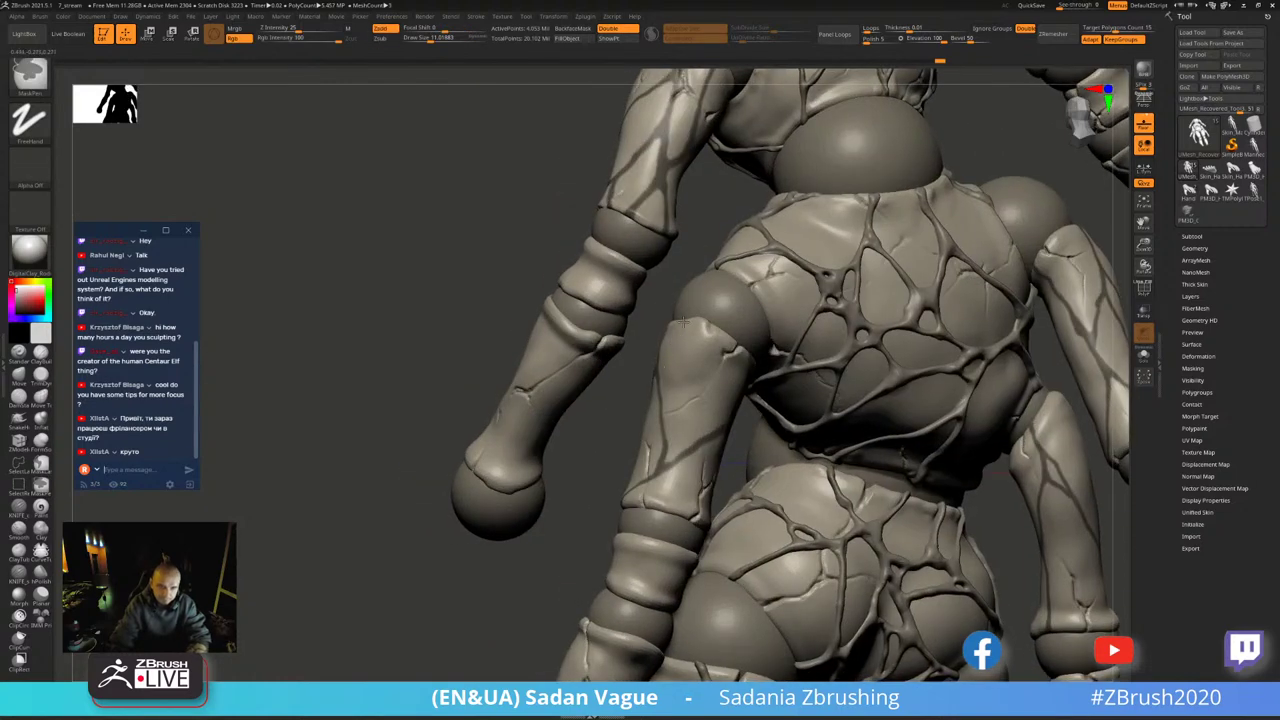
{"action": "left_click_drag", "start_coordinate": [684, 322], "coordinate": [671, 384]}
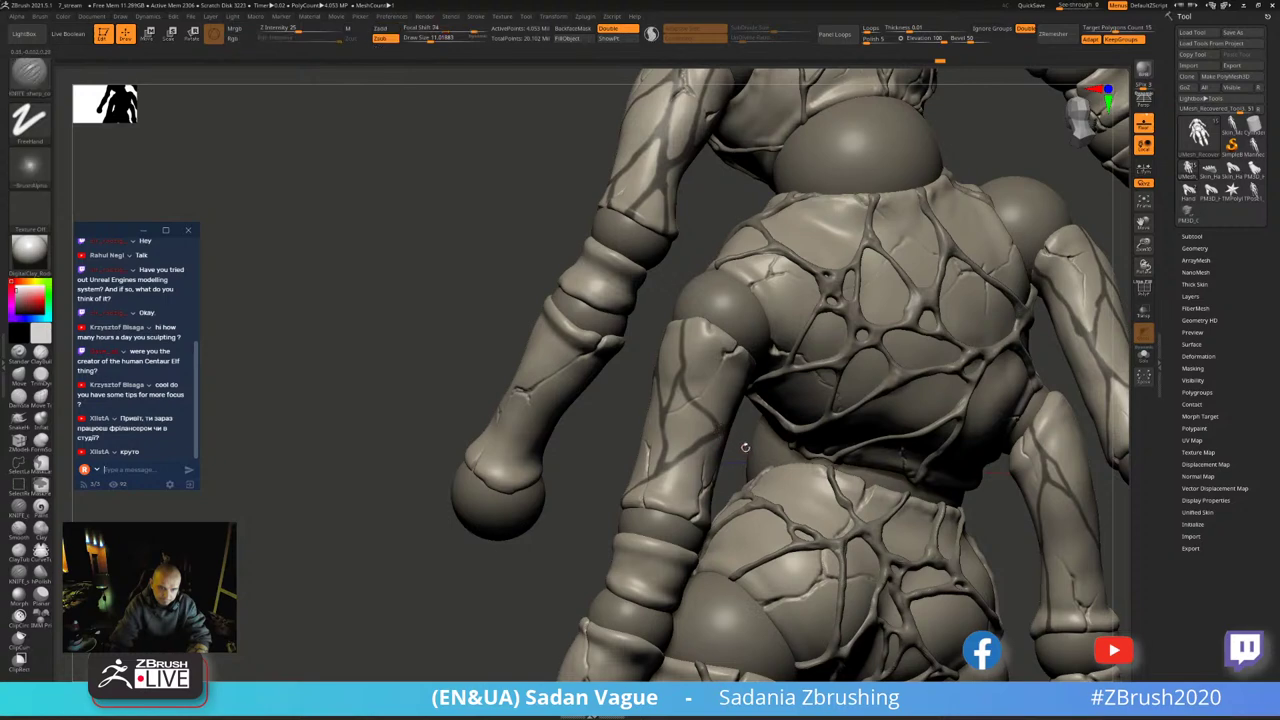
- Hold Ctrl for MaskPen and frame a back view of the figure
{"action": "right_click_drag", "start_coordinate": [743, 443], "coordinate": [712, 423]}
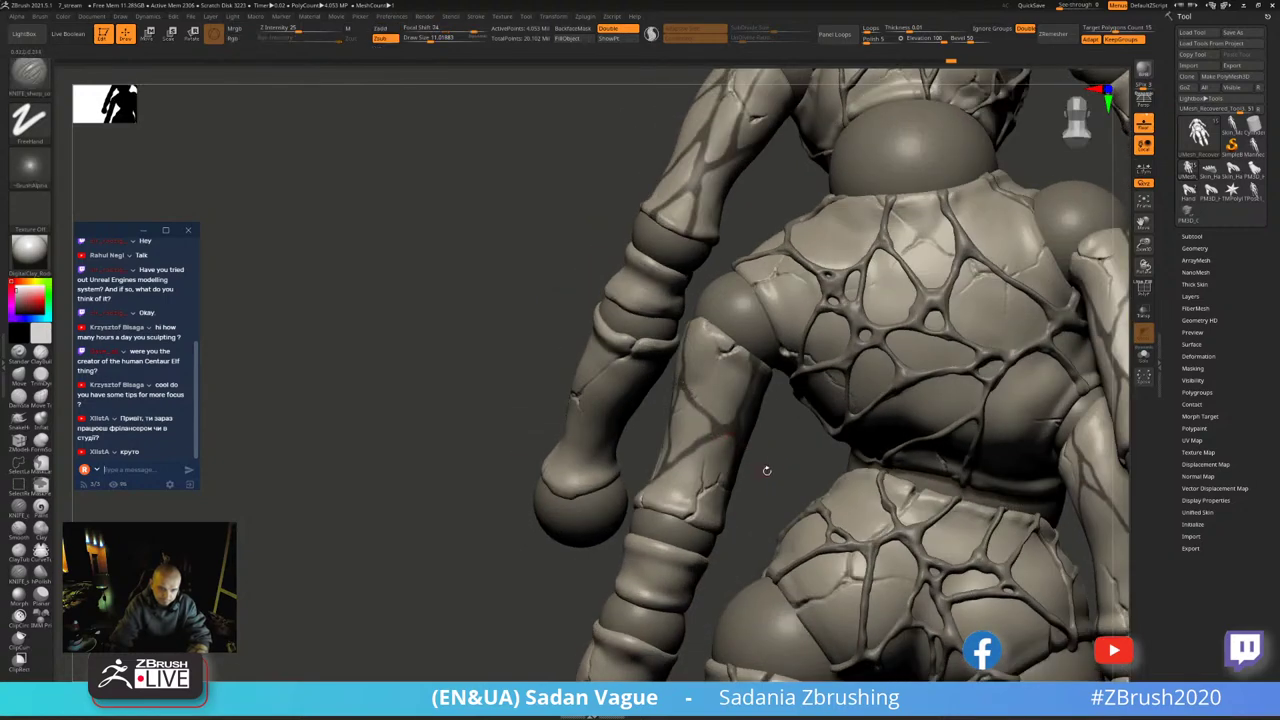
{"action": "right_click_drag", "start_coordinate": [719, 425], "coordinate": [735, 428]}
{"action": "key", "text": "ctrl"}
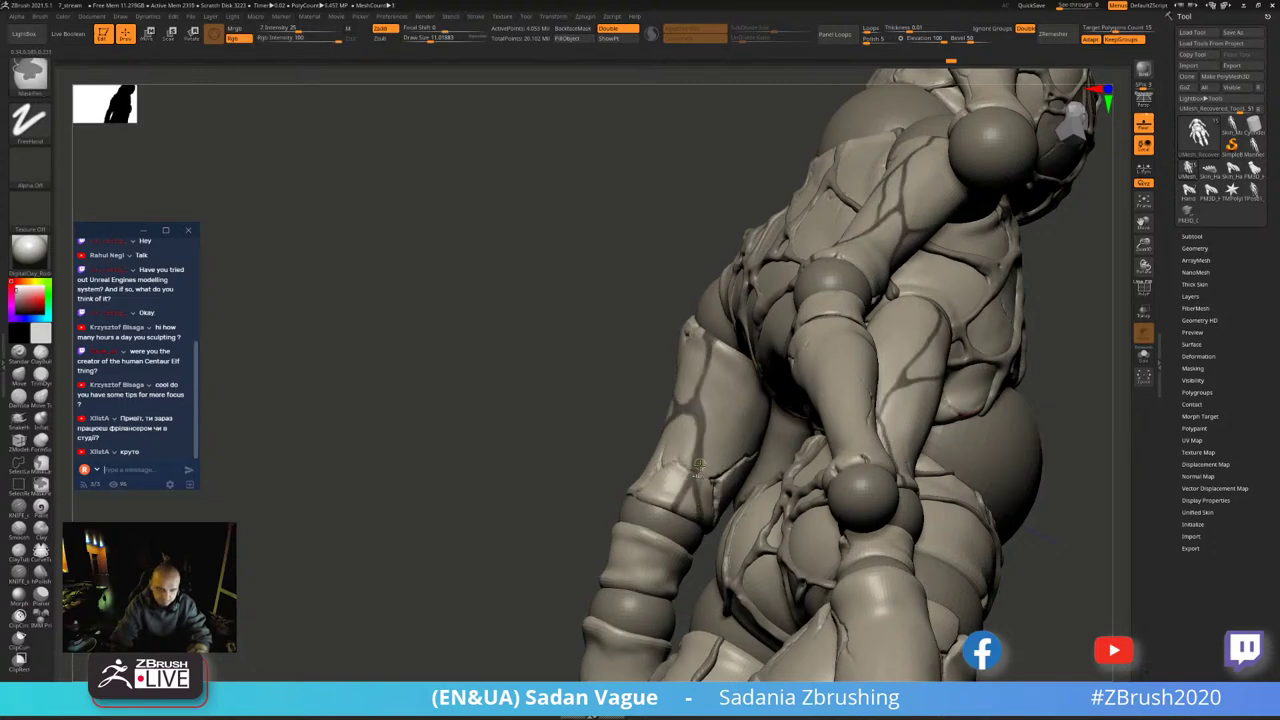
{"action": "mouse_move", "coordinate": [1000, 300]}
{"action": "right_mouse_down"}
{"action": "mouse_move", "coordinate": [1031, 244]}
{"action": "mouse_move", "coordinate": [998, 210]}
{"action": "mouse_move", "coordinate": [660, 330]}
{"action": "right_mouse_up"}
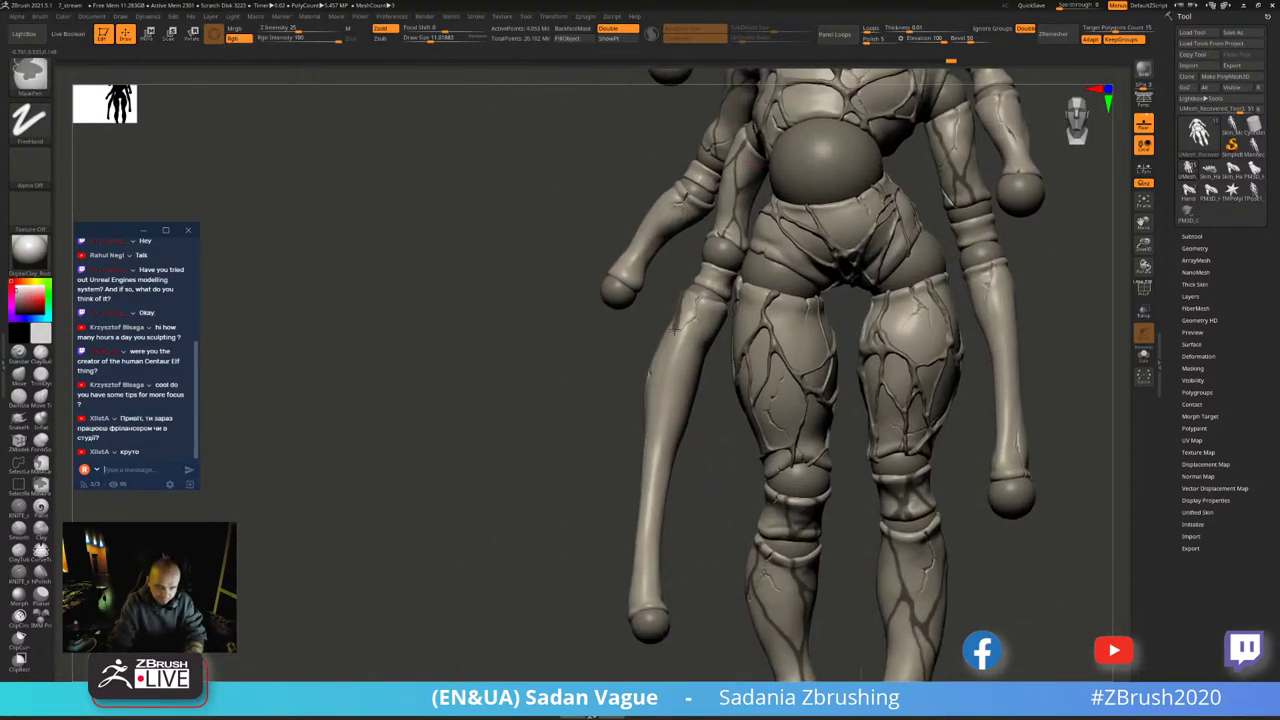
- Paint a mask stripe down the left limb
{"action": "left_click_drag", "start_coordinate": [675, 330], "coordinate": [668, 392], "text": "ctrl"}
{"action": "right_click_drag", "start_coordinate": [665, 433], "coordinate": [638, 283], "text": "alt"}
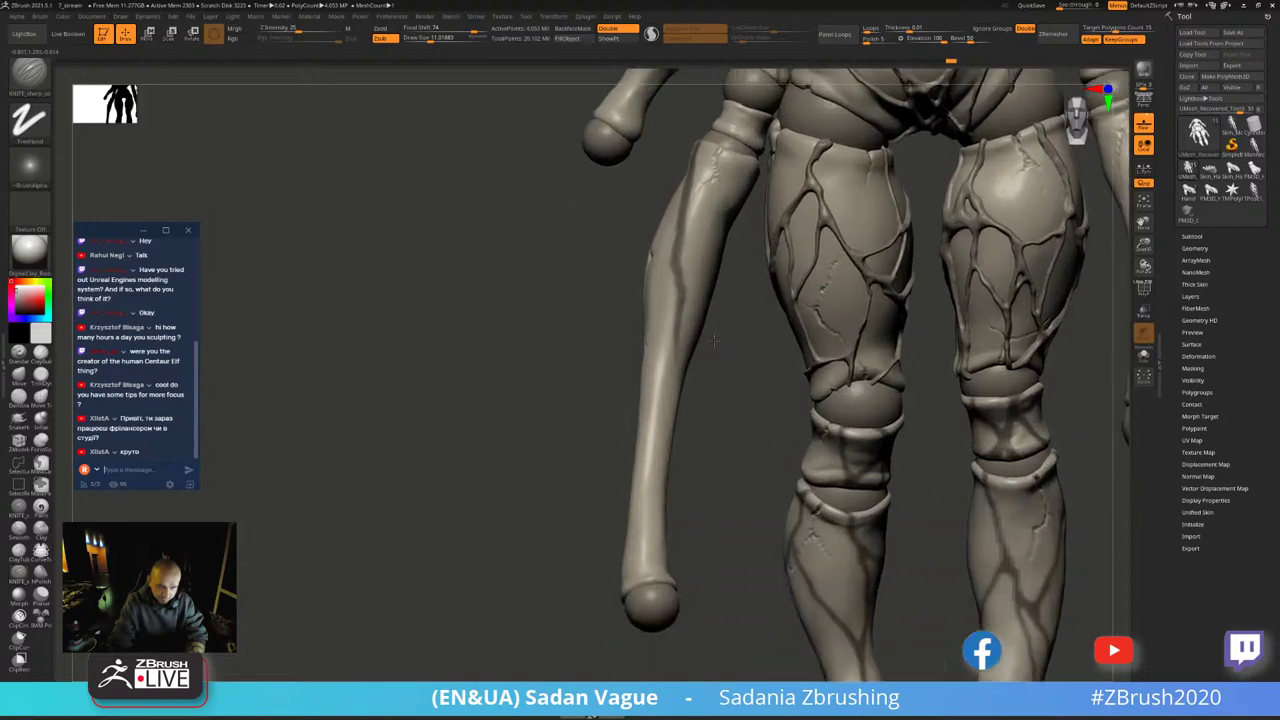
{"action": "left_click_drag", "start_coordinate": [635, 293], "coordinate": [598, 408], "text": "ctrl"}
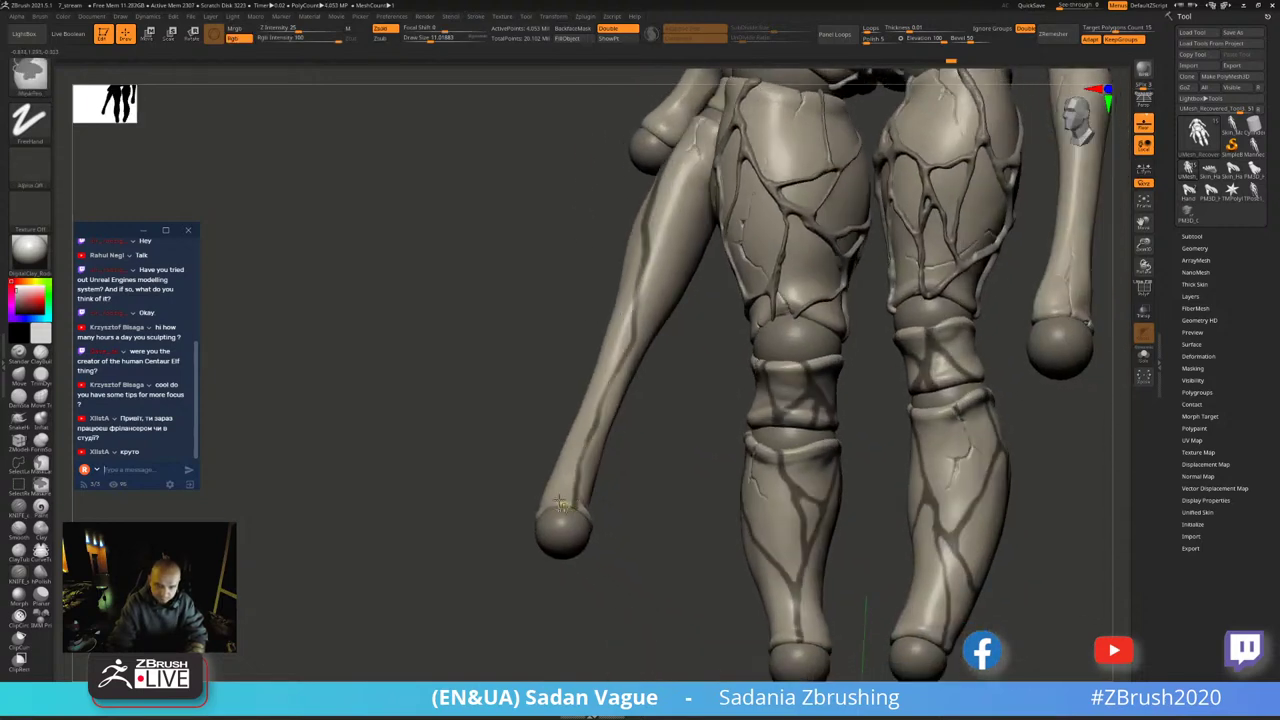
{"action": "right_click_drag", "start_coordinate": [562, 505], "coordinate": [645, 305]}
{"action": "mouse_move", "coordinate": [644, 274]}
{"action": "left_mouse_down", "text": "ctrl"}
{"action": "mouse_move", "coordinate": [630, 346]}
{"action": "mouse_move", "coordinate": [640, 406]}
{"action": "mouse_move", "coordinate": [714, 545]}
{"action": "left_mouse_up", "text": "ctrl"}
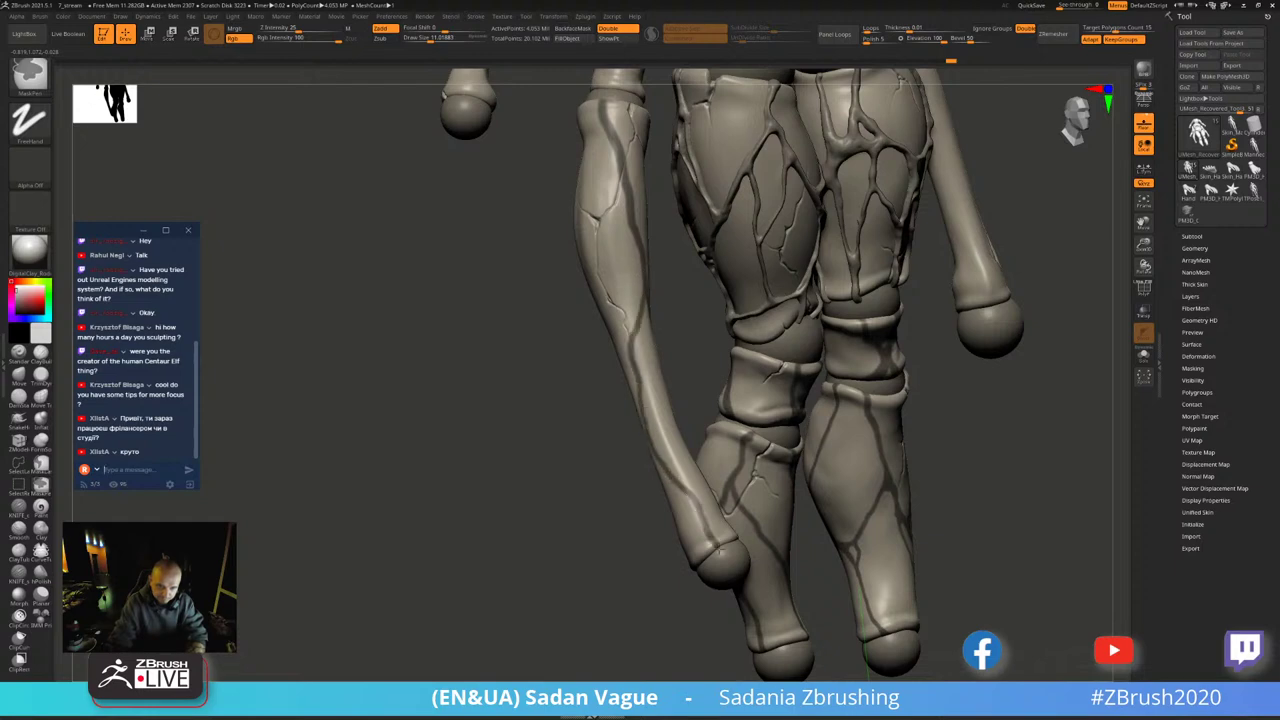
{"action": "right_click_drag", "start_coordinate": [714, 545], "coordinate": [735, 400]}
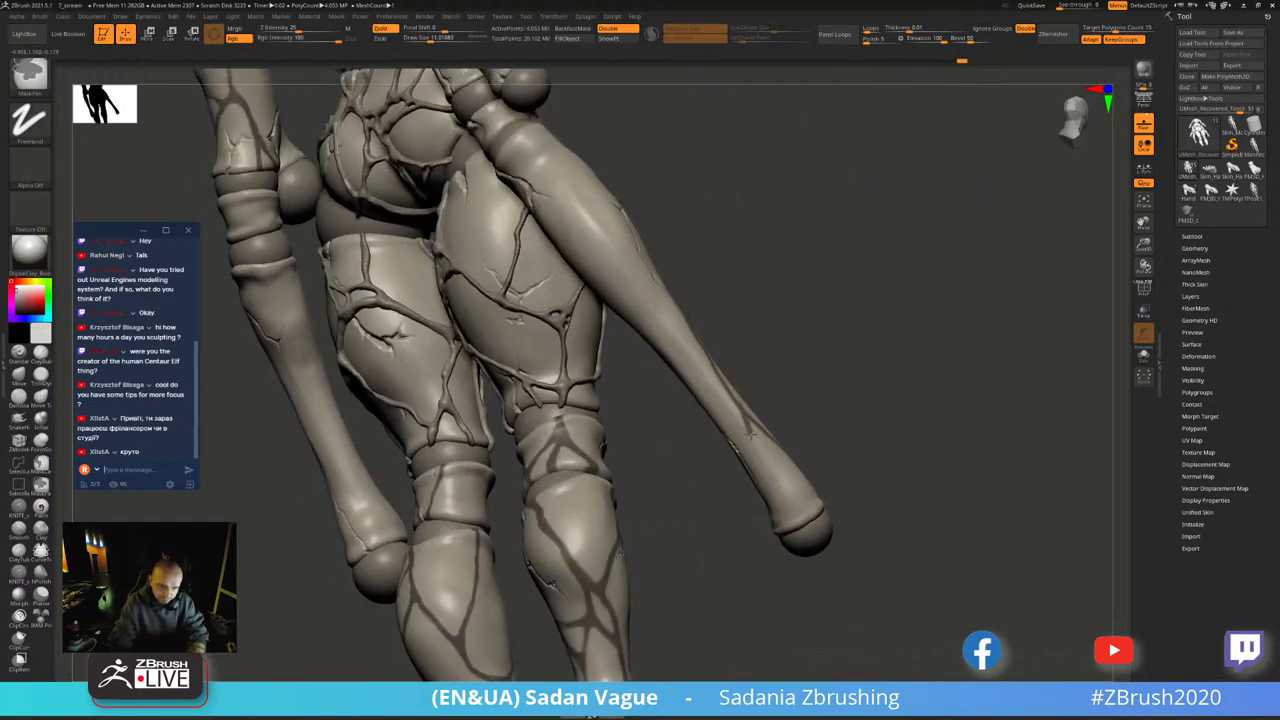
- Mask the right limb from upper arm to forearm
{"action": "left_click_drag", "start_coordinate": [750, 436], "coordinate": [770, 488], "text": "ctrl"}
{"action": "mouse_move", "coordinate": [785, 535]}
{"action": "right_mouse_down"}
{"action": "mouse_move", "coordinate": [814, 360]}
{"action": "mouse_move", "coordinate": [508, 262]}
{"action": "right_mouse_up"}
{"action": "mouse_move", "coordinate": [519, 271]}
{"action": "left_mouse_down", "text": "ctrl"}
{"action": "mouse_move", "coordinate": [606, 312]}
{"action": "mouse_move", "coordinate": [790, 495]}
{"action": "left_mouse_up", "text": "ctrl"}
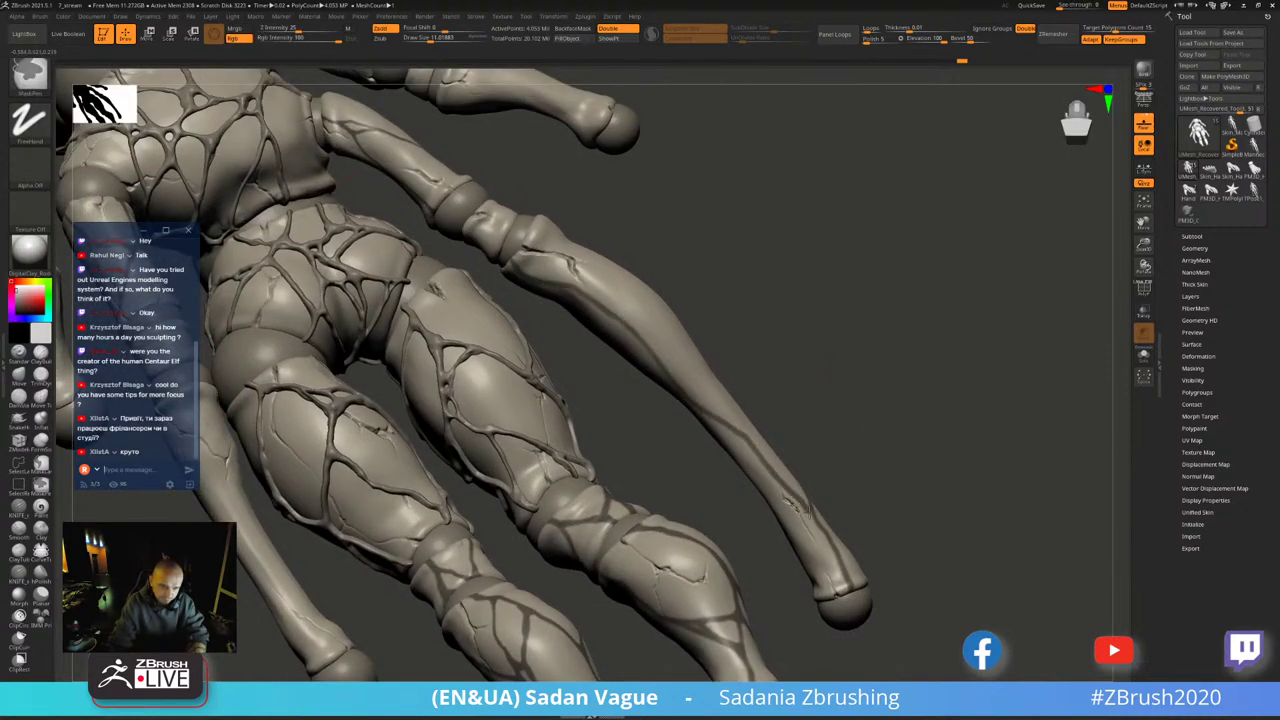
{"action": "mouse_move", "coordinate": [790, 495]}
{"action": "right_mouse_down"}
{"action": "mouse_move", "coordinate": [588, 326]}
{"action": "mouse_move", "coordinate": [620, 354]}
{"action": "right_mouse_up"}
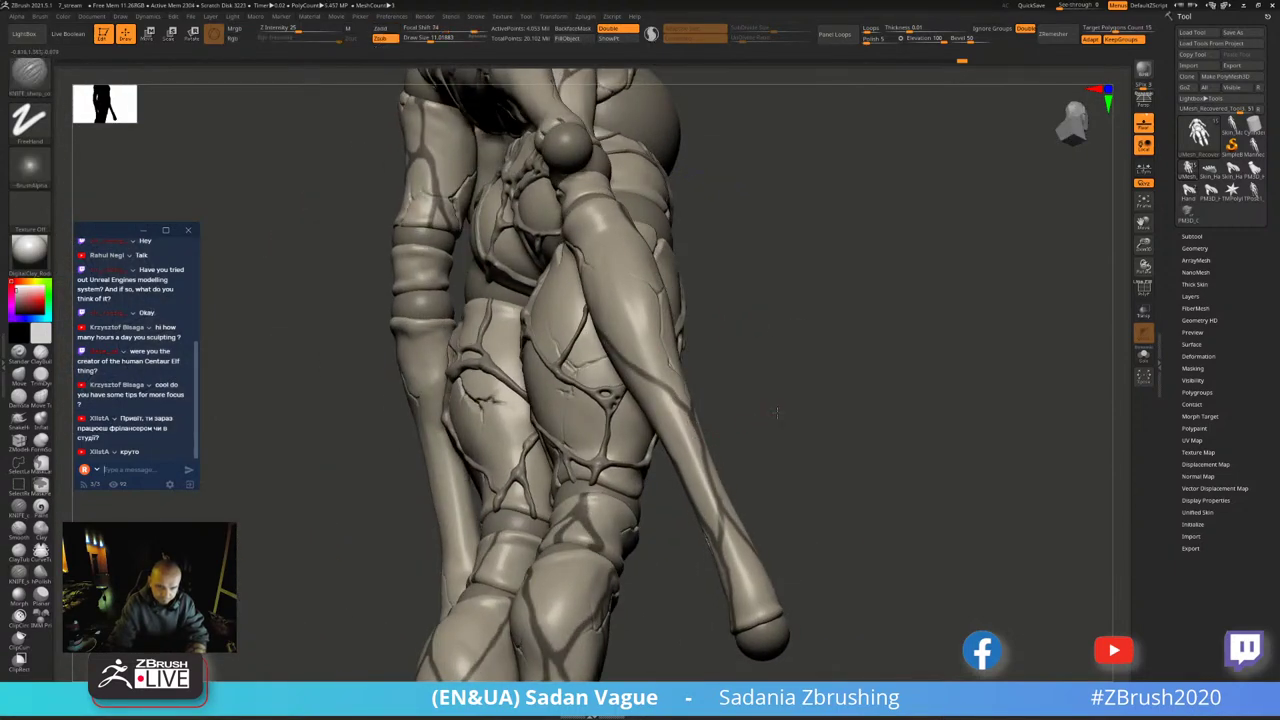
- Carve grooves down and across the thigh shell with the KNIFE_sharp brush
{"action": "mouse_move", "coordinate": [690, 420]}
{"action": "right_mouse_down"}
{"action": "mouse_move", "coordinate": [741, 410]}
{"action": "mouse_move", "coordinate": [663, 366]}
{"action": "right_mouse_up"}
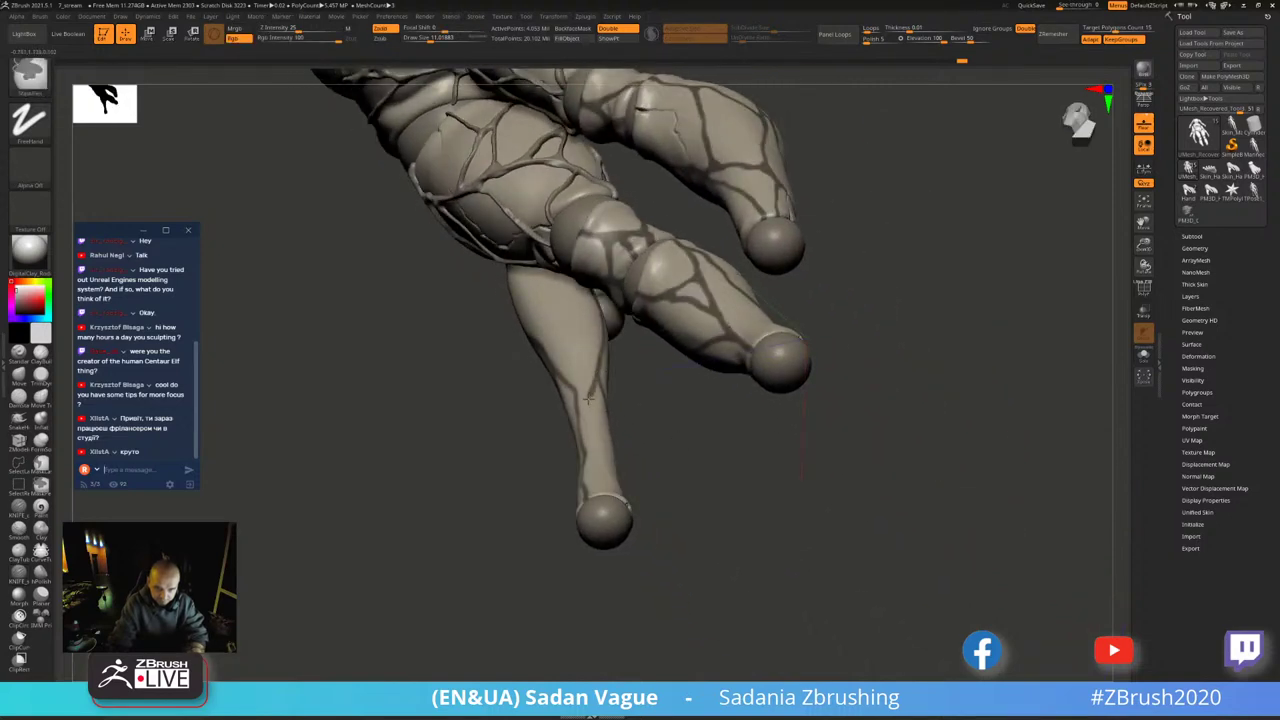
{"action": "mouse_move", "coordinate": [588, 398]}
{"action": "right_mouse_down"}
{"action": "mouse_move", "coordinate": [534, 528]}
{"action": "mouse_move", "coordinate": [590, 381]}
{"action": "mouse_move", "coordinate": [599, 420]}
{"action": "mouse_move", "coordinate": [610, 390]}
{"action": "mouse_move", "coordinate": [595, 366]}
{"action": "right_mouse_up"}
{"action": "key", "text": "ctrl"}
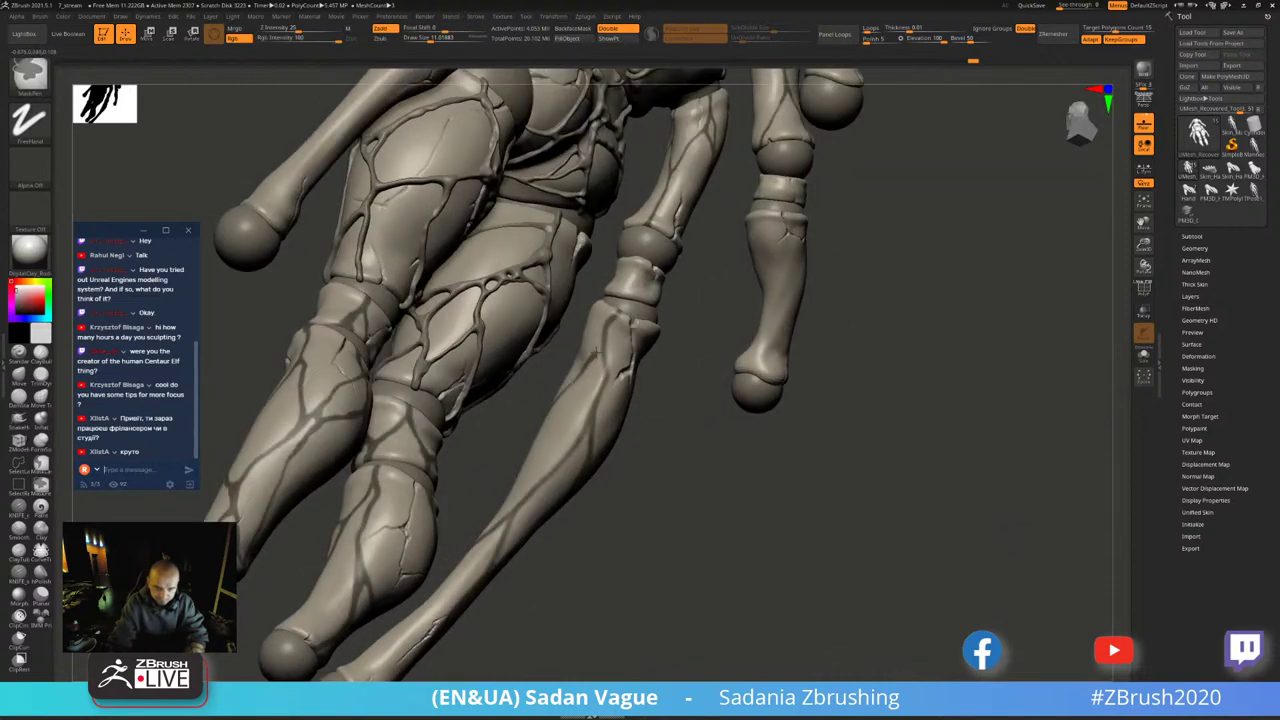
{"action": "mouse_move", "coordinate": [646, 423]}
{"action": "right_mouse_down"}
{"action": "mouse_move", "coordinate": [594, 366]}
{"action": "mouse_move", "coordinate": [897, 348]}
{"action": "mouse_move", "coordinate": [789, 213]}
{"action": "right_mouse_up"}
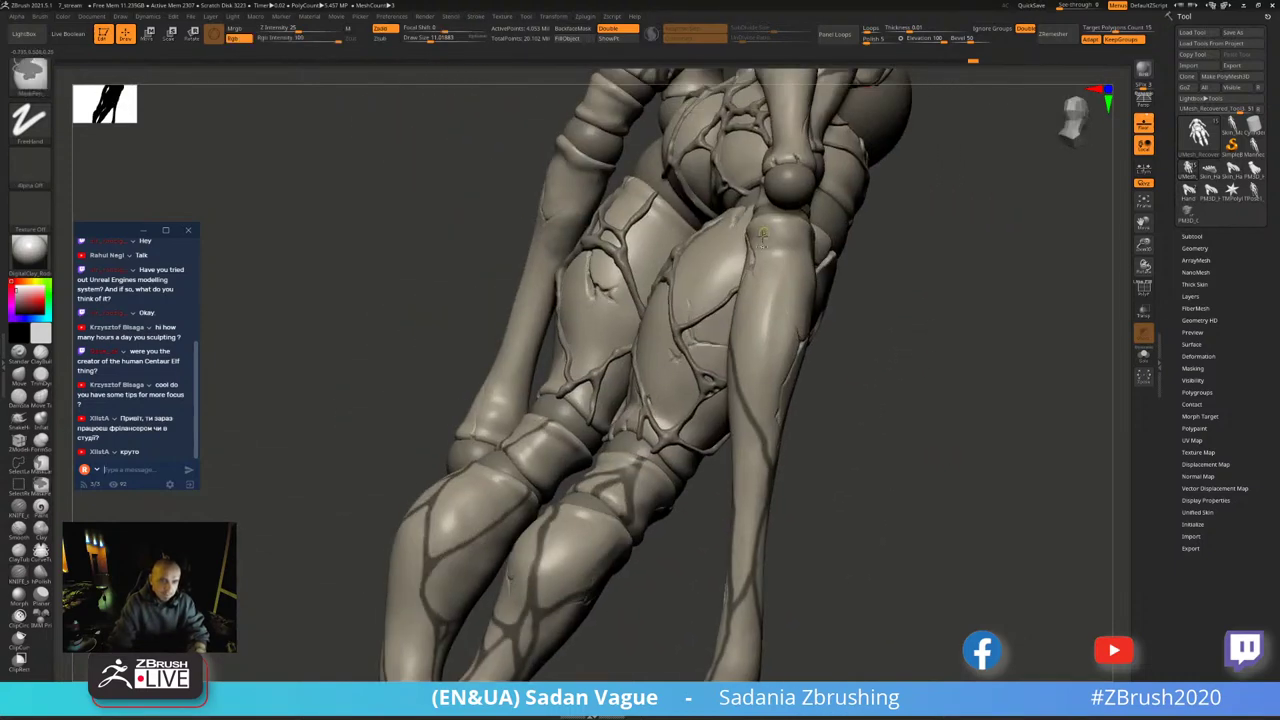
{"action": "left_click_drag", "start_coordinate": [786, 226], "coordinate": [746, 371]}
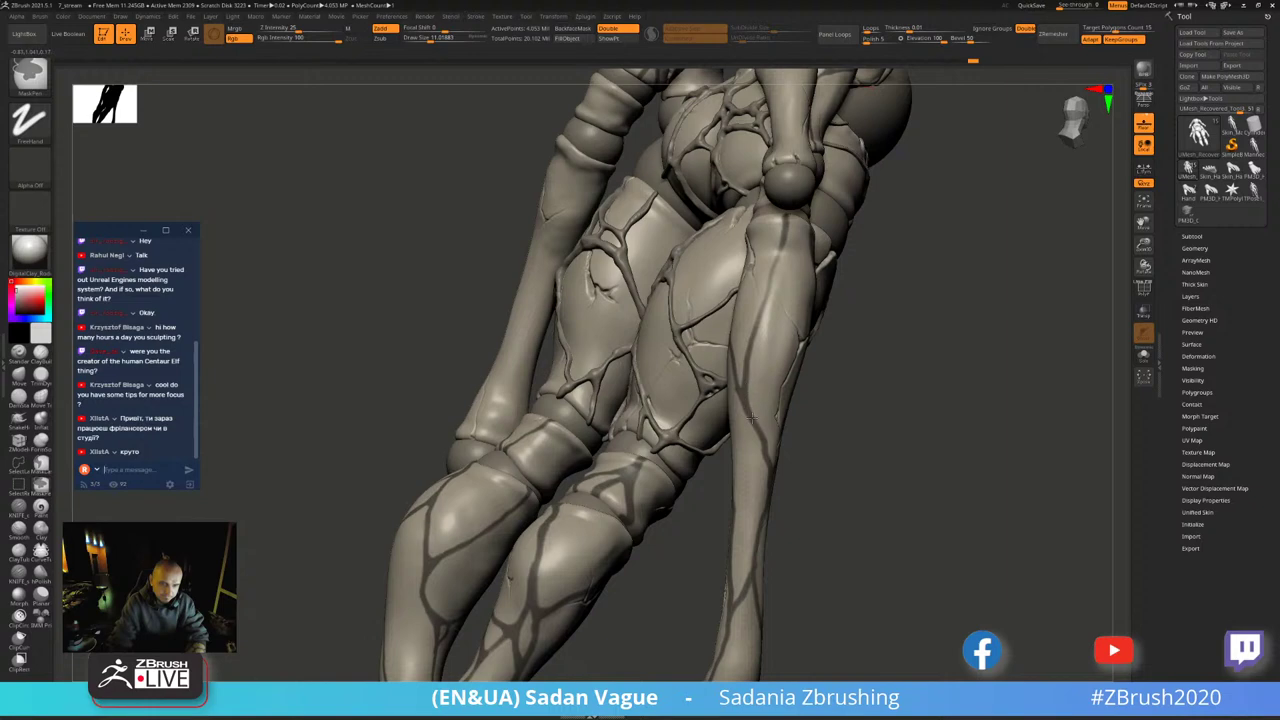
{"action": "right_click_drag", "start_coordinate": [752, 418], "coordinate": [800, 278]}
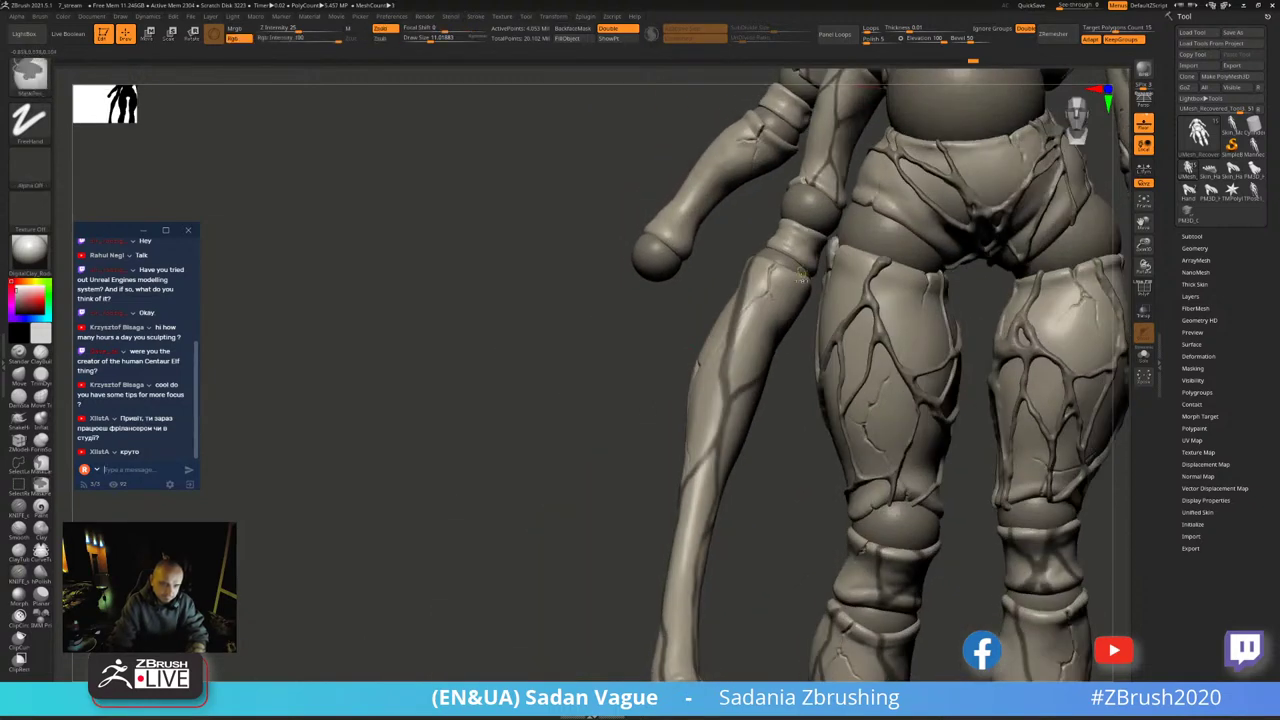
{"action": "left_click_drag", "start_coordinate": [786, 283], "coordinate": [745, 320]}
{"action": "mouse_move", "coordinate": [660, 449]}
{"action": "right_mouse_down"}
{"action": "mouse_move", "coordinate": [674, 383]}
{"action": "mouse_move", "coordinate": [720, 342]}
{"action": "mouse_move", "coordinate": [663, 393]}
{"action": "right_mouse_up"}
{"action": "key", "text": "ctrl"}
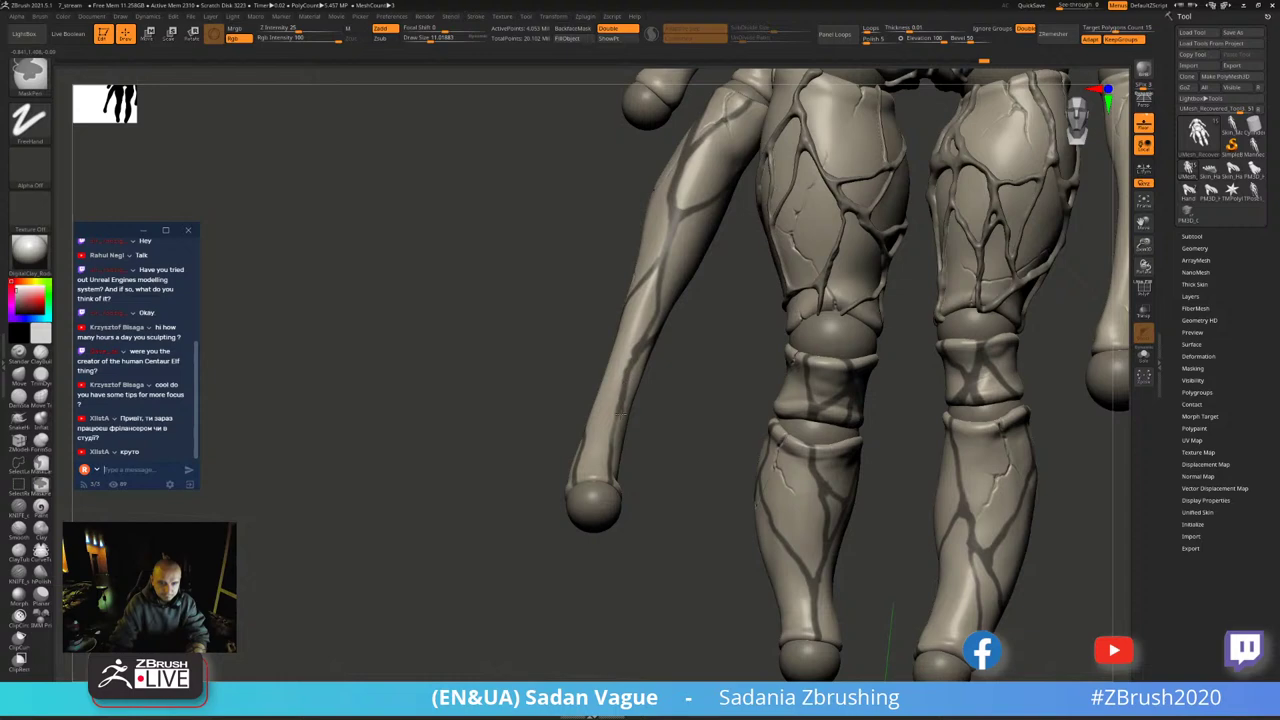
{"action": "right_click_drag", "start_coordinate": [606, 452], "coordinate": [622, 478]}
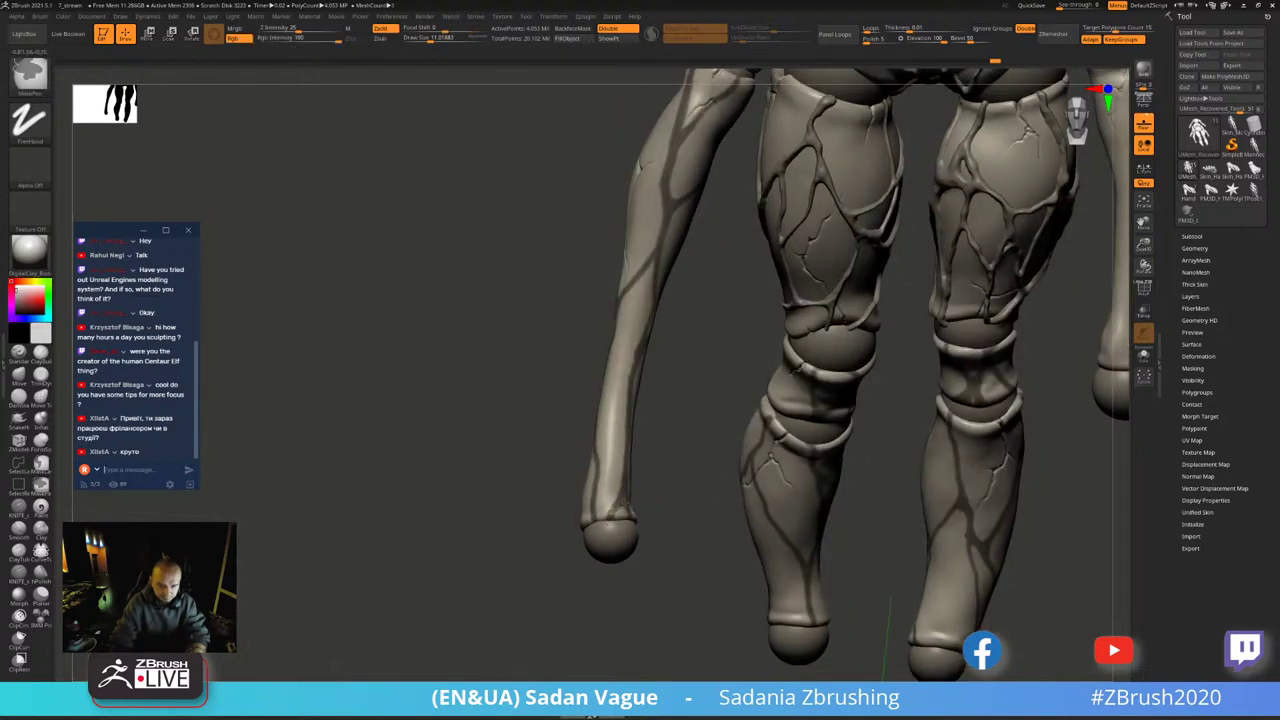
{"action": "right_click_drag", "start_coordinate": [888, 600], "coordinate": [844, 333]}
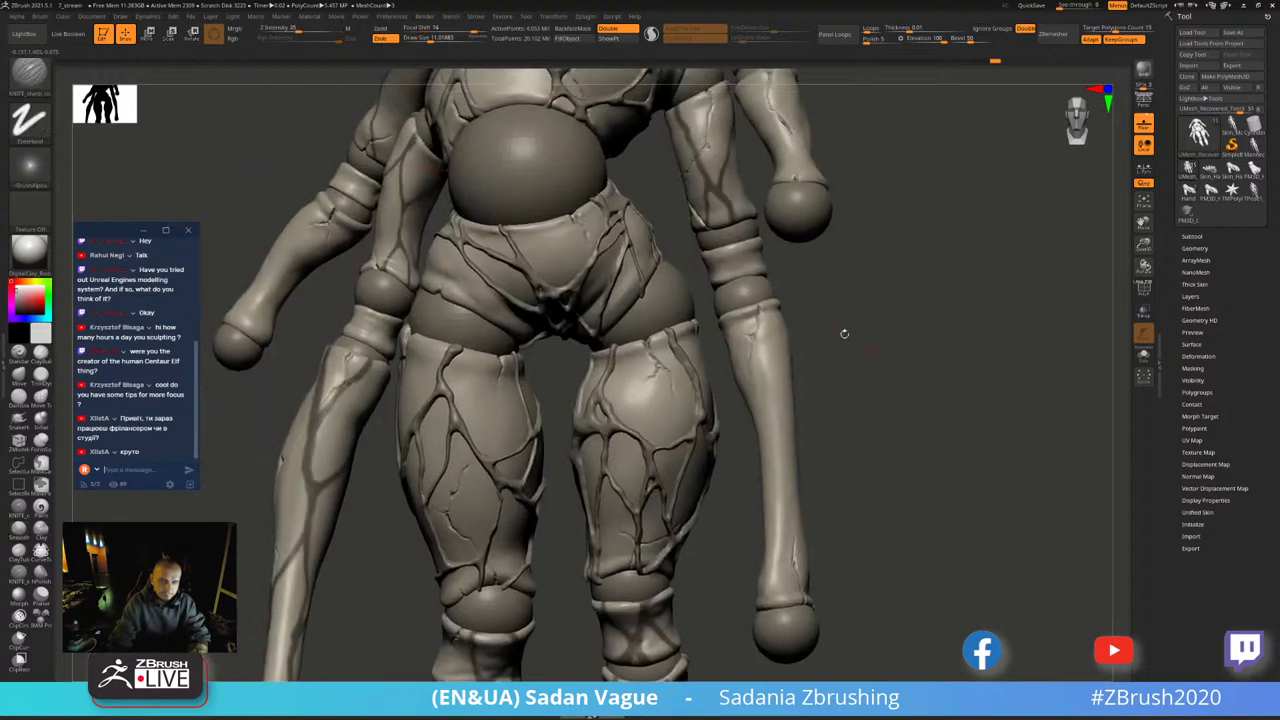
- Ctrl-draw a thin line down the lower limb
{"action": "key", "text": "ctrl"}
{"action": "left_click_drag", "start_coordinate": [736, 332], "coordinate": [786, 568], "text": "ctrl"}
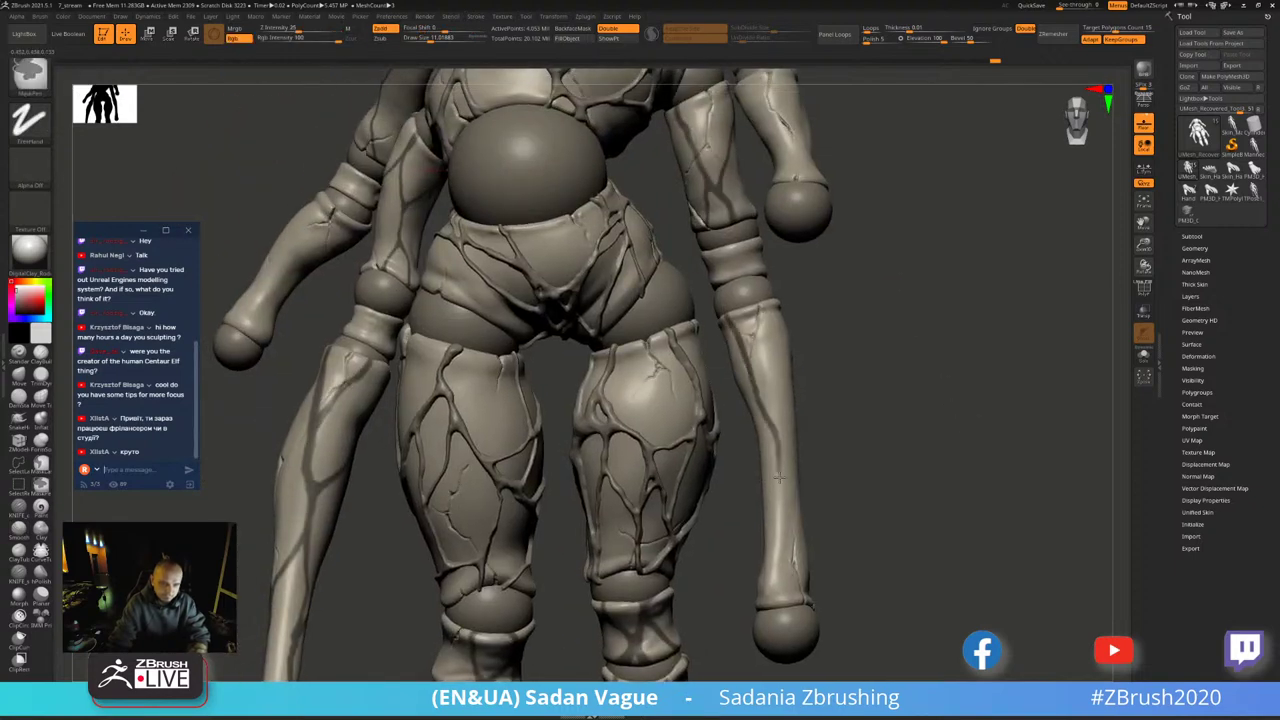
{"action": "mouse_move", "coordinate": [837, 460]}
{"action": "left_mouse_down"}
{"action": "mouse_move", "coordinate": [766, 330]}
{"action": "mouse_move", "coordinate": [760, 419]}
{"action": "mouse_move", "coordinate": [790, 422]}
{"action": "left_mouse_up"}
{"action": "right_click_drag", "start_coordinate": [722, 388], "coordinate": [764, 324]}
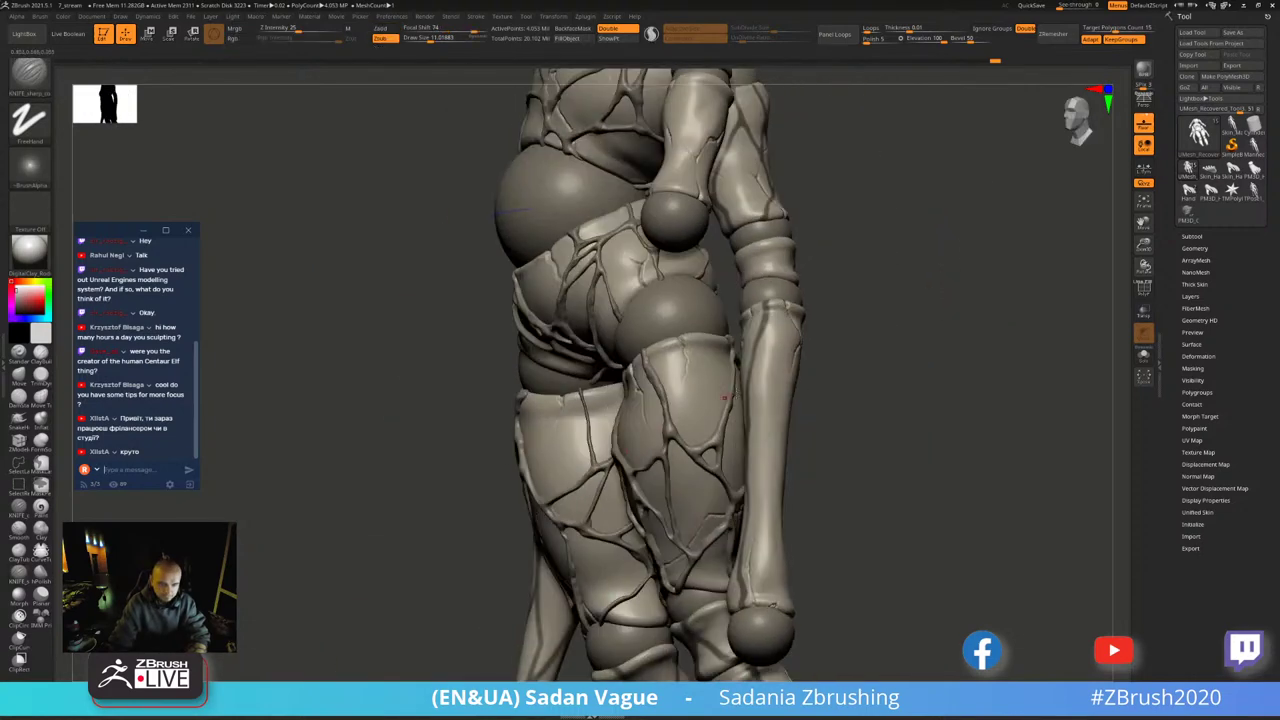
{"action": "mouse_move", "coordinate": [828, 437]}
{"action": "right_mouse_down"}
{"action": "mouse_move", "coordinate": [713, 421]}
{"action": "mouse_move", "coordinate": [742, 403]}
{"action": "right_mouse_up"}
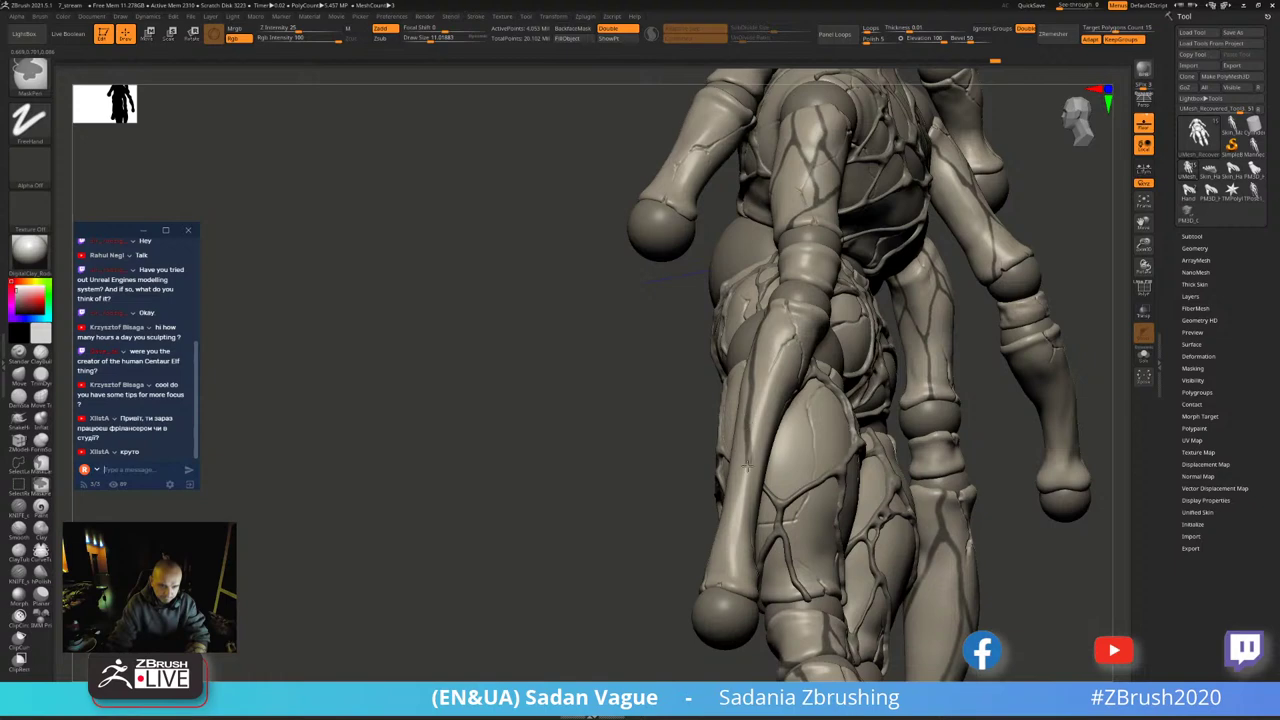
{"action": "right_click_drag", "start_coordinate": [720, 603], "coordinate": [695, 598]}
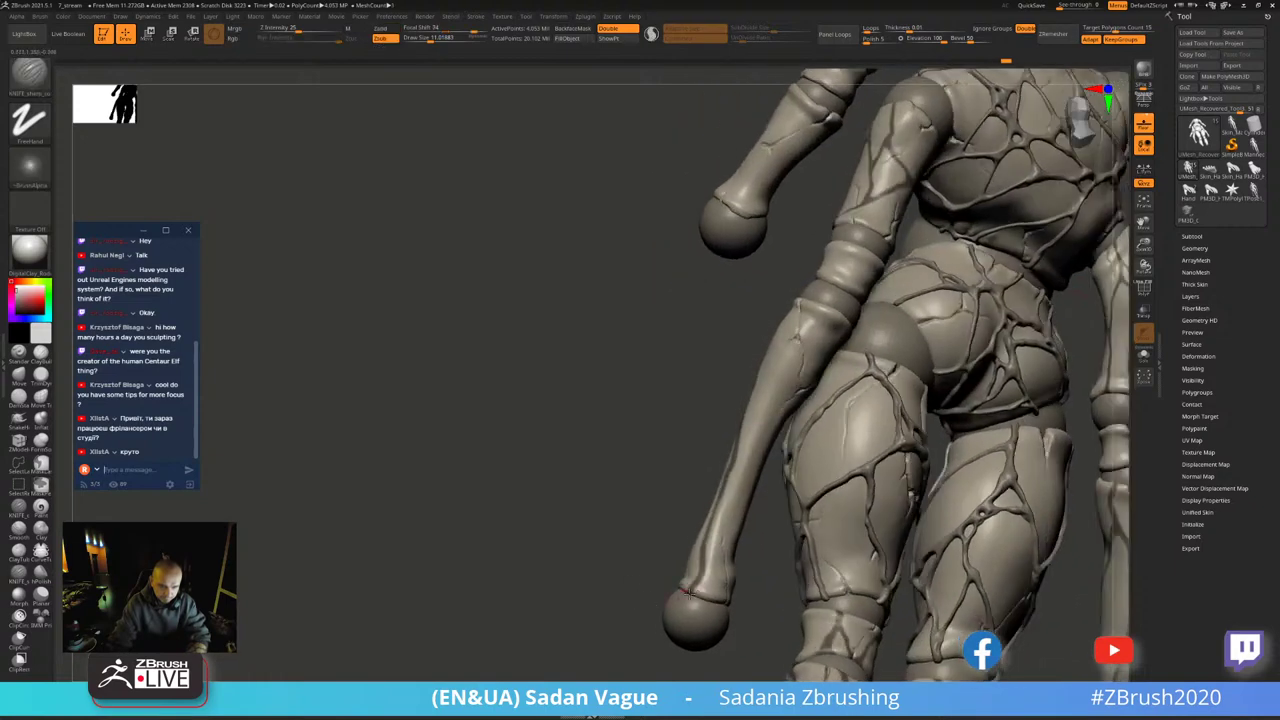
- Inspect the arm, hips and front of the thighs, toggling between masking and groove cutting
{"action": "key", "text": "ctrl"}
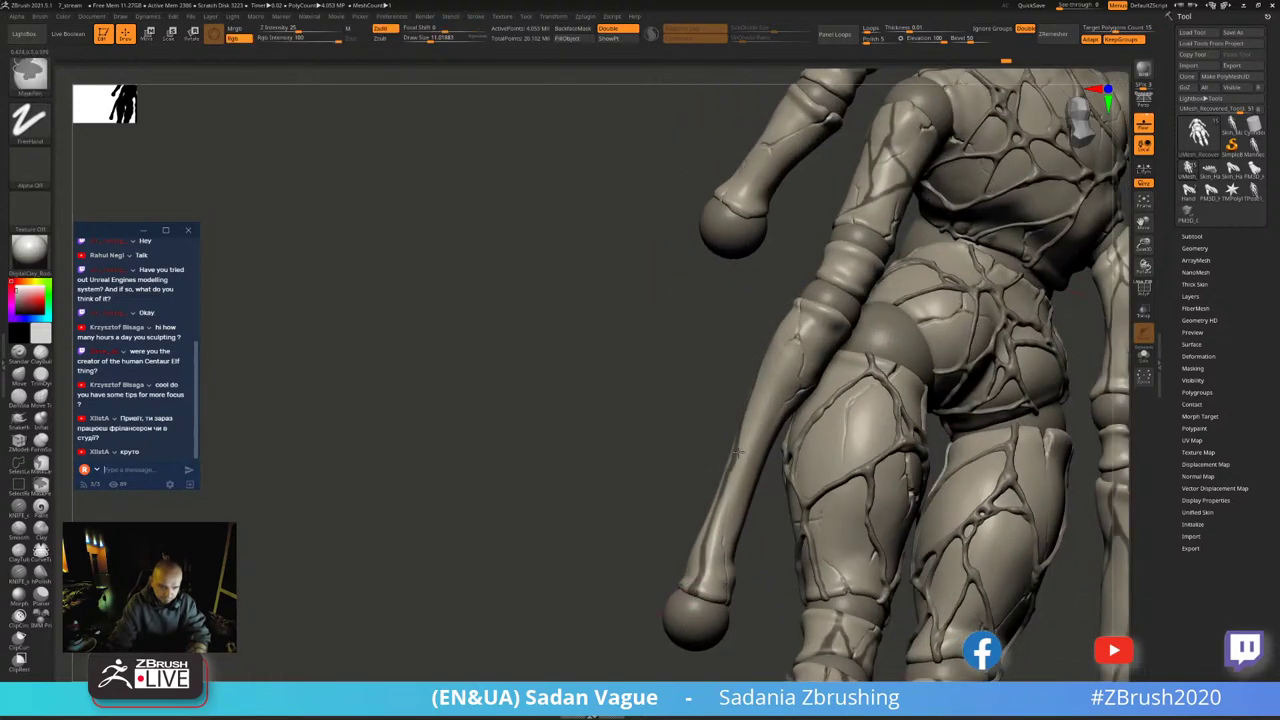
{"action": "right_click_drag", "start_coordinate": [700, 545], "coordinate": [729, 505]}
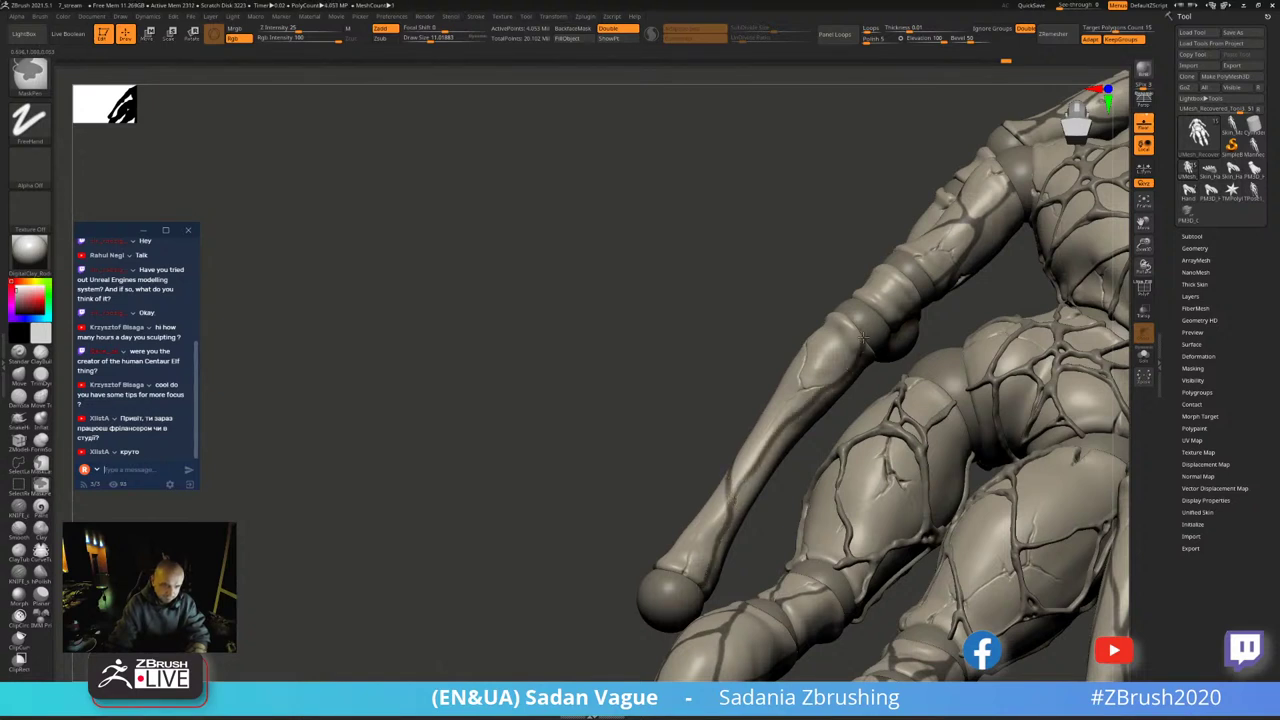
{"action": "mouse_move", "coordinate": [732, 505]}
{"action": "right_mouse_down"}
{"action": "mouse_move", "coordinate": [880, 324]}
{"action": "mouse_move", "coordinate": [725, 358]}
{"action": "right_mouse_up"}
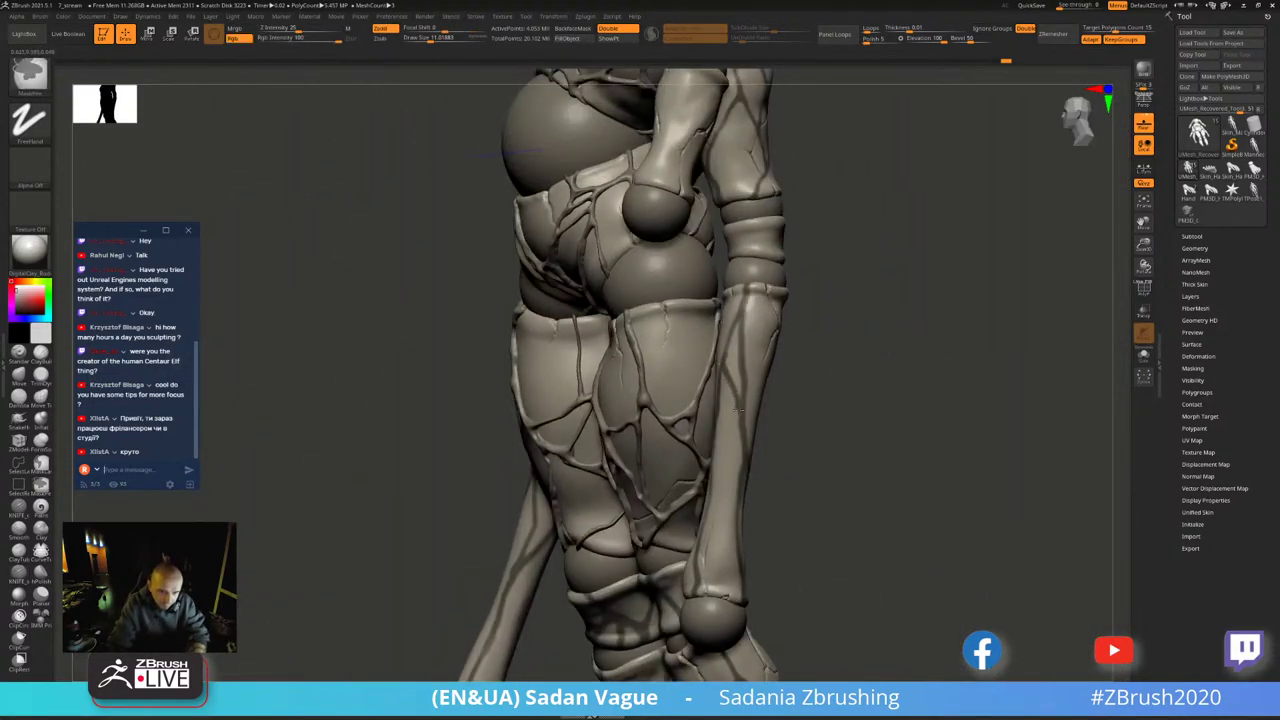
{"action": "right_click_drag", "start_coordinate": [740, 410], "coordinate": [719, 345]}
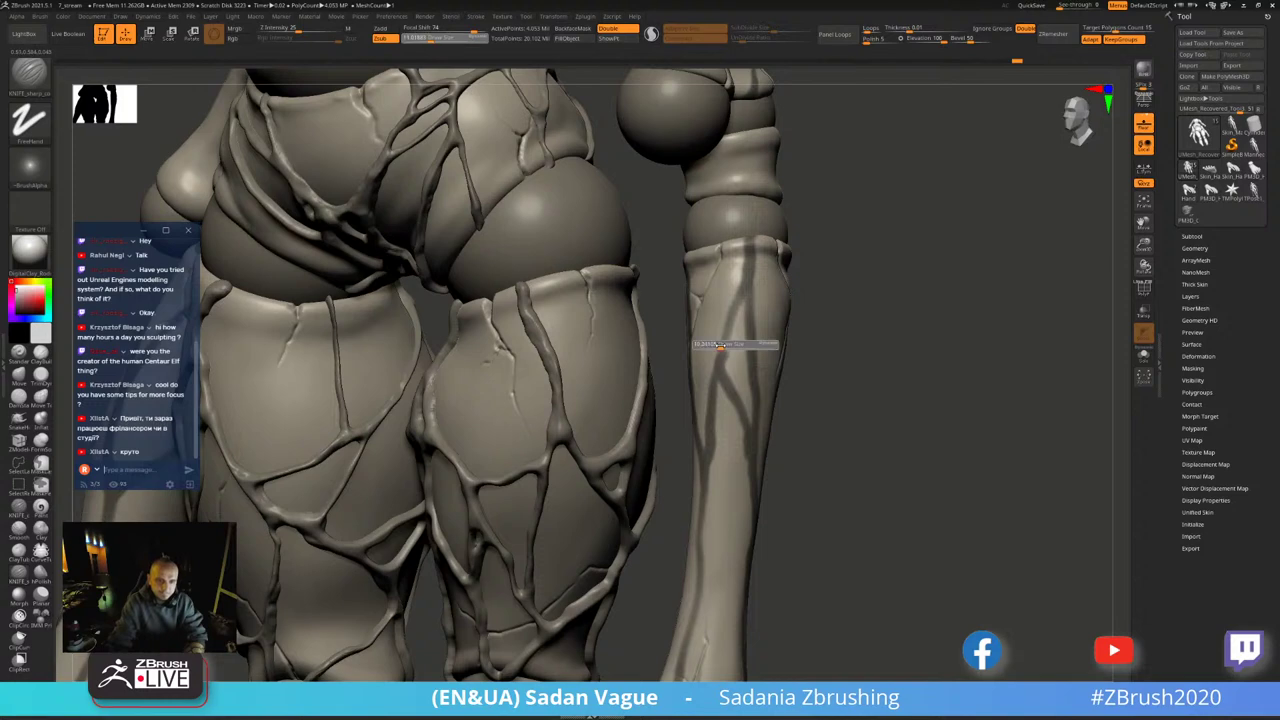
{"action": "key", "text": "ctrl"}
{"action": "key", "text": "alt"}
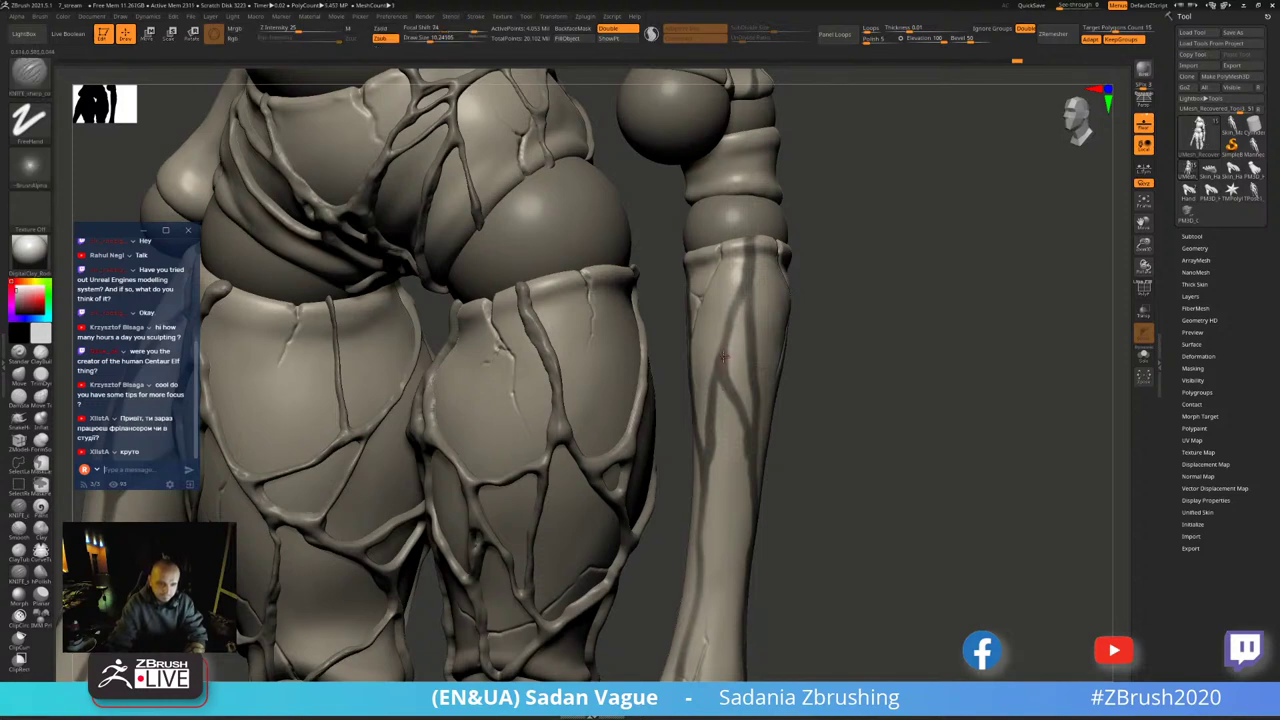
{"action": "key", "text": "ctrl"}
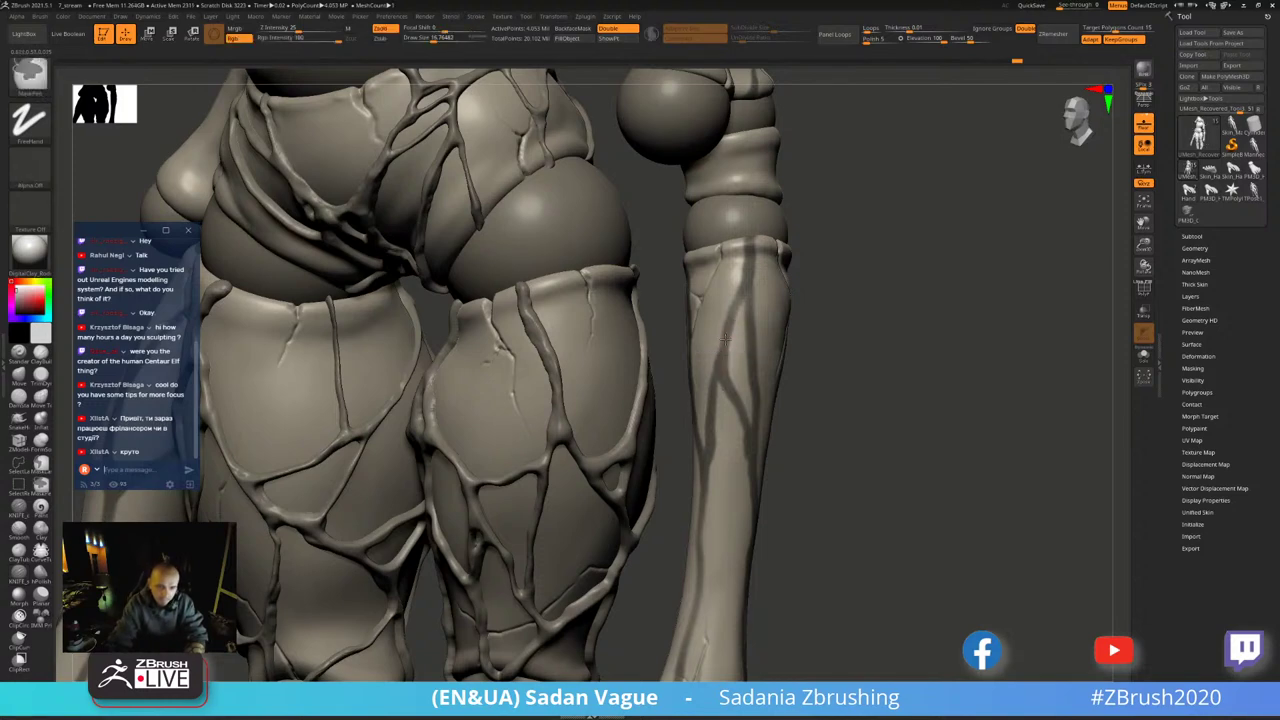
{"action": "mouse_move", "coordinate": [878, 311]}
{"action": "left_mouse_down"}
{"action": "mouse_move", "coordinate": [994, 297]}
{"action": "mouse_move", "coordinate": [963, 379]}
{"action": "mouse_move", "coordinate": [948, 304]}
{"action": "mouse_move", "coordinate": [778, 312]}
{"action": "left_mouse_up"}
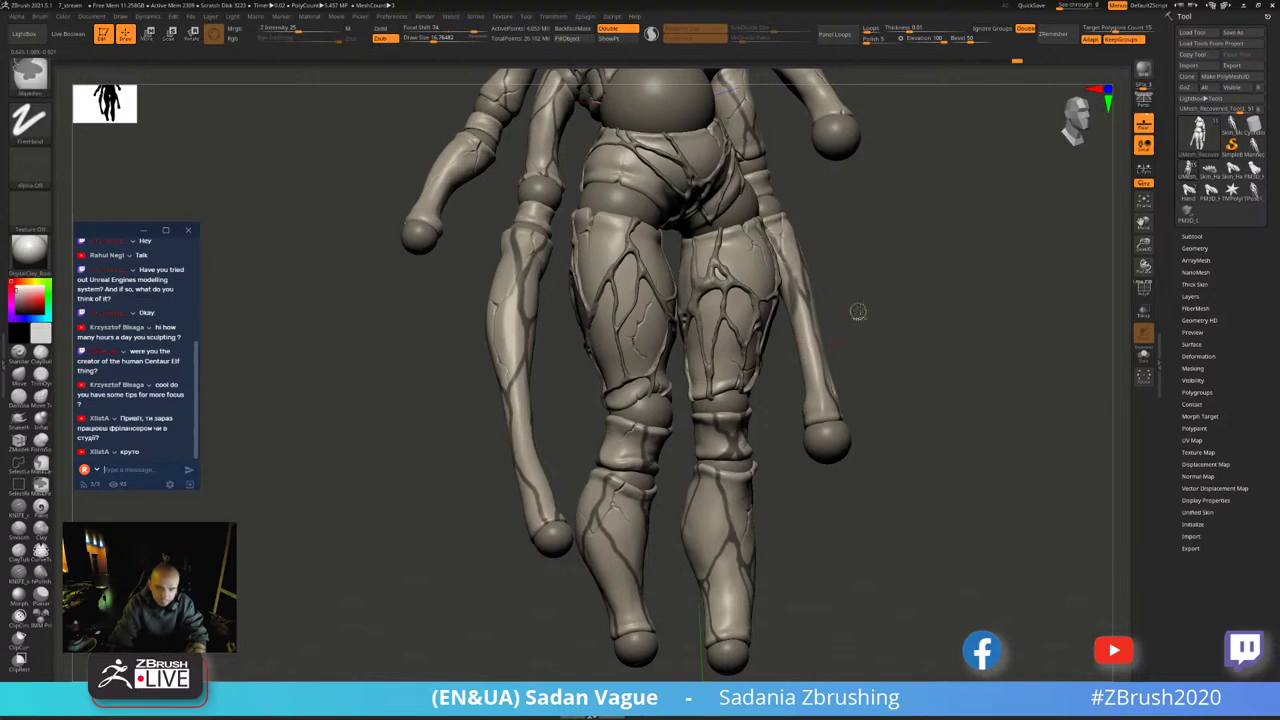
{"action": "mouse_move", "coordinate": [866, 304]}
{"action": "left_mouse_down"}
{"action": "mouse_move", "coordinate": [895, 333]}
{"action": "mouse_move", "coordinate": [816, 148]}
{"action": "left_mouse_up"}
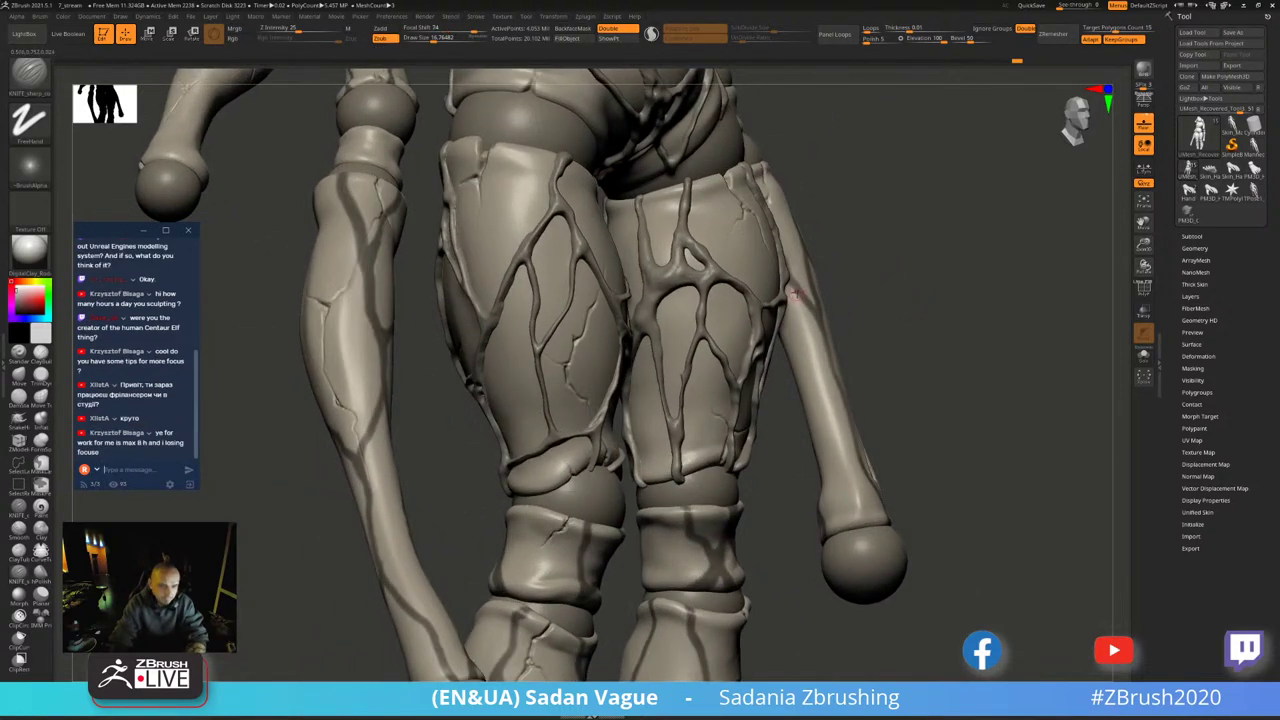
- Adjust the stroke size and check the forearm, leg and rear of the torso
{"action": "key", "text": "s"}
{"action": "key", "text": "ctrl"}
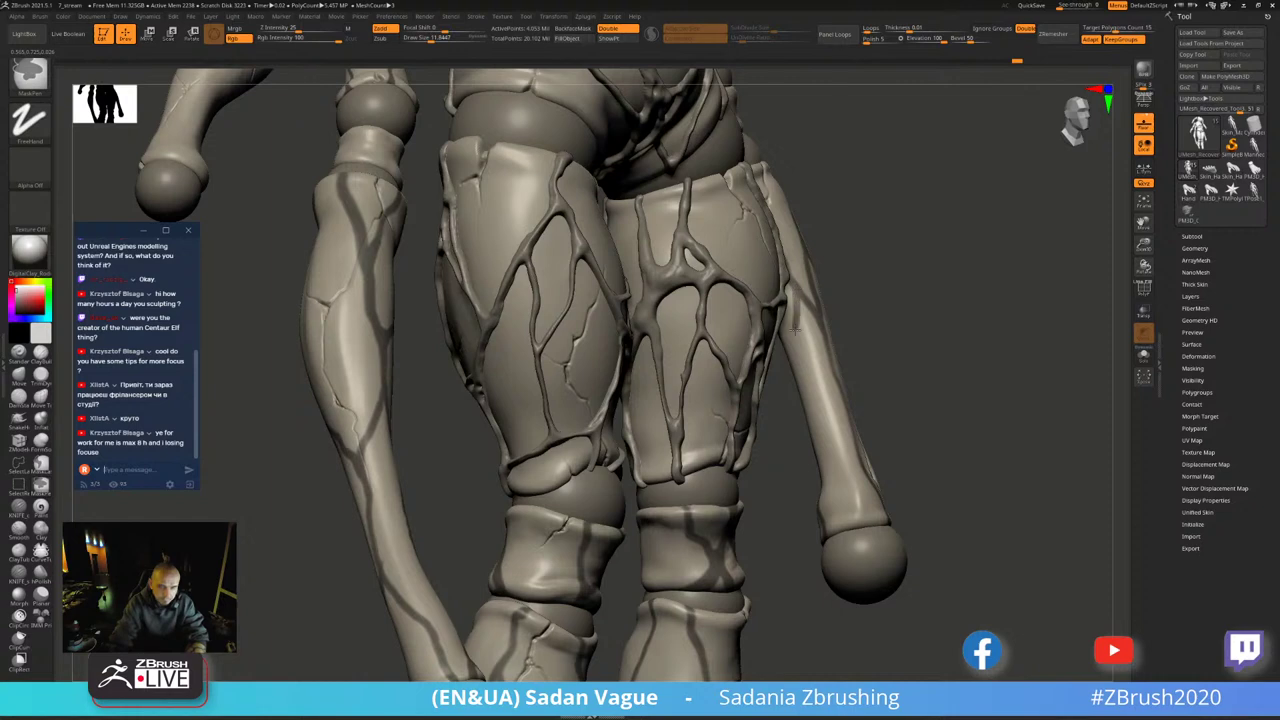
{"action": "mouse_move", "coordinate": [803, 406]}
{"action": "left_mouse_down"}
{"action": "mouse_move", "coordinate": [567, 505]}
{"action": "mouse_move", "coordinate": [515, 432]}
{"action": "left_mouse_up"}
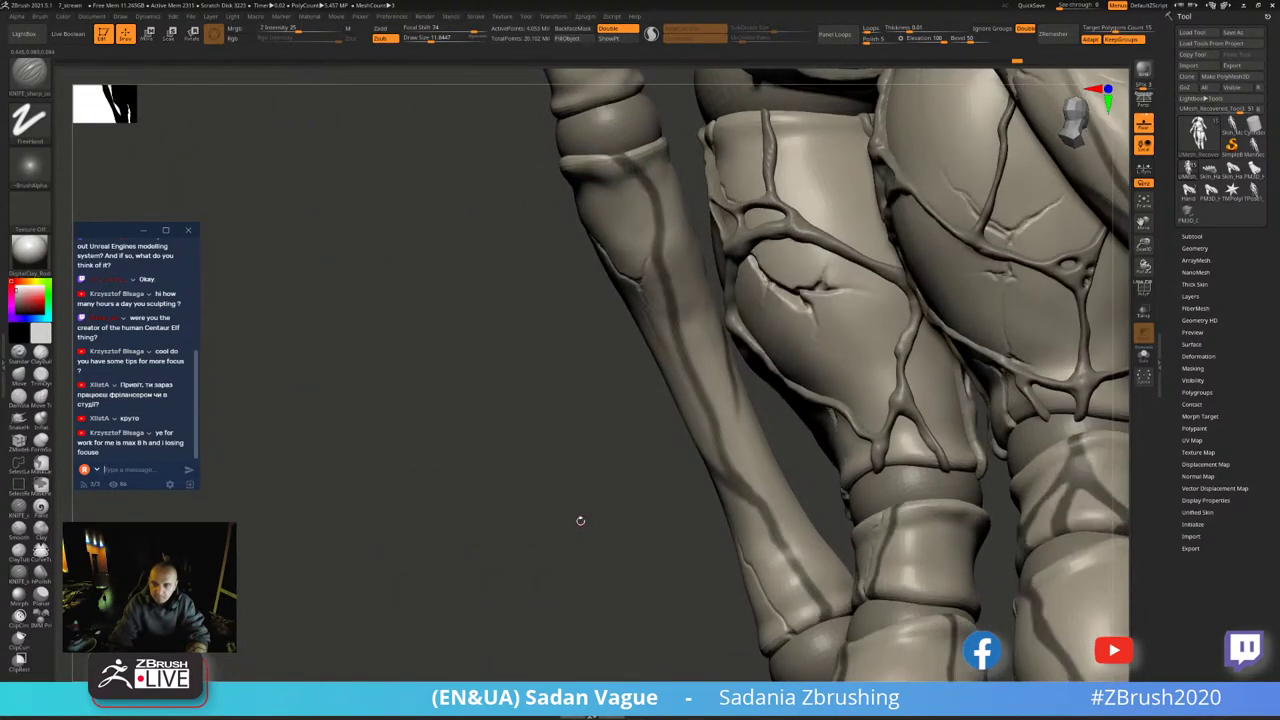
{"action": "key", "text": "ctrl"}
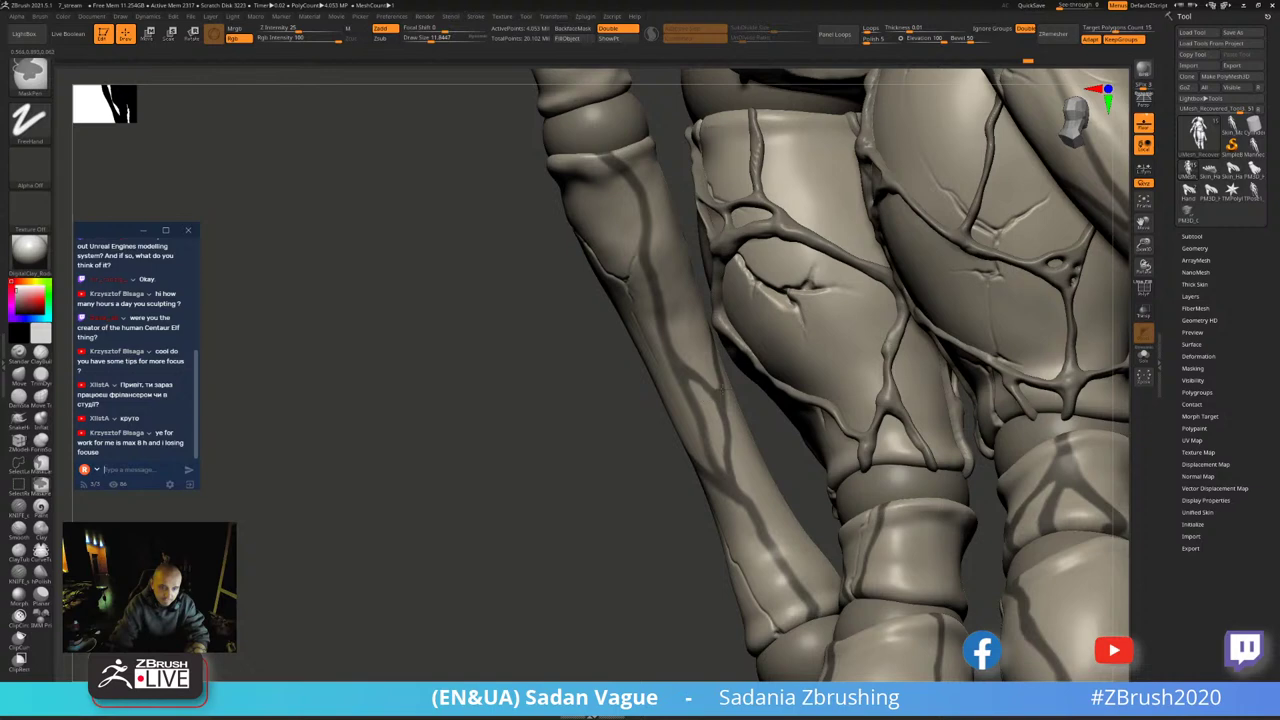
{"action": "right_click_drag", "start_coordinate": [654, 448], "coordinate": [698, 394]}
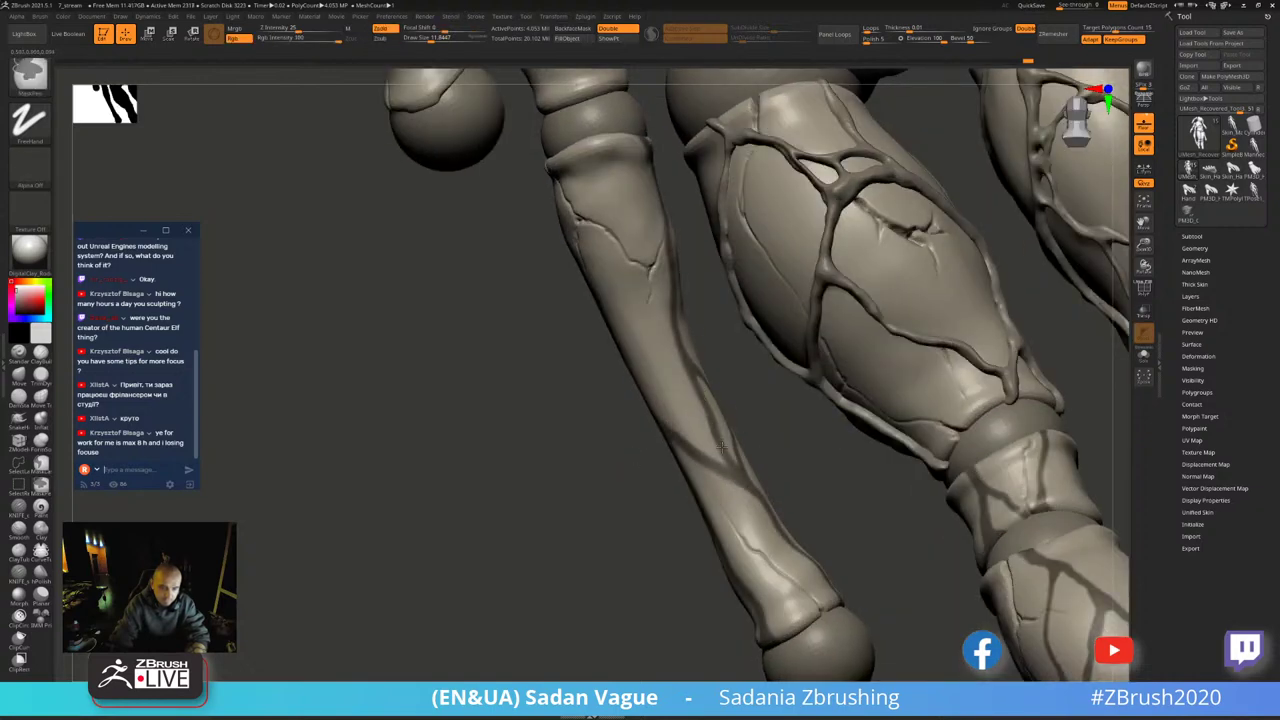
{"action": "mouse_move", "coordinate": [766, 457]}
{"action": "right_mouse_down"}
{"action": "mouse_move", "coordinate": [761, 513]}
{"action": "mouse_move", "coordinate": [795, 390]}
{"action": "right_mouse_up"}
{"action": "mouse_move", "coordinate": [939, 282]}
{"action": "right_mouse_down"}
{"action": "mouse_move", "coordinate": [809, 448]}
{"action": "mouse_move", "coordinate": [869, 354]}
{"action": "mouse_move", "coordinate": [917, 402]}
{"action": "mouse_move", "coordinate": [573, 335]}
{"action": "right_mouse_up"}
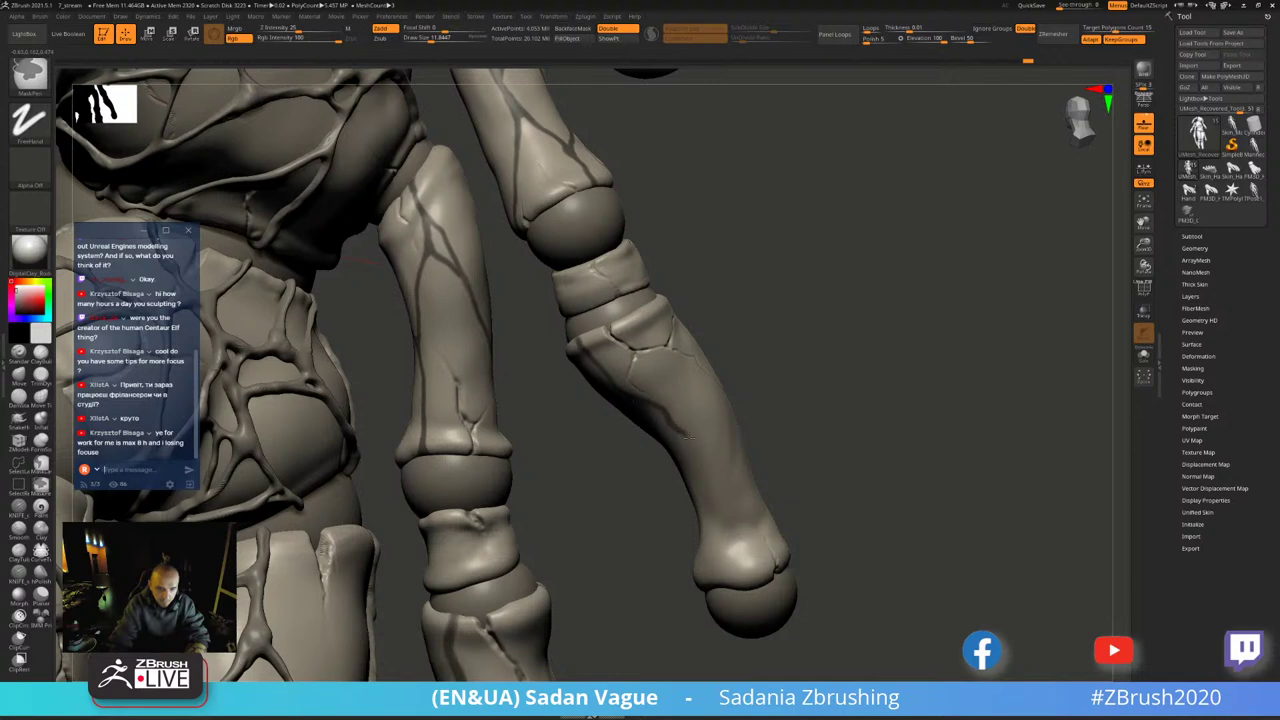
- Select the KNIFE_sharp brush with the B, K, S shortcut
{"action": "key", "text": "b"}
{"action": "key", "text": "k"}
{"action": "key", "text": "s"}
{"action": "right_click_drag", "start_coordinate": [750, 585], "coordinate": [718, 474]}
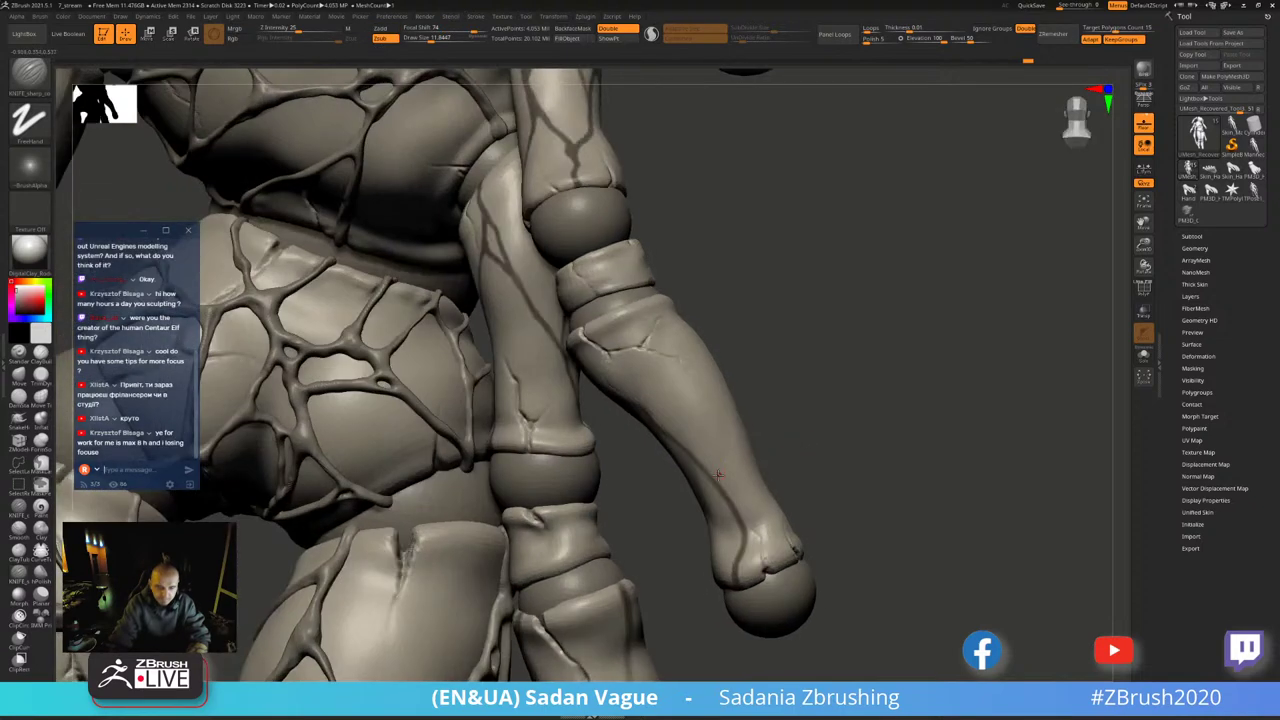
- Mask two lines down the lower leg
{"action": "key", "text": "ctrl"}
{"action": "left_click_drag", "start_coordinate": [686, 446], "coordinate": [788, 546], "text": "ctrl"}
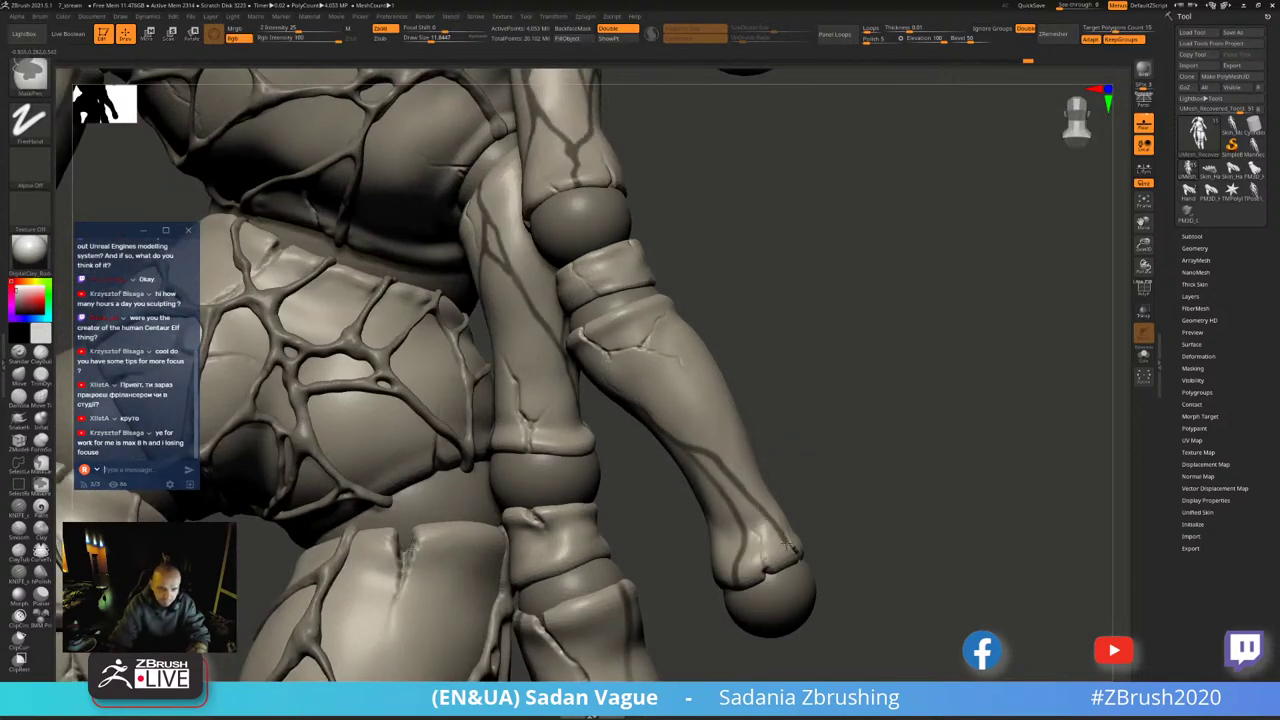
{"action": "right_click_drag", "start_coordinate": [790, 486], "coordinate": [677, 287]}
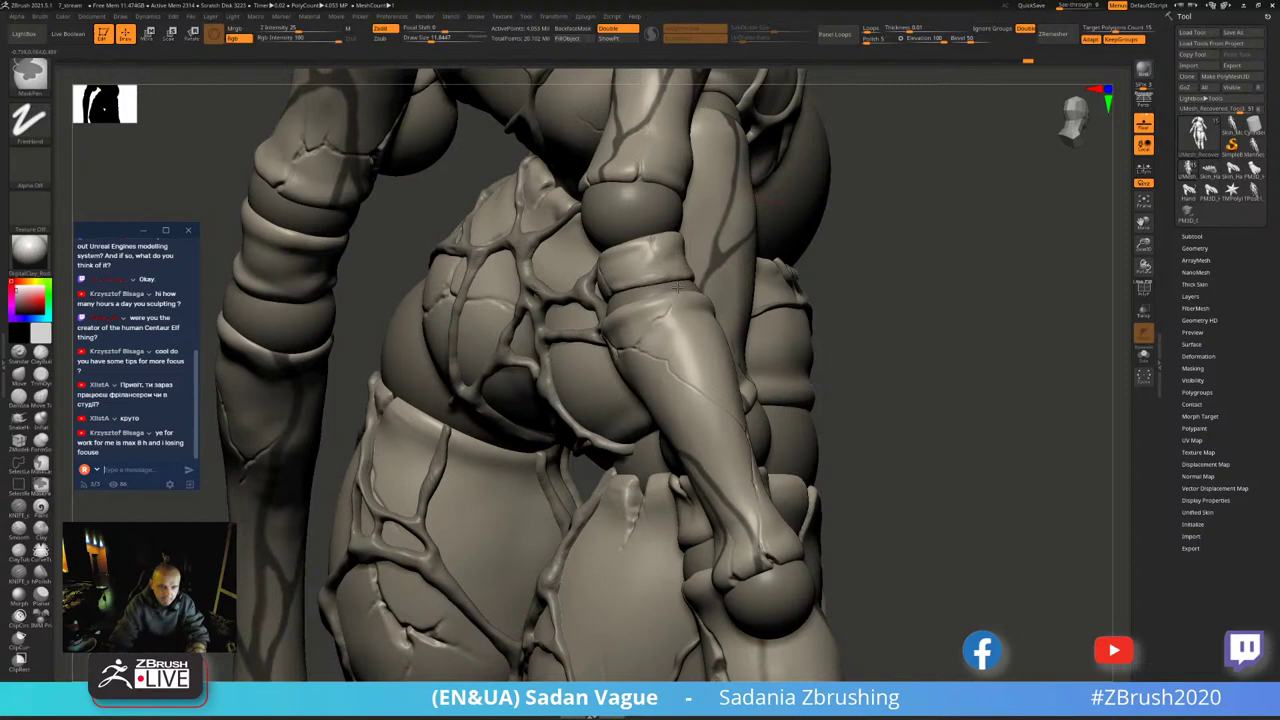
{"action": "left_click_drag", "start_coordinate": [680, 292], "coordinate": [700, 452], "text": "ctrl"}
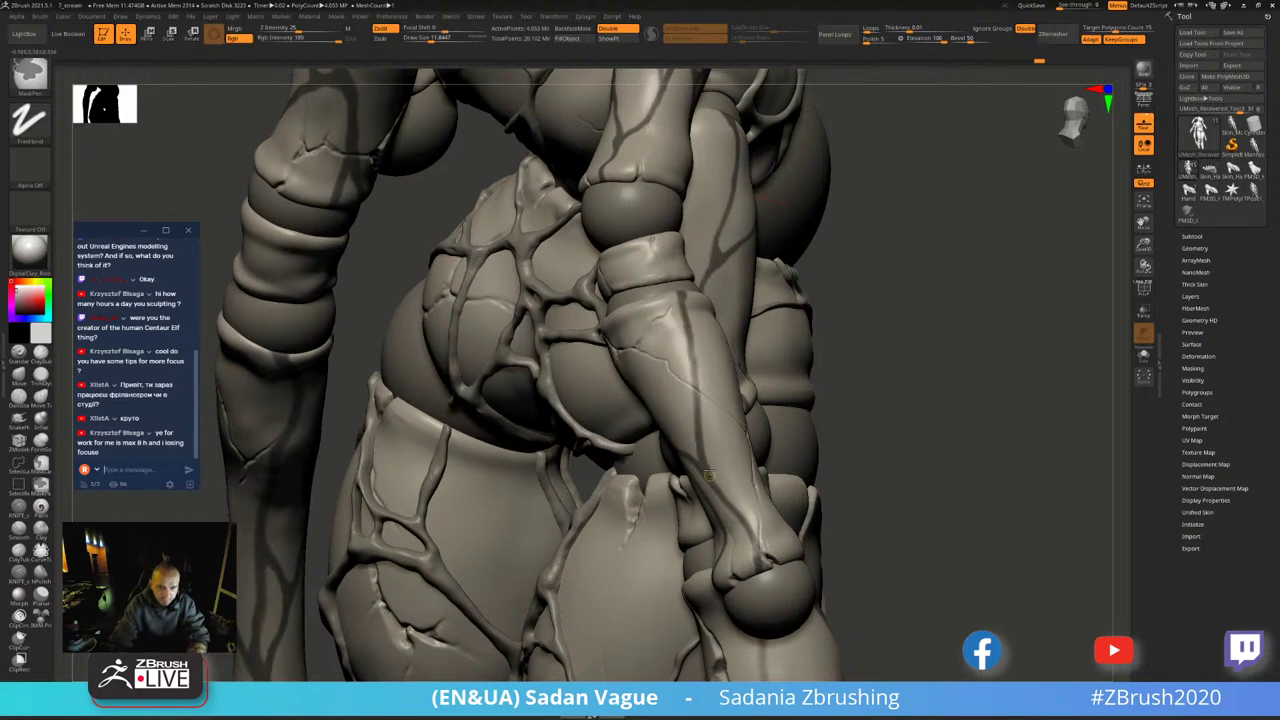
{"action": "right_click_drag", "start_coordinate": [707, 475], "coordinate": [697, 396]}
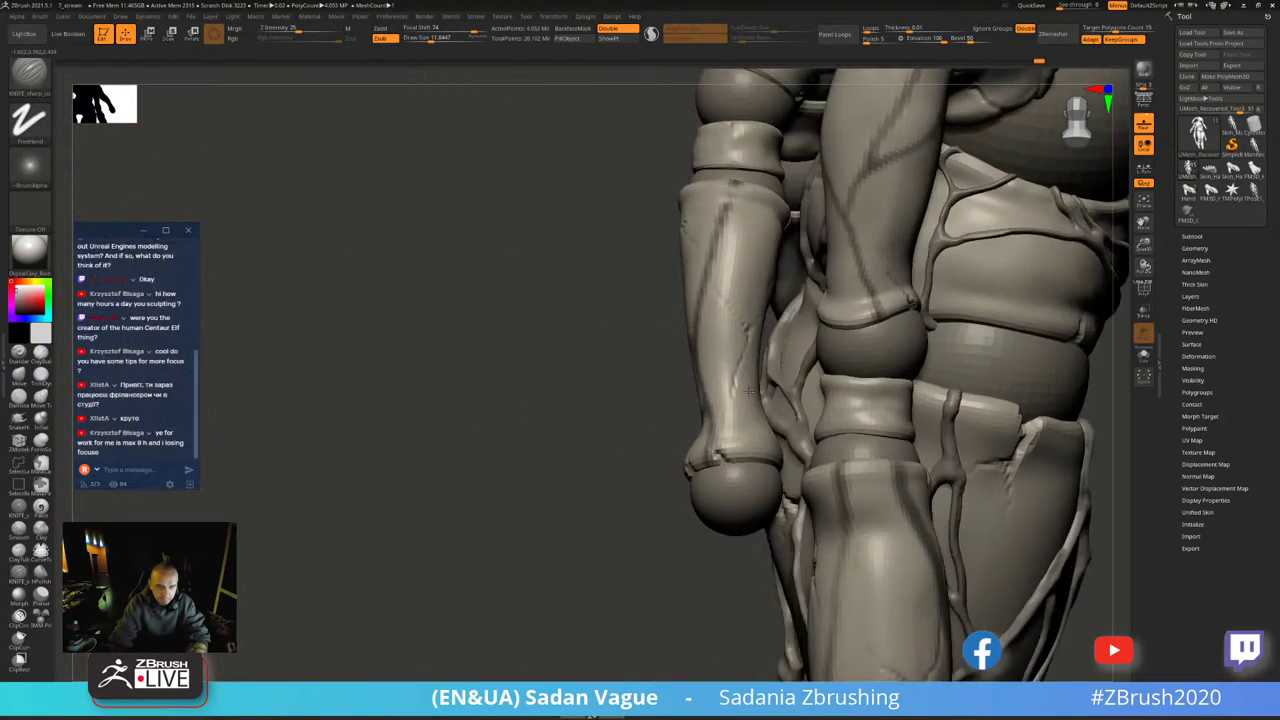
- Carve two creases down the forearm toward the elbow cuff
{"action": "mouse_move", "coordinate": [754, 371]}
{"action": "right_mouse_down"}
{"action": "mouse_move", "coordinate": [609, 423]}
{"action": "mouse_move", "coordinate": [505, 493]}
{"action": "right_mouse_up"}
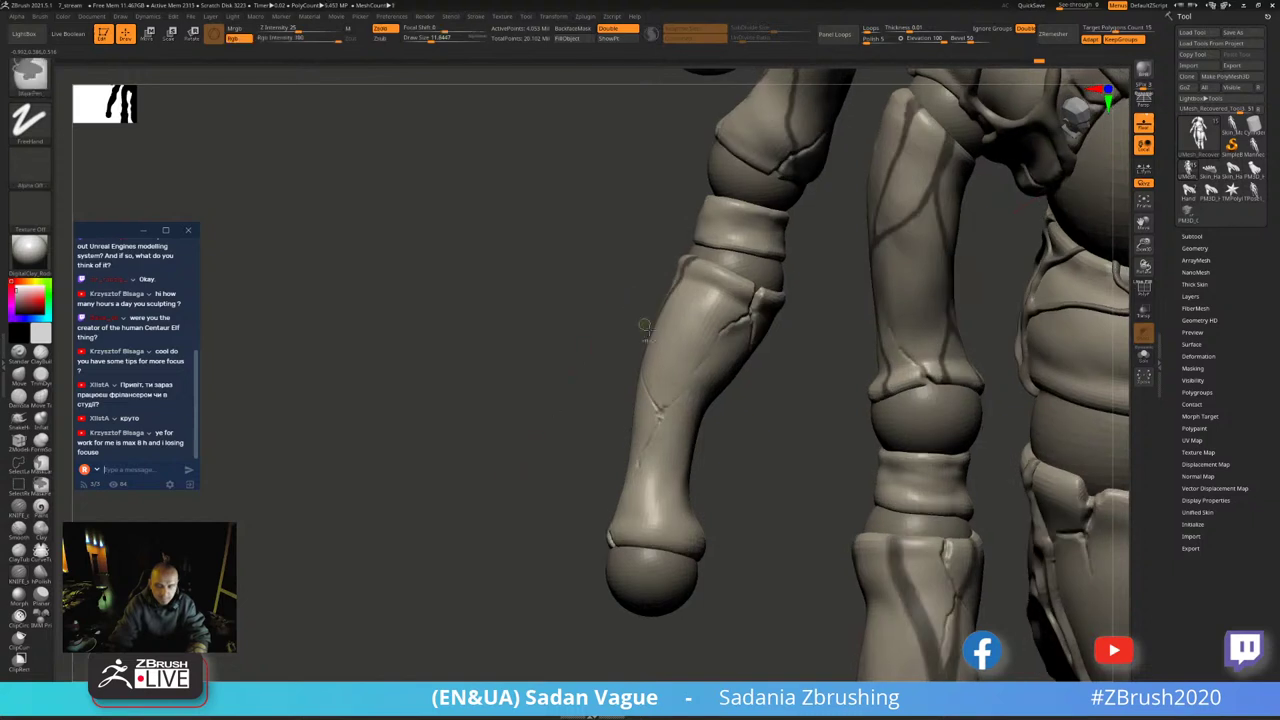
{"action": "left_click_drag", "start_coordinate": [674, 289], "coordinate": [670, 529]}
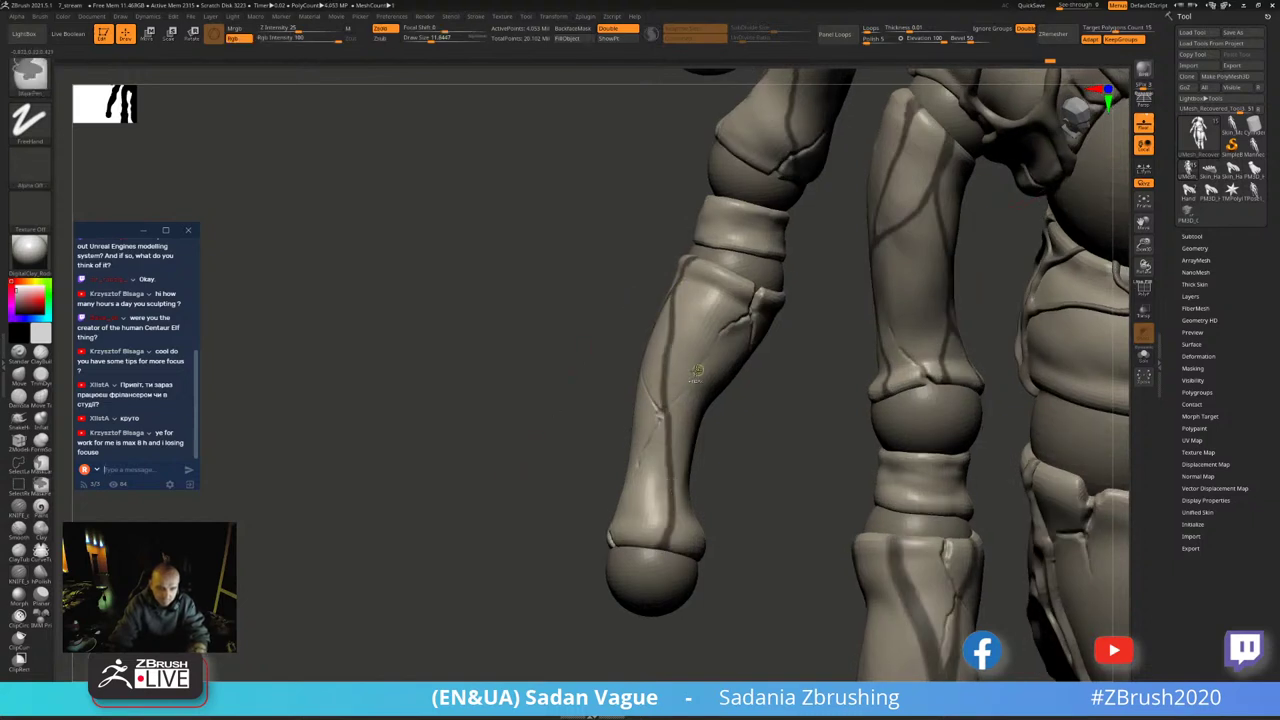
{"action": "left_click_drag", "start_coordinate": [665, 389], "coordinate": [734, 277]}
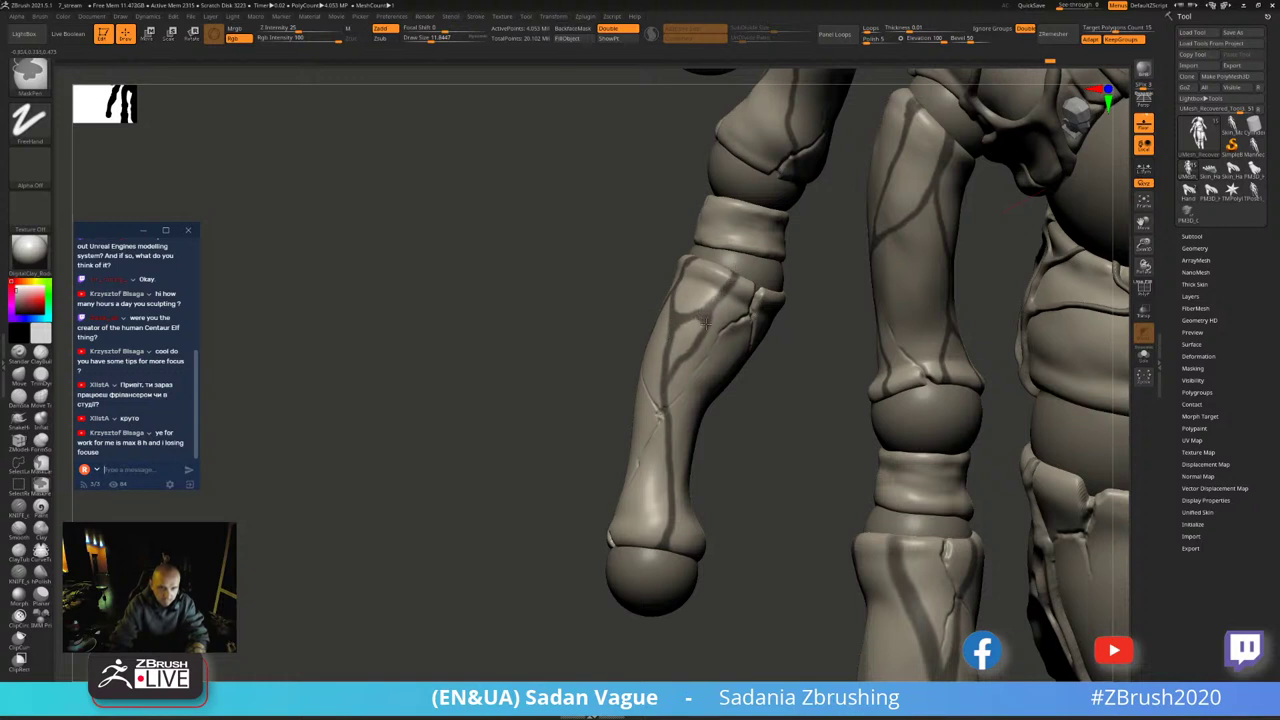
{"action": "mouse_move", "coordinate": [789, 383]}
{"action": "left_mouse_down"}
{"action": "mouse_move", "coordinate": [680, 378]}
{"action": "mouse_move", "coordinate": [640, 286]}
{"action": "left_mouse_up"}
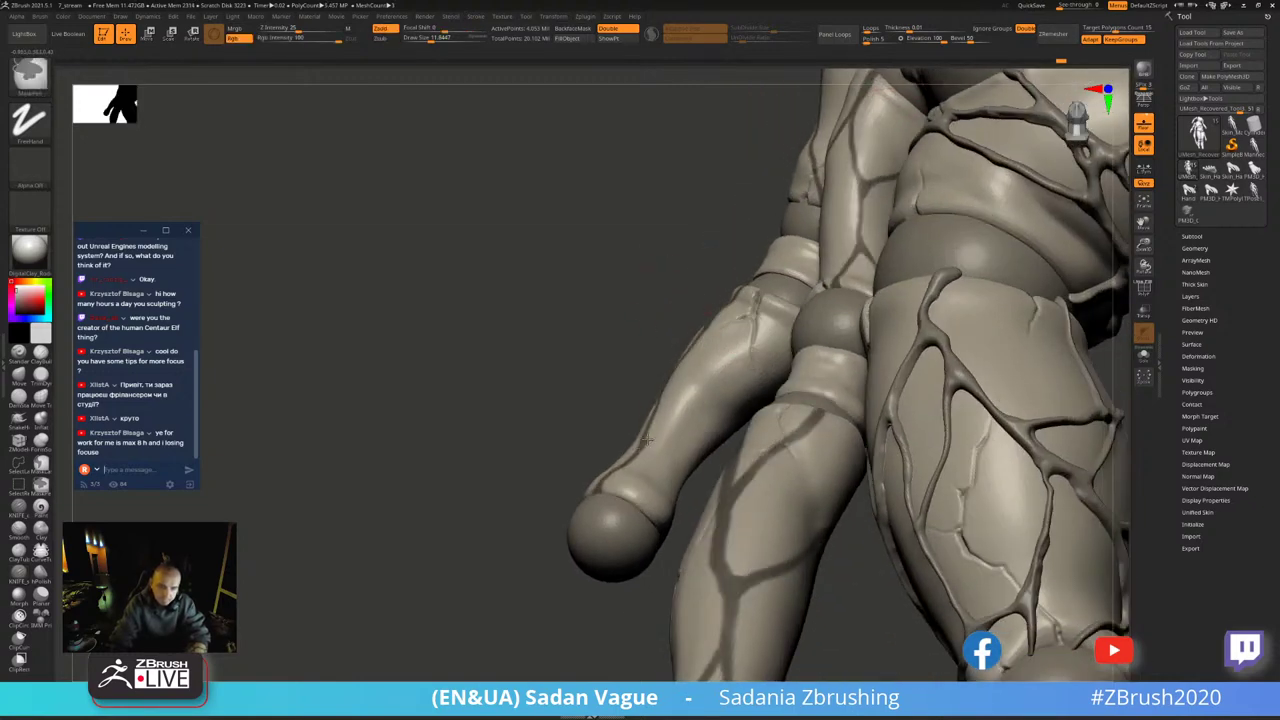
{"action": "mouse_move", "coordinate": [745, 359]}
{"action": "left_mouse_down"}
{"action": "mouse_move", "coordinate": [521, 343]}
{"action": "mouse_move", "coordinate": [748, 413]}
{"action": "mouse_move", "coordinate": [855, 371]}
{"action": "left_mouse_up"}
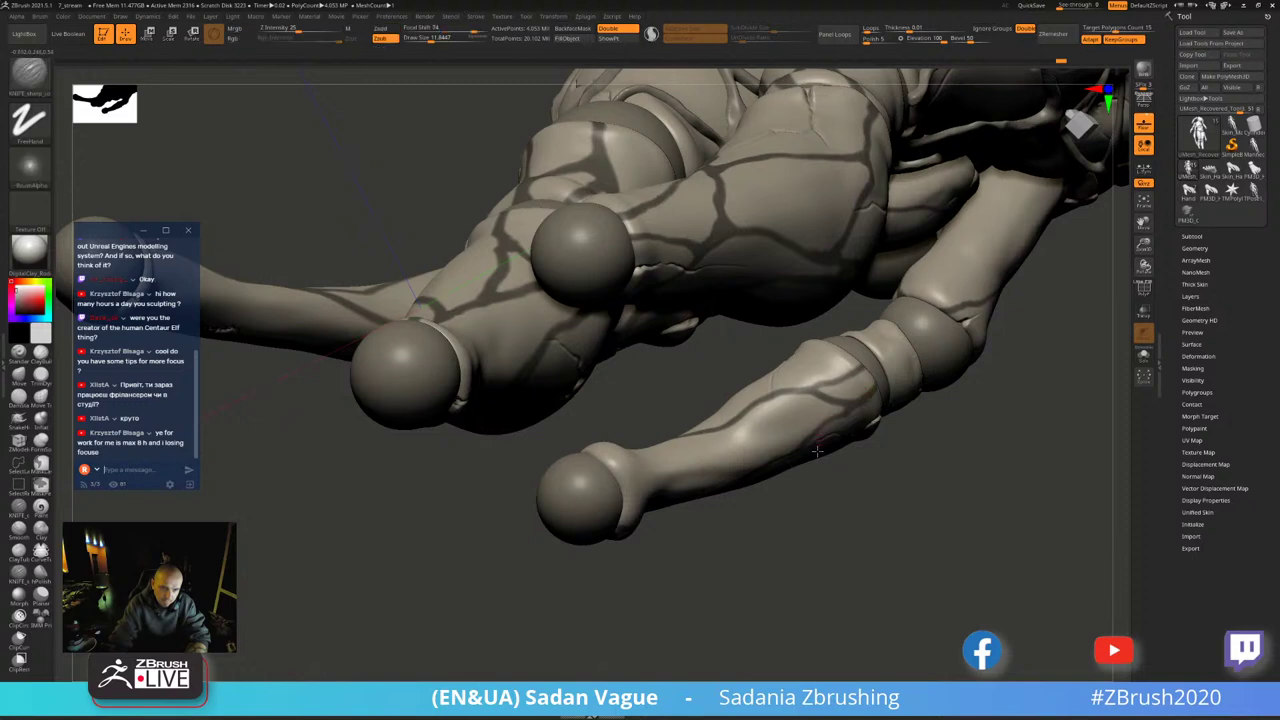
- Mask an area on the lower forearm and frame the whole model
{"action": "left_click_drag", "start_coordinate": [818, 452], "coordinate": [812, 495]}
{"action": "left_click_drag", "start_coordinate": [735, 415], "coordinate": [690, 450], "text": "ctrl"}
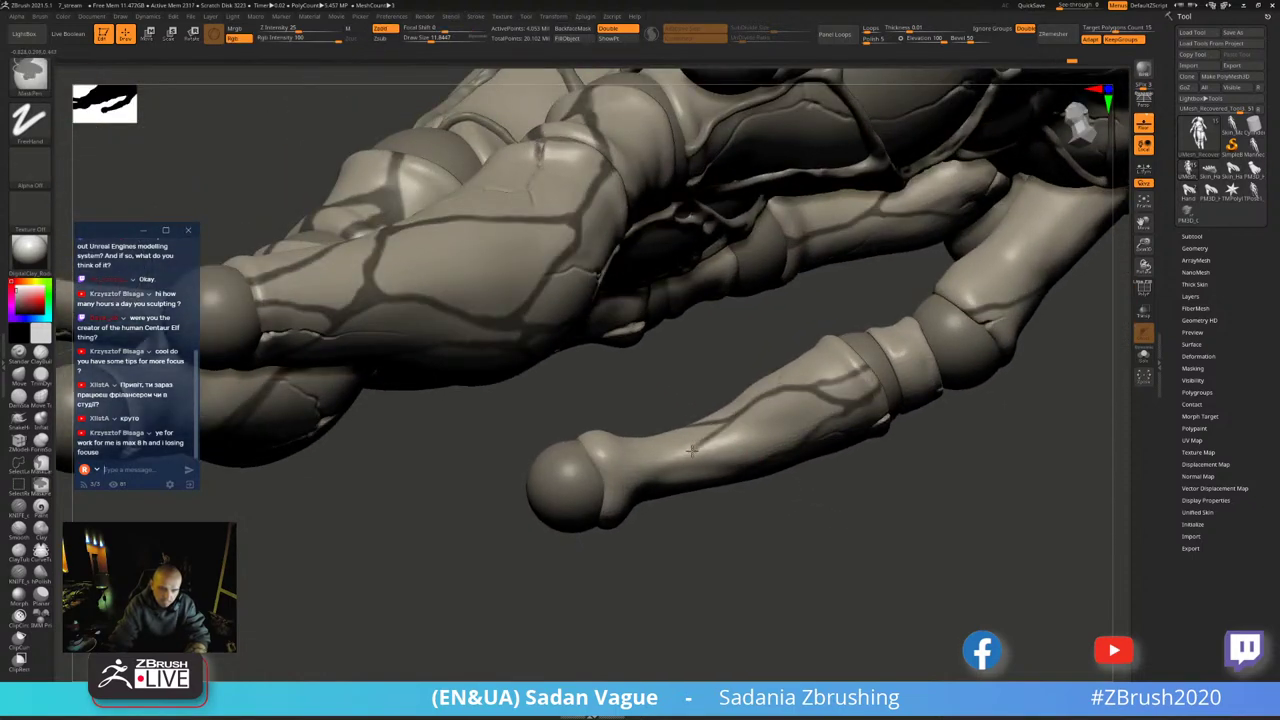
{"action": "left_click_drag", "start_coordinate": [592, 497], "coordinate": [695, 465]}
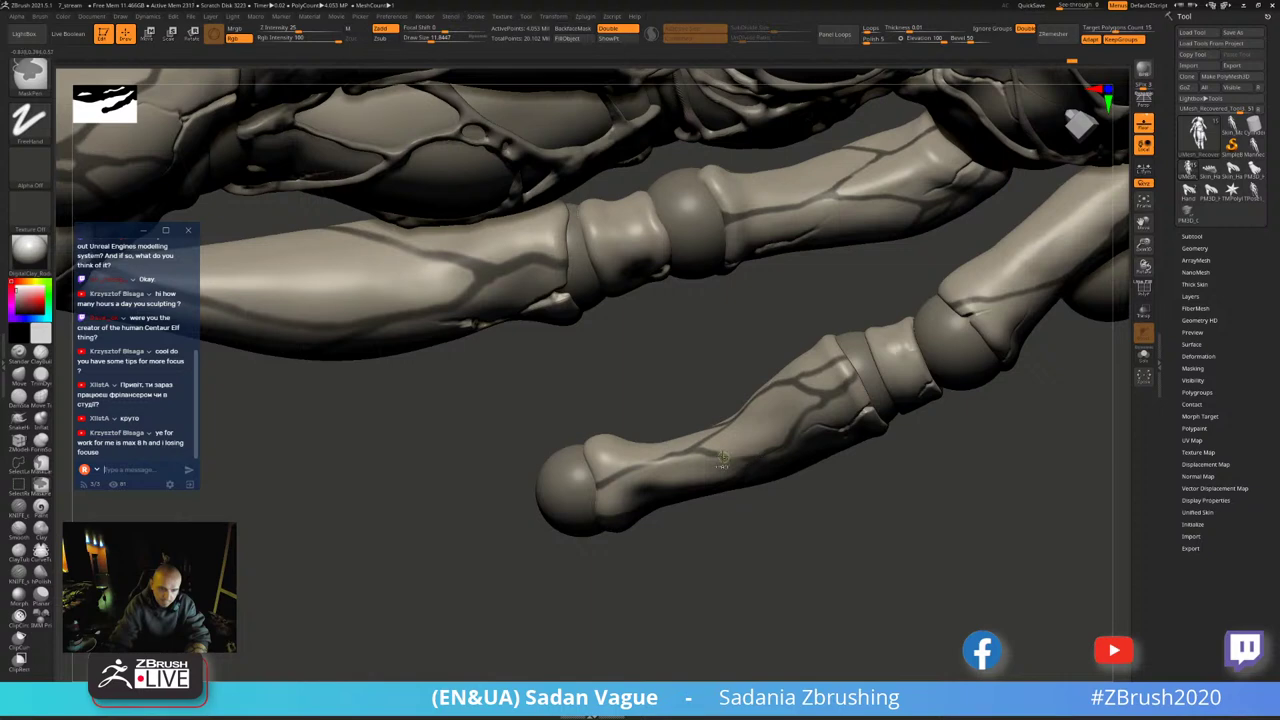
{"action": "left_click_drag", "start_coordinate": [735, 459], "coordinate": [740, 457]}
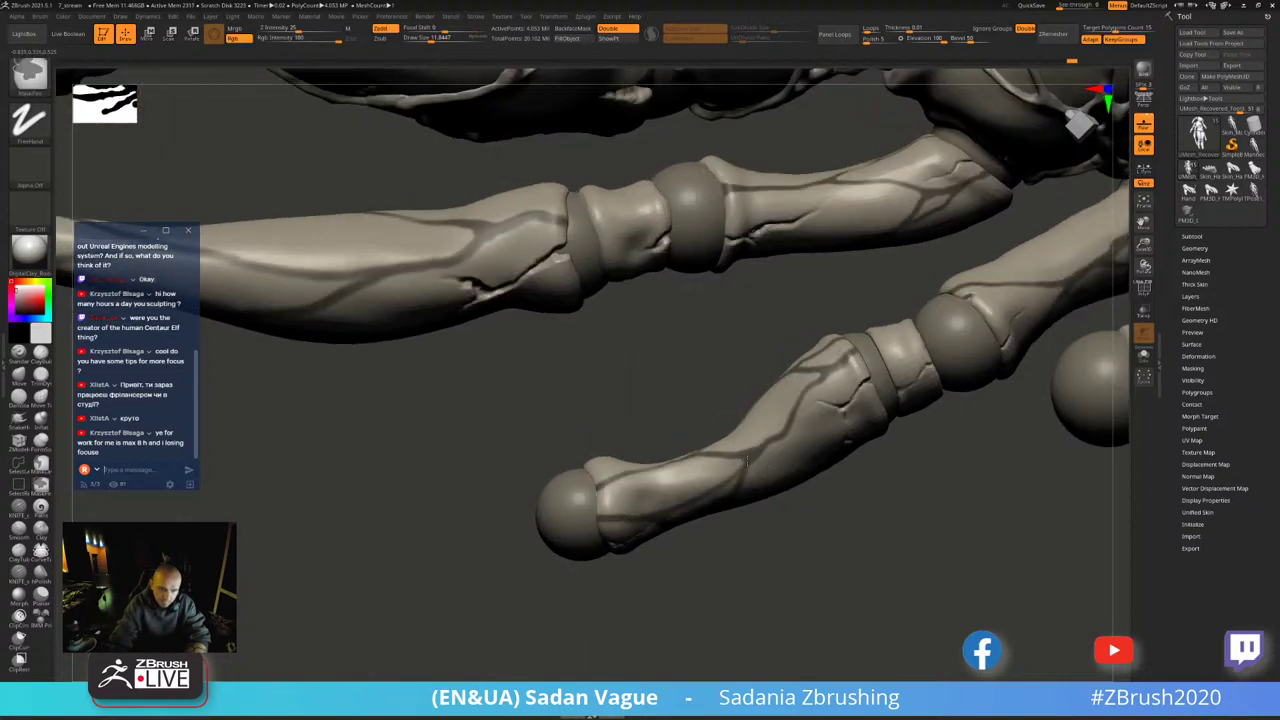
{"action": "mouse_move", "coordinate": [671, 548]}
{"action": "left_mouse_down"}
{"action": "mouse_move", "coordinate": [722, 487]}
{"action": "mouse_move", "coordinate": [583, 638]}
{"action": "mouse_move", "coordinate": [614, 520]}
{"action": "mouse_move", "coordinate": [491, 366]}
{"action": "mouse_move", "coordinate": [917, 335]}
{"action": "mouse_move", "coordinate": [945, 293]}
{"action": "mouse_move", "coordinate": [997, 323]}
{"action": "mouse_move", "coordinate": [778, 306]}
{"action": "mouse_move", "coordinate": [937, 442]}
{"action": "mouse_move", "coordinate": [997, 290]}
{"action": "mouse_move", "coordinate": [740, 338]}
{"action": "left_mouse_up"}
{"action": "key", "text": "f"}
{"action": "key", "text": "ctrl"}
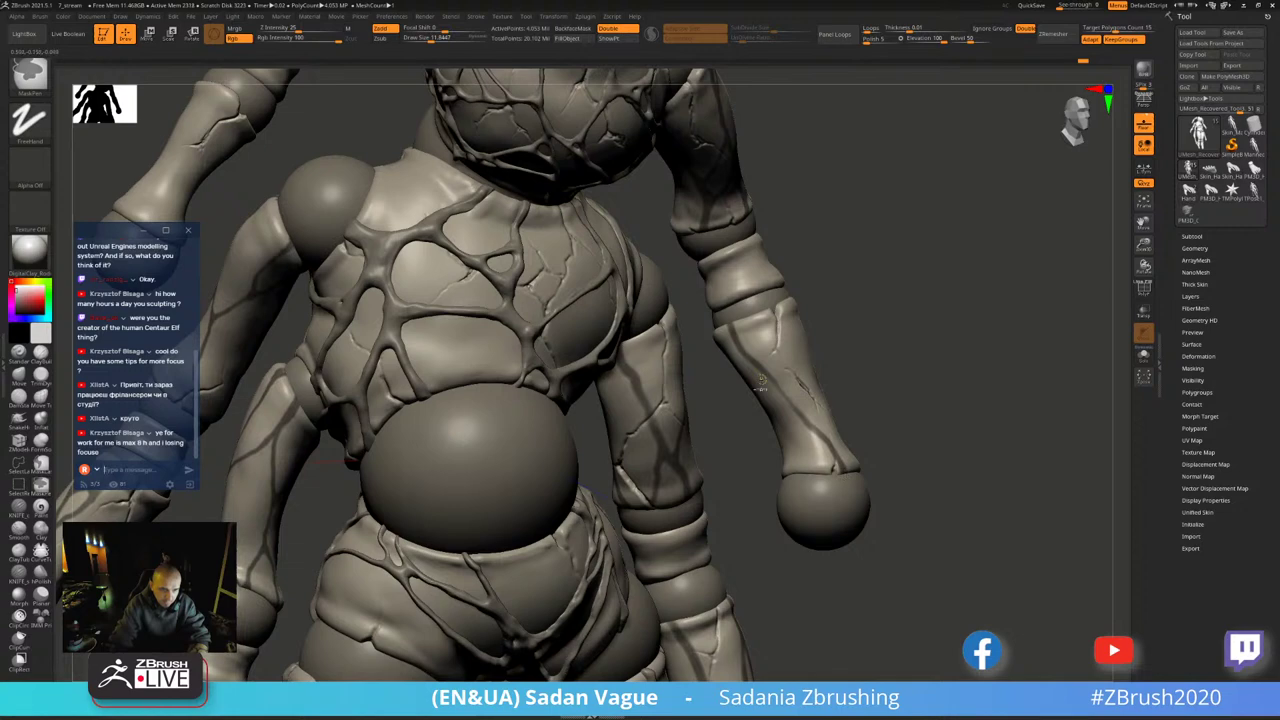
{"action": "left_click_drag", "start_coordinate": [774, 384], "coordinate": [784, 300]}
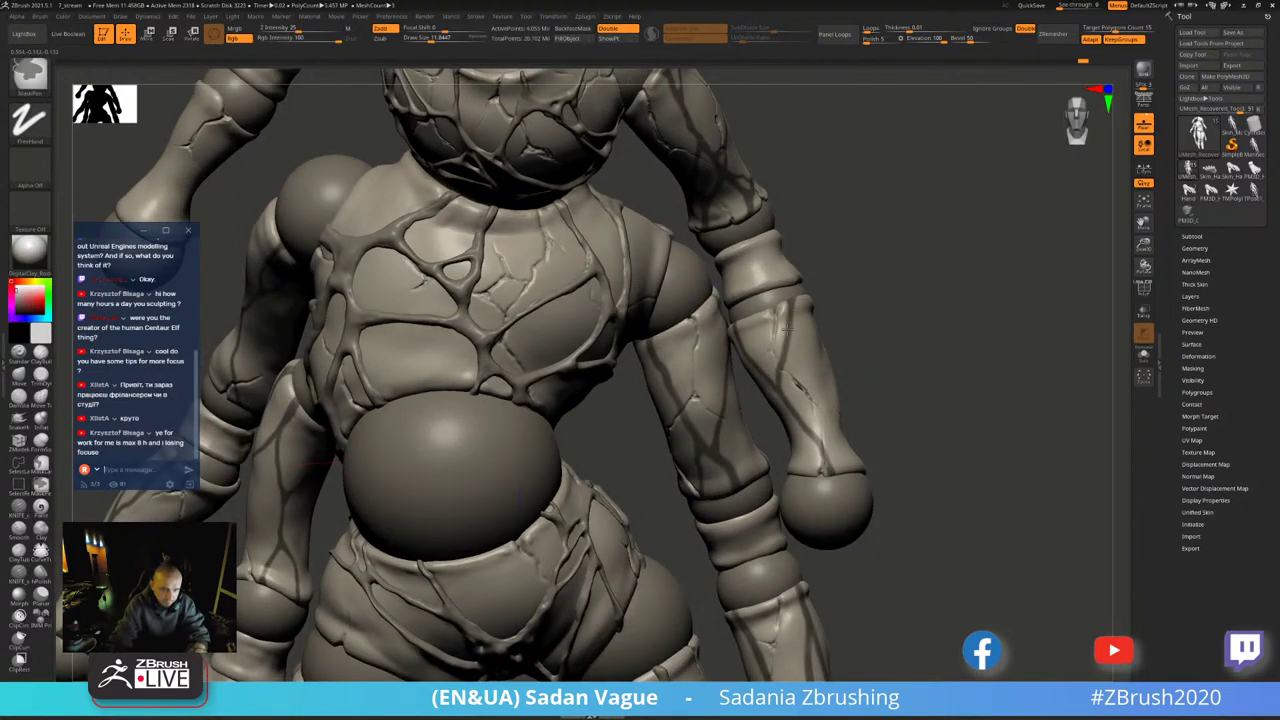
{"action": "mouse_move", "coordinate": [776, 384]}
{"action": "left_mouse_down"}
{"action": "mouse_move", "coordinate": [732, 360]}
{"action": "mouse_move", "coordinate": [779, 443]}
{"action": "left_mouse_up"}
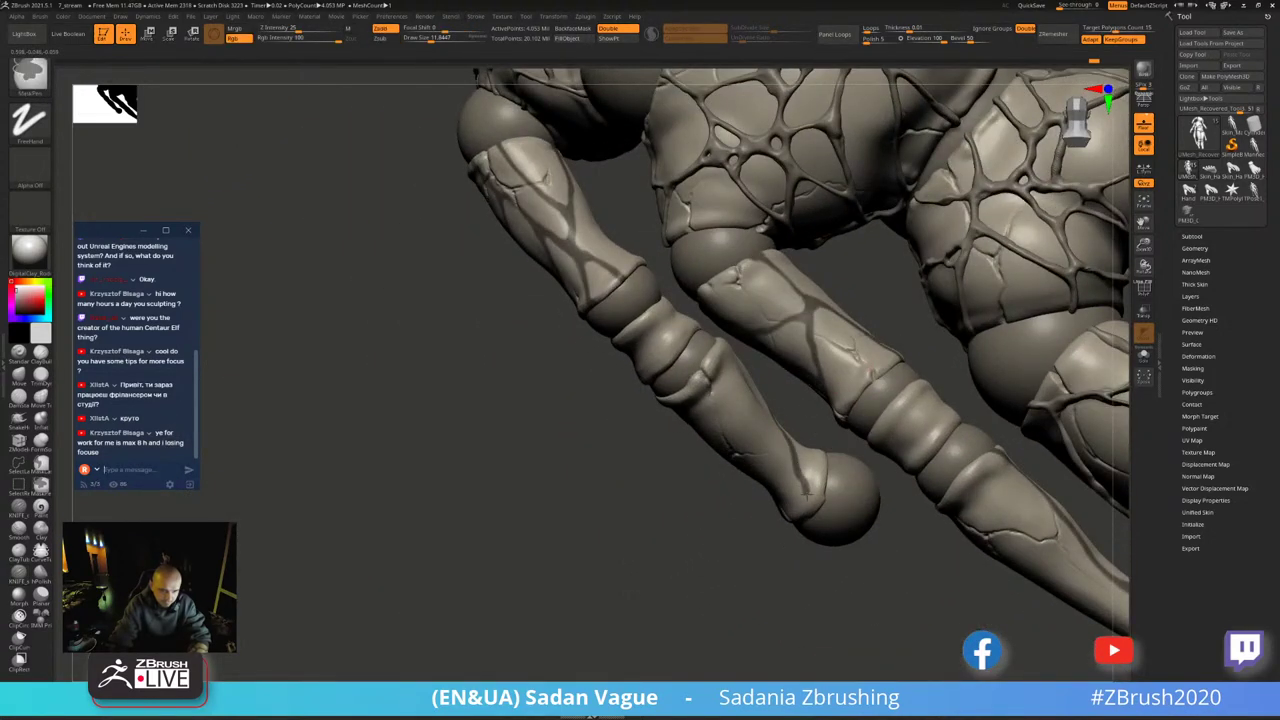
{"action": "mouse_move", "coordinate": [808, 501]}
{"action": "left_mouse_down"}
{"action": "mouse_move", "coordinate": [678, 366]}
{"action": "mouse_move", "coordinate": [724, 409]}
{"action": "left_mouse_up"}
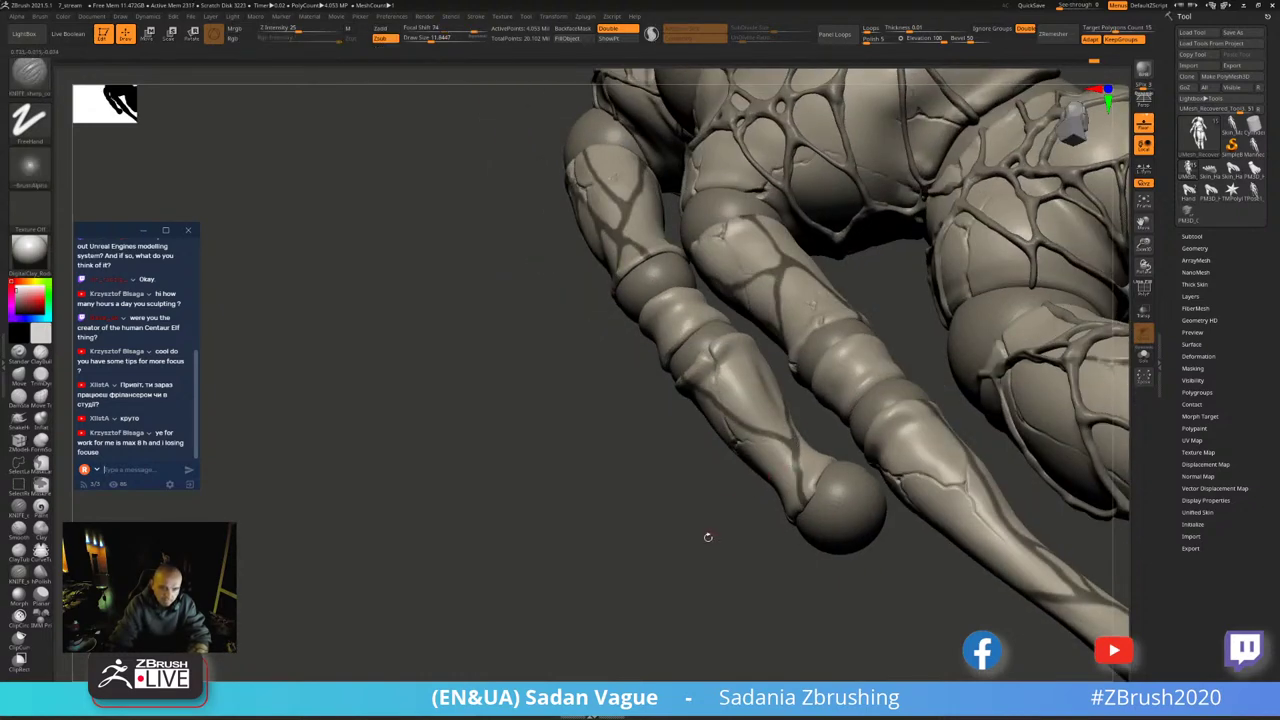
{"action": "mouse_move", "coordinate": [705, 534]}
{"action": "left_mouse_down"}
{"action": "mouse_move", "coordinate": [730, 470]}
{"action": "mouse_move", "coordinate": [716, 432]}
{"action": "left_mouse_up"}
{"action": "key", "text": "ctrl"}
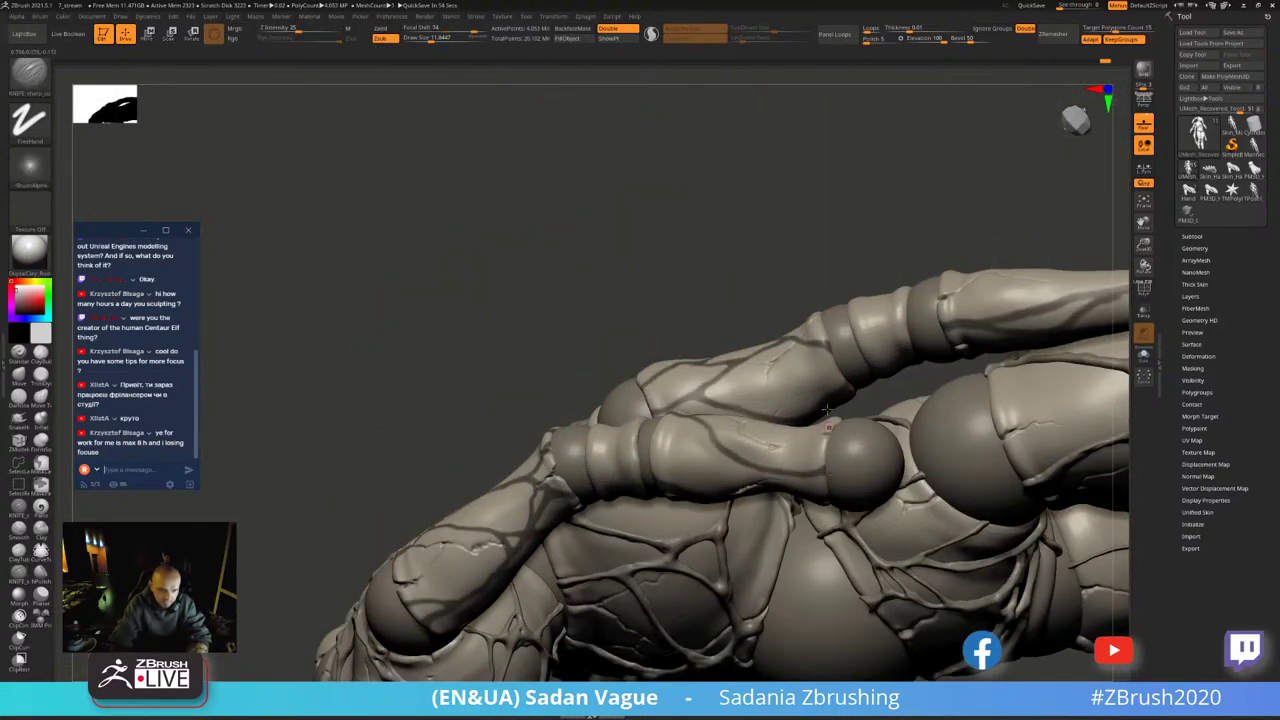
{"action": "mouse_move", "coordinate": [828, 410]}
{"action": "left_mouse_down"}
{"action": "mouse_move", "coordinate": [1031, 316]}
{"action": "mouse_move", "coordinate": [1001, 209]}
{"action": "mouse_move", "coordinate": [731, 259]}
{"action": "mouse_move", "coordinate": [783, 321]}
{"action": "left_mouse_up"}
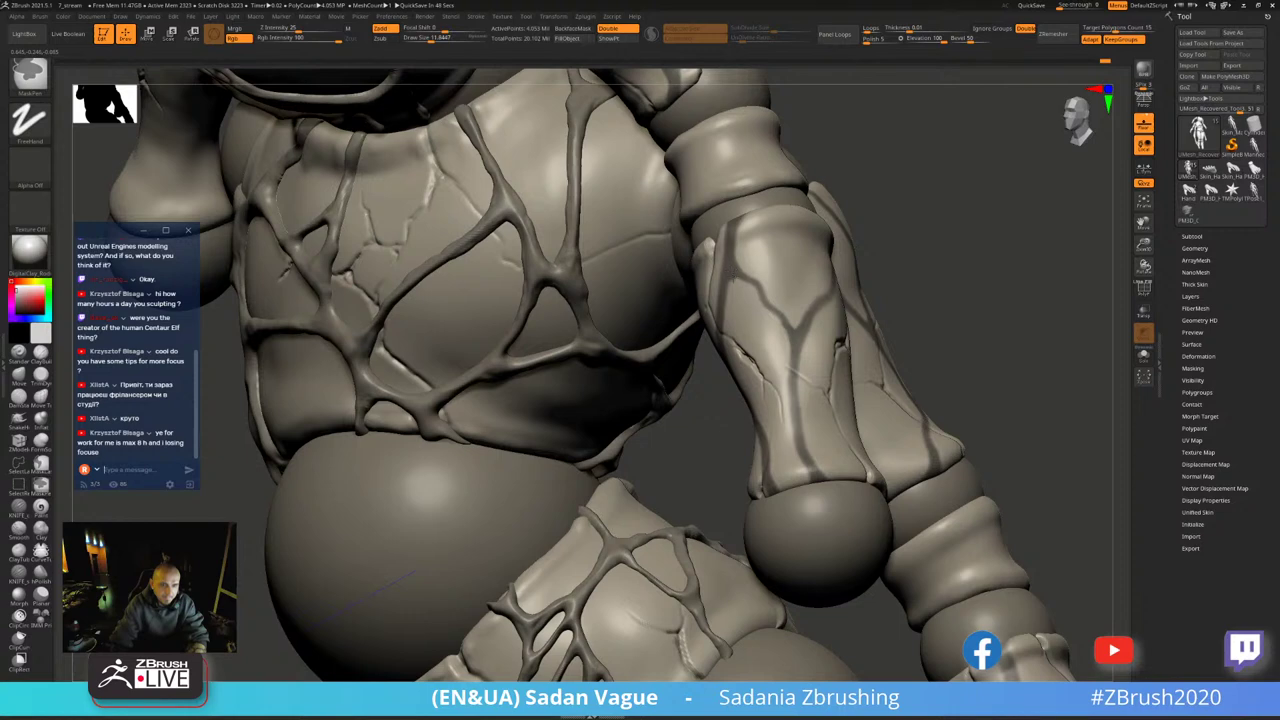
{"action": "left_click_drag", "start_coordinate": [780, 300], "coordinate": [800, 304]}
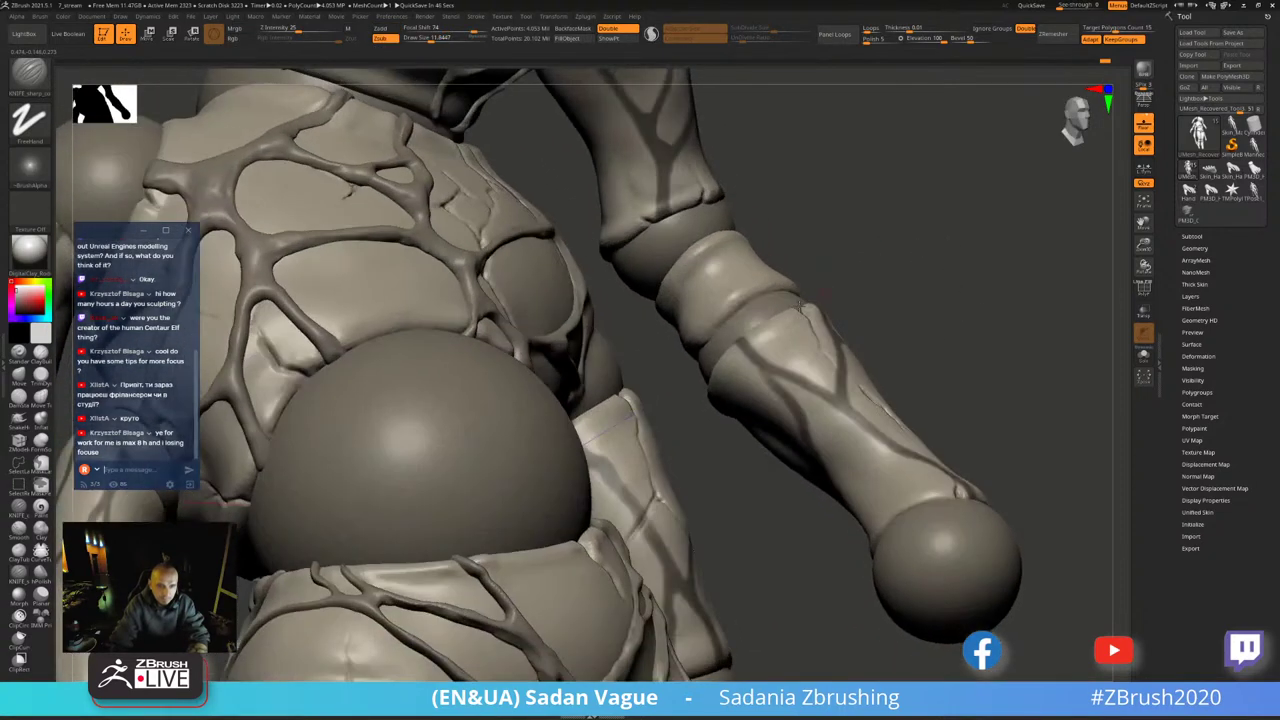
{"action": "key", "text": "b"}
{"action": "key", "text": "s"}
{"action": "key", "text": "l"}
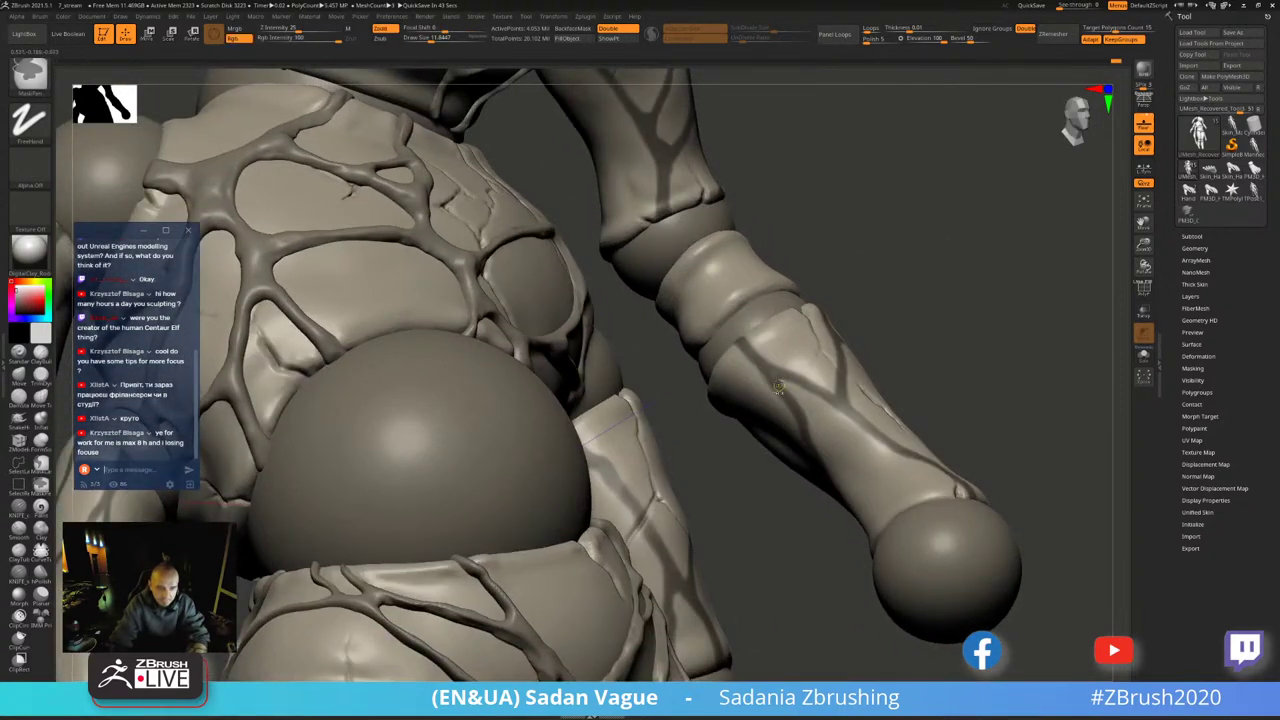
{"action": "left_click_drag", "start_coordinate": [825, 393], "coordinate": [812, 392]}
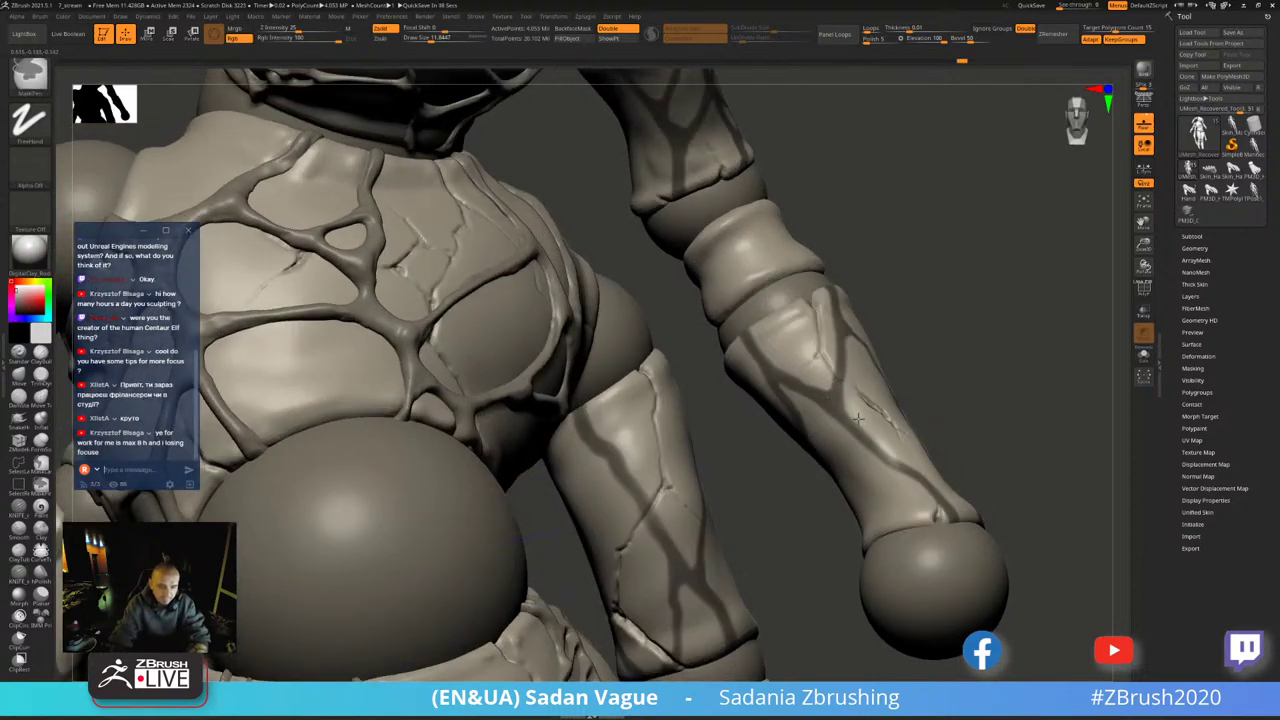
{"action": "key", "text": "b"}
{"action": "key", "text": "k"}
{"action": "key", "text": "s"}
{"action": "key", "text": "f"}
{"action": "mouse_move", "coordinate": [884, 410]}
{"action": "left_mouse_down"}
{"action": "mouse_move", "coordinate": [913, 326]}
{"action": "mouse_move", "coordinate": [591, 391]}
{"action": "mouse_move", "coordinate": [591, 405]}
{"action": "mouse_move", "coordinate": [800, 361]}
{"action": "mouse_move", "coordinate": [686, 400]}
{"action": "left_mouse_up"}
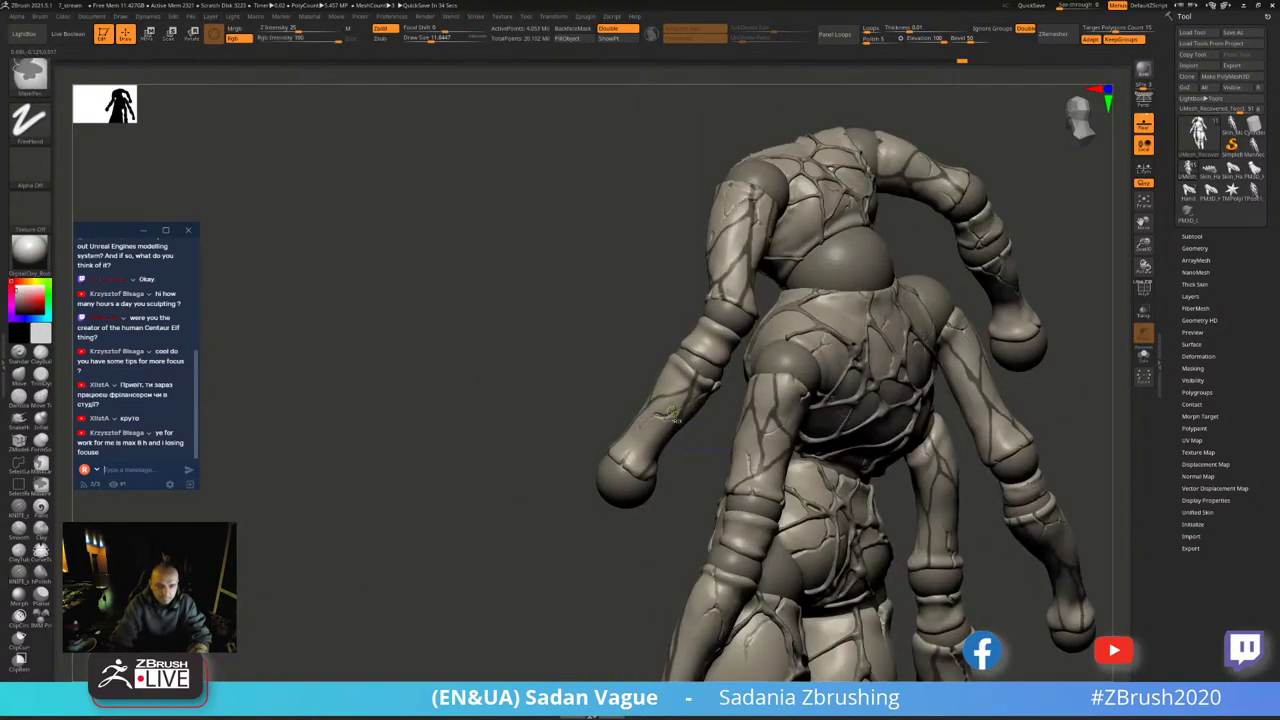
- Raise Draw Size from about 7 to 11 while viewing the leg and forearm from behind
{"action": "mouse_move", "coordinate": [568, 421]}
{"action": "left_mouse_down"}
{"action": "mouse_move", "coordinate": [894, 280]}
{"action": "mouse_move", "coordinate": [974, 297]}
{"action": "mouse_move", "coordinate": [459, 586]}
{"action": "mouse_move", "coordinate": [506, 466]}
{"action": "mouse_move", "coordinate": [440, 466]}
{"action": "mouse_move", "coordinate": [606, 440]}
{"action": "left_mouse_up"}
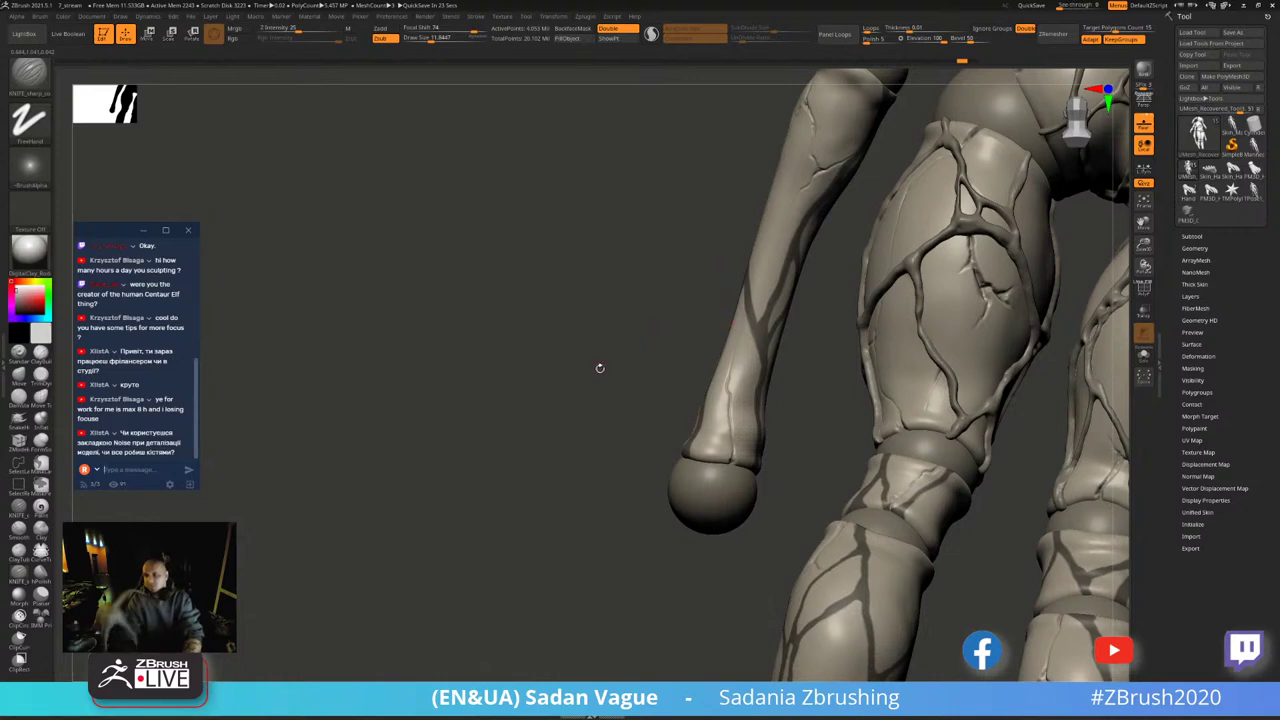
{"action": "left_click_drag", "start_coordinate": [597, 366], "coordinate": [690, 348]}
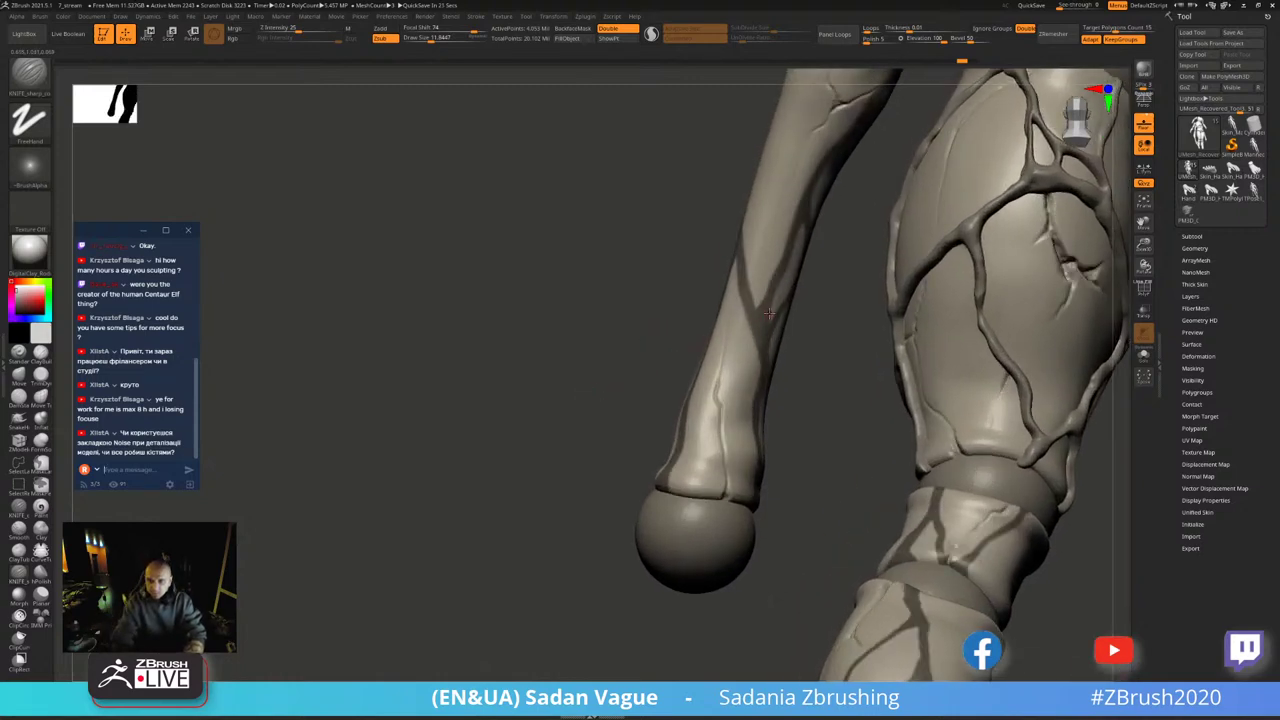
{"action": "key", "text": "s"}
{"action": "left_click_drag", "start_coordinate": [765, 316], "coordinate": [757, 310]}
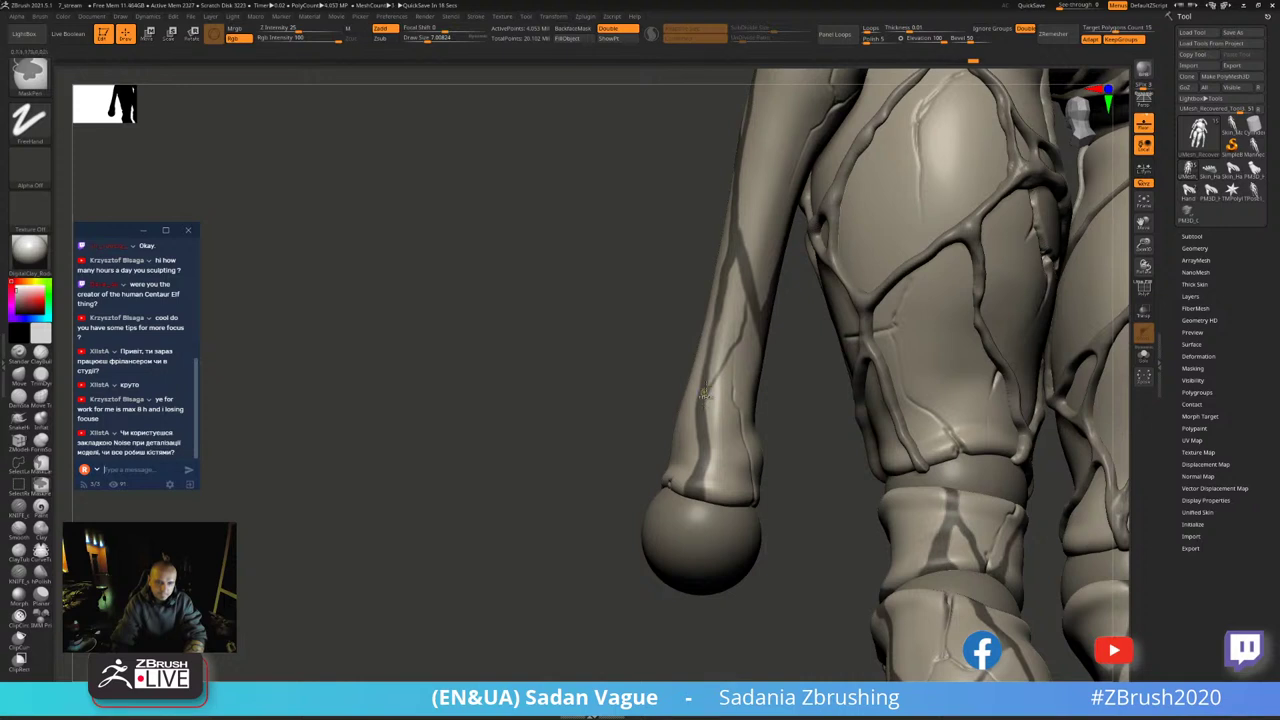
{"action": "key", "text": "s"}
{"action": "left_click_drag", "start_coordinate": [750, 372], "coordinate": [757, 372]}
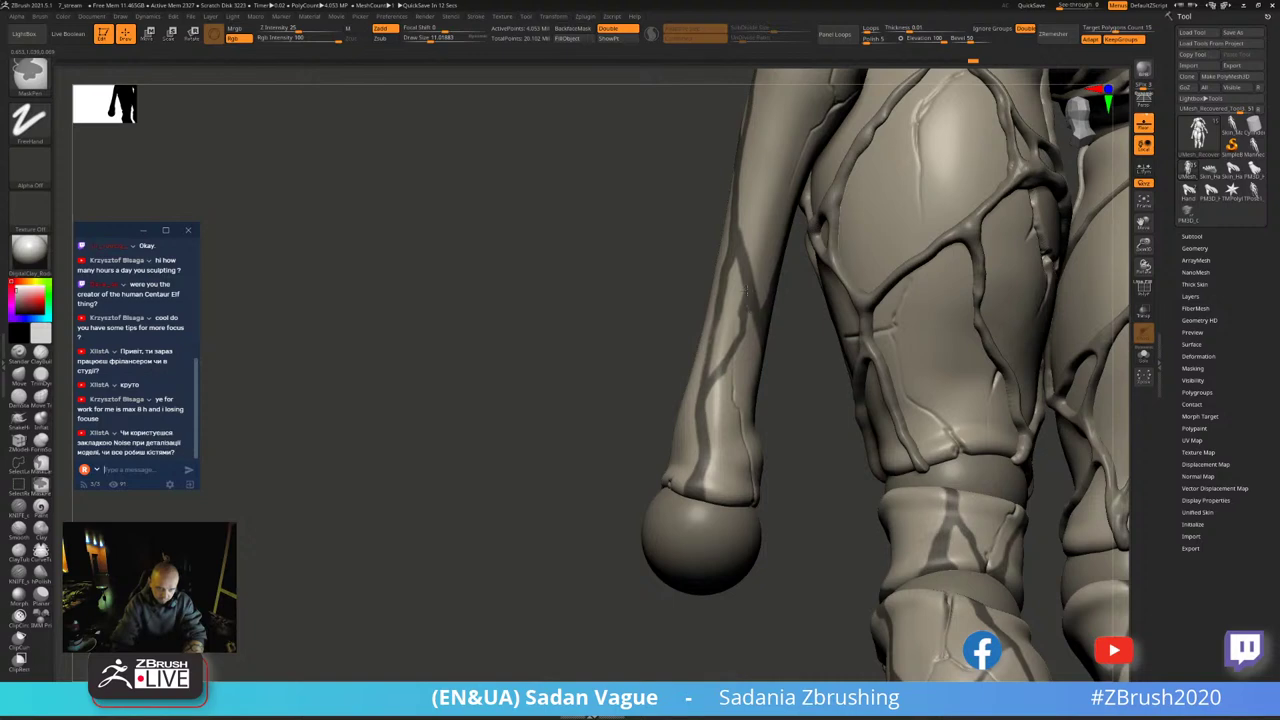
{"action": "mouse_move", "coordinate": [745, 290]}
{"action": "left_mouse_down"}
{"action": "mouse_move", "coordinate": [1020, 270]}
{"action": "mouse_move", "coordinate": [1003, 266]}
{"action": "mouse_move", "coordinate": [940, 323]}
{"action": "left_mouse_up"}
{"action": "left_click_drag", "start_coordinate": [960, 335], "coordinate": [1013, 370], "text": "alt"}
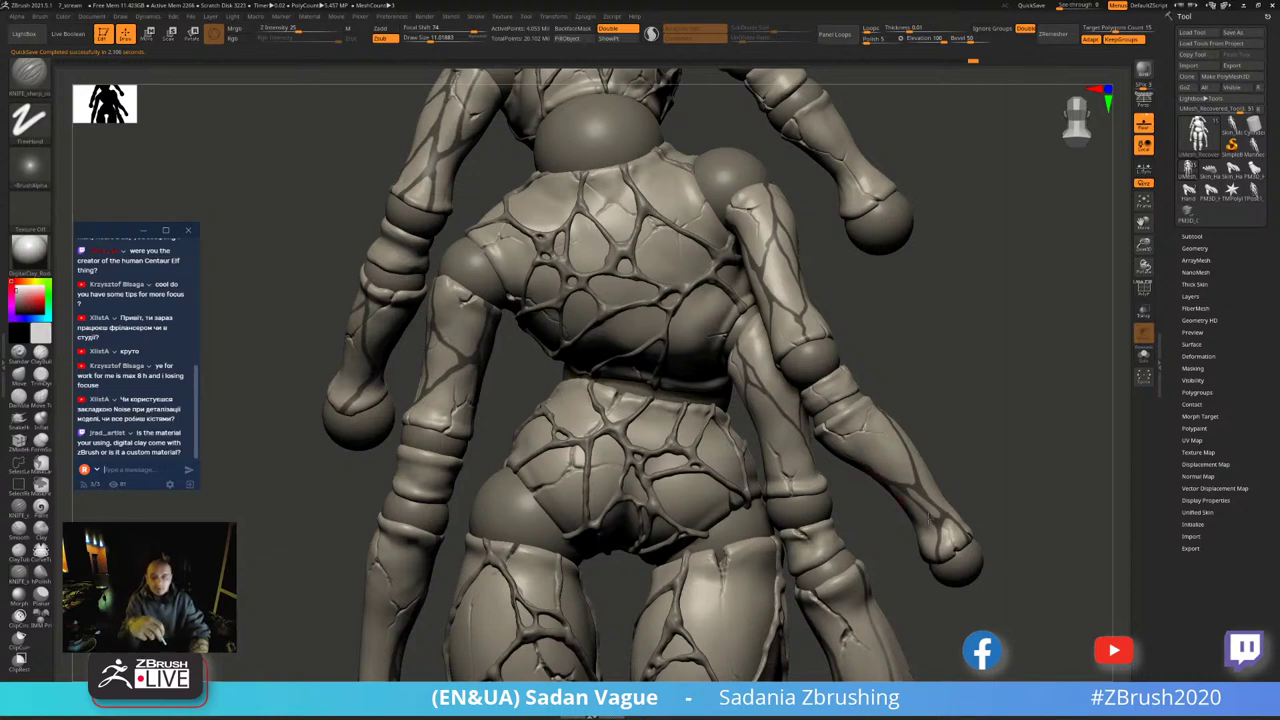
{"action": "left_click_drag", "start_coordinate": [1002, 402], "coordinate": [1018, 384]}
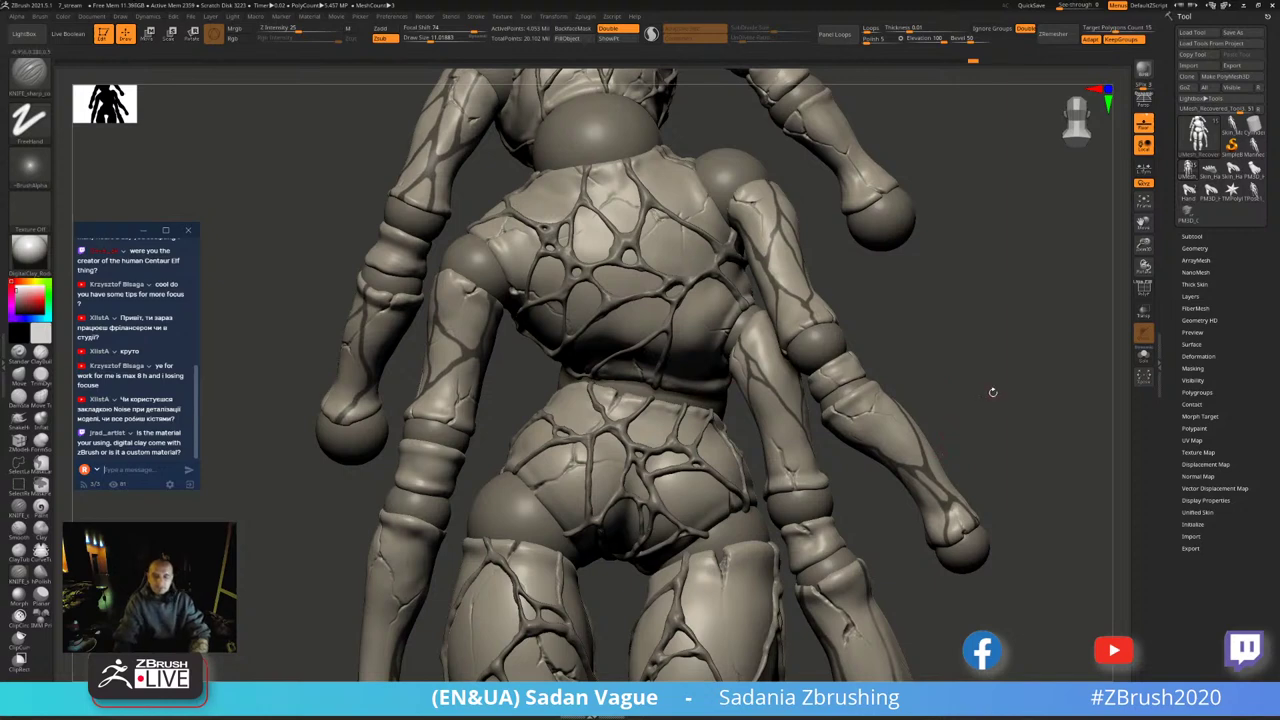
{"action": "mouse_move", "coordinate": [912, 368]}
{"action": "left_mouse_down"}
{"action": "mouse_move", "coordinate": [964, 391]}
{"action": "mouse_move", "coordinate": [930, 258]}
{"action": "left_mouse_up"}
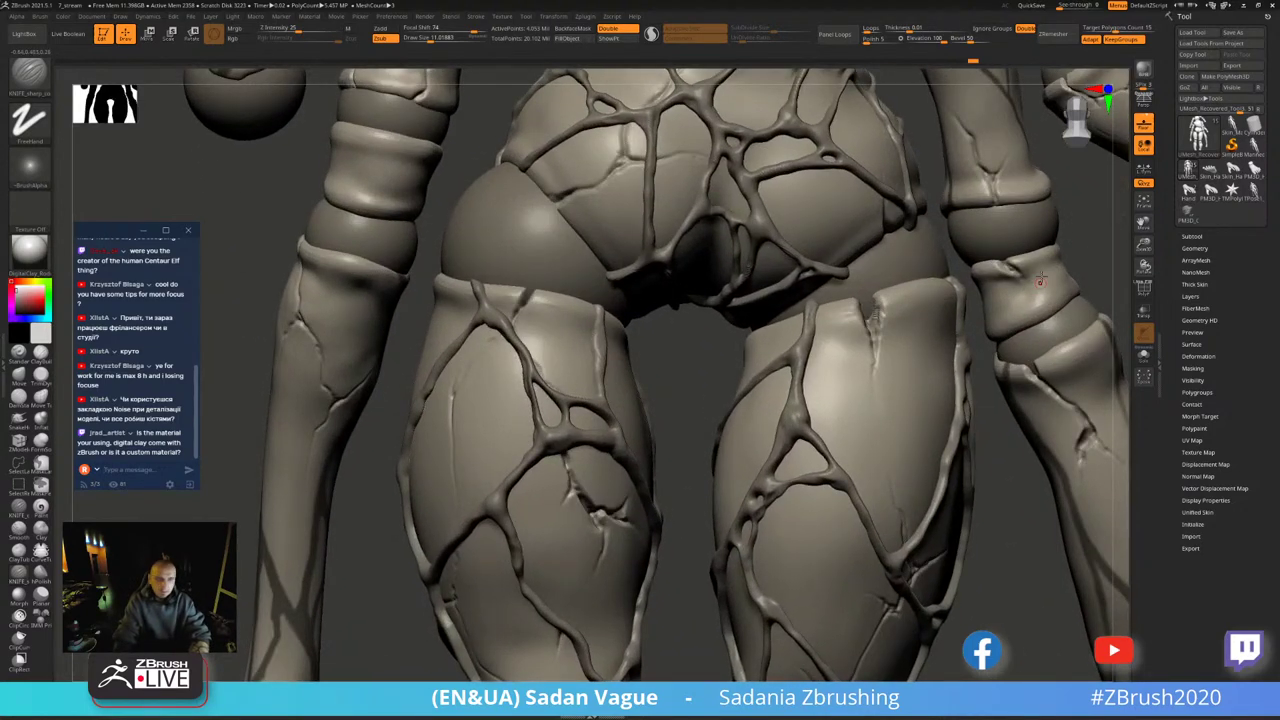
{"action": "mouse_move", "coordinate": [1040, 280]}
{"action": "left_mouse_down"}
{"action": "mouse_move", "coordinate": [828, 232]}
{"action": "mouse_move", "coordinate": [641, 340]}
{"action": "mouse_move", "coordinate": [721, 355]}
{"action": "left_mouse_up"}
{"action": "key", "text": "ctrl"}
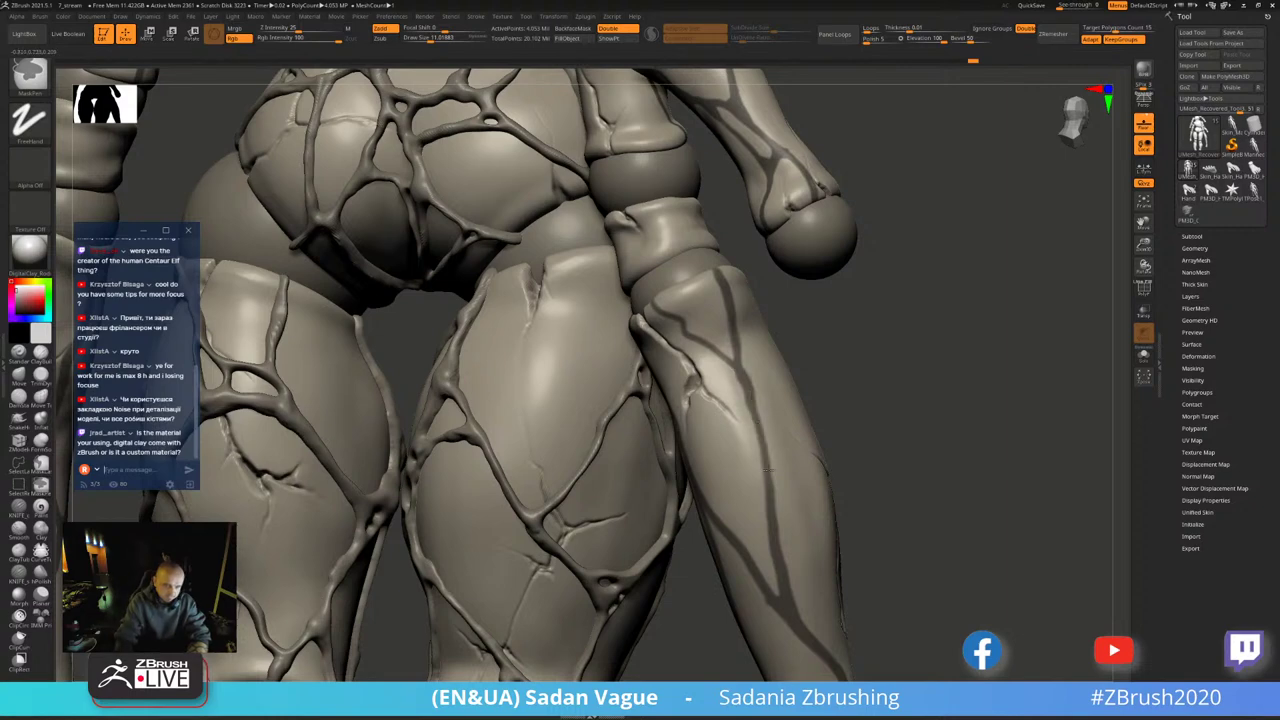
{"action": "mouse_move", "coordinate": [783, 550]}
{"action": "right_mouse_down"}
{"action": "mouse_move", "coordinate": [898, 283]}
{"action": "mouse_move", "coordinate": [394, 537]}
{"action": "right_mouse_up"}
{"action": "mouse_move", "coordinate": [1010, 246]}
{"action": "right_mouse_down"}
{"action": "mouse_move", "coordinate": [1014, 337]}
{"action": "mouse_move", "coordinate": [1038, 326]}
{"action": "mouse_move", "coordinate": [1000, 290]}
{"action": "mouse_move", "coordinate": [1093, 272]}
{"action": "right_mouse_up"}
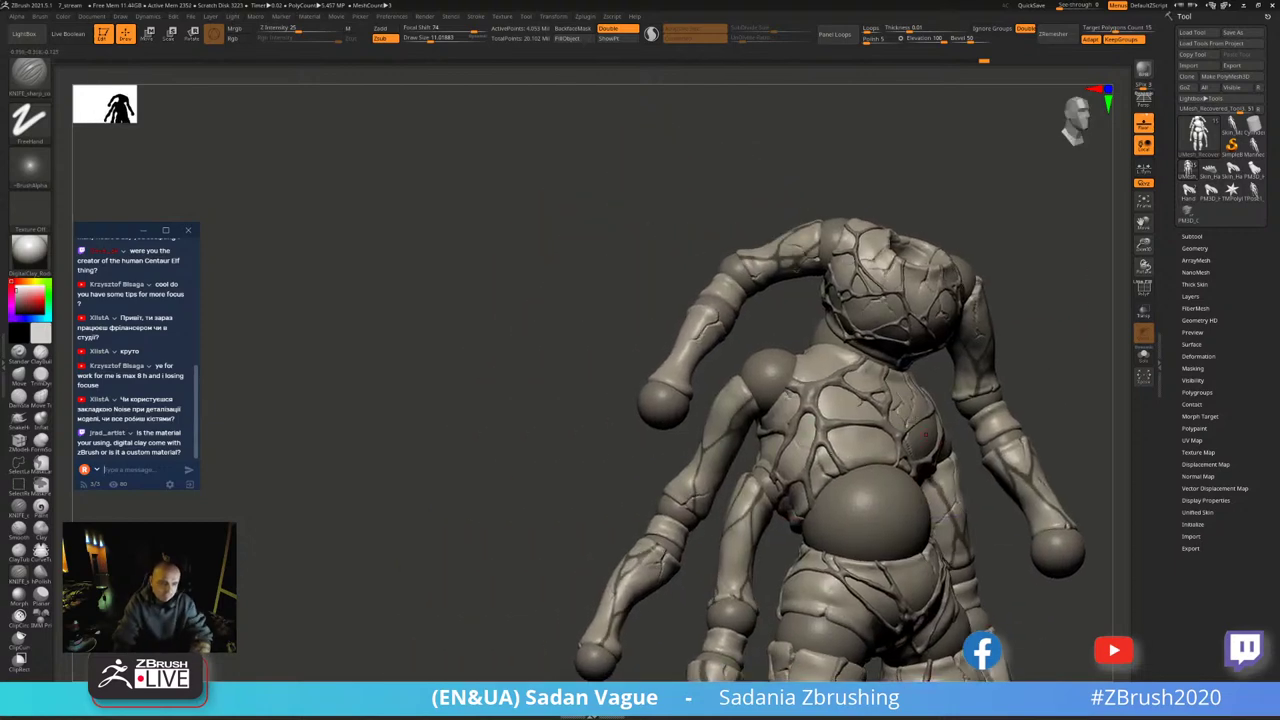
- Clear the arm's mask stripe and carve a new crack line down the forearm
{"action": "key", "text": "ctrl"}
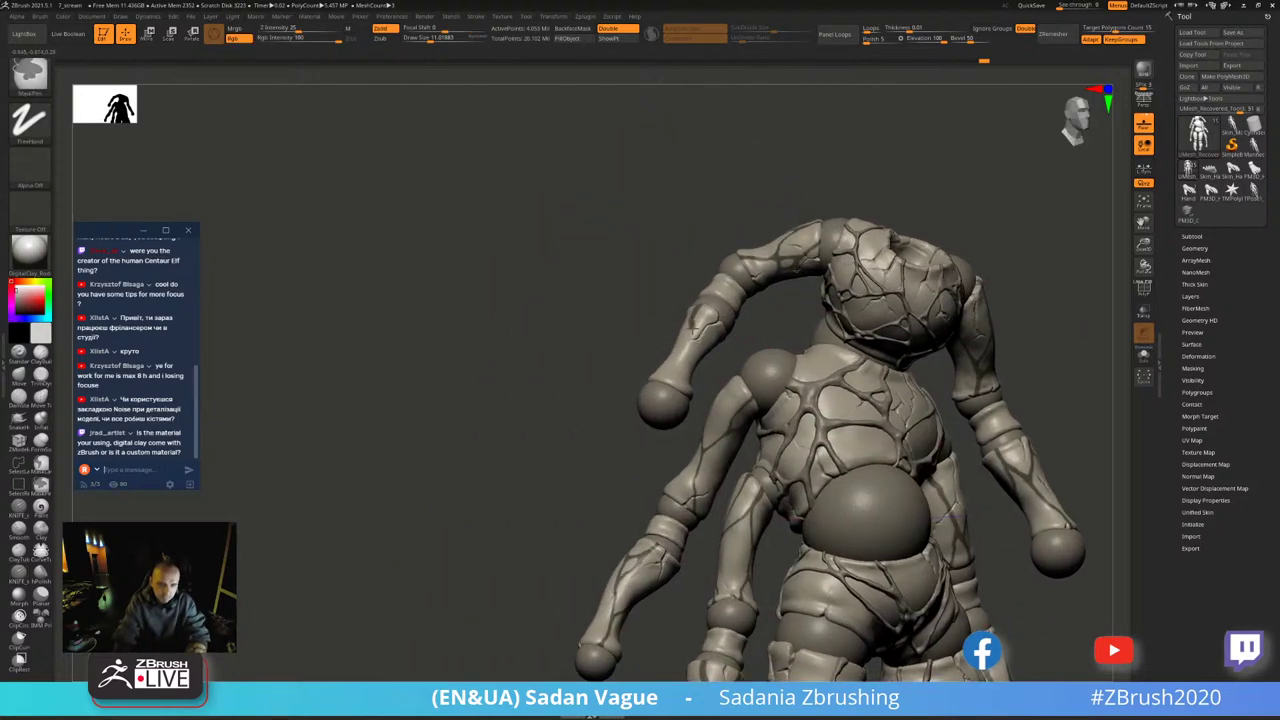
{"action": "right_click_drag", "start_coordinate": [594, 343], "coordinate": [600, 400], "text": "ctrl"}
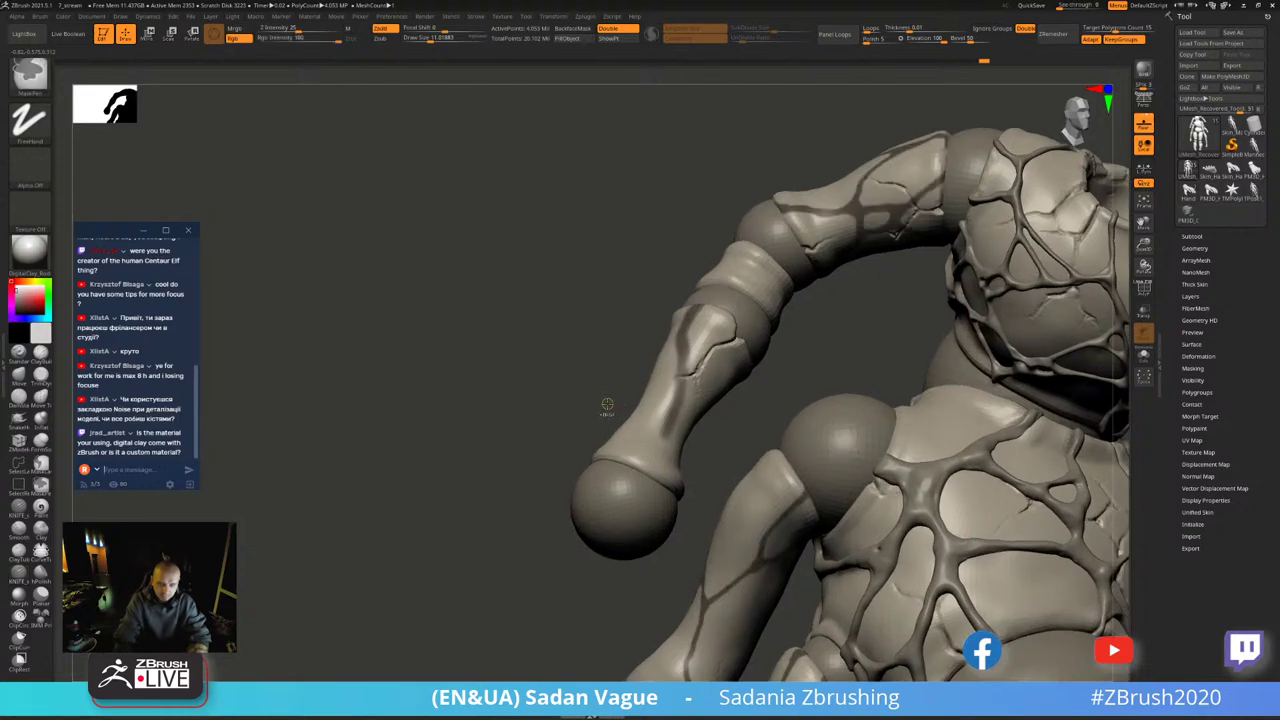
{"action": "left_click_drag", "start_coordinate": [645, 360], "coordinate": [697, 310], "text": "ctrl"}
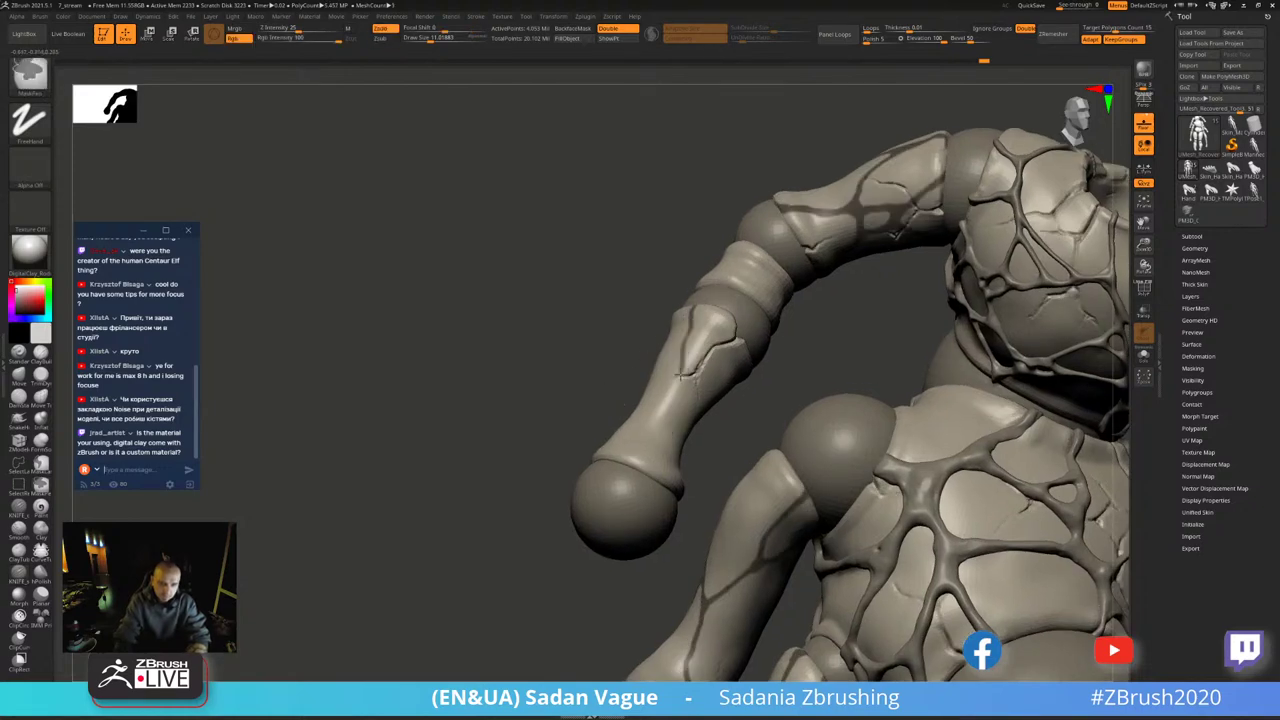
{"action": "left_click_drag", "start_coordinate": [680, 376], "coordinate": [656, 450]}
{"action": "mouse_move", "coordinate": [637, 478]}
{"action": "right_mouse_down"}
{"action": "mouse_move", "coordinate": [716, 420]}
{"action": "mouse_move", "coordinate": [671, 365]}
{"action": "mouse_move", "coordinate": [752, 386]}
{"action": "mouse_move", "coordinate": [677, 412]}
{"action": "right_mouse_up"}
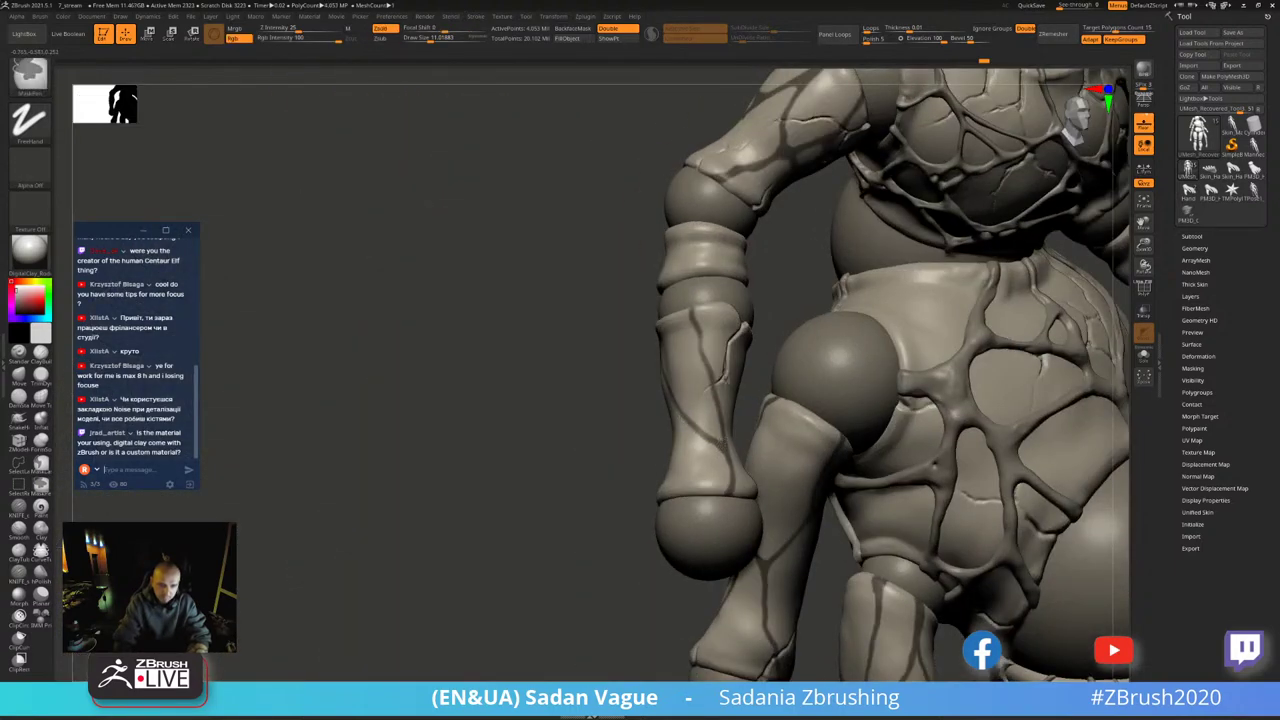
{"action": "right_click_drag", "start_coordinate": [686, 452], "coordinate": [675, 410]}
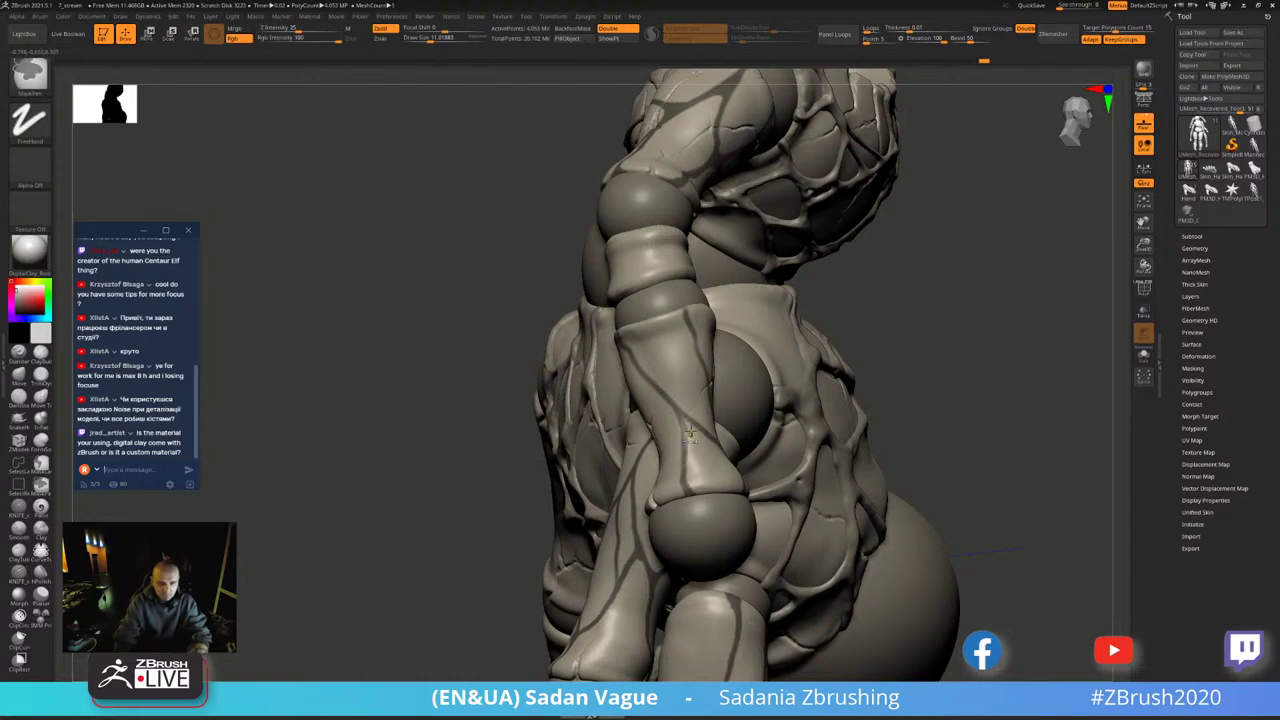
{"action": "mouse_move", "coordinate": [686, 440]}
{"action": "right_mouse_down"}
{"action": "mouse_move", "coordinate": [940, 272]}
{"action": "mouse_move", "coordinate": [845, 147]}
{"action": "right_mouse_up"}
{"action": "right_click_drag", "start_coordinate": [811, 277], "coordinate": [720, 282]}
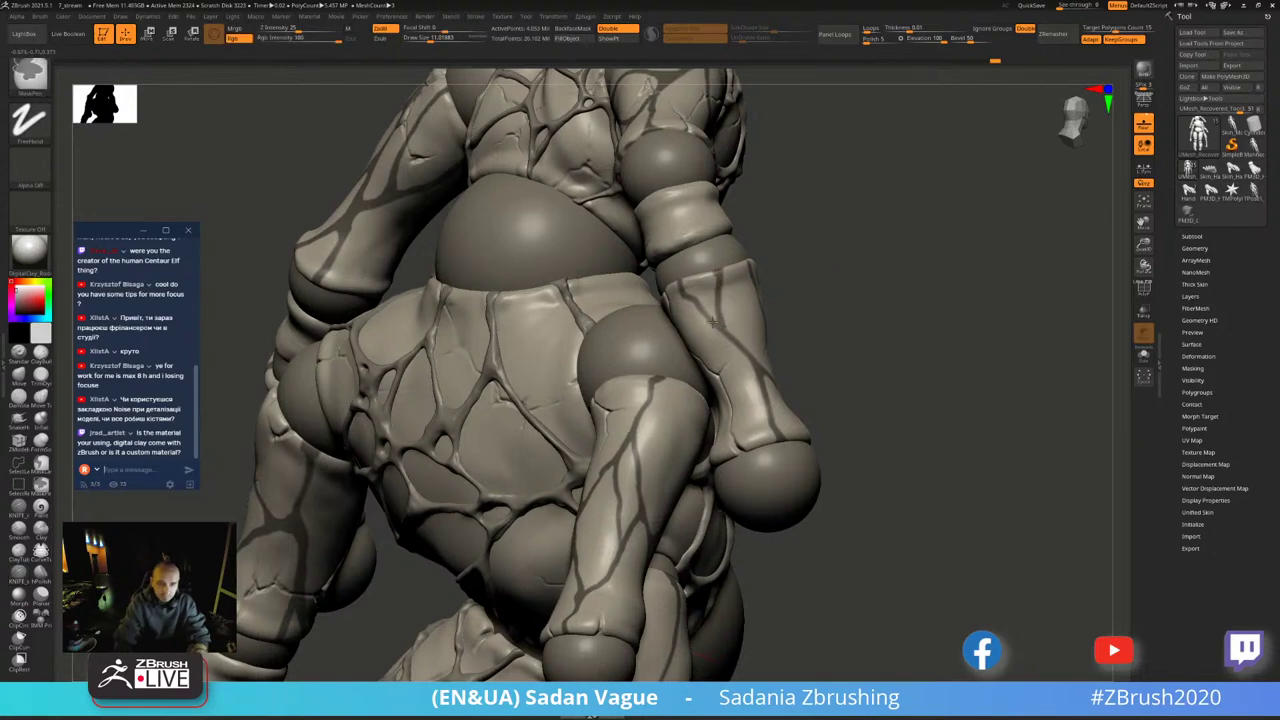
{"action": "mouse_move", "coordinate": [857, 277]}
{"action": "right_mouse_down"}
{"action": "mouse_move", "coordinate": [812, 330]}
{"action": "mouse_move", "coordinate": [695, 415]}
{"action": "right_mouse_up"}
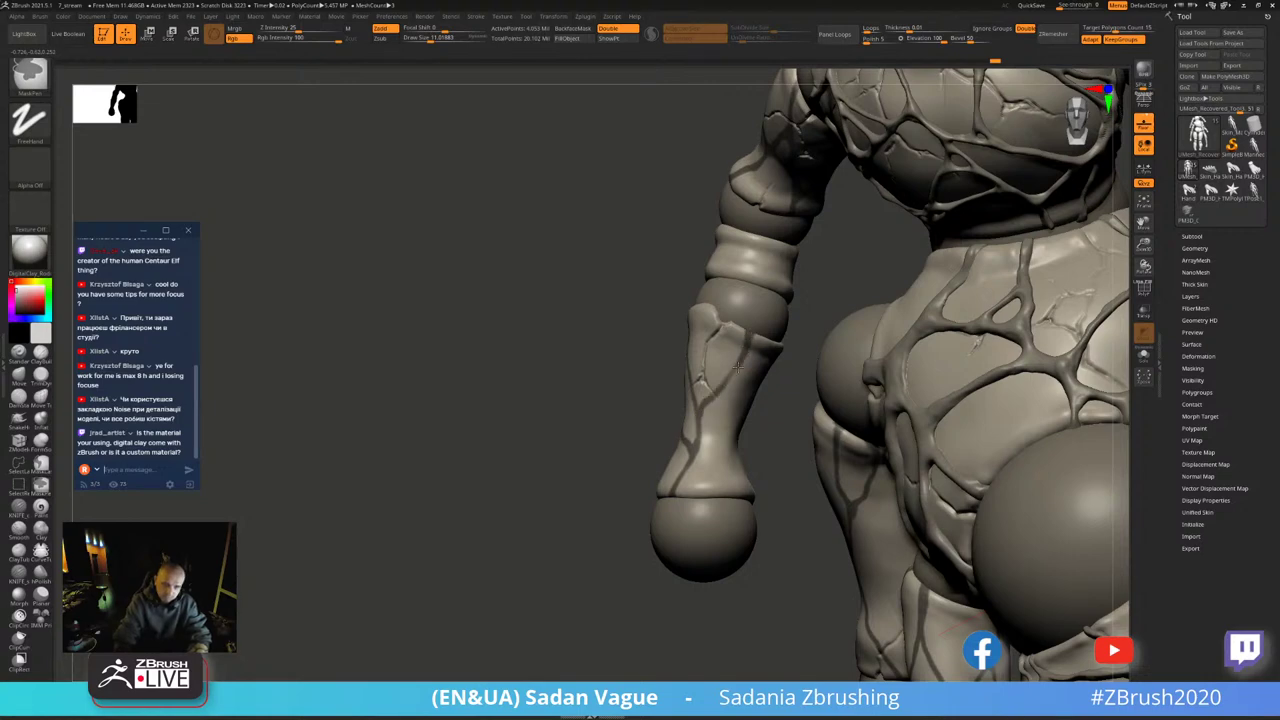
{"action": "right_click_drag", "start_coordinate": [737, 366], "coordinate": [710, 406]}
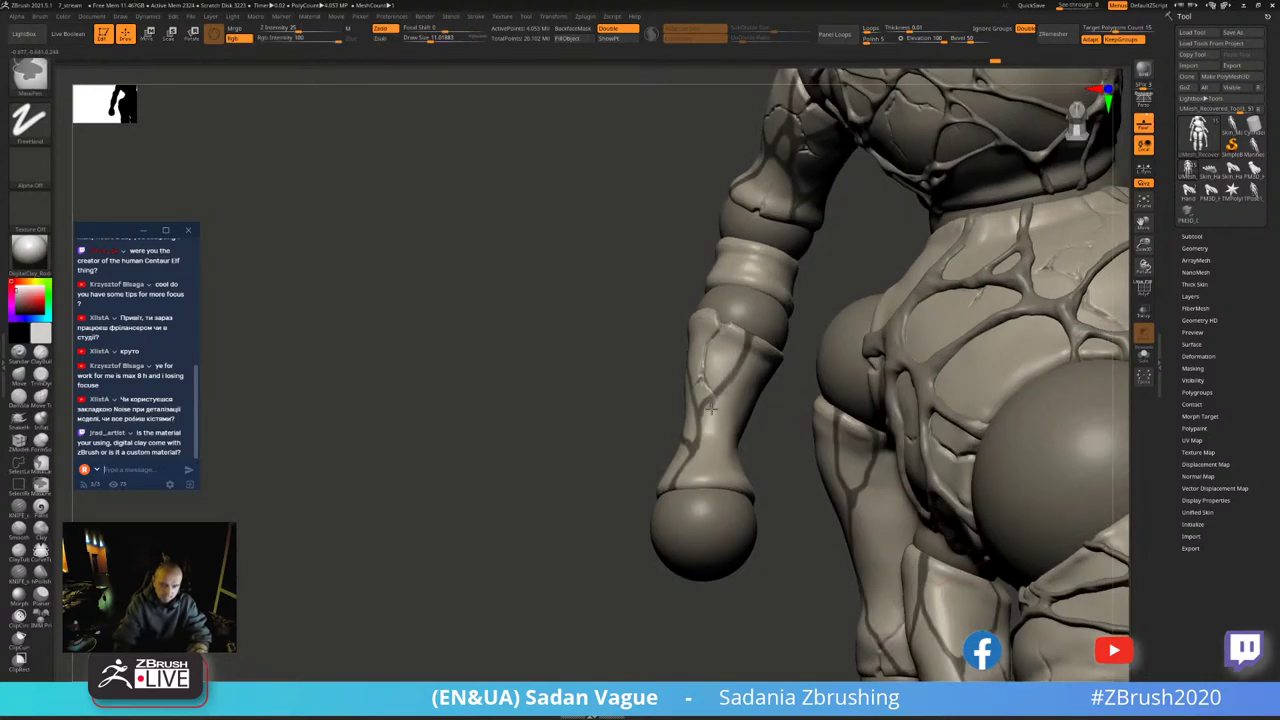
- Cut a second line down the forearm with the knife brush, then inspect hips and back
{"action": "key", "text": "ctrl+shift"}
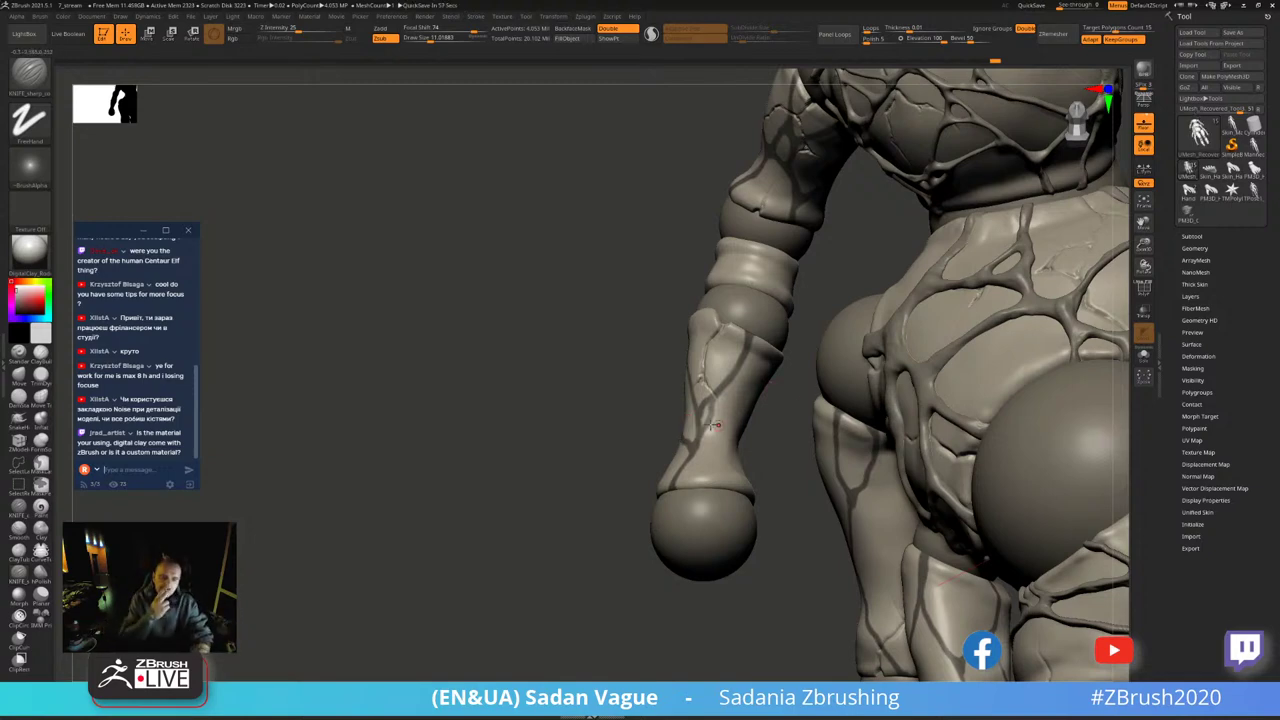
{"action": "mouse_move", "coordinate": [609, 457]}
{"action": "right_mouse_down"}
{"action": "mouse_move", "coordinate": [582, 463]}
{"action": "mouse_move", "coordinate": [733, 378]}
{"action": "right_mouse_up"}
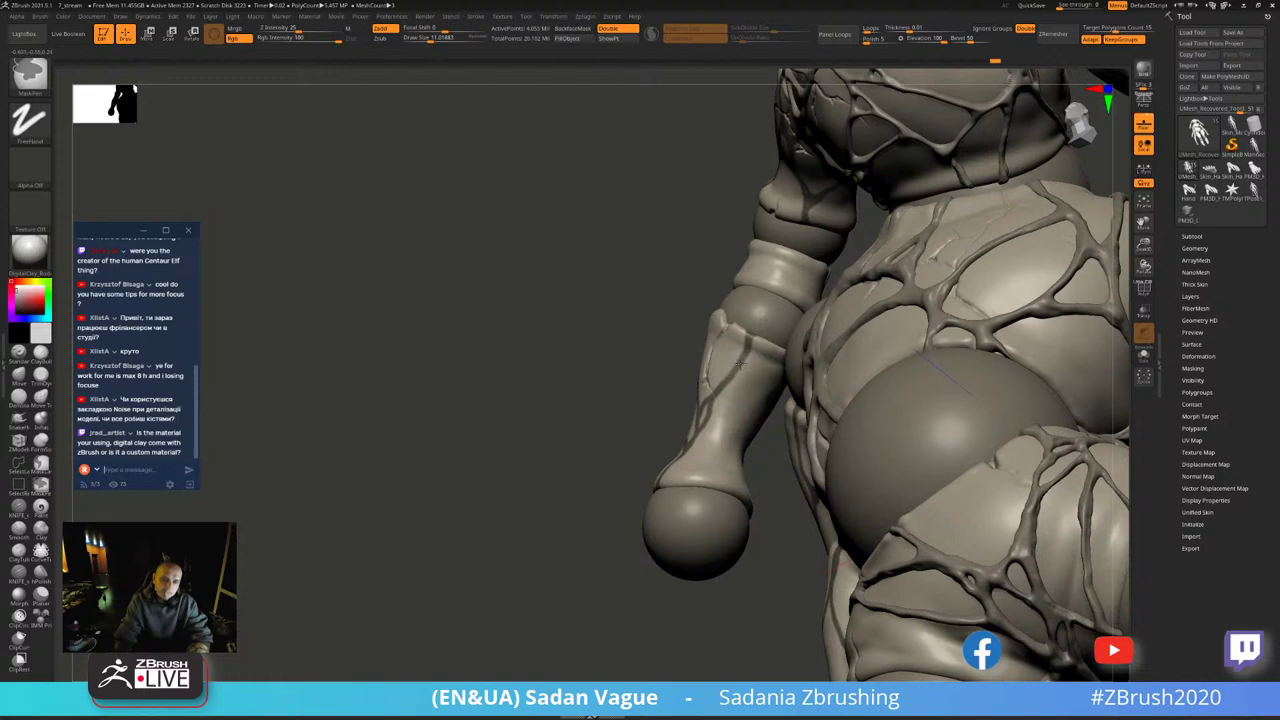
{"action": "left_click_drag", "start_coordinate": [740, 364], "coordinate": [730, 416], "text": "ctrl"}
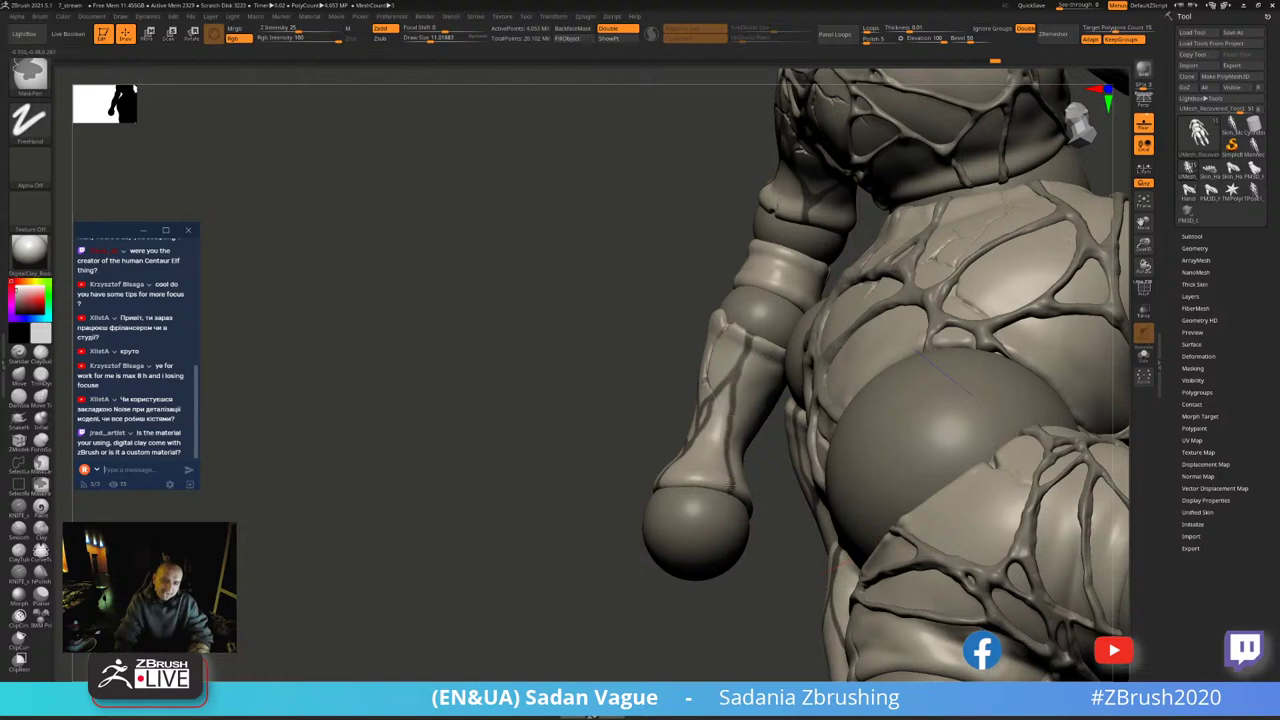
{"action": "right_click_drag", "start_coordinate": [730, 416], "coordinate": [742, 503]}
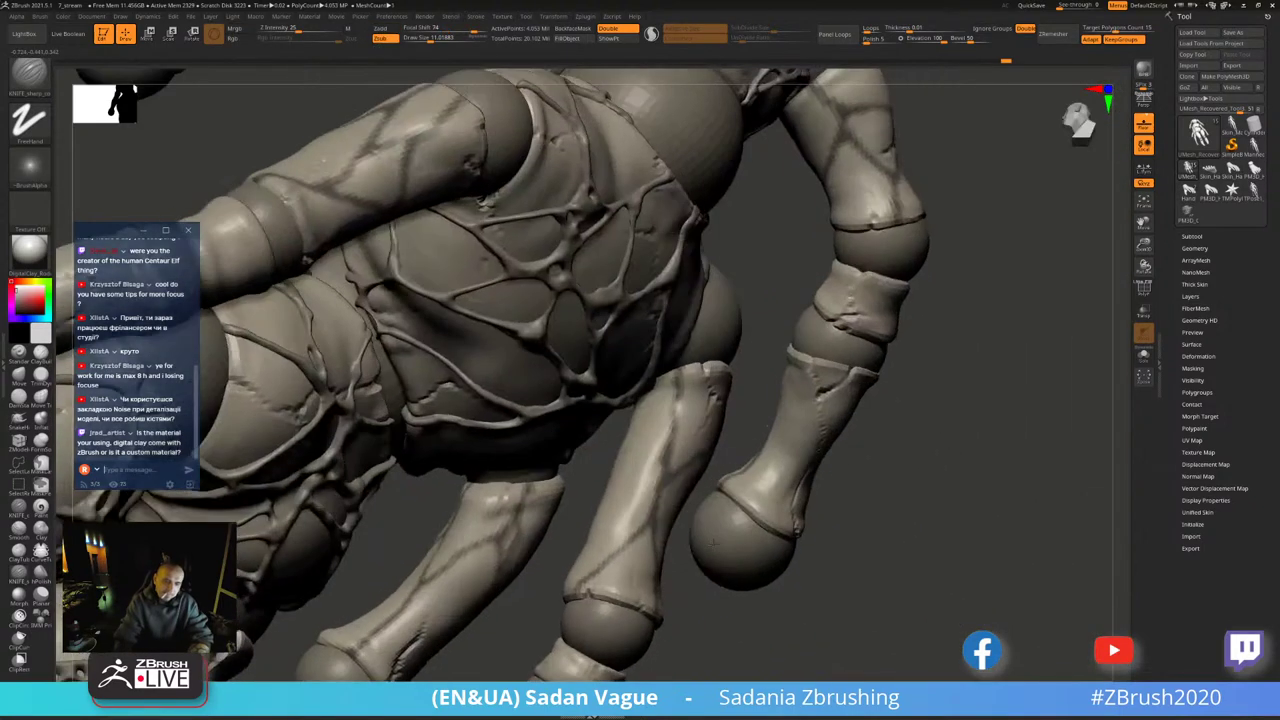
{"action": "key", "text": "ctrl"}
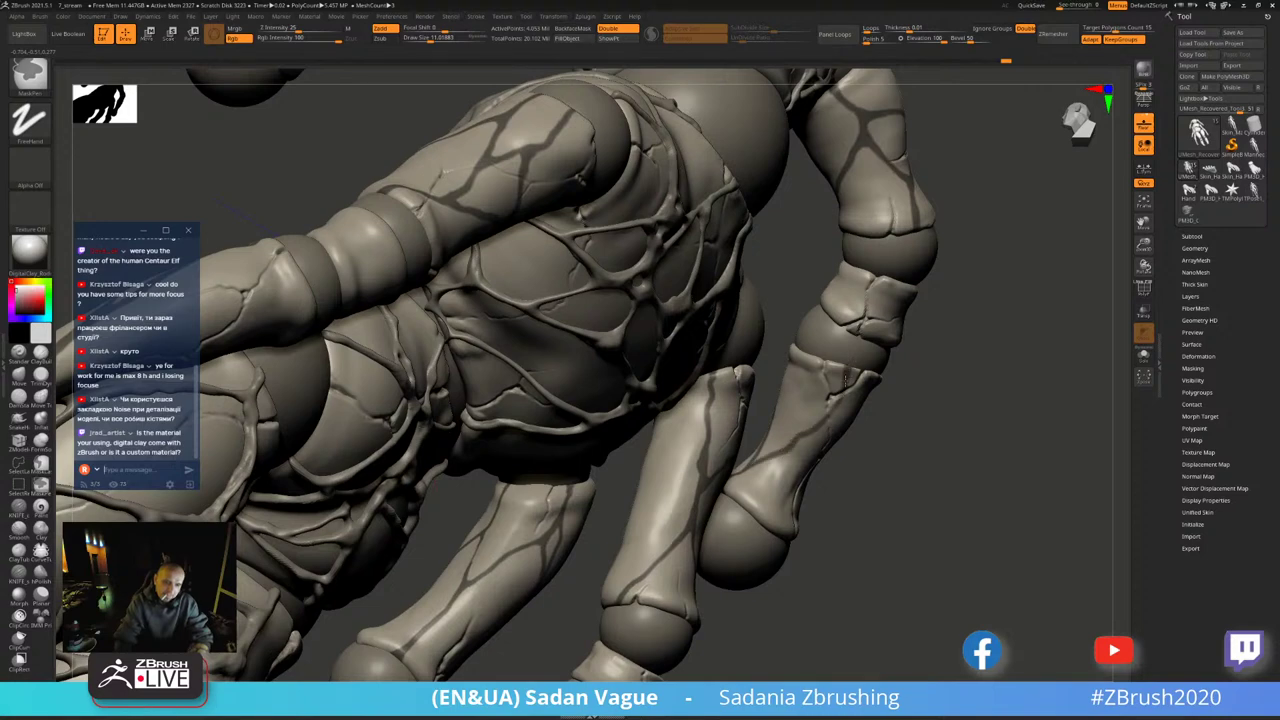
{"action": "right_click_drag", "start_coordinate": [760, 480], "coordinate": [786, 455]}
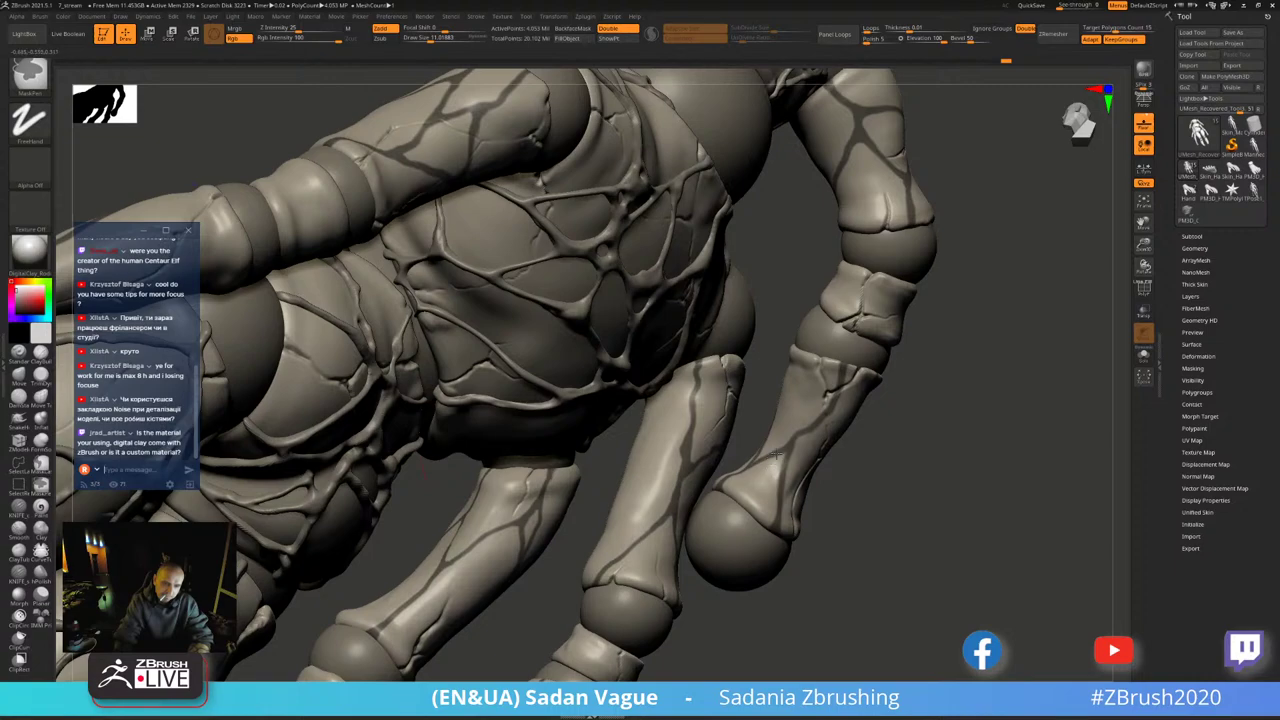
{"action": "right_click_drag", "start_coordinate": [786, 455], "coordinate": [810, 412]}
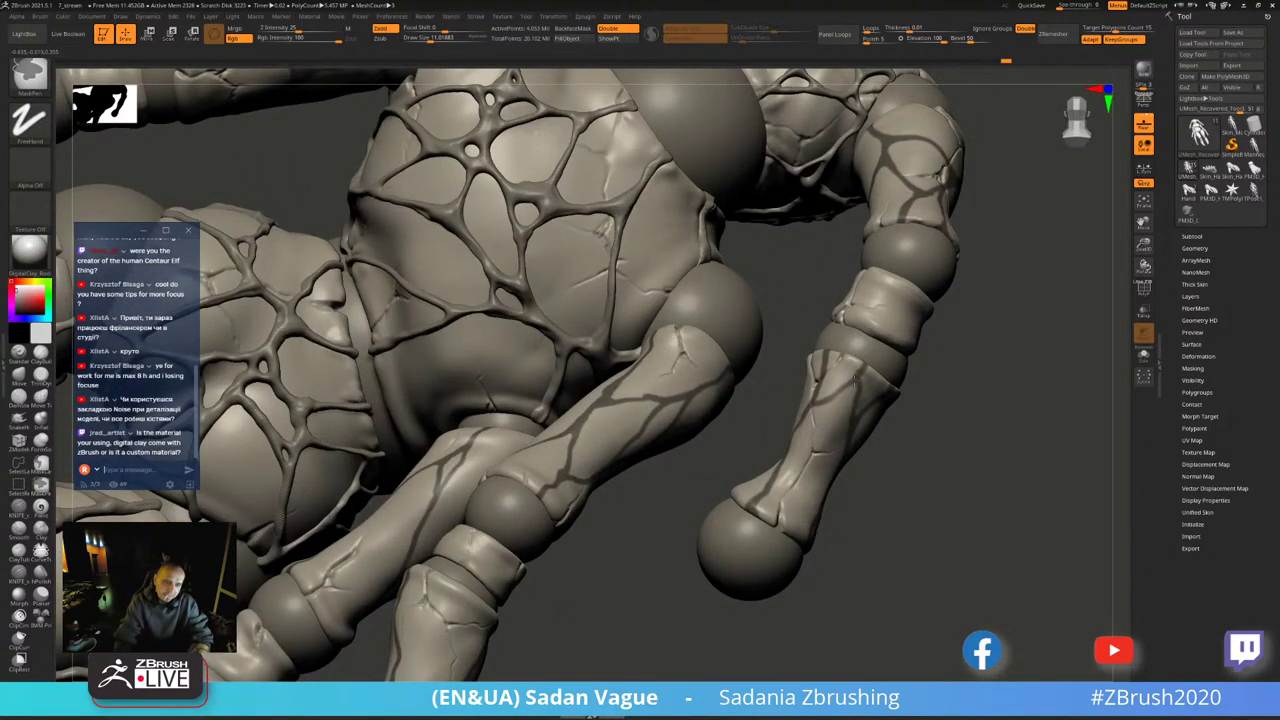
{"action": "right_click_drag", "start_coordinate": [855, 378], "coordinate": [768, 450]}
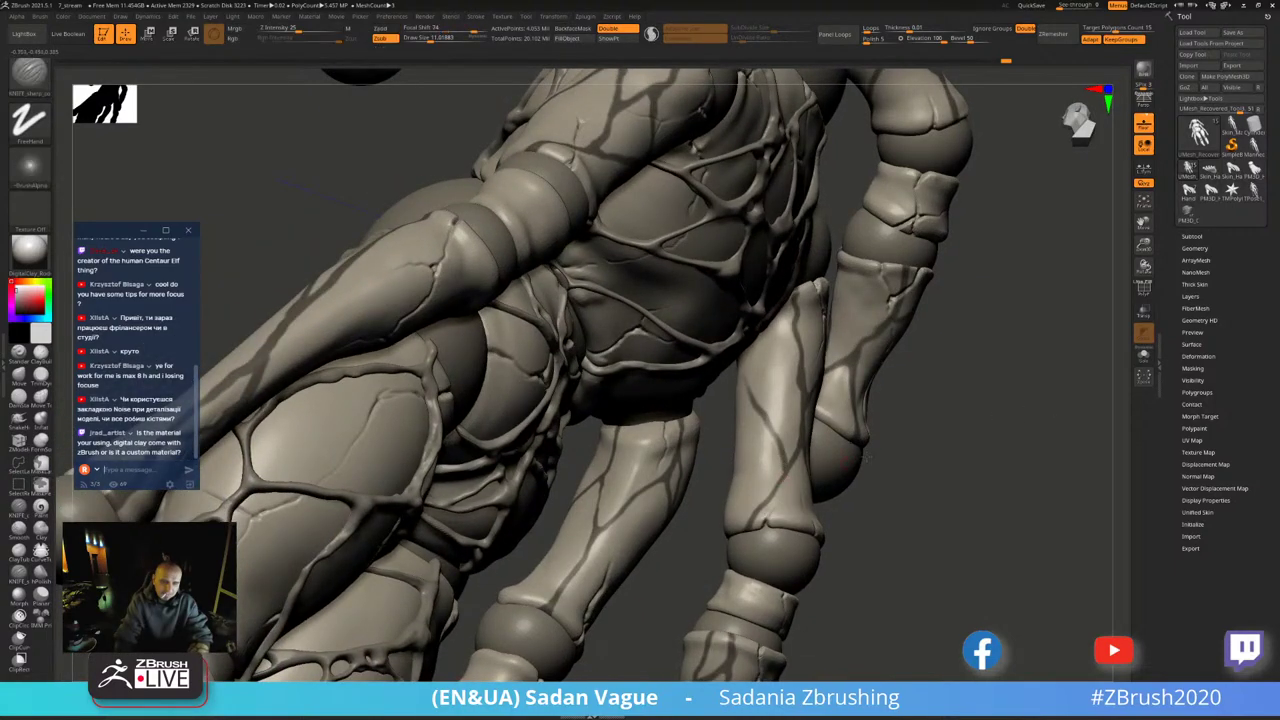
{"action": "right_click_drag", "start_coordinate": [862, 456], "coordinate": [749, 428]}
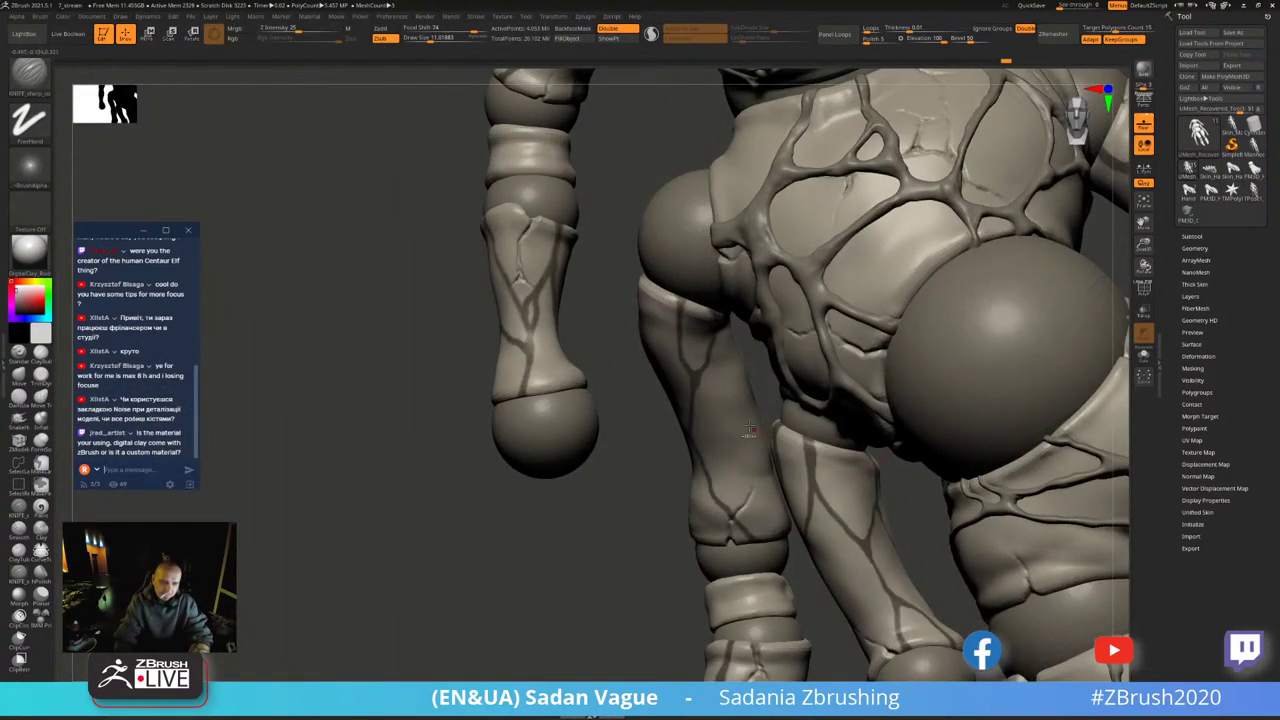
{"action": "key", "text": "ctrl"}
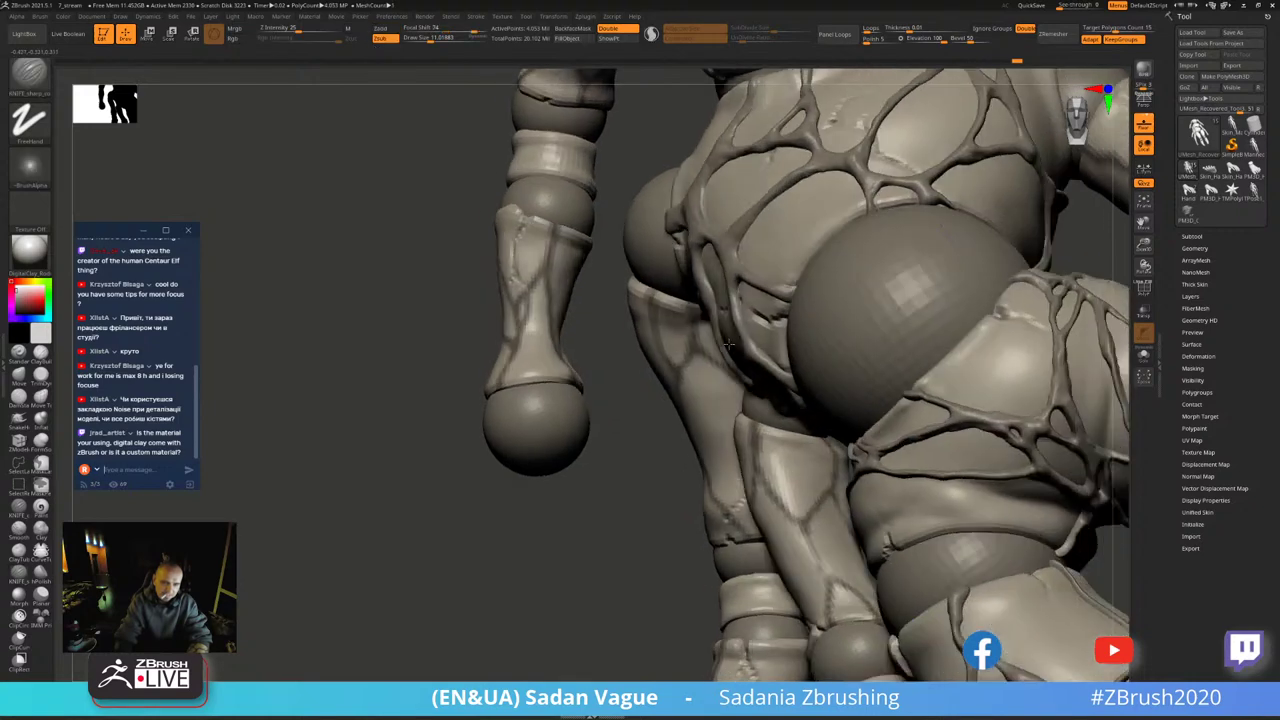
{"action": "mouse_move", "coordinate": [755, 355]}
{"action": "right_mouse_down"}
{"action": "mouse_move", "coordinate": [699, 362]}
{"action": "mouse_move", "coordinate": [735, 384]}
{"action": "right_mouse_up"}
{"action": "key", "text": "ctrl"}
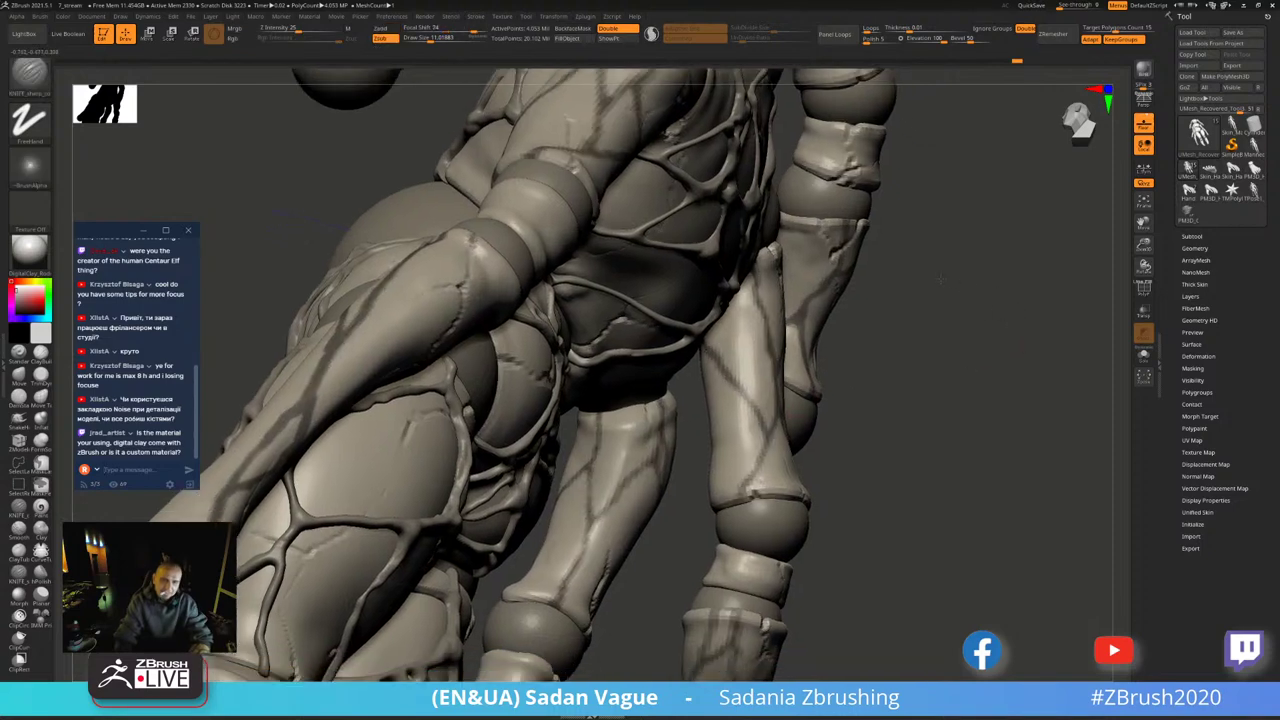
- Extract the ridge shell from the Subtool Extract section and accept it as Extract1
{"action": "key", "text": "f"}
{"action": "right_click_drag", "start_coordinate": [787, 430], "coordinate": [999, 139]}
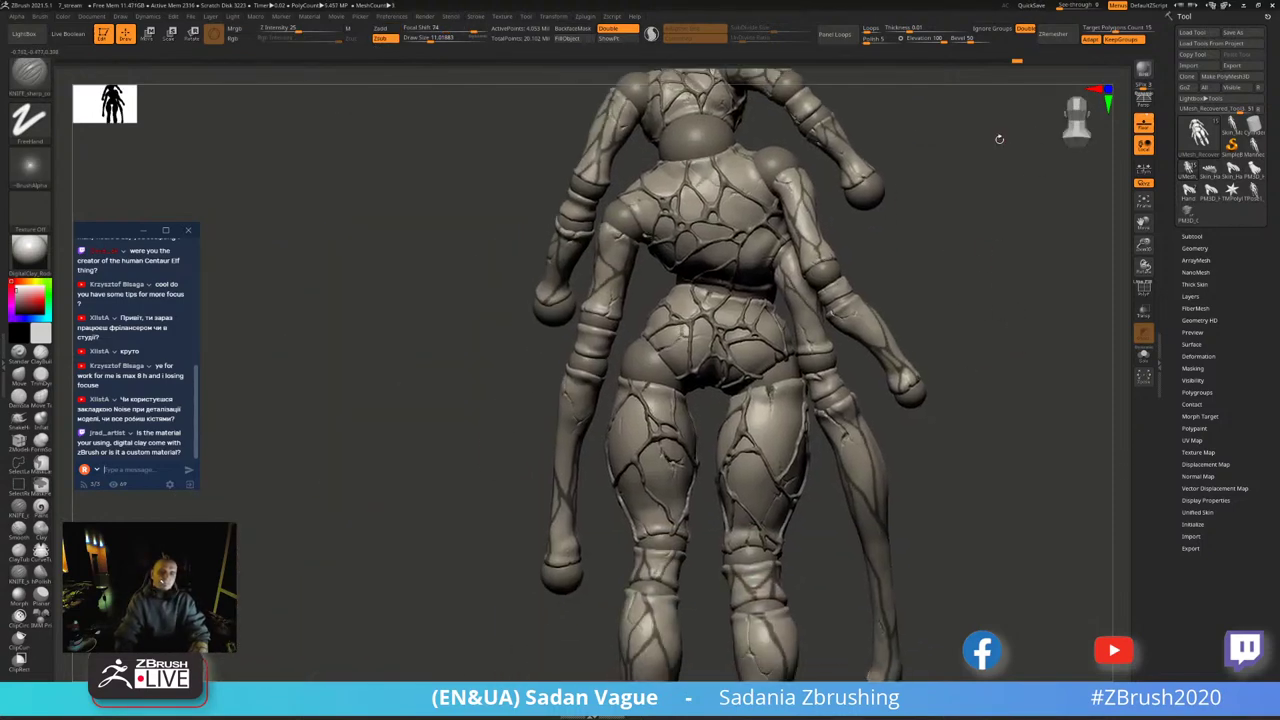
{"action": "mouse_move", "coordinate": [1048, 297]}
{"action": "right_mouse_down"}
{"action": "mouse_move", "coordinate": [1063, 389]}
{"action": "mouse_move", "coordinate": [1013, 316]}
{"action": "mouse_move", "coordinate": [960, 377]}
{"action": "right_mouse_up"}
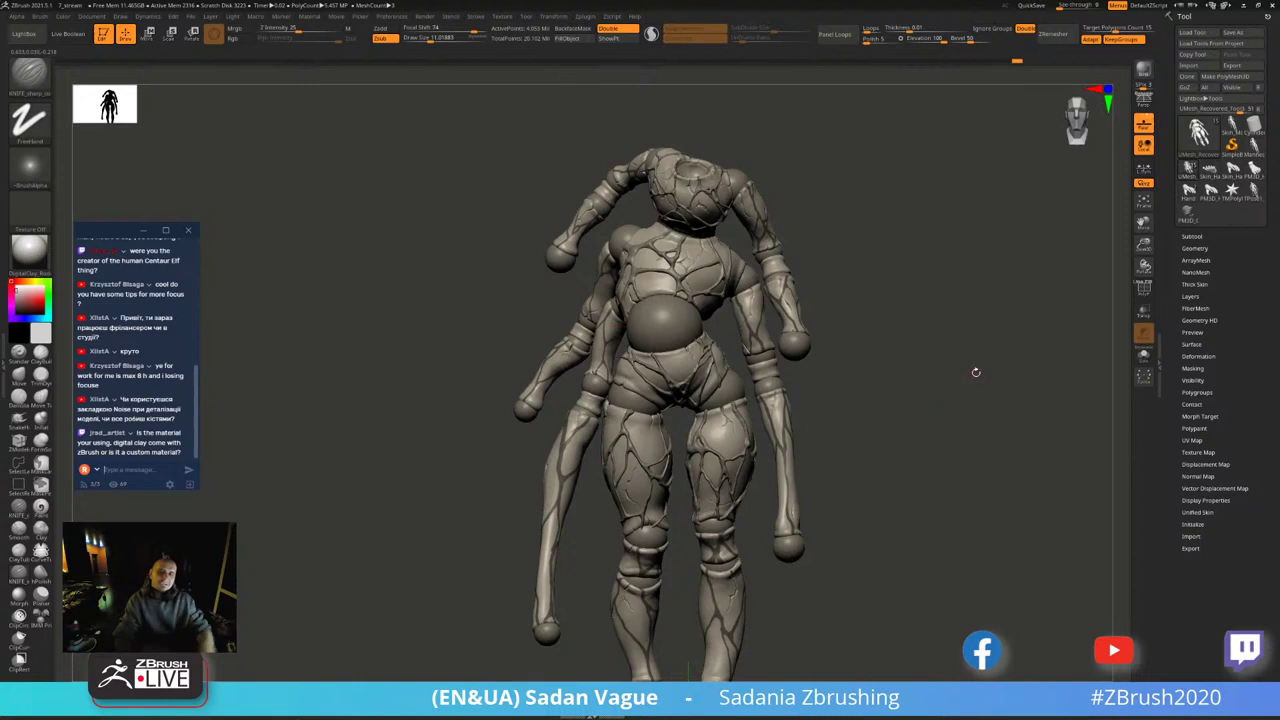
{"action": "left_click", "coordinate": [1213, 236]}
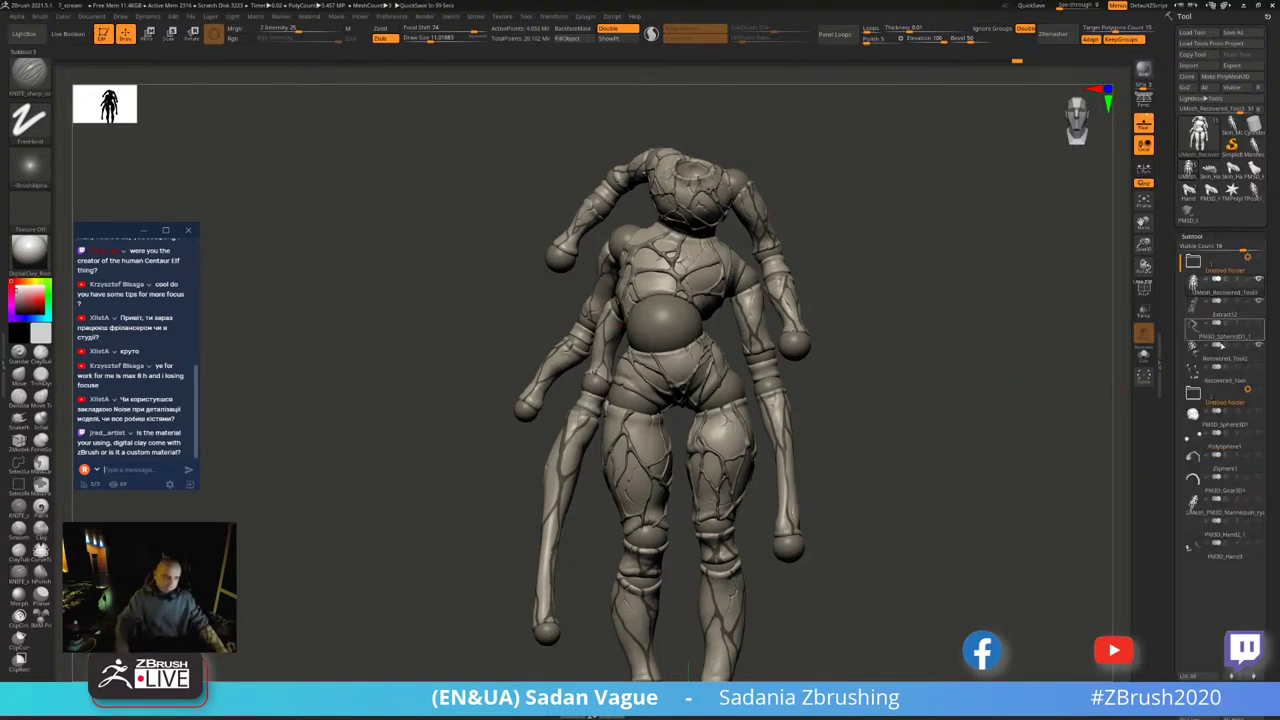
{"action": "scroll", "coordinate": [1220, 440], "scroll_direction": "down", "scroll_amount": 5}
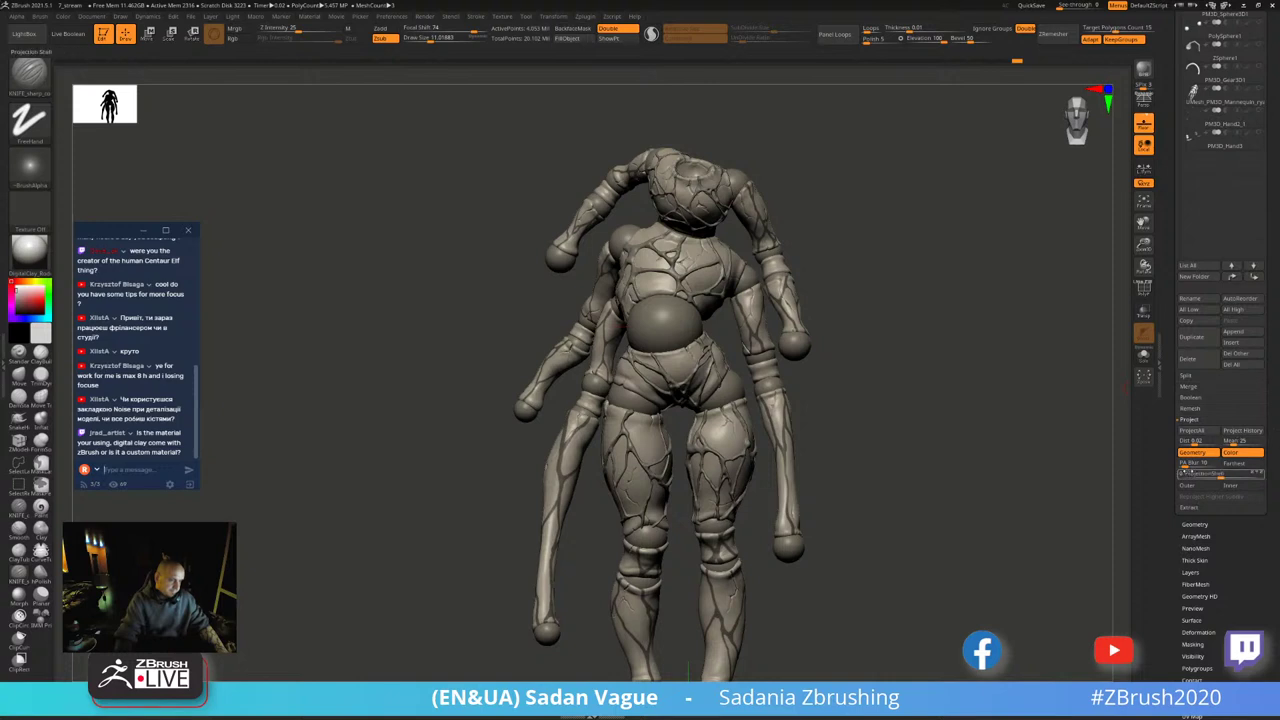
{"action": "key", "text": "shift"}
{"action": "left_click", "coordinate": [1187, 507]}
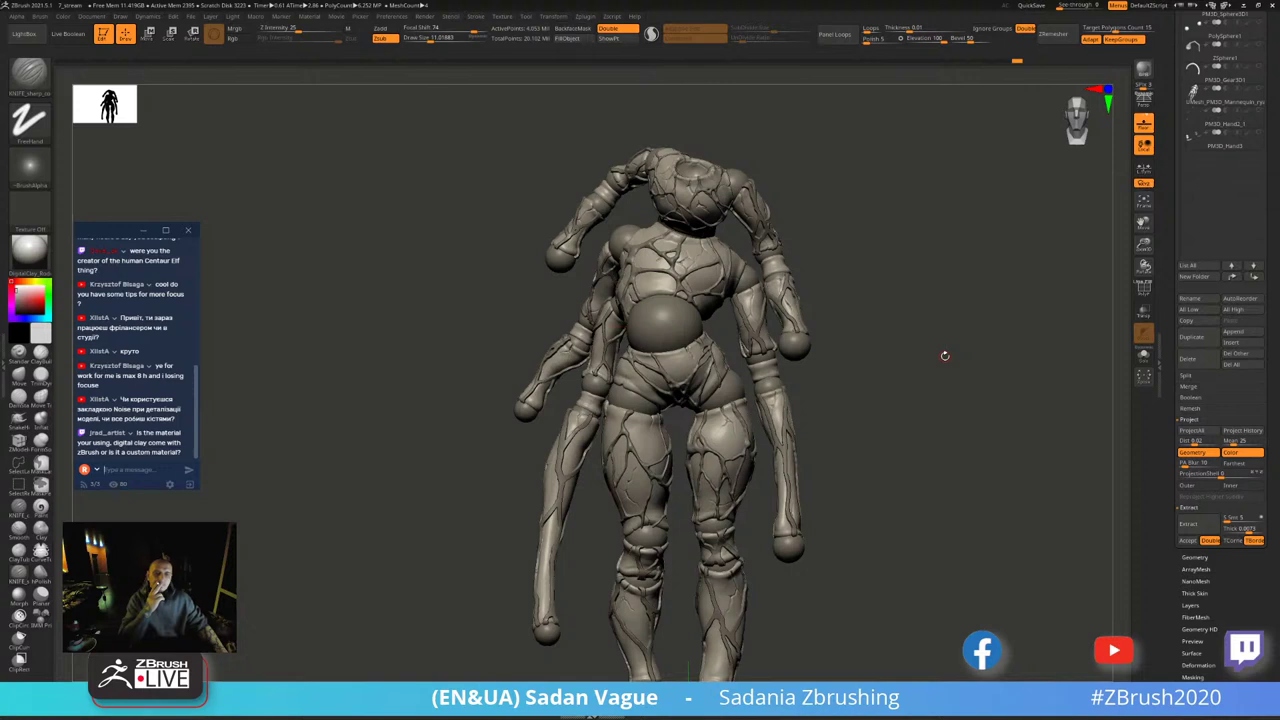
{"action": "left_click", "coordinate": [1190, 540]}
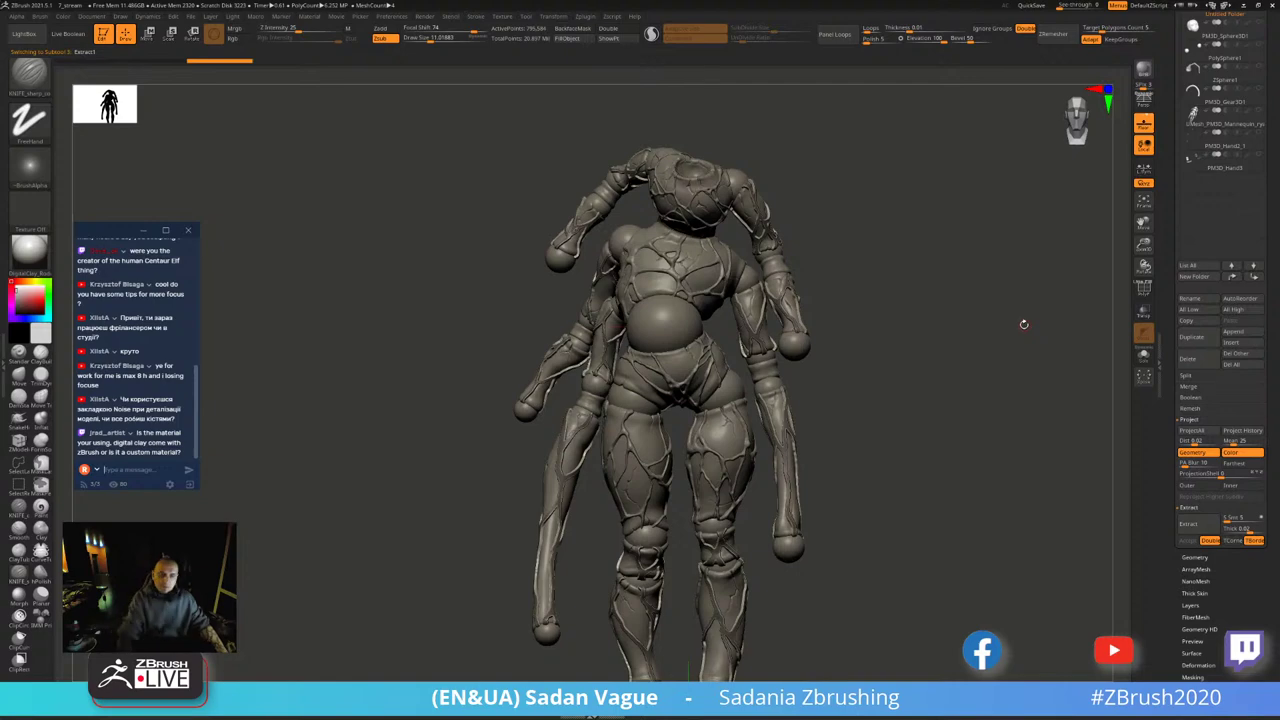
- Set the brush Draw Size while viewing the torso
{"action": "left_click_drag", "start_coordinate": [966, 340], "coordinate": [1017, 331]}
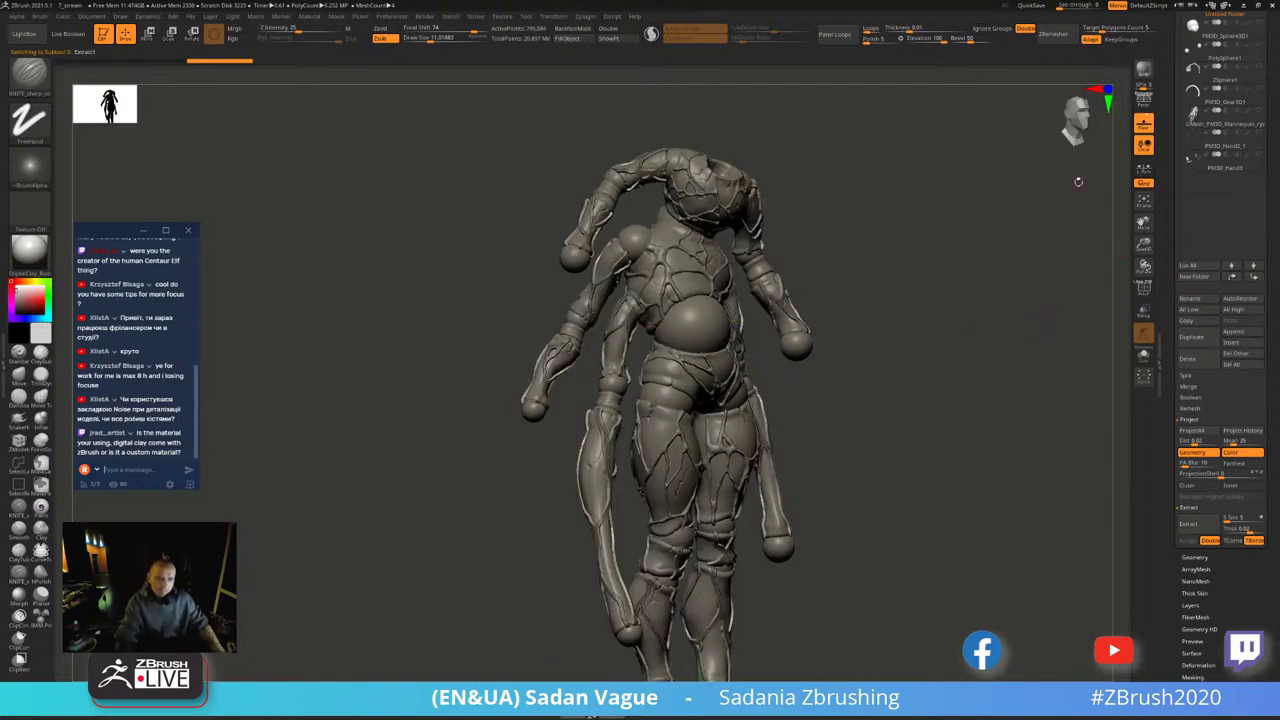
{"action": "left_click_drag", "start_coordinate": [883, 302], "coordinate": [818, 350], "text": "alt"}
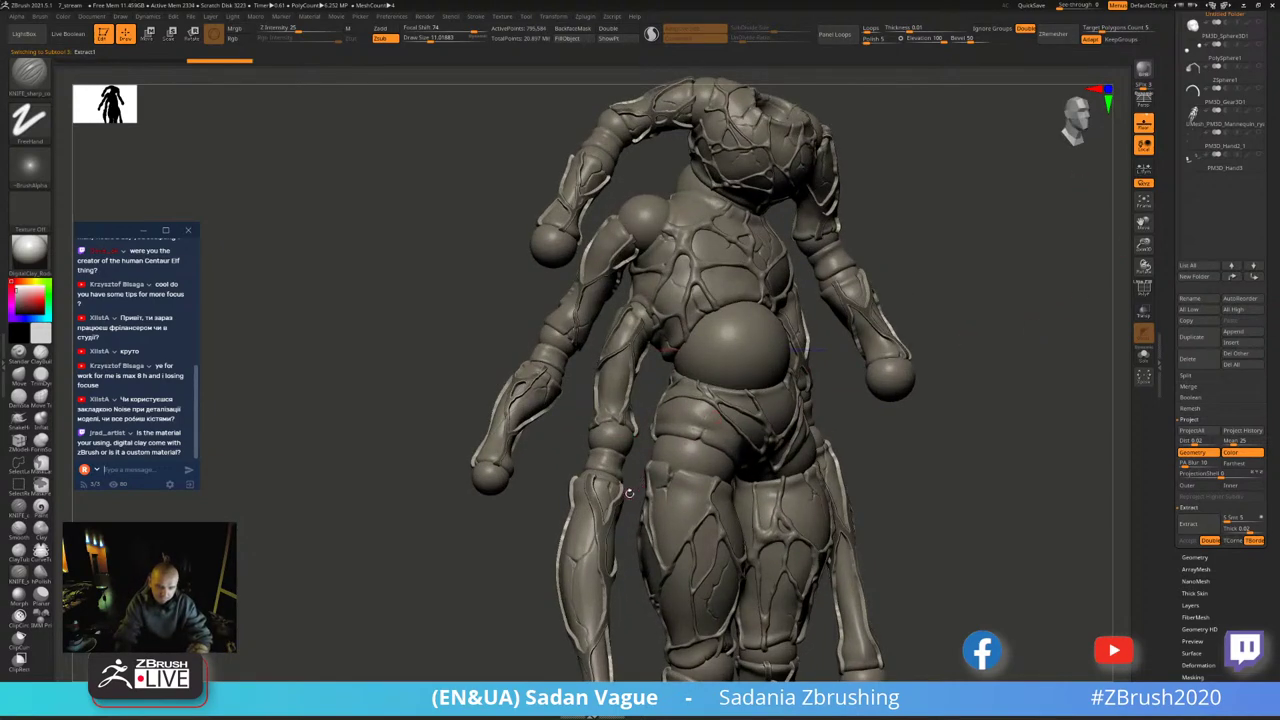
{"action": "key", "text": "s"}
{"action": "left_click_drag", "start_coordinate": [575, 455], "coordinate": [560, 500], "text": "shift"}
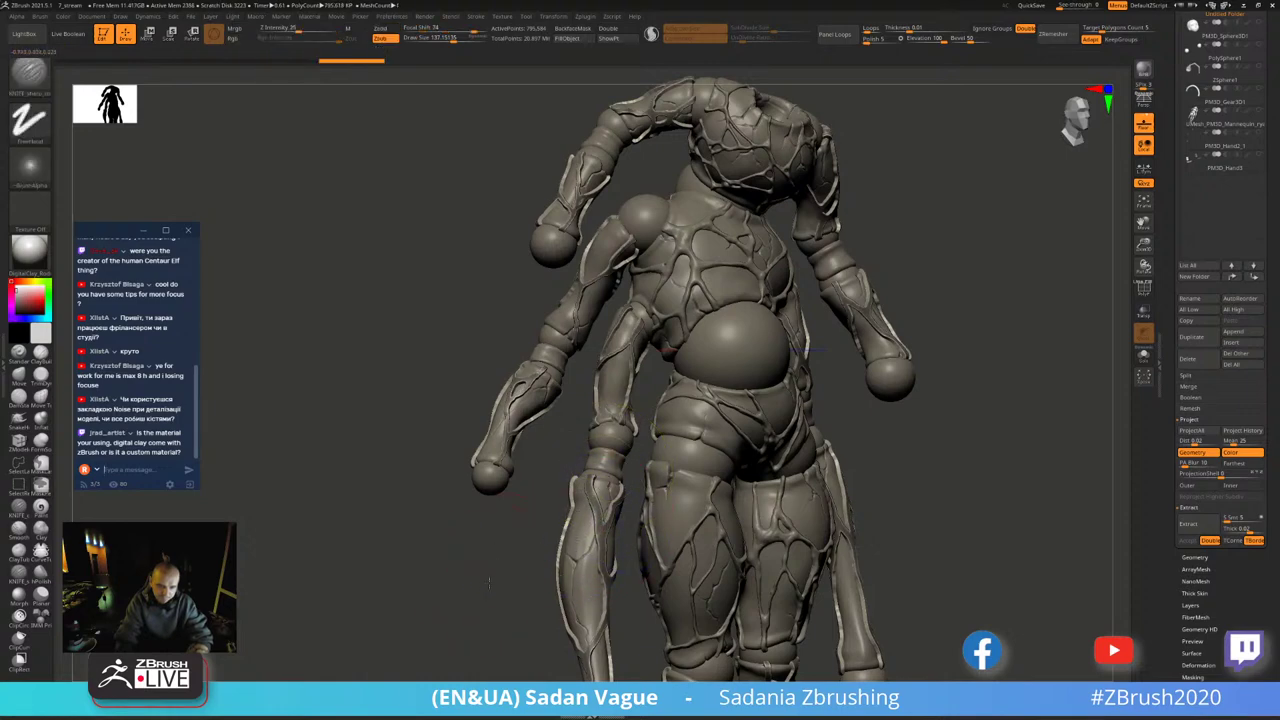
{"action": "right_click_drag", "start_coordinate": [575, 510], "coordinate": [565, 515]}
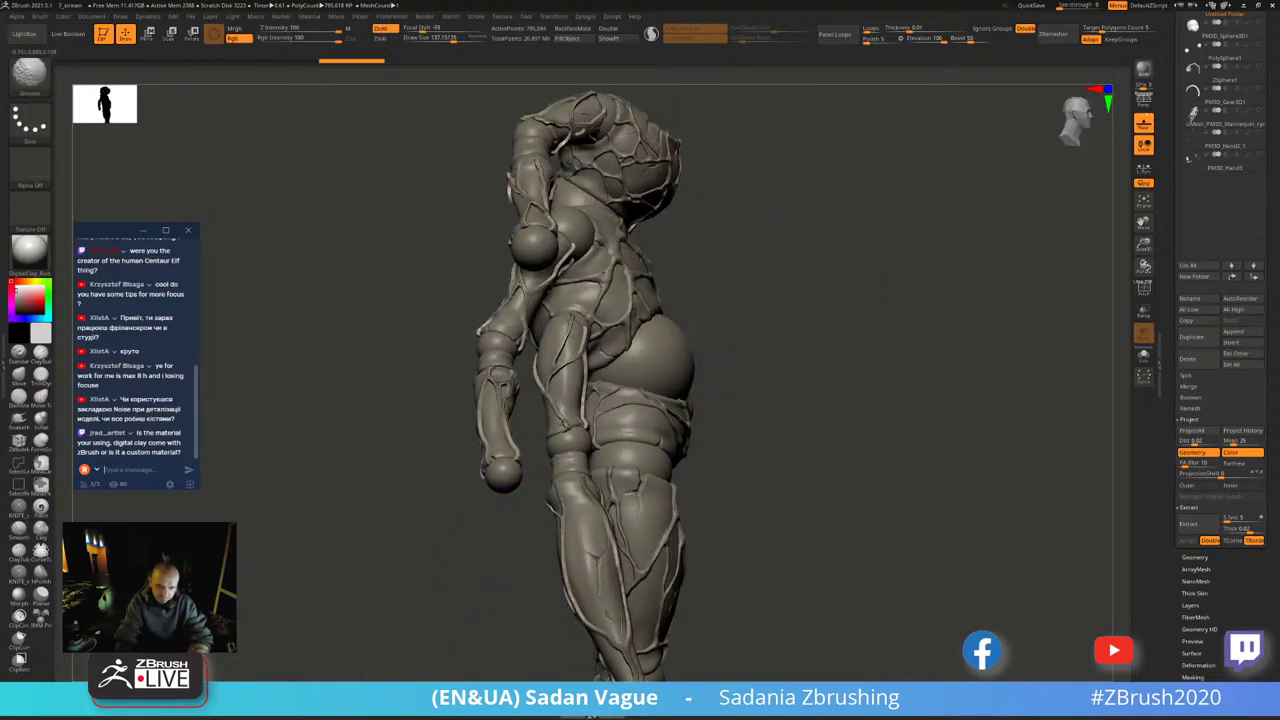
- Smooth the extracted ridge shell on the right and left shins with Shift
{"action": "right_click_drag", "start_coordinate": [843, 434], "coordinate": [628, 284]}
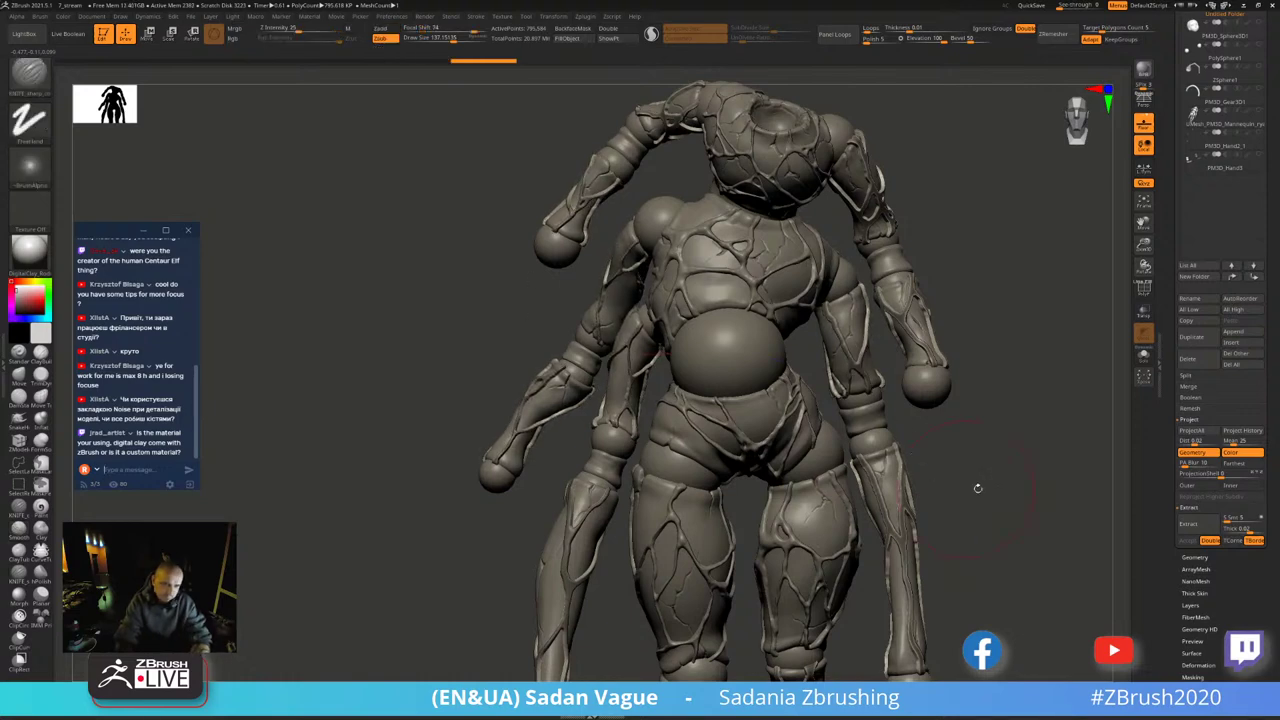
{"action": "right_click_drag", "start_coordinate": [825, 682], "coordinate": [735, 449], "text": "alt"}
{"action": "mouse_move", "coordinate": [716, 452]}
{"action": "left_mouse_down"}
{"action": "mouse_move", "coordinate": [710, 545]}
{"action": "mouse_move", "coordinate": [745, 520]}
{"action": "left_mouse_up"}
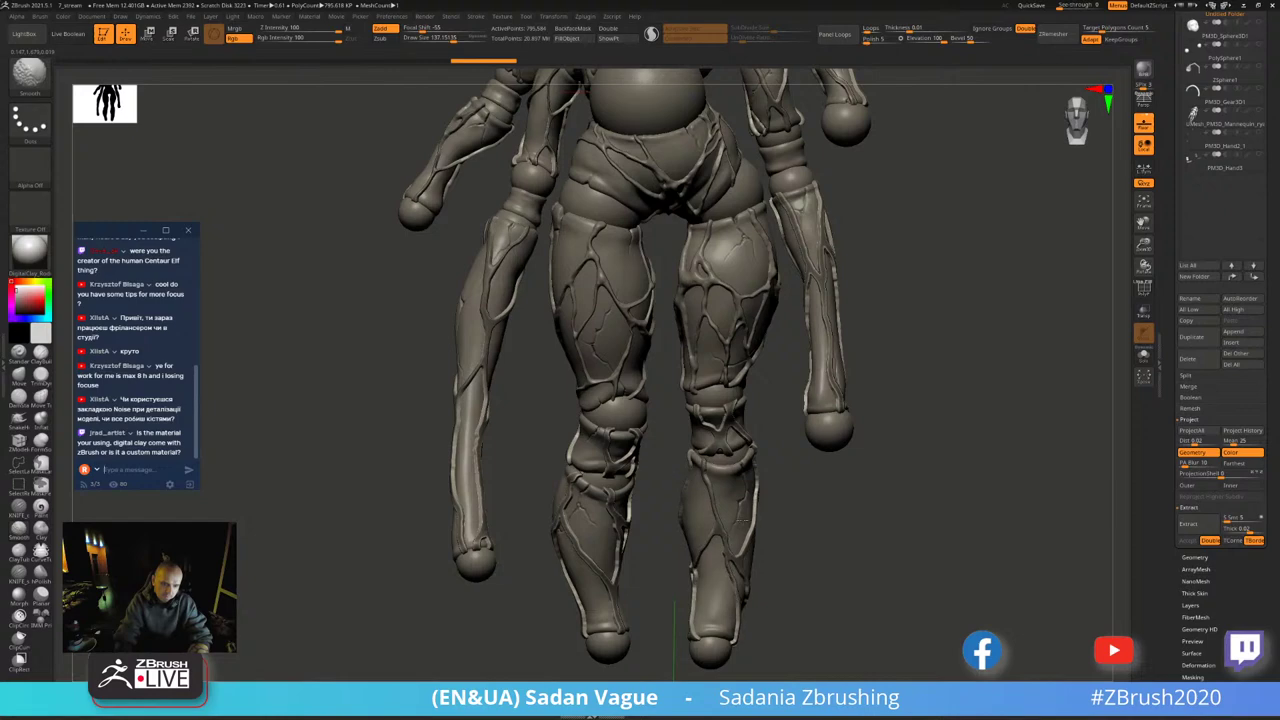
{"action": "left_click_drag", "start_coordinate": [583, 584], "coordinate": [600, 550]}
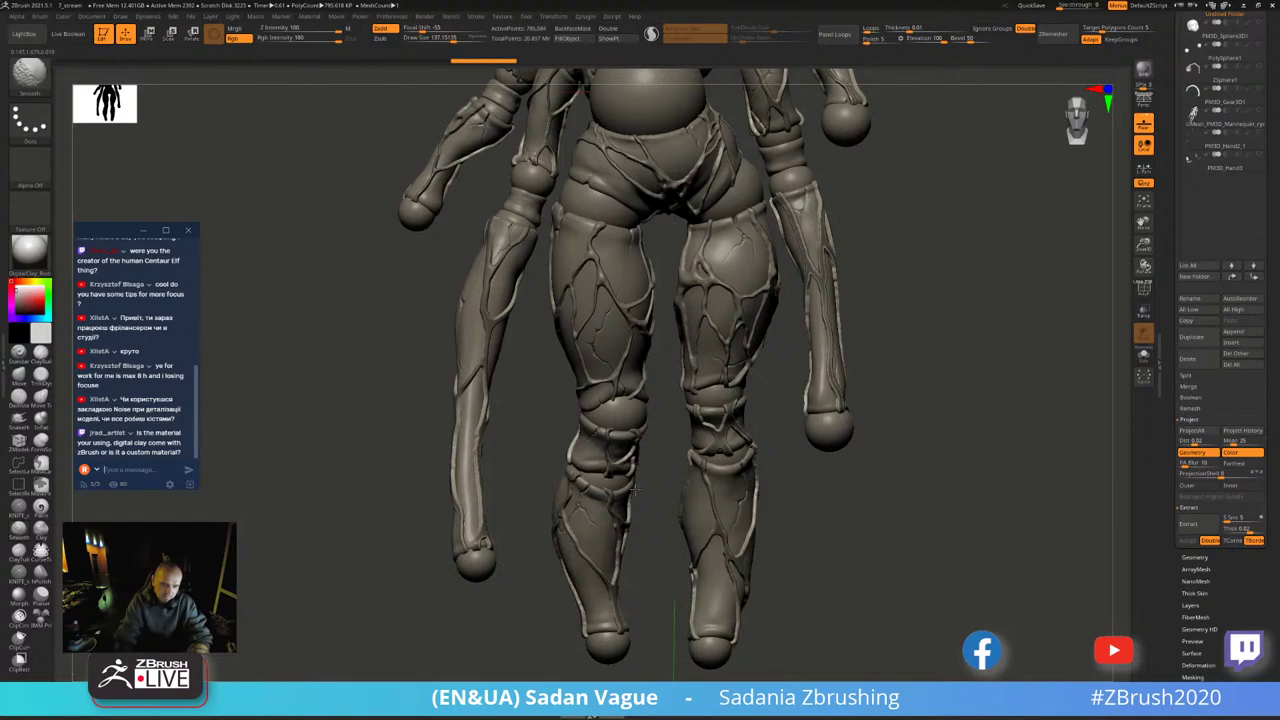
{"action": "right_click_drag", "start_coordinate": [632, 488], "coordinate": [680, 430]}
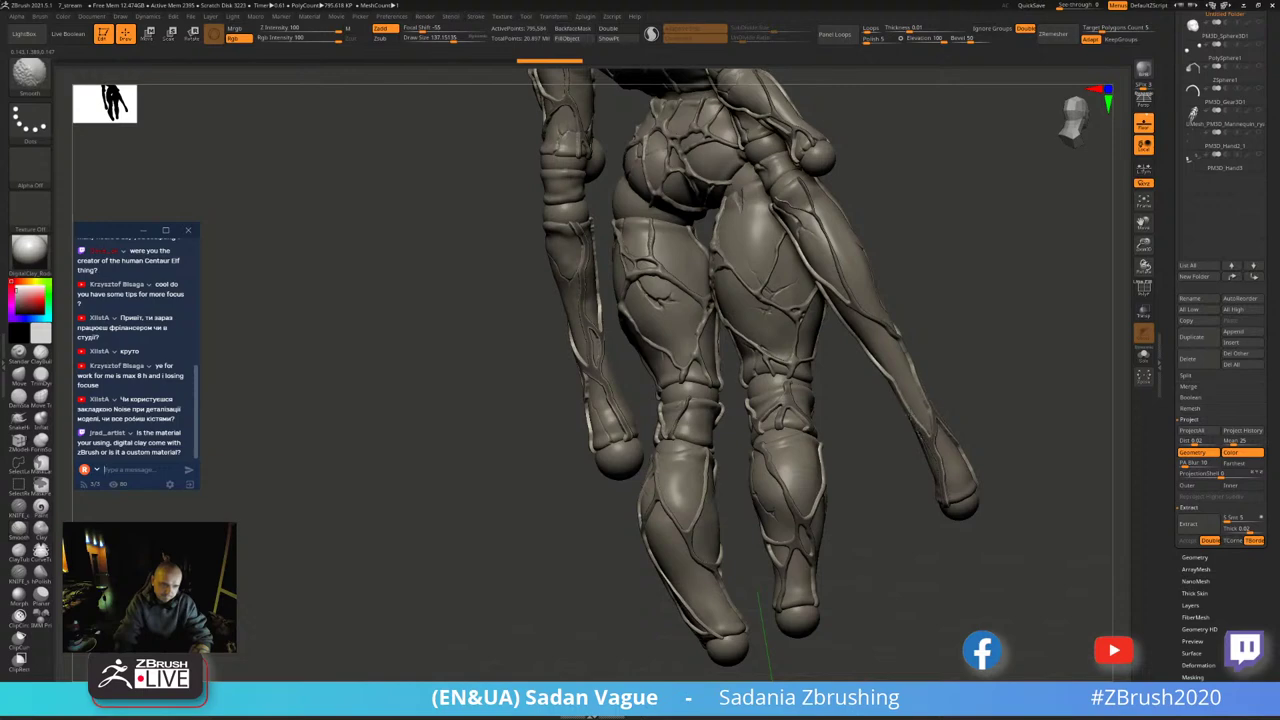
{"action": "right_click_drag", "start_coordinate": [937, 453], "coordinate": [818, 330]}
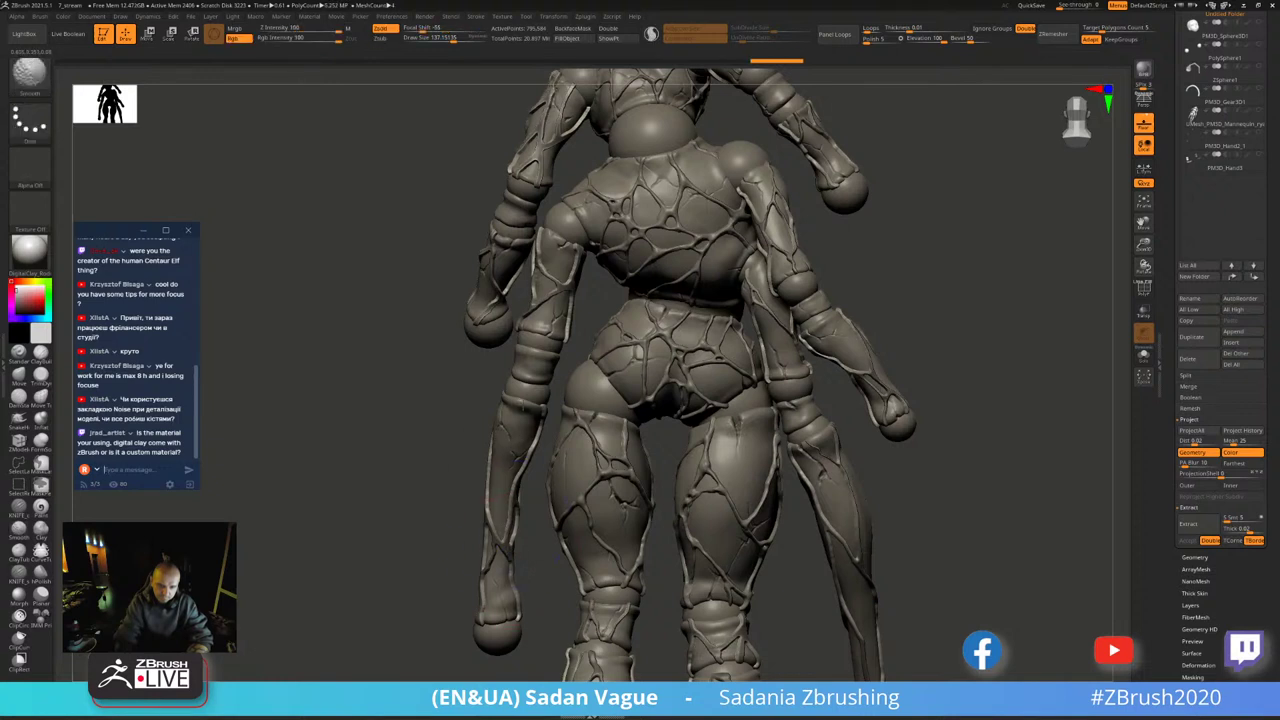
- Orbit and pan around the figure to inspect the ridges on the back, hips and legs
{"action": "left_click_drag", "start_coordinate": [420, 440], "coordinate": [600, 265]}
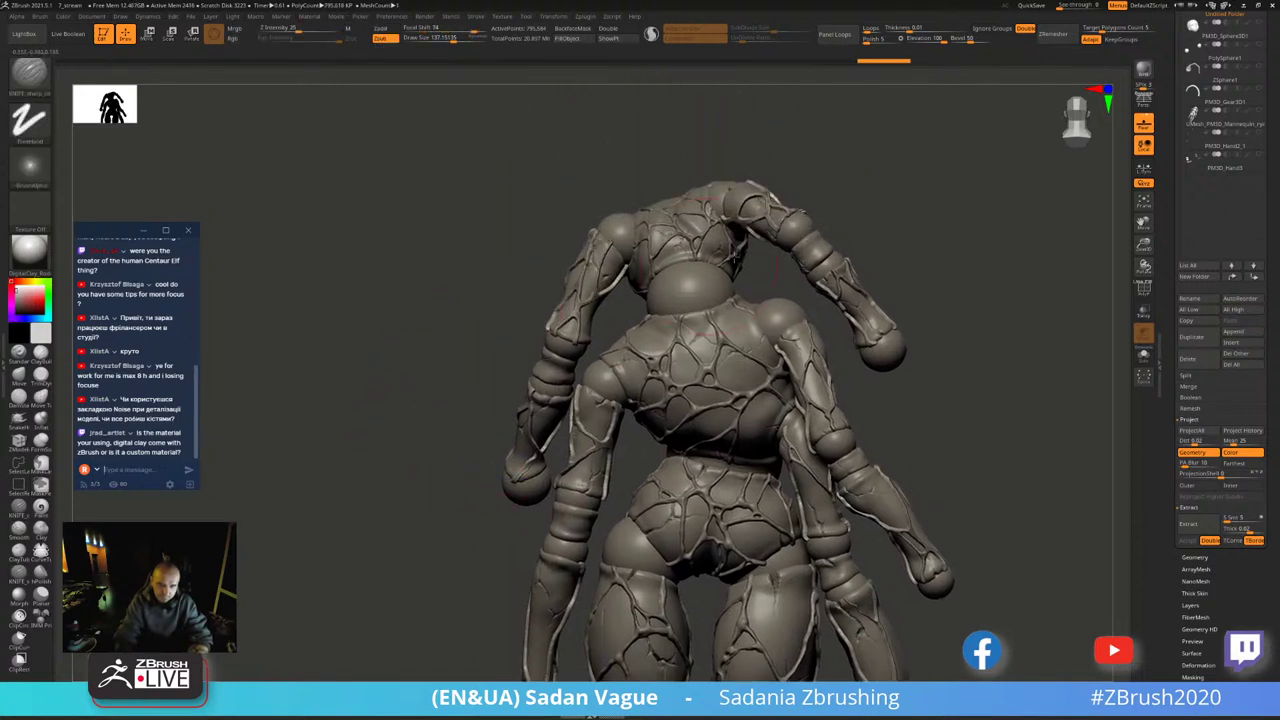
{"action": "left_click_drag", "start_coordinate": [735, 258], "coordinate": [823, 194]}
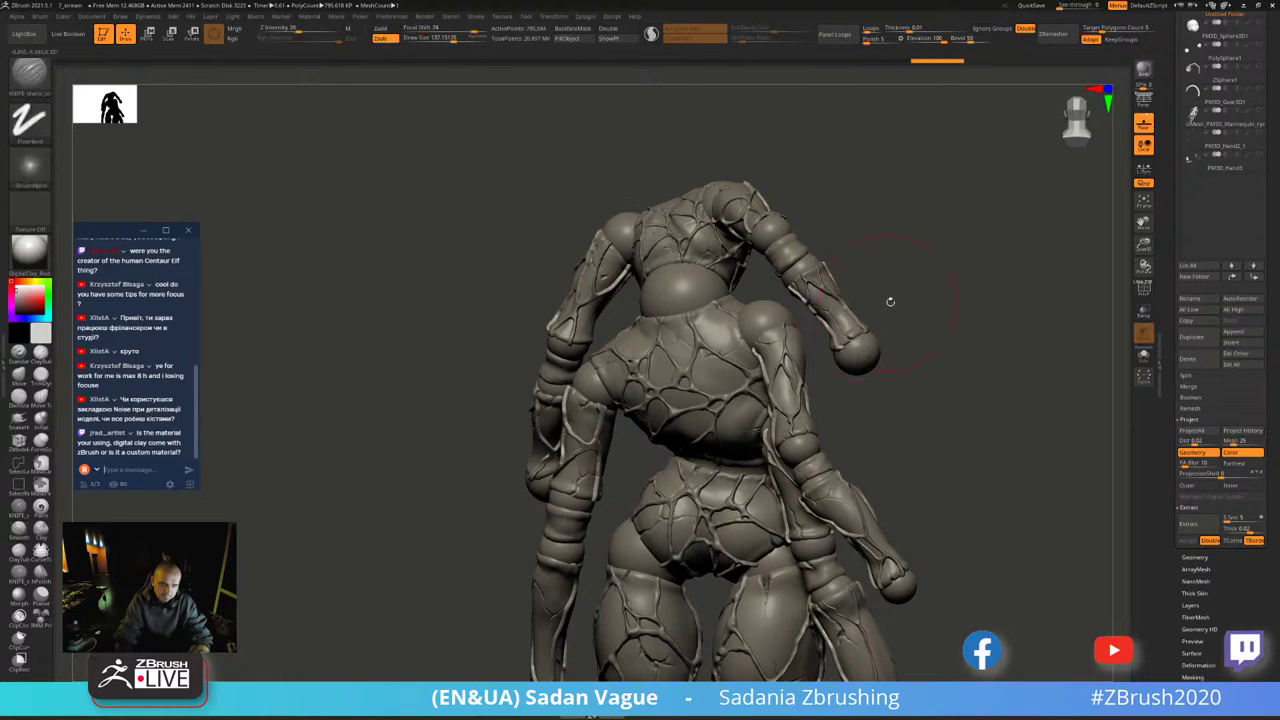
{"action": "mouse_move", "coordinate": [891, 297]}
{"action": "left_mouse_down"}
{"action": "mouse_move", "coordinate": [767, 396]}
{"action": "mouse_move", "coordinate": [763, 464]}
{"action": "mouse_move", "coordinate": [839, 352]}
{"action": "left_mouse_up"}
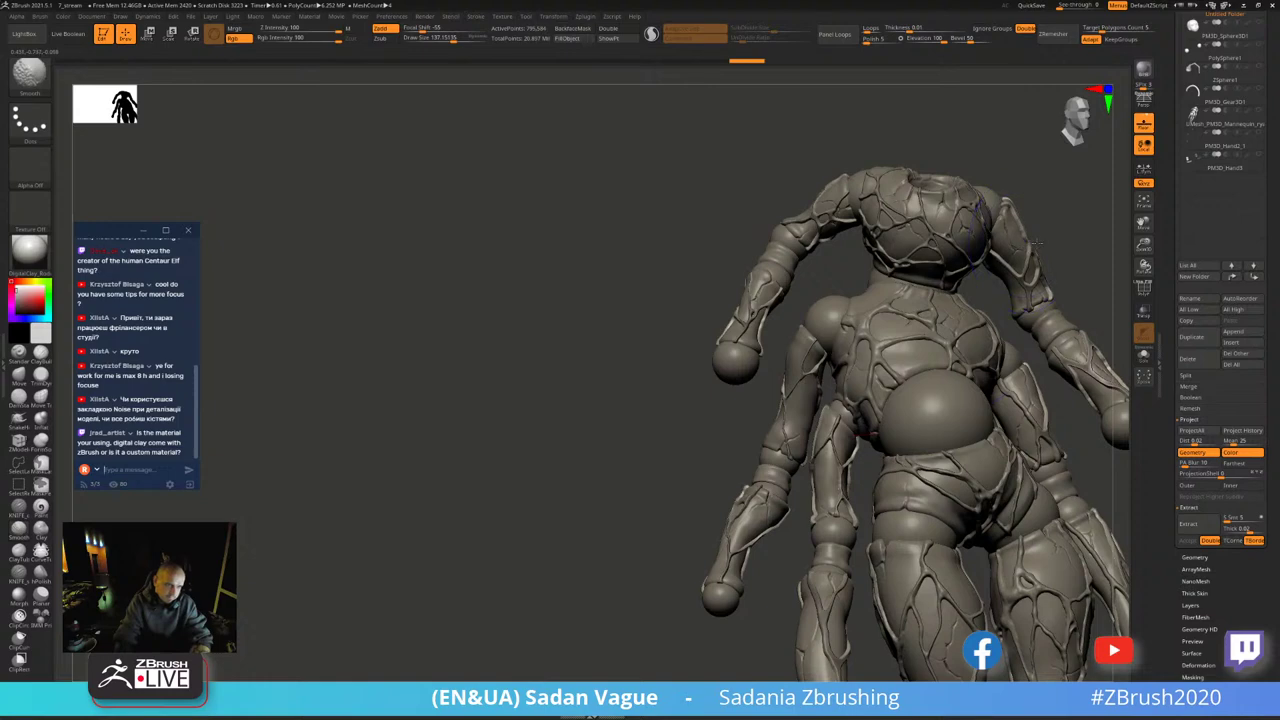
{"action": "left_click_drag", "start_coordinate": [1037, 241], "coordinate": [770, 315], "text": "alt"}
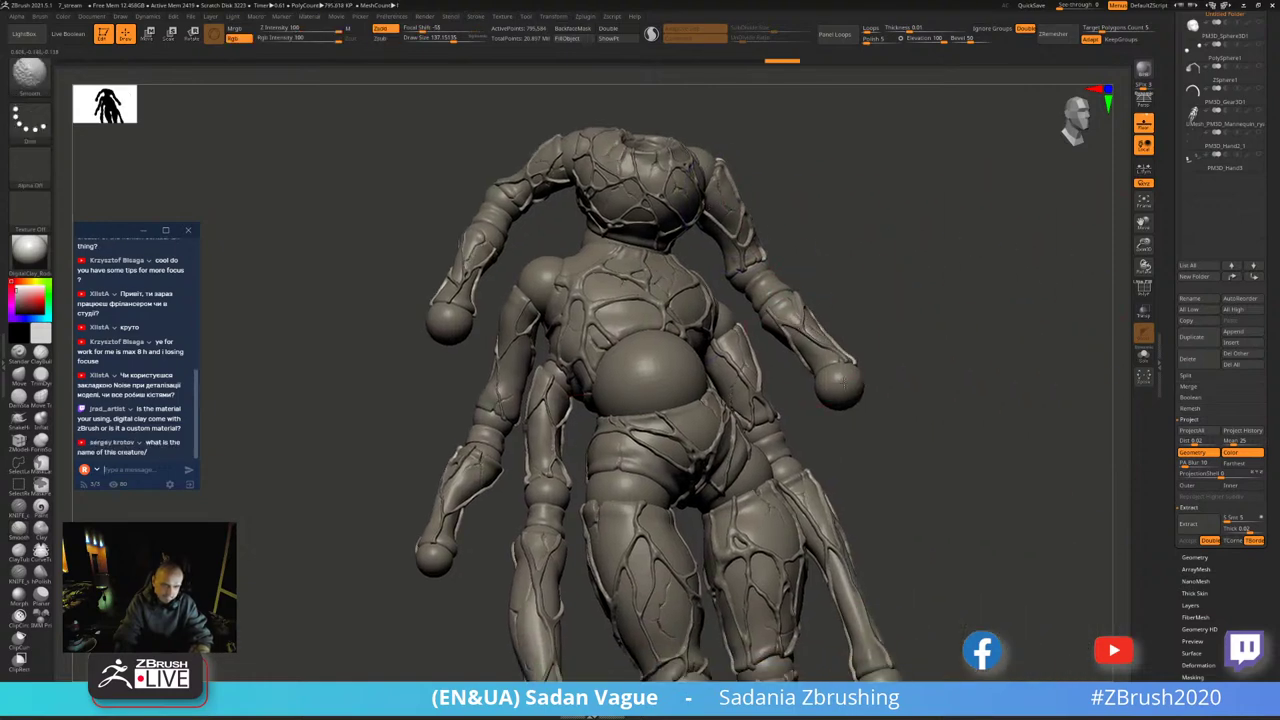
{"action": "left_click_drag", "start_coordinate": [900, 300], "coordinate": [855, 273]}
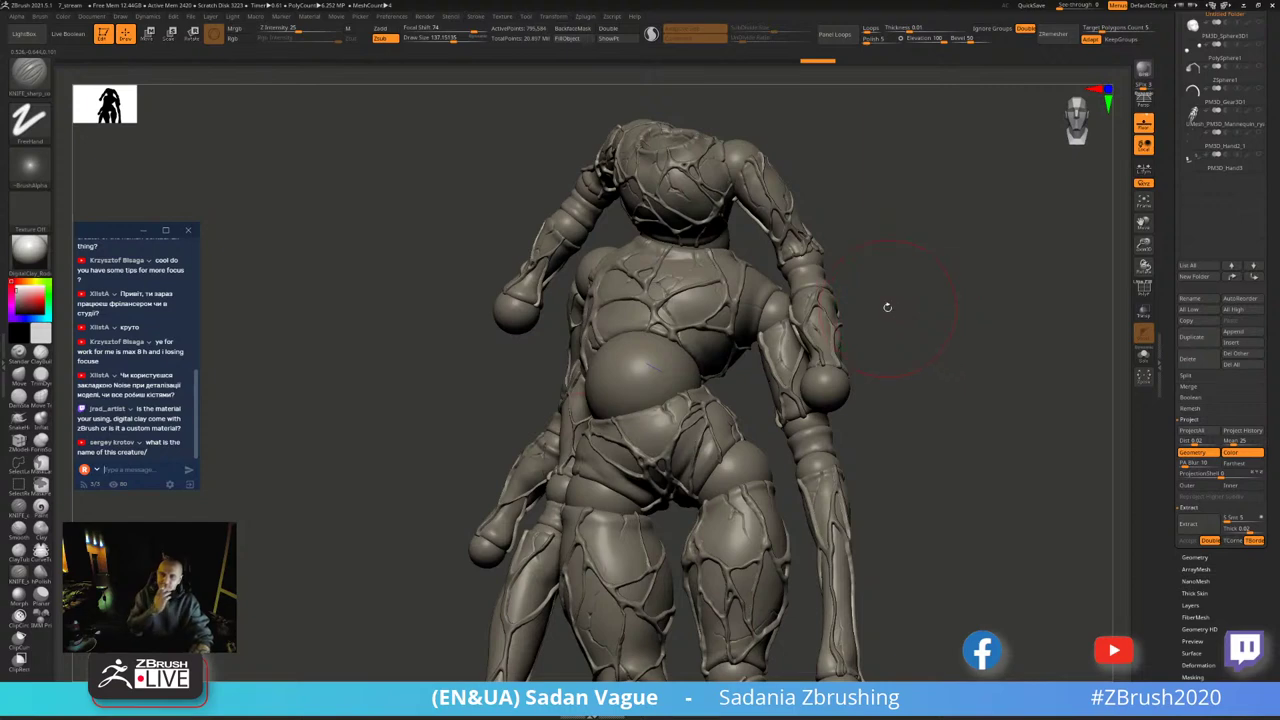
{"action": "left_click_drag", "start_coordinate": [934, 300], "coordinate": [836, 383]}
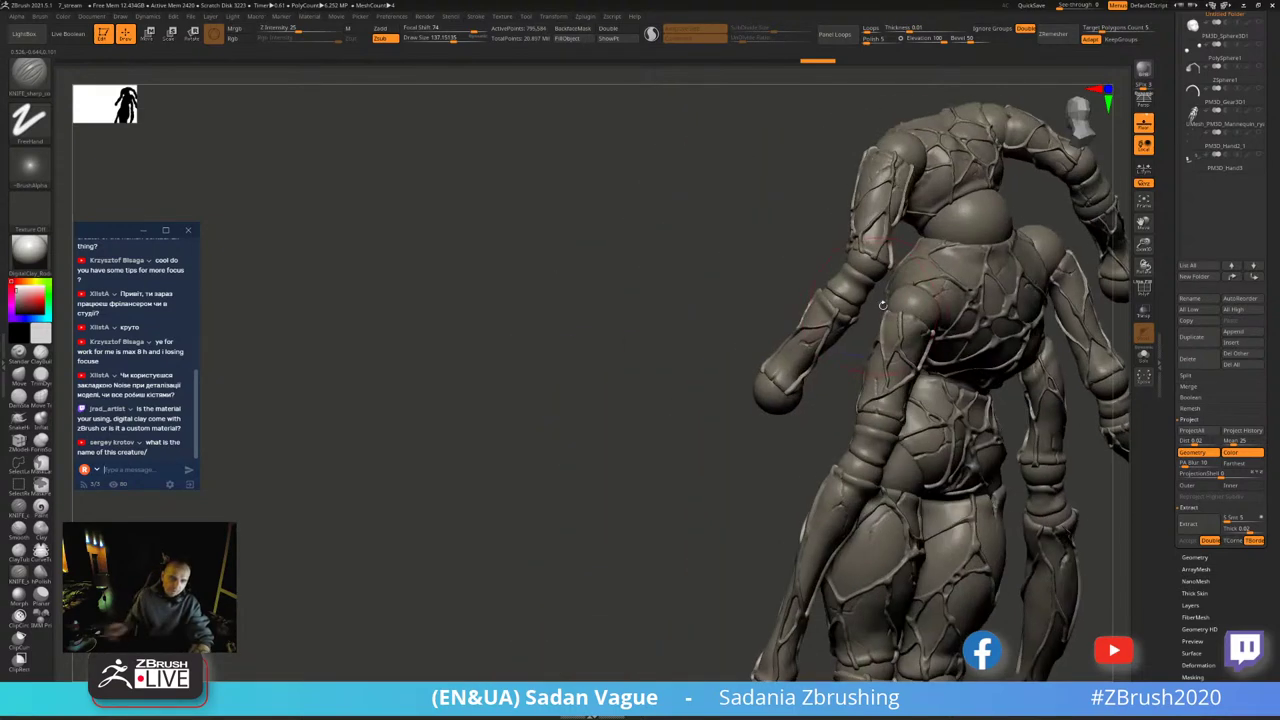
{"action": "mouse_move", "coordinate": [651, 466]}
{"action": "left_mouse_down"}
{"action": "mouse_move", "coordinate": [850, 203]}
{"action": "mouse_move", "coordinate": [1005, 145]}
{"action": "left_mouse_up"}
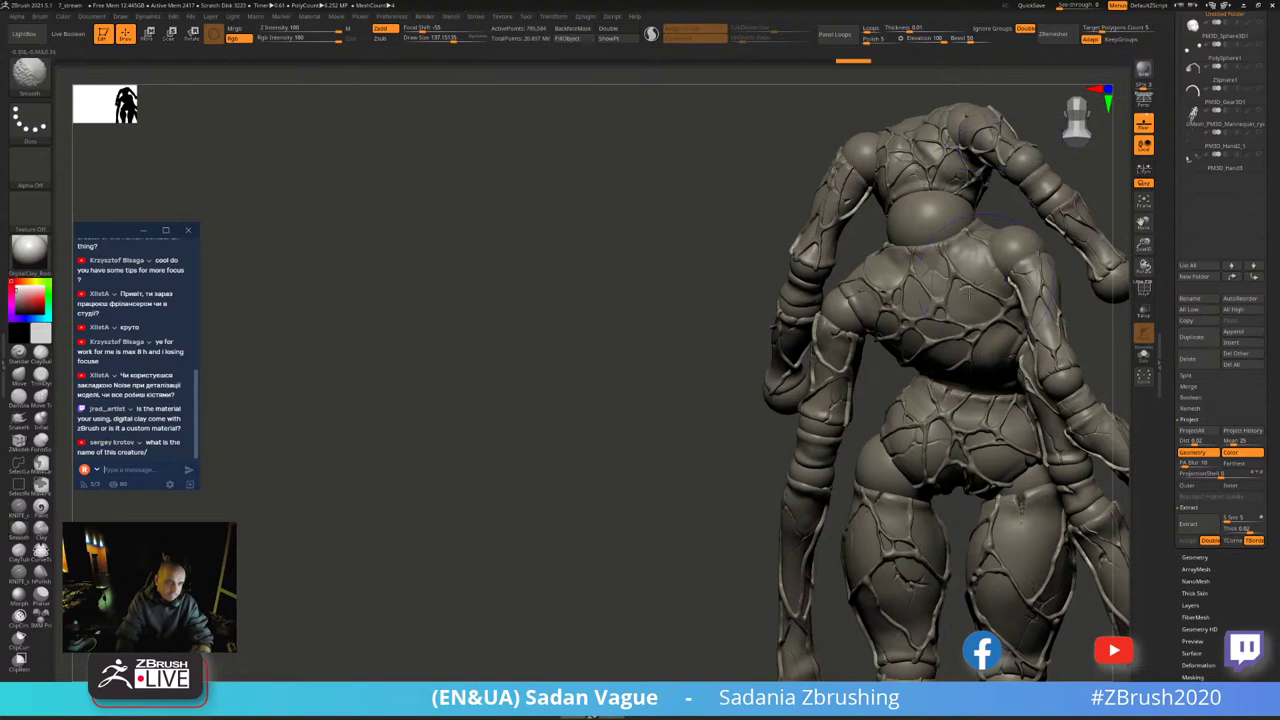
{"action": "left_click_drag", "start_coordinate": [714, 514], "coordinate": [760, 142], "text": "alt"}
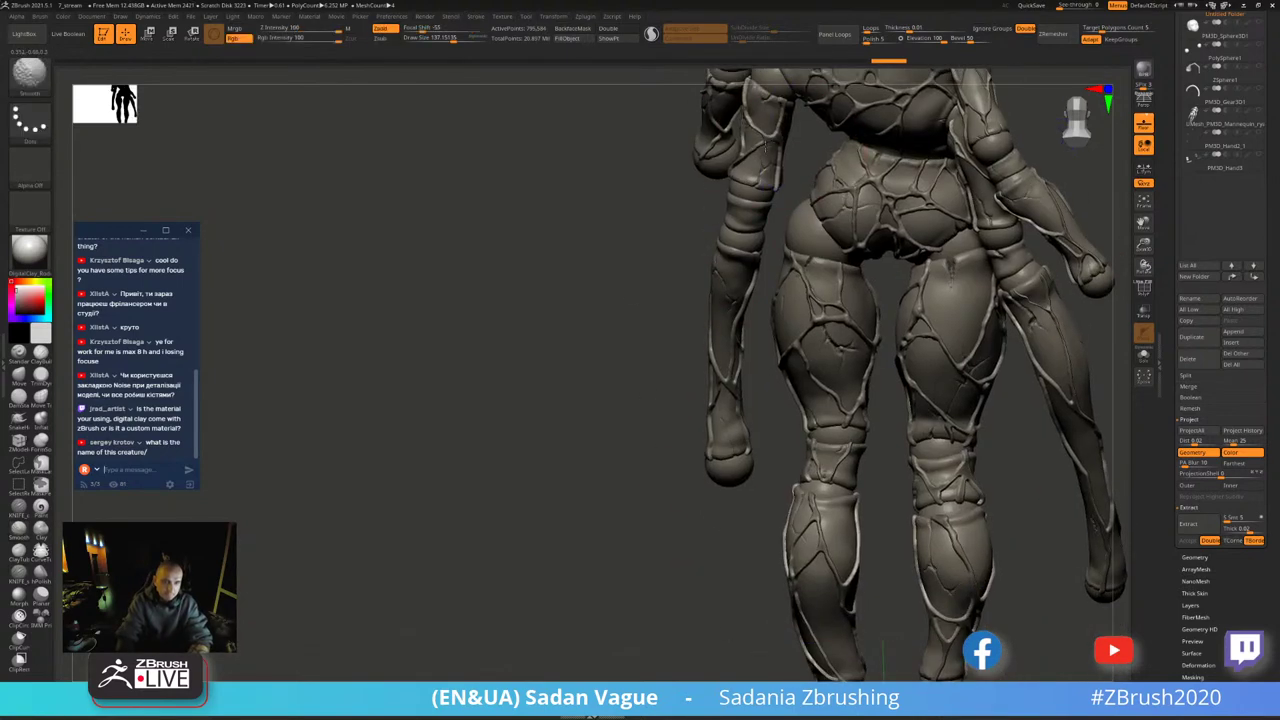
{"action": "left_click_drag", "start_coordinate": [853, 563], "coordinate": [865, 578]}
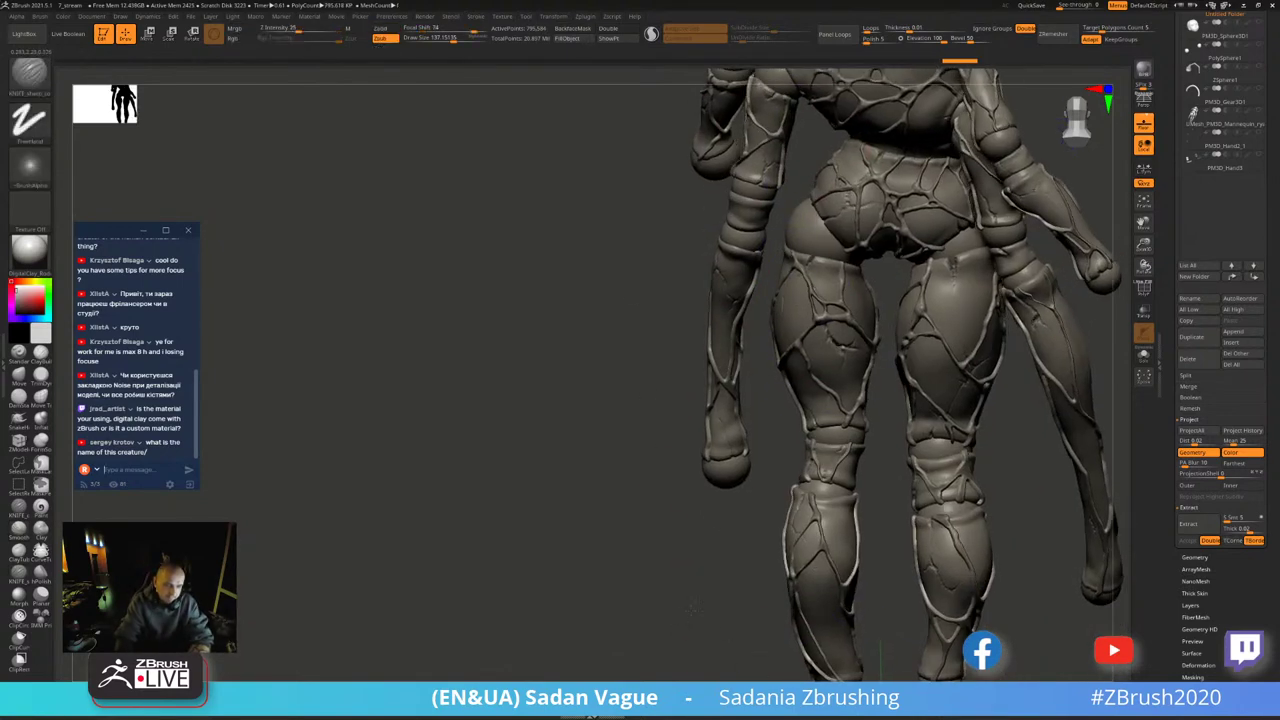
- Shift-smooth the rough ridge patches on the back and thighs from a rear view
{"action": "left_click", "coordinate": [120, 469]}
{"action": "key", "text": "shift"}
{"action": "mouse_move", "coordinate": [772, 580]}
{"action": "left_mouse_down"}
{"action": "mouse_move", "coordinate": [723, 405]}
{"action": "mouse_move", "coordinate": [742, 346]}
{"action": "left_mouse_up"}
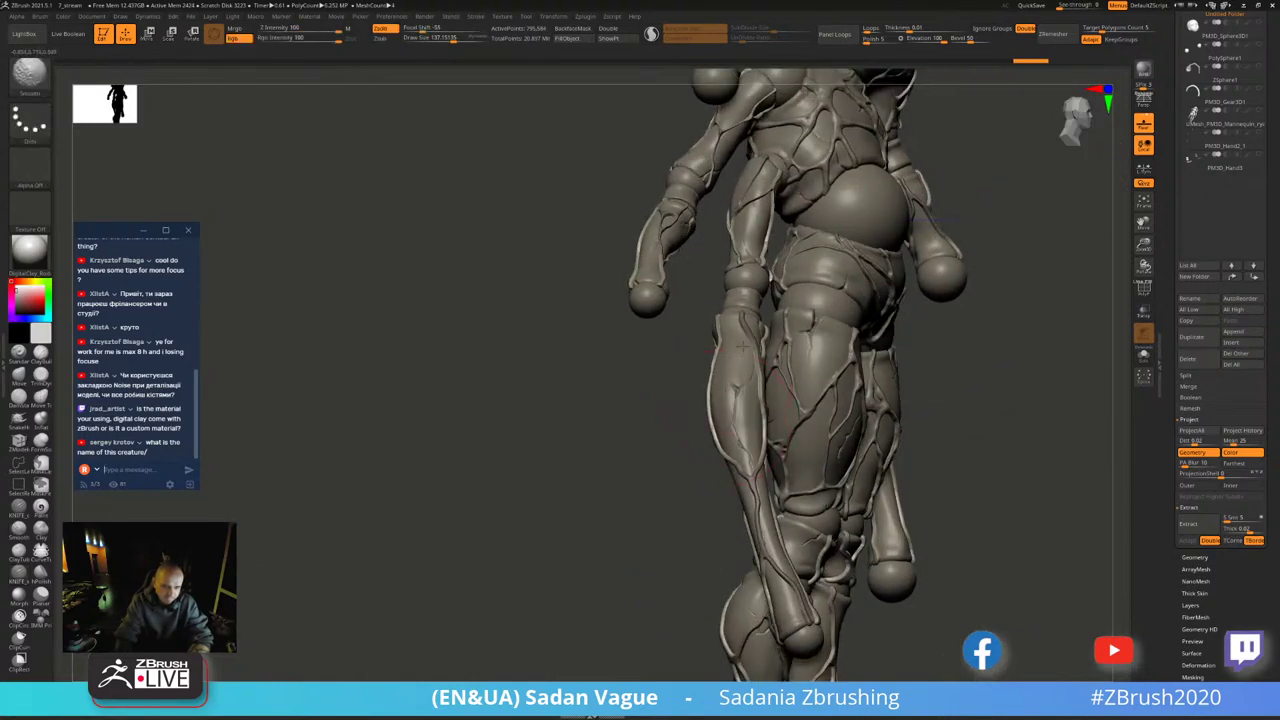
{"action": "left_click_drag", "start_coordinate": [721, 462], "coordinate": [730, 369]}
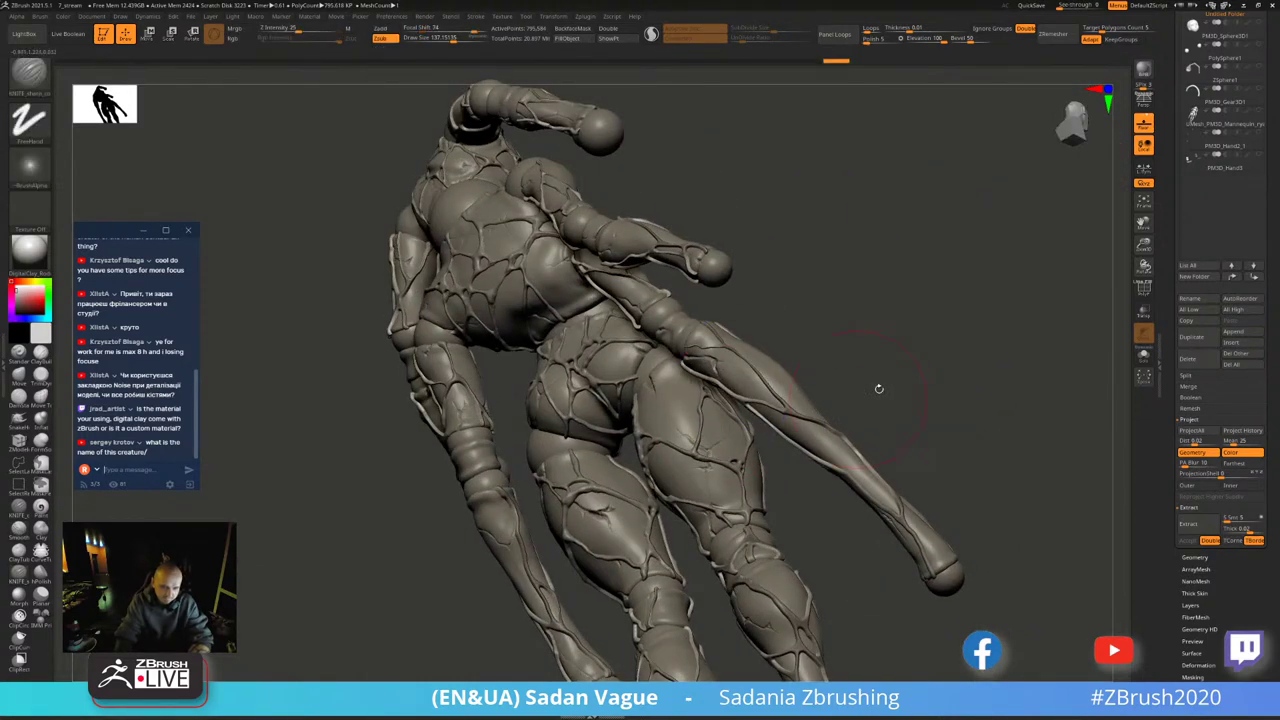
- Zoom in on the calves and smooth the lumpy ridges around the knee
{"action": "mouse_move", "coordinate": [879, 389]}
{"action": "left_mouse_down"}
{"action": "mouse_move", "coordinate": [863, 483]}
{"action": "mouse_move", "coordinate": [850, 300]}
{"action": "left_mouse_up"}
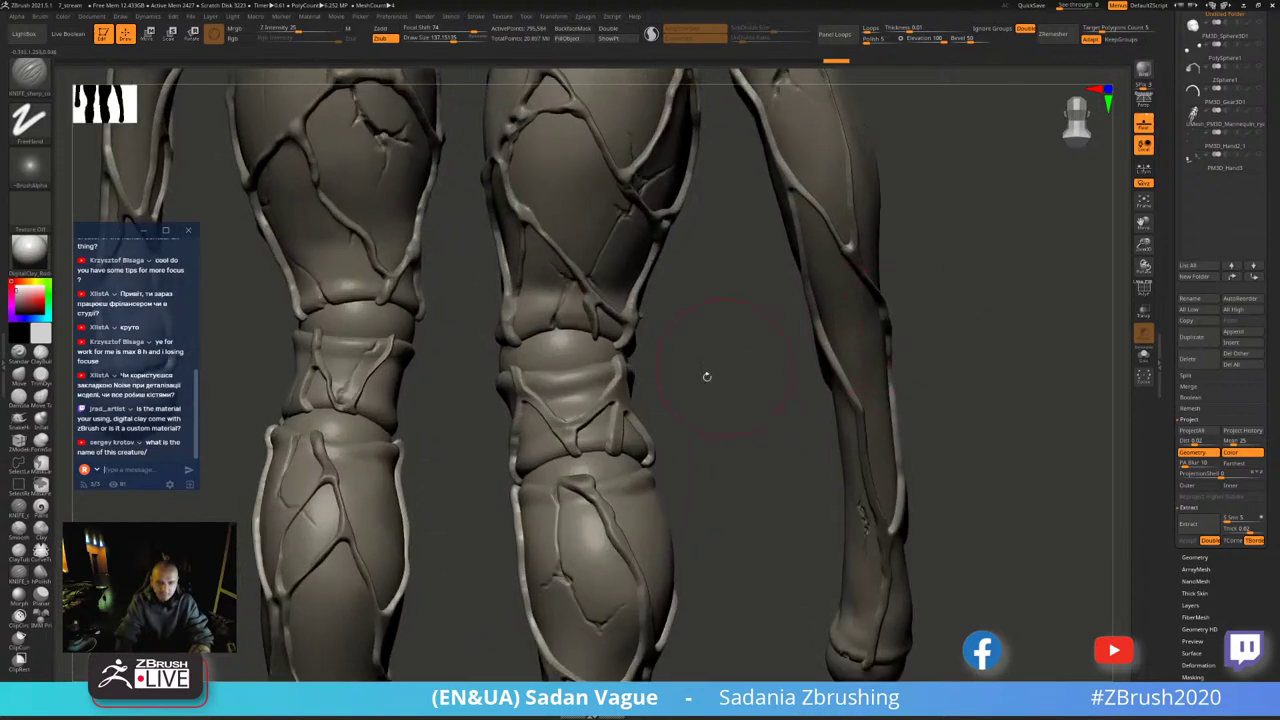
{"action": "left_click_drag", "start_coordinate": [705, 374], "coordinate": [668, 305], "text": "alt"}
{"action": "left_click_drag", "start_coordinate": [620, 340], "coordinate": [720, 410], "text": "shift"}
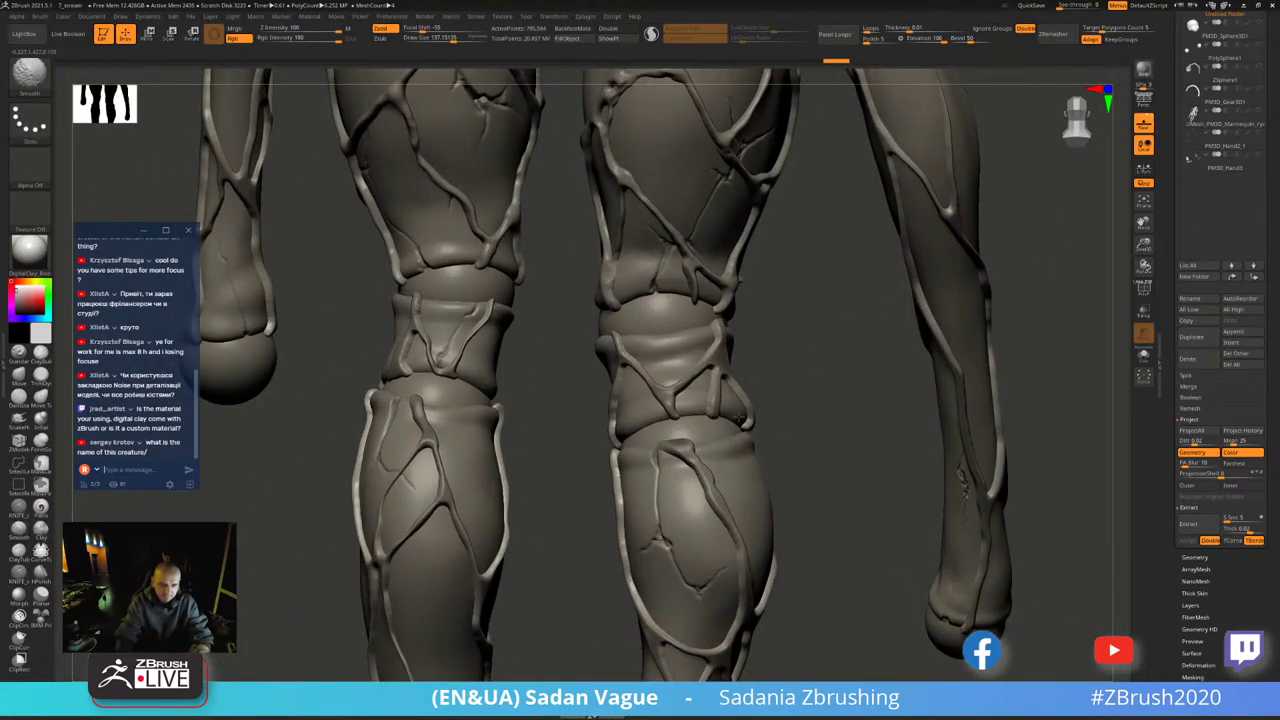
{"action": "mouse_move", "coordinate": [830, 420]}
{"action": "left_mouse_down"}
{"action": "mouse_move", "coordinate": [506, 360]}
{"action": "mouse_move", "coordinate": [657, 292]}
{"action": "mouse_move", "coordinate": [530, 330]}
{"action": "left_mouse_up"}
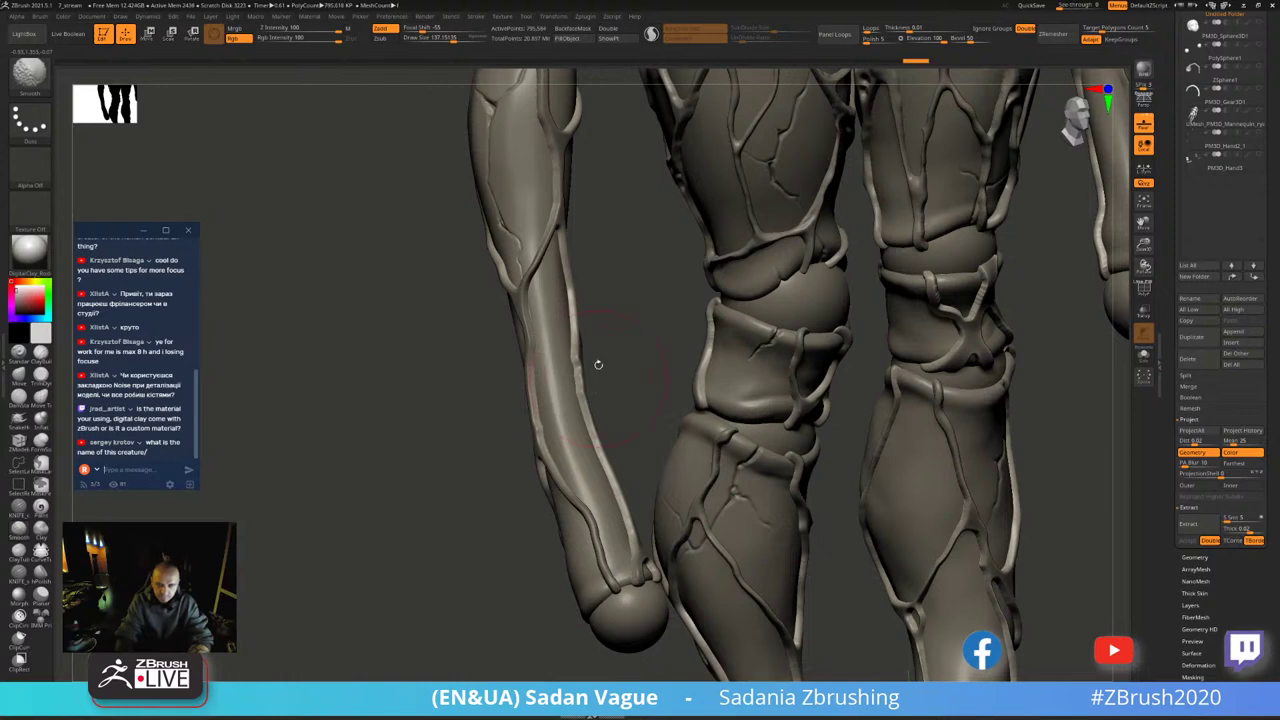
{"action": "mouse_move", "coordinate": [594, 363]}
{"action": "left_mouse_down"}
{"action": "mouse_move", "coordinate": [619, 321]}
{"action": "mouse_move", "coordinate": [654, 387]}
{"action": "mouse_move", "coordinate": [540, 437]}
{"action": "mouse_move", "coordinate": [550, 458]}
{"action": "mouse_move", "coordinate": [446, 360]}
{"action": "left_mouse_up"}
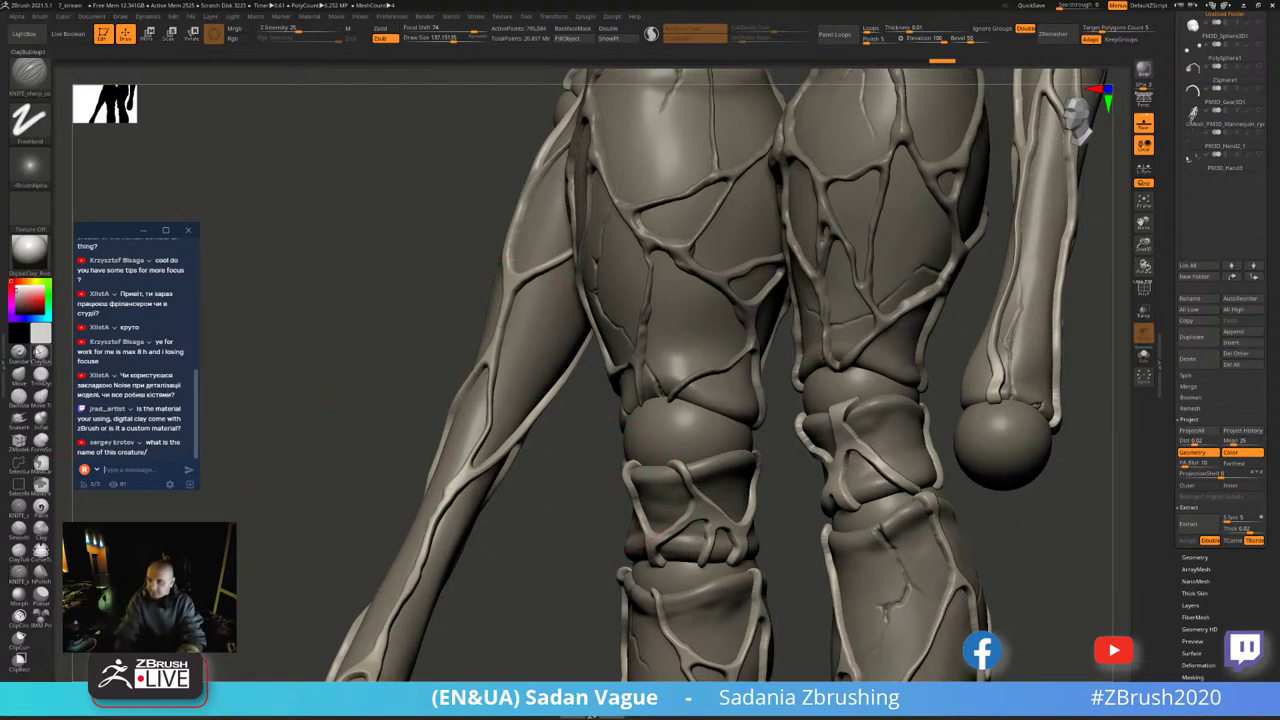
- Select the ClayBuildup brush and reframe a frontal view of the torso and legs
{"action": "left_click", "coordinate": [40, 352]}
{"action": "mouse_move", "coordinate": [330, 400]}
{"action": "left_mouse_down"}
{"action": "mouse_move", "coordinate": [465, 272]}
{"action": "mouse_move", "coordinate": [610, 330]}
{"action": "left_mouse_up"}
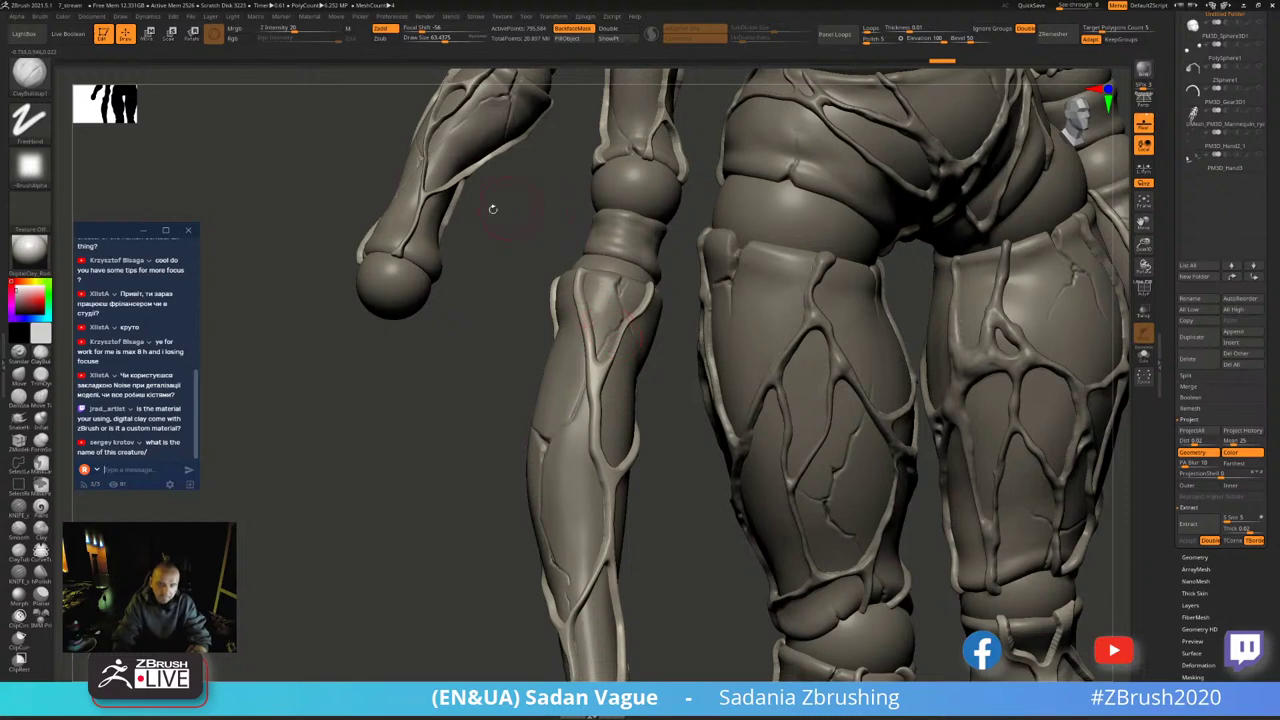
{"action": "key", "text": "shift"}
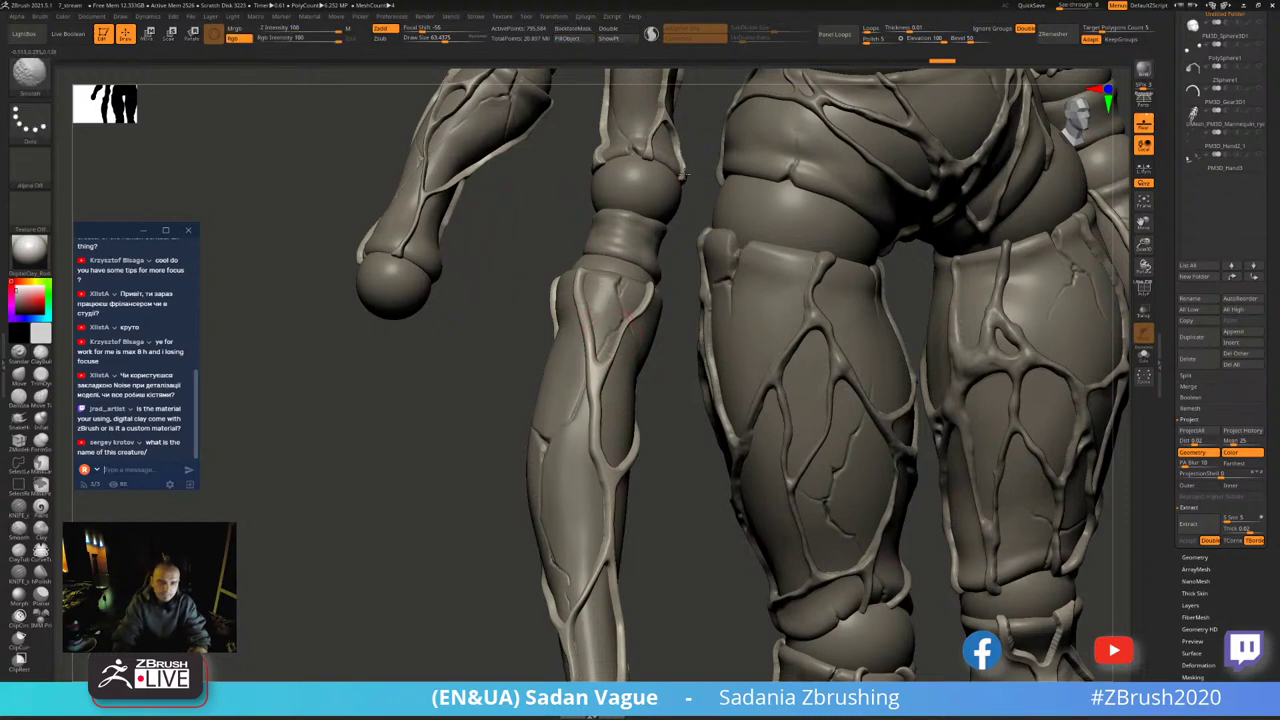
{"action": "left_click_drag", "start_coordinate": [657, 107], "coordinate": [620, 235]}
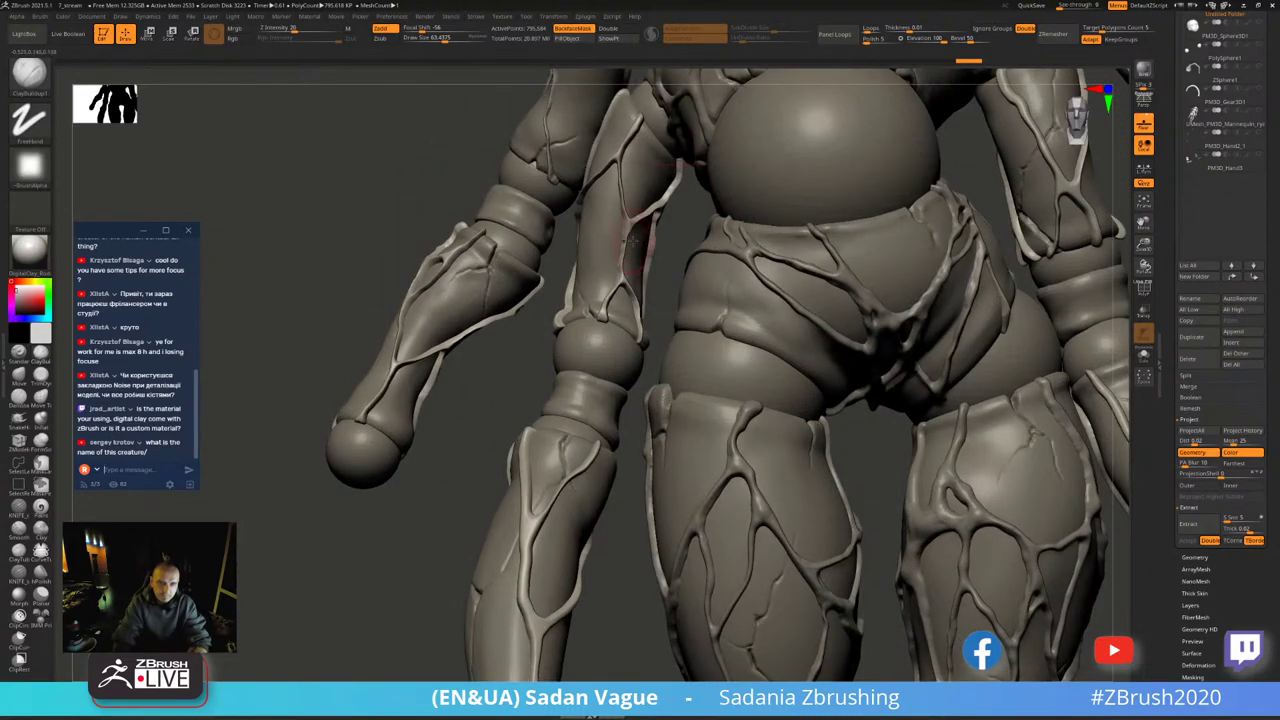
- Lower the Draw Size to about 24.6 and build up finer ridges with ClayBuildup
{"action": "key", "text": "s"}
{"action": "left_click", "coordinate": [618, 234]}
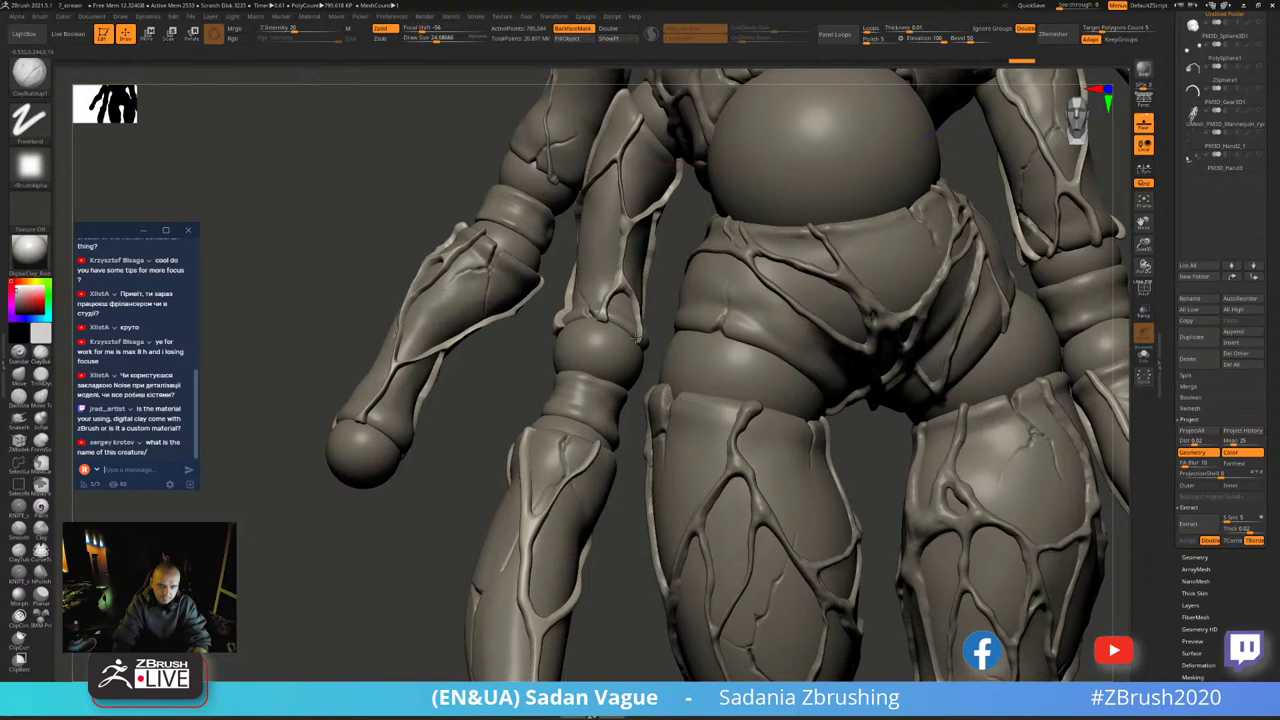
{"action": "left_click_drag", "start_coordinate": [640, 530], "coordinate": [620, 470]}
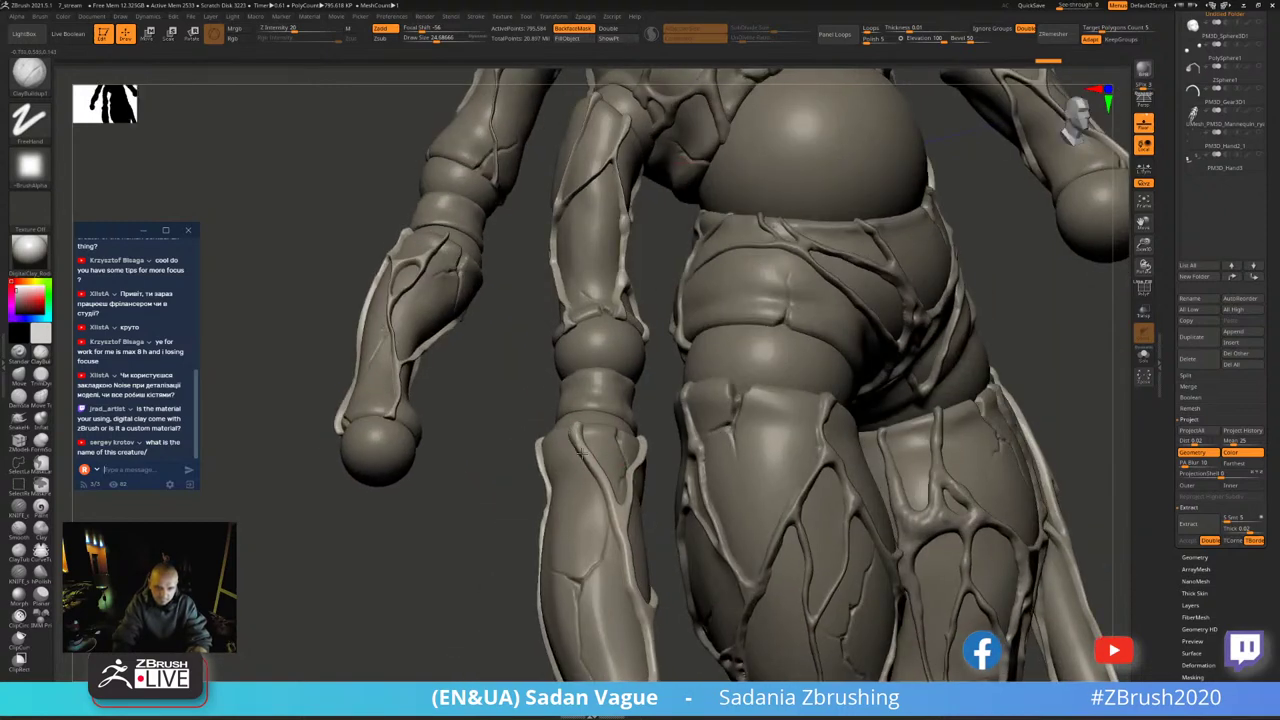
{"action": "key", "text": "shift"}
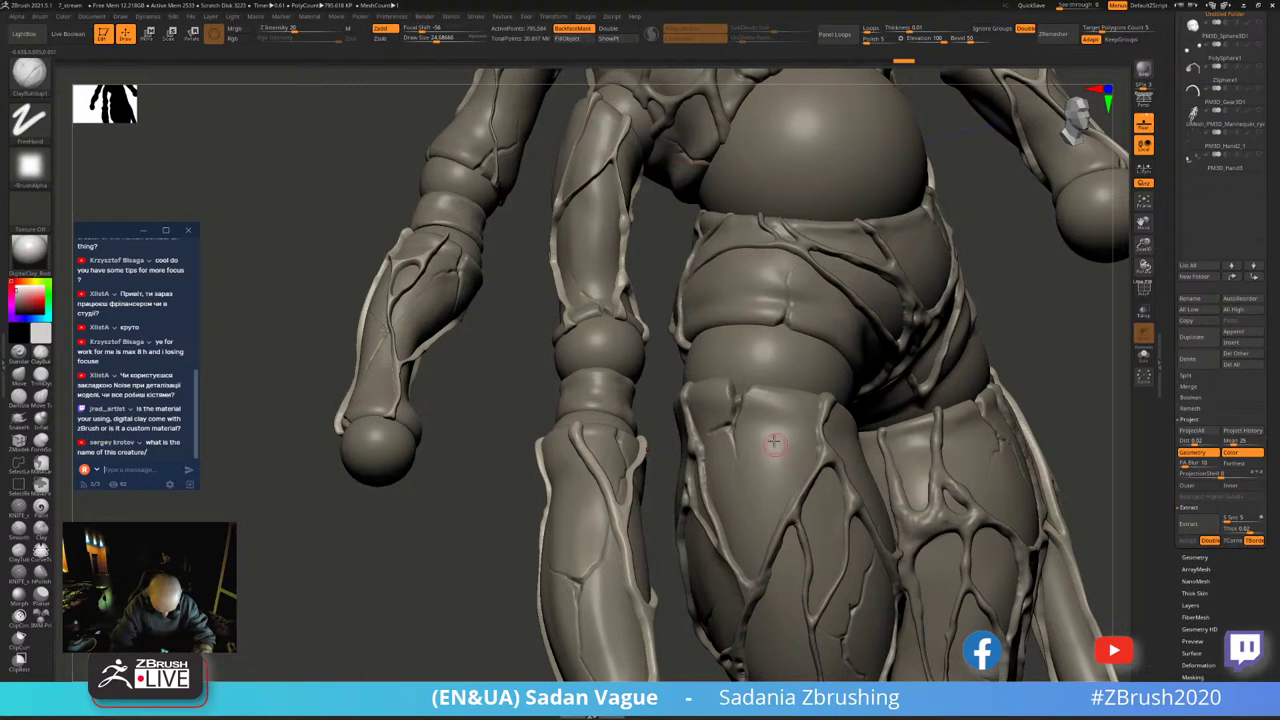
{"action": "mouse_move", "coordinate": [491, 537]}
{"action": "left_mouse_down"}
{"action": "mouse_move", "coordinate": [521, 551]}
{"action": "mouse_move", "coordinate": [1100, 382]}
{"action": "left_mouse_up"}
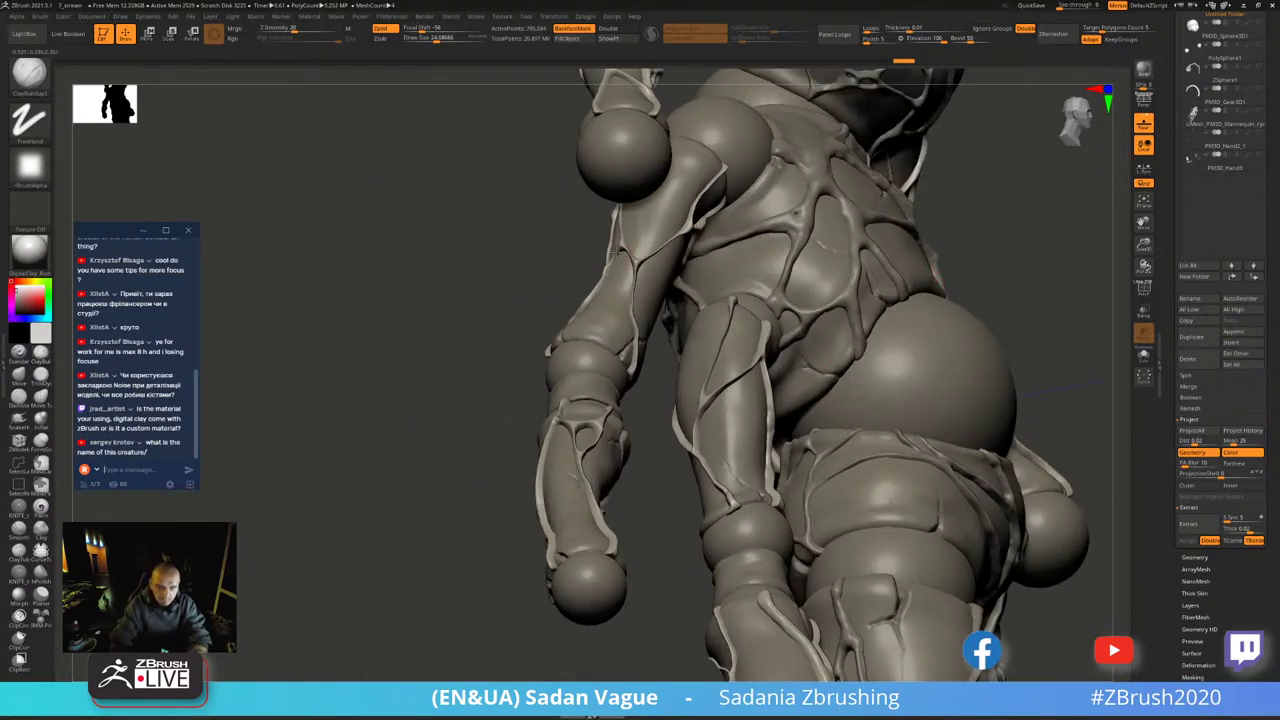
- Switch to the Inflat brush and inflate the ridges on the upper back and arm
{"action": "key", "text": "b"}
{"action": "key", "text": "i"}
{"action": "key", "text": "n"}
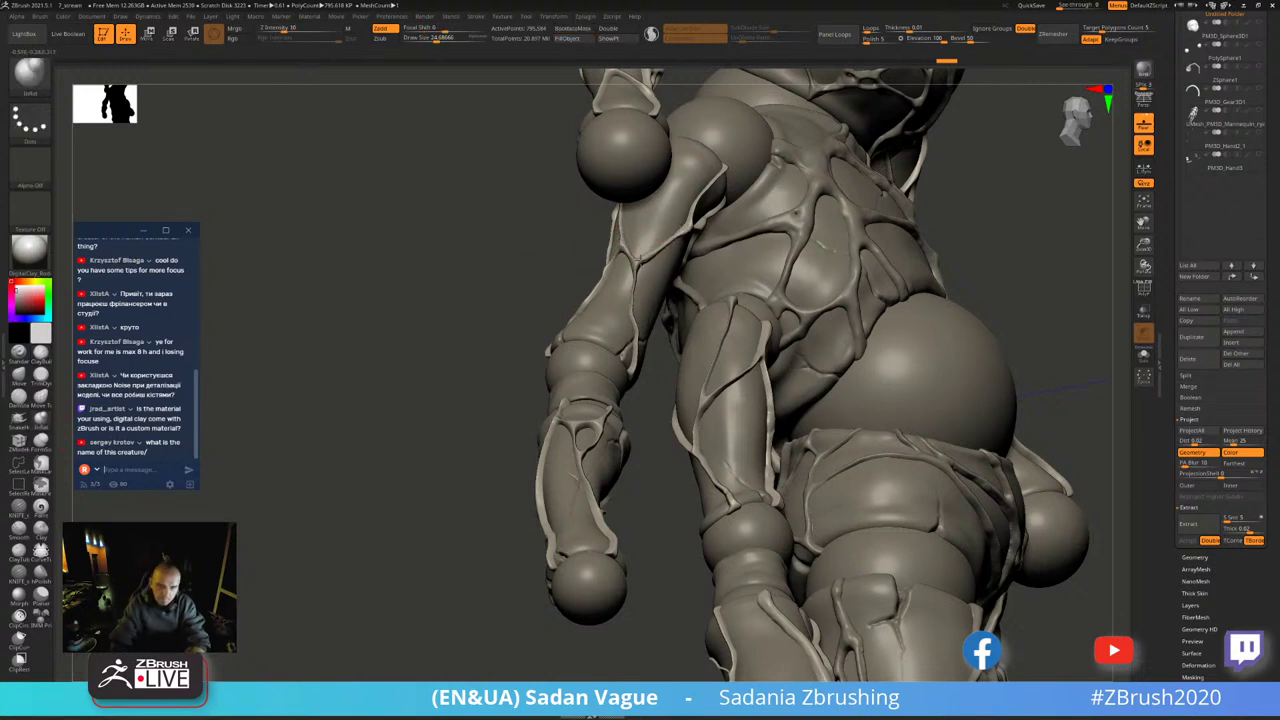
{"action": "left_click_drag", "start_coordinate": [633, 365], "coordinate": [654, 487]}
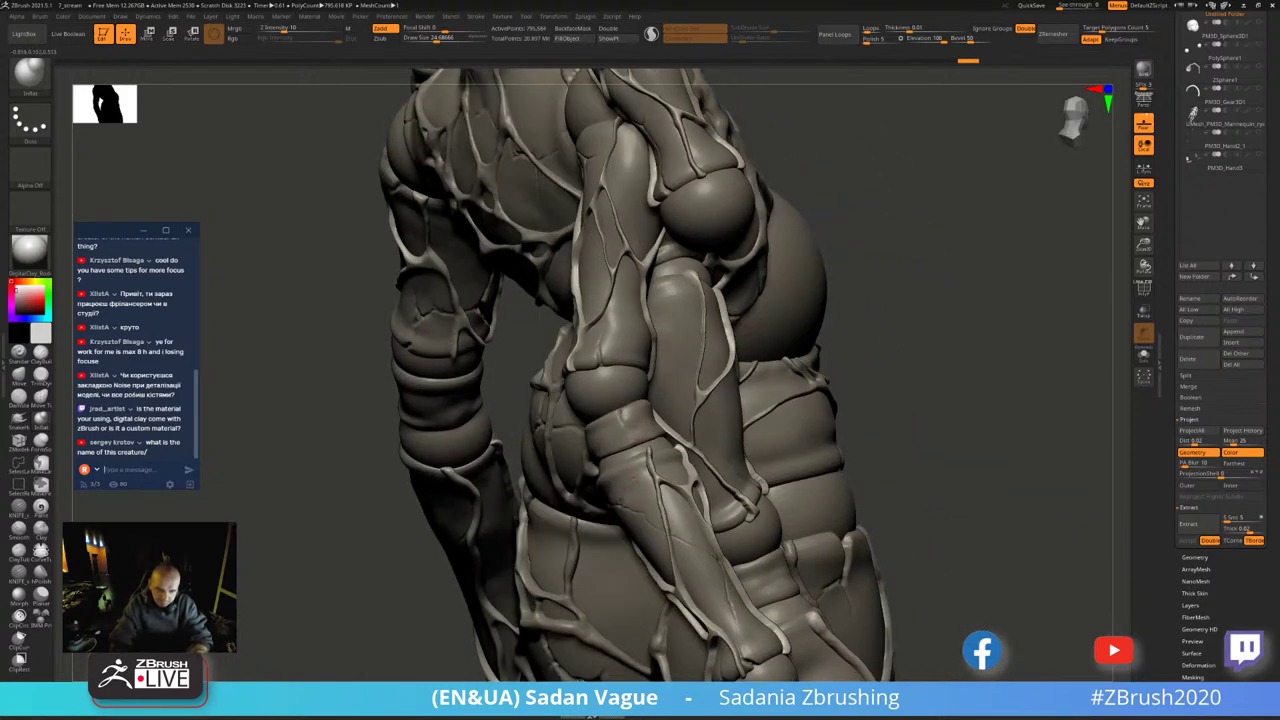
{"action": "right_click_drag", "start_coordinate": [786, 530], "coordinate": [648, 311]}
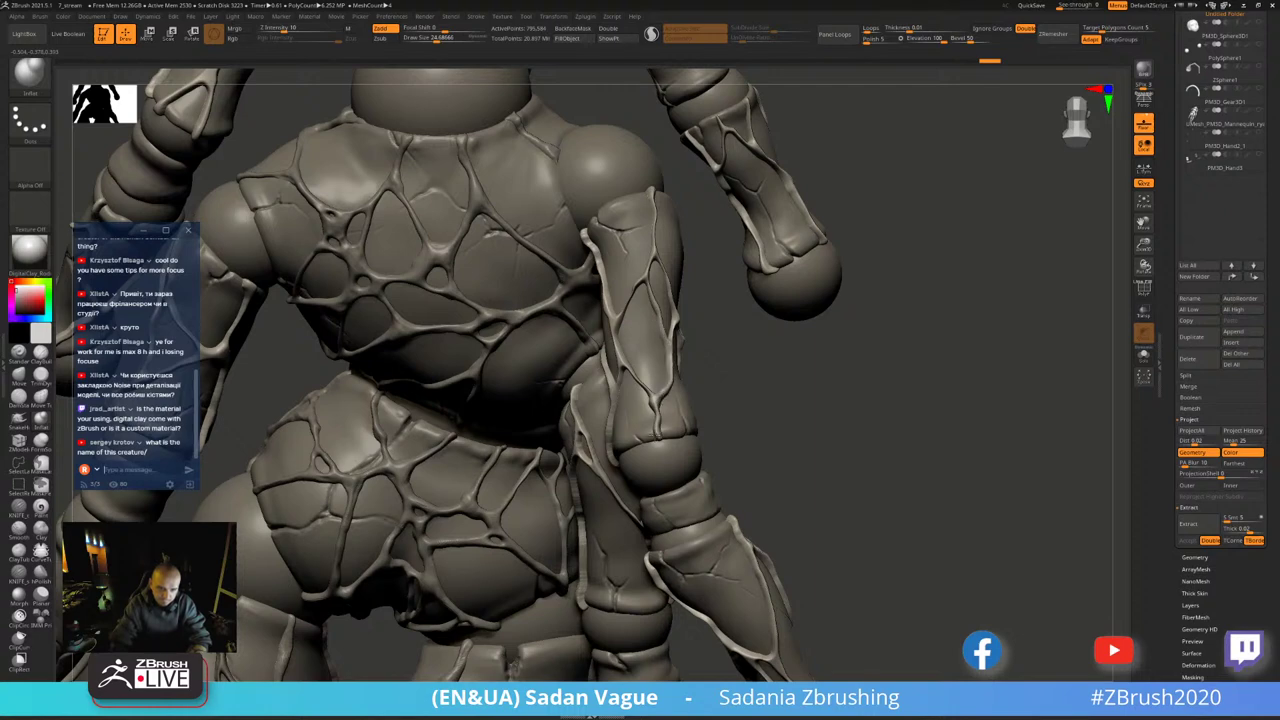
{"action": "right_click_drag", "start_coordinate": [773, 381], "coordinate": [748, 288]}
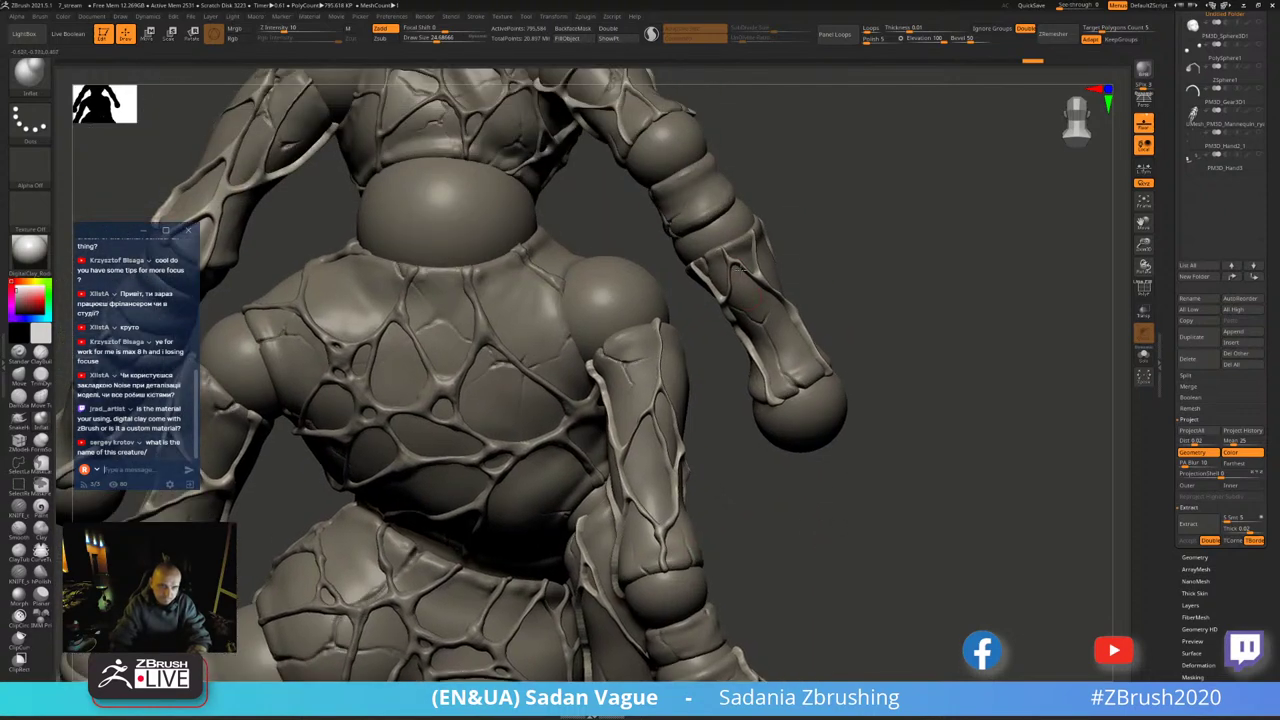
{"action": "right_click_drag", "start_coordinate": [808, 345], "coordinate": [706, 297]}
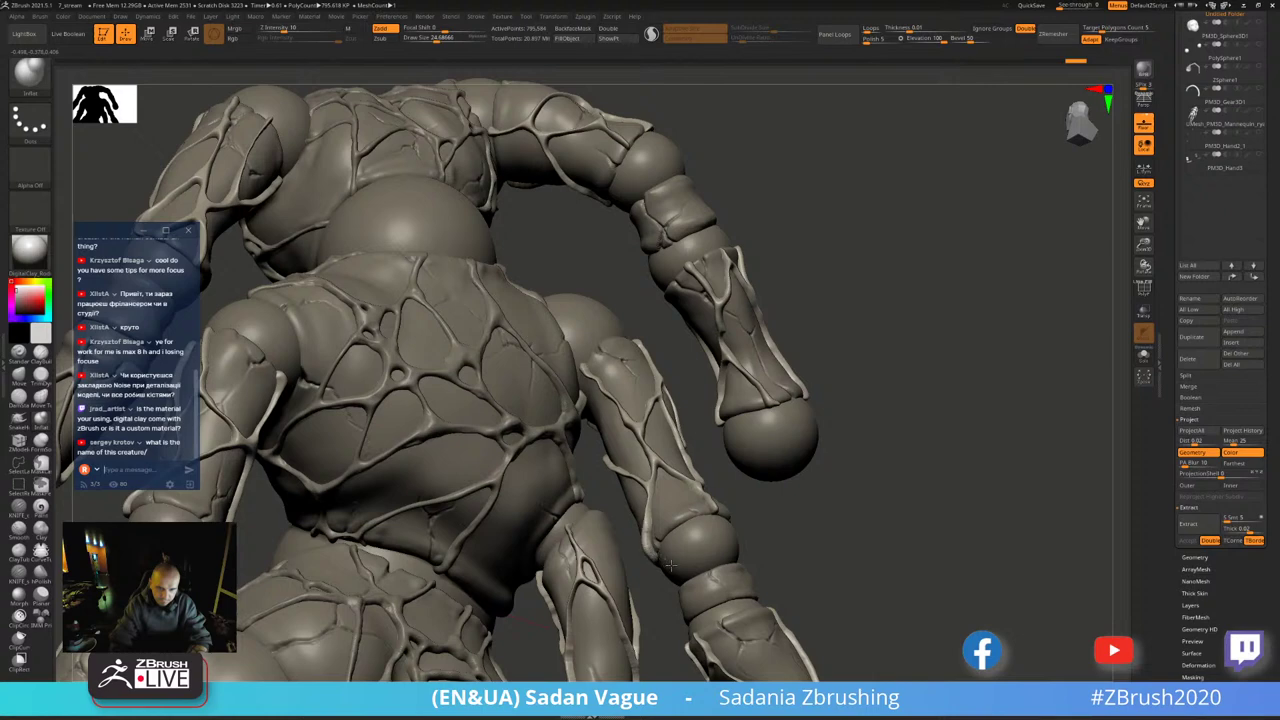
- Shift-smooth the arm ridges while bringing the arm closer into view
{"action": "key", "text": "shift"}
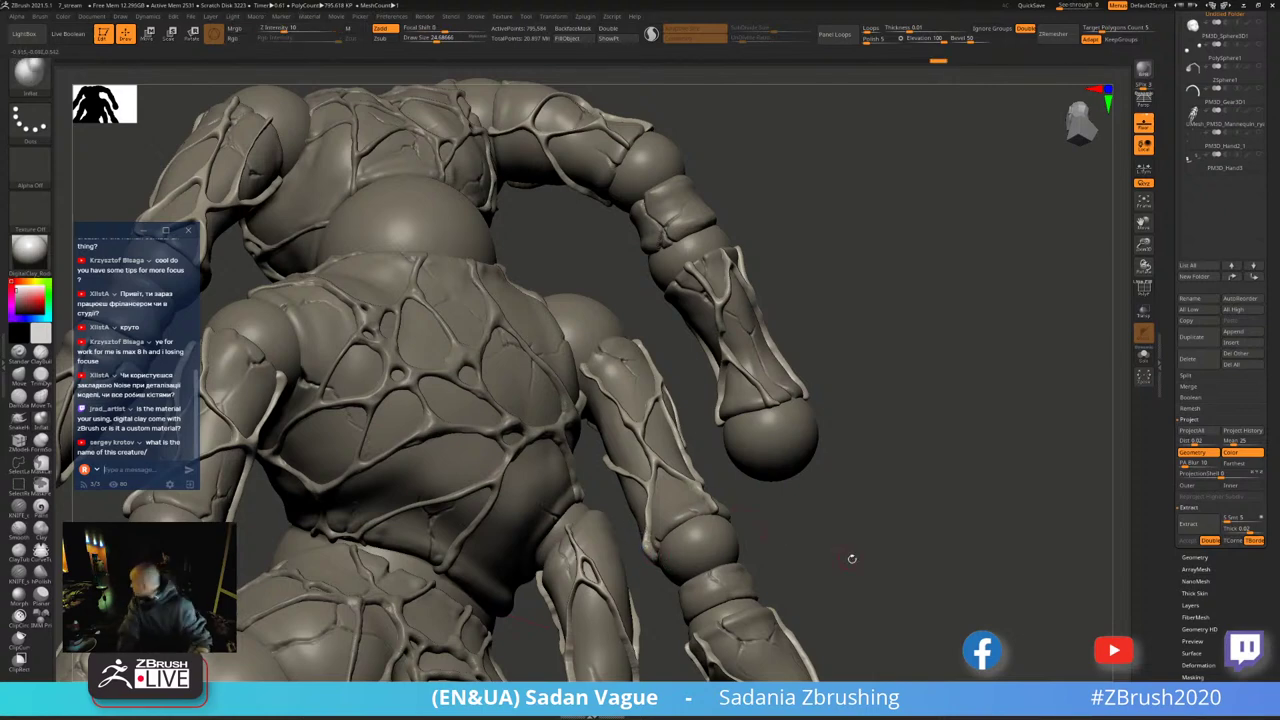
{"action": "left_click_drag", "start_coordinate": [849, 557], "coordinate": [572, 281], "text": "alt"}
{"action": "key", "text": "shift"}
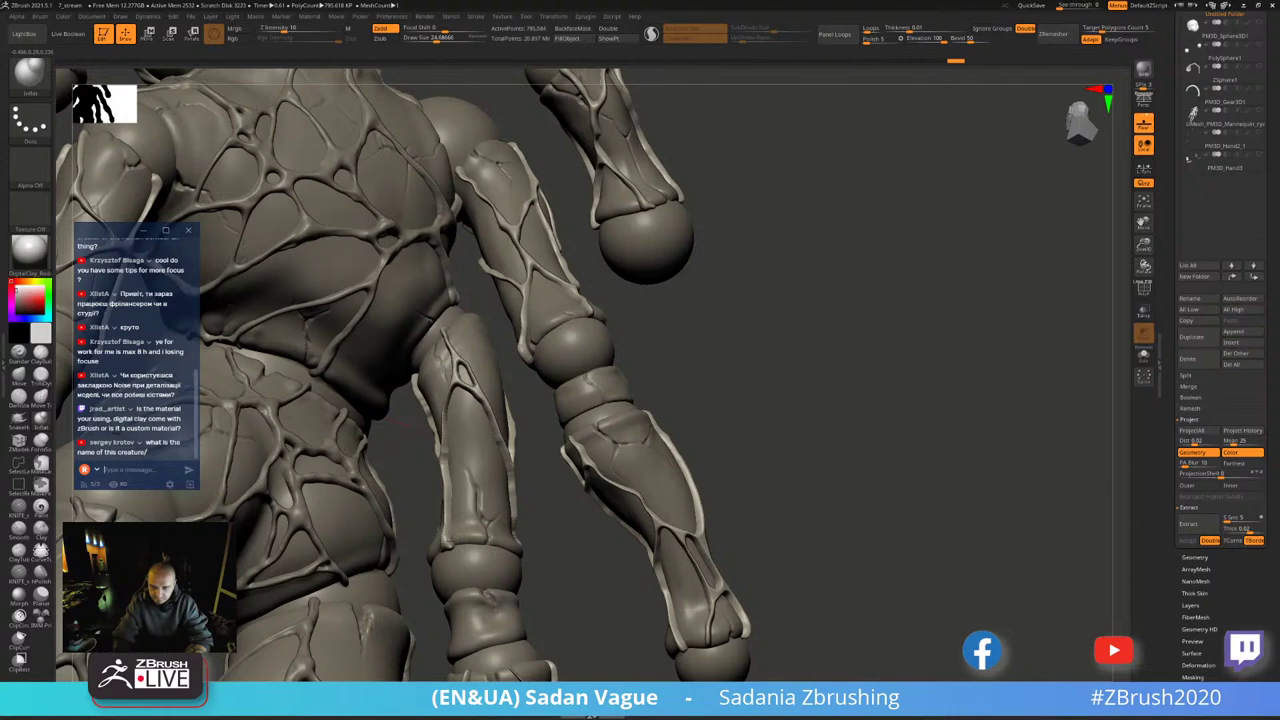
{"action": "left_click_drag", "start_coordinate": [446, 543], "coordinate": [562, 496]}
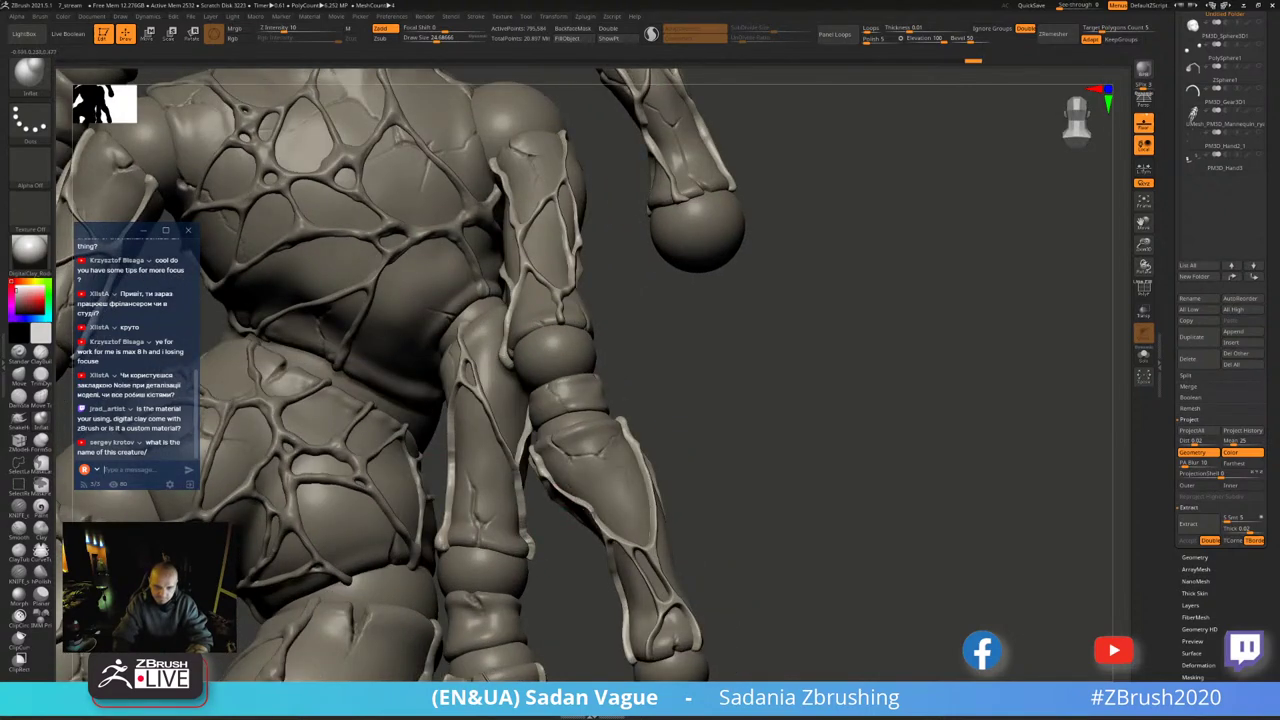
{"action": "key", "text": "shift"}
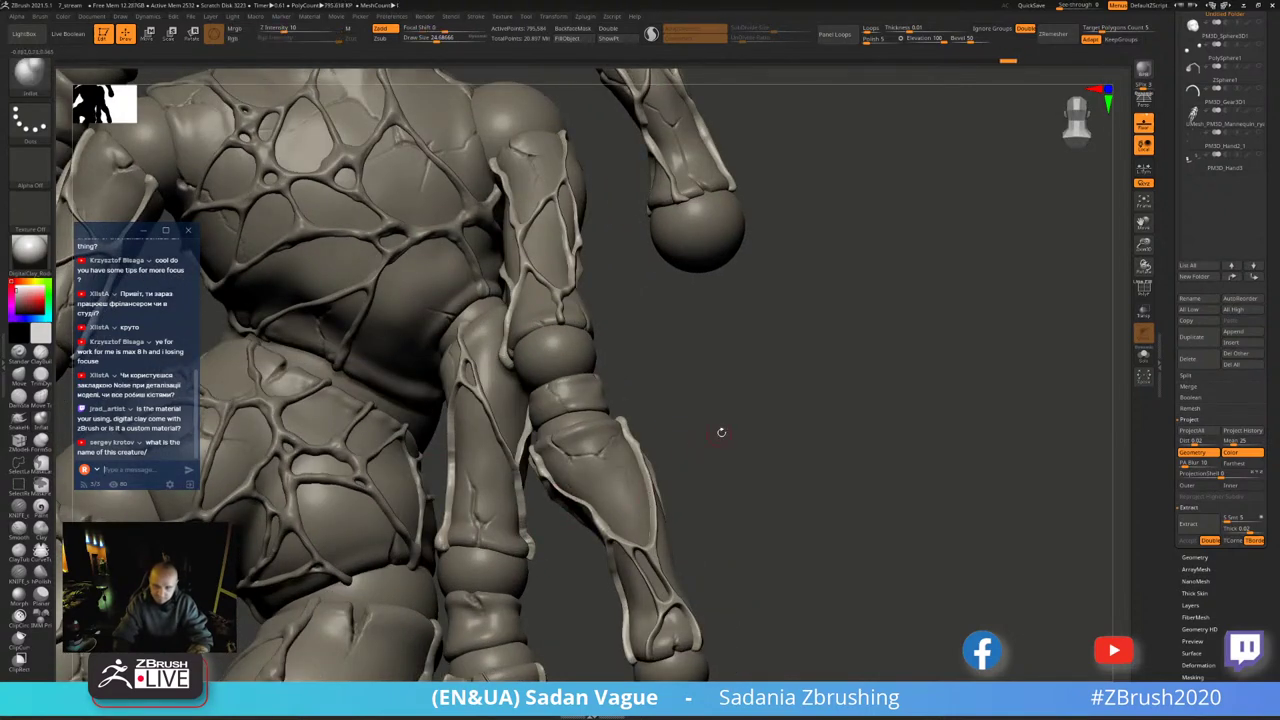
{"action": "left_click_drag", "start_coordinate": [723, 429], "coordinate": [723, 380], "text": "alt"}
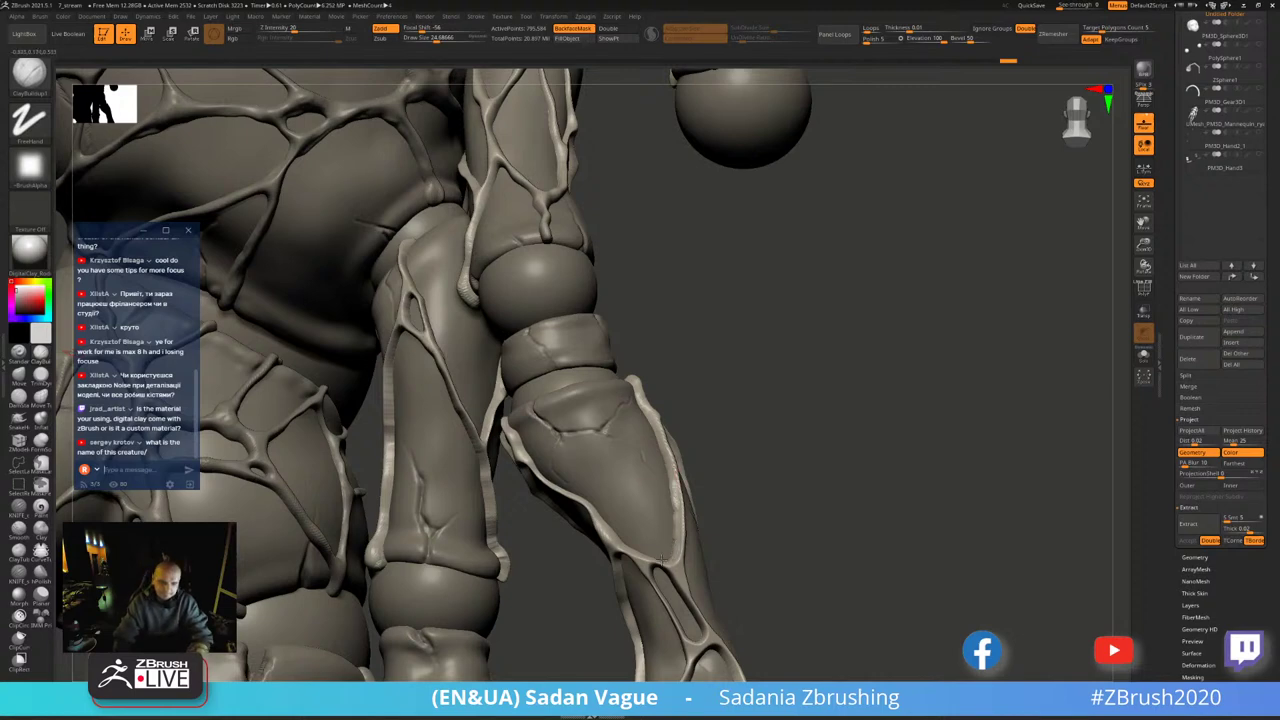
- Inspect the leg ridges from several angles, previewing Smooth with Shift
{"action": "left_click_drag", "start_coordinate": [660, 558], "coordinate": [651, 465]}
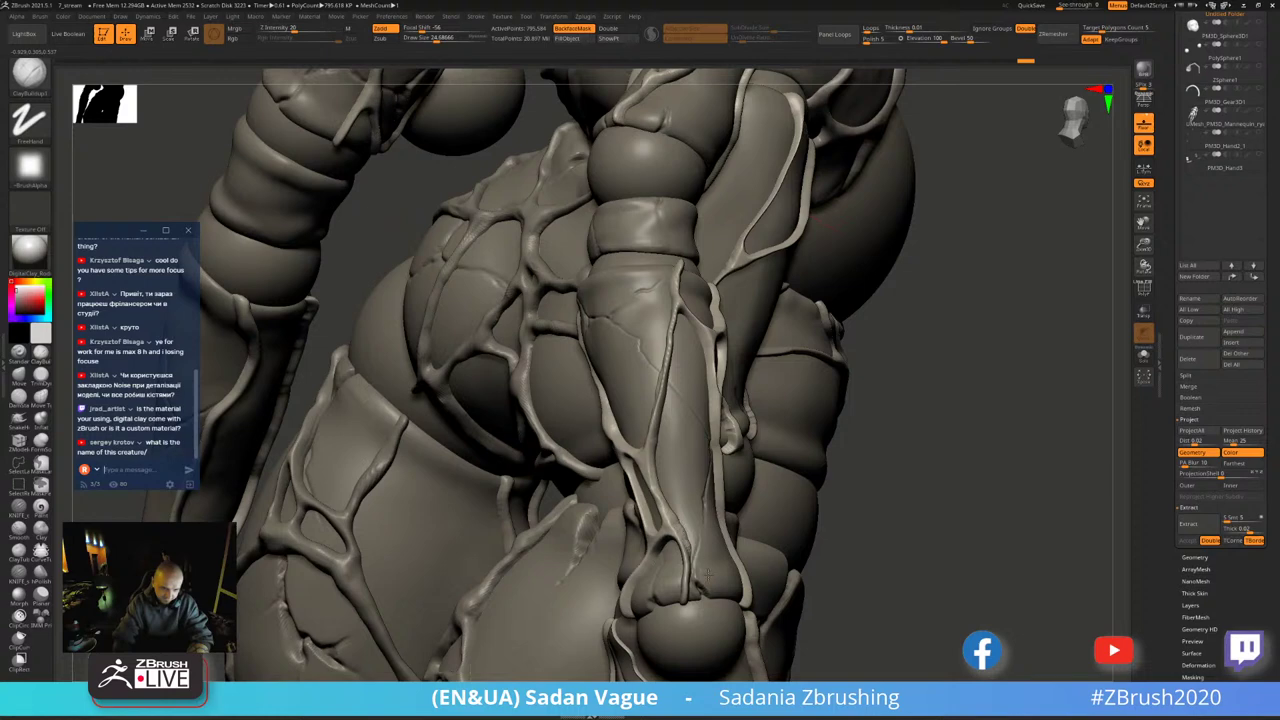
{"action": "left_click_drag", "start_coordinate": [709, 575], "coordinate": [717, 344]}
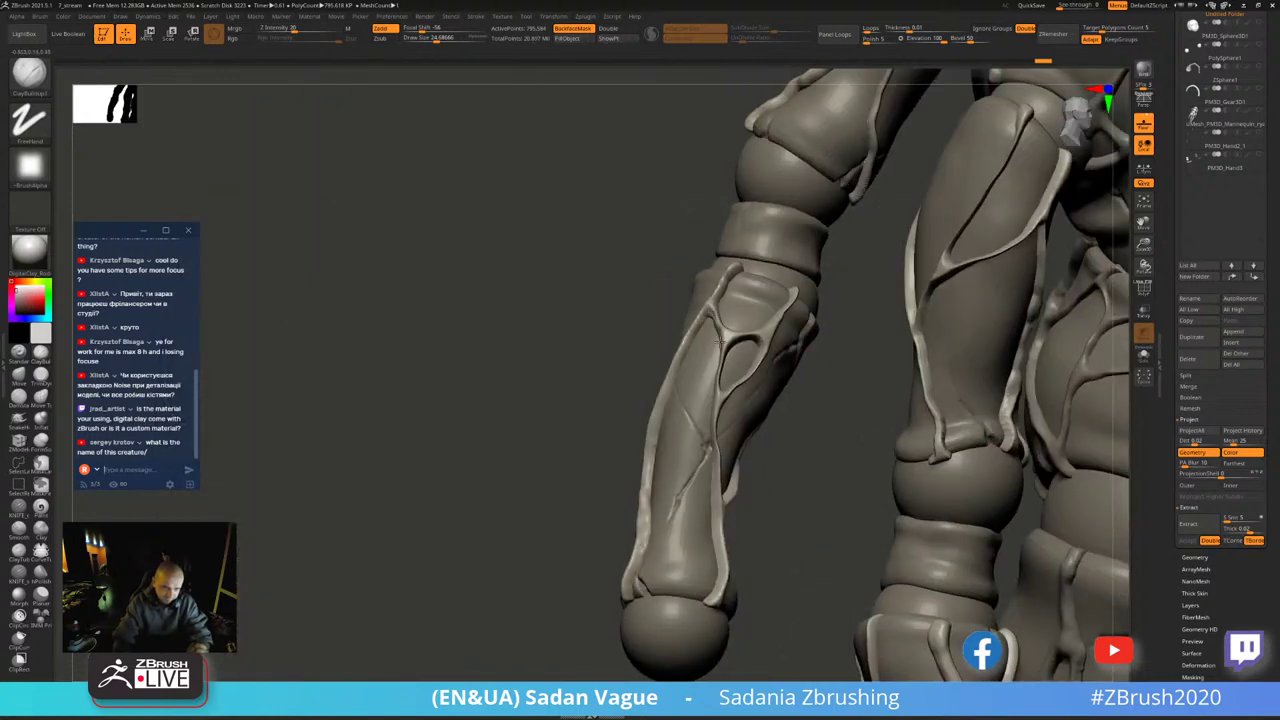
{"action": "left_click_drag", "start_coordinate": [758, 347], "coordinate": [786, 322]}
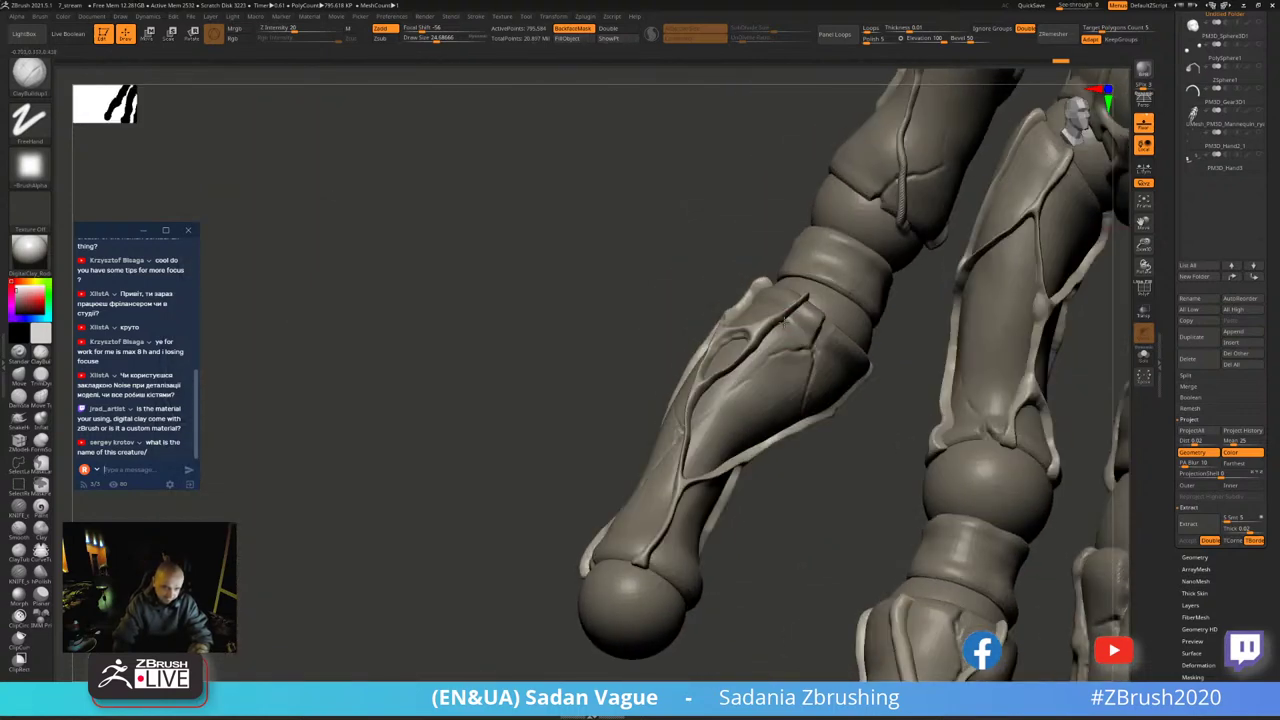
{"action": "key", "text": "shift"}
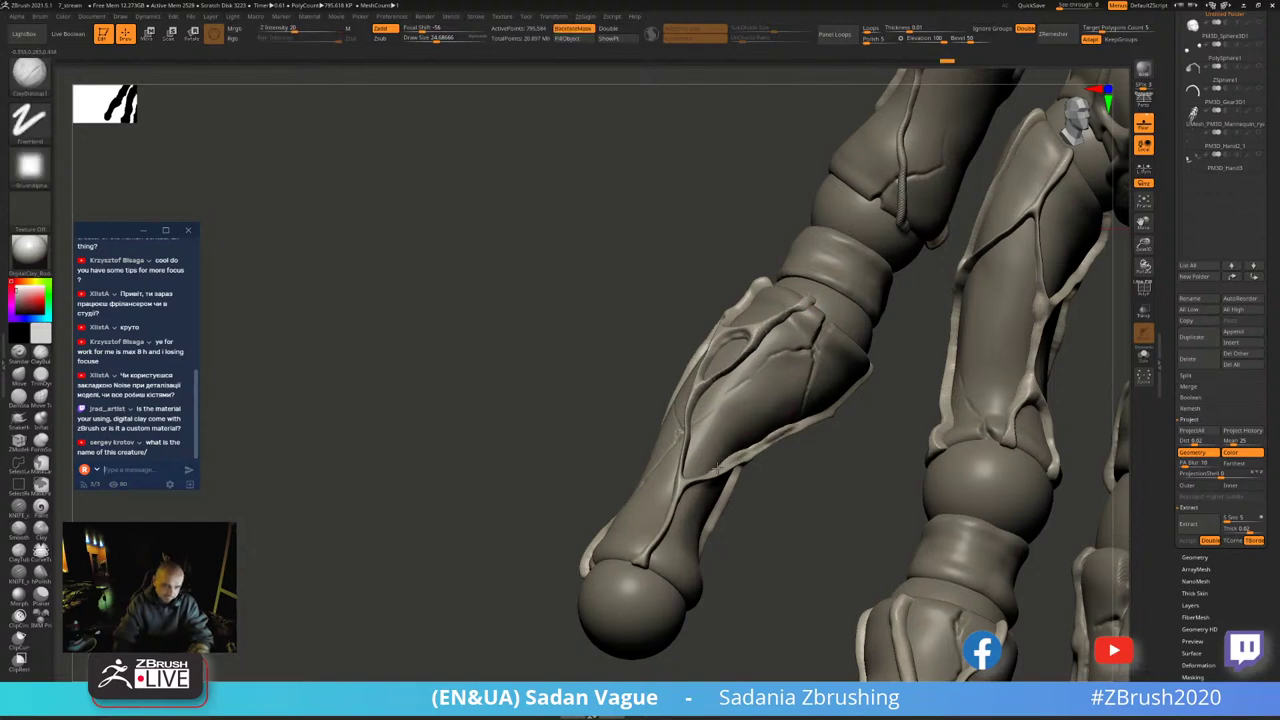
{"action": "right_click_drag", "start_coordinate": [697, 469], "coordinate": [717, 438]}
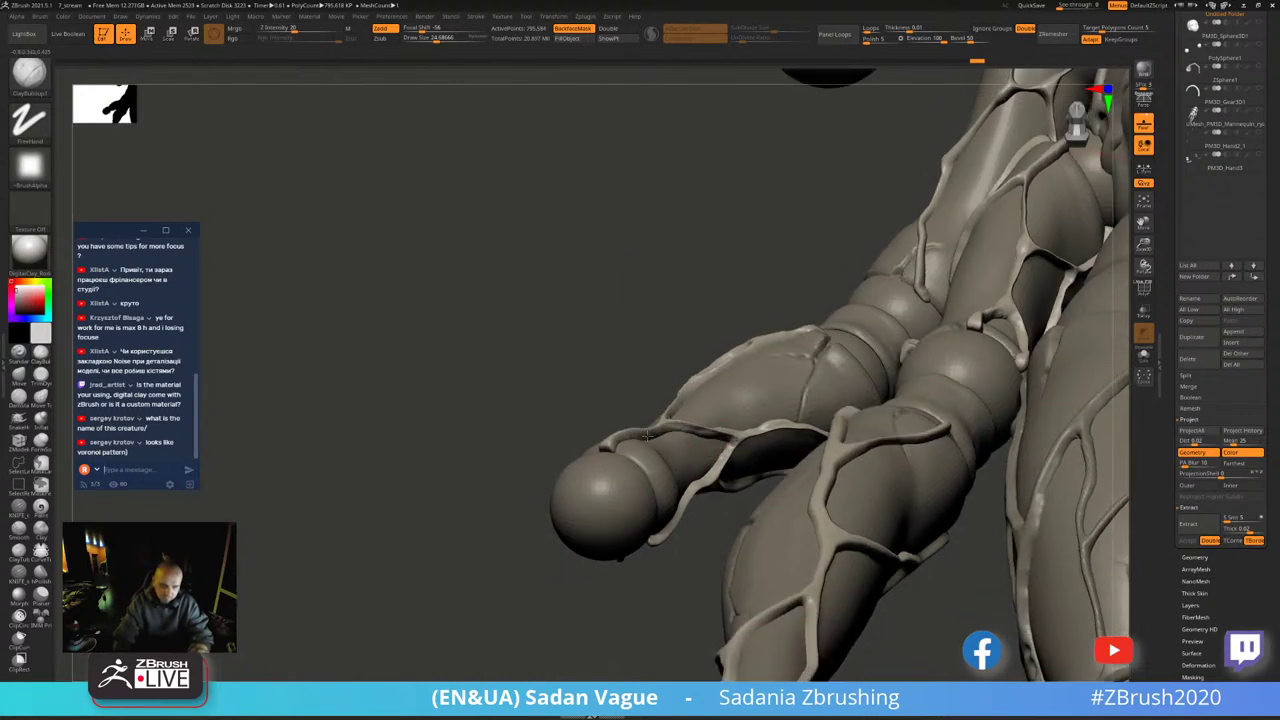
- Set the Draw Size to about 31.4 and review the shoulder and arm ridges
{"action": "key", "text": "bracketright"}
{"action": "key", "text": "bracketleft"}
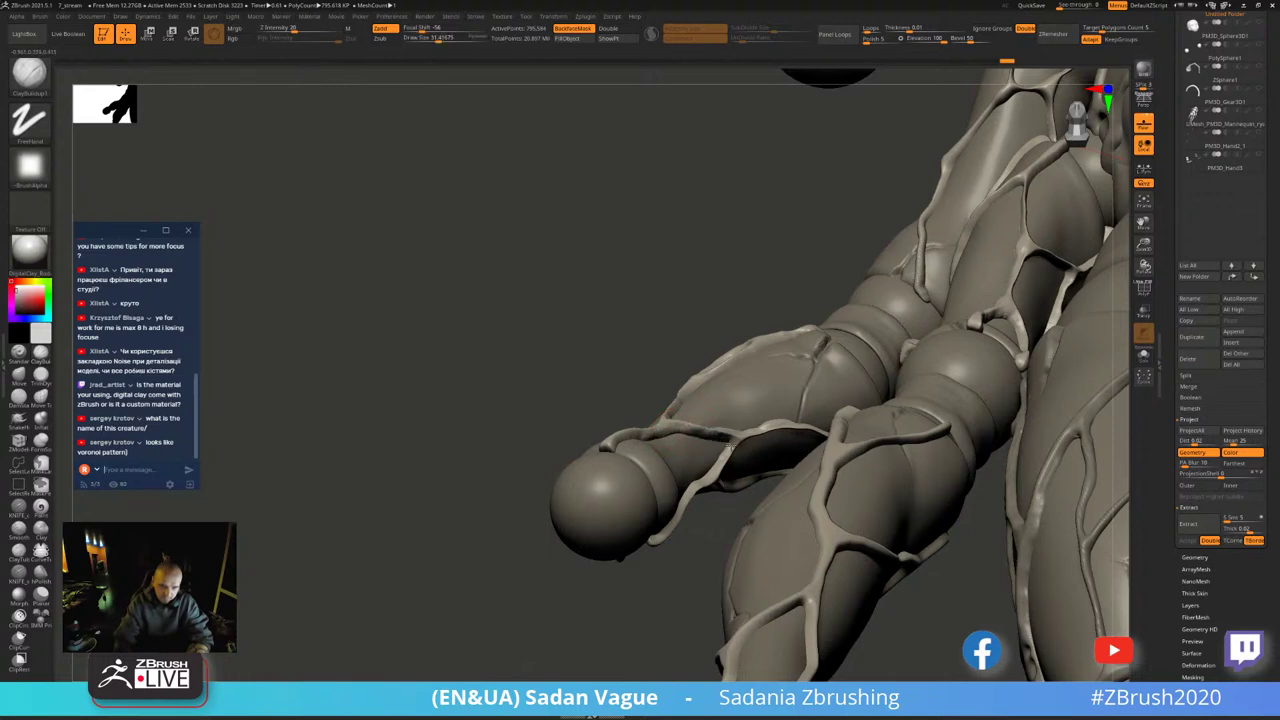
{"action": "right_click_drag", "start_coordinate": [722, 448], "coordinate": [700, 318]}
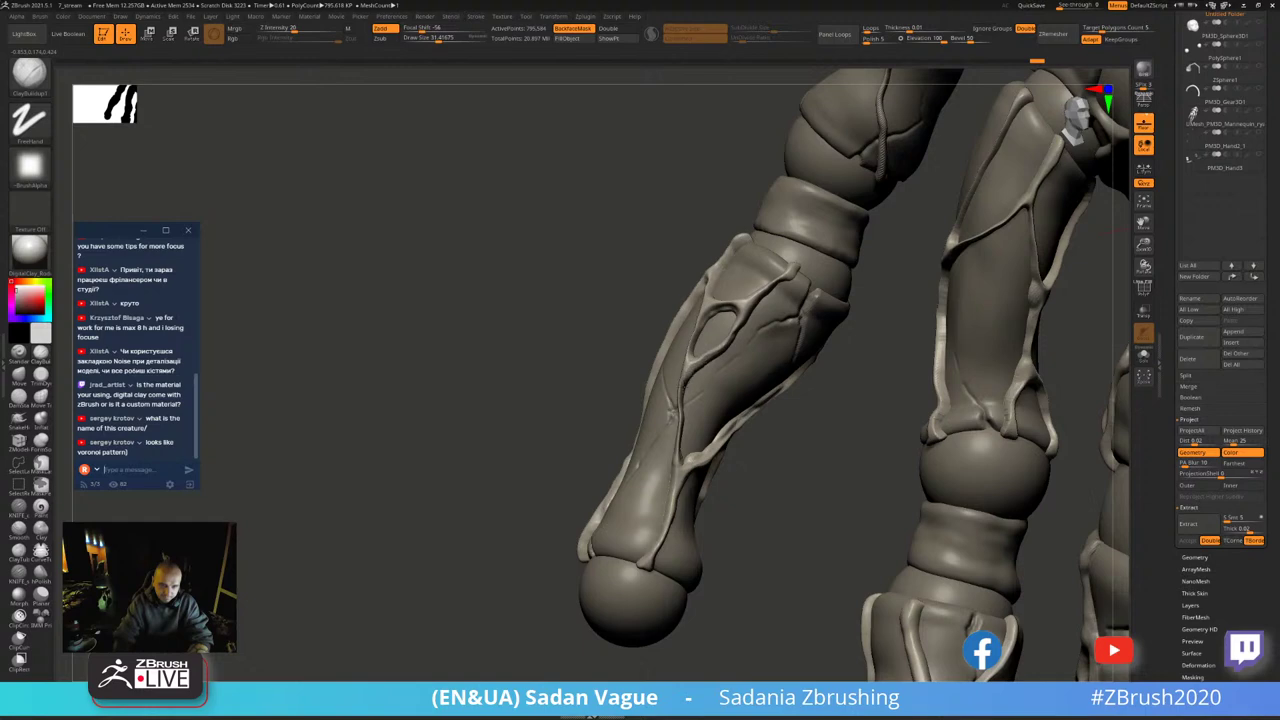
{"action": "right_click_drag", "start_coordinate": [690, 377], "coordinate": [549, 291]}
{"action": "mouse_move", "coordinate": [549, 500]}
{"action": "right_mouse_down"}
{"action": "mouse_move", "coordinate": [587, 330]}
{"action": "mouse_move", "coordinate": [512, 478]}
{"action": "mouse_move", "coordinate": [596, 203]}
{"action": "right_mouse_up"}
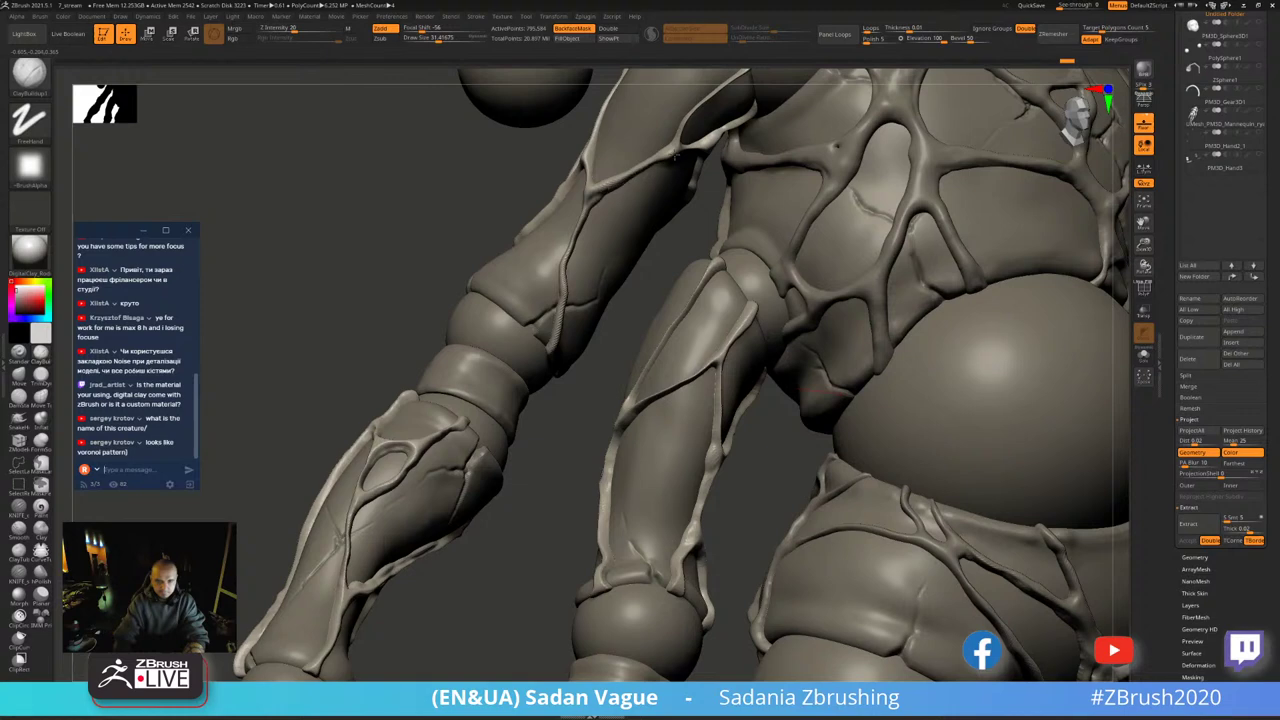
{"action": "mouse_move", "coordinate": [583, 170]}
{"action": "right_mouse_down"}
{"action": "mouse_move", "coordinate": [620, 300]}
{"action": "mouse_move", "coordinate": [654, 314]}
{"action": "right_mouse_up"}
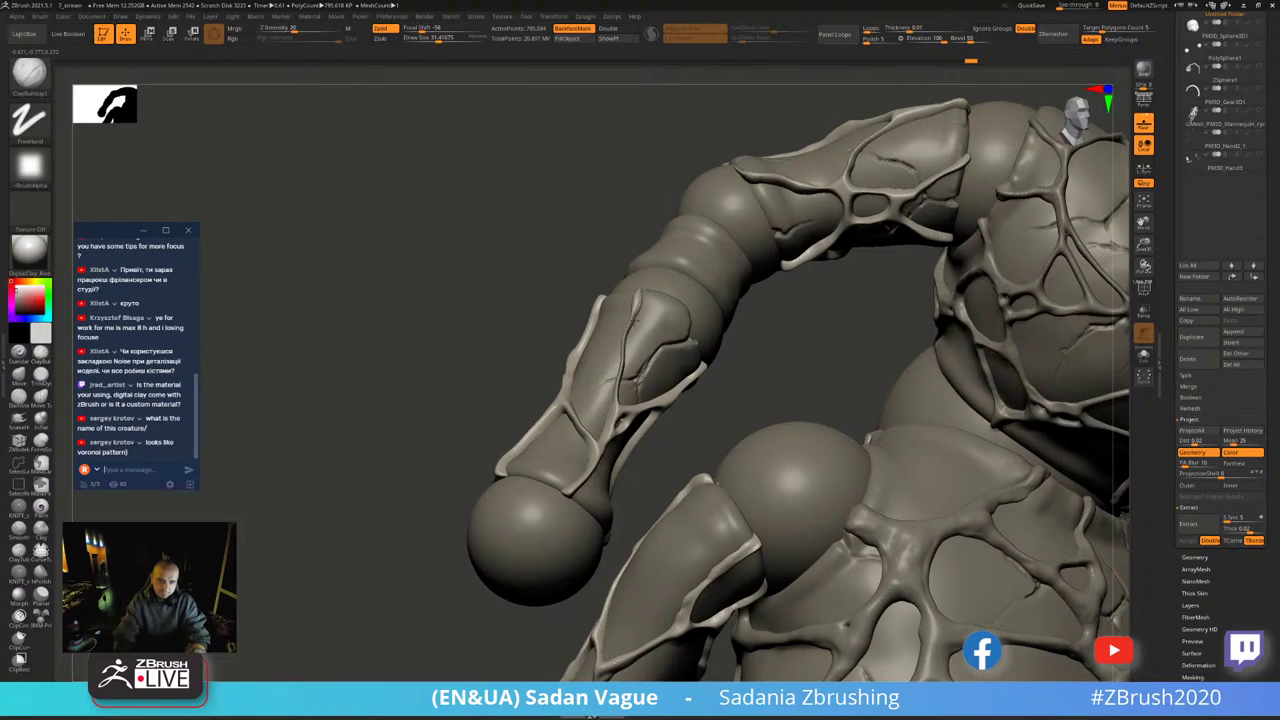
{"action": "mouse_move", "coordinate": [624, 409]}
{"action": "right_mouse_down"}
{"action": "mouse_move", "coordinate": [620, 316]}
{"action": "mouse_move", "coordinate": [437, 376]}
{"action": "right_mouse_up"}
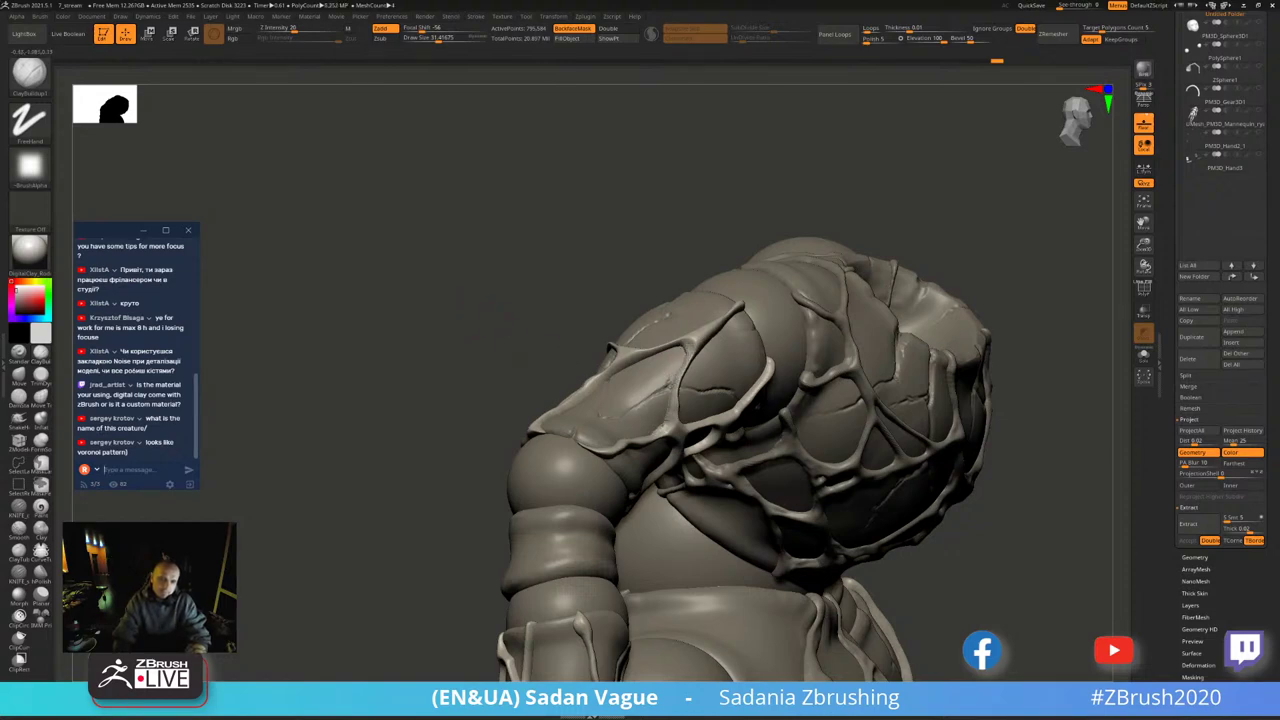
- Add a small ClayBuildup stroke on the shoulder ridges and smooth the area
{"action": "right_click_drag", "start_coordinate": [679, 443], "coordinate": [711, 411]}
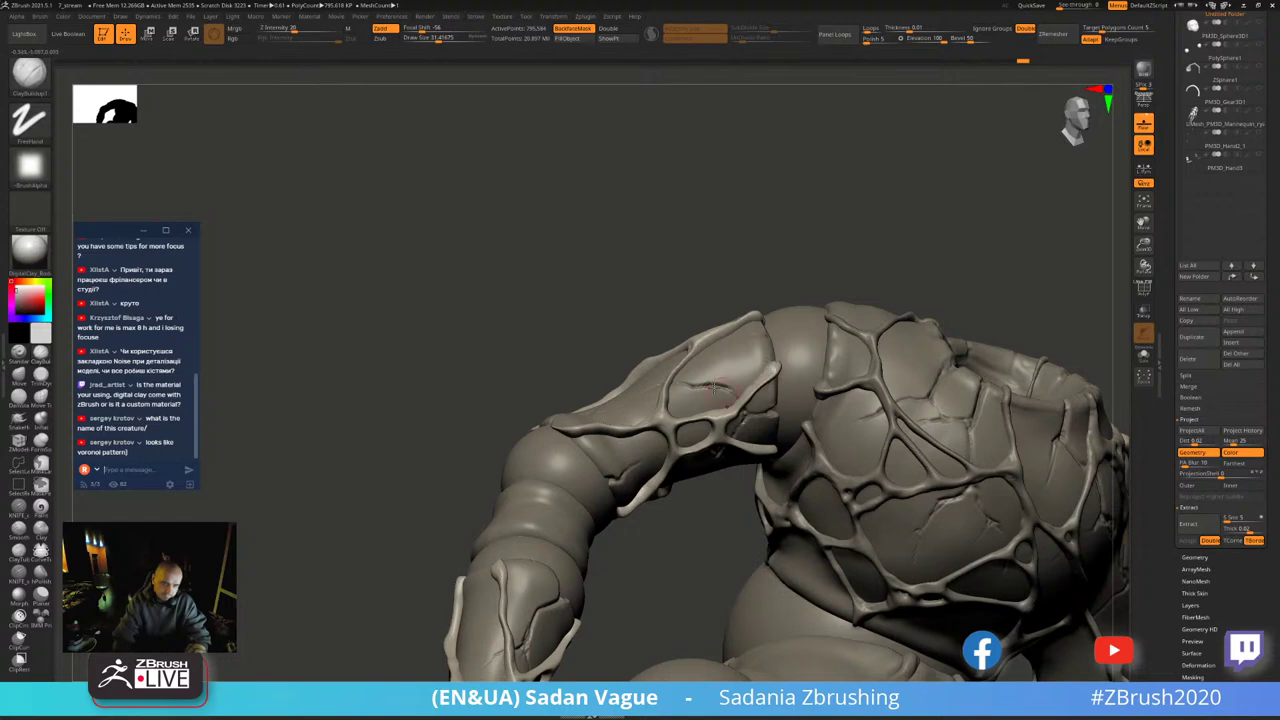
{"action": "right_click_drag", "start_coordinate": [714, 388], "coordinate": [750, 380]}
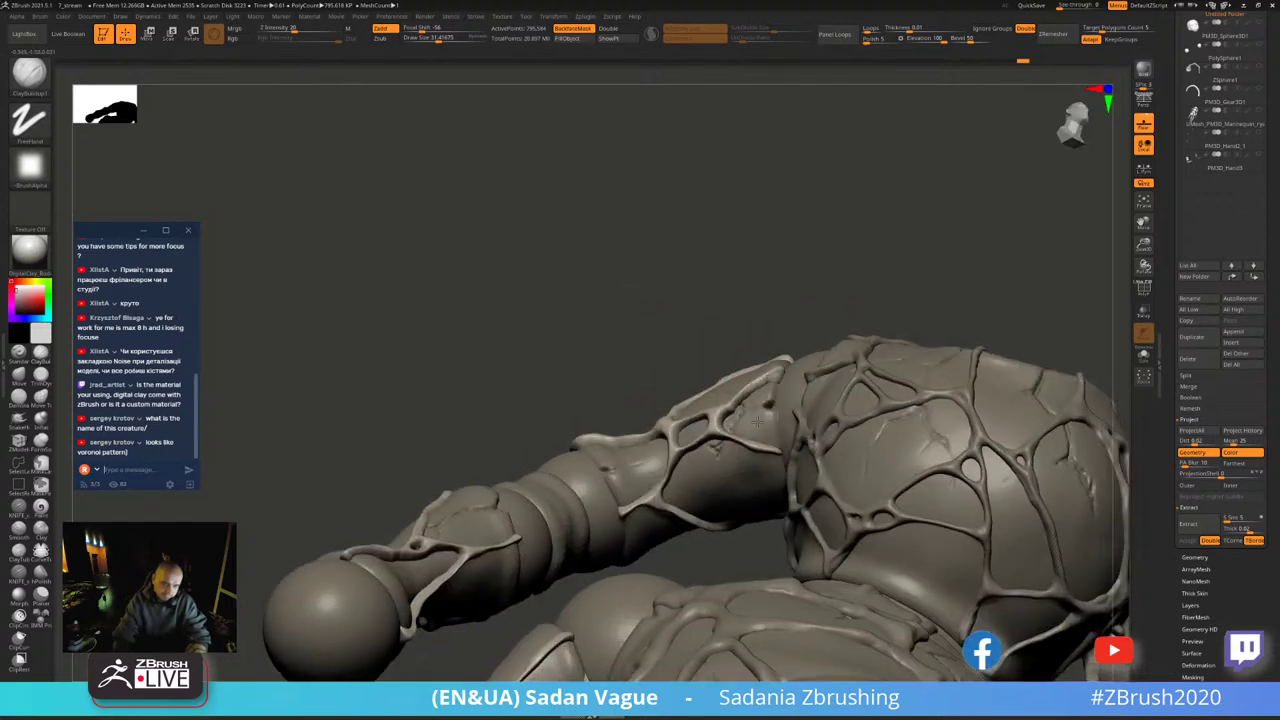
{"action": "left_click_drag", "start_coordinate": [757, 423], "coordinate": [748, 438]}
{"action": "right_click_drag", "start_coordinate": [652, 424], "coordinate": [682, 448]}
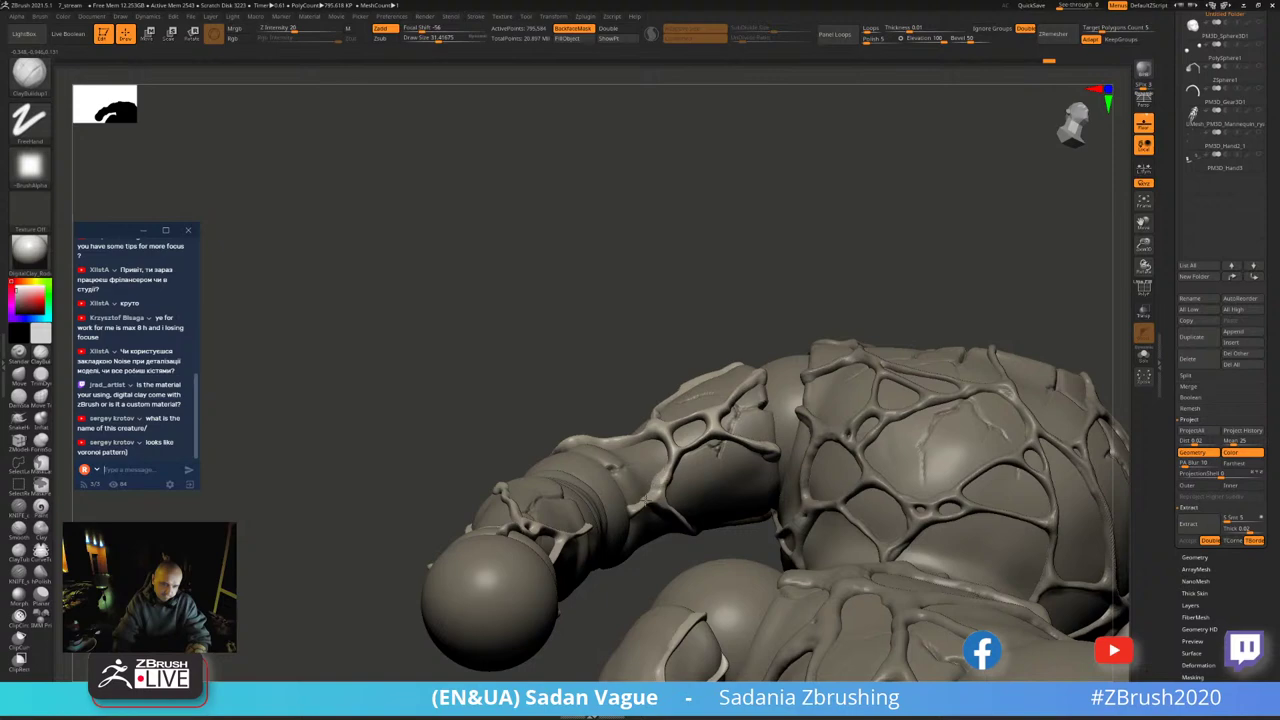
{"action": "right_click_drag", "start_coordinate": [622, 505], "coordinate": [714, 325]}
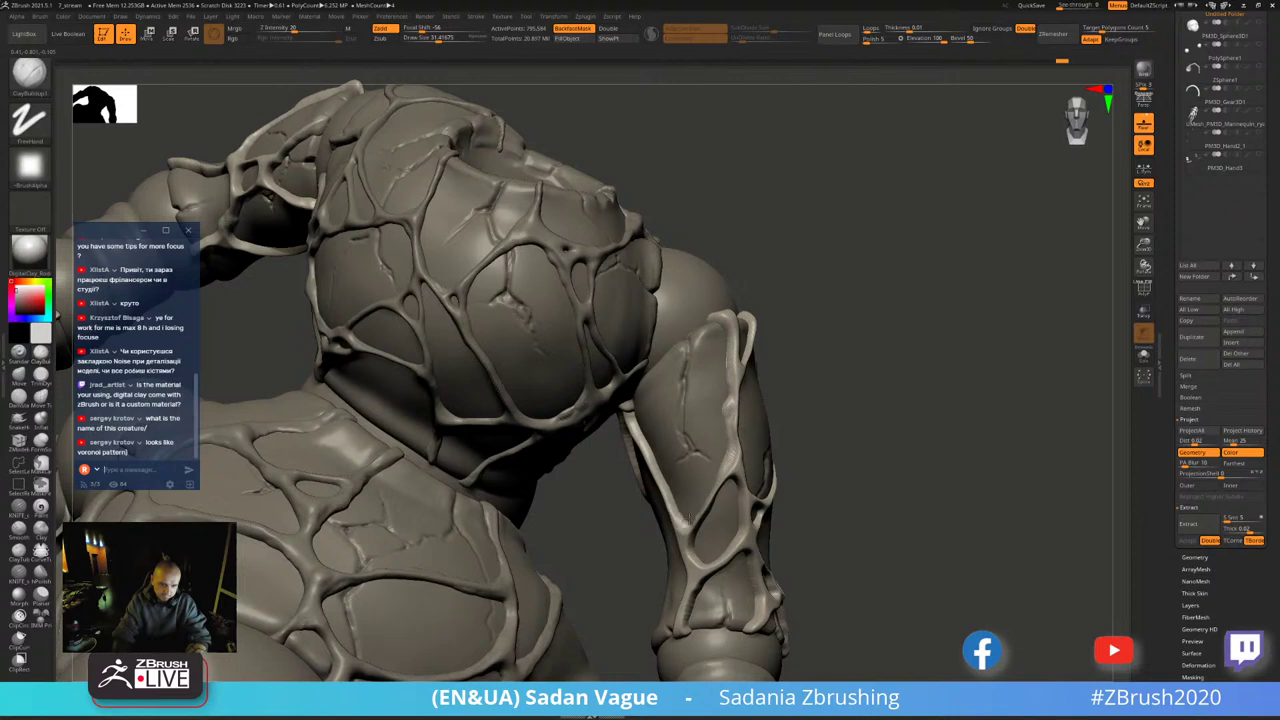
{"action": "key", "text": "shift"}
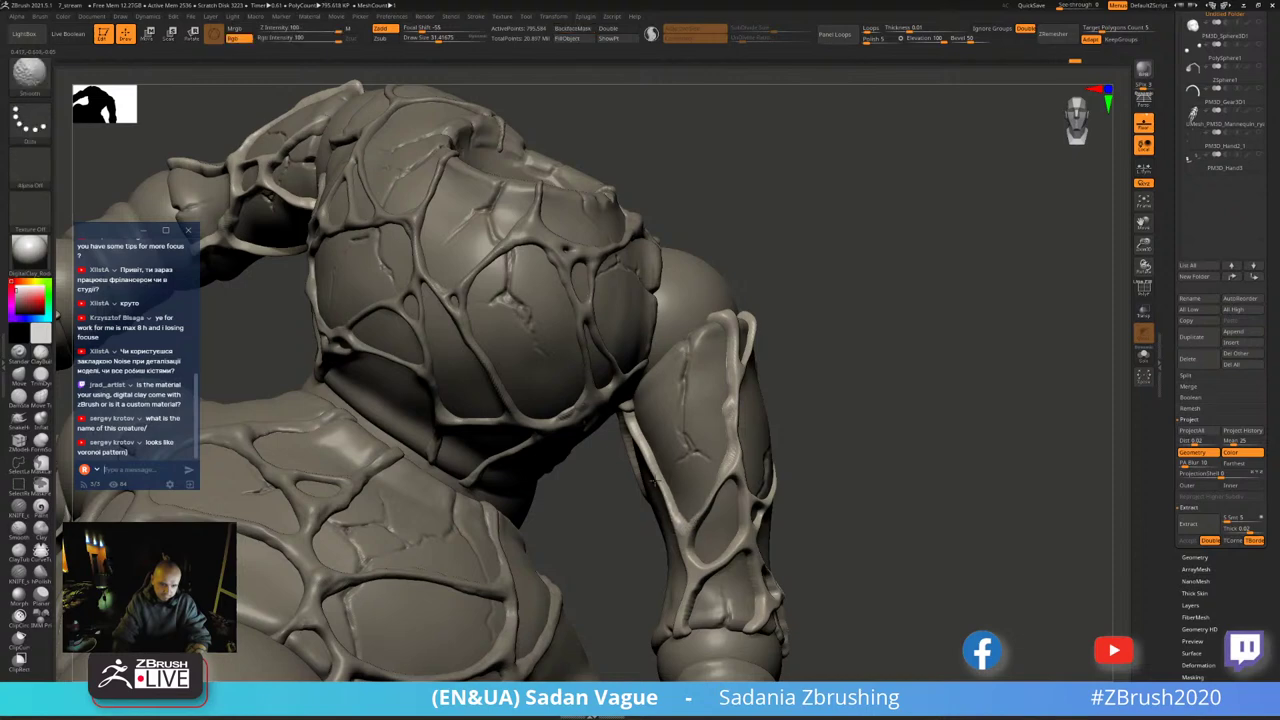
{"action": "left_click_drag", "start_coordinate": [649, 464], "coordinate": [732, 342]}
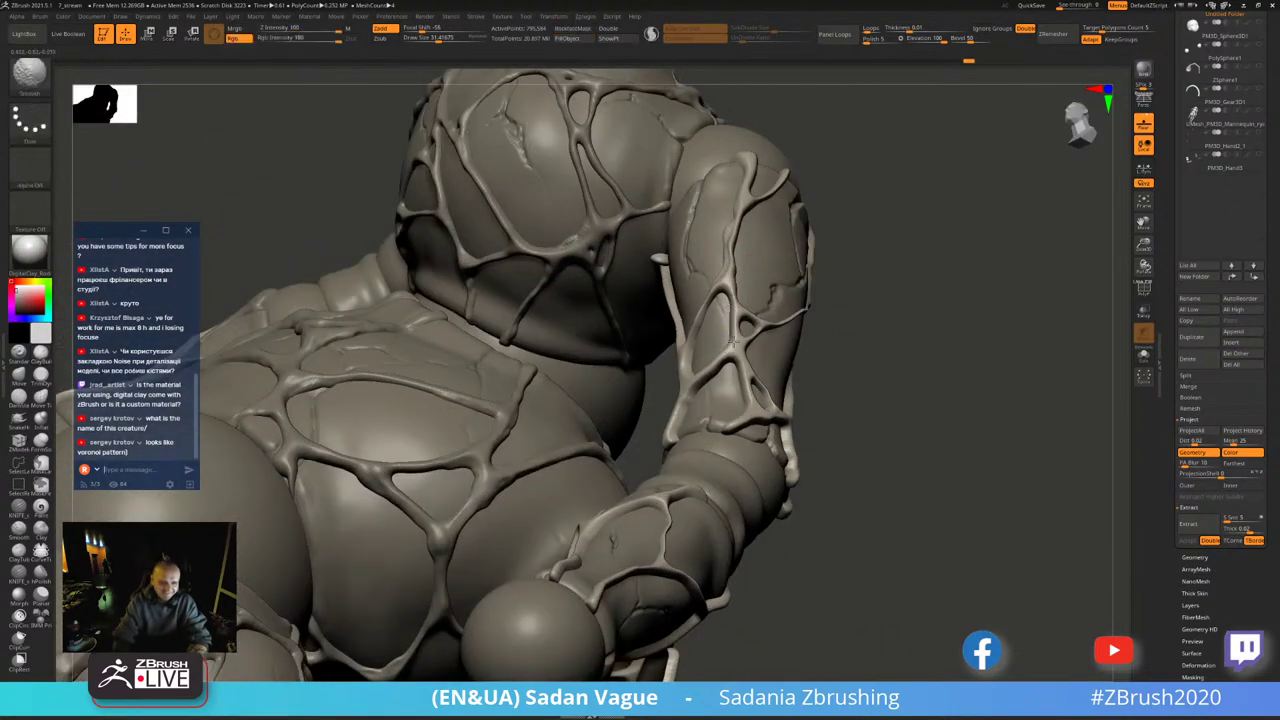
{"action": "mouse_move", "coordinate": [729, 340]}
{"action": "left_mouse_down"}
{"action": "mouse_move", "coordinate": [850, 265]}
{"action": "mouse_move", "coordinate": [770, 338]}
{"action": "mouse_move", "coordinate": [737, 299]}
{"action": "left_mouse_up"}
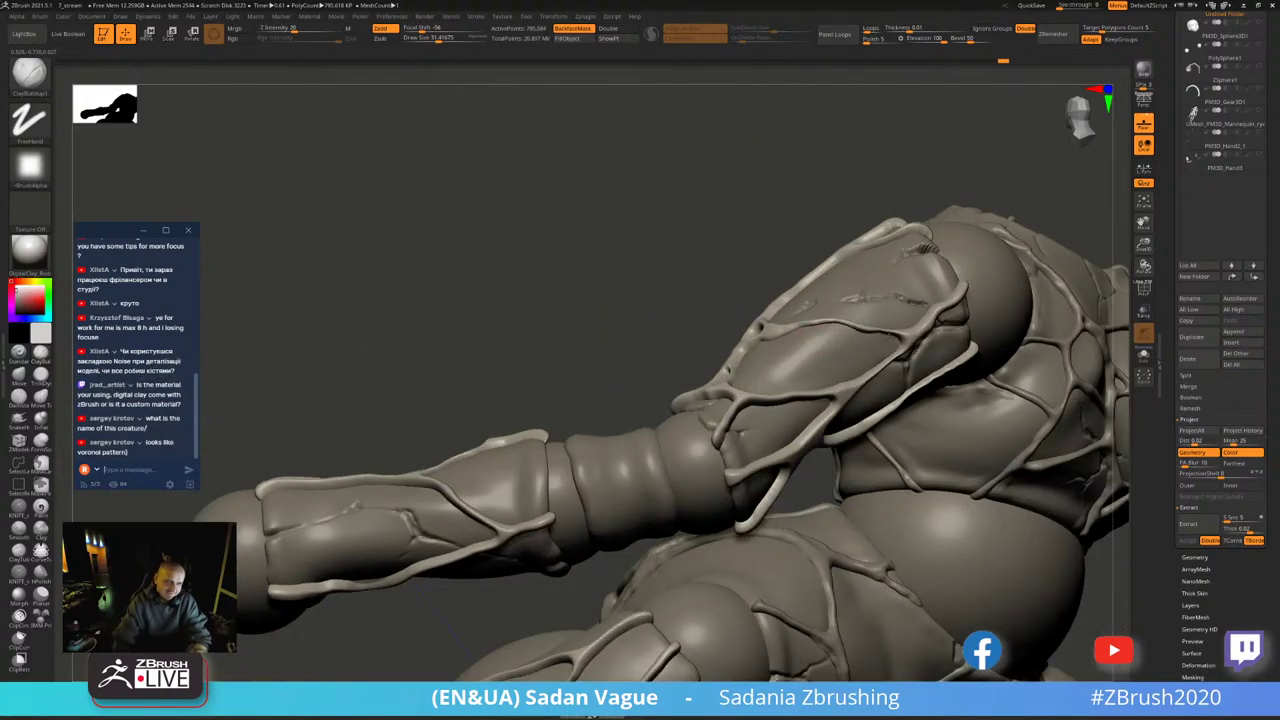
- Build up two ridge strokes along the arm and smooth them
{"action": "left_click_drag", "start_coordinate": [860, 338], "coordinate": [617, 211]}
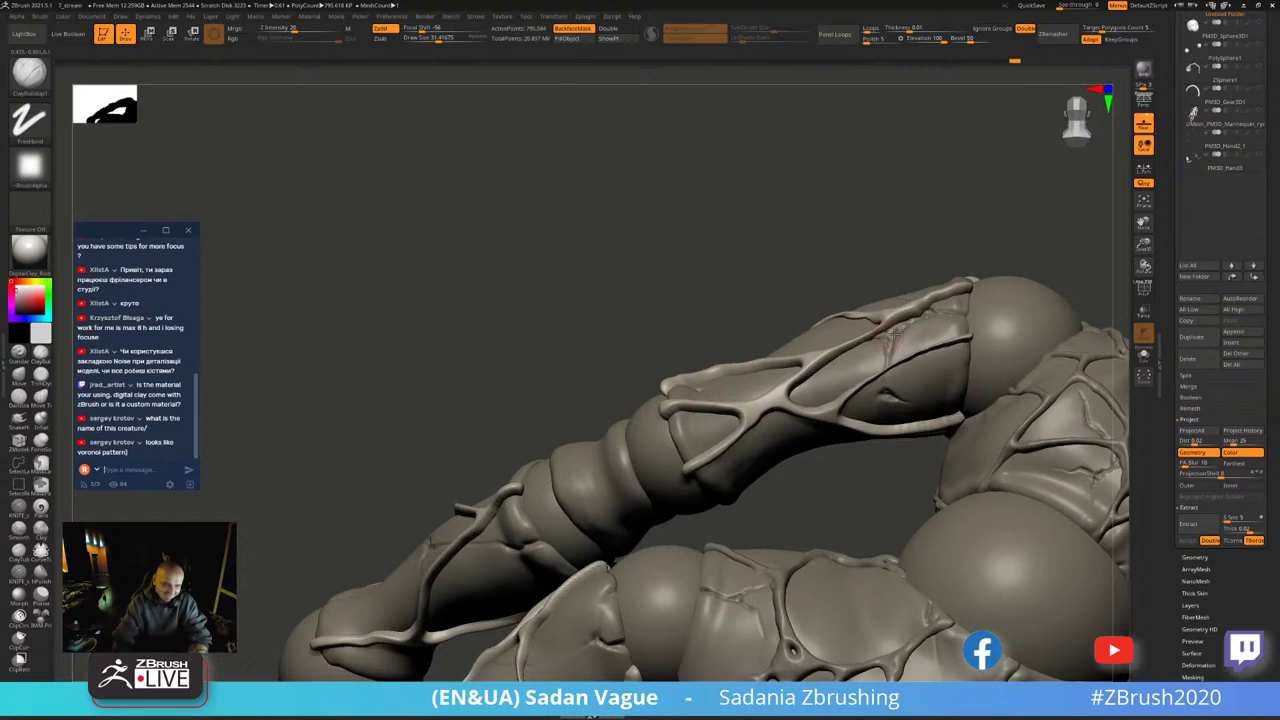
{"action": "left_click_drag", "start_coordinate": [890, 333], "coordinate": [805, 380]}
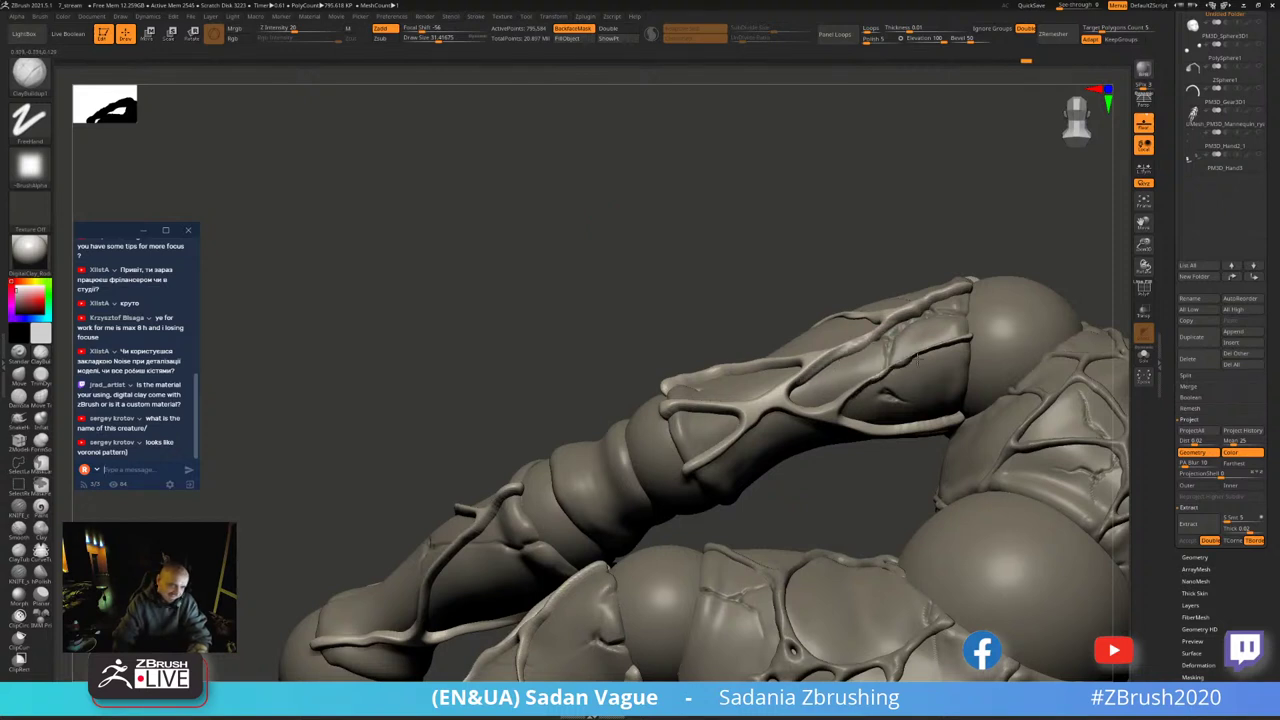
{"action": "mouse_move", "coordinate": [917, 357]}
{"action": "left_mouse_down"}
{"action": "mouse_move", "coordinate": [965, 339]}
{"action": "mouse_move", "coordinate": [568, 420]}
{"action": "mouse_move", "coordinate": [505, 500]}
{"action": "left_mouse_up"}
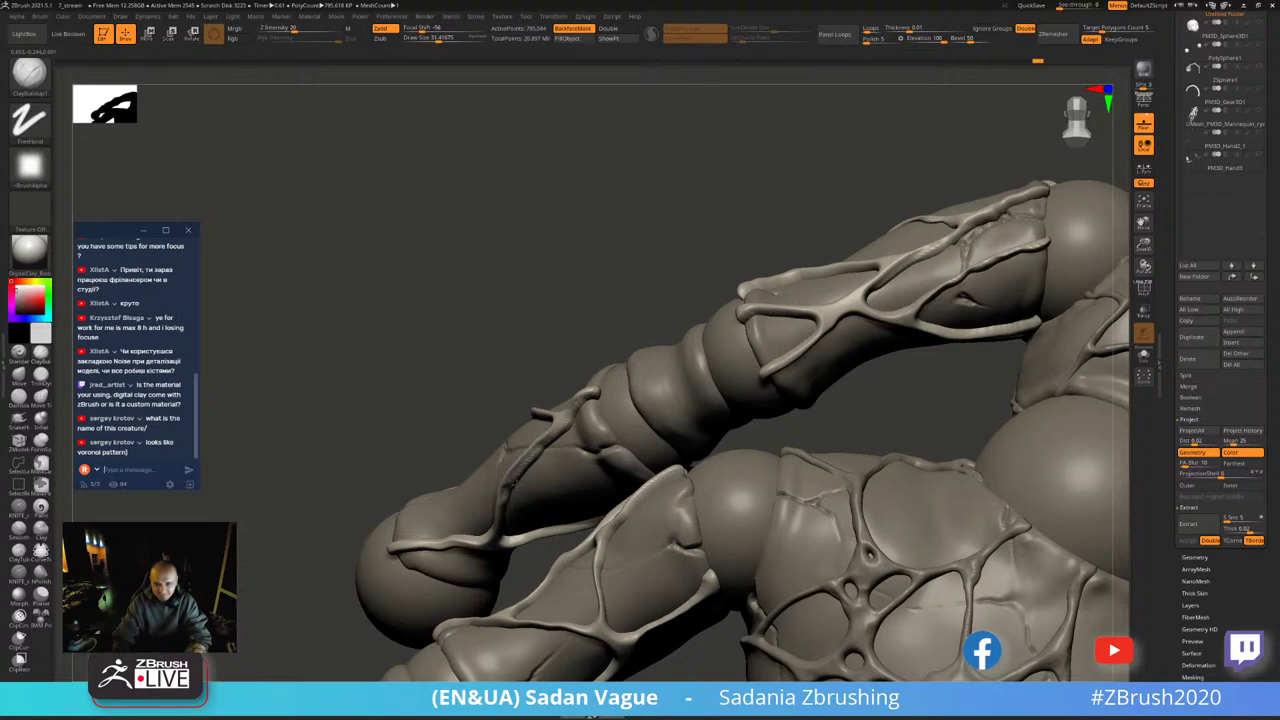
{"action": "right_click_drag", "start_coordinate": [515, 535], "coordinate": [493, 410]}
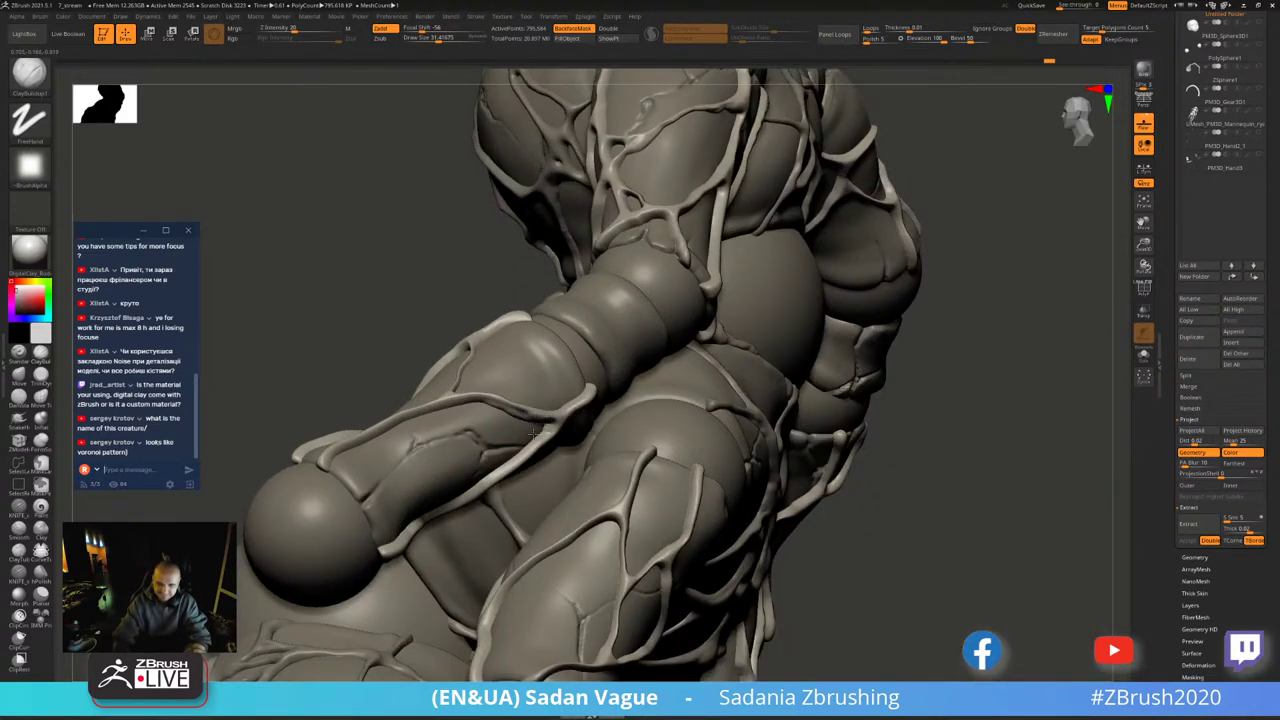
{"action": "key", "text": "shift"}
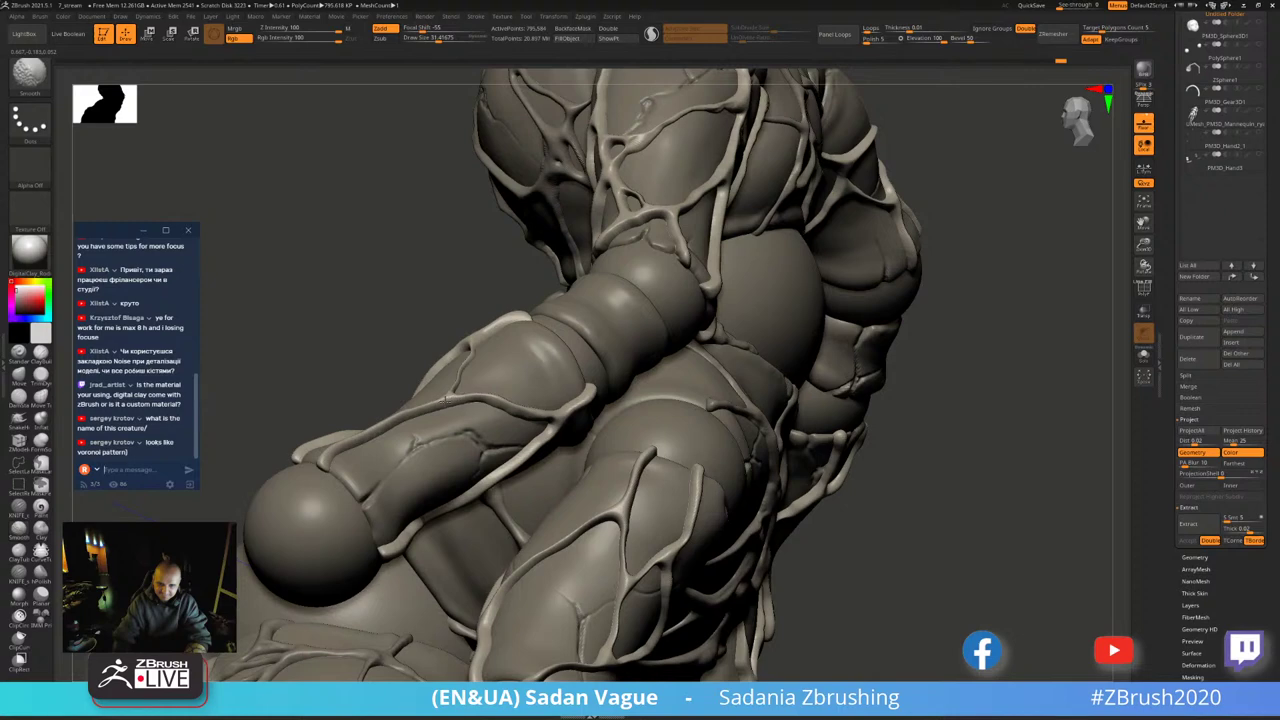
{"action": "right_click_drag", "start_coordinate": [405, 413], "coordinate": [522, 397]}
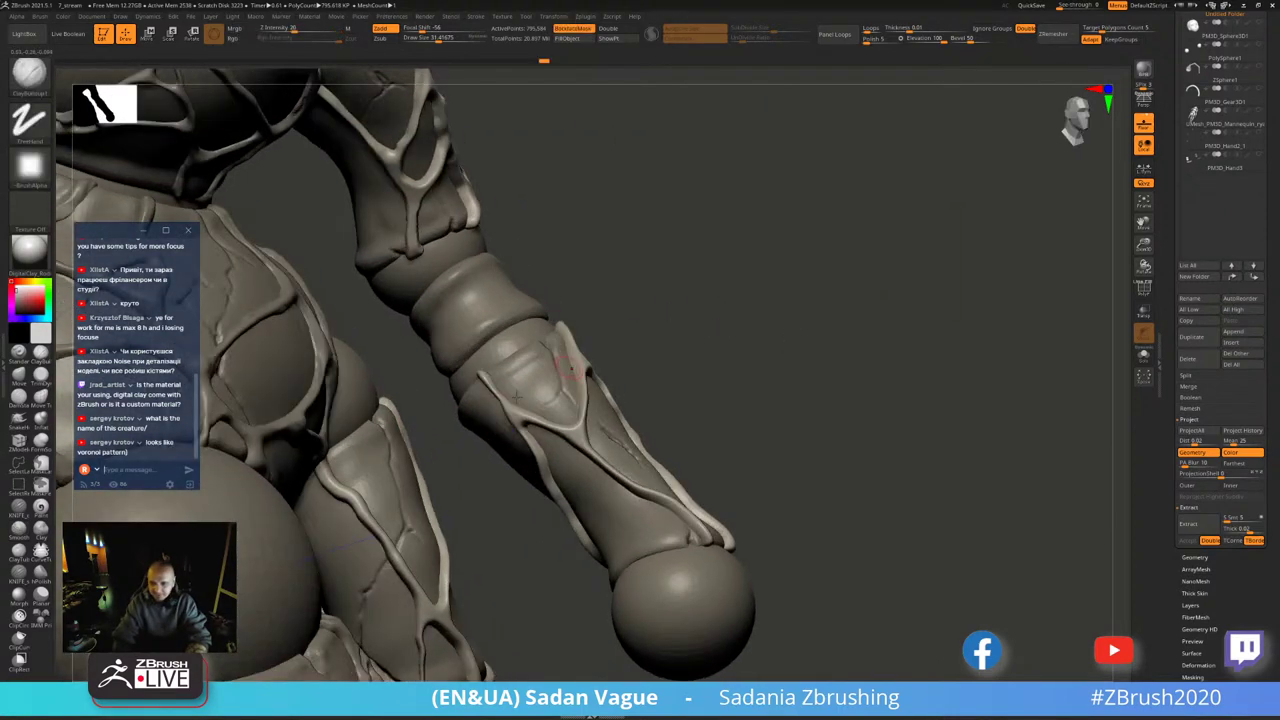
{"action": "right_click_drag", "start_coordinate": [497, 400], "coordinate": [418, 505]}
- Alternate clay and smoothing on the limb and torso ridges, then inspect other sides
{"action": "key", "text": "shift"}
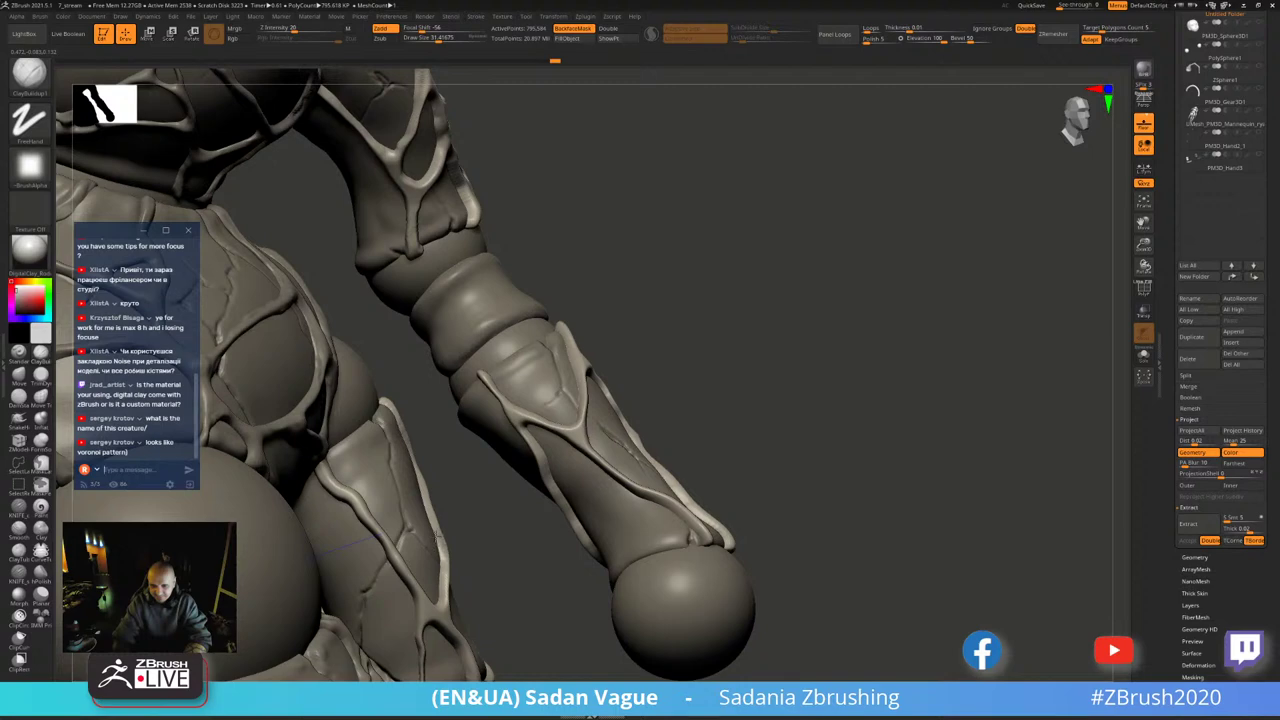
{"action": "right_click_drag", "start_coordinate": [442, 570], "coordinate": [530, 355]}
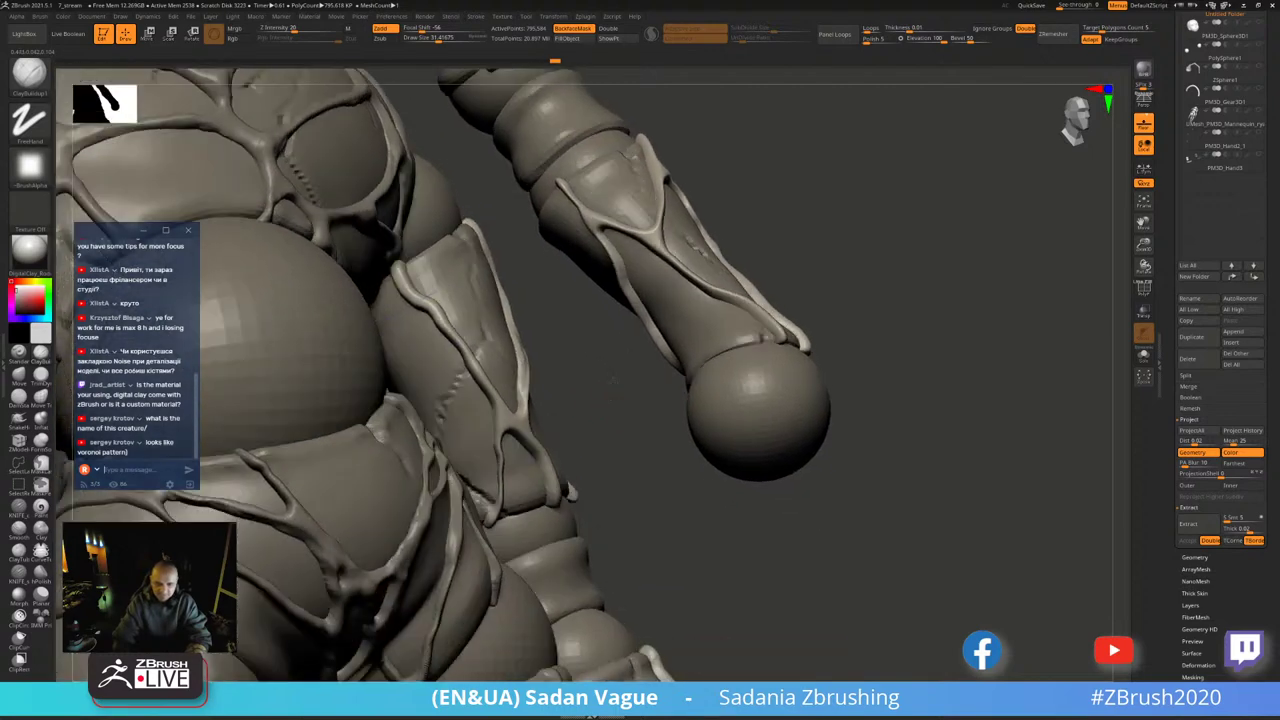
{"action": "key", "text": "shift"}
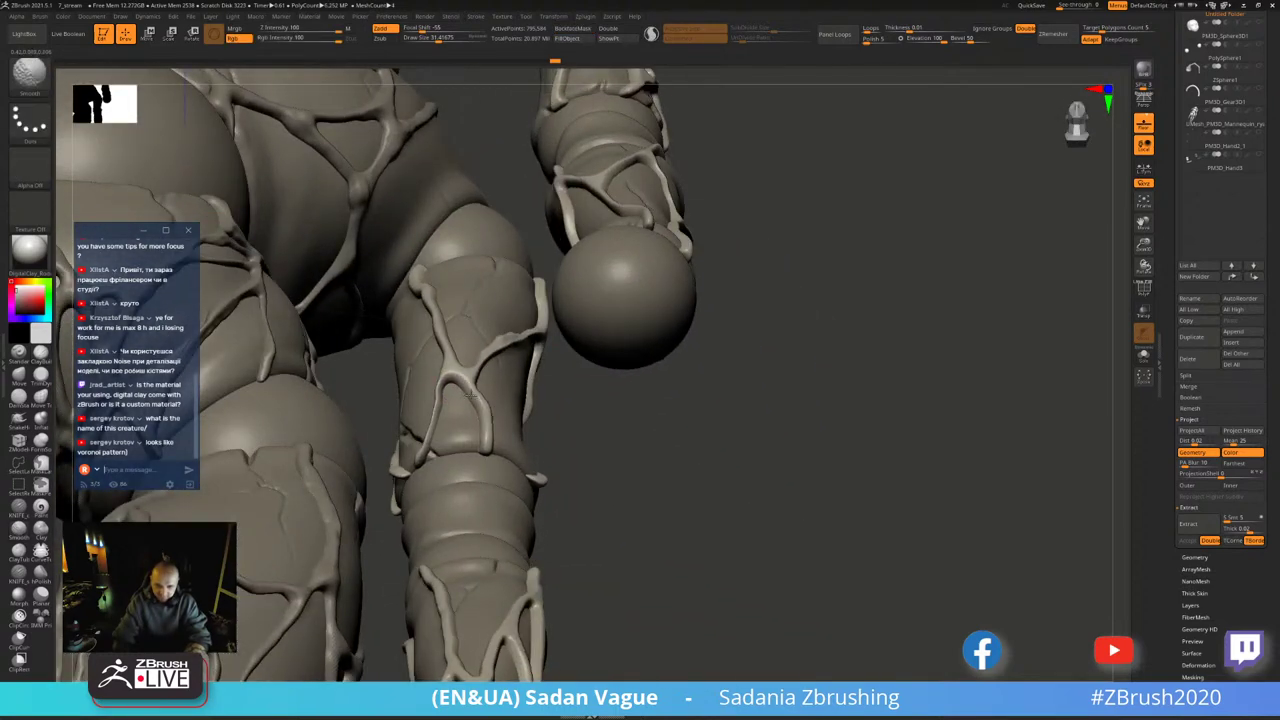
{"action": "right_click_drag", "start_coordinate": [530, 355], "coordinate": [520, 363]}
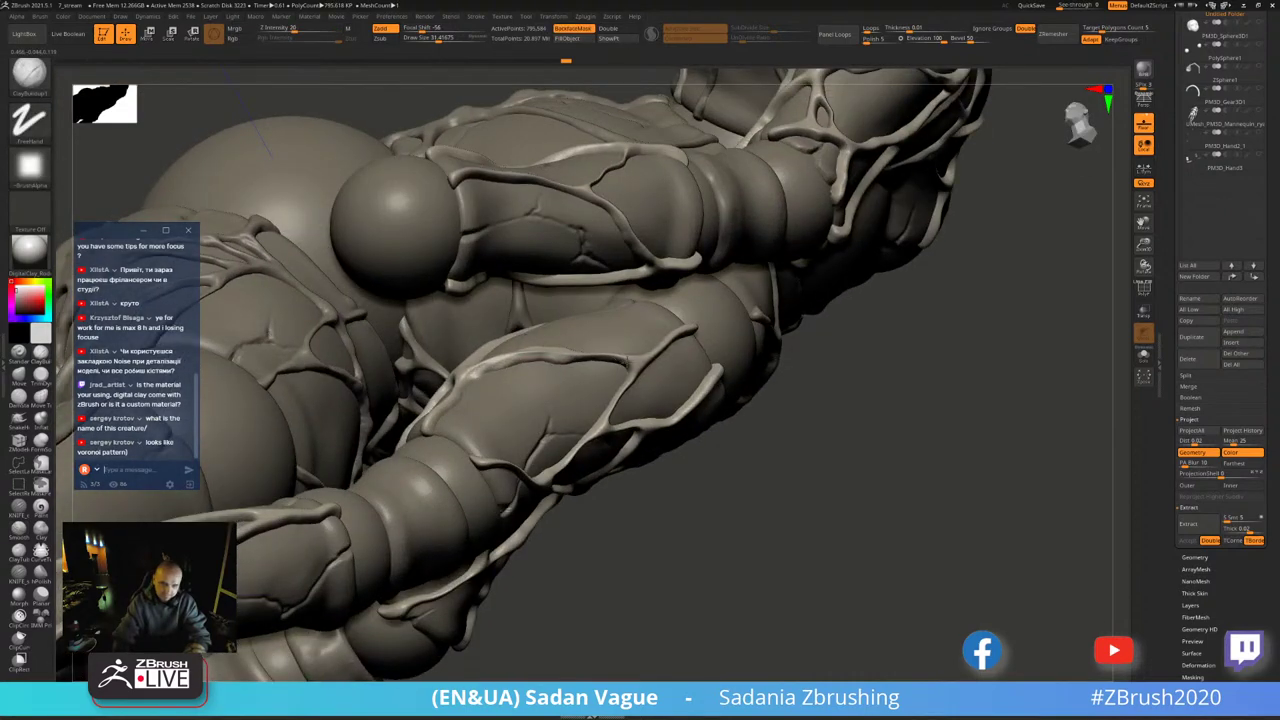
{"action": "left_click_drag", "start_coordinate": [805, 401], "coordinate": [657, 389]}
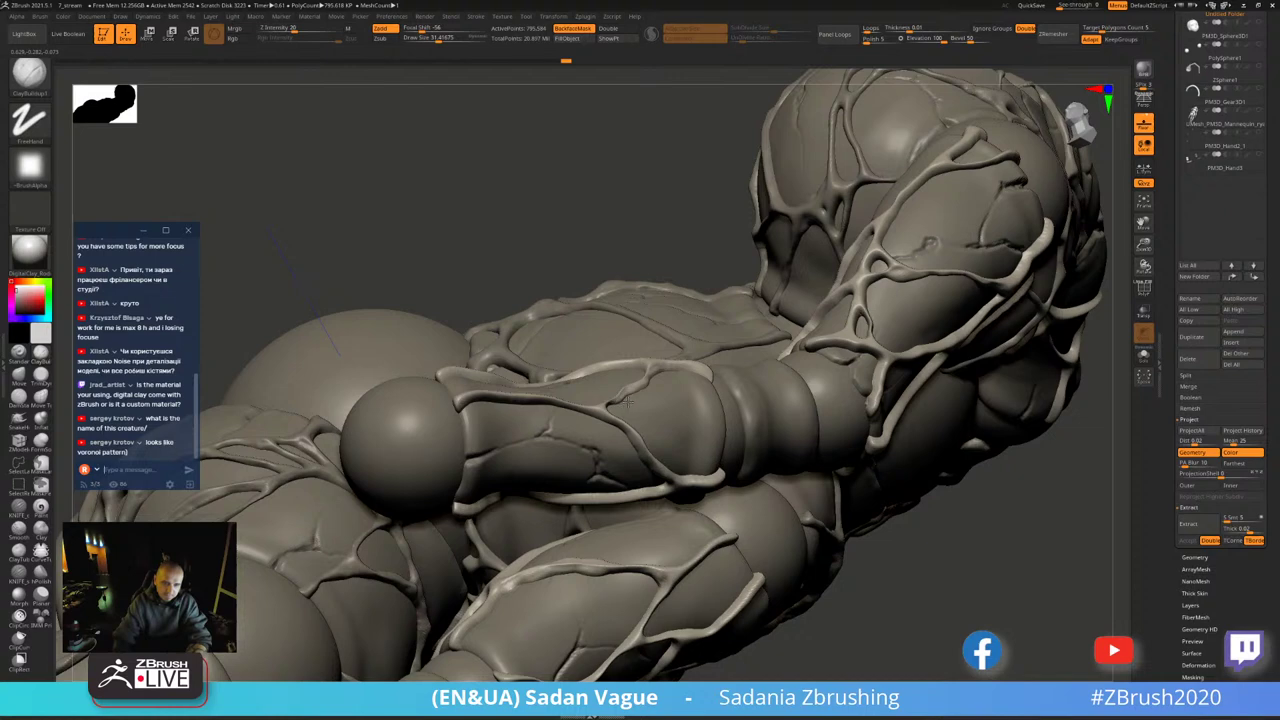
{"action": "left_click_drag", "start_coordinate": [641, 262], "coordinate": [598, 410]}
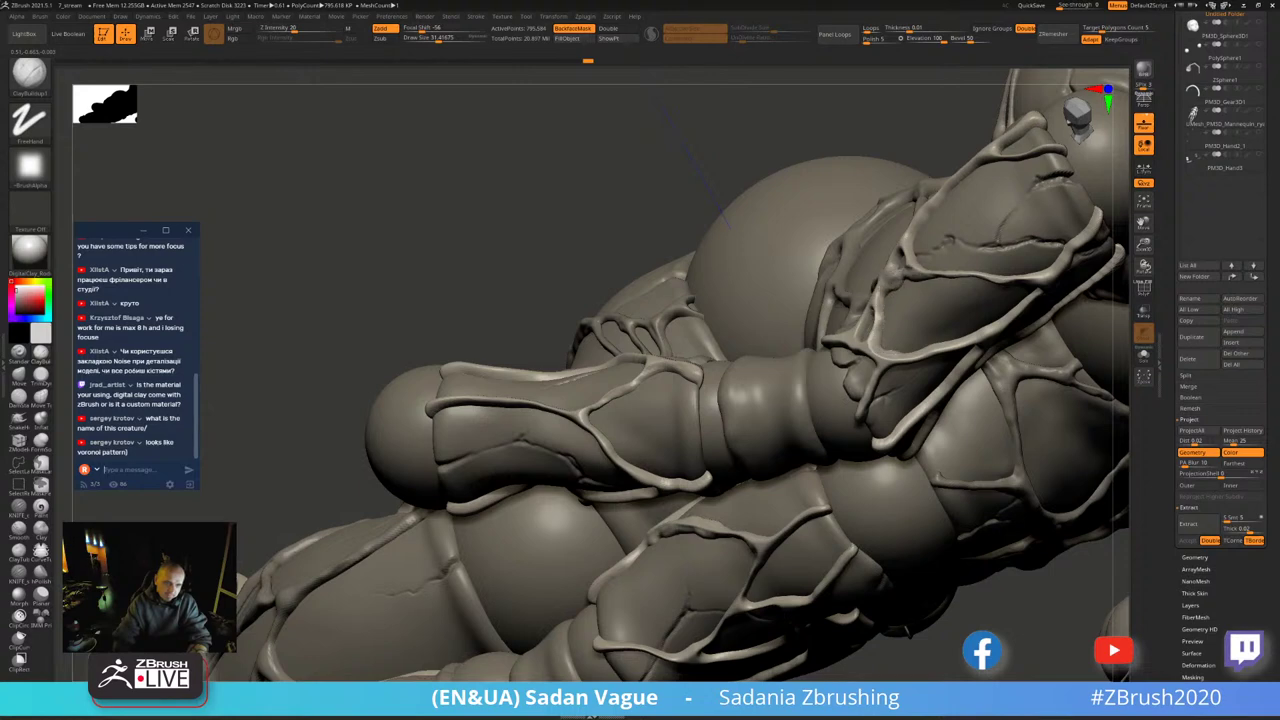
{"action": "left_click_drag", "start_coordinate": [600, 185], "coordinate": [966, 200]}
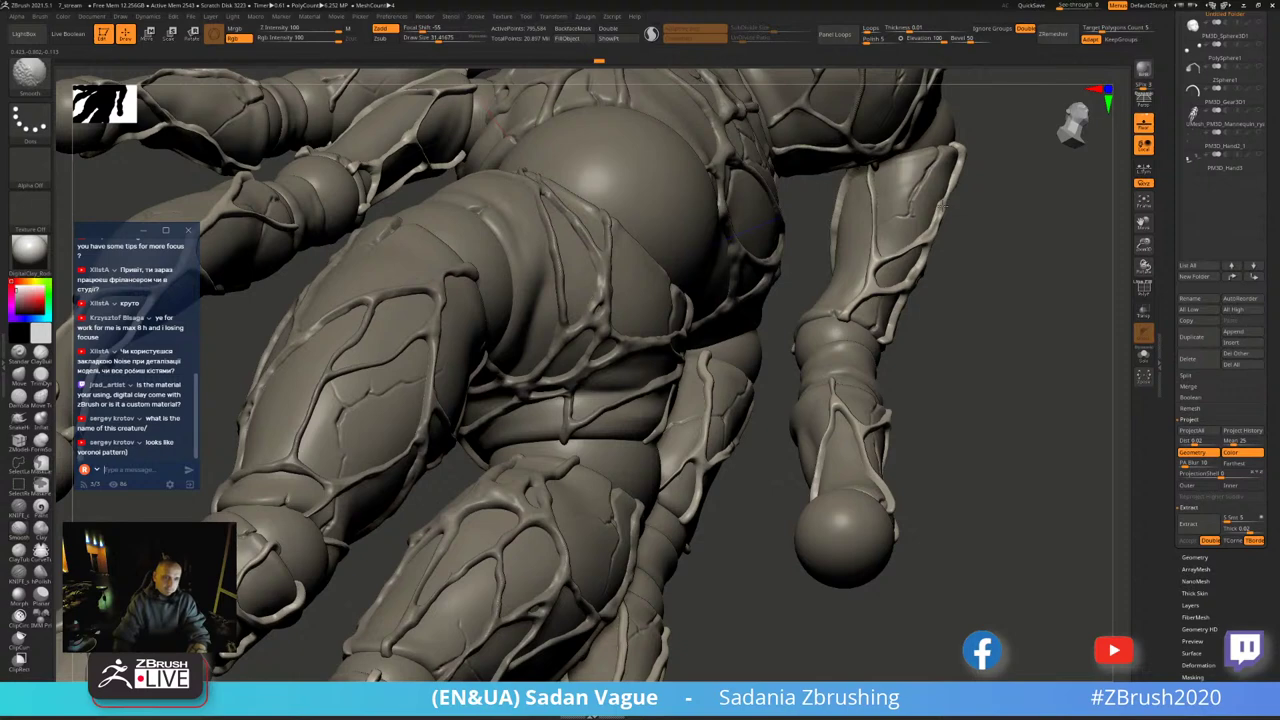
{"action": "mouse_move", "coordinate": [955, 190]}
{"action": "left_mouse_down"}
{"action": "mouse_move", "coordinate": [922, 263]}
{"action": "mouse_move", "coordinate": [395, 585]}
{"action": "left_mouse_up"}
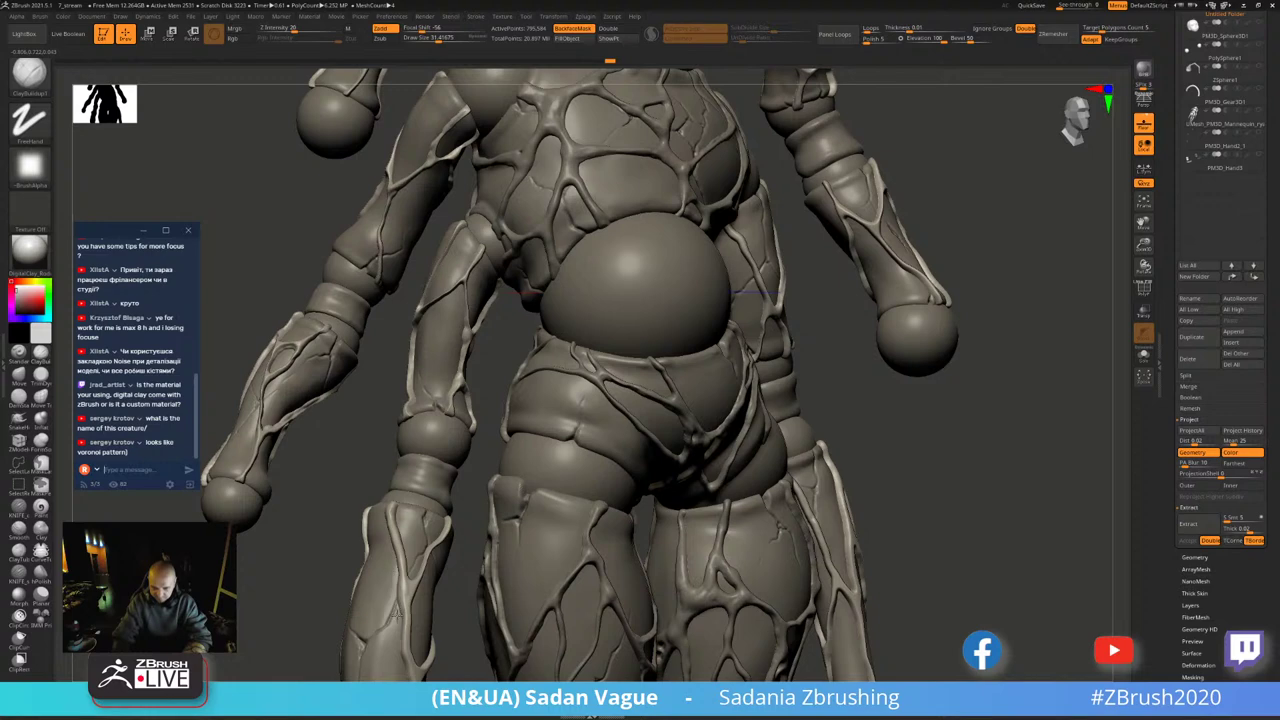
{"action": "left_click_drag", "start_coordinate": [398, 642], "coordinate": [466, 421]}
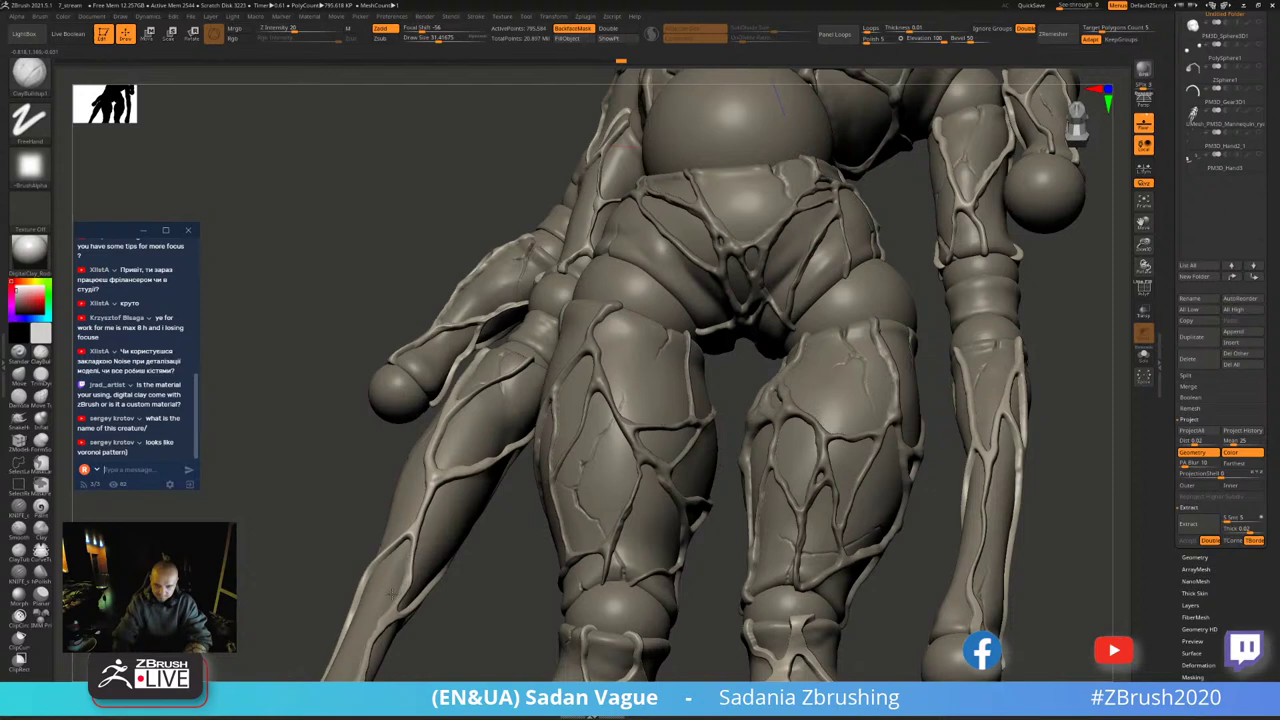
{"action": "left_click_drag", "start_coordinate": [382, 622], "coordinate": [597, 437]}
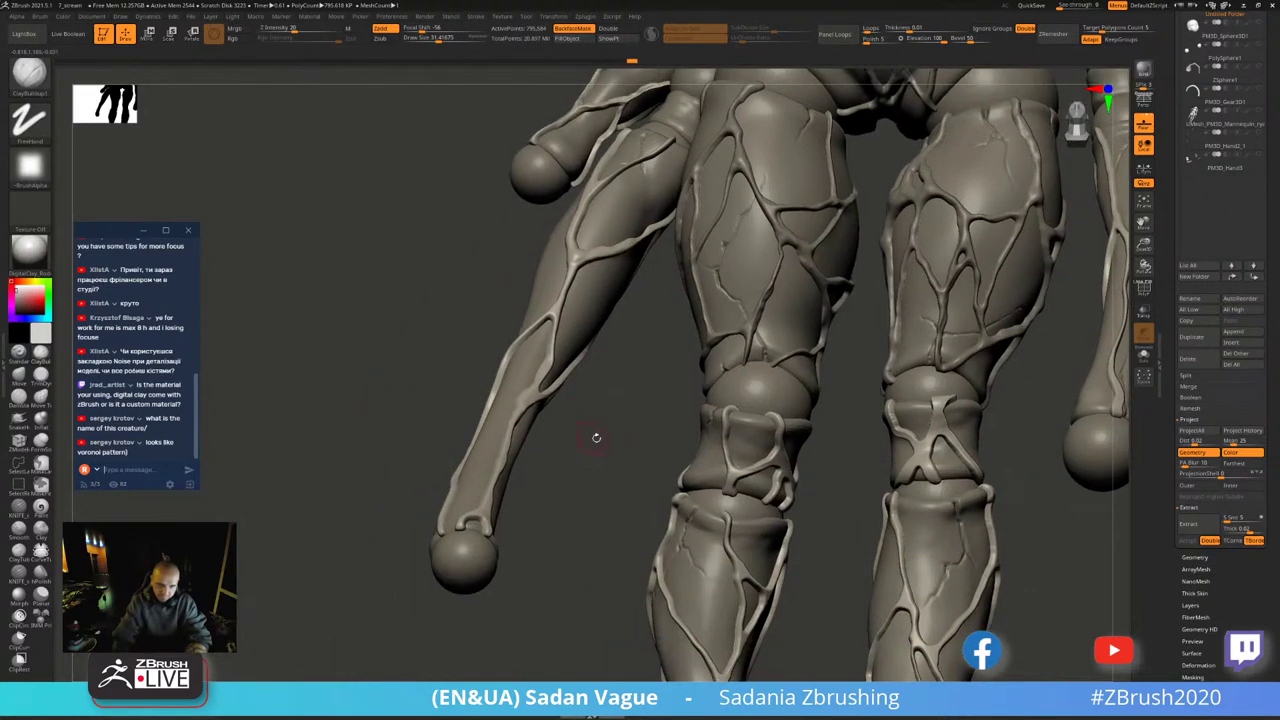
{"action": "left_click_drag", "start_coordinate": [817, 490], "coordinate": [812, 345]}
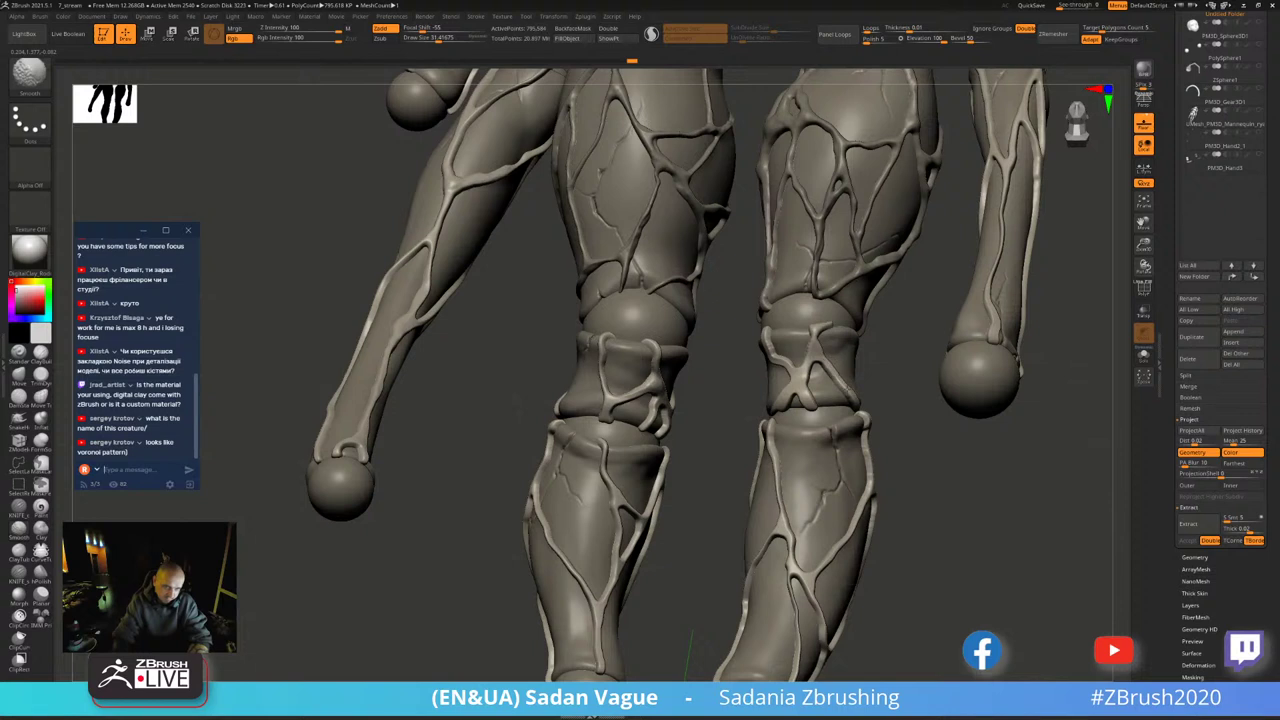
{"action": "key", "text": "shift"}
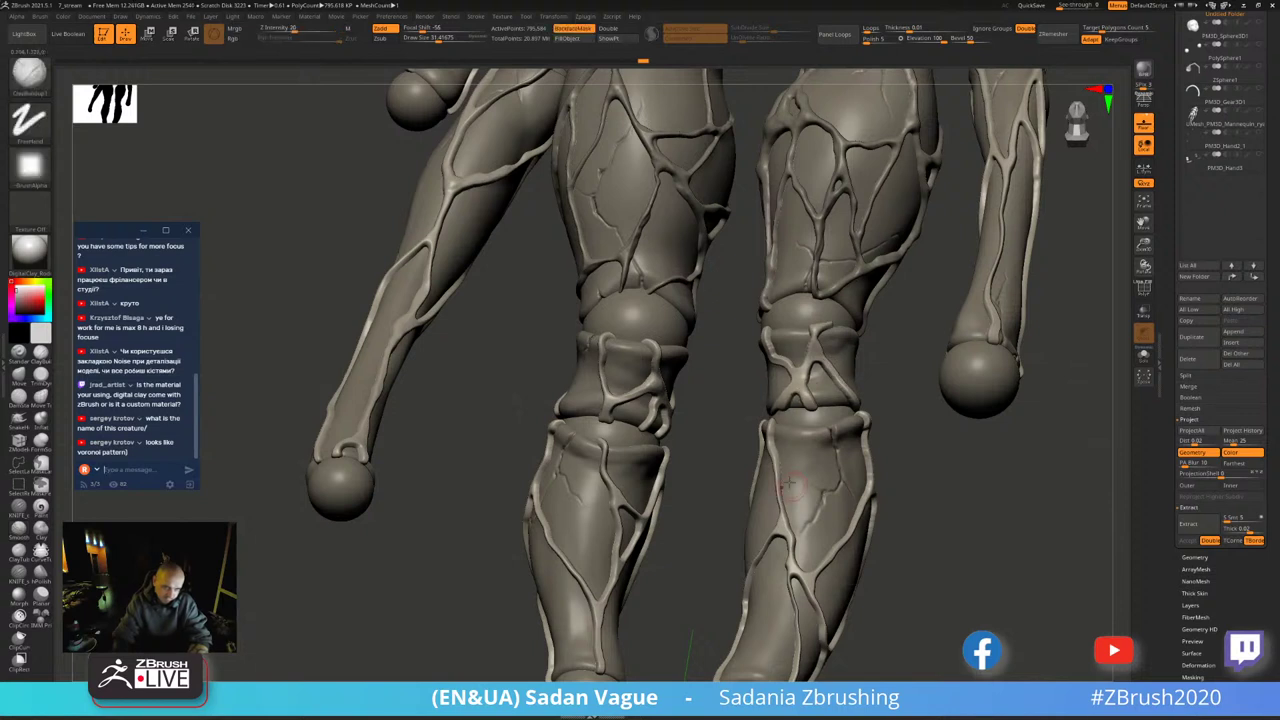
{"action": "left_click_drag", "start_coordinate": [789, 520], "coordinate": [843, 380]}
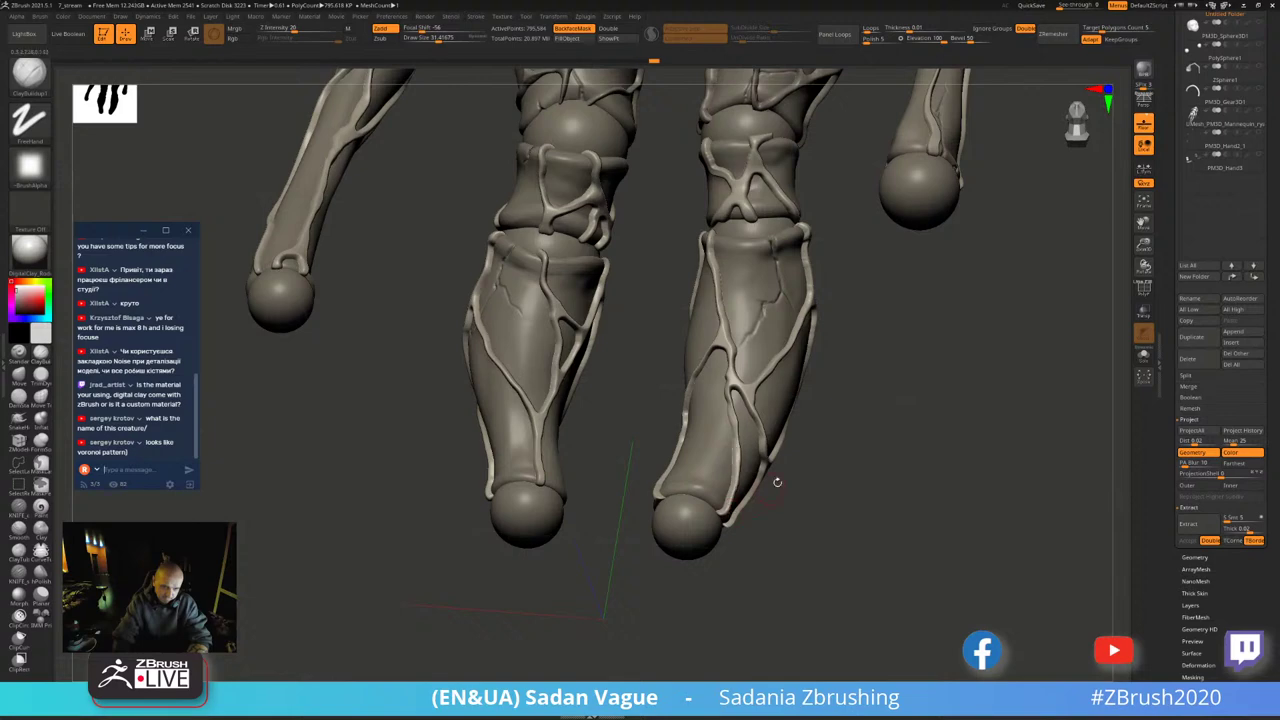
{"action": "left_click_drag", "start_coordinate": [735, 505], "coordinate": [742, 398]}
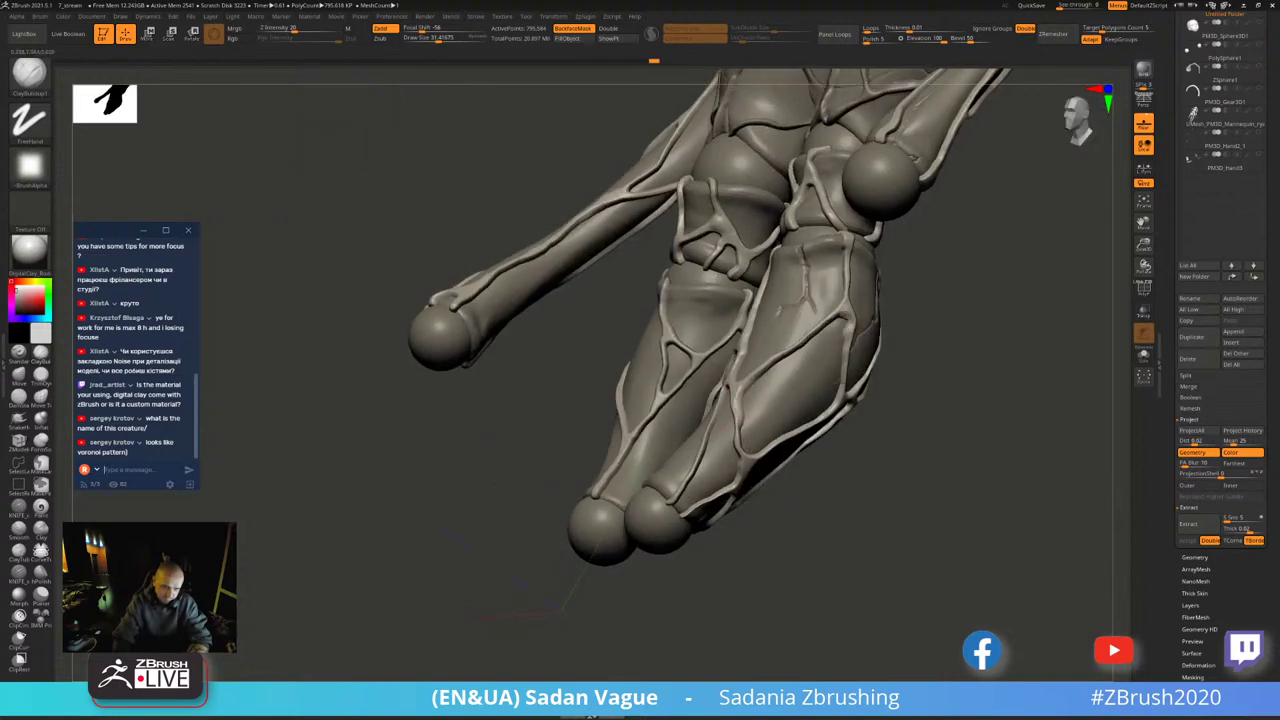
{"action": "mouse_move", "coordinate": [808, 424]}
{"action": "right_mouse_down"}
{"action": "mouse_move", "coordinate": [818, 382]}
{"action": "mouse_move", "coordinate": [888, 352]}
{"action": "right_mouse_up"}
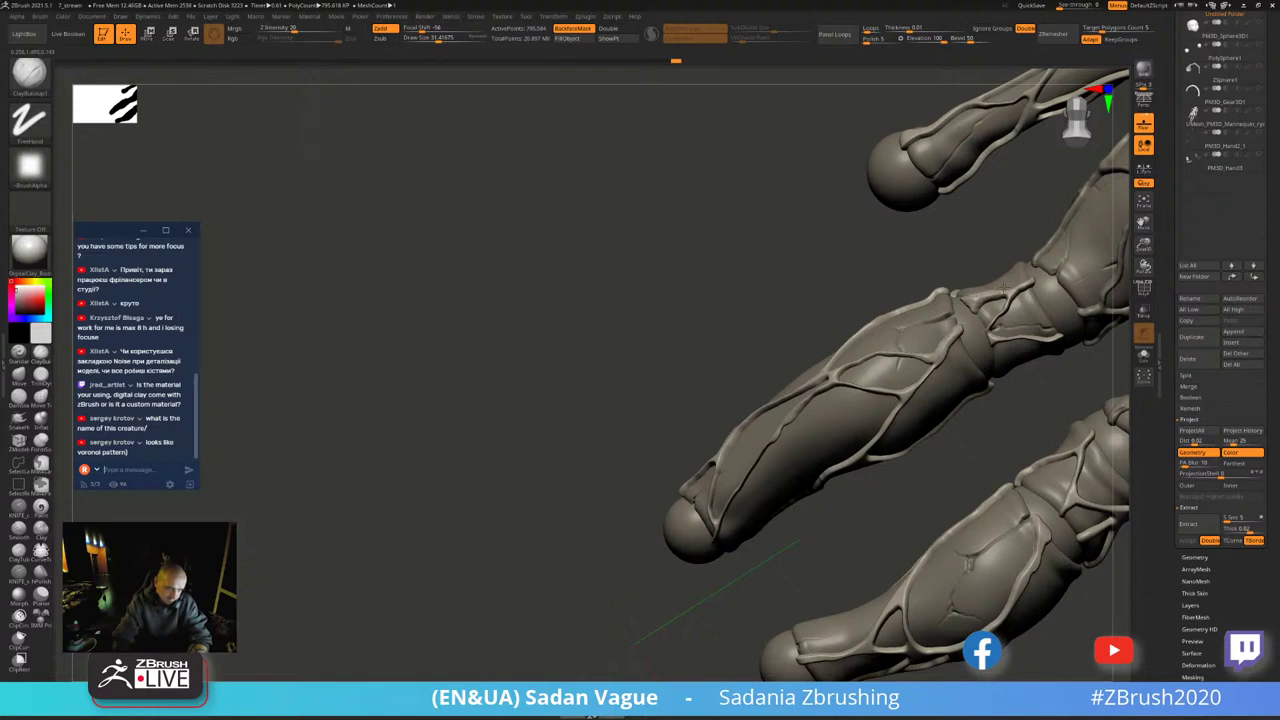
{"action": "mouse_move", "coordinate": [789, 274]}
{"action": "right_mouse_down"}
{"action": "mouse_move", "coordinate": [848, 300]}
{"action": "mouse_move", "coordinate": [456, 436]}
{"action": "mouse_move", "coordinate": [540, 432]}
{"action": "right_mouse_up"}
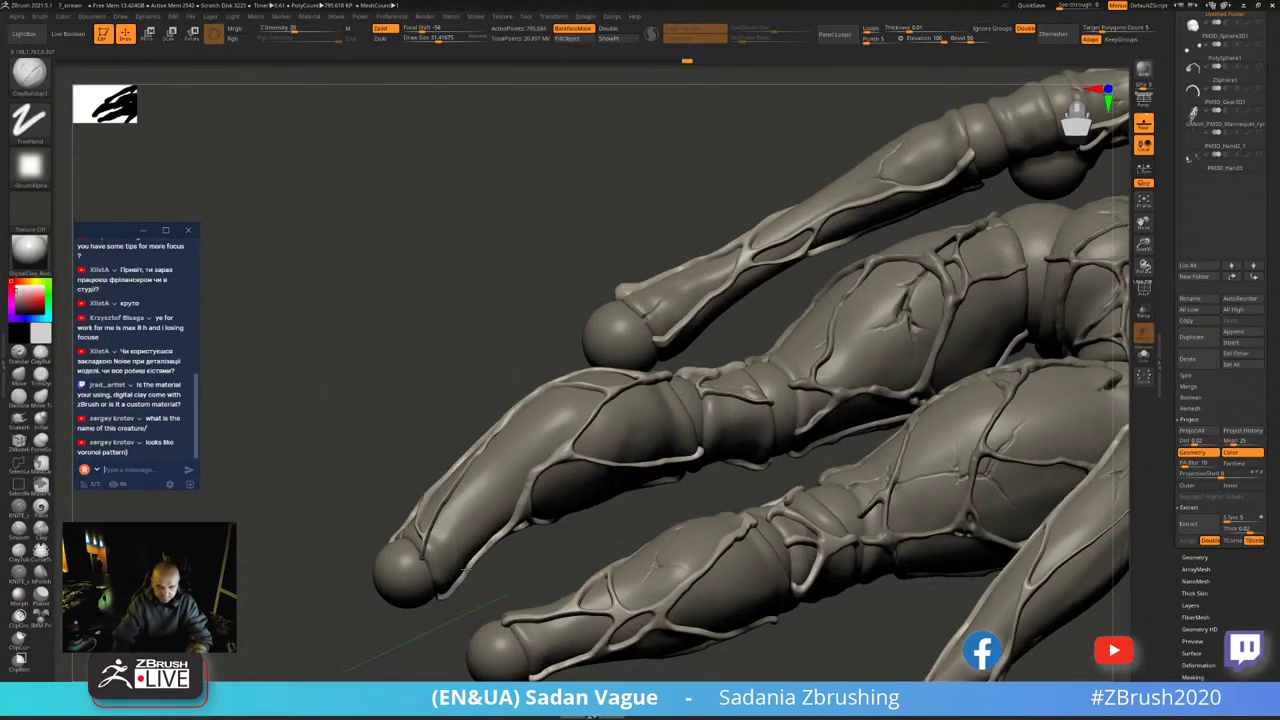
{"action": "right_click_drag", "start_coordinate": [348, 614], "coordinate": [680, 450]}
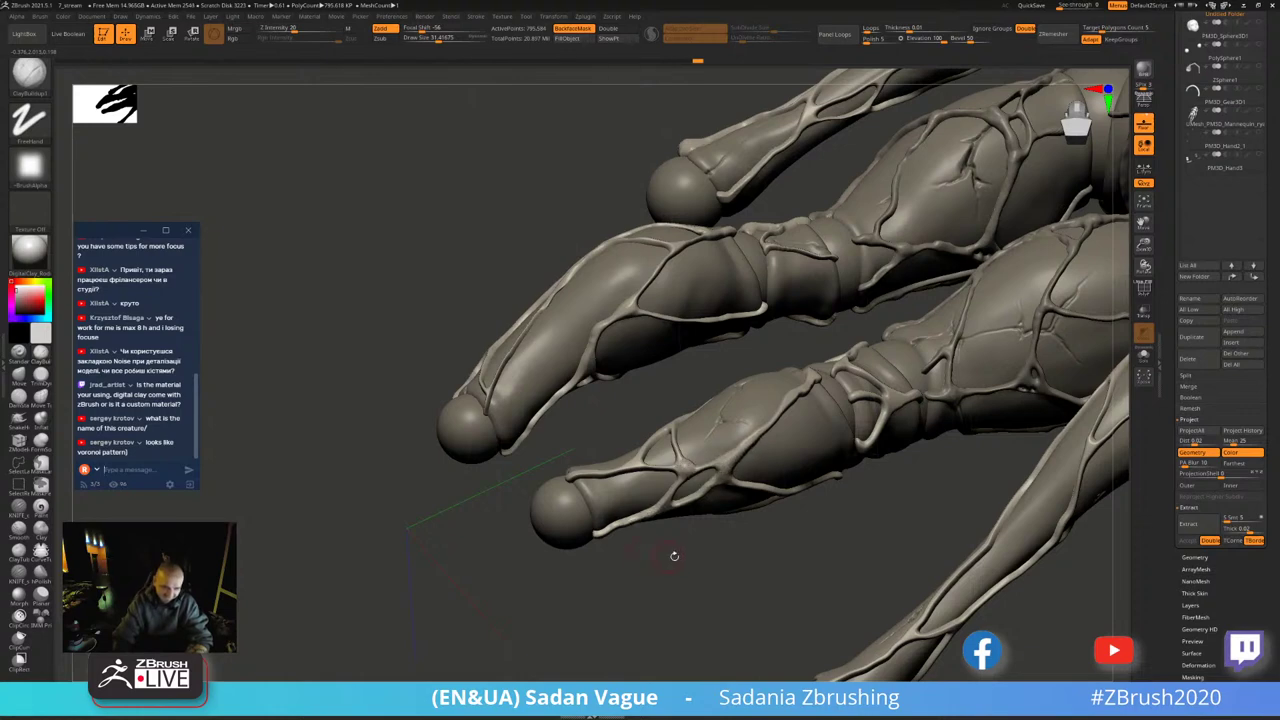
{"action": "mouse_move", "coordinate": [645, 518]}
{"action": "right_mouse_down"}
{"action": "mouse_move", "coordinate": [883, 403]}
{"action": "mouse_move", "coordinate": [780, 488]}
{"action": "right_mouse_up"}
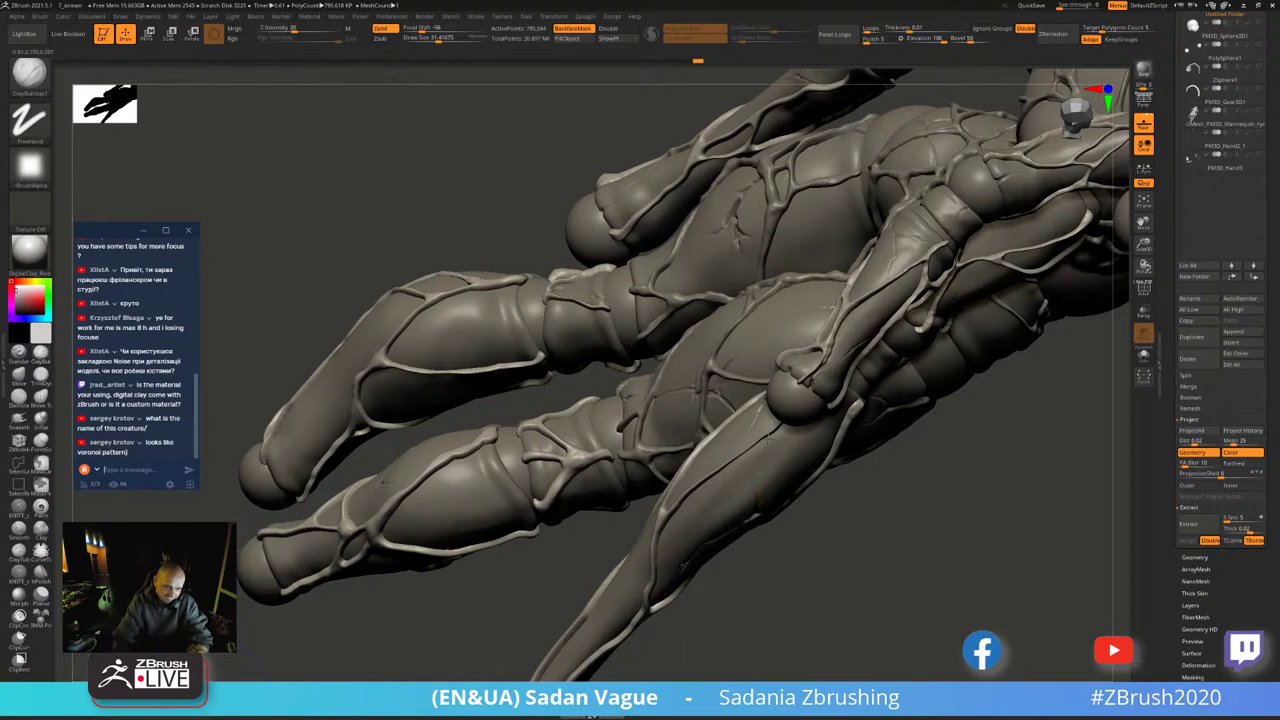
{"action": "mouse_move", "coordinate": [683, 503]}
{"action": "right_mouse_down"}
{"action": "mouse_move", "coordinate": [793, 496]}
{"action": "mouse_move", "coordinate": [772, 432]}
{"action": "right_mouse_up"}
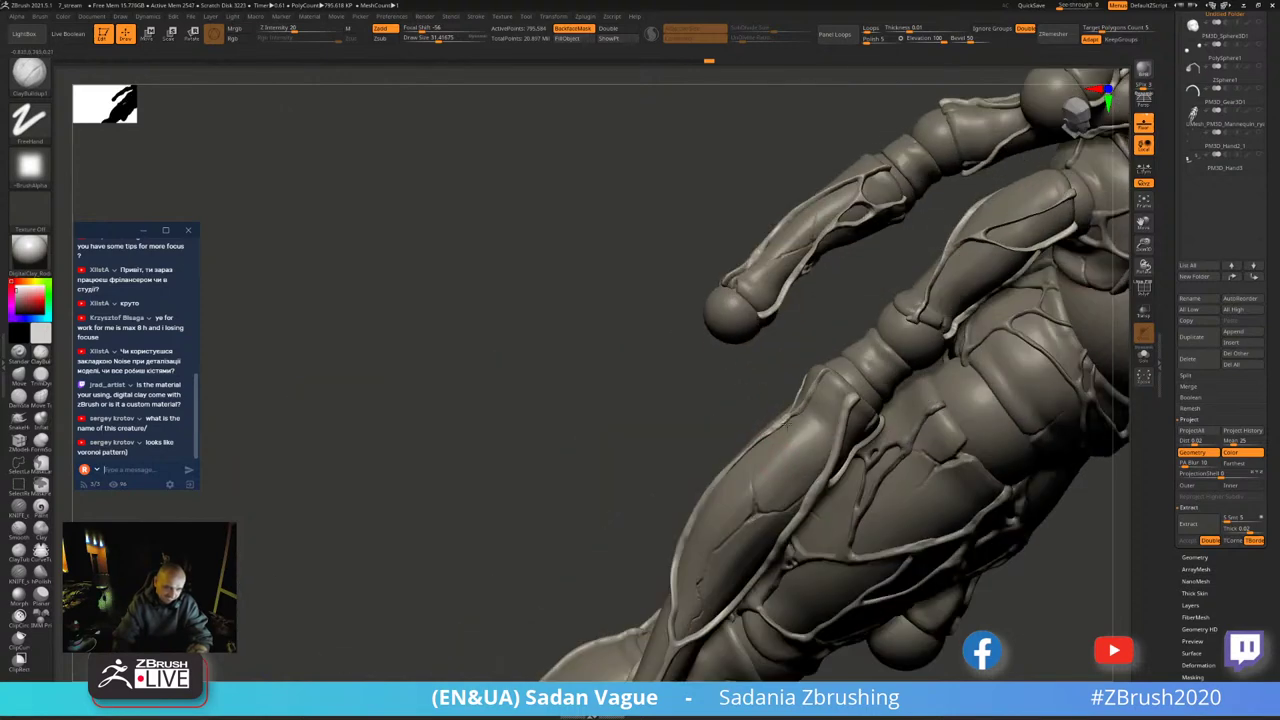
{"action": "right_click_drag", "start_coordinate": [740, 406], "coordinate": [800, 320]}
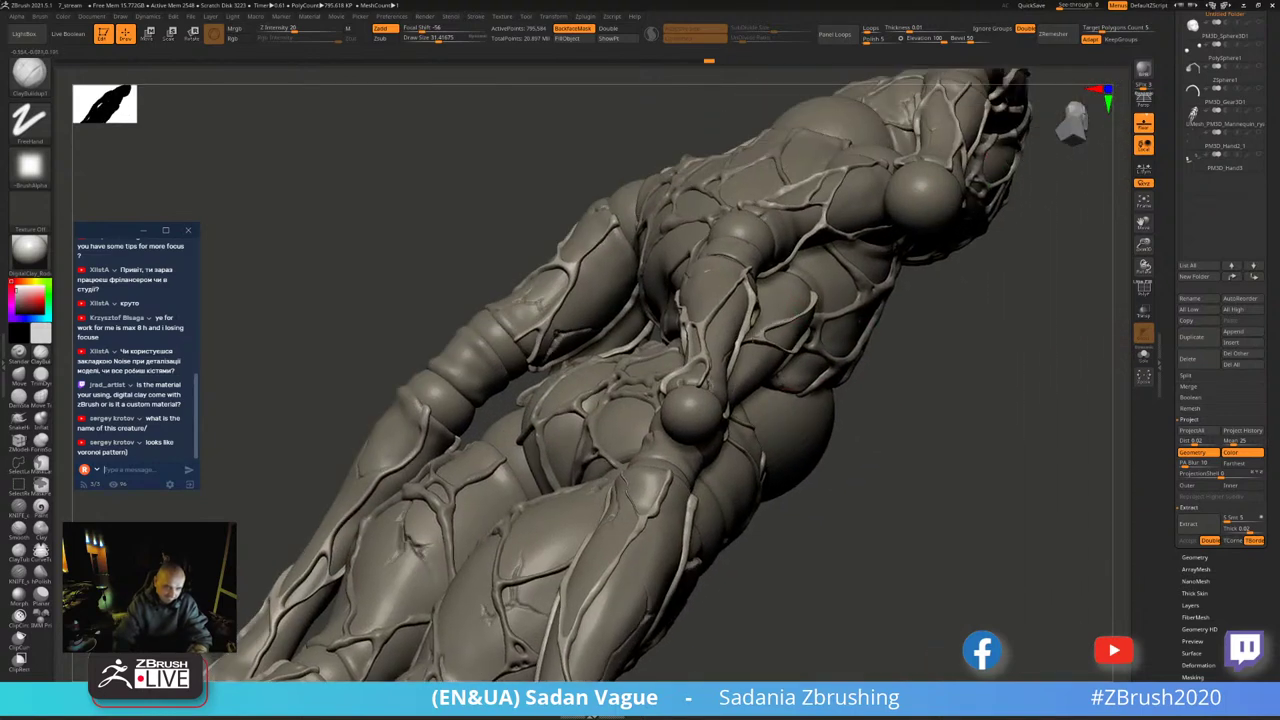
{"action": "right_click_drag", "start_coordinate": [799, 310], "coordinate": [768, 340]}
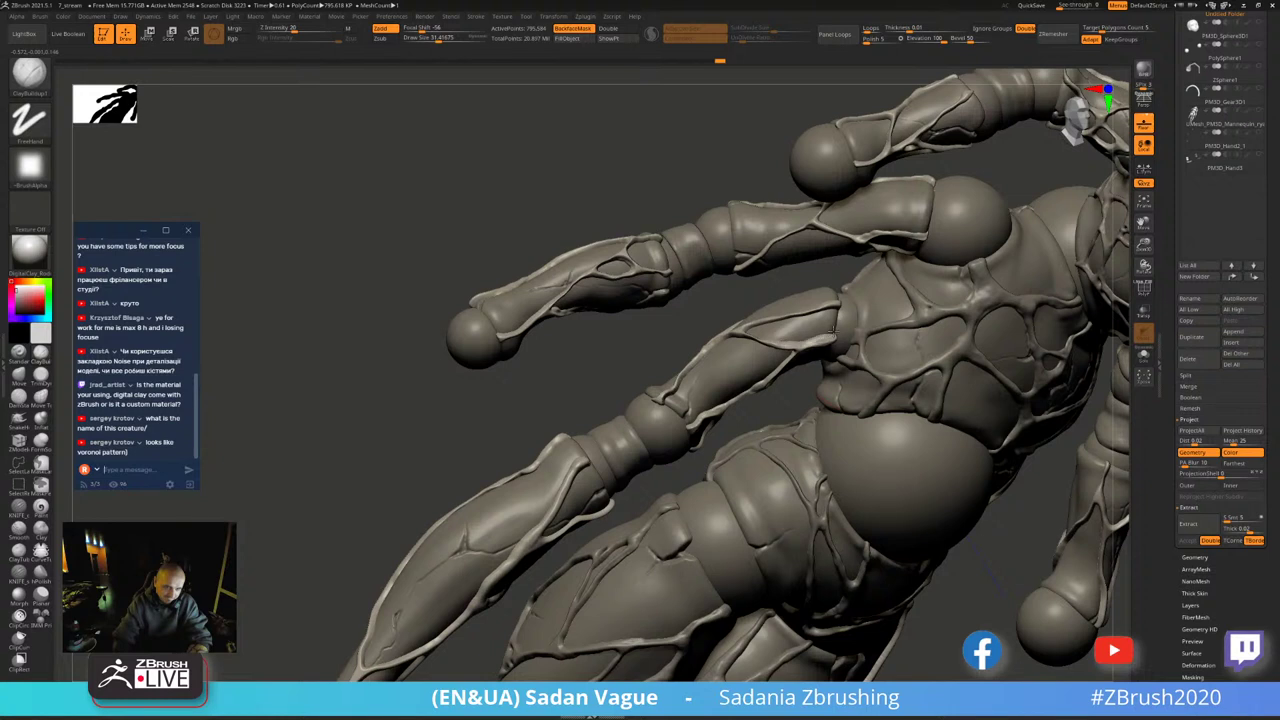
{"action": "mouse_move", "coordinate": [828, 332]}
{"action": "right_mouse_down"}
{"action": "mouse_move", "coordinate": [800, 350]}
{"action": "mouse_move", "coordinate": [775, 316]}
{"action": "mouse_move", "coordinate": [821, 292]}
{"action": "mouse_move", "coordinate": [657, 300]}
{"action": "right_mouse_up"}
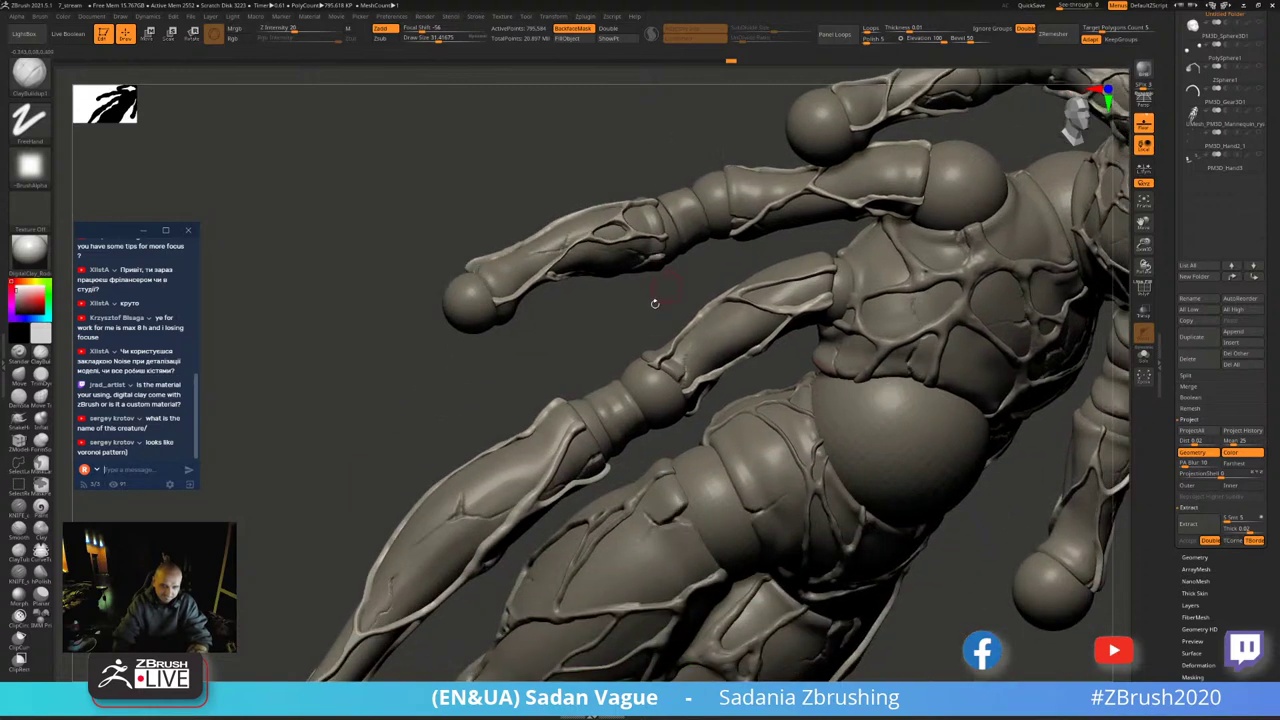
{"action": "right_click_drag", "start_coordinate": [333, 525], "coordinate": [543, 263]}
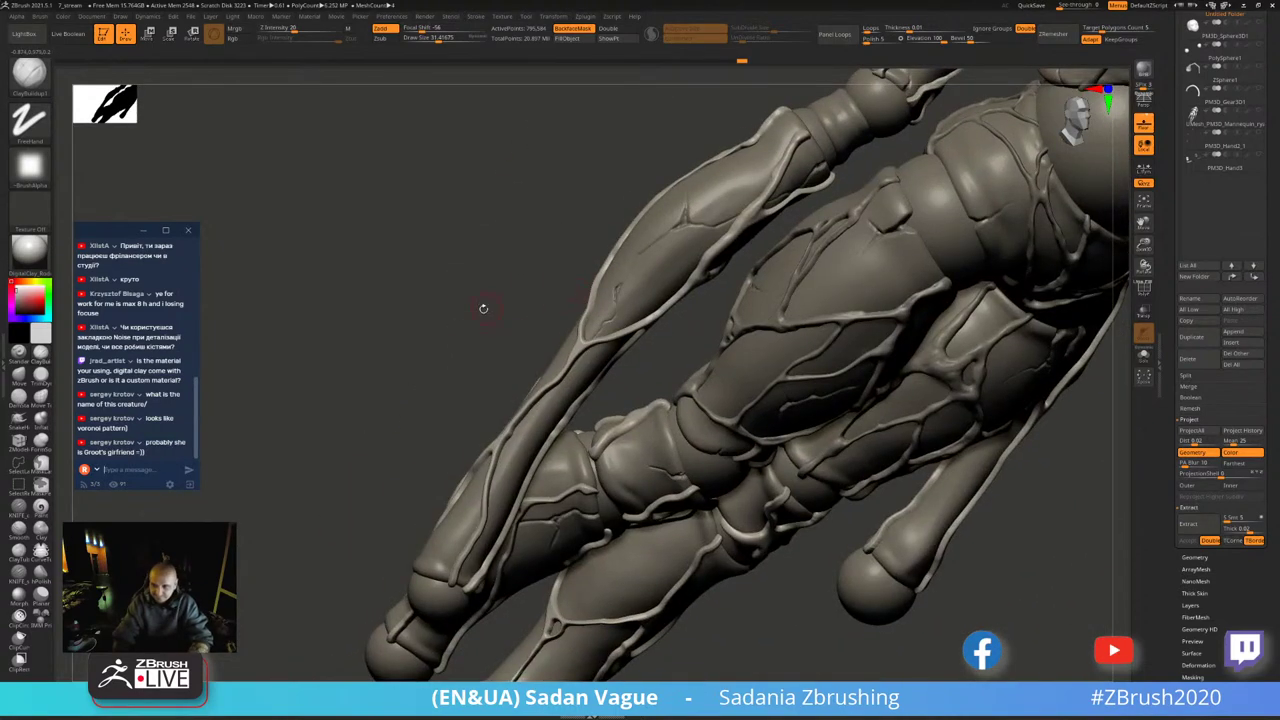
{"action": "right_click_drag", "start_coordinate": [483, 306], "coordinate": [786, 328]}
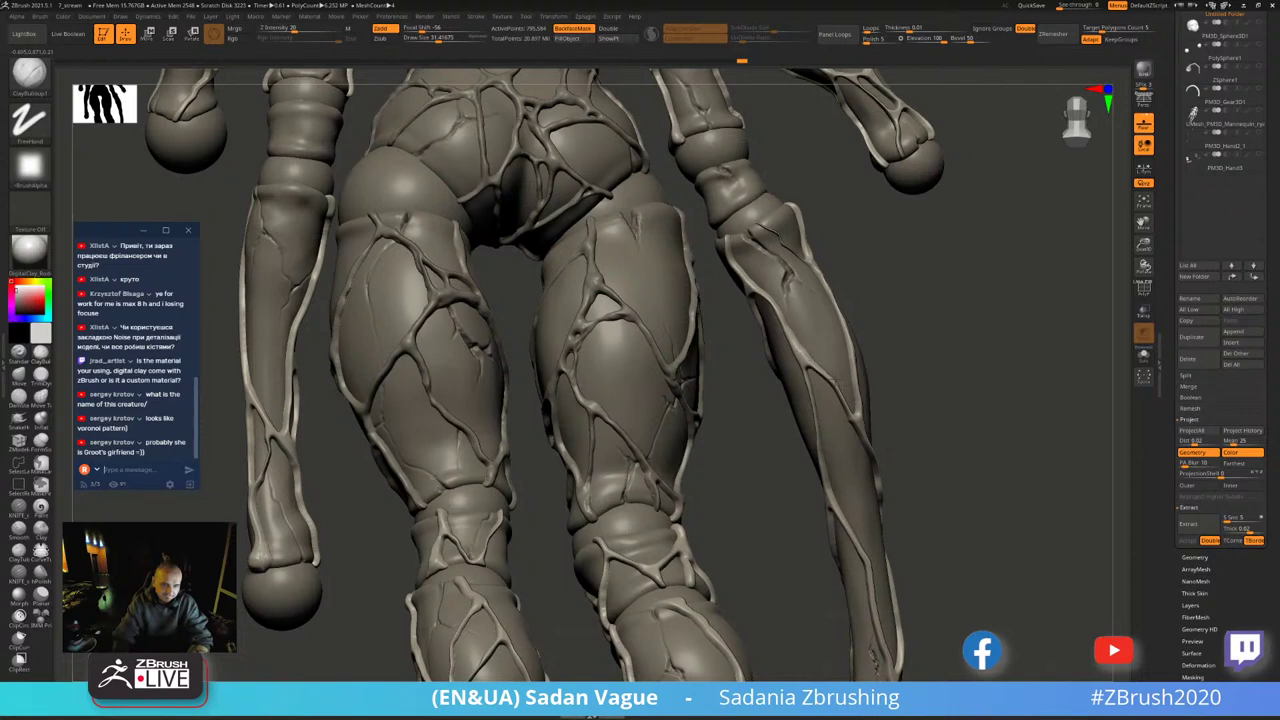
{"action": "right_click_drag", "start_coordinate": [786, 328], "coordinate": [822, 365]}
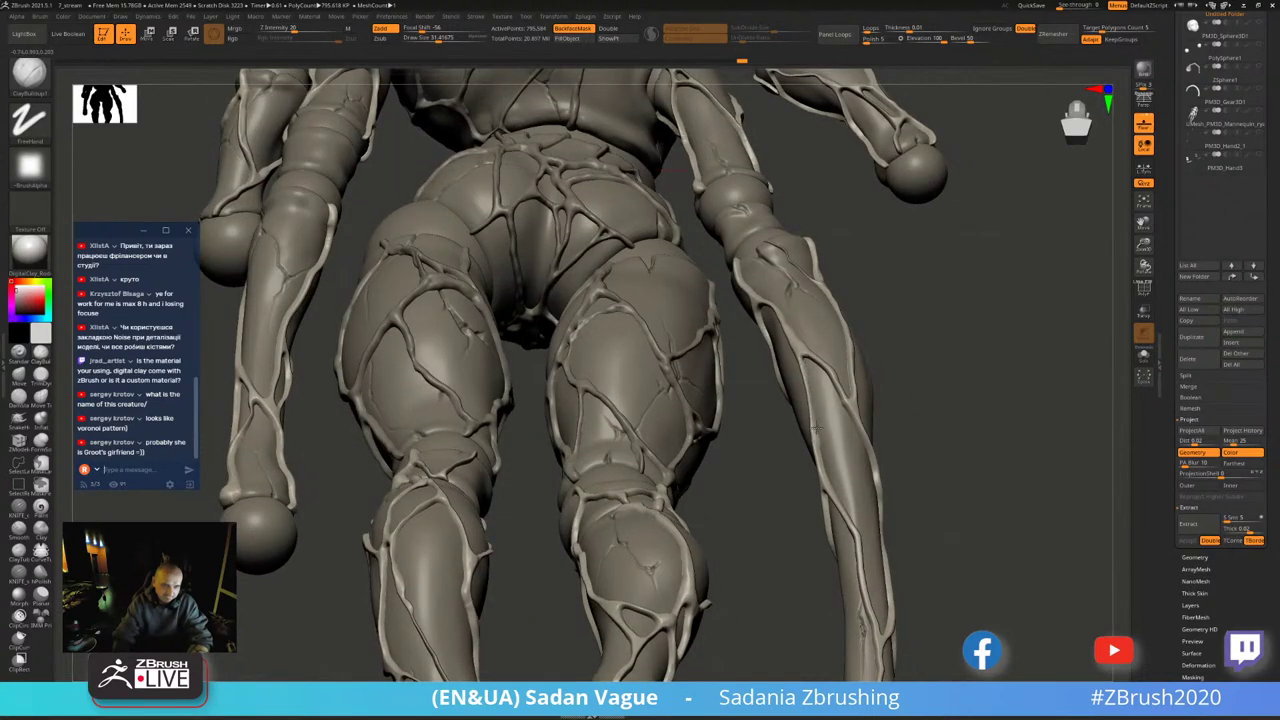
{"action": "right_click_drag", "start_coordinate": [846, 511], "coordinate": [502, 339]}
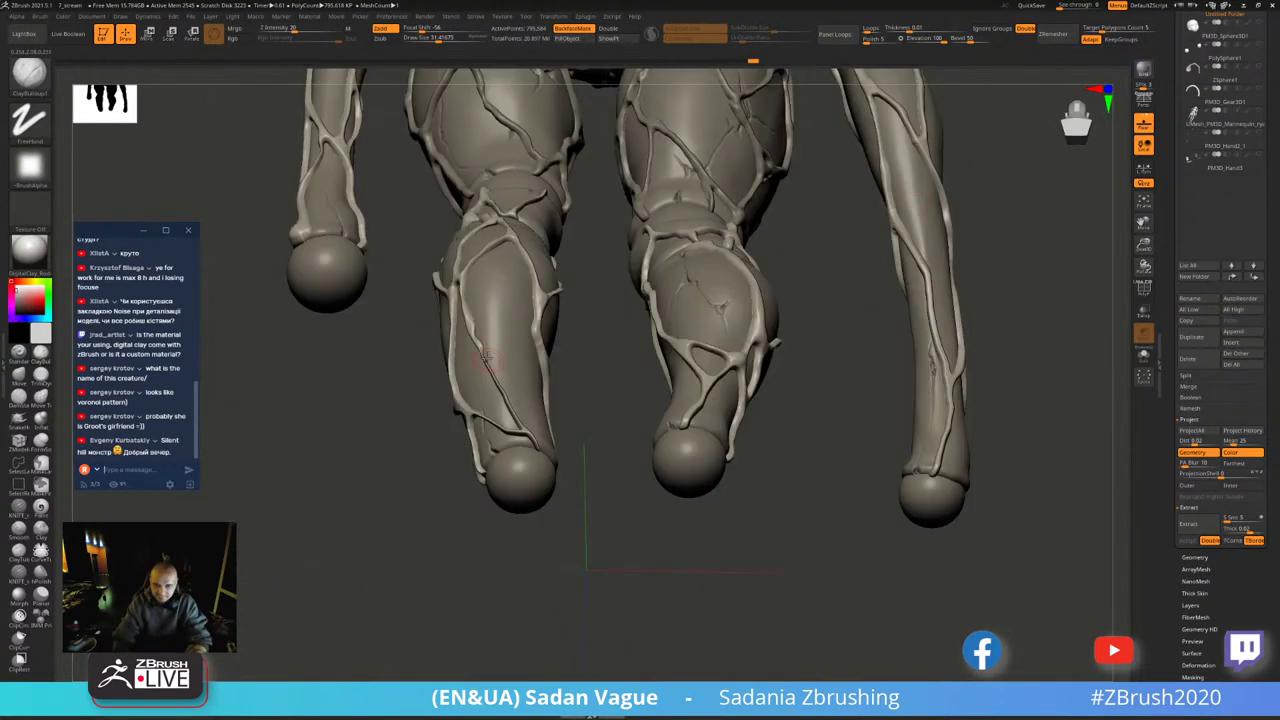
{"action": "mouse_move", "coordinate": [400, 449]}
{"action": "right_mouse_down"}
{"action": "mouse_move", "coordinate": [950, 380]}
{"action": "mouse_move", "coordinate": [728, 289]}
{"action": "right_mouse_up"}
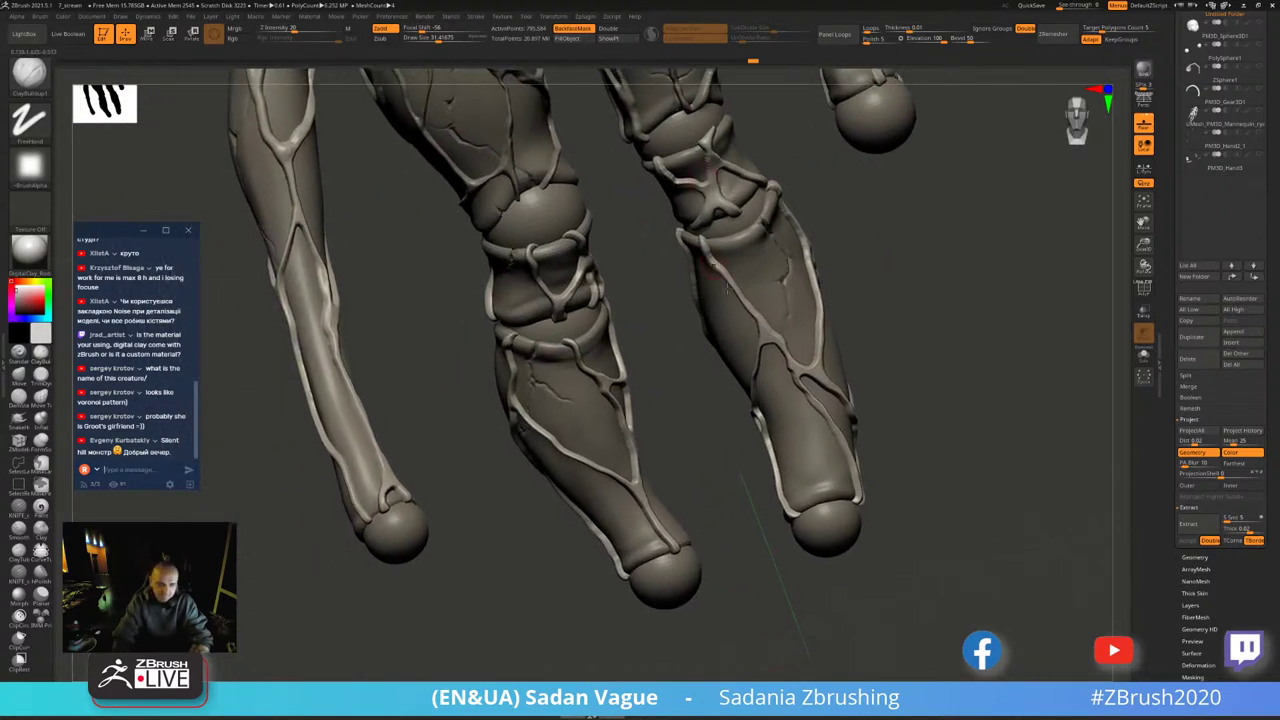
{"action": "right_click_drag", "start_coordinate": [776, 340], "coordinate": [733, 390]}
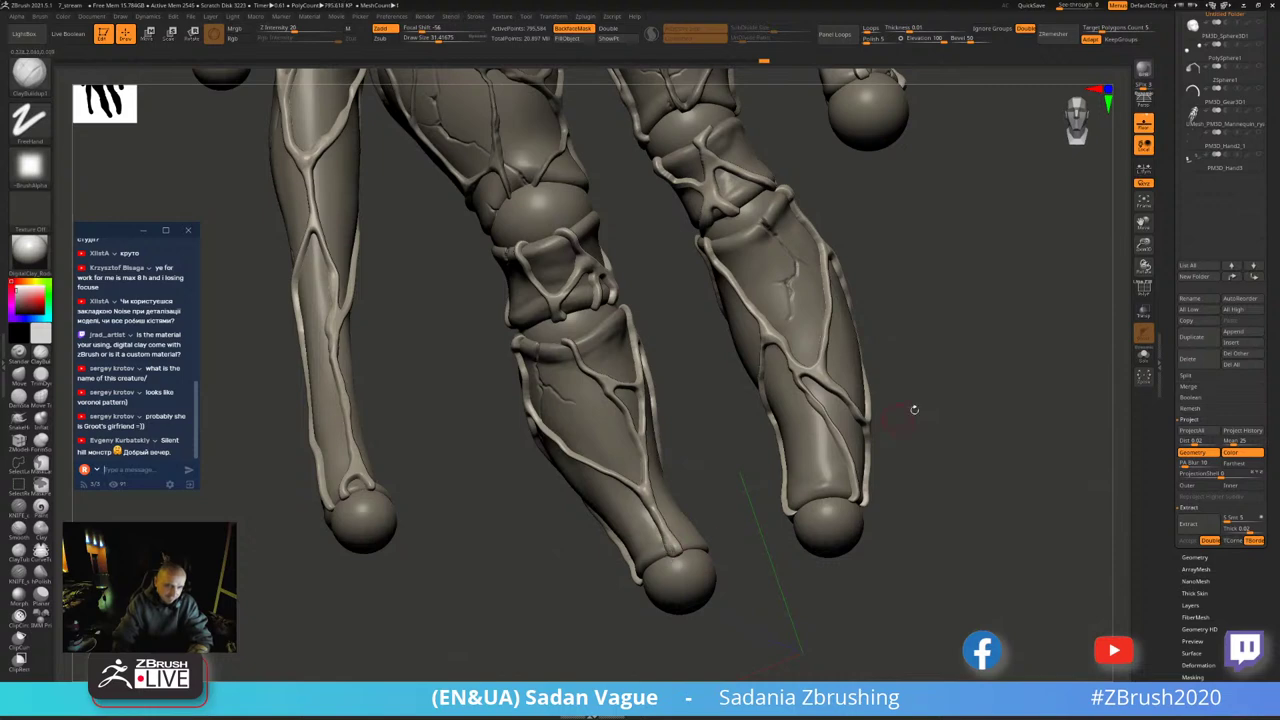
{"action": "right_click_drag", "start_coordinate": [672, 560], "coordinate": [795, 390]}
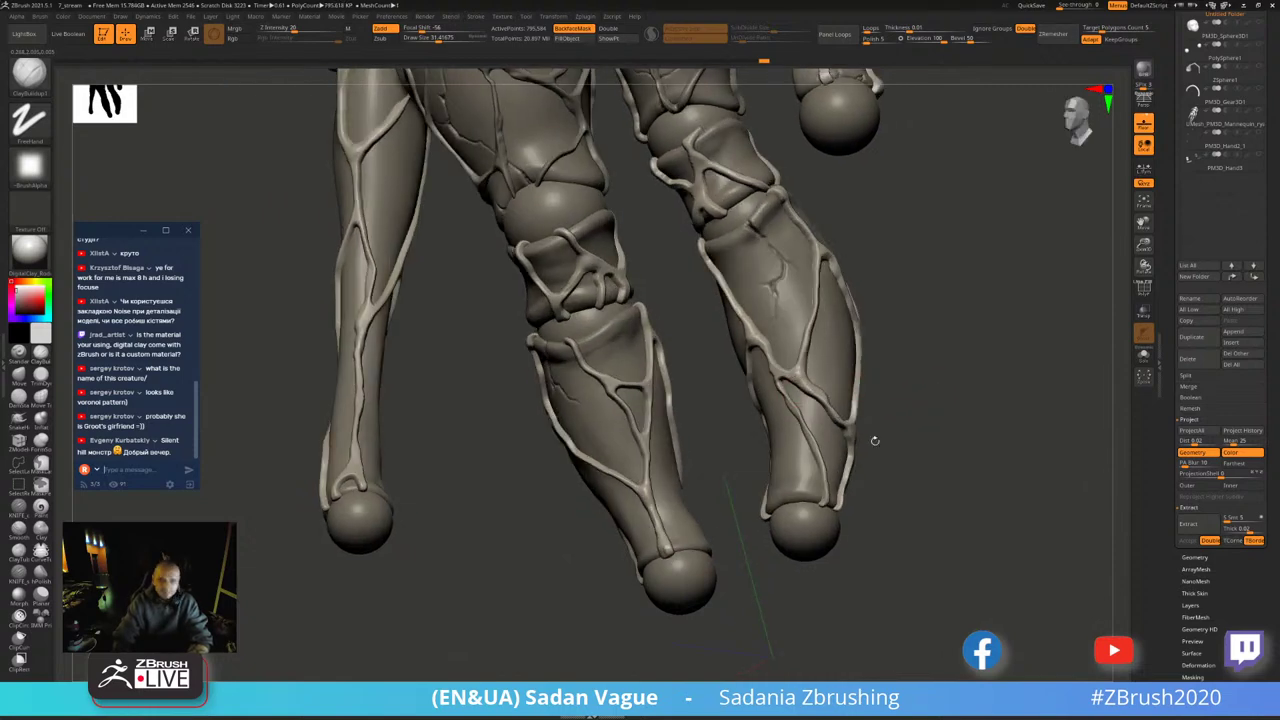
{"action": "right_click_drag", "start_coordinate": [874, 440], "coordinate": [652, 373], "text": "alt"}
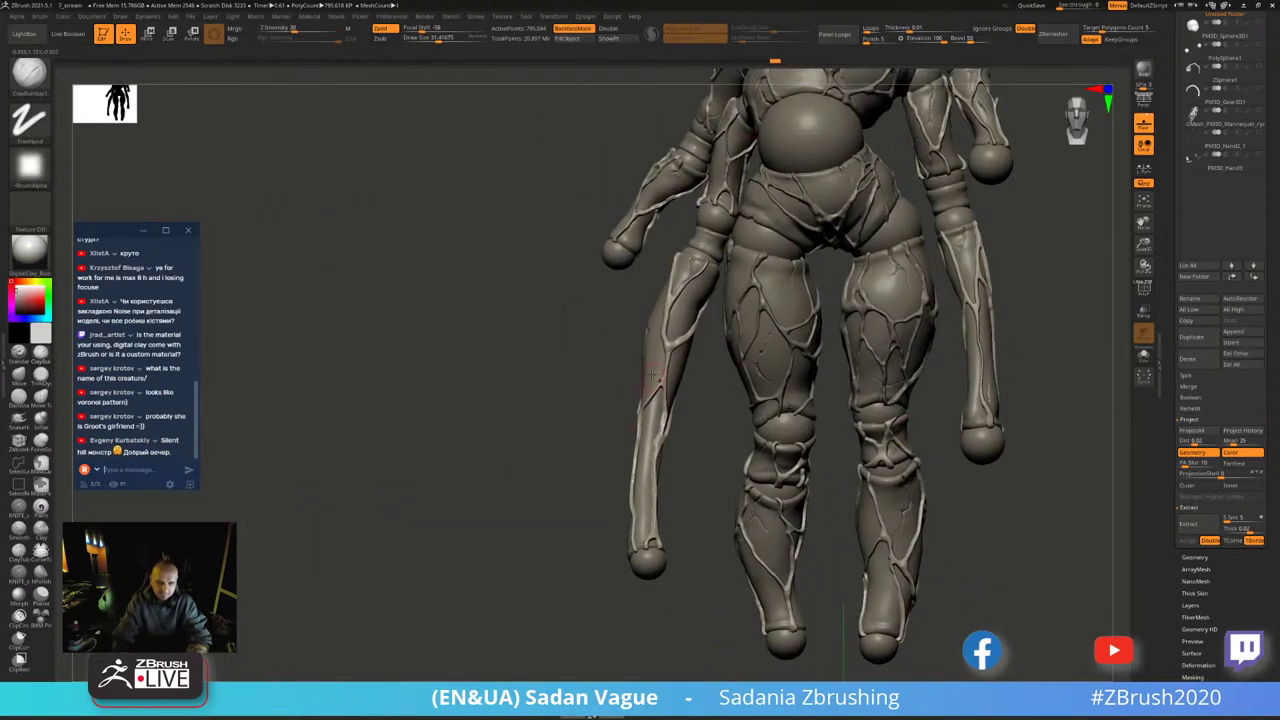
{"action": "right_click_drag", "start_coordinate": [687, 393], "coordinate": [703, 446], "text": "alt"}
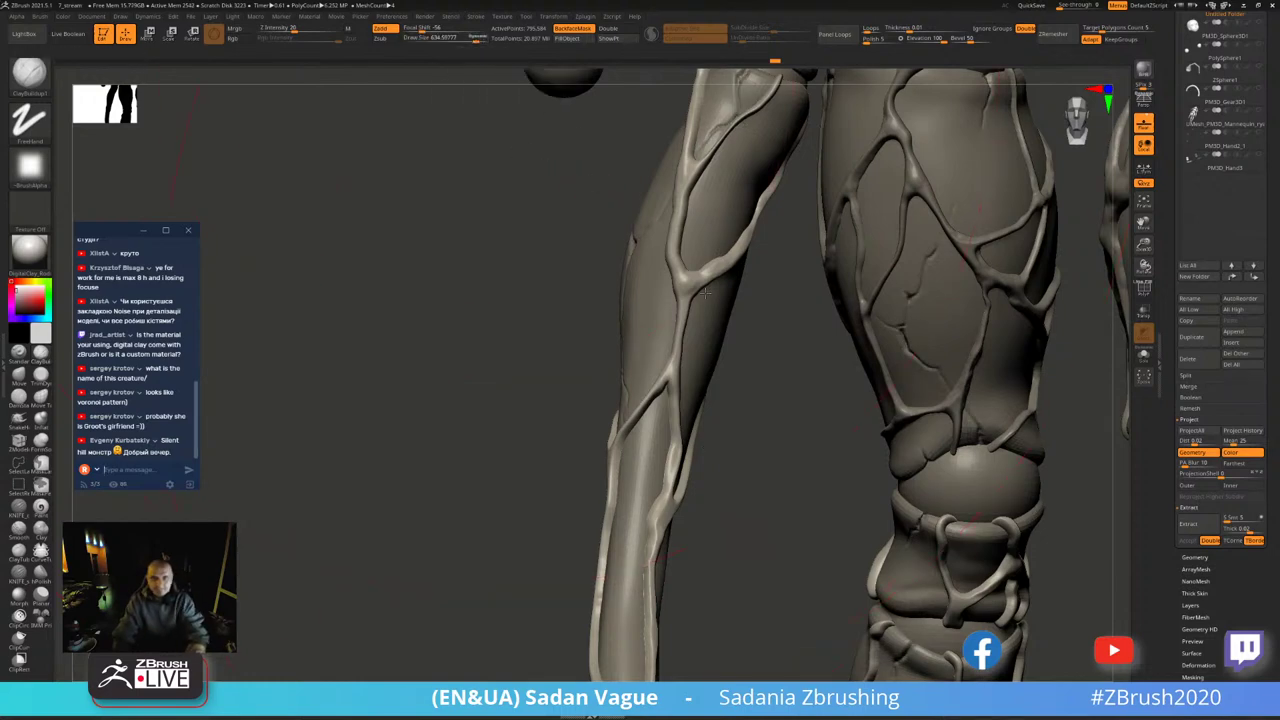
- Adjust the brush size and inspect the veined forearm limbs up to the fingertips
{"action": "key", "text": "s"}
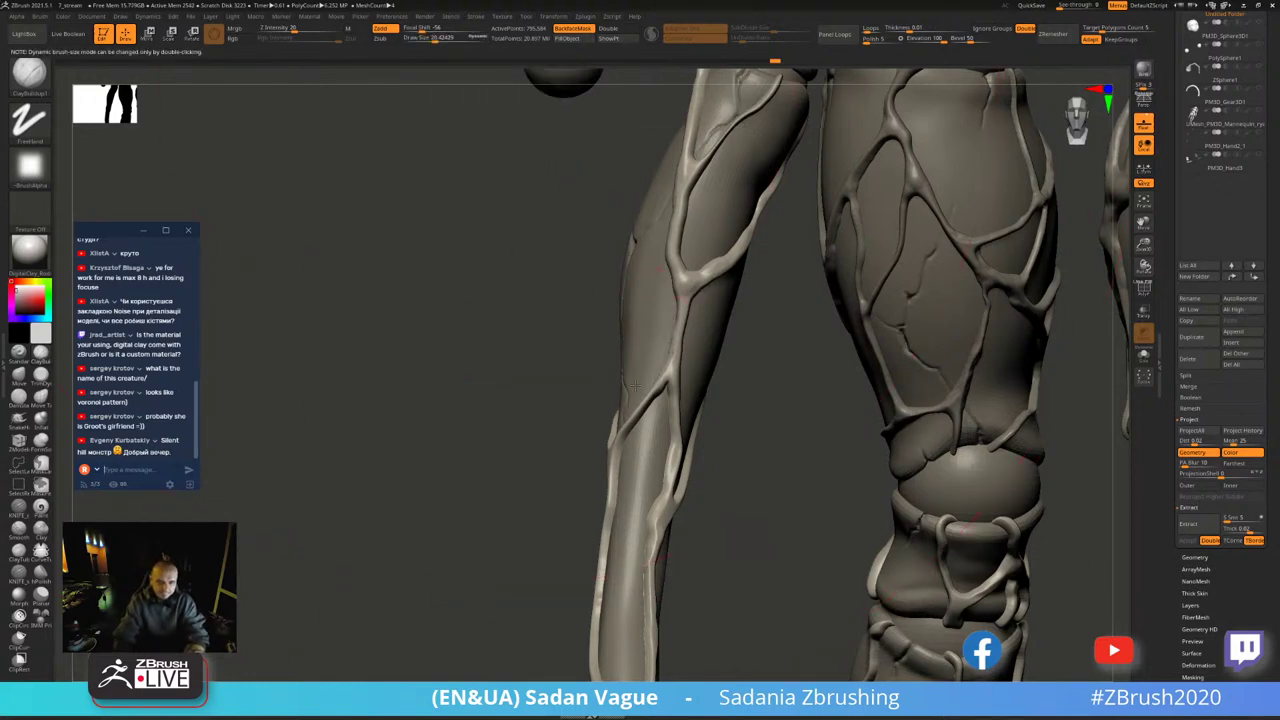
{"action": "right_click_drag", "start_coordinate": [633, 386], "coordinate": [615, 403]}
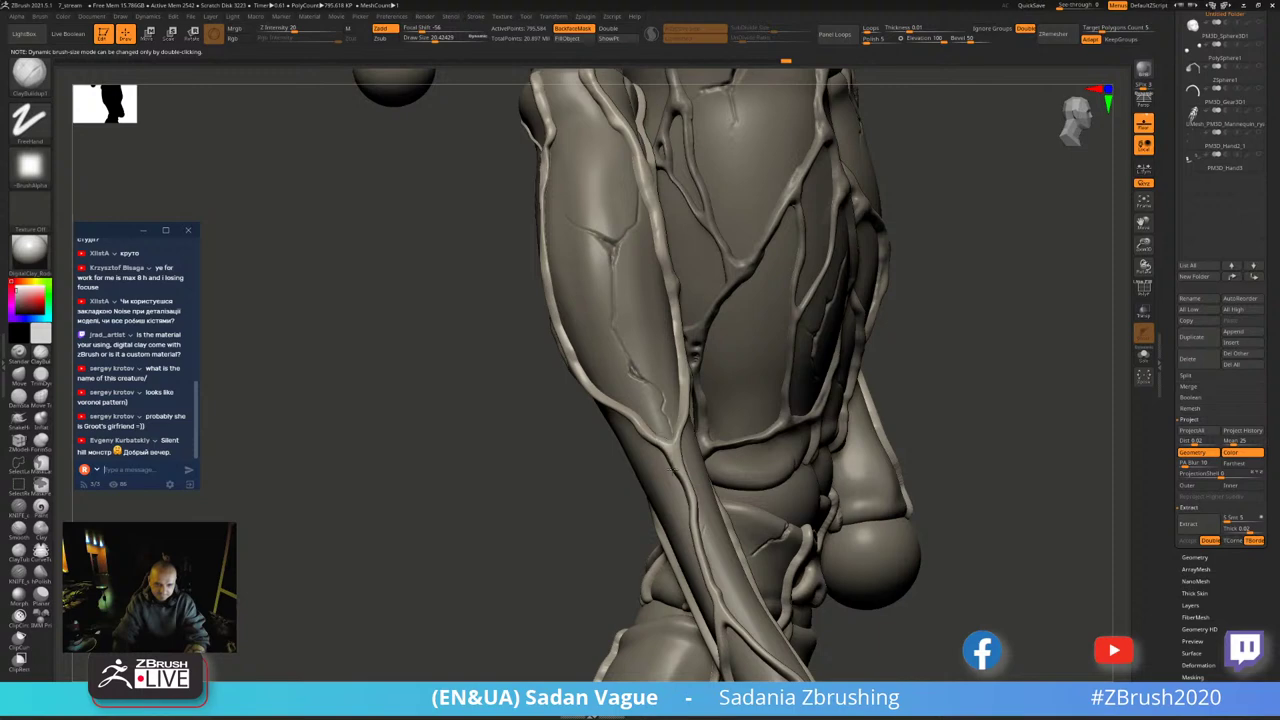
{"action": "mouse_move", "coordinate": [594, 586]}
{"action": "right_mouse_down", "text": "alt"}
{"action": "mouse_move", "coordinate": [500, 418]}
{"action": "mouse_move", "coordinate": [730, 320]}
{"action": "right_mouse_up", "text": "alt"}
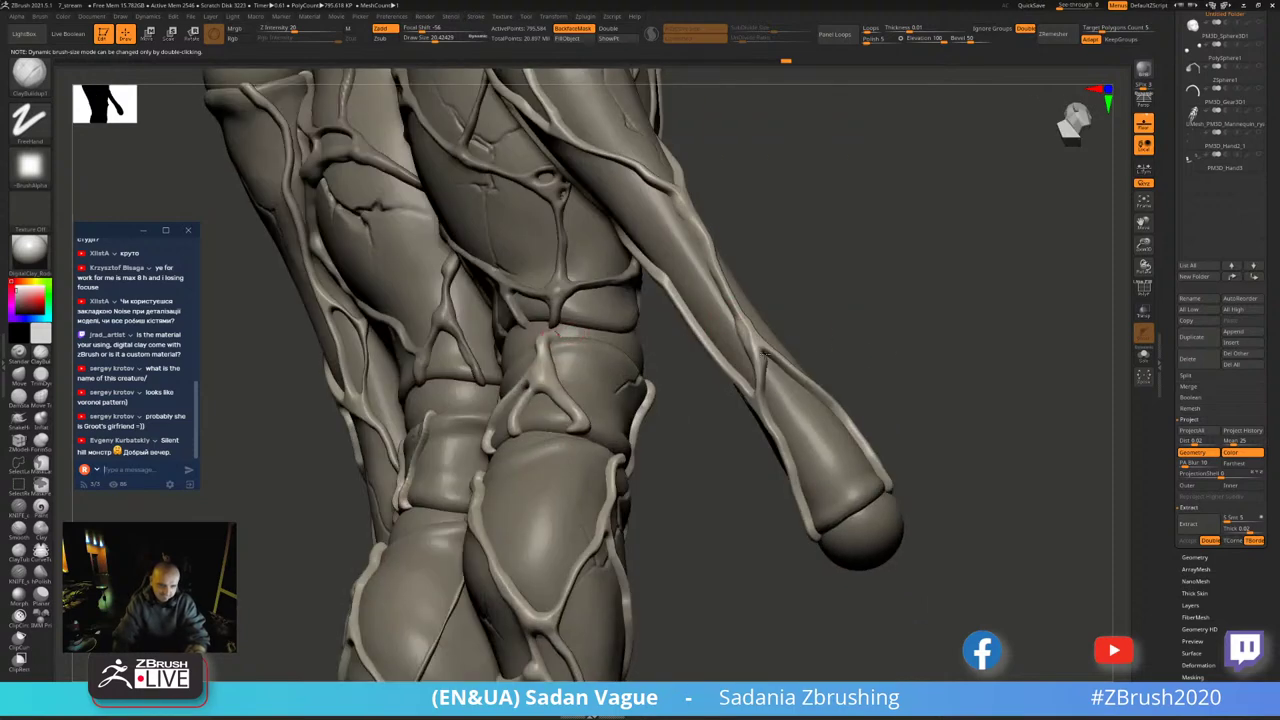
{"action": "mouse_move", "coordinate": [857, 441]}
{"action": "right_mouse_down"}
{"action": "mouse_move", "coordinate": [929, 373]}
{"action": "mouse_move", "coordinate": [700, 330]}
{"action": "right_mouse_up"}
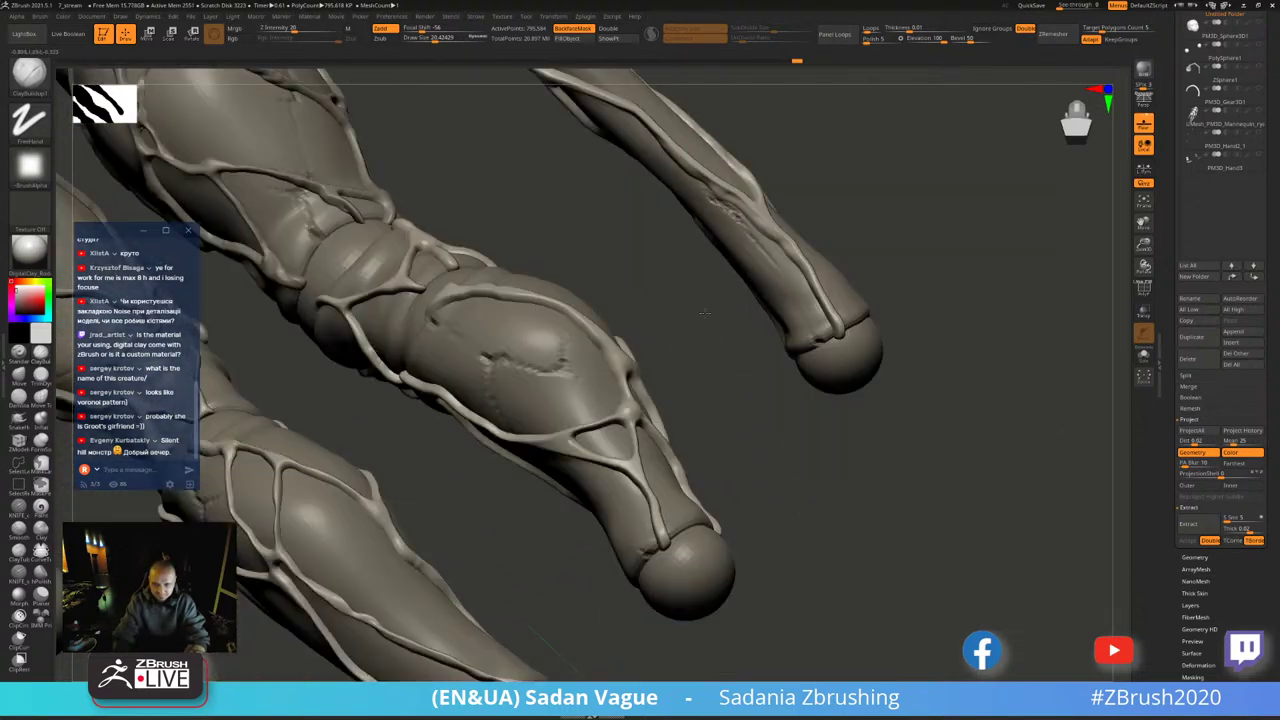
{"action": "right_click_drag", "start_coordinate": [700, 523], "coordinate": [513, 320]}
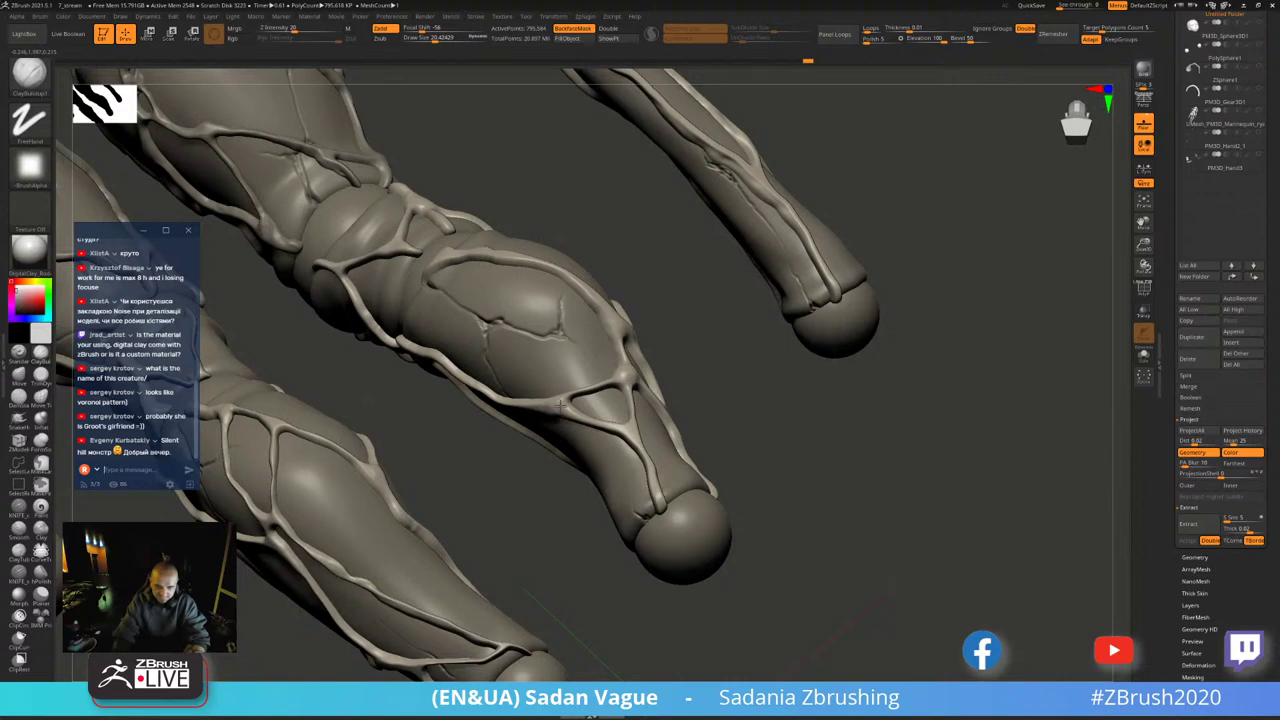
{"action": "right_click_drag", "start_coordinate": [605, 425], "coordinate": [488, 359]}
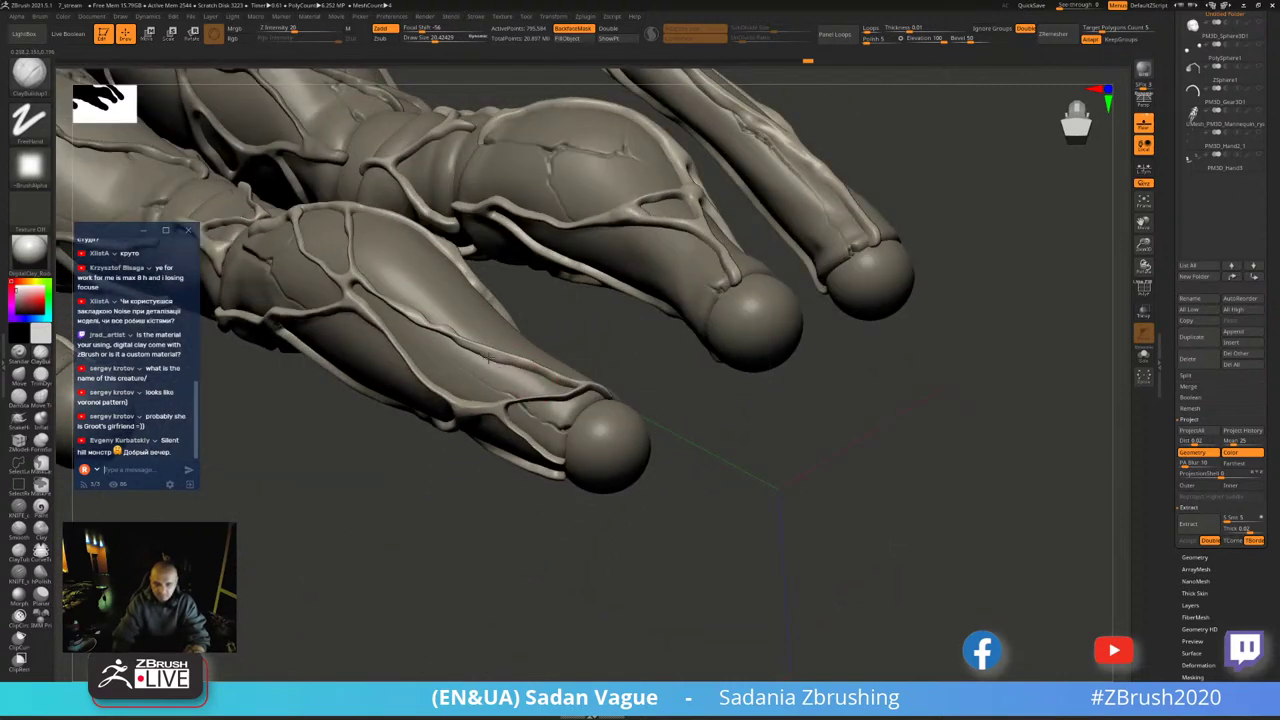
{"action": "mouse_move", "coordinate": [560, 380]}
{"action": "right_mouse_down"}
{"action": "mouse_move", "coordinate": [819, 224]}
{"action": "mouse_move", "coordinate": [495, 334]}
{"action": "right_mouse_up"}
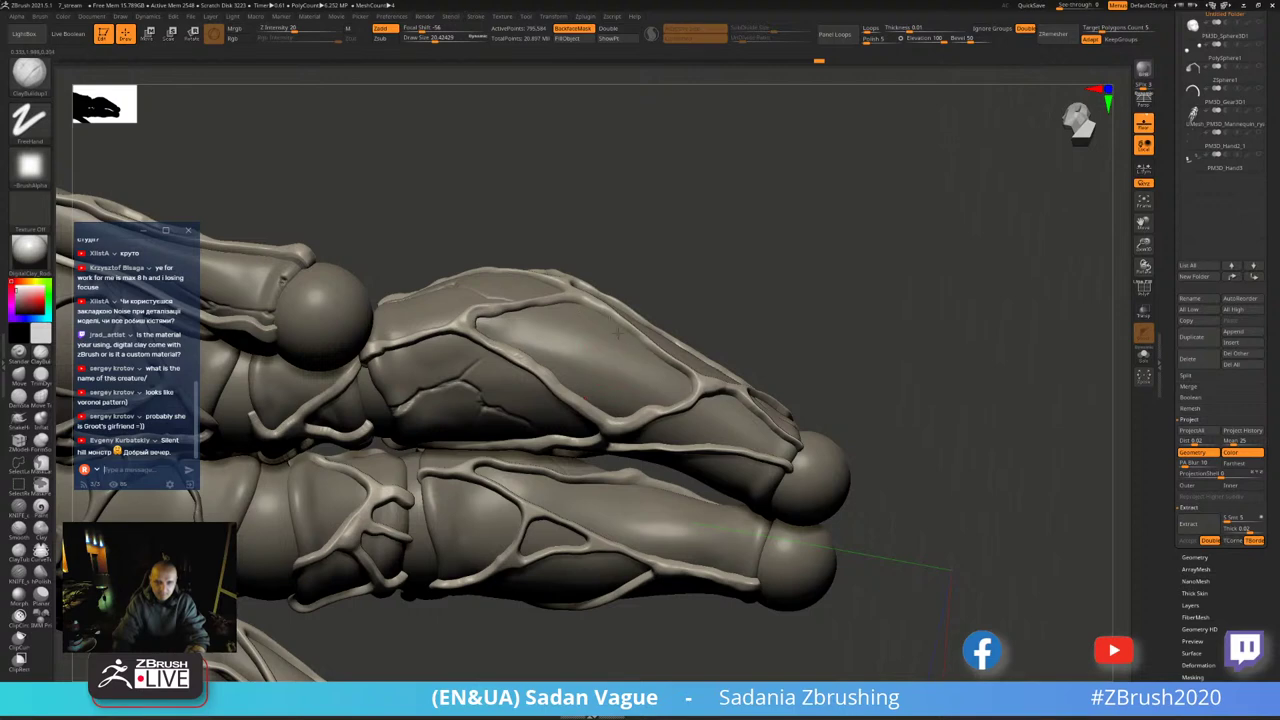
- Add a raised vein ridge and a new thin ridge on the upper limb
{"action": "left_click_drag", "start_coordinate": [619, 333], "coordinate": [770, 430]}
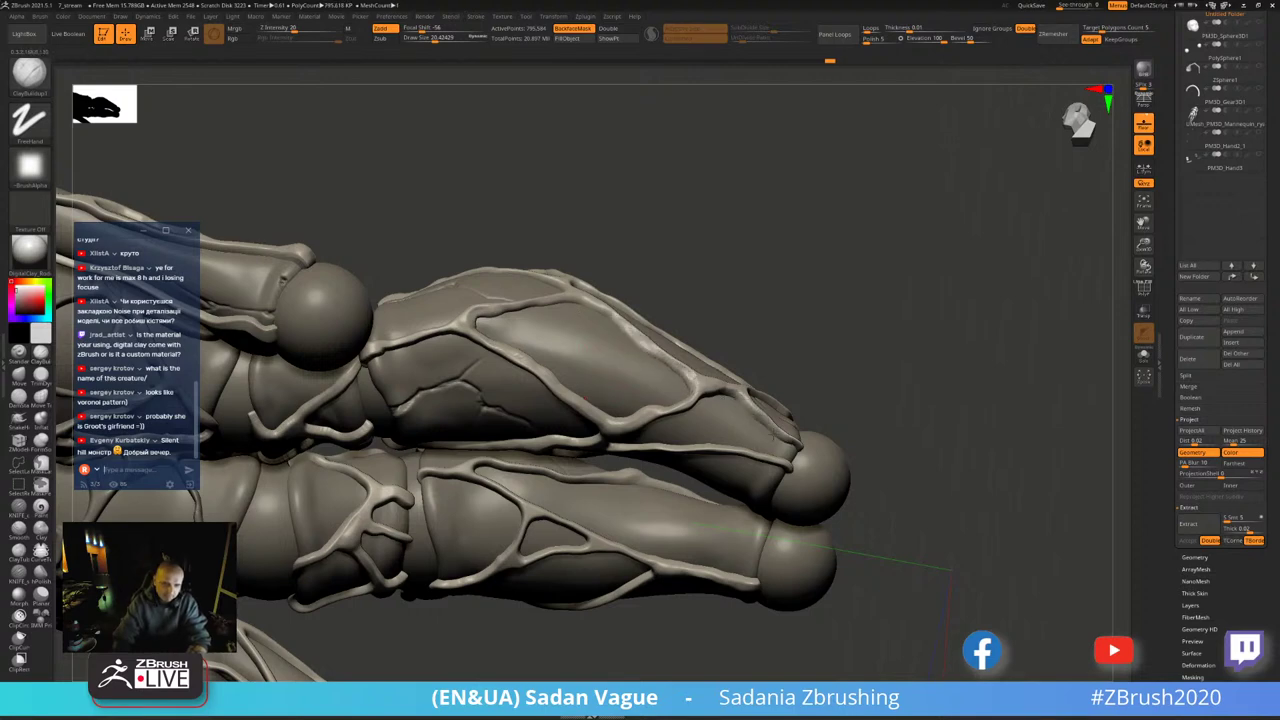
{"action": "right_click_drag", "start_coordinate": [775, 435], "coordinate": [707, 430]}
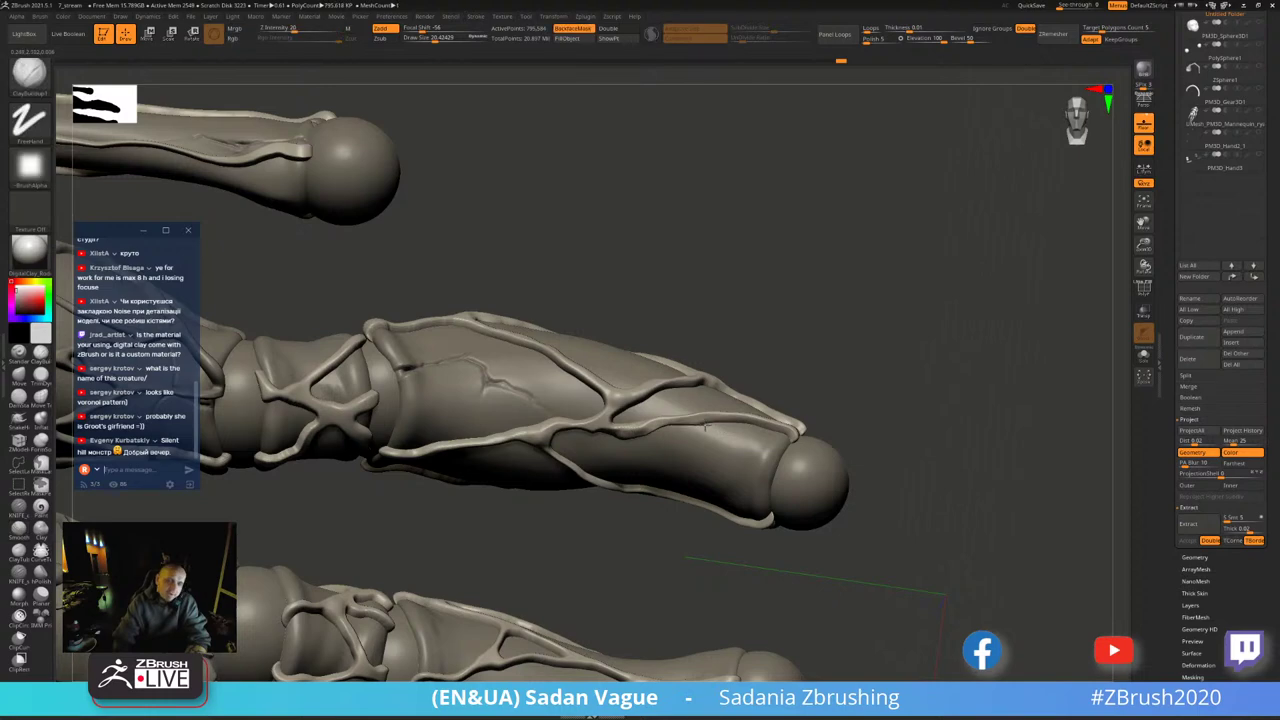
{"action": "left_click_drag", "start_coordinate": [705, 428], "coordinate": [783, 437]}
{"action": "right_click_drag", "start_coordinate": [791, 445], "coordinate": [536, 305]}
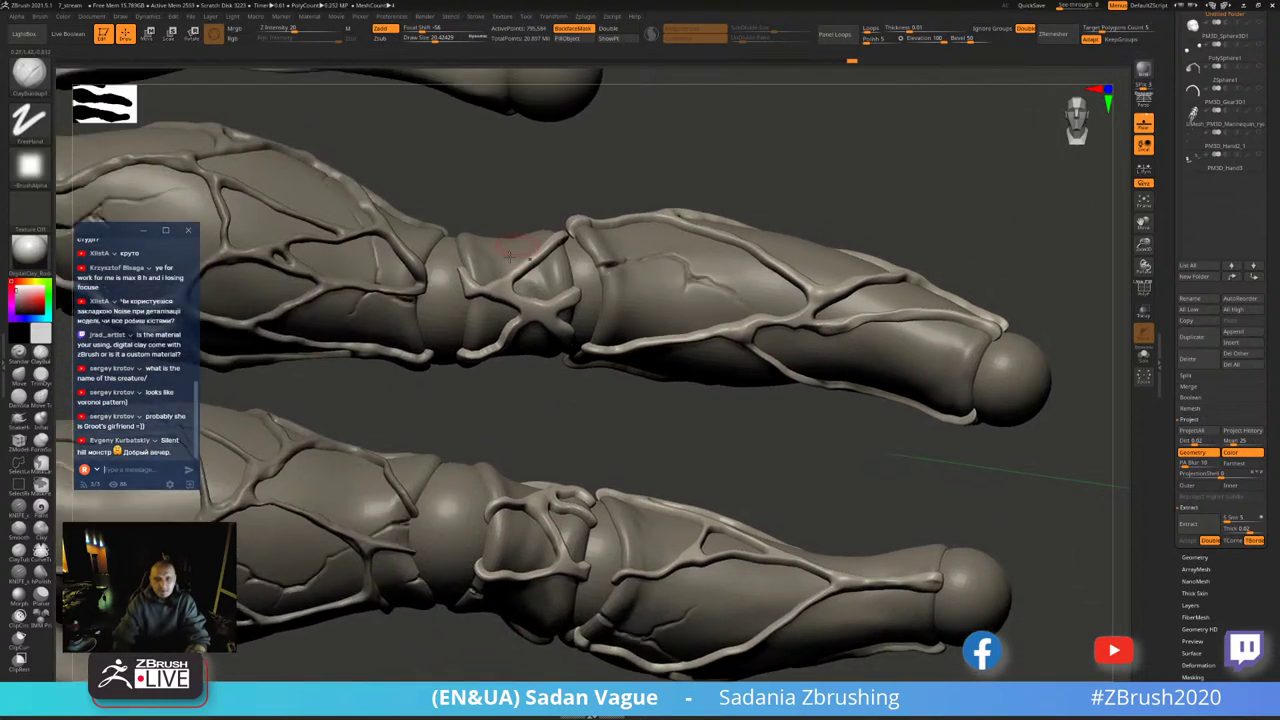
{"action": "right_click_drag", "start_coordinate": [674, 194], "coordinate": [548, 295]}
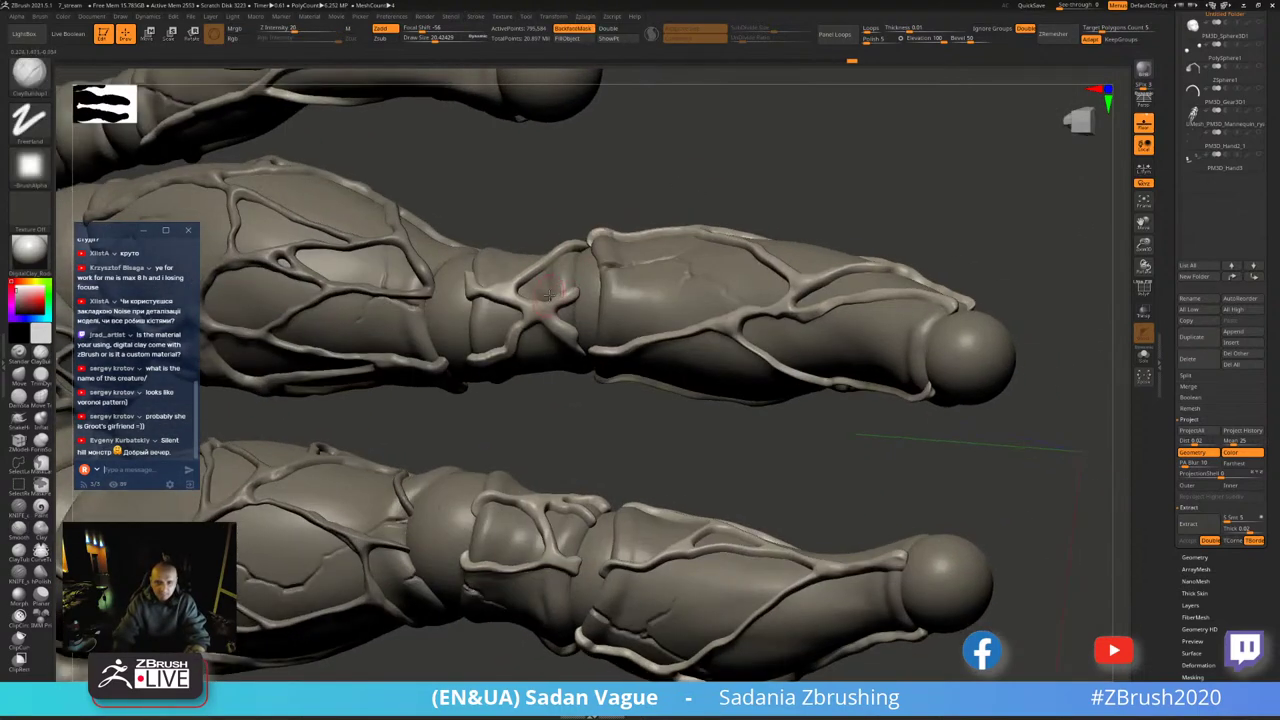
{"action": "mouse_move", "coordinate": [601, 366]}
{"action": "right_mouse_down"}
{"action": "mouse_move", "coordinate": [755, 372]}
{"action": "mouse_move", "coordinate": [840, 350]}
{"action": "right_mouse_up"}
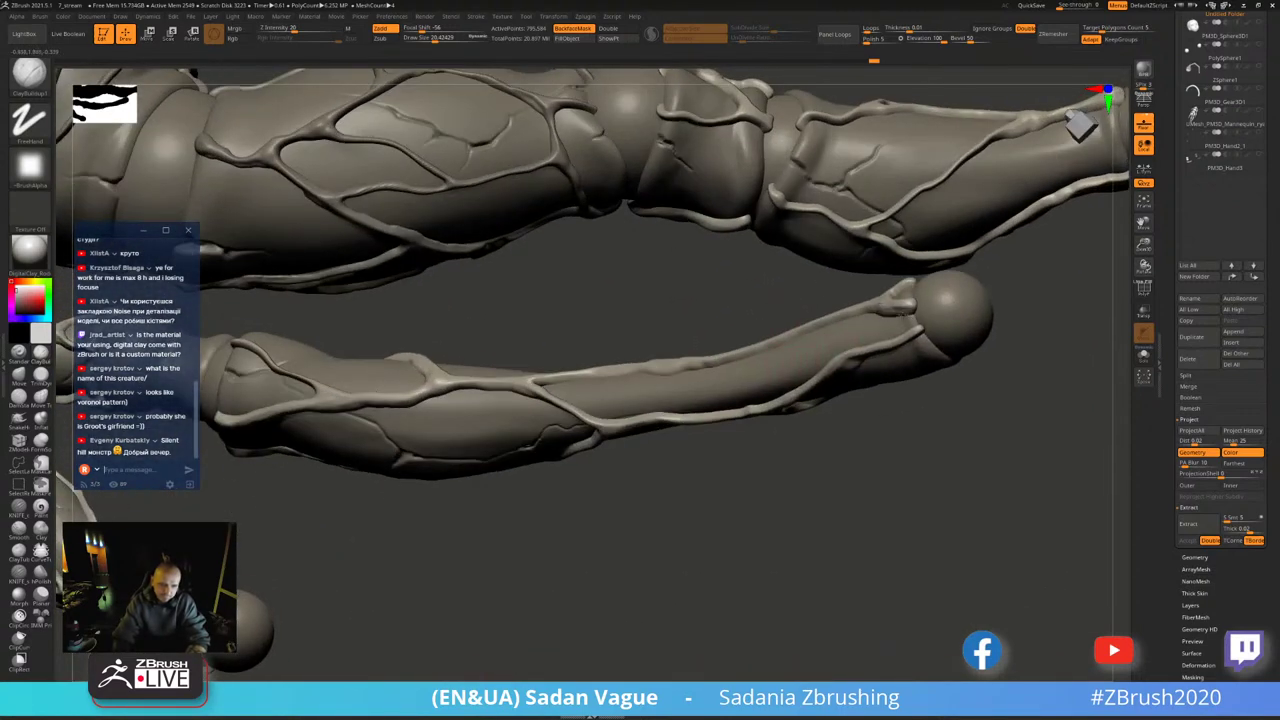
{"action": "mouse_move", "coordinate": [905, 300]}
{"action": "right_mouse_down"}
{"action": "mouse_move", "coordinate": [908, 262]}
{"action": "mouse_move", "coordinate": [823, 243]}
{"action": "mouse_move", "coordinate": [654, 283]}
{"action": "right_mouse_up"}
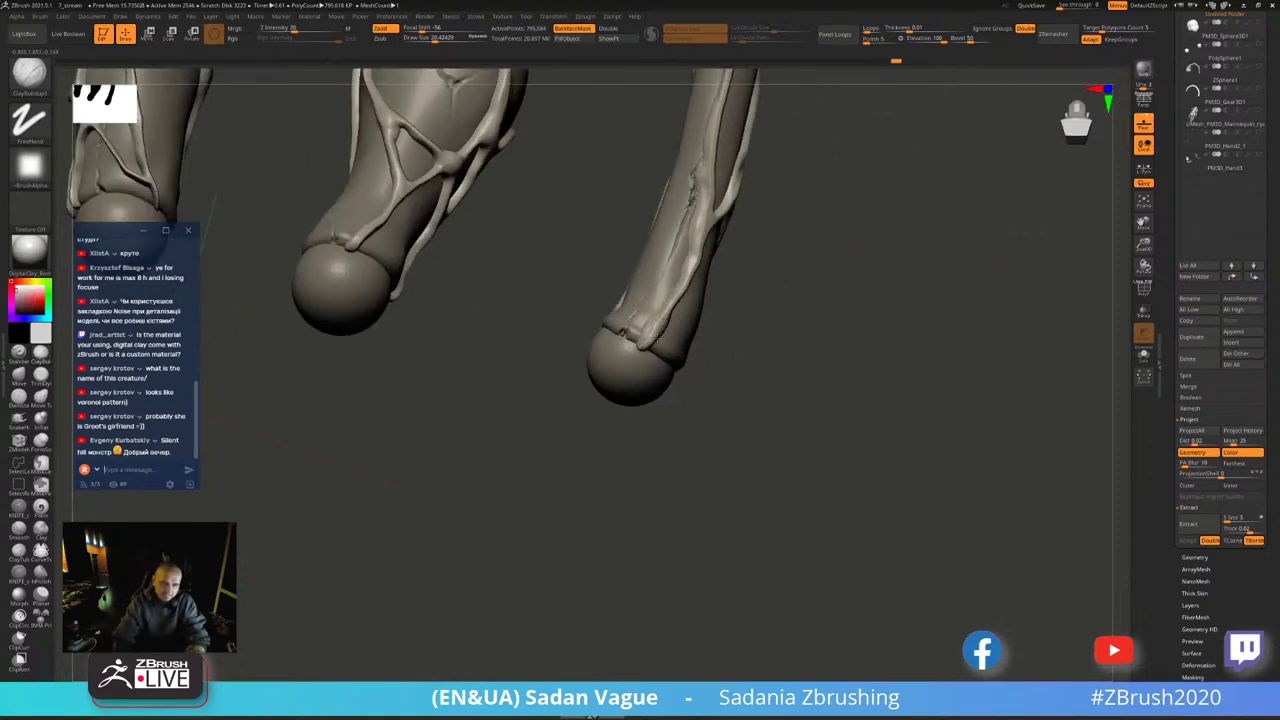
{"action": "mouse_move", "coordinate": [655, 338]}
{"action": "right_mouse_down"}
{"action": "mouse_move", "coordinate": [838, 188]}
{"action": "mouse_move", "coordinate": [840, 297]}
{"action": "right_mouse_up"}
{"action": "mouse_move", "coordinate": [613, 309]}
{"action": "right_mouse_down"}
{"action": "mouse_move", "coordinate": [557, 315]}
{"action": "mouse_move", "coordinate": [634, 312]}
{"action": "right_mouse_up"}
- Thicken a vein ridge on the shoulder
{"action": "right_click_drag", "start_coordinate": [731, 322], "coordinate": [745, 258]}
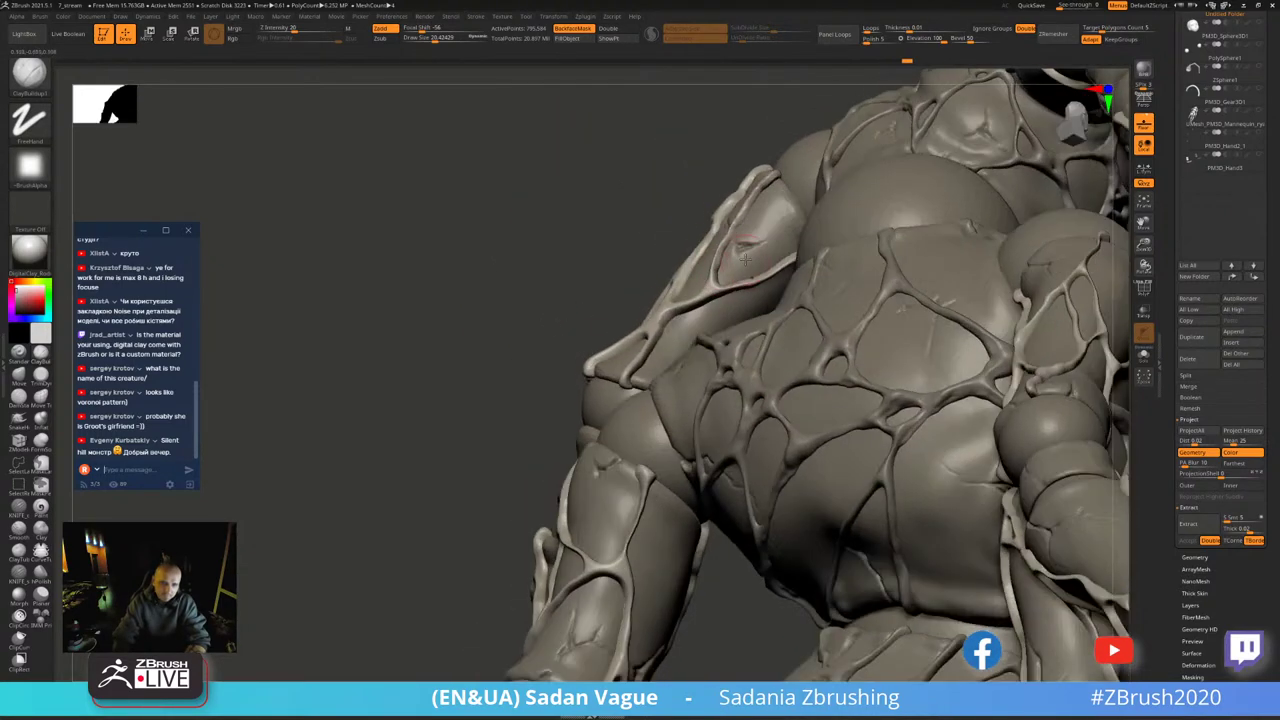
{"action": "left_click_drag", "start_coordinate": [738, 271], "coordinate": [723, 278]}
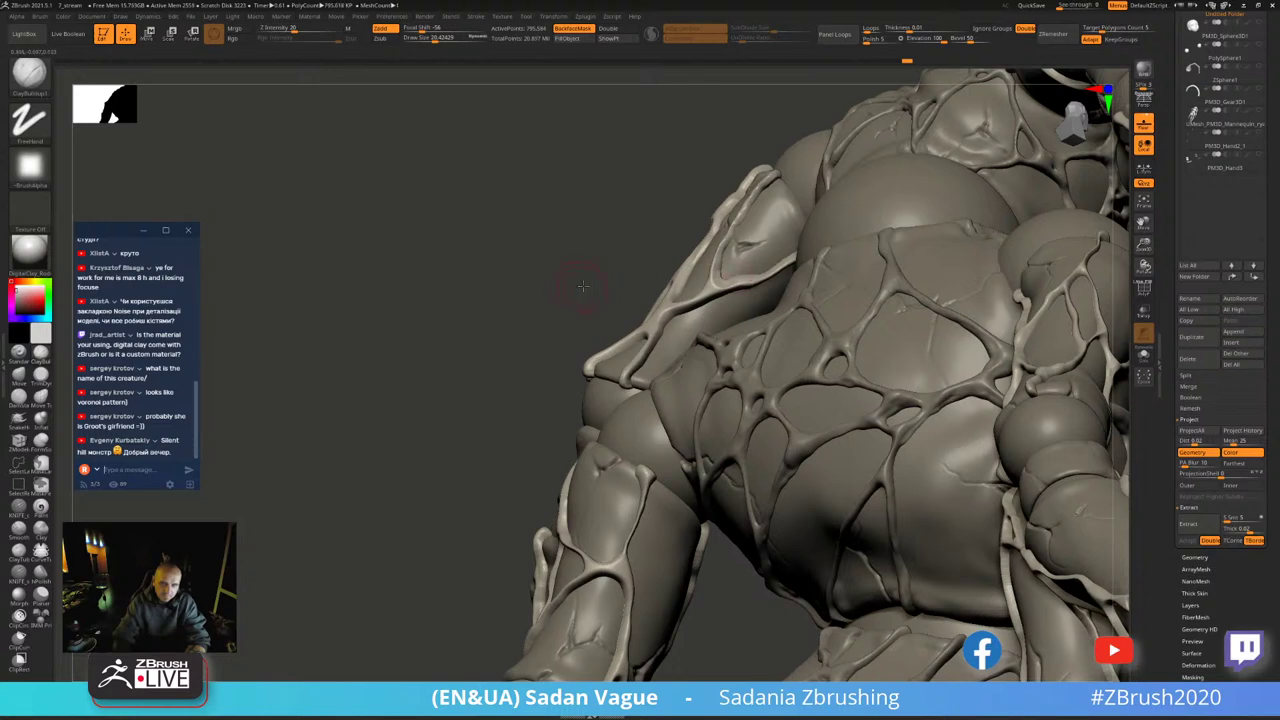
{"action": "right_click_drag", "start_coordinate": [583, 286], "coordinate": [767, 258]}
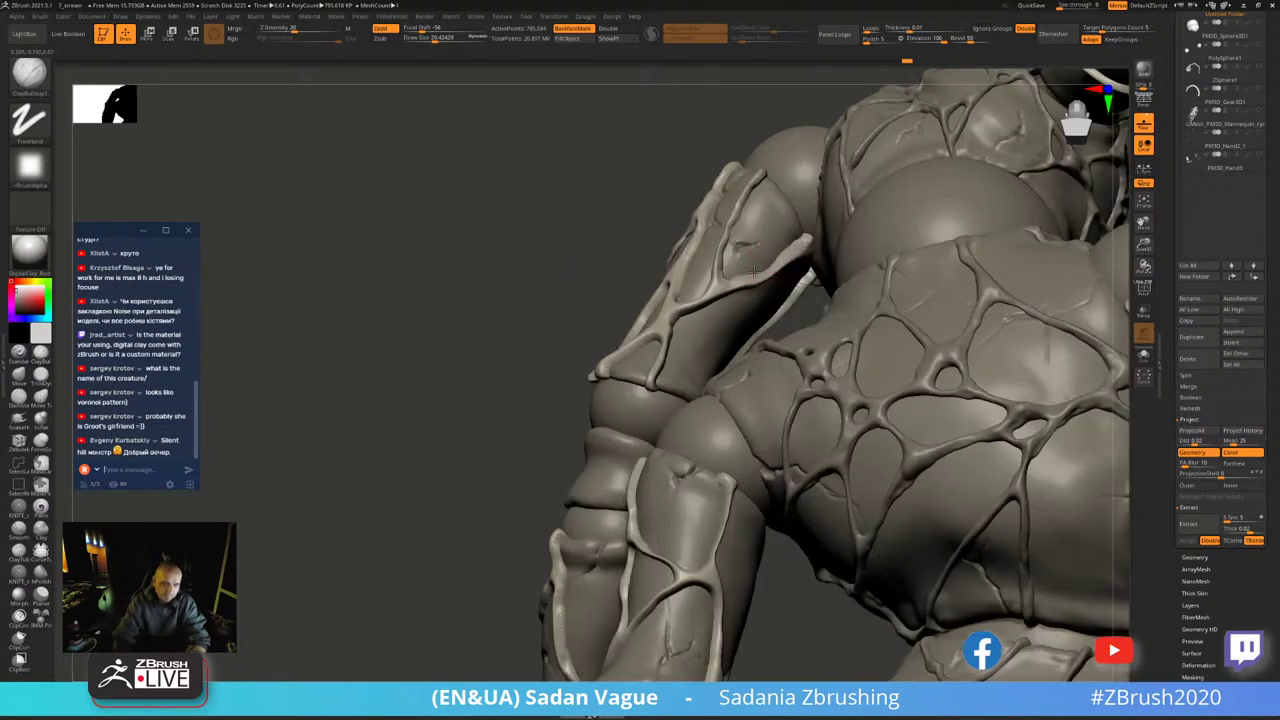
{"action": "mouse_move", "coordinate": [678, 345]}
{"action": "right_mouse_down"}
{"action": "mouse_move", "coordinate": [624, 367]}
{"action": "mouse_move", "coordinate": [765, 335]}
{"action": "right_mouse_up"}
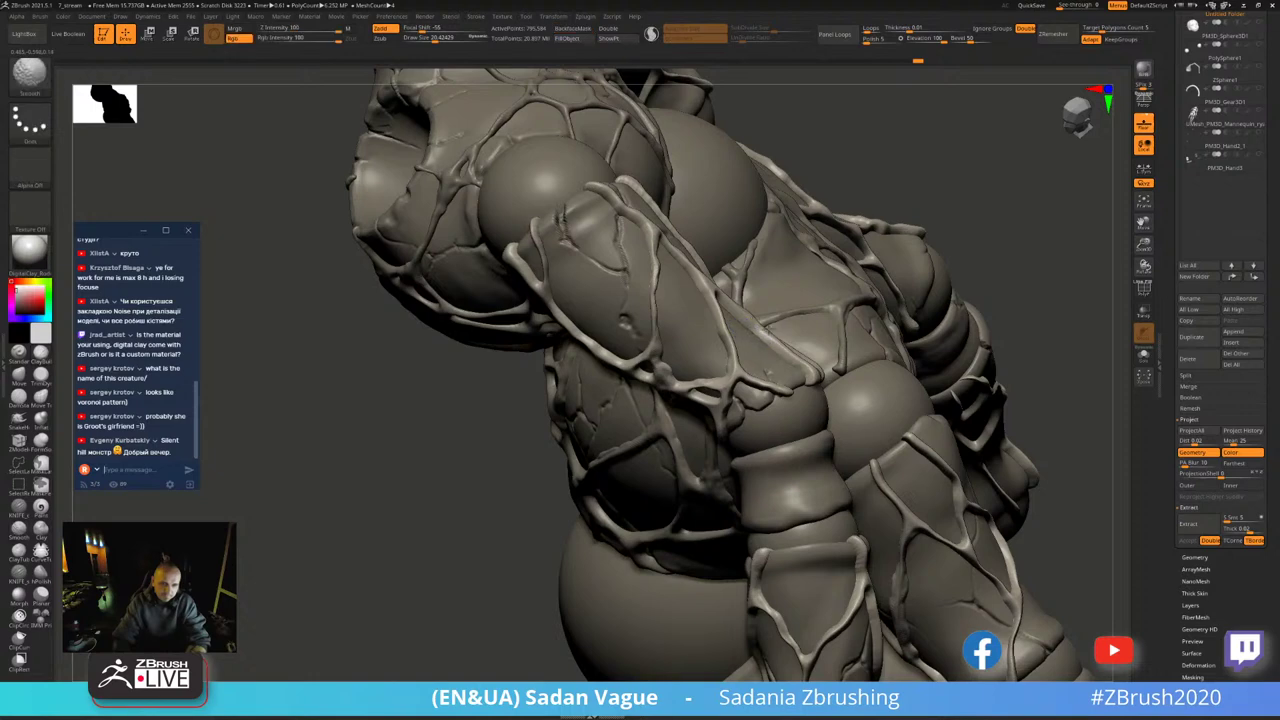
- Switch to ClayBuildup and smooth the ridges across the torso and leg
{"action": "key", "text": "b"}
{"action": "key", "text": "c"}
{"action": "key", "text": "b"}
{"action": "right_click_drag", "start_coordinate": [795, 458], "coordinate": [750, 315]}
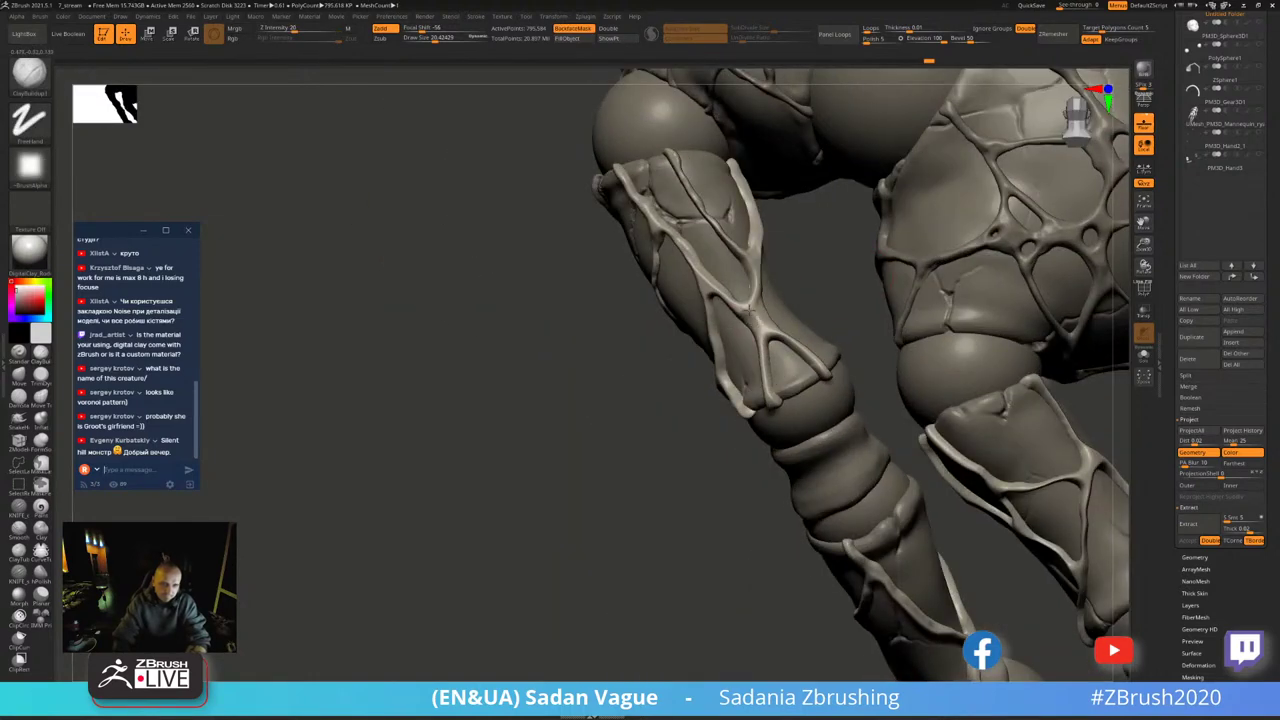
{"action": "key", "text": "shift"}
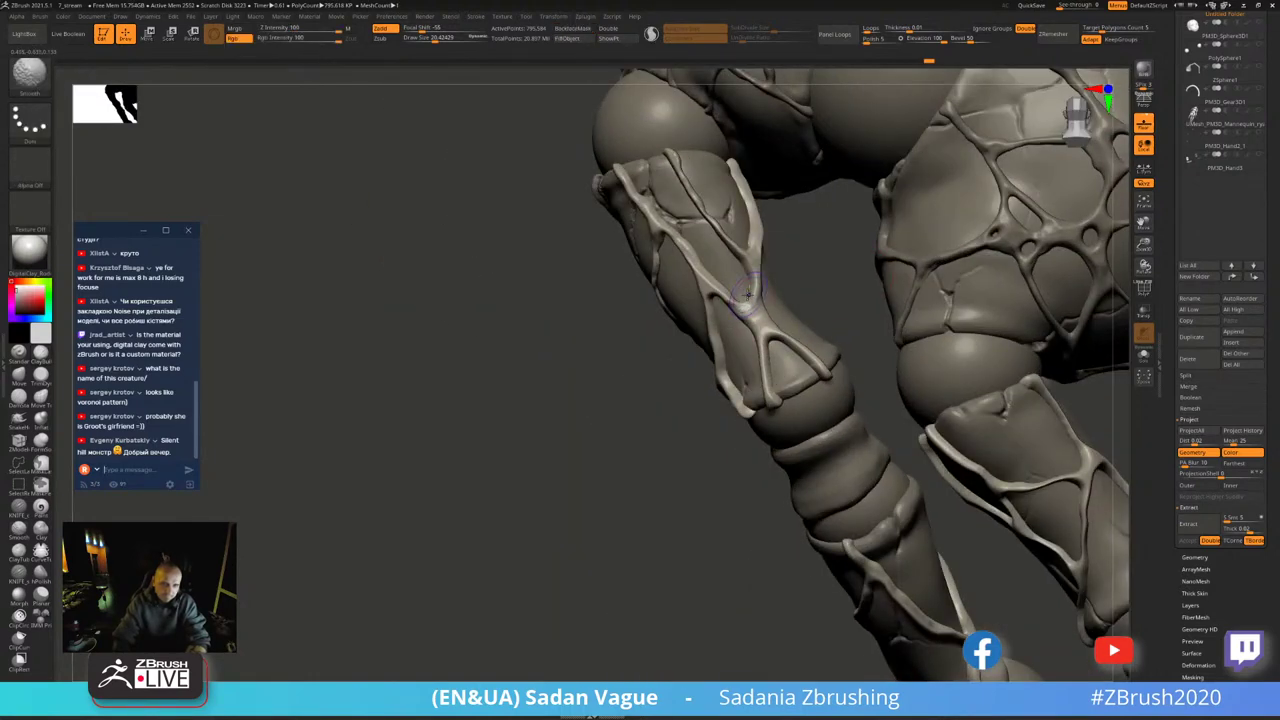
{"action": "mouse_move", "coordinate": [755, 255]}
{"action": "right_mouse_down"}
{"action": "mouse_move", "coordinate": [762, 237]}
{"action": "mouse_move", "coordinate": [982, 212]}
{"action": "mouse_move", "coordinate": [810, 305]}
{"action": "right_mouse_up"}
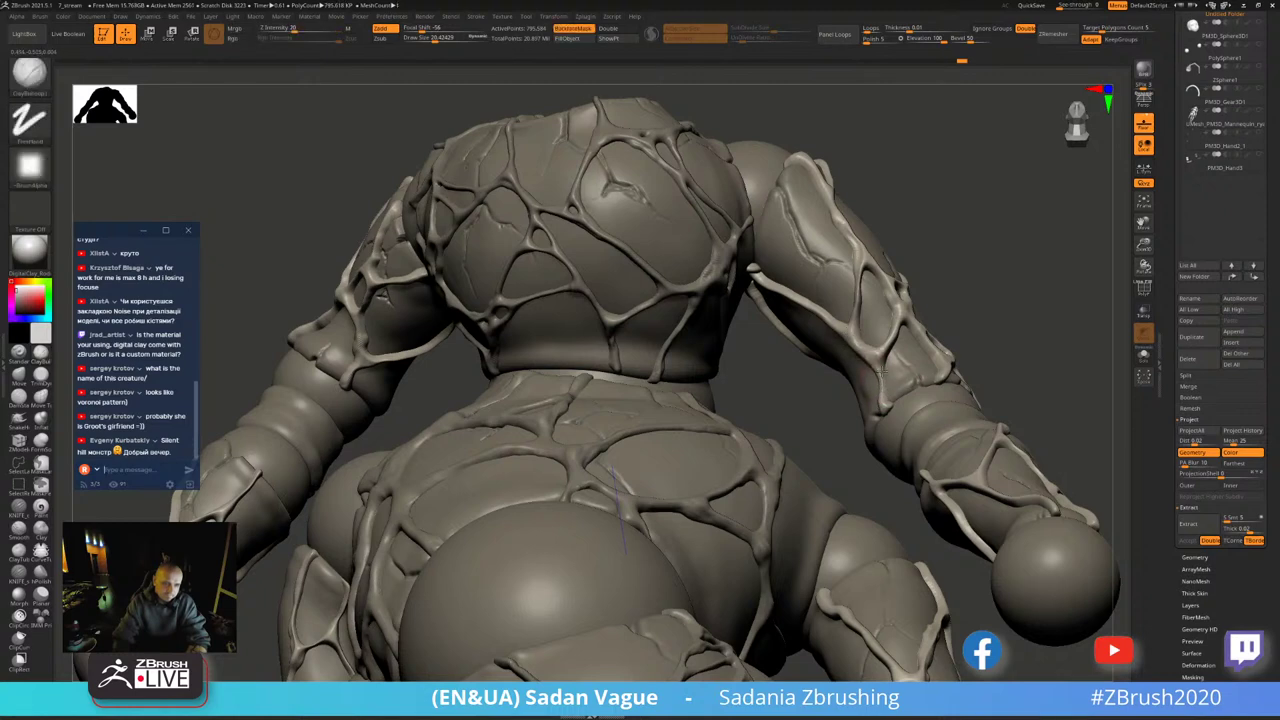
- Build up the forearm vein ridge, then frame the whole figure with F
{"action": "middle_click_drag", "start_coordinate": [881, 373], "coordinate": [854, 371]}
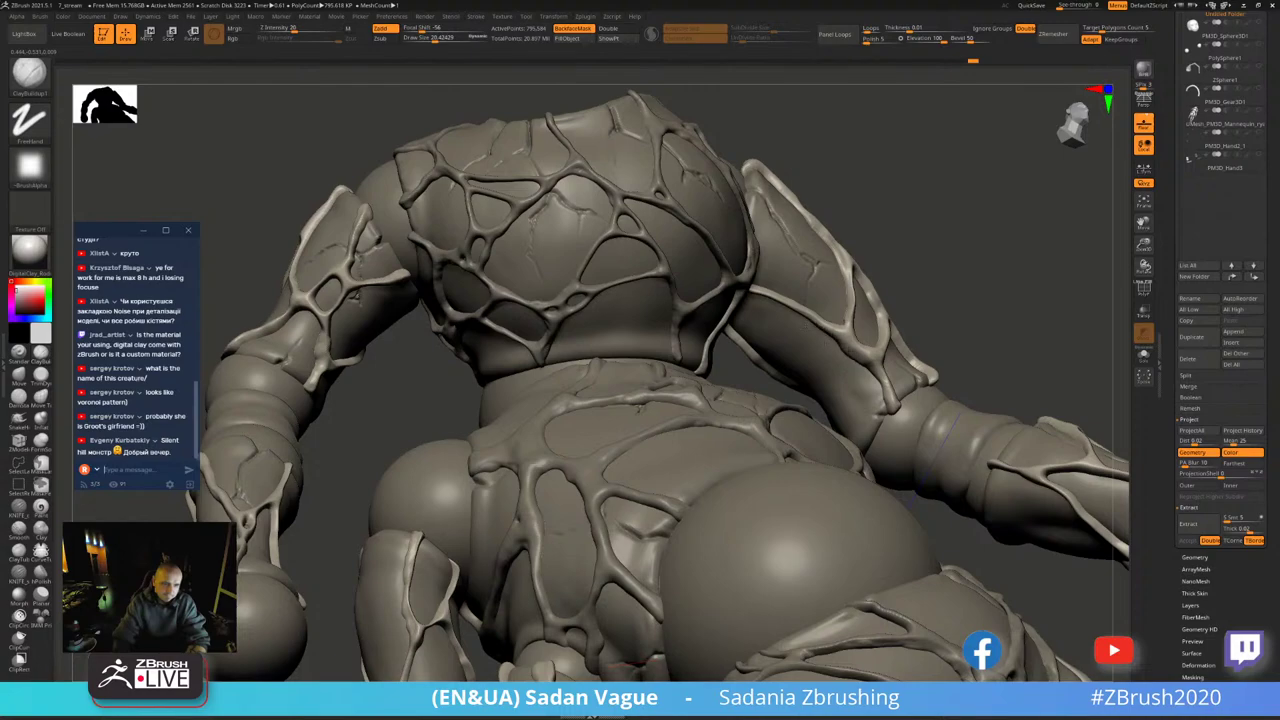
{"action": "middle_click_drag", "start_coordinate": [943, 294], "coordinate": [541, 224]}
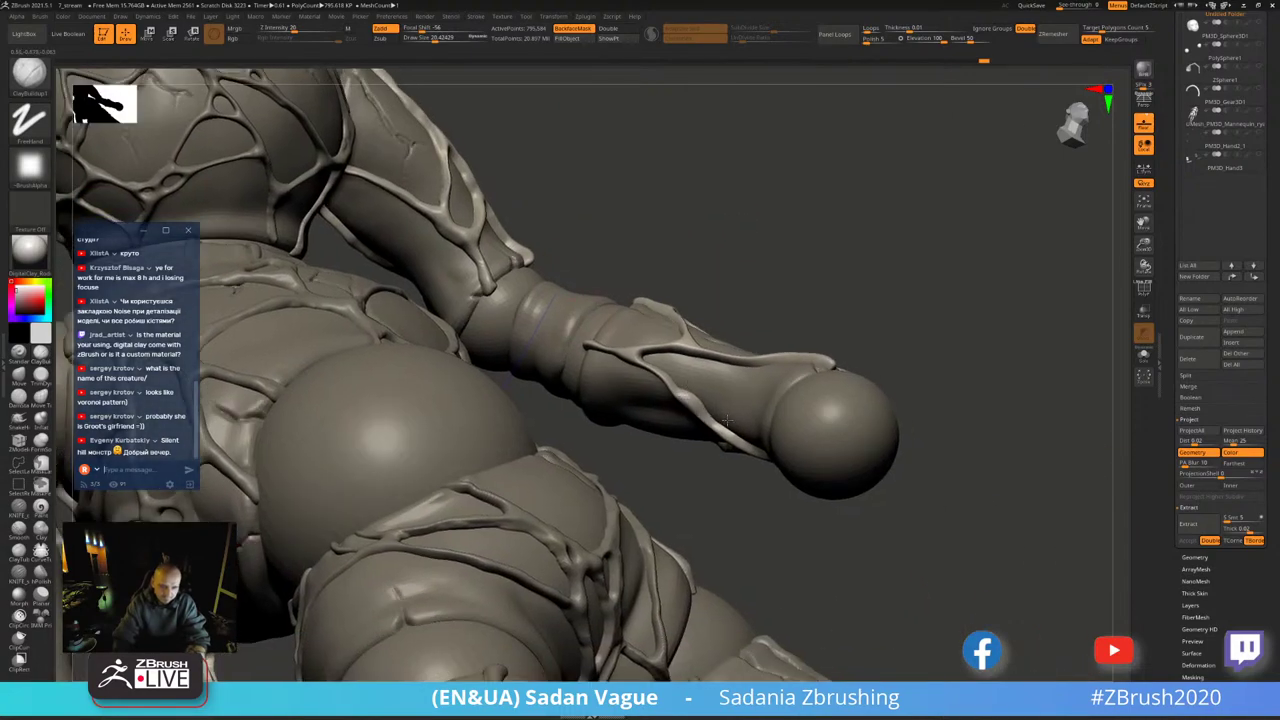
{"action": "mouse_move", "coordinate": [866, 329]}
{"action": "middle_mouse_down"}
{"action": "mouse_move", "coordinate": [893, 341]}
{"action": "mouse_move", "coordinate": [706, 405]}
{"action": "mouse_move", "coordinate": [772, 391]}
{"action": "middle_mouse_up"}
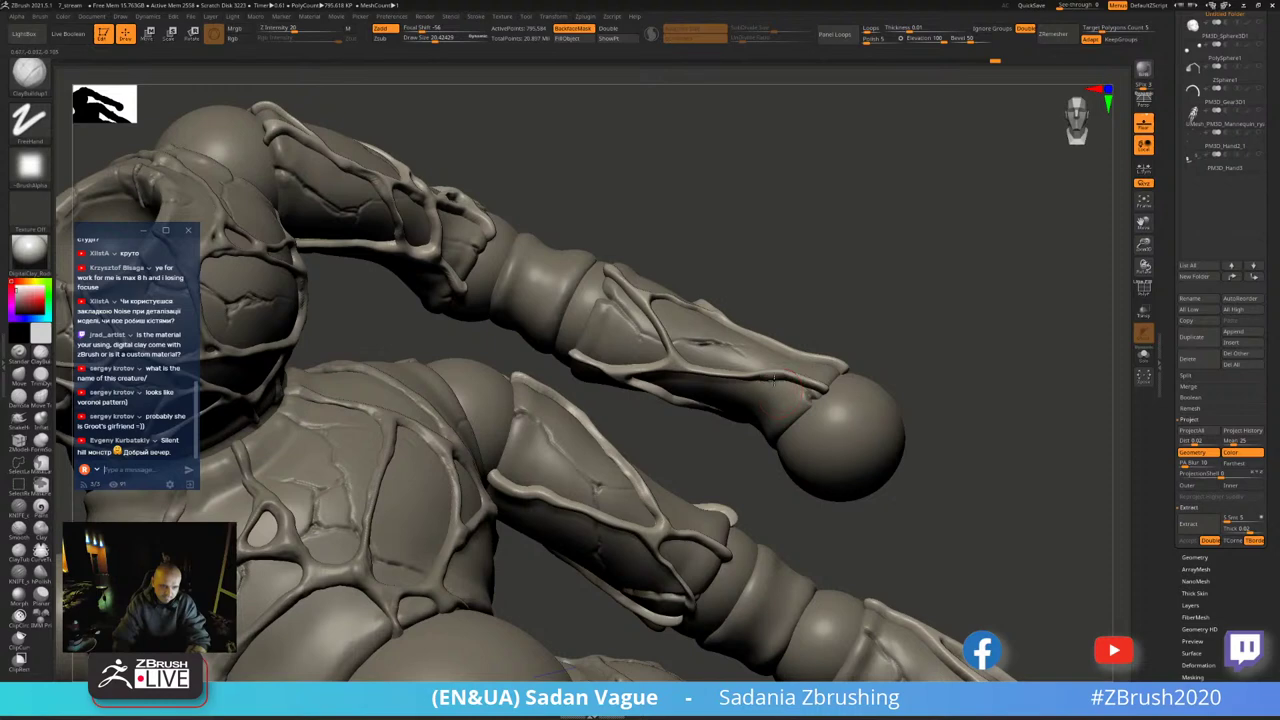
{"action": "mouse_move", "coordinate": [830, 312]}
{"action": "middle_mouse_down"}
{"action": "mouse_move", "coordinate": [694, 391]}
{"action": "mouse_move", "coordinate": [752, 383]}
{"action": "middle_mouse_up"}
{"action": "mouse_move", "coordinate": [700, 355]}
{"action": "left_mouse_down"}
{"action": "mouse_move", "coordinate": [712, 378]}
{"action": "mouse_move", "coordinate": [701, 349]}
{"action": "mouse_move", "coordinate": [750, 335]}
{"action": "mouse_move", "coordinate": [726, 320]}
{"action": "left_mouse_up"}
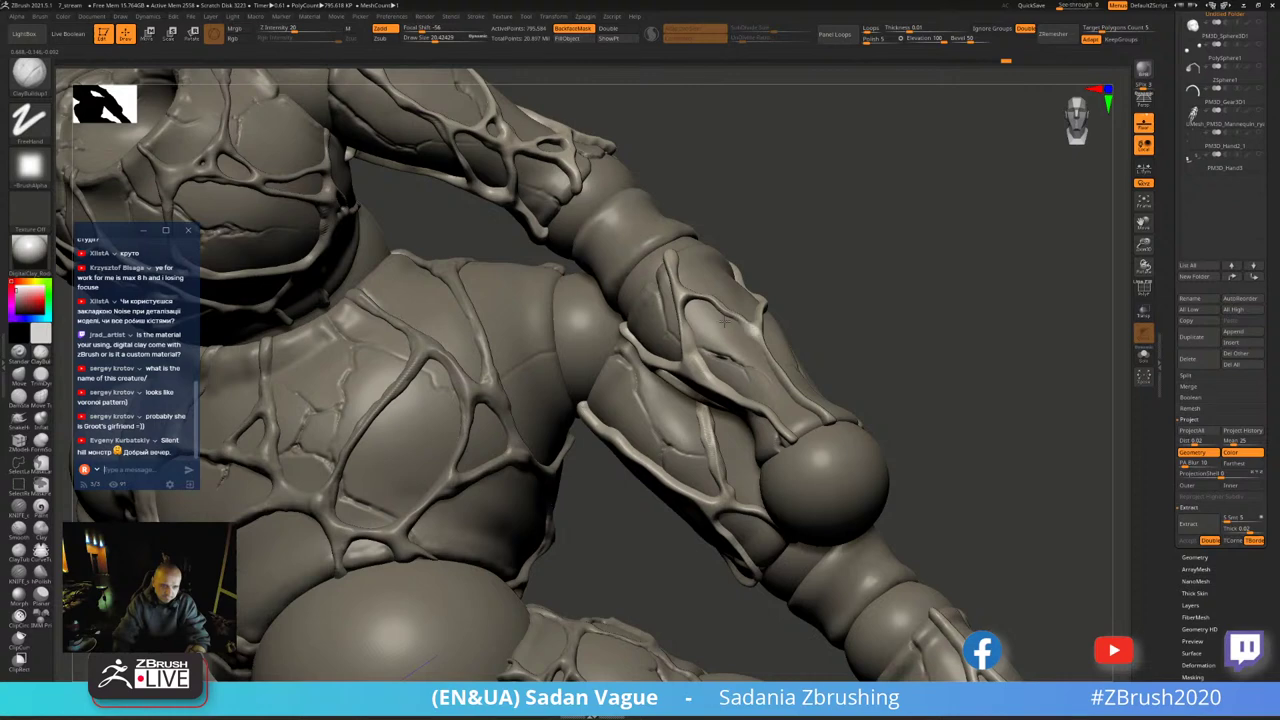
{"action": "key", "text": "f"}
{"action": "mouse_move", "coordinate": [886, 357]}
{"action": "left_mouse_down"}
{"action": "mouse_move", "coordinate": [900, 364]}
{"action": "mouse_move", "coordinate": [816, 280]}
{"action": "left_mouse_up"}
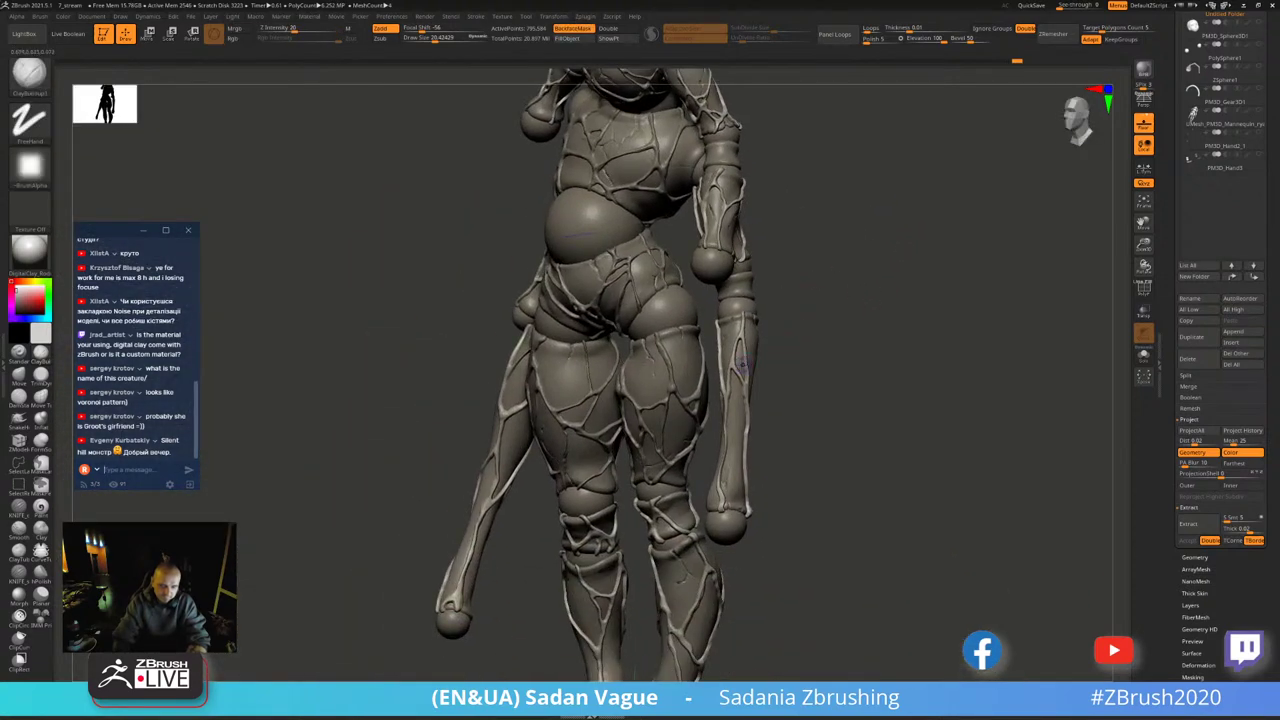
{"action": "key", "text": "shift"}
{"action": "mouse_move", "coordinate": [797, 360]}
{"action": "left_mouse_down"}
{"action": "mouse_move", "coordinate": [900, 306]}
{"action": "mouse_move", "coordinate": [870, 250]}
{"action": "left_mouse_up"}
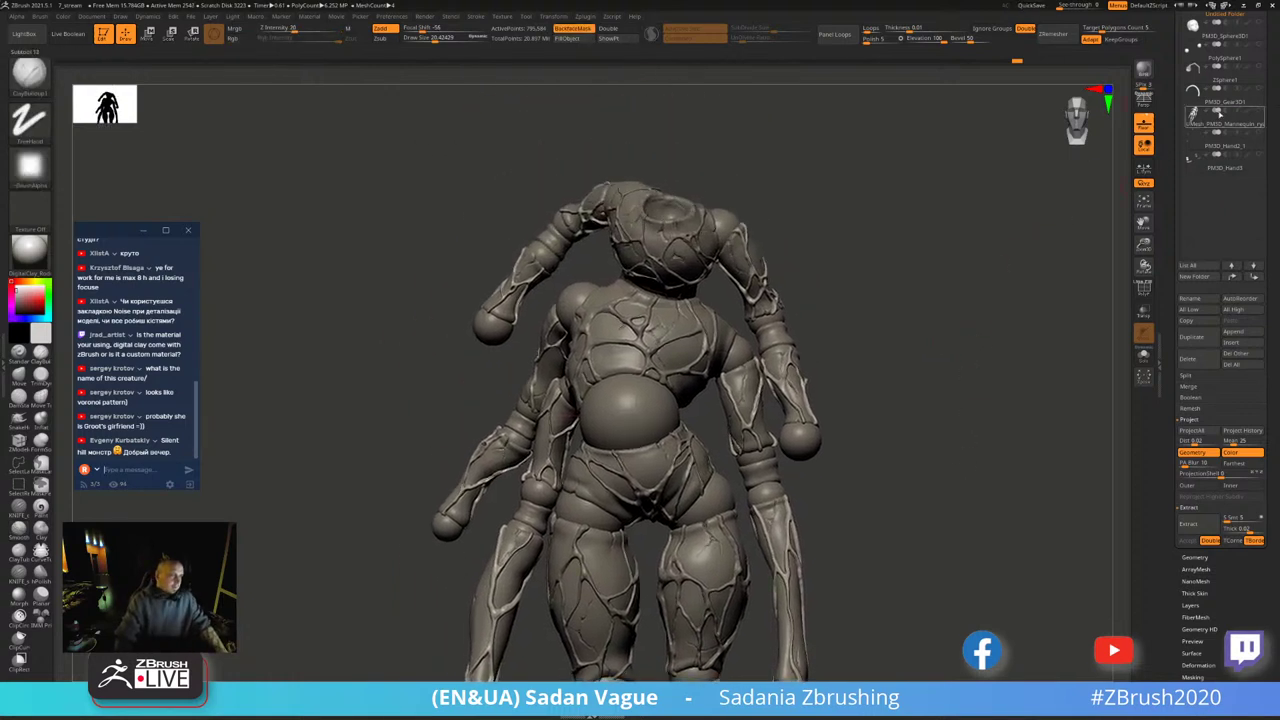
{"action": "scroll", "coordinate": [1245, 228], "scroll_direction": "up", "scroll_amount": 5}
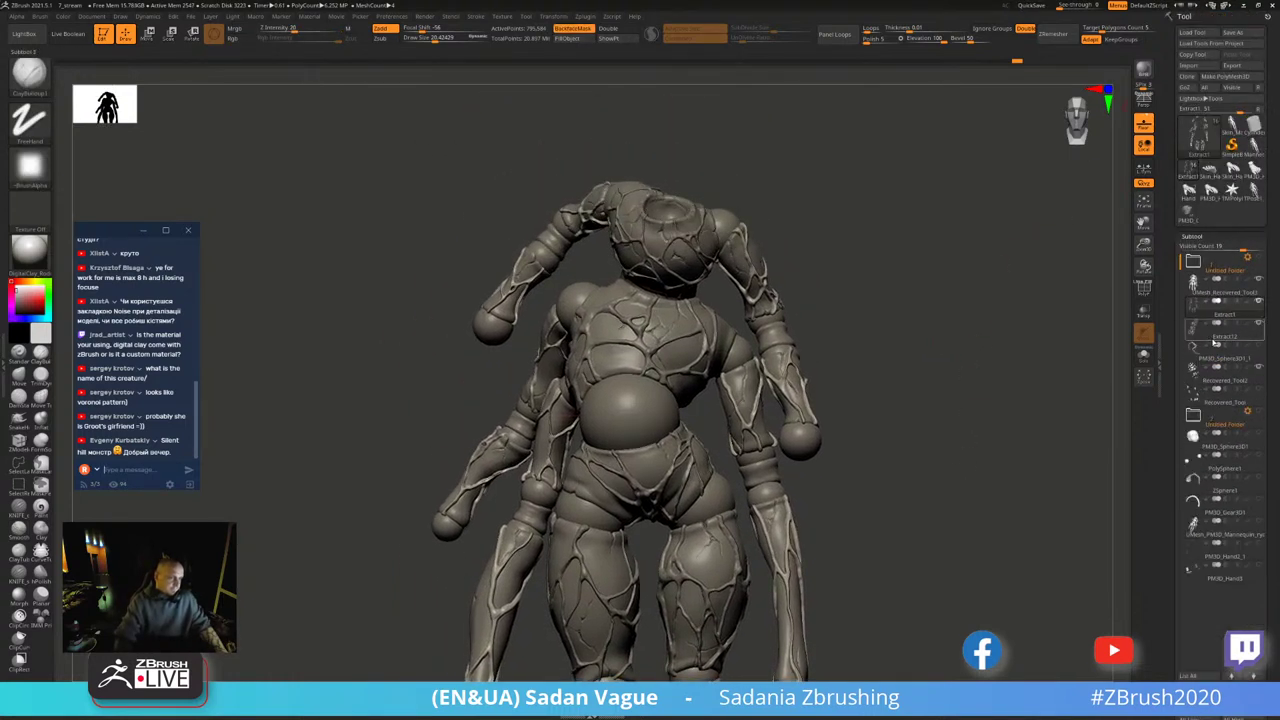
{"action": "mouse_move", "coordinate": [1222, 336]}
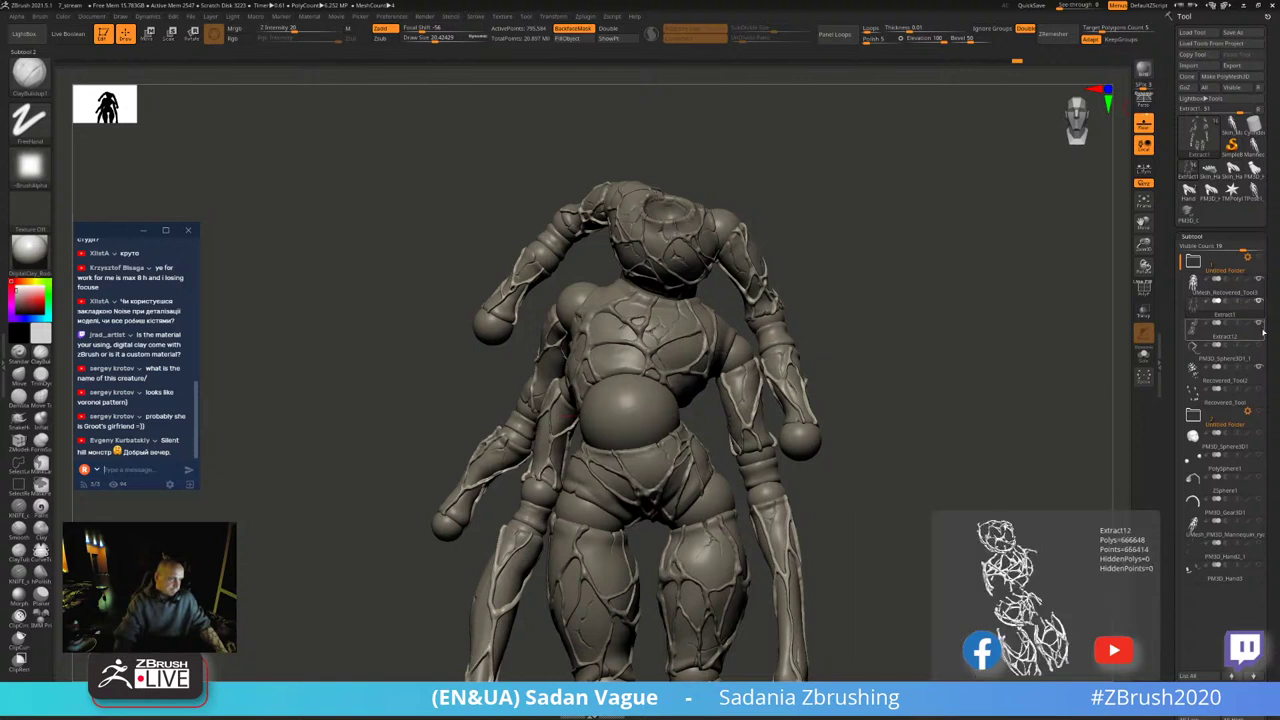
{"action": "scroll", "coordinate": [1262, 225], "scroll_direction": "down", "scroll_amount": 3}
{"action": "scroll", "coordinate": [1262, 225], "scroll_direction": "down", "scroll_amount": 3}
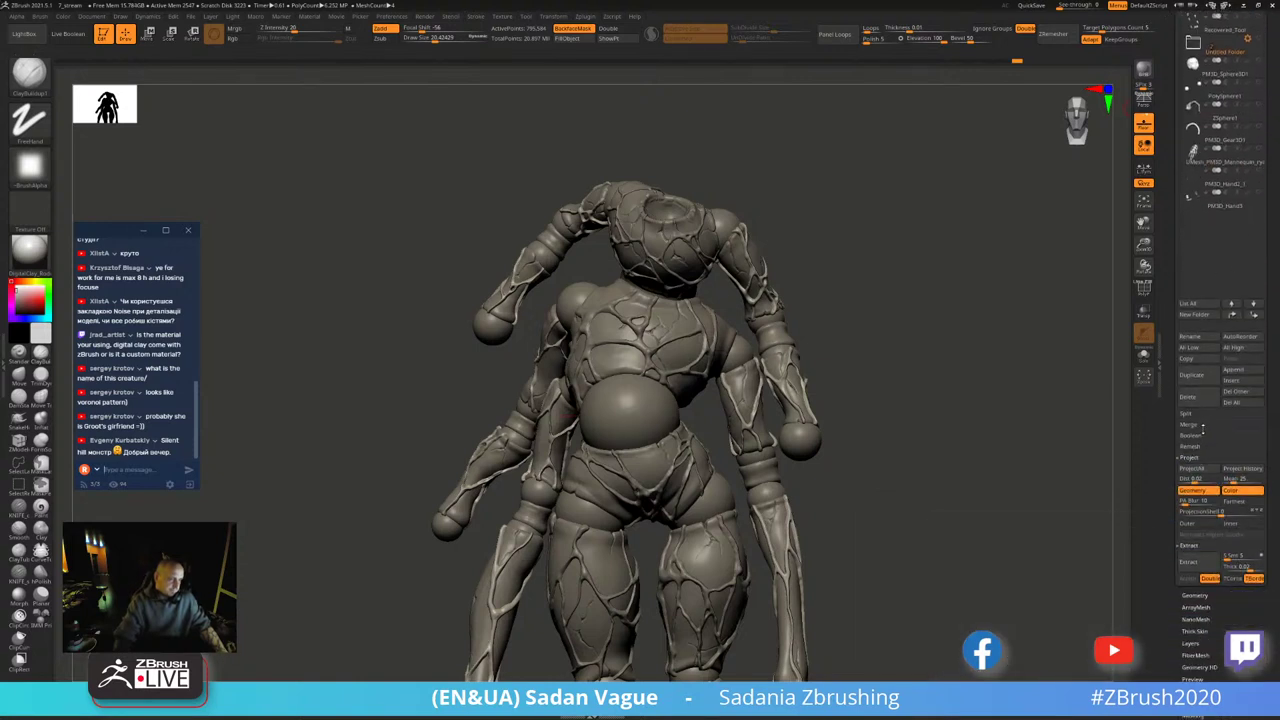
- MergeDown the vein shell subtool into the one below and confirm
{"action": "left_click", "coordinate": [1190, 424]}
{"action": "left_click", "coordinate": [1197, 435]}
{"action": "left_click", "coordinate": [1070, 440]}
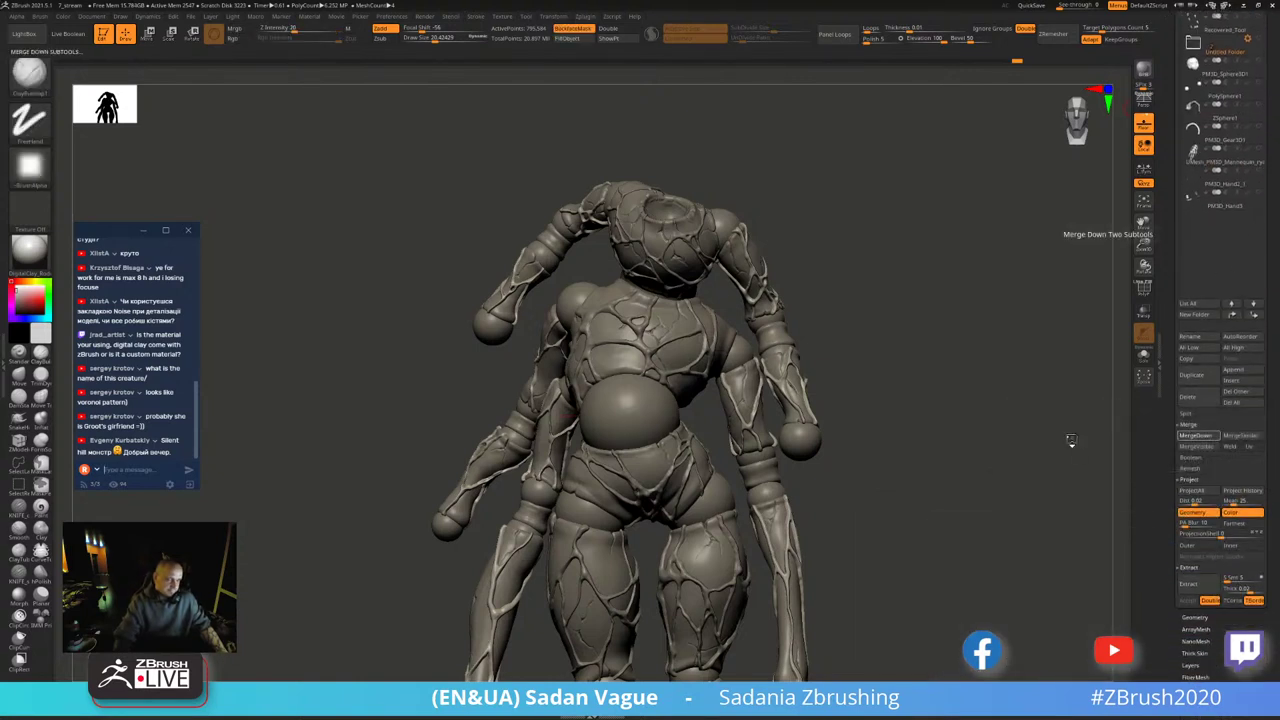
- Turn on Solo to show the merged ridge mesh alone and zoom out
{"action": "left_click", "coordinate": [1144, 356]}
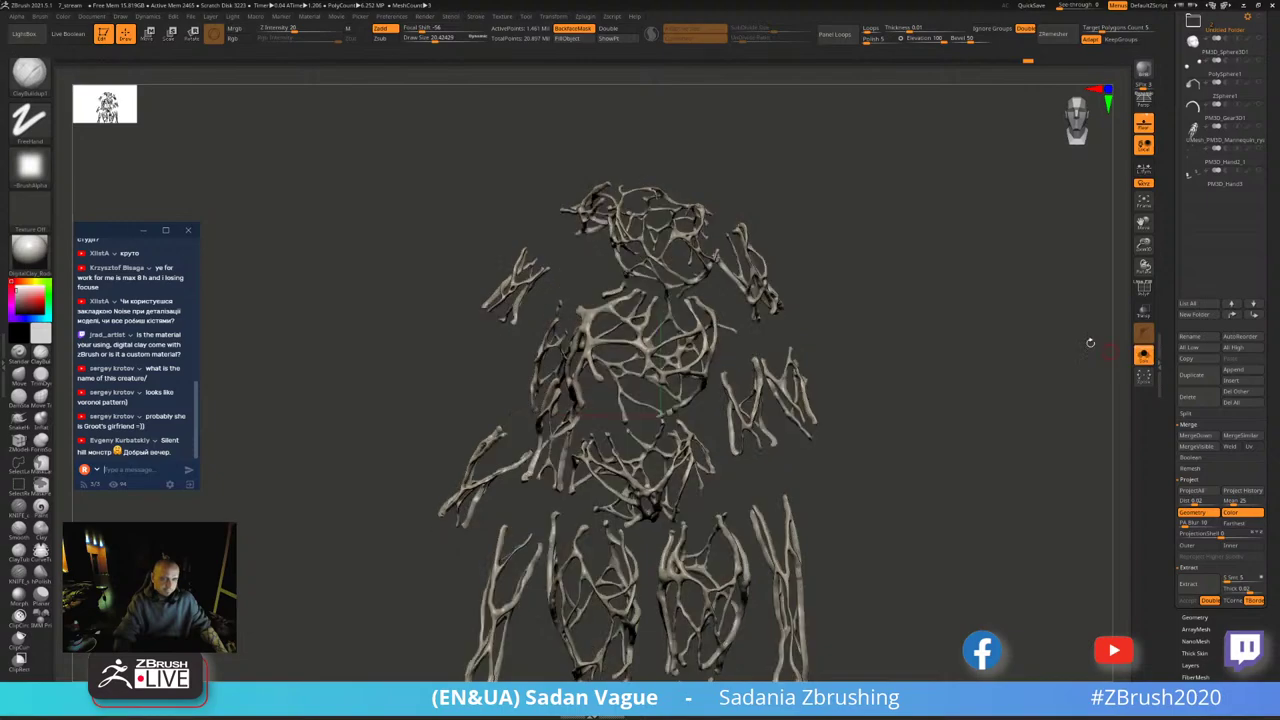
{"action": "mouse_move", "coordinate": [953, 337]}
{"action": "left_mouse_down"}
{"action": "mouse_move", "coordinate": [880, 330]}
{"action": "mouse_move", "coordinate": [788, 281]}
{"action": "mouse_move", "coordinate": [870, 240]}
{"action": "left_mouse_up"}
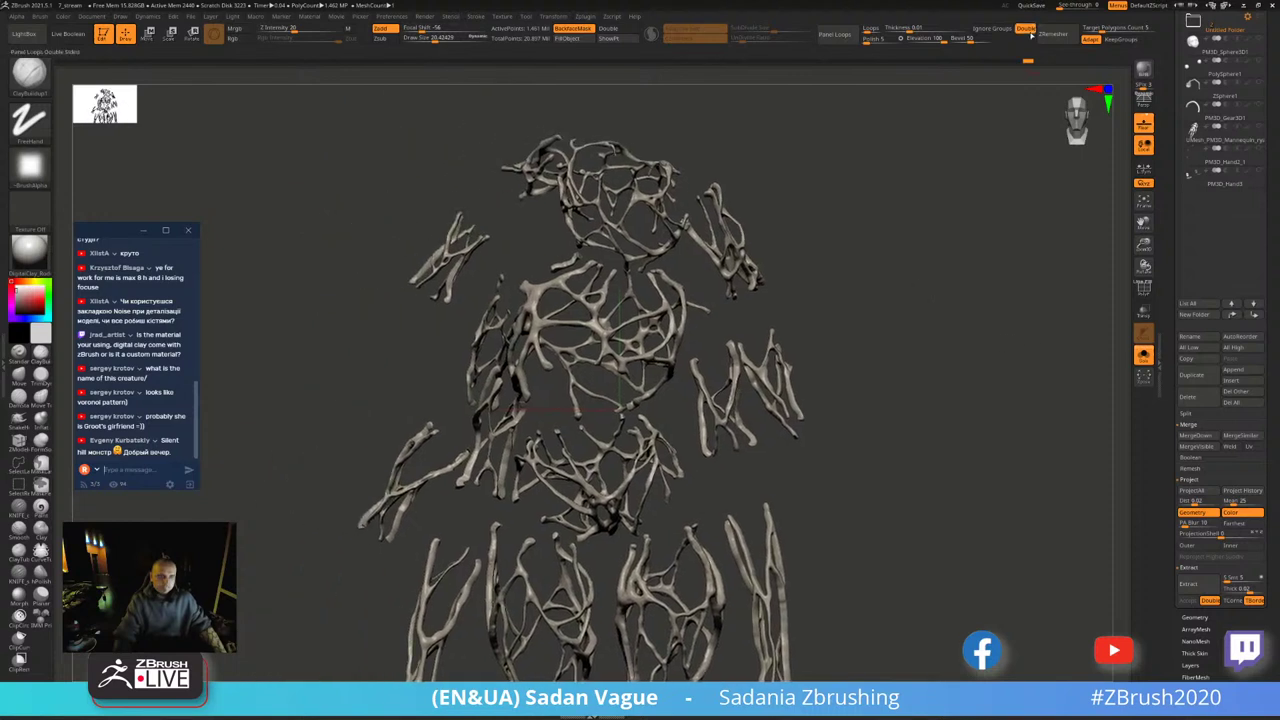
{"action": "key", "text": "ctrl"}
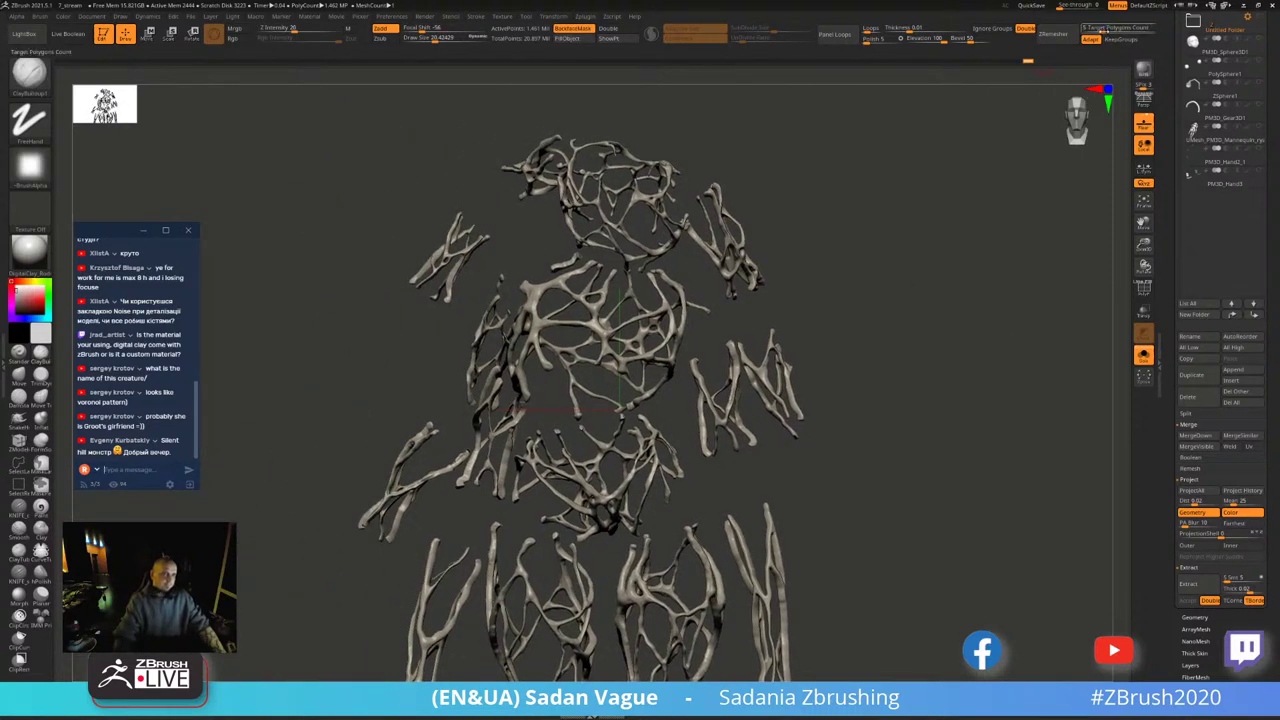
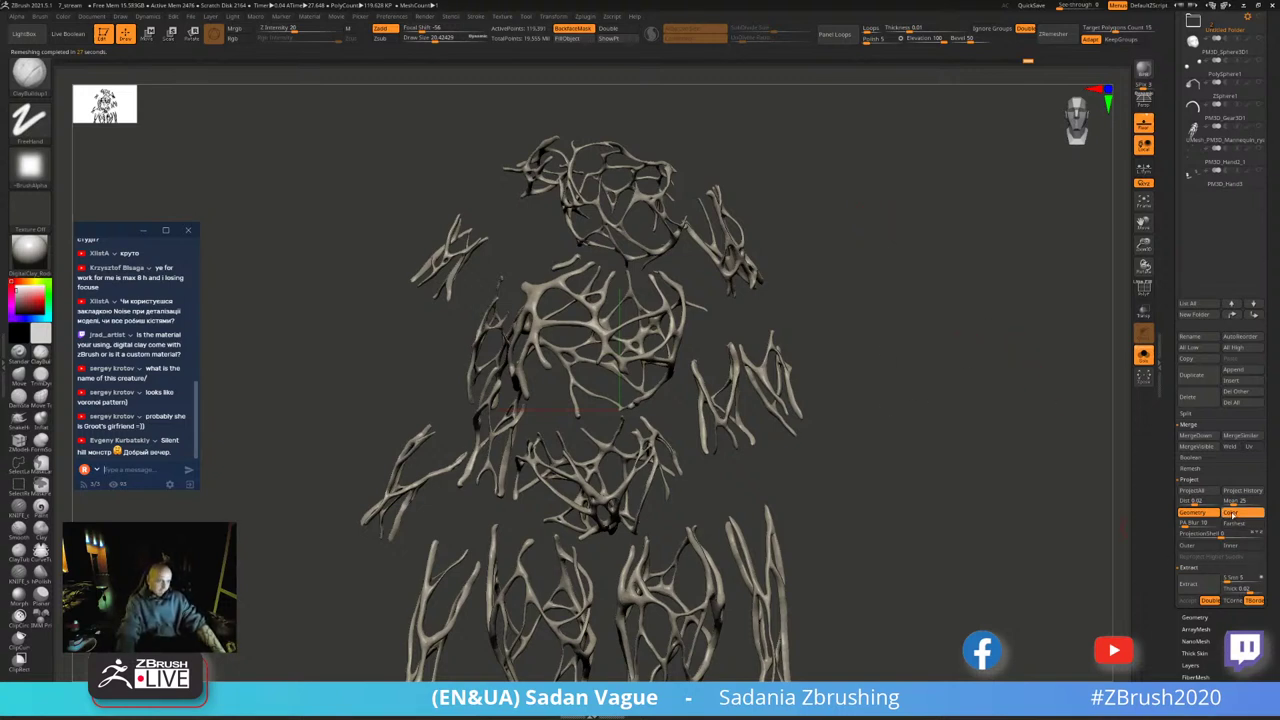
- ProjectAll detail onto the vein strands, add one subdivision level, and turn Solo off
{"action": "left_click", "coordinate": [1243, 490]}
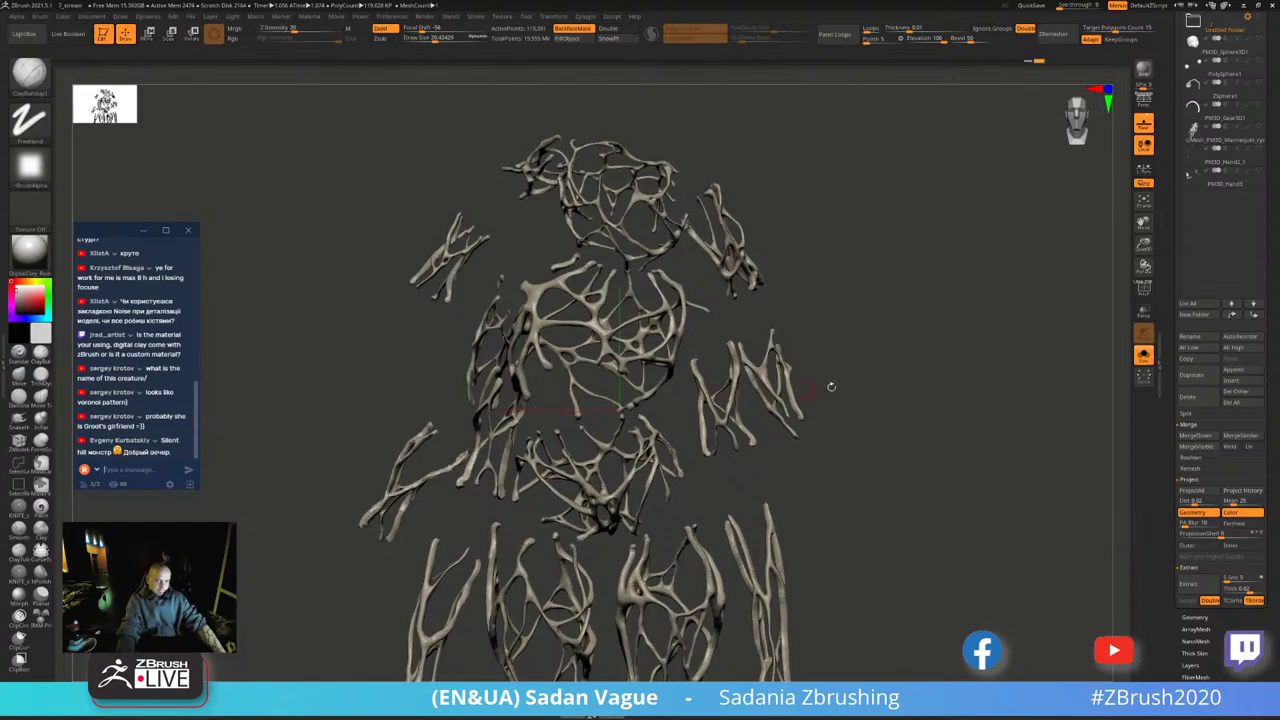
{"action": "left_click_drag", "start_coordinate": [884, 357], "coordinate": [1048, 393]}
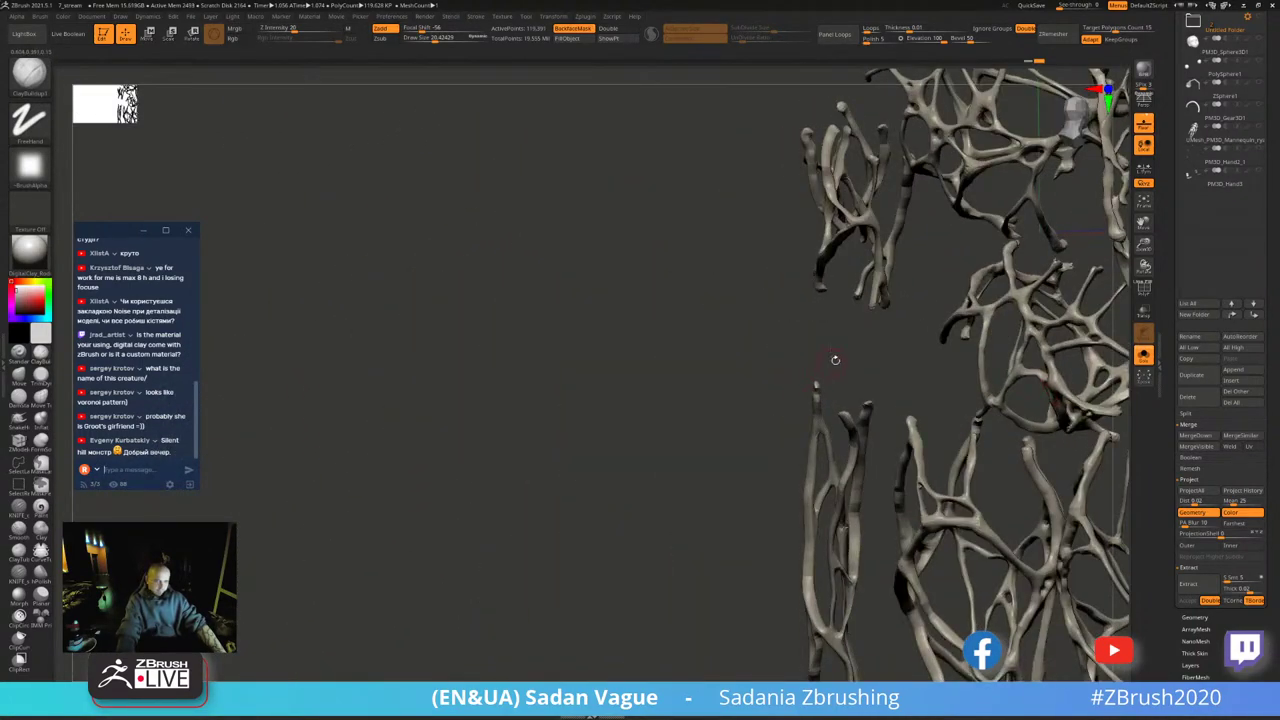
{"action": "left_click_drag", "start_coordinate": [835, 359], "coordinate": [1123, 530]}
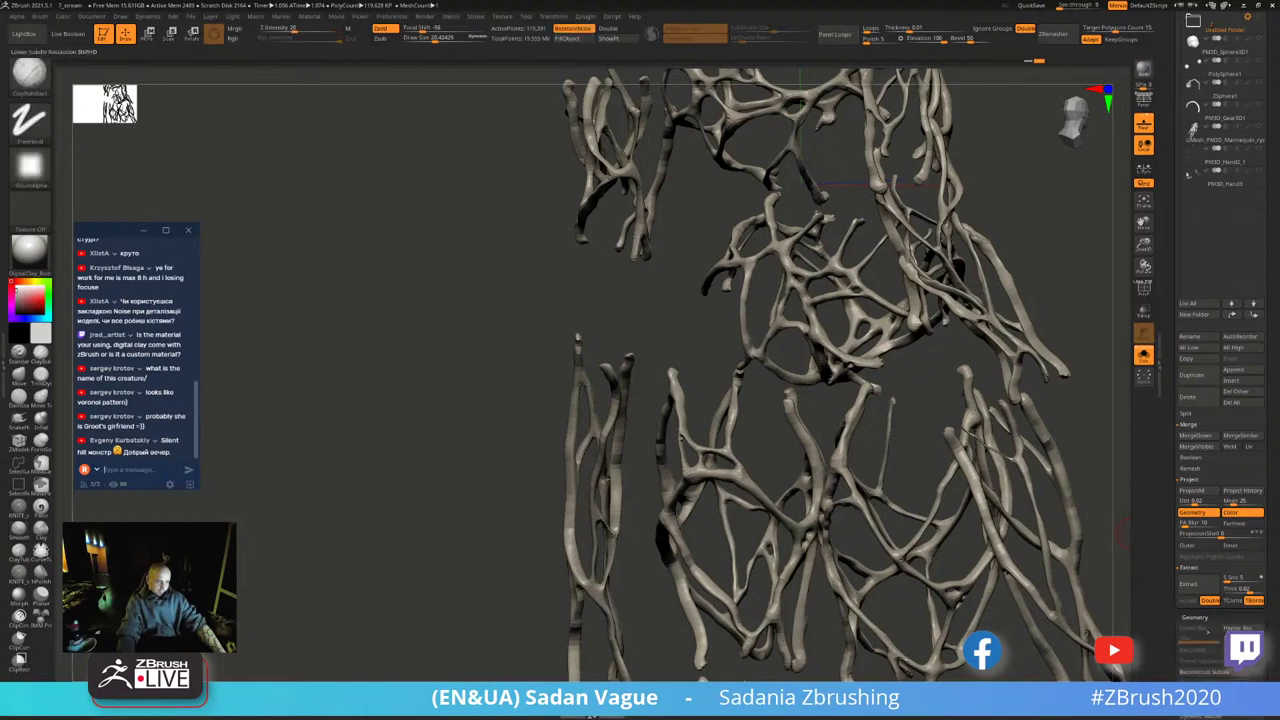
{"action": "key", "text": "ctrl+d"}
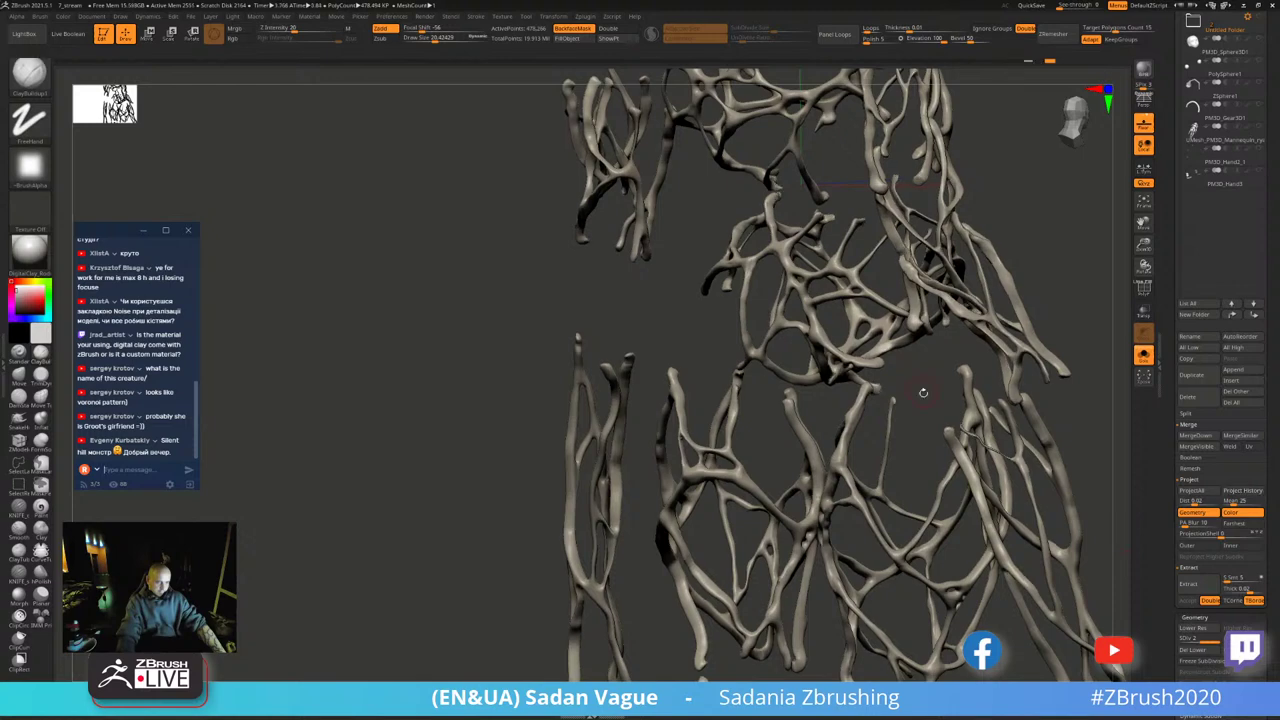
{"action": "left_click_drag", "start_coordinate": [935, 403], "coordinate": [501, 354], "text": "alt"}
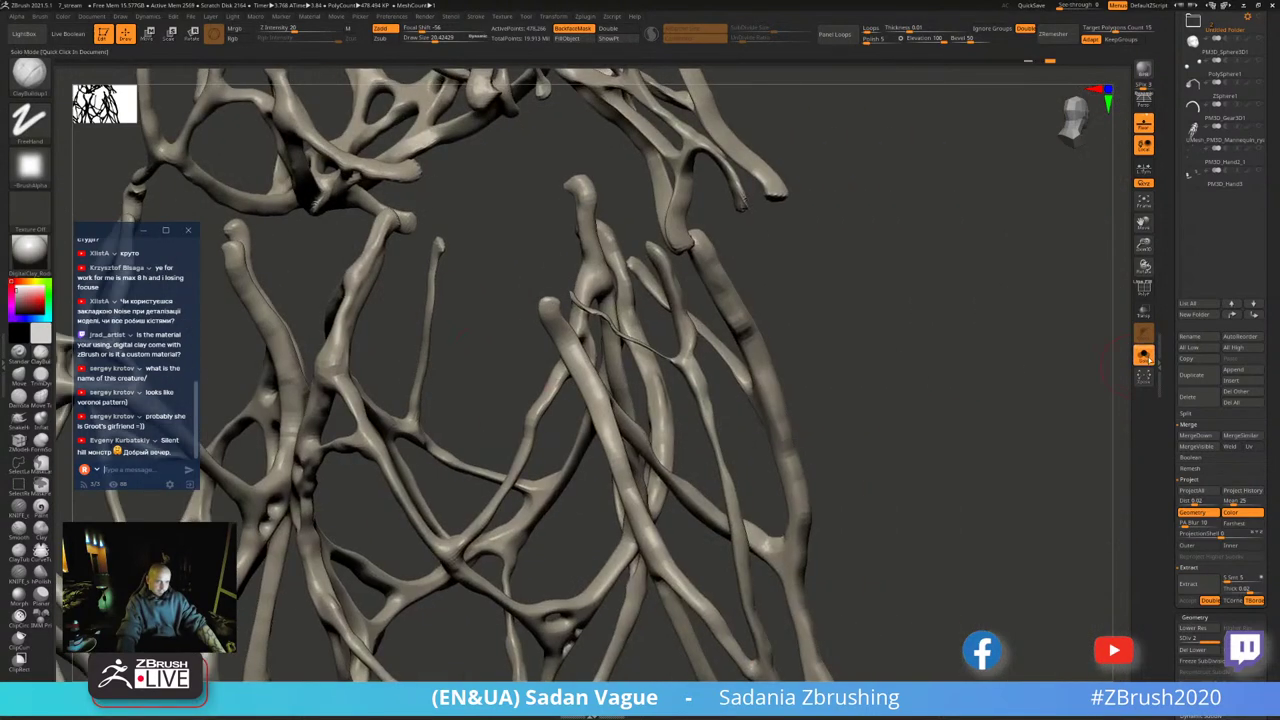
{"action": "left_click", "coordinate": [1145, 356]}
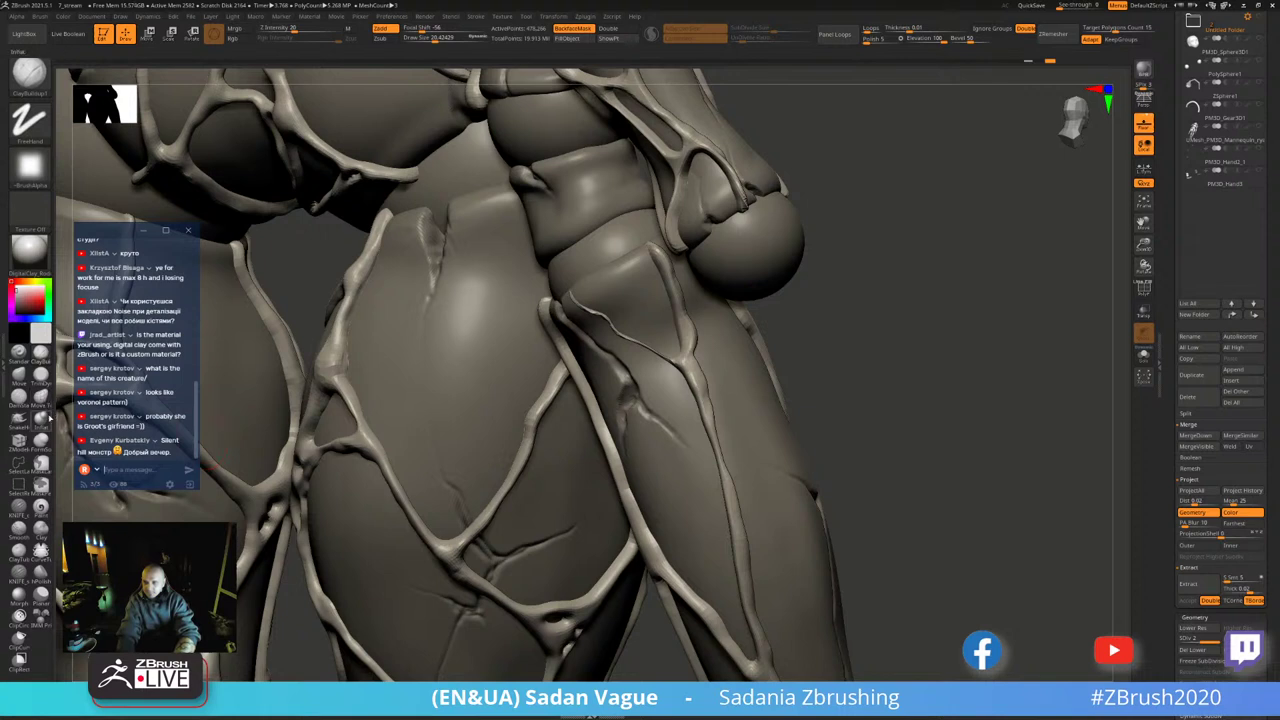
- Shift-smooth a rough vein strand into a thin ridge
{"action": "key", "text": "shift"}
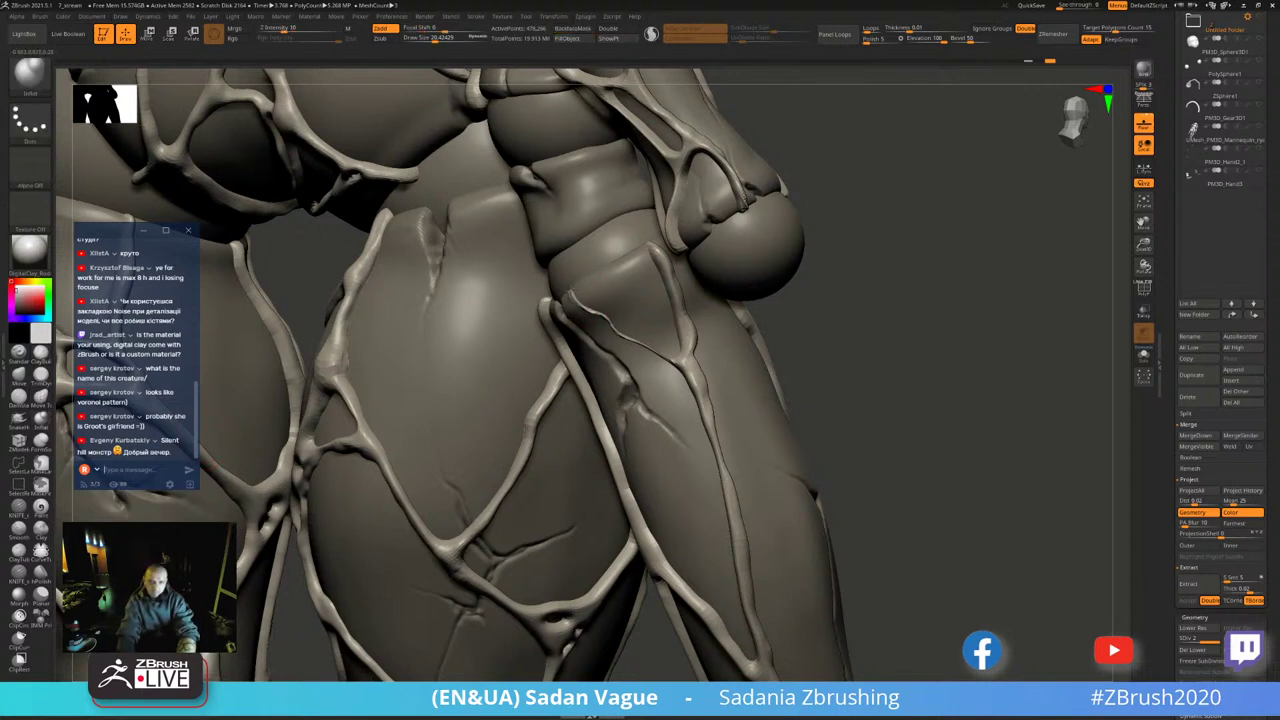
{"action": "left_click_drag", "start_coordinate": [566, 296], "coordinate": [614, 318], "text": "shift"}
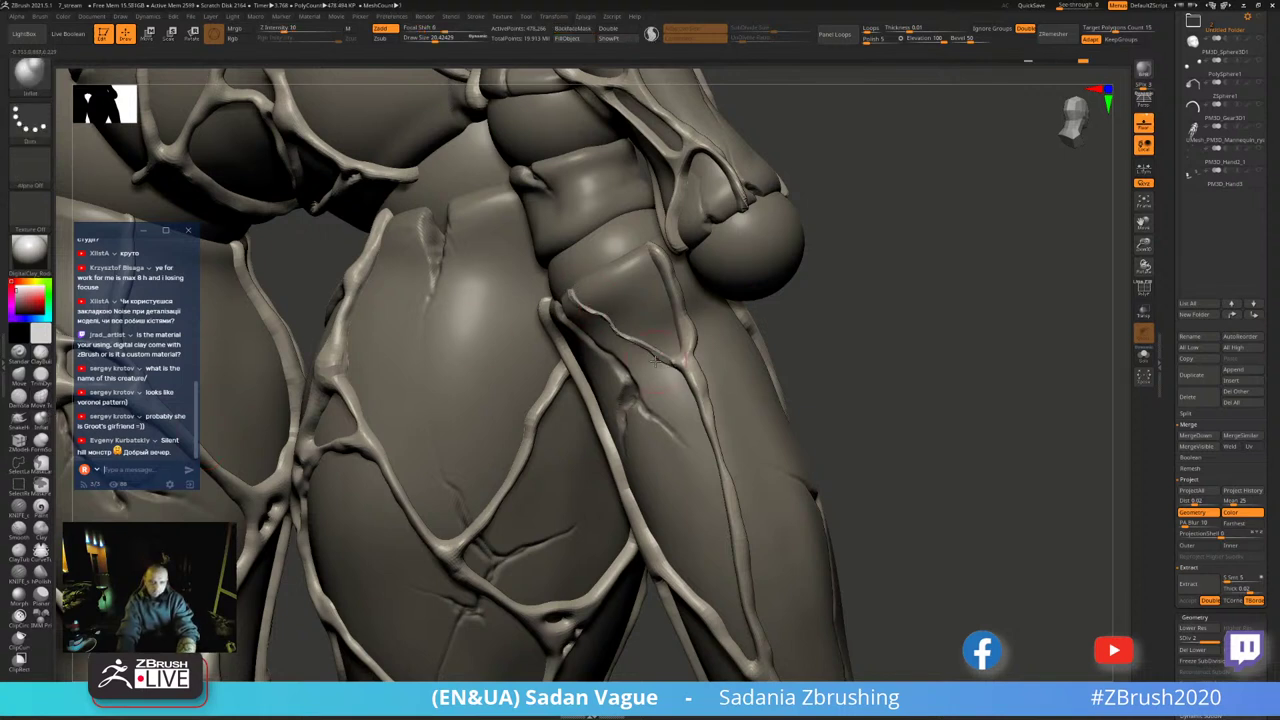
{"action": "mouse_move", "coordinate": [837, 402]}
{"action": "left_mouse_down"}
{"action": "mouse_move", "coordinate": [813, 335]}
{"action": "mouse_move", "coordinate": [713, 422]}
{"action": "left_mouse_up"}
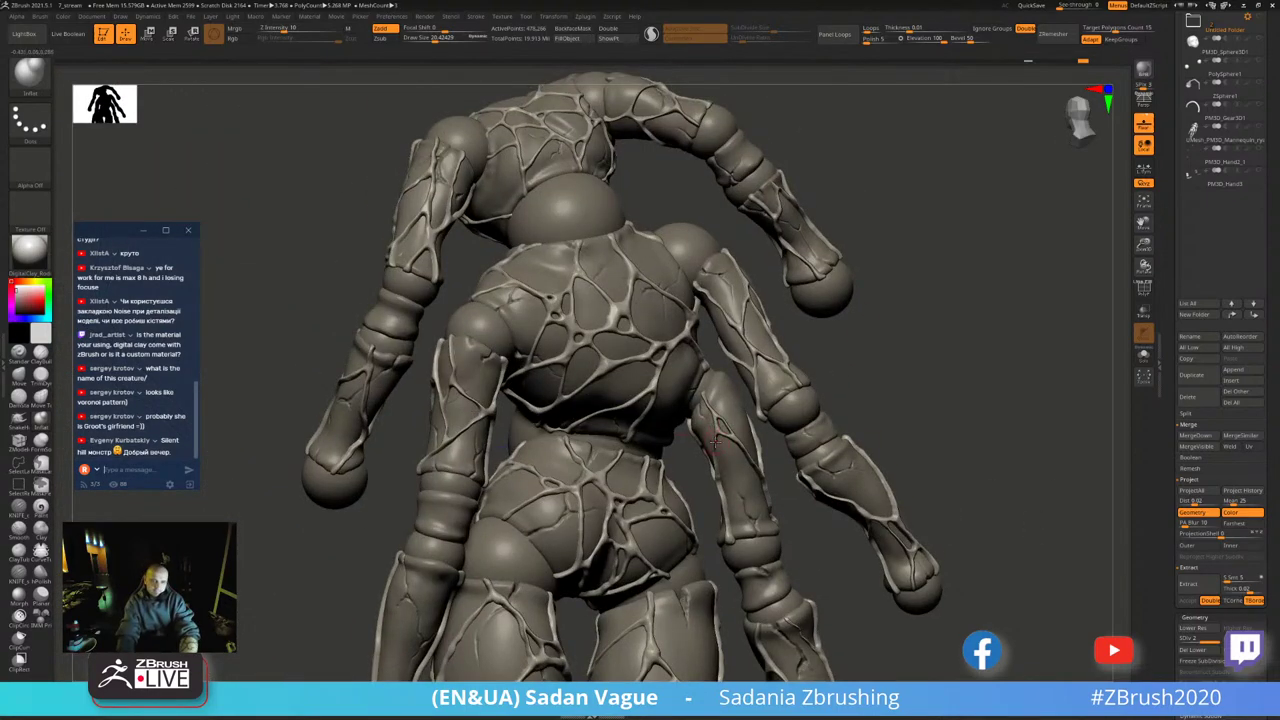
- Orbit to inspect the veined creature from behind, the side and the front
{"action": "left_click_drag", "start_coordinate": [714, 440], "coordinate": [854, 361]}
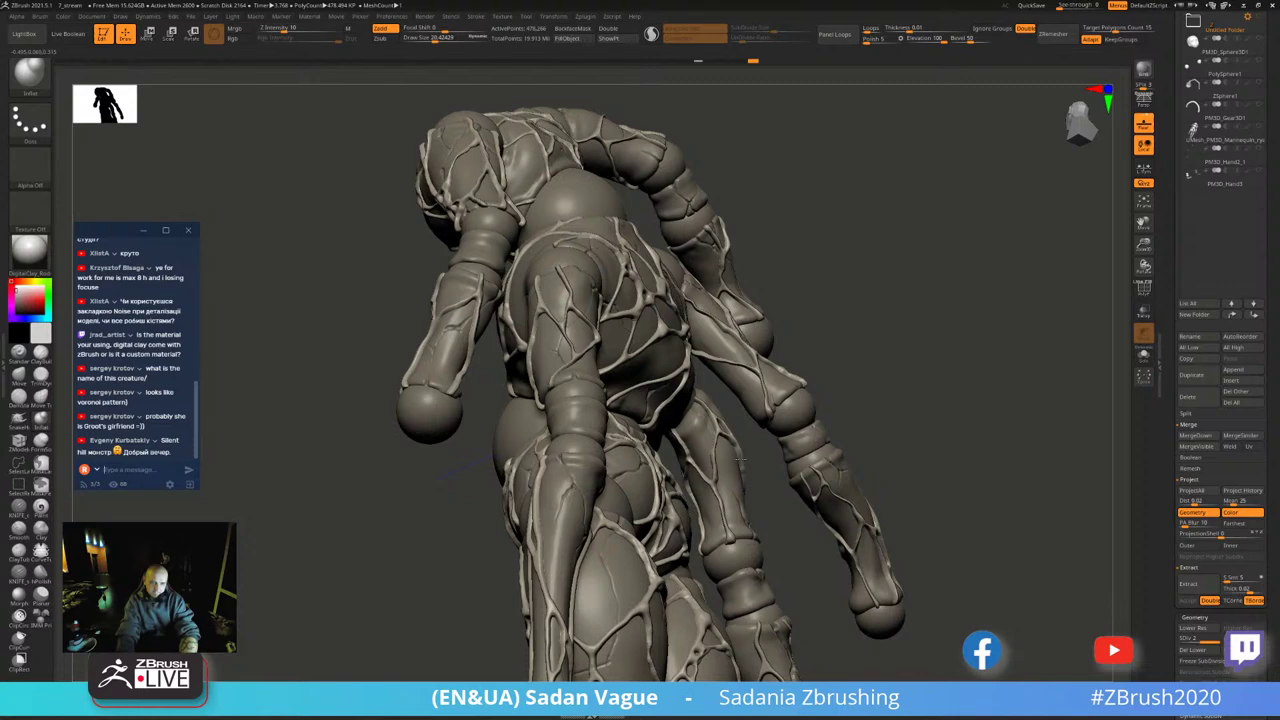
{"action": "left_click_drag", "start_coordinate": [741, 460], "coordinate": [806, 466]}
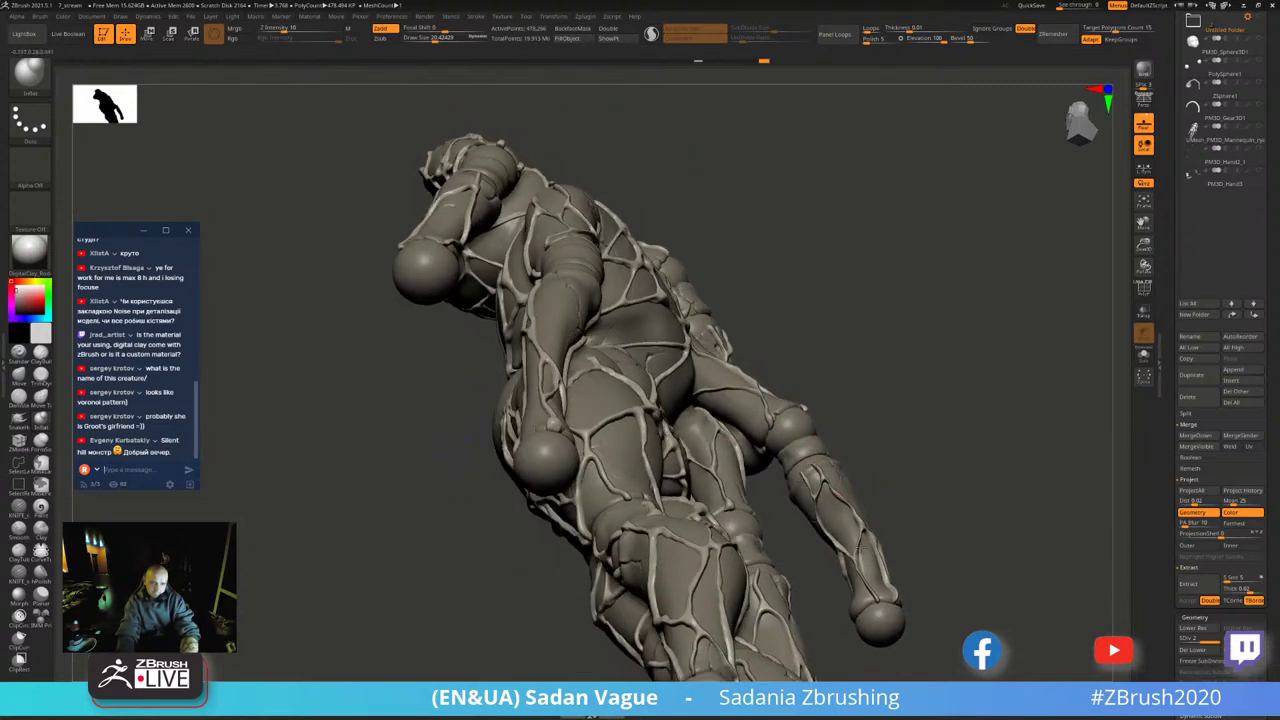
{"action": "mouse_move", "coordinate": [887, 489]}
{"action": "left_mouse_down"}
{"action": "mouse_move", "coordinate": [986, 383]}
{"action": "mouse_move", "coordinate": [537, 497]}
{"action": "left_mouse_up"}
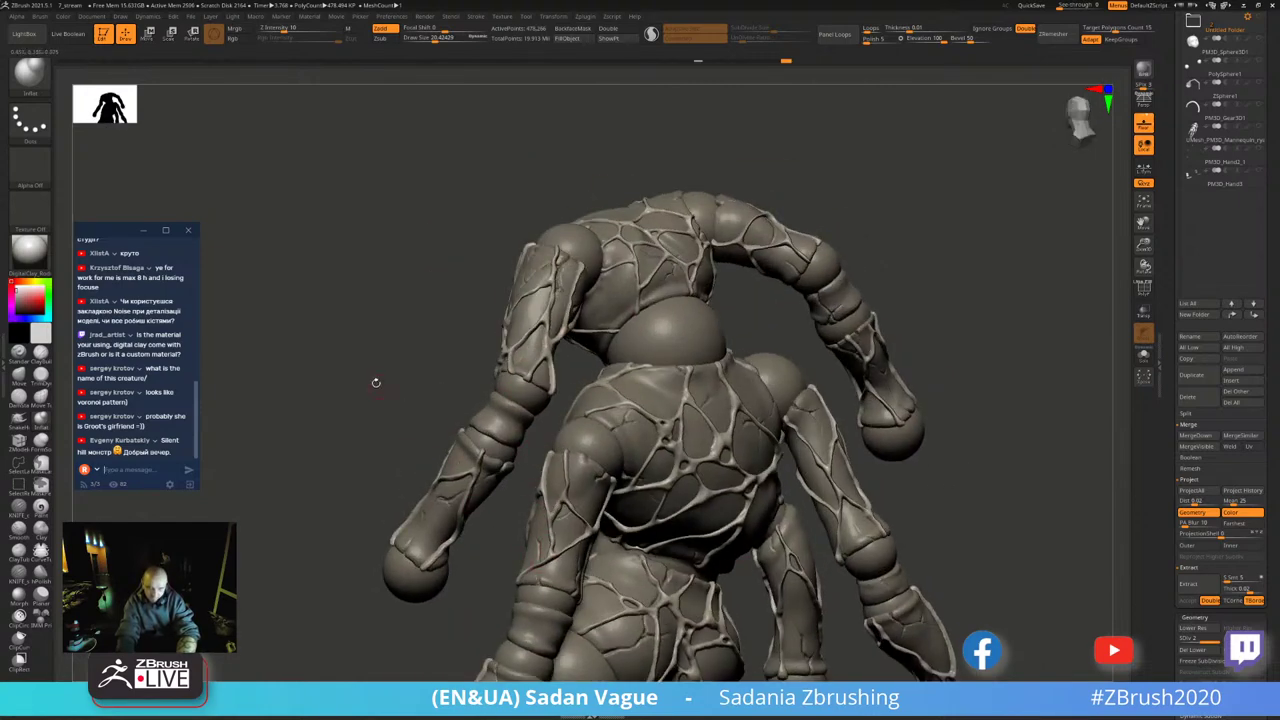
{"action": "mouse_move", "coordinate": [376, 382]}
{"action": "left_mouse_down"}
{"action": "mouse_move", "coordinate": [826, 360]}
{"action": "mouse_move", "coordinate": [858, 151]}
{"action": "left_mouse_up"}
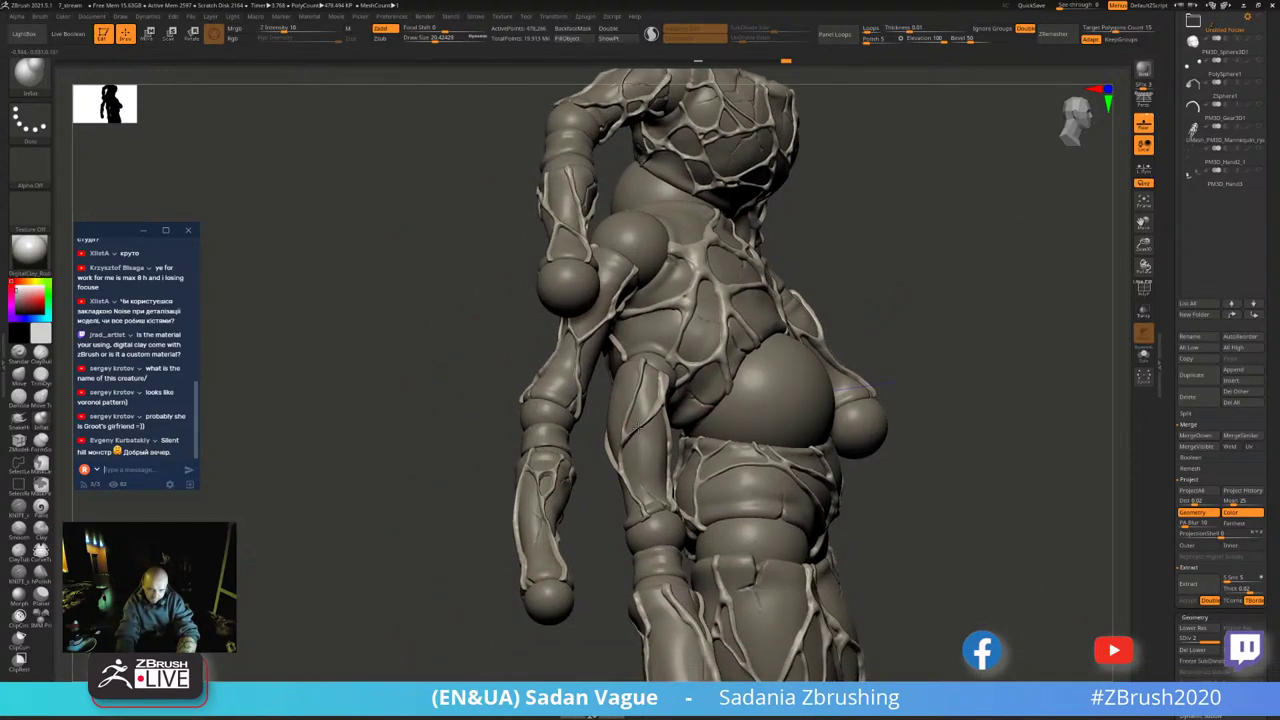
{"action": "left_click_drag", "start_coordinate": [632, 428], "coordinate": [941, 309]}
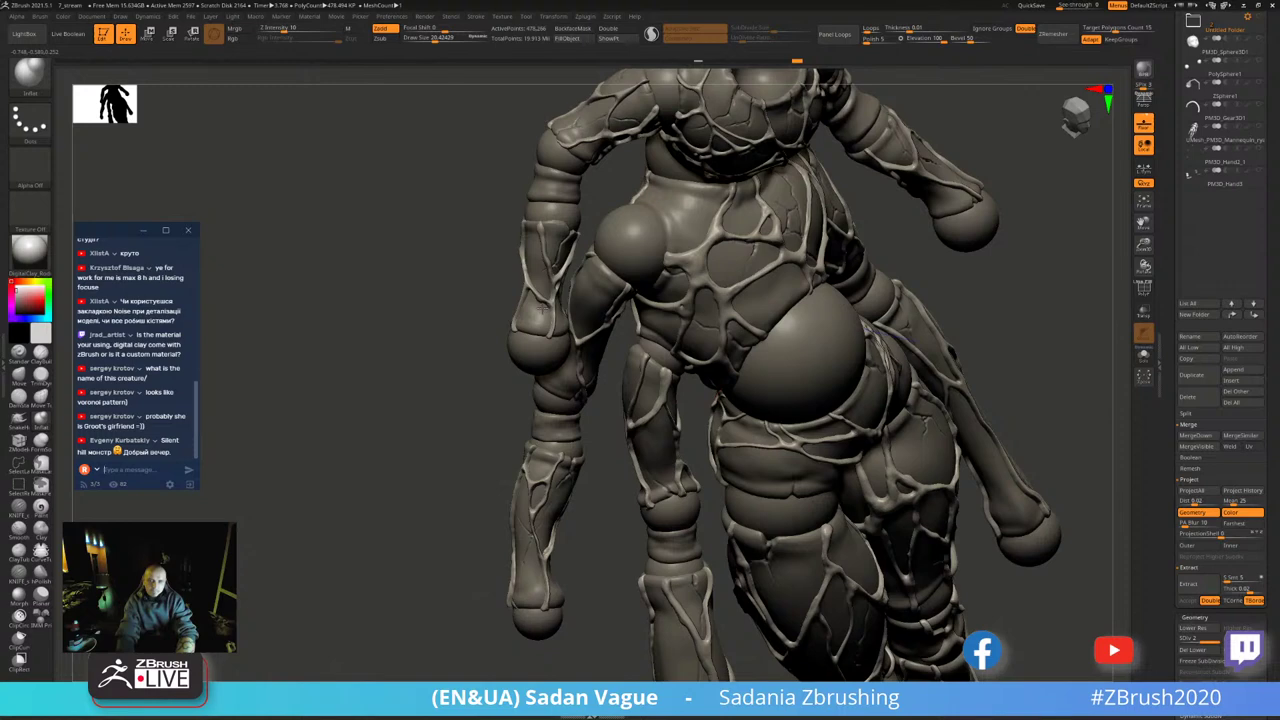
{"action": "left_click_drag", "start_coordinate": [478, 352], "coordinate": [636, 360]}
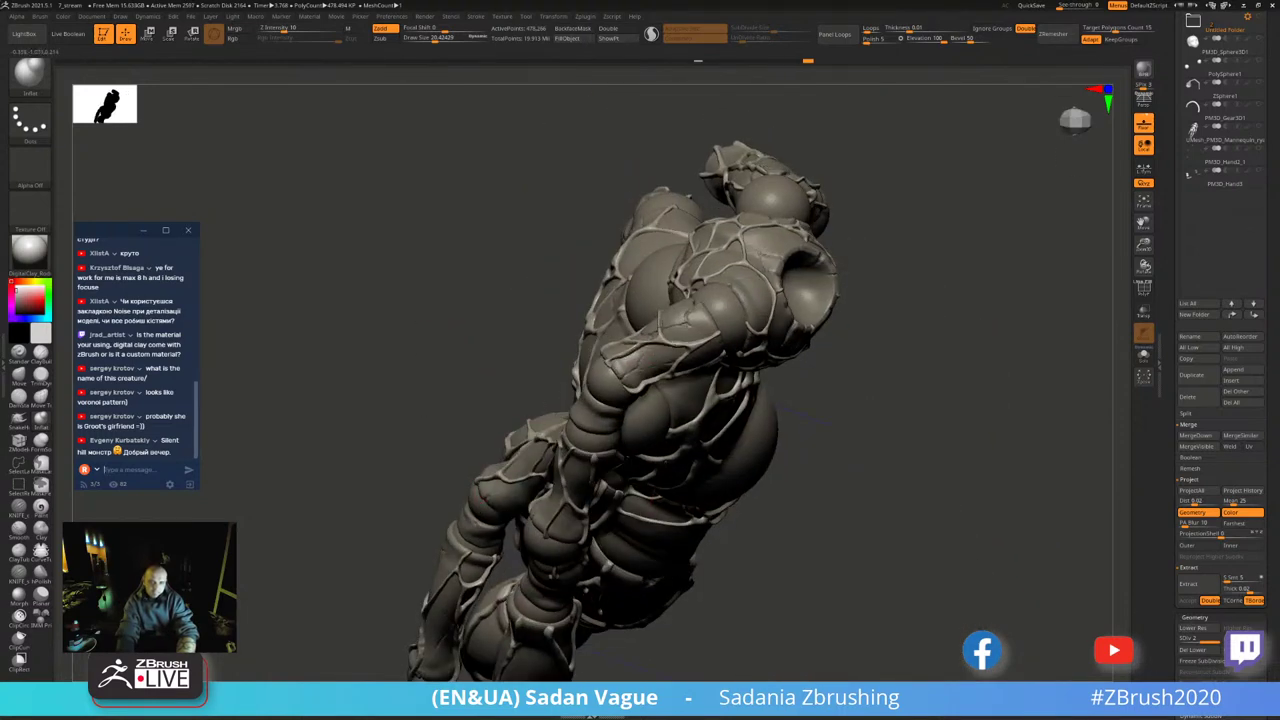
- Review the veins from above, at the torso and neck, then up close on a leg
{"action": "left_click_drag", "start_coordinate": [608, 343], "coordinate": [743, 363]}
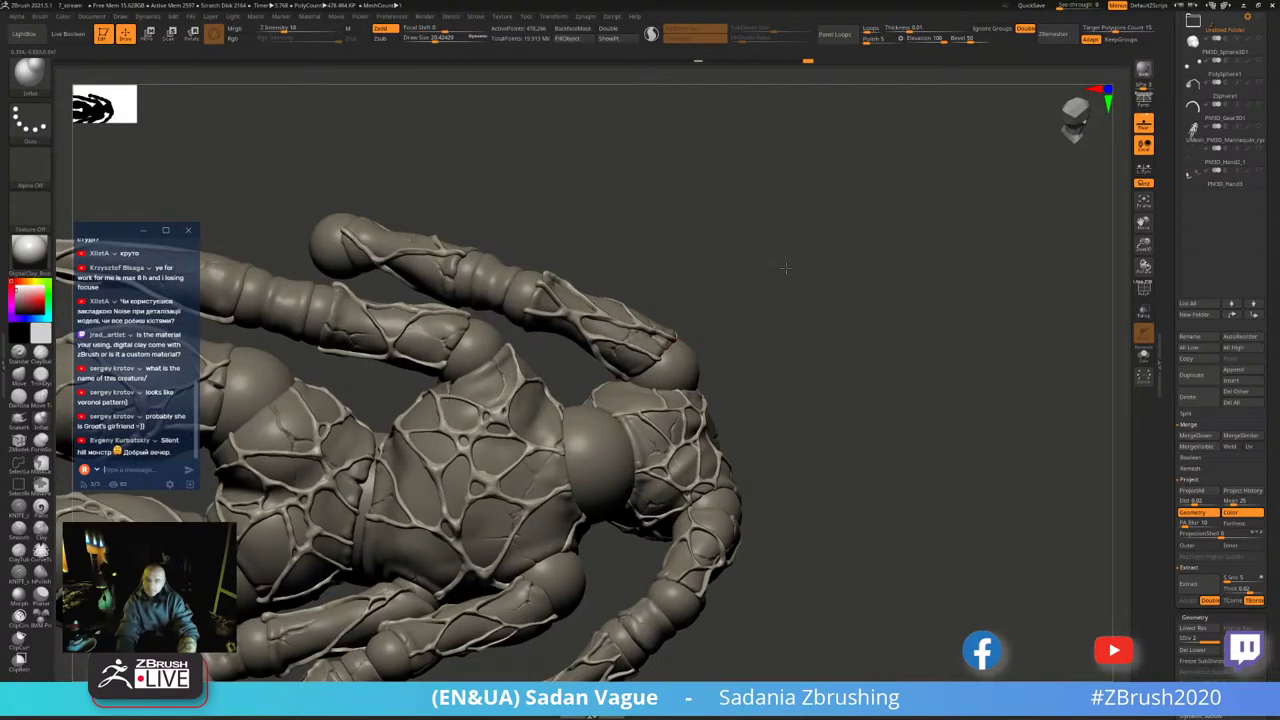
{"action": "left_click_drag", "start_coordinate": [638, 349], "coordinate": [797, 223]}
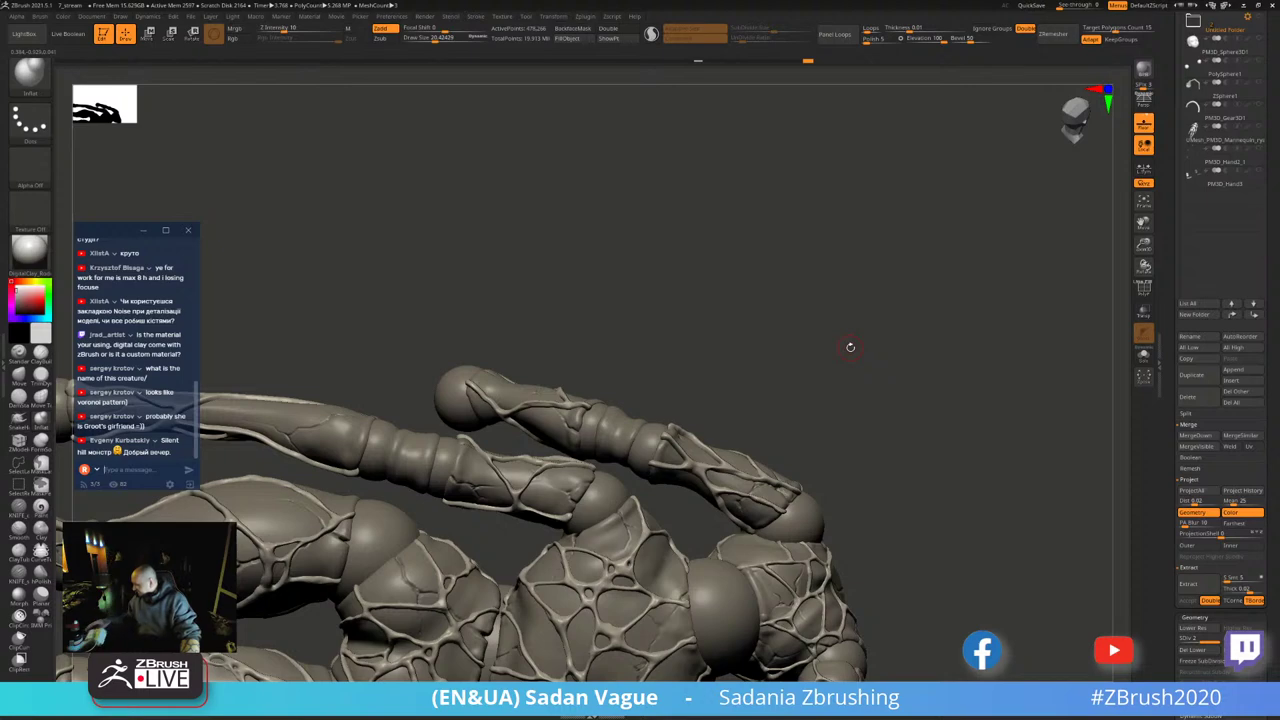
{"action": "mouse_move", "coordinate": [840, 271]}
{"action": "left_mouse_down"}
{"action": "mouse_move", "coordinate": [857, 420]}
{"action": "mouse_move", "coordinate": [874, 260]}
{"action": "mouse_move", "coordinate": [858, 170]}
{"action": "mouse_move", "coordinate": [748, 428]}
{"action": "mouse_move", "coordinate": [868, 286]}
{"action": "mouse_move", "coordinate": [755, 330]}
{"action": "left_mouse_up"}
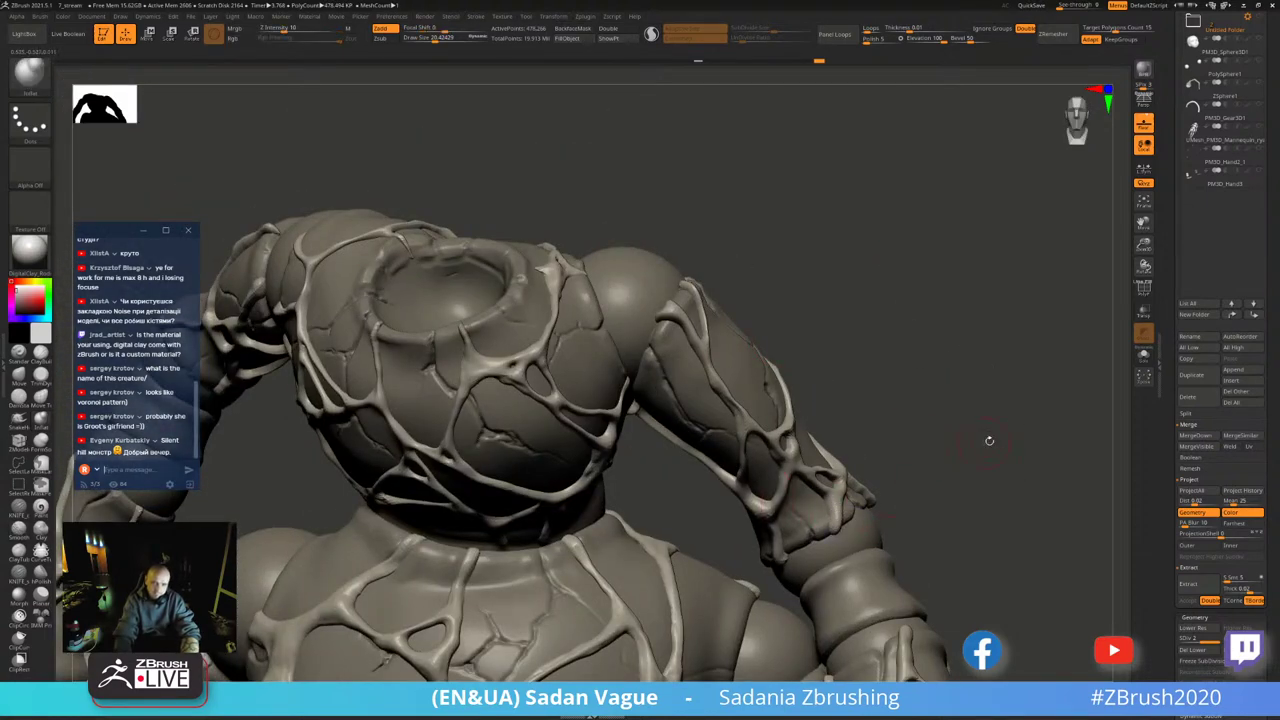
{"action": "mouse_move", "coordinate": [989, 440]}
{"action": "left_mouse_down", "text": "alt"}
{"action": "mouse_move", "coordinate": [991, 371]}
{"action": "mouse_move", "coordinate": [923, 257]}
{"action": "left_mouse_up", "text": "alt"}
{"action": "left_click_drag", "start_coordinate": [986, 345], "coordinate": [661, 450]}
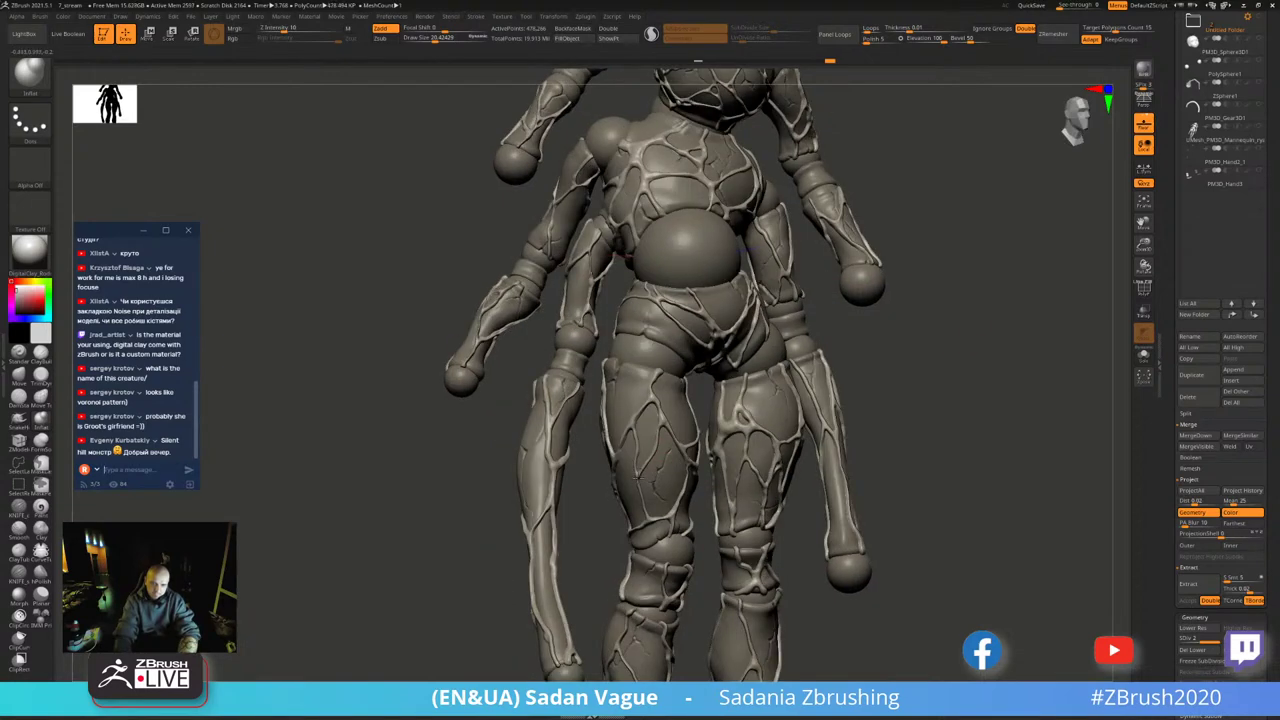
{"action": "mouse_move", "coordinate": [459, 499]}
{"action": "left_mouse_down"}
{"action": "mouse_move", "coordinate": [868, 292]}
{"action": "mouse_move", "coordinate": [585, 310]}
{"action": "left_mouse_up"}
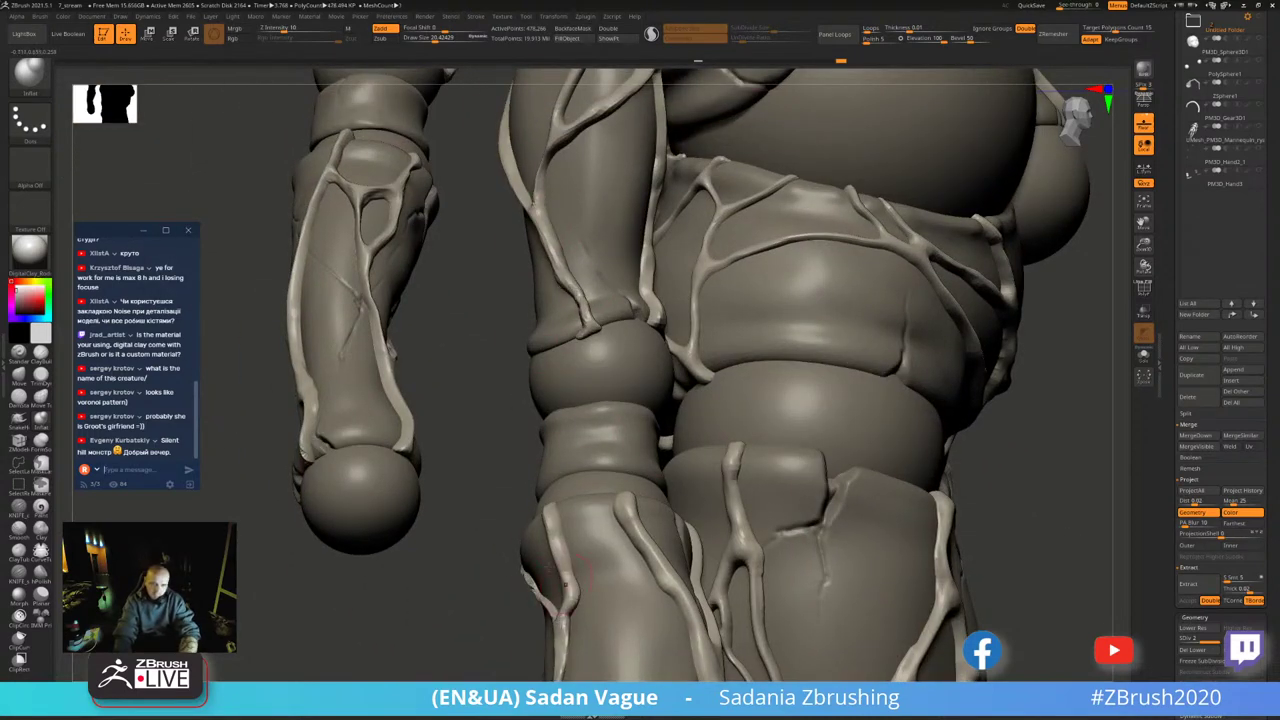
{"action": "left_click_drag", "start_coordinate": [565, 585], "coordinate": [368, 386]}
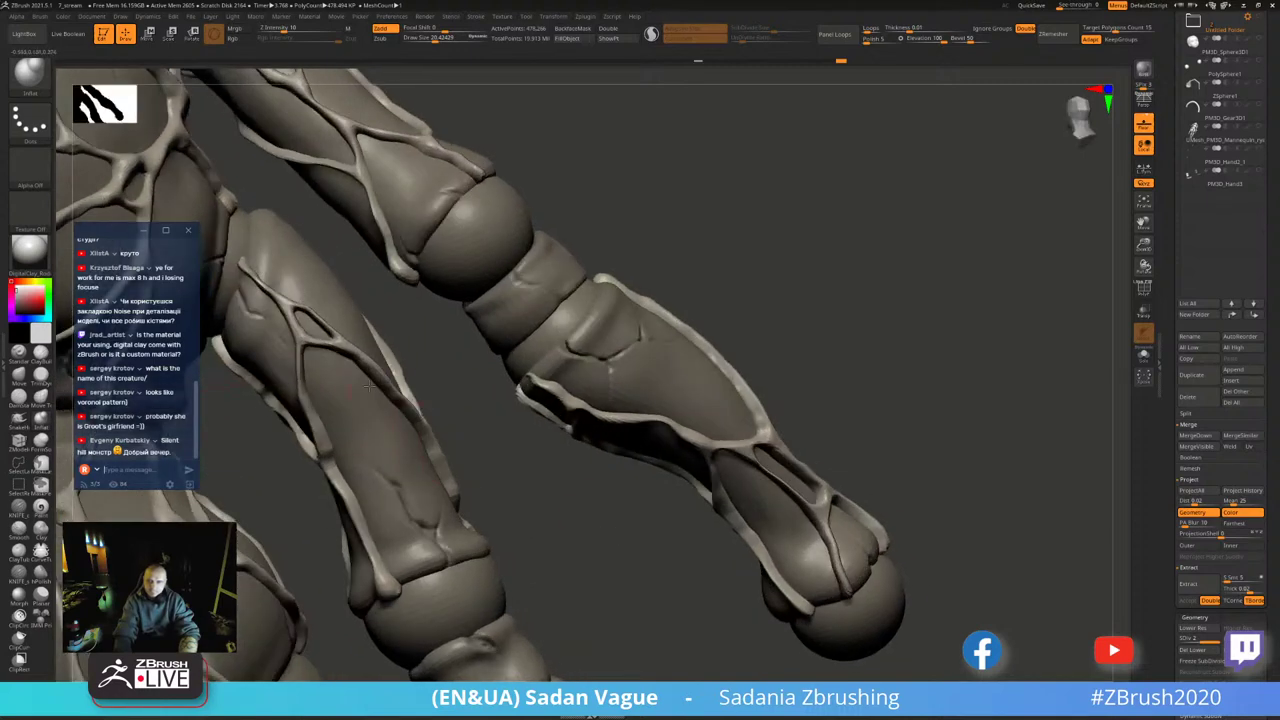
{"action": "key", "text": "shift"}
{"action": "left_click_drag", "start_coordinate": [470, 415], "coordinate": [595, 386]}
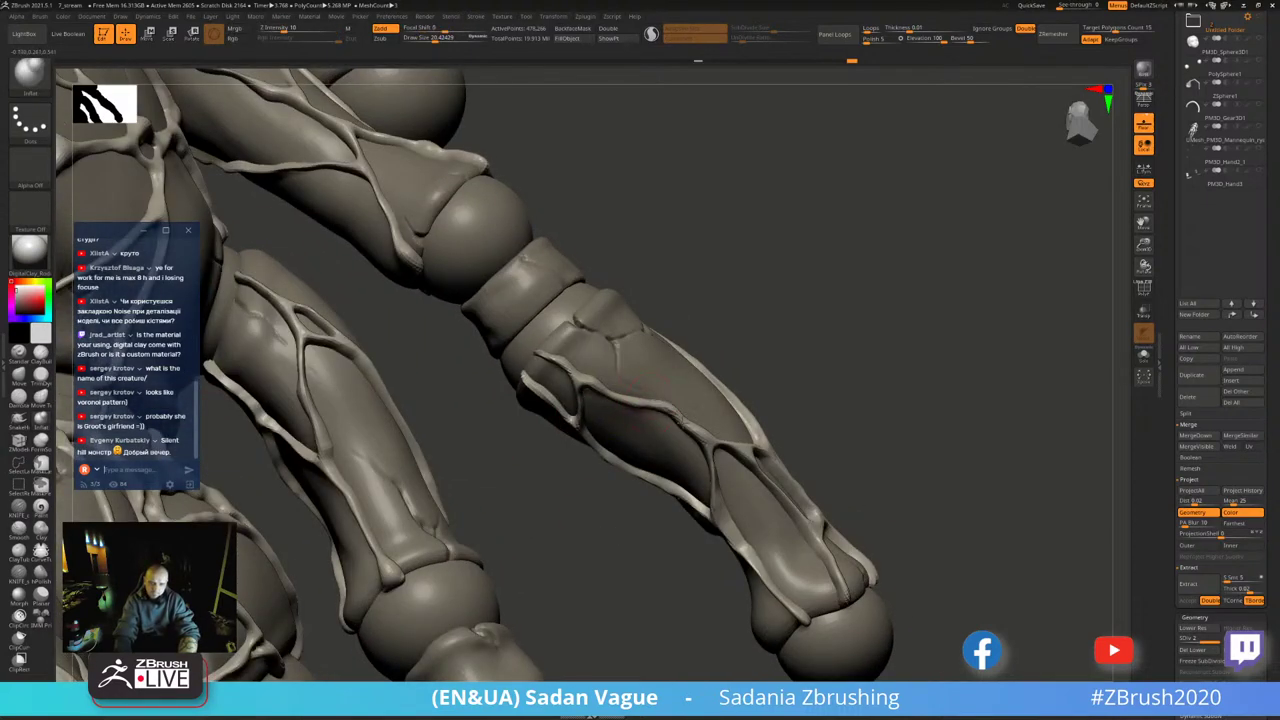
{"action": "mouse_move", "coordinate": [790, 385]}
{"action": "left_mouse_down"}
{"action": "mouse_move", "coordinate": [787, 472]}
{"action": "mouse_move", "coordinate": [829, 541]}
{"action": "mouse_move", "coordinate": [760, 545]}
{"action": "mouse_move", "coordinate": [610, 462]}
{"action": "left_mouse_up"}
{"action": "mouse_move", "coordinate": [610, 462]}
{"action": "right_mouse_down"}
{"action": "mouse_move", "coordinate": [640, 478]}
{"action": "mouse_move", "coordinate": [460, 430]}
{"action": "right_mouse_up"}
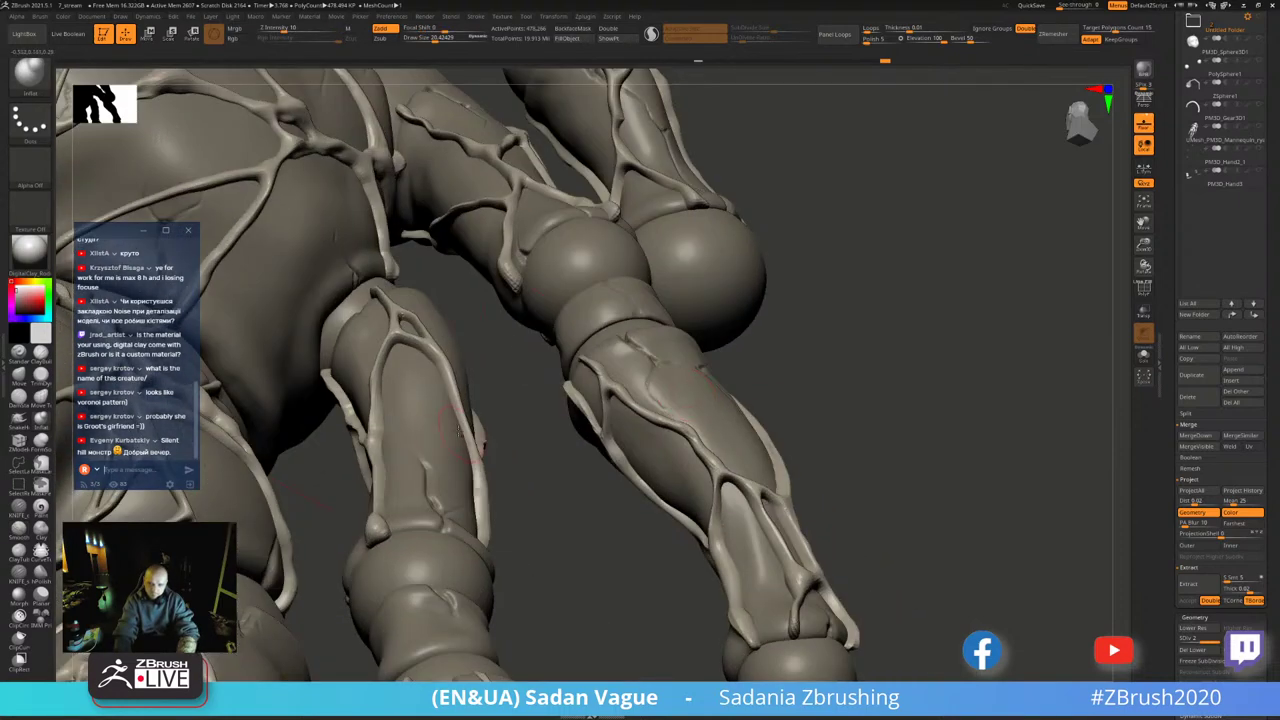
{"action": "right_click_drag", "start_coordinate": [440, 362], "coordinate": [594, 374]}
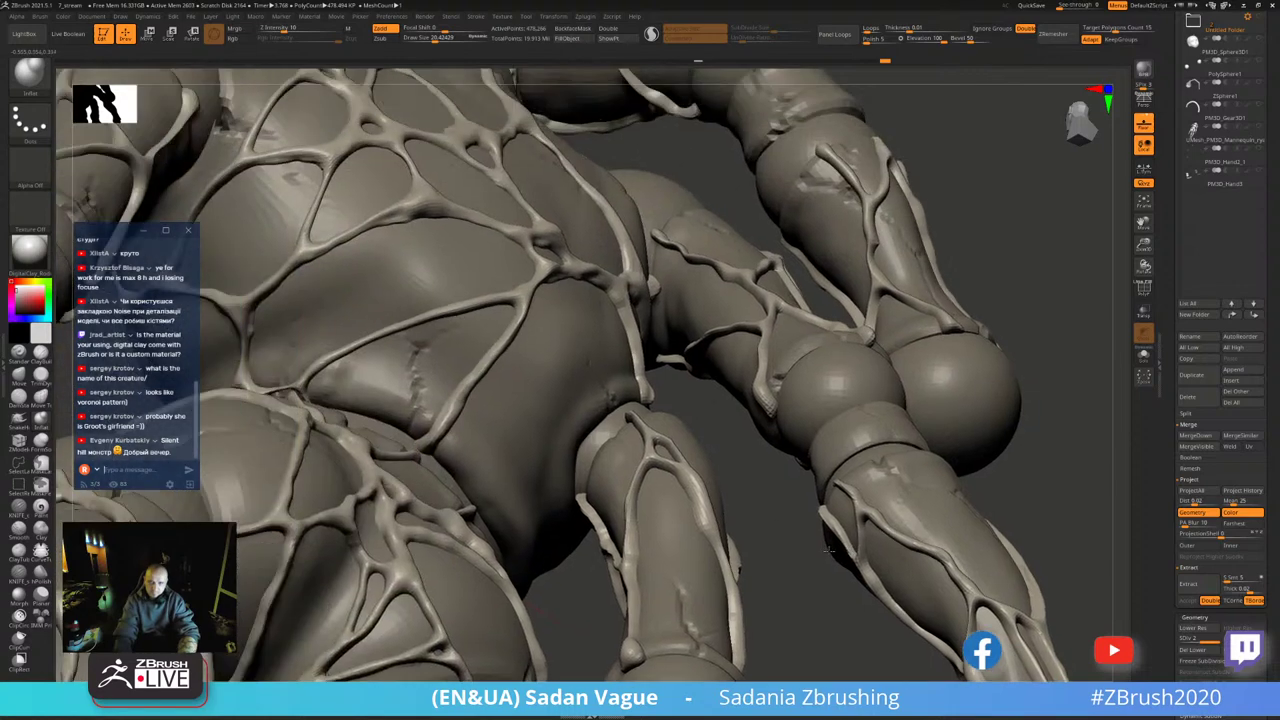
{"action": "left_click_drag", "start_coordinate": [594, 372], "coordinate": [445, 410], "text": "shift"}
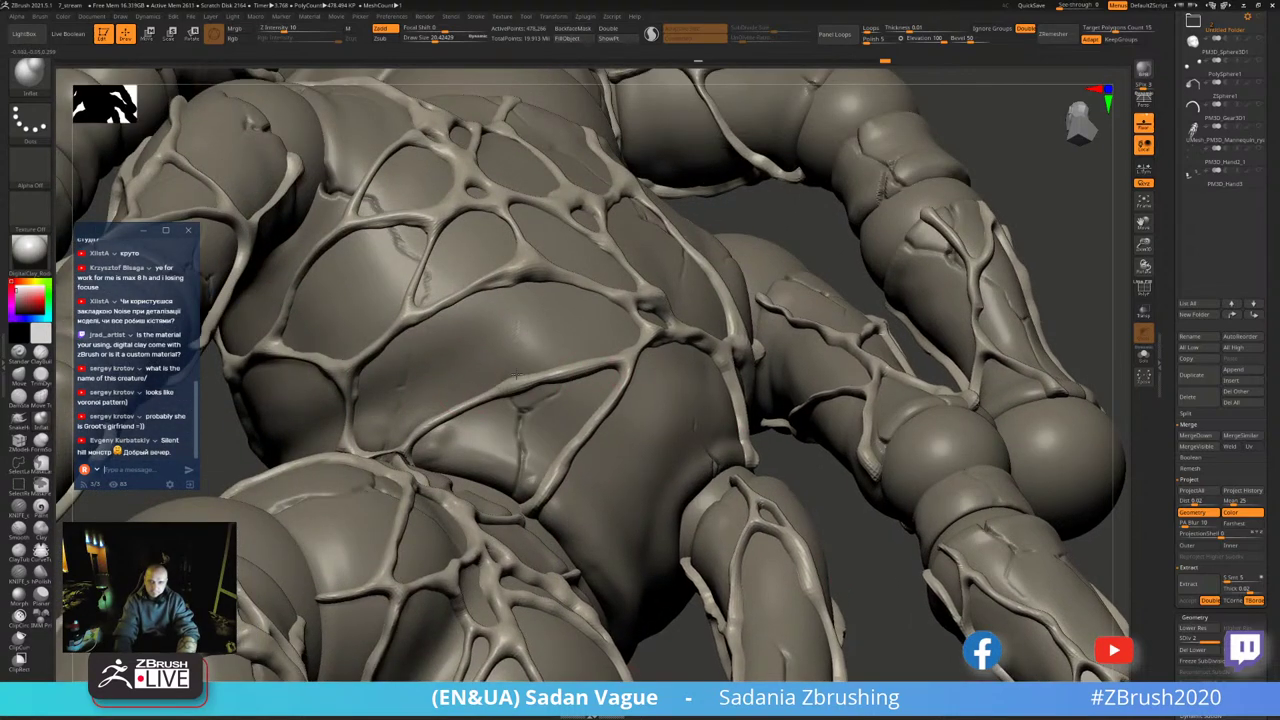
{"action": "right_click_drag", "start_coordinate": [1020, 255], "coordinate": [968, 300]}
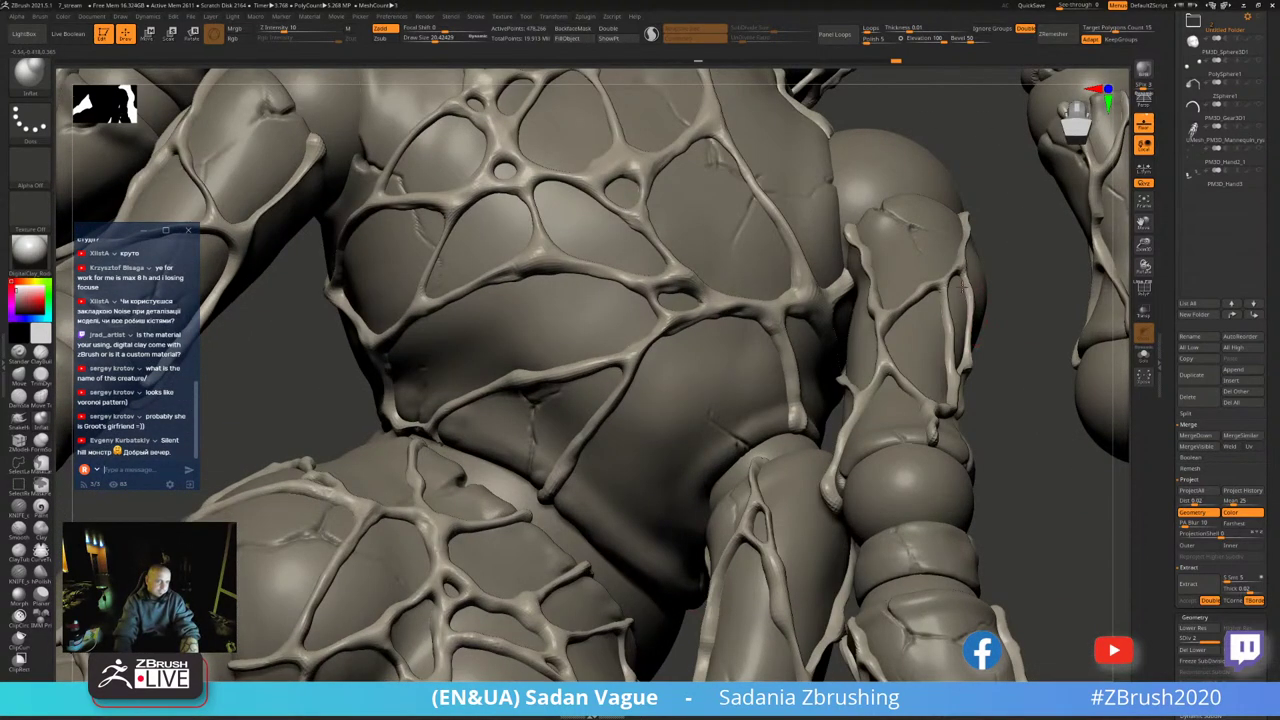
{"action": "mouse_move", "coordinate": [1009, 338]}
{"action": "right_mouse_down"}
{"action": "mouse_move", "coordinate": [700, 405]}
{"action": "mouse_move", "coordinate": [720, 407]}
{"action": "right_mouse_up"}
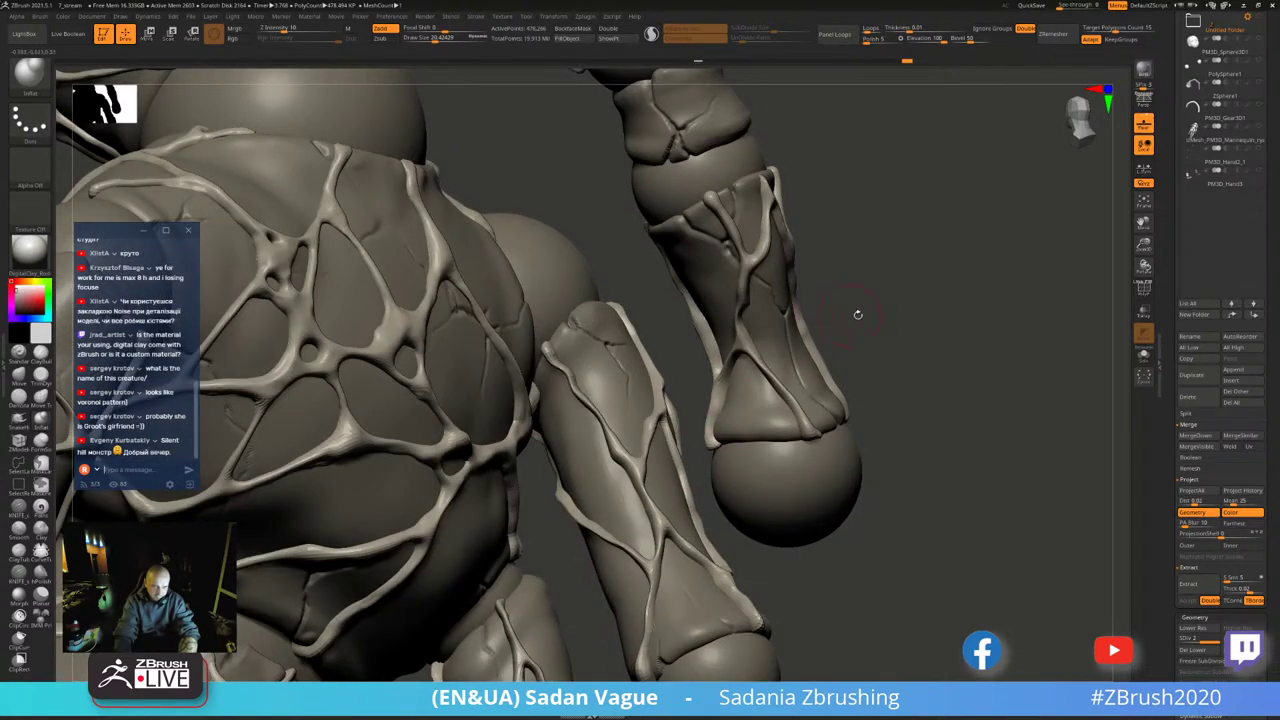
{"action": "right_click_drag", "start_coordinate": [857, 314], "coordinate": [712, 362]}
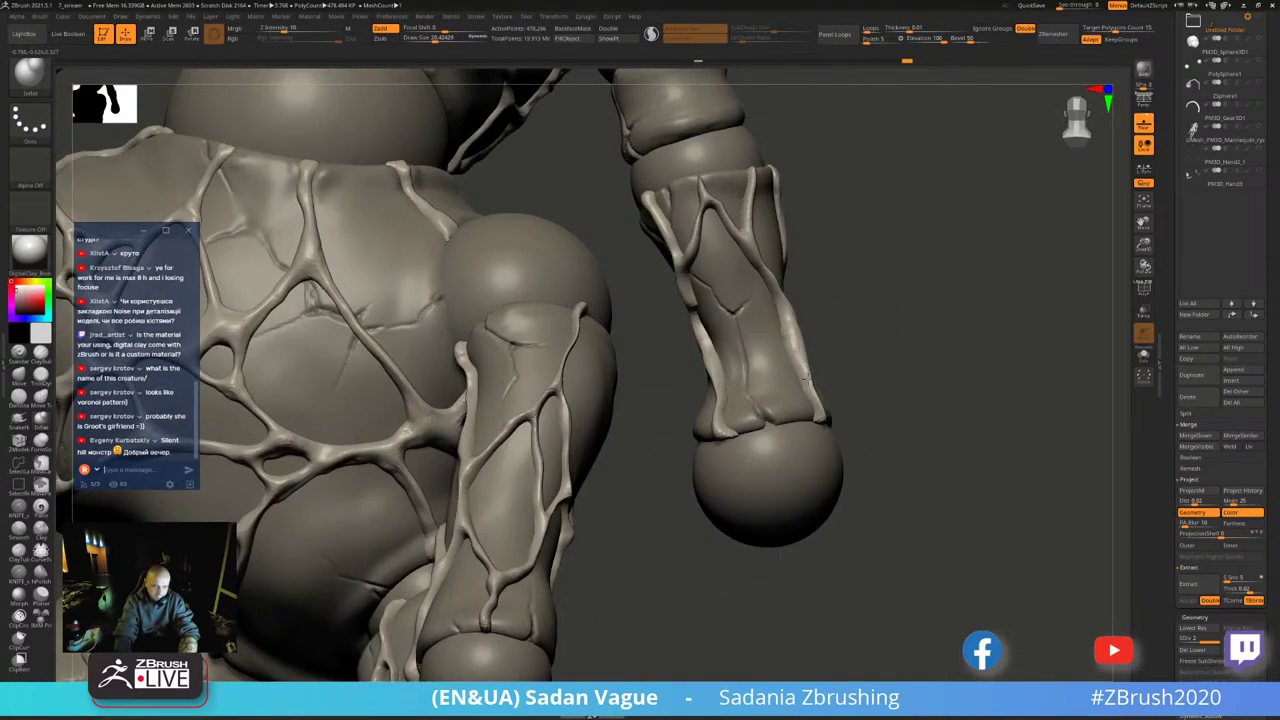
{"action": "right_click_drag", "start_coordinate": [793, 342], "coordinate": [800, 323]}
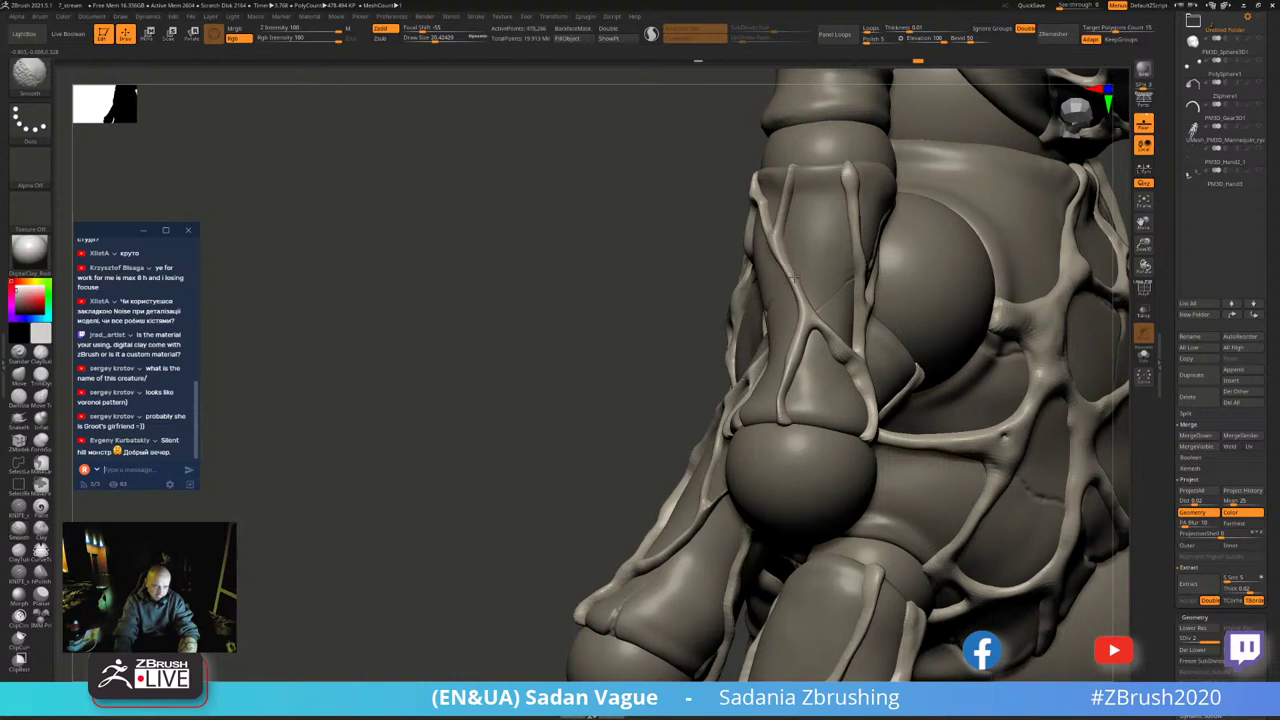
{"action": "right_click_drag", "start_coordinate": [689, 289], "coordinate": [864, 299]}
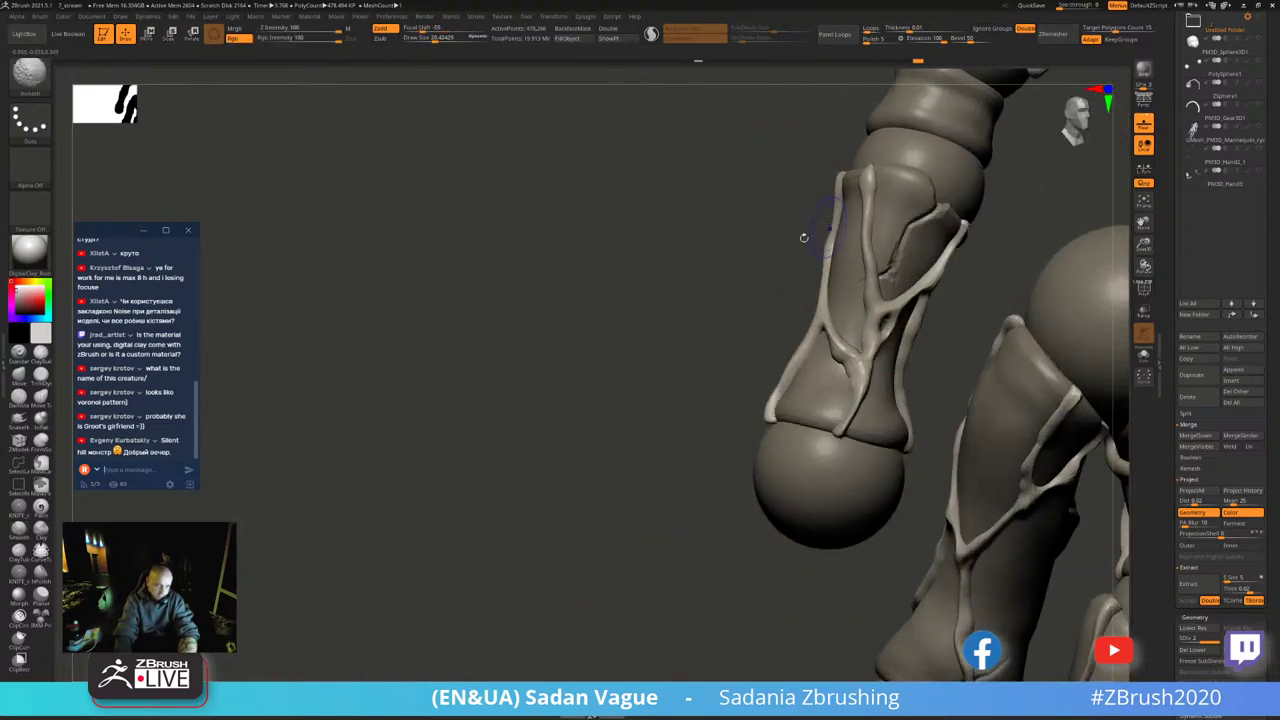
{"action": "mouse_move", "coordinate": [803, 234]}
{"action": "right_mouse_down"}
{"action": "mouse_move", "coordinate": [615, 291]}
{"action": "mouse_move", "coordinate": [843, 535]}
{"action": "right_mouse_up"}
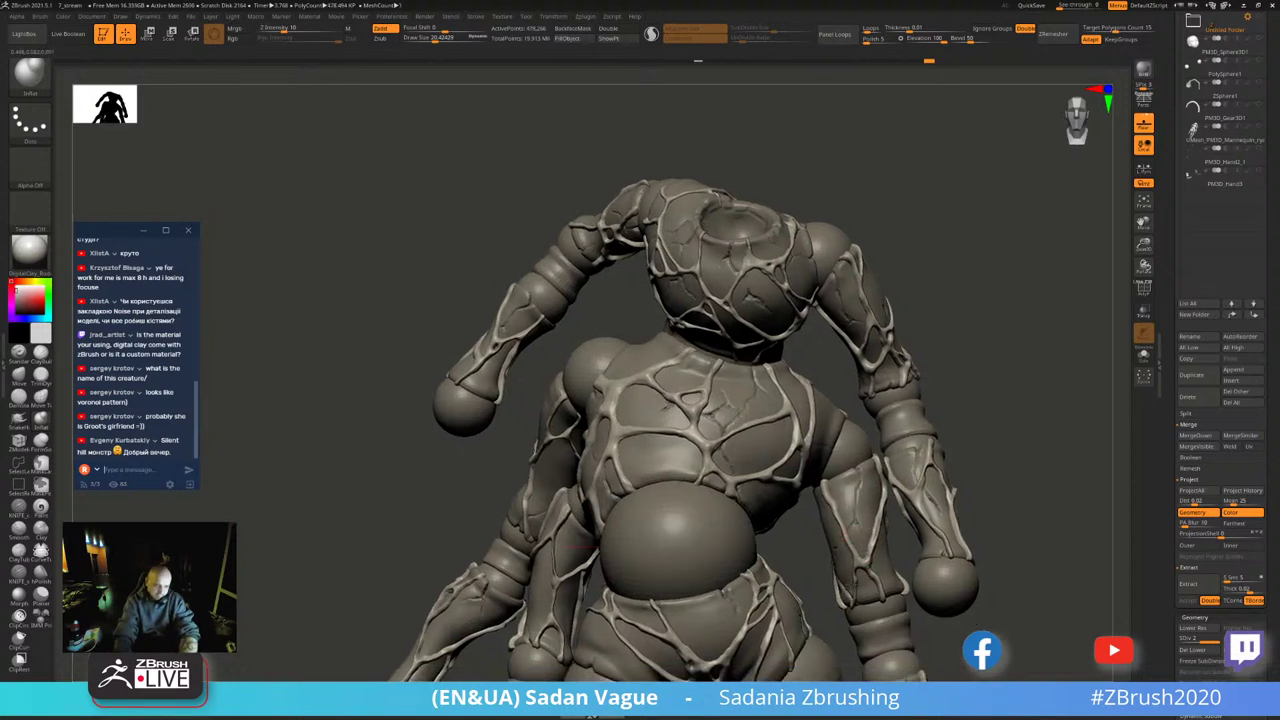
{"action": "key", "text": "shift"}
{"action": "mouse_move", "coordinate": [919, 479]}
{"action": "left_mouse_down"}
{"action": "mouse_move", "coordinate": [1016, 422]}
{"action": "mouse_move", "coordinate": [919, 216]}
{"action": "left_mouse_up"}
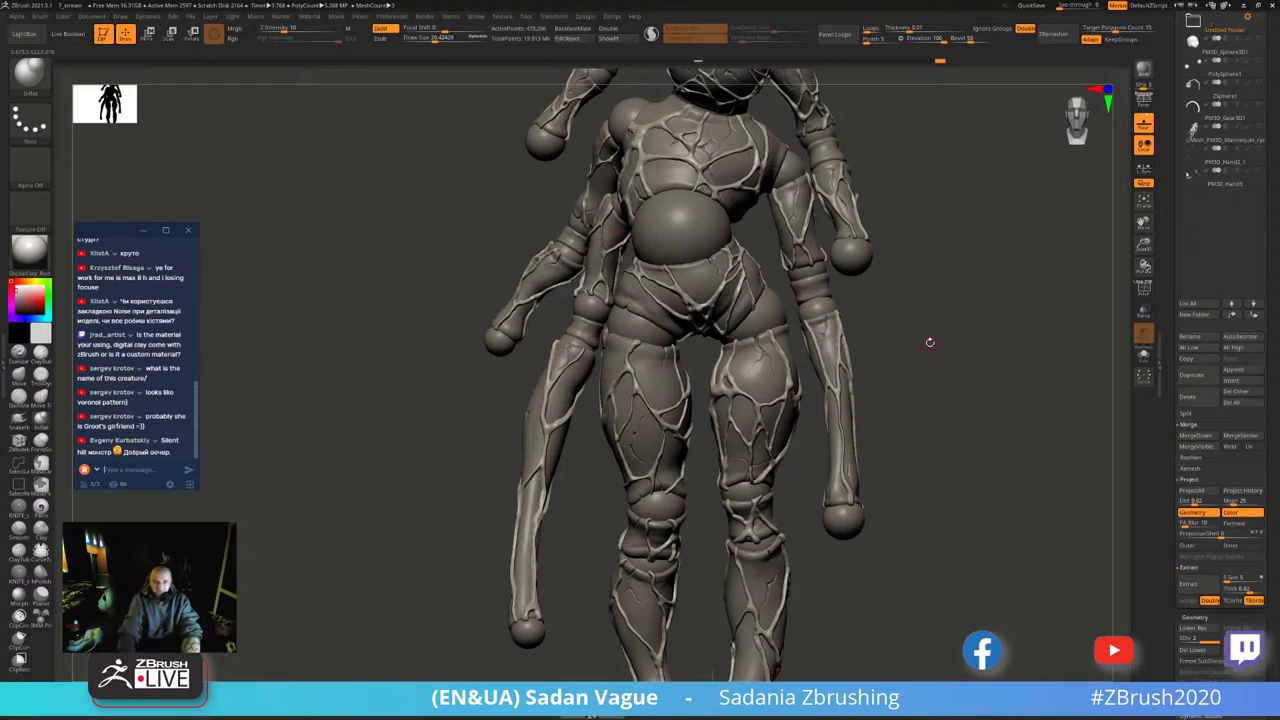
{"action": "left_click_drag", "start_coordinate": [968, 432], "coordinate": [790, 361]}
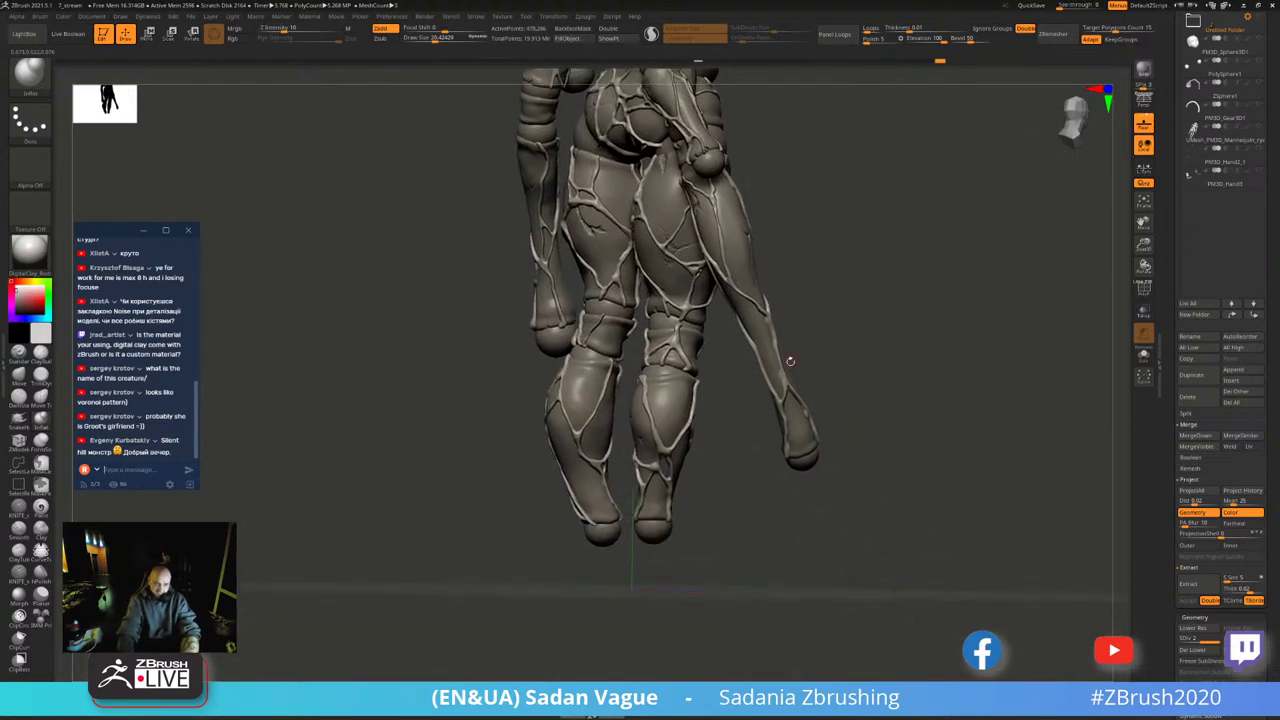
{"action": "mouse_move", "coordinate": [868, 348]}
{"action": "left_mouse_down"}
{"action": "mouse_move", "coordinate": [947, 349]}
{"action": "mouse_move", "coordinate": [740, 375]}
{"action": "left_mouse_up"}
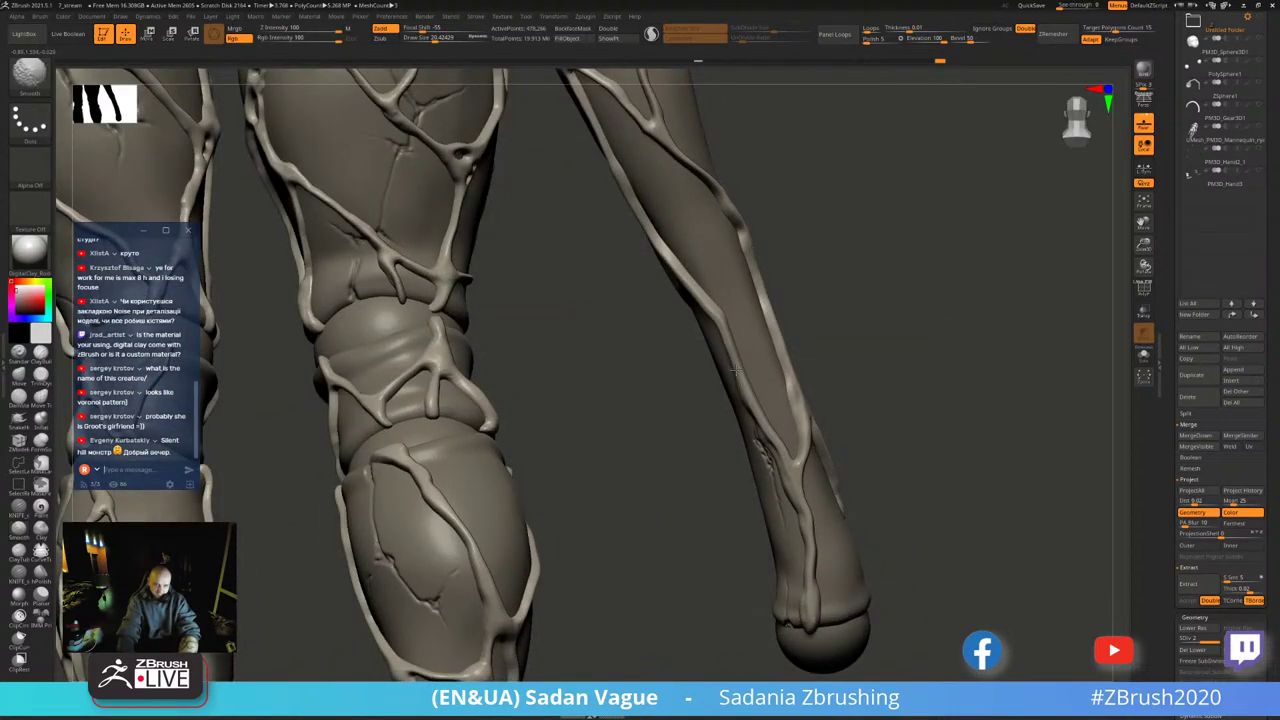
{"action": "left_click_drag", "start_coordinate": [808, 314], "coordinate": [745, 318]}
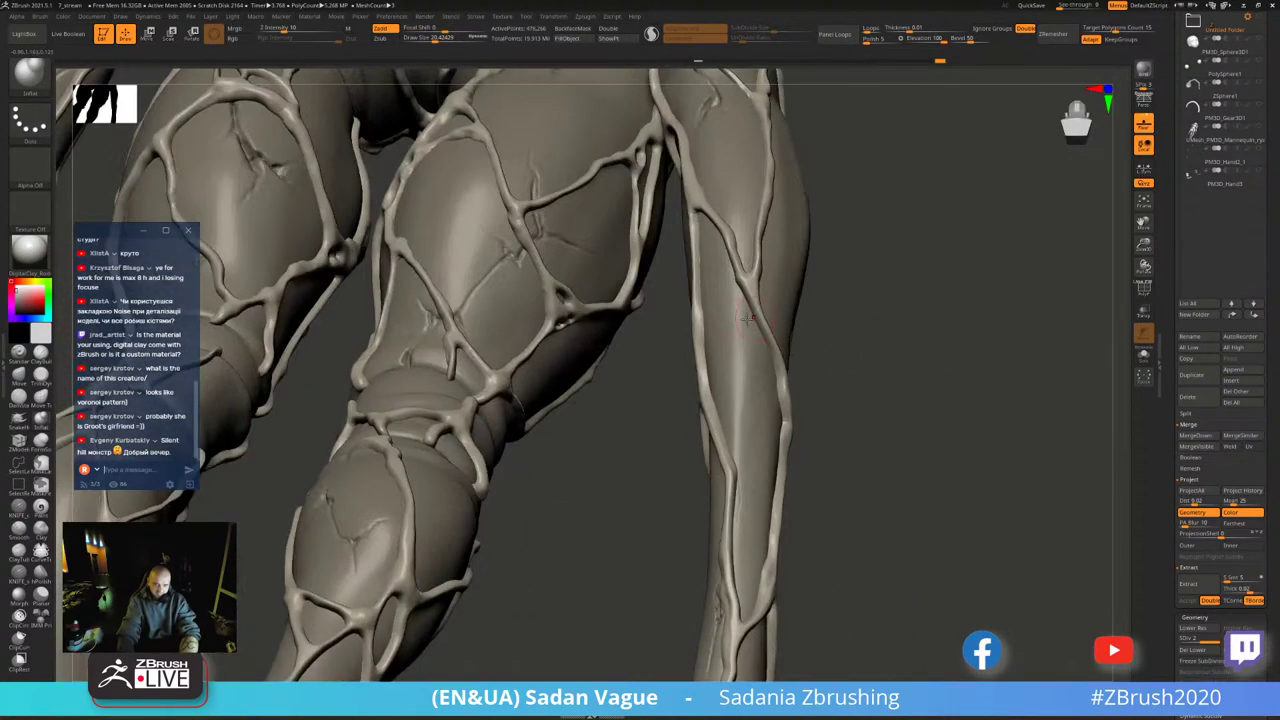
{"action": "left_click_drag", "start_coordinate": [826, 363], "coordinate": [776, 343]}
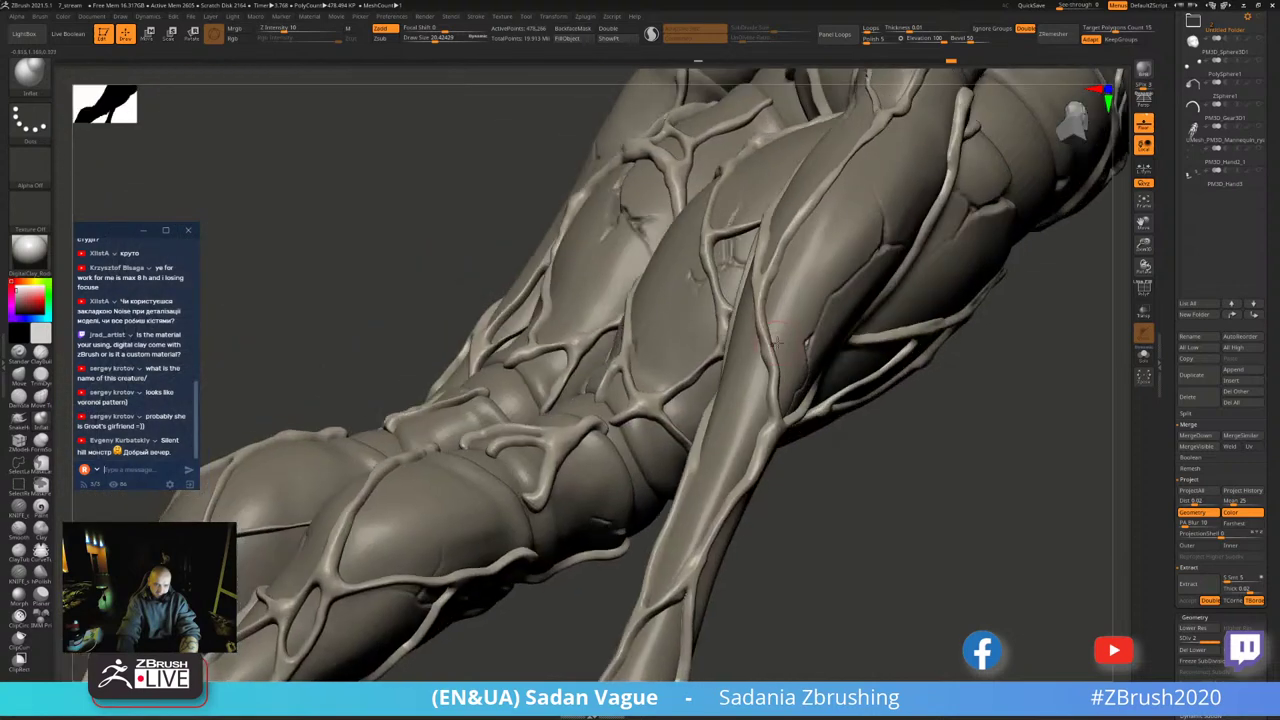
{"action": "left_click_drag", "start_coordinate": [872, 519], "coordinate": [521, 454]}
{"action": "key", "text": "shift"}
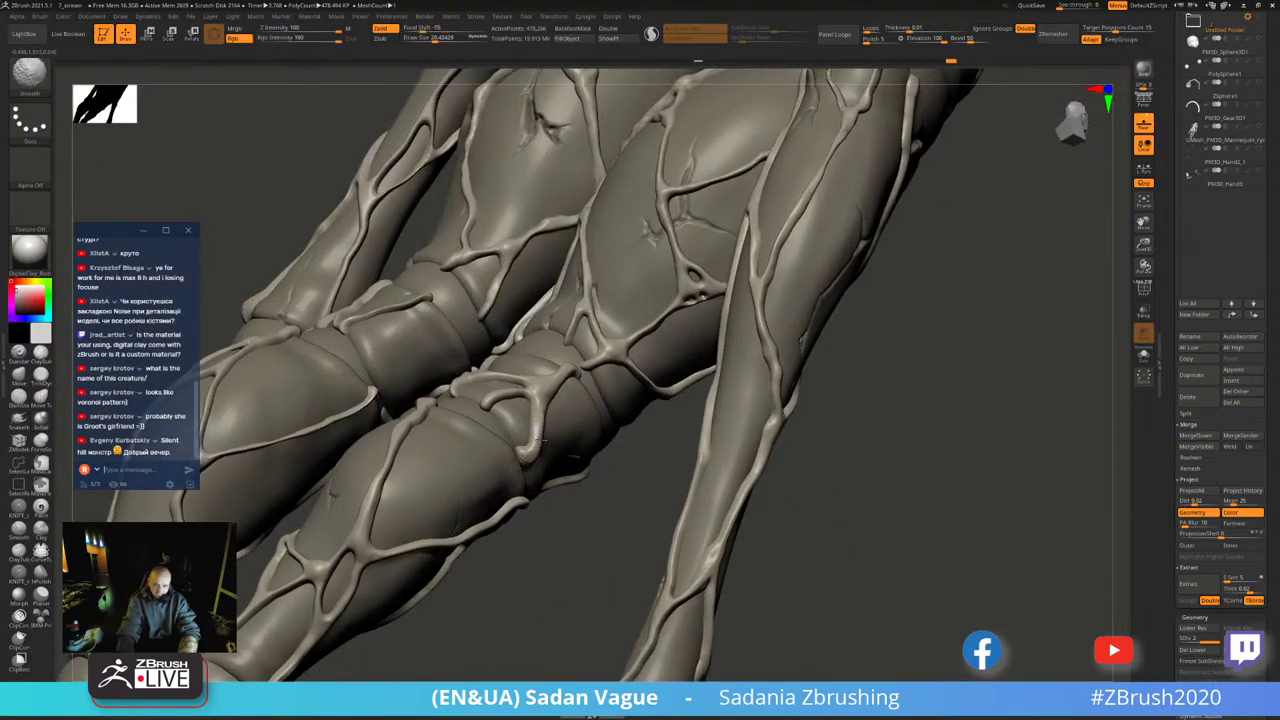
{"action": "left_click_drag", "start_coordinate": [543, 440], "coordinate": [320, 340]}
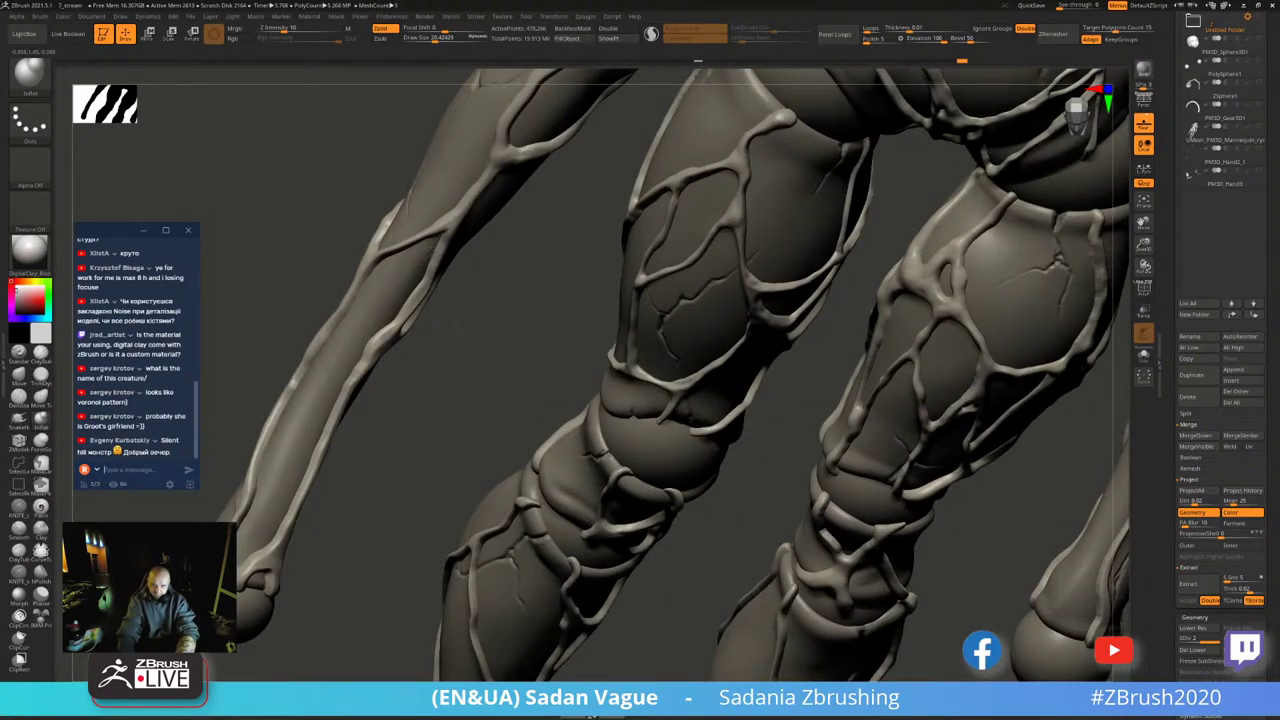
{"action": "key", "text": "shift"}
{"action": "left_click_drag", "start_coordinate": [463, 299], "coordinate": [981, 272]}
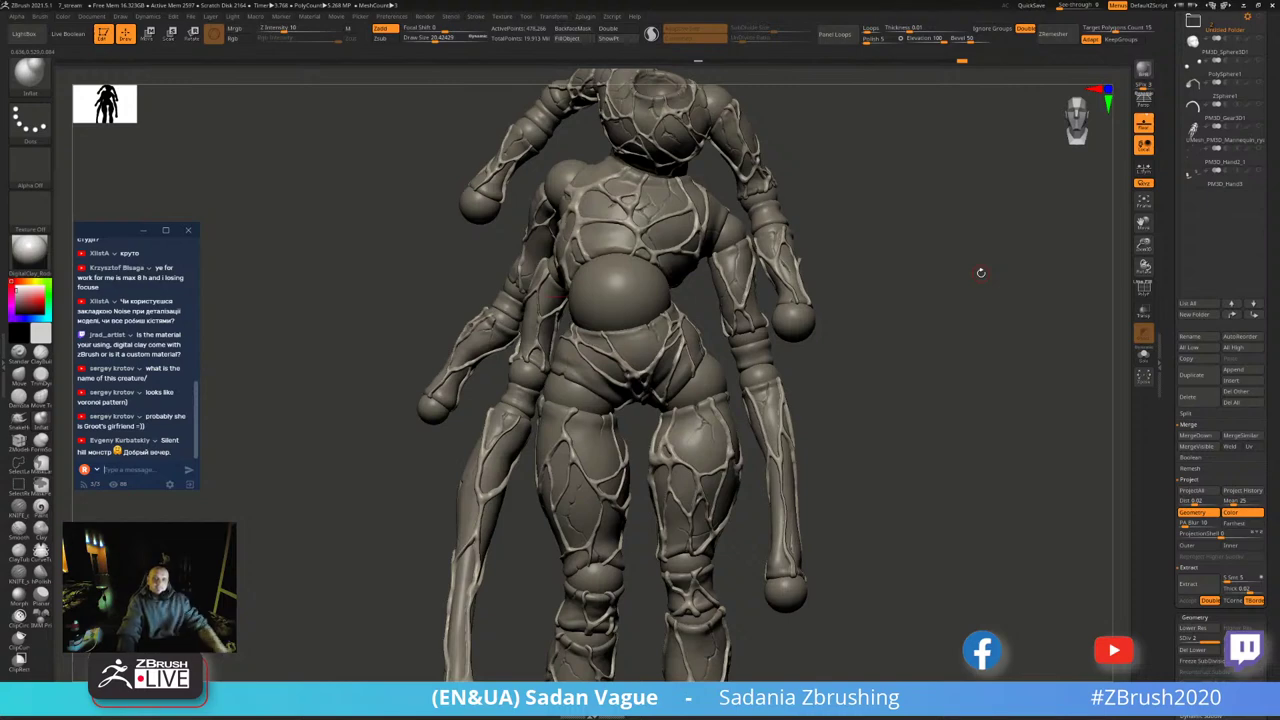
- Set the colour to dark red and make Recovered_Tool2 the active subtool
{"action": "left_click_drag", "start_coordinate": [29, 298], "coordinate": [25, 304]}
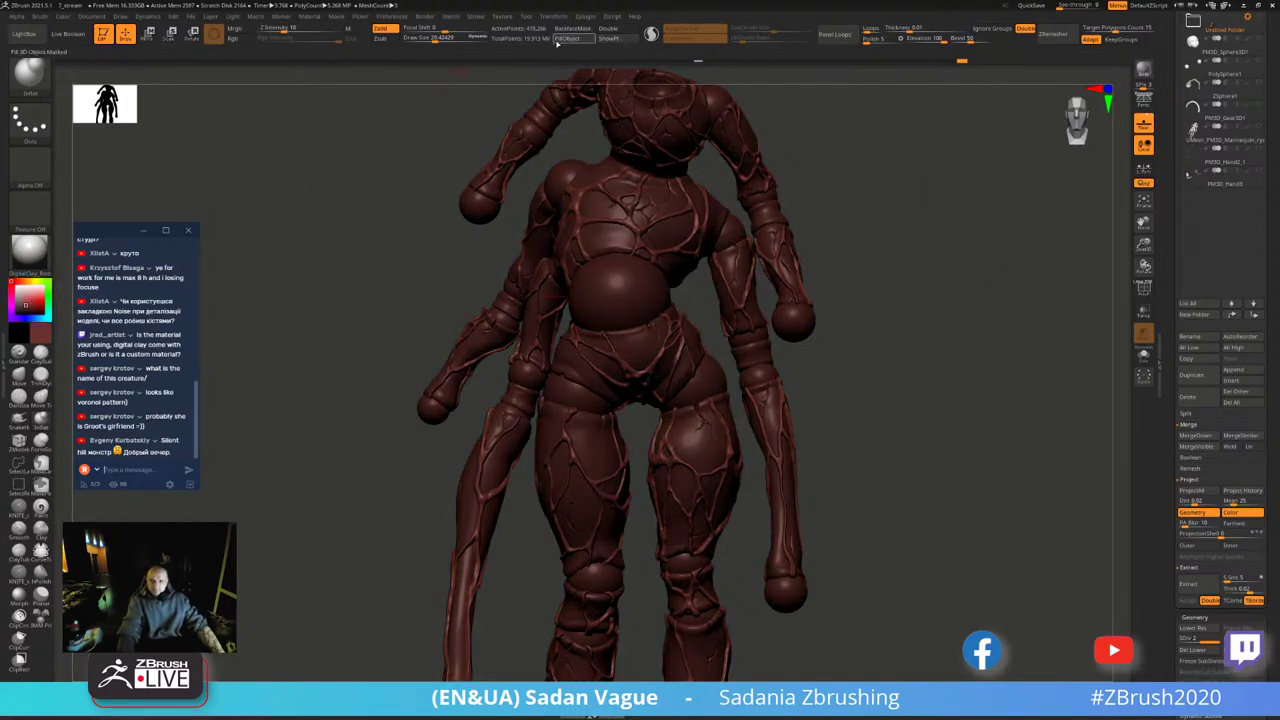
{"action": "scroll", "coordinate": [1245, 150], "scroll_direction": "up", "scroll_amount": 5}
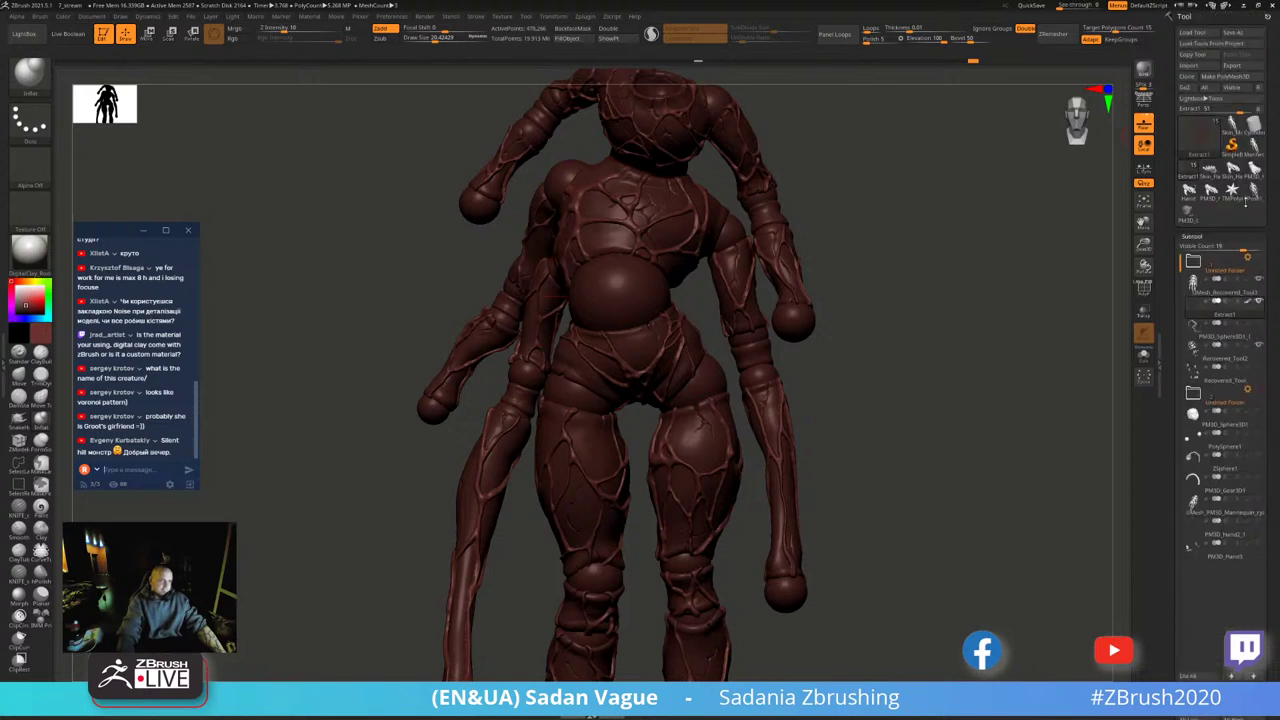
{"action": "left_click", "coordinate": [1215, 358]}
- Show the Untitled Folder of hand pieces, then hide it again
{"action": "scroll", "coordinate": [1270, 400], "scroll_direction": "down", "scroll_amount": 5}
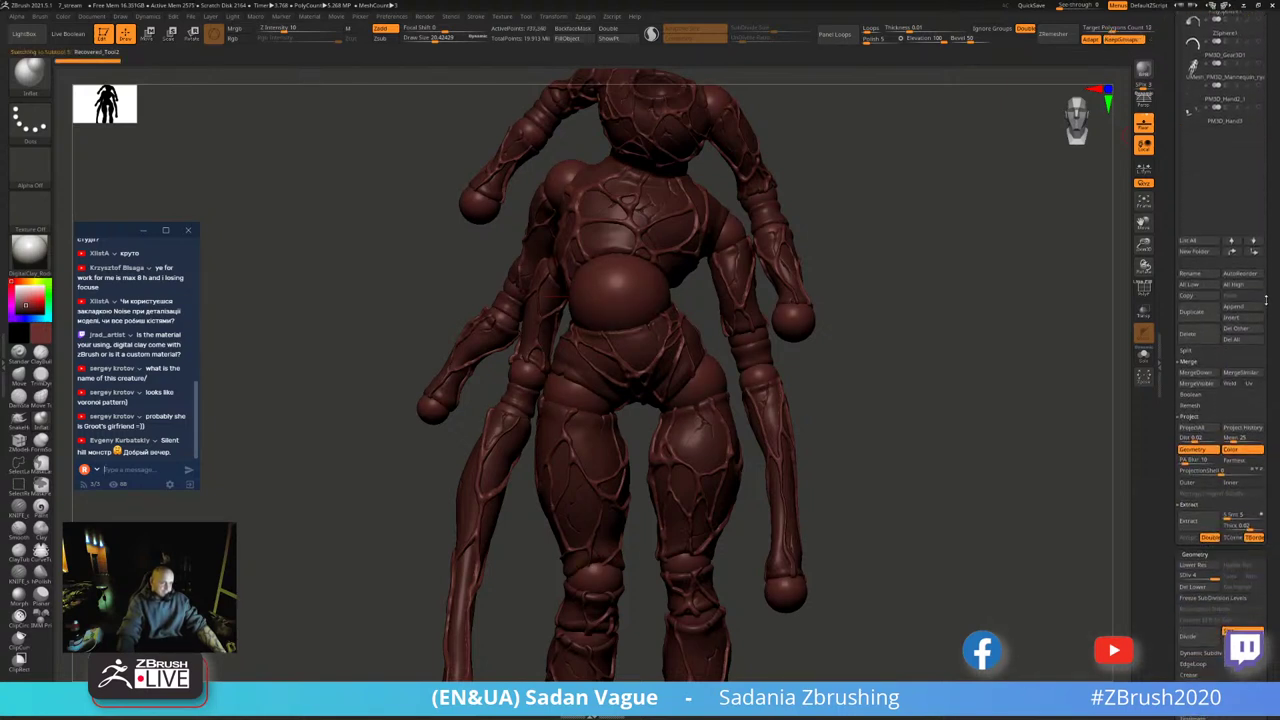
{"action": "left_click", "coordinate": [1240, 281]}
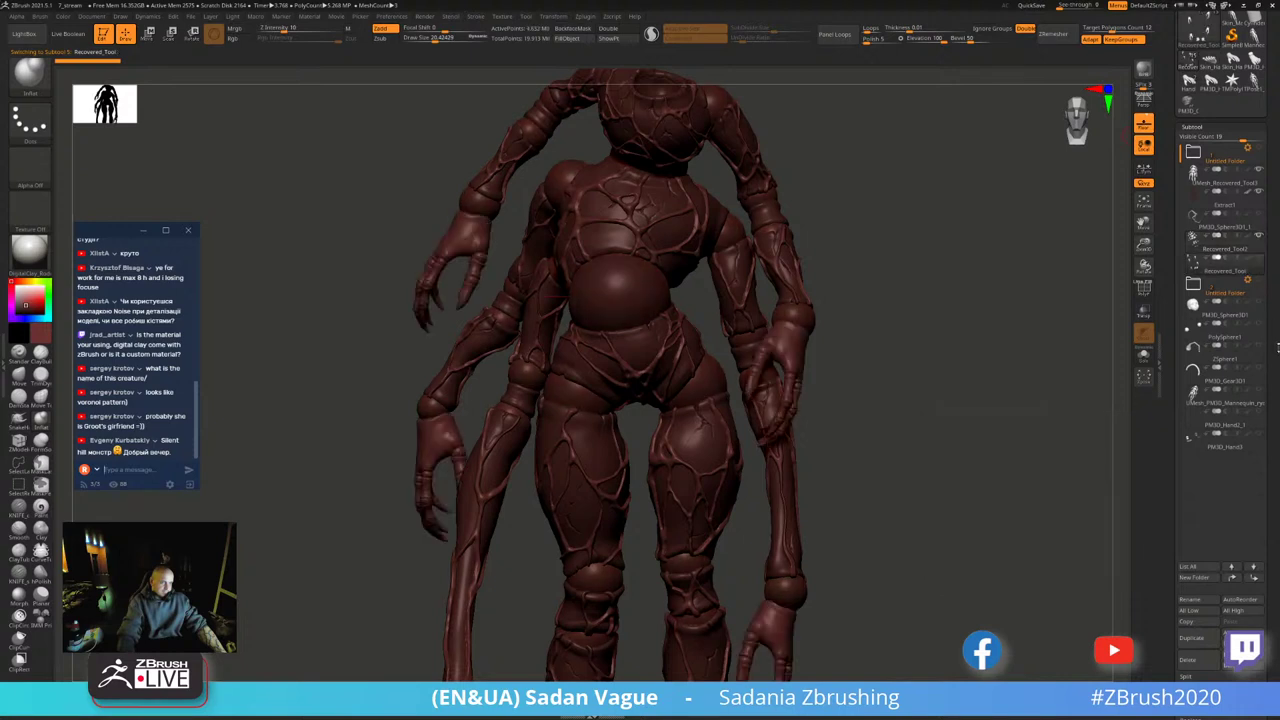
{"action": "scroll", "coordinate": [1272, 215], "scroll_direction": "down", "scroll_amount": 3}
{"action": "scroll", "coordinate": [1272, 215], "scroll_direction": "down", "scroll_amount": 3}
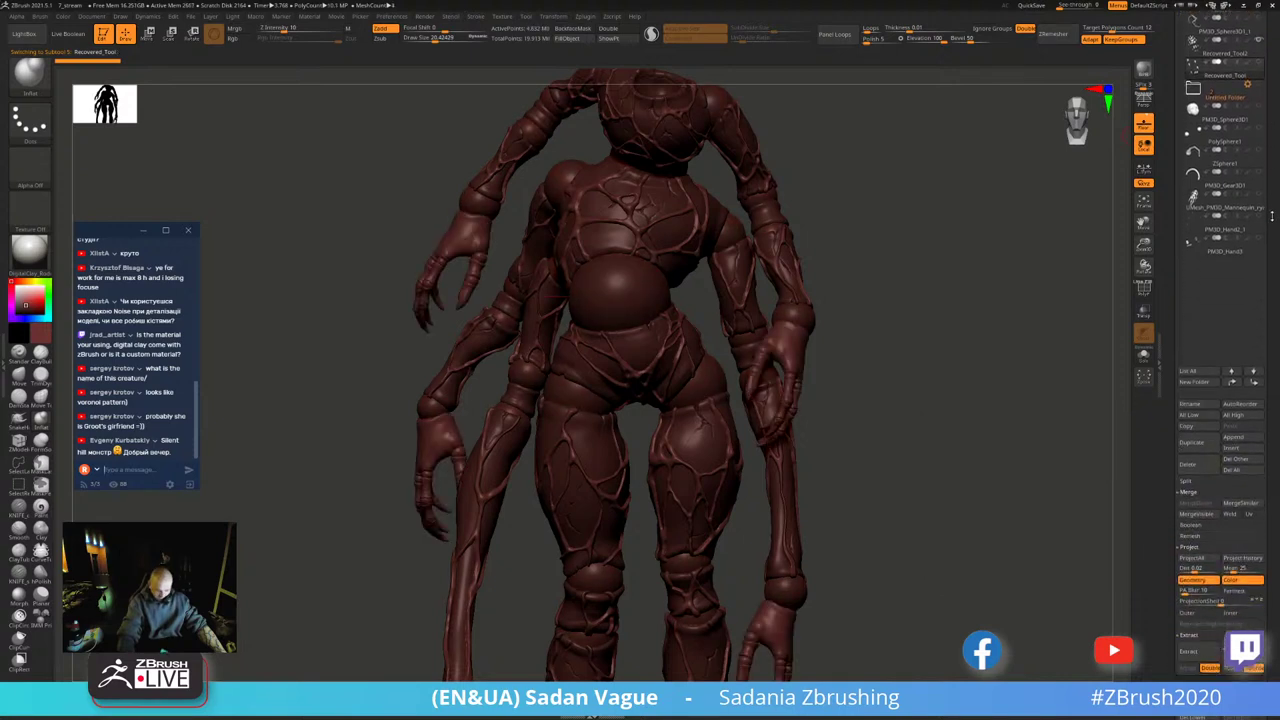
{"action": "scroll", "coordinate": [1272, 215], "scroll_direction": "down", "scroll_amount": 3}
{"action": "scroll", "coordinate": [1271, 187], "scroll_direction": "up", "scroll_amount": 3}
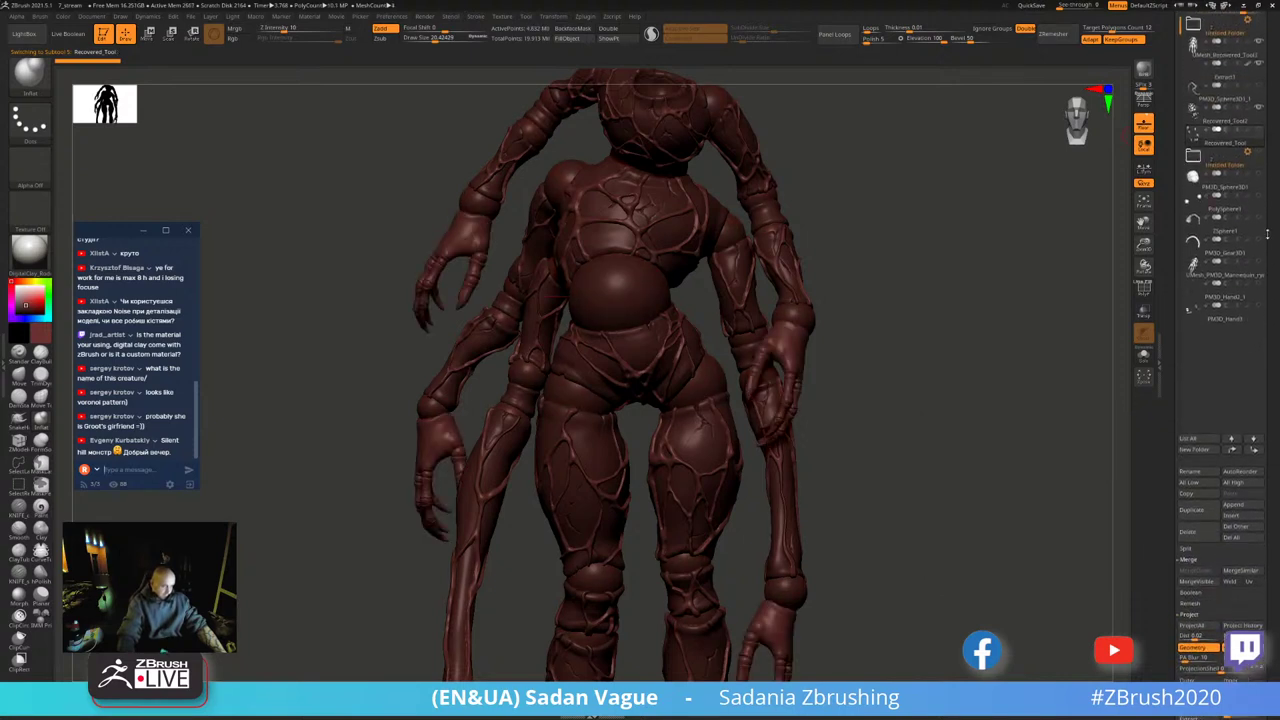
{"action": "scroll", "coordinate": [1271, 187], "scroll_direction": "up", "scroll_amount": 3}
{"action": "left_click", "coordinate": [1247, 124]}
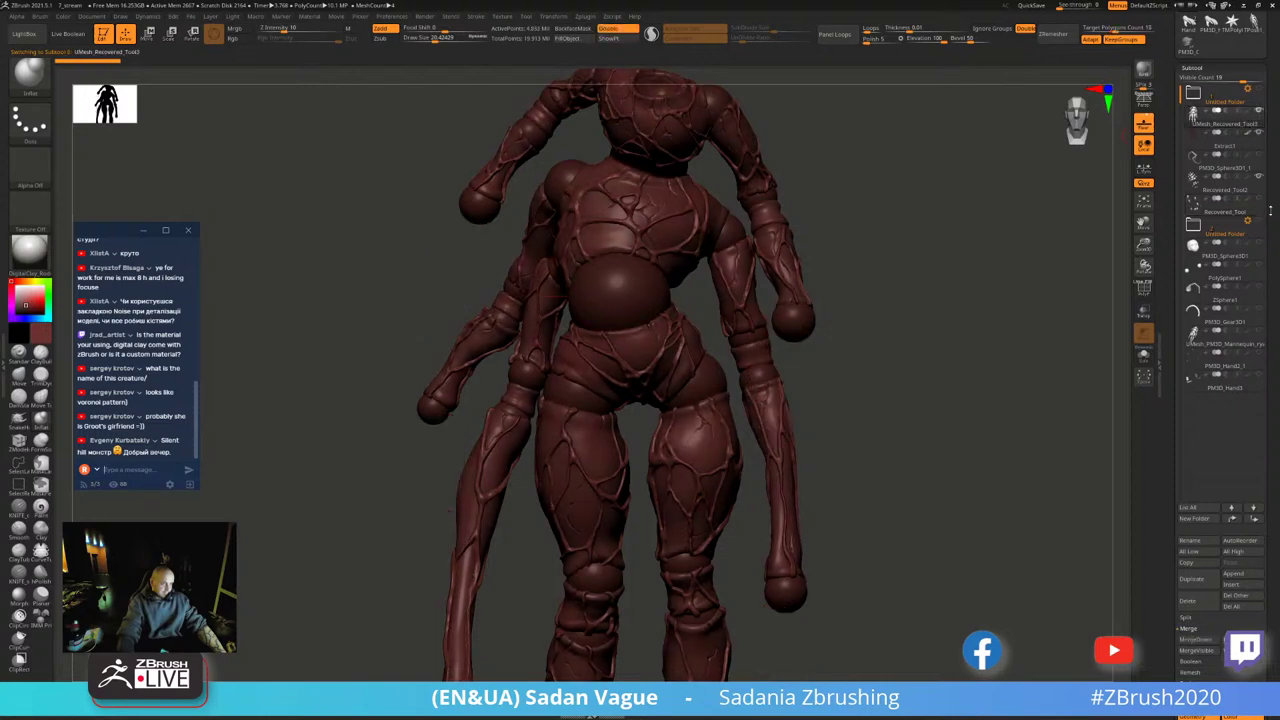
{"action": "scroll", "coordinate": [1263, 203], "scroll_direction": "down", "scroll_amount": 1}
- Change the body's base colour to light beige, leaving the veins dark red
{"action": "scroll", "coordinate": [1263, 203], "scroll_direction": "up", "scroll_amount": 1}
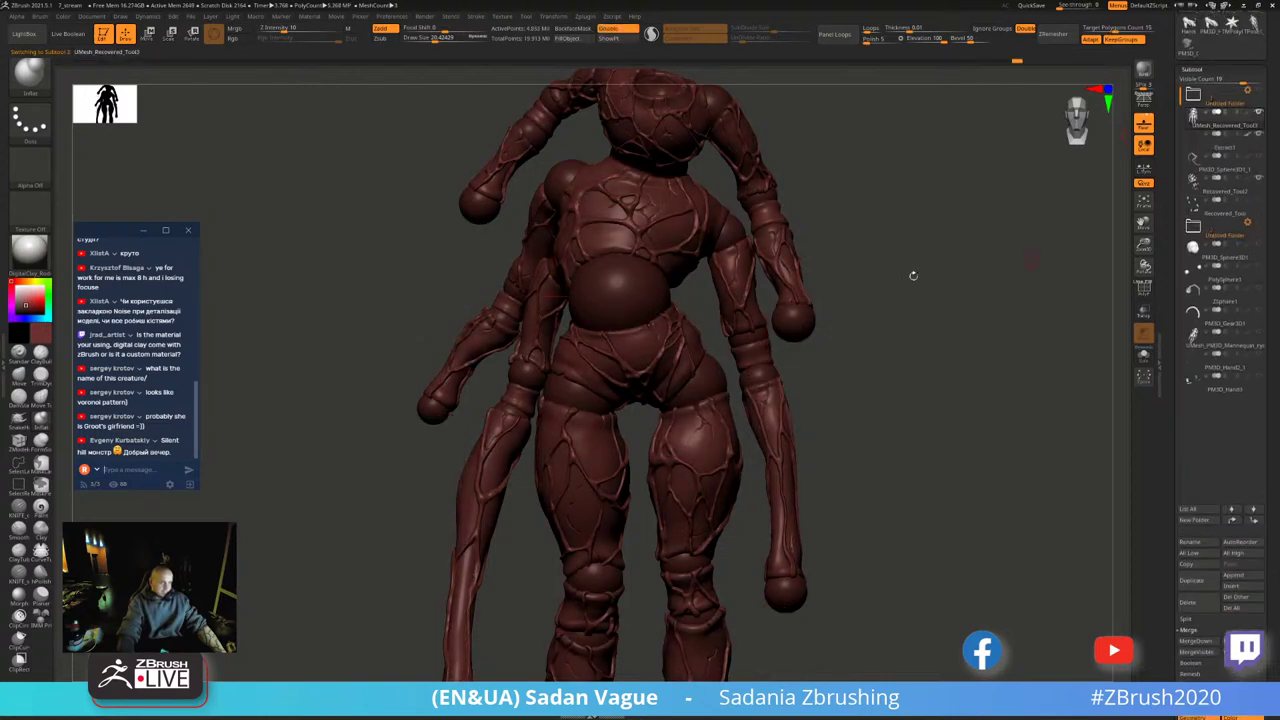
{"action": "left_click", "coordinate": [26, 303]}
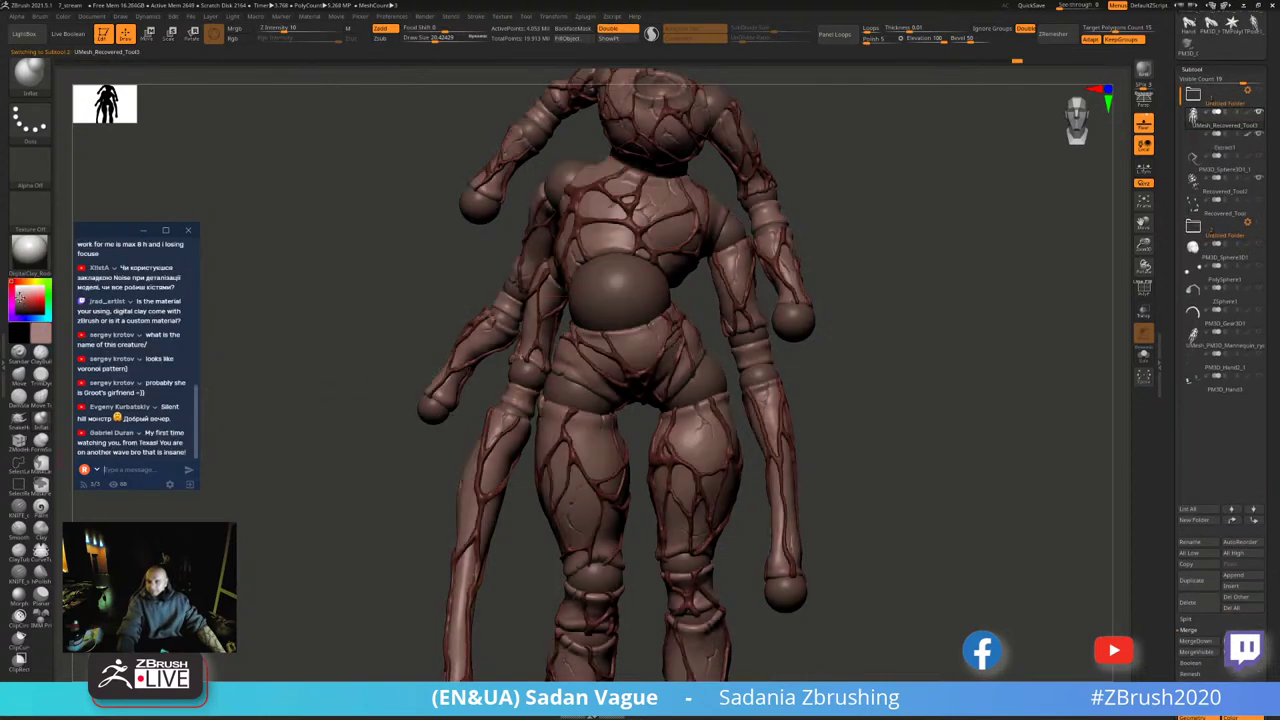
{"action": "mouse_move", "coordinate": [360, 309]}
{"action": "left_mouse_down"}
{"action": "mouse_move", "coordinate": [360, 423]}
{"action": "mouse_move", "coordinate": [363, 401]}
{"action": "mouse_move", "coordinate": [316, 478]}
{"action": "left_mouse_up"}
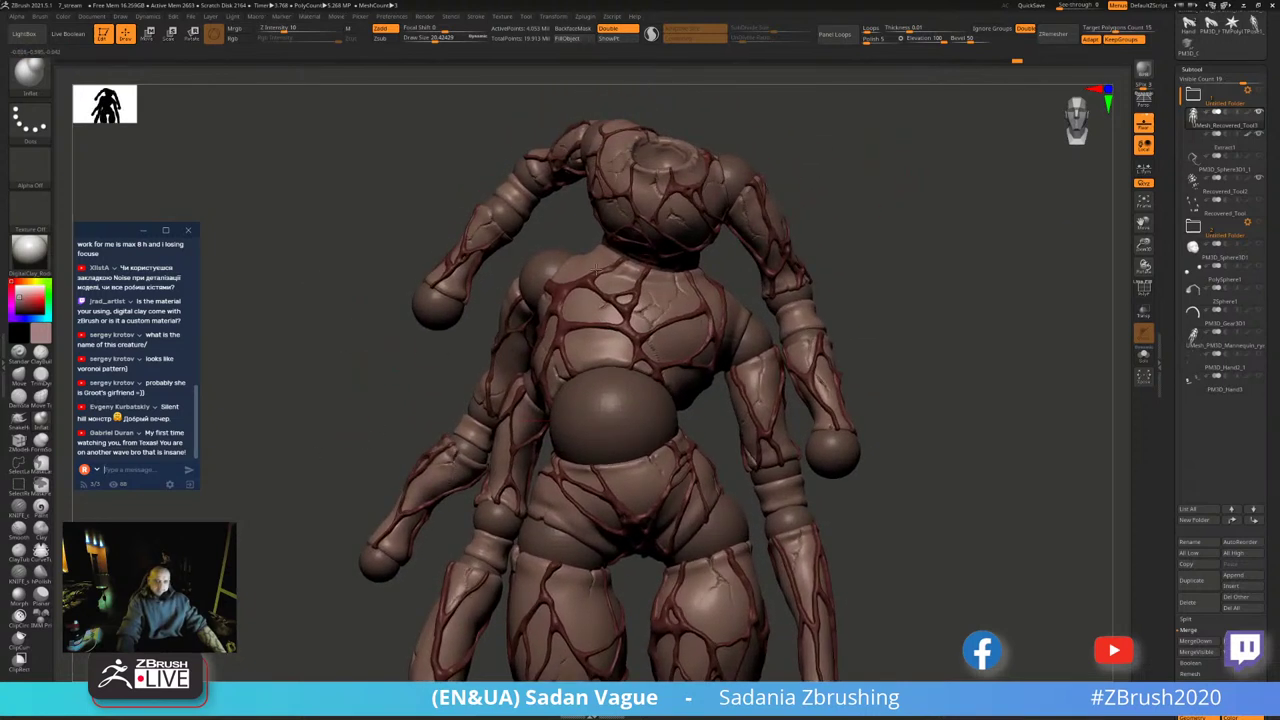
{"action": "left_click_drag", "start_coordinate": [28, 283], "coordinate": [18, 294]}
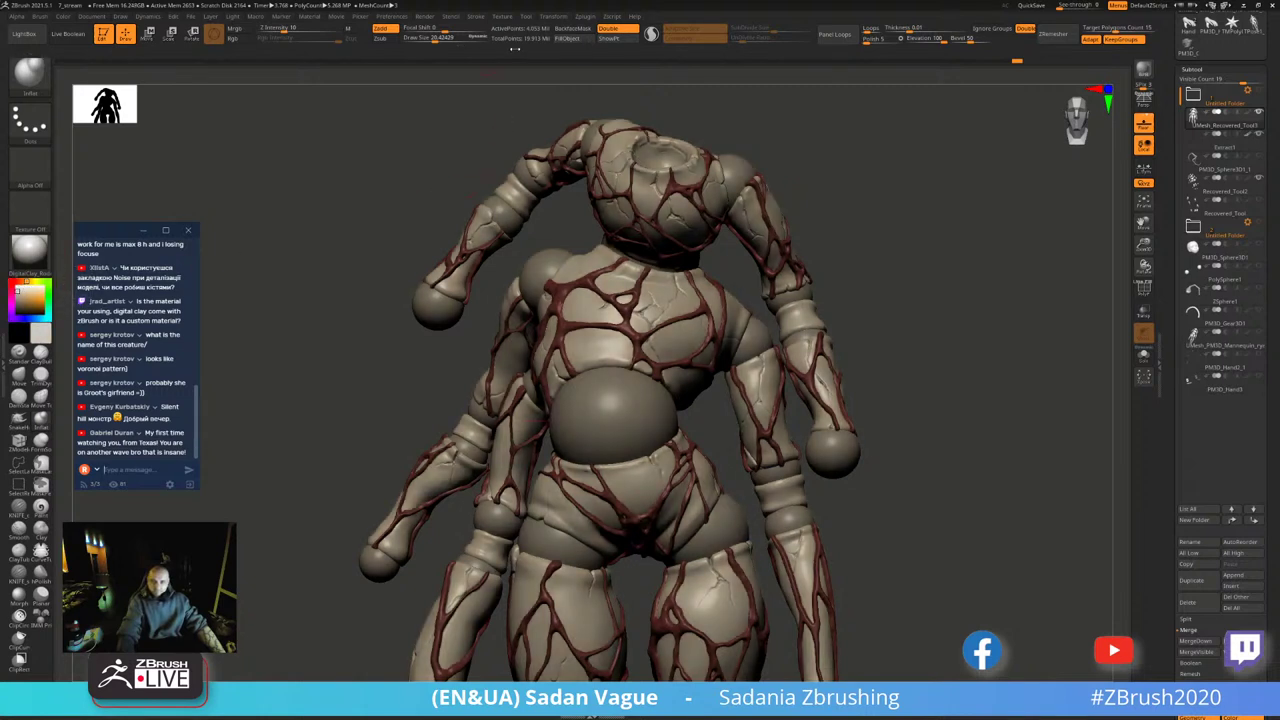
- Solo the clawed hands and isolate one hand's fingers
{"action": "left_click", "coordinate": [1225, 213]}
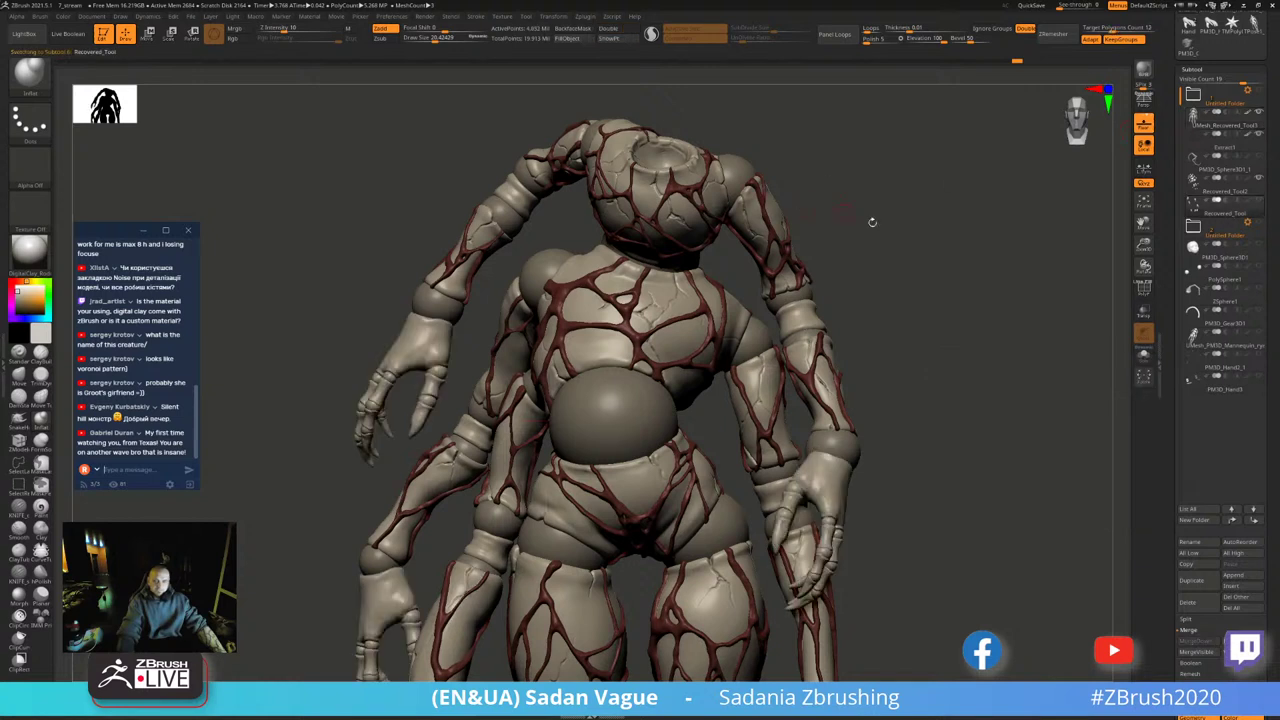
{"action": "key", "text": "shift+s"}
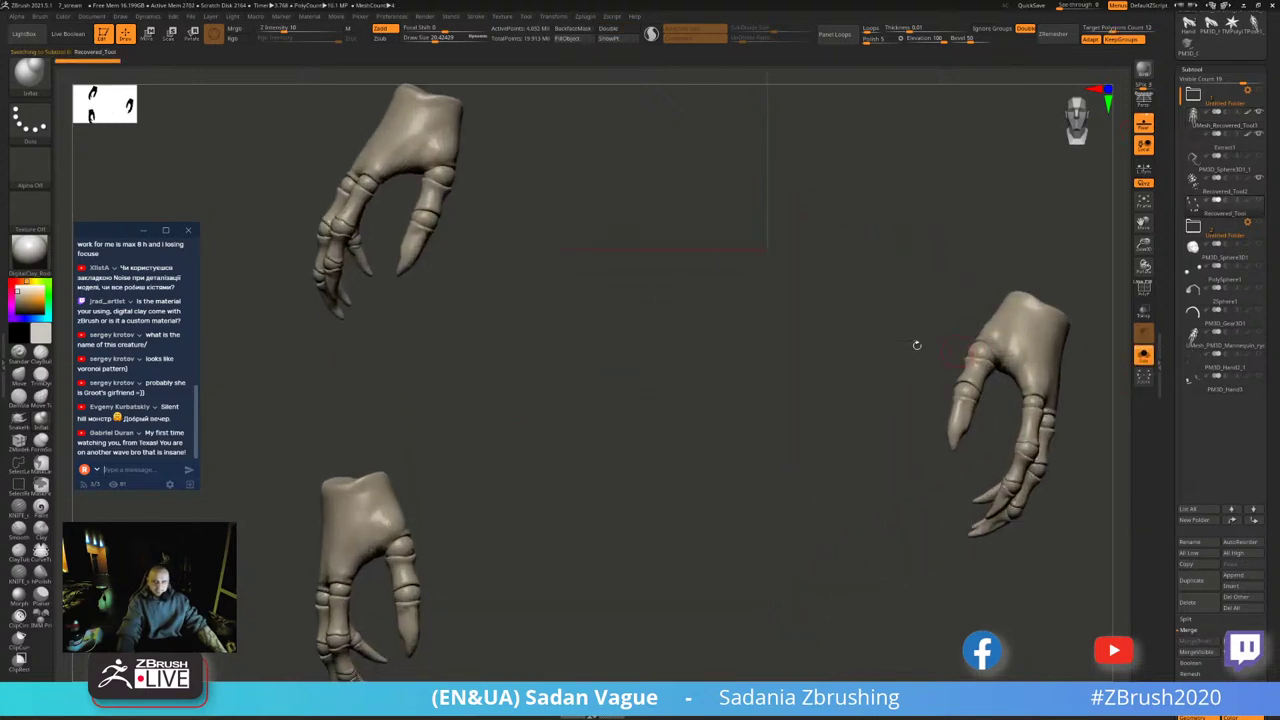
{"action": "left_click_drag", "start_coordinate": [916, 345], "coordinate": [1030, 410], "text": "alt"}
{"action": "left_click", "coordinate": [603, 340], "text": "ctrl+shift"}
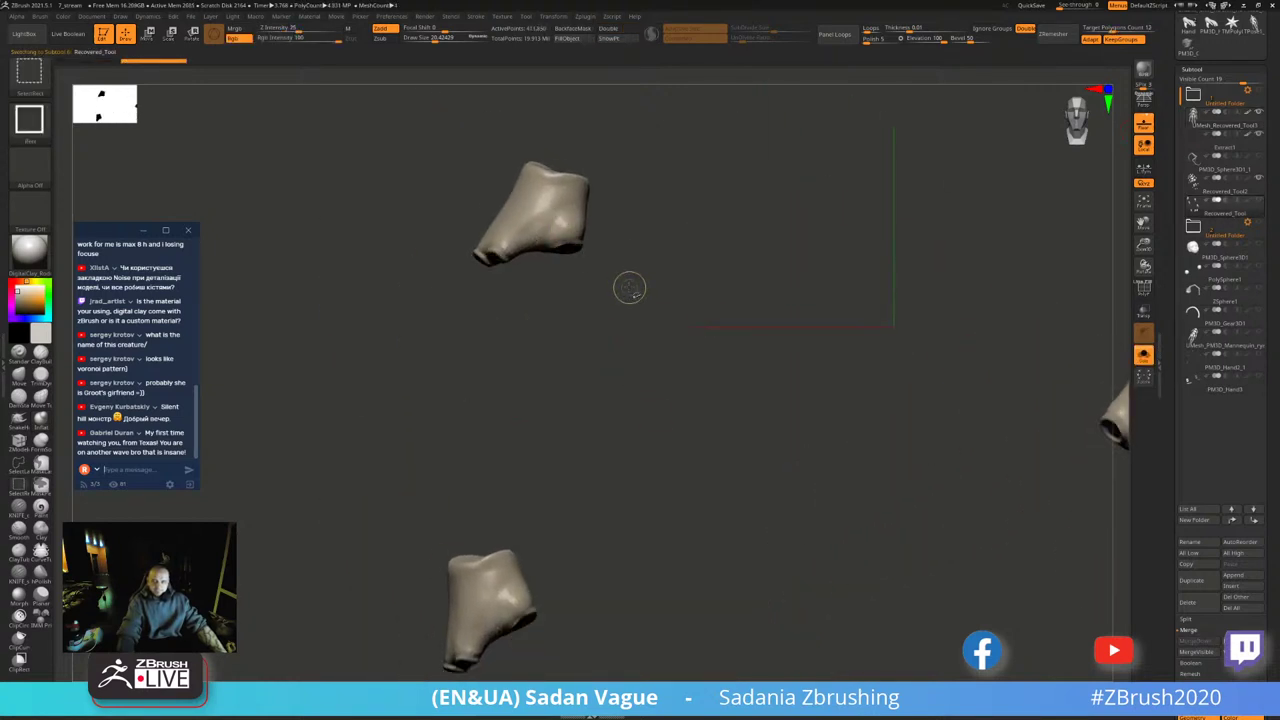
{"action": "mouse_move", "coordinate": [629, 288]}
{"action": "left_mouse_down"}
{"action": "mouse_move", "coordinate": [654, 417]}
{"action": "mouse_move", "coordinate": [643, 318]}
{"action": "left_mouse_up"}
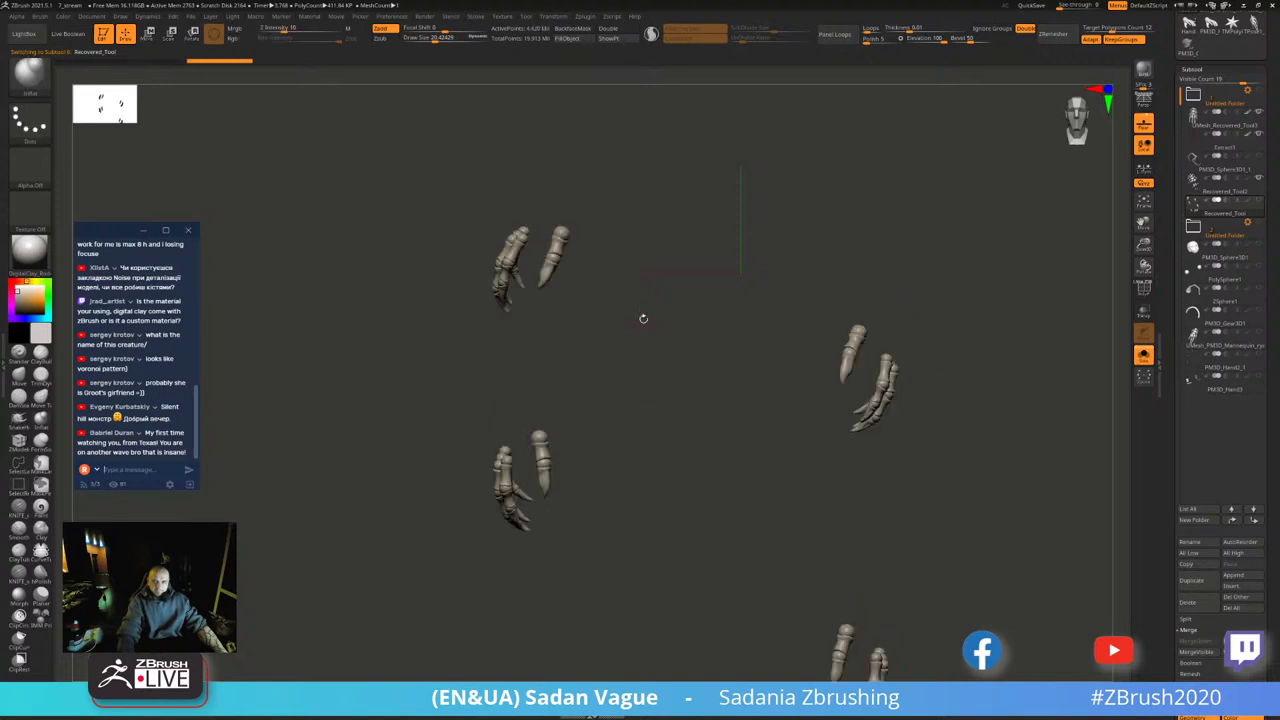
{"action": "left_click", "coordinate": [540, 262], "text": "alt"}
- Scrub undo/redo history until the fingers revert to plain spheres, then zoom out
{"action": "key", "text": "ctrl+z"}
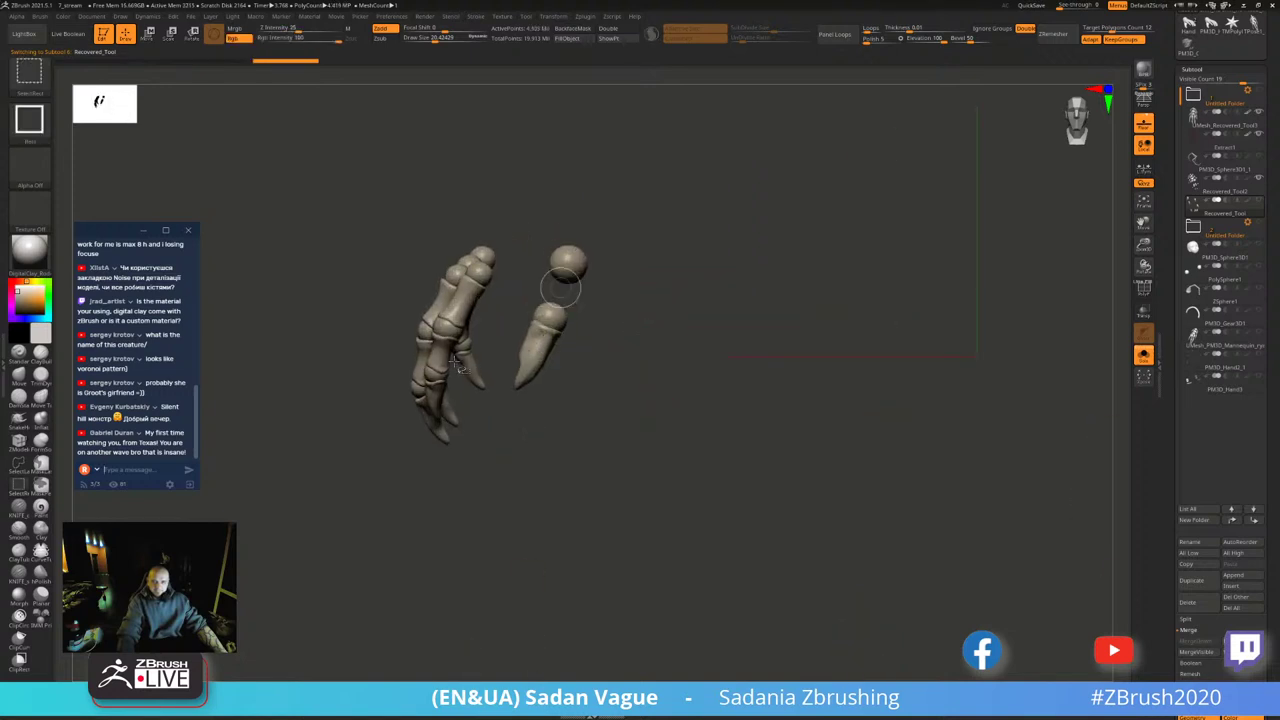
{"action": "key", "text": "ctrl+z"}
{"action": "key", "text": "ctrl+z"}
{"action": "key", "text": "ctrl+z"}
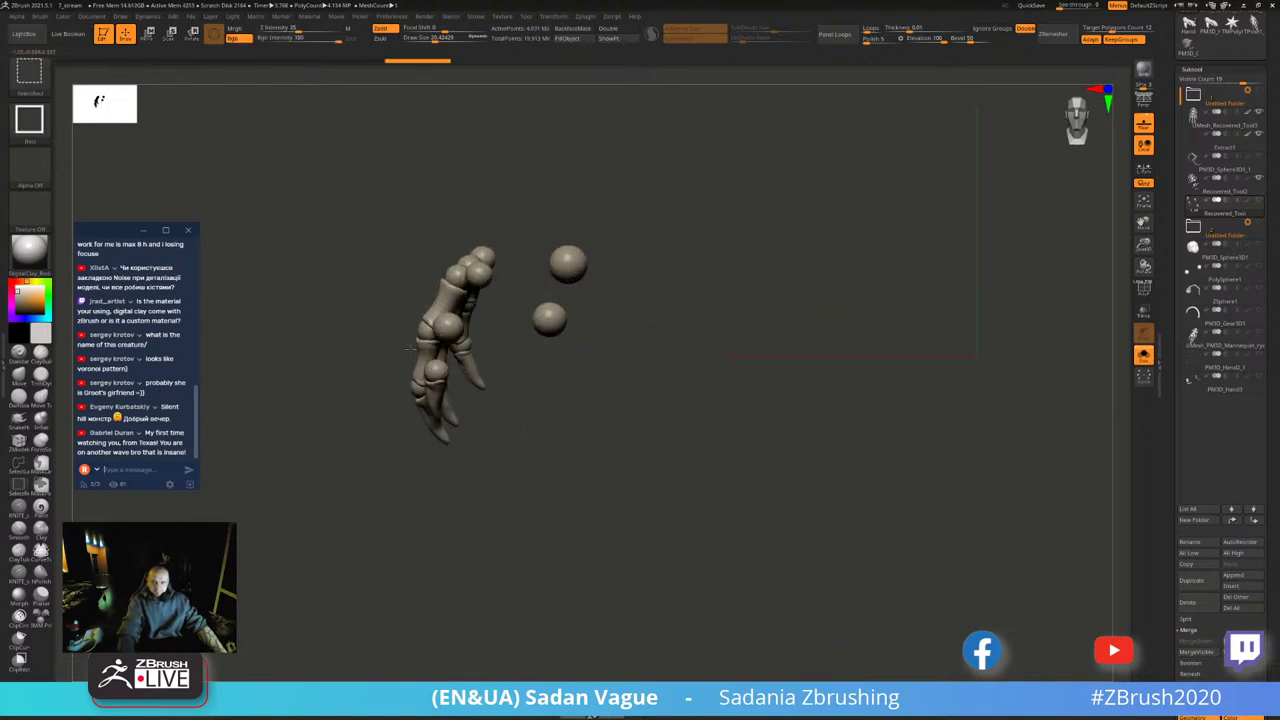
{"action": "key", "text": "ctrl+z"}
{"action": "key", "text": "ctrl+z"}
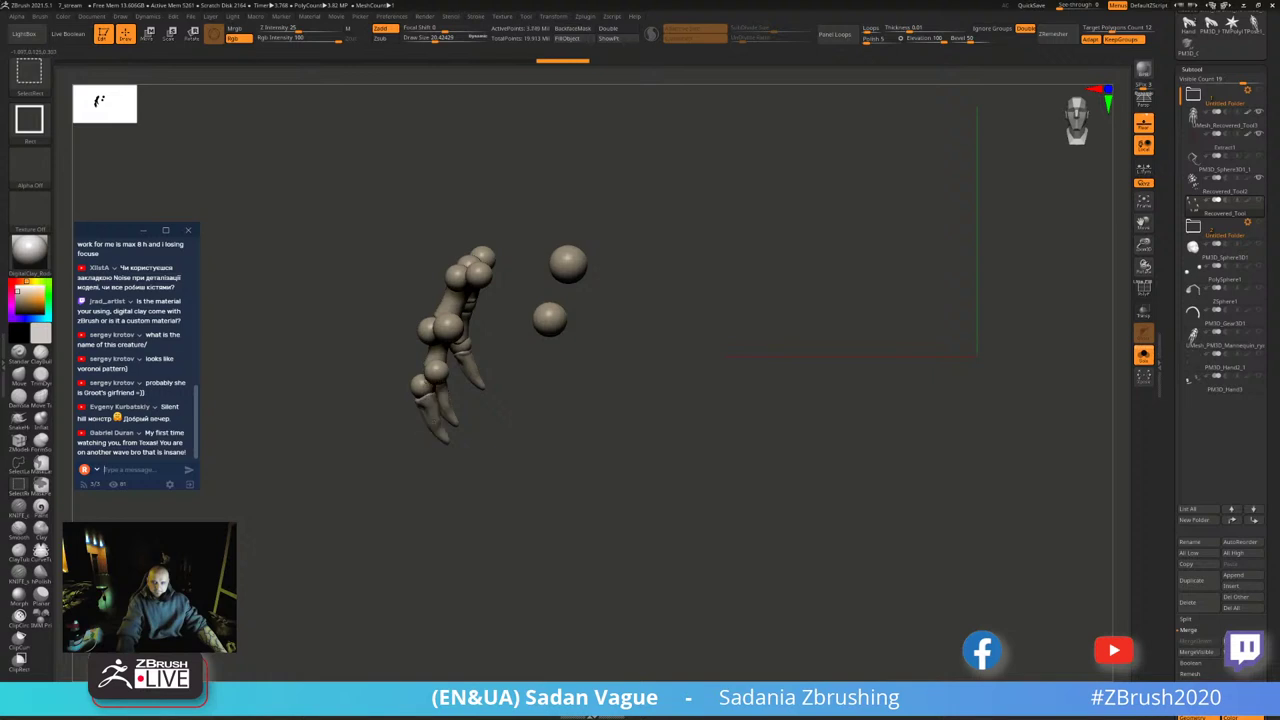
{"action": "key", "text": "ctrl+z"}
{"action": "key", "text": "ctrl+z"}
{"action": "key", "text": "ctrl+shift+z"}
{"action": "key", "text": "ctrl+shift+z"}
{"action": "key", "text": "ctrl+shift+z"}
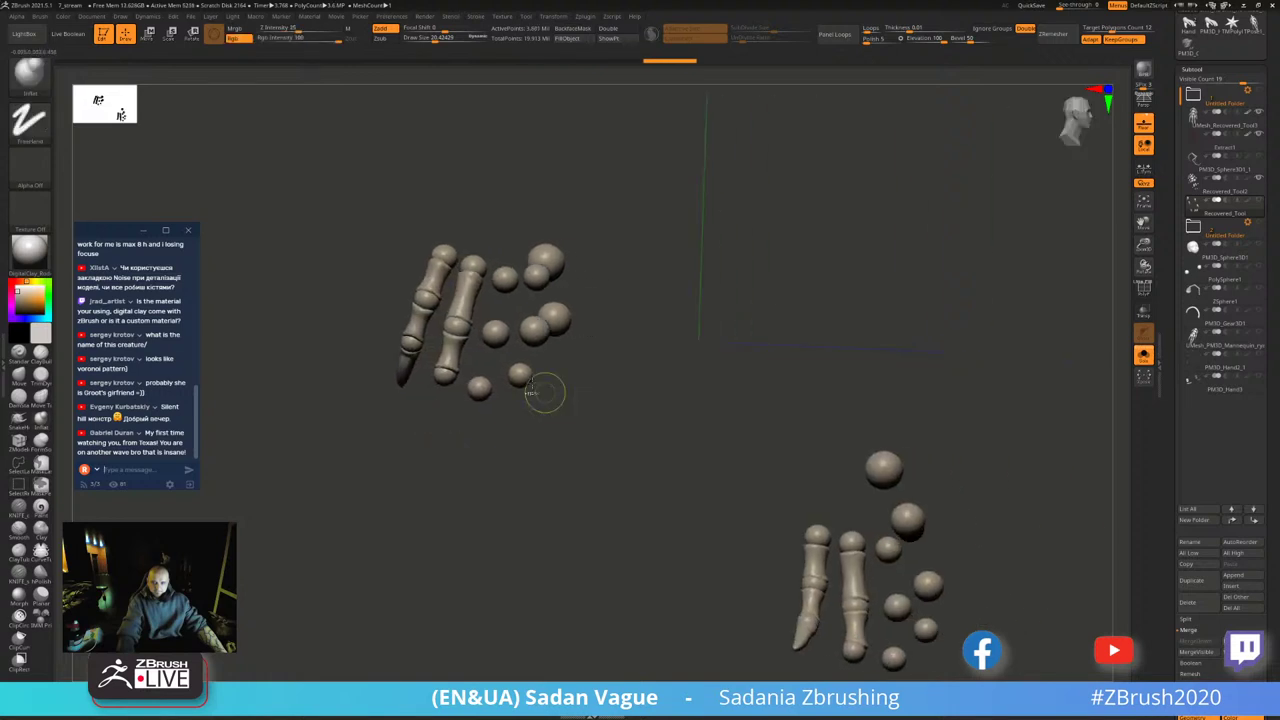
{"action": "key", "text": "ctrl+shift+z"}
{"action": "key", "text": "ctrl+shift+z"}
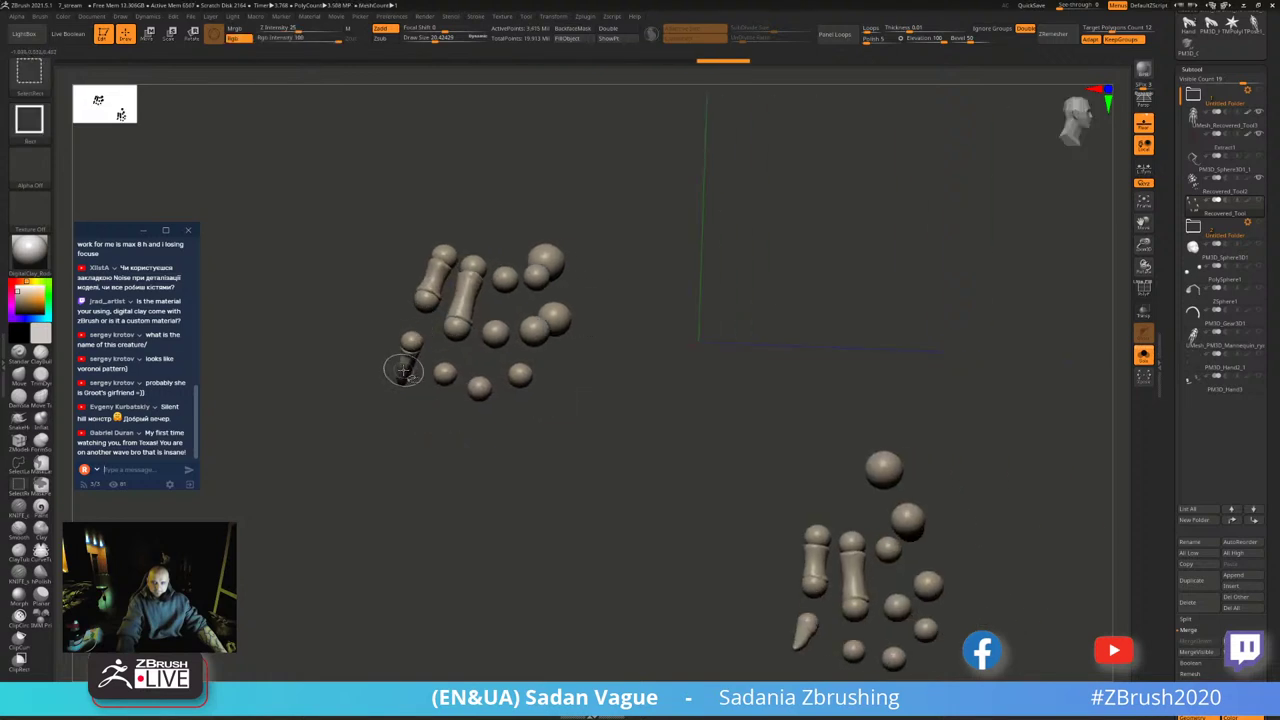
{"action": "key", "text": "ctrl+shift+z"}
{"action": "key", "text": "ctrl+shift+z"}
{"action": "key", "text": "ctrl+shift+z"}
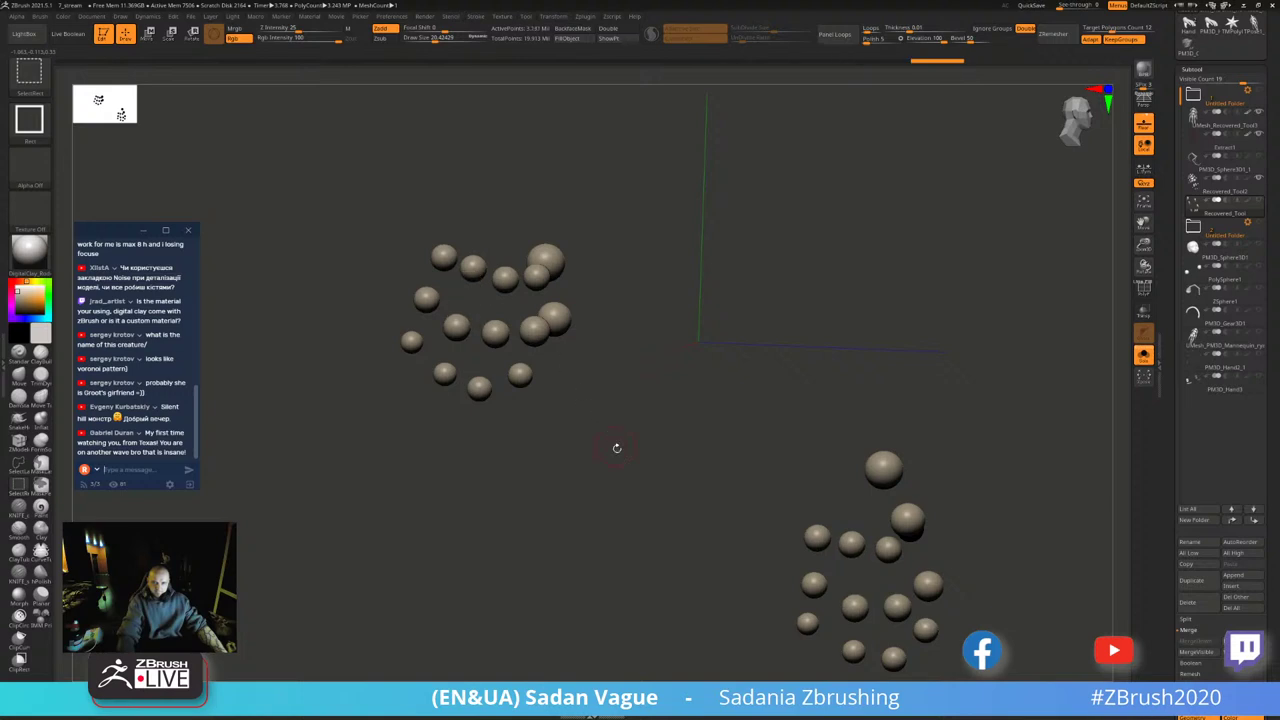
{"action": "key", "text": "ctrl+shift+z"}
{"action": "key", "text": "ctrl+shift+z"}
{"action": "key", "text": "ctrl+shift+z"}
{"action": "key", "text": "ctrl+shift+z"}
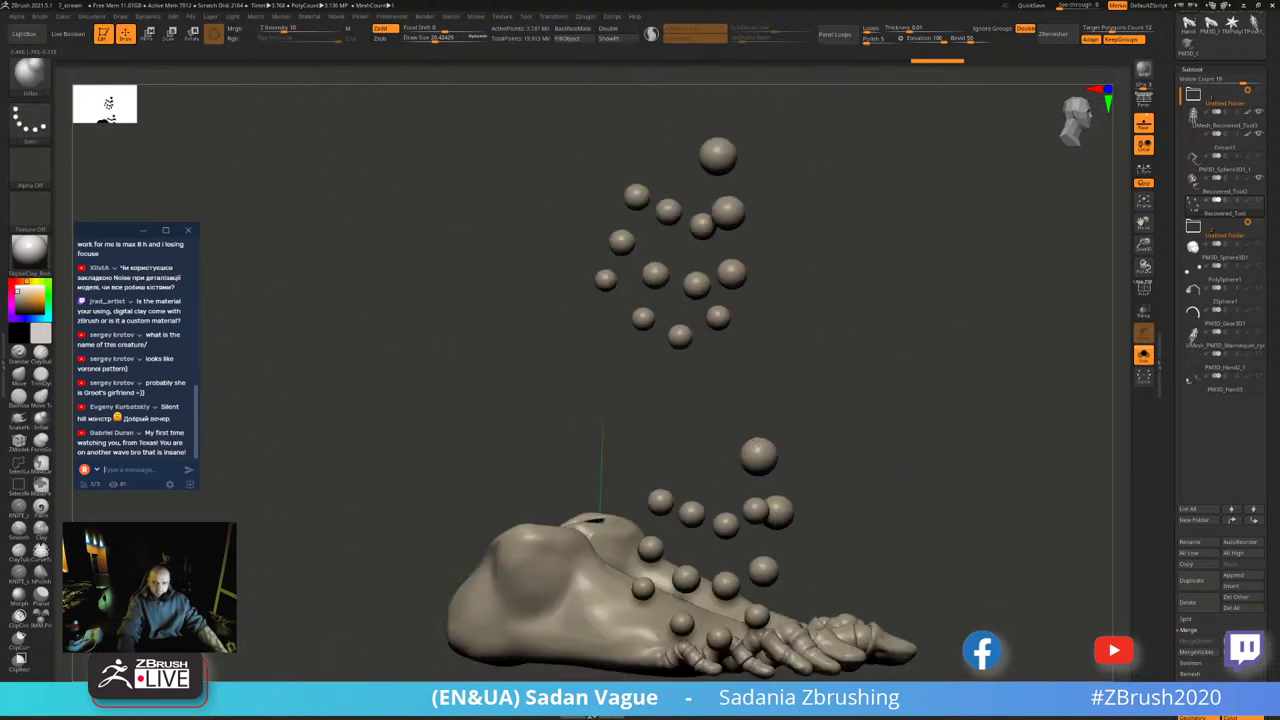
{"action": "key", "text": "ctrl+shift+z"}
{"action": "key", "text": "ctrl+shift+z"}
{"action": "key", "text": "ctrl+shift+z"}
{"action": "key", "text": "ctrl+shift+z"}
{"action": "key", "text": "ctrl+shift+z"}
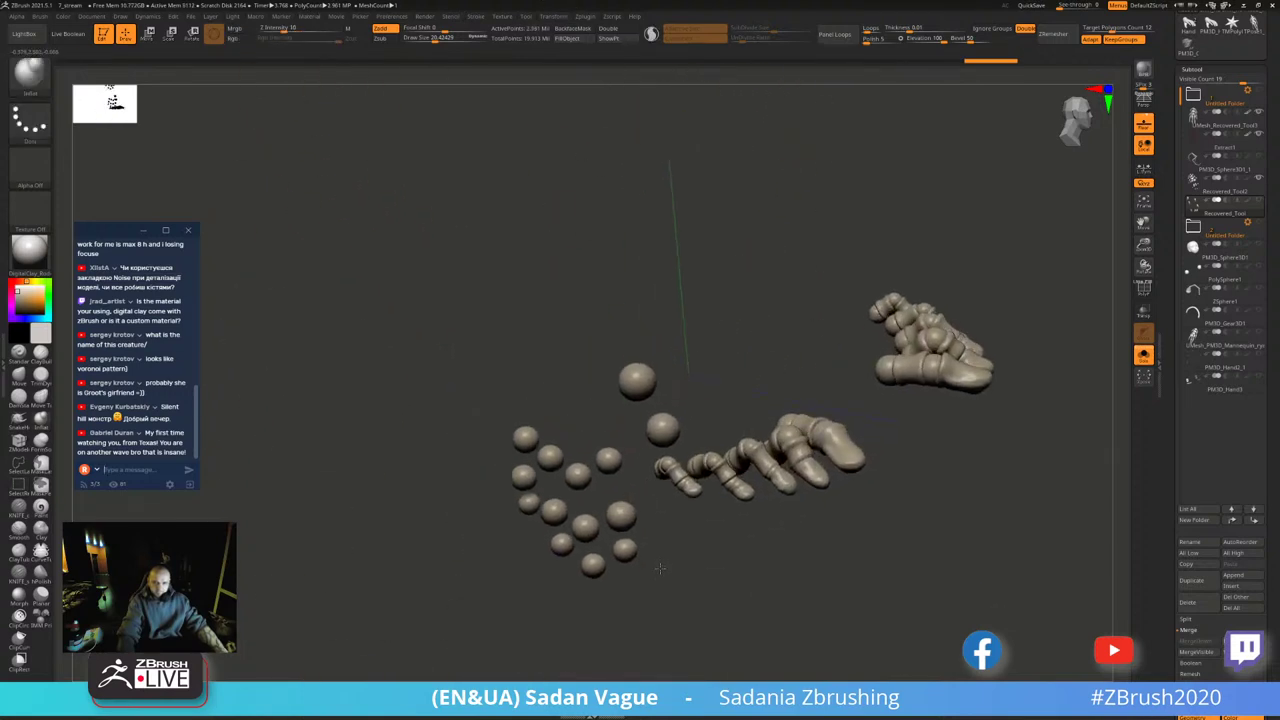
{"action": "key", "text": "ctrl+shift+z"}
{"action": "key", "text": "ctrl+shift+z"}
{"action": "key", "text": "ctrl+shift+z"}
{"action": "key", "text": "ctrl+shift+z"}
{"action": "key", "text": "ctrl+shift+z"}
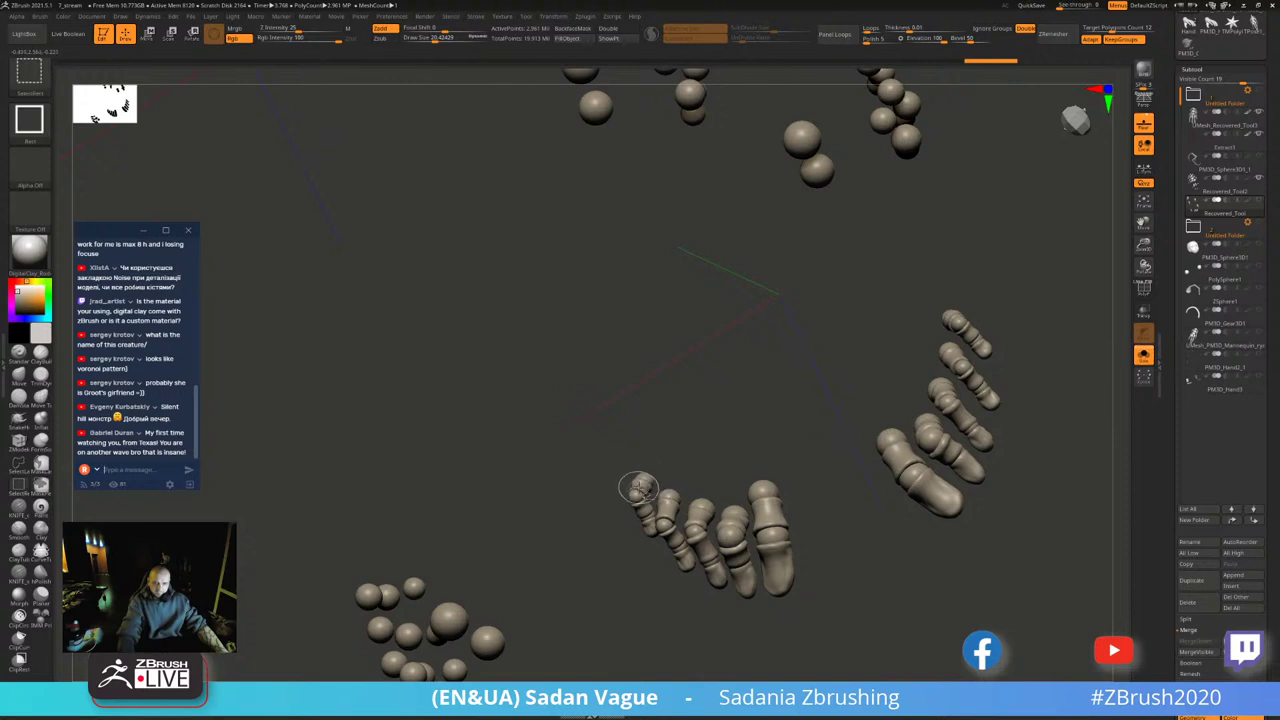
{"action": "key", "text": "ctrl+shift+z"}
{"action": "key", "text": "ctrl+z"}
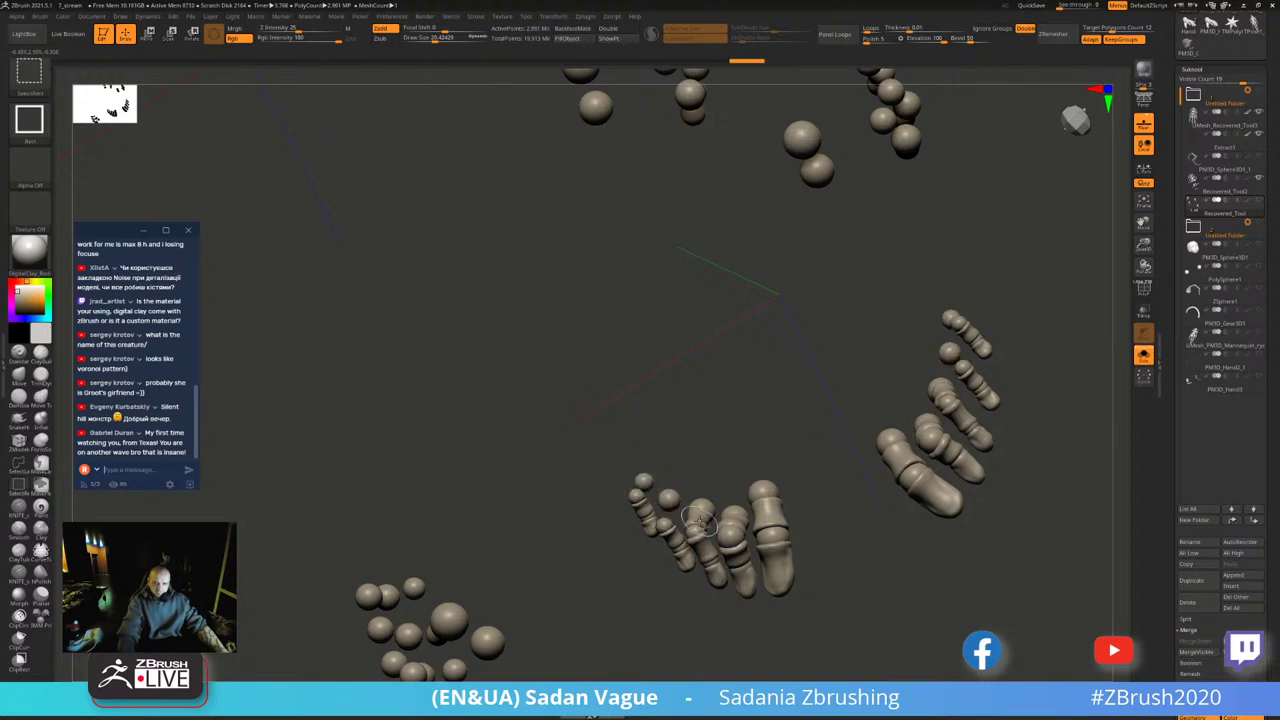
{"action": "key", "text": "ctrl+shift+z"}
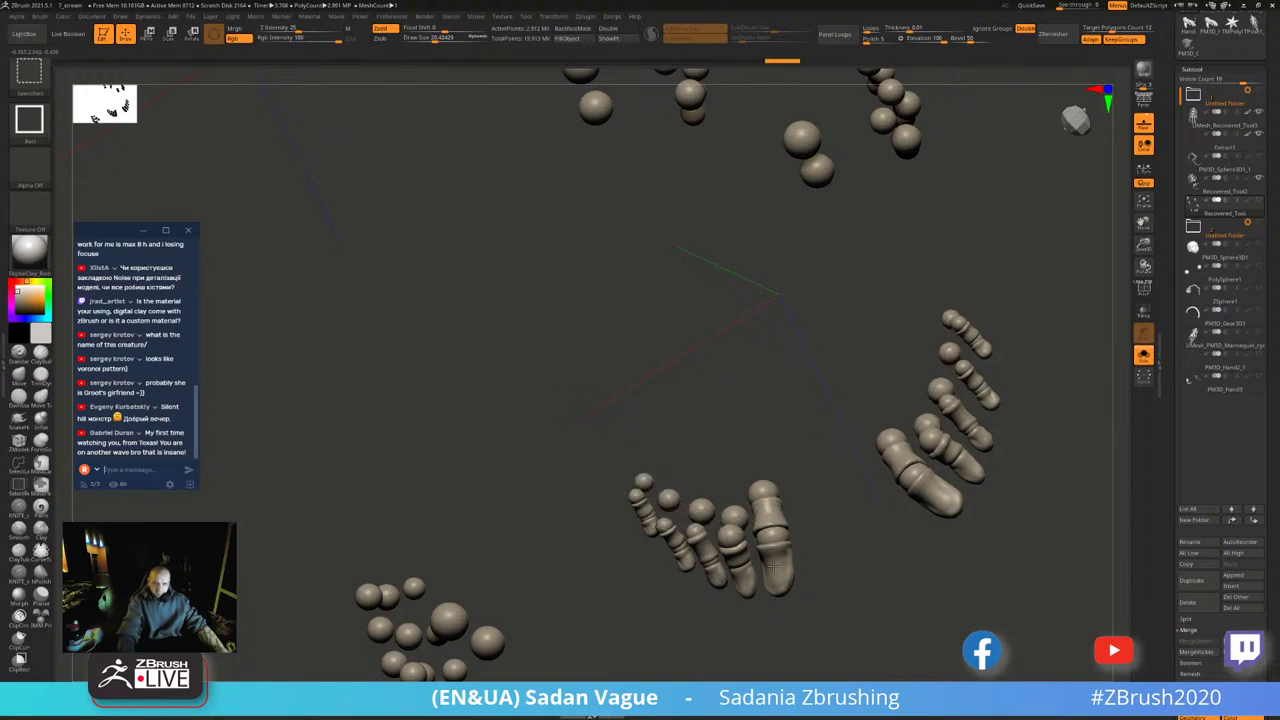
{"action": "key", "text": "ctrl+shift+z"}
{"action": "key", "text": "ctrl+shift+z"}
{"action": "key", "text": "ctrl+shift+z"}
{"action": "key", "text": "ctrl+shift+z"}
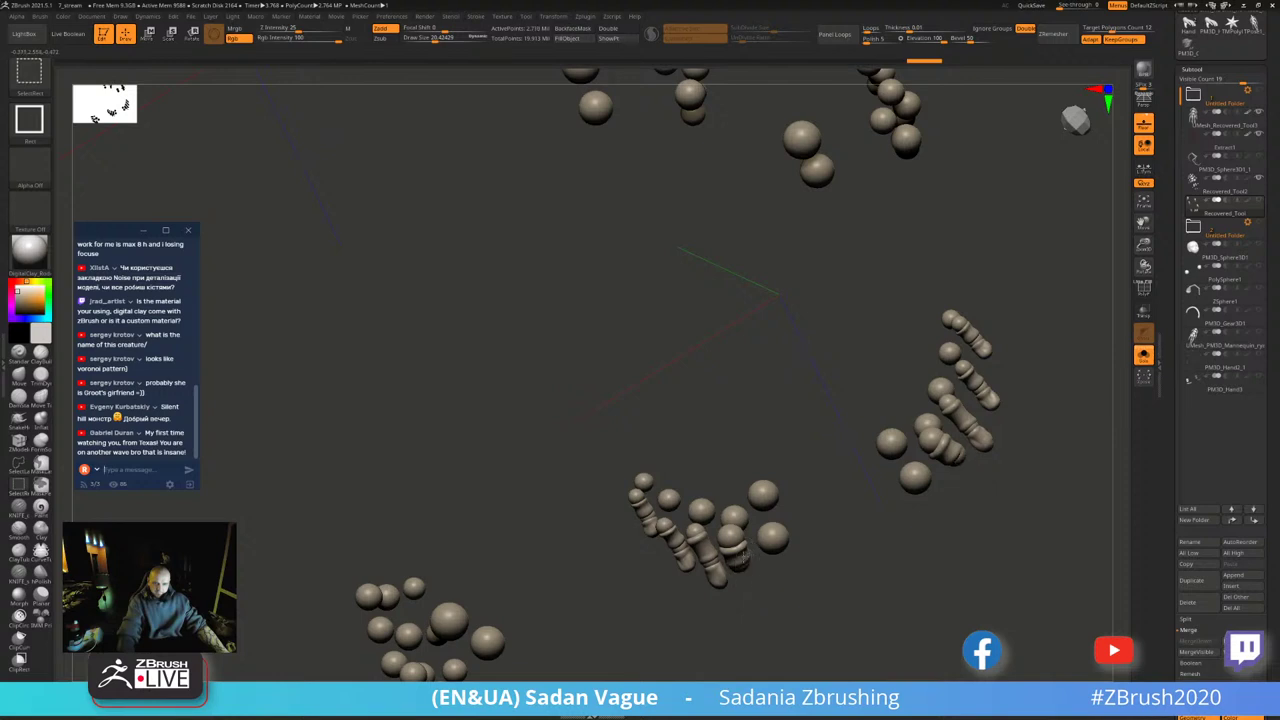
{"action": "key", "text": "ctrl+shift+z"}
{"action": "key", "text": "ctrl+shift+z"}
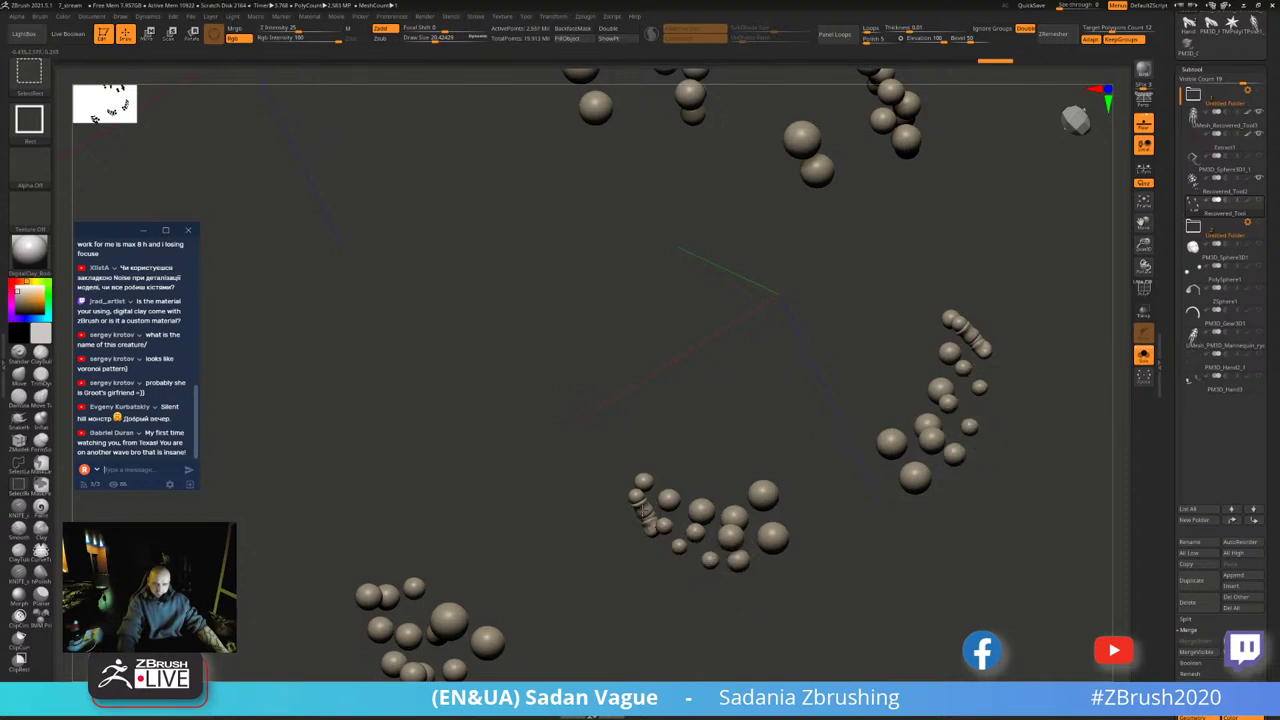
{"action": "mouse_move", "coordinate": [689, 473]}
{"action": "left_mouse_down"}
{"action": "mouse_move", "coordinate": [634, 157]}
{"action": "mouse_move", "coordinate": [982, 320]}
{"action": "mouse_move", "coordinate": [905, 414]}
{"action": "mouse_move", "coordinate": [953, 420]}
{"action": "left_mouse_up"}
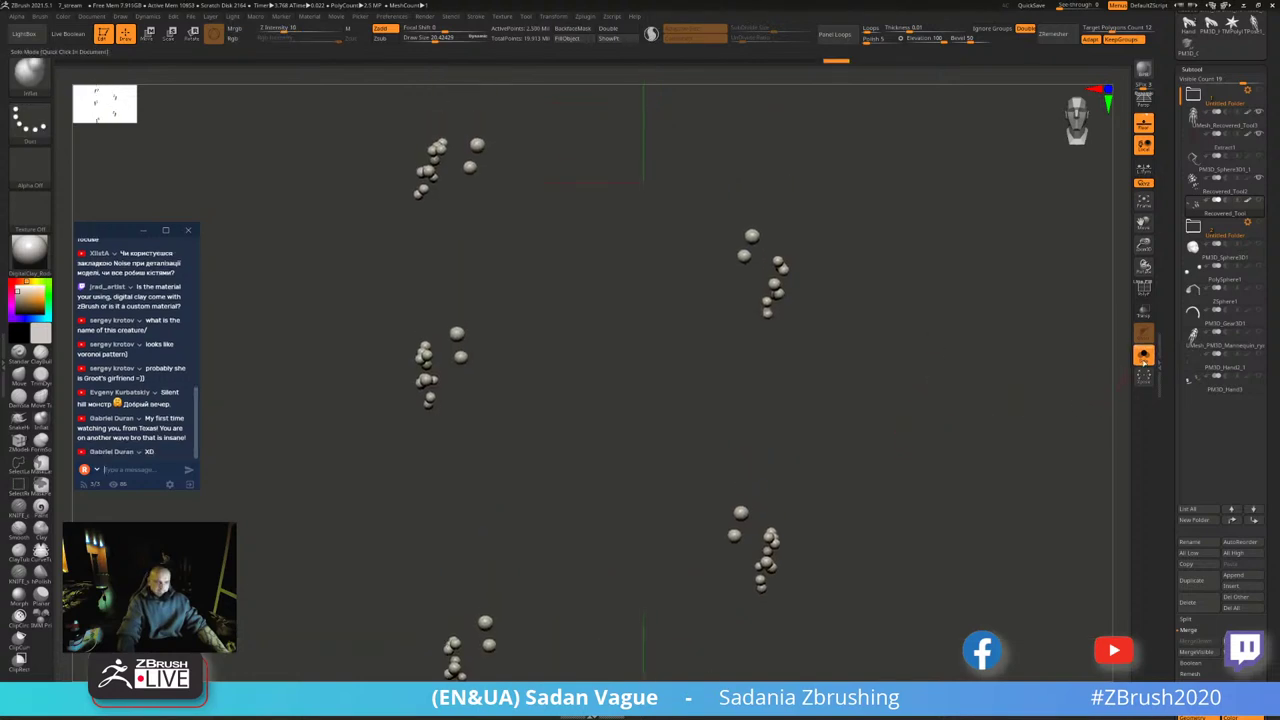
- Show the full creature again and pick dark grey for the ball-joint spheres
{"action": "left_click", "coordinate": [1143, 355]}
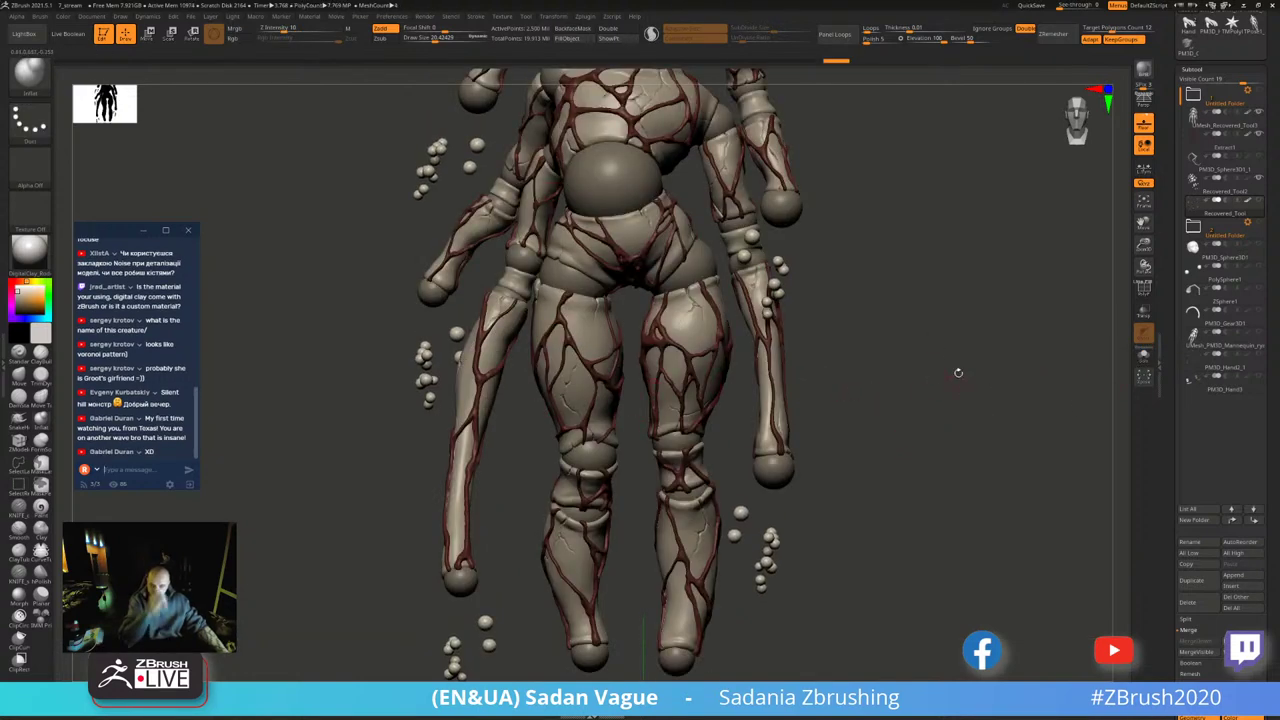
{"action": "mouse_move", "coordinate": [954, 320]}
{"action": "left_mouse_down"}
{"action": "mouse_move", "coordinate": [927, 319]}
{"action": "mouse_move", "coordinate": [1025, 275]}
{"action": "mouse_move", "coordinate": [1030, 320]}
{"action": "left_mouse_up"}
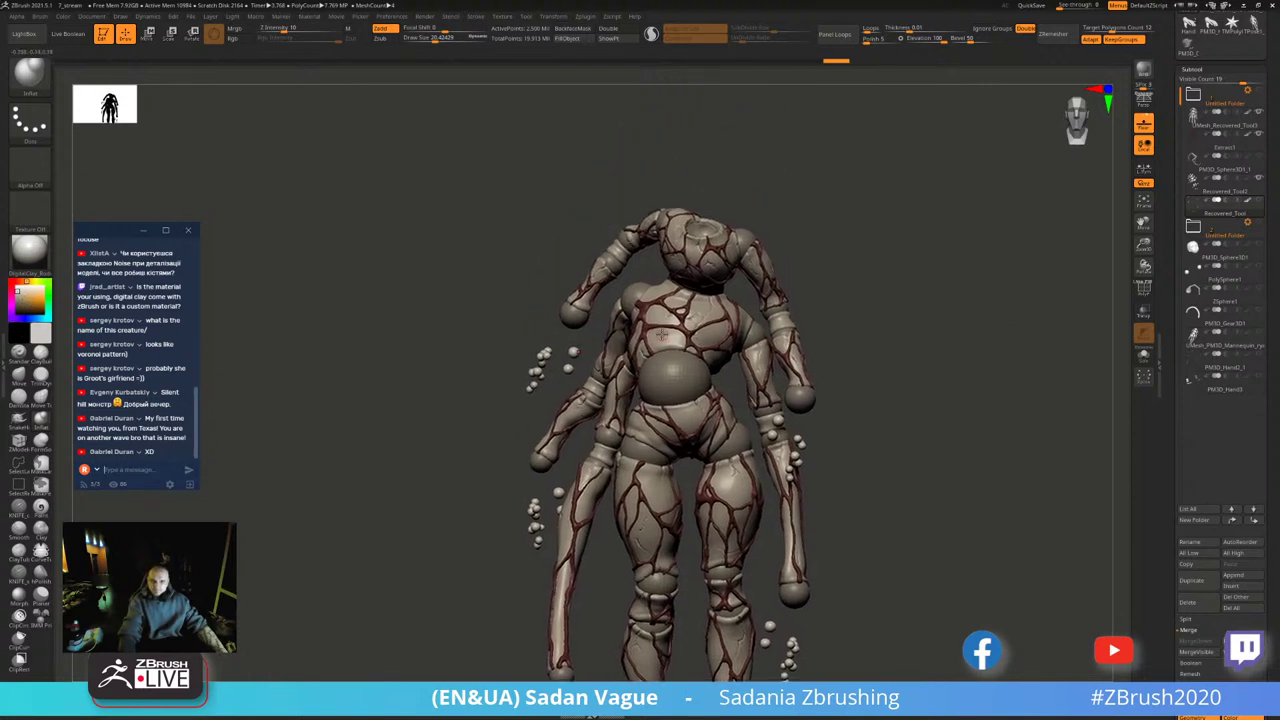
{"action": "left_click", "coordinate": [21, 303]}
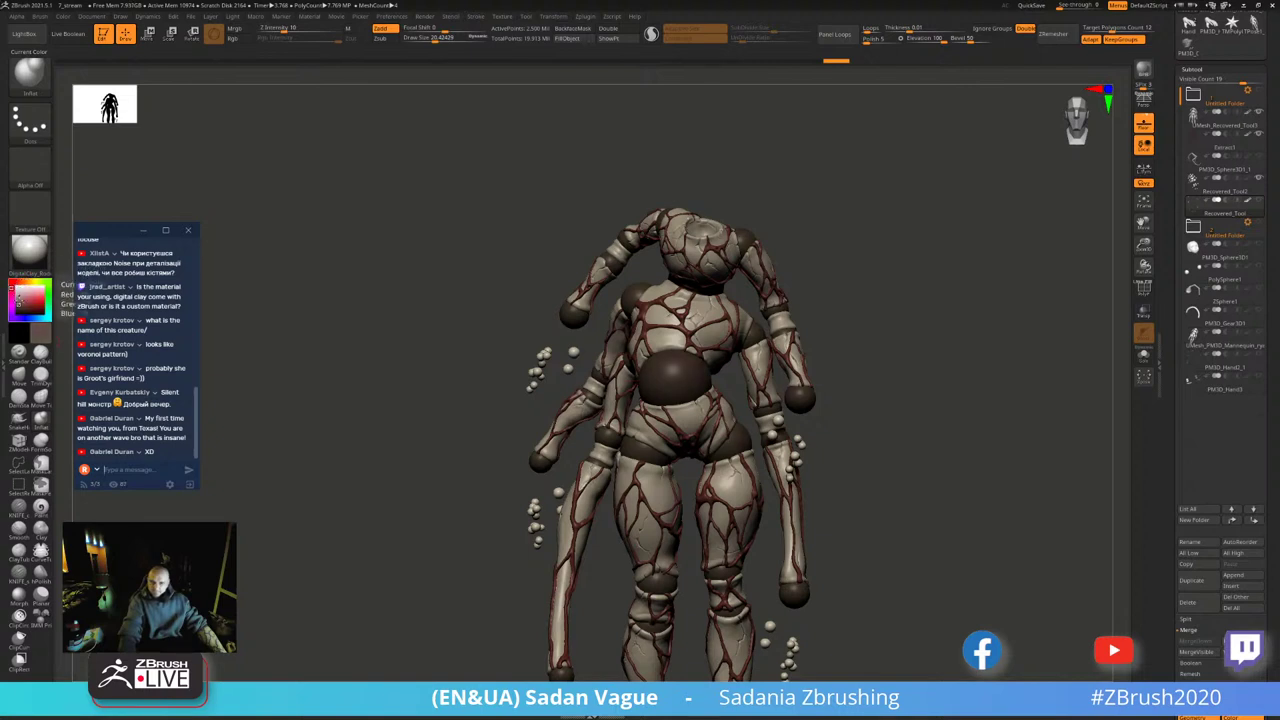
{"action": "left_click", "coordinate": [46, 371]}
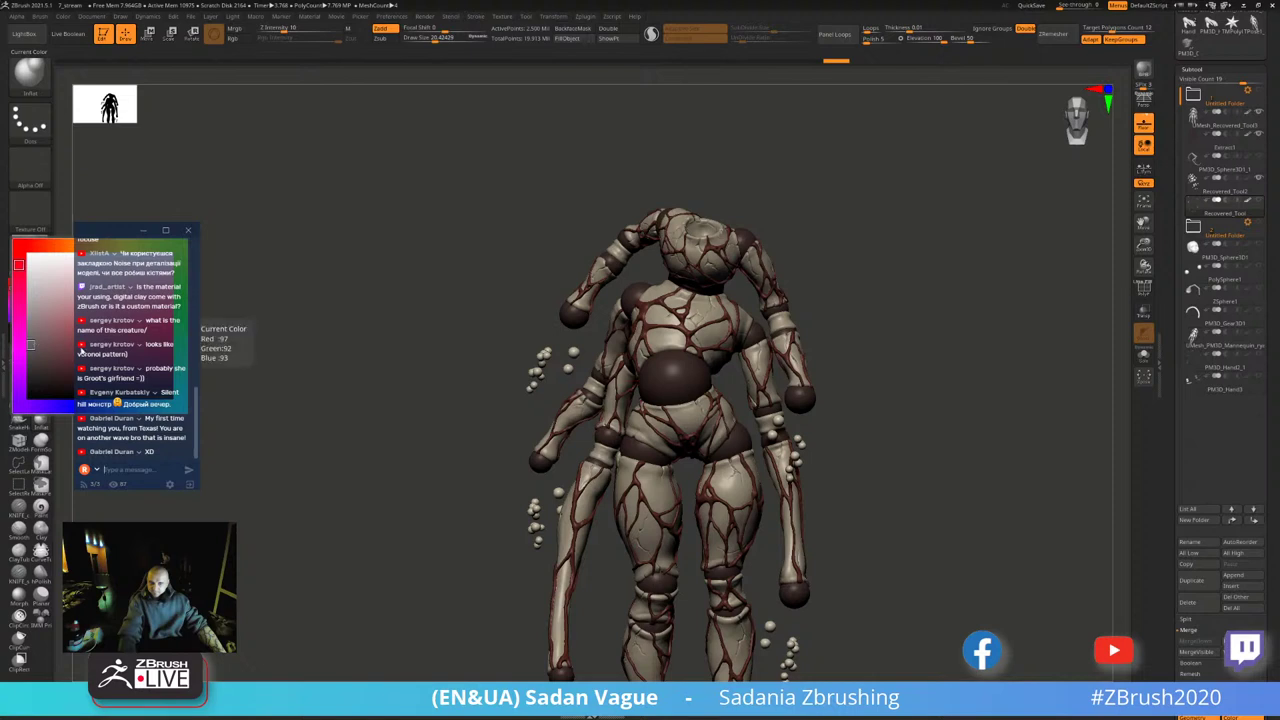
{"action": "left_click_drag", "start_coordinate": [335, 236], "coordinate": [369, 217]}
{"action": "left_click_drag", "start_coordinate": [426, 186], "coordinate": [413, 268]}
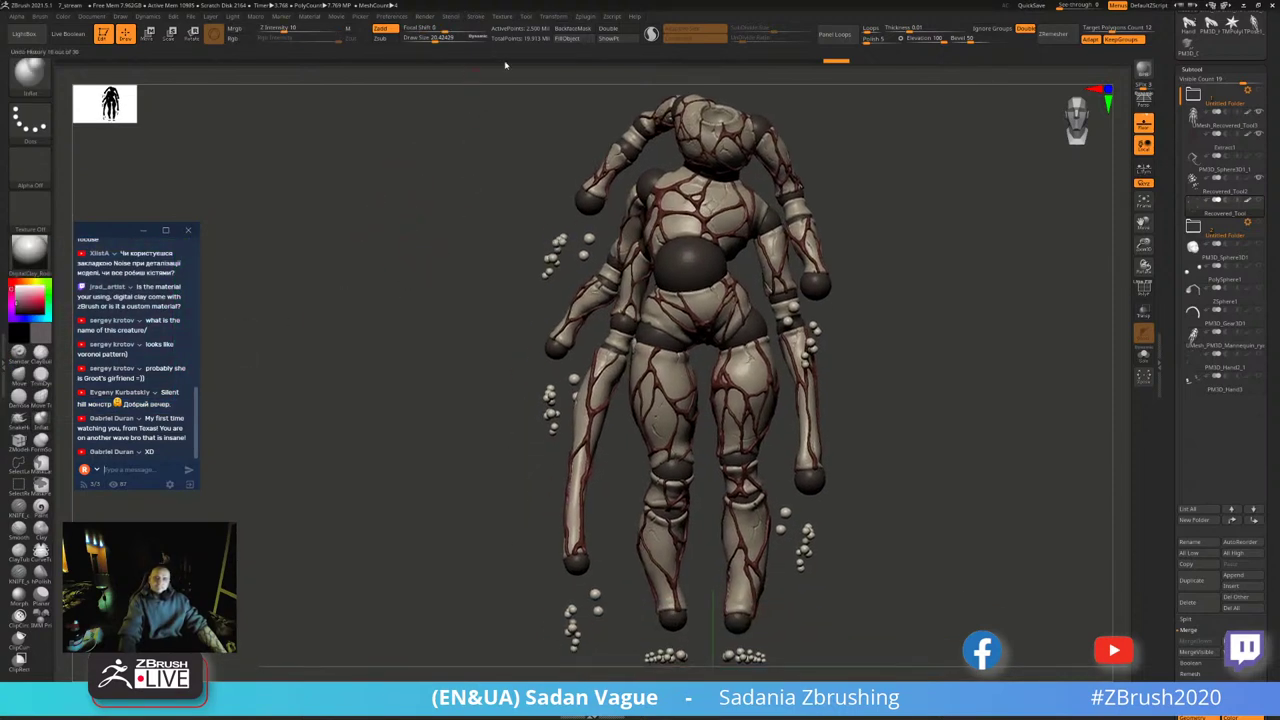
- Fill the joint spheres dark grey and undo back to the clawed hands
{"action": "left_click", "coordinate": [563, 40]}
{"action": "key", "text": "ctrl+z"}
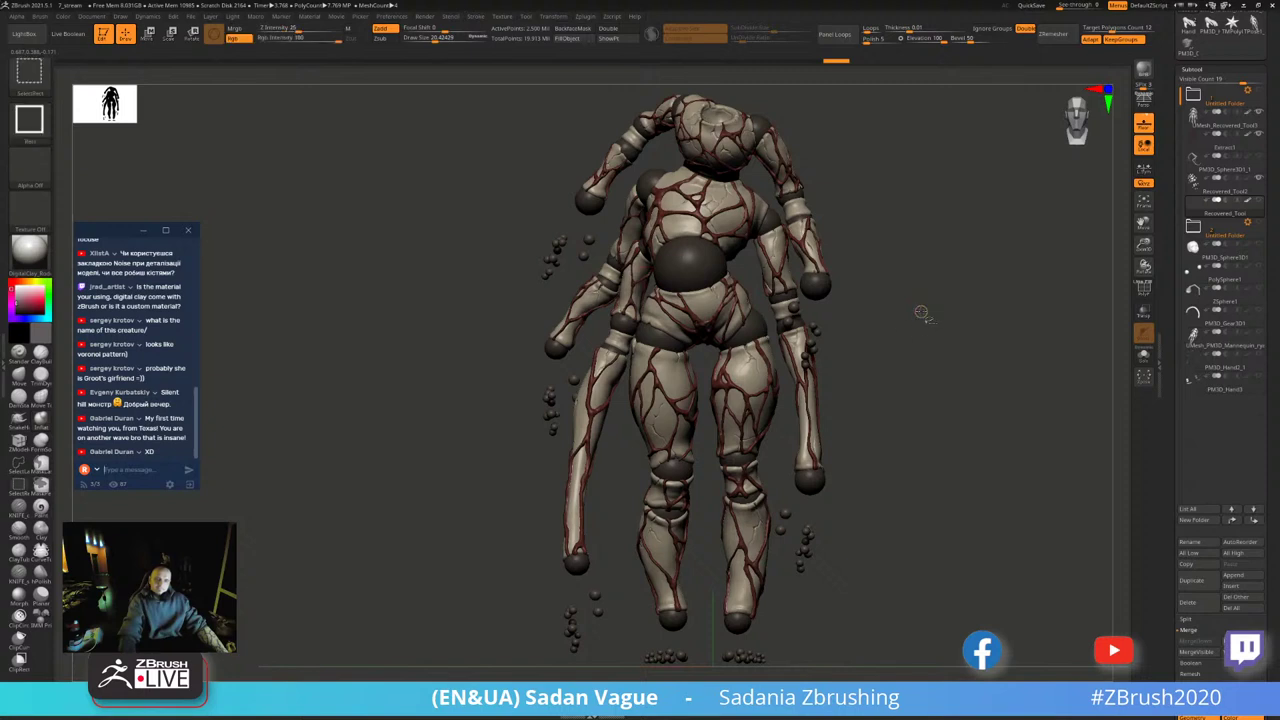
{"action": "key", "text": "ctrl+shift+z"}
{"action": "key", "text": "ctrl+z"}
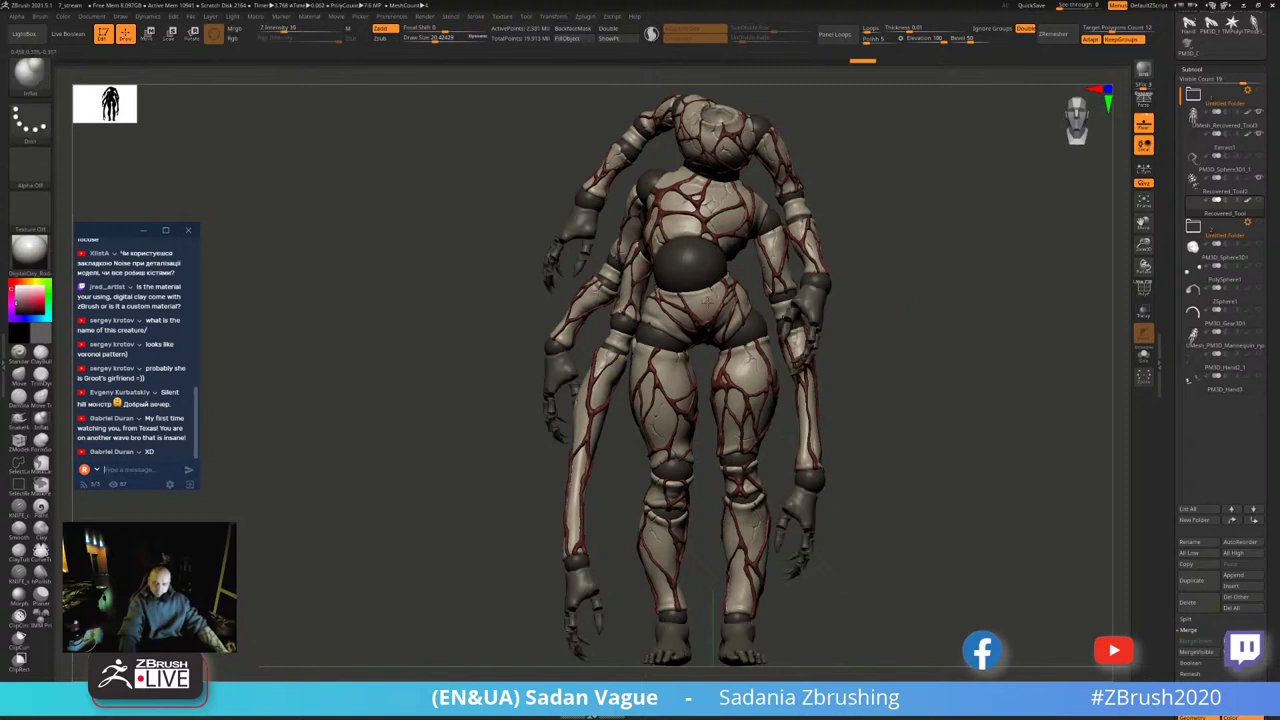
{"action": "key", "text": "ctrl+z"}
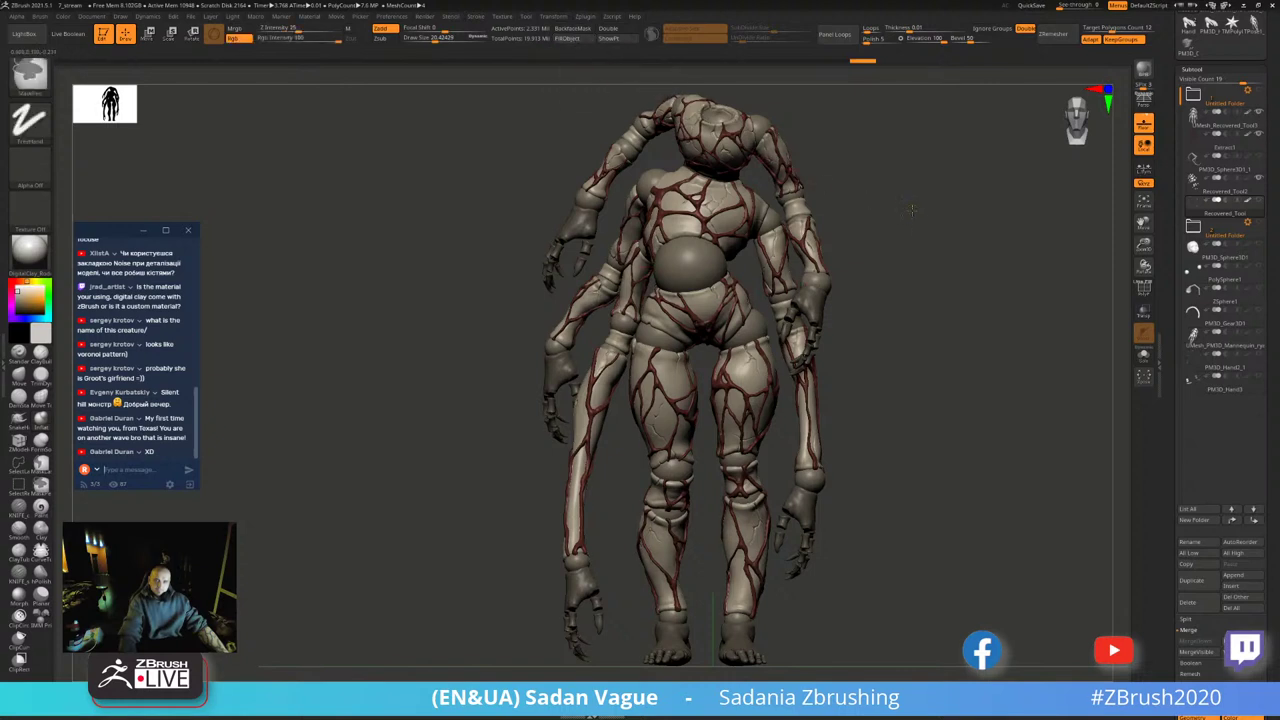
{"action": "key", "text": "ctrl+z"}
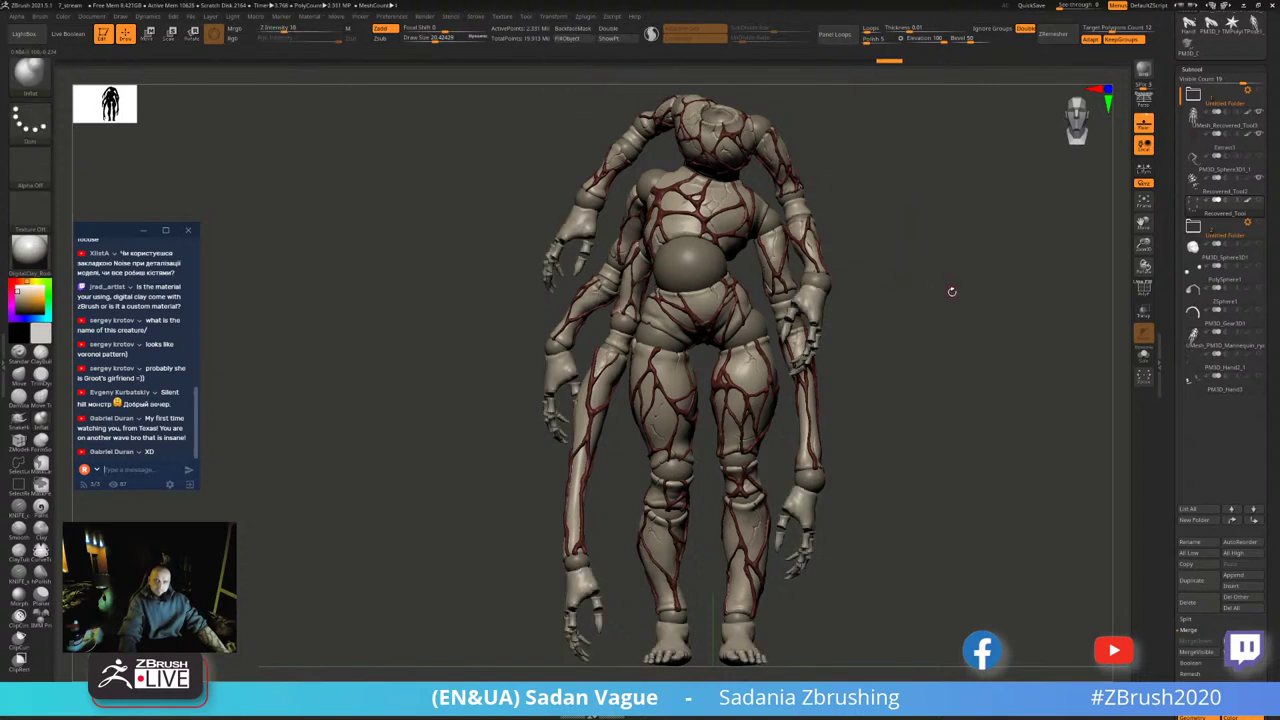
- Inspect the legs and feet, toggling the hands and feet subtool visibility off and on
{"action": "mouse_move", "coordinate": [950, 355]}
{"action": "left_mouse_down"}
{"action": "mouse_move", "coordinate": [1040, 350]}
{"action": "mouse_move", "coordinate": [993, 324]}
{"action": "mouse_move", "coordinate": [954, 326]}
{"action": "left_mouse_up"}
{"action": "mouse_move", "coordinate": [954, 326]}
{"action": "right_mouse_down", "text": "ctrl"}
{"action": "mouse_move", "coordinate": [503, 366]}
{"action": "mouse_move", "coordinate": [560, 330]}
{"action": "right_mouse_up", "text": "ctrl"}
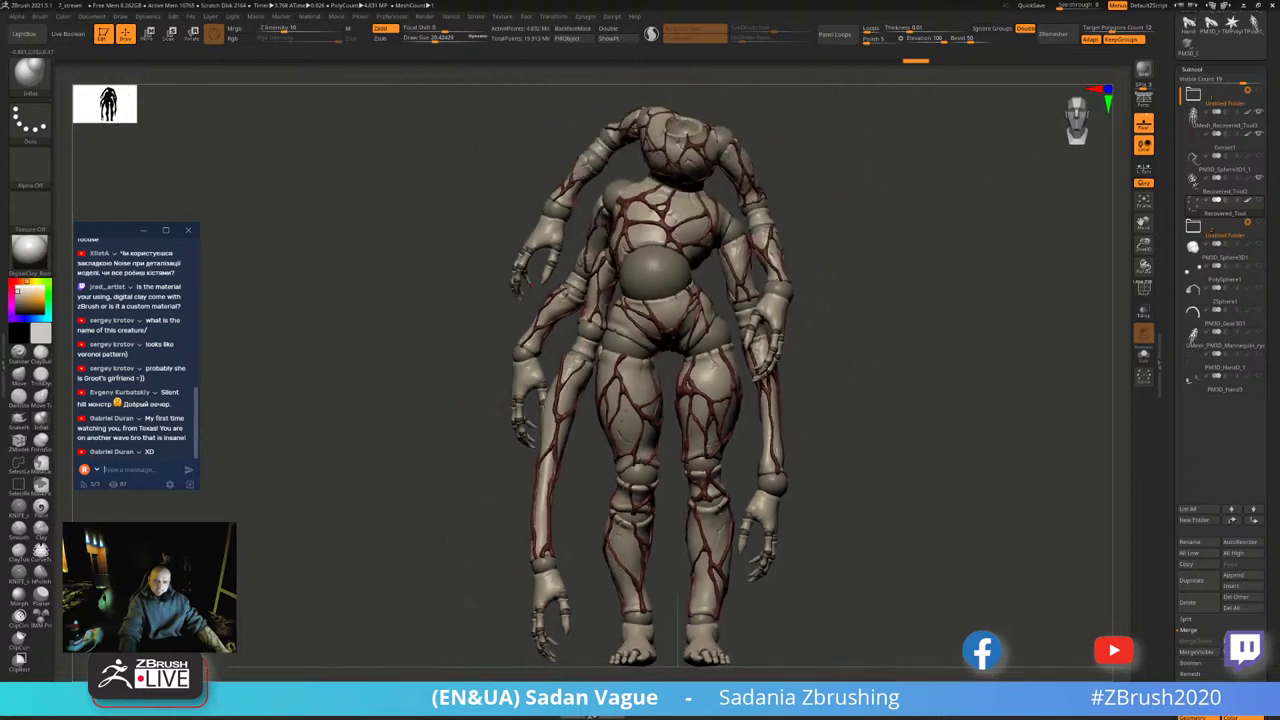
{"action": "left_click_drag", "start_coordinate": [876, 271], "coordinate": [840, 357]}
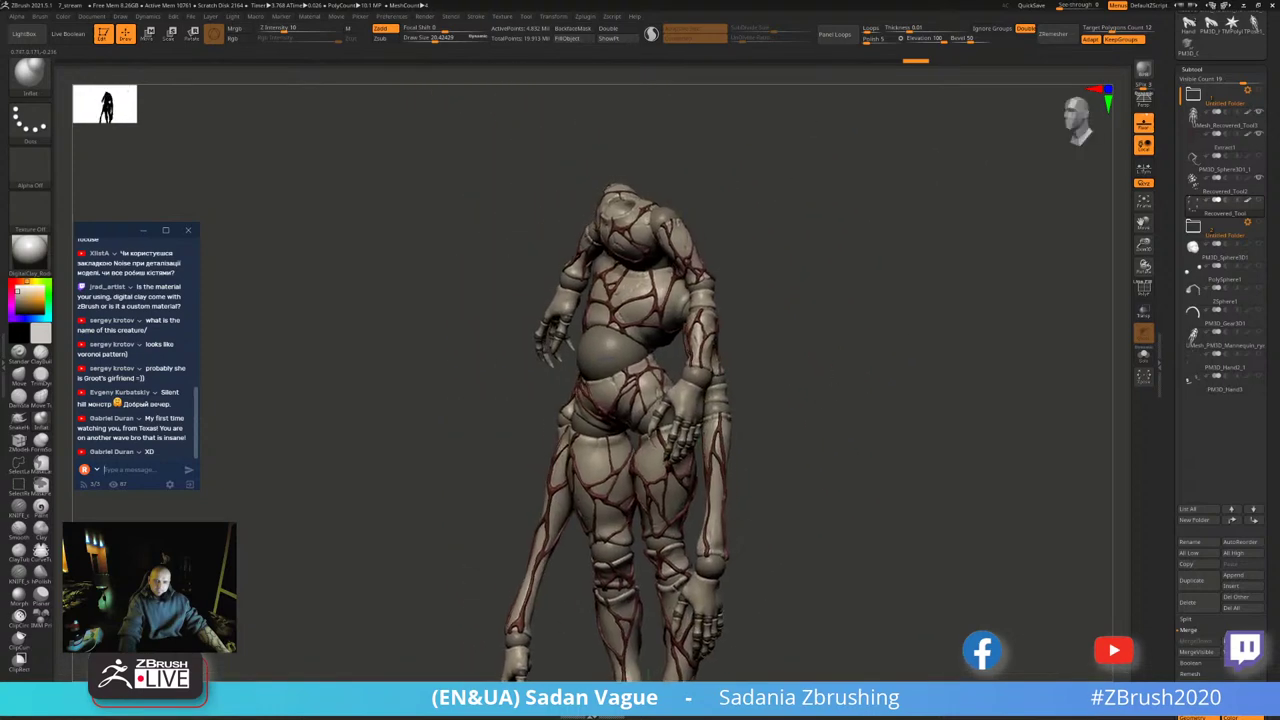
{"action": "right_click_drag", "start_coordinate": [840, 357], "coordinate": [642, 520], "text": "ctrl"}
{"action": "left_click_drag", "start_coordinate": [642, 520], "coordinate": [430, 488]}
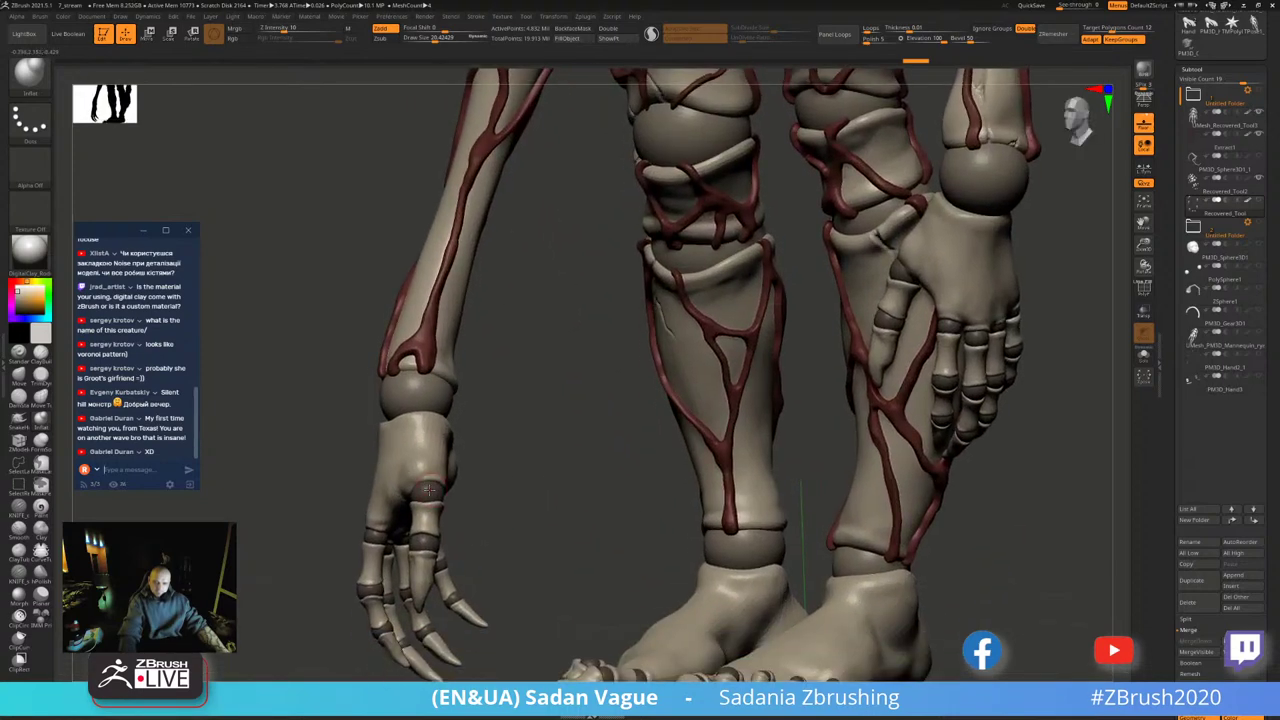
{"action": "left_click", "coordinate": [430, 488], "text": "alt"}
{"action": "left_click", "coordinate": [532, 188], "text": "ctrl+shift"}
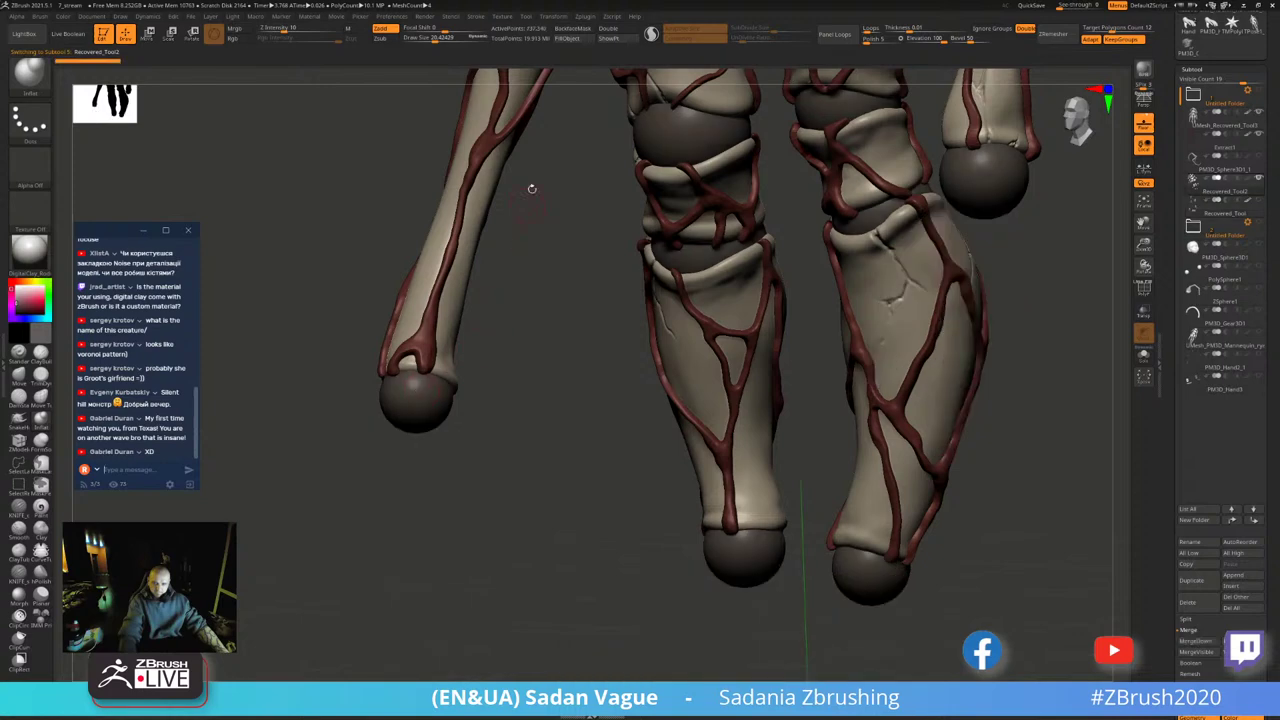
{"action": "left_click", "coordinate": [1258, 201]}
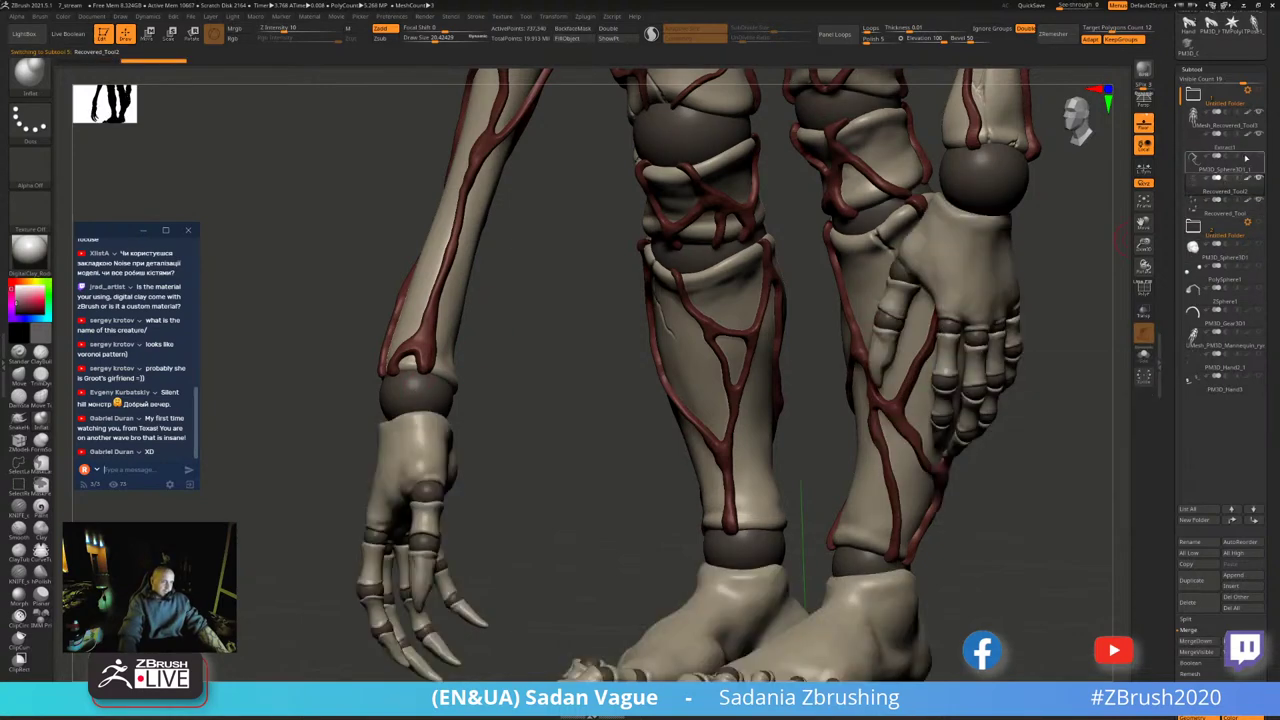
{"action": "right_click_drag", "start_coordinate": [919, 320], "coordinate": [919, 242], "text": "ctrl"}
- Orbit the finished creature to front and side views for review
{"action": "left_click_drag", "start_coordinate": [919, 242], "coordinate": [1039, 382]}
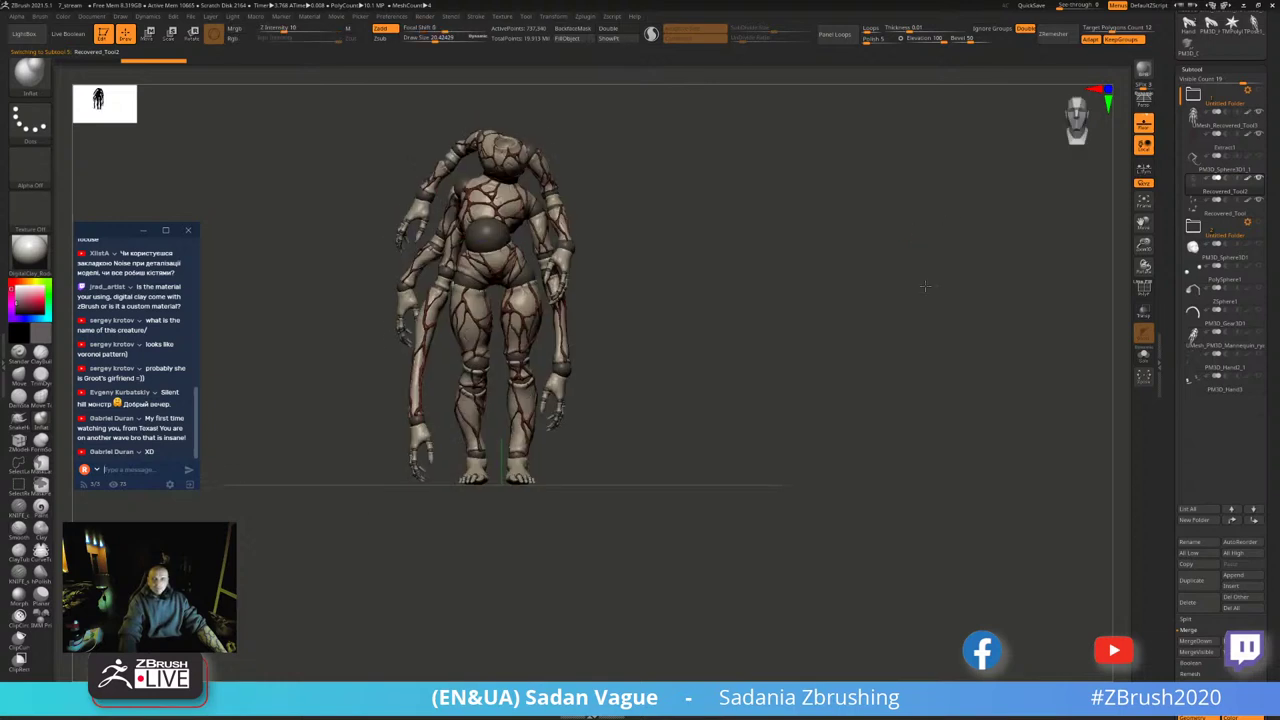
{"action": "right_click_drag", "start_coordinate": [1039, 382], "coordinate": [1042, 356], "text": "ctrl"}
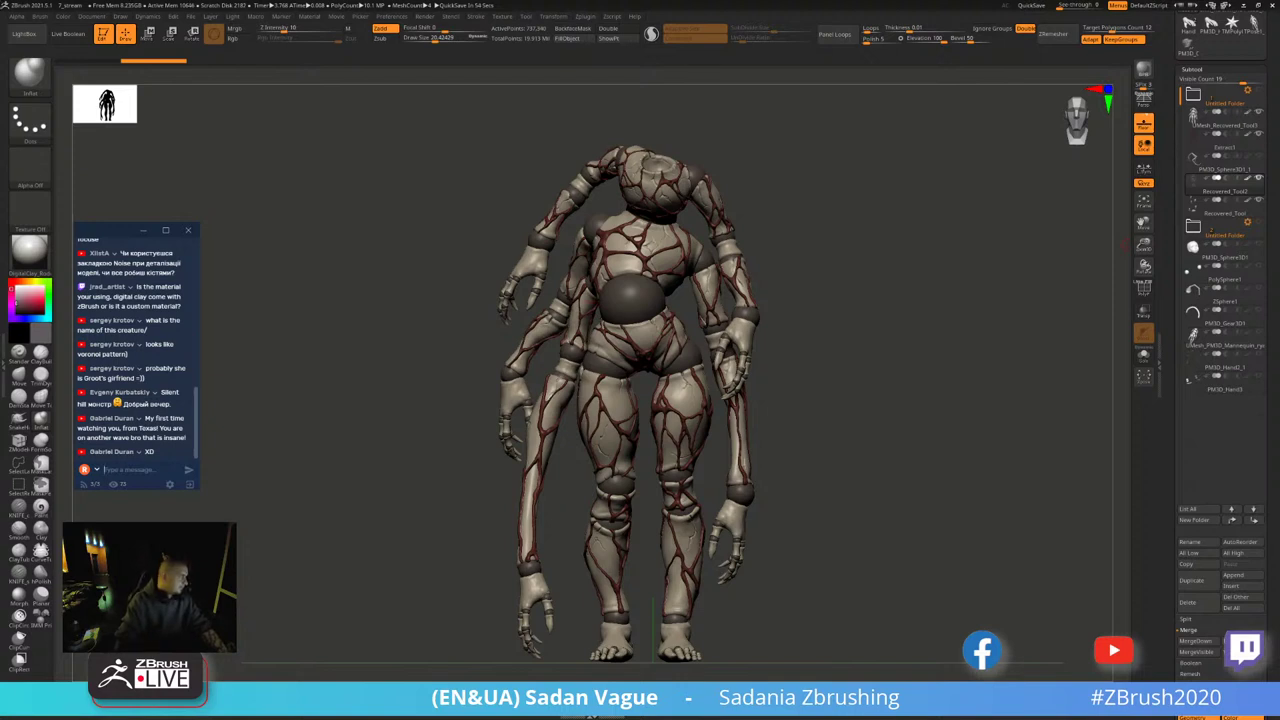
{"action": "mouse_move", "coordinate": [740, 410]}
{"action": "left_mouse_down"}
{"action": "mouse_move", "coordinate": [918, 376]}
{"action": "mouse_move", "coordinate": [999, 304]}
{"action": "mouse_move", "coordinate": [981, 341]}
{"action": "left_mouse_up"}
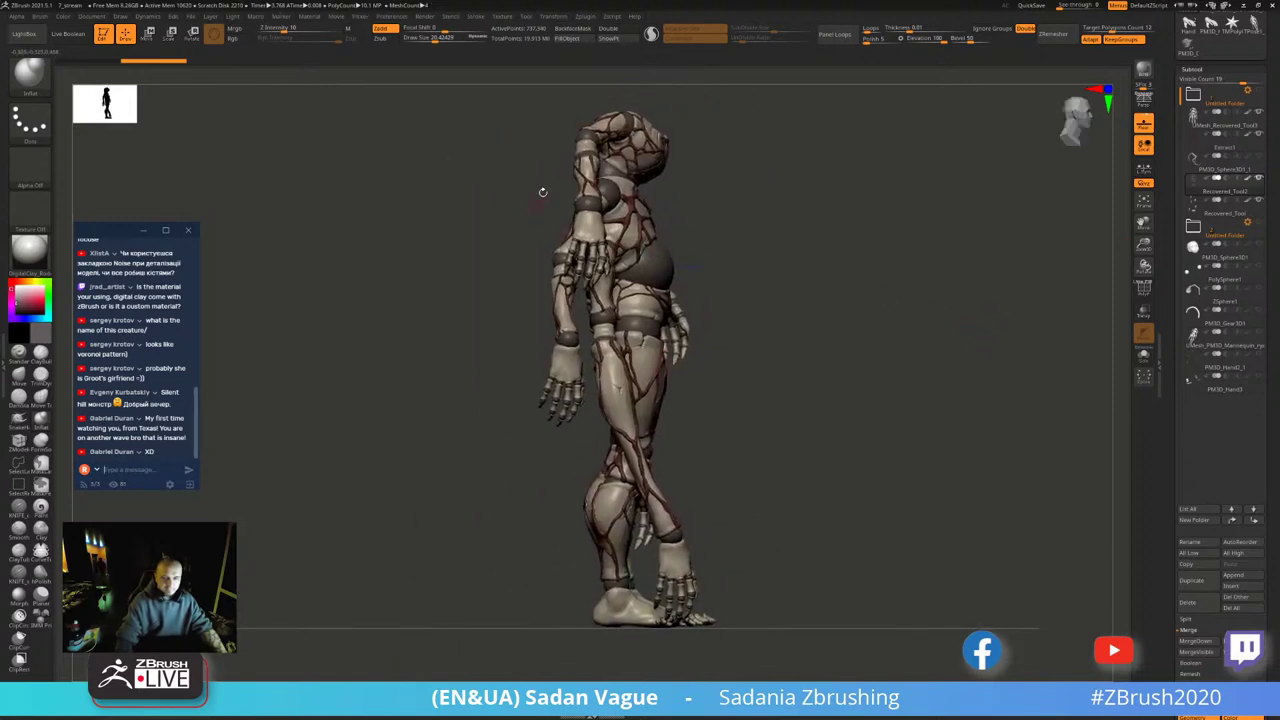
- Open the ZPlugin list to reach Transpose Master for merging all subtools
{"action": "left_click", "coordinate": [588, 17]}
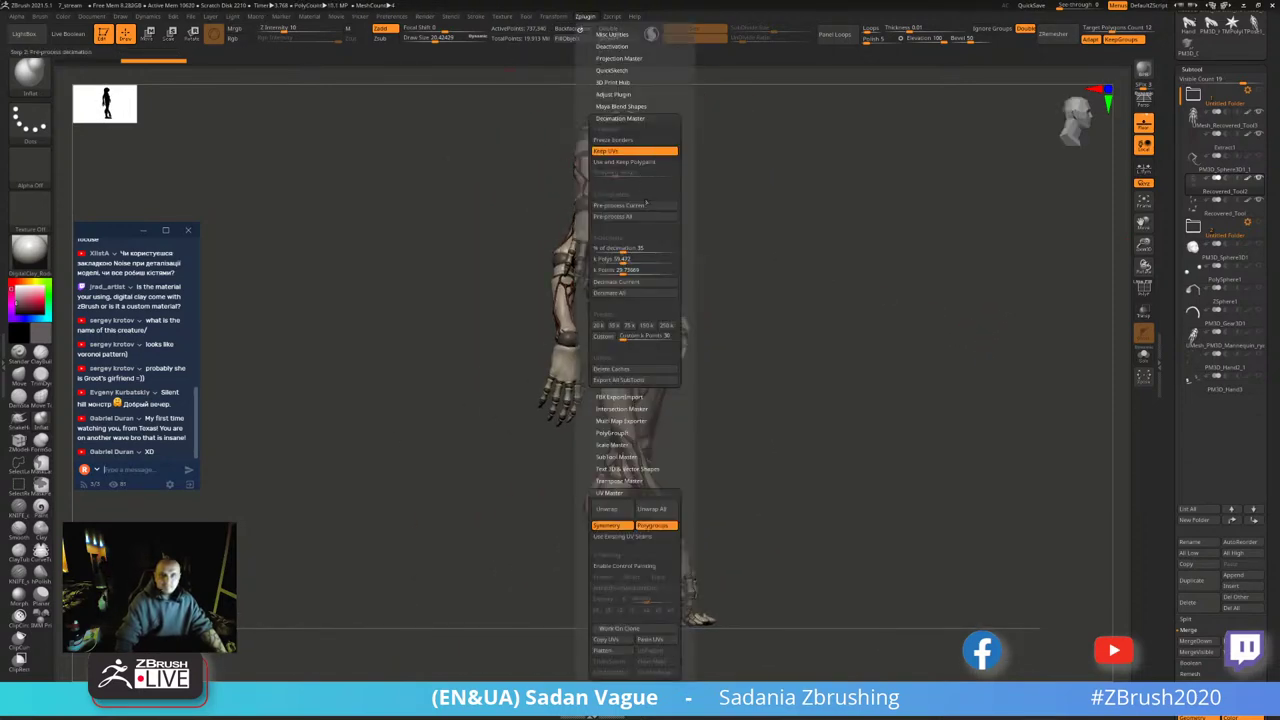
{"action": "scroll", "coordinate": [651, 441], "scroll_direction": "down", "scroll_amount": 2}
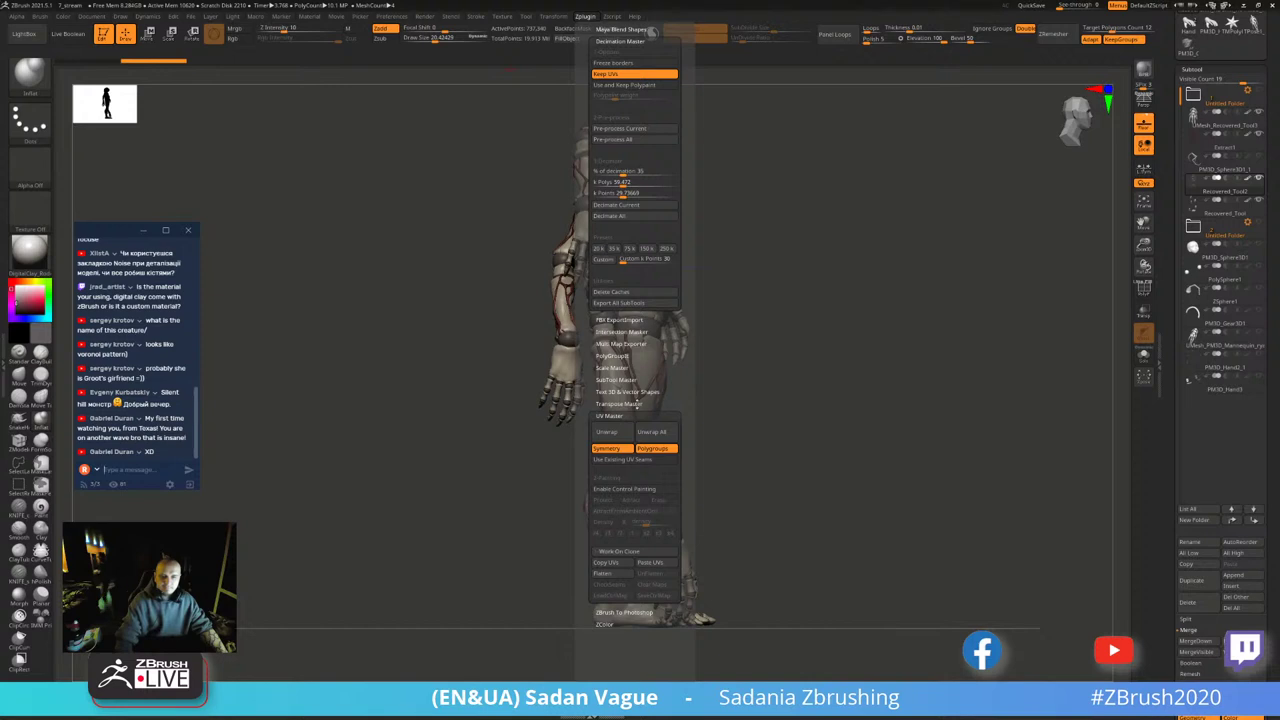
{"action": "left_click", "coordinate": [583, 17]}
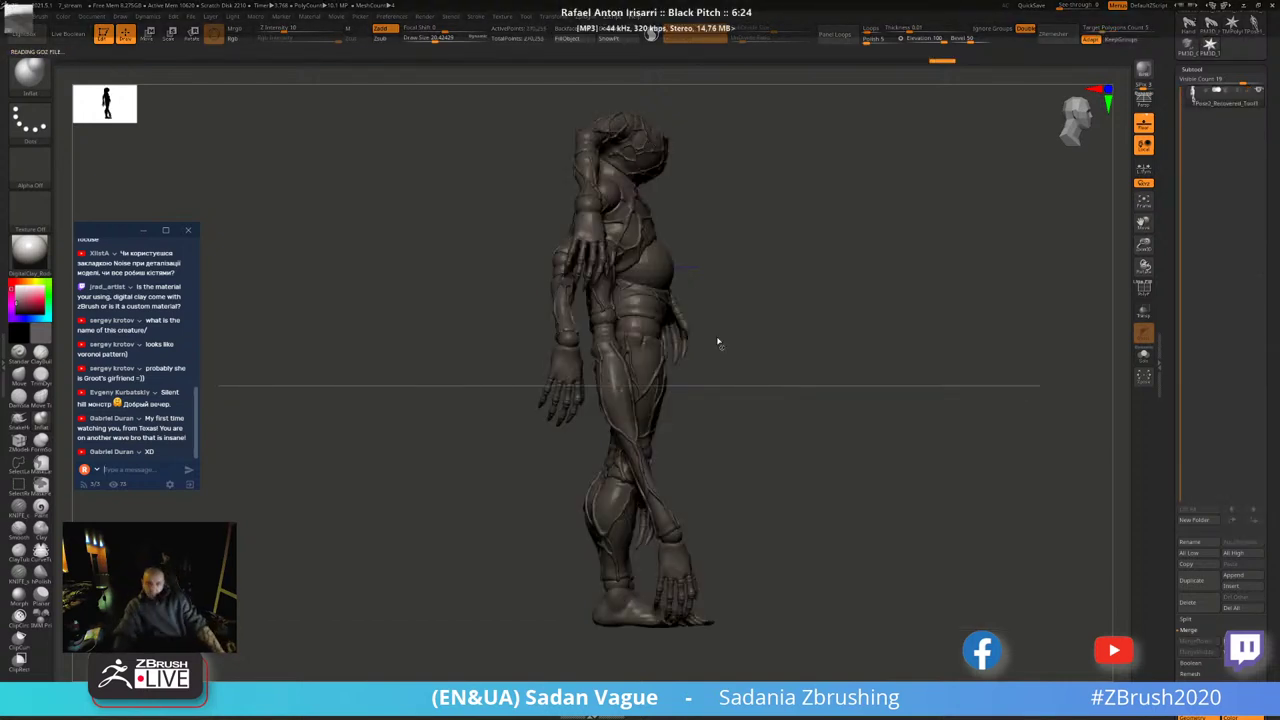
- Frame the merged mesh's torso from the front and enable PolyF to show polygroups
{"action": "left_click_drag", "start_coordinate": [786, 329], "coordinate": [734, 340]}
{"action": "right_click_drag", "start_coordinate": [863, 323], "coordinate": [960, 374], "text": "ctrl"}
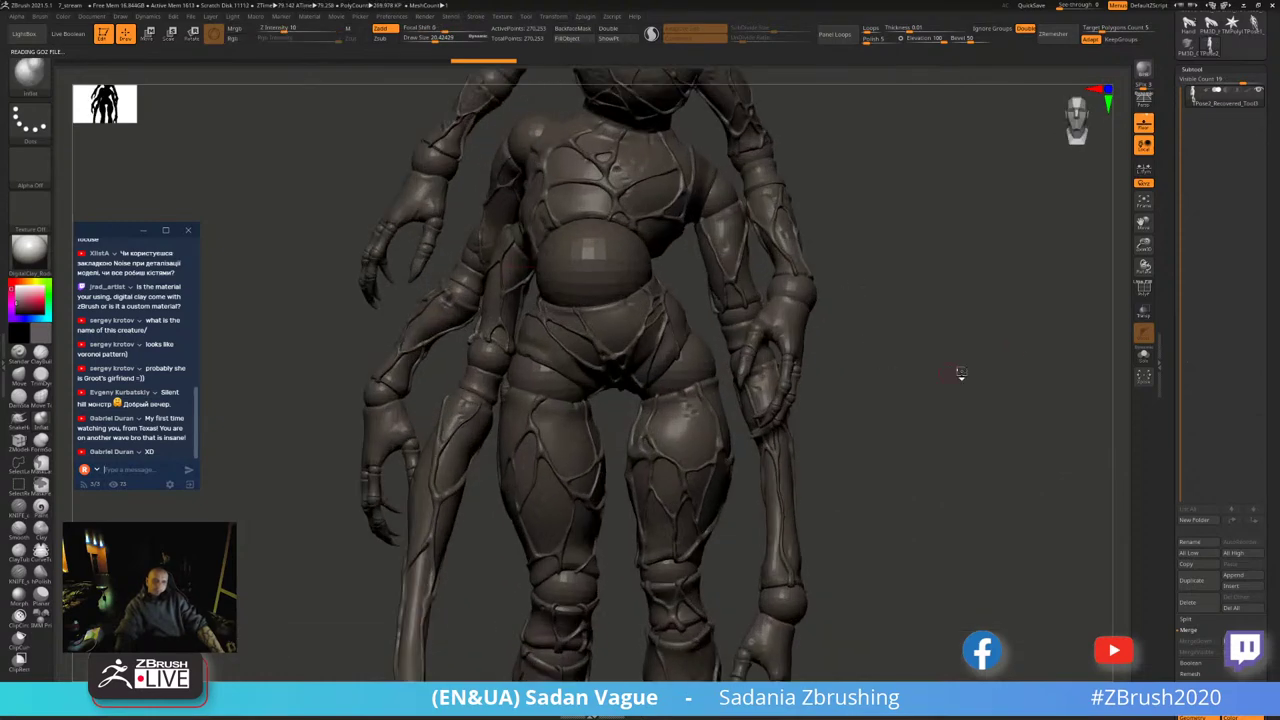
{"action": "left_click", "coordinate": [1143, 289]}
{"action": "mouse_move", "coordinate": [1040, 282]}
{"action": "left_mouse_down"}
{"action": "mouse_move", "coordinate": [963, 491]}
{"action": "mouse_move", "coordinate": [980, 514]}
{"action": "mouse_move", "coordinate": [1090, 531]}
{"action": "mouse_move", "coordinate": [789, 371]}
{"action": "left_mouse_up"}
- Solo and inspect the green and magenta Voronoi vein nets, head shell and vein pieces in turn
{"action": "left_click", "coordinate": [630, 284], "text": "ctrl+shift"}
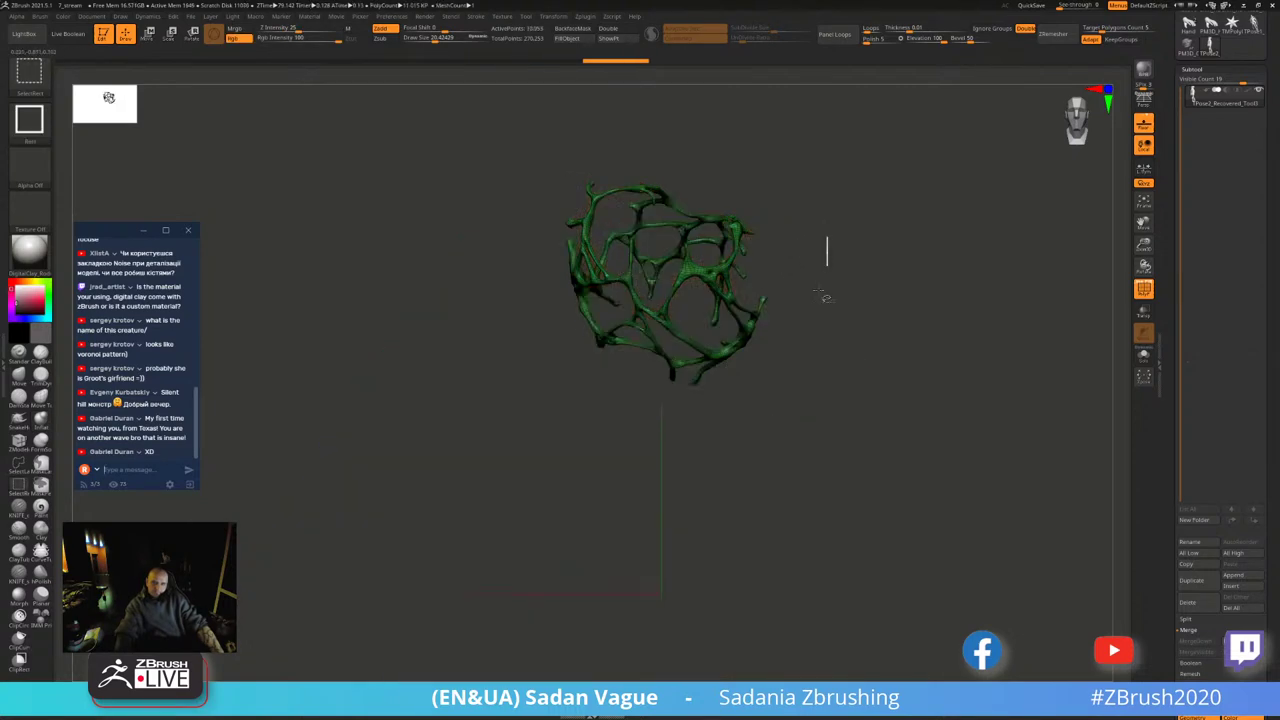
{"action": "left_click", "coordinate": [826, 297], "text": "ctrl+shift"}
{"action": "left_click_drag", "start_coordinate": [937, 254], "coordinate": [965, 267], "text": "ctrl+shift"}
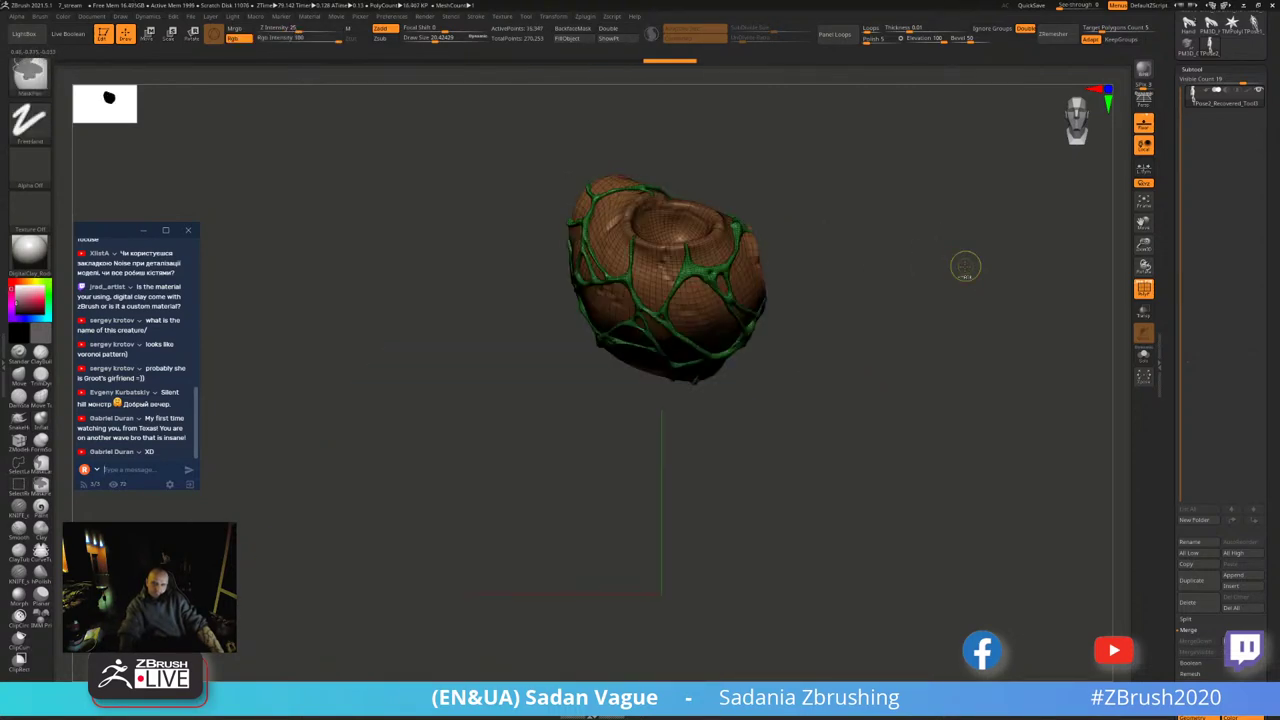
{"action": "left_click", "coordinate": [965, 267], "text": "ctrl+shift"}
{"action": "left_click", "coordinate": [642, 416], "text": "ctrl+shift"}
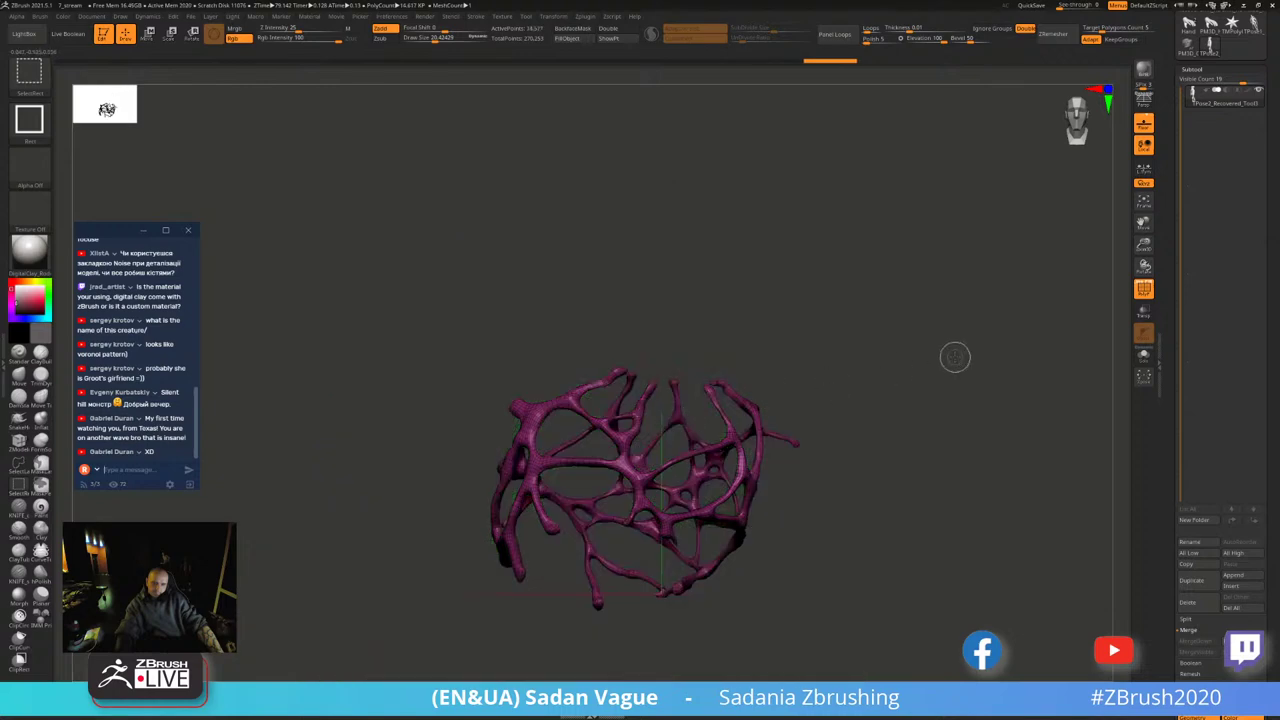
{"action": "left_click", "coordinate": [955, 357], "text": "ctrl+shift"}
{"action": "left_click", "coordinate": [990, 360], "text": "ctrl+shift"}
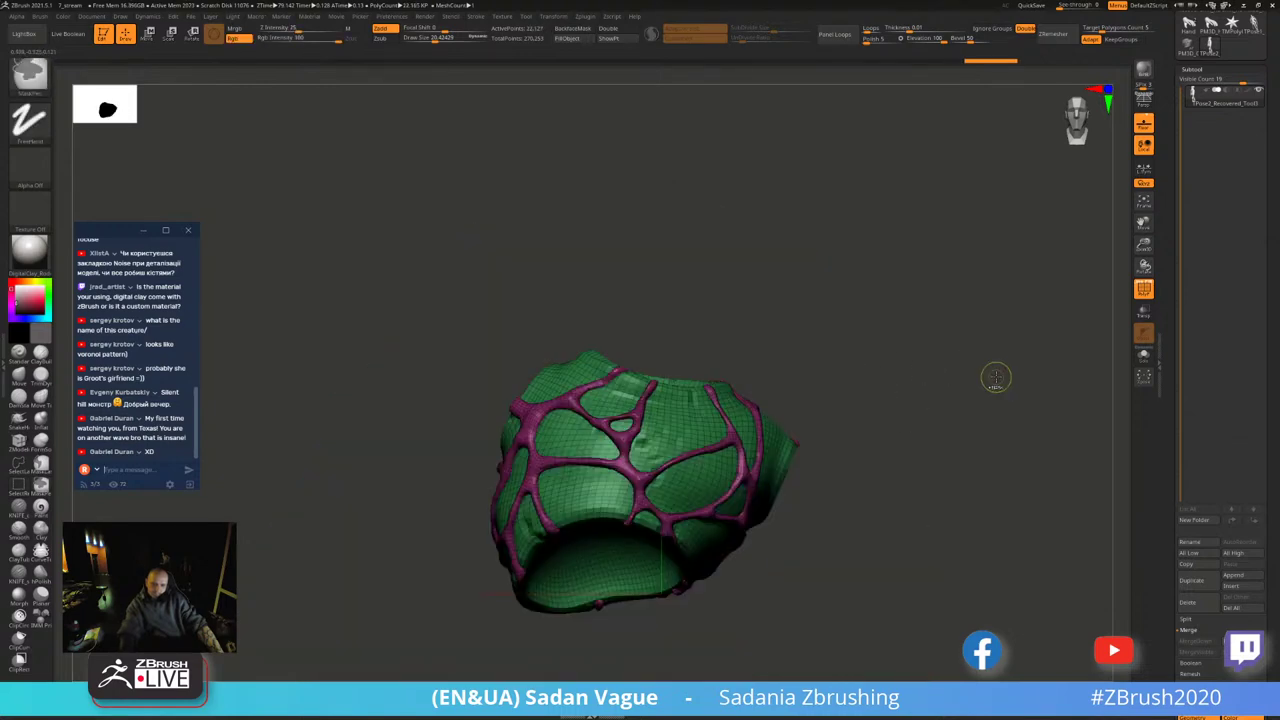
{"action": "left_click", "coordinate": [990, 377], "text": "ctrl+shift"}
{"action": "left_click", "coordinate": [812, 292], "text": "ctrl+shift"}
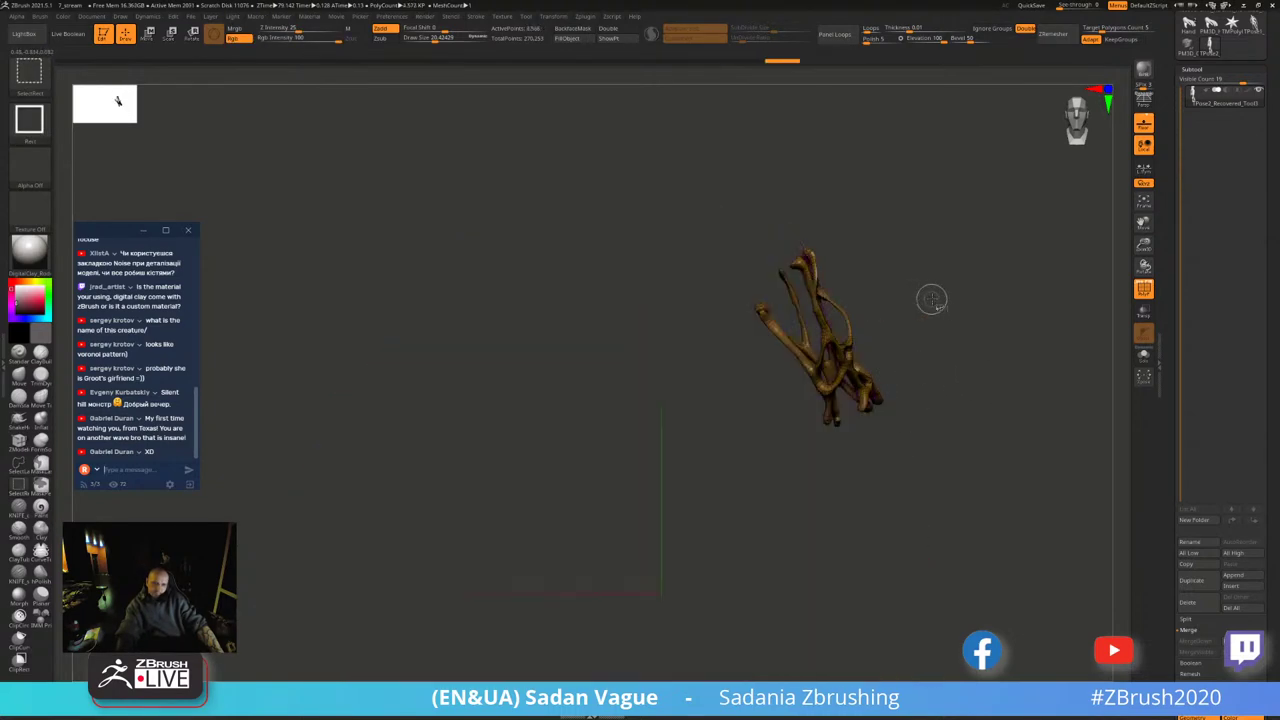
{"action": "left_click", "coordinate": [931, 300], "text": "ctrl+shift"}
{"action": "left_click", "coordinate": [955, 325], "text": "ctrl+shift"}
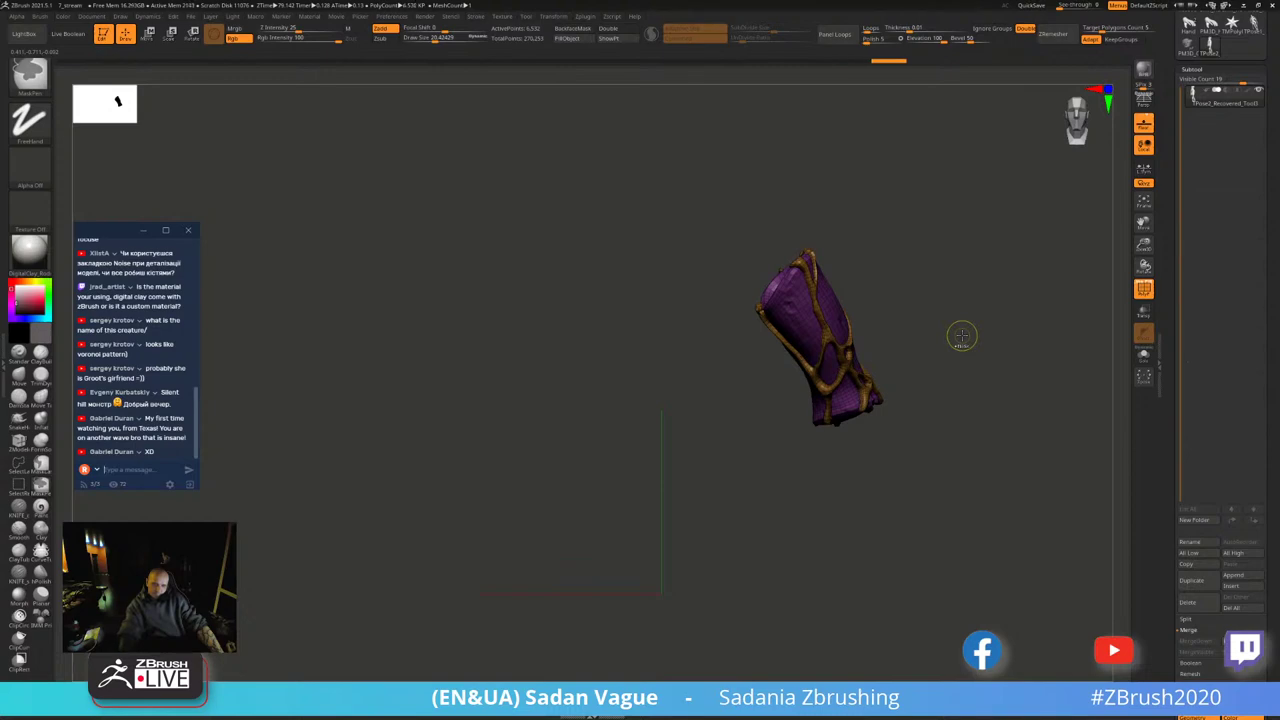
{"action": "left_click", "coordinate": [961, 336], "text": "ctrl+shift"}
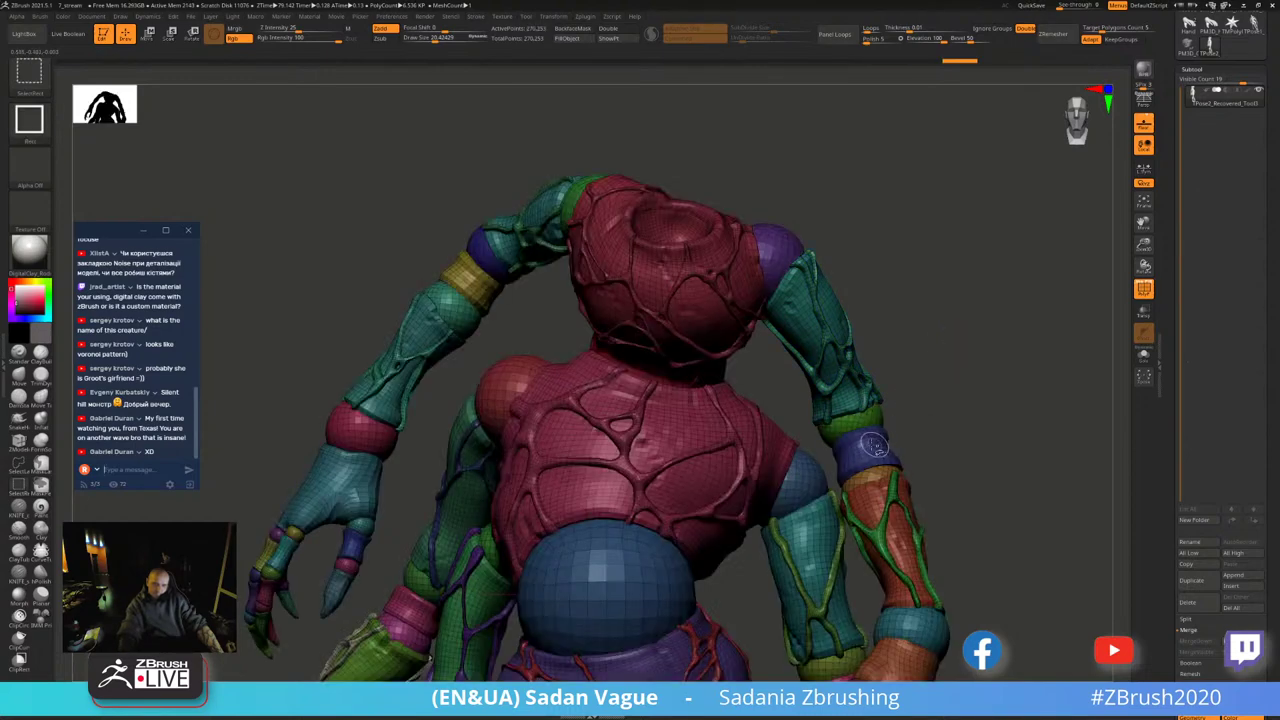
{"action": "left_click", "coordinate": [886, 512], "text": "ctrl+shift"}
{"action": "left_click", "coordinate": [934, 482], "text": "ctrl+shift"}
- Solo the forearm, shoulder and green arm pieces one by one from the creature's back
{"action": "left_click", "coordinate": [980, 500], "text": "ctrl+shift"}
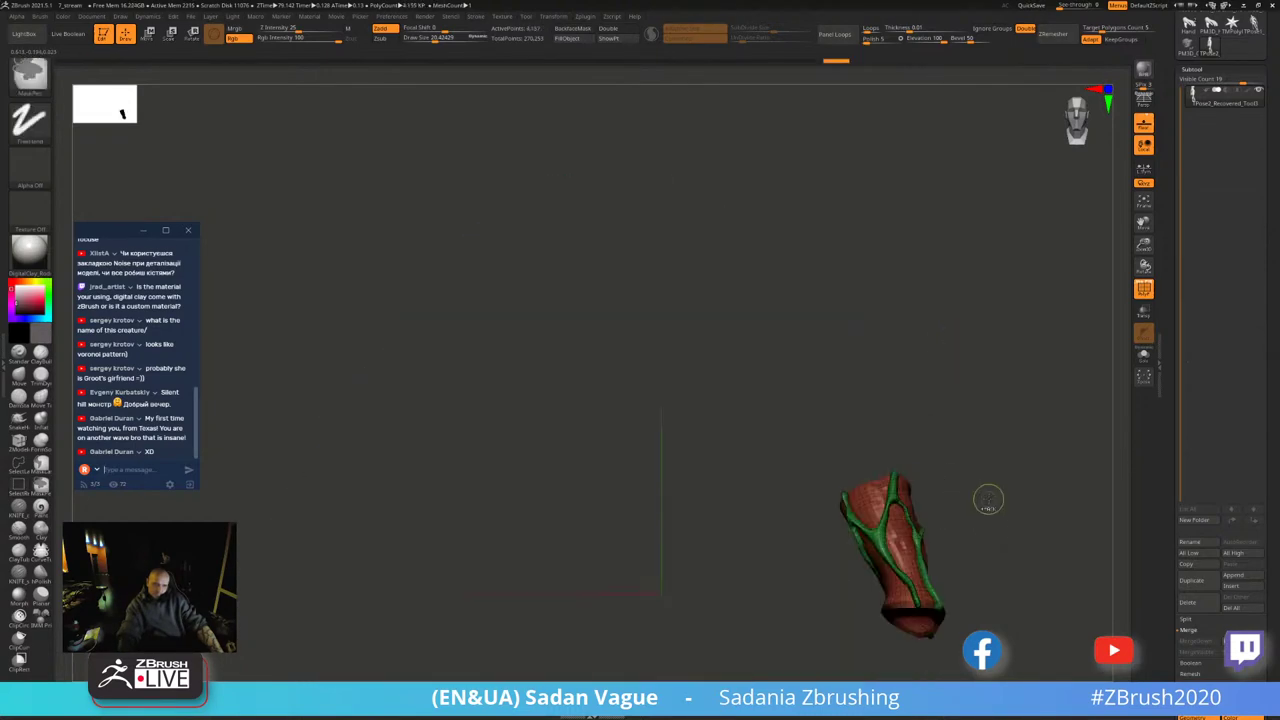
{"action": "left_click", "coordinate": [930, 520], "text": "ctrl+shift"}
{"action": "left_click", "coordinate": [957, 357], "text": "ctrl+shift"}
{"action": "mouse_move", "coordinate": [957, 357]}
{"action": "left_mouse_down"}
{"action": "mouse_move", "coordinate": [1028, 316]}
{"action": "mouse_move", "coordinate": [650, 259]}
{"action": "left_mouse_up"}
{"action": "left_click", "coordinate": [650, 259], "text": "ctrl+shift"}
{"action": "left_click", "coordinate": [550, 210], "text": "ctrl+shift"}
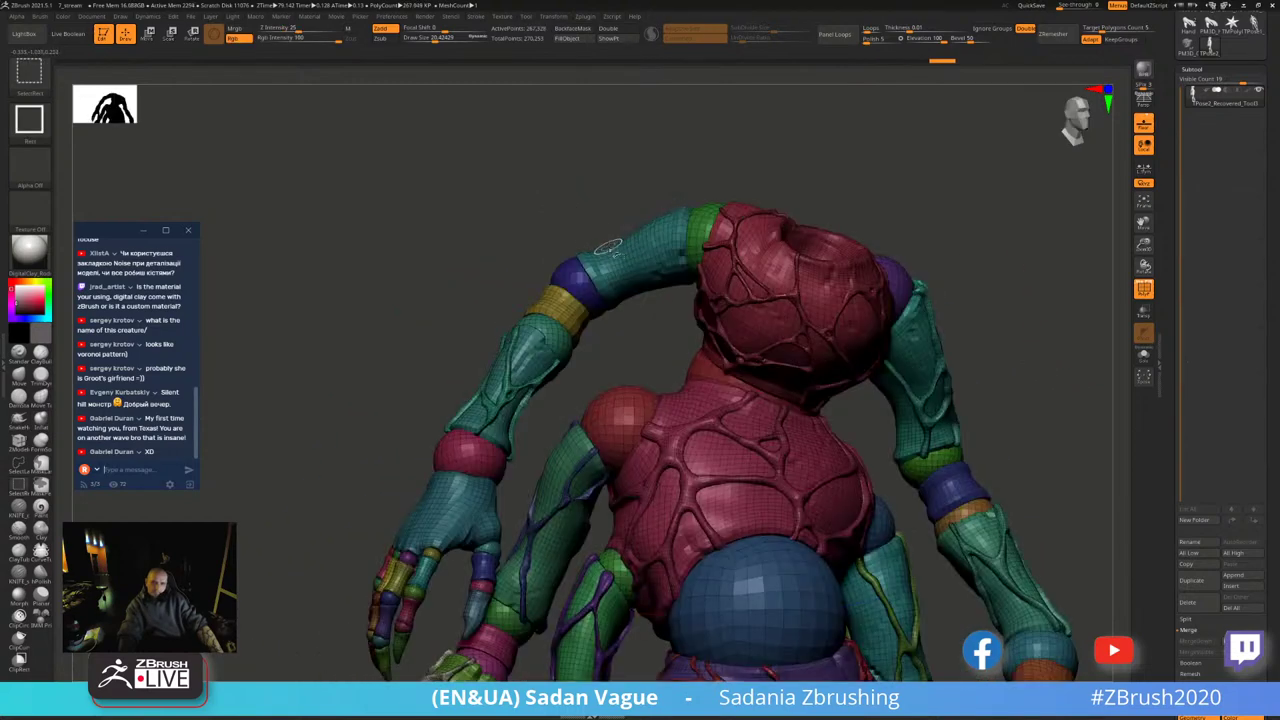
{"action": "left_click", "coordinate": [604, 214], "text": "ctrl+shift"}
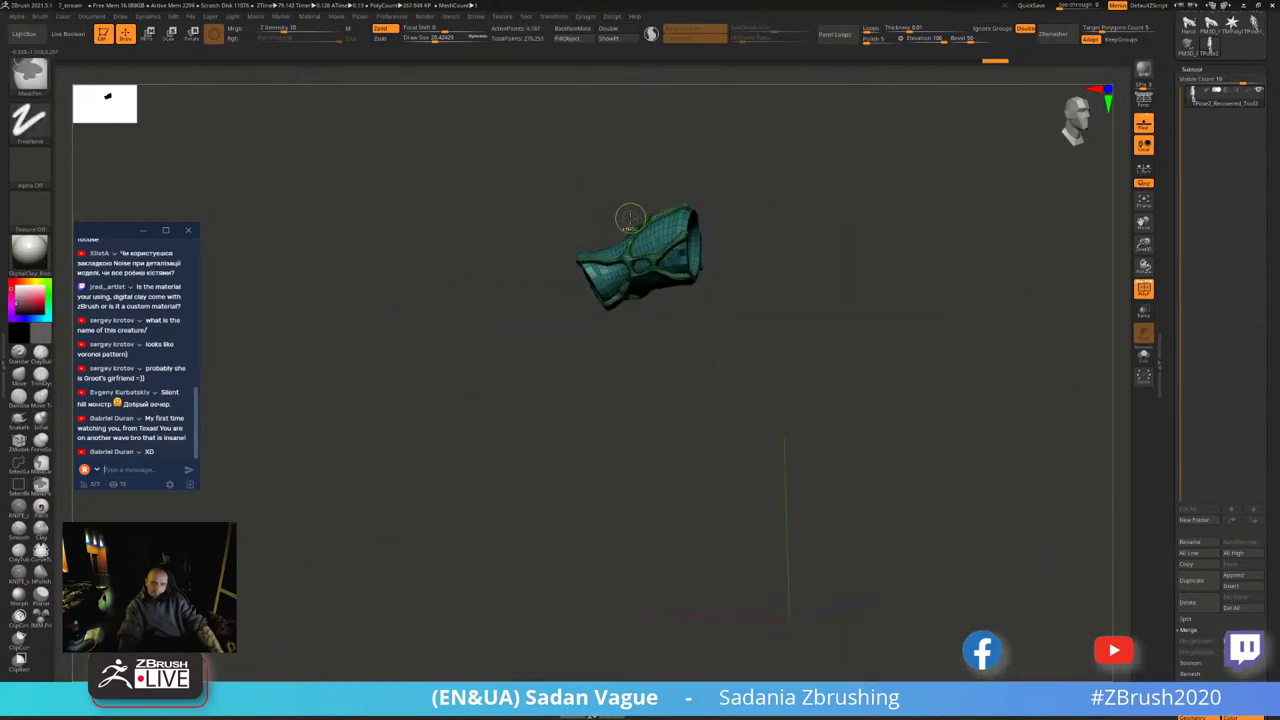
{"action": "left_click", "coordinate": [579, 202], "text": "ctrl+shift"}
{"action": "left_click", "coordinate": [503, 370], "text": "ctrl+shift"}
{"action": "left_click", "coordinate": [463, 388], "text": "ctrl+shift"}
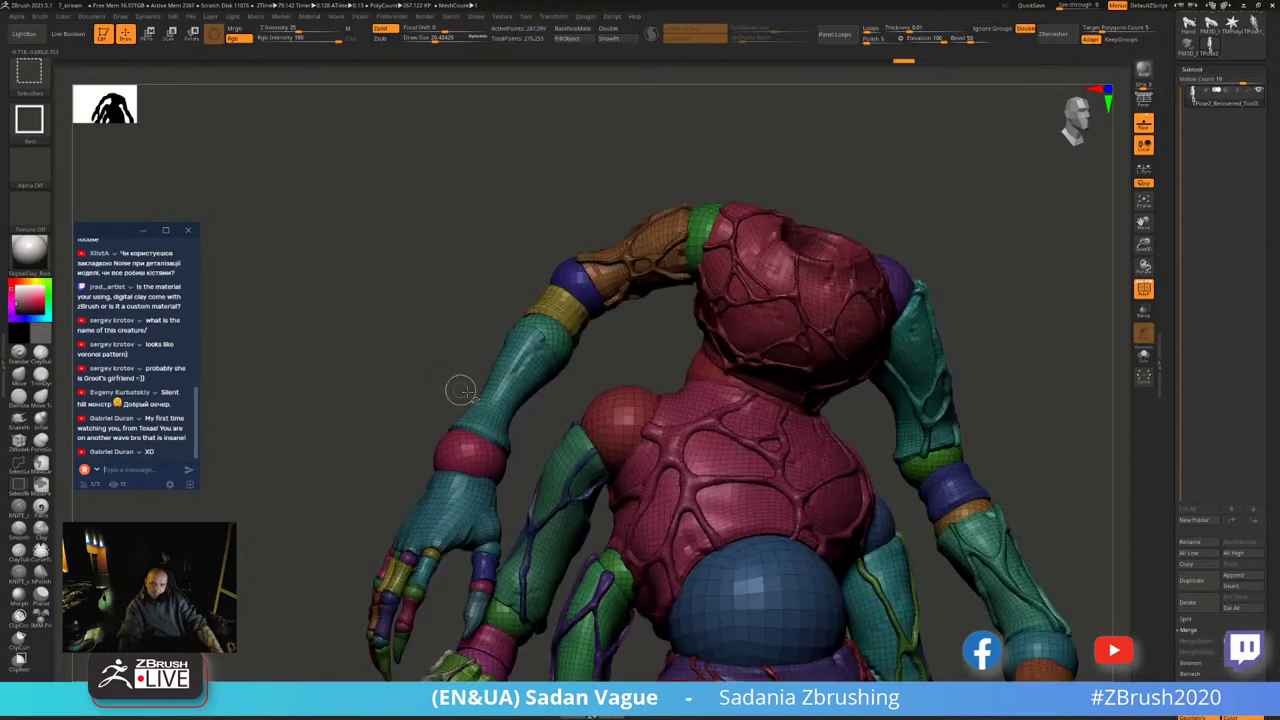
- Turn the isolated teal forearm piece into its own new polygroup, then unhide everything
{"action": "left_click", "coordinate": [470, 375], "text": "ctrl+shift"}
{"action": "key", "text": "ctrl+w"}
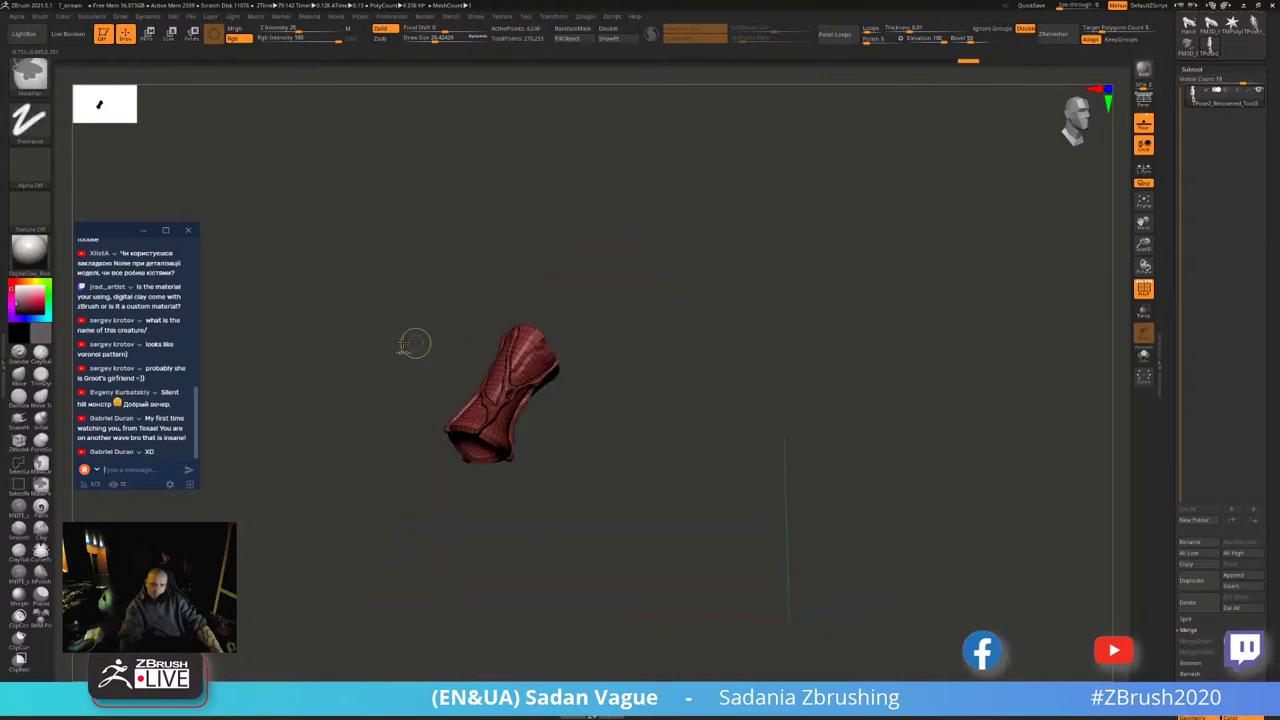
{"action": "left_click", "coordinate": [413, 343], "text": "ctrl+shift"}
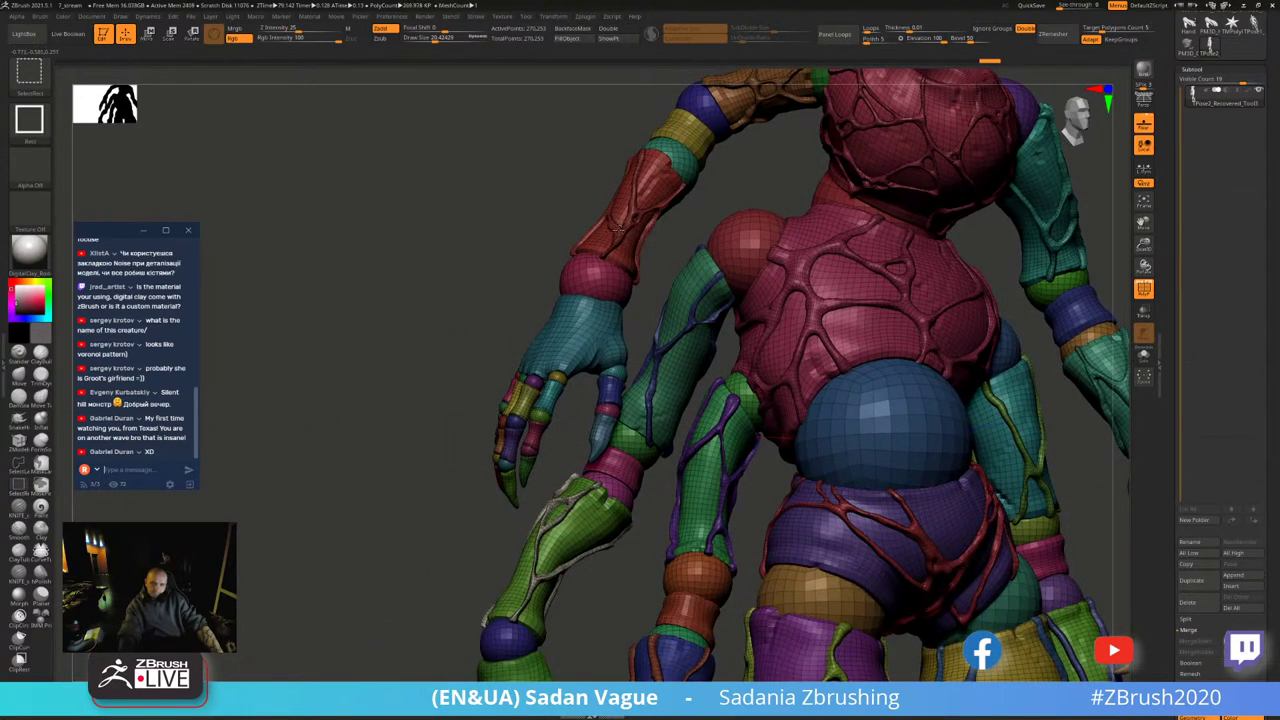
- Inspect the red upper-arm, dark arm vein and green forearm pieces one at a time
{"action": "left_click", "coordinate": [617, 228], "text": "ctrl+shift"}
{"action": "left_click", "coordinate": [478, 230], "text": "ctrl+shift"}
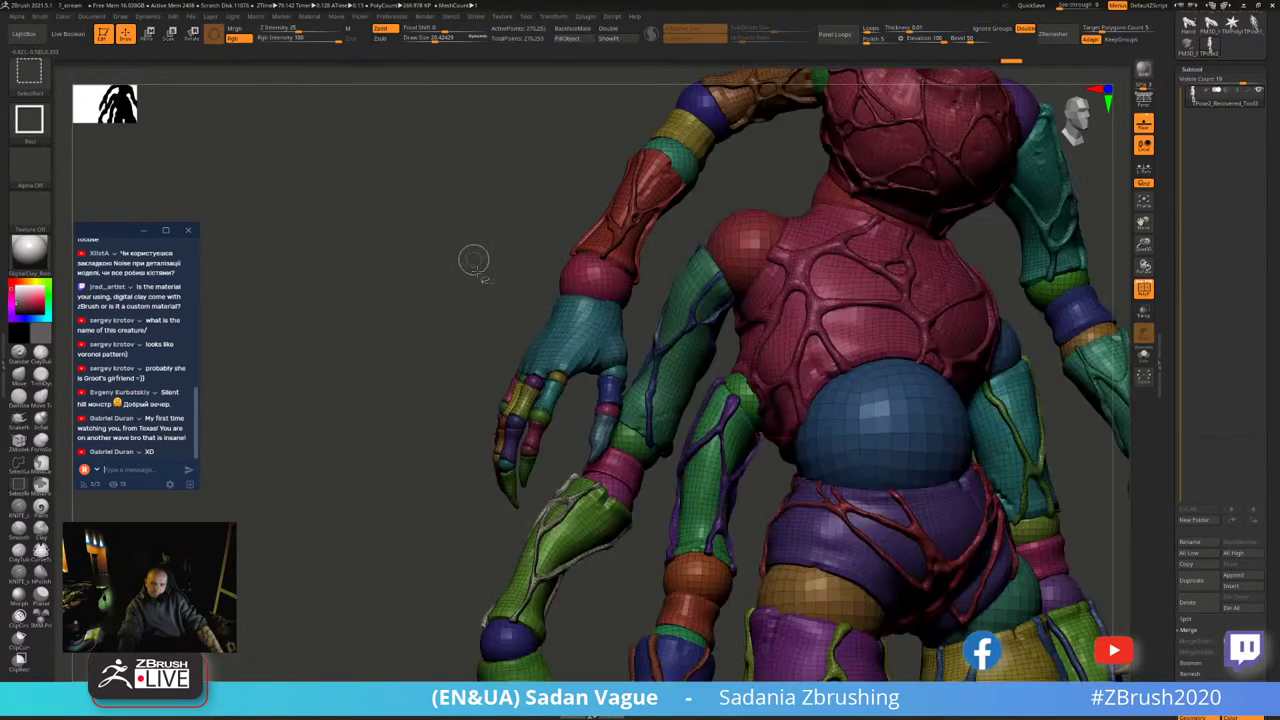
{"action": "left_click", "coordinate": [655, 343], "text": "ctrl+shift"}
{"action": "left_click", "coordinate": [446, 360], "text": "ctrl+shift"}
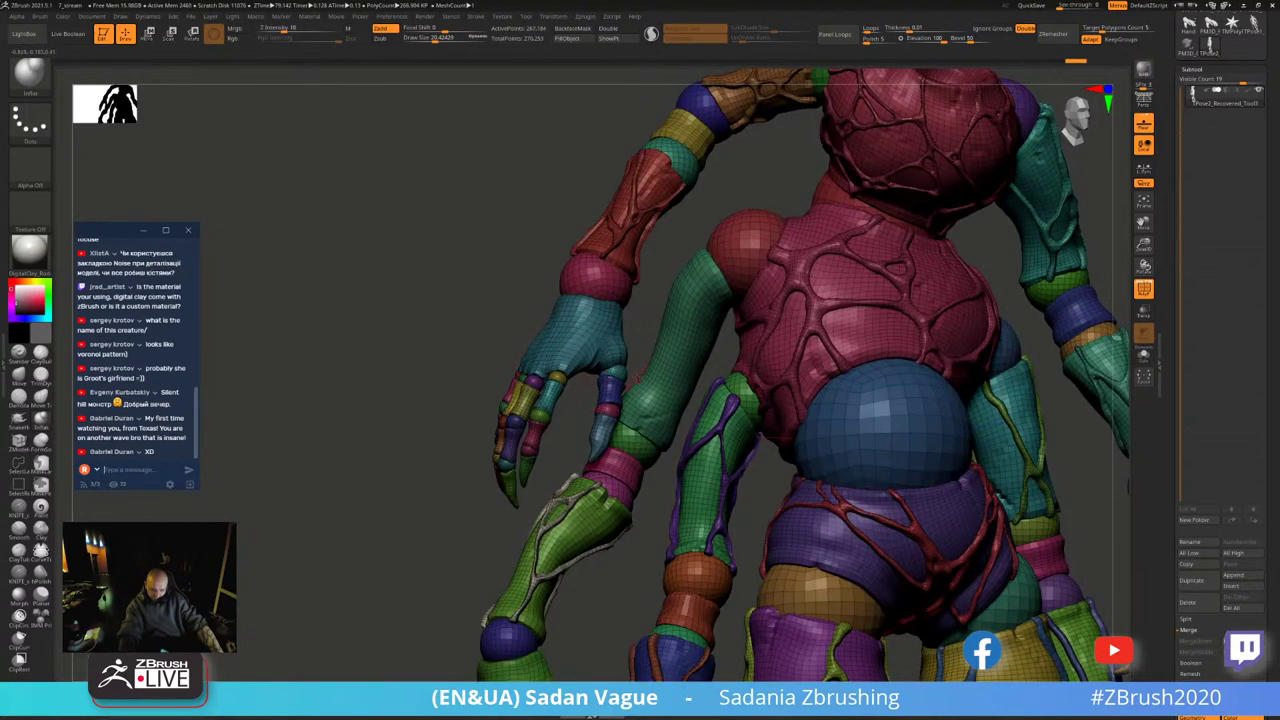
{"action": "left_click", "coordinate": [649, 366], "text": "ctrl+shift"}
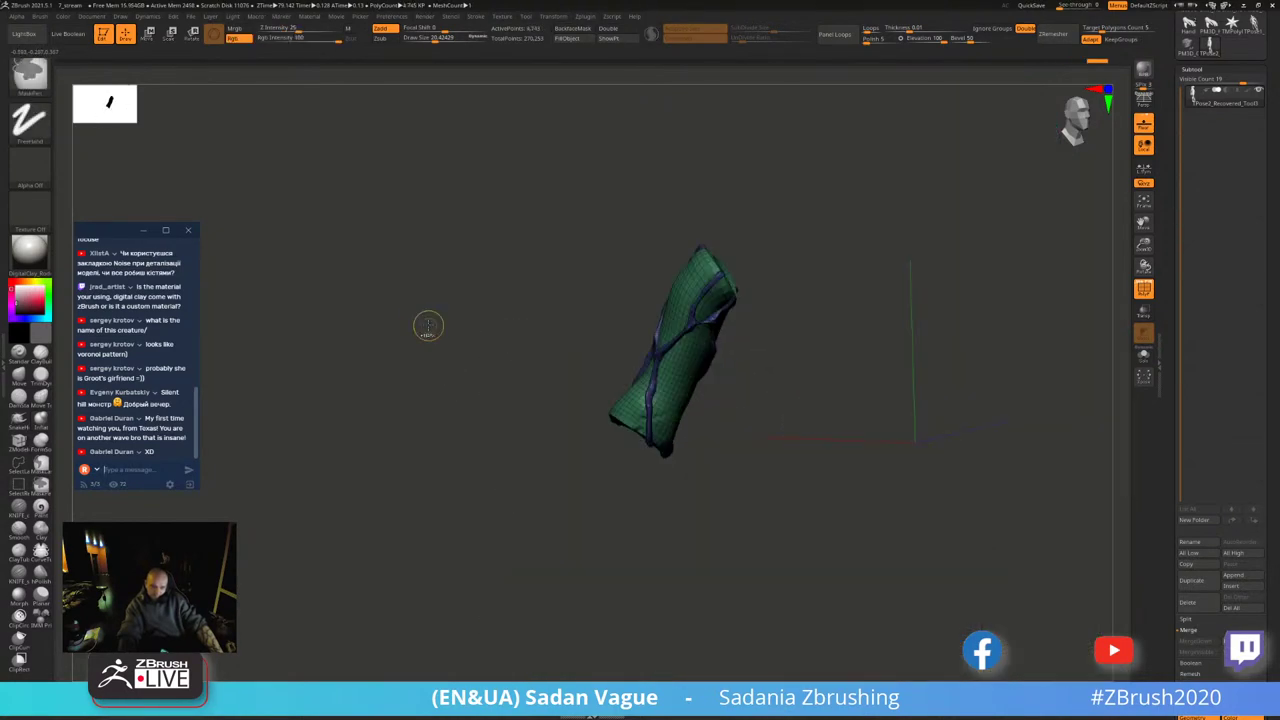
{"action": "left_click", "coordinate": [435, 350], "text": "ctrl+shift"}
{"action": "left_click_drag", "start_coordinate": [443, 380], "coordinate": [493, 205], "text": "alt"}
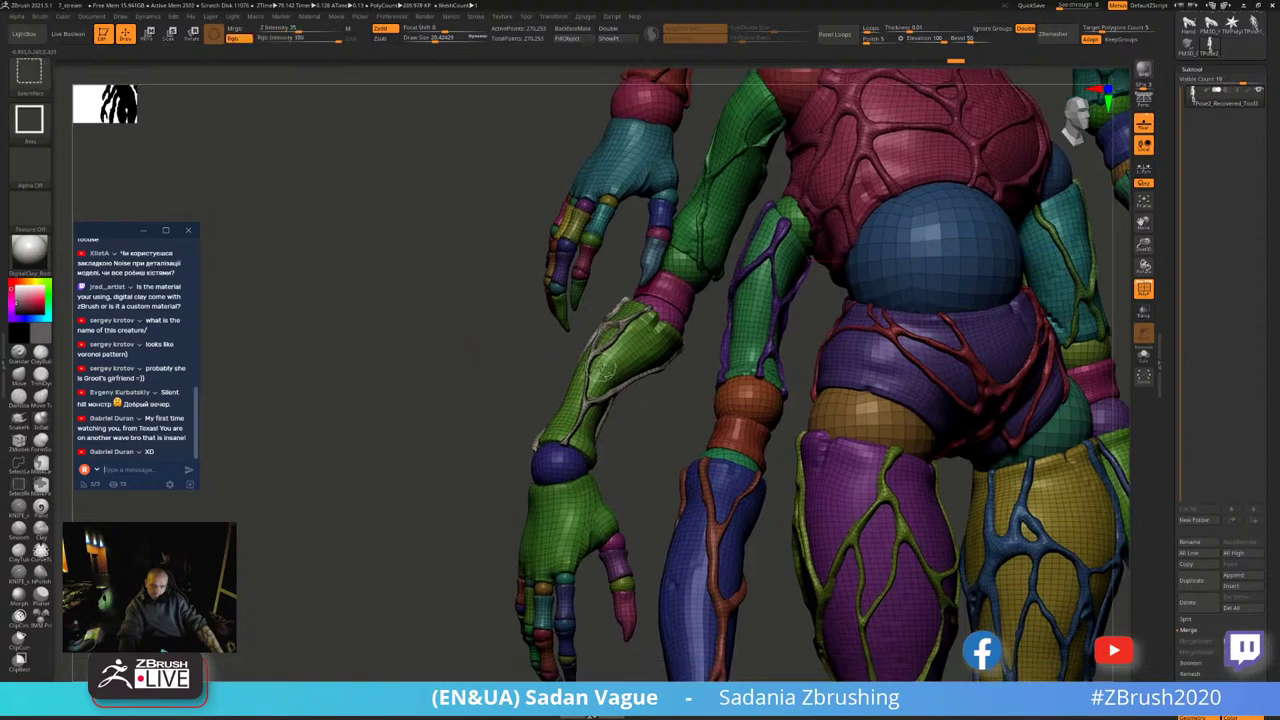
{"action": "left_click", "coordinate": [588, 360], "text": "ctrl+shift"}
{"action": "left_click", "coordinate": [478, 365], "text": "ctrl+shift"}
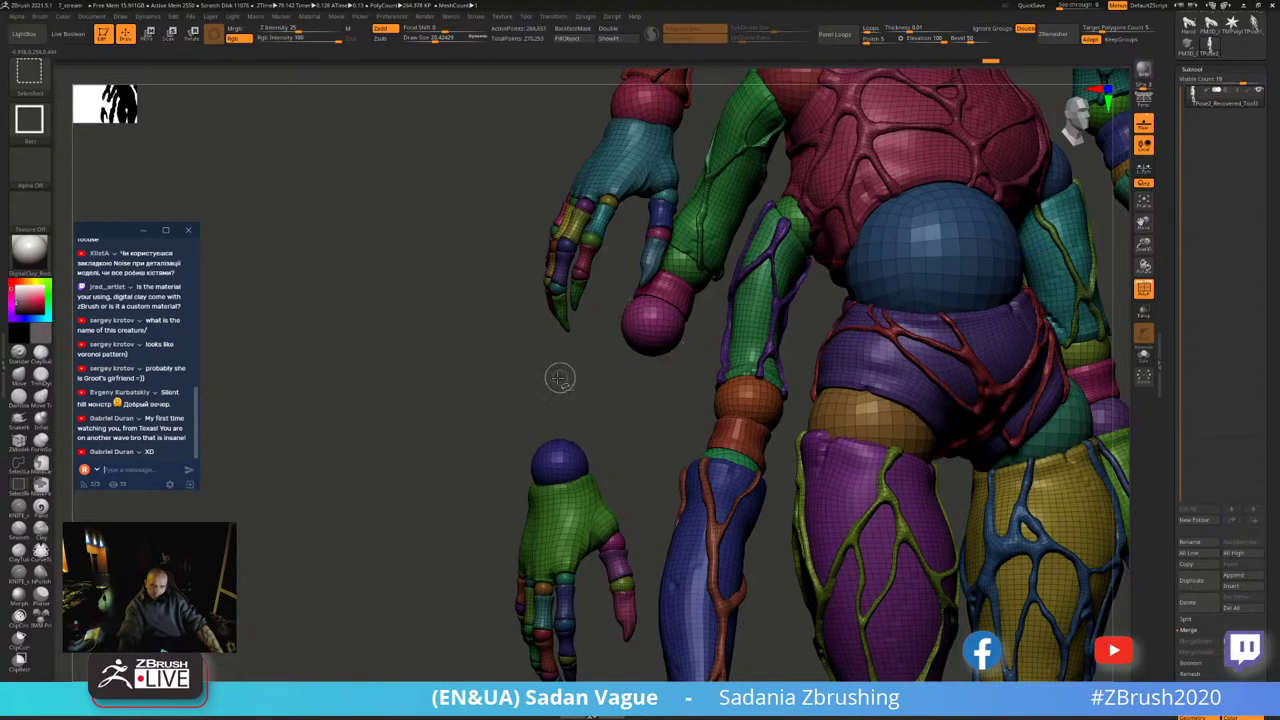
{"action": "left_click", "coordinate": [558, 374], "text": "ctrl+shift"}
{"action": "left_click", "coordinate": [440, 377], "text": "ctrl+shift"}
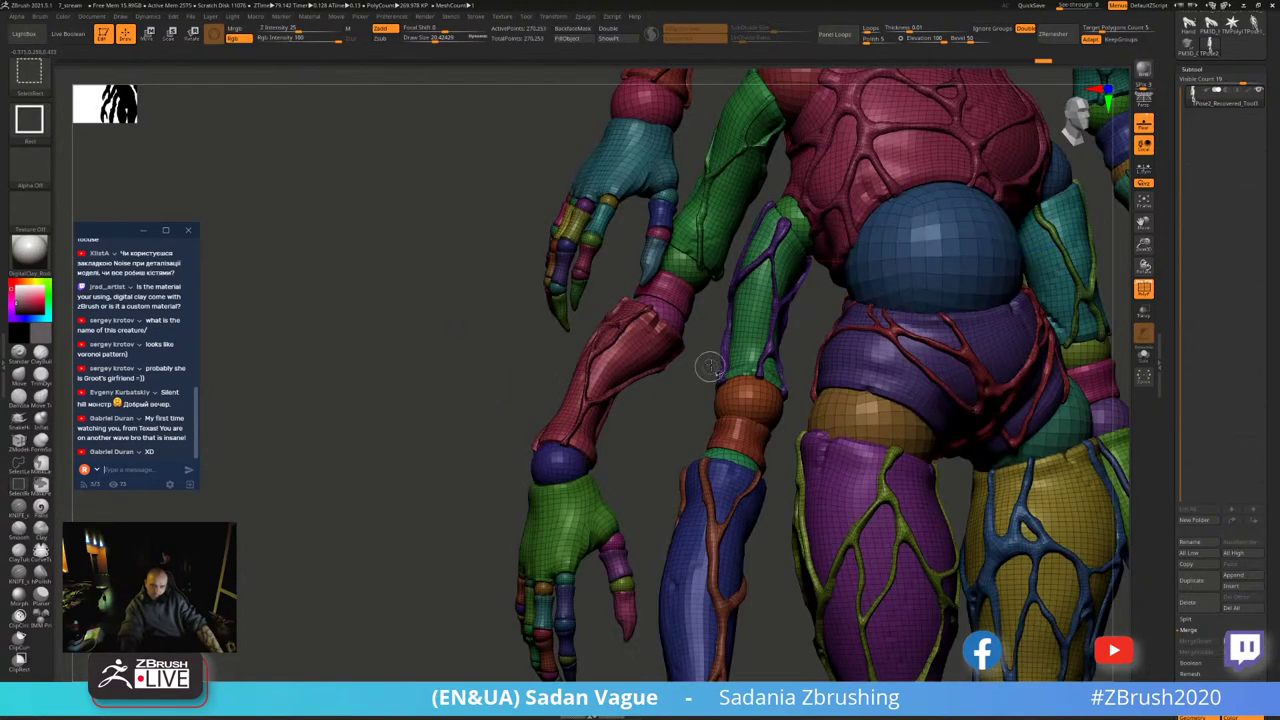
- Solo the purple vein, green tube, brown vein, blue tube and green vein mesh pieces in turn
{"action": "left_click", "coordinate": [718, 310], "text": "ctrl+shift"}
{"action": "left_click", "coordinate": [718, 310], "text": "ctrl+shift"}
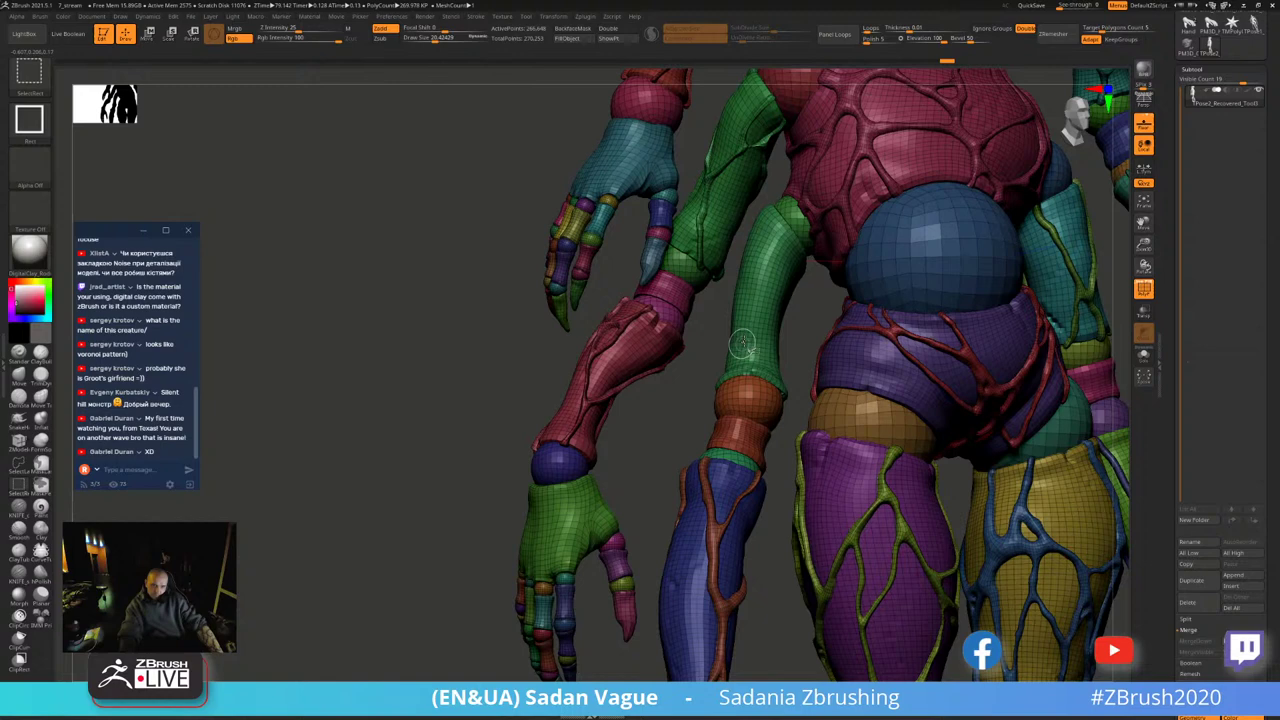
{"action": "left_click", "coordinate": [683, 393], "text": "ctrl+shift"}
{"action": "left_click", "coordinate": [523, 412], "text": "ctrl+shift"}
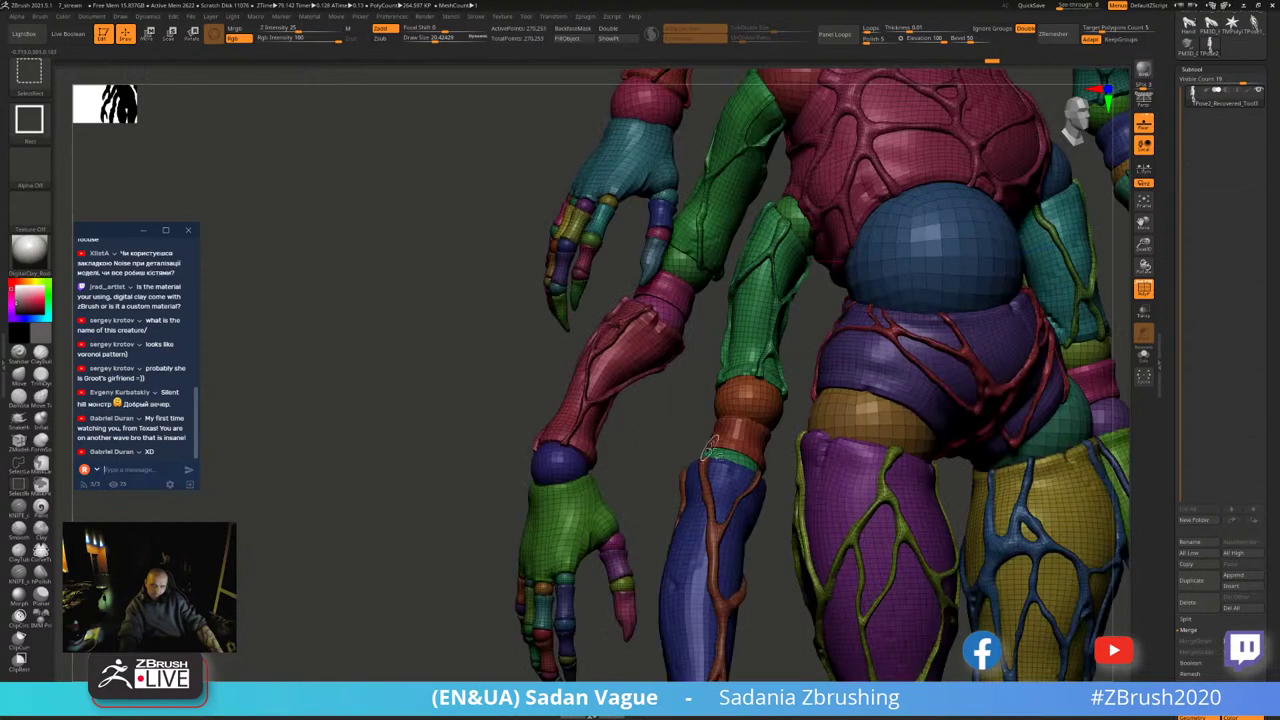
{"action": "left_click", "coordinate": [703, 476], "text": "ctrl+shift"}
{"action": "left_click", "coordinate": [654, 450], "text": "ctrl+shift"}
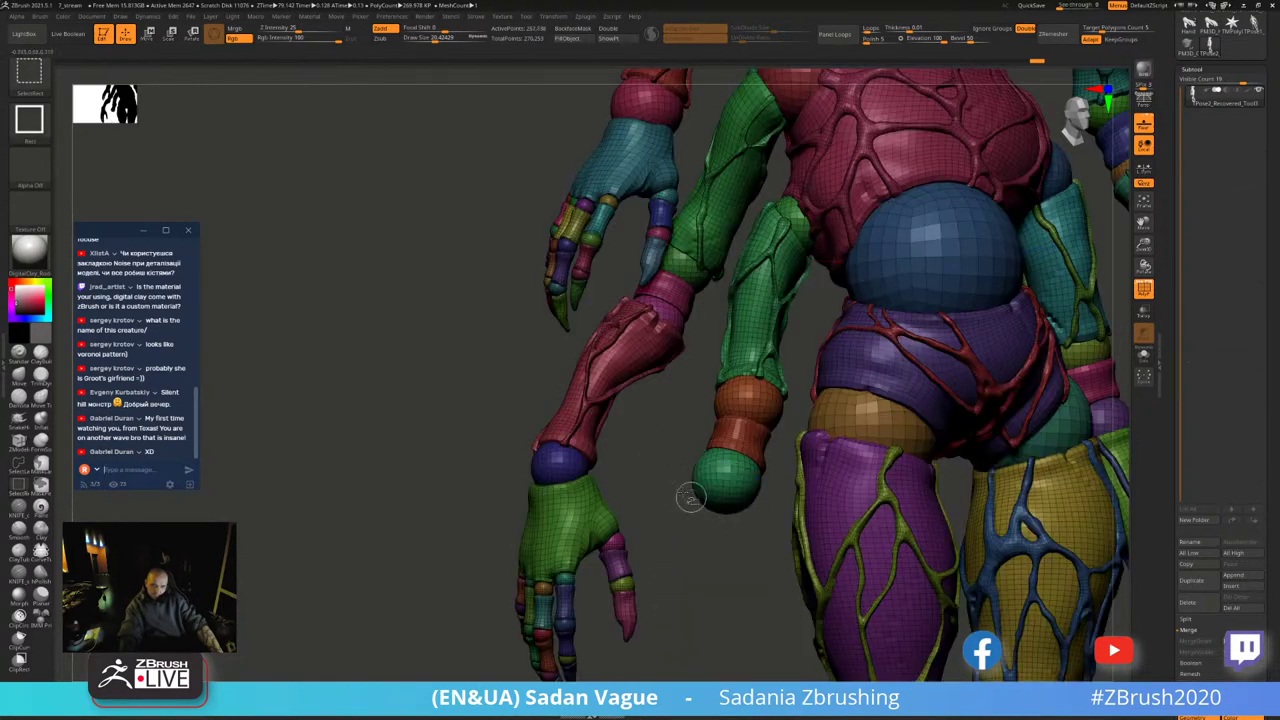
{"action": "left_click", "coordinate": [692, 497], "text": "ctrl+shift"}
{"action": "left_click", "coordinate": [654, 471], "text": "ctrl+shift"}
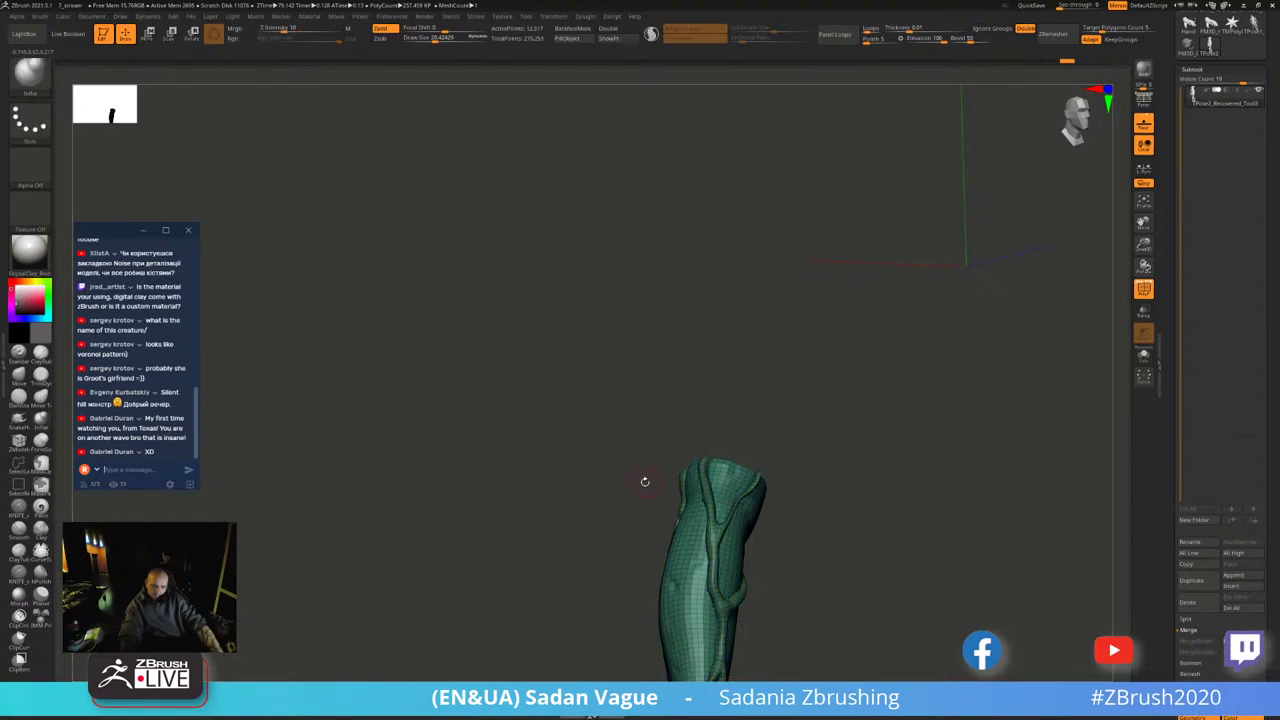
{"action": "left_click", "coordinate": [685, 500], "text": "ctrl+shift"}
{"action": "left_click", "coordinate": [690, 355], "text": "ctrl+shift"}
{"action": "left_click", "coordinate": [690, 355], "text": "ctrl+shift"}
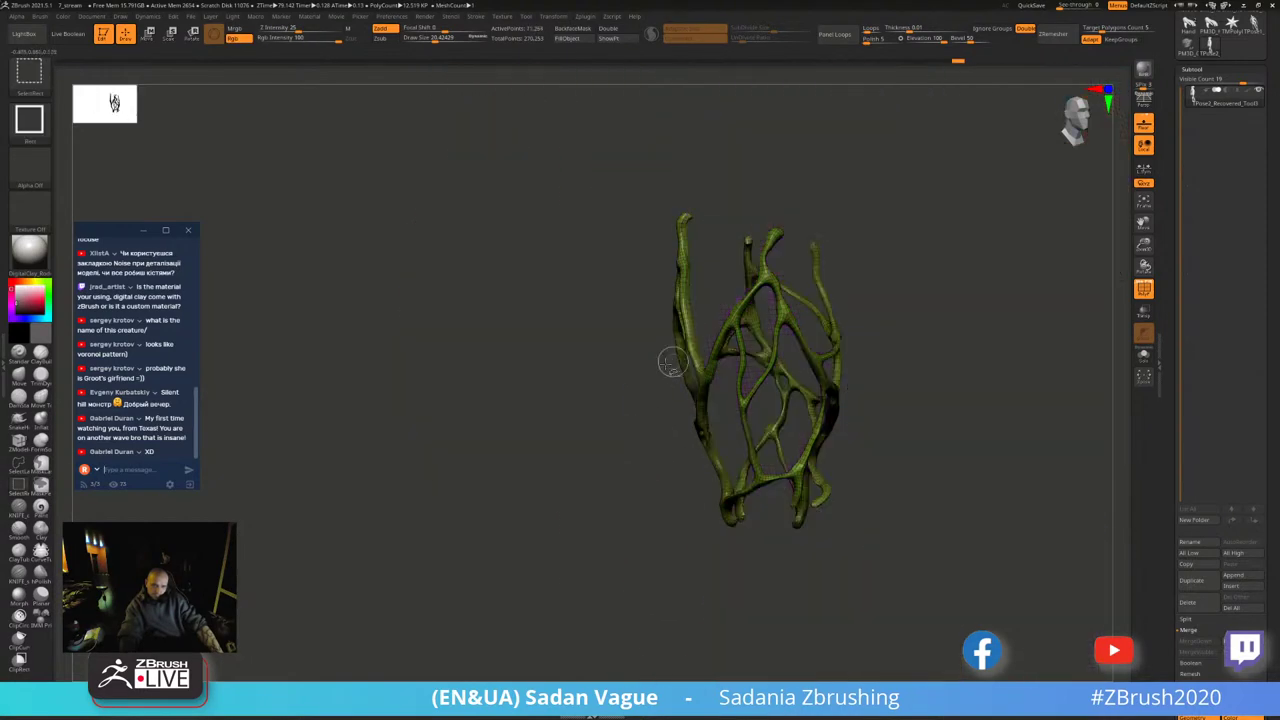
{"action": "left_click", "coordinate": [666, 360], "text": "ctrl+shift"}
{"action": "left_click", "coordinate": [700, 350], "text": "ctrl+shift"}
{"action": "left_click", "coordinate": [612, 377], "text": "ctrl+shift"}
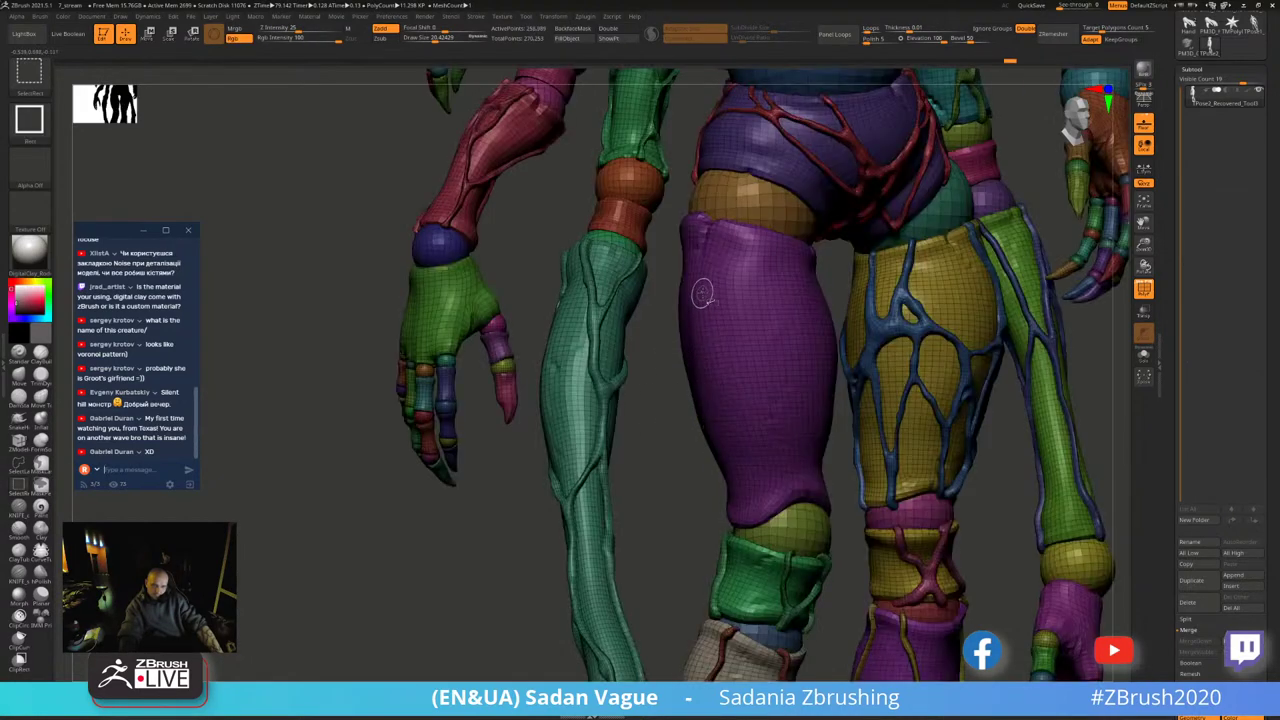
{"action": "left_click", "coordinate": [700, 440], "text": "ctrl+shift"}
{"action": "left_click", "coordinate": [698, 432], "text": "ctrl+shift"}
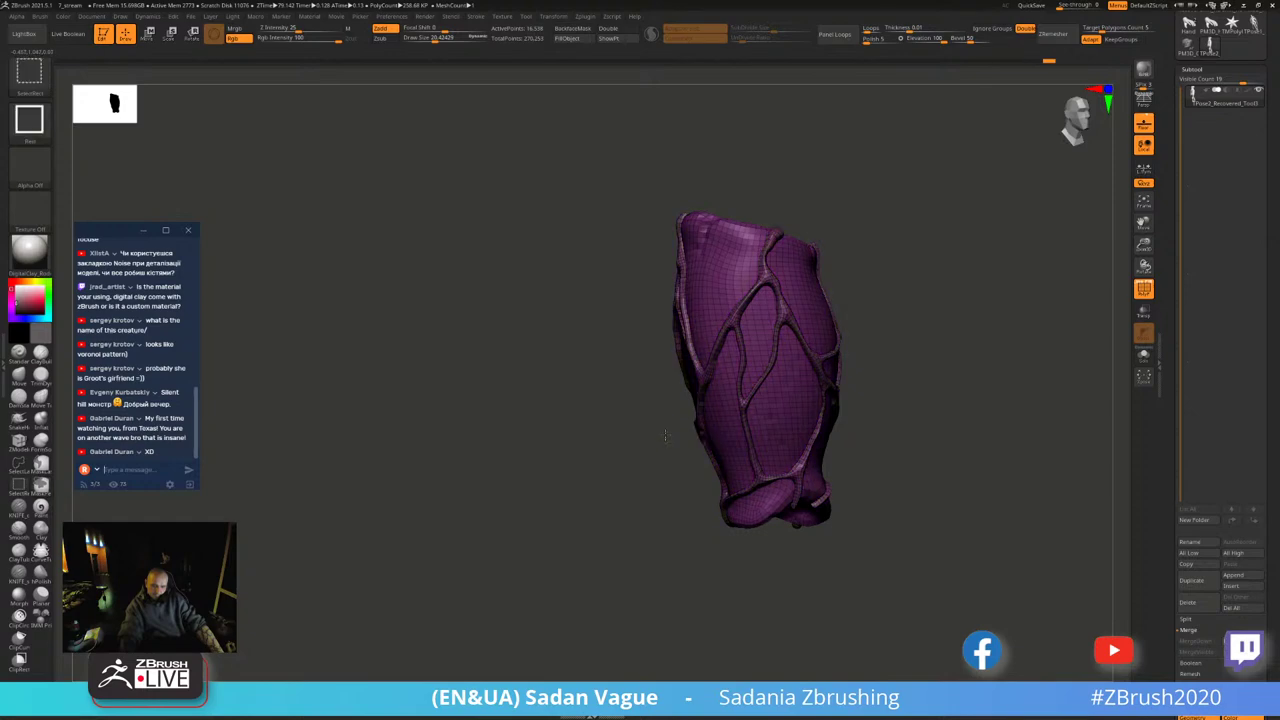
{"action": "left_click", "coordinate": [735, 307], "text": "ctrl+shift"}
{"action": "left_click", "coordinate": [735, 307], "text": "ctrl+shift"}
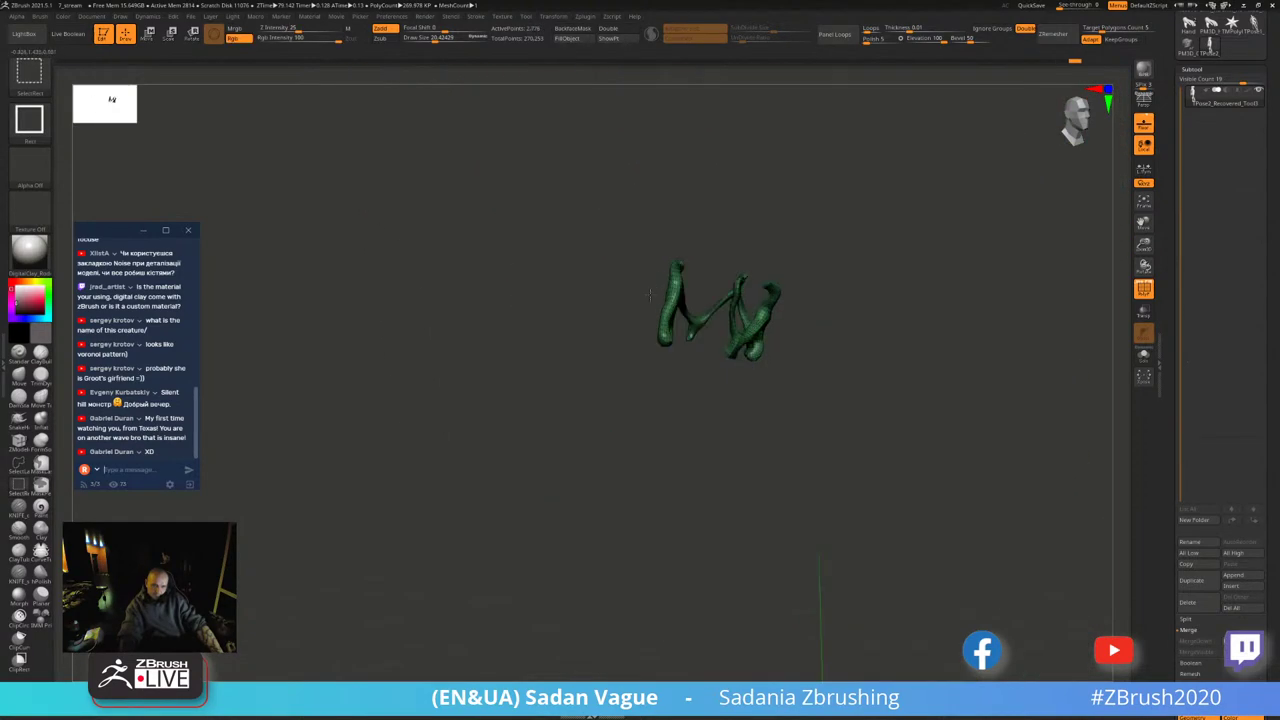
{"action": "left_click", "coordinate": [685, 301], "text": "ctrl+shift"}
{"action": "left_click", "coordinate": [640, 306], "text": "ctrl+shift"}
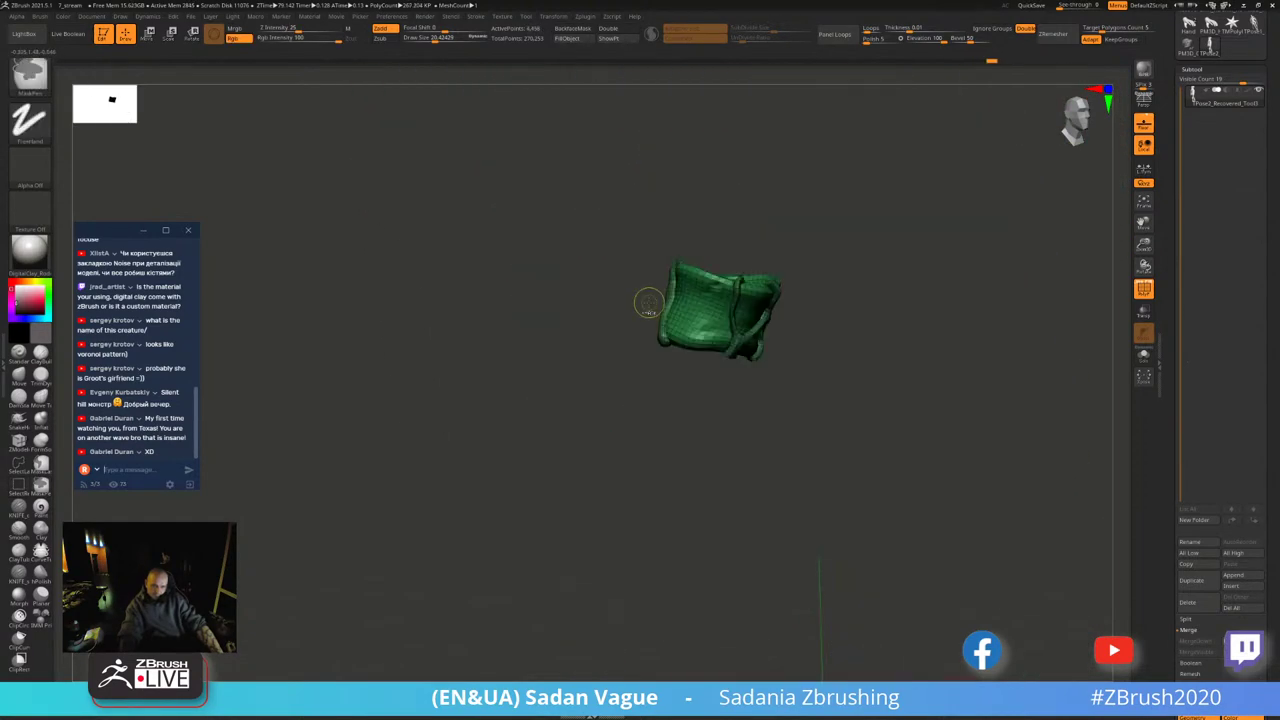
{"action": "left_click", "coordinate": [649, 300], "text": "ctrl+shift"}
{"action": "left_click", "coordinate": [642, 398], "text": "ctrl+shift"}
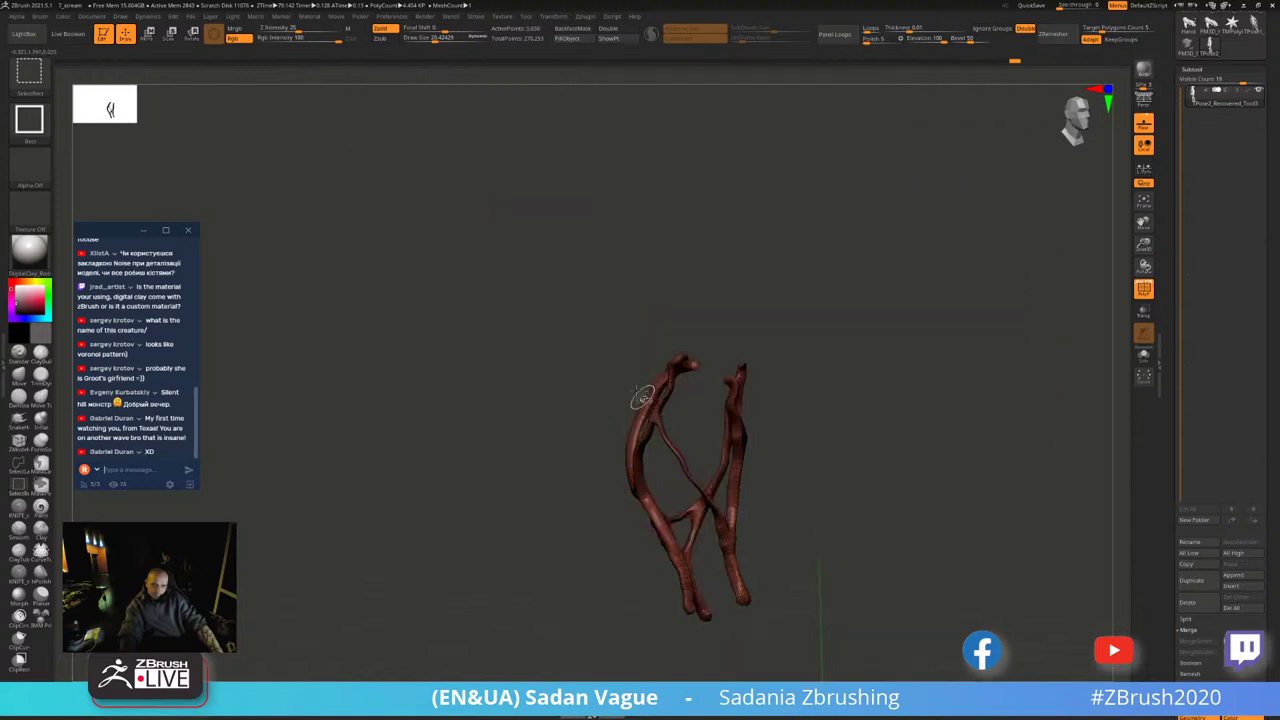
{"action": "left_click", "coordinate": [642, 398], "text": "ctrl+shift"}
{"action": "left_click", "coordinate": [634, 389], "text": "ctrl+shift"}
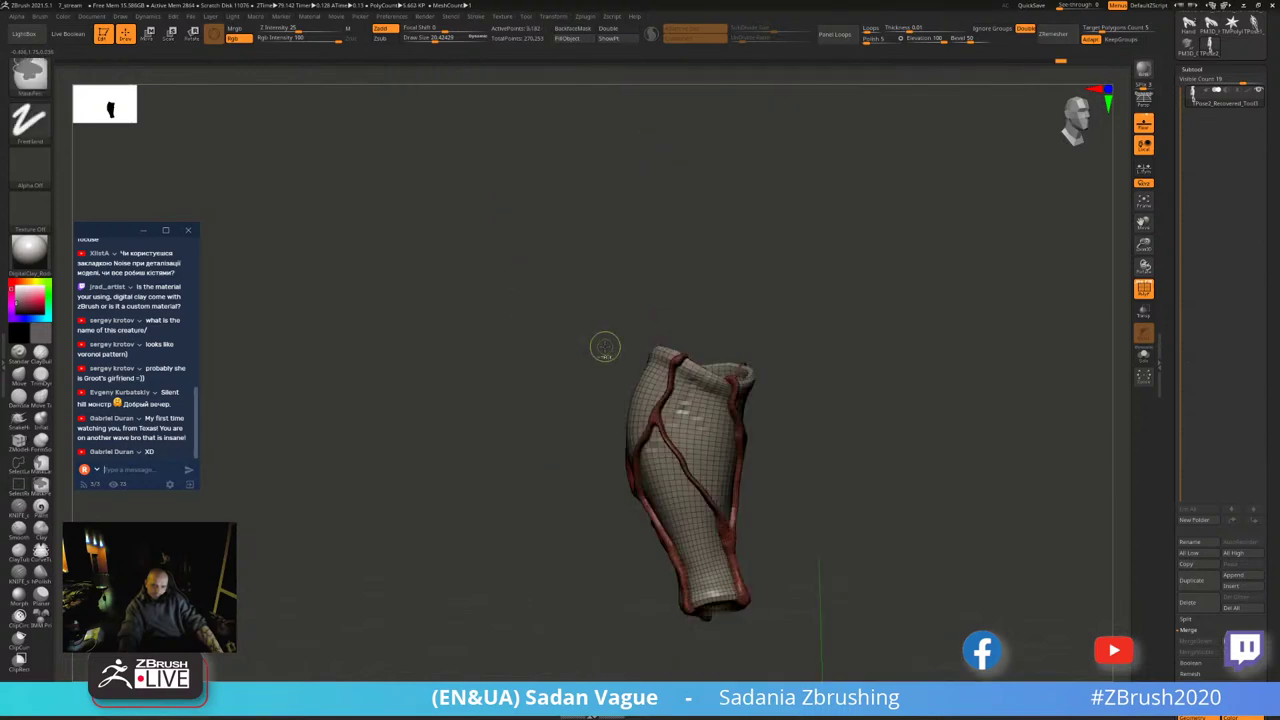
{"action": "left_click", "coordinate": [604, 345], "text": "ctrl+shift"}
{"action": "left_click_drag", "start_coordinate": [645, 283], "coordinate": [533, 313], "text": "alt"}
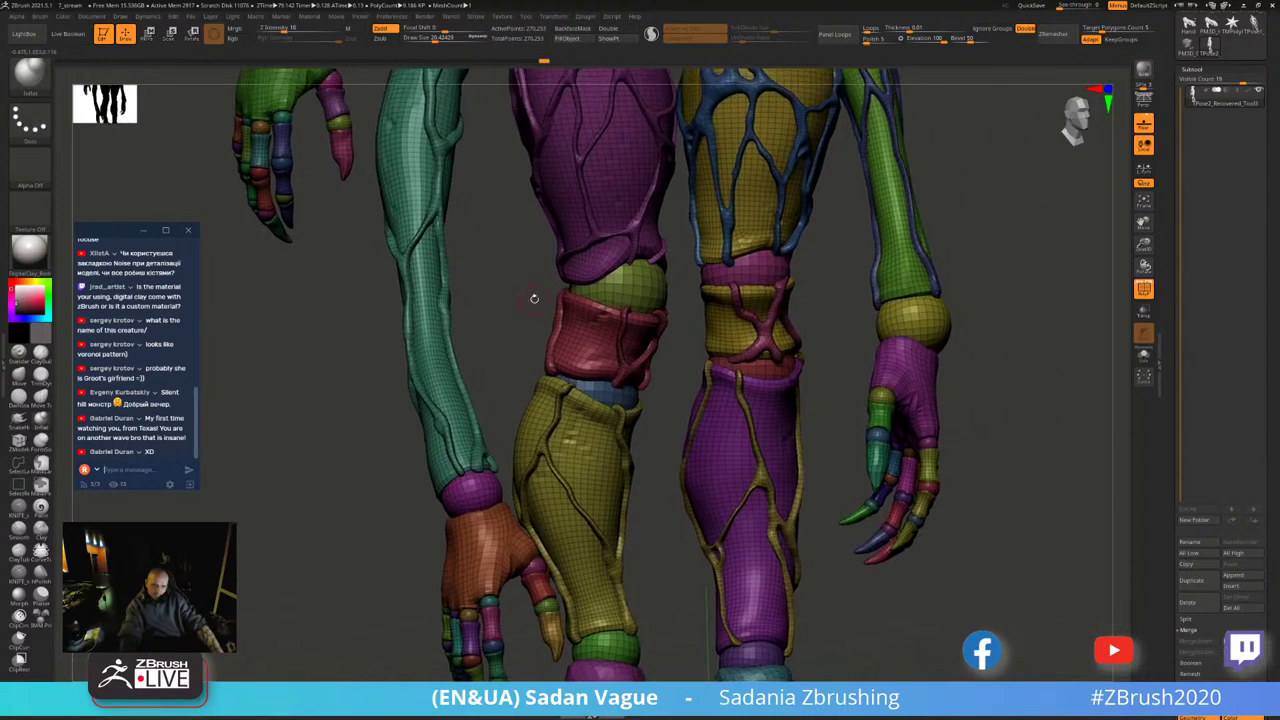
{"action": "left_click", "coordinate": [740, 333], "text": "ctrl+shift"}
{"action": "left_click", "coordinate": [698, 338], "text": "ctrl+shift"}
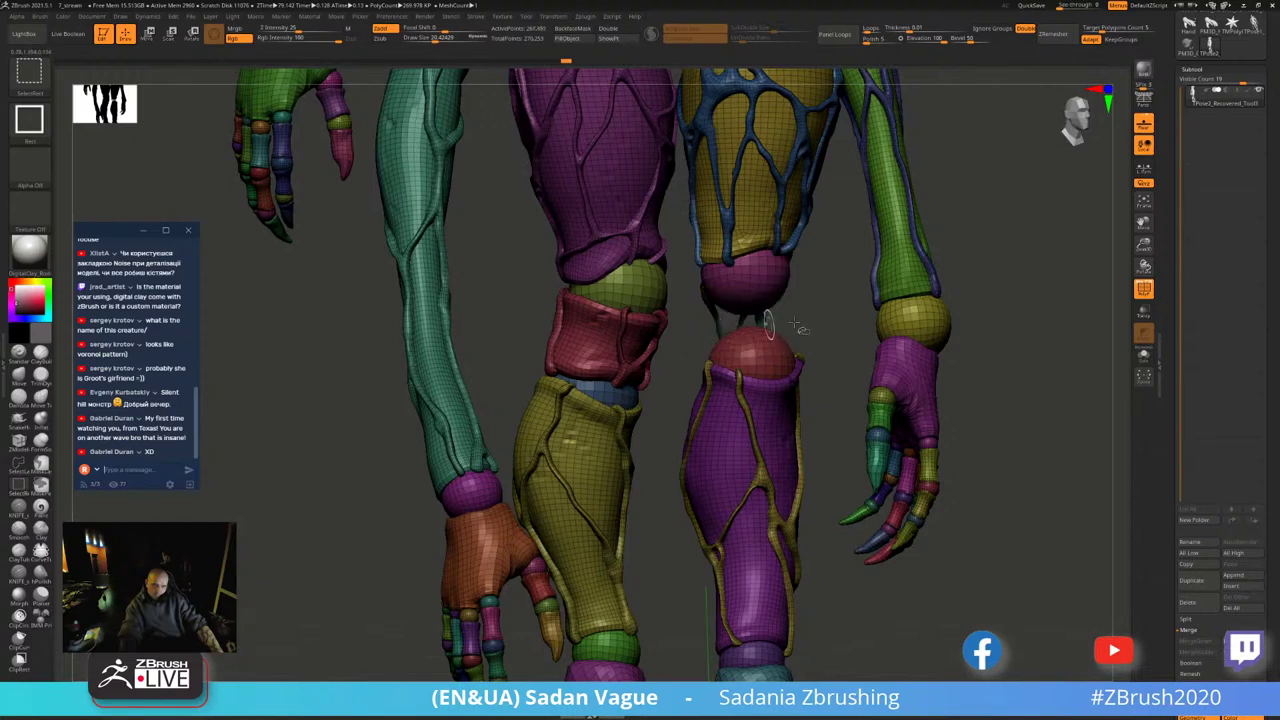
{"action": "left_click", "coordinate": [786, 329], "text": "ctrl+shift"}
{"action": "mouse_move", "coordinate": [871, 306]}
{"action": "left_mouse_down", "text": "ctrl+shift"}
{"action": "mouse_move", "coordinate": [863, 323]}
{"action": "mouse_move", "coordinate": [633, 303]}
{"action": "left_mouse_up", "text": "ctrl+shift"}
{"action": "left_click", "coordinate": [633, 303], "text": "ctrl+shift"}
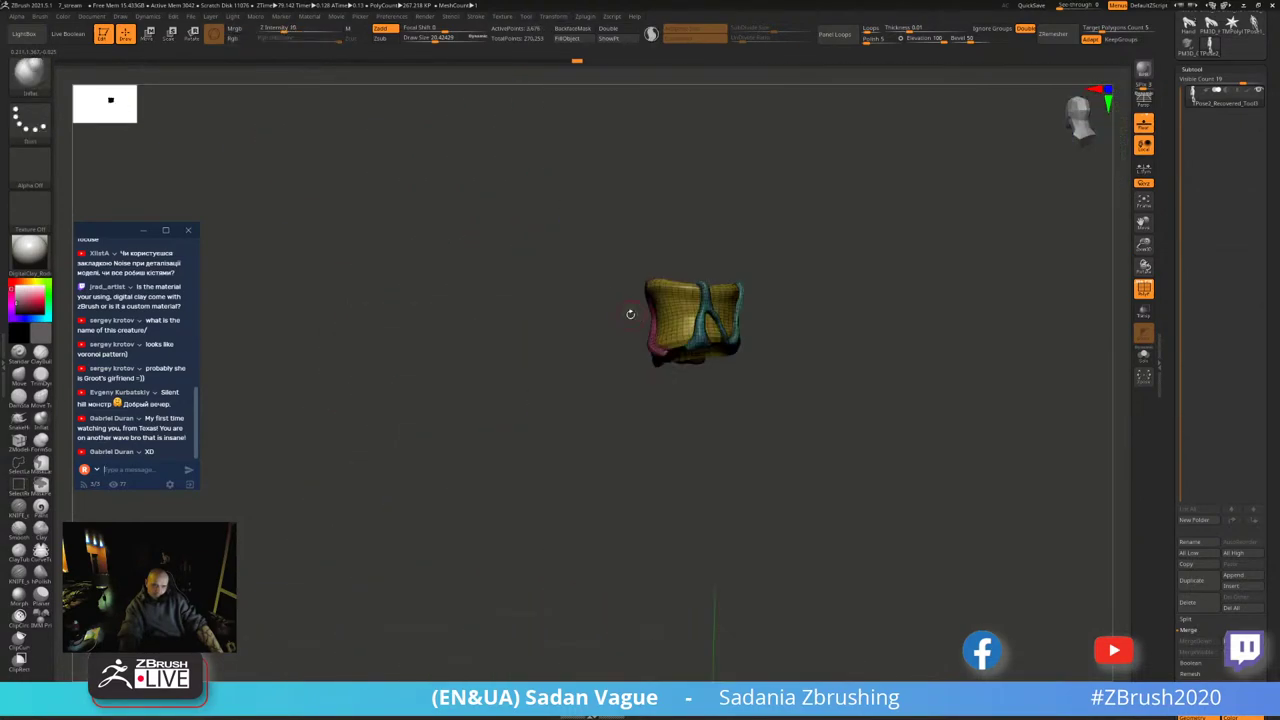
{"action": "key", "text": "ctrl+w"}
{"action": "left_click", "coordinate": [395, 380], "text": "ctrl+shift"}
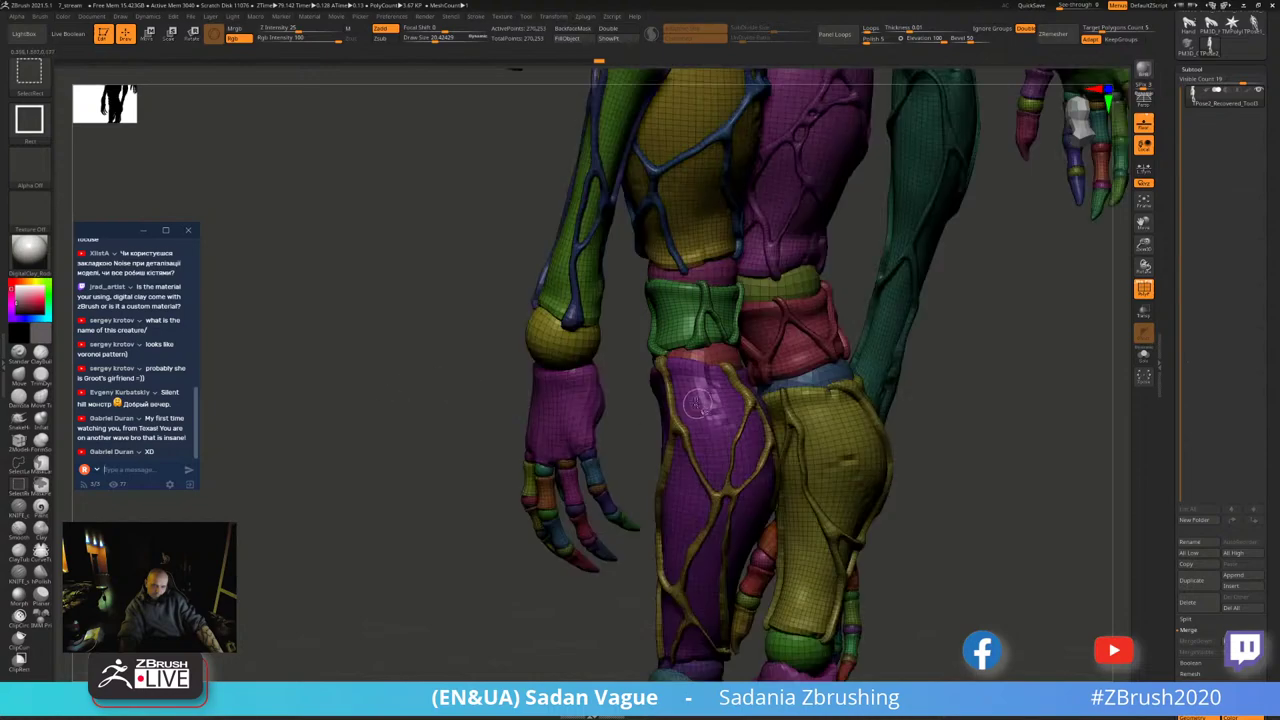
{"action": "mouse_move", "coordinate": [677, 420]}
{"action": "left_mouse_down", "text": "ctrl+shift"}
{"action": "mouse_move", "coordinate": [640, 451]}
{"action": "mouse_move", "coordinate": [892, 411]}
{"action": "mouse_move", "coordinate": [820, 391]}
{"action": "left_mouse_up", "text": "ctrl+shift"}
{"action": "key", "text": "ctrl+w"}
{"action": "left_click", "coordinate": [620, 450], "text": "ctrl+shift"}
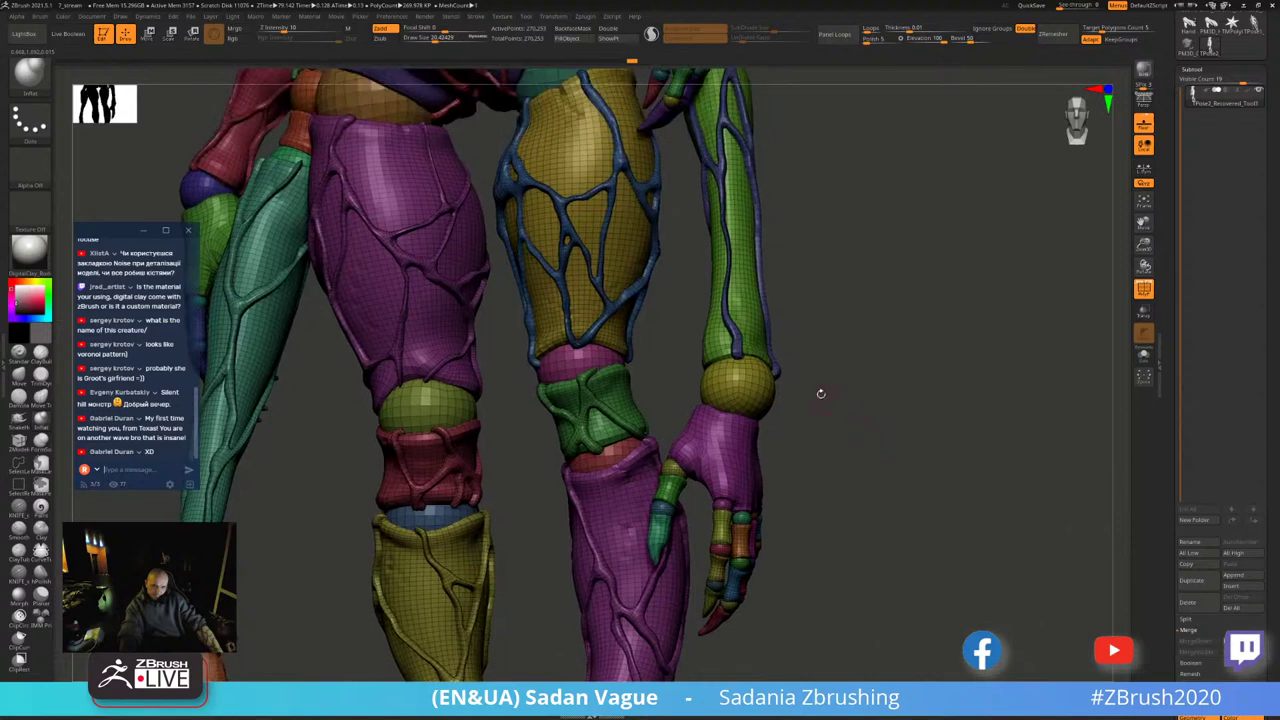
{"action": "left_click", "coordinate": [648, 296], "text": "ctrl+shift"}
{"action": "left_click", "coordinate": [648, 296], "text": "ctrl+shift"}
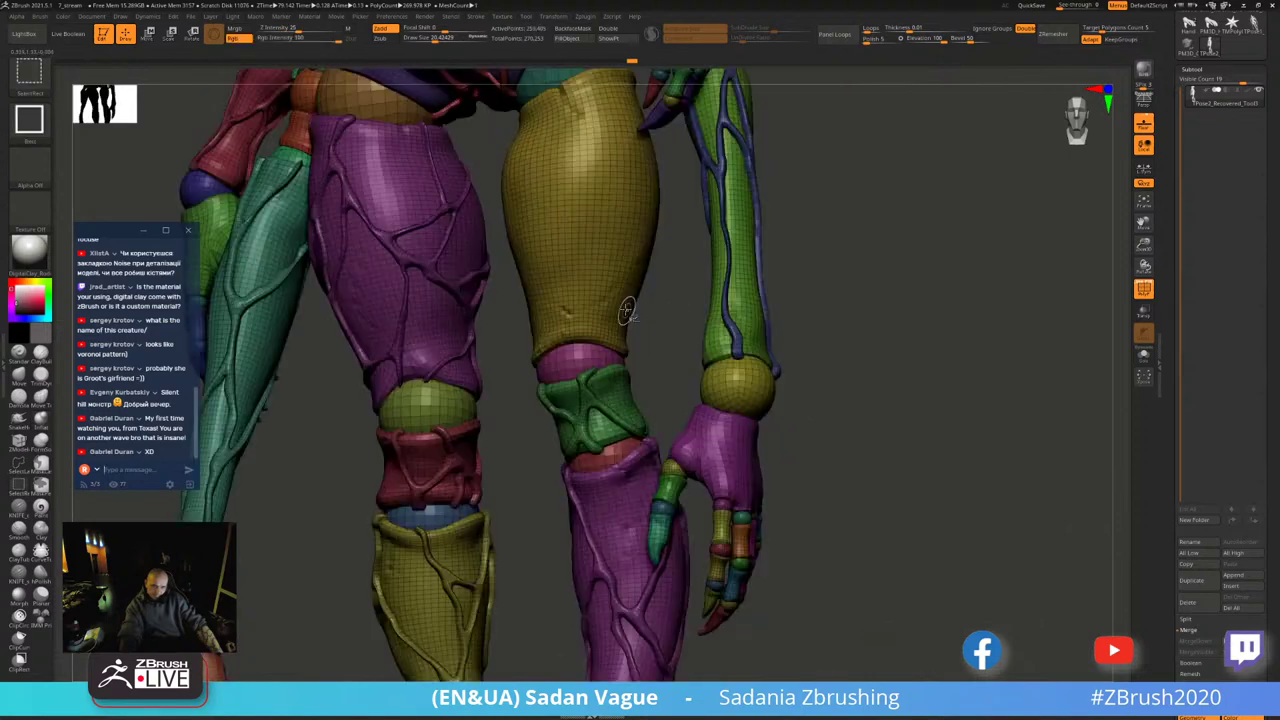
{"action": "left_click", "coordinate": [623, 297], "text": "ctrl+alt+shift"}
{"action": "left_click_drag", "start_coordinate": [666, 303], "coordinate": [675, 325], "text": "ctrl+shift"}
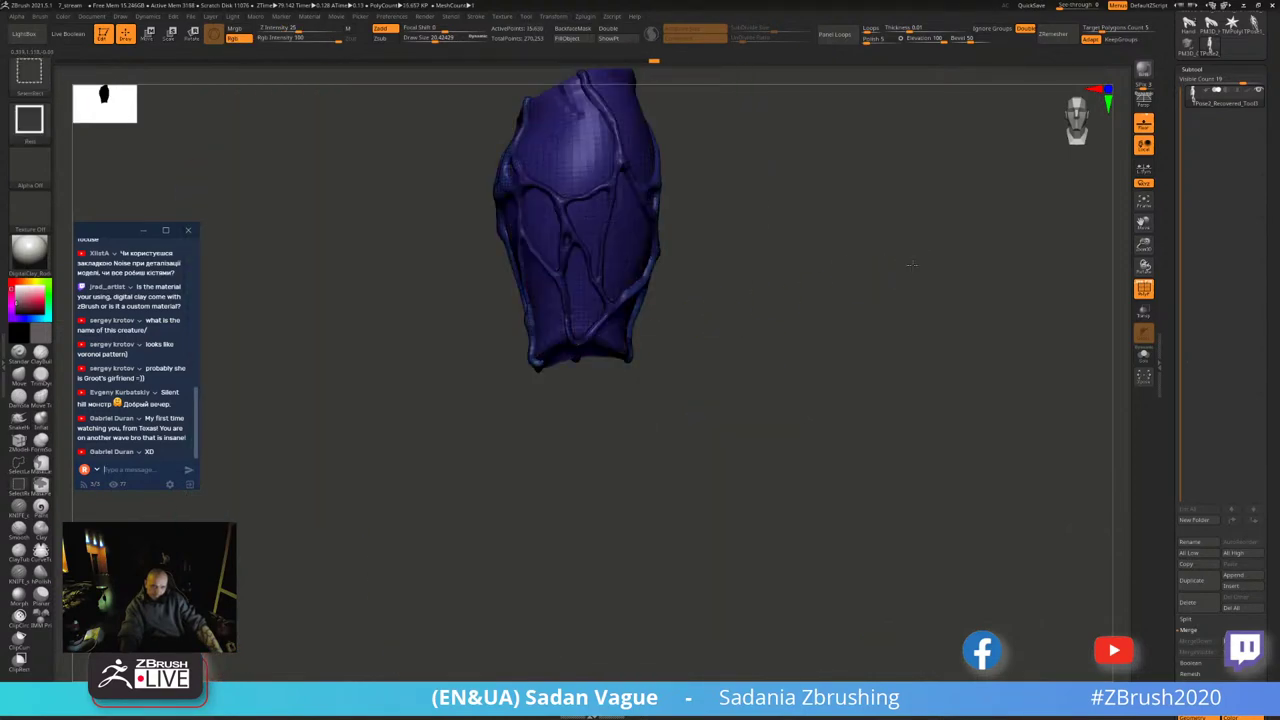
{"action": "left_click", "coordinate": [675, 325], "text": "ctrl+shift"}
{"action": "left_click_drag", "start_coordinate": [960, 408], "coordinate": [718, 367]}
{"action": "left_click", "coordinate": [718, 367], "text": "ctrl+shift"}
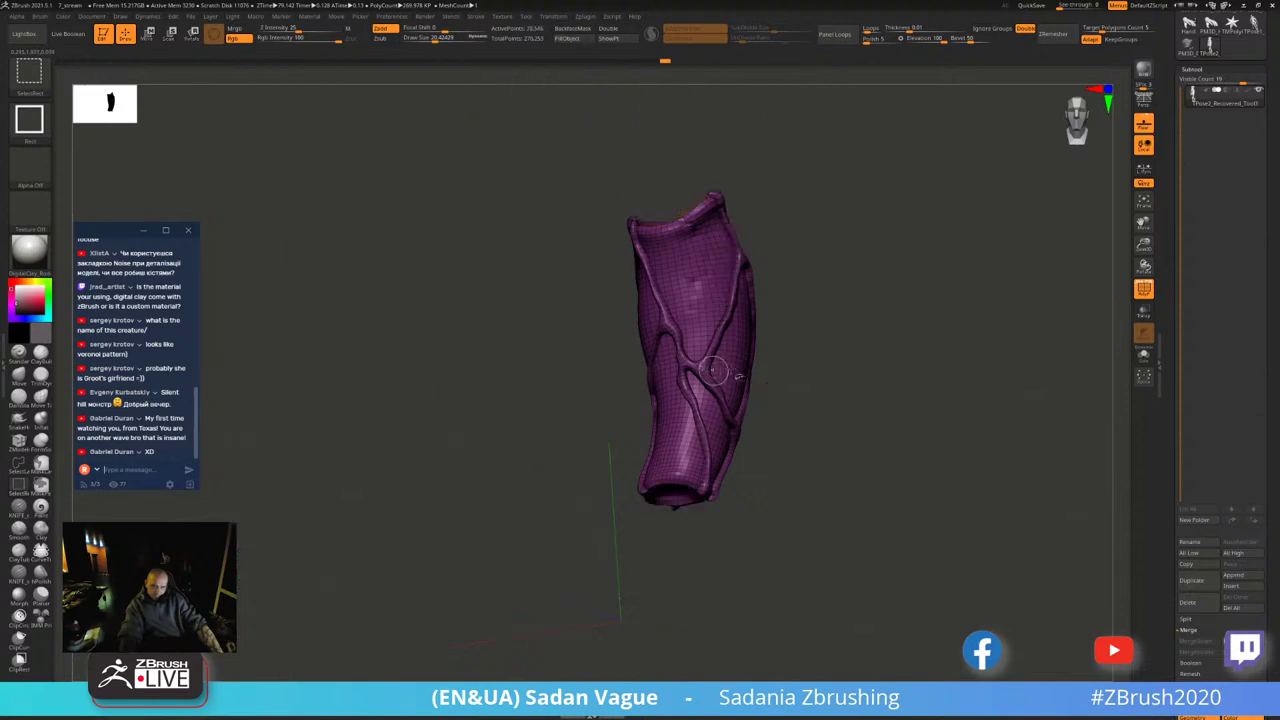
{"action": "left_click", "coordinate": [900, 358], "text": "ctrl+shift"}
{"action": "mouse_move", "coordinate": [900, 358]}
{"action": "left_mouse_down"}
{"action": "mouse_move", "coordinate": [1004, 170]}
{"action": "mouse_move", "coordinate": [850, 250]}
{"action": "mouse_move", "coordinate": [571, 337]}
{"action": "left_mouse_up"}
{"action": "left_click", "coordinate": [571, 337], "text": "ctrl+shift"}
{"action": "left_click", "coordinate": [730, 283], "text": "ctrl+shift"}
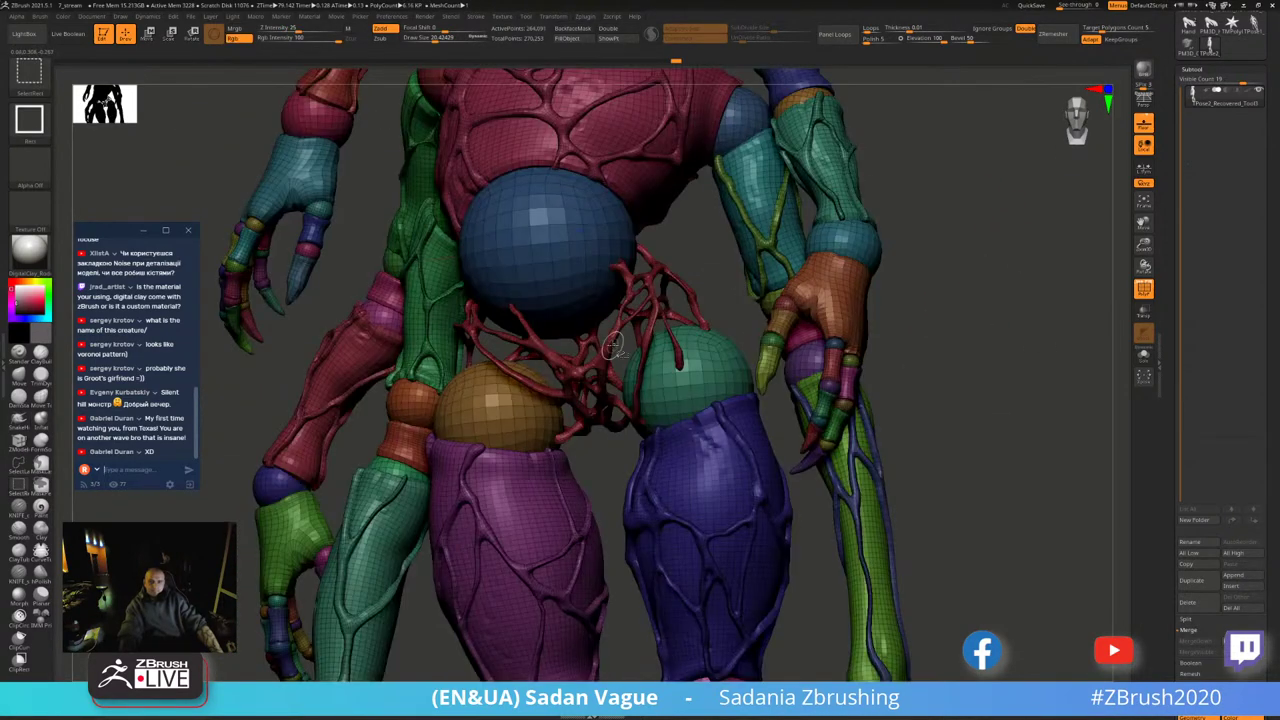
- Solo the purple shorts, green forearm strip and teal forearm to inspect them from the back
{"action": "left_click", "coordinate": [660, 289], "text": "ctrl+shift"}
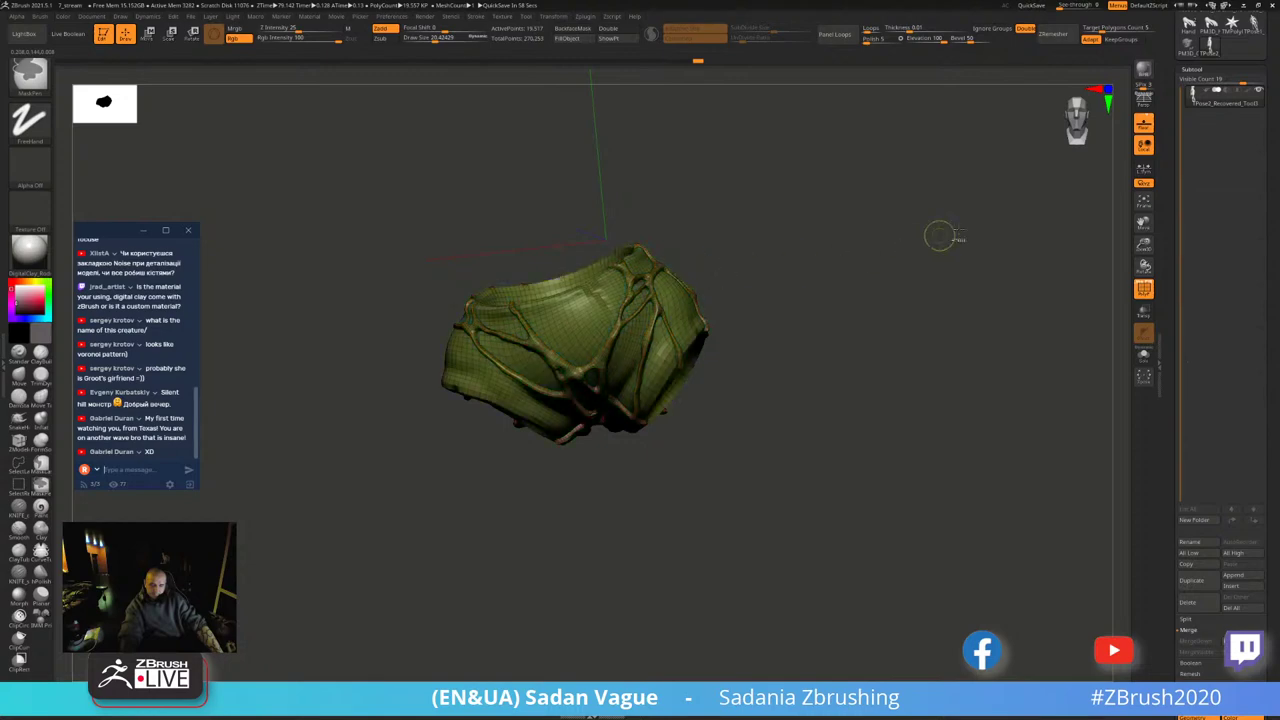
{"action": "left_click", "coordinate": [997, 209], "text": "ctrl+shift"}
{"action": "left_click_drag", "start_coordinate": [997, 209], "coordinate": [703, 388]}
{"action": "left_click", "coordinate": [703, 388], "text": "ctrl+shift"}
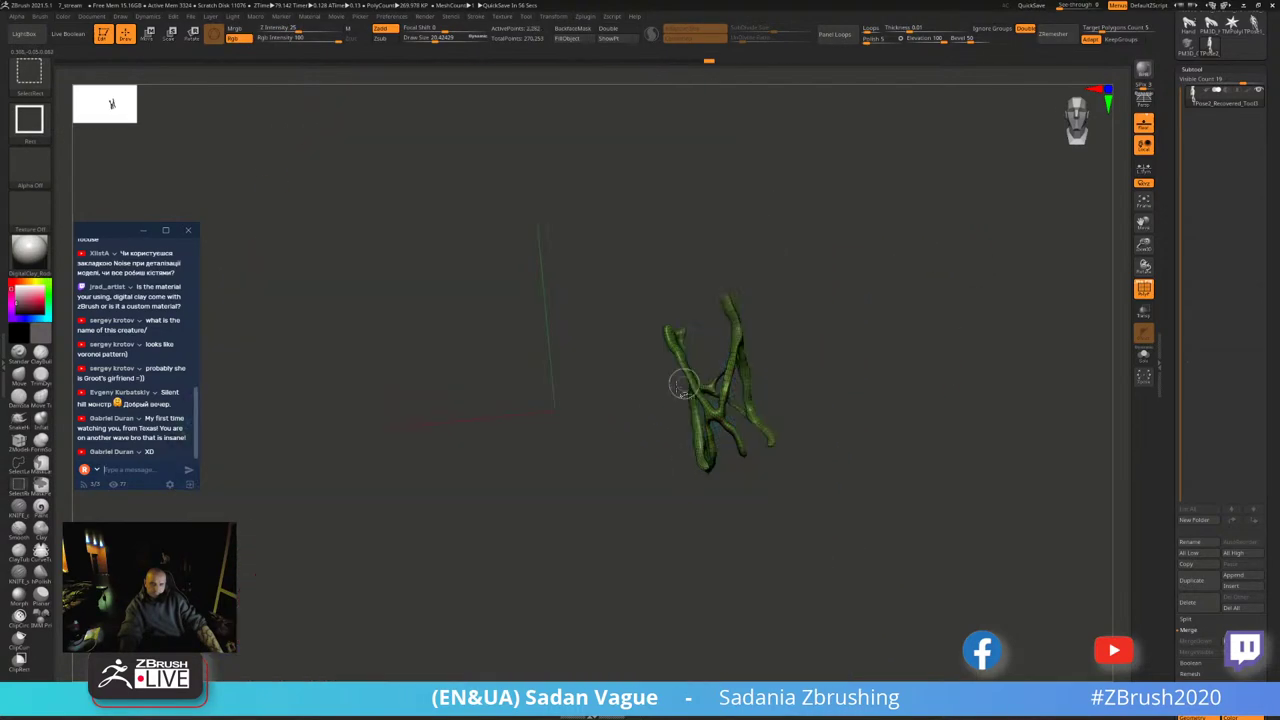
{"action": "left_click", "coordinate": [660, 410], "text": "ctrl+shift"}
{"action": "left_click", "coordinate": [680, 400], "text": "ctrl+shift"}
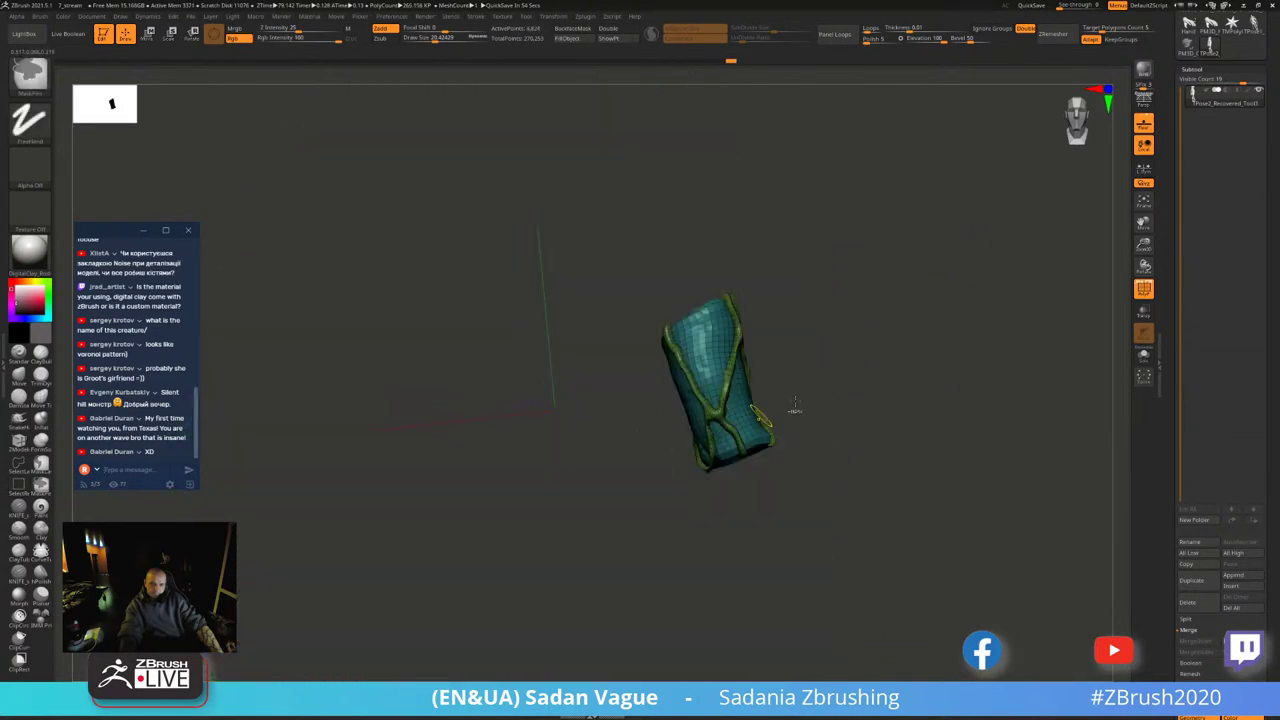
{"action": "left_click", "coordinate": [914, 342], "text": "ctrl+shift"}
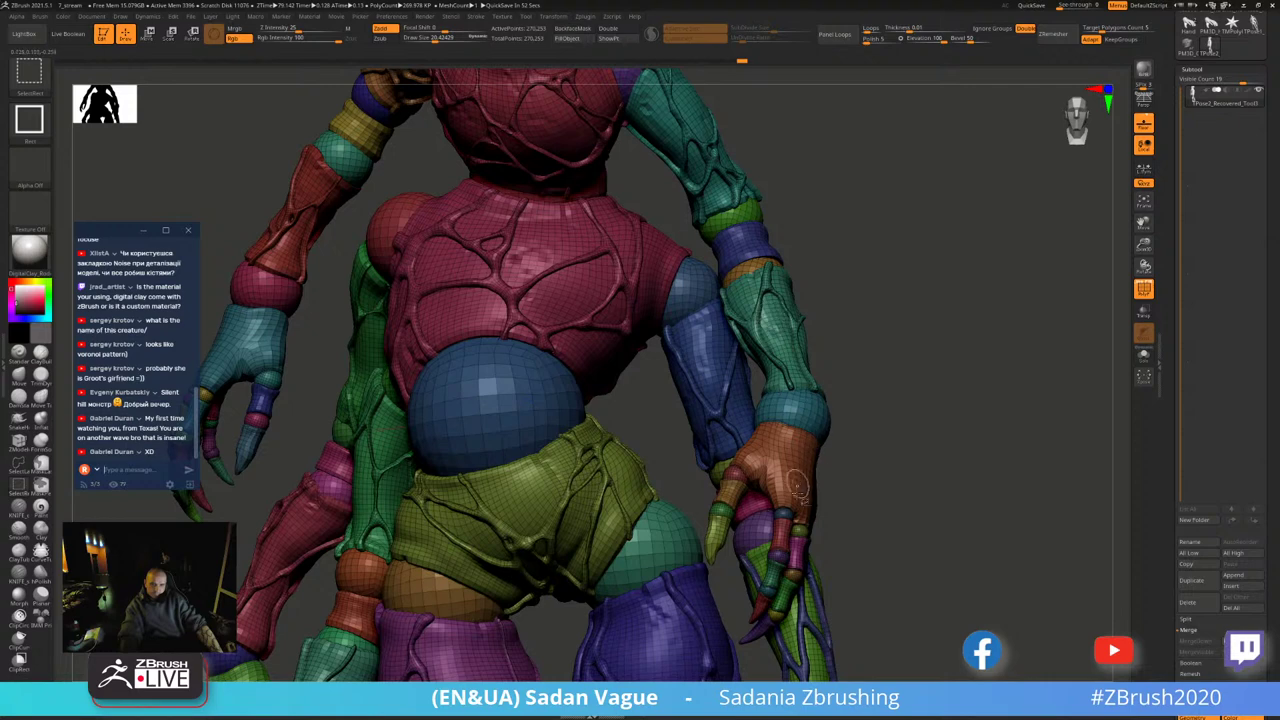
- Frame the hips and legs, checking the blue vein strip and green forearm, then zoom onto the torso
{"action": "left_click_drag", "start_coordinate": [891, 577], "coordinate": [763, 354], "text": "alt"}
{"action": "left_click", "coordinate": [715, 425], "text": "ctrl+shift"}
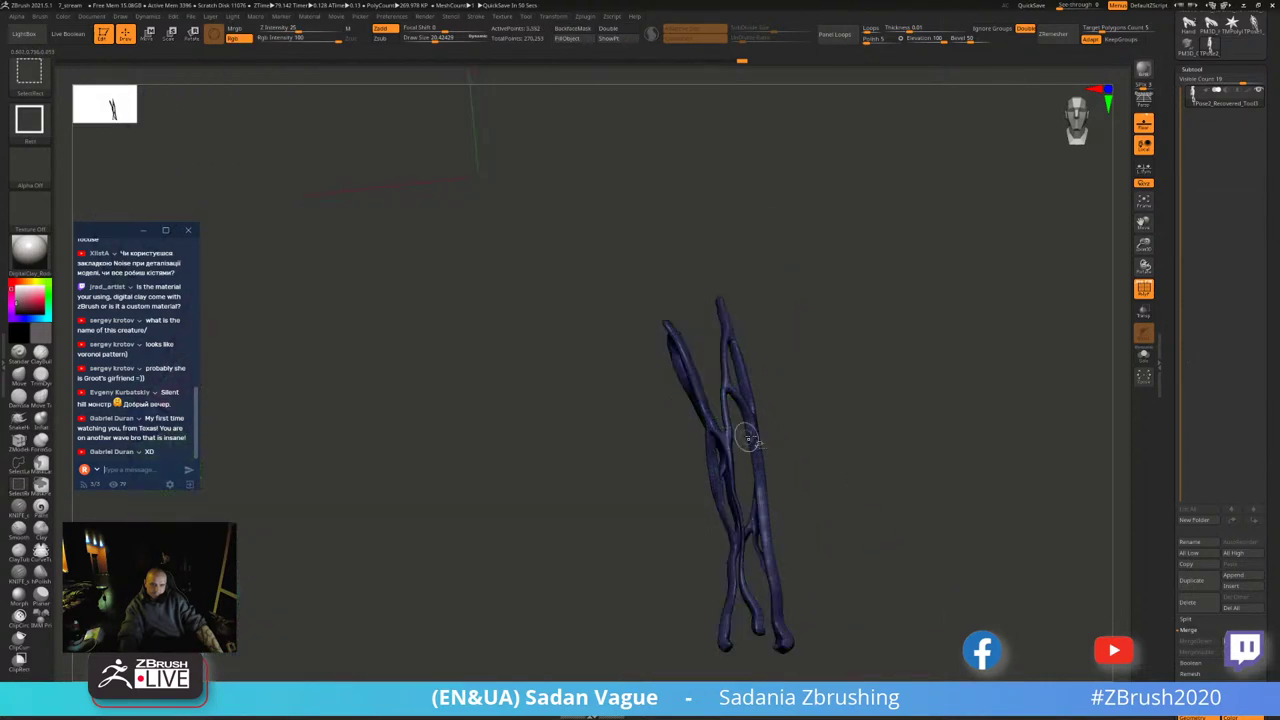
{"action": "left_click", "coordinate": [830, 430], "text": "ctrl+shift"}
{"action": "left_click", "coordinate": [860, 418], "text": "ctrl+shift"}
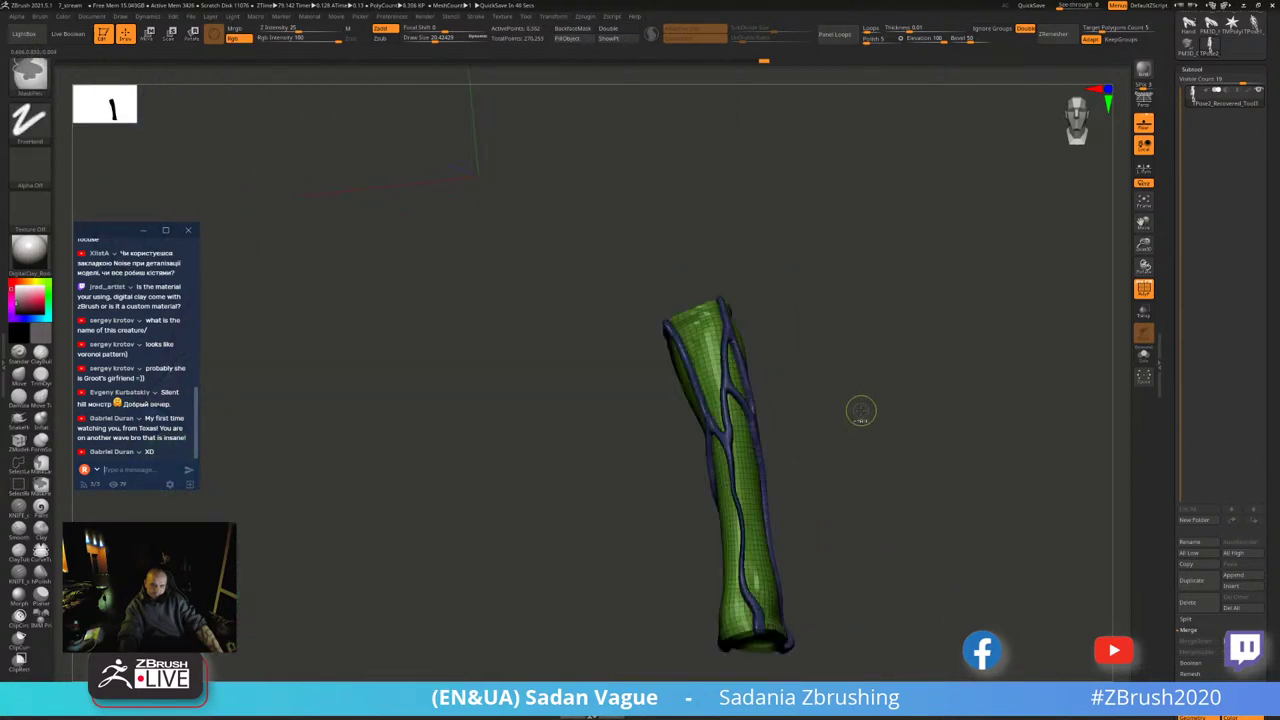
{"action": "left_click", "coordinate": [857, 409], "text": "ctrl+shift"}
{"action": "left_click_drag", "start_coordinate": [857, 409], "coordinate": [890, 270]}
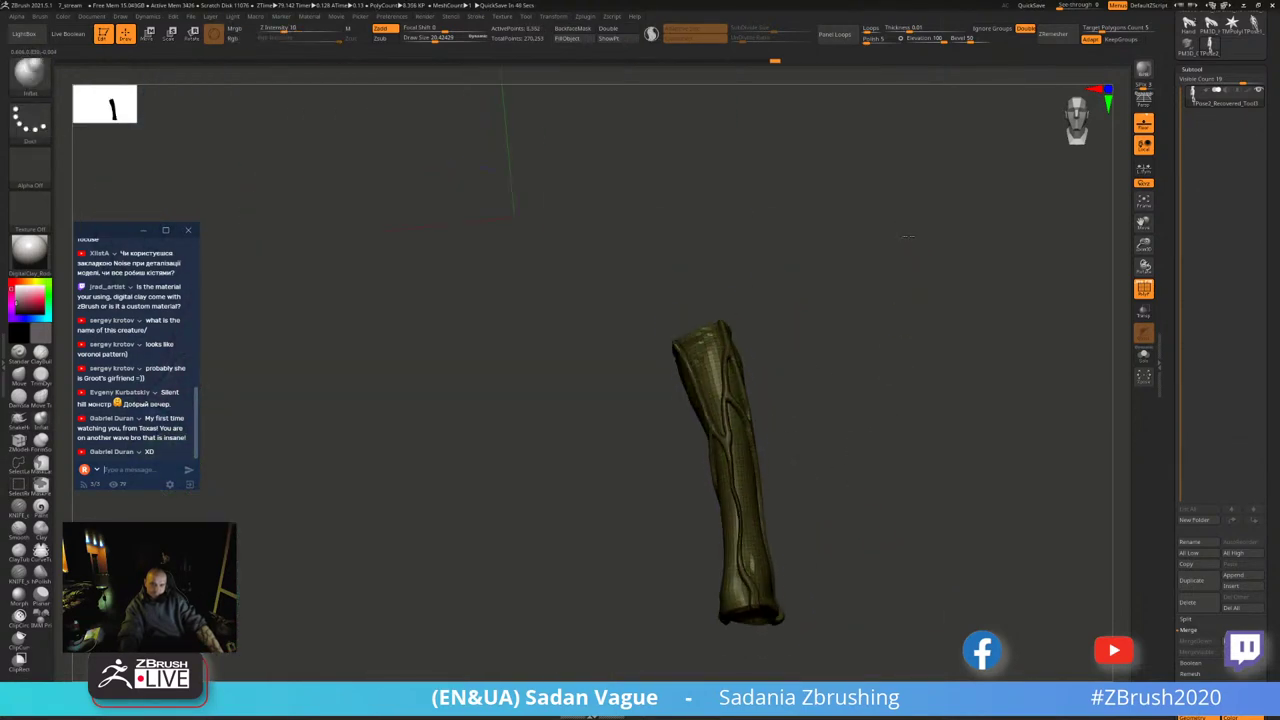
{"action": "left_click", "coordinate": [929, 349], "text": "ctrl+shift"}
{"action": "mouse_move", "coordinate": [930, 355]}
{"action": "left_mouse_down"}
{"action": "mouse_move", "coordinate": [922, 303]}
{"action": "mouse_move", "coordinate": [1069, 260]}
{"action": "mouse_move", "coordinate": [1000, 330]}
{"action": "left_mouse_up"}
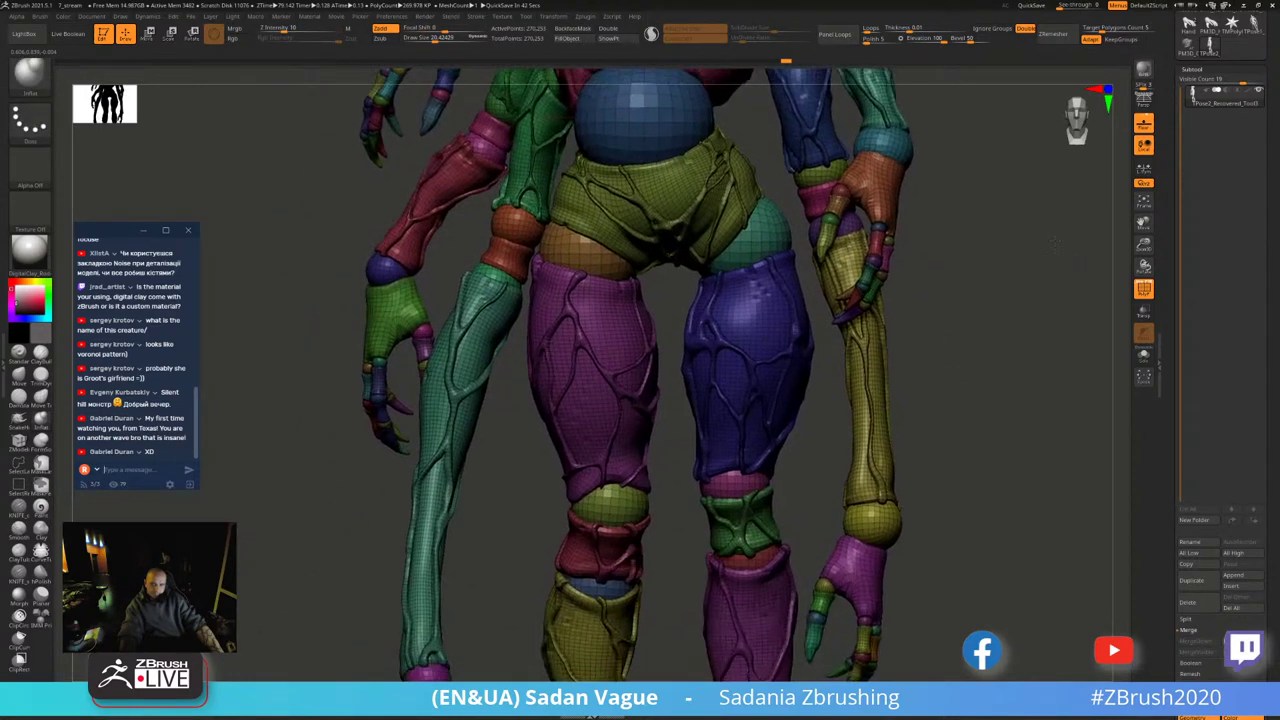
{"action": "left_click_drag", "start_coordinate": [760, 330], "coordinate": [725, 381], "text": "alt"}
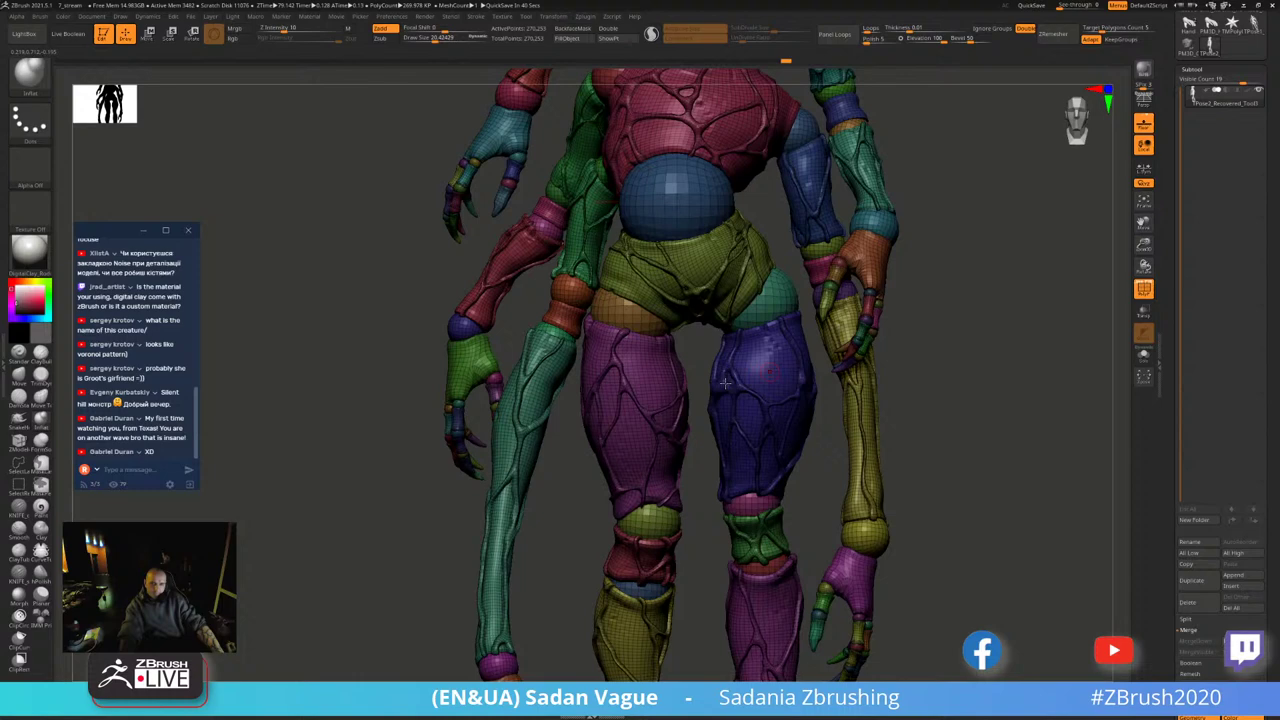
- Hide the left purple thigh, green sphere, red and yellow shin pieces and the foot pieces
{"action": "left_click", "coordinate": [610, 420], "text": "ctrl+shift"}
{"action": "left_click", "coordinate": [635, 535], "text": "ctrl+shift"}
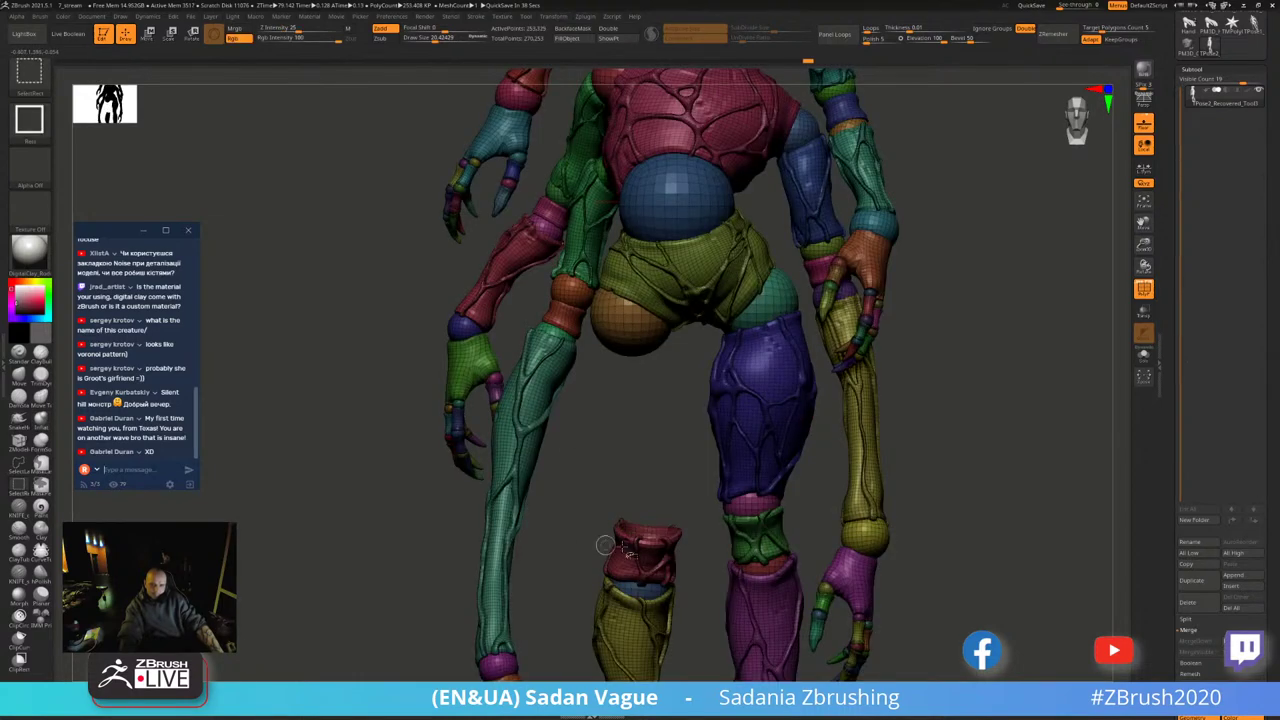
{"action": "left_click", "coordinate": [631, 583], "text": "ctrl+alt+shift"}
{"action": "left_click", "coordinate": [638, 420], "text": "ctrl+shift"}
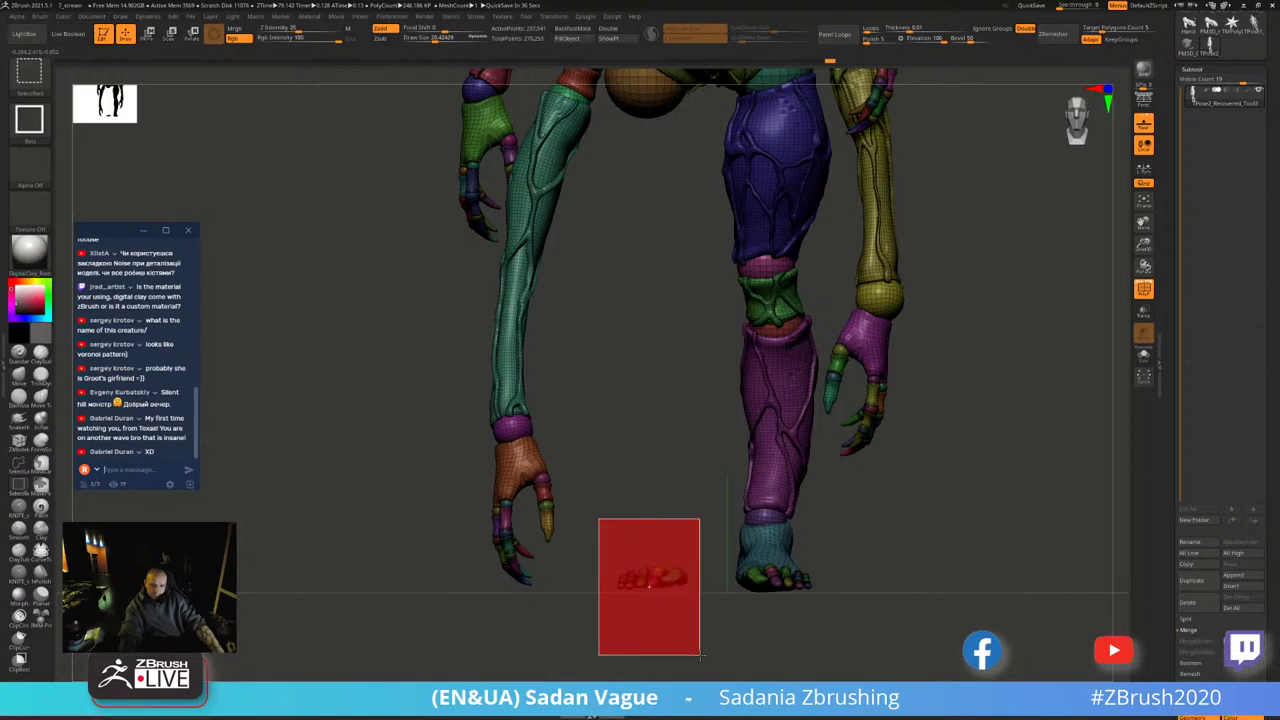
{"action": "left_click_drag", "start_coordinate": [620, 606], "coordinate": [686, 651], "text": "ctrl+alt+shift"}
- From a view below the hips, mask the whole model and then clear the mask
{"action": "left_click_drag", "start_coordinate": [666, 316], "coordinate": [659, 491]}
{"action": "key", "text": "ctrl"}
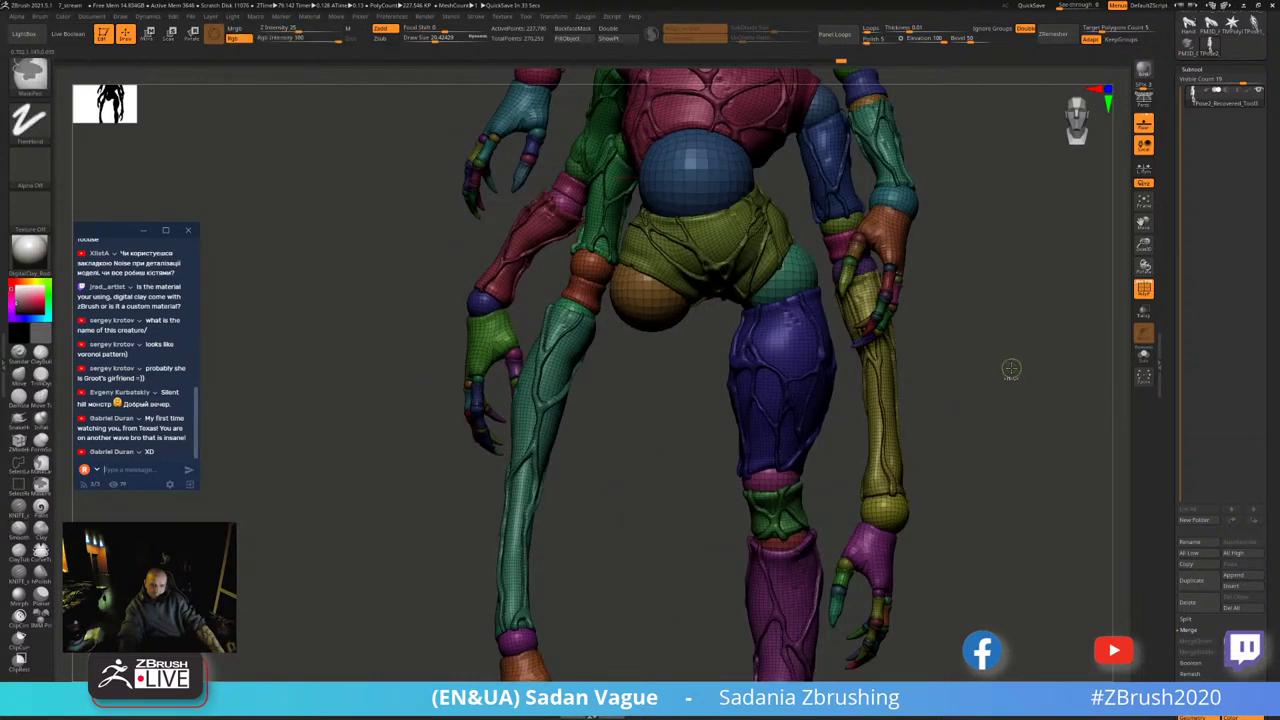
{"action": "left_click", "coordinate": [1012, 368], "text": "ctrl"}
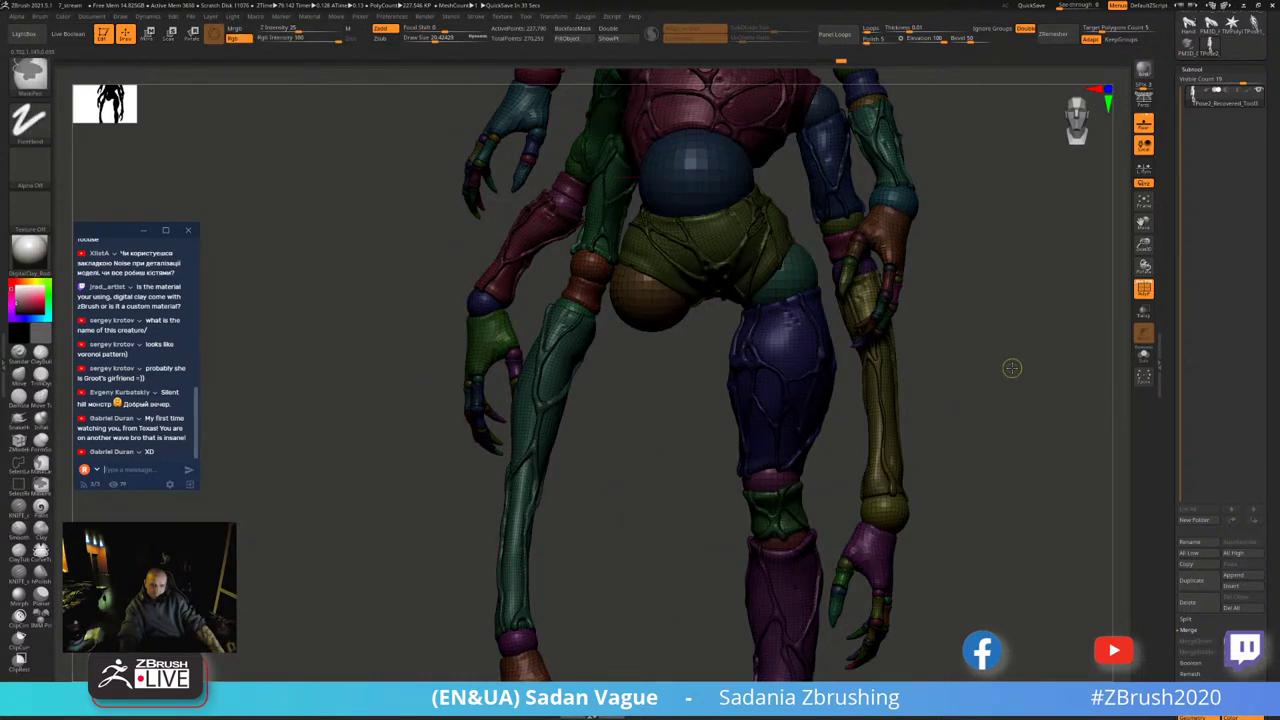
{"action": "left_click", "coordinate": [1013, 356], "text": "ctrl"}
- Clear the mask and show all body pieces in a side view of the hip
{"action": "left_click", "coordinate": [1013, 351], "text": "ctrl"}
{"action": "left_click", "coordinate": [1013, 351], "text": "ctrl"}
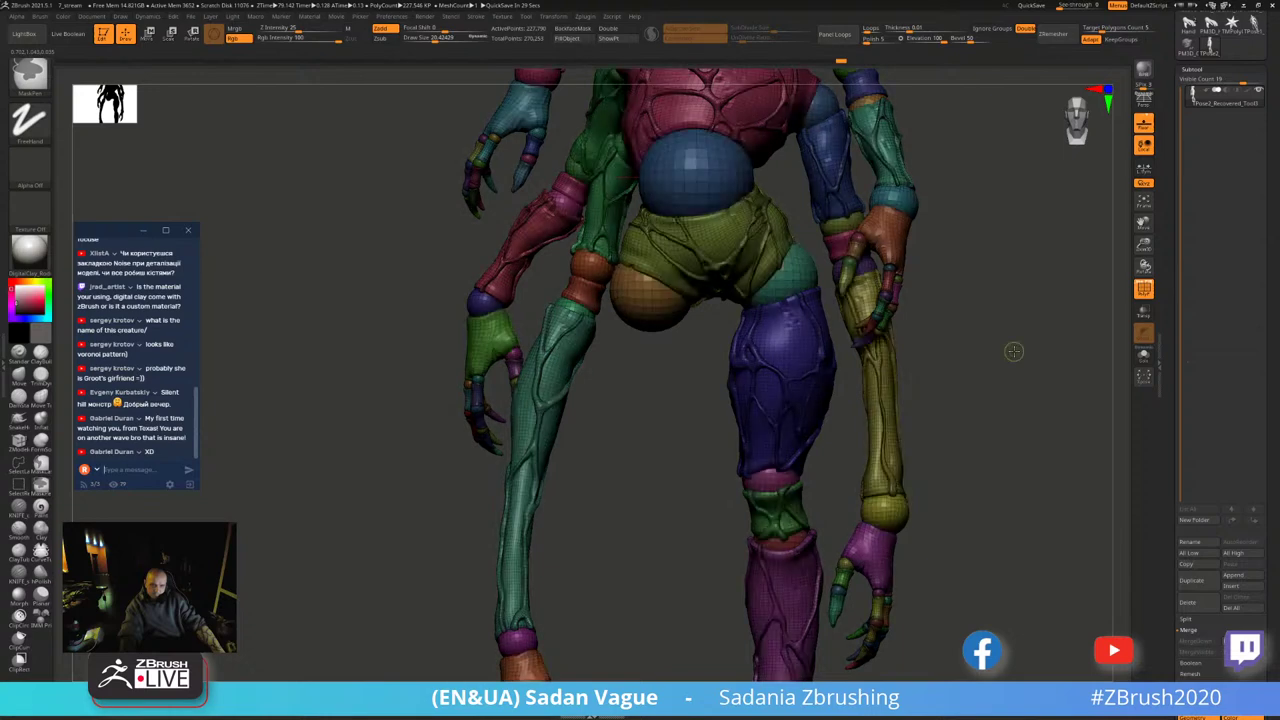
{"action": "left_click", "coordinate": [1018, 370], "text": "ctrl+shift"}
{"action": "left_click", "coordinate": [1016, 375], "text": "ctrl"}
{"action": "left_click", "coordinate": [1010, 358], "text": "ctrl+shift"}
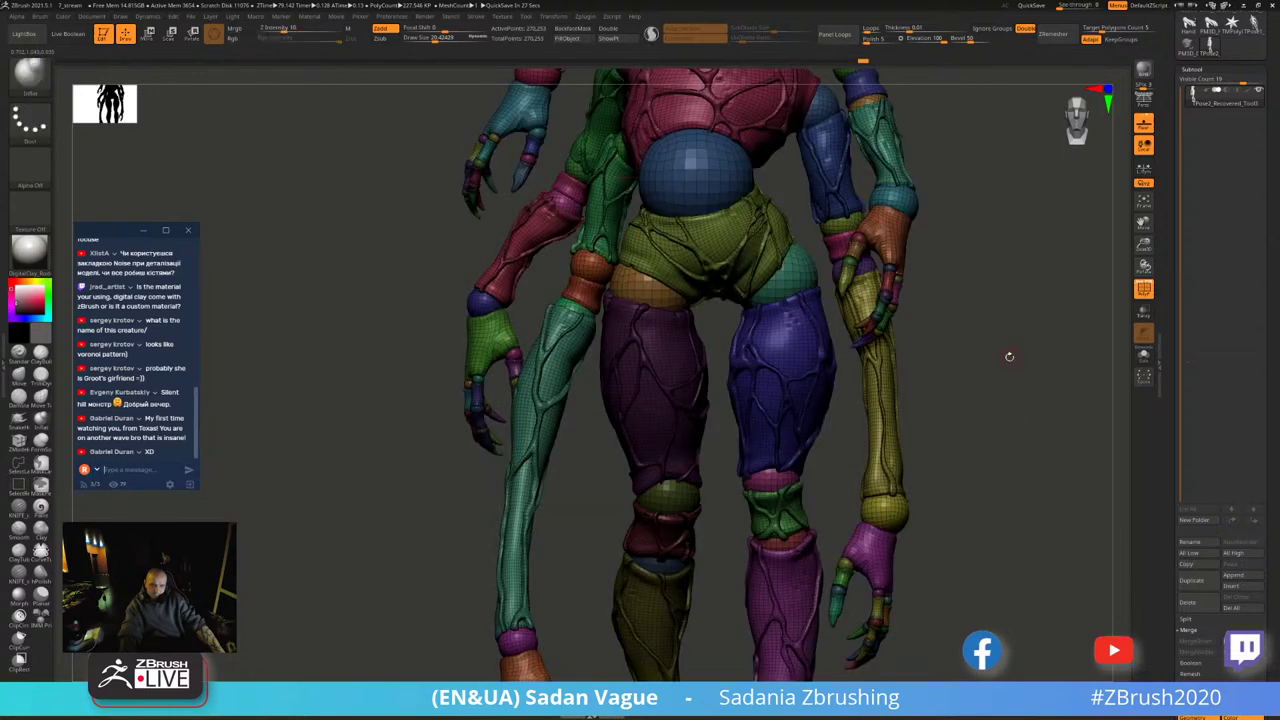
{"action": "left_click_drag", "start_coordinate": [1006, 357], "coordinate": [1060, 352]}
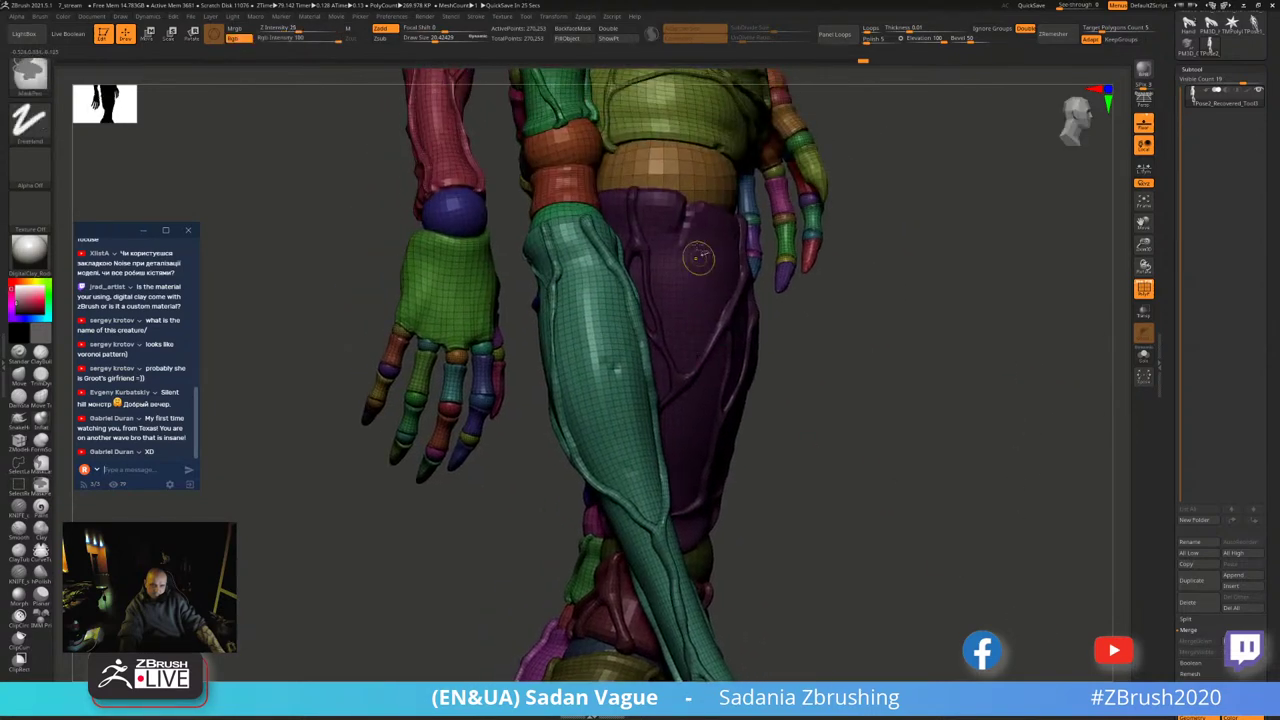
- Solo the orange hip sphere and move it lower with the gizmo, then show the whole character
{"action": "left_click", "coordinate": [682, 173], "text": "ctrl+shift"}
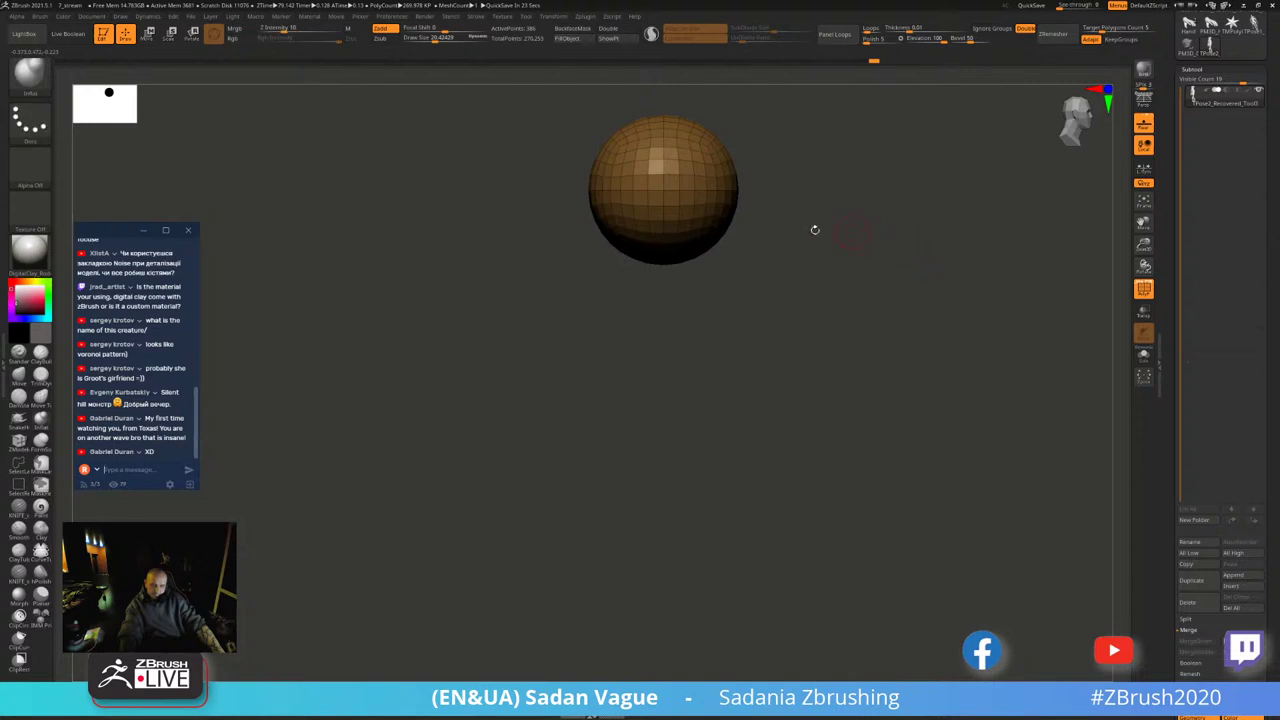
{"action": "key", "text": "r"}
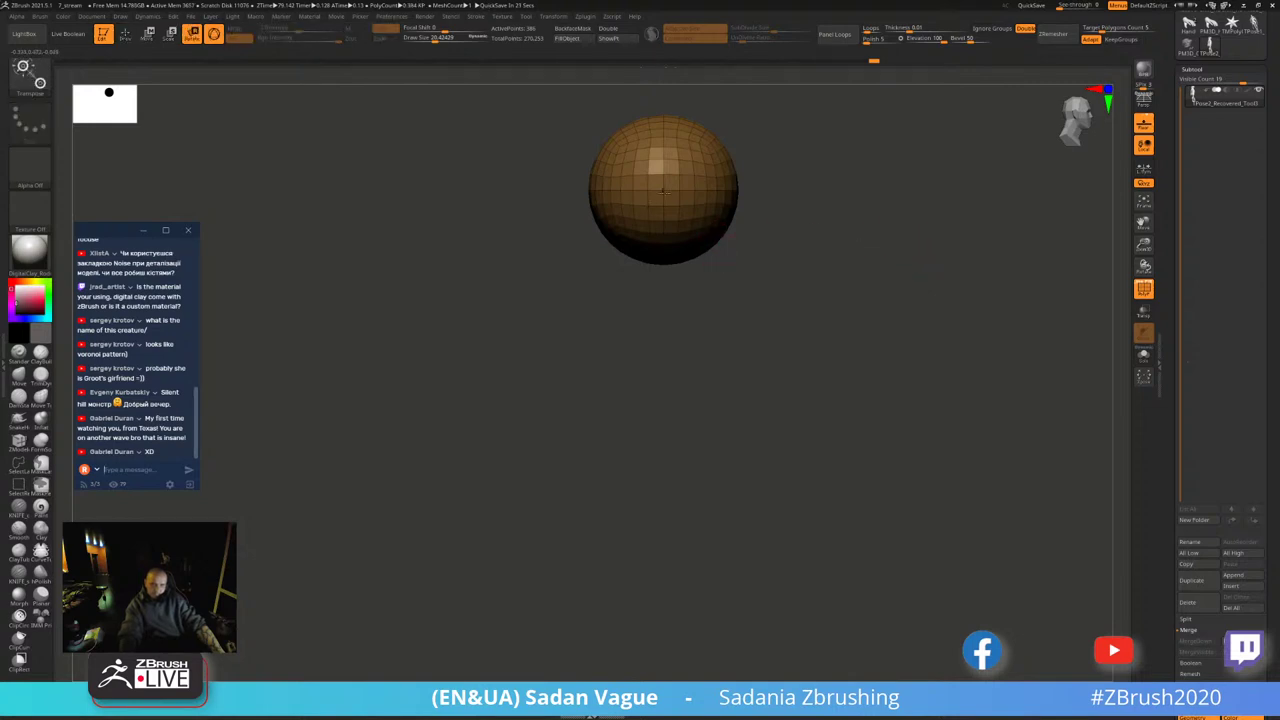
{"action": "left_click_drag", "start_coordinate": [657, 190], "coordinate": [657, 333]}
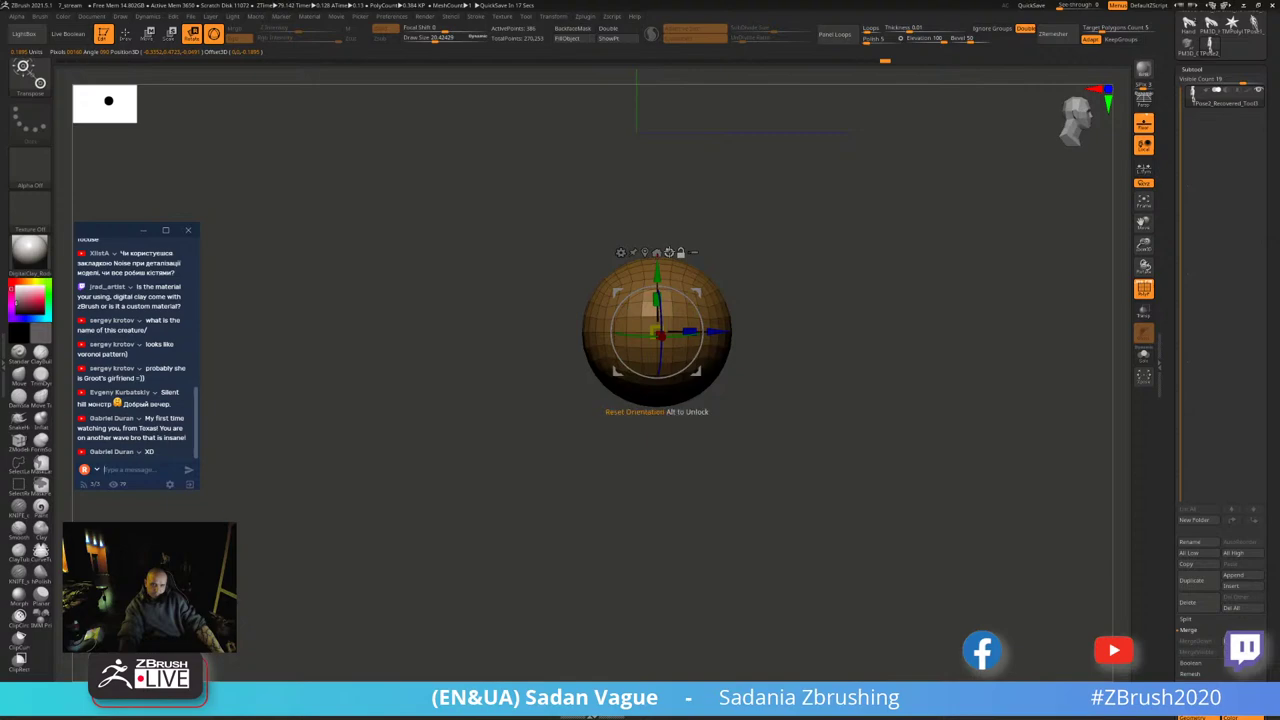
{"action": "left_click", "coordinate": [837, 304], "text": "ctrl+shift"}
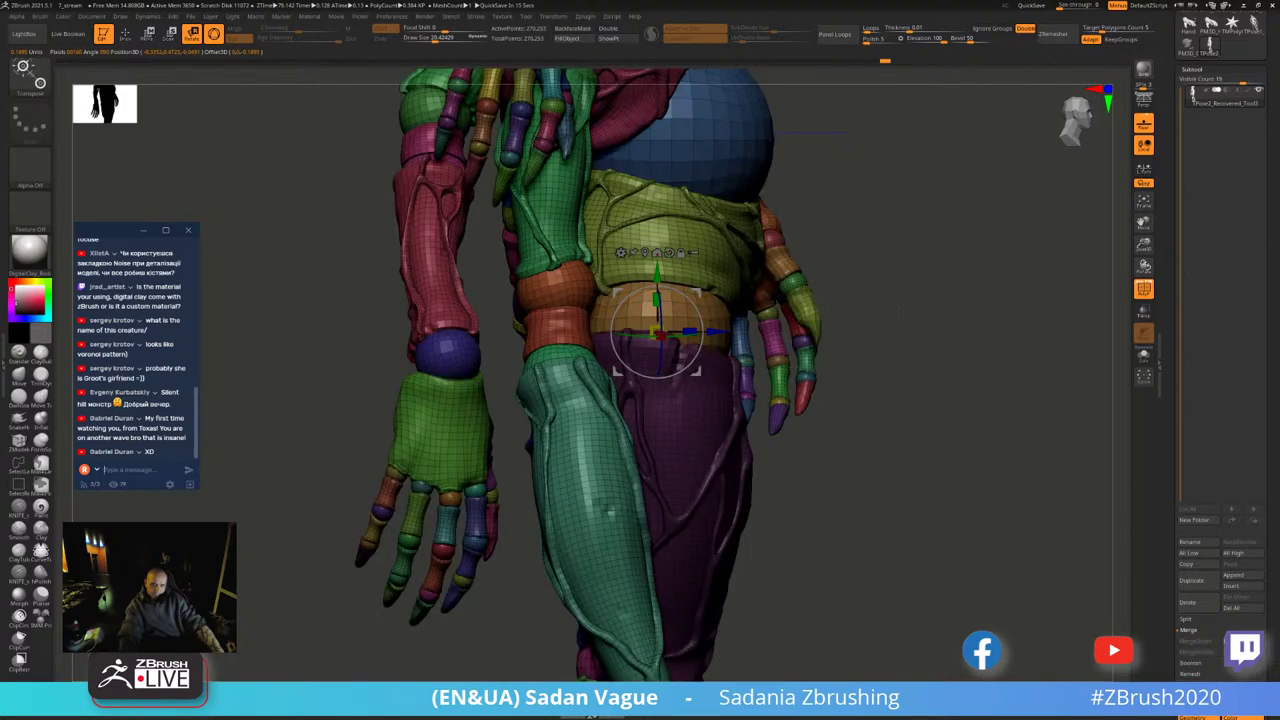
- Mask everything except the purple leg and rotate it at the hip to hang straight down
{"action": "key", "text": "ctrl"}
{"action": "left_click", "coordinate": [909, 305], "text": "ctrl"}
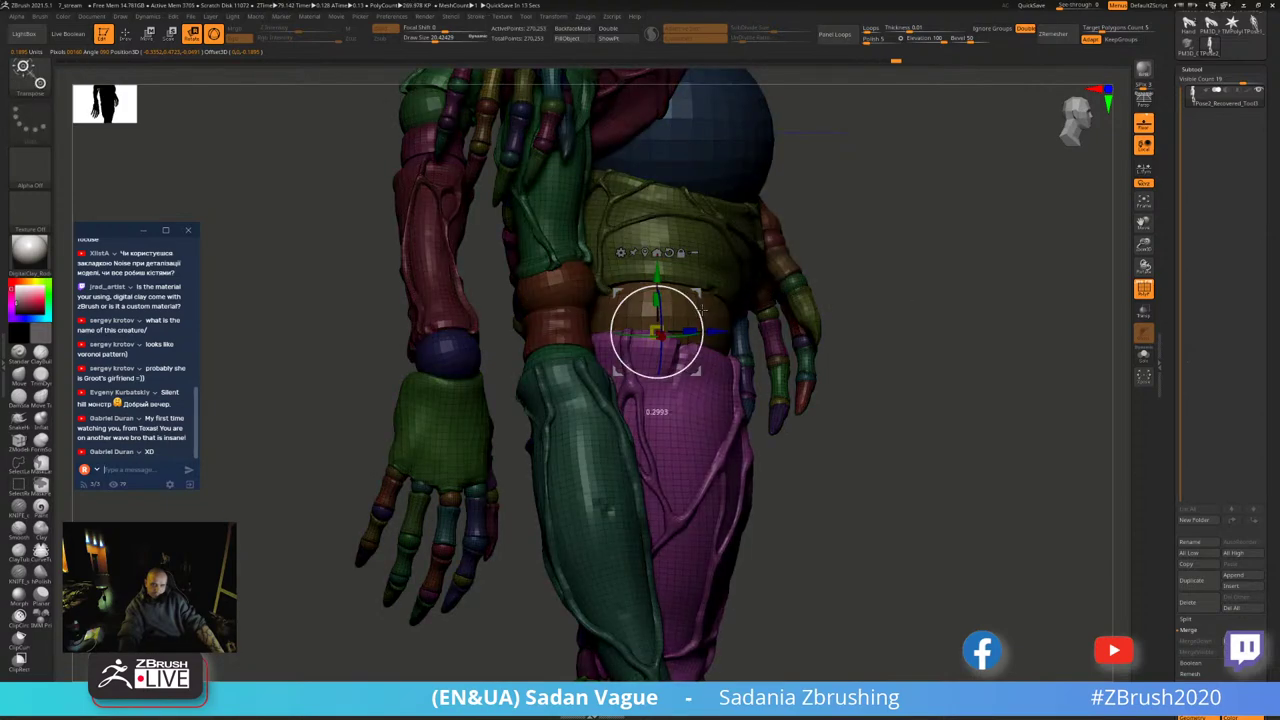
{"action": "mouse_move", "coordinate": [700, 325]}
{"action": "left_mouse_down"}
{"action": "mouse_move", "coordinate": [752, 283]}
{"action": "mouse_move", "coordinate": [941, 391]}
{"action": "left_mouse_up"}
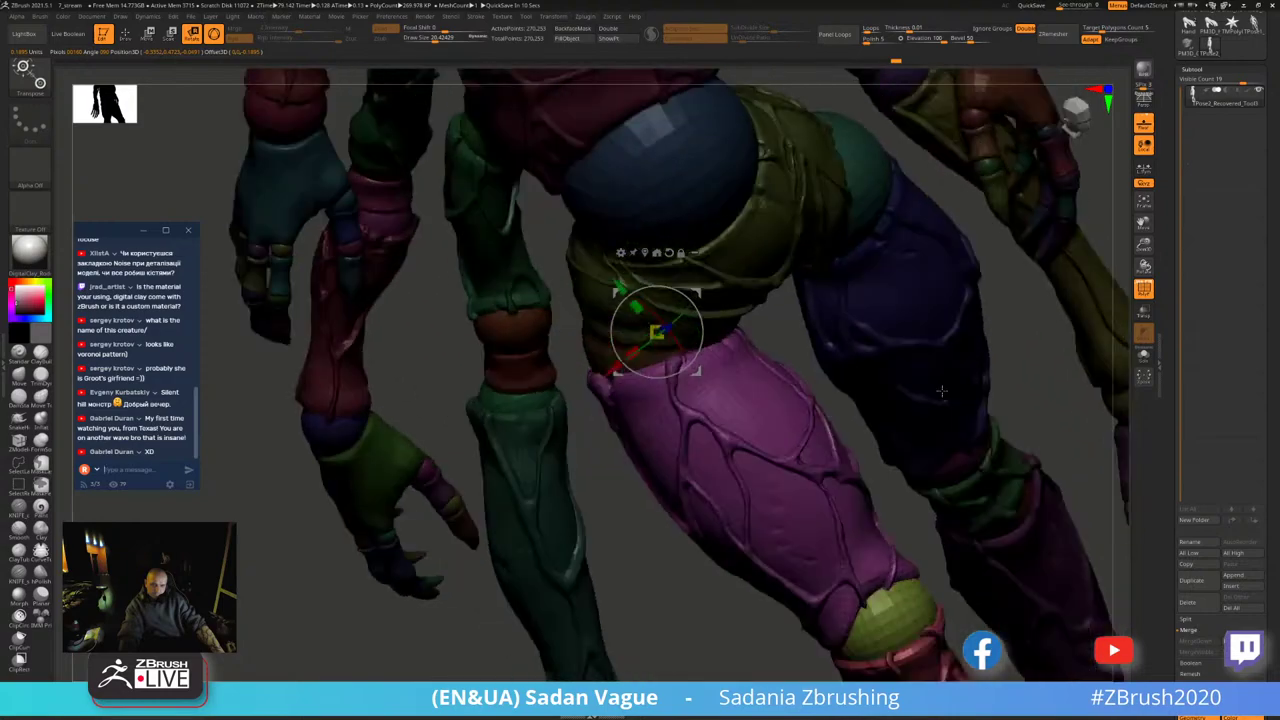
{"action": "left_click_drag", "start_coordinate": [713, 320], "coordinate": [700, 342]}
{"action": "mouse_move", "coordinate": [821, 437]}
{"action": "left_mouse_down"}
{"action": "mouse_move", "coordinate": [676, 352]}
{"action": "mouse_move", "coordinate": [679, 305]}
{"action": "left_mouse_up"}
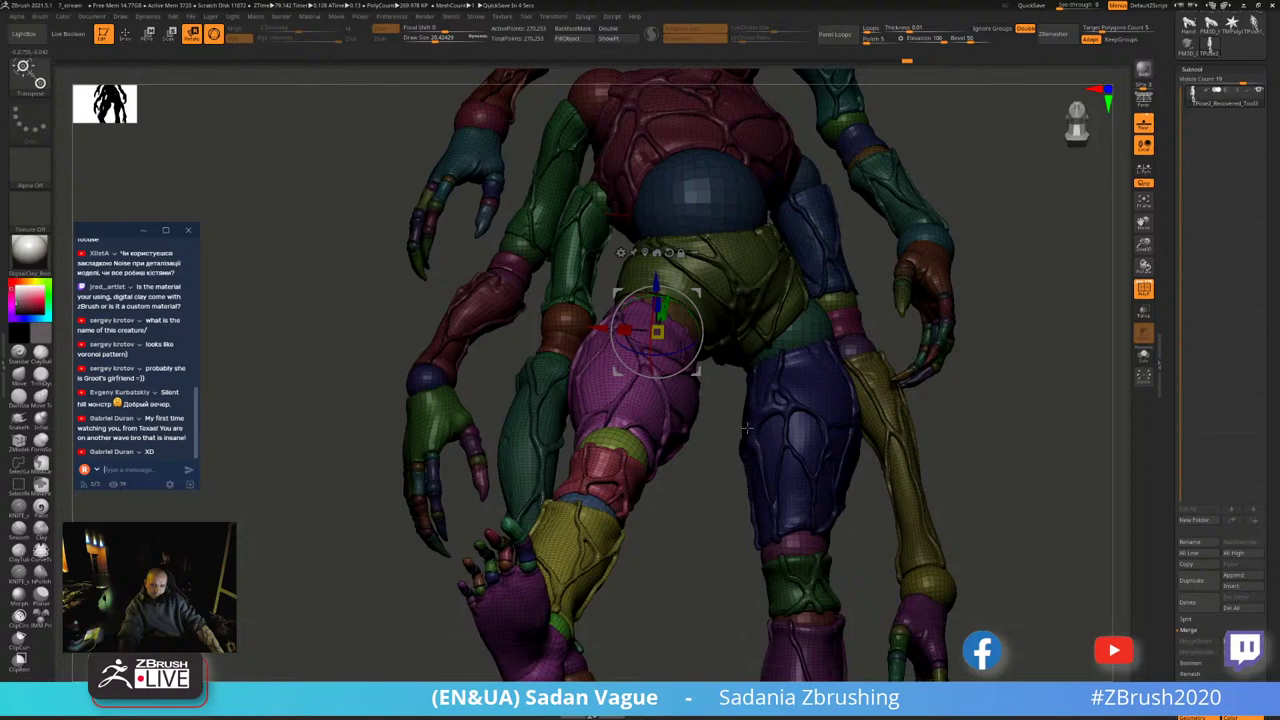
{"action": "key", "text": "q"}
- Fine-tune the purple leg with a slight extra rotation about the hip
{"action": "left_click_drag", "start_coordinate": [747, 428], "coordinate": [800, 381]}
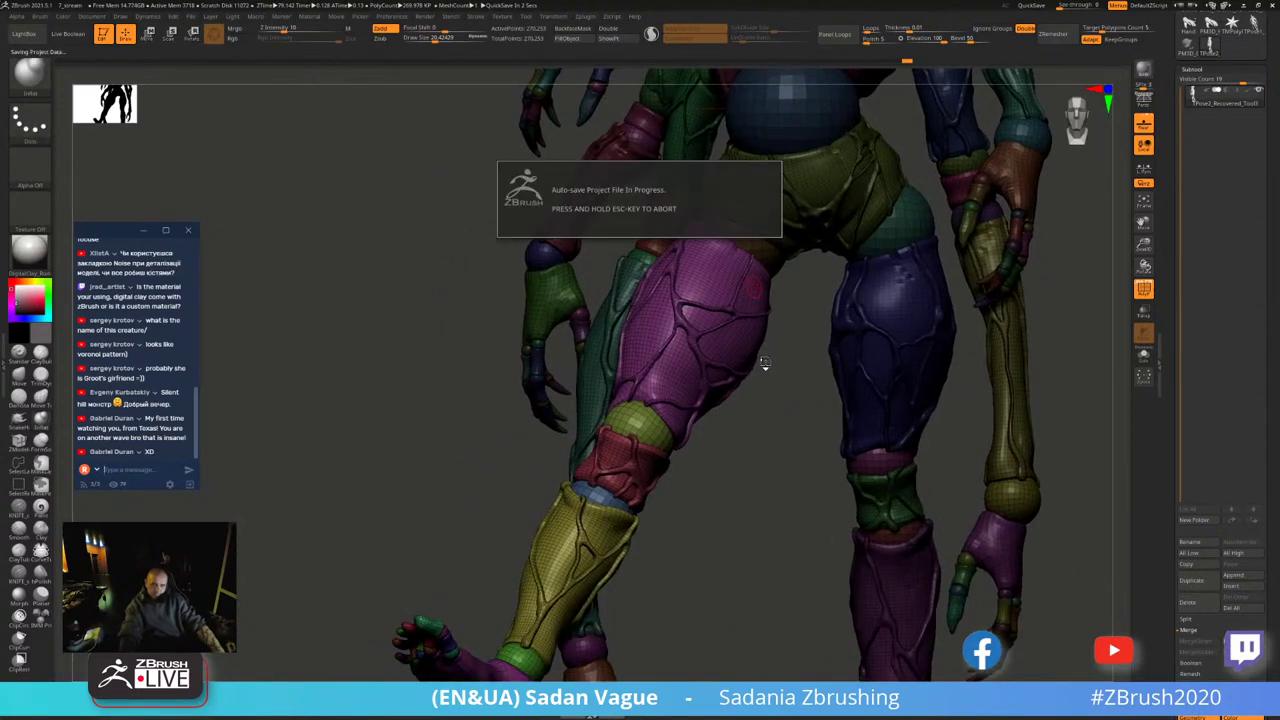
{"action": "key", "text": "w"}
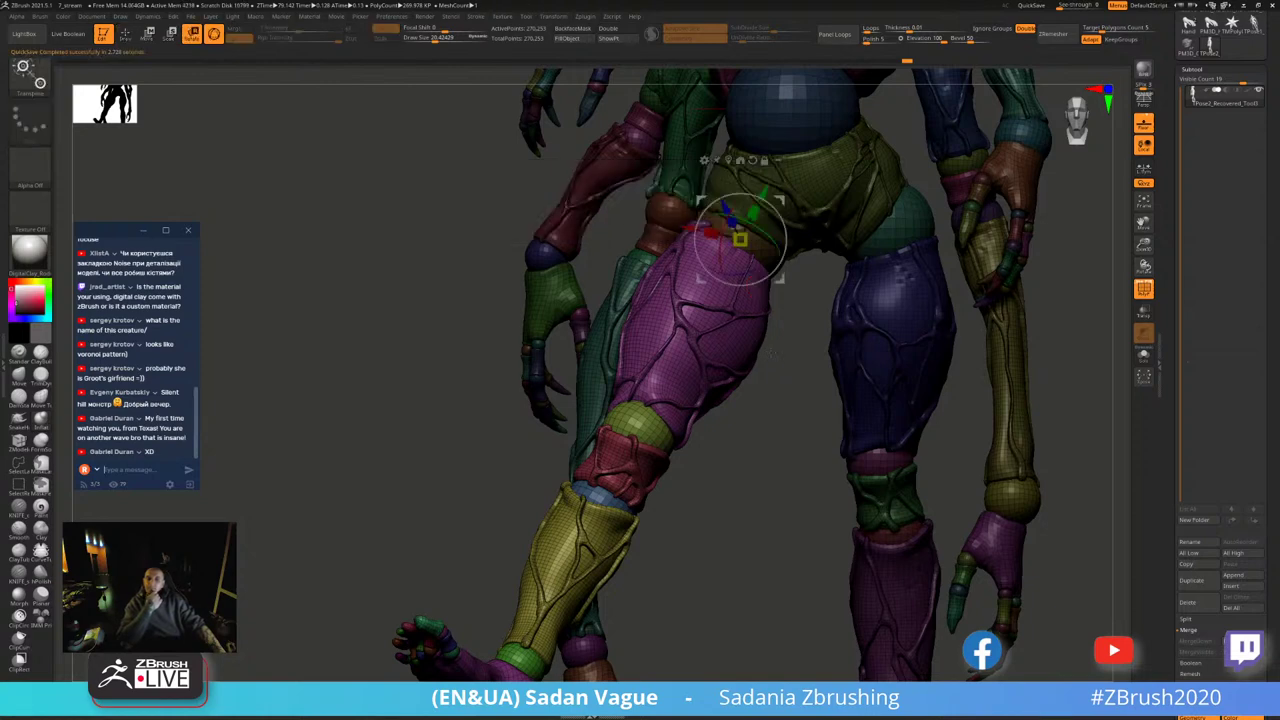
{"action": "mouse_move", "coordinate": [754, 422]}
{"action": "left_mouse_down"}
{"action": "mouse_move", "coordinate": [965, 224]}
{"action": "mouse_move", "coordinate": [716, 300]}
{"action": "left_mouse_up"}
{"action": "mouse_move", "coordinate": [754, 256]}
{"action": "left_mouse_down"}
{"action": "mouse_move", "coordinate": [974, 387]}
{"action": "mouse_move", "coordinate": [676, 294]}
{"action": "left_mouse_up"}
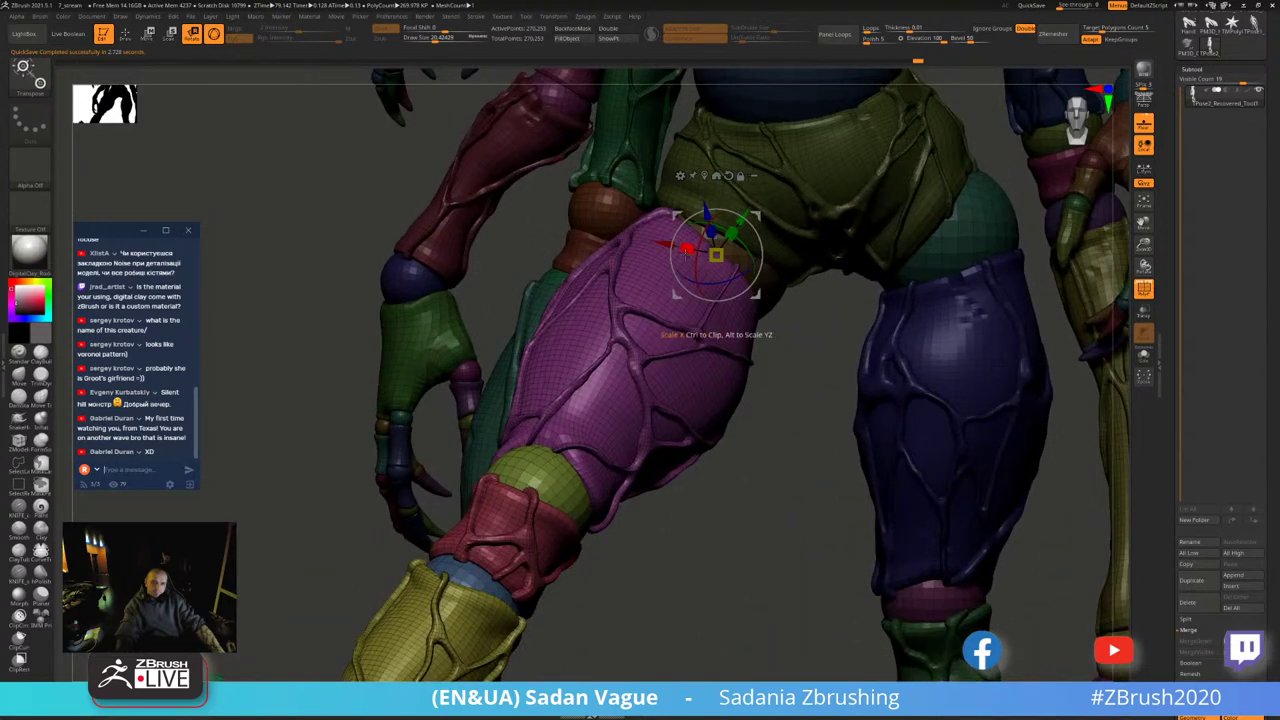
{"action": "mouse_move", "coordinate": [697, 250]}
{"action": "left_mouse_down"}
{"action": "mouse_move", "coordinate": [740, 235]}
{"action": "mouse_move", "coordinate": [812, 374]}
{"action": "left_mouse_up"}
{"action": "key", "text": "q"}
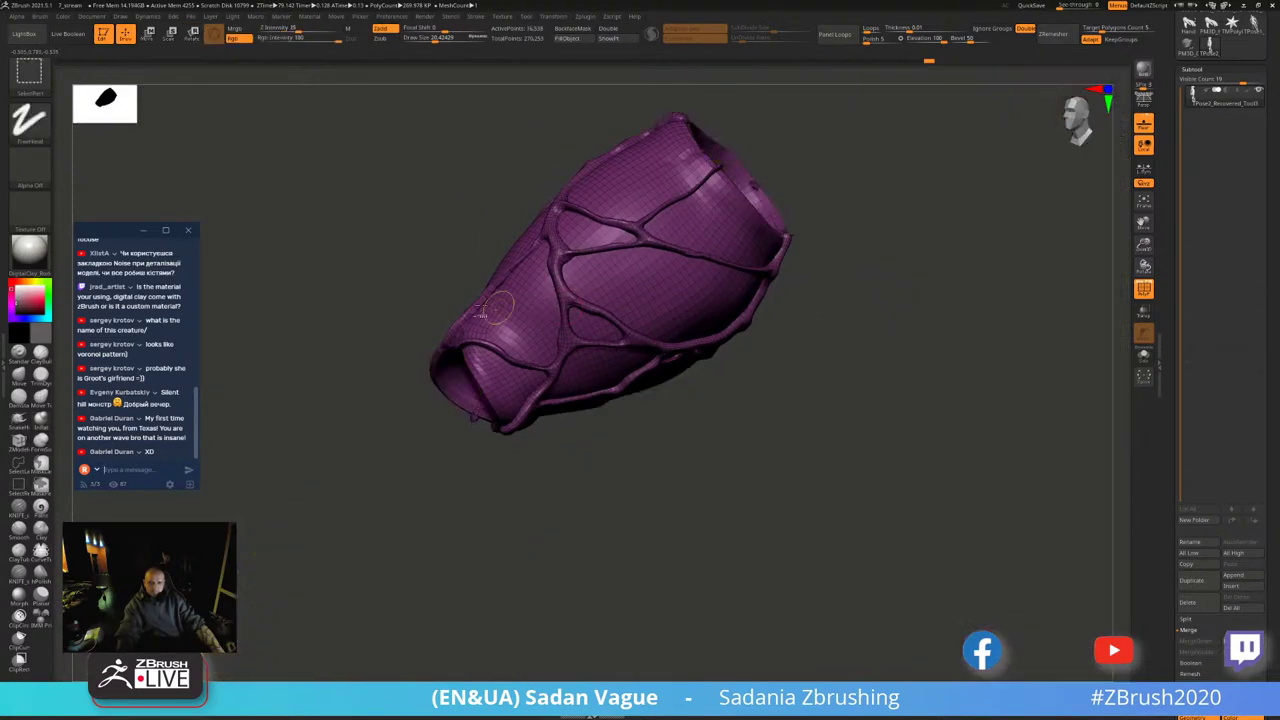
- Centre the gizmo pivot on the green knee sphere and swing the lower leg around it
{"action": "left_click", "coordinate": [437, 376], "text": "alt"}
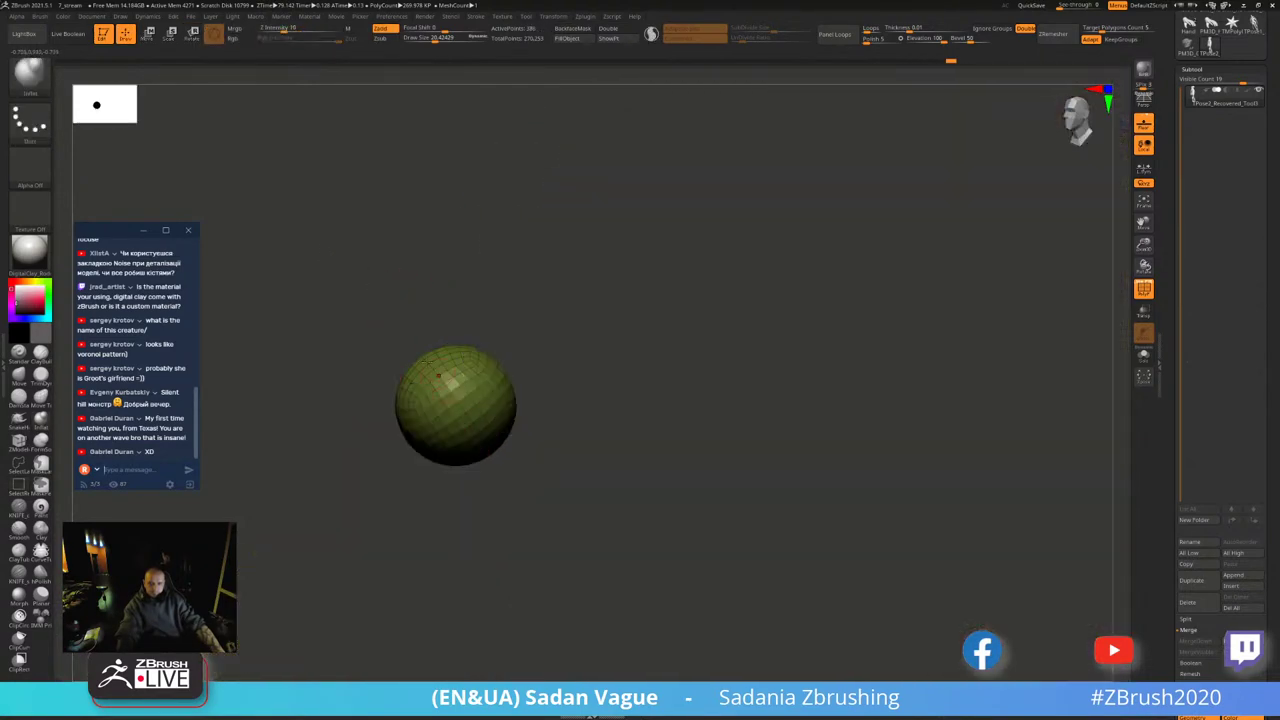
{"action": "key", "text": "w"}
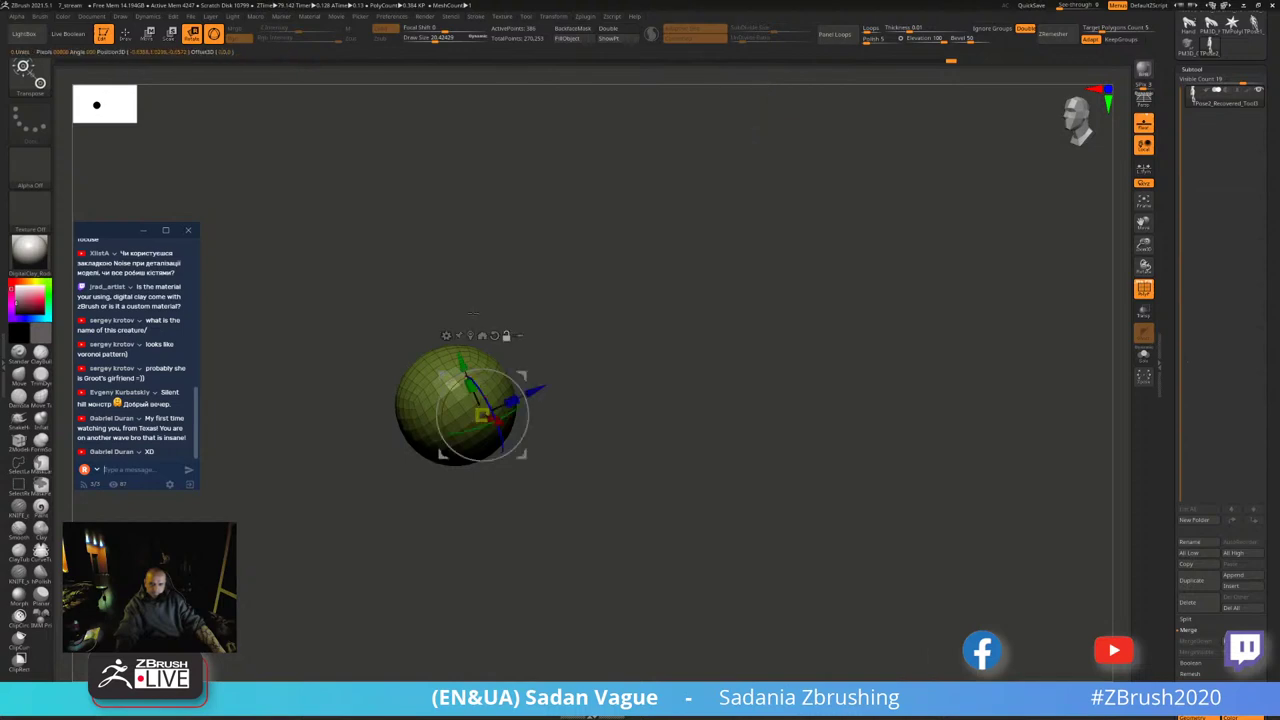
{"action": "left_click", "coordinate": [482, 335]}
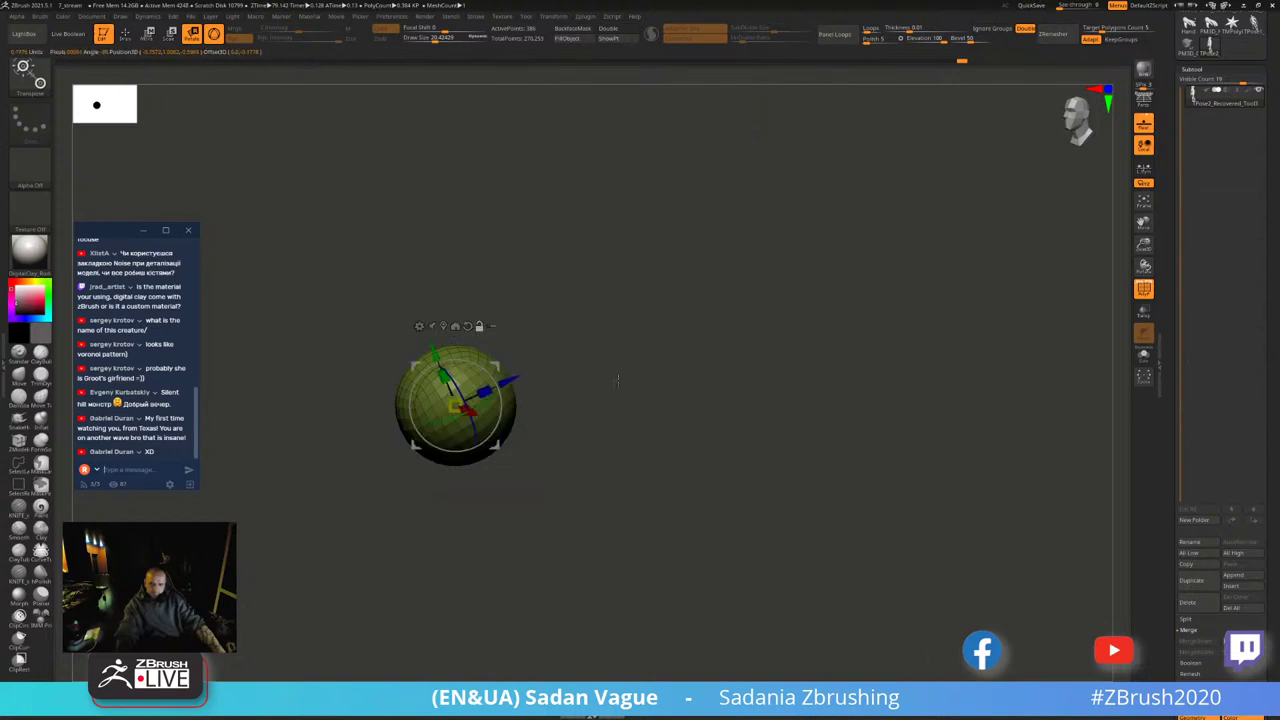
{"action": "left_click_drag", "start_coordinate": [400, 220], "coordinate": [457, 182]}
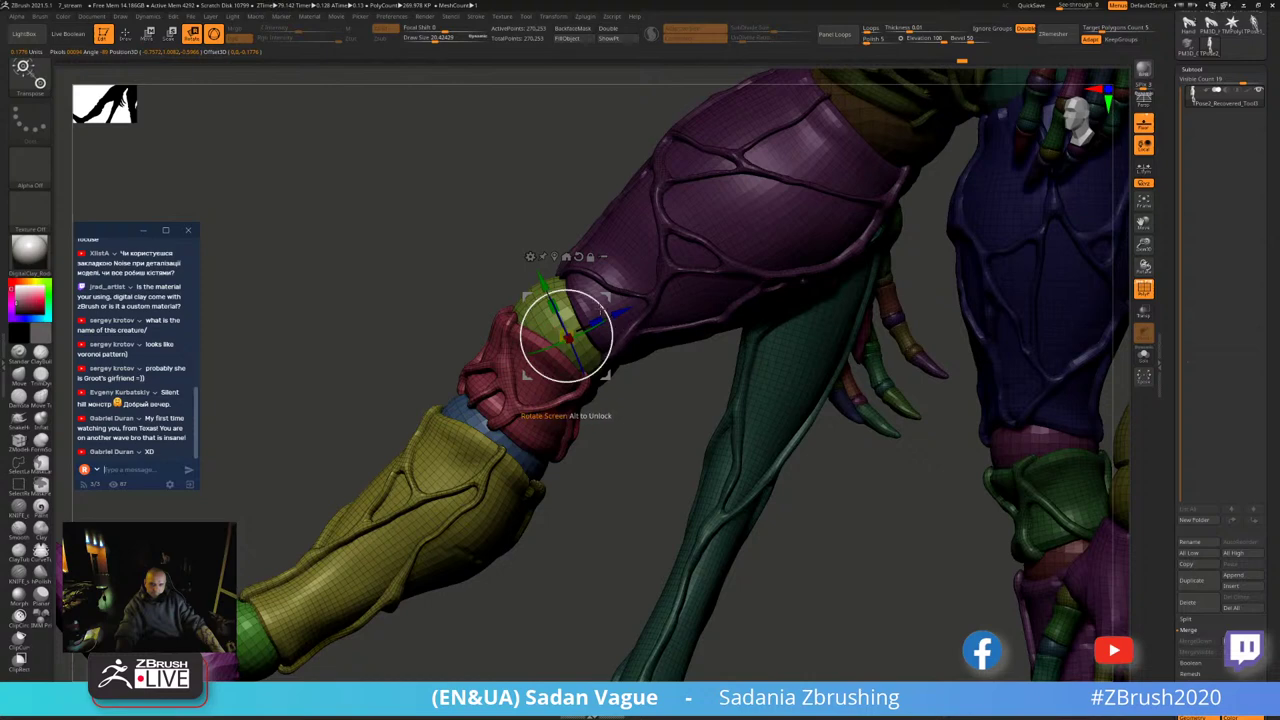
{"action": "left_click_drag", "start_coordinate": [603, 308], "coordinate": [540, 370]}
{"action": "left_click_drag", "start_coordinate": [700, 450], "coordinate": [640, 450]}
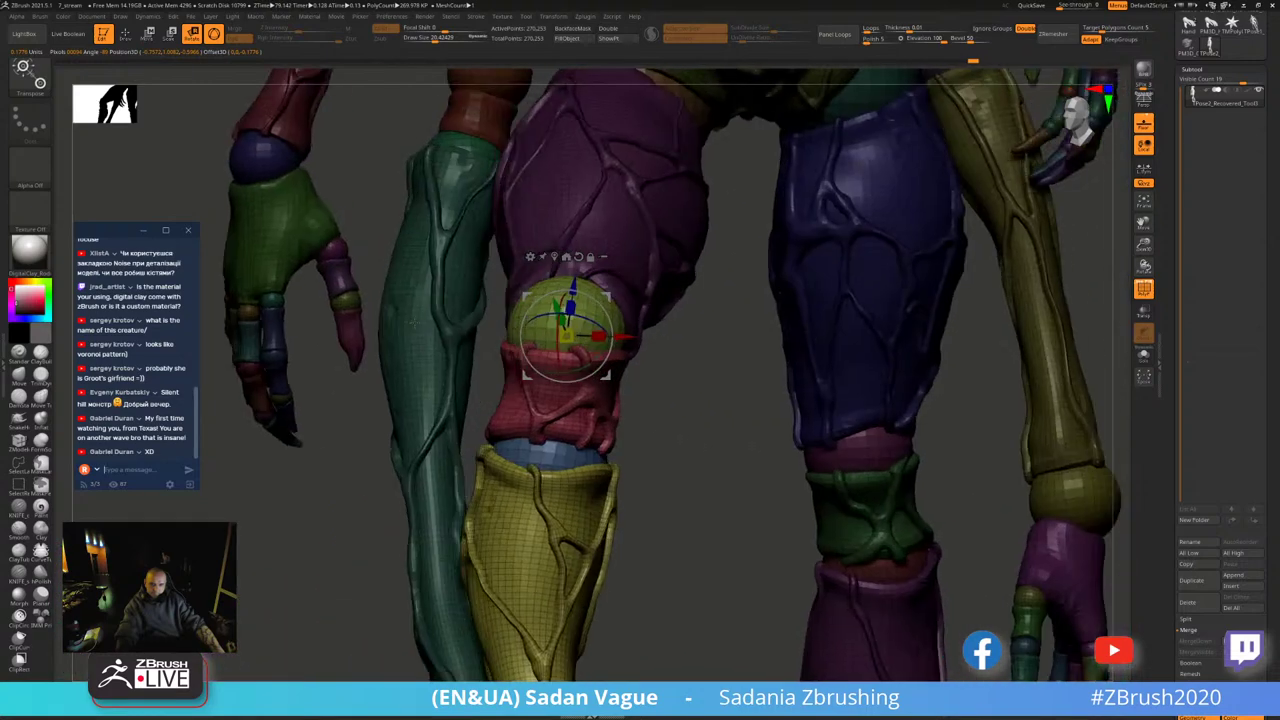
{"action": "left_click_drag", "start_coordinate": [780, 450], "coordinate": [915, 472]}
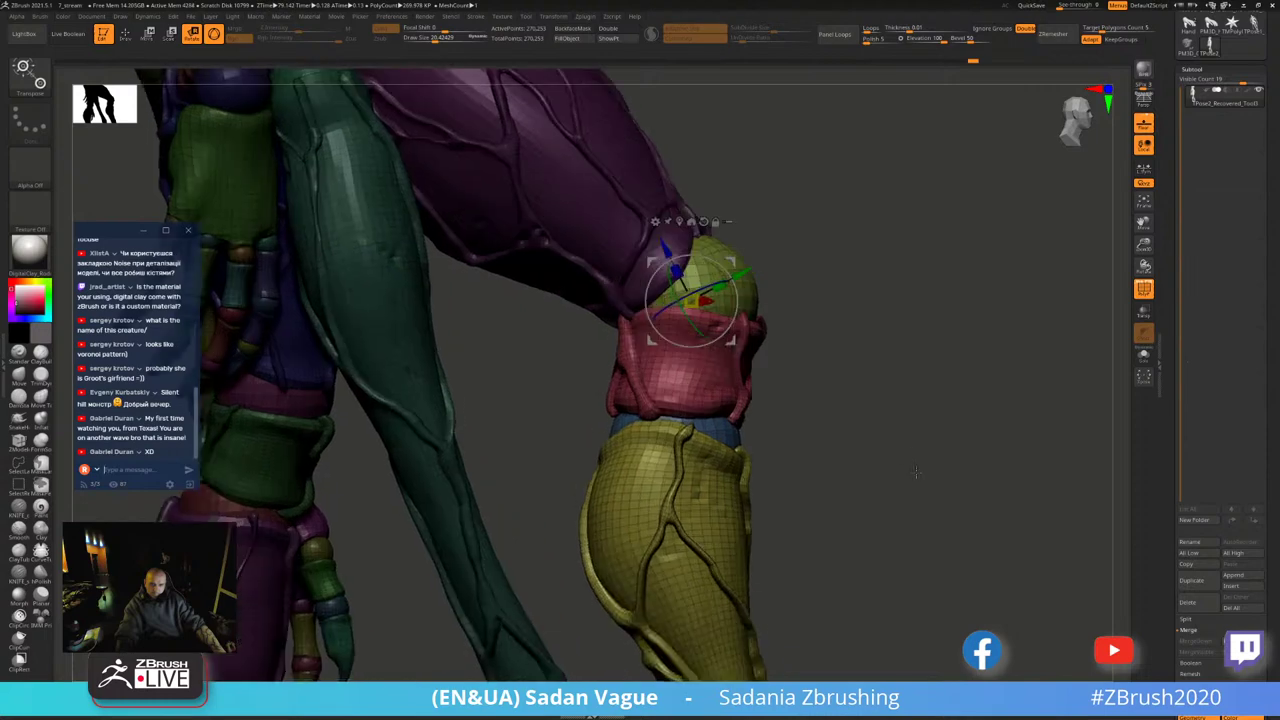
- Check the knee joint by hiding the red knee band and isolating the knee pieces, then show everything
{"action": "key", "text": "q"}
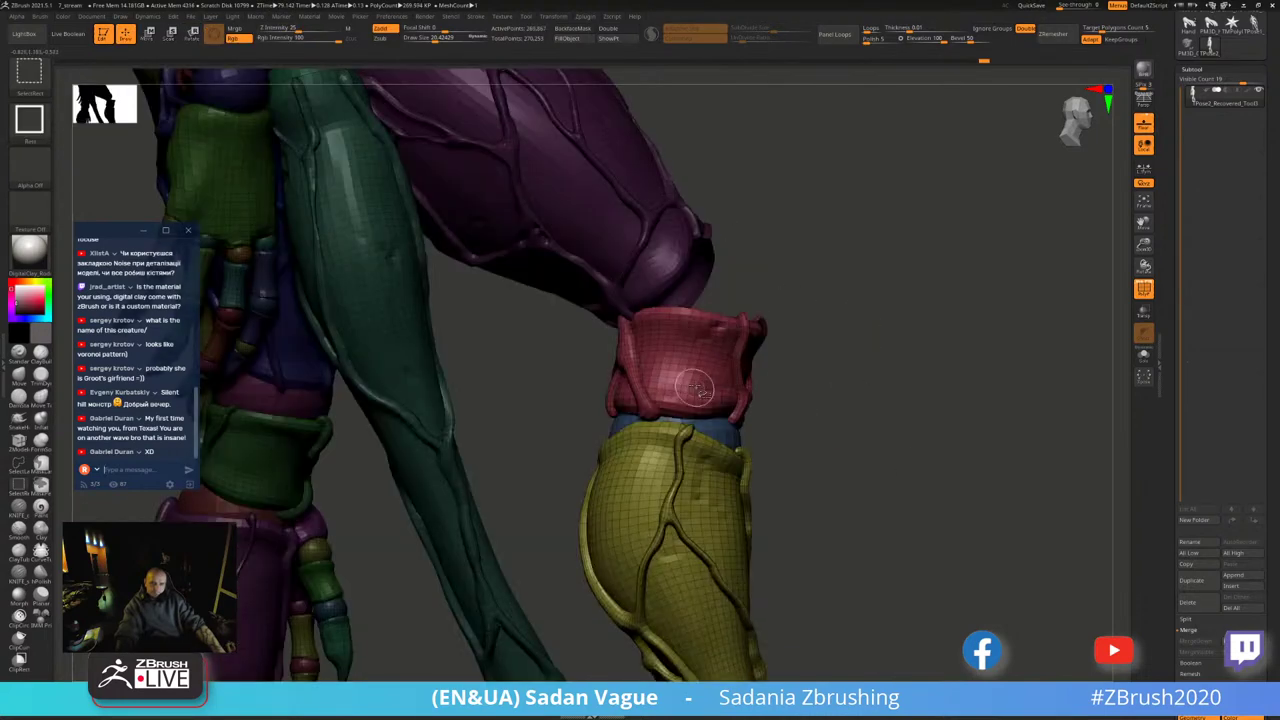
{"action": "left_click", "coordinate": [695, 388], "text": "ctrl+shift"}
{"action": "left_click", "coordinate": [889, 329], "text": "ctrl+shift"}
{"action": "left_click_drag", "start_coordinate": [586, 237], "coordinate": [984, 257], "text": "ctrl+shift"}
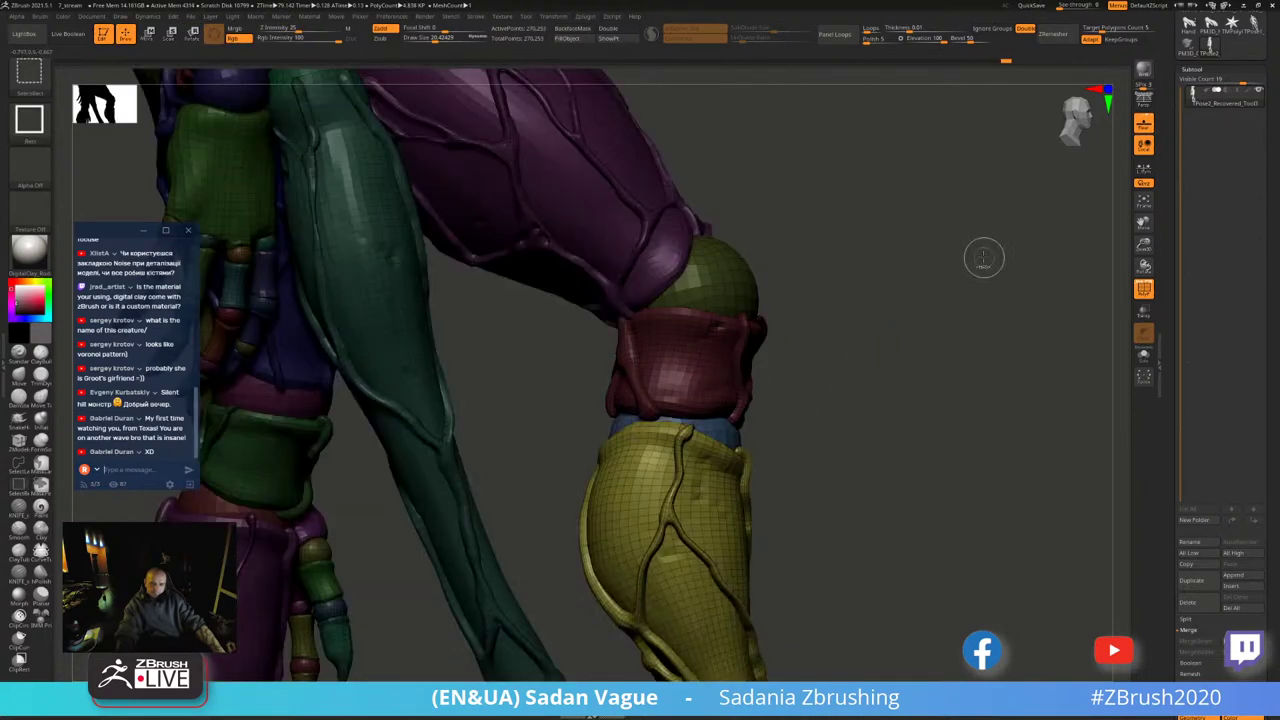
- Centre the rotate gizmo on the blue sphere and turn the yellow lower leg around it
{"action": "key", "text": "r"}
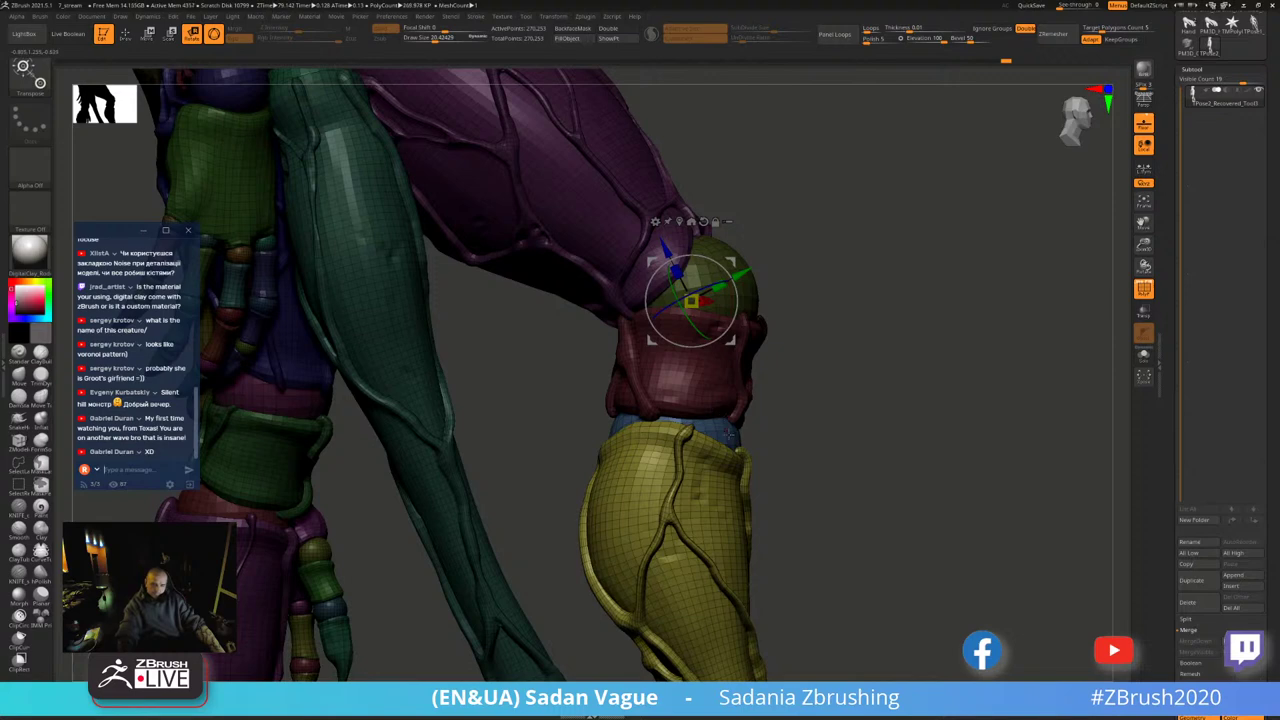
{"action": "key", "text": "q"}
{"action": "key", "text": "f"}
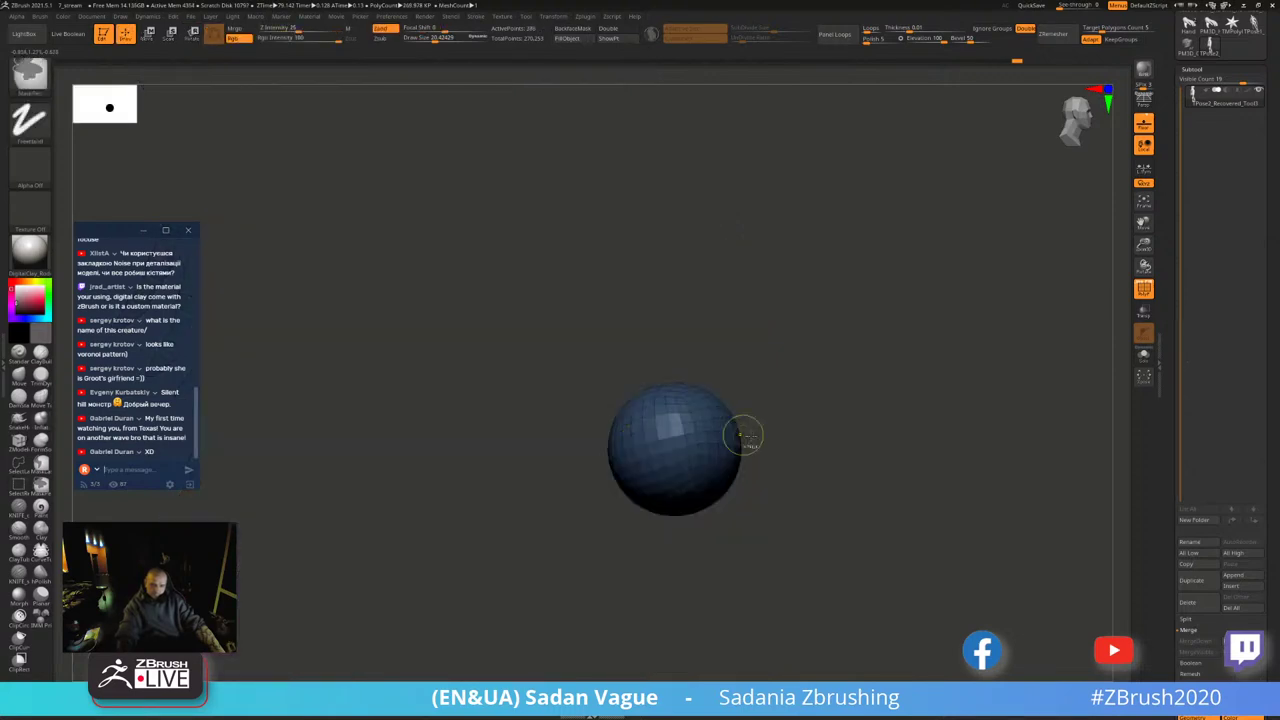
{"action": "key", "text": "r"}
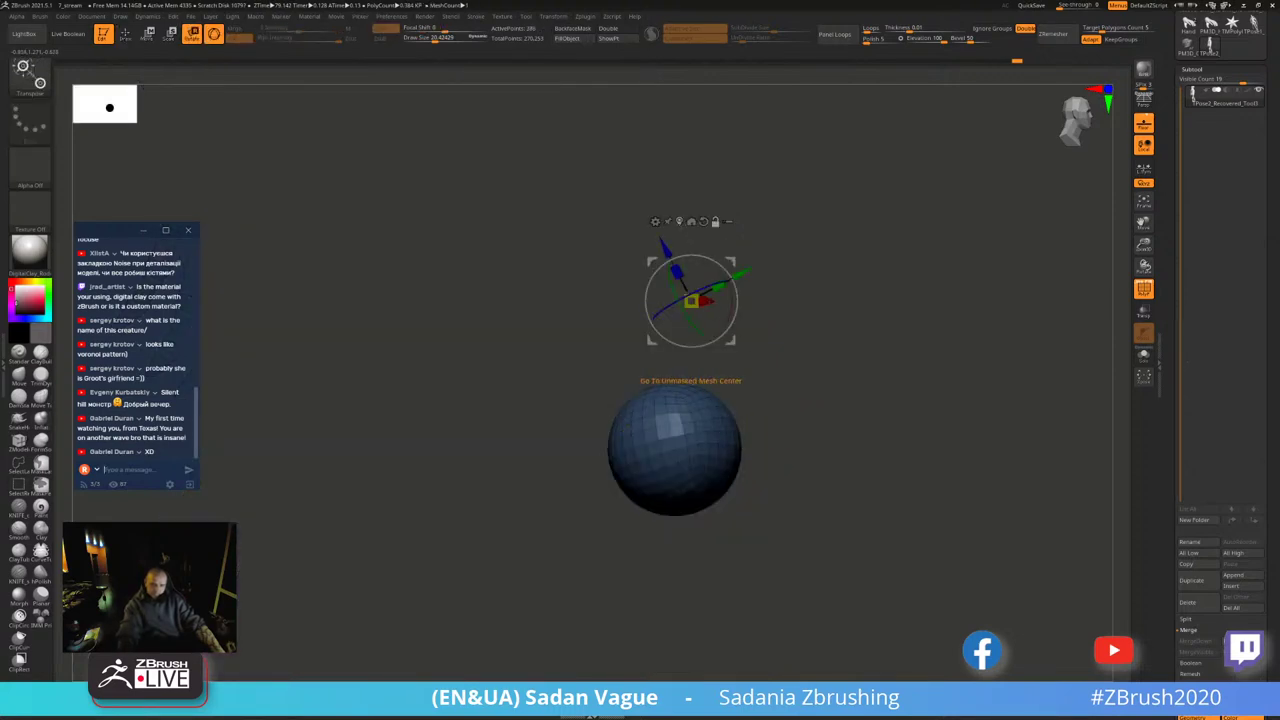
{"action": "left_click", "coordinate": [679, 221]}
{"action": "mouse_move", "coordinate": [900, 300]}
{"action": "left_mouse_down"}
{"action": "mouse_move", "coordinate": [720, 383]}
{"action": "mouse_move", "coordinate": [740, 410]}
{"action": "left_mouse_up"}
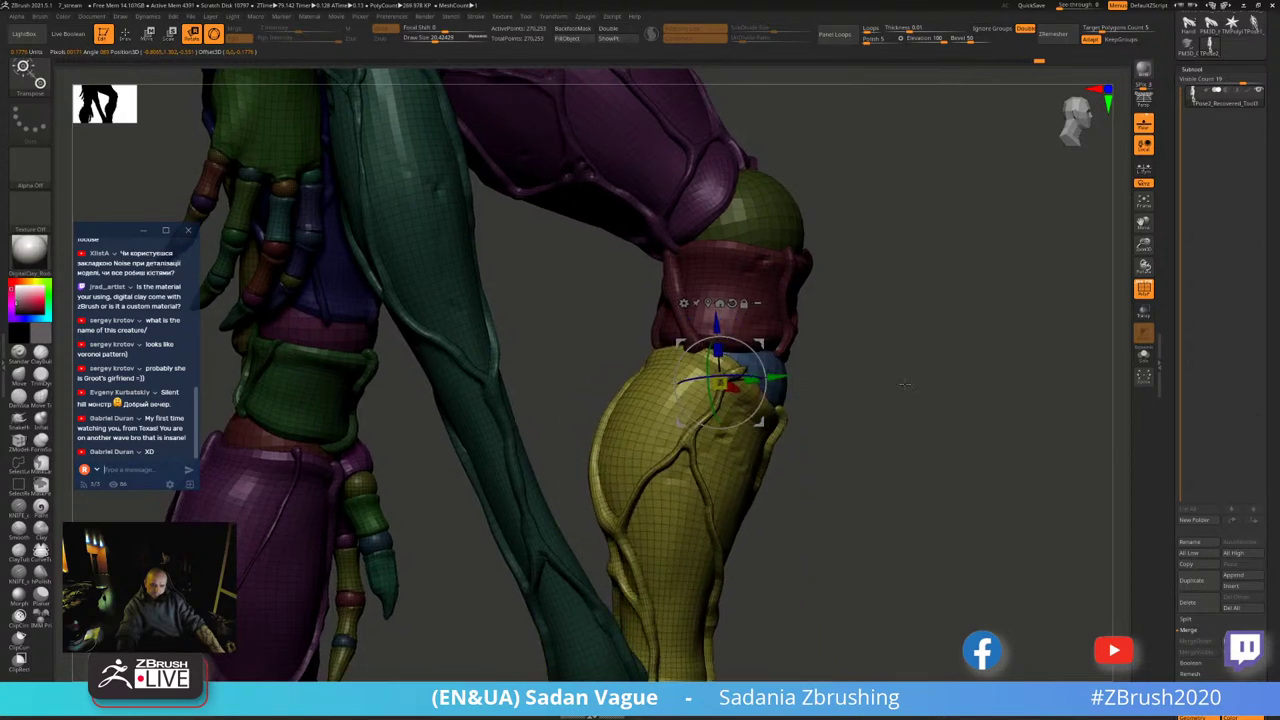
{"action": "mouse_move", "coordinate": [950, 300]}
{"action": "left_mouse_down"}
{"action": "mouse_move", "coordinate": [854, 378]}
{"action": "mouse_move", "coordinate": [817, 313]}
{"action": "left_mouse_up"}
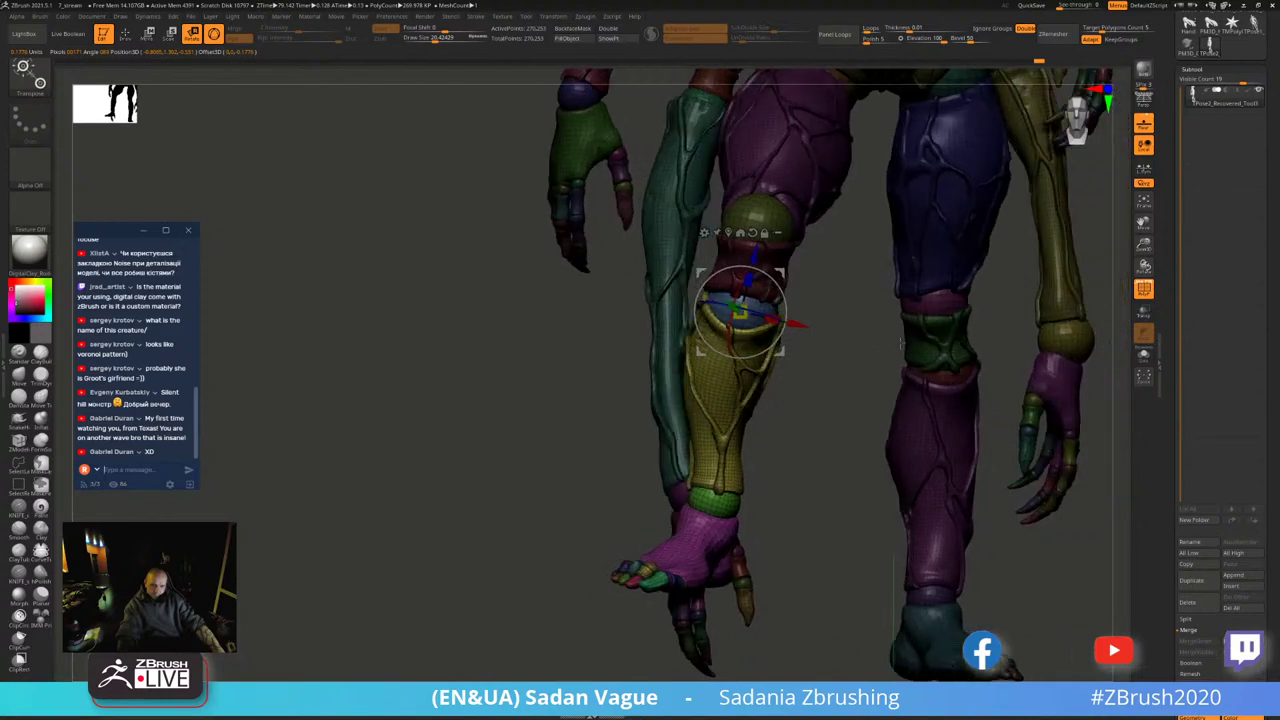
{"action": "left_click_drag", "start_coordinate": [806, 400], "coordinate": [787, 290]}
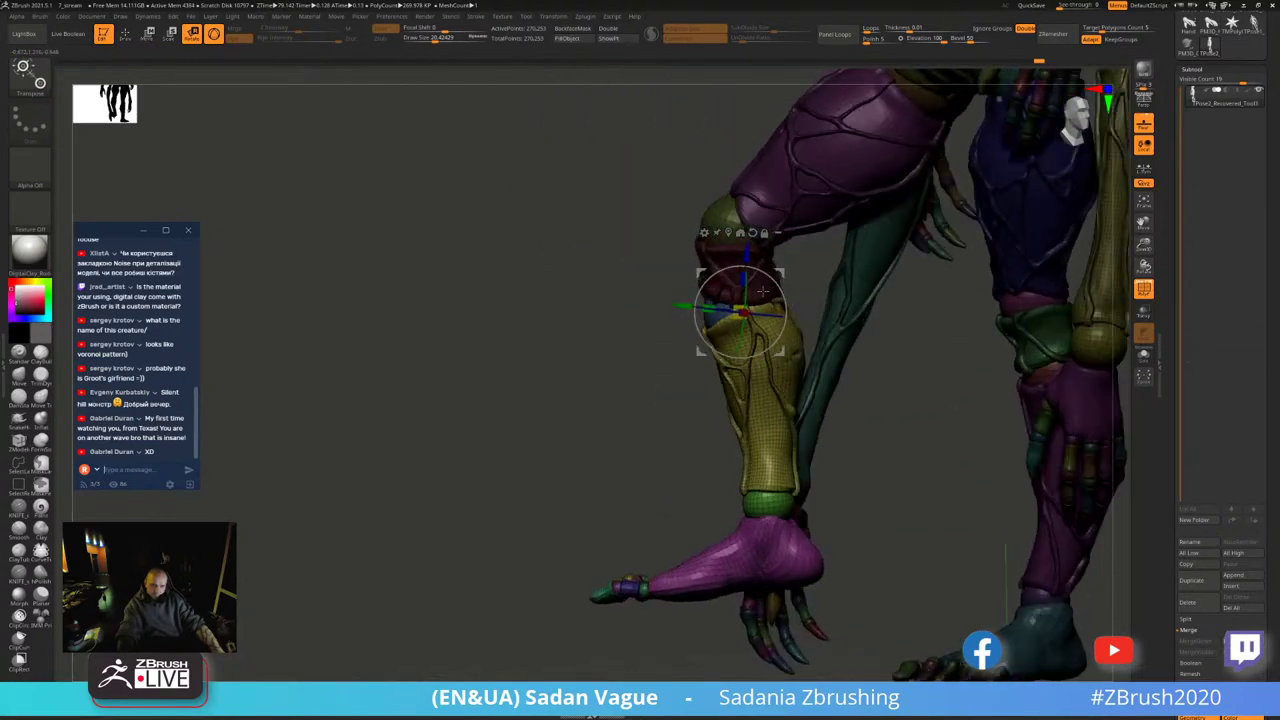
- Bend the lower leg further backward at the knee, then check the knee sphere alone and show all
{"action": "left_click_drag", "start_coordinate": [808, 287], "coordinate": [628, 328]}
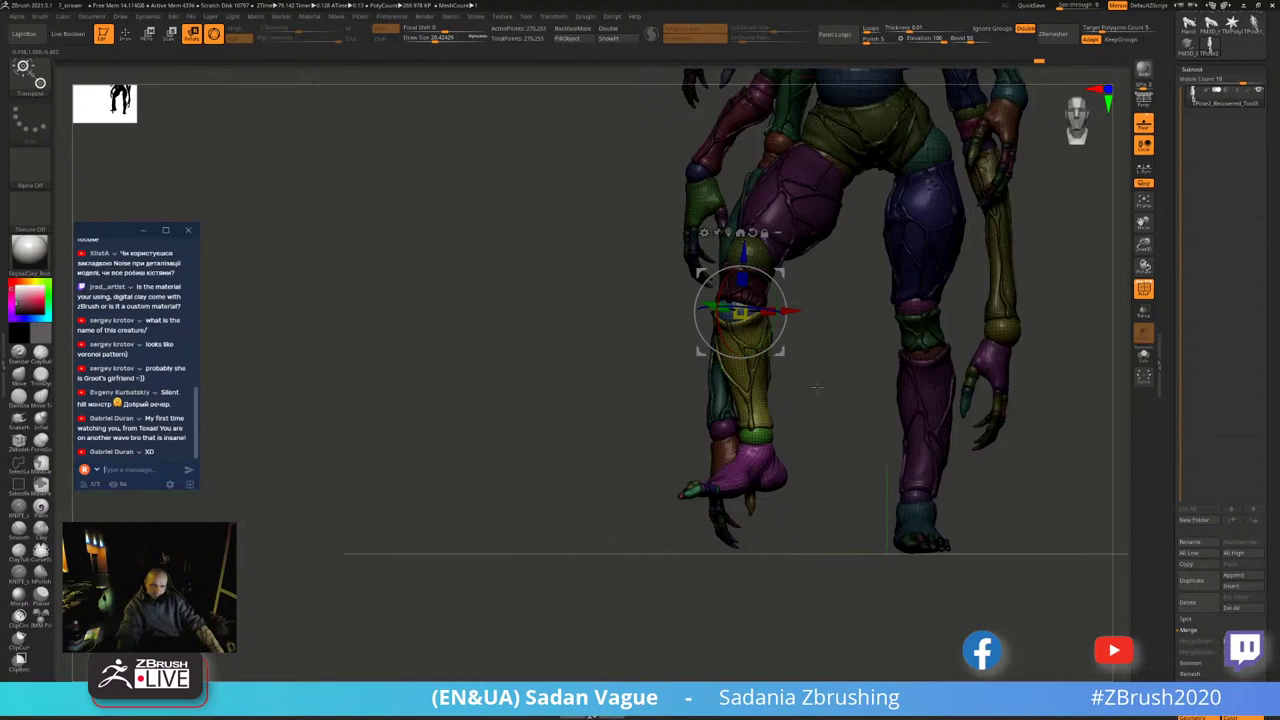
{"action": "mouse_move", "coordinate": [817, 388]}
{"action": "left_mouse_down"}
{"action": "mouse_move", "coordinate": [882, 638]}
{"action": "mouse_move", "coordinate": [887, 400]}
{"action": "left_mouse_up"}
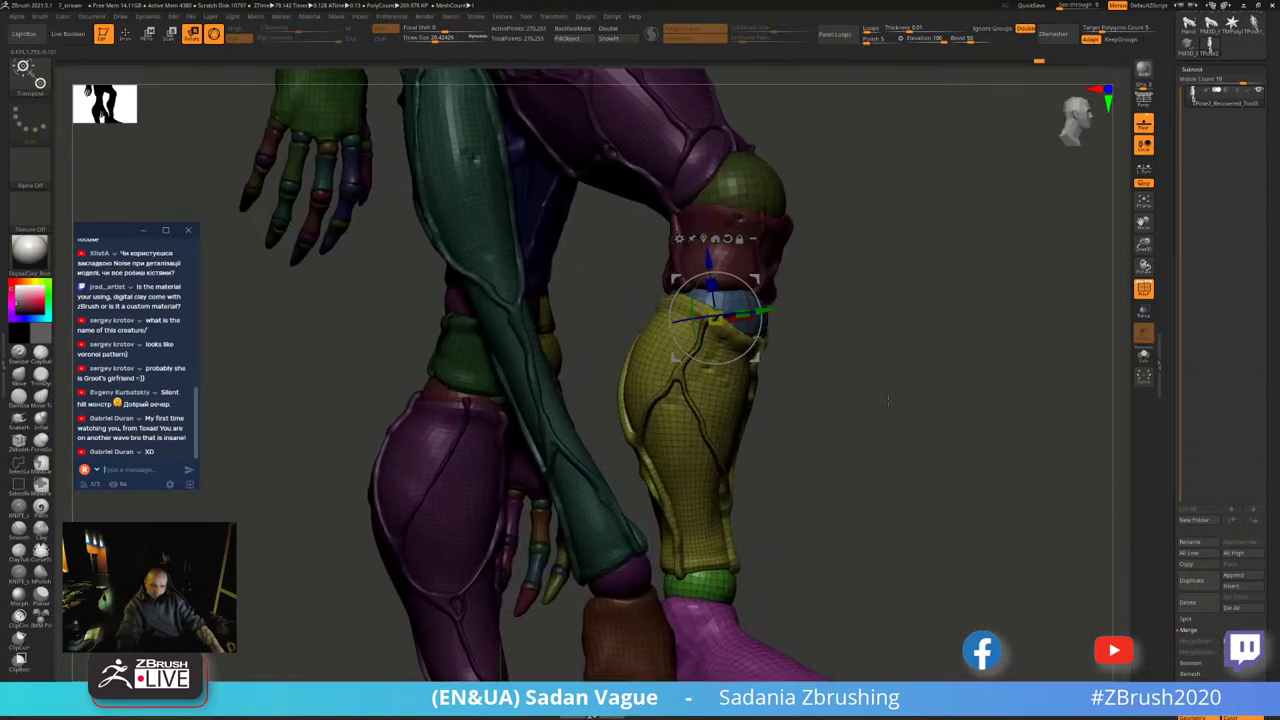
{"action": "left_click_drag", "start_coordinate": [705, 395], "coordinate": [712, 395]}
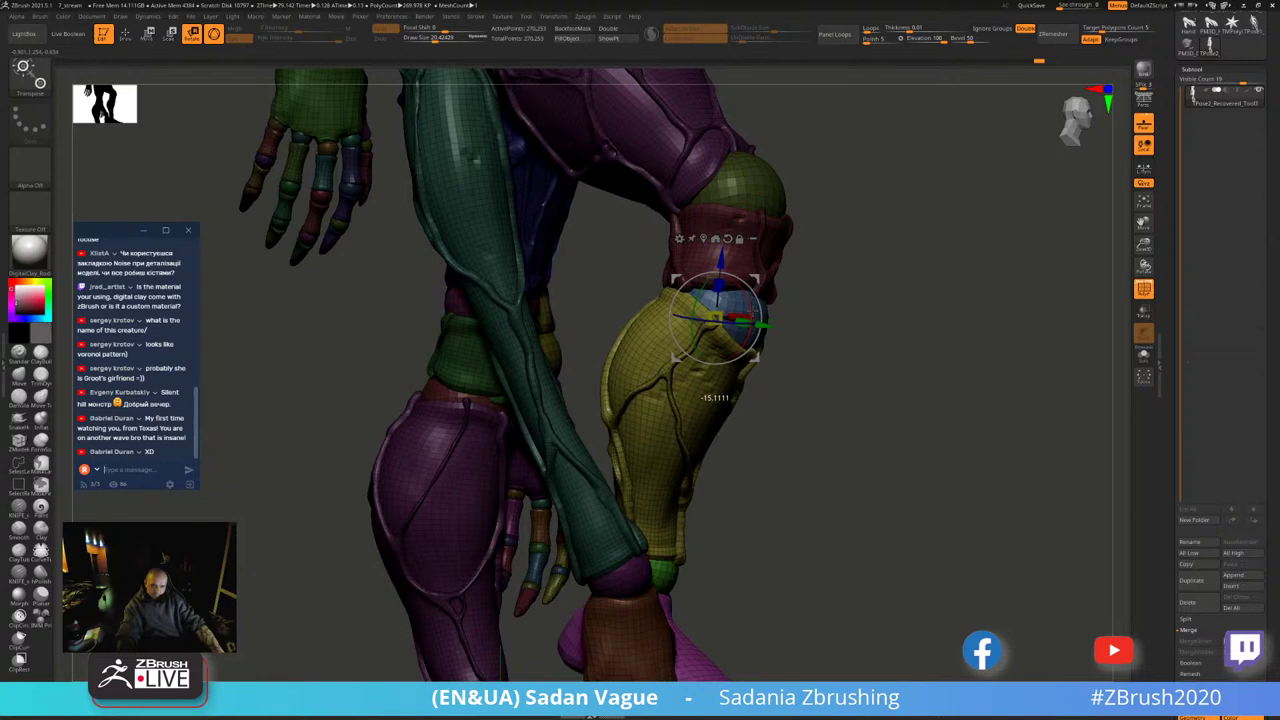
{"action": "left_click_drag", "start_coordinate": [872, 434], "coordinate": [908, 490]}
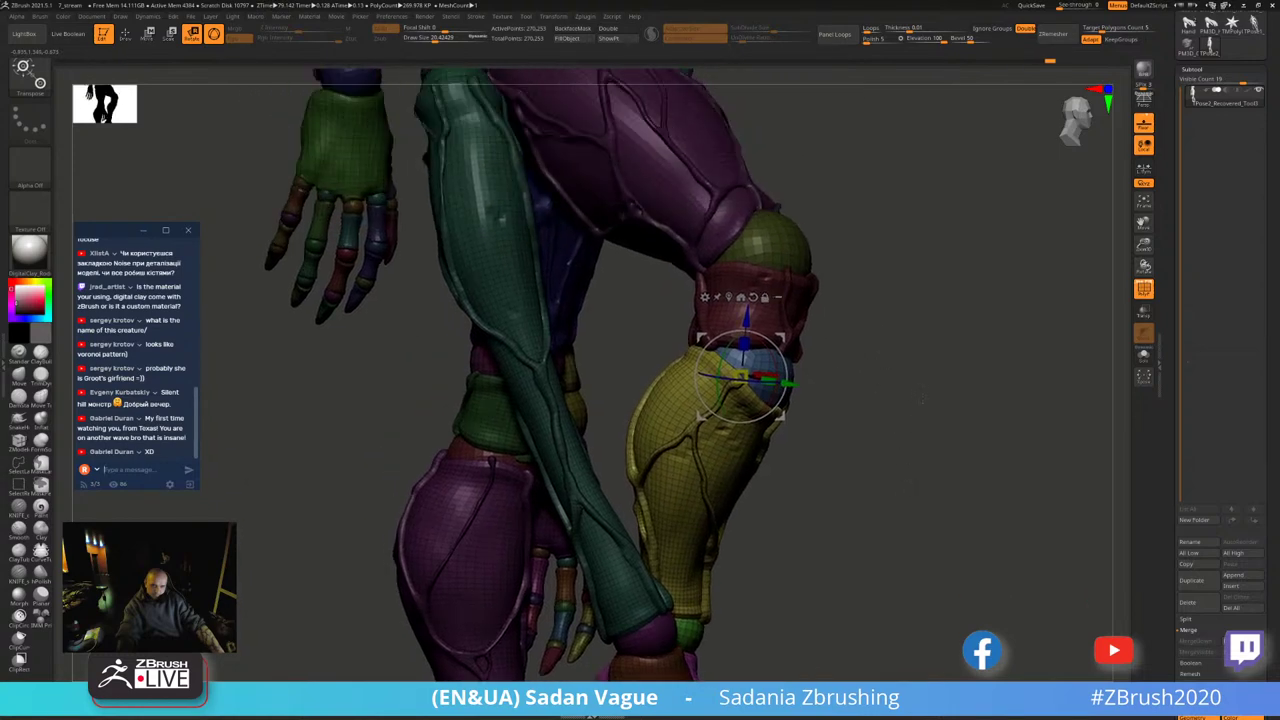
{"action": "mouse_move", "coordinate": [920, 400]}
{"action": "left_mouse_down"}
{"action": "mouse_move", "coordinate": [995, 352]}
{"action": "mouse_move", "coordinate": [947, 388]}
{"action": "left_mouse_up"}
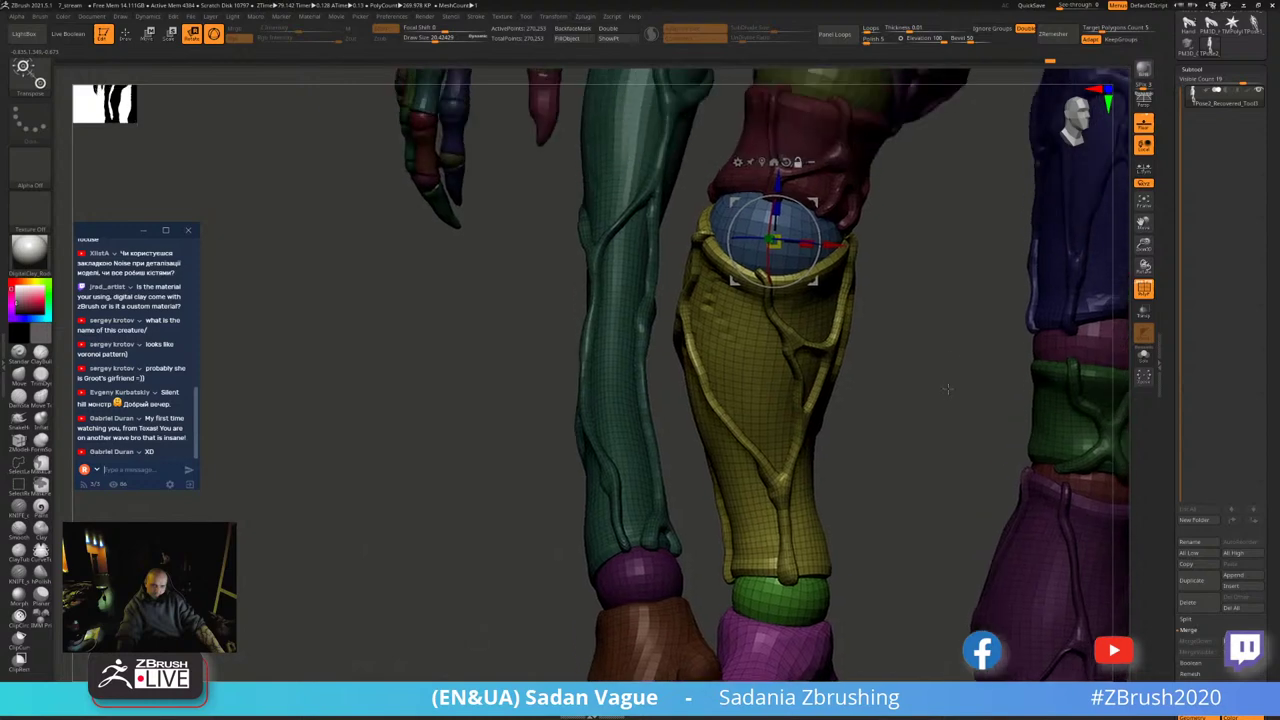
{"action": "left_click", "coordinate": [900, 320], "text": "ctrl+shift"}
{"action": "left_click", "coordinate": [906, 300], "text": "ctrl+shift"}
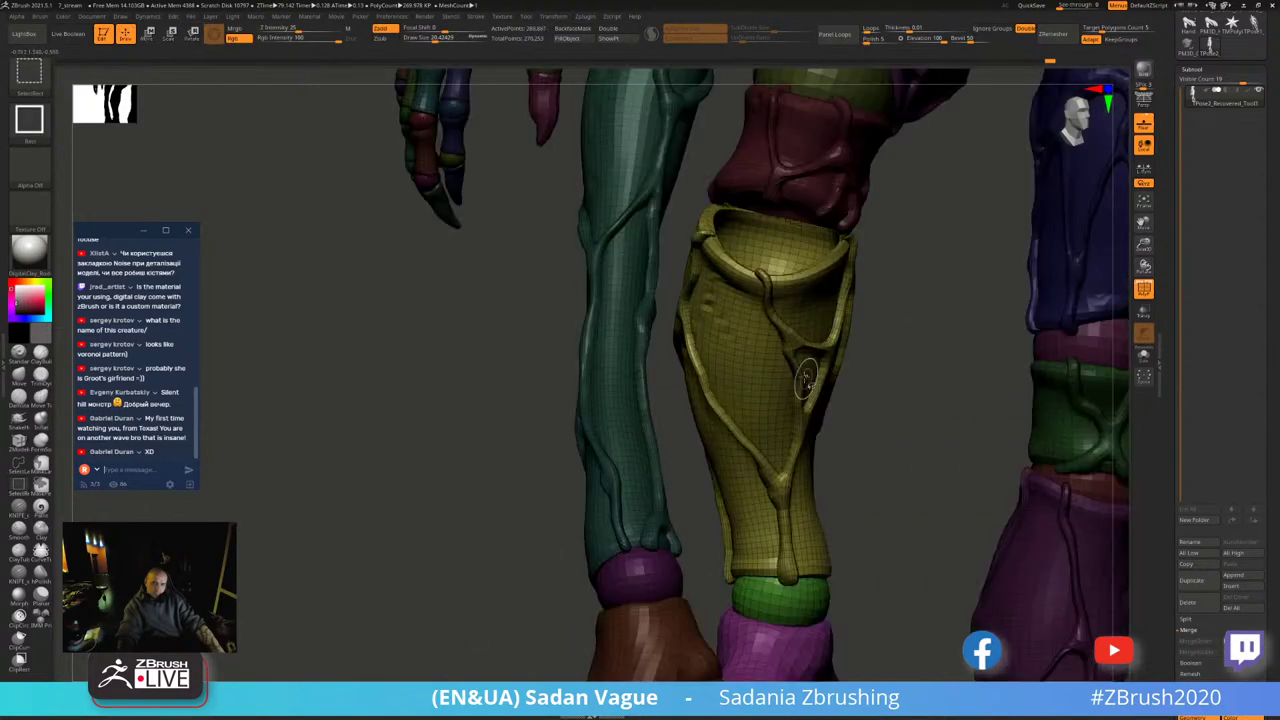
{"action": "left_click", "coordinate": [826, 362], "text": "ctrl+alt+shift"}
- Solo the green ankle sphere, snap the gizmo pivot to its centre, then show the full model
{"action": "left_click", "coordinate": [880, 380], "text": "ctrl+shift"}
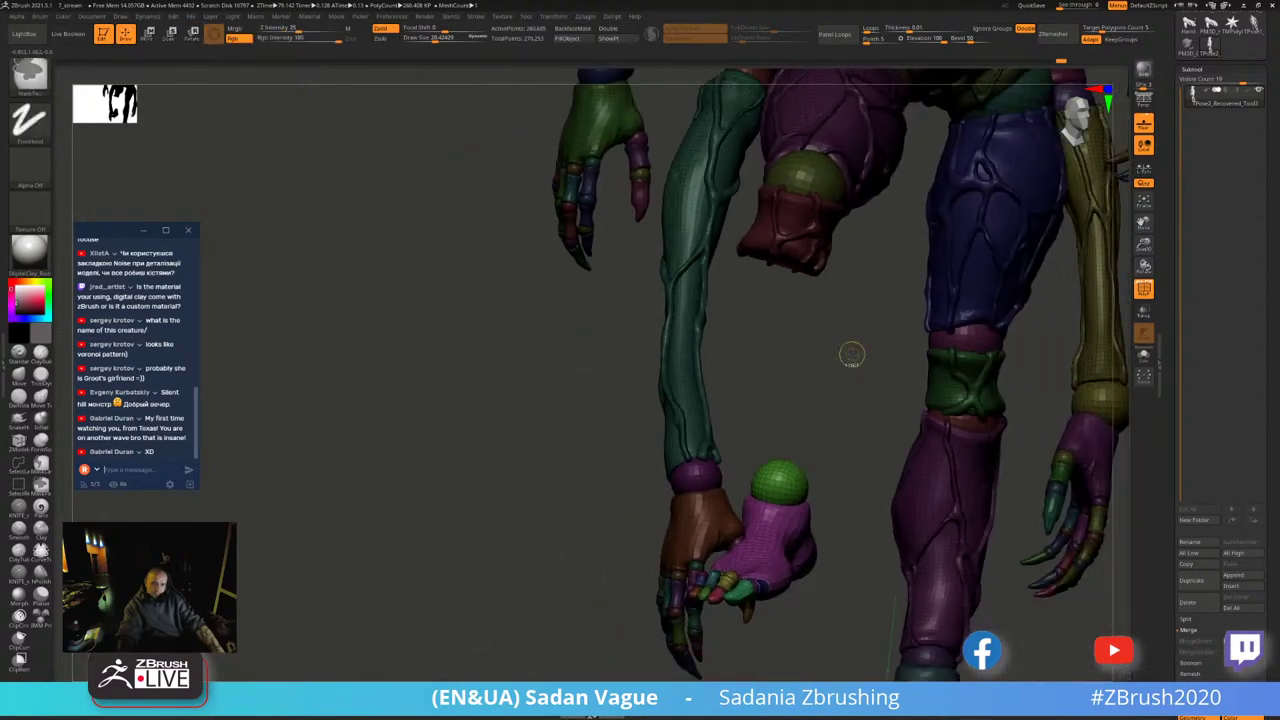
{"action": "left_click", "coordinate": [860, 390], "text": "ctrl+shift"}
{"action": "left_click", "coordinate": [860, 390], "text": "ctrl+shift"}
{"action": "mouse_move", "coordinate": [860, 390]}
{"action": "left_mouse_down"}
{"action": "mouse_move", "coordinate": [920, 420]}
{"action": "mouse_move", "coordinate": [941, 375]}
{"action": "mouse_move", "coordinate": [830, 410]}
{"action": "left_mouse_up"}
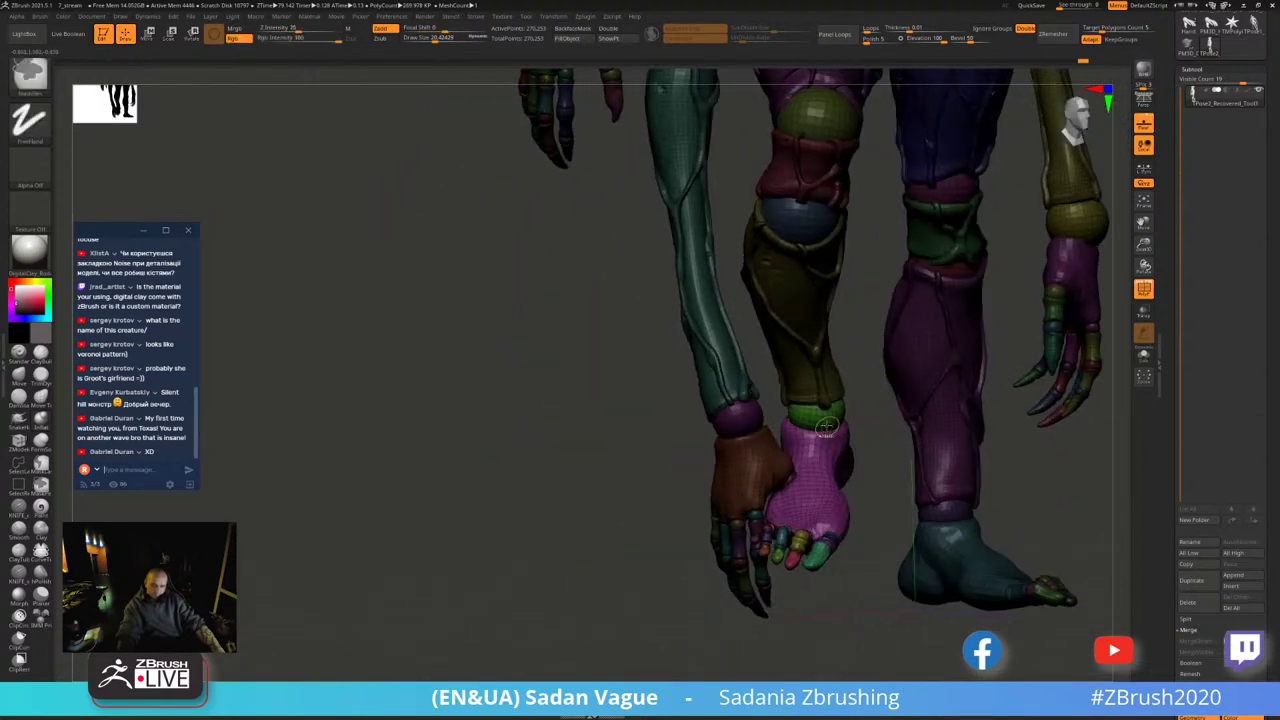
{"action": "left_click", "coordinate": [817, 410], "text": "ctrl+shift"}
{"action": "key", "text": "w"}
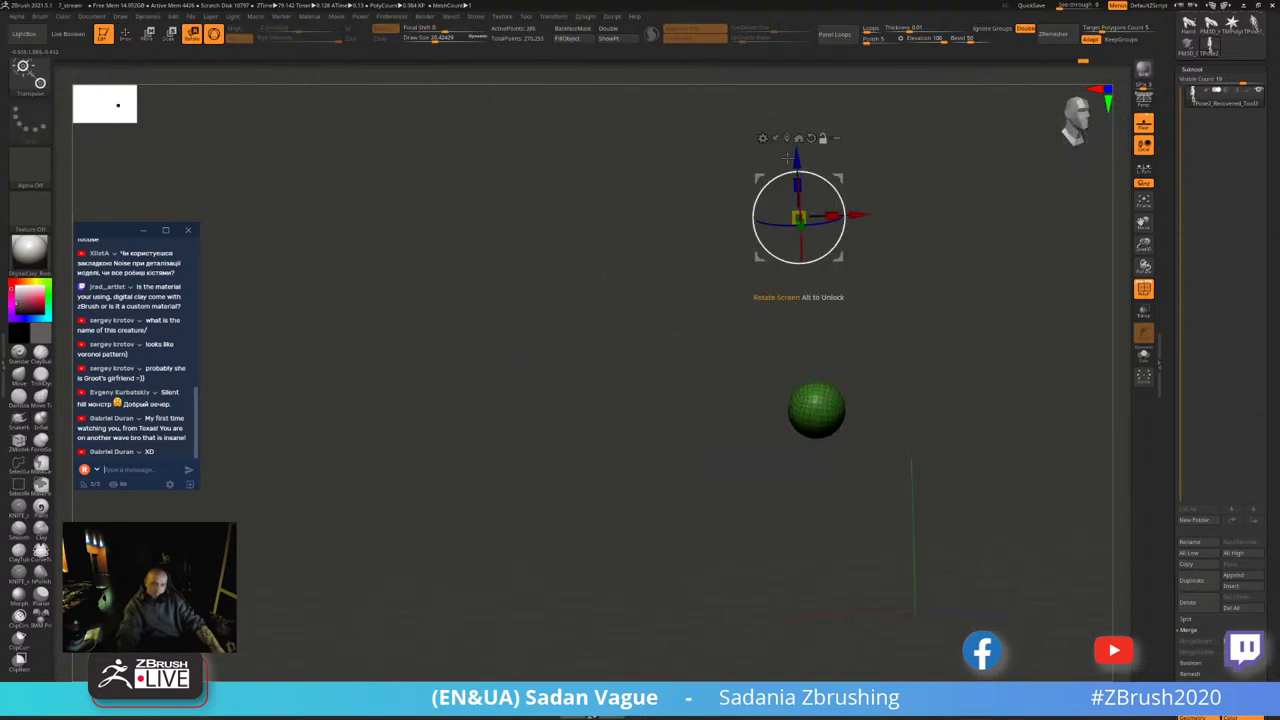
{"action": "left_click", "coordinate": [786, 137]}
{"action": "left_click", "coordinate": [982, 294], "text": "ctrl+shift"}
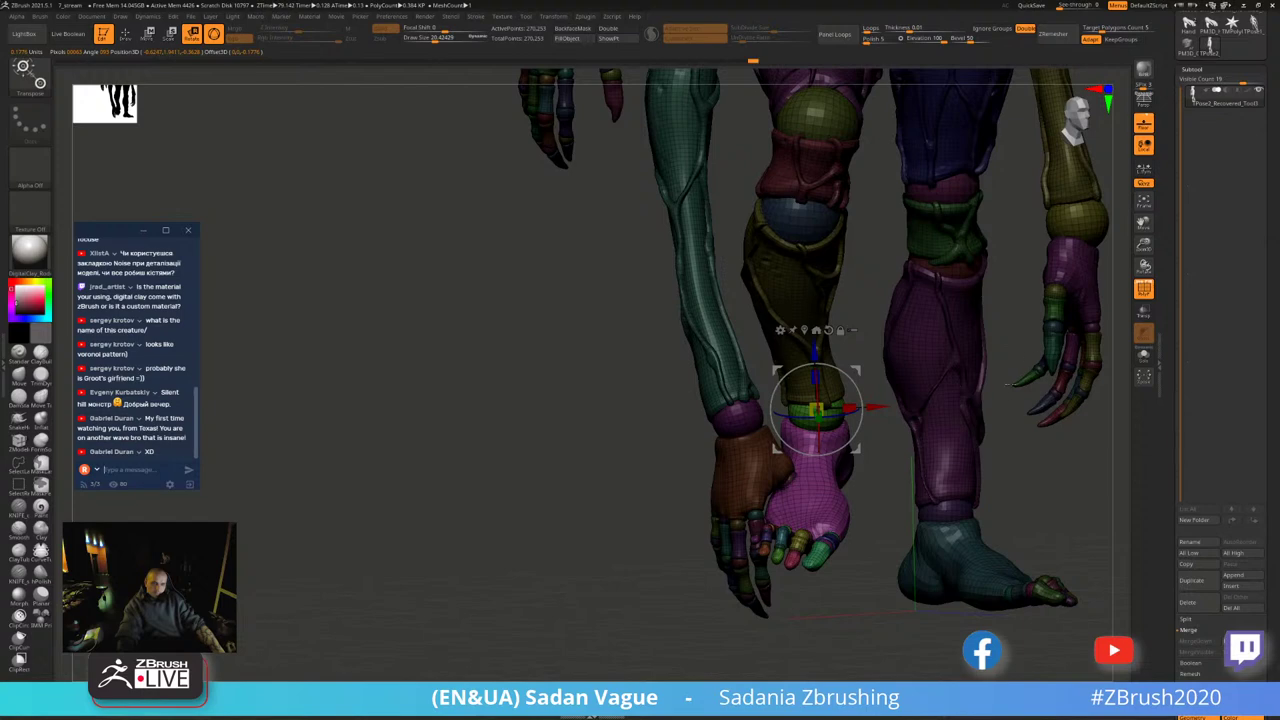
- Rotate the purple foot about the ankle sphere to its new angle, viewed from the side
{"action": "left_click_drag", "start_coordinate": [1000, 450], "coordinate": [820, 460]}
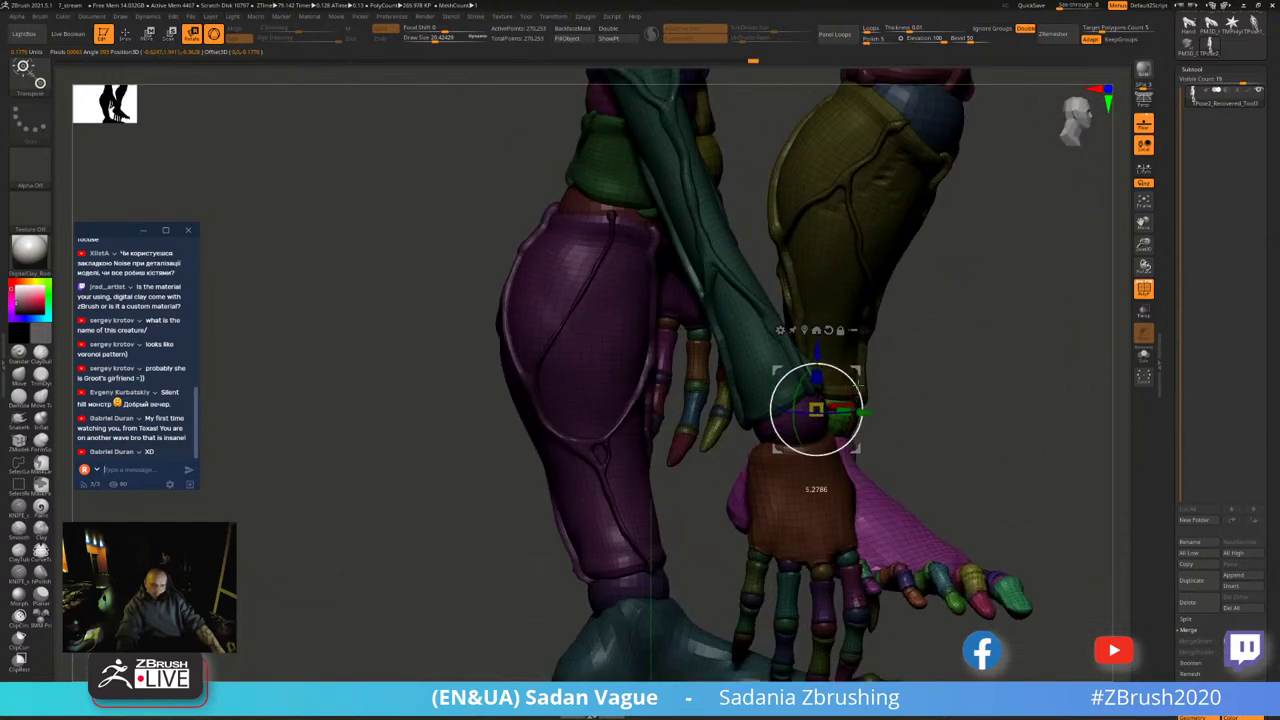
{"action": "left_click_drag", "start_coordinate": [1080, 500], "coordinate": [1040, 393]}
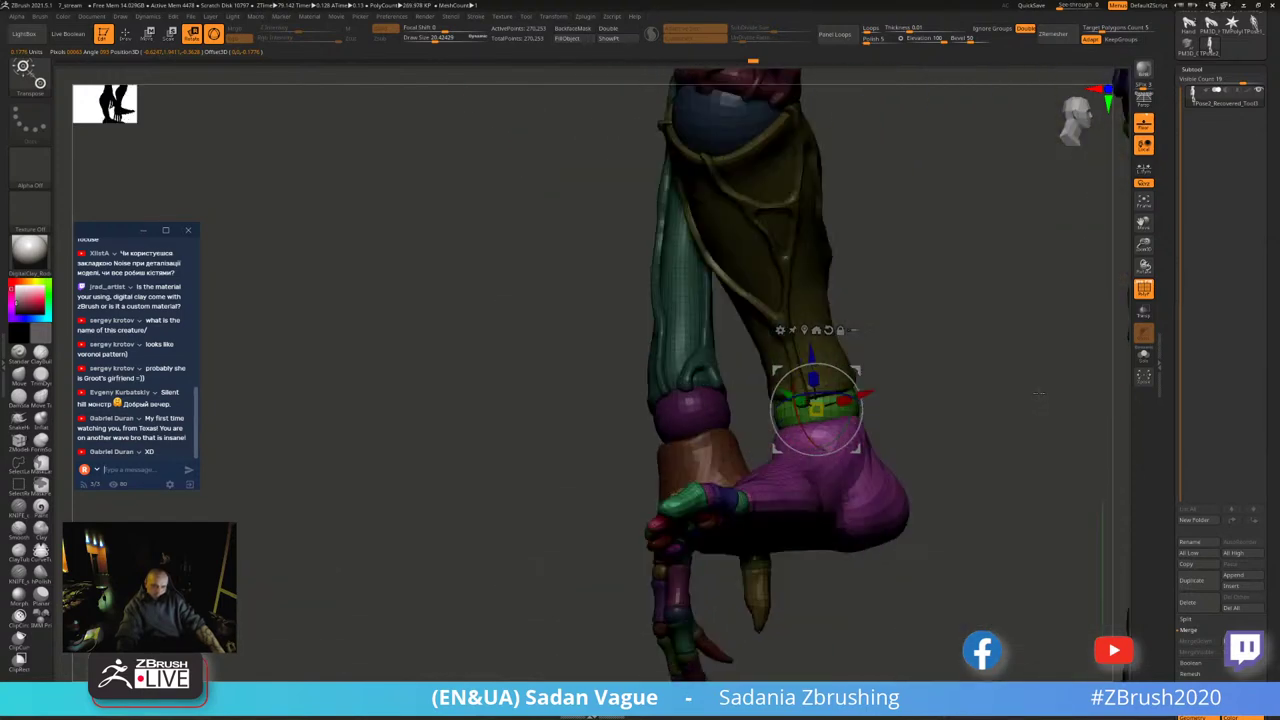
{"action": "mouse_move", "coordinate": [850, 392]}
{"action": "left_mouse_down"}
{"action": "mouse_move", "coordinate": [858, 405]}
{"action": "mouse_move", "coordinate": [843, 413]}
{"action": "left_mouse_up"}
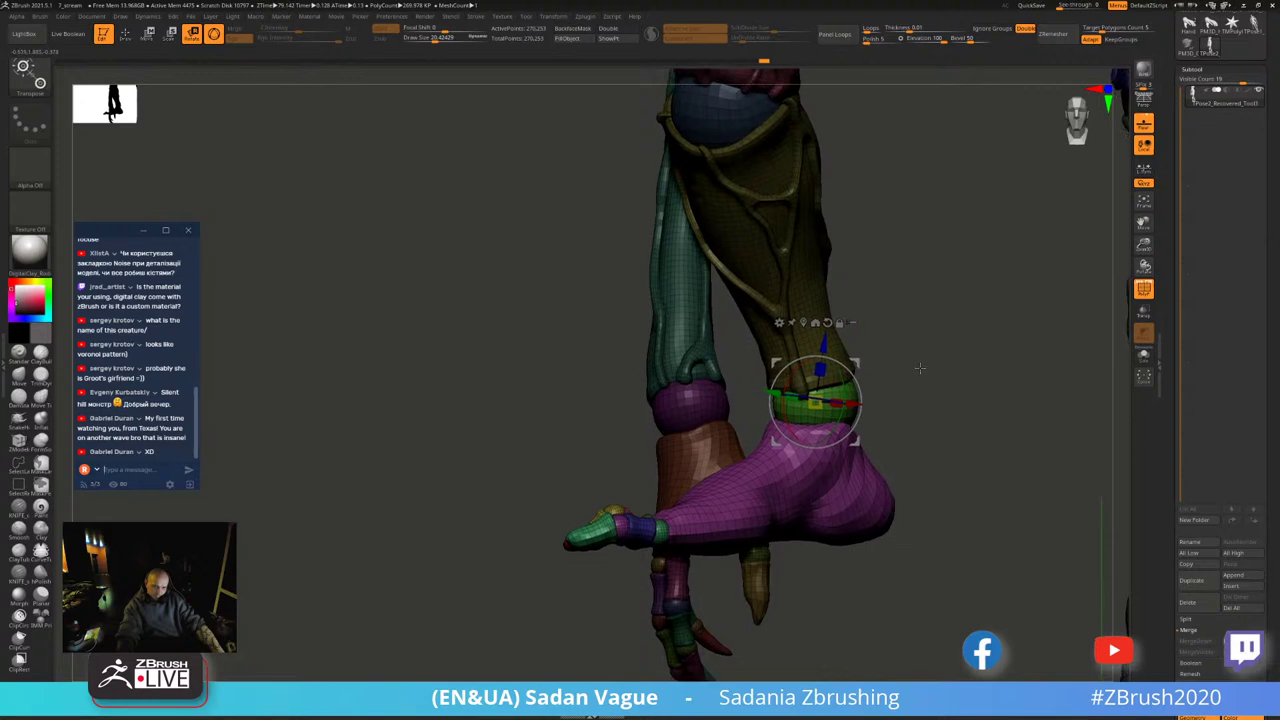
{"action": "left_click_drag", "start_coordinate": [1000, 450], "coordinate": [645, 320], "text": "alt"}
{"action": "left_click_drag", "start_coordinate": [1068, 373], "coordinate": [955, 494], "text": "alt"}
- Toggle visibility of the thigh, shin and foot pieces, then show all parts again
{"action": "key", "text": "q"}
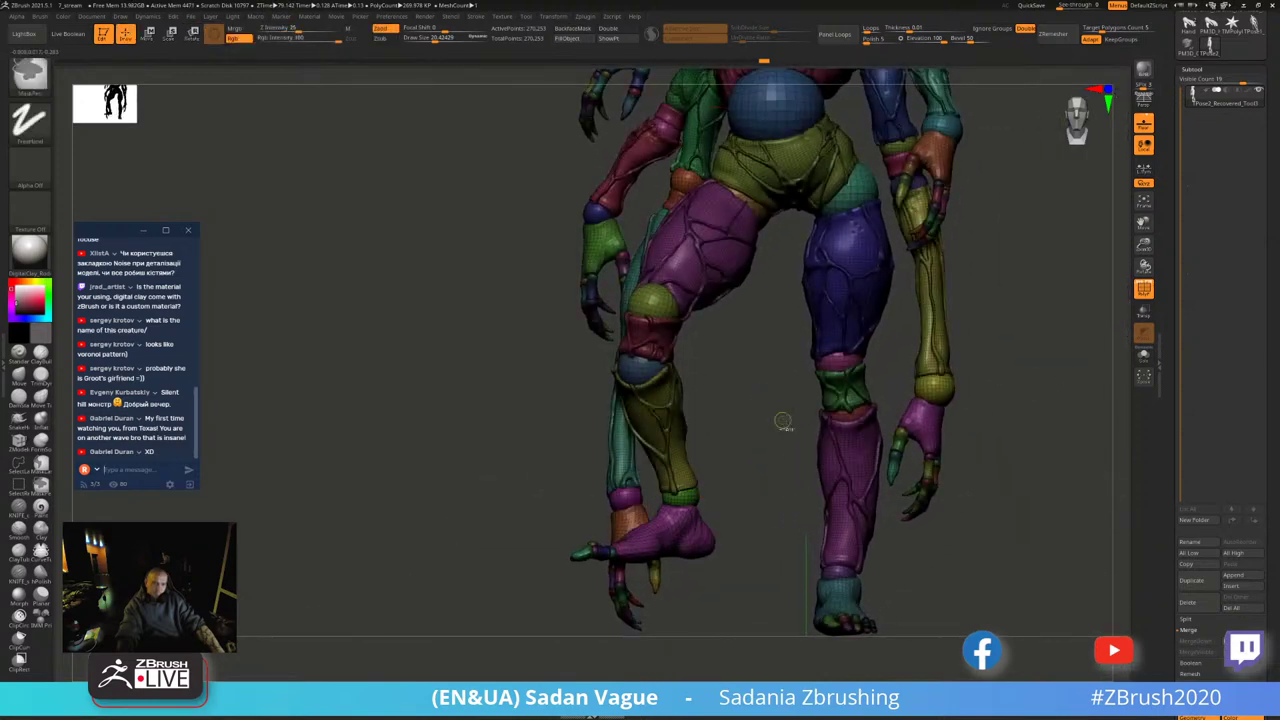
{"action": "left_click", "coordinate": [855, 340], "text": "ctrl+shift"}
{"action": "left_click", "coordinate": [781, 430], "text": "ctrl+shift"}
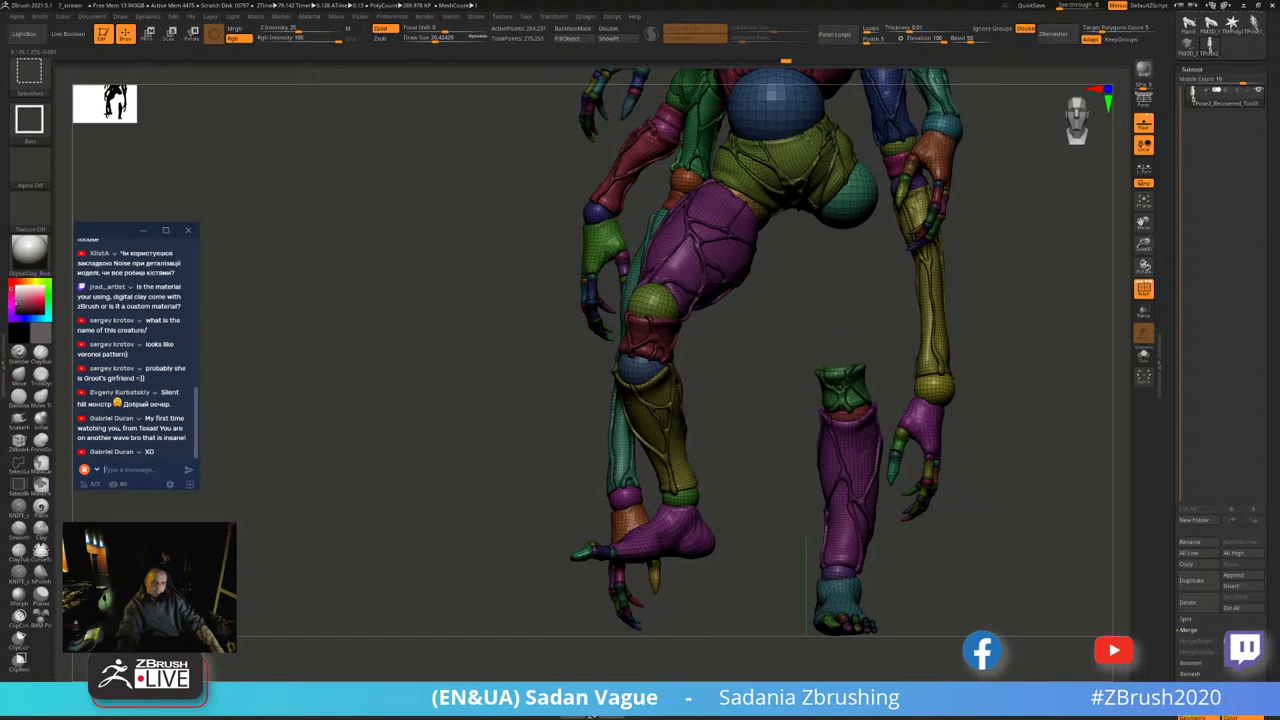
{"action": "left_click", "coordinate": [845, 497], "text": "ctrl+alt+shift"}
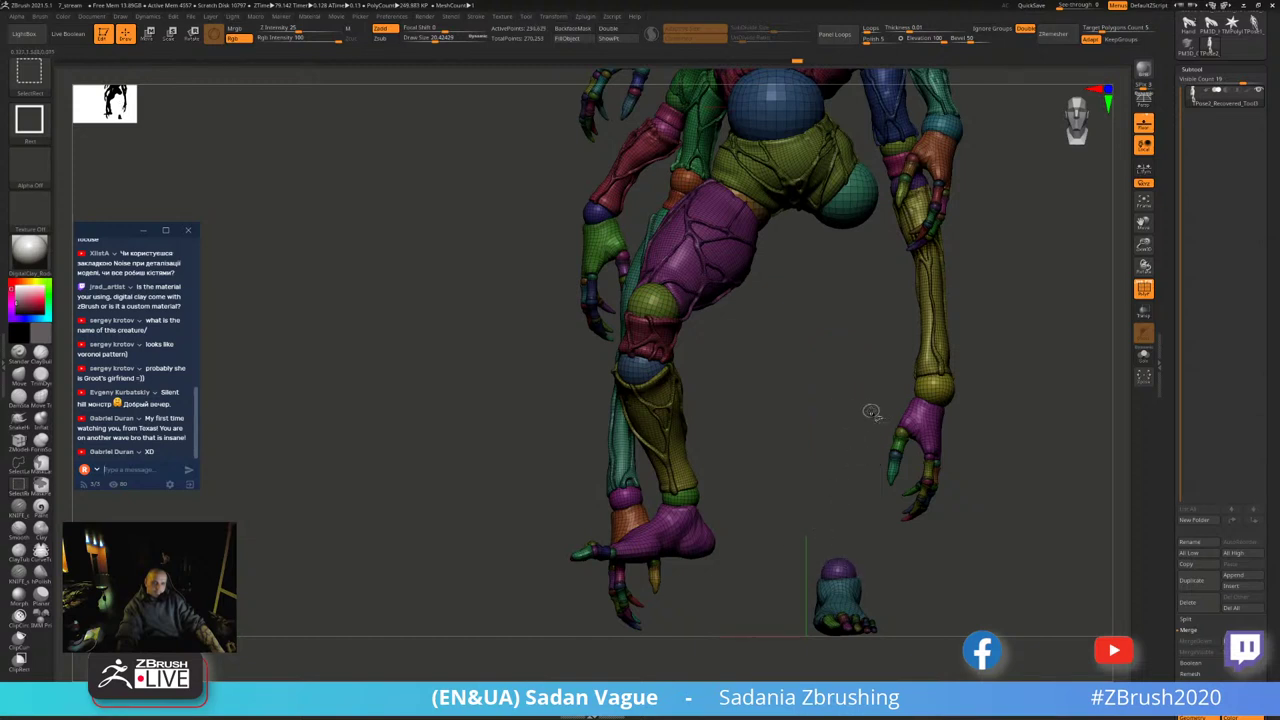
{"action": "mouse_move", "coordinate": [782, 498]}
{"action": "left_mouse_down", "text": "ctrl+alt+shift"}
{"action": "mouse_move", "coordinate": [904, 716]}
{"action": "mouse_move", "coordinate": [886, 682]}
{"action": "left_mouse_up", "text": "ctrl+alt+shift"}
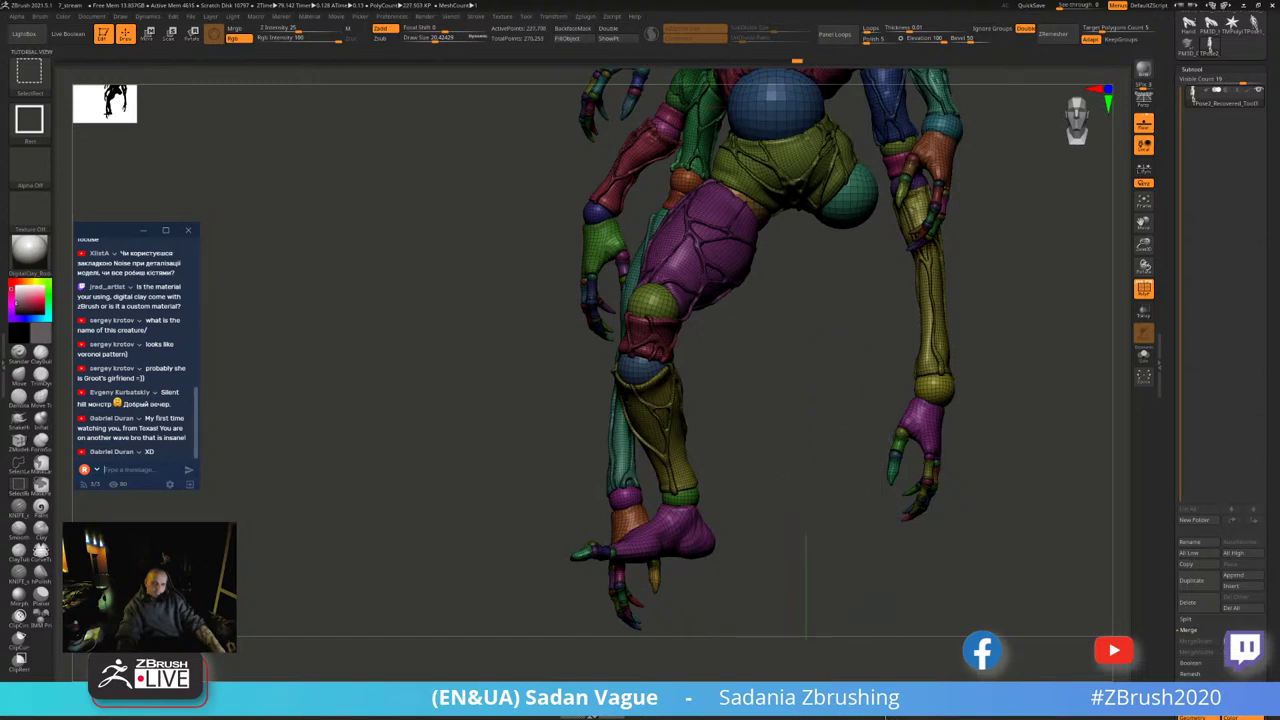
{"action": "left_click", "coordinate": [1063, 298], "text": "ctrl+shift"}
{"action": "left_click_drag", "start_coordinate": [1060, 294], "coordinate": [1053, 268]}
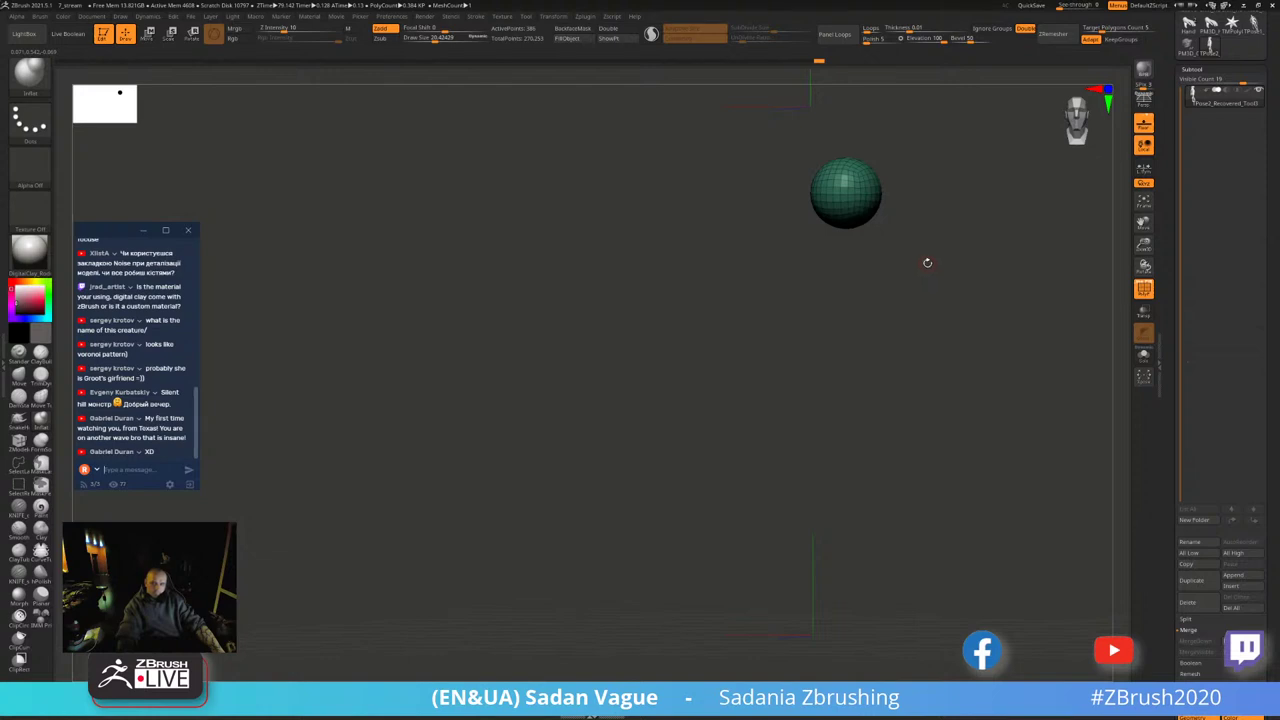
- Set the Transpose pivot on the green hip sphere and swing the leg outward
{"action": "key", "text": "r"}
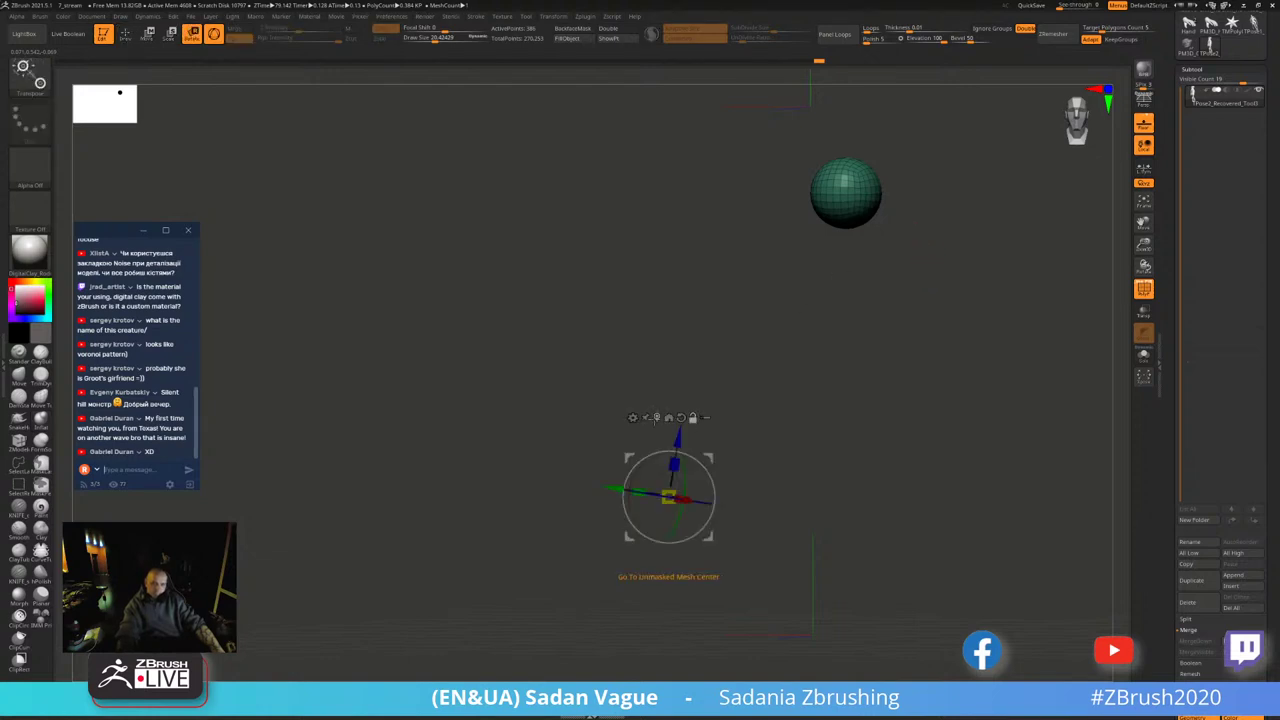
{"action": "left_click", "coordinate": [657, 417]}
{"action": "left_click_drag", "start_coordinate": [993, 277], "coordinate": [918, 225]}
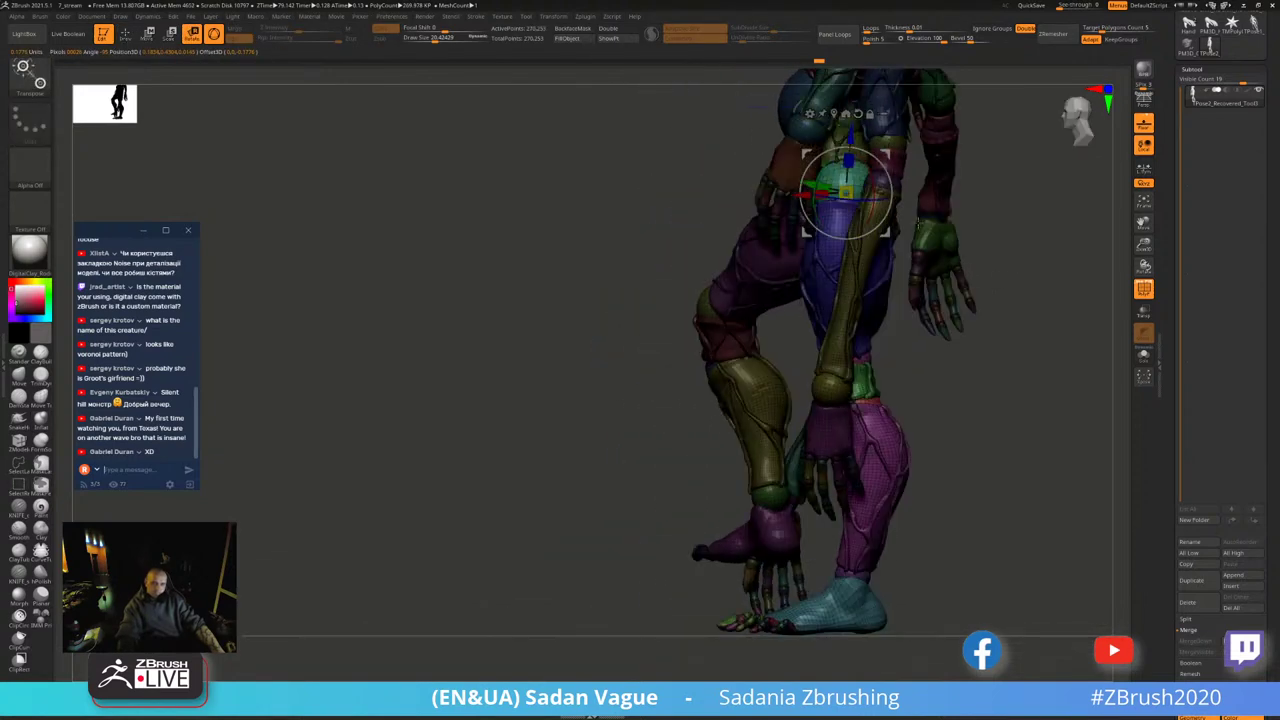
{"action": "left_click_drag", "start_coordinate": [893, 172], "coordinate": [985, 237]}
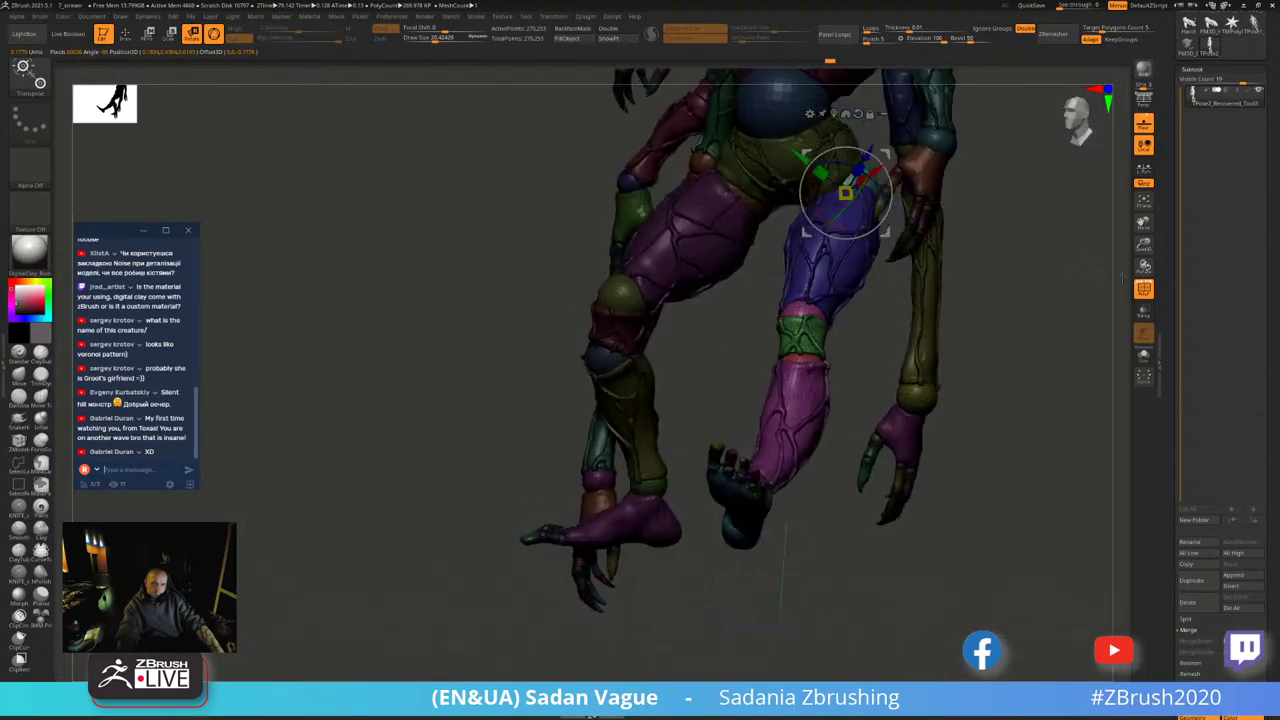
{"action": "mouse_move", "coordinate": [868, 194]}
{"action": "left_mouse_down"}
{"action": "mouse_move", "coordinate": [891, 183]}
{"action": "mouse_move", "coordinate": [884, 227]}
{"action": "mouse_move", "coordinate": [846, 186]}
{"action": "left_mouse_up"}
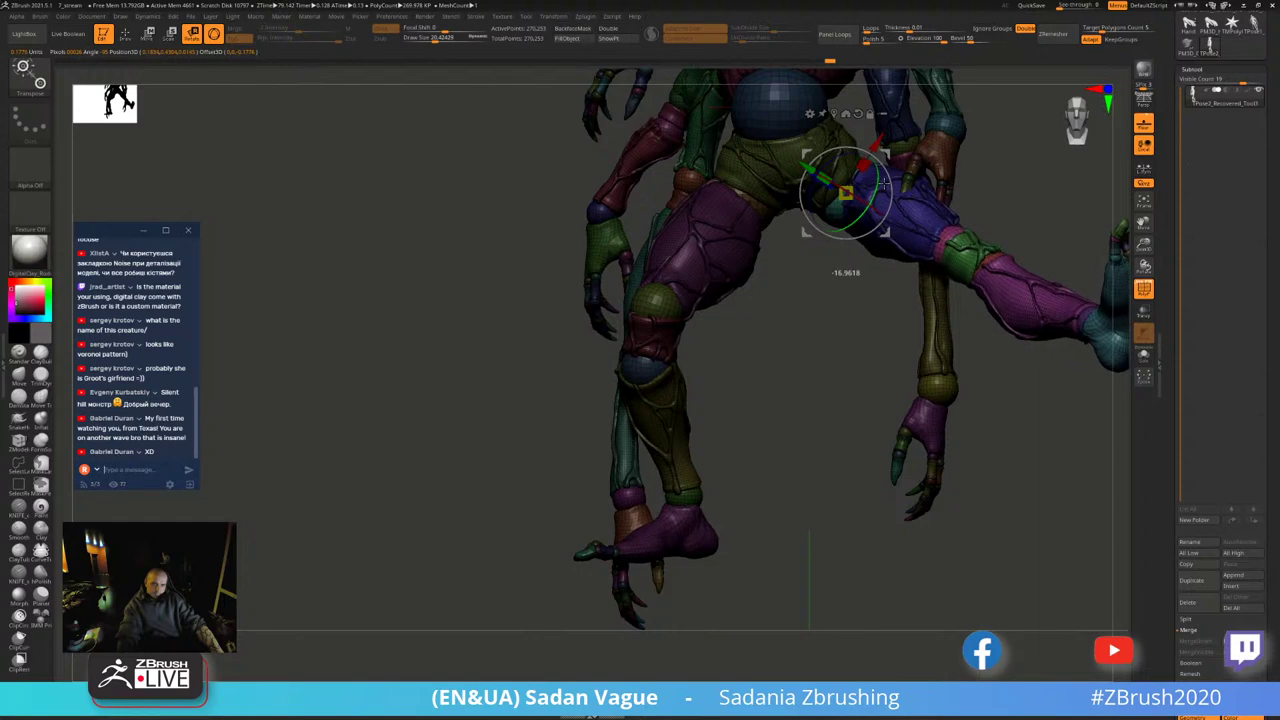
{"action": "mouse_move", "coordinate": [1000, 480]}
{"action": "left_mouse_down"}
{"action": "mouse_move", "coordinate": [876, 352]}
{"action": "mouse_move", "coordinate": [858, 458]}
{"action": "mouse_move", "coordinate": [874, 505]}
{"action": "left_mouse_up"}
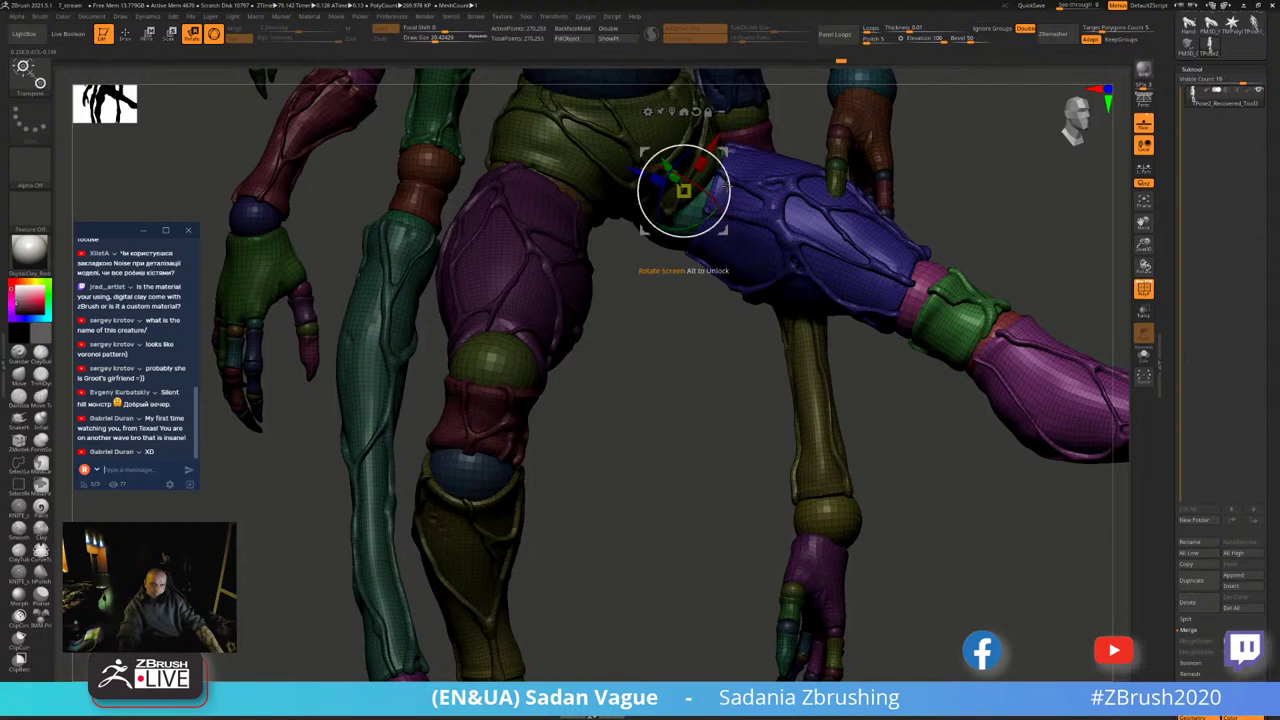
- Swing the posed leg down at the hip and isolate the pink knee sphere
{"action": "left_click_drag", "start_coordinate": [728, 188], "coordinate": [730, 193]}
{"action": "key", "text": "q"}
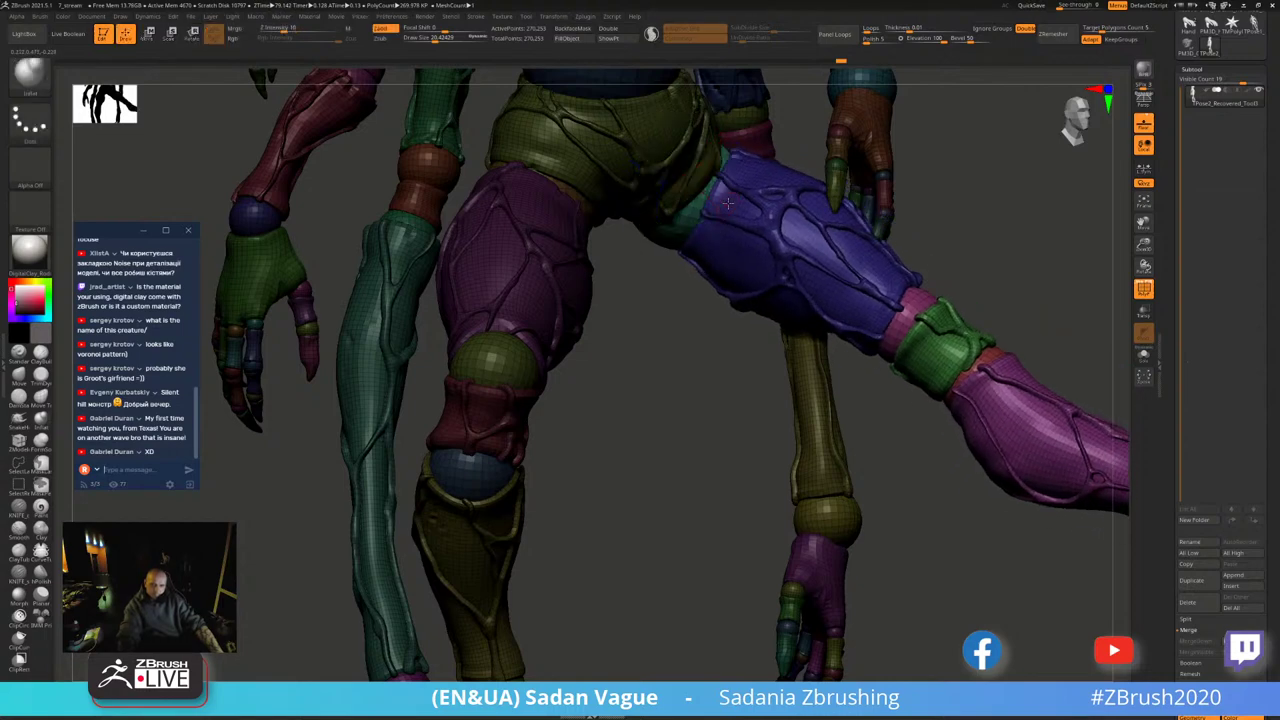
{"action": "left_click", "coordinate": [687, 224], "text": "ctrl+shift"}
{"action": "left_click", "coordinate": [687, 424], "text": "ctrl+shift"}
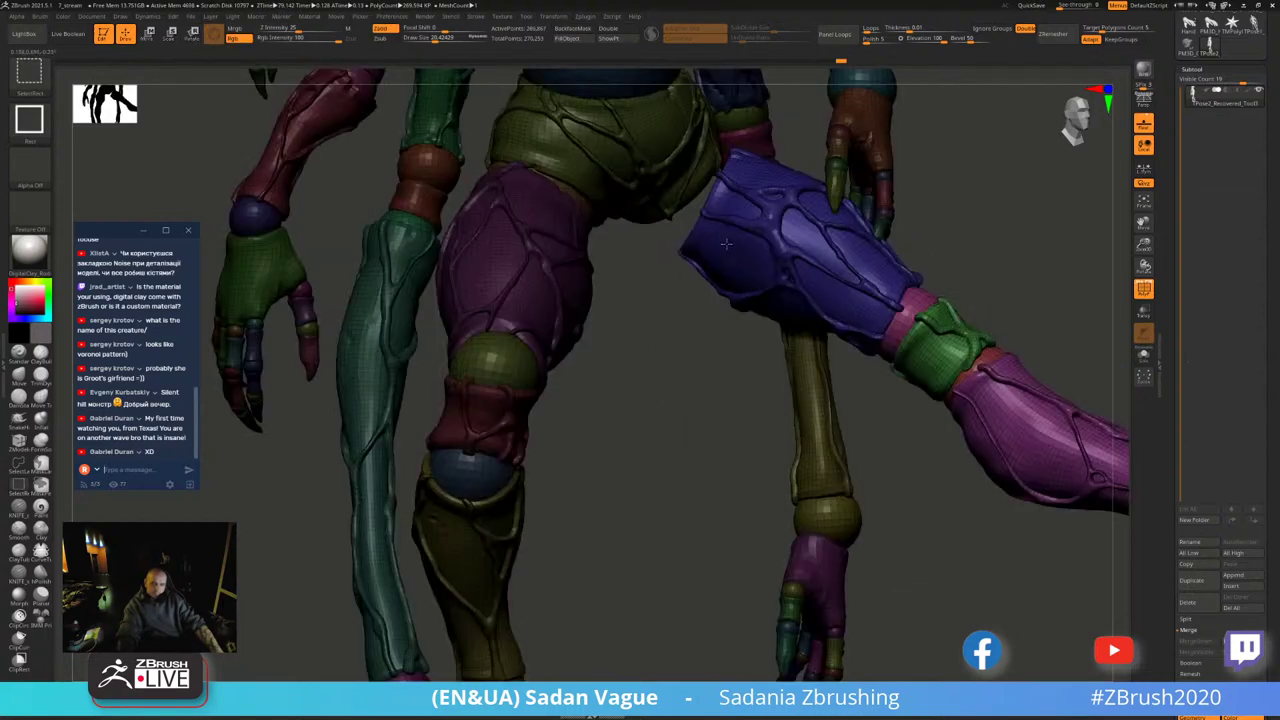
{"action": "left_click_drag", "start_coordinate": [686, 428], "coordinate": [711, 448], "text": "ctrl+shift"}
{"action": "left_click", "coordinate": [713, 451], "text": "ctrl+shift"}
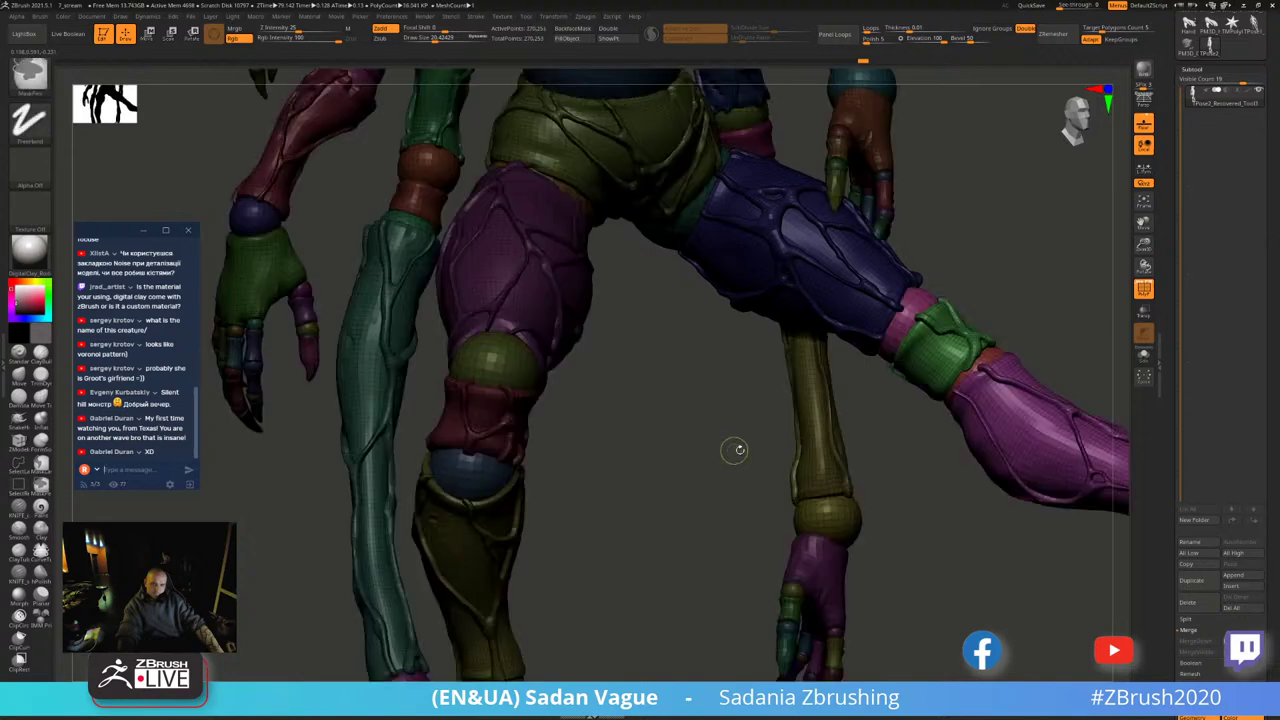
{"action": "left_click", "coordinate": [803, 325], "text": "ctrl+shift"}
- Centre the gizmo on the pink knee sphere, rotate the lower leg, and inspect the knee
{"action": "key", "text": "w"}
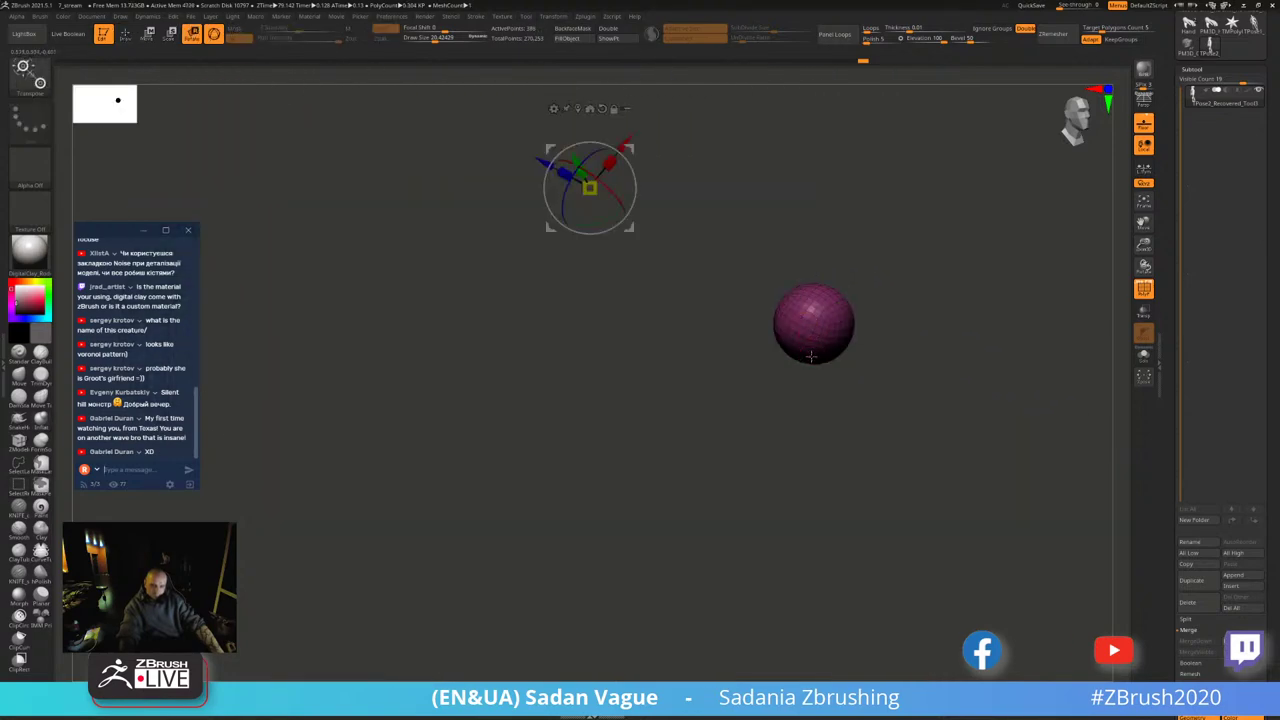
{"action": "left_click", "coordinate": [590, 109]}
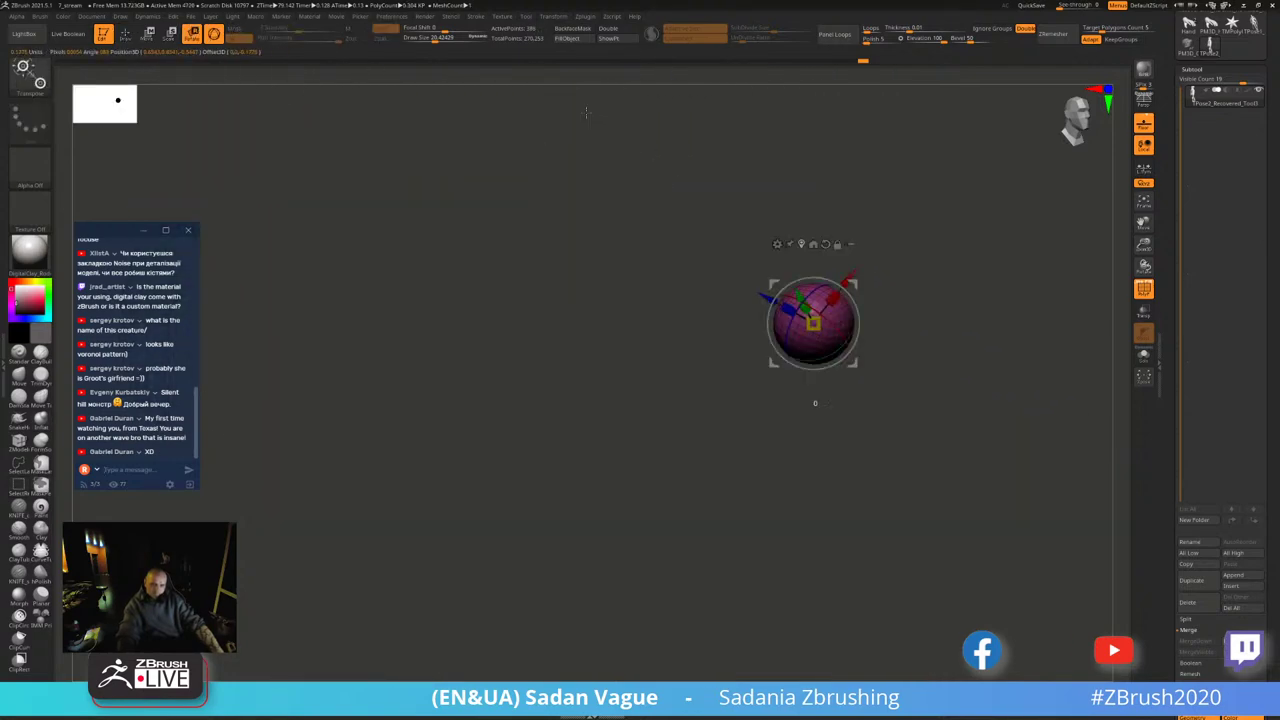
{"action": "left_click", "coordinate": [930, 173], "text": "ctrl+shift"}
{"action": "left_click_drag", "start_coordinate": [858, 313], "coordinate": [862, 350]}
{"action": "left_click_drag", "start_coordinate": [928, 326], "coordinate": [906, 296], "text": "alt"}
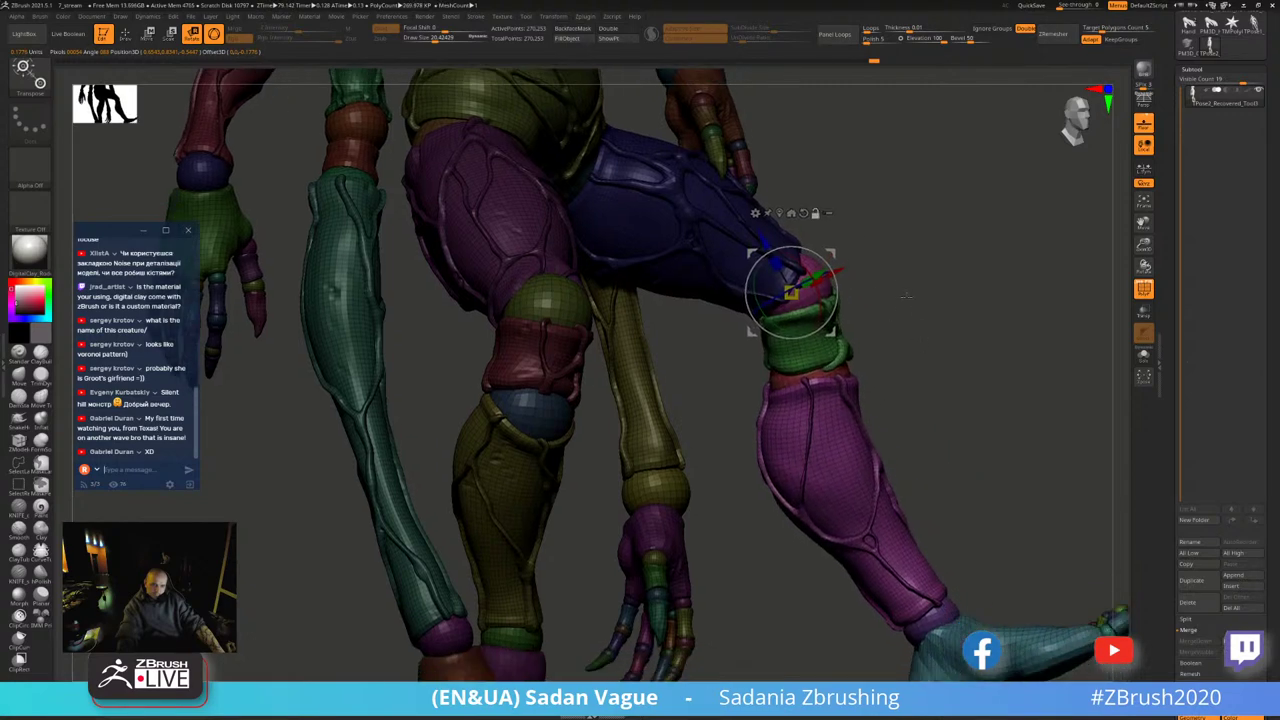
{"action": "left_click", "coordinate": [906, 300], "text": "ctrl+shift"}
{"action": "left_click", "coordinate": [906, 300], "text": "ctrl+shift"}
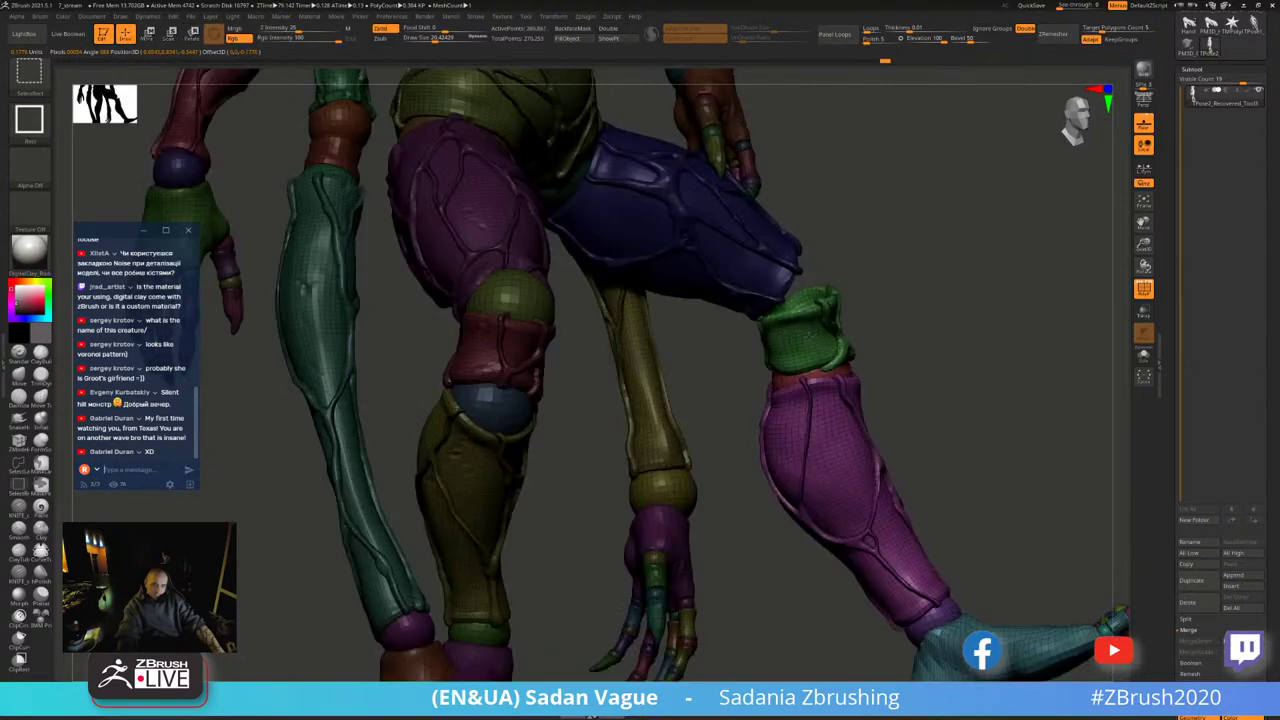
{"action": "left_click", "coordinate": [925, 311], "text": "ctrl+shift"}
{"action": "left_click", "coordinate": [930, 318], "text": "ctrl+shift"}
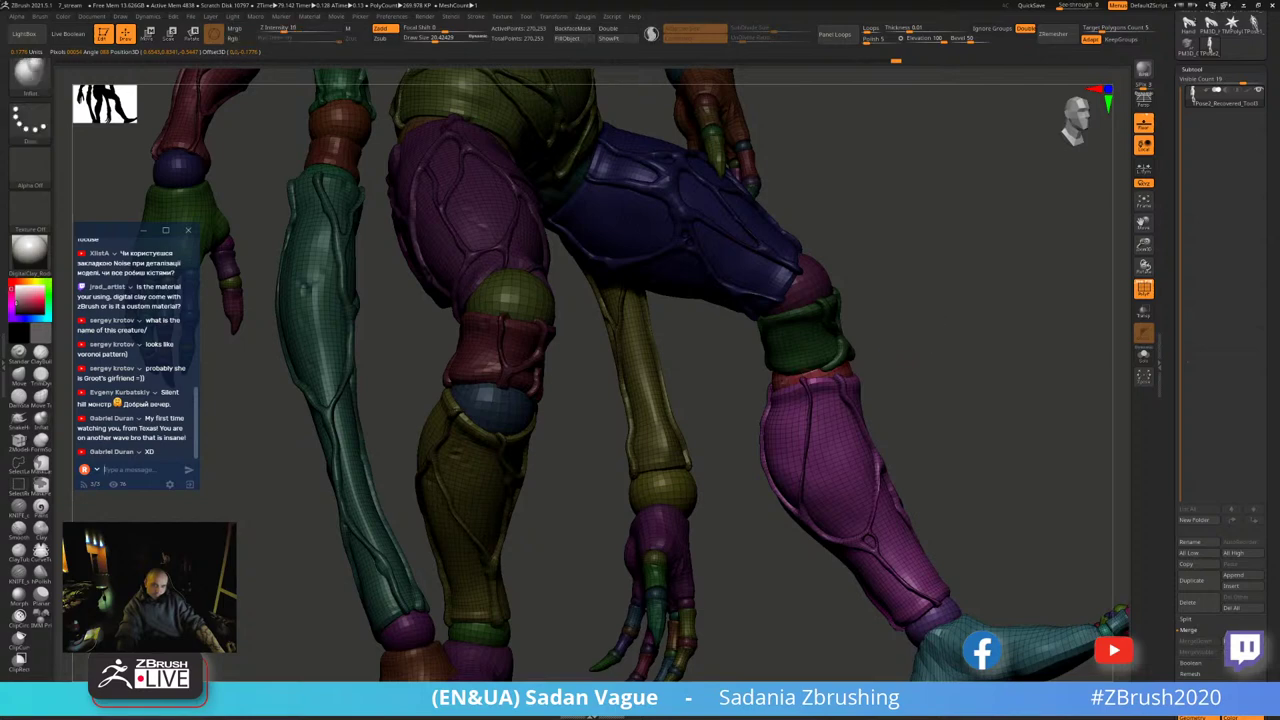
- Pivot on the red knee sphere and bend the lower leg at the knee
{"action": "key", "text": "ctrl+shift"}
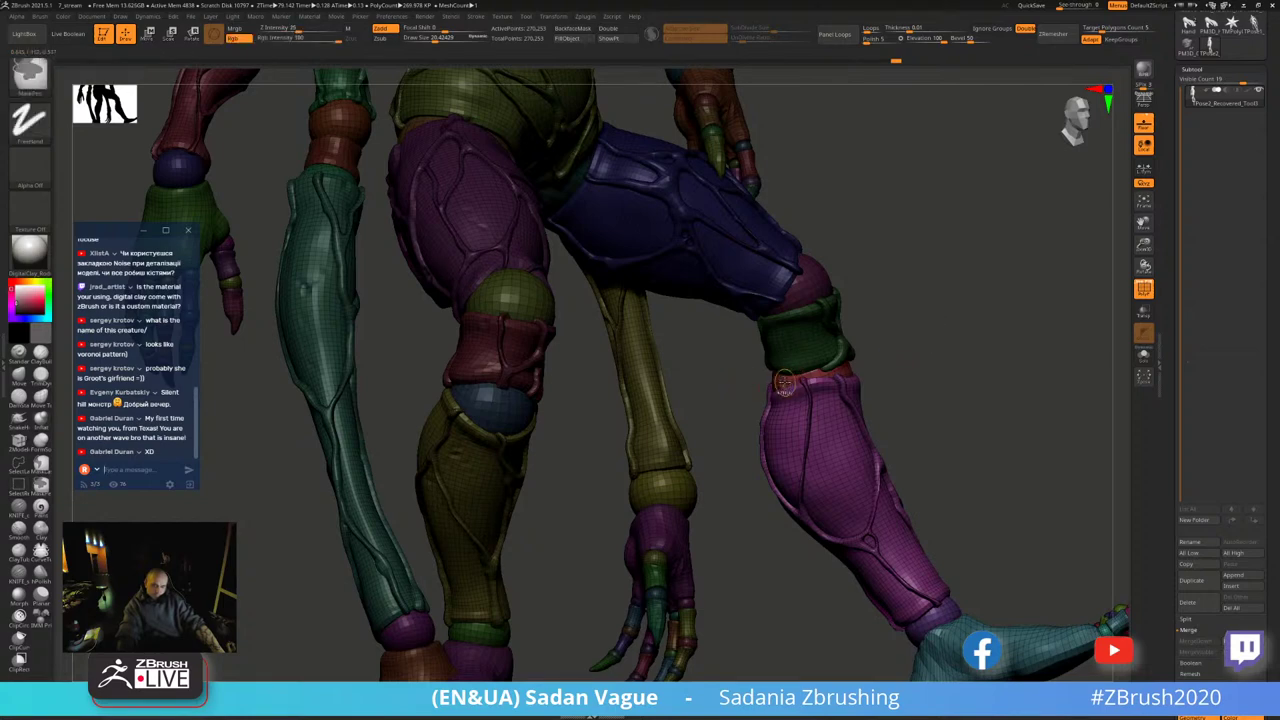
{"action": "left_click", "coordinate": [792, 374], "text": "ctrl+shift"}
{"action": "key", "text": "r"}
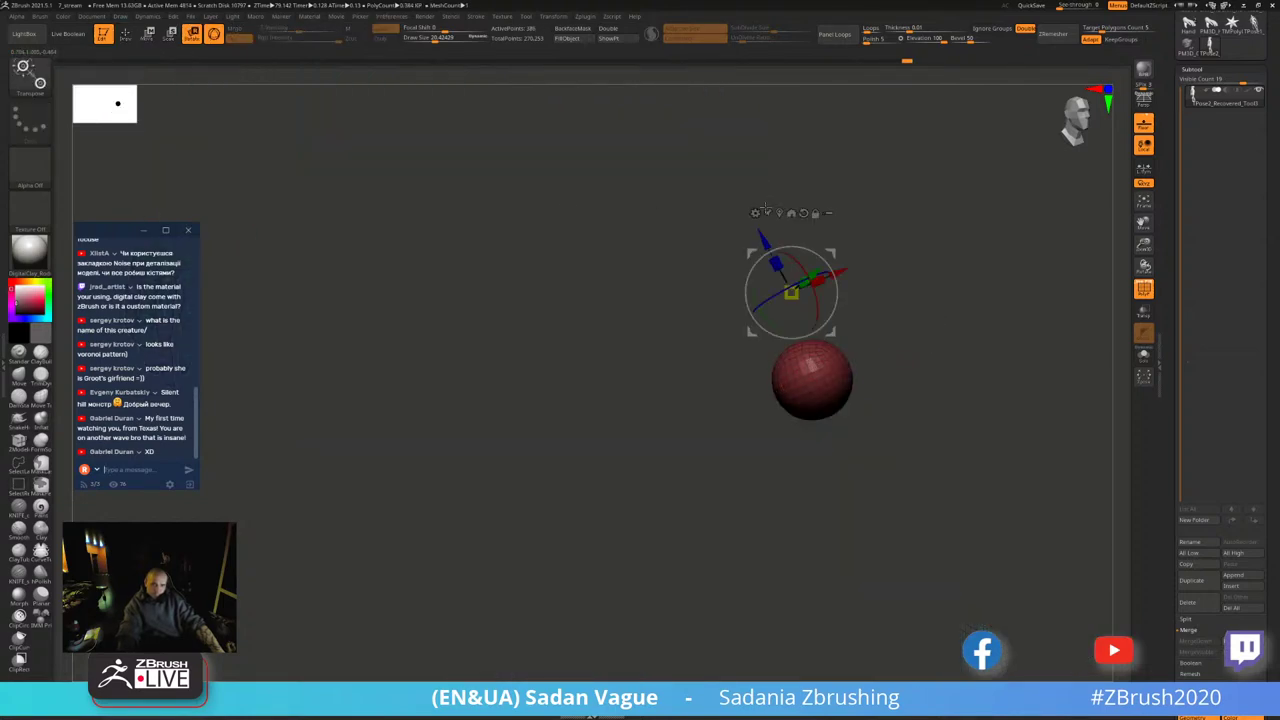
{"action": "left_click", "coordinate": [779, 212]}
{"action": "left_click", "coordinate": [876, 340], "text": "ctrl+shift"}
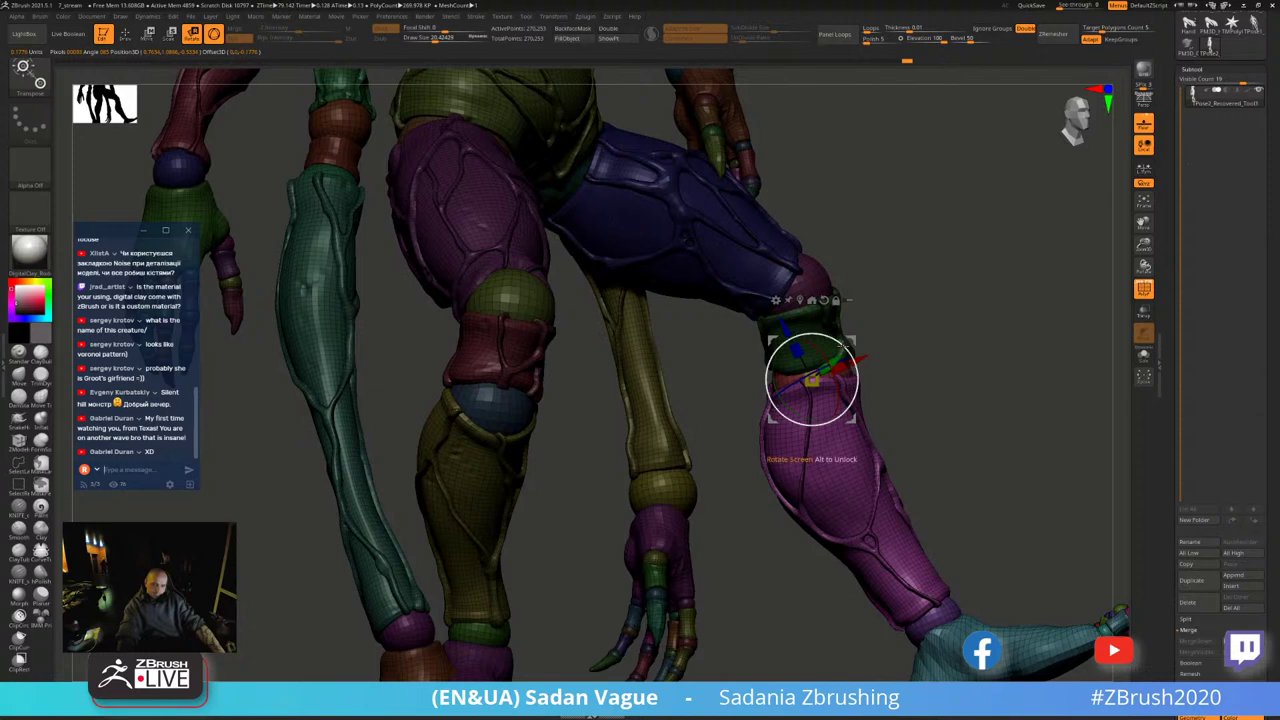
{"action": "mouse_move", "coordinate": [846, 343]}
{"action": "left_mouse_down"}
{"action": "mouse_move", "coordinate": [850, 371]}
{"action": "mouse_move", "coordinate": [830, 385]}
{"action": "mouse_move", "coordinate": [961, 387]}
{"action": "mouse_move", "coordinate": [995, 455]}
{"action": "mouse_move", "coordinate": [625, 490]}
{"action": "mouse_move", "coordinate": [632, 385]}
{"action": "left_mouse_up"}
- Bring the full model back and zoom in on the lower legs and feet
{"action": "left_click", "coordinate": [691, 259], "text": "ctrl+shift"}
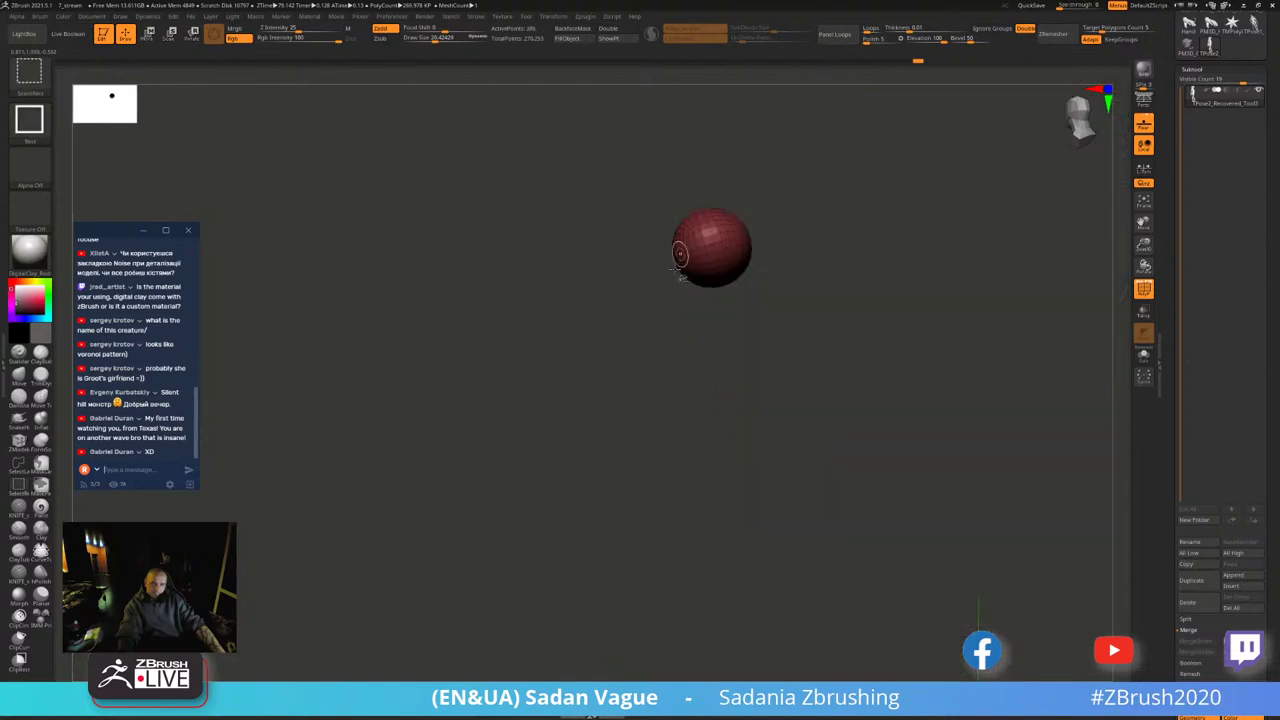
{"action": "left_click", "coordinate": [661, 355], "text": "ctrl+shift"}
{"action": "left_click", "coordinate": [657, 394], "text": "ctrl+alt+shift"}
{"action": "left_click_drag", "start_coordinate": [657, 394], "coordinate": [674, 414], "text": "ctrl+shift"}
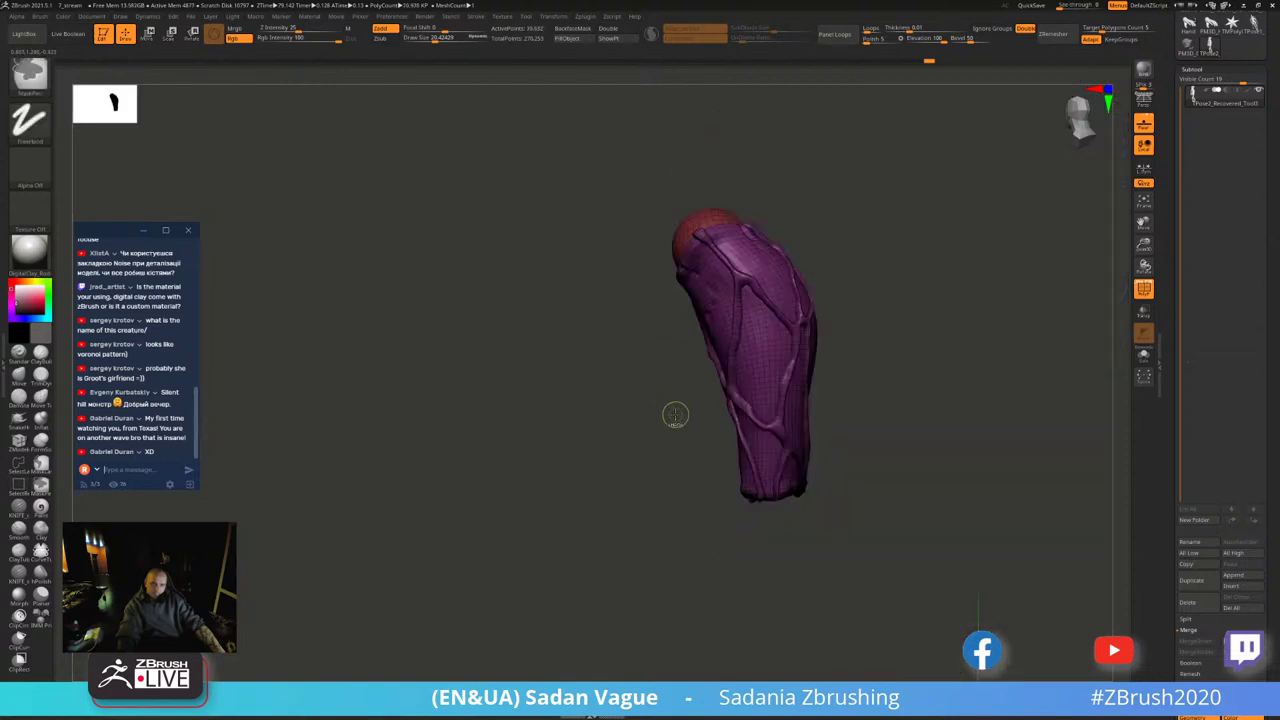
{"action": "left_click", "coordinate": [676, 414], "text": "ctrl+shift"}
{"action": "left_click_drag", "start_coordinate": [654, 471], "coordinate": [634, 384]}
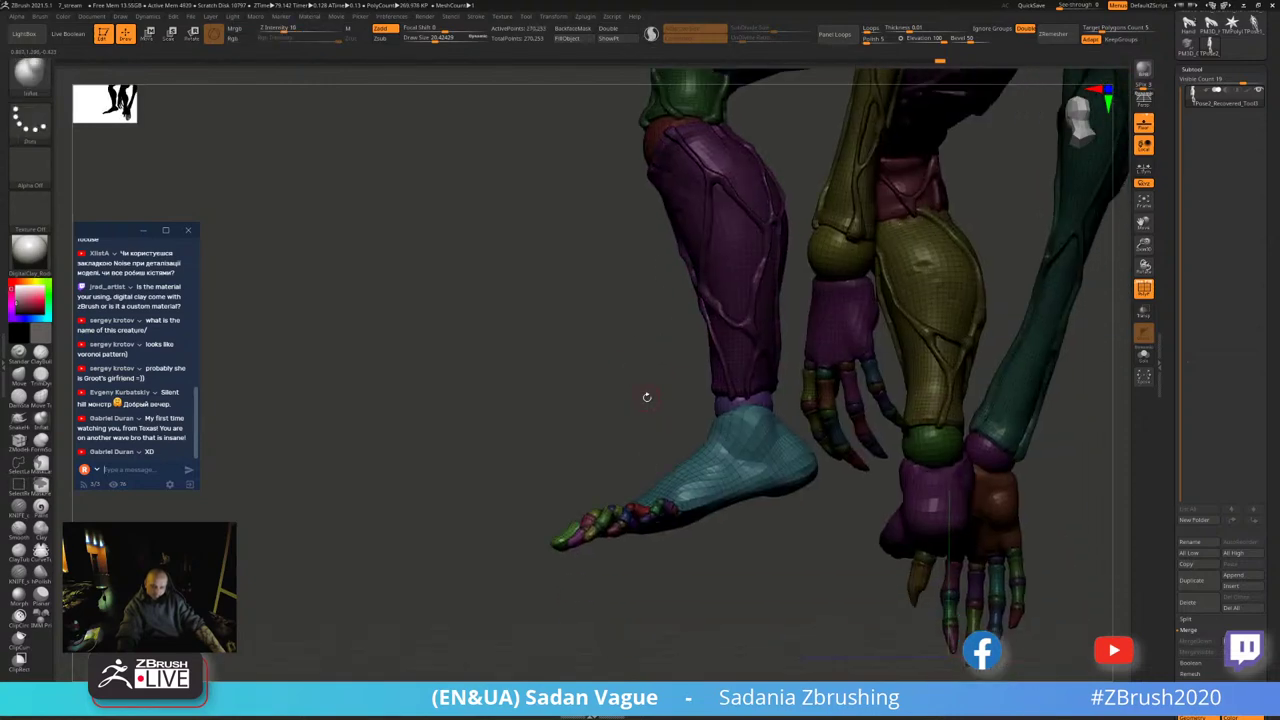
- Pivot on the purple ankle sphere and tilt the foot upward at the ankle
{"action": "left_click", "coordinate": [716, 405], "text": "ctrl+shift"}
{"action": "key", "text": "w"}
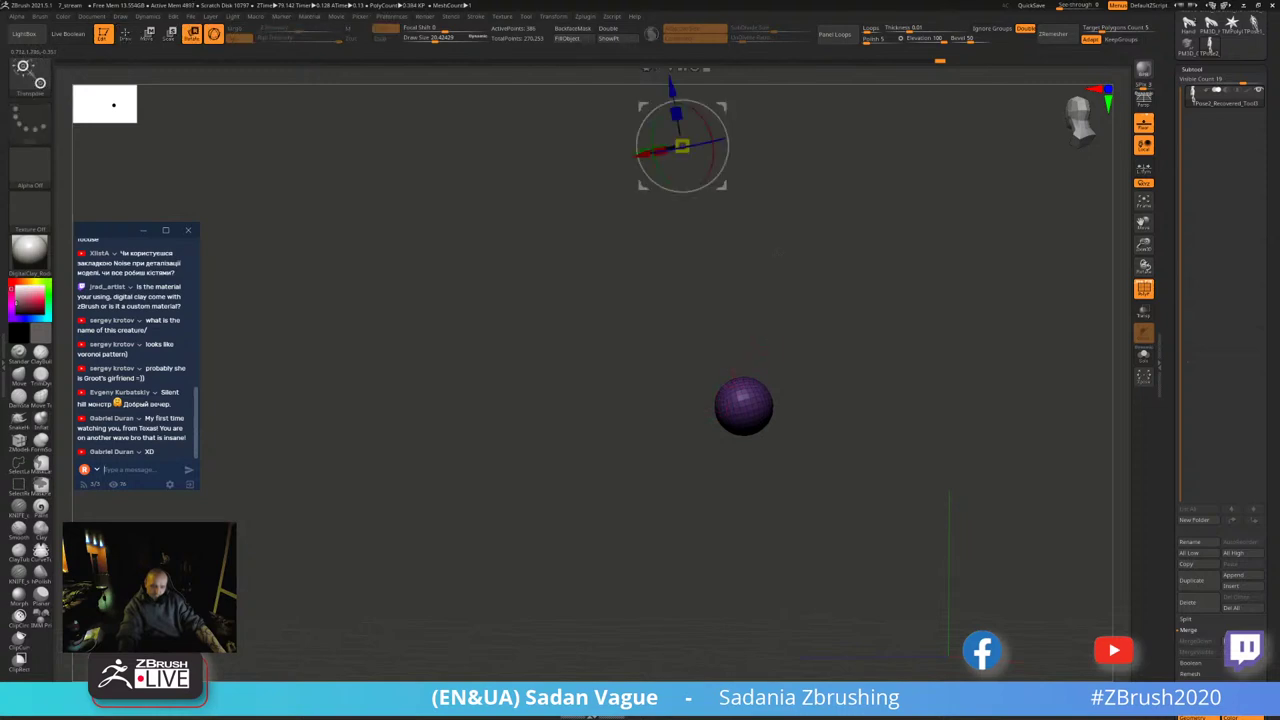
{"action": "left_click", "coordinate": [737, 474]}
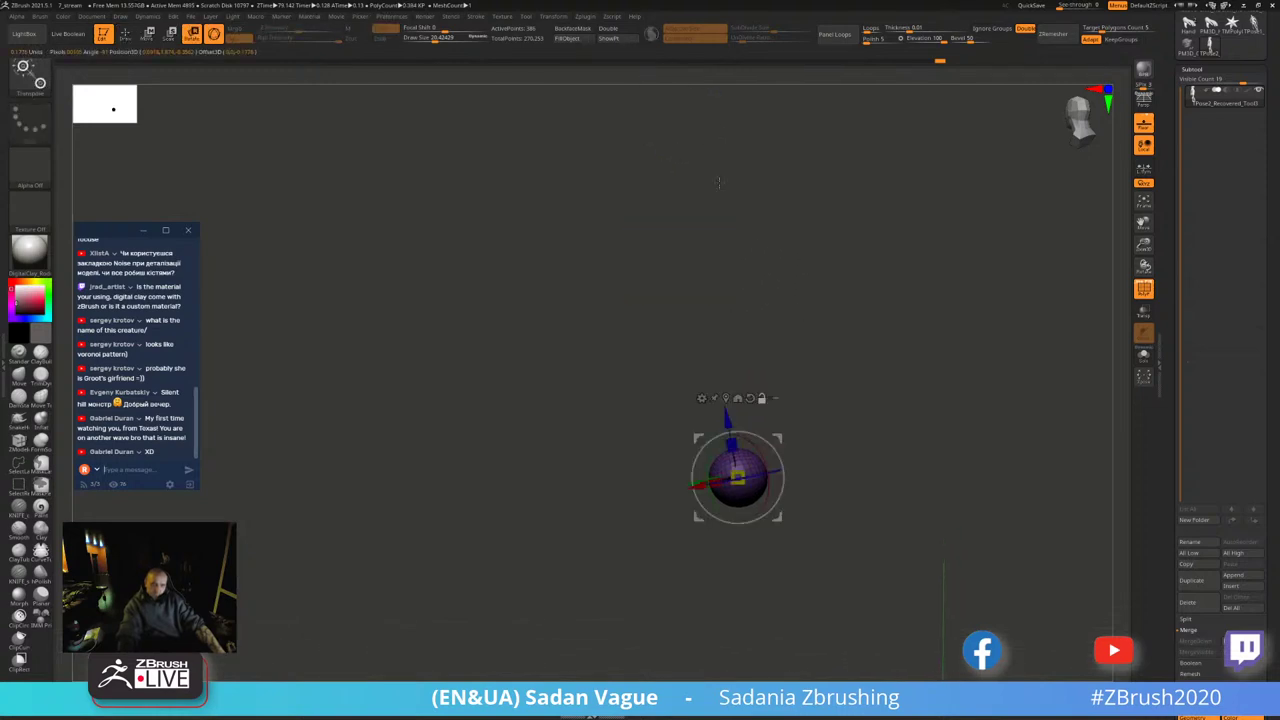
{"action": "left_click", "coordinate": [862, 418], "text": "ctrl+shift"}
{"action": "left_click_drag", "start_coordinate": [779, 449], "coordinate": [781, 472]}
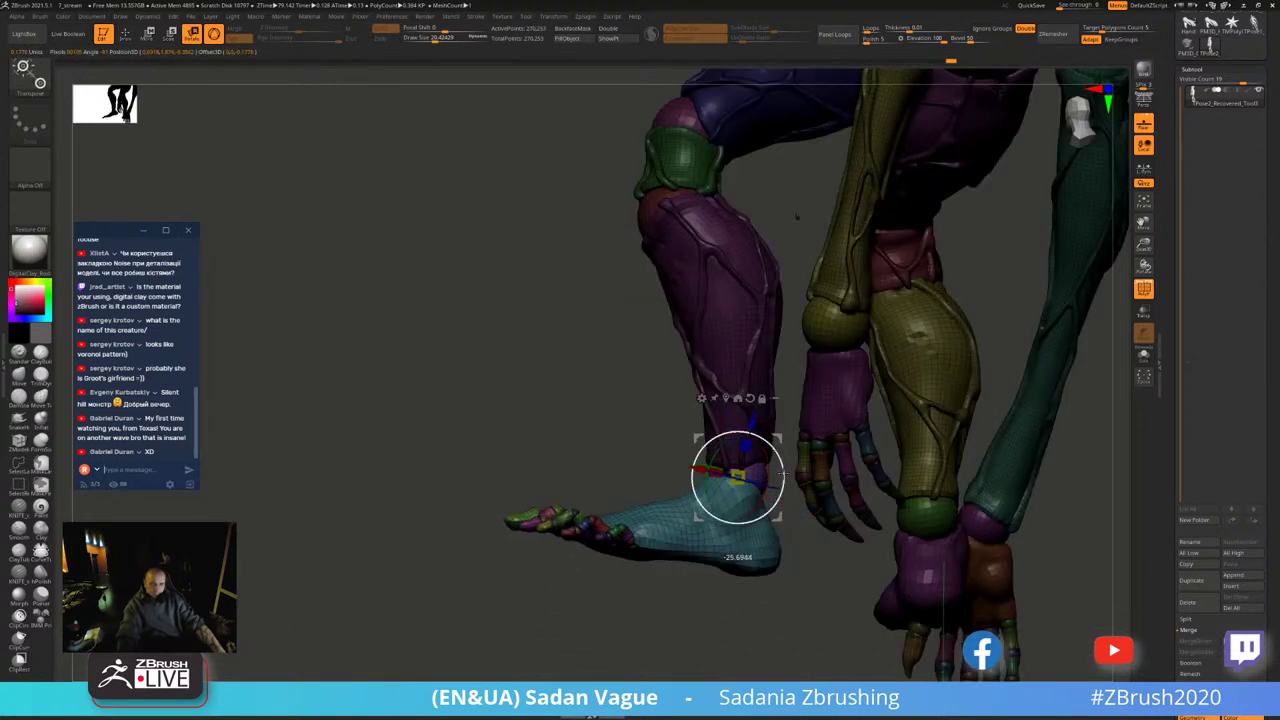
{"action": "key", "text": "ctrl+z"}
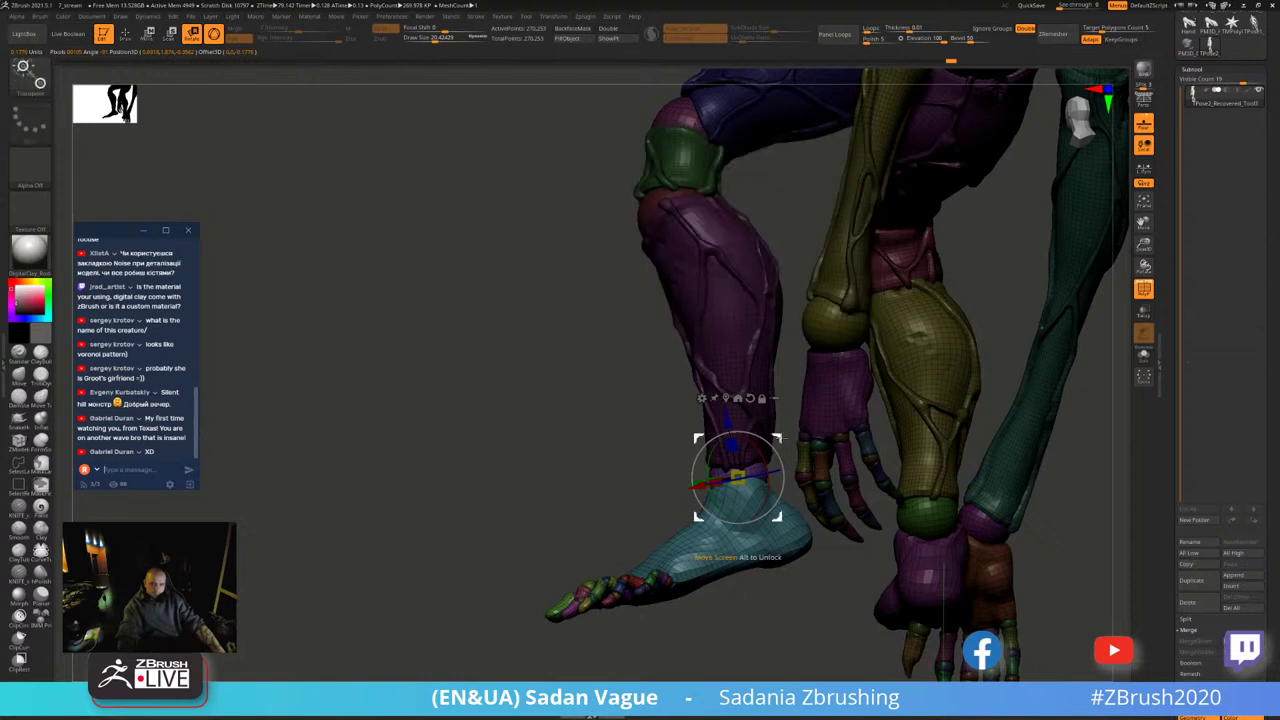
{"action": "left_click_drag", "start_coordinate": [780, 467], "coordinate": [760, 440]}
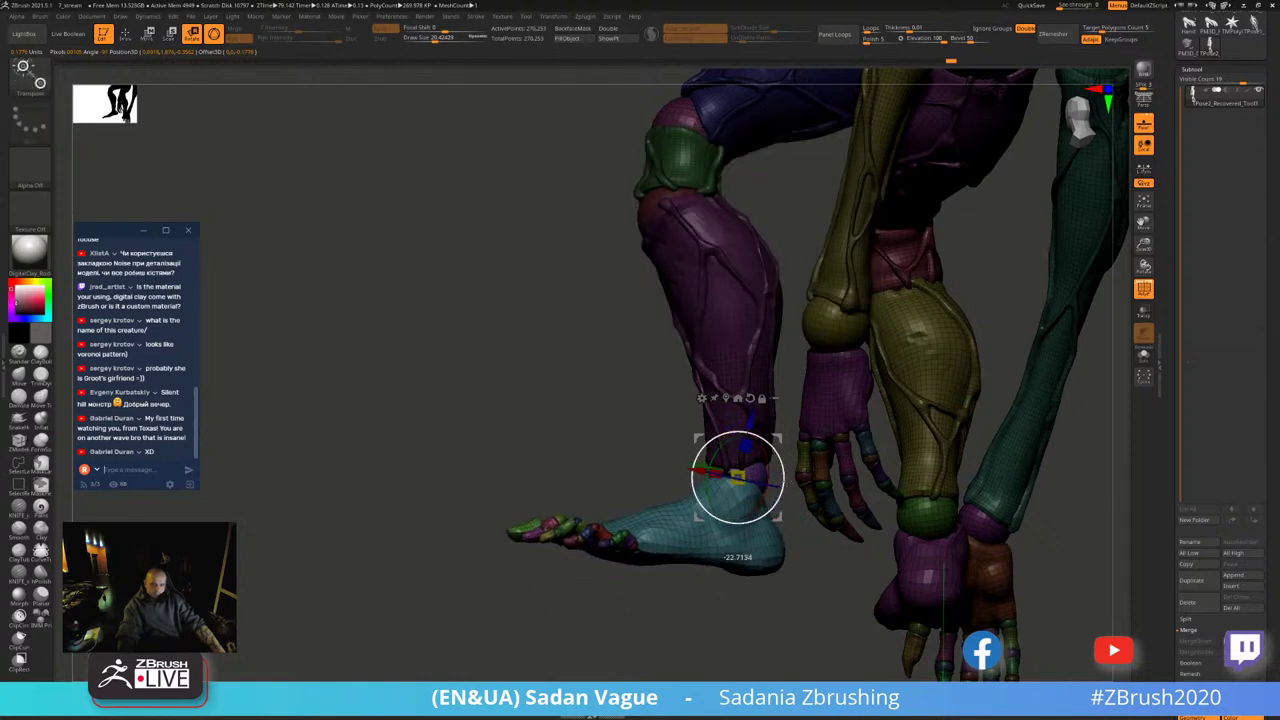
- Clear the mask and tilt the leg slightly about the ankle pivot
{"action": "mouse_move", "coordinate": [860, 455]}
{"action": "left_mouse_down"}
{"action": "mouse_move", "coordinate": [663, 453]}
{"action": "mouse_move", "coordinate": [872, 458]}
{"action": "mouse_move", "coordinate": [826, 480]}
{"action": "left_mouse_up"}
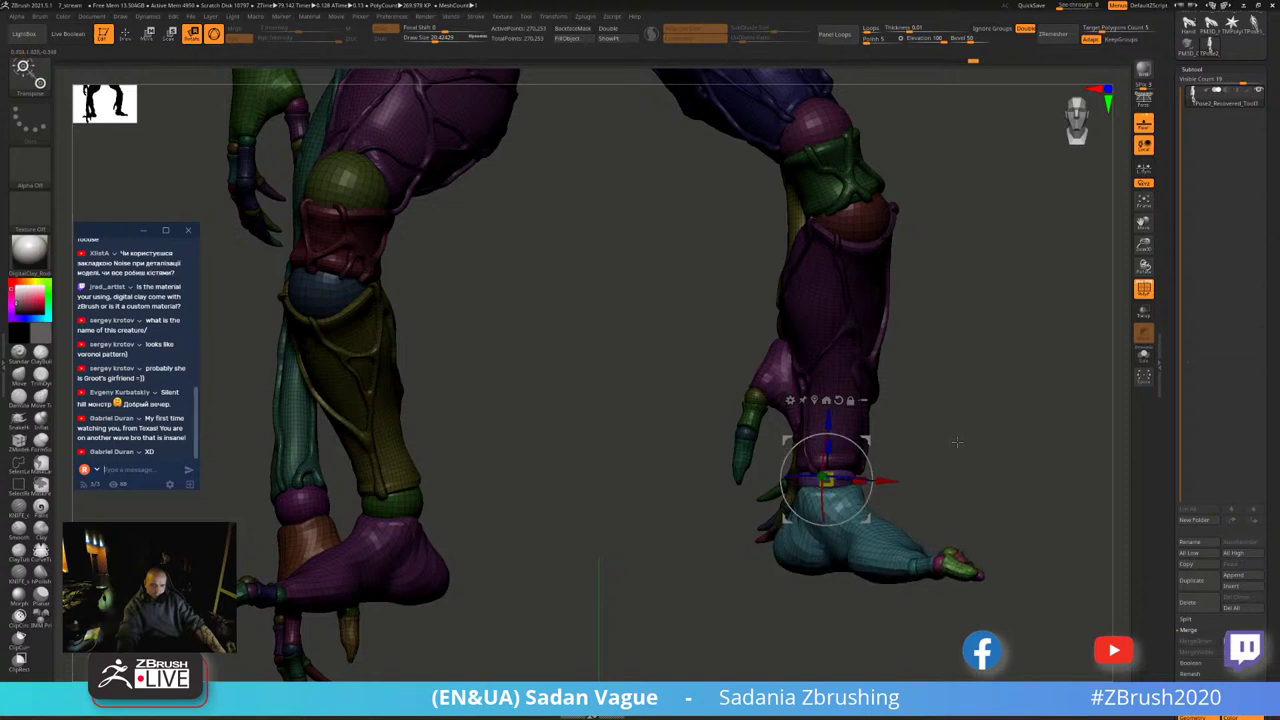
{"action": "left_click_drag", "start_coordinate": [957, 442], "coordinate": [969, 422]}
{"action": "left_click", "coordinate": [980, 418], "text": "ctrl"}
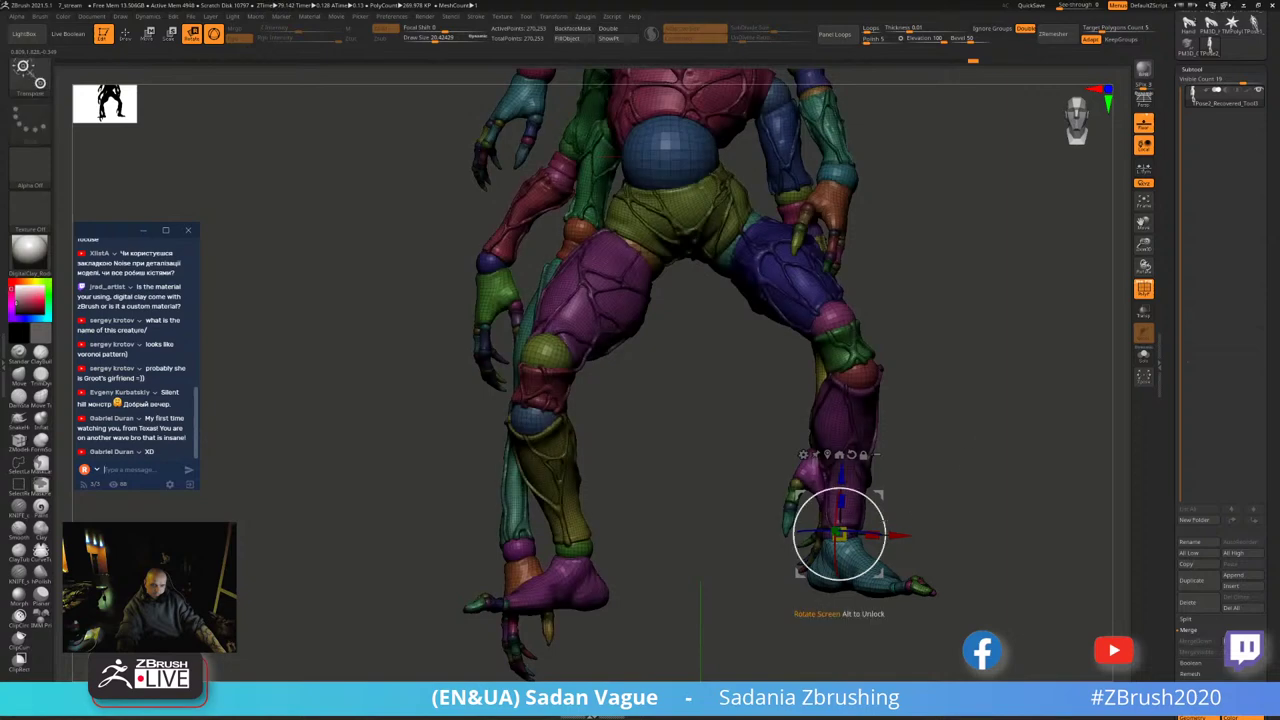
{"action": "mouse_move", "coordinate": [884, 522]}
{"action": "left_mouse_down"}
{"action": "mouse_move", "coordinate": [993, 463]}
{"action": "mouse_move", "coordinate": [1005, 407]}
{"action": "left_mouse_up"}
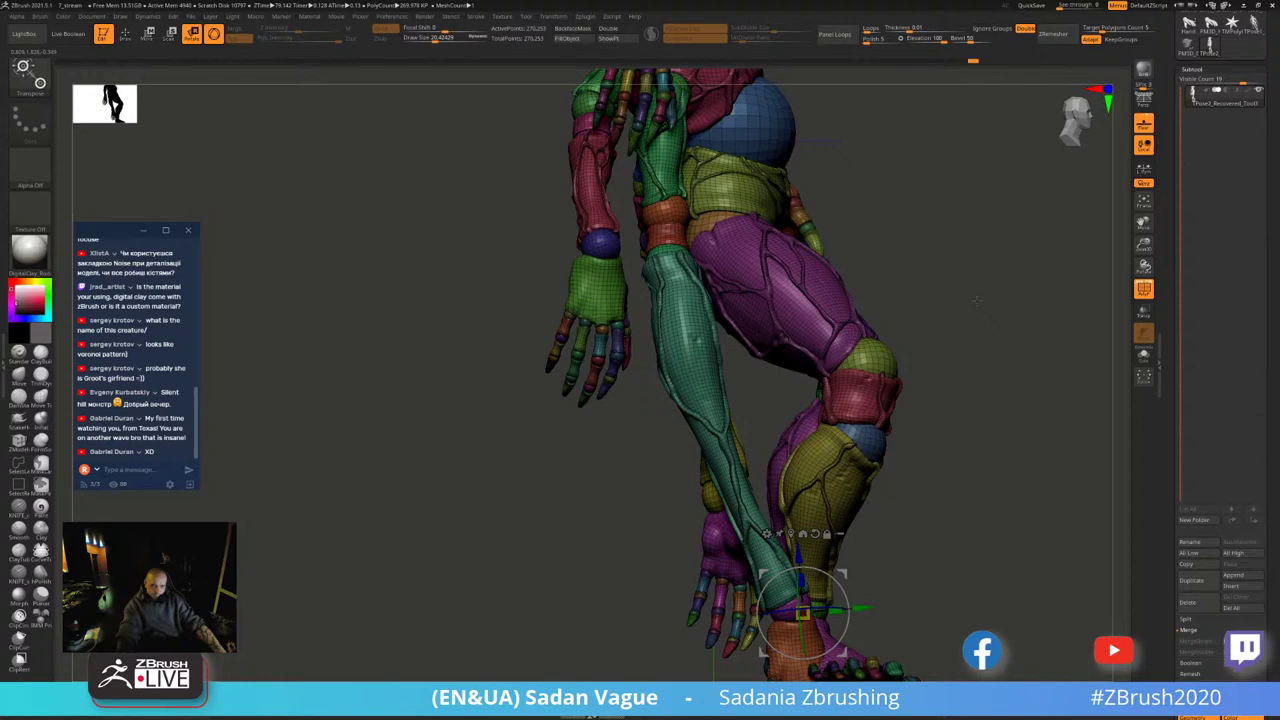
{"action": "key", "text": "q"}
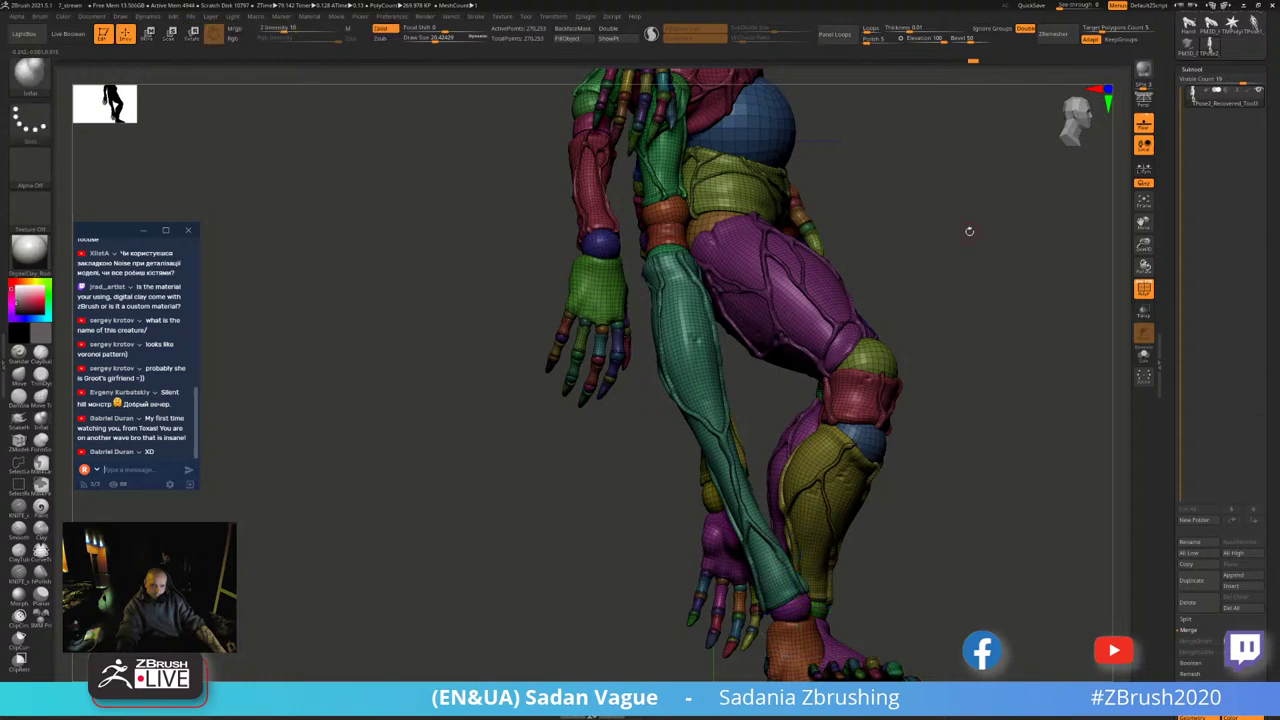
{"action": "left_click_drag", "start_coordinate": [969, 231], "coordinate": [922, 363]}
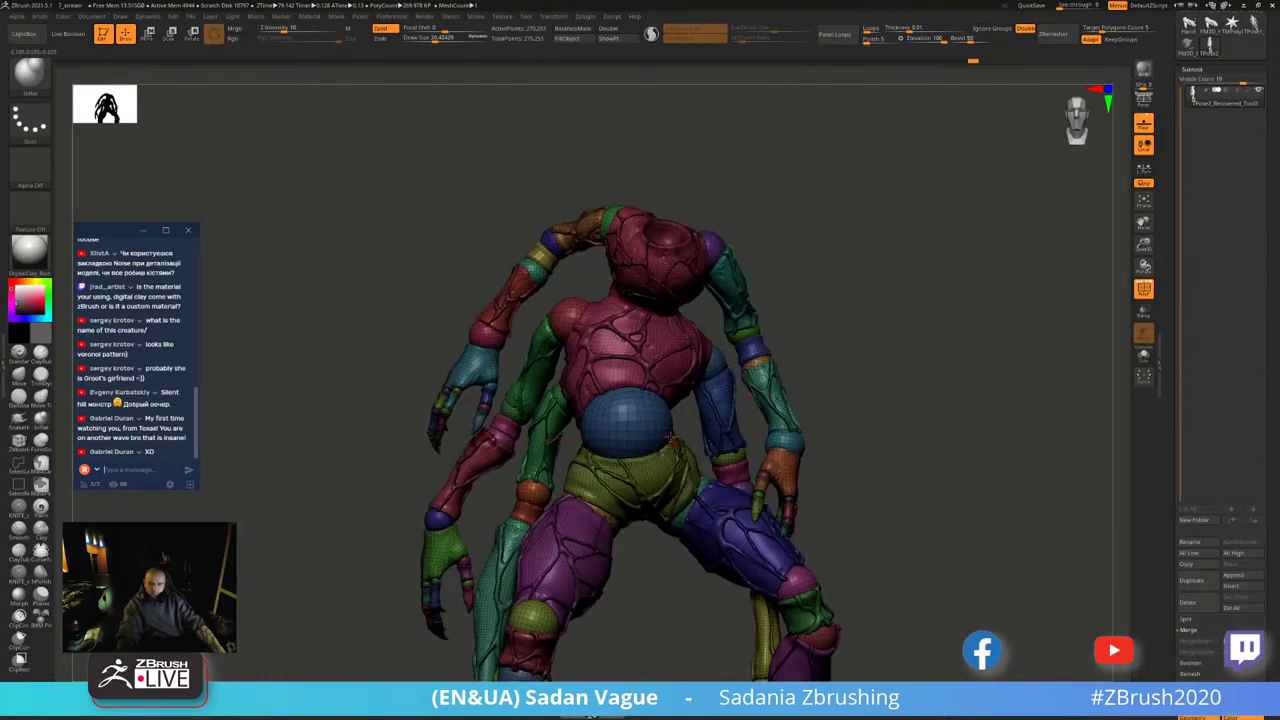
{"action": "left_click", "coordinate": [655, 425], "text": "ctrl+shift"}
{"action": "left_click", "coordinate": [826, 434], "text": "ctrl+shift"}
{"action": "left_click_drag", "start_coordinate": [923, 477], "coordinate": [686, 345]}
{"action": "left_click", "coordinate": [680, 355], "text": "ctrl+alt+shift"}
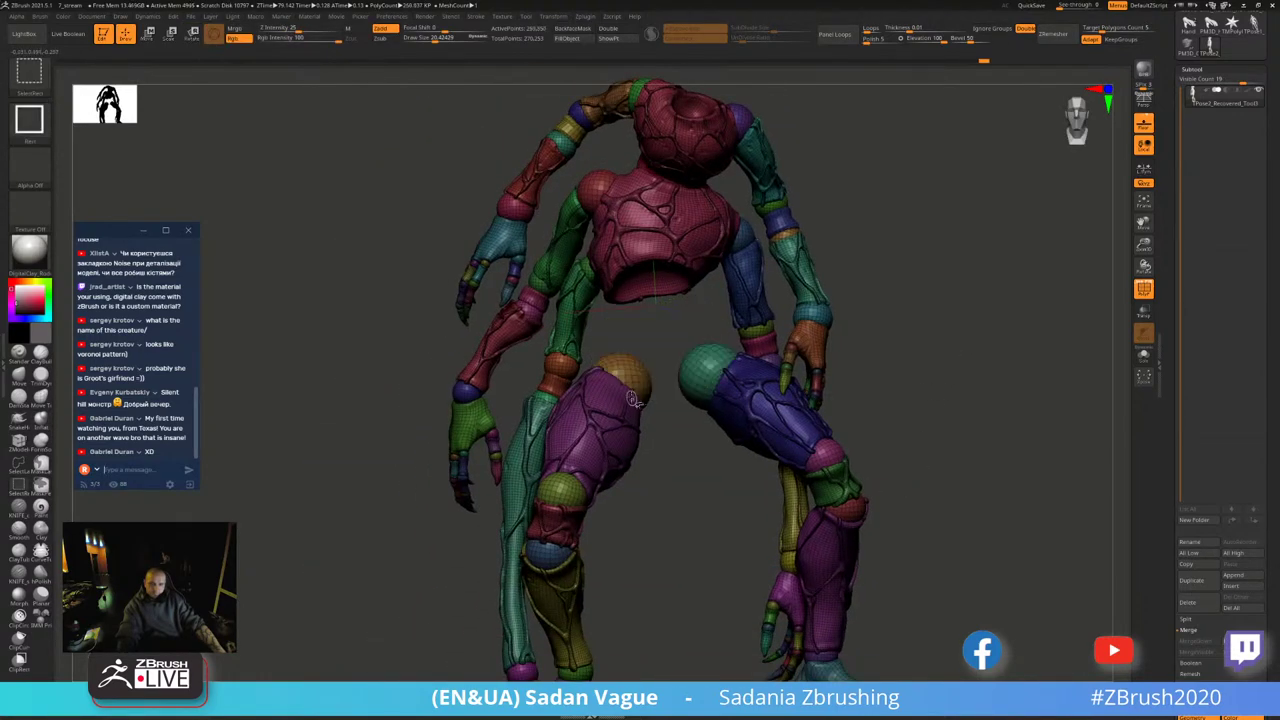
{"action": "left_click", "coordinate": [724, 393], "text": "ctrl+alt+shift"}
{"action": "left_click", "coordinate": [640, 439], "text": "ctrl+alt+shift"}
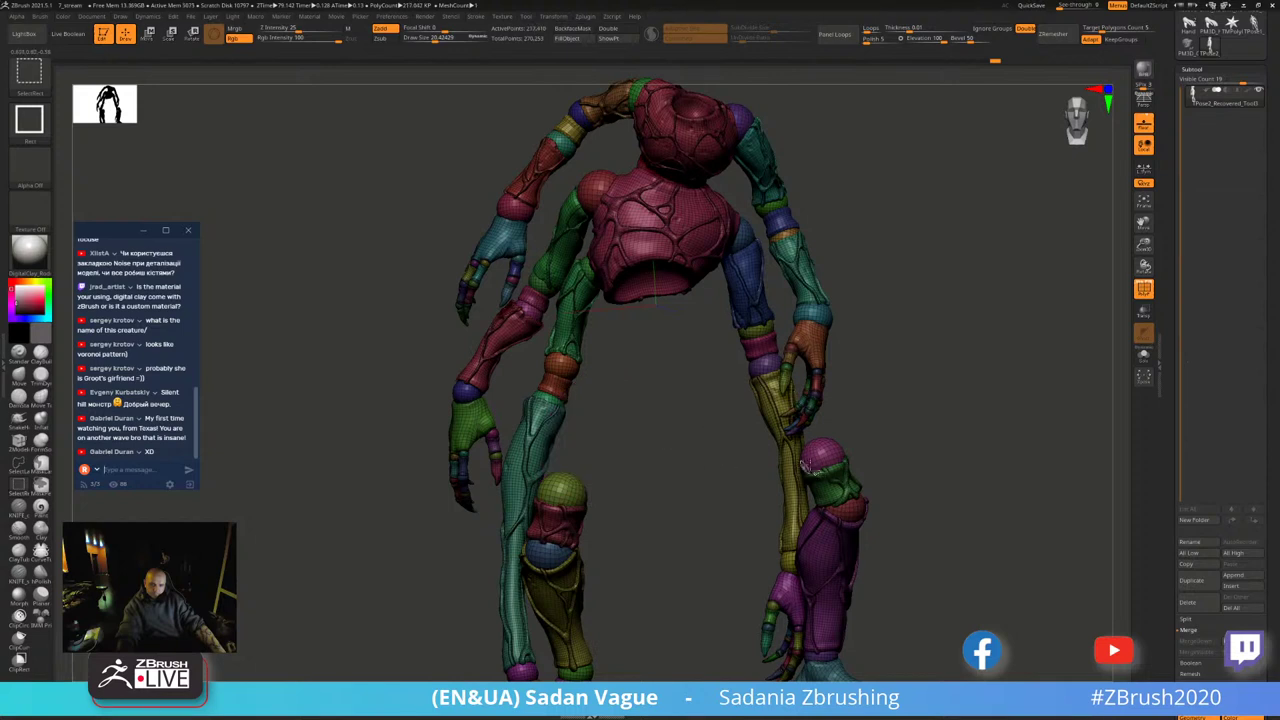
{"action": "left_click", "coordinate": [842, 508], "text": "ctrl+alt+shift"}
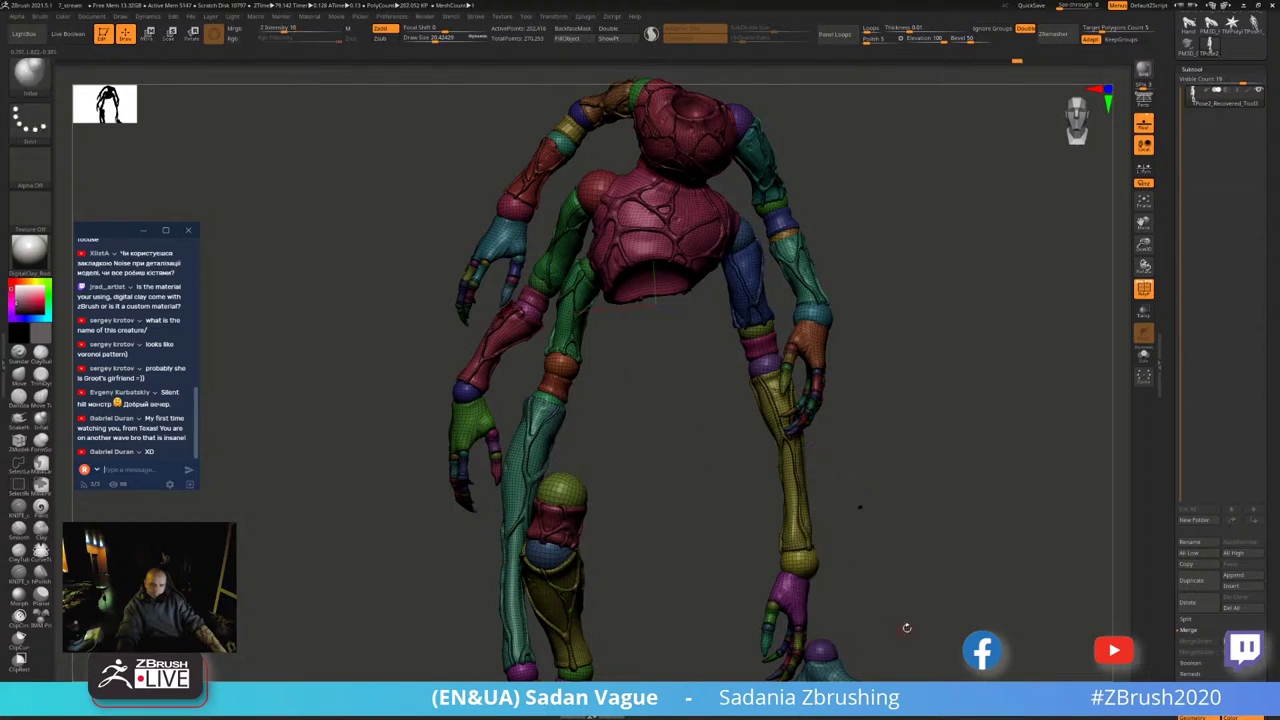
{"action": "mouse_move", "coordinate": [903, 623]}
{"action": "left_mouse_down"}
{"action": "mouse_move", "coordinate": [866, 451]}
{"action": "mouse_move", "coordinate": [925, 498]}
{"action": "left_mouse_up"}
{"action": "left_click", "coordinate": [580, 430], "text": "ctrl+alt+shift"}
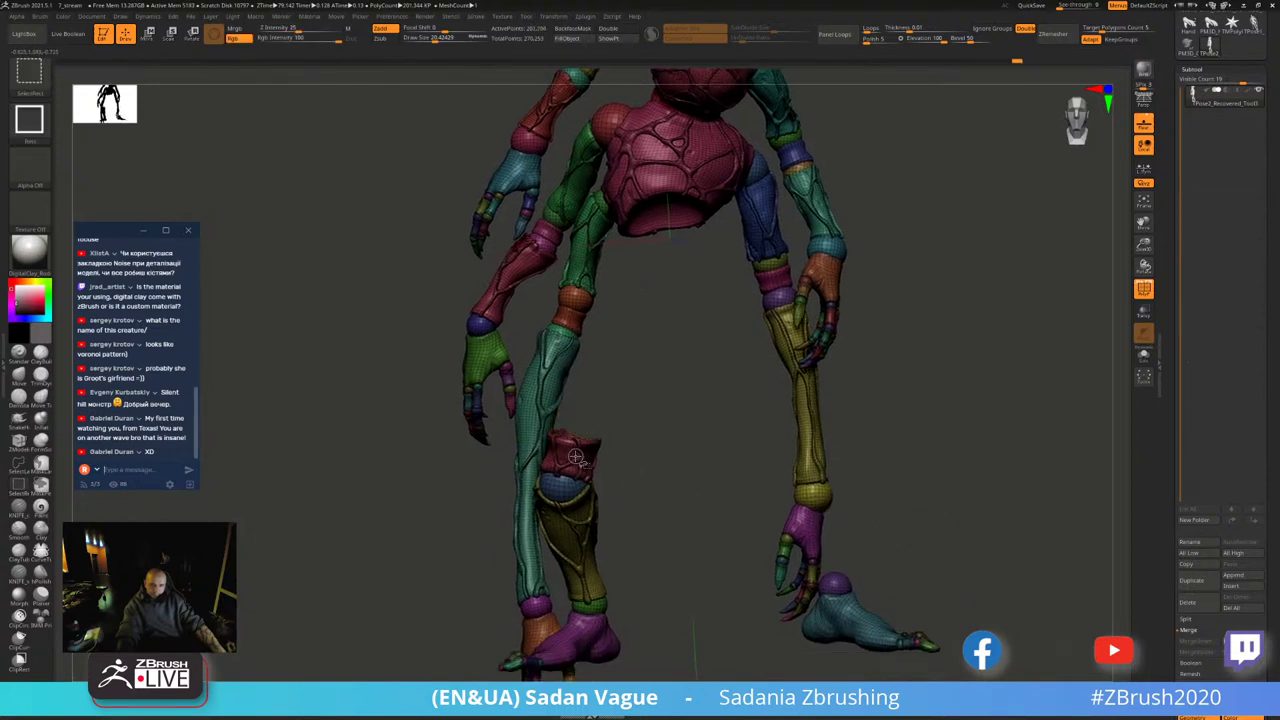
{"action": "left_click", "coordinate": [568, 487], "text": "ctrl+alt+shift"}
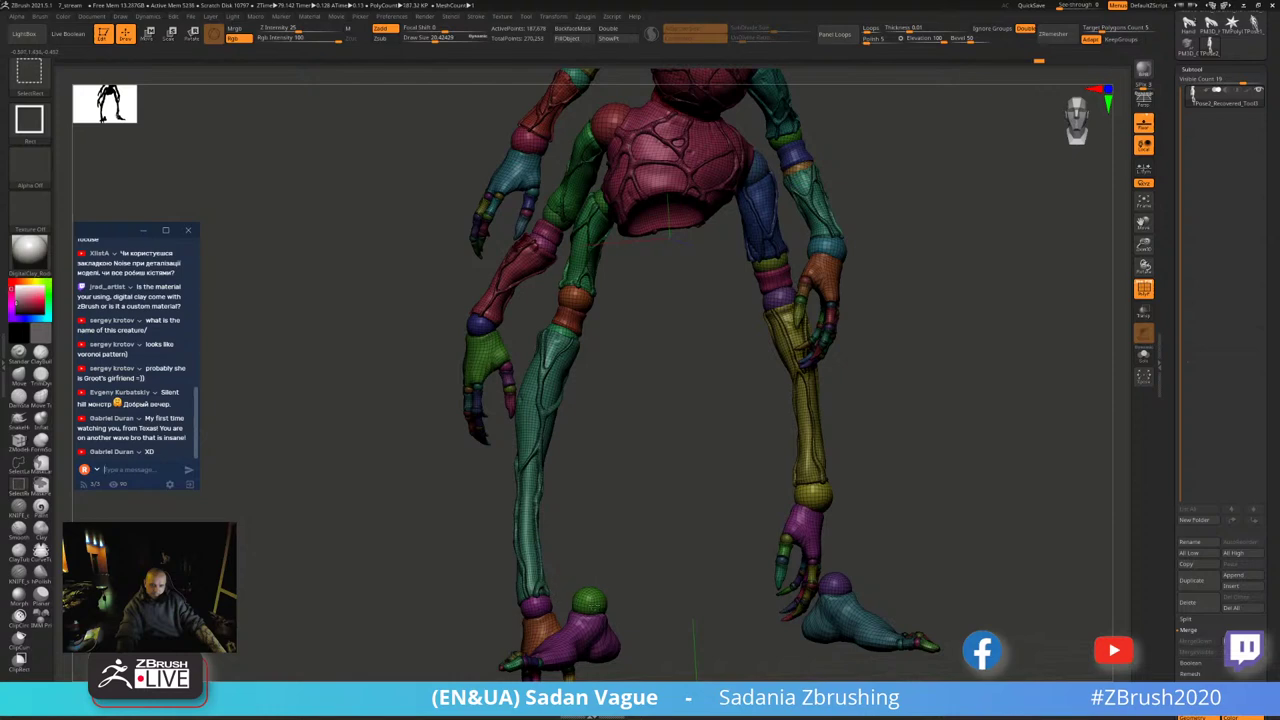
{"action": "mouse_move", "coordinate": [674, 617]}
{"action": "left_mouse_down"}
{"action": "mouse_move", "coordinate": [697, 520]}
{"action": "mouse_move", "coordinate": [728, 562]}
{"action": "mouse_move", "coordinate": [717, 571]}
{"action": "mouse_move", "coordinate": [852, 303]}
{"action": "left_mouse_up"}
{"action": "key", "text": "ctrl+shift"}
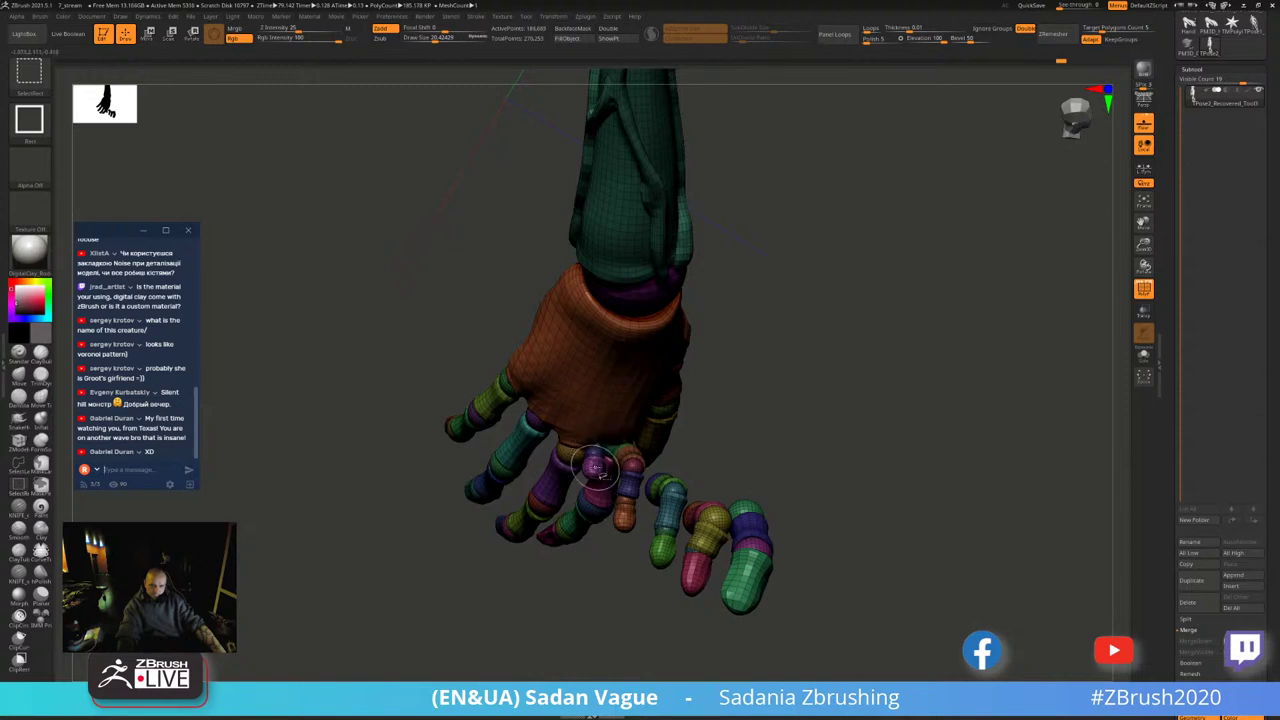
{"action": "left_click", "coordinate": [597, 468], "text": "ctrl+shift"}
{"action": "left_click", "coordinate": [592, 466], "text": "ctrl+shift"}
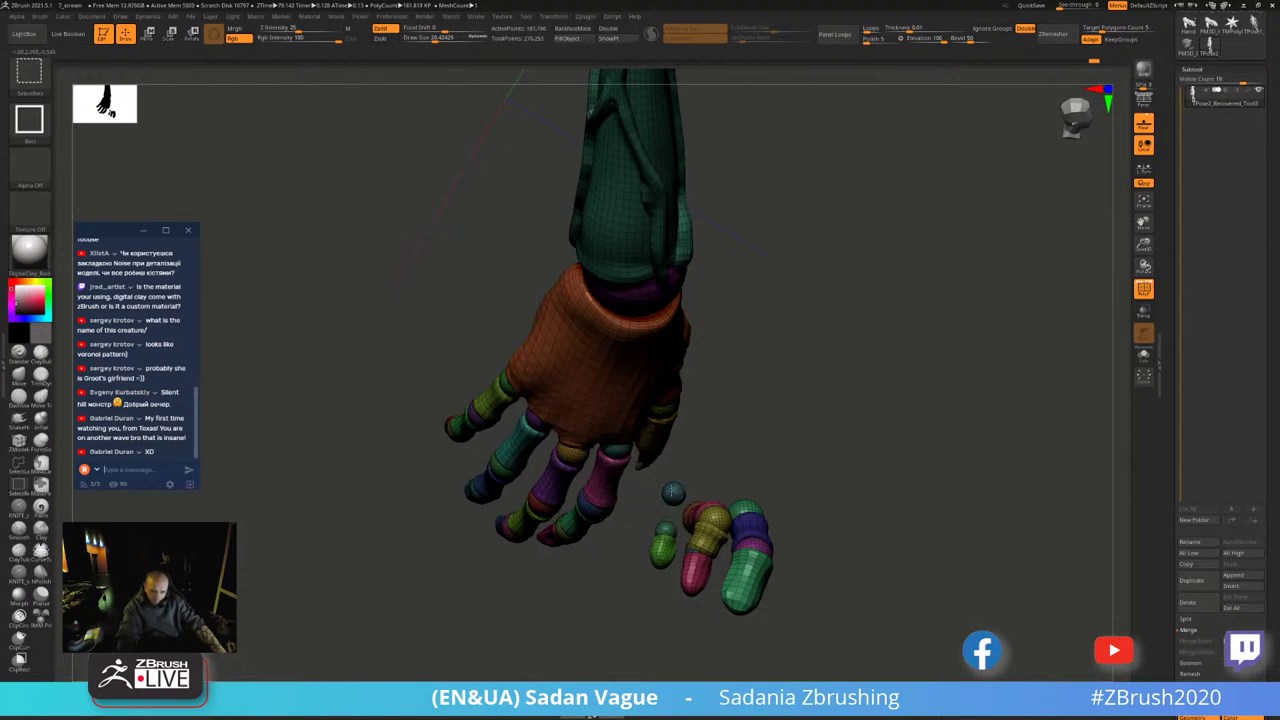
{"action": "left_click_drag", "start_coordinate": [632, 478], "coordinate": [704, 530], "text": "ctrl+alt+shift"}
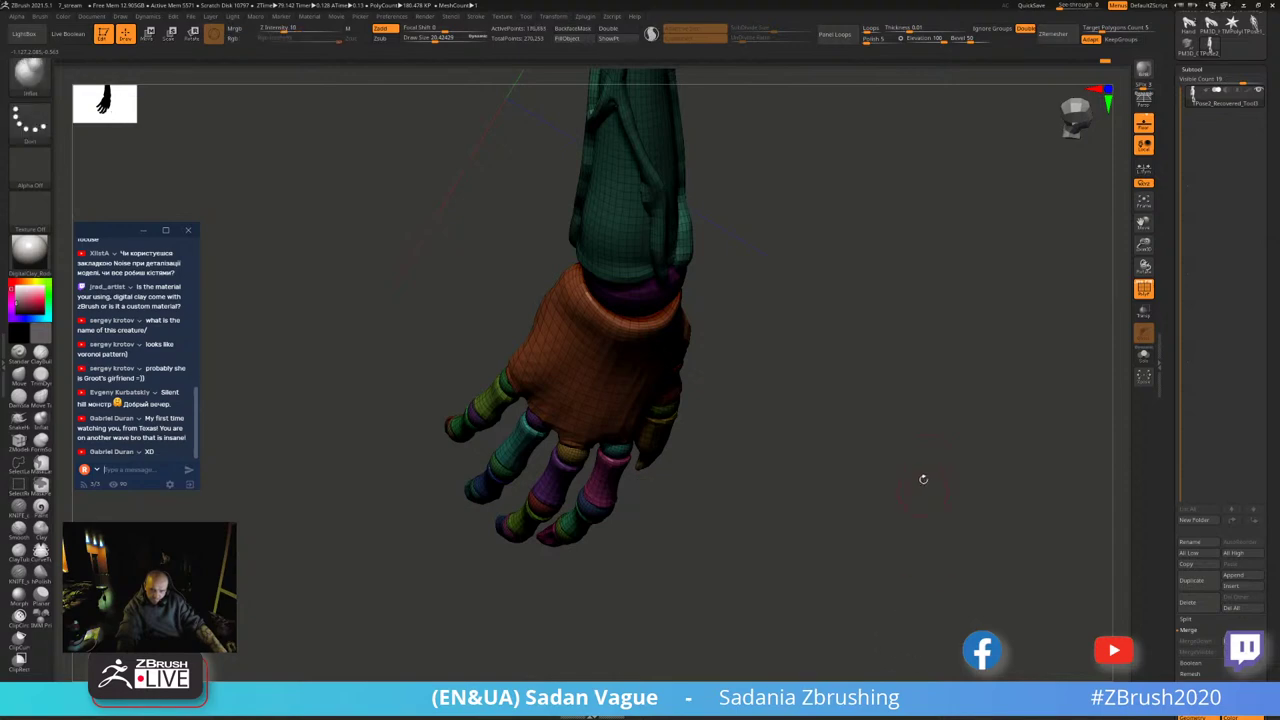
{"action": "mouse_move", "coordinate": [923, 477]}
{"action": "left_mouse_down"}
{"action": "mouse_move", "coordinate": [817, 441]}
{"action": "mouse_move", "coordinate": [934, 431]}
{"action": "mouse_move", "coordinate": [309, 431]}
{"action": "mouse_move", "coordinate": [744, 441]}
{"action": "mouse_move", "coordinate": [523, 400]}
{"action": "left_mouse_up"}
{"action": "left_click", "coordinate": [470, 400], "text": "ctrl+alt+shift"}
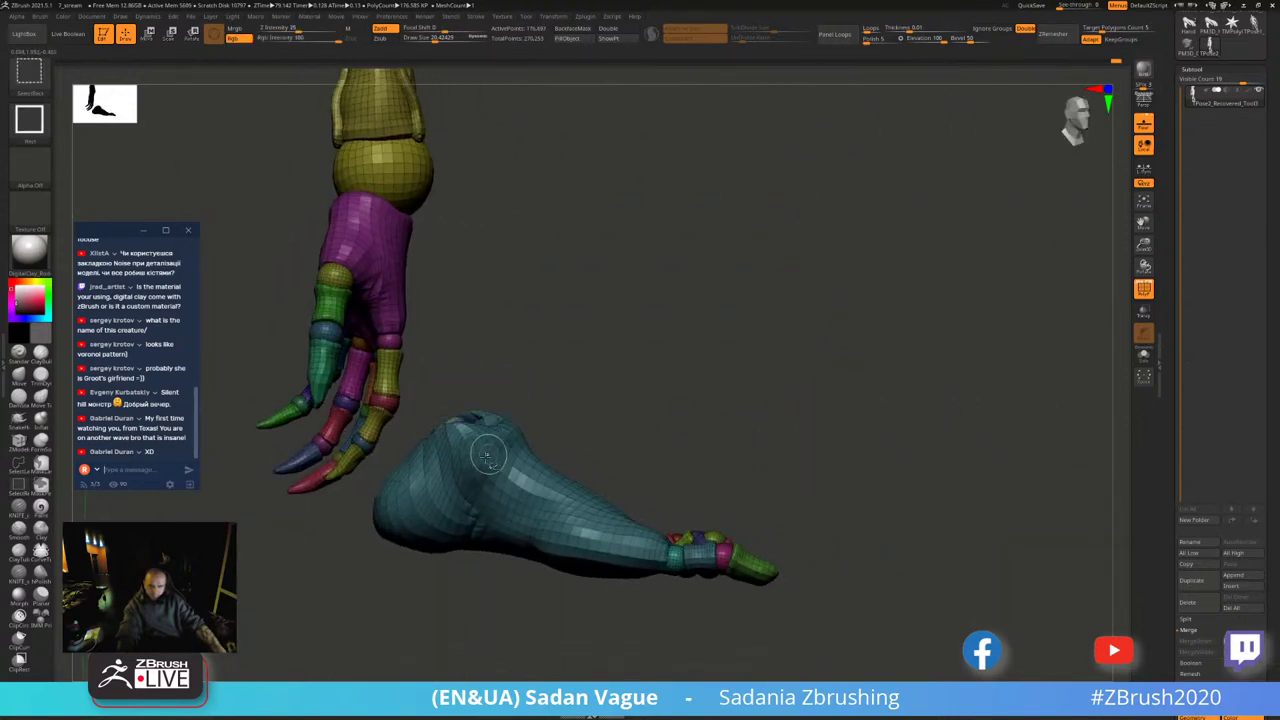
{"action": "left_click", "coordinate": [500, 475], "text": "ctrl+alt+shift"}
{"action": "left_click_drag", "start_coordinate": [571, 451], "coordinate": [1000, 680], "text": "ctrl+alt+shift"}
- Pivot on the blue waist sphere, mask the hips and legs, and tip the upper body over
{"action": "left_click", "coordinate": [889, 534], "text": "ctrl+shift"}
{"action": "key", "text": "f"}
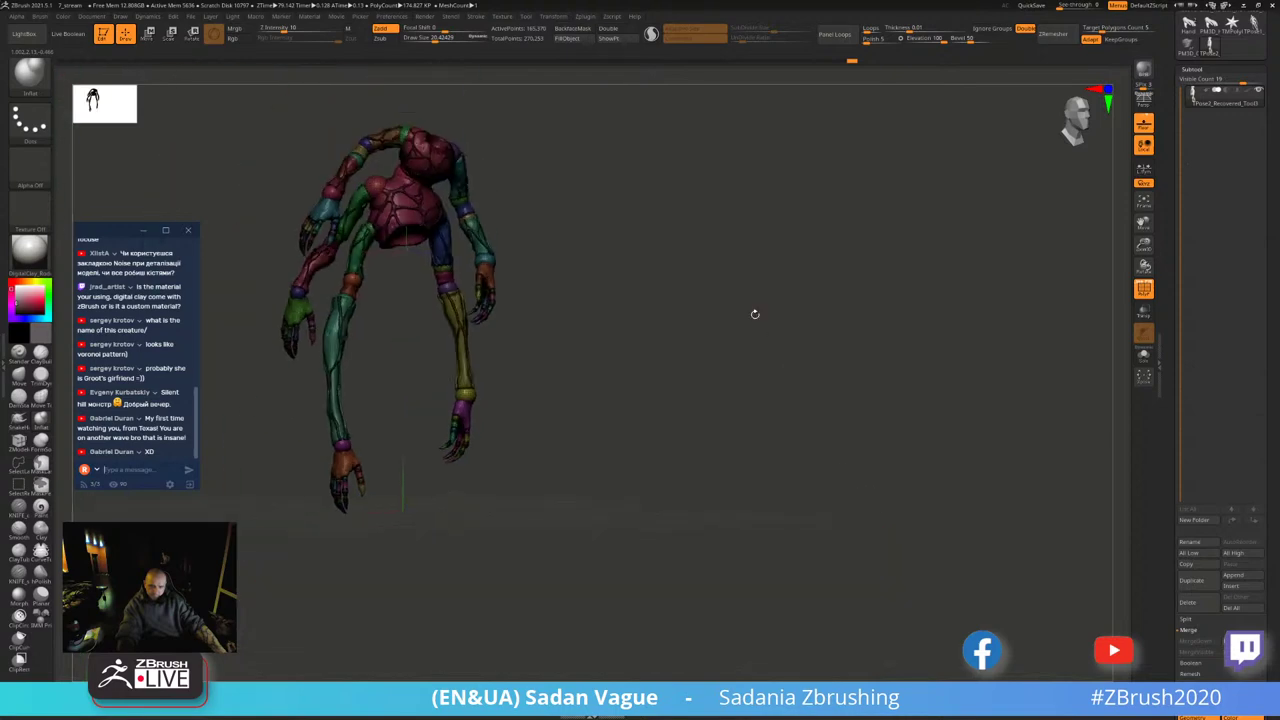
{"action": "mouse_move", "coordinate": [754, 314]}
{"action": "left_mouse_down"}
{"action": "mouse_move", "coordinate": [826, 443]}
{"action": "mouse_move", "coordinate": [872, 440]}
{"action": "mouse_move", "coordinate": [795, 388]}
{"action": "mouse_move", "coordinate": [586, 326]}
{"action": "left_mouse_up"}
{"action": "left_click", "coordinate": [570, 281], "text": "ctrl+shift"}
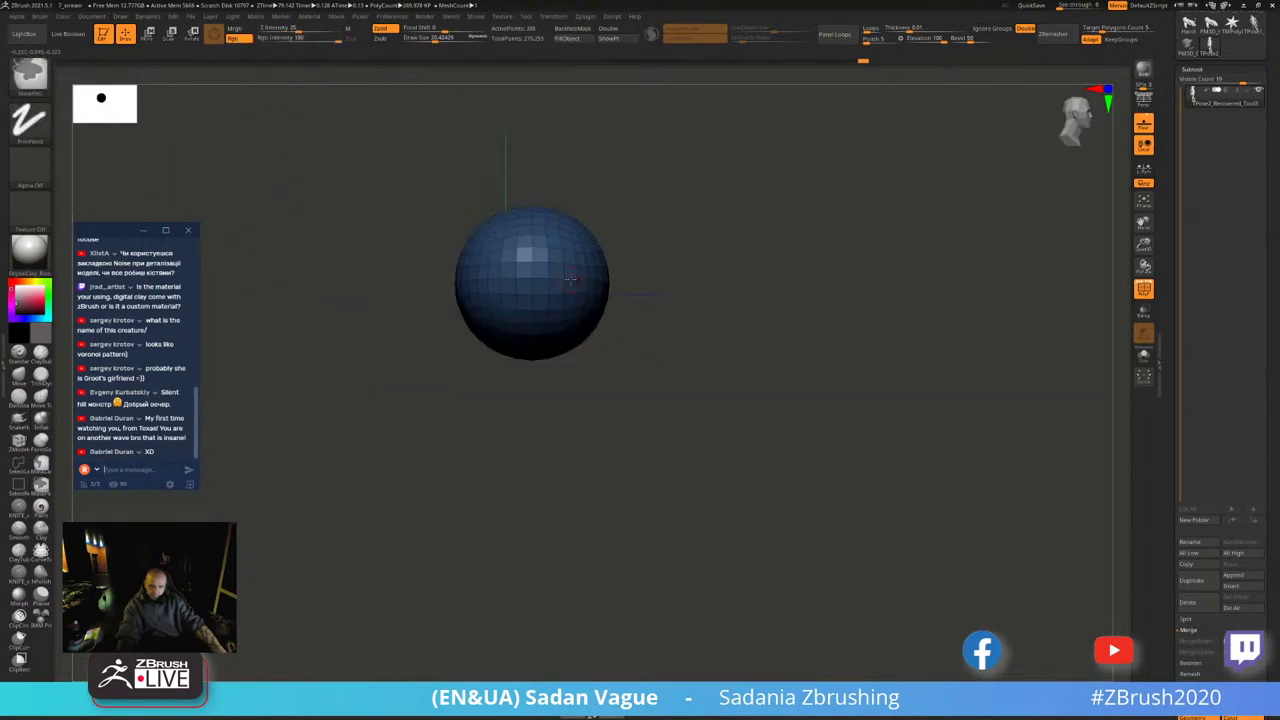
{"action": "key", "text": "r"}
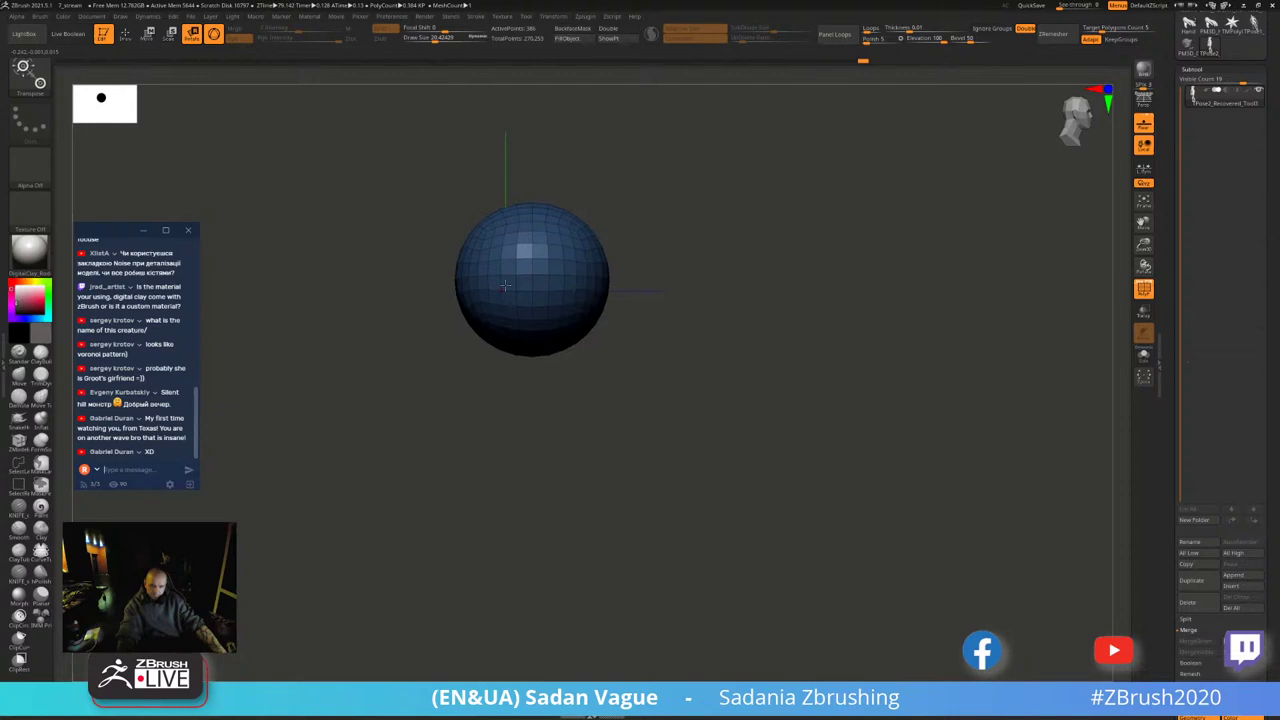
{"action": "left_click", "coordinate": [659, 257], "text": "ctrl+shift"}
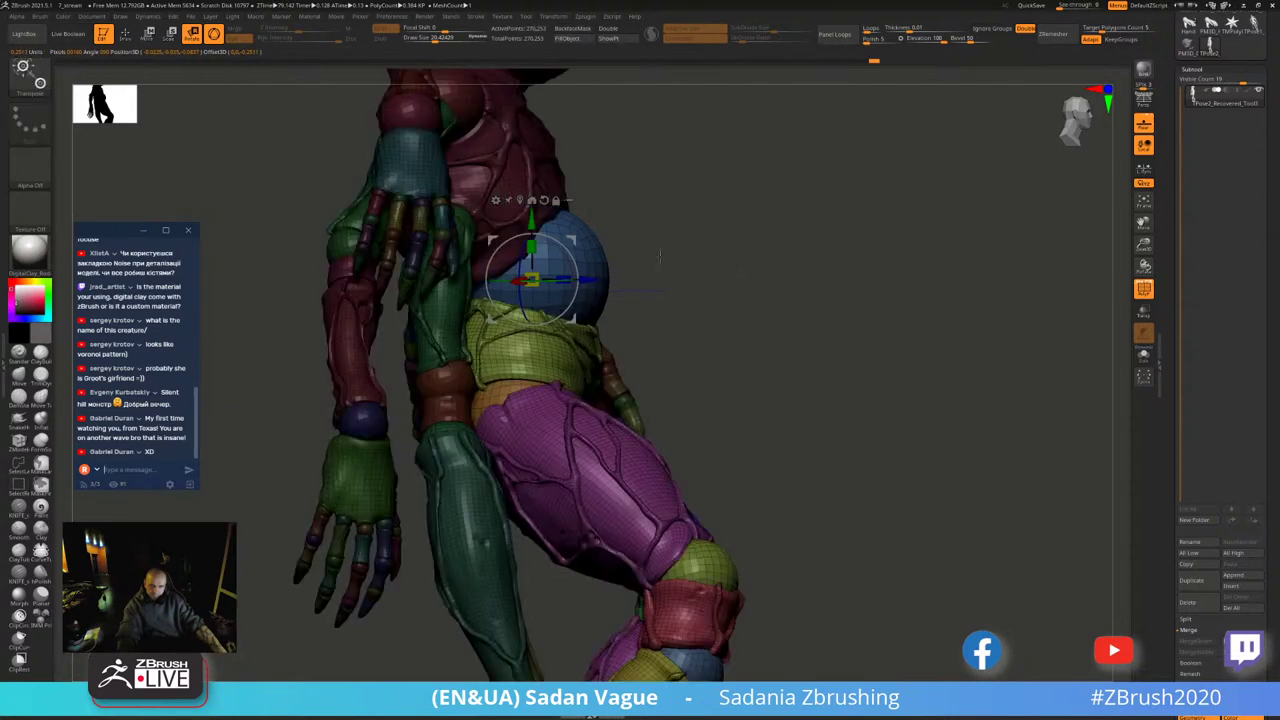
{"action": "left_click", "coordinate": [617, 264], "text": "ctrl"}
{"action": "mouse_move", "coordinate": [600, 320]}
{"action": "left_mouse_down"}
{"action": "mouse_move", "coordinate": [1020, 293]}
{"action": "mouse_move", "coordinate": [1007, 291]}
{"action": "mouse_move", "coordinate": [1062, 325]}
{"action": "left_mouse_up"}
{"action": "key", "text": "f"}
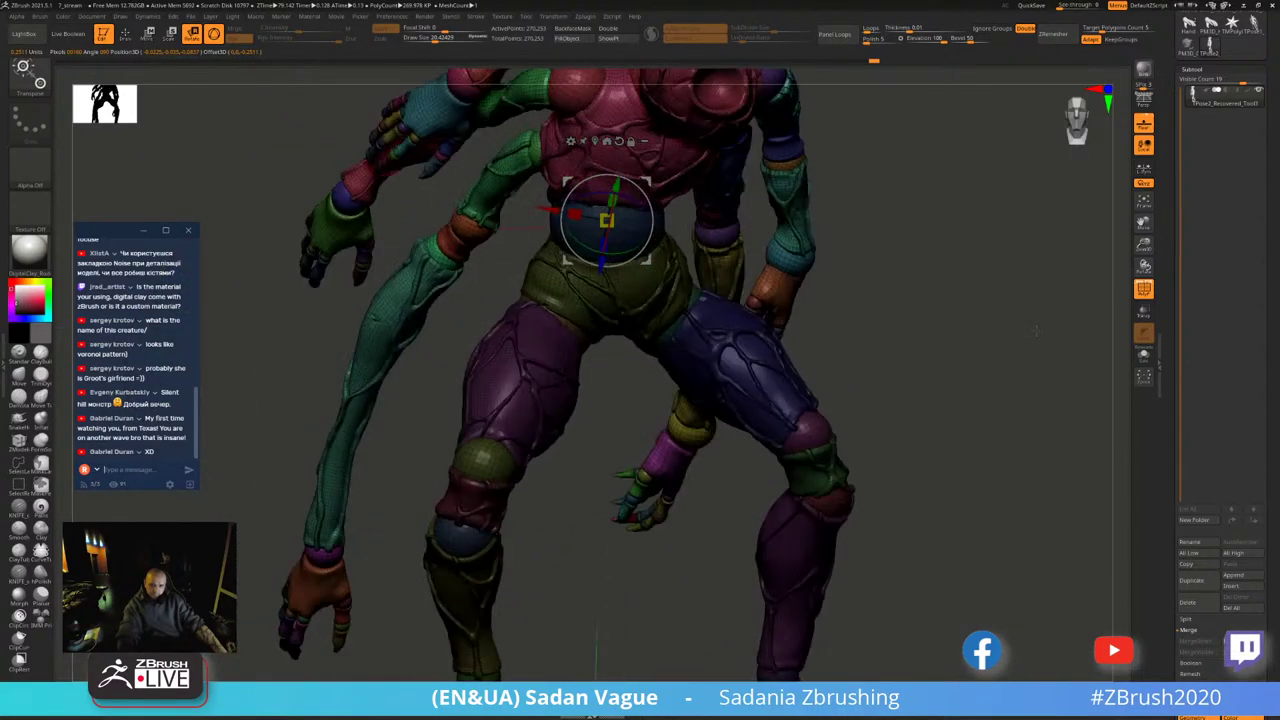
{"action": "mouse_move", "coordinate": [657, 215]}
{"action": "left_mouse_down"}
{"action": "mouse_move", "coordinate": [677, 242]}
{"action": "mouse_move", "coordinate": [890, 321]}
{"action": "mouse_move", "coordinate": [740, 512]}
{"action": "mouse_move", "coordinate": [911, 297]}
{"action": "mouse_move", "coordinate": [800, 380]}
{"action": "left_mouse_up"}
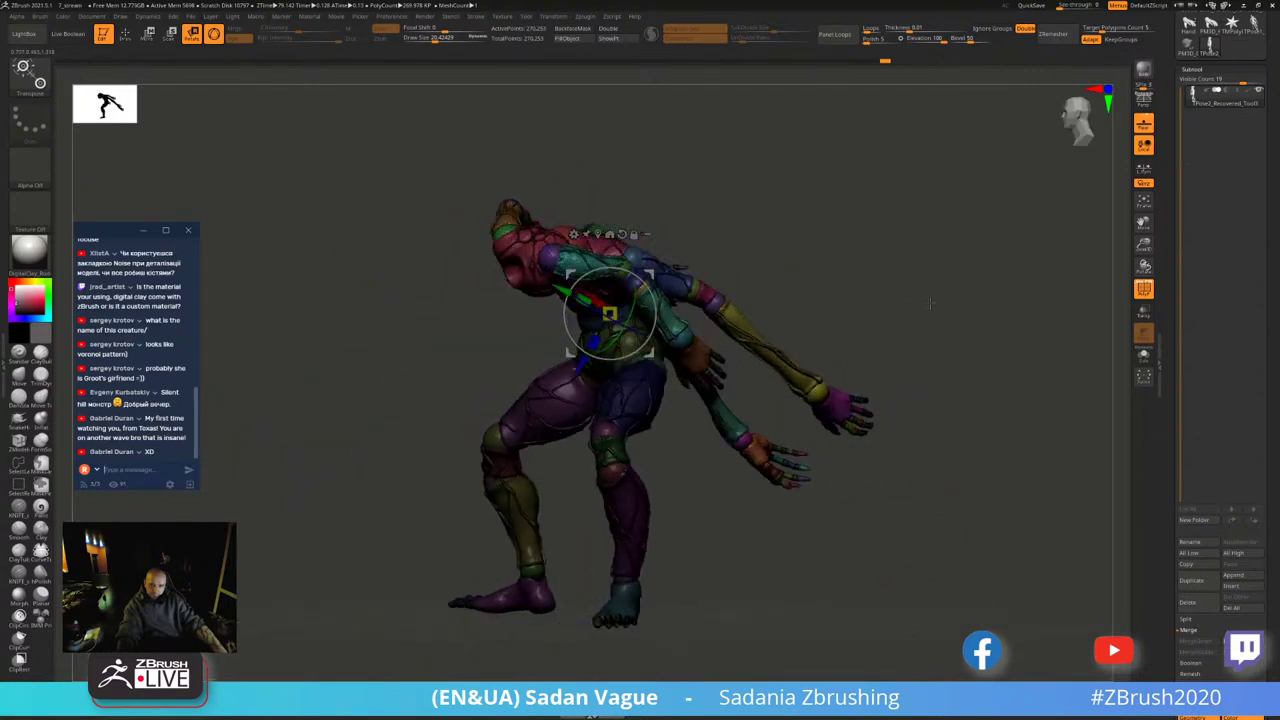
- Clear the mask and hide the teal forearm pieces crossing the head and chest
{"action": "key", "text": "q"}
{"action": "left_click_drag", "start_coordinate": [935, 228], "coordinate": [899, 216]}
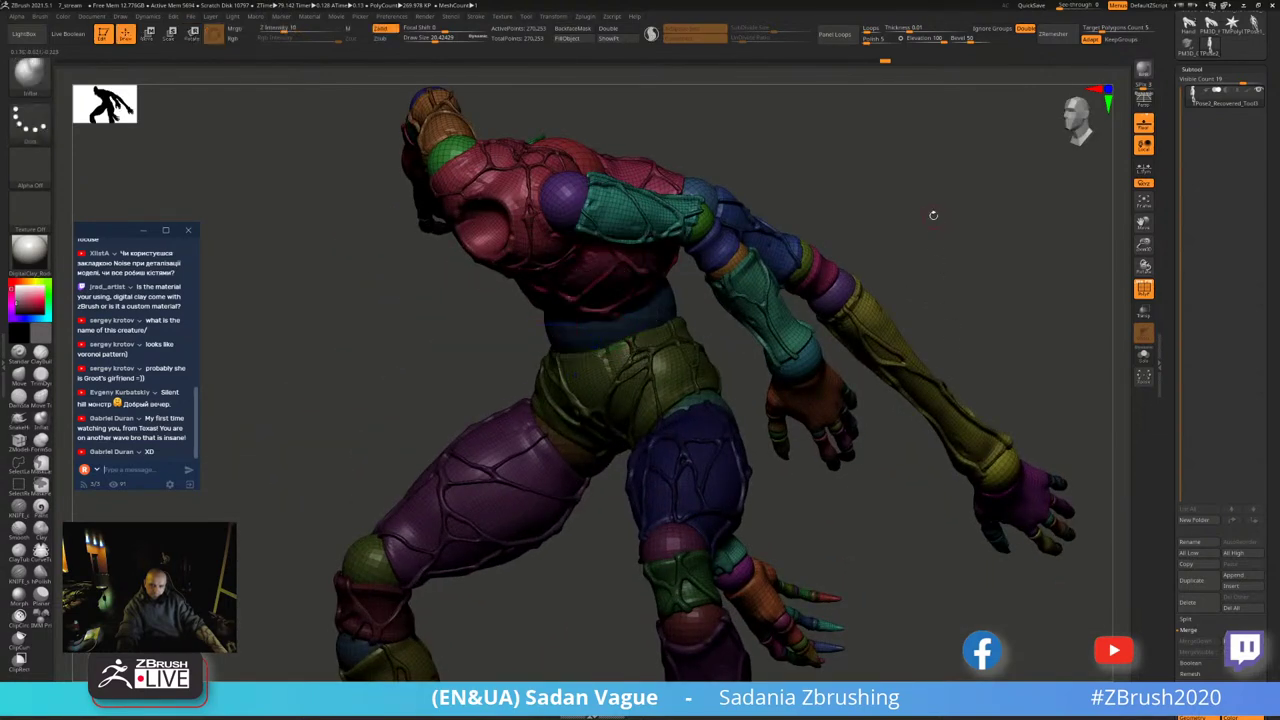
{"action": "left_click_drag", "start_coordinate": [986, 289], "coordinate": [1000, 308]}
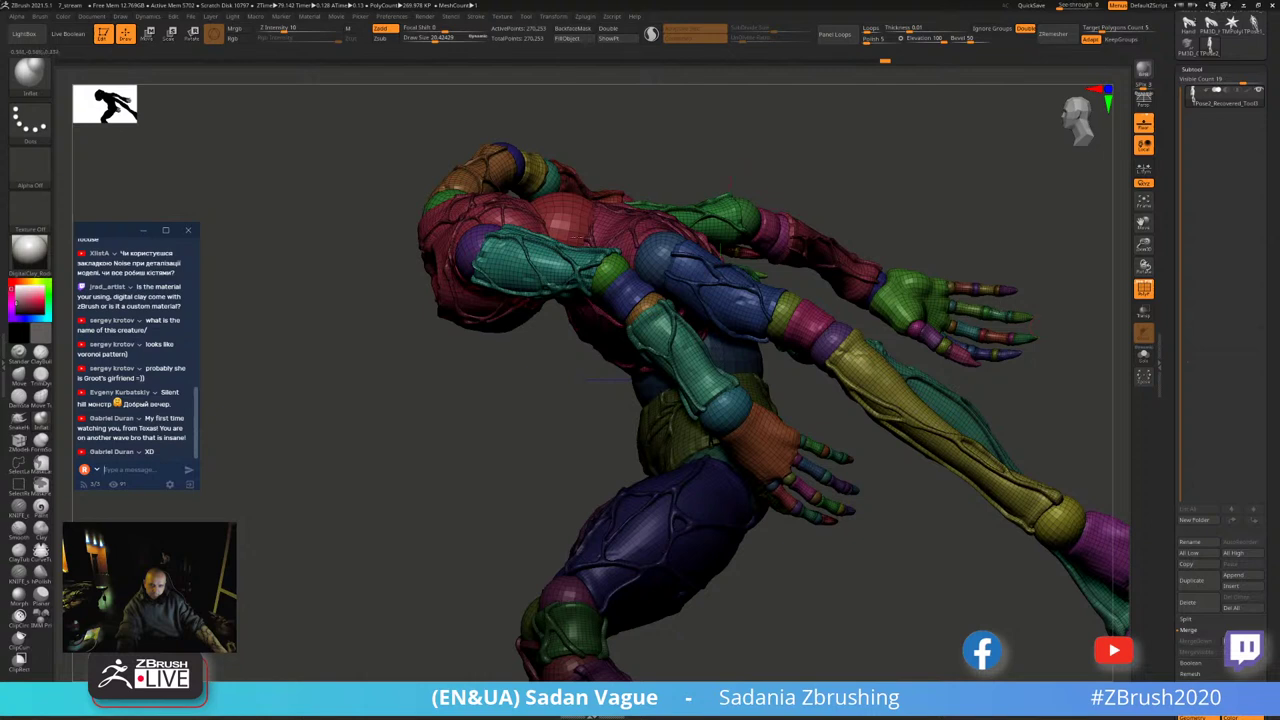
{"action": "left_click", "coordinate": [527, 375], "text": "ctrl"}
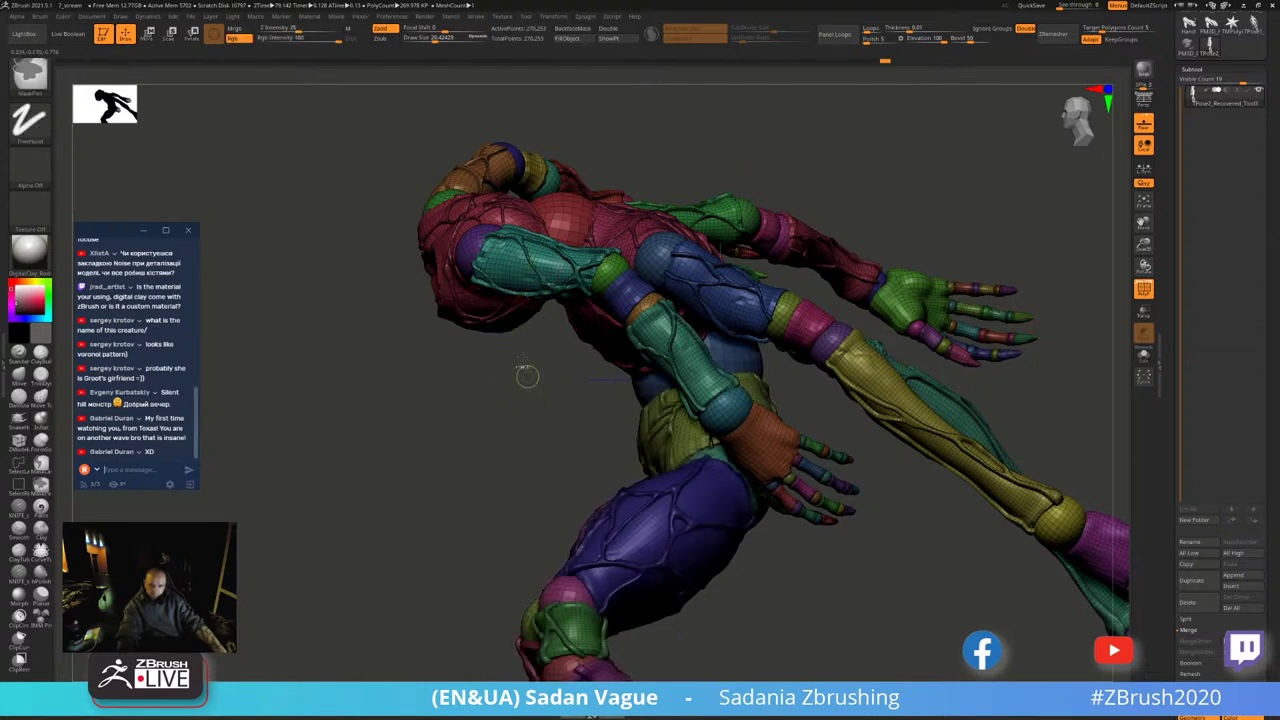
{"action": "key", "text": "ctrl+z"}
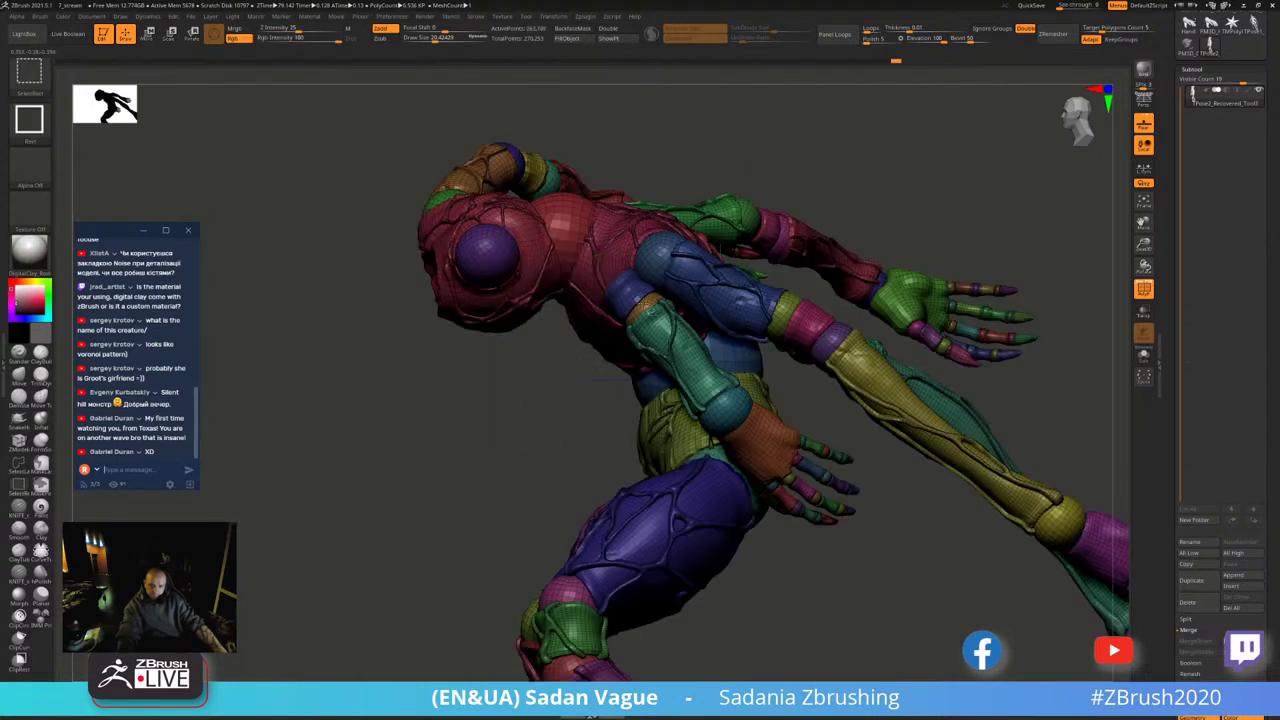
{"action": "key", "text": "ctrl+z"}
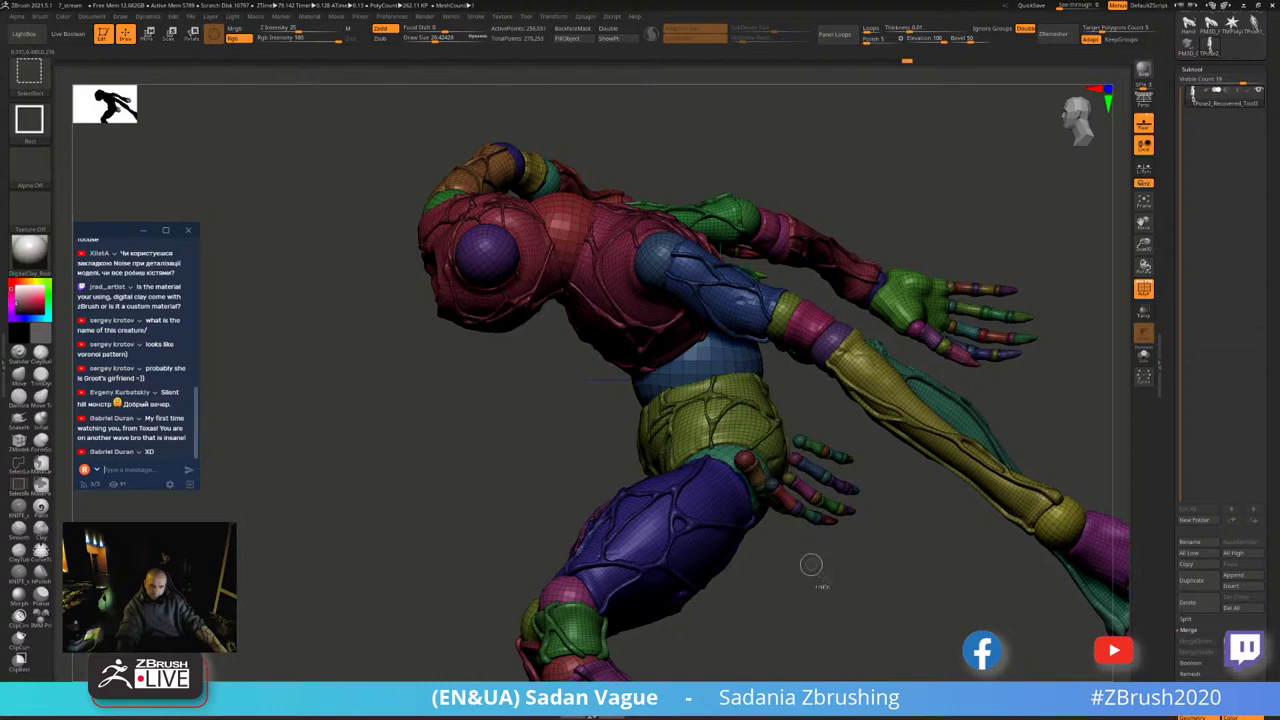
- Hide the waist-area pieces and isolate the dark shoulder sphere
{"action": "left_click_drag", "start_coordinate": [814, 566], "coordinate": [796, 549]}
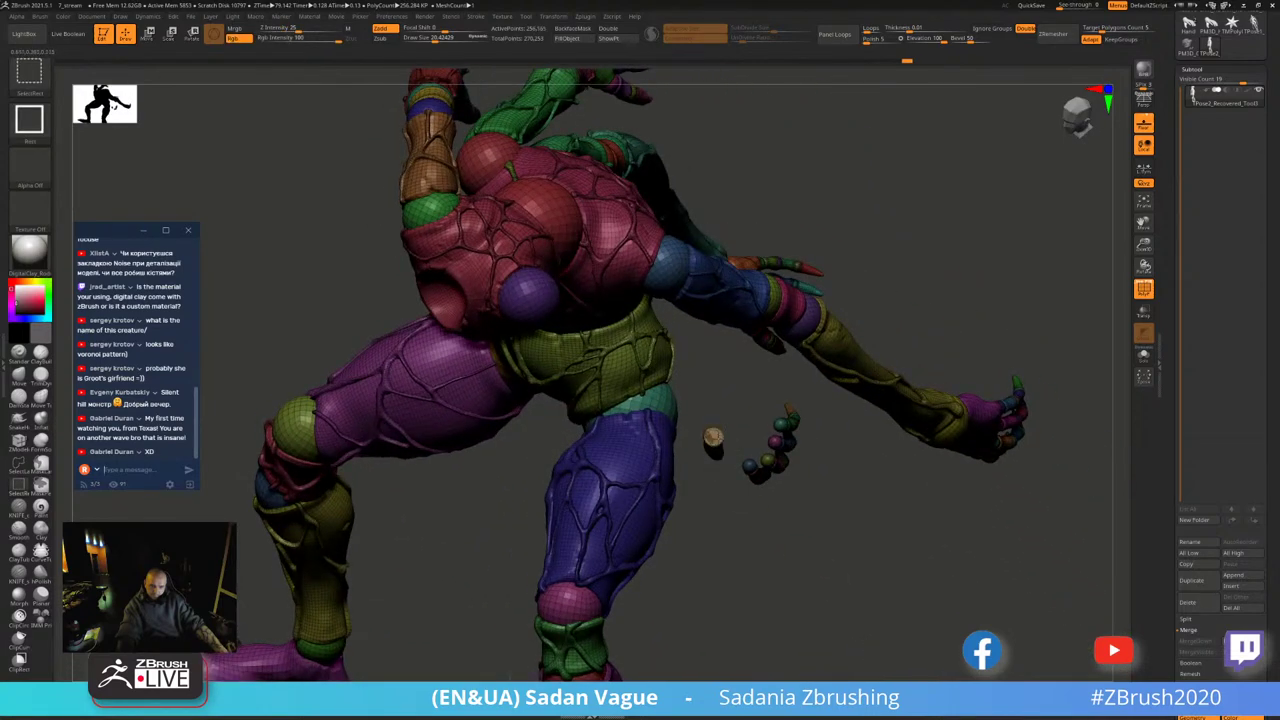
{"action": "scroll", "coordinate": [710, 440], "scroll_direction": "up", "scroll_amount": 5}
{"action": "left_click_drag", "start_coordinate": [670, 344], "coordinate": [946, 594], "text": "ctrl+alt+shift"}
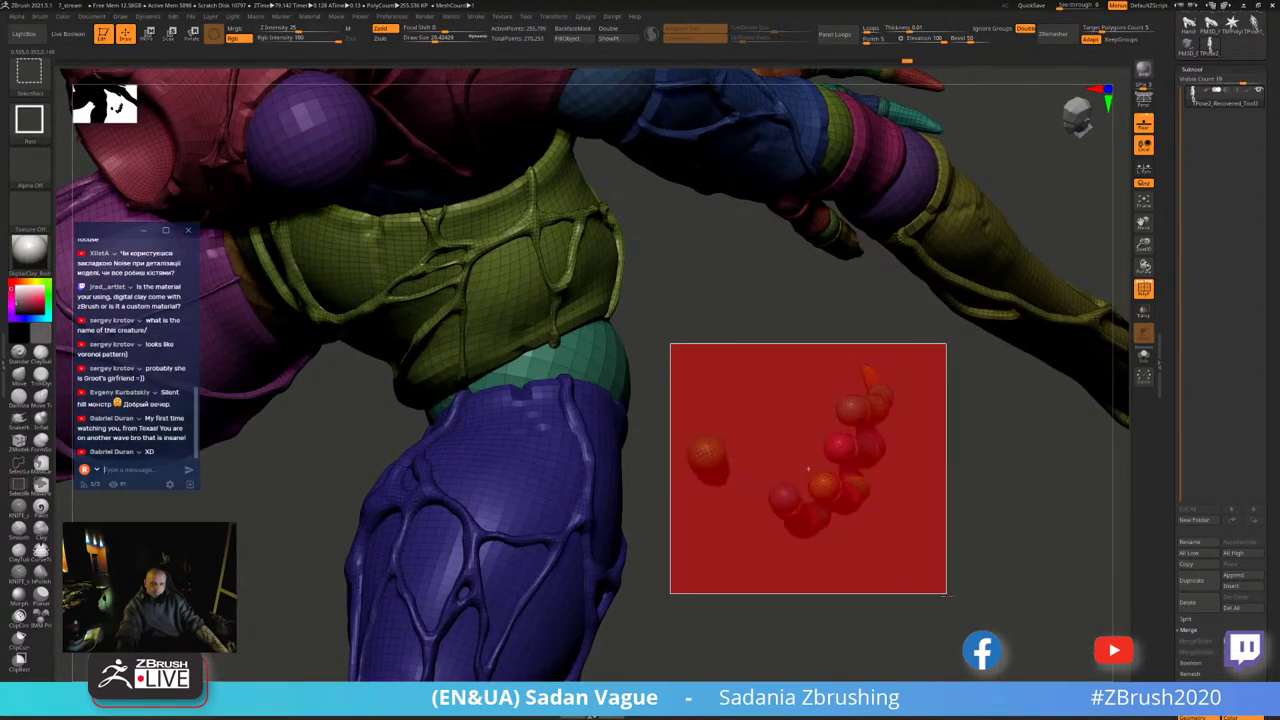
{"action": "key", "text": "f"}
{"action": "left_click_drag", "start_coordinate": [885, 515], "coordinate": [859, 516]}
{"action": "scroll", "coordinate": [920, 313], "scroll_direction": "up", "scroll_amount": 3}
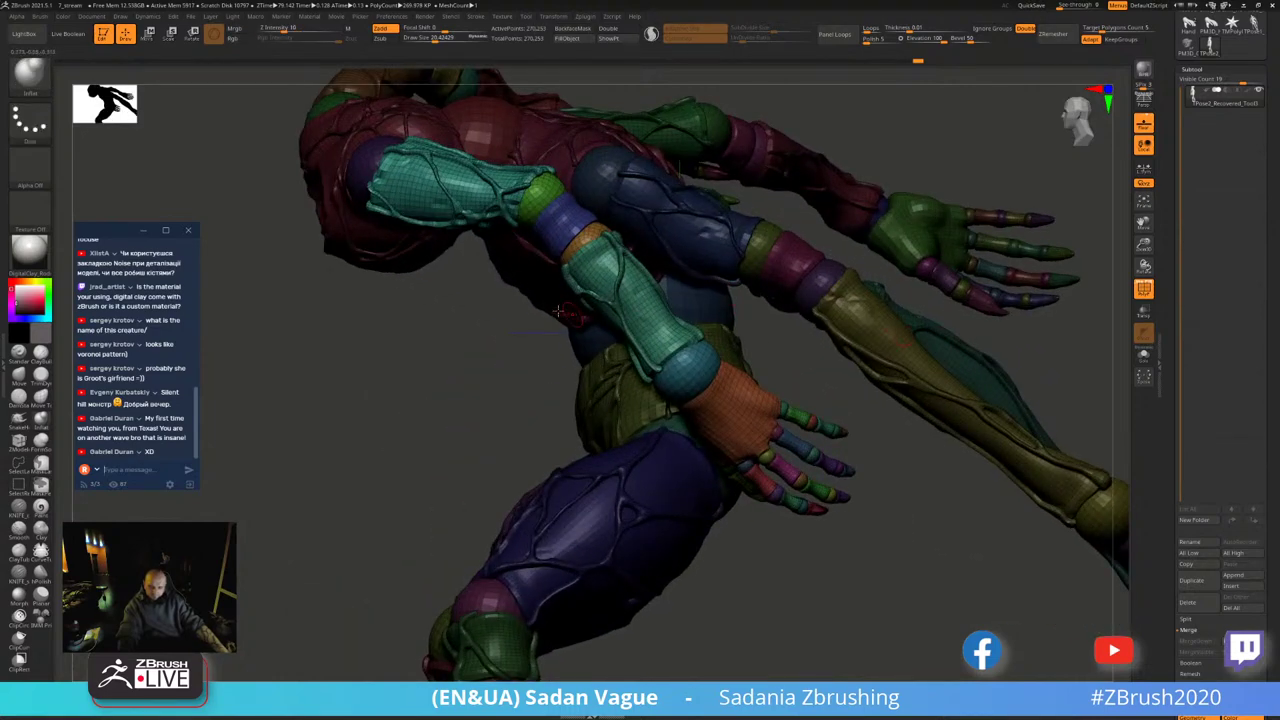
{"action": "left_click_drag", "start_coordinate": [435, 217], "coordinate": [420, 212]}
{"action": "left_click", "coordinate": [400, 195], "text": "ctrl+shift"}
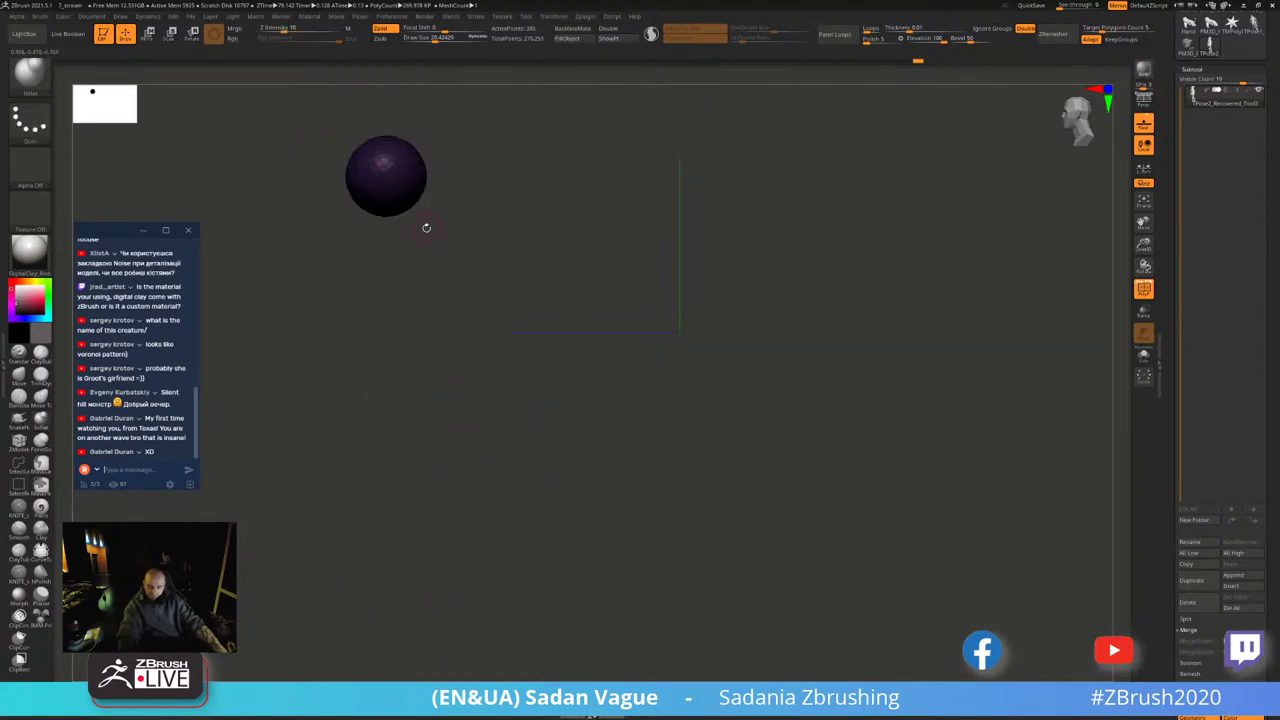
- Centre the gizmo on the dark shoulder sphere and rotate the arm about it
{"action": "key", "text": "w"}
{"action": "left_click", "coordinate": [650, 240]}
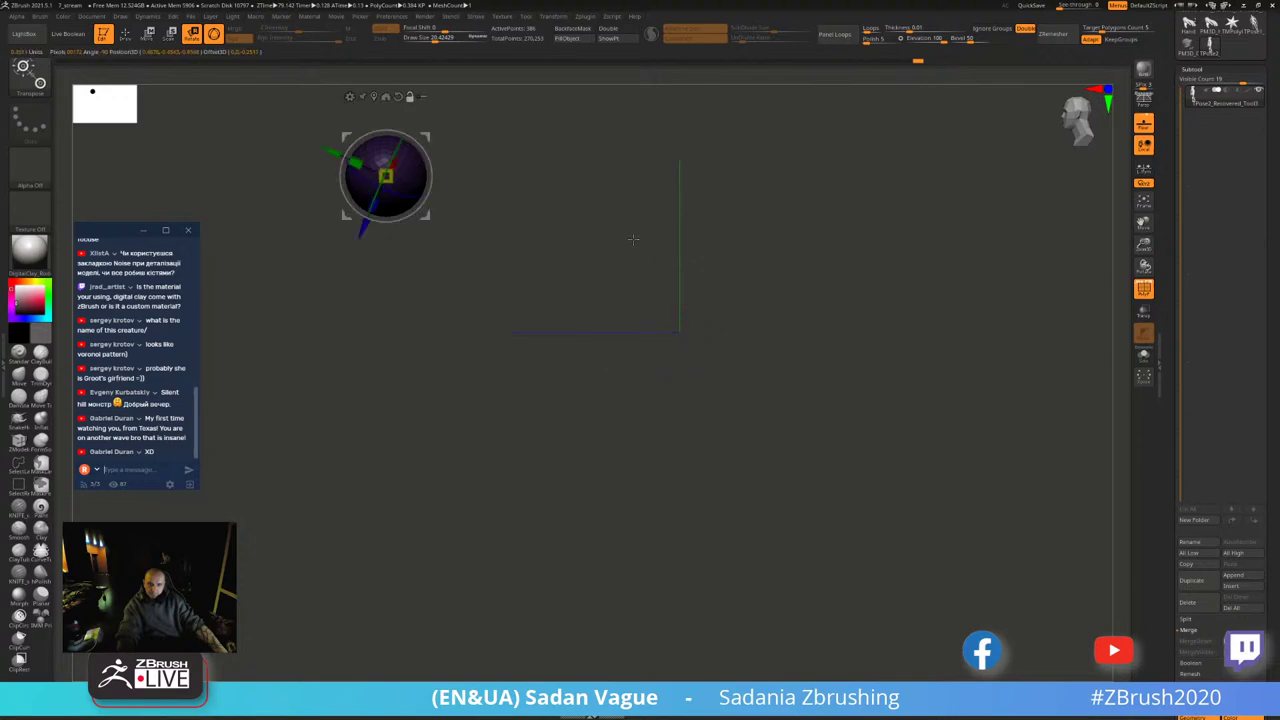
{"action": "left_click", "coordinate": [442, 283], "text": "ctrl+shift"}
{"action": "left_click_drag", "start_coordinate": [430, 293], "coordinate": [540, 345]}
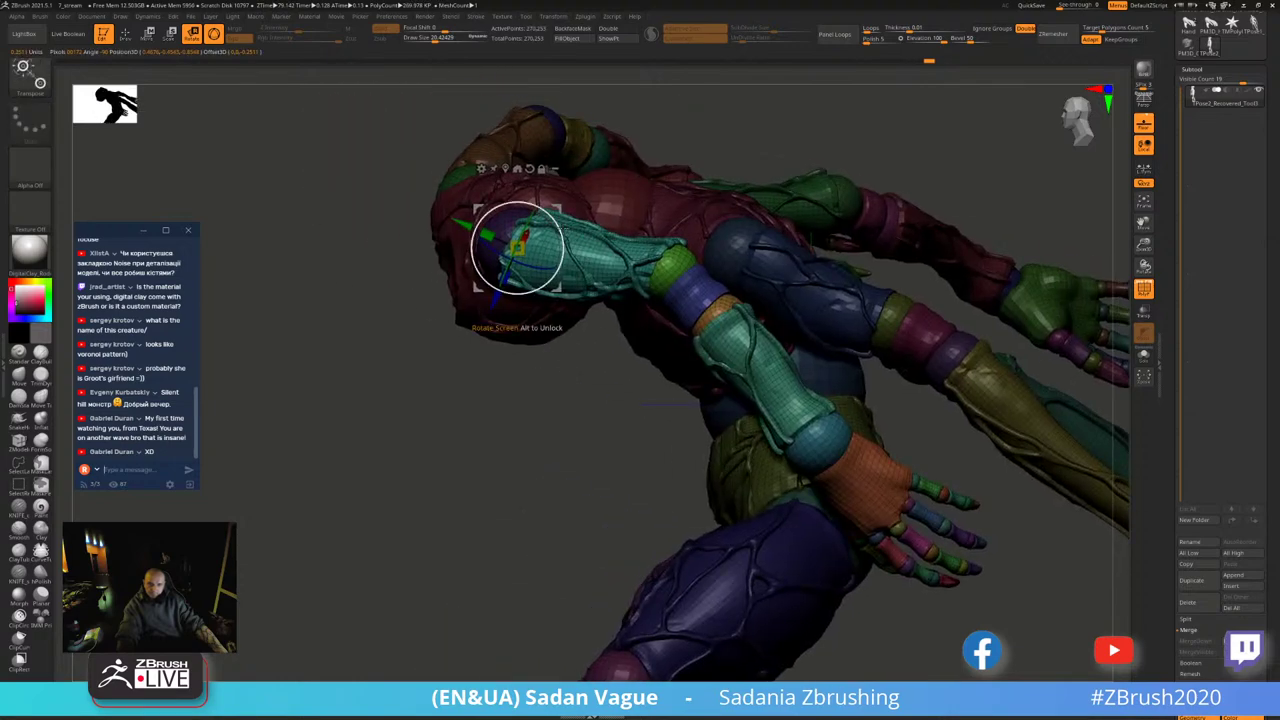
{"action": "mouse_move", "coordinate": [562, 230]}
{"action": "left_mouse_down"}
{"action": "mouse_move", "coordinate": [689, 398]}
{"action": "mouse_move", "coordinate": [747, 168]}
{"action": "left_mouse_up"}
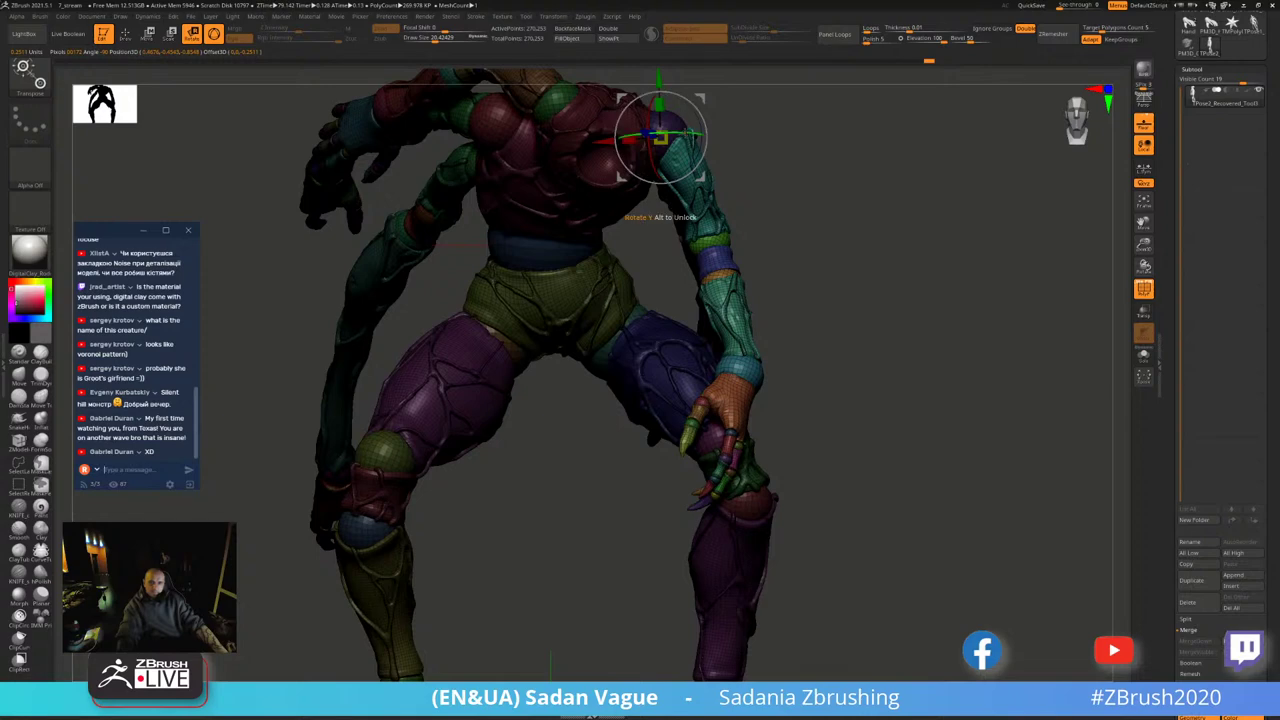
{"action": "left_click_drag", "start_coordinate": [690, 130], "coordinate": [670, 140]}
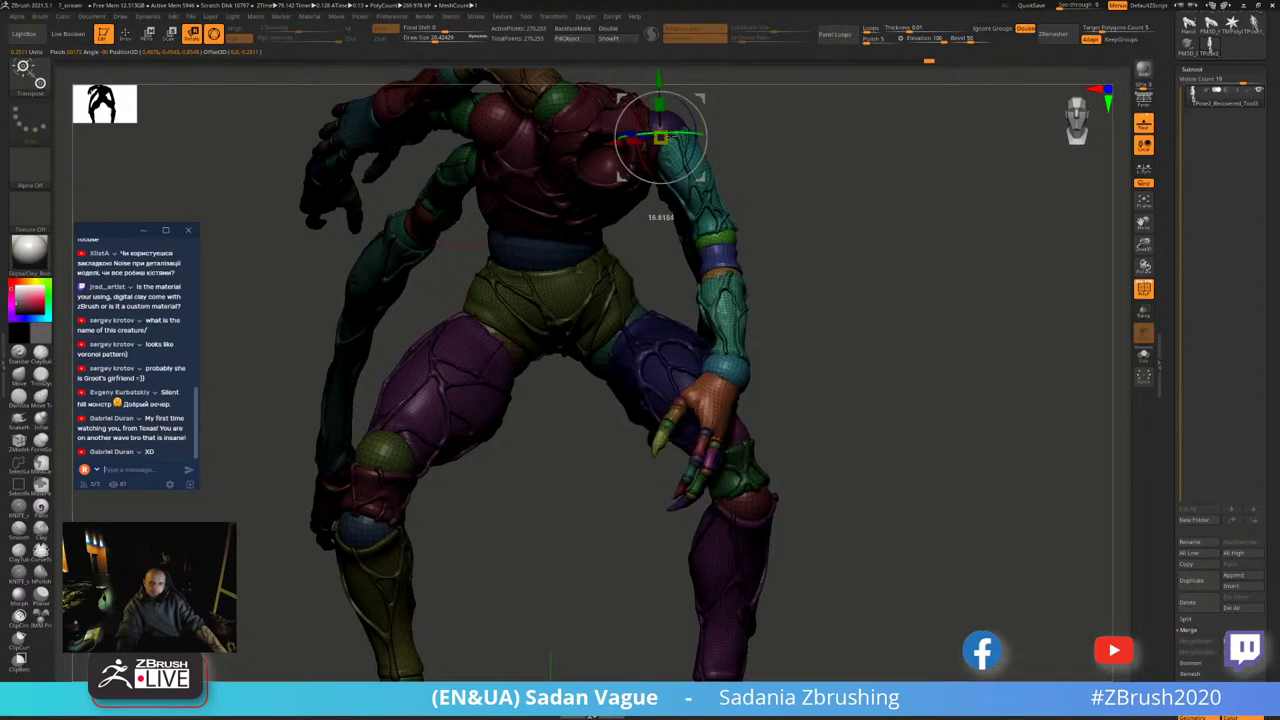
{"action": "left_click_drag", "start_coordinate": [815, 185], "coordinate": [827, 217]}
- Isolate the green shoulder sphere and rotate the forearm around it
{"action": "key", "text": "q"}
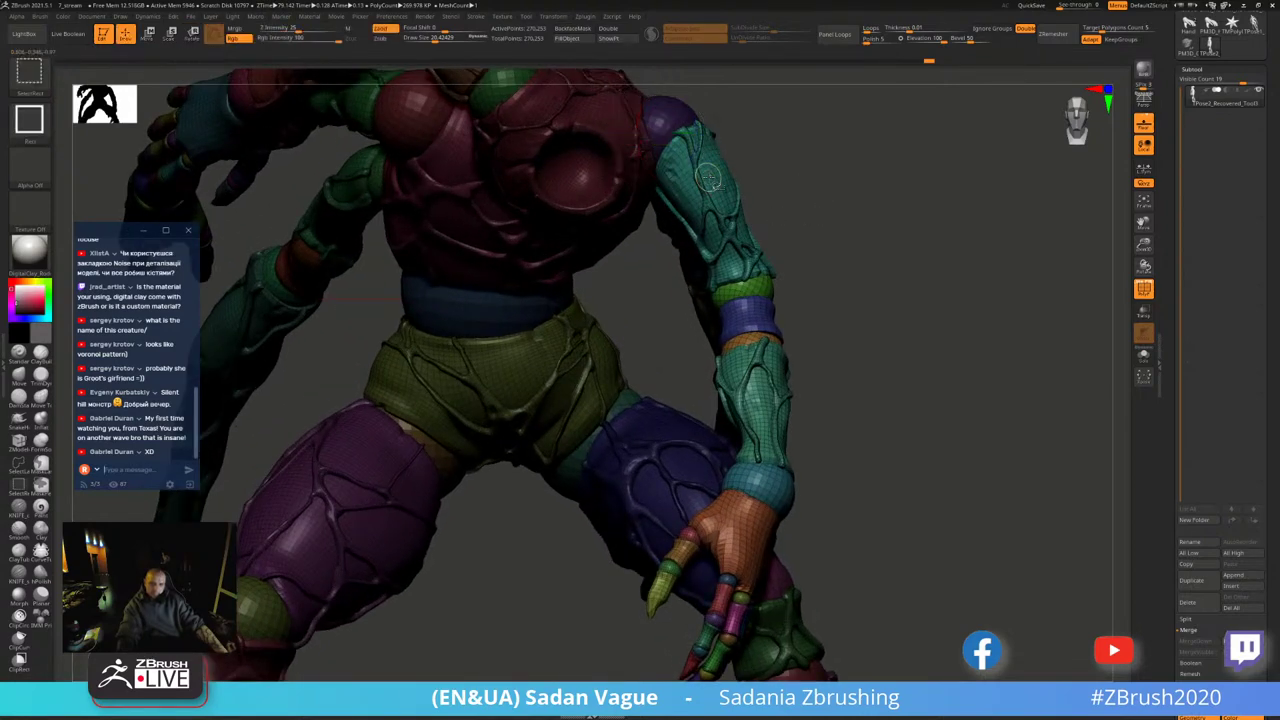
{"action": "left_click", "coordinate": [760, 225], "text": "ctrl+shift"}
{"action": "left_click", "coordinate": [787, 307], "text": "ctrl+shift"}
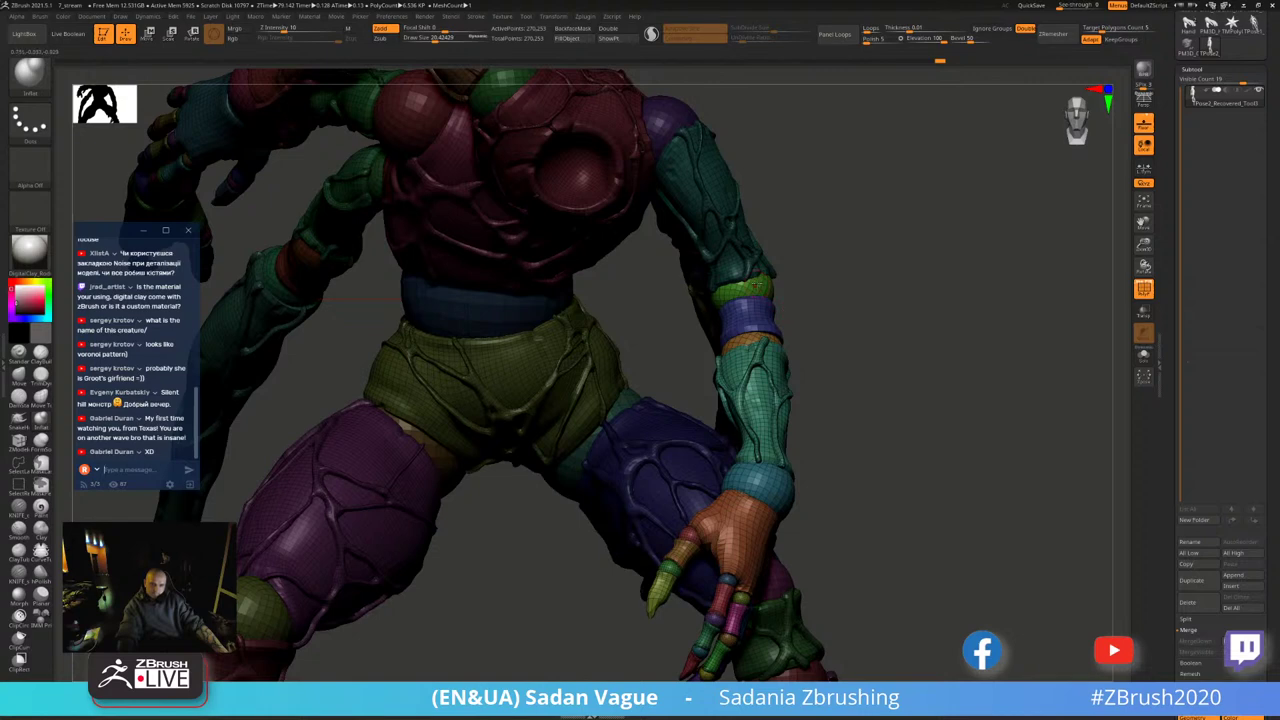
{"action": "left_click", "coordinate": [757, 287], "text": "ctrl+shift"}
{"action": "key", "text": "w"}
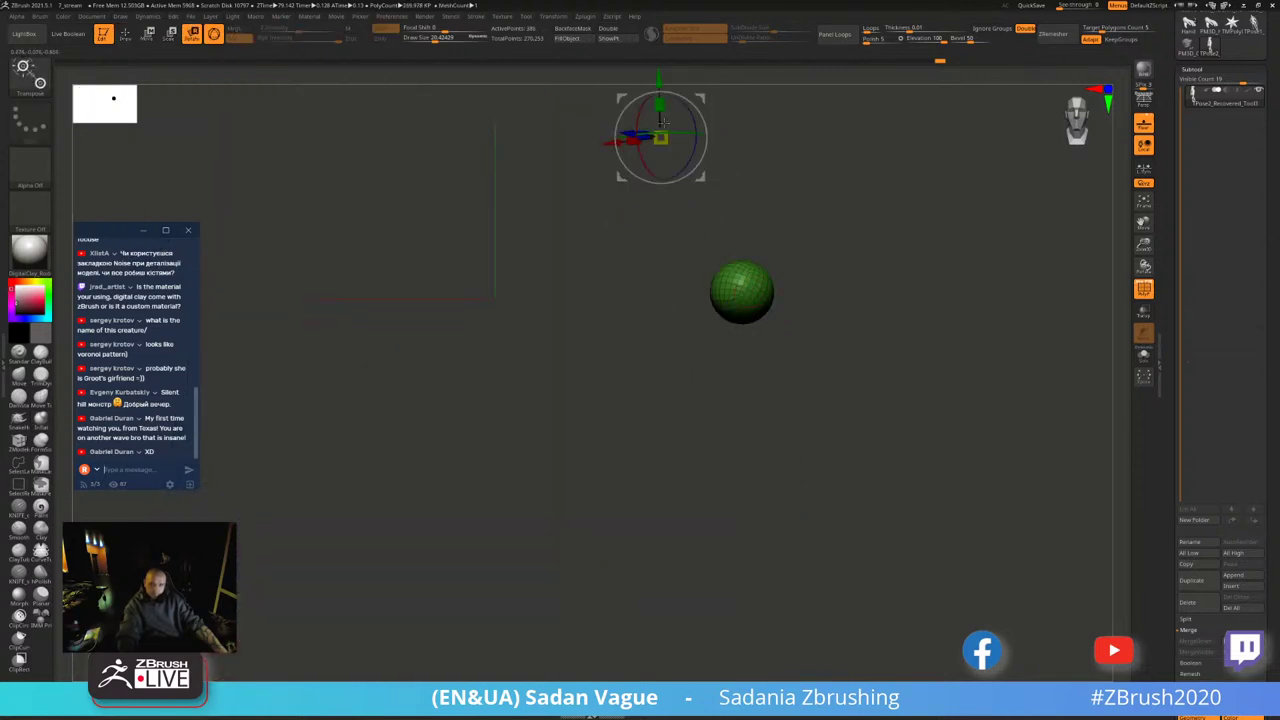
{"action": "left_click_drag", "start_coordinate": [869, 205], "coordinate": [858, 296], "text": "alt"}
{"action": "left_click", "coordinate": [638, 150]}
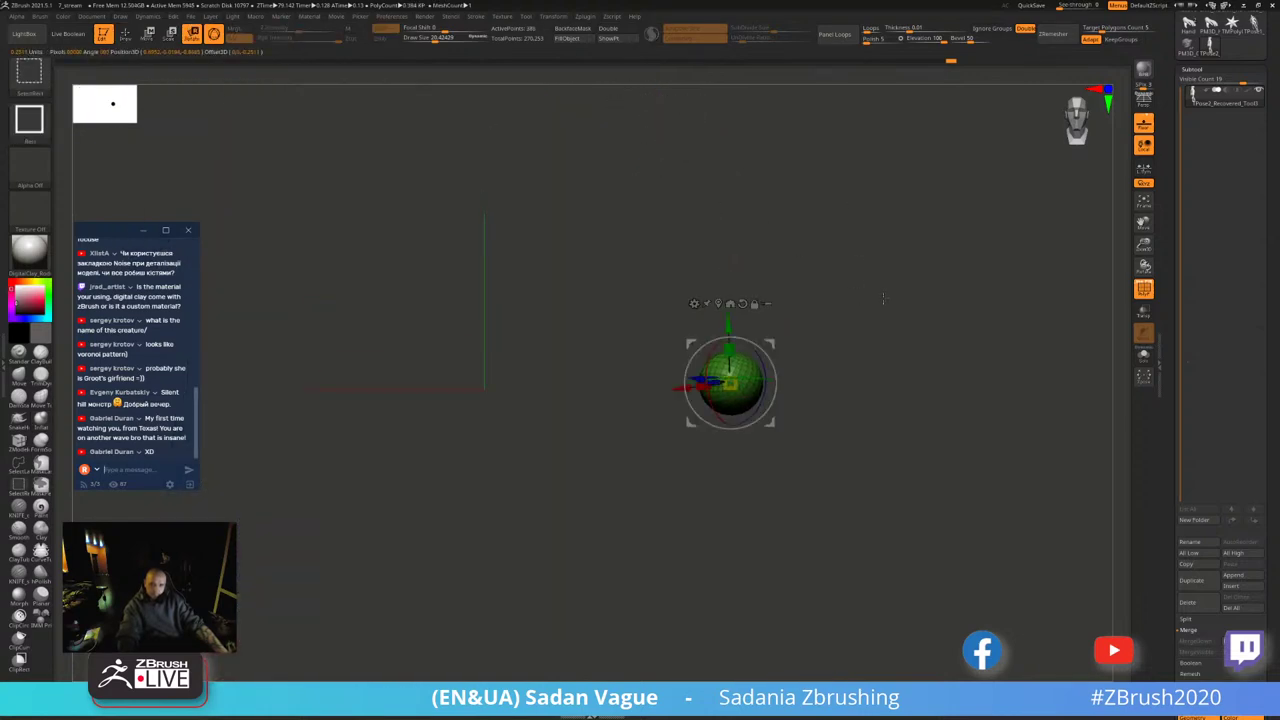
{"action": "mouse_move", "coordinate": [760, 380]}
{"action": "left_mouse_down"}
{"action": "mouse_move", "coordinate": [730, 455]}
{"action": "mouse_move", "coordinate": [769, 388]}
{"action": "mouse_move", "coordinate": [999, 400]}
{"action": "mouse_move", "coordinate": [957, 395]}
{"action": "left_mouse_up"}
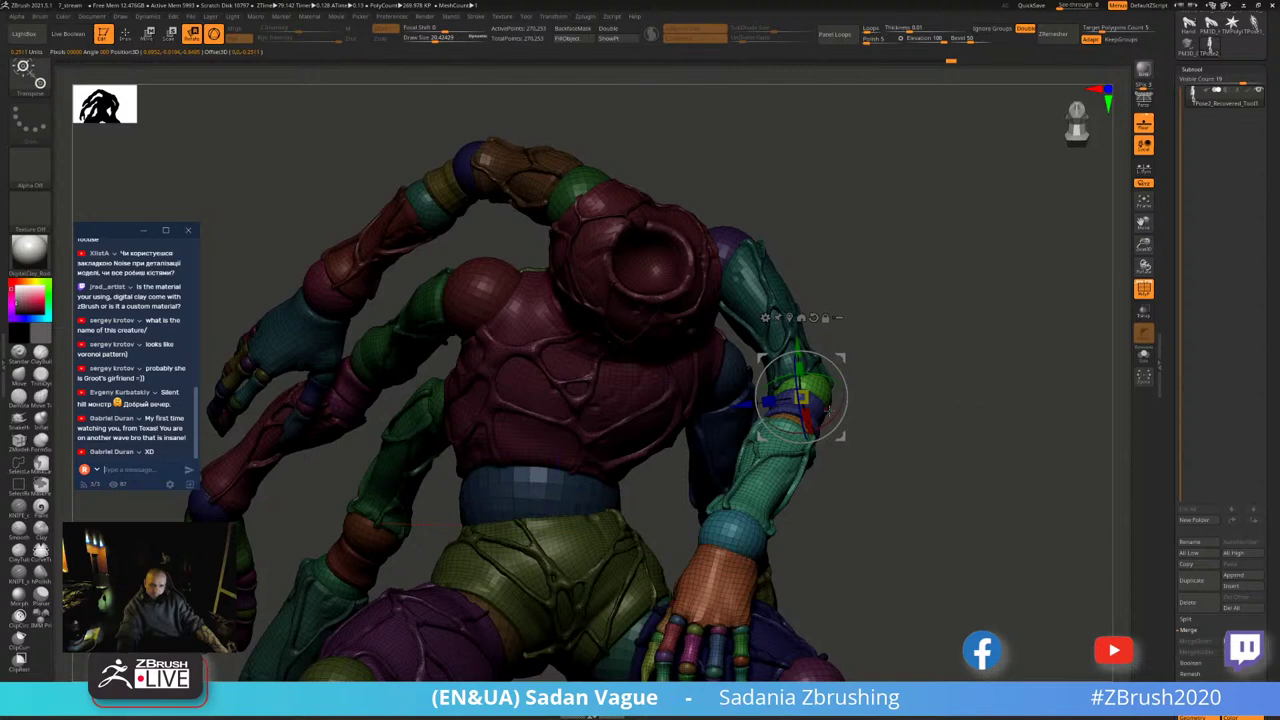
{"action": "left_click_drag", "start_coordinate": [828, 410], "coordinate": [830, 405]}
{"action": "mouse_move", "coordinate": [938, 392]}
{"action": "left_mouse_down"}
{"action": "mouse_move", "coordinate": [931, 367]}
{"action": "mouse_move", "coordinate": [990, 353]}
{"action": "left_mouse_up"}
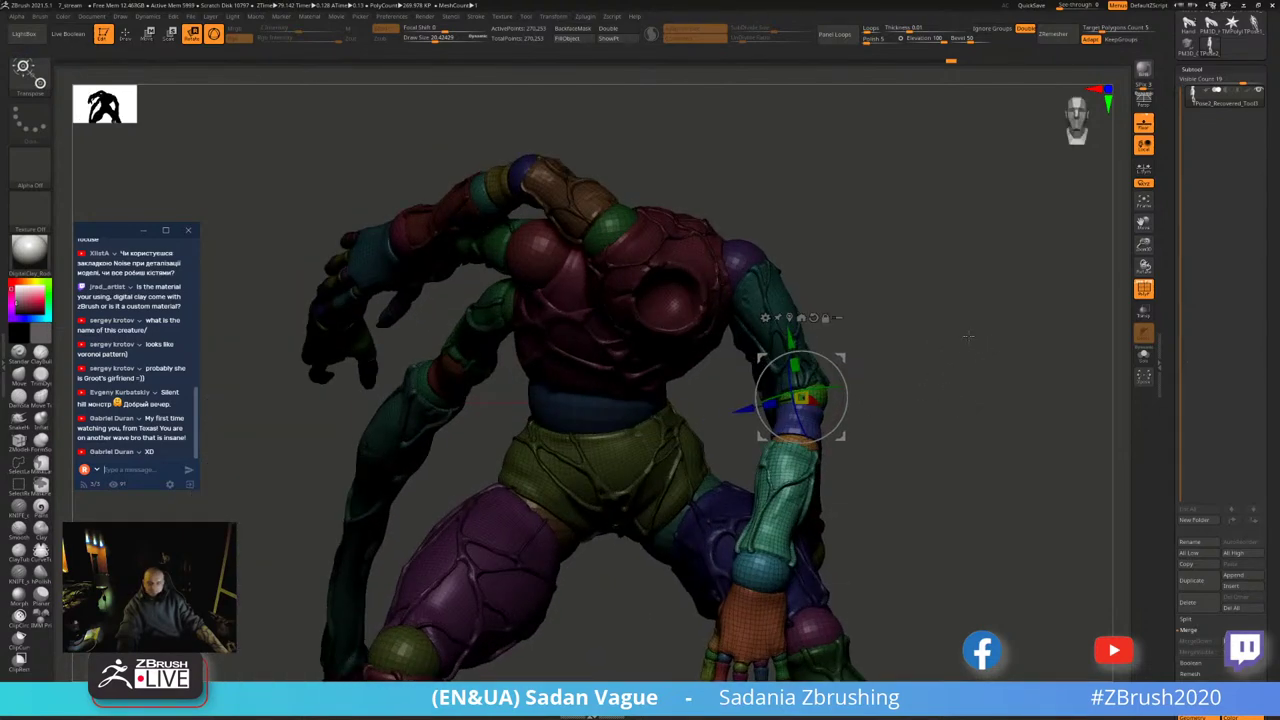
- Show all parts again, then hide the green shoulder sphere and brown neck piece
{"action": "key", "text": "q"}
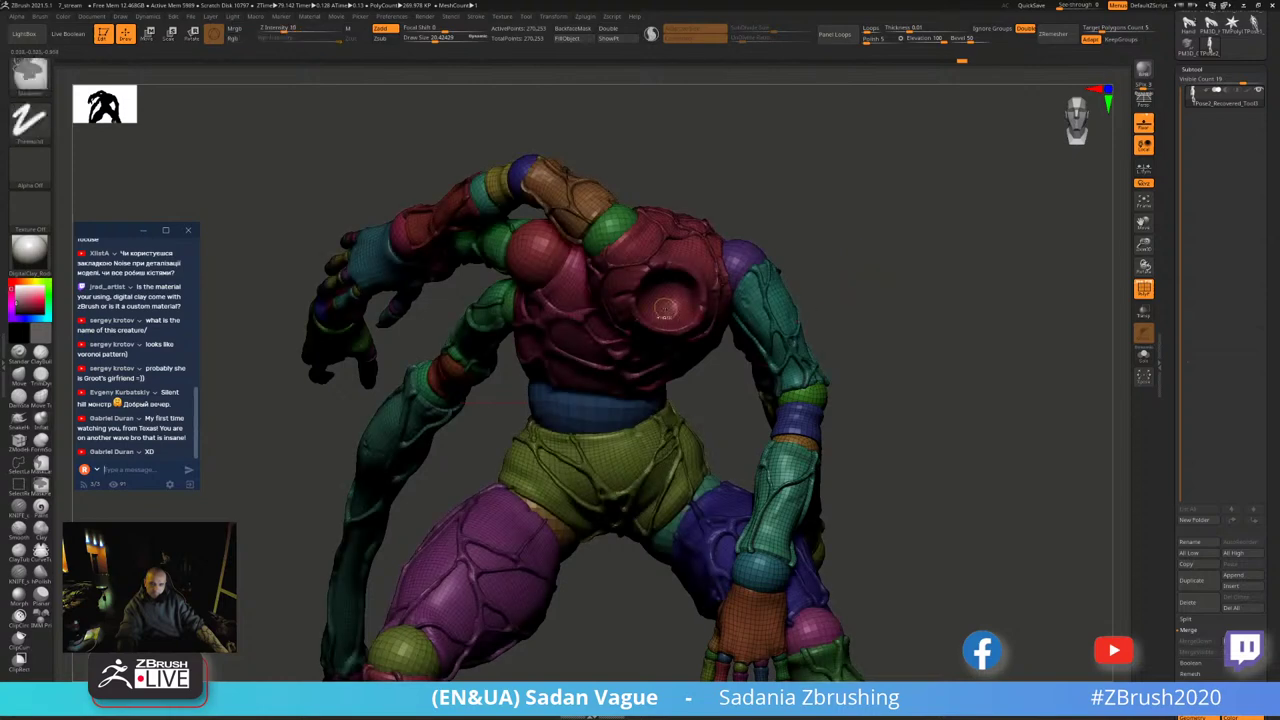
{"action": "left_click", "coordinate": [745, 267], "text": "ctrl+shift"}
{"action": "left_click", "coordinate": [683, 266], "text": "ctrl+shift"}
{"action": "left_click", "coordinate": [612, 228], "text": "ctrl+shift"}
{"action": "left_click", "coordinate": [548, 186], "text": "ctrl+shift"}
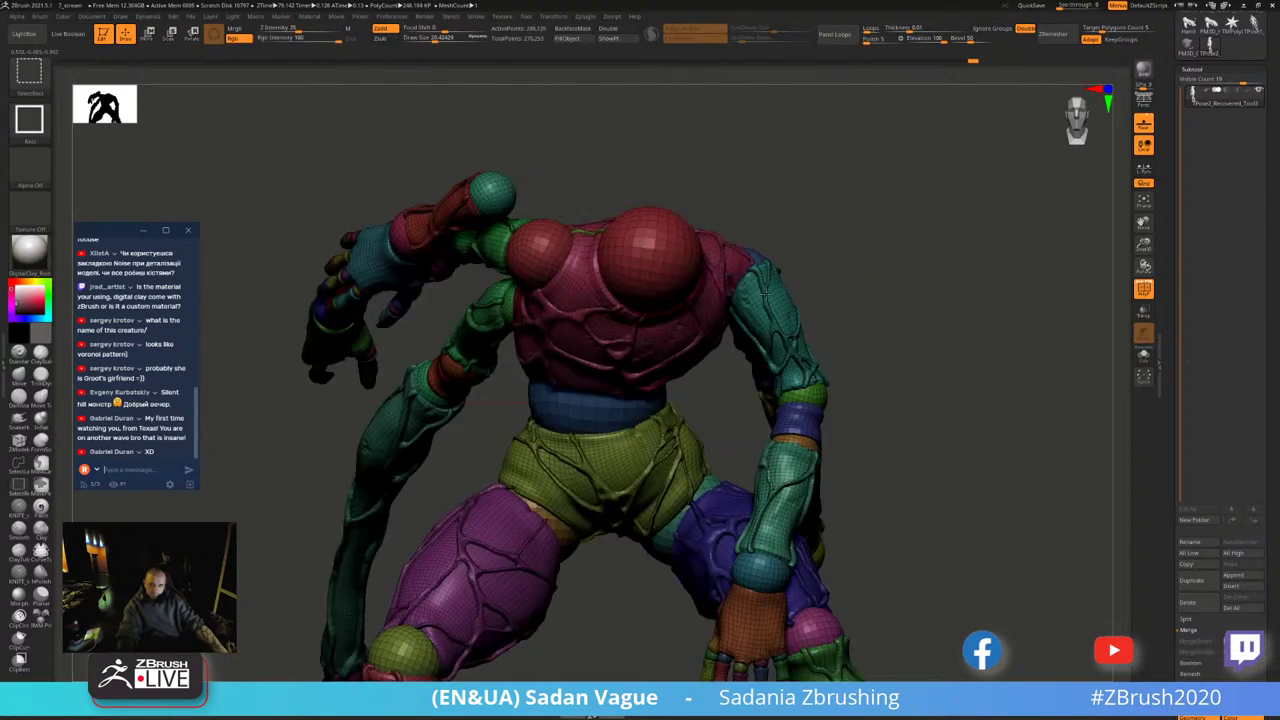
- Hide the hand pieces with a selection box and fit the character in view
{"action": "left_click_drag", "start_coordinate": [763, 292], "coordinate": [689, 297]}
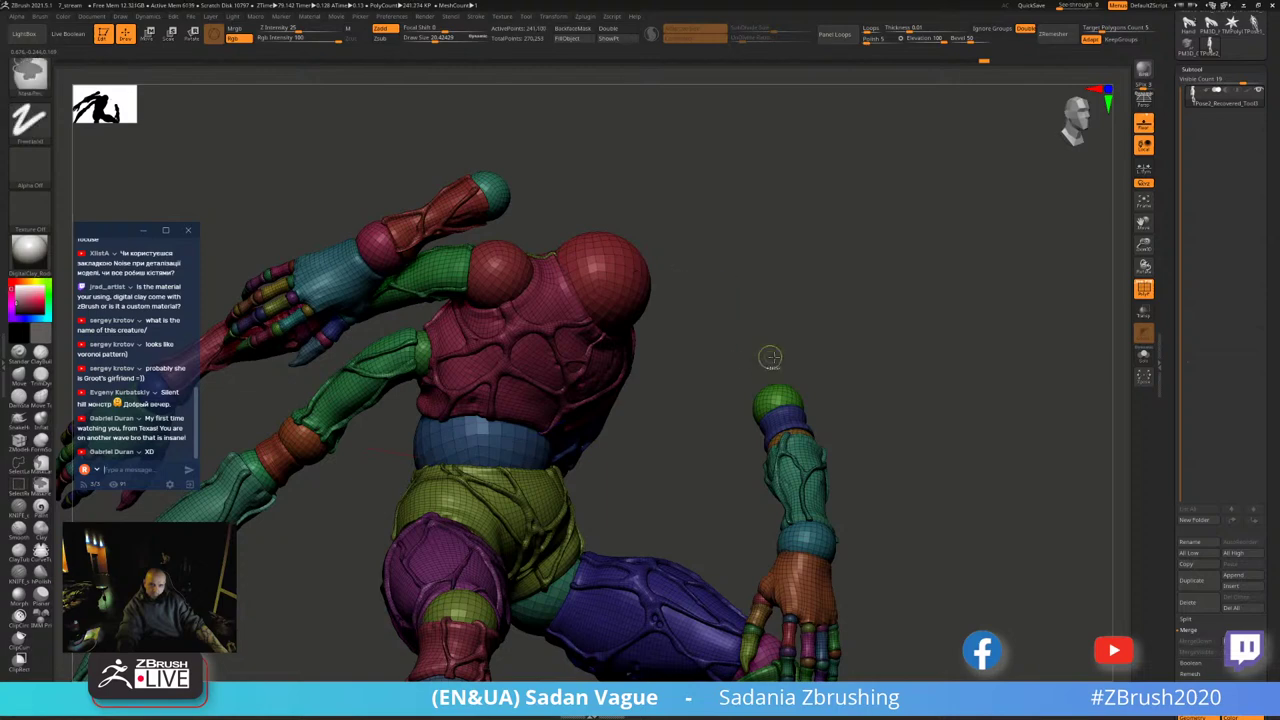
{"action": "left_click_drag", "start_coordinate": [770, 357], "coordinate": [893, 344]}
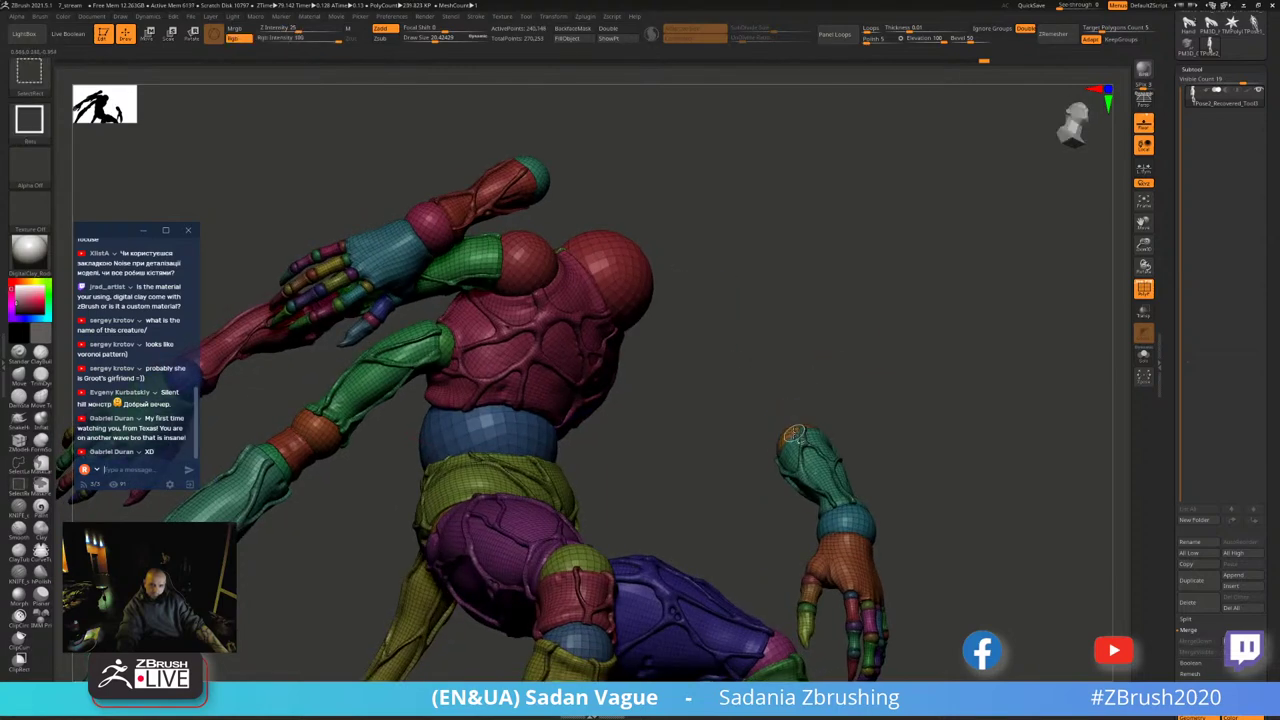
{"action": "left_click_drag", "start_coordinate": [914, 508], "coordinate": [908, 362]}
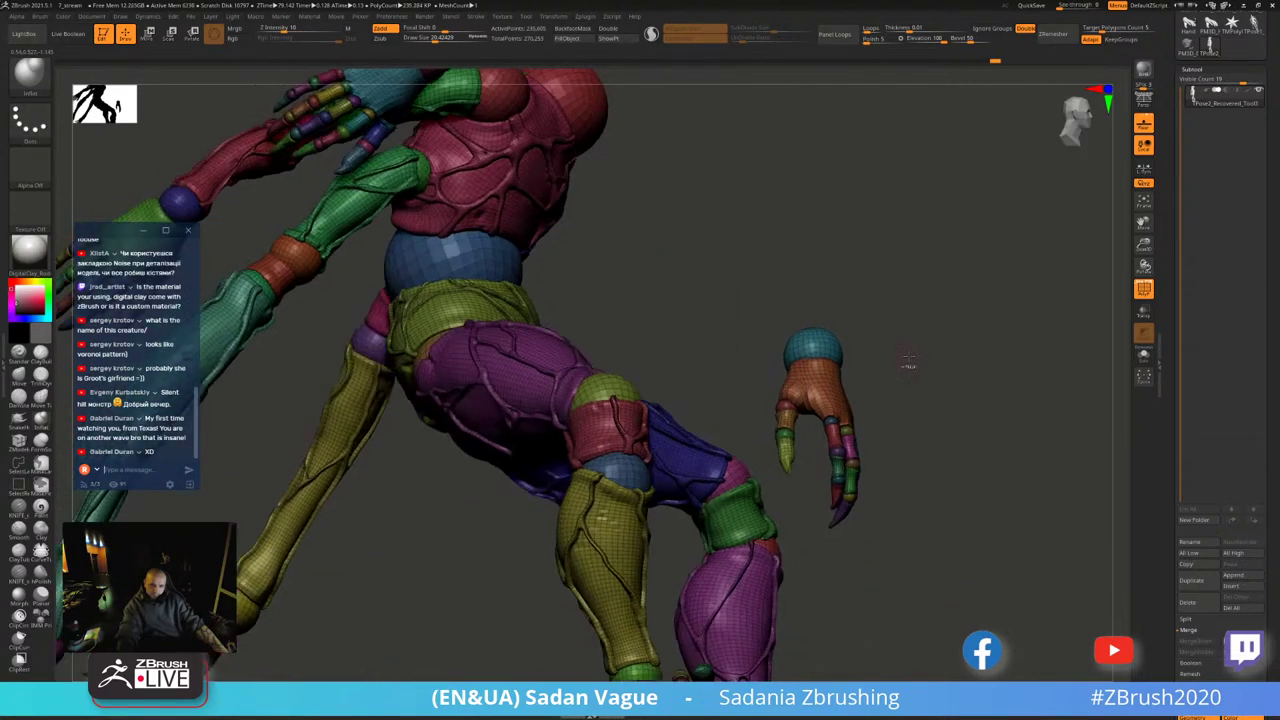
{"action": "mouse_move", "coordinate": [780, 281]}
{"action": "left_mouse_down", "text": "ctrl+shift"}
{"action": "mouse_move", "coordinate": [966, 540]}
{"action": "mouse_move", "coordinate": [969, 488]}
{"action": "left_mouse_up", "text": "ctrl+shift"}
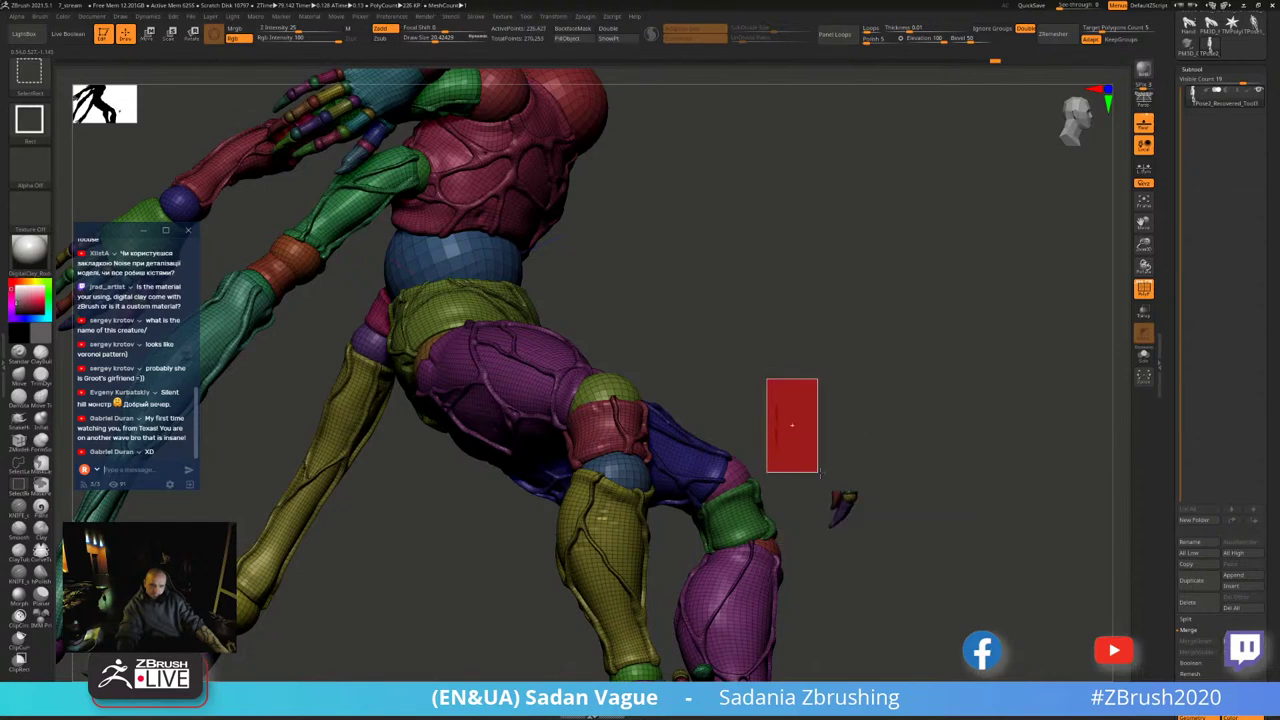
{"action": "mouse_move", "coordinate": [818, 472]}
{"action": "left_mouse_down", "text": "ctrl+shift"}
{"action": "mouse_move", "coordinate": [900, 506]}
{"action": "mouse_move", "coordinate": [828, 250]}
{"action": "mouse_move", "coordinate": [934, 383]}
{"action": "mouse_move", "coordinate": [963, 479]}
{"action": "left_mouse_up", "text": "ctrl+shift"}
{"action": "key", "text": "f"}
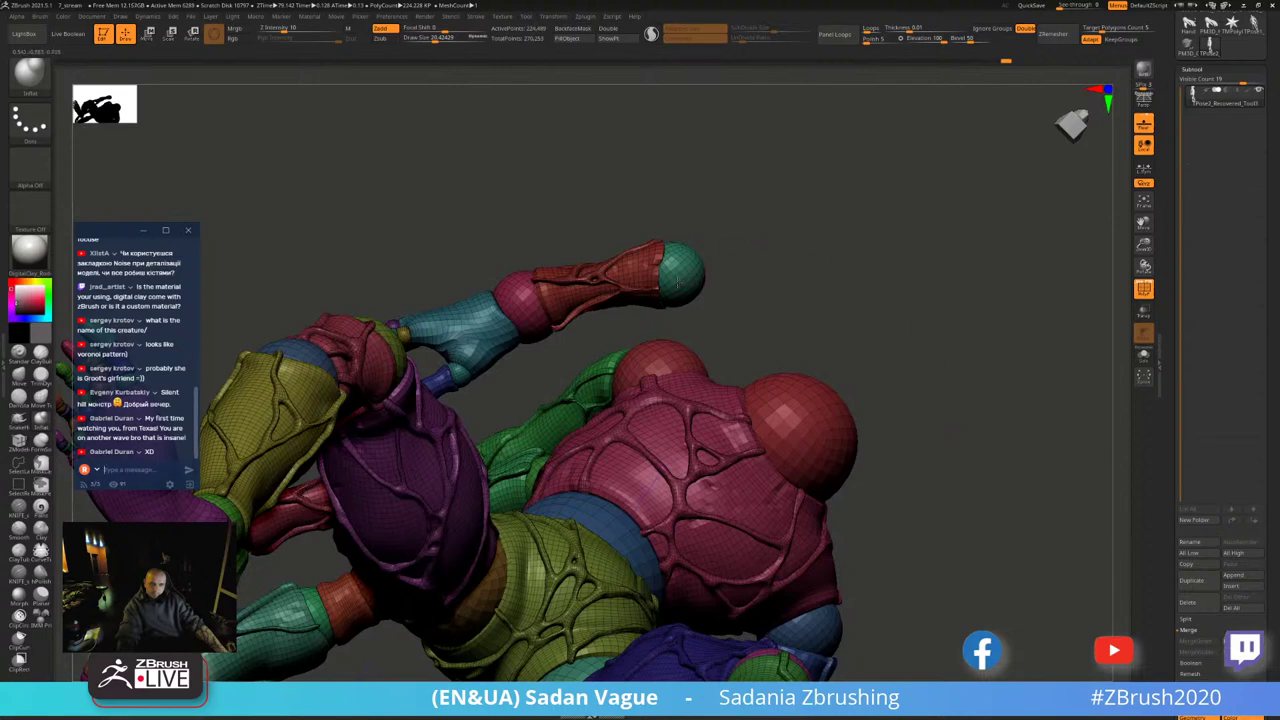
- Hide the forearm segment, tip ball, joint ball, hand and blue forearm piece
{"action": "left_click", "coordinate": [600, 280], "text": "ctrl+alt+shift"}
{"action": "left_click", "coordinate": [674, 272], "text": "ctrl+alt+shift"}
{"action": "left_click", "coordinate": [530, 295], "text": "ctrl+alt+shift"}
{"action": "left_click", "coordinate": [608, 275], "text": "ctrl+shift"}
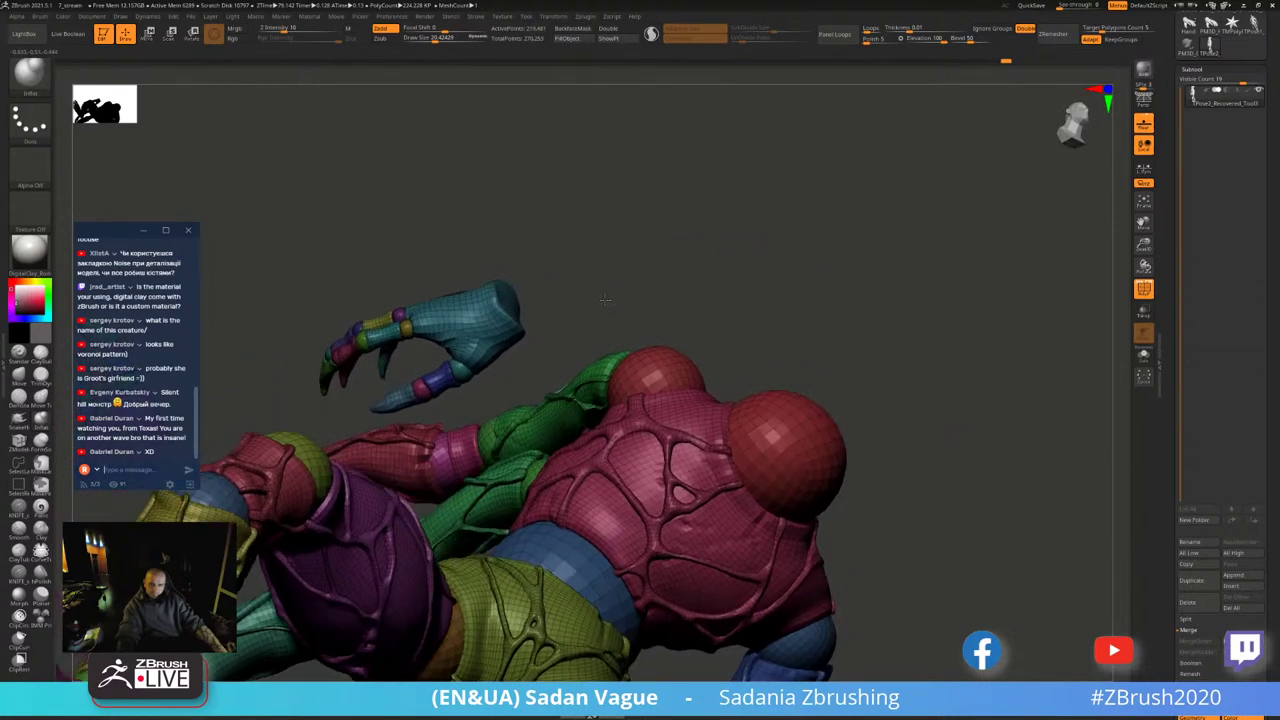
{"action": "left_click_drag", "start_coordinate": [254, 216], "coordinate": [550, 362], "text": "ctrl+alt+shift"}
{"action": "left_click_drag", "start_coordinate": [308, 301], "coordinate": [510, 392], "text": "ctrl+alt+shift"}
{"action": "left_click_drag", "start_coordinate": [287, 338], "coordinate": [470, 410], "text": "ctrl+alt+shift"}
{"action": "mouse_move", "coordinate": [560, 300]}
{"action": "left_mouse_down"}
{"action": "mouse_move", "coordinate": [623, 286]}
{"action": "mouse_move", "coordinate": [838, 302]}
{"action": "mouse_move", "coordinate": [886, 323]}
{"action": "mouse_move", "coordinate": [920, 380]}
{"action": "mouse_move", "coordinate": [953, 187]}
{"action": "left_mouse_up"}
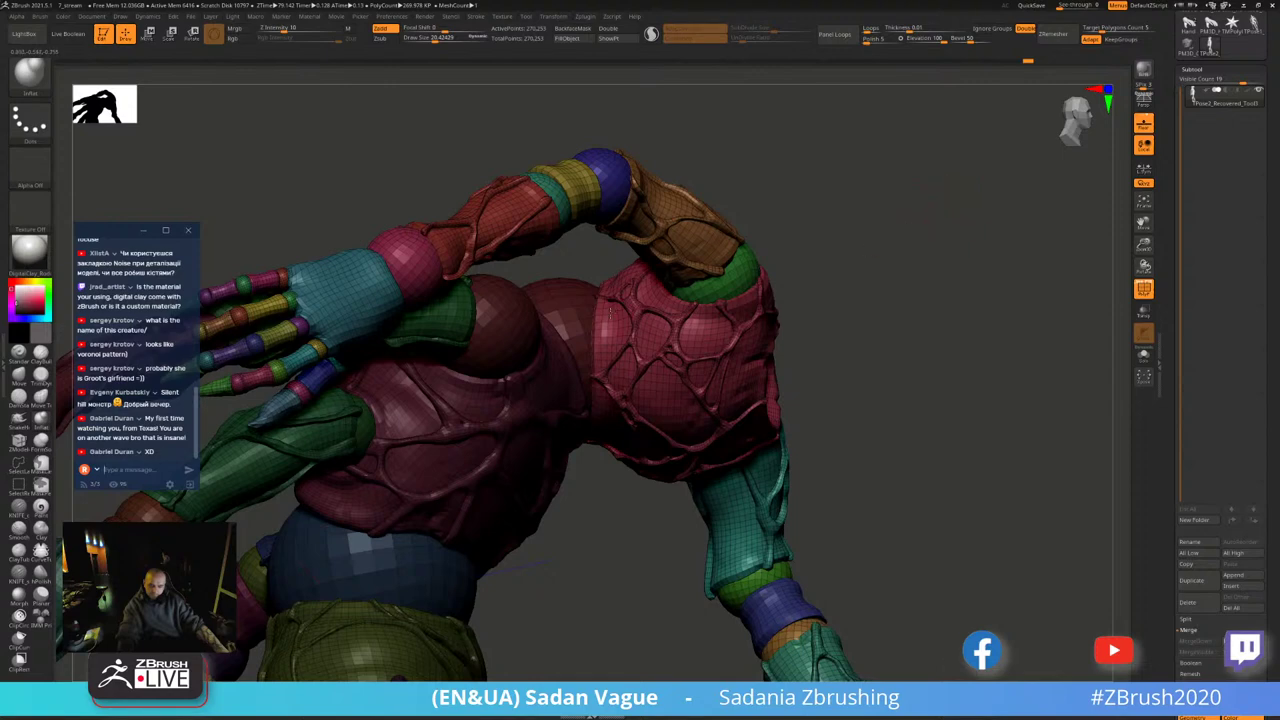
- Centre the gizmo on the shoulder sphere and turn the arm around it
{"action": "key", "text": "w"}
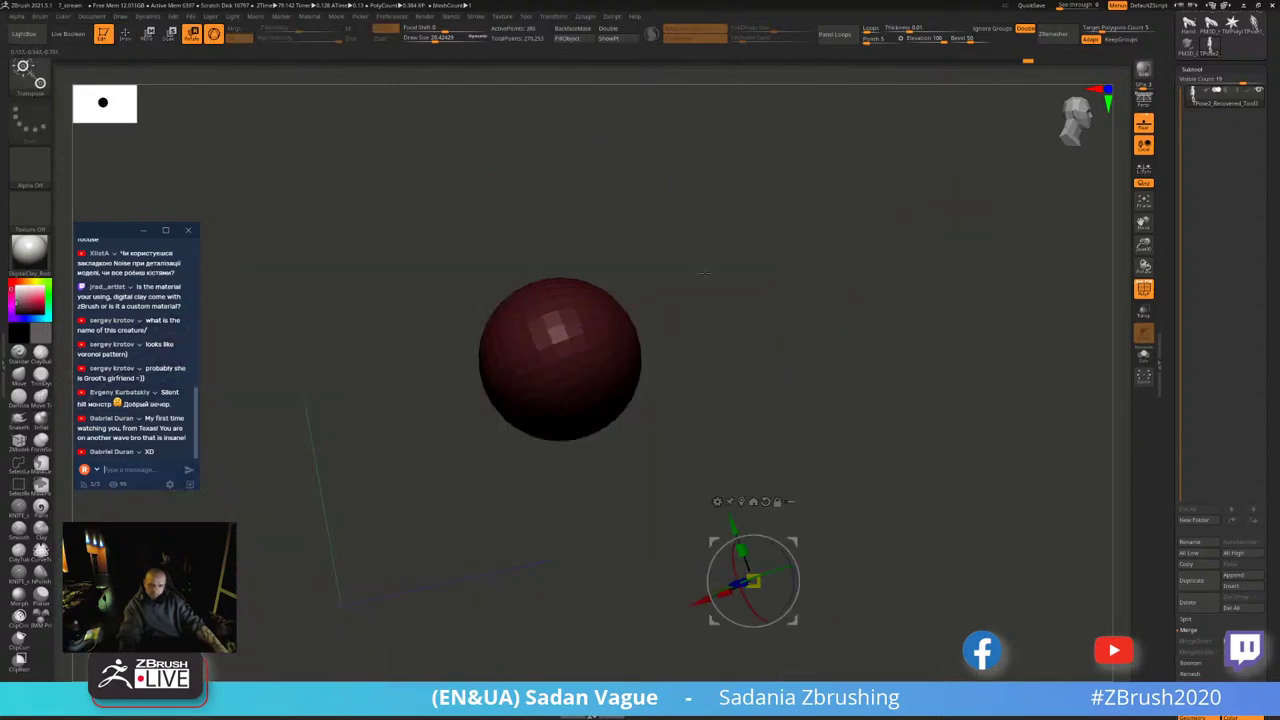
{"action": "left_click", "coordinate": [741, 501]}
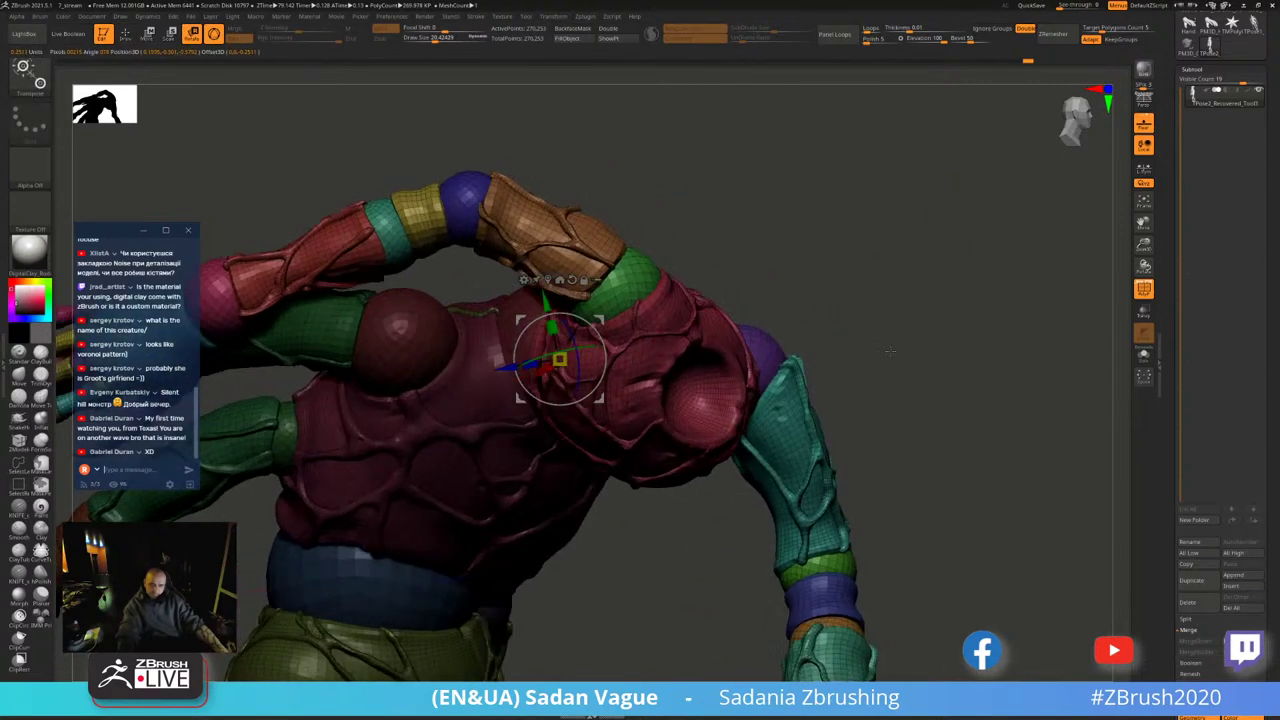
{"action": "left_click_drag", "start_coordinate": [605, 360], "coordinate": [598, 322]}
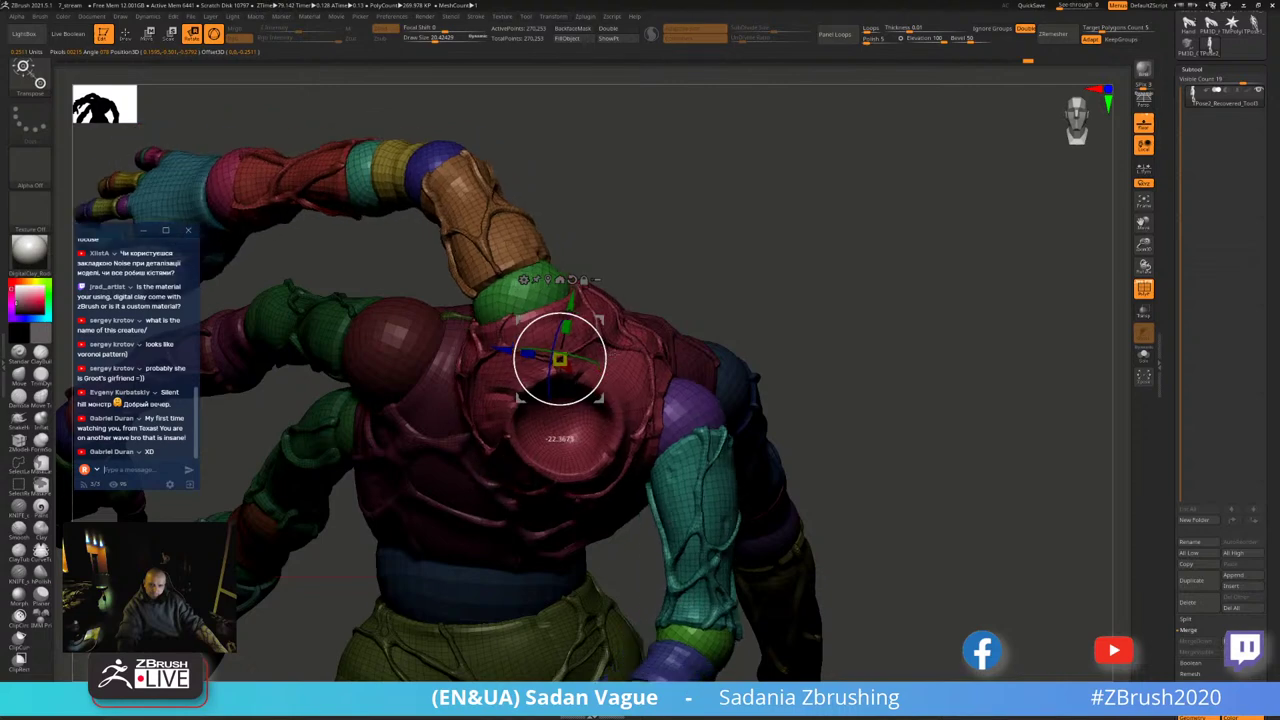
{"action": "mouse_move", "coordinate": [805, 311]}
{"action": "left_mouse_down"}
{"action": "mouse_move", "coordinate": [840, 266]}
{"action": "mouse_move", "coordinate": [891, 256]}
{"action": "left_mouse_up"}
{"action": "mouse_move", "coordinate": [930, 198]}
{"action": "left_mouse_down"}
{"action": "mouse_move", "coordinate": [877, 231]}
{"action": "mouse_move", "coordinate": [977, 289]}
{"action": "mouse_move", "coordinate": [1002, 395]}
{"action": "mouse_move", "coordinate": [960, 400]}
{"action": "left_mouse_up"}
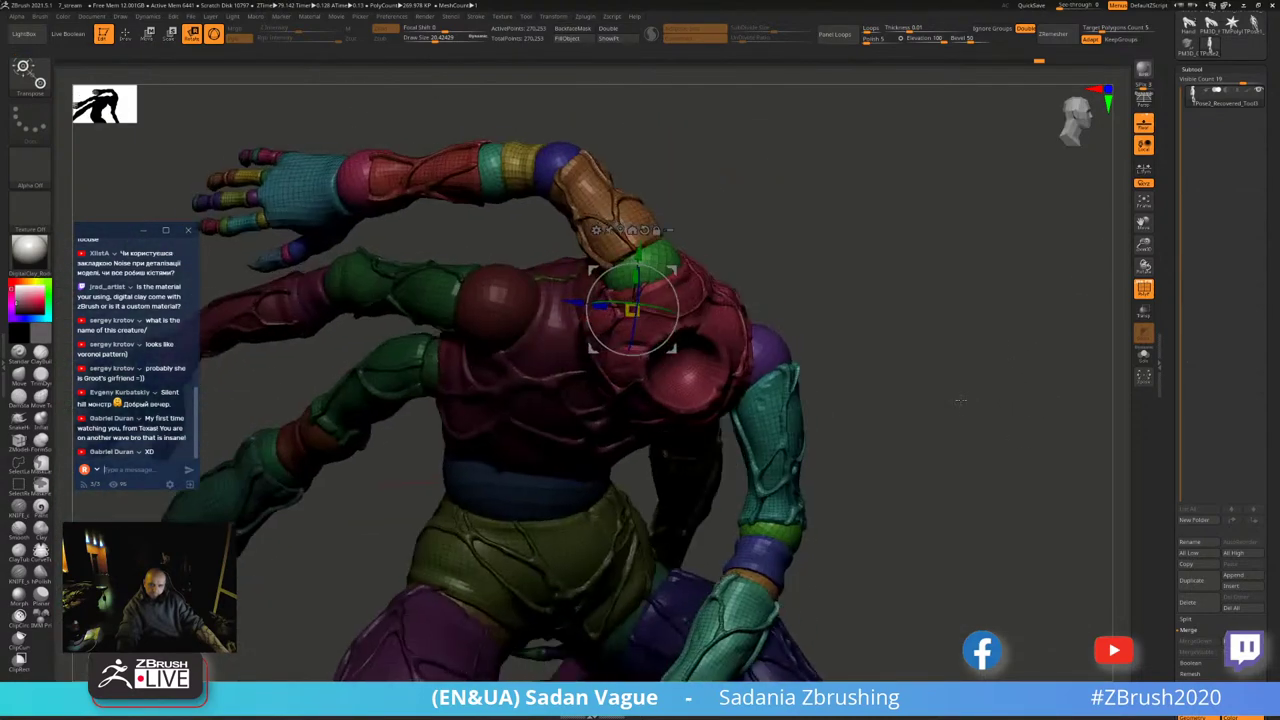
- Hide the orange and red forearm pieces, the red palm ball and the blue palm piece
{"action": "key", "text": "q"}
{"action": "left_click", "coordinate": [630, 215], "text": "ctrl+shift"}
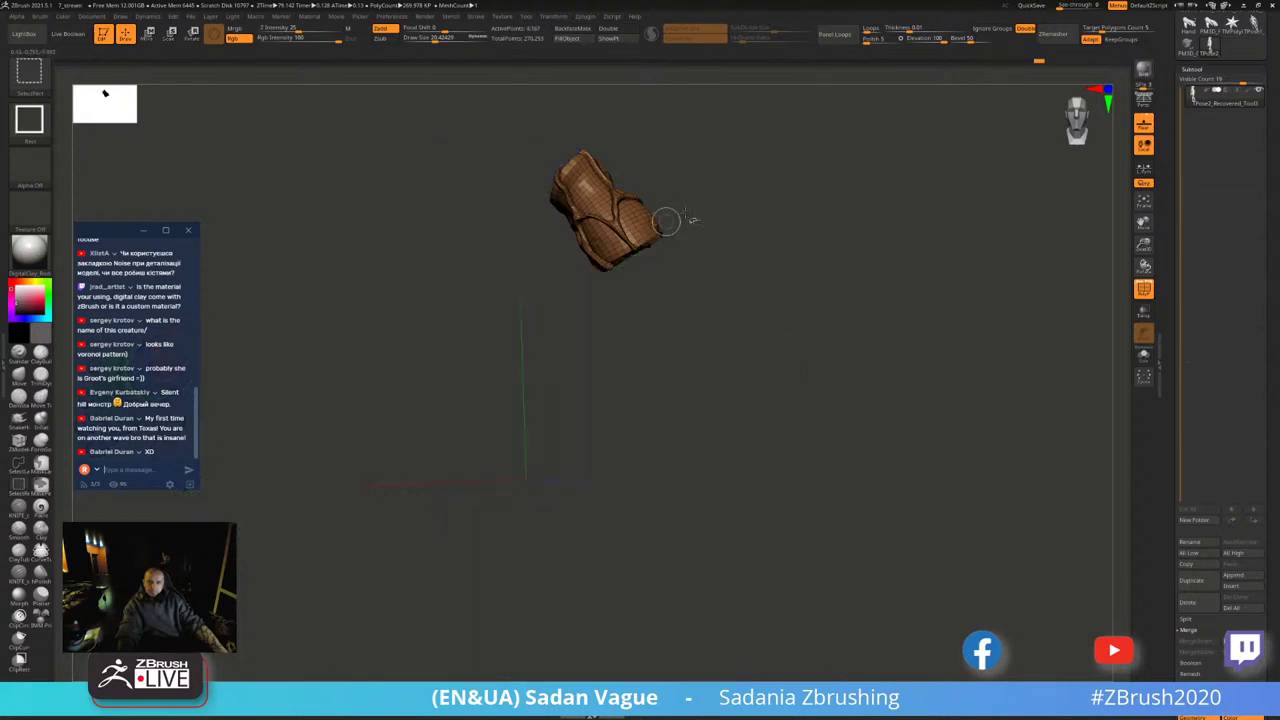
{"action": "left_click", "coordinate": [507, 188], "text": "ctrl+shift"}
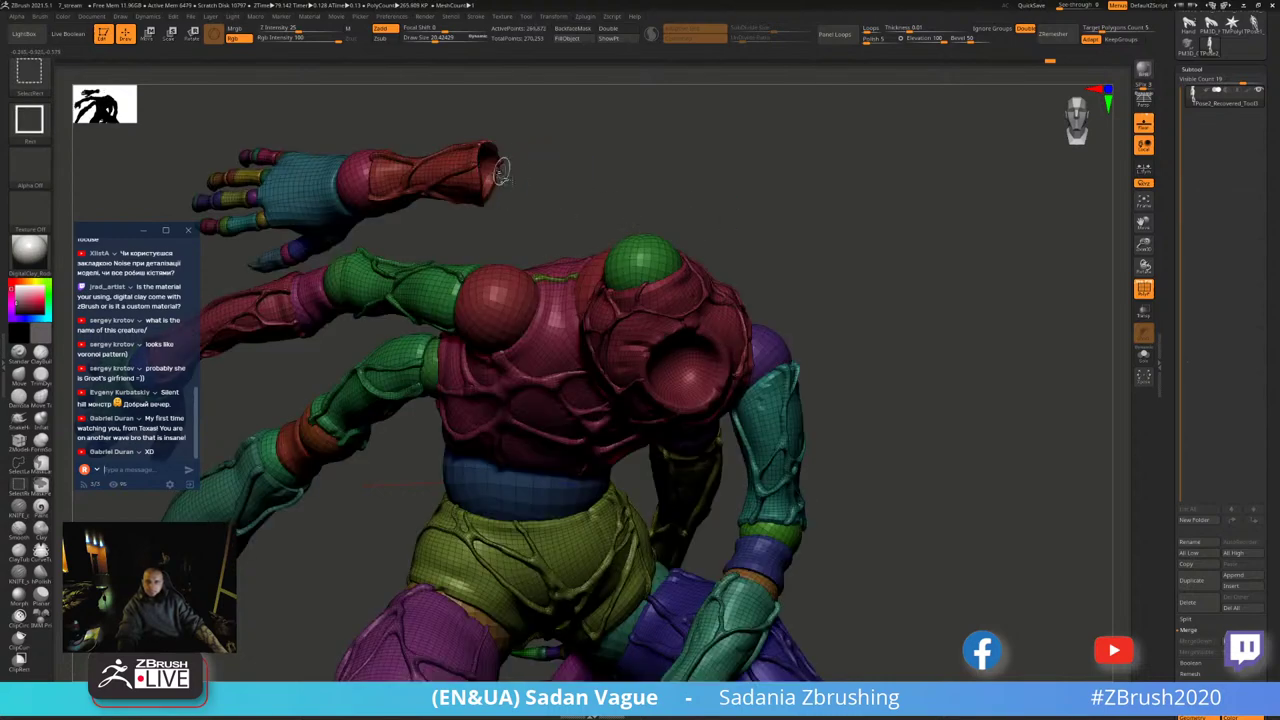
{"action": "left_click", "coordinate": [500, 172], "text": "ctrl+shift"}
{"action": "left_click", "coordinate": [385, 181], "text": "ctrl+shift"}
{"action": "left_click", "coordinate": [292, 214], "text": "ctrl+shift"}
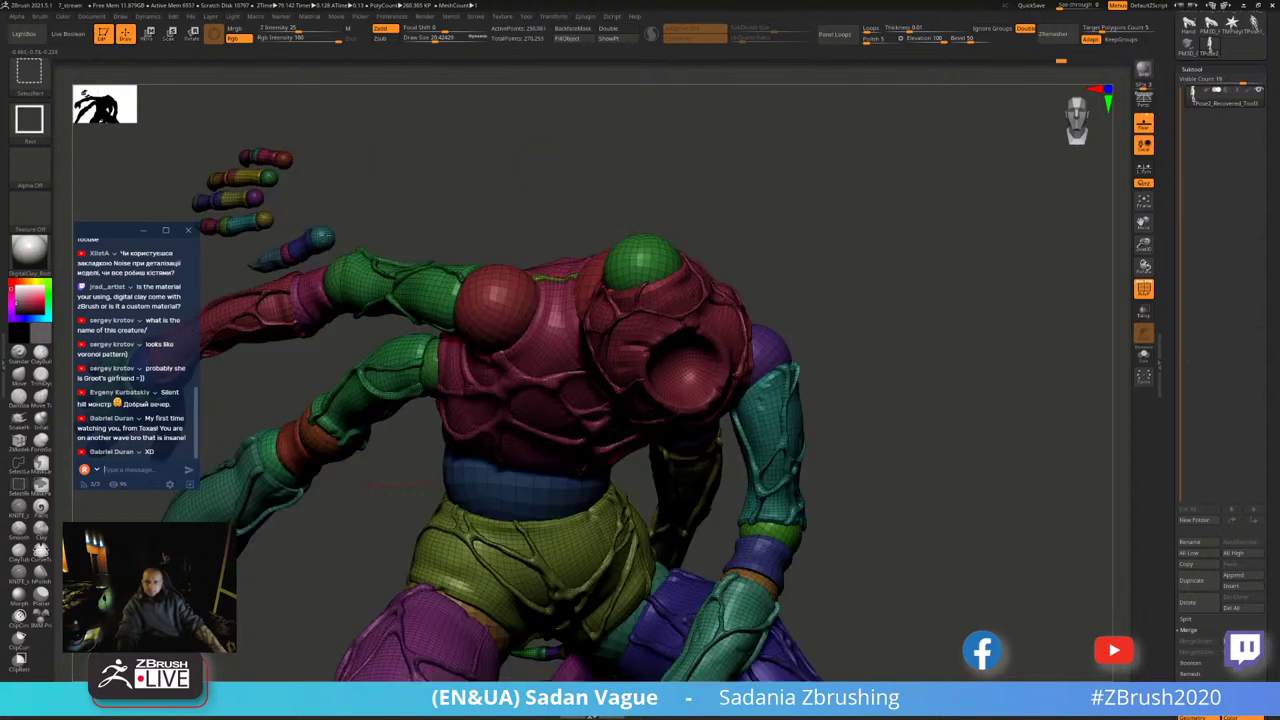
- Hide the small finger pieces from a new angle, then restore all body parts
{"action": "left_click_drag", "start_coordinate": [290, 255], "coordinate": [289, 124]}
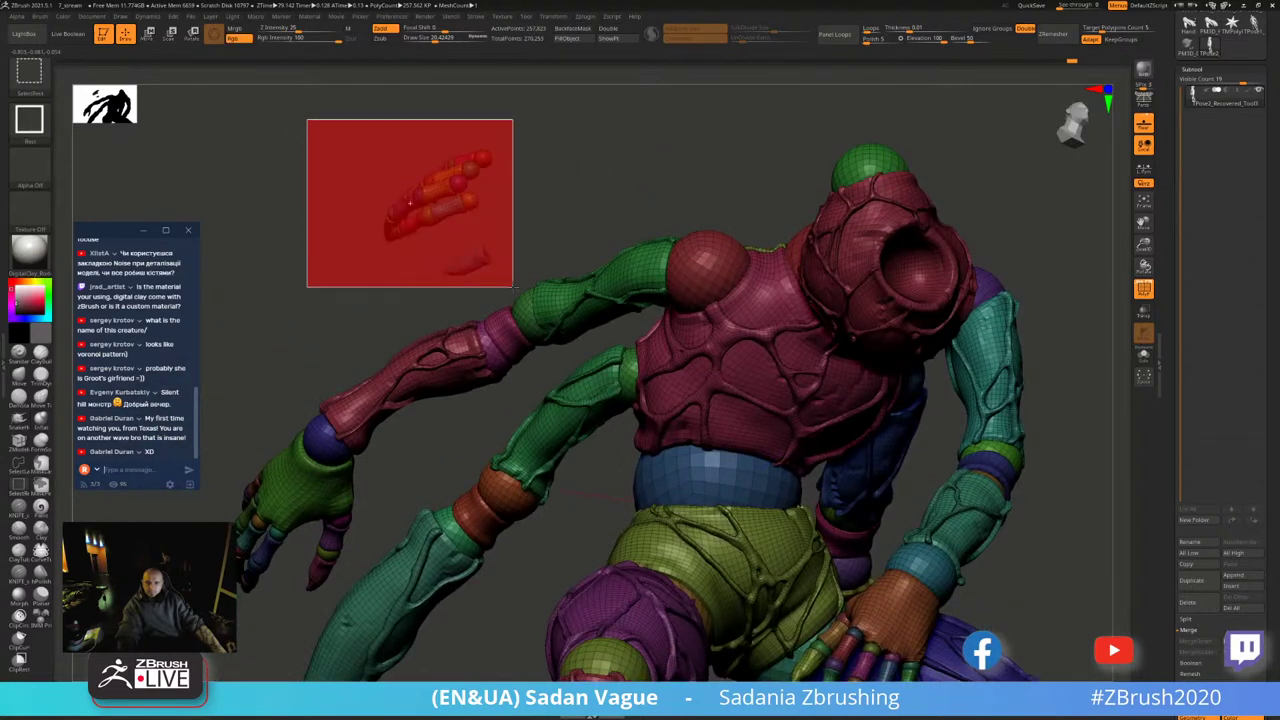
{"action": "left_click_drag", "start_coordinate": [493, 229], "coordinate": [520, 286]}
{"action": "mouse_move", "coordinate": [580, 166]}
{"action": "left_mouse_down"}
{"action": "mouse_move", "coordinate": [480, 194]}
{"action": "mouse_move", "coordinate": [647, 162]}
{"action": "left_mouse_up"}
{"action": "left_click", "coordinate": [647, 162], "text": "ctrl+shift"}
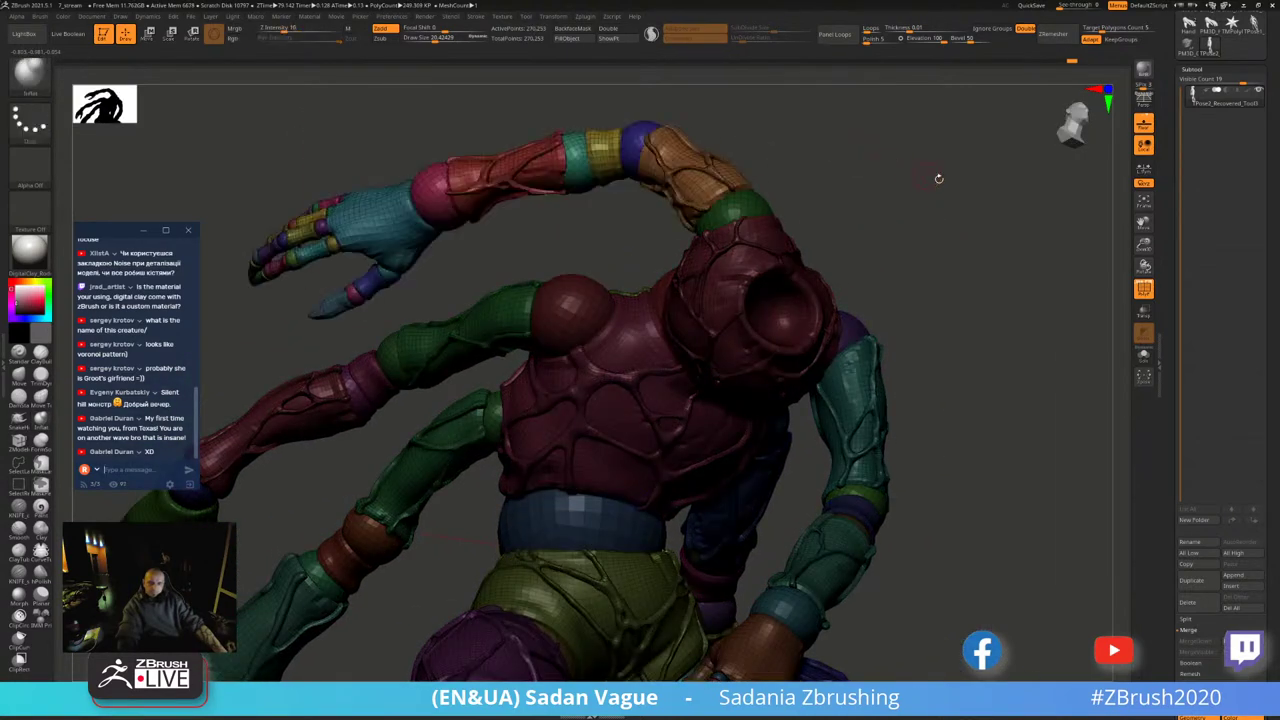
- Centre the gizmo on the green shoulder sphere and swing the arm upward around it
{"action": "left_click", "coordinate": [795, 230], "text": "ctrl+shift"}
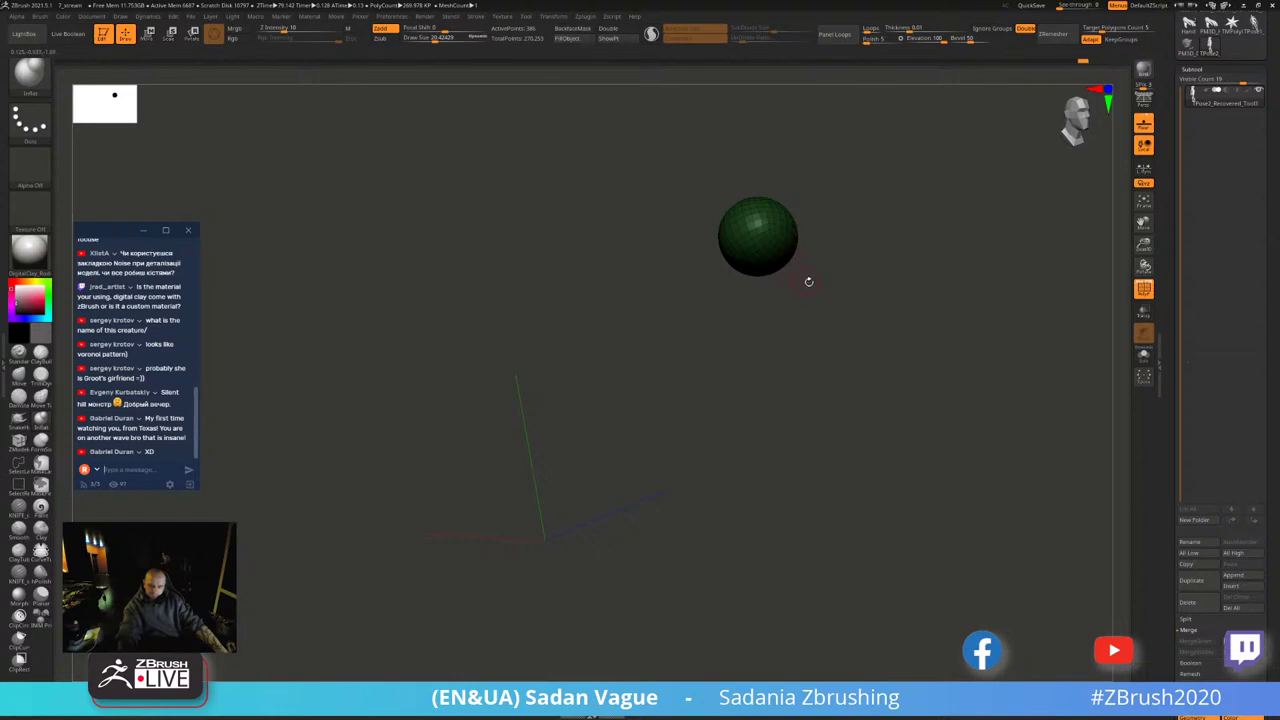
{"action": "key", "text": "w"}
{"action": "left_click", "coordinate": [692, 240]}
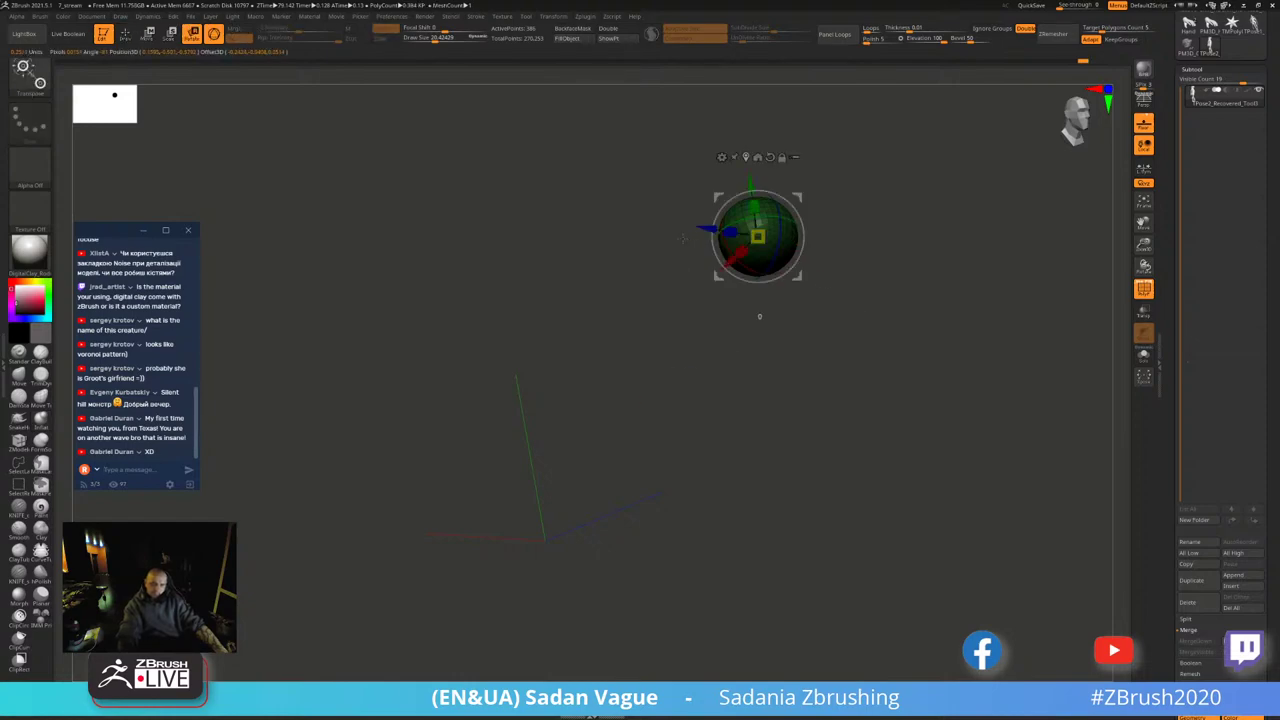
{"action": "left_click", "coordinate": [927, 249], "text": "ctrl+shift"}
{"action": "left_click_drag", "start_coordinate": [808, 218], "coordinate": [810, 230]}
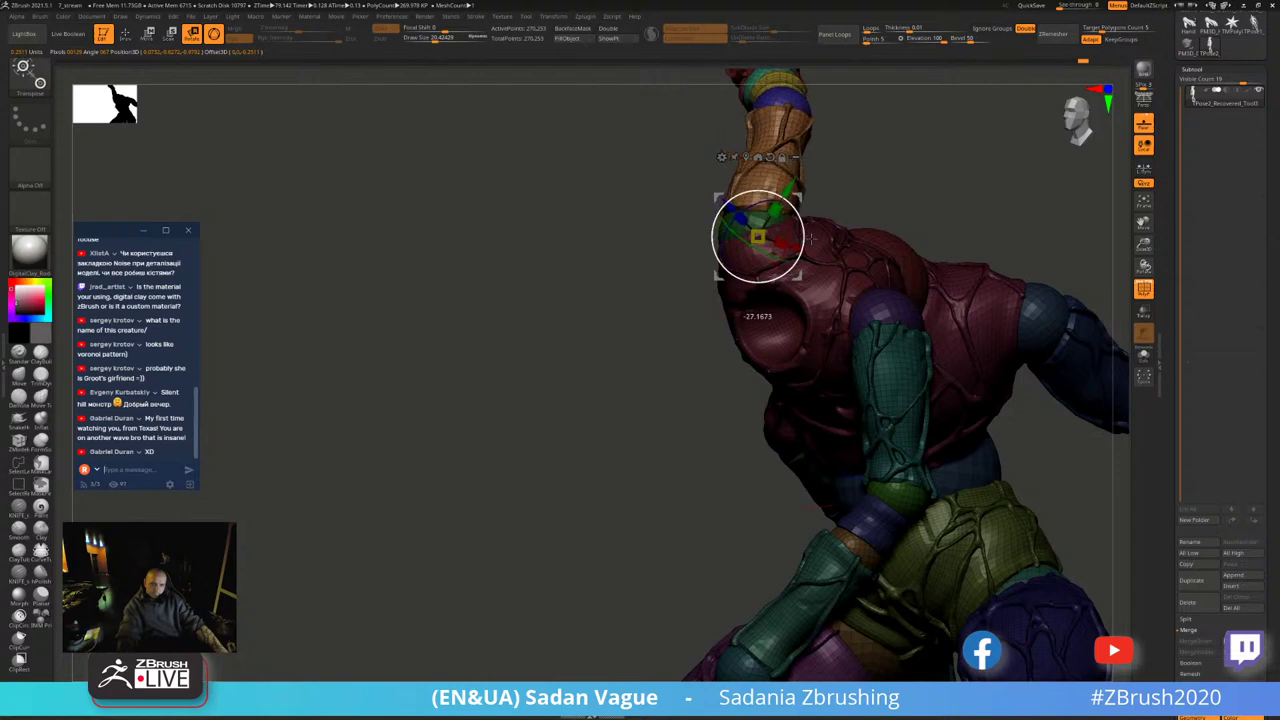
{"action": "mouse_move", "coordinate": [815, 232]}
{"action": "right_mouse_down", "text": "ctrl"}
{"action": "mouse_move", "coordinate": [900, 231]}
{"action": "mouse_move", "coordinate": [958, 248]}
{"action": "mouse_move", "coordinate": [785, 290]}
{"action": "mouse_move", "coordinate": [838, 205]}
{"action": "mouse_move", "coordinate": [928, 355]}
{"action": "mouse_move", "coordinate": [716, 390]}
{"action": "right_mouse_up", "text": "ctrl"}
- Centre the rotation gizmo on the blue sphere joint with all geometry visible again
{"action": "key", "text": "q"}
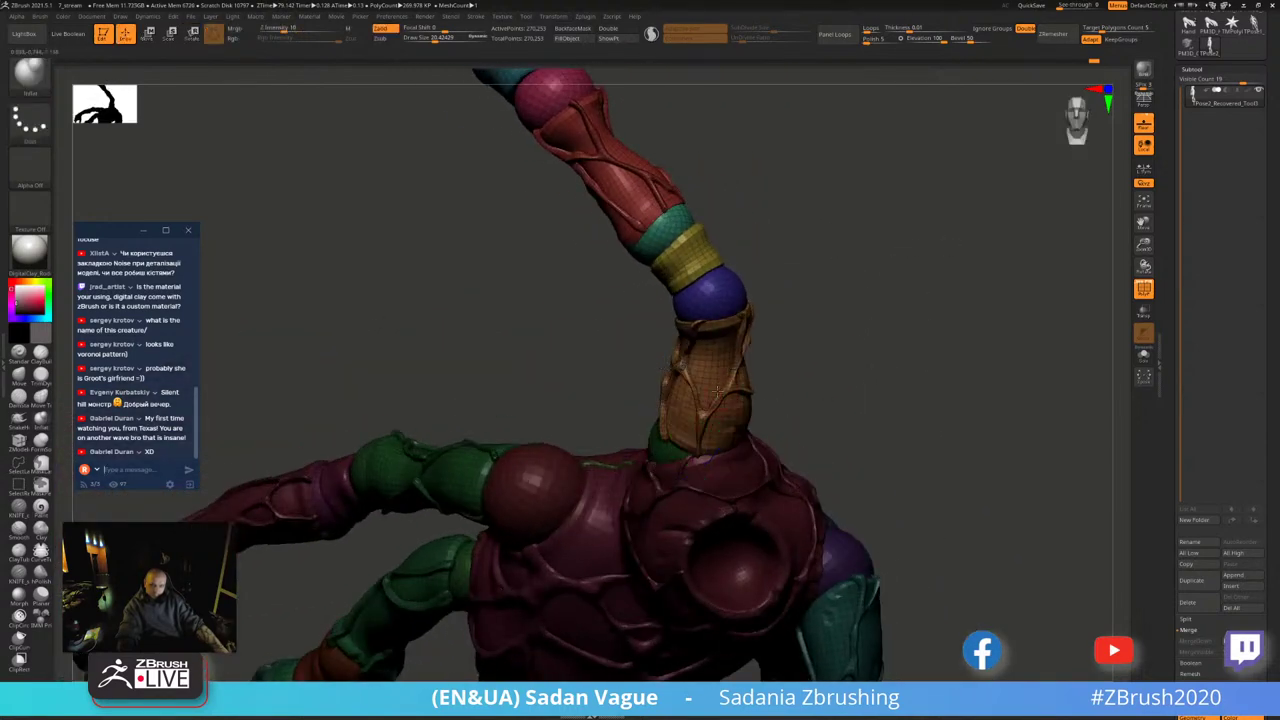
{"action": "left_click", "coordinate": [700, 375], "text": "ctrl+shift"}
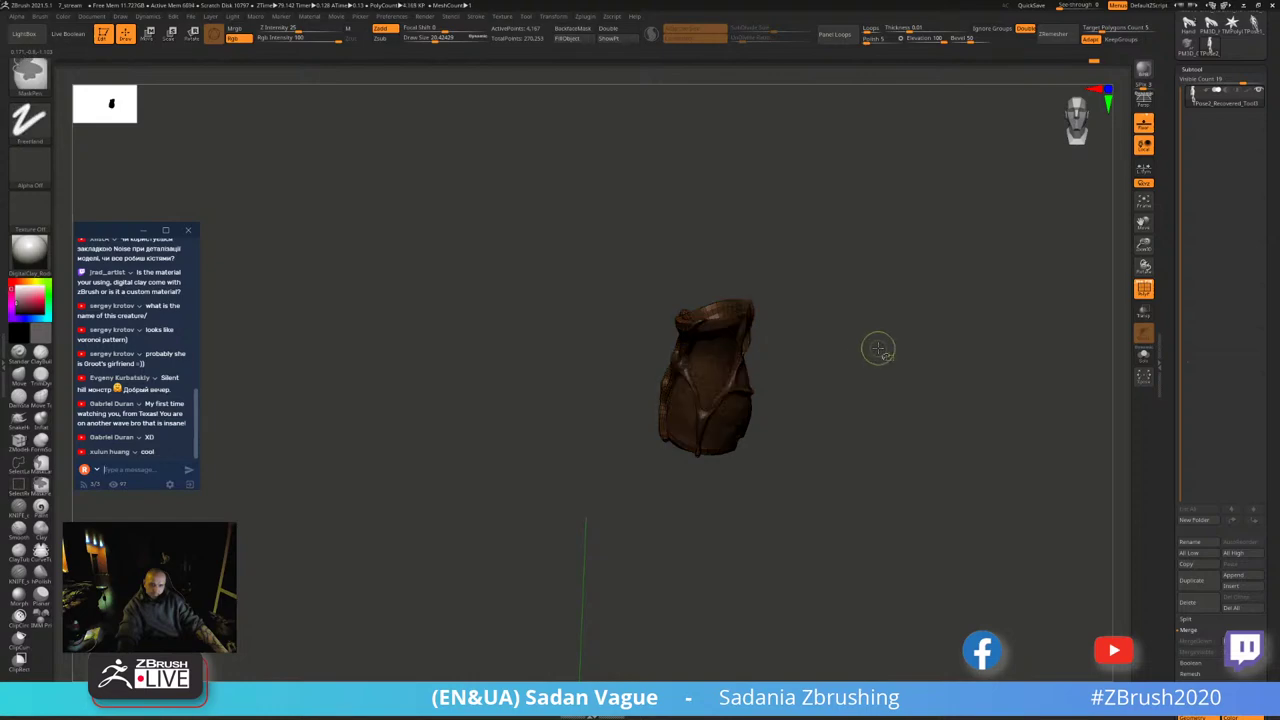
{"action": "left_click", "coordinate": [878, 348], "text": "ctrl+shift"}
{"action": "mouse_move", "coordinate": [904, 320]}
{"action": "right_mouse_down"}
{"action": "mouse_move", "coordinate": [915, 362]}
{"action": "mouse_move", "coordinate": [758, 326]}
{"action": "right_mouse_up"}
{"action": "left_click", "coordinate": [706, 300], "text": "ctrl+shift"}
{"action": "key", "text": "w"}
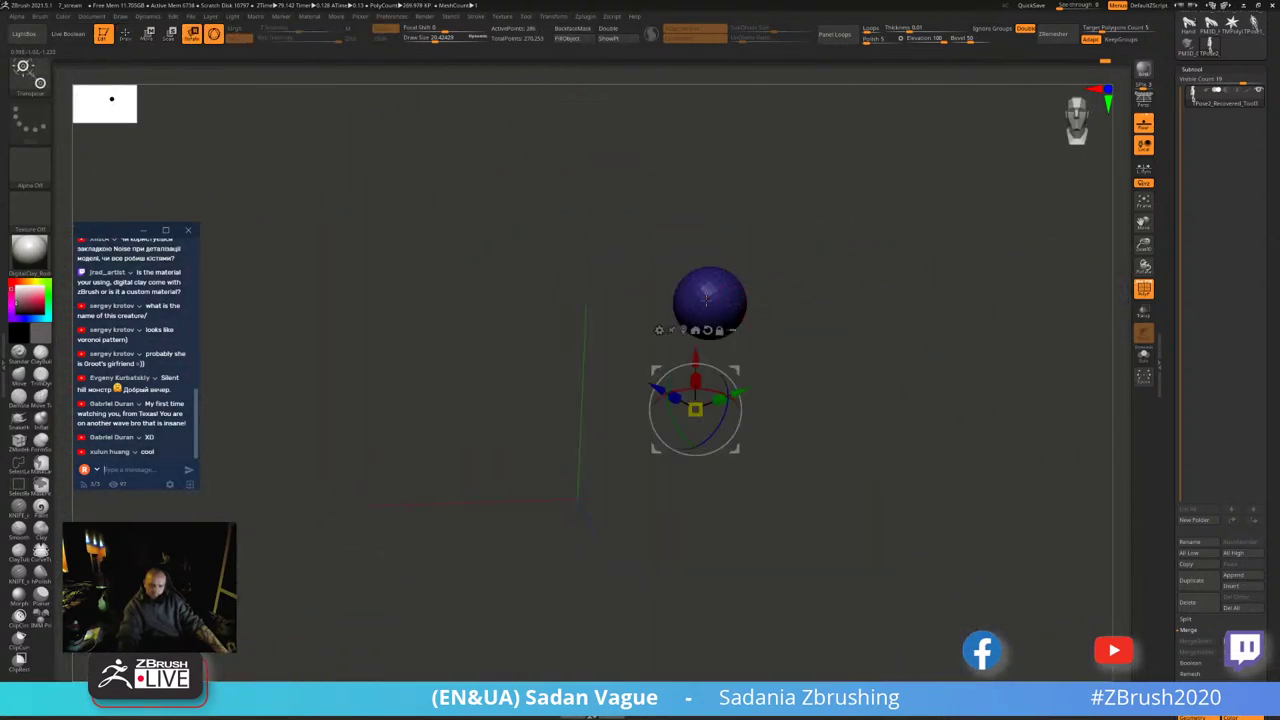
{"action": "left_click", "coordinate": [707, 330]}
{"action": "left_click", "coordinate": [897, 350], "text": "ctrl+shift"}
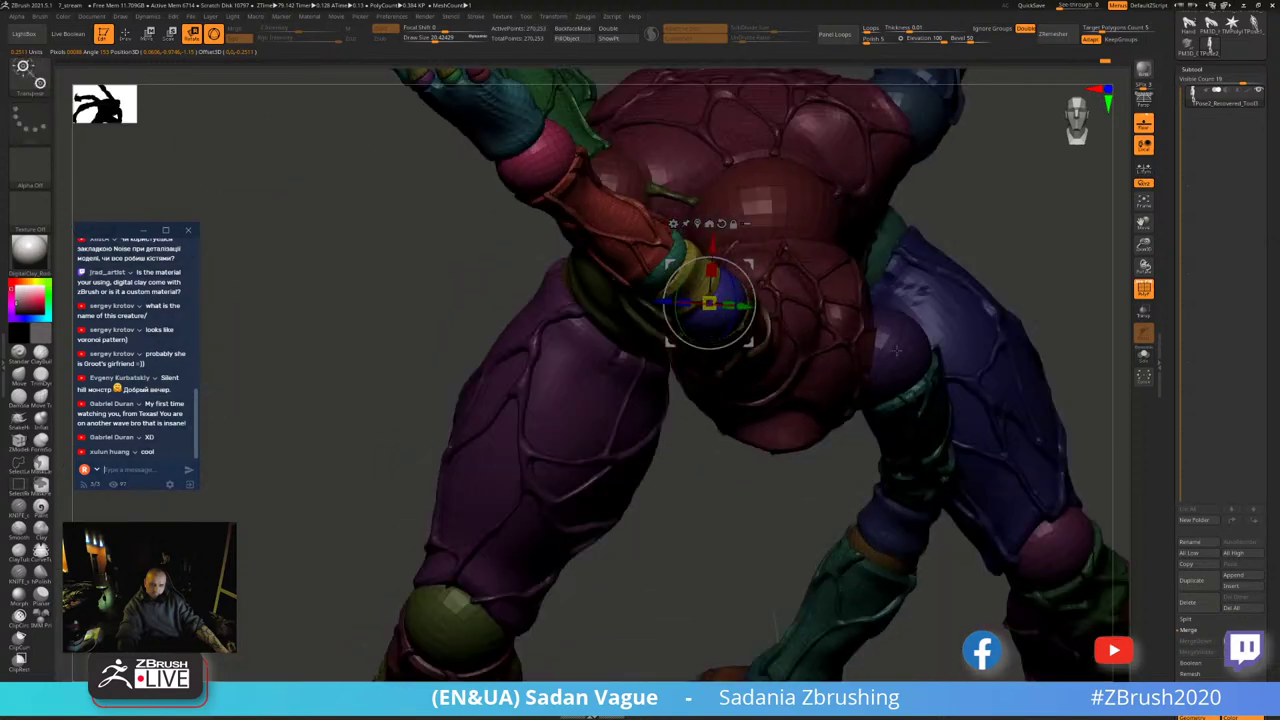
- Orbit around the creature to review the pose, undoing and redoing the last pose change
{"action": "mouse_move", "coordinate": [897, 350]}
{"action": "right_mouse_down"}
{"action": "mouse_move", "coordinate": [787, 372]}
{"action": "mouse_move", "coordinate": [789, 303]}
{"action": "right_mouse_up"}
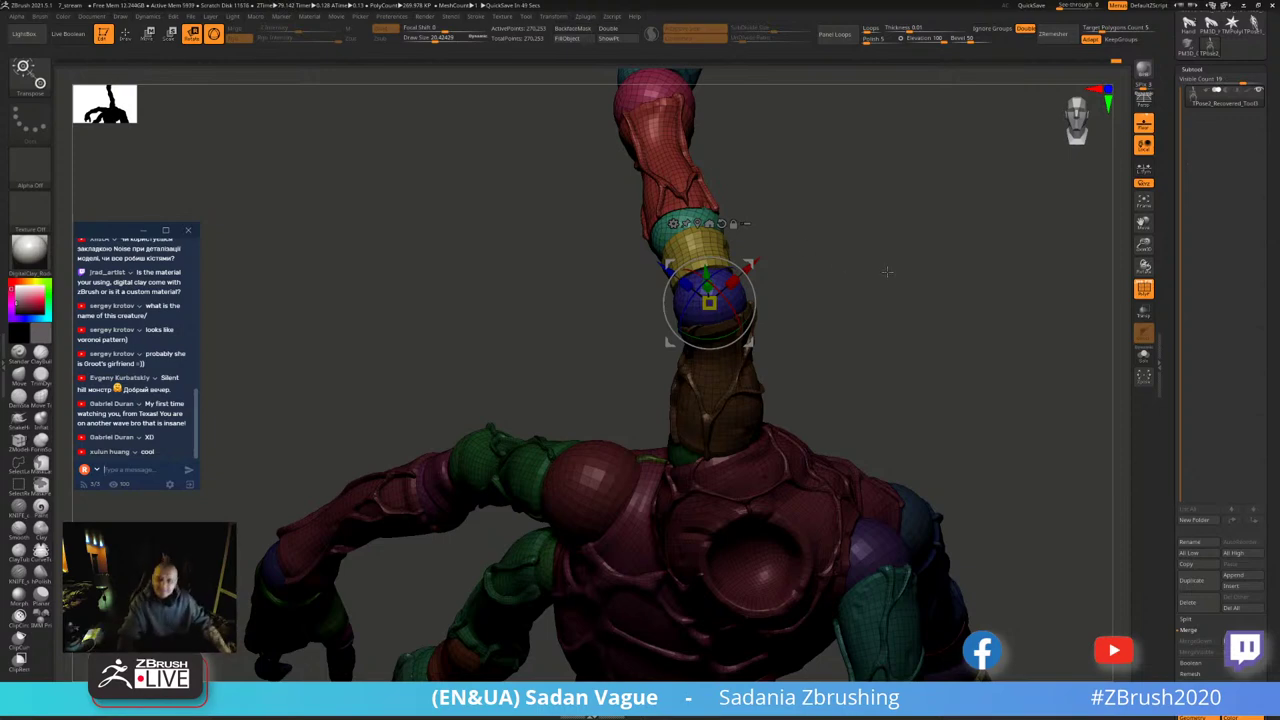
{"action": "mouse_move", "coordinate": [886, 271]}
{"action": "left_mouse_down"}
{"action": "mouse_move", "coordinate": [824, 246]}
{"action": "mouse_move", "coordinate": [786, 274]}
{"action": "left_mouse_up"}
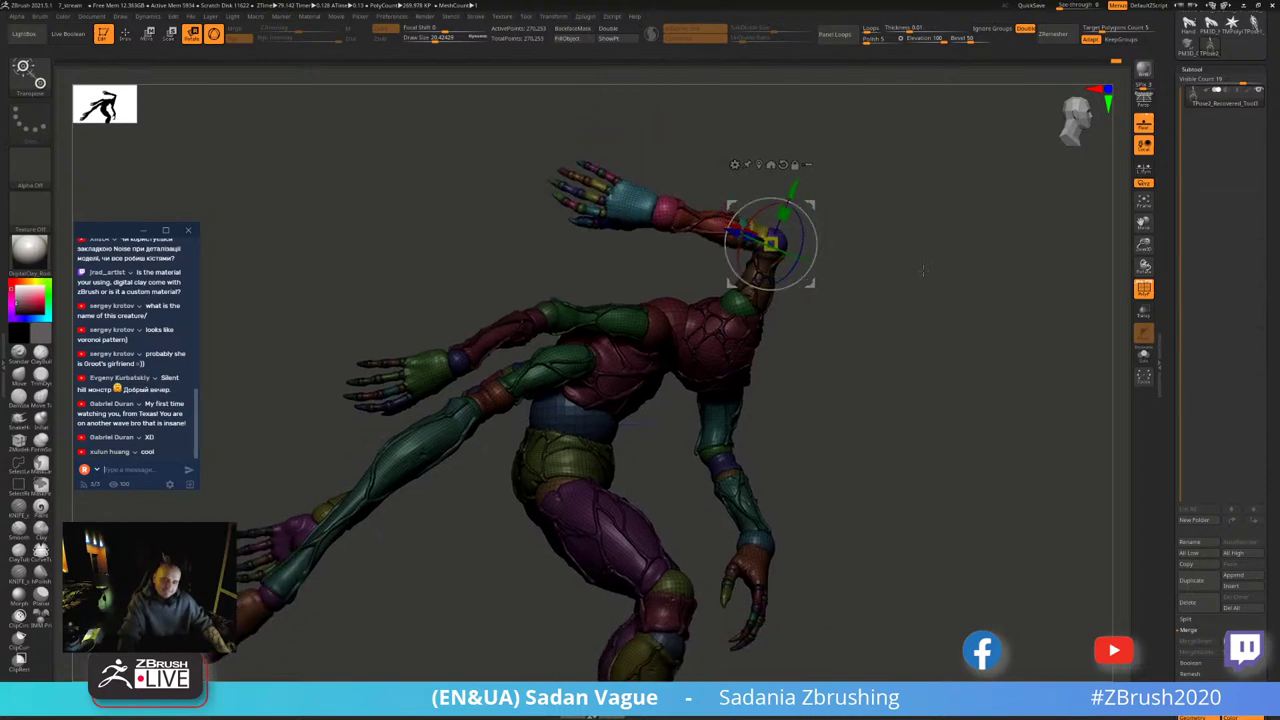
{"action": "key", "text": "ctrl+z"}
{"action": "key", "text": "ctrl+shift+z"}
{"action": "key", "text": "ctrl+shift+z"}
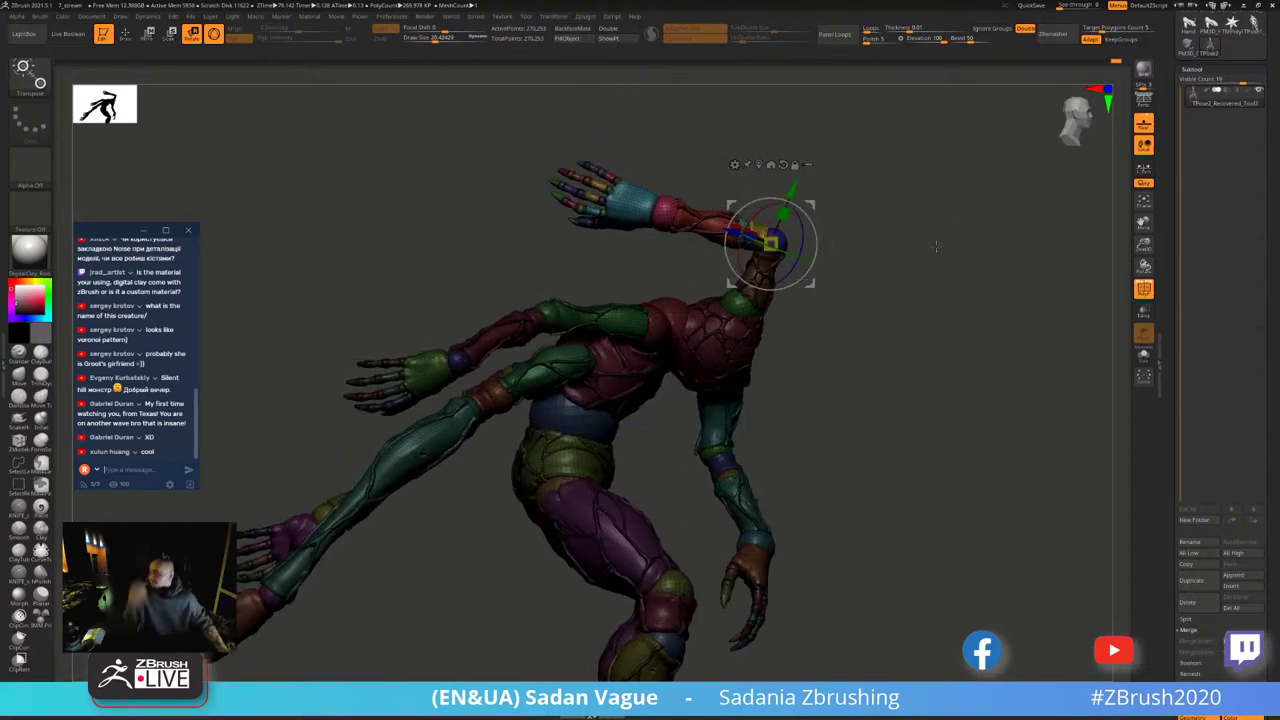
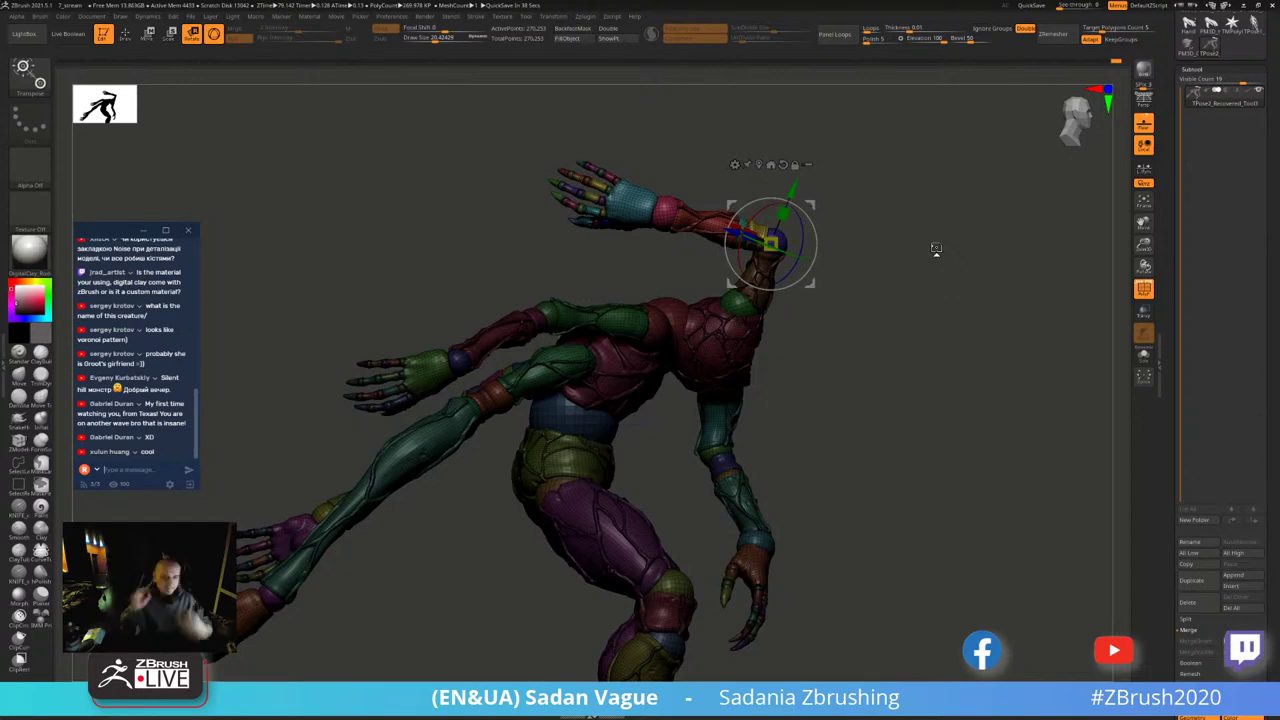
- Isolate the green elbow sphere, center the transpose gizmo on it, and unhide the creature
{"action": "mouse_move", "coordinate": [936, 248]}
{"action": "left_mouse_down"}
{"action": "mouse_move", "coordinate": [975, 227]}
{"action": "mouse_move", "coordinate": [988, 308]}
{"action": "left_mouse_up"}
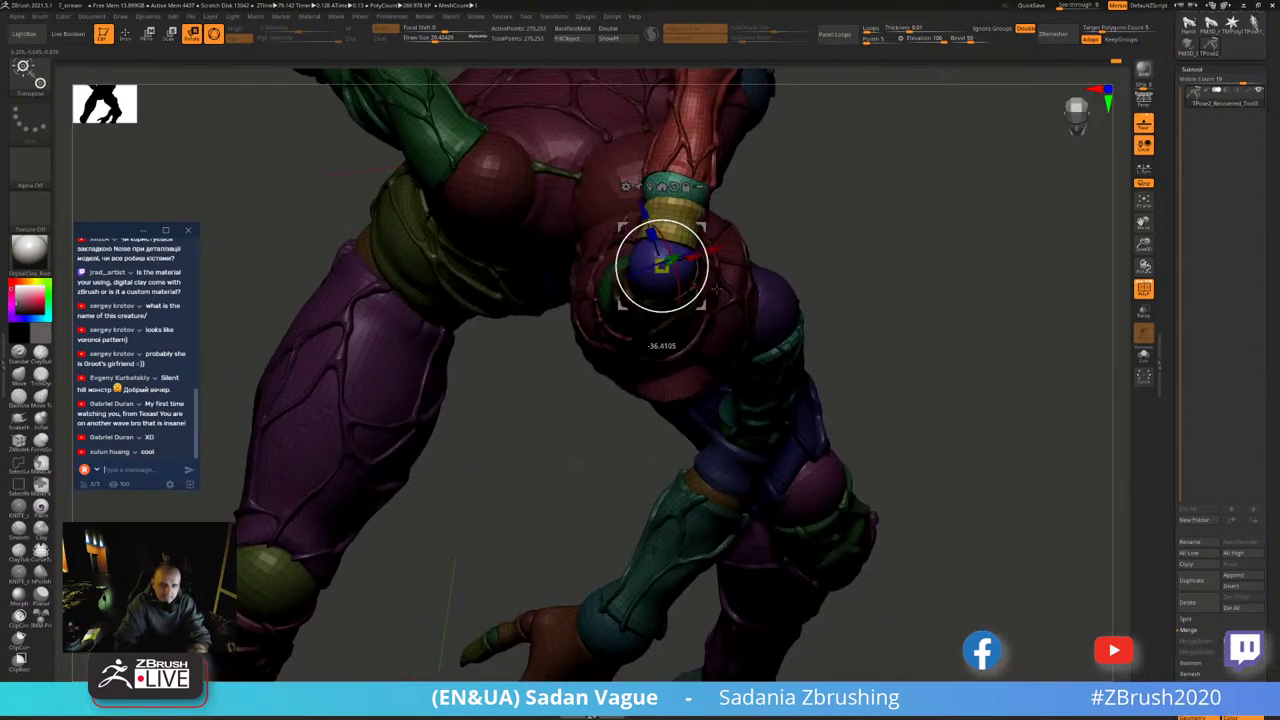
{"action": "mouse_move", "coordinate": [700, 262]}
{"action": "left_mouse_down"}
{"action": "mouse_move", "coordinate": [858, 203]}
{"action": "mouse_move", "coordinate": [858, 400]}
{"action": "left_mouse_up"}
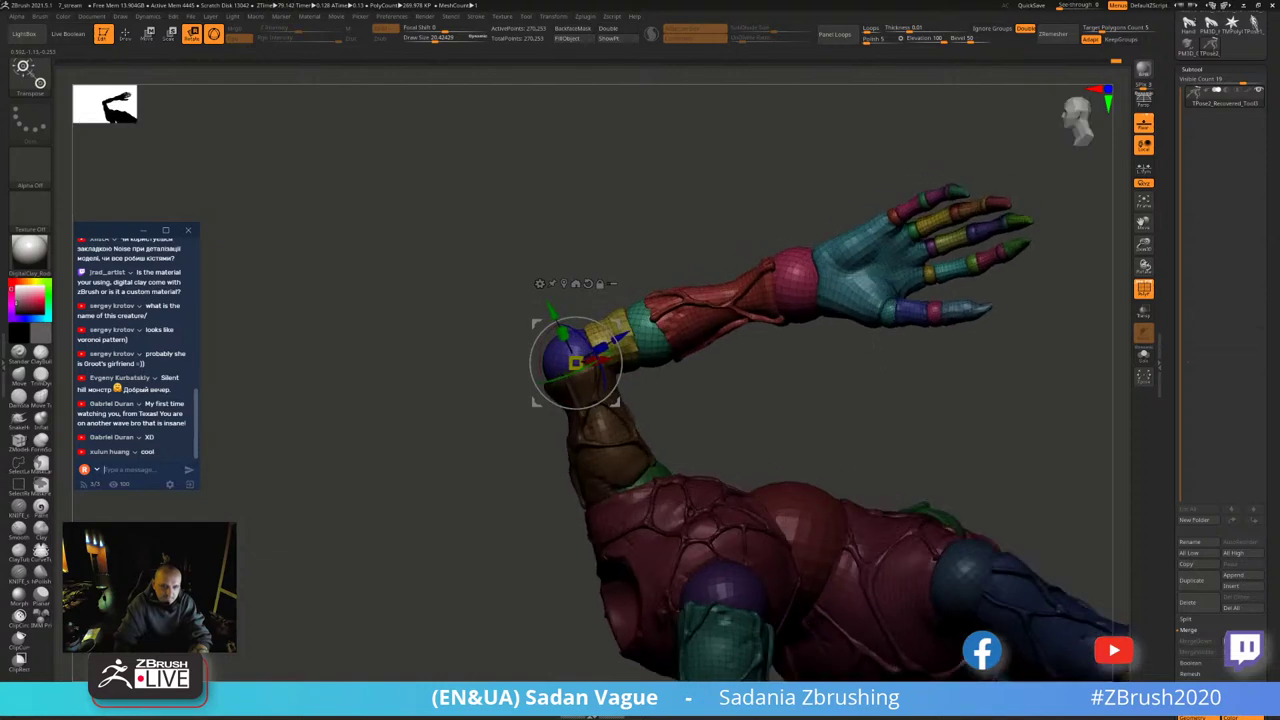
{"action": "key", "text": "q"}
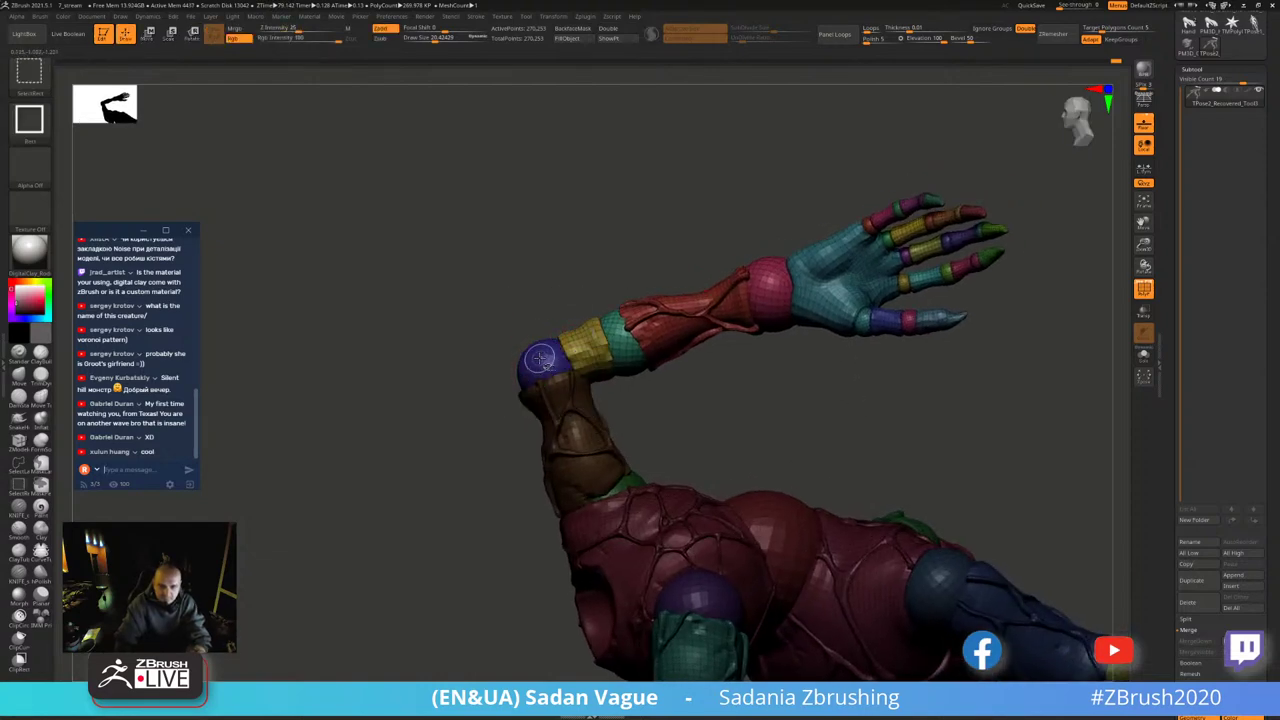
{"action": "left_click", "coordinate": [548, 371], "text": "ctrl+shift"}
{"action": "left_click", "coordinate": [566, 378], "text": "ctrl+shift"}
{"action": "left_click", "coordinate": [543, 371], "text": "ctrl+shift"}
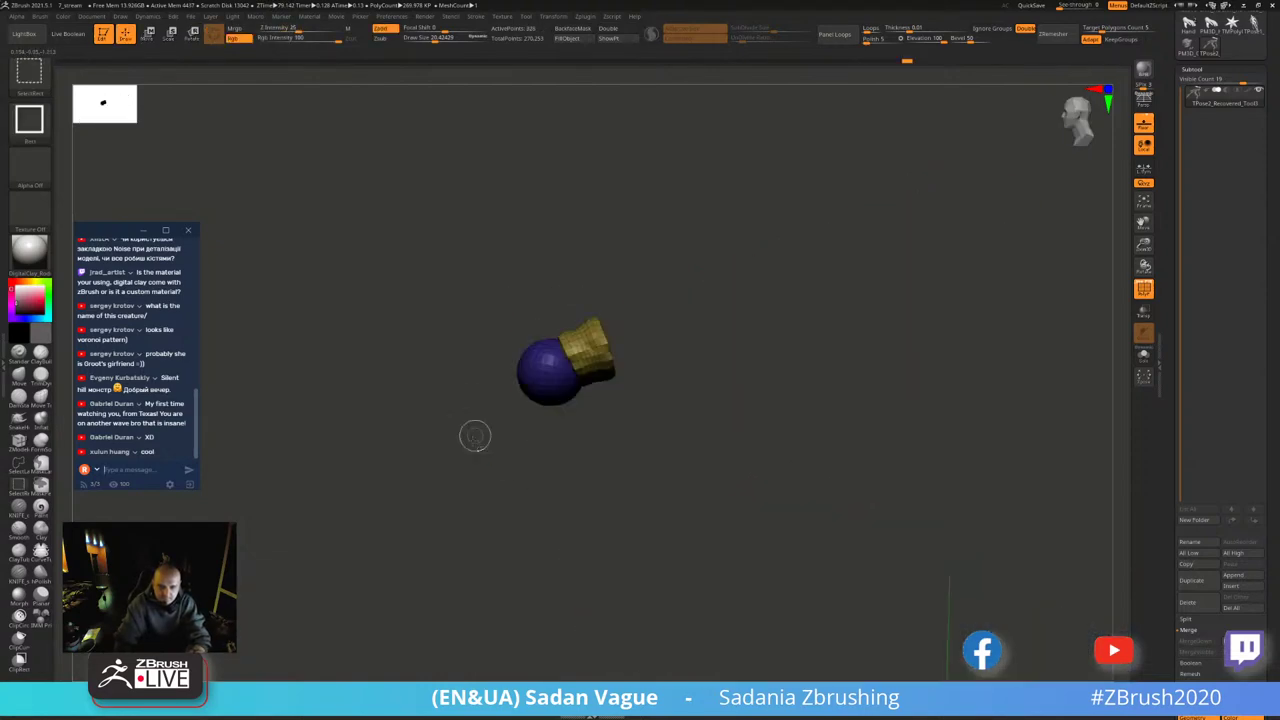
{"action": "left_click", "coordinate": [470, 430], "text": "ctrl+shift"}
{"action": "left_click", "coordinate": [618, 345], "text": "ctrl+shift"}
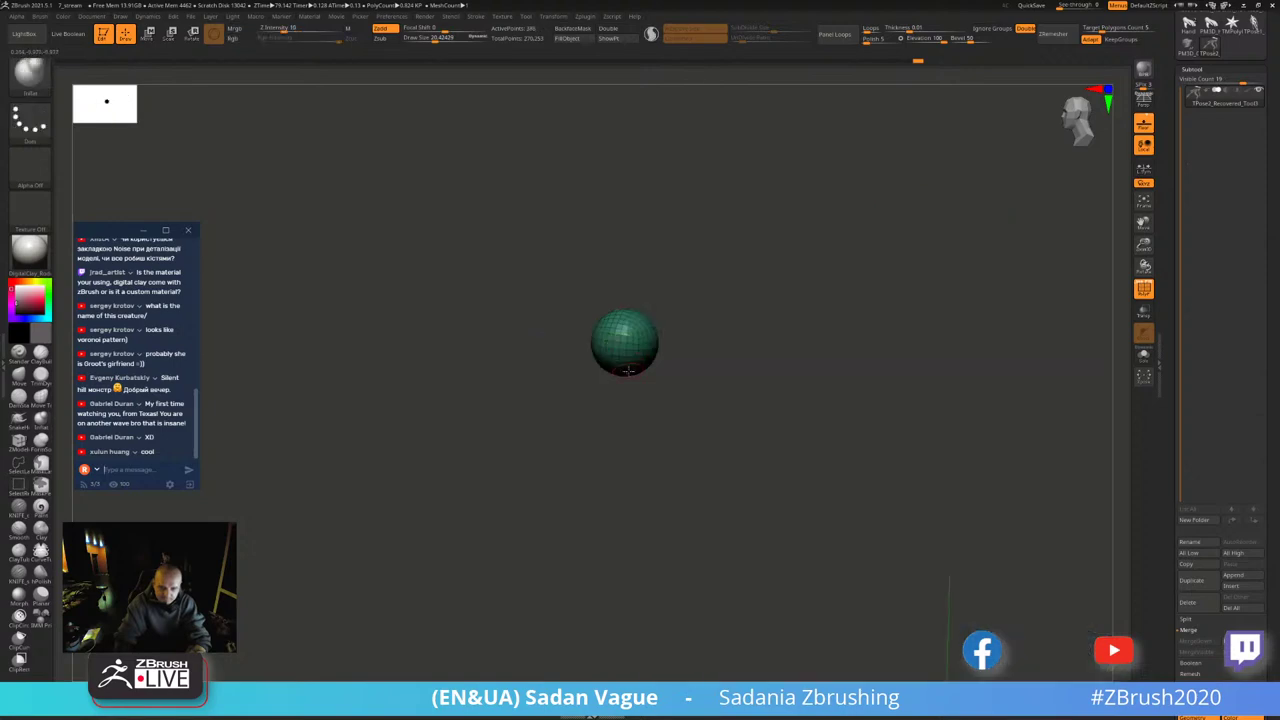
{"action": "key", "text": "w"}
{"action": "left_click", "coordinate": [550, 292]}
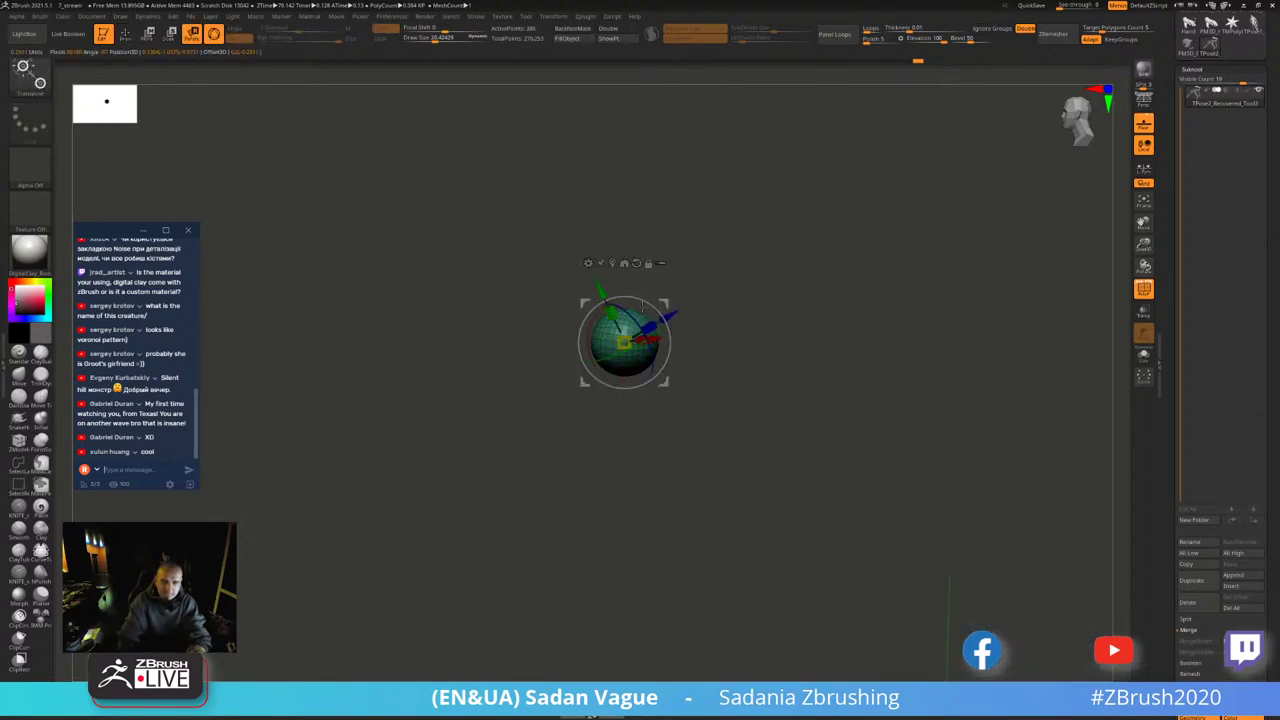
{"action": "left_click", "coordinate": [640, 240], "text": "ctrl+shift"}
- Rotate the forearm around the elbow so the hand swings down beside the head
{"action": "left_click_drag", "start_coordinate": [658, 306], "coordinate": [700, 400]}
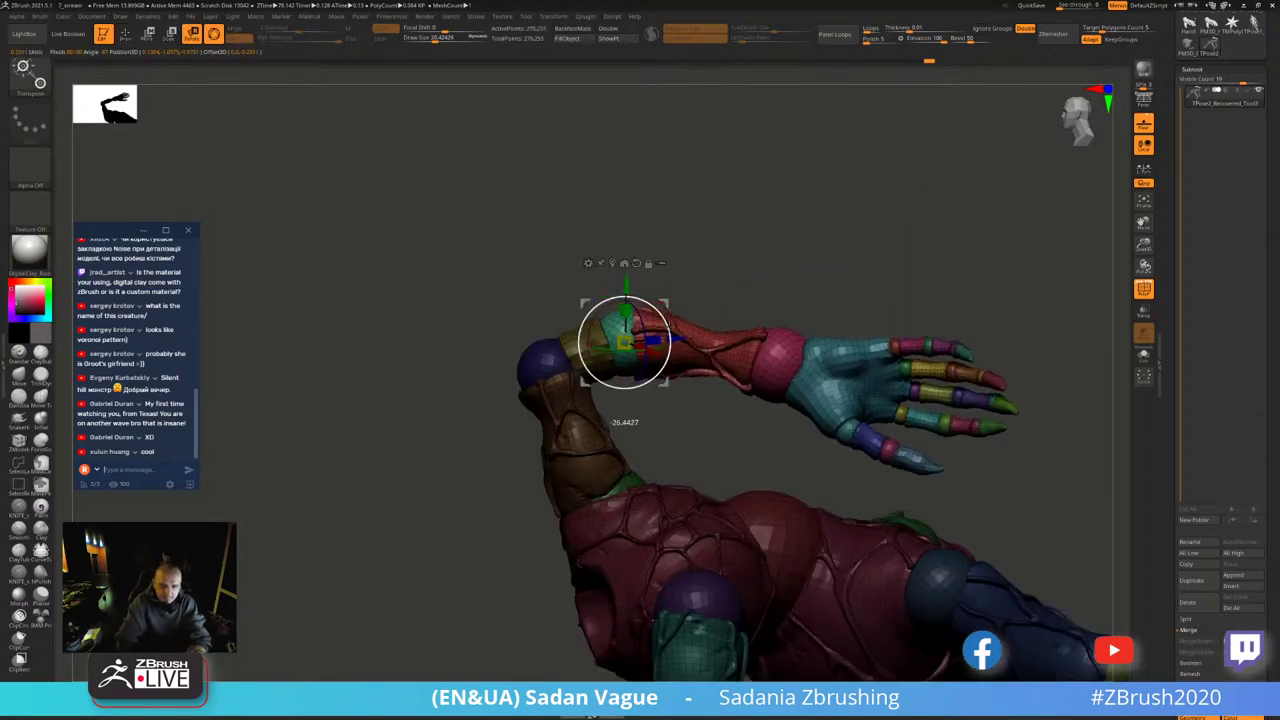
{"action": "left_click_drag", "start_coordinate": [900, 450], "coordinate": [740, 363]}
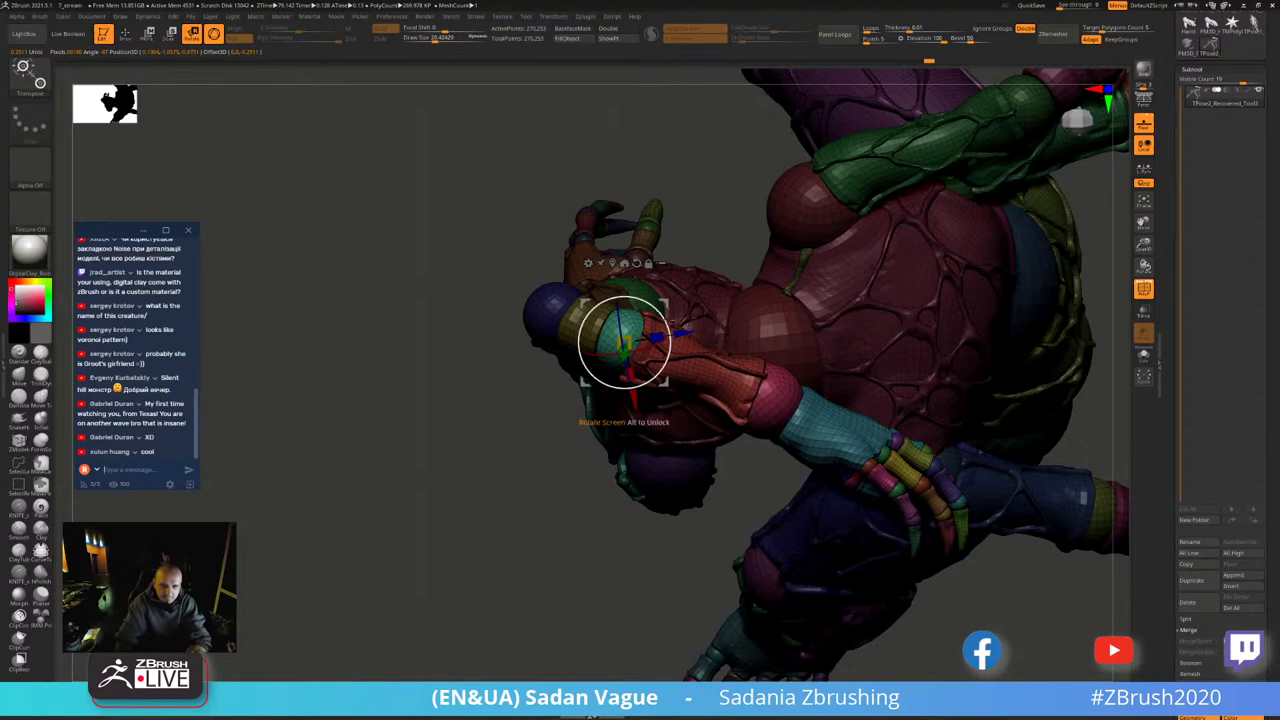
{"action": "mouse_move", "coordinate": [608, 405]}
{"action": "left_mouse_down"}
{"action": "mouse_move", "coordinate": [654, 405]}
{"action": "mouse_move", "coordinate": [760, 300]}
{"action": "mouse_move", "coordinate": [880, 243]}
{"action": "mouse_move", "coordinate": [660, 250]}
{"action": "left_mouse_up"}
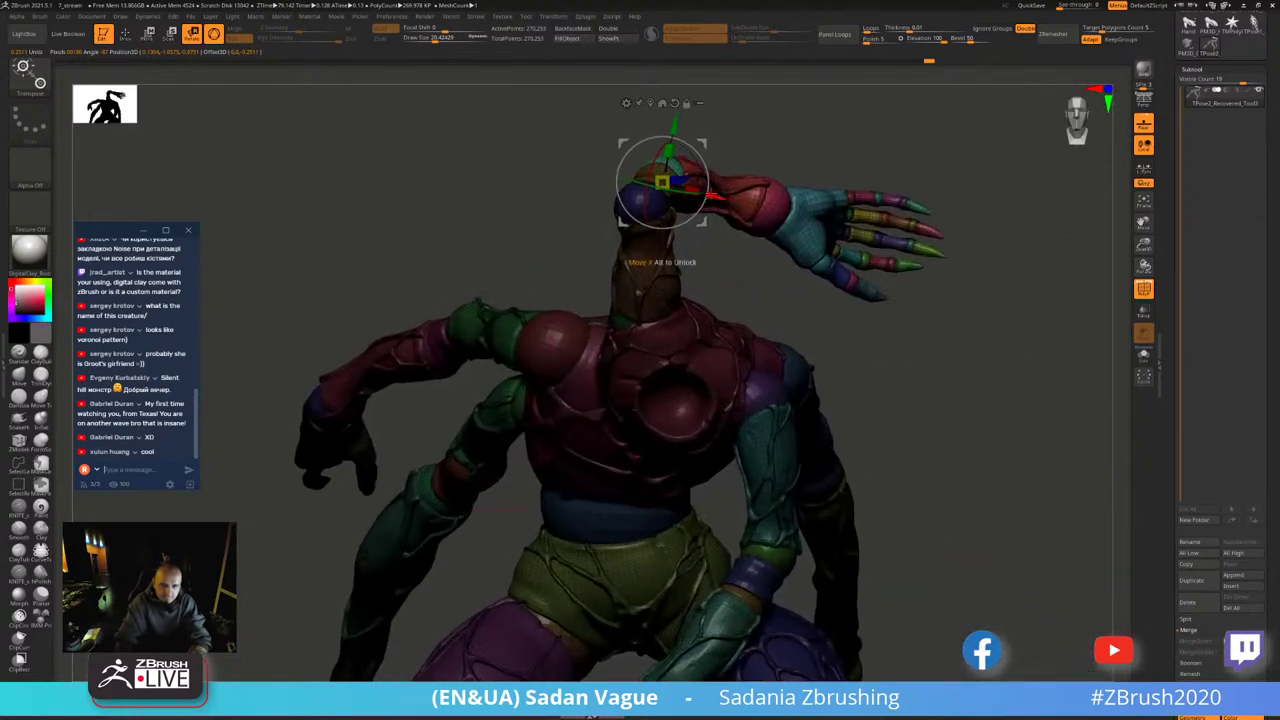
{"action": "mouse_move", "coordinate": [707, 164]}
{"action": "left_mouse_down"}
{"action": "mouse_move", "coordinate": [855, 131]}
{"action": "mouse_move", "coordinate": [910, 198]}
{"action": "left_mouse_up"}
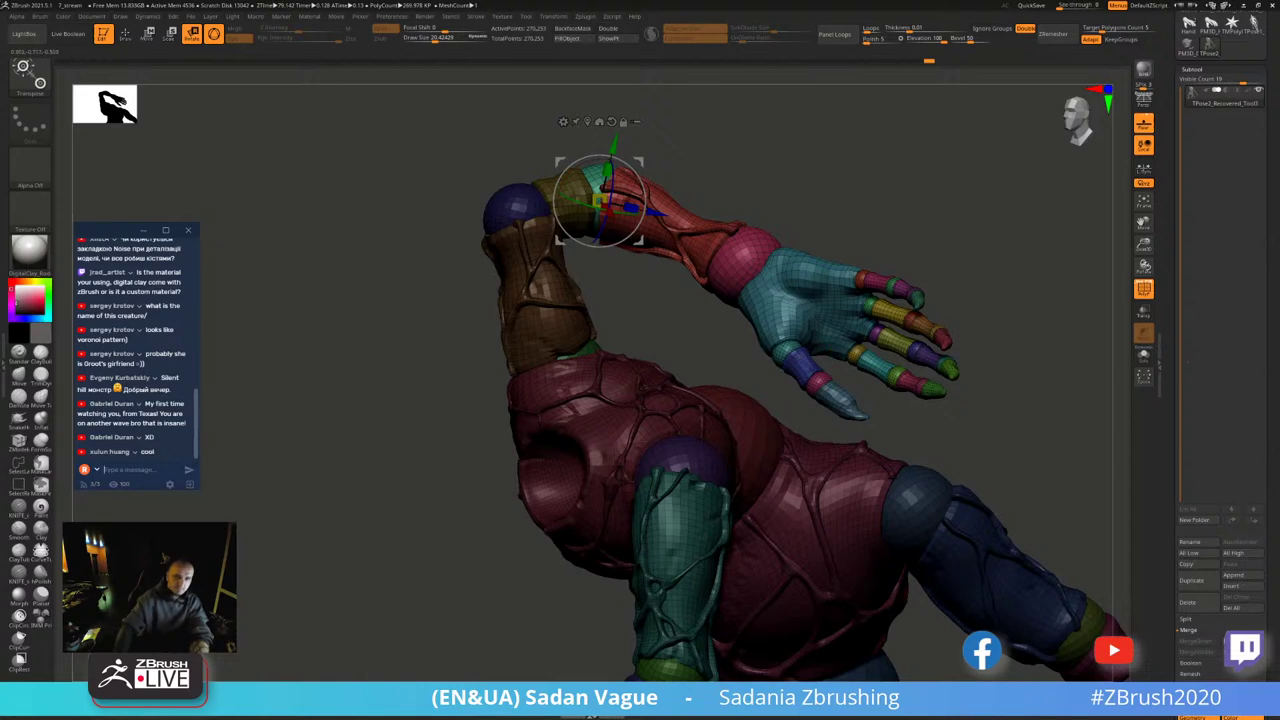
{"action": "left_click_drag", "start_coordinate": [1040, 225], "coordinate": [1097, 250]}
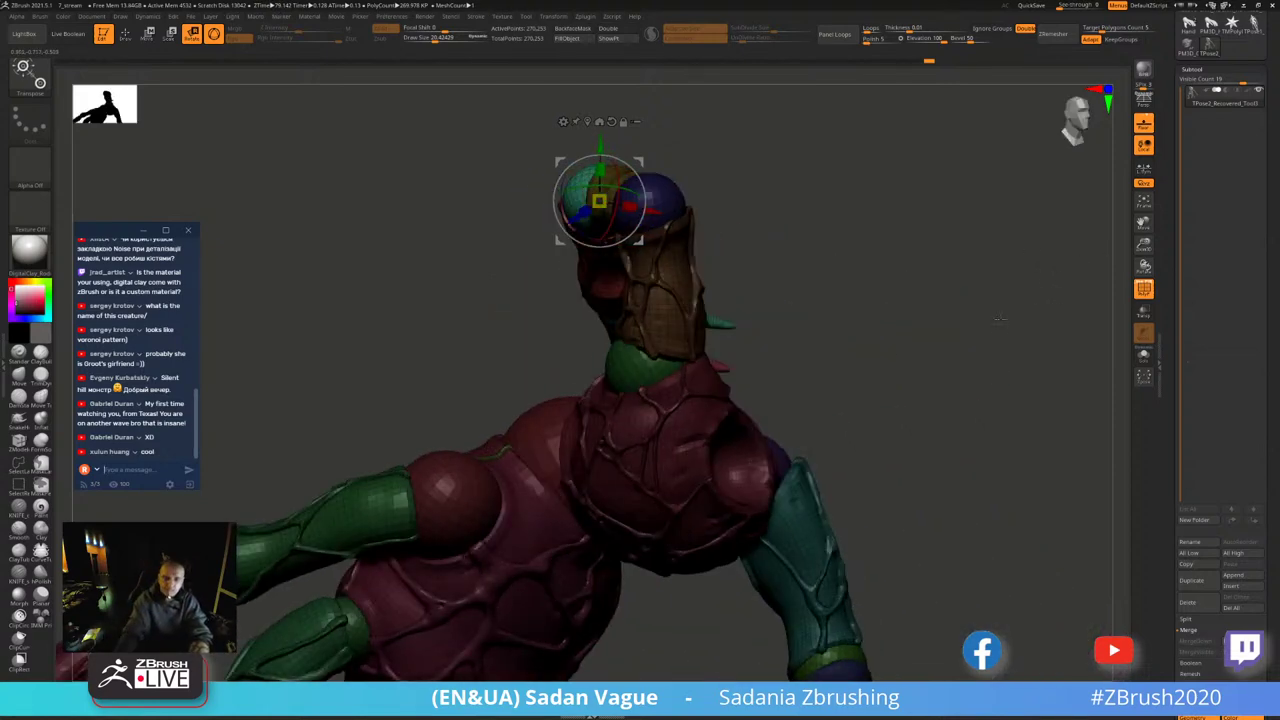
{"action": "mouse_move", "coordinate": [1006, 374]}
{"action": "left_mouse_down"}
{"action": "mouse_move", "coordinate": [1020, 294]}
{"action": "mouse_move", "coordinate": [1073, 287]}
{"action": "mouse_move", "coordinate": [648, 291]}
{"action": "left_mouse_up"}
- Turn on the polygroup wireframe and hide the upper arm, forearm and hand pieces
{"action": "key", "text": "shift+f"}
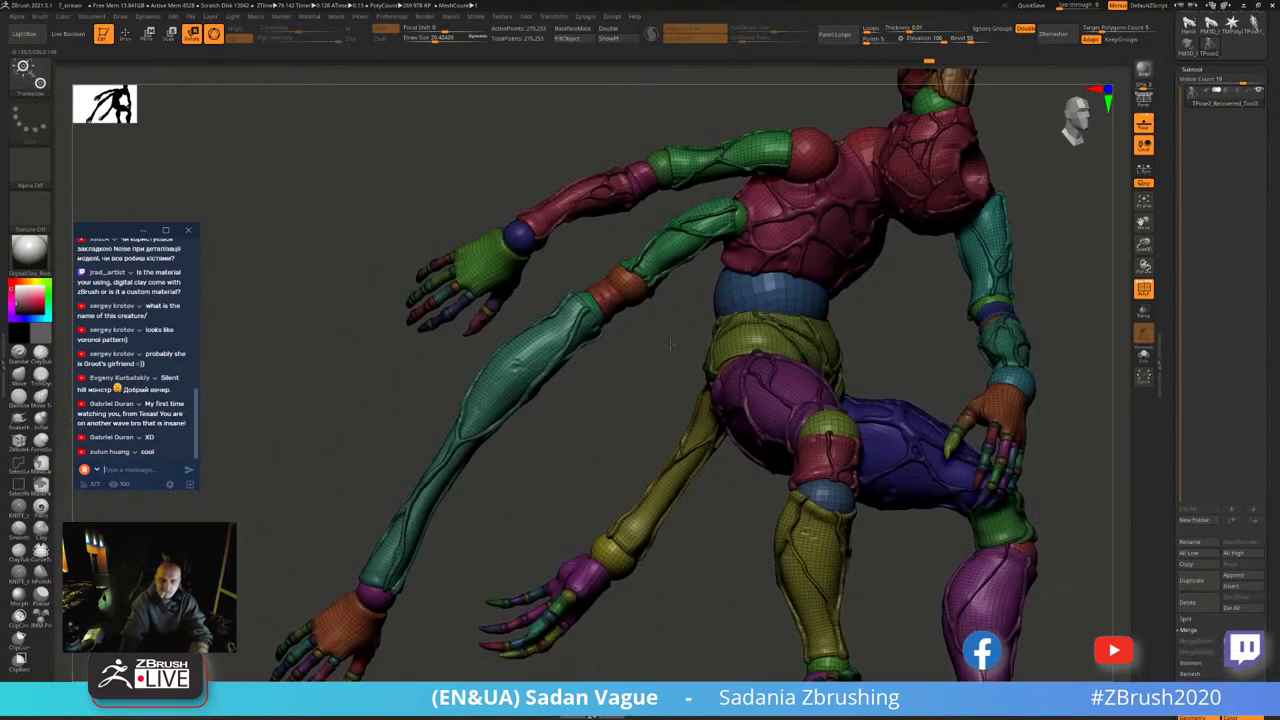
{"action": "key", "text": "q"}
{"action": "left_click", "coordinate": [660, 286], "text": "ctrl+shift"}
{"action": "left_click", "coordinate": [660, 343], "text": "ctrl+shift"}
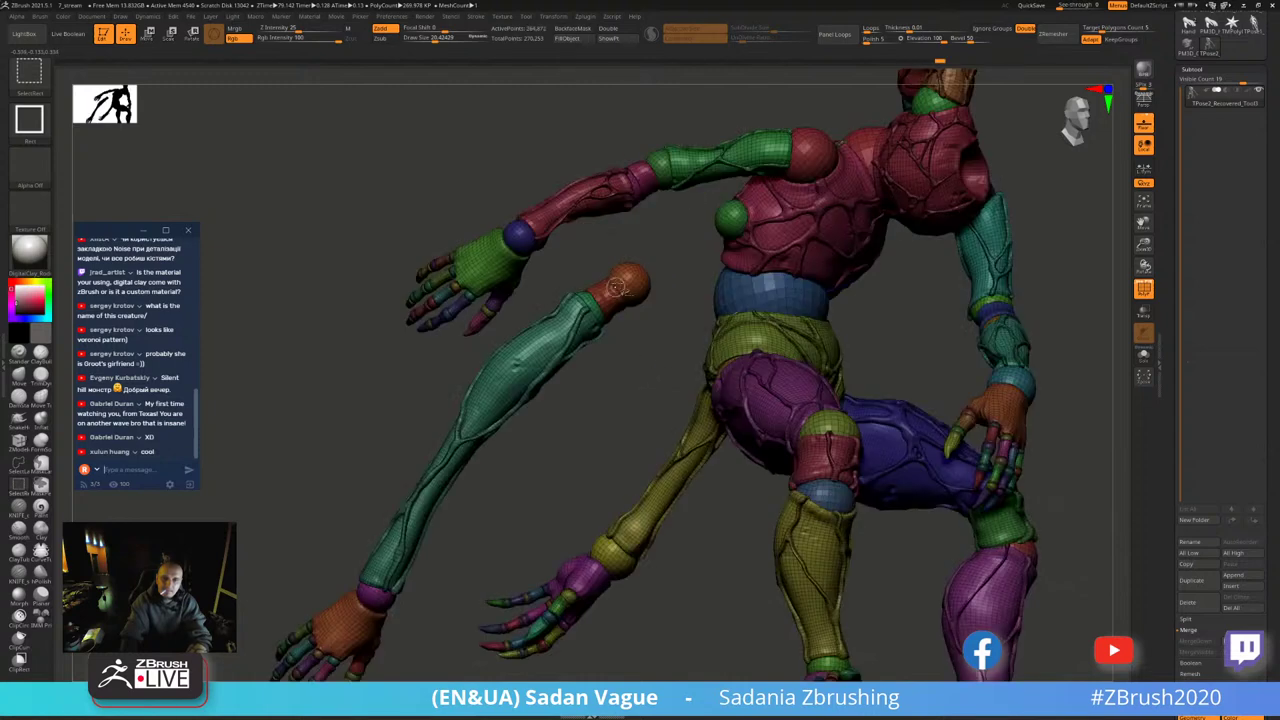
{"action": "left_click", "coordinate": [578, 320], "text": "ctrl+alt+shift"}
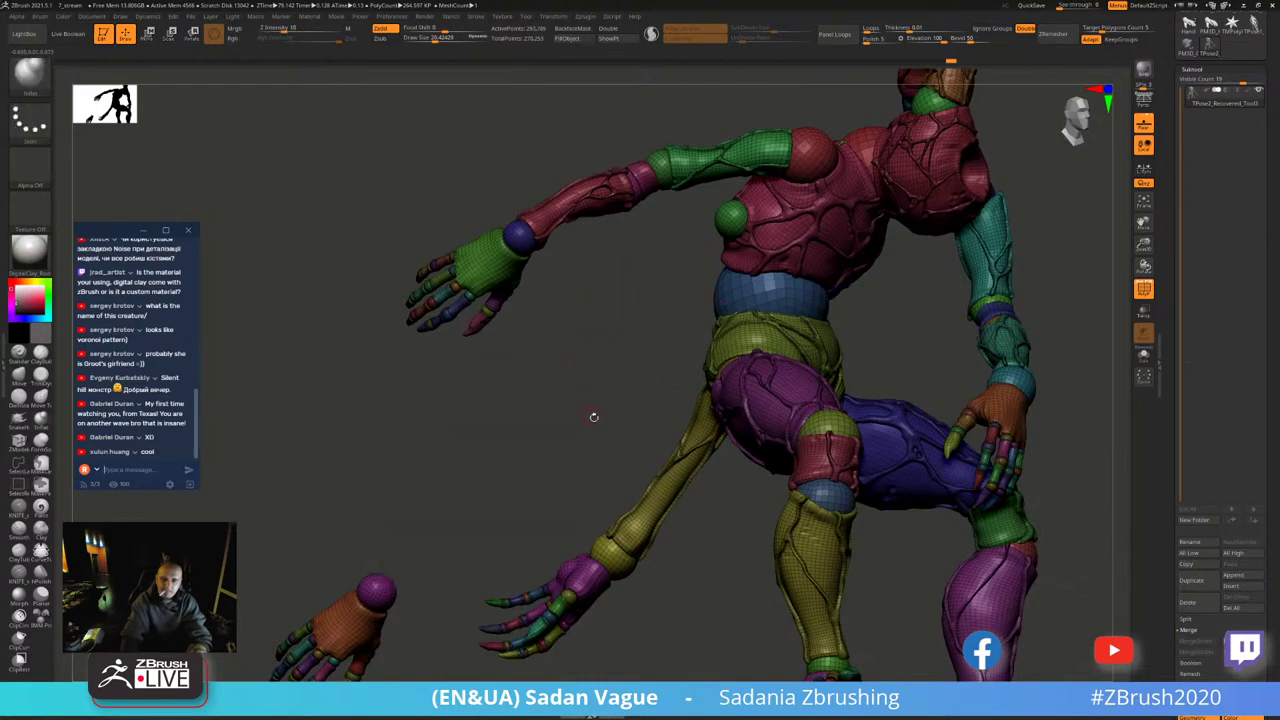
{"action": "left_click_drag", "start_coordinate": [591, 420], "coordinate": [574, 289]}
{"action": "left_click_drag", "start_coordinate": [340, 346], "coordinate": [624, 574], "text": "ctrl+alt+shift"}
{"action": "left_click_drag", "start_coordinate": [647, 290], "coordinate": [591, 423]}
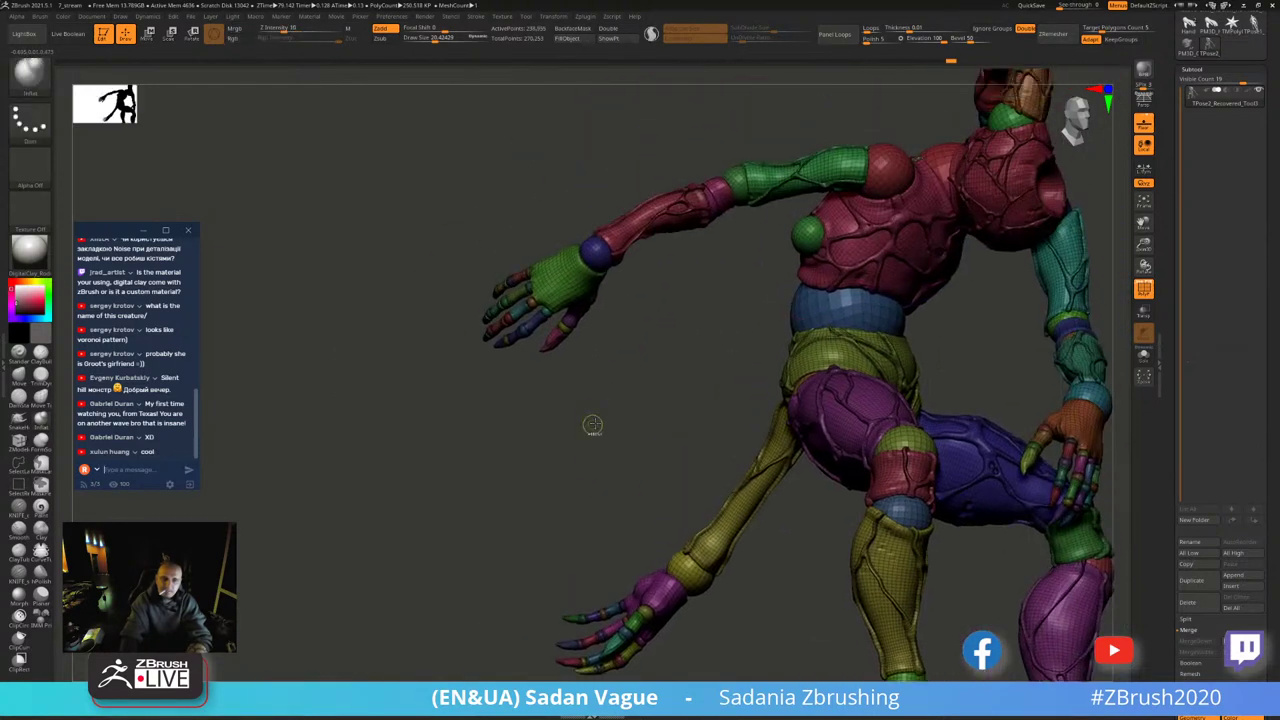
{"action": "left_click", "coordinate": [634, 400], "text": "ctrl+shift"}
- Pivot the gizmo on the green shoulder sphere and rotate the green arm downward
{"action": "left_click", "coordinate": [818, 236], "text": "ctrl+shift"}
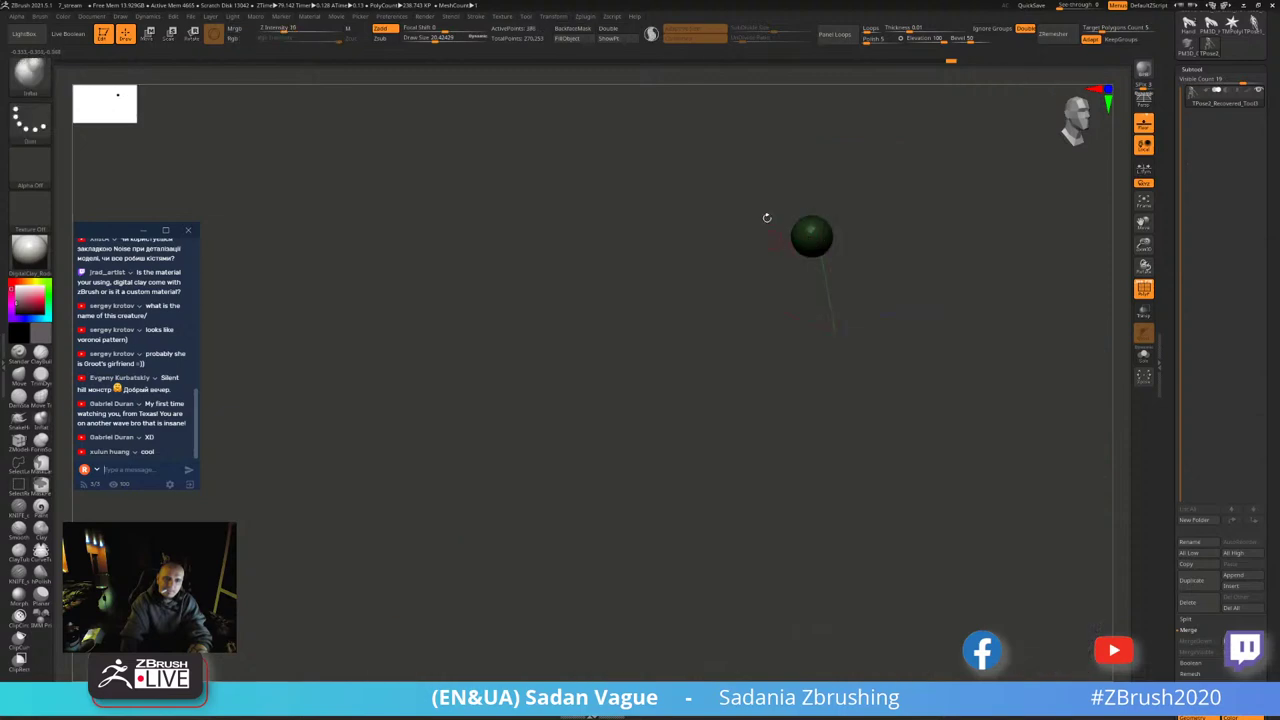
{"action": "key", "text": "w"}
{"action": "left_click_drag", "start_coordinate": [927, 176], "coordinate": [827, 357], "text": "alt"}
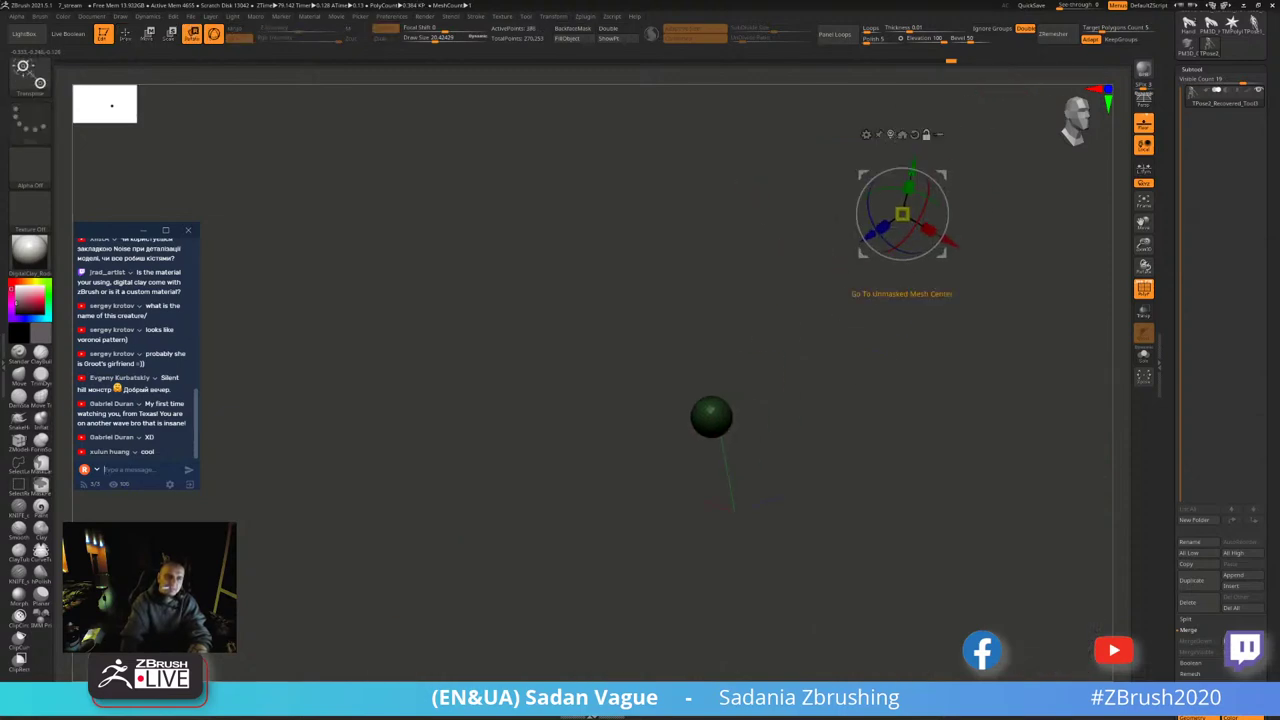
{"action": "left_click", "coordinate": [902, 134]}
{"action": "left_click", "coordinate": [869, 340], "text": "ctrl+shift"}
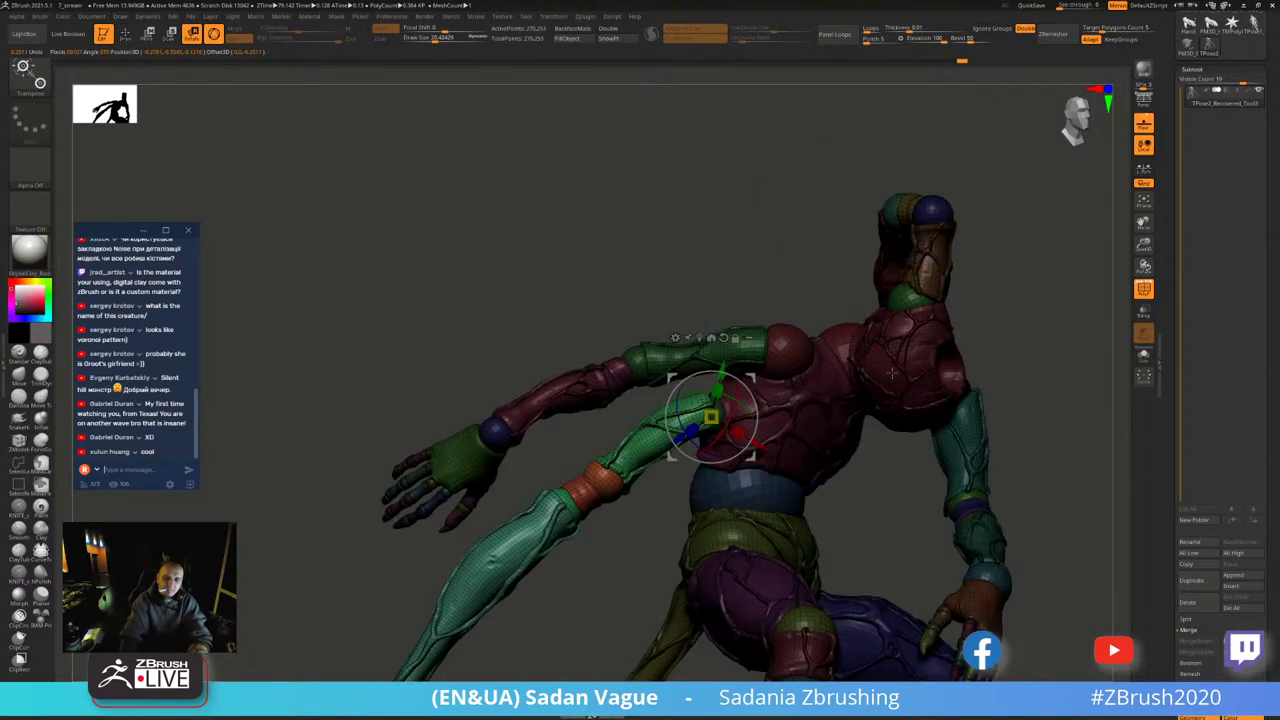
{"action": "key", "text": "q"}
{"action": "mouse_move", "coordinate": [871, 457]}
{"action": "left_mouse_down"}
{"action": "mouse_move", "coordinate": [849, 471]}
{"action": "mouse_move", "coordinate": [704, 424]}
{"action": "mouse_move", "coordinate": [690, 445]}
{"action": "left_mouse_up"}
{"action": "key", "text": "w"}
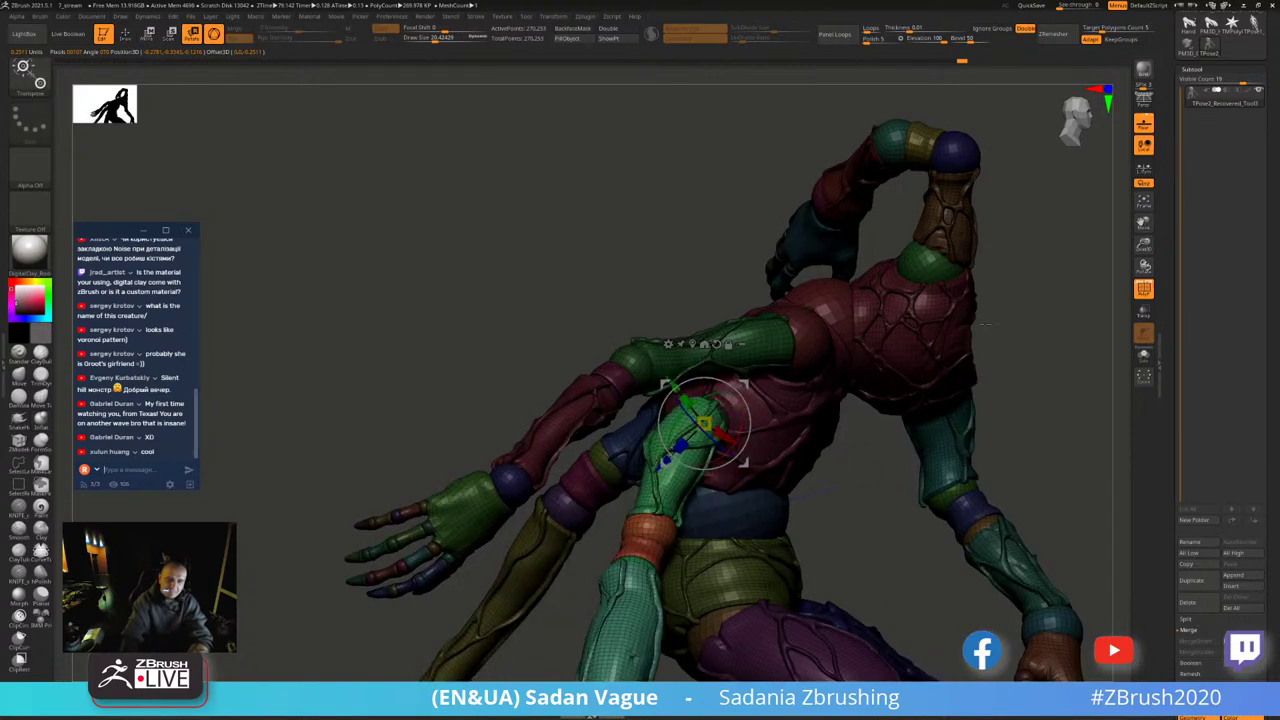
{"action": "mouse_move", "coordinate": [900, 380]}
{"action": "left_mouse_down"}
{"action": "mouse_move", "coordinate": [1043, 365]}
{"action": "mouse_move", "coordinate": [1020, 262]}
{"action": "left_mouse_up"}
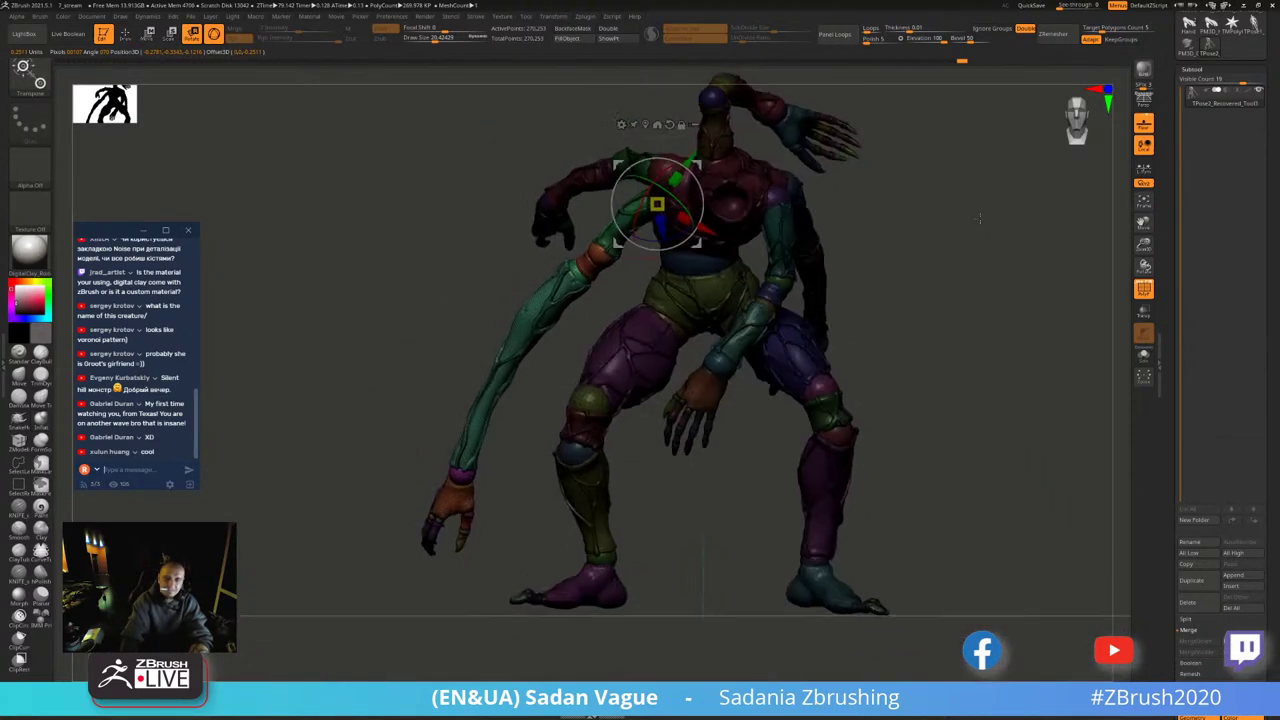
{"action": "scroll", "coordinate": [1020, 262], "scroll_direction": "up", "scroll_amount": 3}
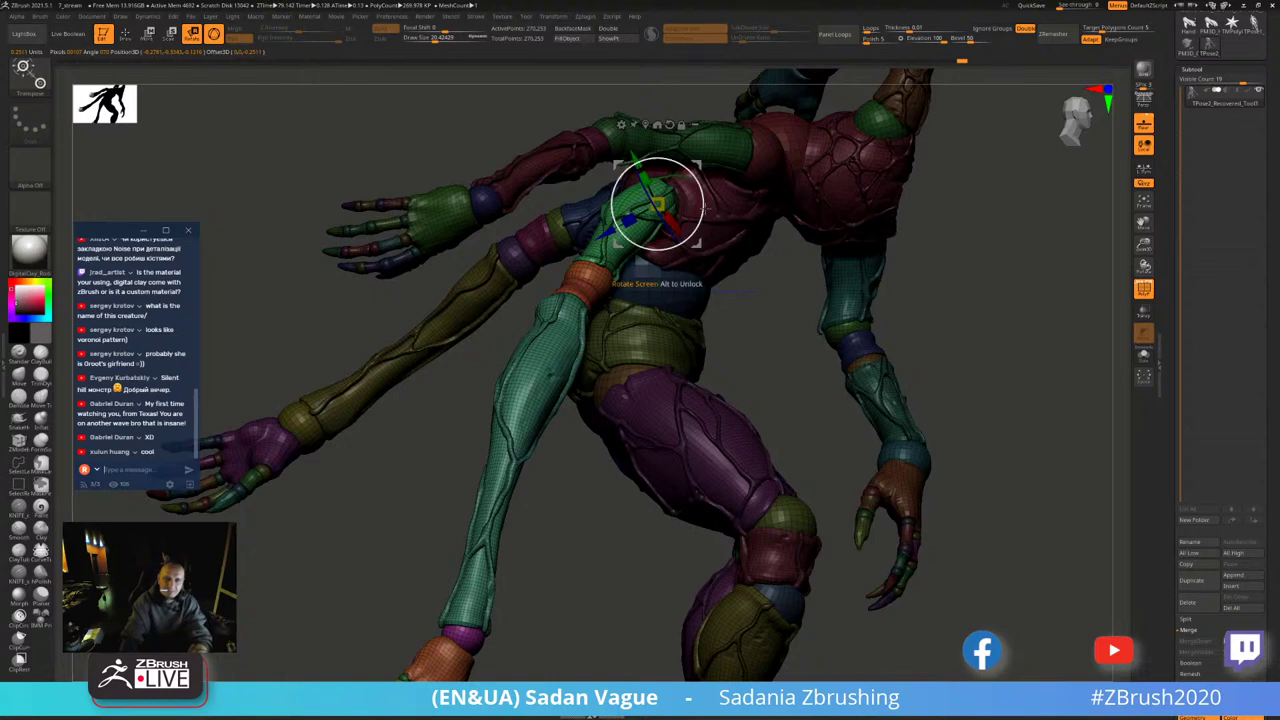
{"action": "left_click_drag", "start_coordinate": [700, 212], "coordinate": [705, 262]}
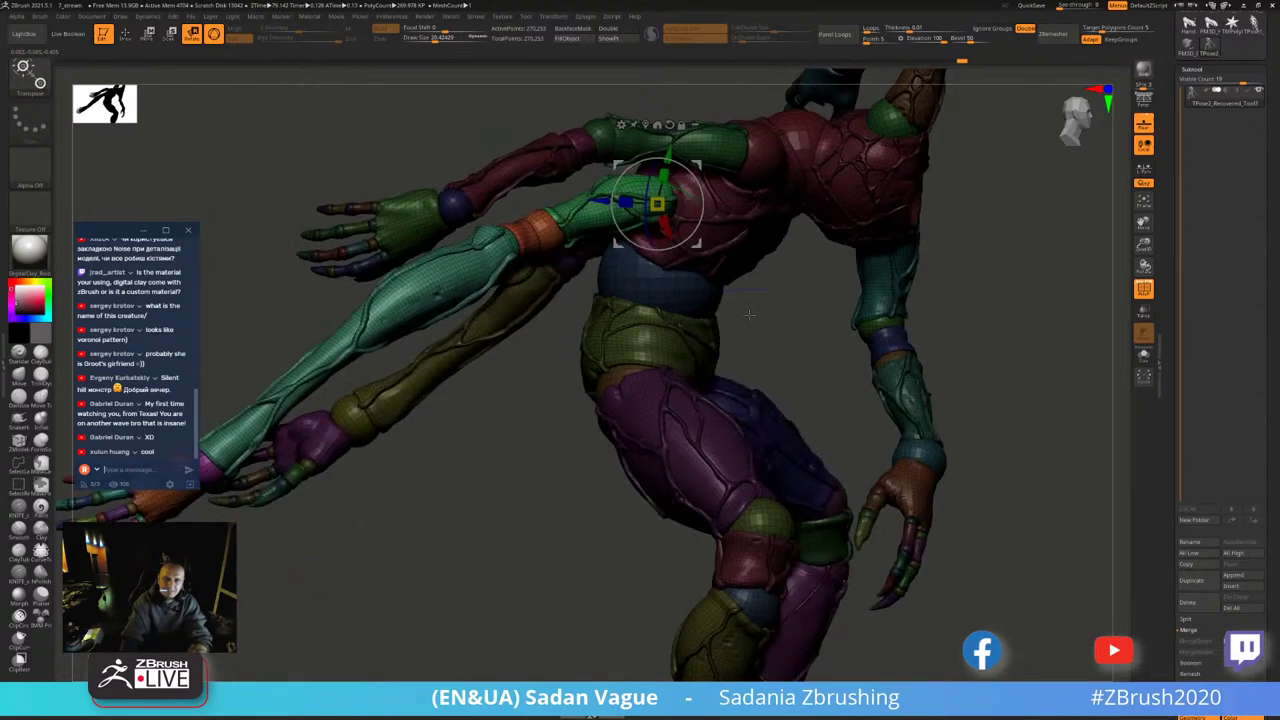
{"action": "left_click_drag", "start_coordinate": [1010, 420], "coordinate": [950, 430]}
- Pivot on the orange elbow sphere and swing the lower arm down so the hand nears the foot
{"action": "key", "text": "q"}
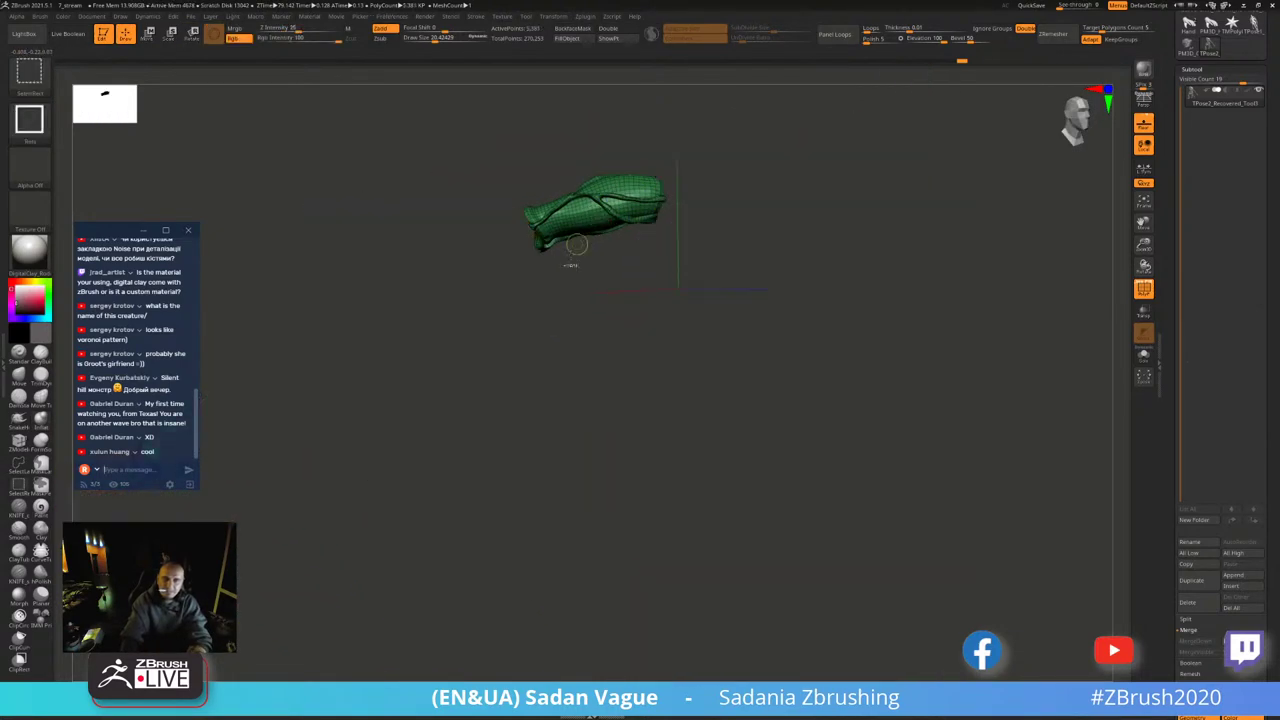
{"action": "left_click", "coordinate": [580, 215], "text": "ctrl+shift"}
{"action": "left_click", "coordinate": [560, 290], "text": "ctrl+shift"}
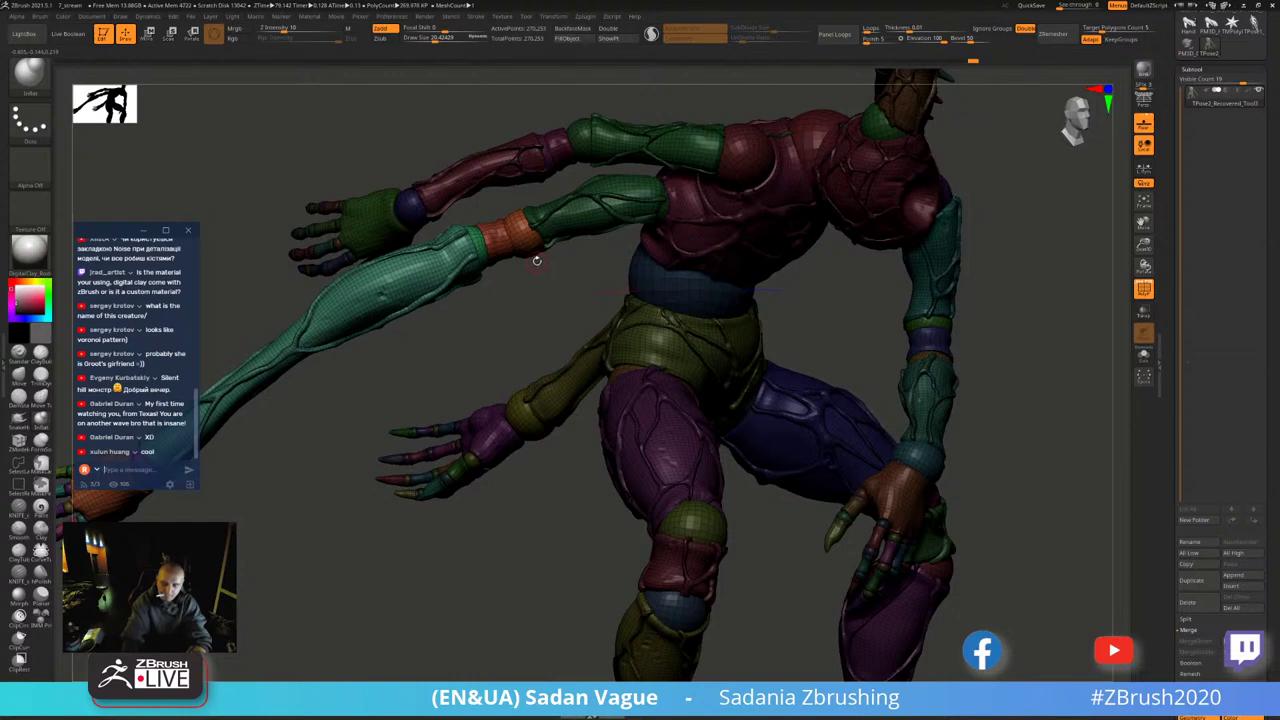
{"action": "left_click_drag", "start_coordinate": [537, 263], "coordinate": [523, 240], "text": "alt"}
{"action": "left_click", "coordinate": [542, 244], "text": "ctrl+shift"}
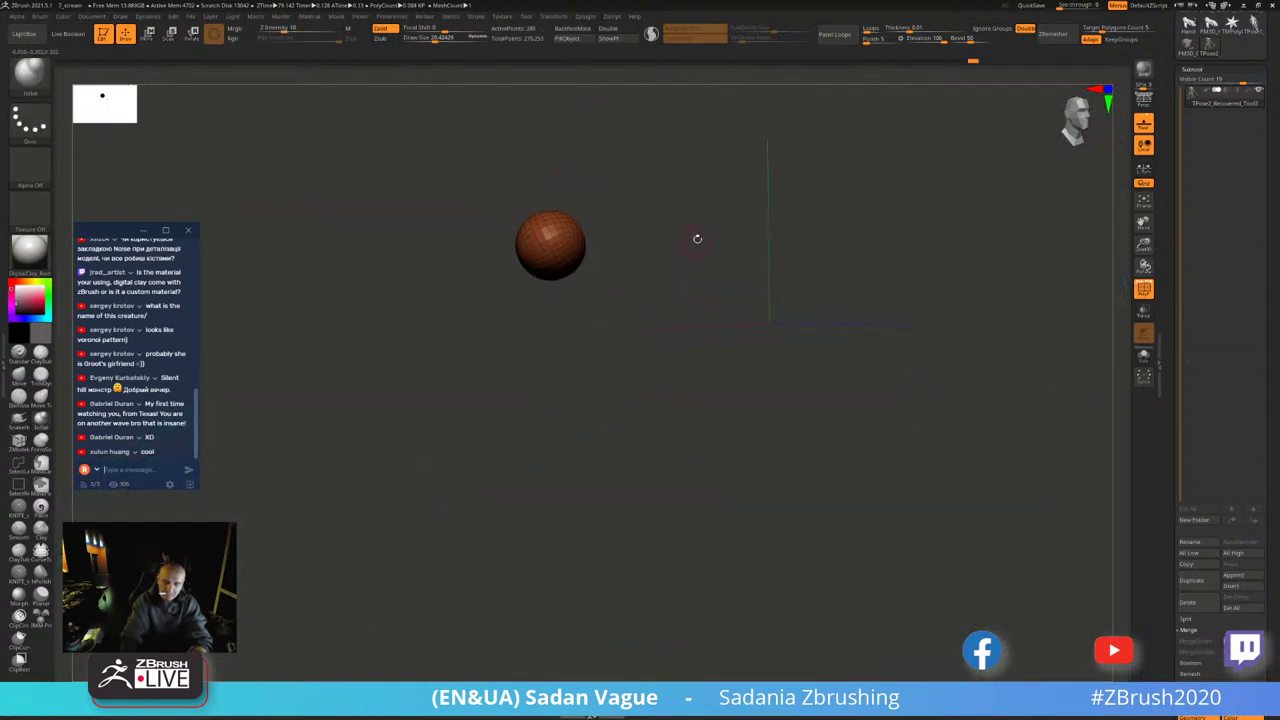
{"action": "key", "text": "w"}
{"action": "left_click", "coordinate": [716, 123]}
{"action": "left_click", "coordinate": [615, 244], "text": "ctrl+shift"}
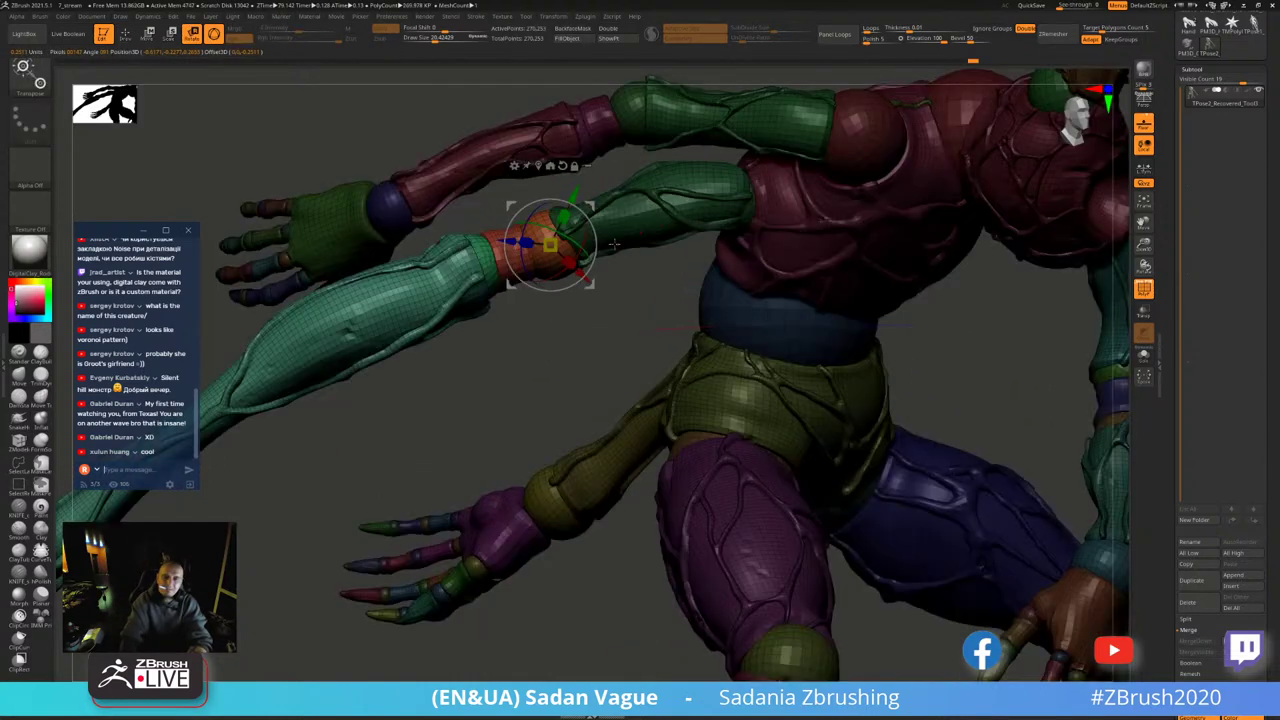
{"action": "mouse_move", "coordinate": [603, 245]}
{"action": "left_mouse_down"}
{"action": "mouse_move", "coordinate": [575, 212]}
{"action": "mouse_move", "coordinate": [560, 240]}
{"action": "left_mouse_up"}
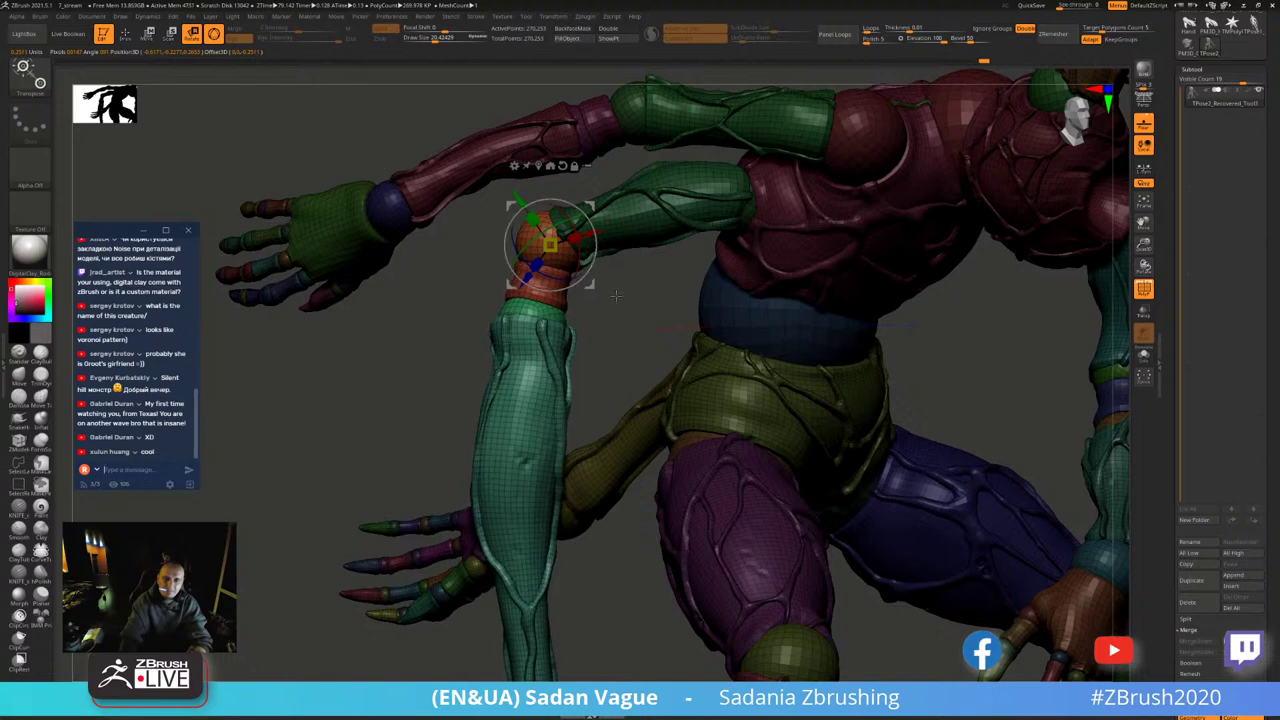
{"action": "key", "text": "f"}
{"action": "mouse_move", "coordinate": [640, 307]}
{"action": "left_mouse_down"}
{"action": "mouse_move", "coordinate": [505, 307]}
{"action": "mouse_move", "coordinate": [777, 293]}
{"action": "mouse_move", "coordinate": [917, 253]}
{"action": "left_mouse_up"}
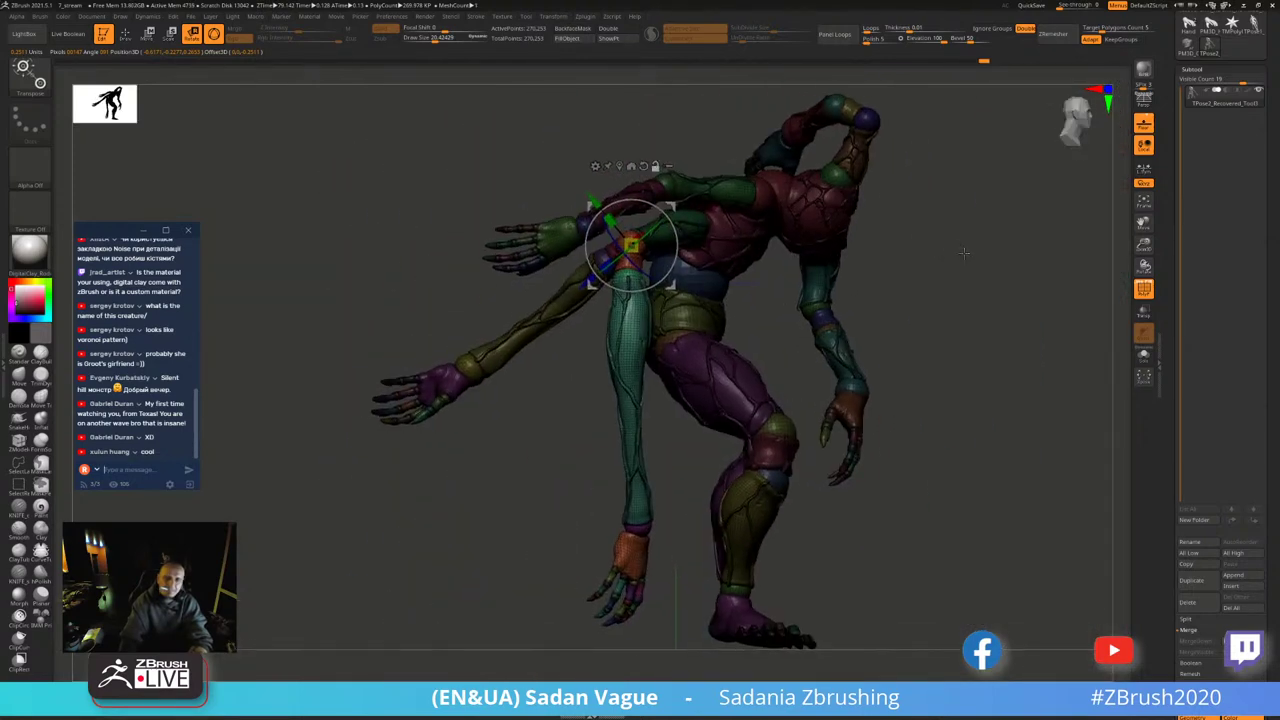
{"action": "left_click_drag", "start_coordinate": [672, 232], "coordinate": [690, 255]}
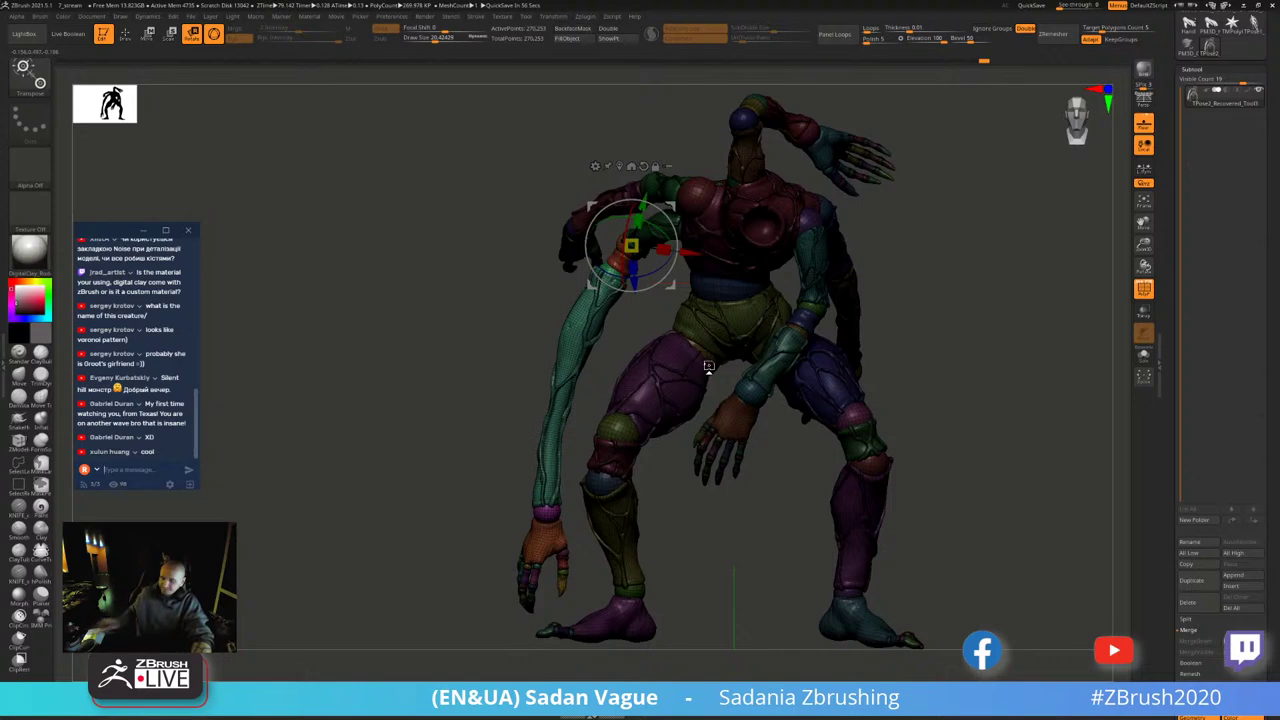
- Pivot on the green elbow joint sphere and swing the forearm out to the left, across the back
{"action": "mouse_move", "coordinate": [1062, 300]}
{"action": "left_mouse_down"}
{"action": "mouse_move", "coordinate": [1038, 340]}
{"action": "mouse_move", "coordinate": [1046, 313]}
{"action": "left_mouse_up"}
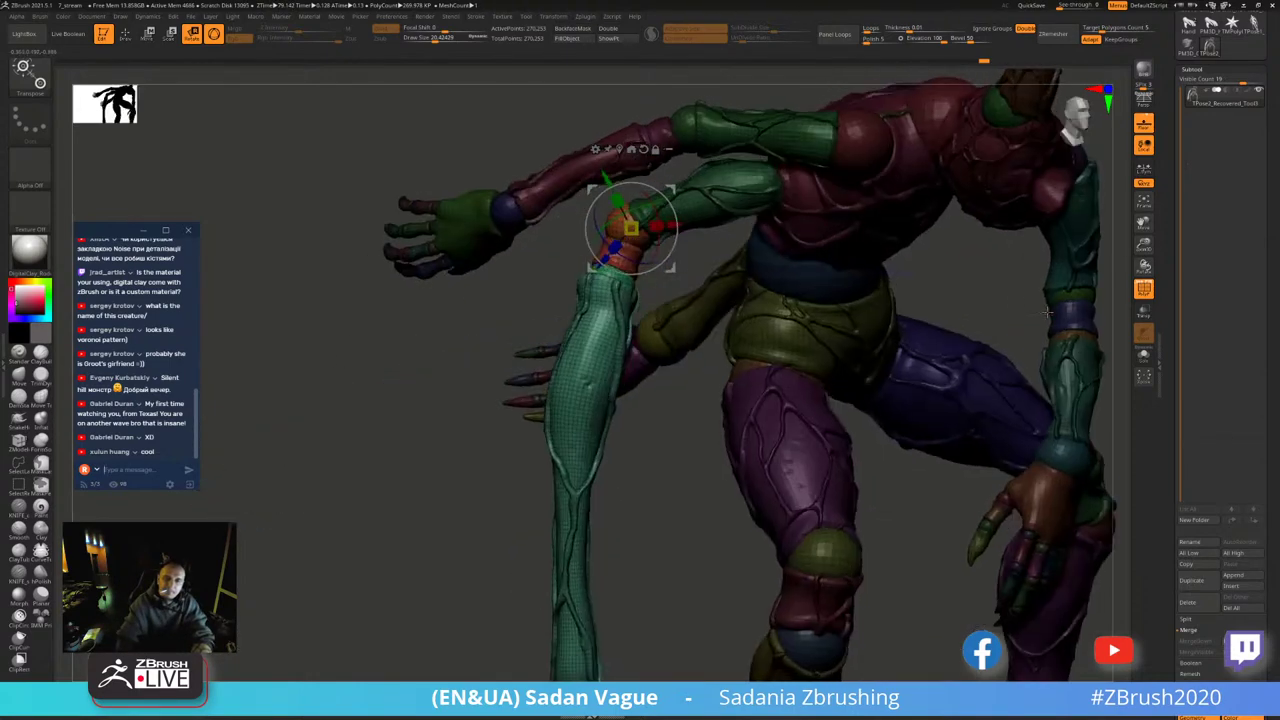
{"action": "left_click", "coordinate": [625, 235], "text": "ctrl+shift"}
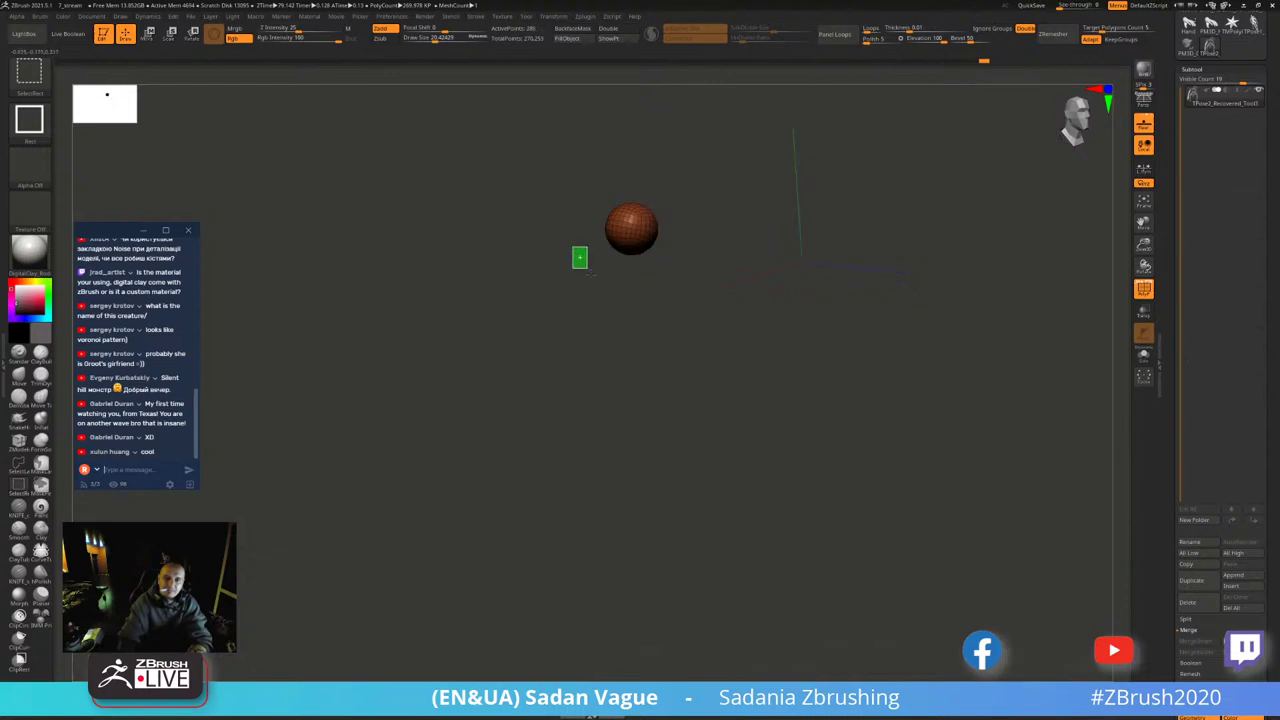
{"action": "left_click", "coordinate": [617, 257], "text": "ctrl+shift"}
{"action": "left_click_drag", "start_coordinate": [569, 251], "coordinate": [582, 236], "text": "ctrl+shift"}
{"action": "left_click", "coordinate": [551, 242], "text": "ctrl+shift"}
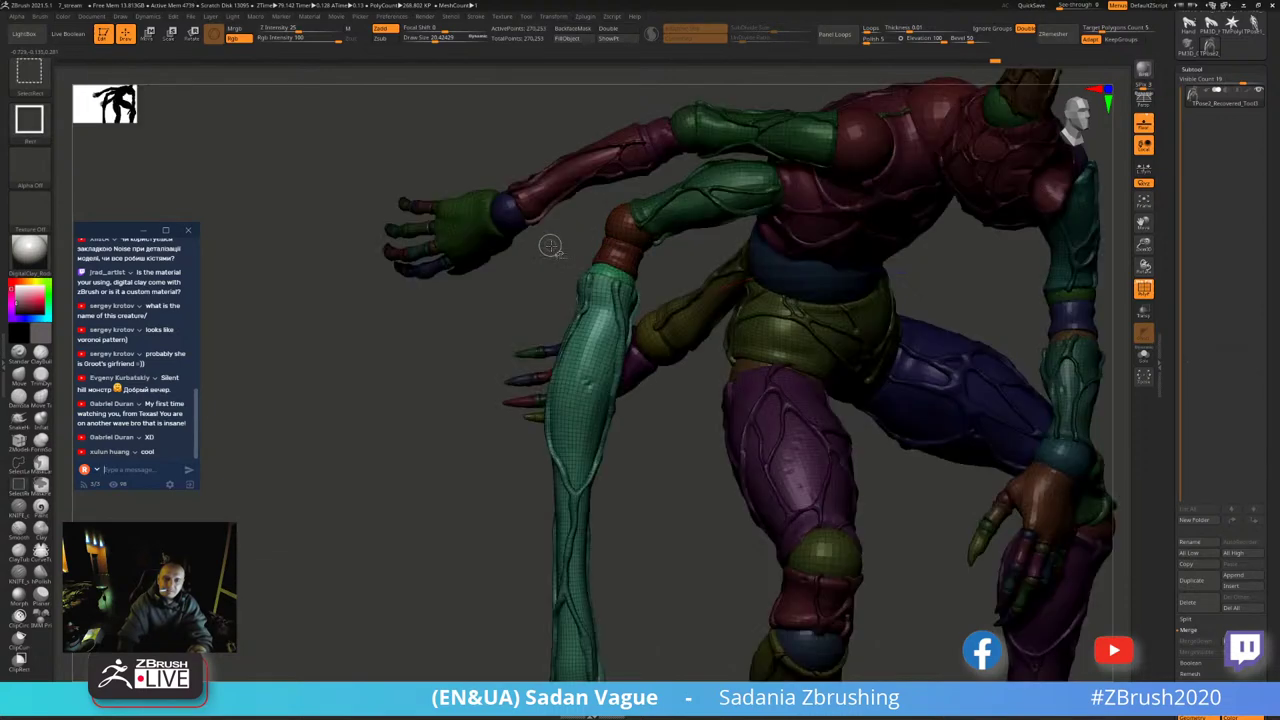
{"action": "left_click", "coordinate": [604, 277], "text": "ctrl+shift"}
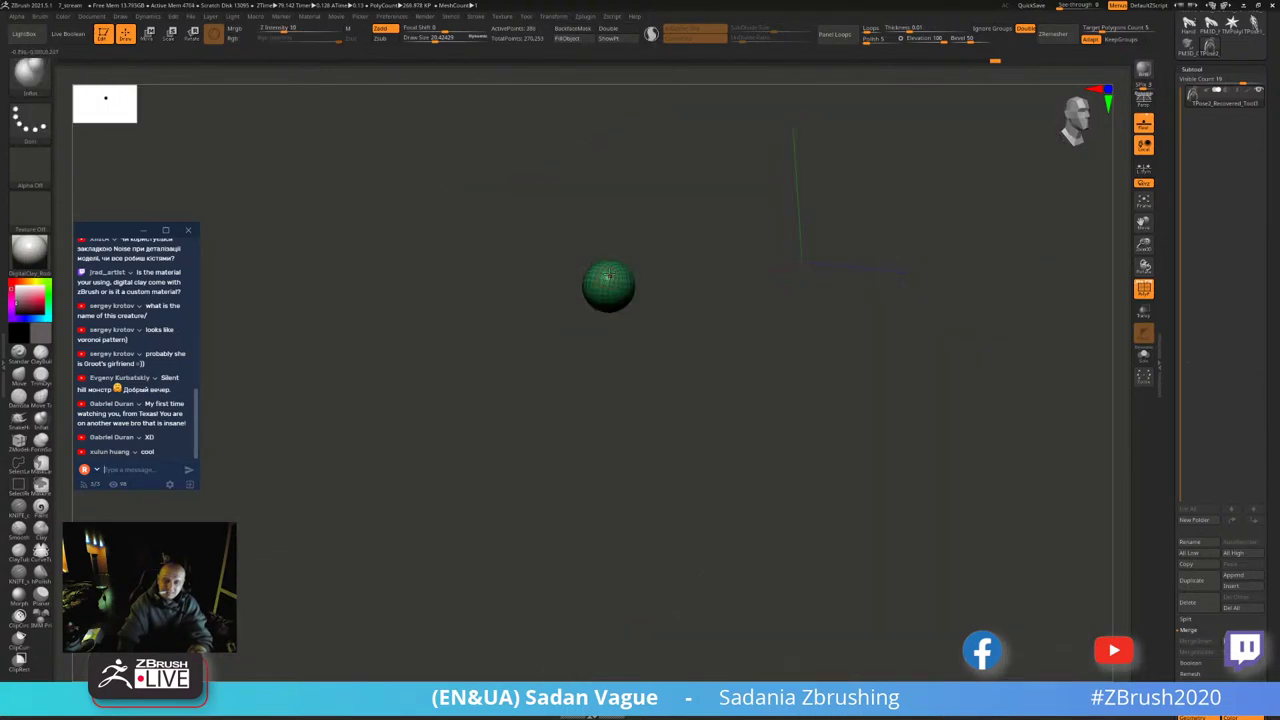
{"action": "key", "text": "w"}
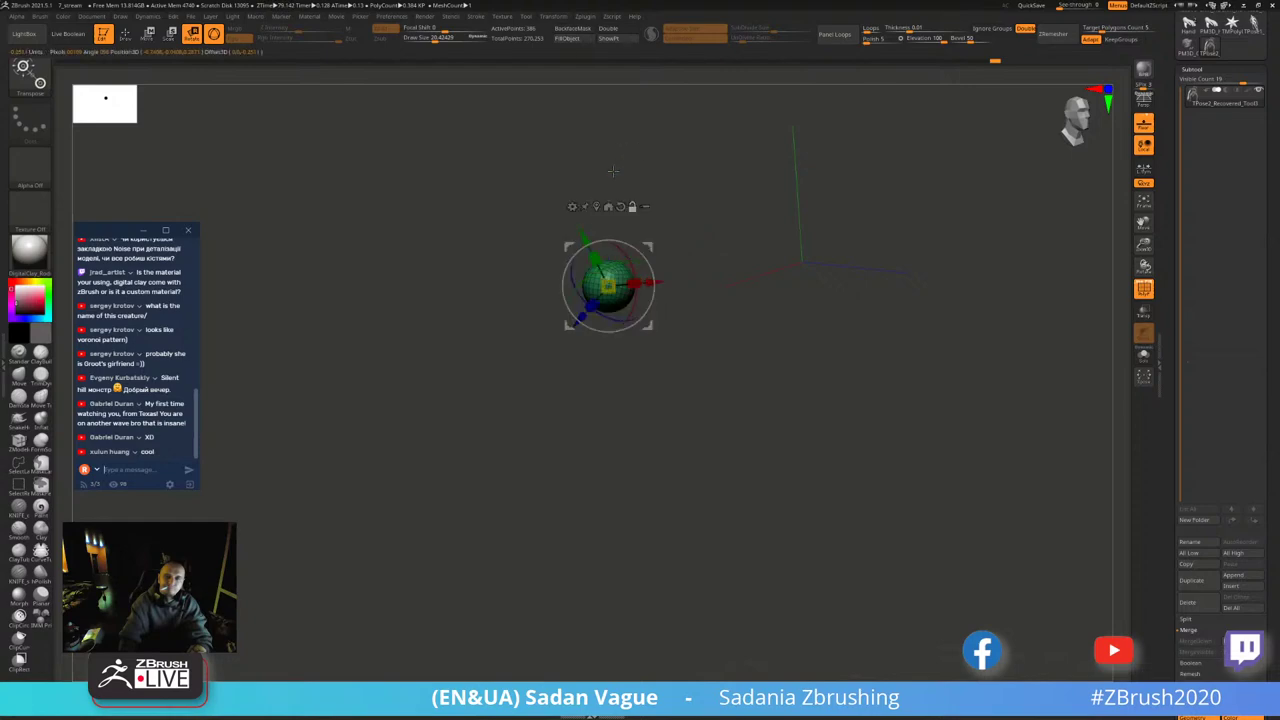
{"action": "left_click", "coordinate": [646, 274], "text": "ctrl+shift"}
{"action": "mouse_move", "coordinate": [580, 320]}
{"action": "left_mouse_down"}
{"action": "mouse_move", "coordinate": [590, 445]}
{"action": "mouse_move", "coordinate": [841, 292]}
{"action": "left_mouse_up"}
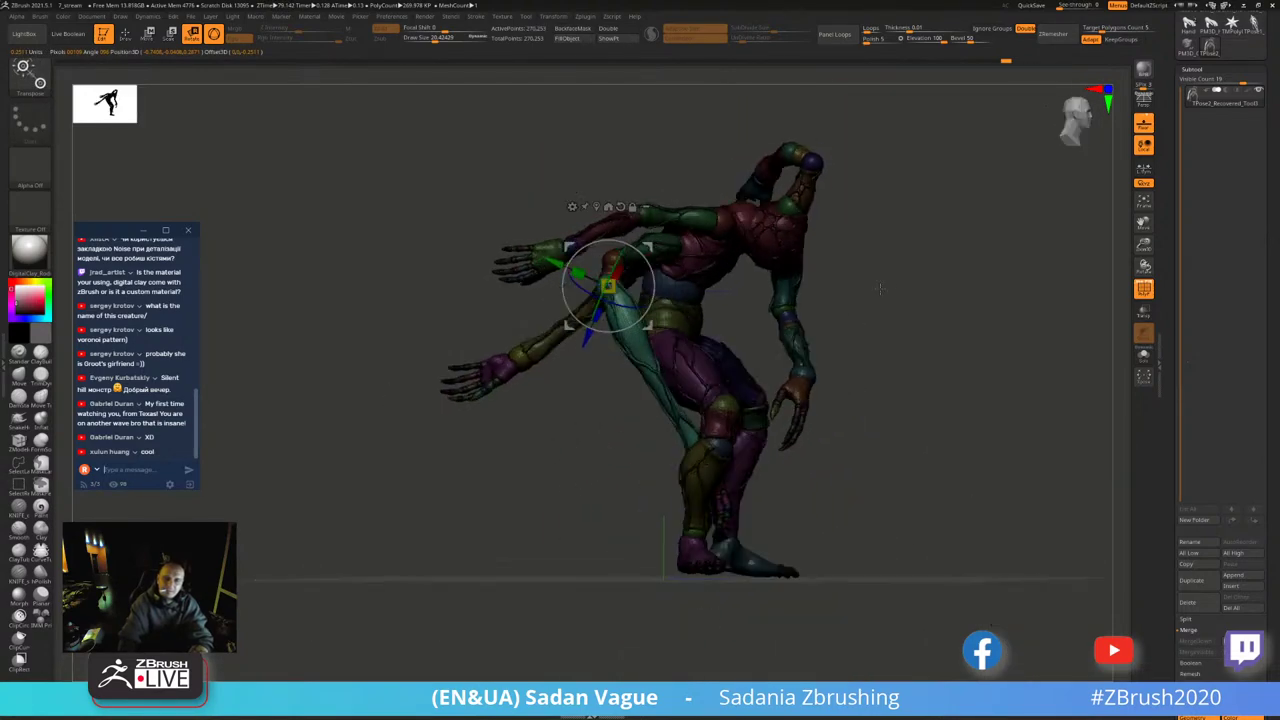
{"action": "mouse_move", "coordinate": [615, 330]}
{"action": "left_mouse_down"}
{"action": "mouse_move", "coordinate": [657, 331]}
{"action": "mouse_move", "coordinate": [700, 420]}
{"action": "left_mouse_up"}
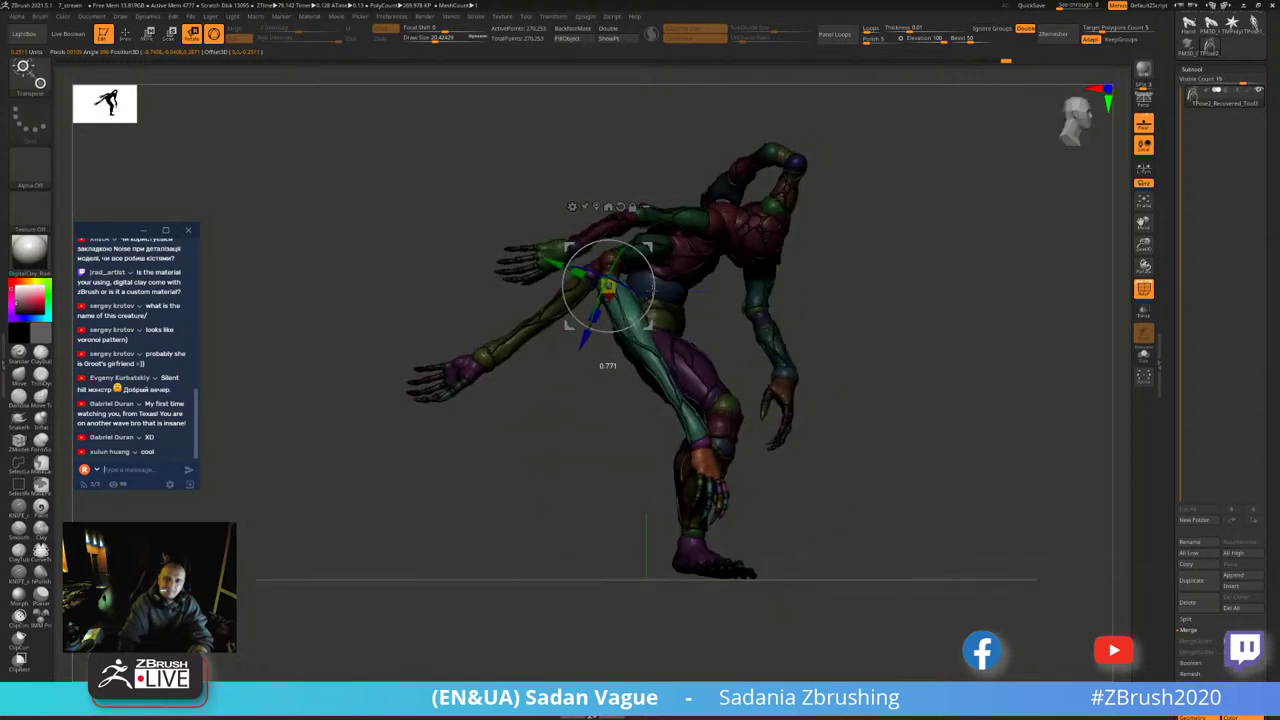
{"action": "left_click_drag", "start_coordinate": [645, 305], "coordinate": [650, 310]}
{"action": "mouse_move", "coordinate": [860, 330]}
{"action": "left_mouse_down"}
{"action": "mouse_move", "coordinate": [907, 318]}
{"action": "mouse_move", "coordinate": [997, 200]}
{"action": "left_mouse_up"}
- With polyframe on, hide the thigh and lower-leg pieces covering the hip joint
{"action": "key", "text": "q"}
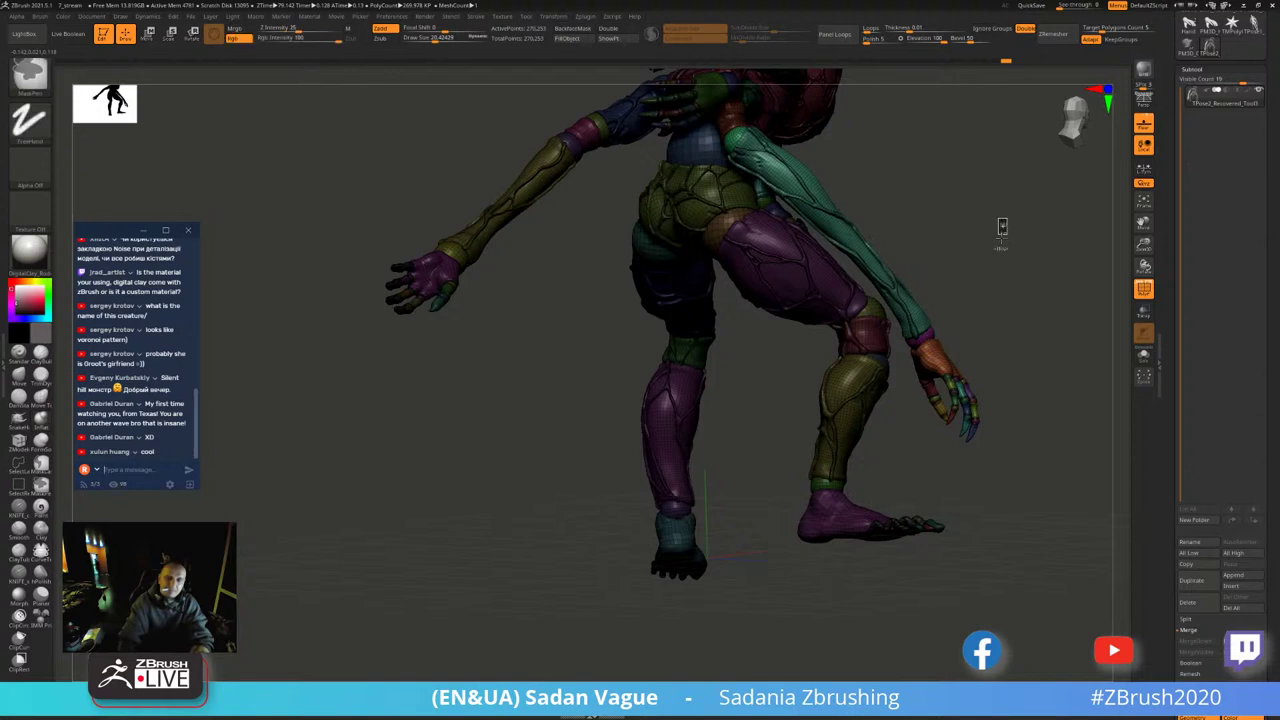
{"action": "key", "text": "shift+f"}
{"action": "left_click", "coordinate": [790, 280], "text": "ctrl+shift"}
{"action": "left_click", "coordinate": [636, 317], "text": "ctrl+shift"}
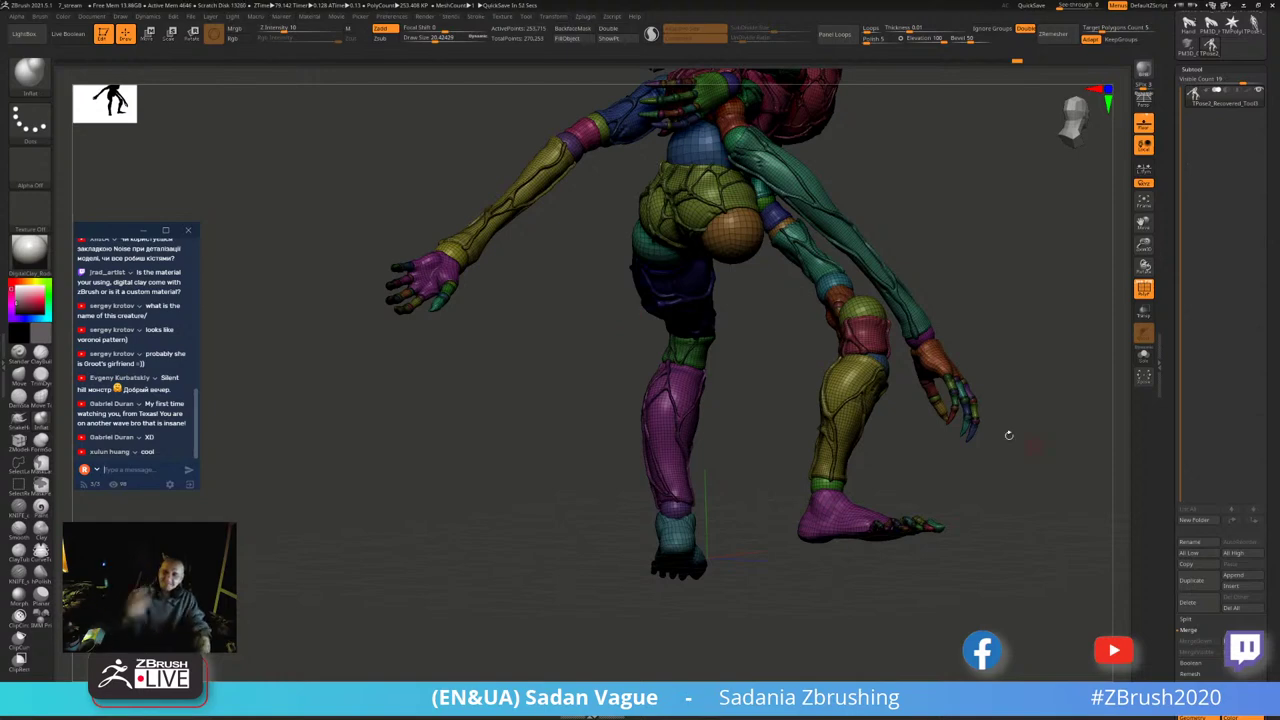
{"action": "left_click_drag", "start_coordinate": [997, 273], "coordinate": [967, 289]}
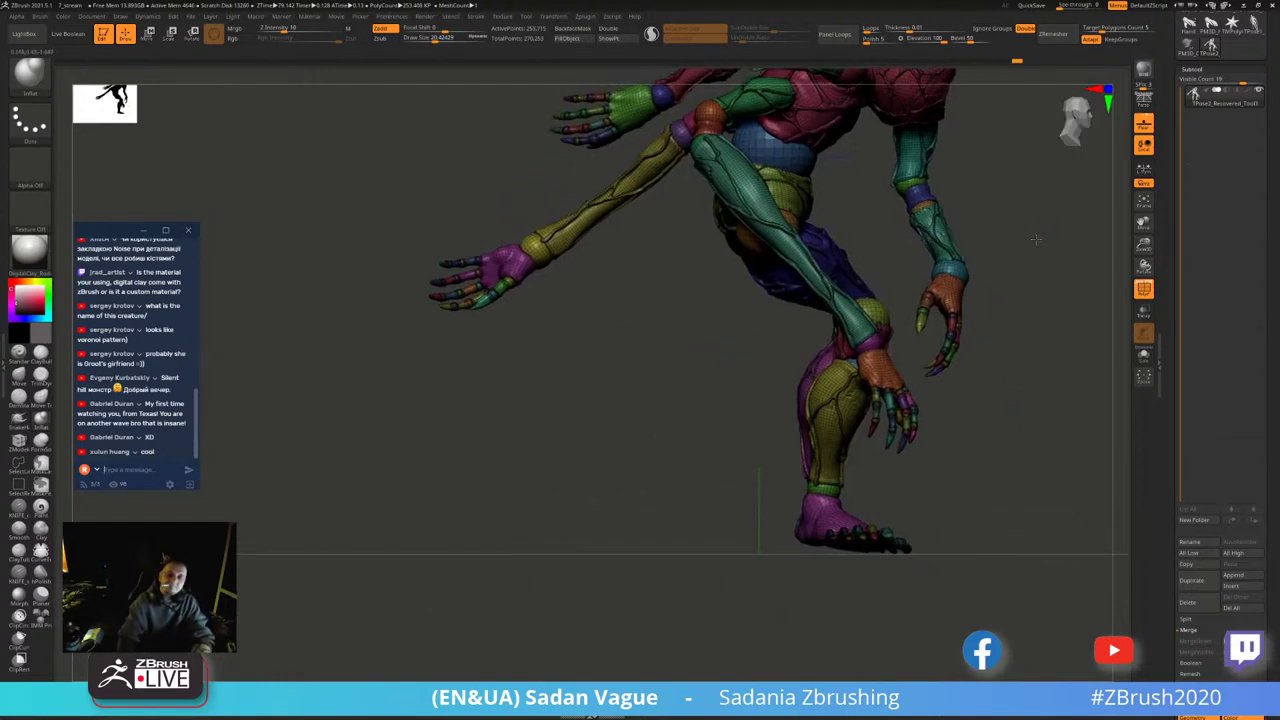
{"action": "left_click", "coordinate": [700, 310], "text": "ctrl+alt+shift"}
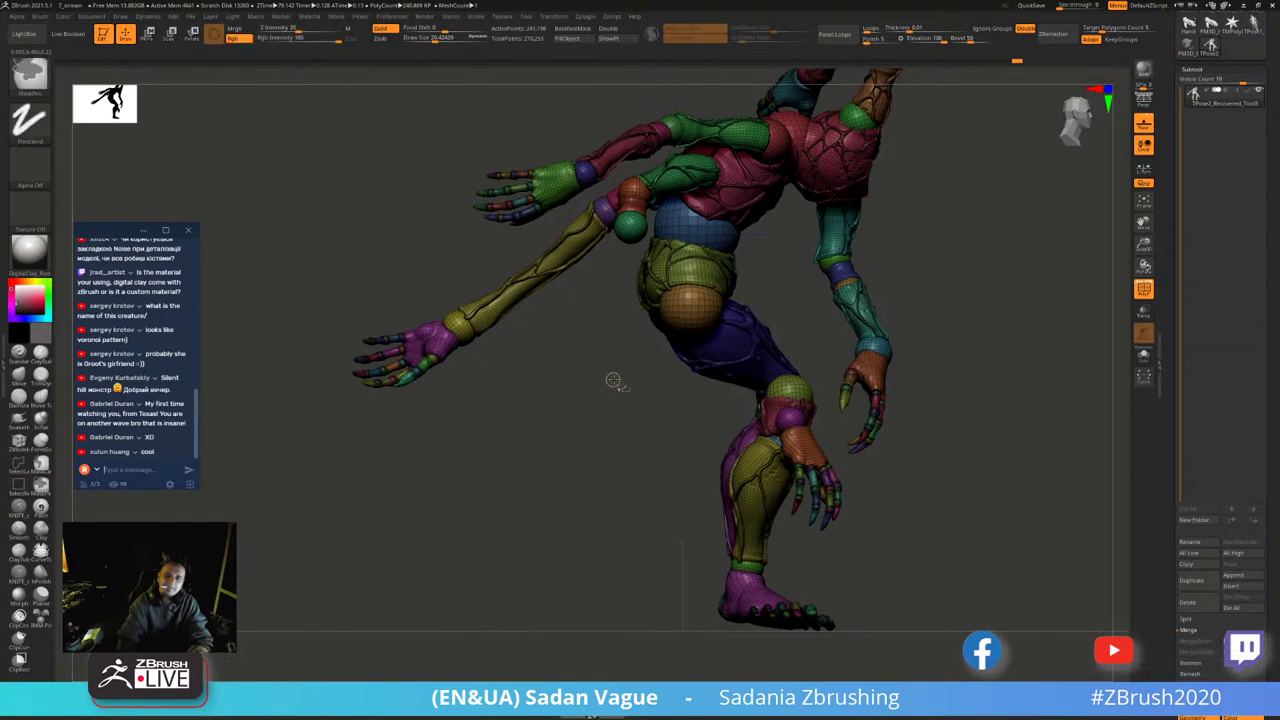
{"action": "left_click", "coordinate": [613, 380], "text": "ctrl+shift"}
{"action": "left_click_drag", "start_coordinate": [613, 380], "coordinate": [877, 300]}
{"action": "left_click", "coordinate": [698, 438], "text": "ctrl+alt+shift"}
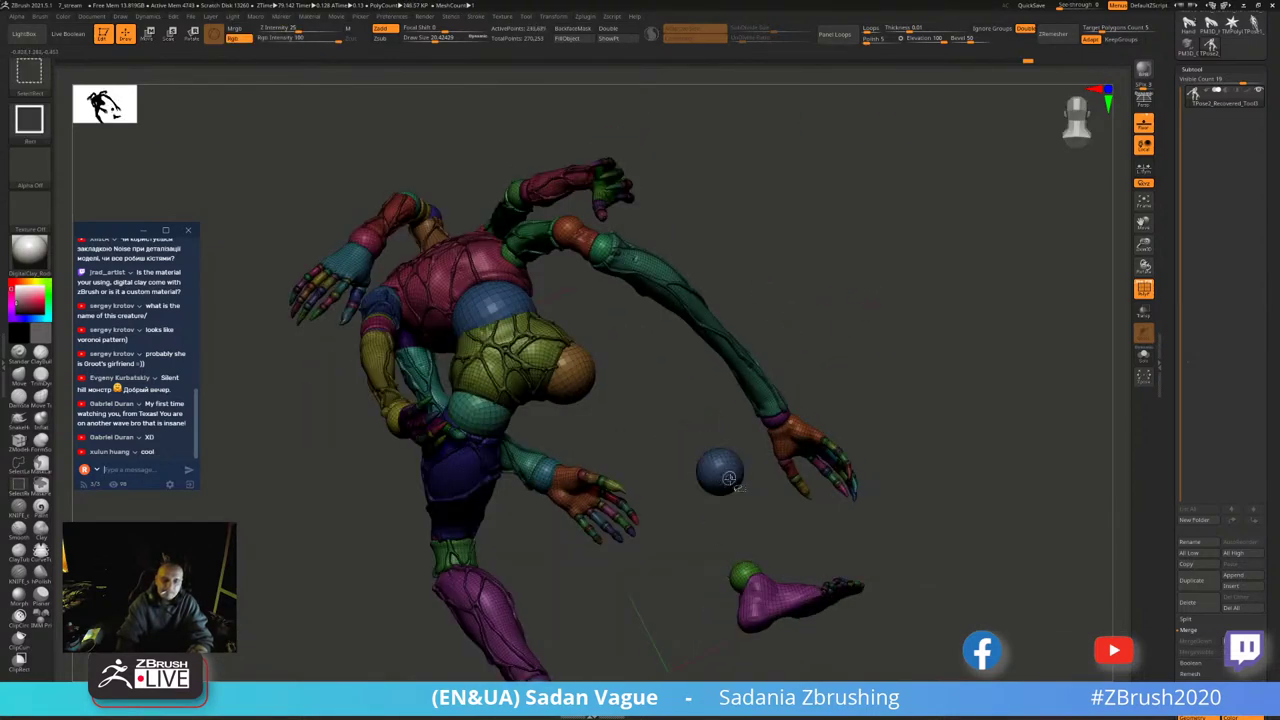
- Isolate the revealed hip joint sphere on its own
{"action": "left_click_drag", "start_coordinate": [757, 601], "coordinate": [663, 380], "text": "alt"}
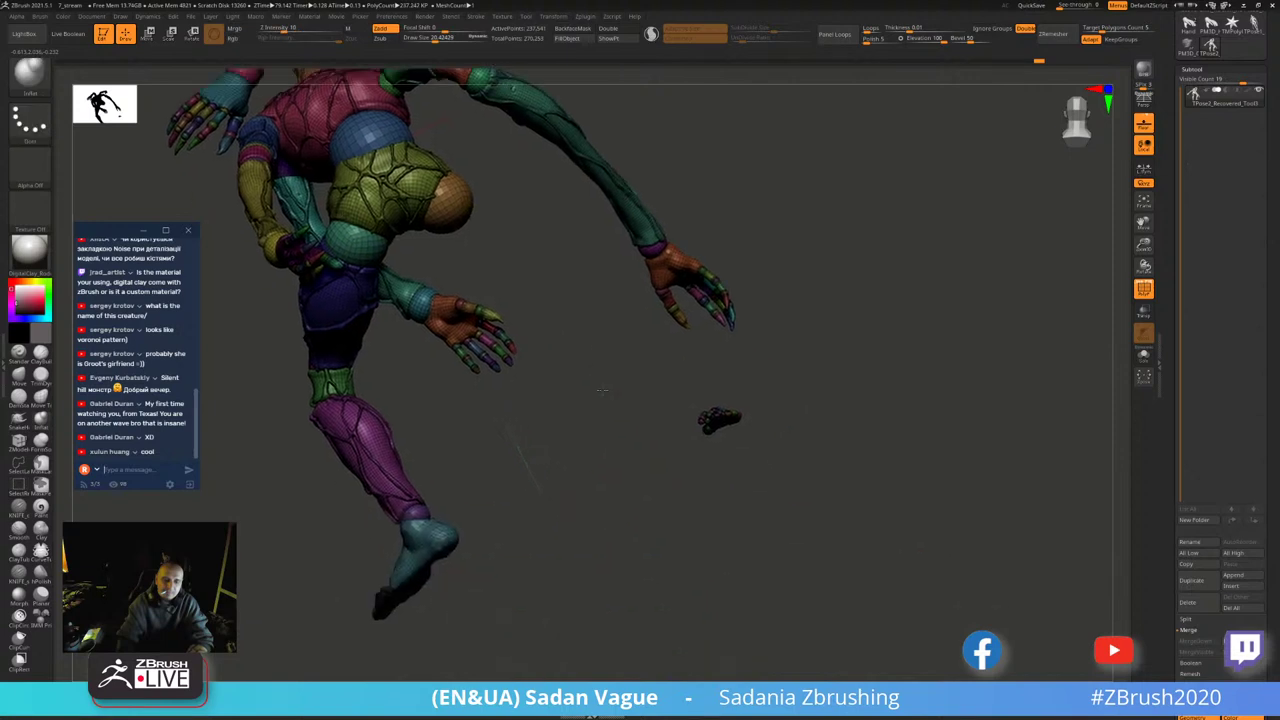
{"action": "left_click", "coordinate": [814, 366], "text": "ctrl"}
{"action": "mouse_move", "coordinate": [825, 250]}
{"action": "left_mouse_down", "text": "ctrl+shift"}
{"action": "mouse_move", "coordinate": [831, 191]}
{"action": "mouse_move", "coordinate": [909, 256]}
{"action": "mouse_move", "coordinate": [691, 325]}
{"action": "left_mouse_up", "text": "ctrl+shift"}
{"action": "left_click", "coordinate": [909, 256], "text": "ctrl+shift"}
{"action": "left_click", "coordinate": [717, 248], "text": "ctrl+shift"}
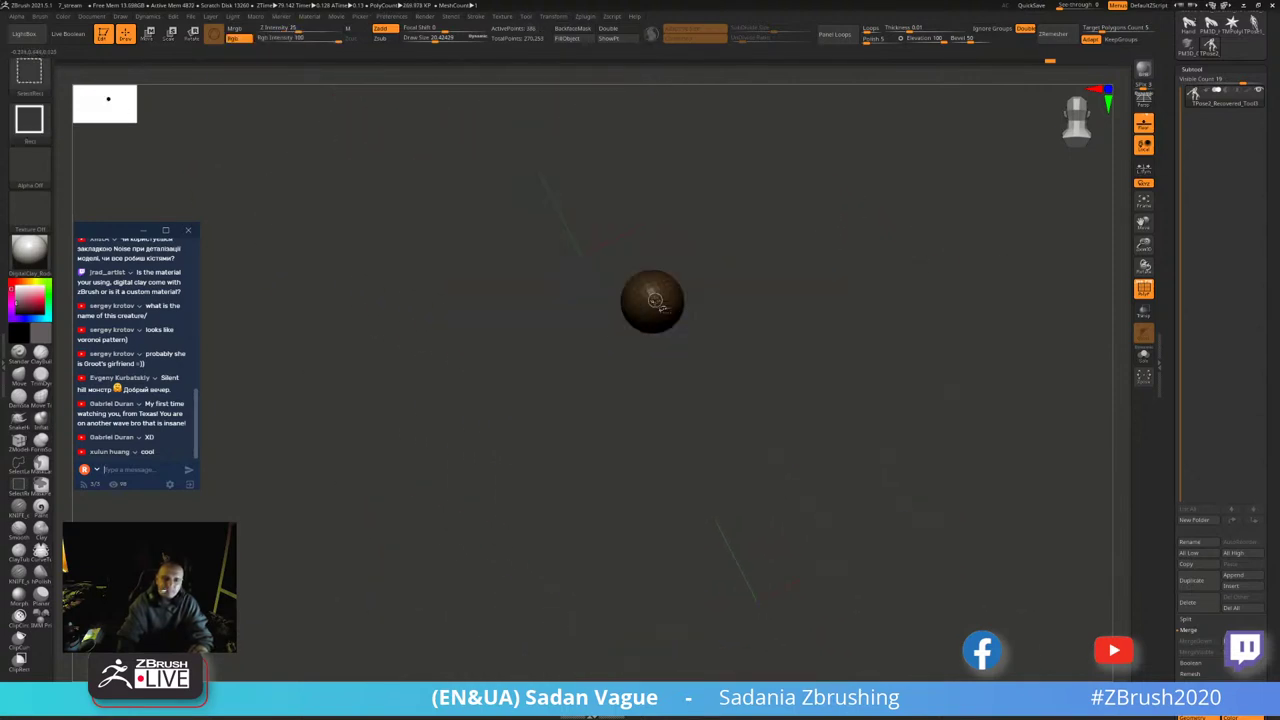
- Center the rotate gizmo on the hip sphere and swing the leg into a stepping pose, easing it back slightly
{"action": "key", "text": "r"}
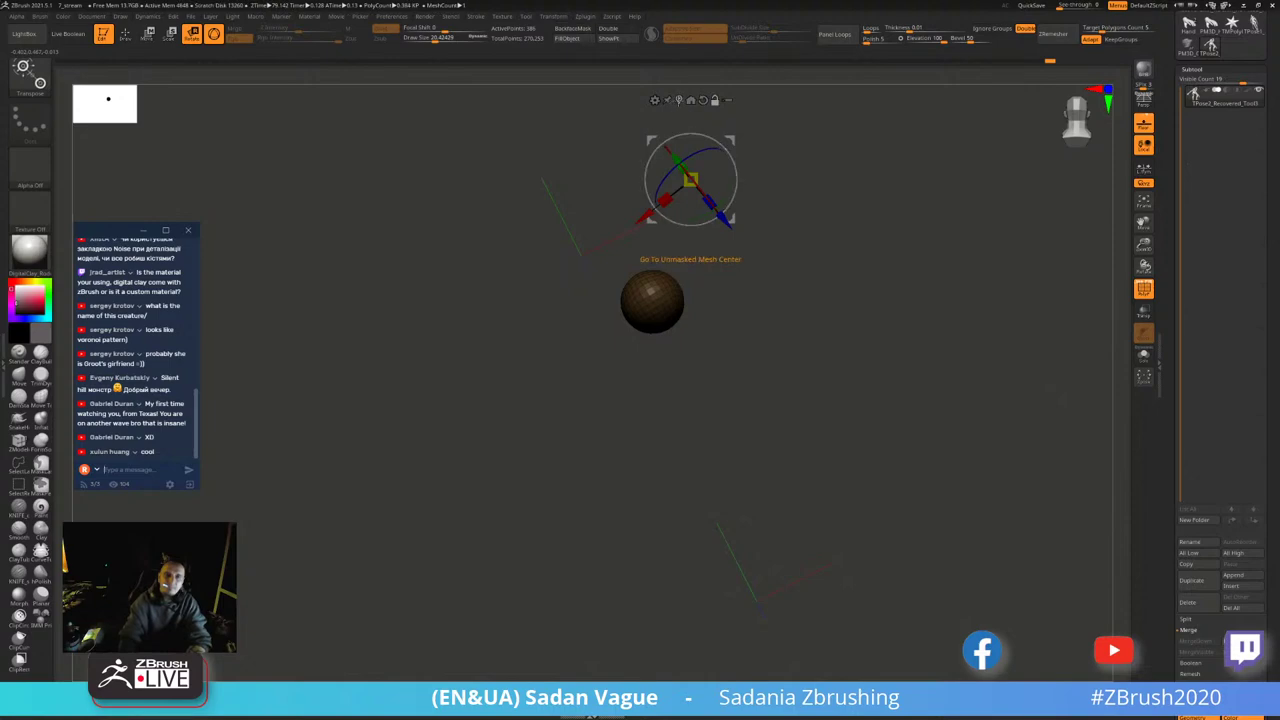
{"action": "left_click", "coordinate": [690, 100]}
{"action": "left_click", "coordinate": [806, 262], "text": "ctrl+shift"}
{"action": "left_click_drag", "start_coordinate": [930, 209], "coordinate": [793, 263]}
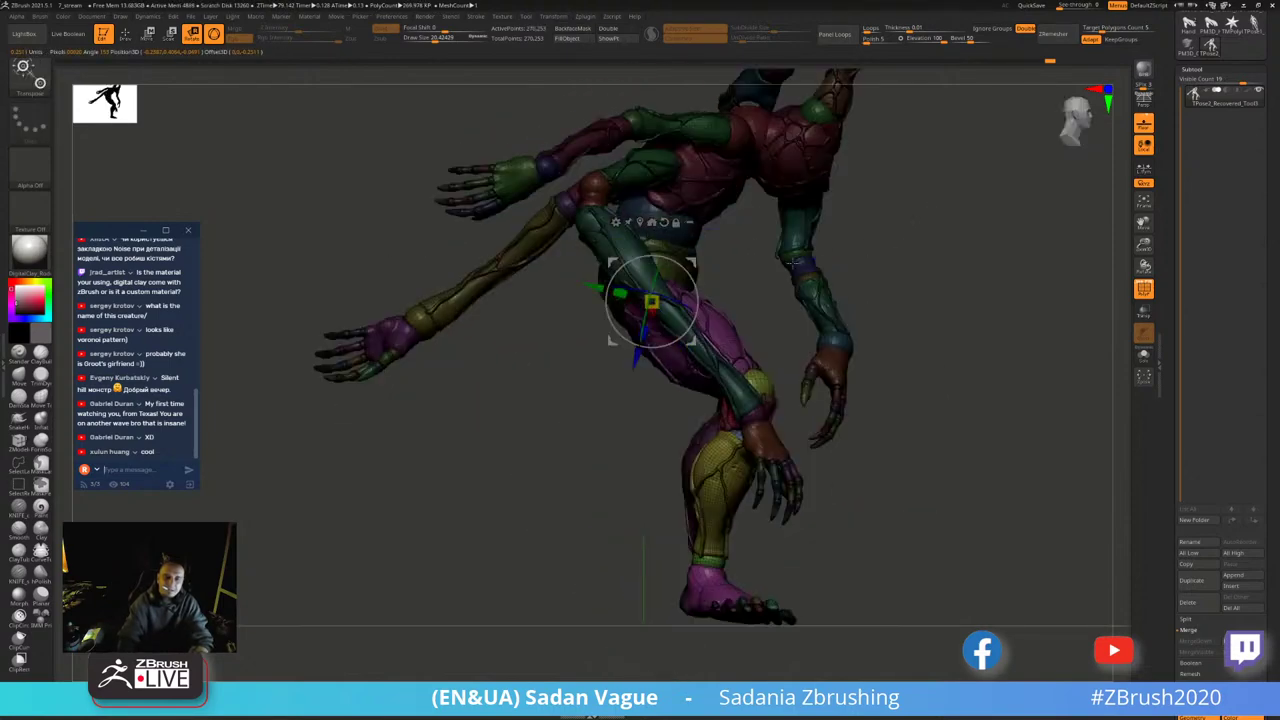
{"action": "left_click_drag", "start_coordinate": [697, 284], "coordinate": [613, 481]}
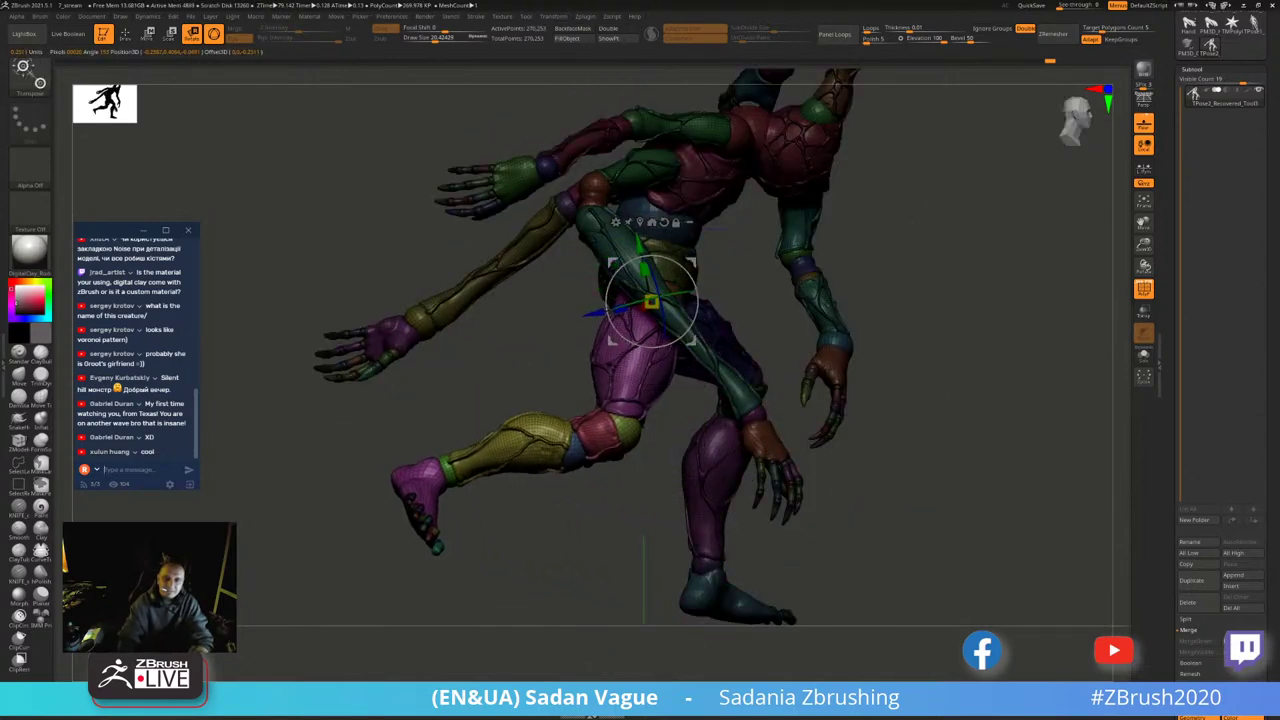
{"action": "mouse_move", "coordinate": [691, 295]}
{"action": "left_mouse_down"}
{"action": "mouse_move", "coordinate": [705, 302]}
{"action": "mouse_move", "coordinate": [641, 316]}
{"action": "left_mouse_up"}
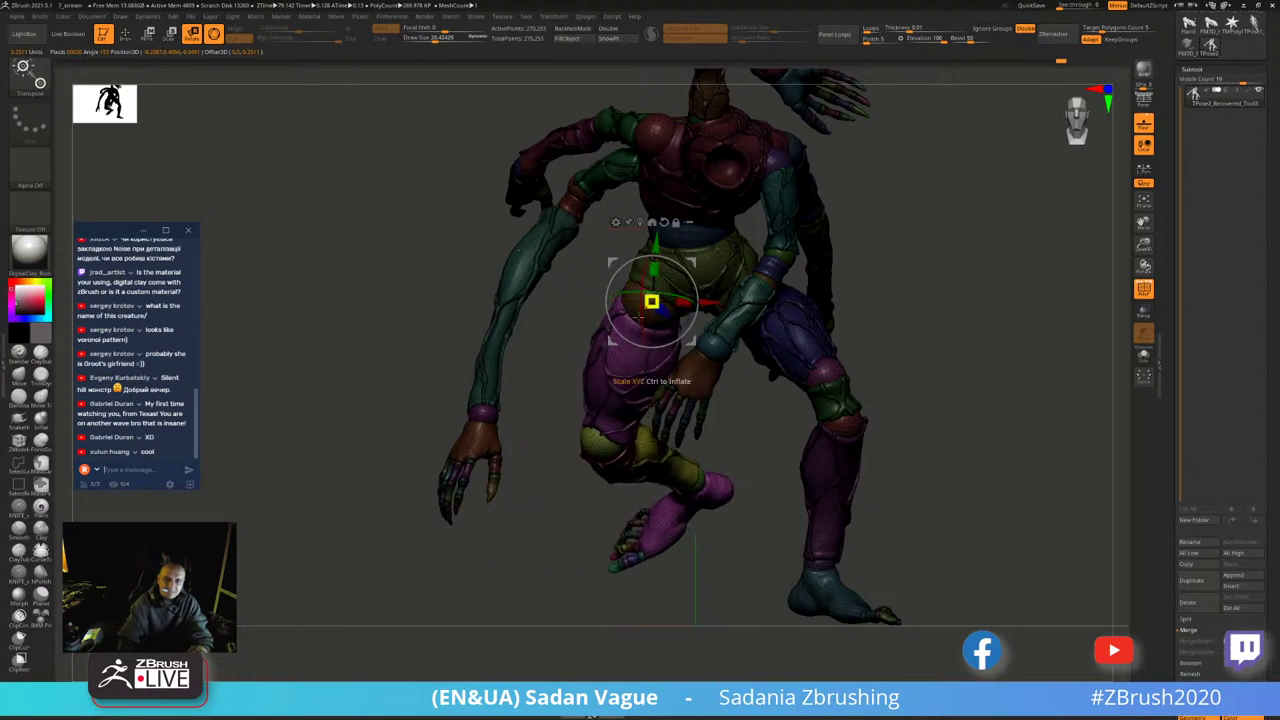
{"action": "left_click_drag", "start_coordinate": [552, 479], "coordinate": [536, 454]}
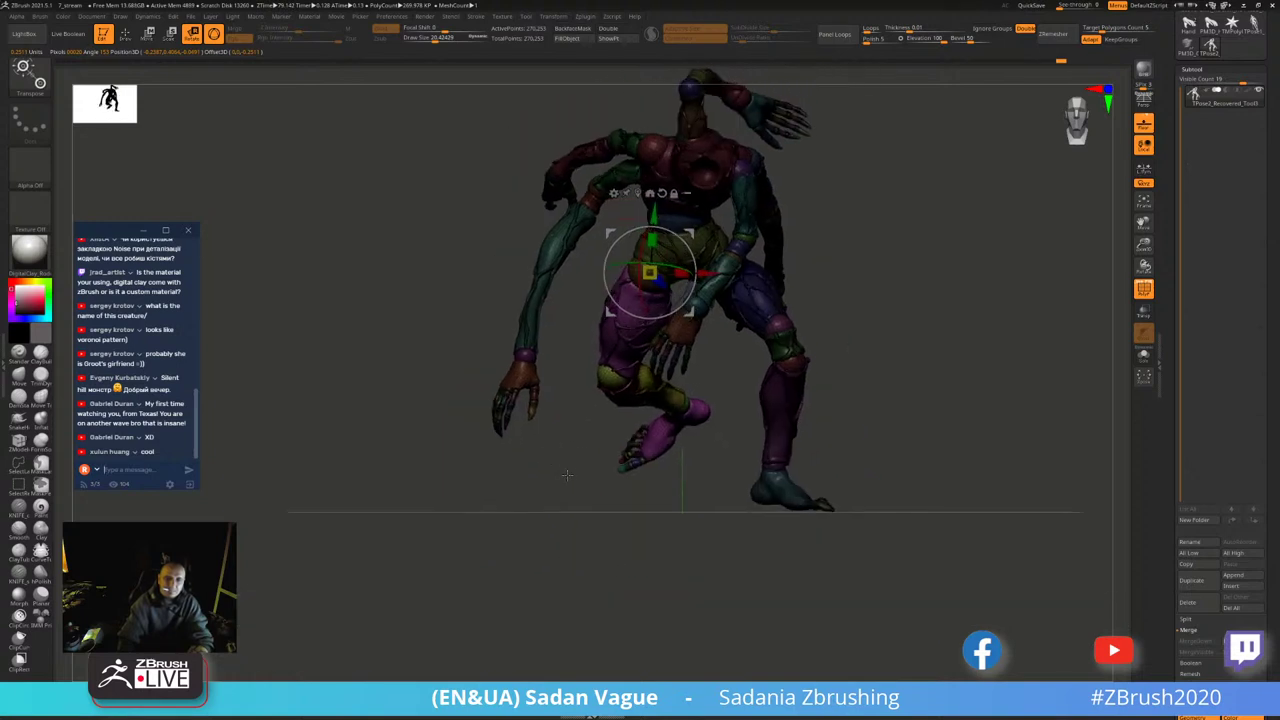
{"action": "mouse_move", "coordinate": [697, 438]}
{"action": "left_mouse_down"}
{"action": "mouse_move", "coordinate": [1001, 296]}
{"action": "mouse_move", "coordinate": [979, 297]}
{"action": "left_mouse_up"}
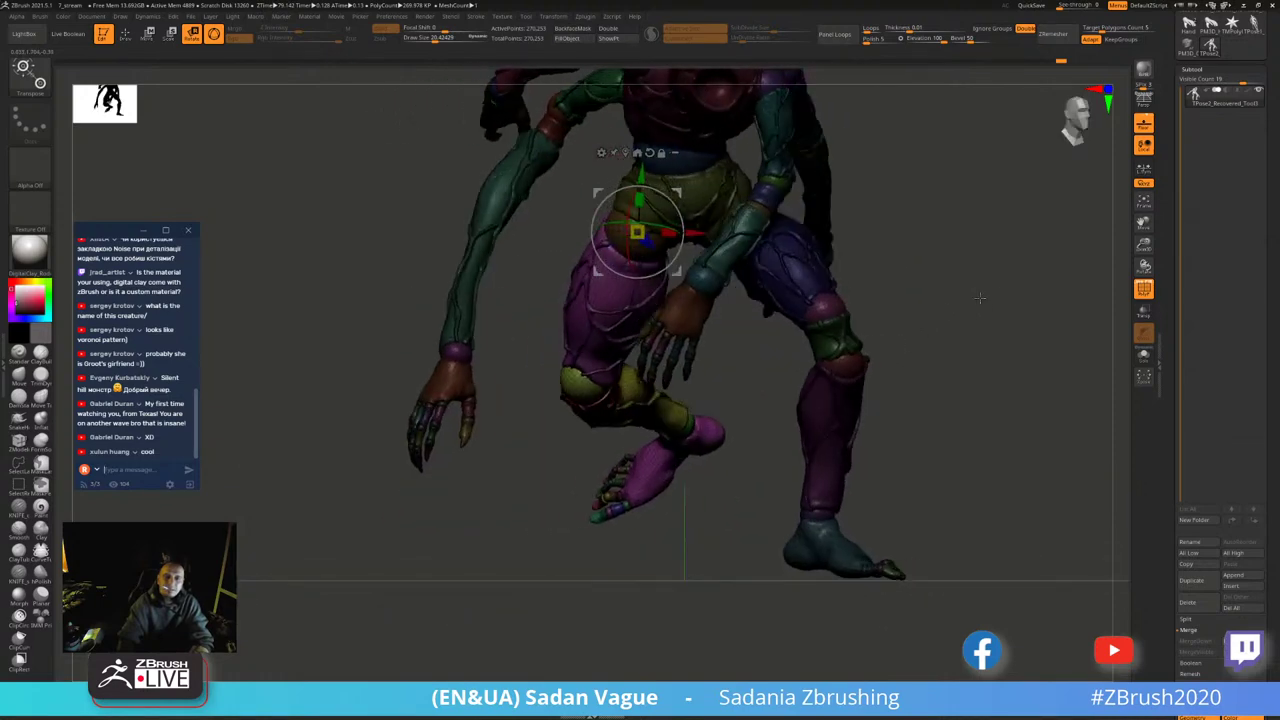
{"action": "left_click_drag", "start_coordinate": [936, 238], "coordinate": [960, 241]}
{"action": "left_click_drag", "start_coordinate": [700, 207], "coordinate": [683, 218]}
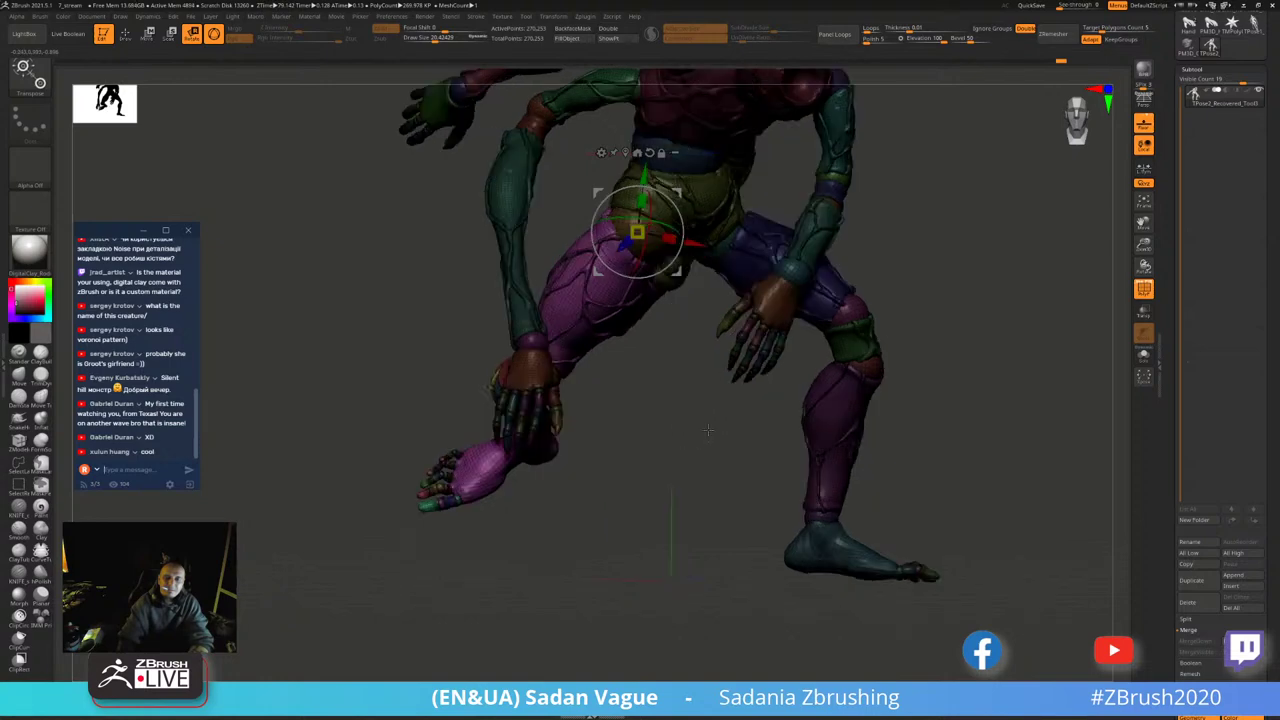
{"action": "mouse_move", "coordinate": [700, 430]}
{"action": "left_mouse_down"}
{"action": "mouse_move", "coordinate": [734, 444]}
{"action": "mouse_move", "coordinate": [531, 403]}
{"action": "left_mouse_up"}
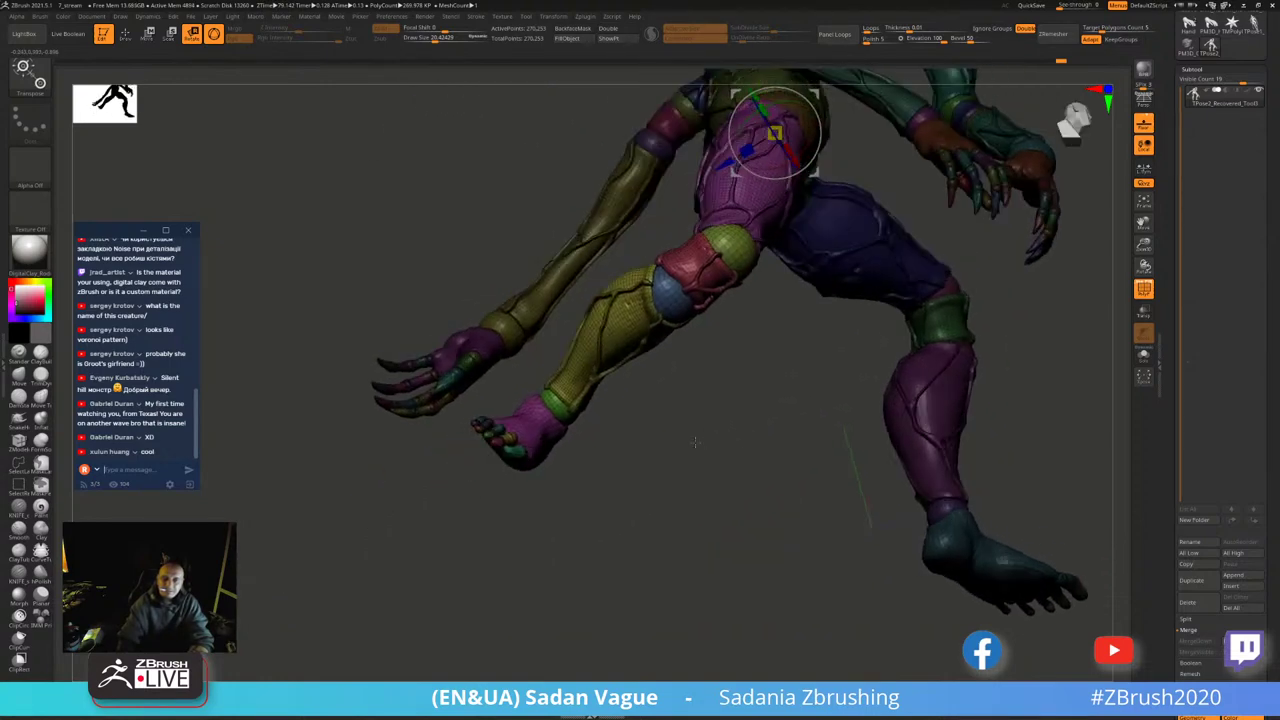
- Hide the purple foot, isolate the green ankle sphere, and center the gizmo there before unhiding
{"action": "key", "text": "q"}
{"action": "left_click", "coordinate": [535, 425], "text": "ctrl+shift"}
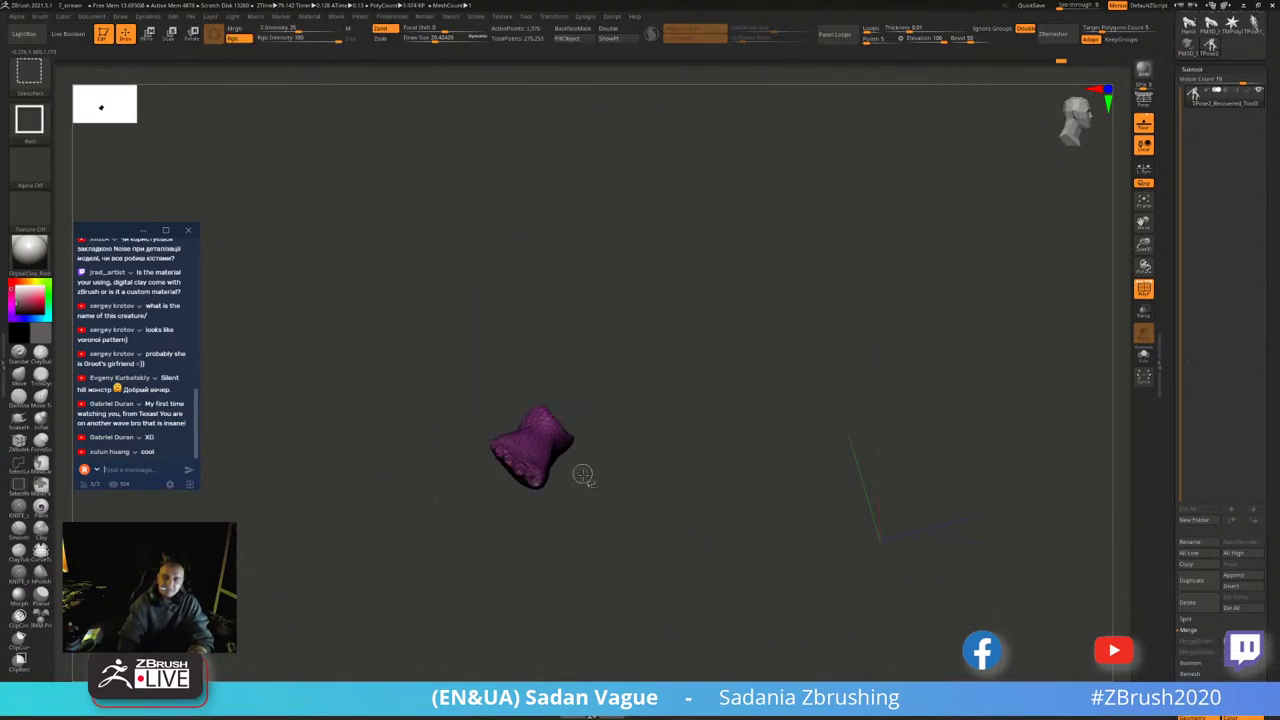
{"action": "left_click", "coordinate": [518, 470], "text": "ctrl+shift"}
{"action": "left_click_drag", "start_coordinate": [465, 423], "coordinate": [543, 500], "text": "ctrl+alt+shift"}
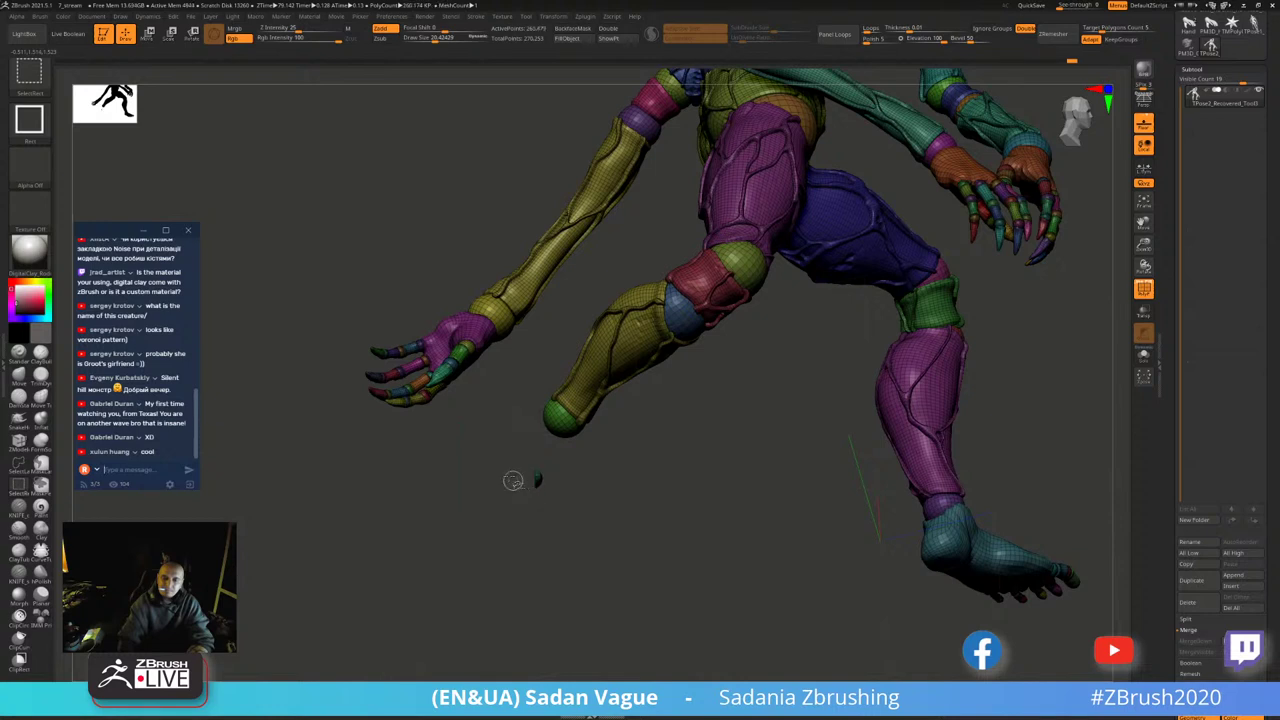
{"action": "left_click_drag", "start_coordinate": [491, 451], "coordinate": [582, 524], "text": "ctrl+alt+shift"}
{"action": "left_click", "coordinate": [625, 490], "text": "ctrl+shift"}
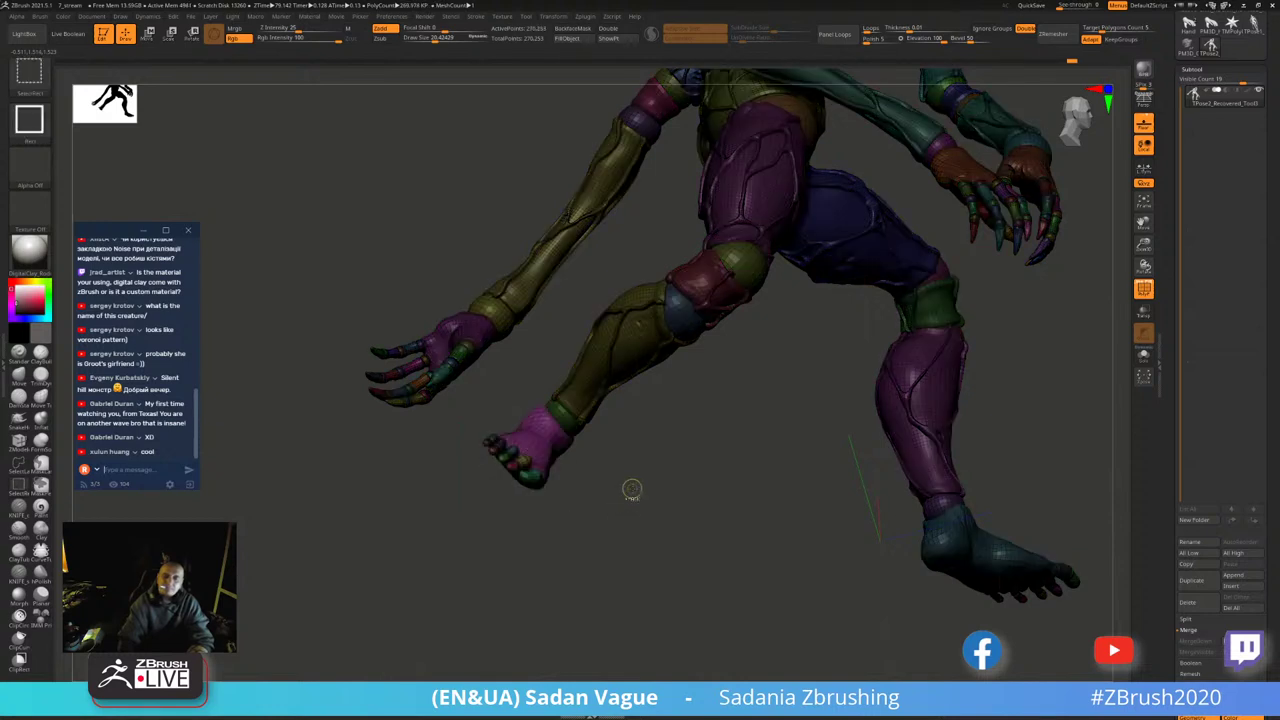
{"action": "left_click", "coordinate": [544, 383], "text": "ctrl+shift"}
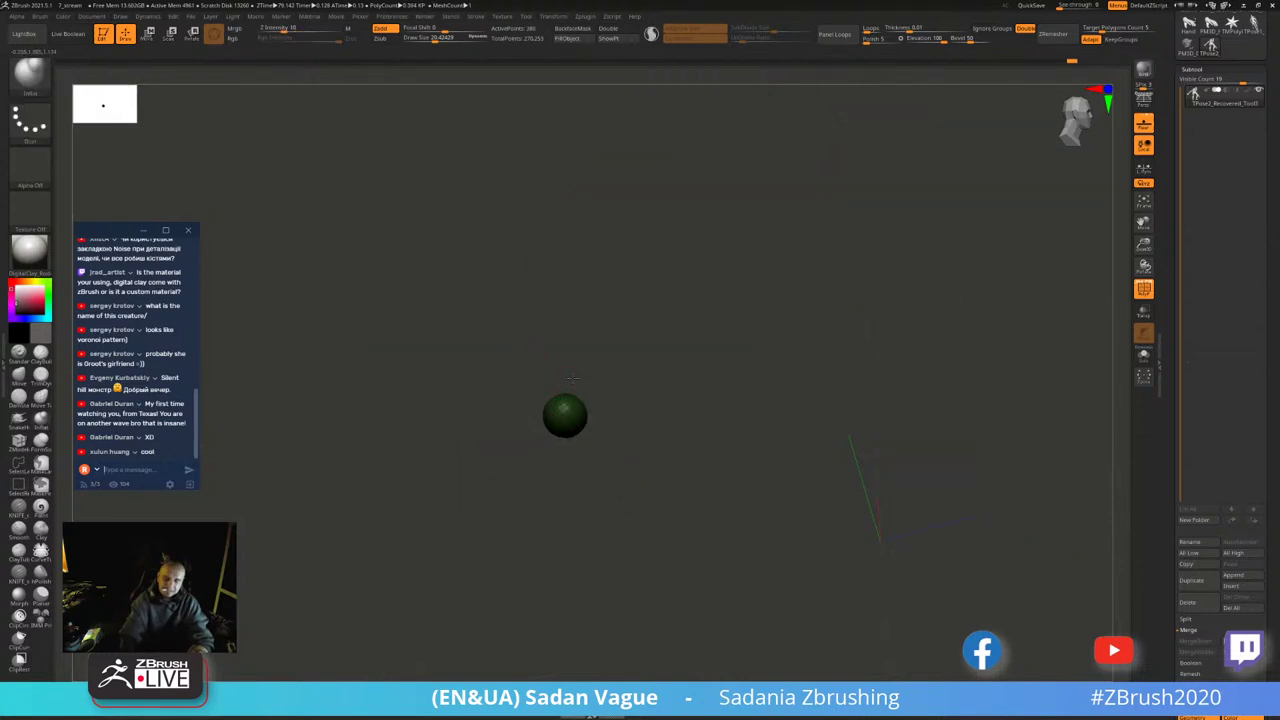
{"action": "key", "text": "w"}
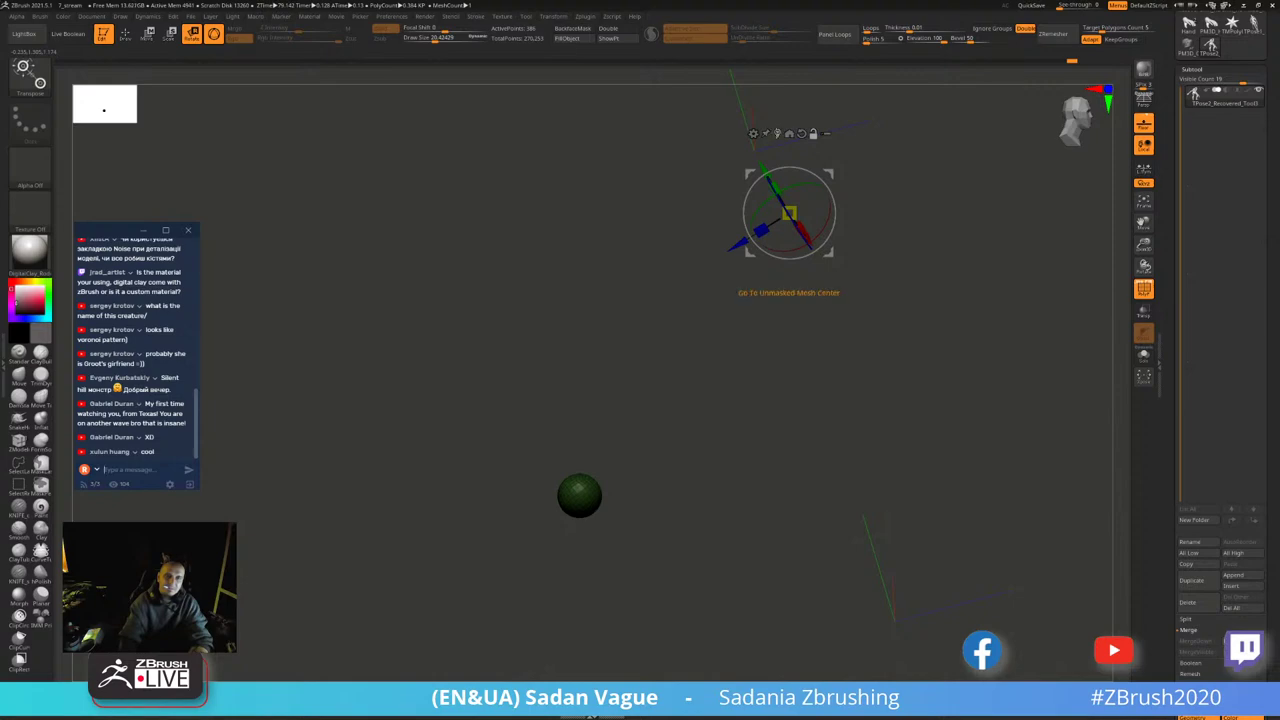
{"action": "left_click", "coordinate": [767, 133]}
{"action": "left_click", "coordinate": [760, 300], "text": "ctrl+shift"}
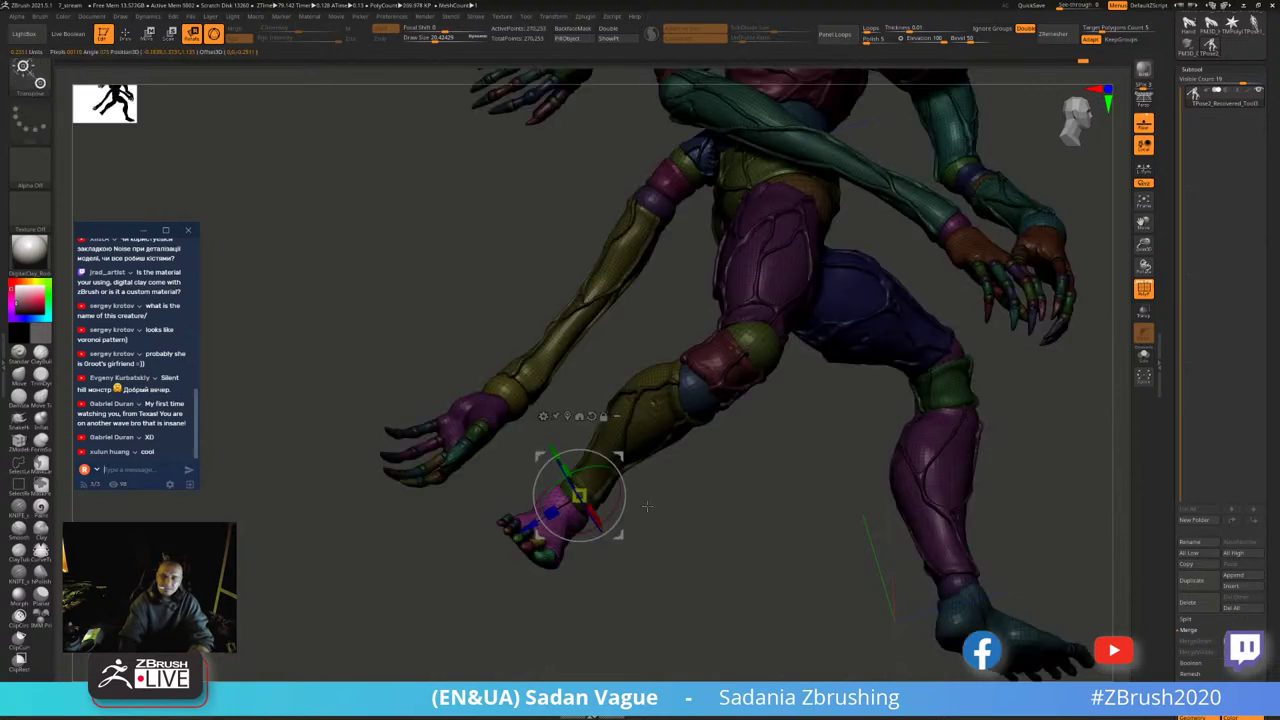
- Rotate the purple foot at the ankle so it bends up behind the planted leg
{"action": "left_click_drag", "start_coordinate": [600, 455], "coordinate": [610, 470]}
{"action": "left_click_drag", "start_coordinate": [700, 600], "coordinate": [760, 600]}
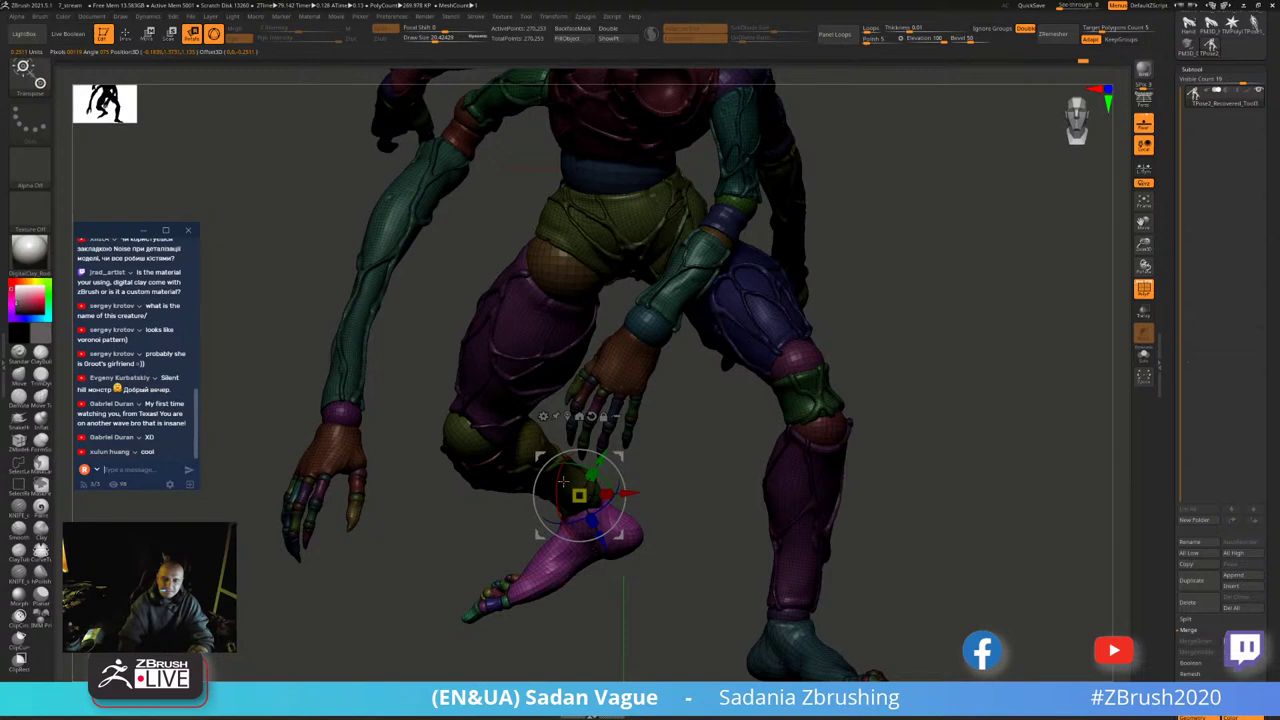
{"action": "left_click_drag", "start_coordinate": [563, 482], "coordinate": [557, 468]}
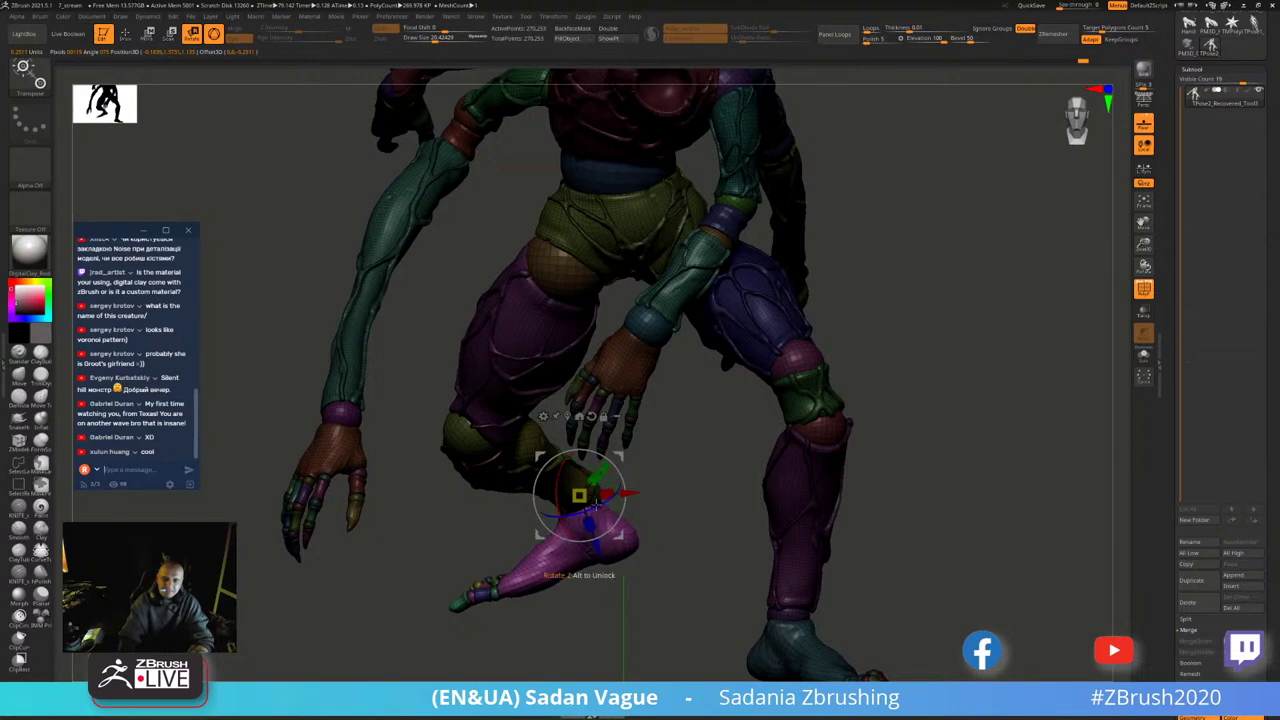
{"action": "key", "text": "f"}
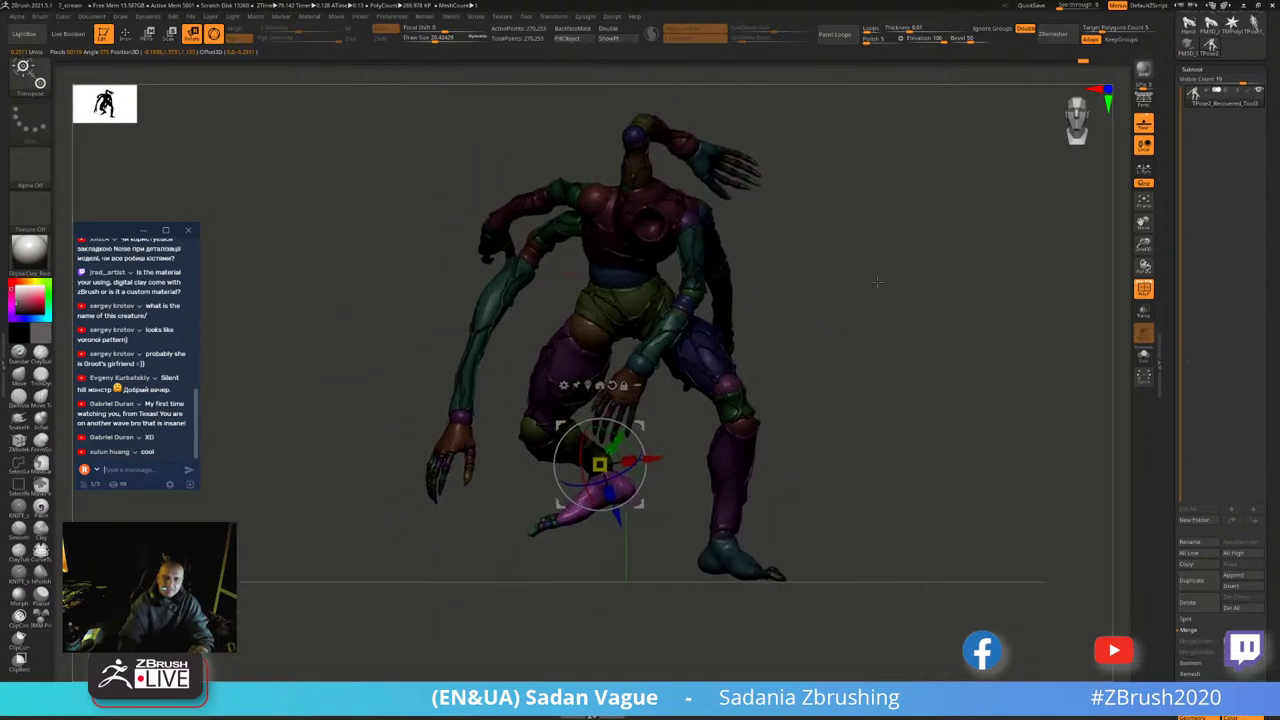
{"action": "left_click_drag", "start_coordinate": [876, 283], "coordinate": [966, 265]}
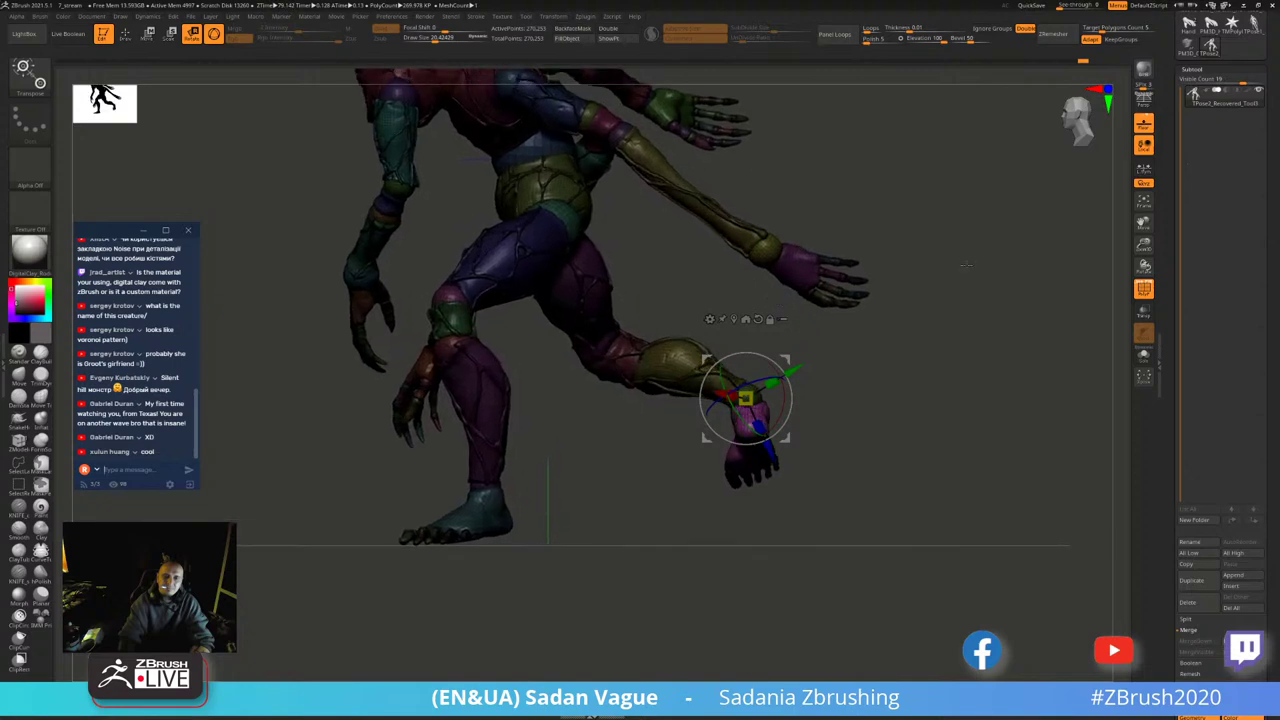
{"action": "mouse_move", "coordinate": [820, 381]}
{"action": "left_mouse_down"}
{"action": "mouse_move", "coordinate": [820, 395]}
{"action": "mouse_move", "coordinate": [752, 376]}
{"action": "mouse_move", "coordinate": [735, 395]}
{"action": "mouse_move", "coordinate": [785, 426]}
{"action": "mouse_move", "coordinate": [765, 449]}
{"action": "left_mouse_up"}
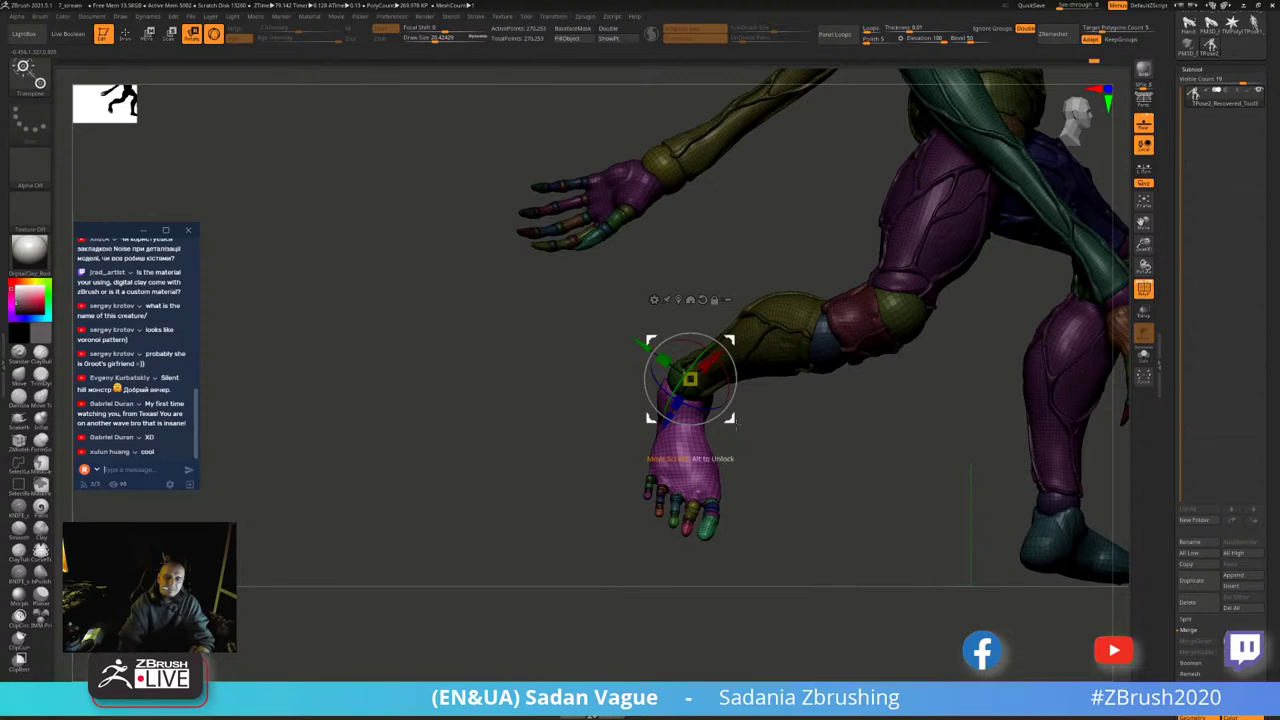
{"action": "mouse_move", "coordinate": [725, 365]}
{"action": "left_mouse_down"}
{"action": "mouse_move", "coordinate": [722, 380]}
{"action": "mouse_move", "coordinate": [686, 372]}
{"action": "mouse_move", "coordinate": [776, 367]}
{"action": "left_mouse_up"}
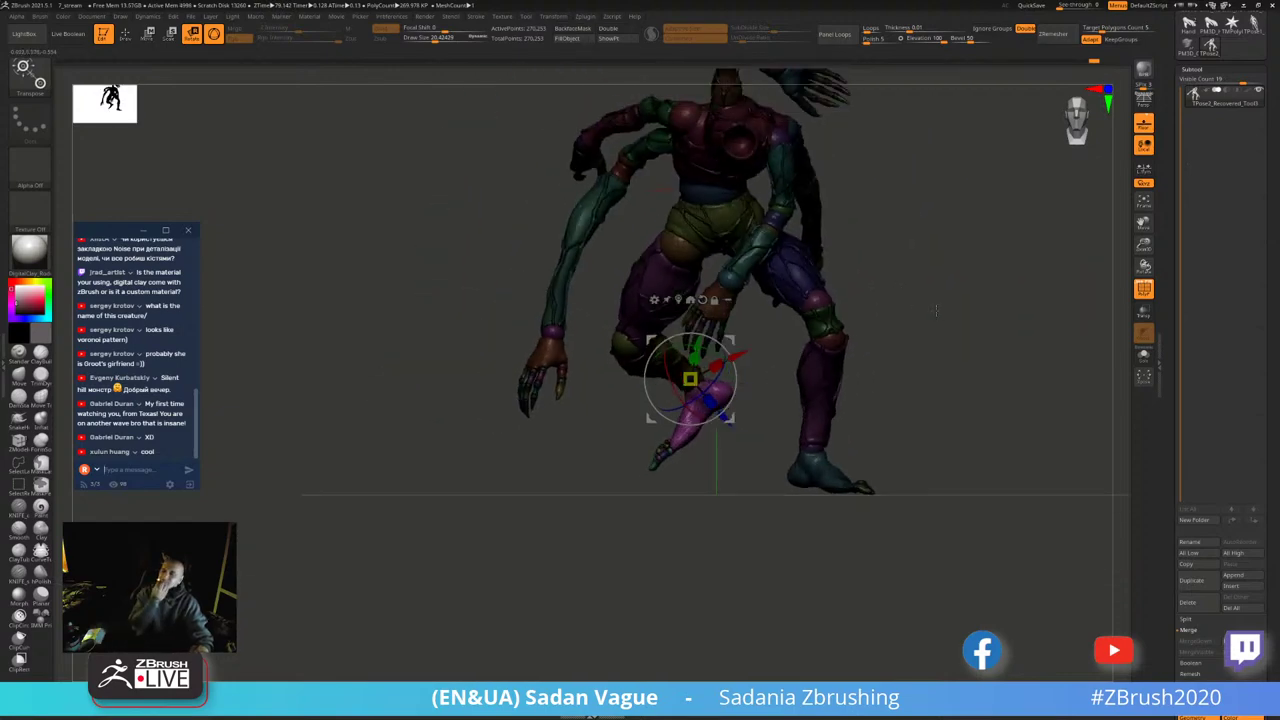
{"action": "left_click_drag", "start_coordinate": [936, 311], "coordinate": [936, 298]}
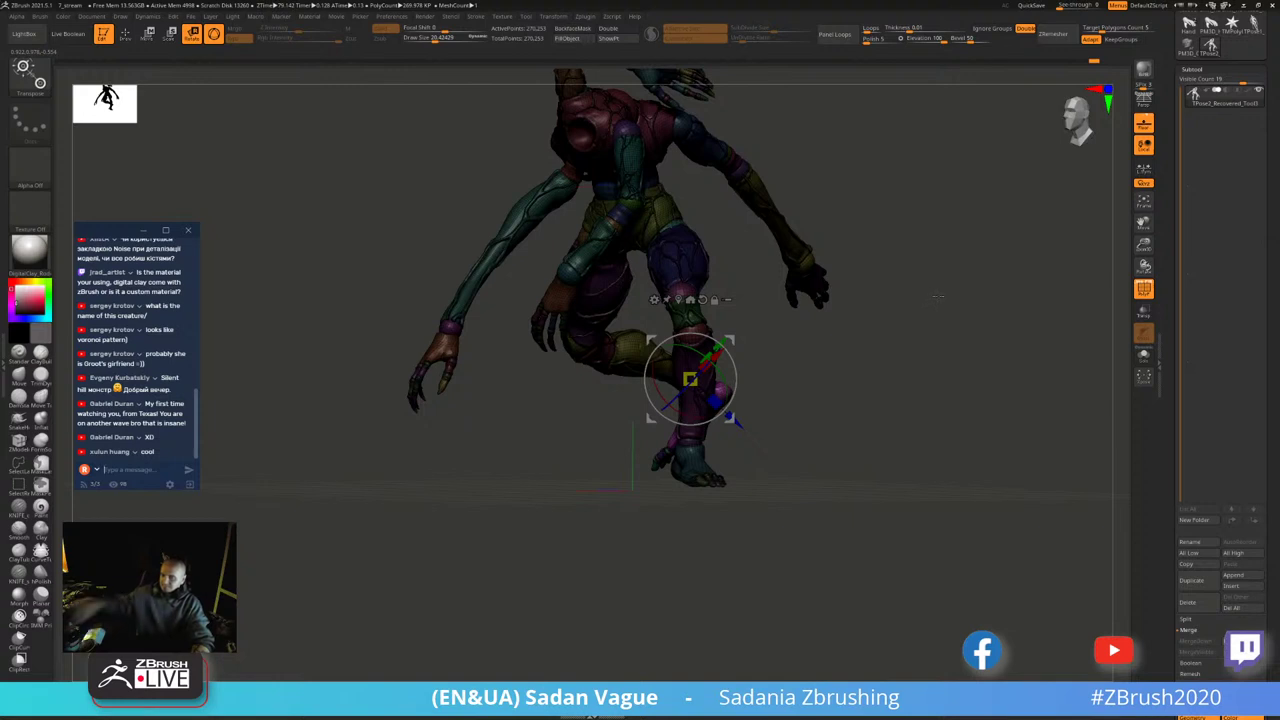
{"action": "left_click_drag", "start_coordinate": [937, 296], "coordinate": [855, 209]}
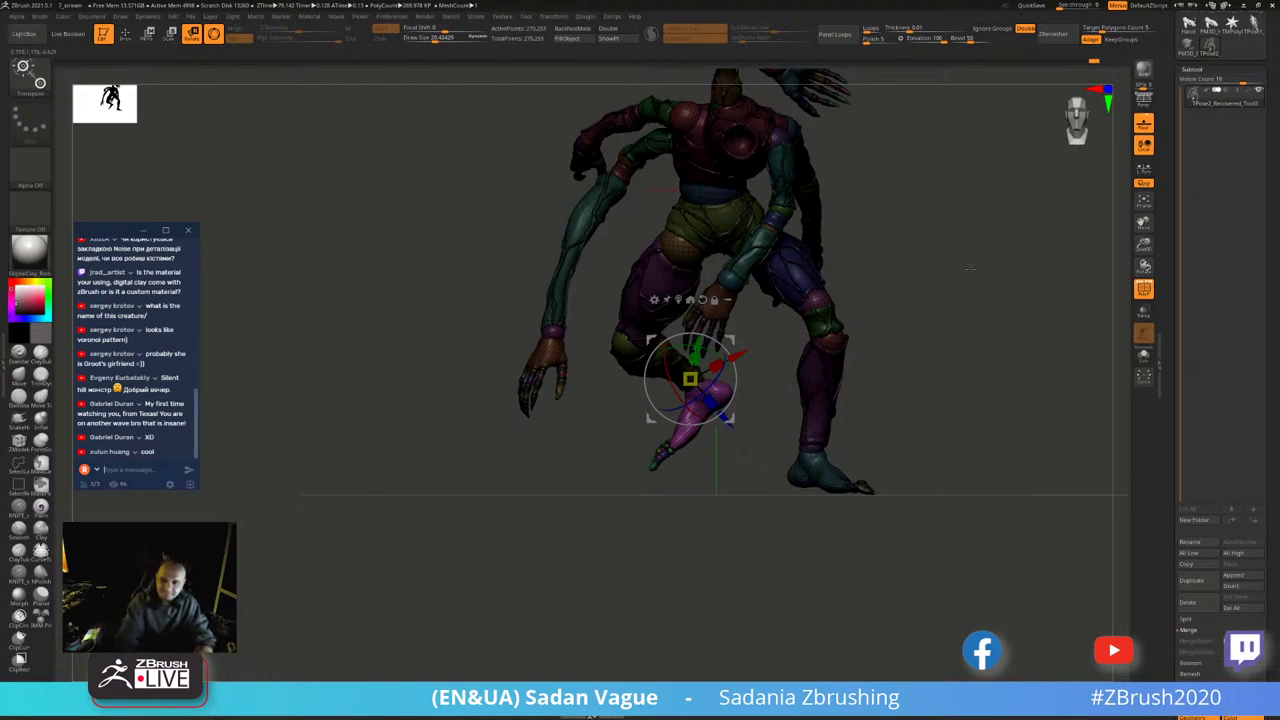
{"action": "right_click_drag", "start_coordinate": [969, 268], "coordinate": [1044, 262], "text": "ctrl"}
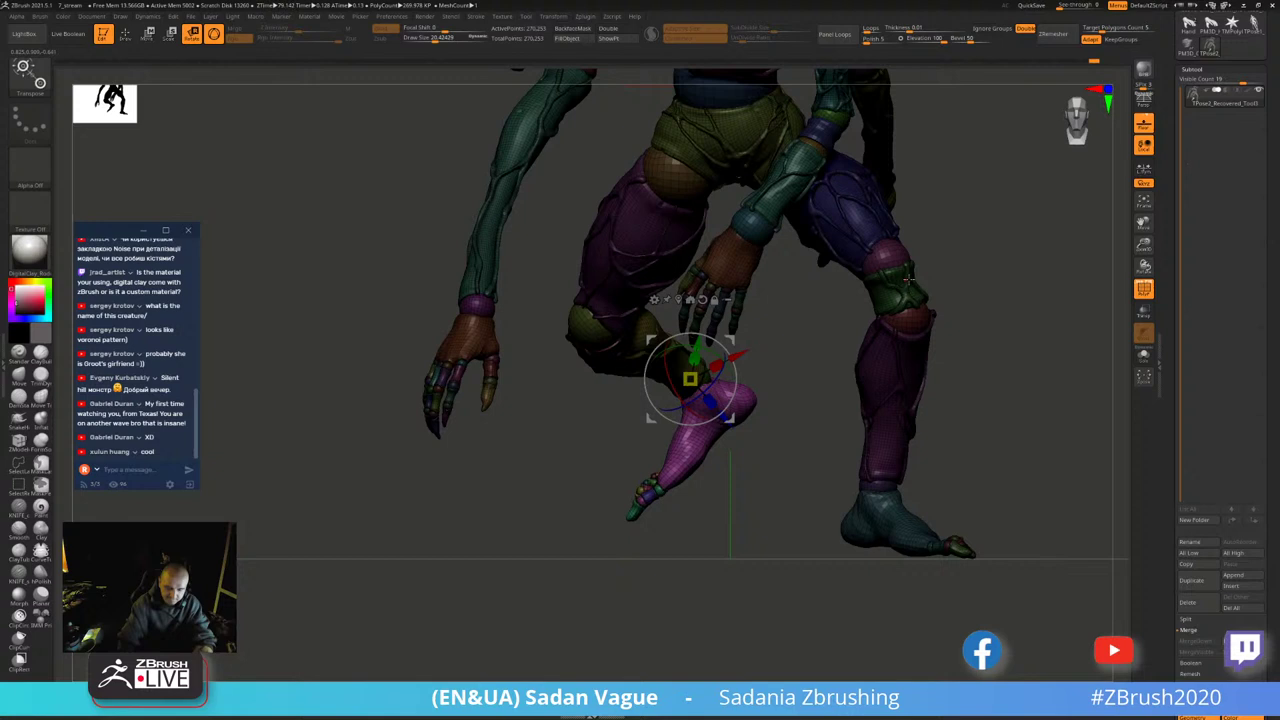
- Hide the purple shin and foot, then isolate the knee sphere and center the gizmo on it
{"action": "key", "text": "q"}
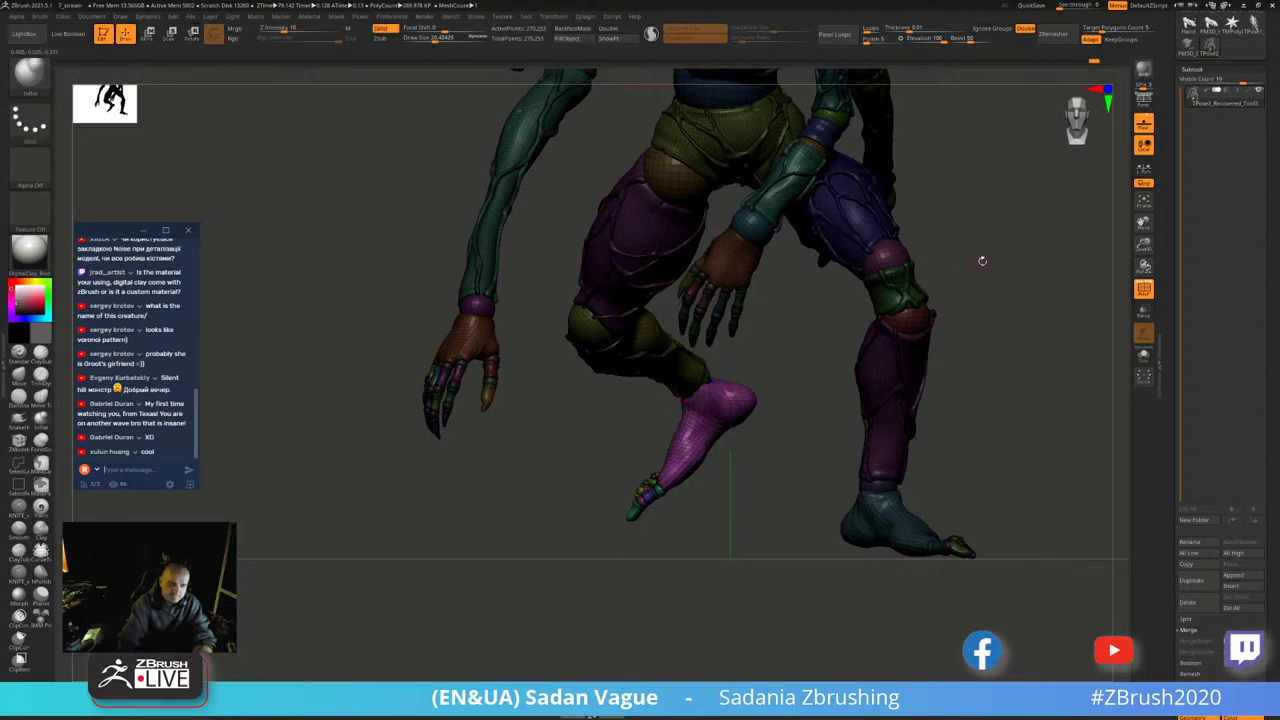
{"action": "left_click", "coordinate": [887, 265], "text": "ctrl+shift"}
{"action": "left_click", "coordinate": [929, 264], "text": "ctrl+shift"}
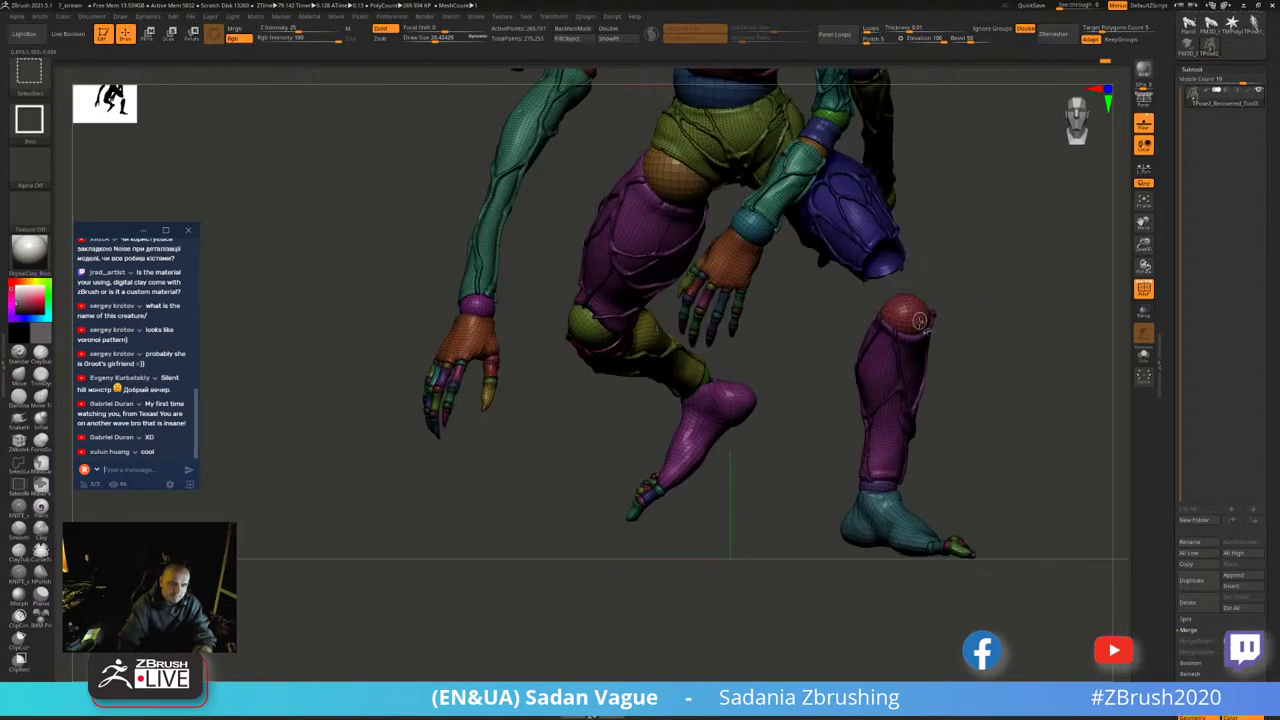
{"action": "left_click", "coordinate": [908, 342], "text": "ctrl+alt+shift"}
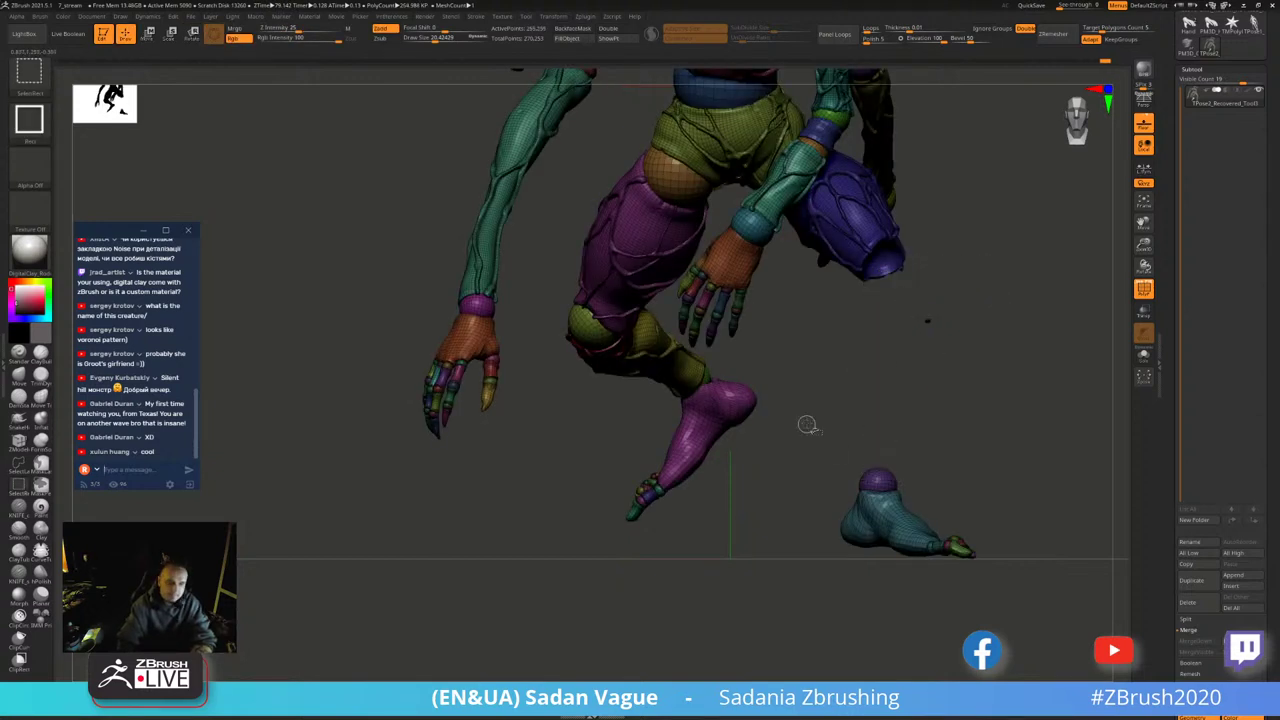
{"action": "left_click_drag", "start_coordinate": [784, 416], "coordinate": [1064, 628], "text": "ctrl+alt+shift"}
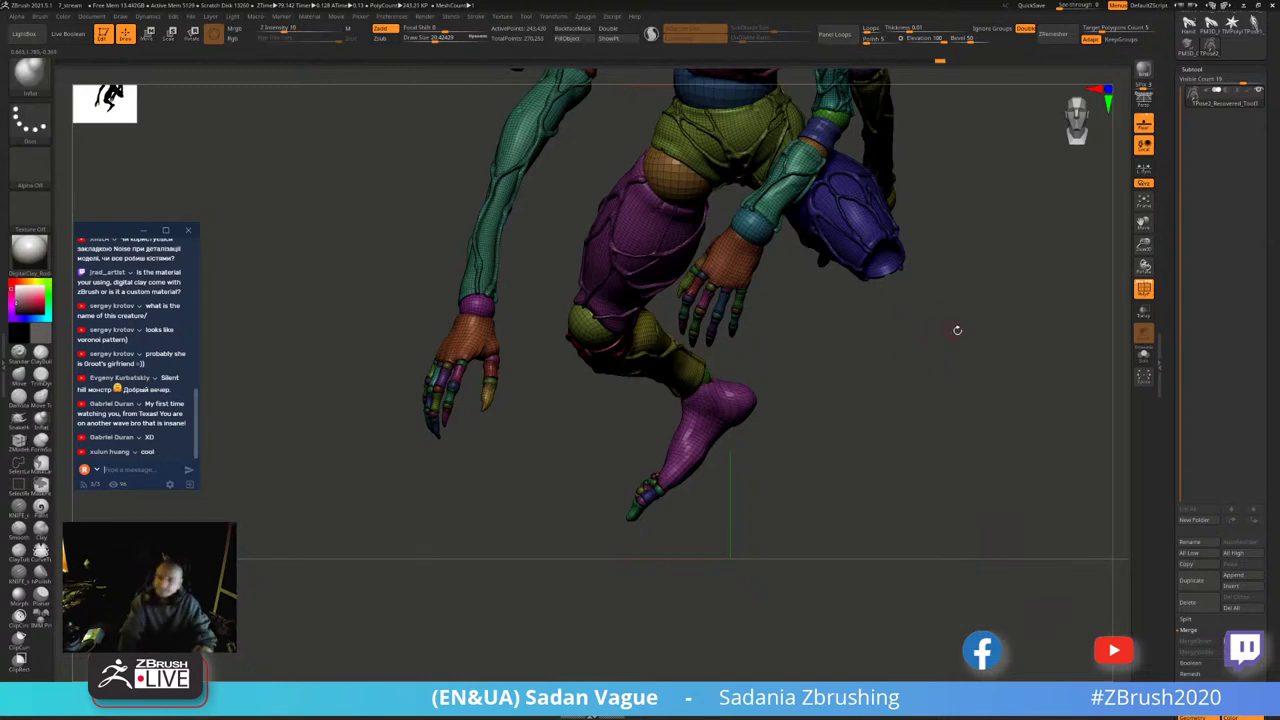
{"action": "mouse_move", "coordinate": [957, 330]}
{"action": "left_mouse_down"}
{"action": "mouse_move", "coordinate": [960, 417]}
{"action": "mouse_move", "coordinate": [751, 437]}
{"action": "mouse_move", "coordinate": [752, 451]}
{"action": "mouse_move", "coordinate": [760, 406]}
{"action": "left_mouse_up"}
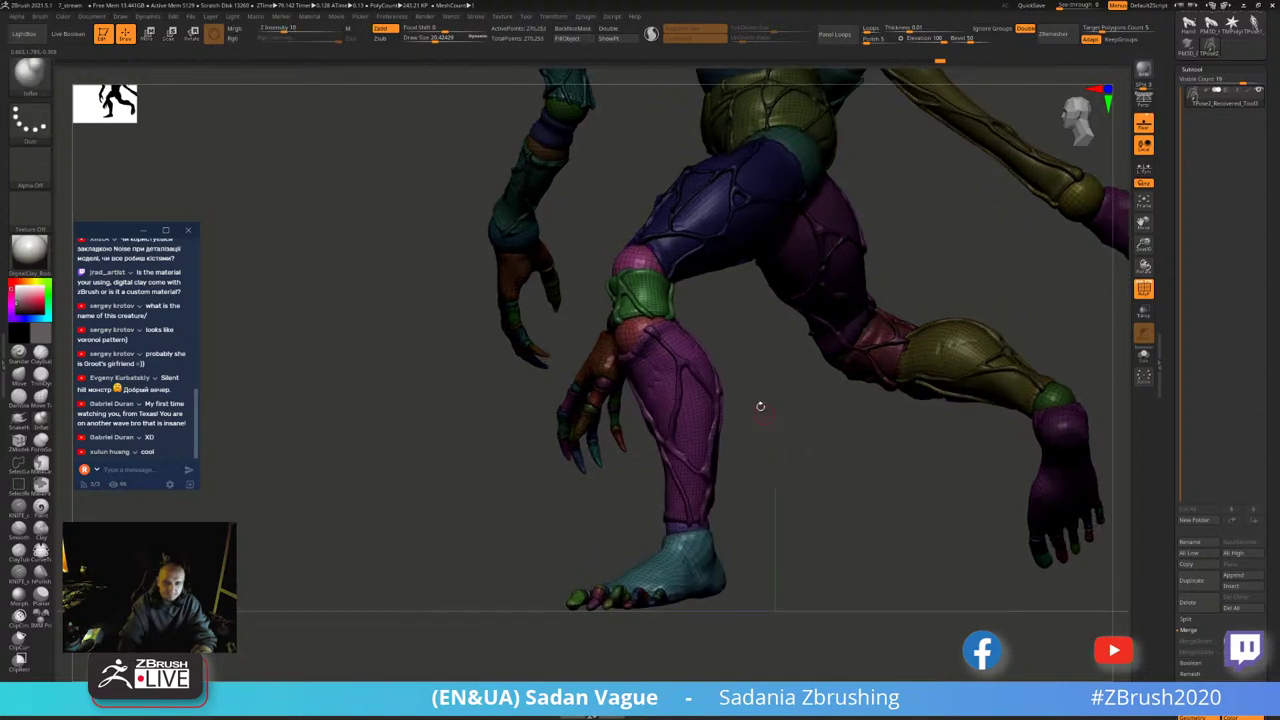
{"action": "left_click", "coordinate": [614, 275], "text": "ctrl+shift"}
{"action": "key", "text": "w"}
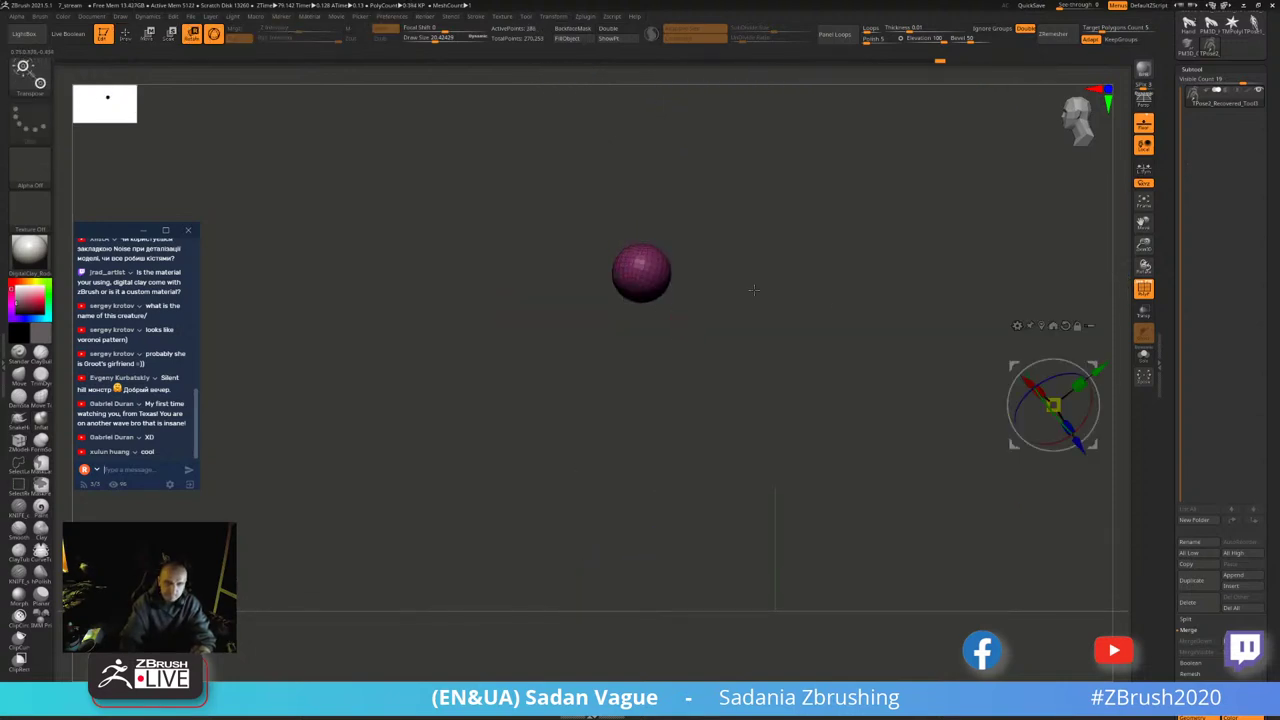
{"action": "left_click", "coordinate": [1037, 326]}
{"action": "left_click", "coordinate": [819, 289], "text": "ctrl+shift"}
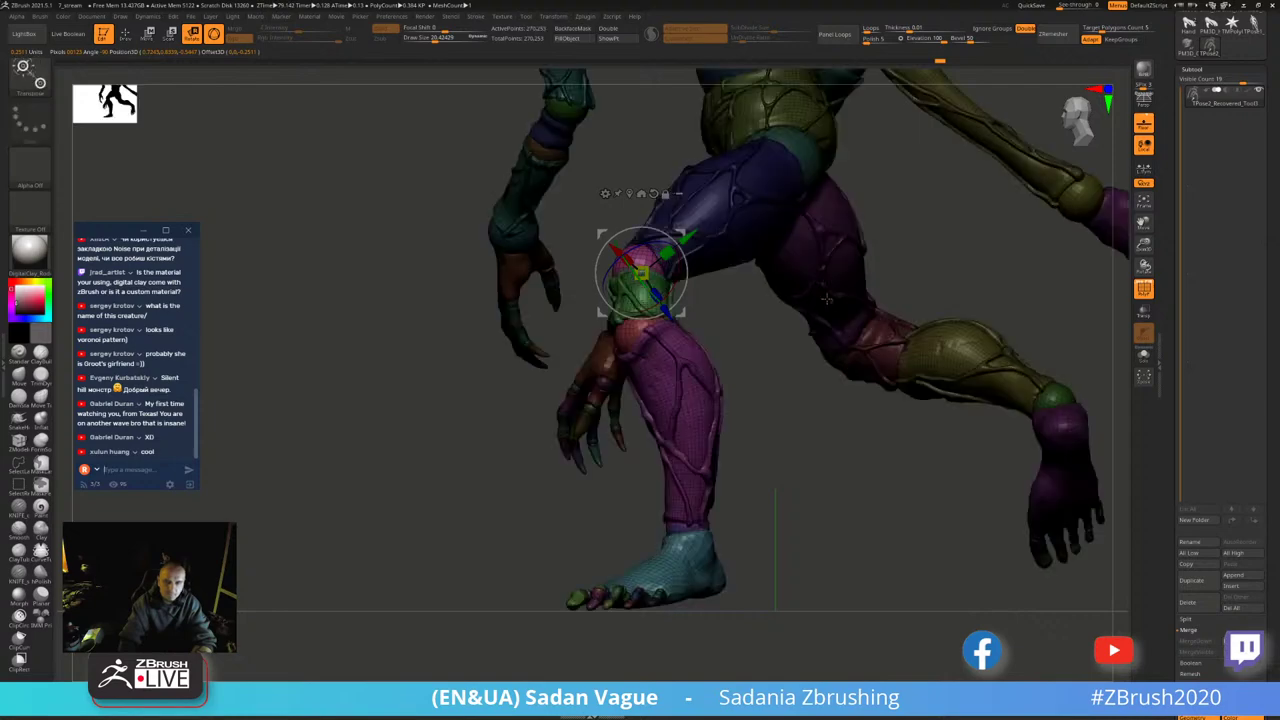
- Rotate the lower leg at the knee so the blue-green foot swings back beneath the body
{"action": "left_click_drag", "start_coordinate": [688, 277], "coordinate": [730, 300]}
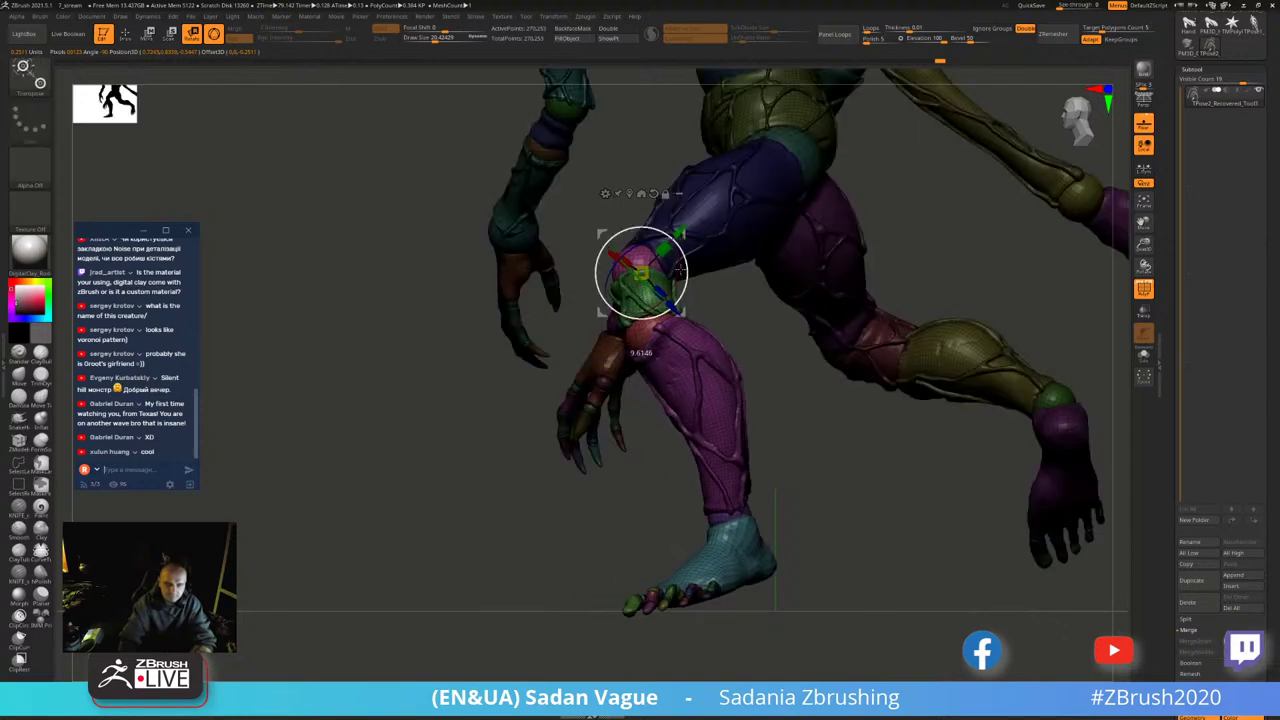
{"action": "mouse_move", "coordinate": [880, 330]}
{"action": "left_mouse_down"}
{"action": "mouse_move", "coordinate": [770, 327]}
{"action": "mouse_move", "coordinate": [790, 312]}
{"action": "left_mouse_up"}
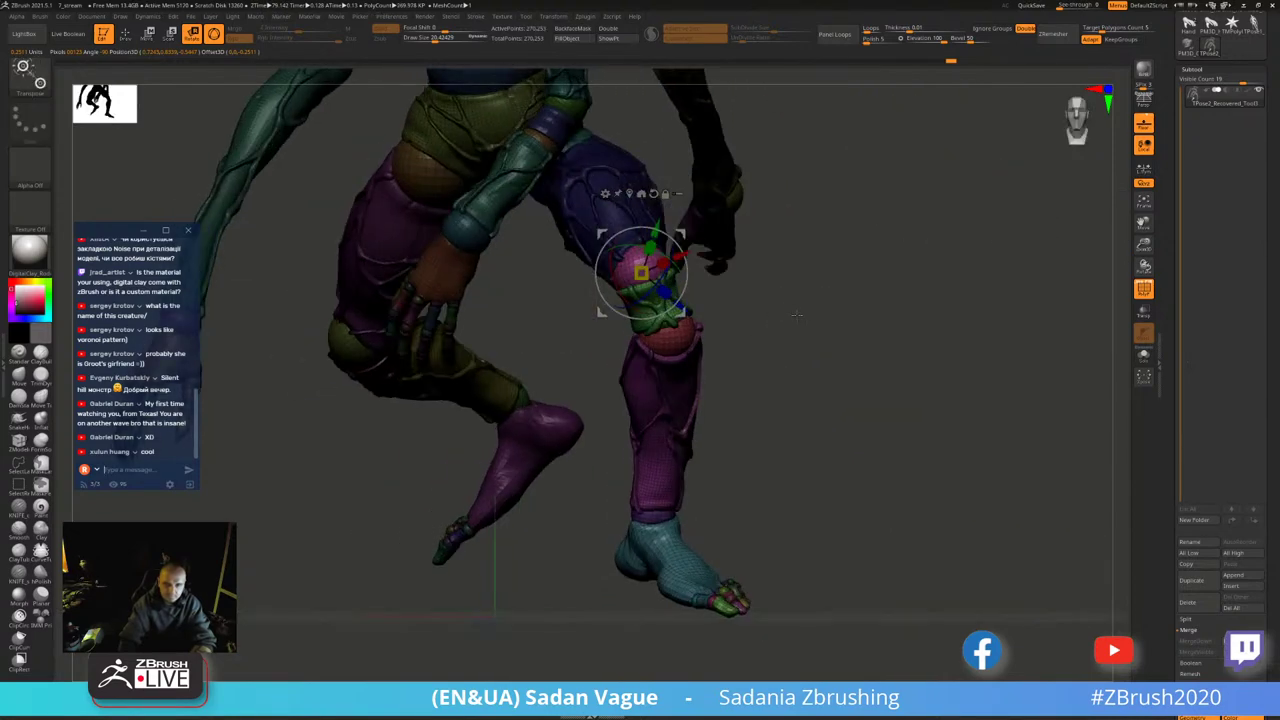
{"action": "left_click_drag", "start_coordinate": [695, 263], "coordinate": [700, 295]}
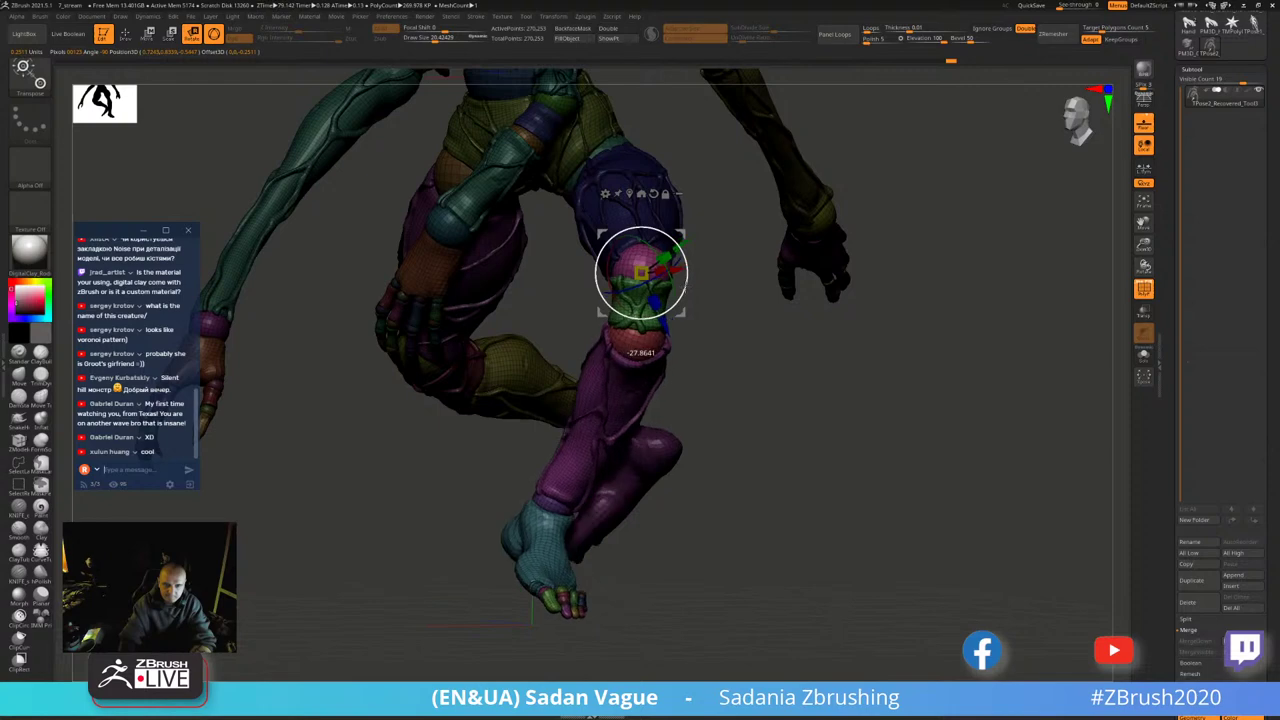
{"action": "mouse_move", "coordinate": [760, 330]}
{"action": "left_mouse_down"}
{"action": "mouse_move", "coordinate": [708, 311]}
{"action": "mouse_move", "coordinate": [672, 380]}
{"action": "left_mouse_up"}
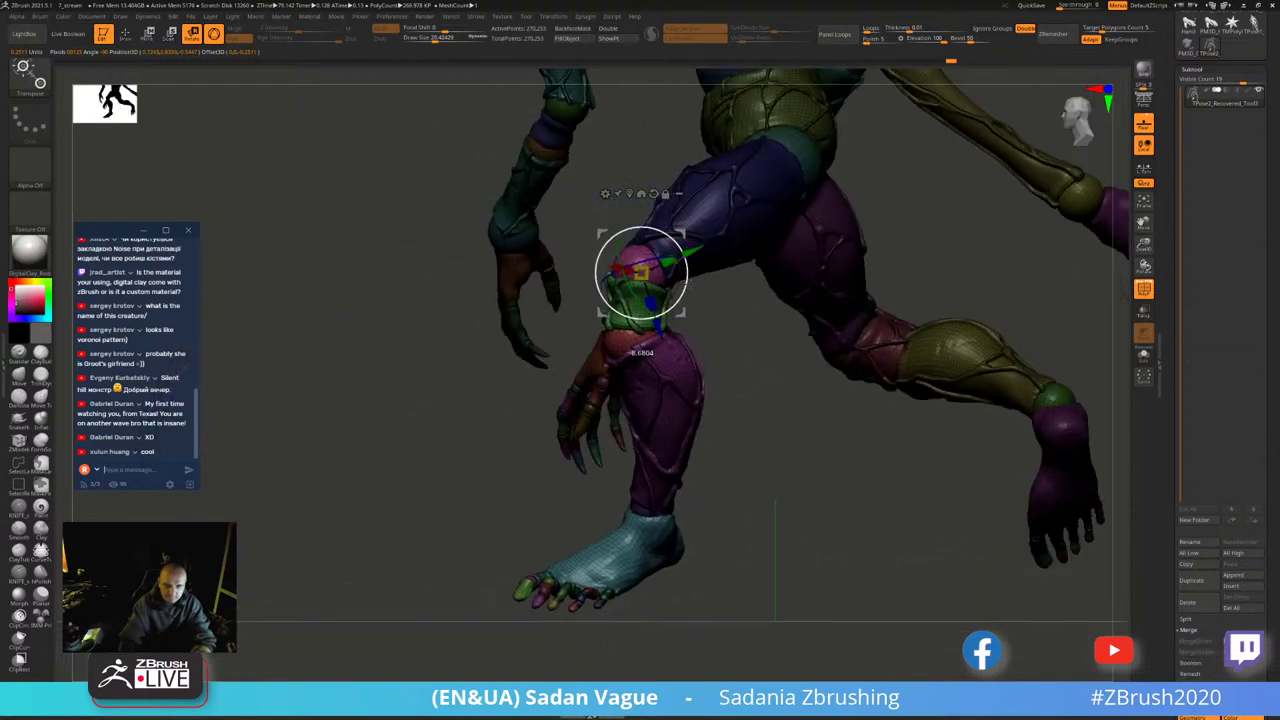
{"action": "mouse_move", "coordinate": [760, 330]}
{"action": "left_mouse_down"}
{"action": "mouse_move", "coordinate": [816, 374]}
{"action": "mouse_move", "coordinate": [870, 352]}
{"action": "mouse_move", "coordinate": [857, 450]}
{"action": "mouse_move", "coordinate": [940, 430]}
{"action": "left_mouse_up"}
{"action": "left_click_drag", "start_coordinate": [735, 313], "coordinate": [727, 323]}
{"action": "left_click_drag", "start_coordinate": [960, 450], "coordinate": [880, 500]}
{"action": "left_click_drag", "start_coordinate": [955, 375], "coordinate": [950, 380]}
- Isolate the other knee sphere and place the transform gizmo on it
{"action": "key", "text": "q"}
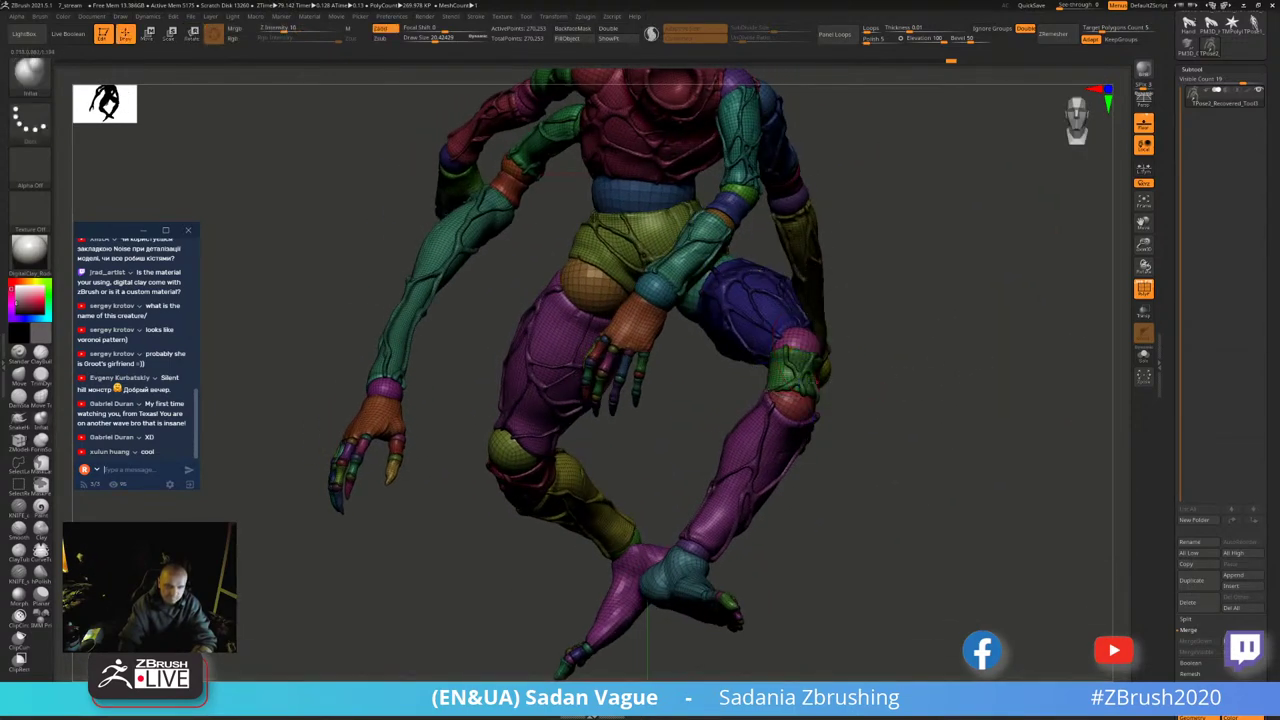
{"action": "left_click", "coordinate": [795, 375], "text": "ctrl+shift"}
{"action": "left_click", "coordinate": [886, 417], "text": "ctrl+shift"}
{"action": "mouse_move", "coordinate": [785, 432]}
{"action": "left_mouse_down"}
{"action": "mouse_move", "coordinate": [809, 514]}
{"action": "mouse_move", "coordinate": [829, 528]}
{"action": "left_mouse_up"}
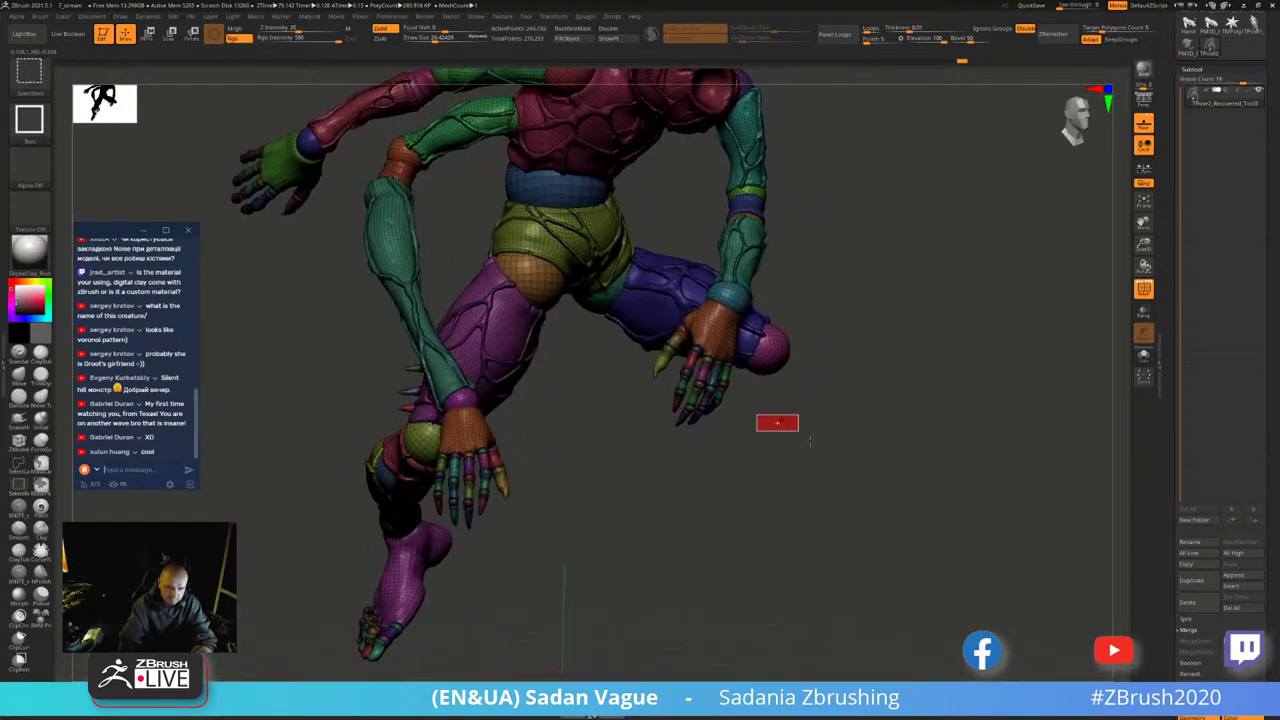
{"action": "left_click_drag", "start_coordinate": [810, 438], "coordinate": [805, 435], "text": "ctrl+shift"}
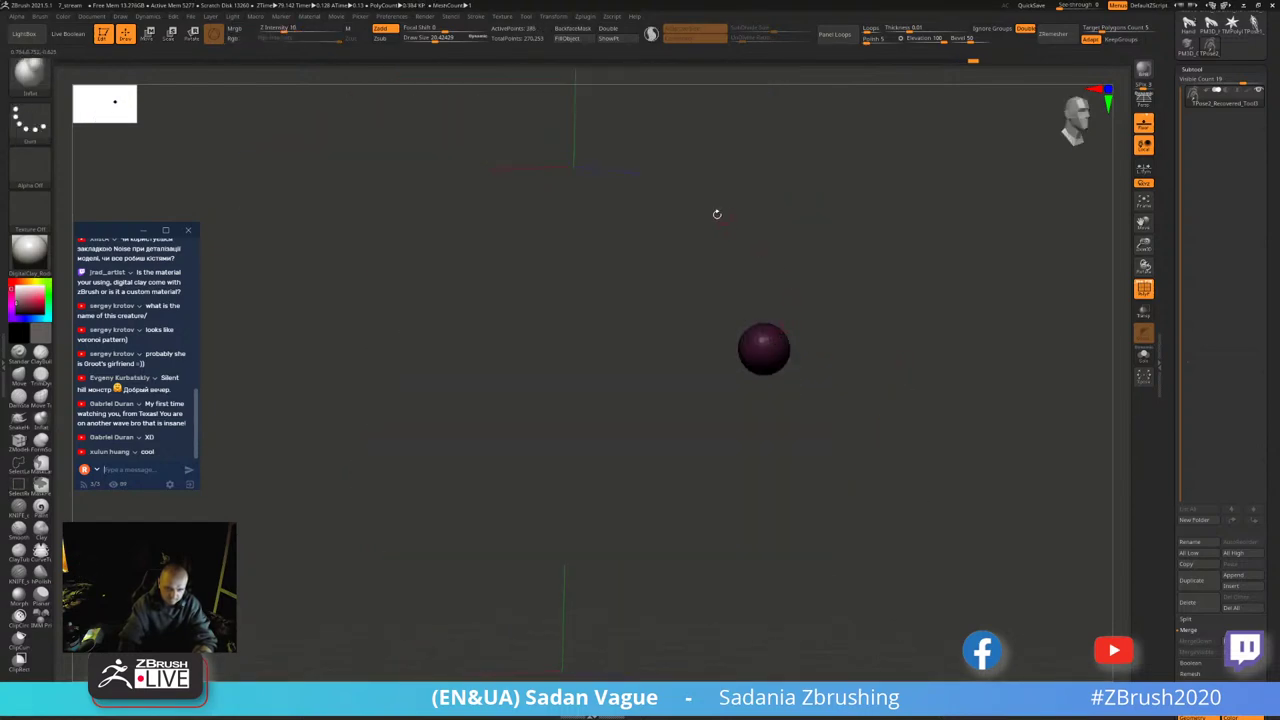
{"action": "key", "text": "w"}
{"action": "left_click", "coordinate": [792, 298], "text": "ctrl+shift"}
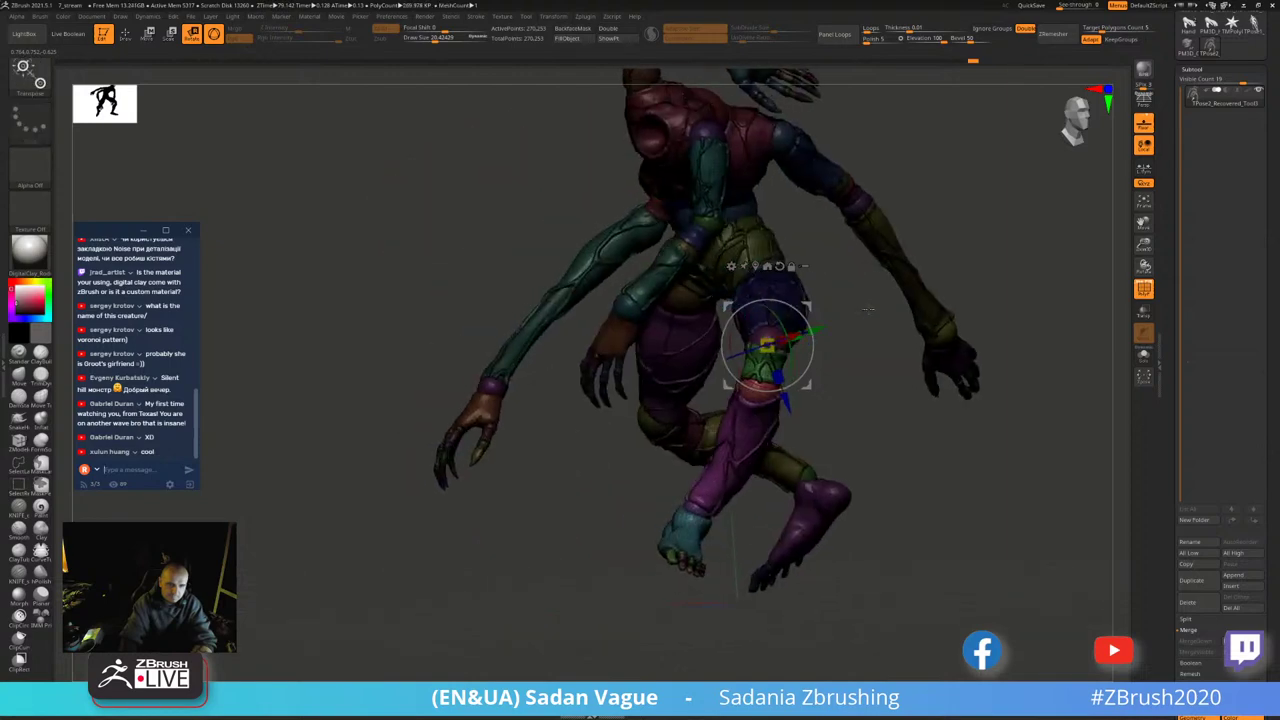
- Rotate the leg about 20 degrees around the knee pivot and restore the polygroup wireframe
{"action": "mouse_move", "coordinate": [792, 298]}
{"action": "left_mouse_down"}
{"action": "mouse_move", "coordinate": [815, 345]}
{"action": "mouse_move", "coordinate": [807, 336]}
{"action": "left_mouse_up"}
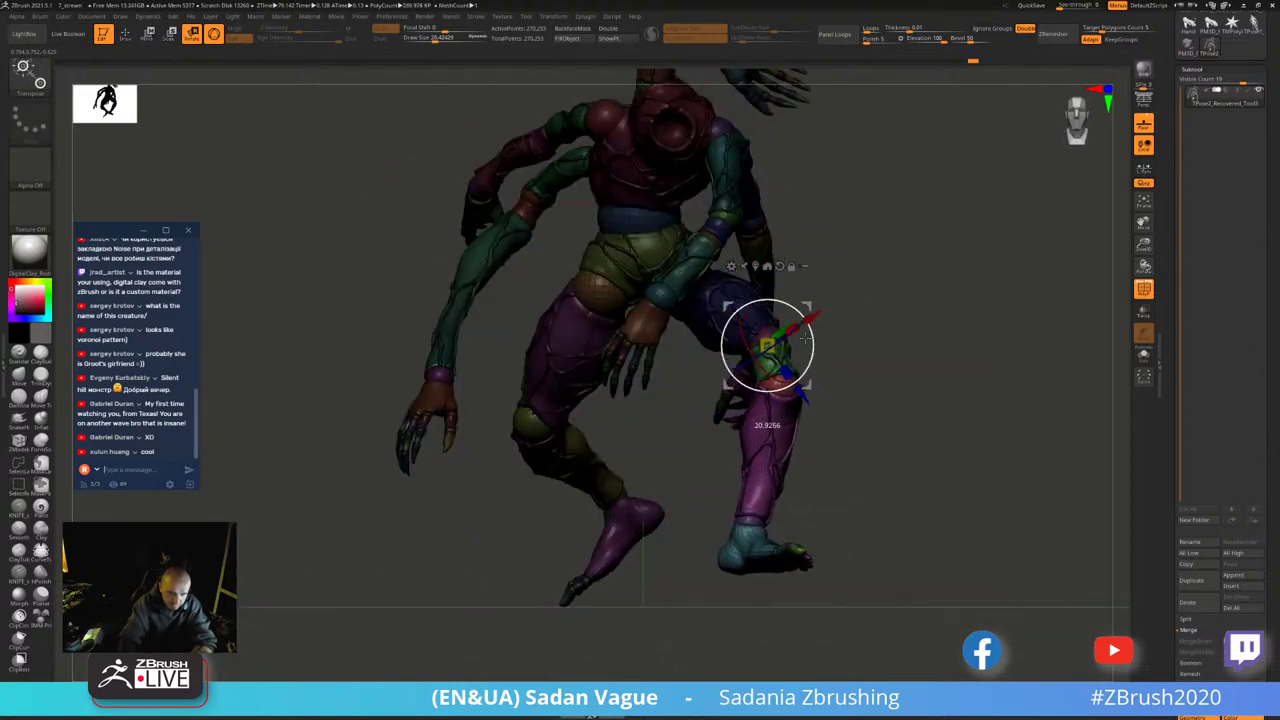
{"action": "left_click_drag", "start_coordinate": [876, 307], "coordinate": [963, 328]}
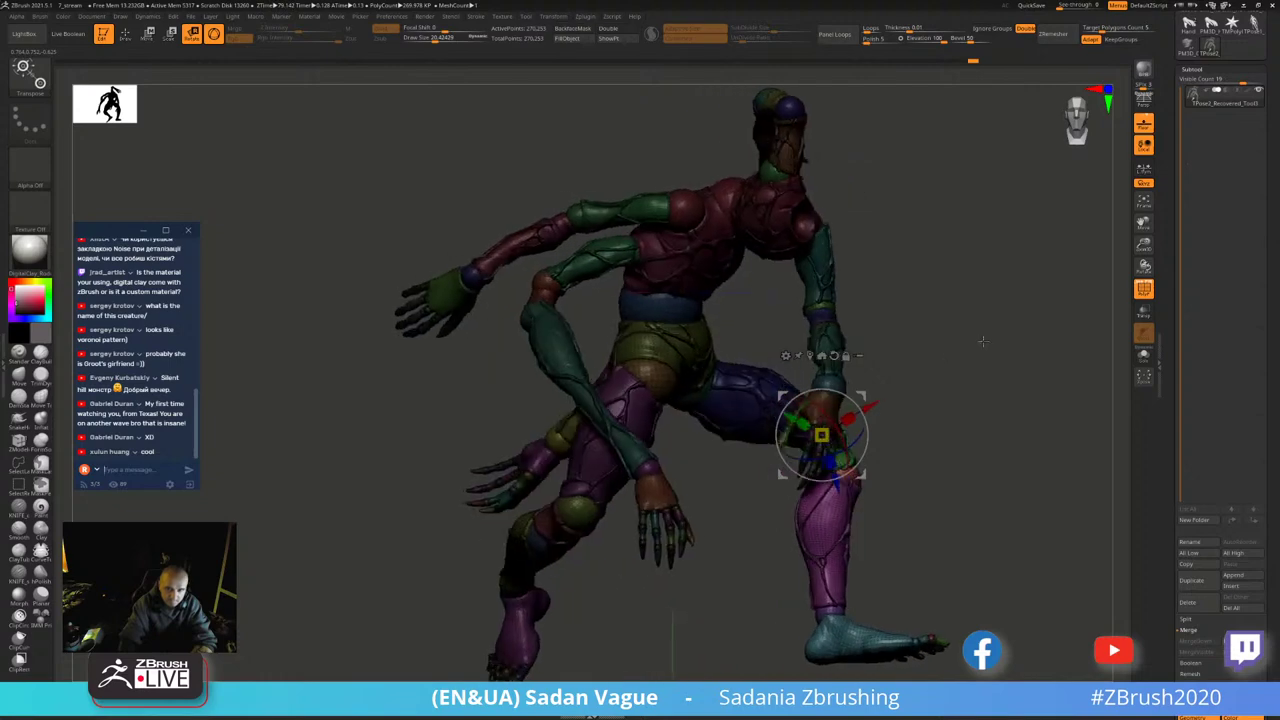
{"action": "left_click_drag", "start_coordinate": [731, 295], "coordinate": [680, 250]}
{"action": "left_click", "coordinate": [667, 245], "text": "alt"}
{"action": "key", "text": "q"}
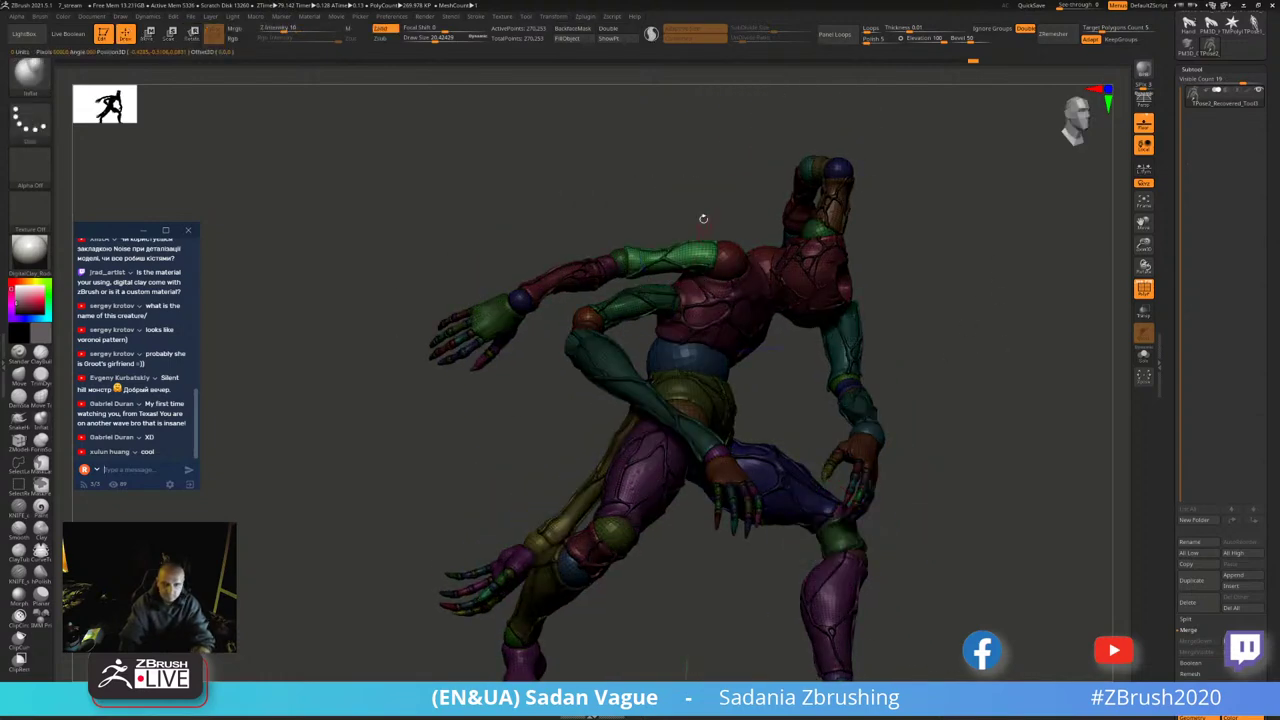
{"action": "key", "text": "shift+f"}
- Hide the floating hand and isolate the shoulder sphere to inspect the arm's pieces
{"action": "left_click", "coordinate": [690, 256], "text": "ctrl+shift"}
{"action": "left_click", "coordinate": [640, 218], "text": "ctrl+shift"}
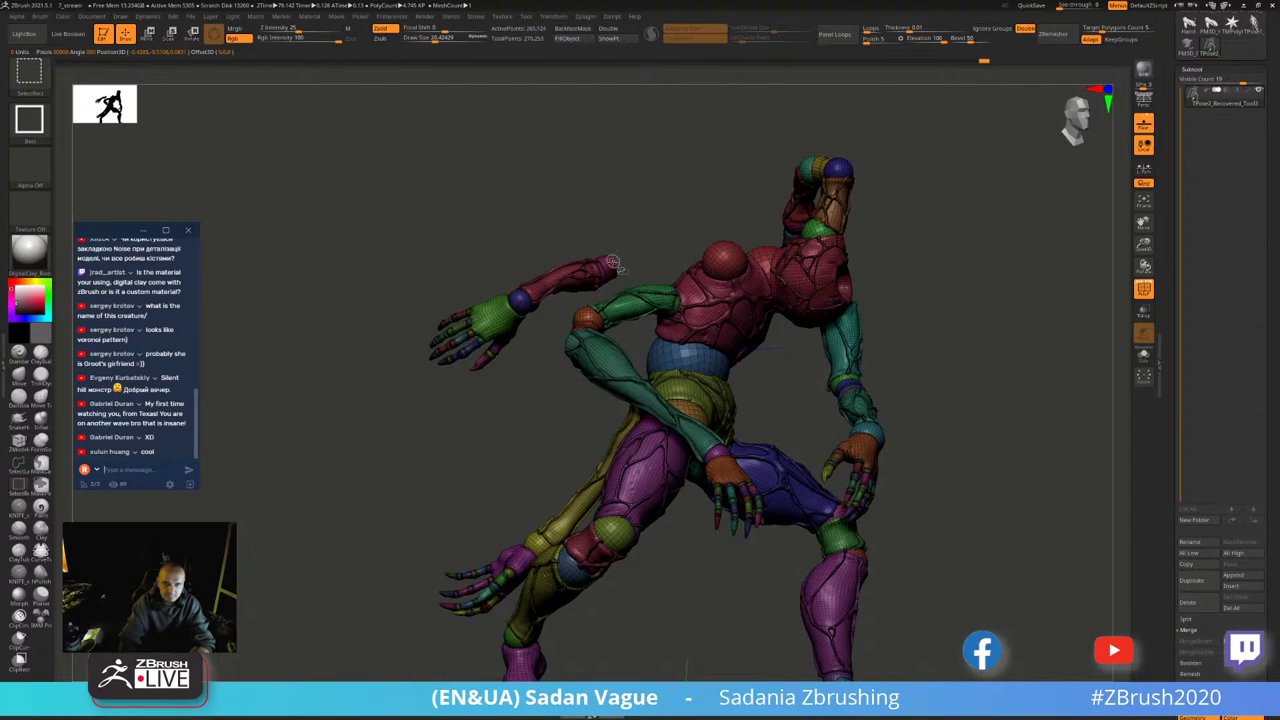
{"action": "mouse_move", "coordinate": [378, 232]}
{"action": "left_mouse_down", "text": "ctrl+alt+shift"}
{"action": "mouse_move", "coordinate": [486, 303]}
{"action": "mouse_move", "coordinate": [558, 412]}
{"action": "left_mouse_up", "text": "ctrl+alt+shift"}
{"action": "mouse_move", "coordinate": [537, 226]}
{"action": "left_mouse_down"}
{"action": "mouse_move", "coordinate": [521, 240]}
{"action": "mouse_move", "coordinate": [631, 214]}
{"action": "mouse_move", "coordinate": [630, 228]}
{"action": "left_mouse_up"}
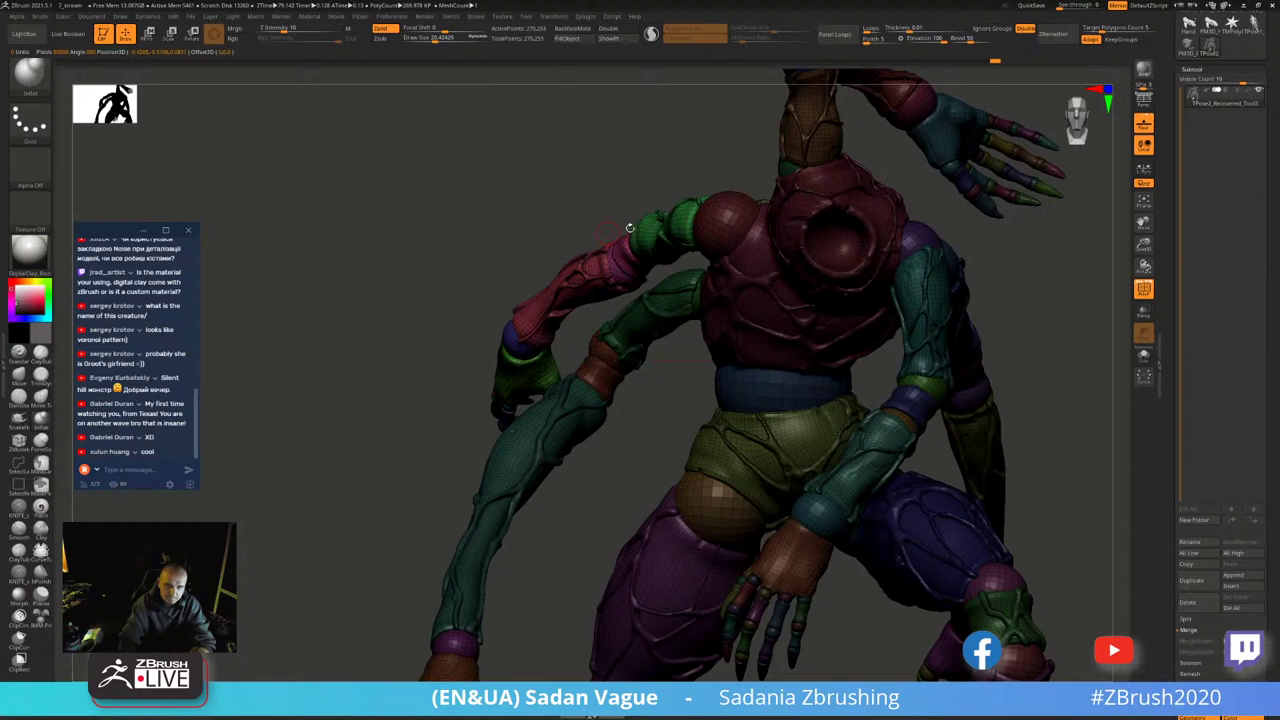
{"action": "left_click", "coordinate": [708, 220], "text": "ctrl+shift"}
{"action": "key", "text": "w"}
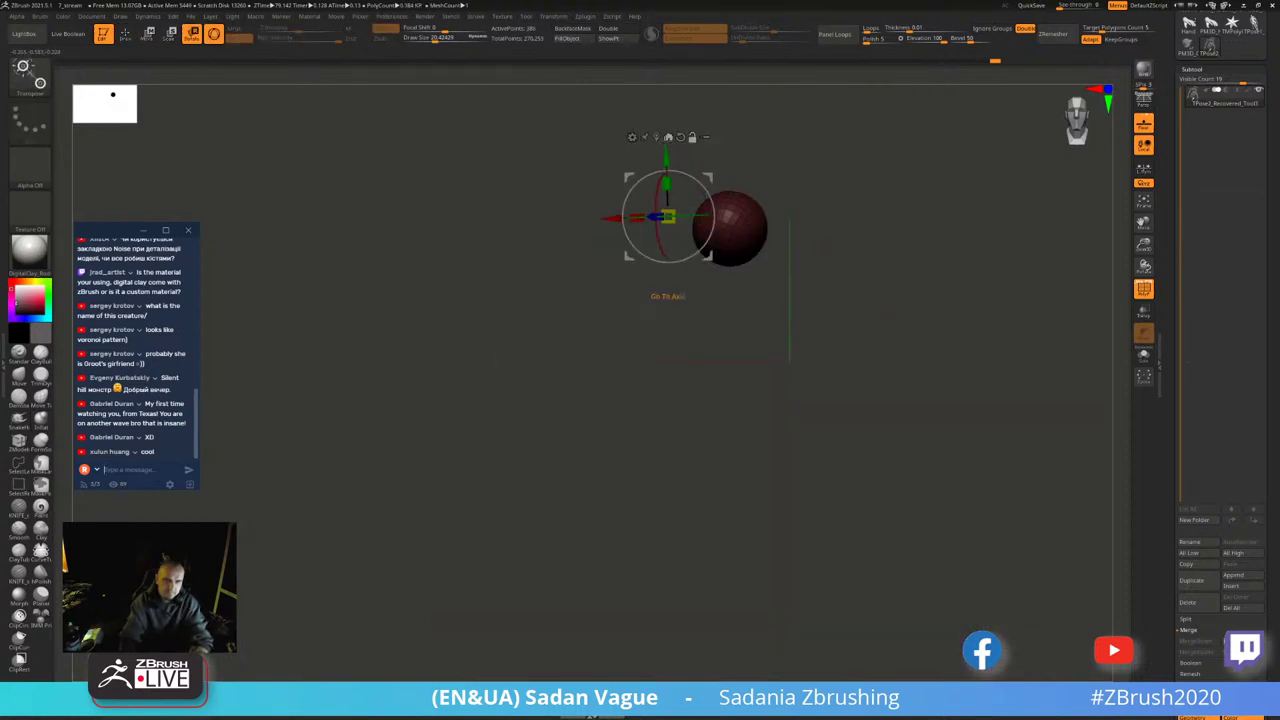
{"action": "left_click", "coordinate": [790, 358], "text": "ctrl+shift"}
{"action": "key", "text": "q"}
- Zoom in on the shoulder and swing the arm down around it with the gizmo
{"action": "mouse_move", "coordinate": [790, 358]}
{"action": "left_mouse_down"}
{"action": "mouse_move", "coordinate": [920, 180]}
{"action": "mouse_move", "coordinate": [875, 178]}
{"action": "left_mouse_up"}
{"action": "key", "text": "w"}
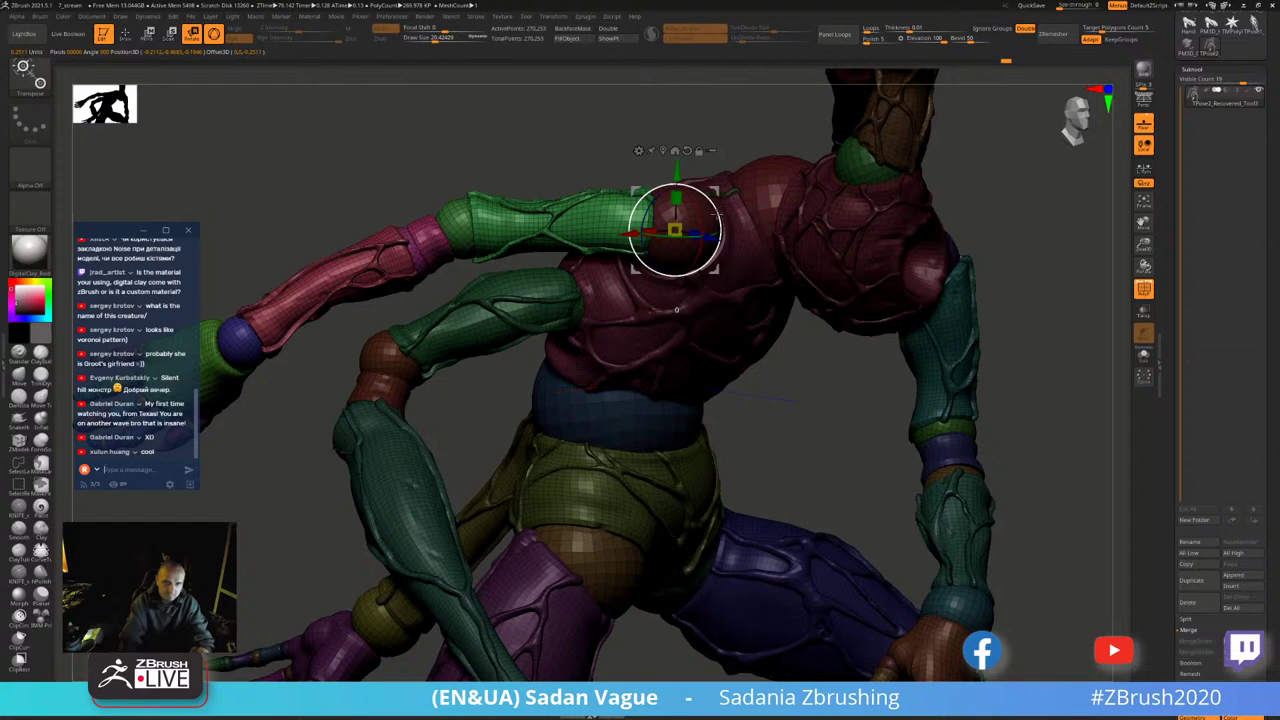
{"action": "mouse_move", "coordinate": [716, 213]}
{"action": "left_mouse_down"}
{"action": "mouse_move", "coordinate": [996, 268]}
{"action": "mouse_move", "coordinate": [1031, 256]}
{"action": "mouse_move", "coordinate": [1036, 281]}
{"action": "mouse_move", "coordinate": [712, 291]}
{"action": "left_mouse_up"}
{"action": "key", "text": "q"}
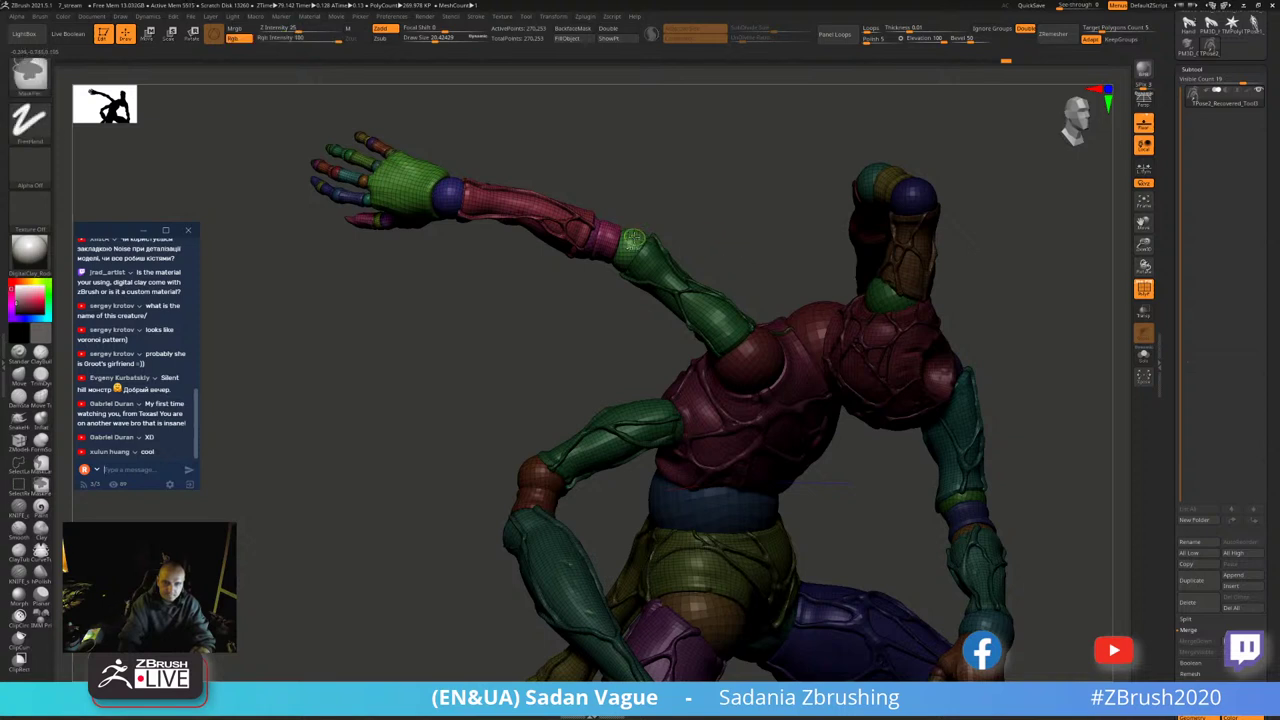
{"action": "key", "text": "w"}
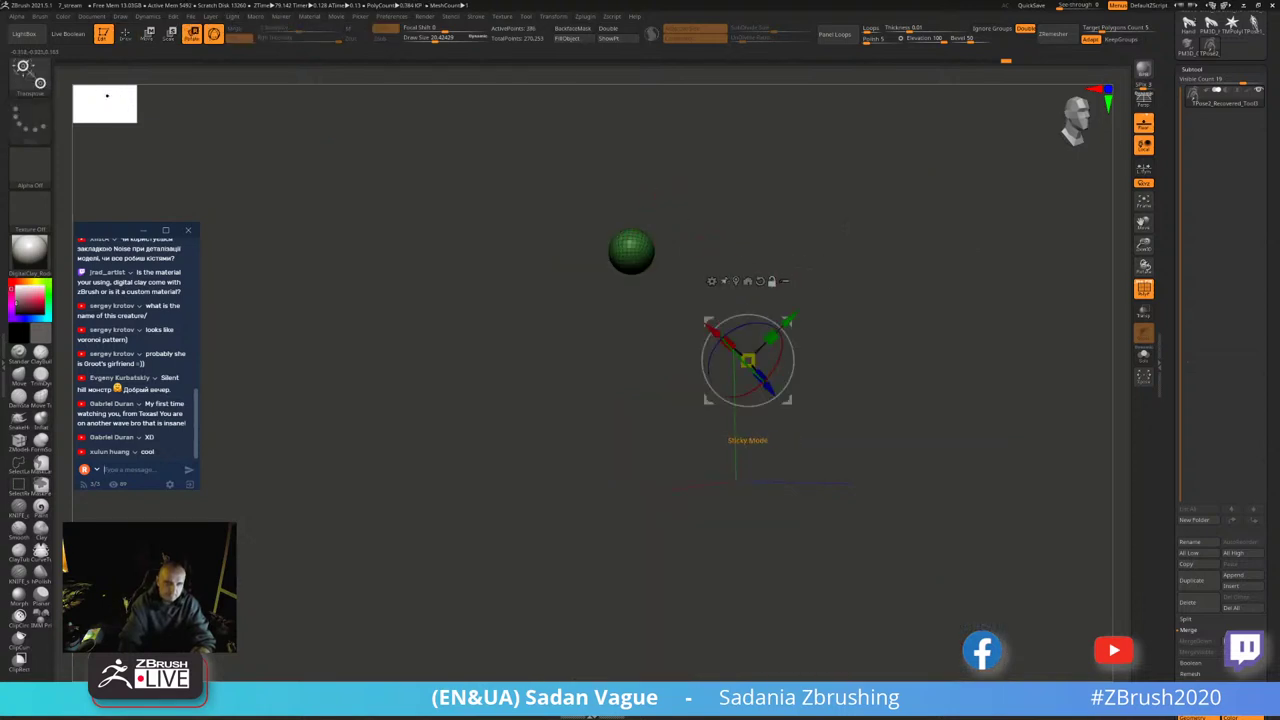
{"action": "mouse_move", "coordinate": [676, 262]}
{"action": "left_mouse_down"}
{"action": "mouse_move", "coordinate": [717, 221]}
{"action": "mouse_move", "coordinate": [671, 240]}
{"action": "left_mouse_up"}
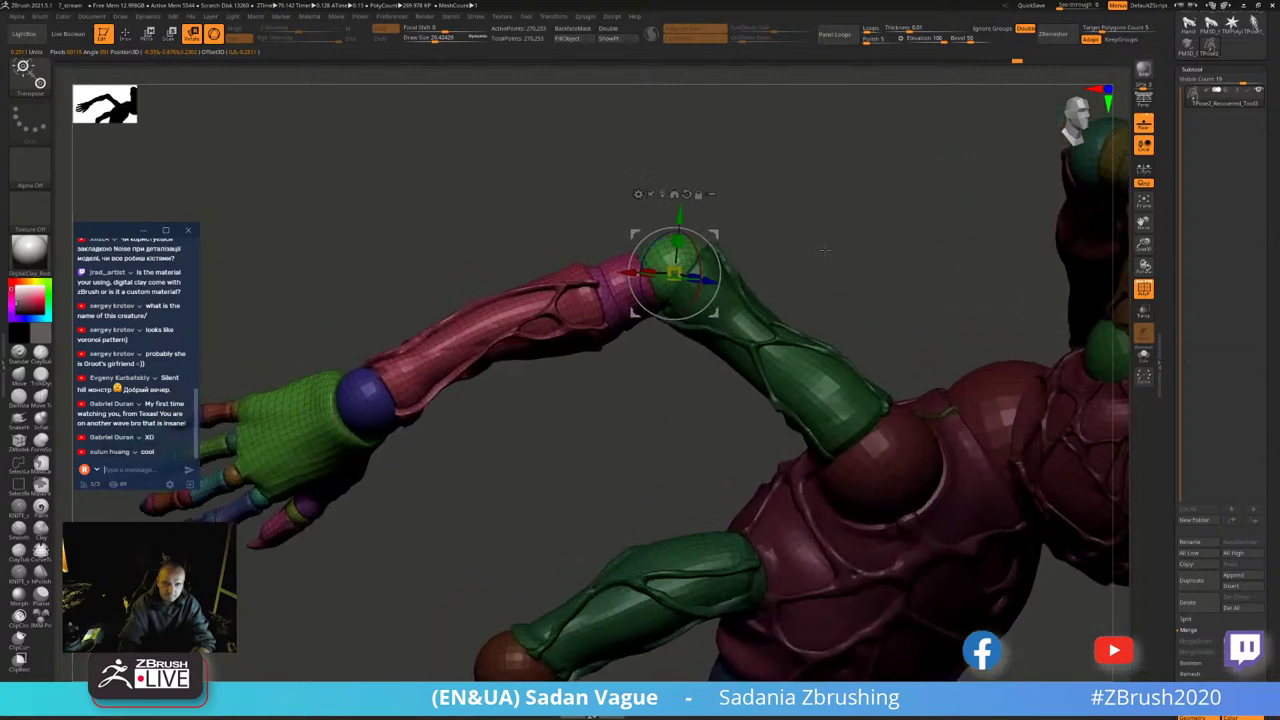
- Rotate the forearm up at the elbow, then outward and down beside the head
{"action": "left_click", "coordinate": [709, 239], "text": "ctrl+shift"}
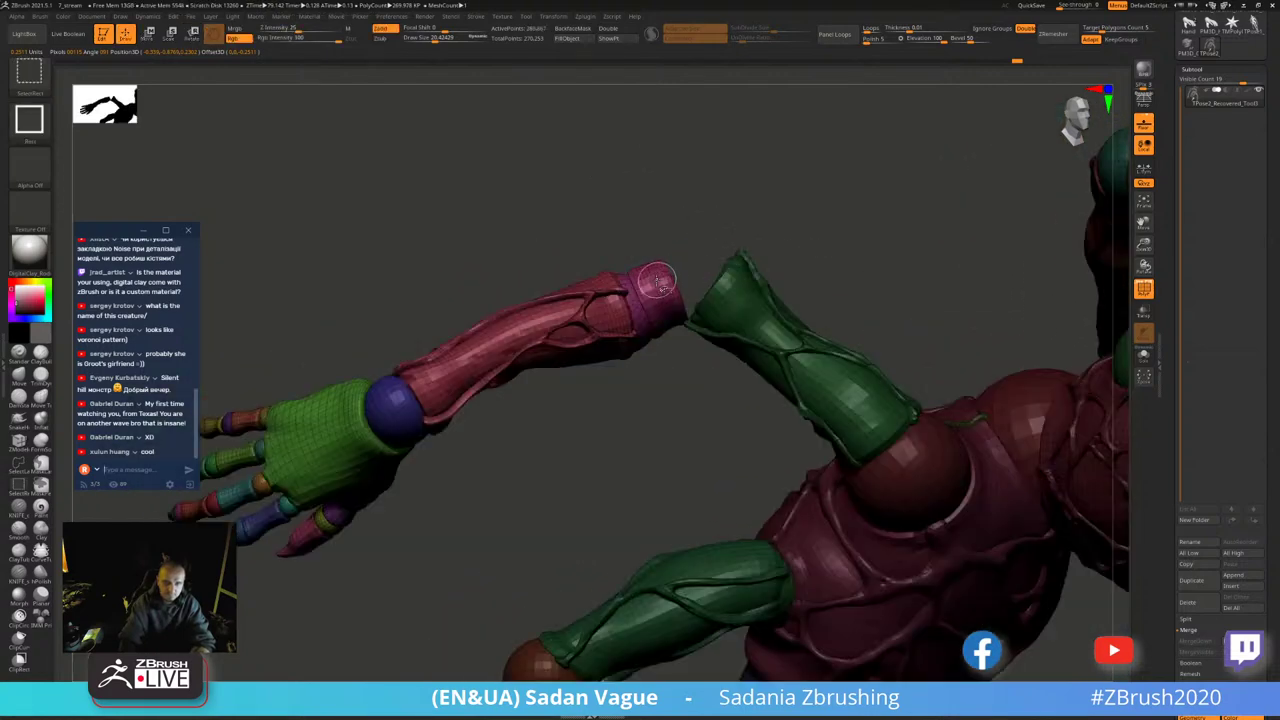
{"action": "left_click_drag", "start_coordinate": [748, 232], "coordinate": [789, 214], "text": "ctrl+shift"}
{"action": "left_click", "coordinate": [725, 250], "text": "ctrl+shift"}
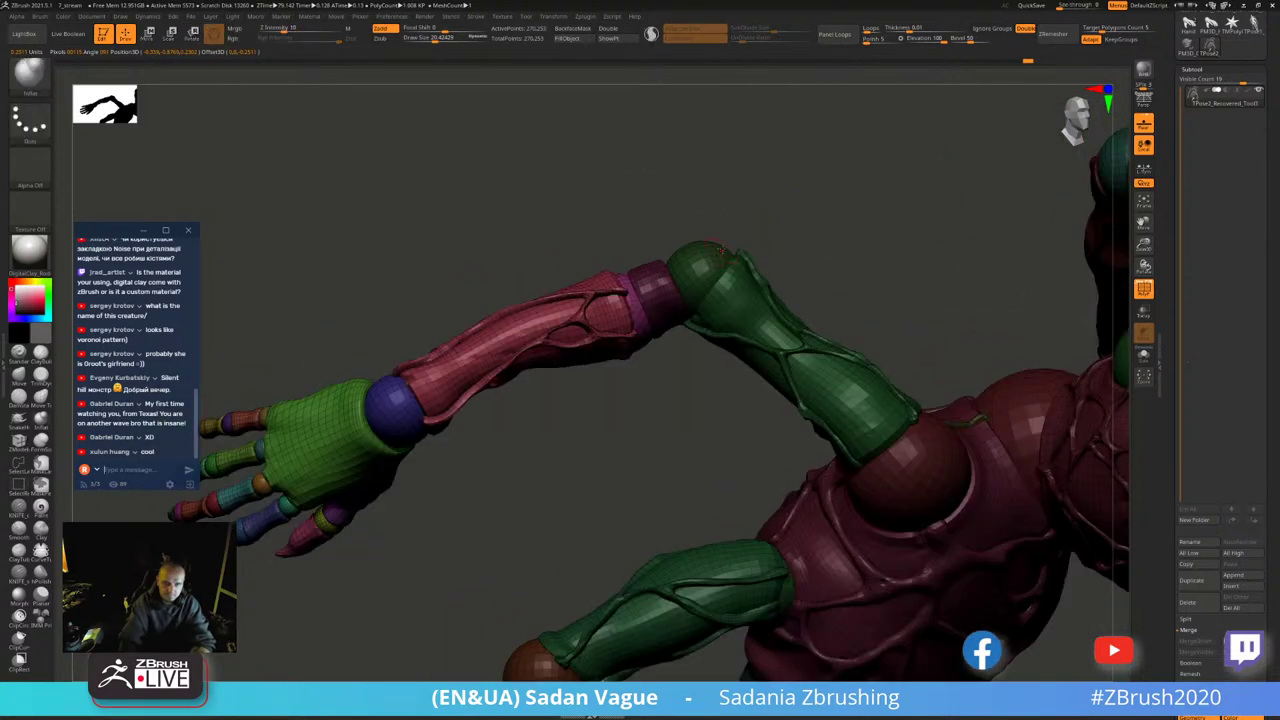
{"action": "key", "text": "w"}
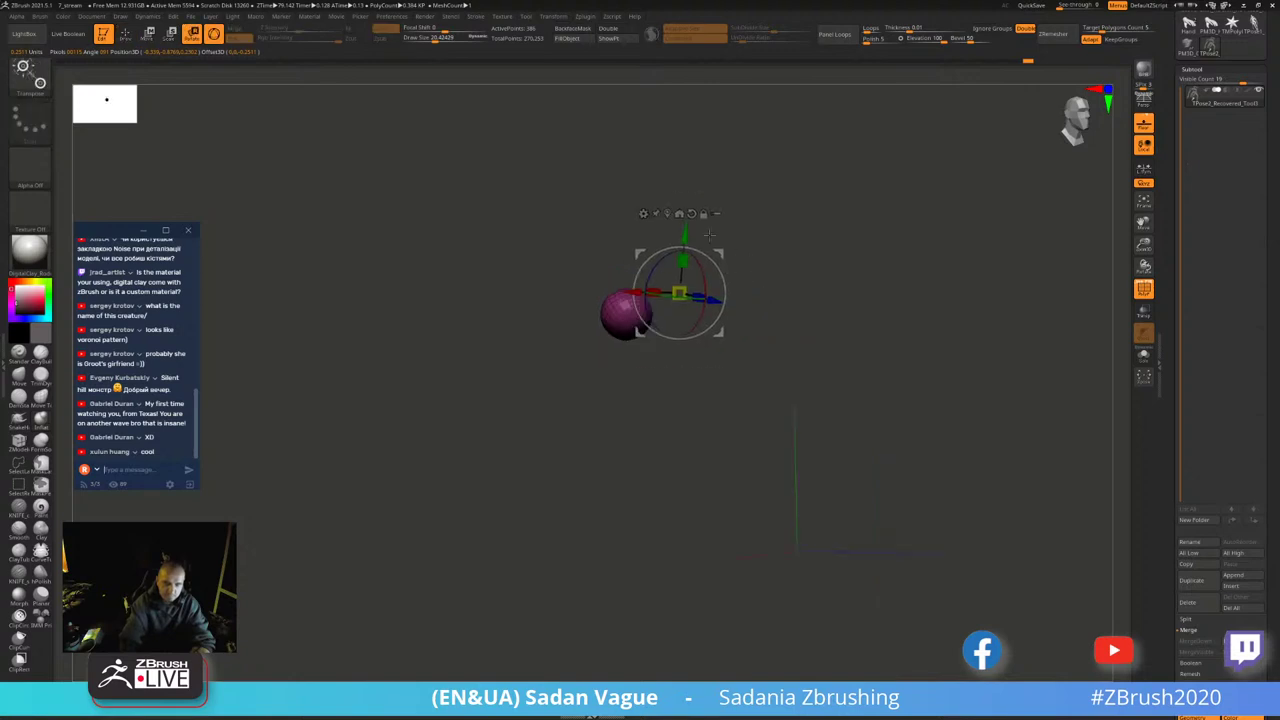
{"action": "left_click_drag", "start_coordinate": [668, 300], "coordinate": [640, 355]}
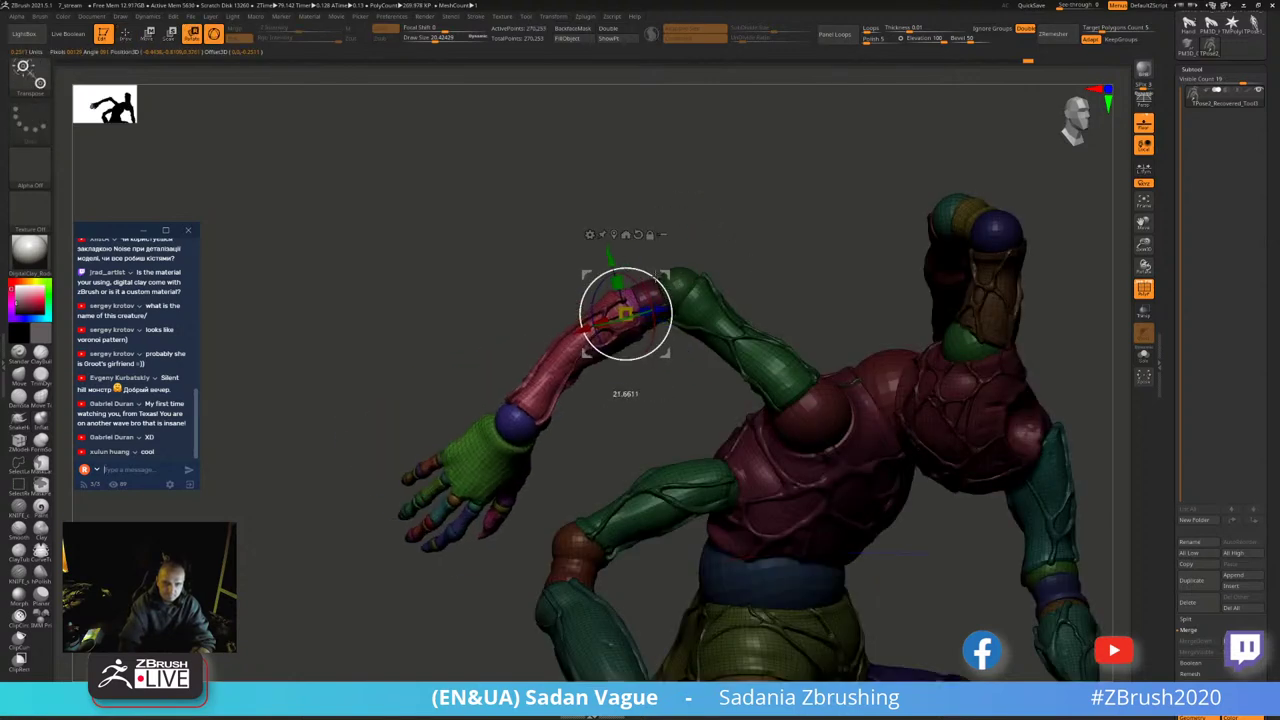
{"action": "left_click_drag", "start_coordinate": [800, 245], "coordinate": [719, 240]}
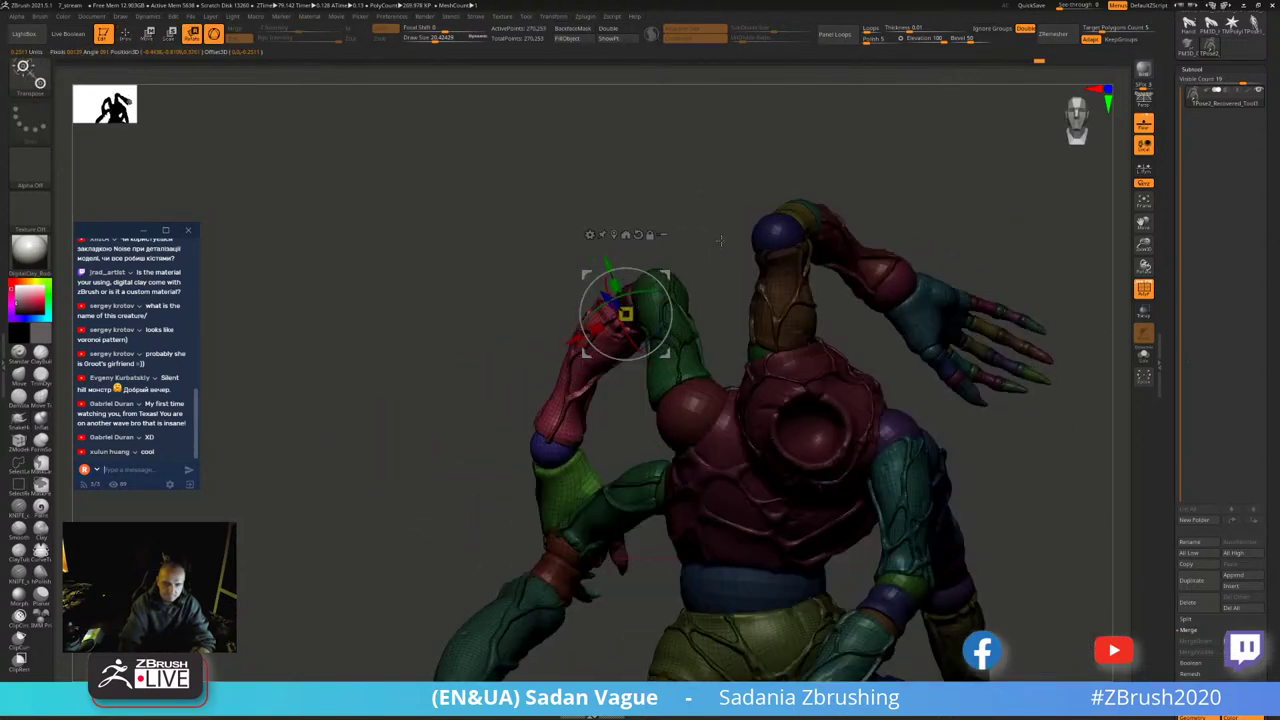
{"action": "mouse_move", "coordinate": [662, 285]}
{"action": "left_mouse_down"}
{"action": "mouse_move", "coordinate": [681, 295]}
{"action": "mouse_move", "coordinate": [916, 196]}
{"action": "mouse_move", "coordinate": [1022, 253]}
{"action": "mouse_move", "coordinate": [986, 229]}
{"action": "mouse_move", "coordinate": [607, 340]}
{"action": "left_mouse_up"}
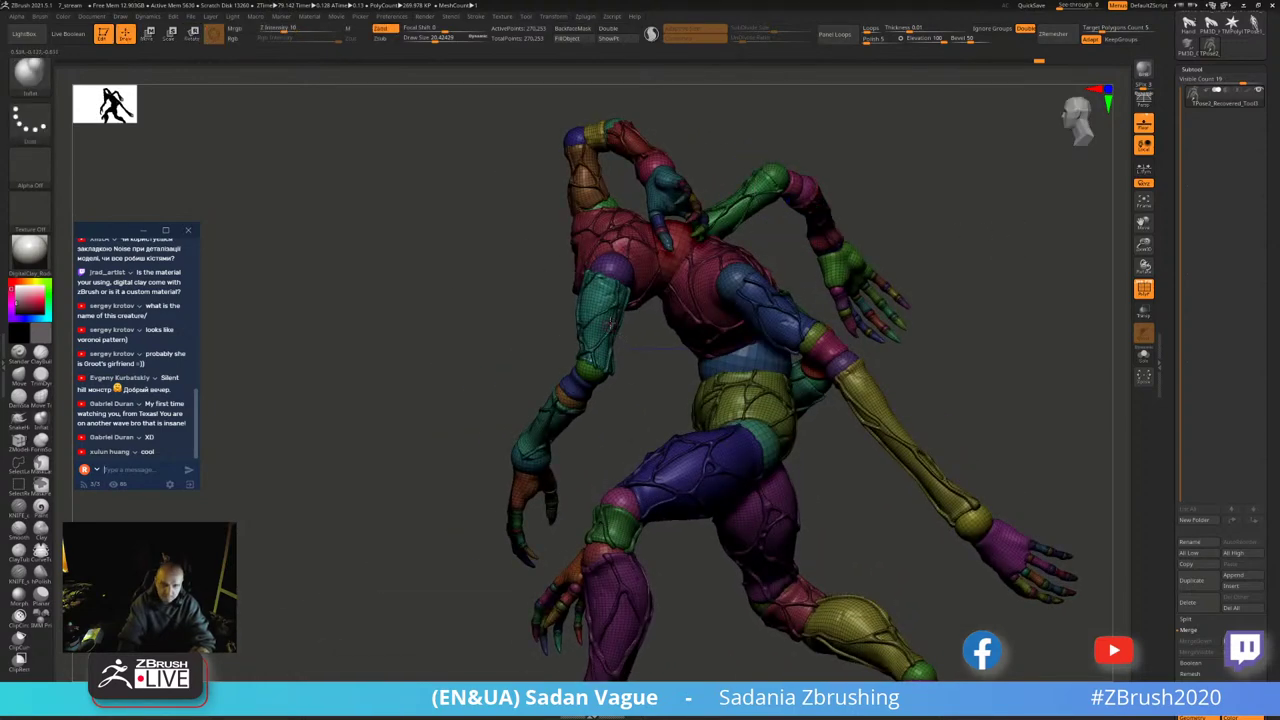
- Hide the left forearm and hand pieces to inspect them, then reveal them again
{"action": "left_click", "coordinate": [590, 335], "text": "ctrl+shift"}
{"action": "left_click", "coordinate": [580, 395], "text": "ctrl+shift"}
{"action": "left_click_drag", "start_coordinate": [514, 344], "coordinate": [612, 436], "text": "ctrl+alt+shift"}
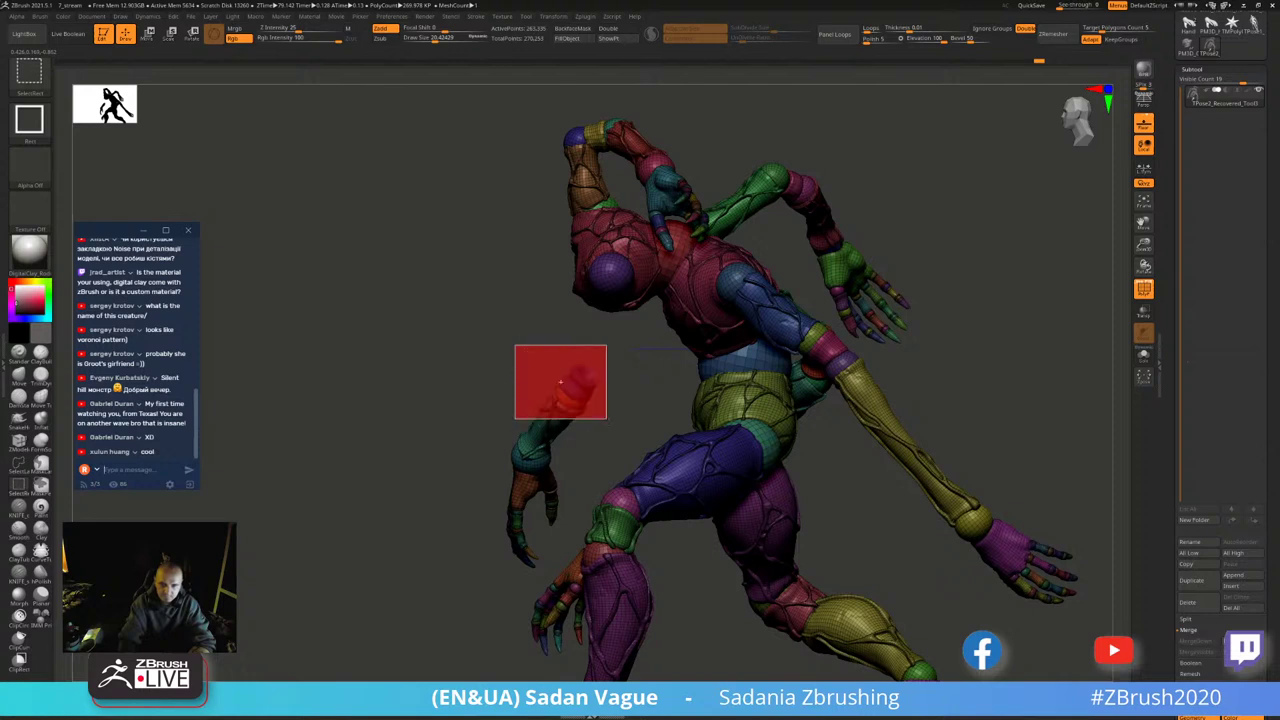
{"action": "left_click_drag", "start_coordinate": [460, 392], "coordinate": [575, 550], "text": "ctrl+alt+shift"}
{"action": "left_click_drag", "start_coordinate": [463, 503], "coordinate": [541, 563], "text": "ctrl+alt+shift"}
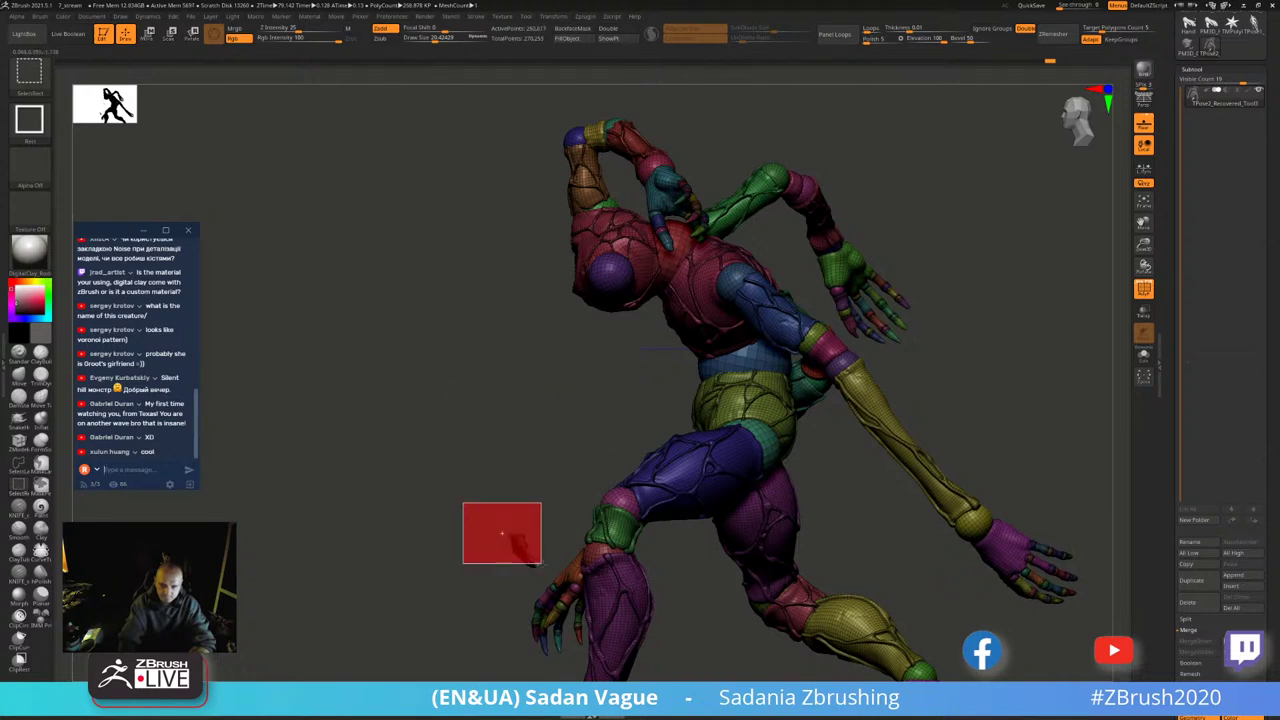
{"action": "left_click", "coordinate": [548, 412], "text": "ctrl+shift"}
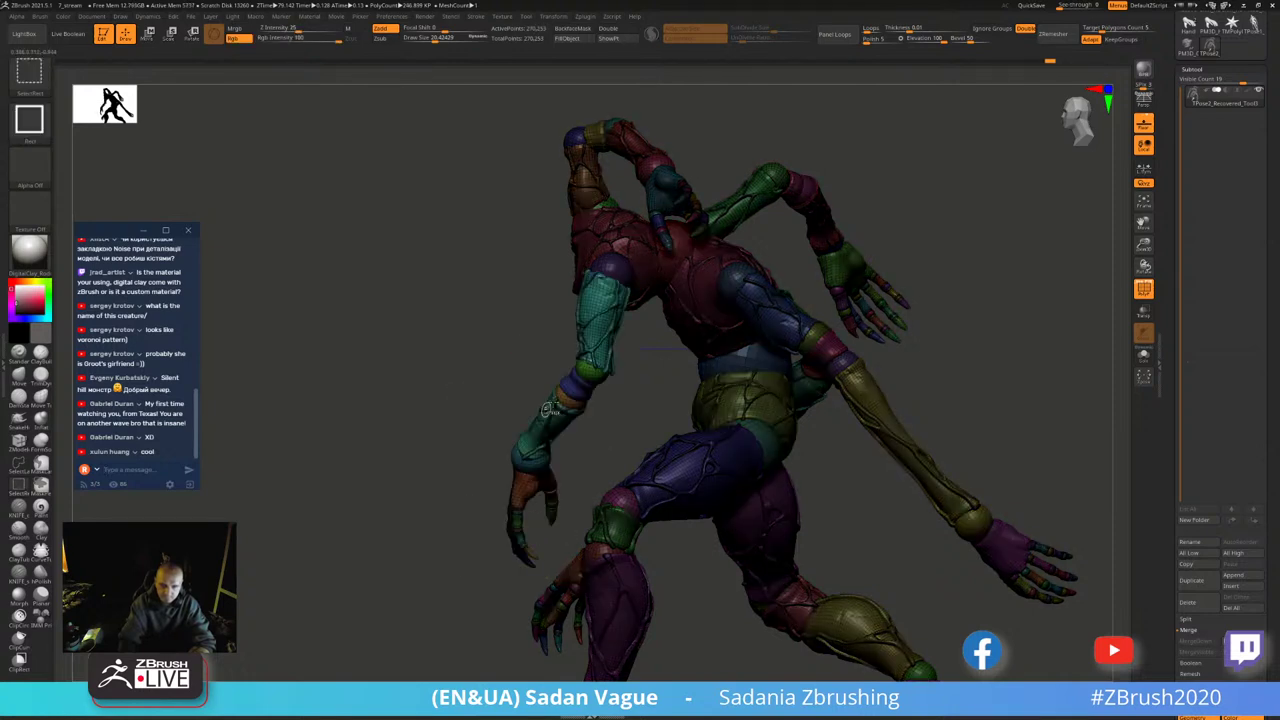
- Snap the gizmo onto the small joint sphere and orbit around the torso
{"action": "left_click", "coordinate": [612, 276], "text": "ctrl+shift"}
{"action": "key", "text": "w"}
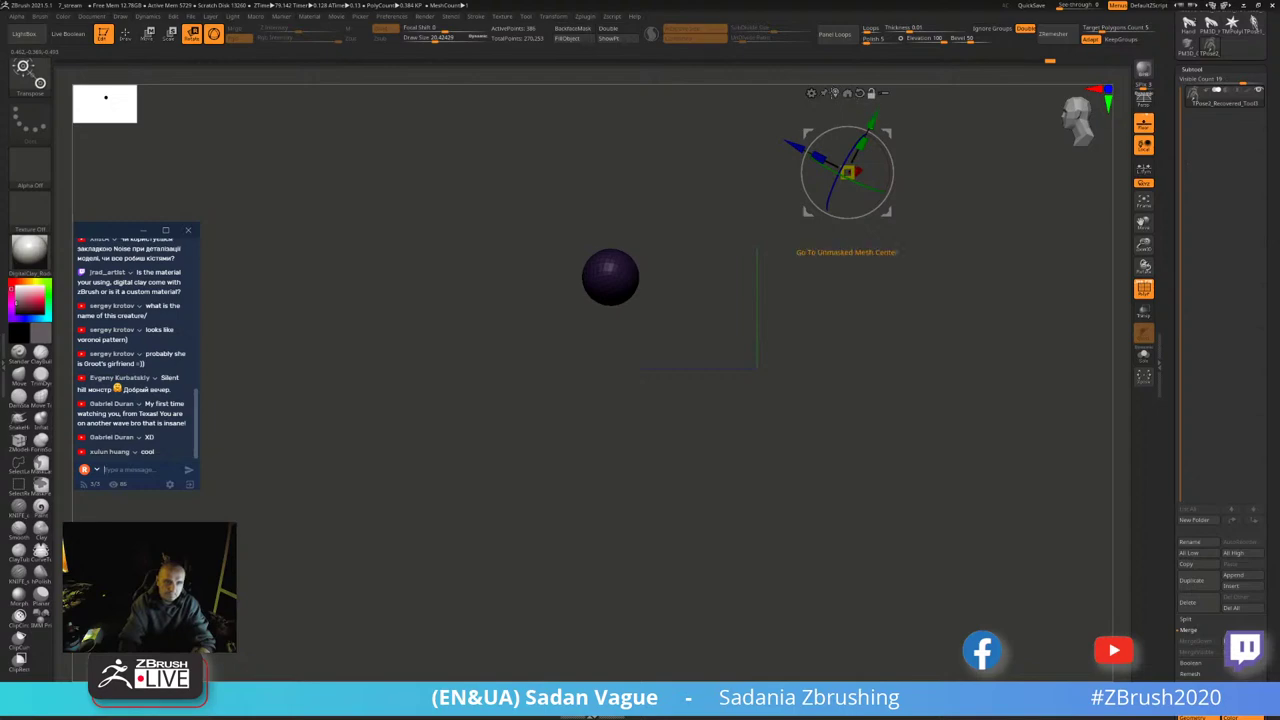
{"action": "left_click", "coordinate": [823, 92]}
{"action": "left_click", "coordinate": [725, 228], "text": "ctrl+shift"}
{"action": "left_click_drag", "start_coordinate": [655, 266], "coordinate": [956, 241]}
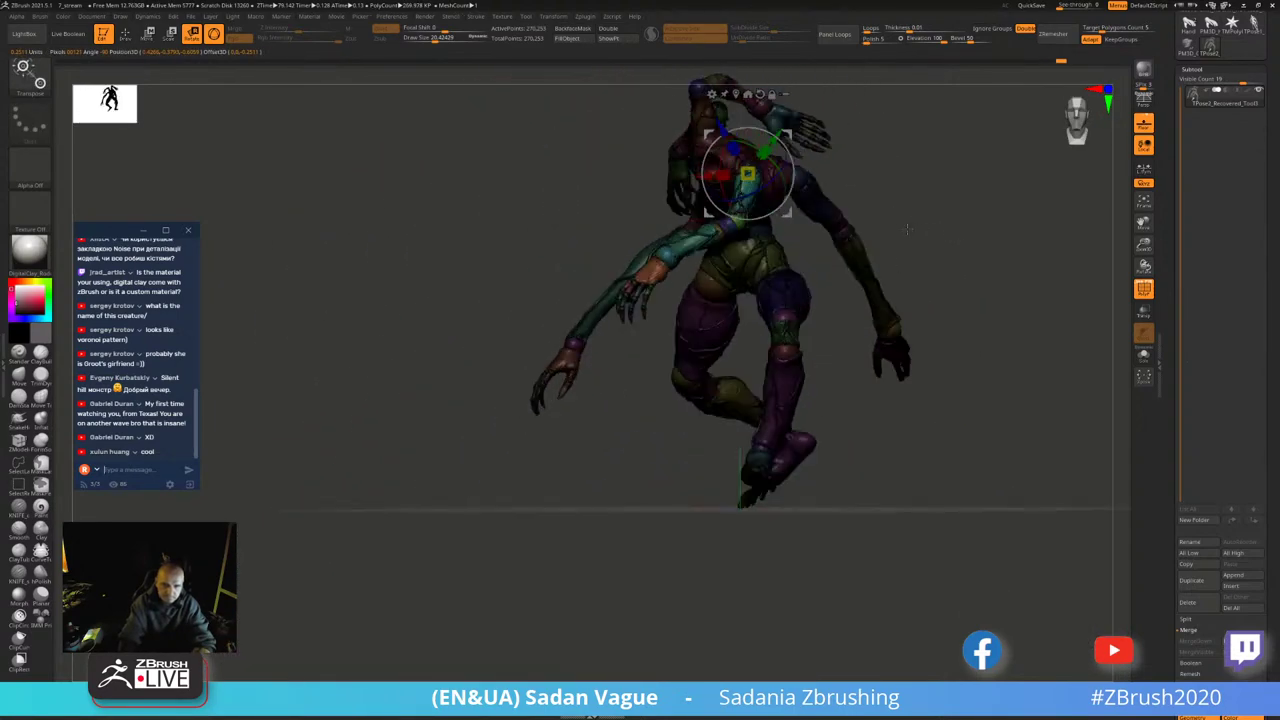
{"action": "mouse_move", "coordinate": [956, 241]}
{"action": "left_mouse_down"}
{"action": "mouse_move", "coordinate": [1079, 232]}
{"action": "mouse_move", "coordinate": [958, 246]}
{"action": "left_mouse_up"}
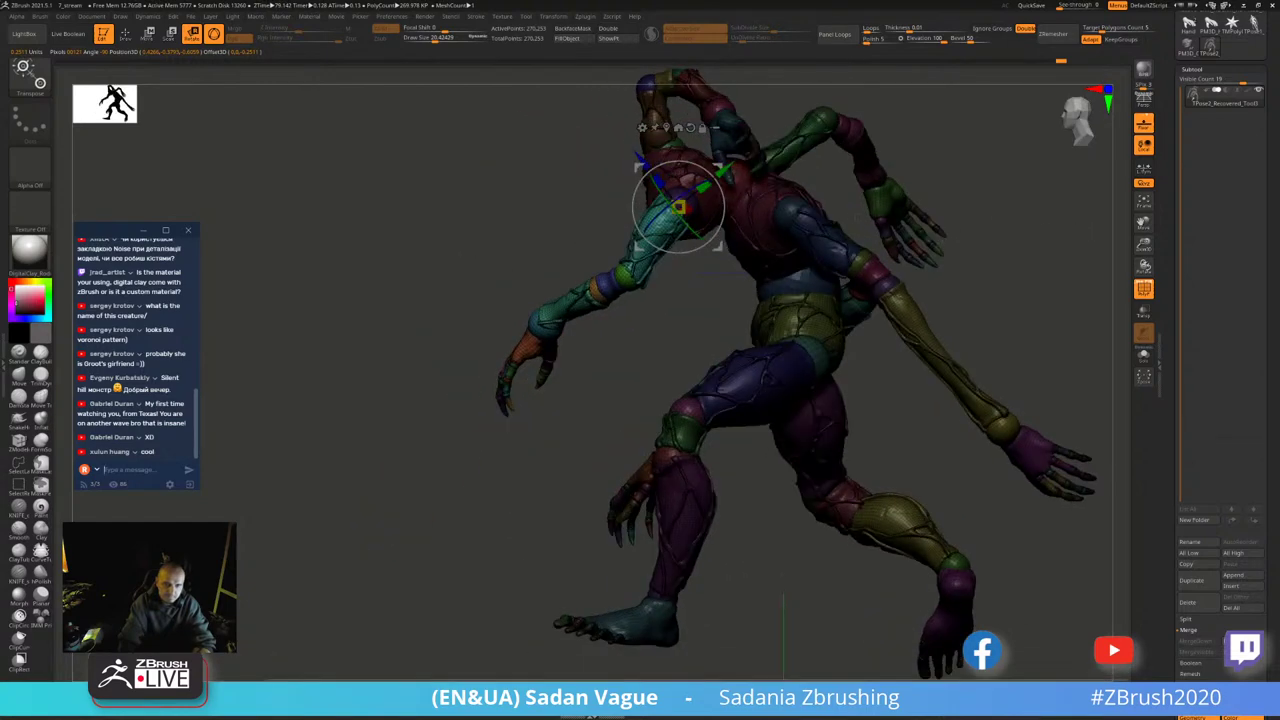
{"action": "key", "text": "q"}
{"action": "mouse_move", "coordinate": [860, 223]}
{"action": "left_mouse_down"}
{"action": "mouse_move", "coordinate": [987, 178]}
{"action": "mouse_move", "coordinate": [811, 214]}
{"action": "left_mouse_up"}
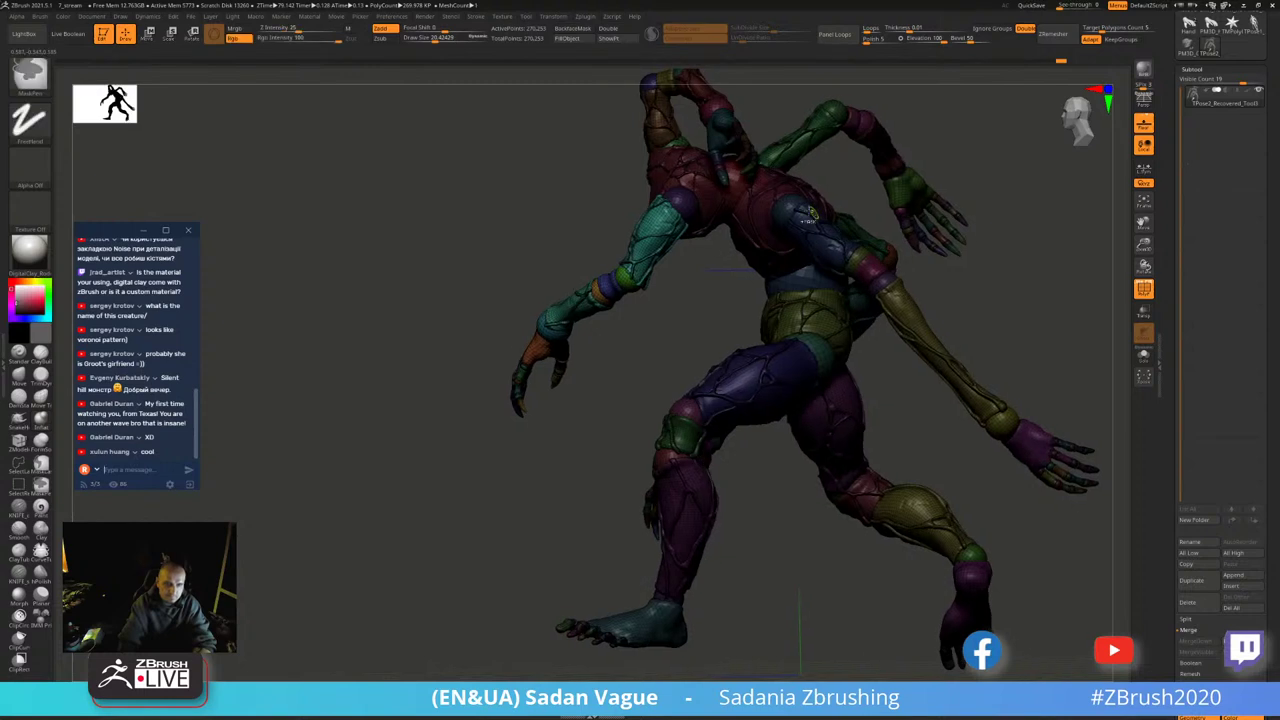
- Clear the mask and temporarily hide the yellow forearm, shoulder sphere and hand
{"action": "left_click_drag", "start_coordinate": [918, 222], "coordinate": [880, 268], "text": "ctrl"}
{"action": "left_click", "coordinate": [786, 208], "text": "ctrl+shift"}
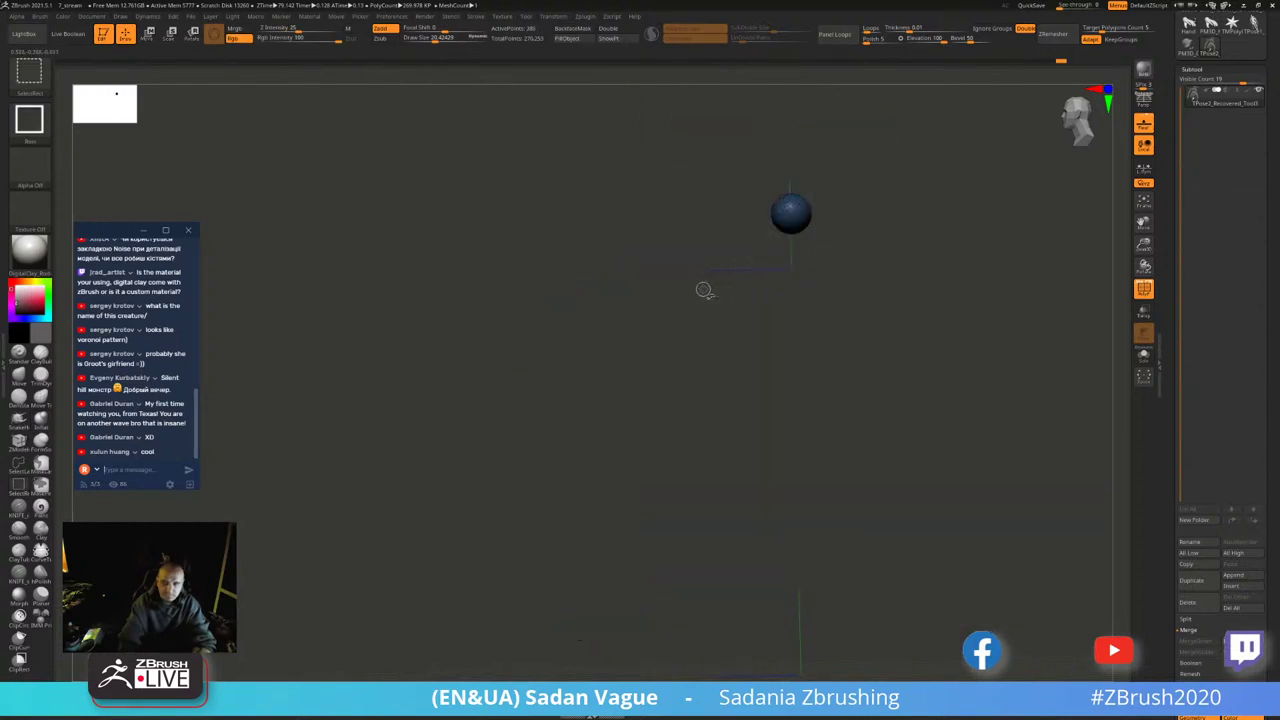
{"action": "left_click", "coordinate": [707, 290], "text": "ctrl+shift"}
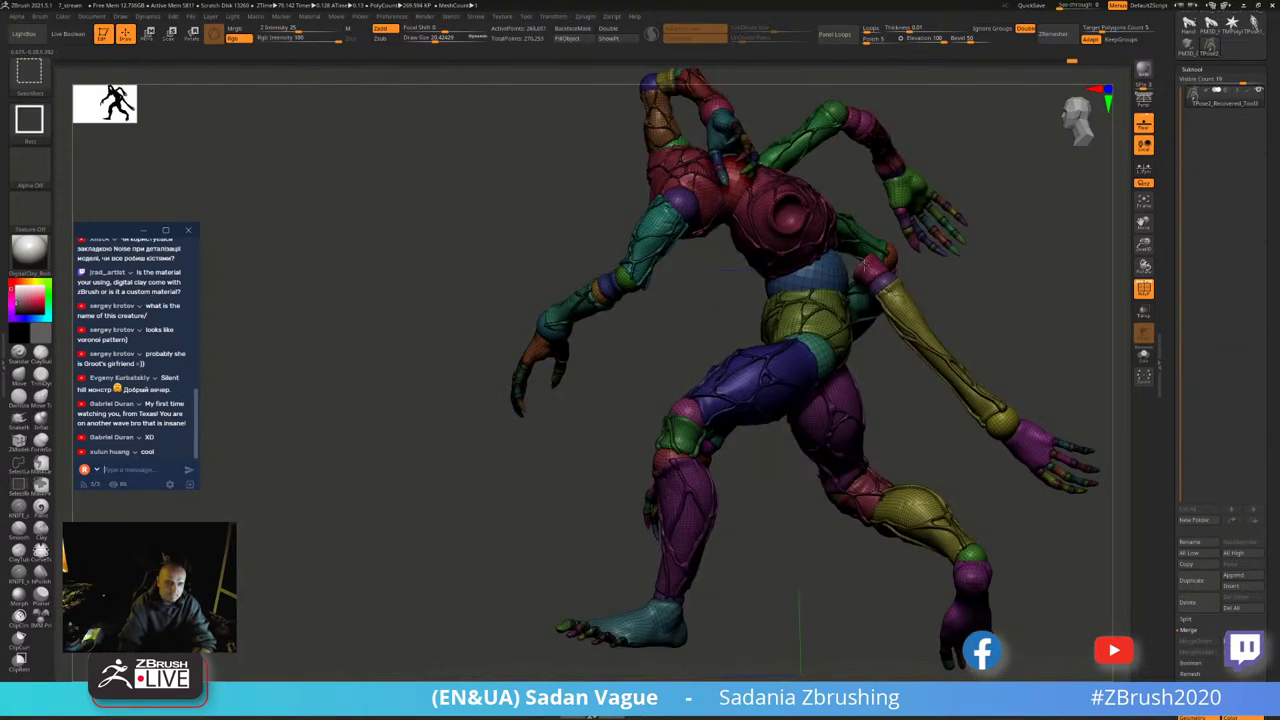
{"action": "left_click", "coordinate": [900, 306], "text": "ctrl+alt+shift"}
{"action": "left_click_drag", "start_coordinate": [958, 372], "coordinate": [1118, 490], "text": "ctrl+alt+shift"}
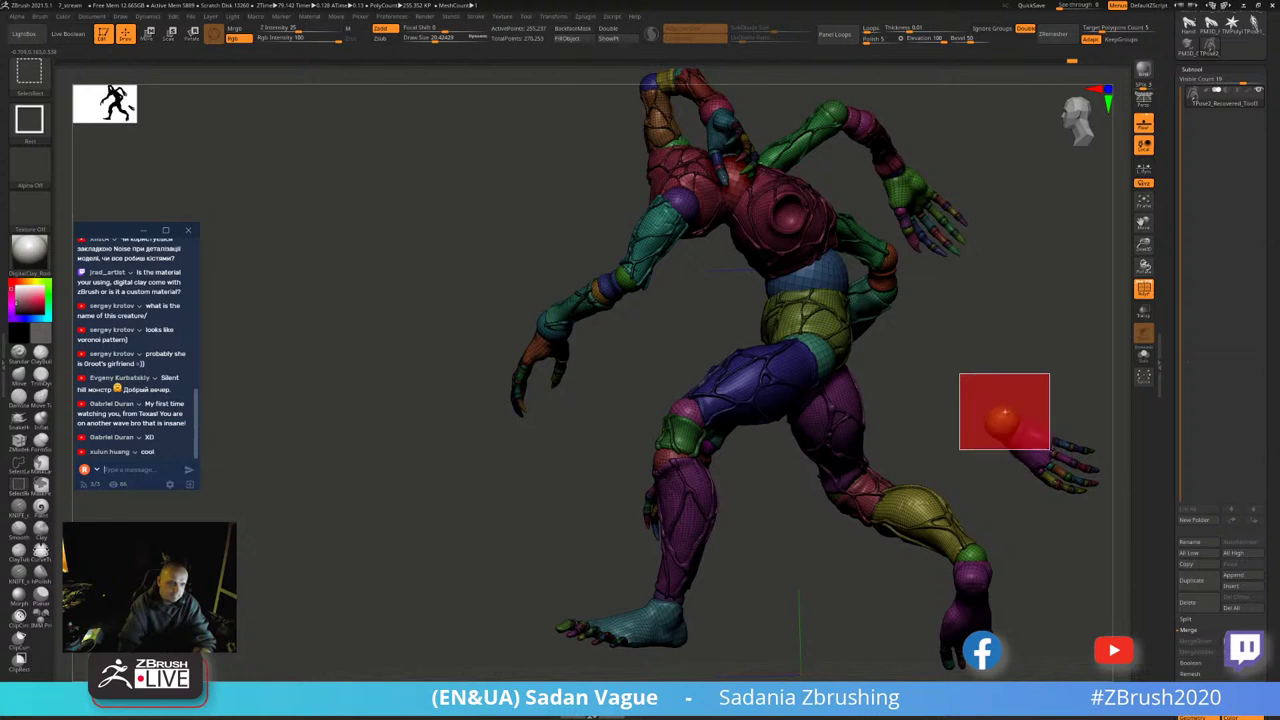
{"action": "left_click_drag", "start_coordinate": [1021, 438], "coordinate": [1100, 505], "text": "ctrl+alt+shift"}
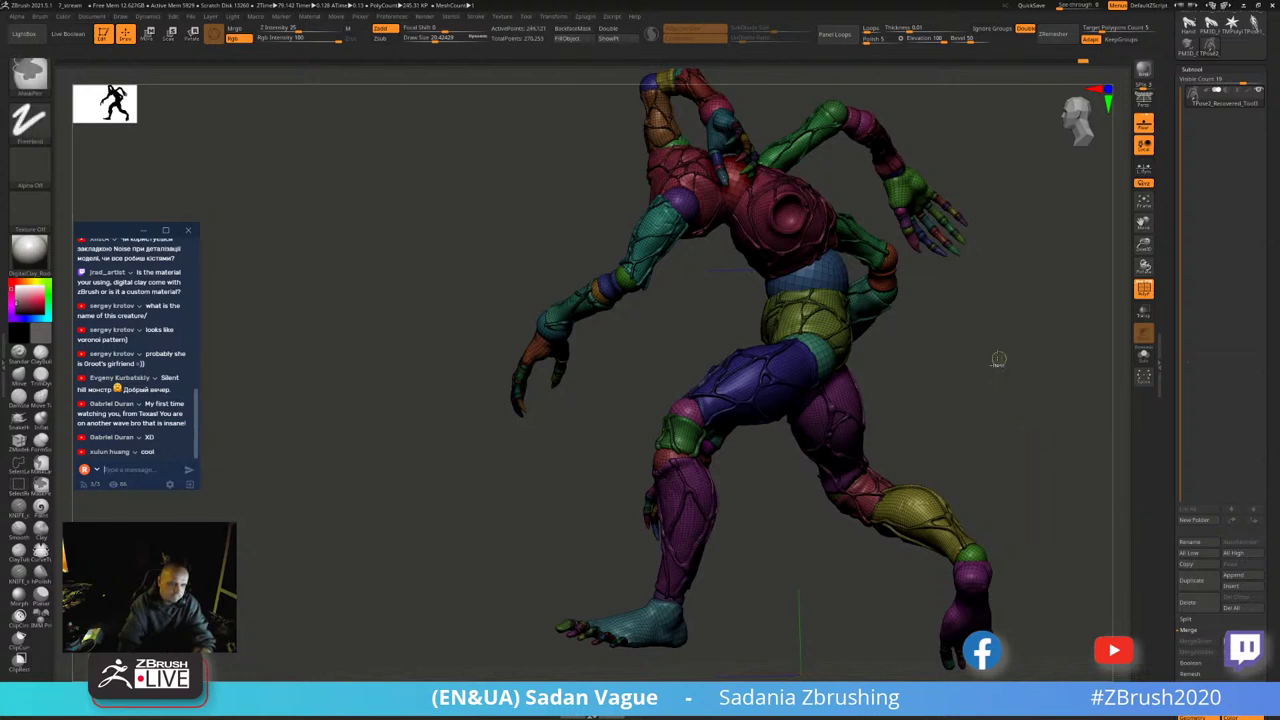
{"action": "left_click", "coordinate": [1021, 235], "text": "ctrl+shift"}
- Rotate the yellow arm at its shoulder sphere until it reaches straight out sideways
{"action": "left_click", "coordinate": [787, 216], "text": "ctrl+shift"}
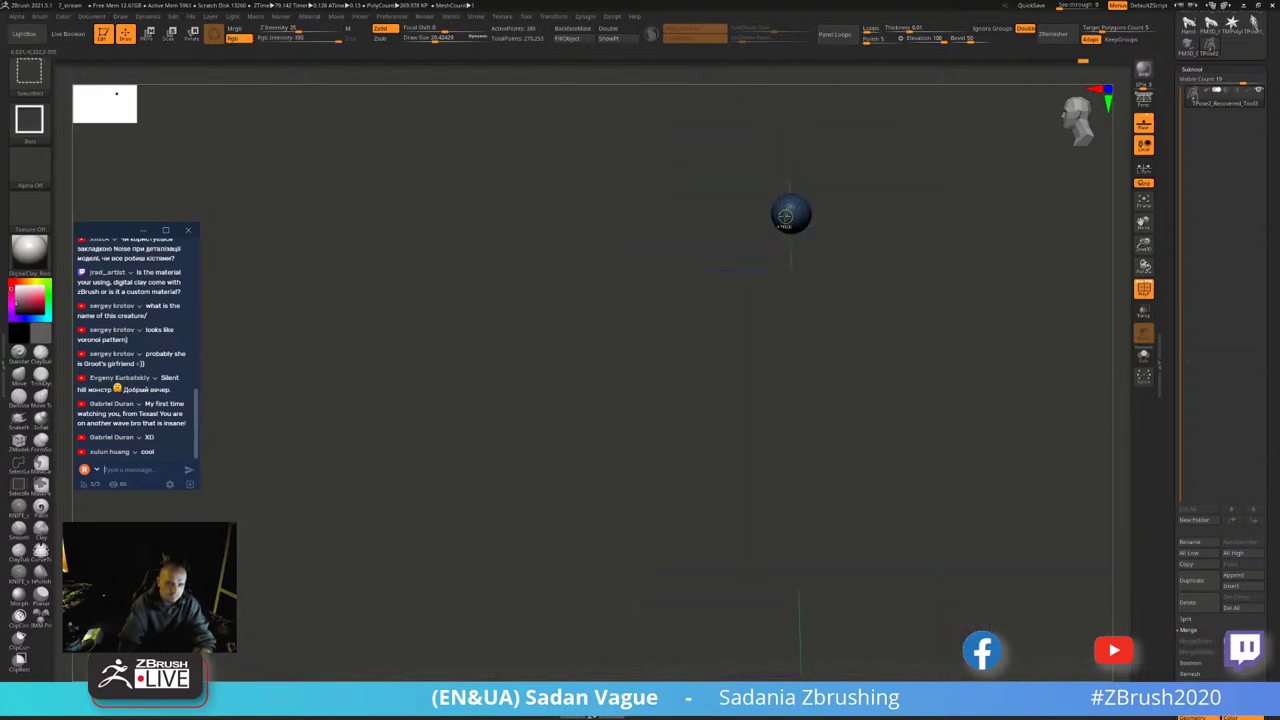
{"action": "key", "text": "r"}
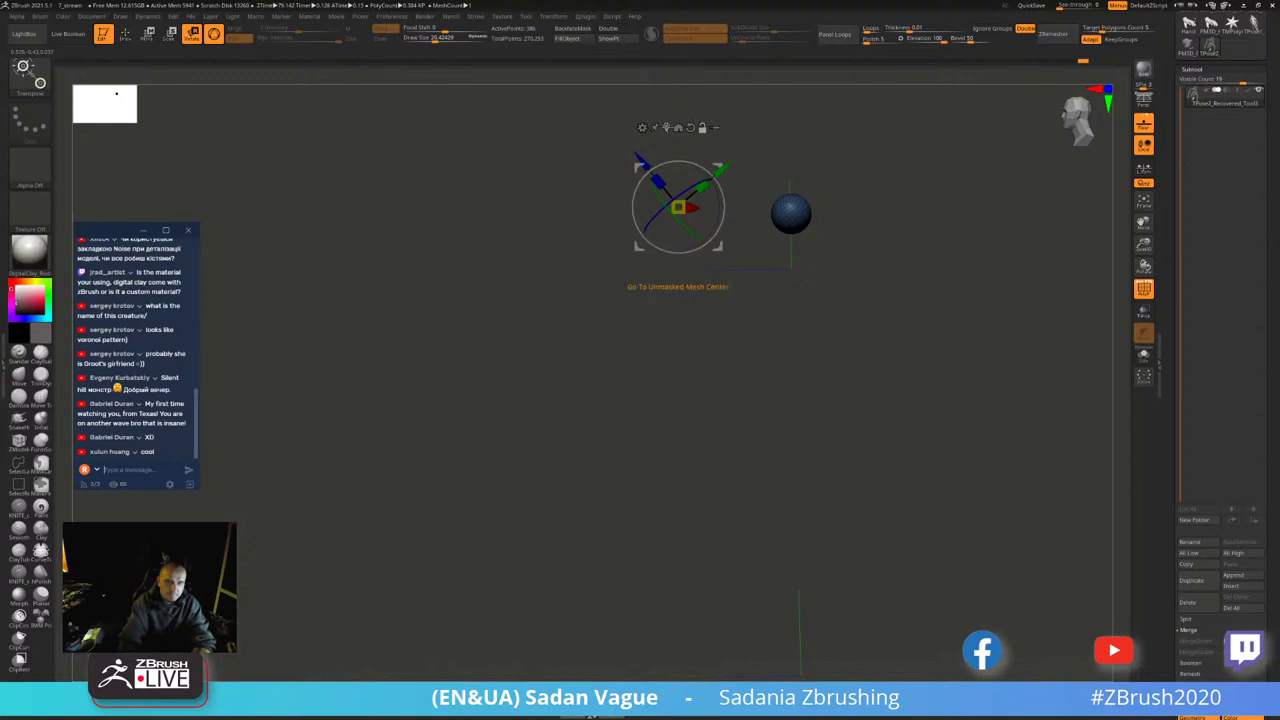
{"action": "left_click", "coordinate": [677, 127]}
{"action": "left_click", "coordinate": [792, 284], "text": "ctrl+shift"}
{"action": "mouse_move", "coordinate": [792, 284]}
{"action": "left_mouse_down"}
{"action": "mouse_move", "coordinate": [815, 294]}
{"action": "mouse_move", "coordinate": [770, 262]}
{"action": "left_mouse_up"}
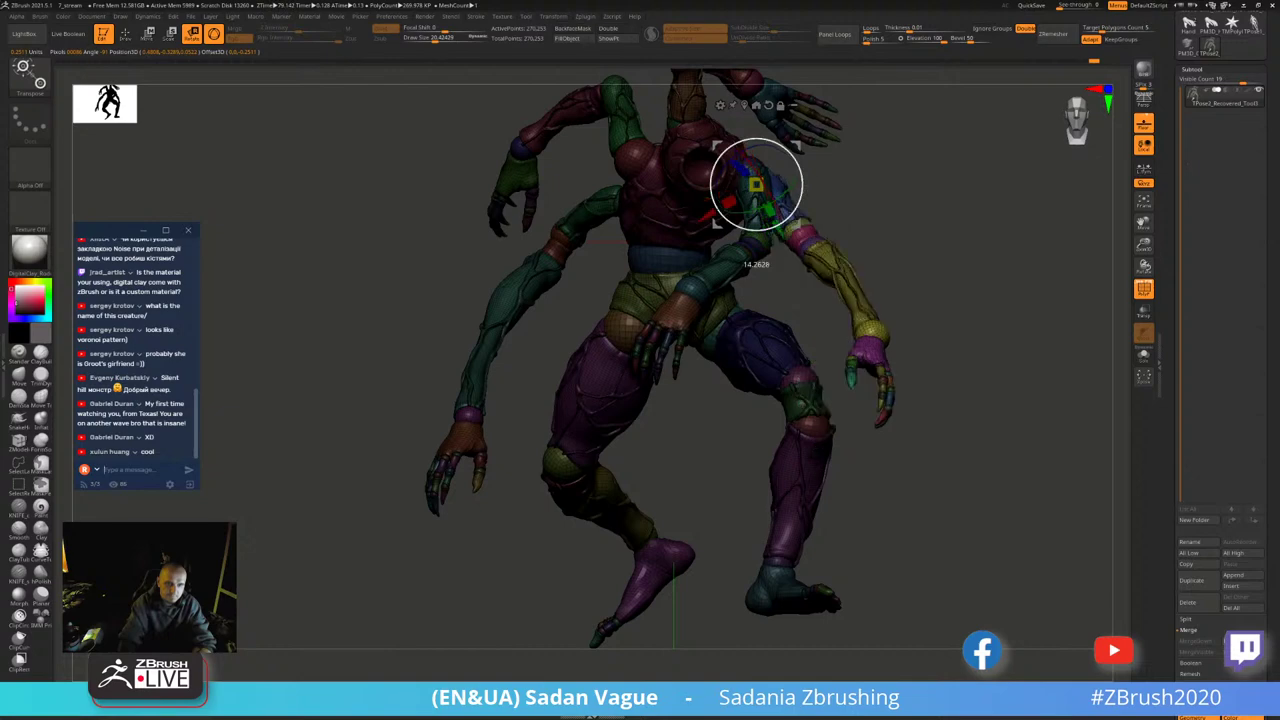
{"action": "left_click_drag", "start_coordinate": [830, 220], "coordinate": [850, 170]}
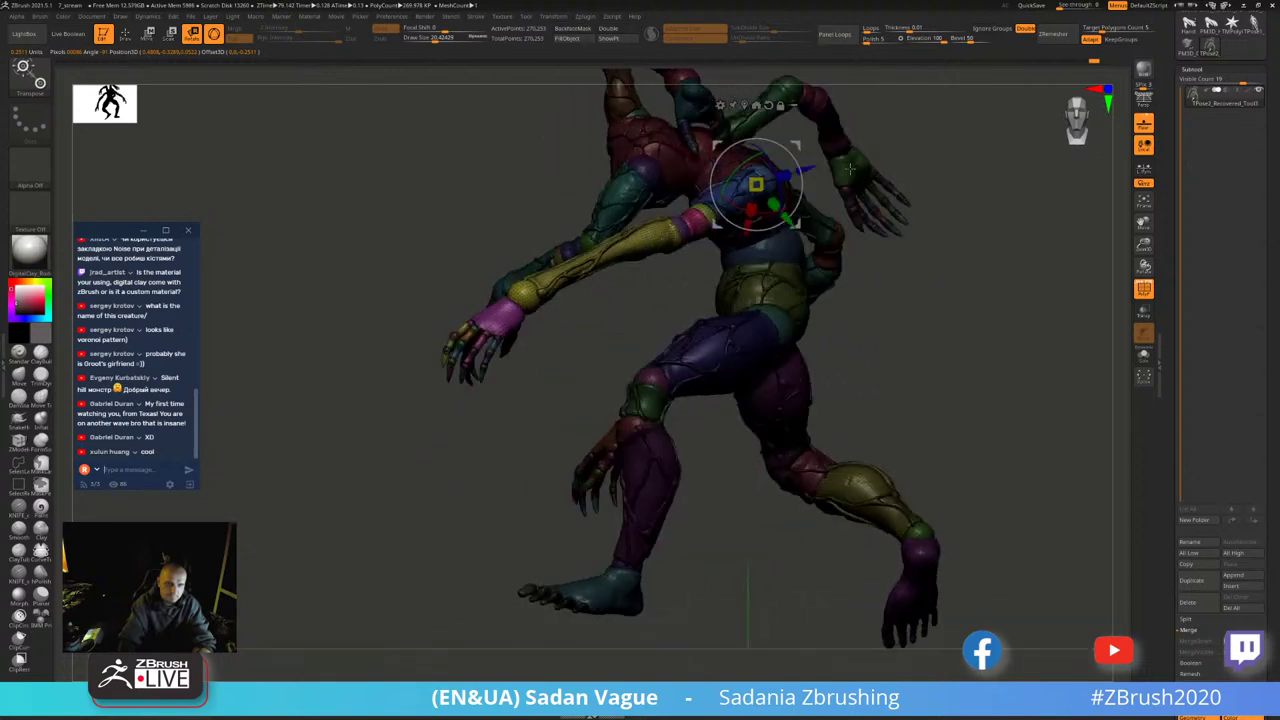
{"action": "mouse_move", "coordinate": [965, 152]}
{"action": "left_mouse_down"}
{"action": "mouse_move", "coordinate": [795, 130]}
{"action": "mouse_move", "coordinate": [913, 191]}
{"action": "mouse_move", "coordinate": [712, 185]}
{"action": "mouse_move", "coordinate": [704, 137]}
{"action": "mouse_move", "coordinate": [806, 113]}
{"action": "mouse_move", "coordinate": [822, 386]}
{"action": "left_mouse_up"}
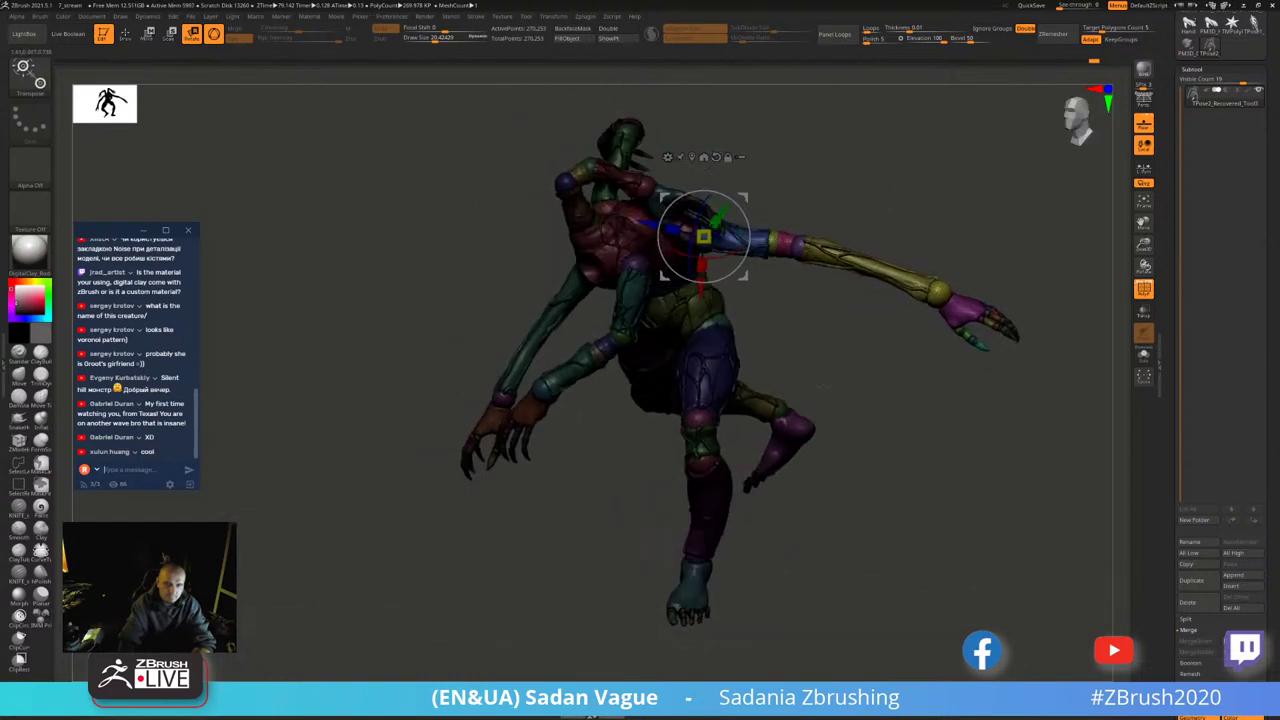
- Centre the gizmo on the yellow-green shoulder sphere and rotate the arm down
{"action": "left_click_drag", "start_coordinate": [822, 315], "coordinate": [914, 194]}
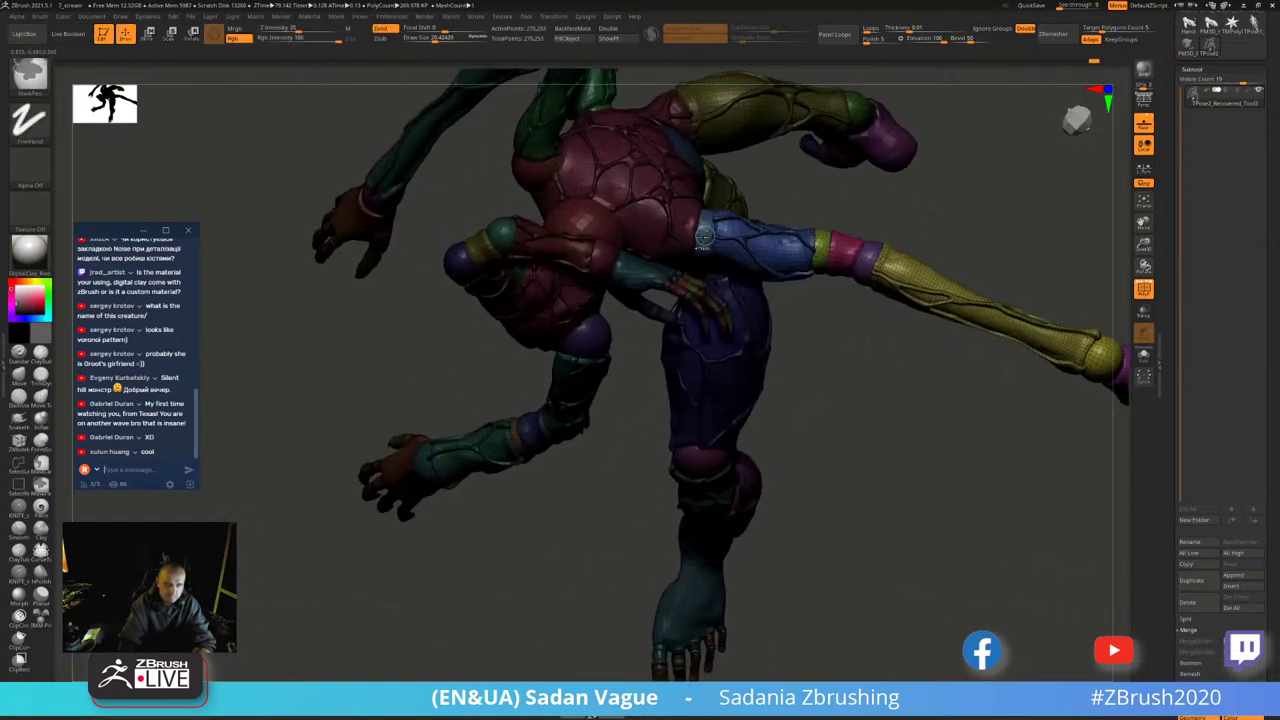
{"action": "left_click_drag", "start_coordinate": [764, 246], "coordinate": [766, 248]}
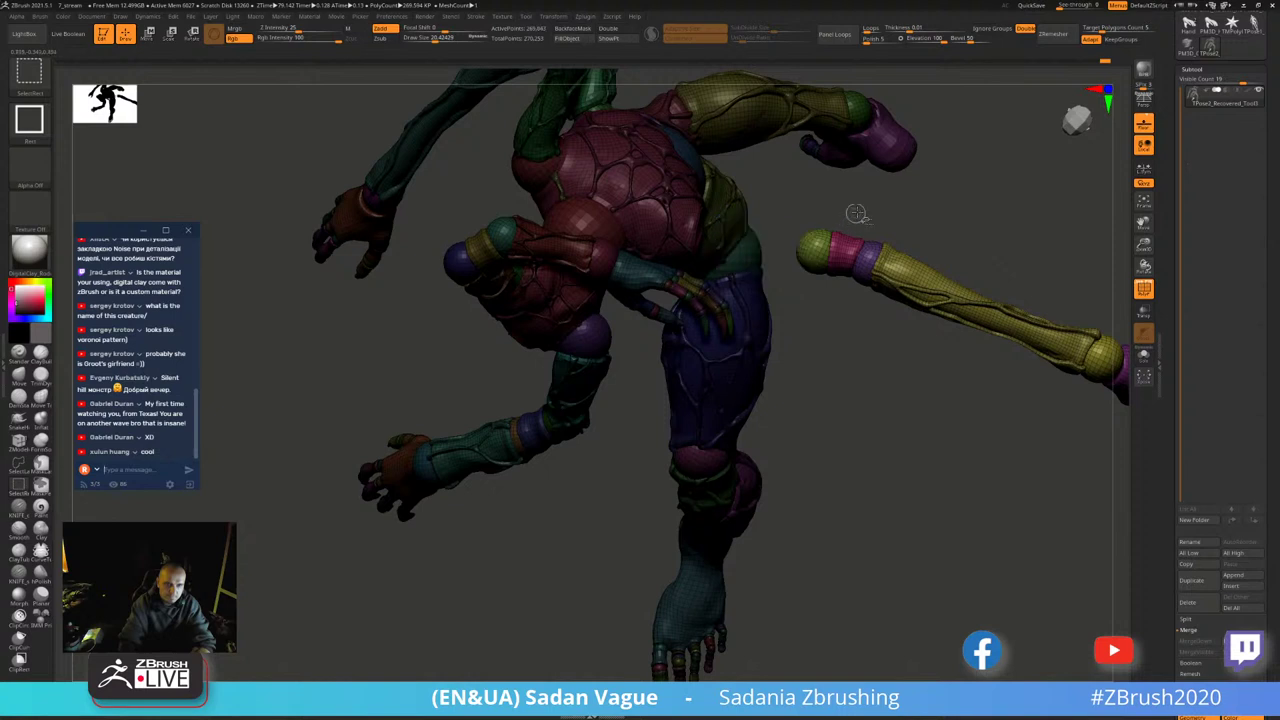
{"action": "left_click_drag", "start_coordinate": [854, 214], "coordinate": [922, 216]}
{"action": "left_click", "coordinate": [826, 250], "text": "ctrl+shift"}
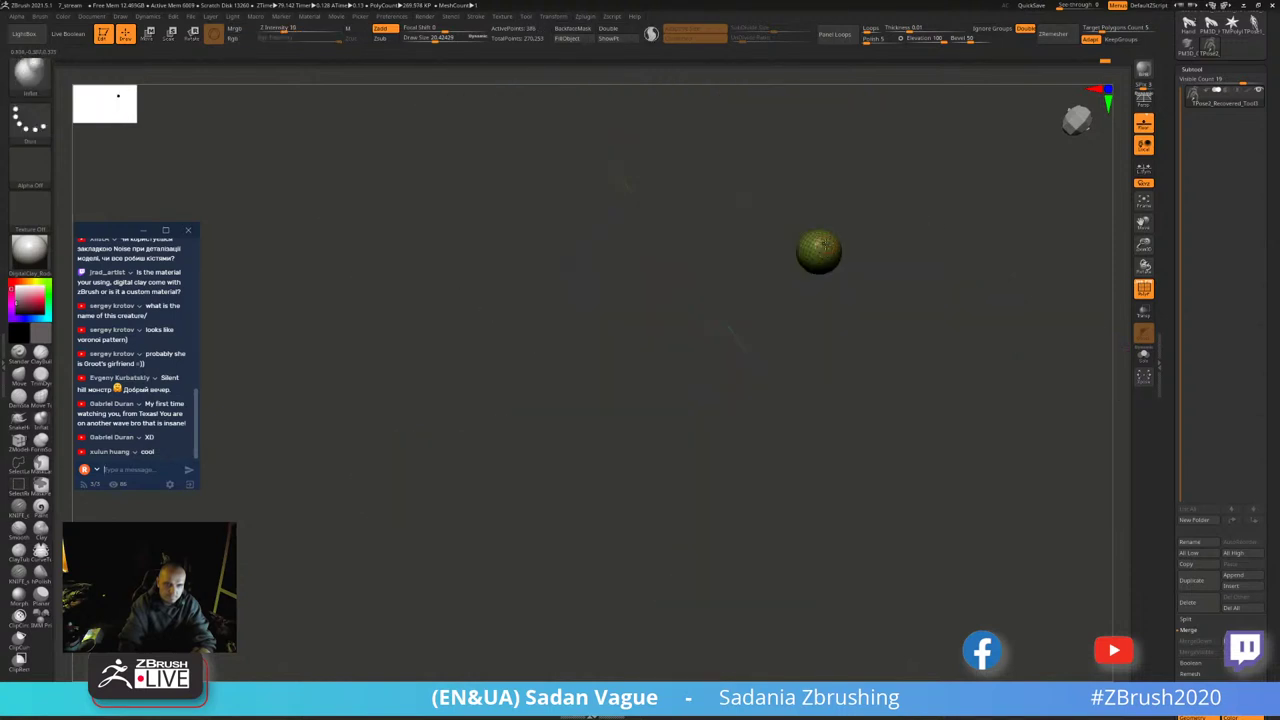
{"action": "key", "text": "w"}
{"action": "left_click", "coordinate": [703, 157]}
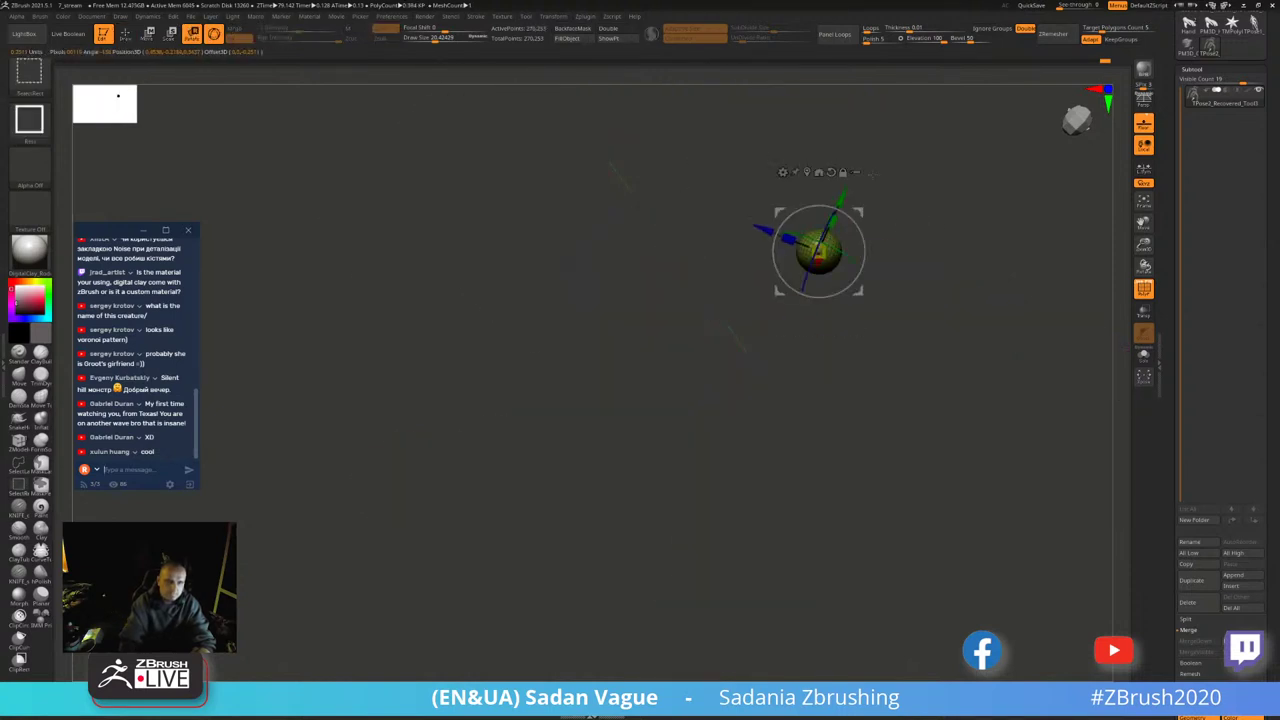
{"action": "left_click", "coordinate": [760, 360], "text": "ctrl+shift"}
{"action": "left_click_drag", "start_coordinate": [860, 232], "coordinate": [866, 268]}
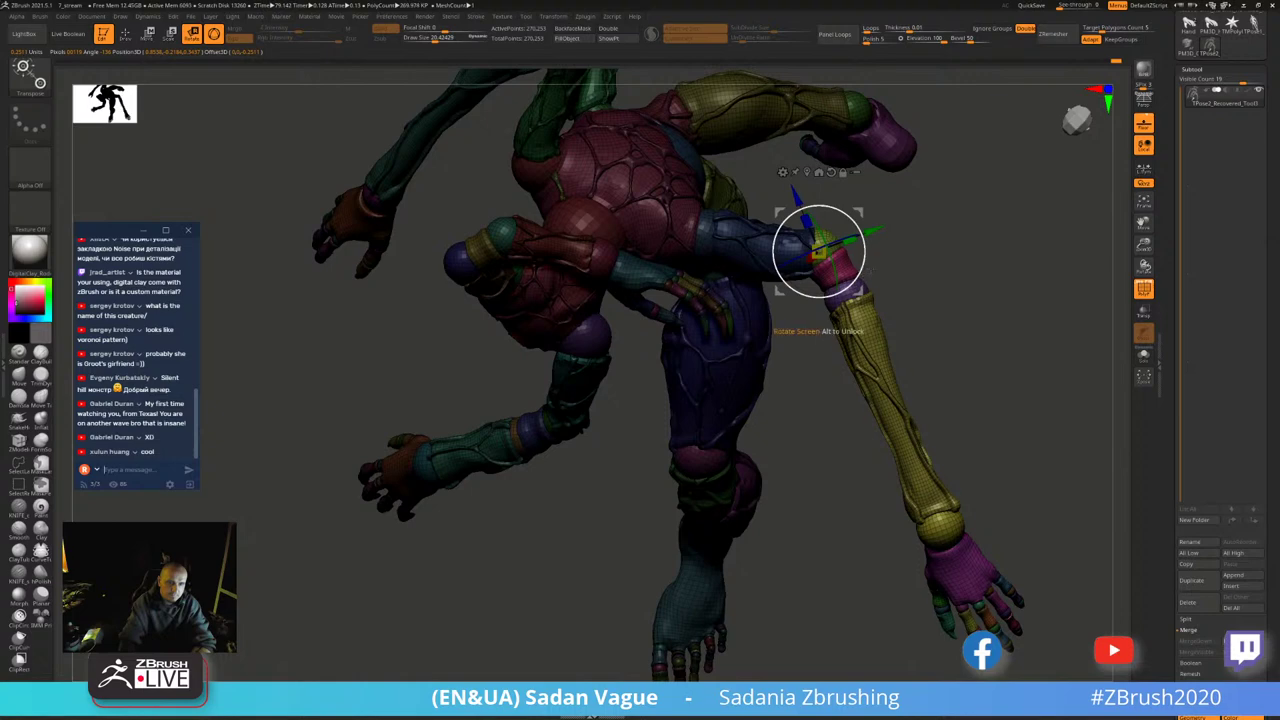
- Re-centre the gizmo on the shoulder sphere and rotate the yellow arm further
{"action": "key", "text": "q"}
{"action": "left_click", "coordinate": [822, 248], "text": "ctrl+shift"}
{"action": "left_click", "coordinate": [846, 274], "text": "ctrl+shift"}
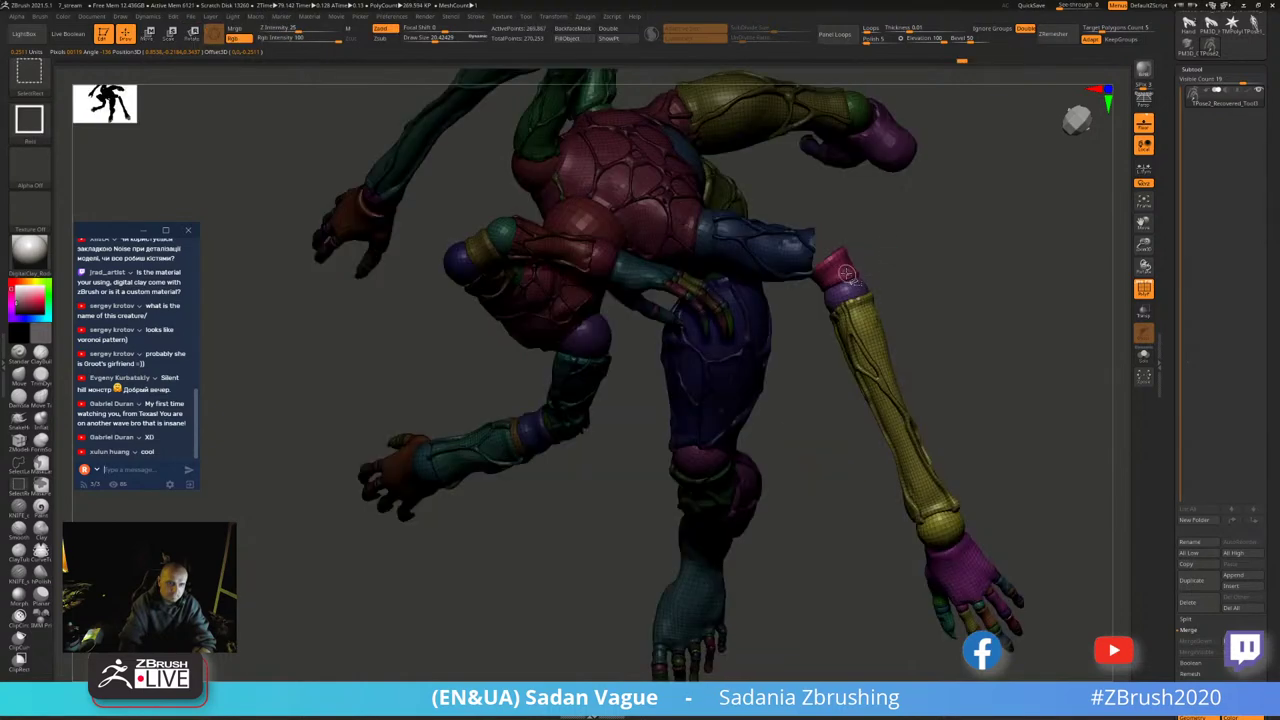
{"action": "left_click_drag", "start_coordinate": [885, 257], "coordinate": [892, 254], "text": "ctrl+shift"}
{"action": "left_click", "coordinate": [903, 250], "text": "ctrl+shift"}
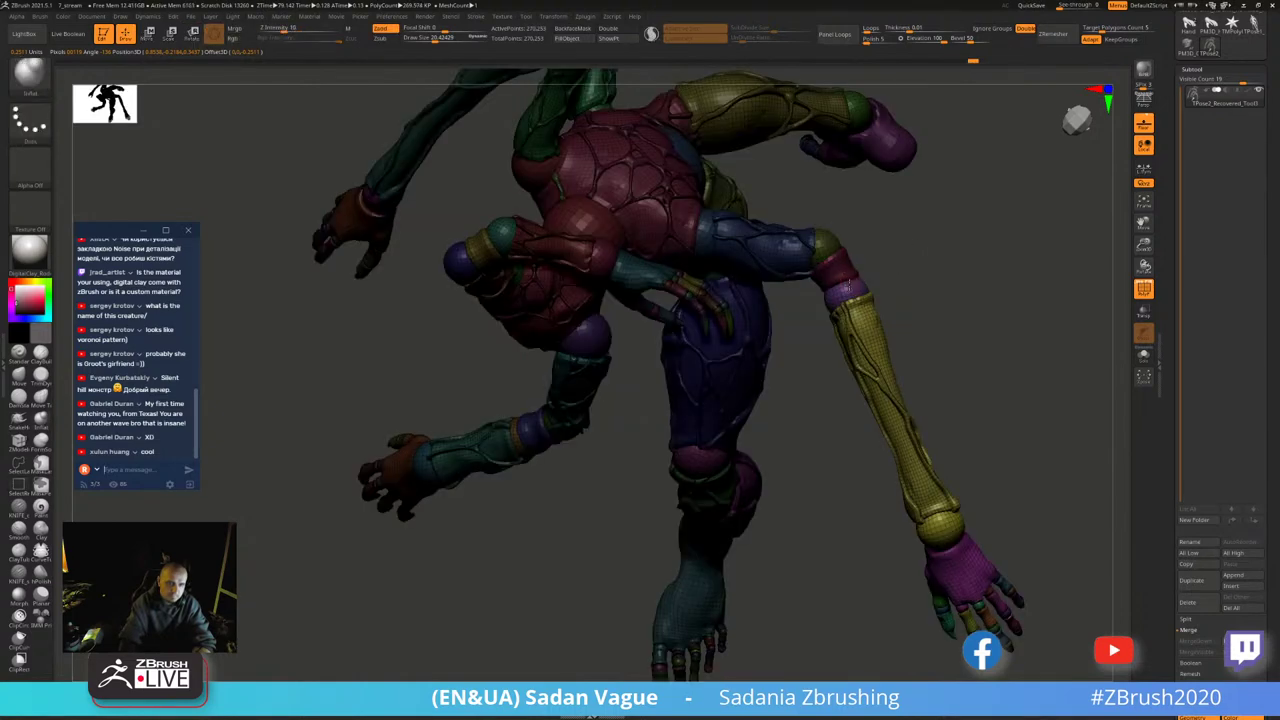
{"action": "left_click", "coordinate": [847, 288], "text": "ctrl+shift"}
{"action": "key", "text": "w"}
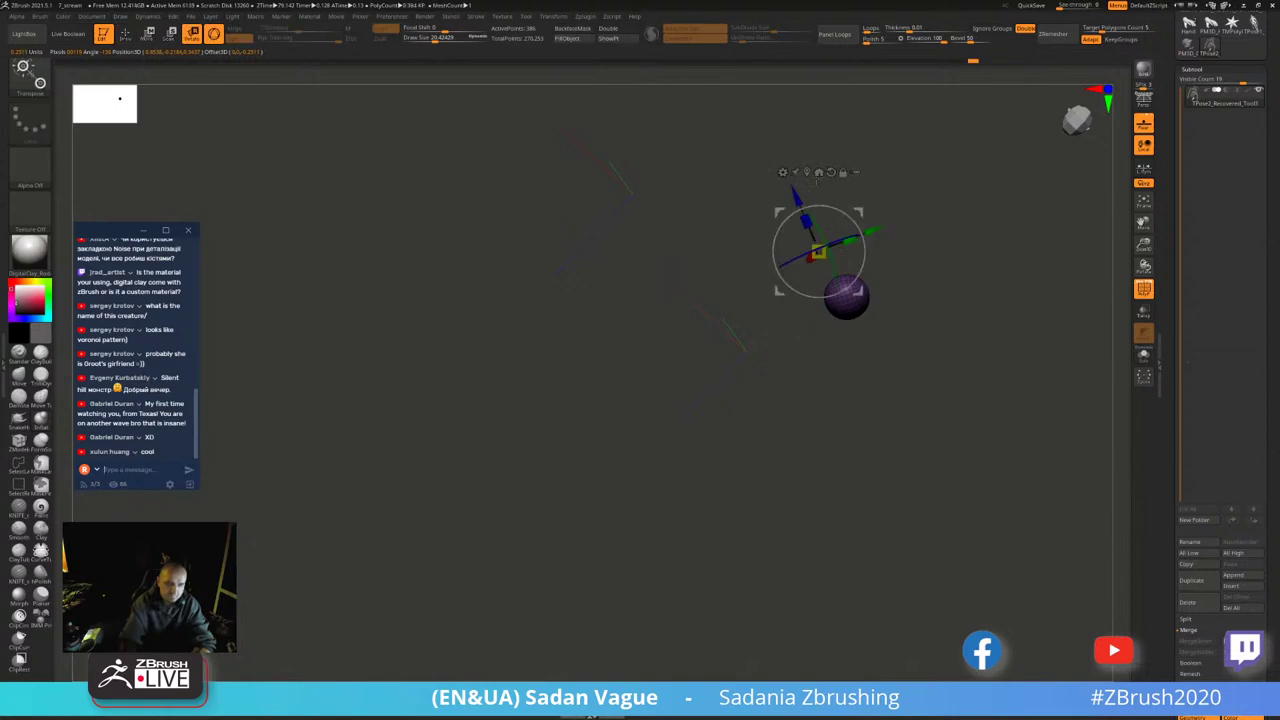
{"action": "left_click", "coordinate": [885, 270], "text": "ctrl+shift"}
{"action": "left_click_drag", "start_coordinate": [885, 272], "coordinate": [870, 300]}
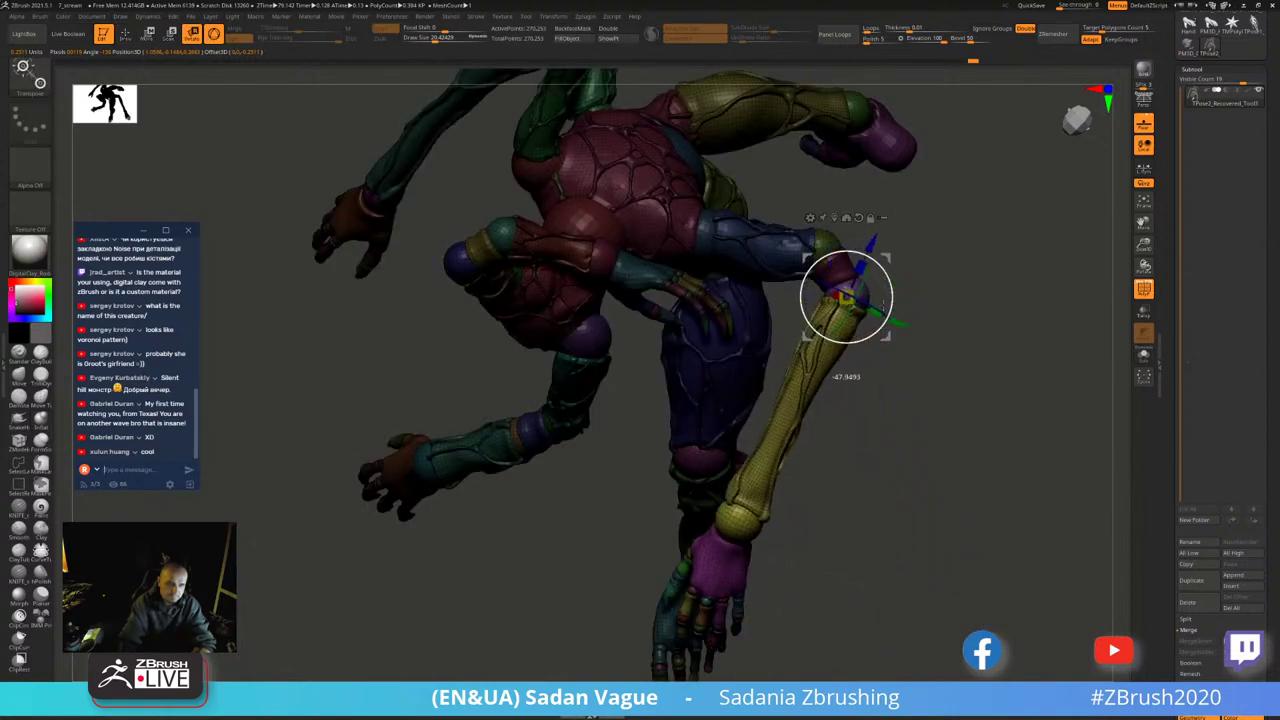
{"action": "mouse_move", "coordinate": [1000, 400]}
{"action": "left_mouse_down"}
{"action": "mouse_move", "coordinate": [987, 241]}
{"action": "mouse_move", "coordinate": [905, 200]}
{"action": "mouse_move", "coordinate": [848, 308]}
{"action": "mouse_move", "coordinate": [980, 296]}
{"action": "mouse_move", "coordinate": [907, 246]}
{"action": "left_mouse_up"}
- Hide the yellow forearm and shoulder piece, view from above, then reveal everything
{"action": "key", "text": "q"}
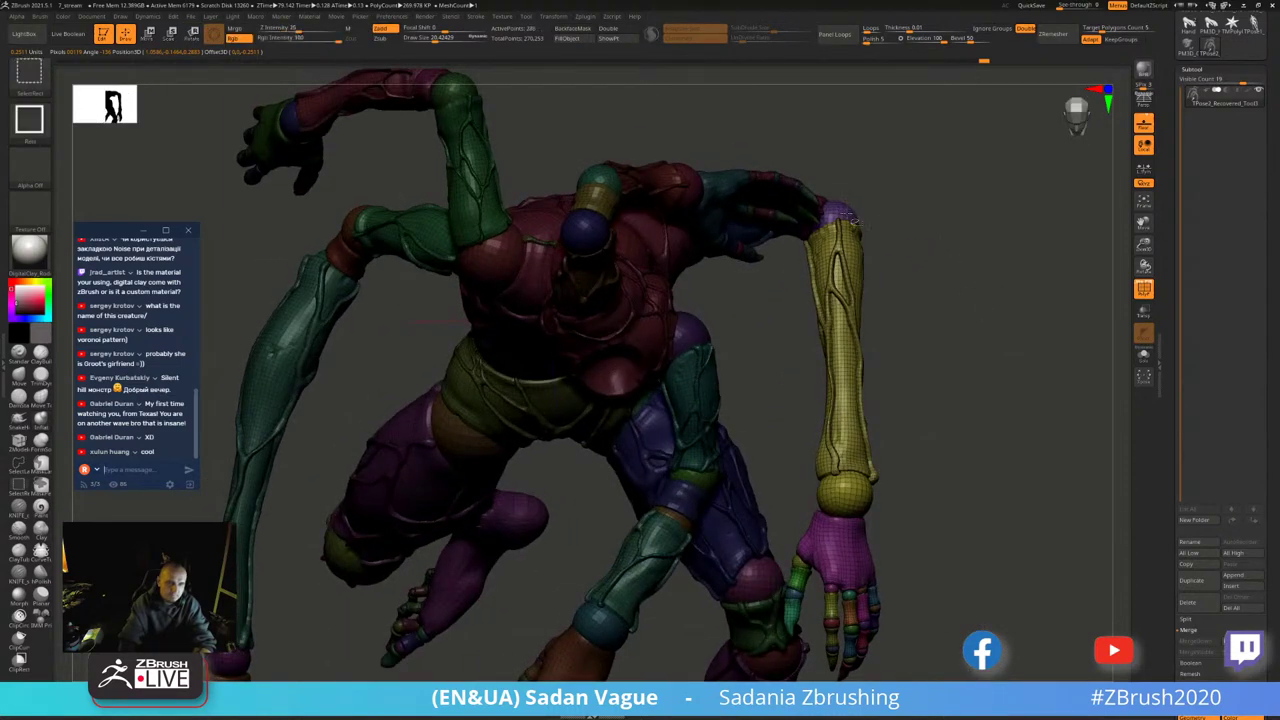
{"action": "left_click", "coordinate": [843, 214], "text": "ctrl+shift"}
{"action": "left_click", "coordinate": [905, 266], "text": "ctrl+shift"}
{"action": "left_click", "coordinate": [848, 290], "text": "ctrl+alt+shift"}
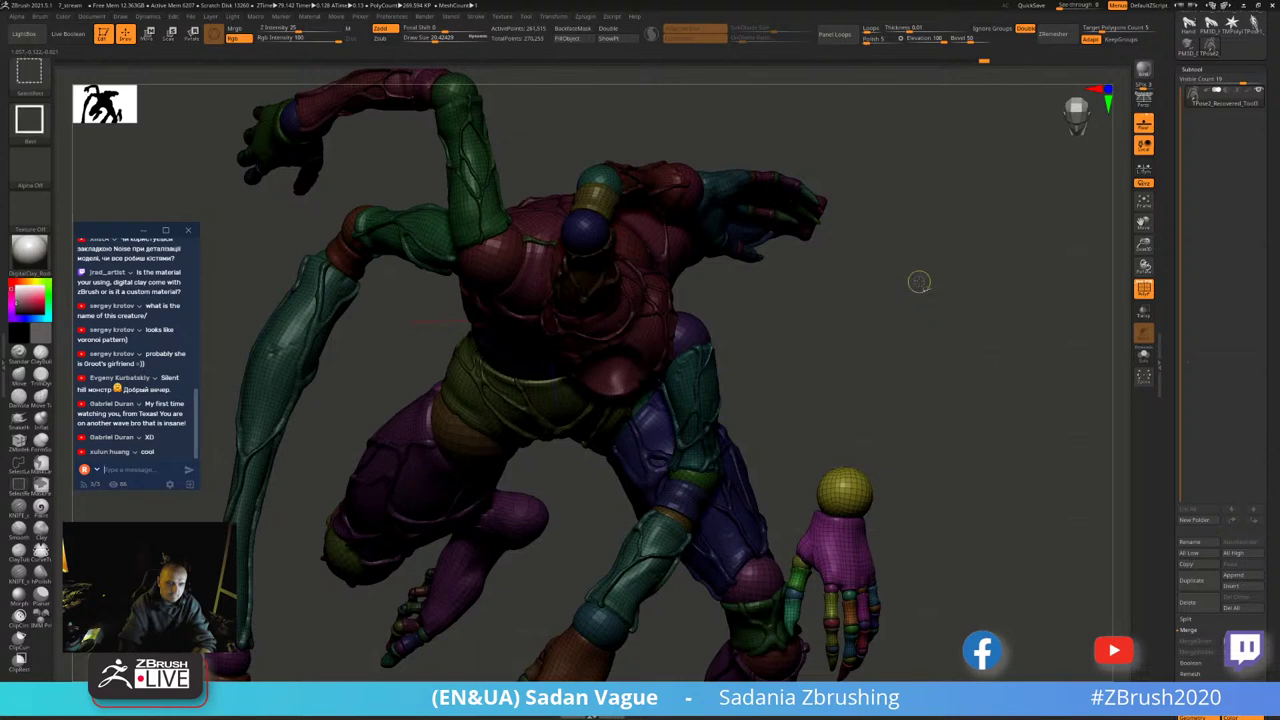
{"action": "mouse_move", "coordinate": [919, 282]}
{"action": "left_mouse_down", "text": "ctrl+shift"}
{"action": "mouse_move", "coordinate": [940, 280]}
{"action": "mouse_move", "coordinate": [903, 229]}
{"action": "left_mouse_up", "text": "ctrl+shift"}
{"action": "left_click", "coordinate": [955, 280], "text": "ctrl+shift"}
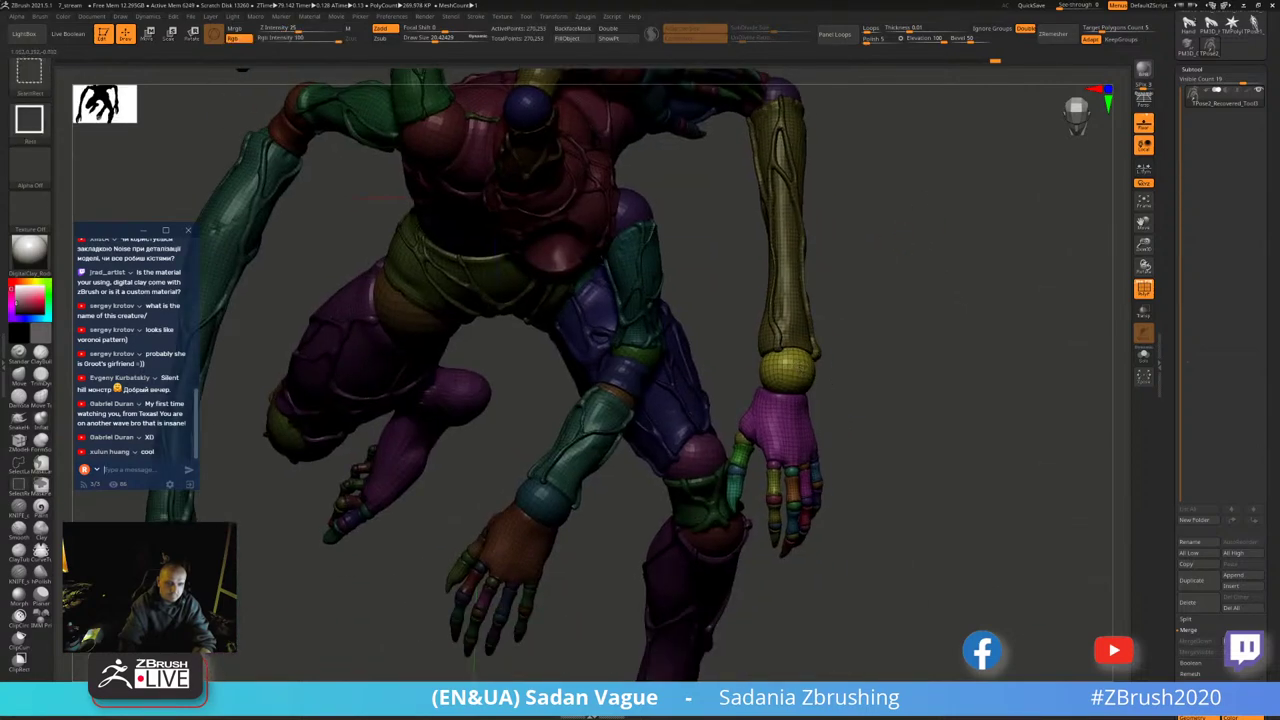
- Rotate the lower arm about 31 degrees around its yellow joint ball, fingers pointing down
{"action": "left_click", "coordinate": [790, 368], "text": "ctrl+shift"}
{"action": "key", "text": "r"}
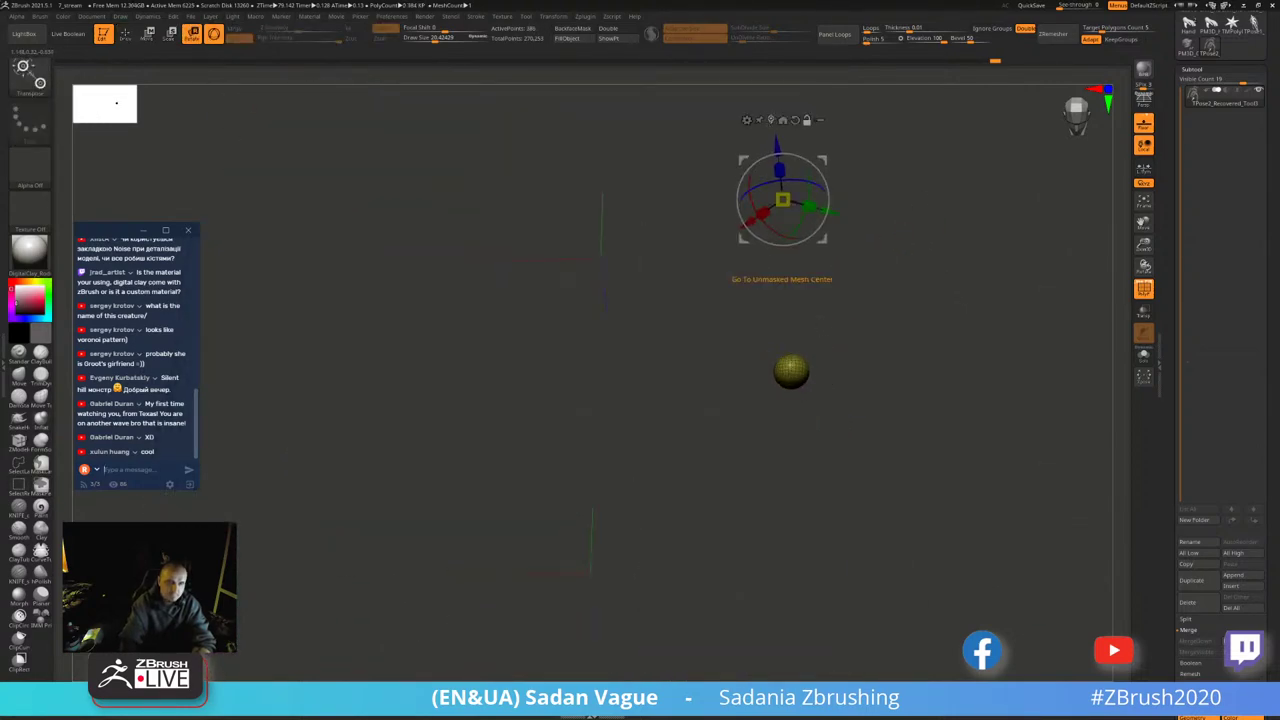
{"action": "left_click", "coordinate": [770, 120]}
{"action": "left_click", "coordinate": [950, 450], "text": "ctrl+shift"}
{"action": "mouse_move", "coordinate": [836, 400]}
{"action": "left_mouse_down"}
{"action": "mouse_move", "coordinate": [814, 228]}
{"action": "mouse_move", "coordinate": [818, 255]}
{"action": "mouse_move", "coordinate": [815, 242]}
{"action": "left_mouse_up"}
{"action": "left_click_drag", "start_coordinate": [691, 344], "coordinate": [912, 240]}
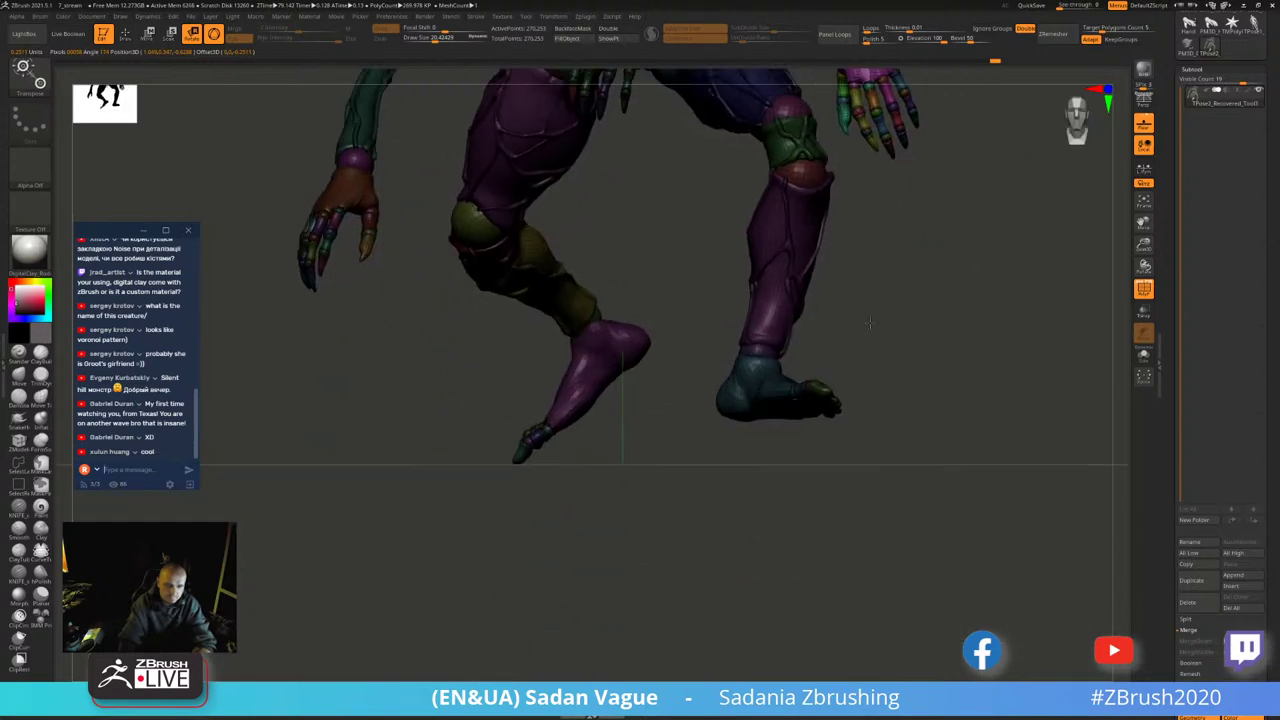
- Hide and reveal the teal foot's polygroup to check its parts
{"action": "left_click_drag", "start_coordinate": [765, 383], "coordinate": [838, 350], "text": "ctrl"}
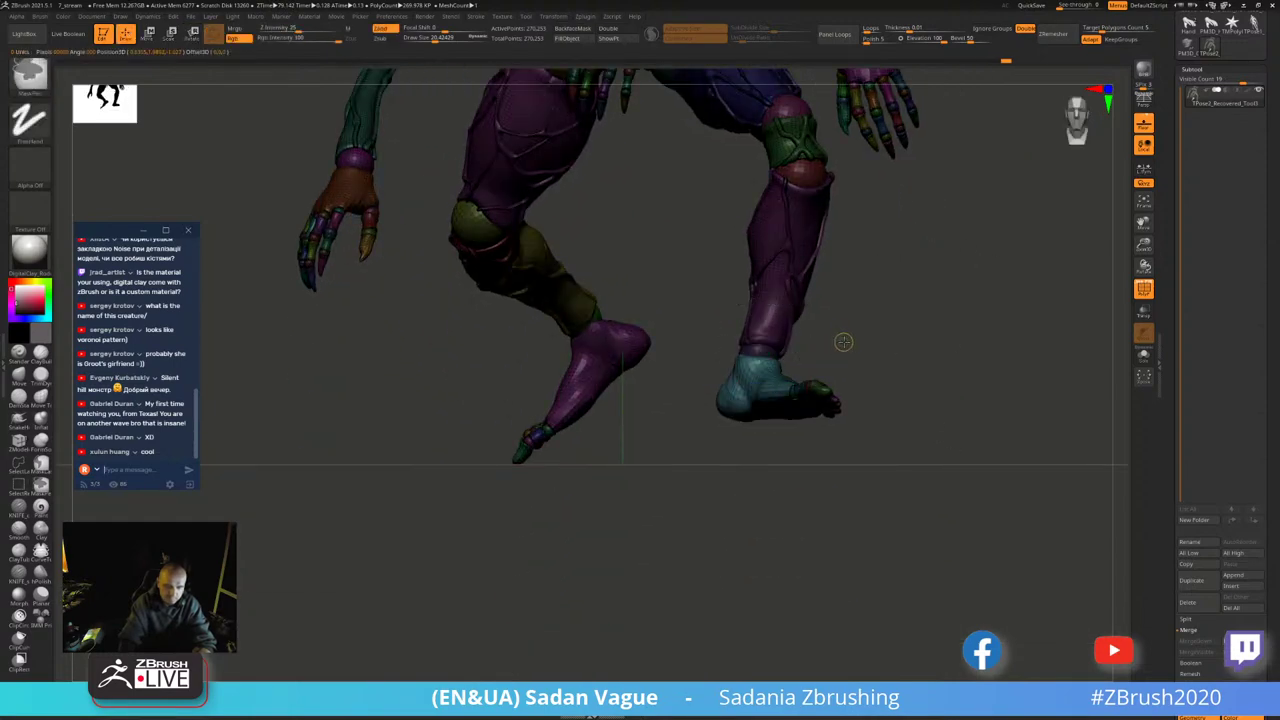
{"action": "left_click", "coordinate": [832, 347], "text": "ctrl"}
{"action": "key", "text": "shift+f"}
{"action": "left_click", "coordinate": [815, 395], "text": "ctrl+shift"}
{"action": "left_click", "coordinate": [800, 390], "text": "ctrl+shift"}
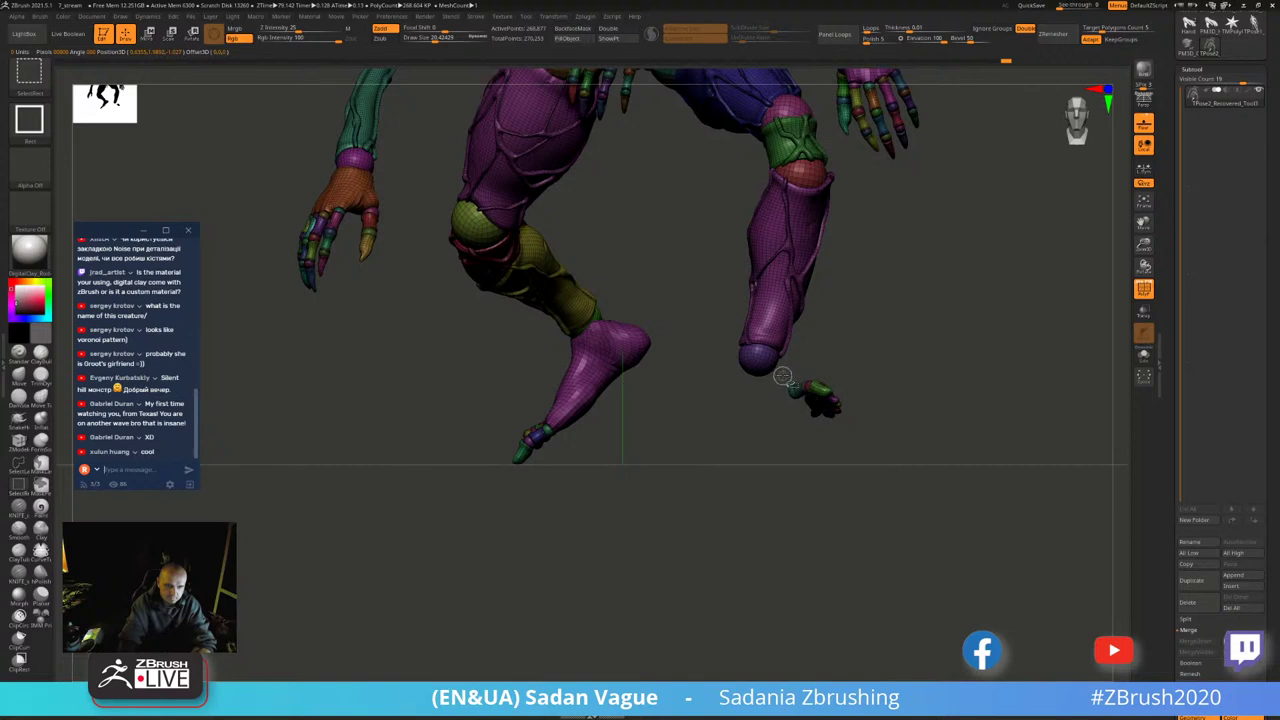
{"action": "left_click_drag", "start_coordinate": [782, 375], "coordinate": [890, 460], "text": "ctrl+shift"}
{"action": "key", "text": "shift+f"}
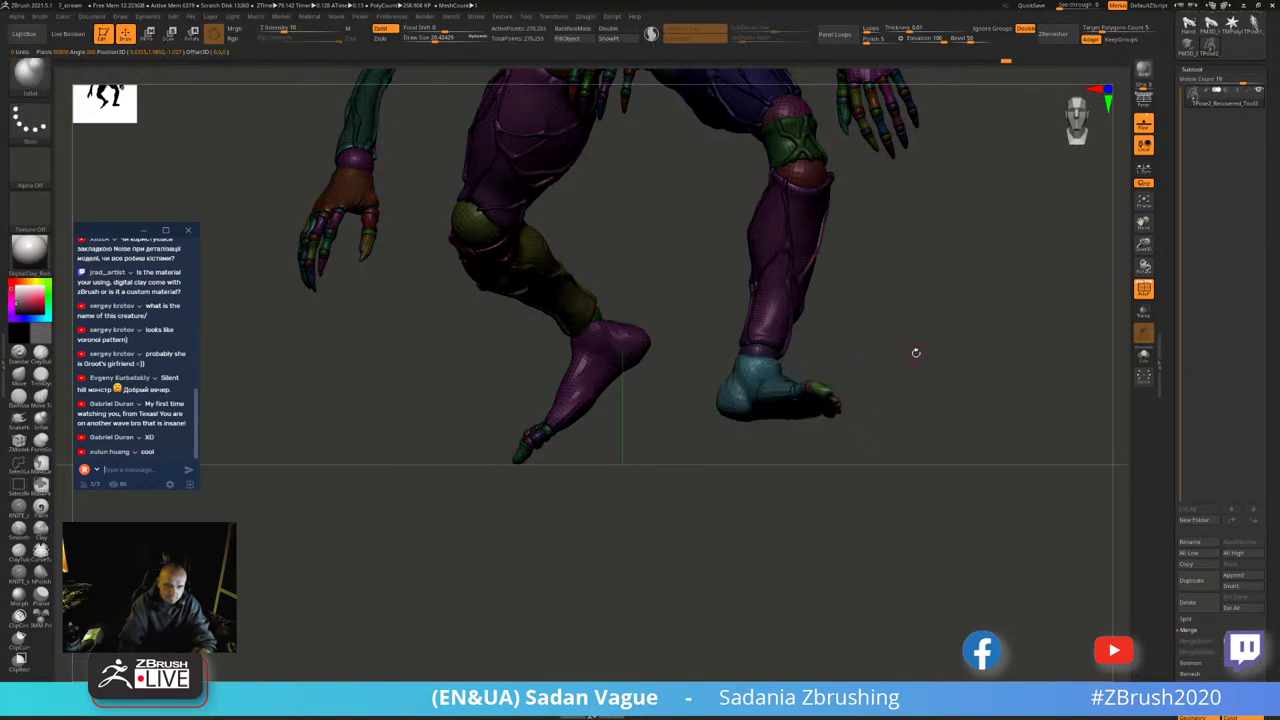
{"action": "mouse_move", "coordinate": [916, 352]}
{"action": "left_mouse_down"}
{"action": "mouse_move", "coordinate": [900, 390]}
{"action": "mouse_move", "coordinate": [870, 375]}
{"action": "left_mouse_up"}
- Rotate the teal foot toes-down at its dark ankle sphere, then tilt it back slightly
{"action": "key", "text": "w"}
{"action": "key", "text": "q"}
{"action": "left_click", "coordinate": [836, 333], "text": "ctrl+shift"}
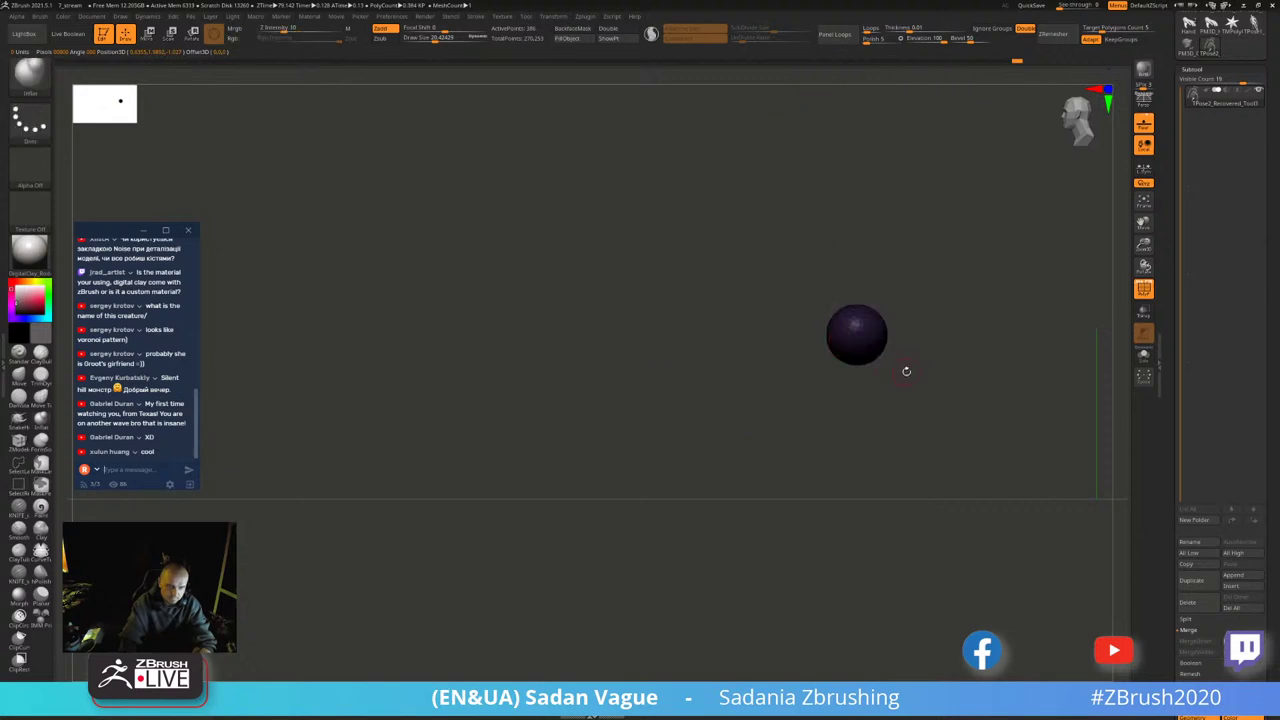
{"action": "key", "text": "w"}
{"action": "left_click", "coordinate": [743, 294]}
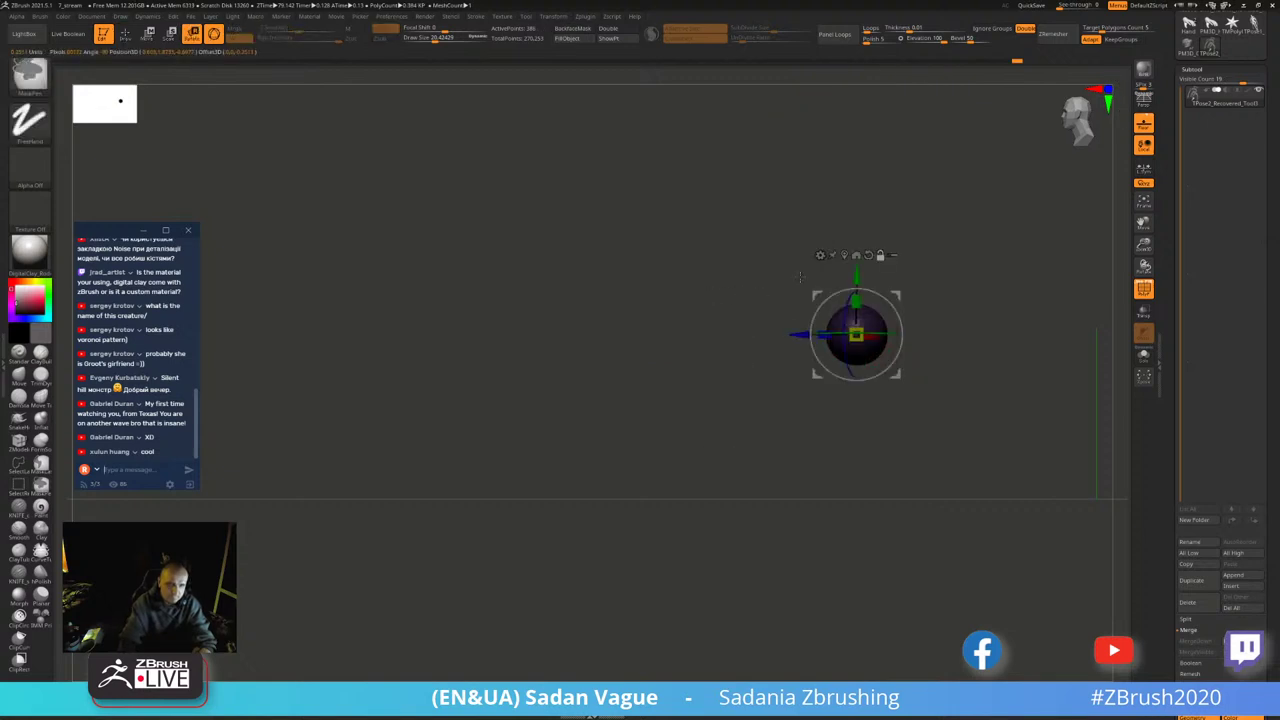
{"action": "left_click", "coordinate": [882, 311], "text": "ctrl+shift"}
{"action": "left_click_drag", "start_coordinate": [892, 311], "coordinate": [890, 302]}
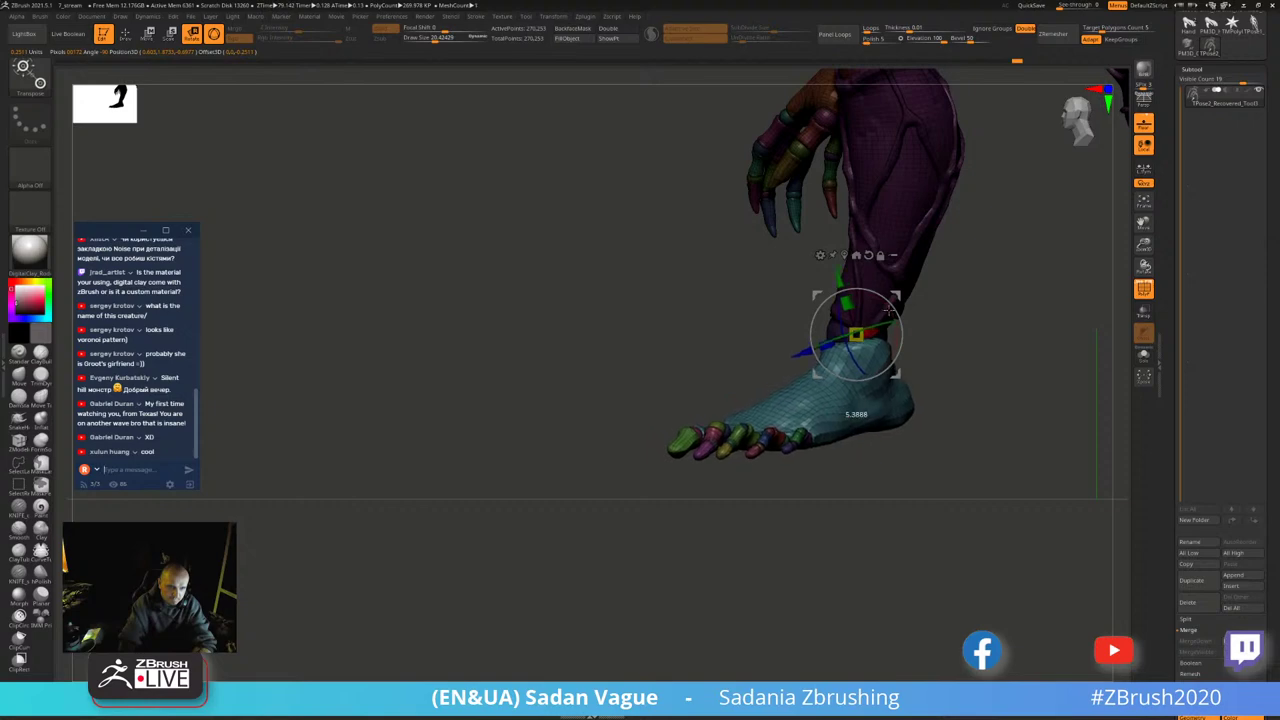
{"action": "mouse_move", "coordinate": [950, 330]}
{"action": "left_mouse_down"}
{"action": "mouse_move", "coordinate": [1023, 338]}
{"action": "mouse_move", "coordinate": [990, 331]}
{"action": "left_mouse_up"}
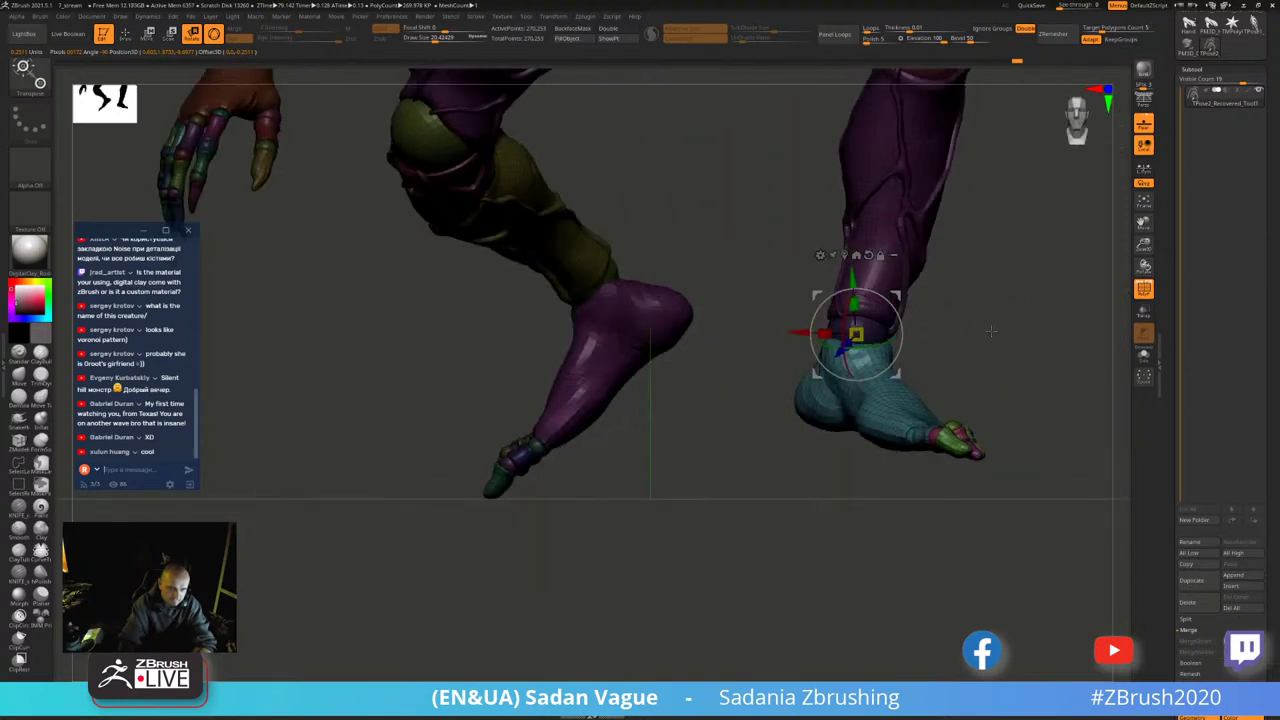
{"action": "mouse_move", "coordinate": [853, 320]}
{"action": "left_mouse_down"}
{"action": "mouse_move", "coordinate": [856, 336]}
{"action": "mouse_move", "coordinate": [845, 327]}
{"action": "mouse_move", "coordinate": [938, 298]}
{"action": "left_mouse_up"}
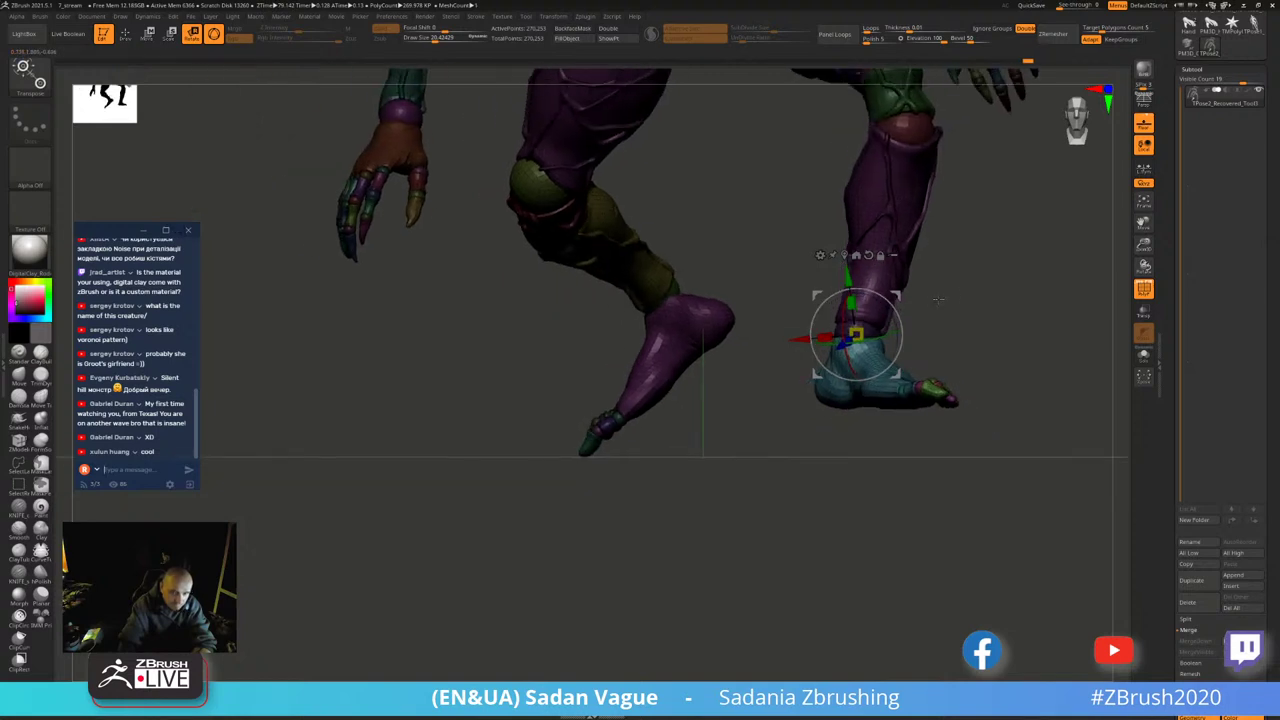
- Hide and reveal the purple foot and its toes to locate the ankle joint
{"action": "left_click_drag", "start_coordinate": [746, 374], "coordinate": [758, 278]}
{"action": "key", "text": "shift+f"}
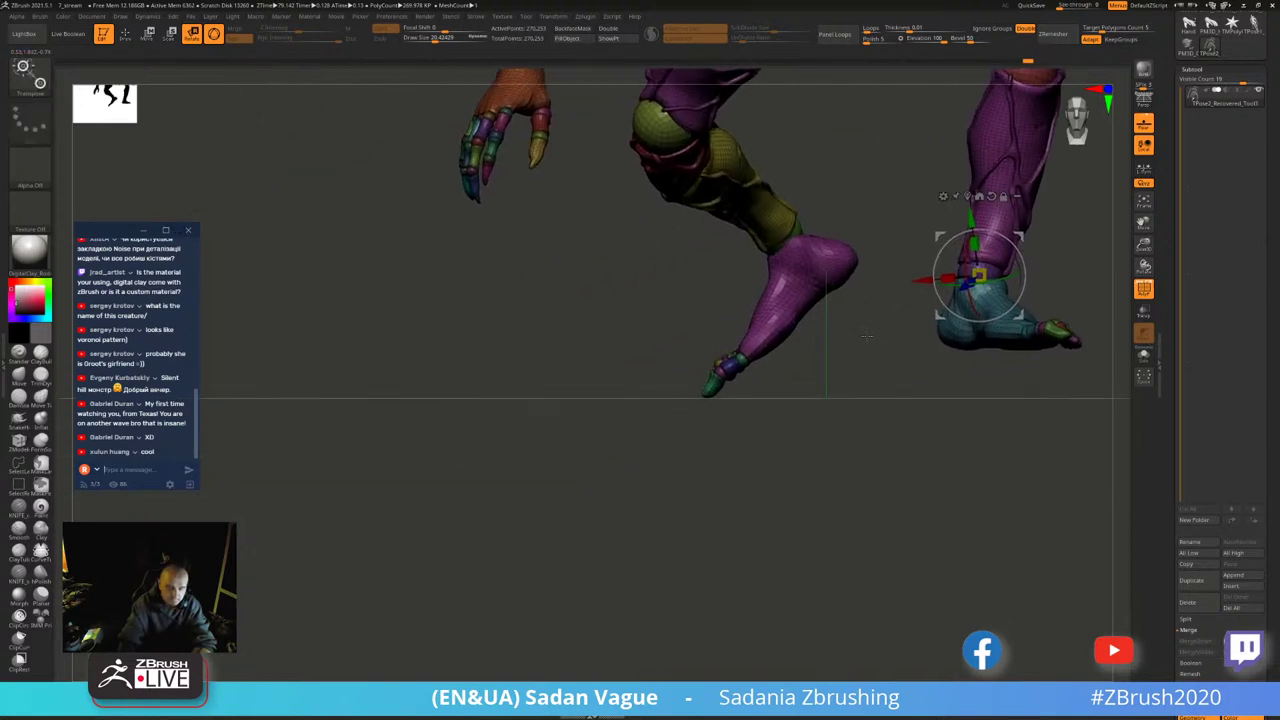
{"action": "key", "text": "q"}
{"action": "left_click", "coordinate": [786, 290], "text": "ctrl+shift"}
{"action": "left_click", "coordinate": [789, 363], "text": "ctrl+shift"}
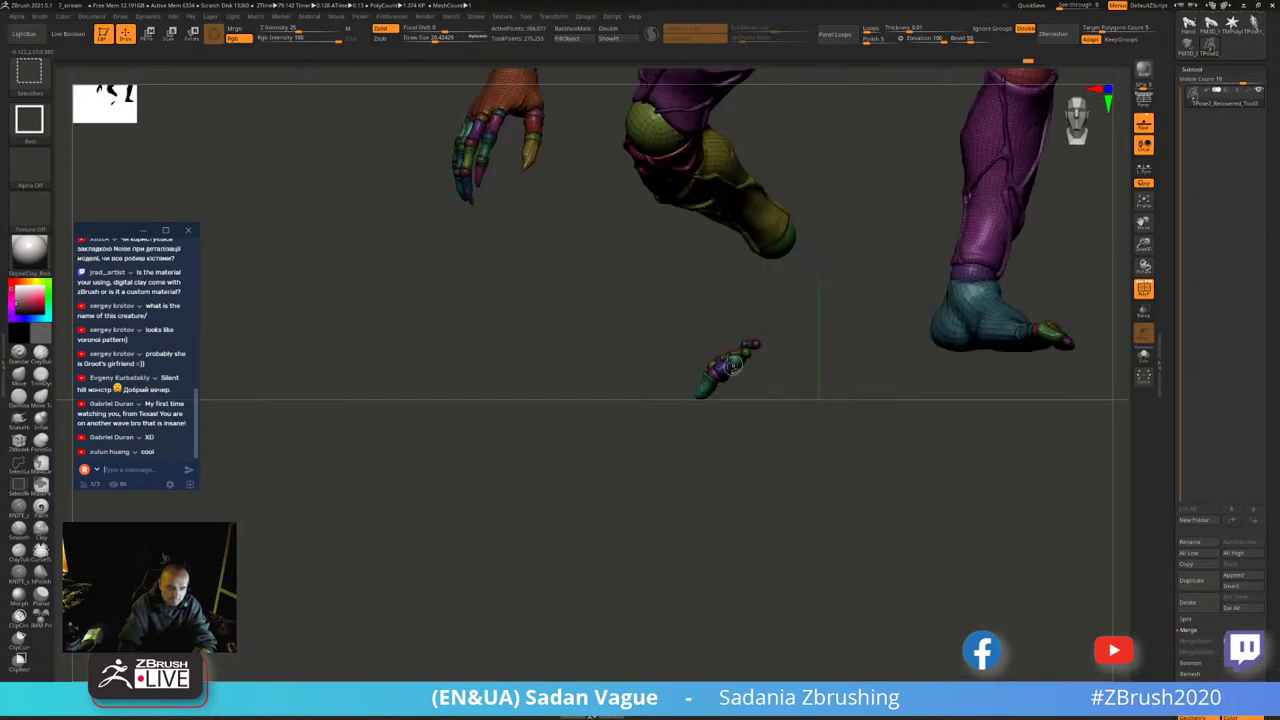
{"action": "left_click_drag", "start_coordinate": [658, 320], "coordinate": [793, 428], "text": "ctrl+alt+shift"}
{"action": "key", "text": "shift+f"}
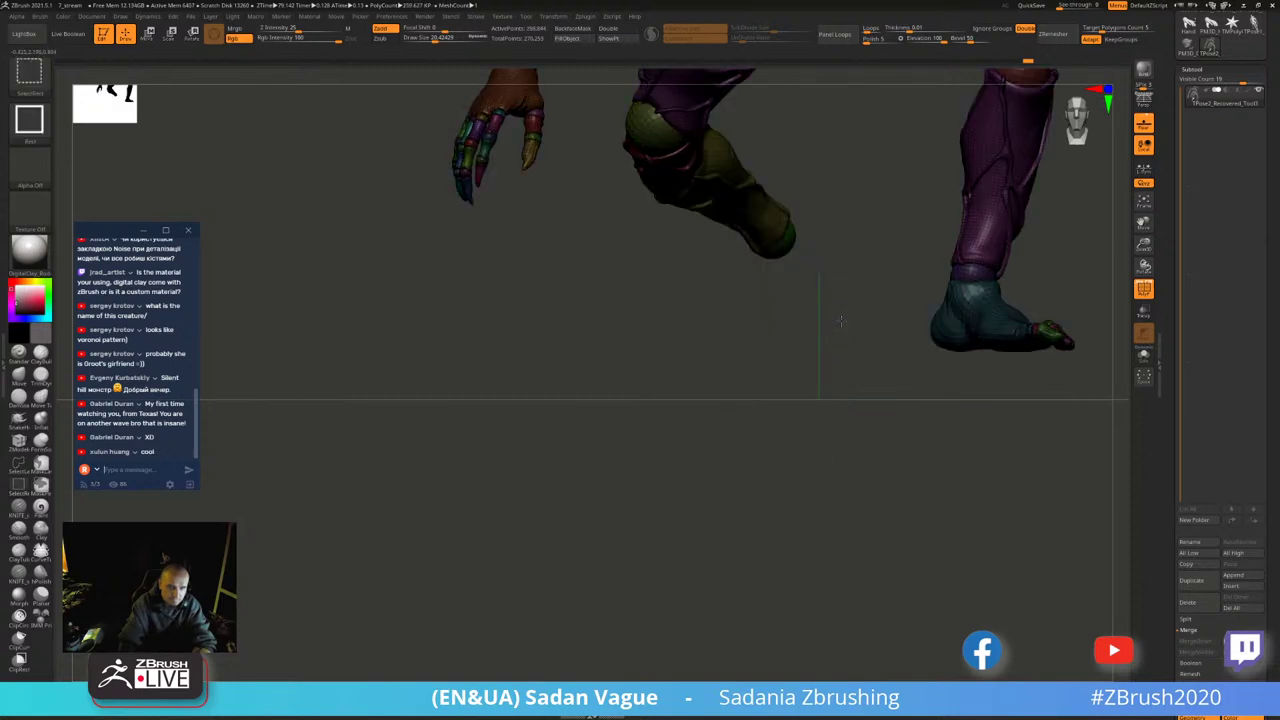
{"action": "left_click", "coordinate": [840, 320], "text": "ctrl+shift"}
- Swing the purple foot about 22 degrees around its green ankle joint
{"action": "left_click", "coordinate": [849, 222], "text": "ctrl+shift"}
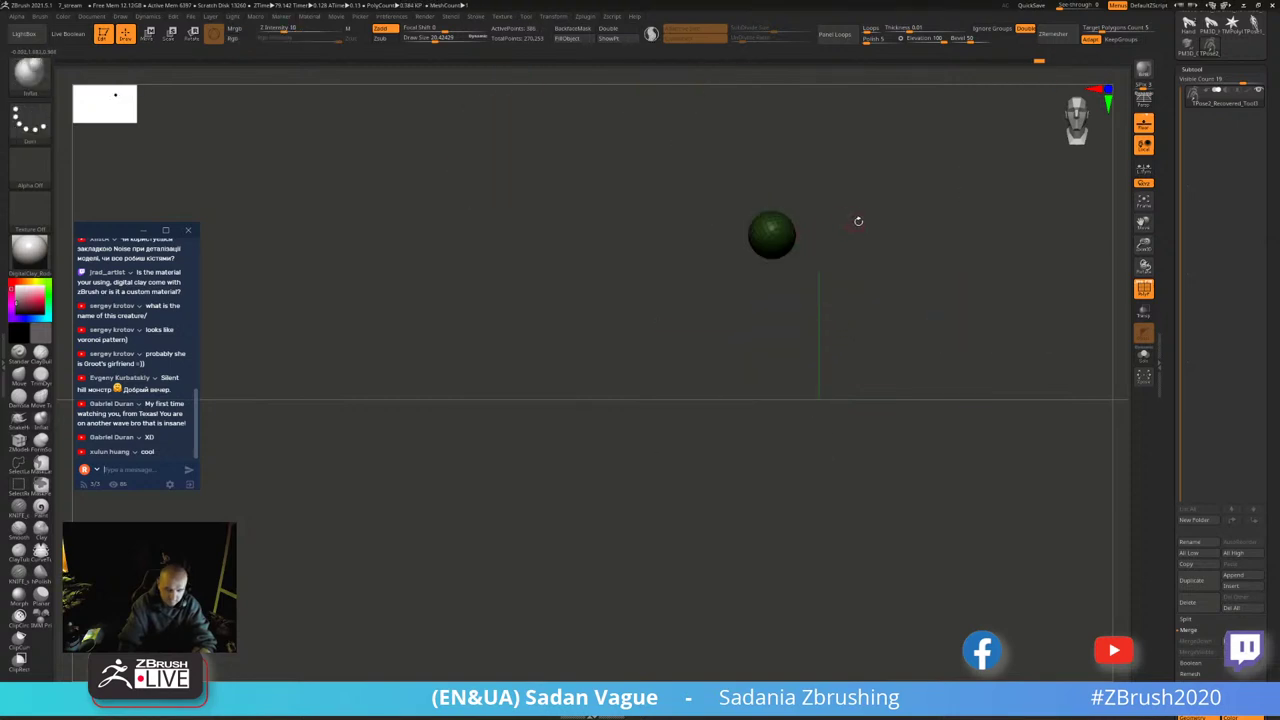
{"action": "key", "text": "w"}
{"action": "left_click", "coordinate": [960, 197]}
{"action": "left_click", "coordinate": [880, 460], "text": "ctrl+shift"}
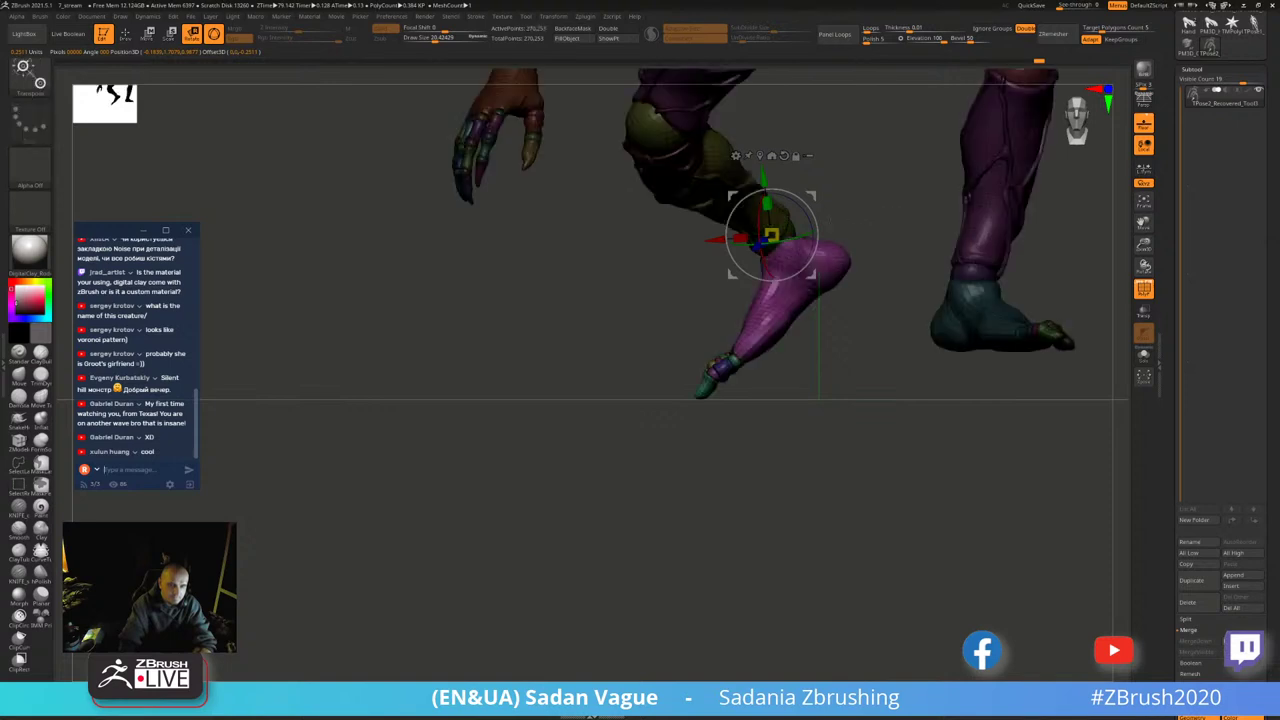
{"action": "mouse_move", "coordinate": [811, 218]}
{"action": "left_mouse_down"}
{"action": "mouse_move", "coordinate": [820, 234]}
{"action": "mouse_move", "coordinate": [714, 379]}
{"action": "mouse_move", "coordinate": [814, 409]}
{"action": "mouse_move", "coordinate": [833, 352]}
{"action": "mouse_move", "coordinate": [814, 423]}
{"action": "mouse_move", "coordinate": [771, 477]}
{"action": "mouse_move", "coordinate": [680, 366]}
{"action": "left_mouse_up"}
- Select the ankle joint piece, type 'bin', and orbit to a side view of the foot
{"action": "key", "text": "q"}
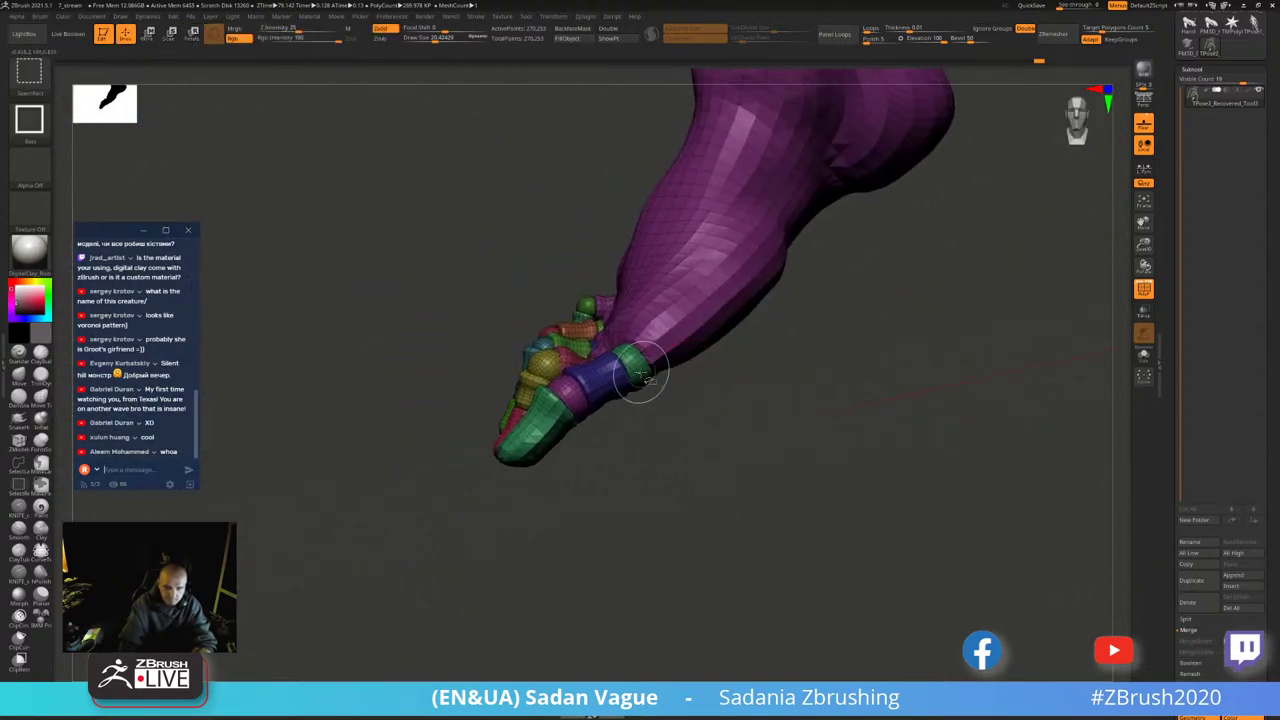
{"action": "left_click", "coordinate": [620, 376], "text": "alt"}
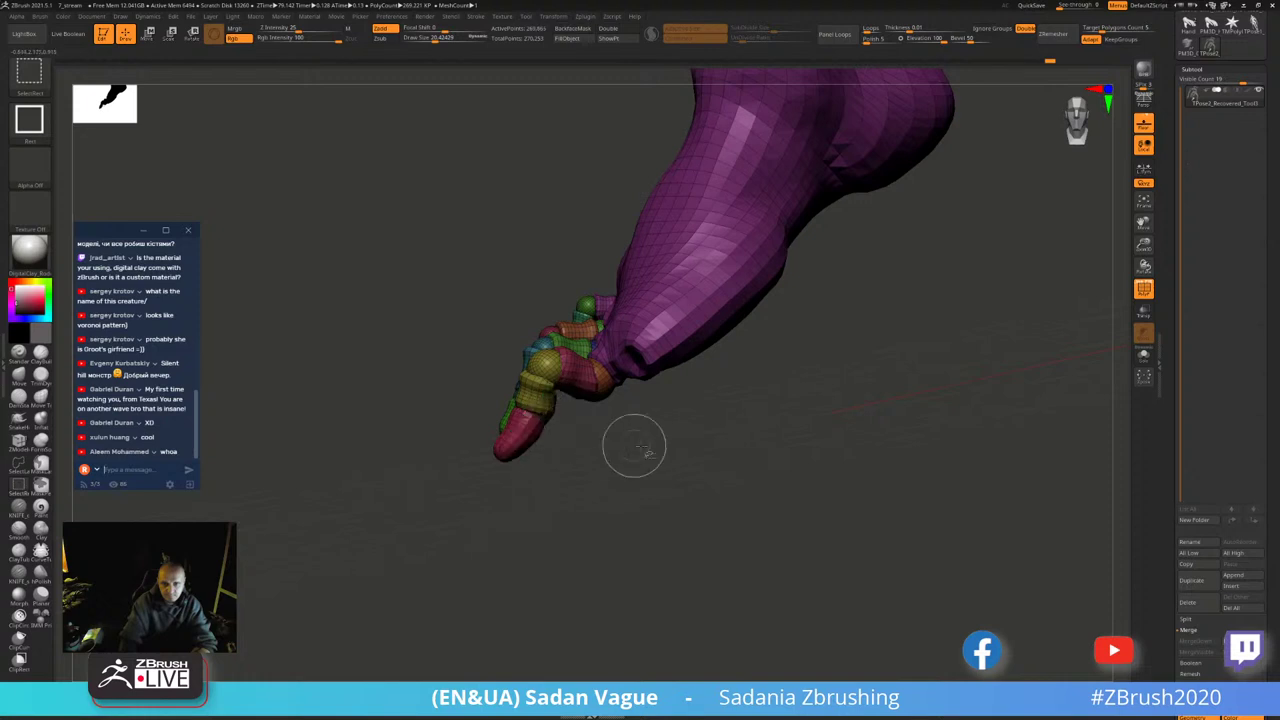
{"action": "key", "text": "b"}
{"action": "key", "text": "i"}
{"action": "key", "text": "n"}
{"action": "left_click_drag", "start_coordinate": [640, 440], "coordinate": [724, 451]}
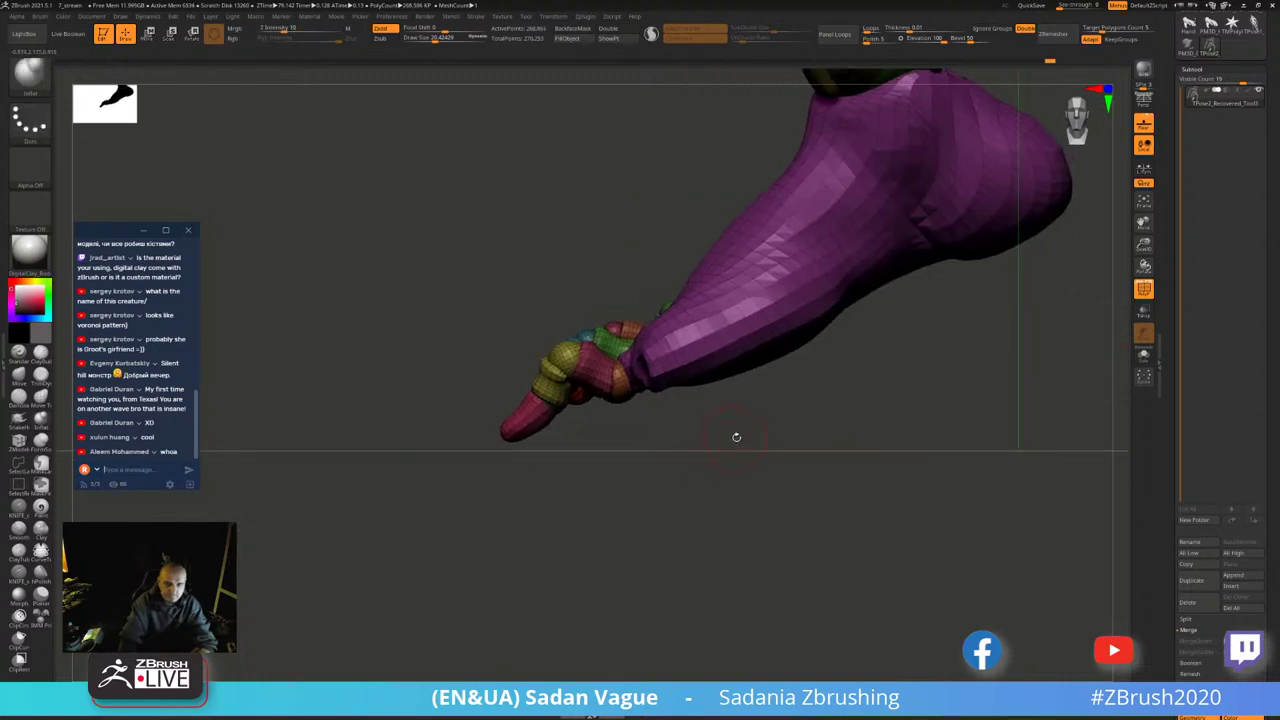
- Isolate the green toe joint sphere and centre the rotate gizmo on it
{"action": "left_click", "coordinate": [648, 394], "text": "ctrl+shift"}
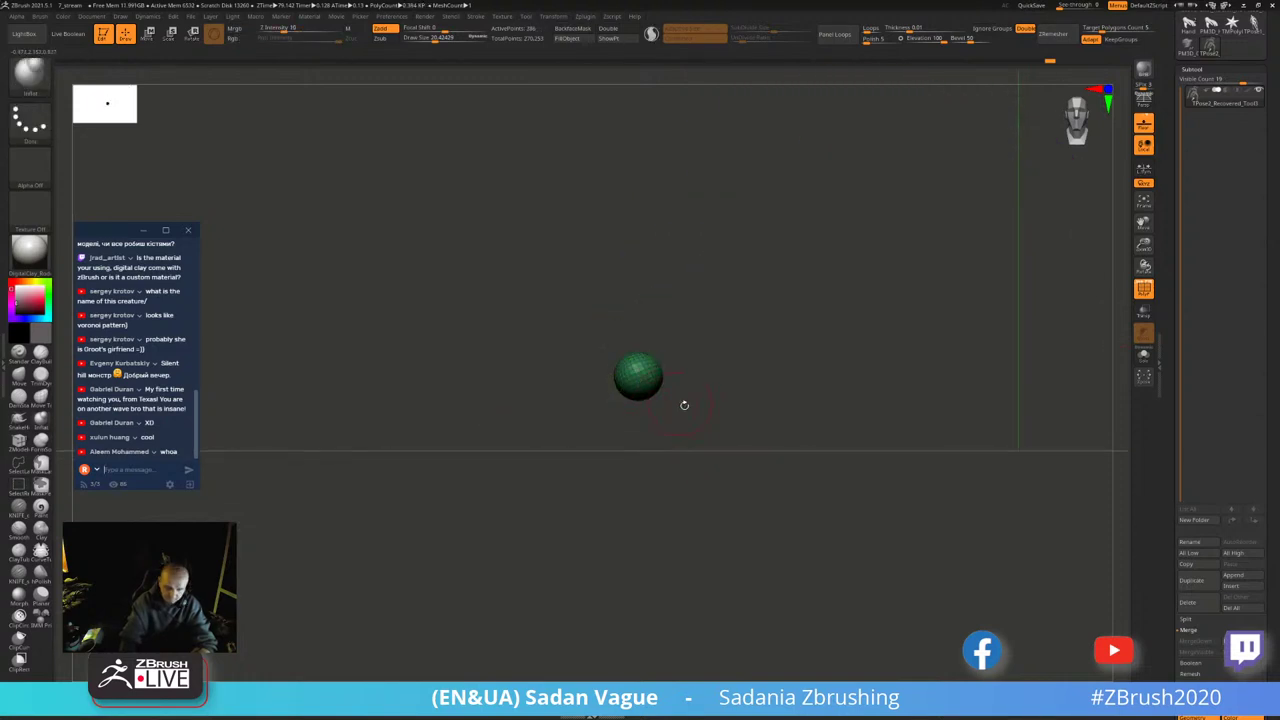
{"action": "key", "text": "r"}
{"action": "left_click_drag", "start_coordinate": [881, 246], "coordinate": [881, 398], "text": "alt"}
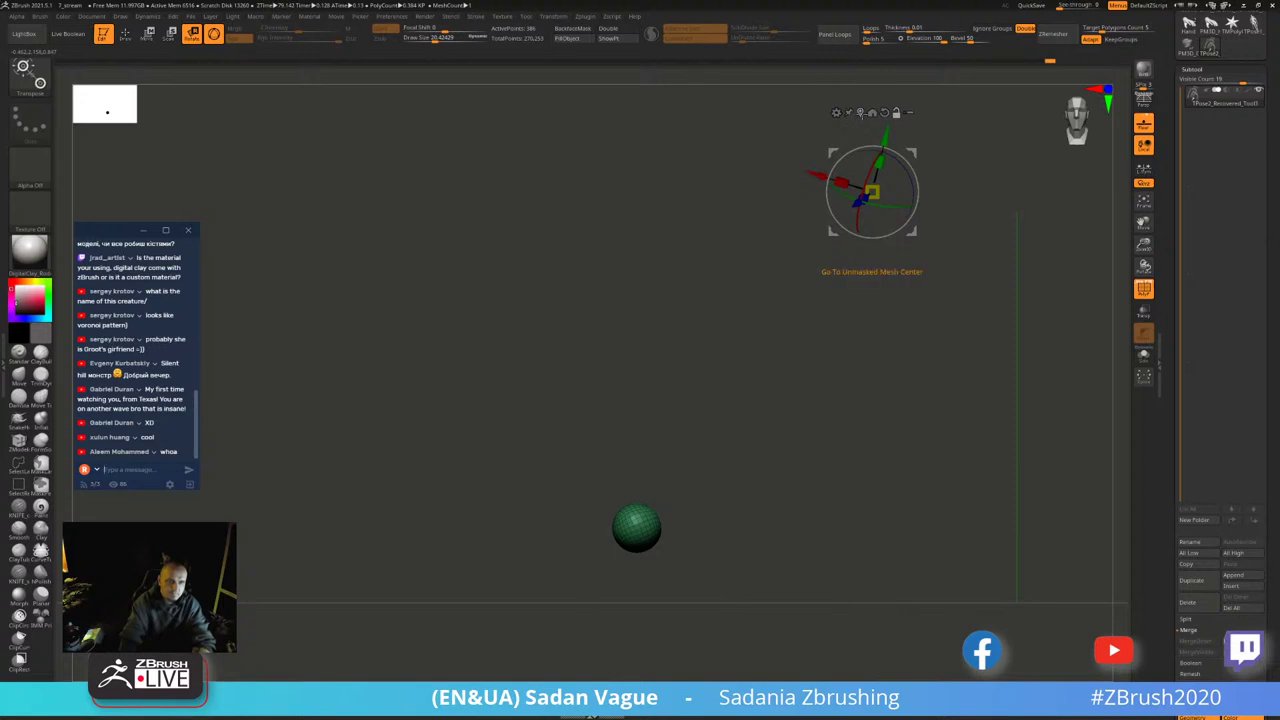
{"action": "left_click", "coordinate": [871, 112]}
{"action": "left_click_drag", "start_coordinate": [689, 393], "coordinate": [667, 284], "text": "alt"}
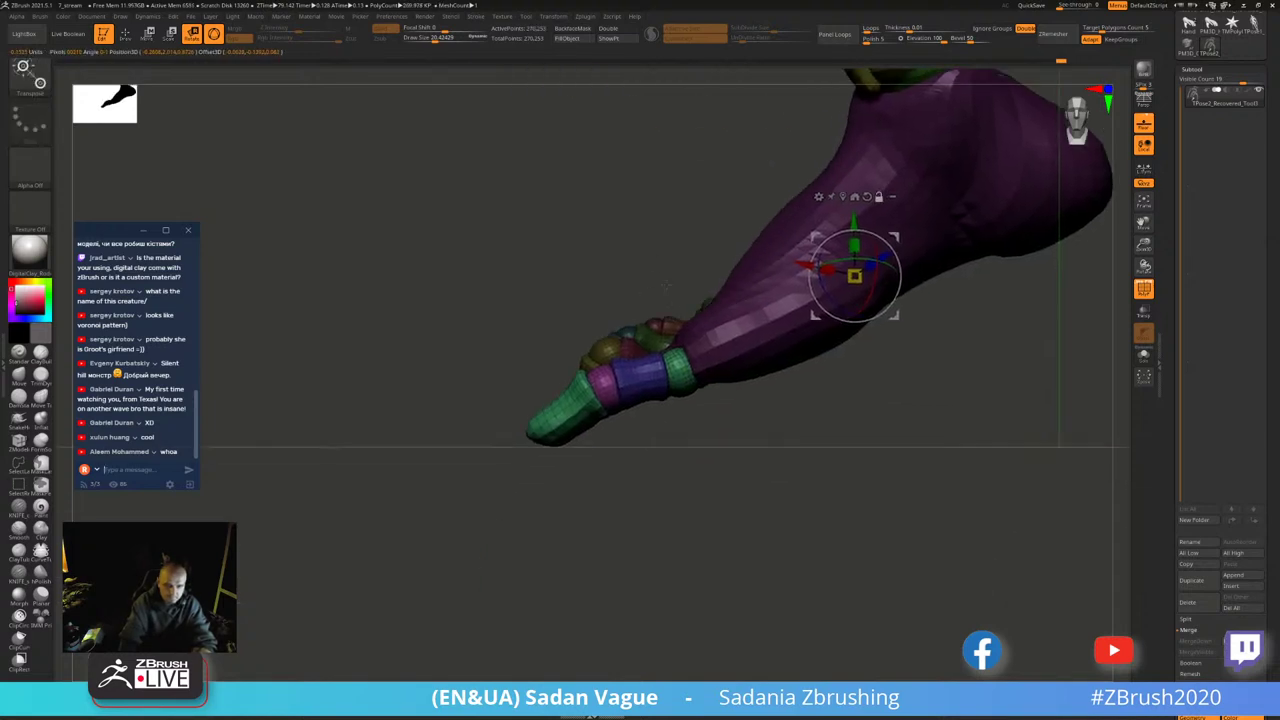
{"action": "key", "text": "alt+Down"}
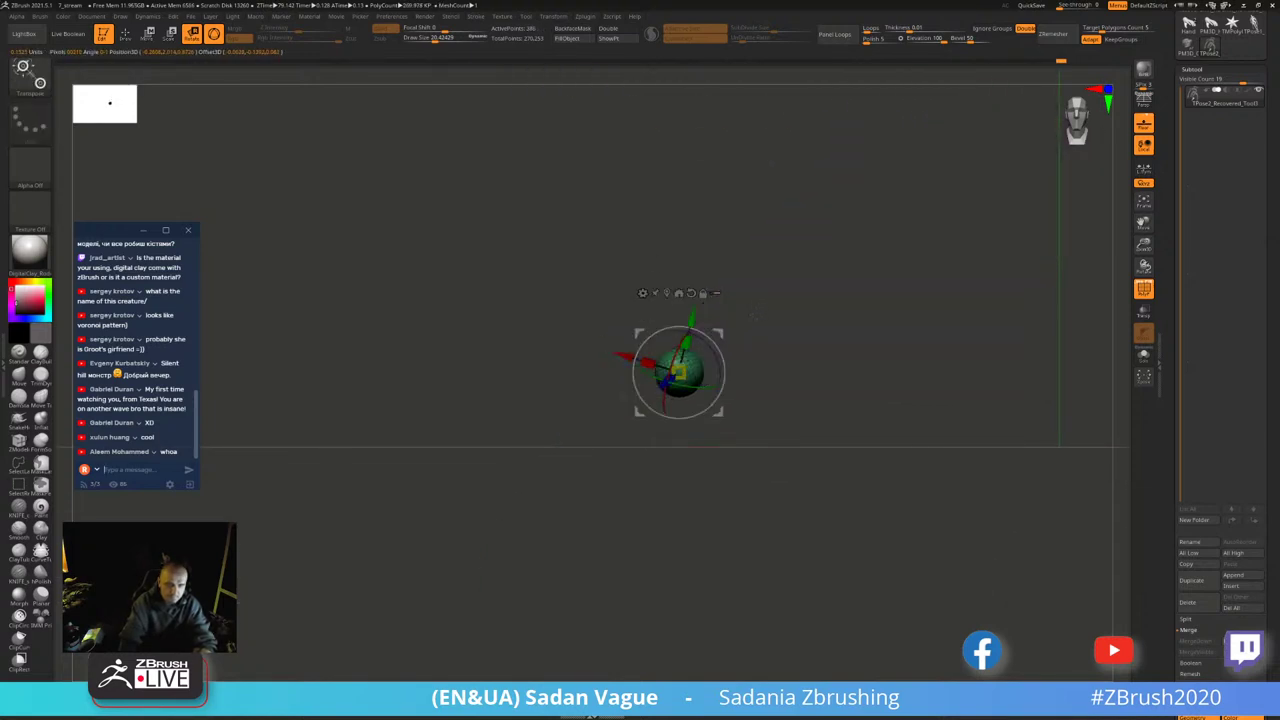
- Orbit around the foot to reorient the gizmo, then show the full foot again
{"action": "mouse_move", "coordinate": [756, 335]}
{"action": "left_mouse_down"}
{"action": "mouse_move", "coordinate": [793, 393]}
{"action": "mouse_move", "coordinate": [620, 320]}
{"action": "left_mouse_up"}
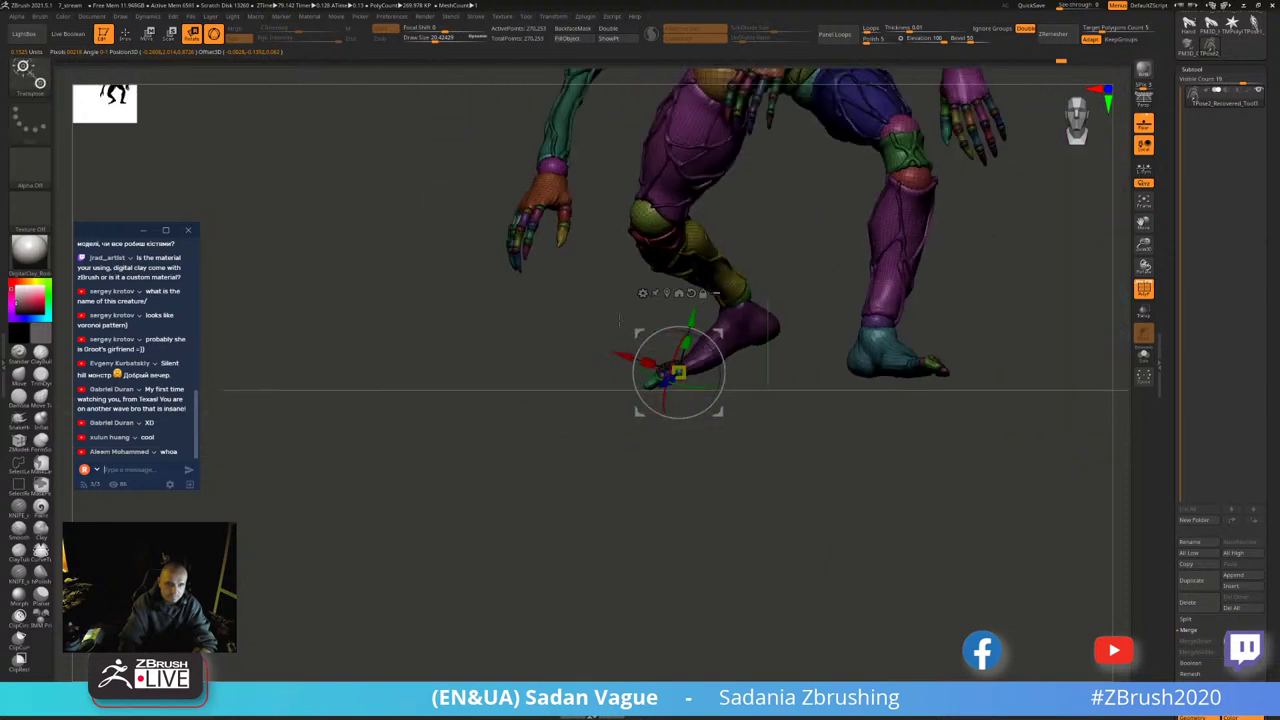
{"action": "key", "text": "alt+Down"}
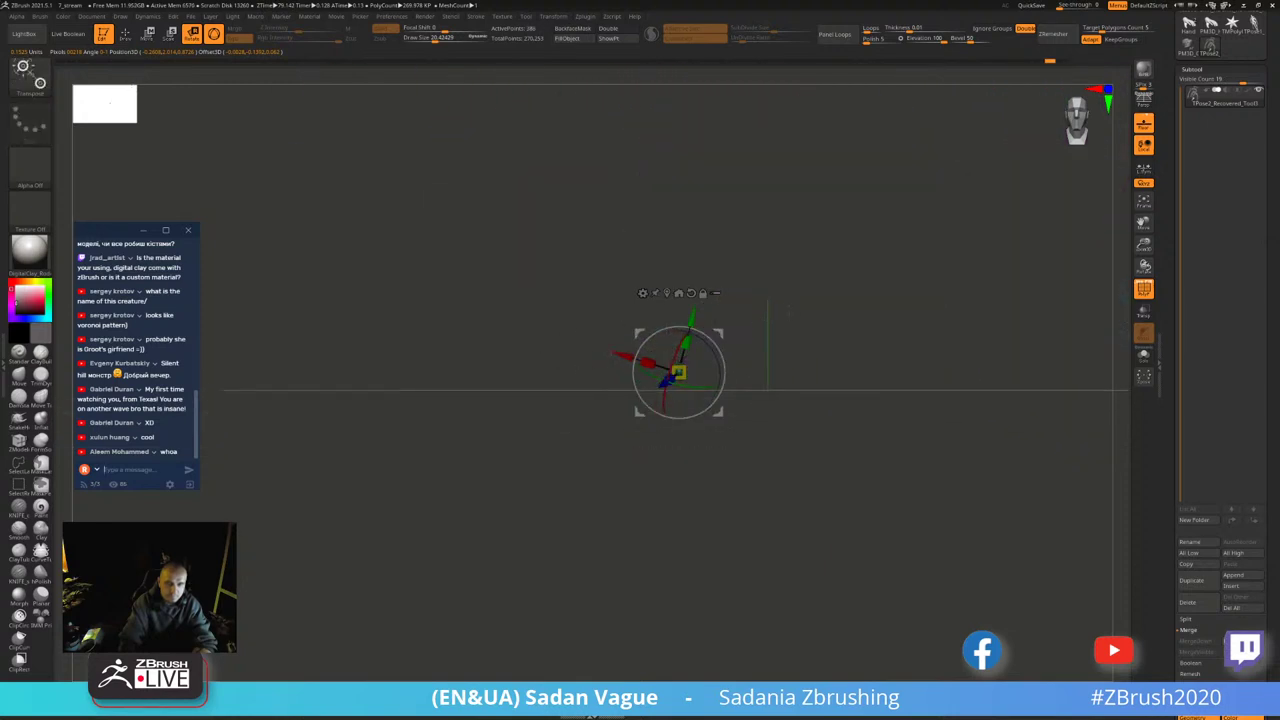
{"action": "mouse_move", "coordinate": [775, 310]}
{"action": "left_mouse_down"}
{"action": "mouse_move", "coordinate": [828, 363]}
{"action": "mouse_move", "coordinate": [789, 407]}
{"action": "mouse_move", "coordinate": [789, 327]}
{"action": "left_mouse_up"}
{"action": "left_click", "coordinate": [815, 337], "text": "ctrl+shift"}
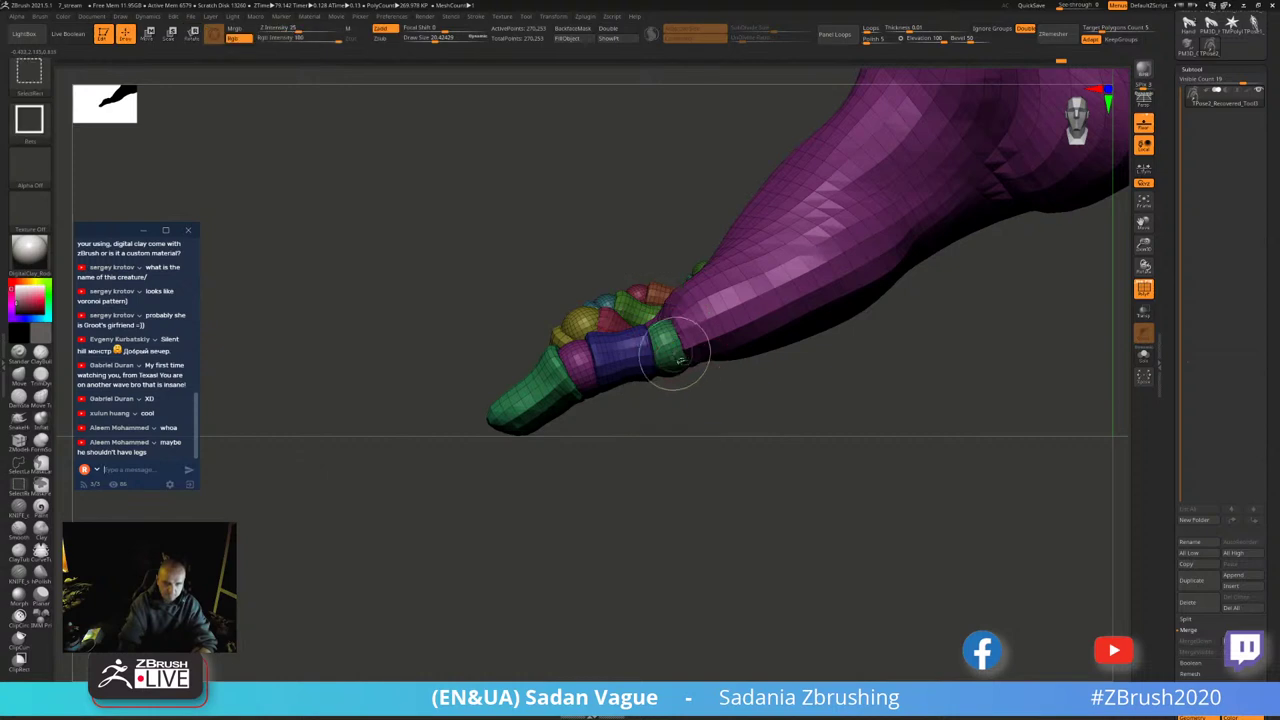
{"action": "left_click", "coordinate": [665, 348], "text": "ctrl+shift"}
{"action": "left_click", "coordinate": [689, 417], "text": "ctrl+shift"}
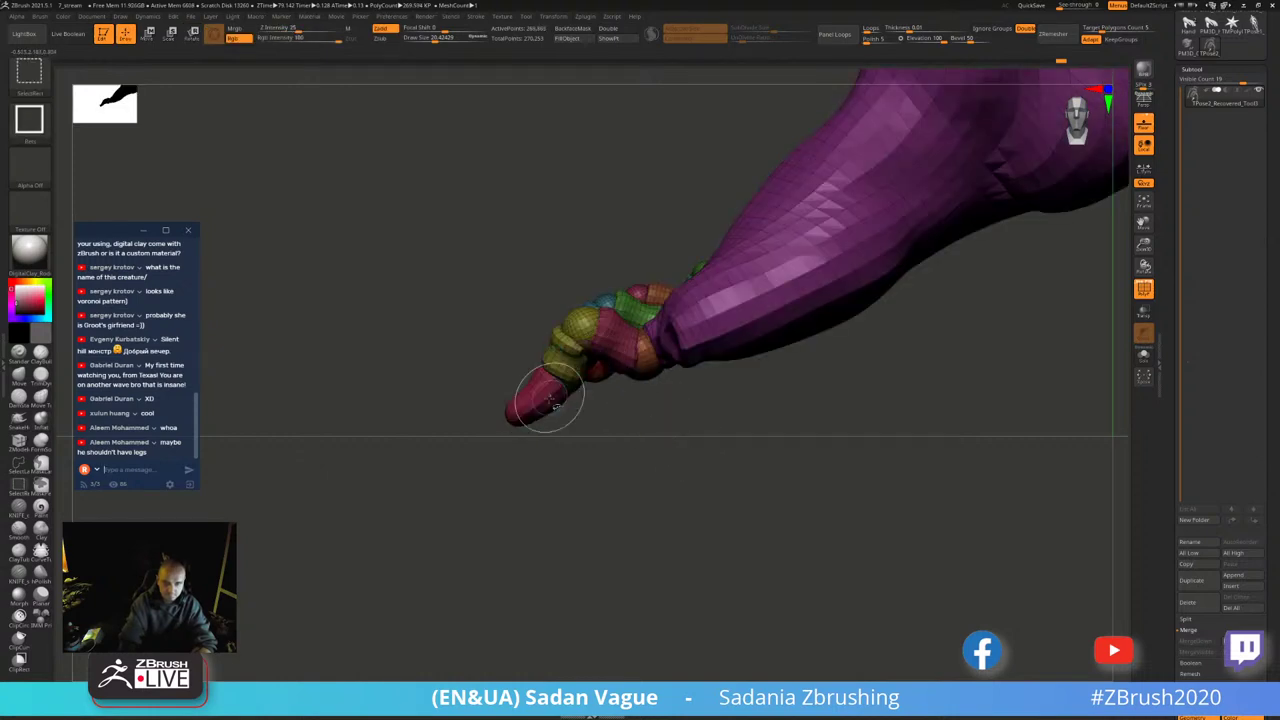
- Undo, then bend the toes down about -17 degrees around the green toe joint
{"action": "key", "text": "ctrl+z"}
{"action": "left_click", "coordinate": [663, 352], "text": "ctrl+shift"}
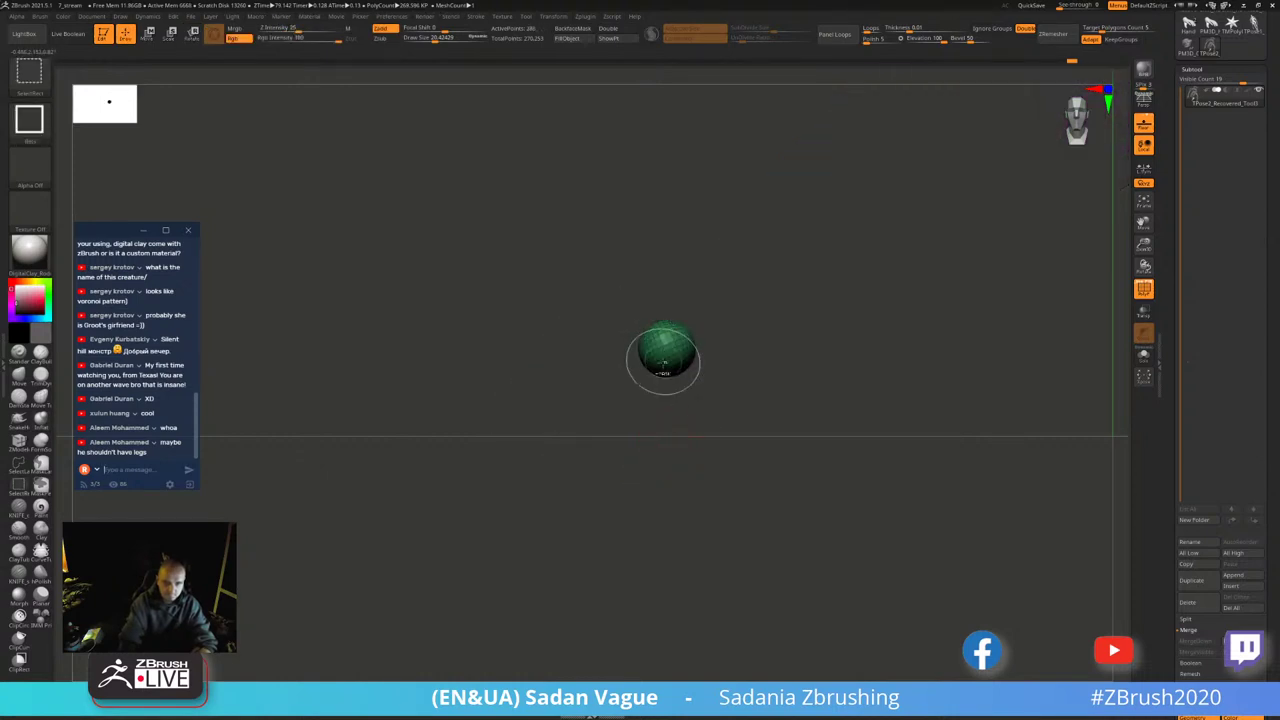
{"action": "key", "text": "w"}
{"action": "left_click", "coordinate": [663, 343], "text": "ctrl+shift"}
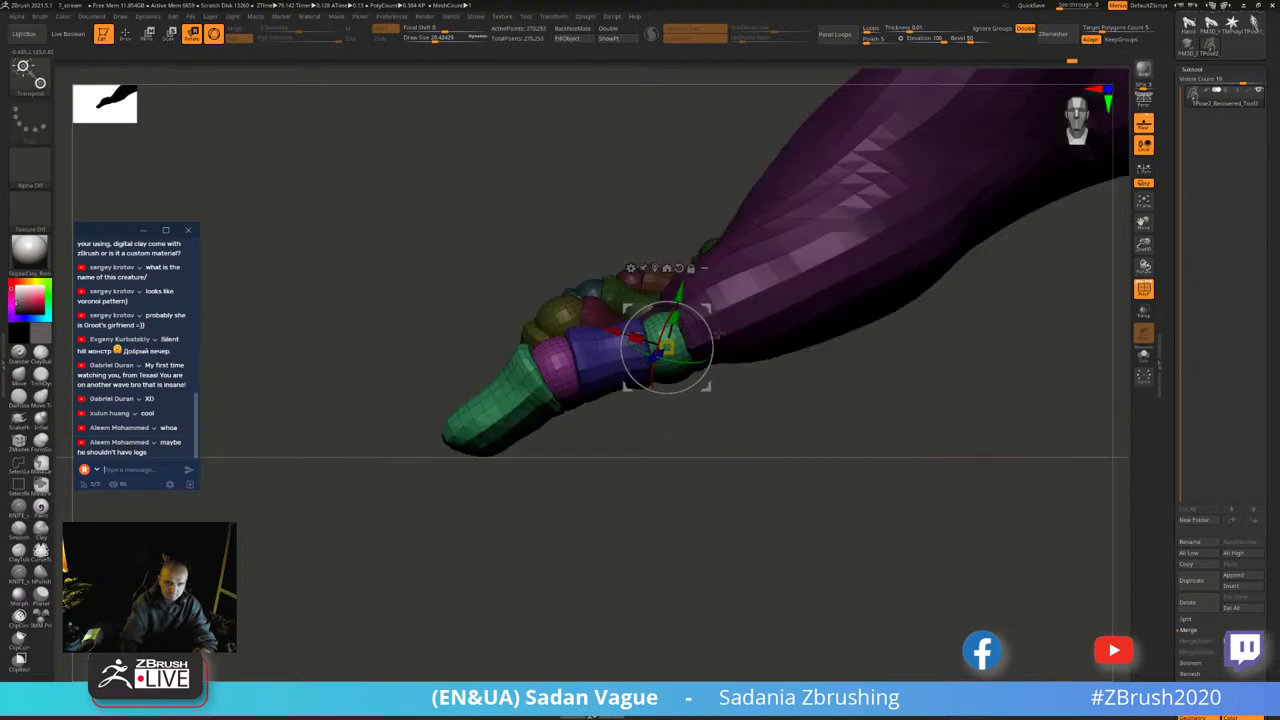
{"action": "left_click_drag", "start_coordinate": [712, 340], "coordinate": [718, 343]}
{"action": "mouse_move", "coordinate": [722, 430]}
{"action": "left_mouse_down"}
{"action": "mouse_move", "coordinate": [731, 417]}
{"action": "mouse_move", "coordinate": [613, 310]}
{"action": "mouse_move", "coordinate": [716, 422]}
{"action": "mouse_move", "coordinate": [722, 368]}
{"action": "left_mouse_up"}
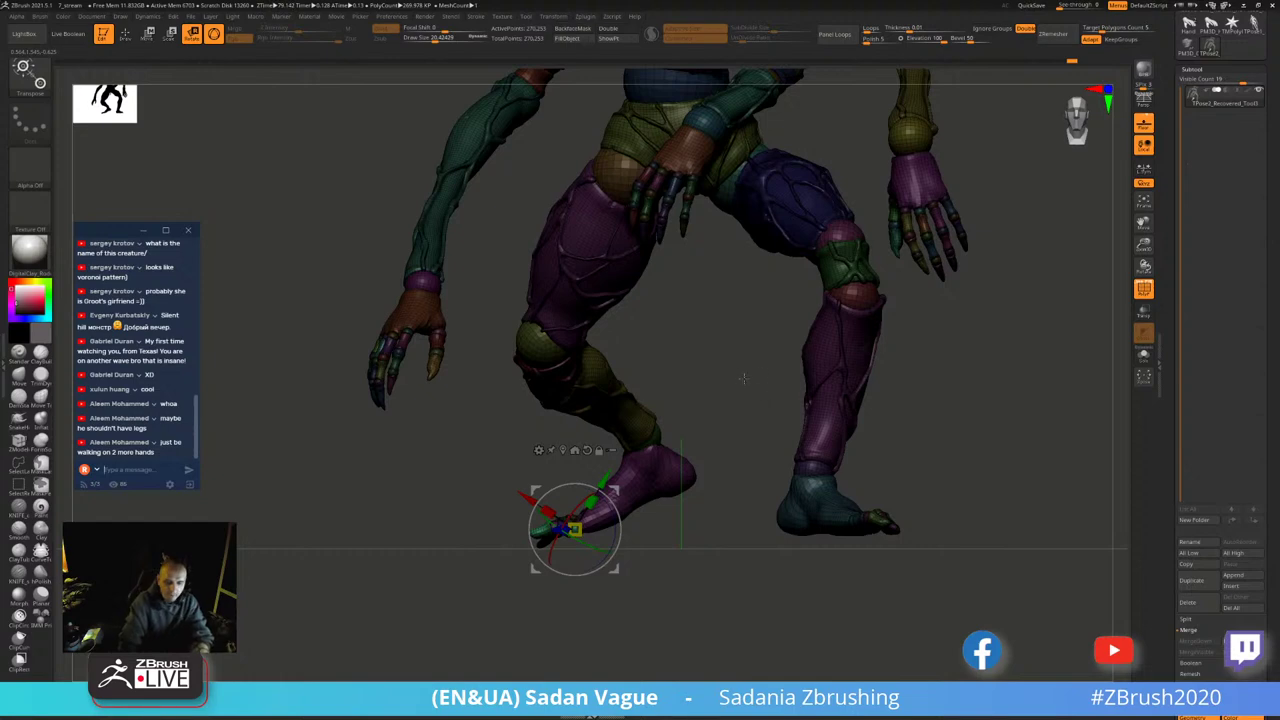
- Zoom in on the foot and test-isolate the yellow-and-pink toe pieces, then show the whole foot
{"action": "left_click_drag", "start_coordinate": [743, 378], "coordinate": [791, 438]}
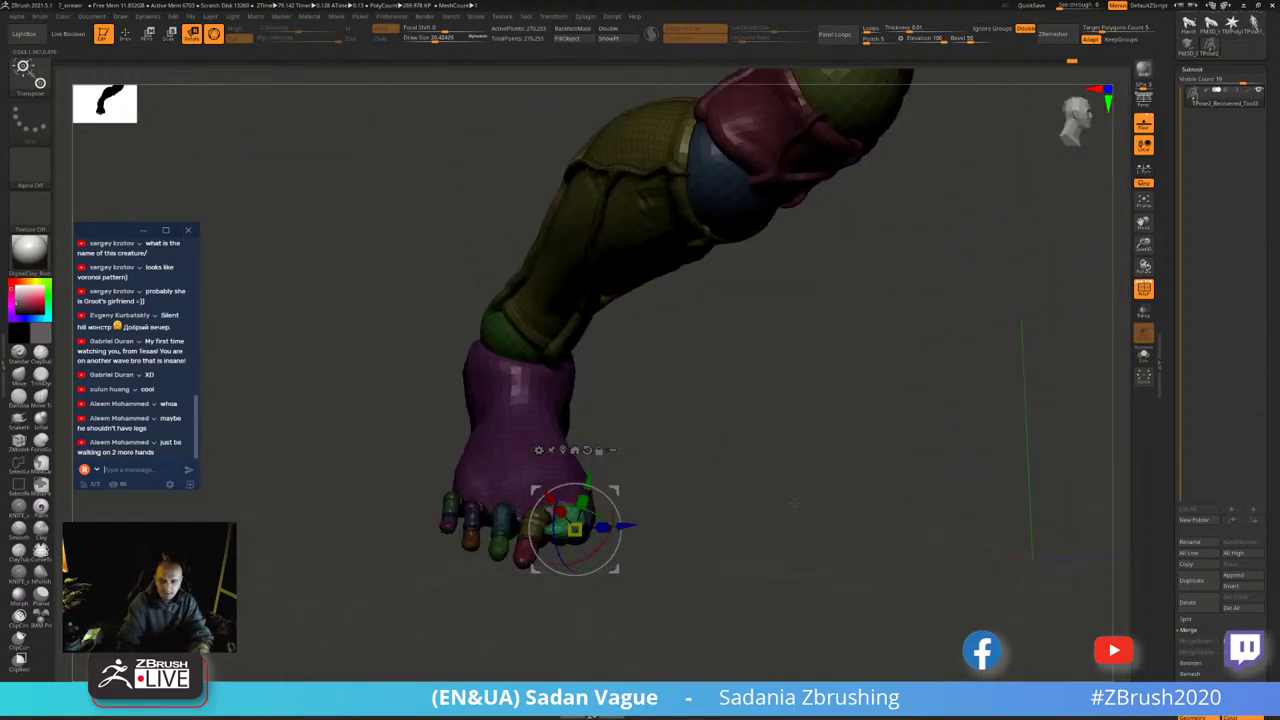
{"action": "left_click_drag", "start_coordinate": [846, 554], "coordinate": [703, 309]}
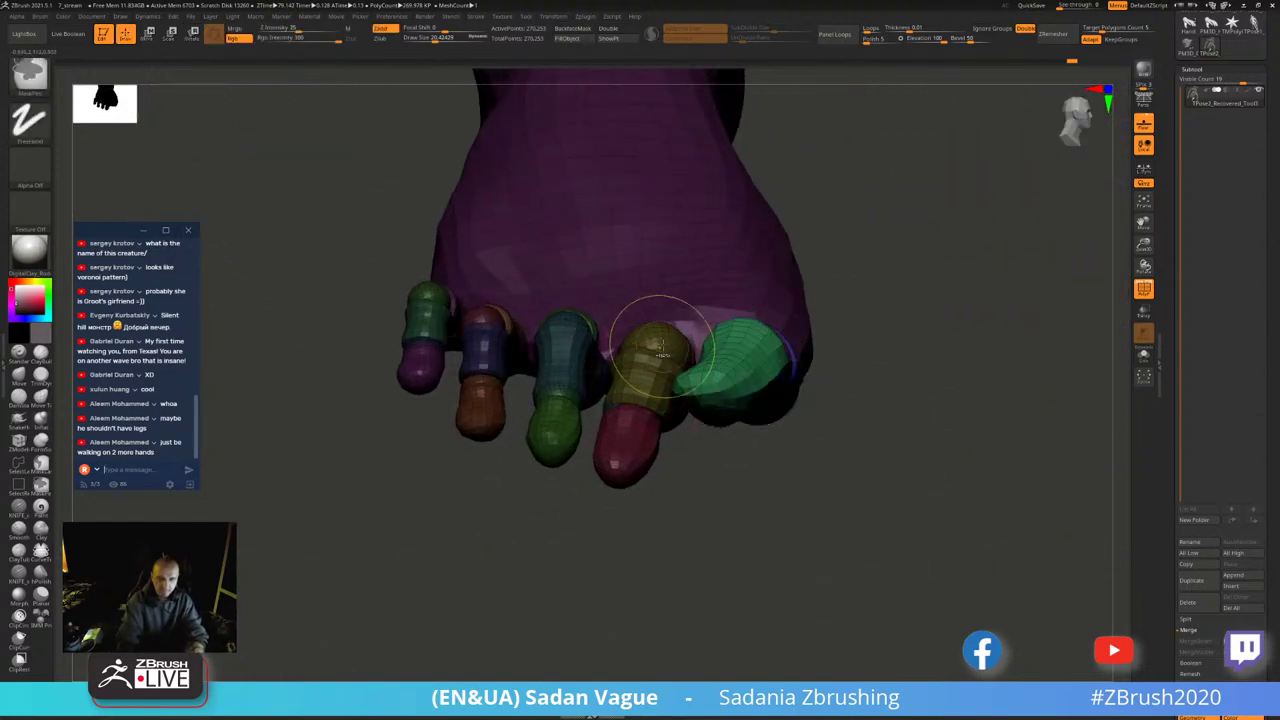
{"action": "left_click_drag", "start_coordinate": [694, 486], "coordinate": [710, 490], "text": "ctrl+shift"}
{"action": "left_click", "coordinate": [709, 490], "text": "ctrl+shift"}
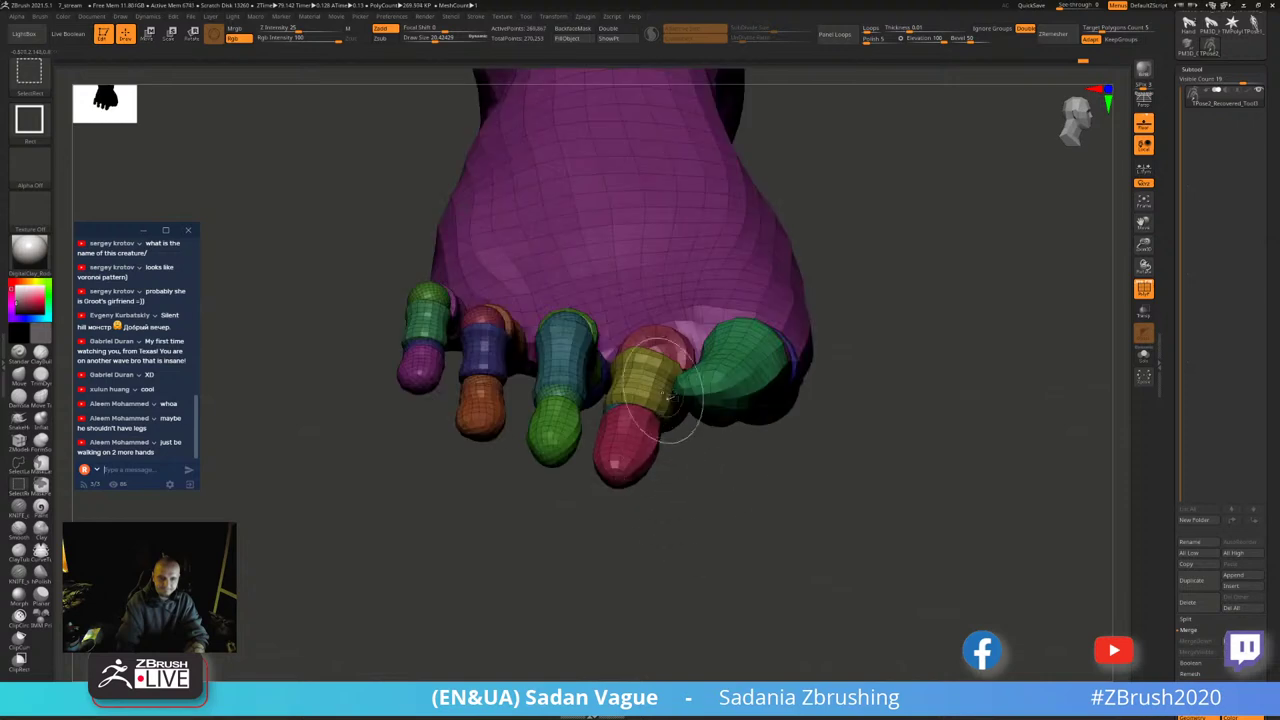
{"action": "right_click_drag", "start_coordinate": [660, 345], "coordinate": [640, 340]}
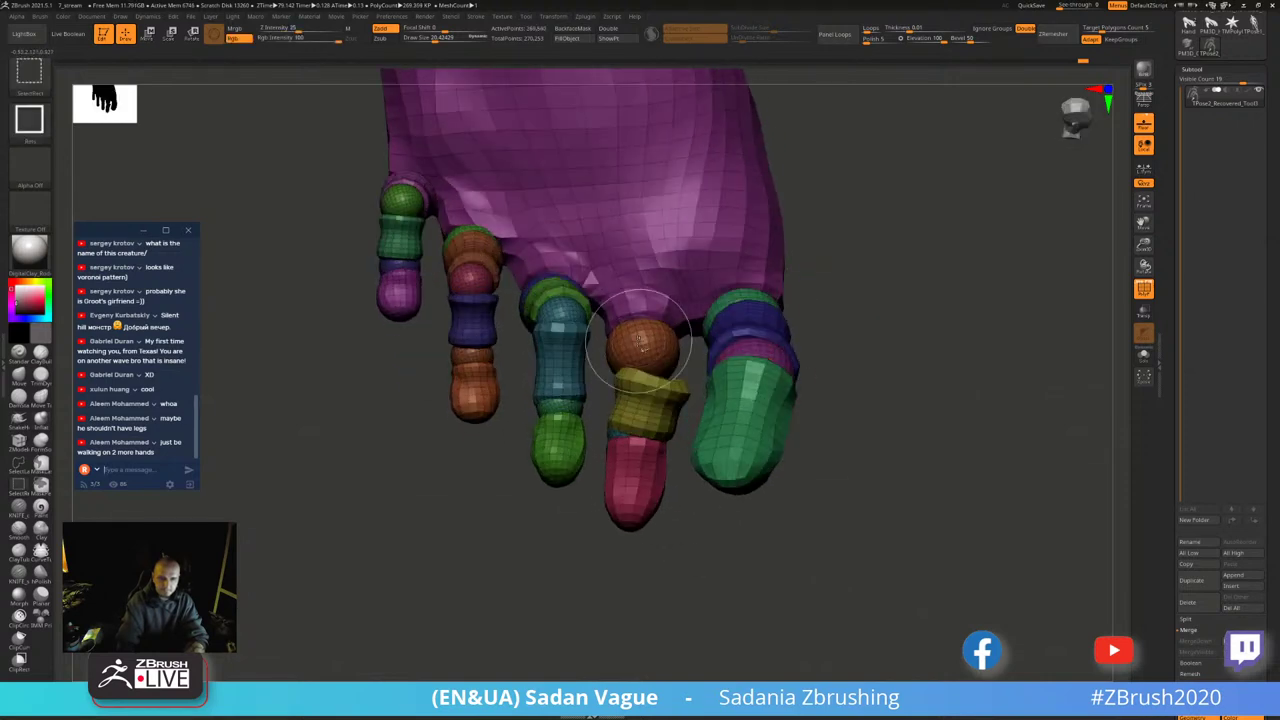
{"action": "left_click", "coordinate": [652, 400], "text": "ctrl+alt+shift"}
{"action": "left_click", "coordinate": [640, 485], "text": "ctrl+alt+shift"}
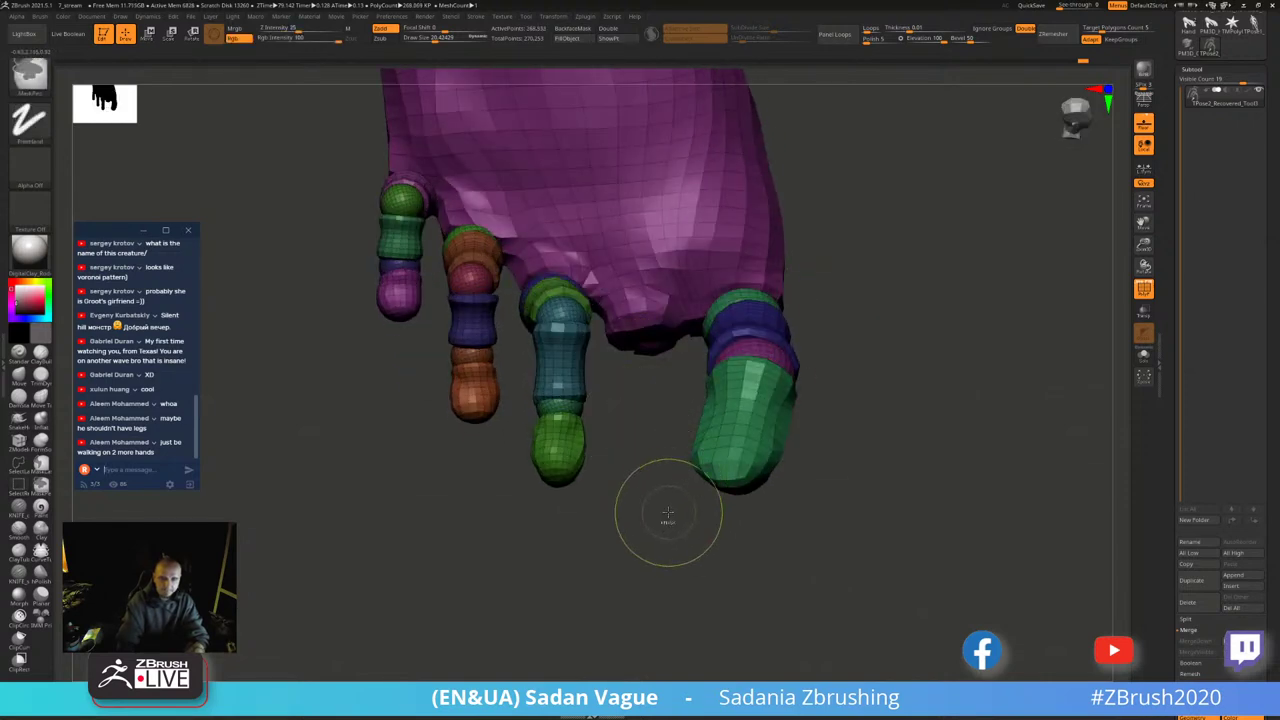
{"action": "left_click", "coordinate": [664, 519], "text": "ctrl+shift"}
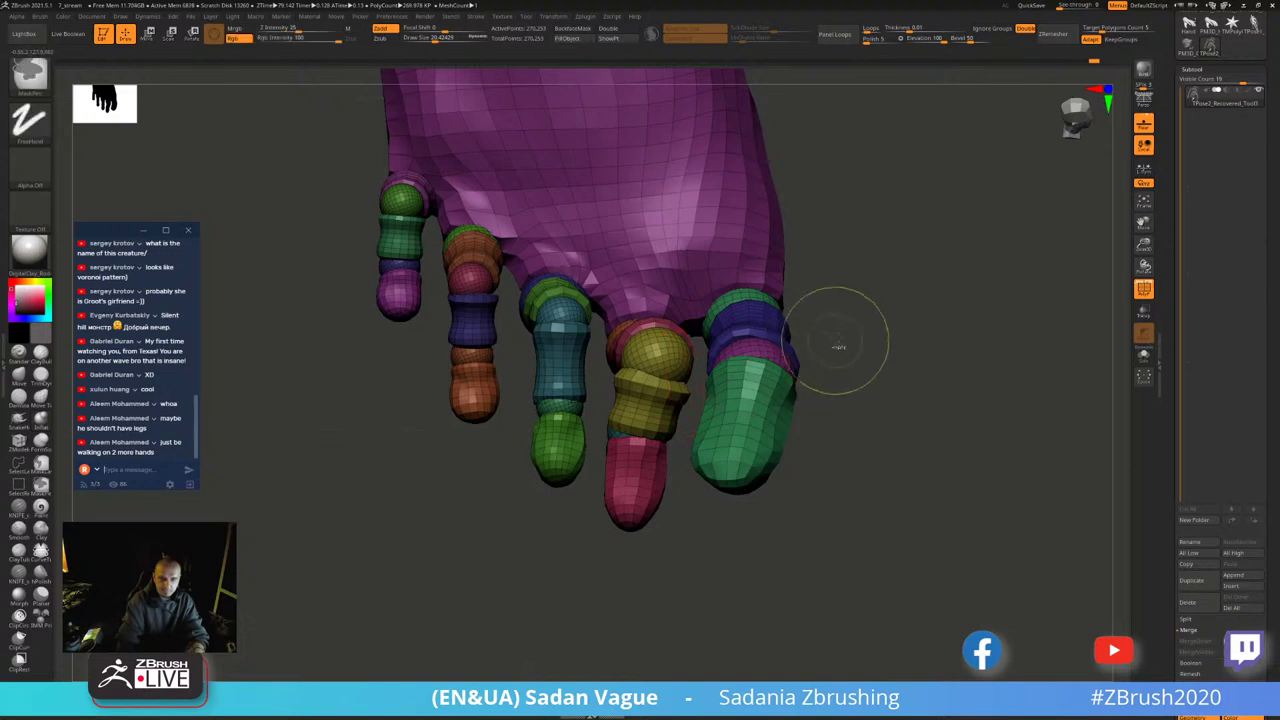
{"action": "key", "text": "ctrl+z"}
{"action": "left_click", "coordinate": [870, 330], "text": "ctrl+shift"}
{"action": "left_click", "coordinate": [877, 346], "text": "ctrl+shift"}
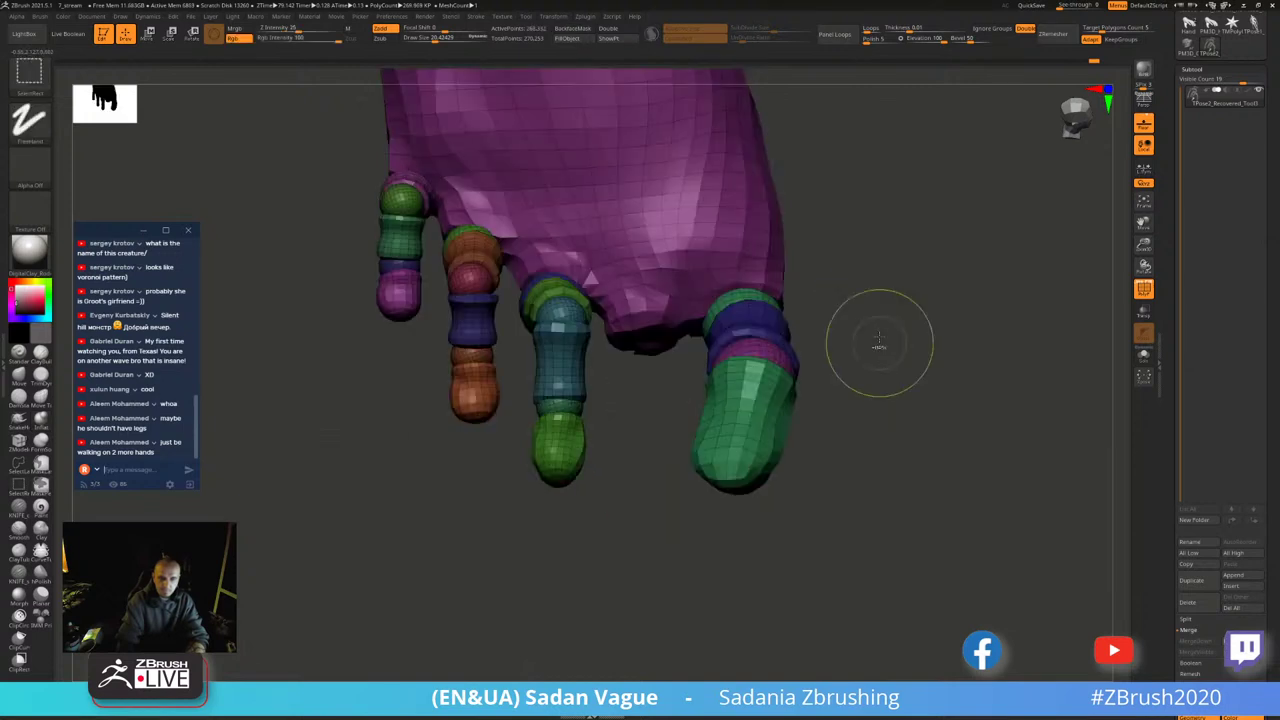
{"action": "left_click", "coordinate": [897, 330], "text": "ctrl+shift"}
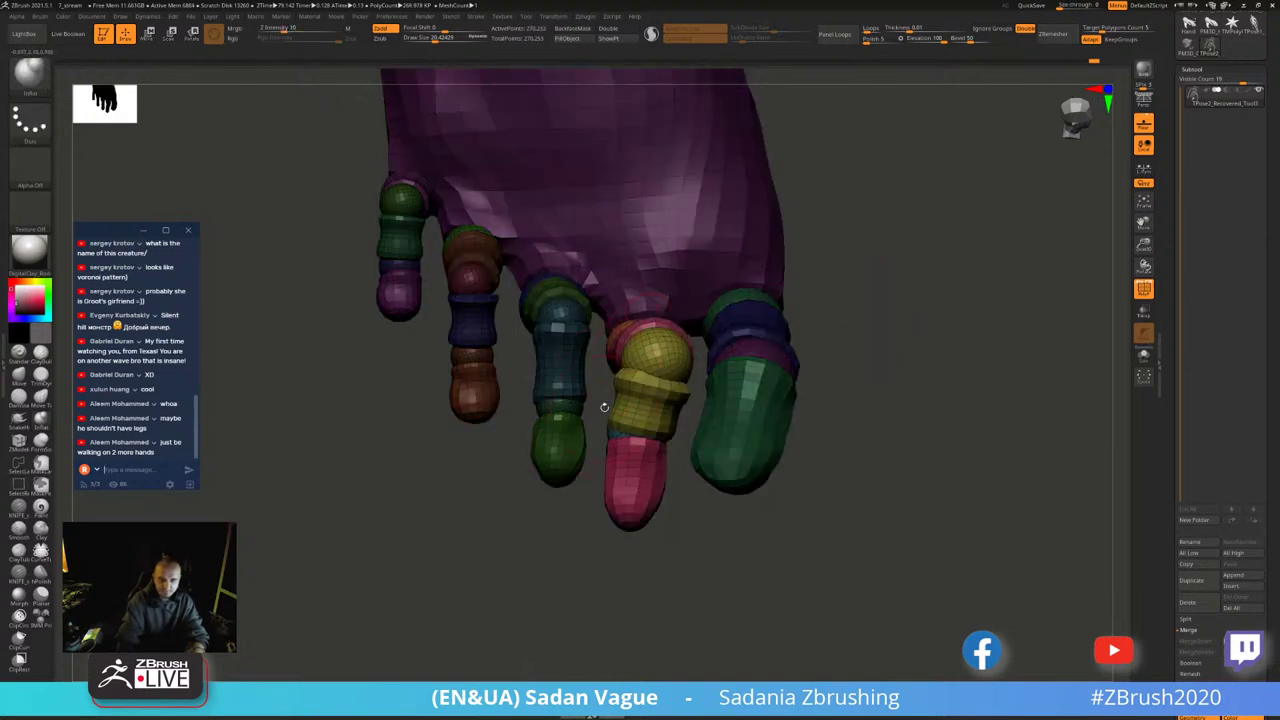
- Bend the yellow-and-pink toe downward around its orange joint sphere
{"action": "left_click", "coordinate": [667, 317], "text": "ctrl+shift"}
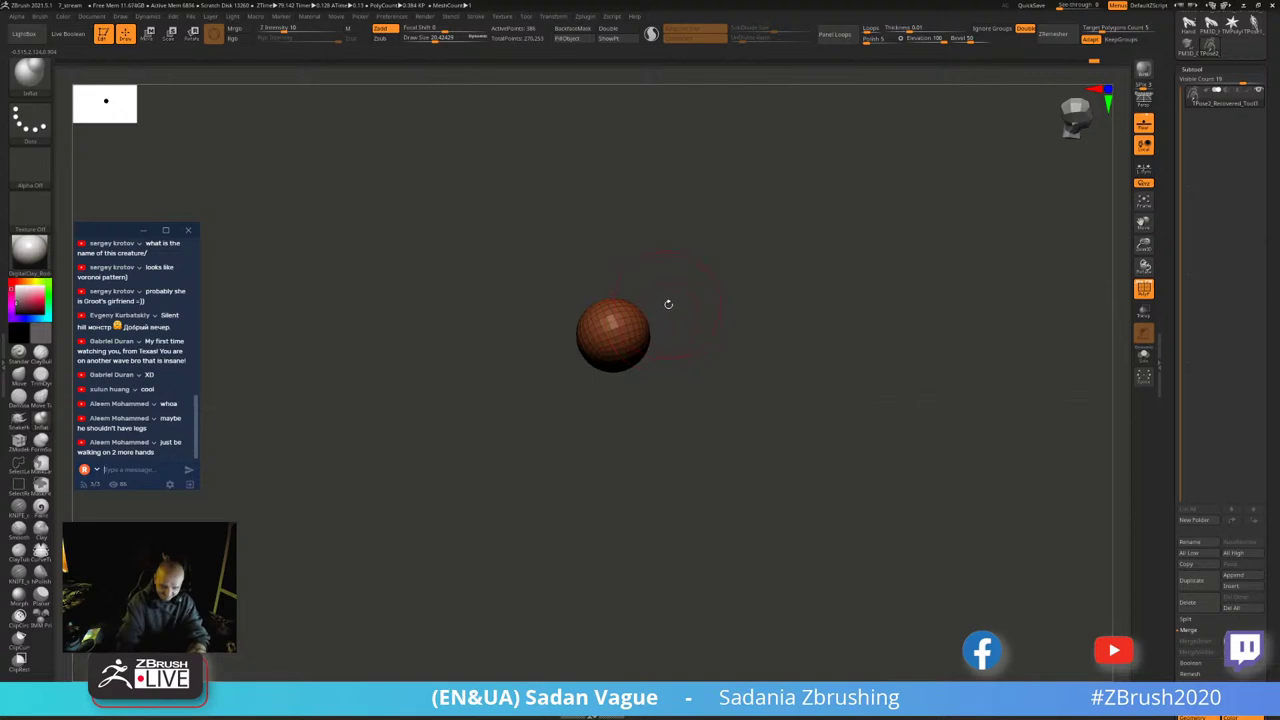
{"action": "key", "text": "w"}
{"action": "left_click", "coordinate": [667, 227]}
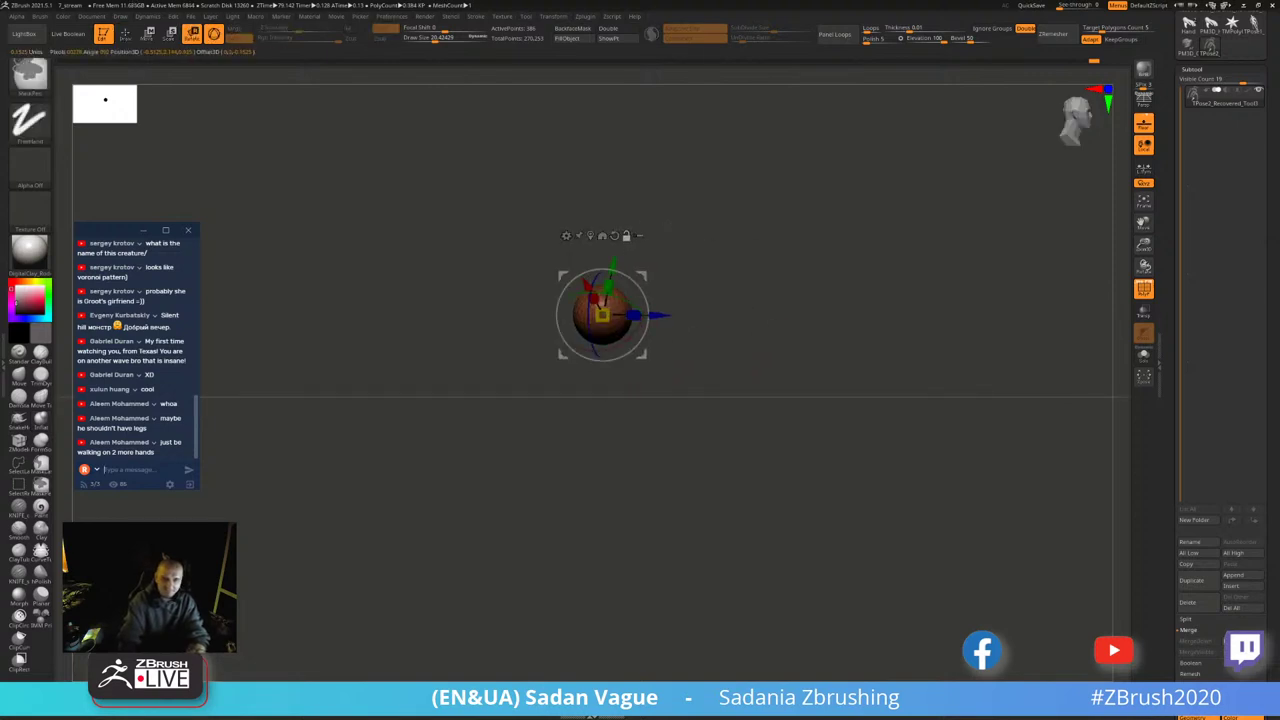
{"action": "left_click", "coordinate": [645, 290], "text": "ctrl+shift"}
{"action": "left_click_drag", "start_coordinate": [804, 265], "coordinate": [737, 265]}
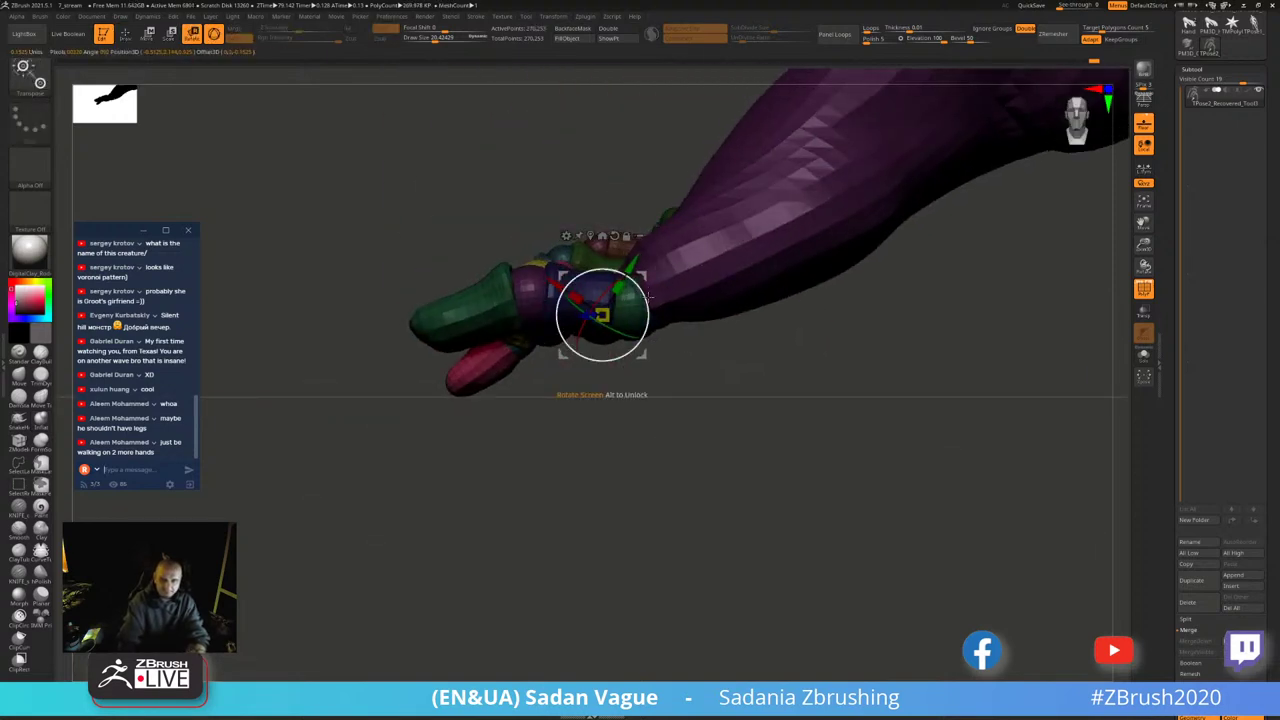
{"action": "left_click_drag", "start_coordinate": [648, 296], "coordinate": [651, 309]}
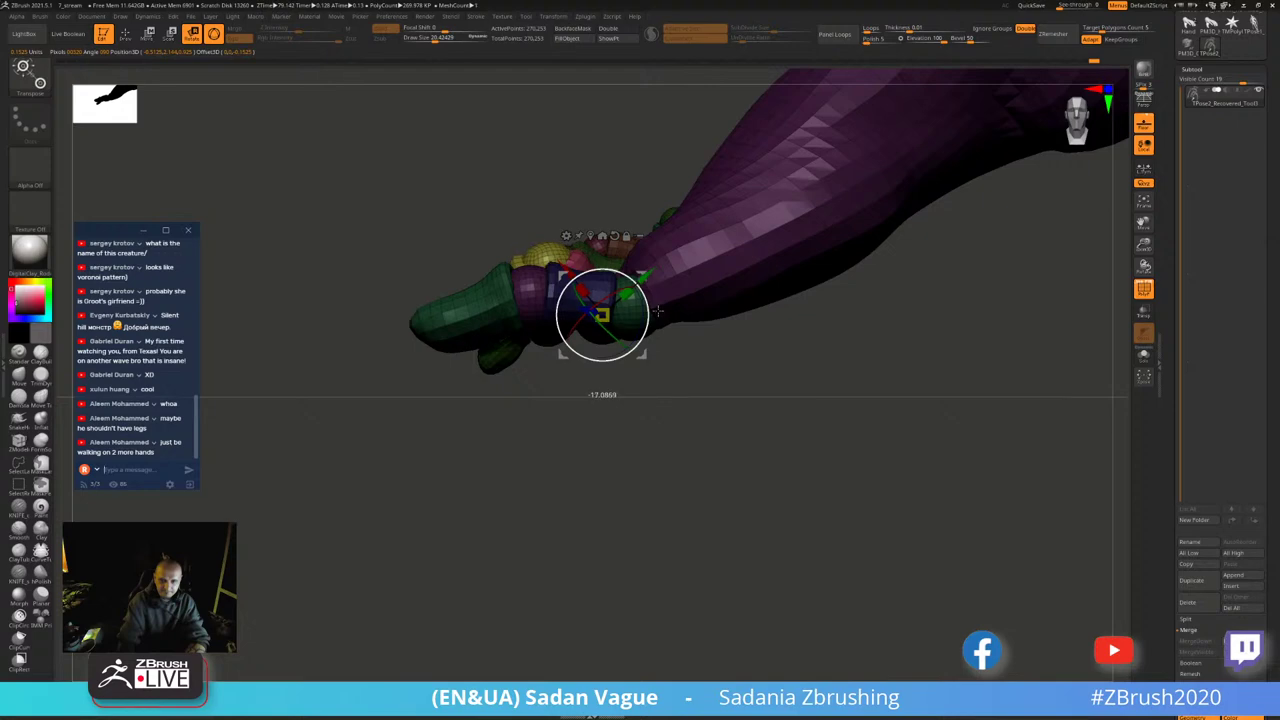
{"action": "mouse_move", "coordinate": [800, 450]}
{"action": "left_mouse_down", "text": "alt"}
{"action": "mouse_move", "coordinate": [738, 450]}
{"action": "mouse_move", "coordinate": [820, 355]}
{"action": "left_mouse_up", "text": "alt"}
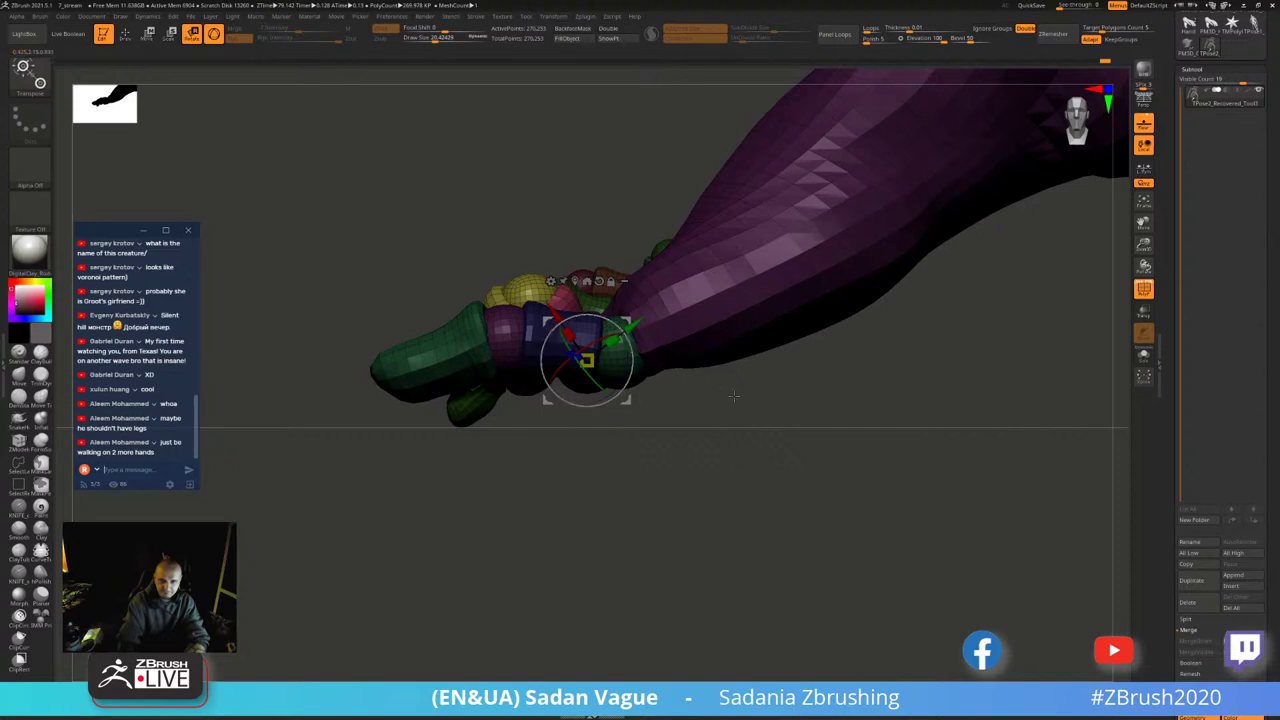
{"action": "left_click_drag", "start_coordinate": [733, 396], "coordinate": [607, 425]}
{"action": "key", "text": "q"}
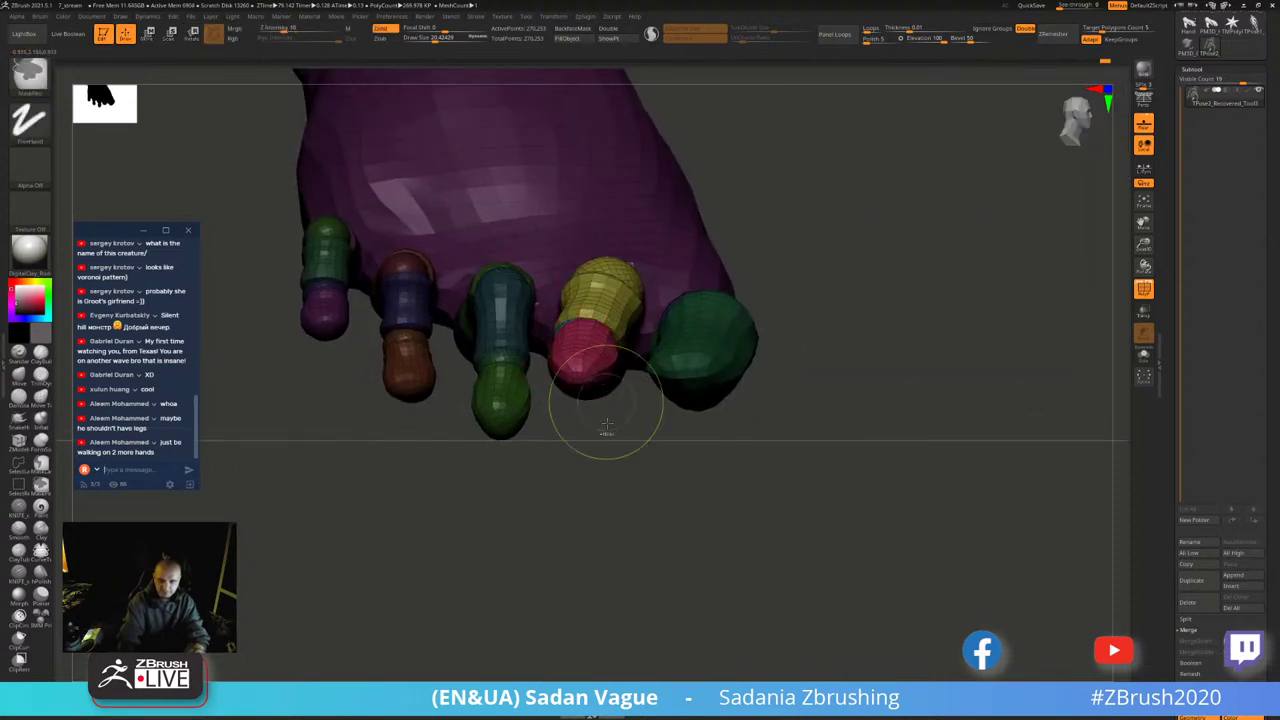
- Curl the green middle toe downward around its dark-blue joint sphere
{"action": "left_click", "coordinate": [503, 320], "text": "ctrl+shift"}
{"action": "left_click", "coordinate": [534, 434], "text": "ctrl+shift"}
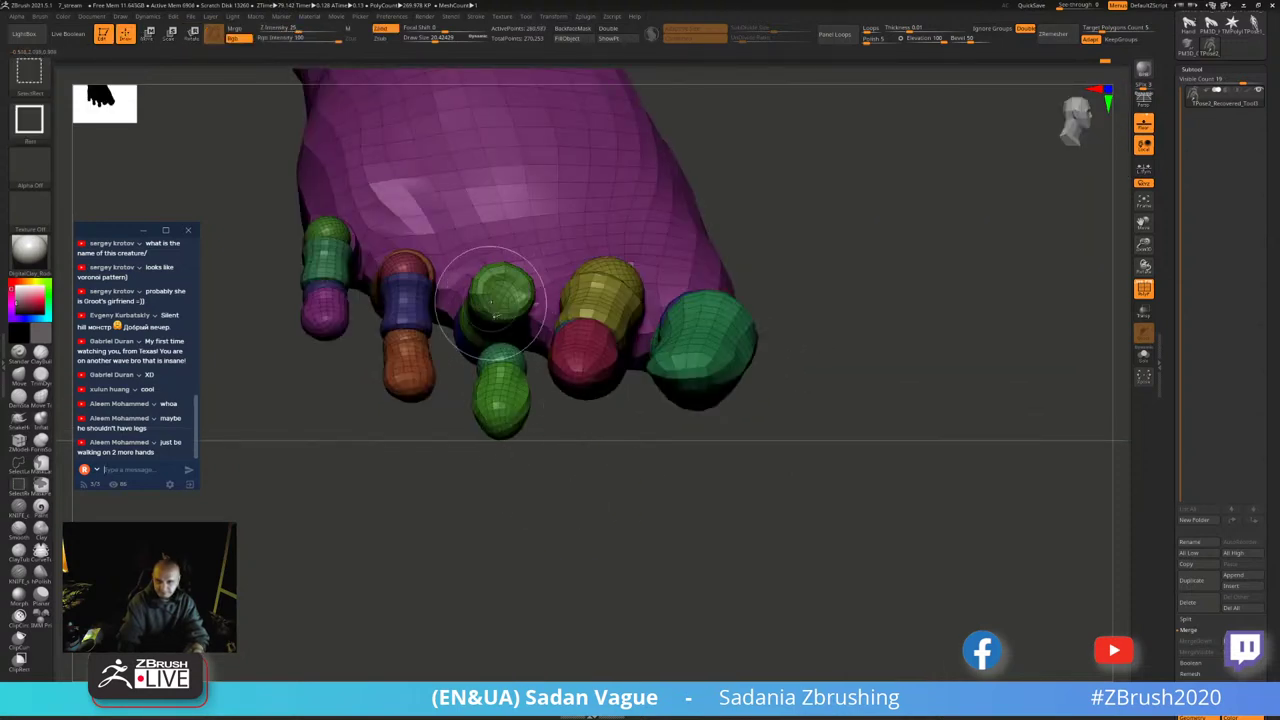
{"action": "left_click", "coordinate": [495, 305], "text": "ctrl+alt+shift"}
{"action": "left_click", "coordinate": [500, 378], "text": "ctrl+alt+shift"}
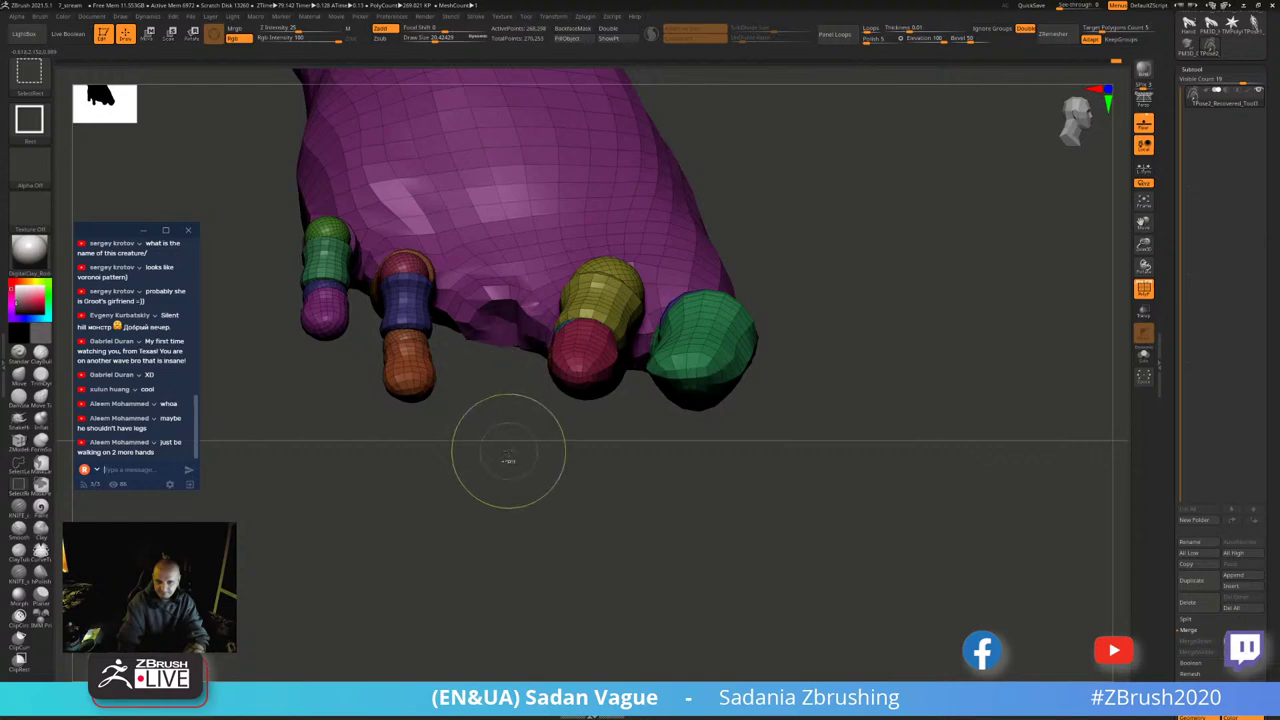
{"action": "left_click", "coordinate": [523, 457], "text": "ctrl+shift"}
{"action": "left_click_drag", "start_coordinate": [529, 483], "coordinate": [447, 365]}
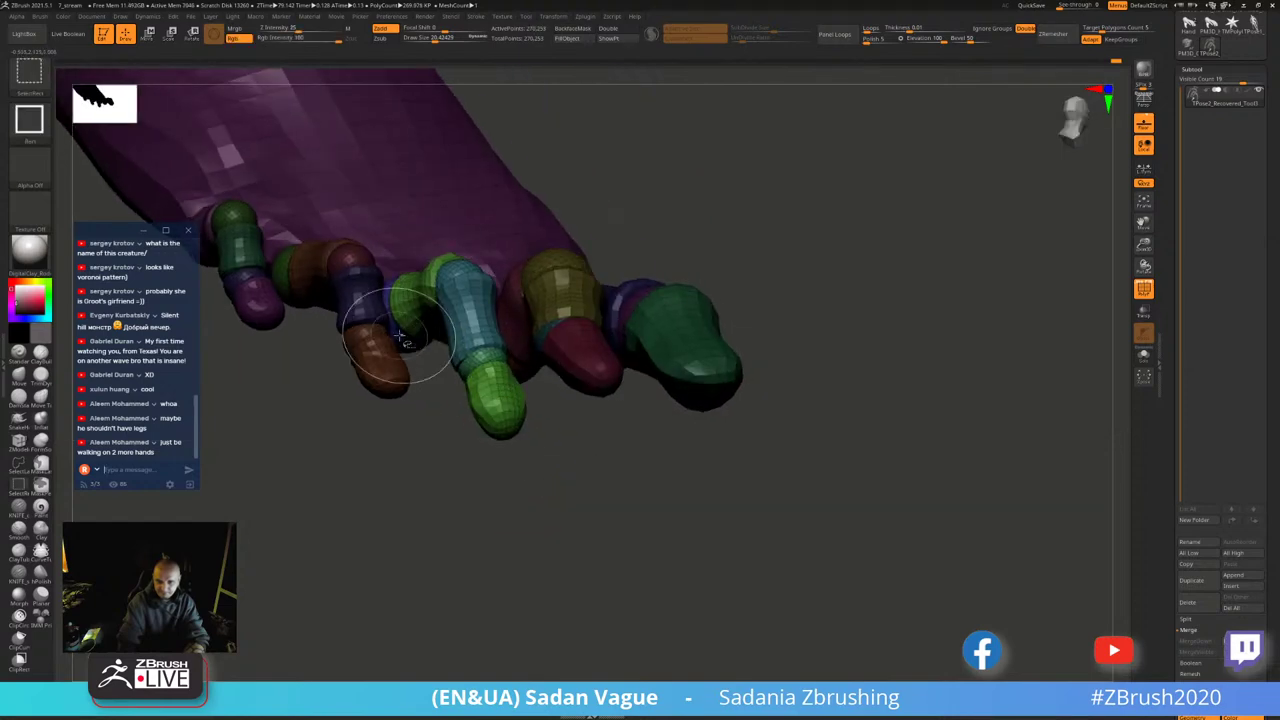
{"action": "left_click", "coordinate": [443, 380], "text": "ctrl+shift"}
{"action": "key", "text": "r"}
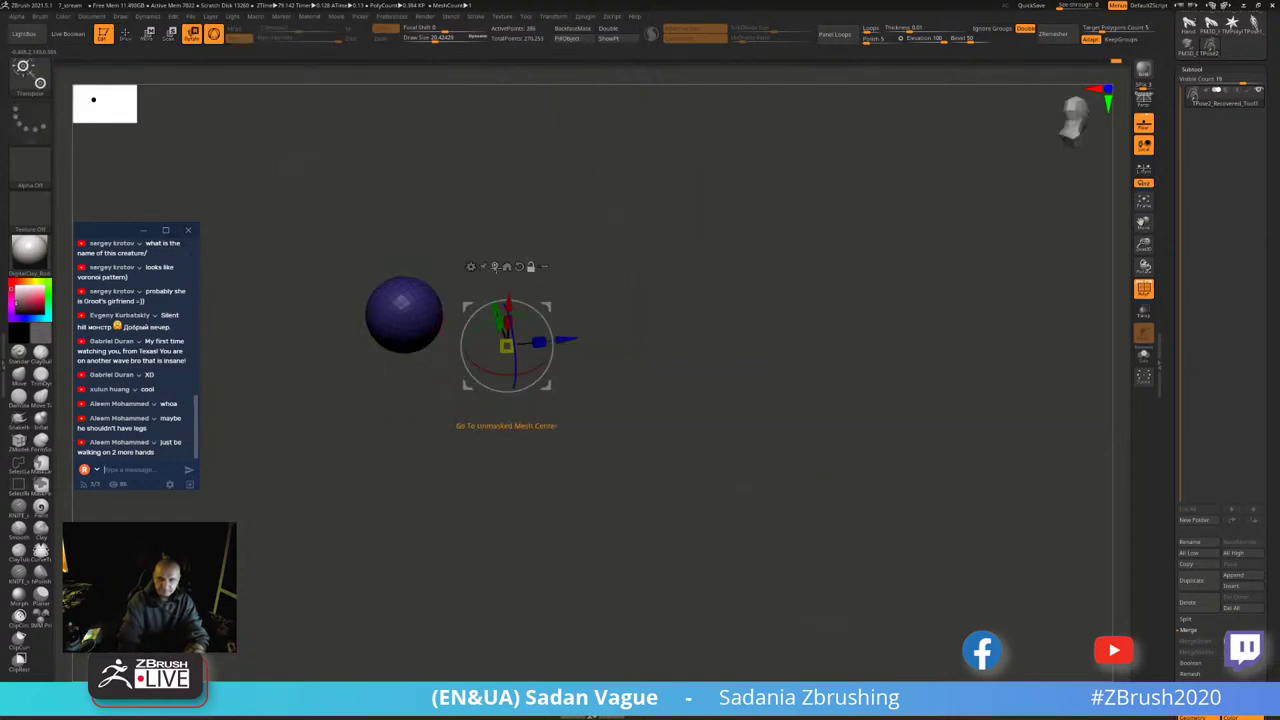
{"action": "left_click", "coordinate": [483, 266]}
{"action": "left_click", "coordinate": [700, 480], "text": "ctrl+shift"}
{"action": "mouse_move", "coordinate": [700, 450]}
{"action": "left_mouse_down"}
{"action": "mouse_move", "coordinate": [445, 295]}
{"action": "mouse_move", "coordinate": [808, 323]}
{"action": "mouse_move", "coordinate": [868, 478]}
{"action": "mouse_move", "coordinate": [963, 370]}
{"action": "mouse_move", "coordinate": [1039, 121]}
{"action": "mouse_move", "coordinate": [638, 282]}
{"action": "left_mouse_up"}
{"action": "key", "text": "q"}
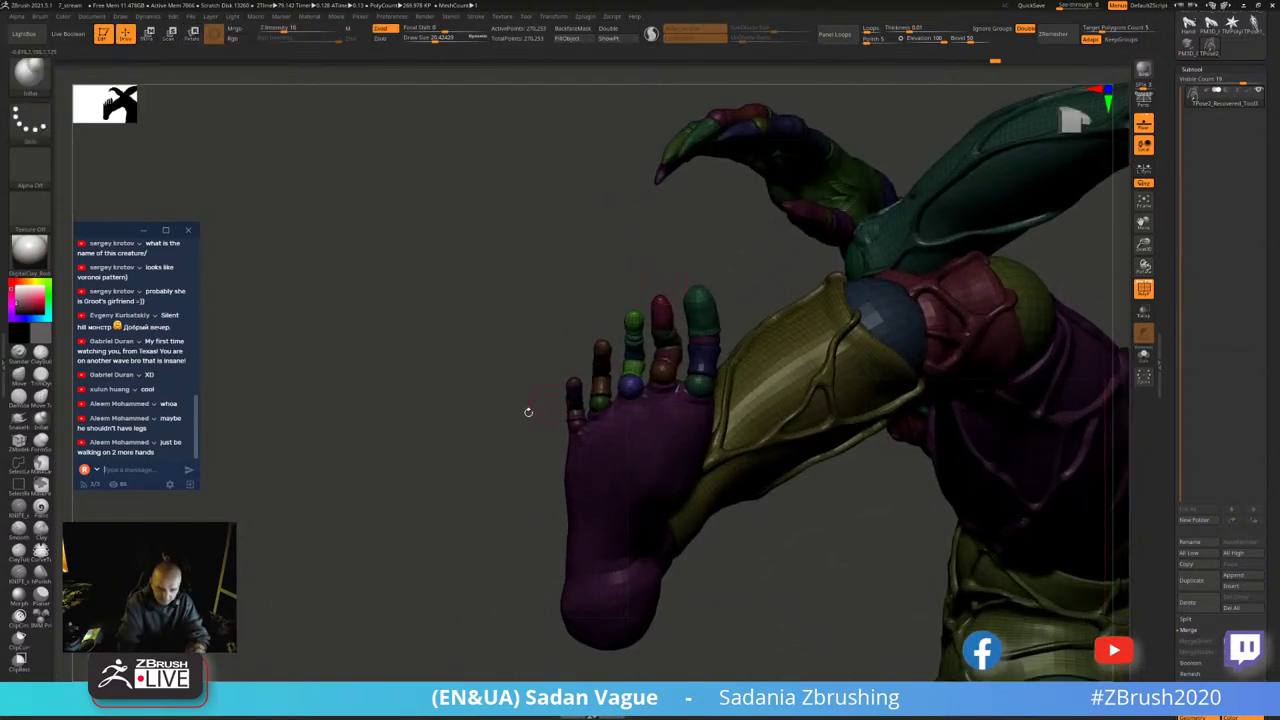
- Bend the pinky outward around its red knuckle sphere
{"action": "left_click_drag", "start_coordinate": [528, 411], "coordinate": [427, 453]}
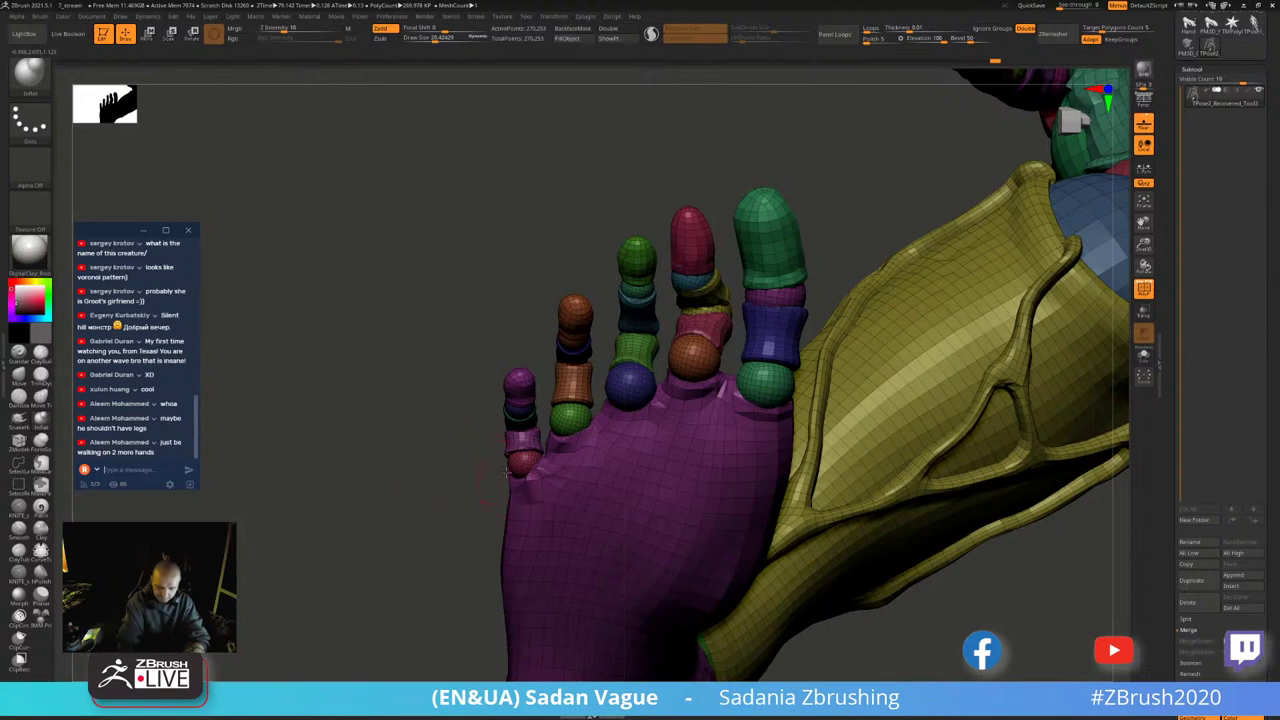
{"action": "left_click", "coordinate": [514, 380], "text": "ctrl+shift"}
{"action": "left_click", "coordinate": [457, 440], "text": "ctrl+shift"}
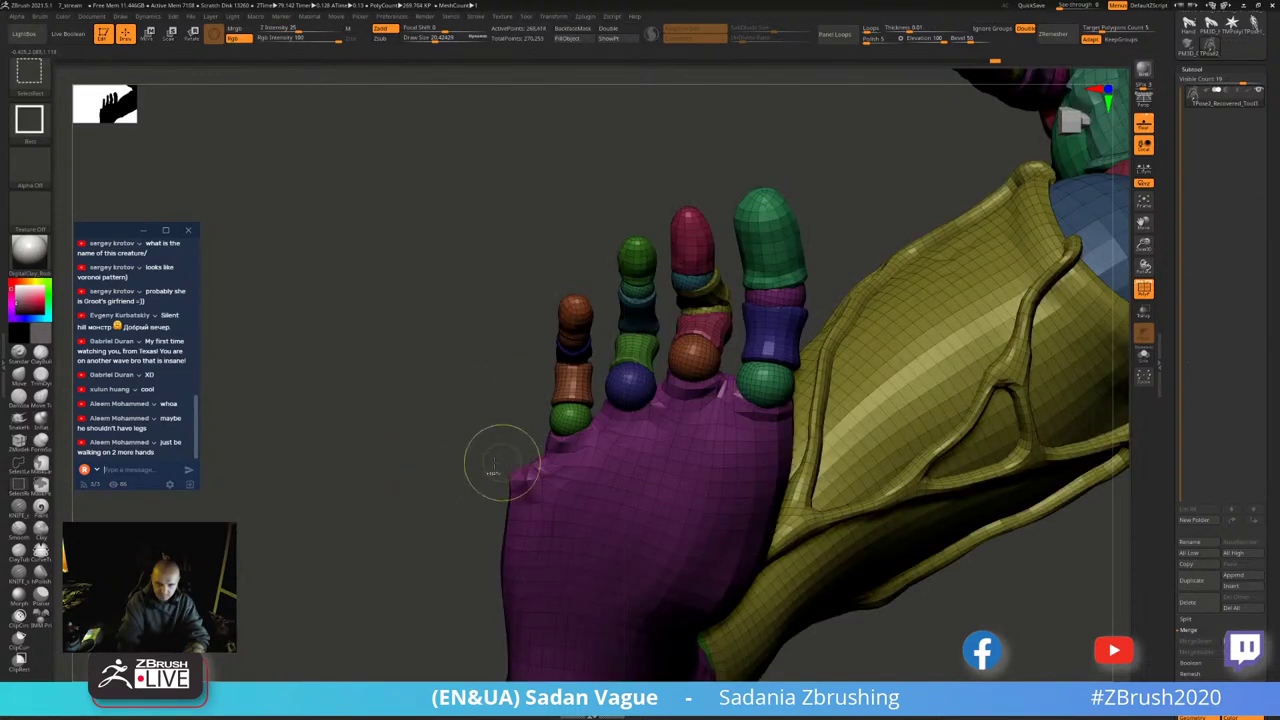
{"action": "left_click", "coordinate": [525, 465], "text": "ctrl+shift"}
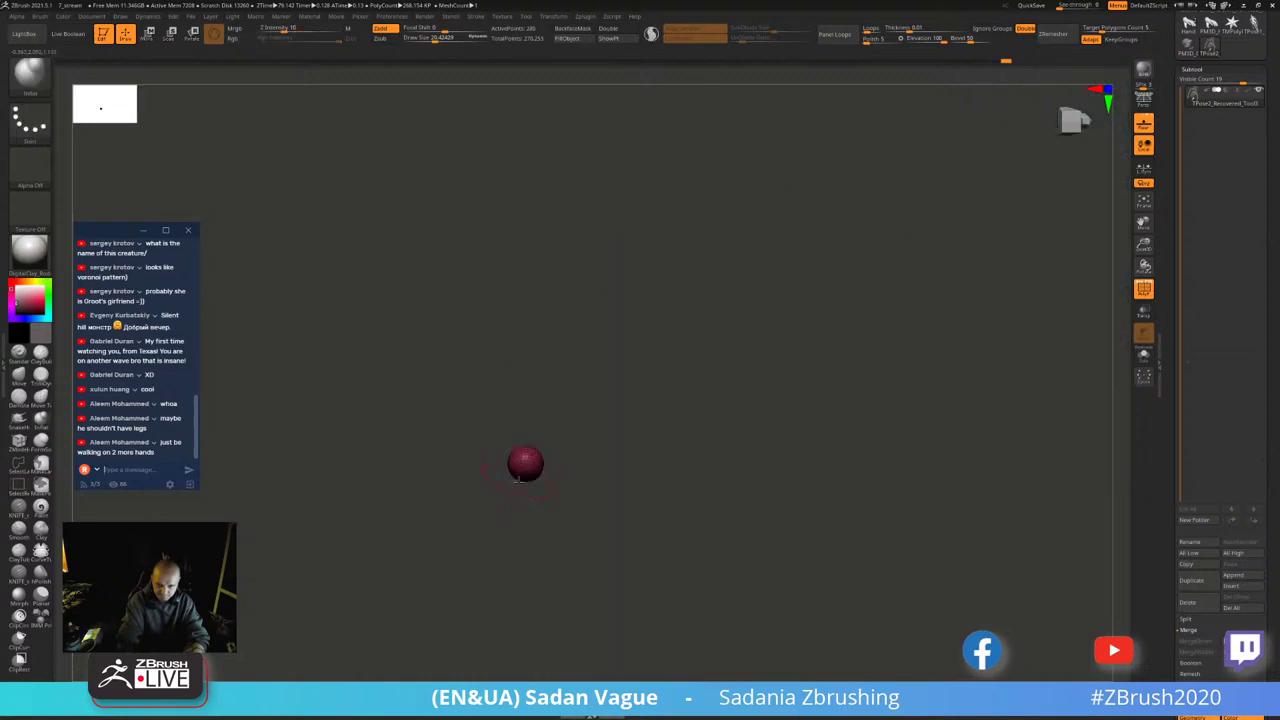
{"action": "key", "text": "w"}
{"action": "left_click", "coordinate": [630, 307]}
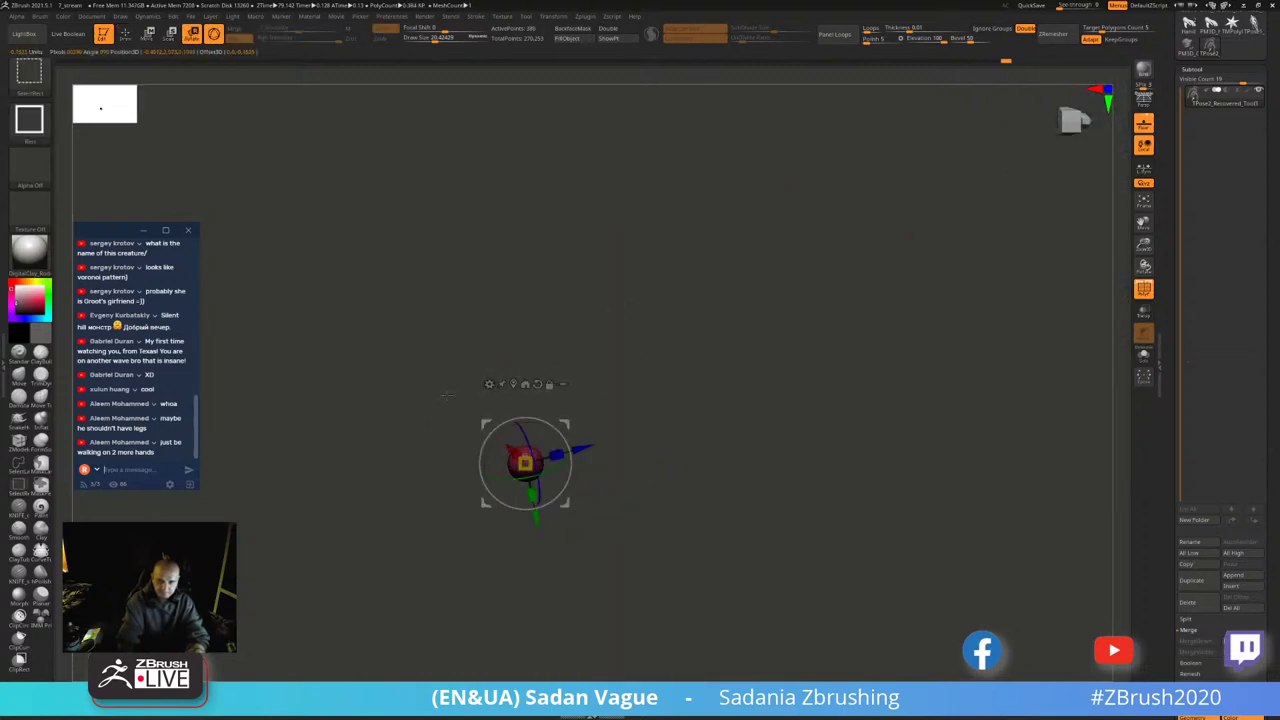
{"action": "left_click", "coordinate": [540, 430], "text": "ctrl+shift"}
{"action": "left_click_drag", "start_coordinate": [562, 433], "coordinate": [538, 425]}
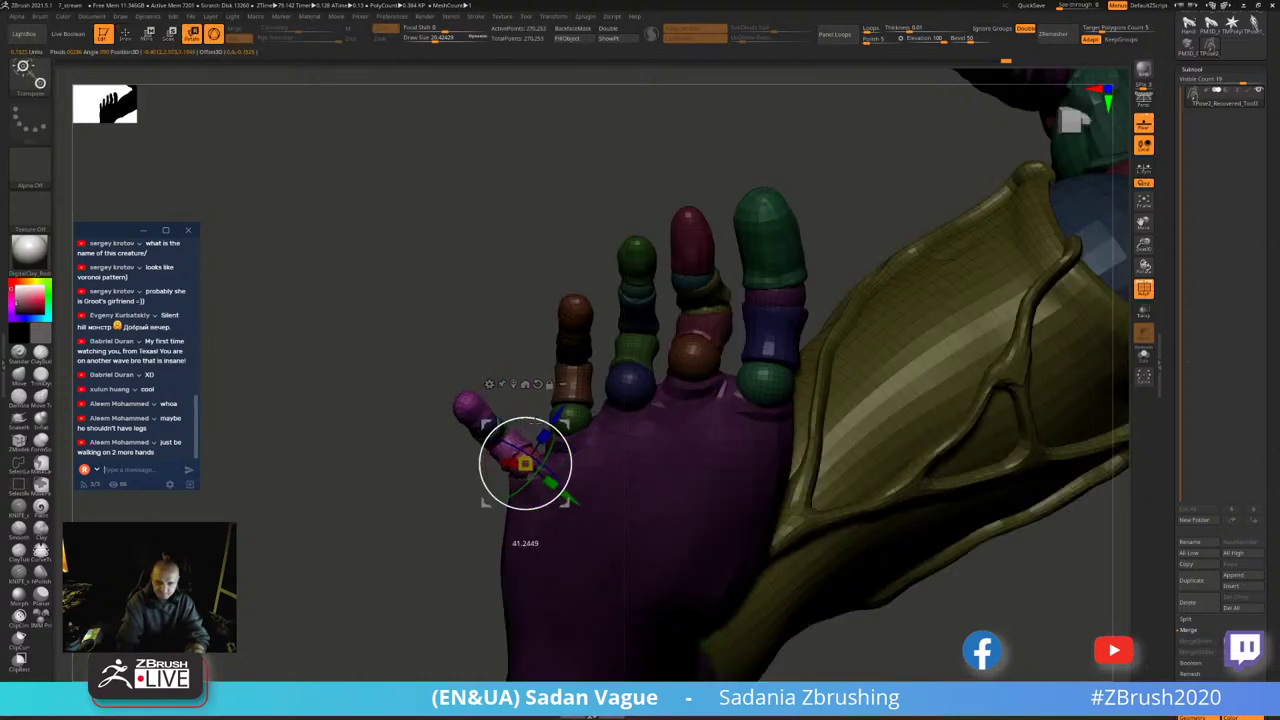
{"action": "key", "text": "shift+f"}
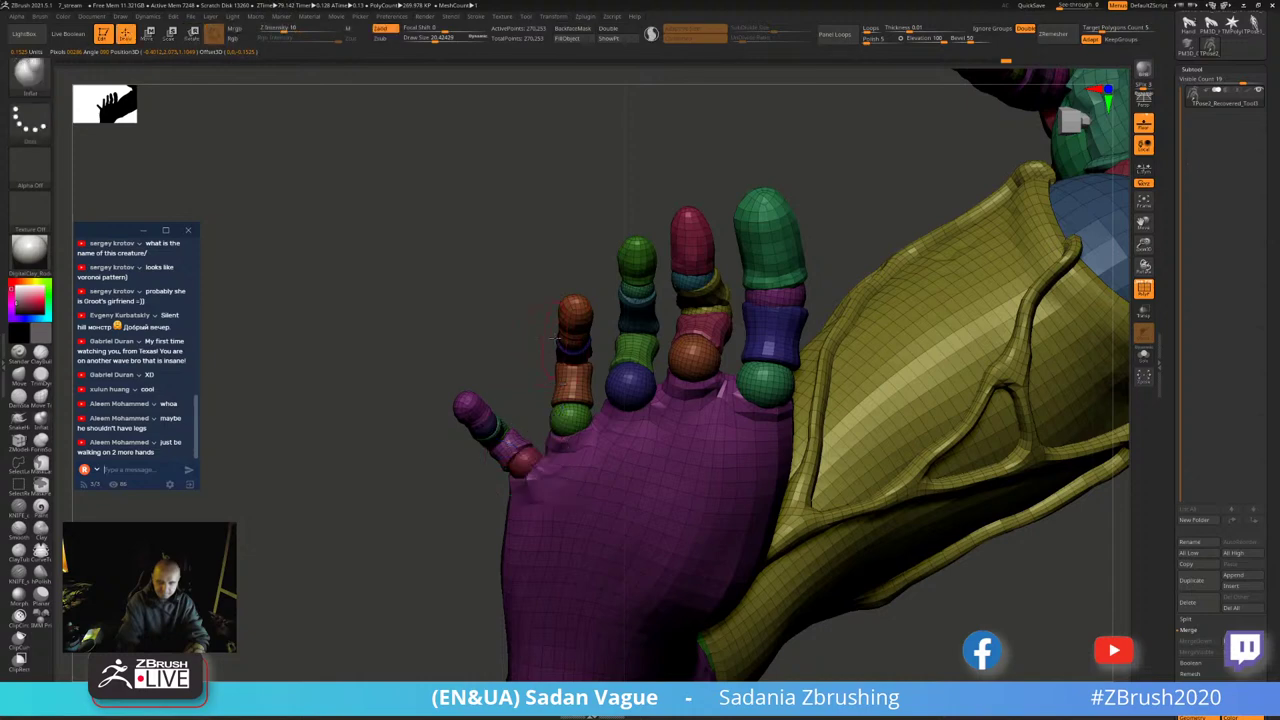
- Bend the pinky around the green sphere at its base joint
{"action": "key", "text": "q"}
{"action": "left_click", "coordinate": [572, 323], "text": "ctrl+shift"}
{"action": "left_click", "coordinate": [523, 314], "text": "ctrl+shift"}
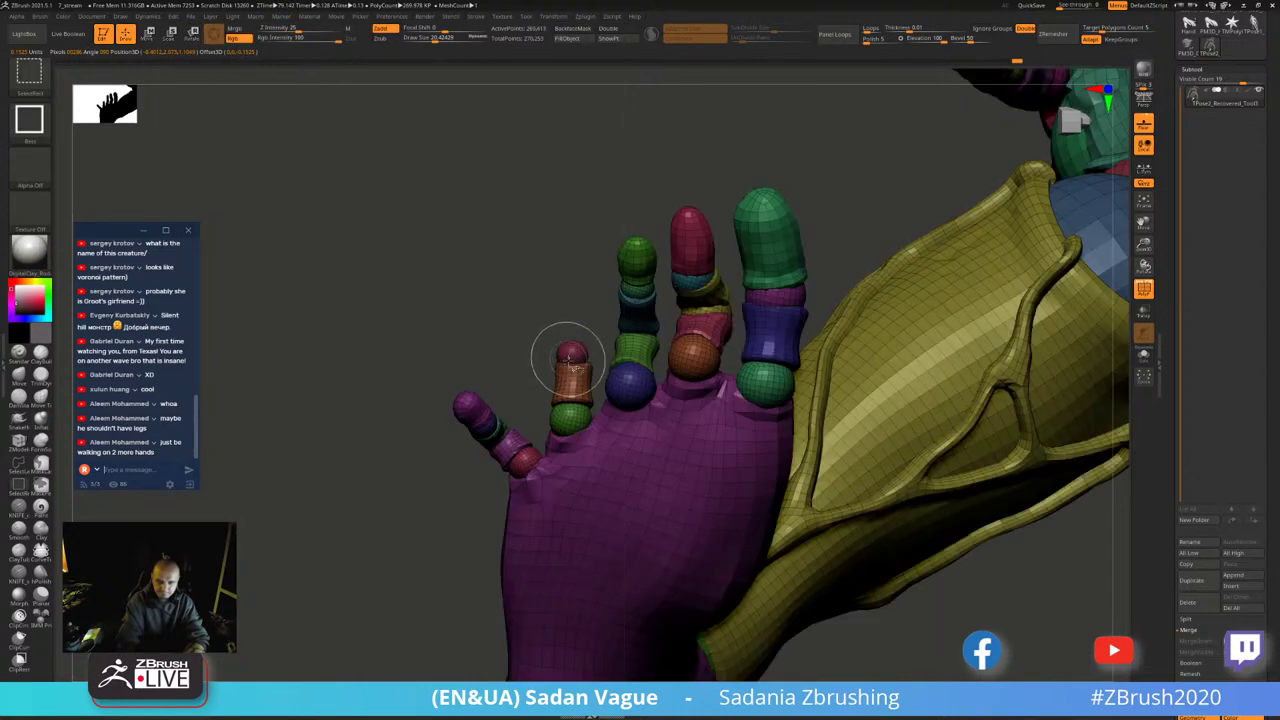
{"action": "key", "text": "shift+f"}
{"action": "left_click", "coordinate": [548, 375], "text": "ctrl+shift"}
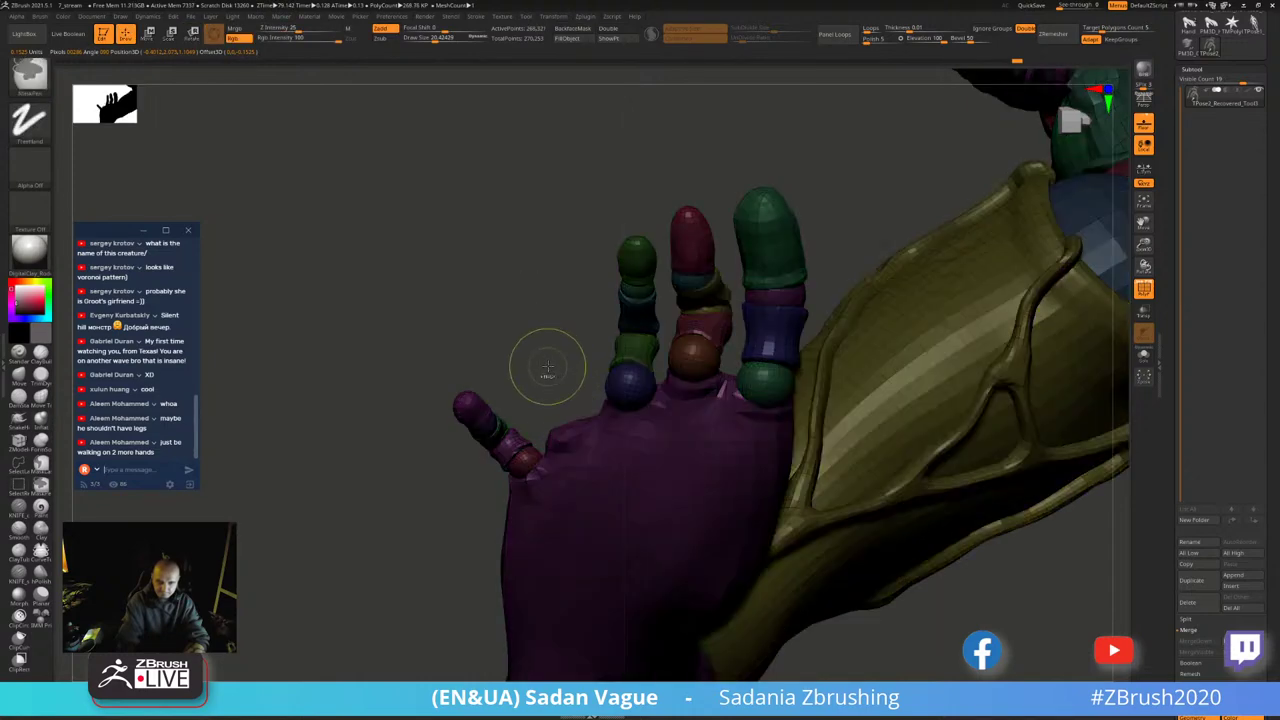
{"action": "left_click", "coordinate": [565, 418], "text": "ctrl+shift"}
{"action": "key", "text": "w"}
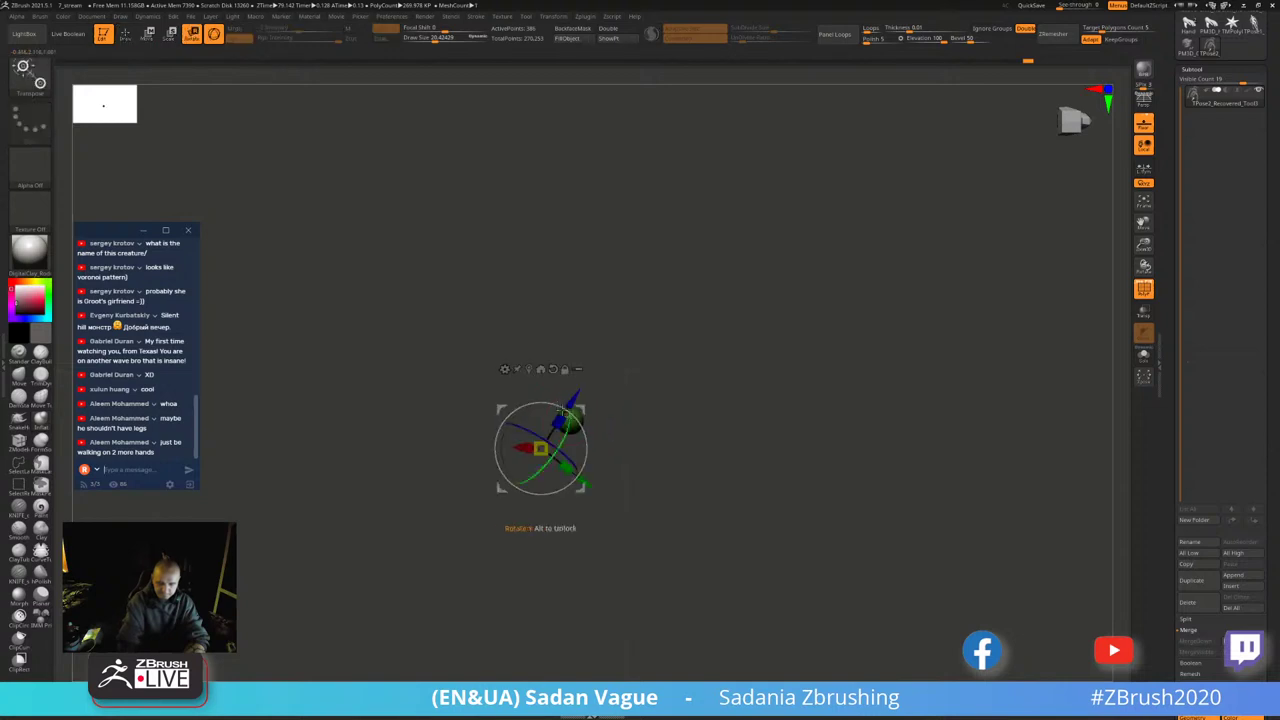
{"action": "left_click", "coordinate": [620, 375], "text": "ctrl+shift"}
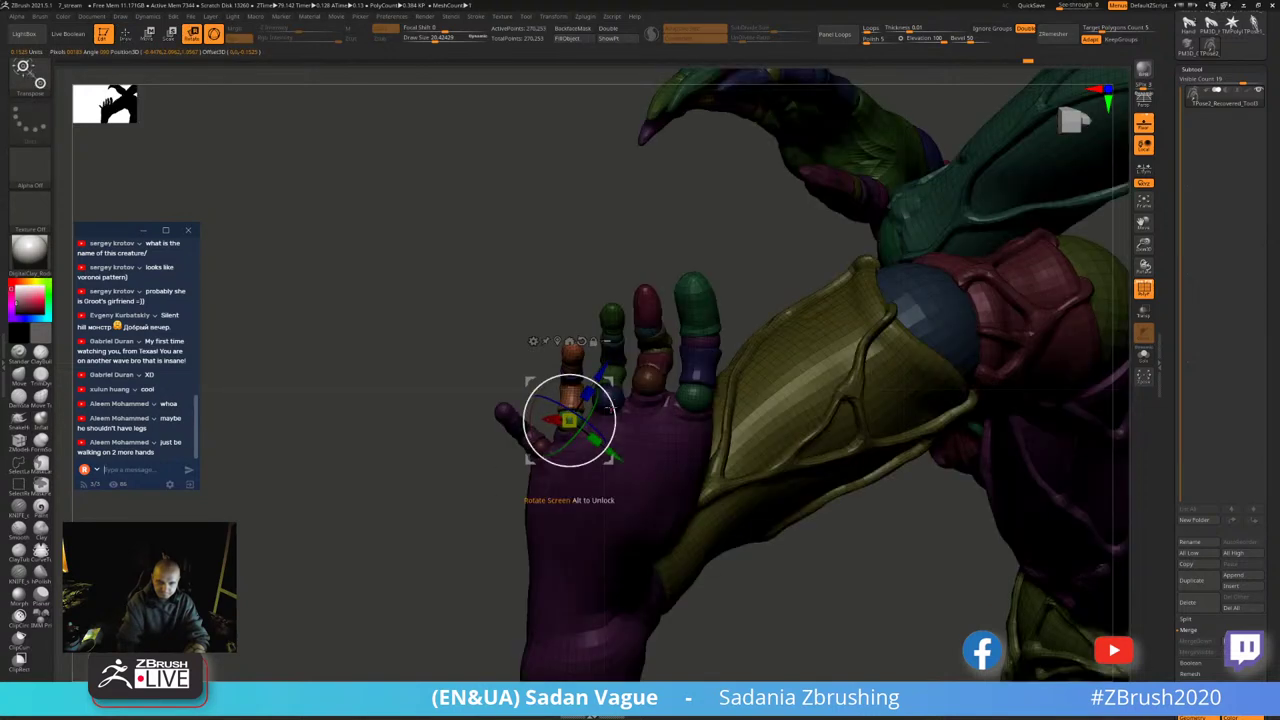
{"action": "left_click_drag", "start_coordinate": [607, 408], "coordinate": [602, 394]}
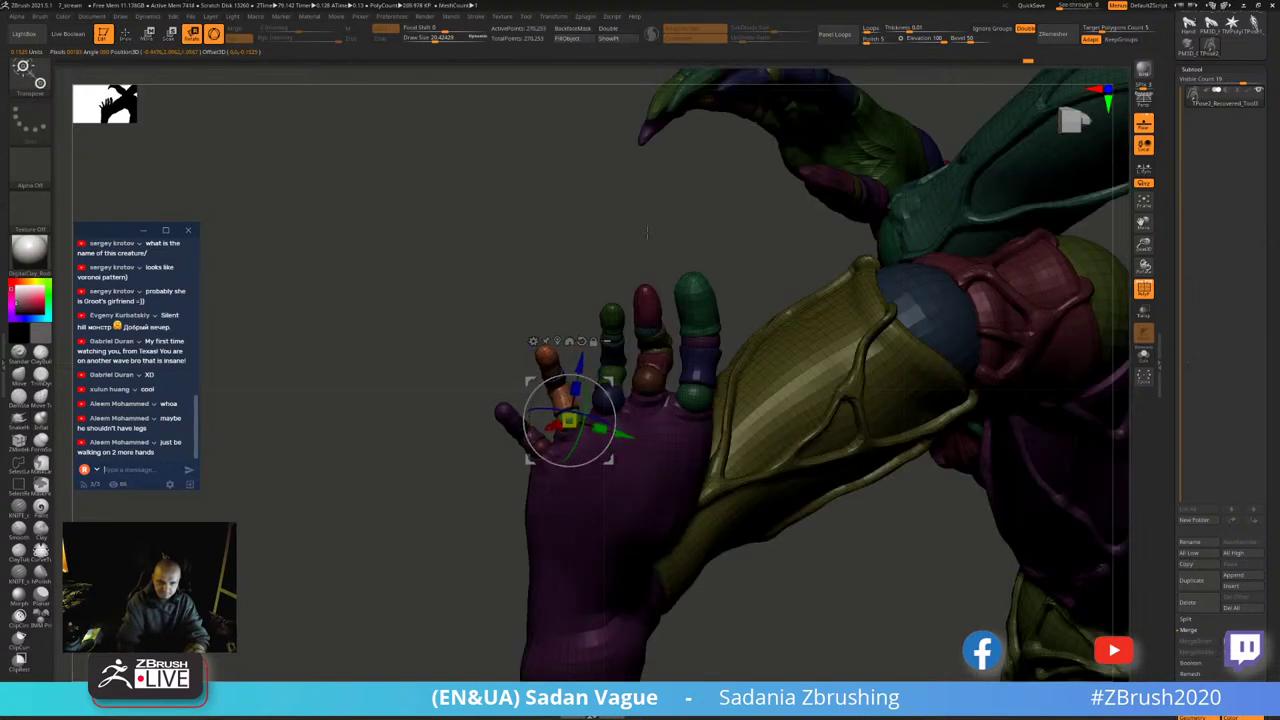
{"action": "left_click_drag", "start_coordinate": [647, 232], "coordinate": [645, 237]}
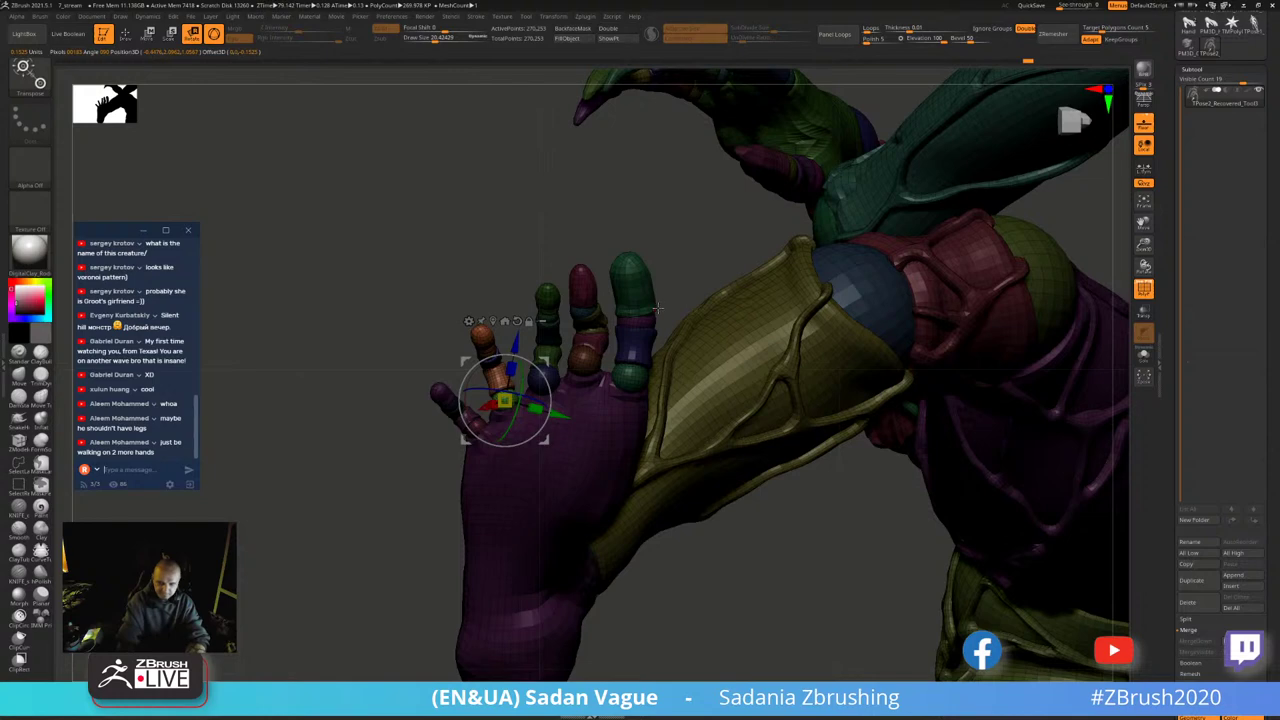
{"action": "key", "text": "q"}
- Rotate the green finger piece about 24 degrees at its joint and zoom out to the whole creature
{"action": "left_click", "coordinate": [632, 282], "text": "ctrl+shift"}
{"action": "left_click", "coordinate": [675, 272], "text": "ctrl+shift"}
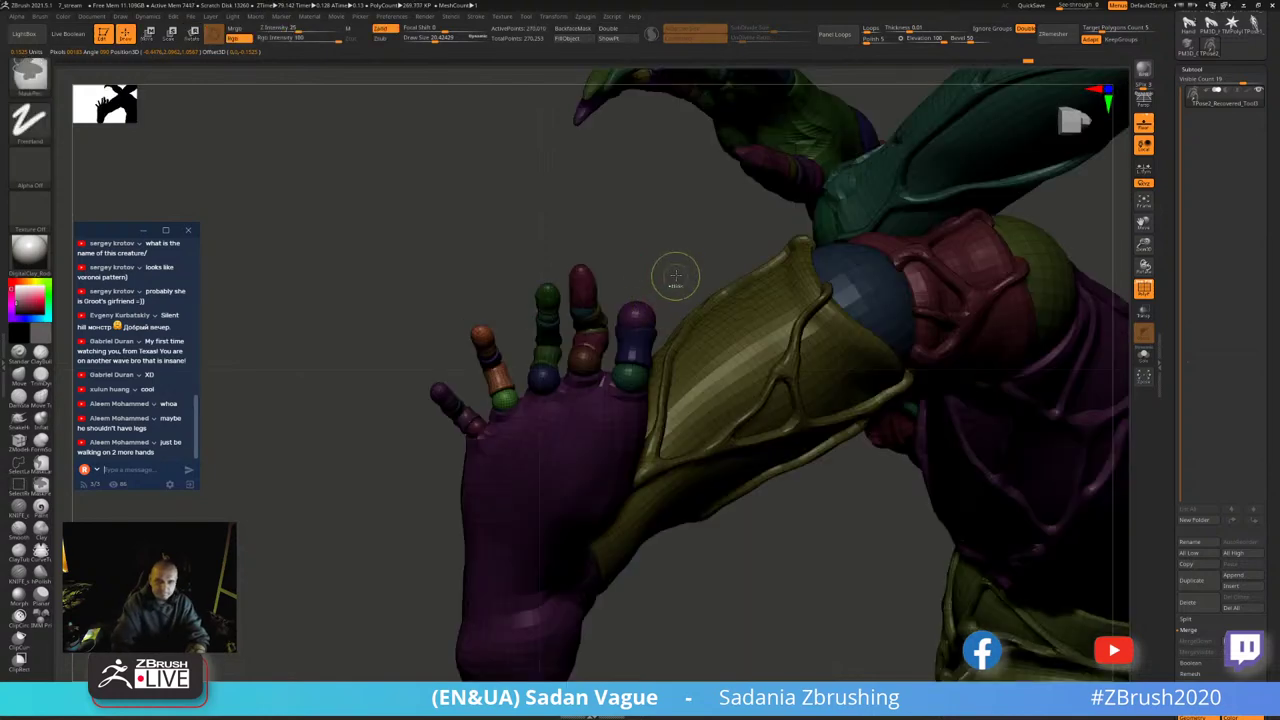
{"action": "left_click", "coordinate": [636, 287], "text": "ctrl+shift"}
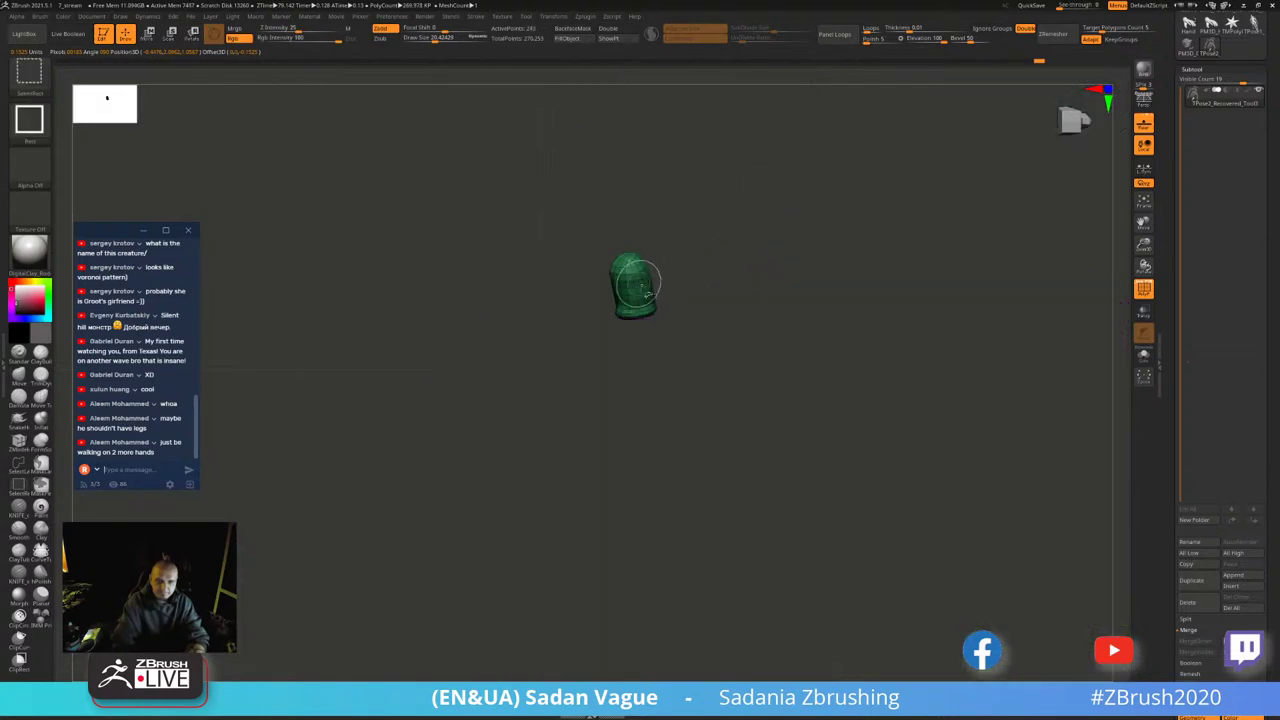
{"action": "left_click", "coordinate": [659, 297], "text": "ctrl+shift"}
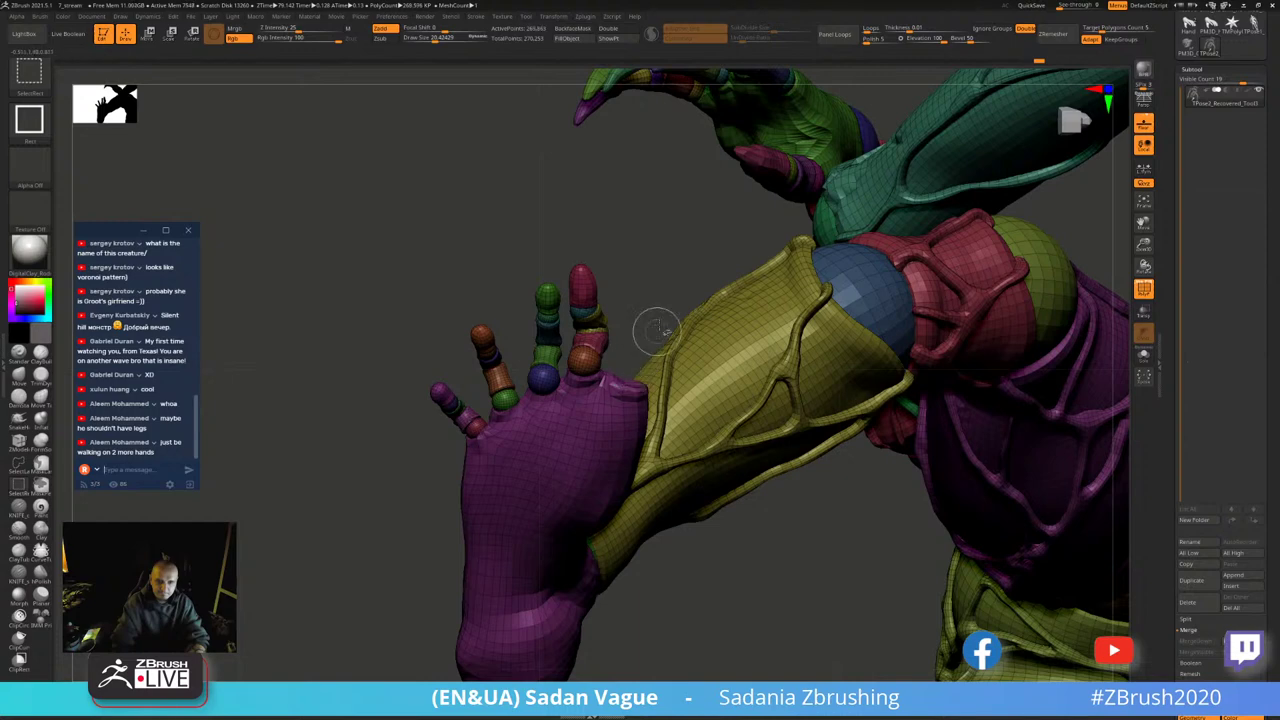
{"action": "left_click", "coordinate": [645, 358], "text": "ctrl+shift"}
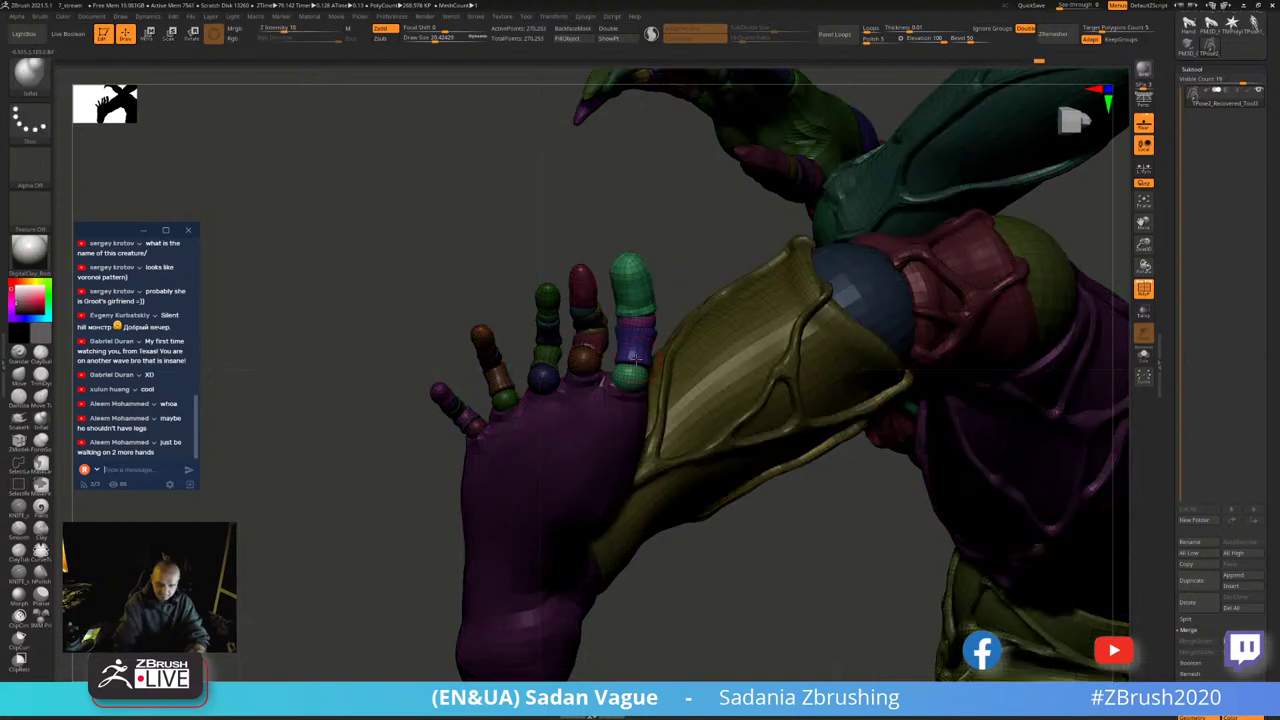
{"action": "left_click", "coordinate": [632, 376], "text": "ctrl+shift"}
{"action": "key", "text": "w"}
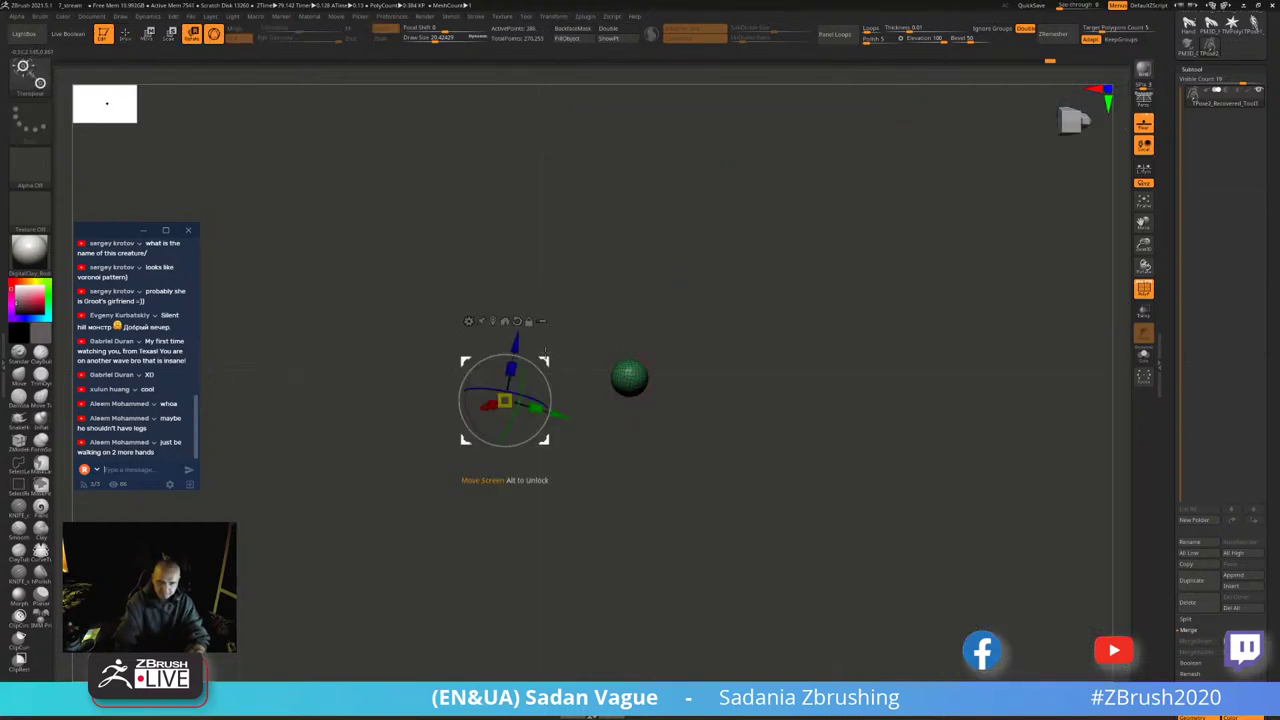
{"action": "left_click", "coordinate": [493, 321]}
{"action": "left_click", "coordinate": [700, 300], "text": "ctrl+shift"}
{"action": "mouse_move", "coordinate": [660, 345]}
{"action": "left_mouse_down"}
{"action": "mouse_move", "coordinate": [676, 380]}
{"action": "mouse_move", "coordinate": [666, 355]}
{"action": "left_mouse_up"}
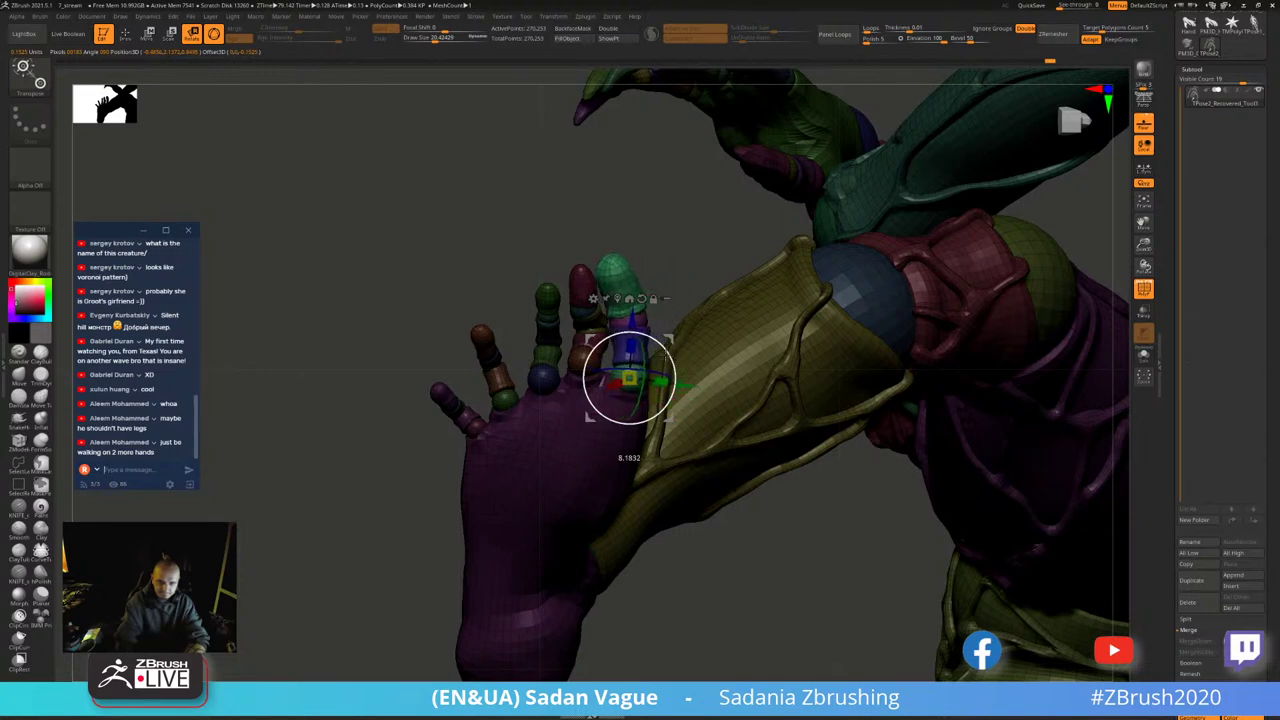
{"action": "mouse_move", "coordinate": [697, 237]}
{"action": "left_mouse_down"}
{"action": "mouse_move", "coordinate": [719, 300]}
{"action": "mouse_move", "coordinate": [965, 199]}
{"action": "mouse_move", "coordinate": [930, 135]}
{"action": "mouse_move", "coordinate": [990, 183]}
{"action": "mouse_move", "coordinate": [955, 296]}
{"action": "mouse_move", "coordinate": [937, 279]}
{"action": "left_mouse_up"}
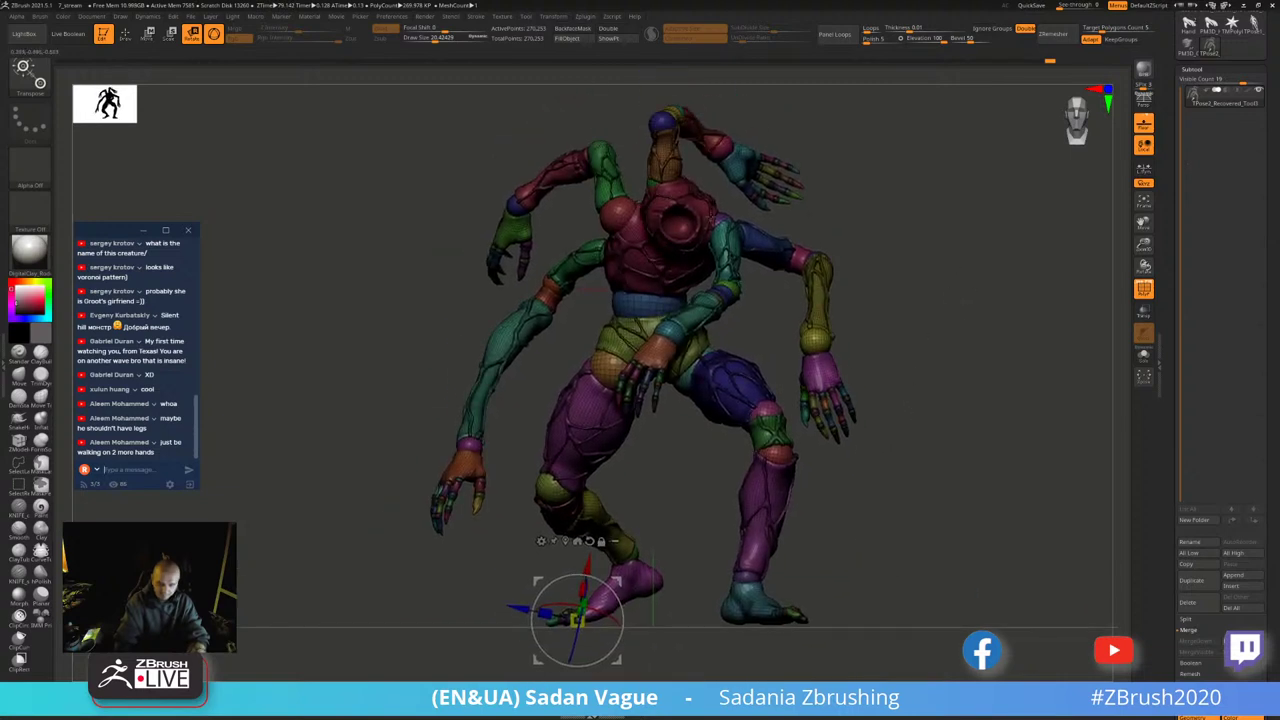
- Hide the left forearm, torso shell pieces and upper-chest parts to expose the inner spheres
{"action": "left_click", "coordinate": [472, 410], "text": "ctrl+shift"}
{"action": "left_click", "coordinate": [431, 462], "text": "ctrl+shift"}
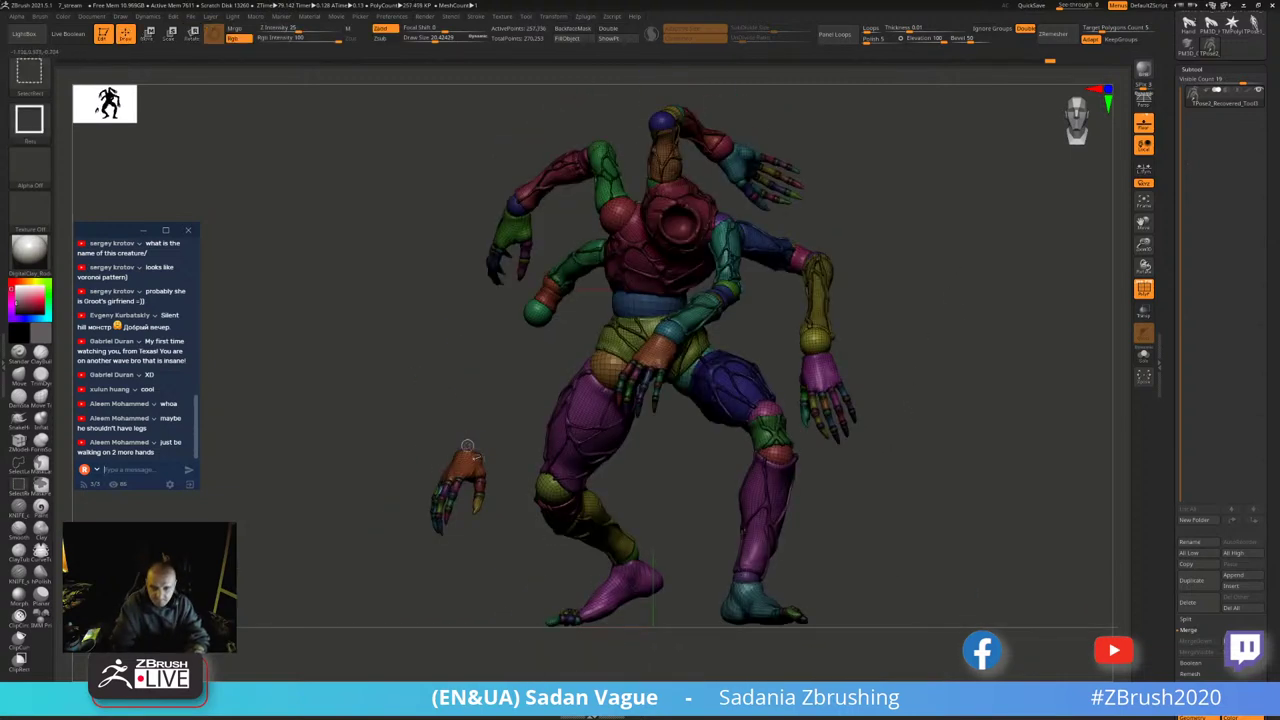
{"action": "left_click", "coordinate": [566, 289], "text": "ctrl+alt+shift"}
{"action": "left_click", "coordinate": [645, 255], "text": "ctrl+alt+shift"}
{"action": "left_click", "coordinate": [703, 229], "text": "ctrl+alt+shift"}
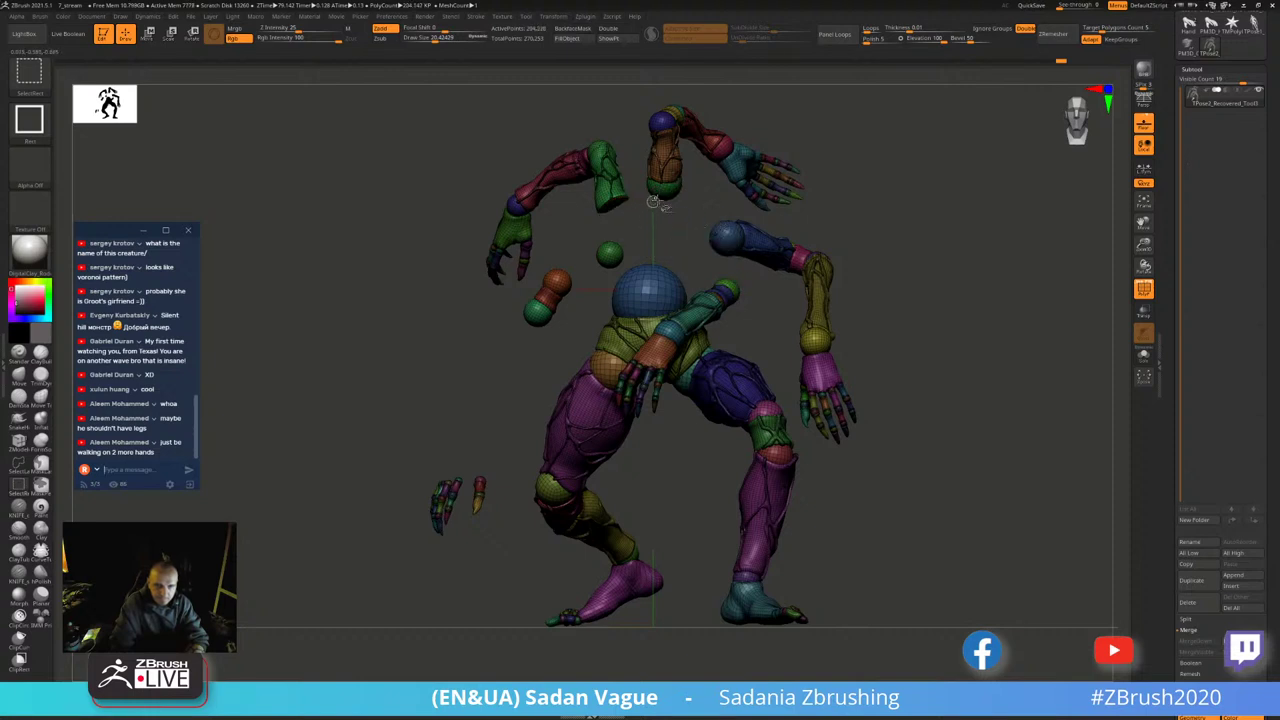
{"action": "left_click_drag", "start_coordinate": [742, 256], "coordinate": [745, 258], "text": "ctrl+alt+shift"}
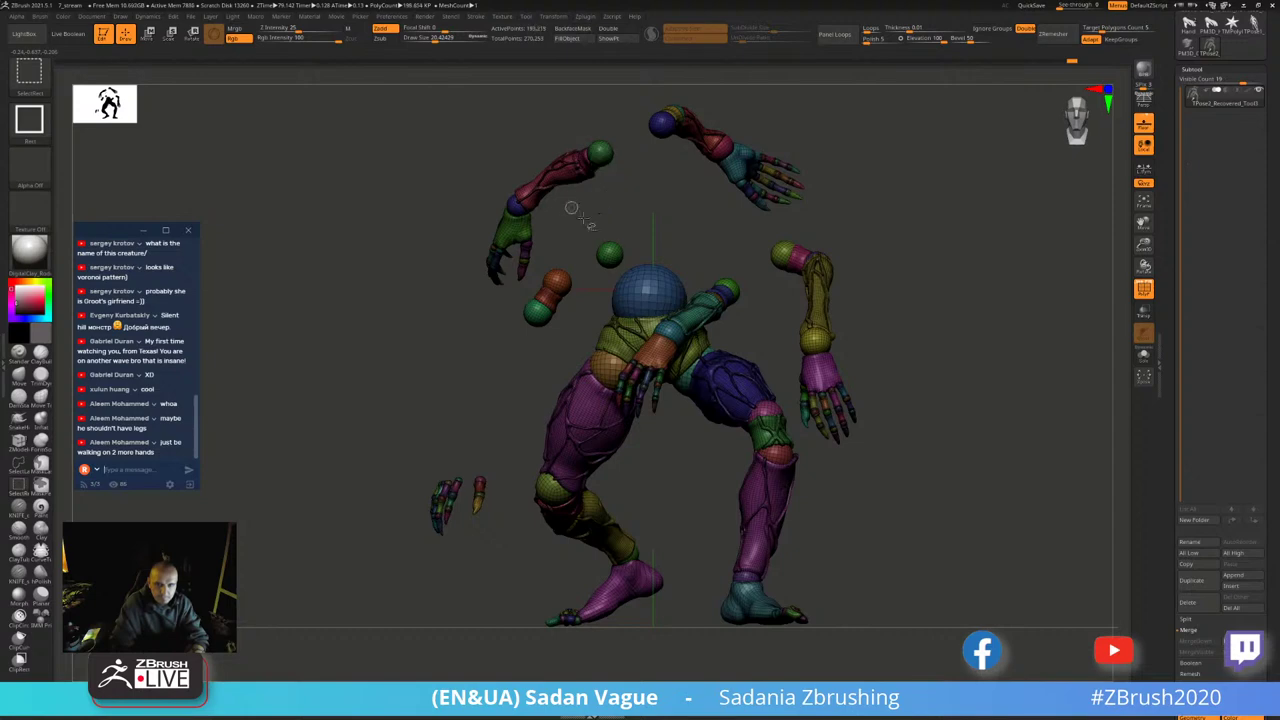
{"action": "left_click_drag", "start_coordinate": [712, 307], "coordinate": [780, 294]}
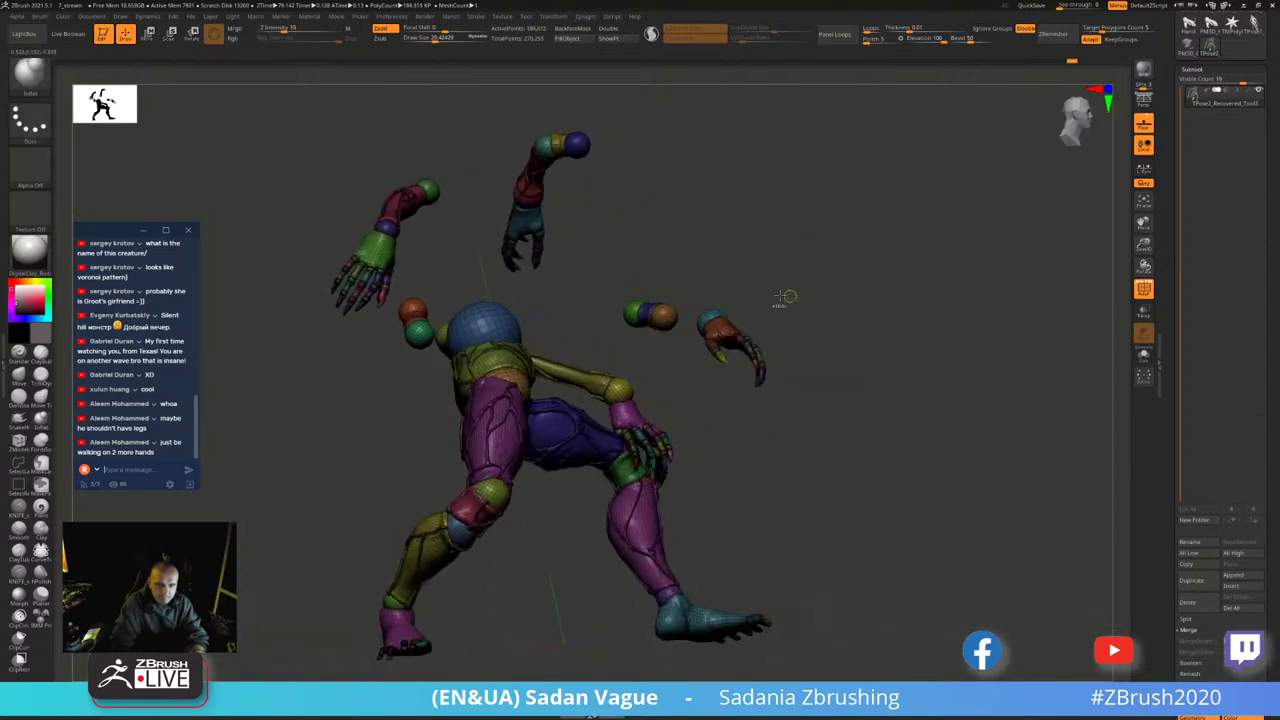
- Hide the arm segments, the small purple sphere and the floating lower and upper hands
{"action": "left_click_drag", "start_coordinate": [603, 270], "coordinate": [846, 383], "text": "ctrl+alt+shift"}
{"action": "left_click_drag", "start_coordinate": [603, 270], "coordinate": [846, 383], "text": "ctrl+alt+shift"}
{"action": "left_click_drag", "start_coordinate": [846, 383], "coordinate": [713, 396]}
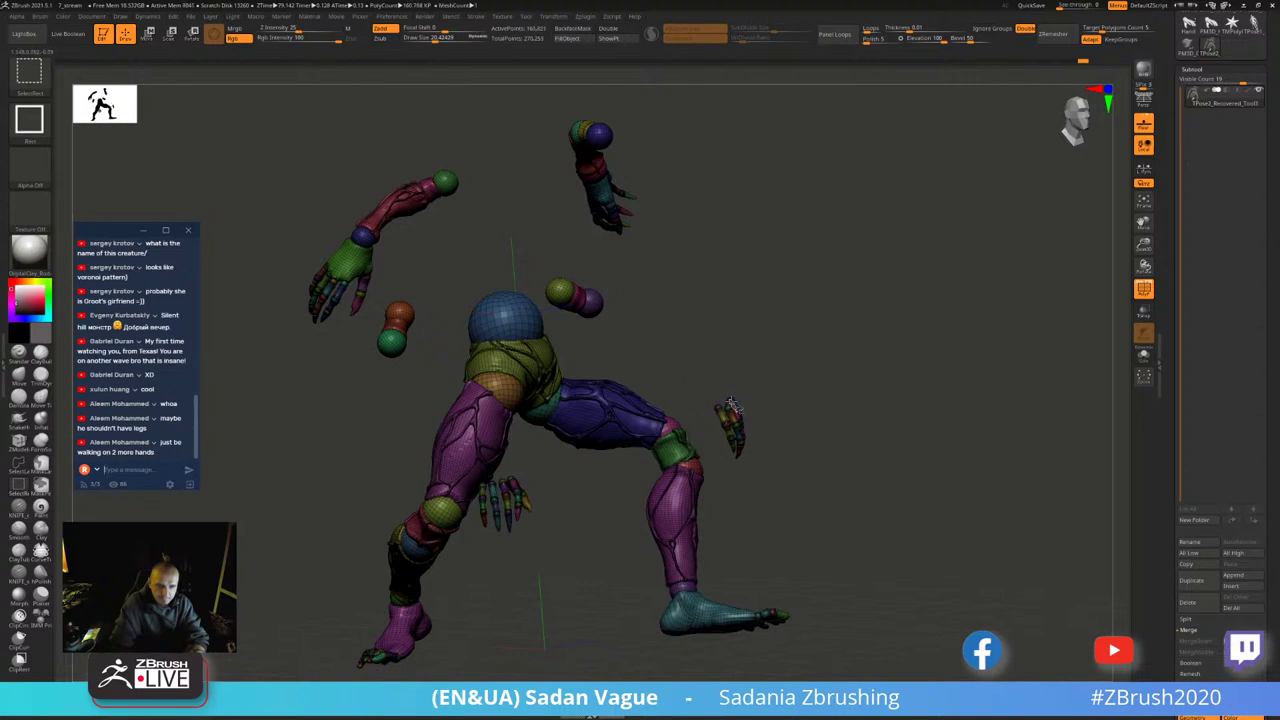
{"action": "left_click_drag", "start_coordinate": [703, 377], "coordinate": [771, 457], "text": "ctrl+alt+shift"}
{"action": "left_click", "coordinate": [766, 357], "text": "ctrl+shift"}
{"action": "left_click_drag", "start_coordinate": [710, 393], "coordinate": [804, 466], "text": "ctrl+alt+shift"}
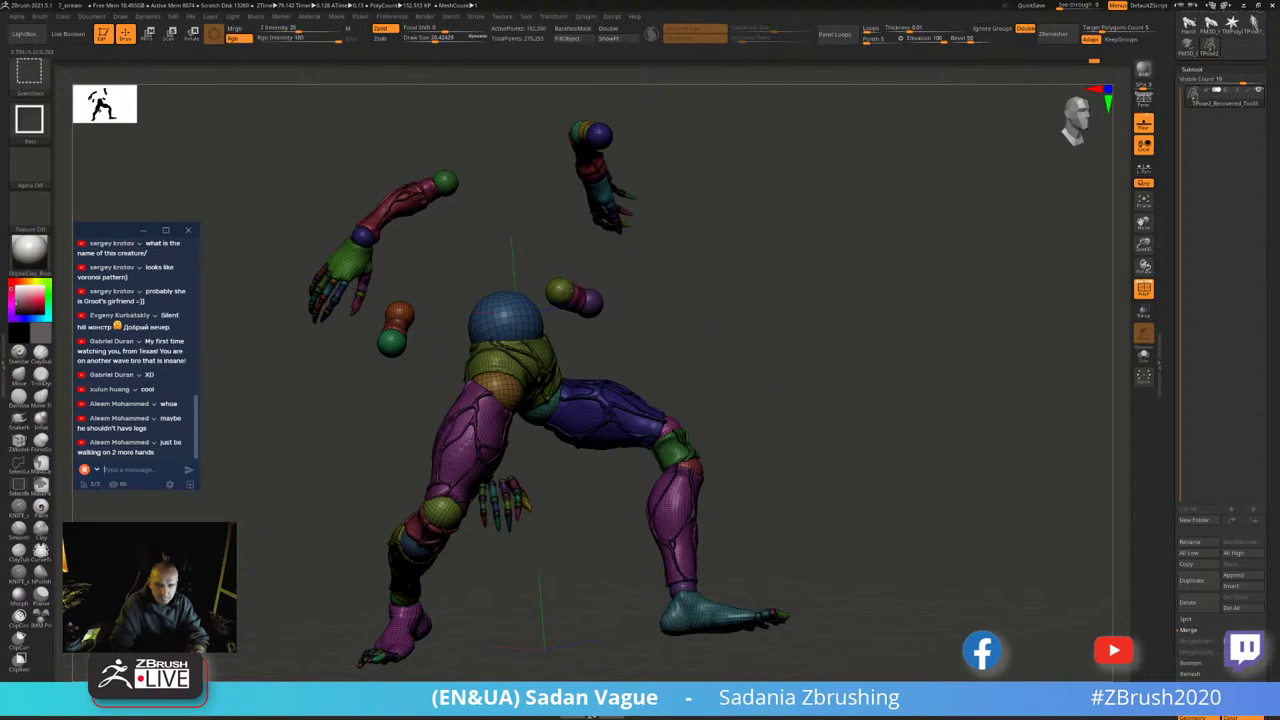
{"action": "left_click", "coordinate": [588, 303], "text": "ctrl+alt+shift"}
{"action": "left_click", "coordinate": [597, 184], "text": "ctrl+alt+shift"}
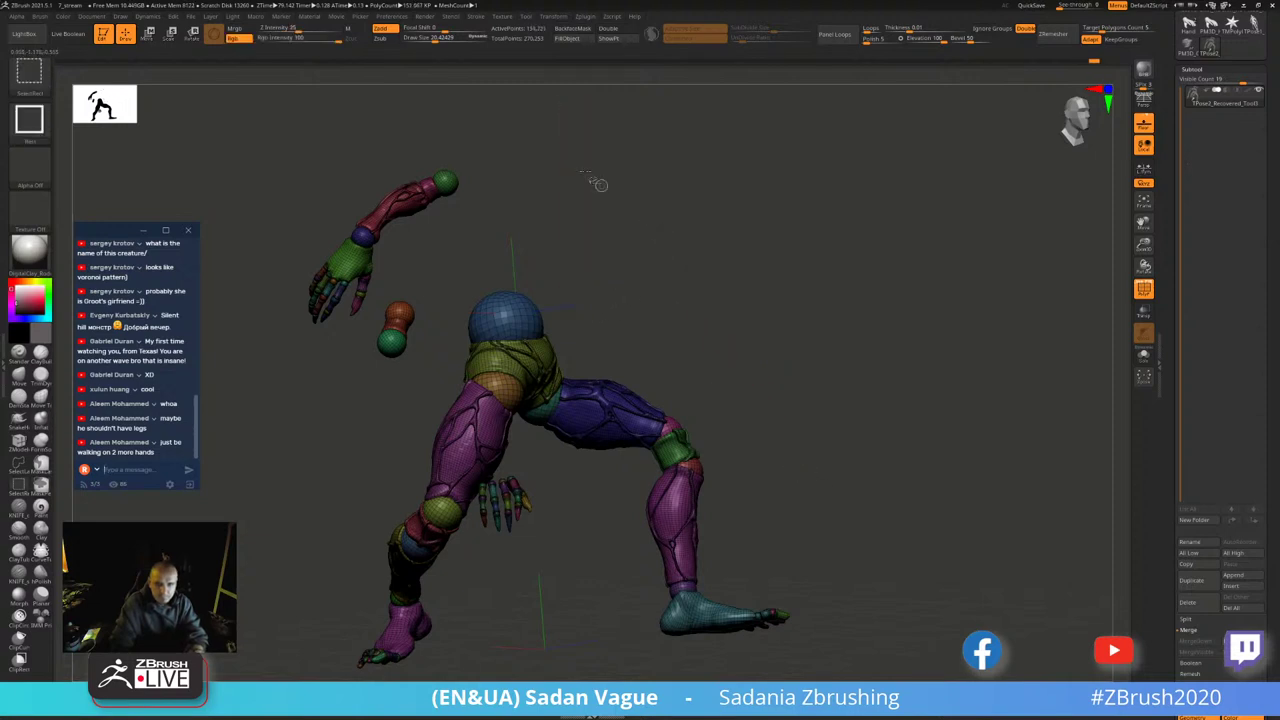
- Invert visibility to the legs, then unhide everything and isolate the dark torso-centre sphere
{"action": "left_click_drag", "start_coordinate": [320, 145], "coordinate": [460, 254], "text": "ctrl+shift"}
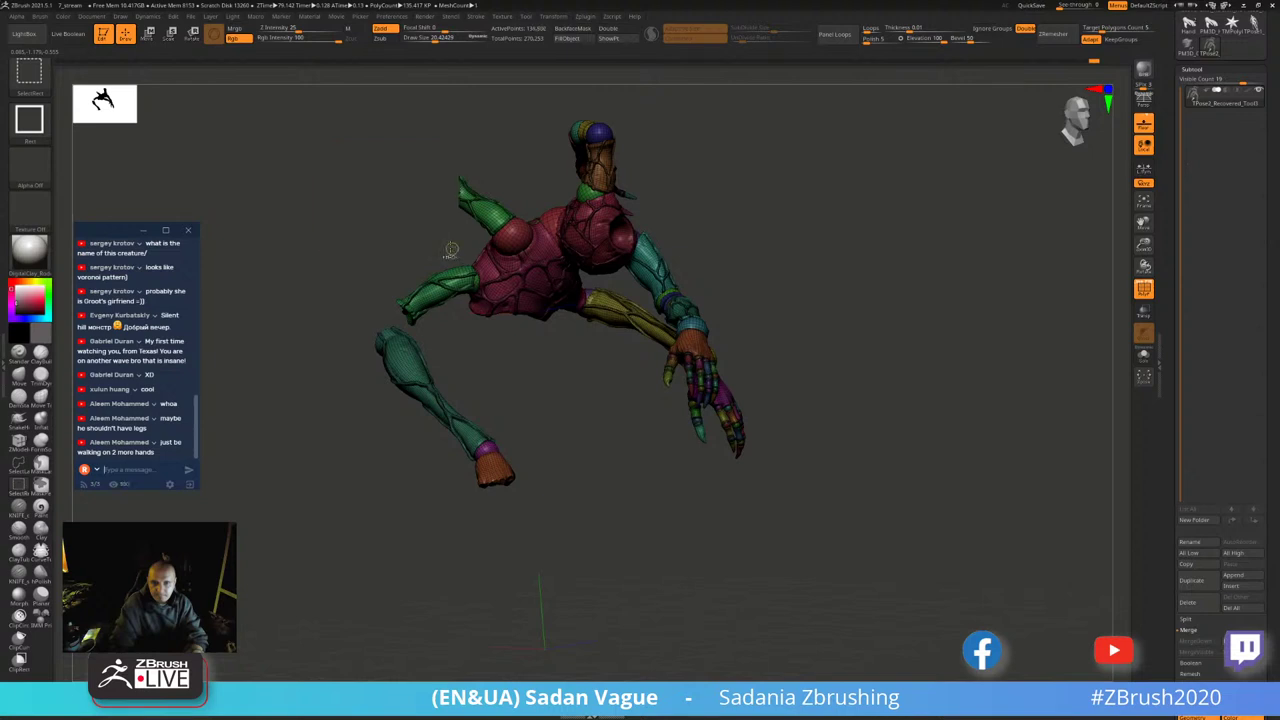
{"action": "left_click", "coordinate": [383, 262], "text": "ctrl+shift"}
{"action": "mouse_move", "coordinate": [360, 140]}
{"action": "left_mouse_down", "text": "ctrl+alt+shift"}
{"action": "mouse_move", "coordinate": [496, 224]}
{"action": "mouse_move", "coordinate": [769, 217]}
{"action": "left_mouse_up", "text": "ctrl+alt+shift"}
{"action": "left_click_drag", "start_coordinate": [458, 160], "coordinate": [726, 422], "text": "ctrl+alt+shift"}
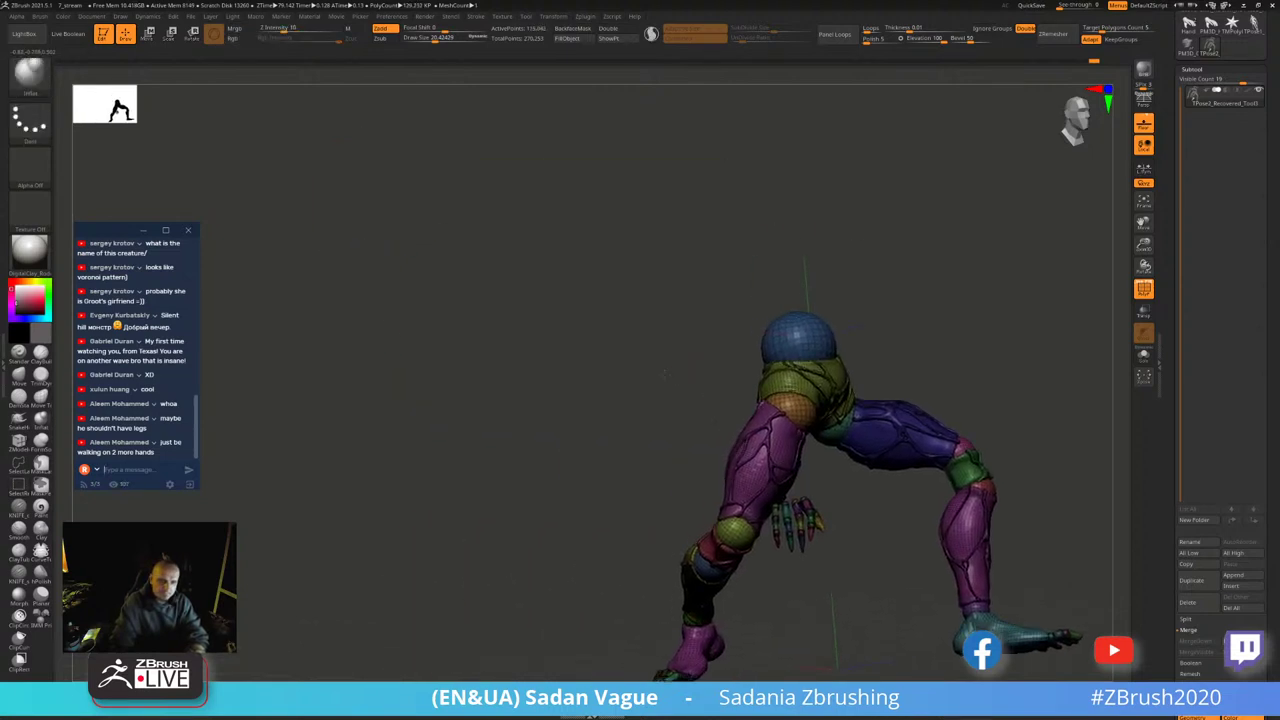
{"action": "mouse_move", "coordinate": [700, 250]}
{"action": "left_mouse_down"}
{"action": "mouse_move", "coordinate": [655, 357]}
{"action": "mouse_move", "coordinate": [557, 323]}
{"action": "left_mouse_up"}
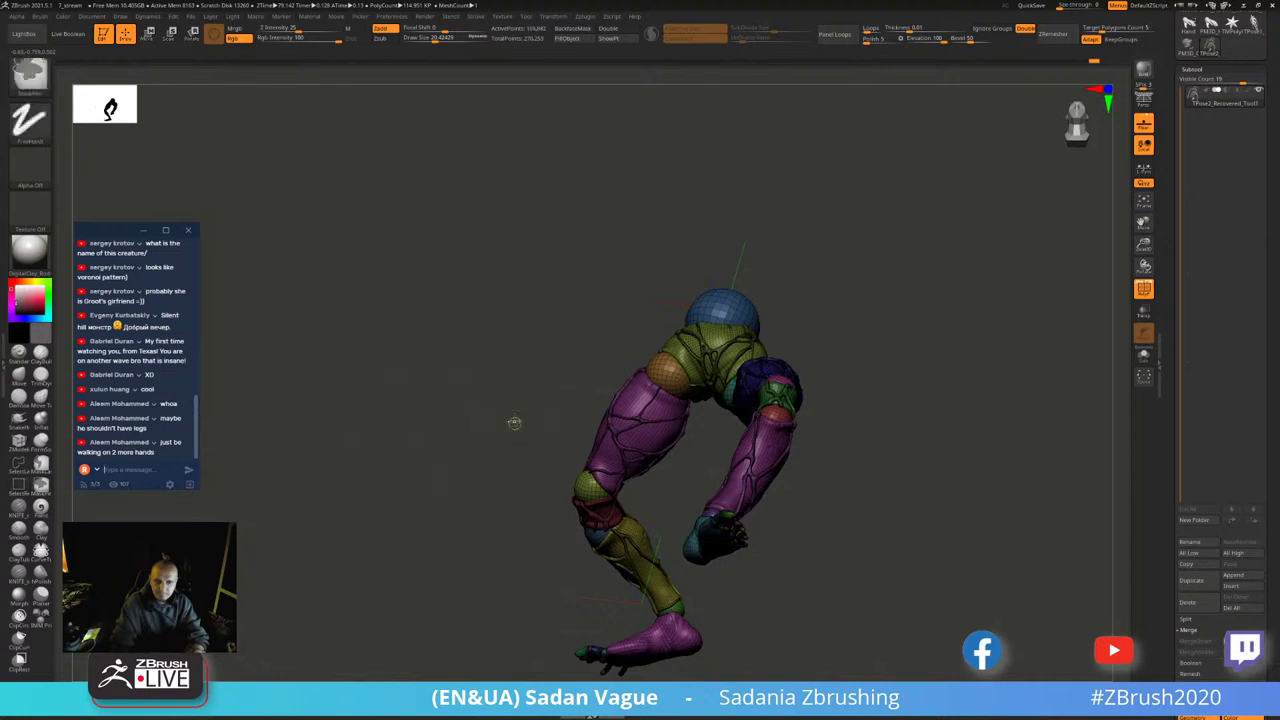
{"action": "key", "text": "shift+f"}
{"action": "left_click", "coordinate": [528, 330], "text": "ctrl+shift"}
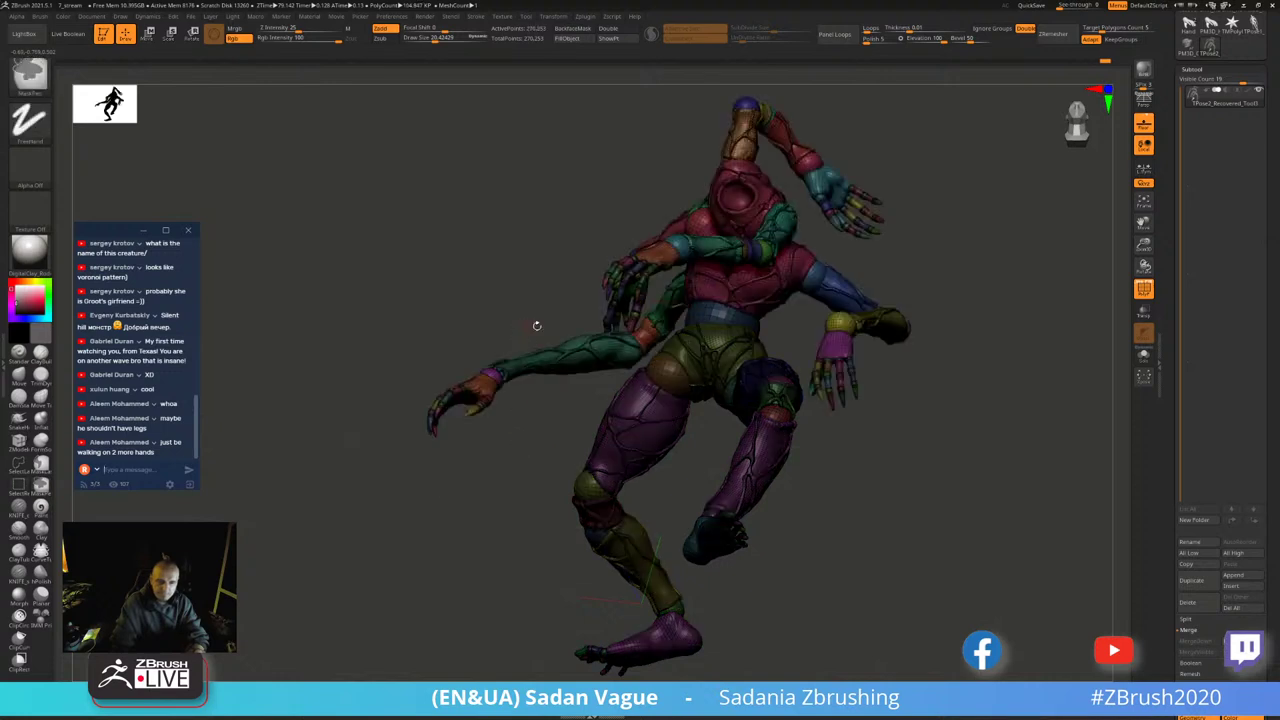
{"action": "left_click_drag", "start_coordinate": [1001, 248], "coordinate": [995, 205]}
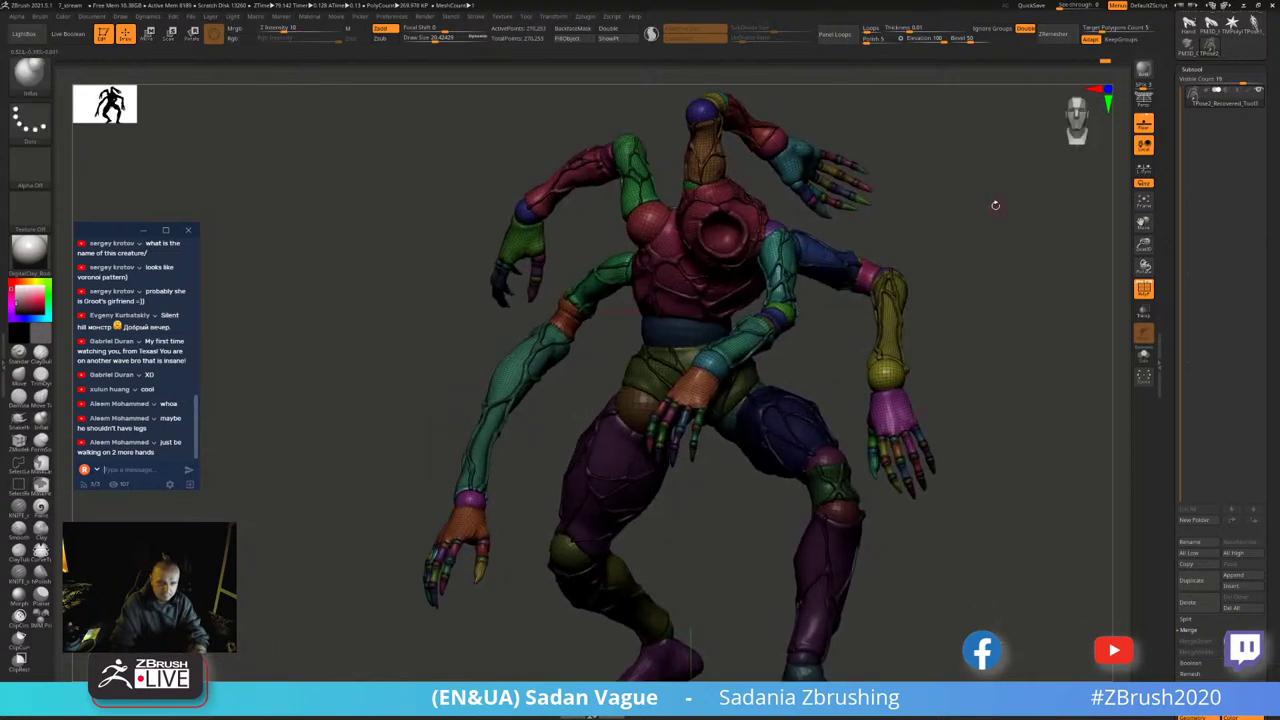
{"action": "left_click", "coordinate": [690, 343], "text": "ctrl+shift"}
- Try a rotation of the upper body around a chest pivot, then undo it
{"action": "key", "text": "r"}
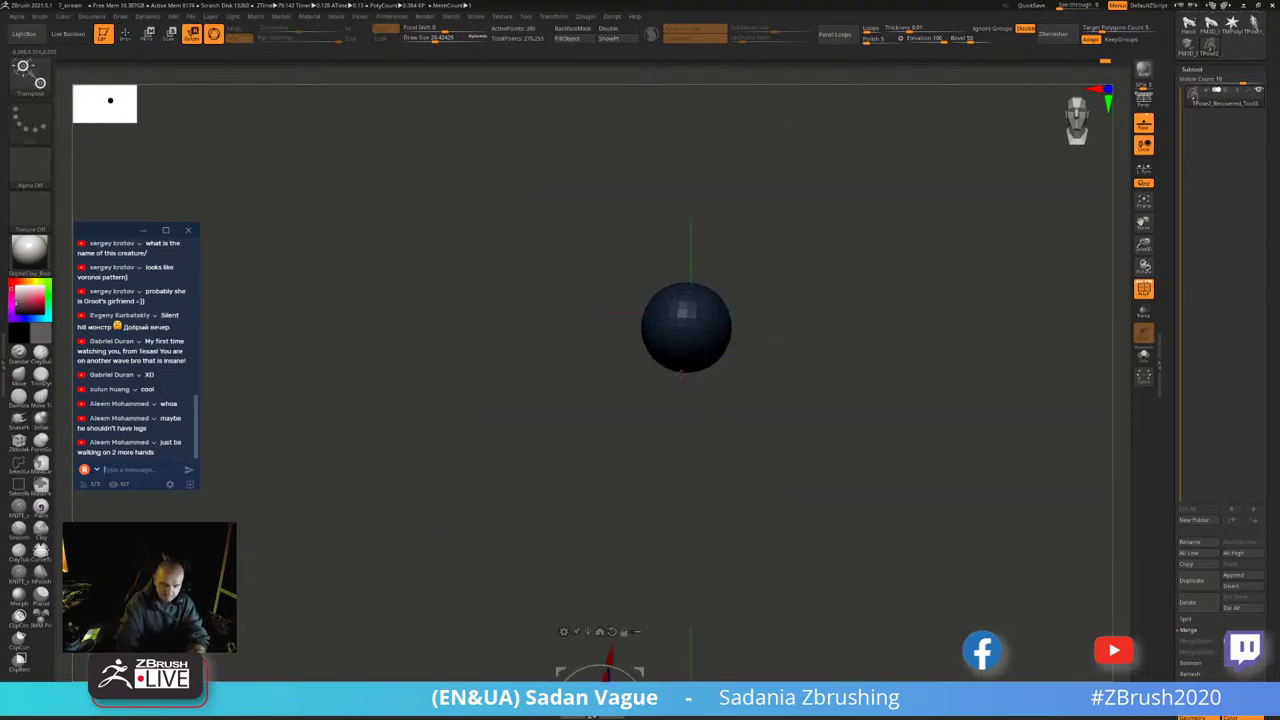
{"action": "left_click", "coordinate": [829, 330], "text": "ctrl+shift"}
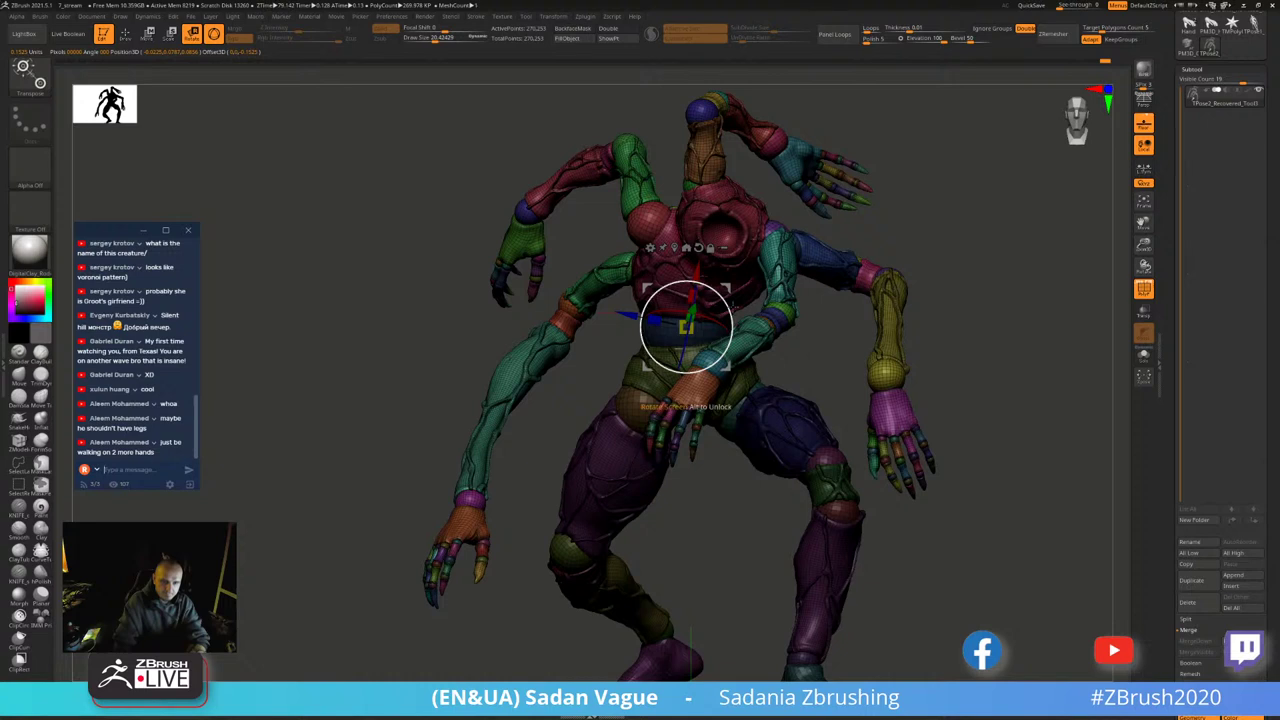
{"action": "left_click", "coordinate": [680, 345]}
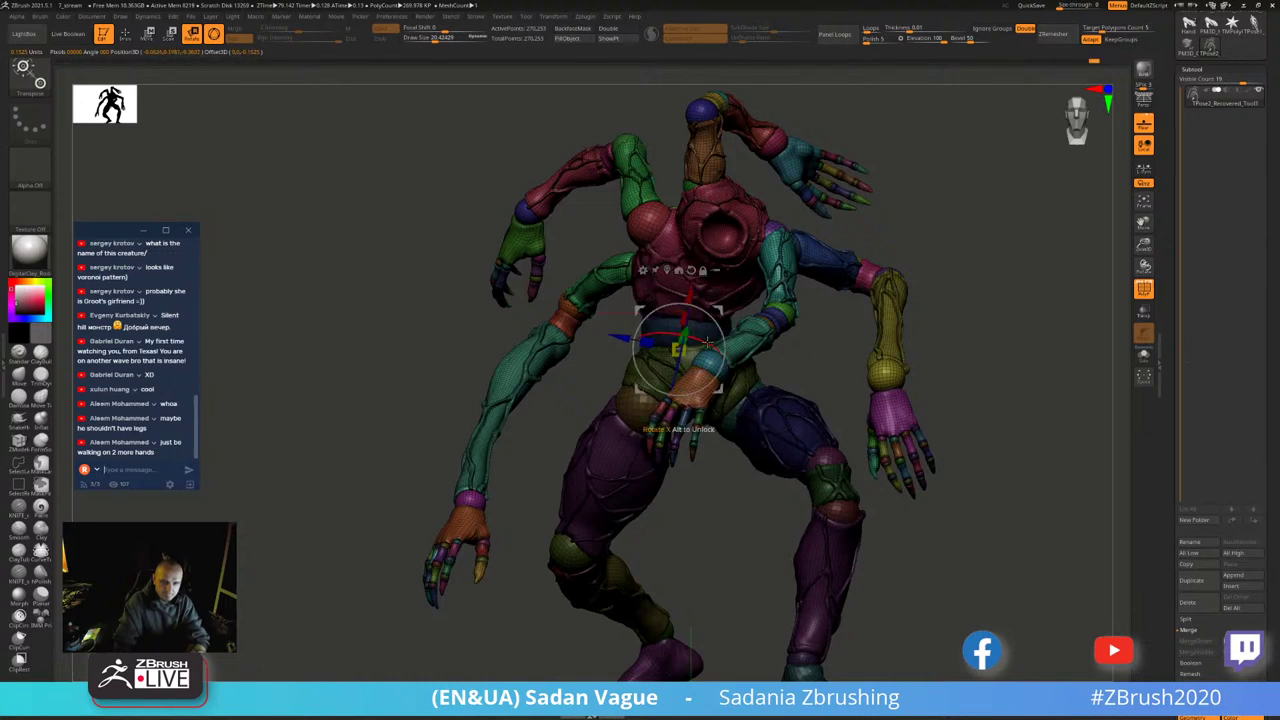
{"action": "left_click_drag", "start_coordinate": [706, 342], "coordinate": [663, 354]}
{"action": "key", "text": "ctrl+z"}
- Rotate the upper body about 11 degrees, undo, then tilt the whole figure about 36 degrees
{"action": "left_click", "coordinate": [680, 345], "text": "ctrl+shift"}
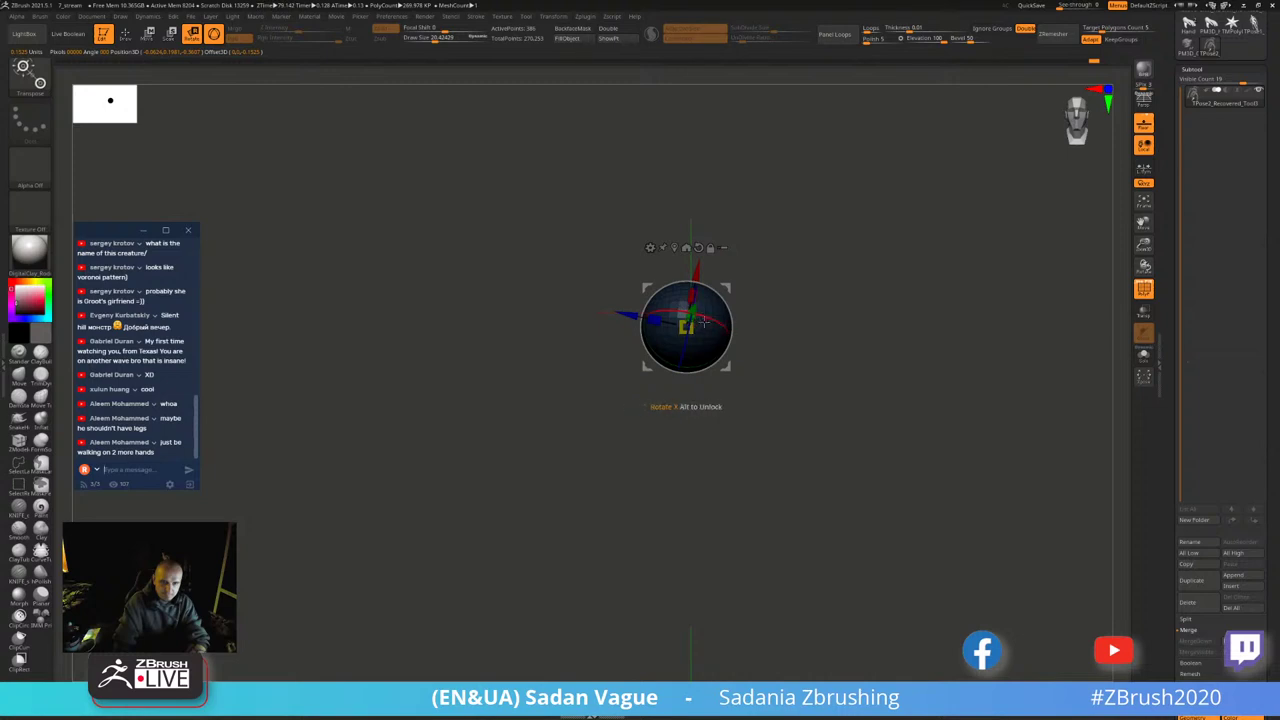
{"action": "left_click", "coordinate": [760, 287], "text": "ctrl+shift"}
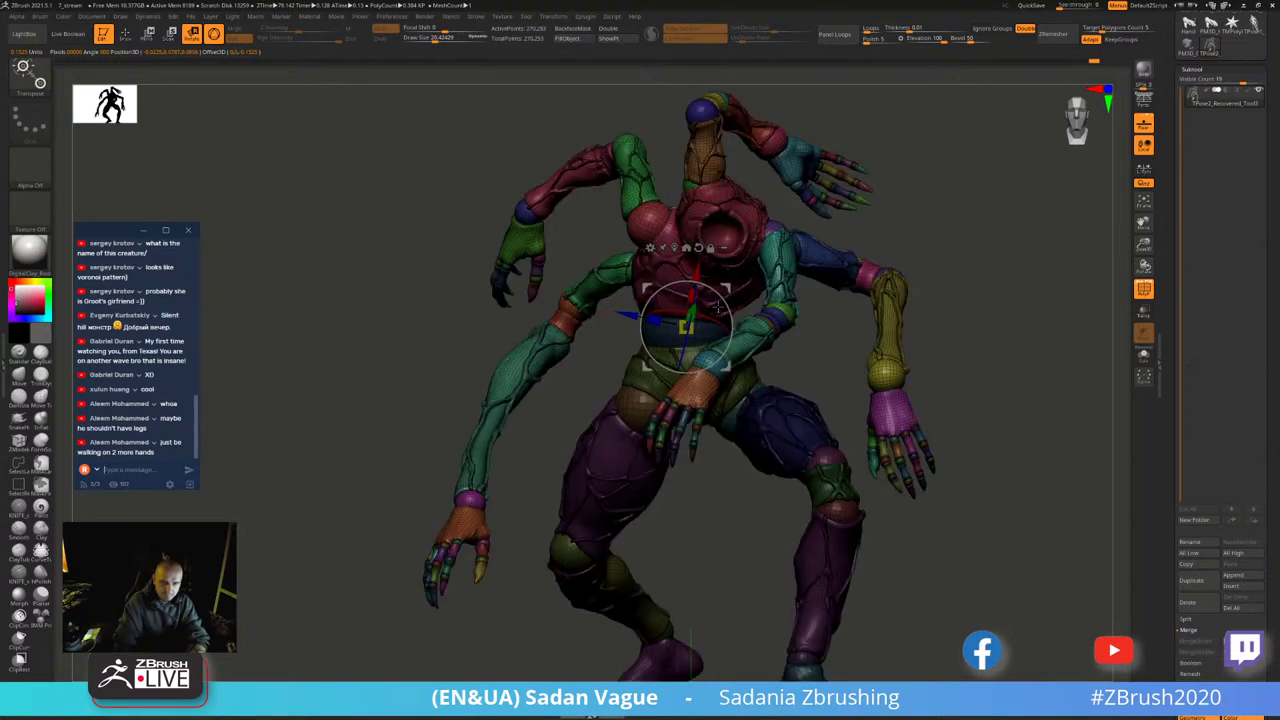
{"action": "left_click_drag", "start_coordinate": [717, 323], "coordinate": [690, 400]}
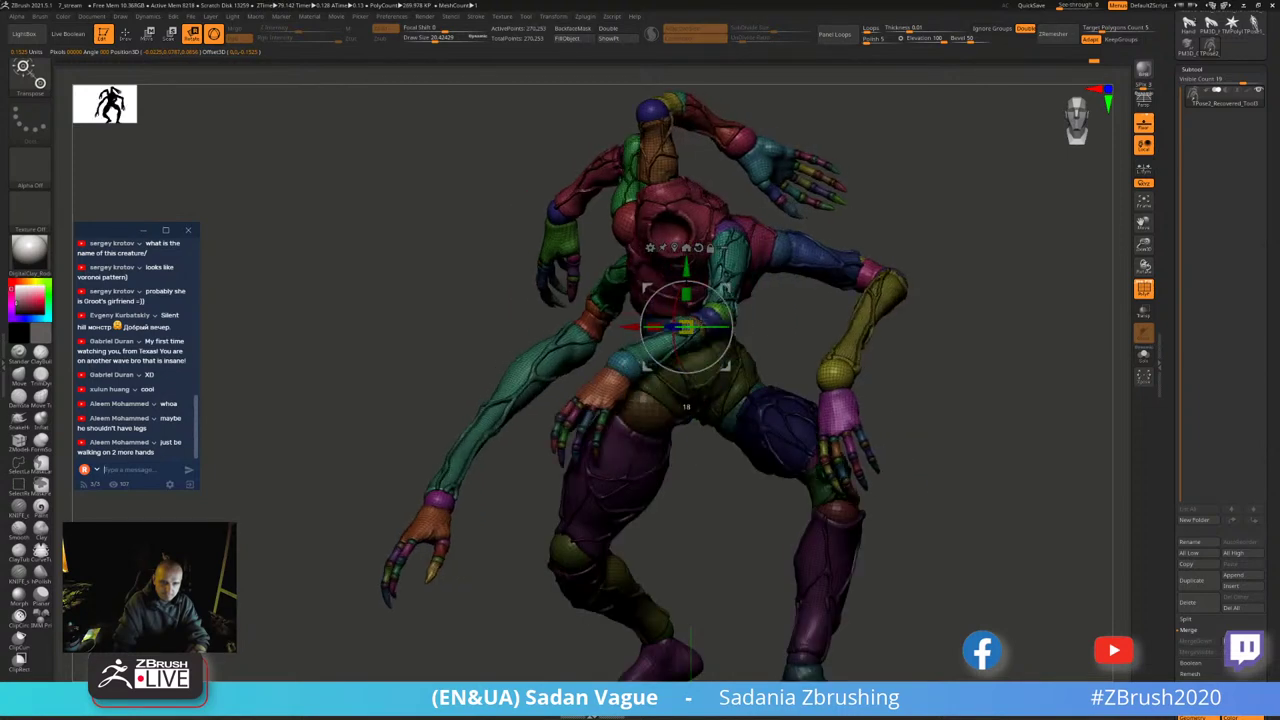
{"action": "key", "text": "ctrl+z"}
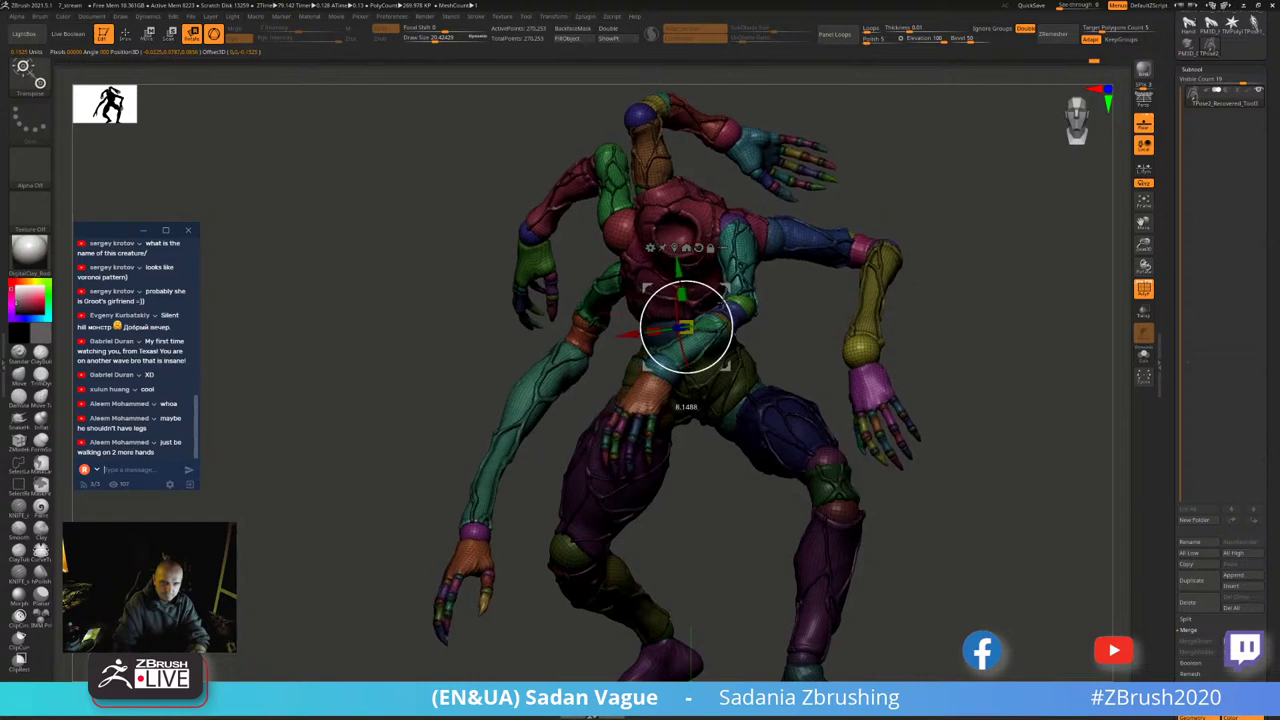
{"action": "key", "text": "ctrl+z"}
{"action": "key", "text": "ctrl+z"}
{"action": "key", "text": "ctrl+z"}
{"action": "left_click_drag", "start_coordinate": [948, 318], "coordinate": [758, 331]}
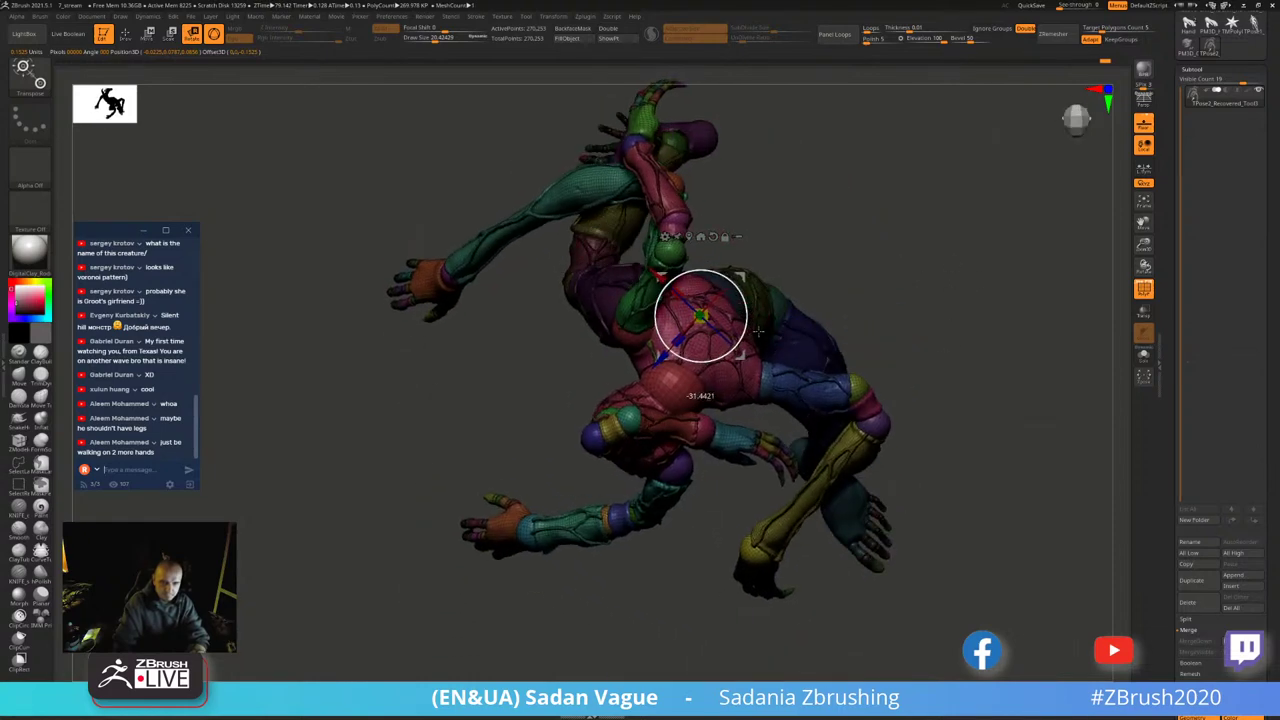
- Undo back through the earlier poses to an upright, frontal stance and return to Draw mode
{"action": "key", "text": "ctrl+z"}
{"action": "key", "text": "ctrl+z"}
{"action": "key", "text": "ctrl+z"}
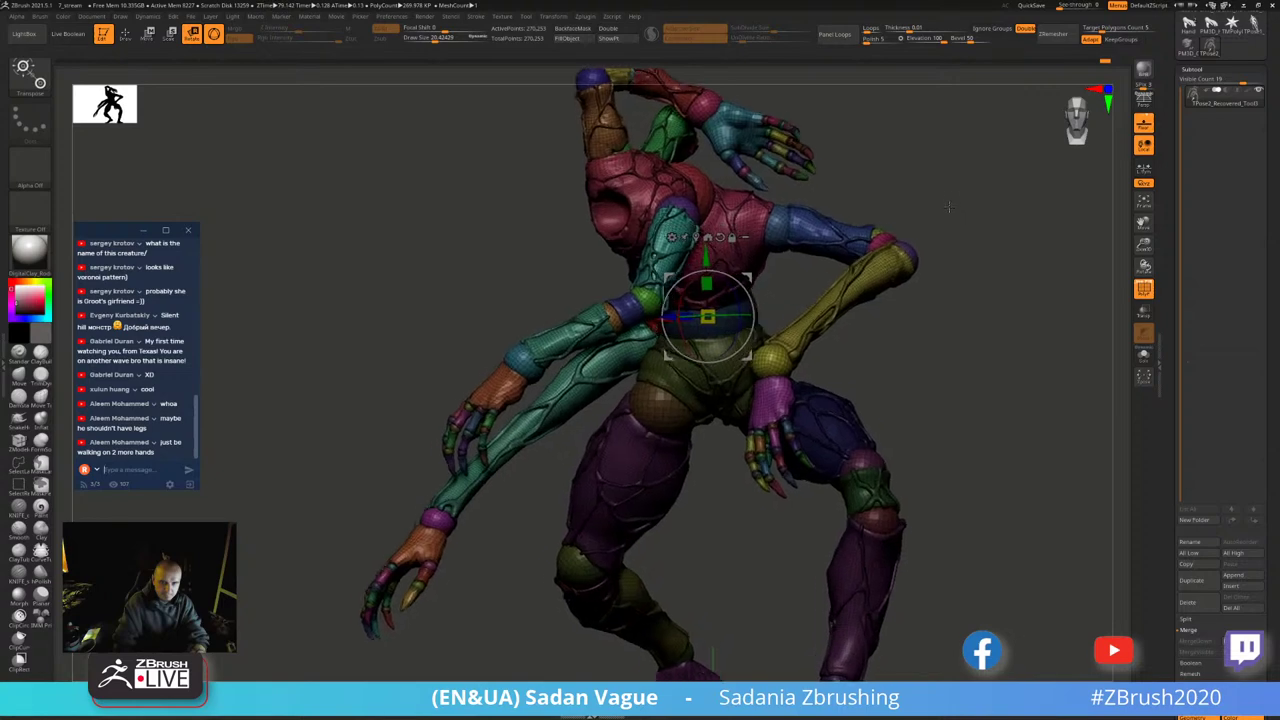
{"action": "key", "text": "ctrl+z"}
{"action": "key", "text": "ctrl+z"}
{"action": "key", "text": "ctrl+z"}
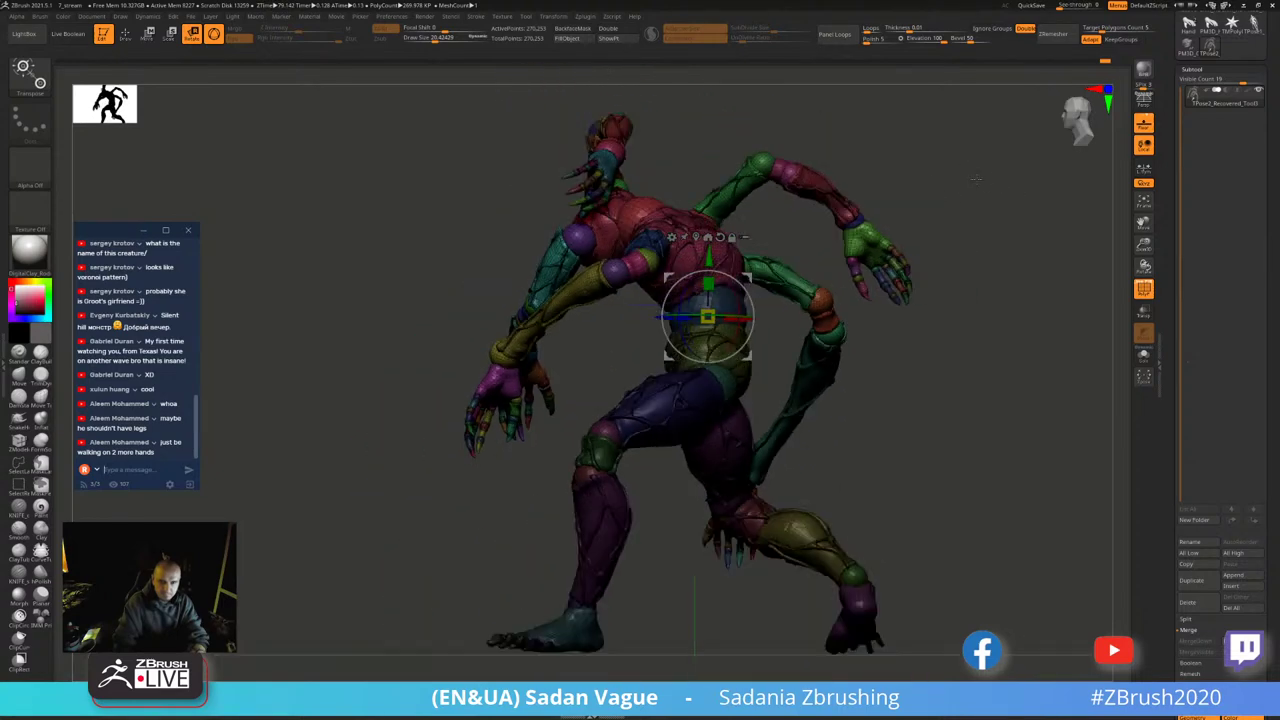
{"action": "key", "text": "ctrl+z"}
{"action": "key", "text": "ctrl+z"}
{"action": "key", "text": "ctrl+z"}
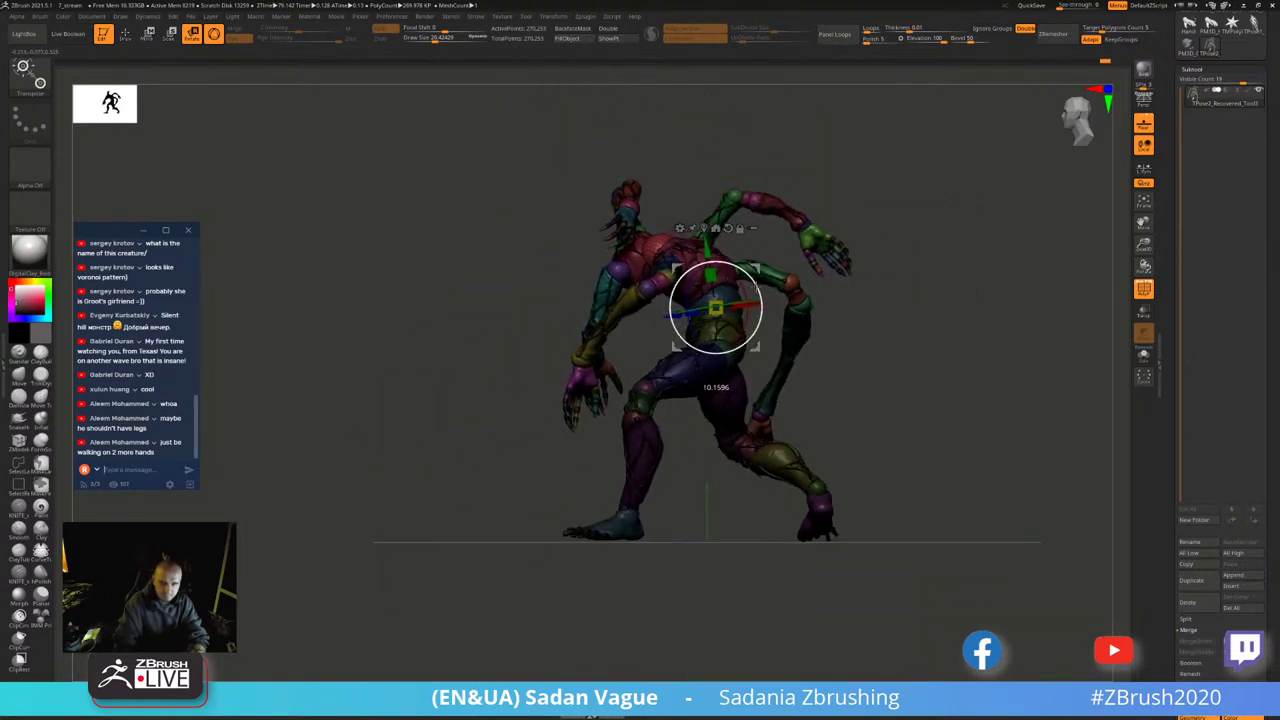
{"action": "key", "text": "ctrl+z"}
{"action": "key", "text": "ctrl+z"}
{"action": "key", "text": "ctrl+z"}
{"action": "key", "text": "ctrl+z"}
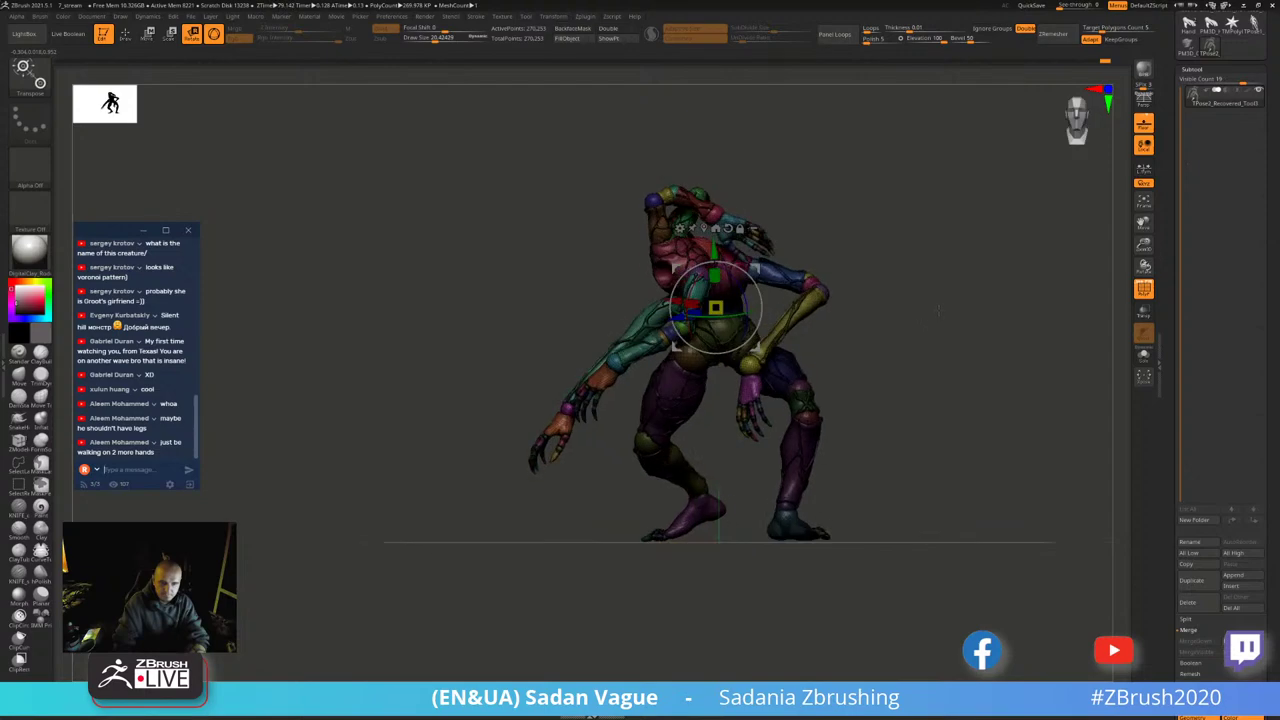
{"action": "key", "text": "ctrl+z"}
{"action": "key", "text": "ctrl+z"}
{"action": "key", "text": "ctrl+z"}
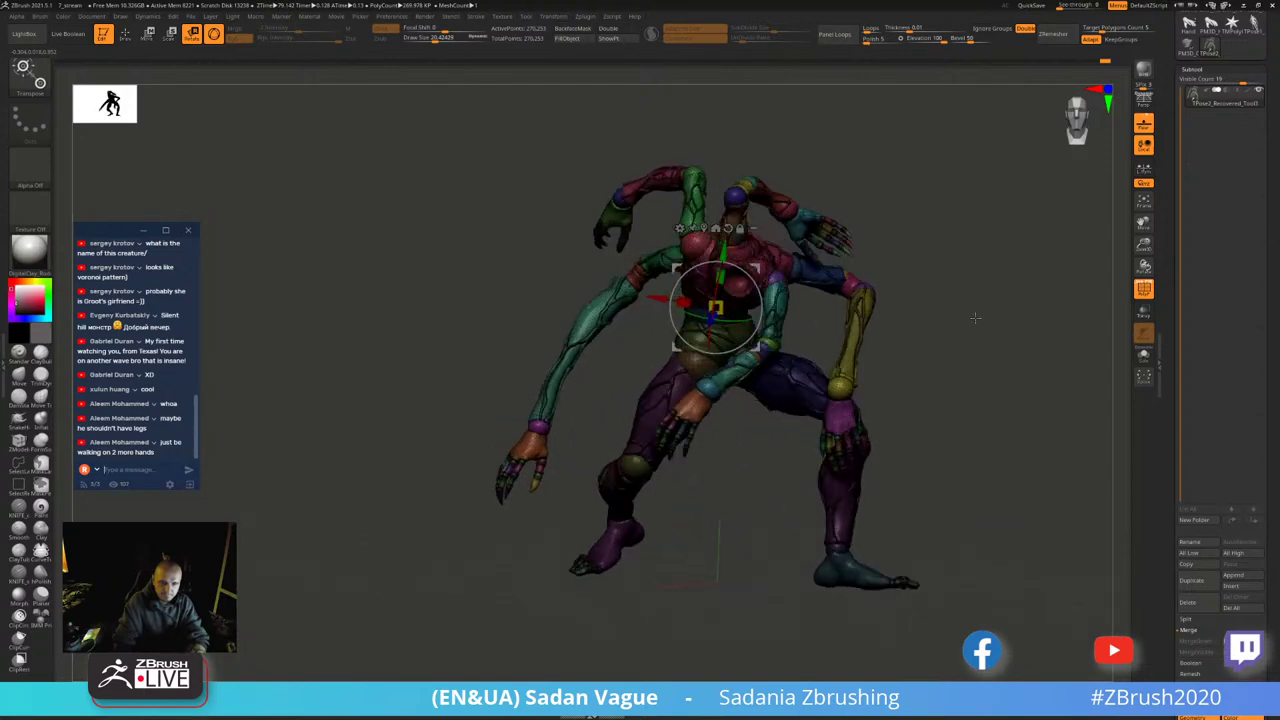
{"action": "key", "text": "ctrl+z"}
{"action": "key", "text": "ctrl+z"}
{"action": "key", "text": "ctrl+z"}
{"action": "key", "text": "ctrl+z"}
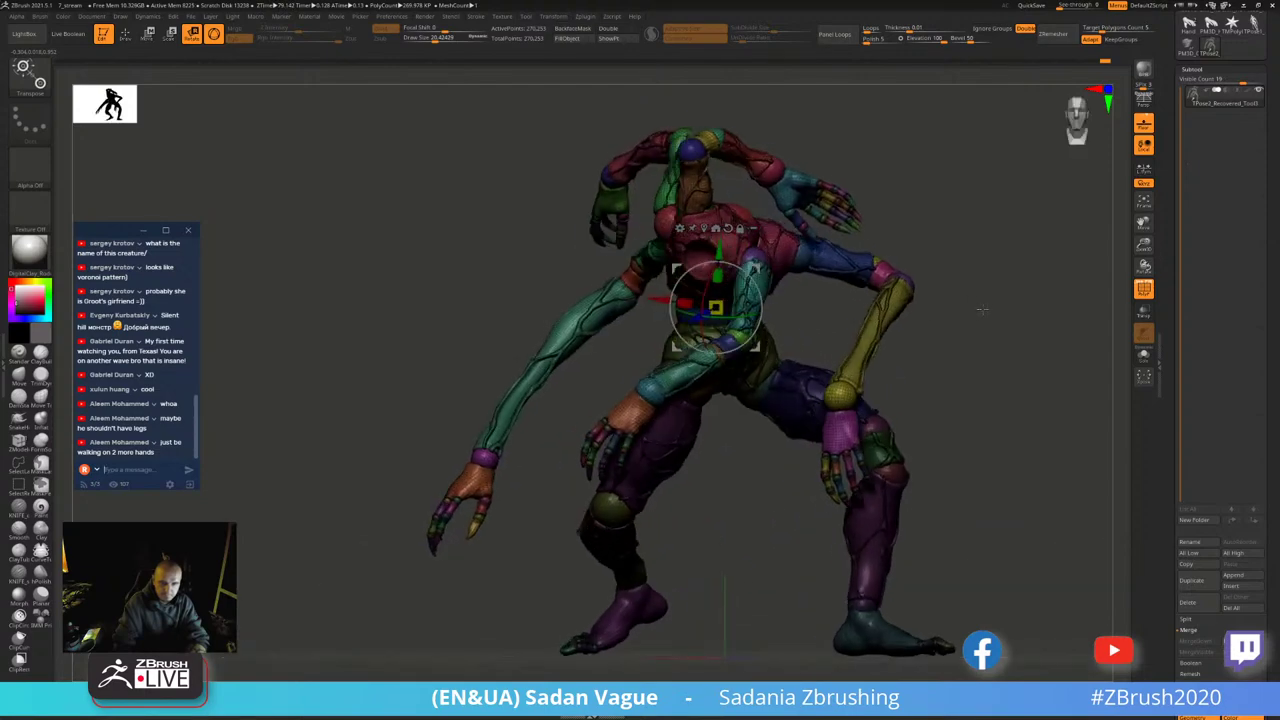
{"action": "key", "text": "ctrl+z"}
{"action": "key", "text": "ctrl+z"}
{"action": "key", "text": "ctrl+z"}
{"action": "key", "text": "ctrl+z"}
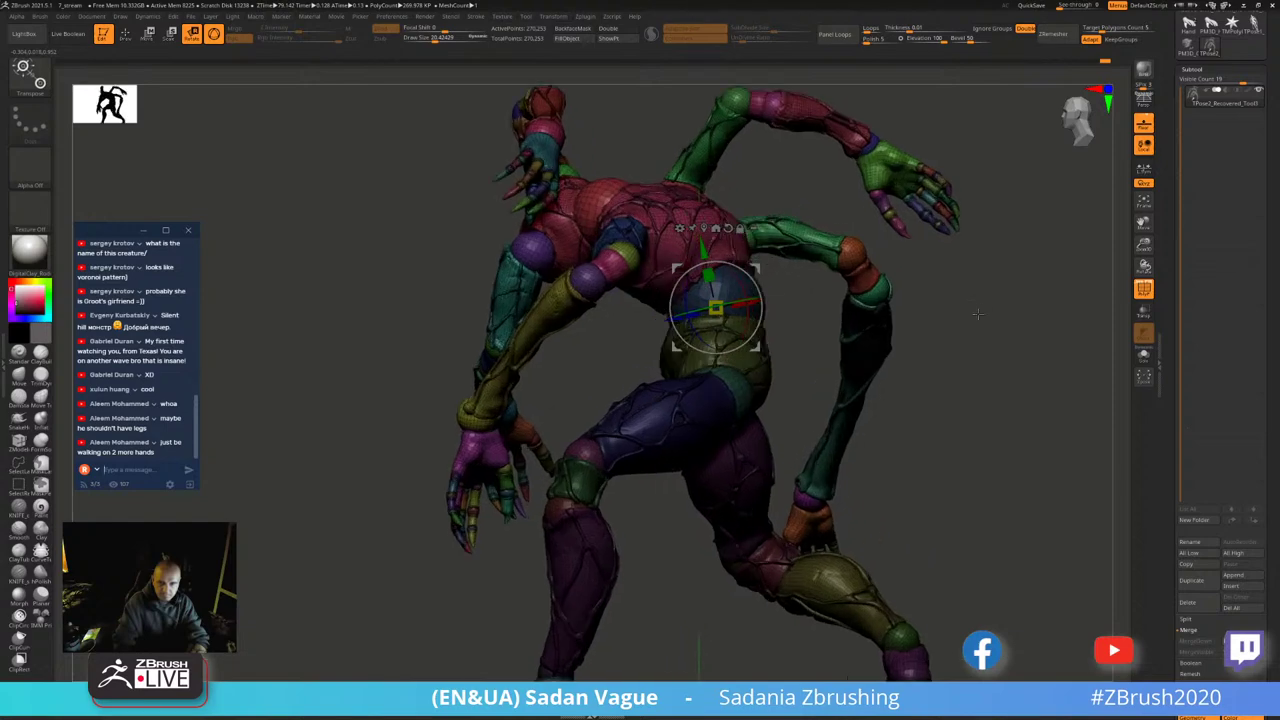
{"action": "key", "text": "ctrl+z"}
{"action": "key", "text": "ctrl+z"}
{"action": "key", "text": "q"}
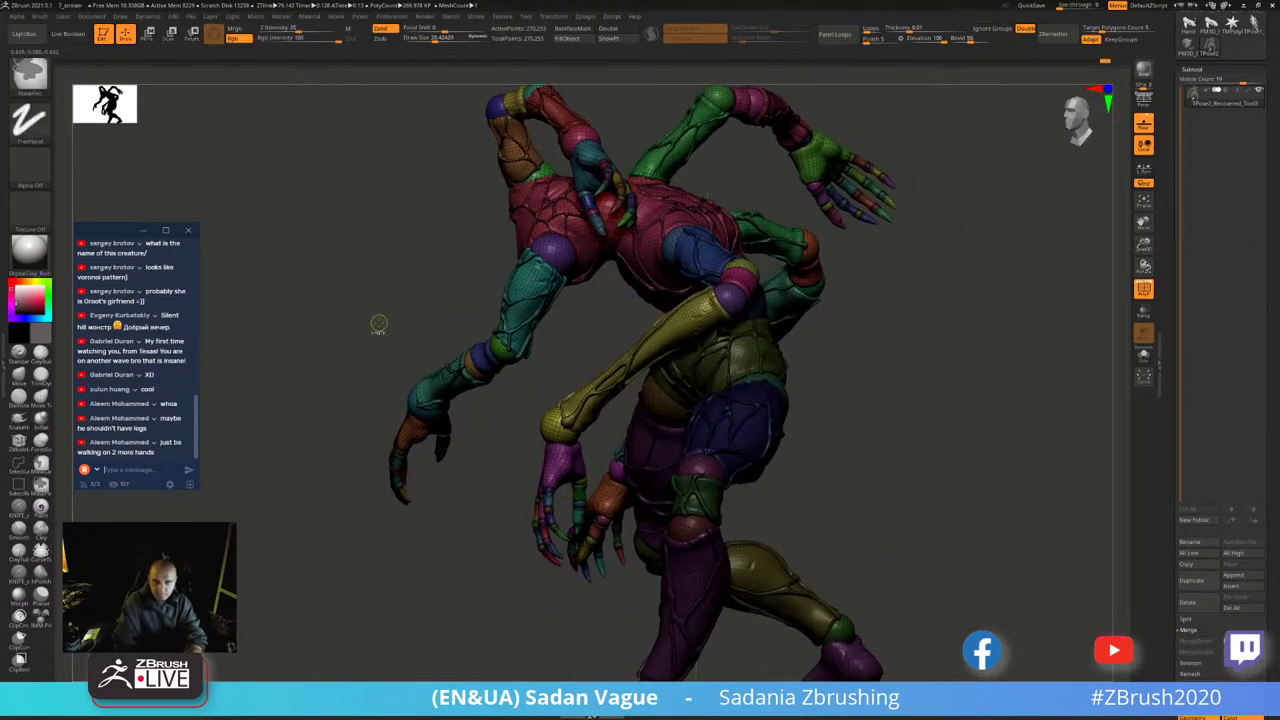
- Undo several more pose changes to the arm and head
{"action": "key", "text": "ctrl+z"}
{"action": "mouse_move", "coordinate": [980, 271]}
{"action": "left_mouse_down"}
{"action": "mouse_move", "coordinate": [984, 232]}
{"action": "mouse_move", "coordinate": [970, 229]}
{"action": "left_mouse_up"}
{"action": "key", "text": "ctrl+z"}
{"action": "key", "text": "ctrl+z"}
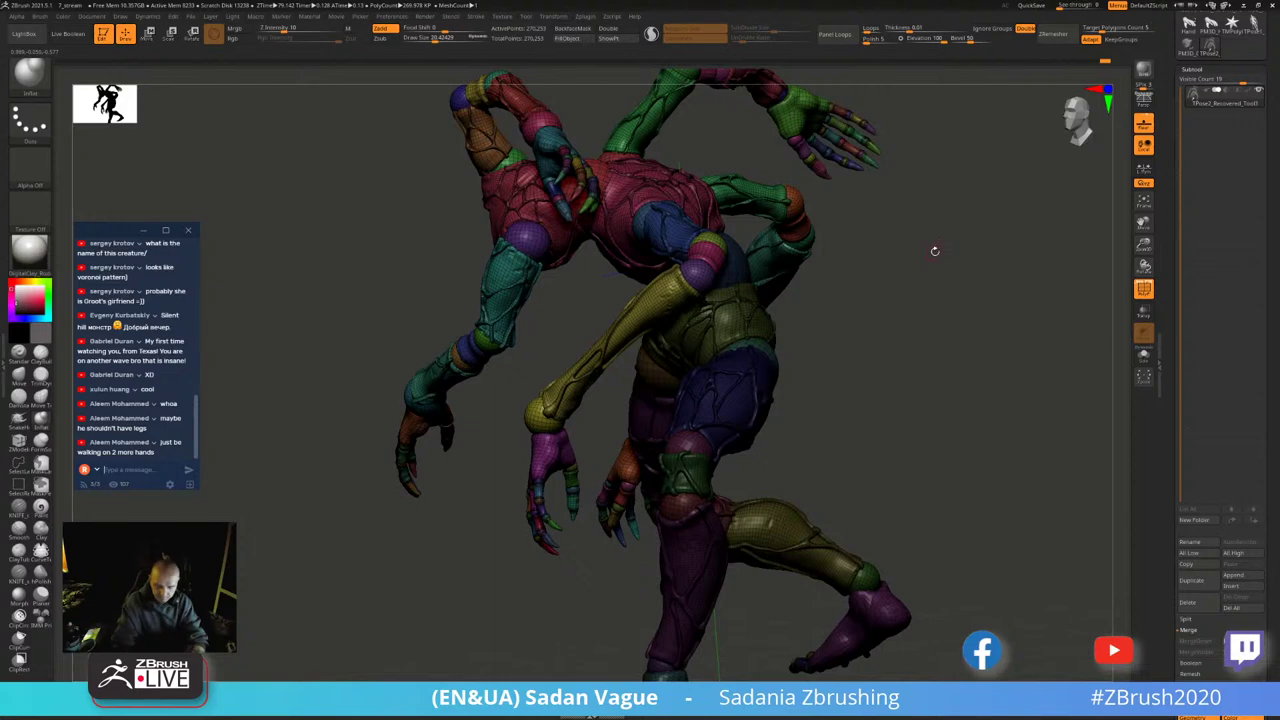
{"action": "key", "text": "ctrl+z"}
{"action": "key", "text": "ctrl+z"}
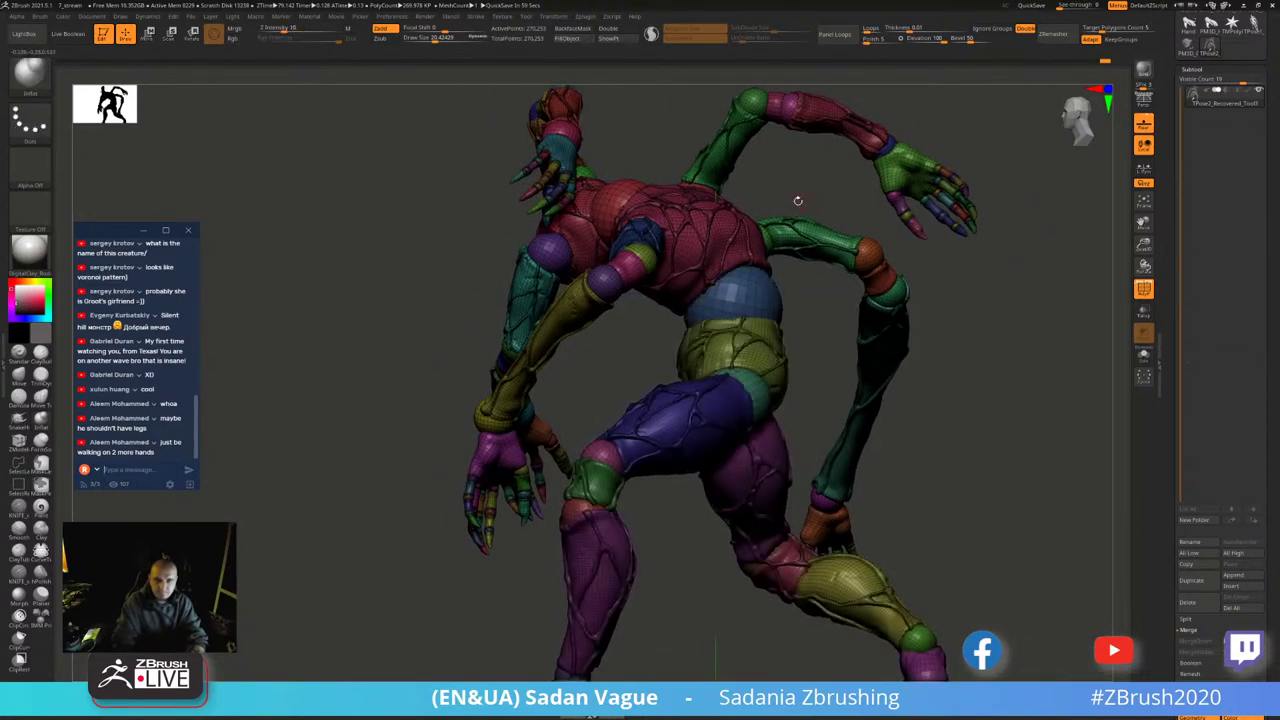
{"action": "key", "text": "ctrl+z"}
{"action": "key", "text": "ctrl+z"}
{"action": "key", "text": "ctrl+z"}
{"action": "key", "text": "ctrl+shift+z"}
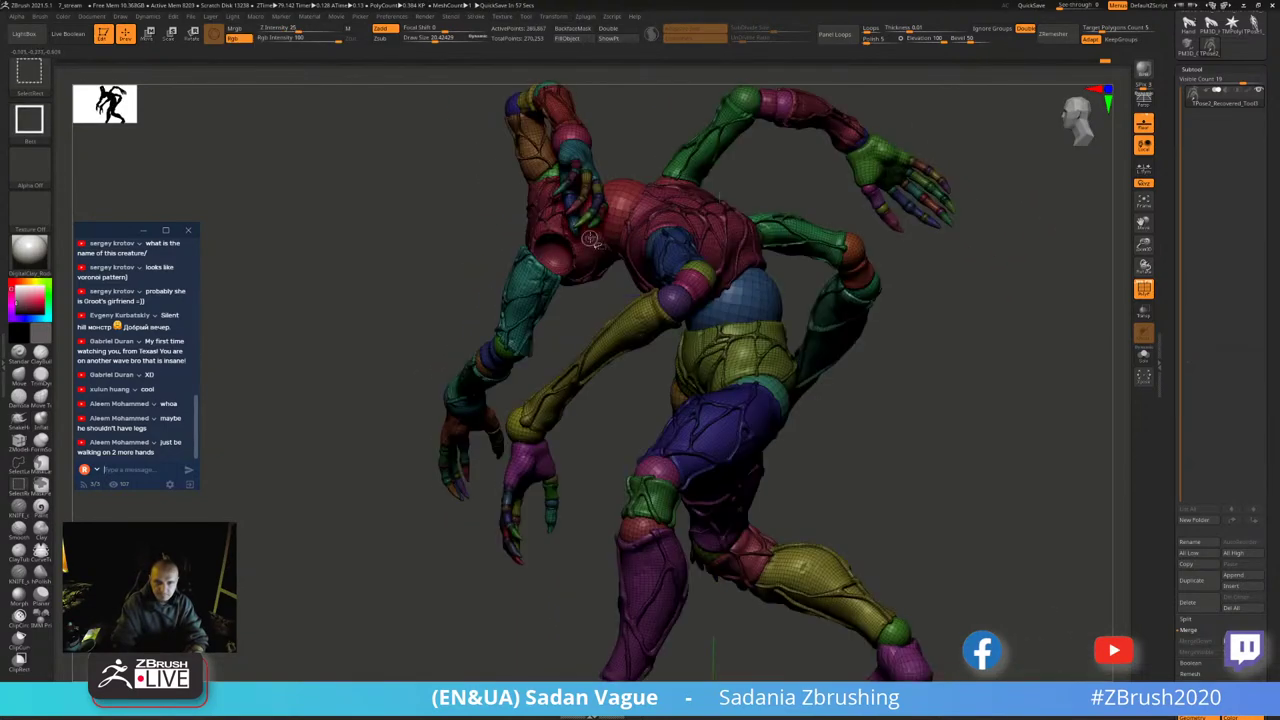
{"action": "key", "text": "ctrl+z"}
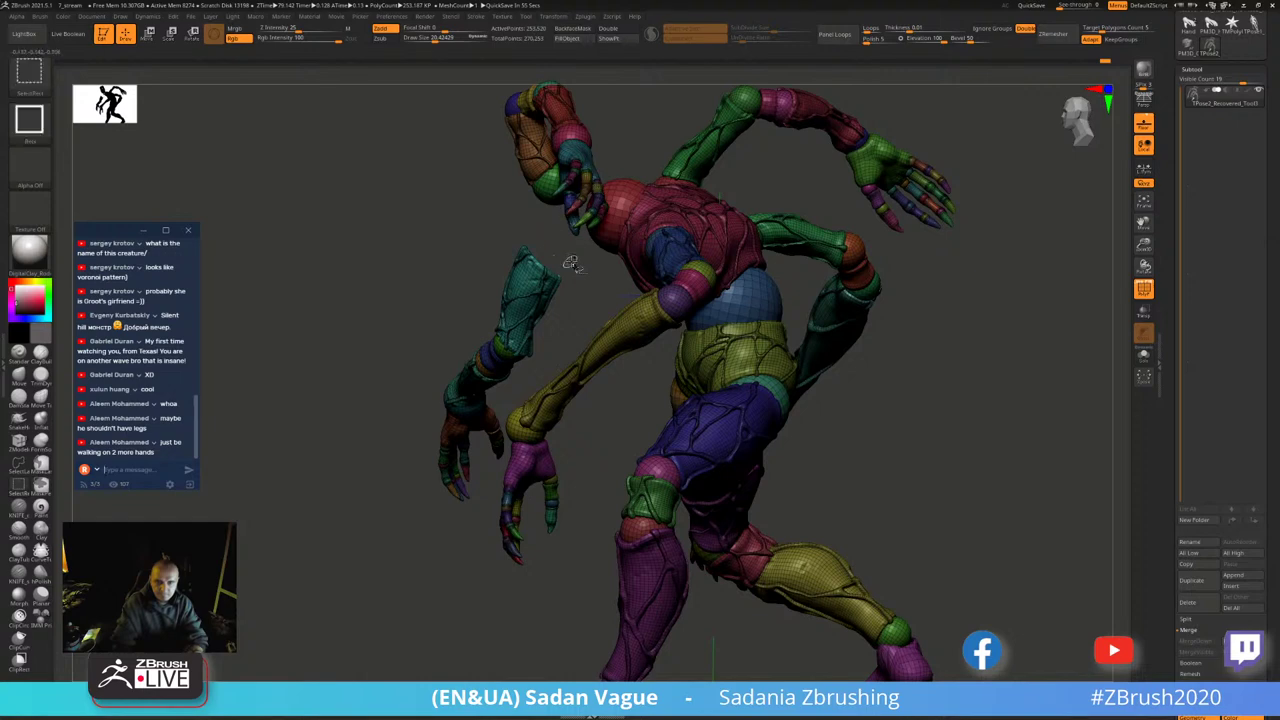
{"action": "key", "text": "ctrl+z"}
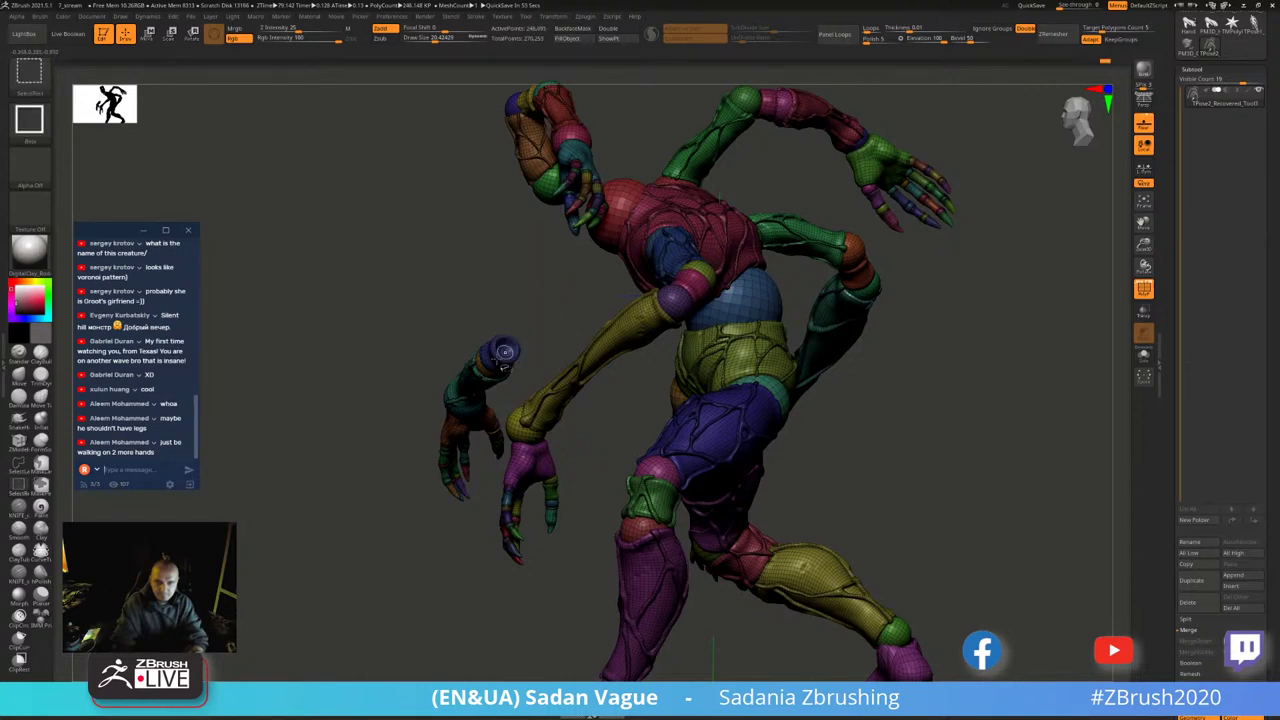
- Box-hide the lower-left hand, arm and raised arm, then isolate the red sphere
{"action": "mouse_move", "coordinate": [505, 352]}
{"action": "left_mouse_down"}
{"action": "mouse_move", "coordinate": [283, 286]}
{"action": "mouse_move", "coordinate": [497, 373]}
{"action": "left_mouse_up"}
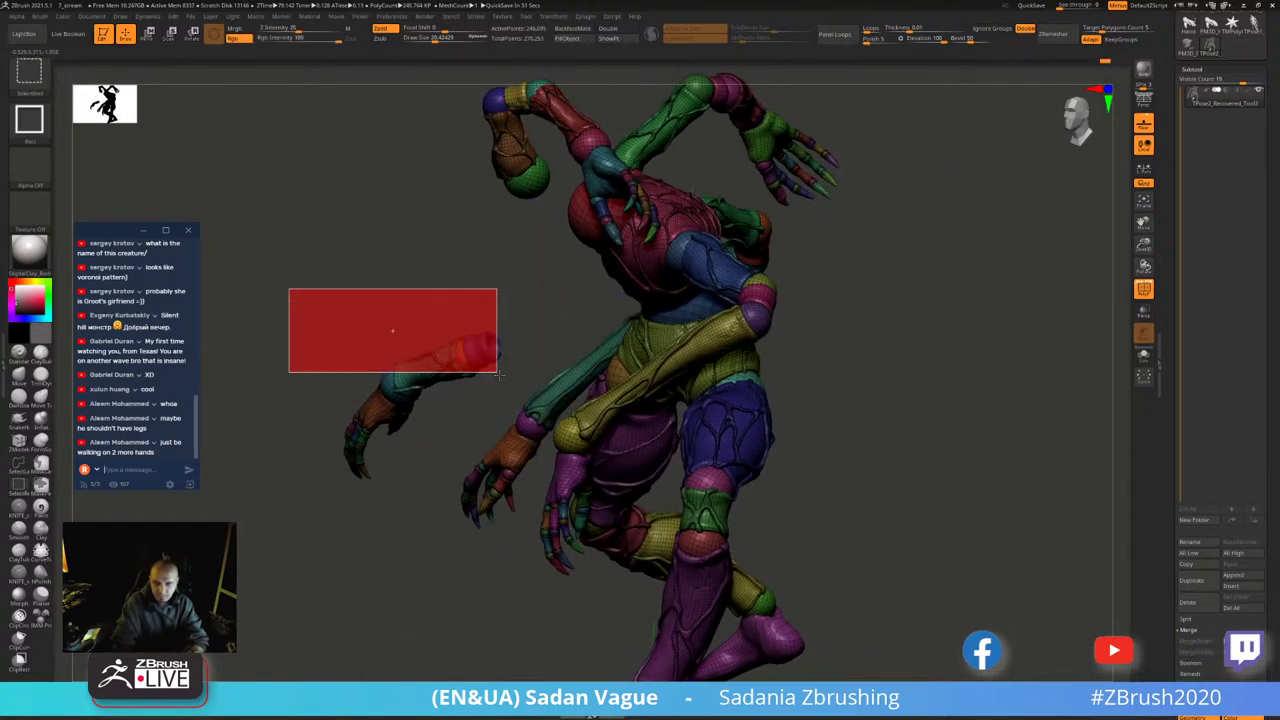
{"action": "left_click_drag", "start_coordinate": [303, 331], "coordinate": [440, 434], "text": "ctrl+alt+shift"}
{"action": "left_click_drag", "start_coordinate": [281, 377], "coordinate": [417, 543], "text": "ctrl+alt+shift"}
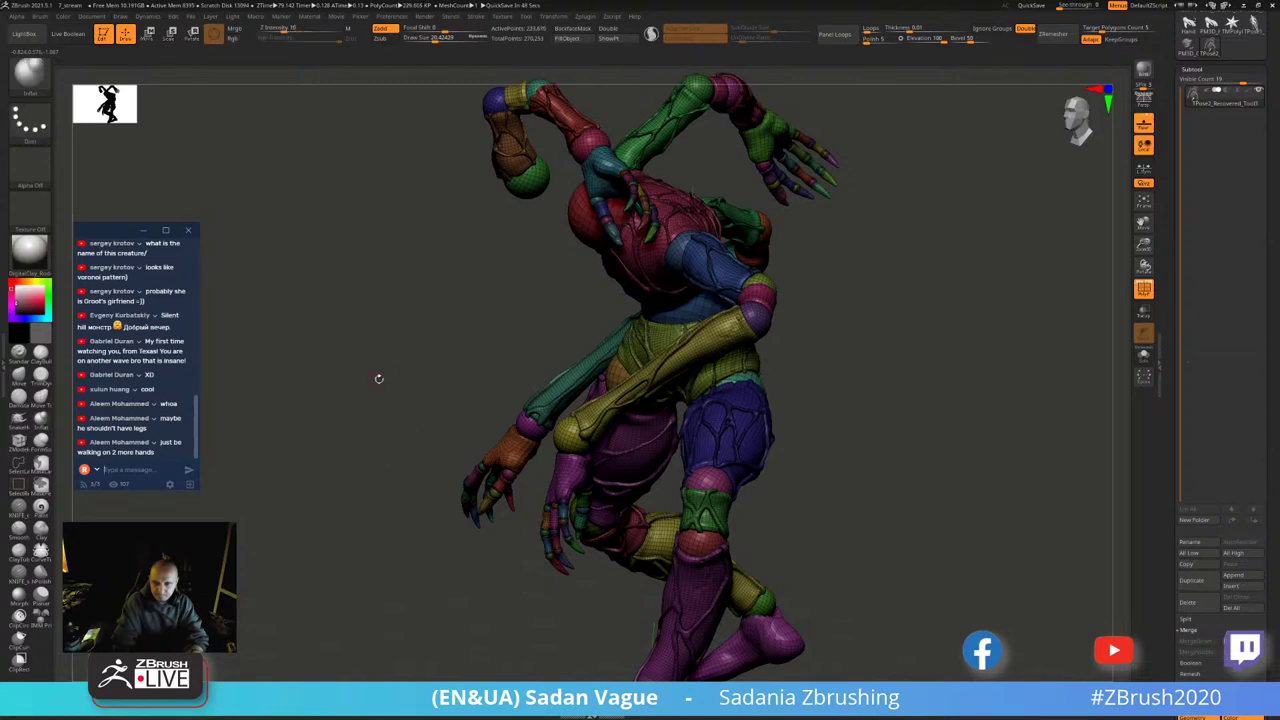
{"action": "left_click_drag", "start_coordinate": [378, 378], "coordinate": [462, 188]}
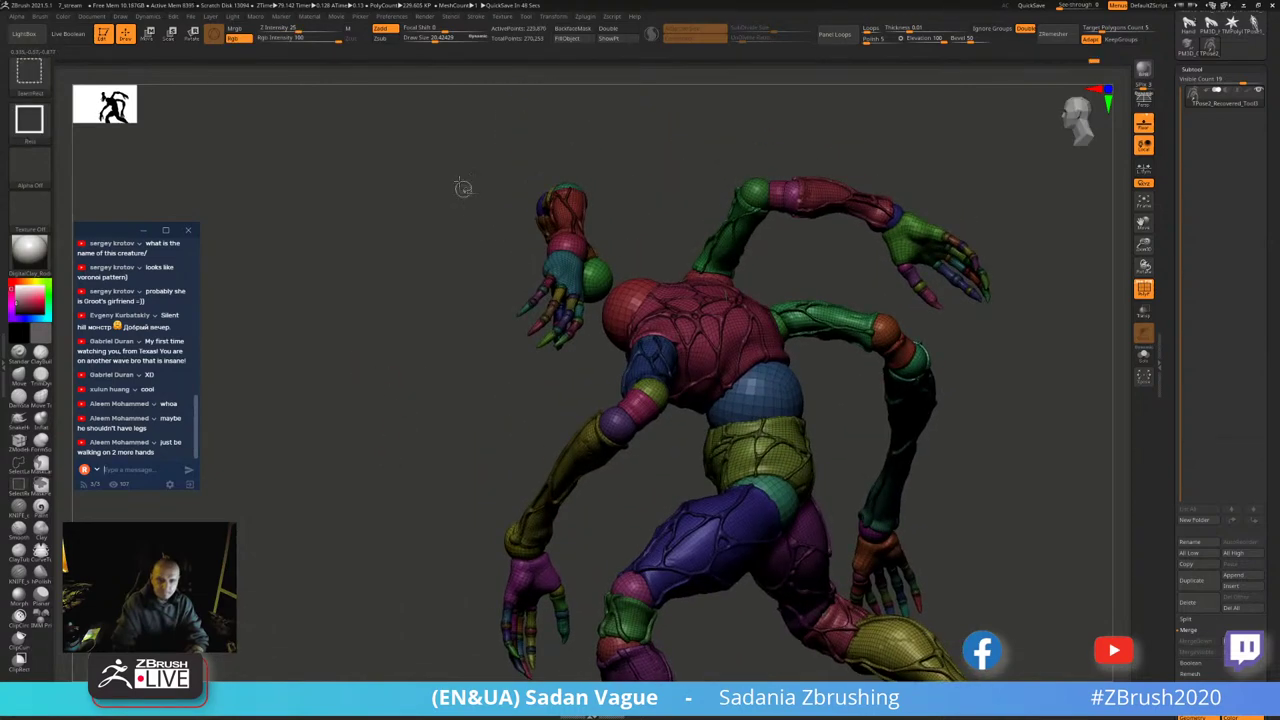
{"action": "left_click_drag", "start_coordinate": [453, 136], "coordinate": [591, 378], "text": "ctrl+alt+shift"}
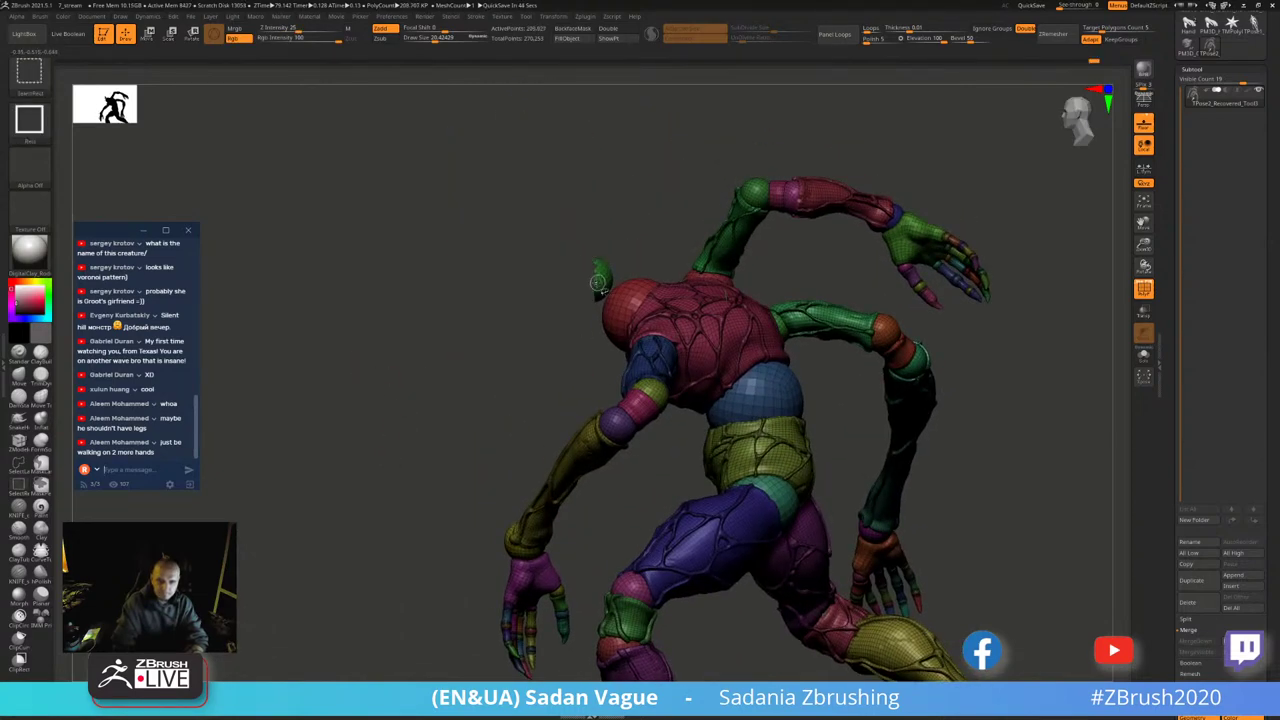
{"action": "mouse_move", "coordinate": [565, 312]}
{"action": "left_mouse_down"}
{"action": "mouse_move", "coordinate": [514, 320]}
{"action": "mouse_move", "coordinate": [568, 272]}
{"action": "left_mouse_up"}
{"action": "left_click", "coordinate": [568, 272], "text": "ctrl+shift"}
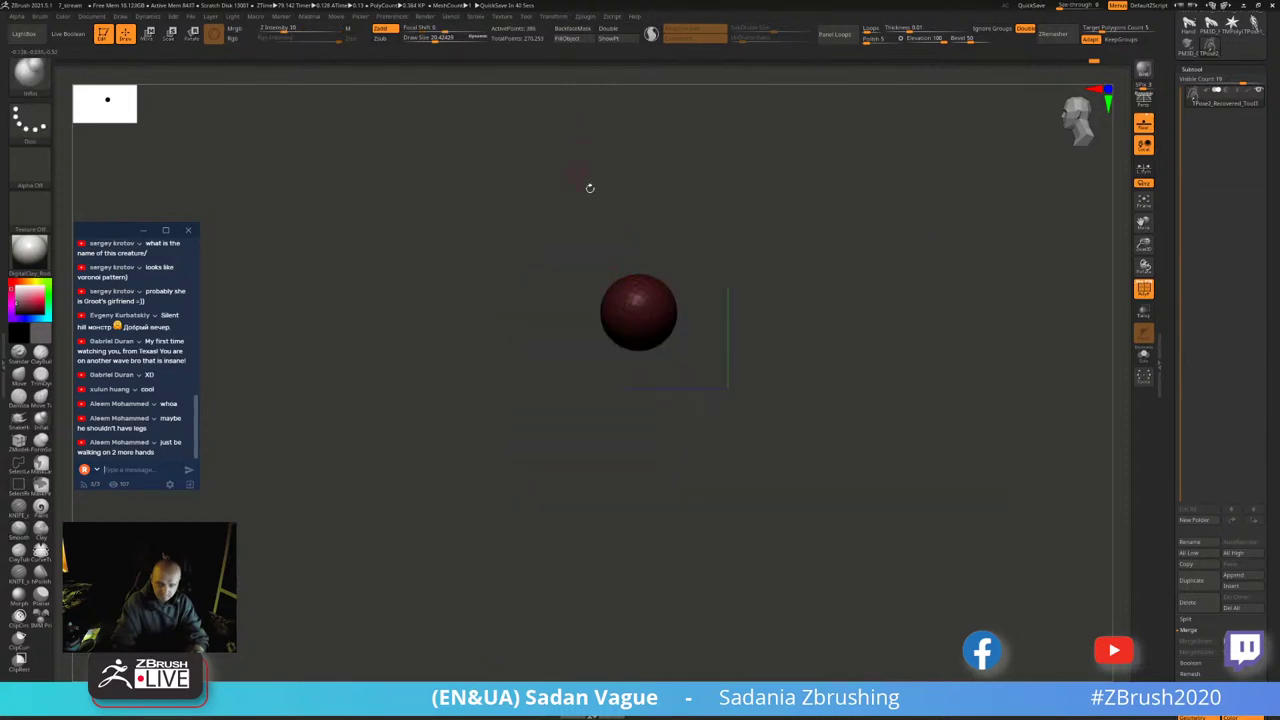
- Centre the Transpose gizmo on the red sphere, unhide all pieces and zoom out to the full creature
{"action": "key", "text": "w"}
{"action": "left_click", "coordinate": [744, 325]}
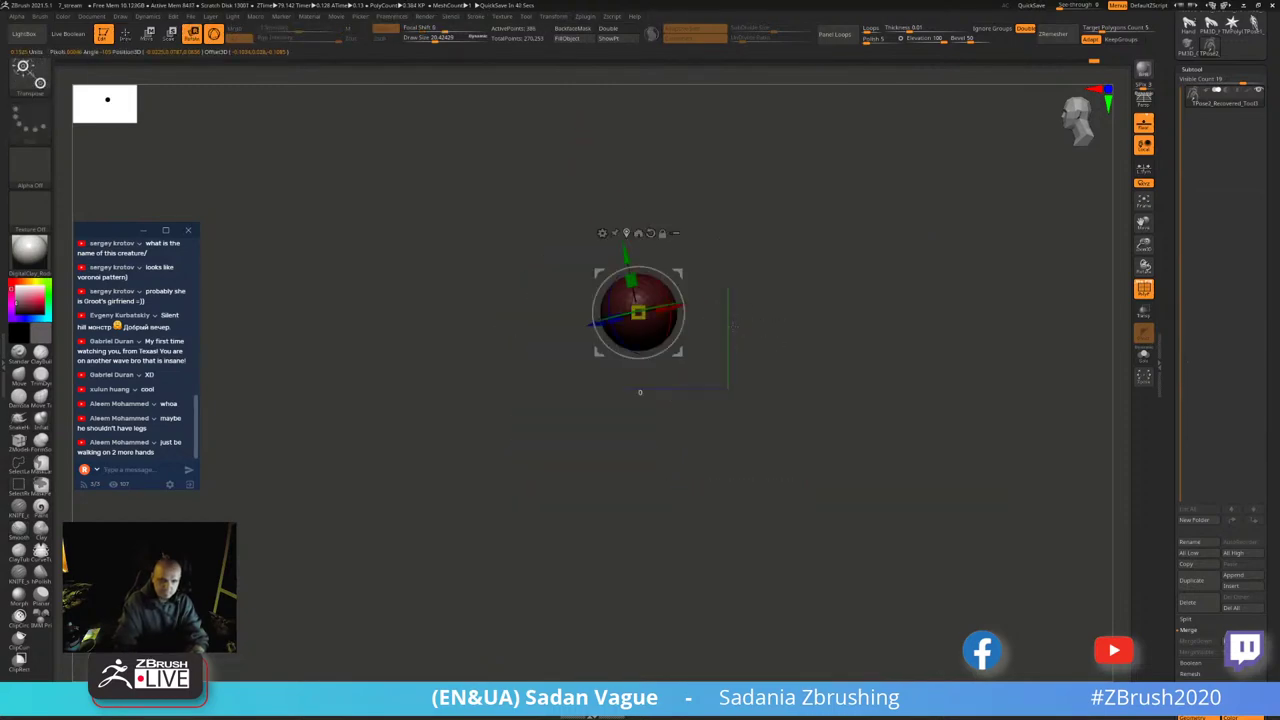
{"action": "left_click", "coordinate": [811, 226], "text": "ctrl+shift"}
{"action": "mouse_move", "coordinate": [811, 226]}
{"action": "left_mouse_down"}
{"action": "mouse_move", "coordinate": [703, 306]}
{"action": "mouse_move", "coordinate": [661, 286]}
{"action": "mouse_move", "coordinate": [787, 403]}
{"action": "left_mouse_up"}
{"action": "mouse_move", "coordinate": [951, 406]}
{"action": "left_mouse_down", "text": "alt"}
{"action": "mouse_move", "coordinate": [928, 299]}
{"action": "mouse_move", "coordinate": [944, 307]}
{"action": "mouse_move", "coordinate": [964, 279]}
{"action": "mouse_move", "coordinate": [540, 326]}
{"action": "left_mouse_up", "text": "alt"}
{"action": "left_click", "coordinate": [667, 350], "text": "ctrl+shift"}
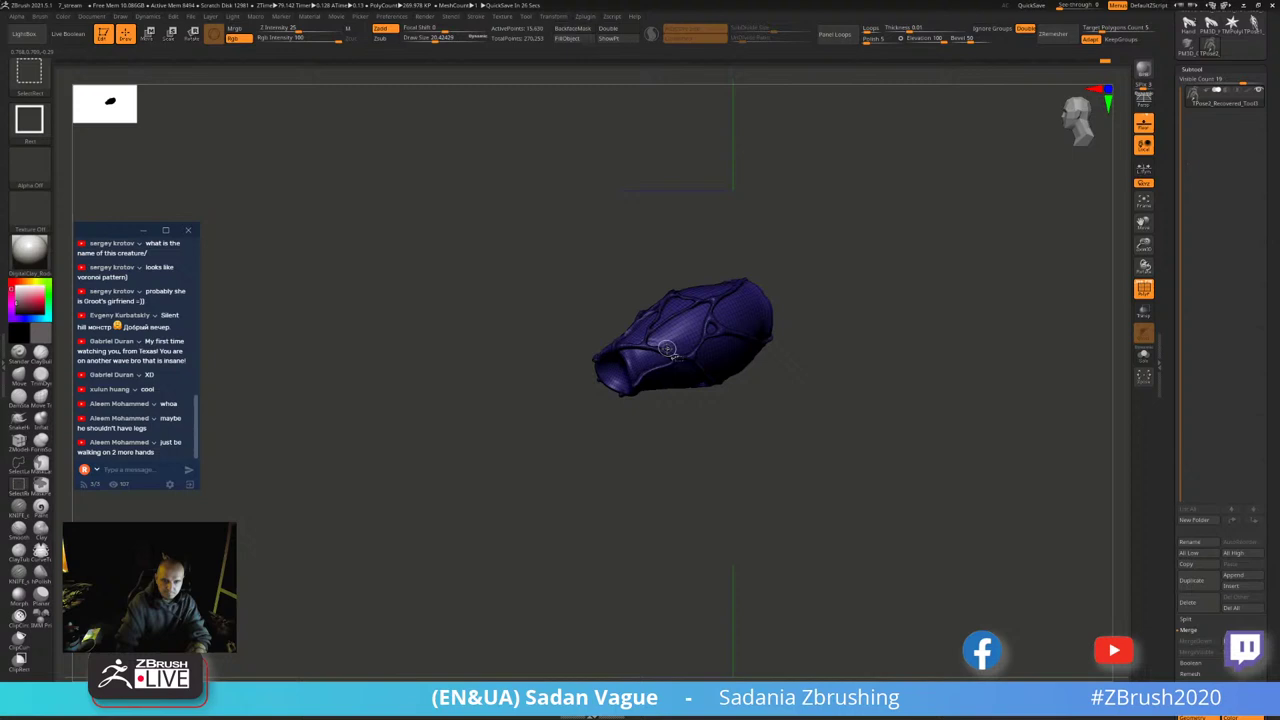
{"action": "left_click", "coordinate": [654, 444], "text": "ctrl+shift"}
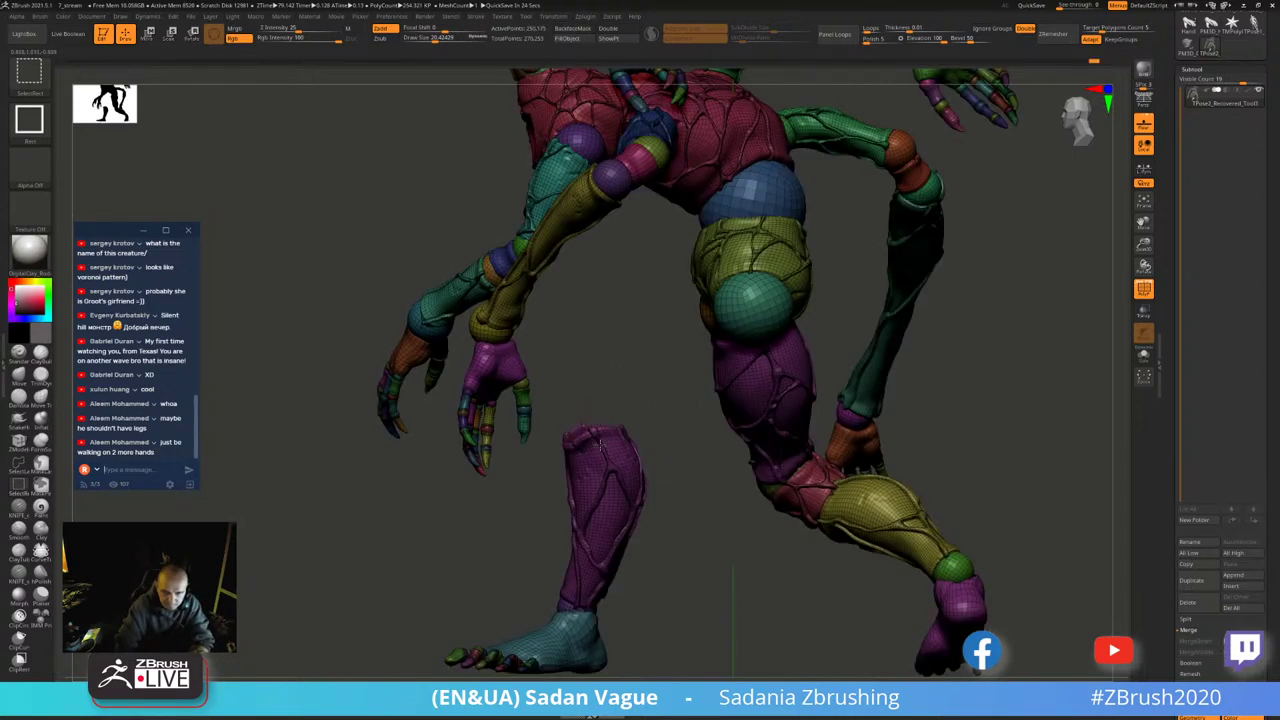
- Isolate the small dark knee sphere and centre the Transpose gizmo on it
{"action": "left_click", "coordinate": [600, 443], "text": "ctrl+alt+shift"}
{"action": "left_click_drag", "start_coordinate": [570, 475], "coordinate": [607, 390], "text": "alt"}
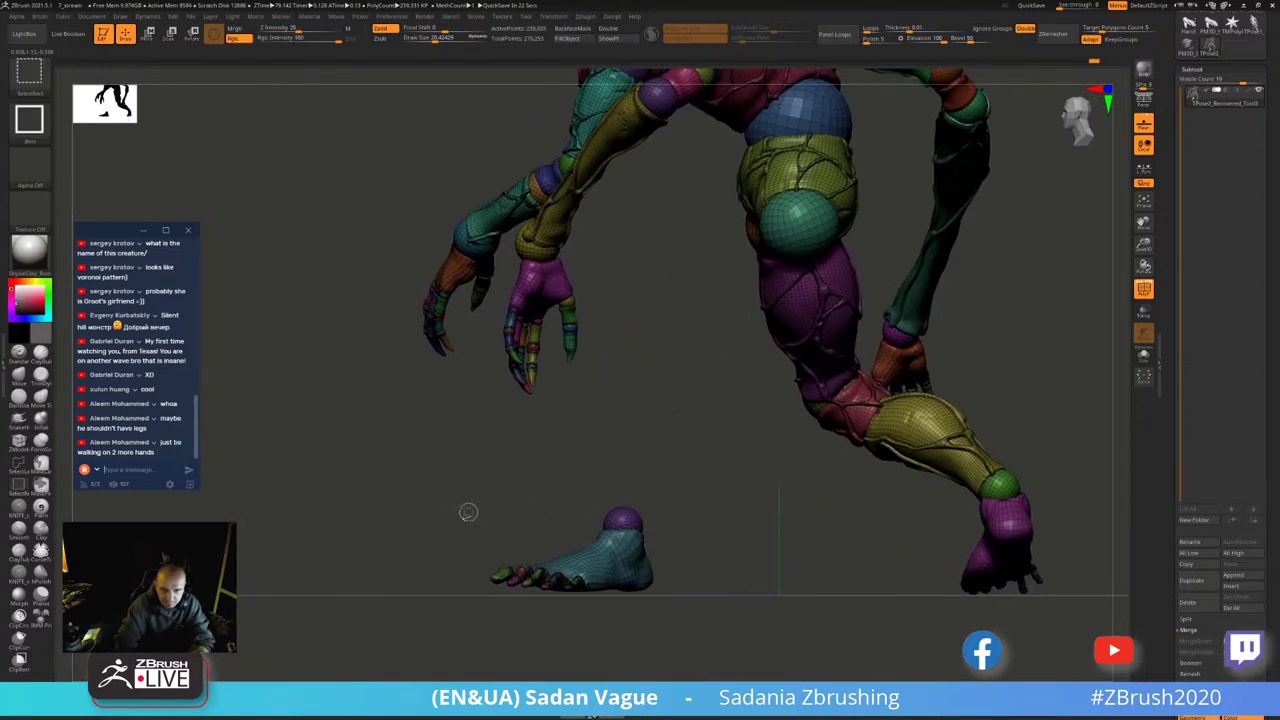
{"action": "left_click_drag", "start_coordinate": [403, 481], "coordinate": [762, 646], "text": "ctrl+shift"}
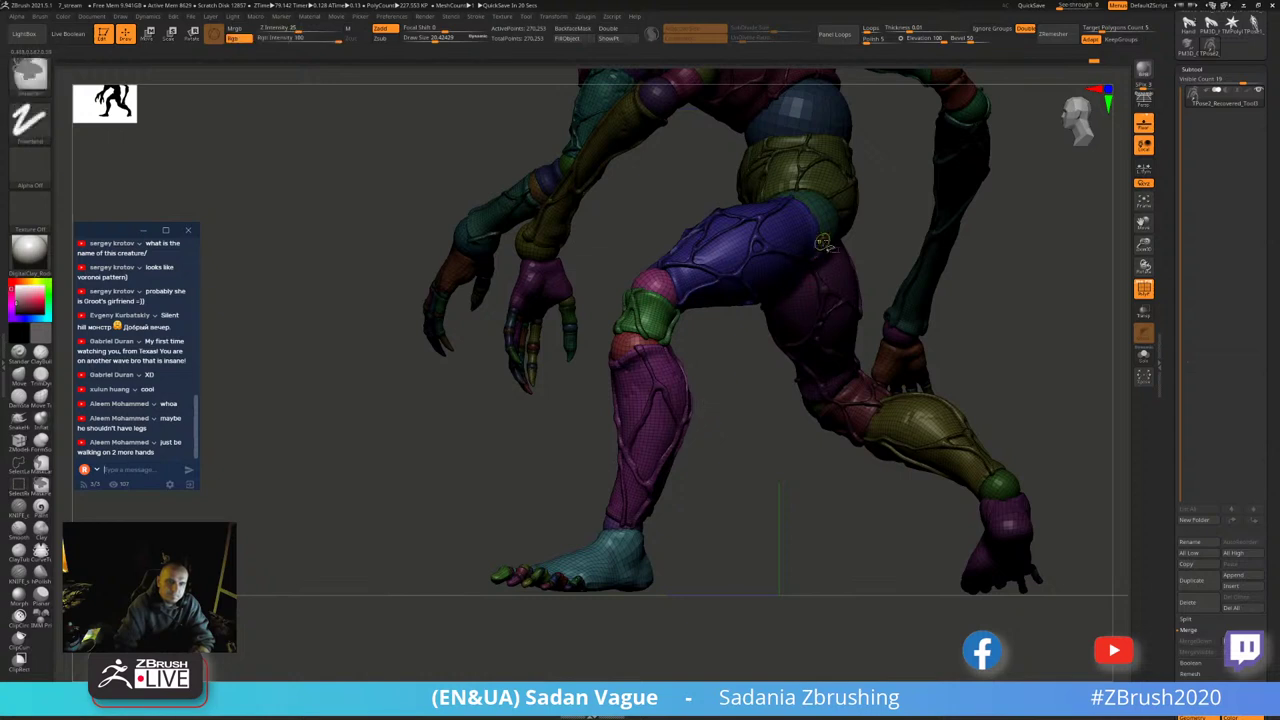
{"action": "mouse_move", "coordinate": [854, 206]}
{"action": "left_mouse_down", "text": "ctrl+shift"}
{"action": "mouse_move", "coordinate": [870, 204]}
{"action": "mouse_move", "coordinate": [833, 327]}
{"action": "left_mouse_up", "text": "ctrl+shift"}
{"action": "key", "text": "w"}
{"action": "left_click_drag", "start_coordinate": [635, 87], "coordinate": [663, 145], "text": "alt"}
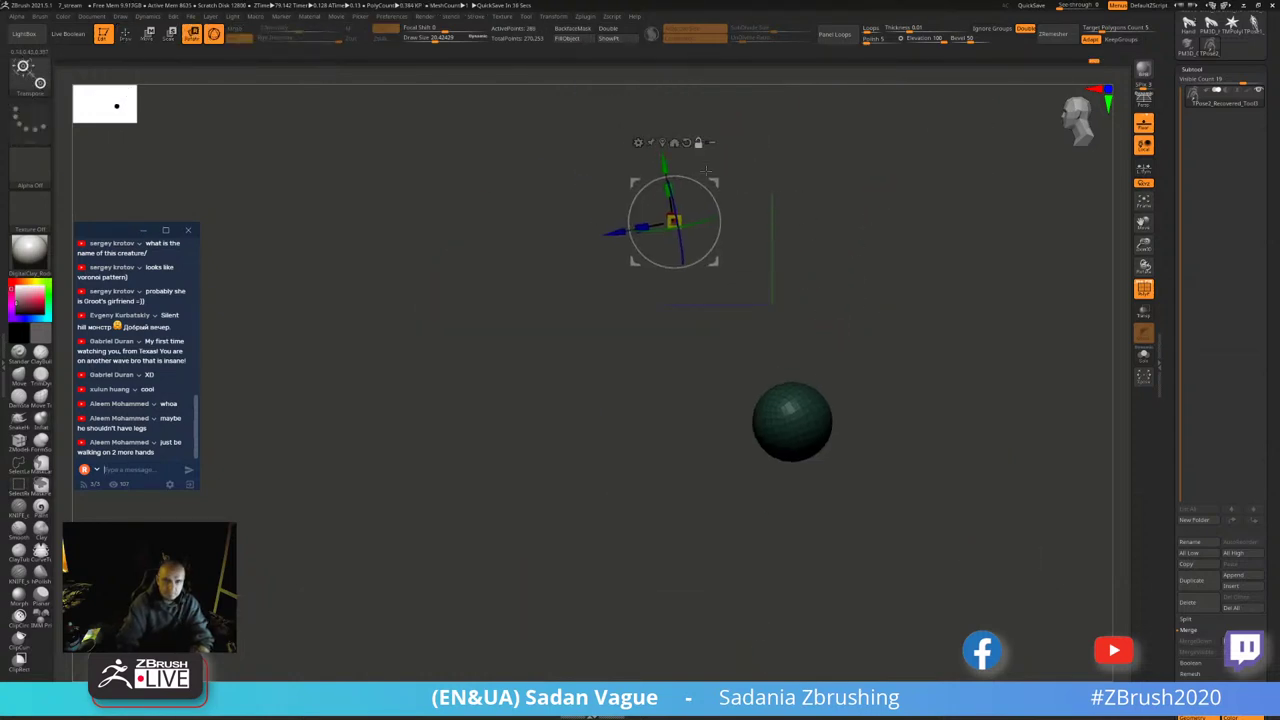
- With the whole creature visible, rotate the purple lower leg about 5 degrees around the knee sphere
{"action": "left_click", "coordinate": [865, 232], "text": "ctrl+shift"}
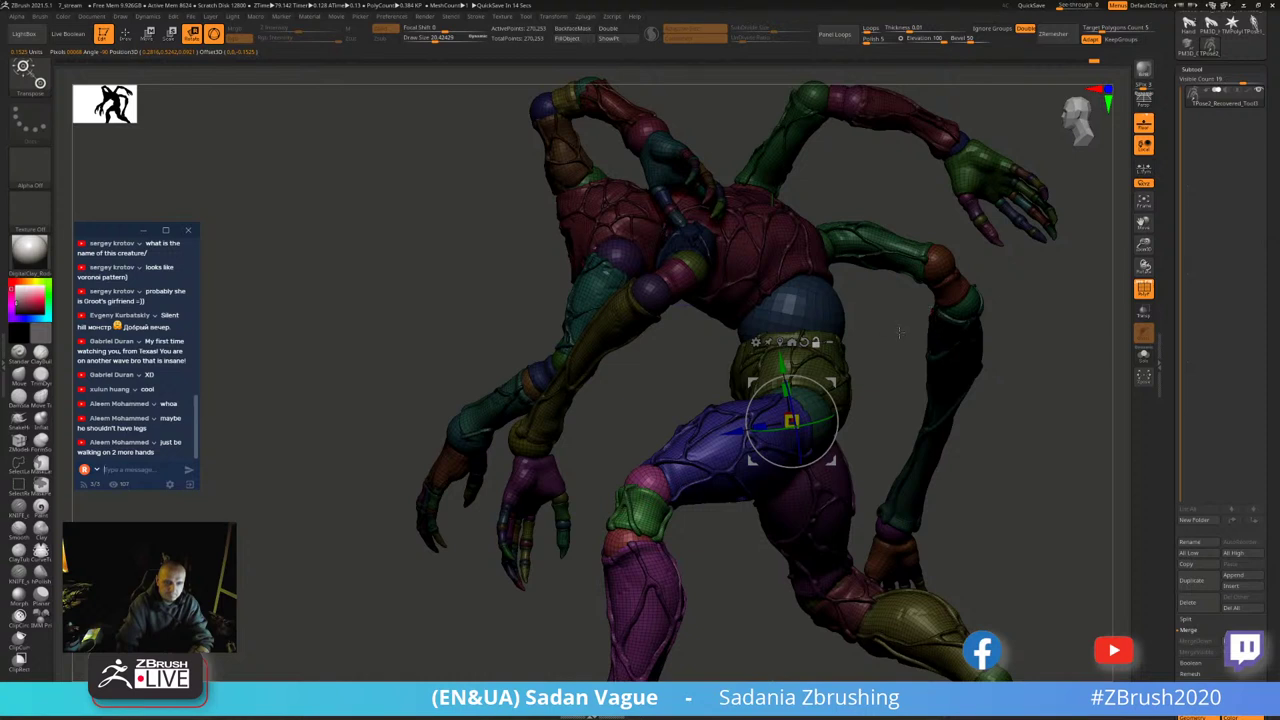
{"action": "left_click_drag", "start_coordinate": [900, 333], "coordinate": [833, 226], "text": "alt"}
{"action": "key", "text": "q"}
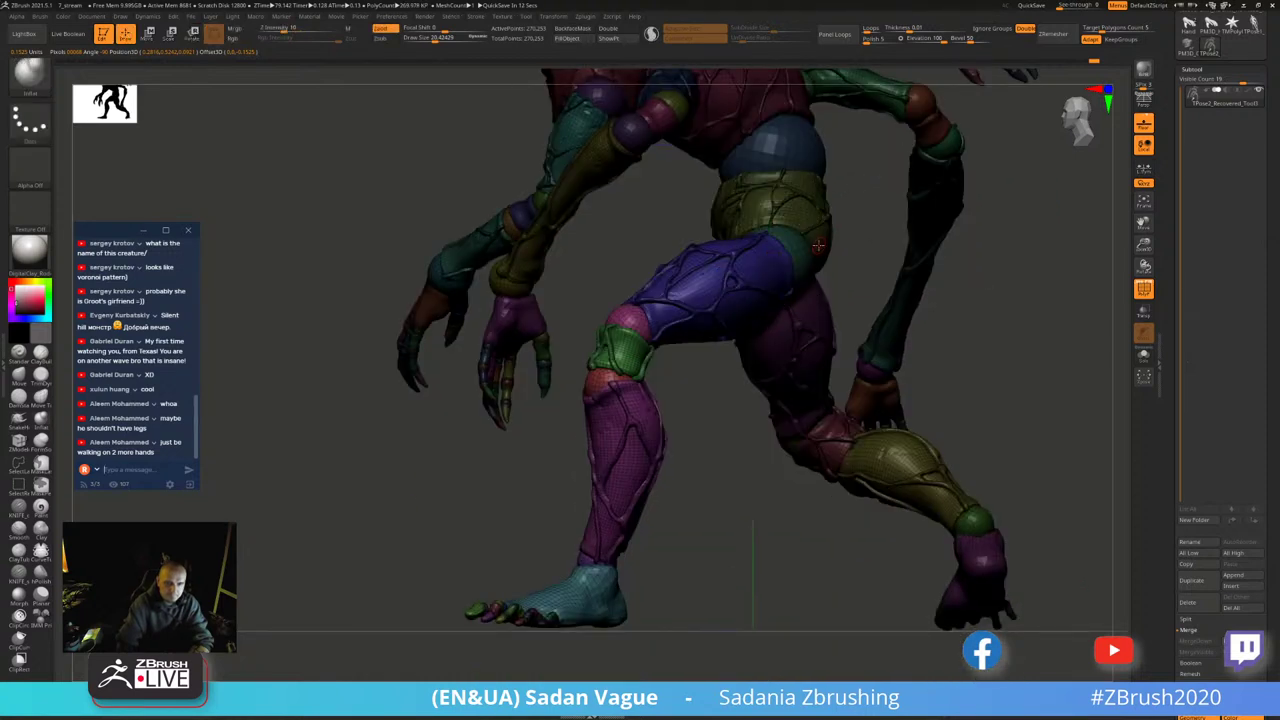
{"action": "left_click", "coordinate": [813, 241], "text": "ctrl+shift"}
{"action": "key", "text": "w"}
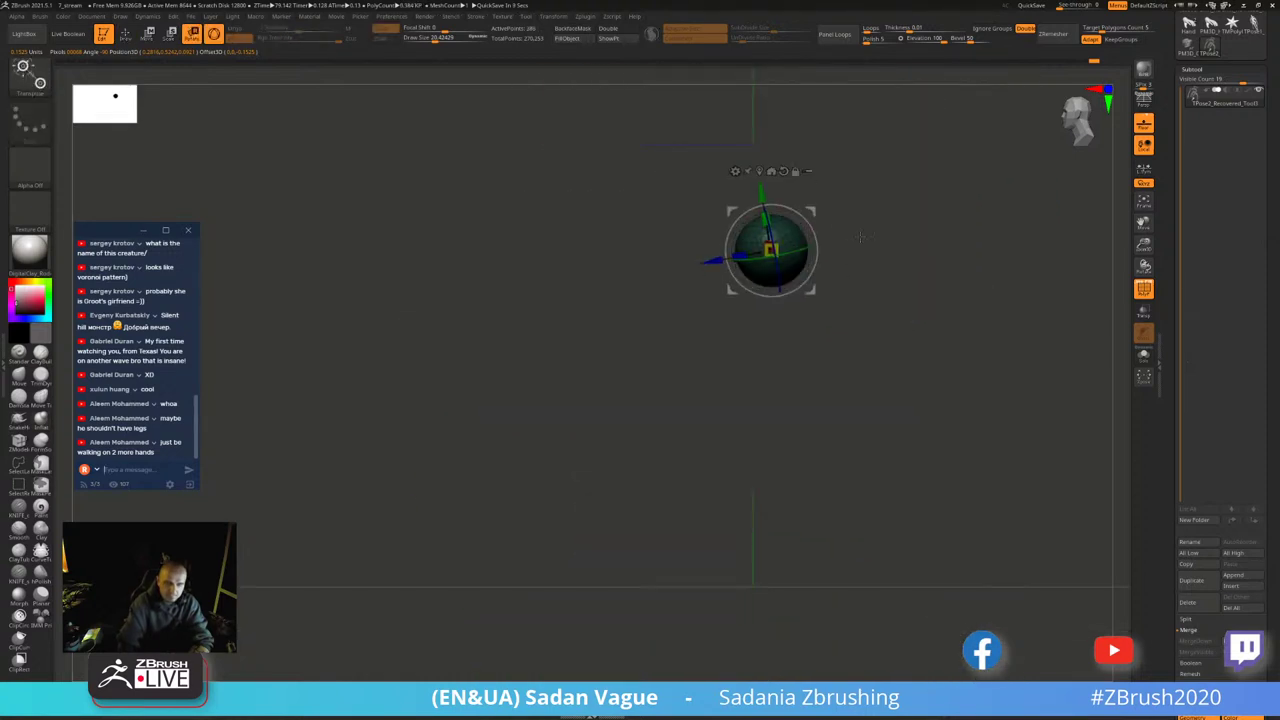
{"action": "left_click", "coordinate": [814, 241], "text": "ctrl+shift"}
{"action": "left_click_drag", "start_coordinate": [814, 241], "coordinate": [820, 240]}
{"action": "key", "text": "q"}
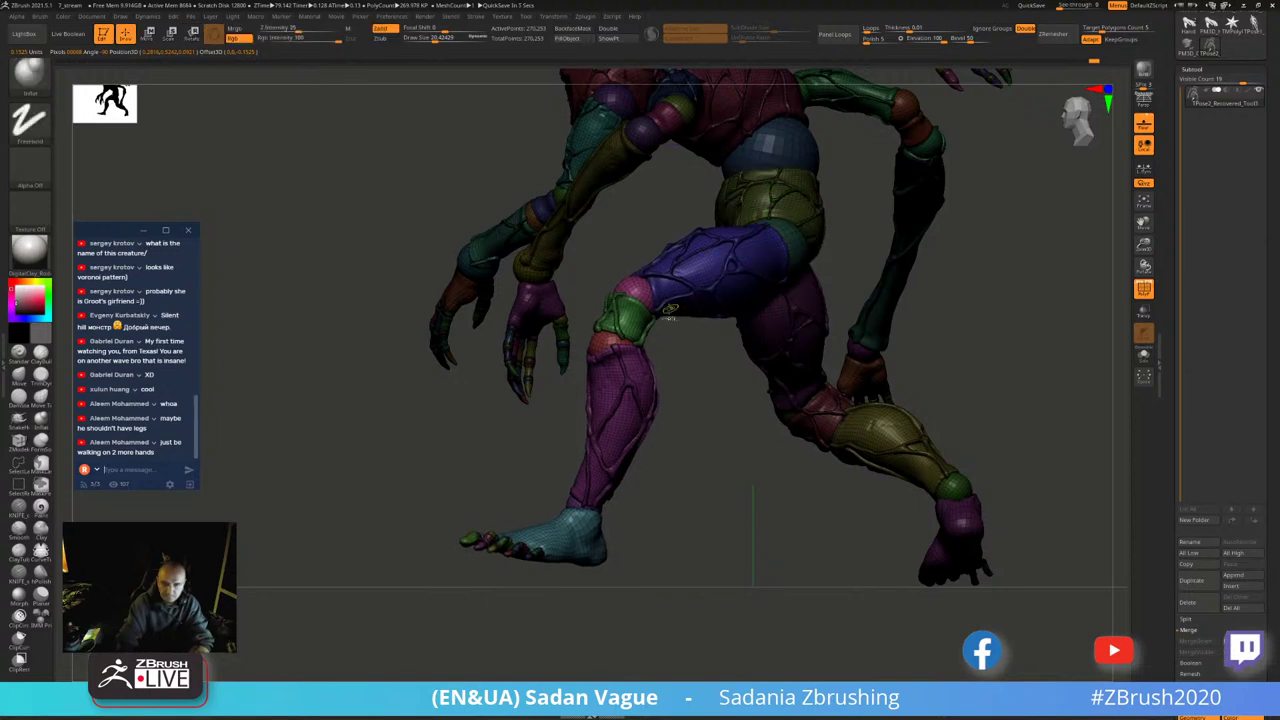
- Isolate the purple thigh piece so it alone is visible
{"action": "left_click", "coordinate": [662, 275], "text": "ctrl+shift"}
{"action": "left_click", "coordinate": [650, 325], "text": "ctrl+shift"}
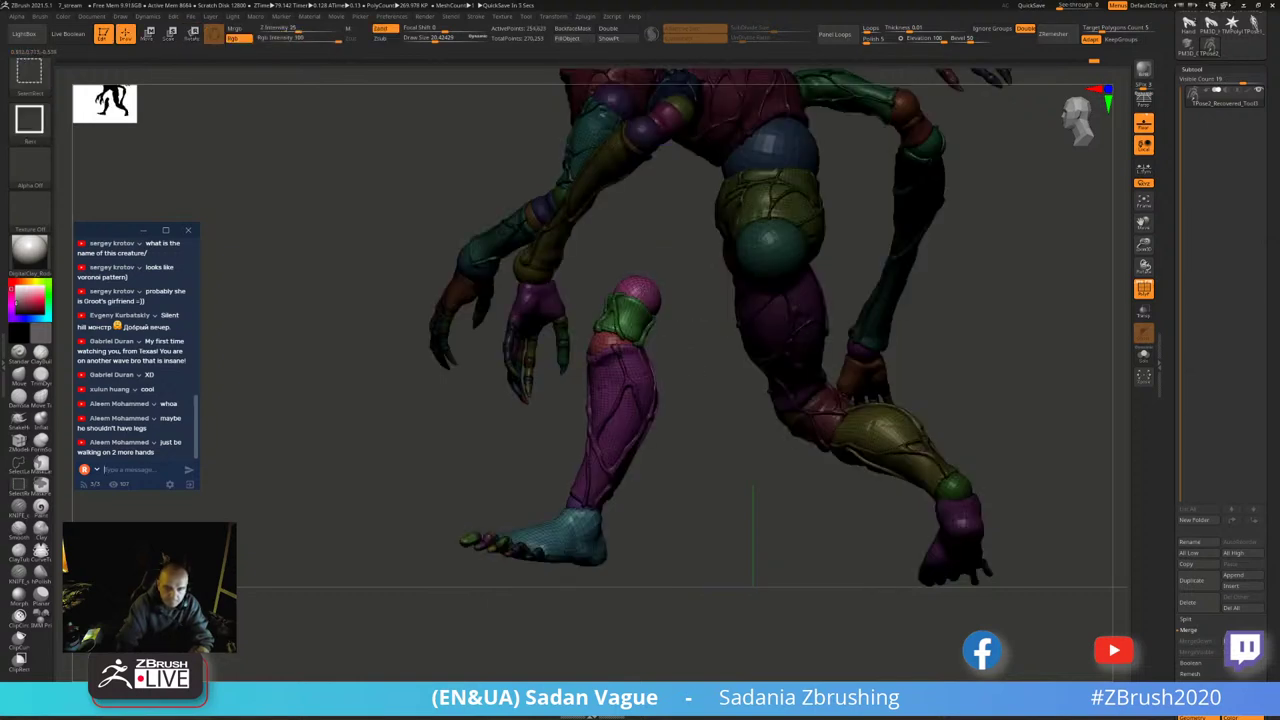
{"action": "left_click", "coordinate": [697, 347], "text": "ctrl+shift"}
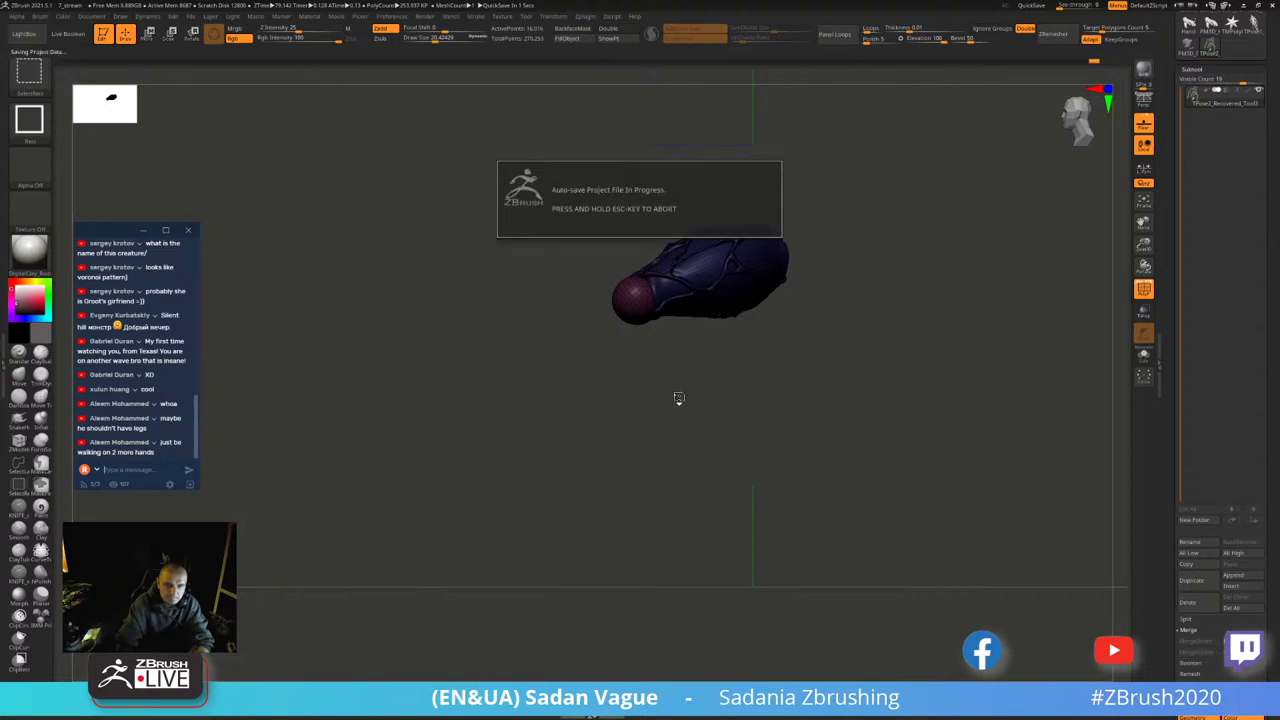
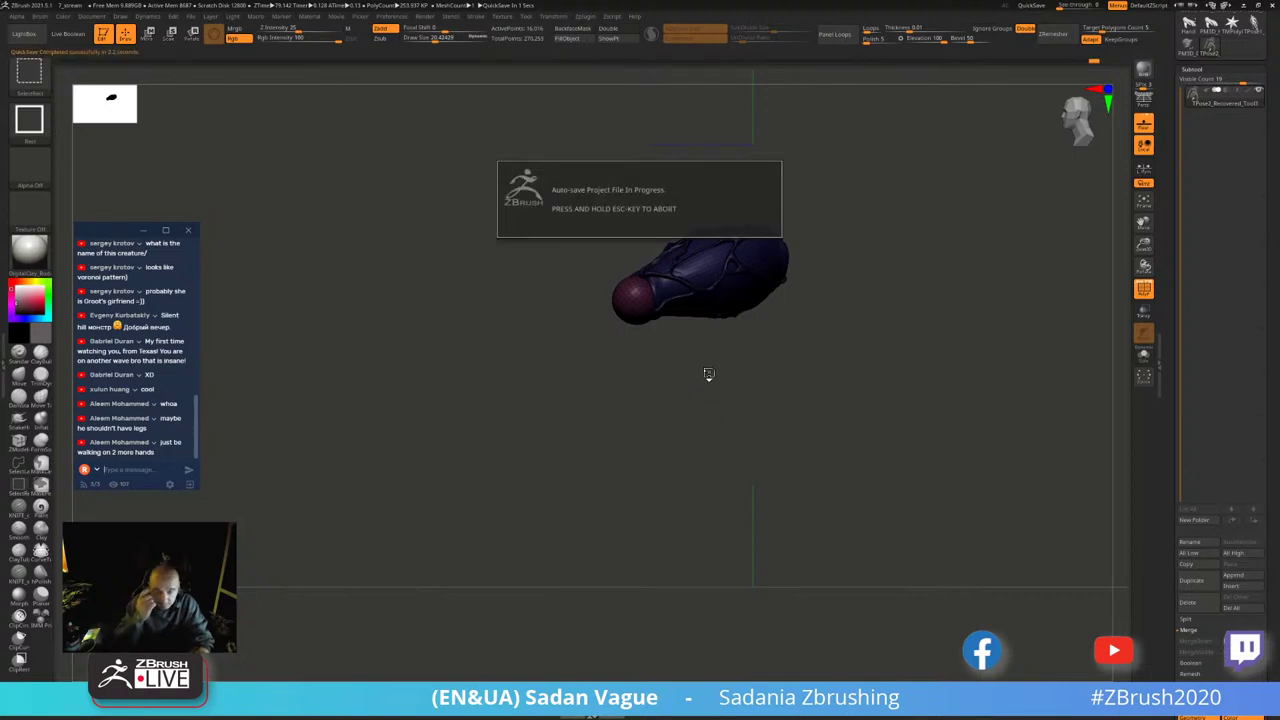
- Isolate the purple thigh piece, then restore full visibility of the whole creature
{"action": "left_click", "coordinate": [708, 374], "text": "ctrl+shift"}
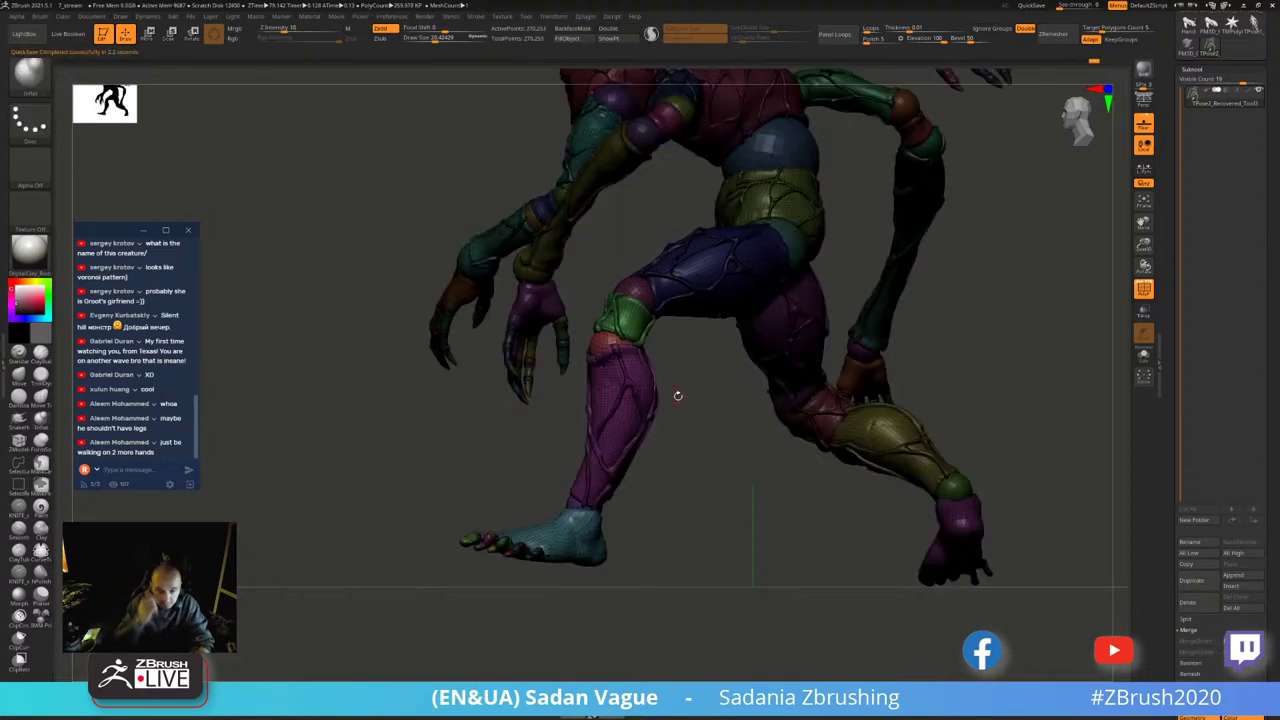
{"action": "left_click", "coordinate": [662, 334], "text": "ctrl+shift"}
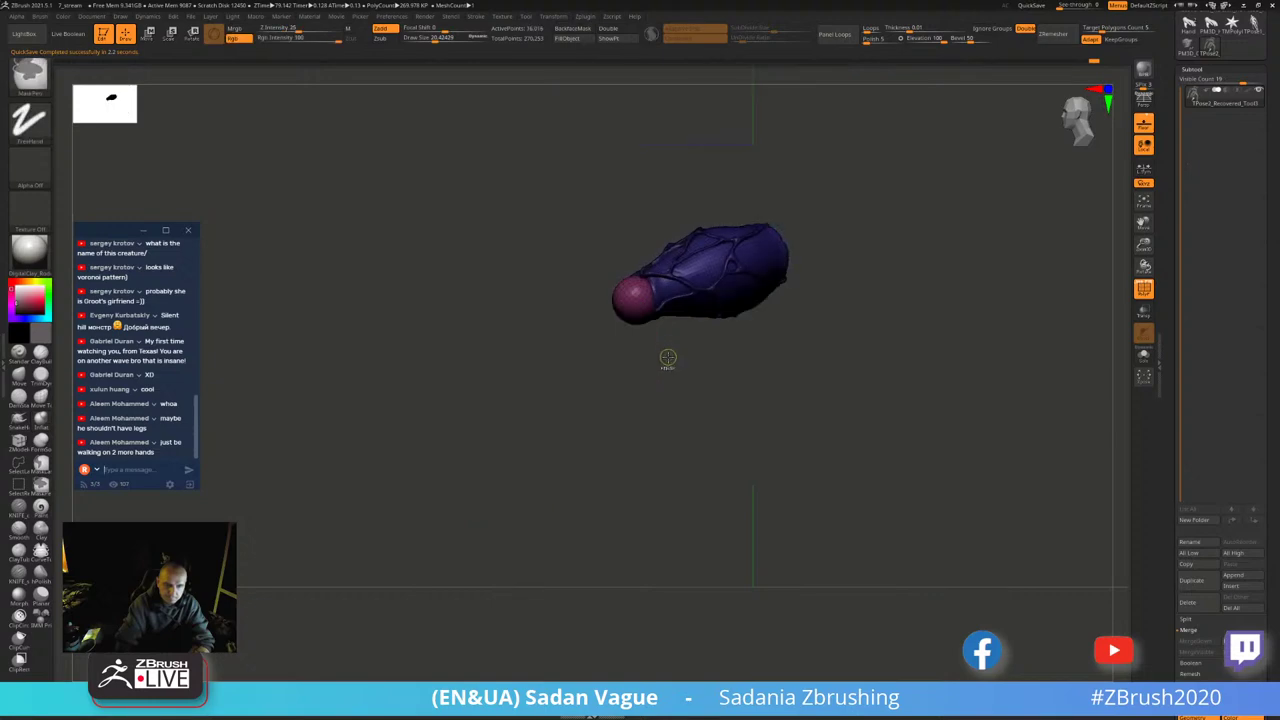
{"action": "left_click", "coordinate": [665, 360], "text": "ctrl+shift"}
{"action": "left_click", "coordinate": [664, 364], "text": "ctrl+shift"}
{"action": "left_click", "coordinate": [662, 366], "text": "ctrl+shift"}
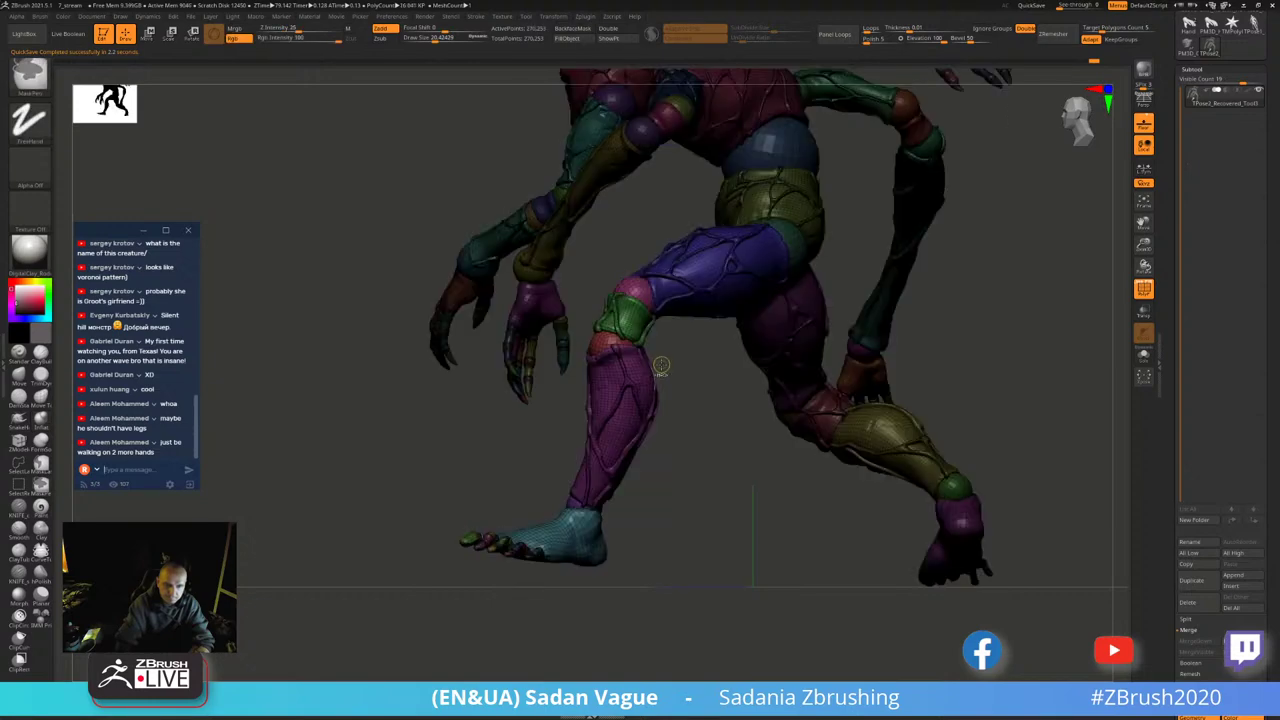
- Orbit the creature upright in view with the Transpose rotate gizmo (R) active
{"action": "mouse_move", "coordinate": [699, 398]}
{"action": "left_mouse_down"}
{"action": "mouse_move", "coordinate": [913, 243]}
{"action": "mouse_move", "coordinate": [920, 214]}
{"action": "mouse_move", "coordinate": [913, 256]}
{"action": "left_mouse_up"}
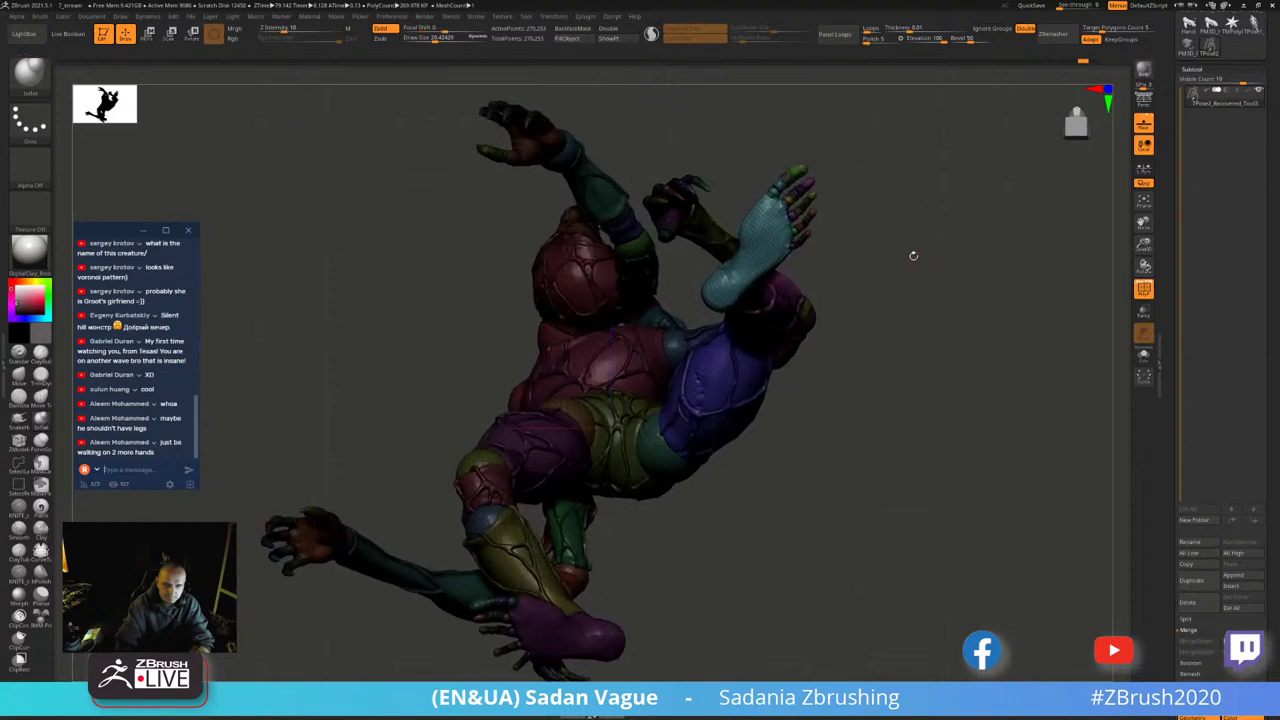
{"action": "key", "text": "r"}
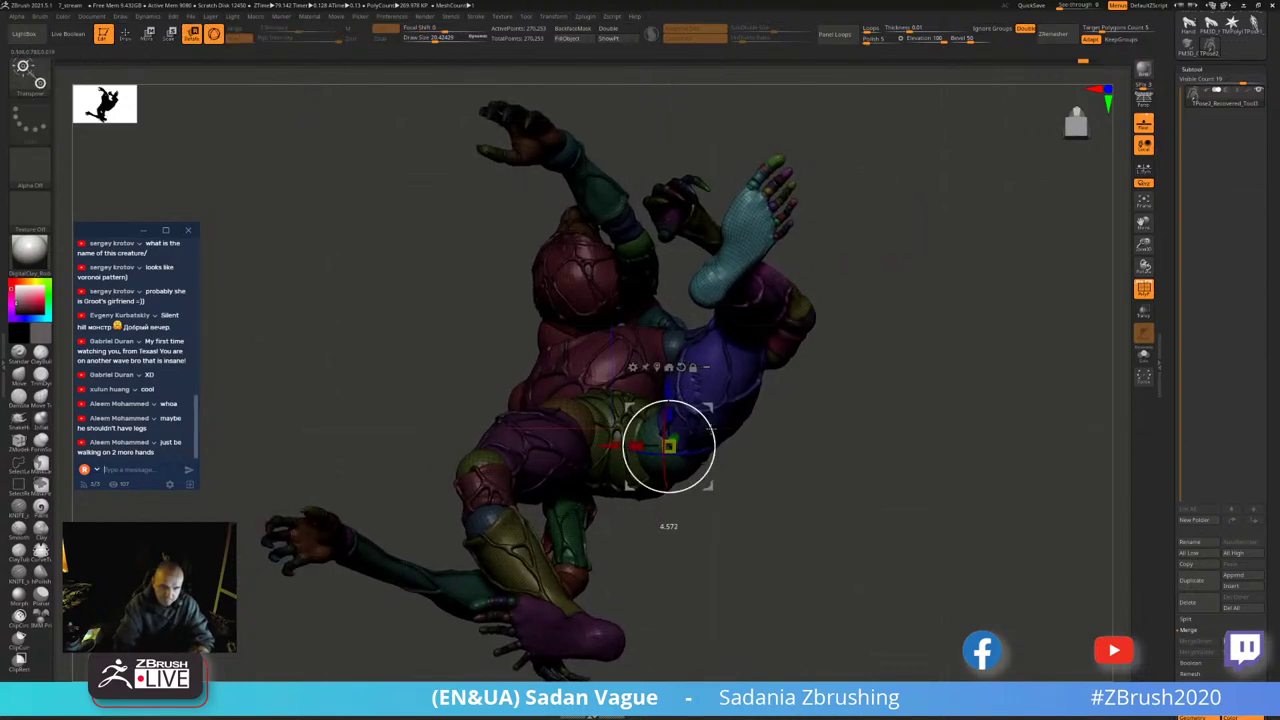
{"action": "mouse_move", "coordinate": [713, 432]}
{"action": "left_mouse_down"}
{"action": "mouse_move", "coordinate": [963, 367]}
{"action": "mouse_move", "coordinate": [953, 326]}
{"action": "left_mouse_up"}
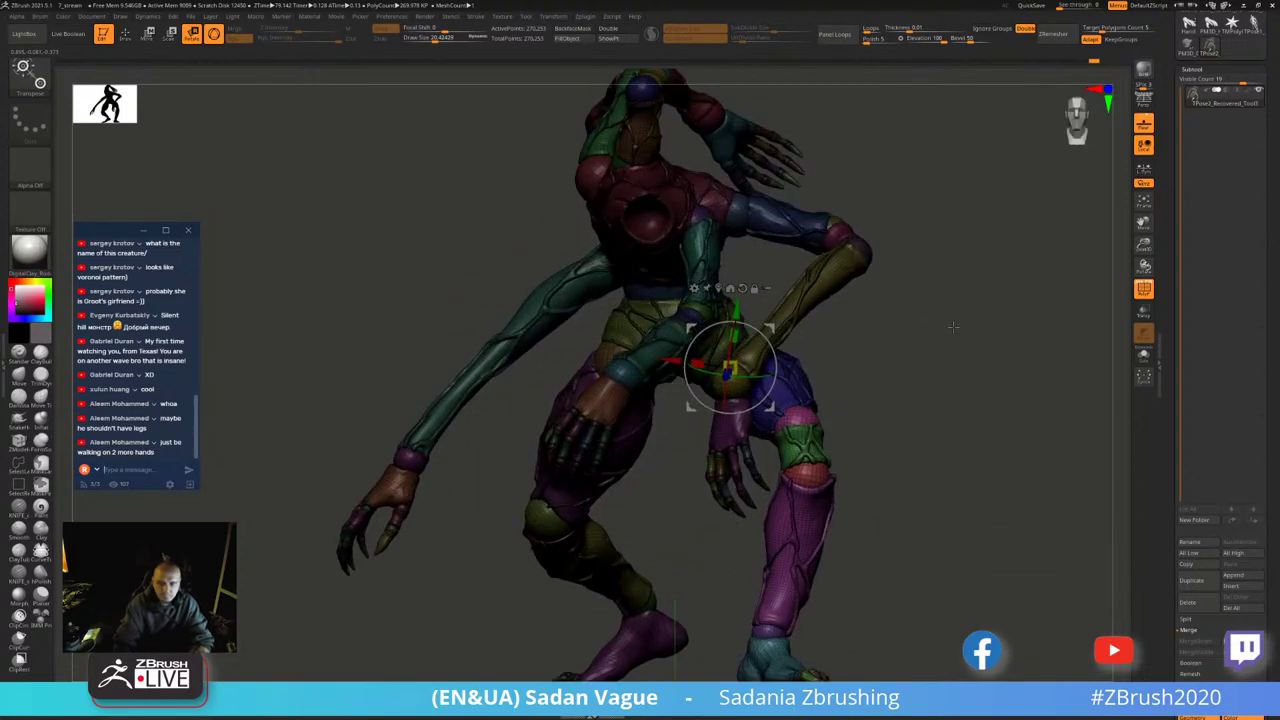
- Isolate the purple wrist ring, mask the body, and show the whole model again
{"action": "left_click_drag", "start_coordinate": [489, 456], "coordinate": [600, 400], "text": "alt"}
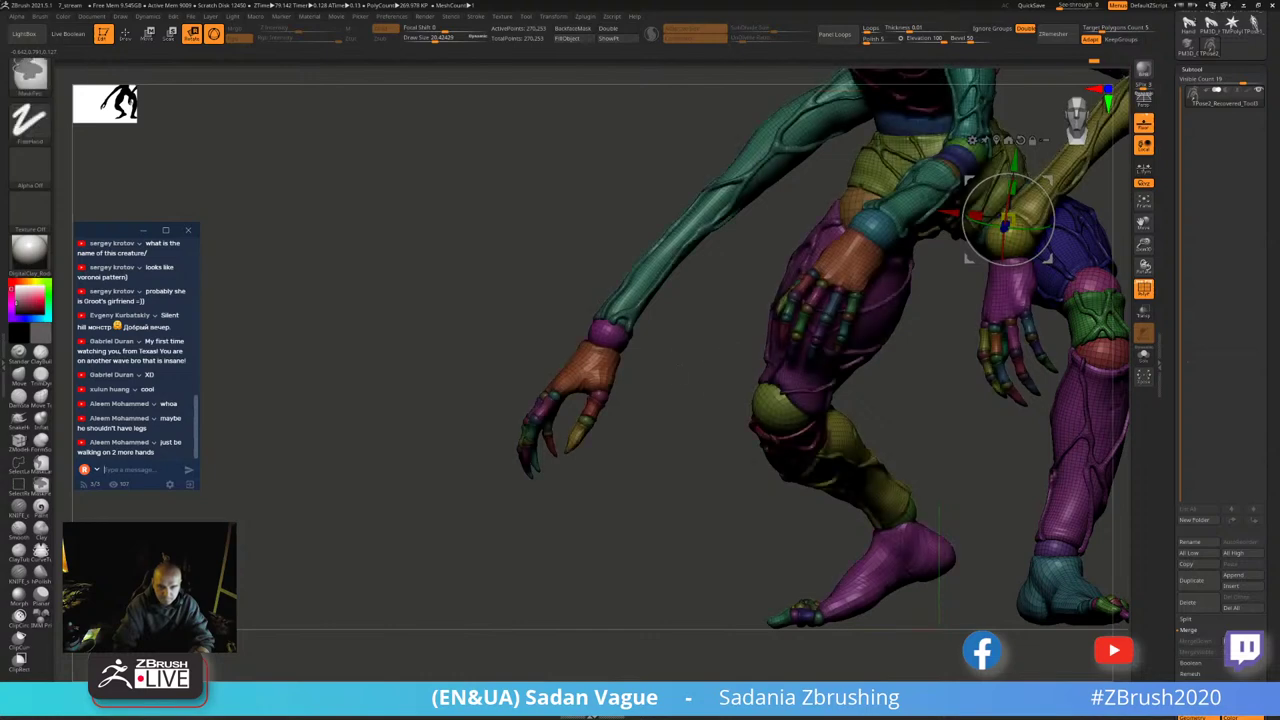
{"action": "key", "text": "q"}
{"action": "left_click", "coordinate": [612, 338], "text": "ctrl+shift"}
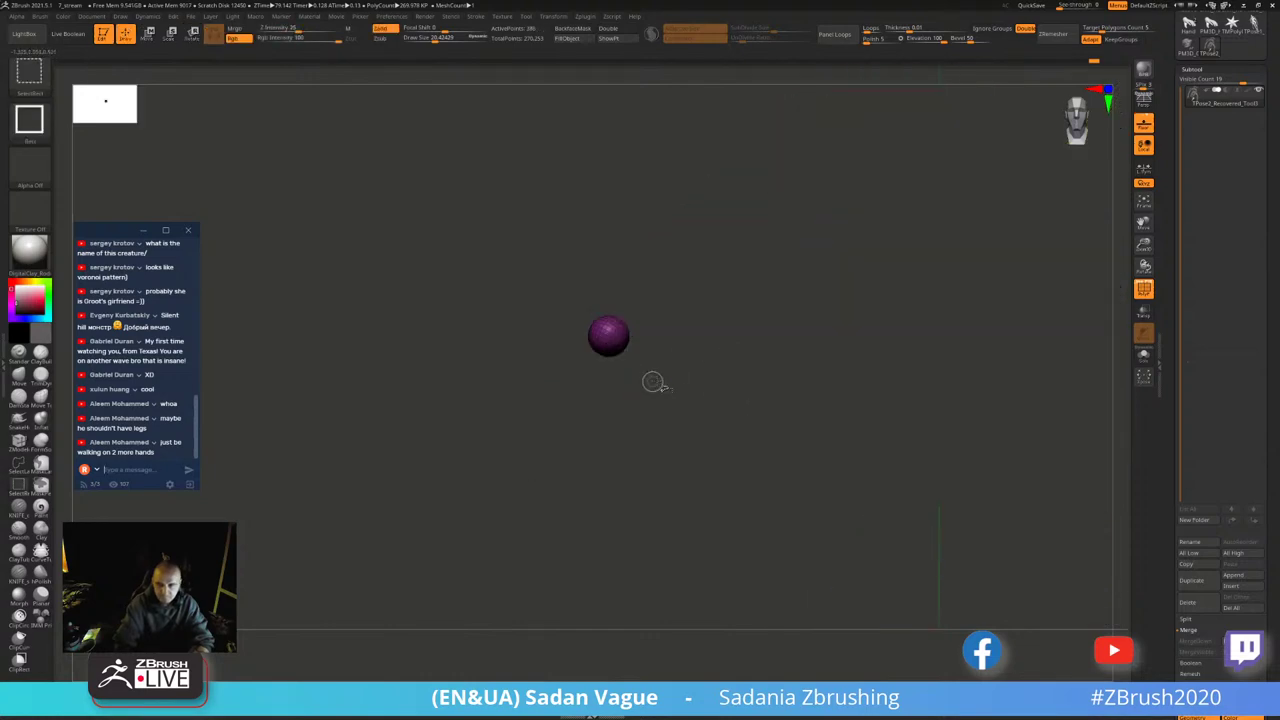
{"action": "left_click_drag", "start_coordinate": [657, 380], "coordinate": [668, 420], "text": "ctrl+shift"}
{"action": "left_click_drag", "start_coordinate": [503, 371], "coordinate": [557, 448], "text": "ctrl+alt+shift"}
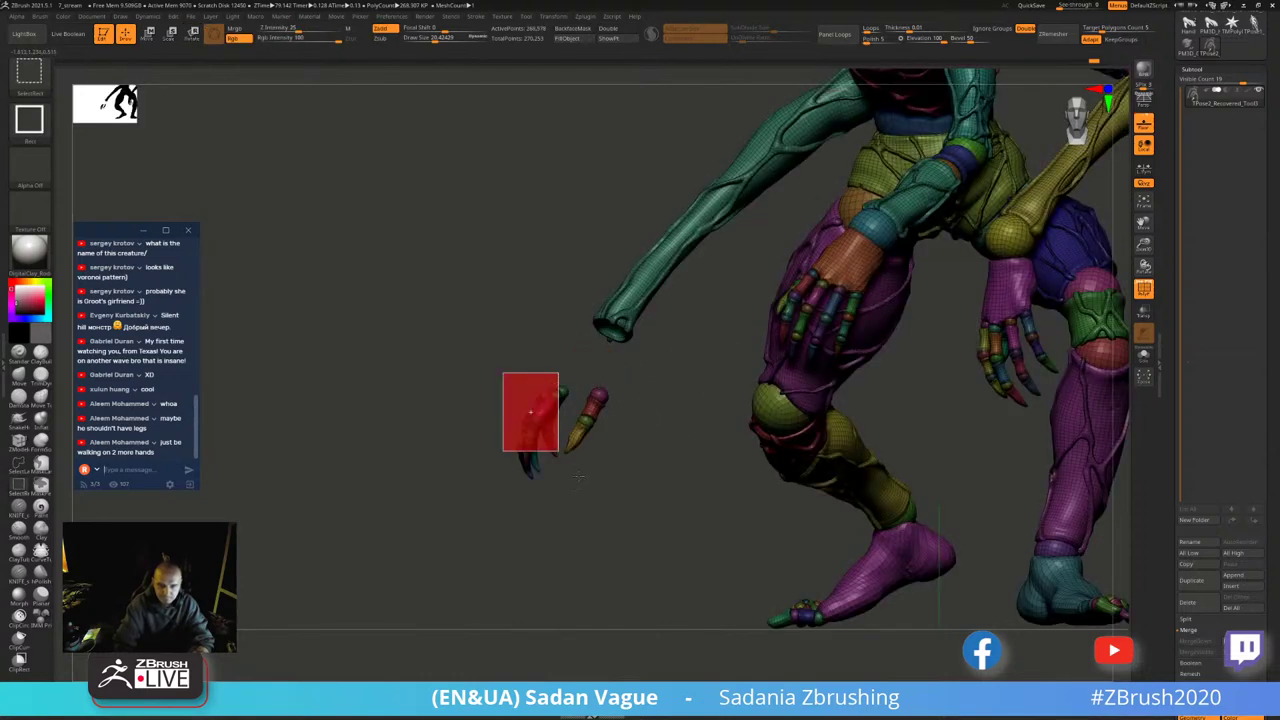
{"action": "left_click", "coordinate": [673, 440], "text": "ctrl"}
{"action": "left_click", "coordinate": [673, 436], "text": "ctrl+shift"}
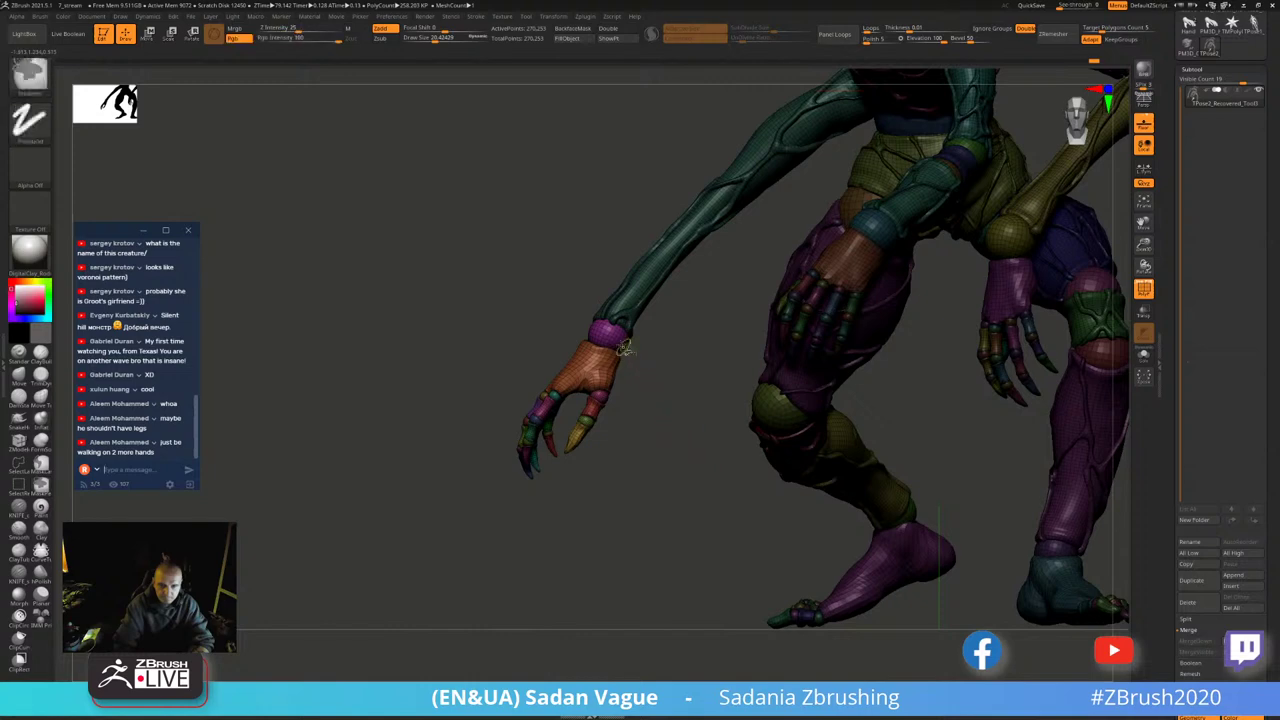
- Pivot the gizmo on the wrist ring and rotate the orange hand downward
{"action": "left_click", "coordinate": [609, 335], "text": "ctrl+shift"}
{"action": "key", "text": "w"}
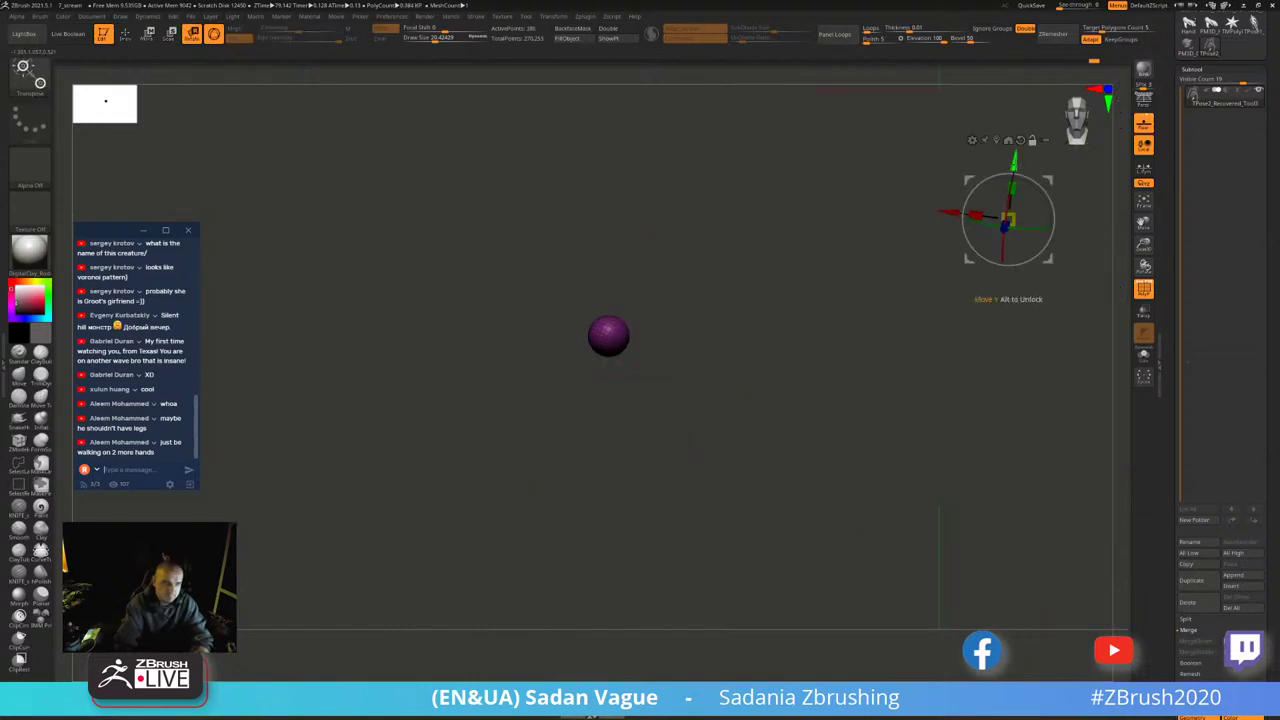
{"action": "left_click", "coordinate": [985, 139]}
{"action": "left_click", "coordinate": [760, 260], "text": "ctrl+shift"}
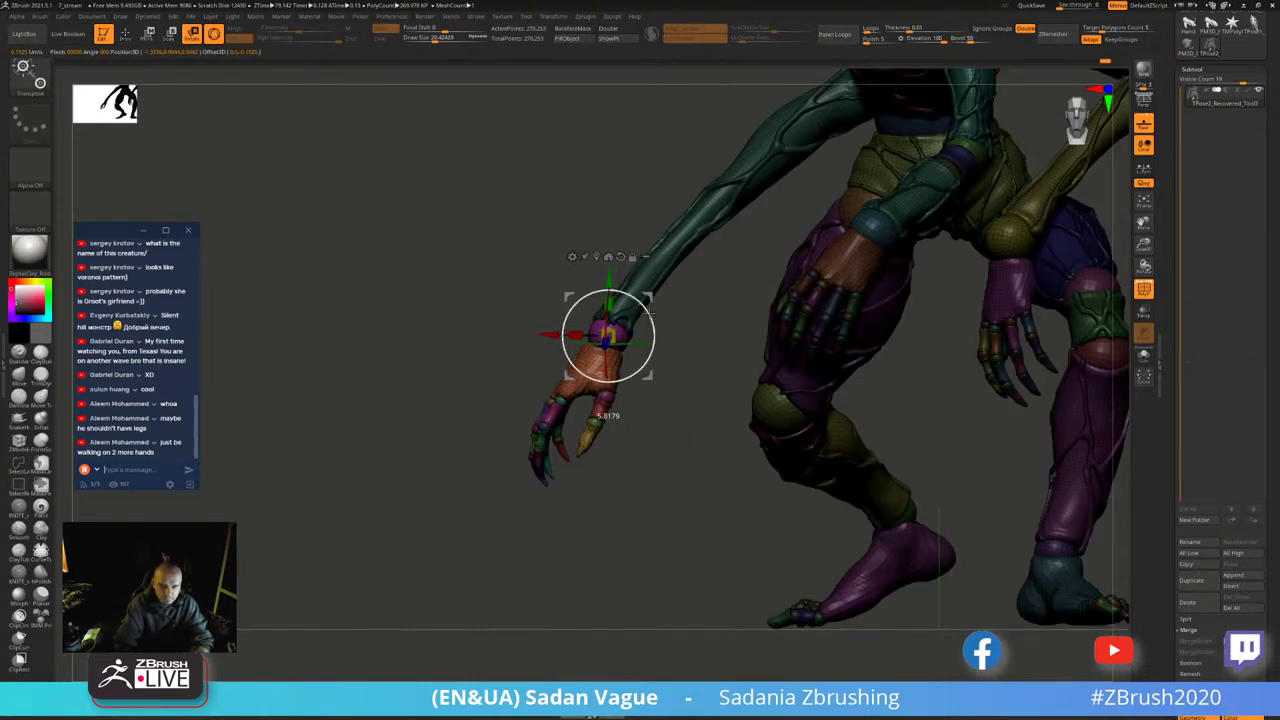
{"action": "left_click_drag", "start_coordinate": [652, 330], "coordinate": [640, 308]}
{"action": "mouse_move", "coordinate": [700, 450]}
{"action": "left_mouse_down"}
{"action": "mouse_move", "coordinate": [772, 402]}
{"action": "mouse_move", "coordinate": [709, 409]}
{"action": "left_mouse_up"}
{"action": "key", "text": "q"}
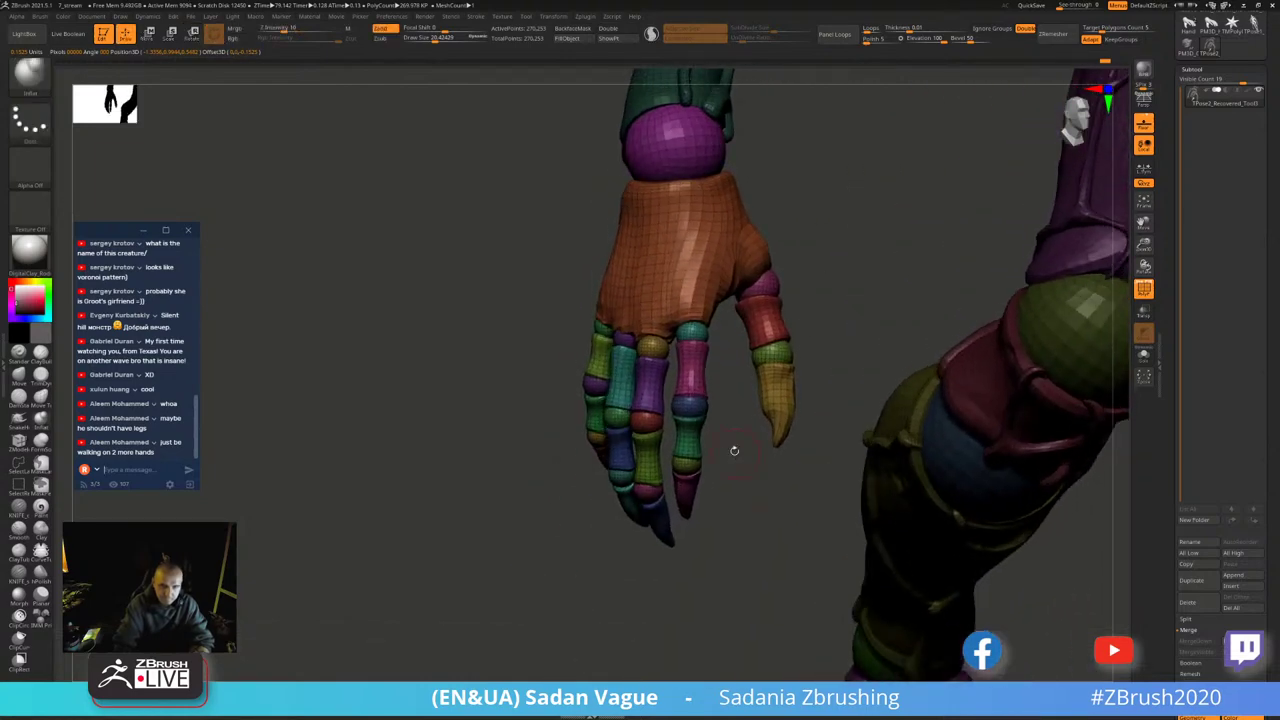
- Isolate the first finger's small knuckle sphere
{"action": "left_click", "coordinate": [686, 372], "text": "ctrl+shift"}
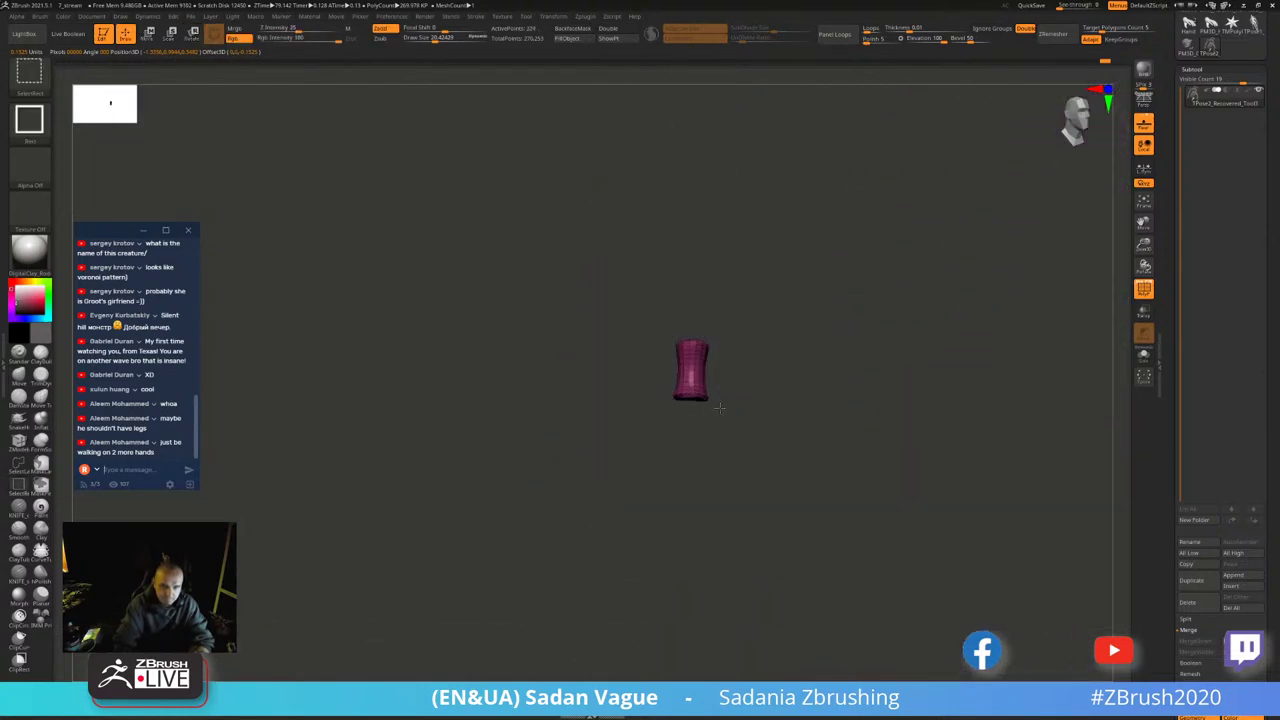
{"action": "left_click", "coordinate": [688, 420], "text": "ctrl+shift"}
{"action": "left_click", "coordinate": [688, 410], "text": "ctrl+alt+shift"}
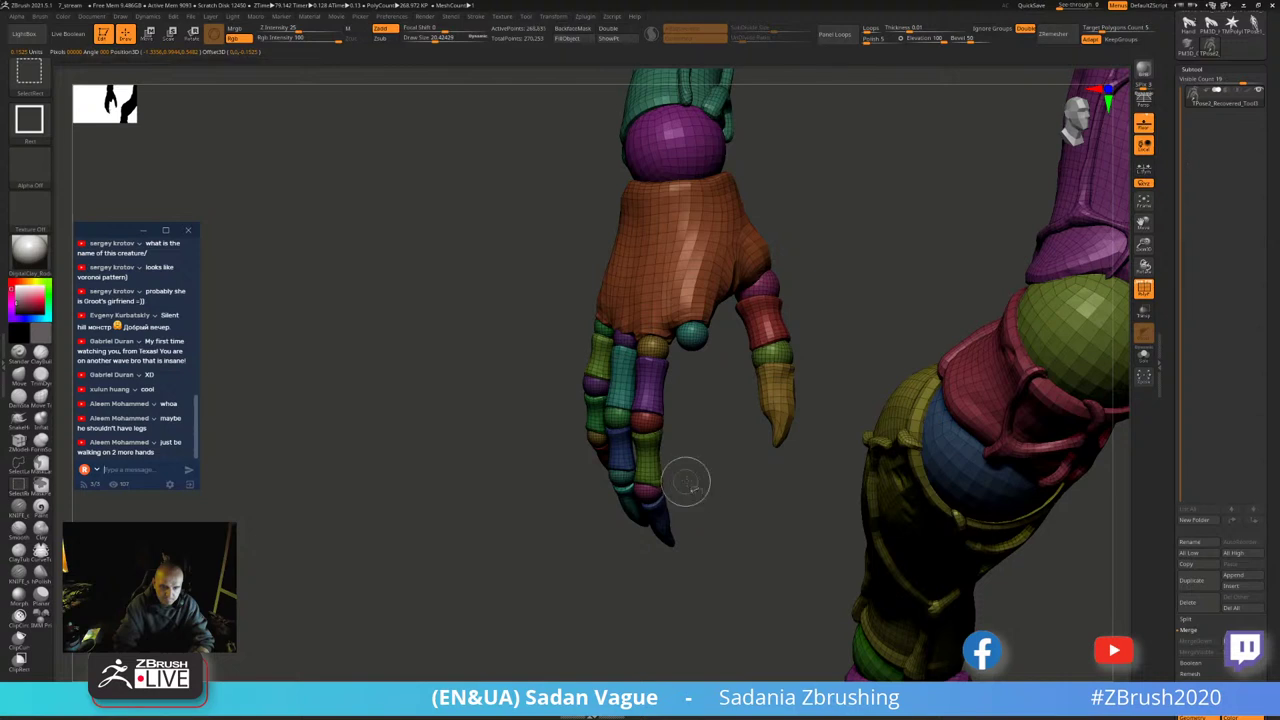
{"action": "key", "text": "ctrl"}
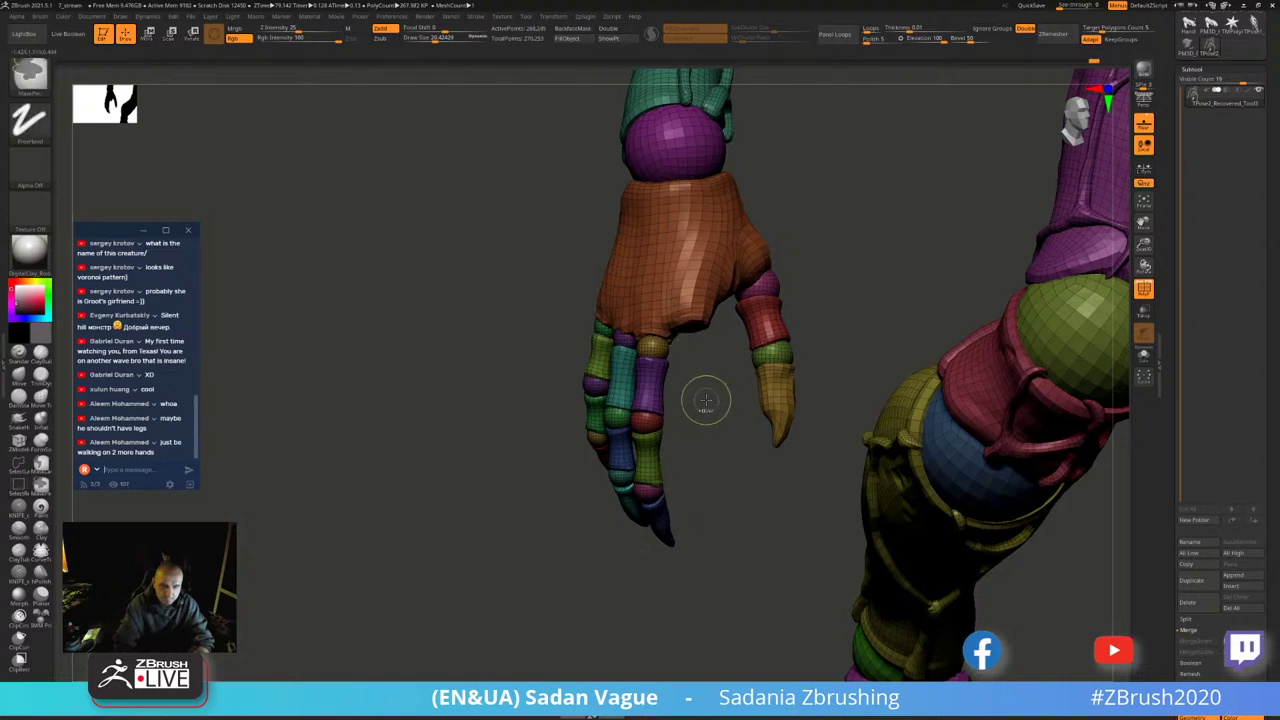
{"action": "left_click", "coordinate": [710, 402], "text": "ctrl+shift"}
{"action": "left_click", "coordinate": [692, 342], "text": "ctrl+shift"}
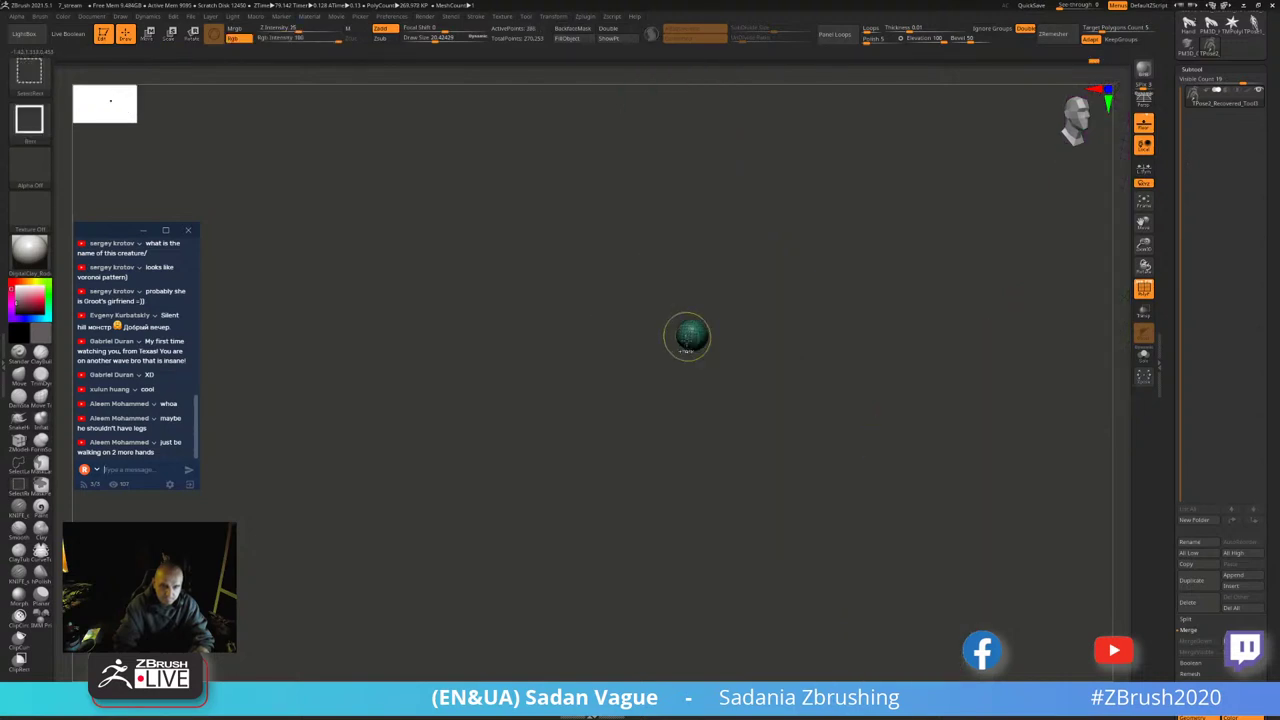
- Pivot the gizmo on that knuckle and curl the finger about 37 degrees
{"action": "key", "text": "w"}
{"action": "left_click_drag", "start_coordinate": [718, 125], "coordinate": [786, 272], "text": "alt"}
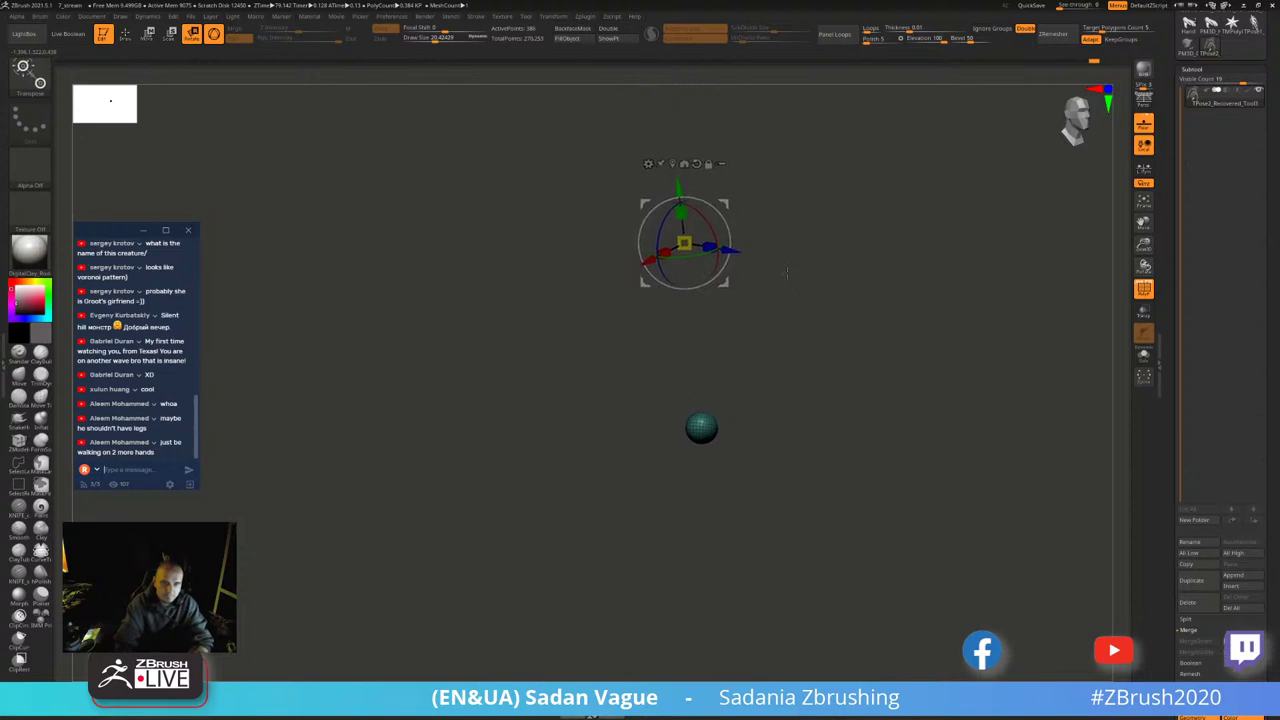
{"action": "left_click", "coordinate": [660, 163]}
{"action": "left_click", "coordinate": [762, 350], "text": "ctrl+shift"}
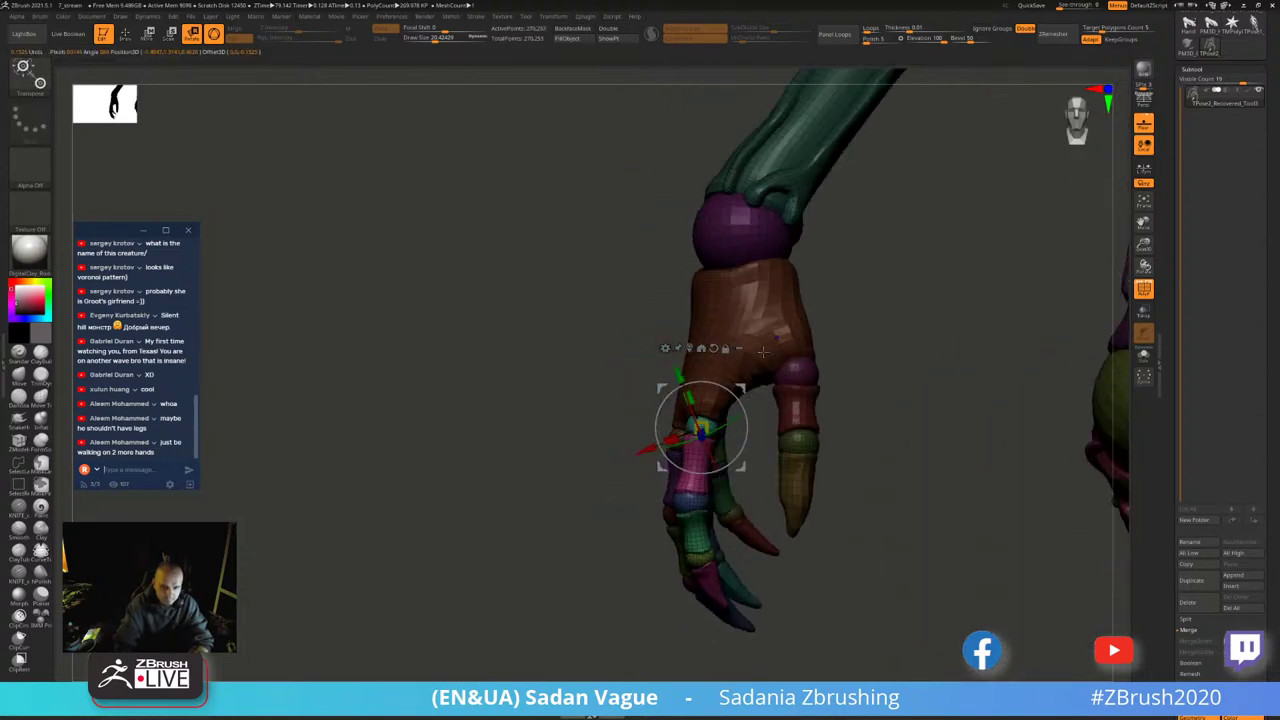
{"action": "mouse_move", "coordinate": [745, 425]}
{"action": "left_mouse_down"}
{"action": "mouse_move", "coordinate": [763, 447]}
{"action": "mouse_move", "coordinate": [763, 410]}
{"action": "mouse_move", "coordinate": [737, 398]}
{"action": "mouse_move", "coordinate": [843, 345]}
{"action": "mouse_move", "coordinate": [853, 363]}
{"action": "left_mouse_up"}
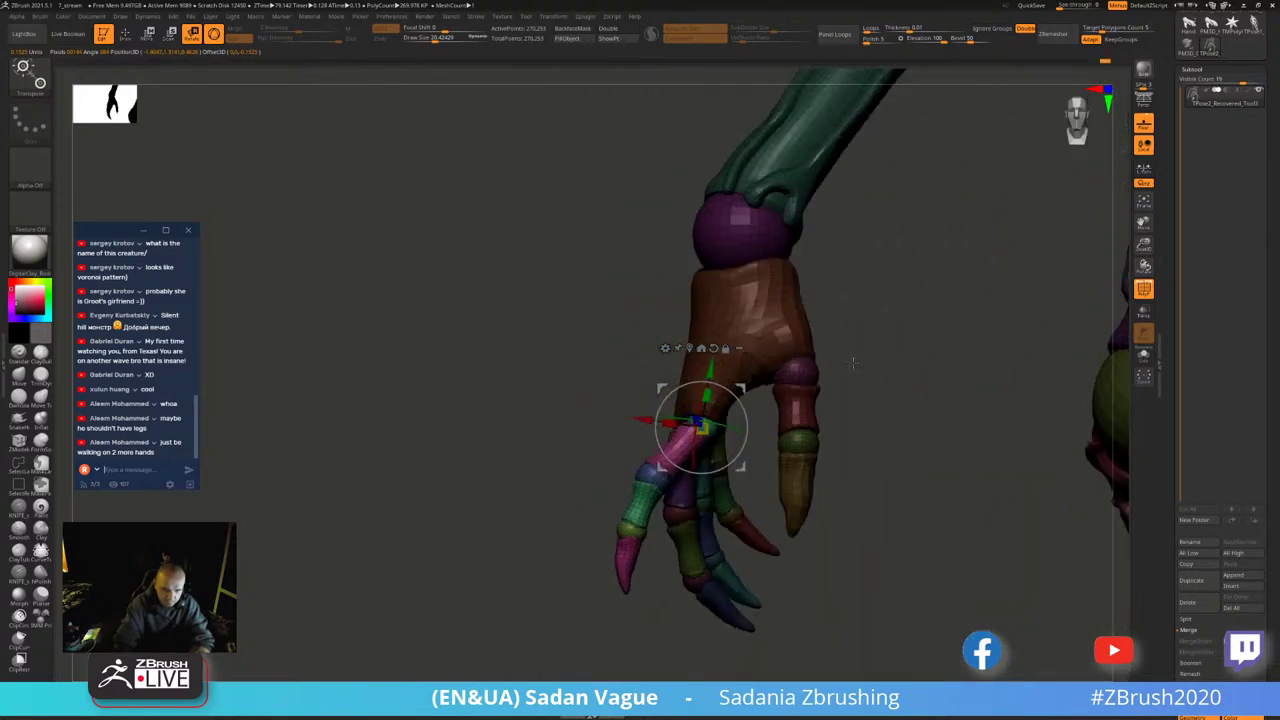
{"action": "key", "text": "q"}
- Isolate the next finger's blue knuckle ball and curl it inward about 44 degrees
{"action": "left_click", "coordinate": [700, 425], "text": "ctrl+shift"}
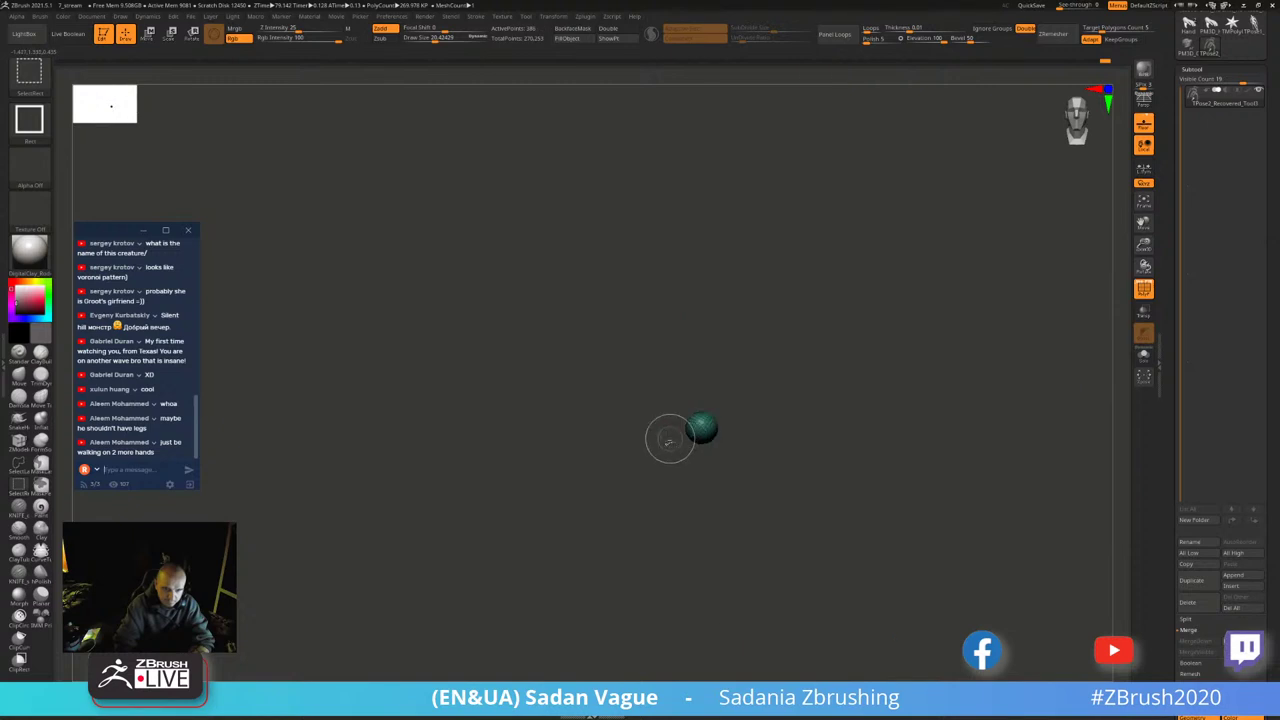
{"action": "left_click", "coordinate": [666, 437], "text": "ctrl+shift"}
{"action": "left_click", "coordinate": [612, 405], "text": "ctrl+shift"}
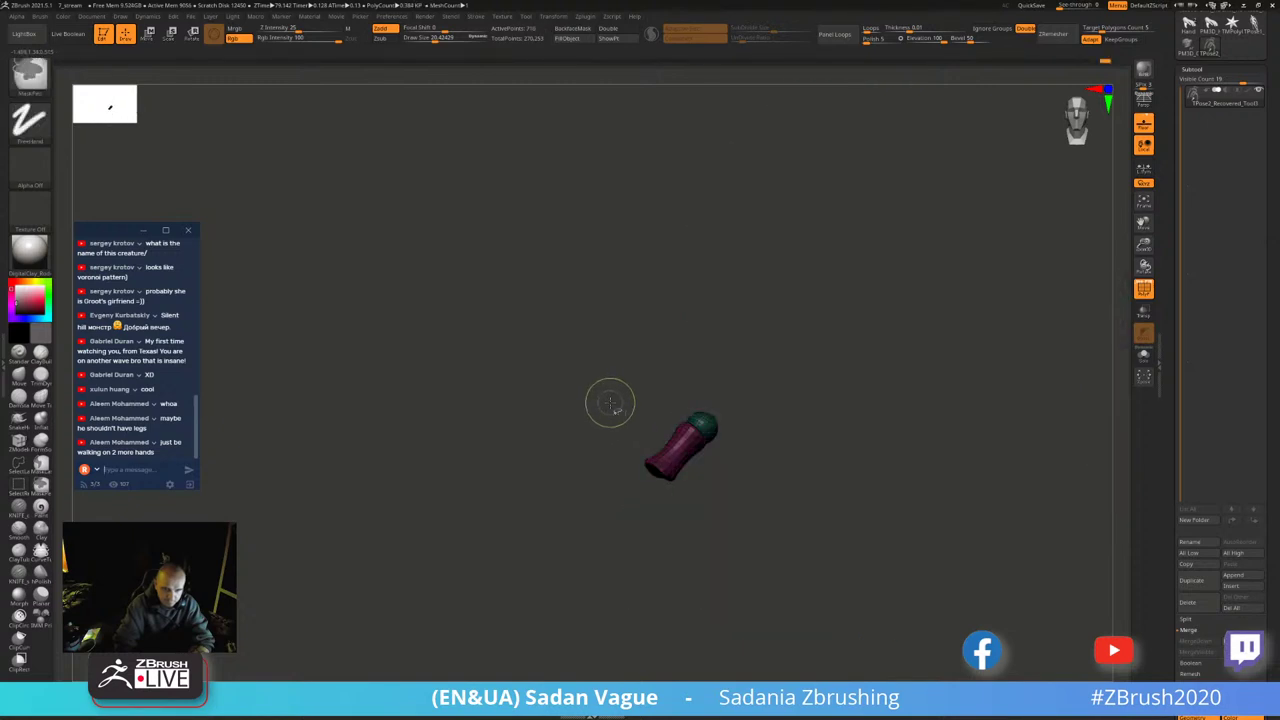
{"action": "left_click", "coordinate": [608, 400], "text": "ctrl+shift"}
{"action": "left_click", "coordinate": [648, 477], "text": "ctrl+shift"}
{"action": "key", "text": "w"}
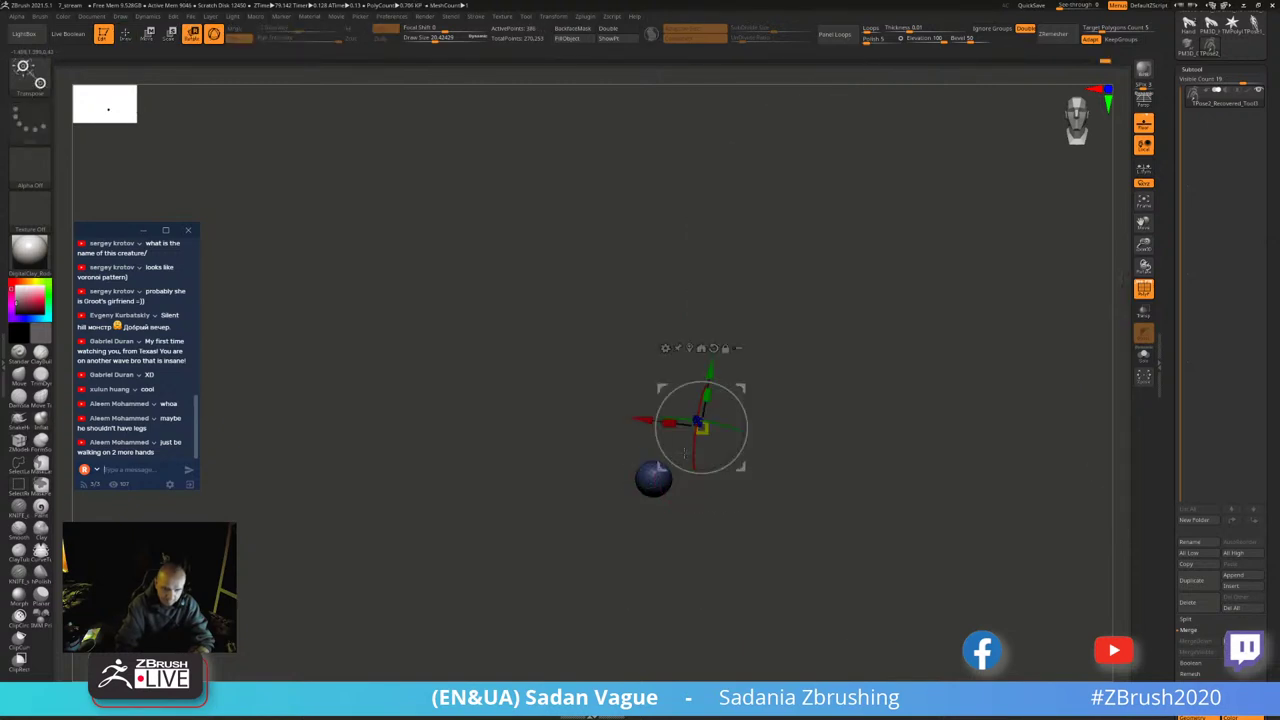
{"action": "left_click", "coordinate": [701, 348]}
{"action": "left_click", "coordinate": [710, 462], "text": "ctrl+shift"}
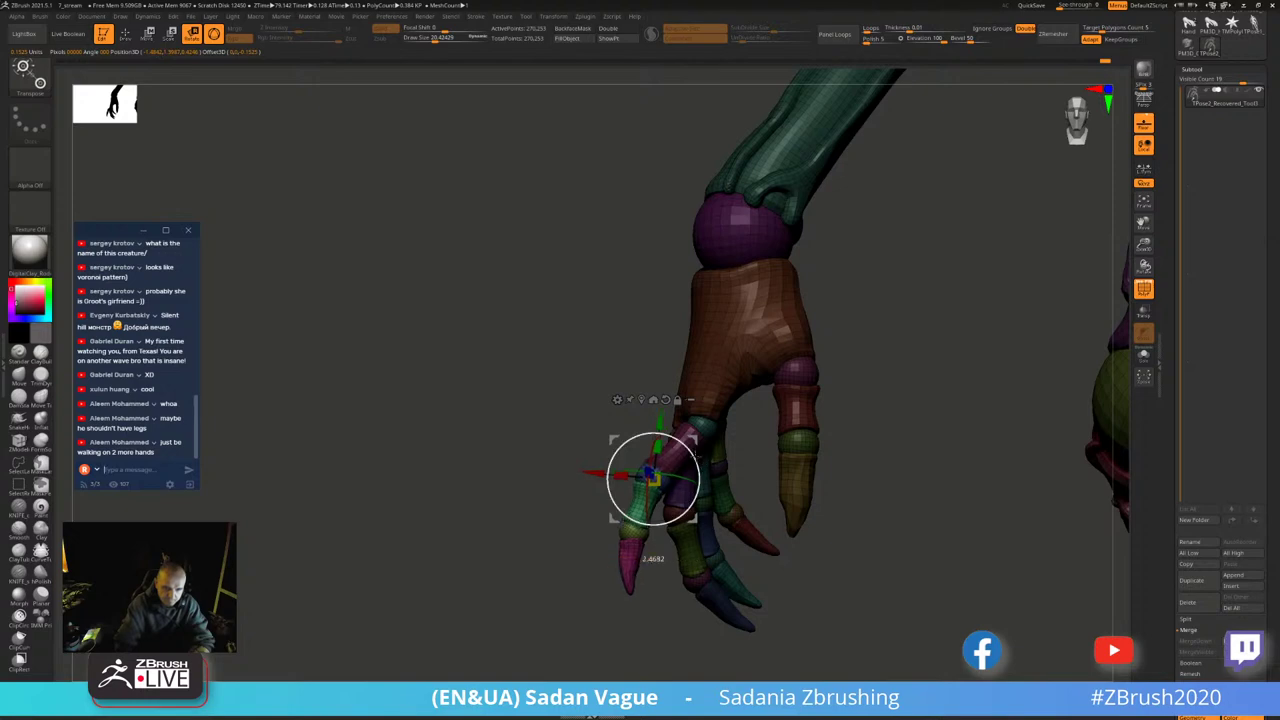
{"action": "mouse_move", "coordinate": [608, 478]}
{"action": "left_mouse_down"}
{"action": "mouse_move", "coordinate": [620, 508]}
{"action": "mouse_move", "coordinate": [660, 470]}
{"action": "mouse_move", "coordinate": [585, 261]}
{"action": "mouse_move", "coordinate": [608, 360]}
{"action": "left_mouse_up"}
- Isolate the small green ball and curl its finger segment about 54 degrees
{"action": "key", "text": "q"}
{"action": "key", "text": "ctrl+shift"}
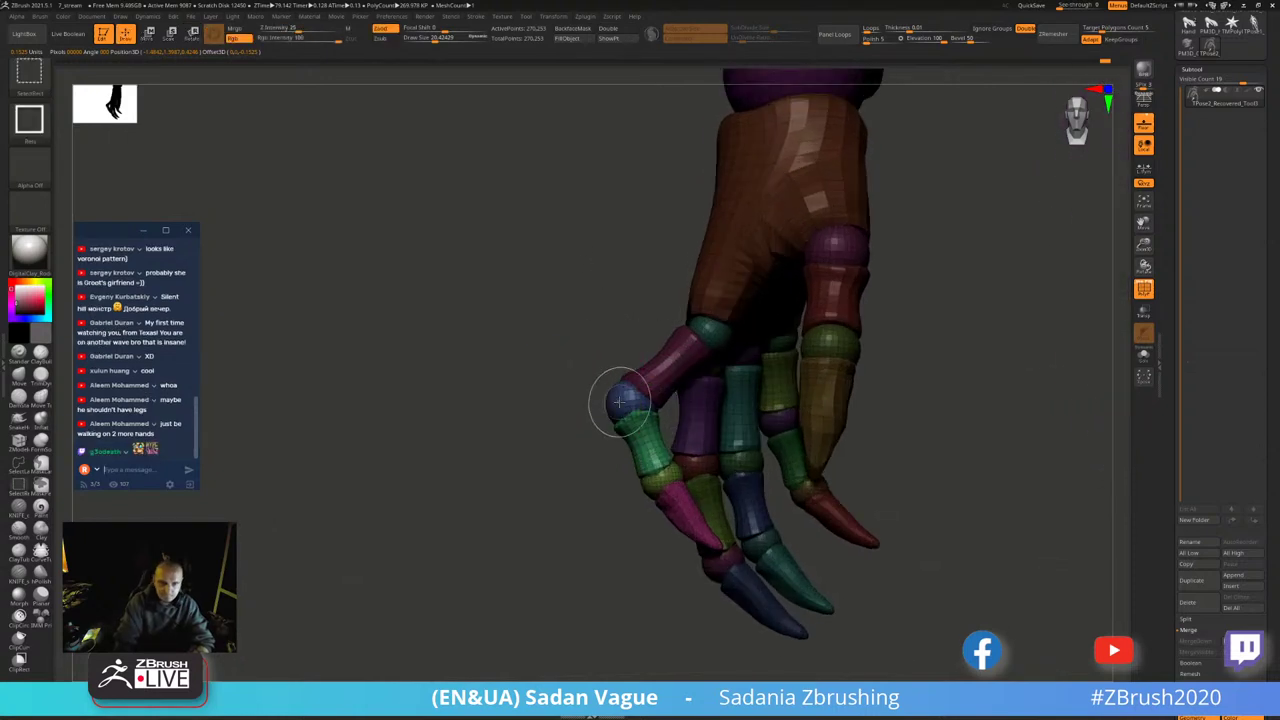
{"action": "left_click", "coordinate": [620, 400], "text": "ctrl+shift"}
{"action": "left_click", "coordinate": [588, 451], "text": "ctrl+shift"}
{"action": "left_click", "coordinate": [634, 437], "text": "ctrl+shift"}
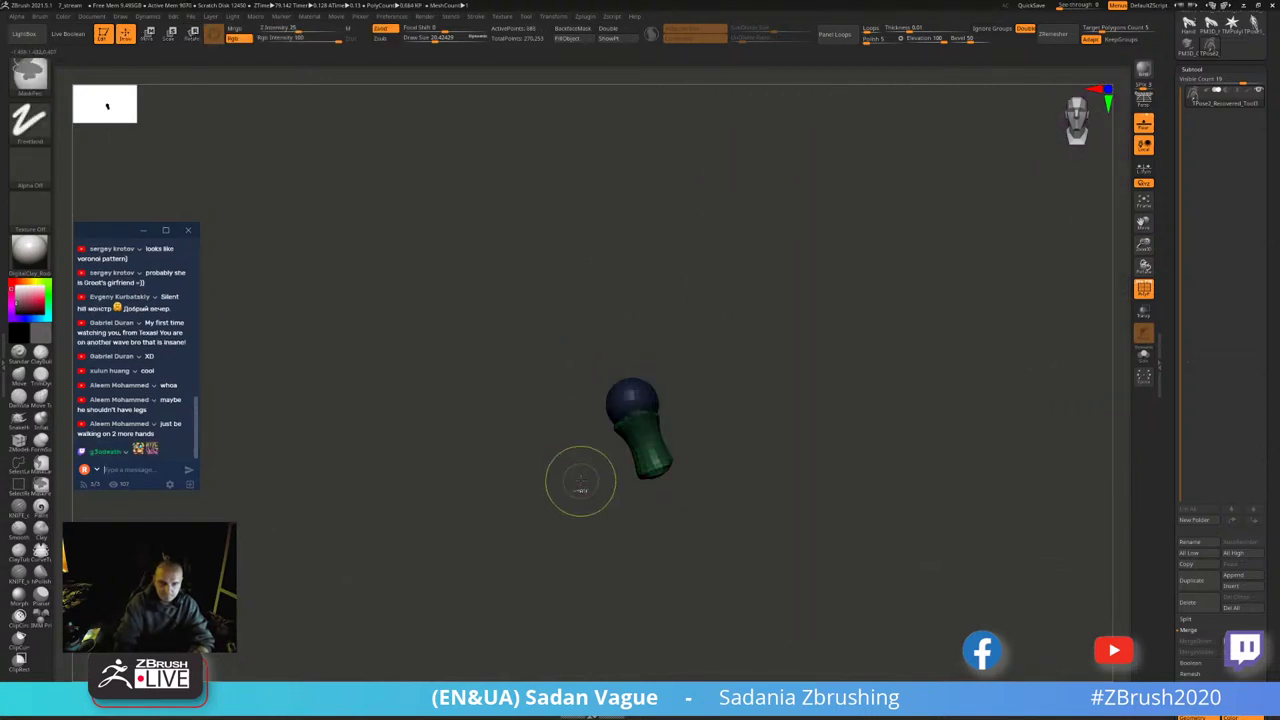
{"action": "left_click", "coordinate": [649, 519], "text": "ctrl+shift"}
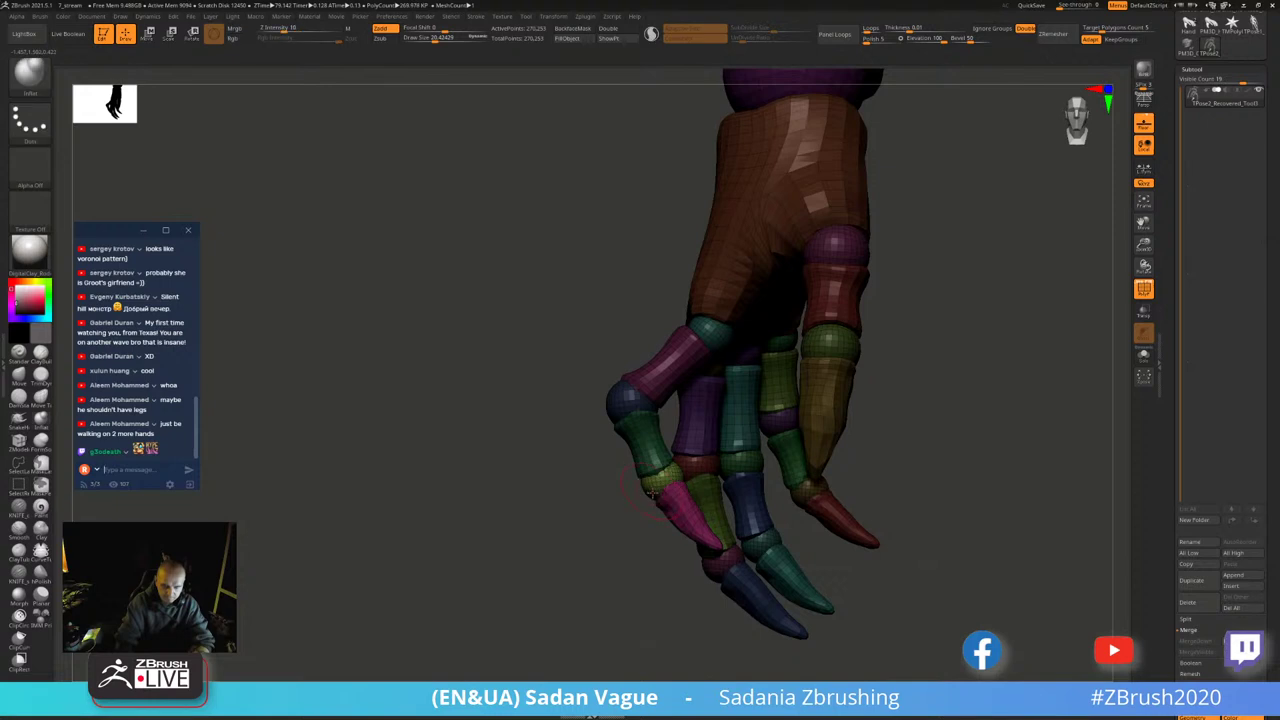
{"action": "left_click", "coordinate": [654, 505], "text": "ctrl+shift"}
{"action": "key", "text": "w"}
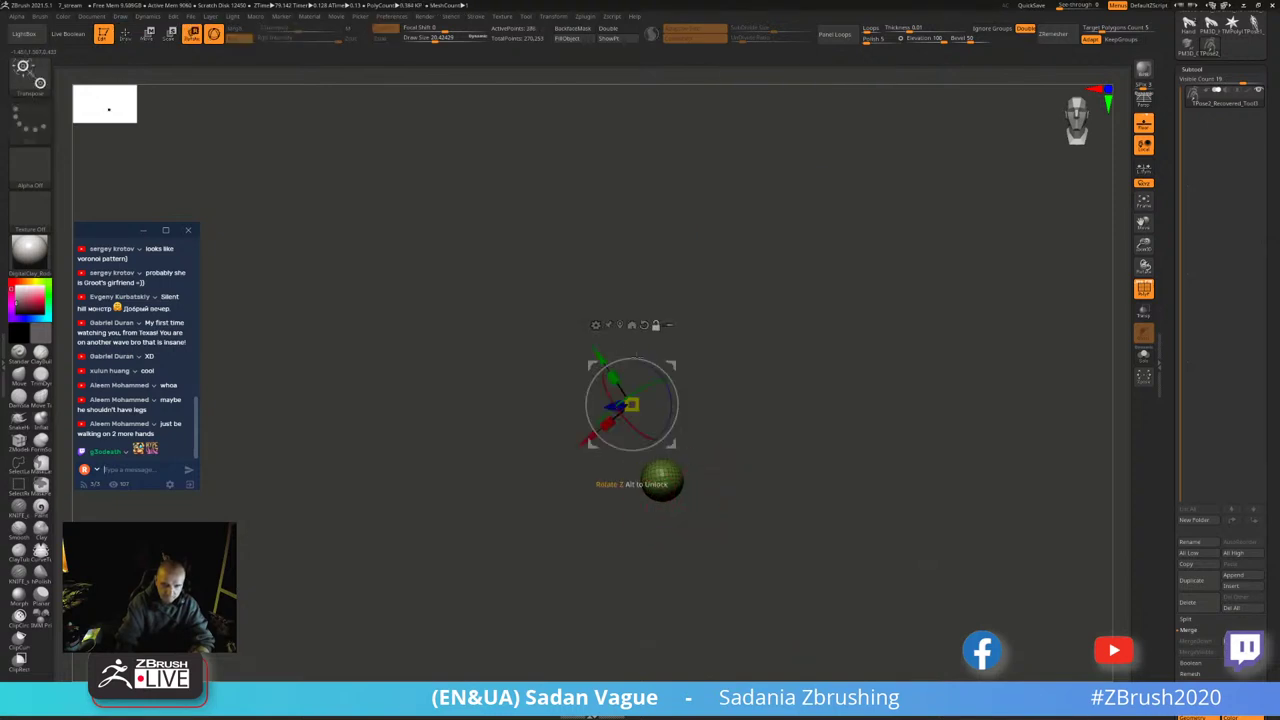
{"action": "left_click", "coordinate": [581, 440], "text": "ctrl+shift"}
{"action": "left_click_drag", "start_coordinate": [628, 508], "coordinate": [662, 524]}
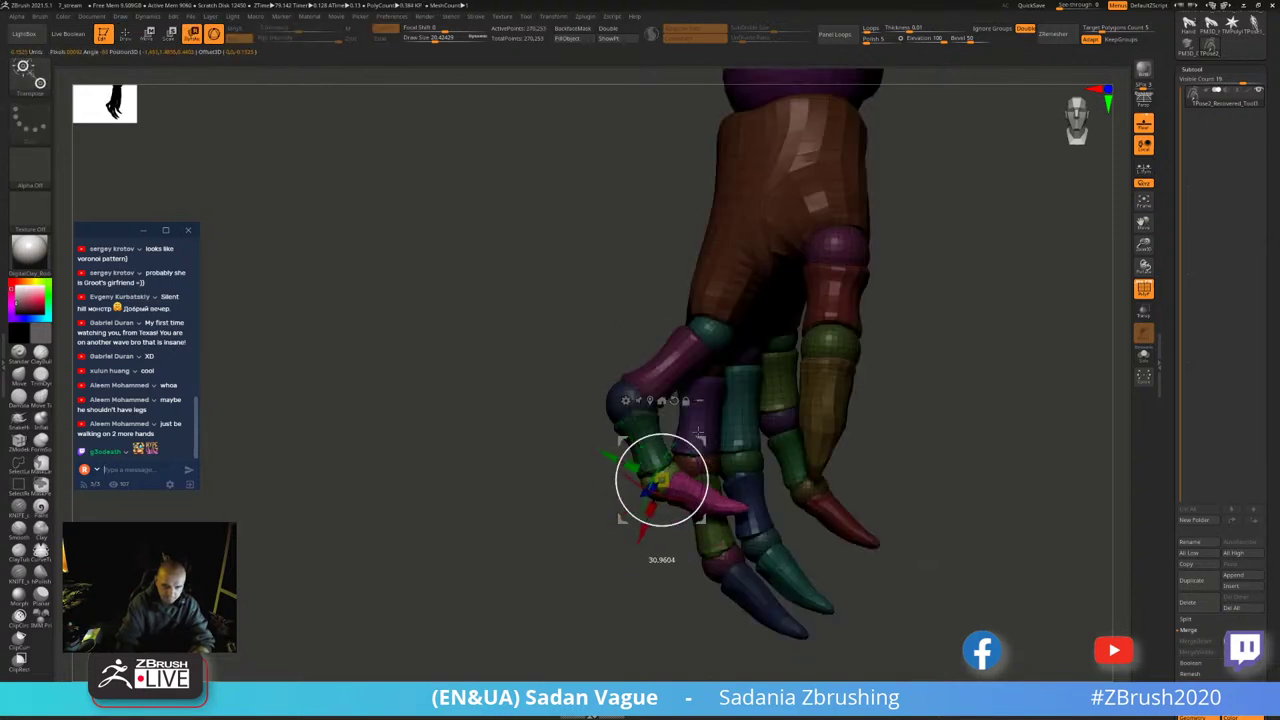
{"action": "left_click_drag", "start_coordinate": [573, 446], "coordinate": [760, 346]}
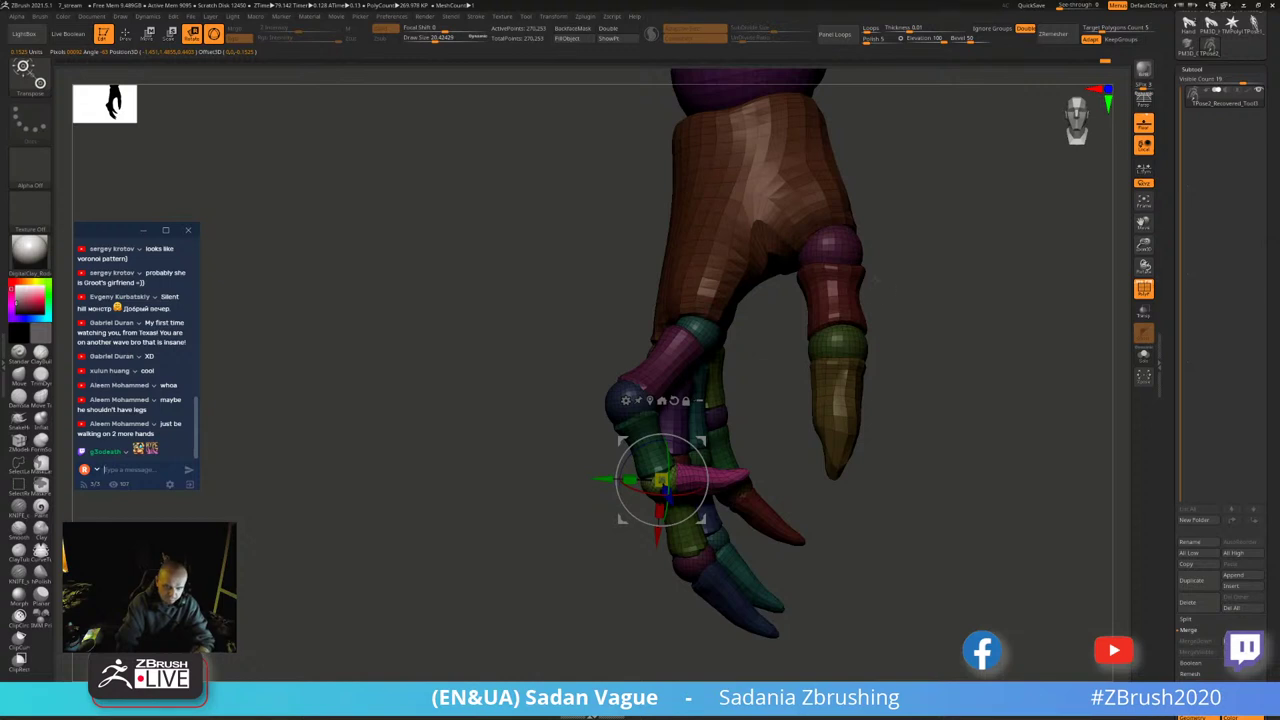
- Show only the knuckle ball at the base of the yellow-tipped finger
{"action": "key", "text": "q"}
{"action": "left_click", "coordinate": [840, 248], "text": "ctrl+shift"}
{"action": "left_click_drag", "start_coordinate": [903, 272], "coordinate": [848, 295], "text": "ctrl+shift"}
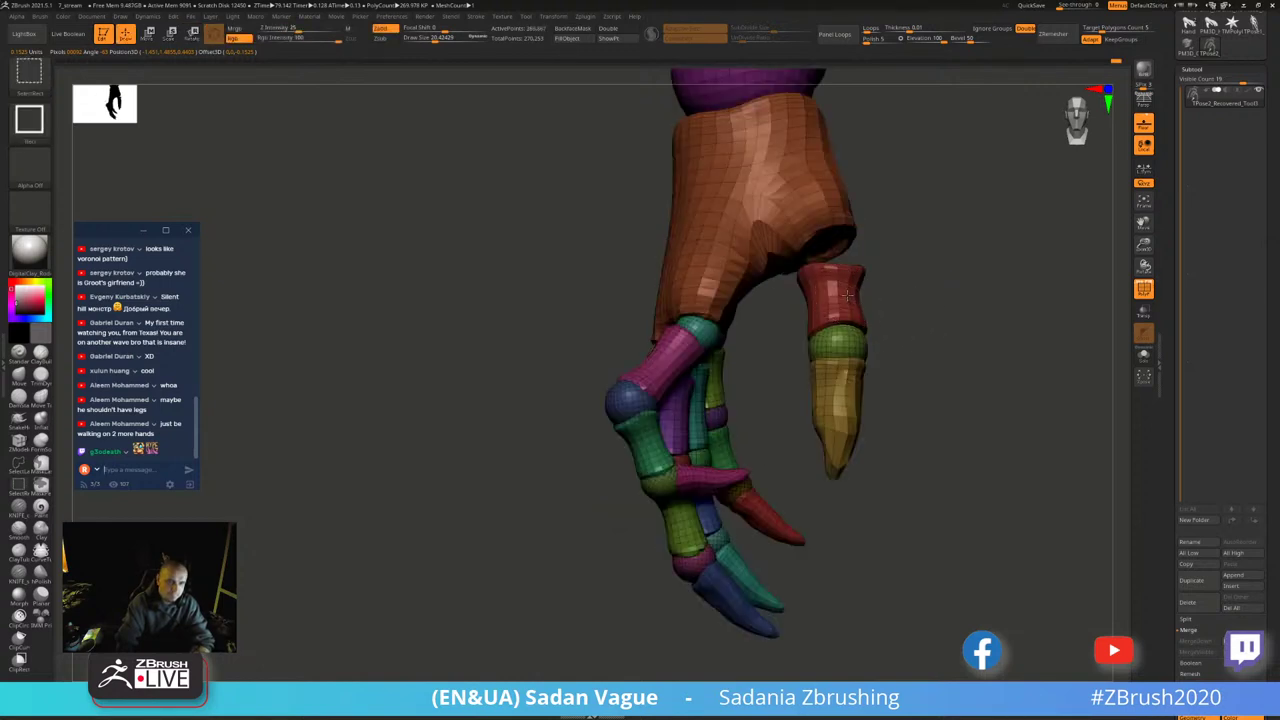
{"action": "left_click", "coordinate": [848, 300], "text": "ctrl+alt+shift"}
{"action": "left_click", "coordinate": [840, 420], "text": "ctrl+alt+shift"}
{"action": "left_click", "coordinate": [920, 310], "text": "ctrl+shift"}
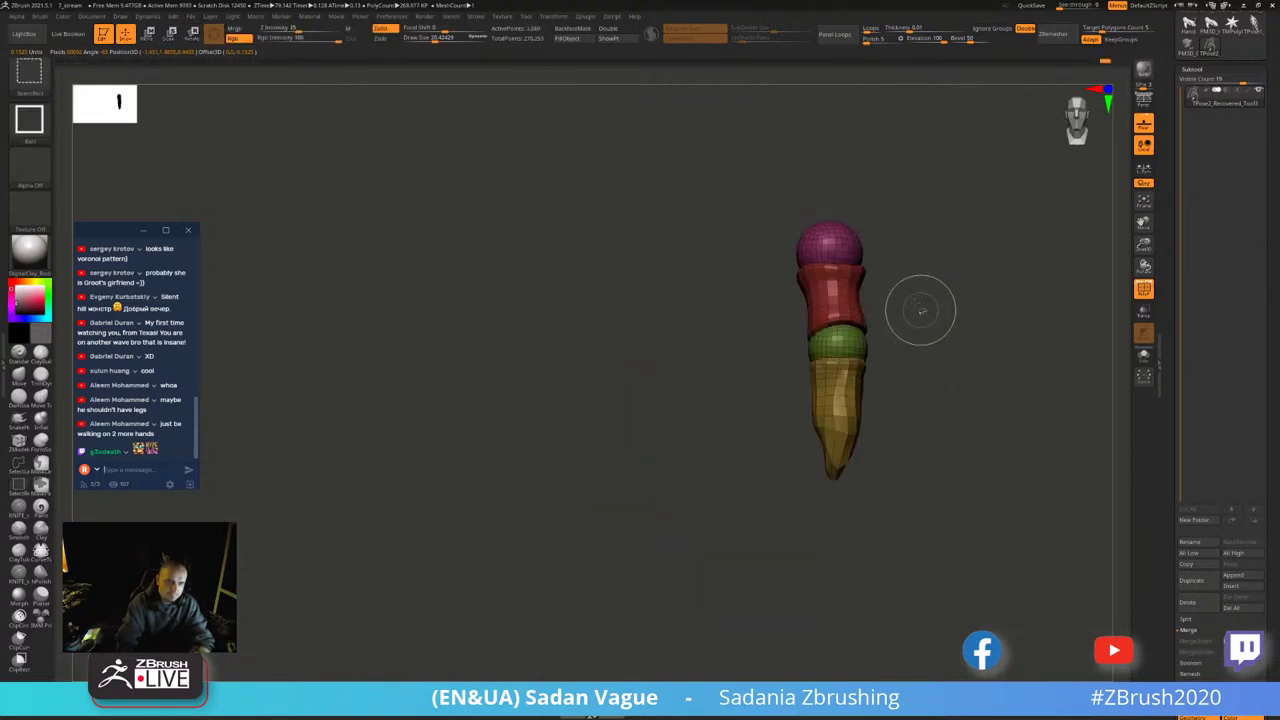
{"action": "left_click", "coordinate": [912, 251], "text": "ctrl+shift"}
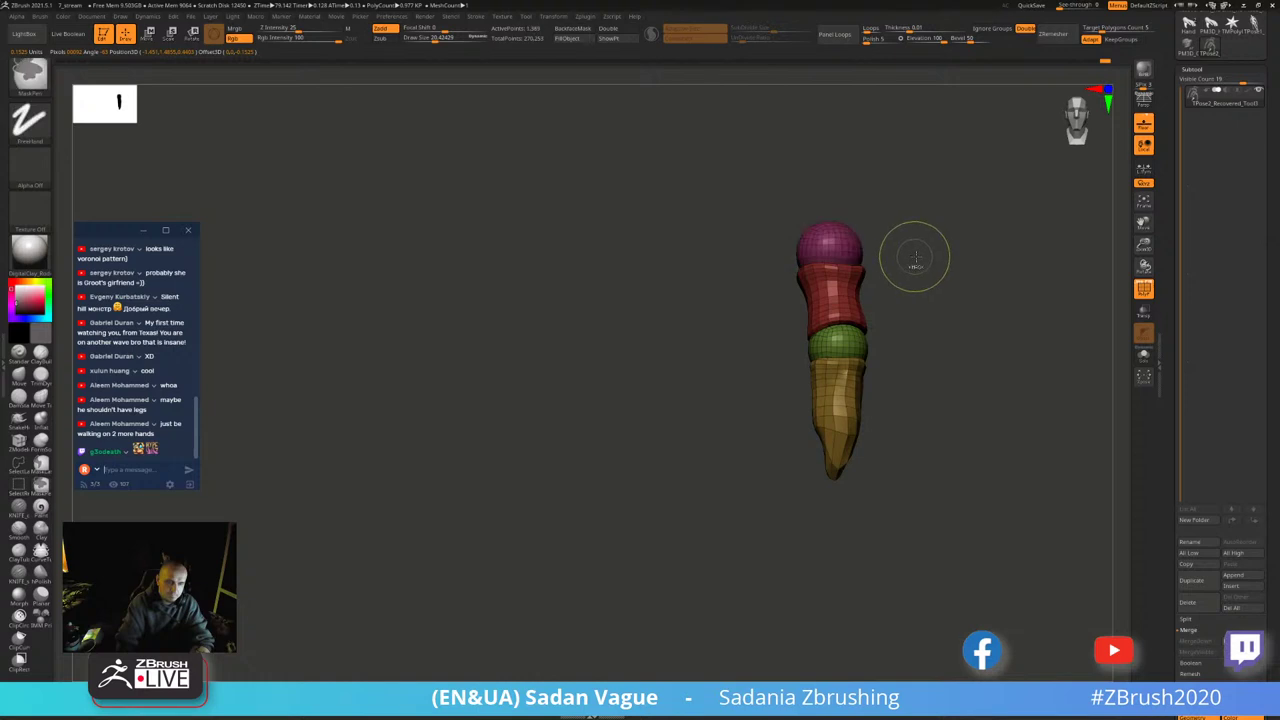
{"action": "left_click", "coordinate": [900, 257], "text": "ctrl+shift"}
{"action": "left_click", "coordinate": [852, 251], "text": "ctrl+shift"}
- Bend the yellow-tipped finger downward at its base knuckle with the gizmo
{"action": "key", "text": "w"}
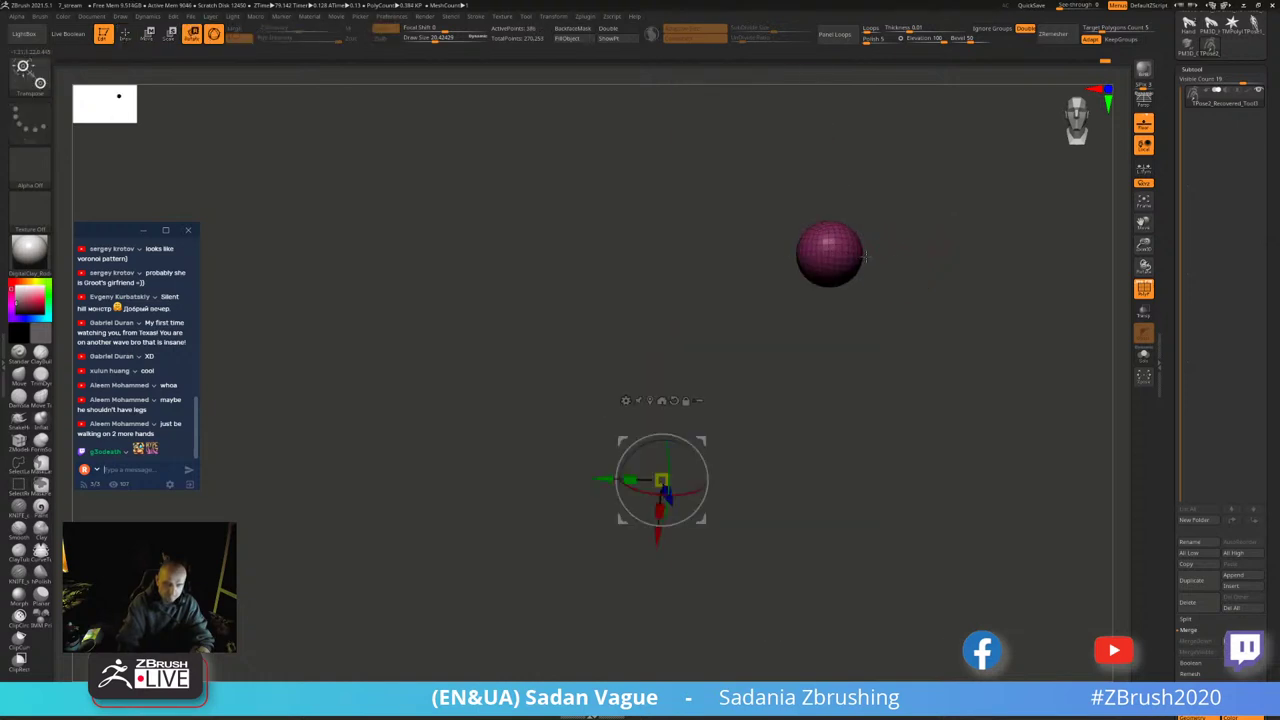
{"action": "left_click", "coordinate": [901, 257], "text": "ctrl+shift"}
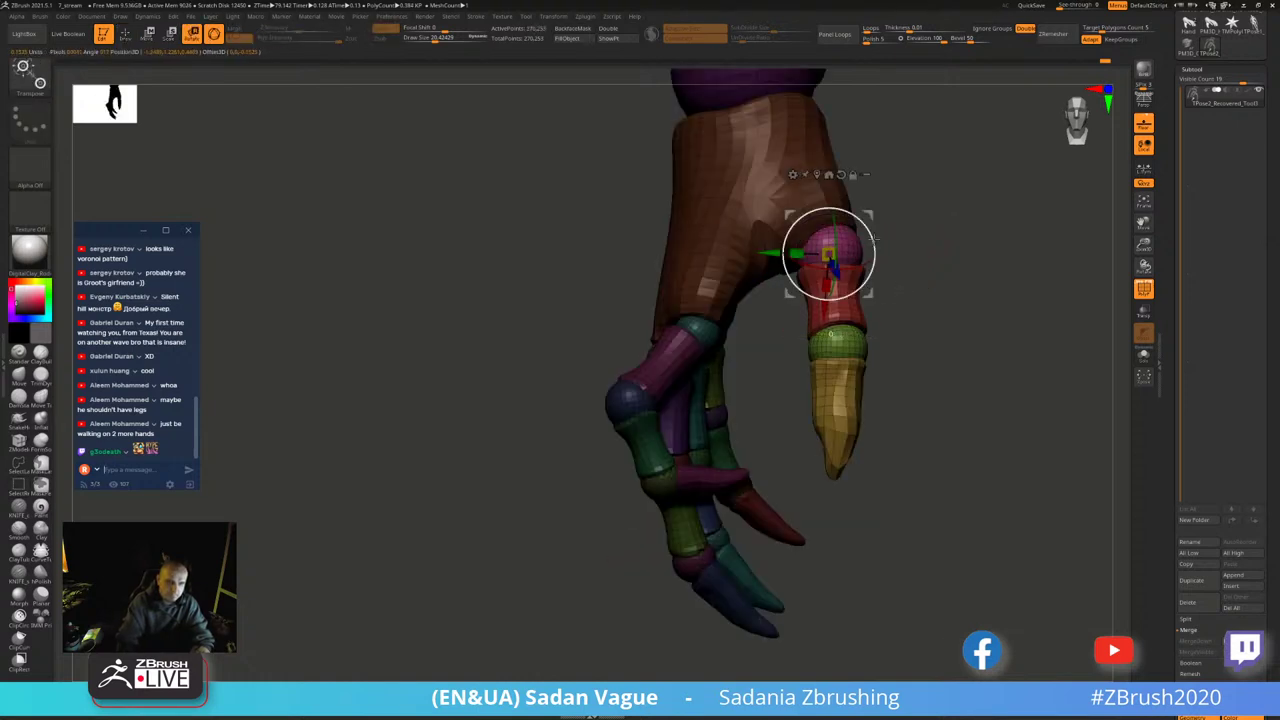
{"action": "left_click_drag", "start_coordinate": [874, 238], "coordinate": [830, 325]}
{"action": "left_click_drag", "start_coordinate": [815, 222], "coordinate": [855, 197]}
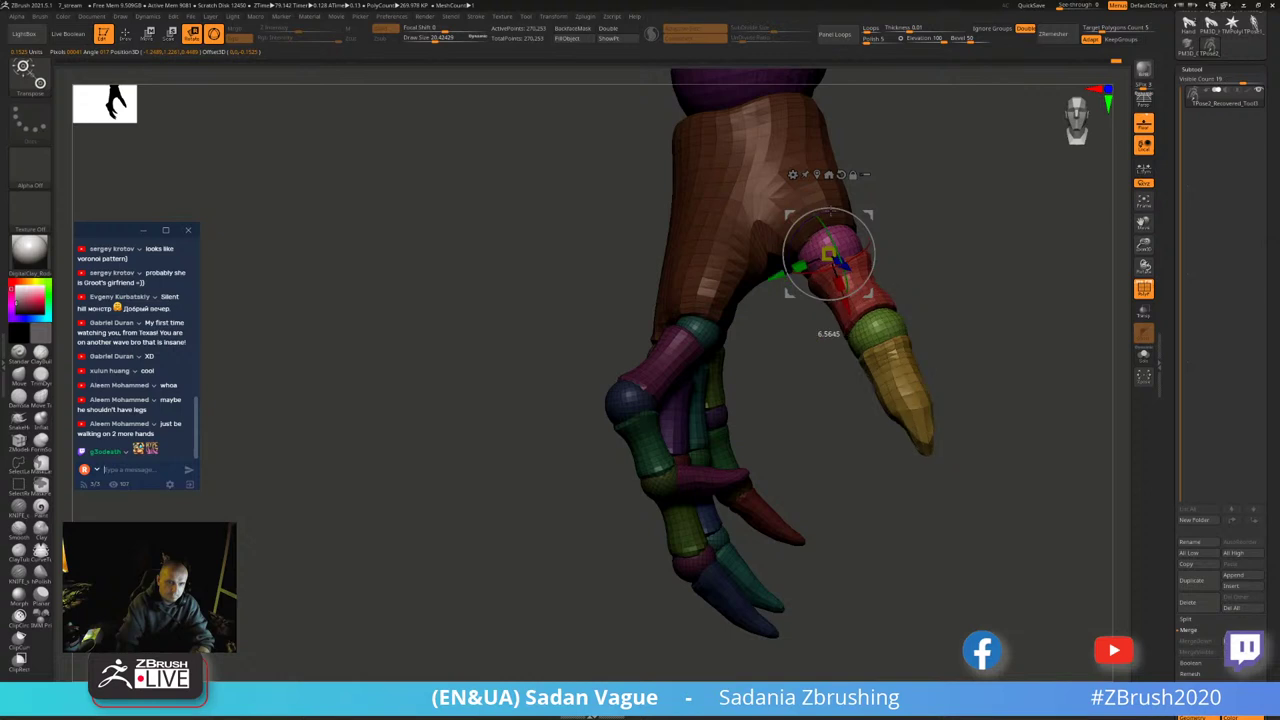
{"action": "mouse_move", "coordinate": [874, 245]}
{"action": "left_mouse_down"}
{"action": "mouse_move", "coordinate": [895, 290]}
{"action": "mouse_move", "coordinate": [952, 243]}
{"action": "left_mouse_up"}
- Isolate the green middle-joint sphere and curl the claw tip downward there
{"action": "key", "text": "q"}
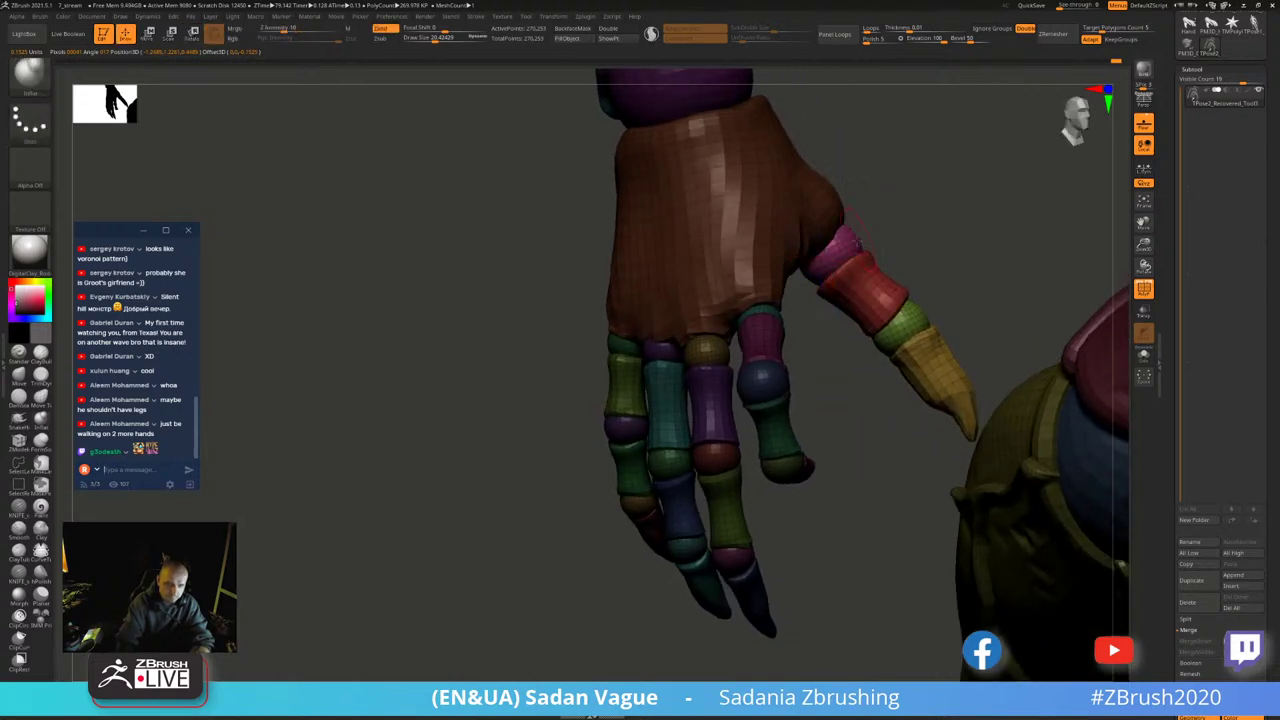
{"action": "left_click", "coordinate": [829, 251], "text": "ctrl+shift"}
{"action": "left_click", "coordinate": [838, 256], "text": "ctrl+shift"}
{"action": "left_click", "coordinate": [957, 249], "text": "ctrl+shift"}
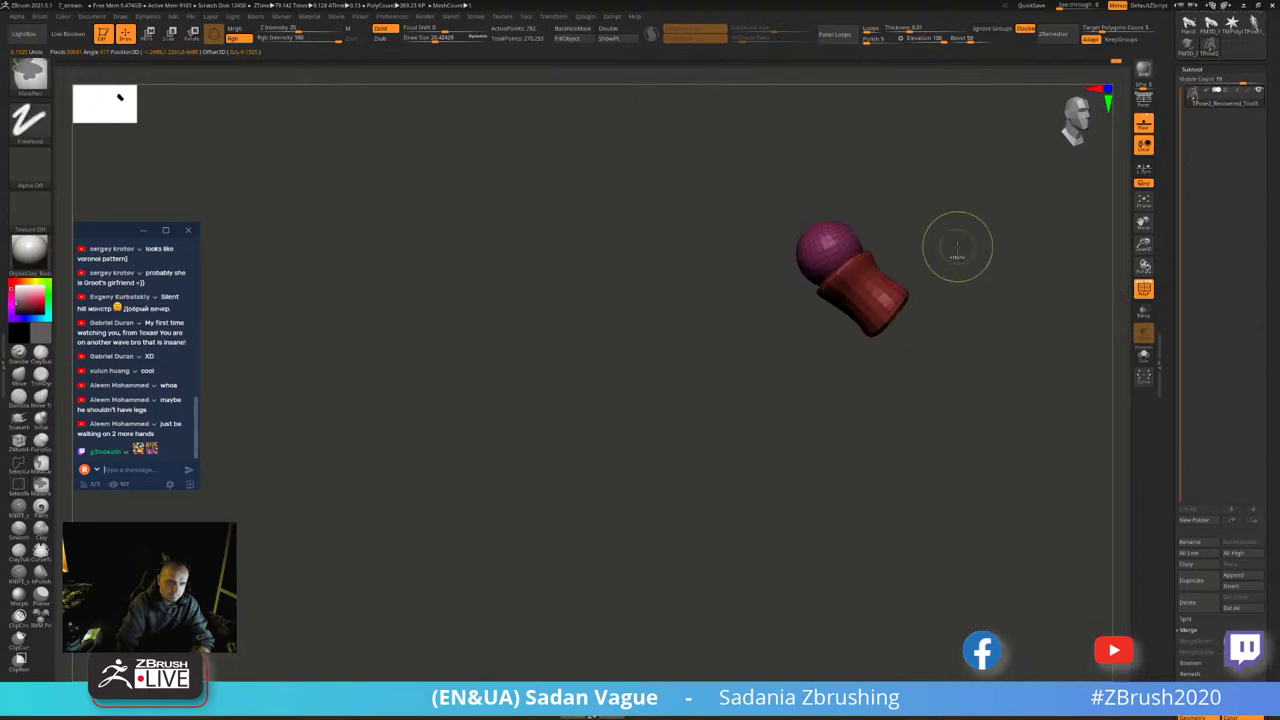
{"action": "left_click", "coordinate": [966, 249], "text": "ctrl+shift"}
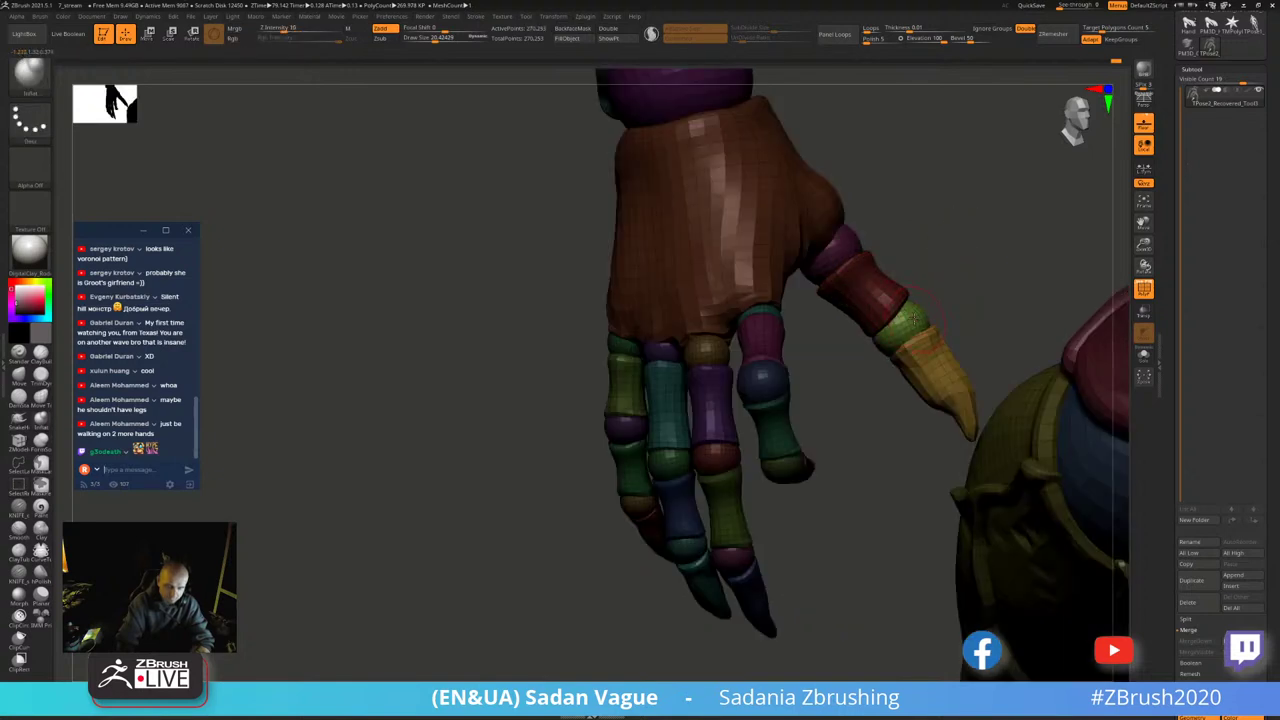
{"action": "left_click", "coordinate": [912, 318], "text": "ctrl+shift"}
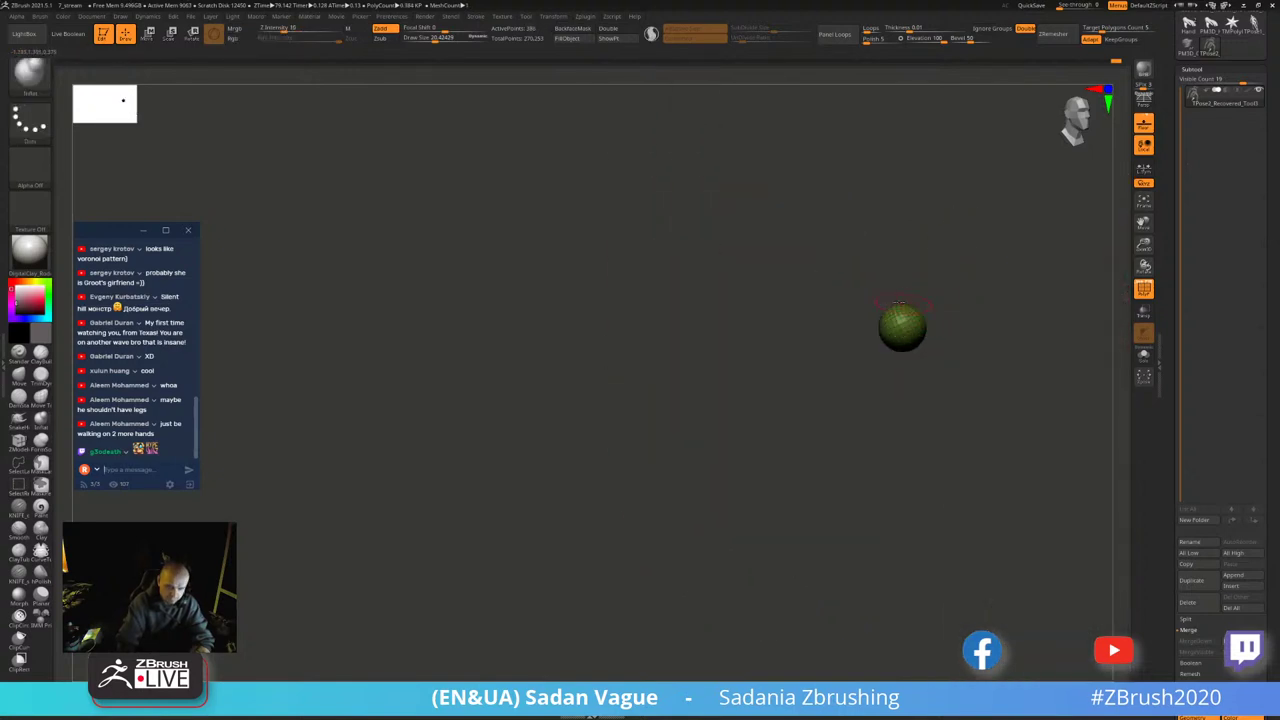
{"action": "key", "text": "w"}
{"action": "left_click", "coordinate": [983, 285], "text": "ctrl+shift"}
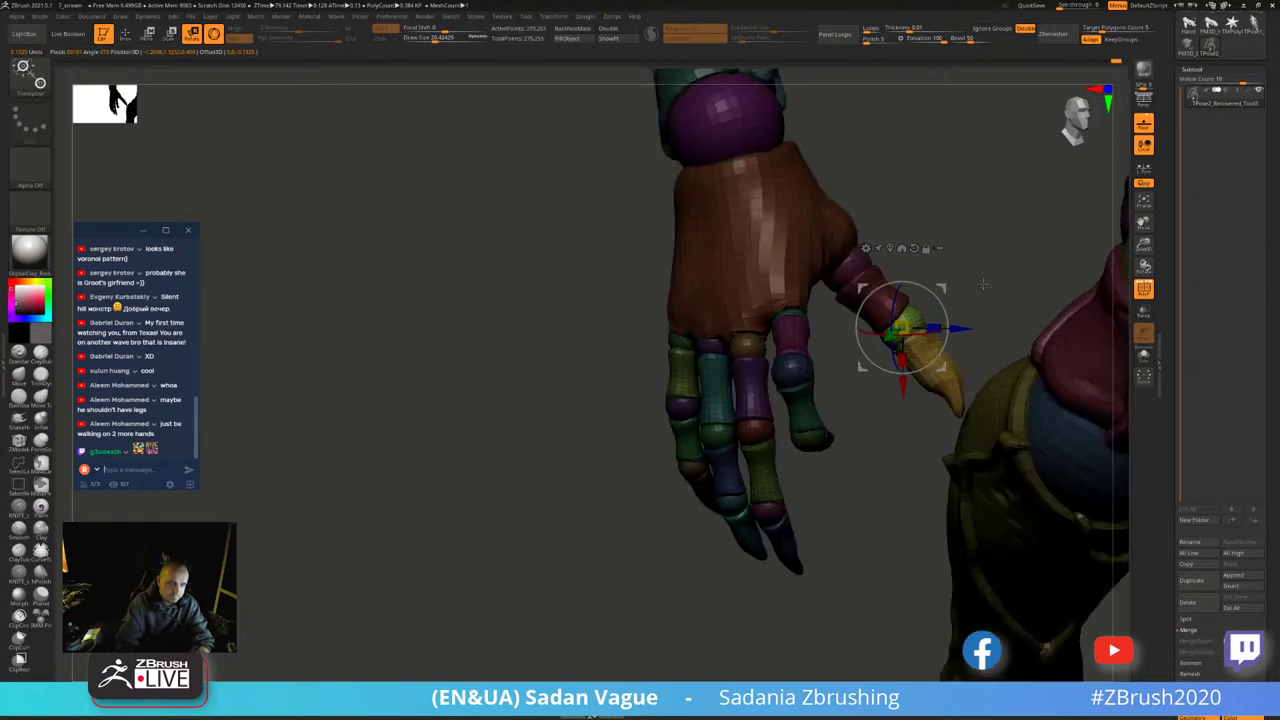
{"action": "mouse_move", "coordinate": [946, 301]}
{"action": "left_mouse_down"}
{"action": "mouse_move", "coordinate": [962, 353]}
{"action": "mouse_move", "coordinate": [938, 262]}
{"action": "left_mouse_up"}
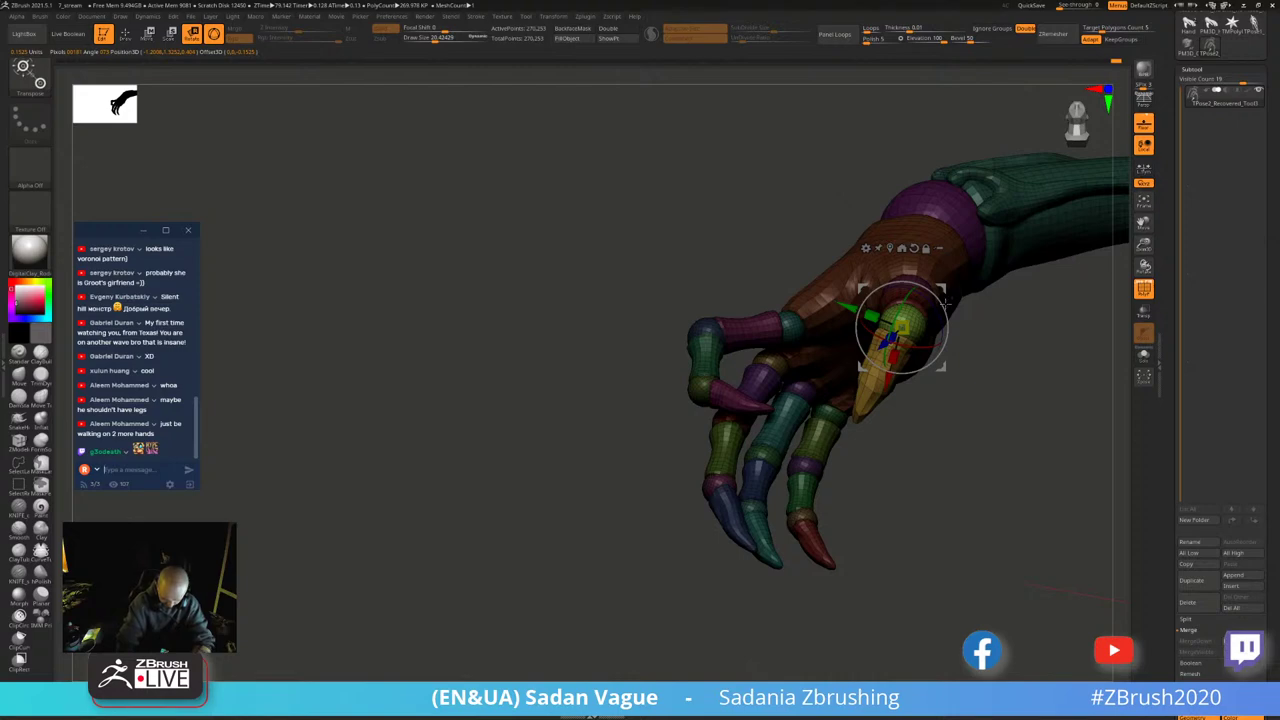
{"action": "mouse_move", "coordinate": [986, 349]}
{"action": "left_mouse_down"}
{"action": "mouse_move", "coordinate": [1031, 288]}
{"action": "mouse_move", "coordinate": [956, 273]}
{"action": "left_mouse_up"}
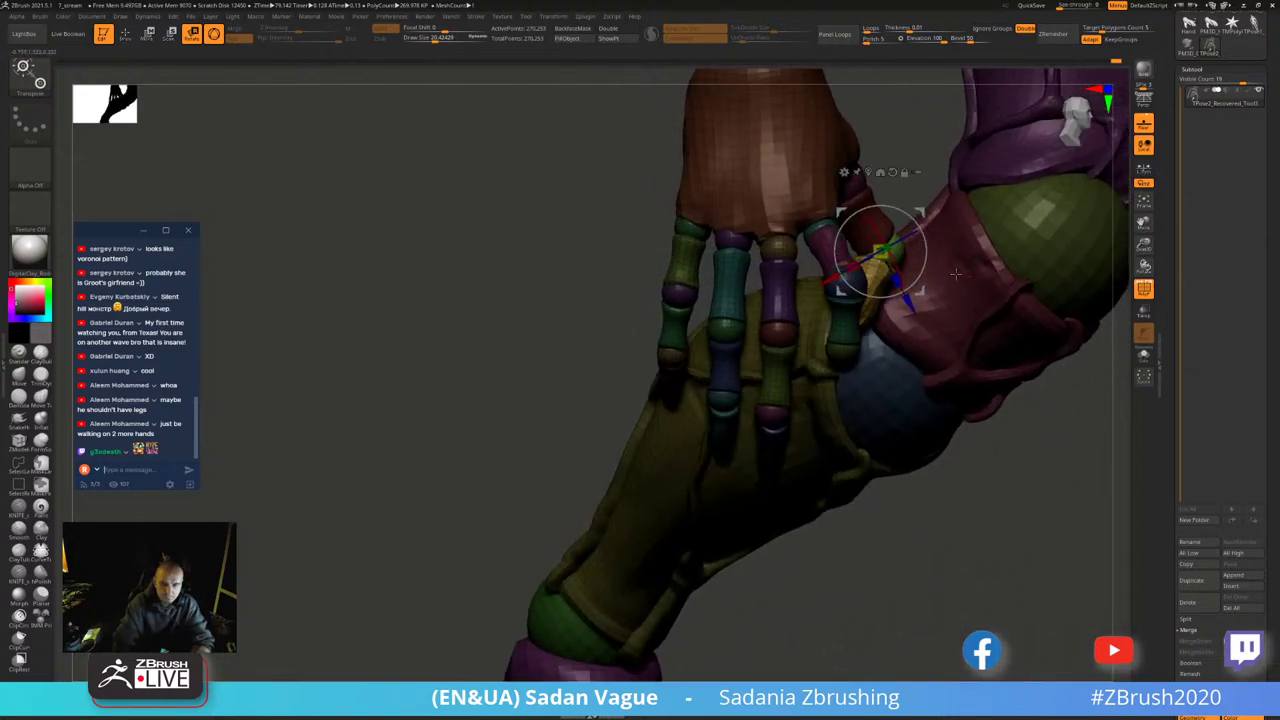
- Hide the palm and surrounding parts so the clawed hand shows on its own
{"action": "key", "text": "q"}
{"action": "mouse_move", "coordinate": [580, 360]}
{"action": "left_mouse_down"}
{"action": "mouse_move", "coordinate": [531, 431]}
{"action": "mouse_move", "coordinate": [486, 363]}
{"action": "mouse_move", "coordinate": [493, 377]}
{"action": "left_mouse_up"}
{"action": "left_click", "coordinate": [828, 204], "text": "ctrl+shift"}
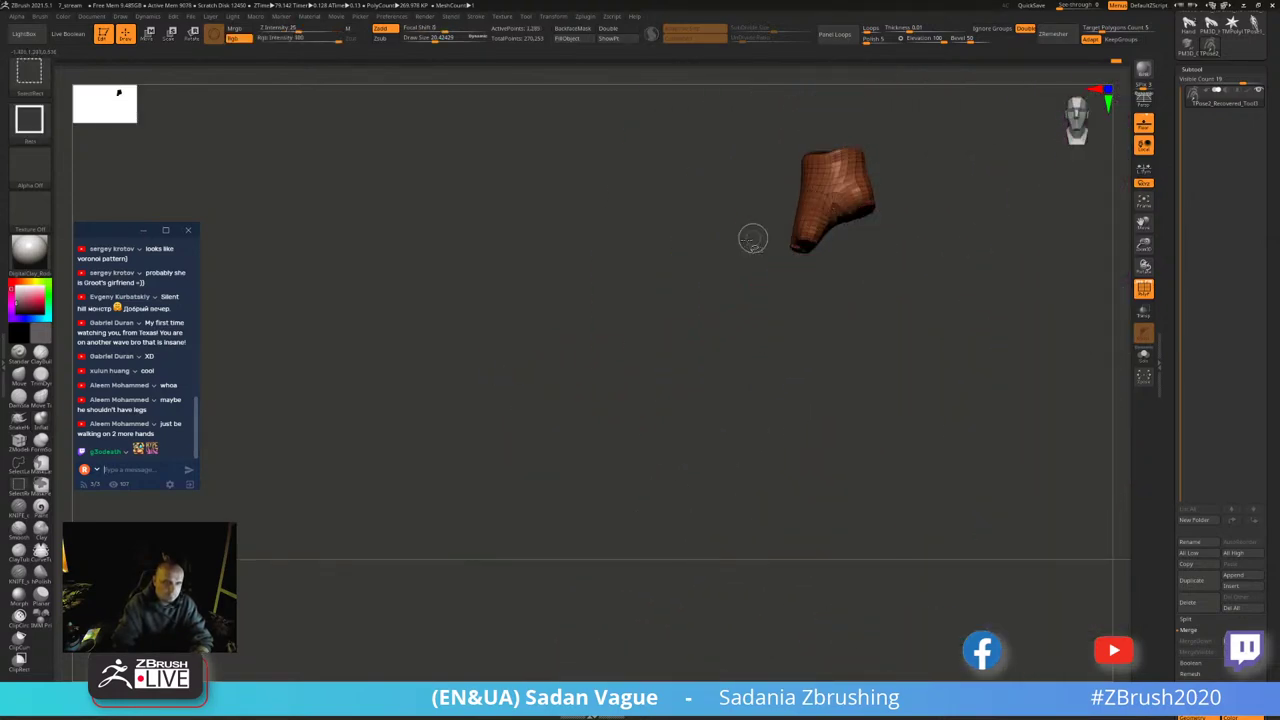
{"action": "left_click", "coordinate": [752, 237], "text": "ctrl+shift"}
{"action": "left_click_drag", "start_coordinate": [743, 188], "coordinate": [862, 282], "text": "ctrl+shift"}
- Mask the rest of the model and isolate the green thumb-joint sphere
{"action": "mouse_move", "coordinate": [903, 343]}
{"action": "left_mouse_down", "text": "ctrl+shift"}
{"action": "mouse_move", "coordinate": [851, 409]}
{"action": "mouse_move", "coordinate": [932, 398]}
{"action": "mouse_move", "coordinate": [954, 414]}
{"action": "left_mouse_up", "text": "ctrl+shift"}
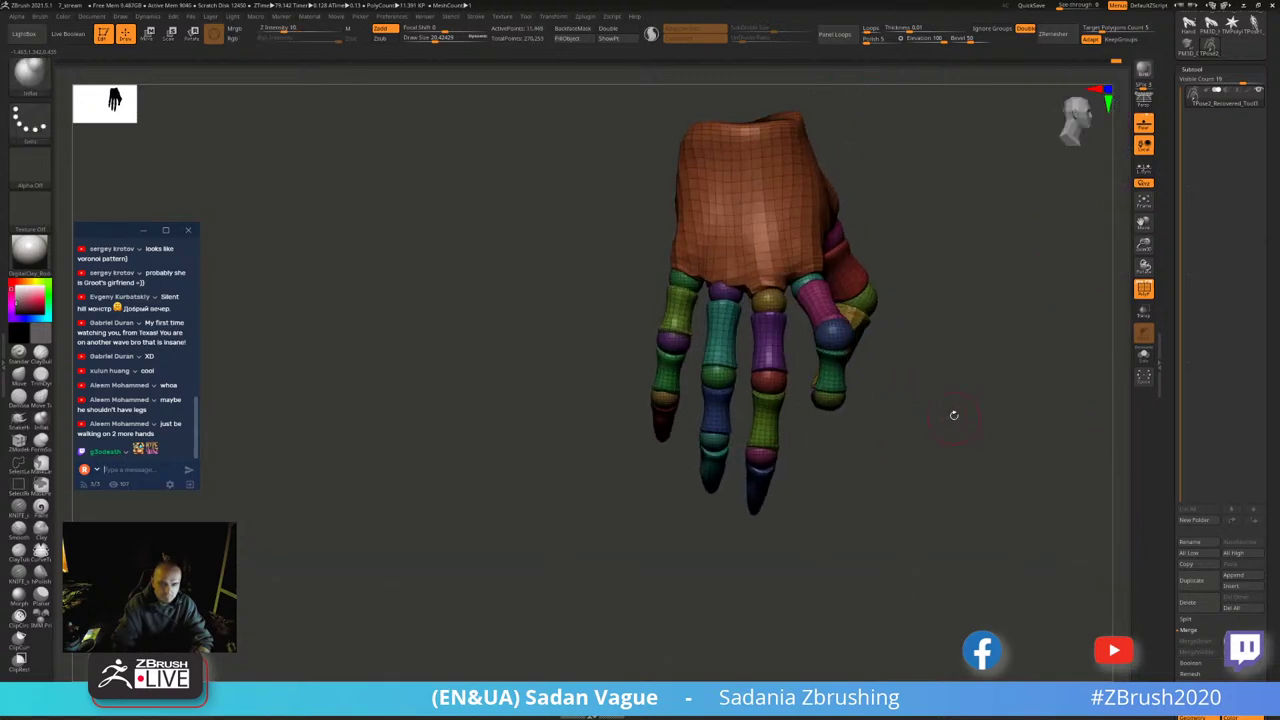
{"action": "left_click", "coordinate": [954, 414], "text": "ctrl+shift"}
{"action": "left_click", "coordinate": [667, 283], "text": "ctrl+shift"}
{"action": "left_click", "coordinate": [650, 320], "text": "ctrl+shift"}
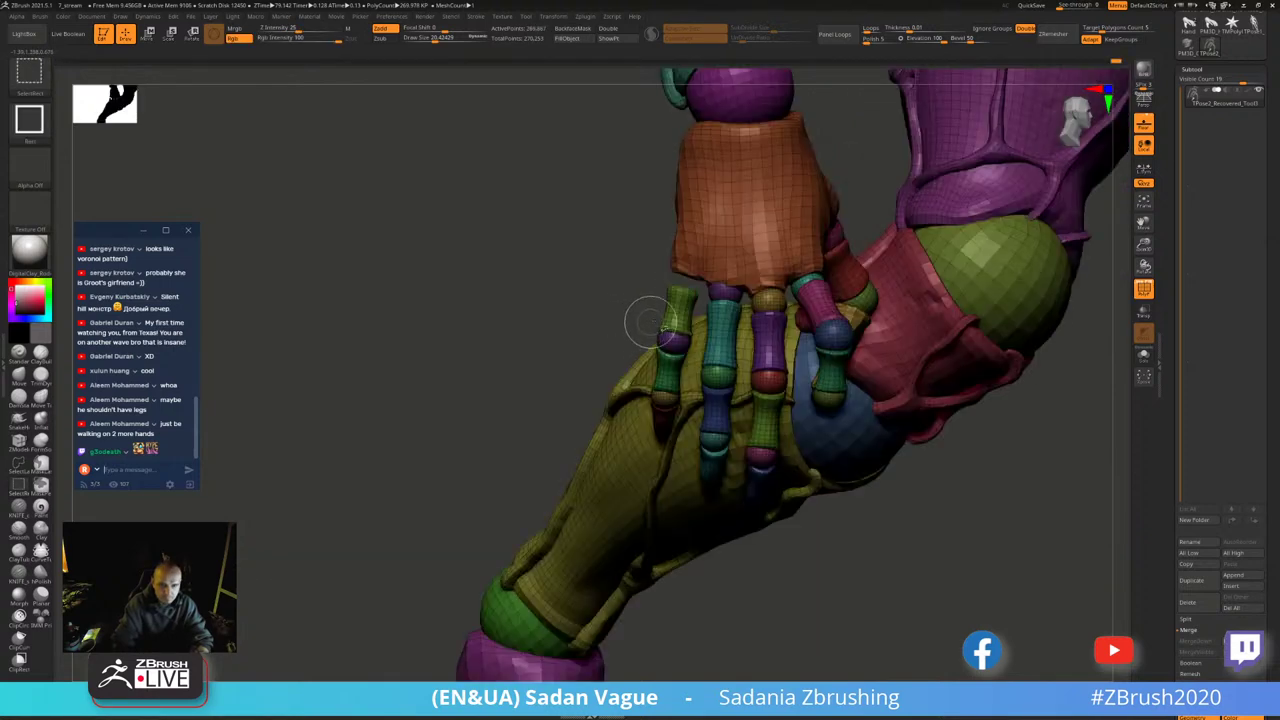
{"action": "left_click", "coordinate": [670, 335], "text": "ctrl+alt+shift"}
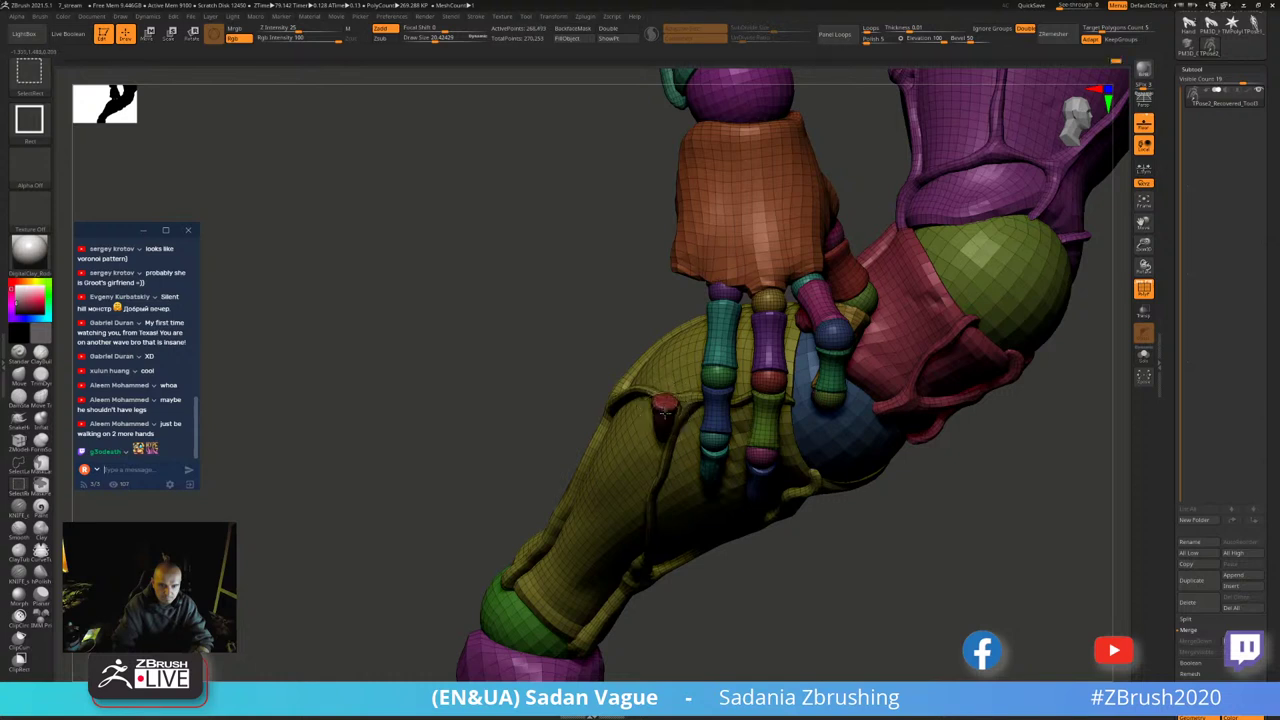
{"action": "left_click", "coordinate": [557, 316], "text": "ctrl"}
{"action": "left_click", "coordinate": [625, 289], "text": "ctrl+shift"}
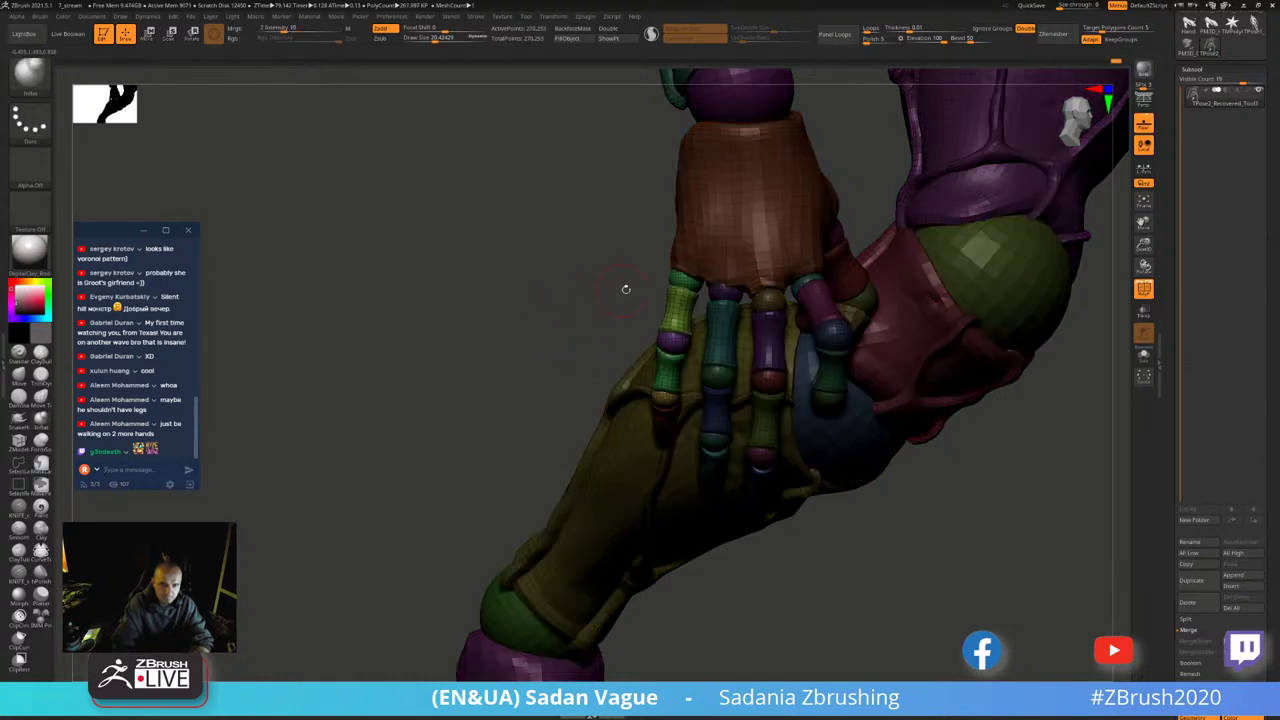
{"action": "left_click", "coordinate": [682, 280], "text": "ctrl+shift"}
- Pivot the rotate gizmo on the green joint sphere and bend the thumb
{"action": "key", "text": "r"}
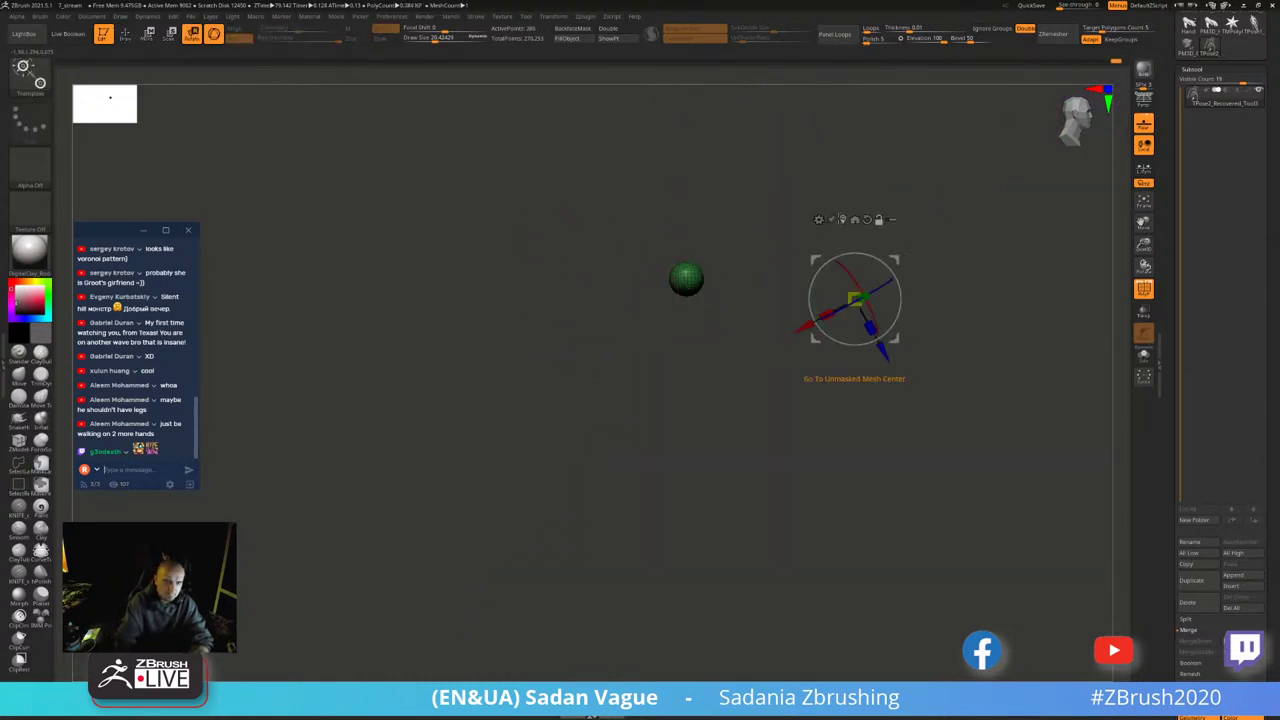
{"action": "left_click", "coordinate": [843, 219]}
{"action": "left_click", "coordinate": [843, 274], "text": "ctrl+shift"}
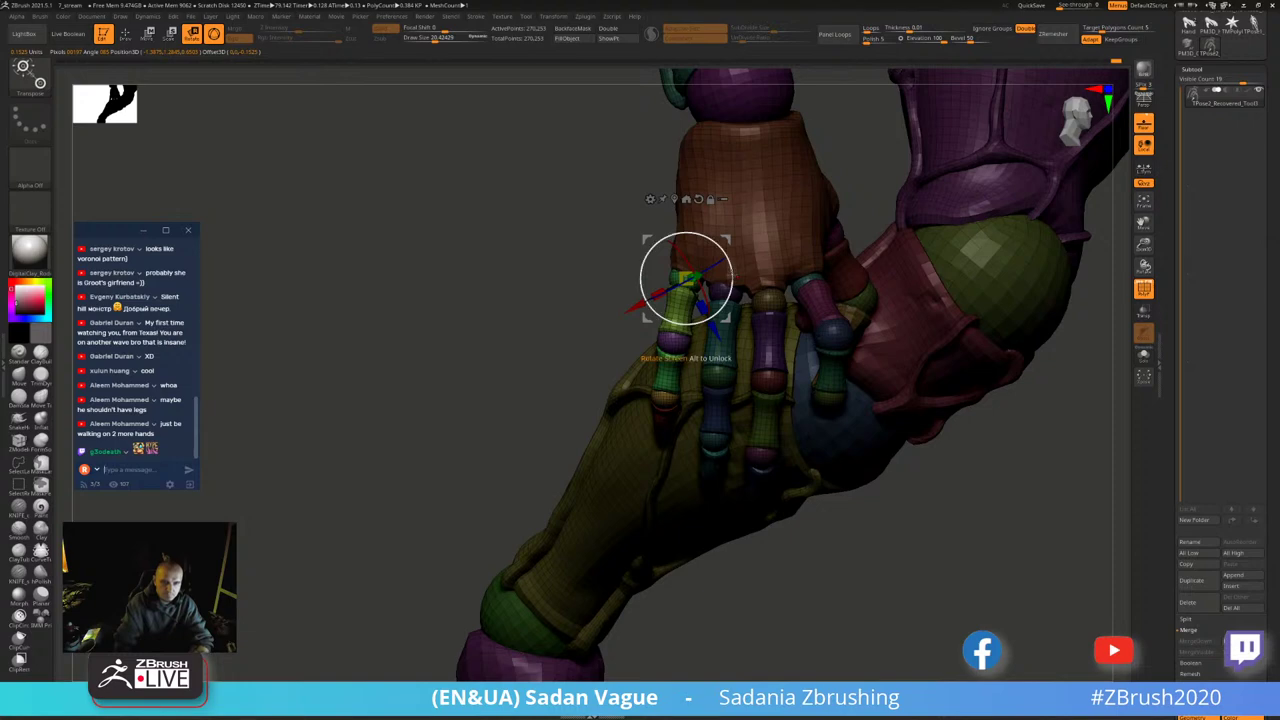
{"action": "left_click_drag", "start_coordinate": [400, 300], "coordinate": [560, 340]}
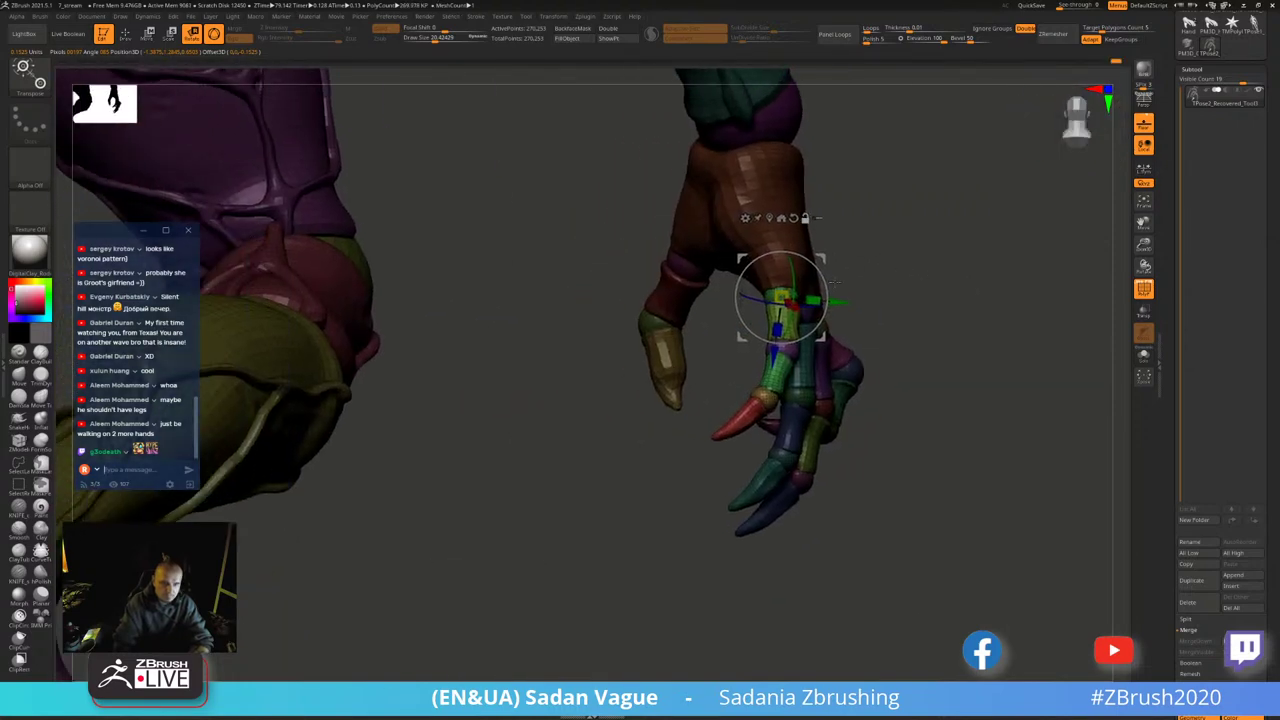
{"action": "left_click_drag", "start_coordinate": [830, 284], "coordinate": [800, 320]}
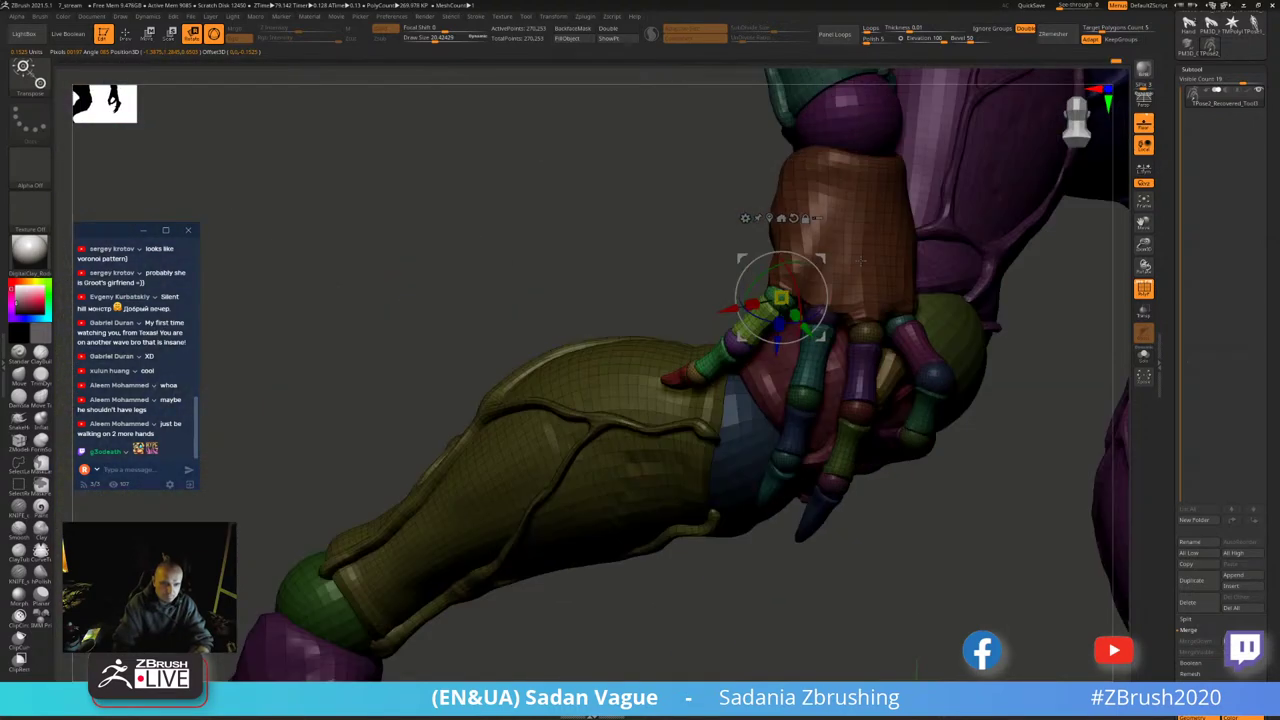
{"action": "mouse_move", "coordinate": [600, 300]}
{"action": "left_mouse_down"}
{"action": "mouse_move", "coordinate": [853, 255]}
{"action": "mouse_move", "coordinate": [760, 300]}
{"action": "mouse_move", "coordinate": [783, 262]}
{"action": "mouse_move", "coordinate": [827, 285]}
{"action": "mouse_move", "coordinate": [810, 268]}
{"action": "mouse_move", "coordinate": [770, 300]}
{"action": "mouse_move", "coordinate": [818, 290]}
{"action": "left_mouse_up"}
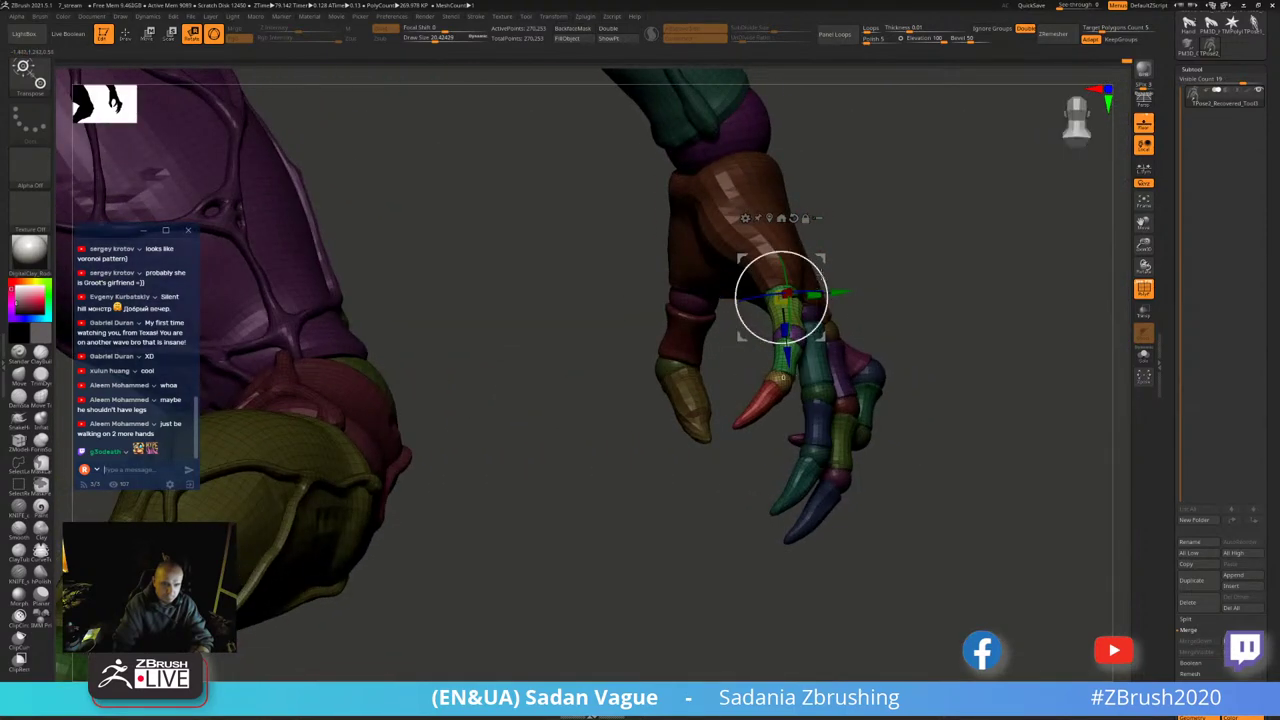
{"action": "left_click_drag", "start_coordinate": [883, 258], "coordinate": [803, 283]}
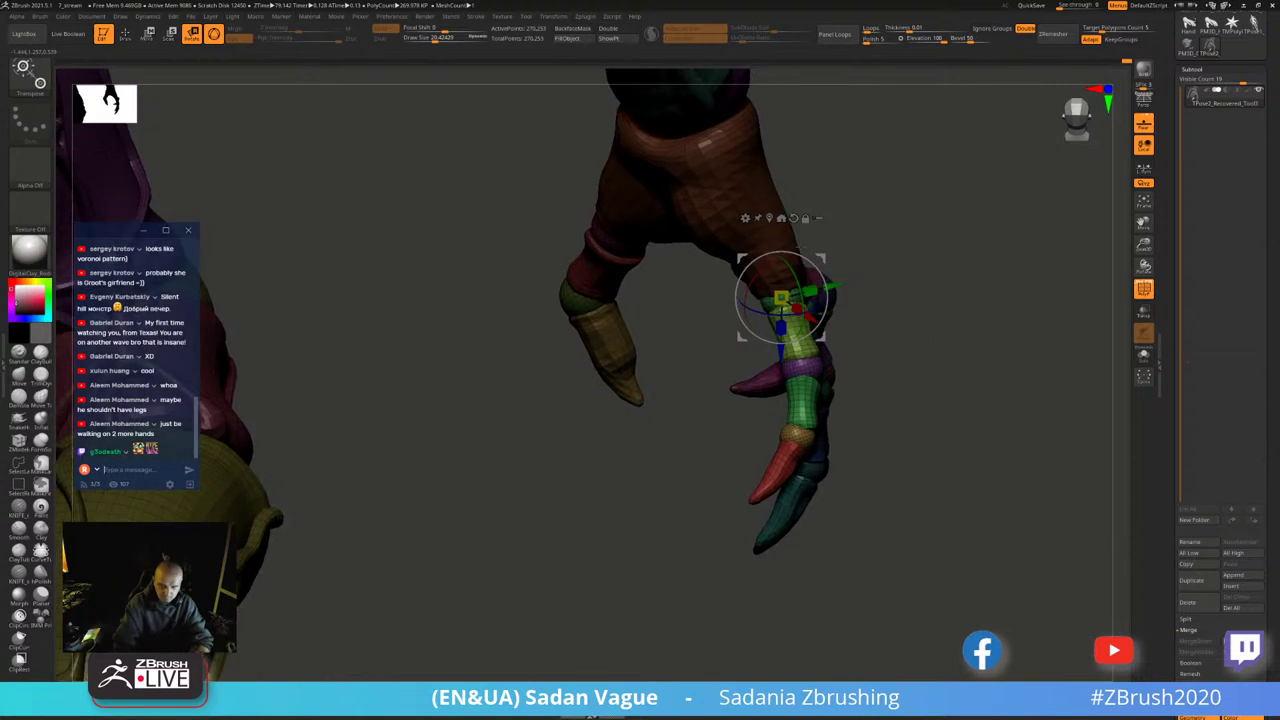
- Isolate the purple joint sphere and centre the rotation pivot on it
{"action": "key", "text": "q"}
{"action": "left_click", "coordinate": [766, 314], "text": "ctrl+shift"}
{"action": "left_click", "coordinate": [860, 289], "text": "ctrl+shift"}
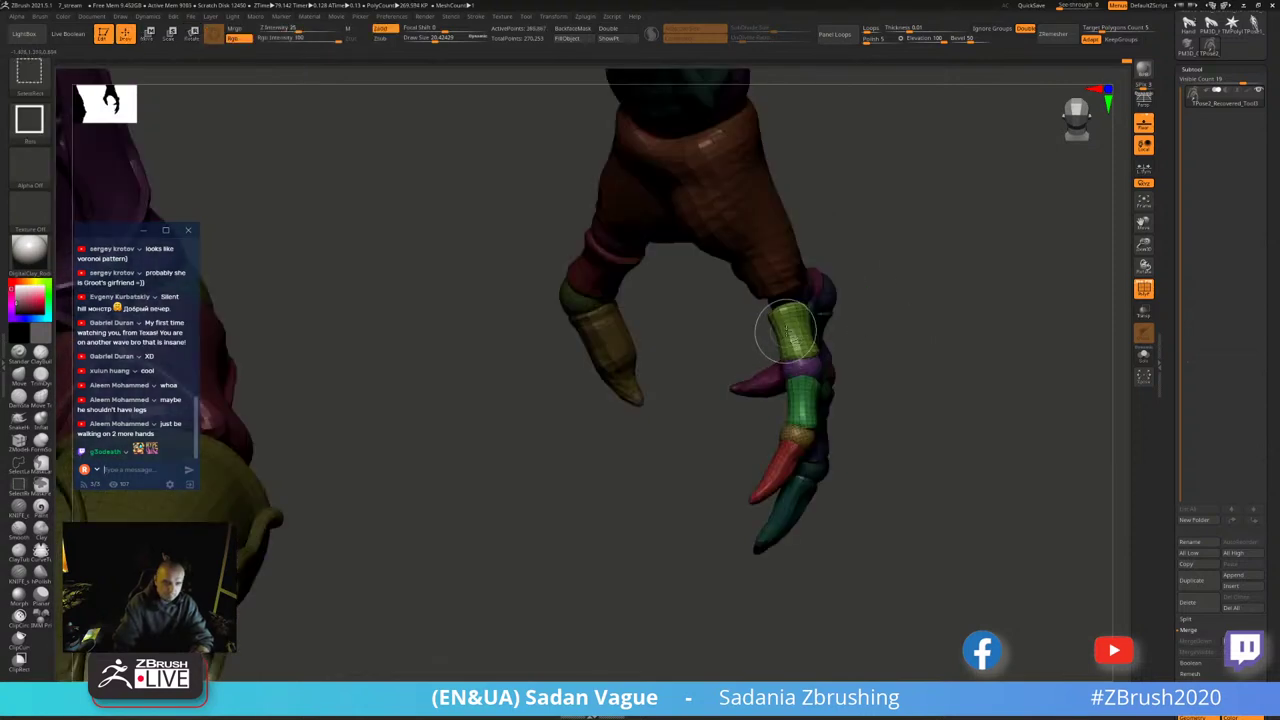
{"action": "left_click", "coordinate": [777, 323], "text": "ctrl+shift"}
{"action": "left_click_drag", "start_coordinate": [885, 328], "coordinate": [900, 291]}
{"action": "left_click", "coordinate": [928, 328], "text": "ctrl+shift"}
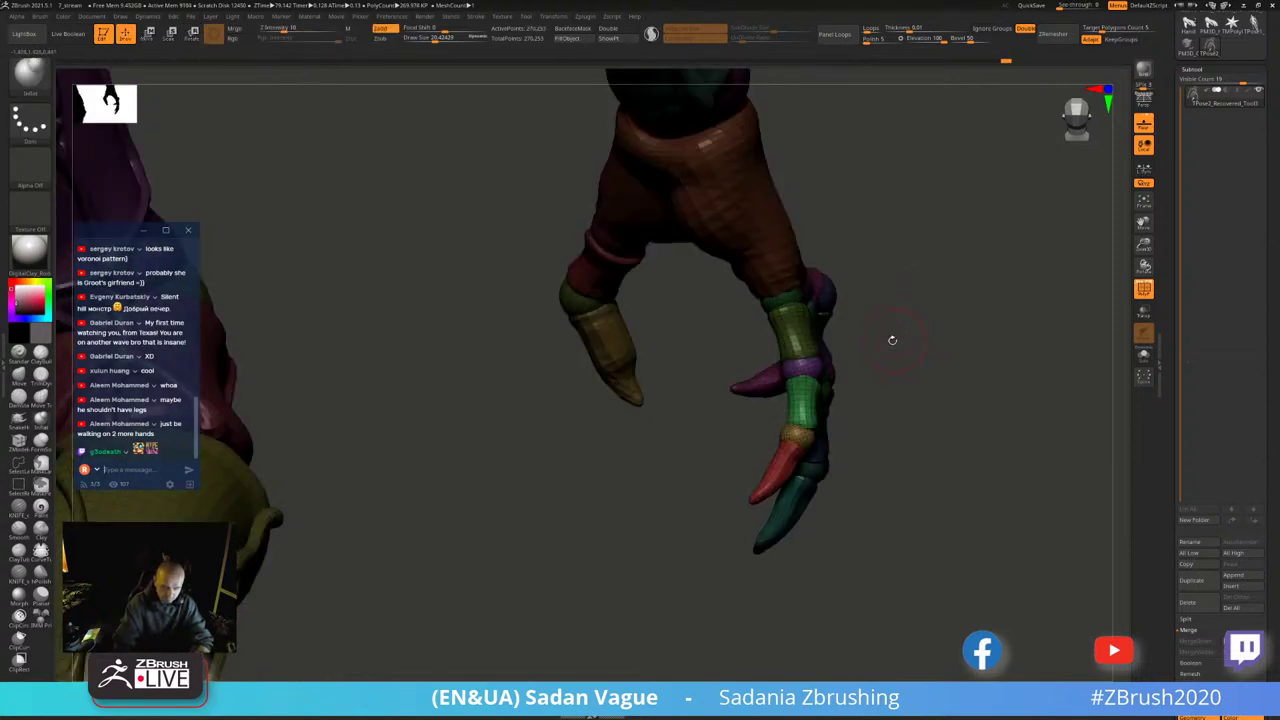
{"action": "left_click", "coordinate": [826, 372], "text": "ctrl+shift"}
{"action": "key", "text": "r"}
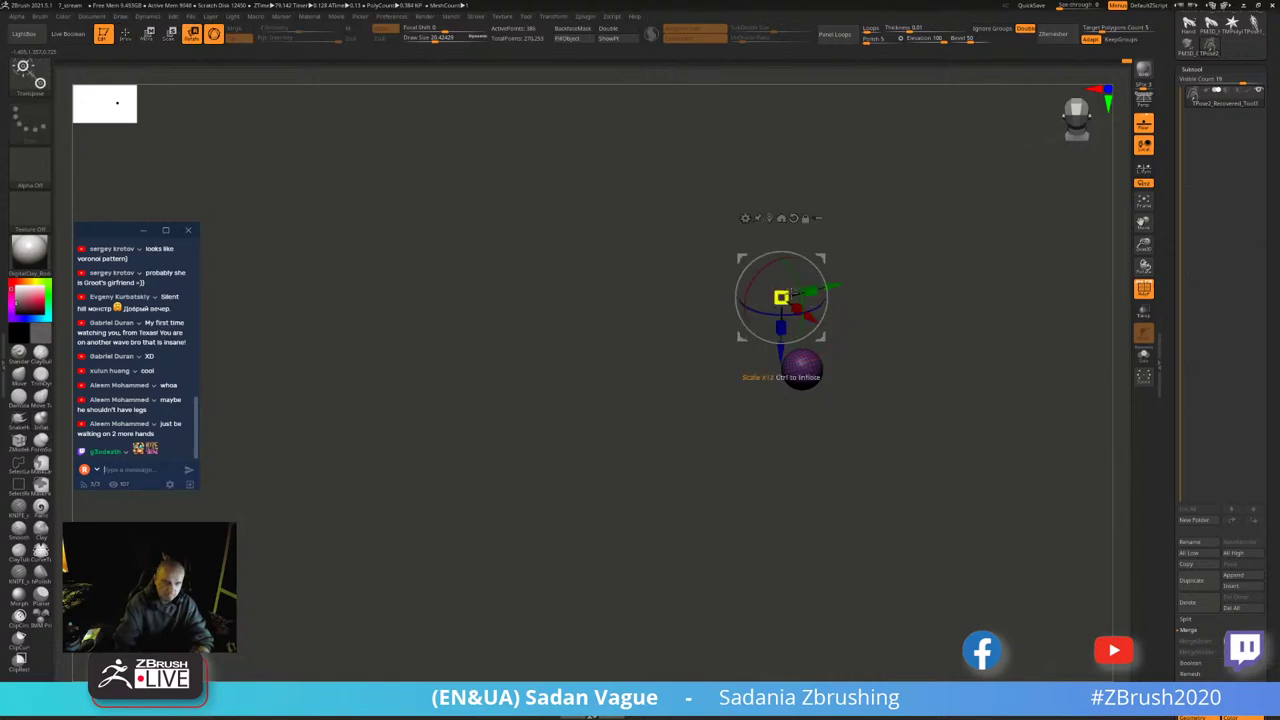
{"action": "left_click", "coordinate": [781, 218]}
{"action": "left_click", "coordinate": [935, 360], "text": "ctrl+shift"}
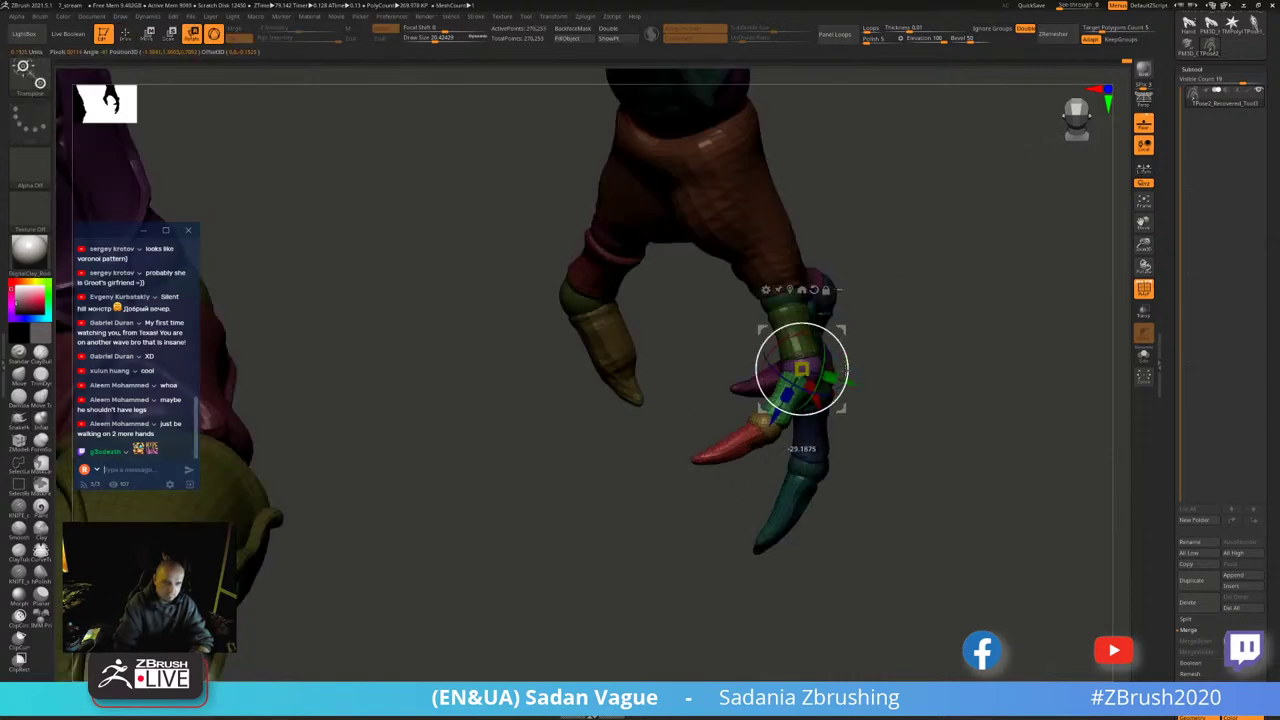
{"action": "left_click_drag", "start_coordinate": [935, 360], "coordinate": [838, 358]}
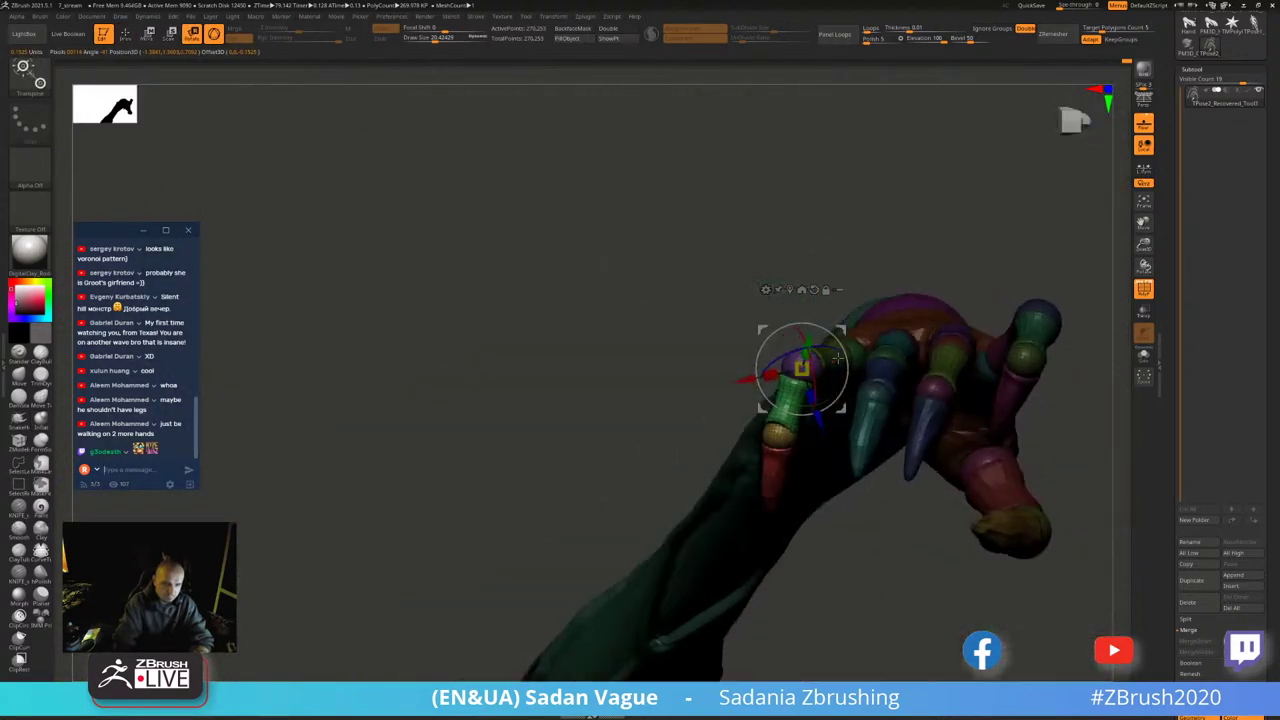
{"action": "left_click_drag", "start_coordinate": [1000, 395], "coordinate": [953, 186]}
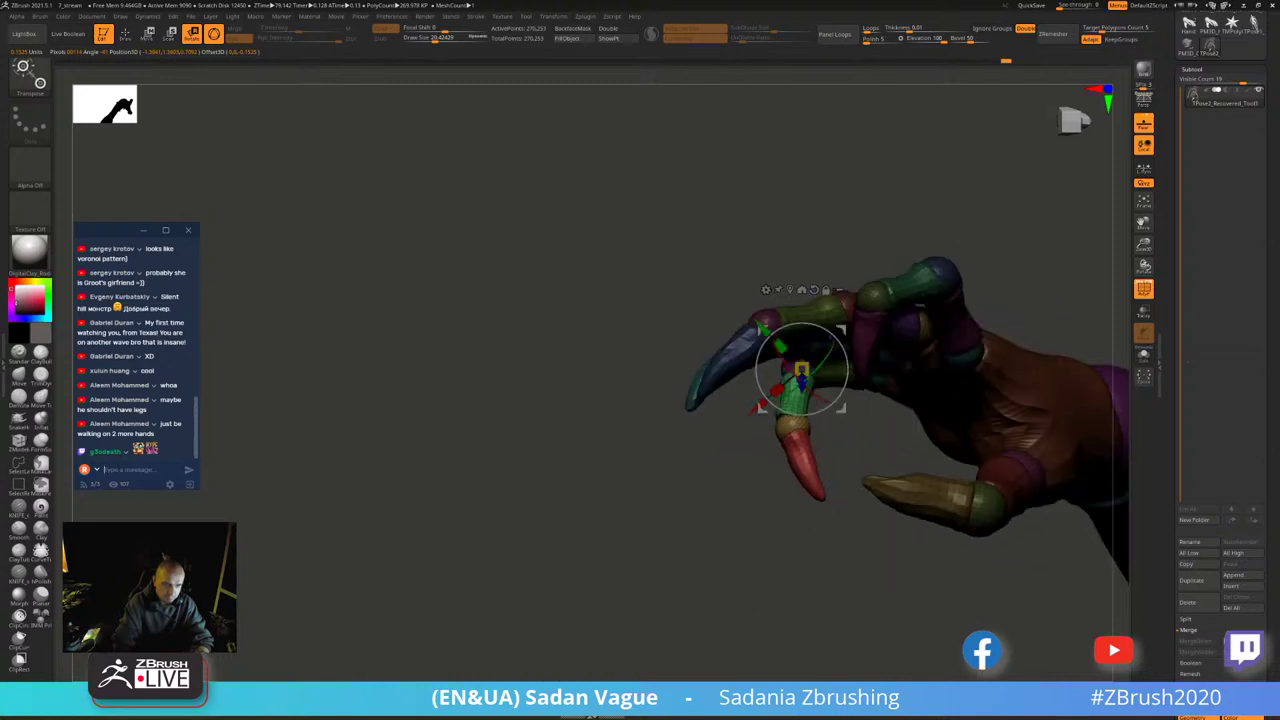
- Turn on the polygroup wireframe and hide a single knuckle piece
{"action": "key", "text": "q"}
{"action": "key", "text": "shift+f"}
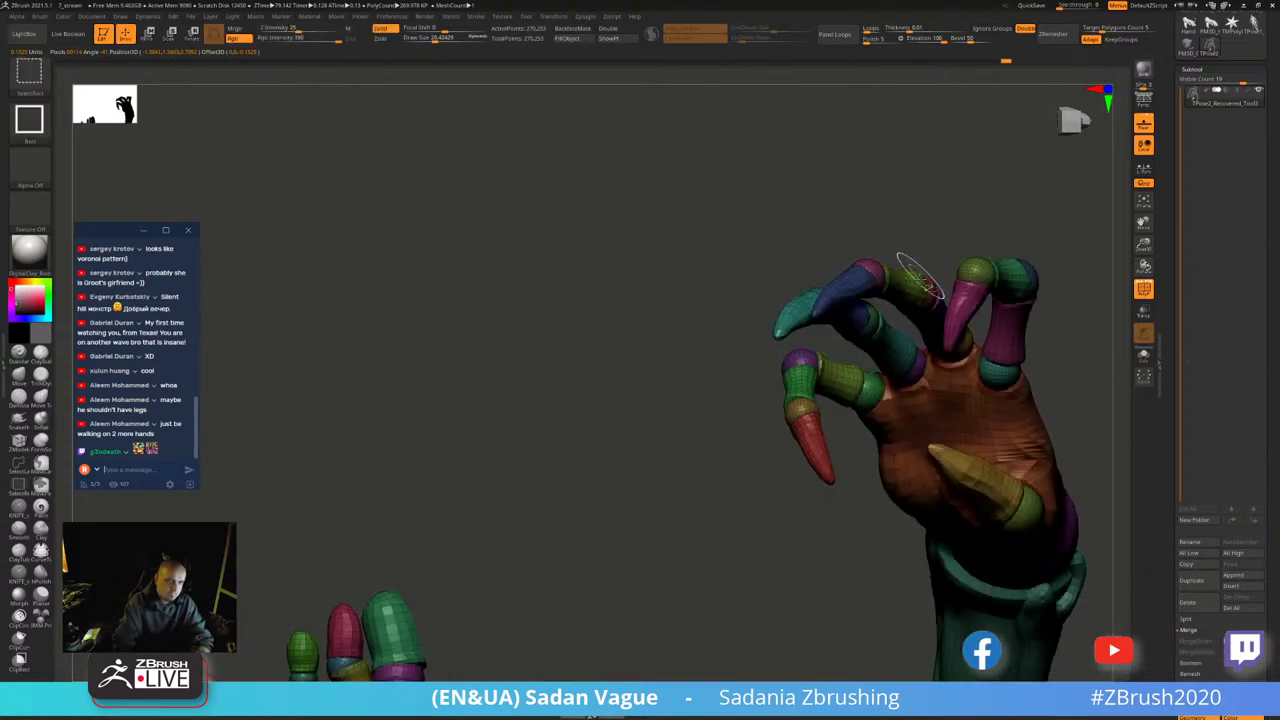
{"action": "left_click", "coordinate": [930, 288], "text": "ctrl+shift"}
{"action": "left_click", "coordinate": [902, 290], "text": "ctrl+shift"}
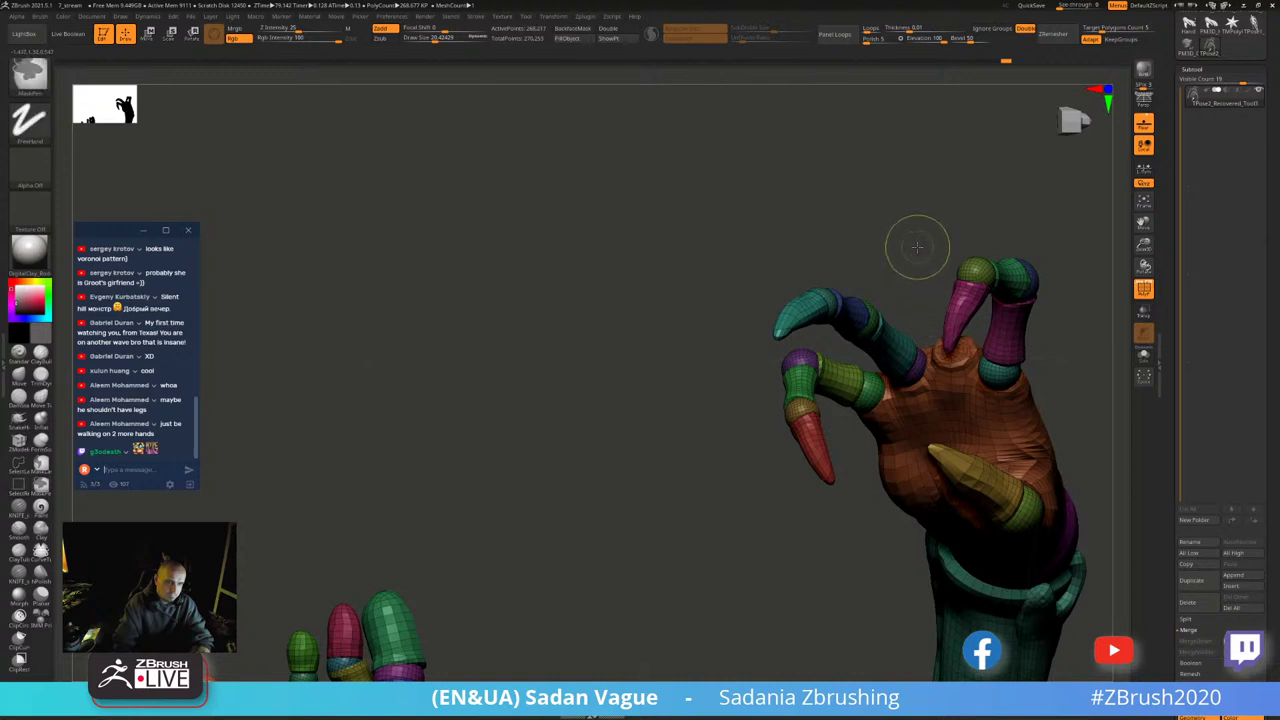
- Turn off wireframe, then bend a finger at its knuckle joint and curl it toward the palm
{"action": "key", "text": "shift+f"}
{"action": "left_click_drag", "start_coordinate": [920, 234], "coordinate": [968, 345]}
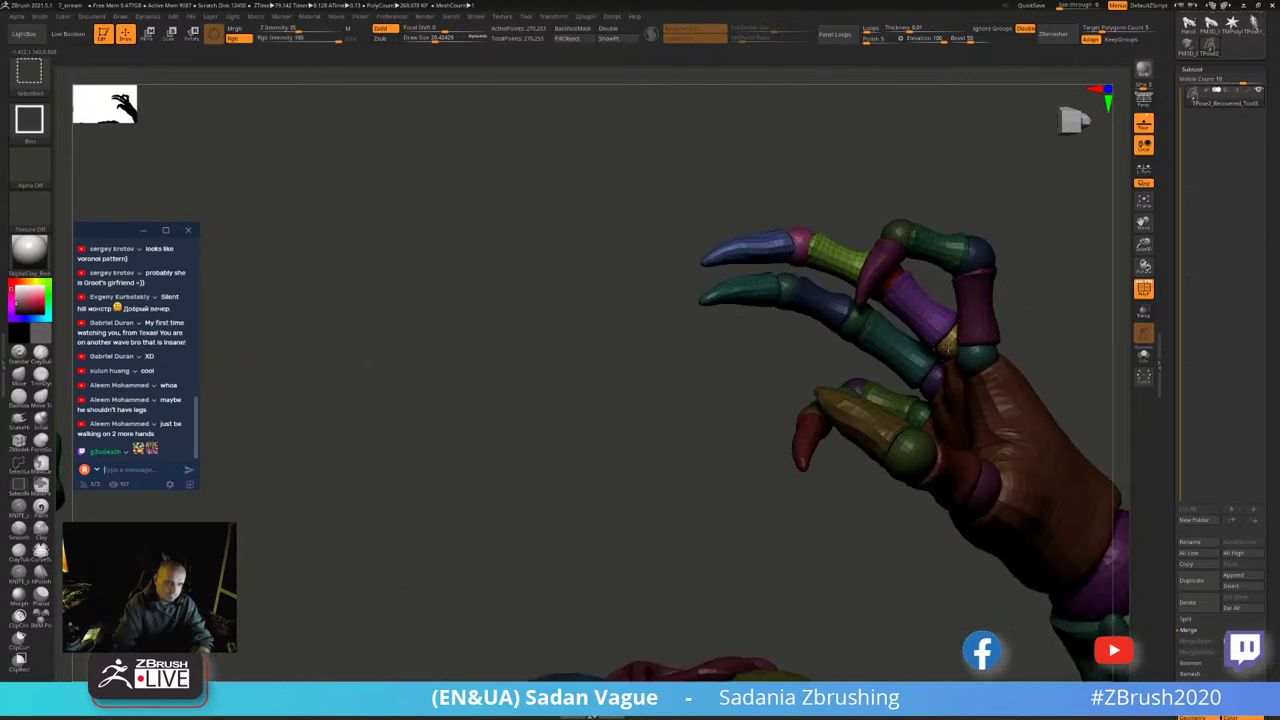
{"action": "left_click", "coordinate": [952, 342], "text": "ctrl+shift"}
{"action": "key", "text": "w"}
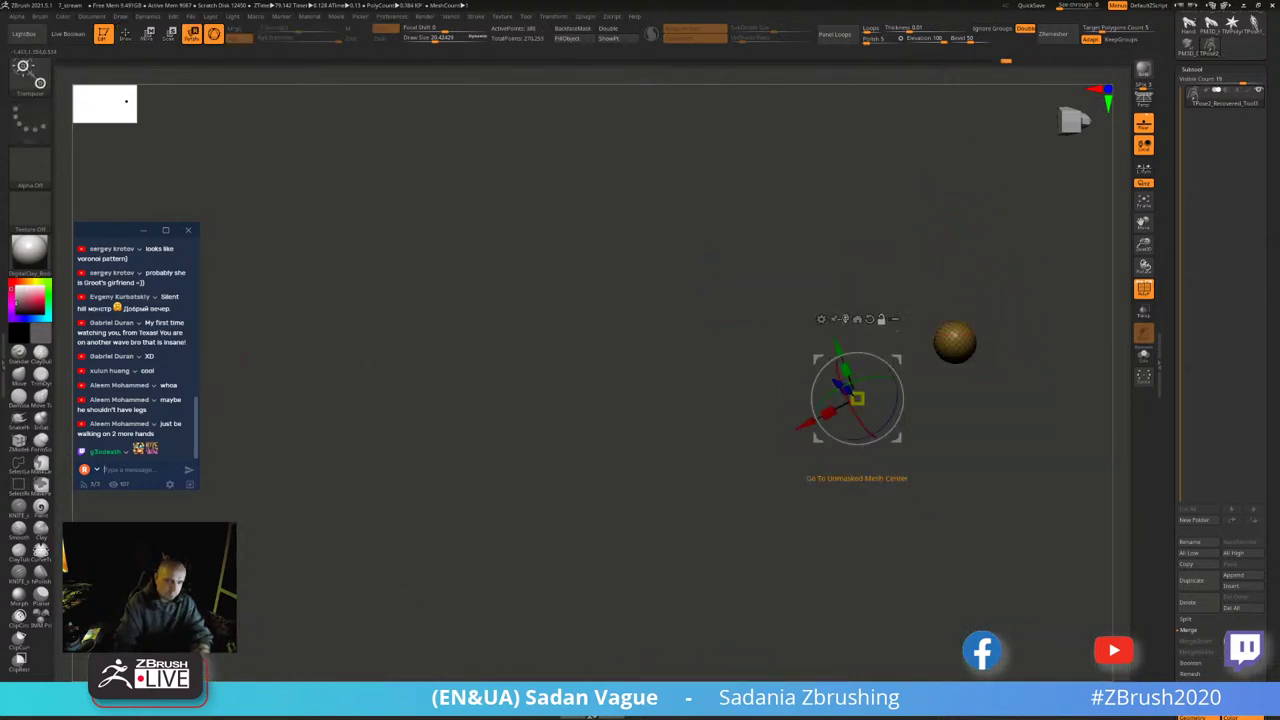
{"action": "left_click", "coordinate": [857, 319]}
{"action": "left_click", "coordinate": [1040, 460], "text": "ctrl+shift"}
{"action": "mouse_move", "coordinate": [985, 390]}
{"action": "left_mouse_down"}
{"action": "mouse_move", "coordinate": [1002, 348]}
{"action": "mouse_move", "coordinate": [1077, 363]}
{"action": "mouse_move", "coordinate": [1076, 455]}
{"action": "left_mouse_up"}
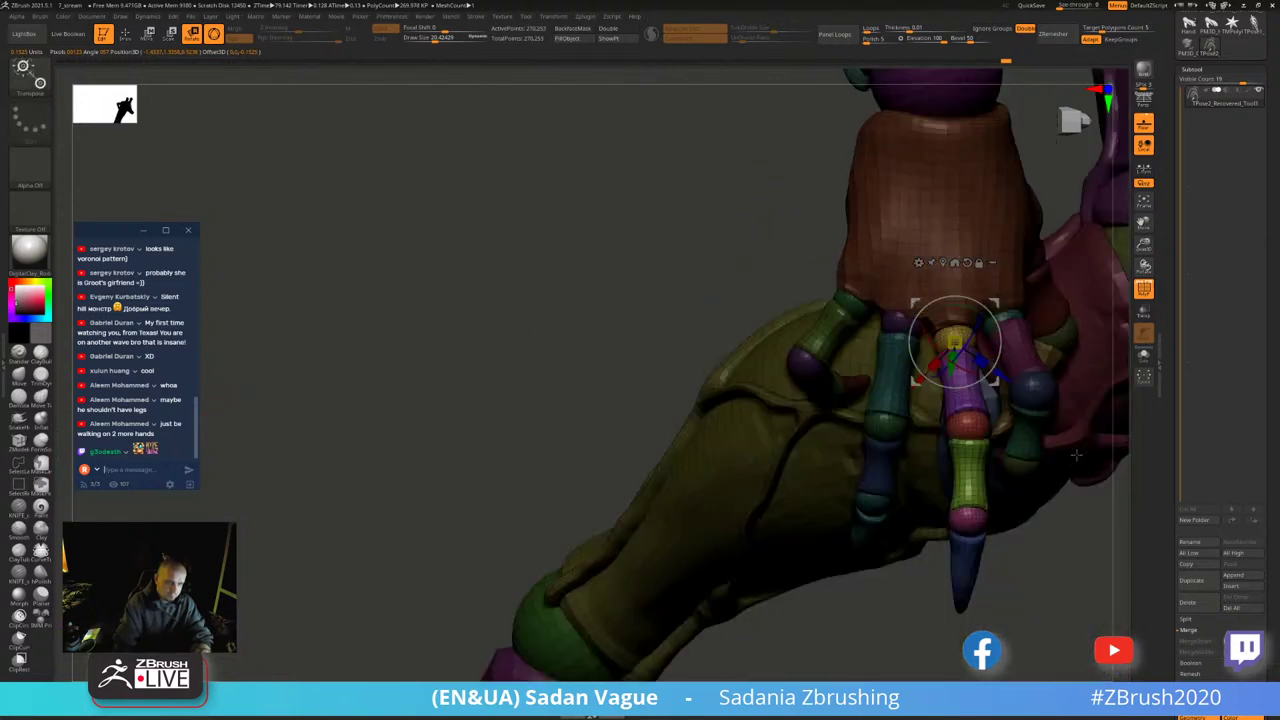
{"action": "left_click_drag", "start_coordinate": [622, 418], "coordinate": [540, 400]}
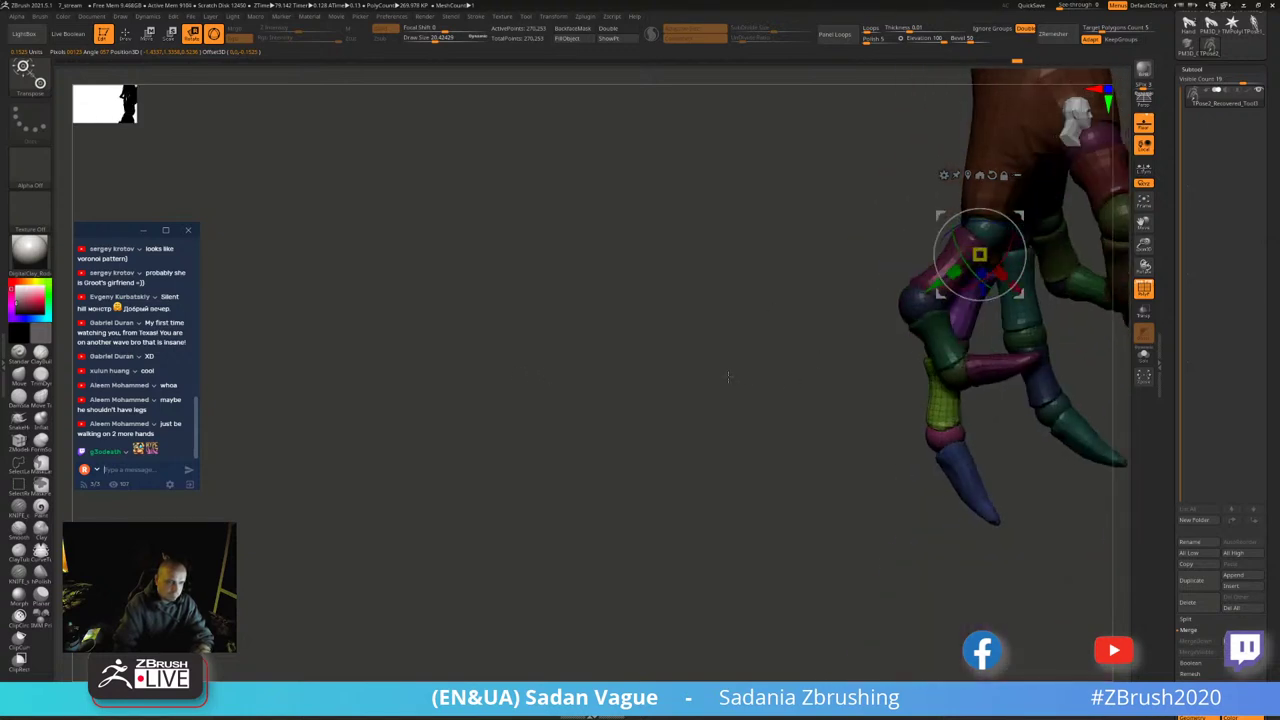
{"action": "left_click_drag", "start_coordinate": [1015, 245], "coordinate": [986, 282]}
- Isolate the red joint sphere and center the transform gizmo on it
{"action": "left_click_drag", "start_coordinate": [880, 210], "coordinate": [811, 207]}
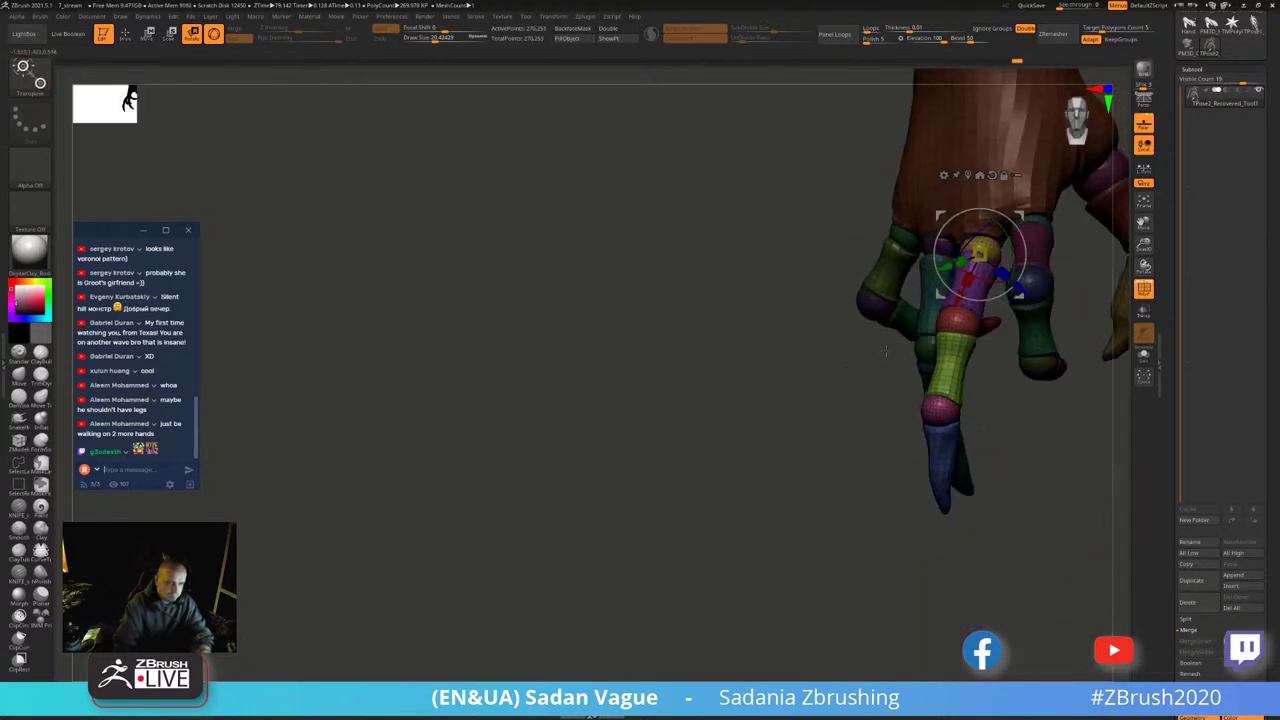
{"action": "key", "text": "q"}
{"action": "left_click", "coordinate": [980, 252], "text": "ctrl+shift"}
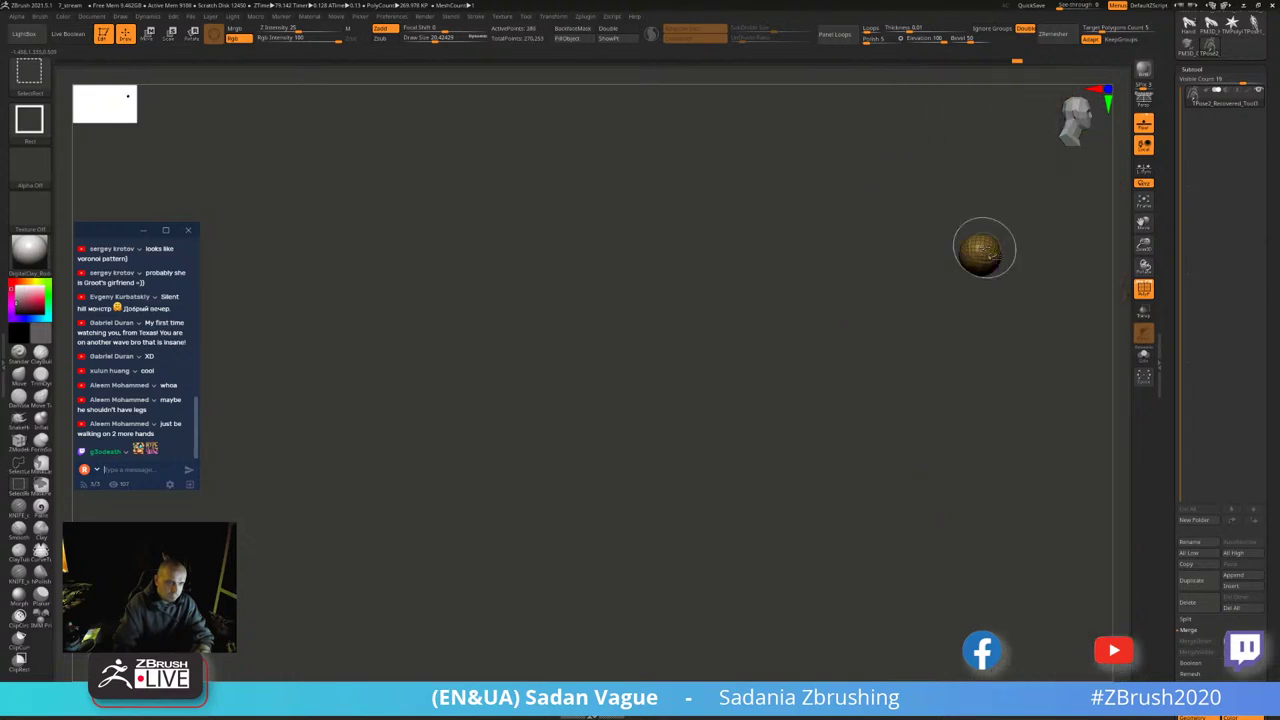
{"action": "left_click", "coordinate": [1000, 318], "text": "ctrl+shift"}
{"action": "left_click", "coordinate": [1003, 305], "text": "ctrl+shift"}
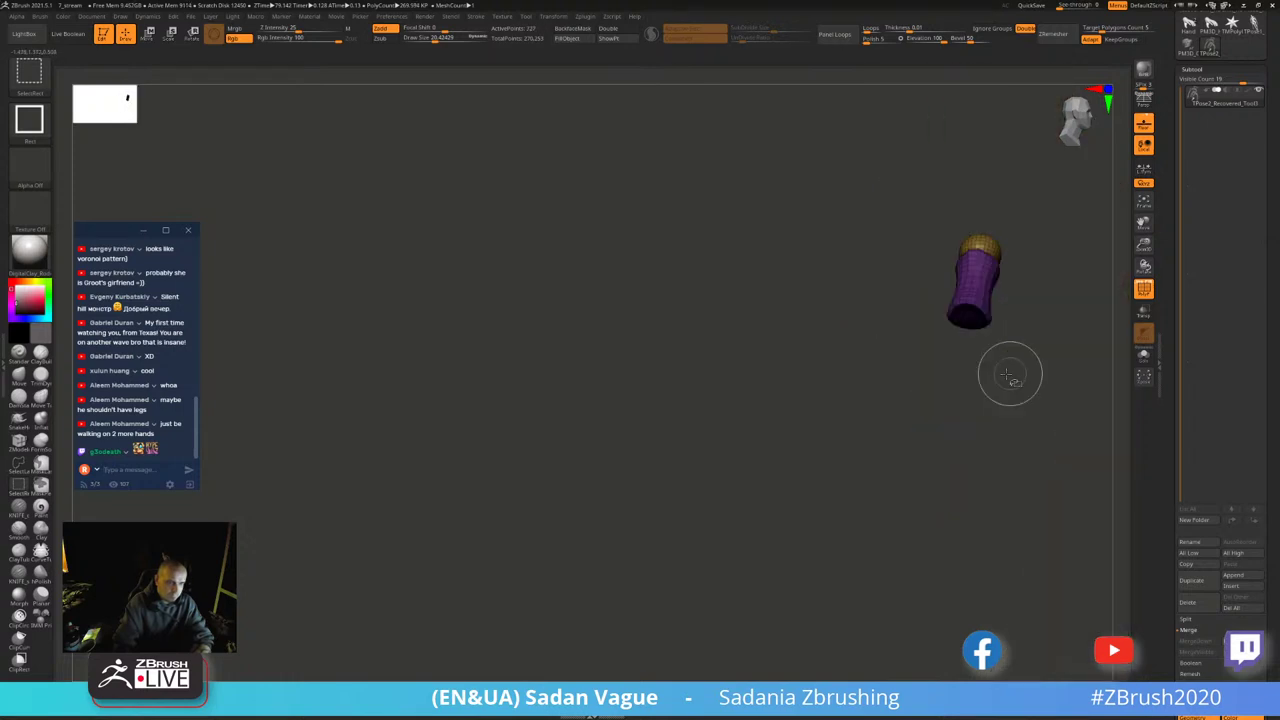
{"action": "left_click", "coordinate": [895, 380], "text": "ctrl+shift"}
{"action": "left_click", "coordinate": [966, 325], "text": "ctrl+shift"}
{"action": "key", "text": "w"}
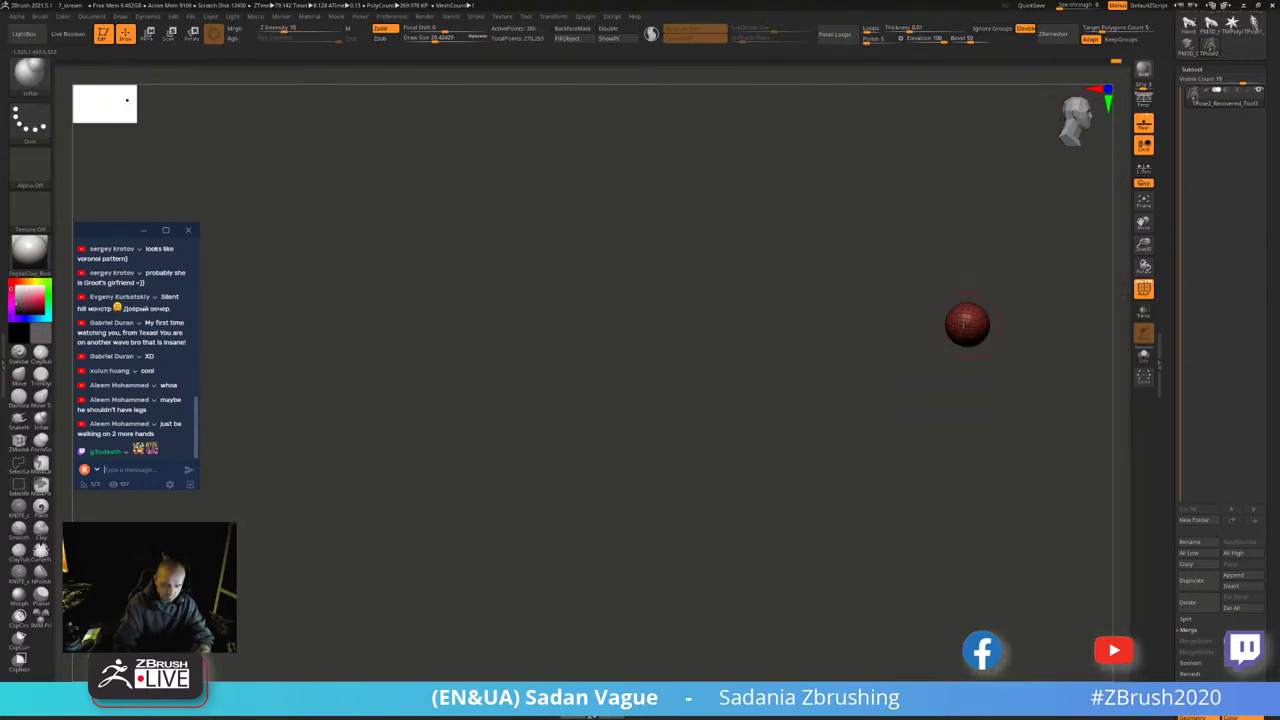
{"action": "left_click", "coordinate": [968, 176]}
{"action": "left_click", "coordinate": [1062, 361], "text": "ctrl+shift"}
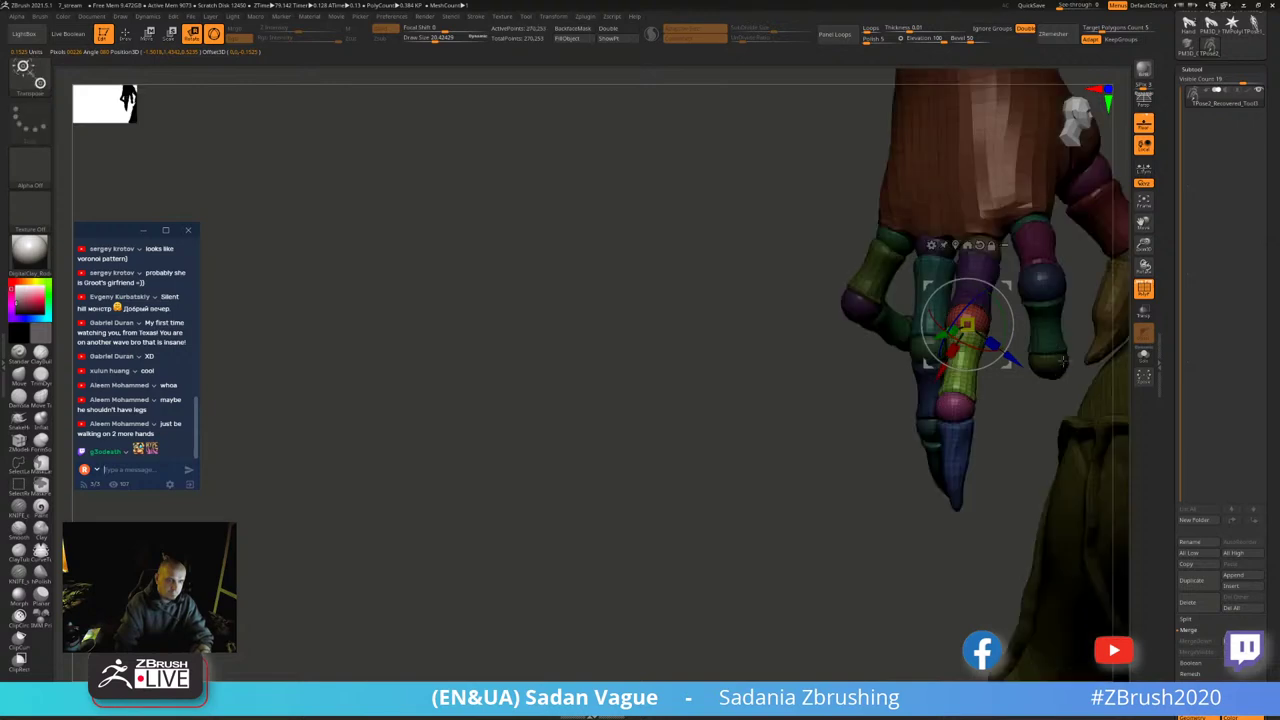
{"action": "key", "text": "q"}
- Center the gizmo on the pink joint sphere and rotate the claw segment into a curl
{"action": "key", "text": "w"}
{"action": "left_click_drag", "start_coordinate": [1023, 418], "coordinate": [967, 323]}
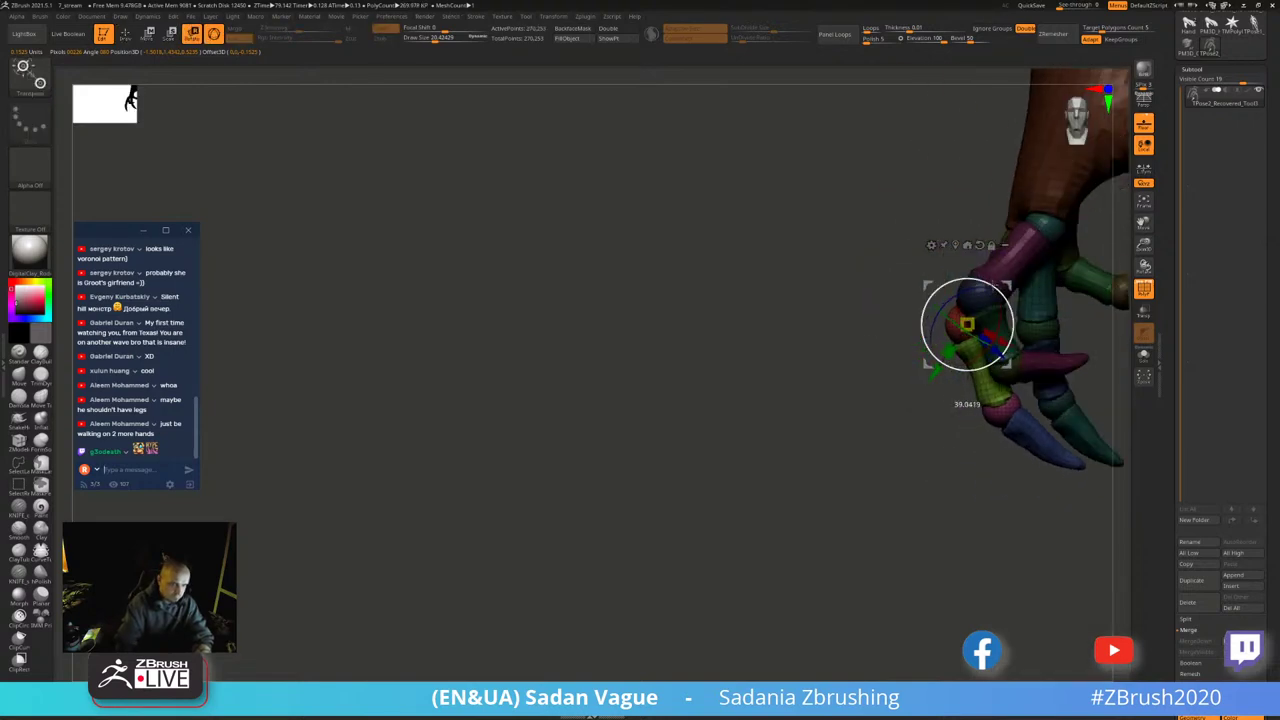
{"action": "key", "text": "q"}
{"action": "left_click", "coordinate": [962, 328], "text": "ctrl+shift"}
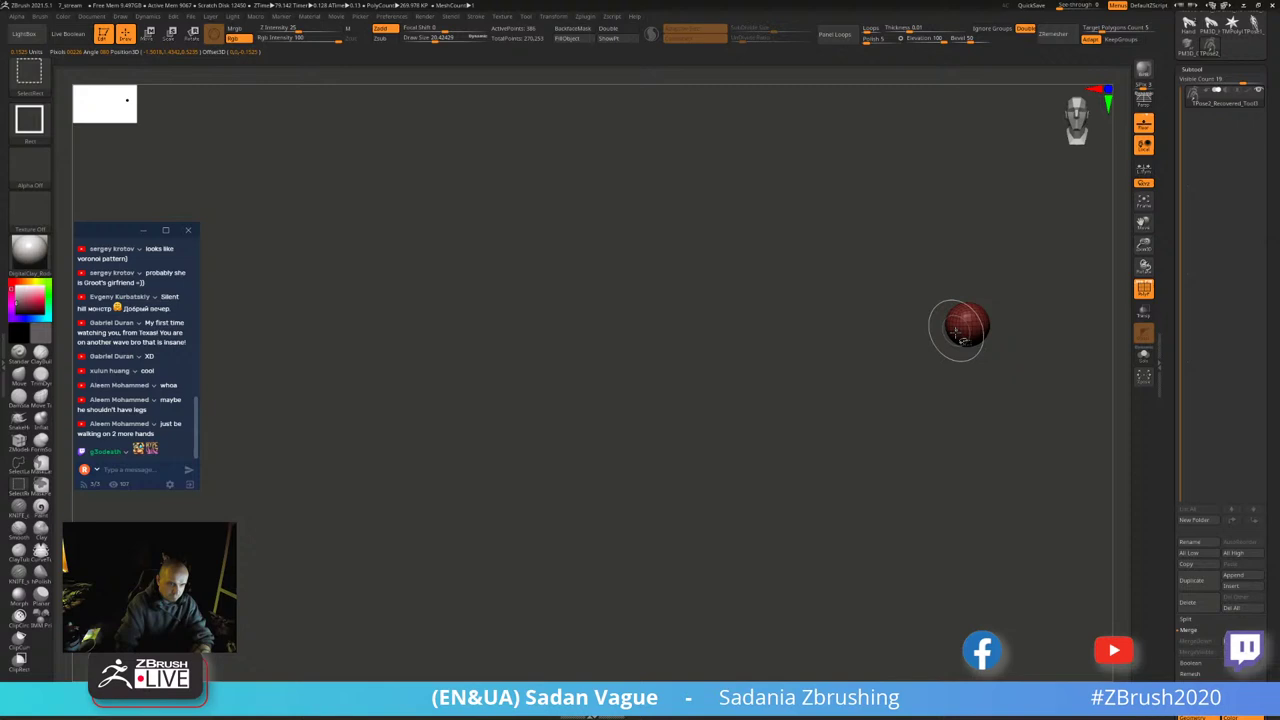
{"action": "left_click", "coordinate": [945, 402], "text": "ctrl+shift"}
{"action": "left_click", "coordinate": [943, 434], "text": "ctrl+shift"}
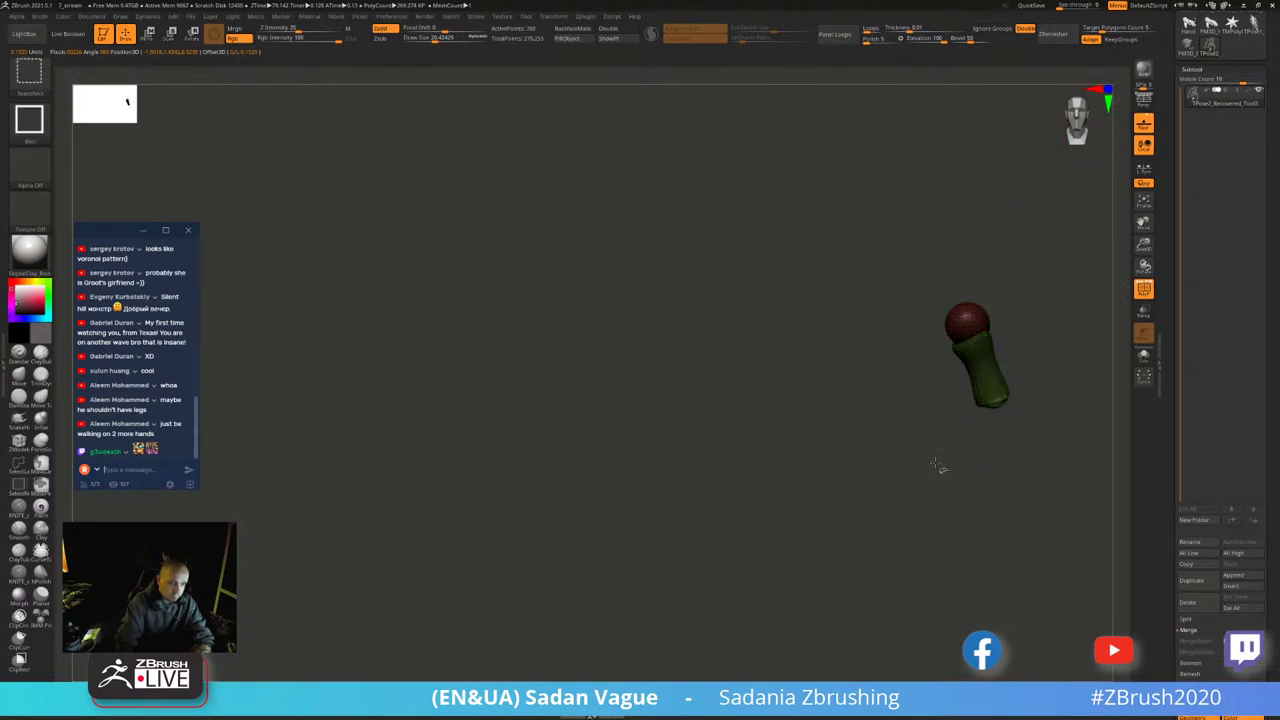
{"action": "left_click", "coordinate": [950, 462], "text": "ctrl+shift"}
{"action": "left_click", "coordinate": [995, 410], "text": "ctrl+shift"}
{"action": "key", "text": "w"}
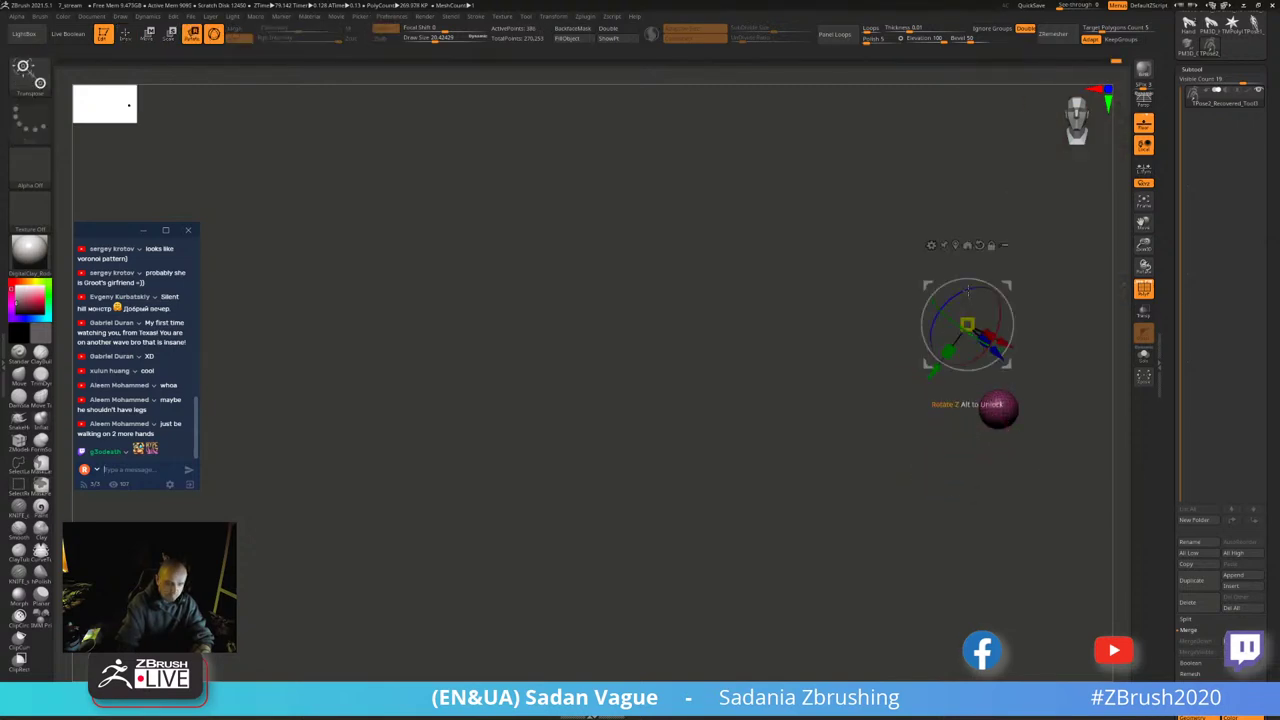
{"action": "left_click", "coordinate": [966, 244]}
{"action": "left_click", "coordinate": [880, 330], "text": "ctrl+shift"}
{"action": "mouse_move", "coordinate": [1010, 368]}
{"action": "left_mouse_down"}
{"action": "mouse_move", "coordinate": [1018, 352]}
{"action": "mouse_move", "coordinate": [673, 395]}
{"action": "mouse_move", "coordinate": [650, 438]}
{"action": "left_mouse_up"}
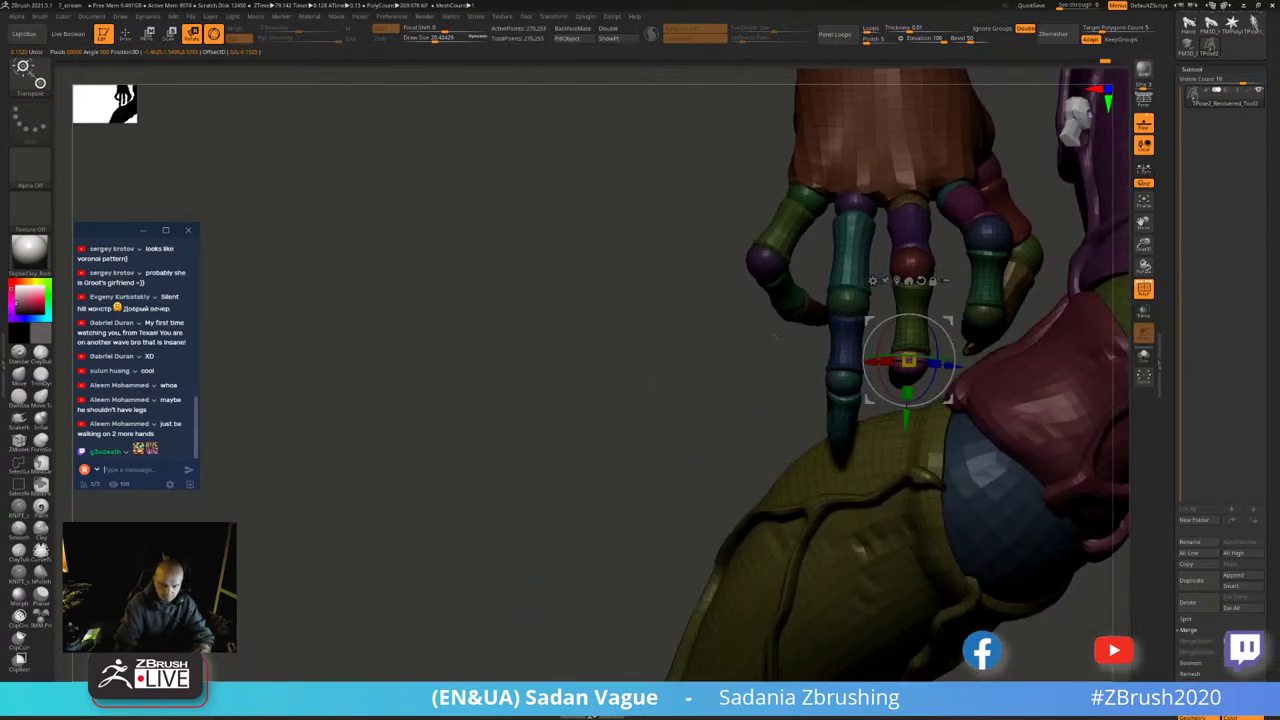
- Hide and unhide the middle finger segments to single out its knuckle
{"action": "key", "text": "q"}
{"action": "left_click_drag", "start_coordinate": [870, 192], "coordinate": [873, 215], "text": "ctrl+shift"}
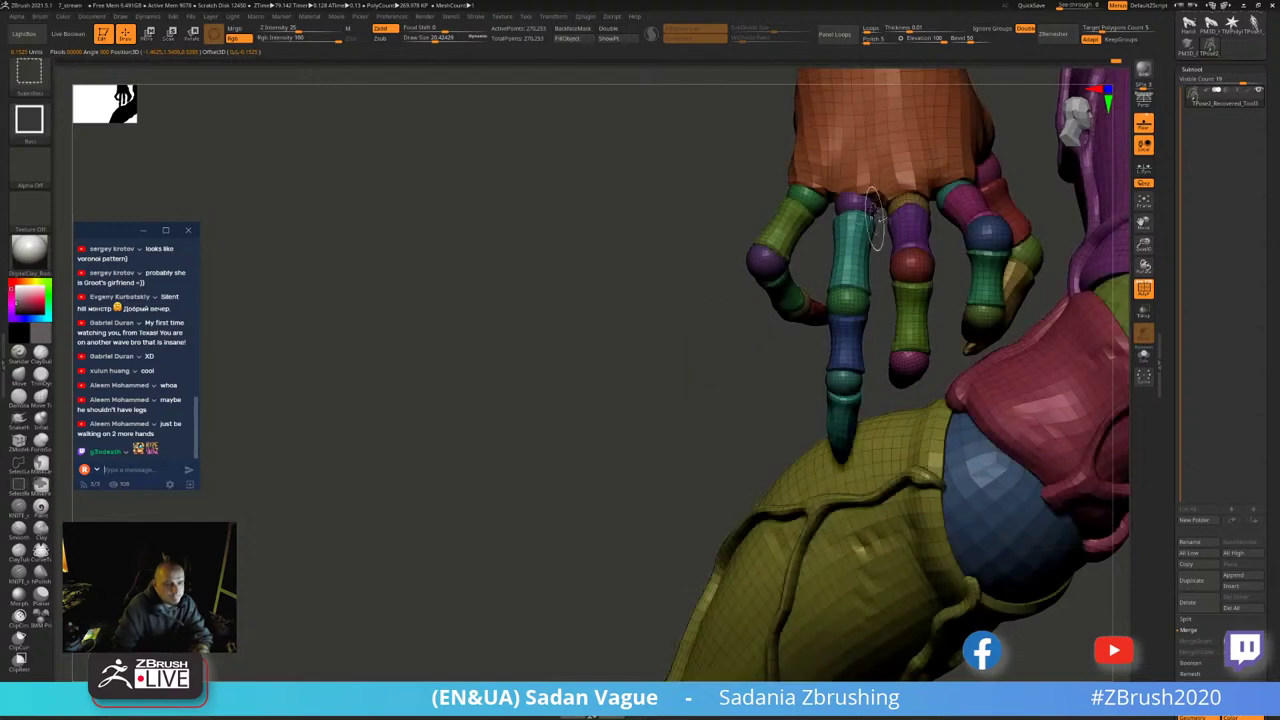
{"action": "left_click", "coordinate": [851, 200], "text": "ctrl+shift"}
{"action": "left_click", "coordinate": [711, 323], "text": "ctrl+shift"}
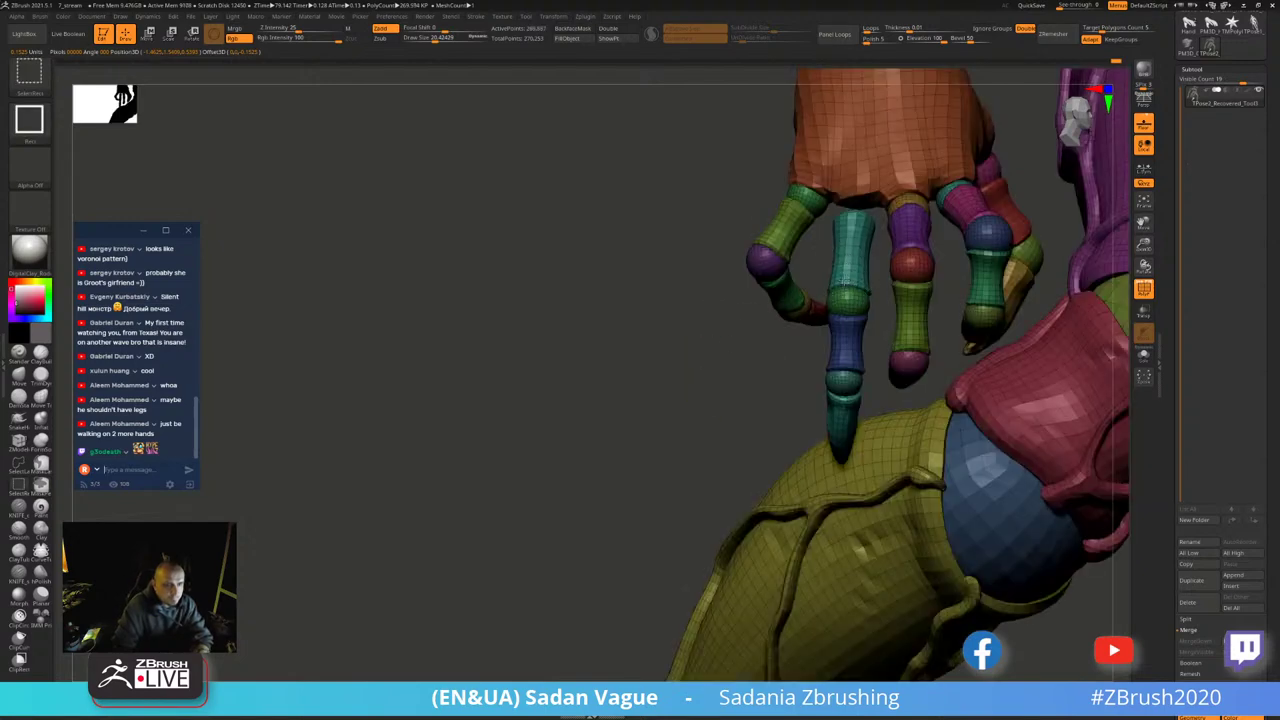
{"action": "left_click_drag", "start_coordinate": [846, 284], "coordinate": [845, 360], "text": "ctrl+alt+shift"}
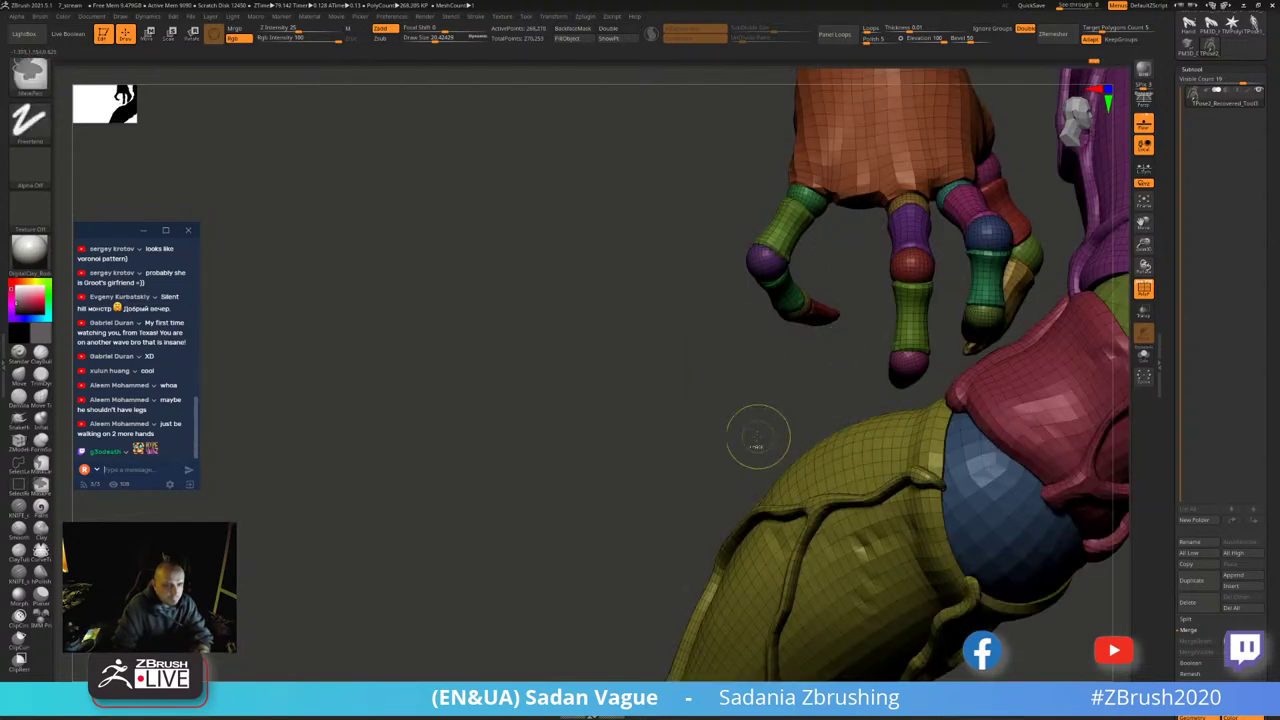
{"action": "left_click", "coordinate": [731, 417], "text": "ctrl+shift"}
{"action": "left_click_drag", "start_coordinate": [697, 406], "coordinate": [678, 408]}
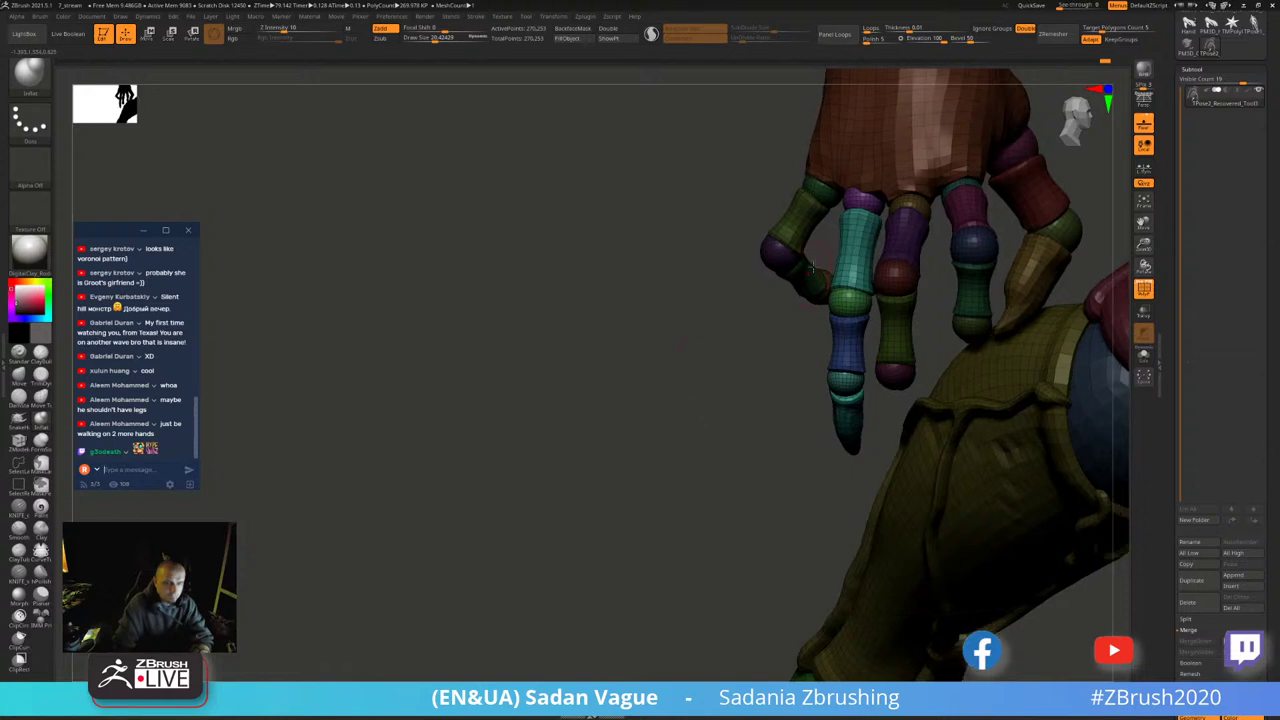
- Curl the lower finger segments around the purple knuckle sphere with the rotate gizmo
{"action": "left_click", "coordinate": [866, 203], "text": "ctrl+shift"}
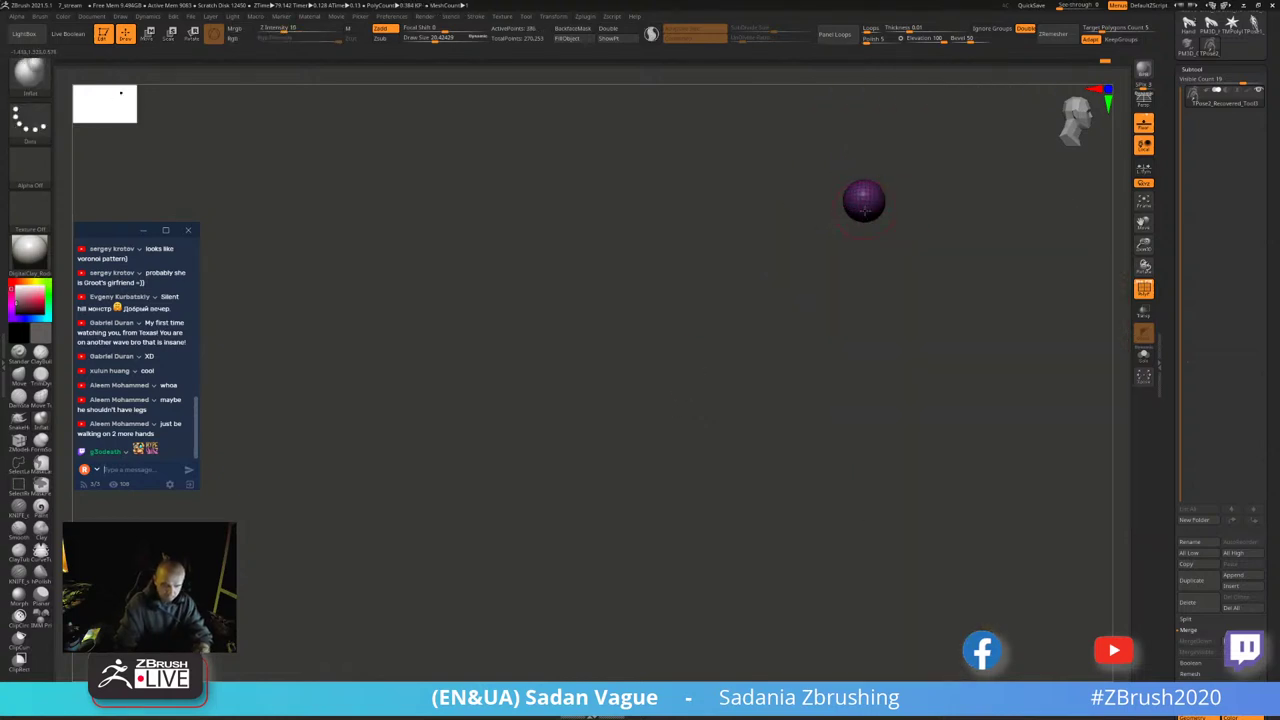
{"action": "key", "text": "r"}
{"action": "left_click", "coordinate": [864, 200]}
{"action": "left_click", "coordinate": [945, 215], "text": "ctrl+shift"}
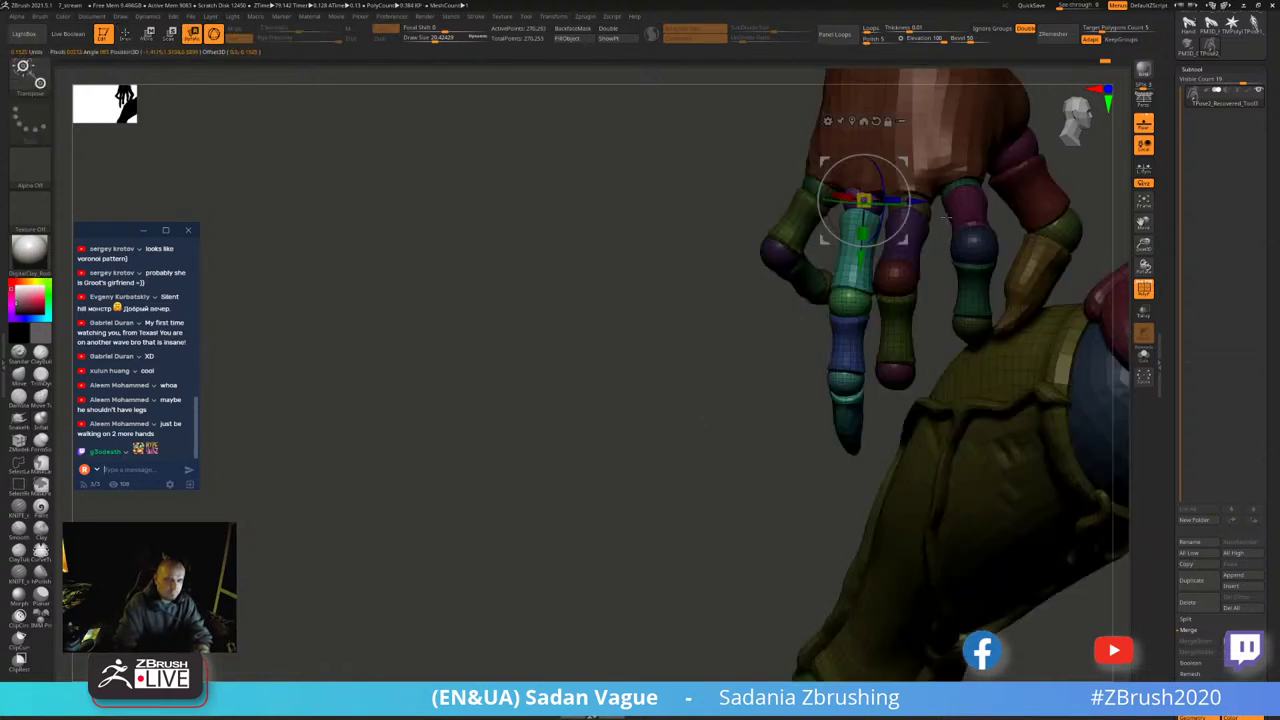
{"action": "left_click_drag", "start_coordinate": [940, 308], "coordinate": [909, 257]}
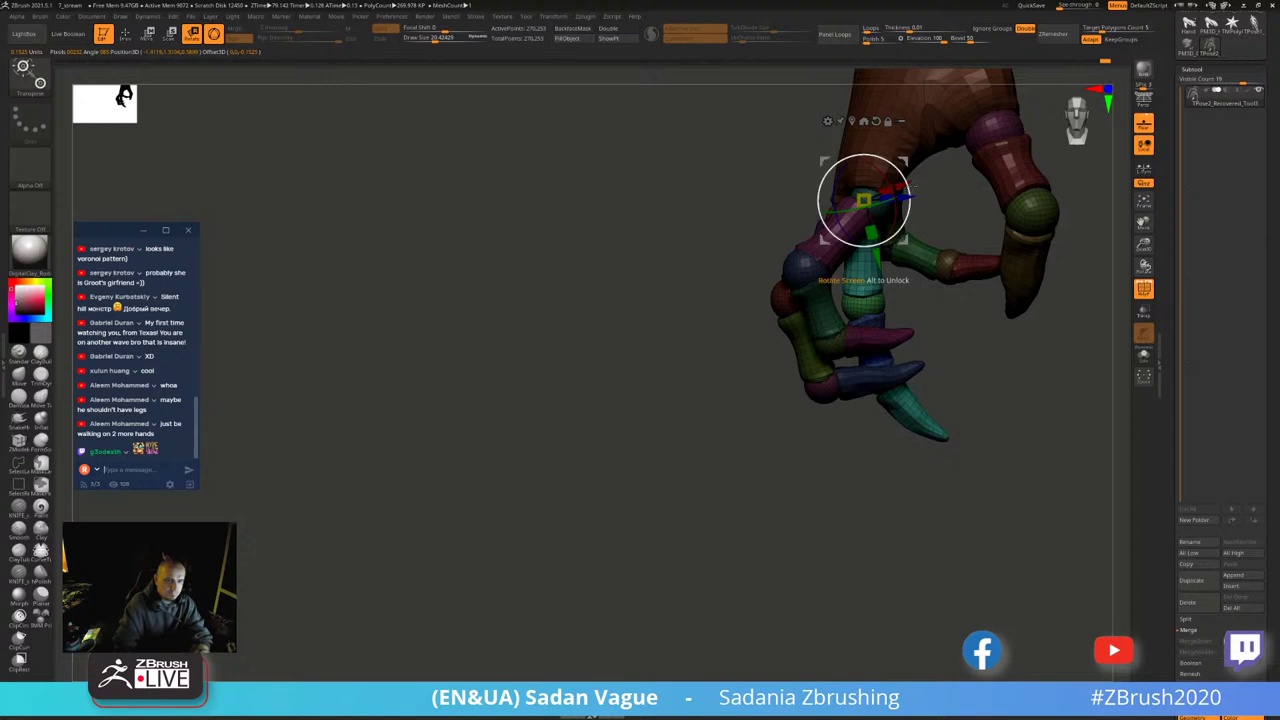
{"action": "left_click_drag", "start_coordinate": [904, 176], "coordinate": [889, 168]}
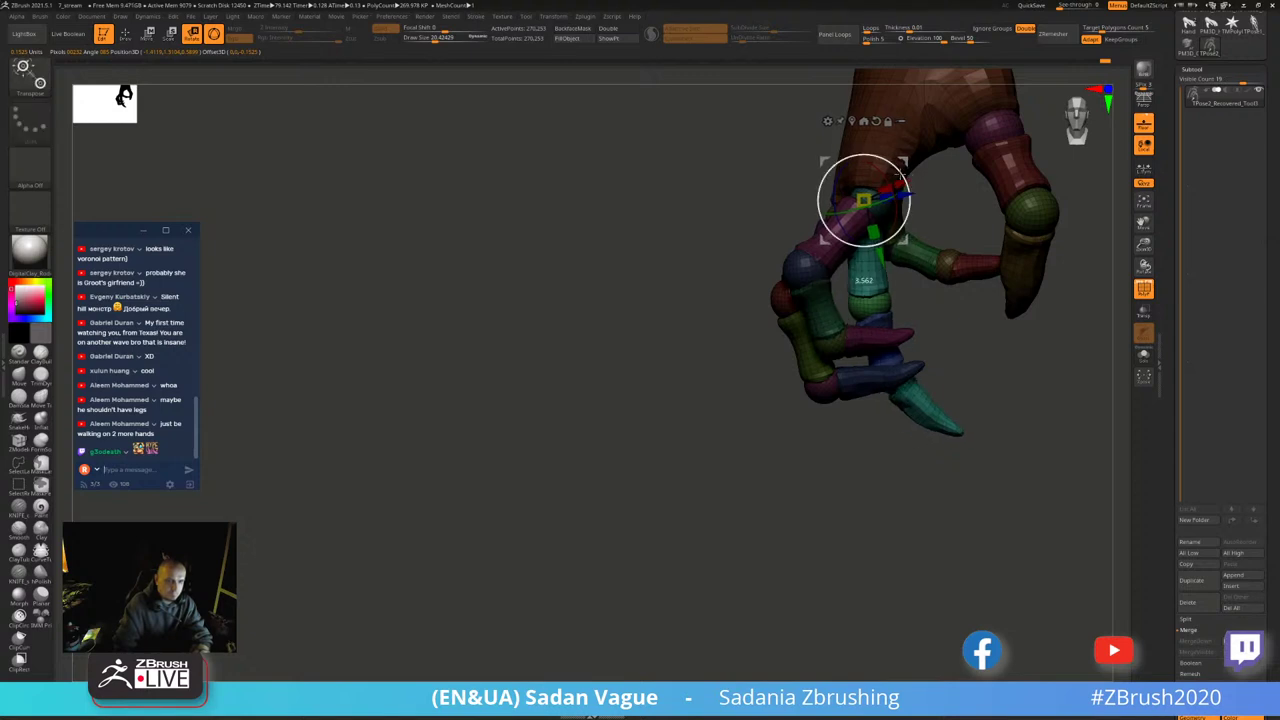
{"action": "mouse_move", "coordinate": [709, 286]}
{"action": "left_mouse_down"}
{"action": "mouse_move", "coordinate": [760, 300]}
{"action": "mouse_move", "coordinate": [711, 337]}
{"action": "left_mouse_up"}
- Rotate the teal claw finger at the green knuckle sphere so it points right
{"action": "left_click", "coordinate": [864, 200], "text": "ctrl+shift"}
{"action": "left_click", "coordinate": [740, 270], "text": "ctrl+shift"}
{"action": "left_click", "coordinate": [711, 345], "text": "ctrl+shift"}
{"action": "left_click", "coordinate": [855, 310], "text": "ctrl+shift"}
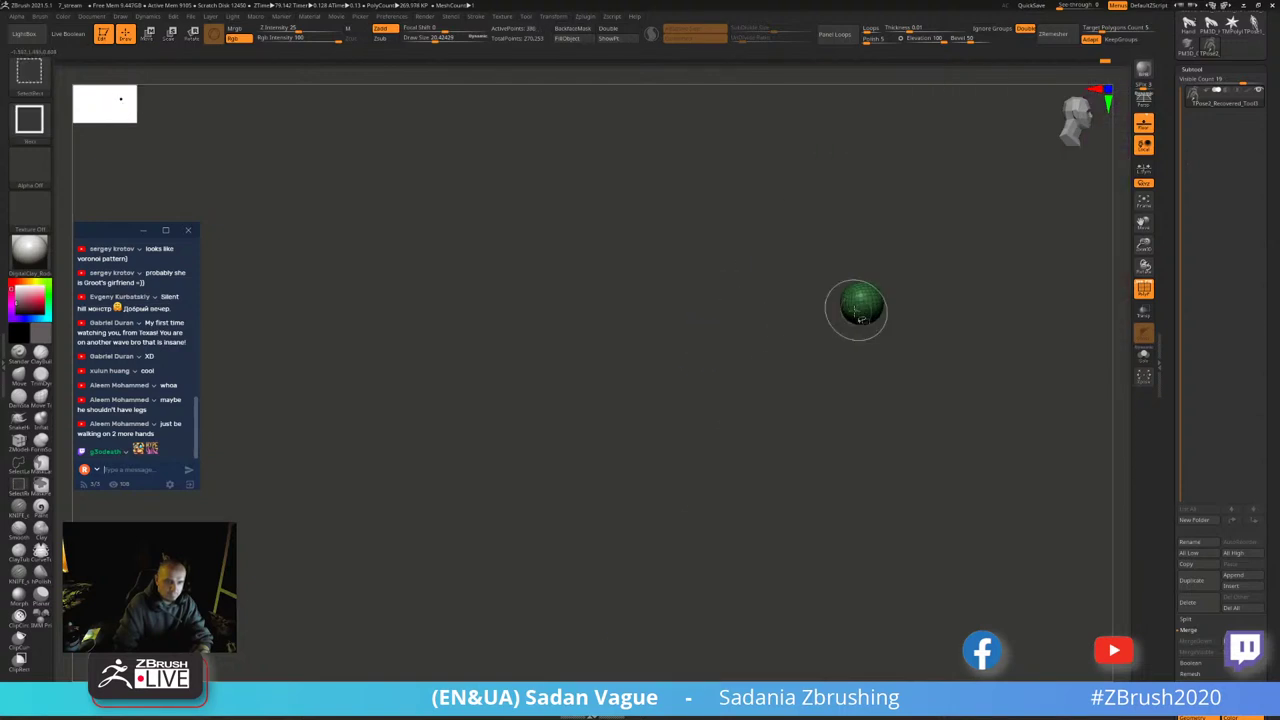
{"action": "key", "text": "w"}
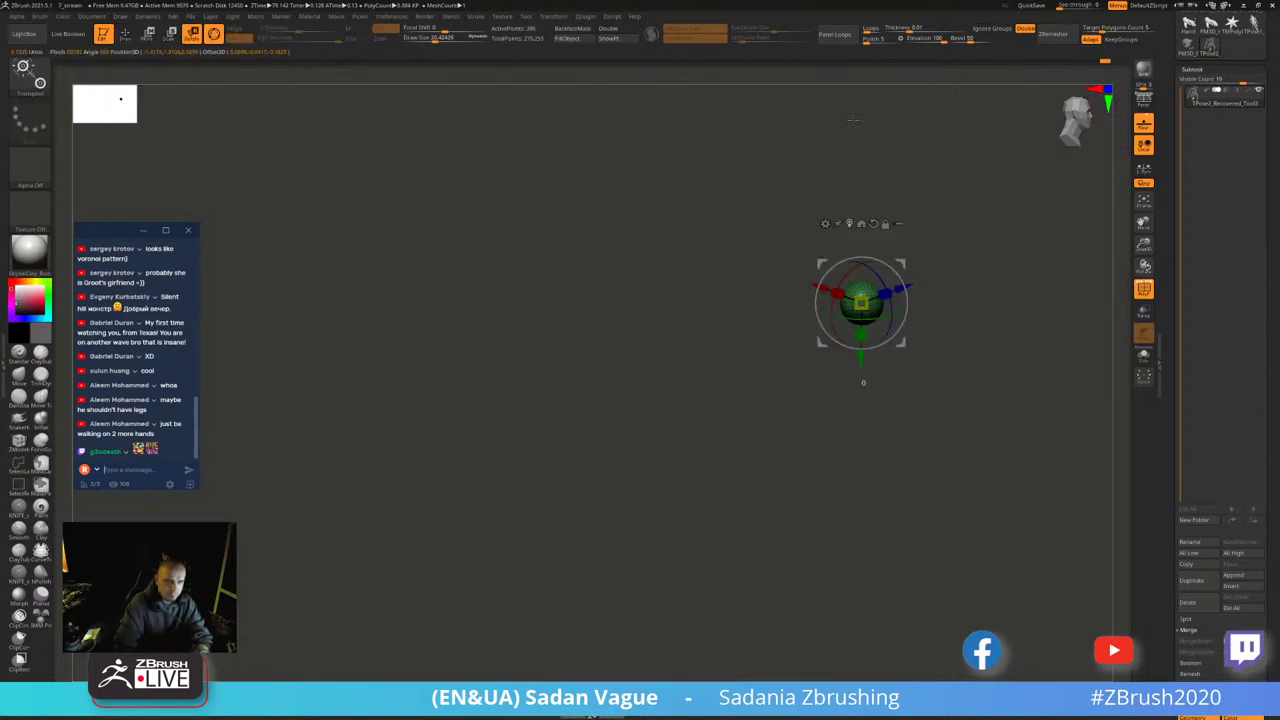
{"action": "left_click", "coordinate": [951, 207], "text": "ctrl+shift"}
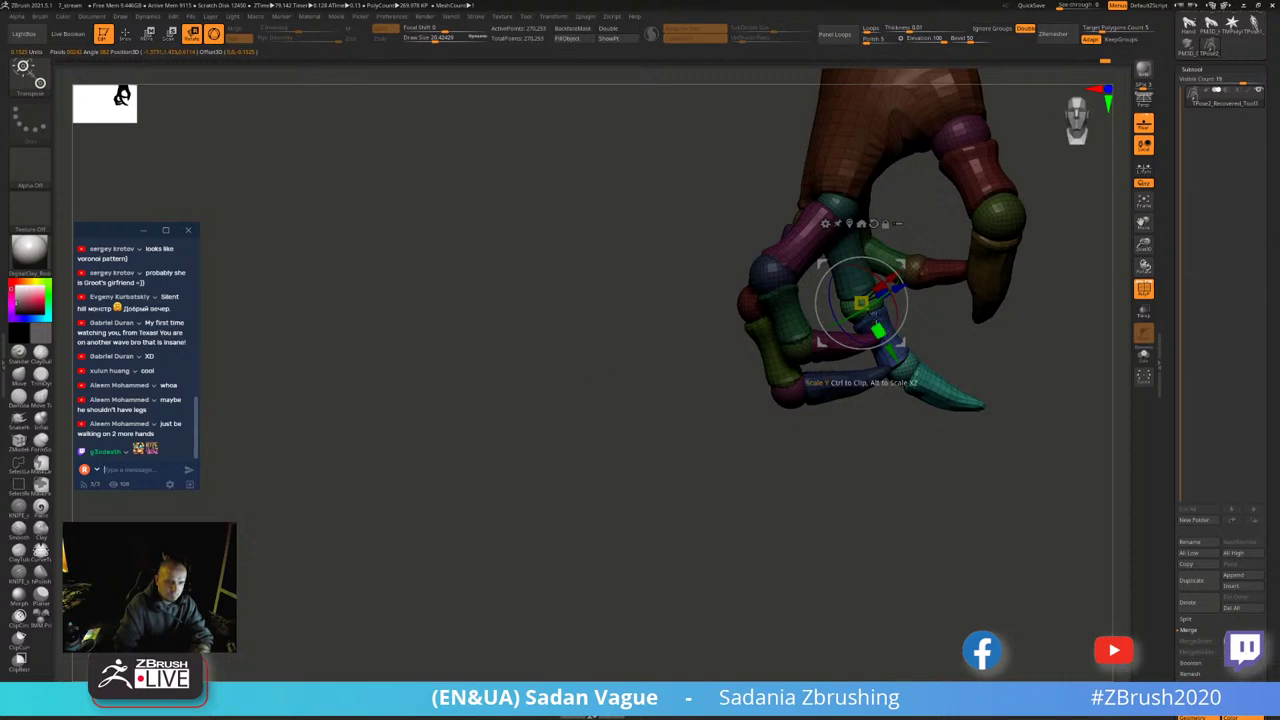
{"action": "left_click_drag", "start_coordinate": [877, 330], "coordinate": [922, 318]}
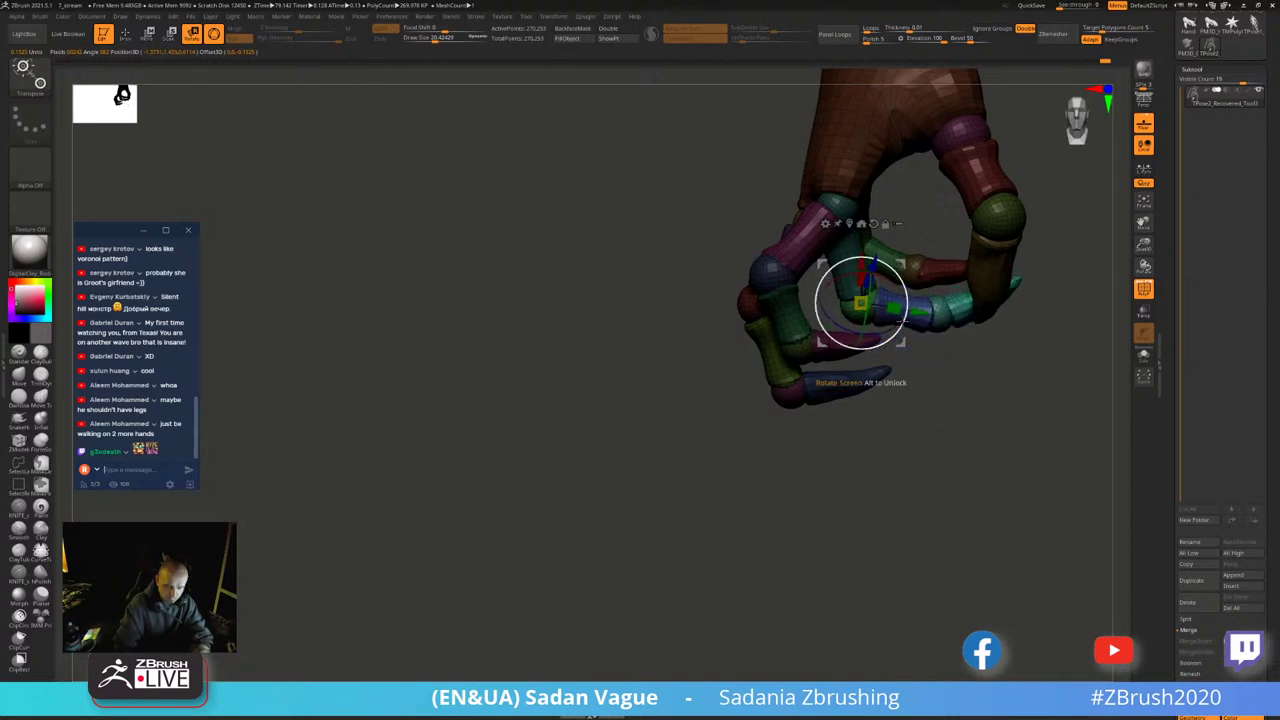
- Place the gizmo on the teal joint sphere, zoom out to the whole arm, and return to Draw
{"action": "key", "text": "q"}
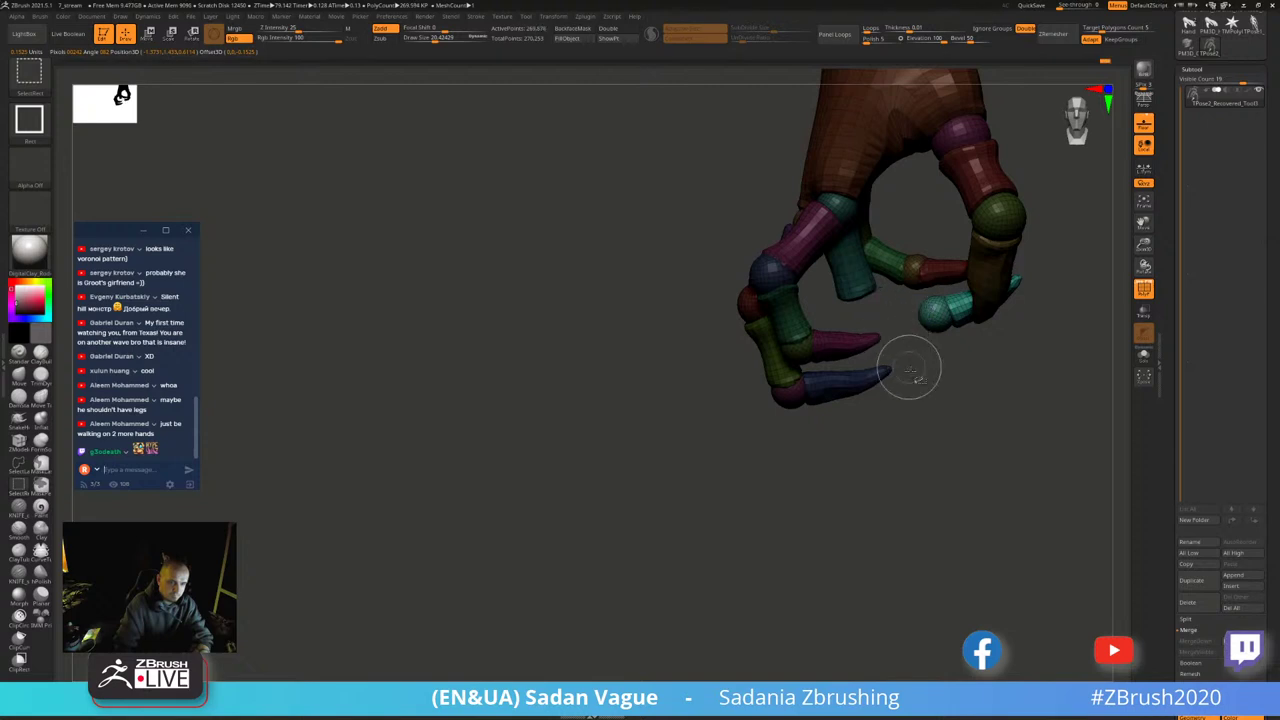
{"action": "left_click", "coordinate": [910, 372], "text": "ctrl+shift"}
{"action": "left_click", "coordinate": [949, 409], "text": "ctrl+shift"}
{"action": "left_click", "coordinate": [938, 326], "text": "ctrl+shift"}
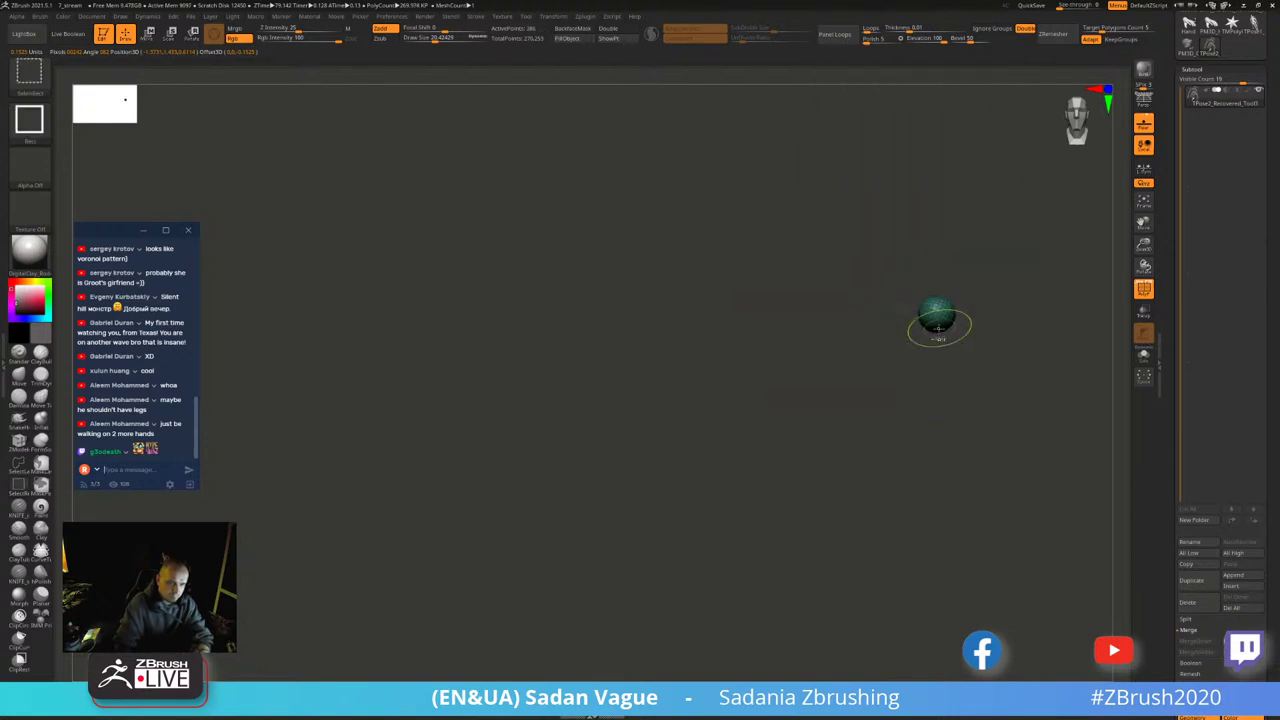
{"action": "key", "text": "w"}
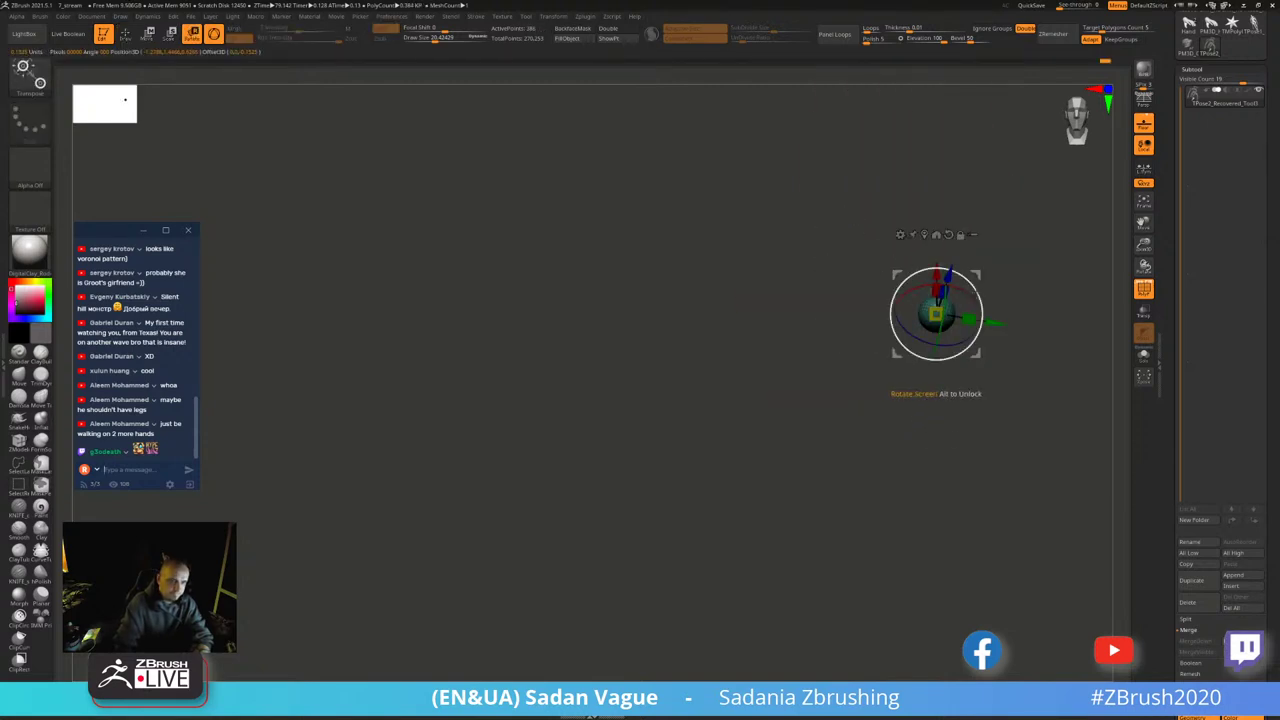
{"action": "left_click", "coordinate": [1008, 345], "text": "ctrl+shift"}
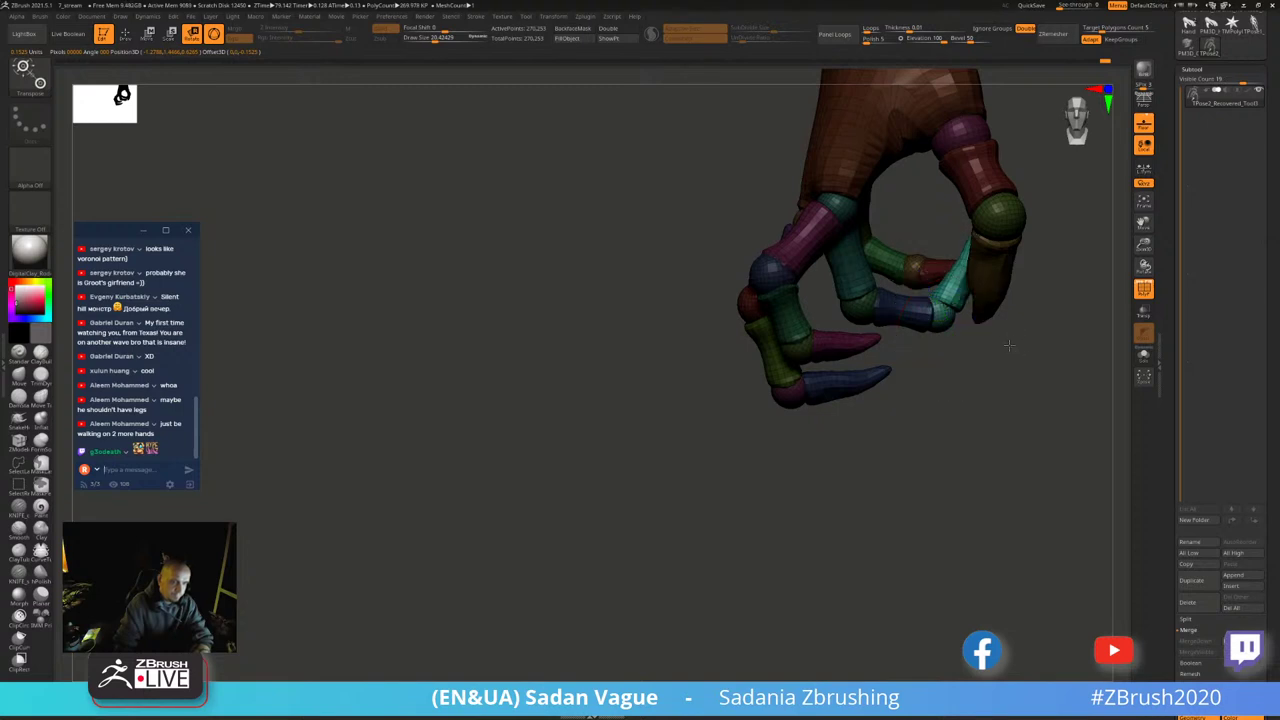
{"action": "mouse_move", "coordinate": [1008, 345]}
{"action": "right_mouse_down"}
{"action": "mouse_move", "coordinate": [565, 412]}
{"action": "mouse_move", "coordinate": [522, 432]}
{"action": "mouse_move", "coordinate": [995, 333]}
{"action": "mouse_move", "coordinate": [900, 340]}
{"action": "mouse_move", "coordinate": [930, 385]}
{"action": "right_mouse_up"}
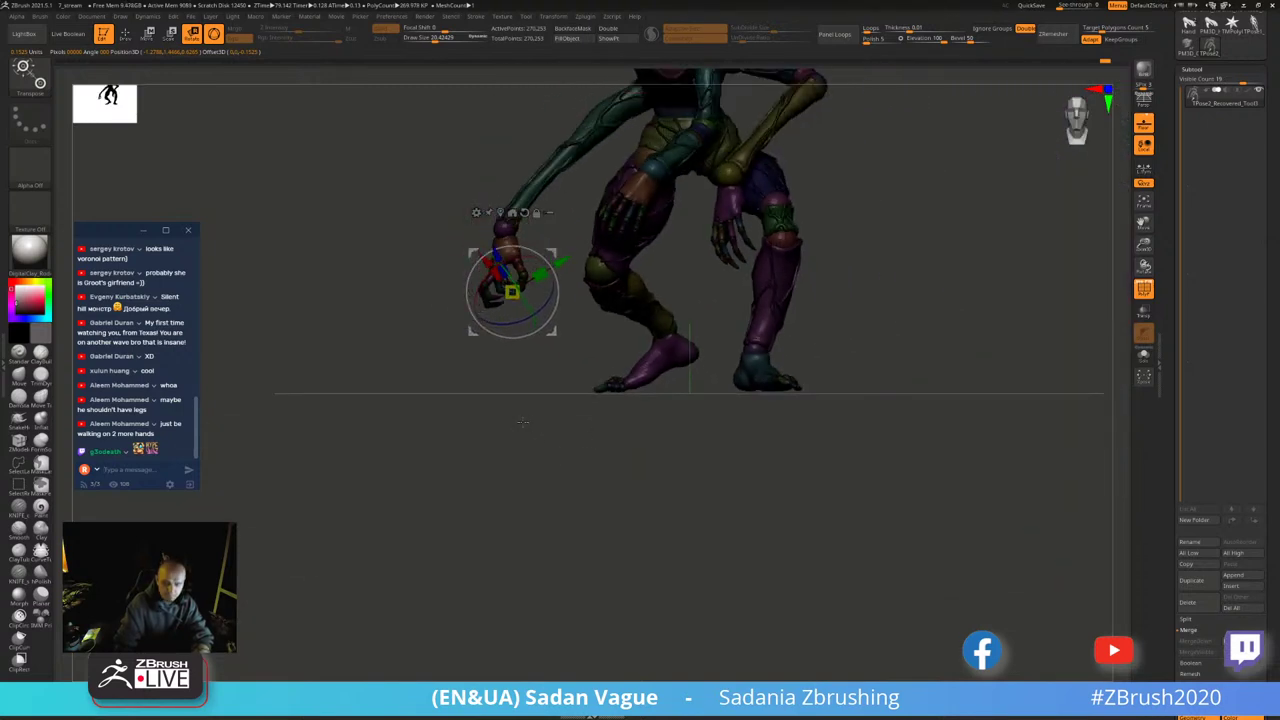
{"action": "key", "text": "q"}
- Turn off polygroup colours and zoom in on the creature's lower hand
{"action": "left_click", "coordinate": [1145, 290]}
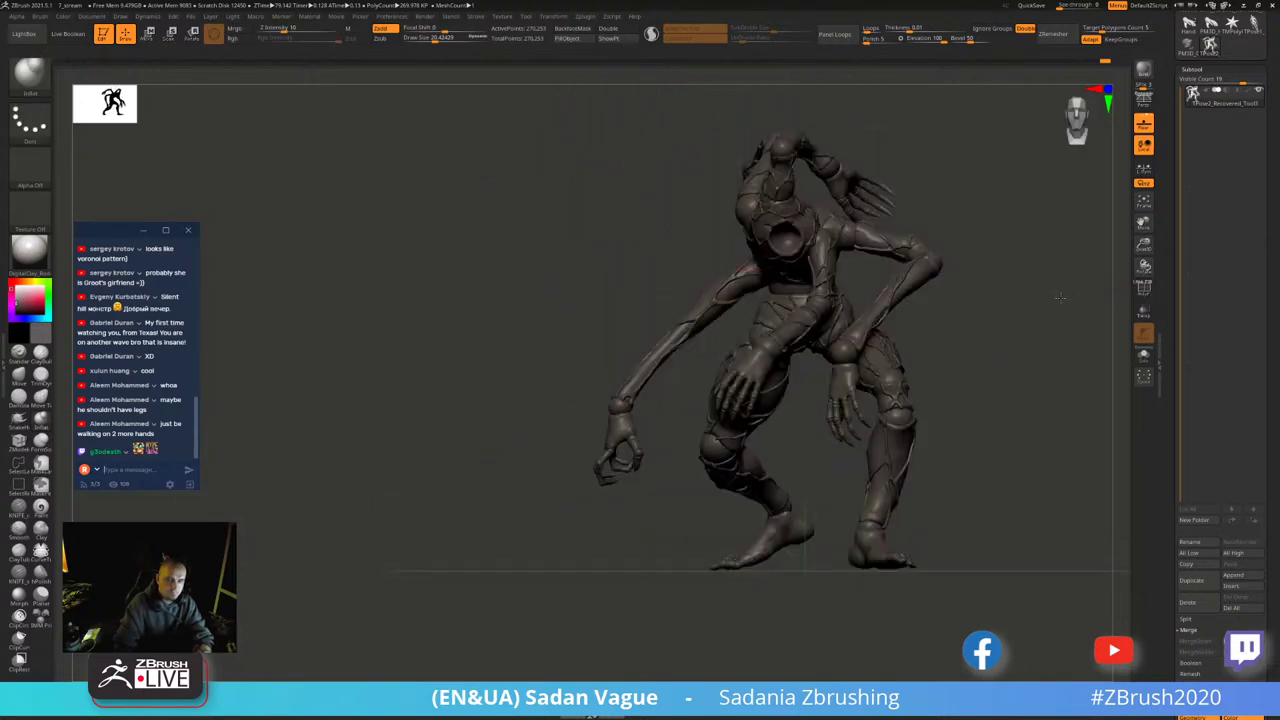
{"action": "right_click_drag", "start_coordinate": [1110, 300], "coordinate": [1108, 308]}
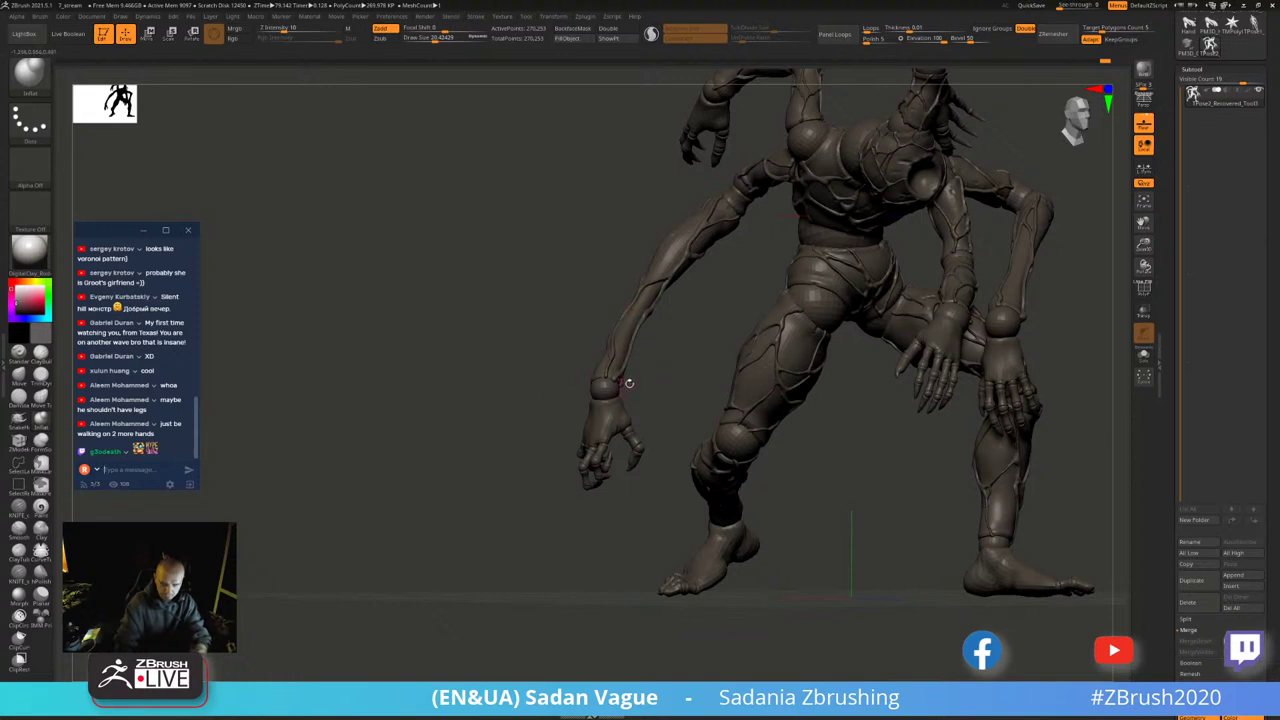
{"action": "left_click", "coordinate": [605, 423], "text": "ctrl+shift"}
{"action": "mouse_move", "coordinate": [523, 460]}
{"action": "left_mouse_down", "text": "ctrl+shift"}
{"action": "mouse_move", "coordinate": [573, 448]}
{"action": "mouse_move", "coordinate": [662, 524]}
{"action": "left_mouse_up", "text": "ctrl+shift"}
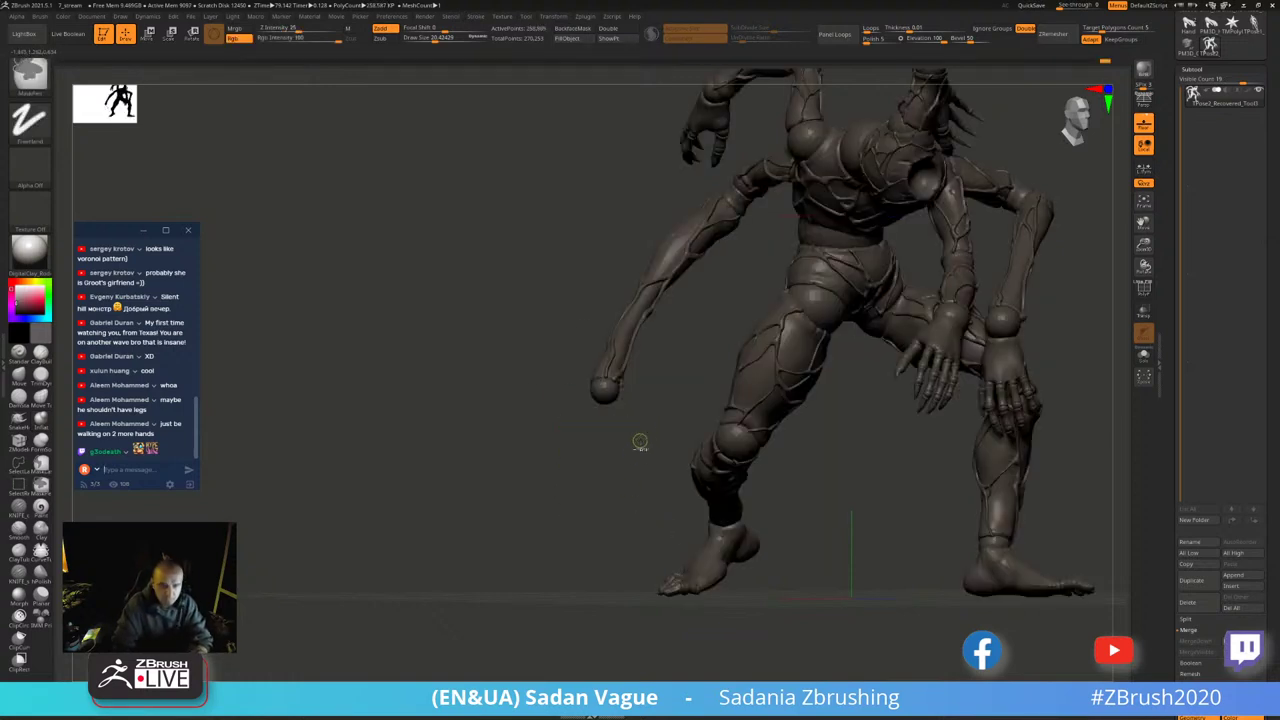
{"action": "left_click", "coordinate": [652, 435], "text": "ctrl+shift"}
- Rotate the lower-left hand about 27 degrees at the wrist sphere so it hangs downward
{"action": "left_click", "coordinate": [607, 393], "text": "ctrl+shift"}
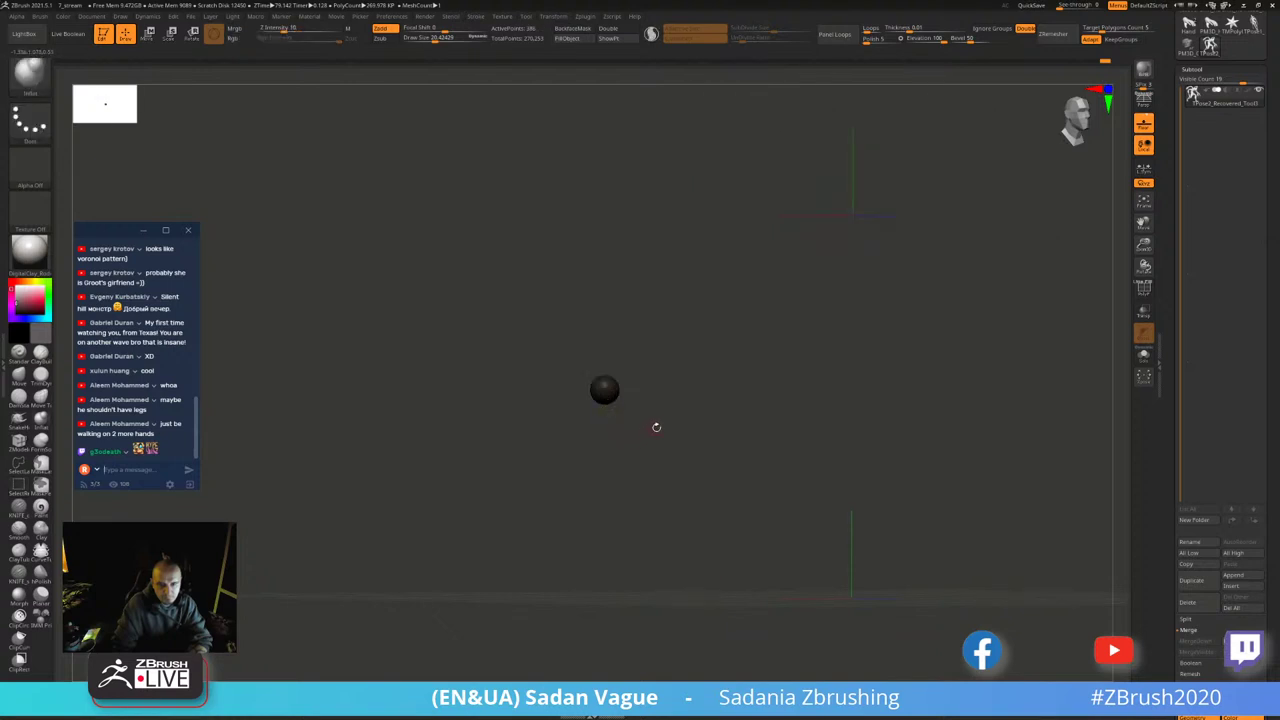
{"action": "key", "text": "w"}
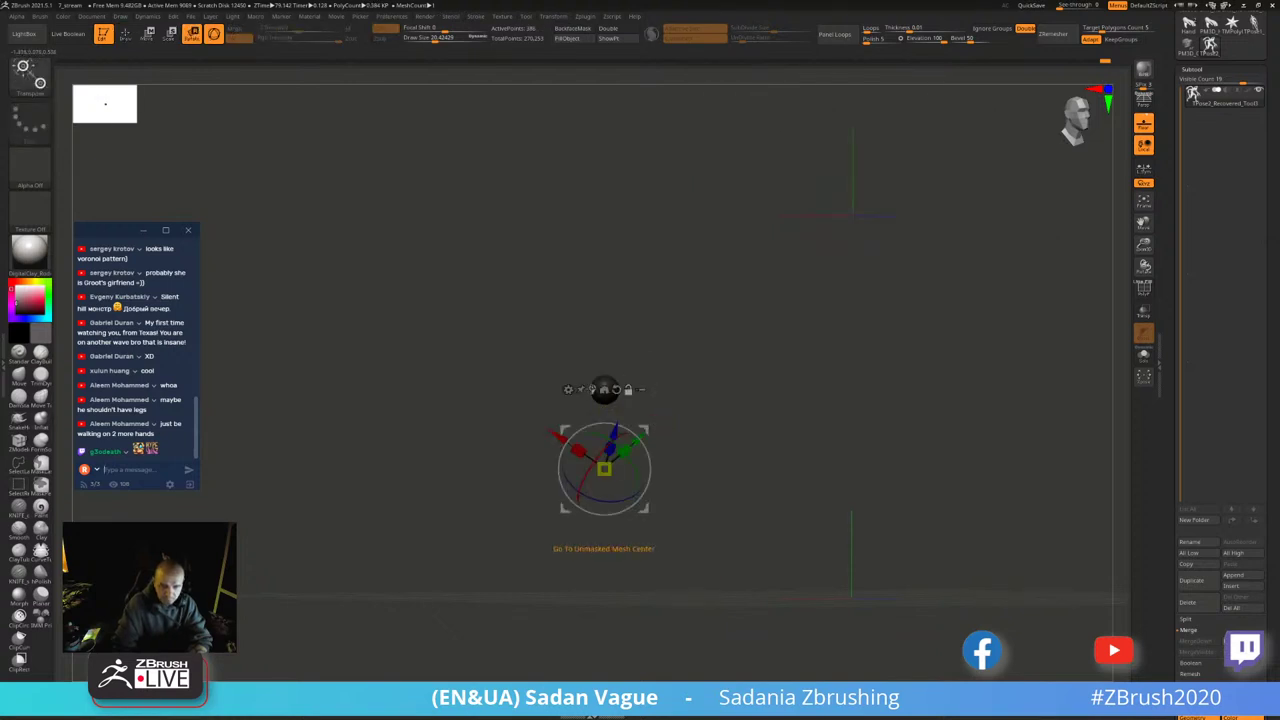
{"action": "left_click", "coordinate": [604, 390]}
{"action": "left_click", "coordinate": [650, 387], "text": "ctrl+shift"}
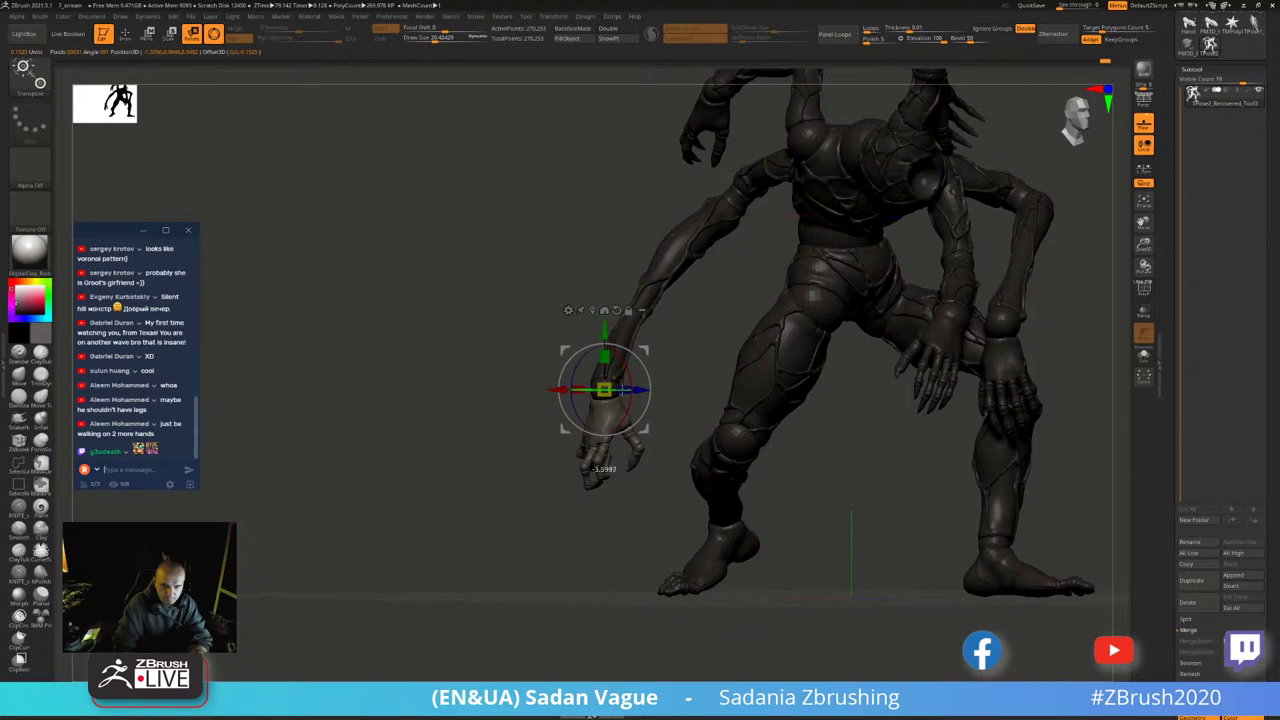
{"action": "left_click_drag", "start_coordinate": [625, 390], "coordinate": [650, 389]}
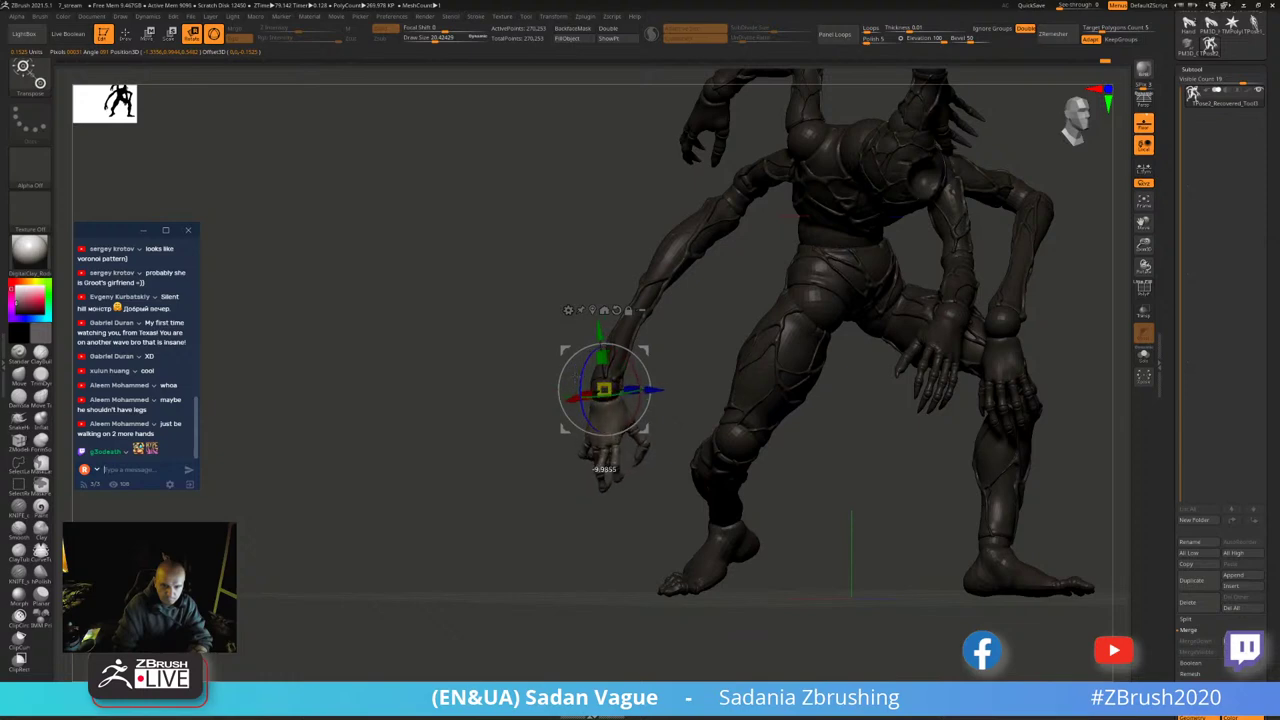
{"action": "left_click_drag", "start_coordinate": [420, 400], "coordinate": [480, 380]}
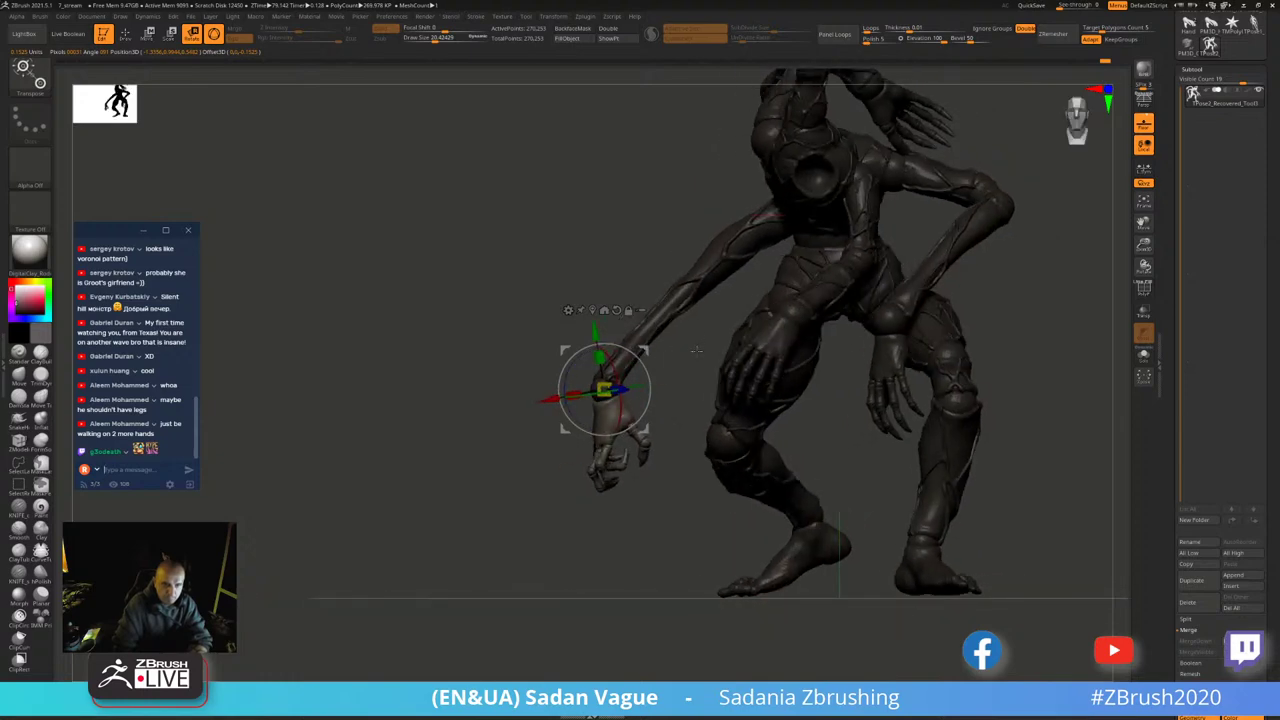
{"action": "left_click_drag", "start_coordinate": [696, 350], "coordinate": [697, 366]}
- Isolate and hide the forearm and wrist sphere, then restore the full character
{"action": "key", "text": "q"}
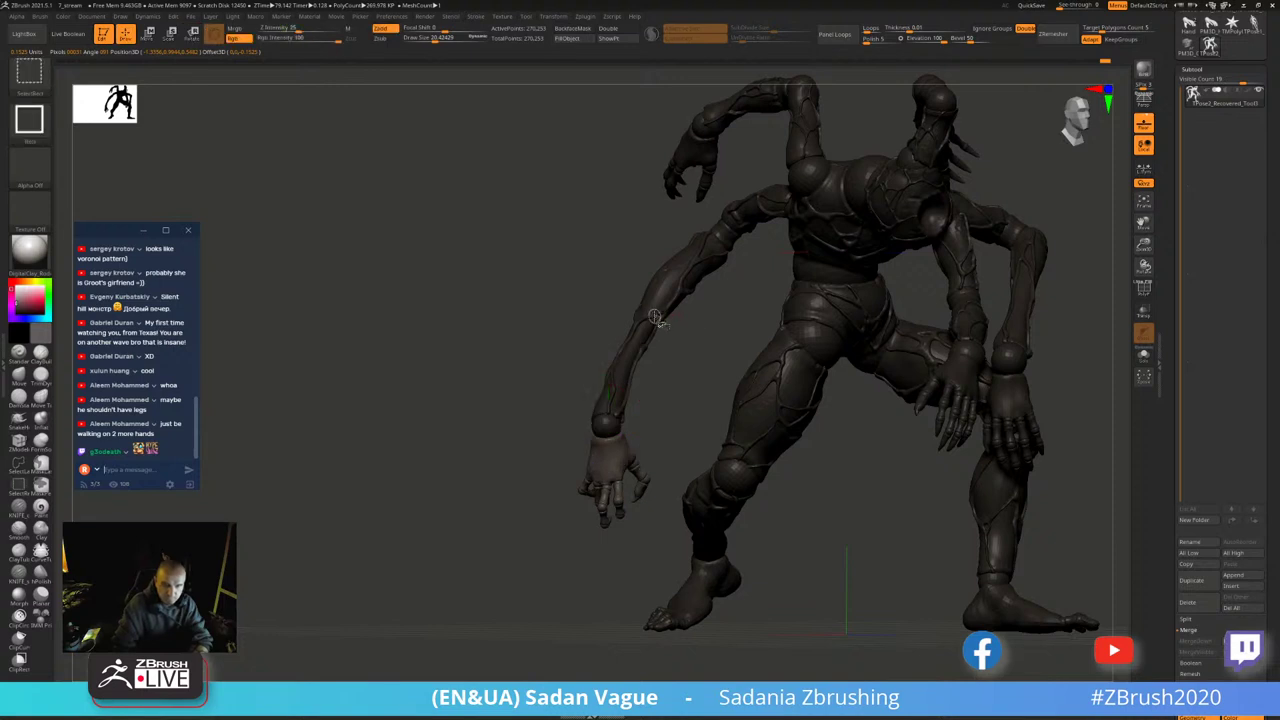
{"action": "left_click", "coordinate": [605, 420], "text": "ctrl+shift"}
{"action": "left_click", "coordinate": [605, 422], "text": "ctrl+shift"}
{"action": "left_click", "coordinate": [633, 353], "text": "ctrl+alt+shift"}
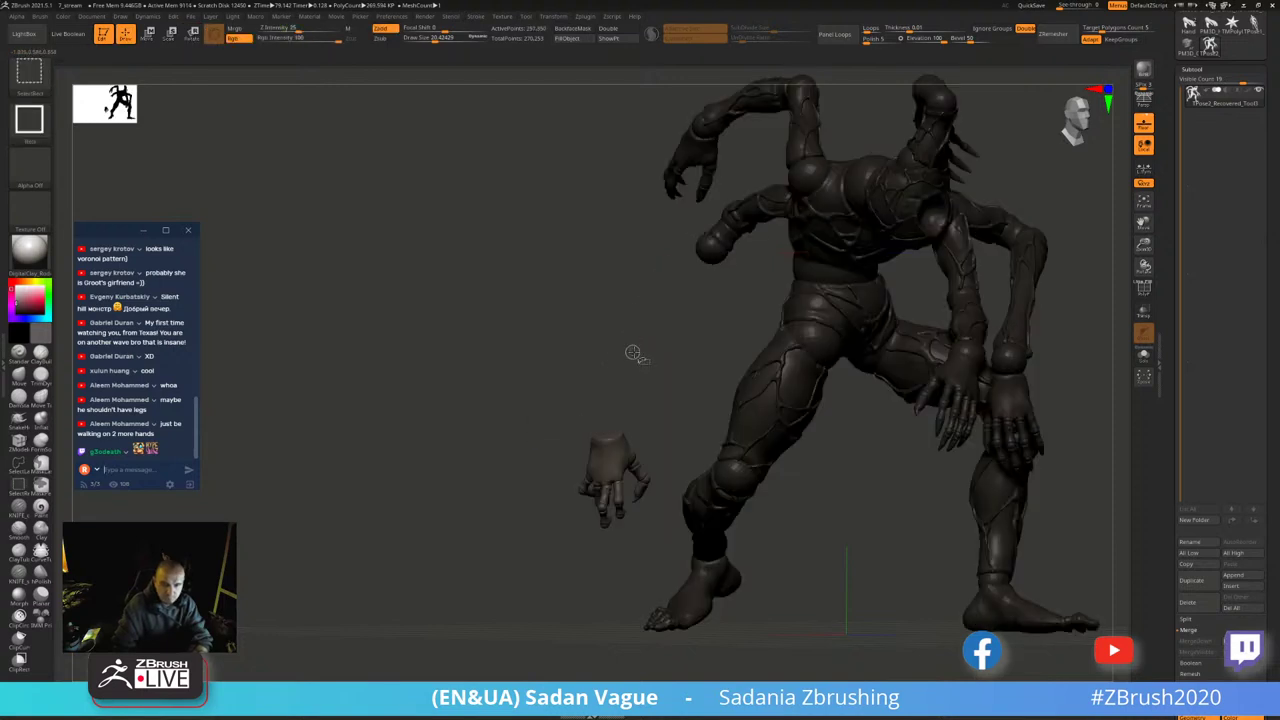
{"action": "left_click", "coordinate": [677, 371], "text": "ctrl+shift"}
{"action": "left_click_drag", "start_coordinate": [514, 168], "coordinate": [742, 534], "text": "ctrl+shift"}
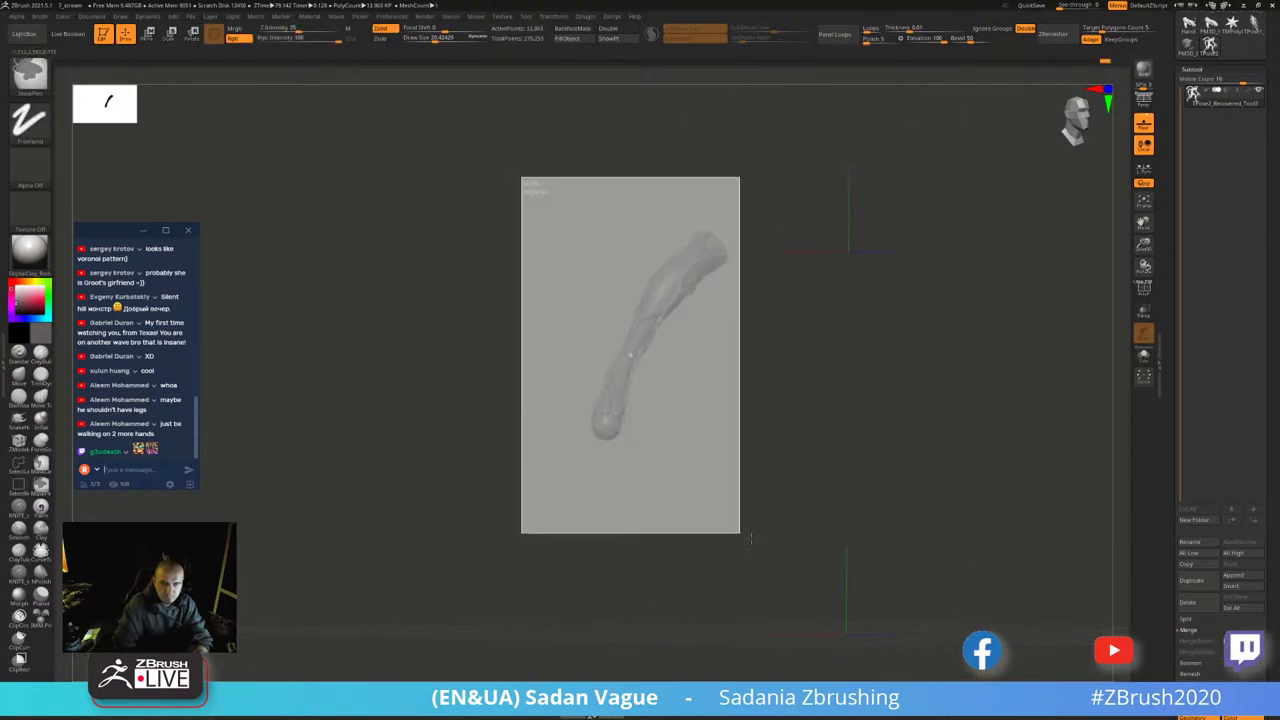
{"action": "left_click", "coordinate": [719, 389], "text": "ctrl+shift"}
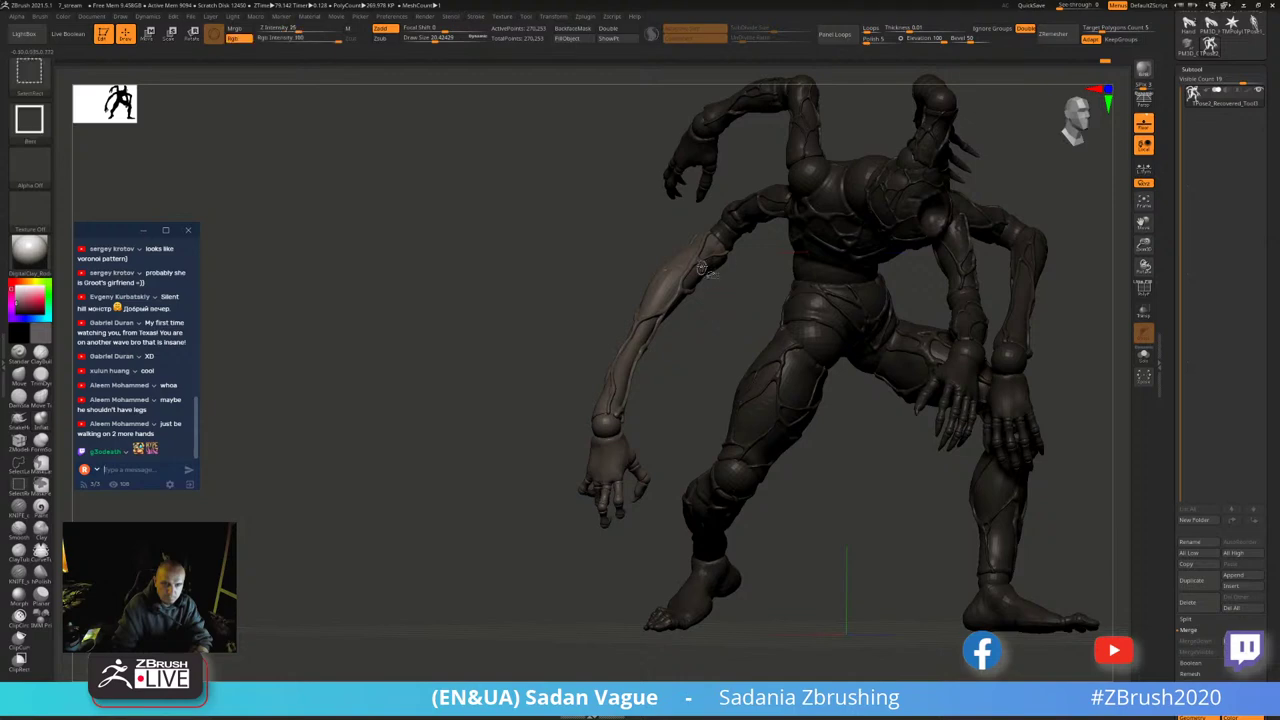
{"action": "left_click_drag", "start_coordinate": [734, 306], "coordinate": [786, 323]}
- Rotate the long left arm about 13 degrees at its joint sphere, then isolate one small piece
{"action": "left_click", "coordinate": [527, 218], "text": "ctrl+shift"}
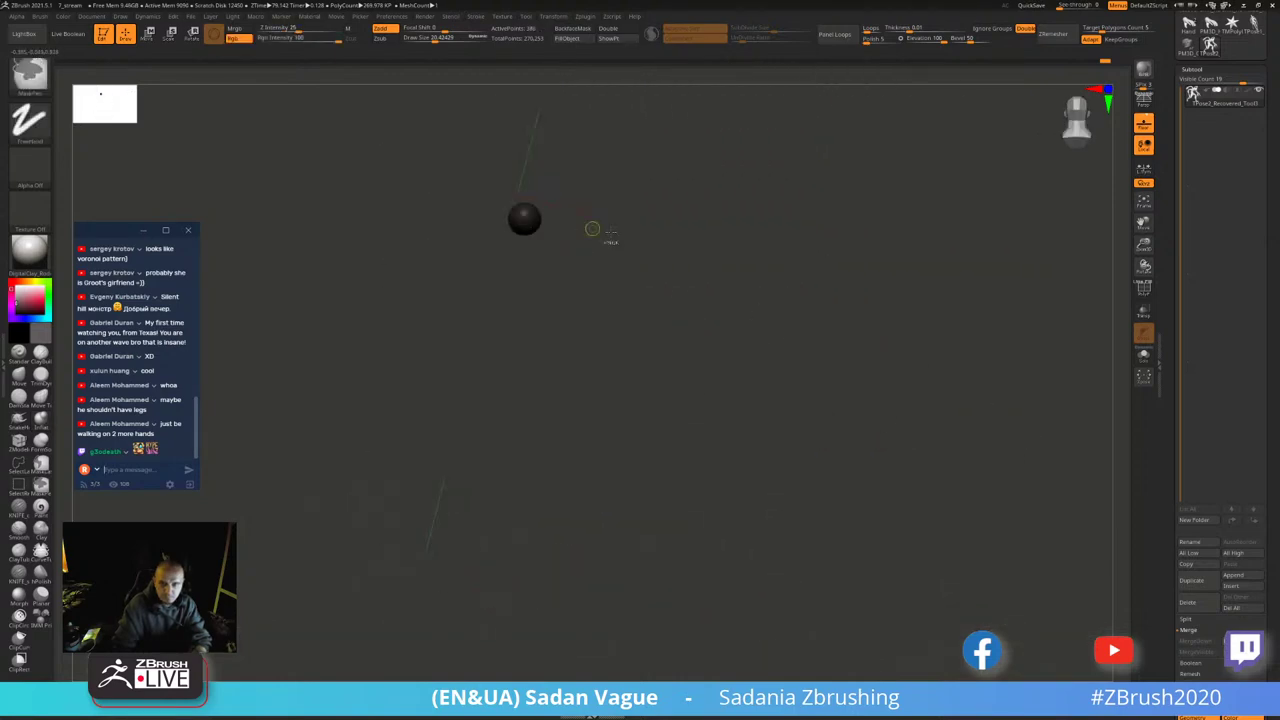
{"action": "key", "text": "r"}
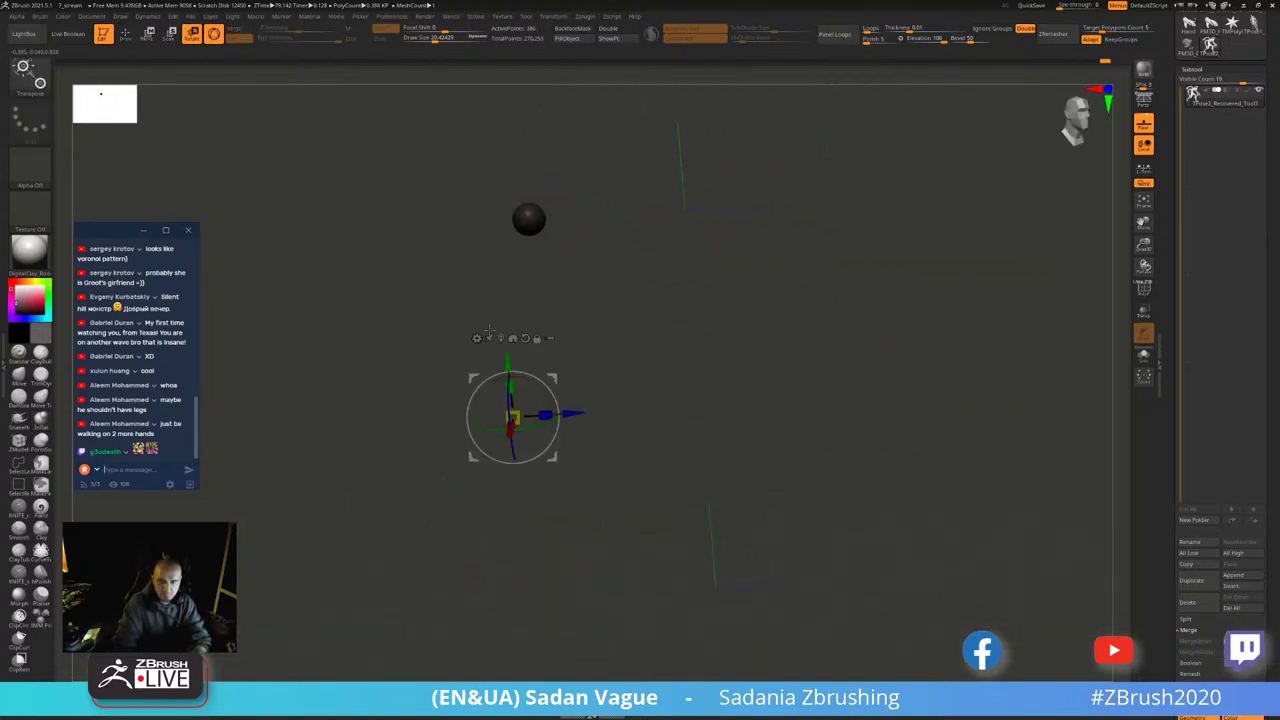
{"action": "left_click", "coordinate": [529, 219]}
{"action": "left_click", "coordinate": [725, 298], "text": "ctrl+shift"}
{"action": "left_click_drag", "start_coordinate": [581, 311], "coordinate": [700, 320]}
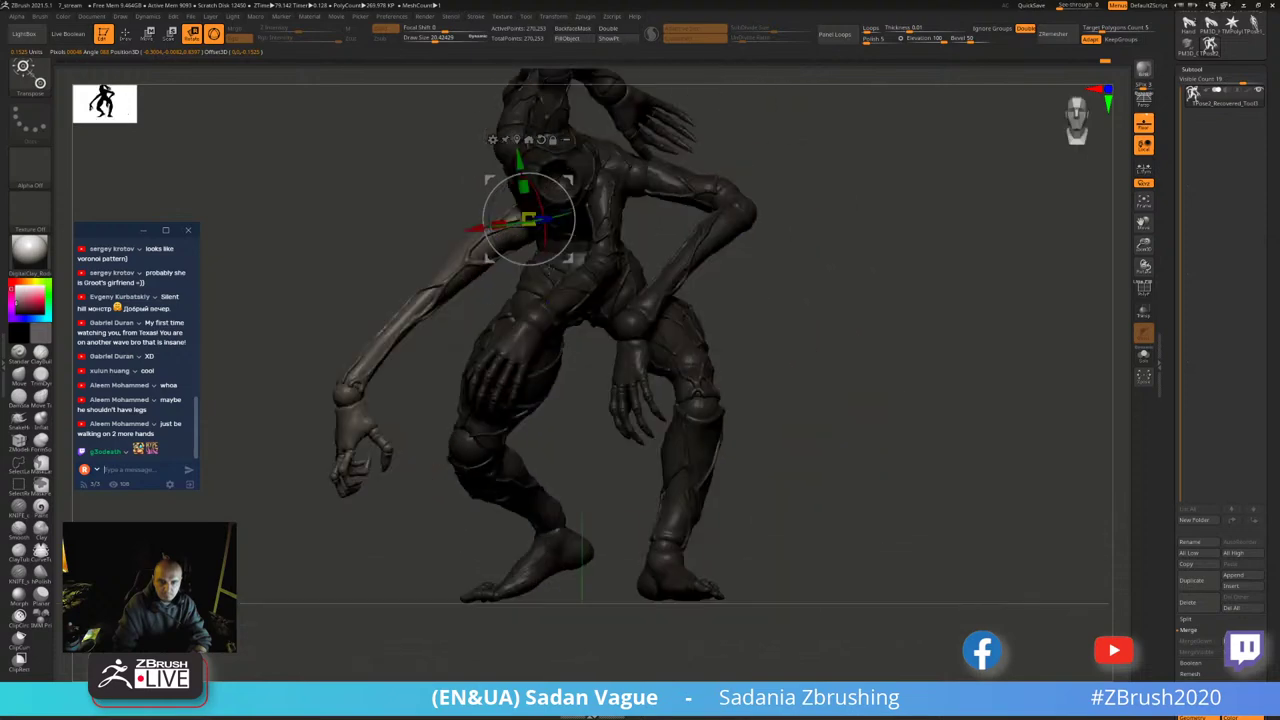
{"action": "left_click_drag", "start_coordinate": [578, 203], "coordinate": [562, 190]}
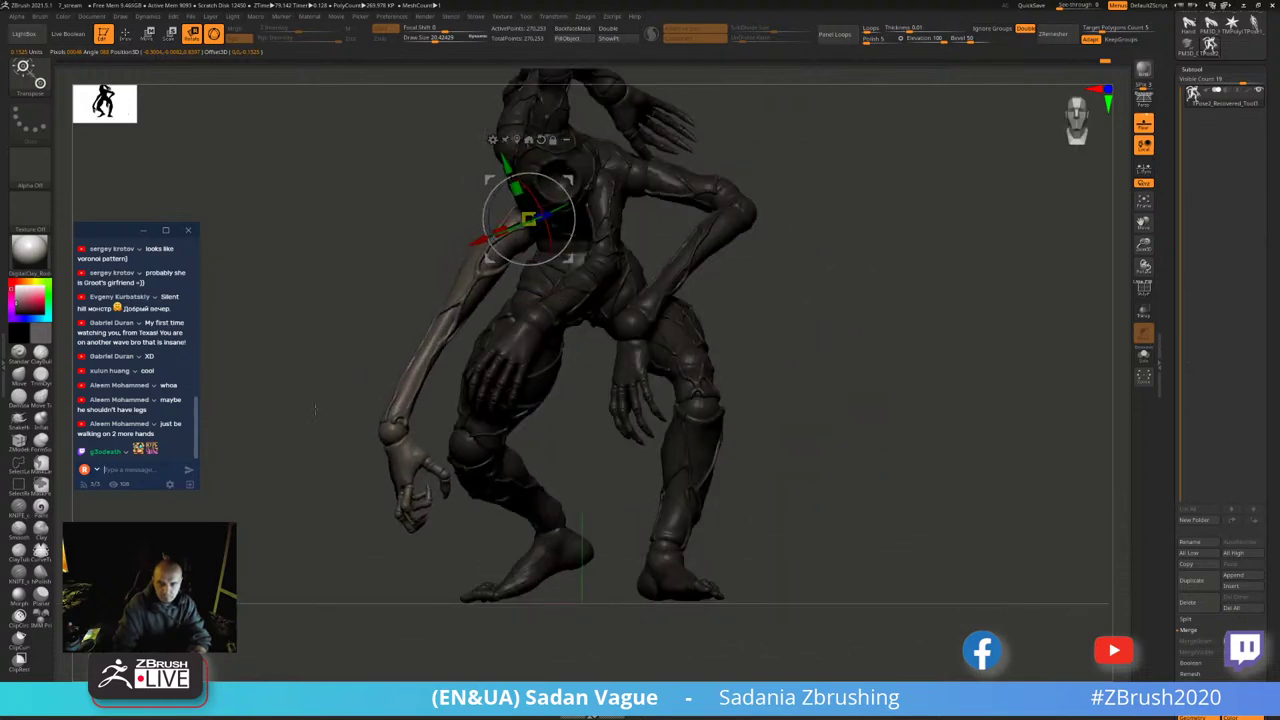
{"action": "left_click_drag", "start_coordinate": [314, 408], "coordinate": [568, 366]}
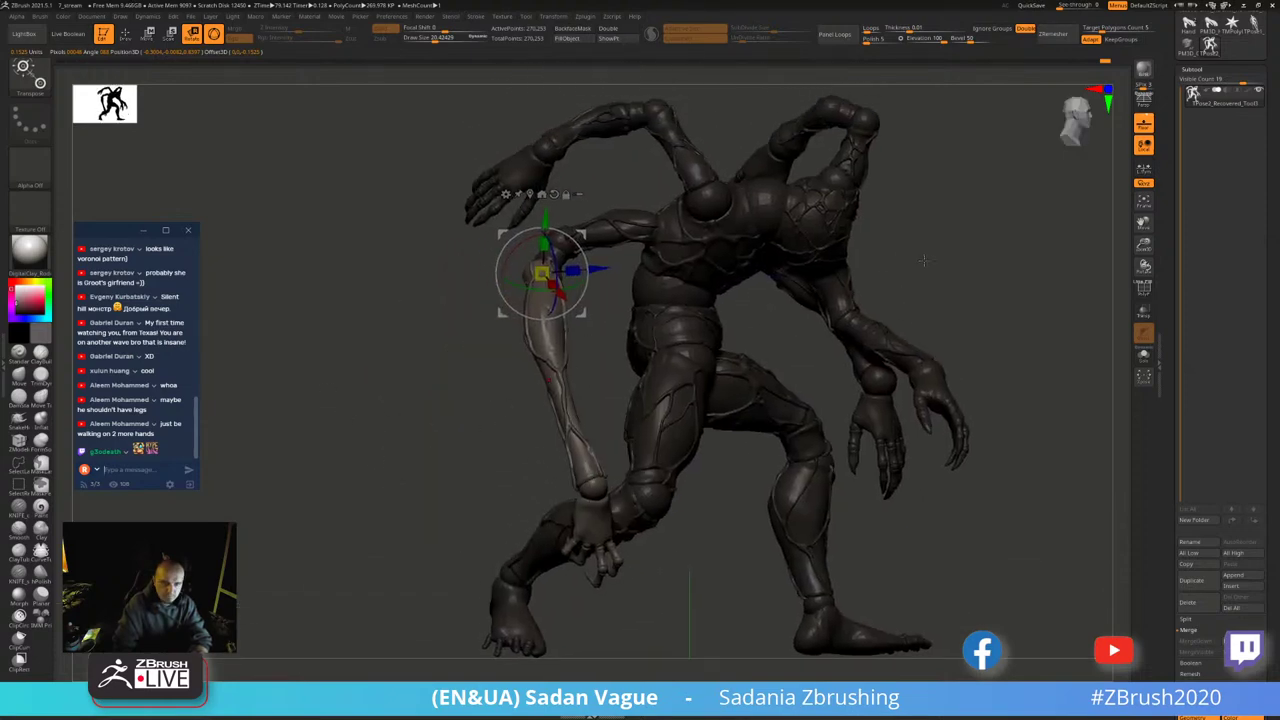
{"action": "mouse_move", "coordinate": [923, 260]}
{"action": "left_mouse_down"}
{"action": "mouse_move", "coordinate": [1008, 252]}
{"action": "mouse_move", "coordinate": [825, 179]}
{"action": "left_mouse_up"}
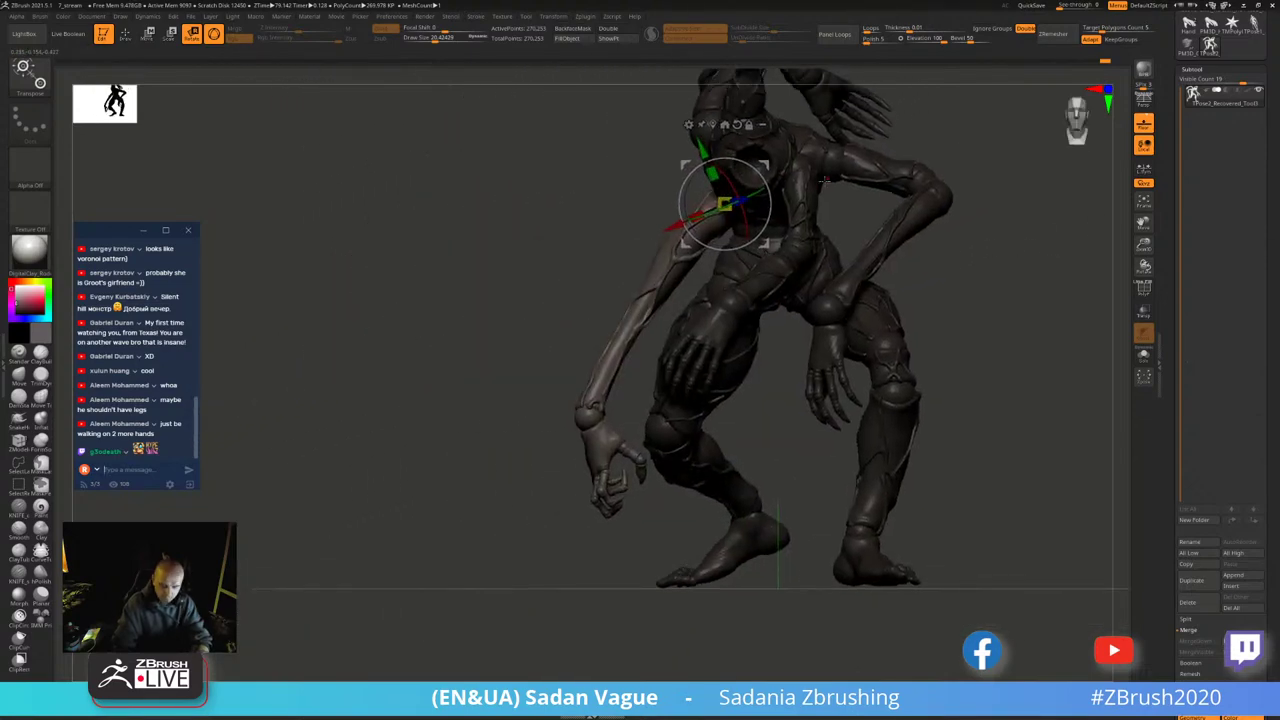
{"action": "key", "text": "q"}
{"action": "left_click_drag", "start_coordinate": [980, 289], "coordinate": [1000, 337]}
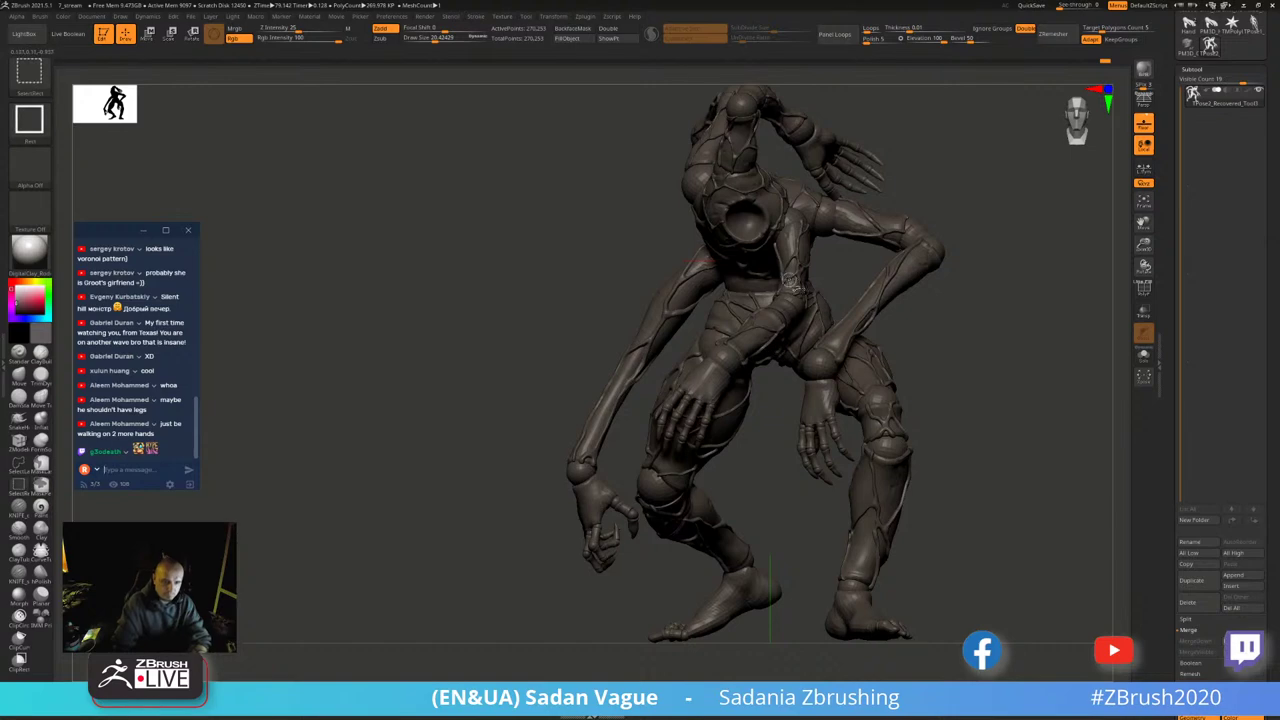
{"action": "left_click", "coordinate": [710, 388], "text": "ctrl+shift"}
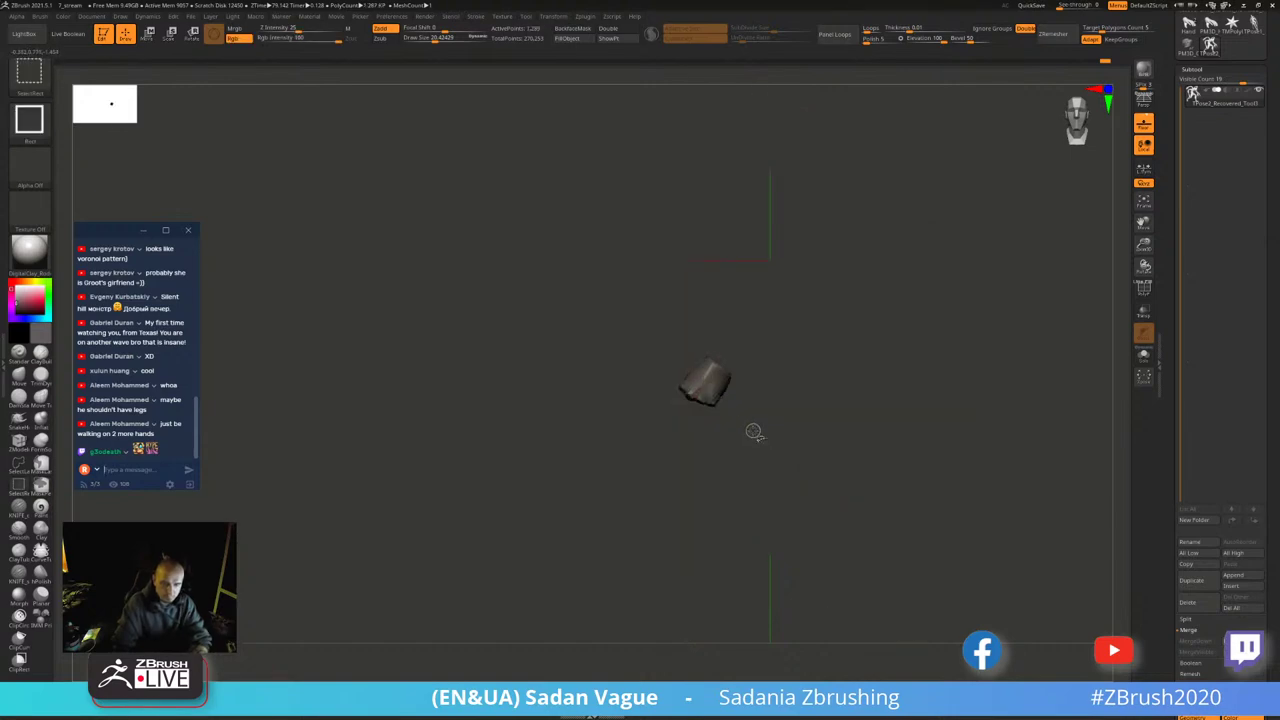
- Show the whole model, turn on wireframe with polygroup colours, and orbit up to the hands
{"action": "left_click", "coordinate": [756, 446], "text": "ctrl+shift"}
{"action": "scroll", "coordinate": [756, 446], "scroll_direction": "up", "scroll_amount": 3}
{"action": "scroll", "coordinate": [756, 446], "scroll_direction": "up", "scroll_amount": 3}
{"action": "scroll", "coordinate": [756, 446], "scroll_direction": "up", "scroll_amount": 2}
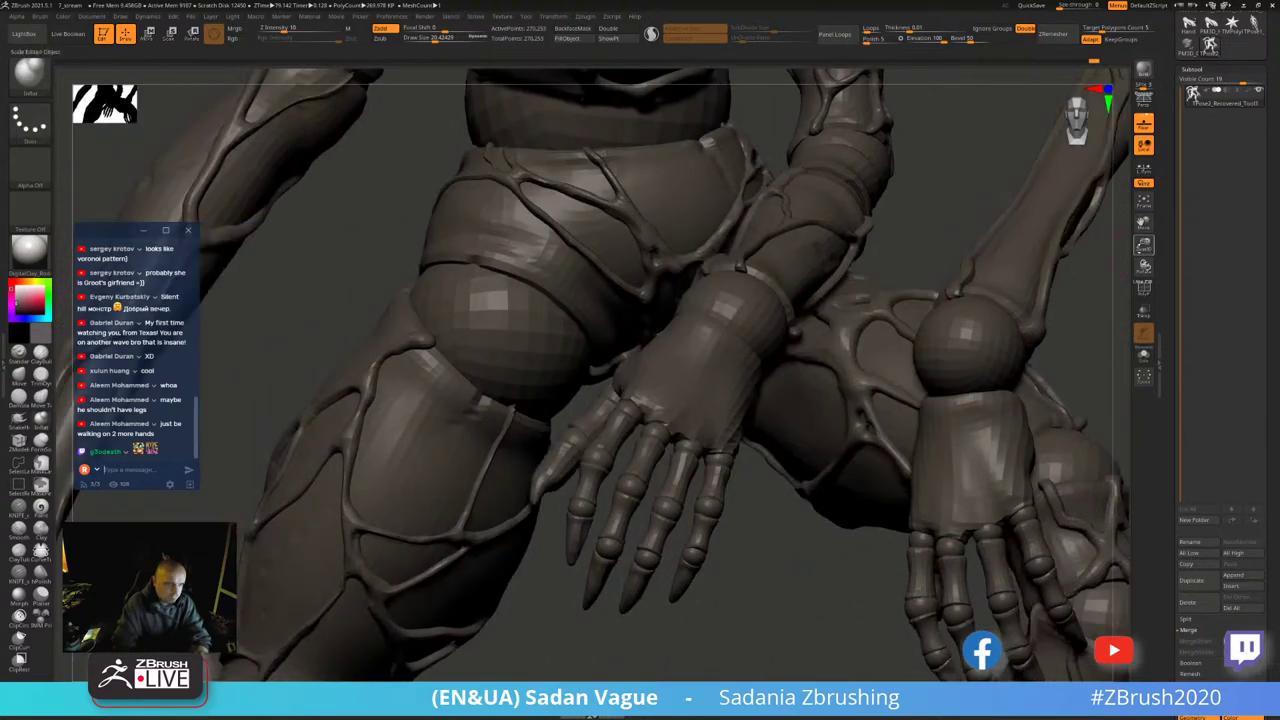
{"action": "key", "text": "shift+f"}
{"action": "mouse_move", "coordinate": [810, 490]}
{"action": "left_mouse_down"}
{"action": "mouse_move", "coordinate": [814, 400]}
{"action": "mouse_move", "coordinate": [778, 262]}
{"action": "left_mouse_up"}
{"action": "left_click", "coordinate": [778, 262], "text": "ctrl+shift"}
{"action": "left_click", "coordinate": [797, 277], "text": "ctrl+shift"}
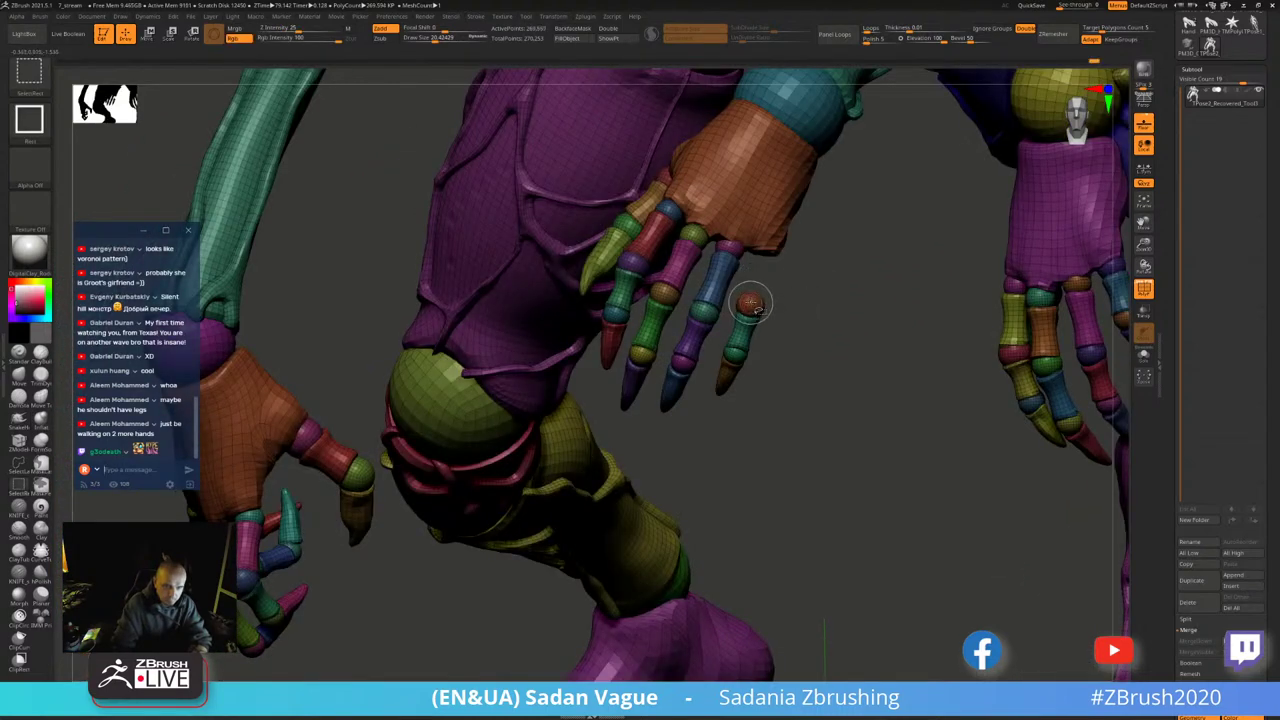
- Curl the finger about 25 degrees at its green joint ball, then clear the mask
{"action": "left_click", "coordinate": [800, 358], "text": "ctrl"}
{"action": "left_click", "coordinate": [763, 253], "text": "ctrl+shift"}
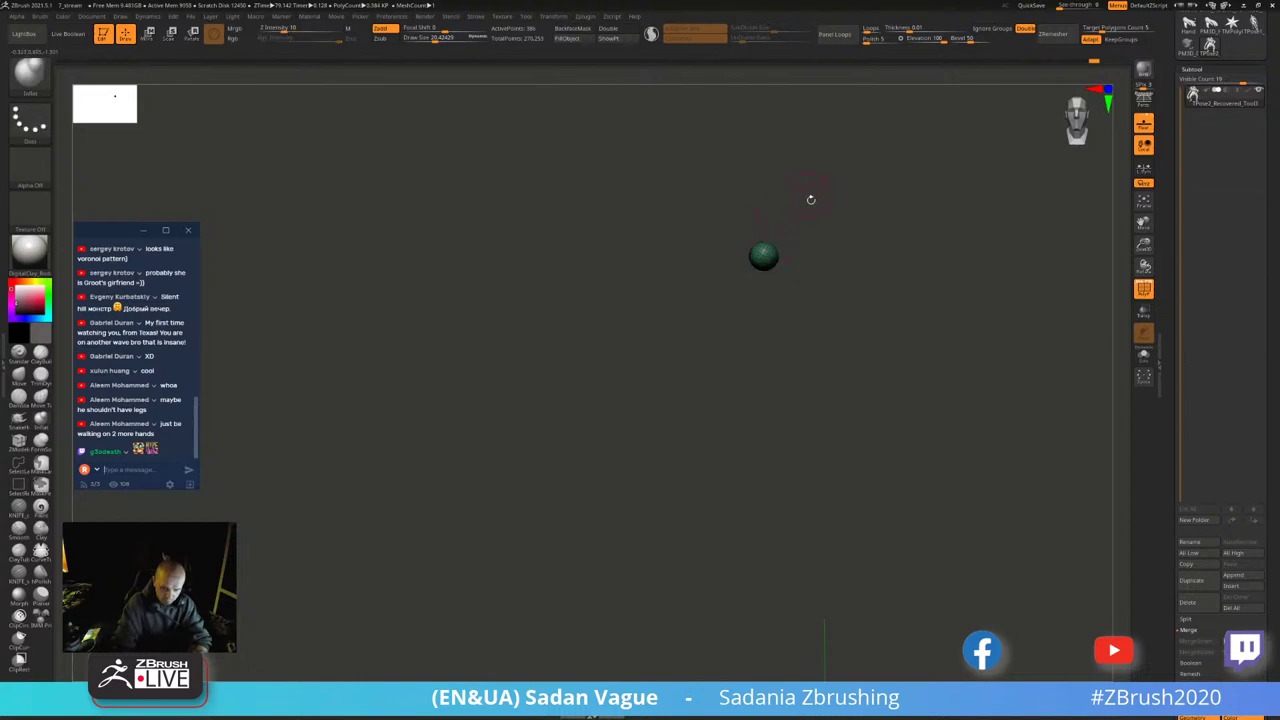
{"action": "key", "text": "r"}
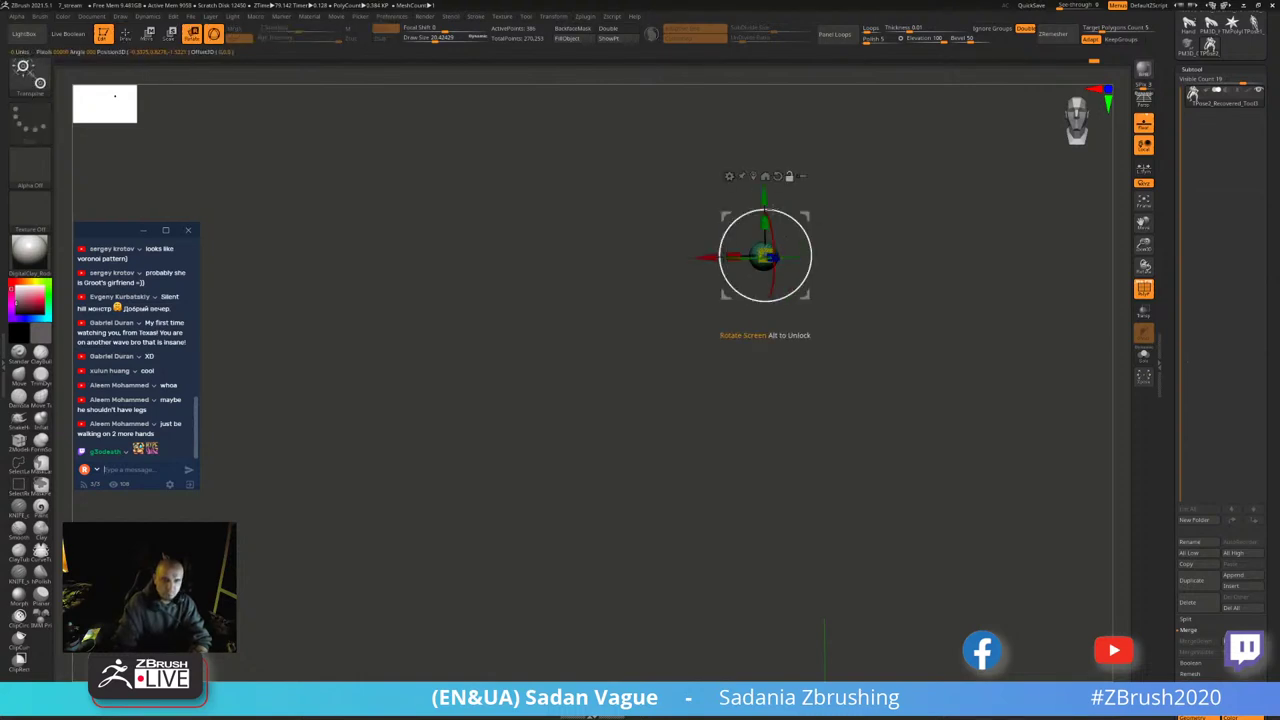
{"action": "left_click", "coordinate": [765, 335], "text": "ctrl+shift"}
{"action": "left_click_drag", "start_coordinate": [808, 246], "coordinate": [799, 228]}
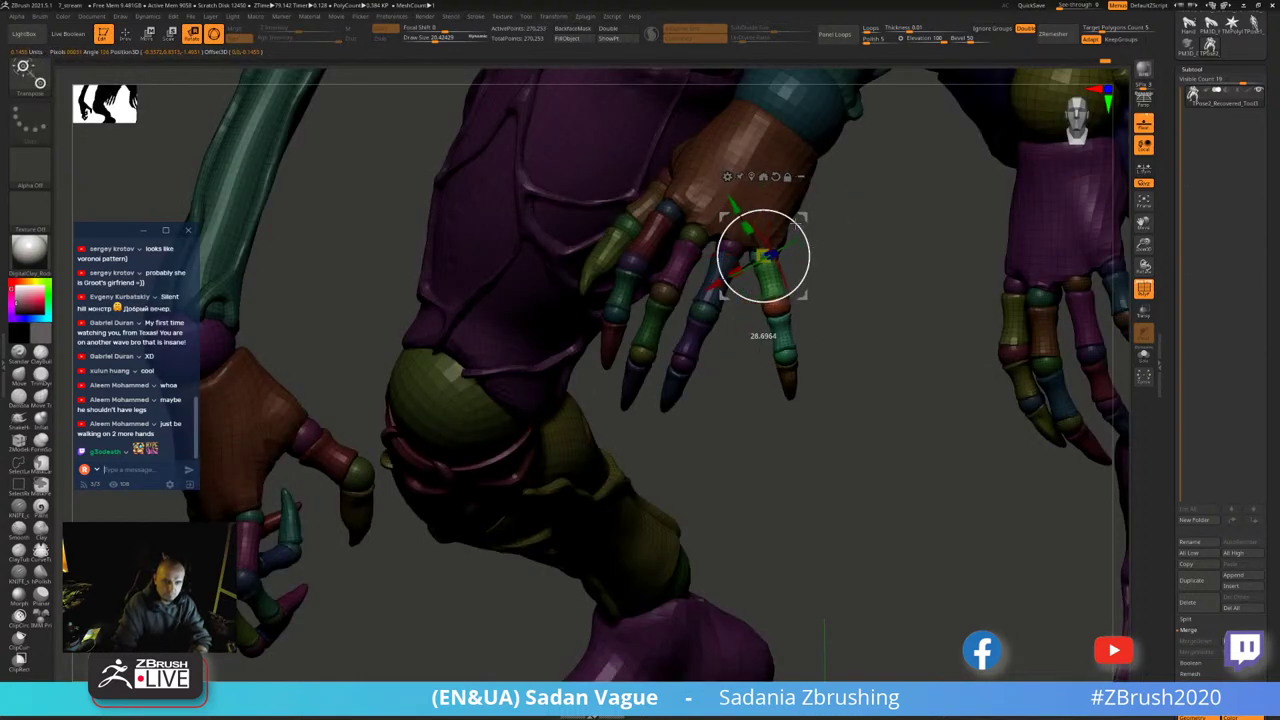
{"action": "mouse_move", "coordinate": [760, 300]}
{"action": "left_mouse_down"}
{"action": "mouse_move", "coordinate": [820, 320]}
{"action": "mouse_move", "coordinate": [814, 266]}
{"action": "left_mouse_up"}
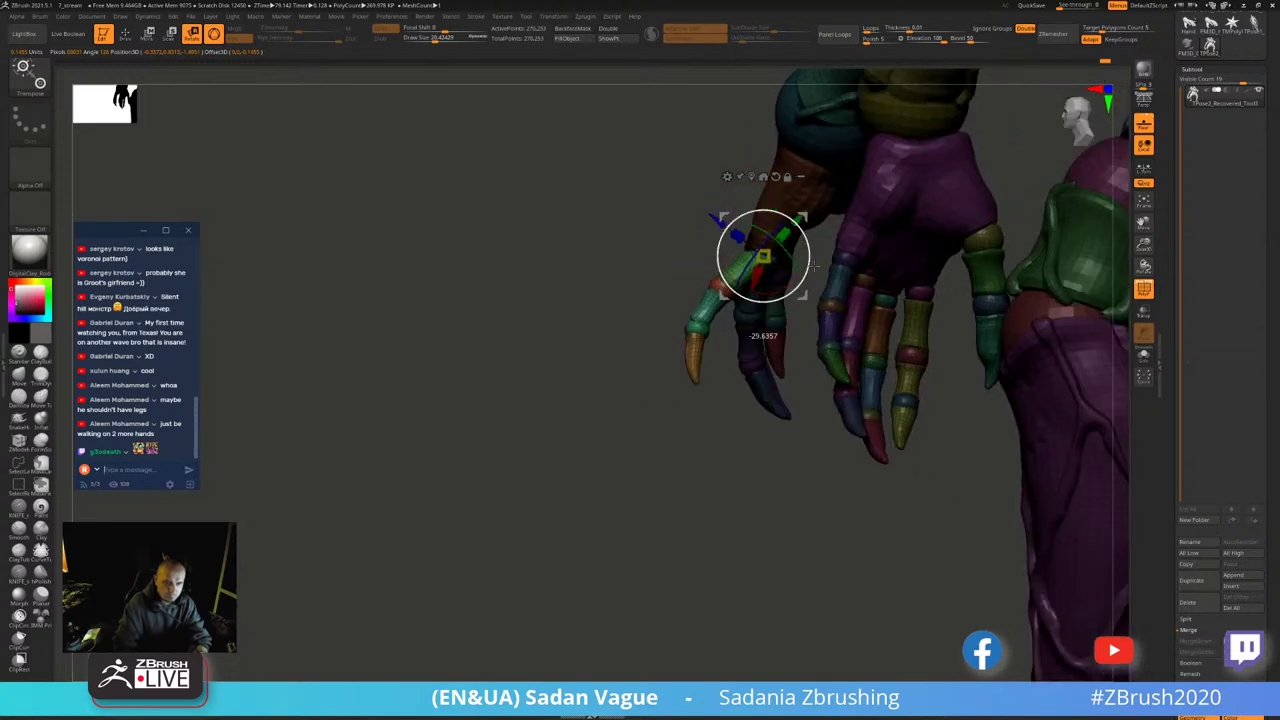
{"action": "left_click_drag", "start_coordinate": [630, 342], "coordinate": [676, 343]}
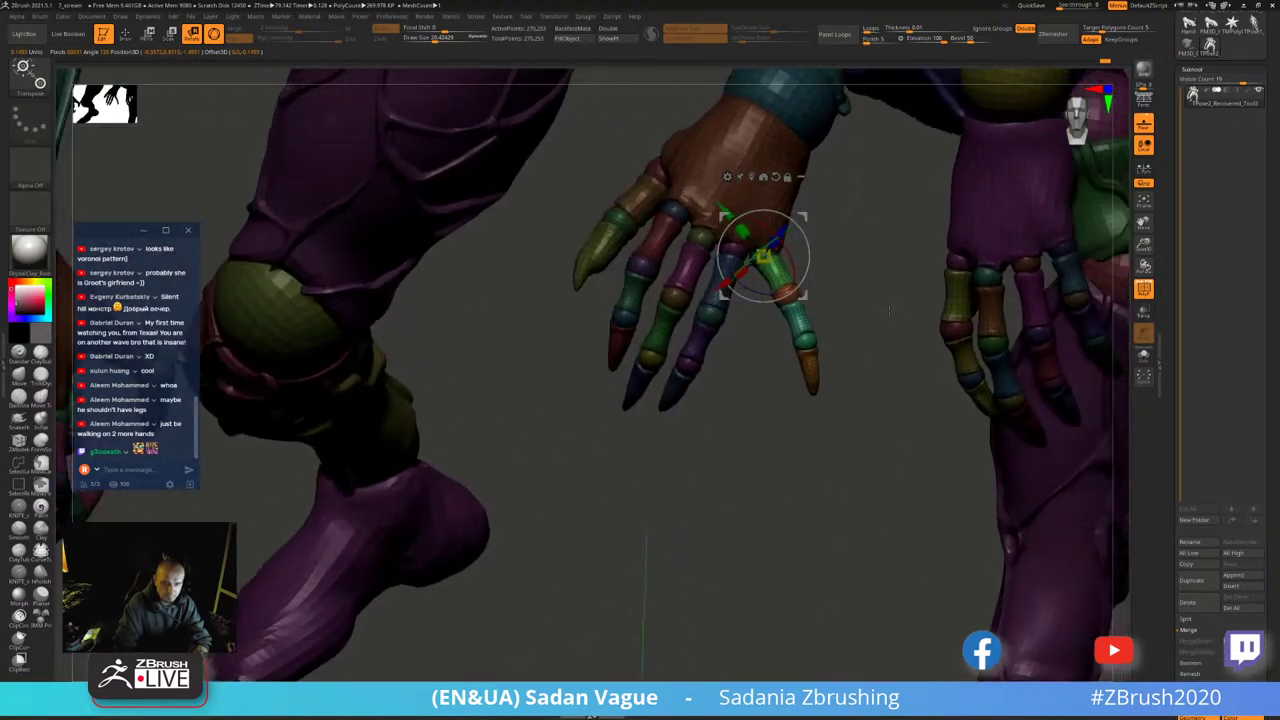
{"action": "left_click_drag", "start_coordinate": [893, 292], "coordinate": [840, 273]}
{"action": "key", "text": "q"}
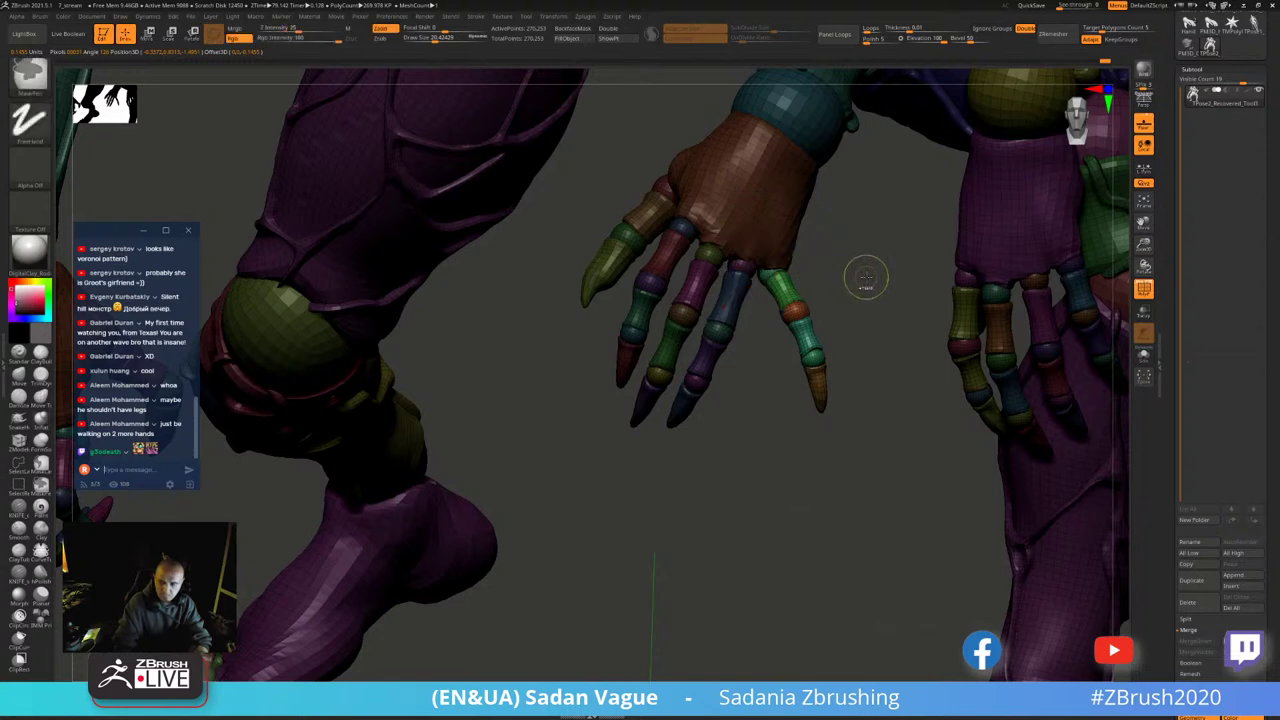
{"action": "left_click", "coordinate": [857, 277], "text": "ctrl"}
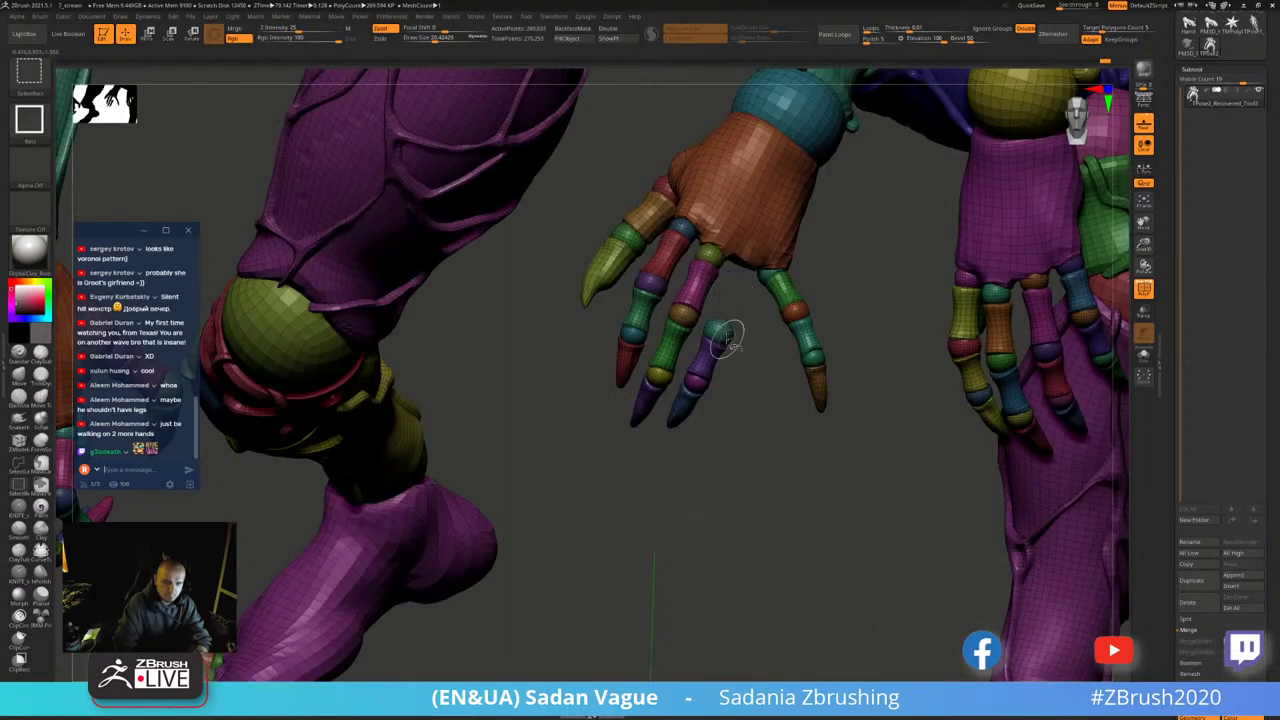
{"action": "left_click", "coordinate": [734, 443], "text": "ctrl+shift"}
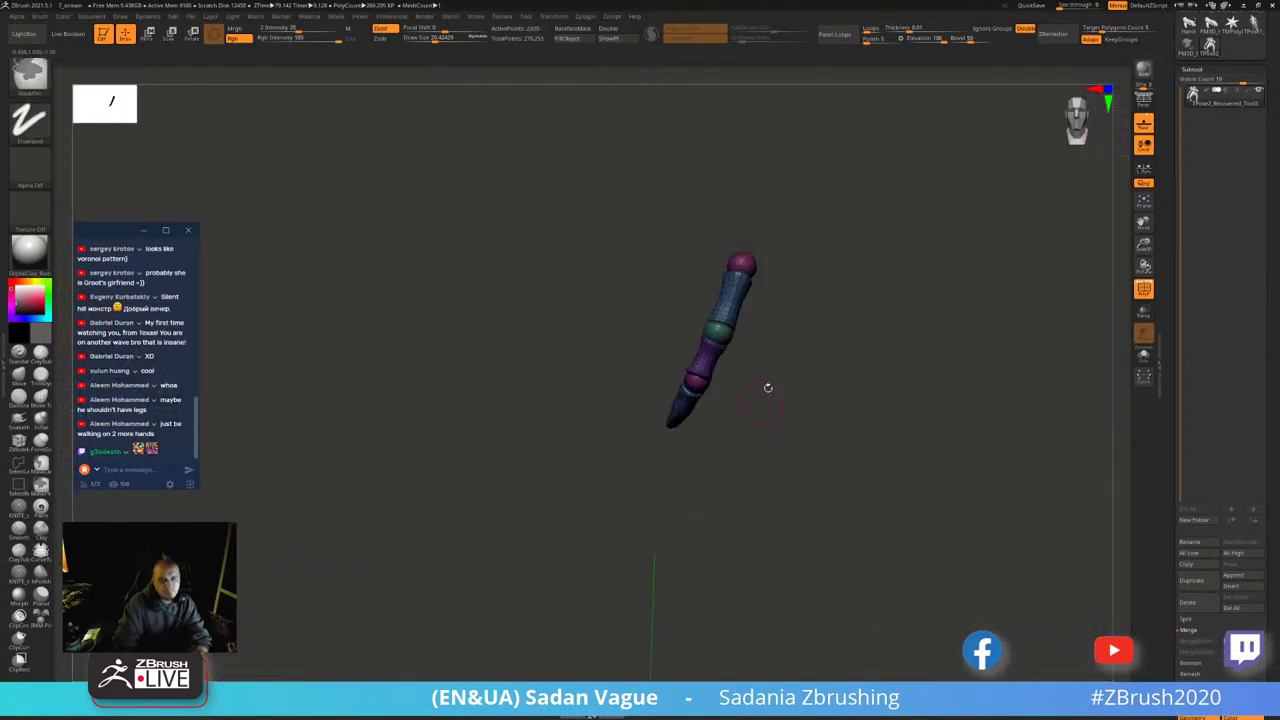
{"action": "left_click", "coordinate": [837, 297], "text": "ctrl+shift"}
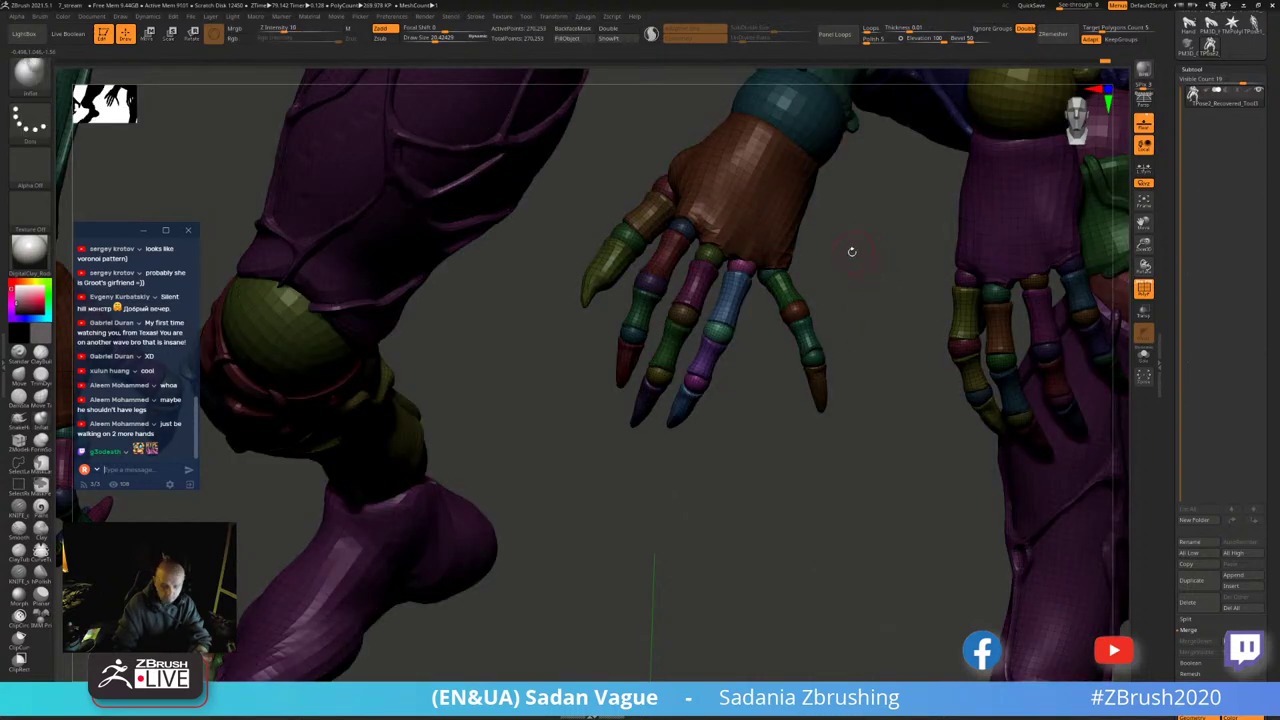
- Bend the first finger down at its pink knuckle ball and curl it further
{"action": "left_click", "coordinate": [741, 266], "text": "ctrl+shift"}
{"action": "key", "text": "w"}
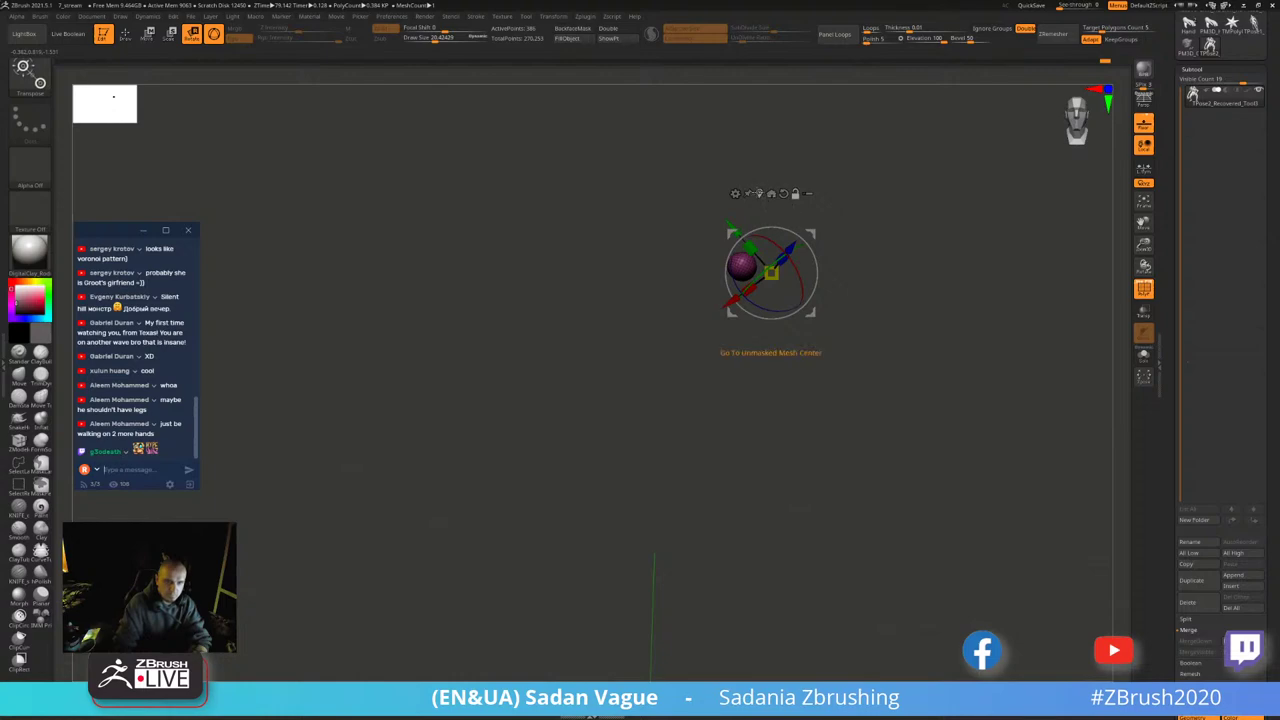
{"action": "left_click", "coordinate": [784, 264], "text": "ctrl+shift"}
{"action": "left_click_drag", "start_coordinate": [760, 245], "coordinate": [690, 240]}
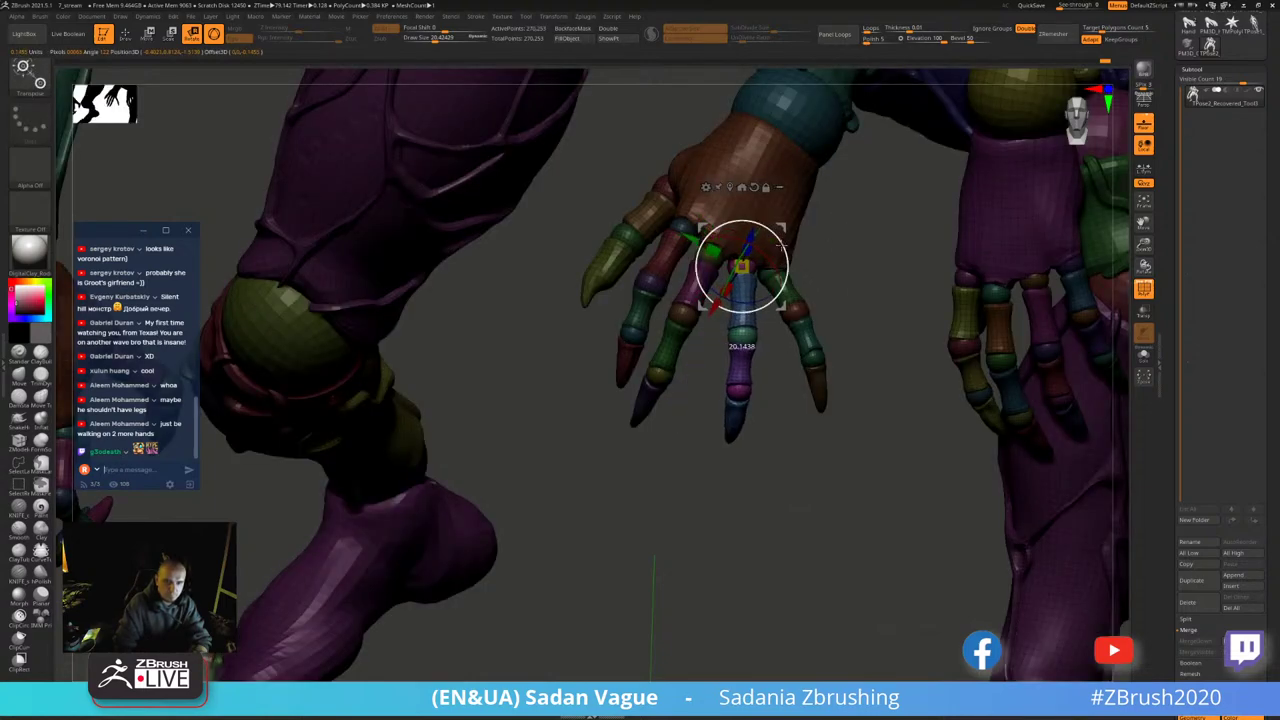
{"action": "right_click_drag", "start_coordinate": [779, 244], "coordinate": [787, 257]}
{"action": "left_click_drag", "start_coordinate": [787, 257], "coordinate": [798, 272]}
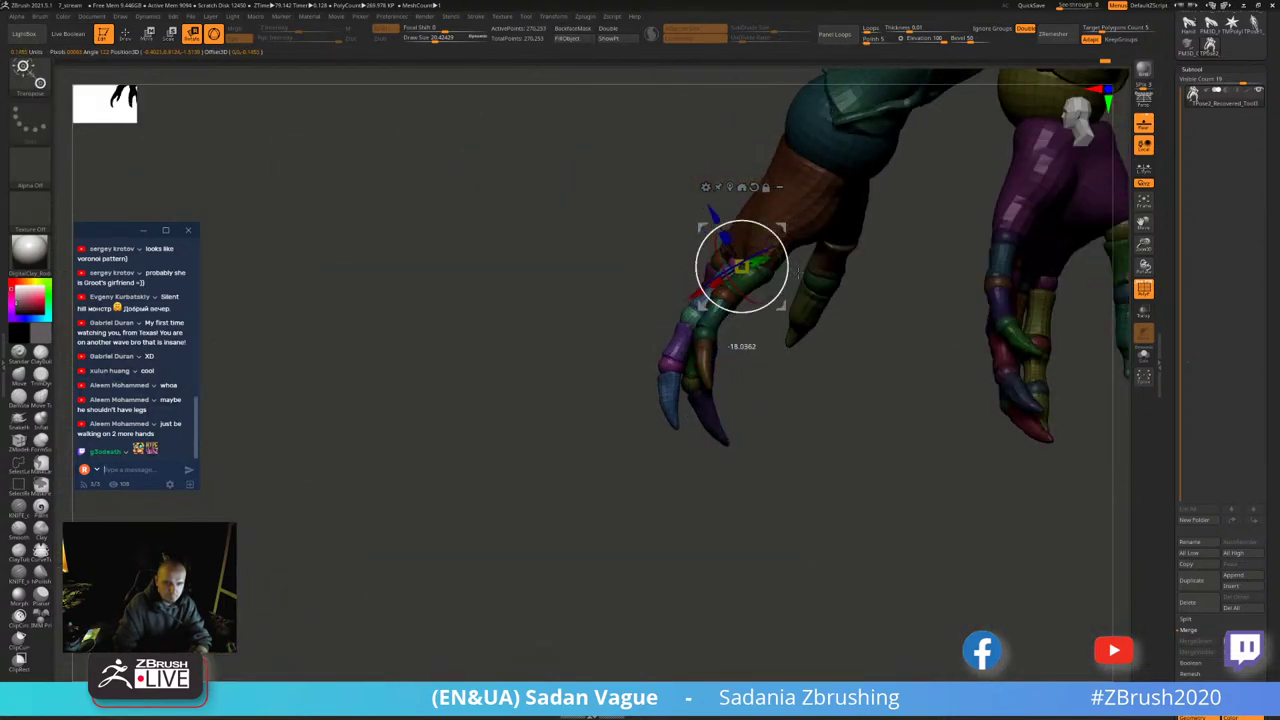
{"action": "mouse_move", "coordinate": [799, 269]}
{"action": "right_mouse_down"}
{"action": "mouse_move", "coordinate": [887, 347]}
{"action": "mouse_move", "coordinate": [946, 344]}
{"action": "mouse_move", "coordinate": [880, 350]}
{"action": "right_mouse_up"}
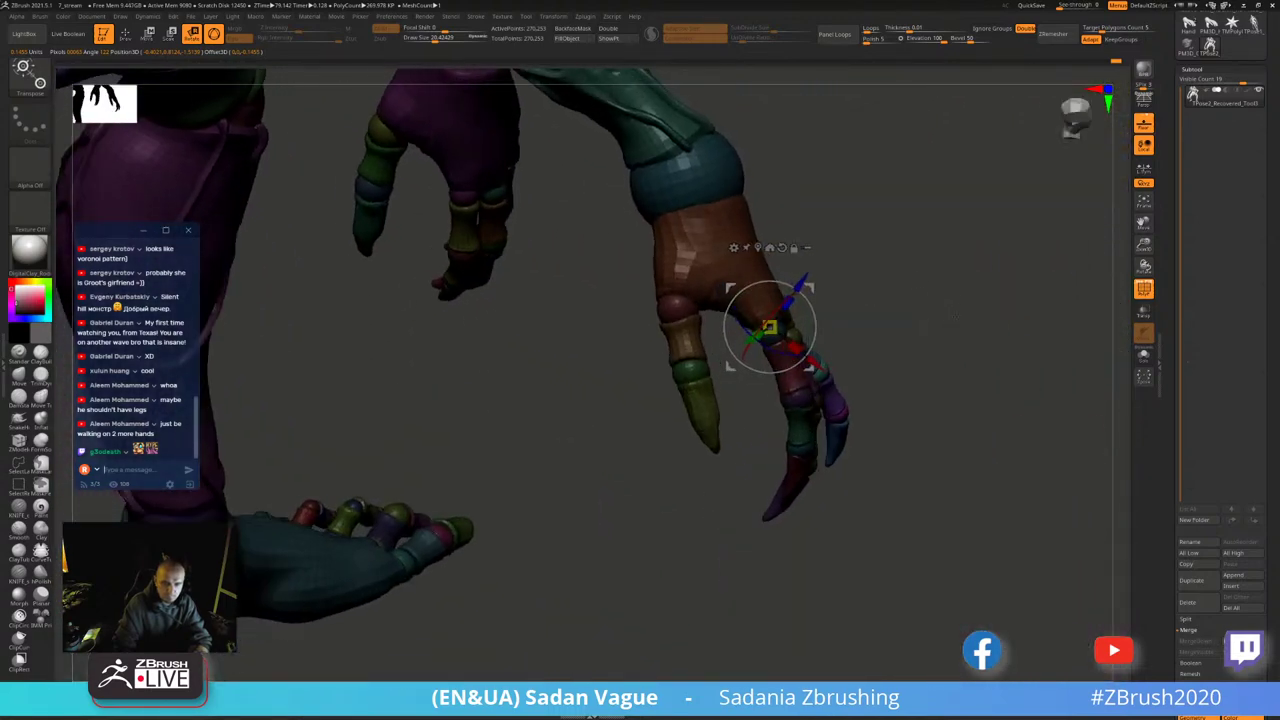
- Toggle polygroup outlines and test-isolate a finger joint, then restore the whole finger
{"action": "key", "text": "q"}
{"action": "key", "text": "shift+f"}
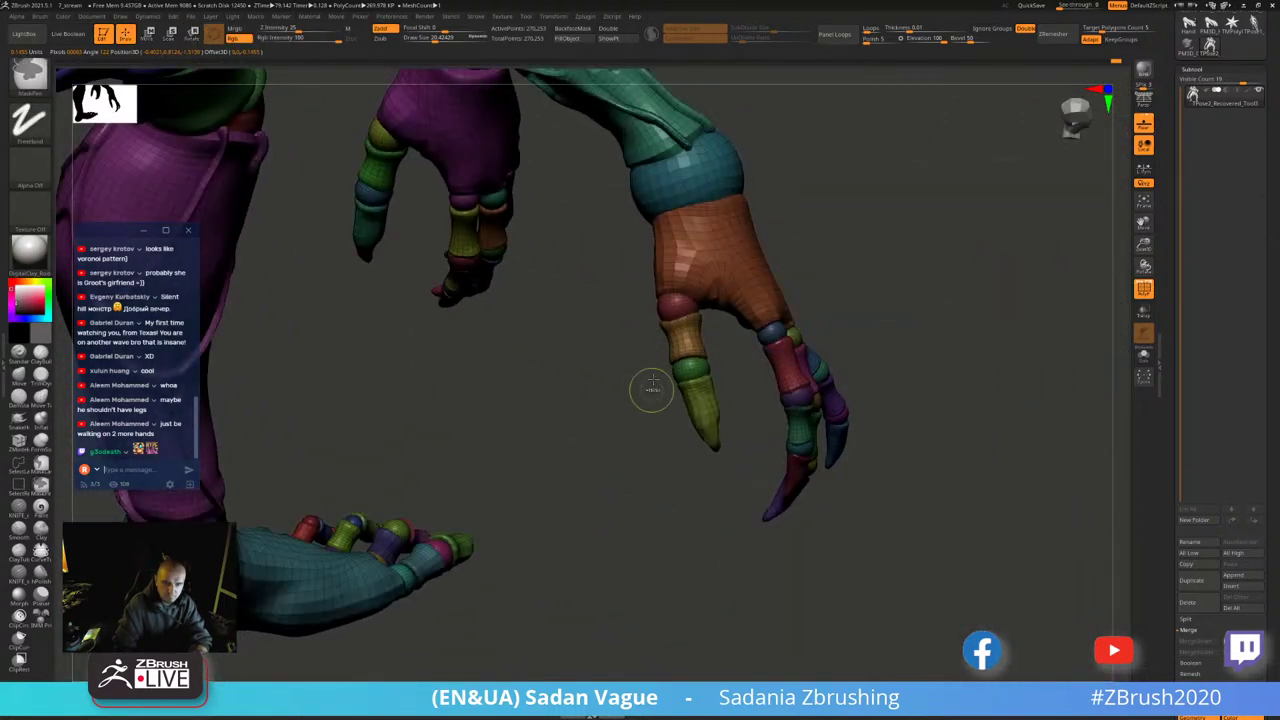
{"action": "left_click", "coordinate": [677, 306], "text": "ctrl+shift"}
{"action": "left_click", "coordinate": [677, 310], "text": "ctrl+shift"}
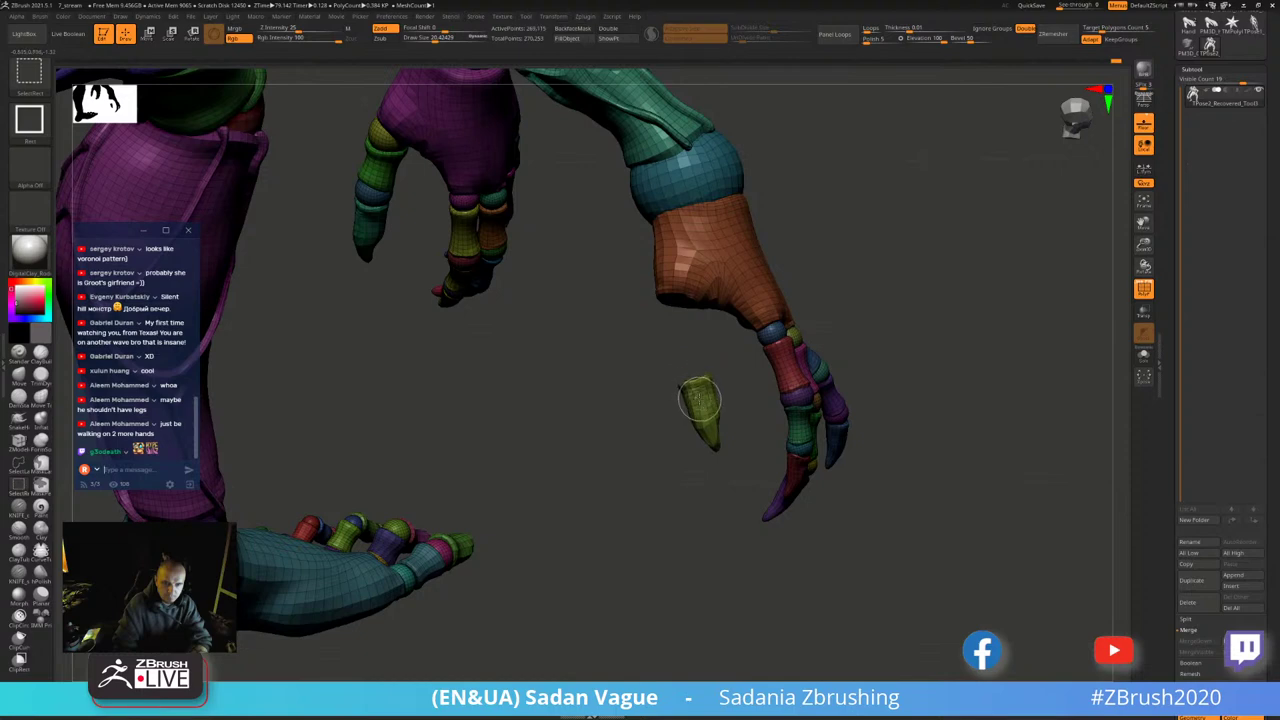
{"action": "left_click", "coordinate": [698, 398], "text": "ctrl+shift"}
{"action": "key", "text": "shift+f"}
{"action": "key", "text": "ctrl+z"}
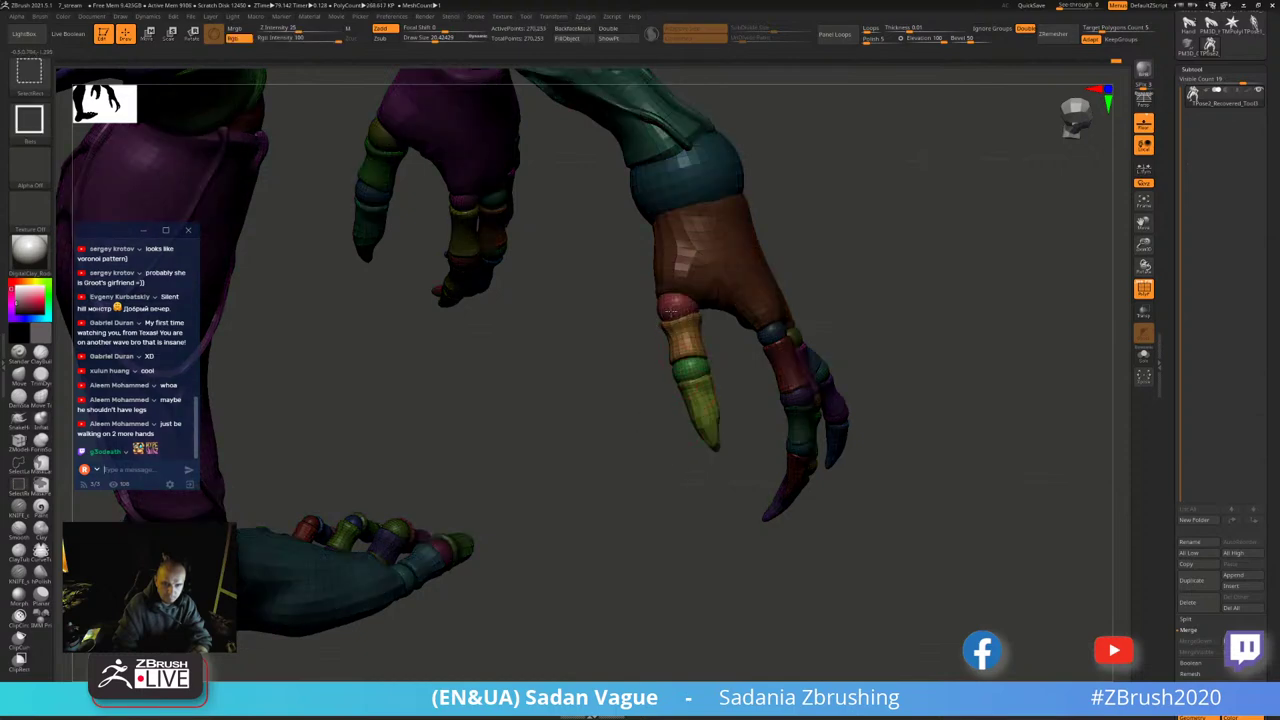
- Rotate the finger down at the red knuckle sphere and check the bend from other angles
{"action": "left_click", "coordinate": [677, 306], "text": "ctrl+shift"}
{"action": "key", "text": "w"}
{"action": "left_click", "coordinate": [769, 247]}
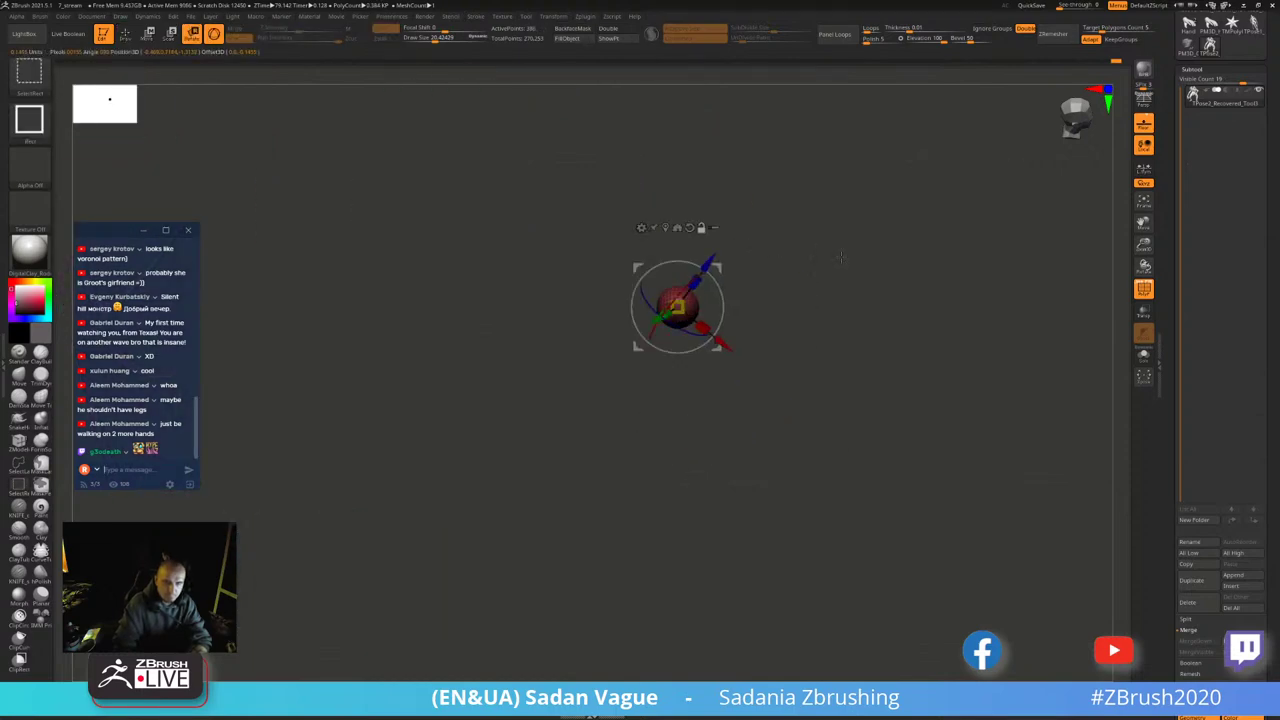
{"action": "left_click", "coordinate": [744, 297], "text": "ctrl+shift"}
{"action": "left_click_drag", "start_coordinate": [724, 299], "coordinate": [690, 380]}
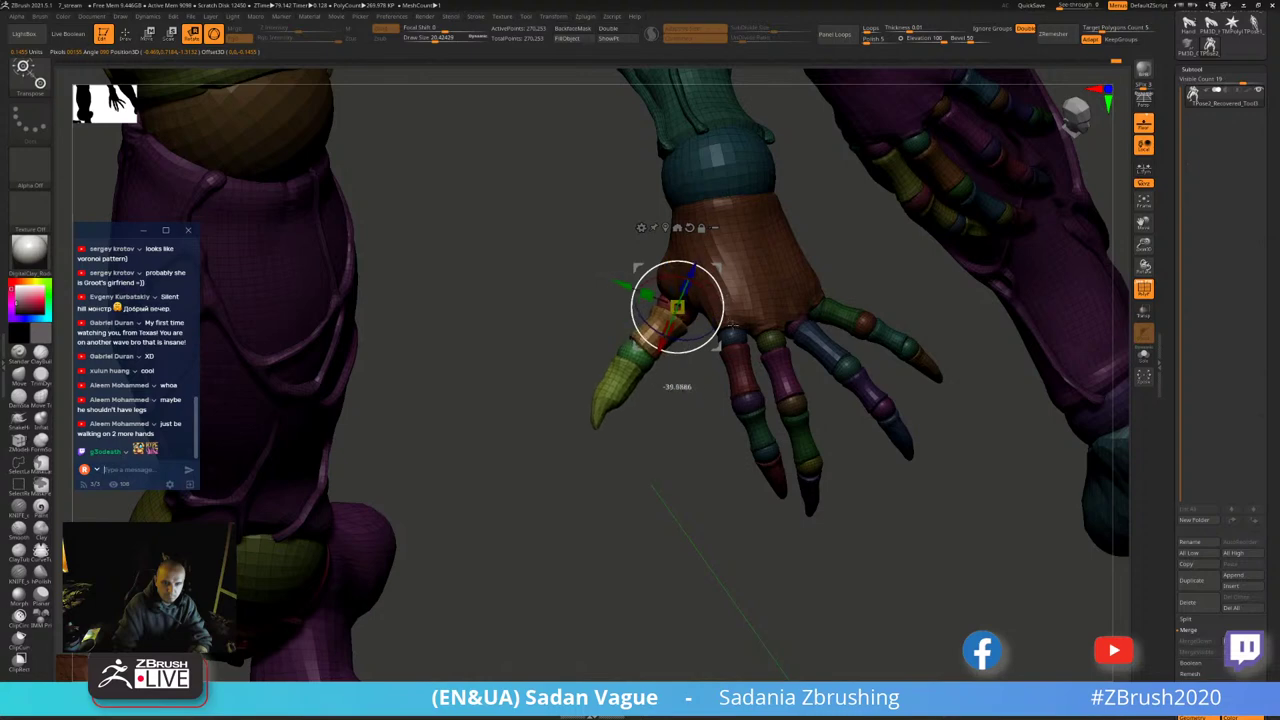
{"action": "left_click_drag", "start_coordinate": [760, 430], "coordinate": [729, 384]}
{"action": "mouse_move", "coordinate": [860, 322]}
{"action": "left_mouse_down"}
{"action": "mouse_move", "coordinate": [722, 345]}
{"action": "mouse_move", "coordinate": [786, 263]}
{"action": "left_mouse_up"}
- Clear and invert the mask, then isolate the red finger joint and restore the finger
{"action": "key", "text": "q"}
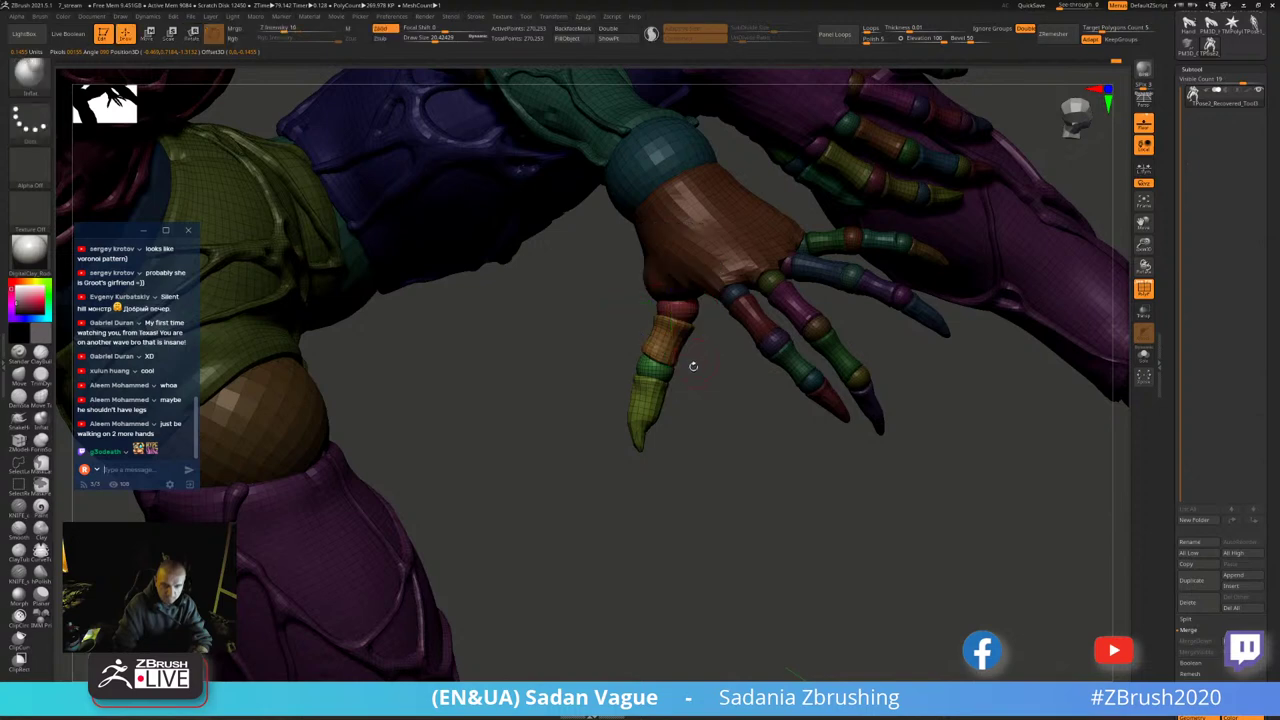
{"action": "left_click_drag", "start_coordinate": [700, 400], "coordinate": [679, 395], "text": "ctrl"}
{"action": "left_click", "coordinate": [679, 395], "text": "ctrl"}
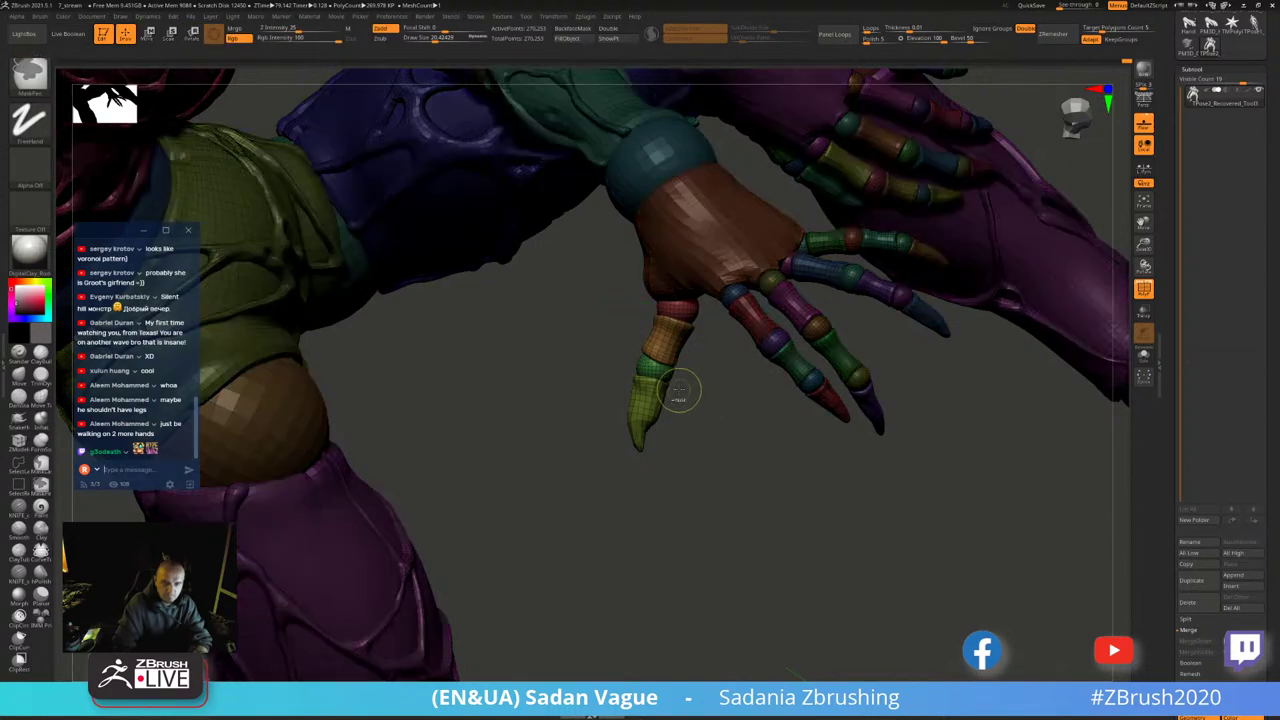
{"action": "left_click", "coordinate": [676, 320], "text": "ctrl+shift"}
{"action": "left_click", "coordinate": [676, 342], "text": "ctrl+shift"}
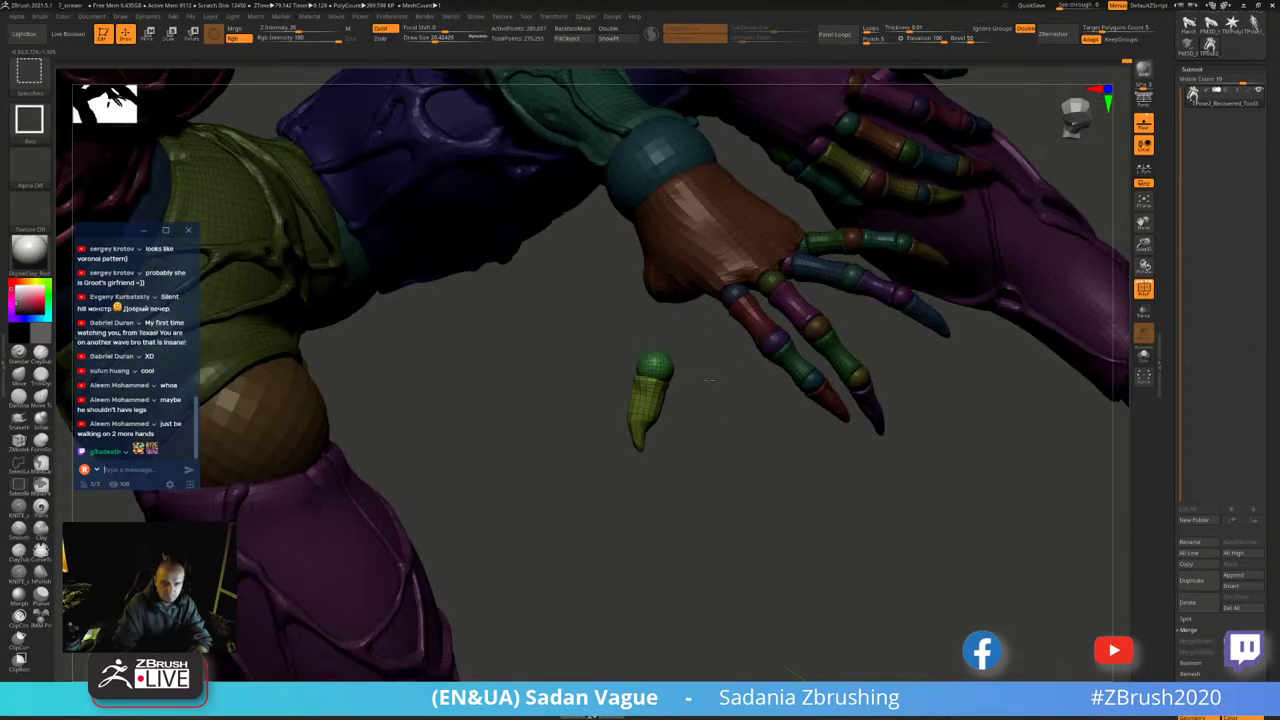
{"action": "left_click", "coordinate": [708, 380], "text": "ctrl+shift"}
{"action": "left_click_drag", "start_coordinate": [729, 380], "coordinate": [729, 394], "text": "ctrl+shift"}
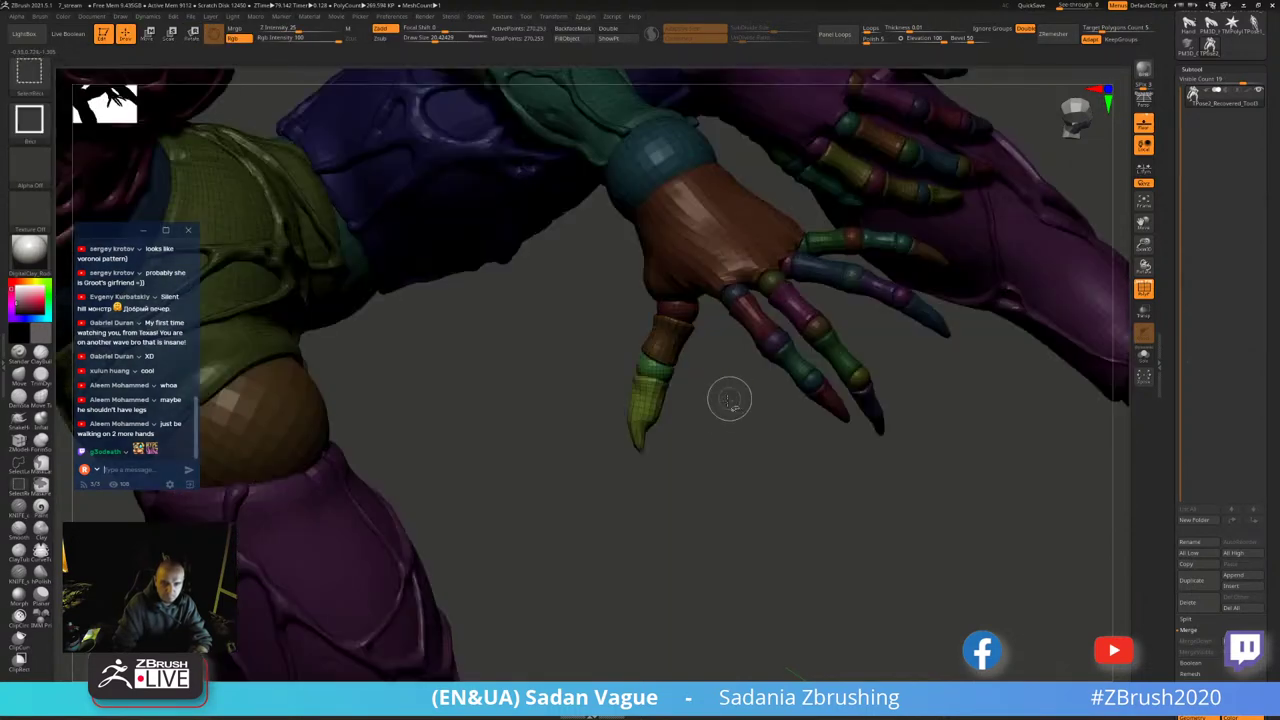
- Put the rotation gizmo on the green fingertip and view the curled fingers from below
{"action": "left_click", "coordinate": [655, 375], "text": "ctrl+shift"}
{"action": "key", "text": "r"}
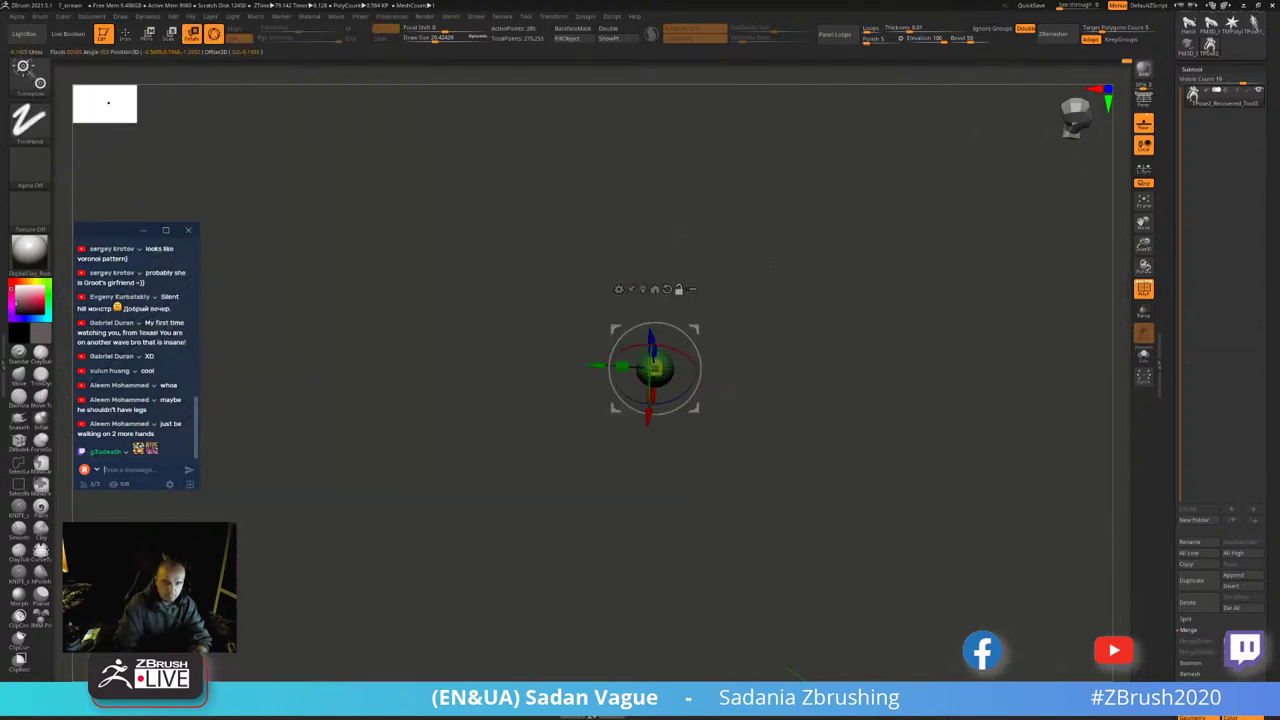
{"action": "left_click", "coordinate": [692, 347], "text": "ctrl+shift"}
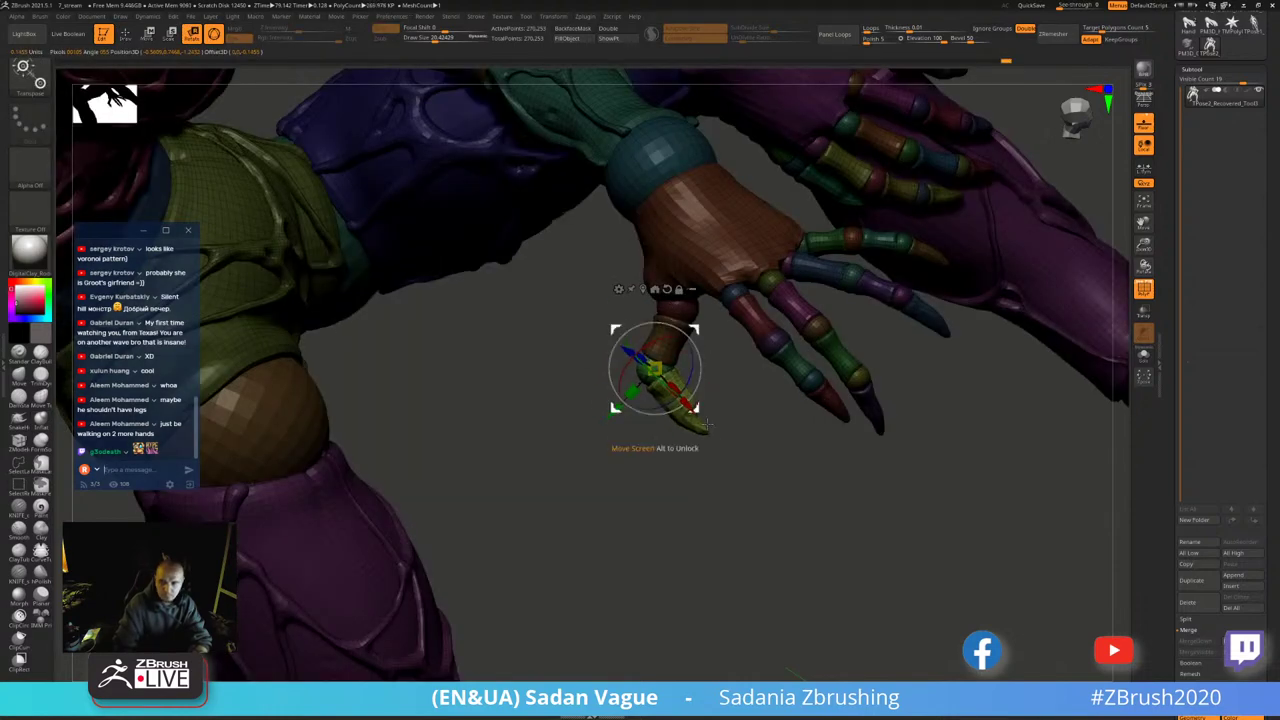
{"action": "left_click_drag", "start_coordinate": [706, 424], "coordinate": [713, 425]}
{"action": "mouse_move", "coordinate": [866, 265]}
{"action": "left_mouse_down"}
{"action": "mouse_move", "coordinate": [893, 244]}
{"action": "mouse_move", "coordinate": [1017, 330]}
{"action": "mouse_move", "coordinate": [1007, 340]}
{"action": "left_mouse_up"}
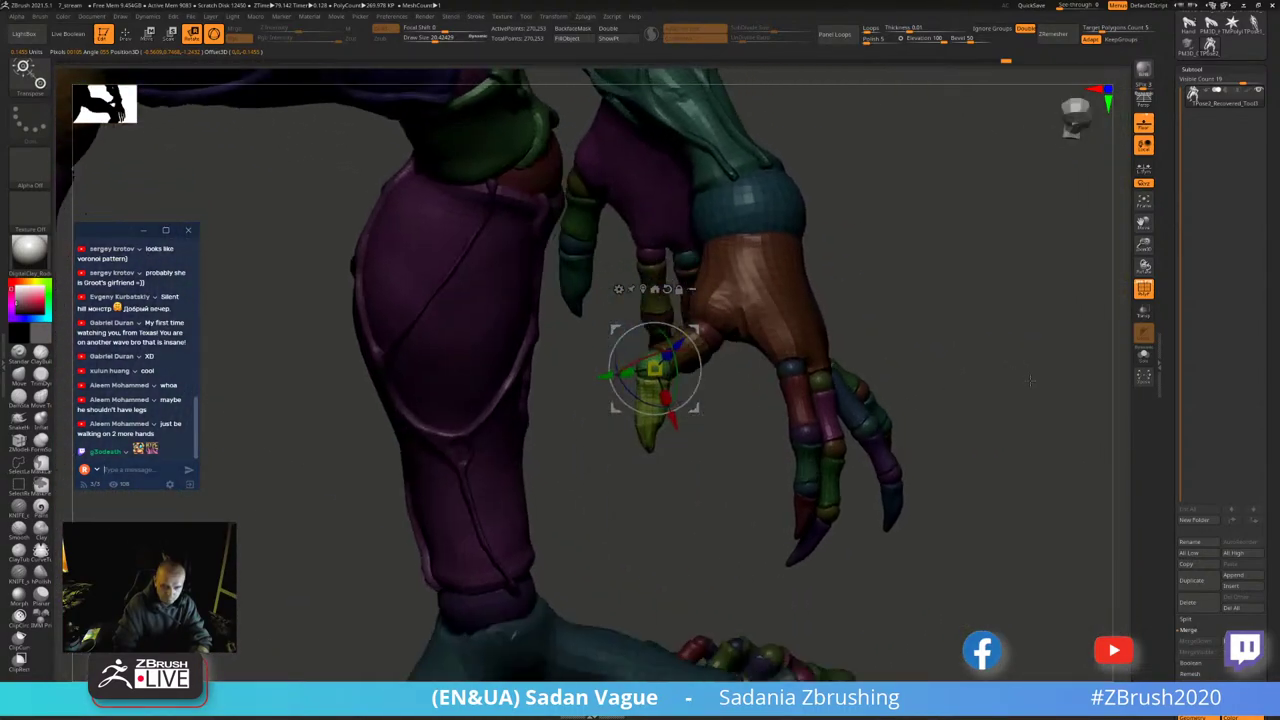
{"action": "mouse_move", "coordinate": [983, 273]}
{"action": "left_mouse_down"}
{"action": "mouse_move", "coordinate": [1001, 255]}
{"action": "mouse_move", "coordinate": [986, 280]}
{"action": "mouse_move", "coordinate": [741, 414]}
{"action": "left_mouse_up"}
- Isolate the brown finger segment, then show the whole clawed hand again
{"action": "key", "text": "q"}
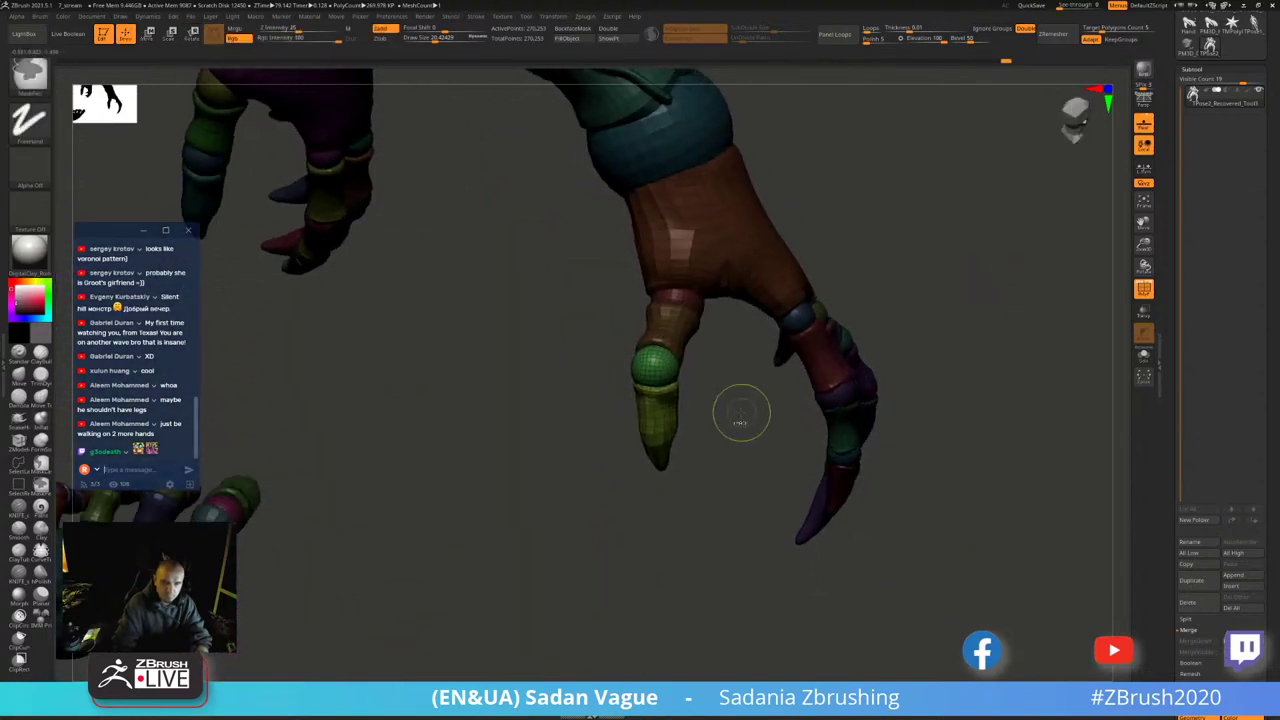
{"action": "left_click", "coordinate": [677, 340], "text": "ctrl+shift"}
{"action": "left_click", "coordinate": [699, 350], "text": "ctrl+shift"}
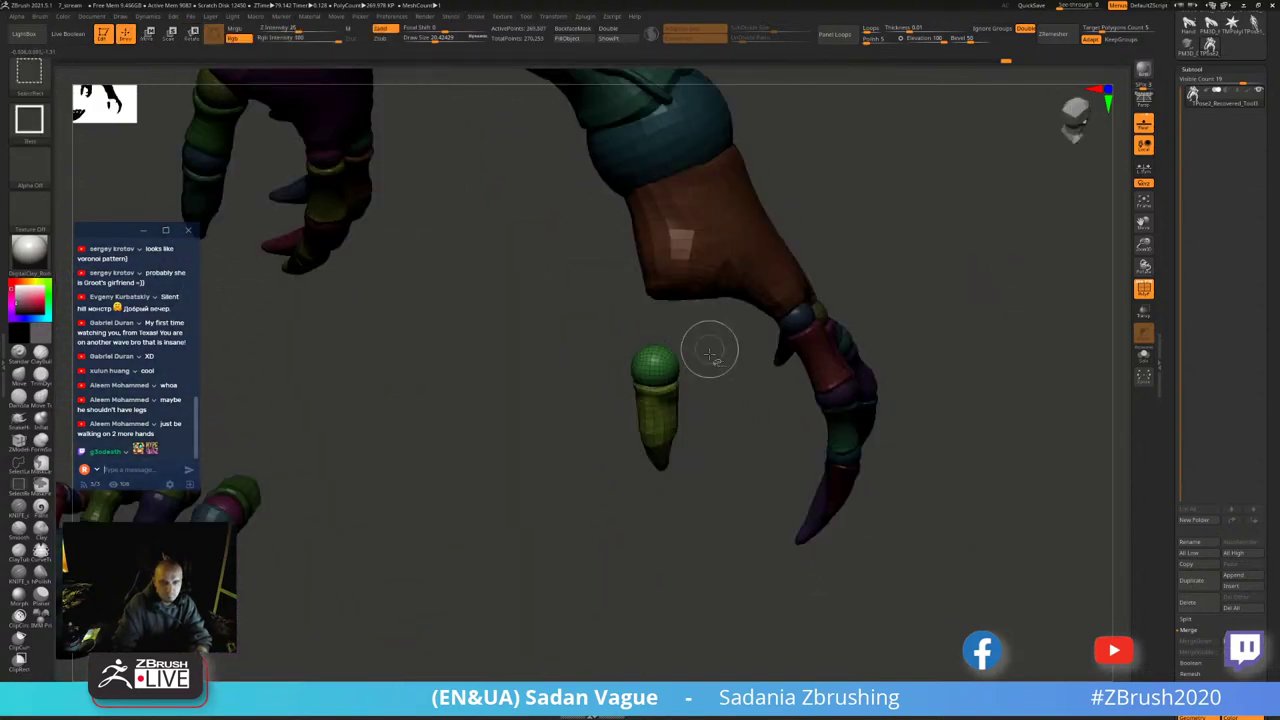
{"action": "left_click_drag", "start_coordinate": [709, 352], "coordinate": [736, 372], "text": "ctrl+shift"}
{"action": "left_click", "coordinate": [743, 375], "text": "ctrl+shift"}
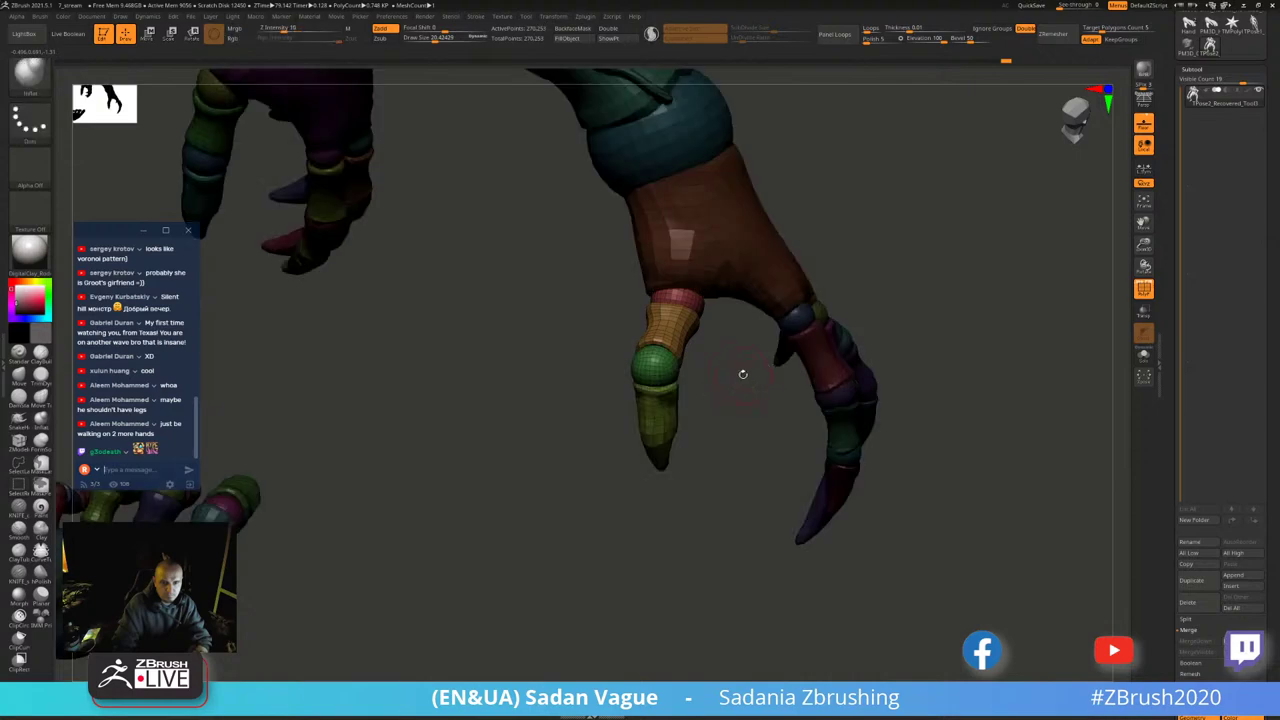
- Bend the finger toward the palm at the small red segment and show the full model
{"action": "left_click", "coordinate": [683, 300], "text": "ctrl+shift"}
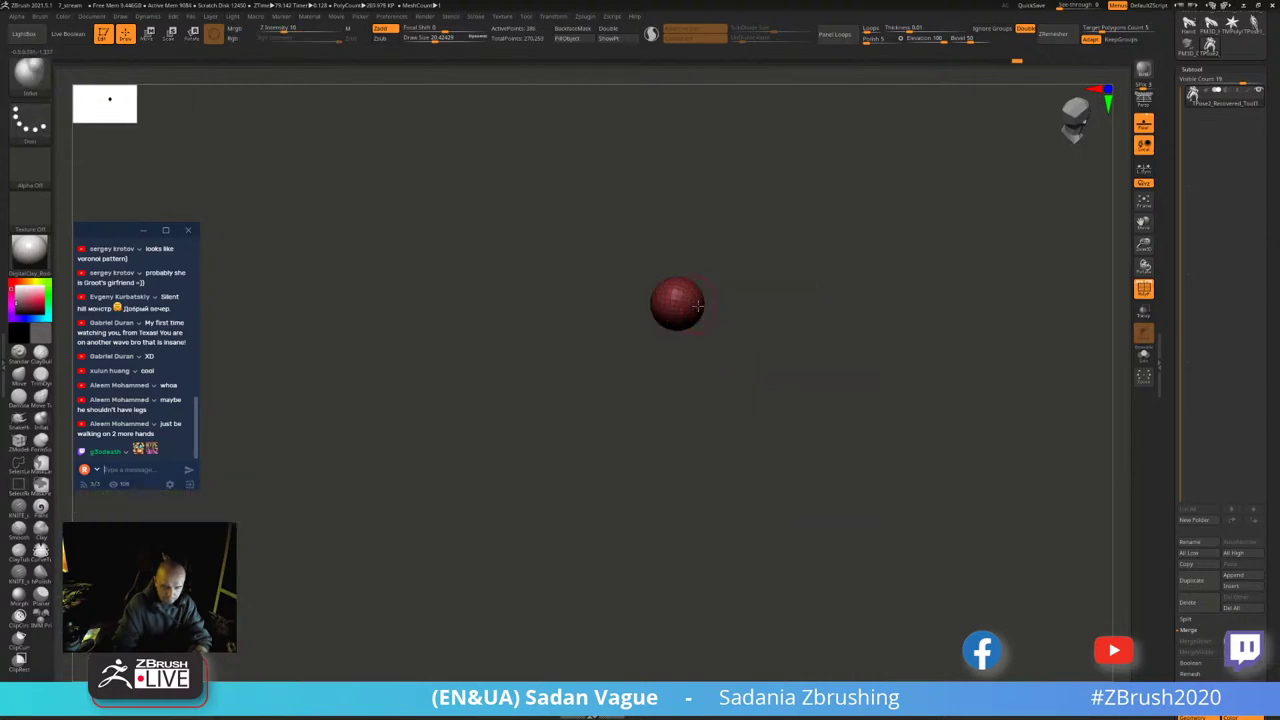
{"action": "key", "text": "w"}
{"action": "left_click", "coordinate": [643, 288]}
{"action": "left_click", "coordinate": [760, 300], "text": "ctrl+shift"}
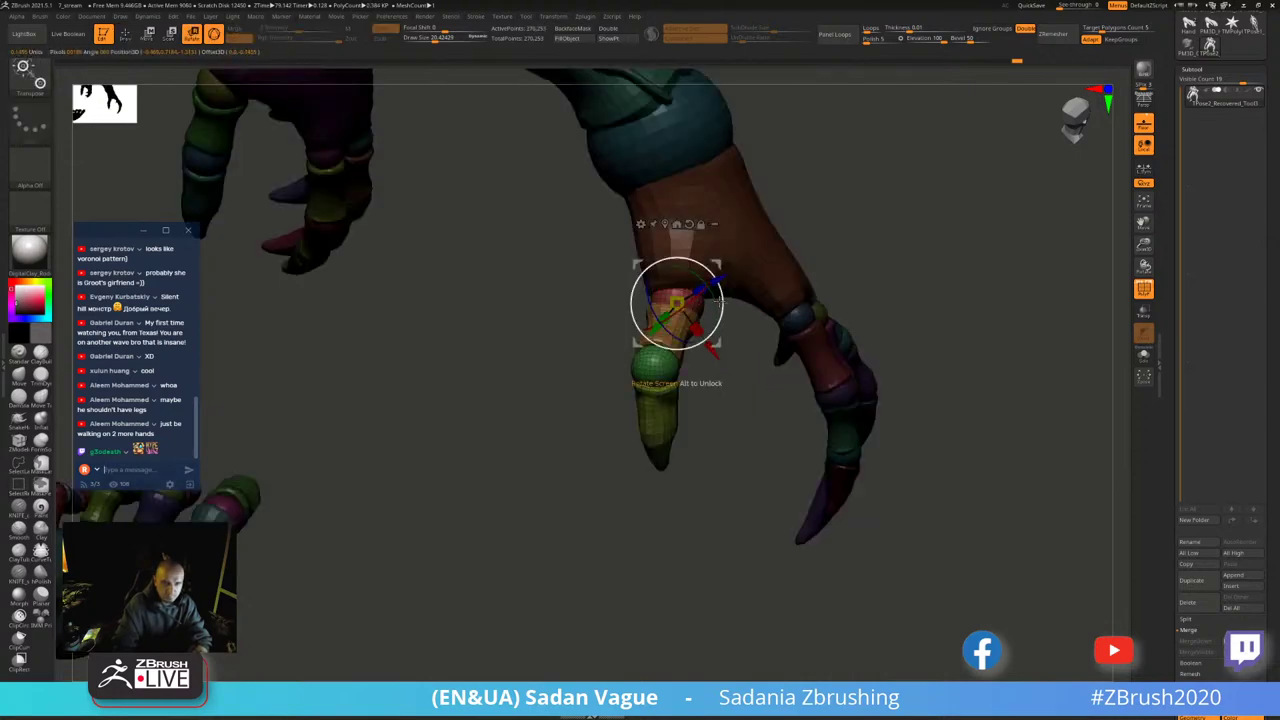
{"action": "left_click_drag", "start_coordinate": [720, 290], "coordinate": [714, 340]}
{"action": "left_click", "coordinate": [560, 300], "text": "ctrl+shift"}
{"action": "mouse_move", "coordinate": [1000, 560]}
{"action": "left_mouse_down"}
{"action": "mouse_move", "coordinate": [1058, 352]}
{"action": "mouse_move", "coordinate": [880, 243]}
{"action": "left_mouse_up"}
{"action": "left_click", "coordinate": [772, 270], "text": "ctrl+shift"}
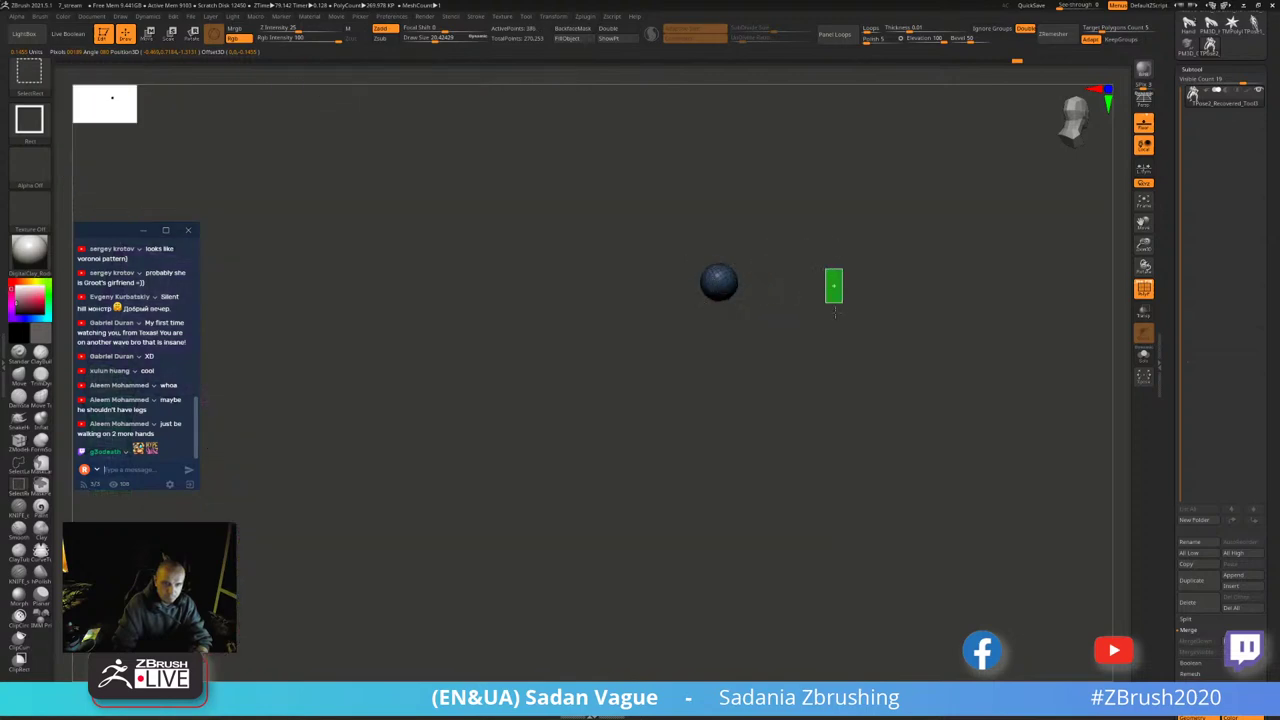
{"action": "left_click", "coordinate": [834, 285], "text": "ctrl+shift"}
- Curl the finger inward at the blue knuckle sphere with polygroup outlines off
{"action": "left_click", "coordinate": [785, 352], "text": "ctrl+alt+shift"}
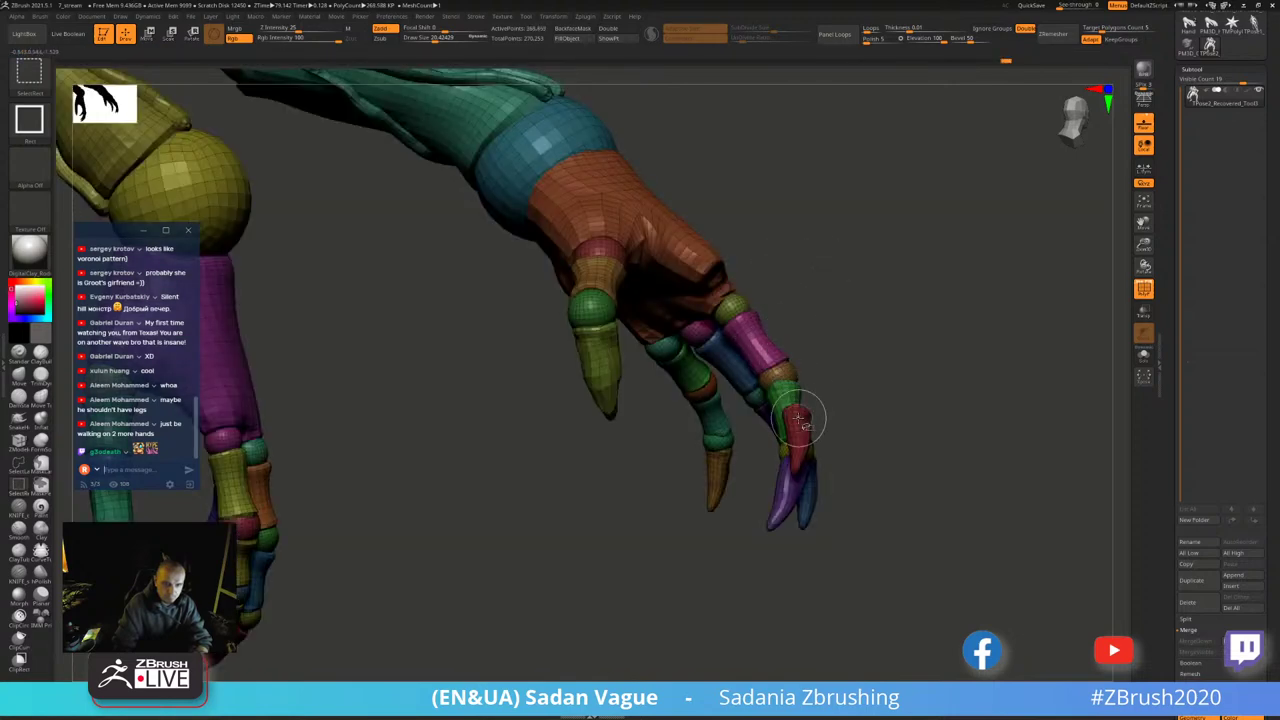
{"action": "key", "text": "shift+f"}
{"action": "left_click_drag", "start_coordinate": [894, 343], "coordinate": [722, 275]}
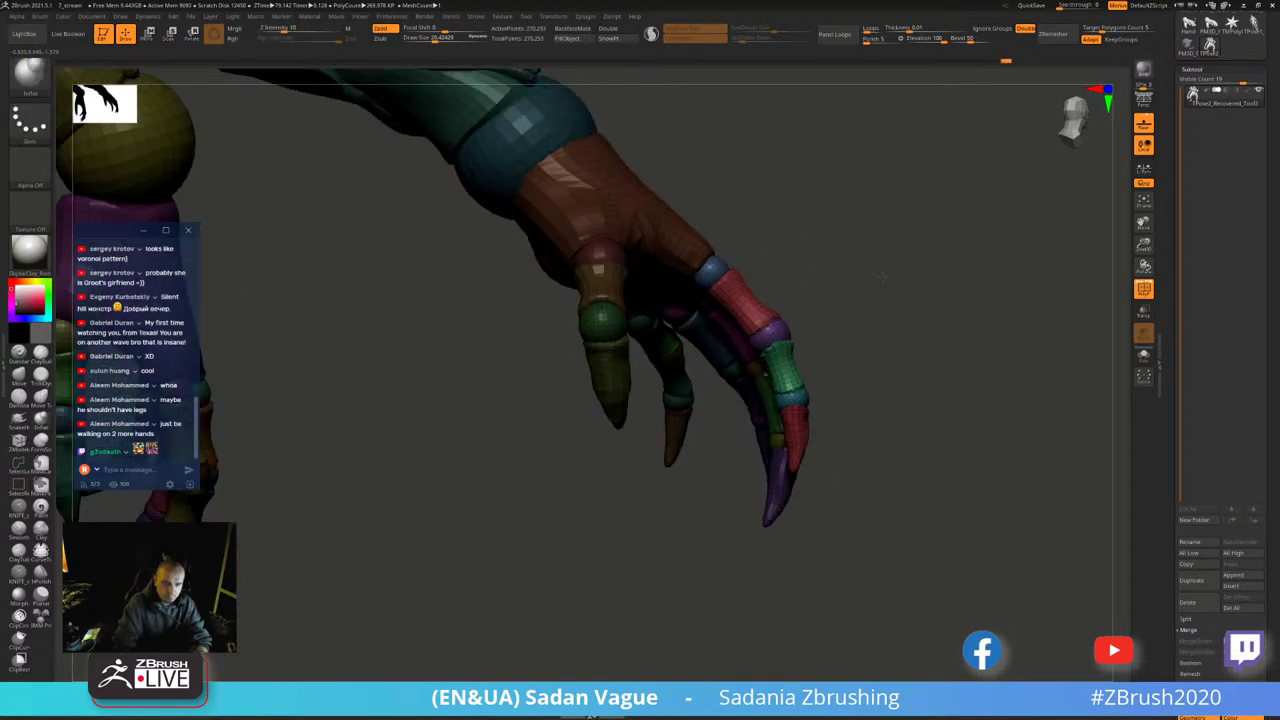
{"action": "left_click", "coordinate": [722, 275], "text": "ctrl+shift"}
{"action": "key", "text": "w"}
{"action": "left_click", "coordinate": [591, 187]}
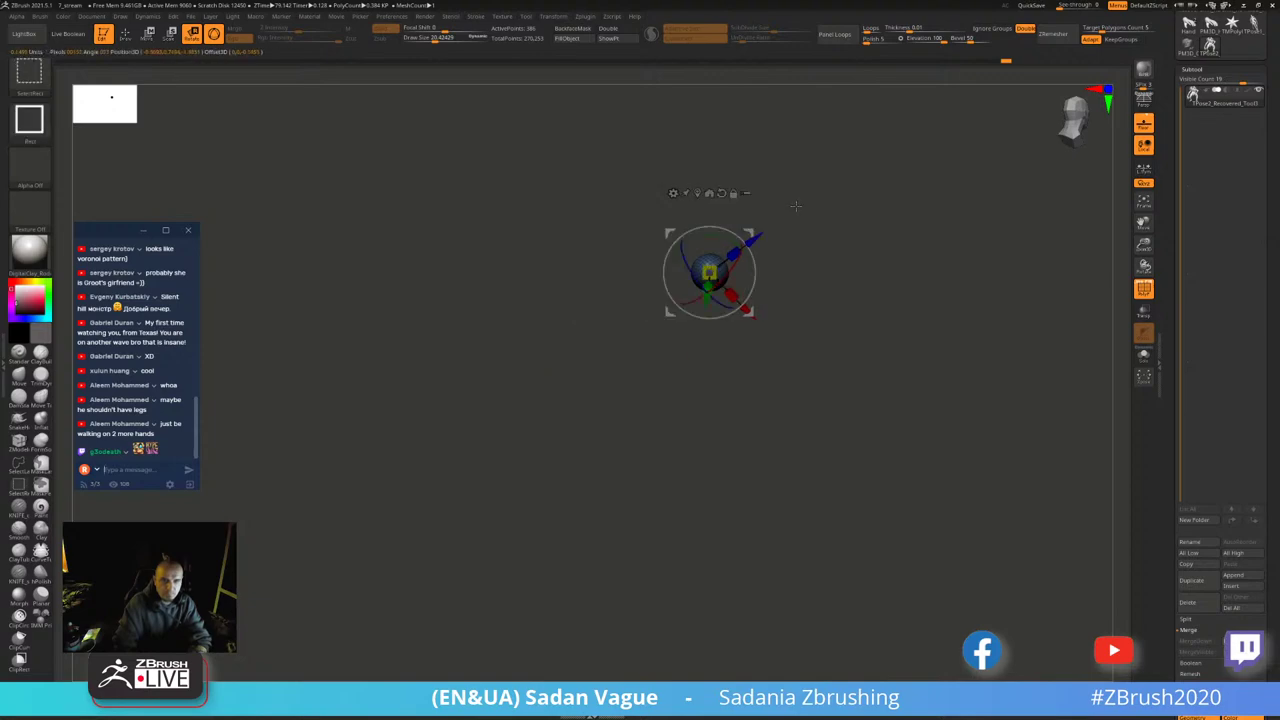
{"action": "left_click", "coordinate": [740, 220], "text": "ctrl+shift"}
{"action": "right_click_drag", "start_coordinate": [763, 233], "coordinate": [746, 258]}
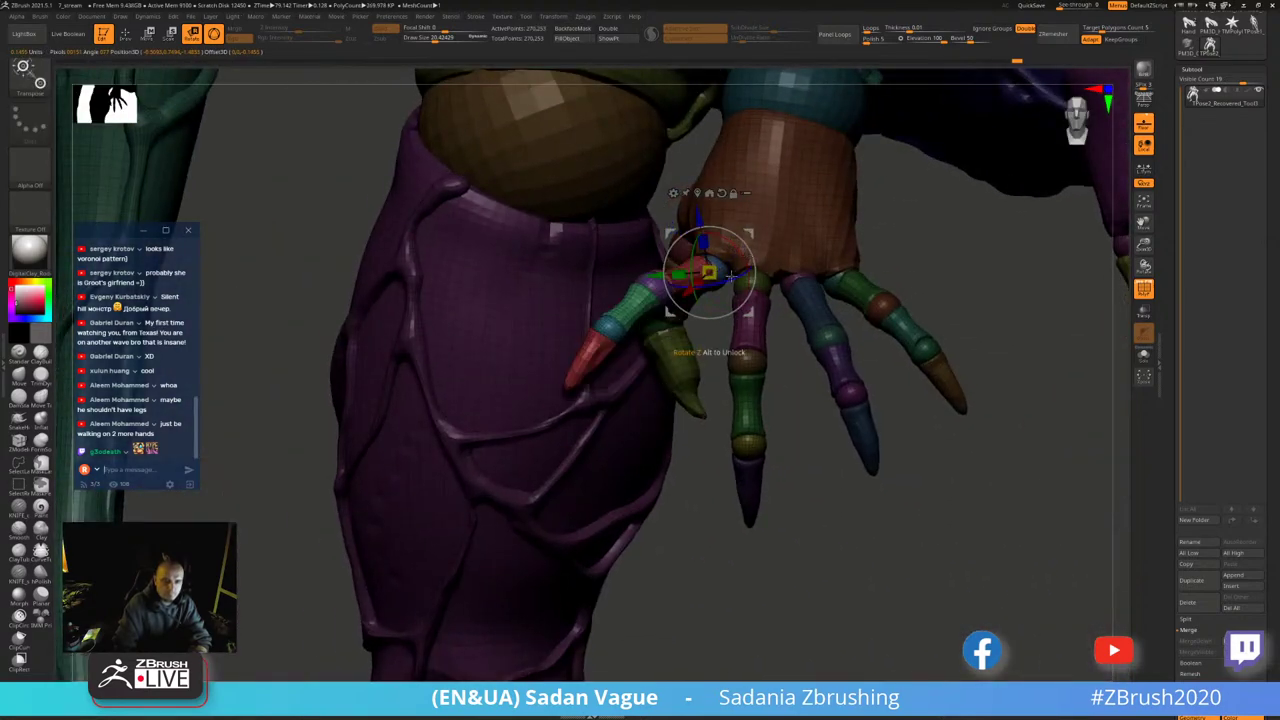
{"action": "mouse_move", "coordinate": [731, 276]}
{"action": "left_mouse_down"}
{"action": "mouse_move", "coordinate": [757, 269]}
{"action": "mouse_move", "coordinate": [744, 268]}
{"action": "left_mouse_up"}
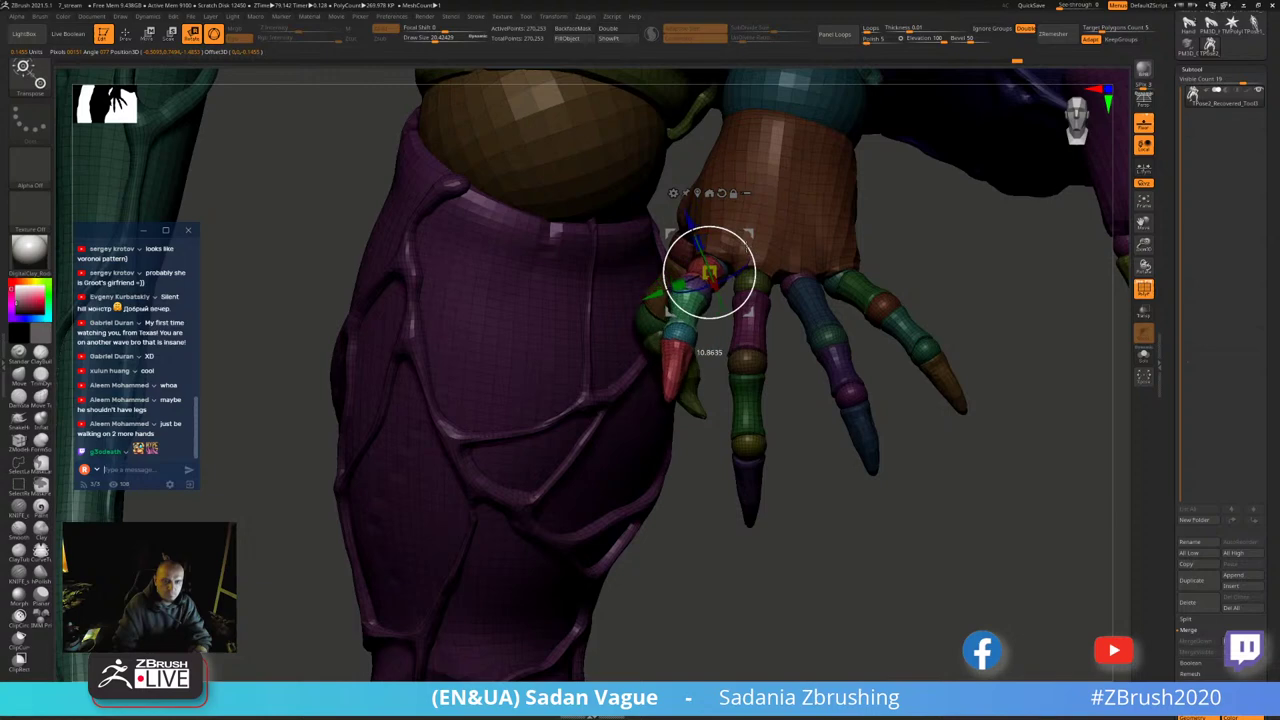
- Orbit to the side of the hand and check the red finger segment in isolation
{"action": "right_click_drag", "start_coordinate": [909, 258], "coordinate": [905, 228]}
{"action": "right_click_drag", "start_coordinate": [1063, 300], "coordinate": [1076, 283]}
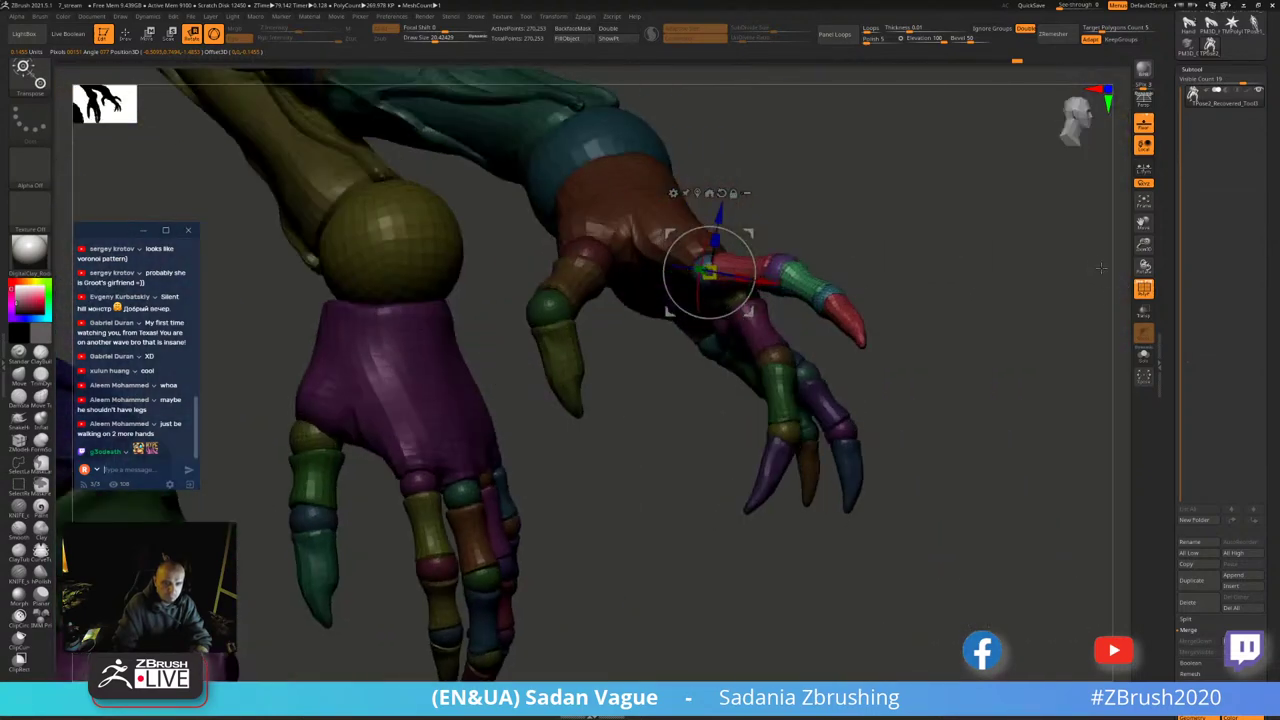
{"action": "key", "text": "q"}
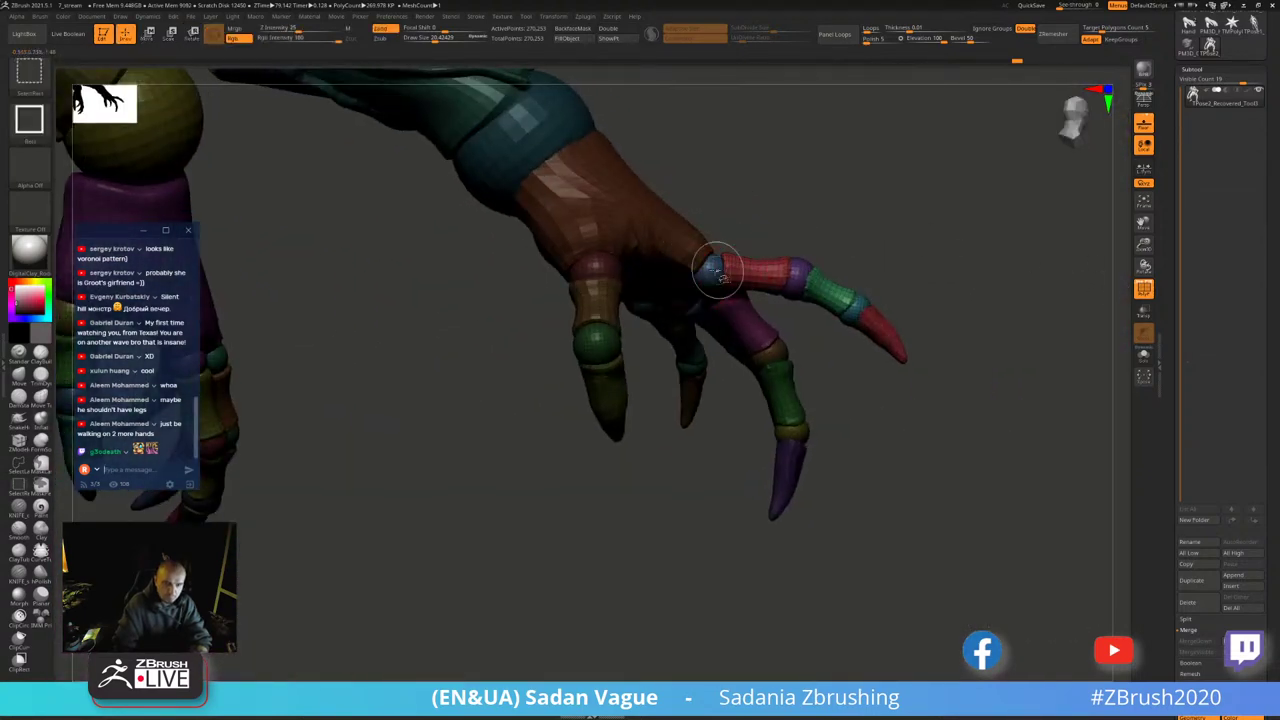
{"action": "left_click", "coordinate": [714, 271], "text": "ctrl+shift"}
{"action": "left_click", "coordinate": [750, 268], "text": "ctrl+shift"}
{"action": "left_click", "coordinate": [800, 215], "text": "ctrl+shift"}
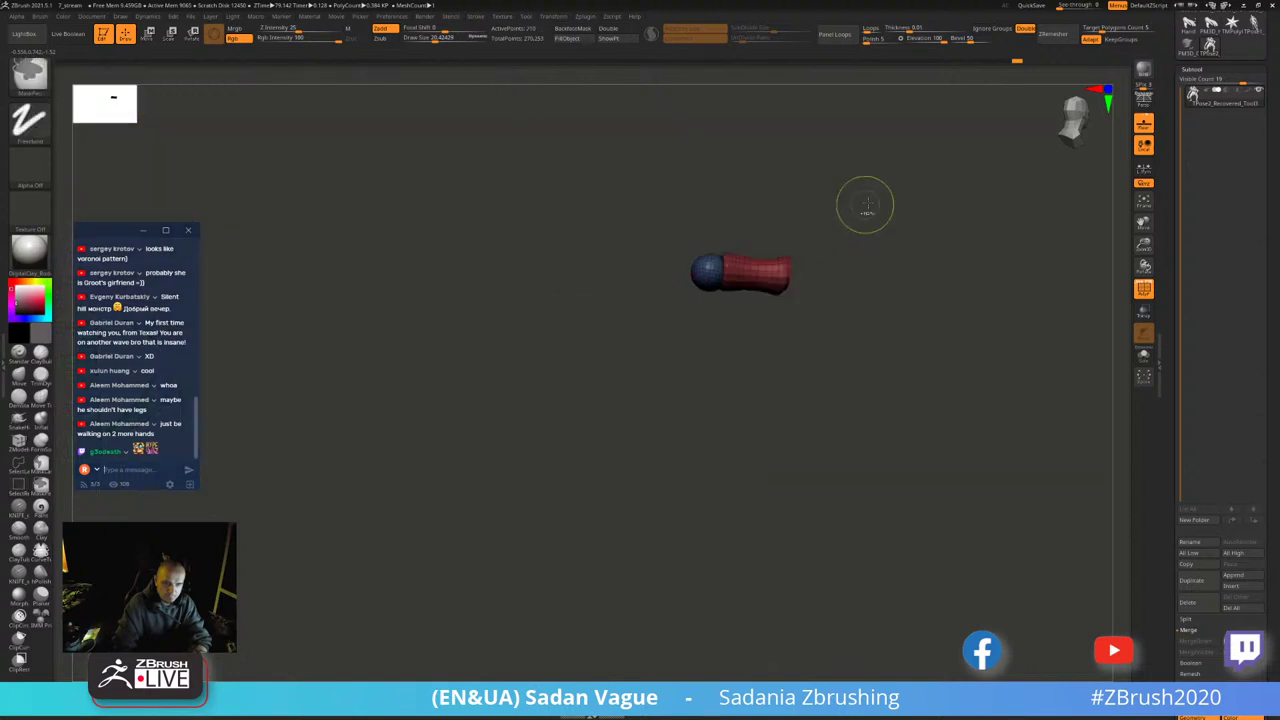
{"action": "left_click", "coordinate": [868, 206], "text": "ctrl+shift"}
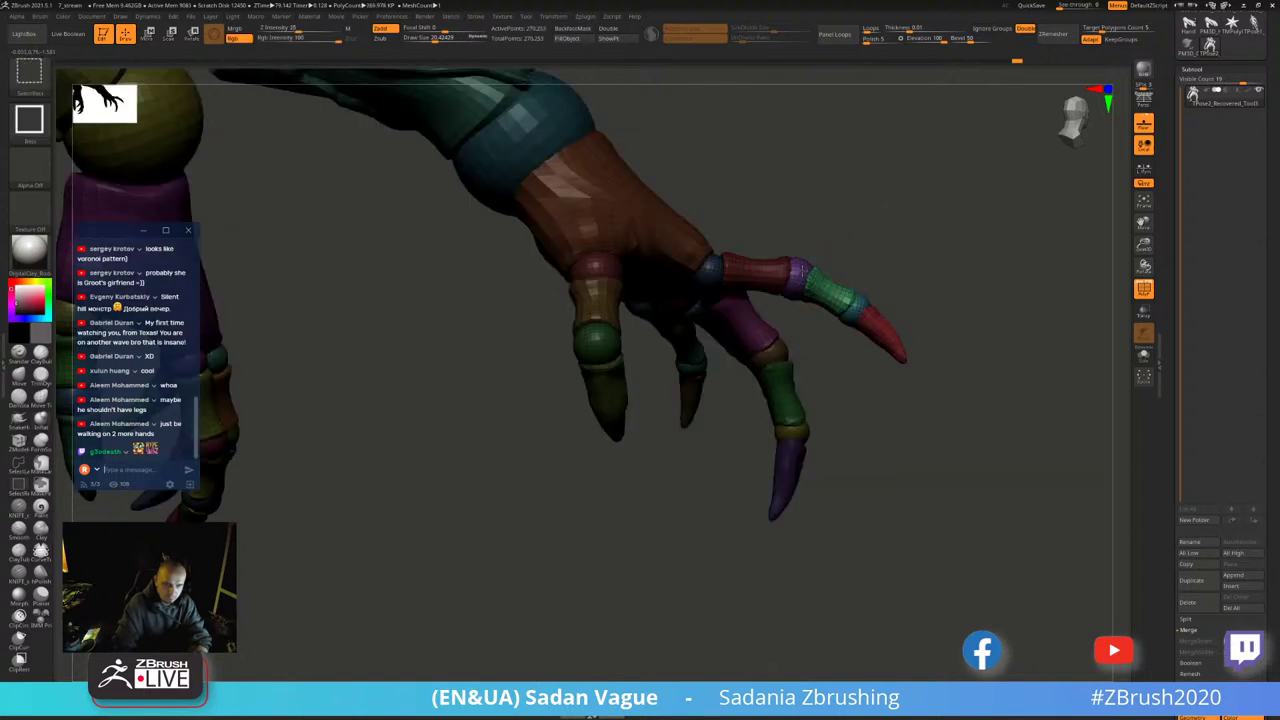
- Rotate the finger downward at its purple joint sphere
{"action": "left_click", "coordinate": [806, 280], "text": "ctrl+shift"}
{"action": "key", "text": "w"}
{"action": "left_click", "coordinate": [685, 193]}
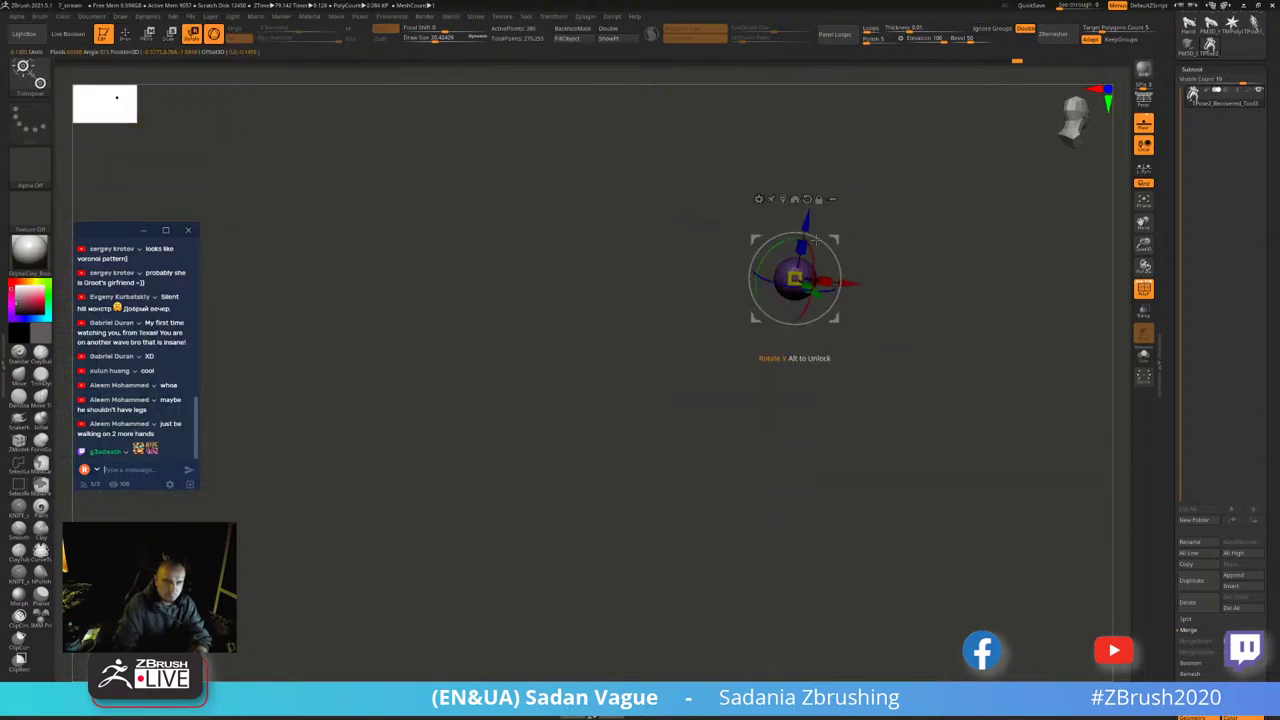
{"action": "left_click", "coordinate": [819, 200], "text": "ctrl+shift"}
{"action": "mouse_move", "coordinate": [835, 255]}
{"action": "left_mouse_down"}
{"action": "mouse_move", "coordinate": [832, 292]}
{"action": "mouse_move", "coordinate": [700, 330]}
{"action": "left_mouse_up"}
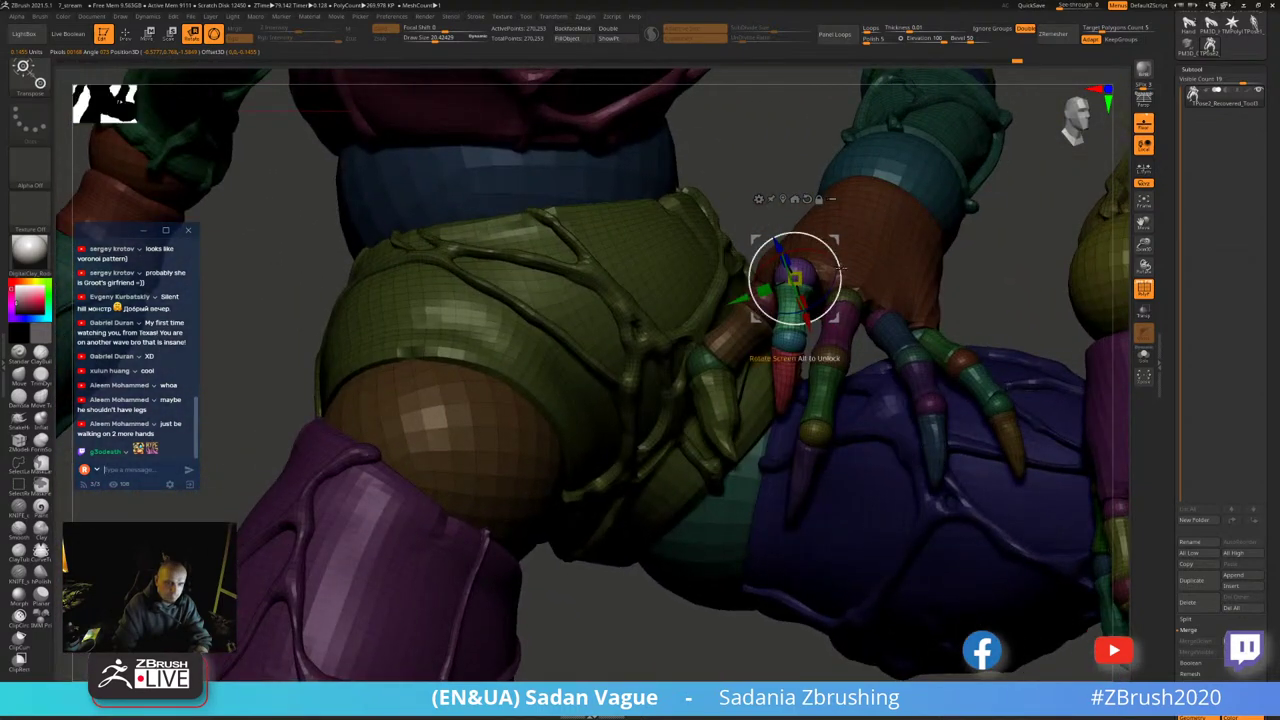
{"action": "left_click_drag", "start_coordinate": [953, 271], "coordinate": [963, 272]}
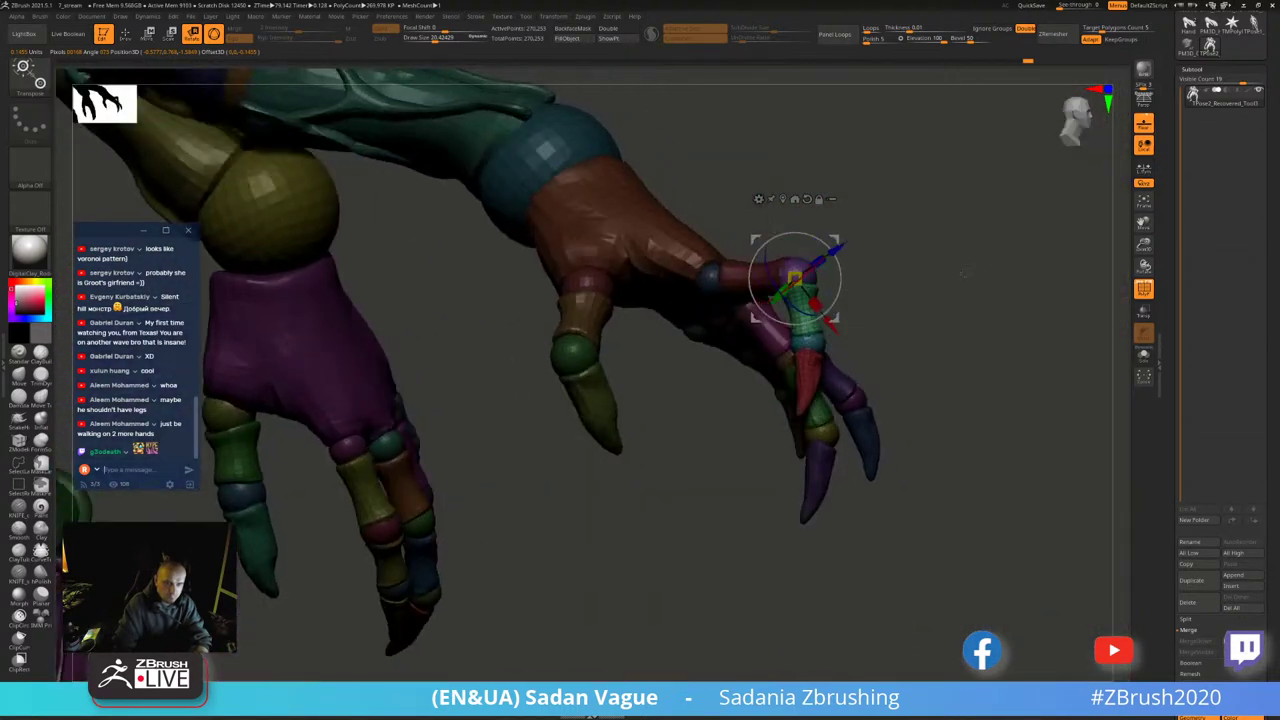
- Isolate the small joint sphere of the next finger over the purple limb
{"action": "left_click_drag", "start_coordinate": [860, 282], "coordinate": [790, 272], "text": "ctrl+shift"}
{"action": "left_click", "coordinate": [872, 276], "text": "ctrl+shift"}
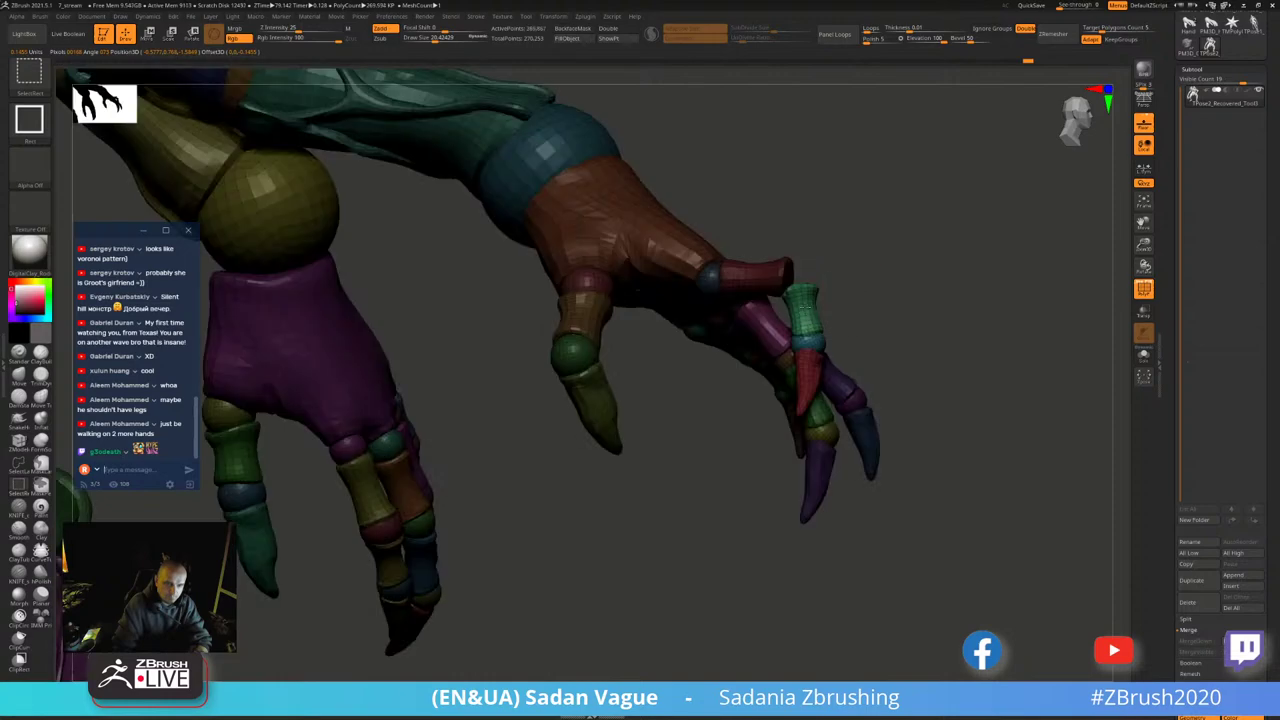
{"action": "left_click", "coordinate": [880, 305], "text": "ctrl+shift"}
{"action": "left_click", "coordinate": [923, 277], "text": "ctrl+shift"}
{"action": "left_click_drag", "start_coordinate": [923, 277], "coordinate": [910, 292]}
{"action": "left_click", "coordinate": [818, 343], "text": "ctrl+shift"}
- Centre the transform gizmo on the isolated finger joint and reveal the model
{"action": "key", "text": "w"}
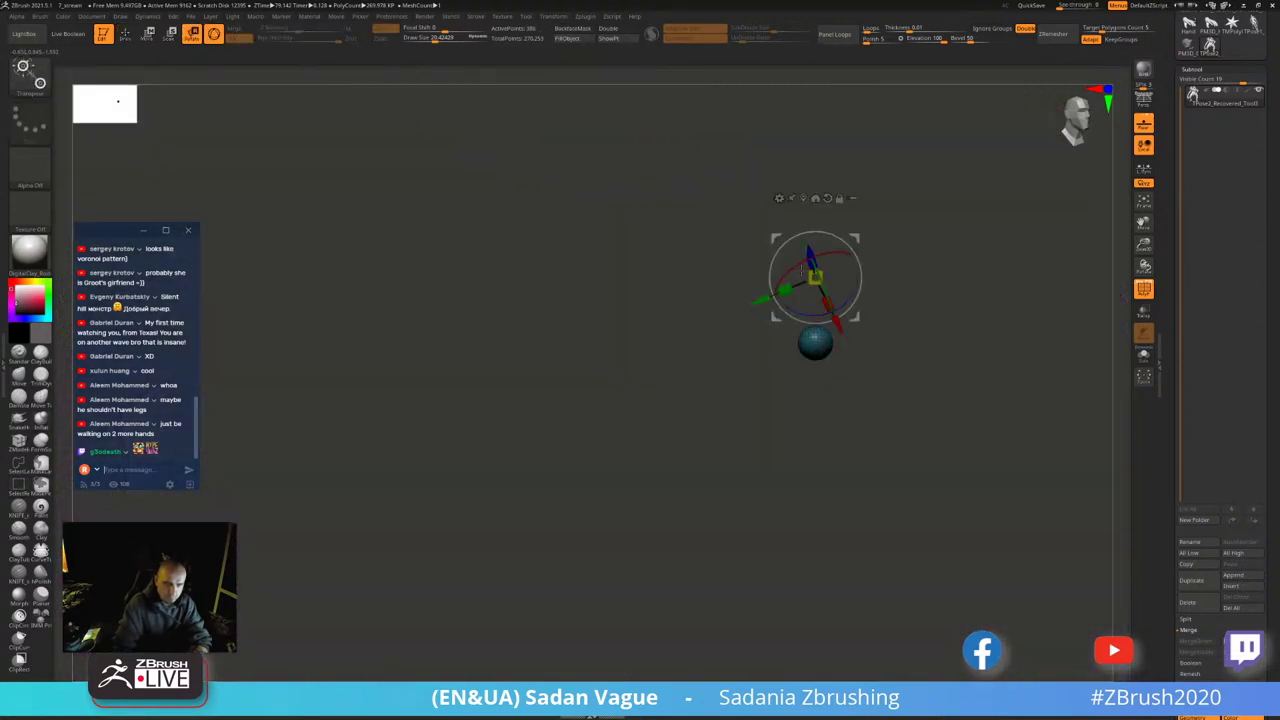
{"action": "left_click", "coordinate": [815, 340]}
{"action": "left_click", "coordinate": [850, 328], "text": "ctrl+shift"}
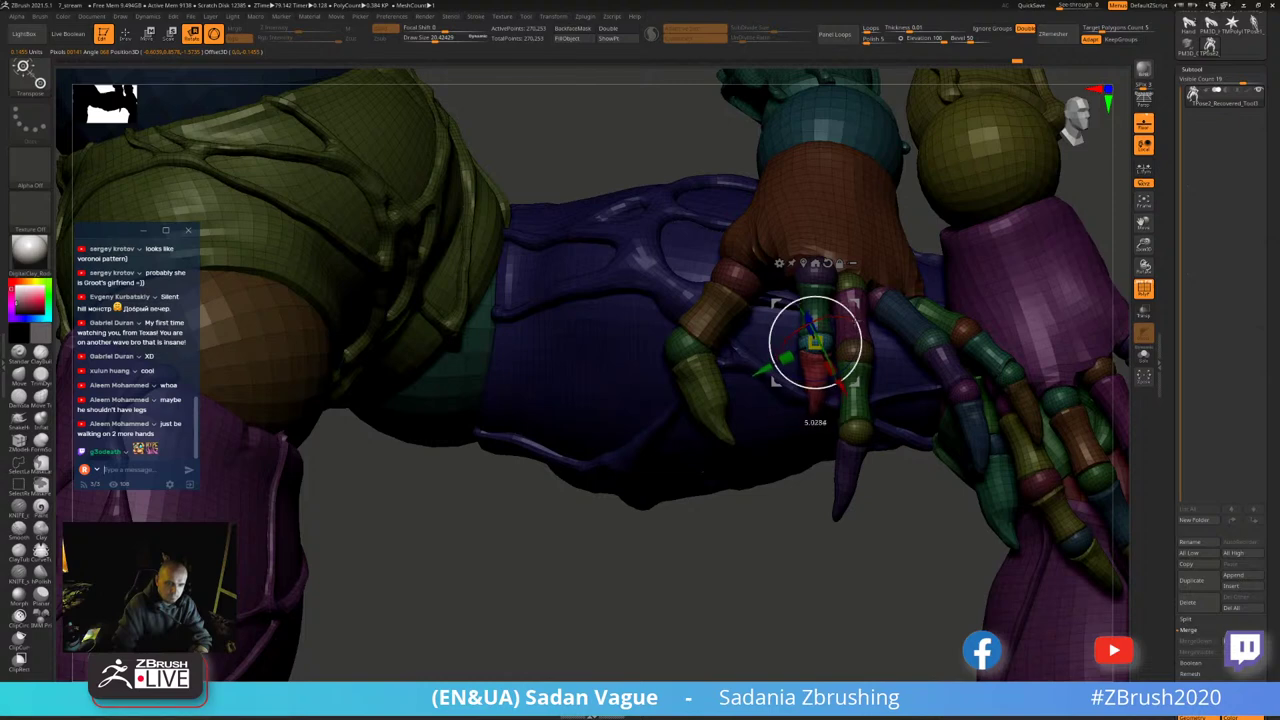
{"action": "mouse_move", "coordinate": [785, 458]}
{"action": "right_mouse_down"}
{"action": "mouse_move", "coordinate": [838, 318]}
{"action": "mouse_move", "coordinate": [828, 457]}
{"action": "right_mouse_up"}
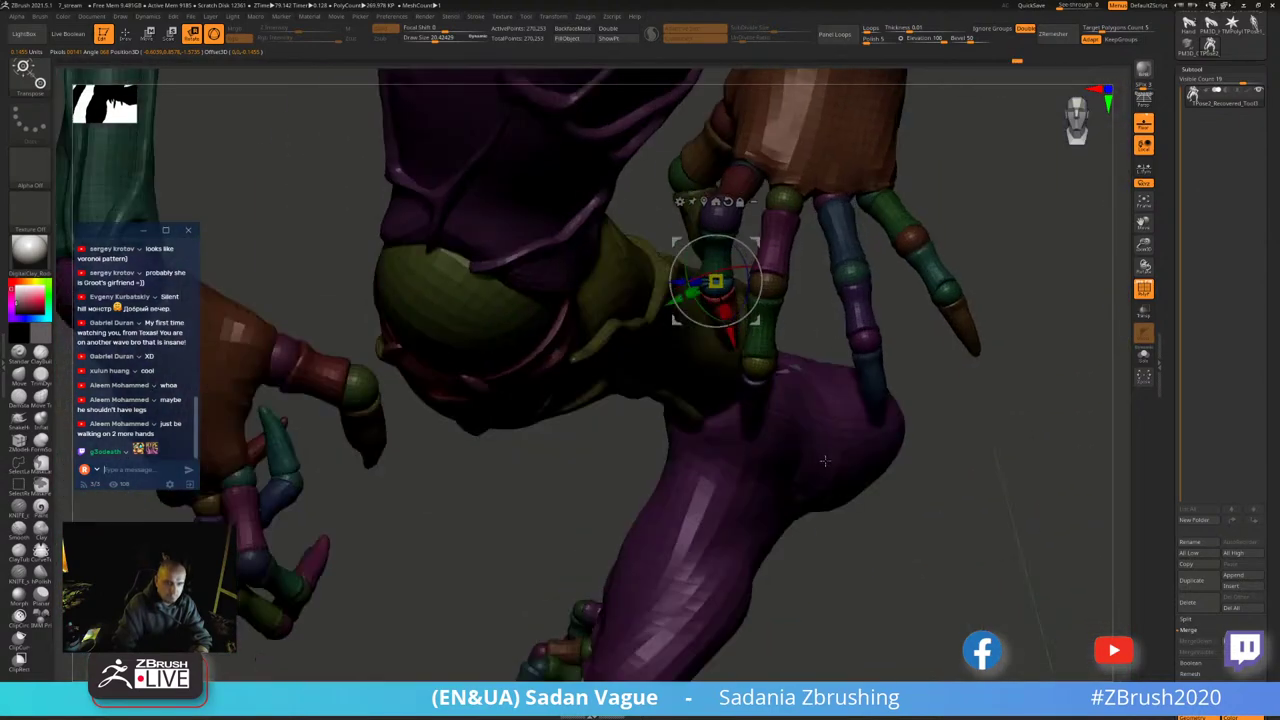
- Show polygroup outlines and leave only the knuckle polygroup visible
{"action": "key", "text": "q"}
{"action": "key", "text": "shift+f"}
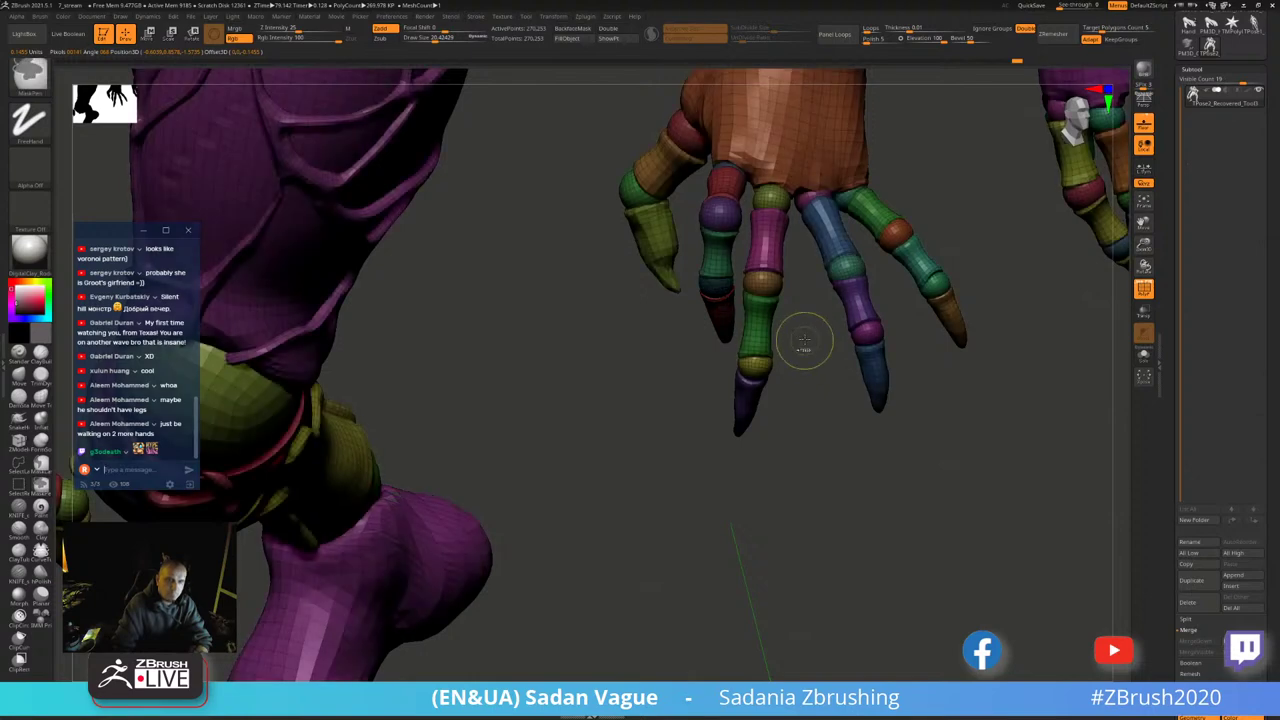
{"action": "key", "text": "ctrl+shift"}
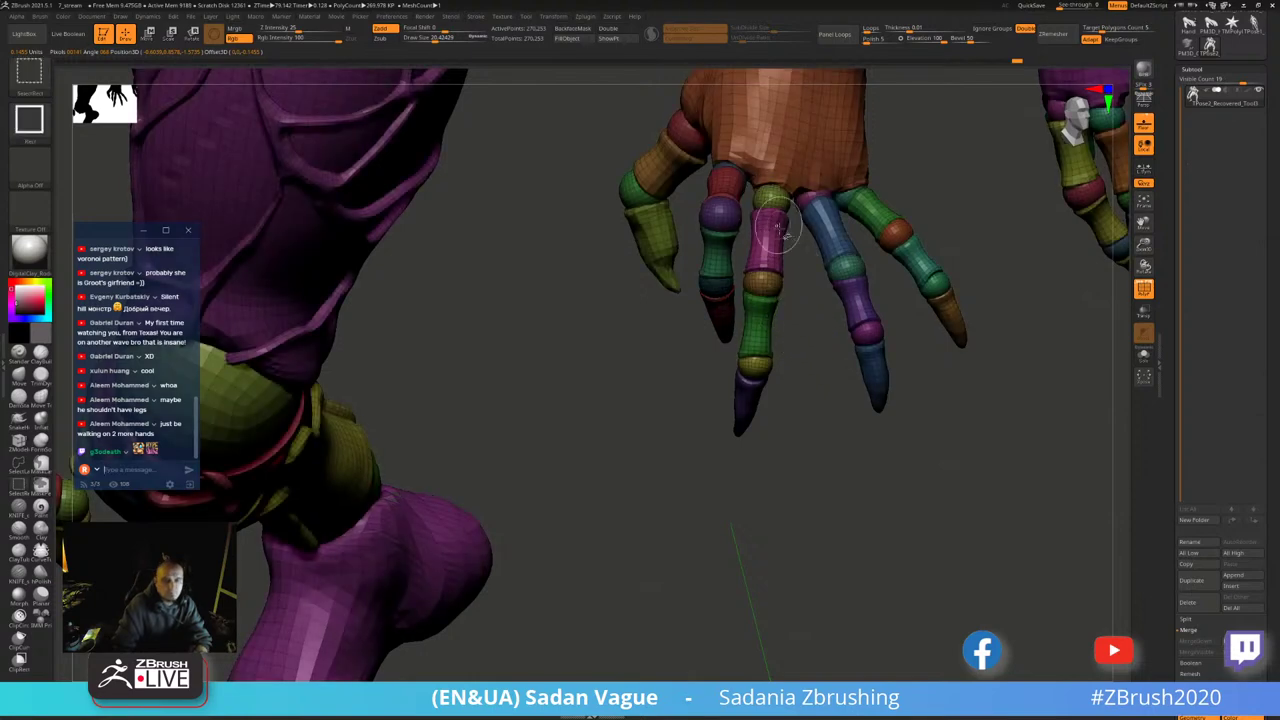
{"action": "left_click", "coordinate": [776, 212], "text": "ctrl+shift"}
{"action": "left_click", "coordinate": [791, 271], "text": "ctrl+shift"}
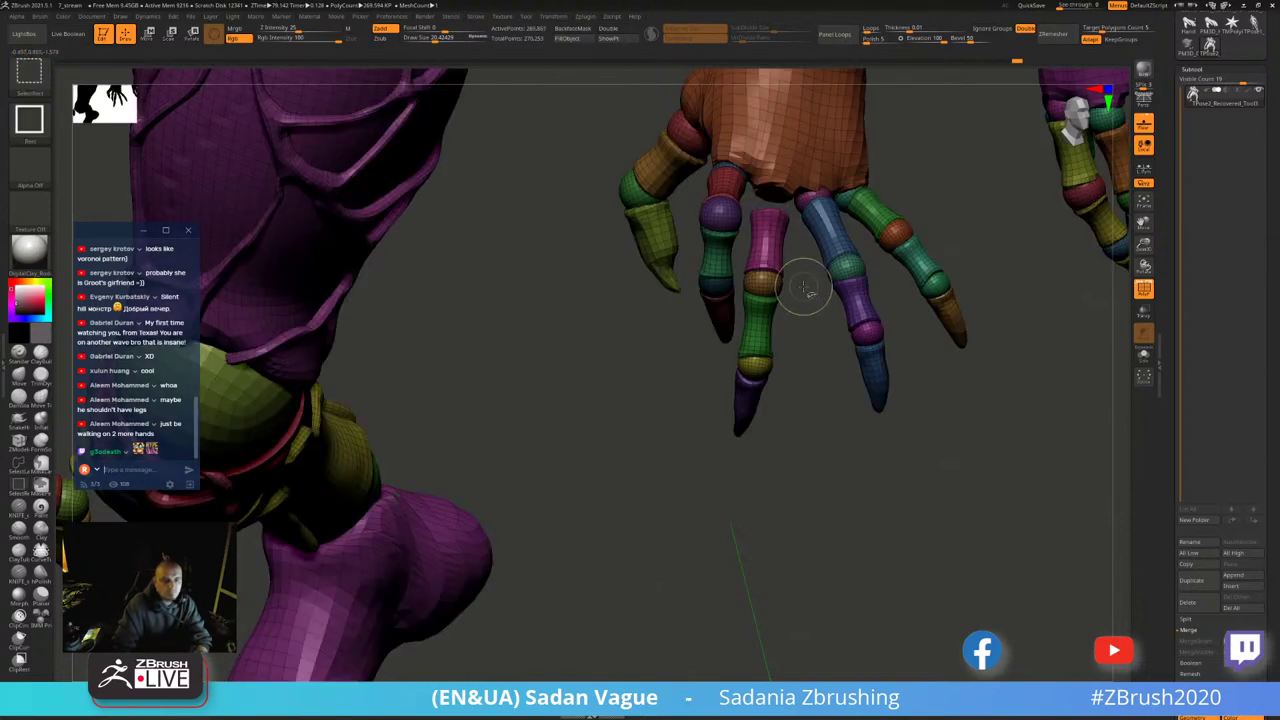
{"action": "left_click", "coordinate": [762, 282], "text": "ctrl+shift"}
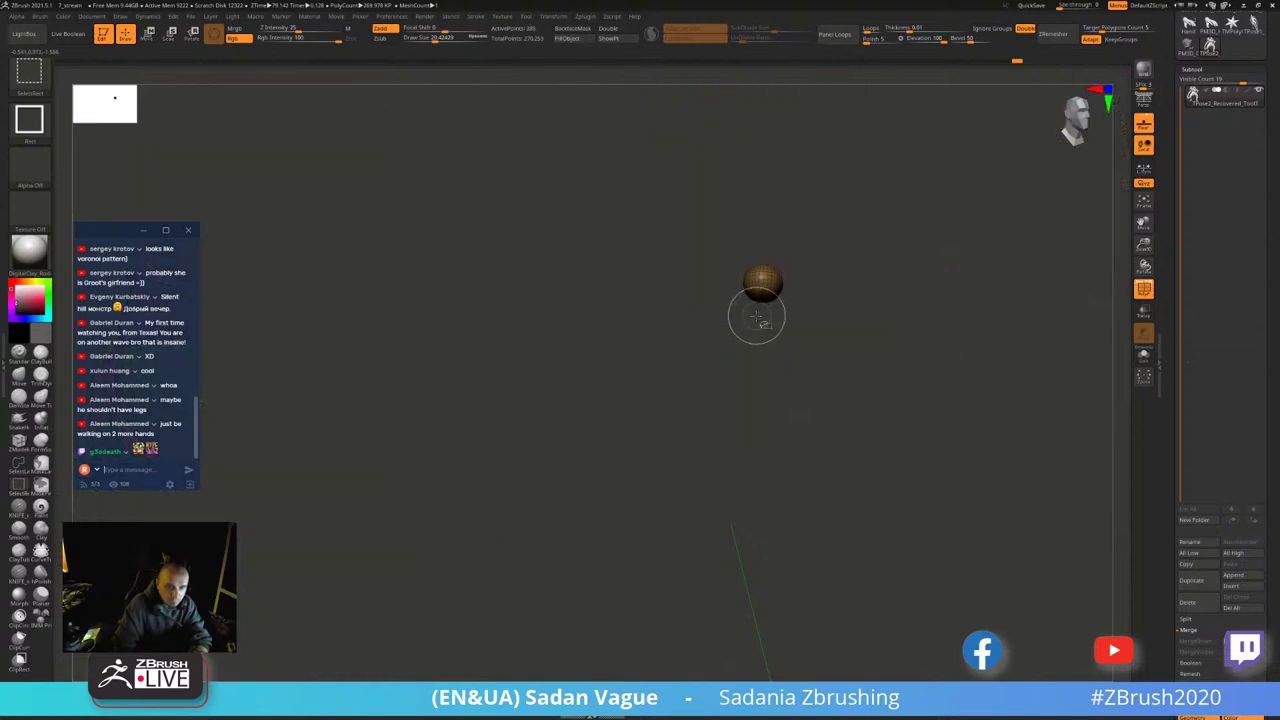
{"action": "left_click", "coordinate": [770, 328], "text": "ctrl+shift"}
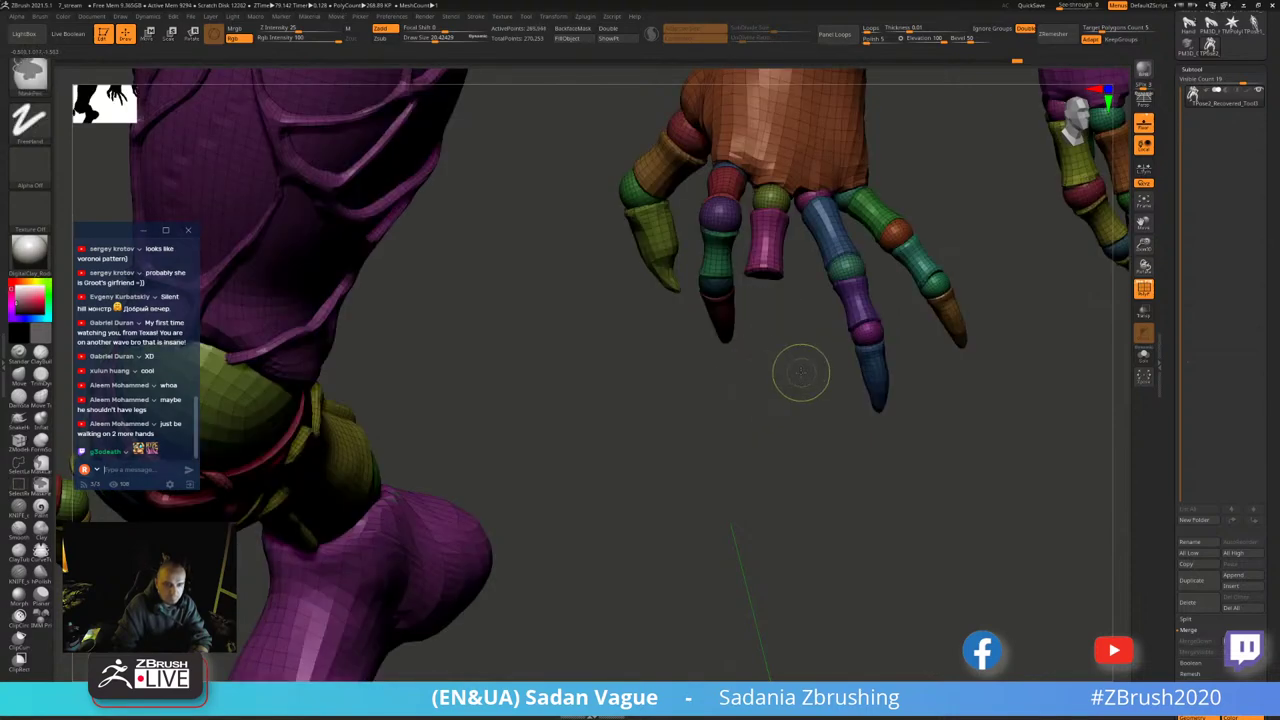
{"action": "left_click", "coordinate": [771, 308], "text": "ctrl+shift"}
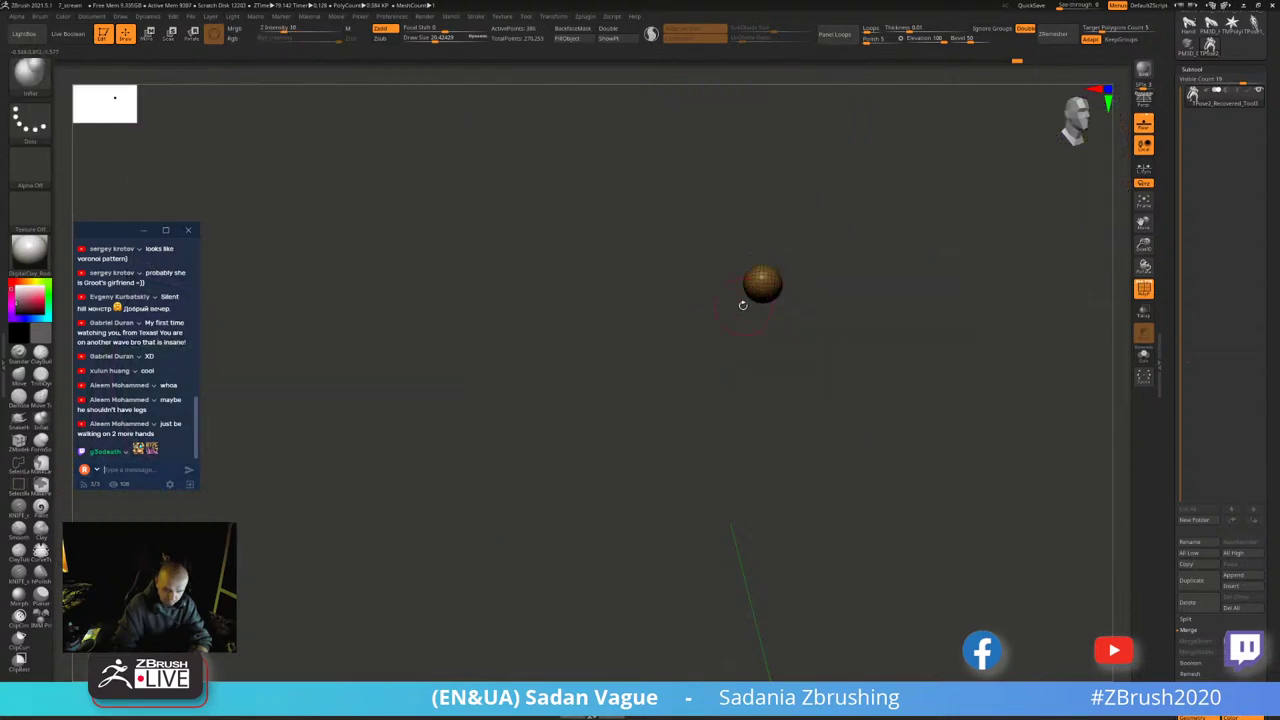
- Rotate the lower finger at the knuckle to bend its claw, then reveal the full body
{"action": "key", "text": "r"}
{"action": "left_click", "coordinate": [840, 318], "text": "ctrl+shift"}
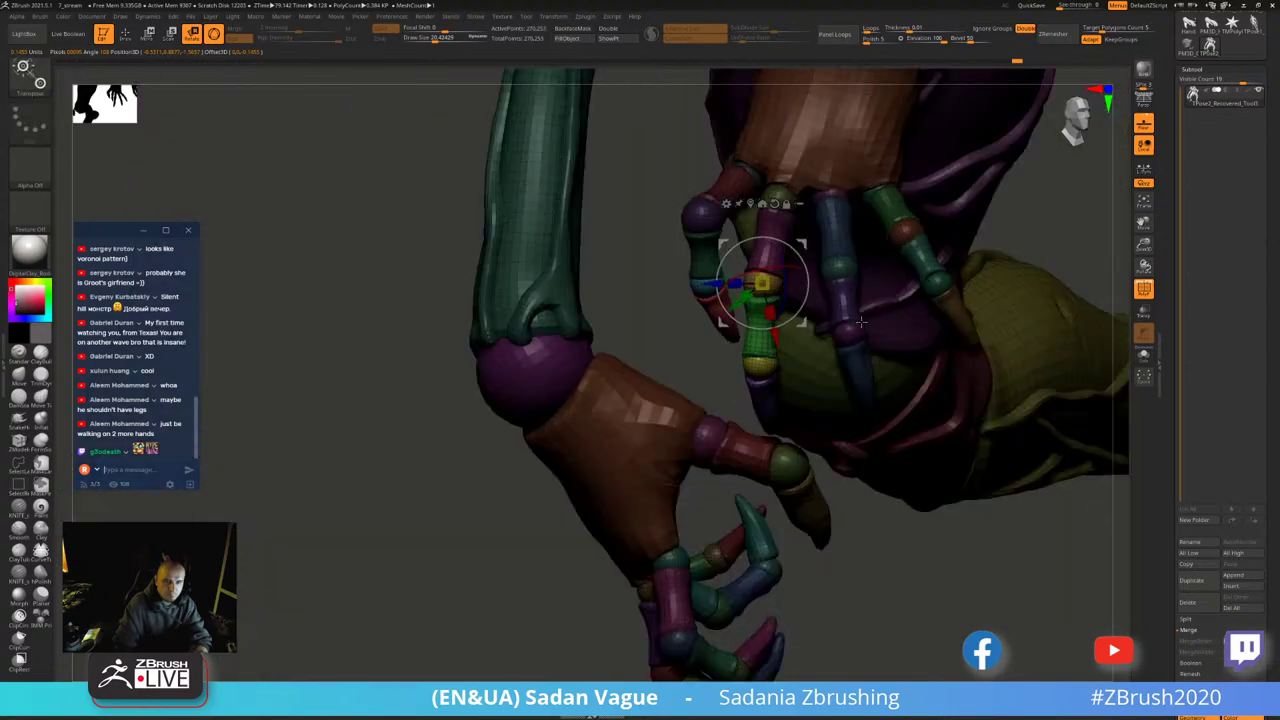
{"action": "left_click_drag", "start_coordinate": [806, 258], "coordinate": [808, 285]}
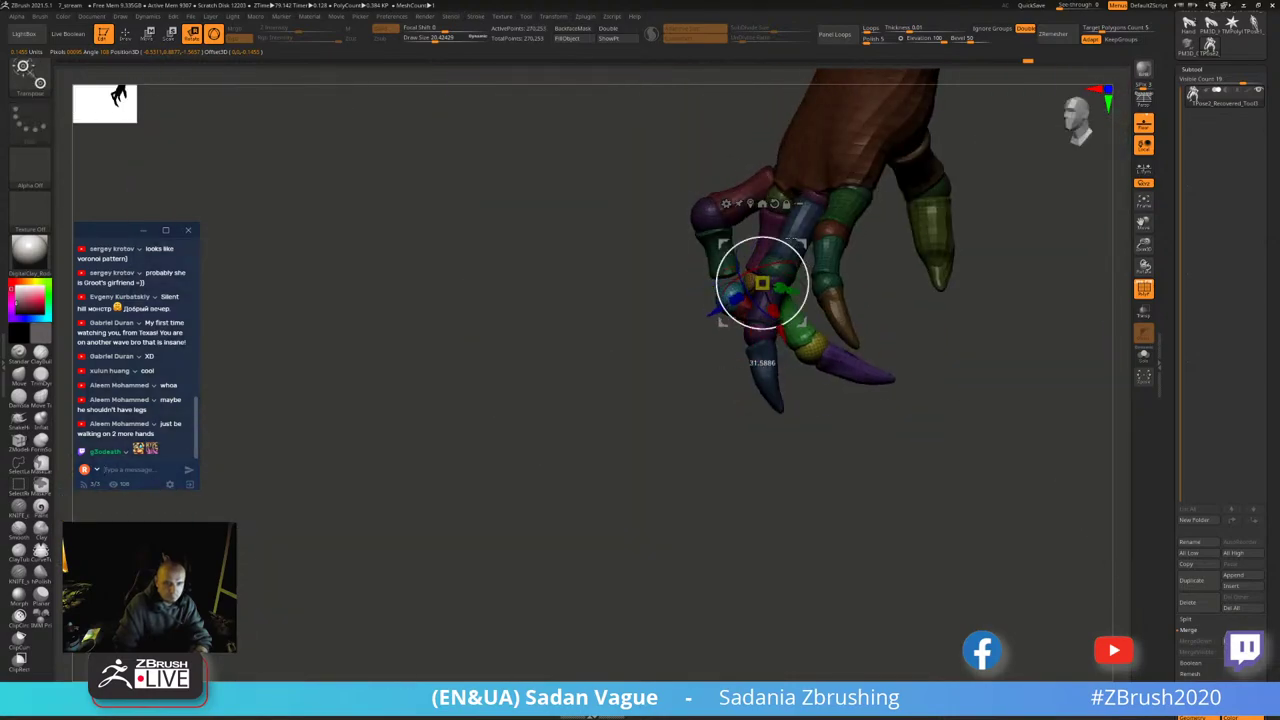
{"action": "left_click", "coordinate": [786, 237], "text": "ctrl+shift"}
{"action": "mouse_move", "coordinate": [786, 237]}
{"action": "left_mouse_down"}
{"action": "mouse_move", "coordinate": [681, 364]}
{"action": "mouse_move", "coordinate": [693, 405]}
{"action": "left_mouse_up"}
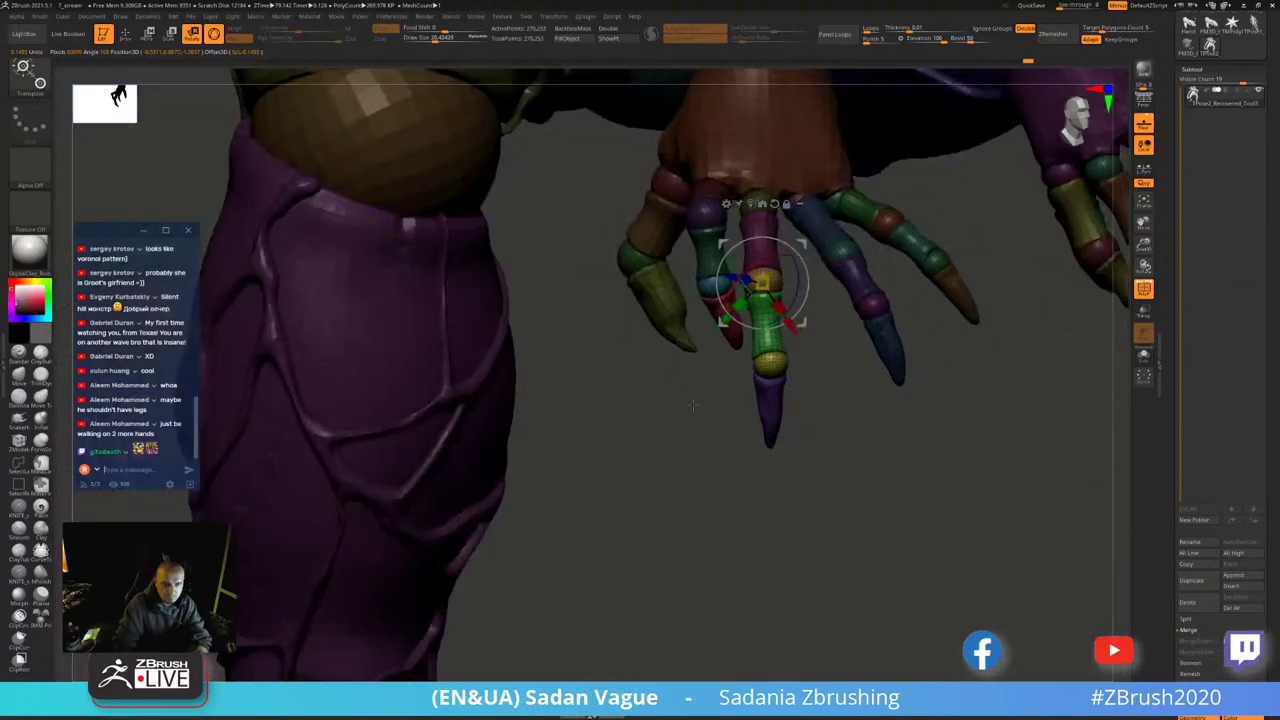
- Isolate the fingertip segment, restore the full model and bring the gizmo onto the hand
{"action": "key", "text": "q"}
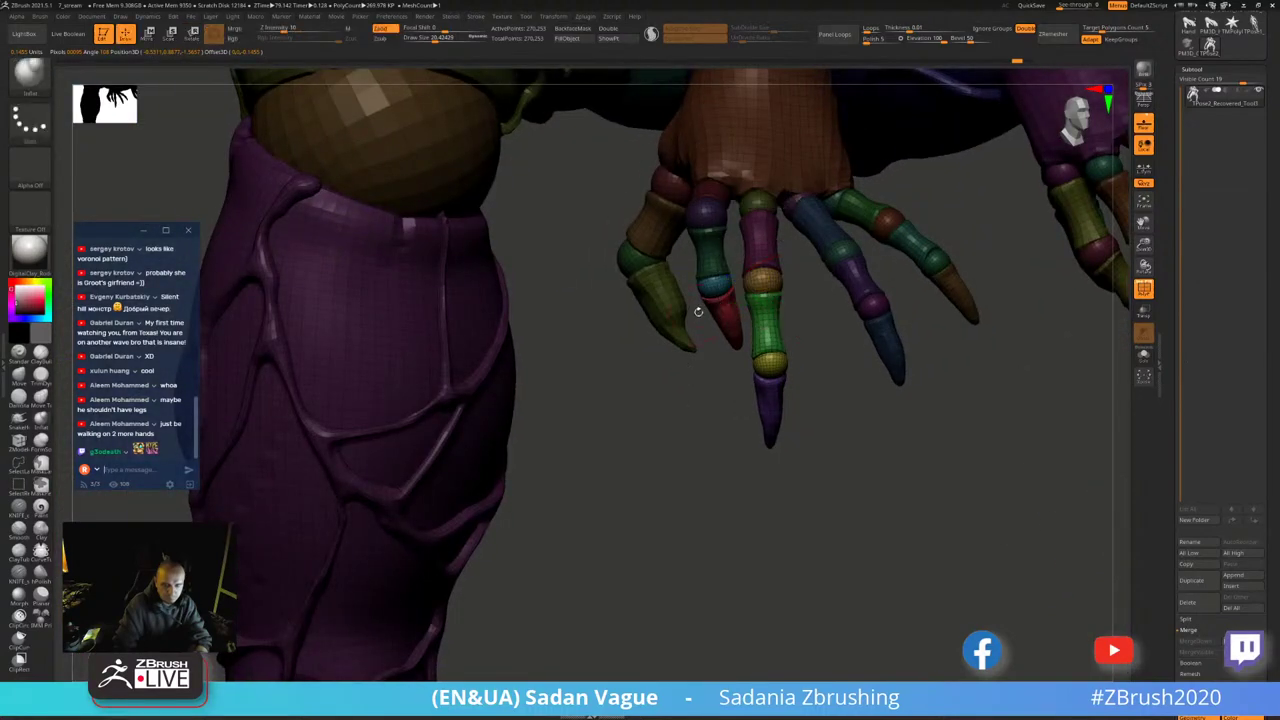
{"action": "left_click_drag", "start_coordinate": [718, 338], "coordinate": [714, 394], "text": "ctrl+shift"}
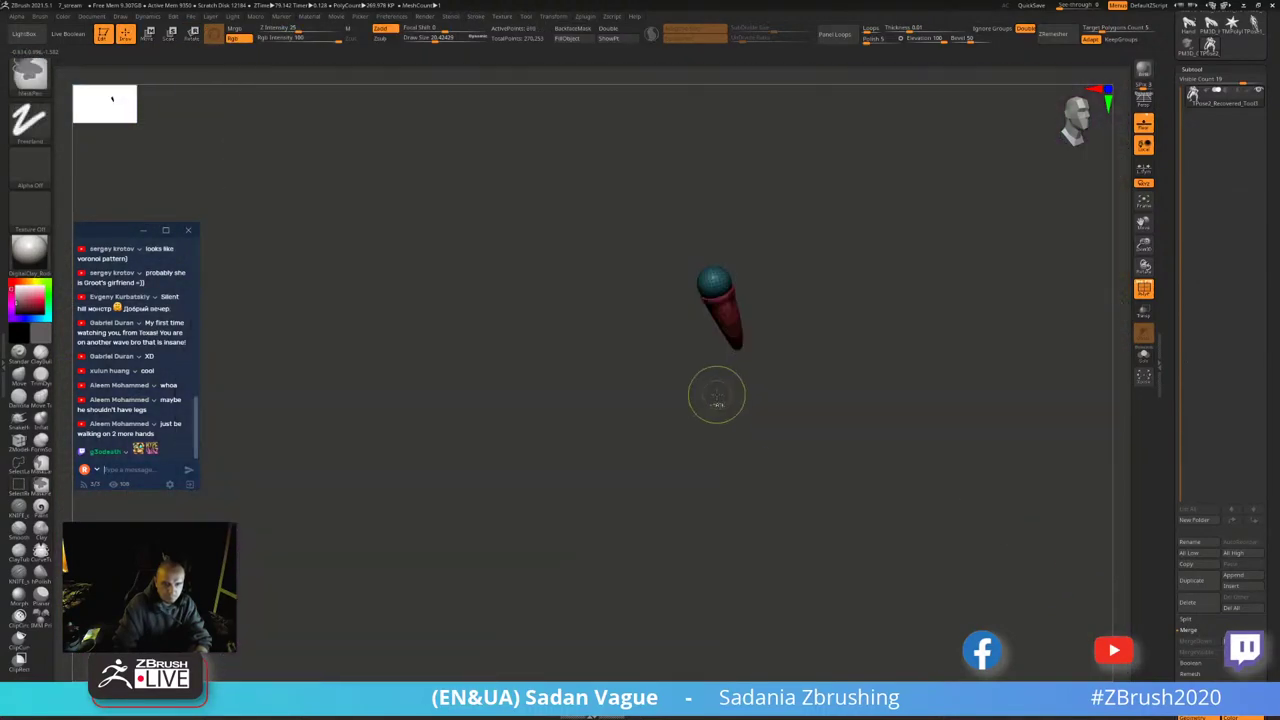
{"action": "left_click", "coordinate": [726, 417], "text": "ctrl+shift"}
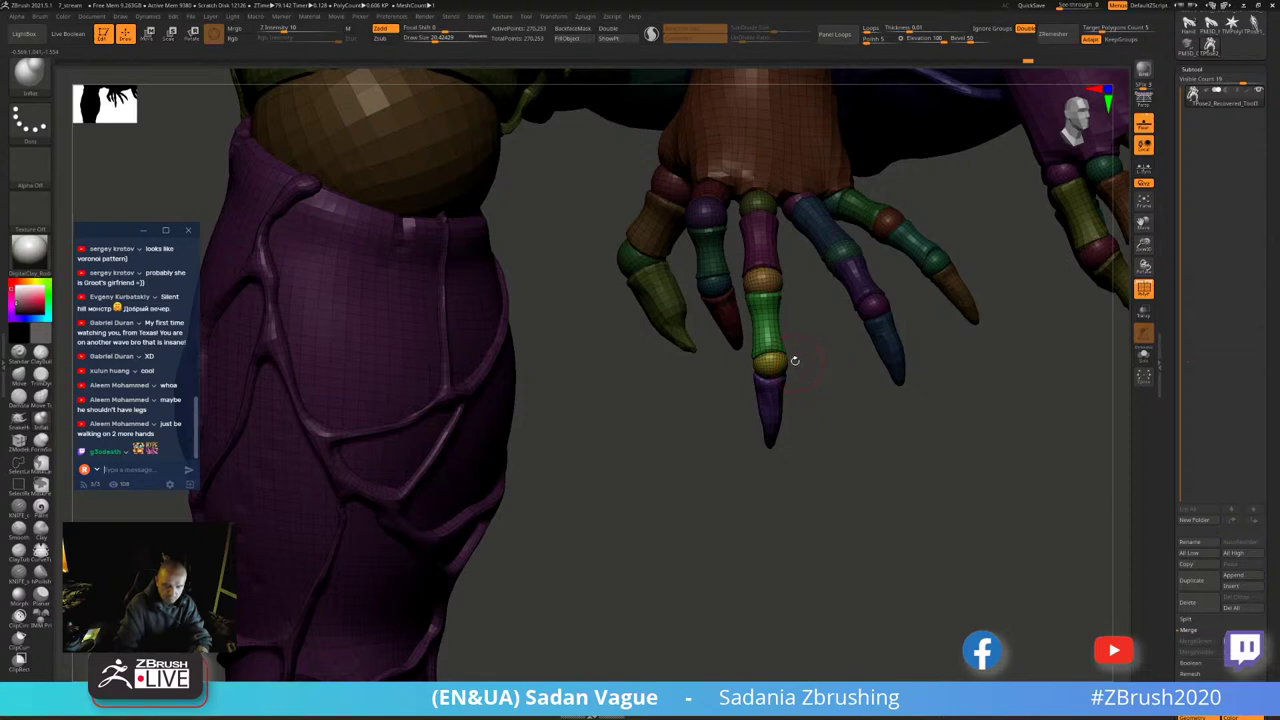
{"action": "key", "text": "w"}
{"action": "left_click_drag", "start_coordinate": [794, 360], "coordinate": [800, 290]}
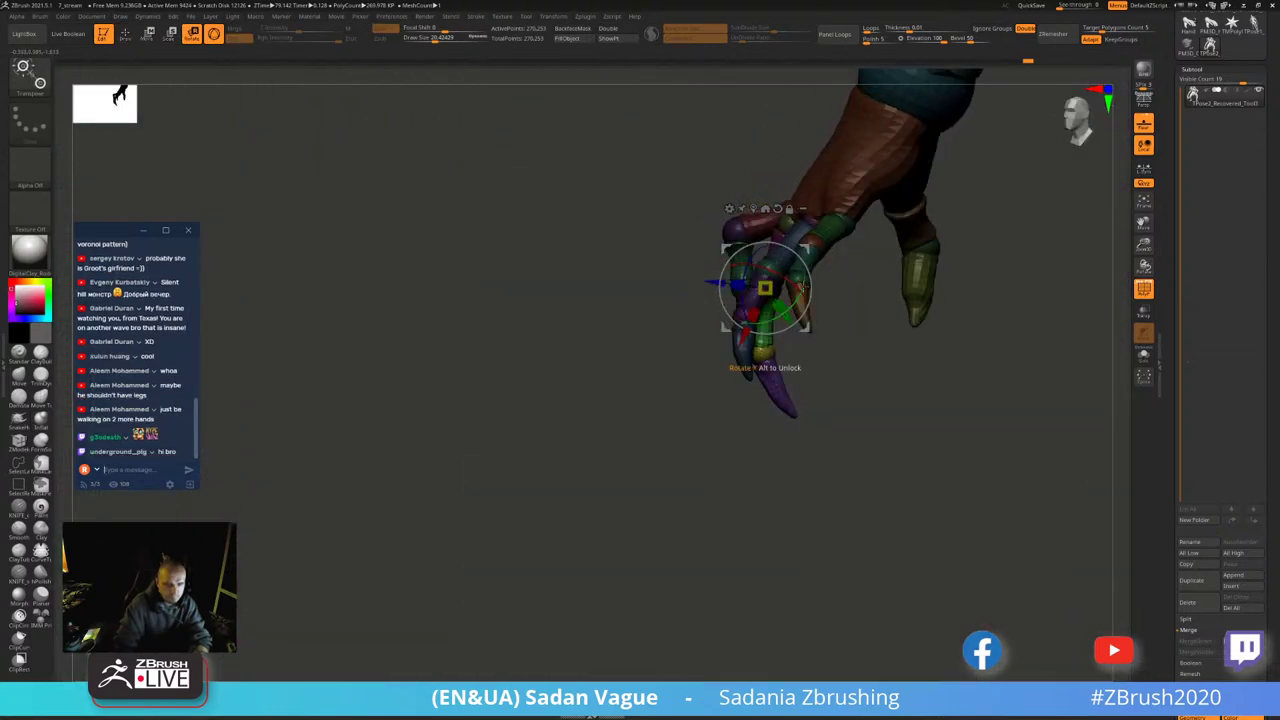
- Rotate the fingertip downward and orbit to a close-up of both hands
{"action": "left_click_drag", "start_coordinate": [796, 253], "coordinate": [790, 300]}
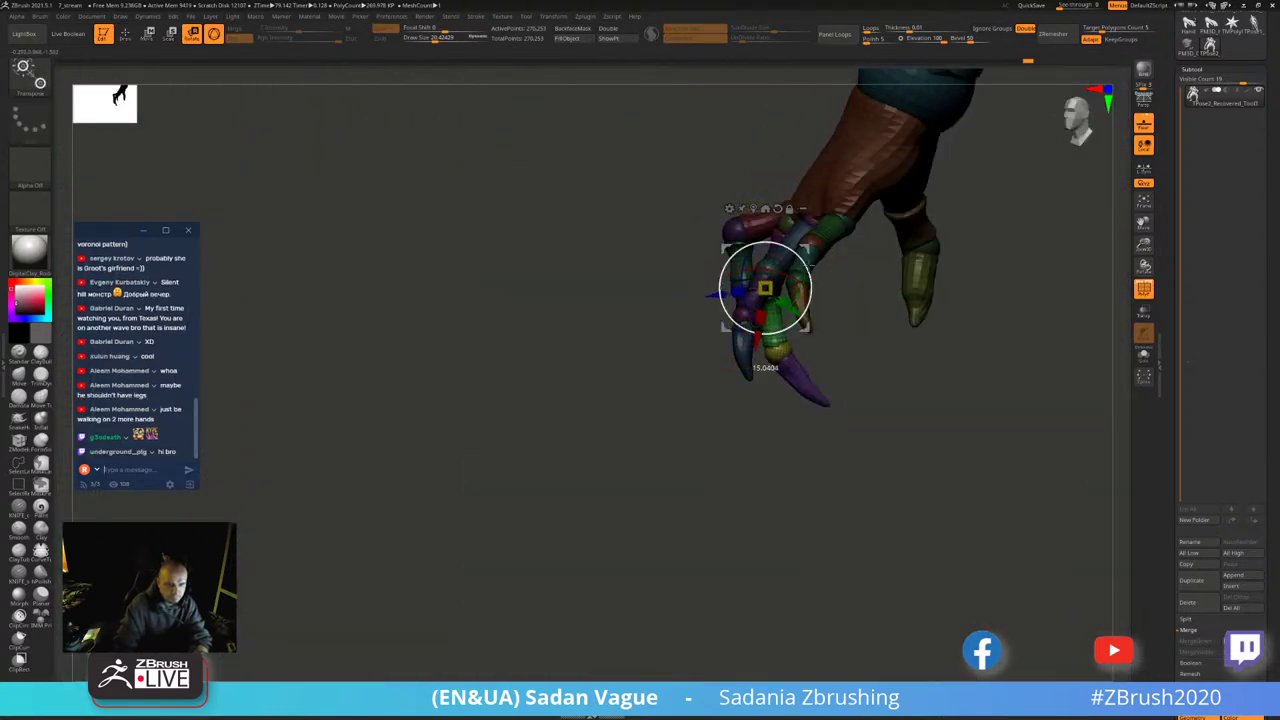
{"action": "mouse_move", "coordinate": [727, 348]}
{"action": "left_mouse_down"}
{"action": "mouse_move", "coordinate": [1015, 283]}
{"action": "mouse_move", "coordinate": [773, 372]}
{"action": "left_mouse_up"}
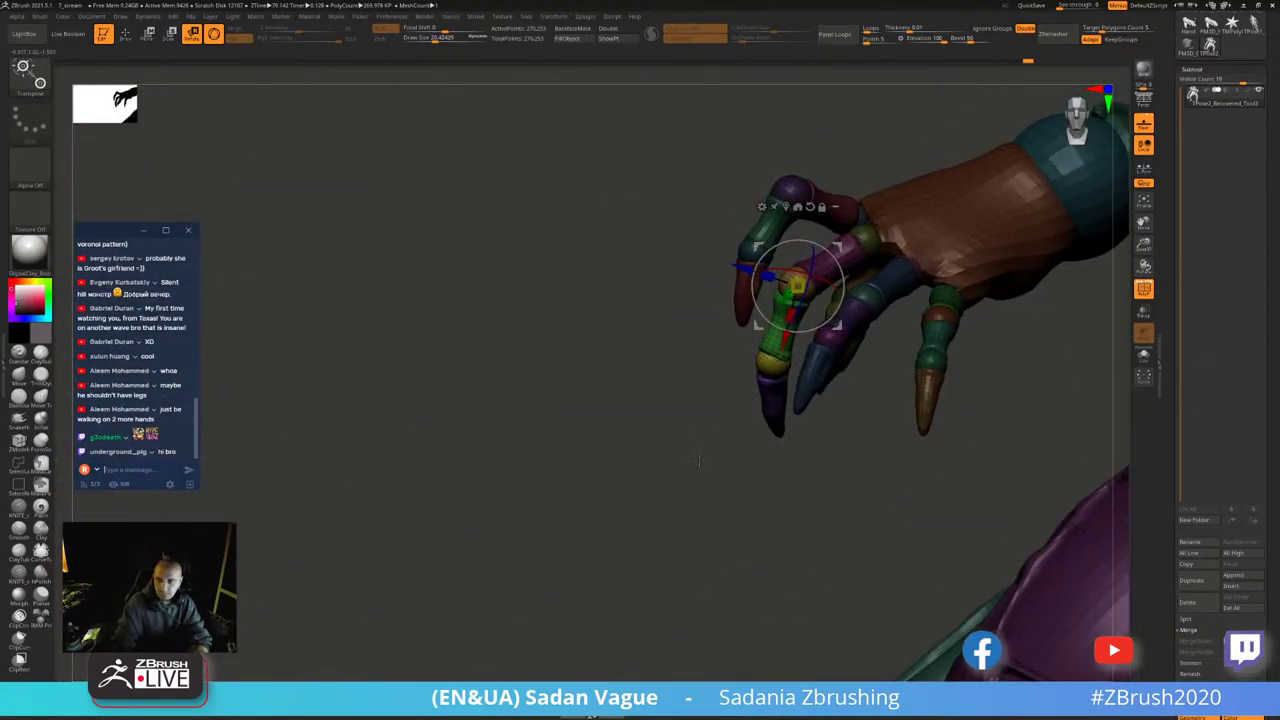
{"action": "left_click_drag", "start_coordinate": [699, 459], "coordinate": [729, 465]}
{"action": "mouse_move", "coordinate": [993, 446]}
{"action": "left_mouse_down"}
{"action": "mouse_move", "coordinate": [993, 356]}
{"action": "mouse_move", "coordinate": [1006, 347]}
{"action": "left_mouse_up"}
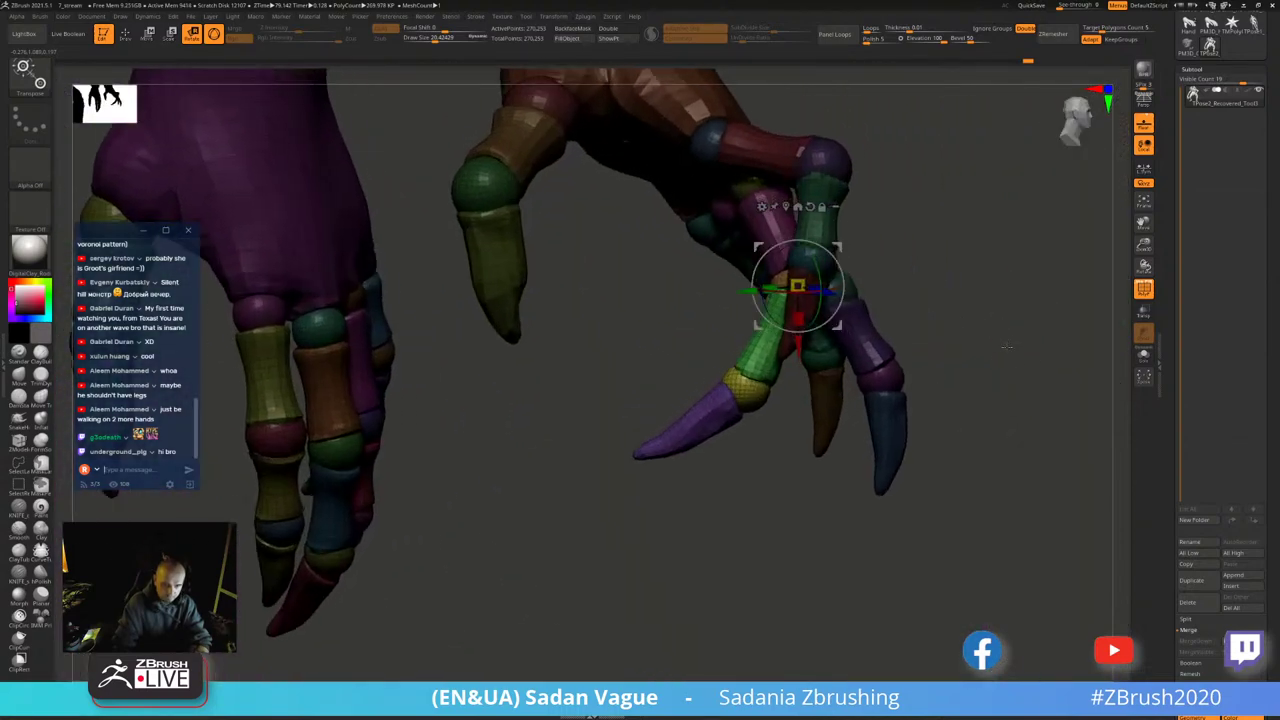
- Hide the other hand and check the green finger segment before showing the hand again
{"action": "left_click", "coordinate": [790, 290], "text": "ctrl+shift"}
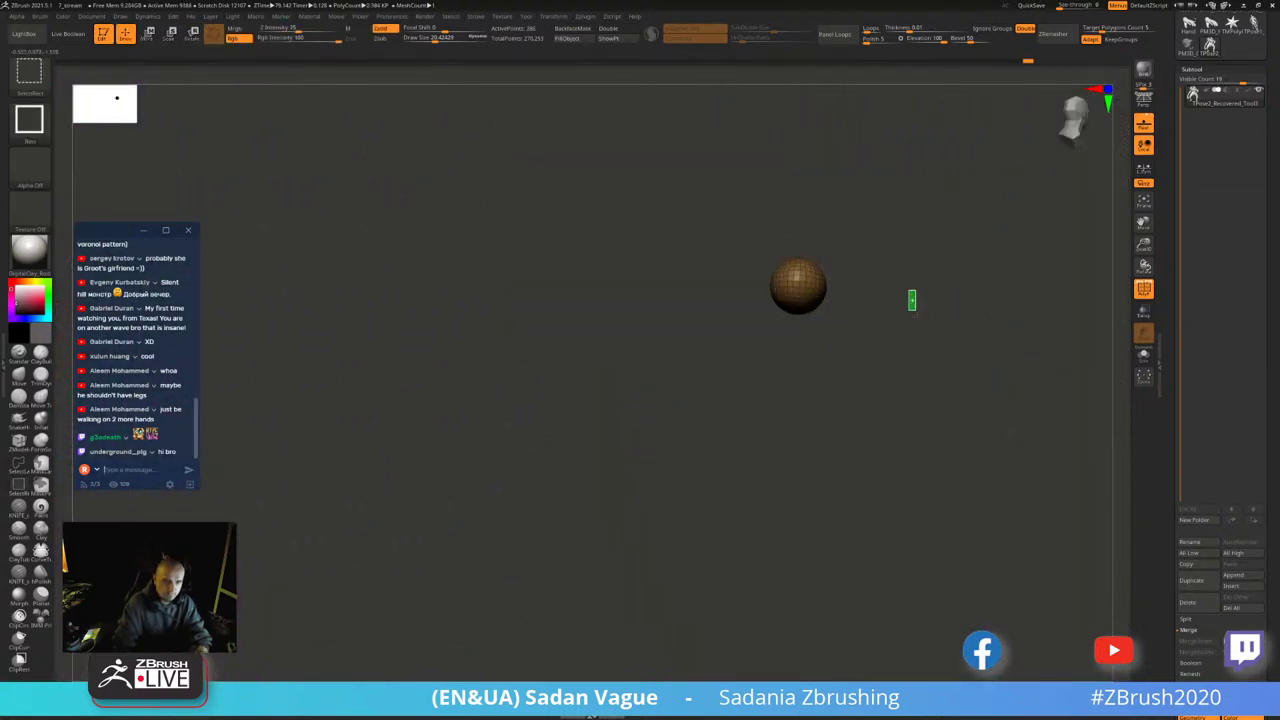
{"action": "left_click", "coordinate": [782, 316], "text": "ctrl+shift"}
{"action": "left_click", "coordinate": [782, 316], "text": "ctrl+shift"}
{"action": "left_click", "coordinate": [935, 320], "text": "ctrl+shift"}
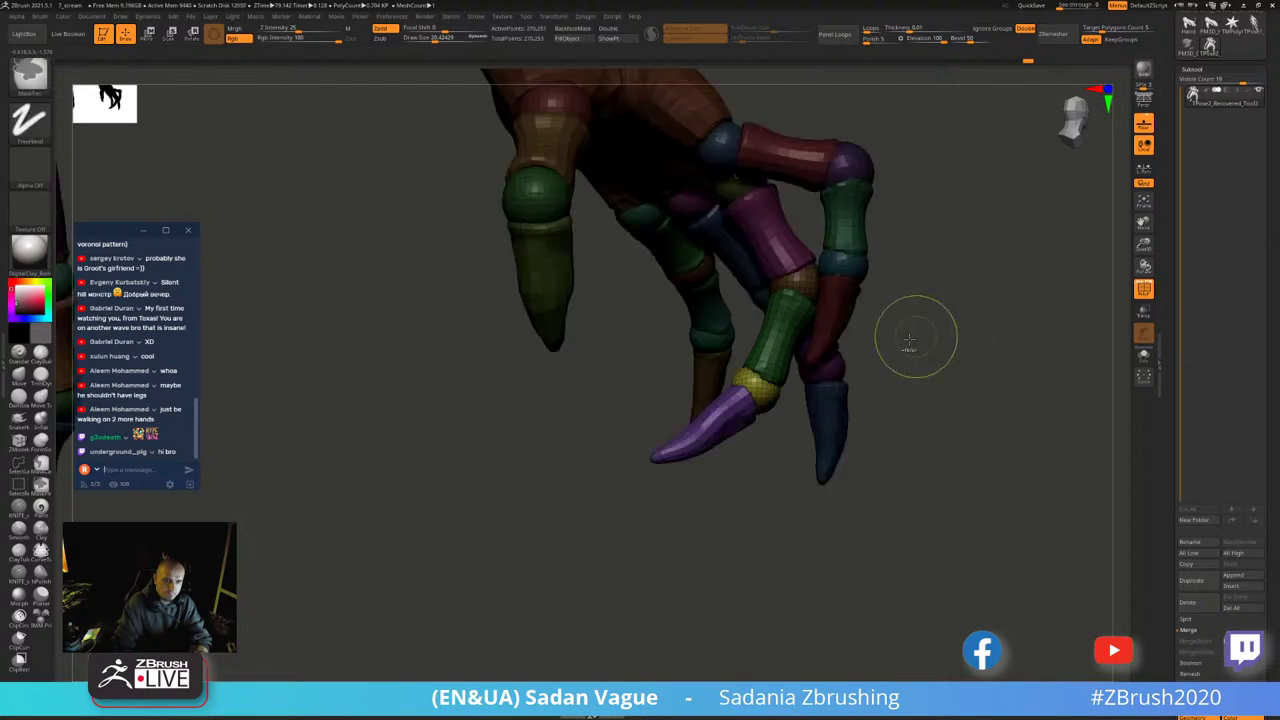
- Curl the purple finger by rotating it at its yellow joint
{"action": "left_click", "coordinate": [774, 404], "text": "ctrl+shift"}
{"action": "key", "text": "w"}
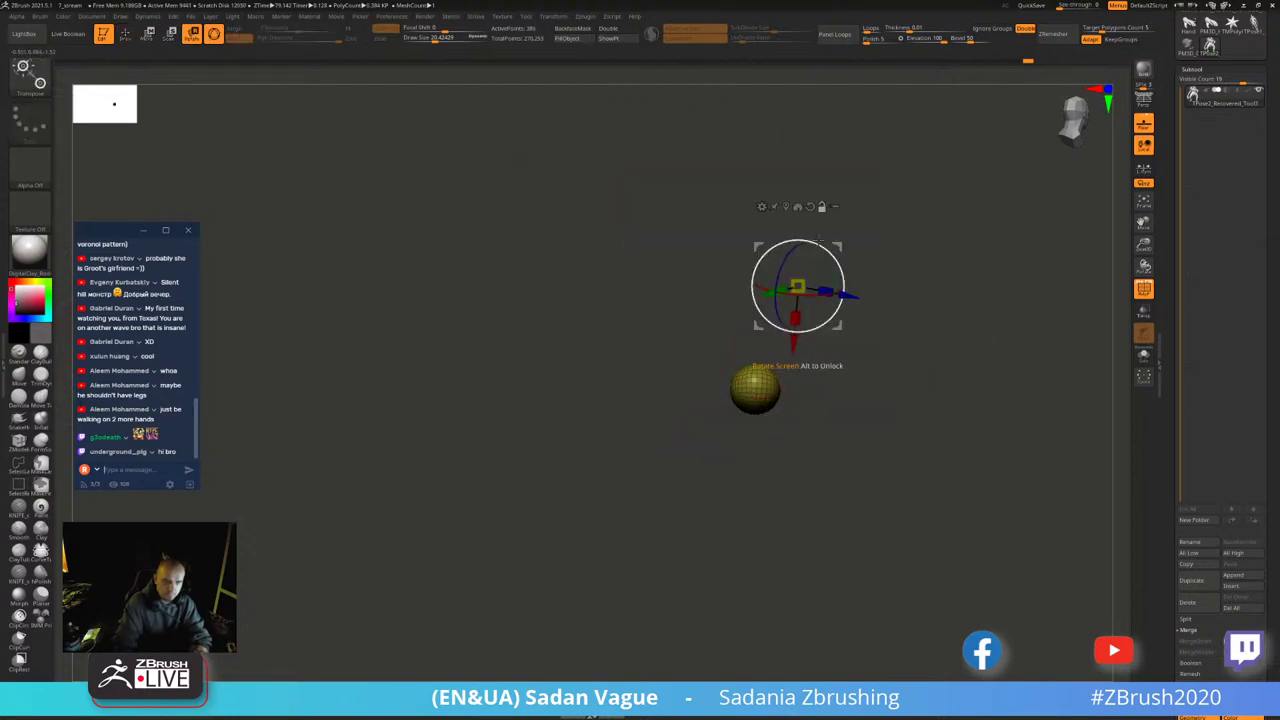
{"action": "left_click", "coordinate": [785, 206]}
{"action": "left_click", "coordinate": [830, 440], "text": "ctrl+shift"}
{"action": "mouse_move", "coordinate": [790, 430]}
{"action": "left_mouse_down"}
{"action": "mouse_move", "coordinate": [813, 416]}
{"action": "mouse_move", "coordinate": [760, 470]}
{"action": "mouse_move", "coordinate": [808, 376]}
{"action": "mouse_move", "coordinate": [792, 410]}
{"action": "mouse_move", "coordinate": [781, 373]}
{"action": "left_mouse_up"}
{"action": "mouse_move", "coordinate": [680, 470]}
{"action": "left_mouse_down"}
{"action": "mouse_move", "coordinate": [592, 414]}
{"action": "mouse_move", "coordinate": [685, 335]}
{"action": "left_mouse_up"}
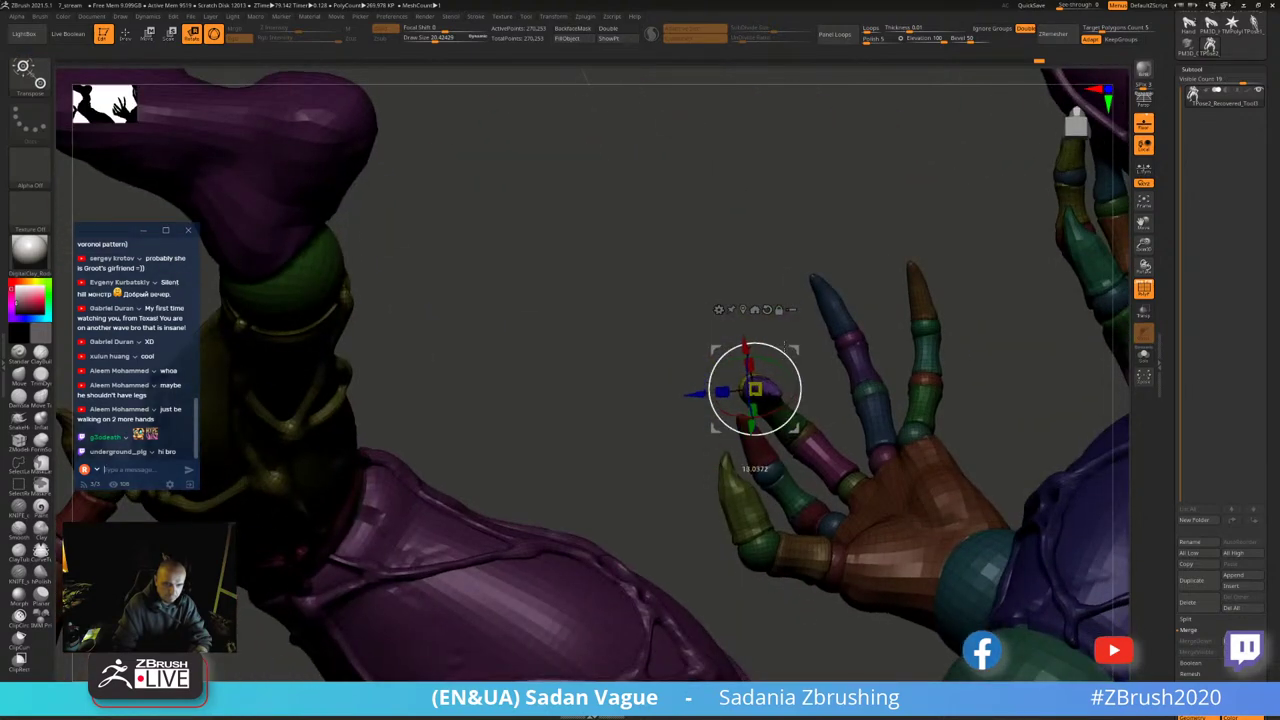
{"action": "mouse_move", "coordinate": [780, 336]}
{"action": "left_mouse_down"}
{"action": "mouse_move", "coordinate": [642, 528]}
{"action": "mouse_move", "coordinate": [960, 245]}
{"action": "mouse_move", "coordinate": [1030, 352]}
{"action": "mouse_move", "coordinate": [750, 330]}
{"action": "left_mouse_up"}
- Isolate a single finger-joint piece, then show the whole creature again
{"action": "key", "text": "q"}
{"action": "left_click", "coordinate": [750, 330], "text": "ctrl+shift"}
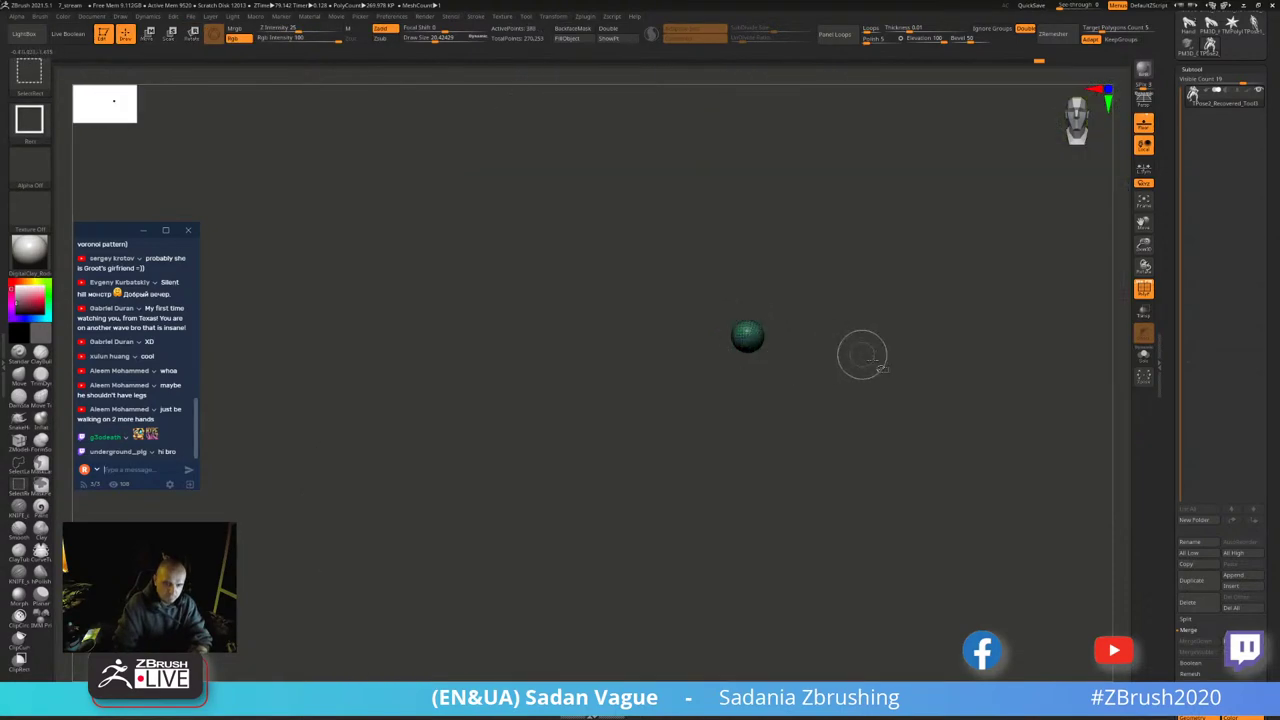
{"action": "left_click", "coordinate": [860, 354], "text": "ctrl+shift"}
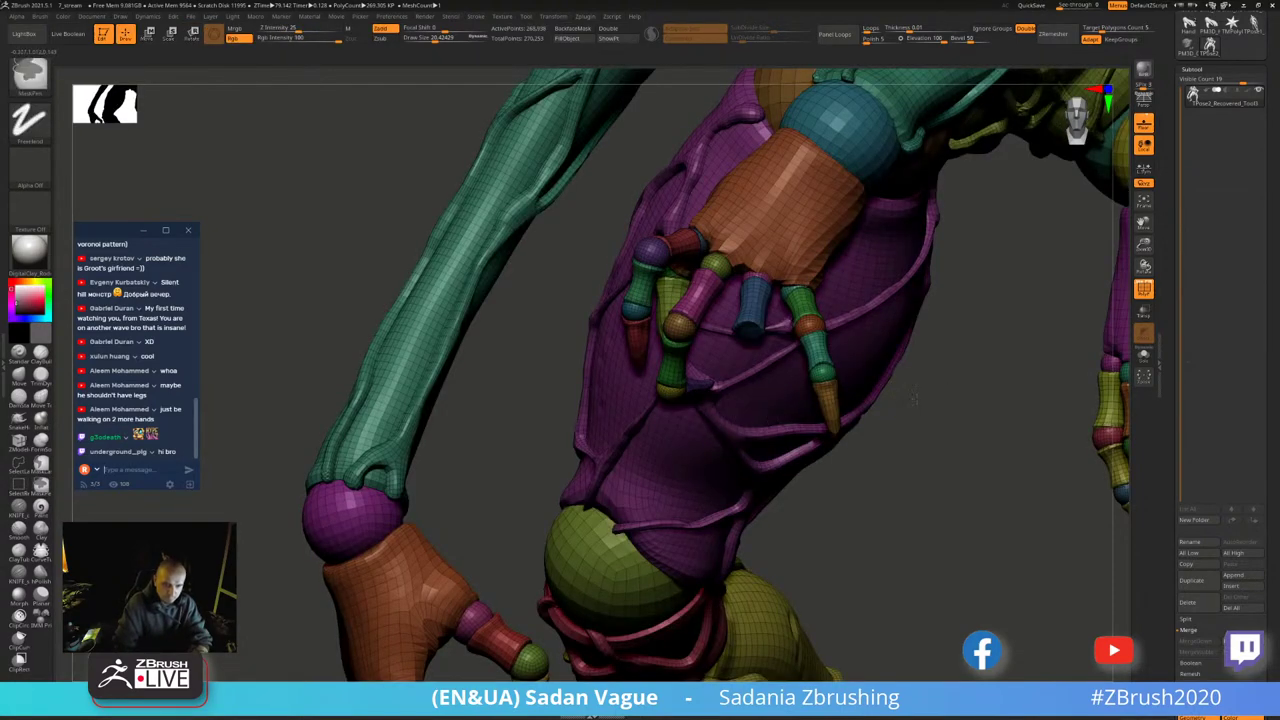
- With see-through display on, isolate the green finger-joint sphere and curl that finger inward toward the palm
{"action": "key", "text": "shift+t"}
{"action": "left_click", "coordinate": [756, 331], "text": "ctrl+shift"}
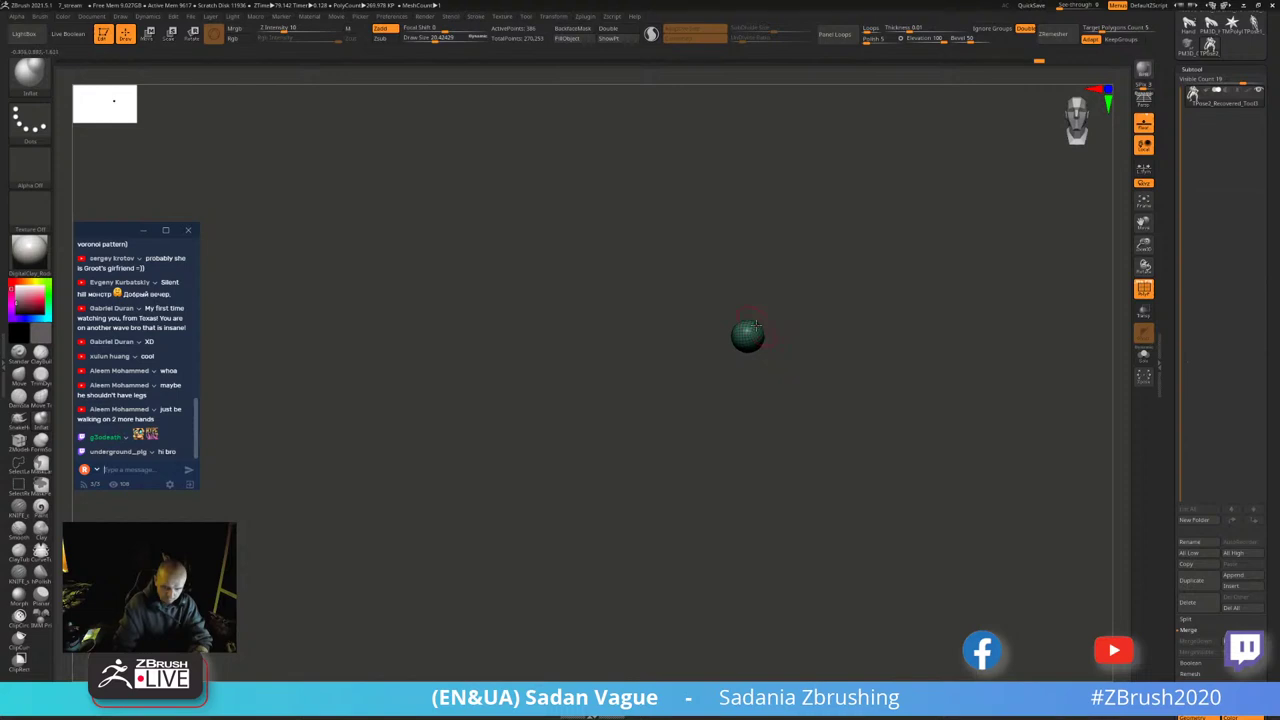
{"action": "key", "text": "w"}
{"action": "left_click", "coordinate": [885, 378], "text": "ctrl+shift"}
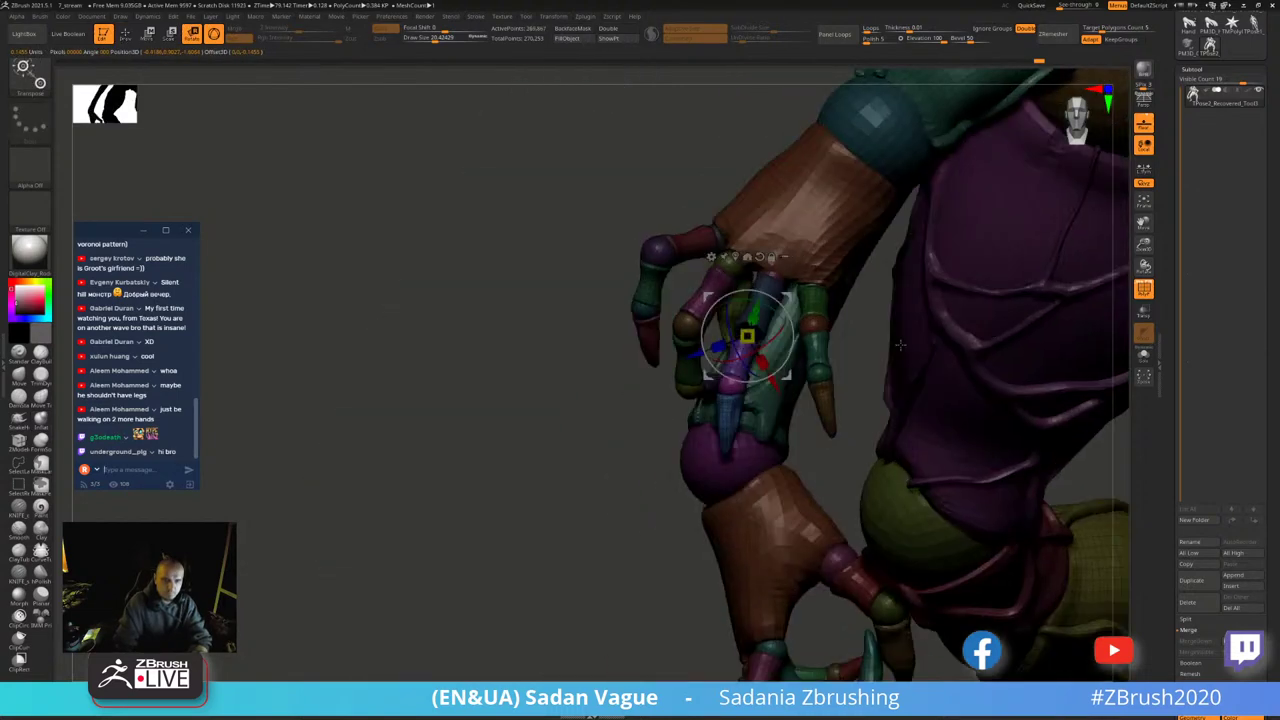
{"action": "left_click_drag", "start_coordinate": [860, 420], "coordinate": [885, 378]}
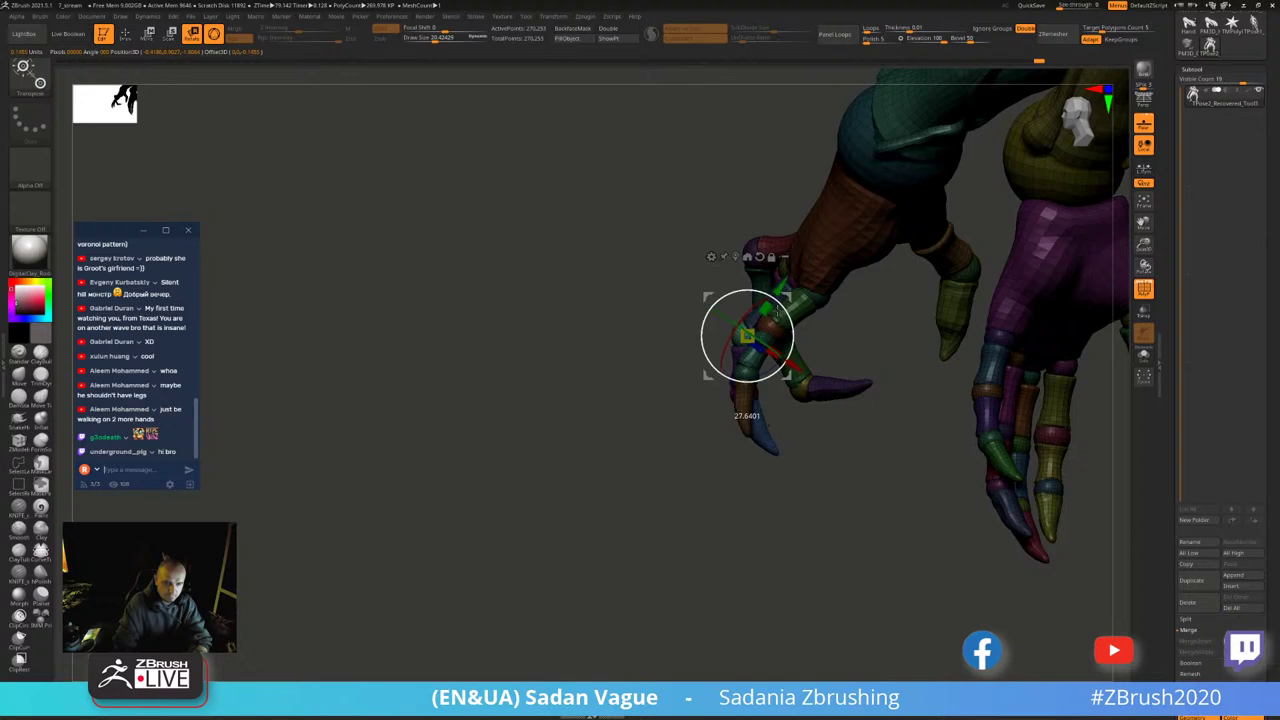
- On the hand at the hip, isolate the purple fingertip sphere and set the gizmo on it
{"action": "left_click_drag", "start_coordinate": [654, 410], "coordinate": [750, 345]}
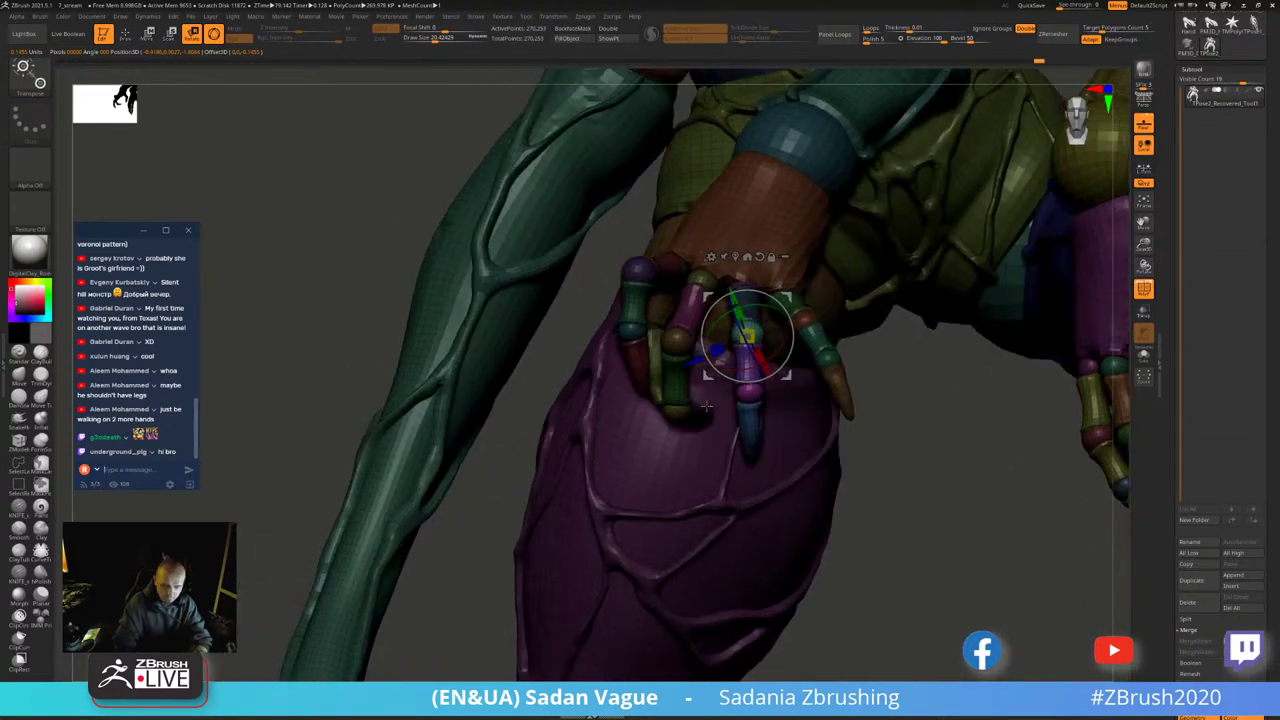
{"action": "left_click", "coordinate": [748, 345], "text": "ctrl+shift"}
{"action": "left_click", "coordinate": [817, 389], "text": "ctrl+shift"}
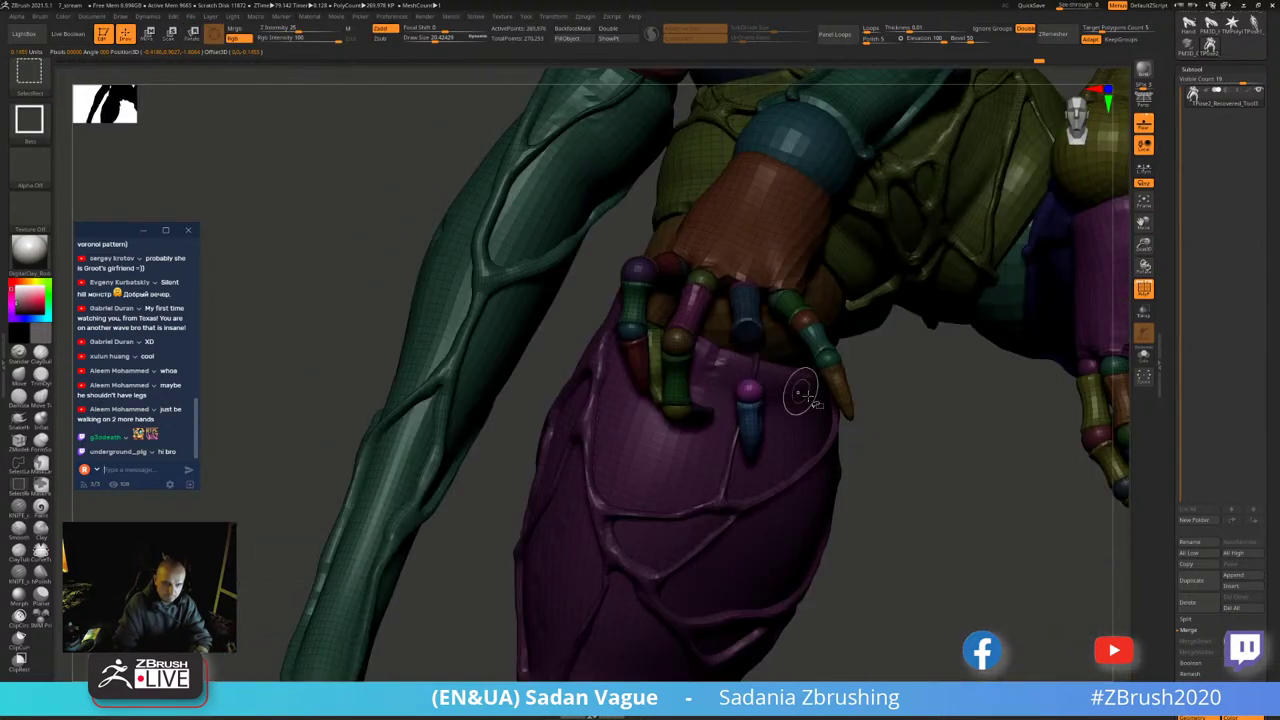
{"action": "left_click", "coordinate": [803, 395], "text": "ctrl+shift"}
{"action": "left_click", "coordinate": [925, 443], "text": "ctrl+shift"}
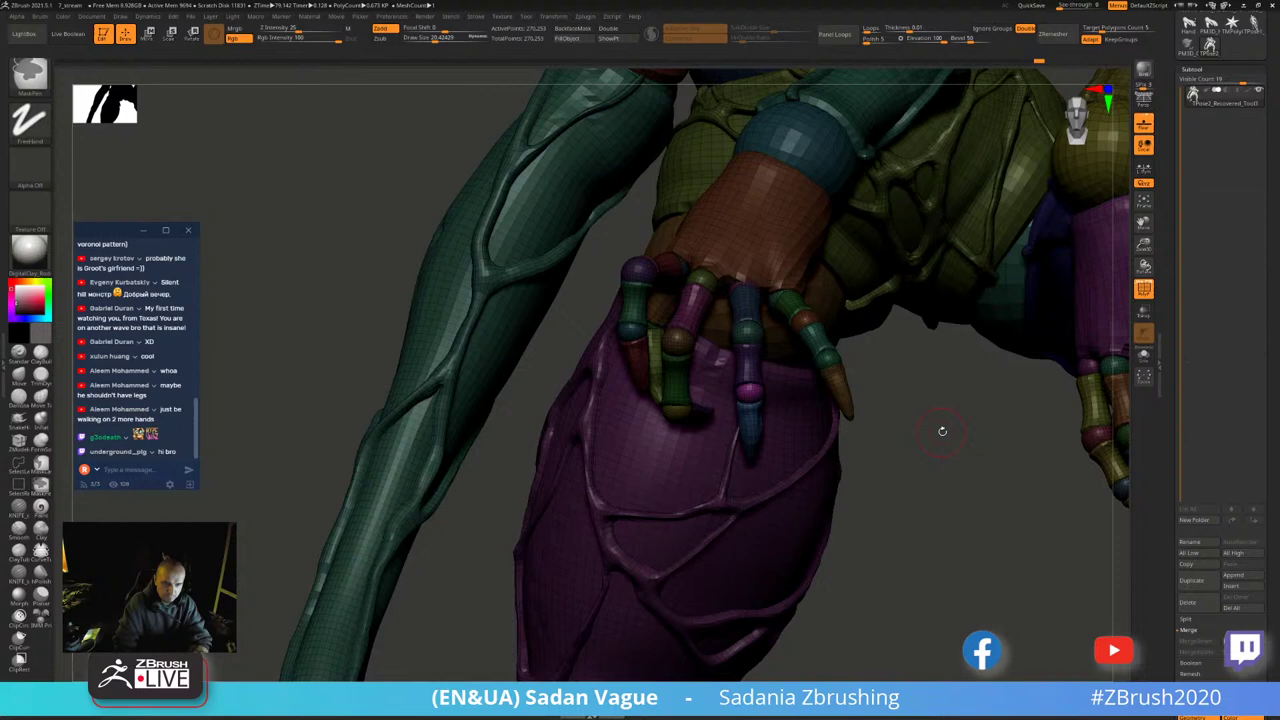
{"action": "left_click", "coordinate": [749, 390], "text": "ctrl+shift"}
{"action": "key", "text": "w"}
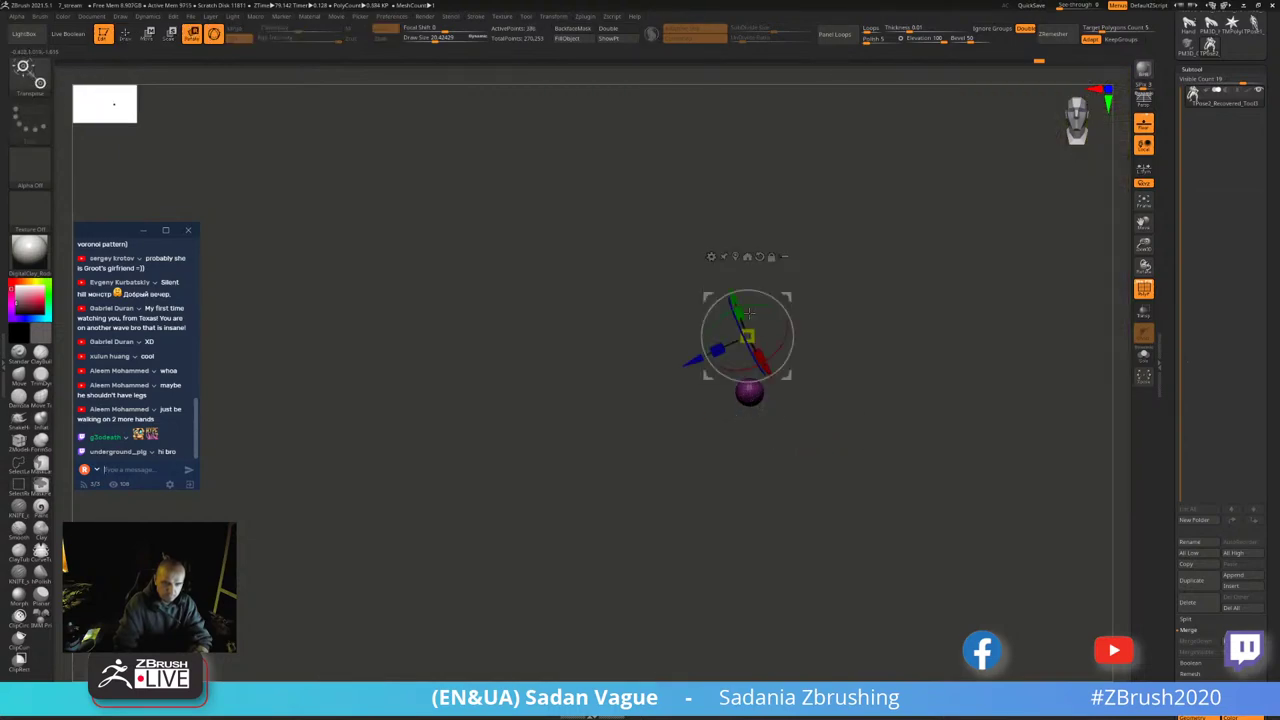
{"action": "left_click", "coordinate": [889, 432], "text": "ctrl+shift"}
{"action": "mouse_move", "coordinate": [840, 420]}
{"action": "left_mouse_down"}
{"action": "mouse_move", "coordinate": [889, 432]}
{"action": "mouse_move", "coordinate": [800, 300]}
{"action": "mouse_move", "coordinate": [788, 252]}
{"action": "left_mouse_up"}
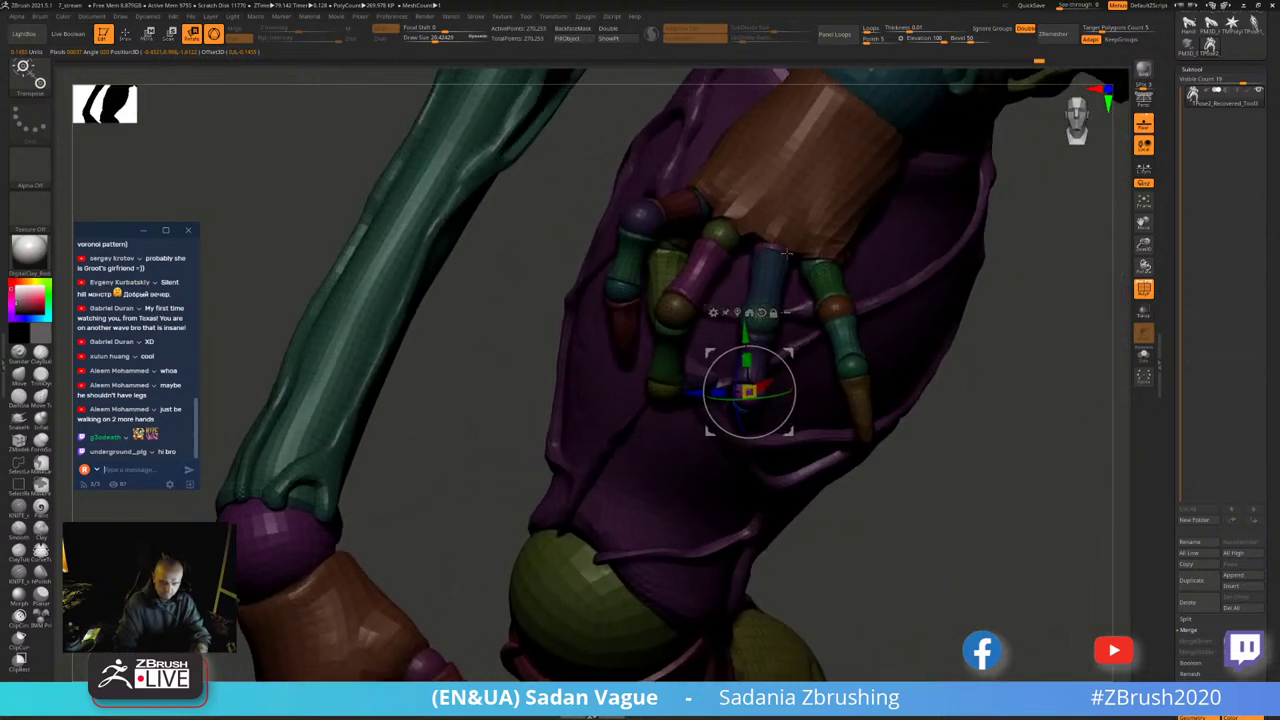
{"action": "key", "text": "q"}
- Isolate the brown finger joint and bend that finger toward the palm into a claw
{"action": "key", "text": "shift+f"}
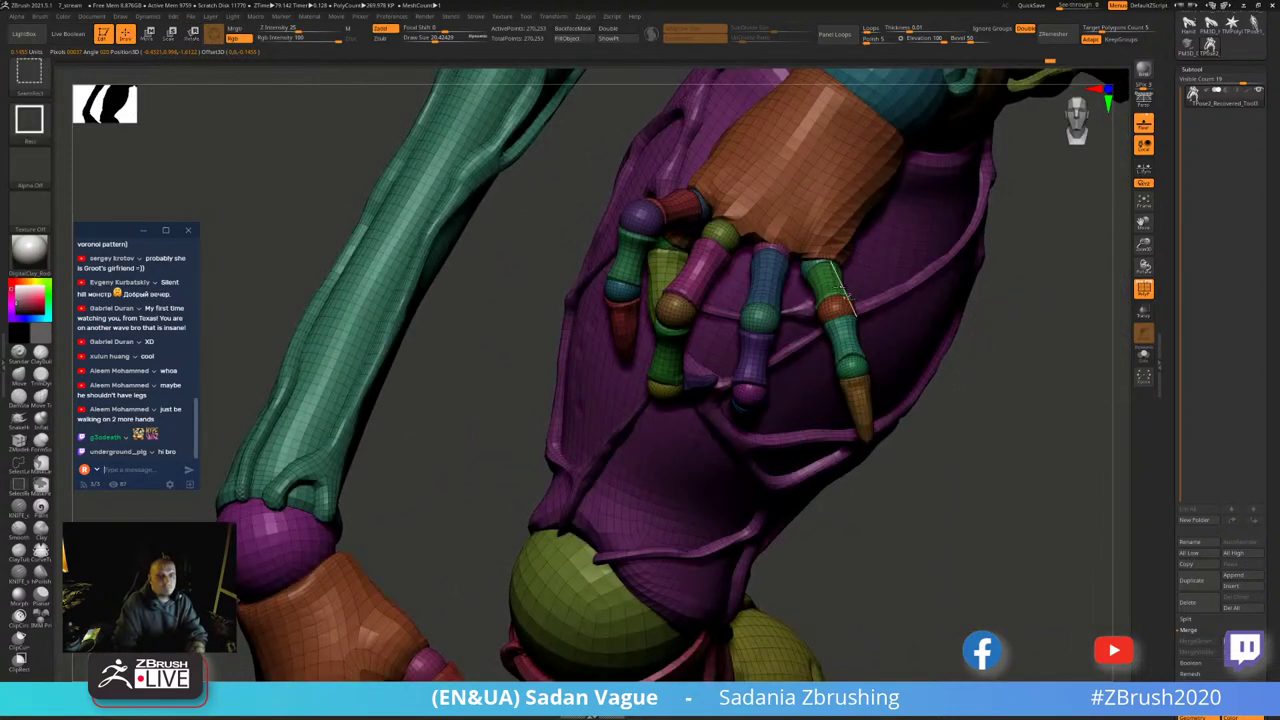
{"action": "left_click", "coordinate": [845, 295], "text": "ctrl+shift"}
{"action": "left_click", "coordinate": [957, 349], "text": "ctrl+shift"}
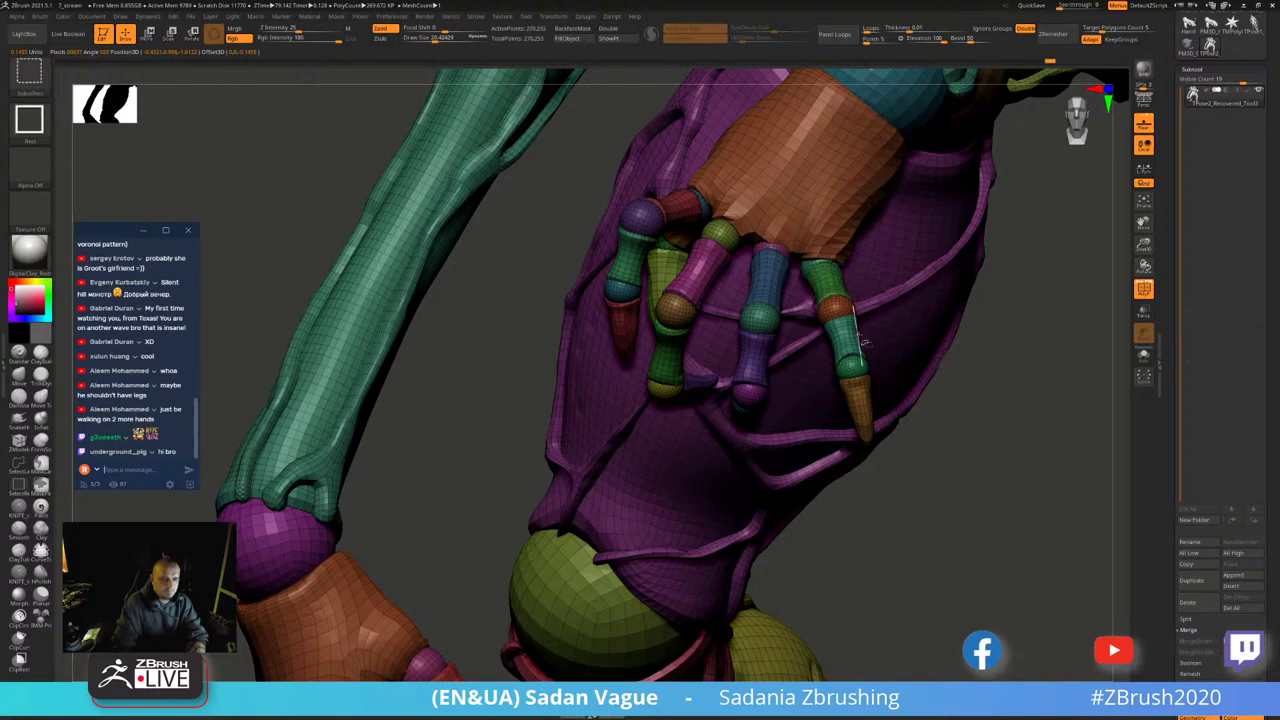
{"action": "left_click", "coordinate": [860, 343], "text": "ctrl+shift"}
{"action": "left_click", "coordinate": [948, 404], "text": "ctrl+shift"}
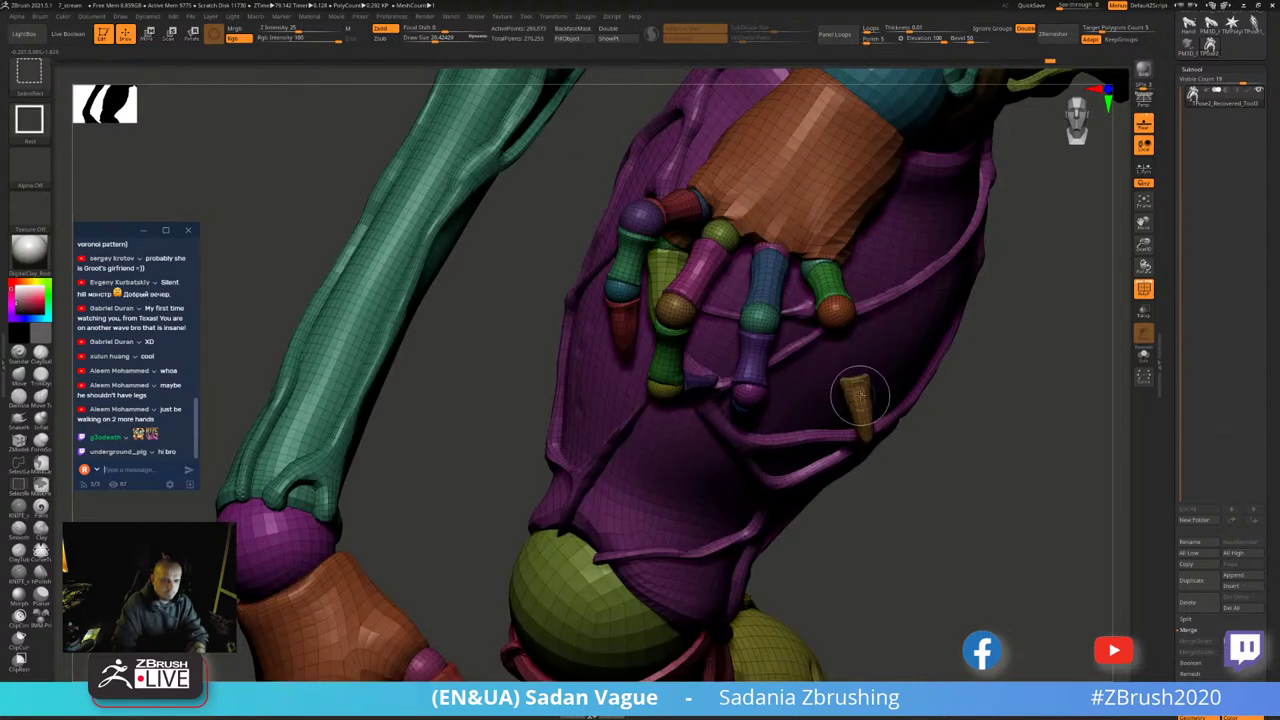
{"action": "left_click", "coordinate": [1003, 432]}
{"action": "left_click", "coordinate": [848, 312], "text": "ctrl+shift"}
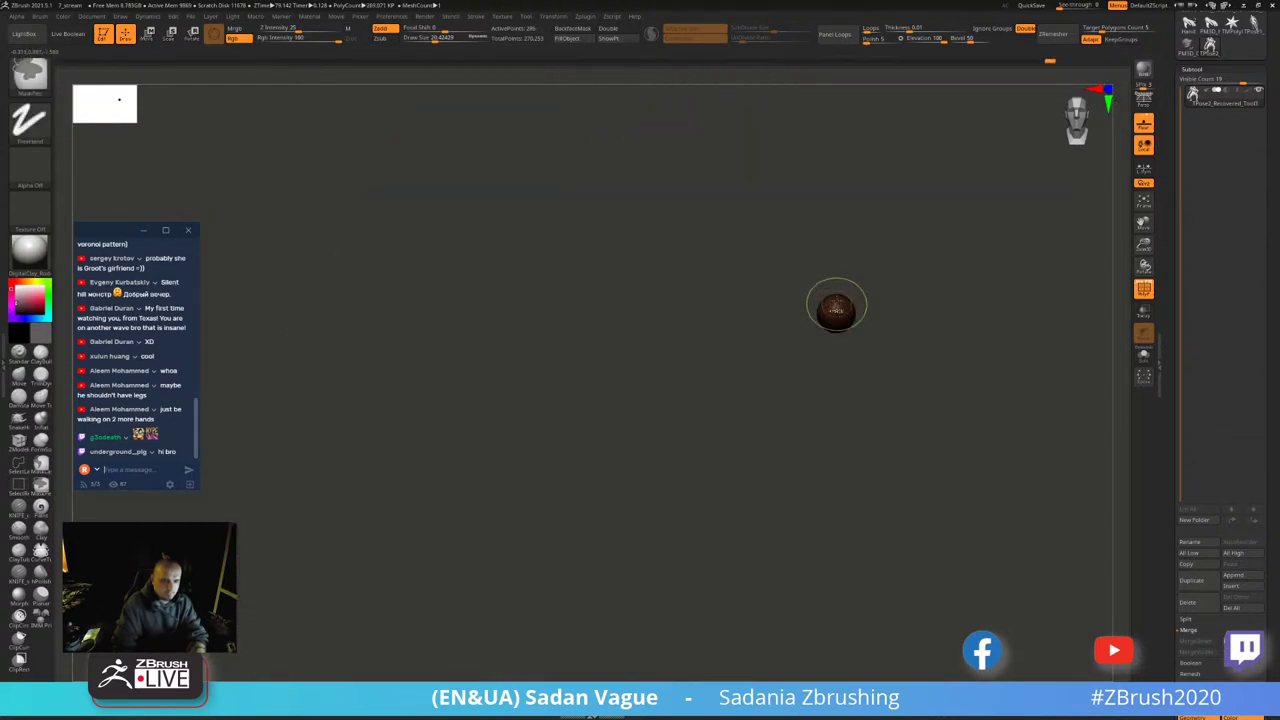
{"action": "key", "text": "w"}
{"action": "left_click", "coordinate": [738, 312]}
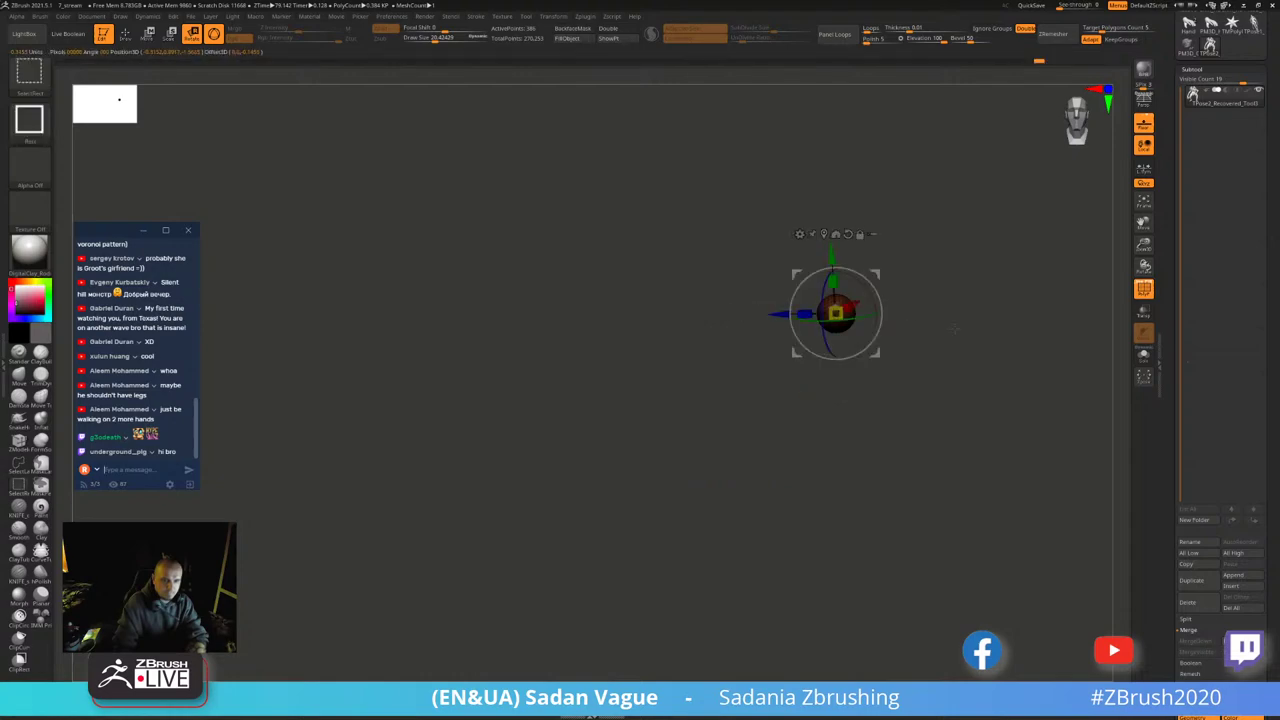
{"action": "left_click", "coordinate": [900, 400], "text": "ctrl+shift"}
{"action": "left_click_drag", "start_coordinate": [900, 400], "coordinate": [886, 318]}
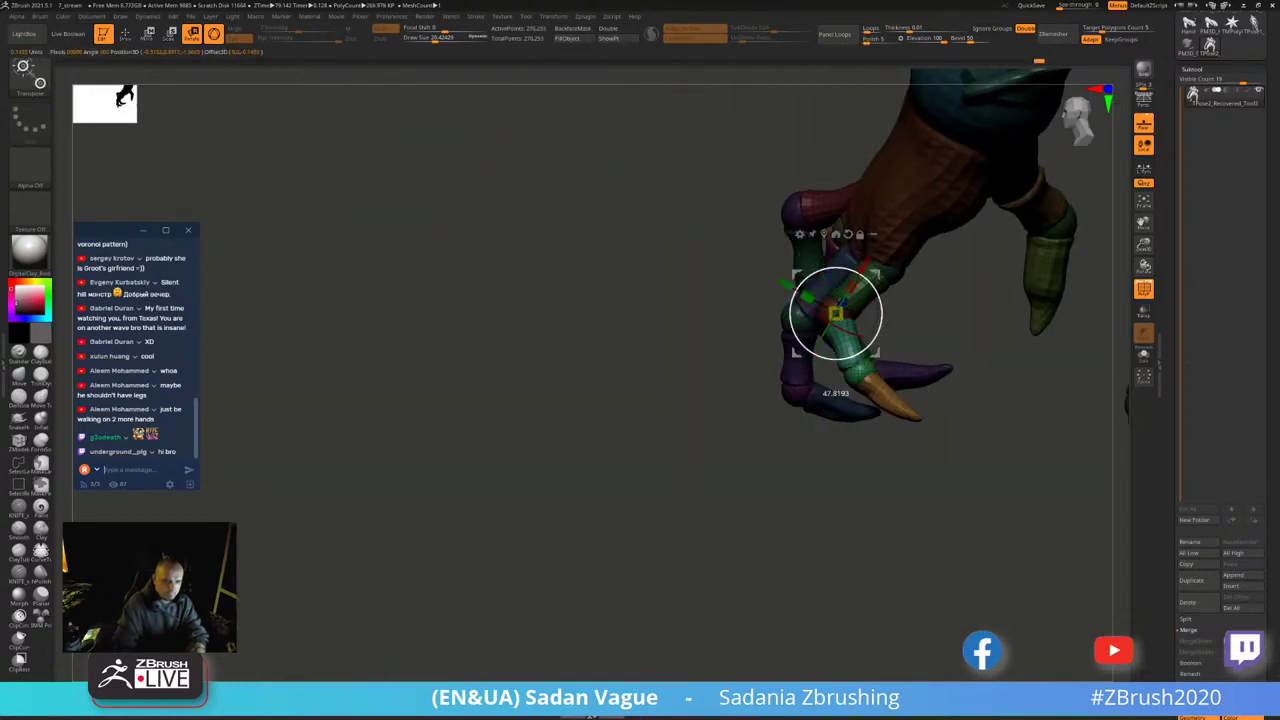
{"action": "mouse_move", "coordinate": [716, 378]}
{"action": "left_mouse_down"}
{"action": "mouse_move", "coordinate": [870, 305]}
{"action": "mouse_move", "coordinate": [866, 441]}
{"action": "mouse_move", "coordinate": [850, 400]}
{"action": "left_mouse_up"}
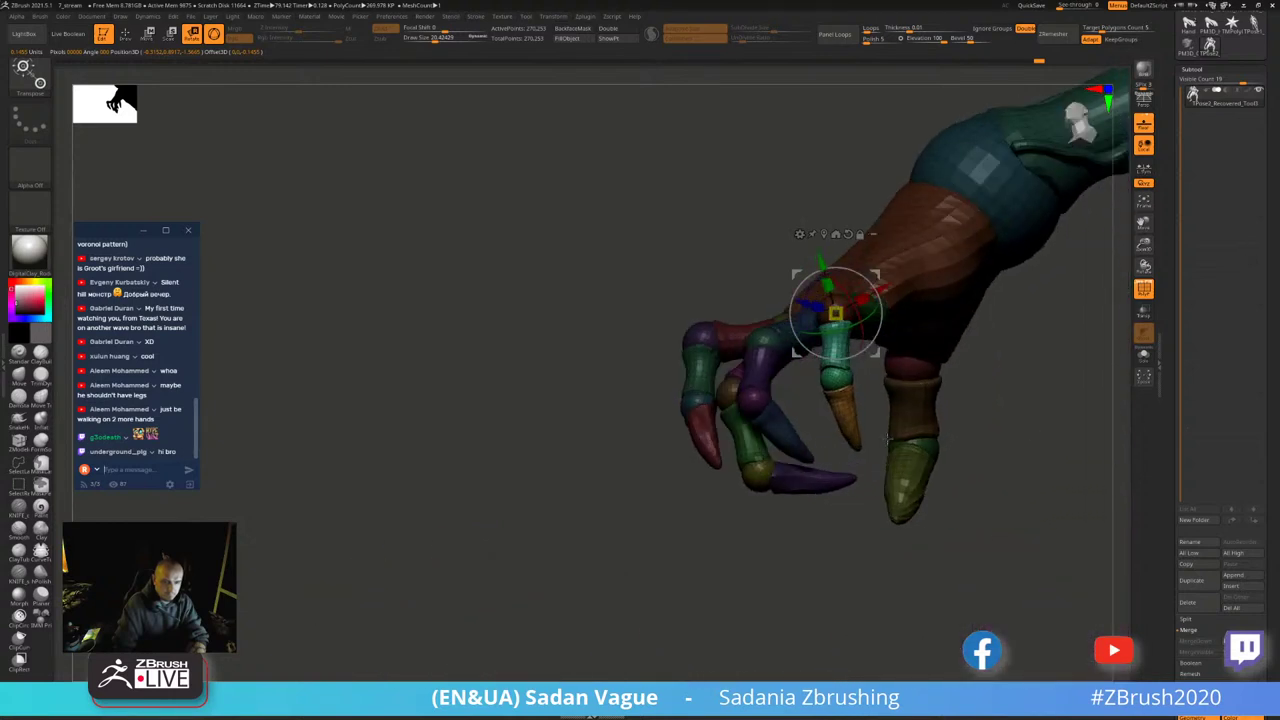
- Isolate a small green finger joint and put the rotation gizmo on it
{"action": "left_click", "coordinate": [832, 346], "text": "ctrl+shift"}
{"action": "left_click", "coordinate": [798, 403], "text": "ctrl+shift"}
{"action": "left_click", "coordinate": [803, 417], "text": "ctrl+shift"}
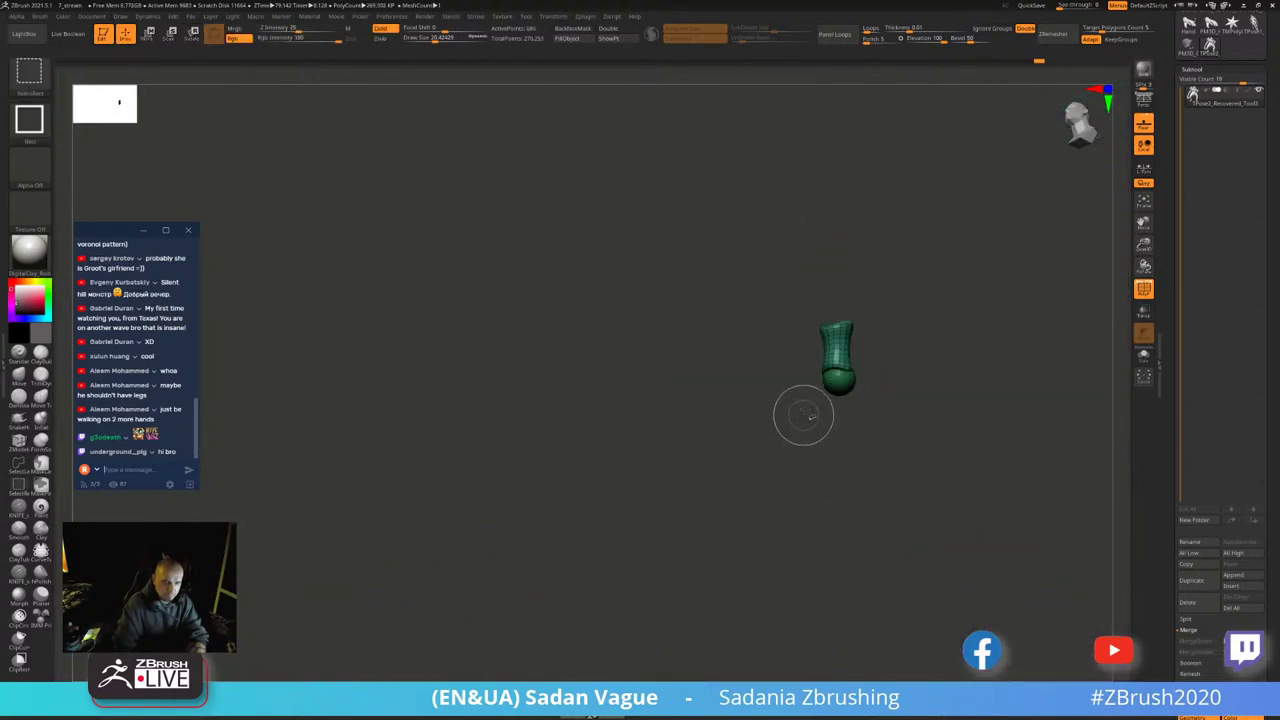
{"action": "left_click", "coordinate": [877, 409], "text": "ctrl+shift"}
{"action": "key", "text": "shift+f"}
{"action": "left_click", "coordinate": [843, 393], "text": "ctrl+shift"}
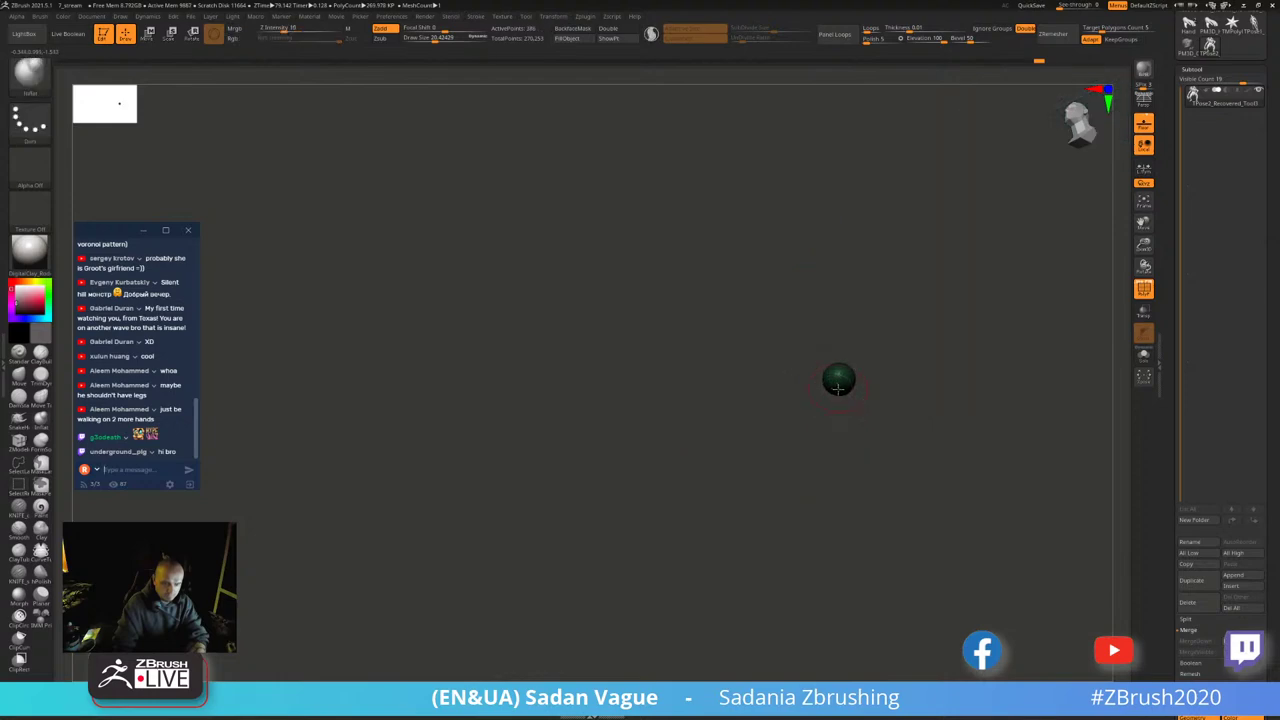
{"action": "key", "text": "r"}
{"action": "left_click", "coordinate": [826, 236], "text": "ctrl+shift"}
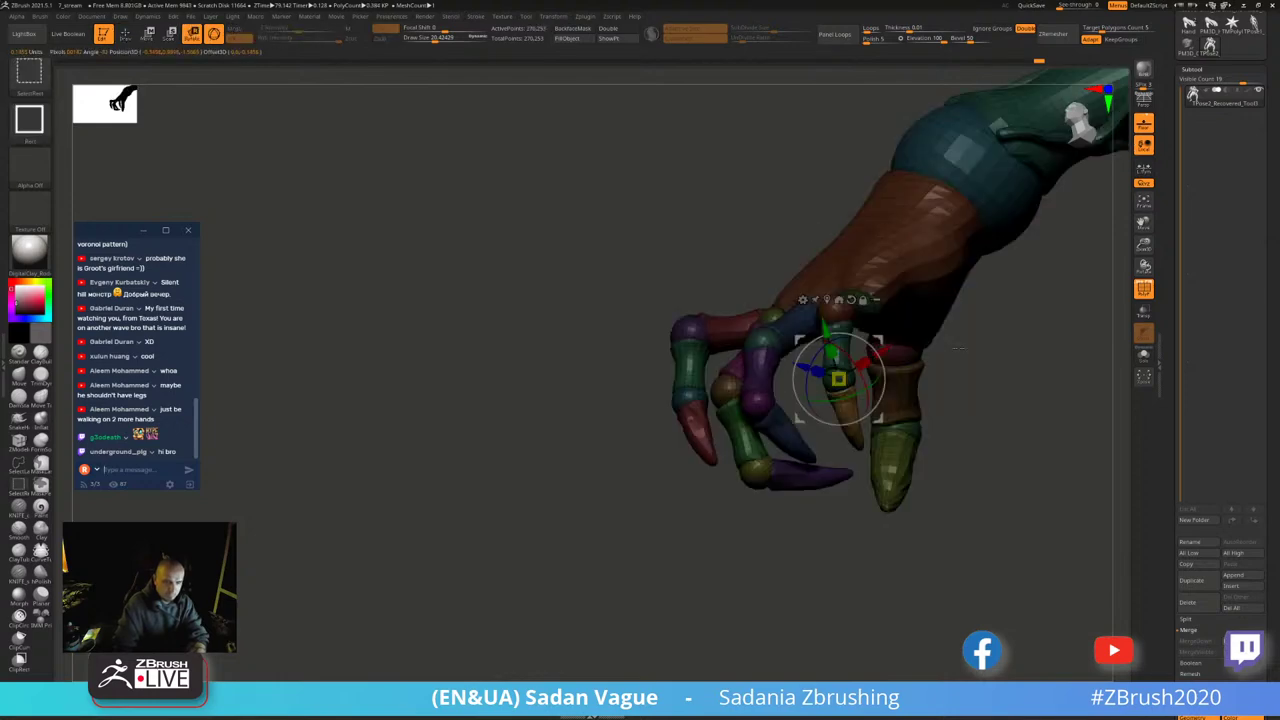
- Orbit and zoom out to view the whole figure from the side
{"action": "left_click_drag", "start_coordinate": [826, 236], "coordinate": [955, 403]}
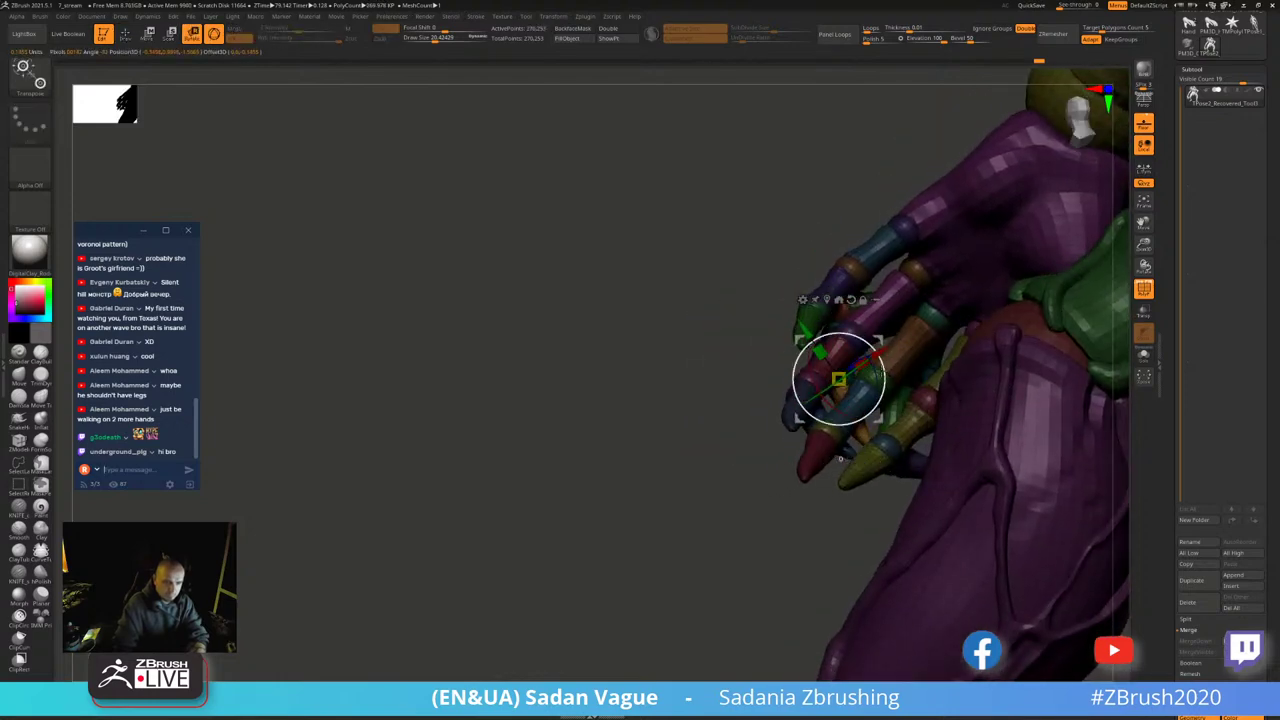
{"action": "left_click_drag", "start_coordinate": [900, 330], "coordinate": [938, 343]}
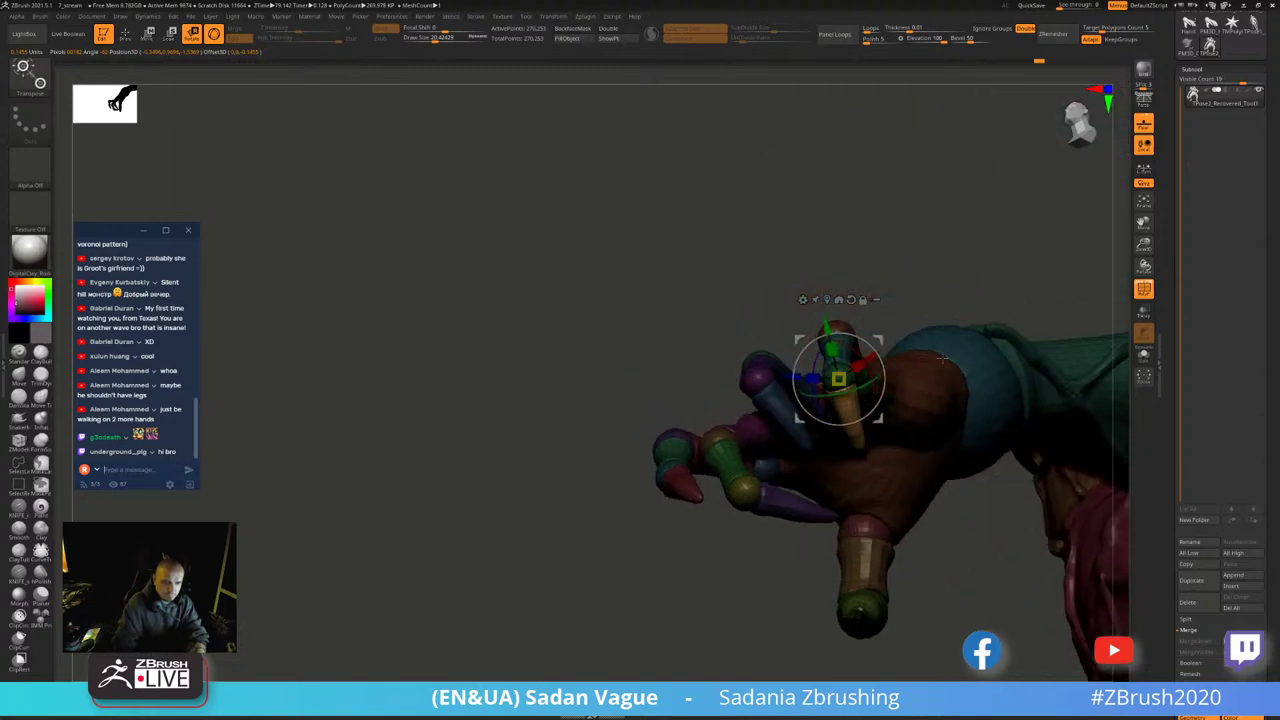
{"action": "mouse_move", "coordinate": [914, 344]}
{"action": "left_mouse_down"}
{"action": "mouse_move", "coordinate": [938, 411]}
{"action": "mouse_move", "coordinate": [805, 437]}
{"action": "left_mouse_up"}
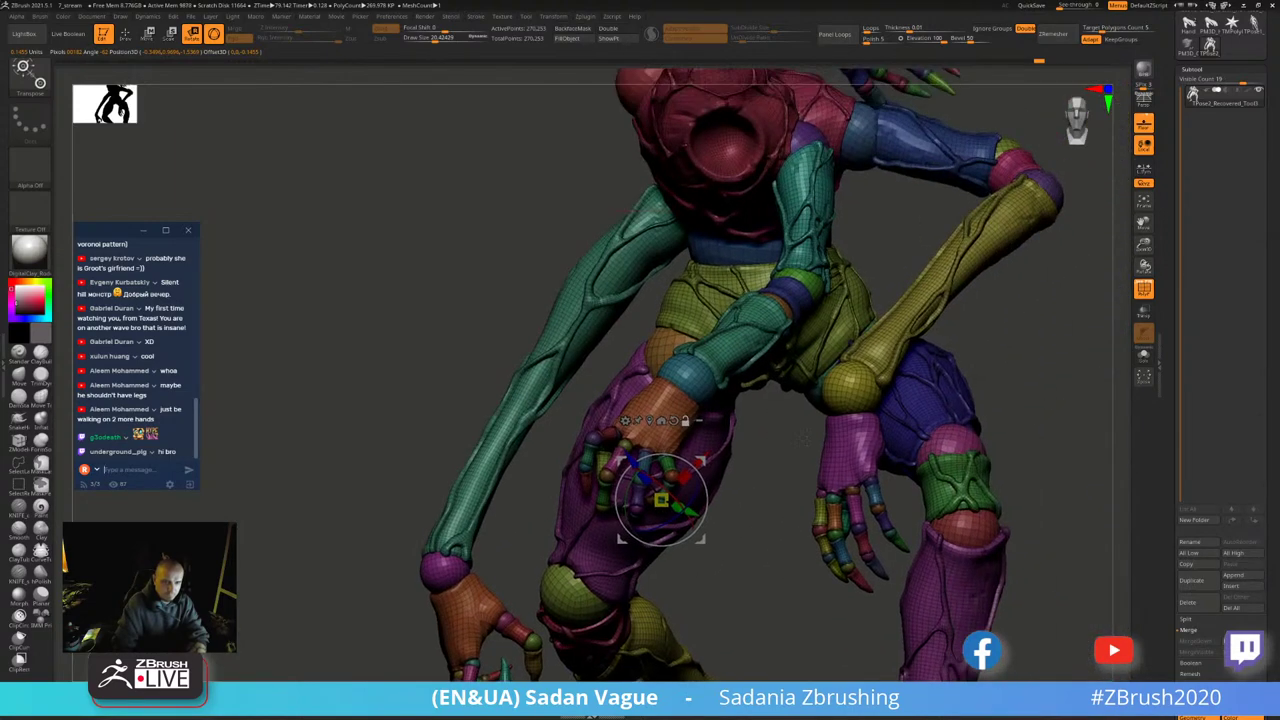
{"action": "mouse_move", "coordinate": [888, 225]}
{"action": "left_mouse_down"}
{"action": "mouse_move", "coordinate": [1072, 268]}
{"action": "mouse_move", "coordinate": [660, 316]}
{"action": "left_mouse_up"}
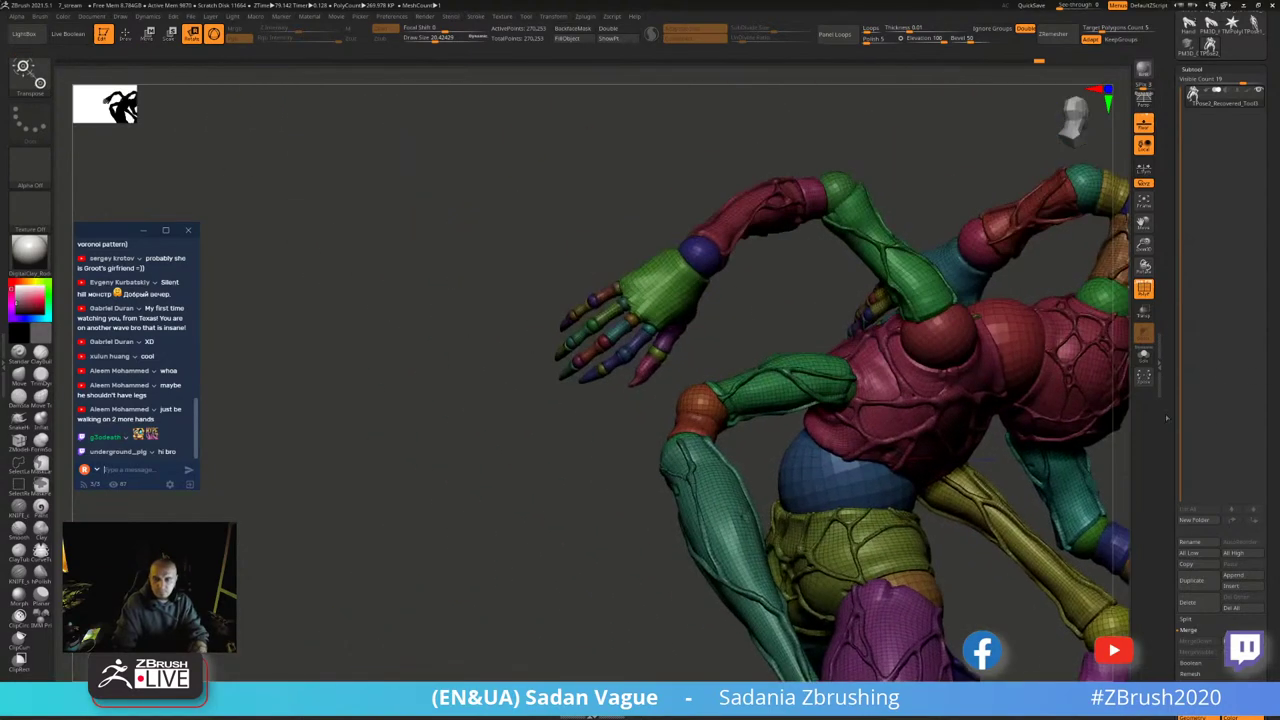
- Isolate the gold knuckle sphere and rotate its finger chain about 18 degrees
{"action": "key", "text": "q"}
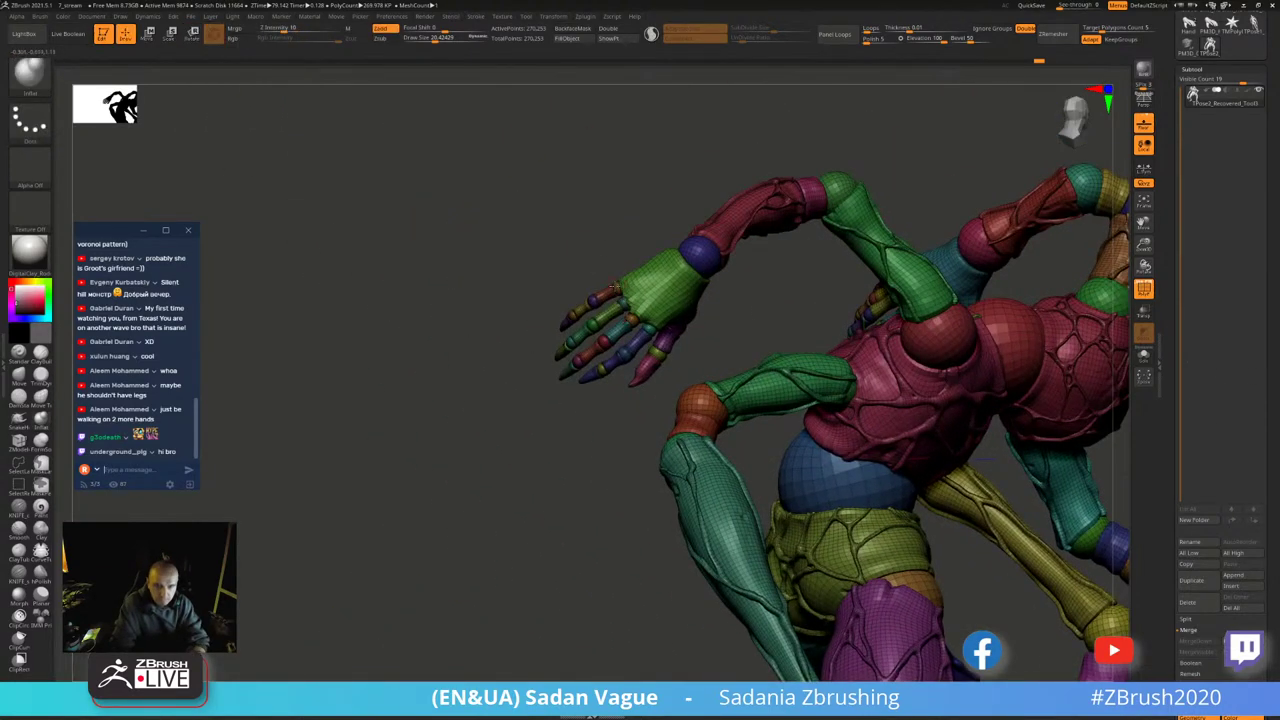
{"action": "left_click_drag", "start_coordinate": [618, 291], "coordinate": [745, 270]}
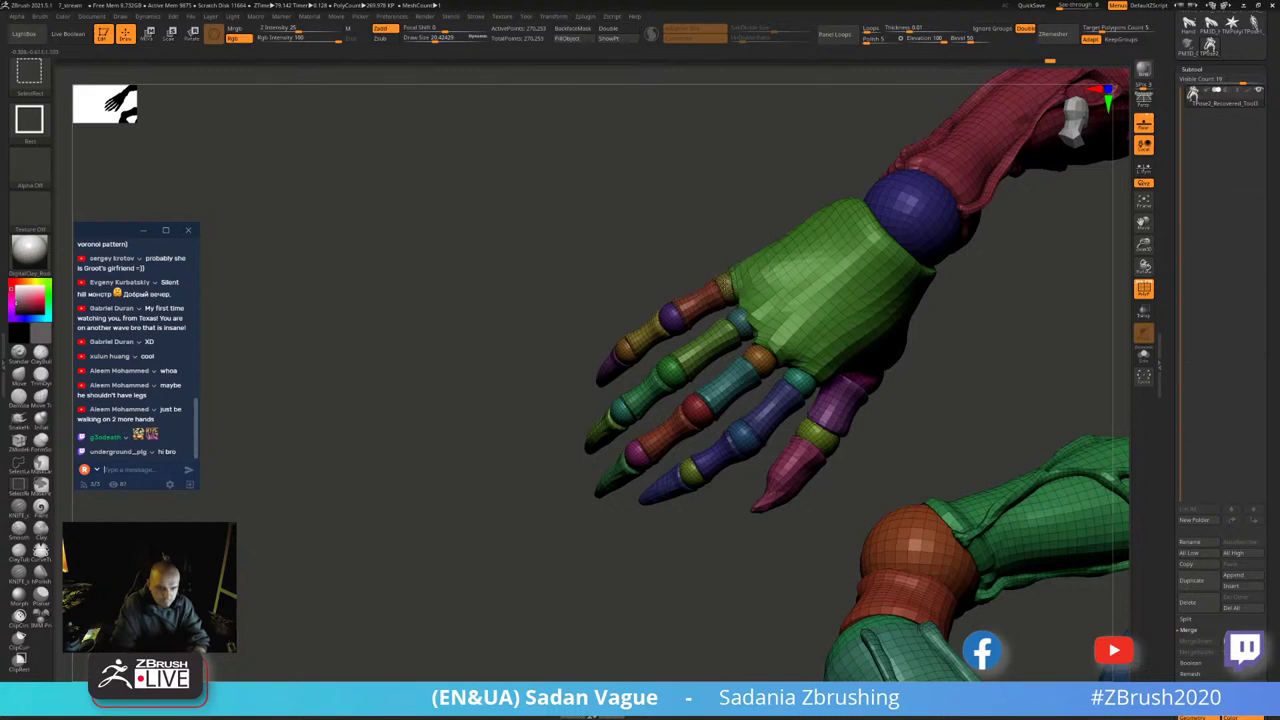
{"action": "left_click", "coordinate": [725, 290], "text": "ctrl+shift"}
{"action": "left_click", "coordinate": [666, 266], "text": "ctrl+shift"}
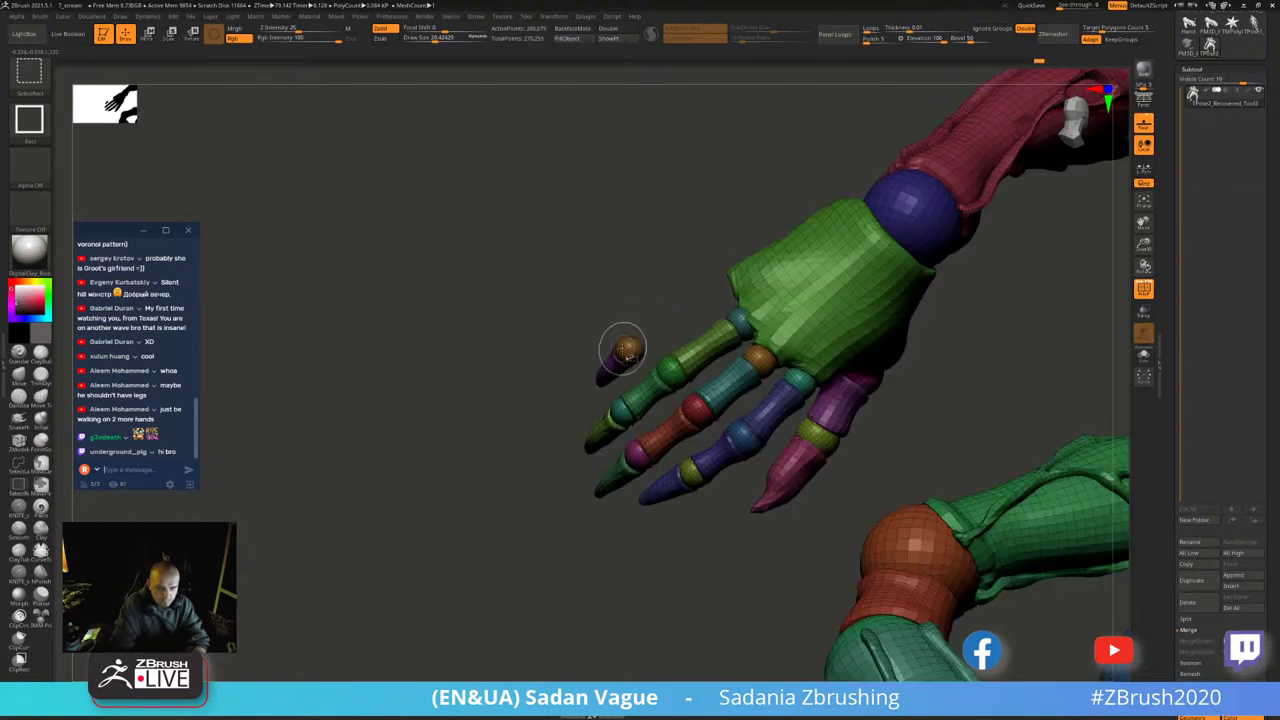
{"action": "key", "text": "shift+f"}
{"action": "left_click", "coordinate": [670, 289], "text": "ctrl+shift"}
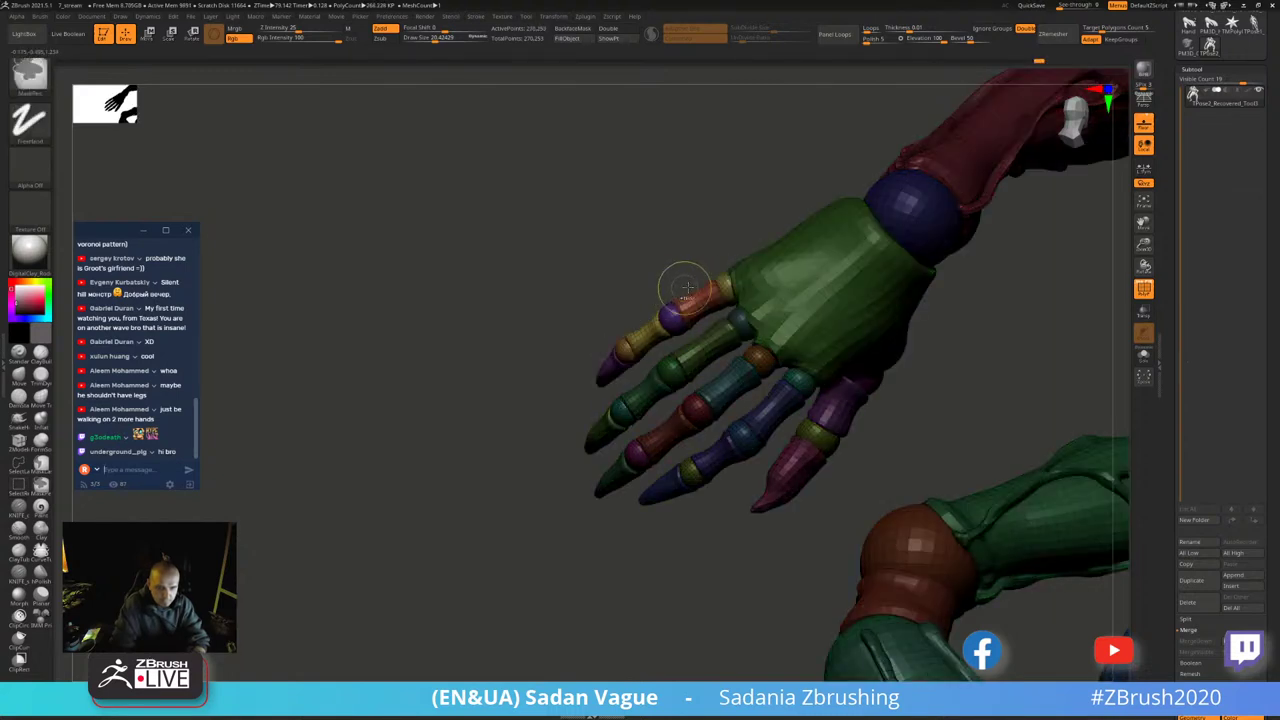
{"action": "left_click", "coordinate": [727, 289], "text": "ctrl+shift"}
{"action": "key", "text": "w"}
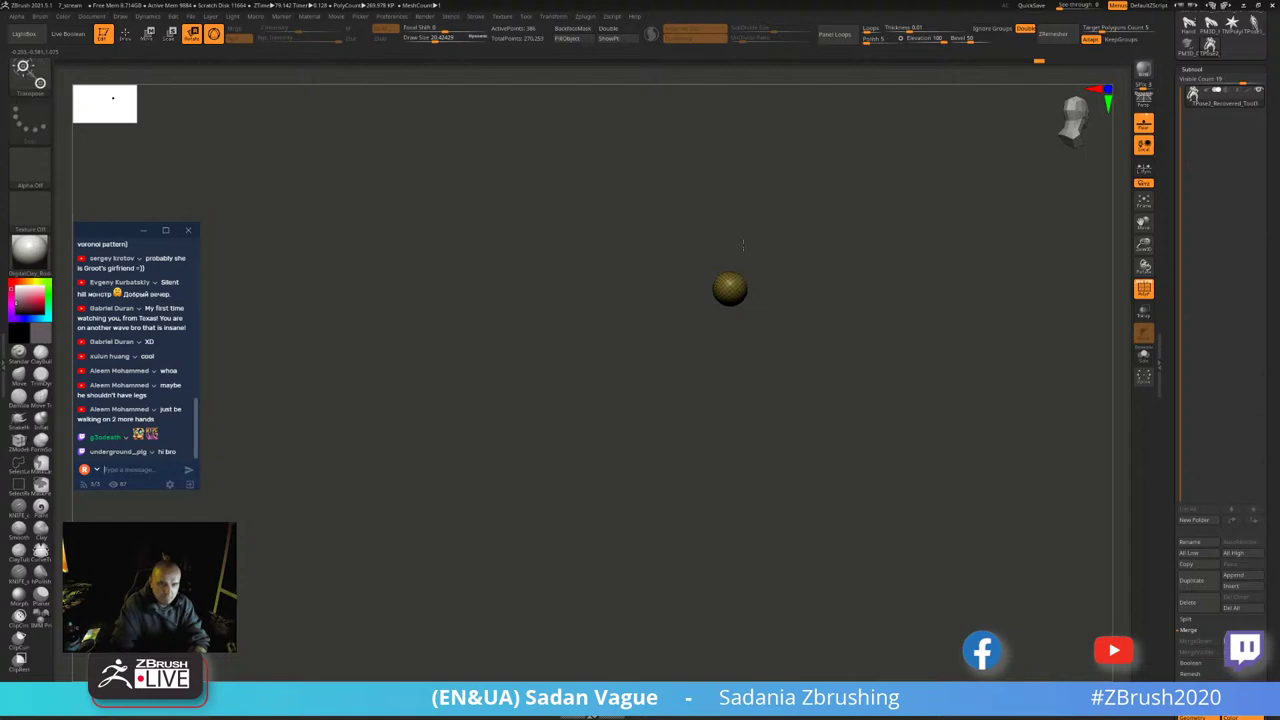
{"action": "left_click", "coordinate": [730, 288], "text": "ctrl+shift"}
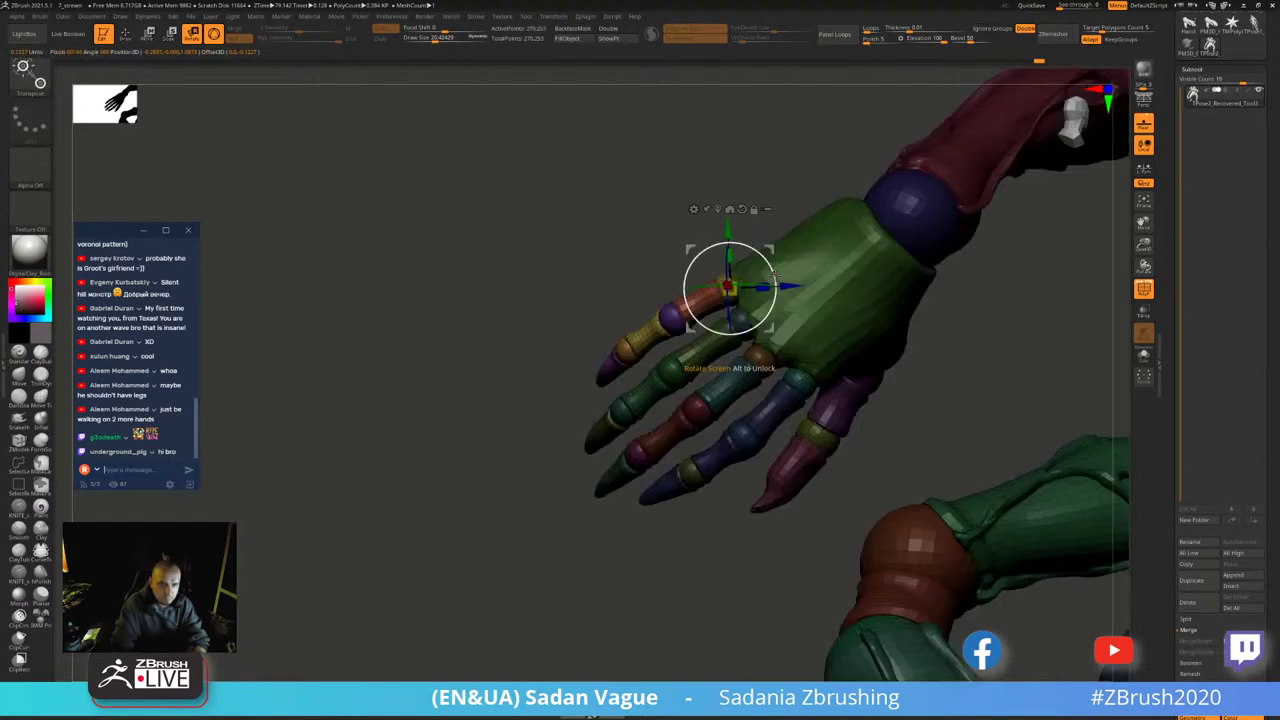
{"action": "right_click_drag", "start_coordinate": [776, 287], "coordinate": [770, 262]}
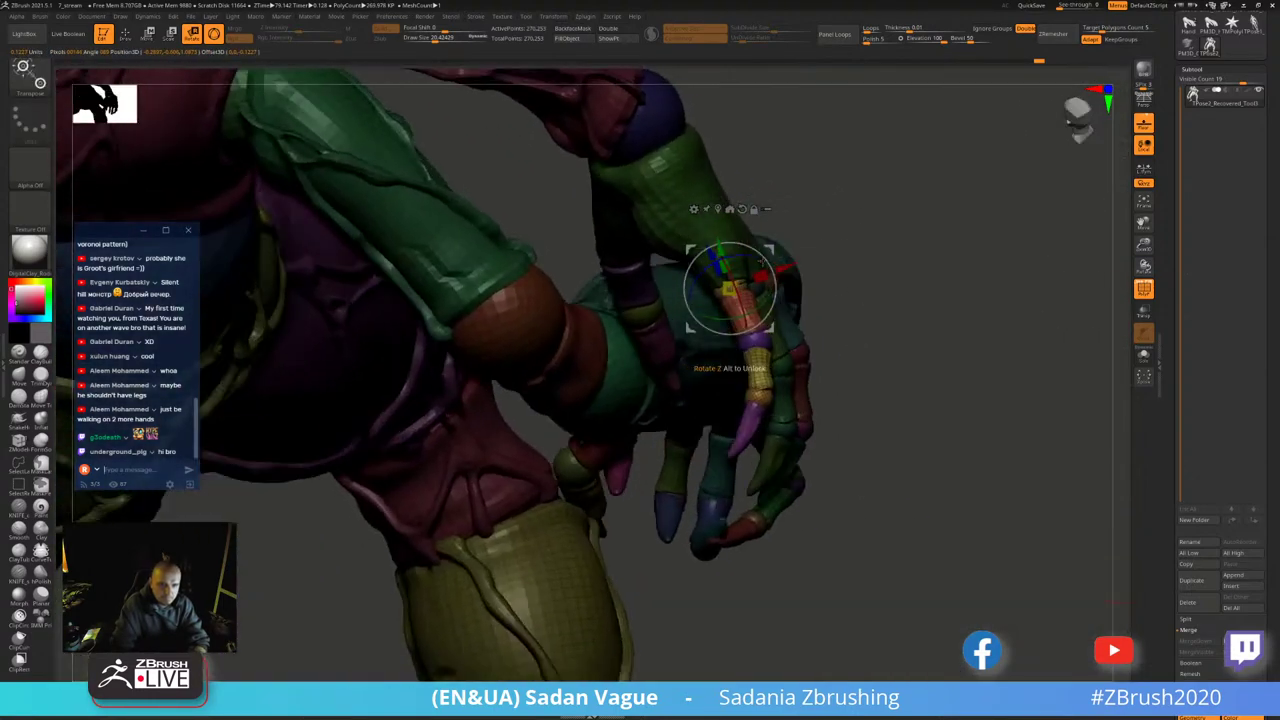
{"action": "left_click_drag", "start_coordinate": [770, 262], "coordinate": [756, 246]}
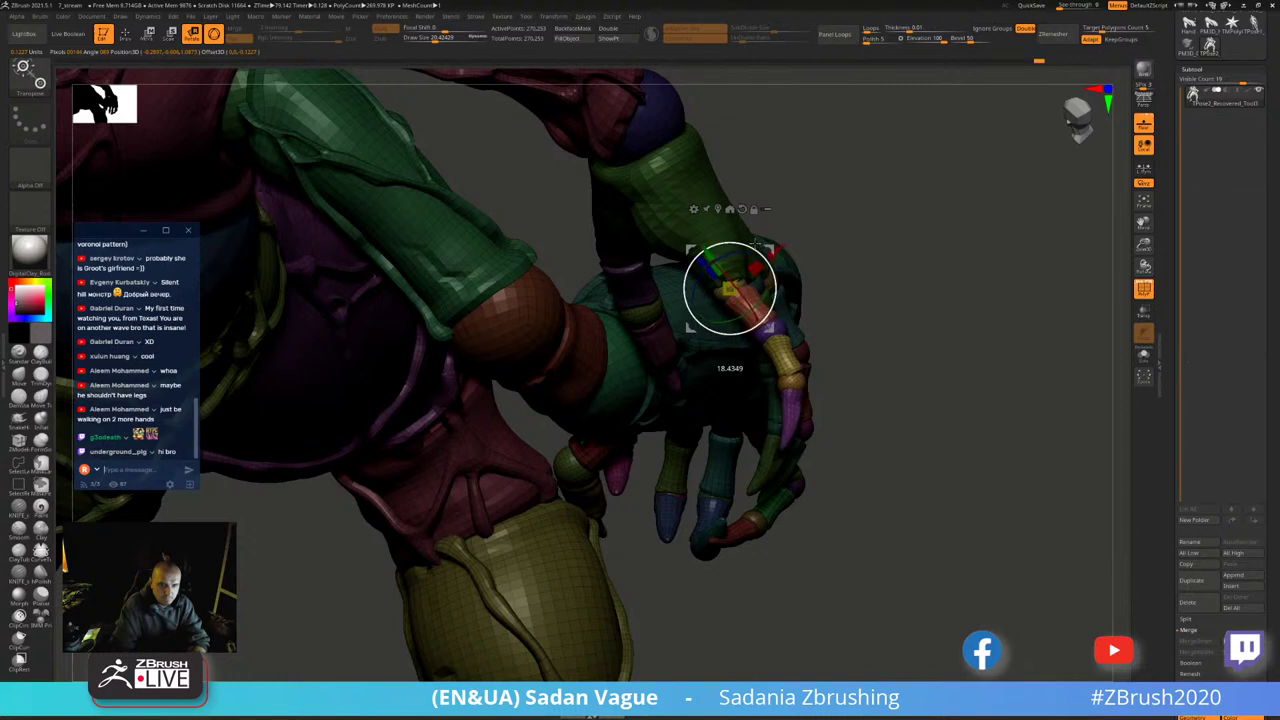
{"action": "left_click_drag", "start_coordinate": [857, 263], "coordinate": [820, 290]}
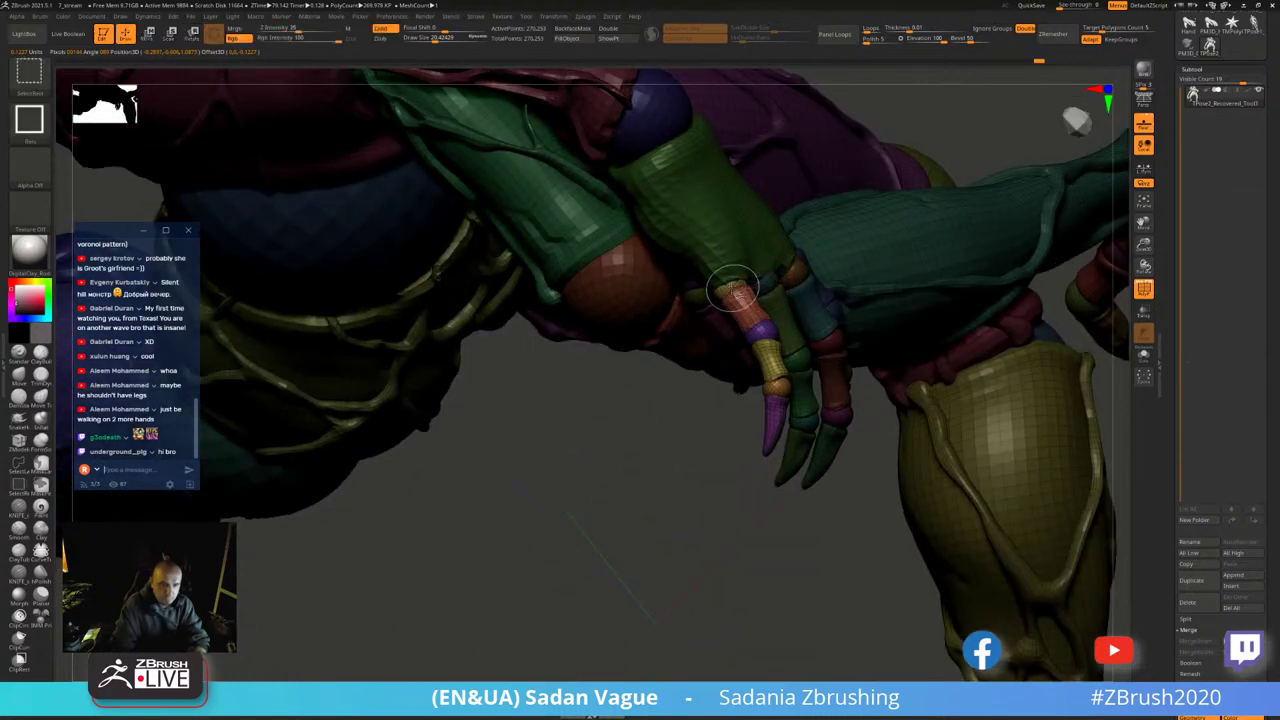
- Isolate the purple knuckle sphere, centre the gizmo pivot on it, and view the claw from the side
{"action": "left_click", "coordinate": [729, 289], "text": "ctrl+shift"}
{"action": "left_click", "coordinate": [689, 363], "text": "ctrl+shift"}
{"action": "left_click", "coordinate": [704, 428], "text": "ctrl+shift"}
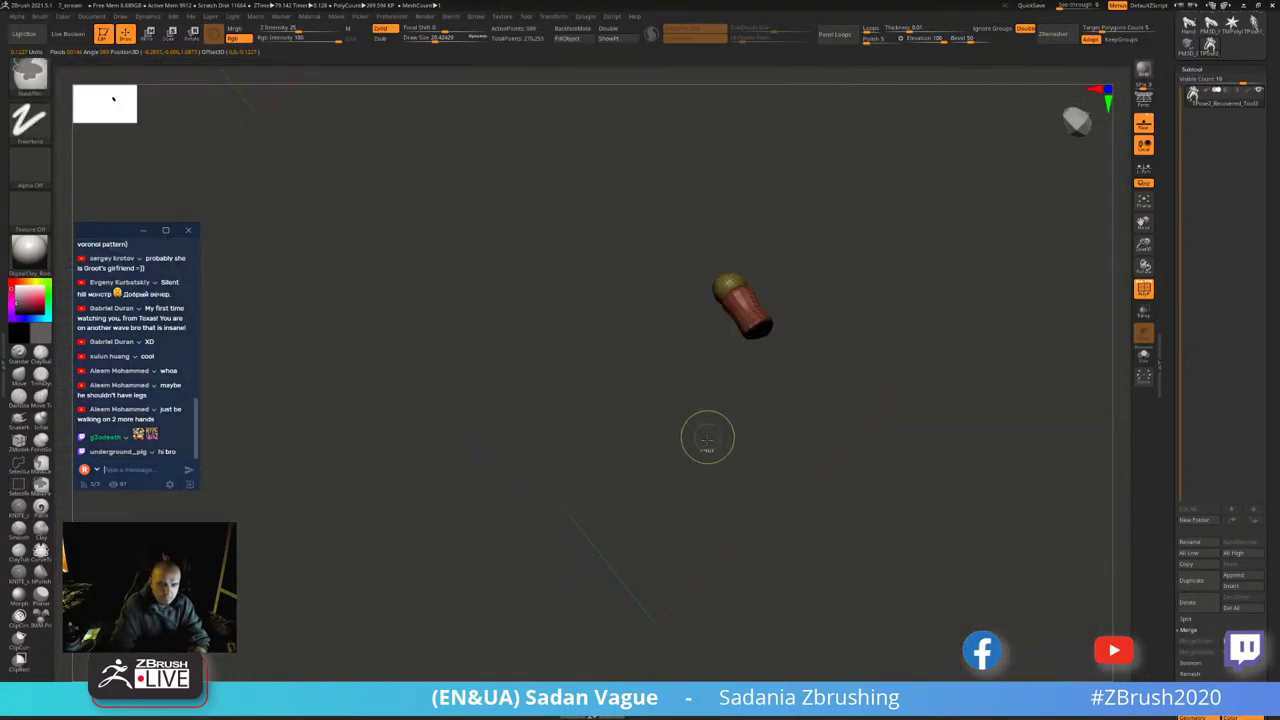
{"action": "left_click", "coordinate": [706, 434], "text": "ctrl+shift"}
{"action": "left_click", "coordinate": [760, 333], "text": "ctrl+shift"}
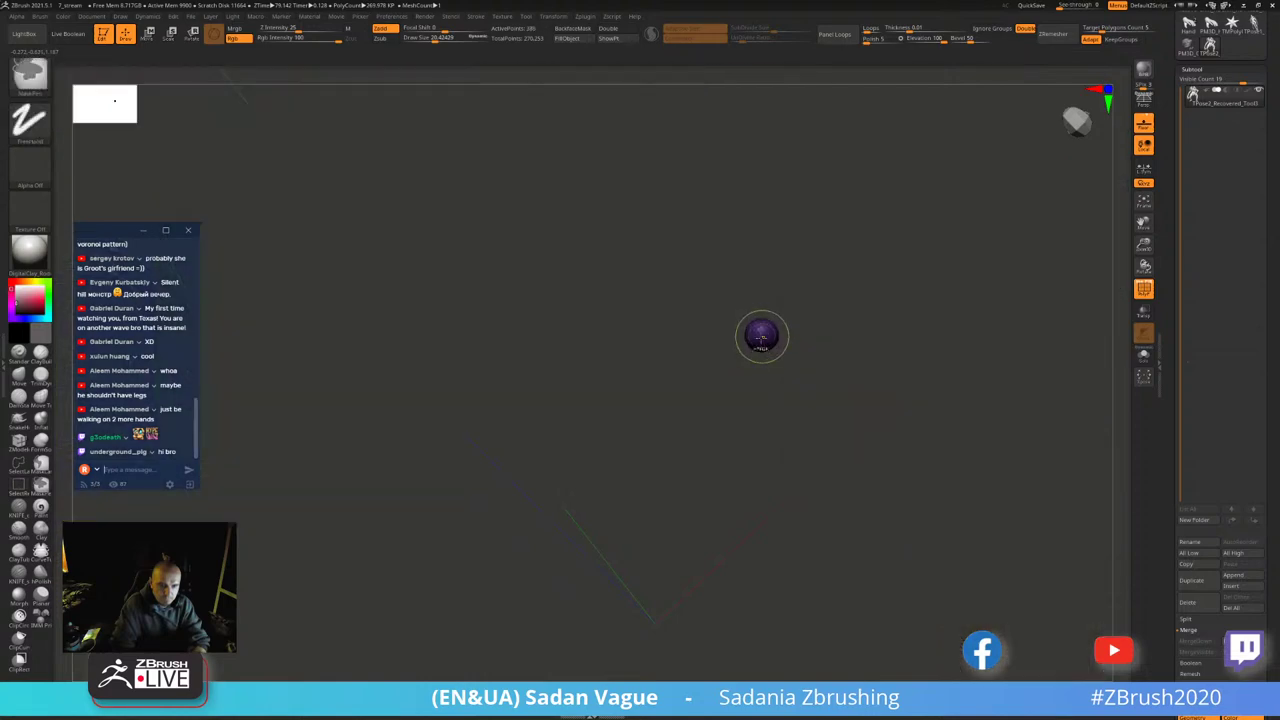
{"action": "key", "text": "w"}
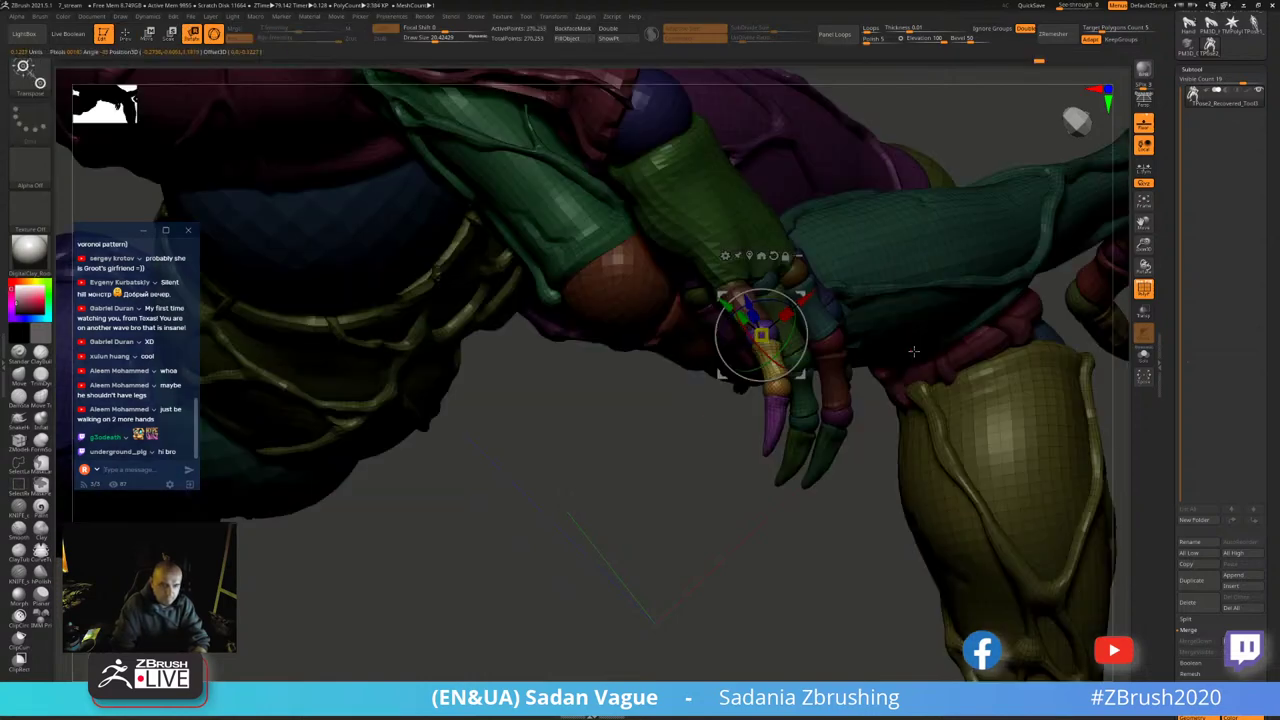
{"action": "left_click", "coordinate": [914, 352], "text": "ctrl+shift"}
{"action": "mouse_move", "coordinate": [914, 352]}
{"action": "left_mouse_down"}
{"action": "mouse_move", "coordinate": [826, 368]}
{"action": "mouse_move", "coordinate": [820, 316]}
{"action": "left_mouse_up"}
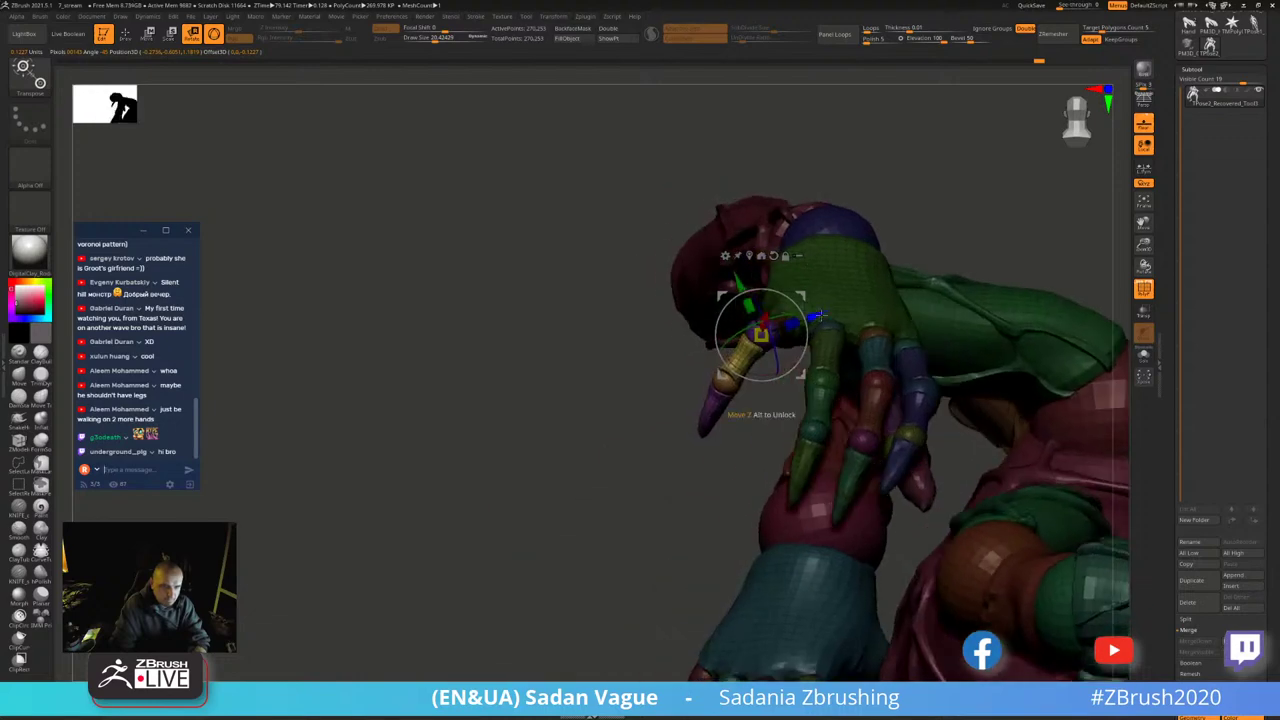
{"action": "left_click_drag", "start_coordinate": [907, 218], "coordinate": [886, 240]}
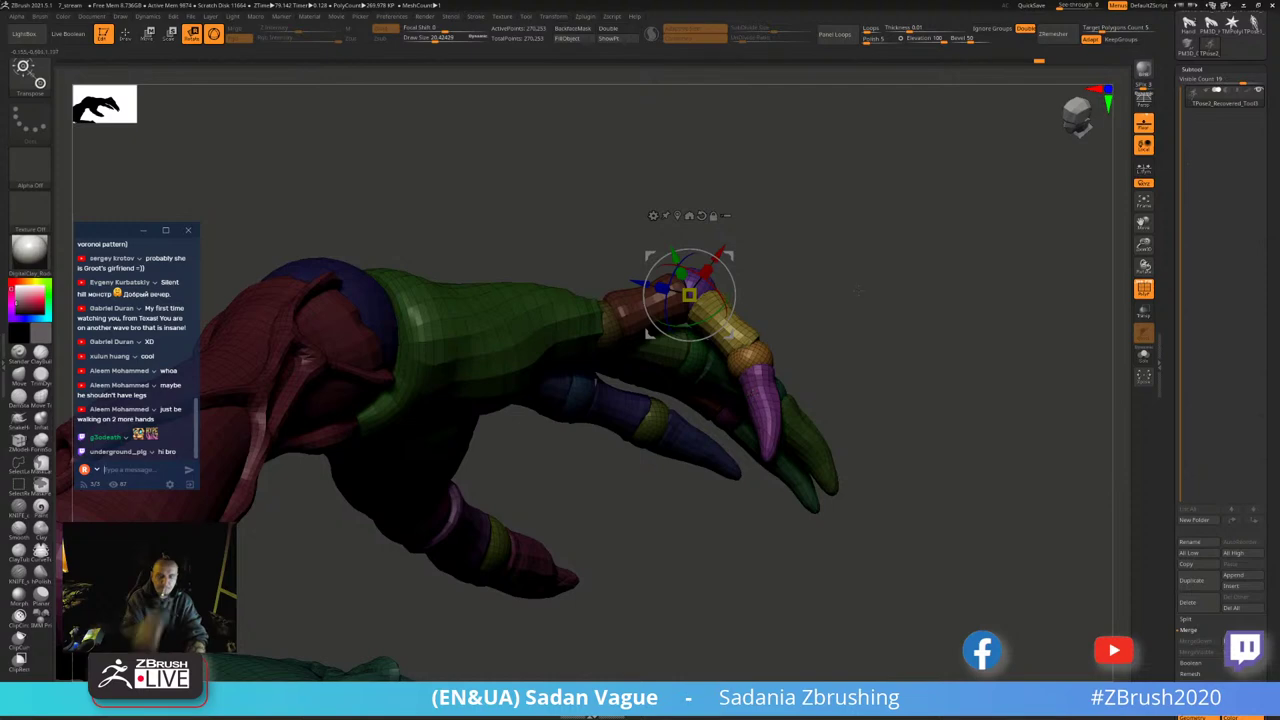
{"action": "left_click_drag", "start_coordinate": [877, 328], "coordinate": [866, 182]}
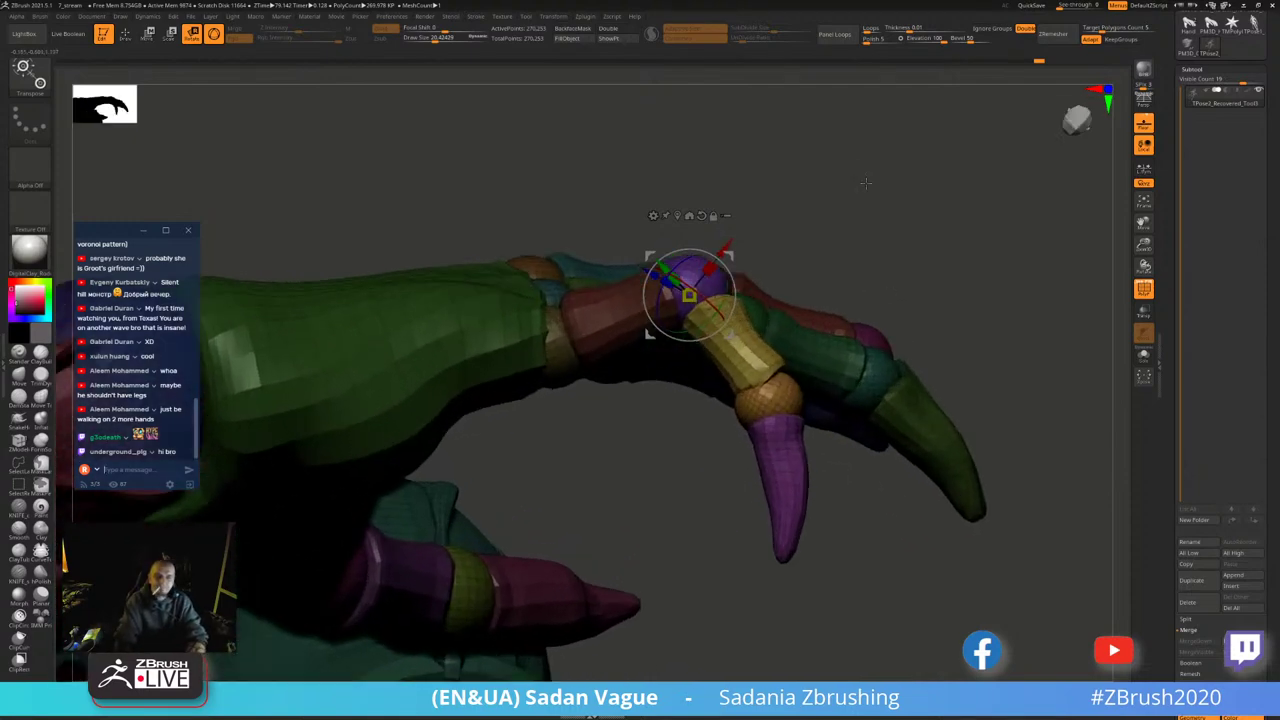
- Pivot on the orange joint sphere and bend the purple claw tip down about 56 degrees
{"action": "key", "text": "q"}
{"action": "left_click", "coordinate": [692, 288], "text": "ctrl+shift"}
{"action": "left_click", "coordinate": [833, 250], "text": "ctrl+shift"}
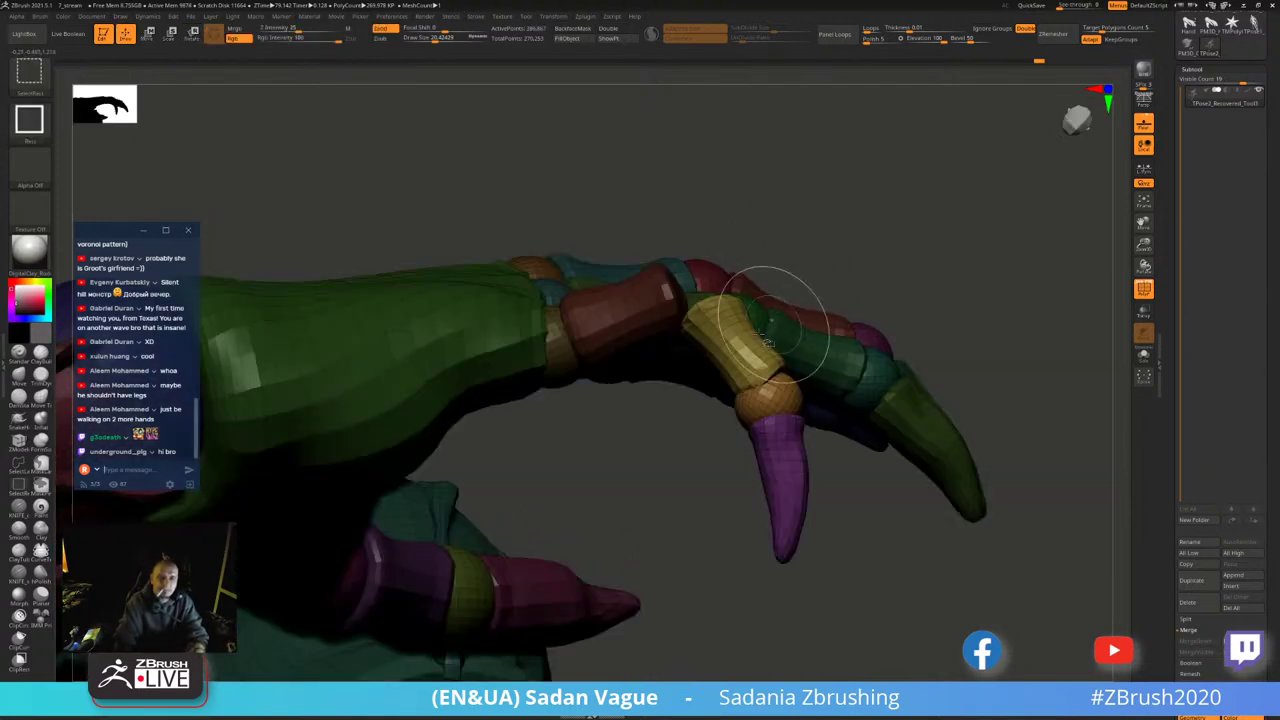
{"action": "left_click", "coordinate": [897, 294], "text": "ctrl+shift"}
{"action": "left_click", "coordinate": [951, 243], "text": "ctrl+shift"}
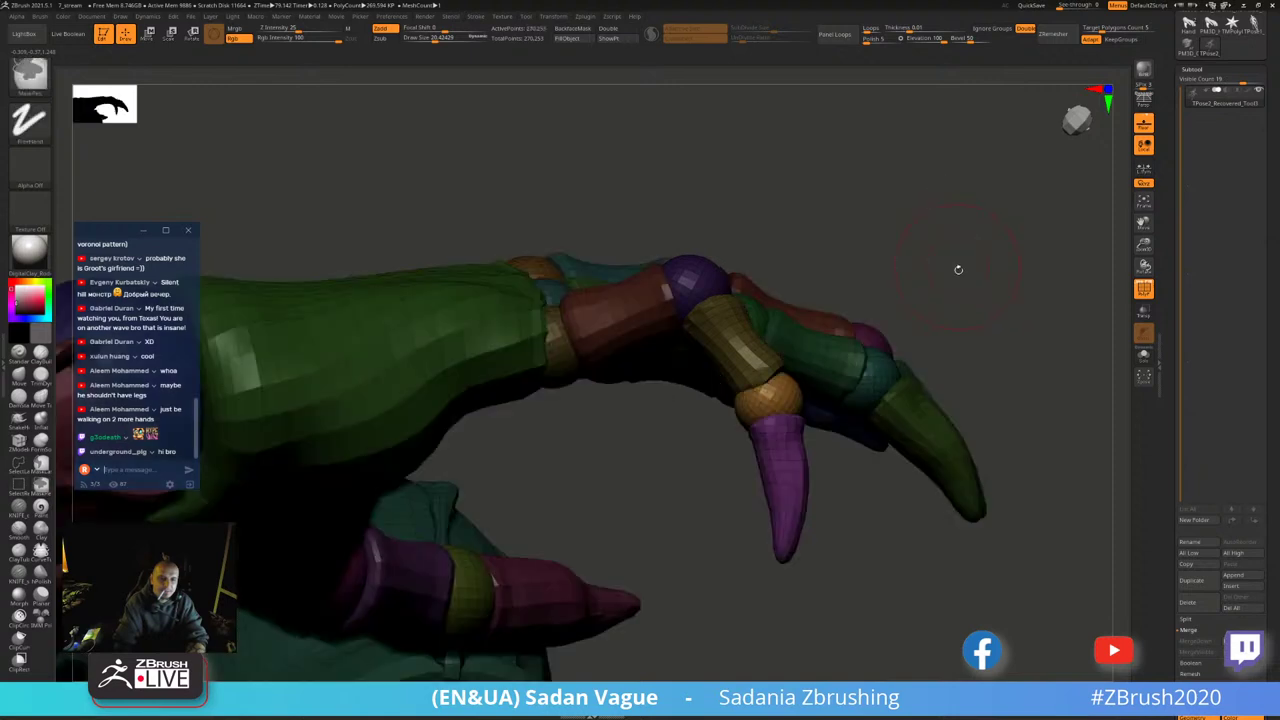
{"action": "left_click_drag", "start_coordinate": [951, 243], "coordinate": [905, 223]}
{"action": "left_click", "coordinate": [748, 288], "text": "ctrl+shift"}
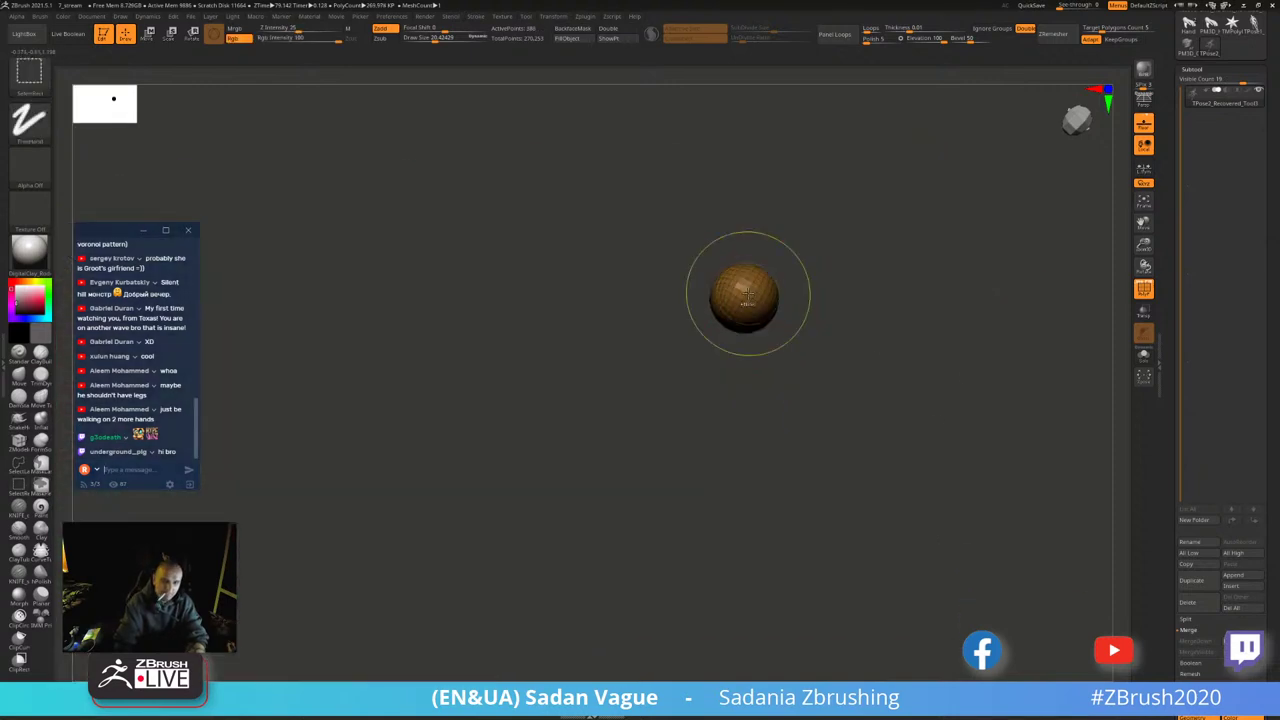
{"action": "key", "text": "r"}
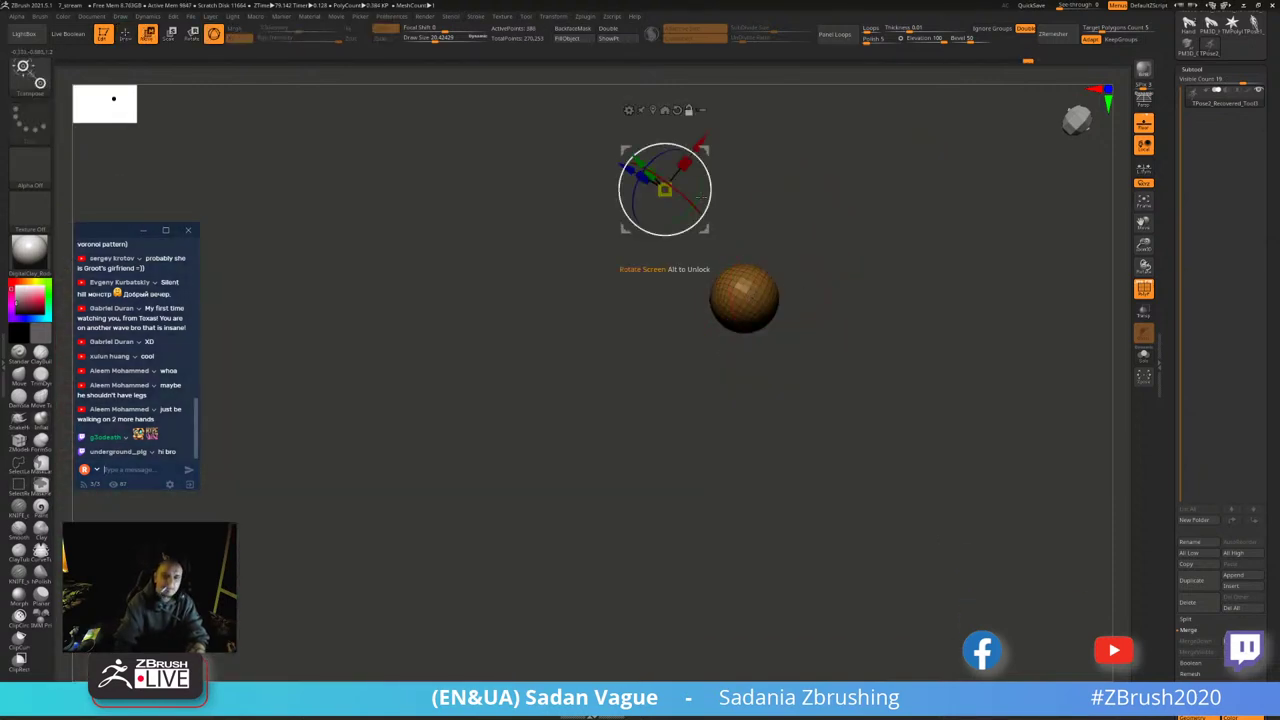
{"action": "left_click", "coordinate": [652, 110]}
{"action": "left_click", "coordinate": [797, 300], "text": "ctrl+shift"}
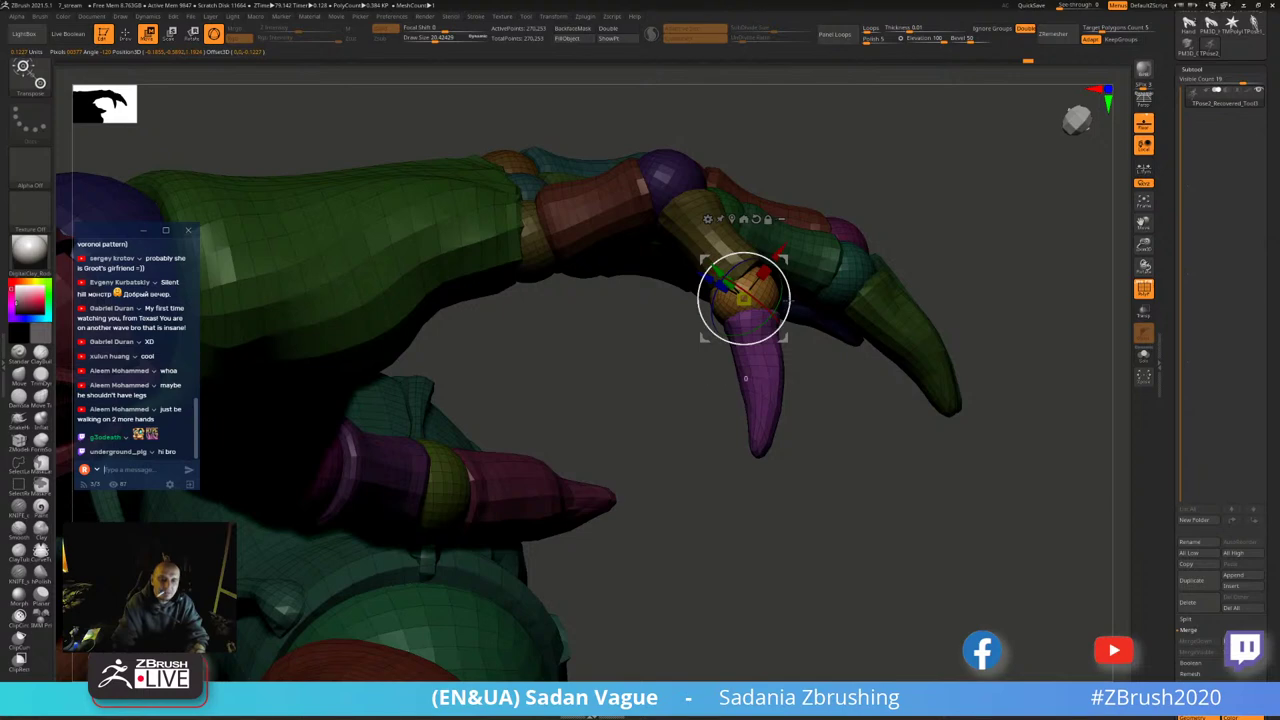
{"action": "mouse_move", "coordinate": [780, 258]}
{"action": "left_mouse_down"}
{"action": "mouse_move", "coordinate": [800, 302]}
{"action": "mouse_move", "coordinate": [691, 181]}
{"action": "mouse_move", "coordinate": [1002, 179]}
{"action": "mouse_move", "coordinate": [1024, 281]}
{"action": "mouse_move", "coordinate": [880, 290]}
{"action": "left_mouse_up"}
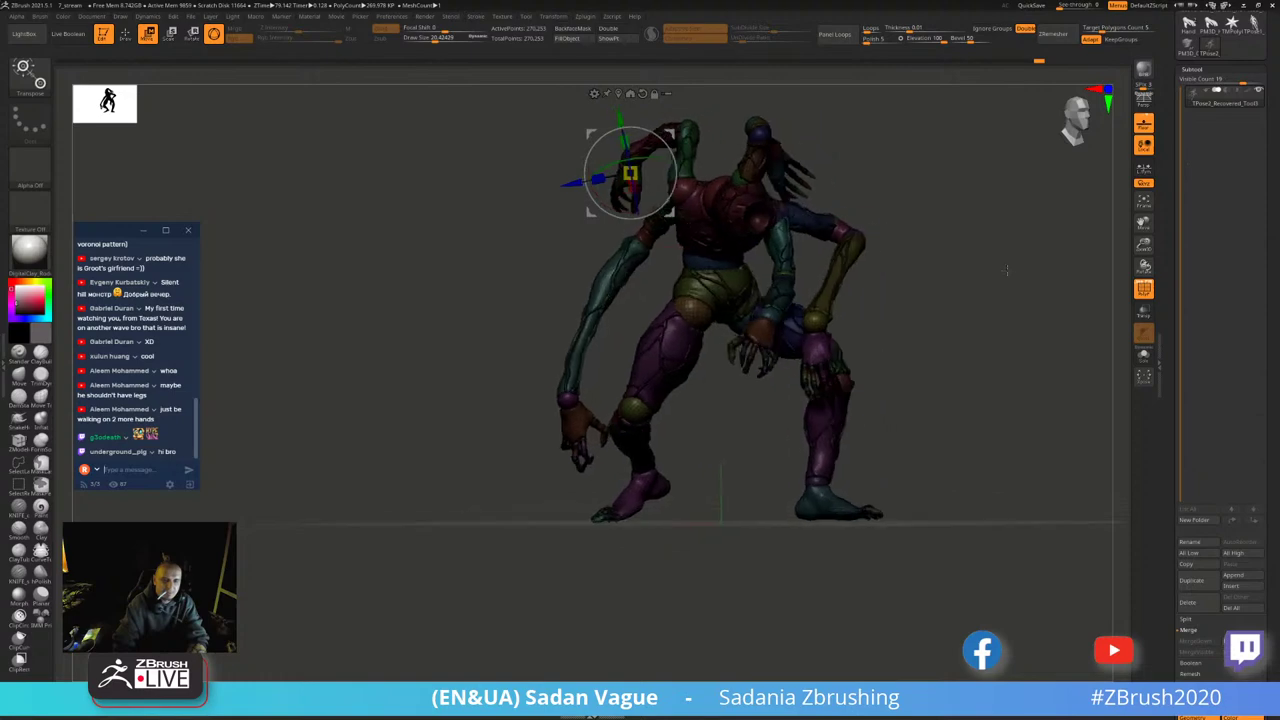
- Turn off polygroup colours and zoom in on the next hand
{"action": "mouse_move", "coordinate": [880, 290]}
{"action": "left_mouse_down"}
{"action": "mouse_move", "coordinate": [1100, 280]}
{"action": "mouse_move", "coordinate": [1061, 316]}
{"action": "mouse_move", "coordinate": [1074, 307]}
{"action": "mouse_move", "coordinate": [997, 252]}
{"action": "mouse_move", "coordinate": [1062, 450]}
{"action": "left_mouse_up"}
{"action": "left_click", "coordinate": [1143, 289]}
{"action": "left_click_drag", "start_coordinate": [907, 273], "coordinate": [906, 254]}
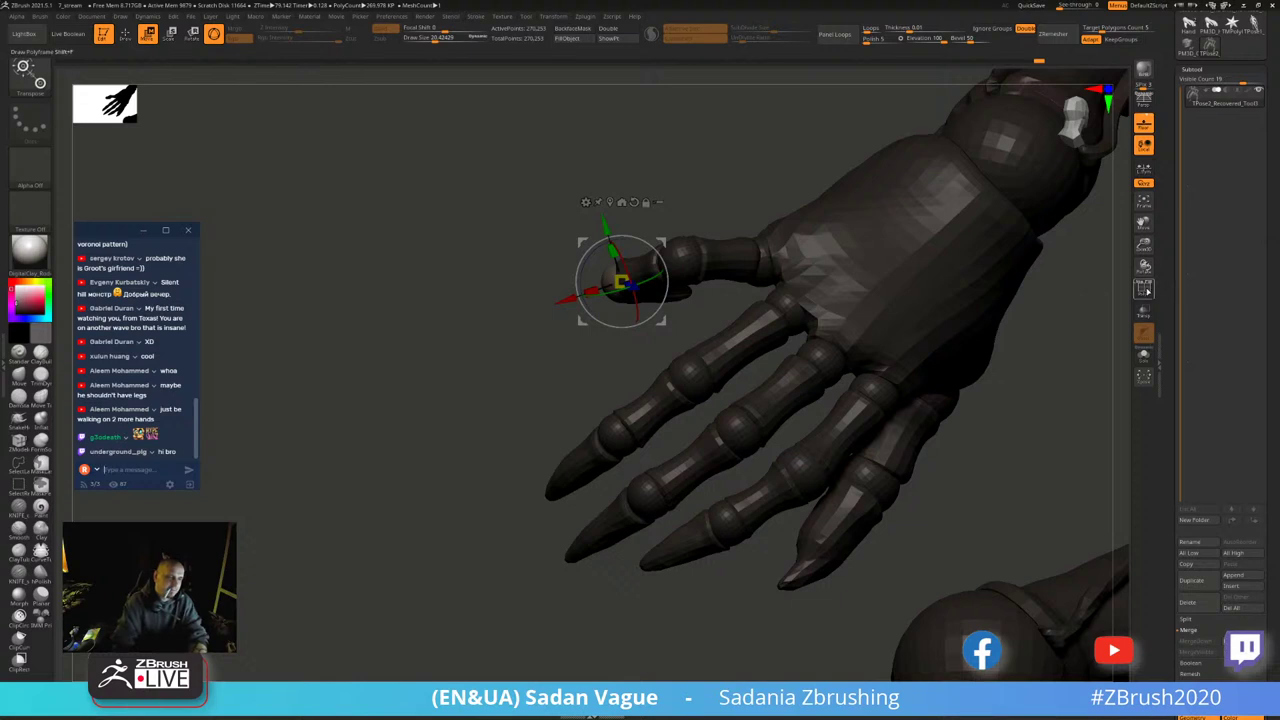
- With polygroup colours back on, hide the green finger's pieces and teal knuckle, then unhide them
{"action": "key", "text": "shift+f"}
{"action": "key", "text": "shift+f"}
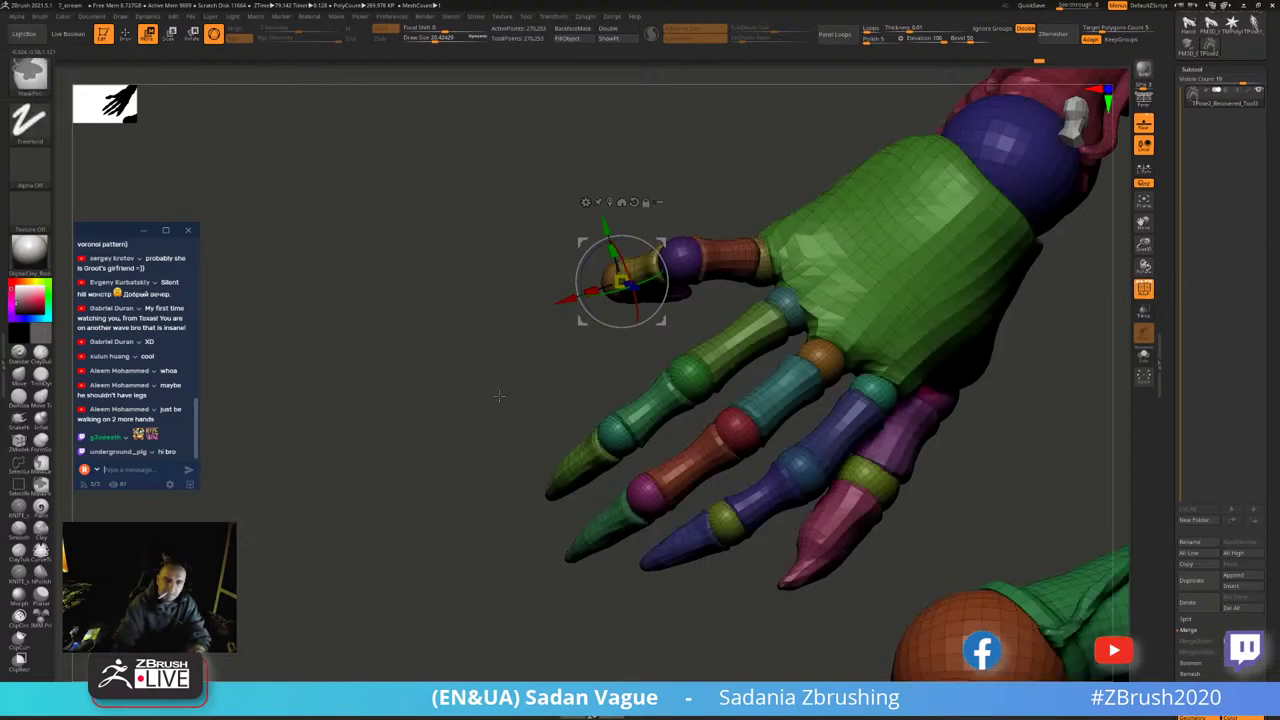
{"action": "key", "text": "q"}
{"action": "left_click", "coordinate": [737, 343], "text": "ctrl+shift"}
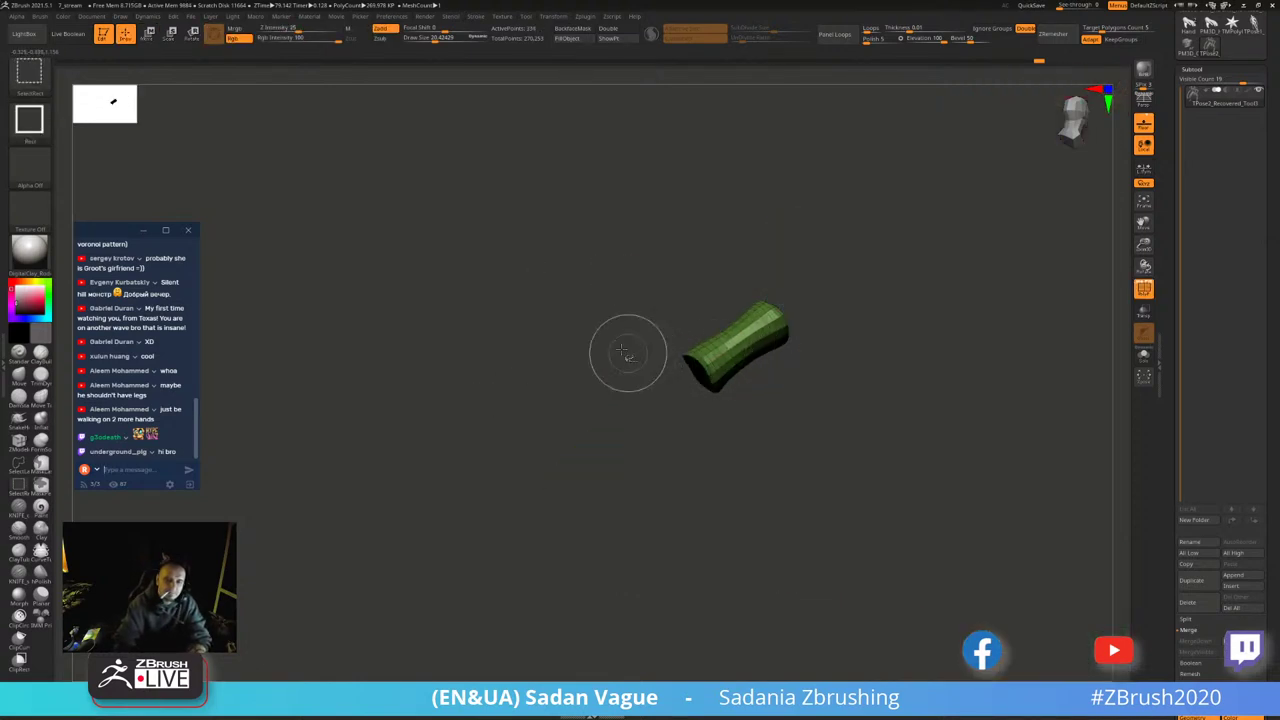
{"action": "left_click", "coordinate": [688, 375], "text": "ctrl+shift"}
{"action": "left_click", "coordinate": [650, 405], "text": "ctrl+alt+shift"}
{"action": "left_click", "coordinate": [614, 429], "text": "ctrl+alt+shift"}
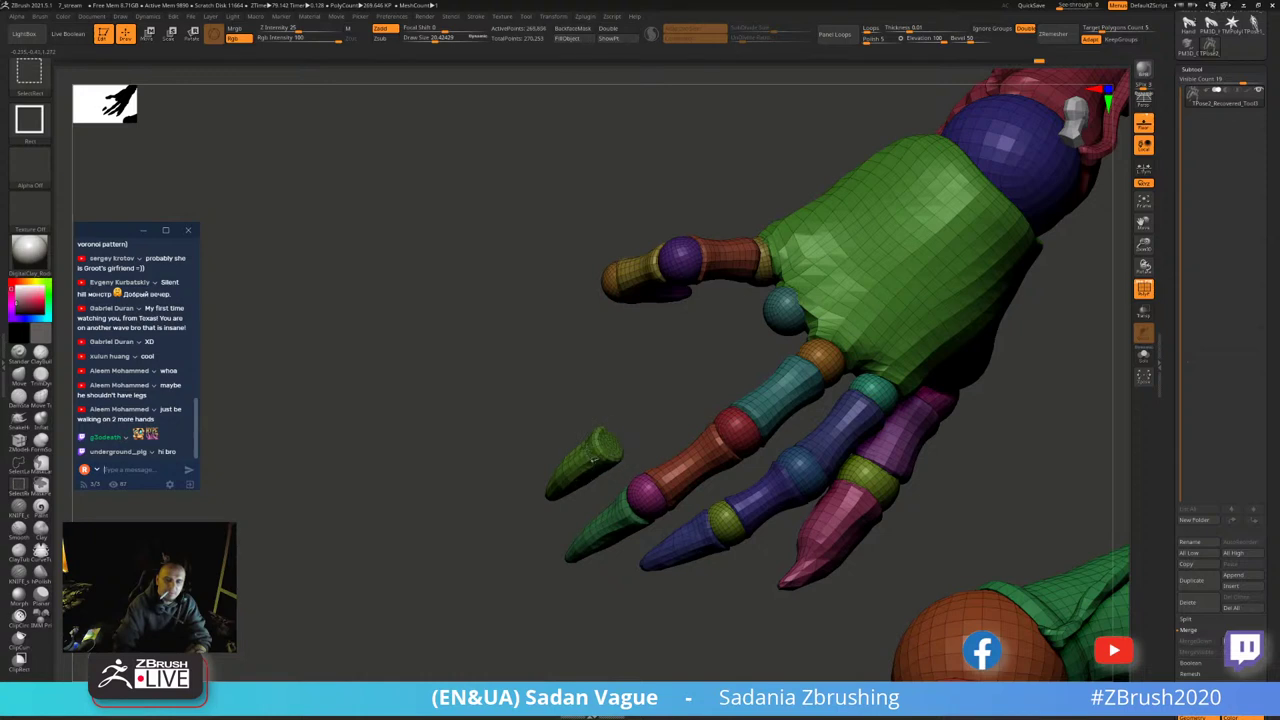
{"action": "left_click", "coordinate": [575, 470], "text": "ctrl+alt+shift"}
{"action": "left_click", "coordinate": [785, 310], "text": "ctrl+alt+shift"}
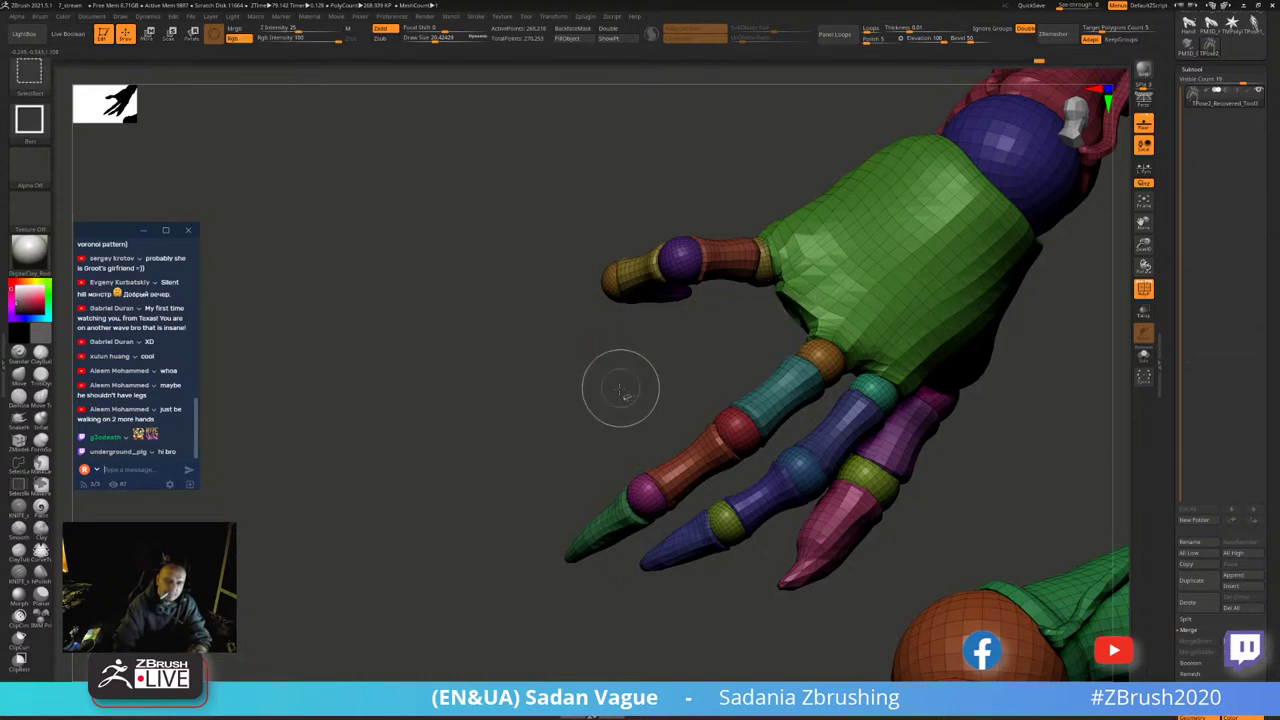
{"action": "key", "text": "shift+f"}
{"action": "left_click", "coordinate": [626, 390], "text": "ctrl+shift"}
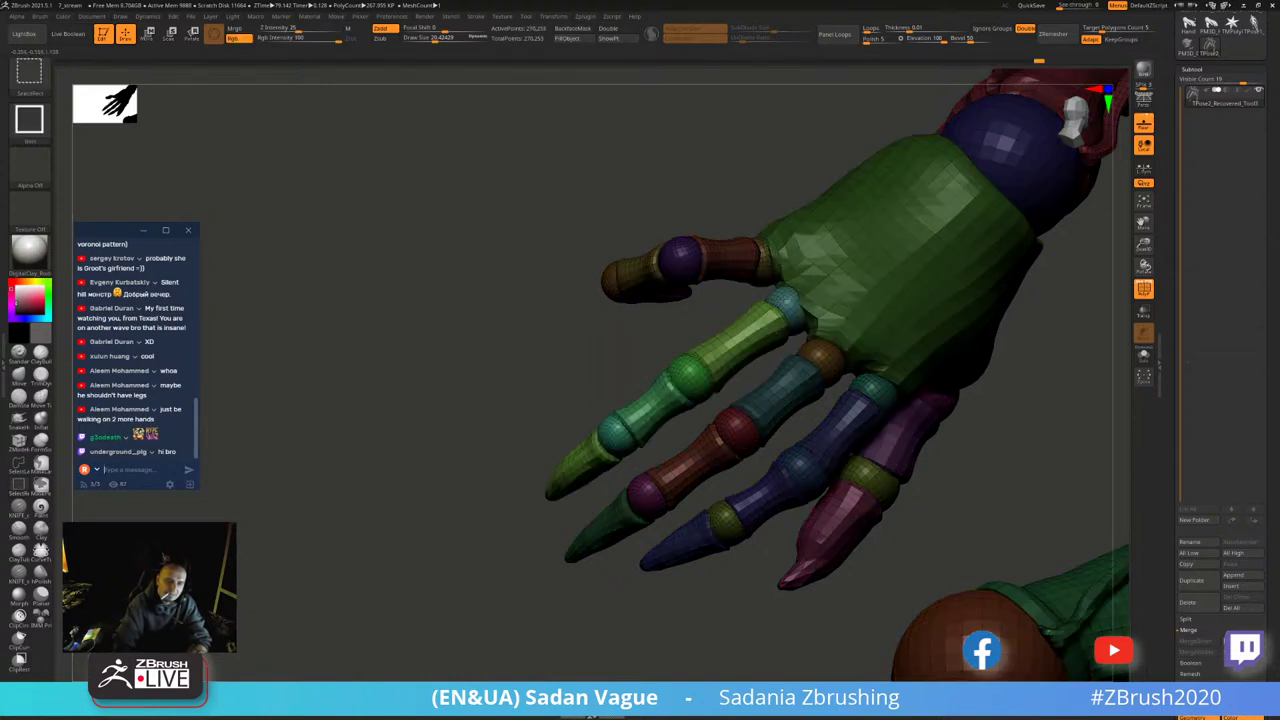
- Centre the gizmo pivot on the teal knuckle and view the hand from front and side
{"action": "left_click", "coordinate": [785, 308], "text": "ctrl+shift"}
{"action": "key", "text": "w"}
{"action": "left_click", "coordinate": [609, 203]}
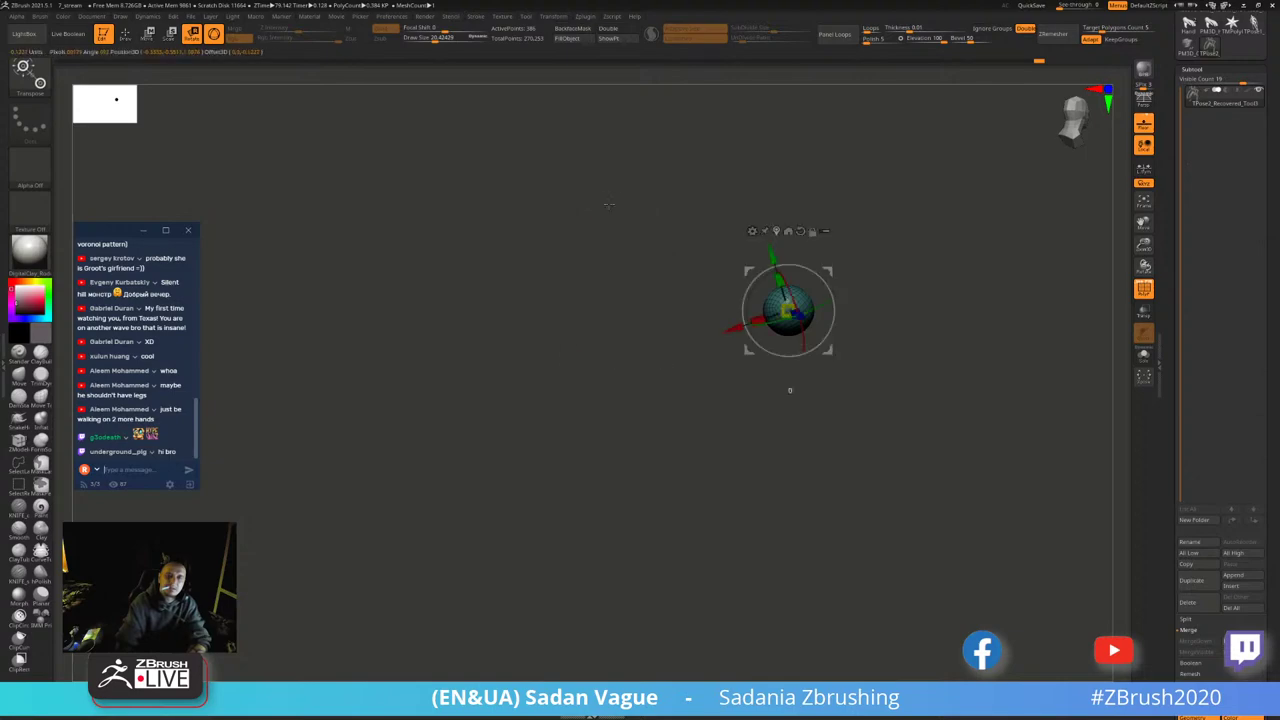
{"action": "left_click", "coordinate": [866, 225], "text": "ctrl+shift"}
{"action": "left_click_drag", "start_coordinate": [866, 225], "coordinate": [1000, 335]}
{"action": "mouse_move", "coordinate": [790, 390]}
{"action": "left_mouse_down"}
{"action": "mouse_move", "coordinate": [990, 234]}
{"action": "mouse_move", "coordinate": [785, 390]}
{"action": "mouse_move", "coordinate": [773, 447]}
{"action": "left_mouse_up"}
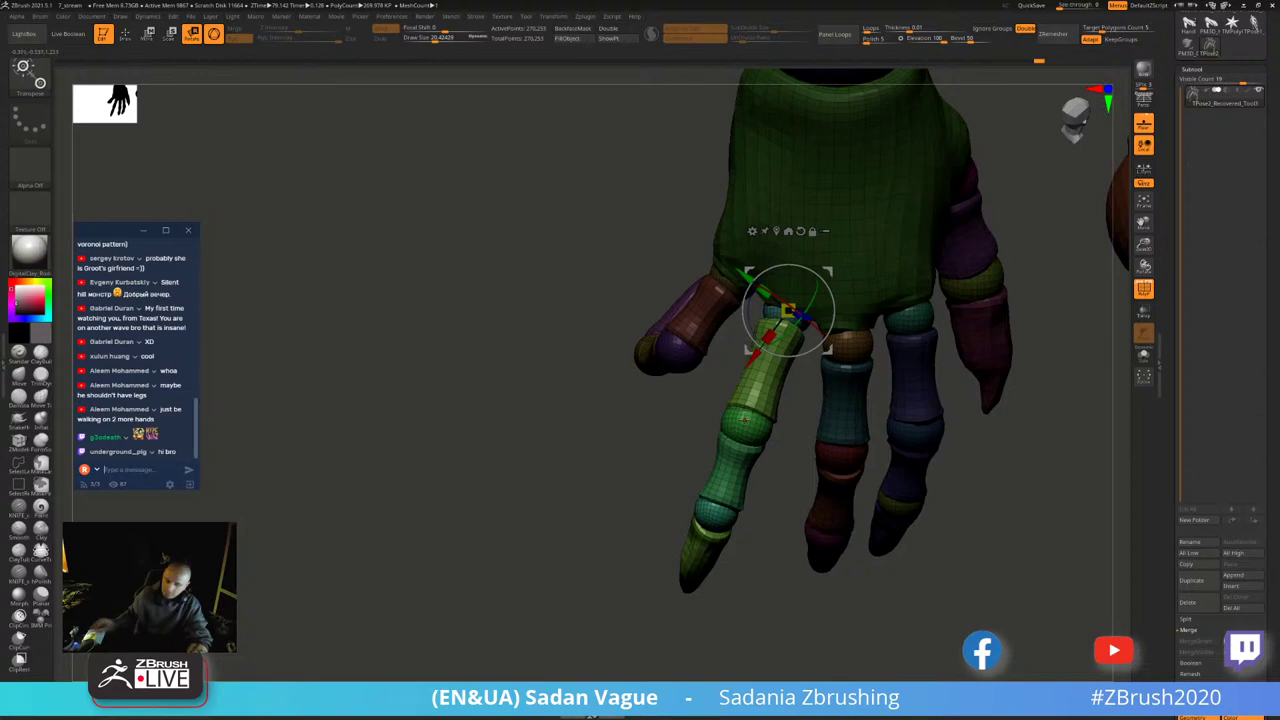
{"action": "mouse_move", "coordinate": [652, 464]}
{"action": "left_mouse_down"}
{"action": "mouse_move", "coordinate": [514, 453]}
{"action": "mouse_move", "coordinate": [502, 524]}
{"action": "left_mouse_up"}
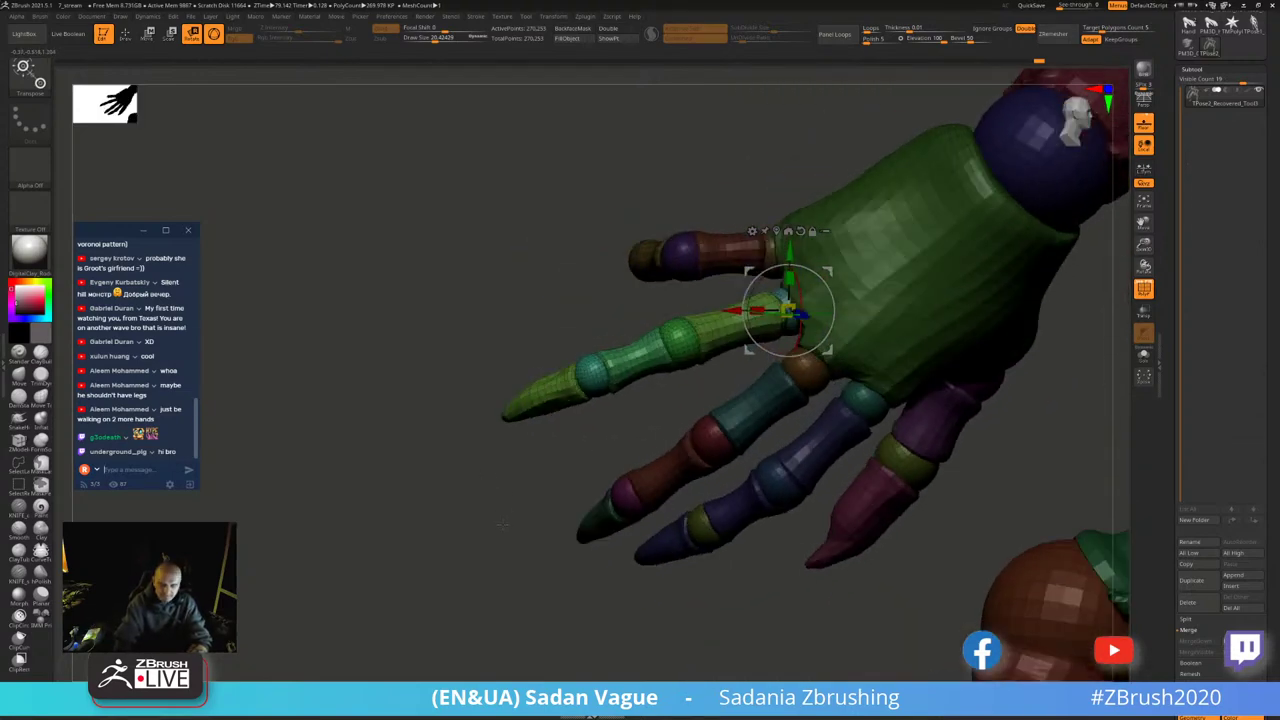
- Solo the thumb's green joint sphere and centre the gizmo pivot on it
{"action": "key", "text": "q"}
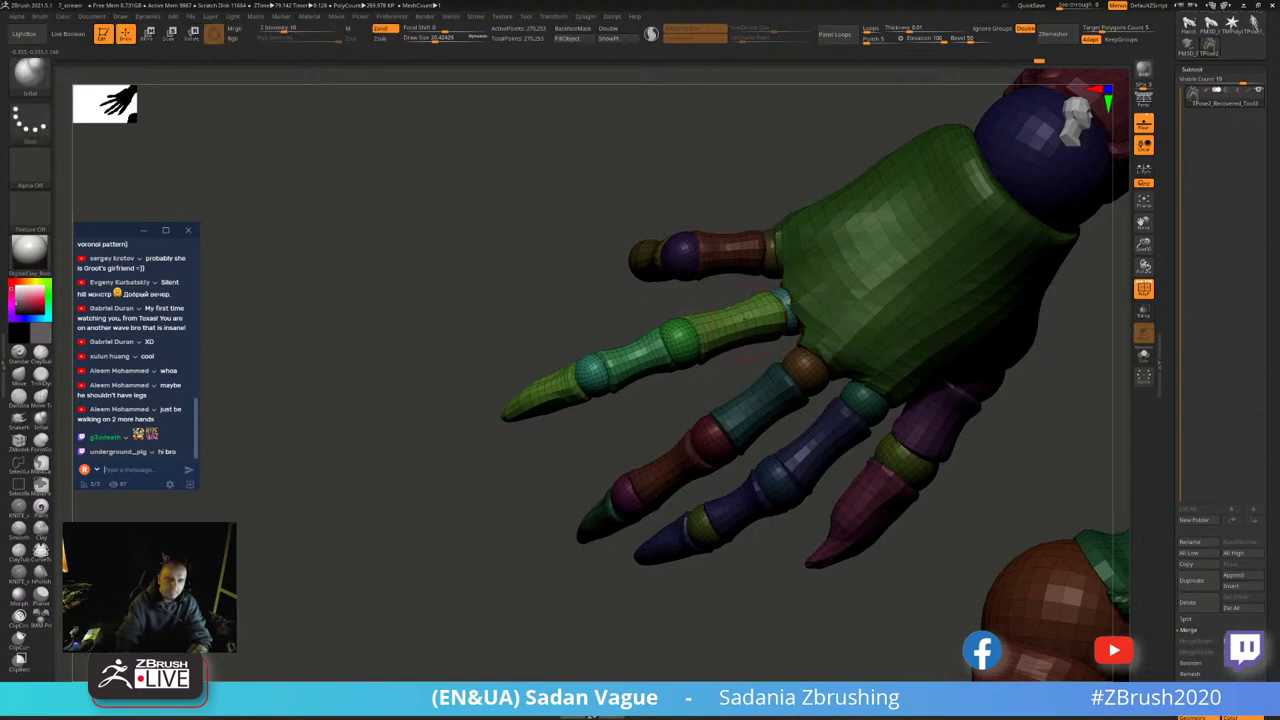
{"action": "mouse_move", "coordinate": [629, 462]}
{"action": "left_mouse_down"}
{"action": "mouse_move", "coordinate": [632, 388]}
{"action": "mouse_move", "coordinate": [773, 327]}
{"action": "left_mouse_up"}
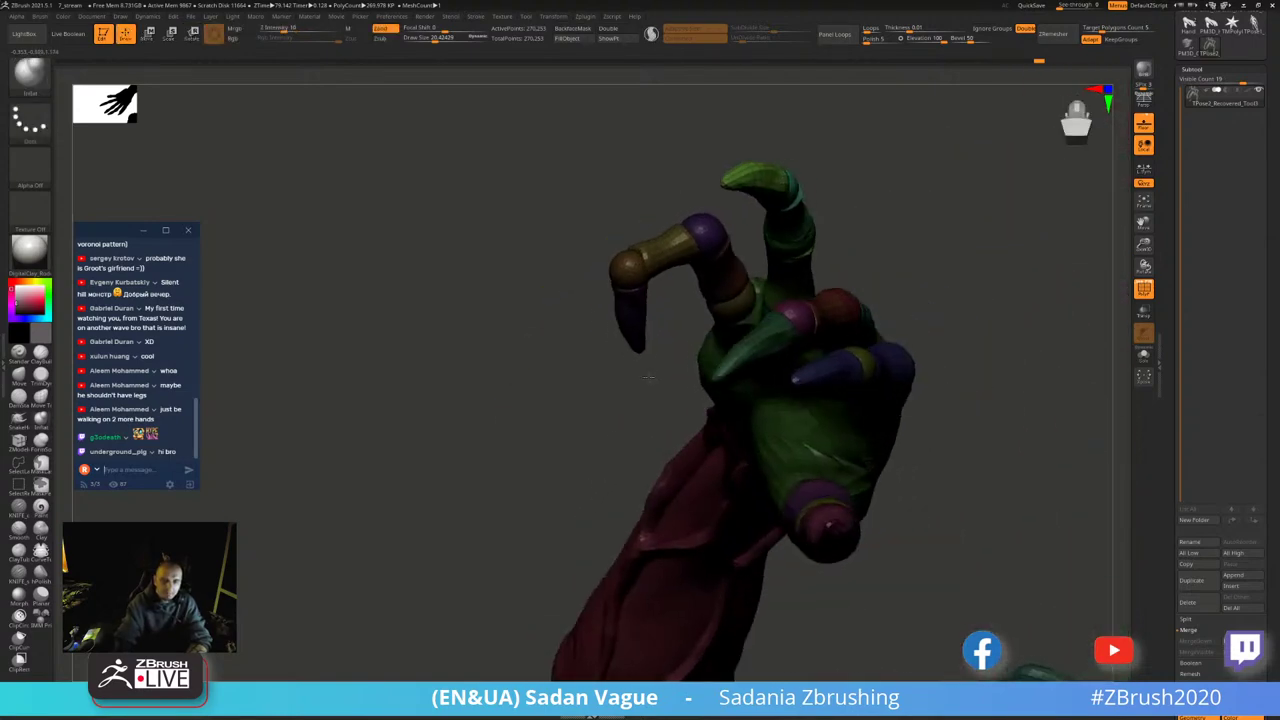
{"action": "left_click", "coordinate": [723, 320], "text": "alt"}
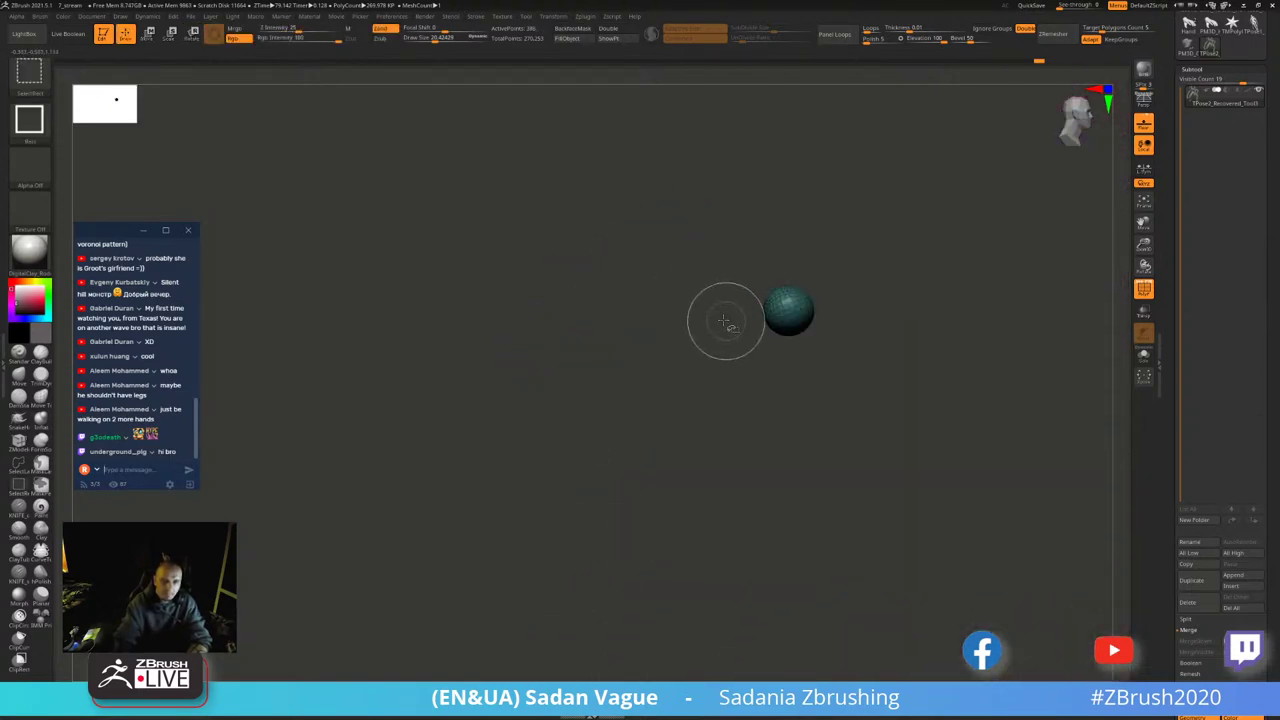
{"action": "key", "text": "shift+alt+s"}
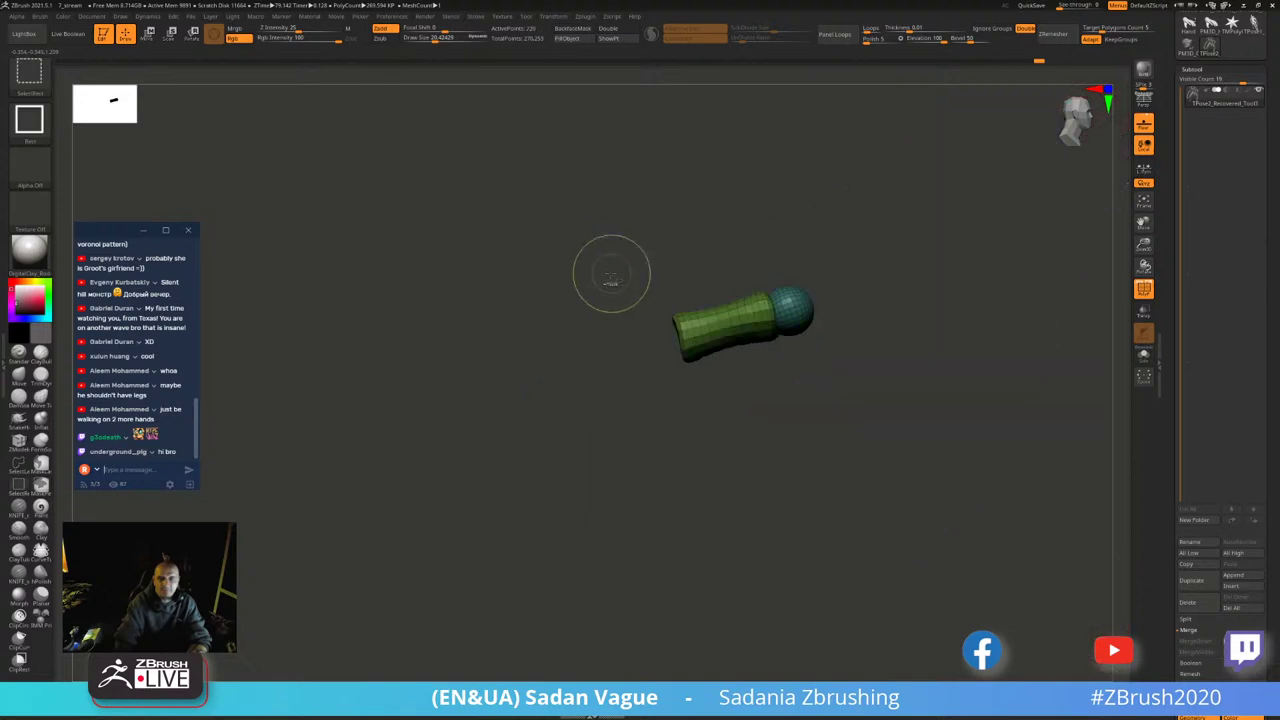
{"action": "key", "text": "shift+alt+s"}
{"action": "left_click_drag", "start_coordinate": [586, 229], "coordinate": [657, 300]}
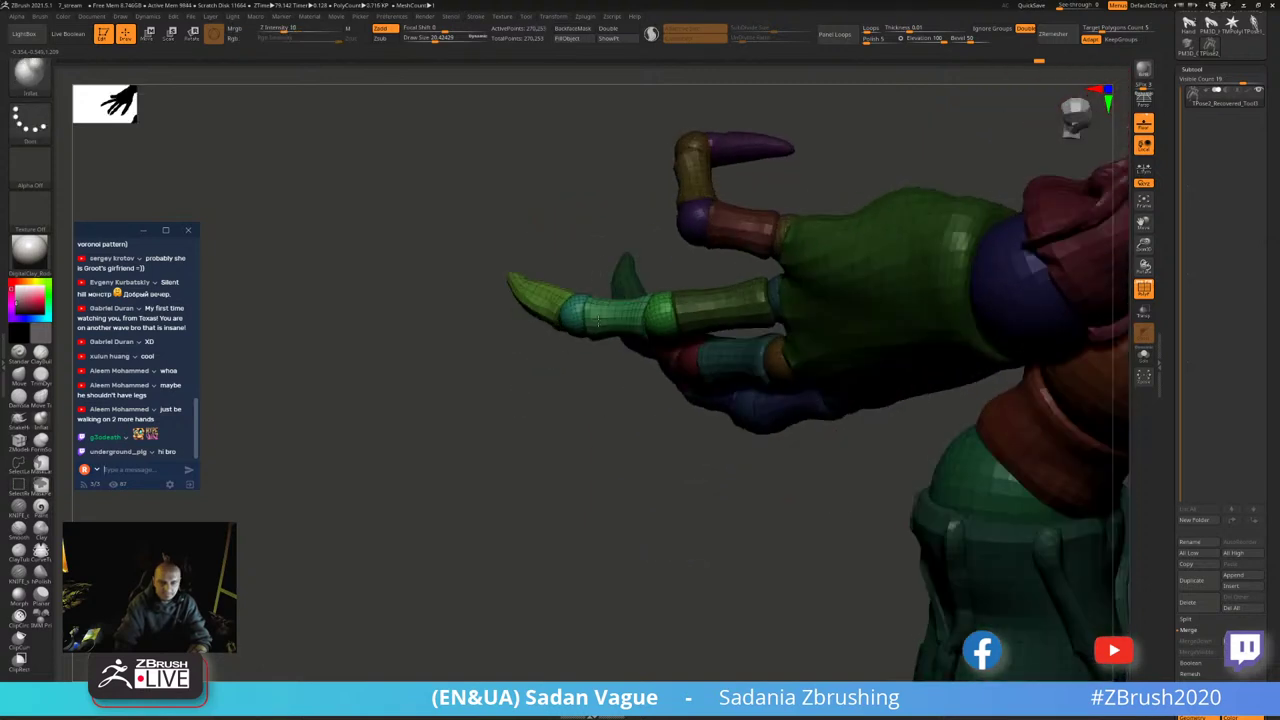
{"action": "left_click", "coordinate": [666, 316], "text": "alt"}
{"action": "key", "text": "shift+alt+s"}
{"action": "key", "text": "w"}
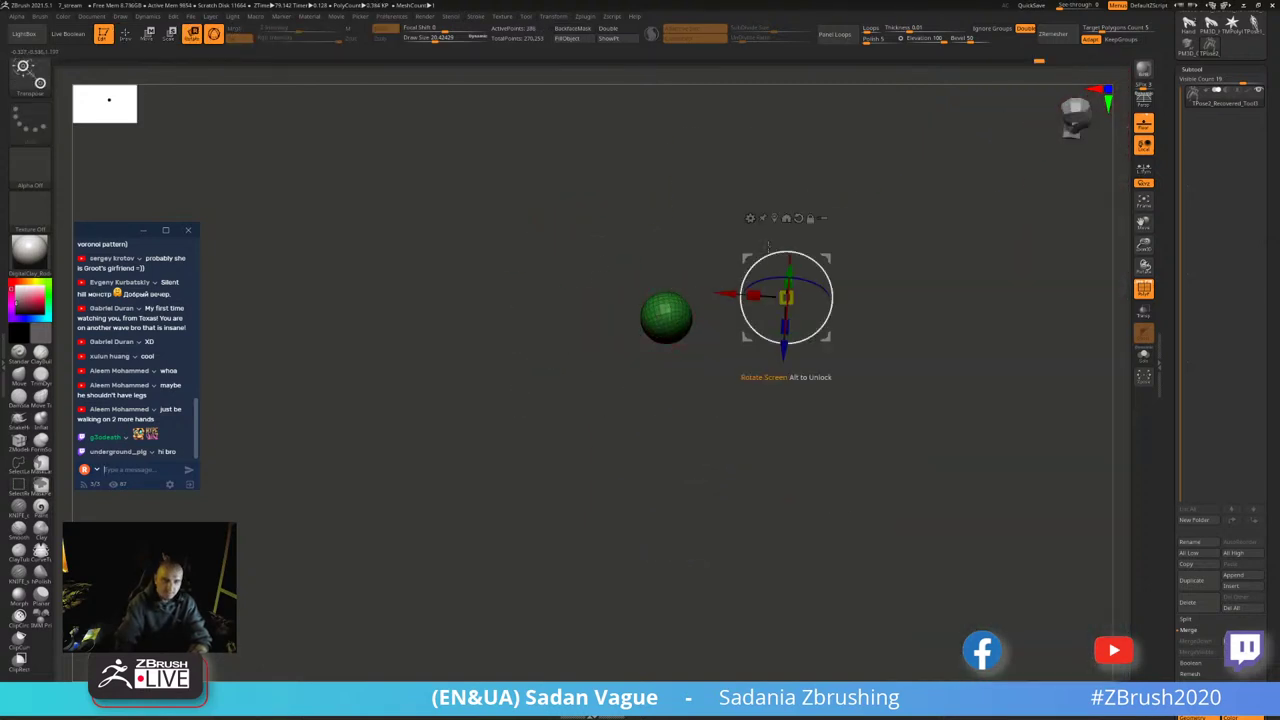
{"action": "left_click", "coordinate": [786, 218]}
- Curl the thumb inward about 53 degrees at its knuckle and check it against the body
{"action": "key", "text": "shift+alt+s"}
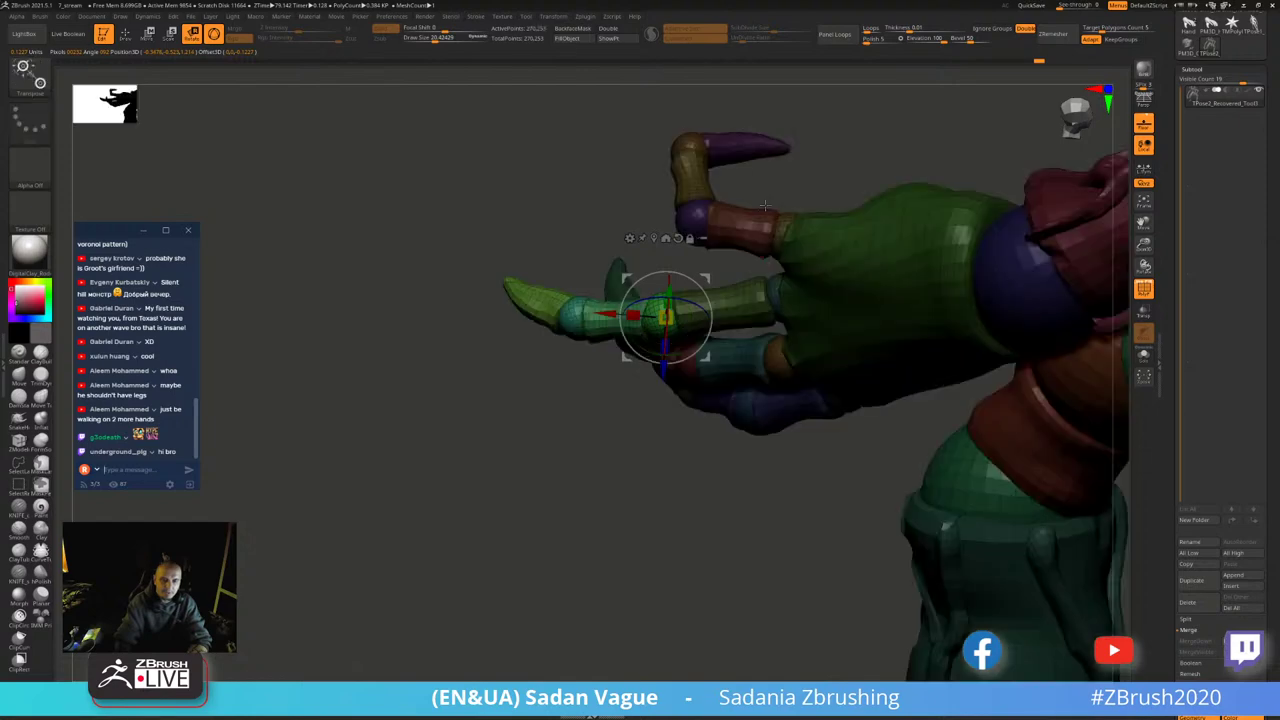
{"action": "mouse_move", "coordinate": [880, 164]}
{"action": "left_mouse_down"}
{"action": "mouse_move", "coordinate": [884, 232]}
{"action": "mouse_move", "coordinate": [650, 330]}
{"action": "left_mouse_up"}
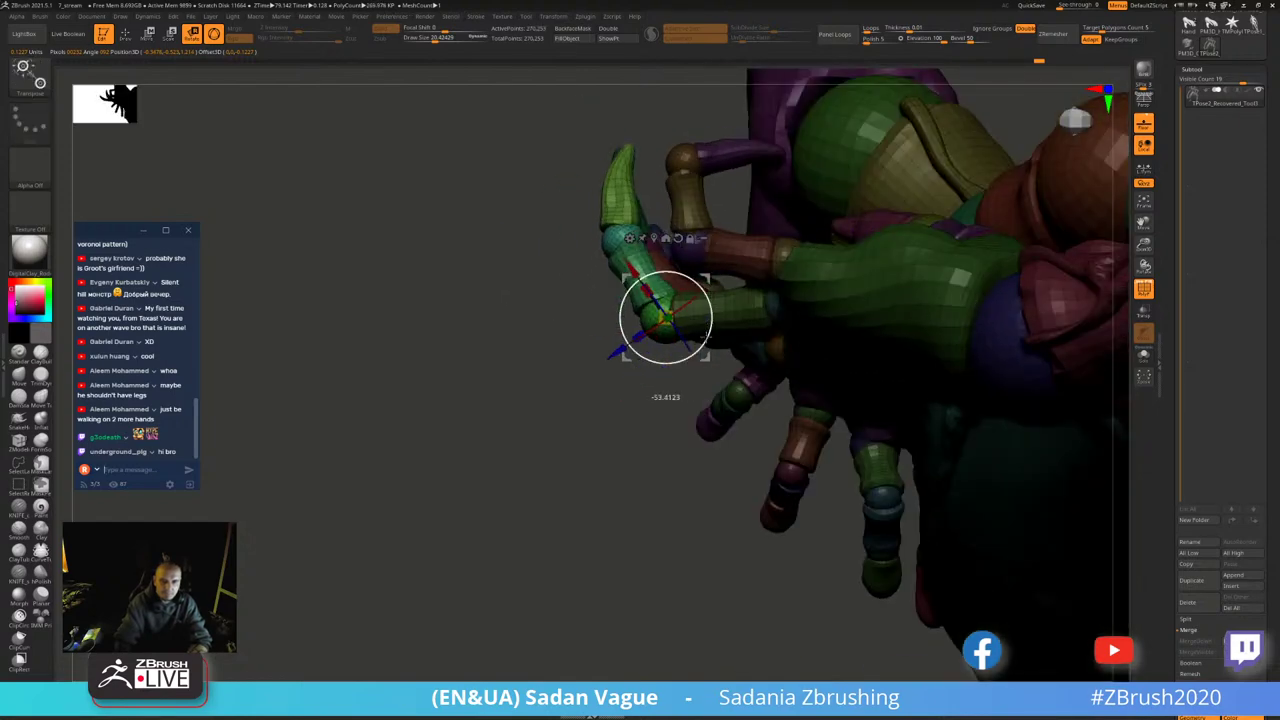
{"action": "left_click_drag", "start_coordinate": [900, 450], "coordinate": [820, 380]}
{"action": "left_click_drag", "start_coordinate": [646, 304], "coordinate": [712, 322]}
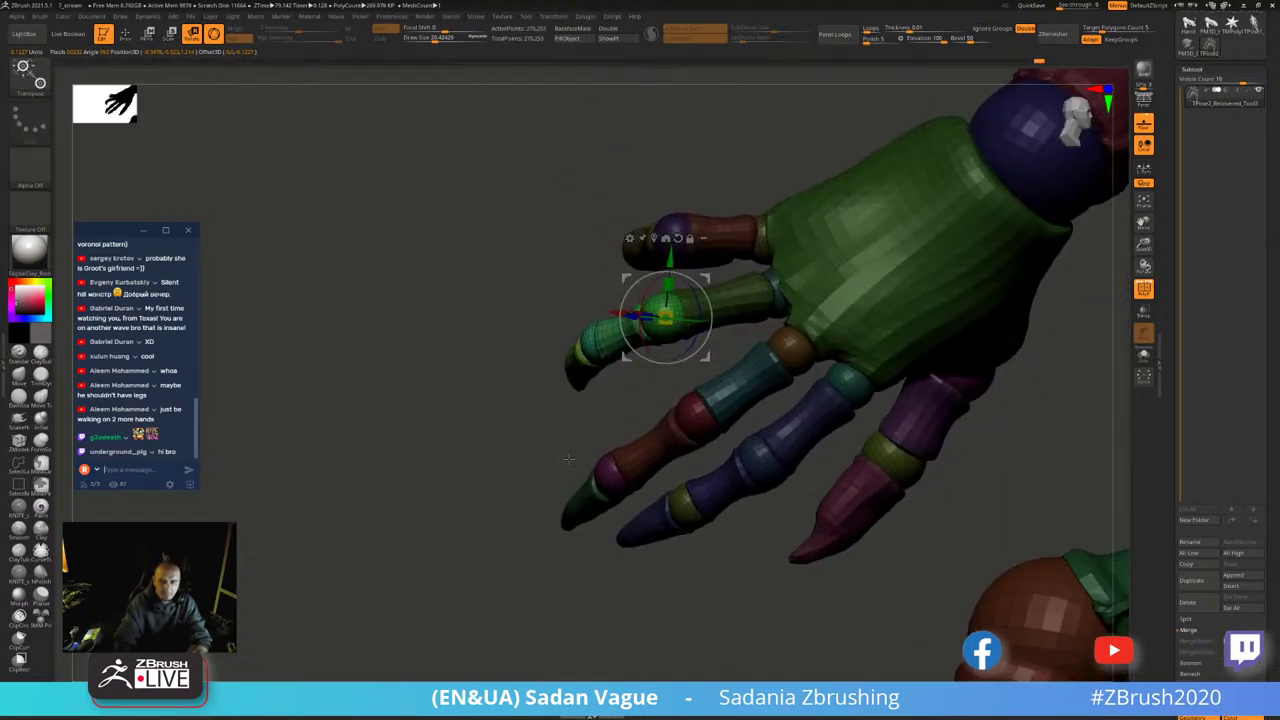
{"action": "left_click_drag", "start_coordinate": [712, 322], "coordinate": [744, 314]}
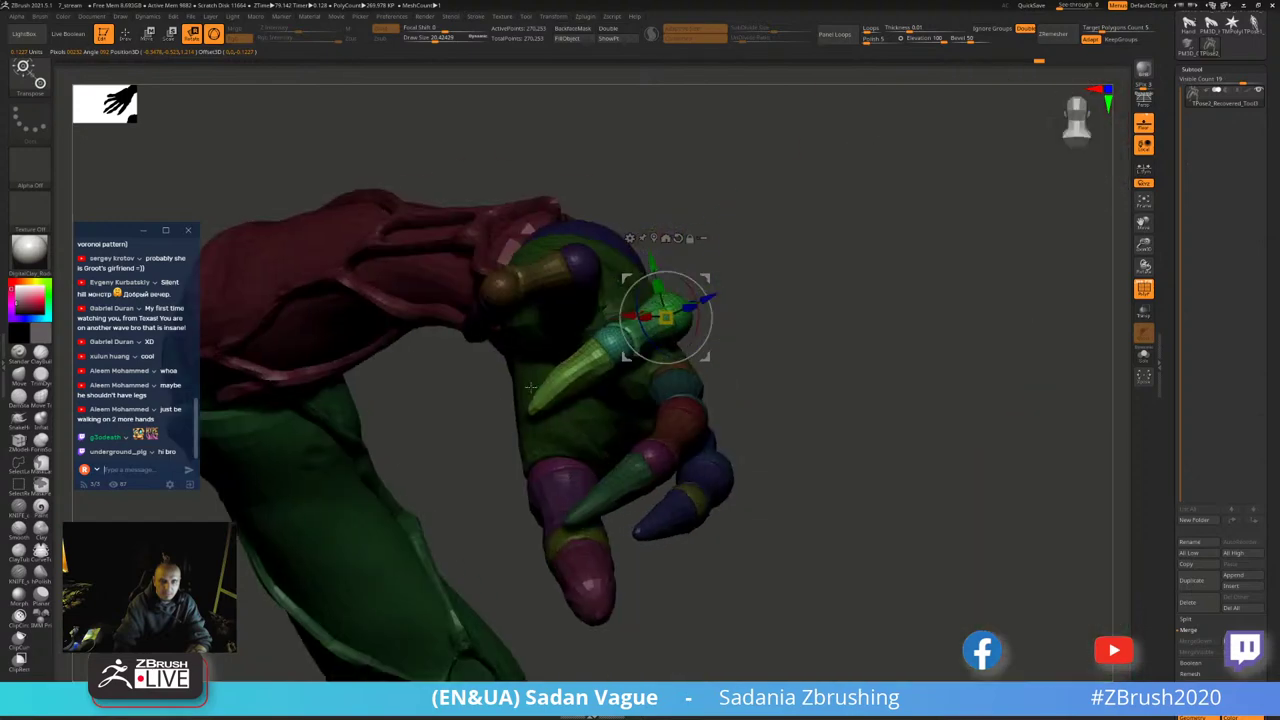
{"action": "left_click_drag", "start_coordinate": [937, 251], "coordinate": [849, 237]}
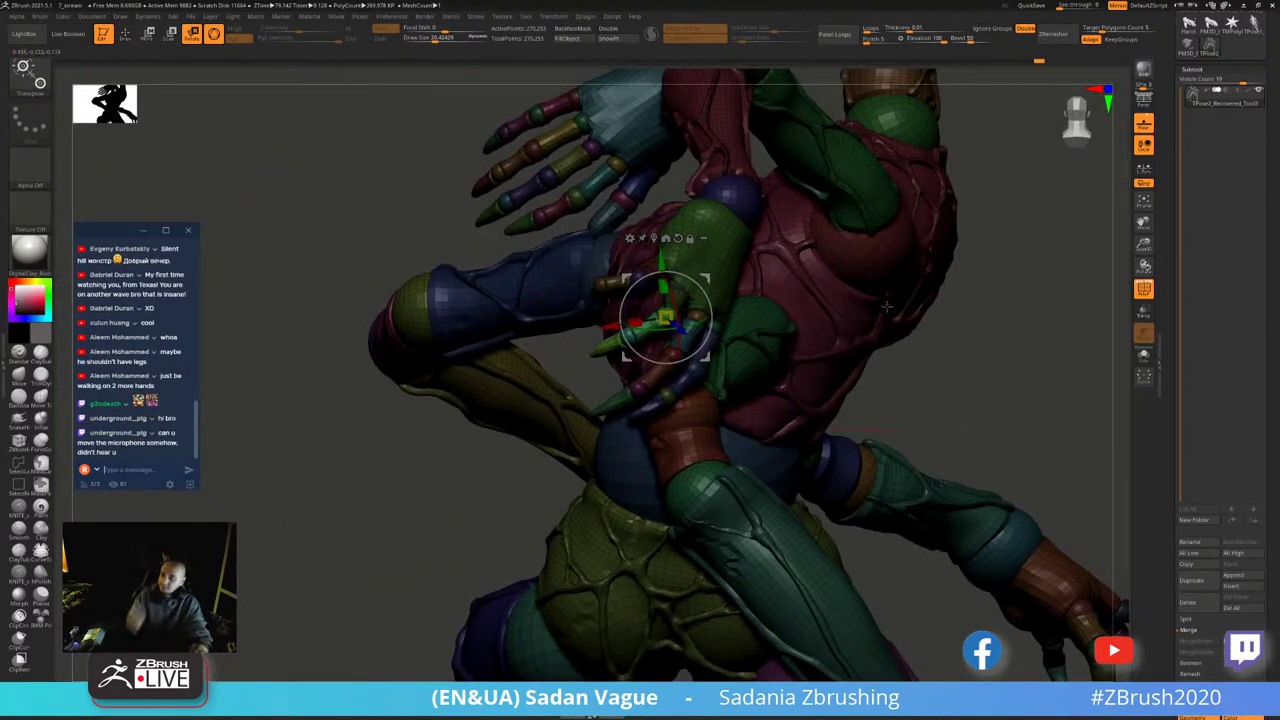
- Orbit around the back to find the next clawed hand and zoom in on it
{"action": "left_click_drag", "start_coordinate": [980, 358], "coordinate": [900, 350]}
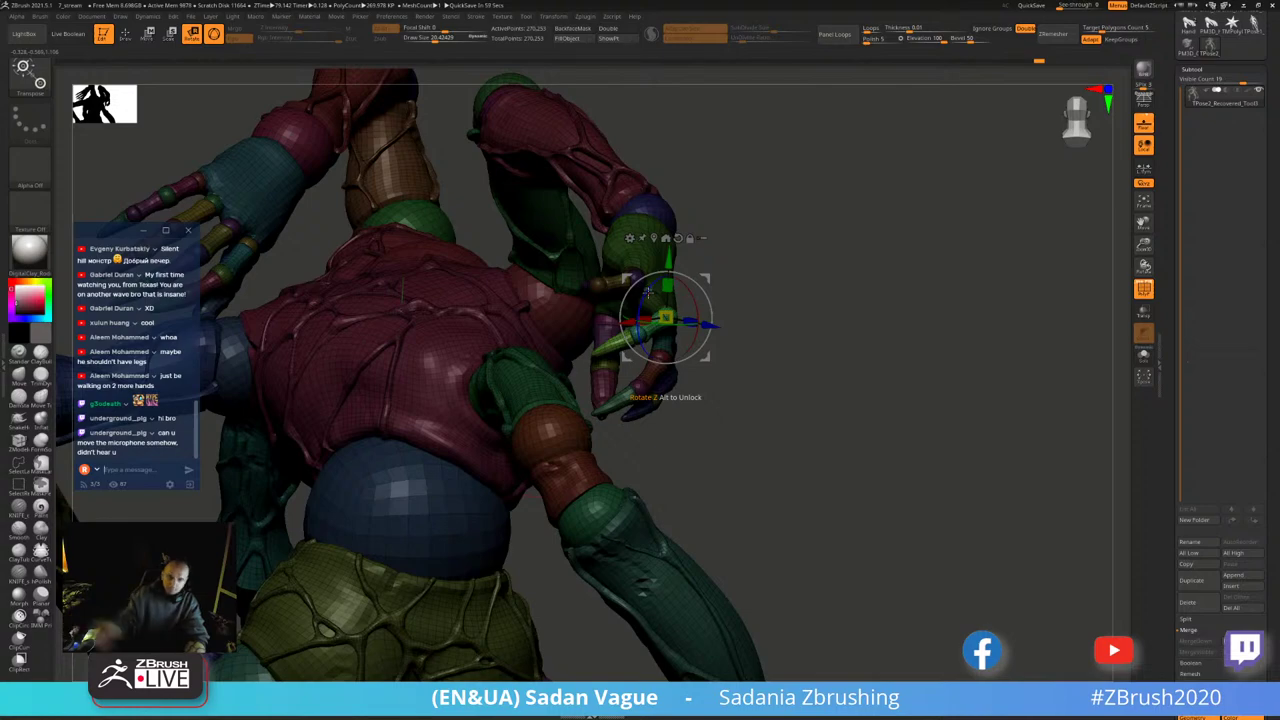
{"action": "mouse_move", "coordinate": [755, 291]}
{"action": "left_mouse_down"}
{"action": "mouse_move", "coordinate": [809, 393]}
{"action": "mouse_move", "coordinate": [880, 374]}
{"action": "mouse_move", "coordinate": [840, 360]}
{"action": "left_mouse_up"}
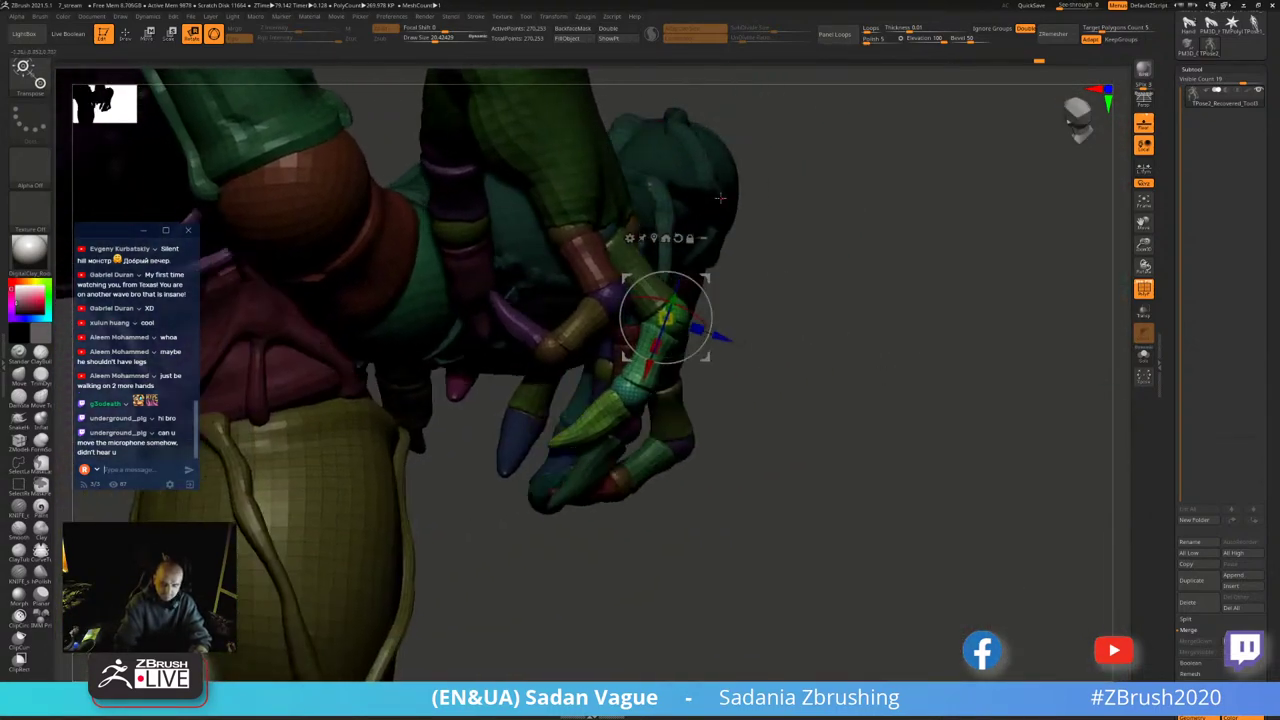
{"action": "left_click", "coordinate": [672, 320], "text": "ctrl+shift"}
{"action": "left_click", "coordinate": [783, 318], "text": "ctrl+shift"}
{"action": "mouse_move", "coordinate": [766, 331]}
{"action": "left_mouse_down"}
{"action": "mouse_move", "coordinate": [786, 331]}
{"action": "mouse_move", "coordinate": [777, 323]}
{"action": "left_mouse_up"}
{"action": "left_click", "coordinate": [789, 316], "text": "ctrl+shift"}
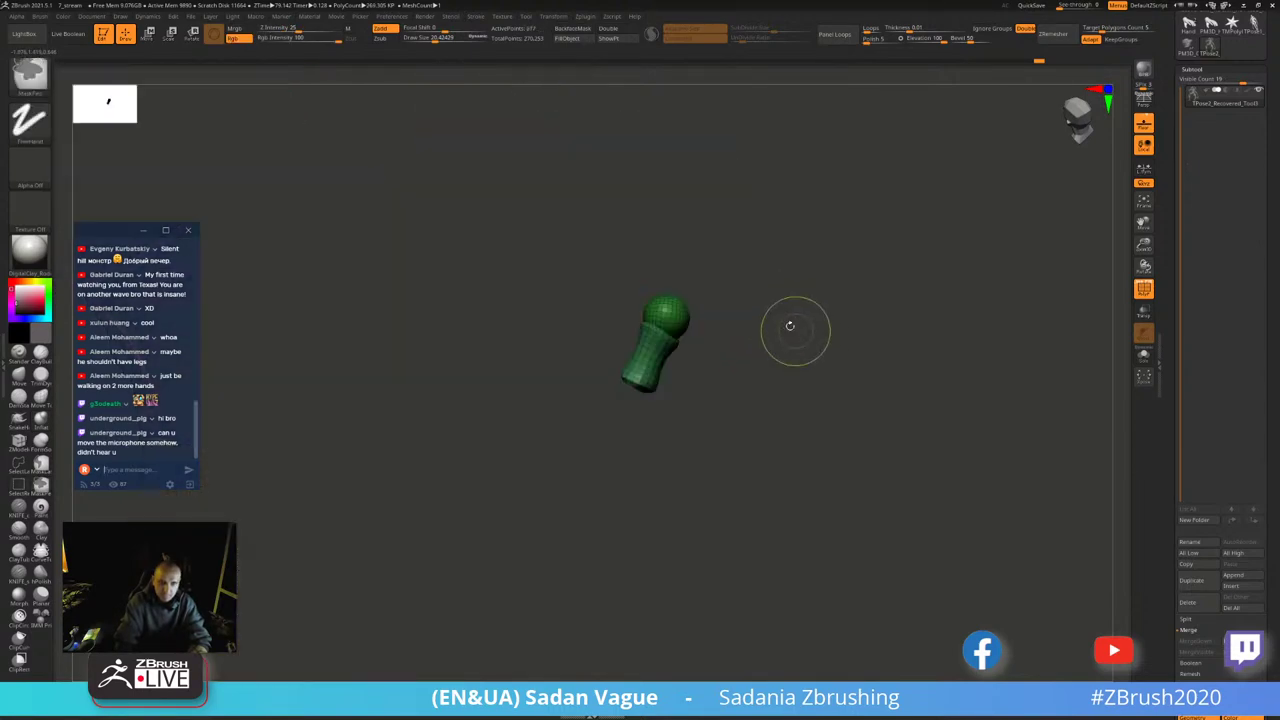
{"action": "left_click_drag", "start_coordinate": [518, 246], "coordinate": [786, 468], "text": "ctrl+shift"}
{"action": "left_click", "coordinate": [814, 374], "text": "ctrl+shift"}
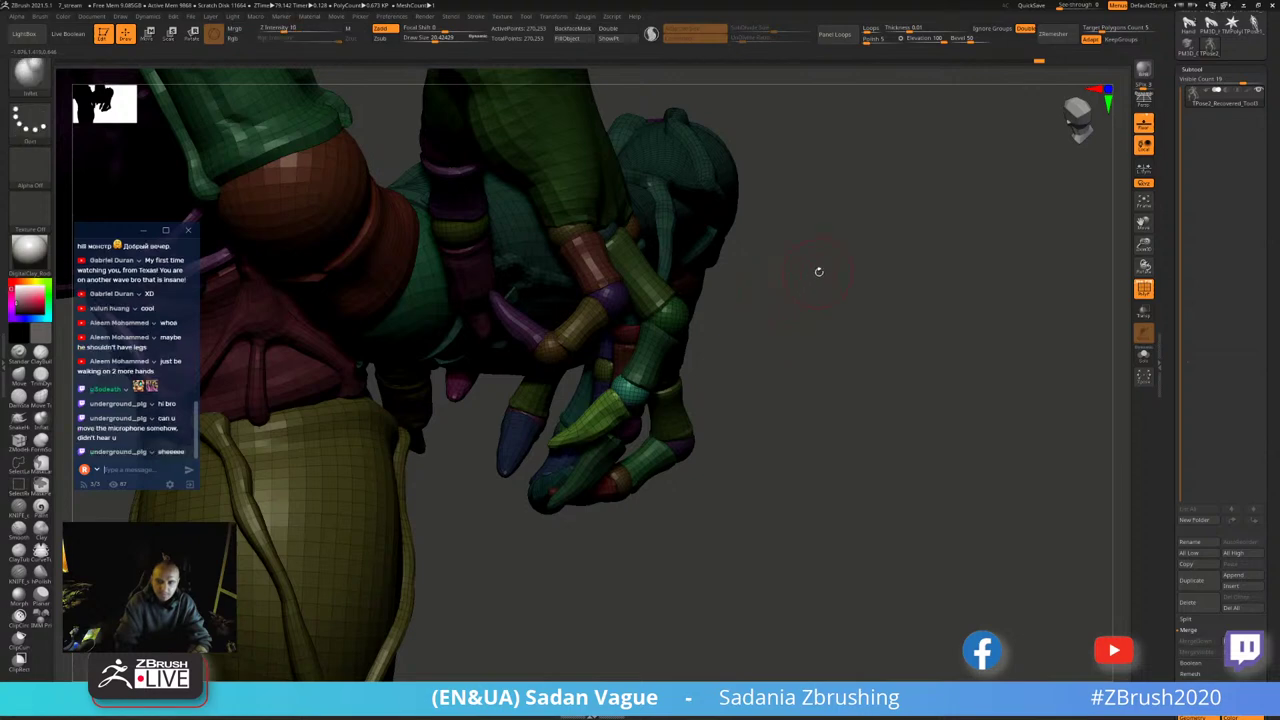
{"action": "left_click_drag", "start_coordinate": [798, 314], "coordinate": [876, 275]}
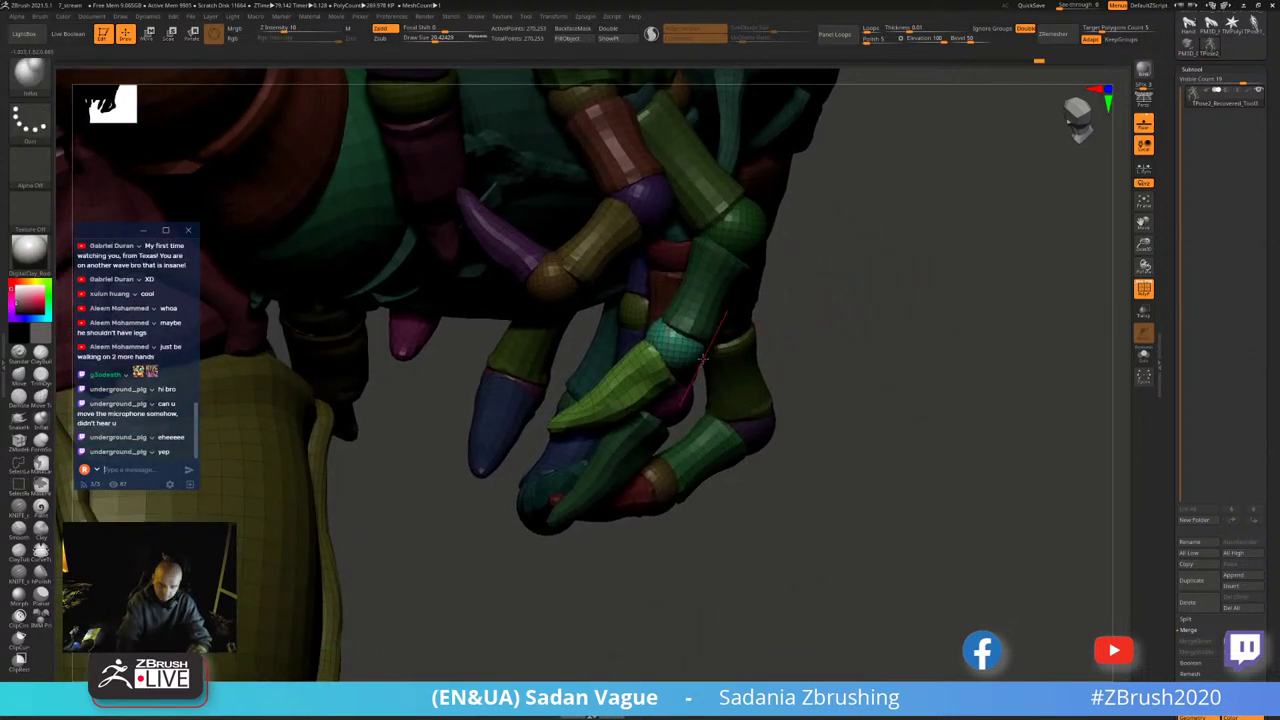
- Solo the green joint sphere, snap the gizmo pivot to it, then show all and face the claws
{"action": "left_click", "coordinate": [676, 350], "text": "ctrl+shift"}
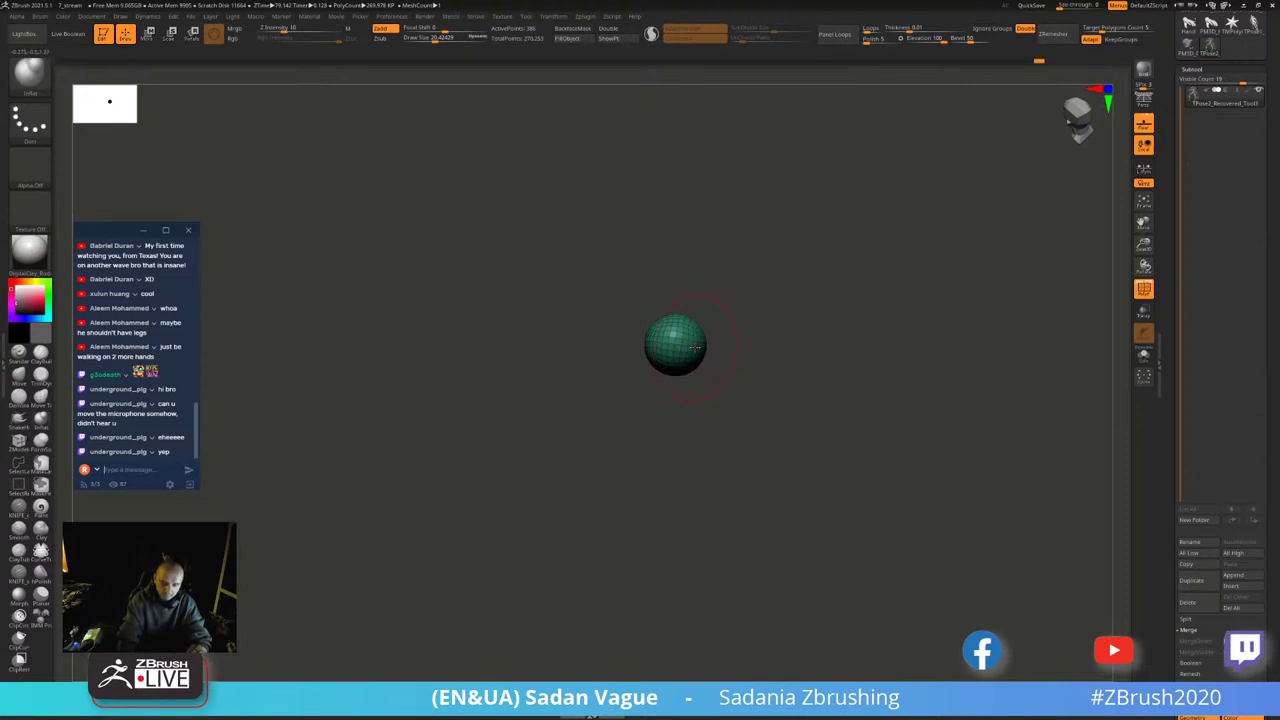
{"action": "key", "text": "w"}
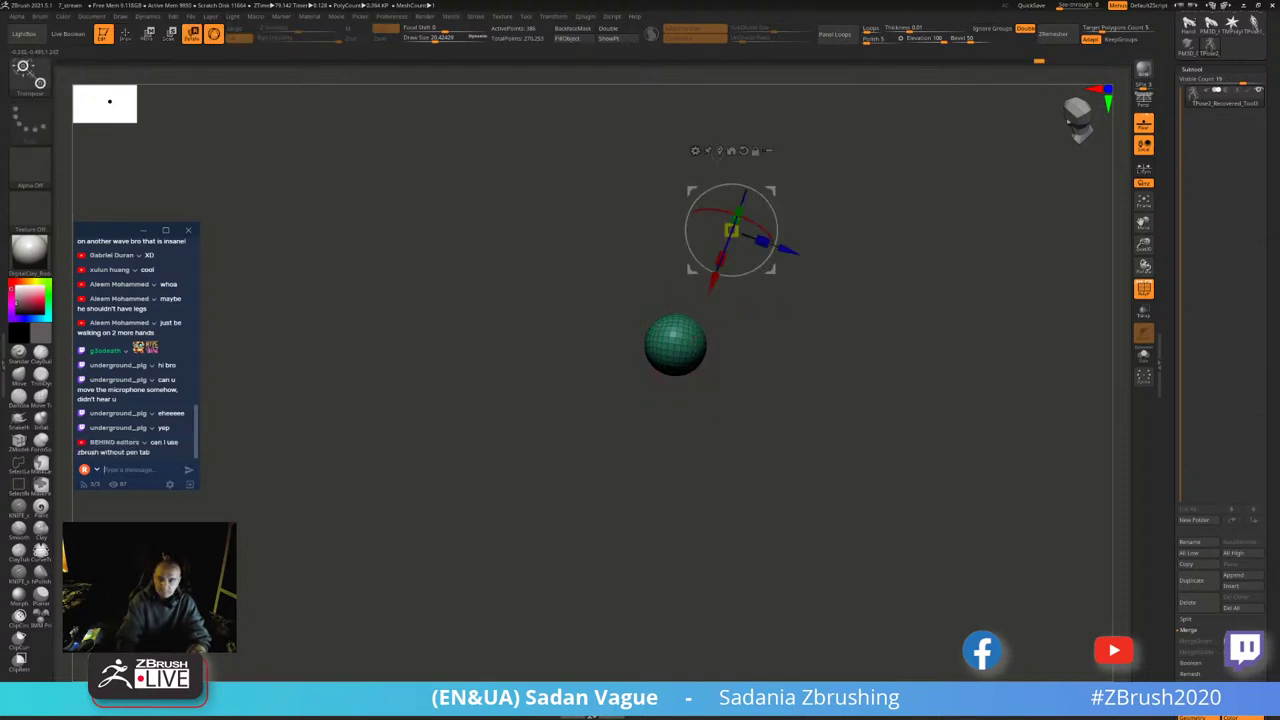
{"action": "mouse_move", "coordinate": [844, 229]}
{"action": "left_mouse_down"}
{"action": "mouse_move", "coordinate": [834, 274]}
{"action": "mouse_move", "coordinate": [806, 189]}
{"action": "left_mouse_up"}
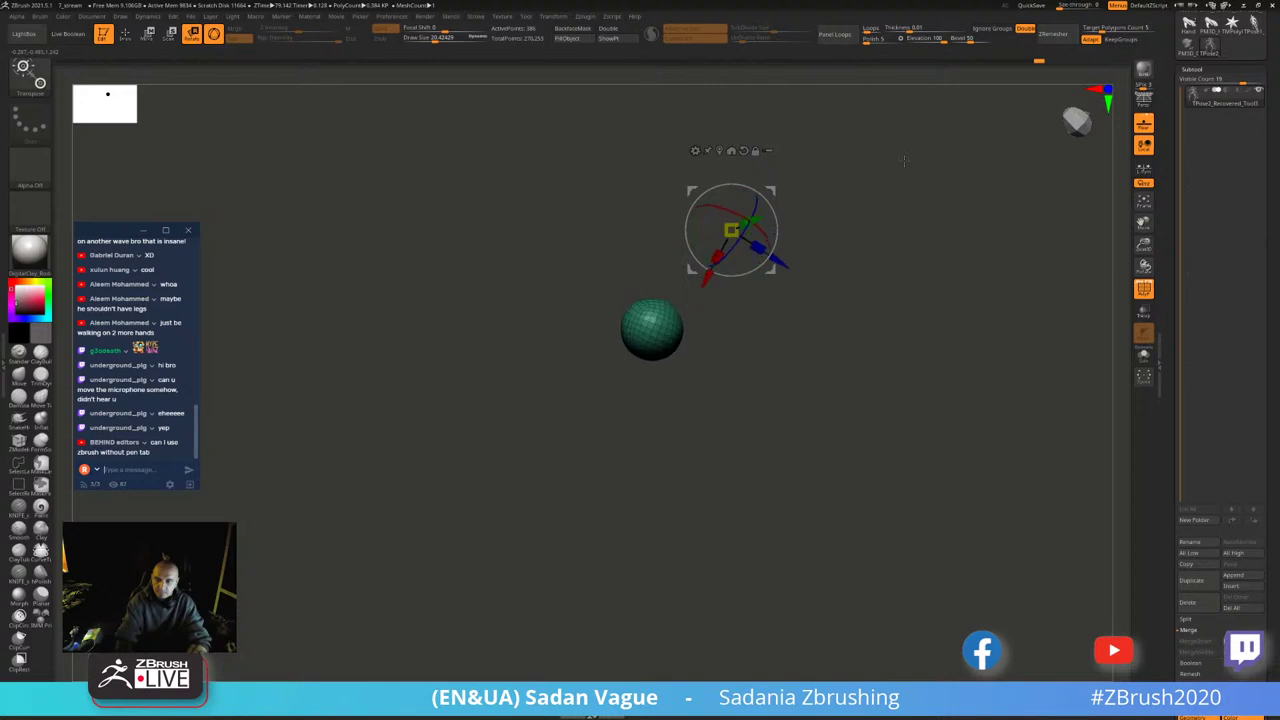
{"action": "left_click", "coordinate": [731, 151]}
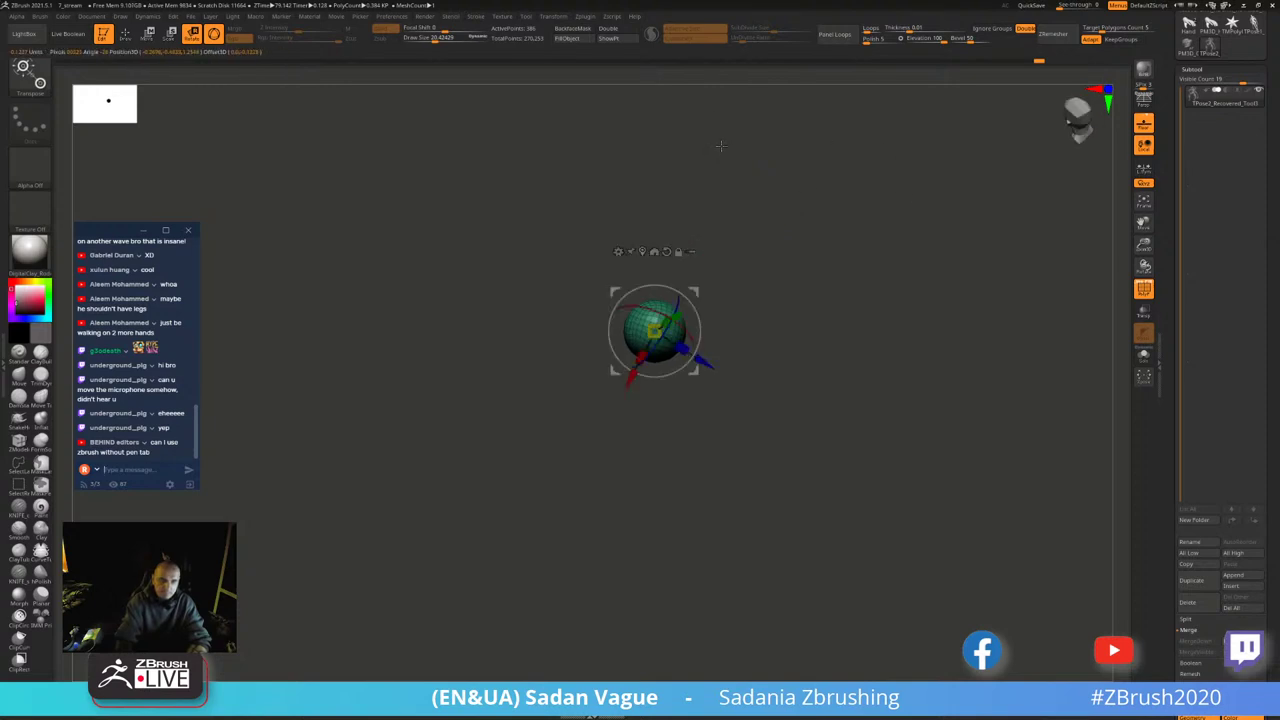
{"action": "left_click", "coordinate": [822, 240], "text": "ctrl+shift"}
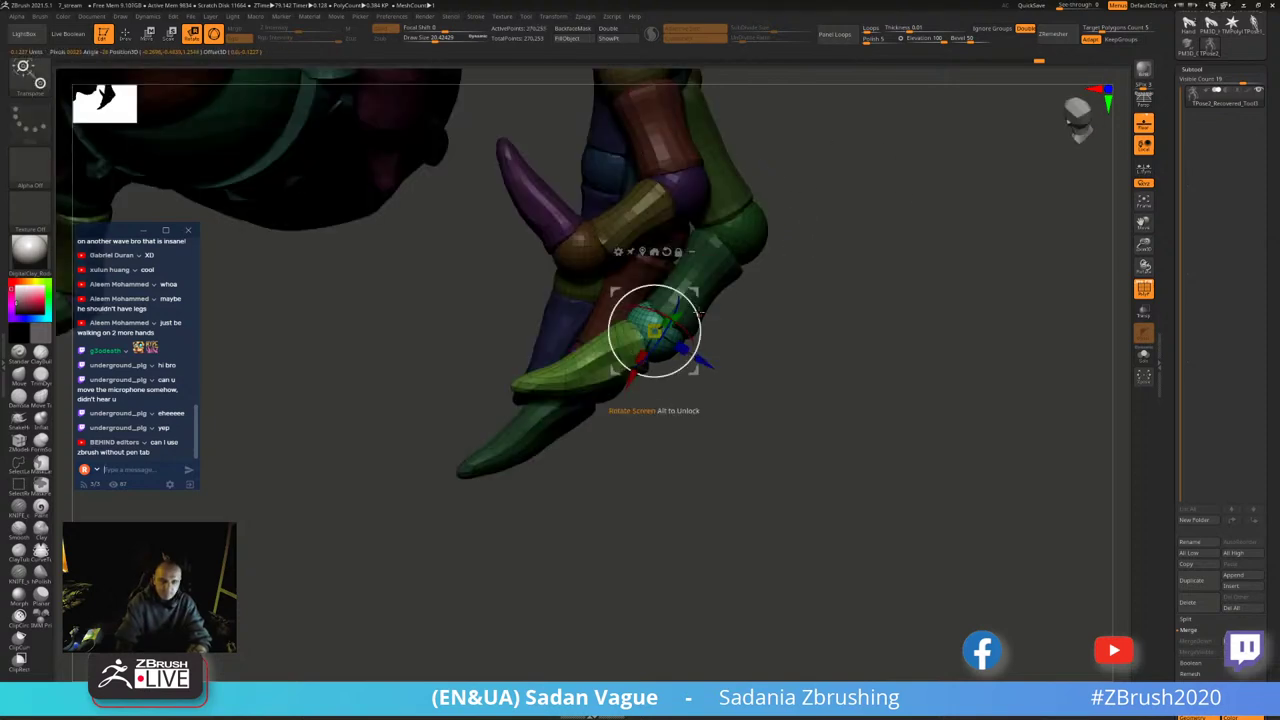
{"action": "mouse_move", "coordinate": [699, 313]}
{"action": "left_mouse_down"}
{"action": "mouse_move", "coordinate": [630, 390]}
{"action": "mouse_move", "coordinate": [592, 493]}
{"action": "mouse_move", "coordinate": [545, 437]}
{"action": "left_mouse_up"}
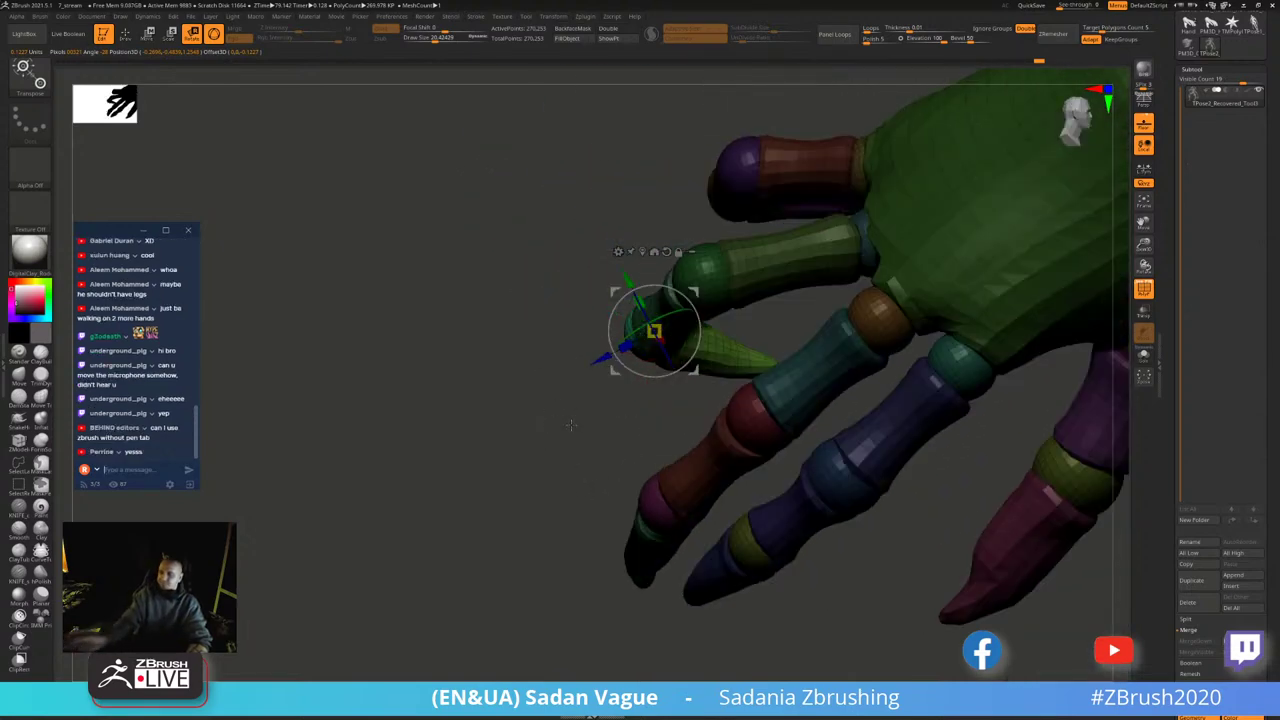
- Hide the teal bone, orange bone, magenta knuckle and green segment around the orange joint
{"action": "mouse_move", "coordinate": [626, 398]}
{"action": "left_mouse_down"}
{"action": "mouse_move", "coordinate": [491, 315]}
{"action": "mouse_move", "coordinate": [997, 208]}
{"action": "left_mouse_up"}
{"action": "left_click_drag", "start_coordinate": [863, 212], "coordinate": [877, 203]}
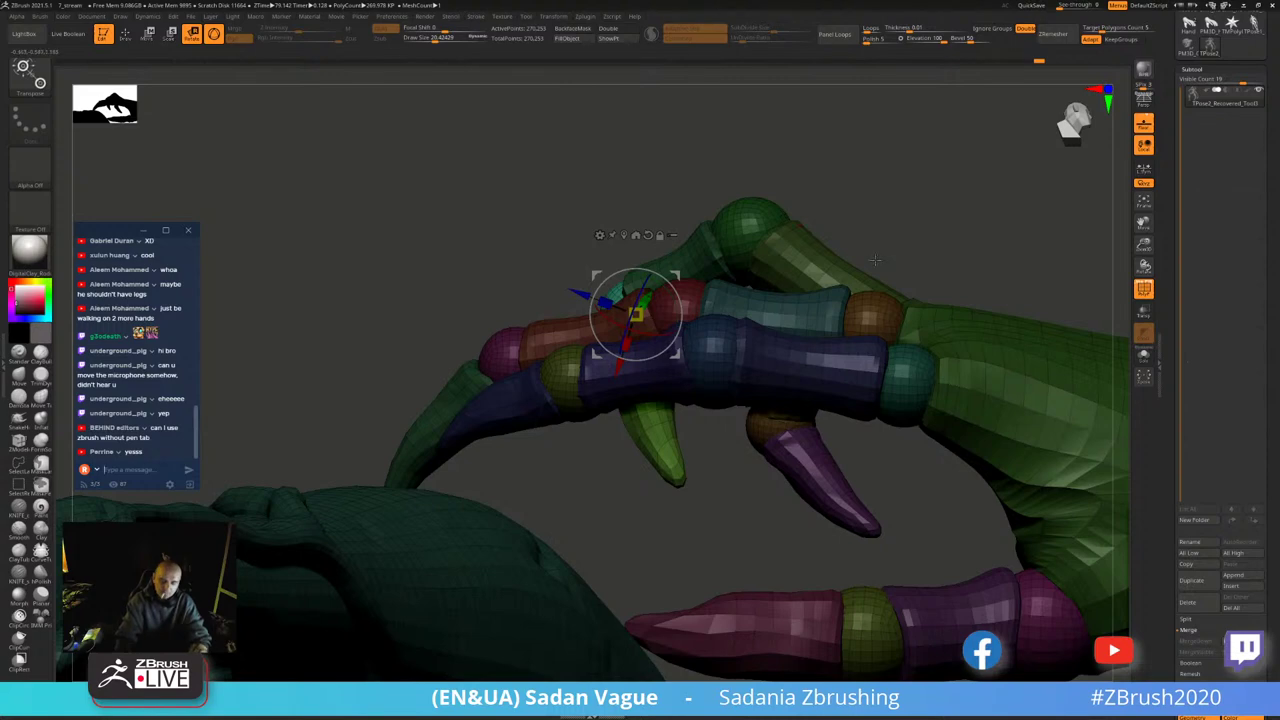
{"action": "left_click", "coordinate": [871, 318], "text": "ctrl+shift"}
{"action": "left_click", "coordinate": [837, 300], "text": "ctrl+shift"}
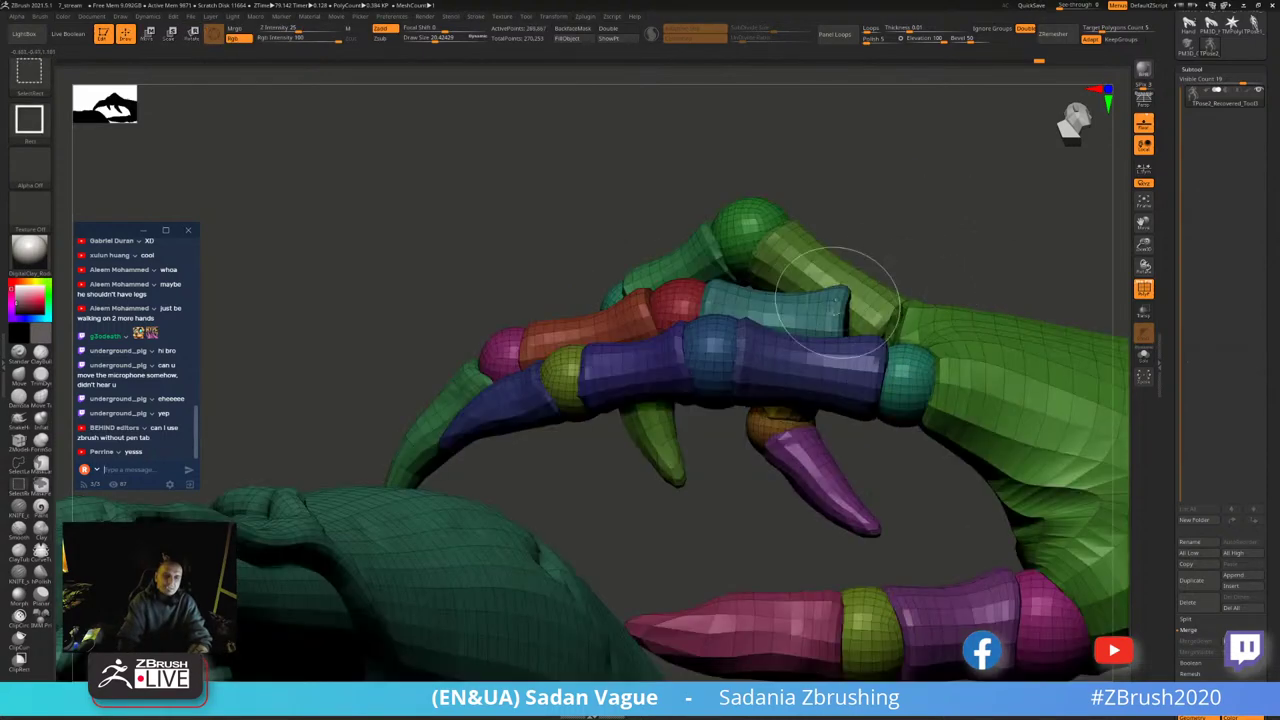
{"action": "left_click", "coordinate": [833, 305], "text": "ctrl+shift"}
{"action": "left_click", "coordinate": [640, 315], "text": "ctrl+shift"}
{"action": "left_click", "coordinate": [505, 345], "text": "ctrl+shift"}
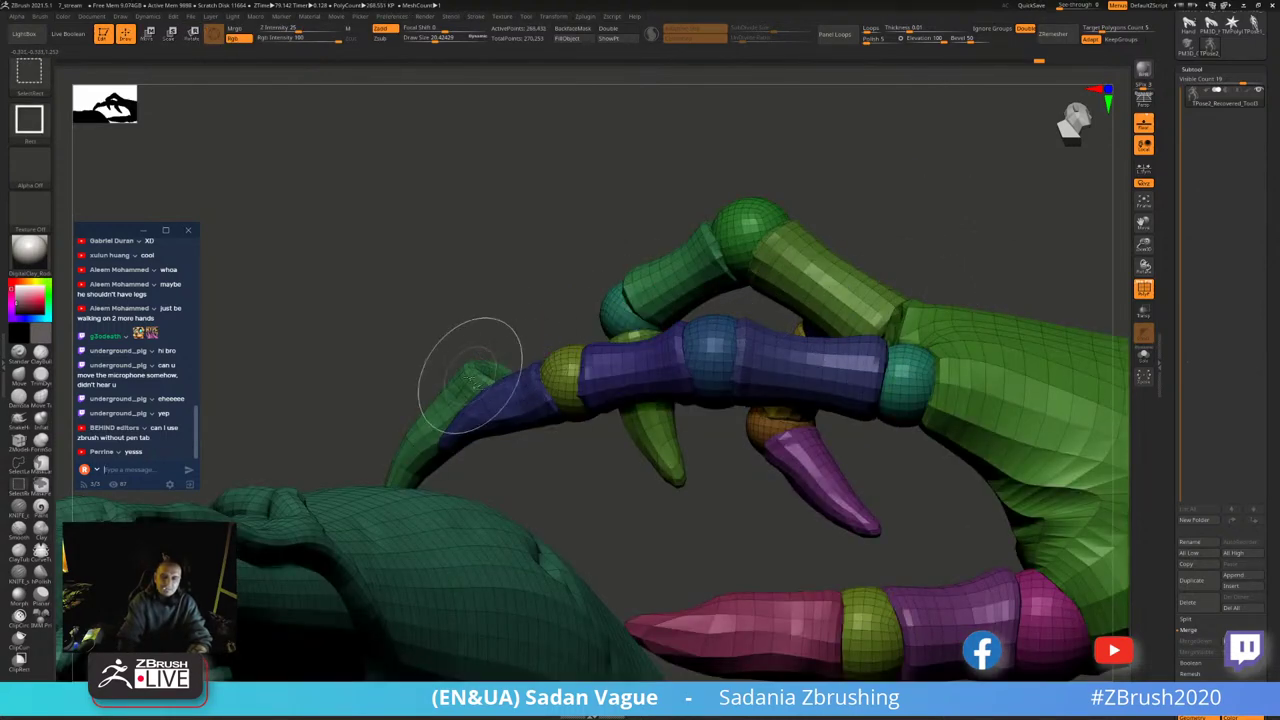
{"action": "left_click", "coordinate": [465, 395], "text": "ctrl+shift"}
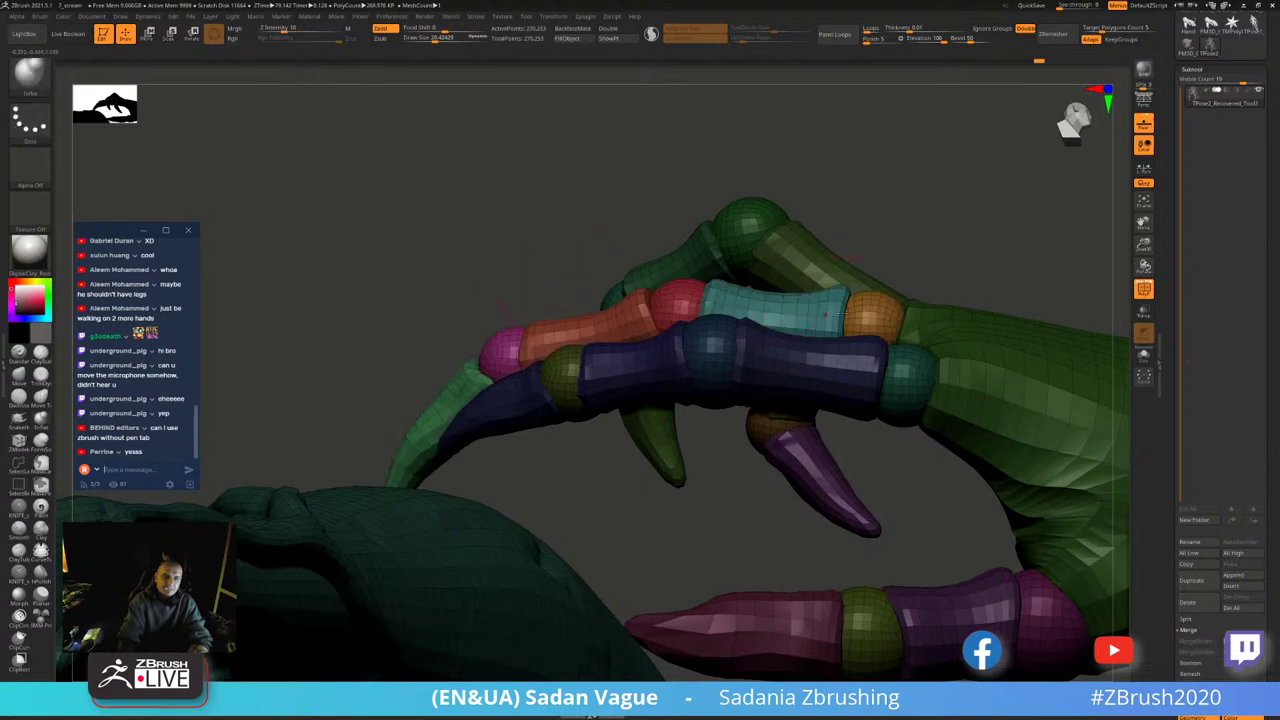
- Pivot on the orange sphere and rotate the teal finger about 41 degrees, then slightly further
{"action": "key", "text": "w"}
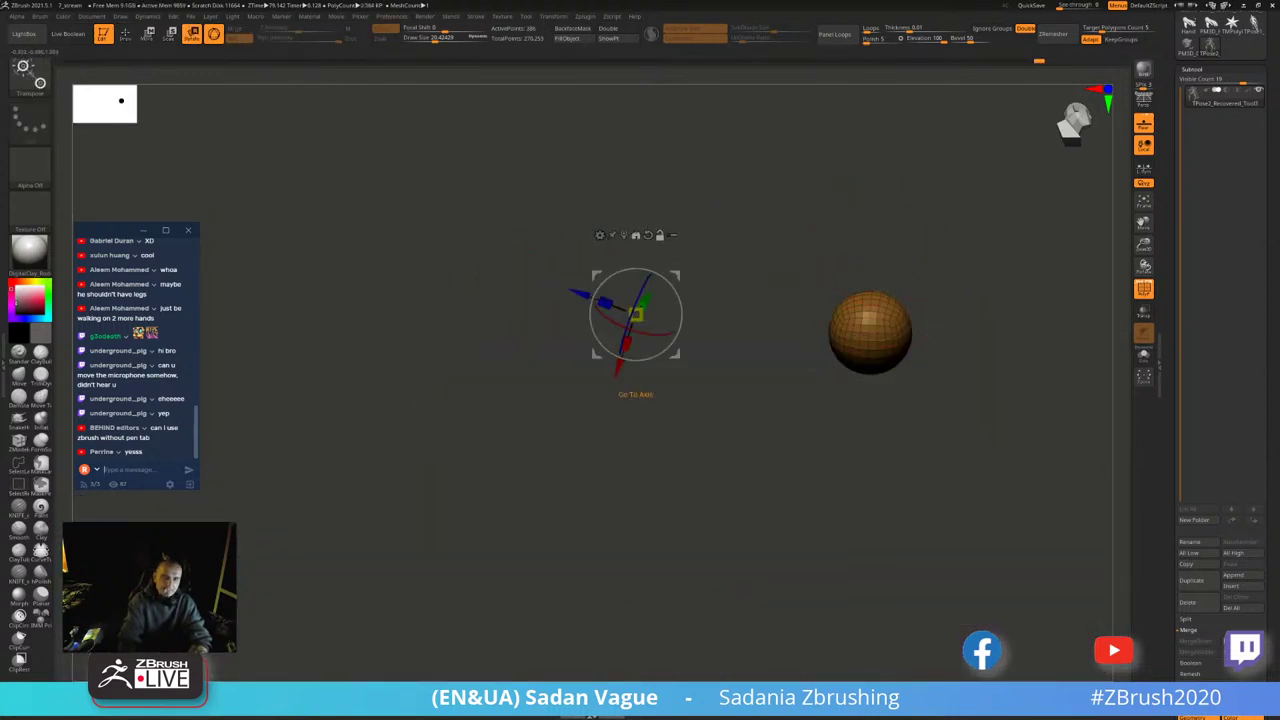
{"action": "left_click", "coordinate": [636, 235]}
{"action": "mouse_move", "coordinate": [905, 300]}
{"action": "left_mouse_down"}
{"action": "mouse_move", "coordinate": [860, 345]}
{"action": "mouse_move", "coordinate": [870, 335]}
{"action": "left_mouse_up"}
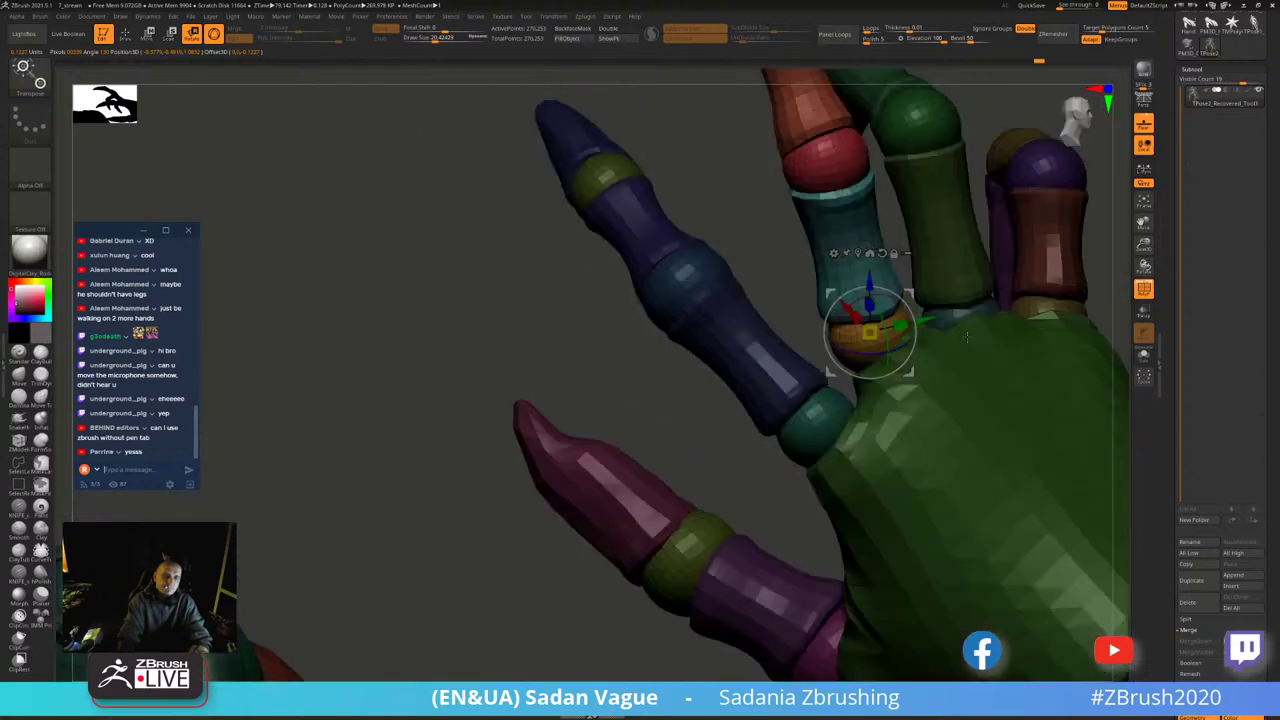
{"action": "left_click_drag", "start_coordinate": [784, 266], "coordinate": [805, 258]}
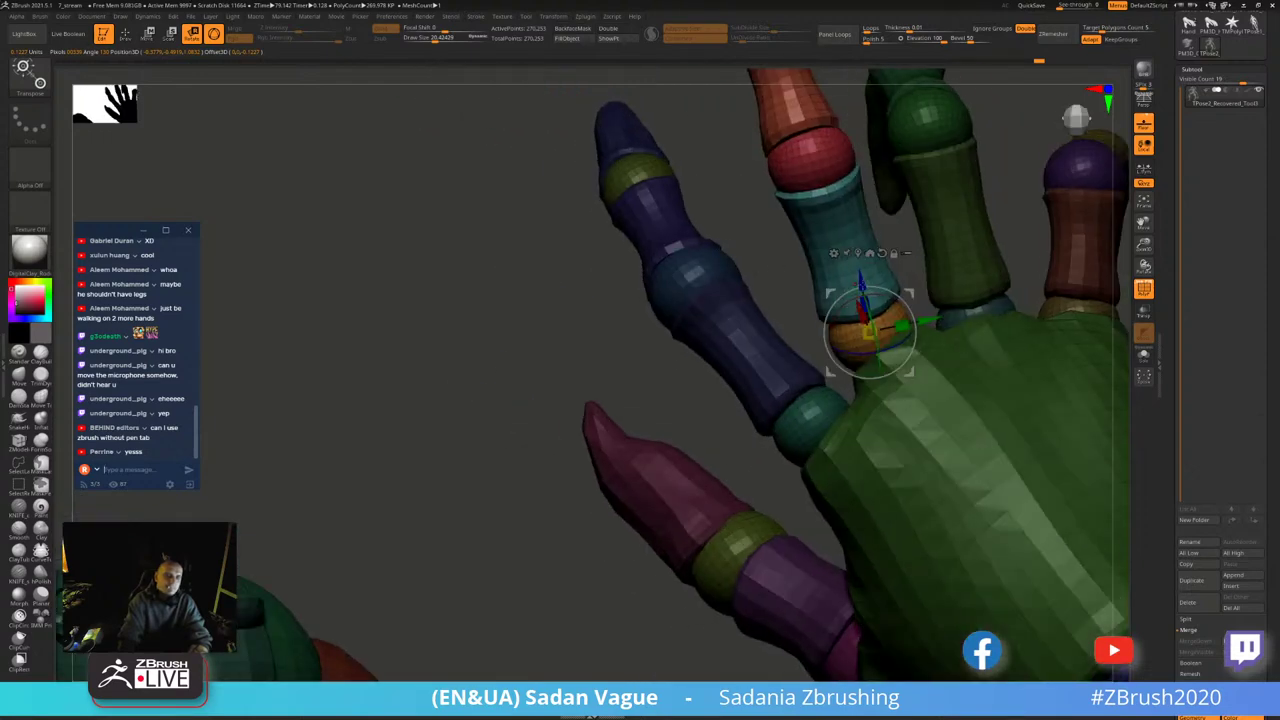
{"action": "left_click_drag", "start_coordinate": [868, 378], "coordinate": [866, 378]}
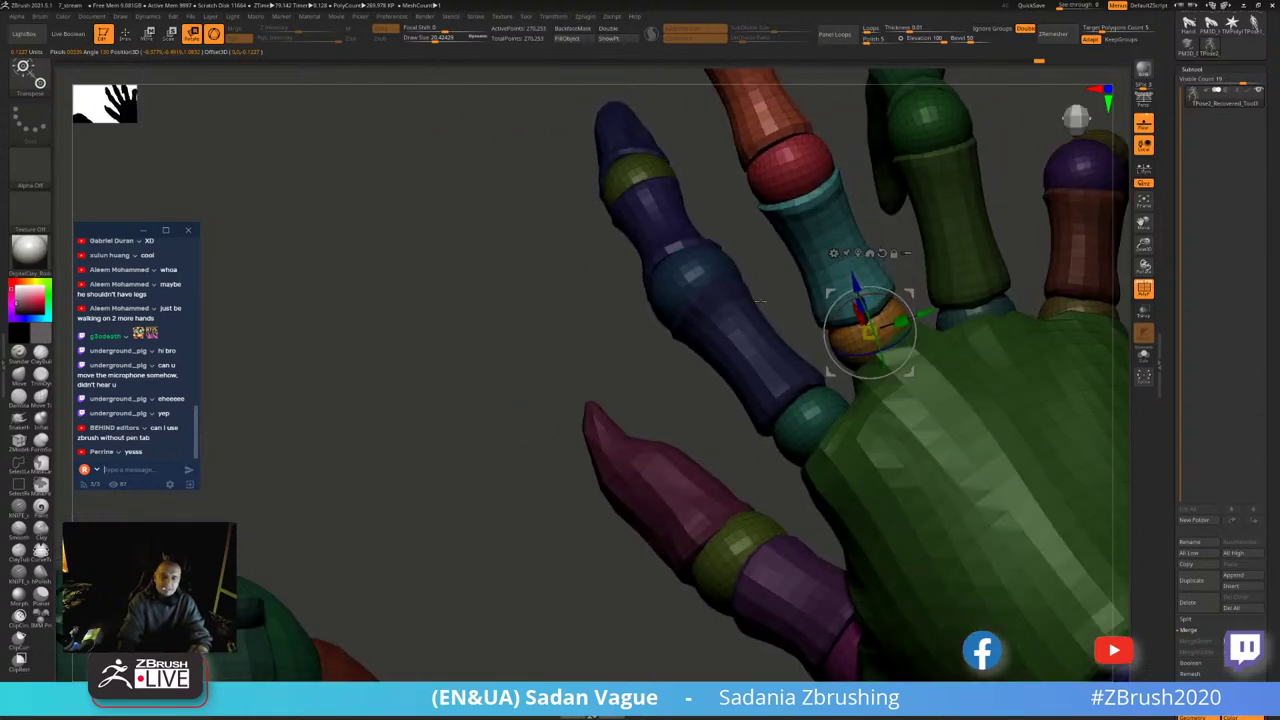
{"action": "key", "text": "q"}
{"action": "left_click_drag", "start_coordinate": [771, 277], "coordinate": [816, 263]}
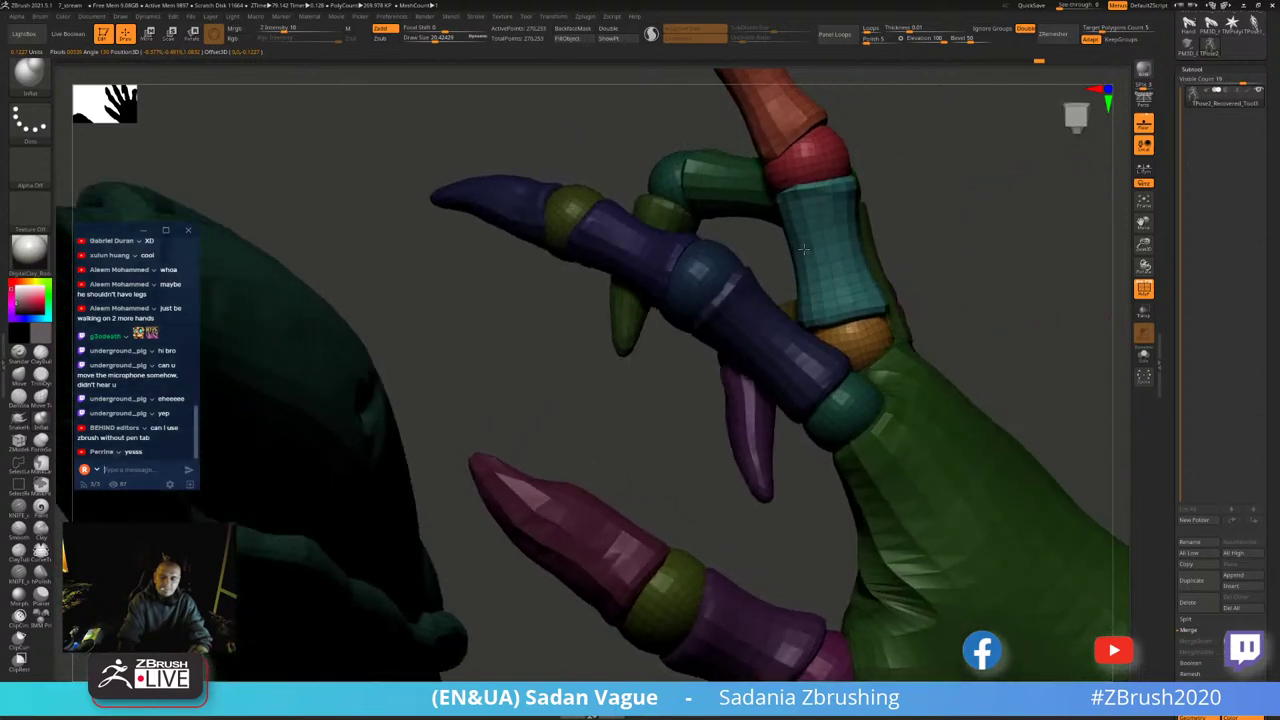
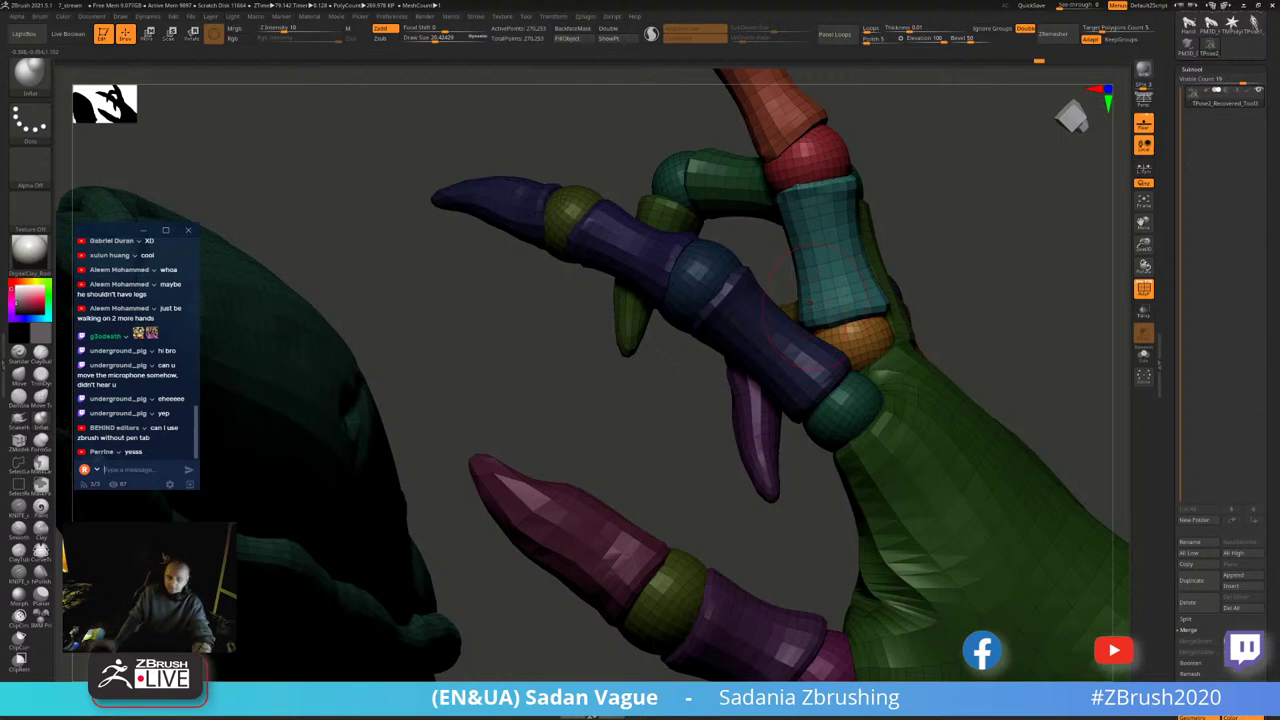
- Zoom in close on the claw hand, briefly hiding the teal and orange finger segments
{"action": "left_click_drag", "start_coordinate": [1017, 251], "coordinate": [985, 255]}
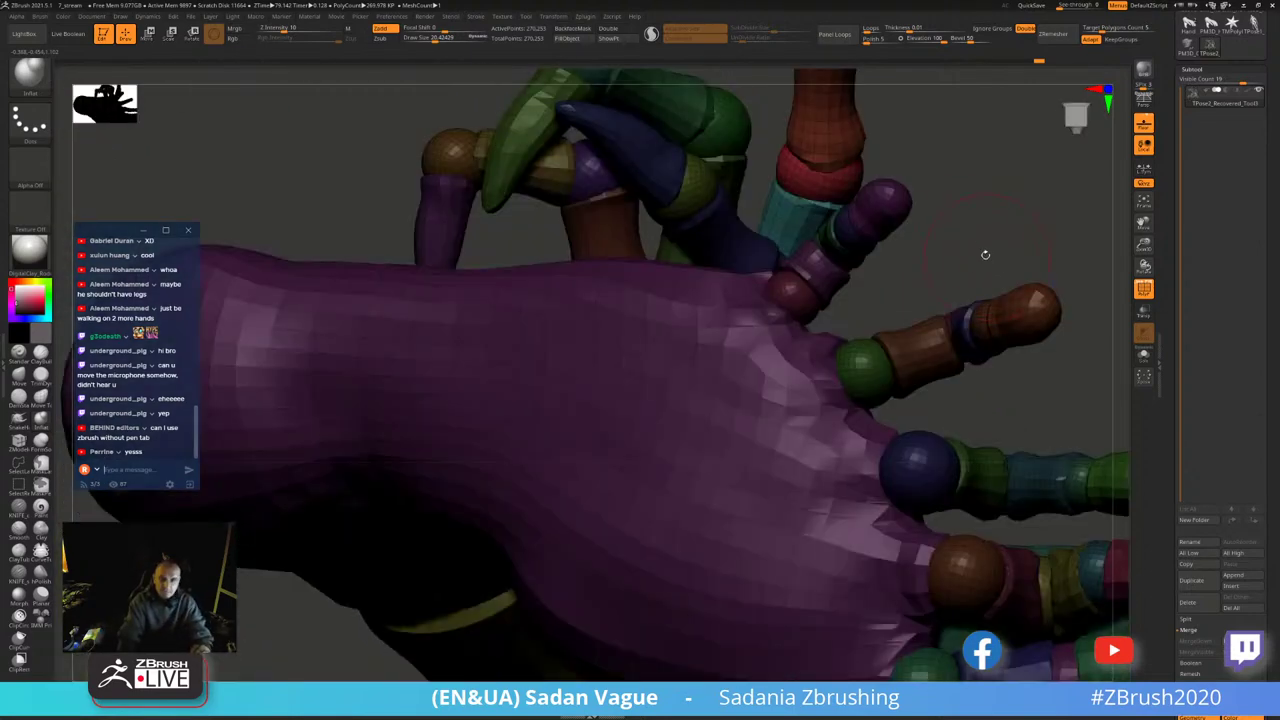
{"action": "mouse_move", "coordinate": [994, 203]}
{"action": "left_mouse_down"}
{"action": "mouse_move", "coordinate": [993, 365]}
{"action": "mouse_move", "coordinate": [966, 366]}
{"action": "left_mouse_up"}
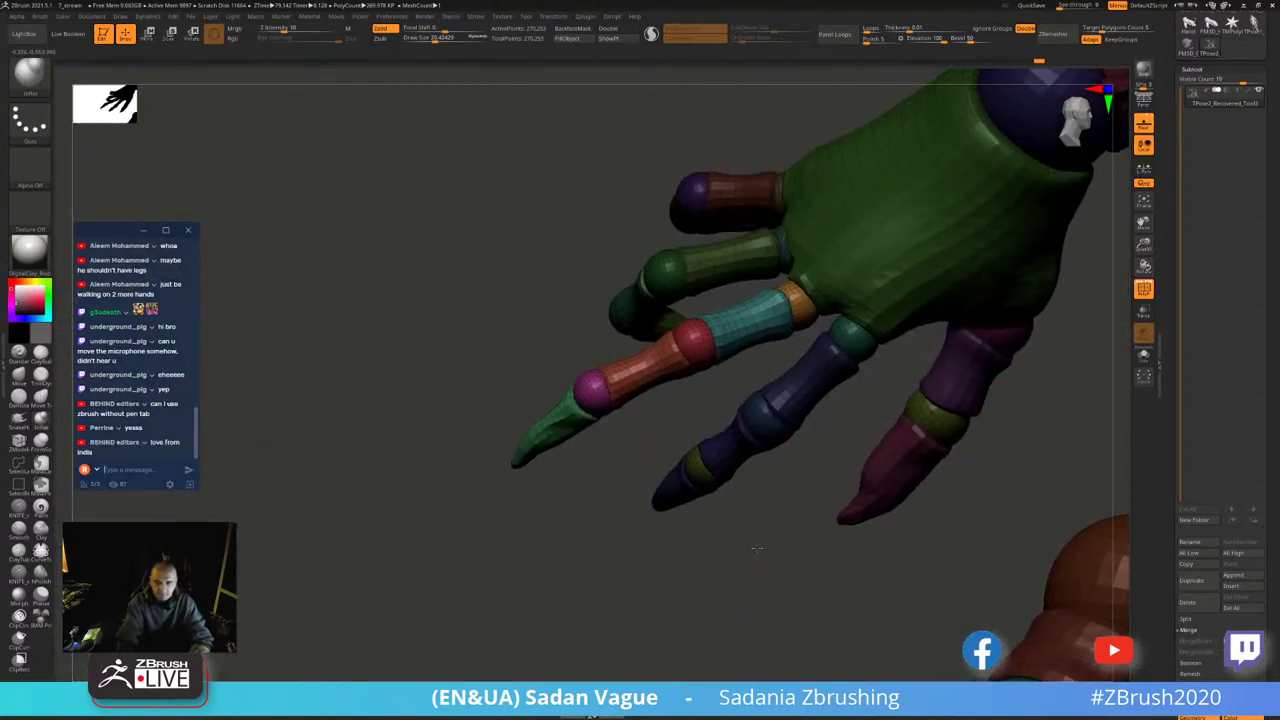
{"action": "mouse_move", "coordinate": [900, 420]}
{"action": "left_mouse_down", "text": "alt"}
{"action": "mouse_move", "coordinate": [793, 570]}
{"action": "mouse_move", "coordinate": [769, 520]}
{"action": "left_mouse_up", "text": "alt"}
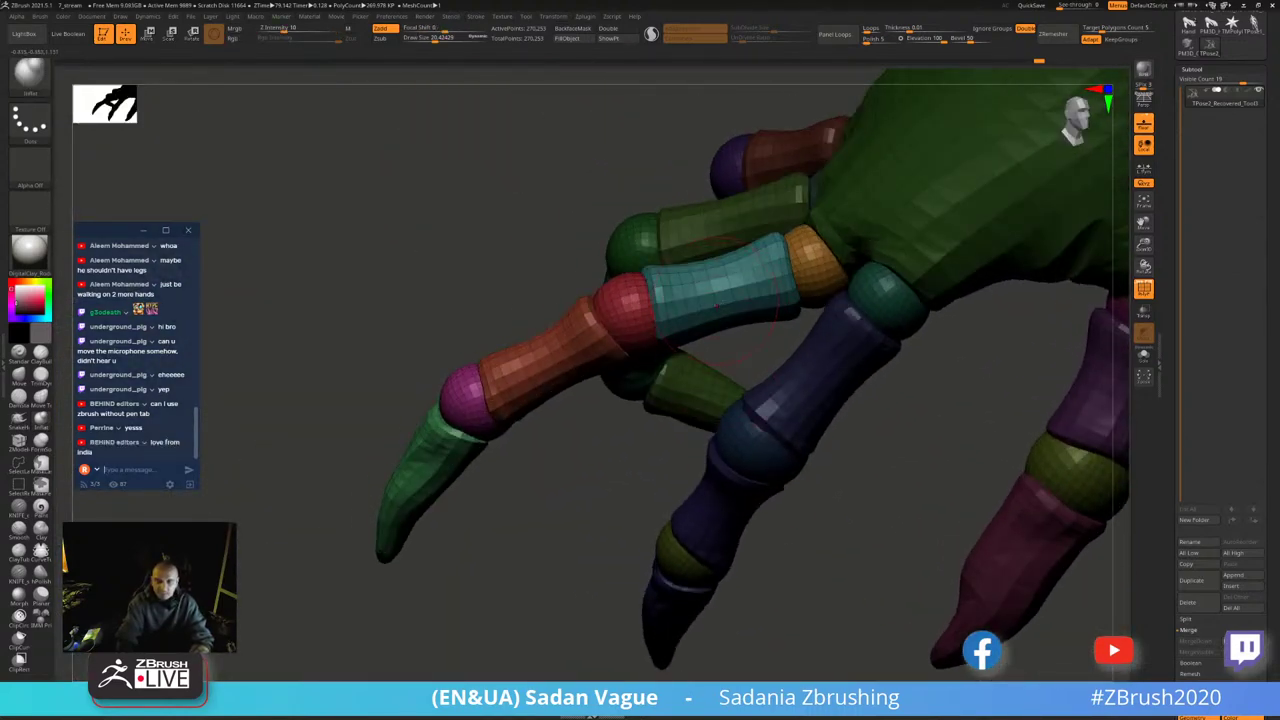
{"action": "left_click", "coordinate": [795, 258], "text": "ctrl+shift"}
{"action": "left_click", "coordinate": [790, 290], "text": "ctrl+shift"}
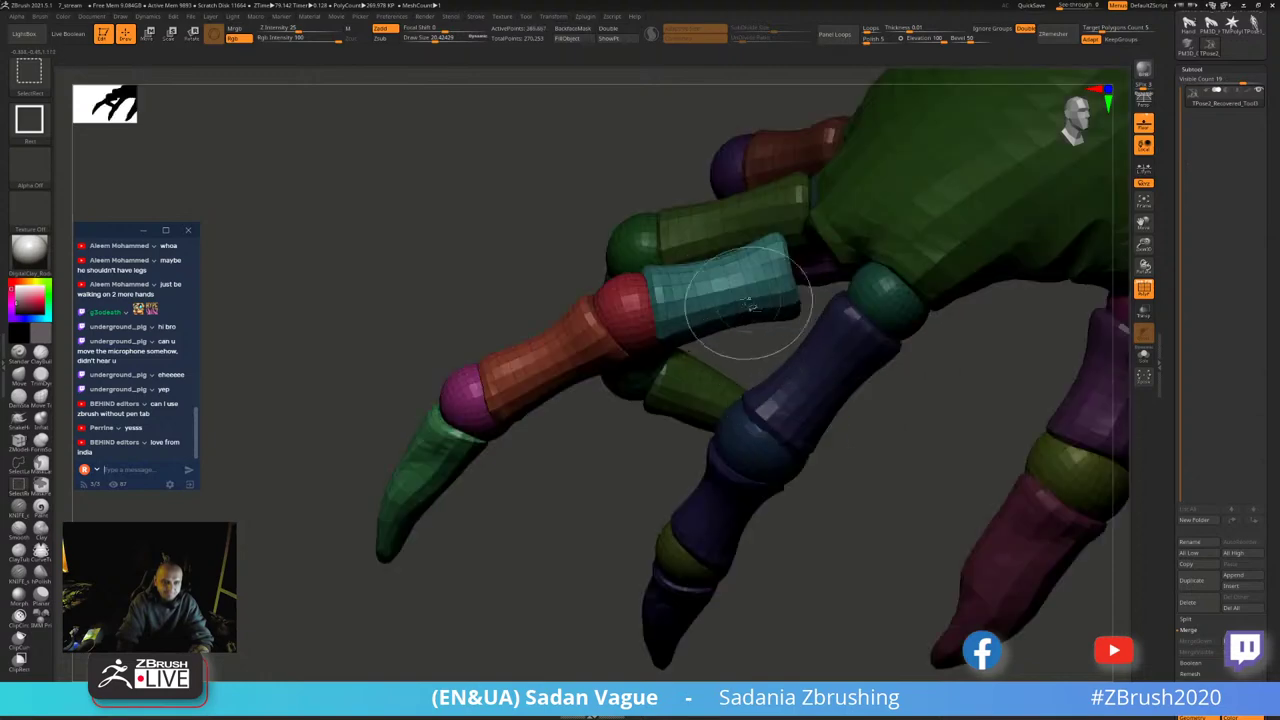
{"action": "left_click", "coordinate": [745, 295], "text": "ctrl+alt+shift"}
{"action": "left_click", "coordinate": [725, 352], "text": "ctrl+shift"}
{"action": "left_click", "coordinate": [829, 391], "text": "ctrl+shift"}
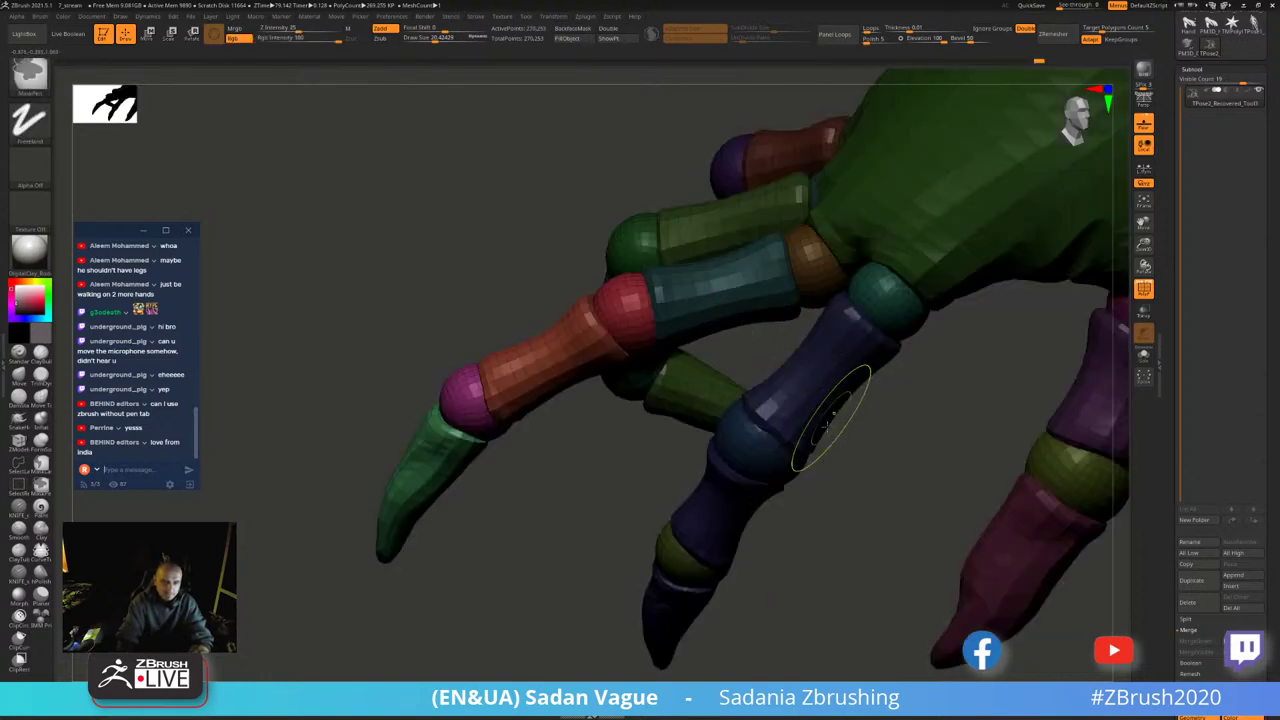
{"action": "mouse_move", "coordinate": [829, 400]}
{"action": "left_mouse_down"}
{"action": "mouse_move", "coordinate": [842, 448]}
{"action": "mouse_move", "coordinate": [614, 337]}
{"action": "left_mouse_up"}
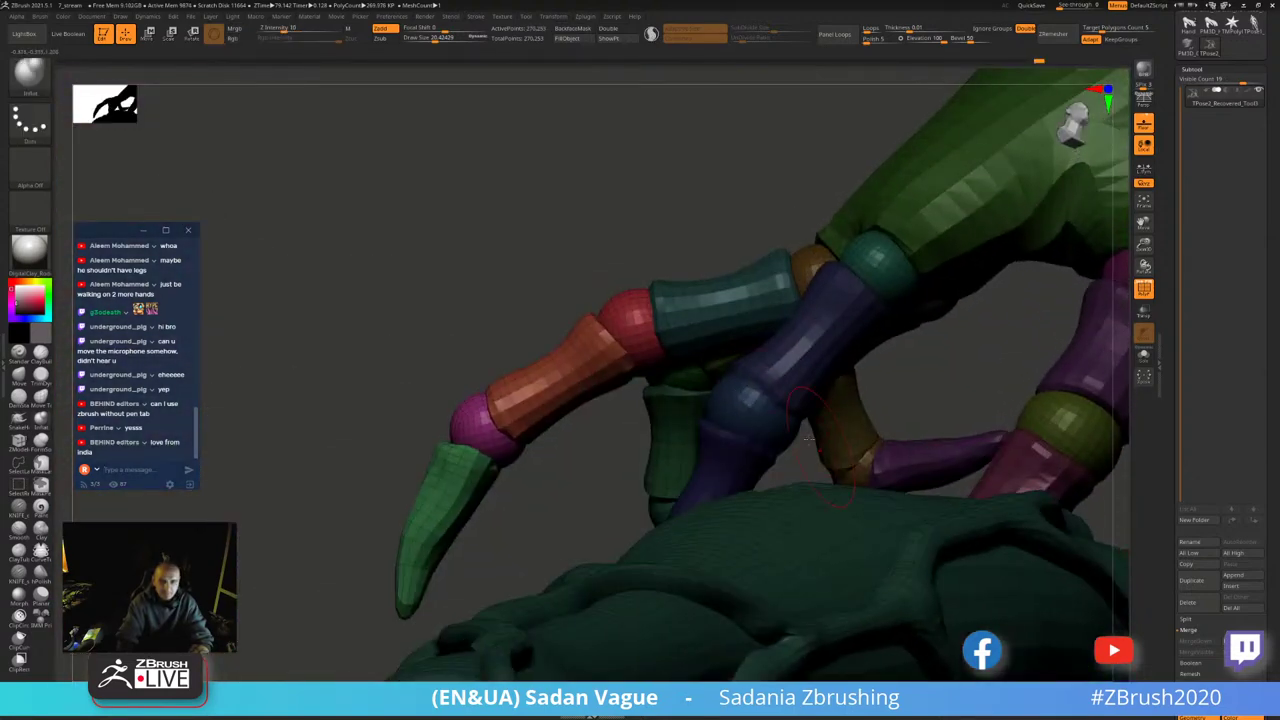
- Isolate the red finger segment, pivot Transpose at its sphere, and rotate it downward
{"action": "left_click", "coordinate": [635, 343], "text": "ctrl+shift"}
{"action": "key", "text": "w"}
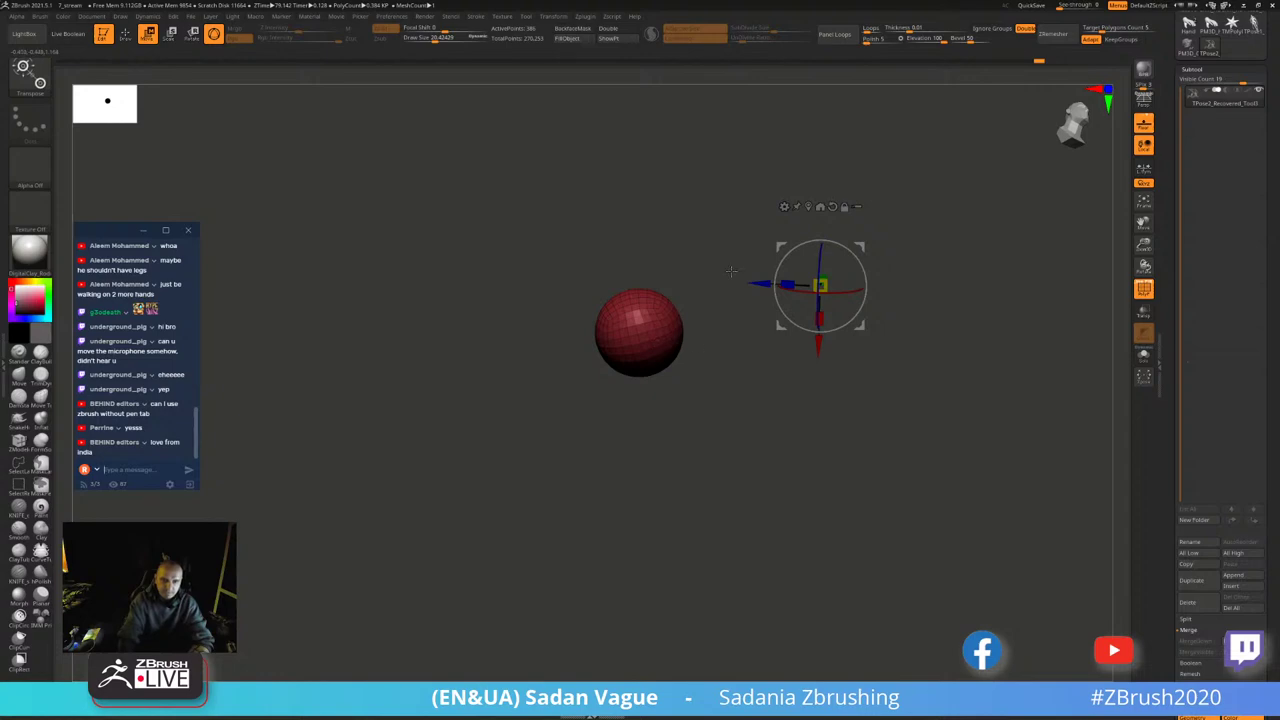
{"action": "left_click", "coordinate": [808, 206]}
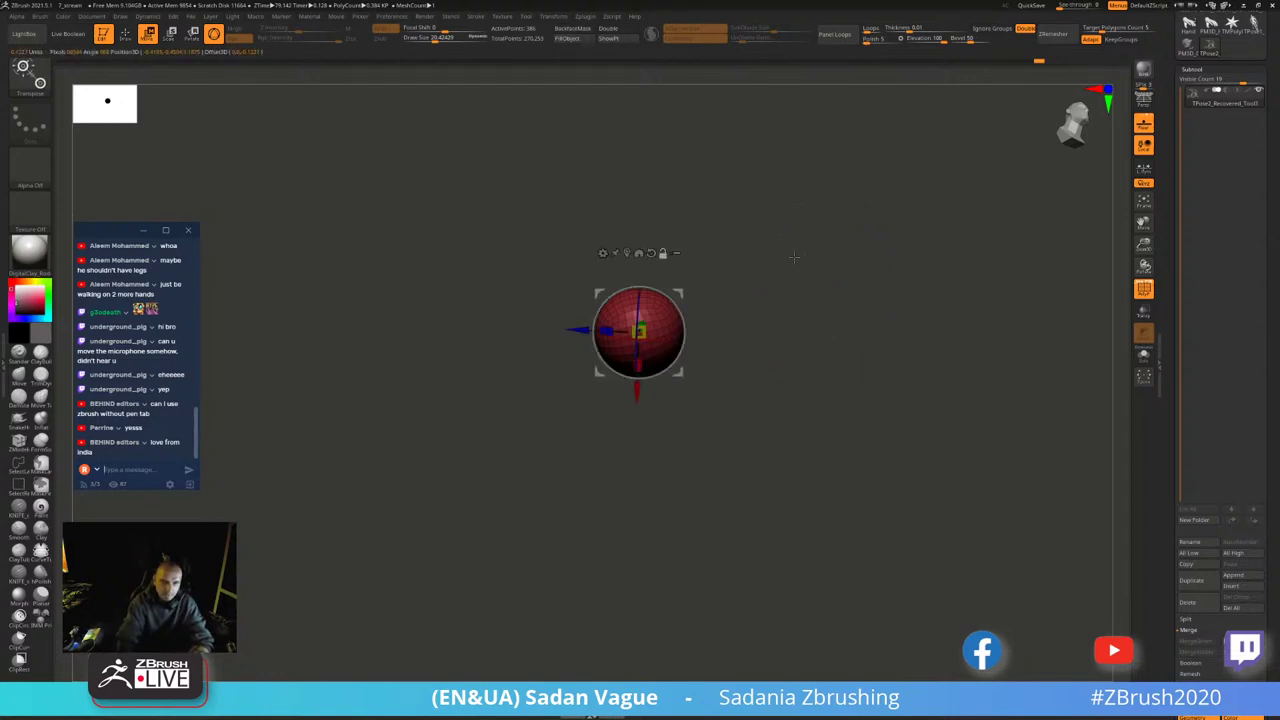
{"action": "left_click", "coordinate": [808, 206], "text": "ctrl+shift"}
{"action": "left_click_drag", "start_coordinate": [600, 350], "coordinate": [650, 400]}
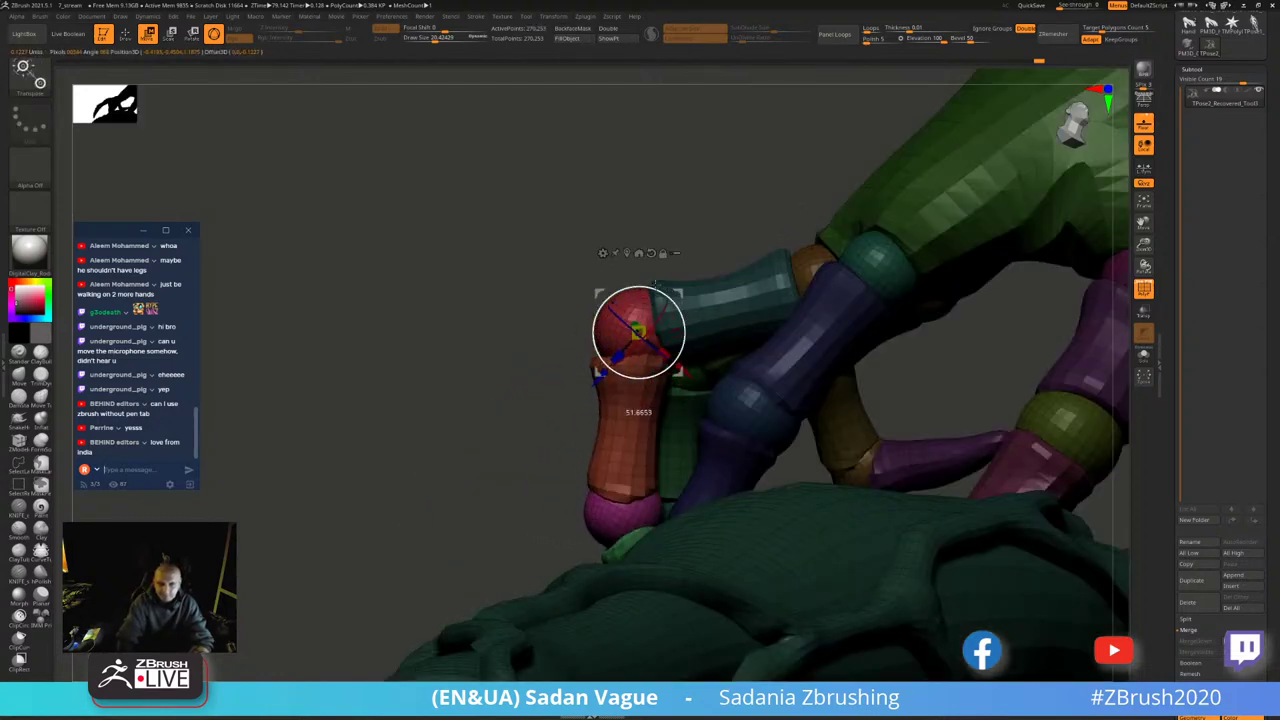
{"action": "mouse_move", "coordinate": [500, 200]}
{"action": "left_mouse_down"}
{"action": "mouse_move", "coordinate": [770, 208]}
{"action": "mouse_move", "coordinate": [697, 318]}
{"action": "mouse_move", "coordinate": [690, 370]}
{"action": "mouse_move", "coordinate": [651, 445]}
{"action": "mouse_move", "coordinate": [660, 345]}
{"action": "mouse_move", "coordinate": [680, 331]}
{"action": "left_mouse_up"}
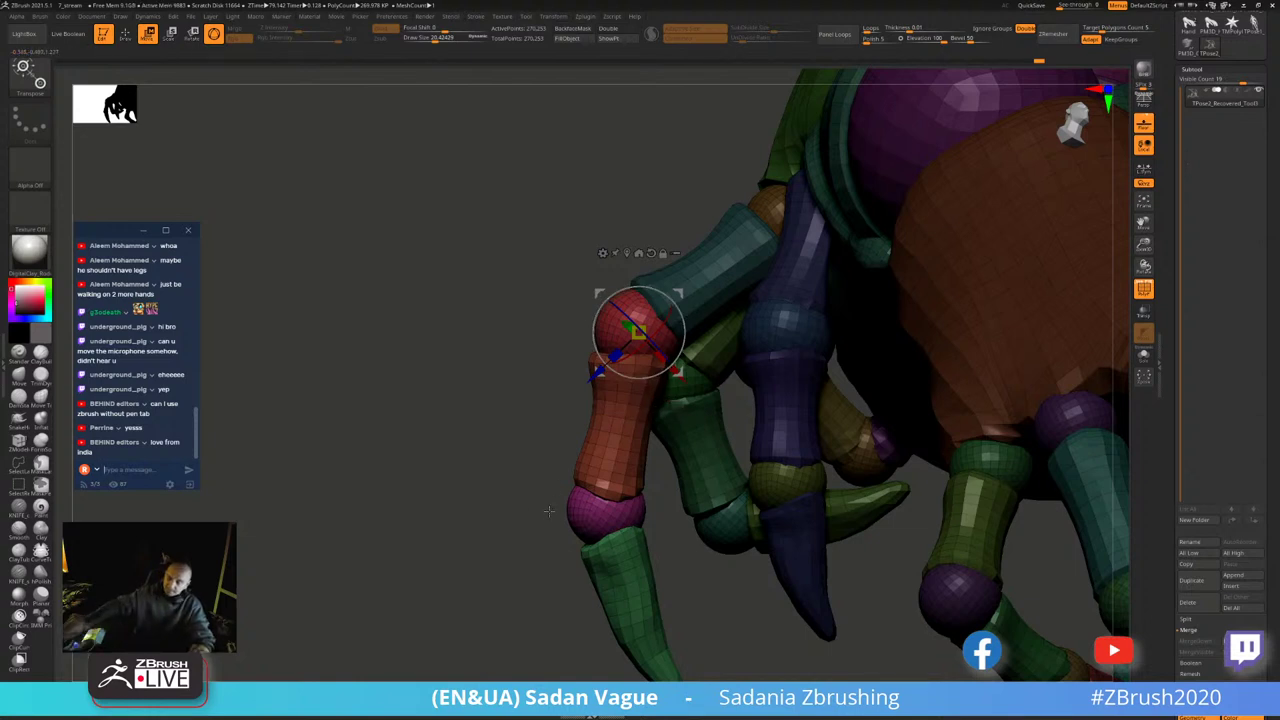
{"action": "left_click_drag", "start_coordinate": [453, 545], "coordinate": [700, 450]}
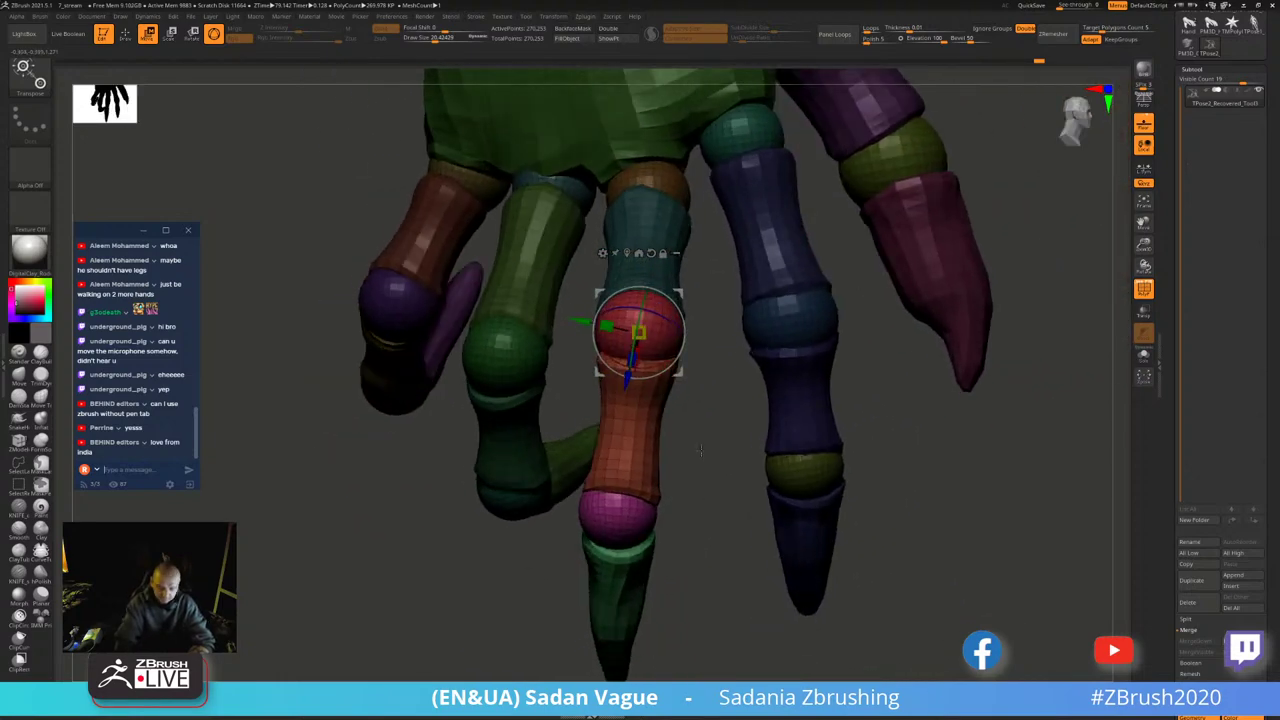
- Hide and isolate the red knuckle and finger parts, then centre the red finger in view
{"action": "left_click", "coordinate": [640, 325], "text": "ctrl+shift"}
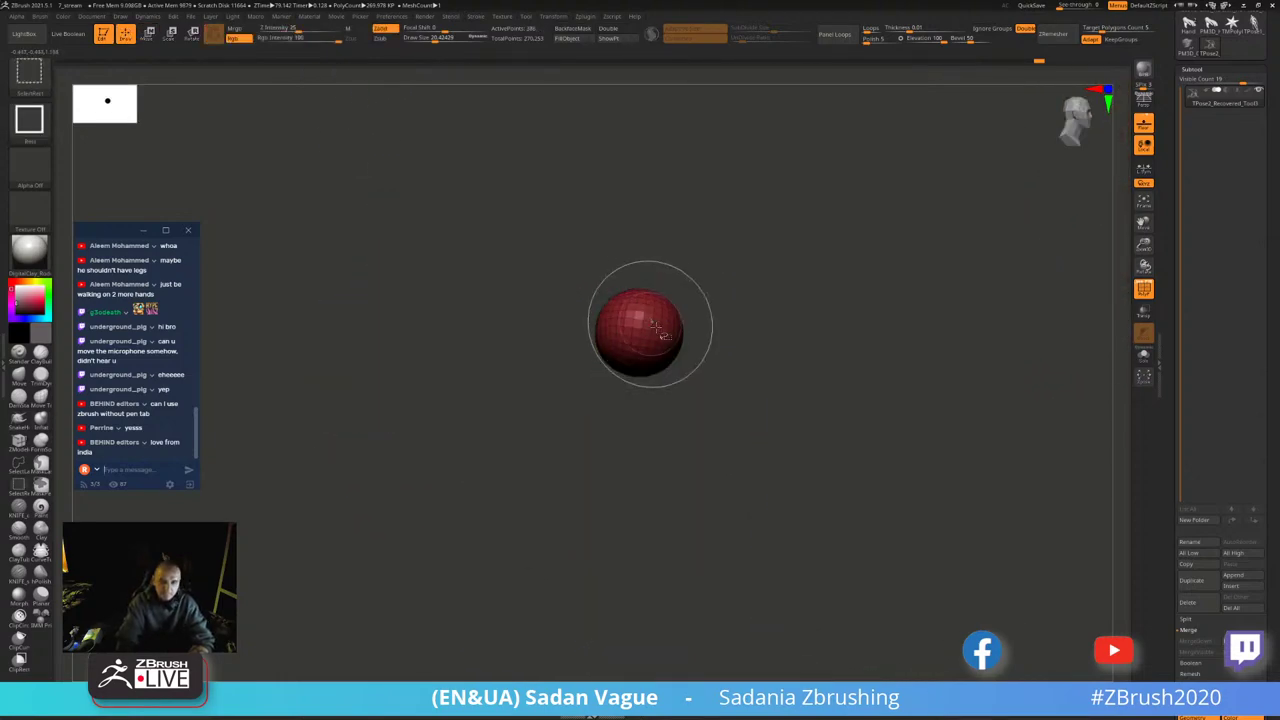
{"action": "left_click", "coordinate": [657, 386], "text": "ctrl+shift"}
{"action": "left_click", "coordinate": [645, 425], "text": "ctrl+alt+shift"}
{"action": "left_click", "coordinate": [686, 430], "text": "ctrl+shift"}
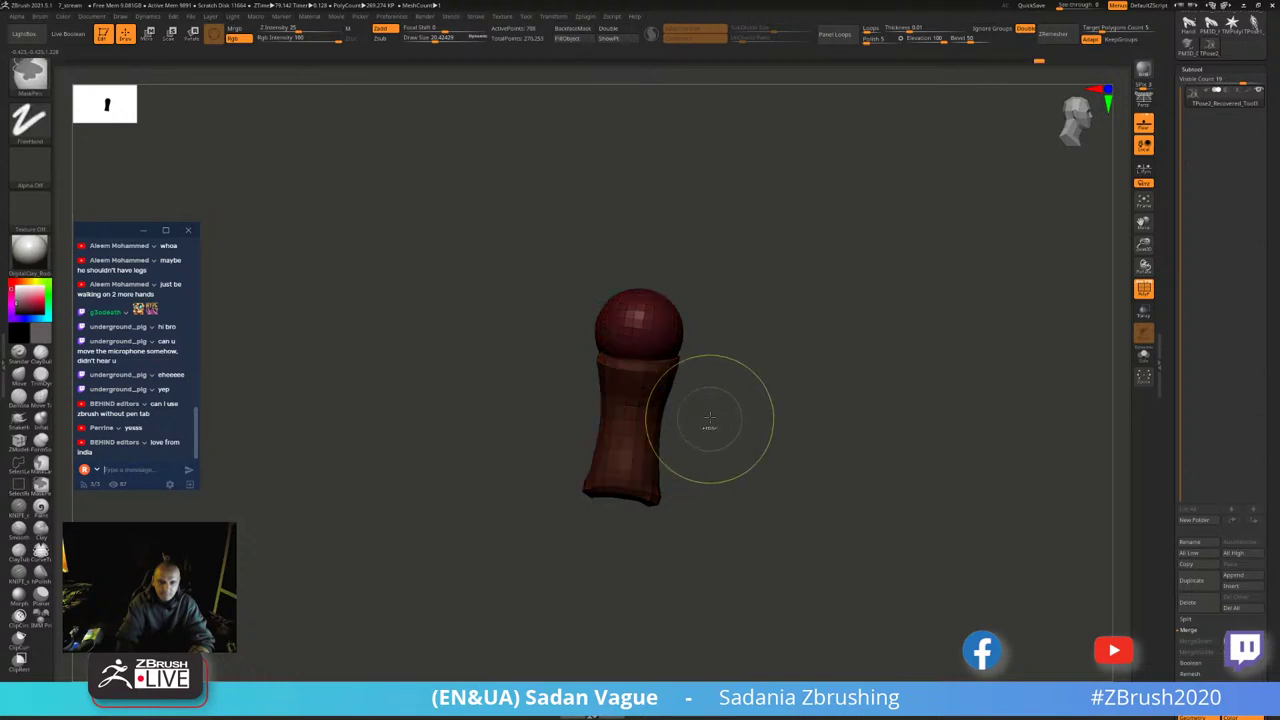
{"action": "left_click", "coordinate": [714, 443], "text": "ctrl+shift"}
{"action": "mouse_move", "coordinate": [729, 463]}
{"action": "left_mouse_down"}
{"action": "mouse_move", "coordinate": [770, 370]}
{"action": "mouse_move", "coordinate": [762, 389]}
{"action": "left_mouse_up"}
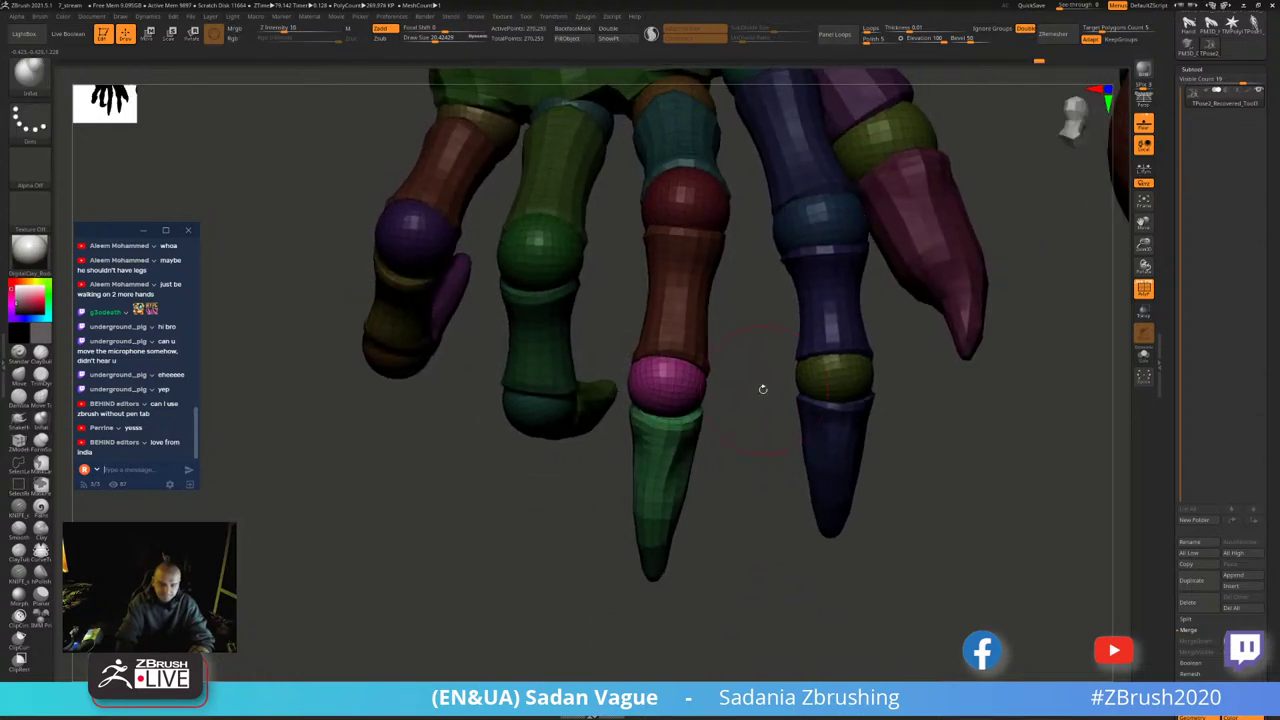
- Isolate the pink knuckle sphere, pivot on it, and bend the green claw tip down
{"action": "key", "text": "w"}
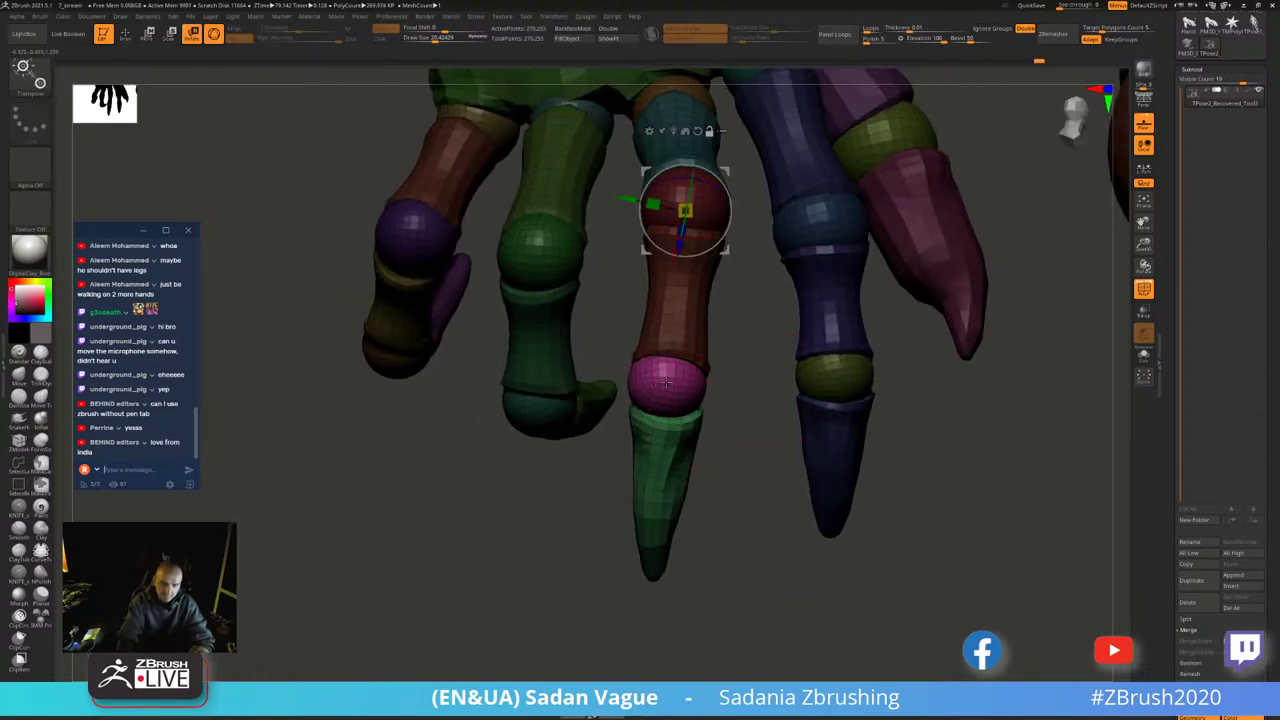
{"action": "left_click", "coordinate": [665, 381]}
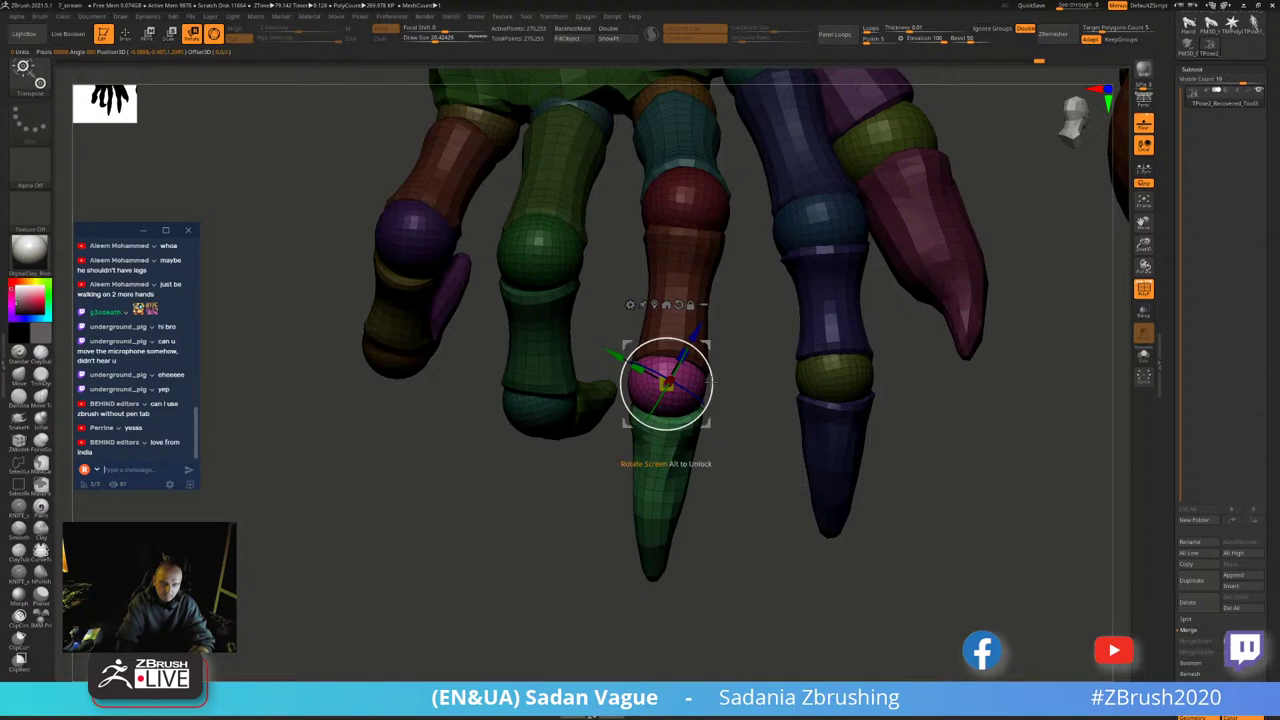
{"action": "key", "text": "q"}
{"action": "left_click", "coordinate": [716, 396], "text": "ctrl+shift"}
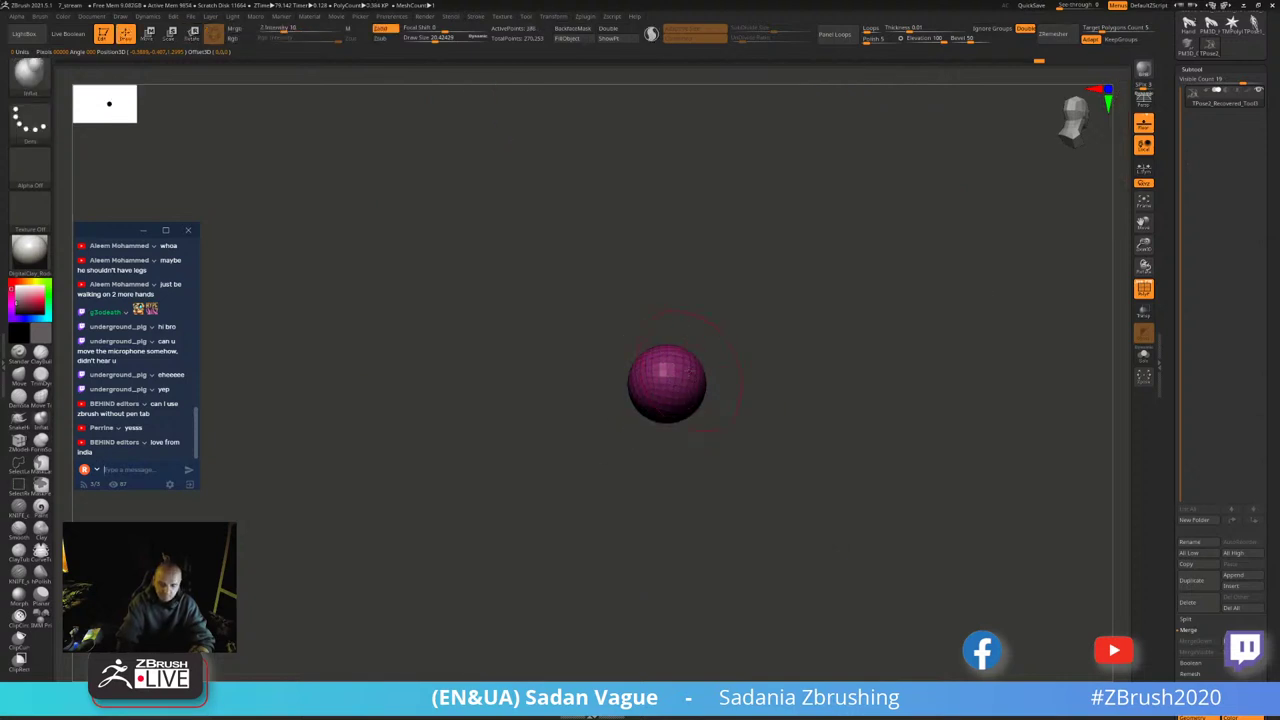
{"action": "key", "text": "e"}
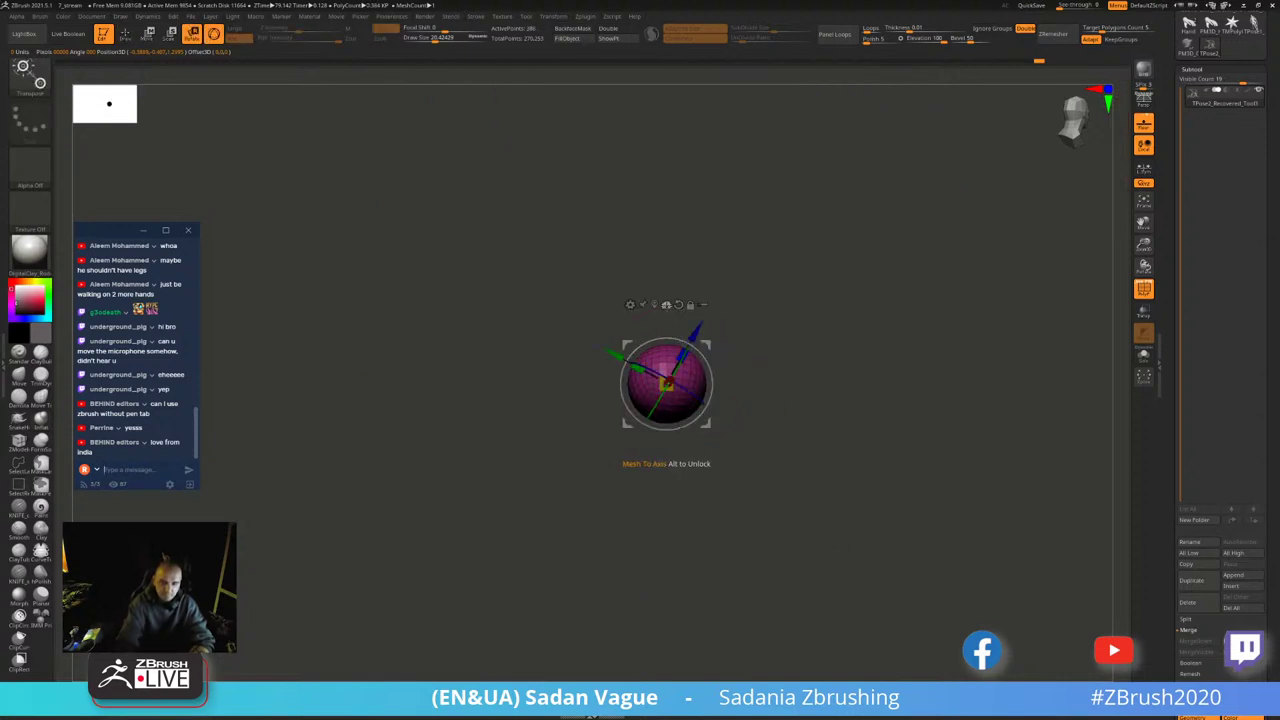
{"action": "left_click", "coordinate": [762, 349], "text": "ctrl+shift"}
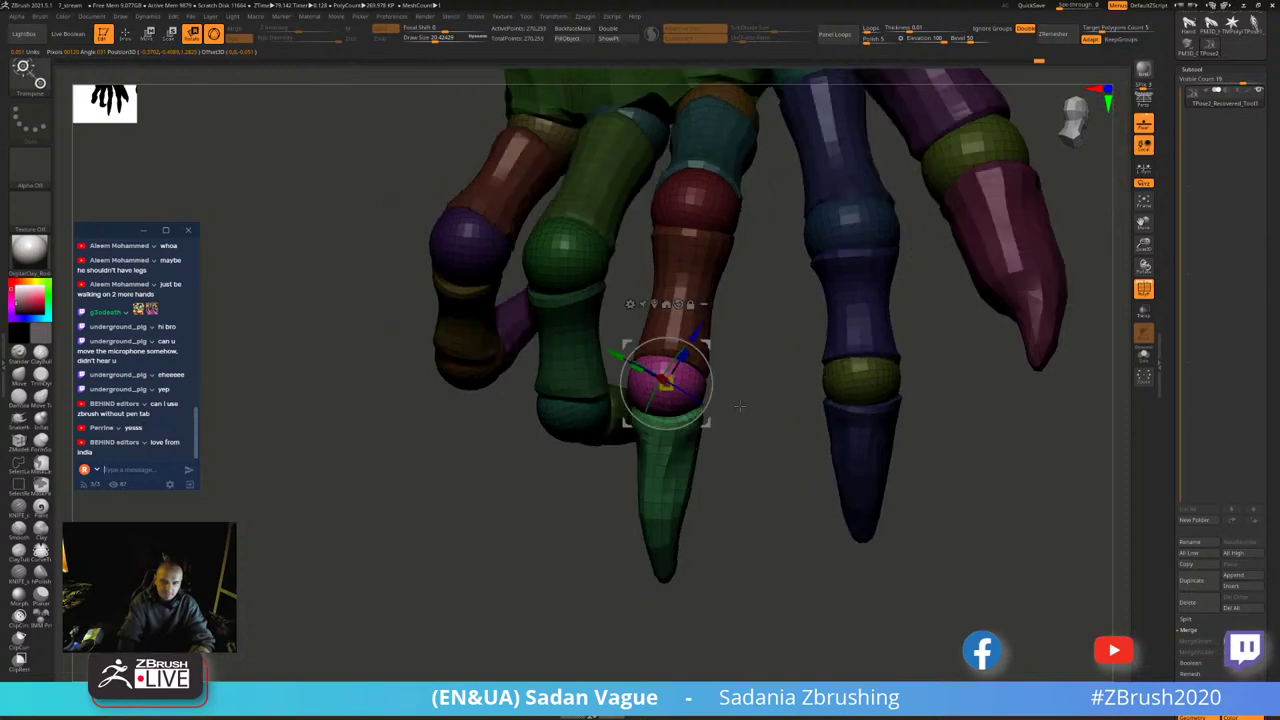
{"action": "mouse_move", "coordinate": [762, 349]}
{"action": "left_mouse_down"}
{"action": "mouse_move", "coordinate": [636, 380]}
{"action": "mouse_move", "coordinate": [573, 446]}
{"action": "left_mouse_up"}
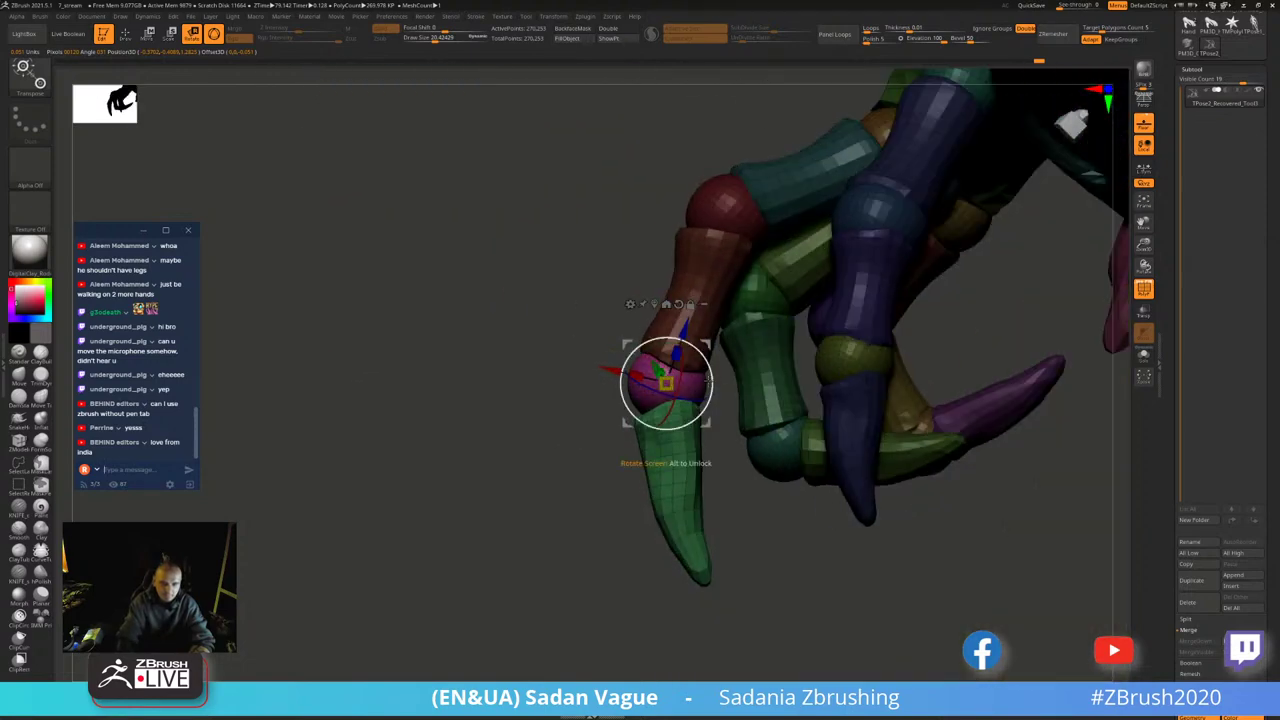
- Zoom out over the whole claw hand and orbit until the arm stands upright
{"action": "left_click_drag", "start_coordinate": [708, 380], "coordinate": [648, 442]}
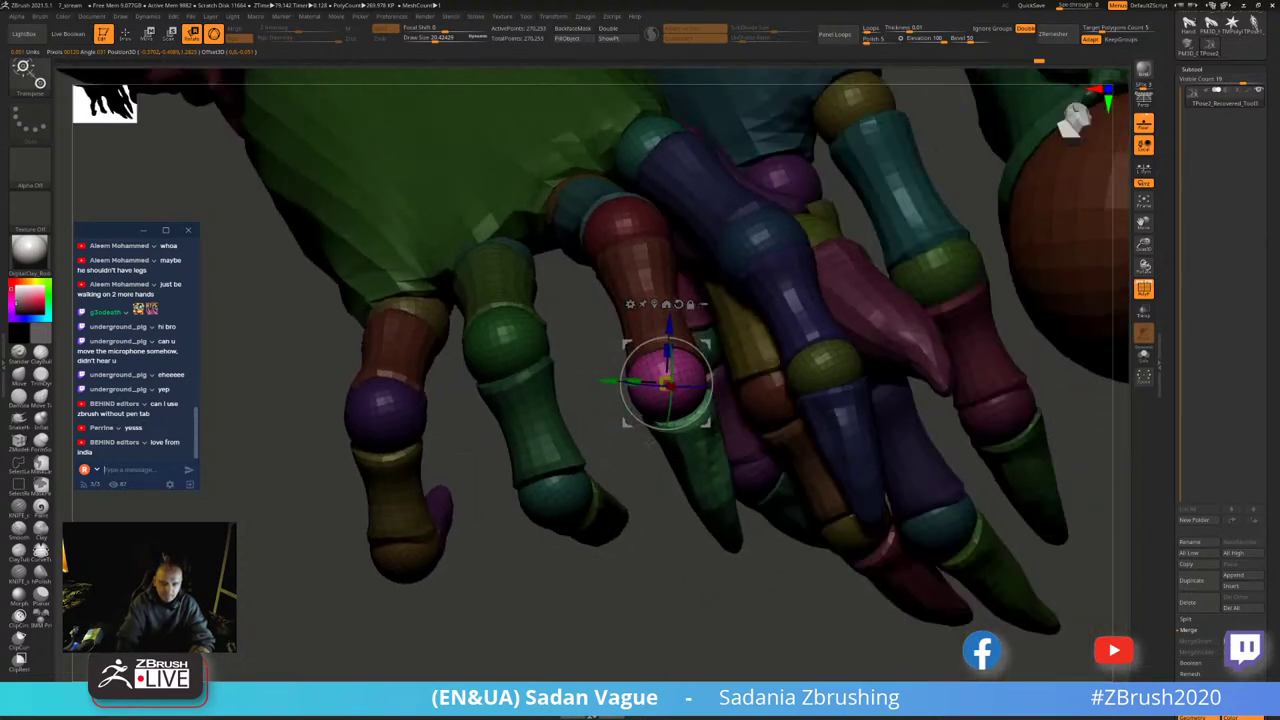
{"action": "mouse_move", "coordinate": [666, 383]}
{"action": "left_mouse_down"}
{"action": "mouse_move", "coordinate": [685, 578]}
{"action": "mouse_move", "coordinate": [723, 347]}
{"action": "left_mouse_up"}
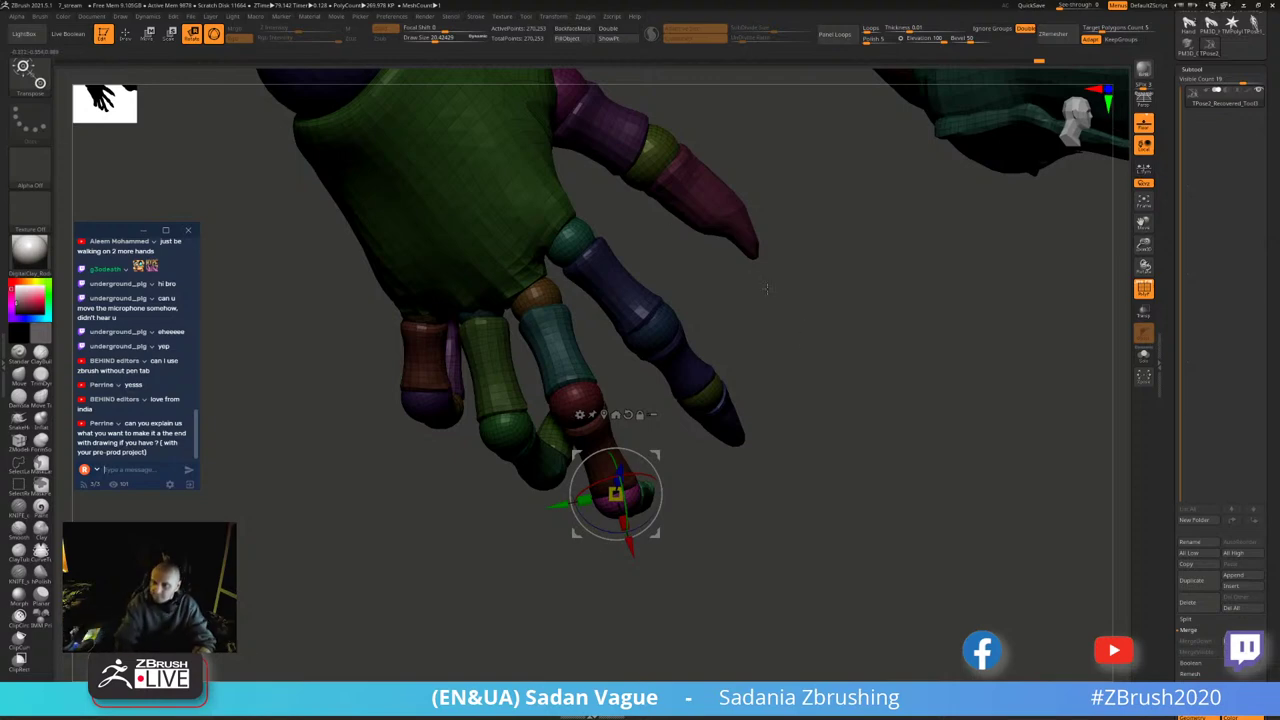
{"action": "mouse_move", "coordinate": [837, 378]}
{"action": "left_mouse_down"}
{"action": "mouse_move", "coordinate": [888, 362]}
{"action": "mouse_move", "coordinate": [886, 347]}
{"action": "mouse_move", "coordinate": [903, 431]}
{"action": "mouse_move", "coordinate": [868, 424]}
{"action": "left_mouse_up"}
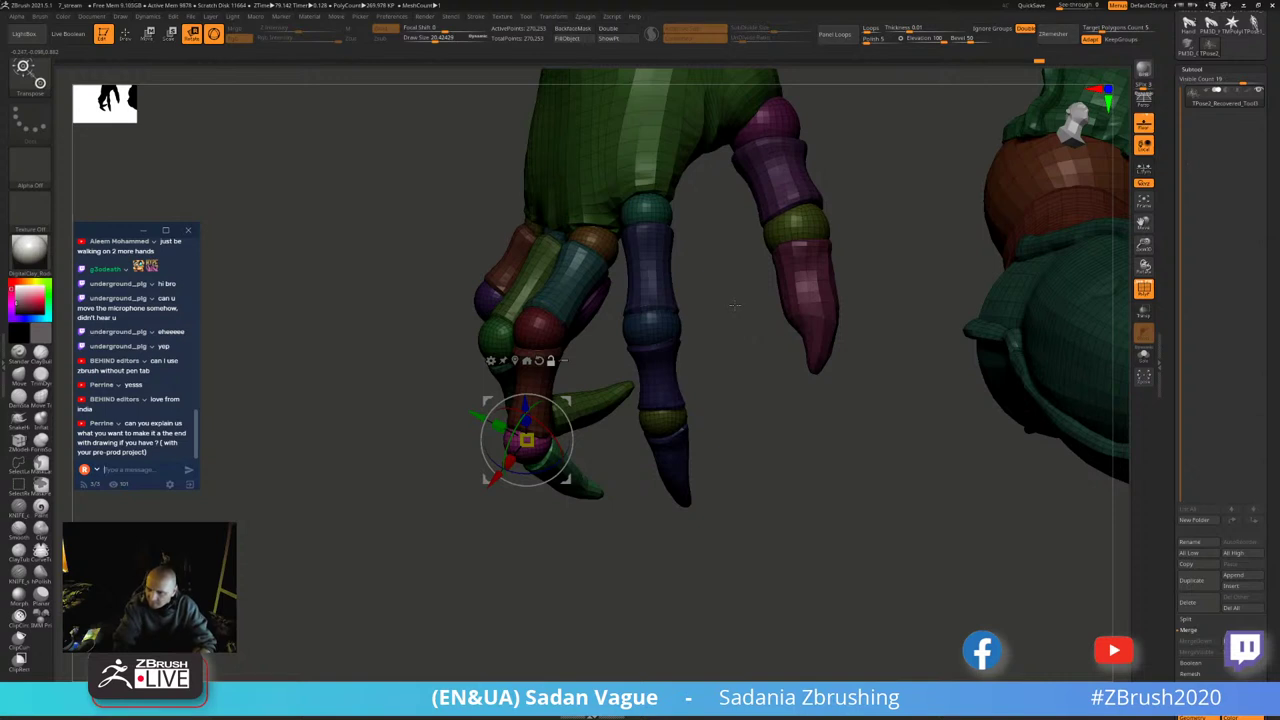
{"action": "mouse_move", "coordinate": [903, 245]}
{"action": "left_mouse_down"}
{"action": "mouse_move", "coordinate": [855, 235]}
{"action": "mouse_move", "coordinate": [770, 246]}
{"action": "left_mouse_up"}
- Turn on the wireframe and hide the blue arm and finger pieces, then reveal them
{"action": "key", "text": "shift+f"}
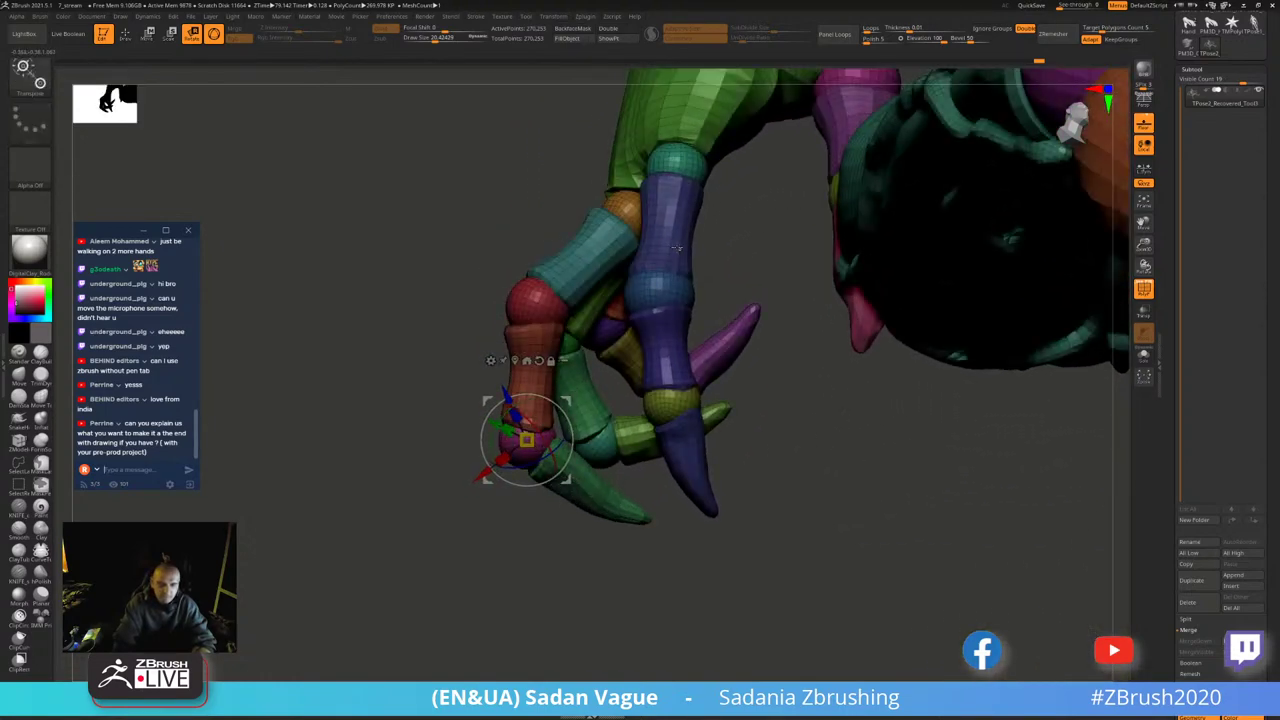
{"action": "key", "text": "q"}
{"action": "left_click", "coordinate": [665, 245], "text": "ctrl+shift"}
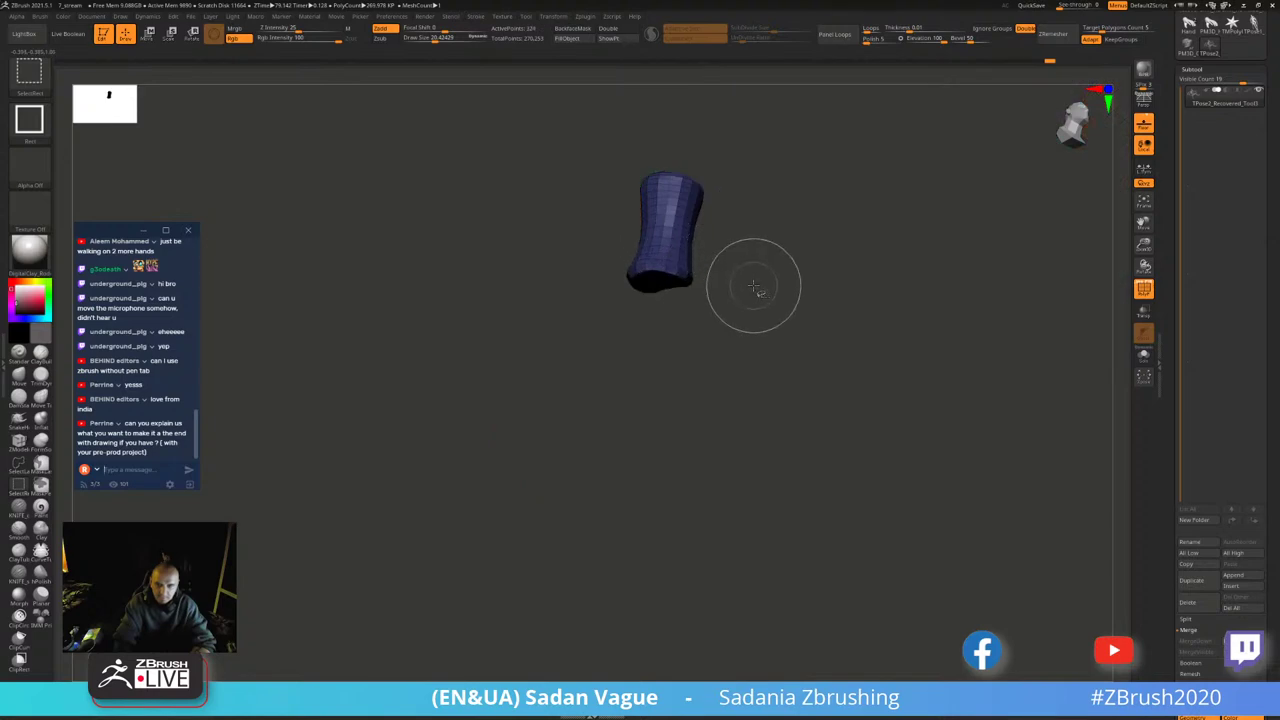
{"action": "left_click", "coordinate": [745, 290], "text": "ctrl+shift"}
{"action": "left_click", "coordinate": [668, 295], "text": "ctrl+shift"}
{"action": "left_click", "coordinate": [677, 345], "text": "ctrl+shift"}
{"action": "left_click", "coordinate": [680, 395], "text": "ctrl+shift"}
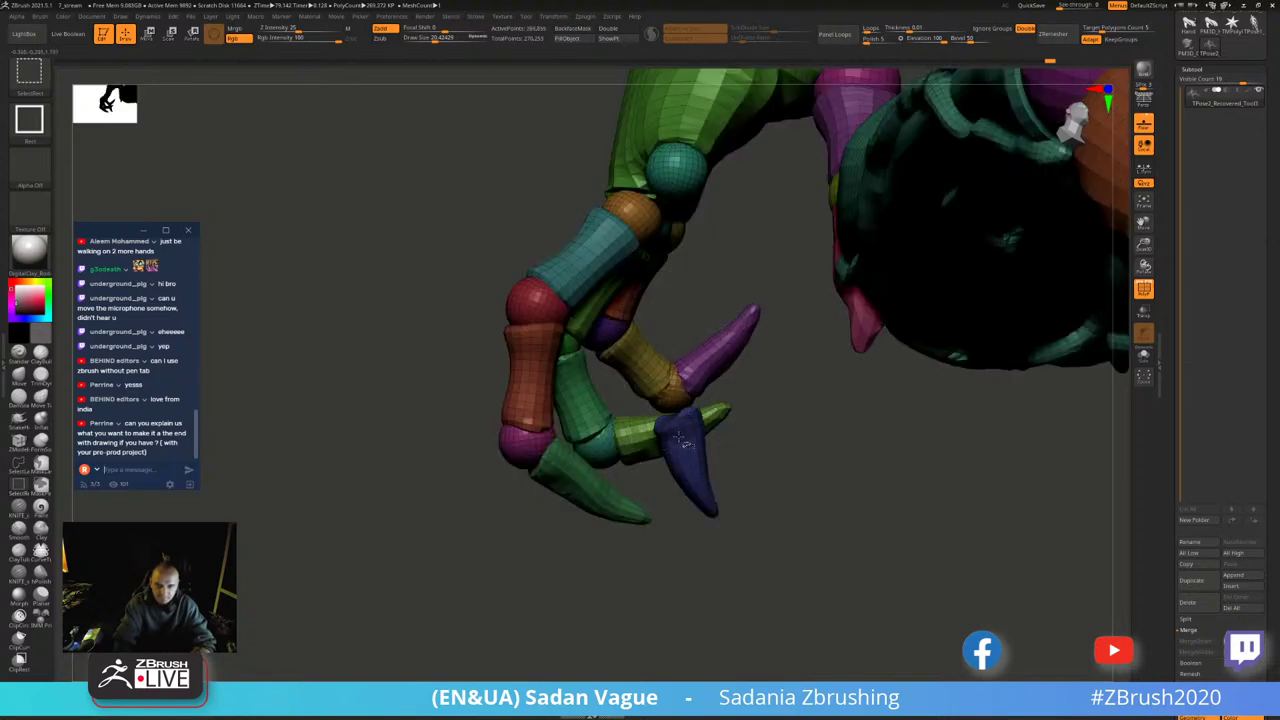
{"action": "left_click", "coordinate": [692, 455], "text": "ctrl+shift"}
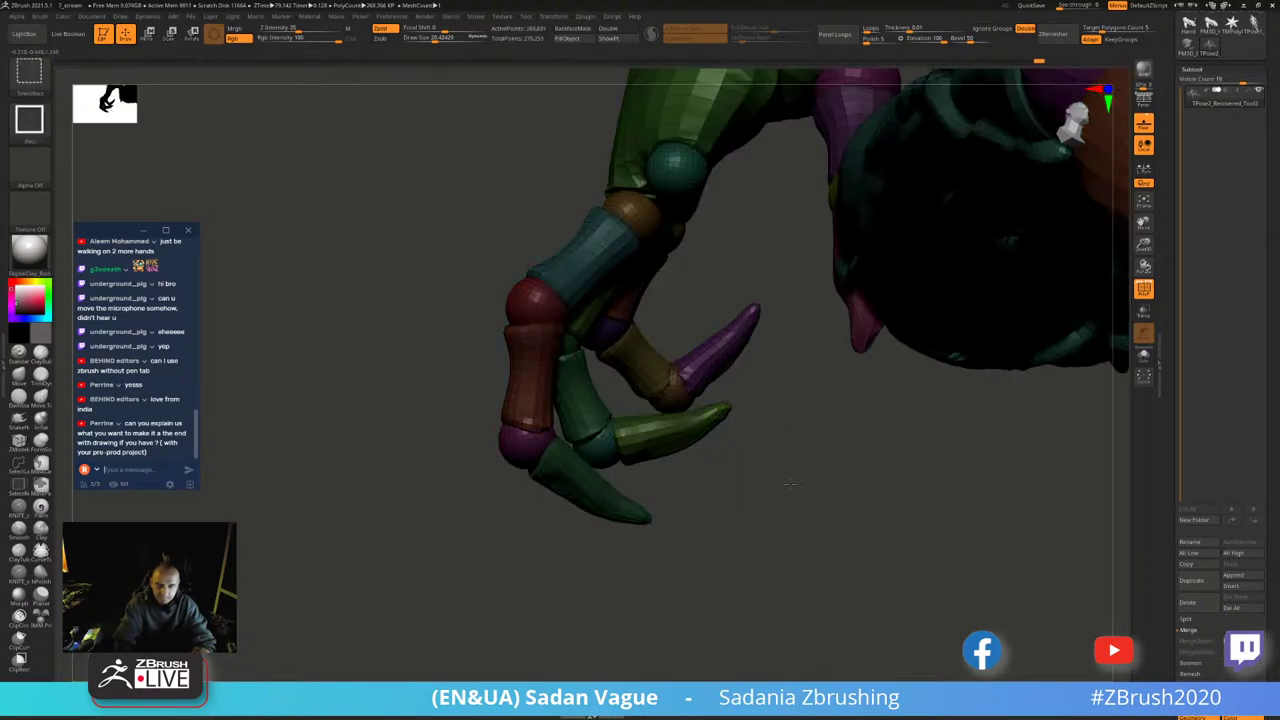
{"action": "left_click", "coordinate": [836, 512], "text": "ctrl+shift"}
{"action": "left_click_drag", "start_coordinate": [836, 512], "coordinate": [768, 420]}
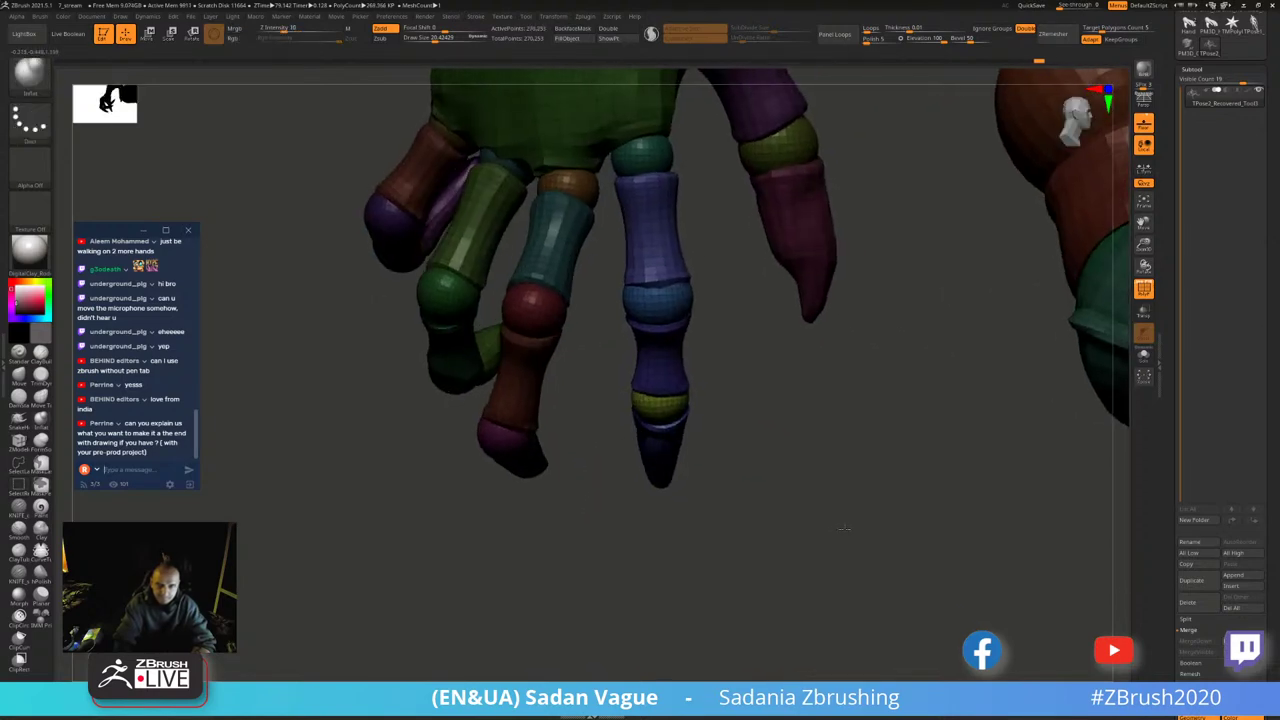
- Isolate the green knuckle sphere and set the Transpose pivot on it
{"action": "left_click", "coordinate": [646, 150], "text": "ctrl+shift"}
{"action": "key", "text": "w"}
{"action": "mouse_move", "coordinate": [660, 215]}
{"action": "left_mouse_down", "text": "alt"}
{"action": "mouse_move", "coordinate": [735, 357]}
{"action": "mouse_move", "coordinate": [760, 318]}
{"action": "mouse_move", "coordinate": [761, 353]}
{"action": "left_mouse_up", "text": "alt"}
{"action": "left_click", "coordinate": [715, 297]}
{"action": "left_click", "coordinate": [715, 360], "text": "ctrl+shift"}
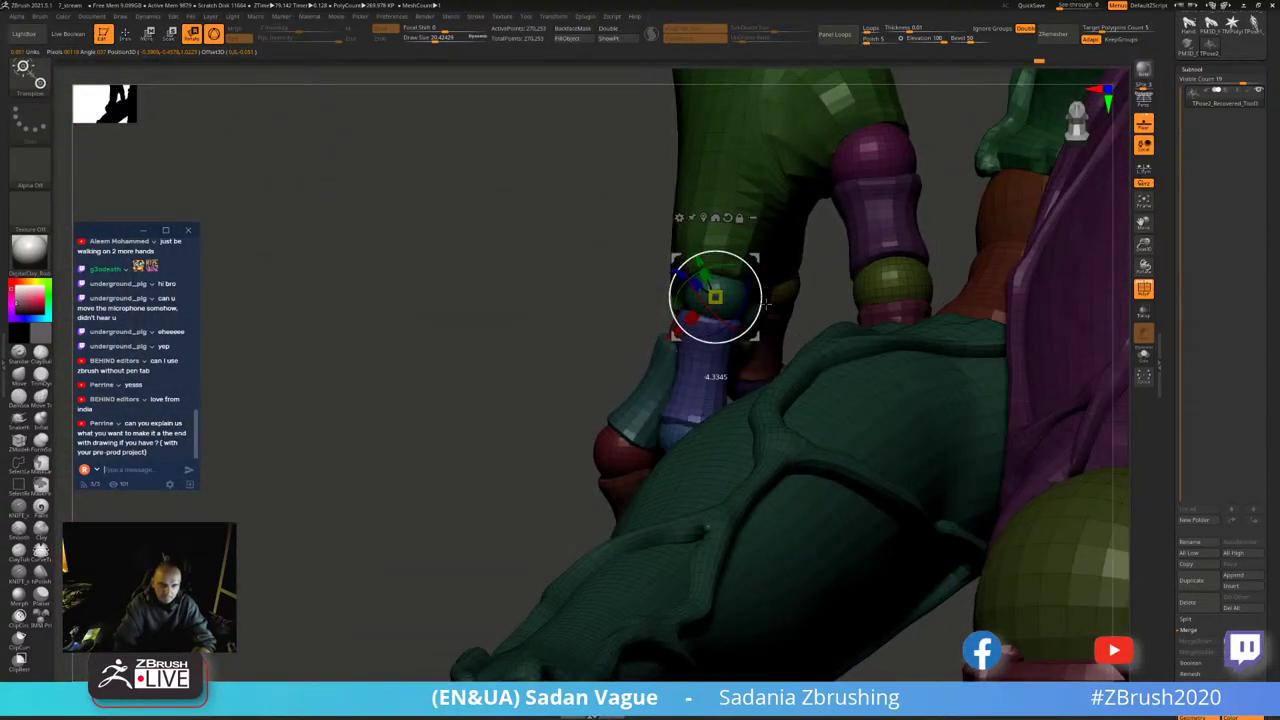
{"action": "mouse_move", "coordinate": [766, 304]}
{"action": "left_mouse_down"}
{"action": "mouse_move", "coordinate": [745, 330]}
{"action": "mouse_move", "coordinate": [755, 312]}
{"action": "mouse_move", "coordinate": [742, 252]}
{"action": "left_mouse_up"}
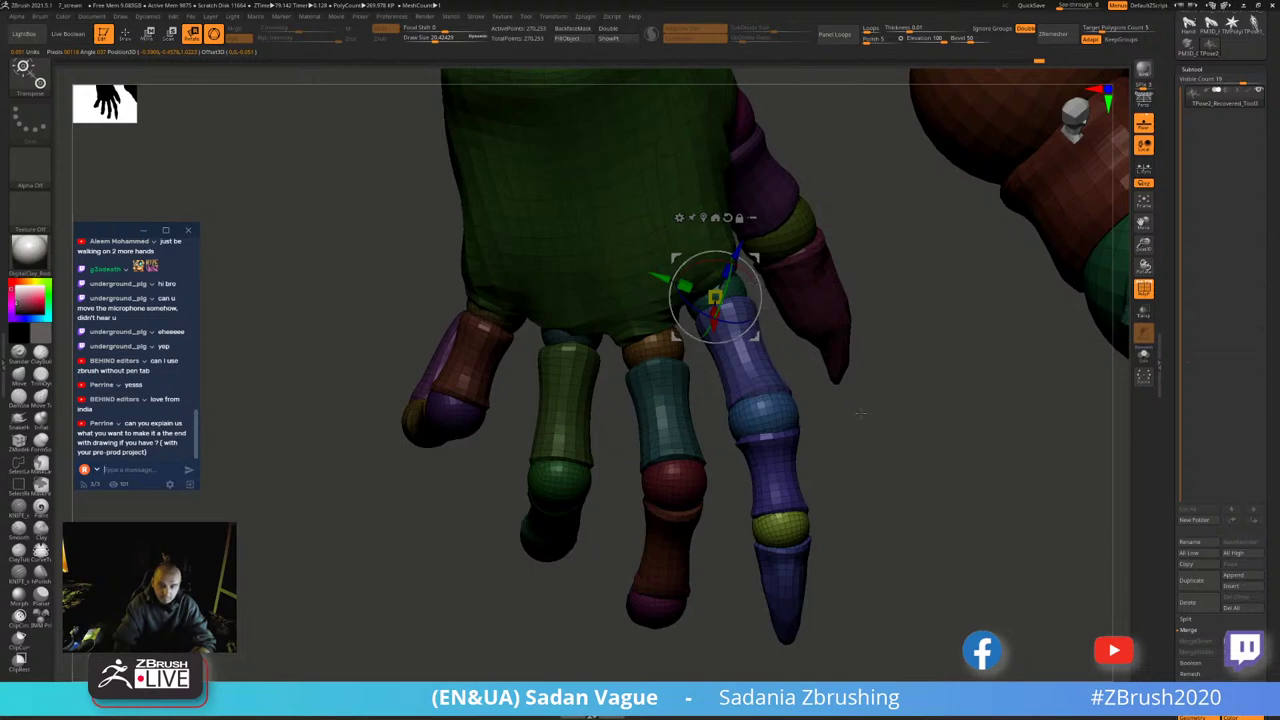
{"action": "mouse_move", "coordinate": [860, 413]}
{"action": "left_mouse_down"}
{"action": "mouse_move", "coordinate": [797, 296]}
{"action": "mouse_move", "coordinate": [800, 376]}
{"action": "left_mouse_up"}
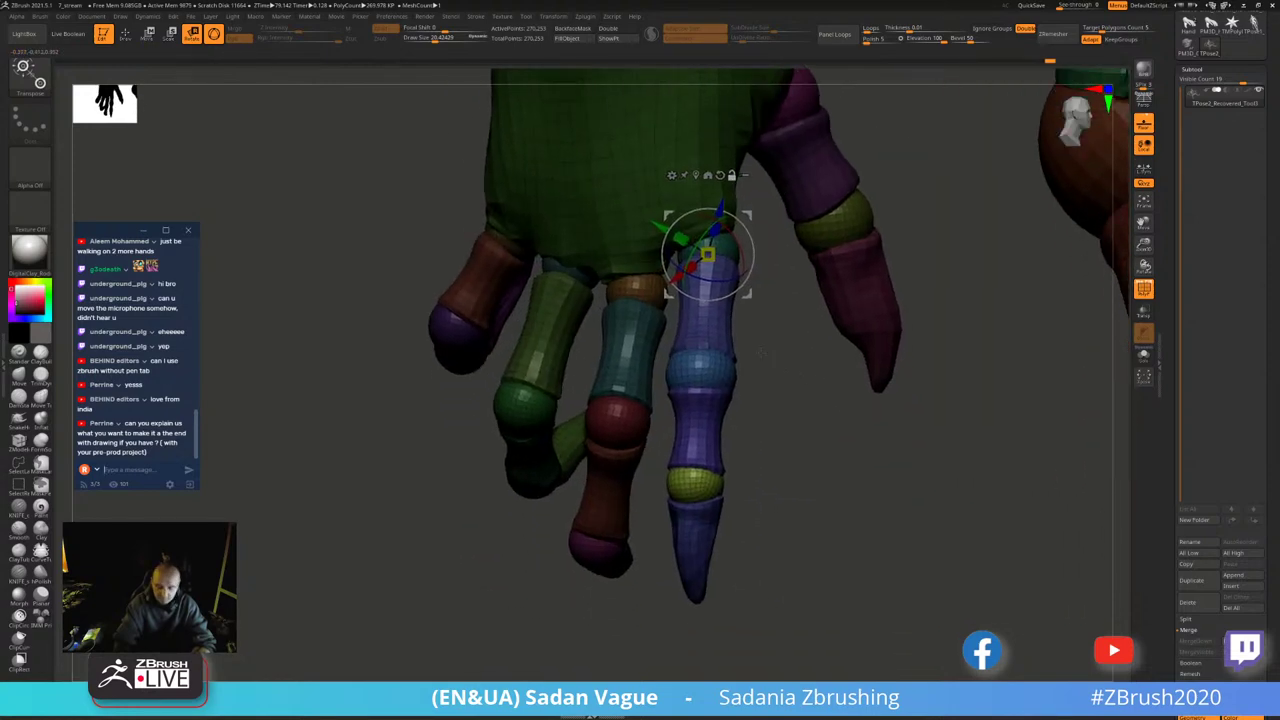
- Isolate the blue knuckle of the finger instead
{"action": "key", "text": "q"}
{"action": "left_click_drag", "start_coordinate": [757, 337], "coordinate": [715, 350]}
{"action": "left_click", "coordinate": [695, 320], "text": "ctrl+shift"}
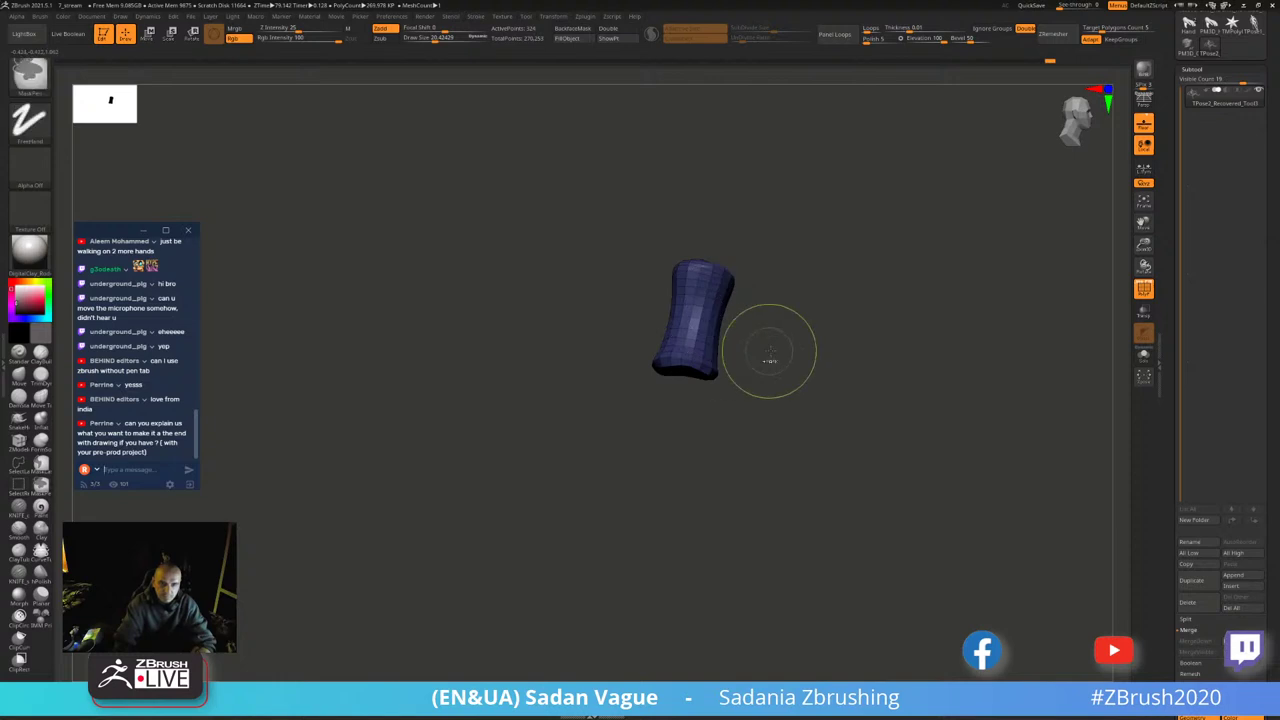
{"action": "left_click", "coordinate": [778, 396], "text": "ctrl+shift"}
{"action": "left_click_drag", "start_coordinate": [778, 396], "coordinate": [680, 390]}
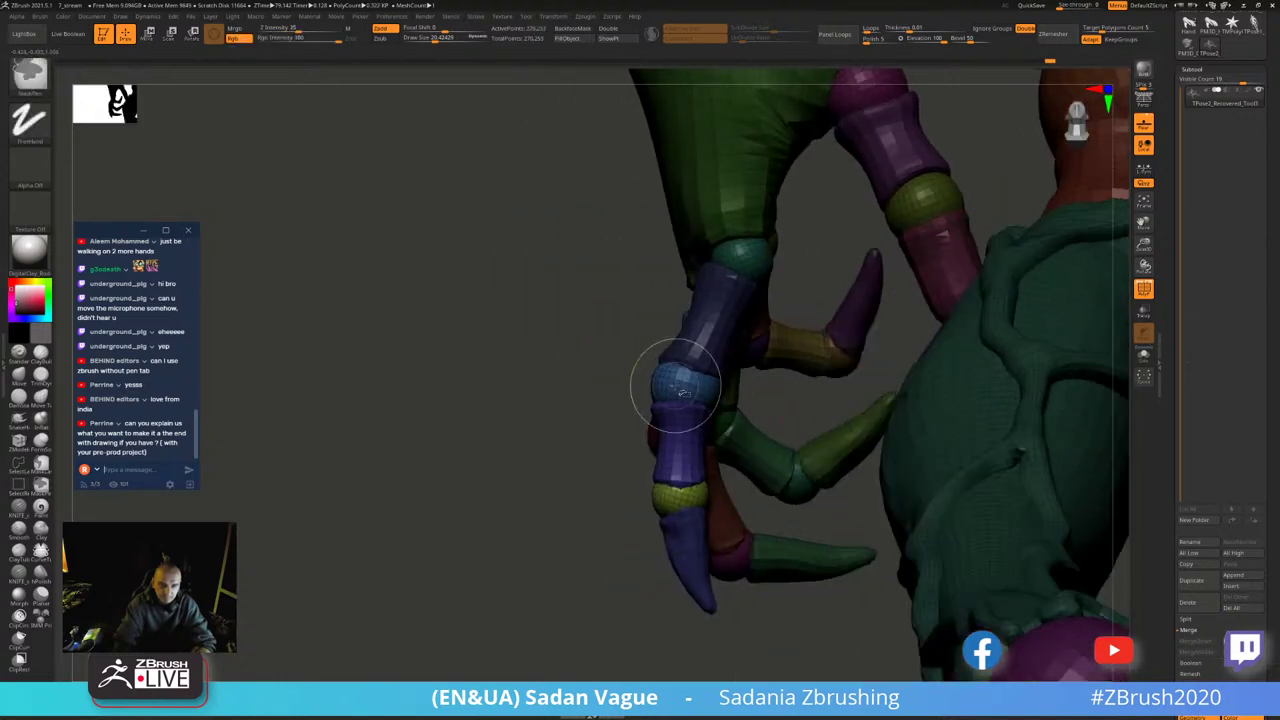
{"action": "left_click", "coordinate": [680, 390], "text": "ctrl+shift"}
- Rotate the blue finger at its knuckle, settling at about -16.65 degrees
{"action": "key", "text": "r"}
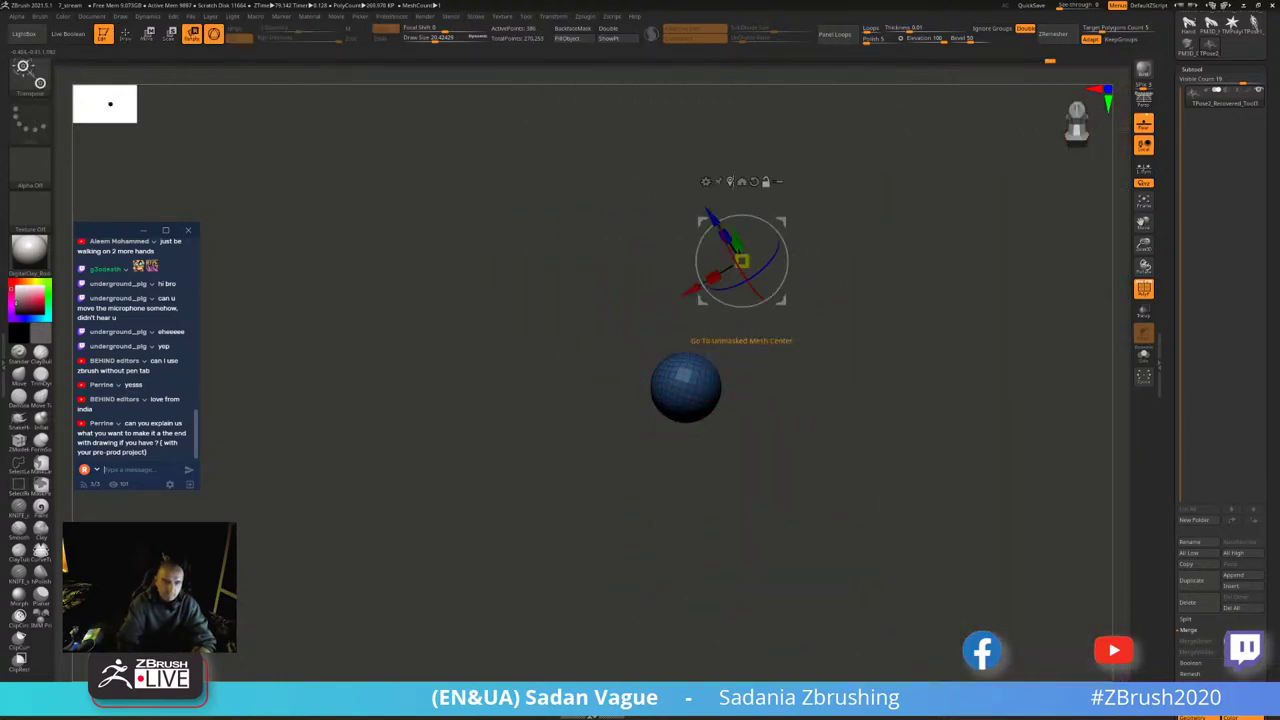
{"action": "left_click", "coordinate": [741, 181]}
{"action": "left_click", "coordinate": [740, 230], "text": "ctrl+shift"}
{"action": "left_click_drag", "start_coordinate": [728, 395], "coordinate": [716, 366]}
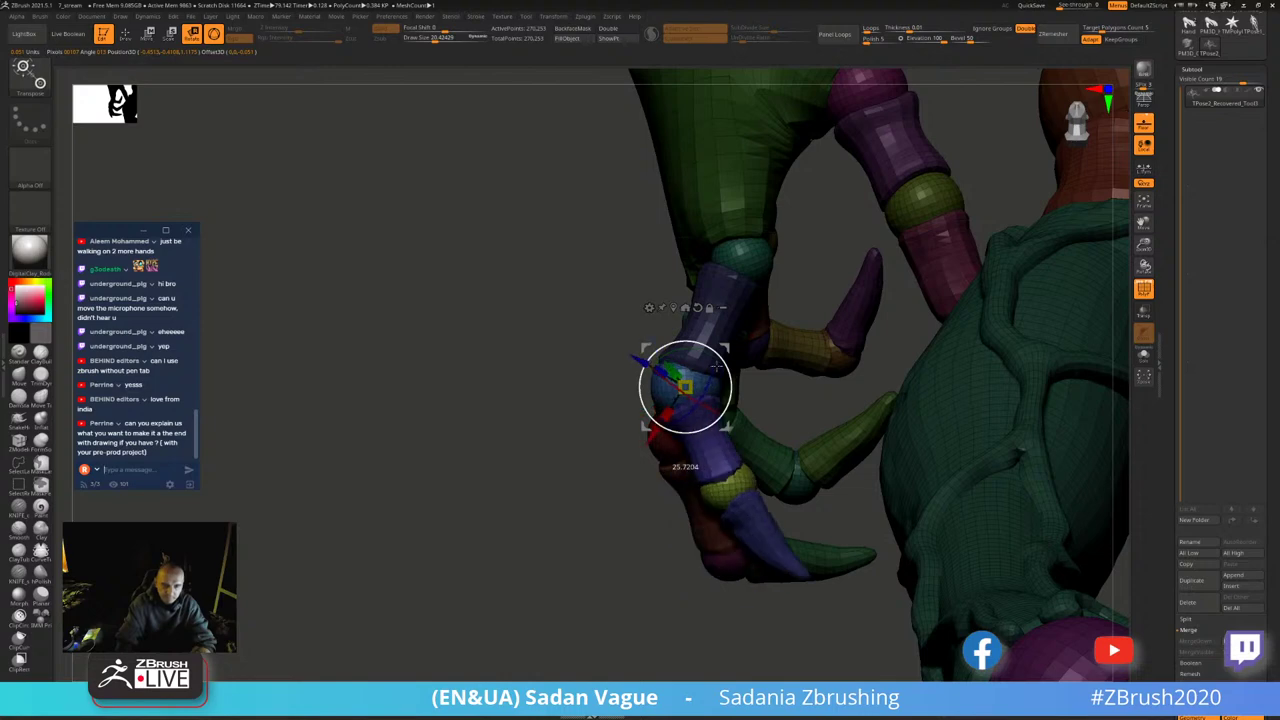
{"action": "right_click_drag", "start_coordinate": [716, 366], "coordinate": [720, 380]}
{"action": "left_click_drag", "start_coordinate": [720, 380], "coordinate": [738, 394]}
{"action": "mouse_move", "coordinate": [783, 444]}
{"action": "left_mouse_down"}
{"action": "mouse_move", "coordinate": [771, 455]}
{"action": "mouse_move", "coordinate": [803, 445]}
{"action": "mouse_move", "coordinate": [866, 311]}
{"action": "mouse_move", "coordinate": [782, 568]}
{"action": "mouse_move", "coordinate": [484, 465]}
{"action": "mouse_move", "coordinate": [445, 330]}
{"action": "left_mouse_up"}
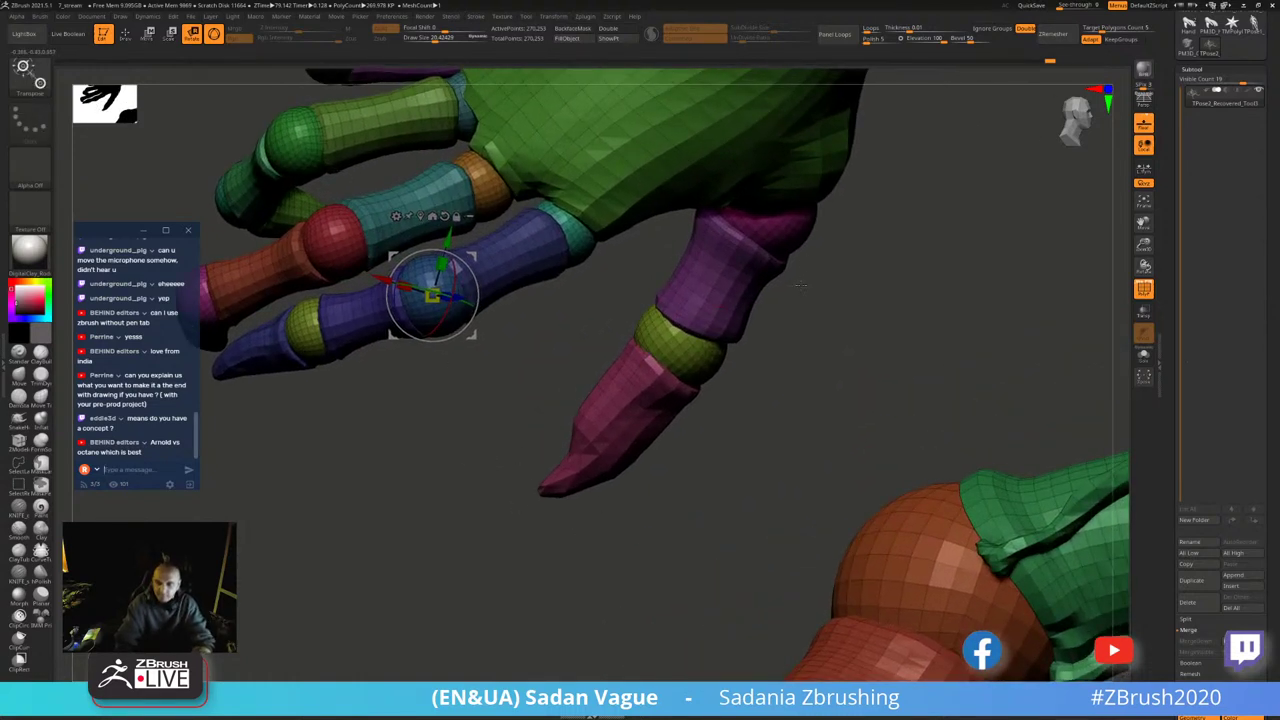
- Sort out the pink-tipped finger's parts by hiding its green joint sphere and pink tip
{"action": "key", "text": "q"}
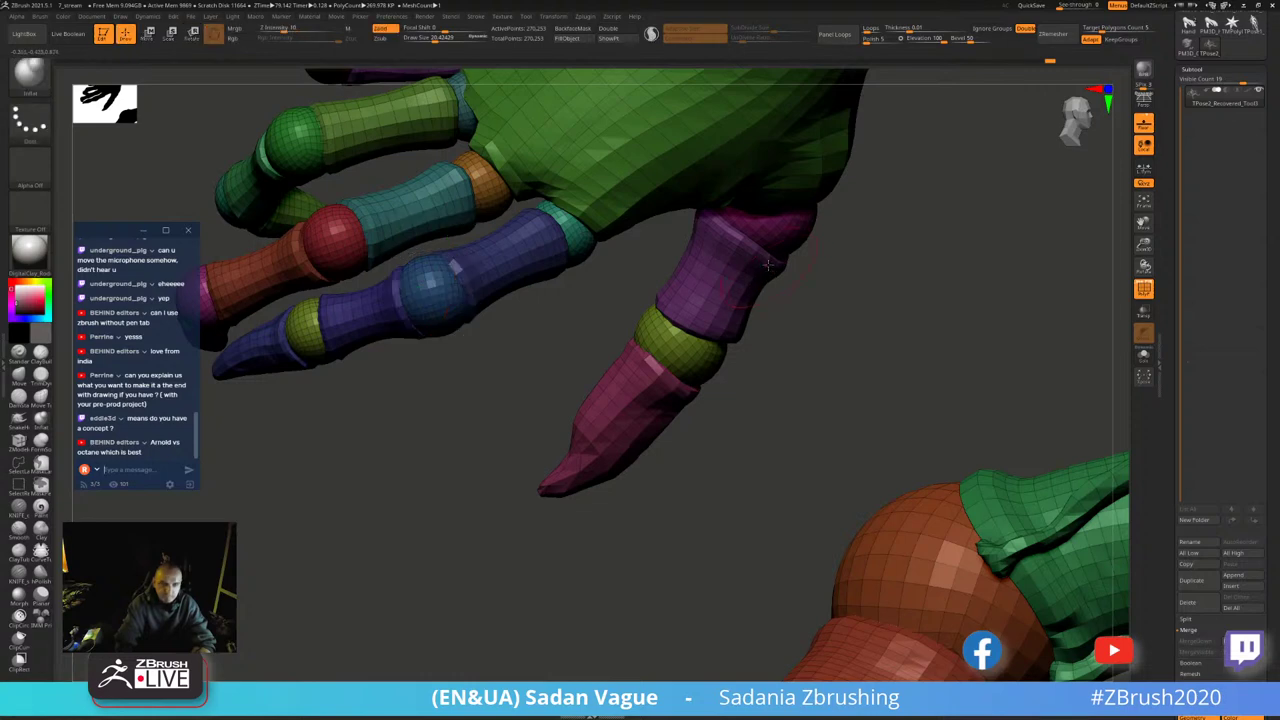
{"action": "left_click", "coordinate": [740, 287], "text": "ctrl+shift"}
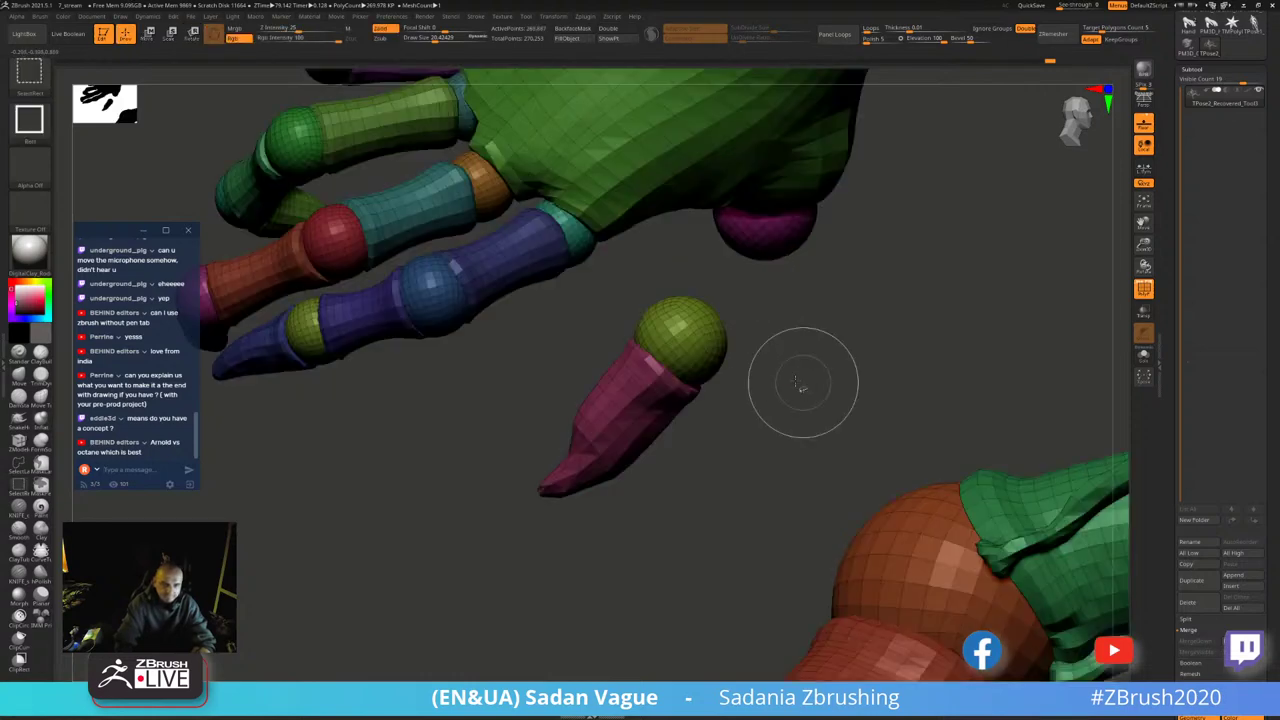
{"action": "left_click", "coordinate": [688, 337], "text": "ctrl+shift"}
{"action": "left_click", "coordinate": [625, 420], "text": "ctrl+shift"}
{"action": "left_click", "coordinate": [864, 334], "text": "ctrl+shift"}
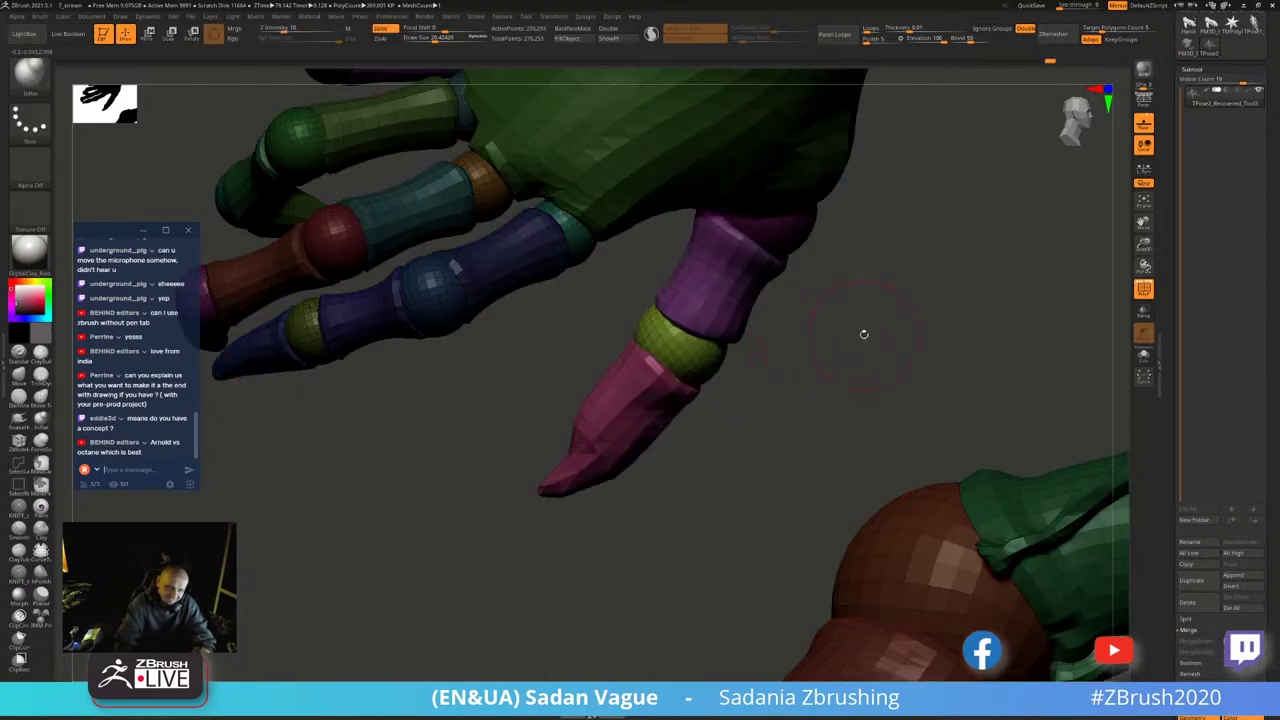
{"action": "left_click_drag", "start_coordinate": [864, 334], "coordinate": [868, 333]}
- Bend the purple finger inward at its base knuckle
{"action": "left_click", "coordinate": [780, 230], "text": "ctrl+shift"}
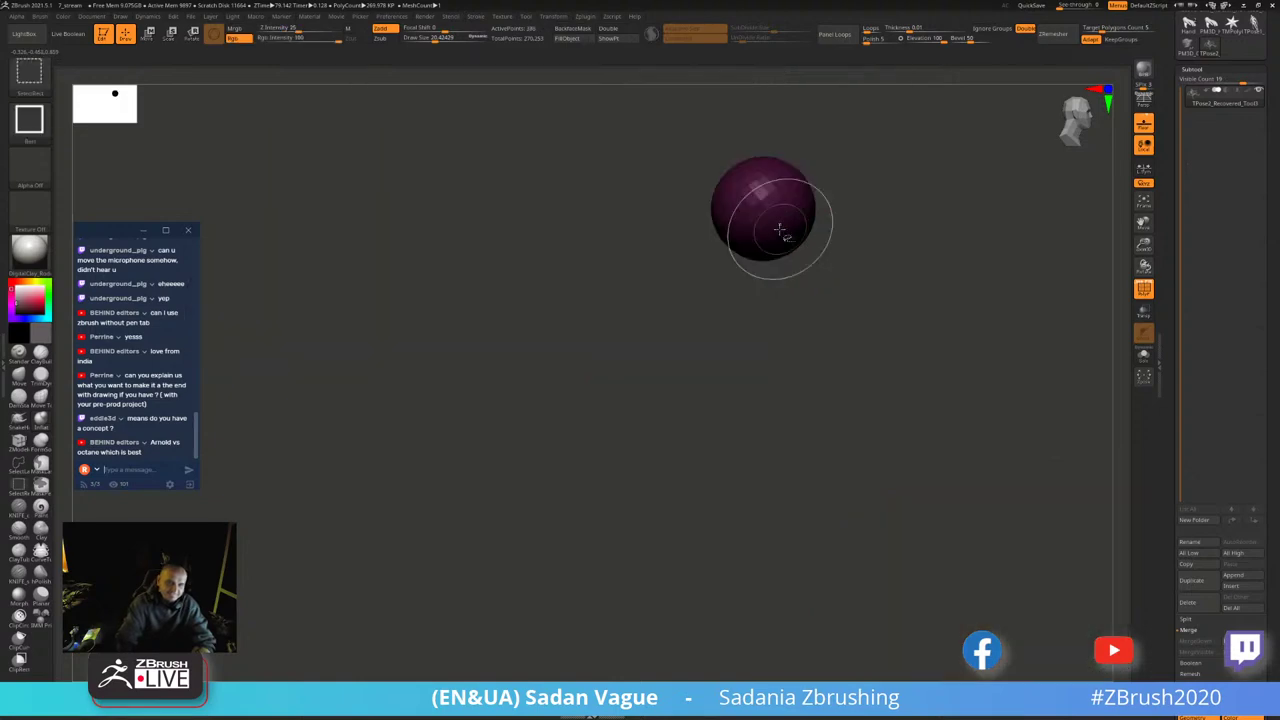
{"action": "key", "text": "r"}
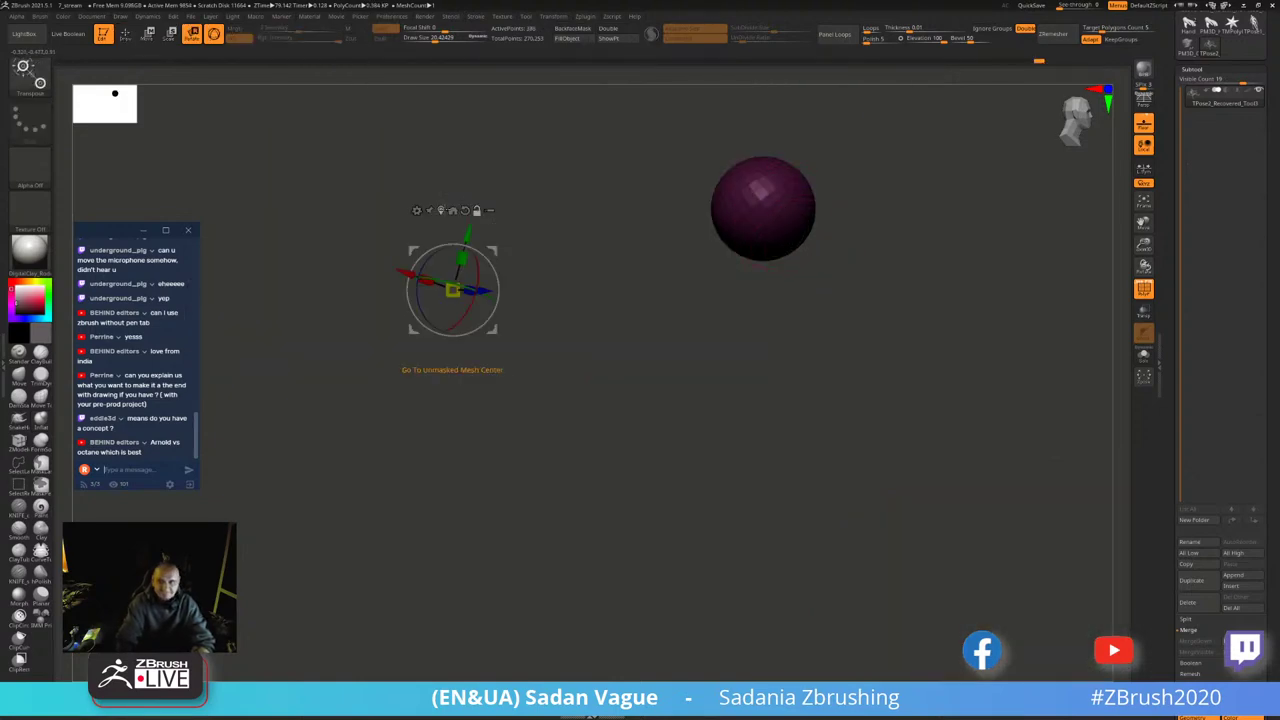
{"action": "left_click", "coordinate": [453, 210]}
{"action": "left_click", "coordinate": [620, 400], "text": "ctrl+shift"}
{"action": "left_click_drag", "start_coordinate": [740, 200], "coordinate": [762, 252]}
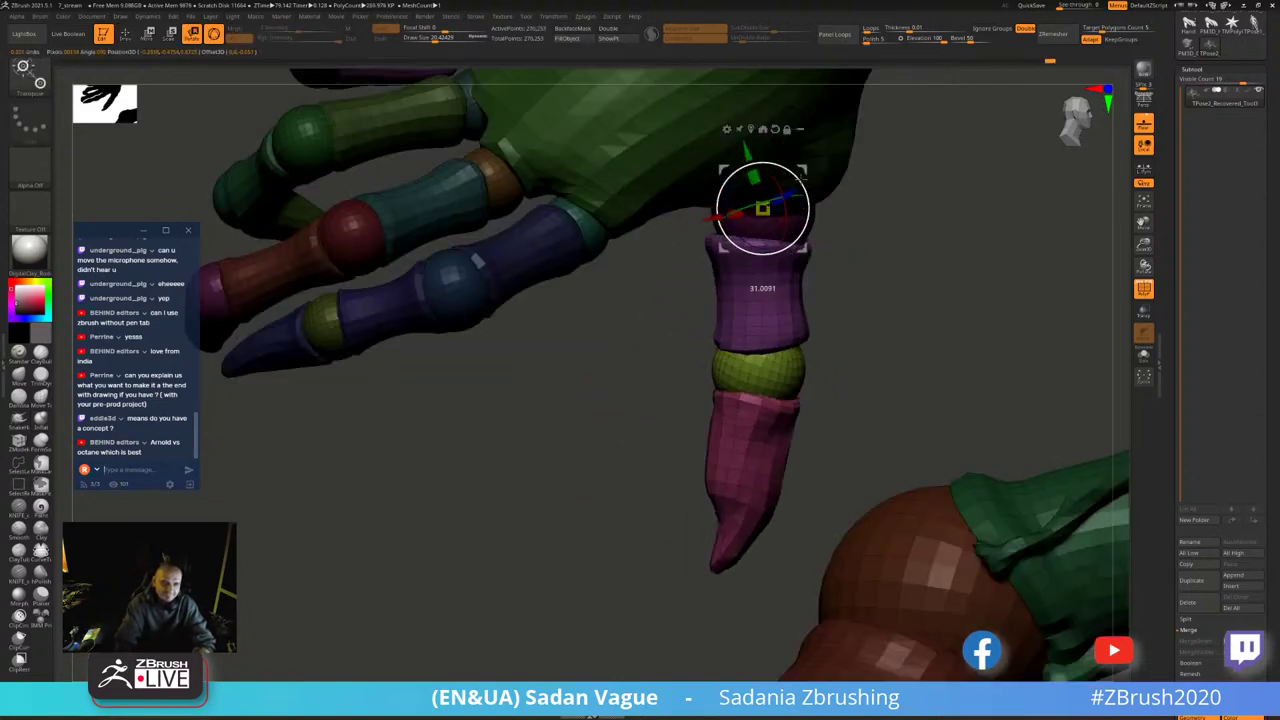
{"action": "mouse_move", "coordinate": [867, 274]}
{"action": "left_mouse_down"}
{"action": "mouse_move", "coordinate": [862, 199]}
{"action": "mouse_move", "coordinate": [912, 258]}
{"action": "left_mouse_up"}
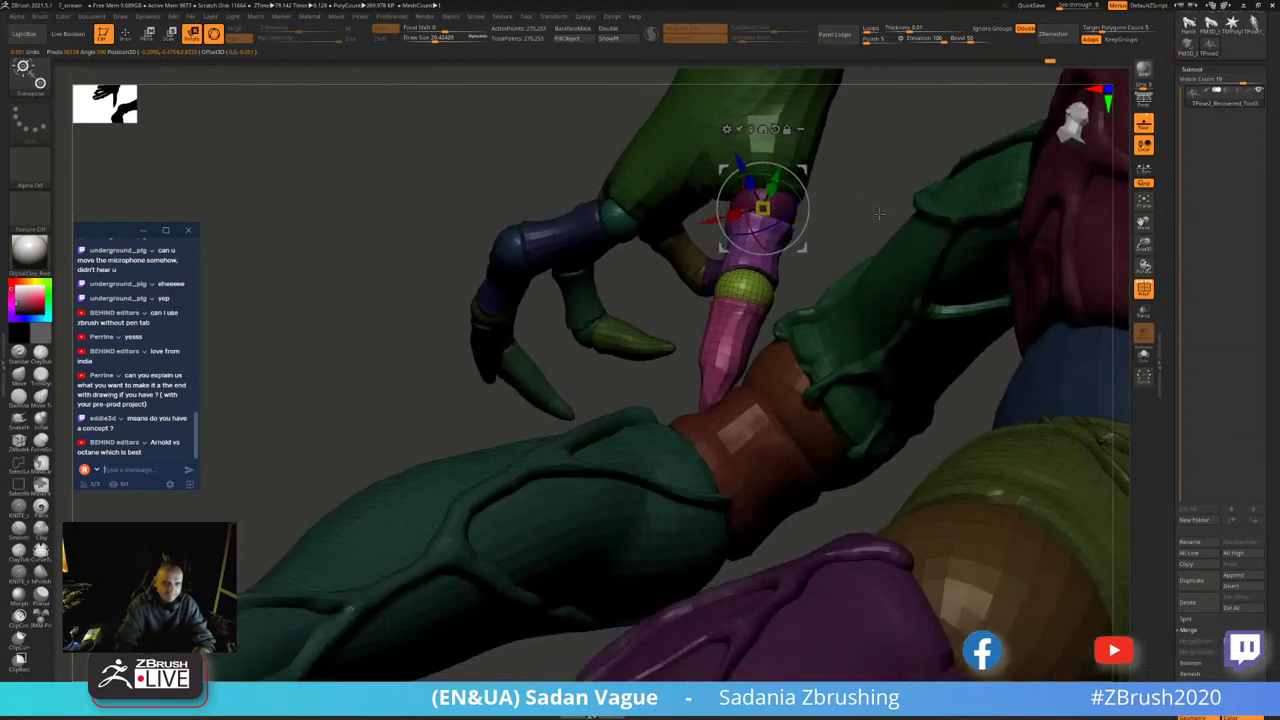
- Bend the fingertip a further 19 degrees
{"action": "key", "text": "q"}
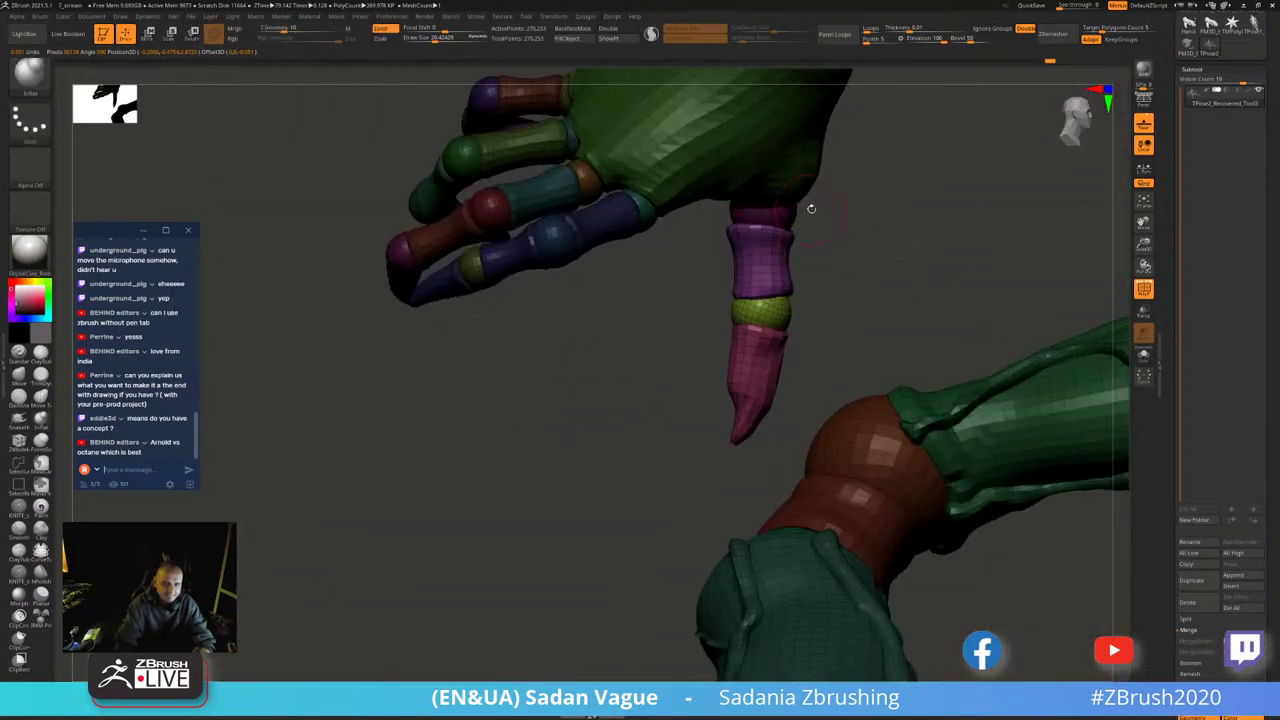
{"action": "key", "text": "r"}
{"action": "mouse_move", "coordinate": [808, 217]}
{"action": "left_mouse_down"}
{"action": "mouse_move", "coordinate": [830, 200]}
{"action": "mouse_move", "coordinate": [790, 250]}
{"action": "left_mouse_up"}
{"action": "left_click_drag", "start_coordinate": [830, 210], "coordinate": [828, 208]}
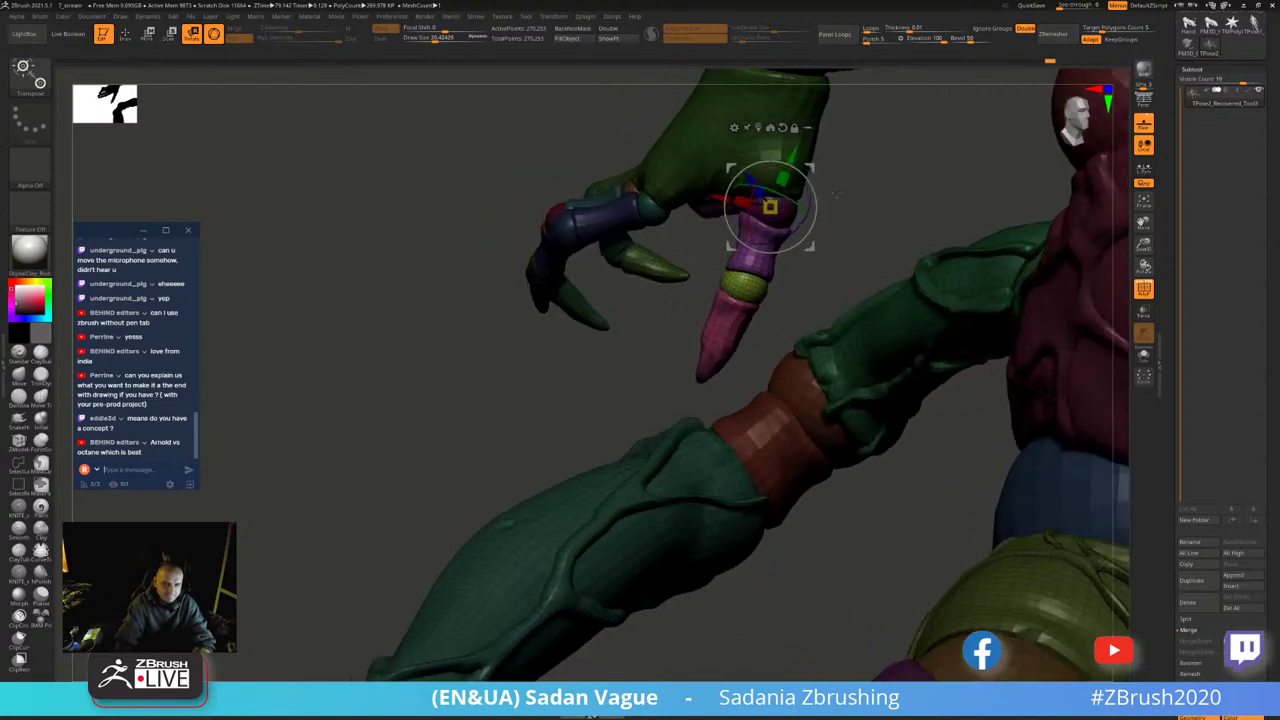
{"action": "key", "text": "q"}
- Isolate the yellow-green joint ring and centre the Transpose pivot on it
{"action": "left_click", "coordinate": [760, 238], "text": "ctrl+shift"}
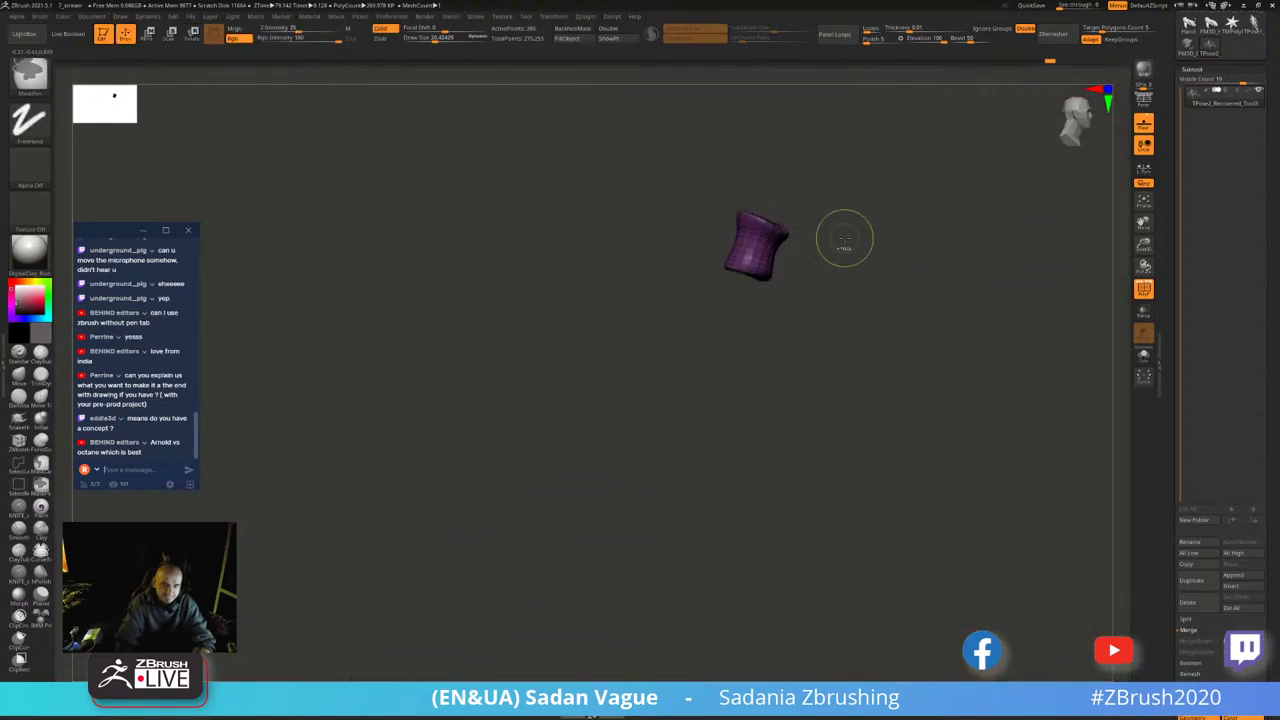
{"action": "left_click", "coordinate": [843, 243], "text": "ctrl+shift"}
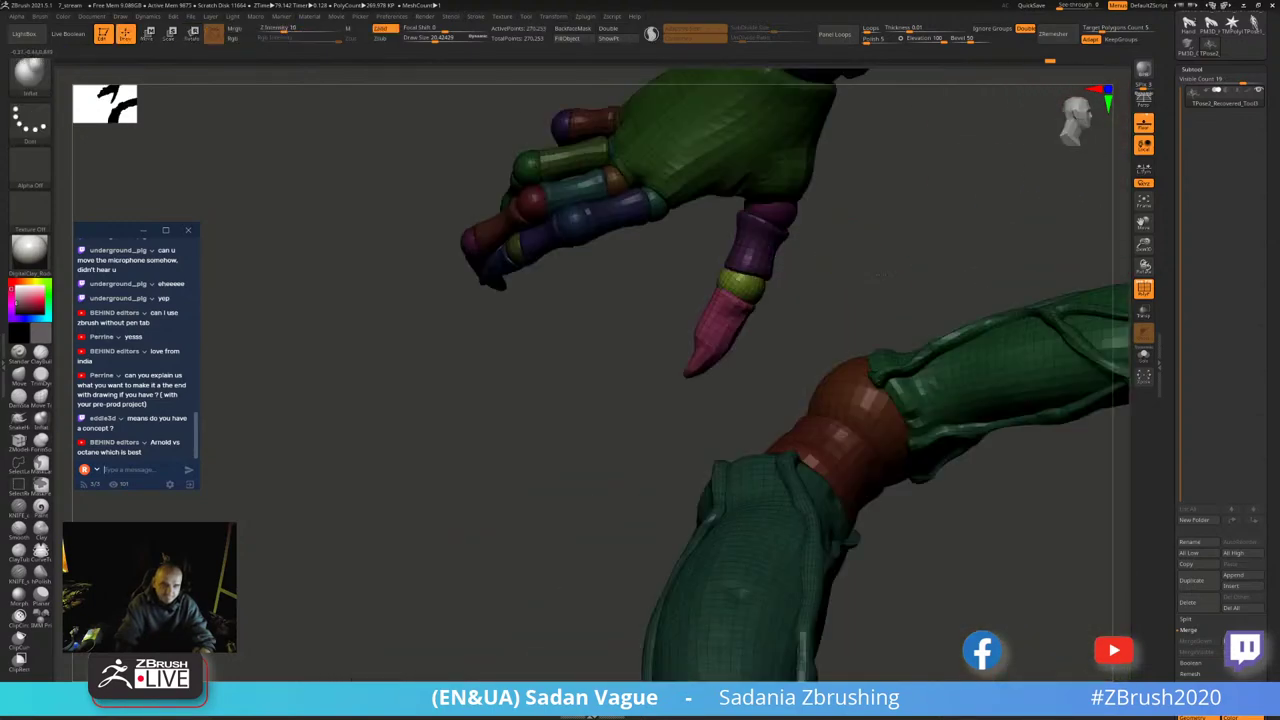
{"action": "left_click", "coordinate": [752, 280], "text": "ctrl+shift"}
{"action": "key", "text": "w"}
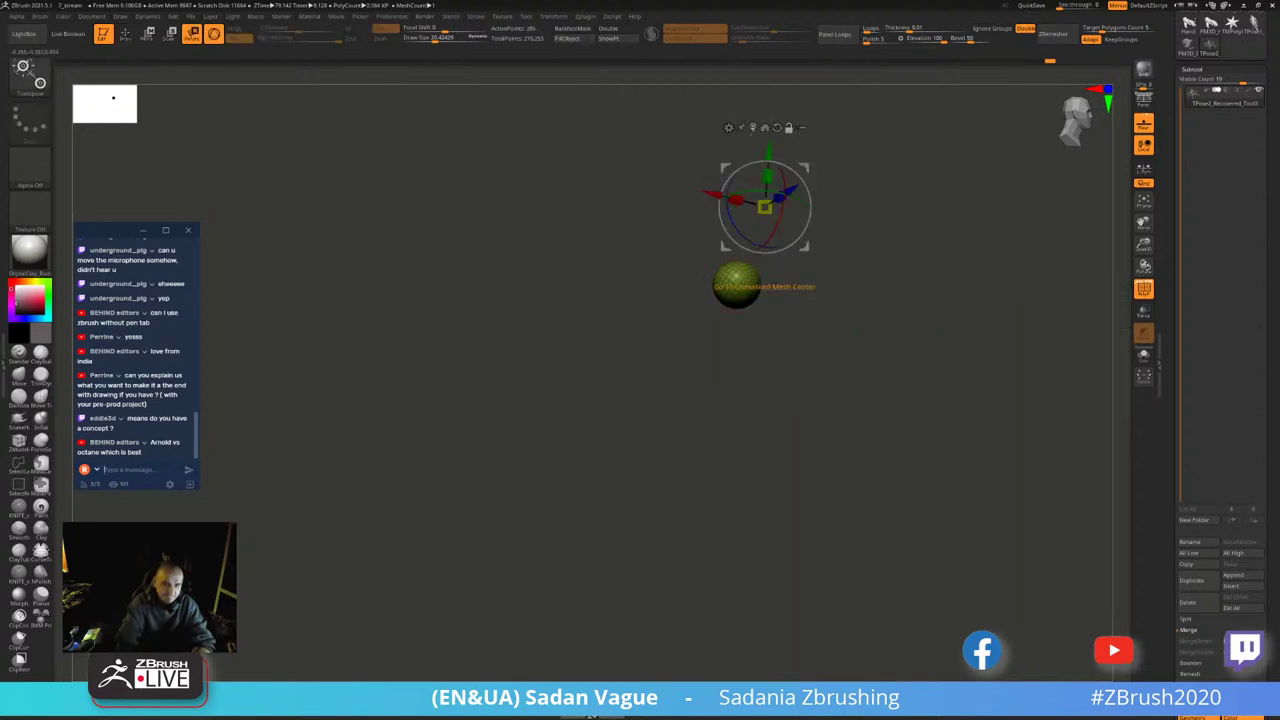
{"action": "left_click", "coordinate": [820, 330], "text": "ctrl+shift"}
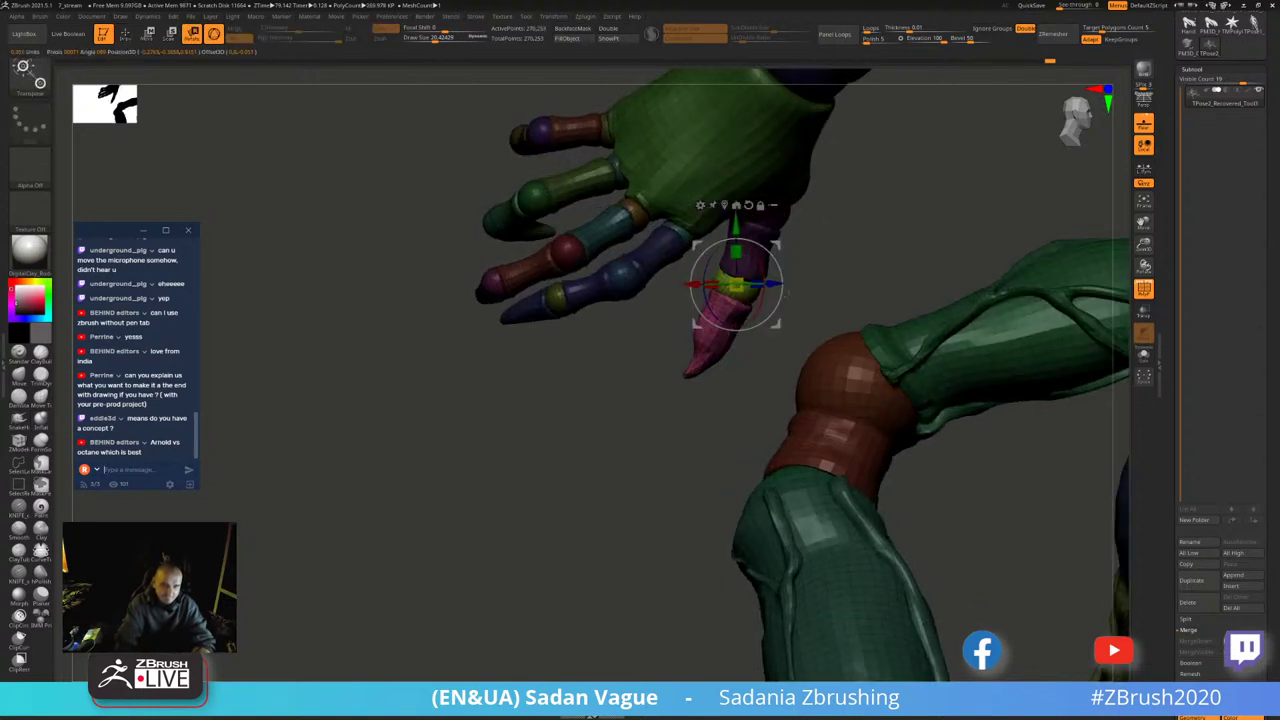
{"action": "mouse_move", "coordinate": [786, 291]}
{"action": "right_mouse_down"}
{"action": "mouse_move", "coordinate": [790, 250]}
{"action": "mouse_move", "coordinate": [808, 231]}
{"action": "mouse_move", "coordinate": [993, 221]}
{"action": "mouse_move", "coordinate": [1038, 143]}
{"action": "right_mouse_up"}
- Sort out the arm's parts by isolating the shoulder ball and hiding the palm, wrist and fingers
{"action": "key", "text": "q"}
{"action": "right_click_drag", "start_coordinate": [958, 118], "coordinate": [958, 150]}
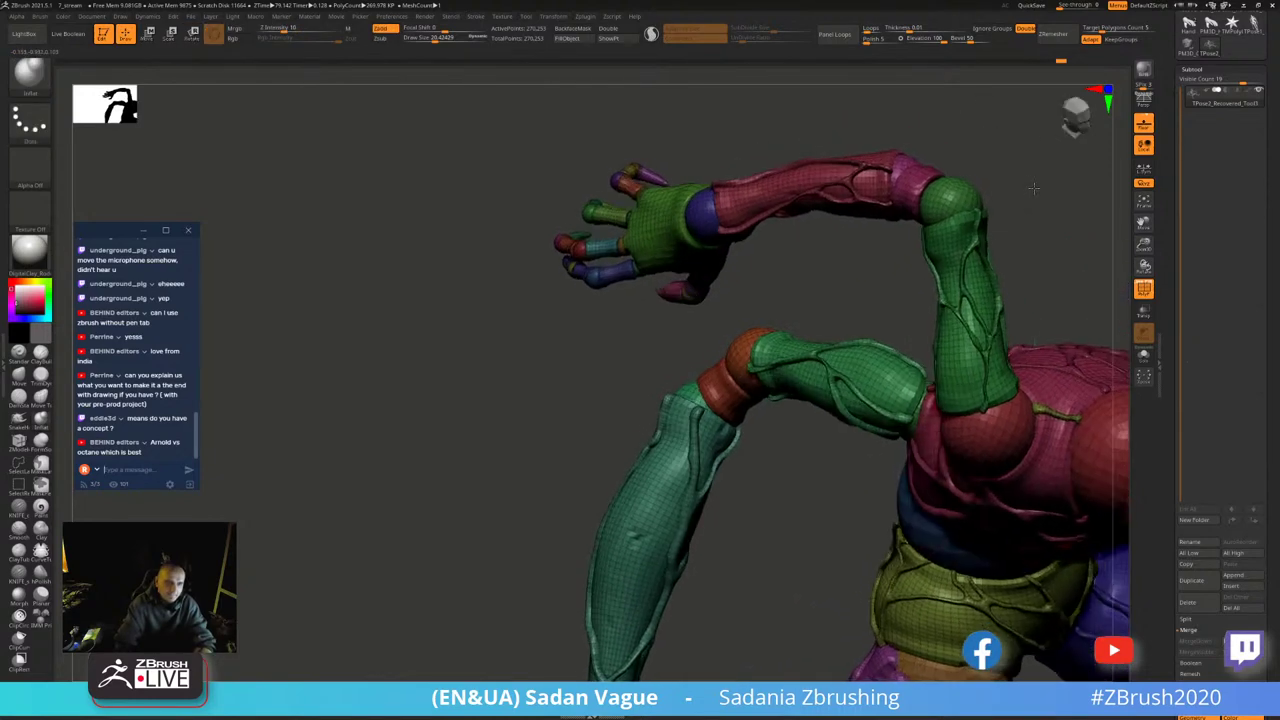
{"action": "left_click", "coordinate": [958, 165], "text": "ctrl+shift"}
{"action": "left_click", "coordinate": [958, 160], "text": "ctrl+shift"}
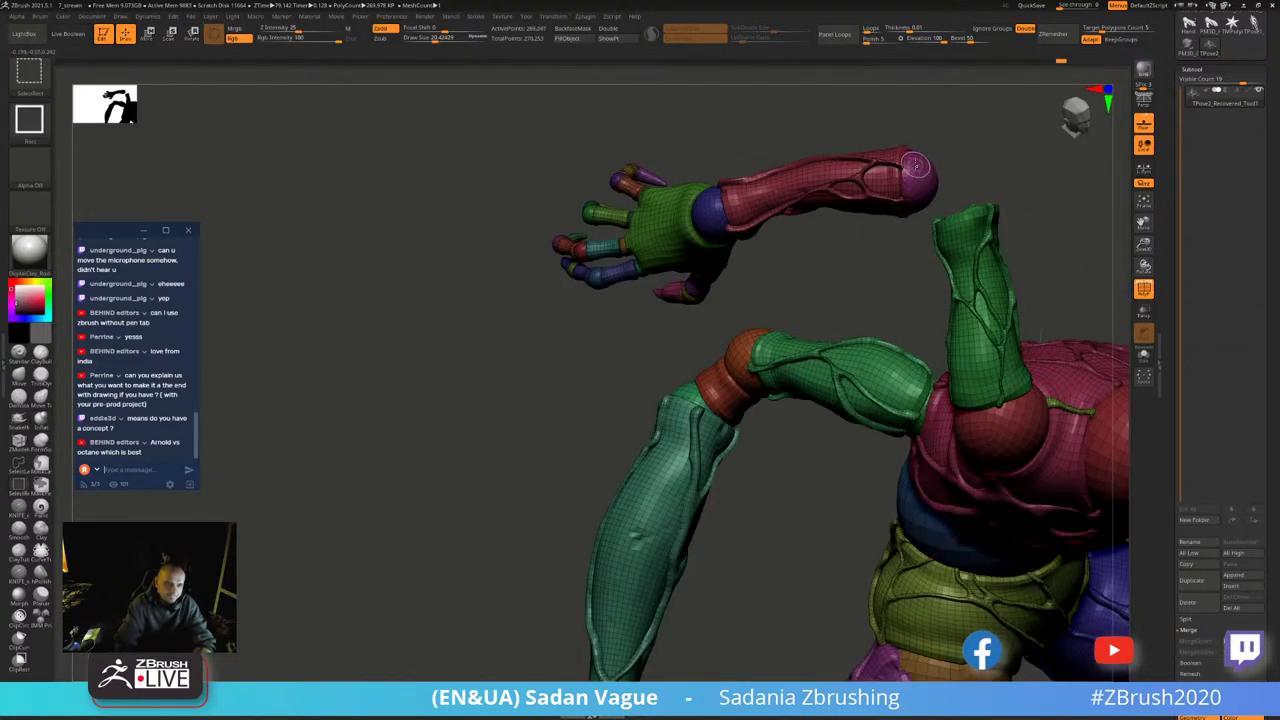
{"action": "left_click", "coordinate": [718, 207], "text": "ctrl+alt+shift"}
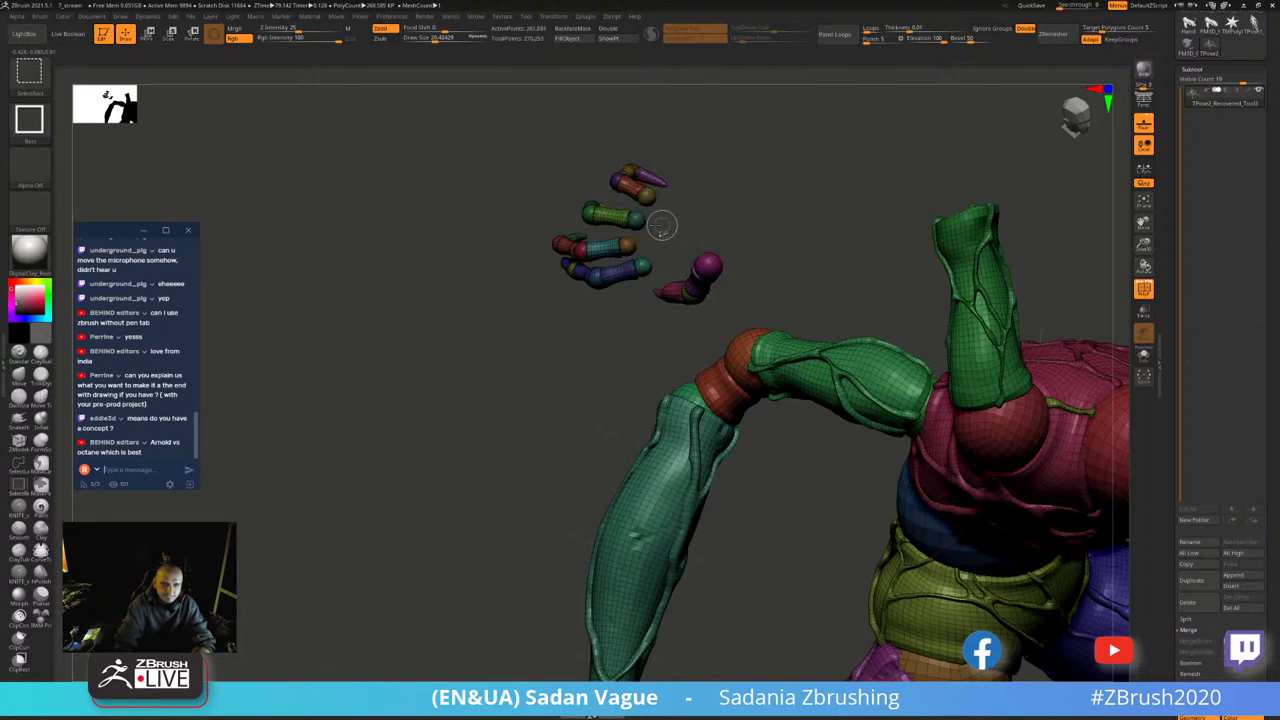
{"action": "left_click_drag", "start_coordinate": [517, 126], "coordinate": [725, 325], "text": "ctrl+alt+shift"}
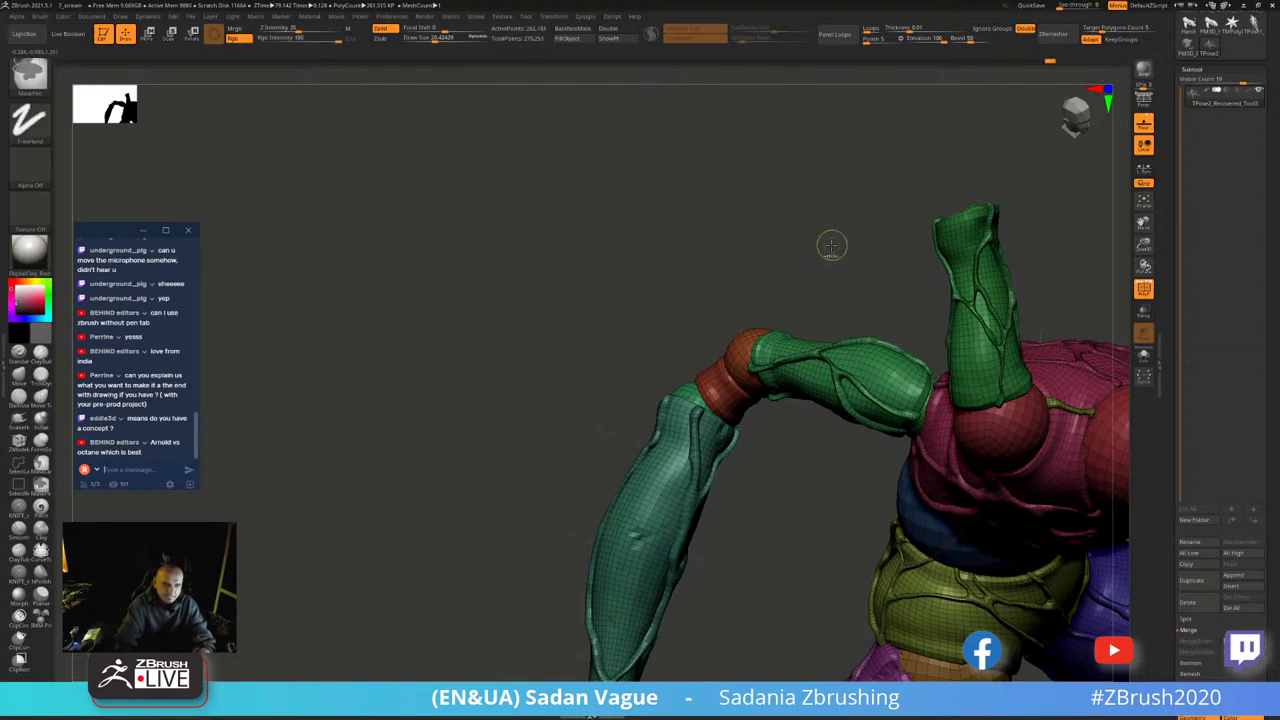
{"action": "left_click", "coordinate": [837, 245], "text": "ctrl+shift"}
- Rotate the raised arm at its green shoulder sphere
{"action": "left_click", "coordinate": [957, 190], "text": "ctrl+shift"}
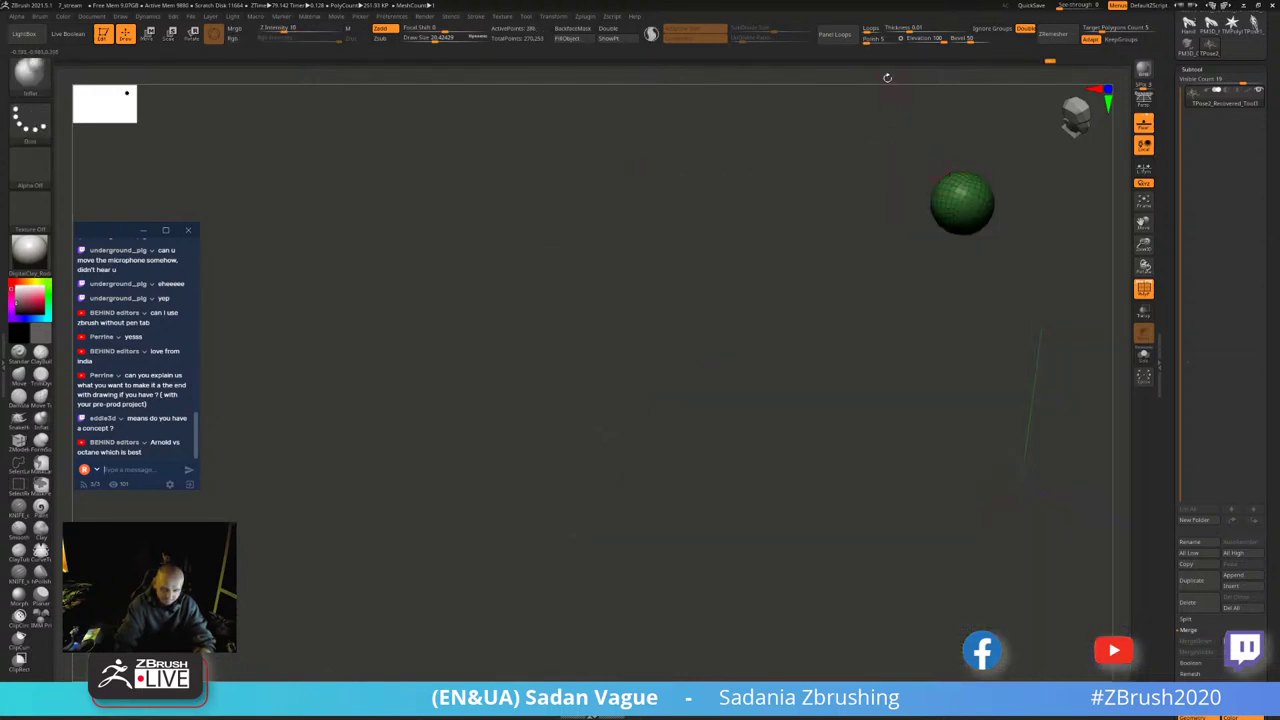
{"action": "left_click", "coordinate": [687, 210]}
{"action": "left_click", "coordinate": [760, 400], "text": "ctrl+shift"}
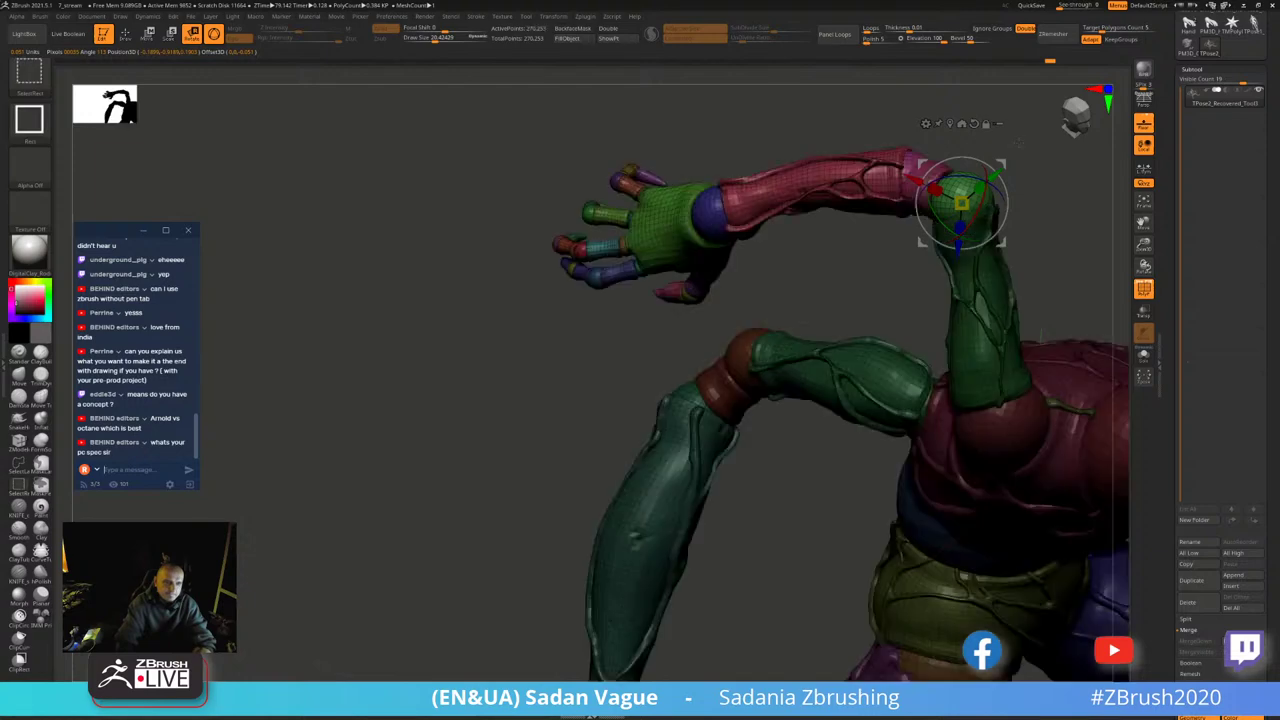
{"action": "mouse_move", "coordinate": [760, 400]}
{"action": "left_mouse_down"}
{"action": "mouse_move", "coordinate": [1039, 223]}
{"action": "mouse_move", "coordinate": [997, 279]}
{"action": "left_mouse_up"}
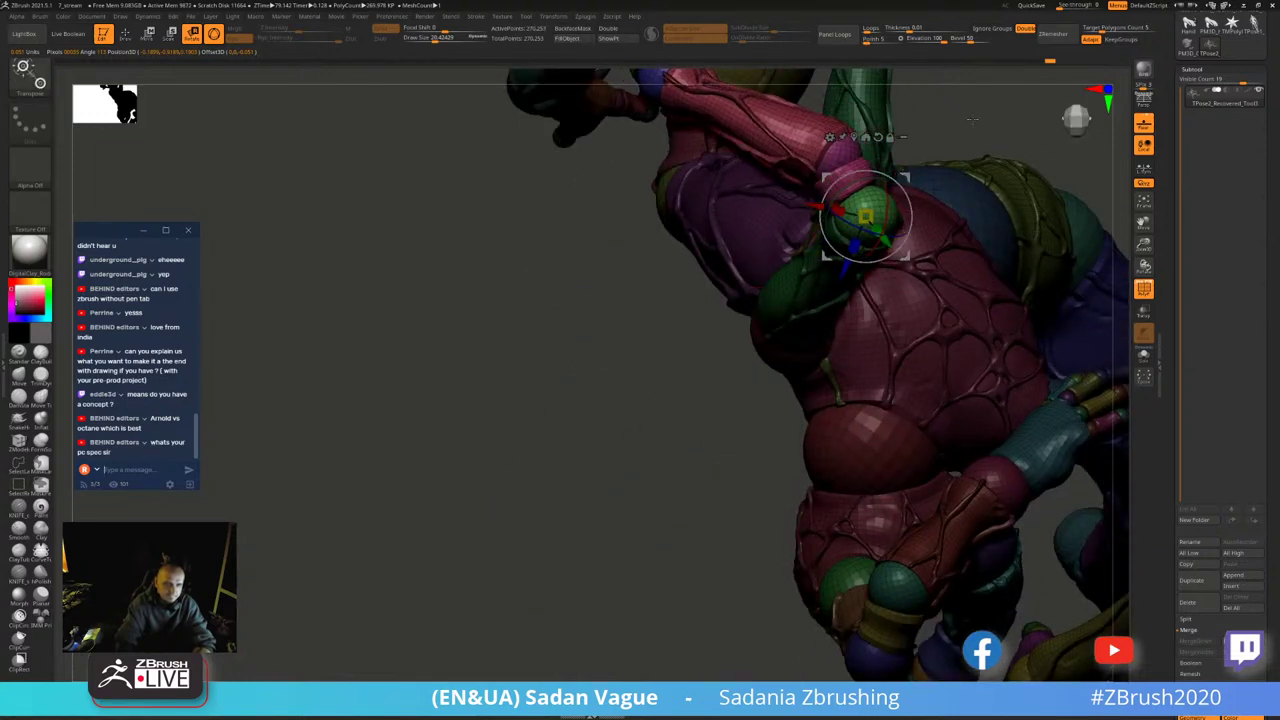
{"action": "mouse_move", "coordinate": [700, 120]}
{"action": "left_mouse_down"}
{"action": "mouse_move", "coordinate": [967, 67]}
{"action": "mouse_move", "coordinate": [868, 188]}
{"action": "mouse_move", "coordinate": [845, 195]}
{"action": "left_mouse_up"}
{"action": "mouse_move", "coordinate": [680, 410]}
{"action": "left_mouse_down"}
{"action": "mouse_move", "coordinate": [925, 185]}
{"action": "mouse_move", "coordinate": [775, 370]}
{"action": "left_mouse_up"}
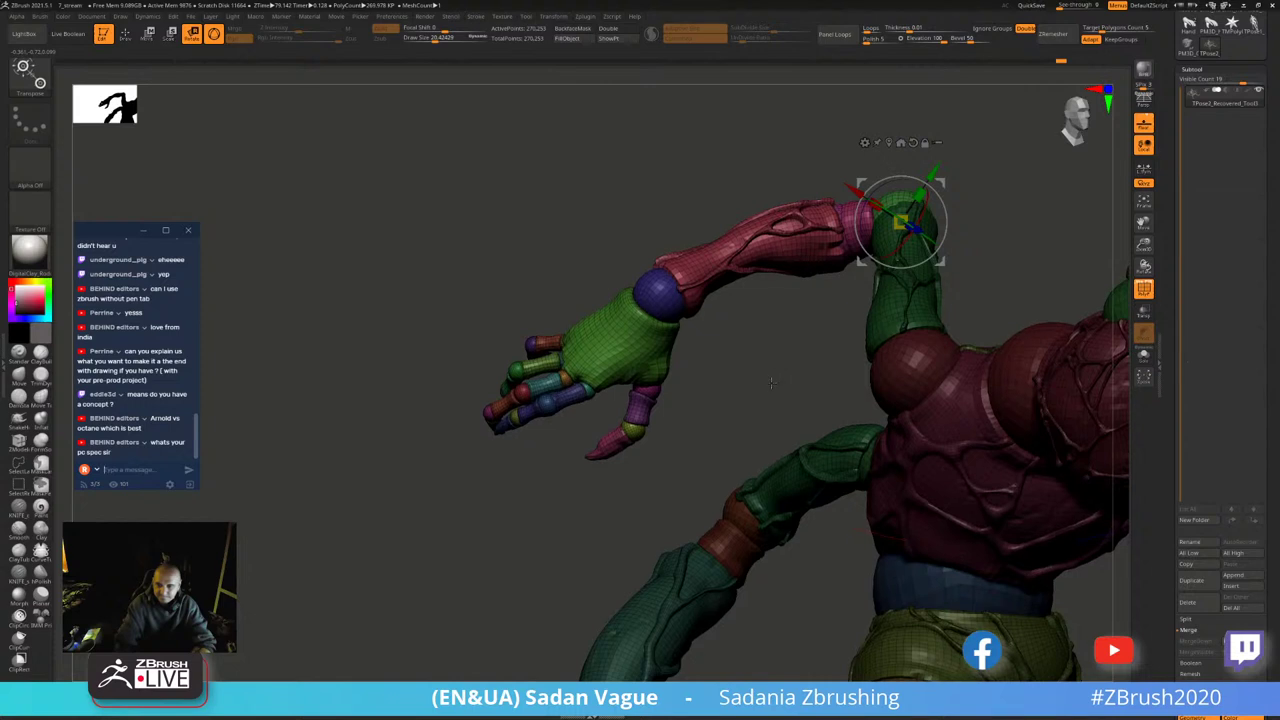
- Check the red forearm, then isolate the blue wrist sphere
{"action": "key", "text": "q"}
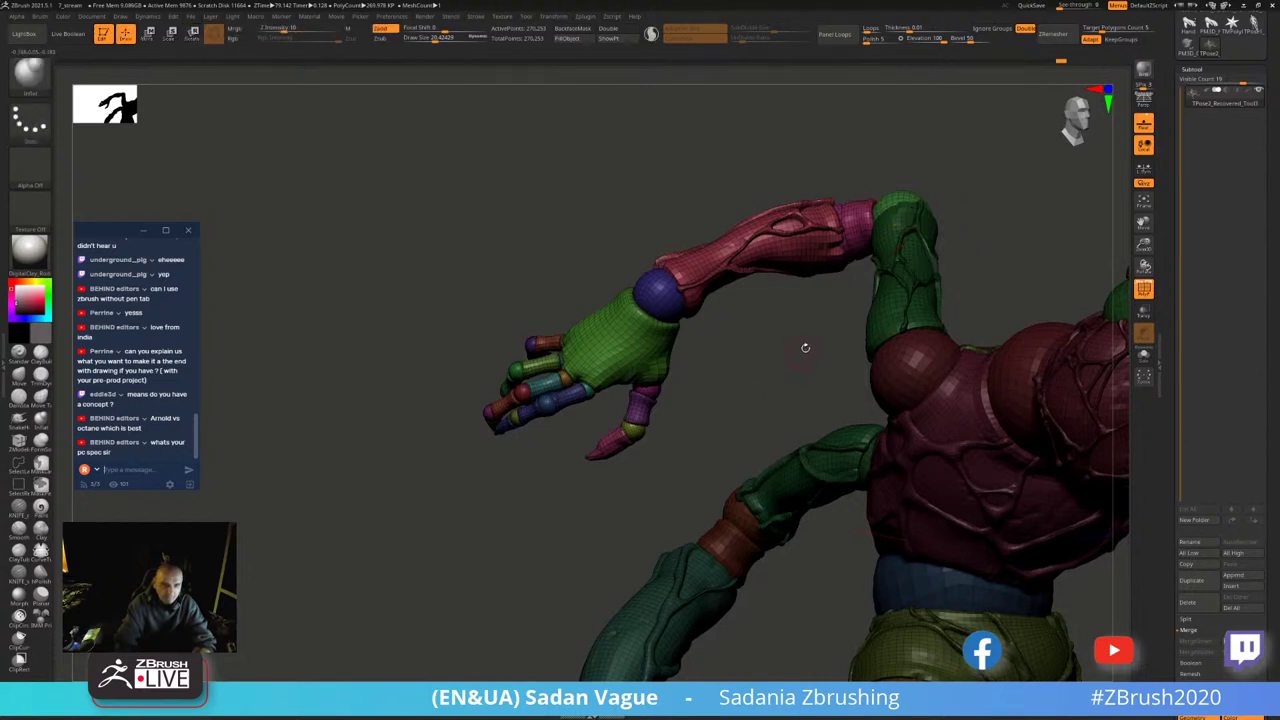
{"action": "left_click", "coordinate": [895, 201], "text": "alt"}
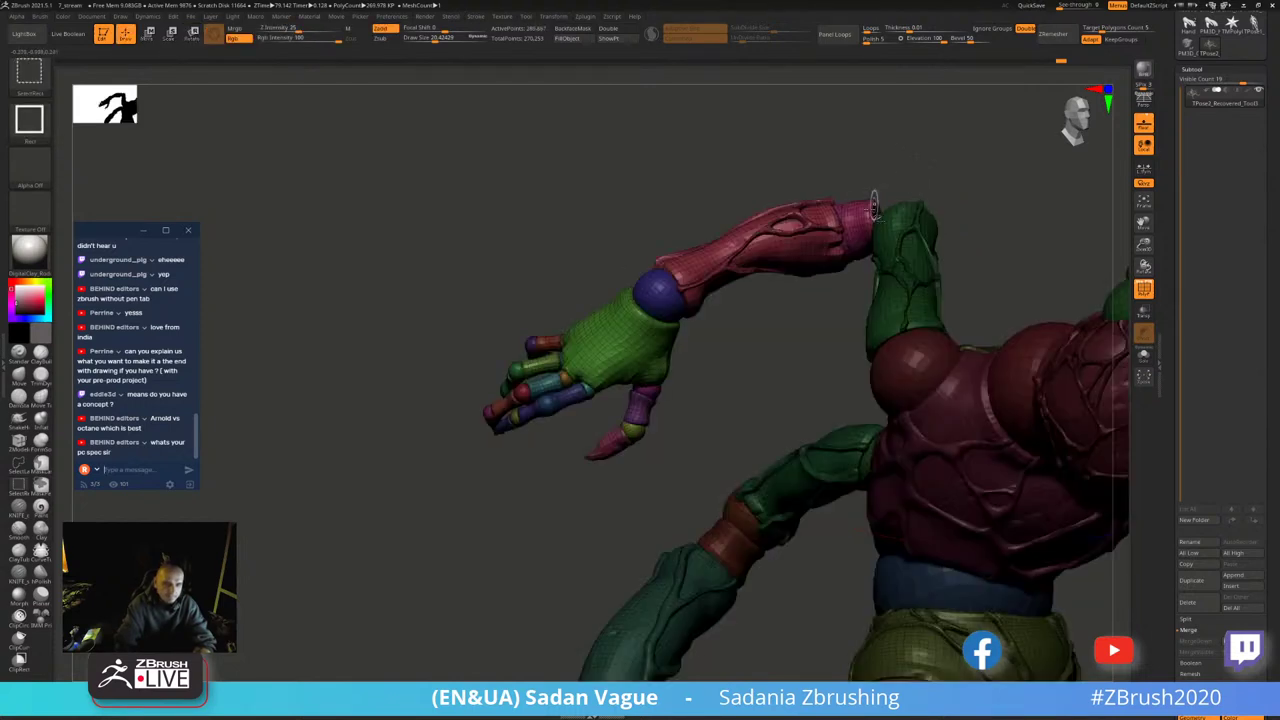
{"action": "left_click", "coordinate": [835, 228], "text": "ctrl+alt+shift"}
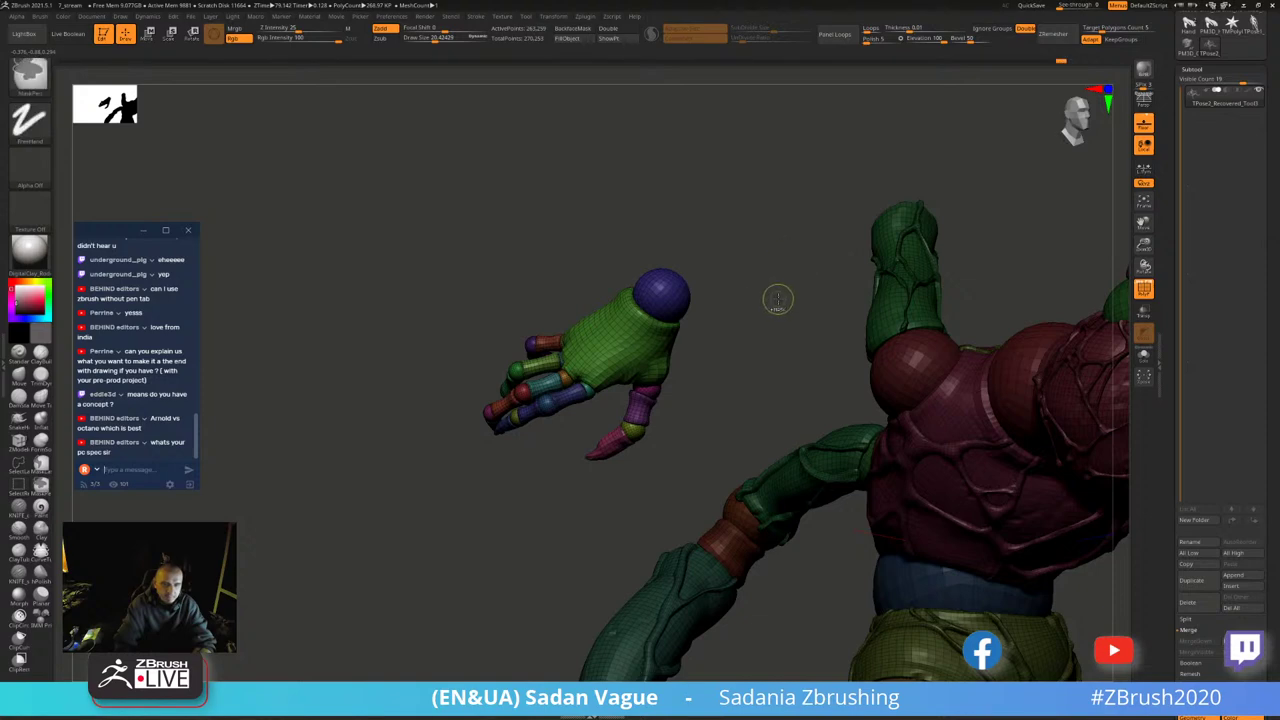
{"action": "left_click", "coordinate": [790, 293], "text": "ctrl+shift"}
{"action": "left_click", "coordinate": [812, 346], "text": "ctrl+shift"}
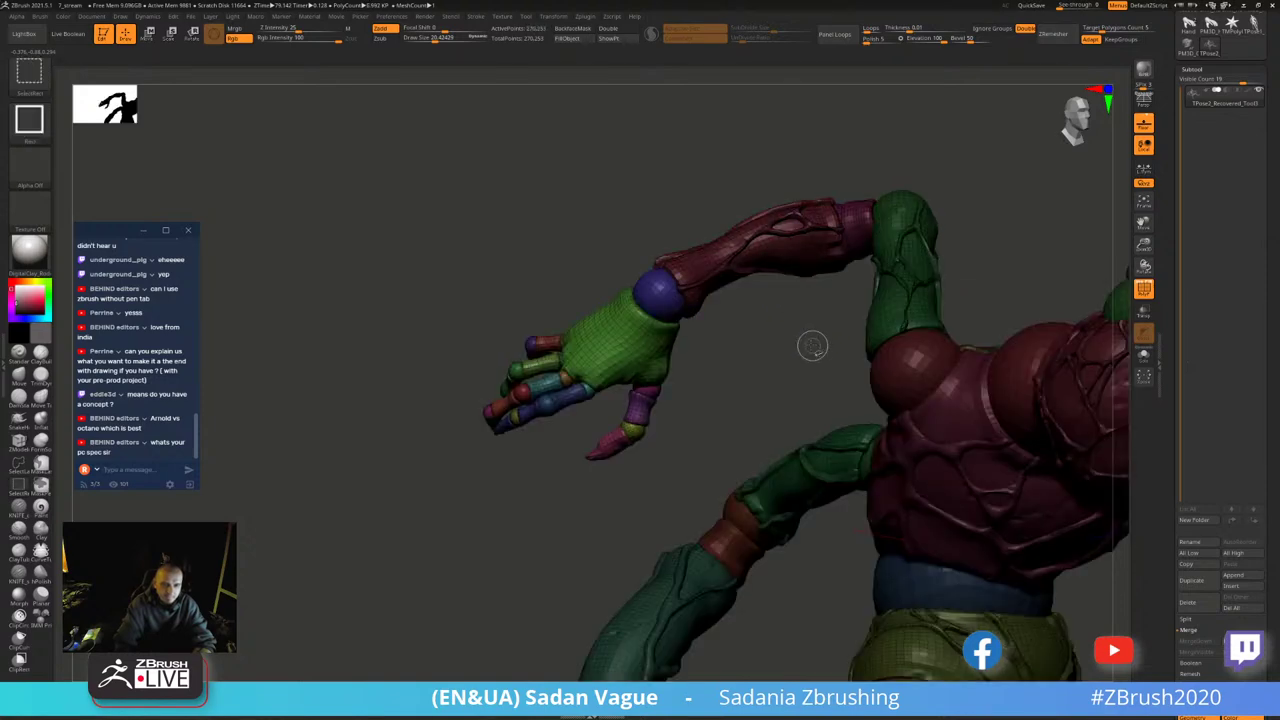
{"action": "left_click", "coordinate": [659, 294], "text": "ctrl+shift"}
- Pivot Transpose on the isolated wrist ball and turn the curled hand around it
{"action": "key", "text": "w"}
{"action": "left_click", "coordinate": [888, 143]}
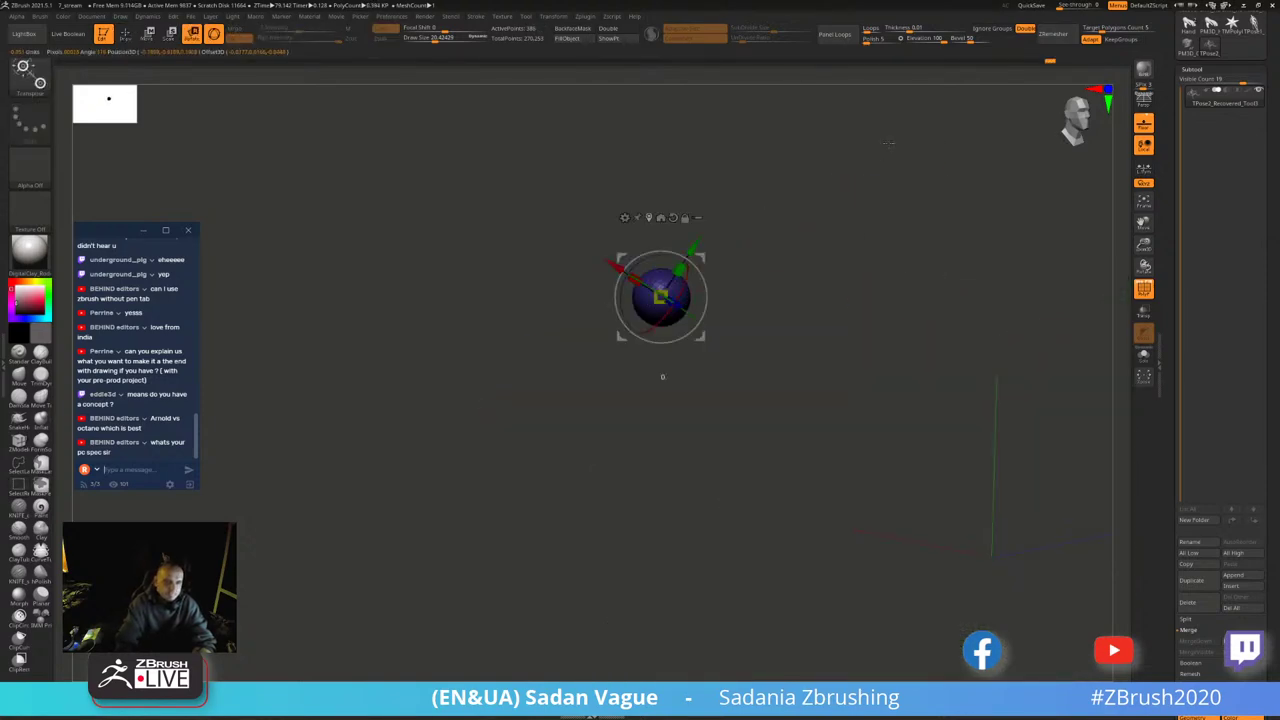
{"action": "left_click", "coordinate": [838, 224], "text": "ctrl+shift"}
{"action": "left_click_drag", "start_coordinate": [838, 224], "coordinate": [779, 355]}
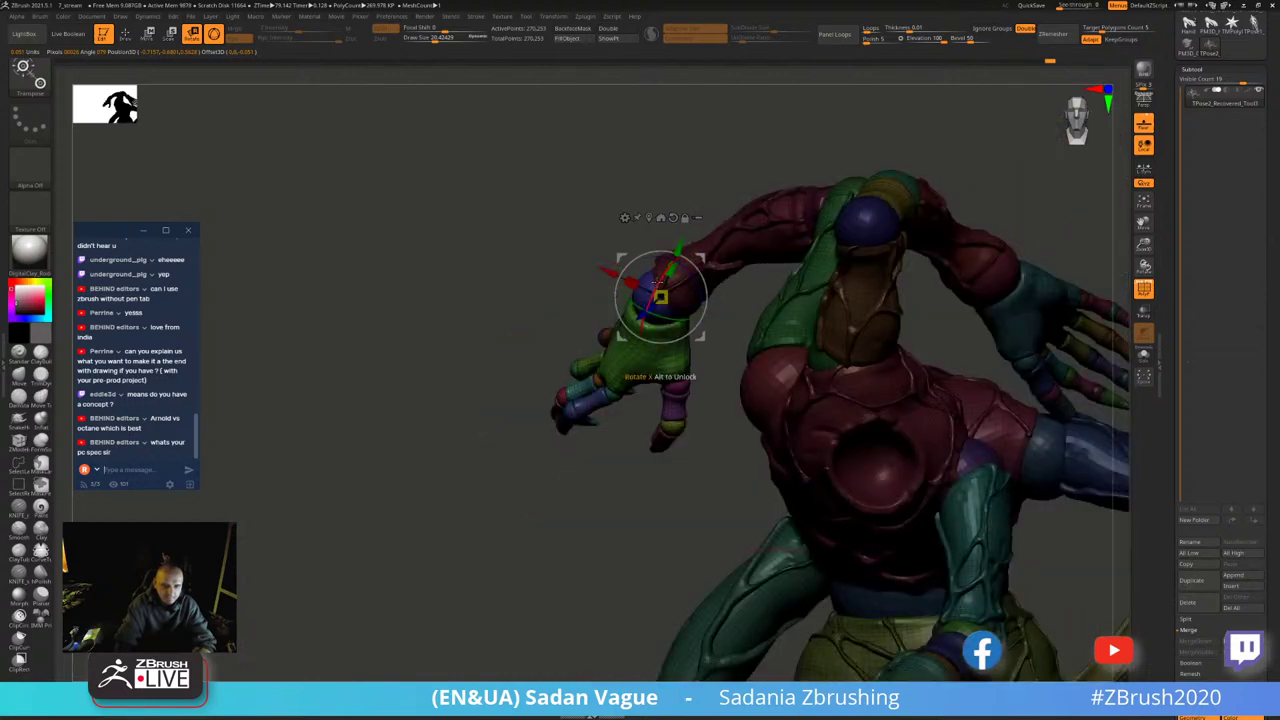
{"action": "mouse_move", "coordinate": [656, 281]}
{"action": "left_mouse_down"}
{"action": "mouse_move", "coordinate": [698, 274]}
{"action": "mouse_move", "coordinate": [588, 274]}
{"action": "left_mouse_up"}
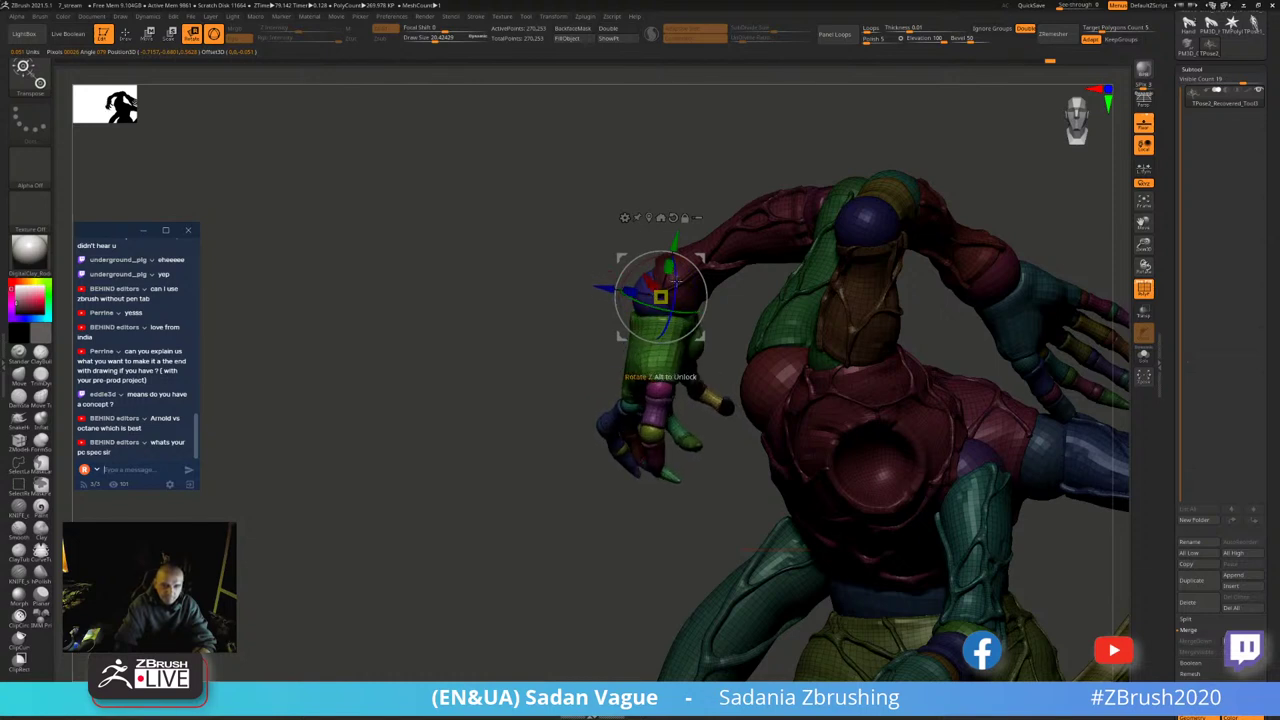
{"action": "mouse_move", "coordinate": [676, 280]}
{"action": "left_mouse_down"}
{"action": "mouse_move", "coordinate": [662, 260]}
{"action": "mouse_move", "coordinate": [975, 205]}
{"action": "mouse_move", "coordinate": [960, 202]}
{"action": "mouse_move", "coordinate": [972, 178]}
{"action": "mouse_move", "coordinate": [886, 183]}
{"action": "mouse_move", "coordinate": [997, 246]}
{"action": "mouse_move", "coordinate": [965, 251]}
{"action": "mouse_move", "coordinate": [1076, 285]}
{"action": "mouse_move", "coordinate": [1143, 288]}
{"action": "left_mouse_up"}
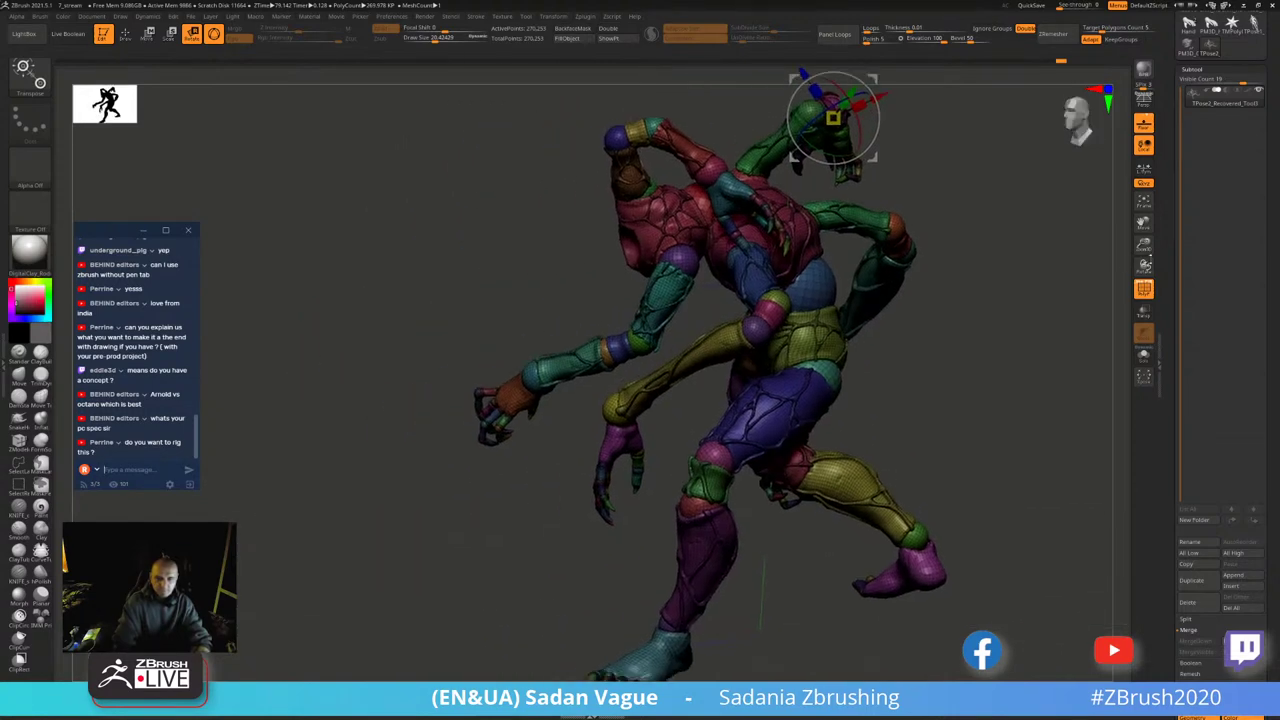
- Zoom onto the arm and isolate the brown elbow ball joint
{"action": "scroll", "coordinate": [1220, 300], "scroll_direction": "up", "scroll_amount": 5}
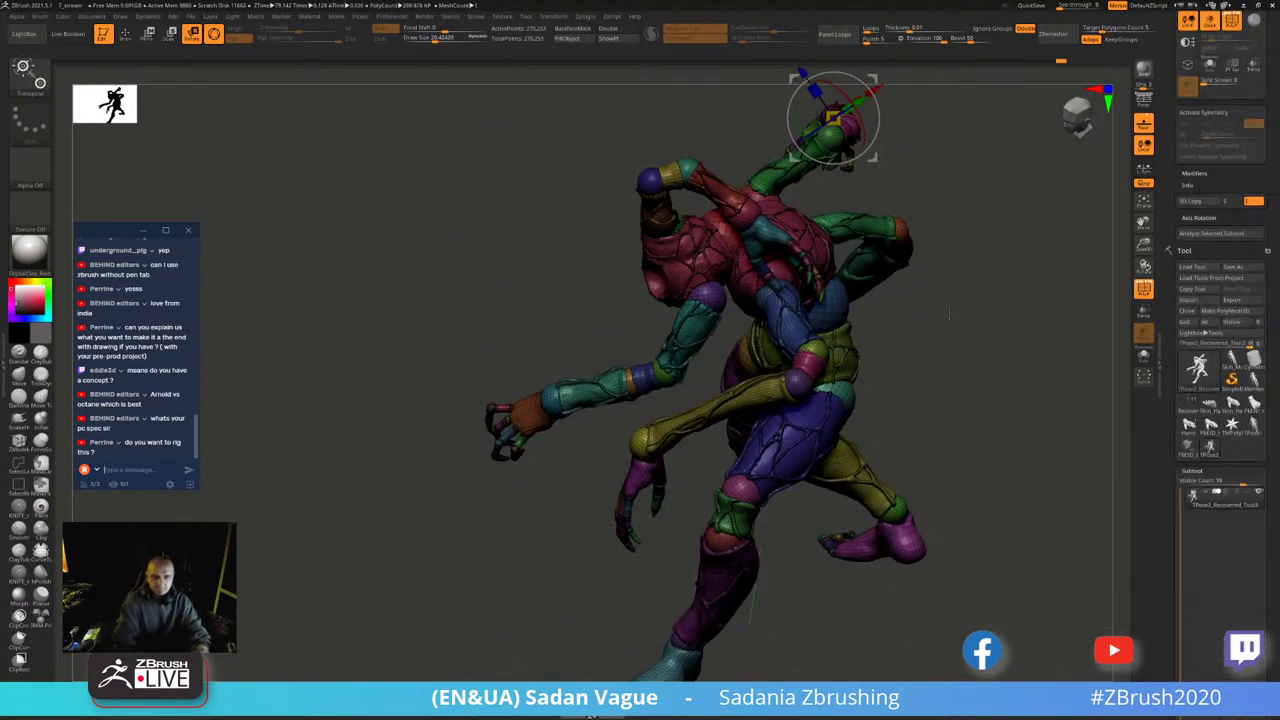
{"action": "left_click_drag", "start_coordinate": [988, 320], "coordinate": [1010, 330]}
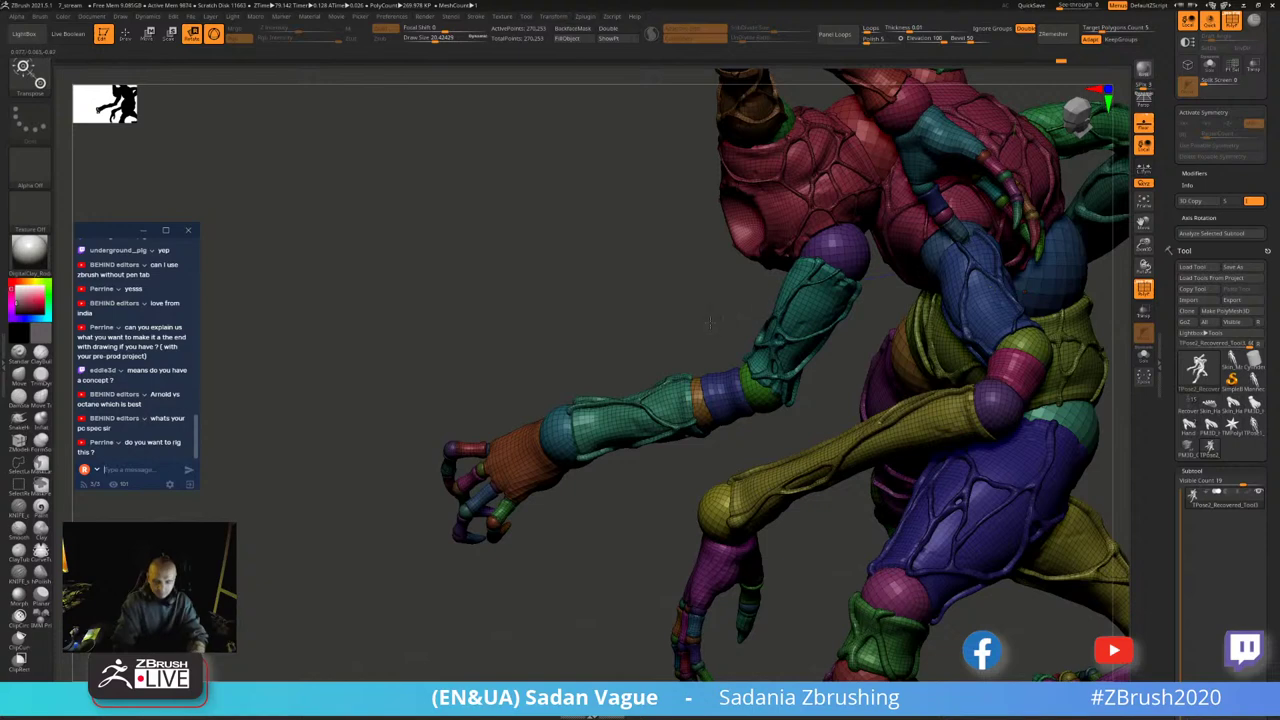
{"action": "key", "text": "b"}
{"action": "key", "text": "i"}
{"action": "key", "text": "n"}
{"action": "left_click_drag", "start_coordinate": [668, 413], "coordinate": [557, 430]}
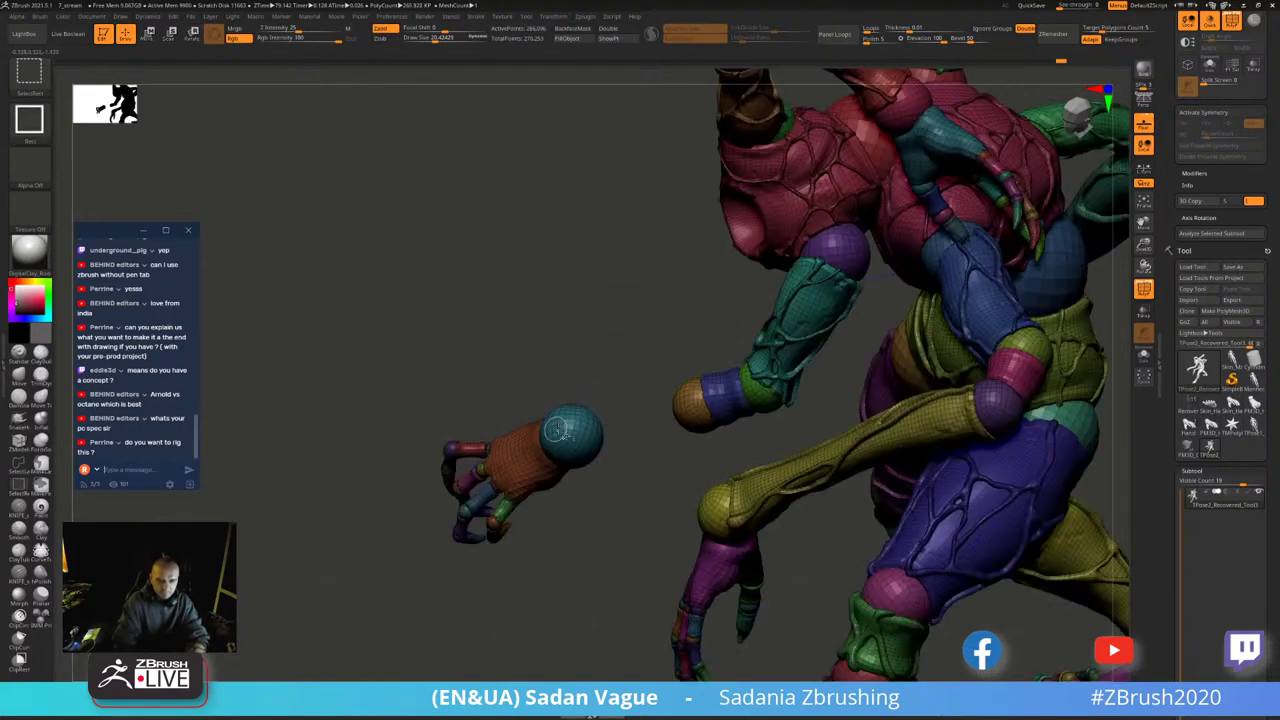
{"action": "left_click_drag", "start_coordinate": [320, 358], "coordinate": [614, 606], "text": "ctrl+alt+shift"}
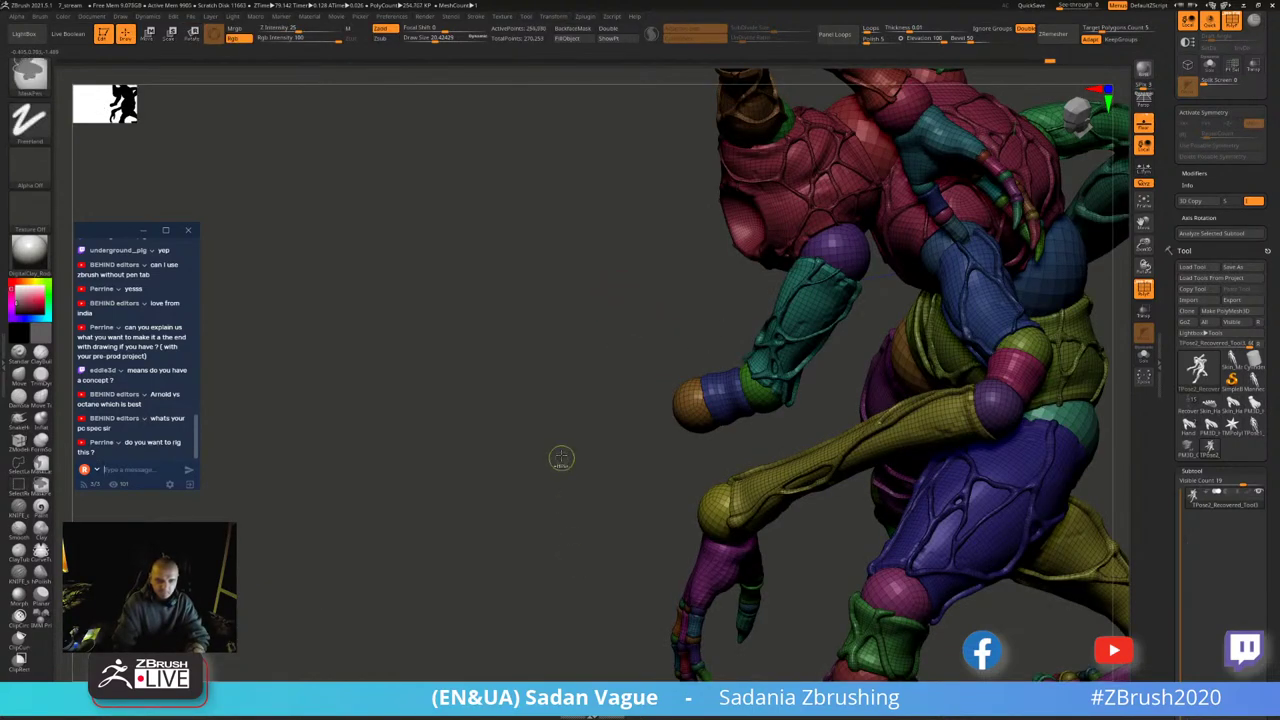
{"action": "left_click", "coordinate": [578, 468], "text": "ctrl+shift"}
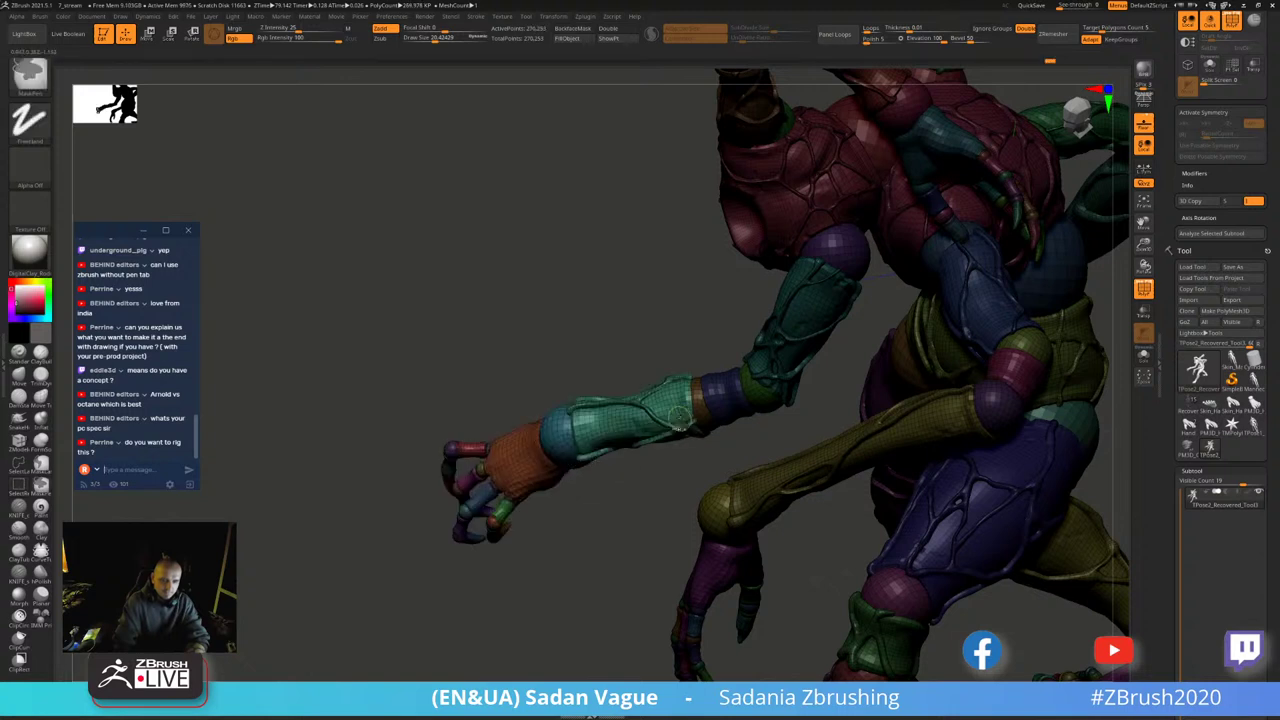
{"action": "left_click", "coordinate": [701, 408], "text": "ctrl+shift"}
- Swing the forearm around the elbow joint
{"action": "key", "text": "r"}
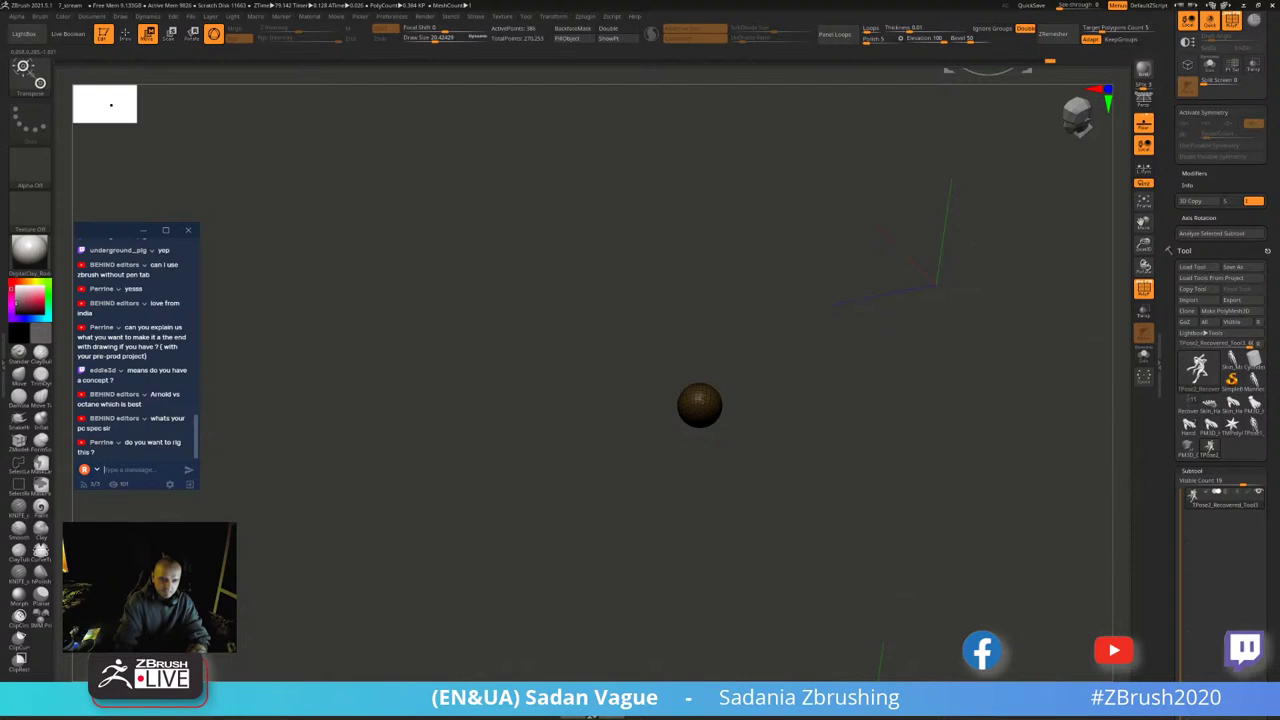
{"action": "left_click", "coordinate": [817, 339], "text": "ctrl+shift"}
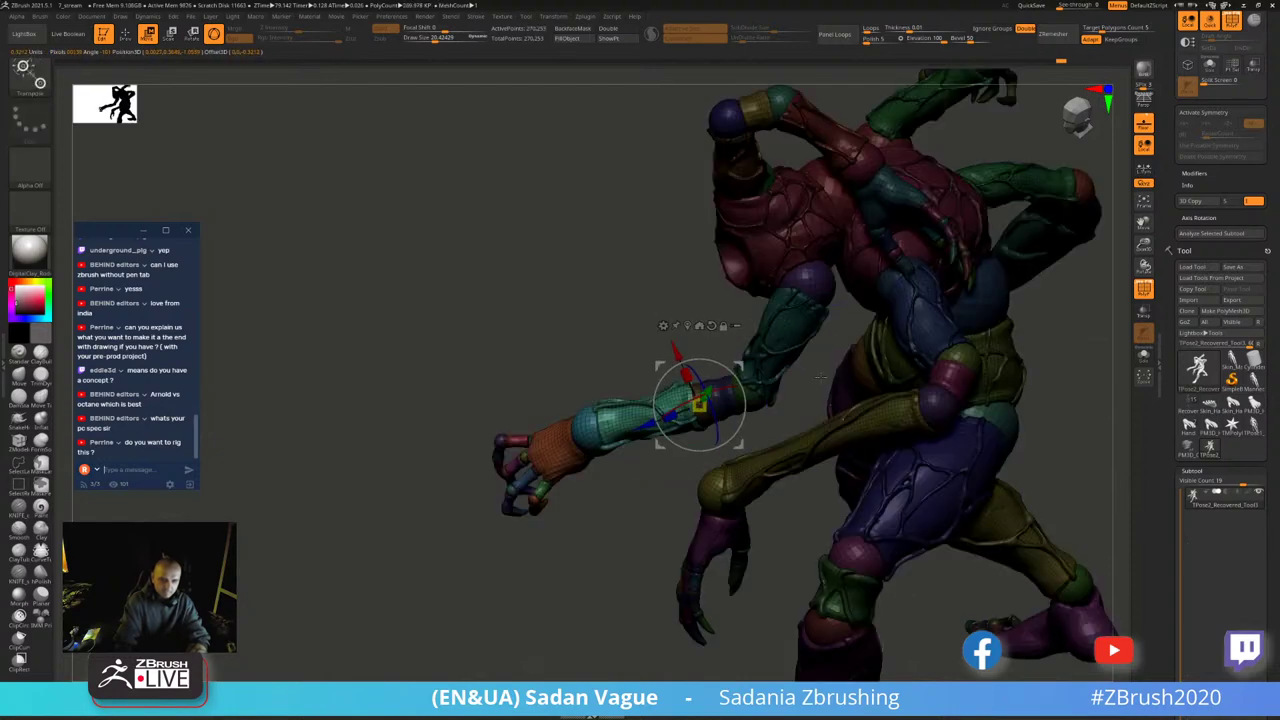
{"action": "mouse_move", "coordinate": [820, 376]}
{"action": "left_mouse_down"}
{"action": "mouse_move", "coordinate": [760, 420]}
{"action": "mouse_move", "coordinate": [718, 408]}
{"action": "mouse_move", "coordinate": [666, 465]}
{"action": "left_mouse_up"}
{"action": "mouse_move", "coordinate": [928, 401]}
{"action": "left_mouse_down"}
{"action": "mouse_move", "coordinate": [990, 338]}
{"action": "mouse_move", "coordinate": [731, 474]}
{"action": "mouse_move", "coordinate": [690, 470]}
{"action": "left_mouse_up"}
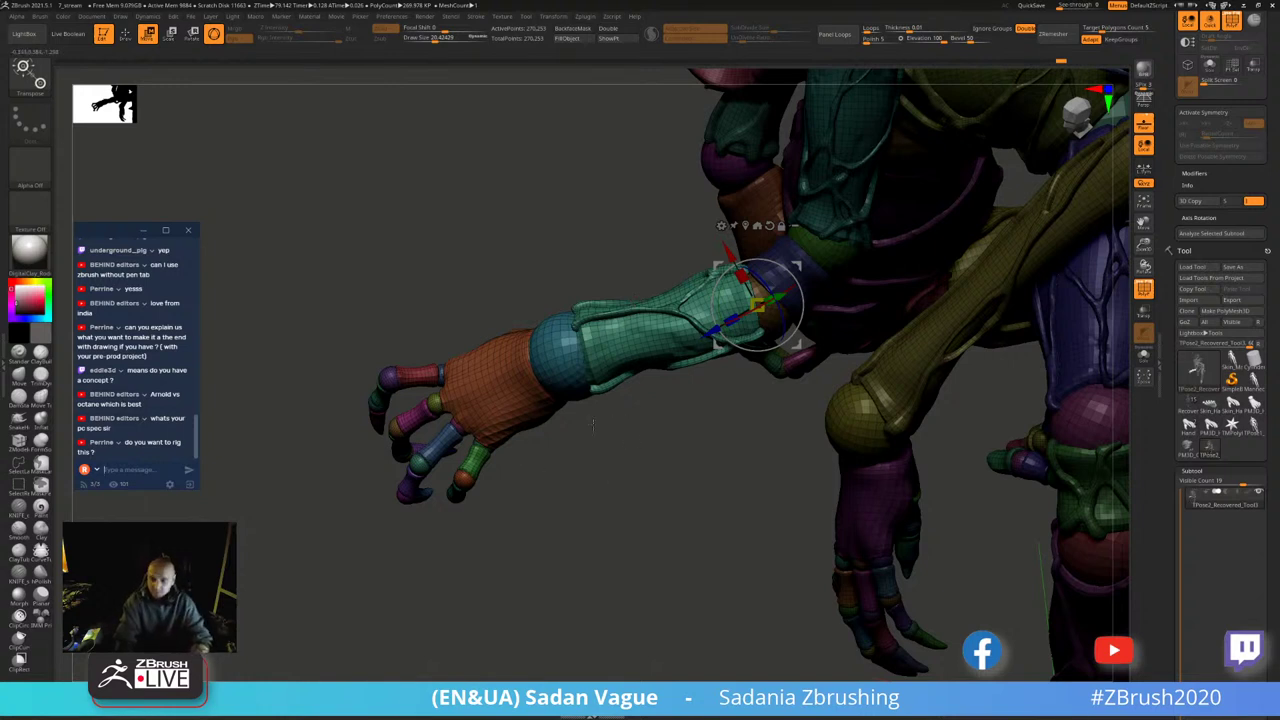
- Turn the hand about 25° at the wrist
{"action": "key", "text": "q"}
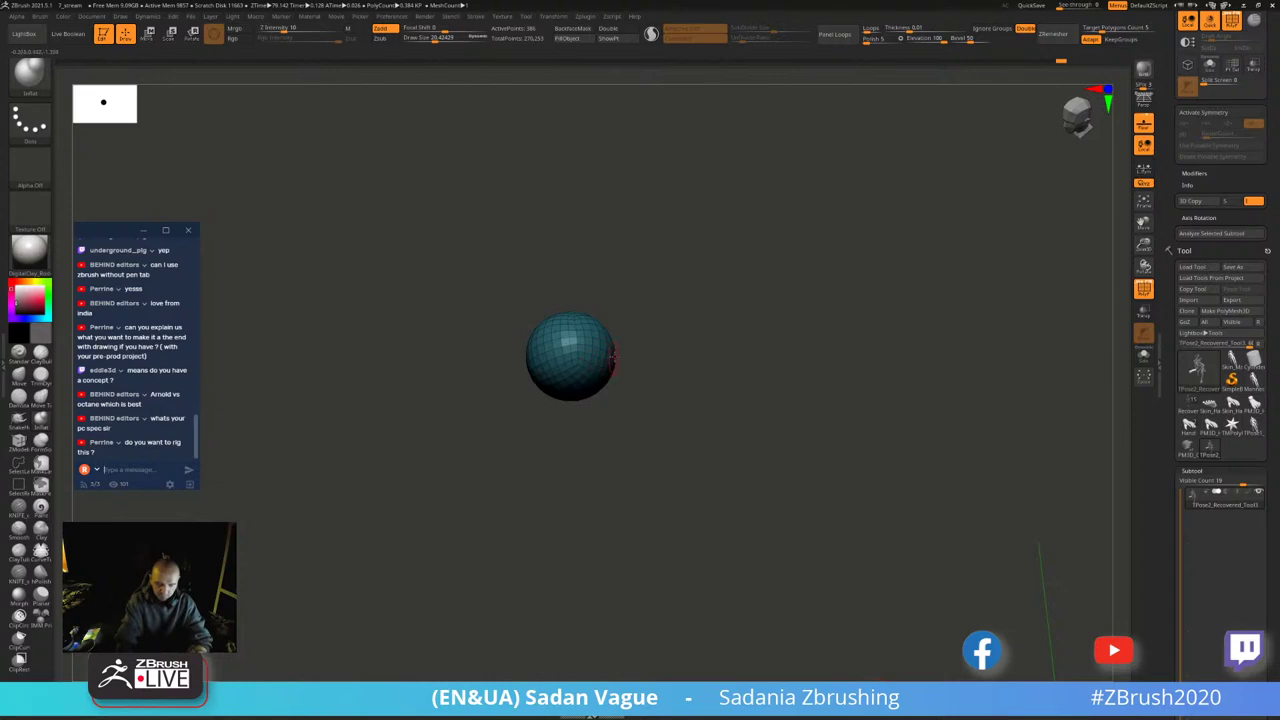
{"action": "key", "text": "w"}
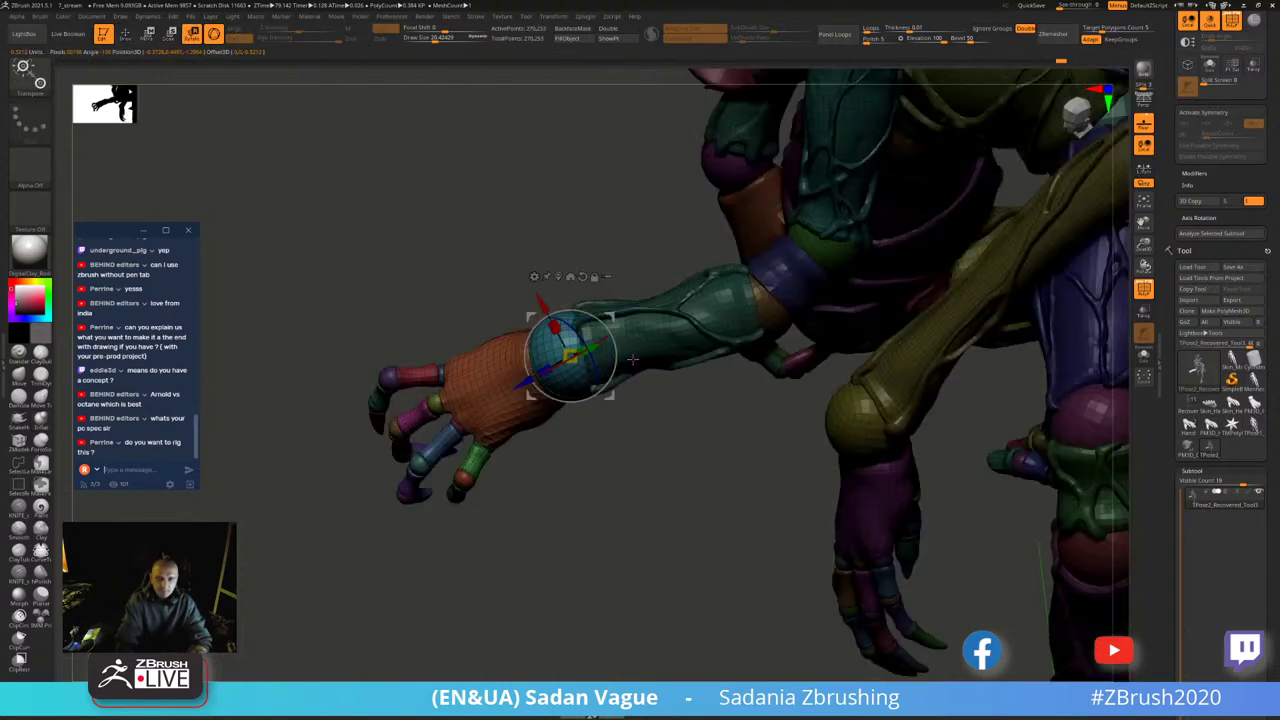
{"action": "left_click_drag", "start_coordinate": [615, 351], "coordinate": [606, 326]}
{"action": "mouse_move", "coordinate": [673, 428]}
{"action": "left_mouse_down"}
{"action": "mouse_move", "coordinate": [926, 224]}
{"action": "mouse_move", "coordinate": [994, 348]}
{"action": "mouse_move", "coordinate": [1002, 306]}
{"action": "mouse_move", "coordinate": [983, 308]}
{"action": "mouse_move", "coordinate": [1058, 227]}
{"action": "mouse_move", "coordinate": [971, 325]}
{"action": "mouse_move", "coordinate": [893, 236]}
{"action": "left_mouse_up"}
{"action": "key", "text": "q"}
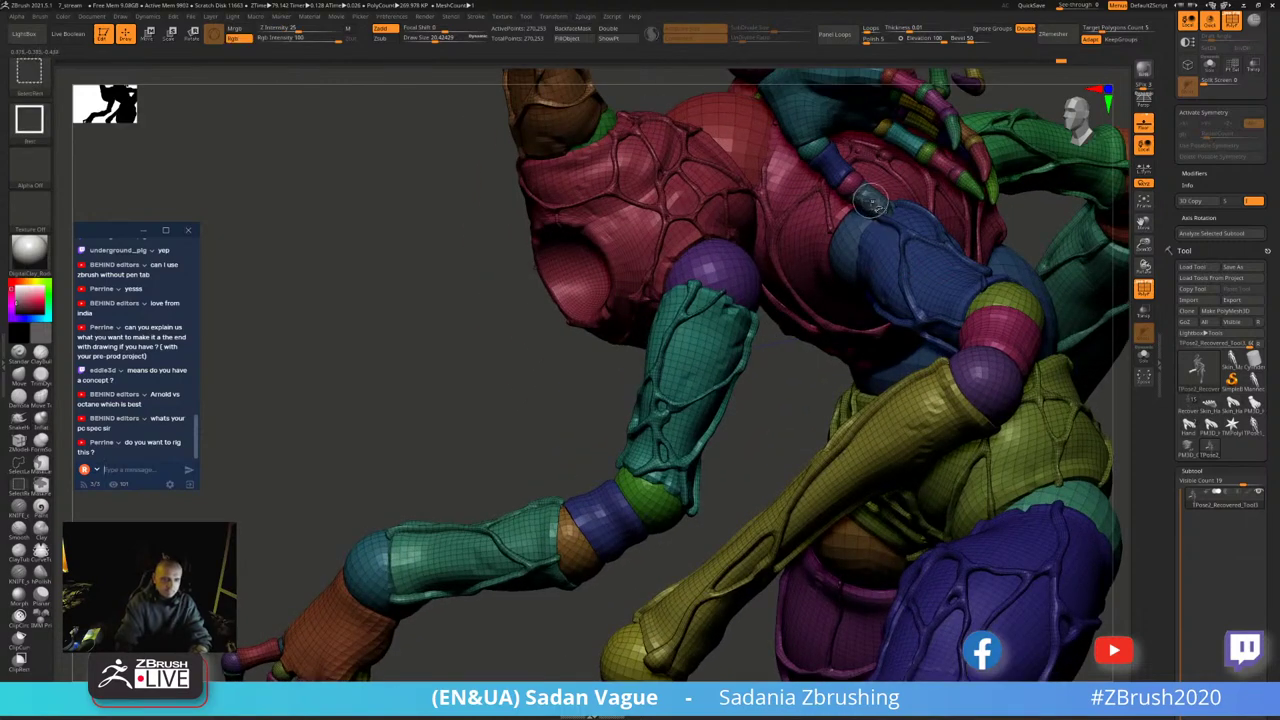
- Check individual finger segments by isolating them, then turn off the wireframe overlay and zoom in on the hand
{"action": "left_click", "coordinate": [870, 203], "text": "ctrl+shift"}
{"action": "left_click", "coordinate": [700, 508], "text": "ctrl+shift"}
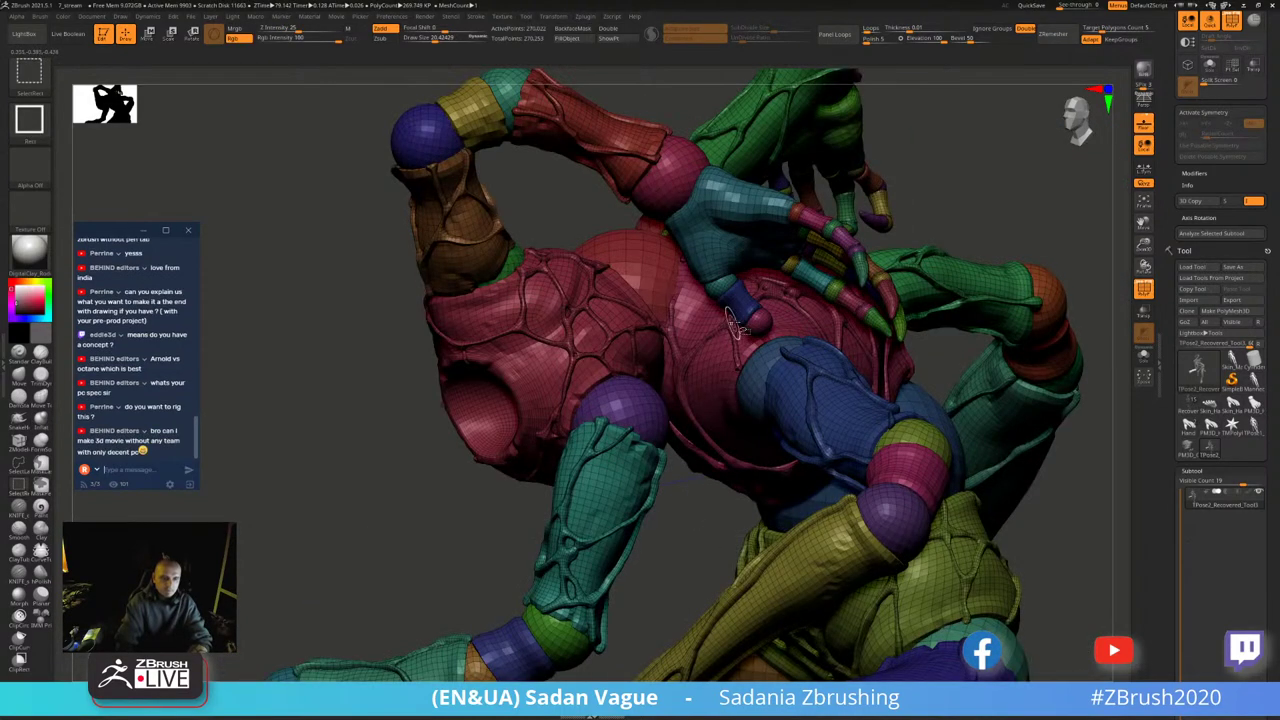
{"action": "left_click", "coordinate": [968, 208], "text": "ctrl+shift"}
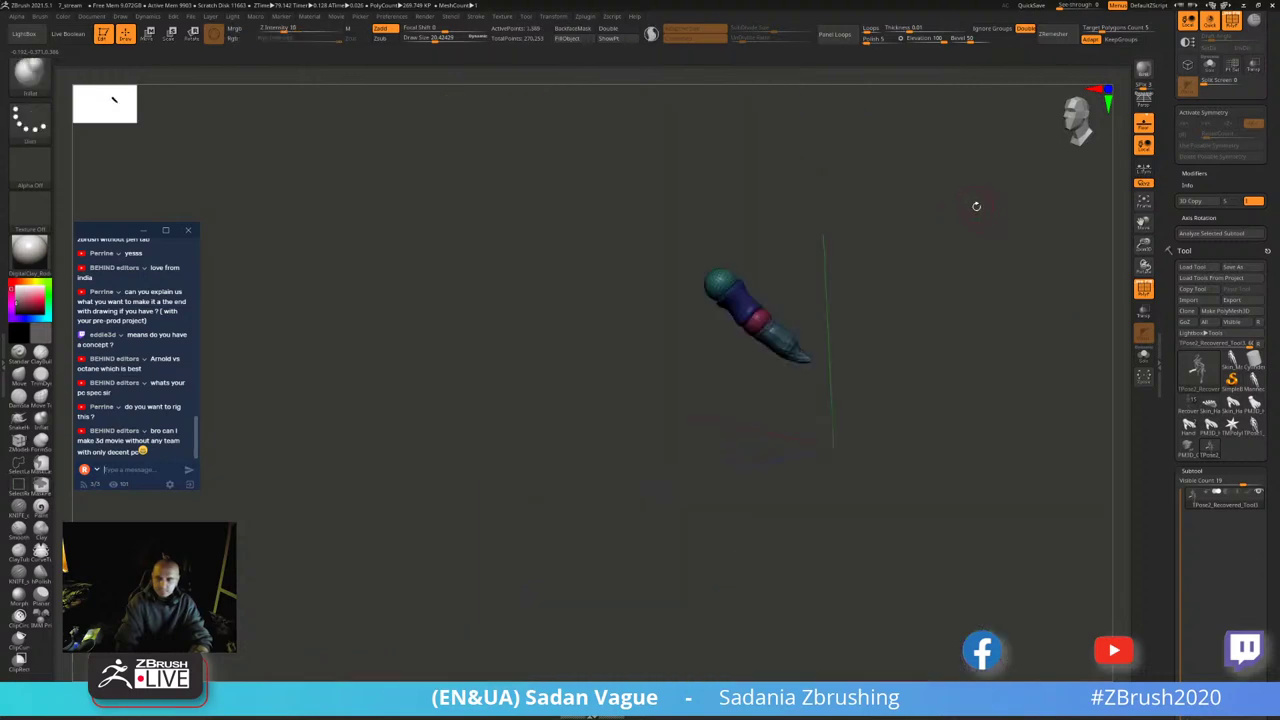
{"action": "left_click", "coordinate": [976, 258], "text": "ctrl+shift"}
{"action": "mouse_move", "coordinate": [998, 215]}
{"action": "left_mouse_down"}
{"action": "mouse_move", "coordinate": [948, 288]}
{"action": "mouse_move", "coordinate": [975, 268]}
{"action": "mouse_move", "coordinate": [971, 240]}
{"action": "mouse_move", "coordinate": [943, 269]}
{"action": "mouse_move", "coordinate": [965, 283]}
{"action": "mouse_move", "coordinate": [963, 257]}
{"action": "mouse_move", "coordinate": [900, 440]}
{"action": "left_mouse_up"}
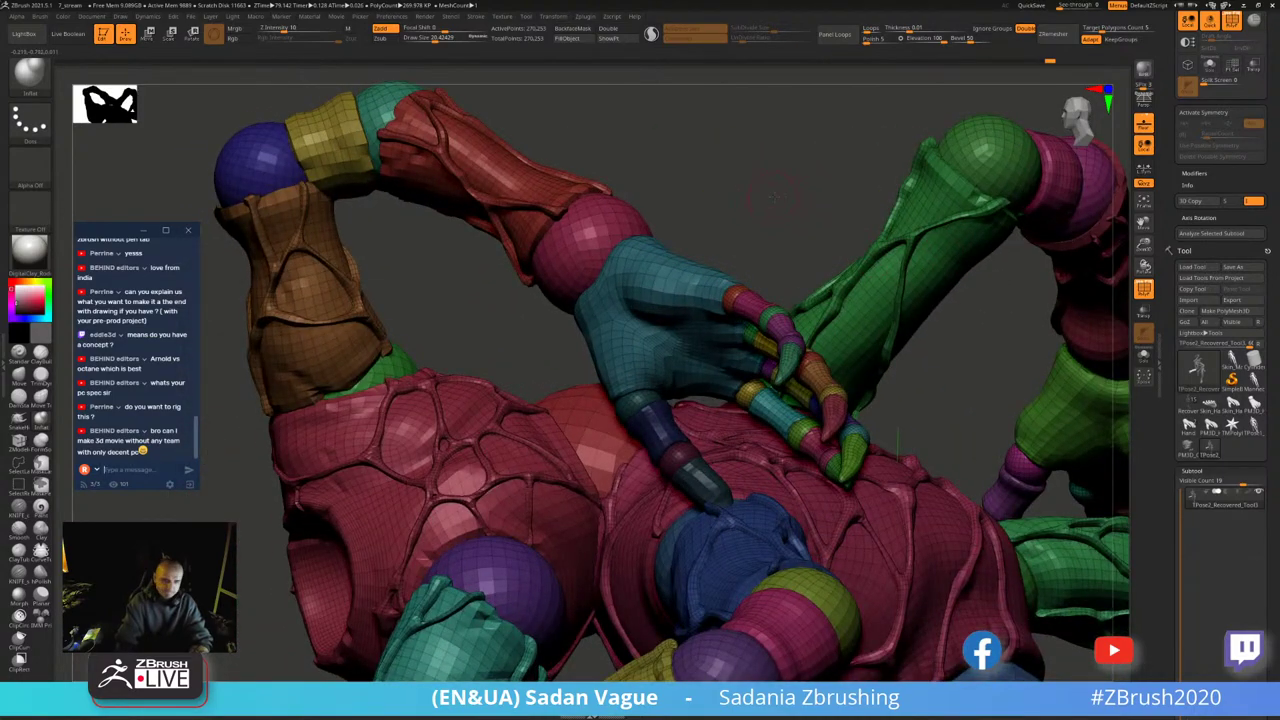
{"action": "left_click_drag", "start_coordinate": [775, 196], "coordinate": [877, 263]}
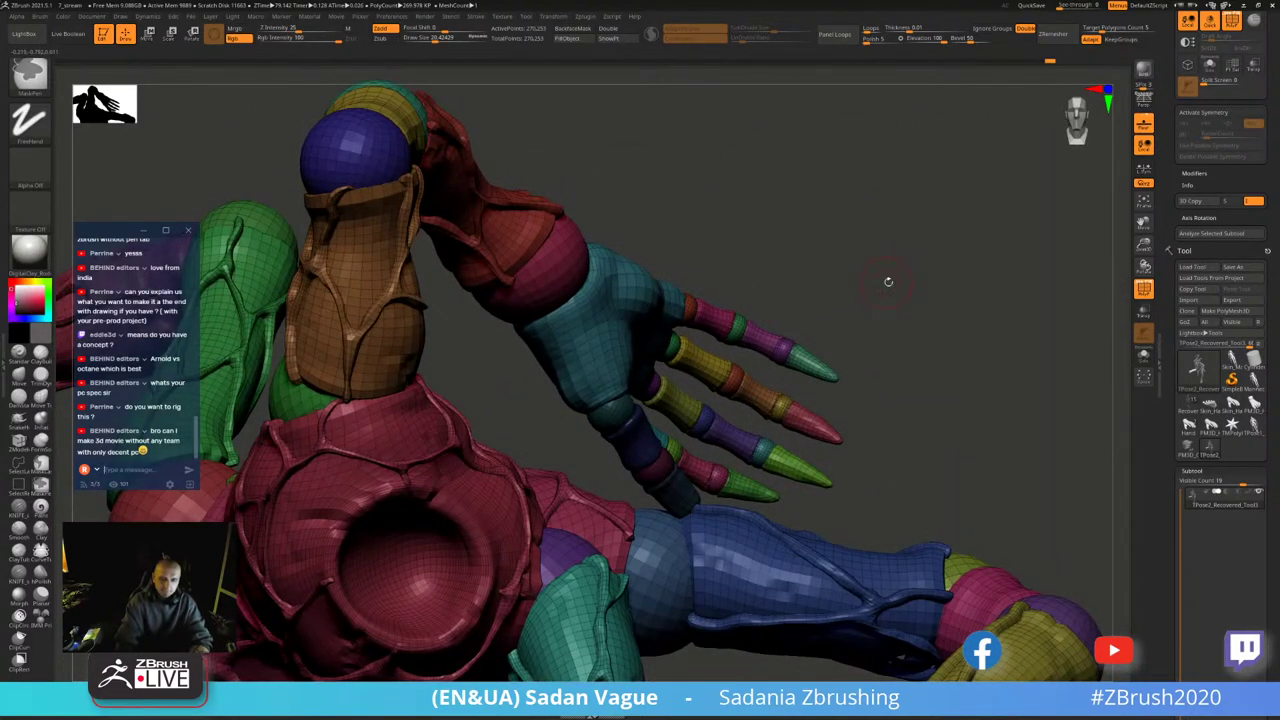
{"action": "key", "text": "shift+f"}
{"action": "mouse_move", "coordinate": [906, 270]}
{"action": "left_mouse_down"}
{"action": "mouse_move", "coordinate": [886, 237]}
{"action": "mouse_move", "coordinate": [600, 432]}
{"action": "left_mouse_up"}
- Curl the finger at its teal knuckle ball joint with the Transpose gizmo
{"action": "left_click", "coordinate": [600, 432], "text": "ctrl+shift"}
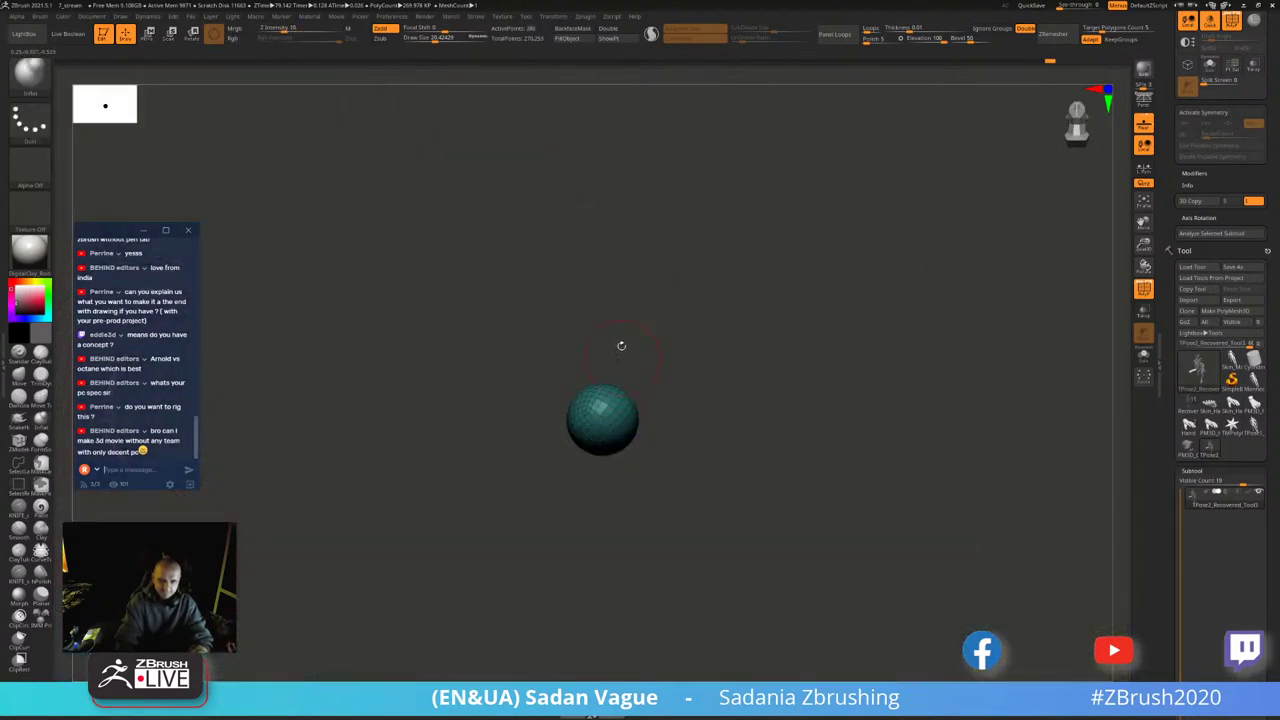
{"action": "key", "text": "w"}
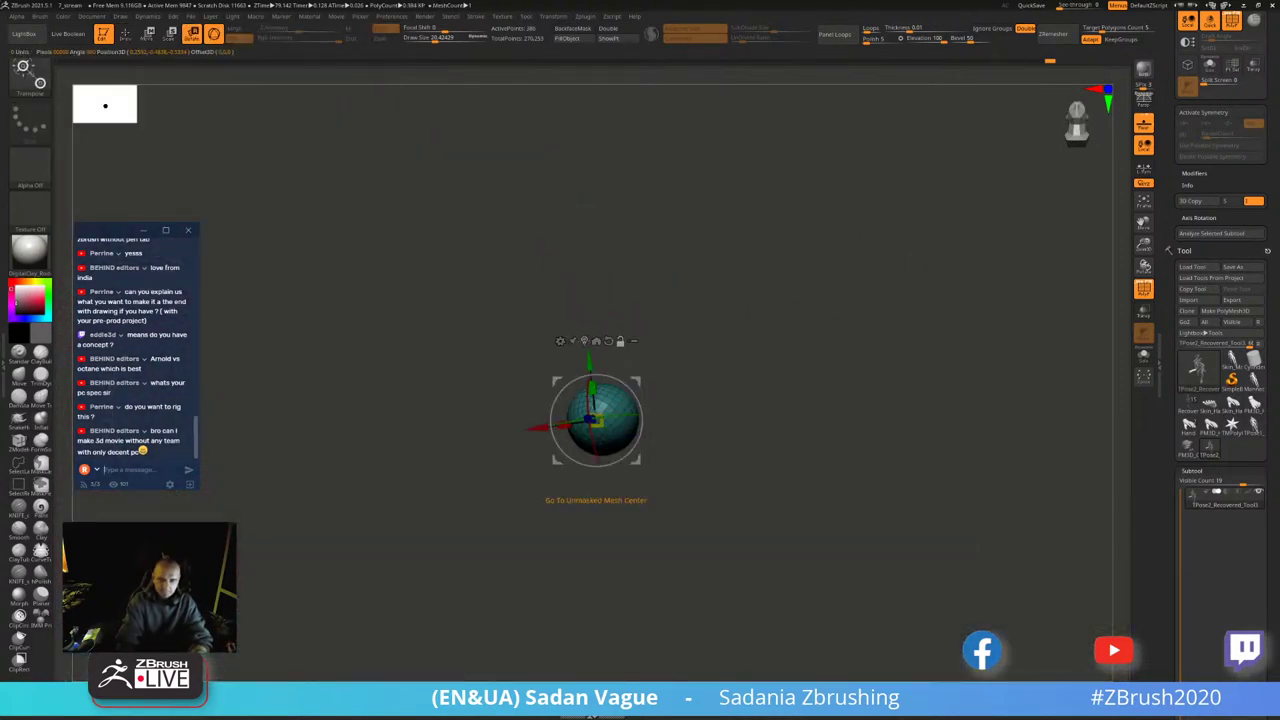
{"action": "left_click", "coordinate": [736, 331], "text": "ctrl+shift"}
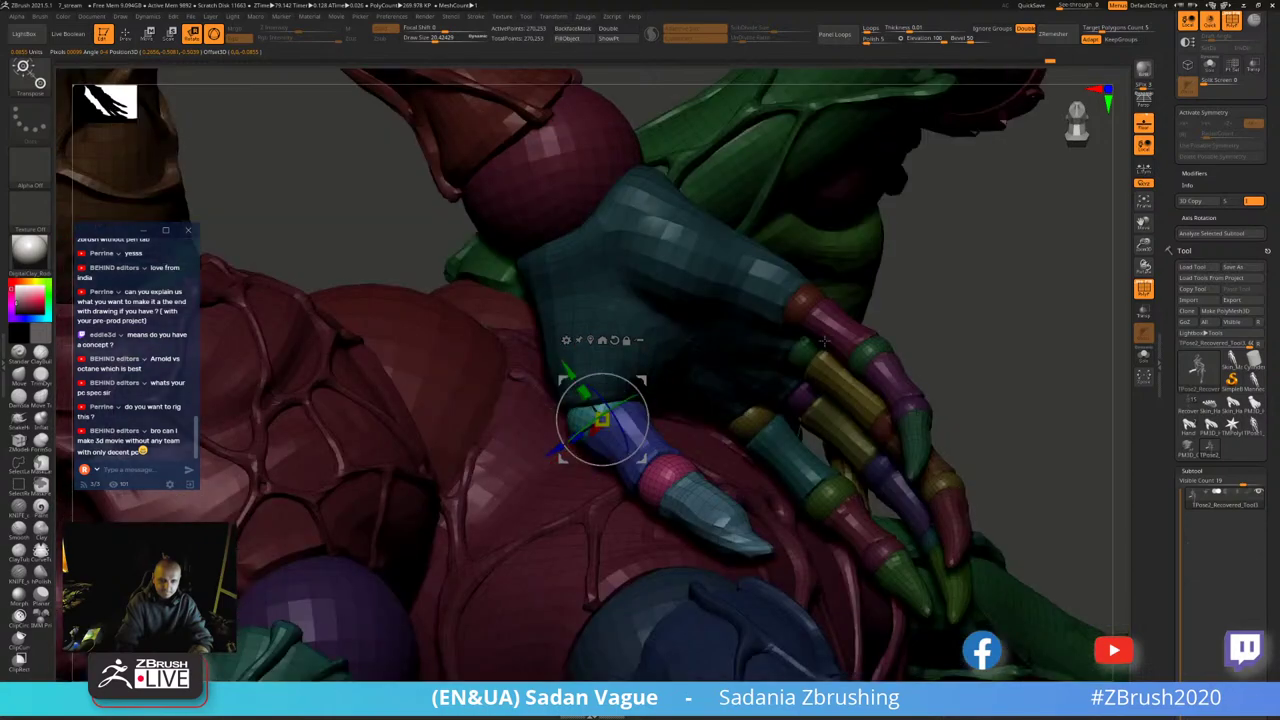
{"action": "right_click_drag", "start_coordinate": [824, 341], "coordinate": [813, 350]}
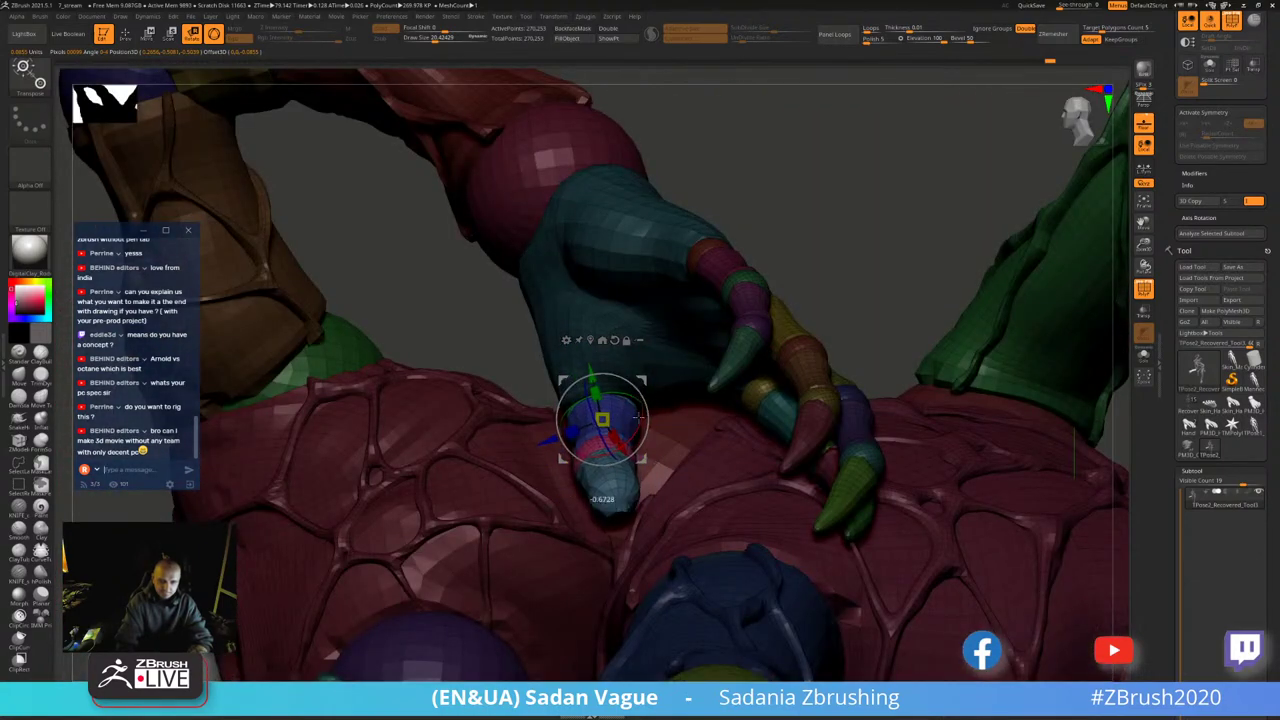
{"action": "mouse_move", "coordinate": [638, 416]}
{"action": "right_mouse_down"}
{"action": "mouse_move", "coordinate": [880, 188]}
{"action": "mouse_move", "coordinate": [700, 470]}
{"action": "mouse_move", "coordinate": [760, 440]}
{"action": "mouse_move", "coordinate": [913, 192]}
{"action": "mouse_move", "coordinate": [985, 287]}
{"action": "right_mouse_up"}
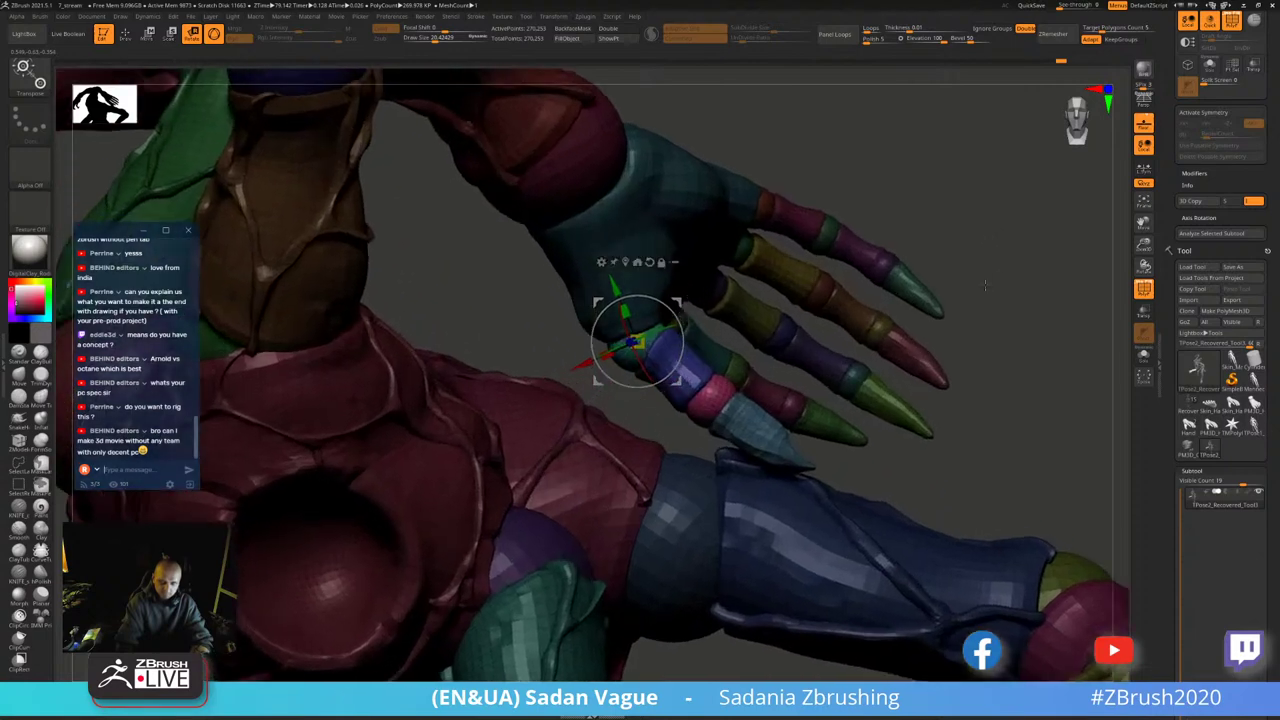
- Curl the finger at the pink joint with the gizmo centred on it
{"action": "left_click", "coordinate": [620, 390], "text": "ctrl+shift"}
{"action": "left_click", "coordinate": [655, 367], "text": "ctrl+shift"}
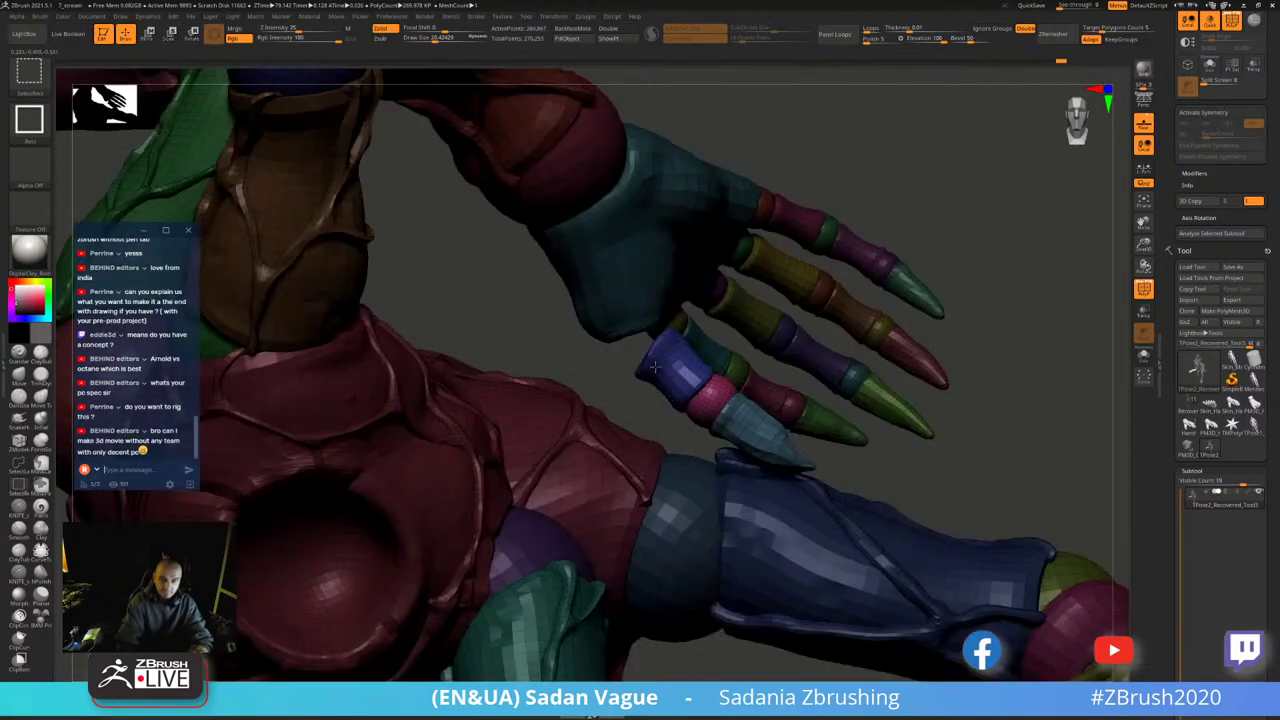
{"action": "left_click", "coordinate": [625, 391], "text": "ctrl+shift"}
{"action": "left_click", "coordinate": [641, 442], "text": "ctrl+shift"}
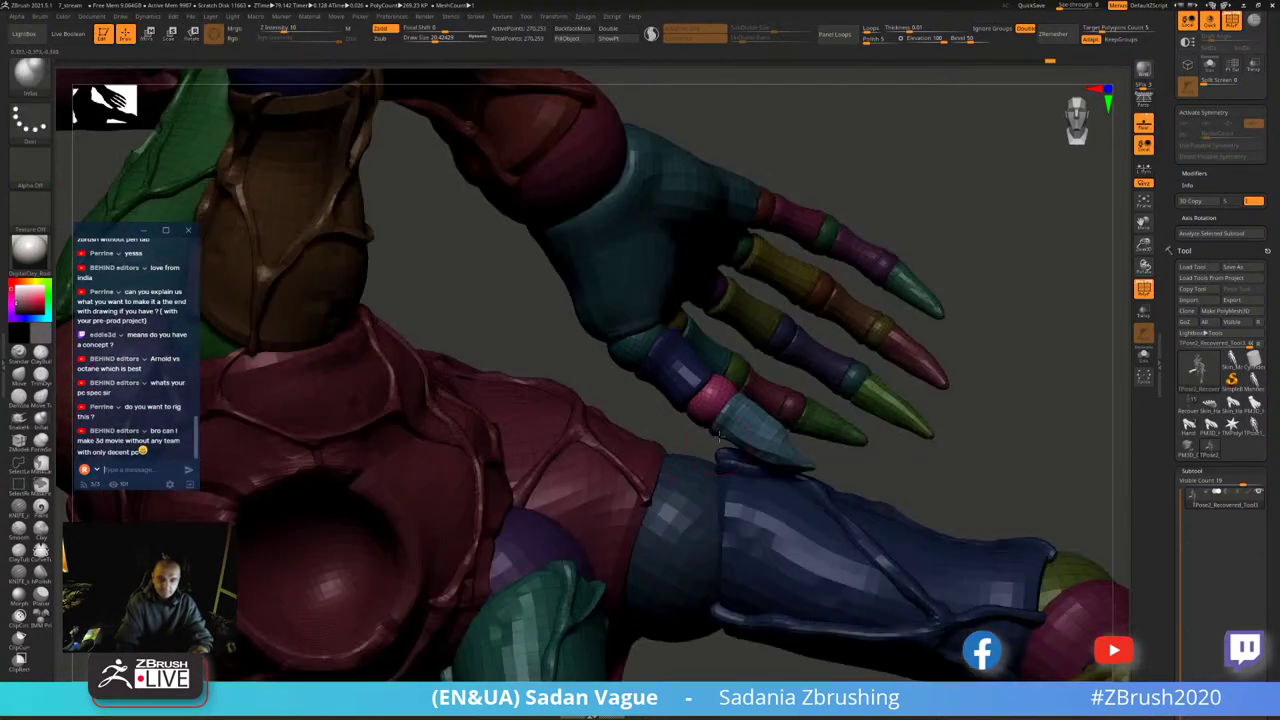
{"action": "left_click", "coordinate": [707, 407], "text": "ctrl+shift"}
{"action": "key", "text": "w"}
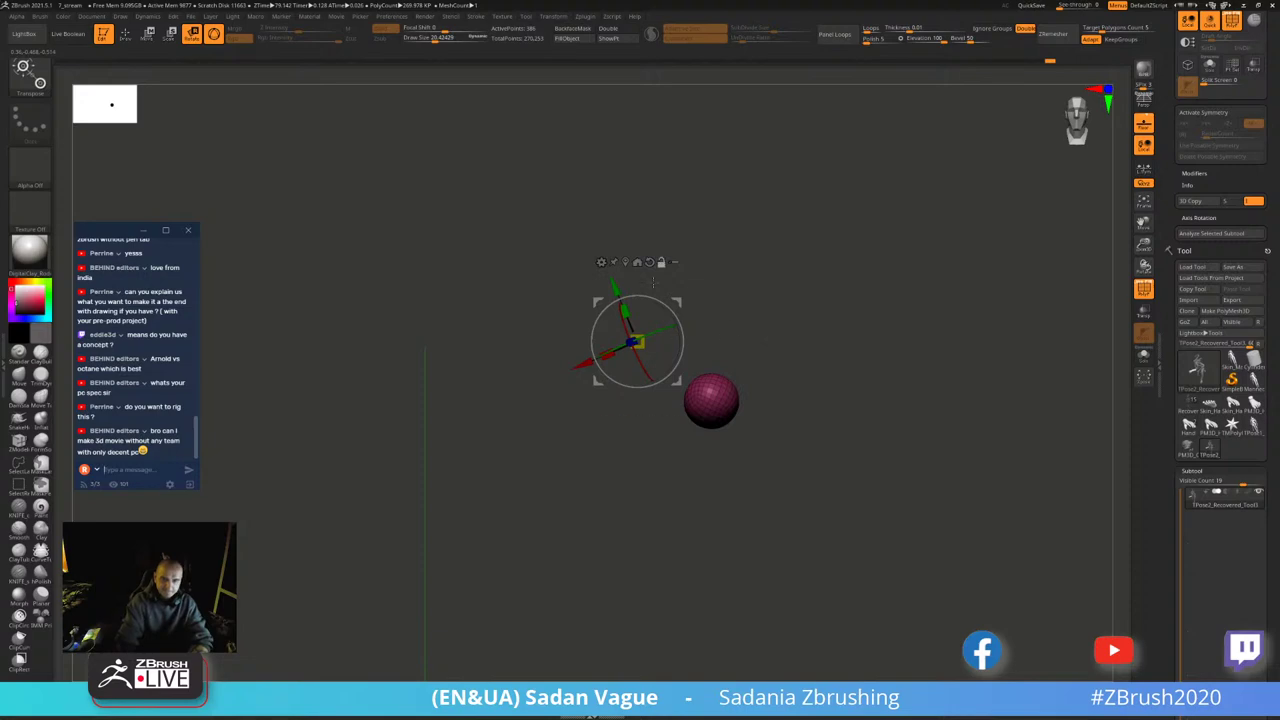
{"action": "left_click", "coordinate": [637, 263]}
{"action": "left_click", "coordinate": [806, 275], "text": "ctrl+shift"}
{"action": "left_click_drag", "start_coordinate": [758, 388], "coordinate": [740, 346]}
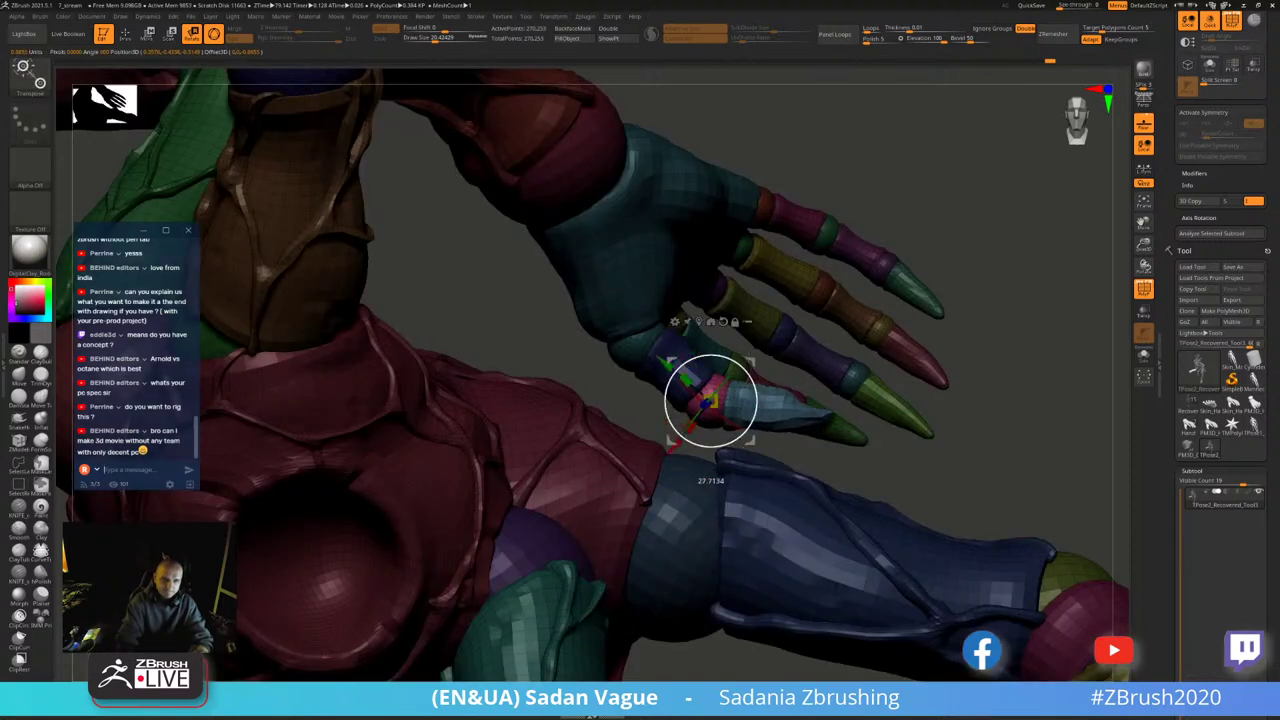
- Inspect the hand's finger segments from above and up close, toggling the wireframe overlay
{"action": "left_click_drag", "start_coordinate": [948, 273], "coordinate": [884, 262]}
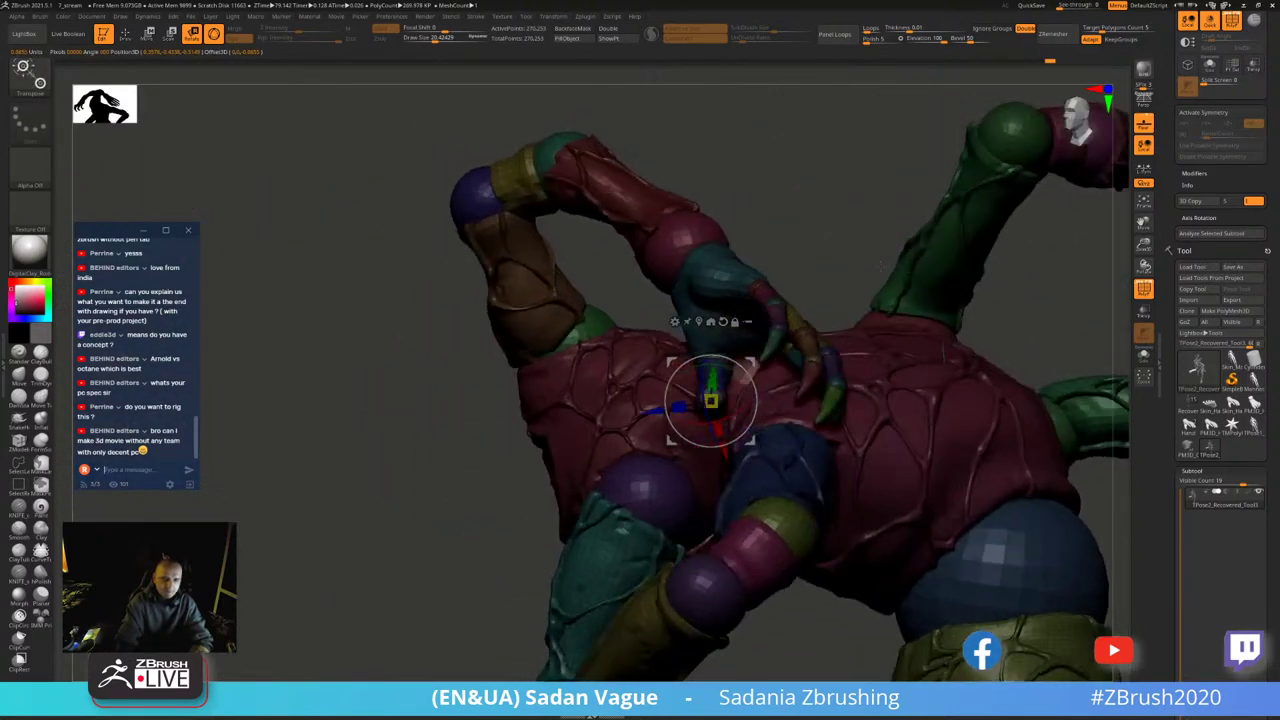
{"action": "mouse_move", "coordinate": [852, 220]}
{"action": "left_mouse_down"}
{"action": "mouse_move", "coordinate": [548, 273]}
{"action": "mouse_move", "coordinate": [814, 336]}
{"action": "left_mouse_up"}
{"action": "key", "text": "q"}
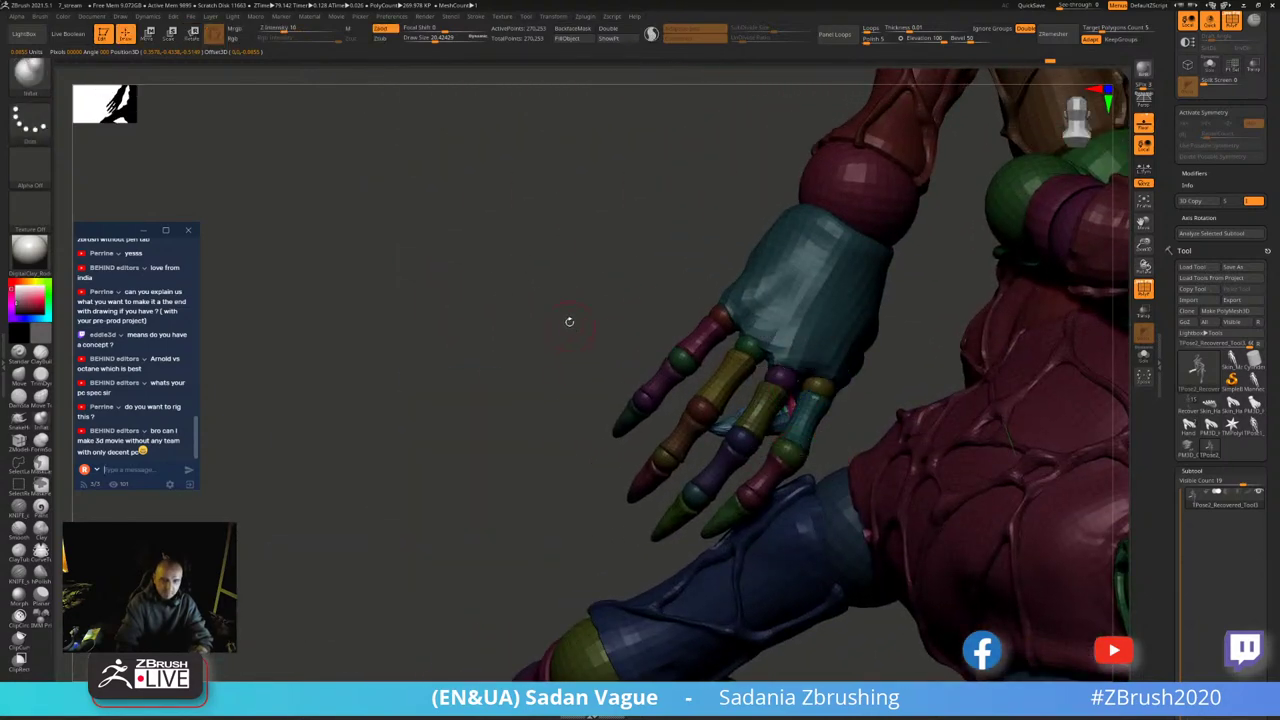
{"action": "key", "text": "shift+f"}
{"action": "left_click", "coordinate": [718, 315], "text": "ctrl+shift"}
{"action": "left_click", "coordinate": [718, 316], "text": "ctrl+shift"}
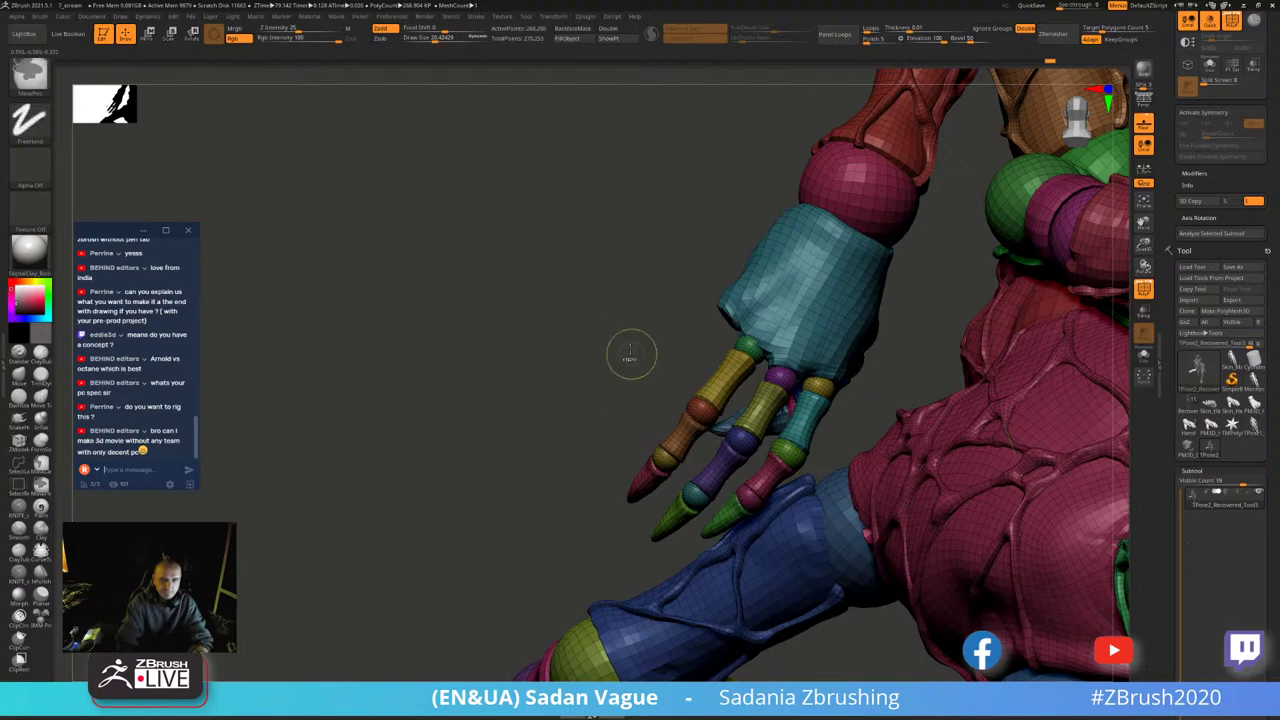
{"action": "key", "text": "shift+f"}
{"action": "mouse_move", "coordinate": [630, 355]}
{"action": "left_mouse_down"}
{"action": "mouse_move", "coordinate": [620, 337]}
{"action": "mouse_move", "coordinate": [679, 299]}
{"action": "left_mouse_up"}
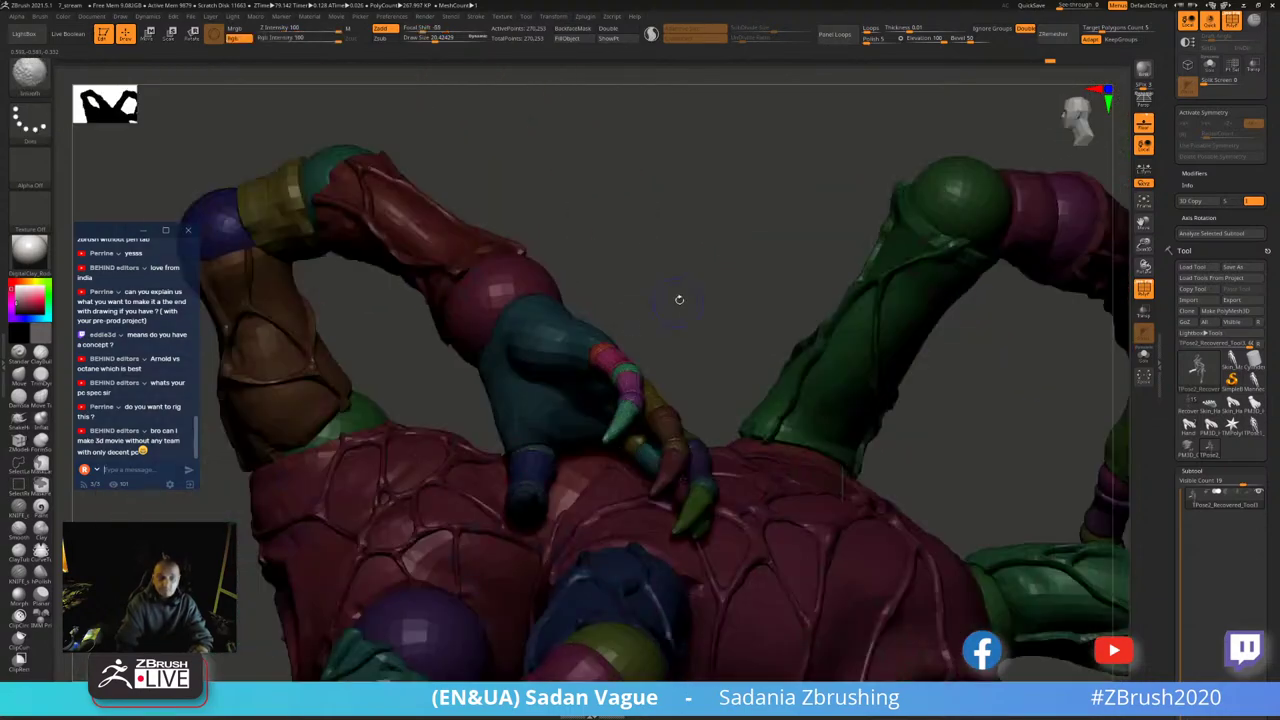
{"action": "left_click", "coordinate": [615, 368], "text": "ctrl+shift"}
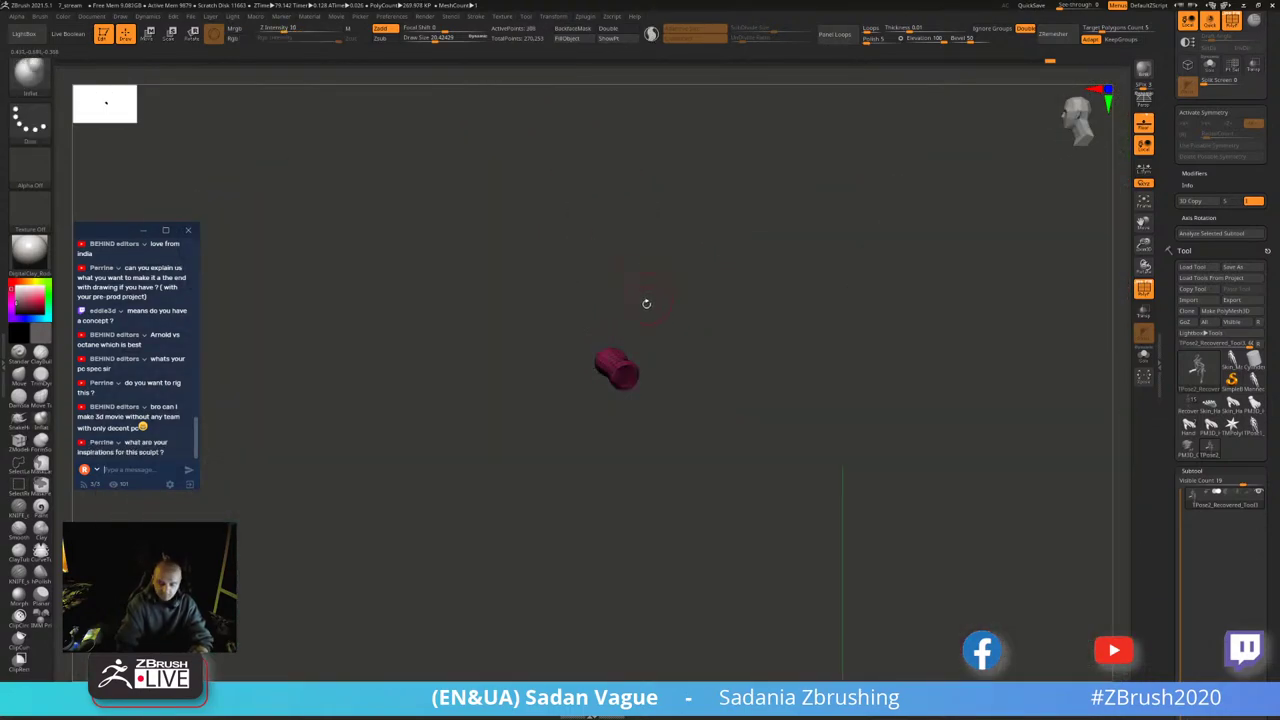
{"action": "left_click", "coordinate": [680, 292], "text": "ctrl+shift"}
{"action": "mouse_move", "coordinate": [718, 237]}
{"action": "left_mouse_down"}
{"action": "mouse_move", "coordinate": [755, 227]}
{"action": "mouse_move", "coordinate": [800, 271]}
{"action": "mouse_move", "coordinate": [878, 270]}
{"action": "mouse_move", "coordinate": [744, 287]}
{"action": "left_mouse_up"}
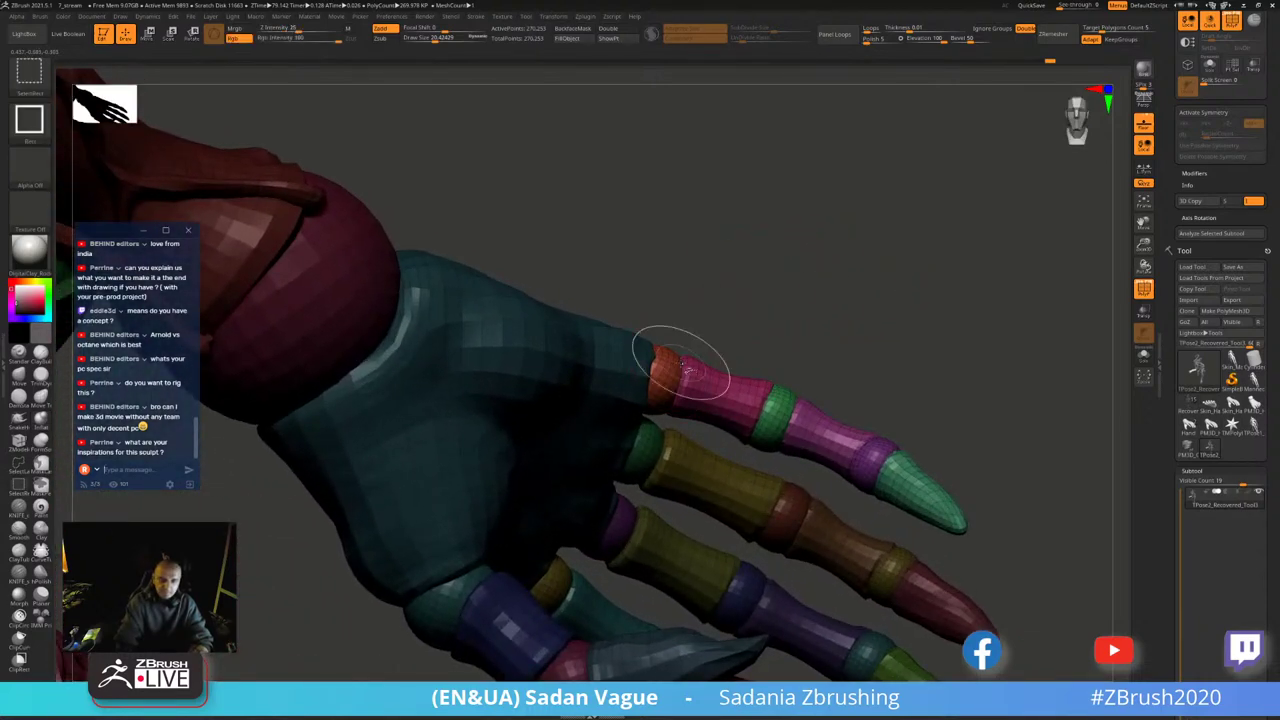
- Rotate the finger down at its orange knuckle joint and check it from another angle
{"action": "left_click", "coordinate": [686, 371], "text": "ctrl+shift"}
{"action": "key", "text": "r"}
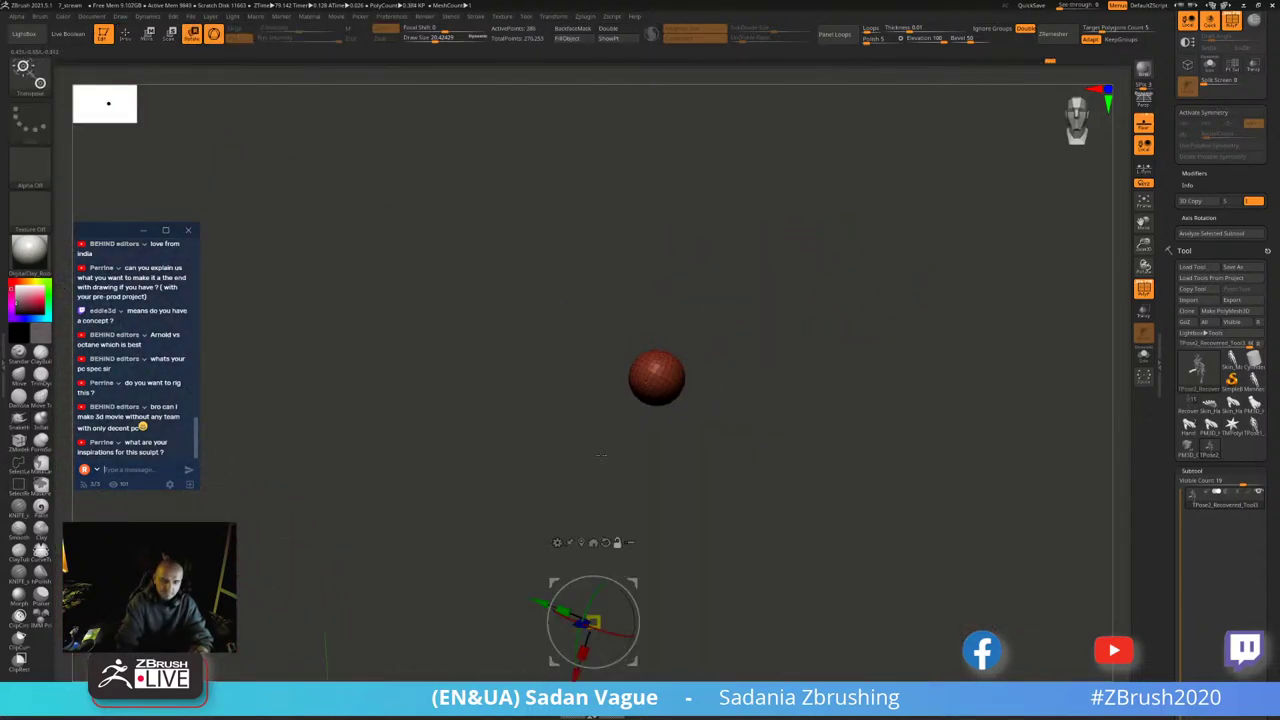
{"action": "left_click", "coordinate": [656, 376]}
{"action": "left_click", "coordinate": [760, 300], "text": "ctrl+shift"}
{"action": "mouse_move", "coordinate": [760, 300]}
{"action": "left_mouse_down"}
{"action": "mouse_move", "coordinate": [707, 352]}
{"action": "mouse_move", "coordinate": [707, 369]}
{"action": "mouse_move", "coordinate": [692, 352]}
{"action": "mouse_move", "coordinate": [691, 386]}
{"action": "left_mouse_up"}
{"action": "left_click_drag", "start_coordinate": [422, 555], "coordinate": [353, 547]}
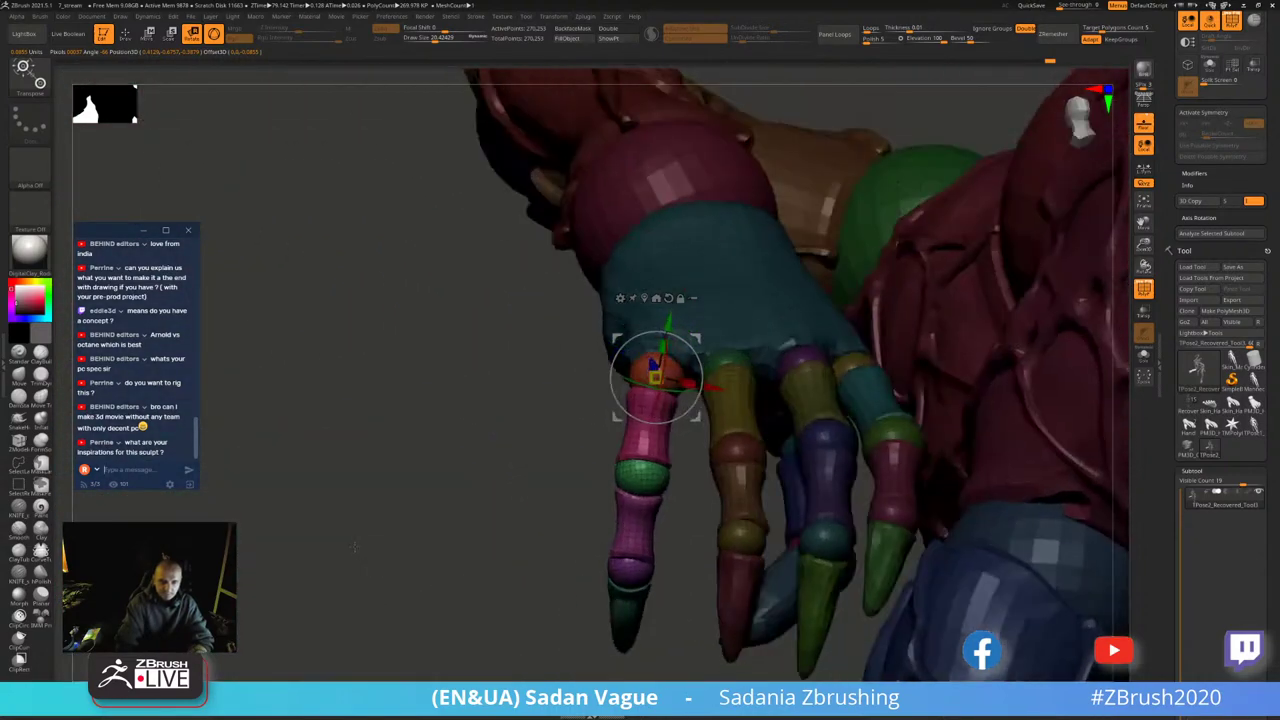
{"action": "left_click_drag", "start_coordinate": [703, 352], "coordinate": [705, 368]}
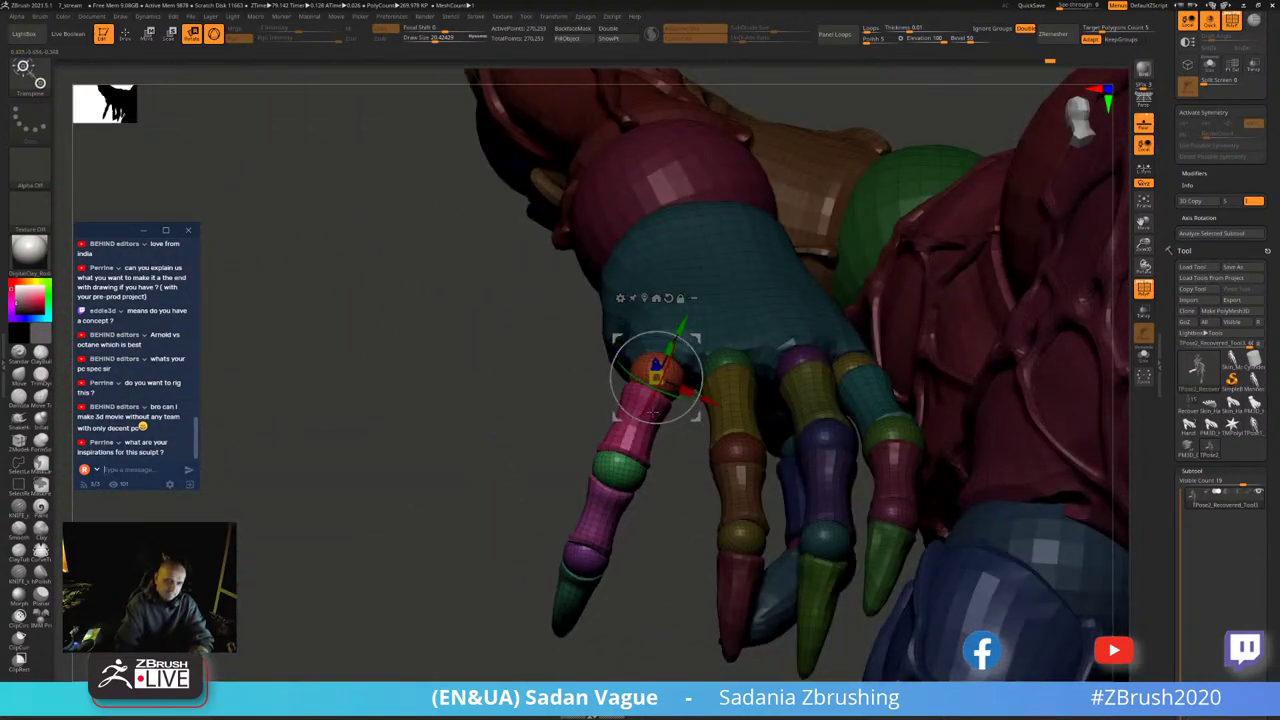
{"action": "mouse_move", "coordinate": [654, 412]}
{"action": "left_mouse_down"}
{"action": "mouse_move", "coordinate": [804, 285]}
{"action": "mouse_move", "coordinate": [705, 358]}
{"action": "left_mouse_up"}
{"action": "mouse_move", "coordinate": [715, 240]}
{"action": "left_mouse_down"}
{"action": "mouse_move", "coordinate": [775, 249]}
{"action": "mouse_move", "coordinate": [700, 390]}
{"action": "left_mouse_up"}
- Rotate the first finger at its green joint sphere with the gizmo
{"action": "key", "text": "q"}
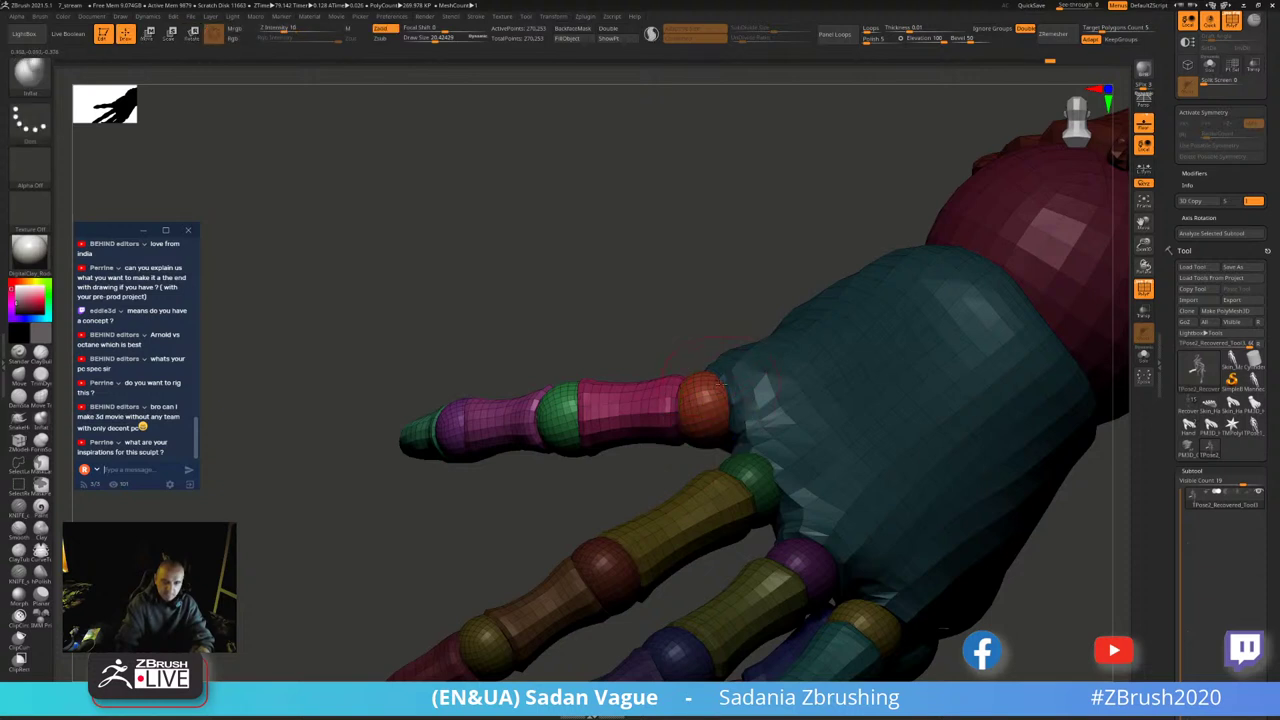
{"action": "left_click", "coordinate": [702, 405], "text": "ctrl+shift"}
{"action": "left_click", "coordinate": [703, 313], "text": "ctrl+shift"}
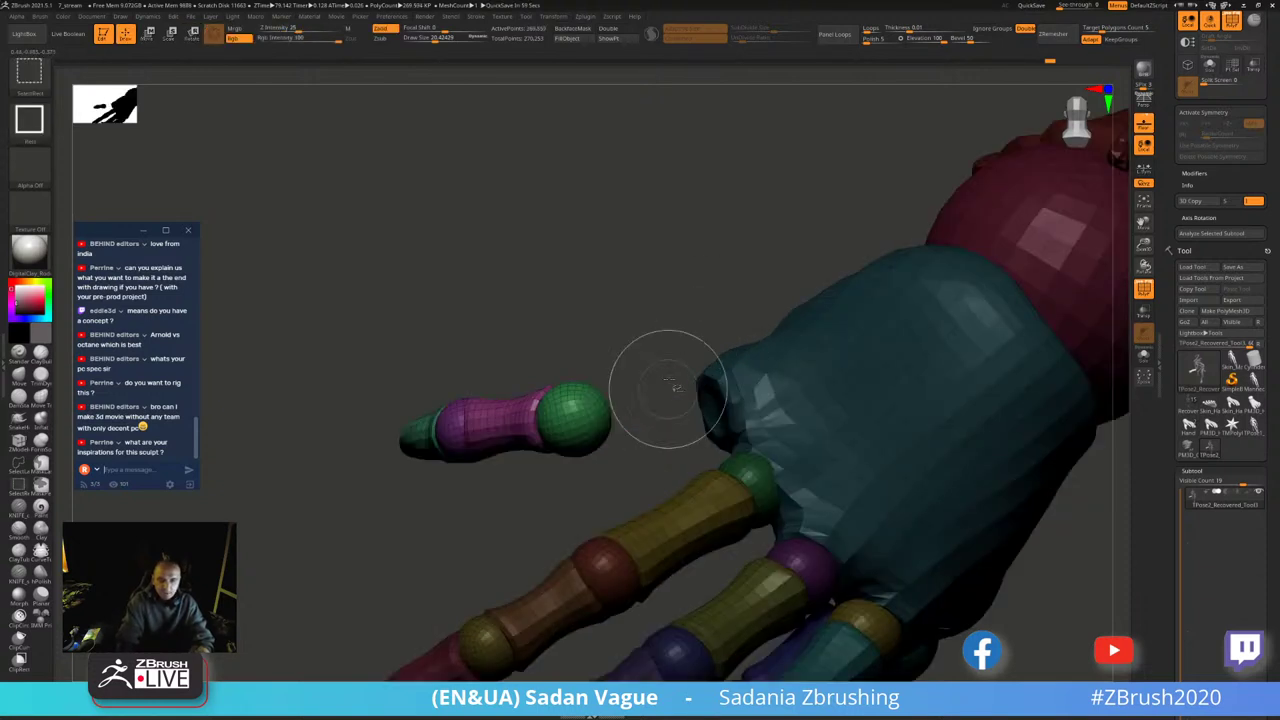
{"action": "left_click_drag", "start_coordinate": [688, 298], "coordinate": [706, 287], "text": "ctrl+shift"}
{"action": "left_click", "coordinate": [745, 272], "text": "ctrl+shift"}
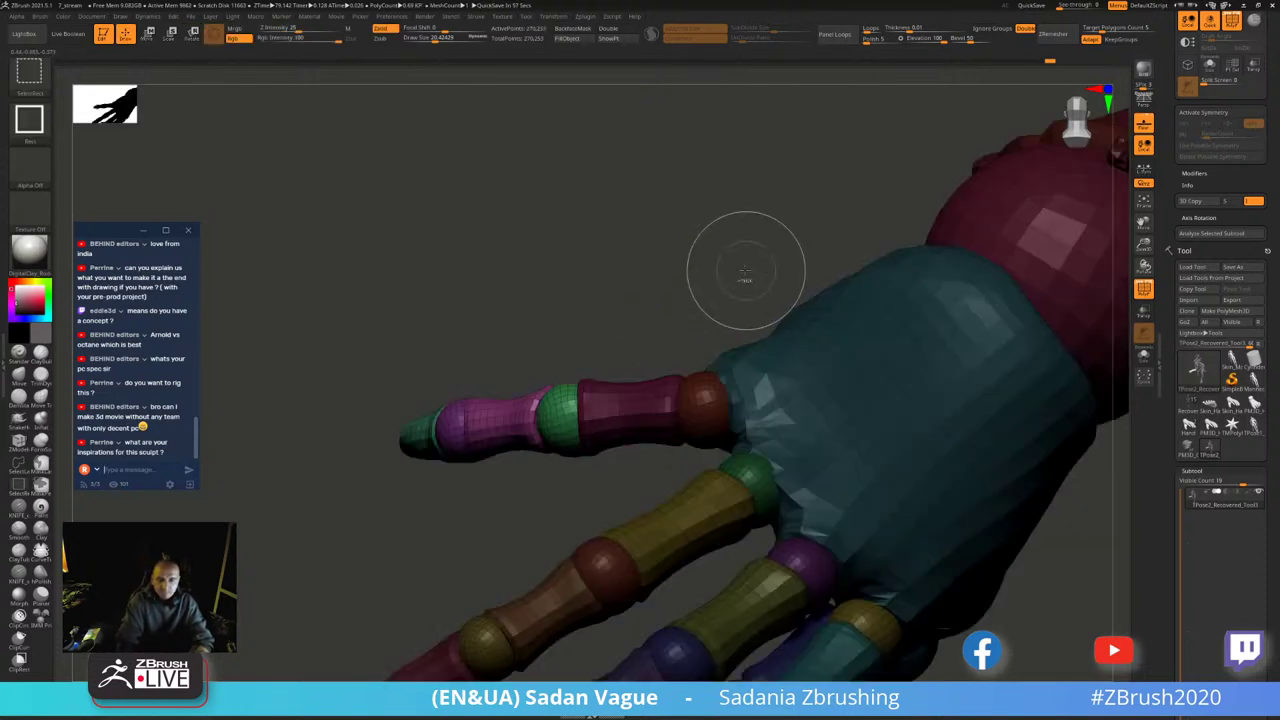
{"action": "left_click", "coordinate": [563, 409], "text": "ctrl+shift"}
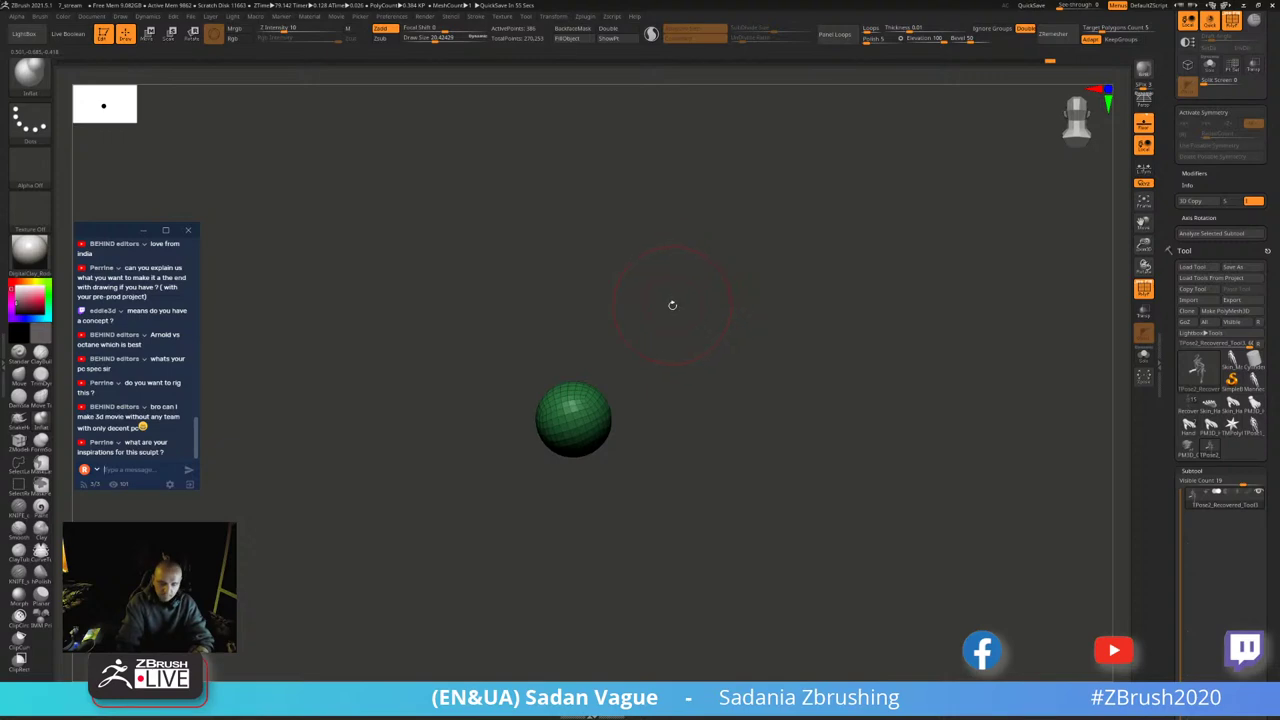
{"action": "key", "text": "w"}
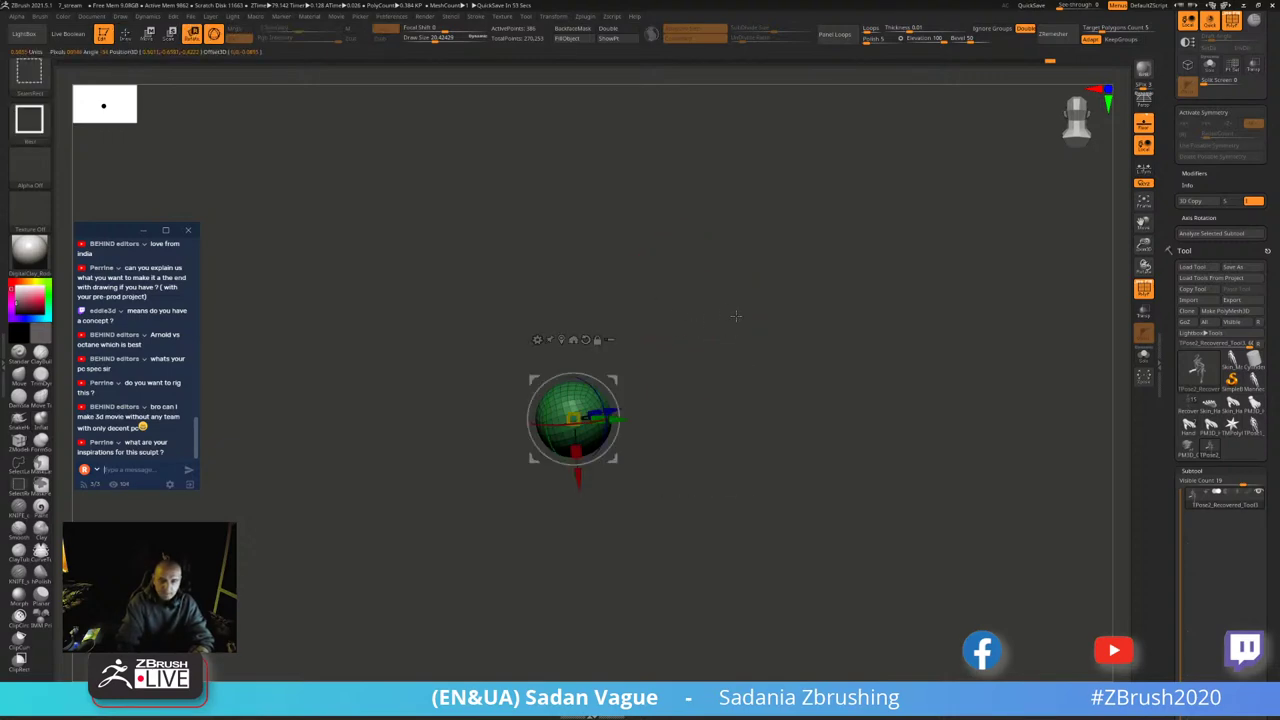
{"action": "left_click", "coordinate": [735, 316], "text": "ctrl+shift"}
{"action": "left_click_drag", "start_coordinate": [730, 340], "coordinate": [724, 362], "text": "alt"}
{"action": "mouse_move", "coordinate": [612, 378]}
{"action": "left_mouse_down"}
{"action": "mouse_move", "coordinate": [585, 190]}
{"action": "mouse_move", "coordinate": [658, 237]}
{"action": "mouse_move", "coordinate": [866, 313]}
{"action": "mouse_move", "coordinate": [861, 323]}
{"action": "mouse_move", "coordinate": [926, 191]}
{"action": "mouse_move", "coordinate": [903, 278]}
{"action": "mouse_move", "coordinate": [541, 370]}
{"action": "left_mouse_up"}
- Curl the yellow finger at its small green joint so the claw wraps down over the hip
{"action": "key", "text": "q"}
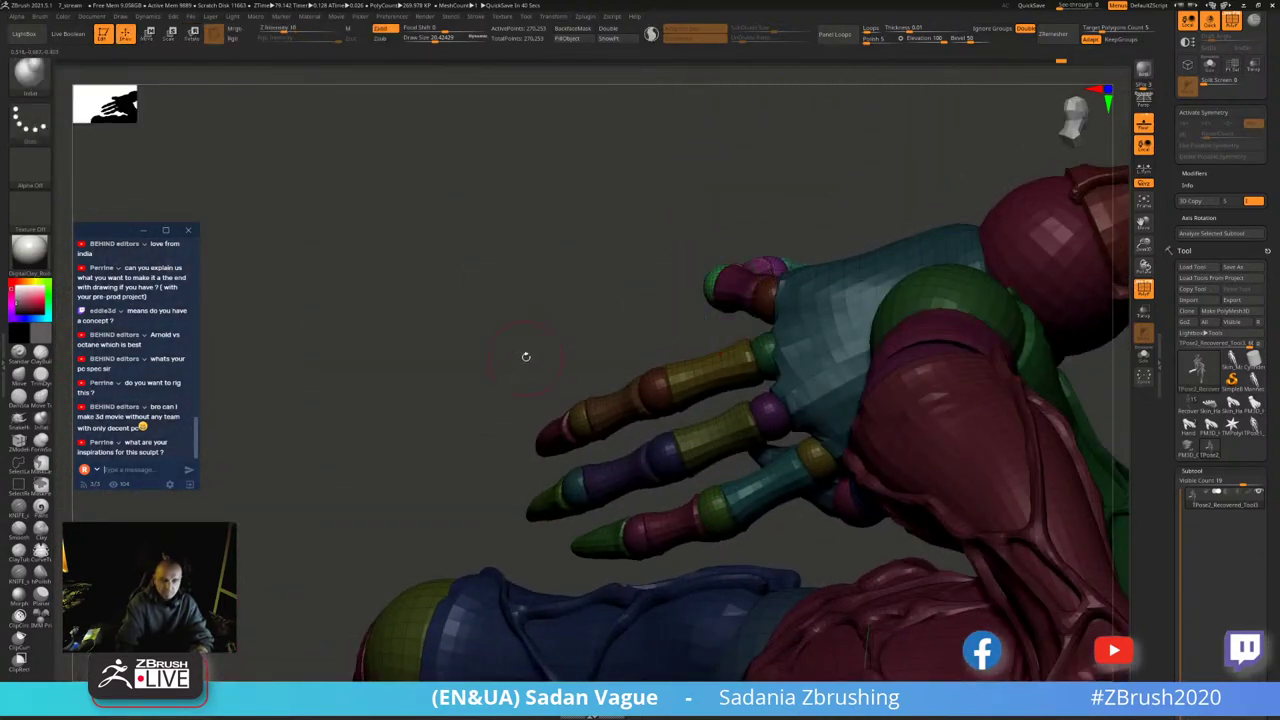
{"action": "left_click", "coordinate": [680, 373], "text": "ctrl+shift"}
{"action": "left_click", "coordinate": [608, 333], "text": "ctrl+shift"}
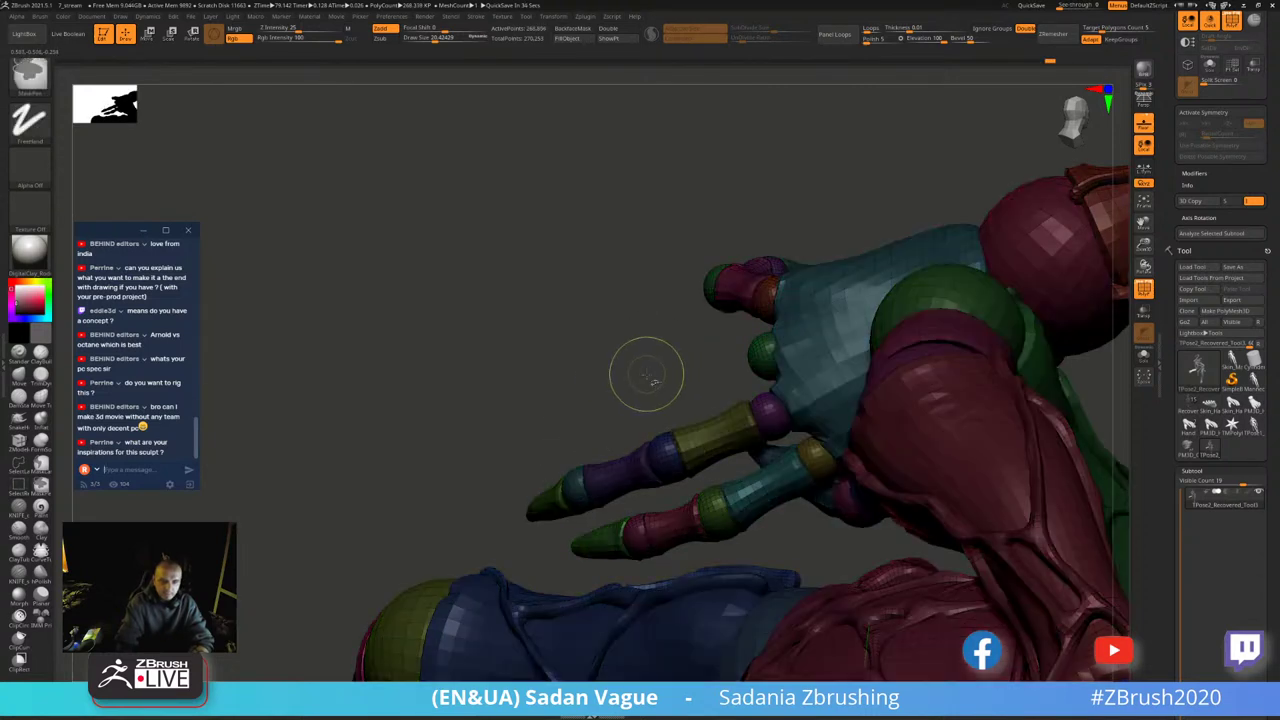
{"action": "left_click", "coordinate": [703, 368], "text": "ctrl+shift"}
{"action": "key", "text": "w"}
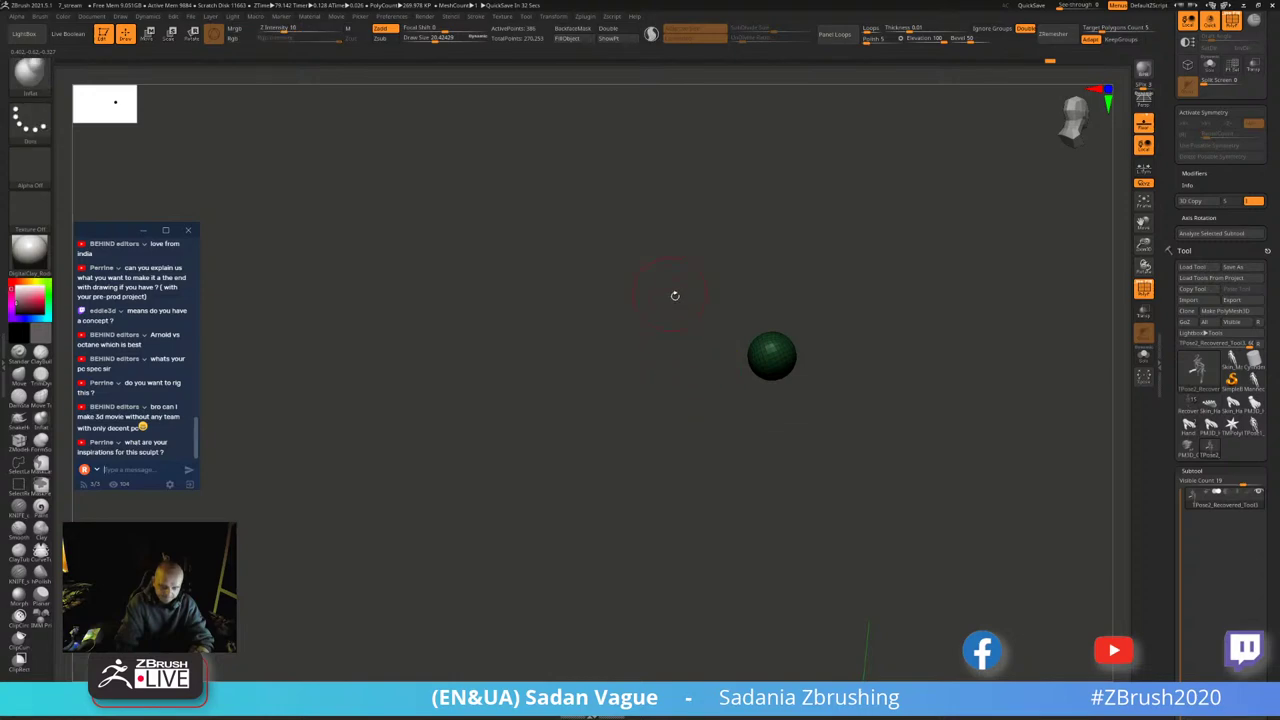
{"action": "left_click", "coordinate": [725, 208]}
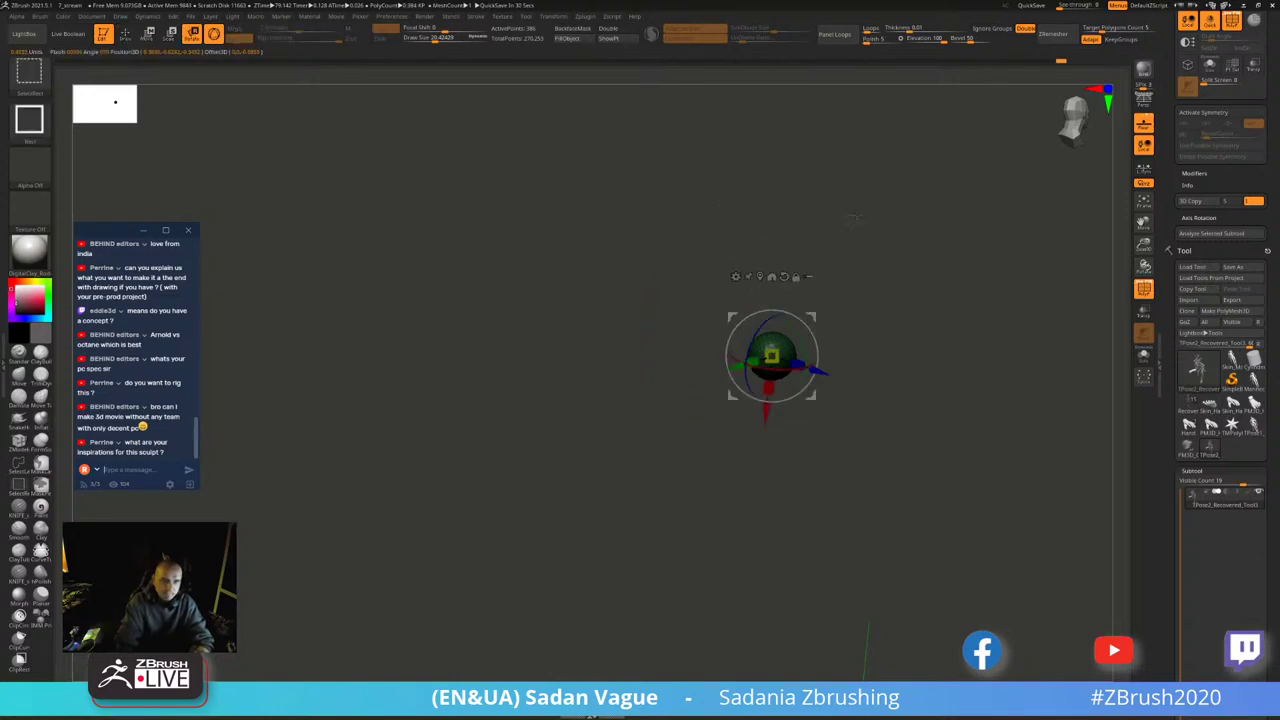
{"action": "left_click", "coordinate": [1000, 550], "text": "ctrl+shift"}
{"action": "left_click_drag", "start_coordinate": [1000, 550], "coordinate": [950, 500]}
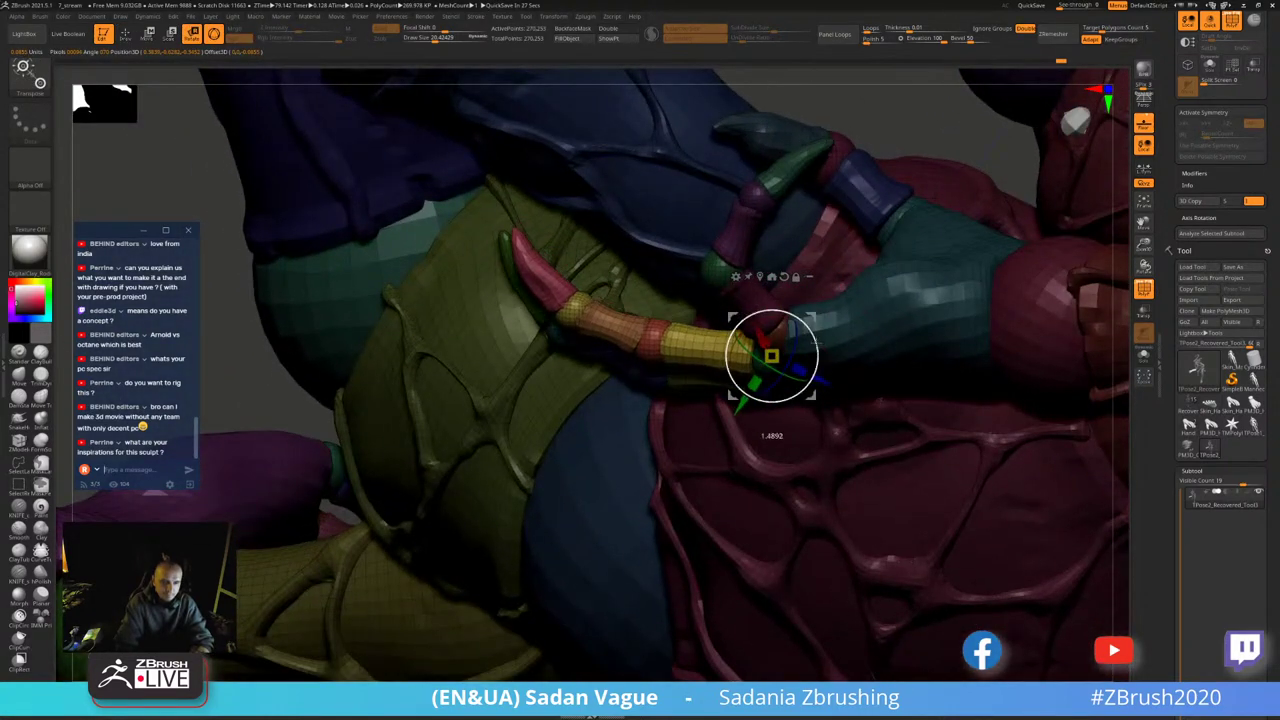
{"action": "left_click_drag", "start_coordinate": [745, 330], "coordinate": [725, 385]}
{"action": "left_click_drag", "start_coordinate": [300, 100], "coordinate": [220, 180]}
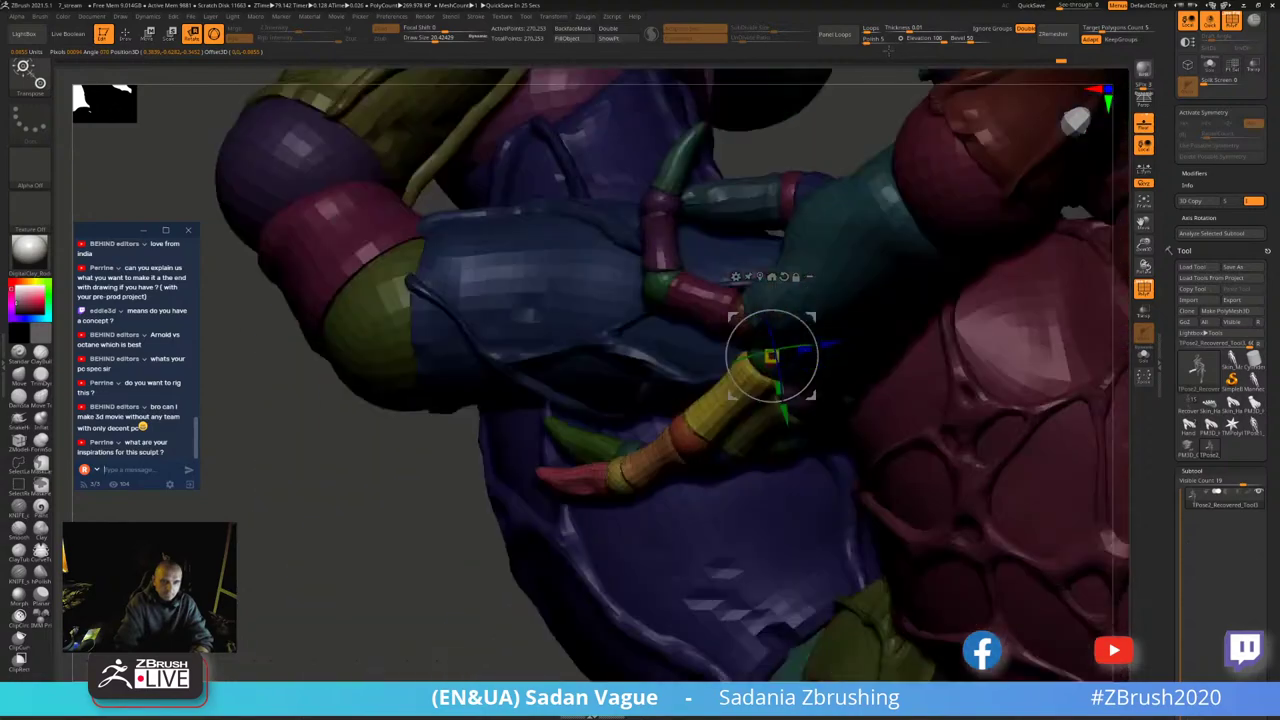
{"action": "left_click_drag", "start_coordinate": [665, 312], "coordinate": [400, 415]}
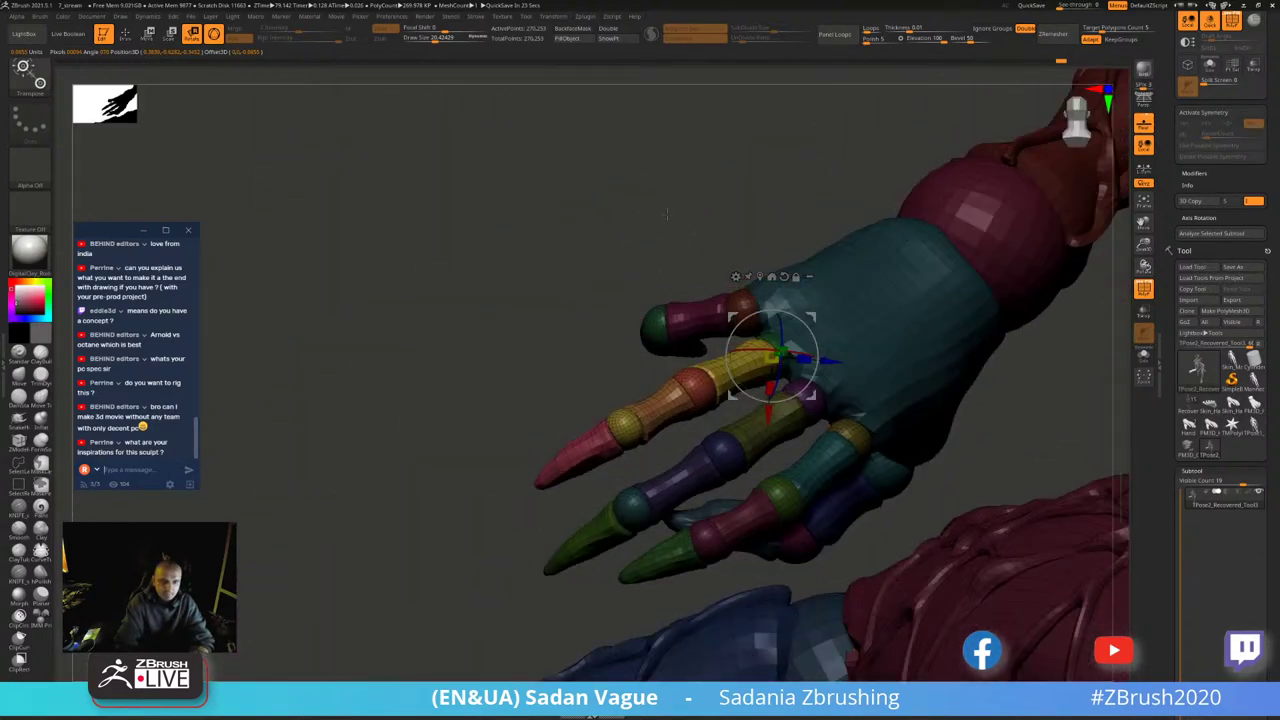
{"action": "mouse_move", "coordinate": [667, 214]}
{"action": "left_mouse_down"}
{"action": "mouse_move", "coordinate": [520, 330]}
{"action": "mouse_move", "coordinate": [810, 400]}
{"action": "left_mouse_up"}
- Bend the finger down at its red joint sphere
{"action": "key", "text": "q"}
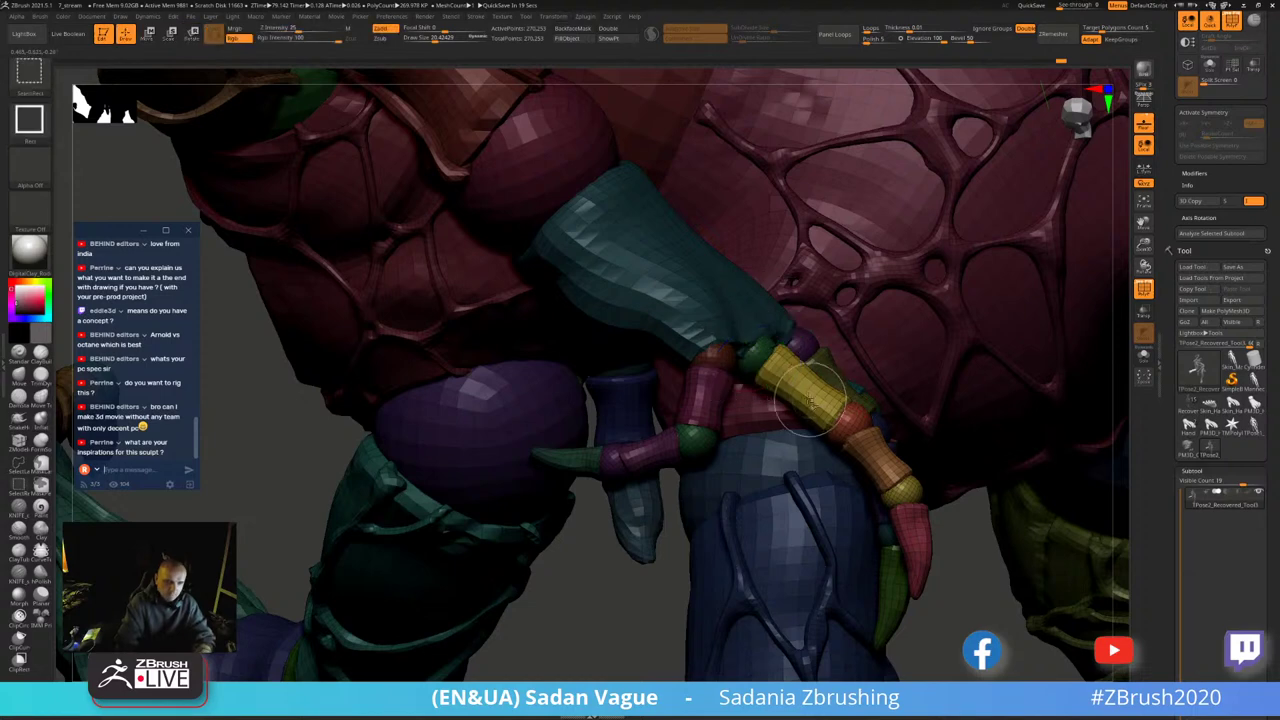
{"action": "left_click", "coordinate": [810, 400], "text": "ctrl+shift"}
{"action": "left_click", "coordinate": [677, 509], "text": "ctrl+shift"}
{"action": "left_click", "coordinate": [845, 425], "text": "ctrl+shift"}
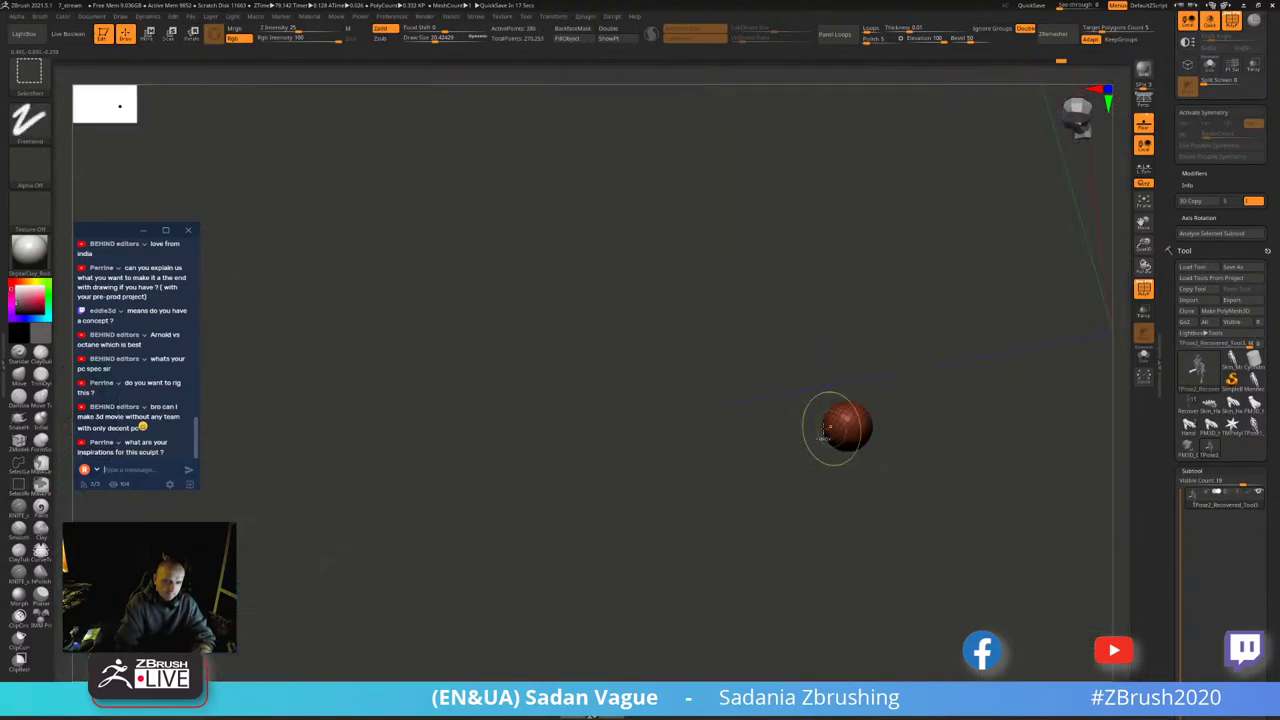
{"action": "key", "text": "w"}
{"action": "left_click", "coordinate": [847, 425], "text": "alt"}
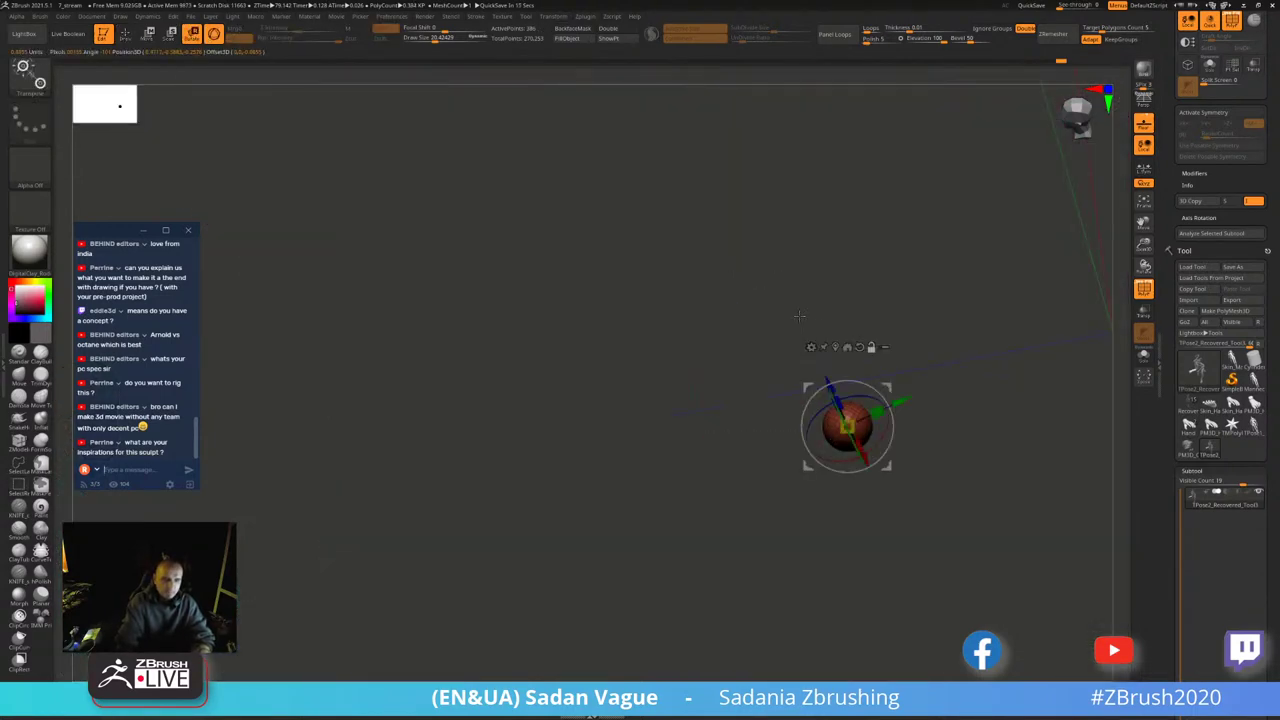
{"action": "left_click", "coordinate": [893, 362], "text": "ctrl+shift"}
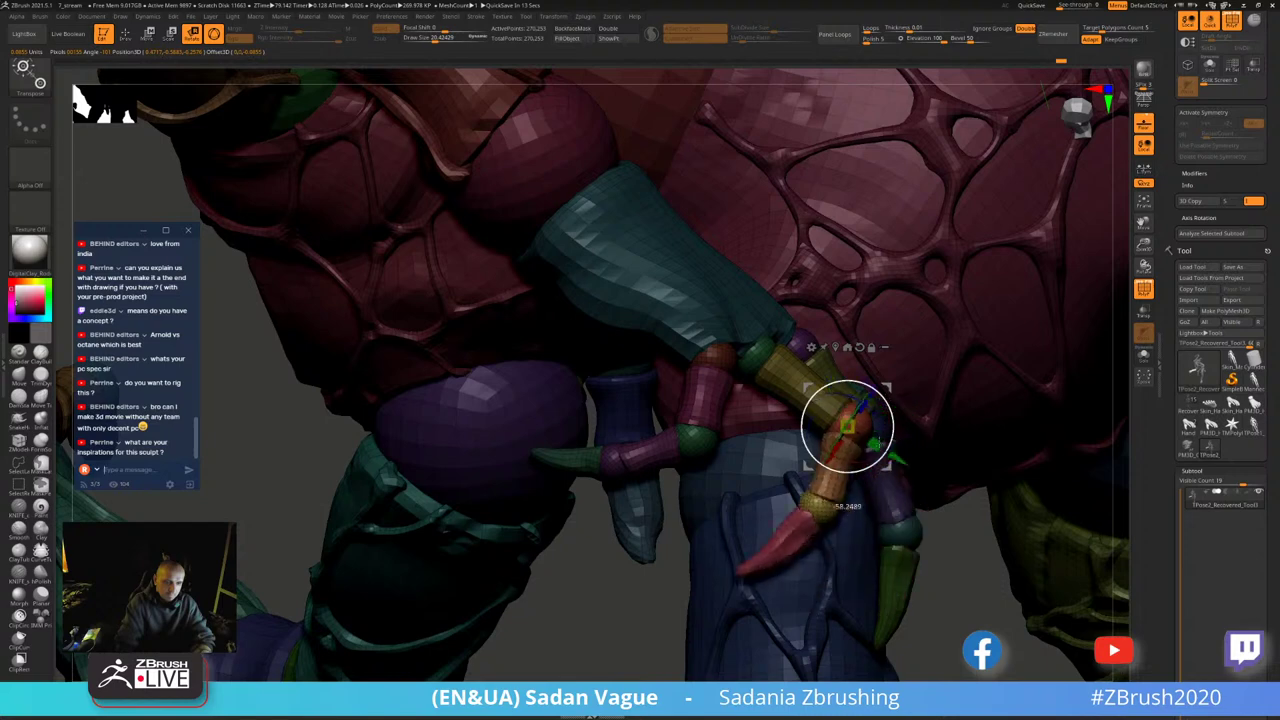
{"action": "left_click_drag", "start_coordinate": [849, 506], "coordinate": [574, 559]}
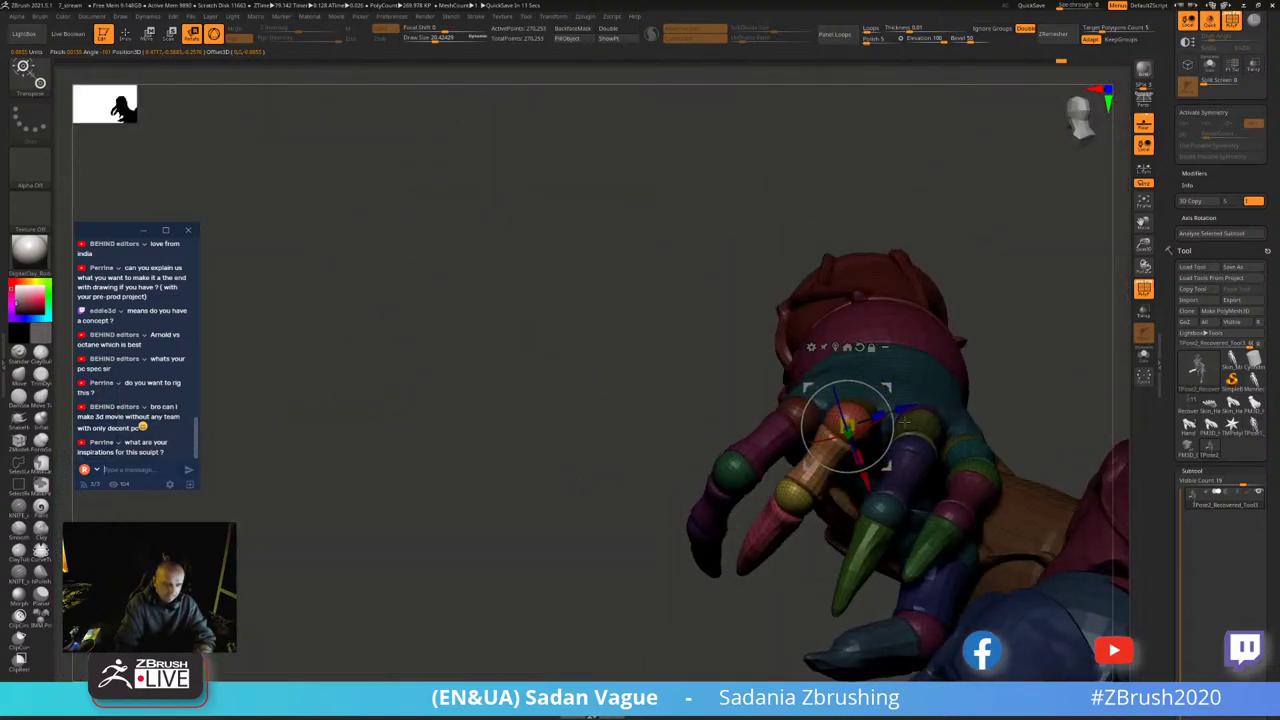
{"action": "left_click_drag", "start_coordinate": [904, 424], "coordinate": [928, 246]}
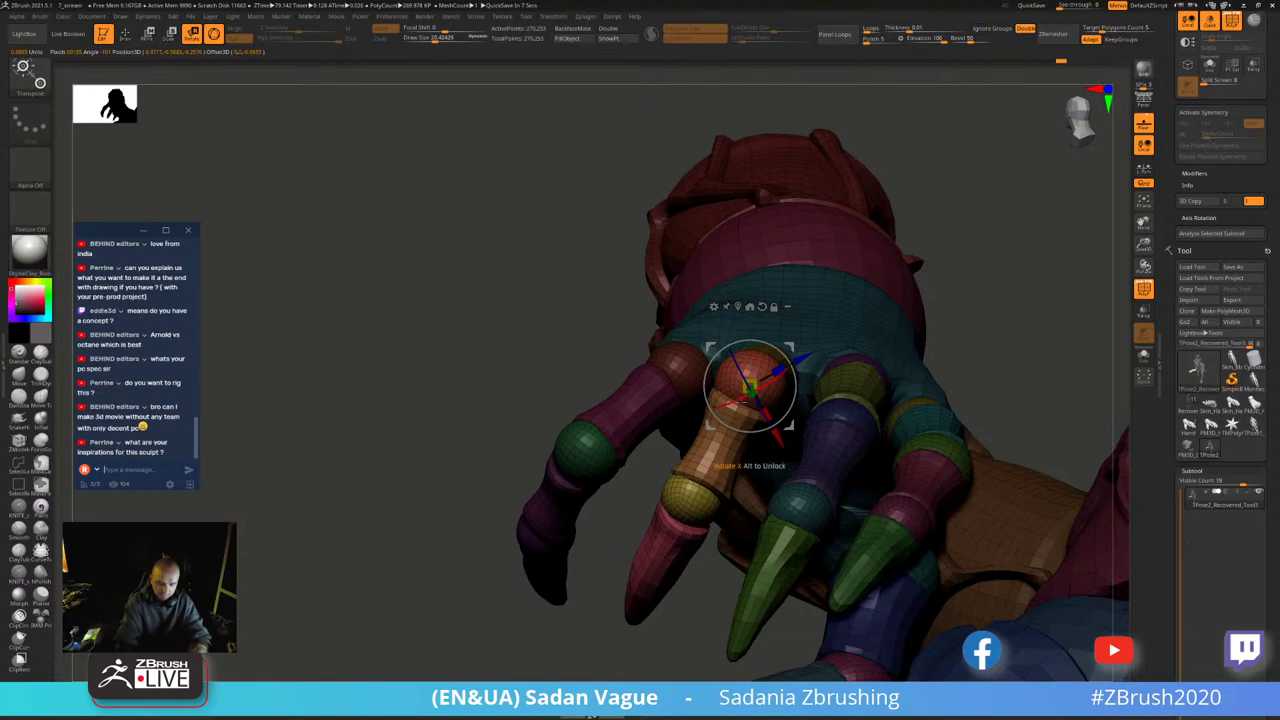
{"action": "left_click_drag", "start_coordinate": [750, 390], "coordinate": [722, 450]}
- Rotate the pink claw segment about 12° at the yellow joint sphere
{"action": "key", "text": "q"}
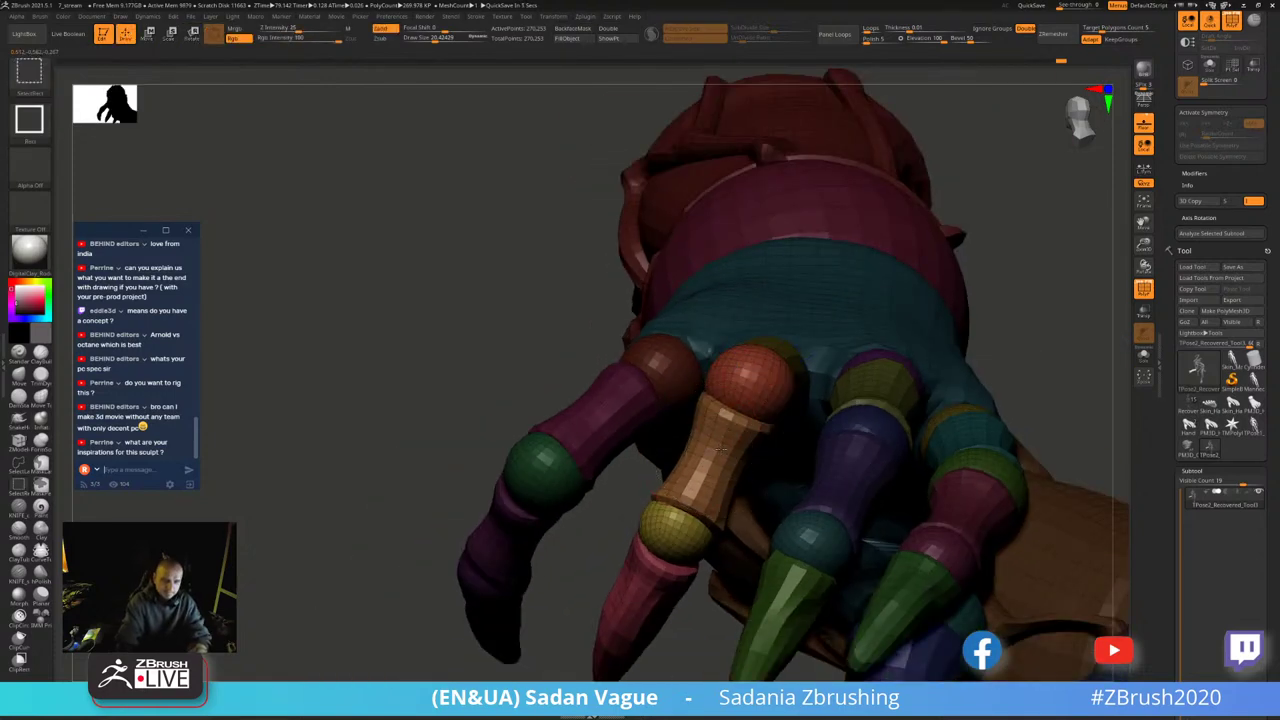
{"action": "left_click", "coordinate": [749, 371], "text": "alt"}
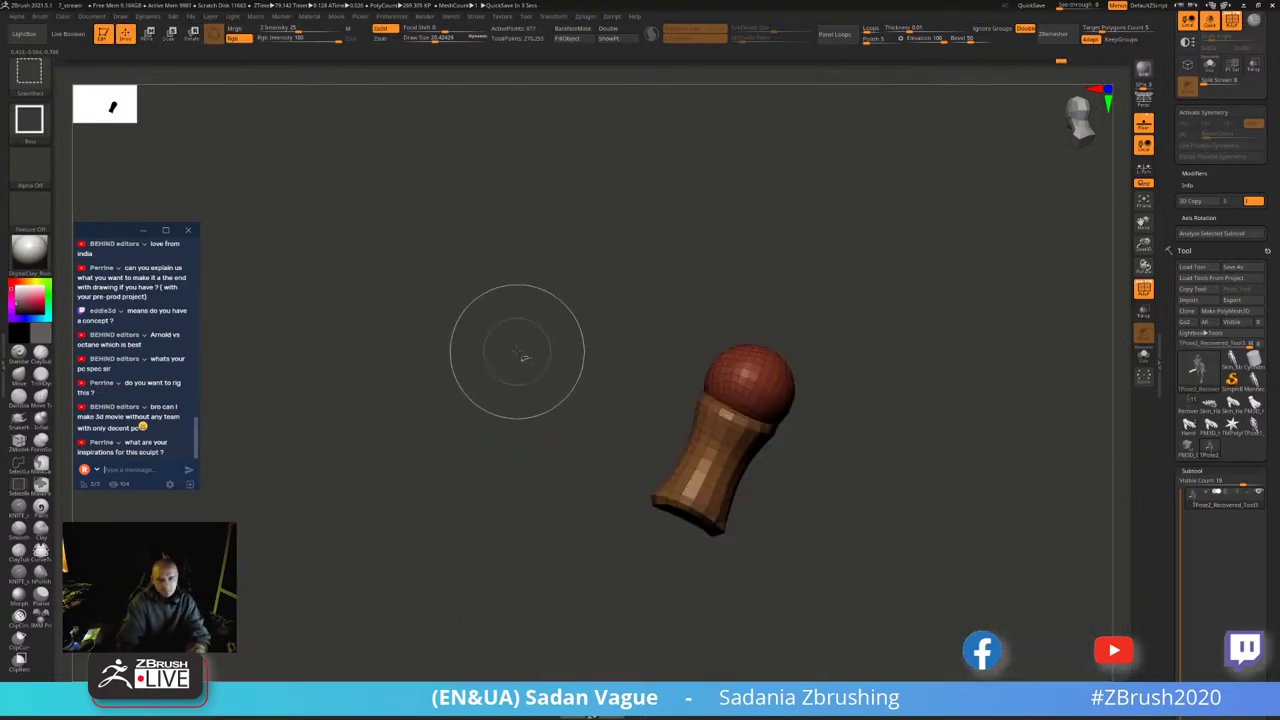
{"action": "left_click", "coordinate": [510, 350], "text": "alt"}
{"action": "left_click_drag", "start_coordinate": [508, 350], "coordinate": [440, 367]}
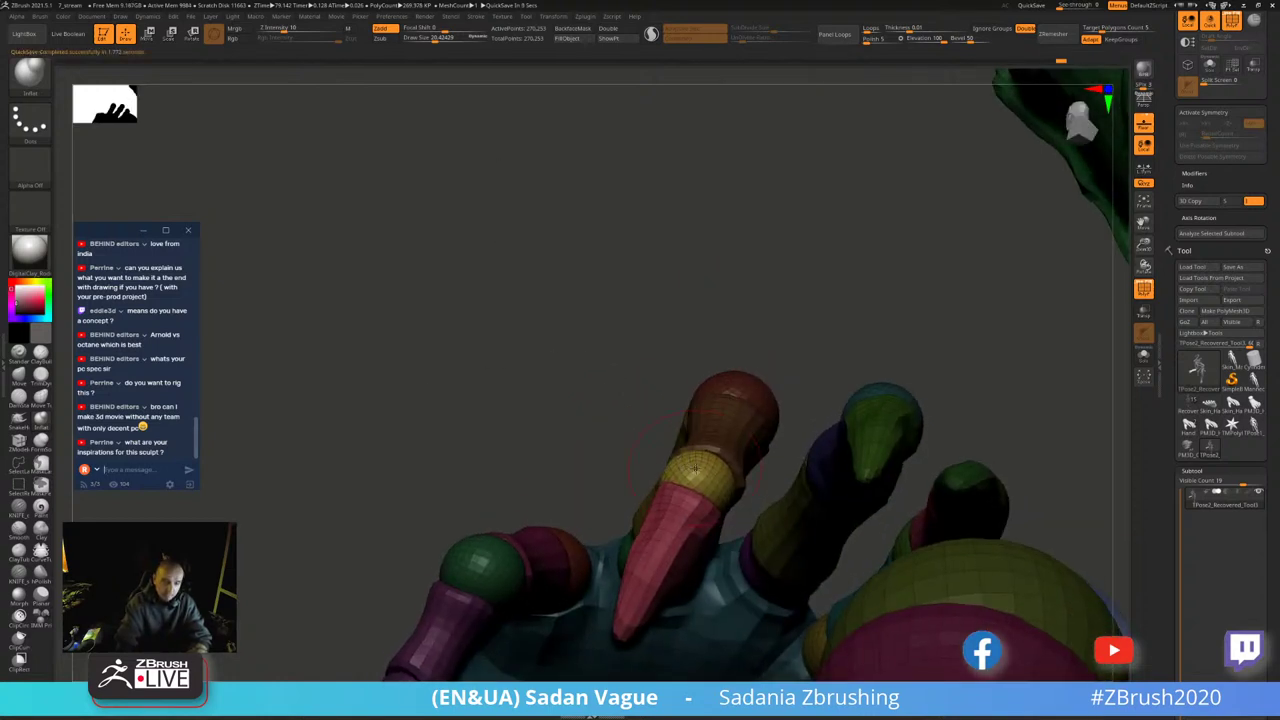
{"action": "left_click", "coordinate": [700, 468], "text": "ctrl+shift"}
{"action": "key", "text": "w"}
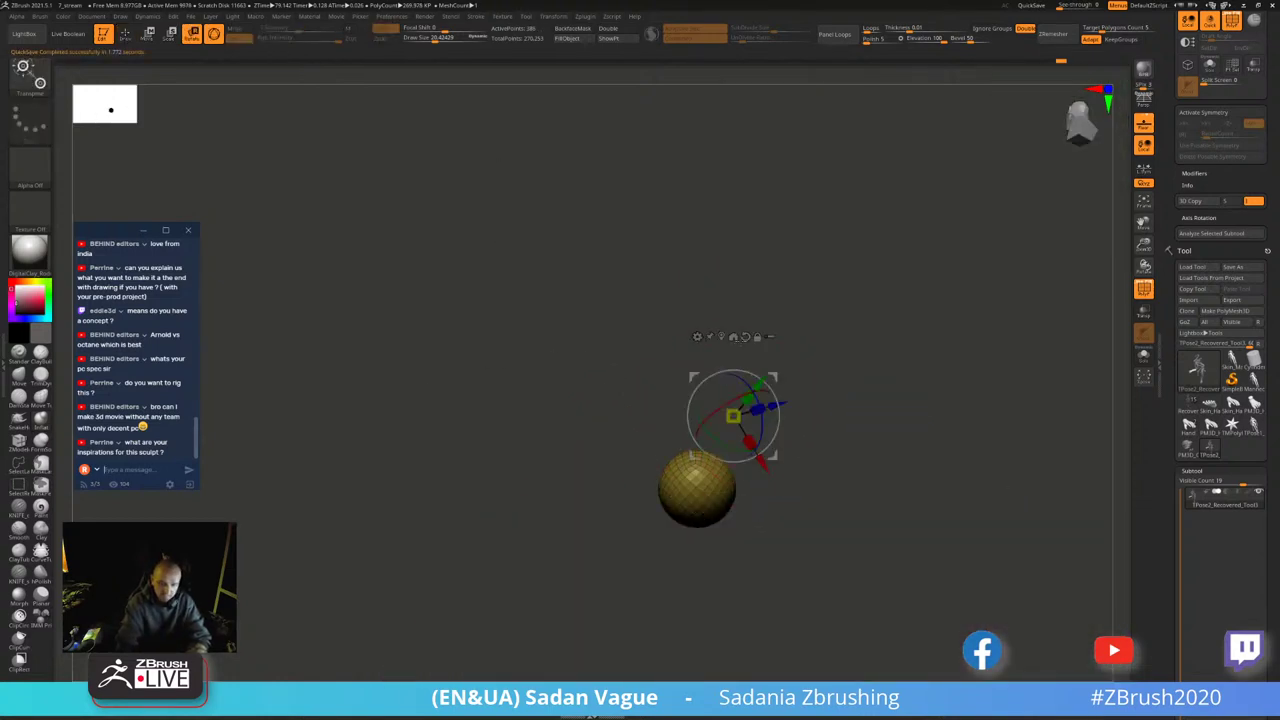
{"action": "left_click", "coordinate": [756, 474], "text": "ctrl+shift"}
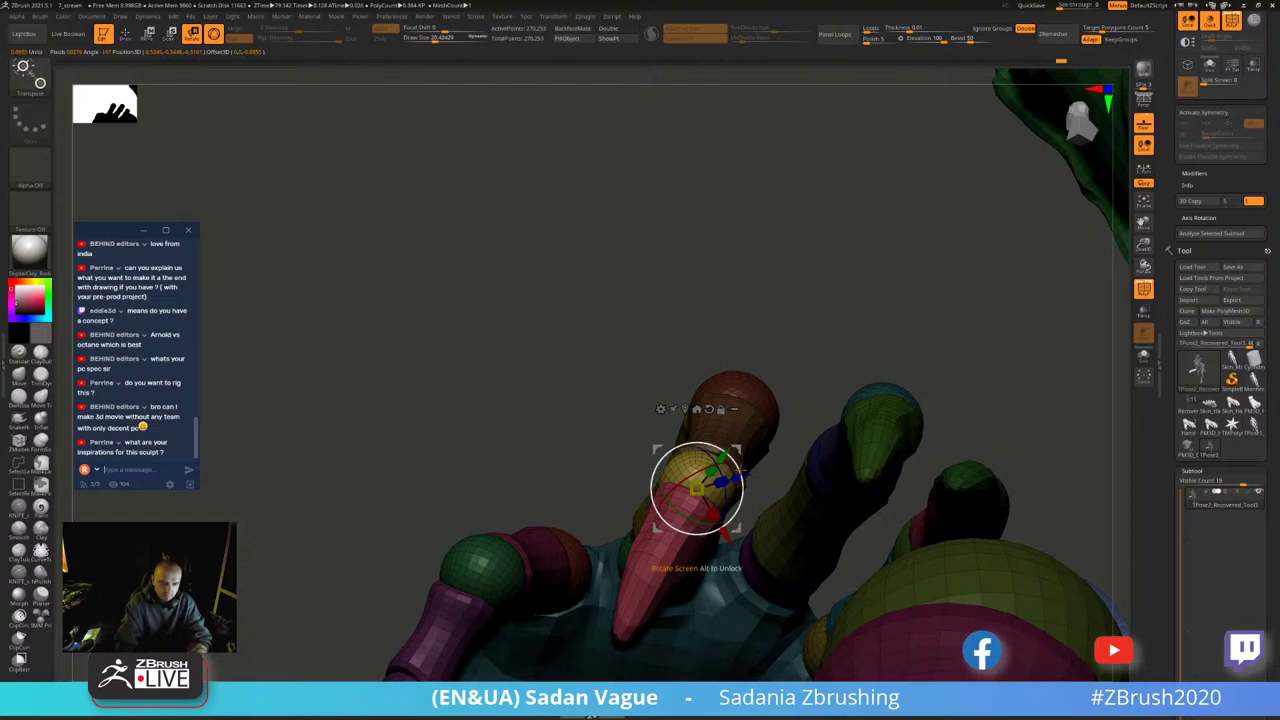
{"action": "left_click_drag", "start_coordinate": [742, 468], "coordinate": [735, 526]}
{"action": "mouse_move", "coordinate": [791, 343]}
{"action": "left_mouse_down"}
{"action": "mouse_move", "coordinate": [700, 420]}
{"action": "mouse_move", "coordinate": [905, 278]}
{"action": "mouse_move", "coordinate": [955, 300]}
{"action": "mouse_move", "coordinate": [928, 370]}
{"action": "left_mouse_up"}
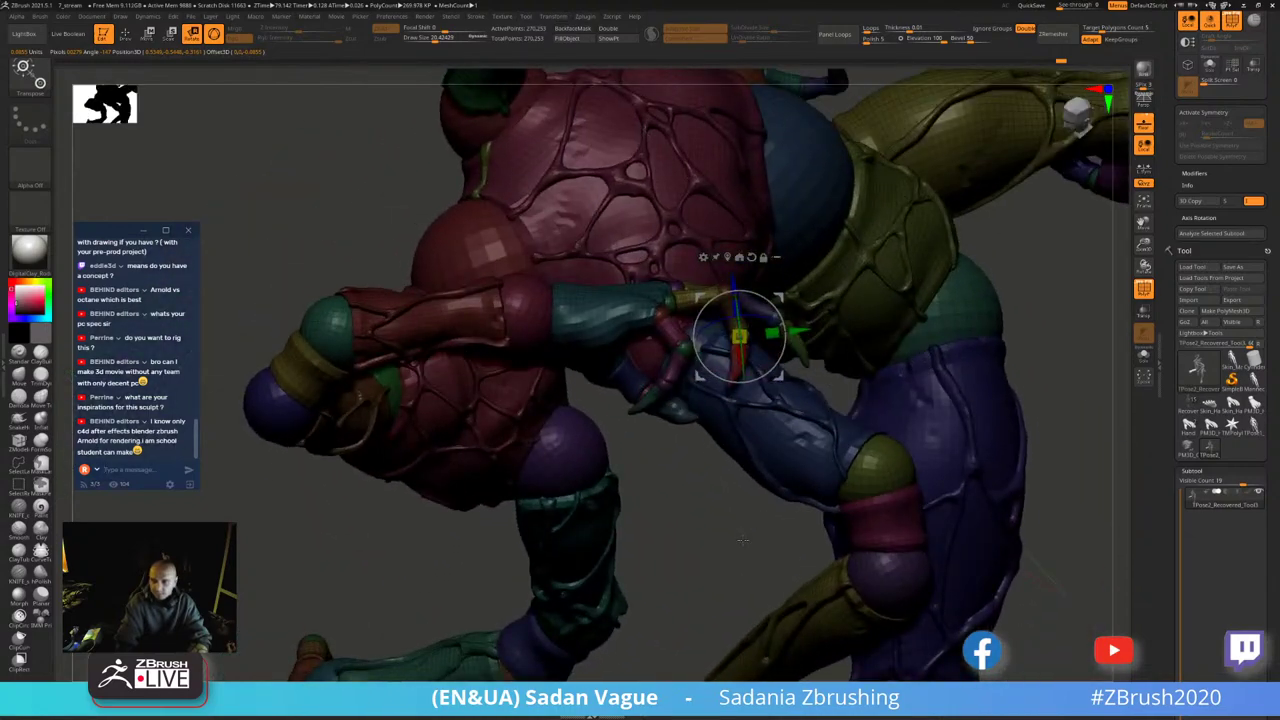
{"action": "mouse_move", "coordinate": [742, 541]}
{"action": "left_mouse_down"}
{"action": "mouse_move", "coordinate": [608, 578]}
{"action": "mouse_move", "coordinate": [492, 470]}
{"action": "left_mouse_up"}
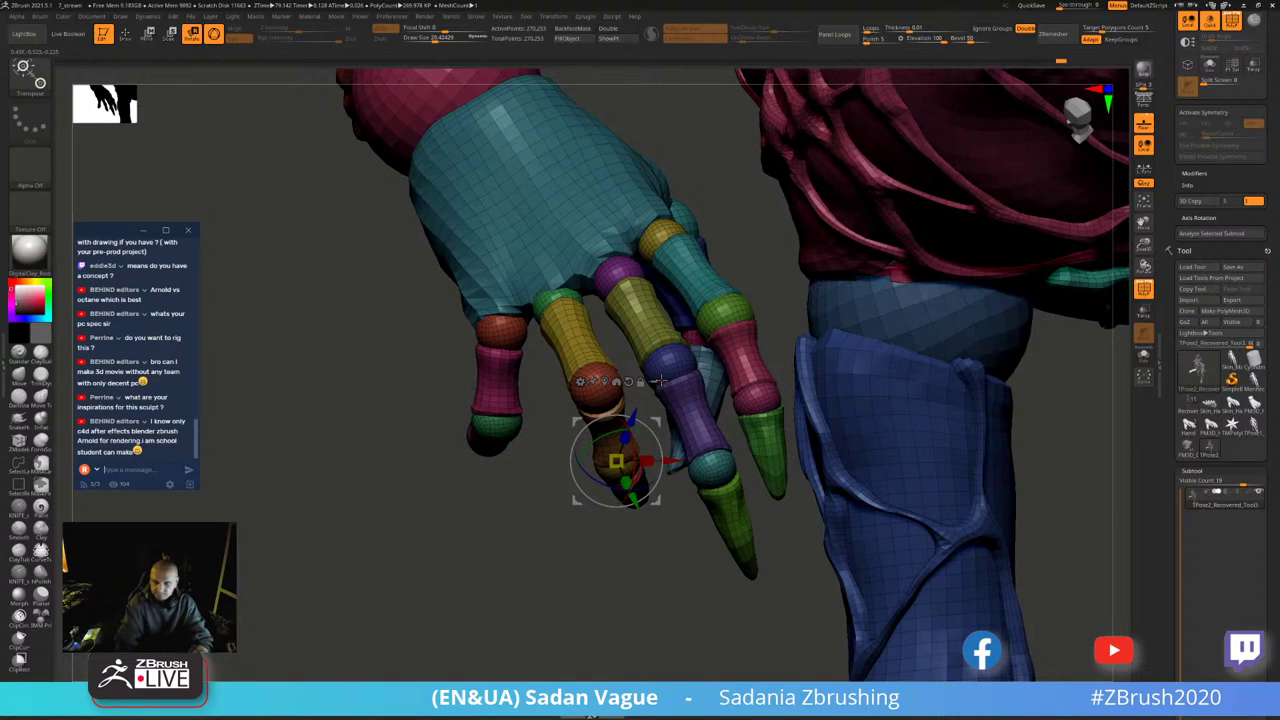
- Isolate the palm and hide the finger pieces to inspect it, then unhide everything and fit the model
{"action": "key", "text": "q"}
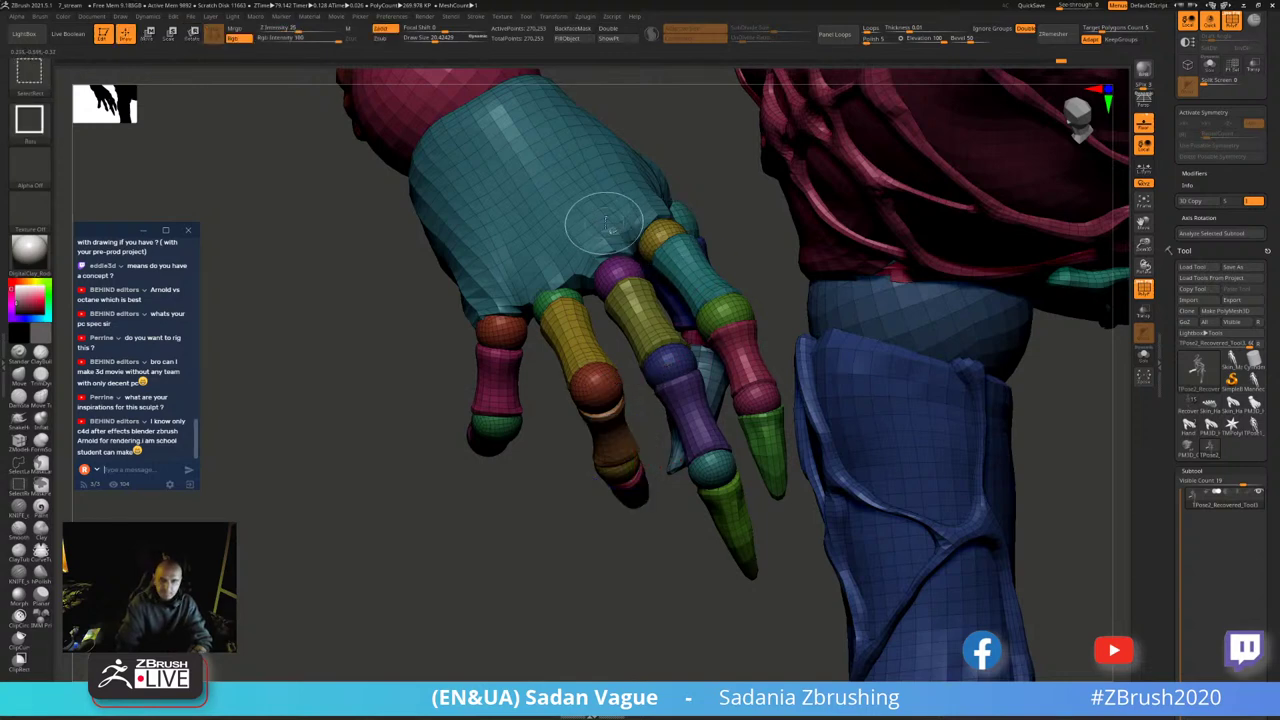
{"action": "left_click", "coordinate": [610, 228], "text": "ctrl+shift"}
{"action": "left_click", "coordinate": [732, 186], "text": "ctrl+shift"}
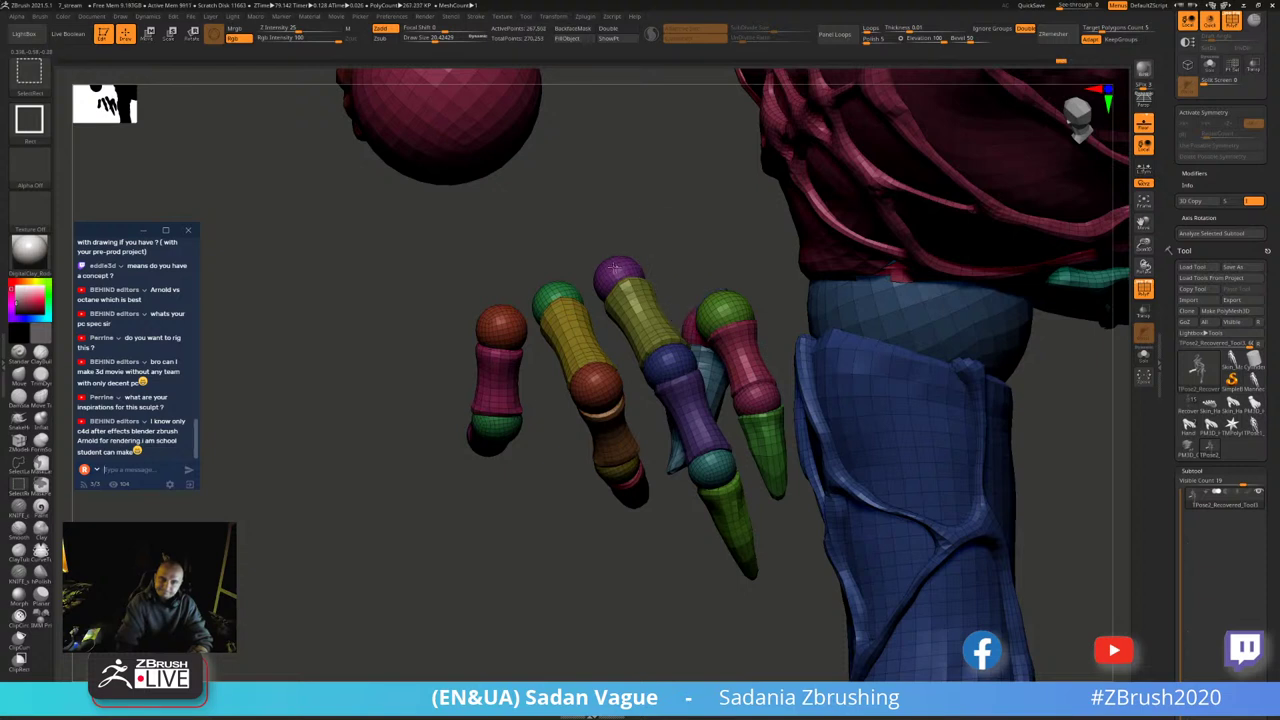
{"action": "left_click", "coordinate": [613, 300], "text": "ctrl+alt+shift"}
{"action": "left_click", "coordinate": [556, 303], "text": "ctrl+alt+shift"}
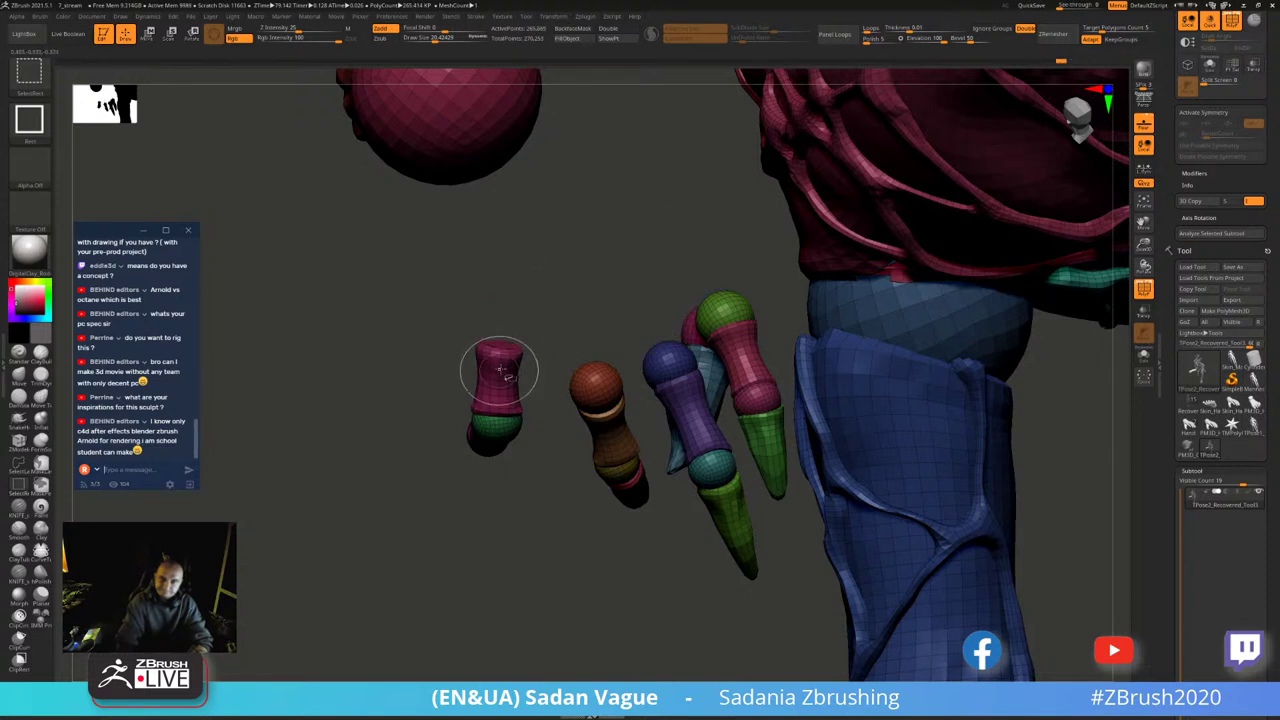
{"action": "left_click", "coordinate": [502, 370], "text": "ctrl+alt+shift"}
{"action": "left_click", "coordinate": [725, 312], "text": "ctrl+alt+shift"}
{"action": "left_click", "coordinate": [760, 392], "text": "ctrl+alt+shift"}
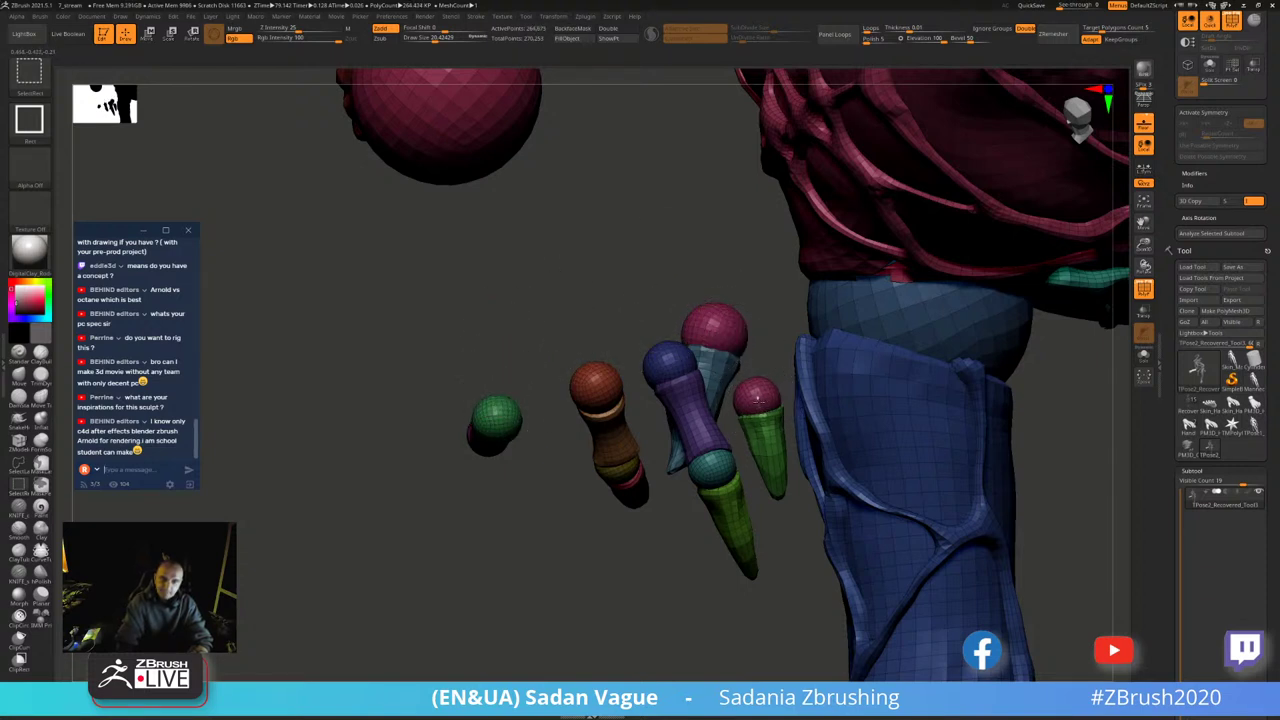
{"action": "left_click", "coordinate": [757, 398], "text": "ctrl+alt+shift"}
{"action": "left_click", "coordinate": [722, 373], "text": "ctrl+alt+shift"}
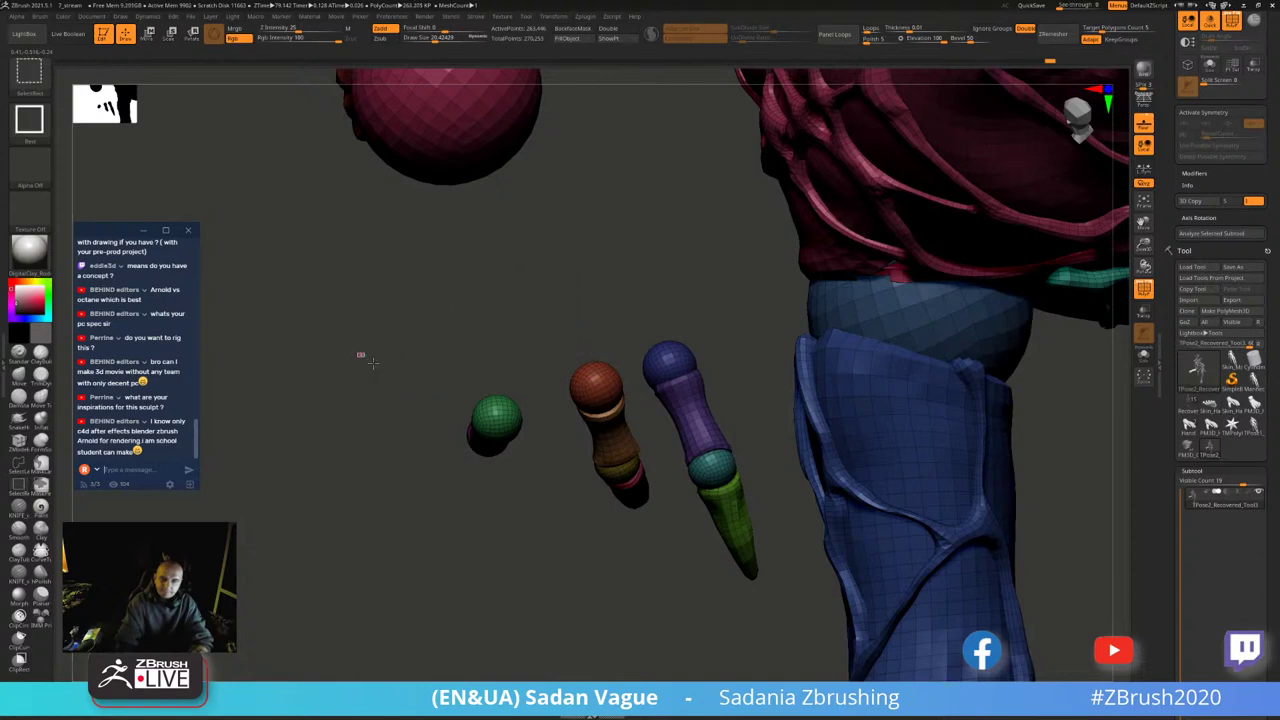
{"action": "left_click_drag", "start_coordinate": [358, 352], "coordinate": [772, 614], "text": "ctrl+alt+shift"}
{"action": "left_click_drag", "start_coordinate": [594, 284], "coordinate": [746, 462], "text": "ctrl+alt+shift"}
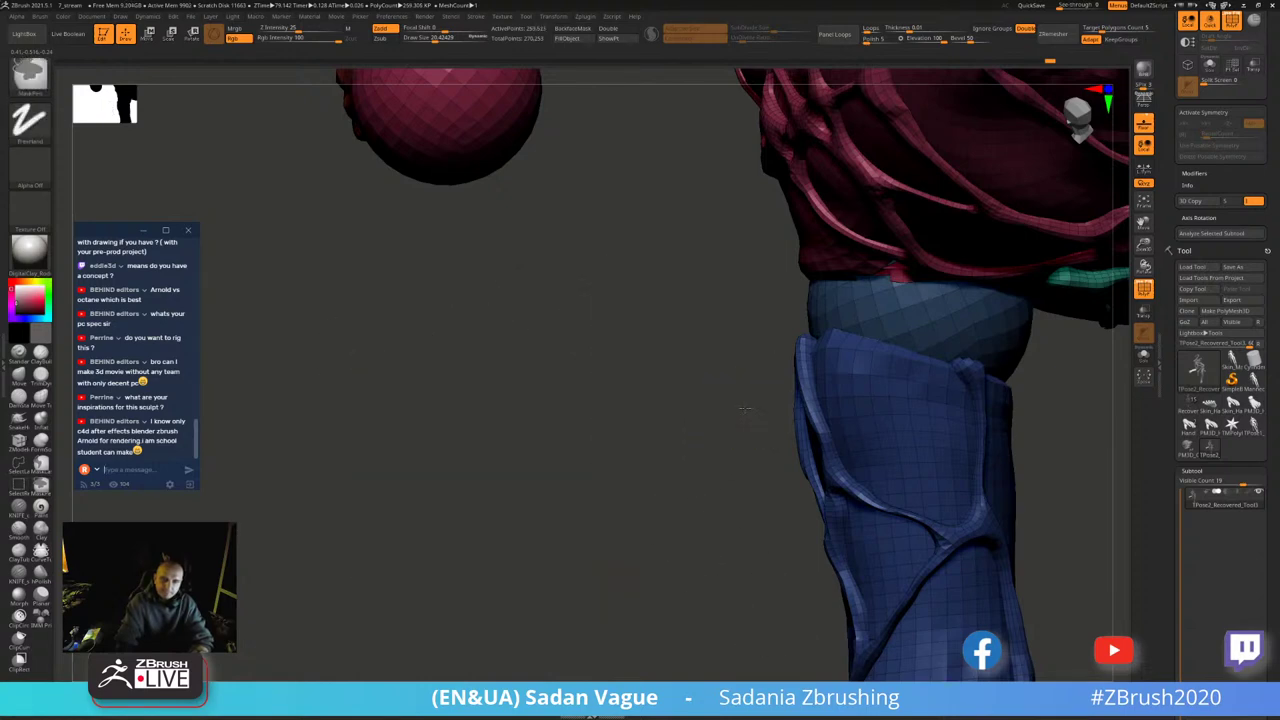
{"action": "left_click", "coordinate": [746, 404], "text": "ctrl+shift"}
{"action": "mouse_move", "coordinate": [716, 230]}
{"action": "left_mouse_down"}
{"action": "mouse_move", "coordinate": [652, 427]}
{"action": "mouse_move", "coordinate": [700, 300]}
{"action": "left_mouse_up"}
{"action": "key", "text": "f"}
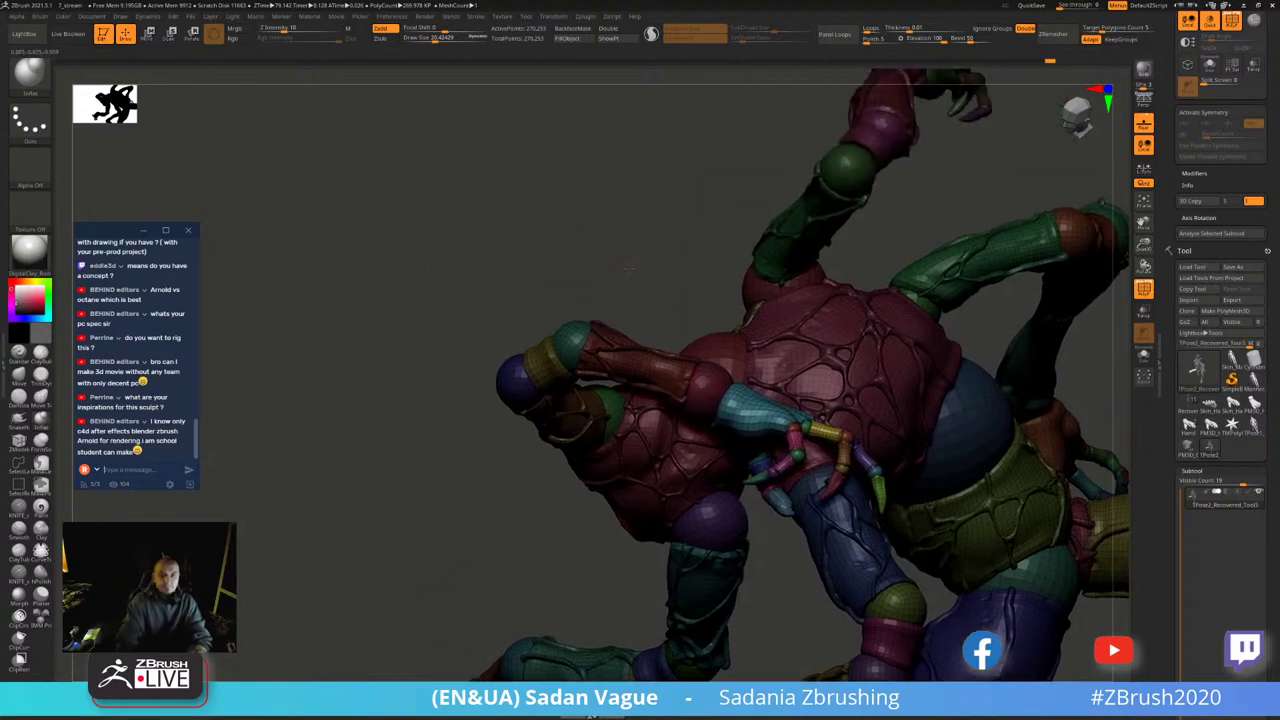
- Rotate the hand around the small red wrist joint sphere to a new angle against the torso
{"action": "left_click", "coordinate": [702, 393], "text": "ctrl+shift"}
{"action": "key", "text": "r"}
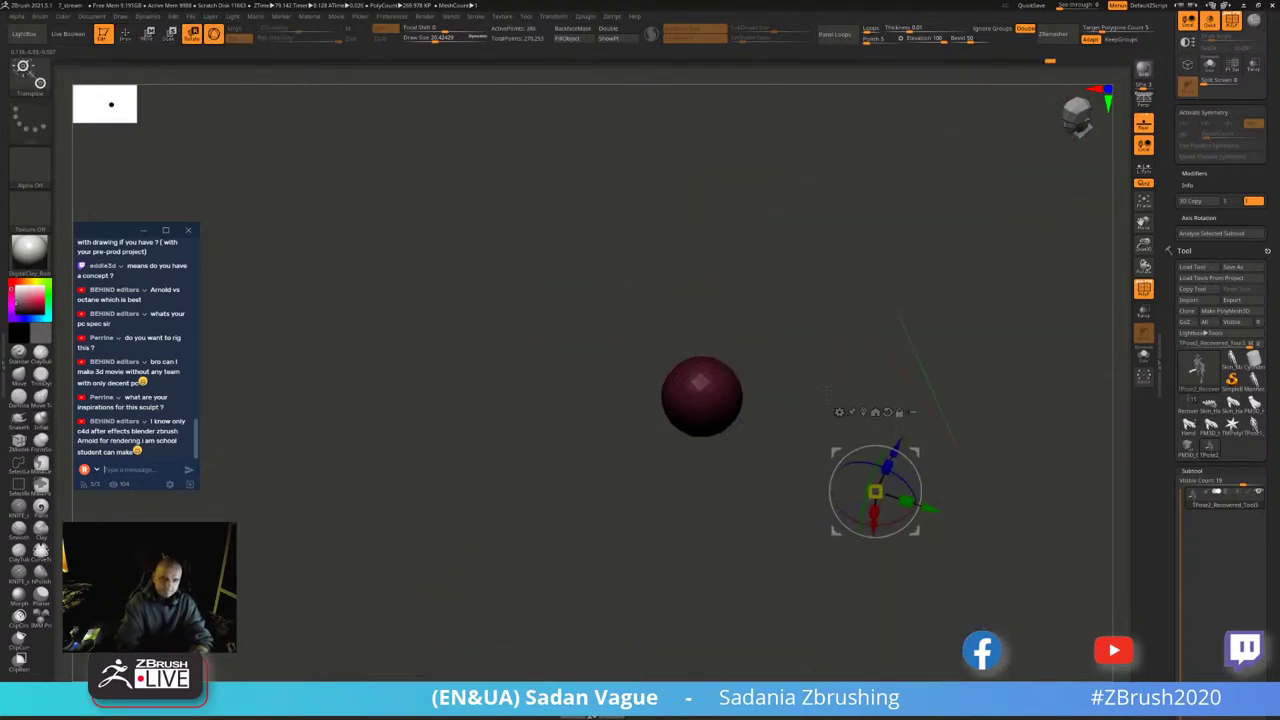
{"action": "left_click", "coordinate": [851, 411]}
{"action": "left_click", "coordinate": [763, 380], "text": "ctrl+shift"}
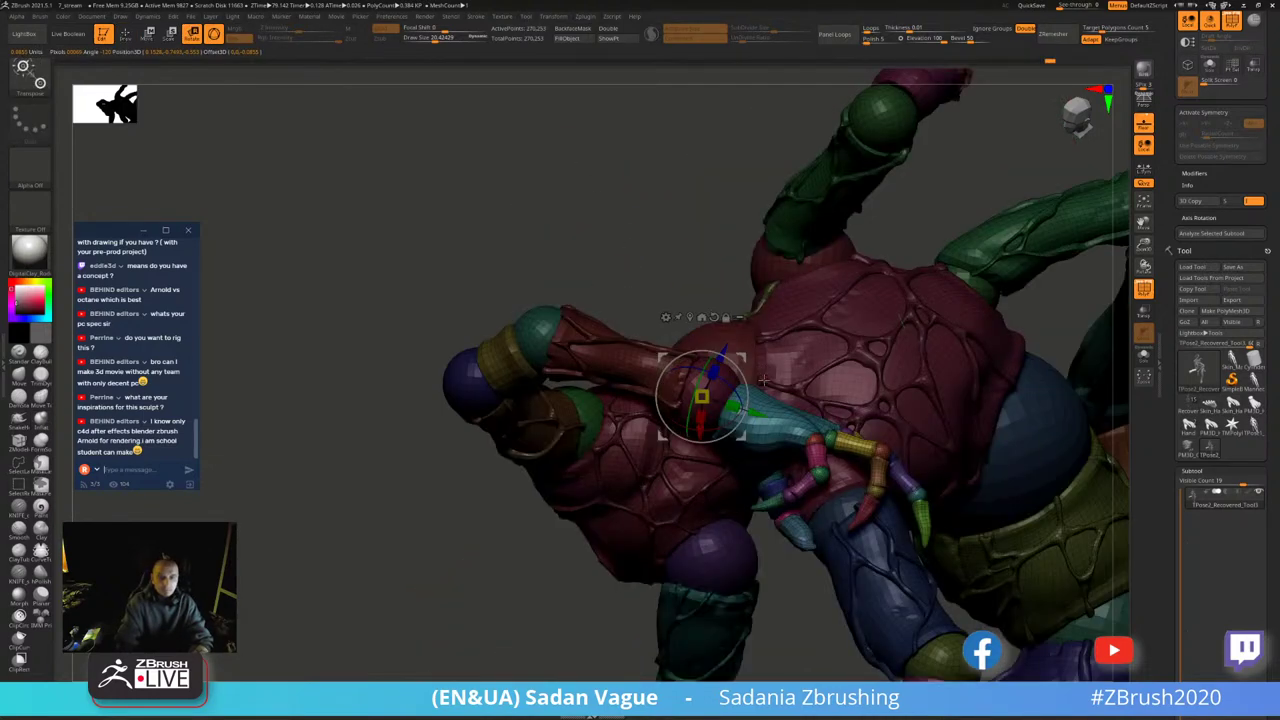
{"action": "left_click_drag", "start_coordinate": [703, 475], "coordinate": [700, 430]}
{"action": "mouse_move", "coordinate": [880, 260]}
{"action": "left_mouse_down"}
{"action": "mouse_move", "coordinate": [905, 212]}
{"action": "mouse_move", "coordinate": [910, 260]}
{"action": "mouse_move", "coordinate": [735, 237]}
{"action": "mouse_move", "coordinate": [681, 535]}
{"action": "mouse_move", "coordinate": [692, 452]}
{"action": "left_mouse_up"}
{"action": "mouse_move", "coordinate": [816, 228]}
{"action": "left_mouse_down"}
{"action": "mouse_move", "coordinate": [991, 228]}
{"action": "mouse_move", "coordinate": [1010, 272]}
{"action": "mouse_move", "coordinate": [886, 282]}
{"action": "left_mouse_up"}
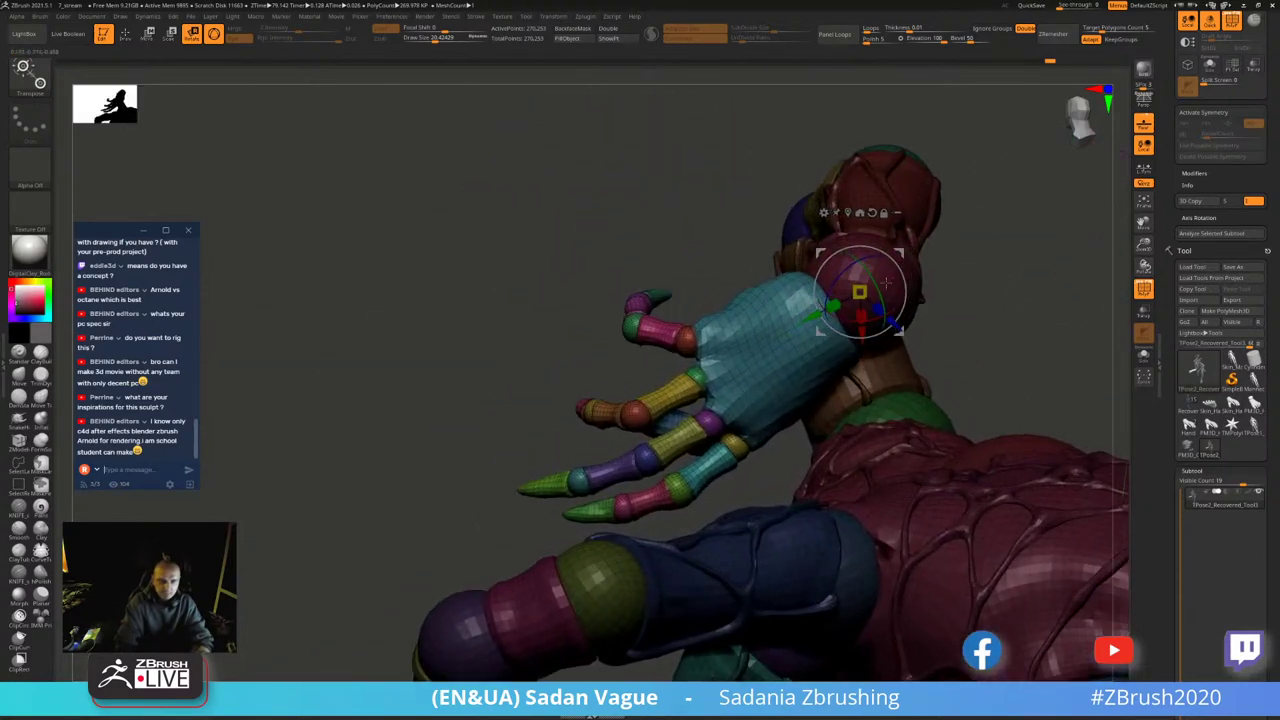
- Isolate individual finger parts to locate the previously hidden lower finger
{"action": "left_click", "coordinate": [681, 449], "text": "ctrl+shift"}
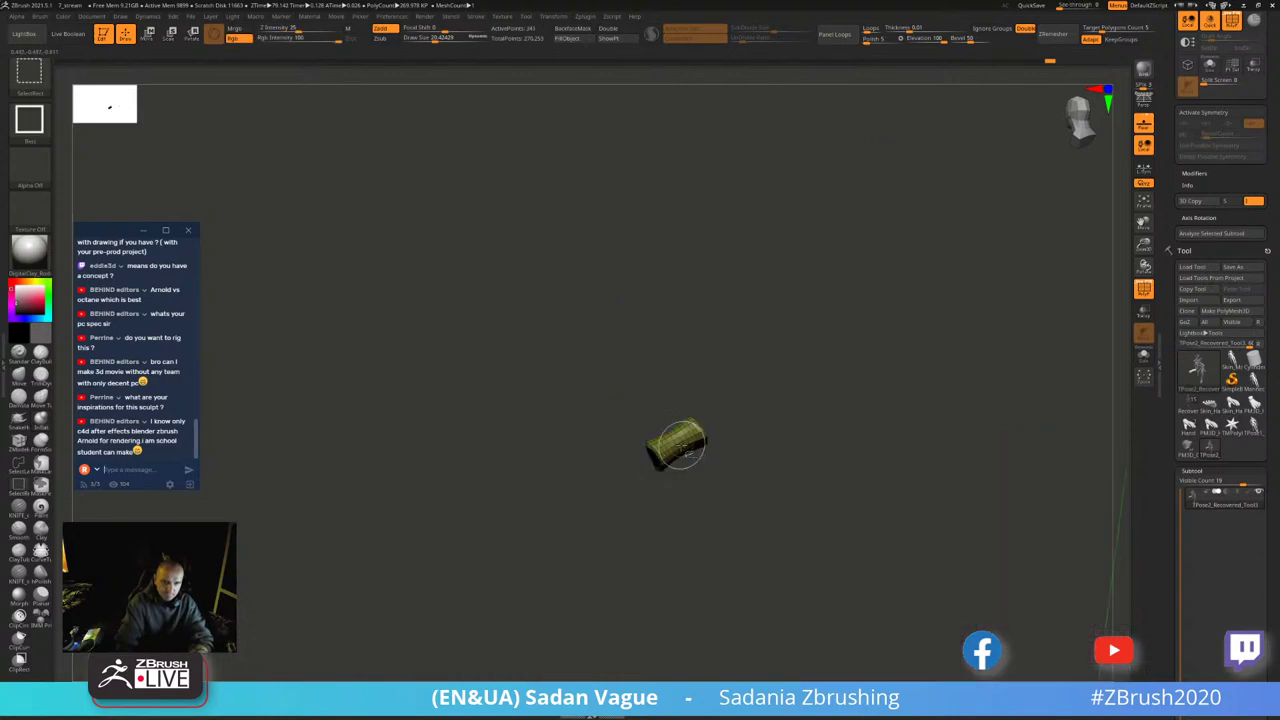
{"action": "left_click", "coordinate": [729, 516], "text": "ctrl+shift"}
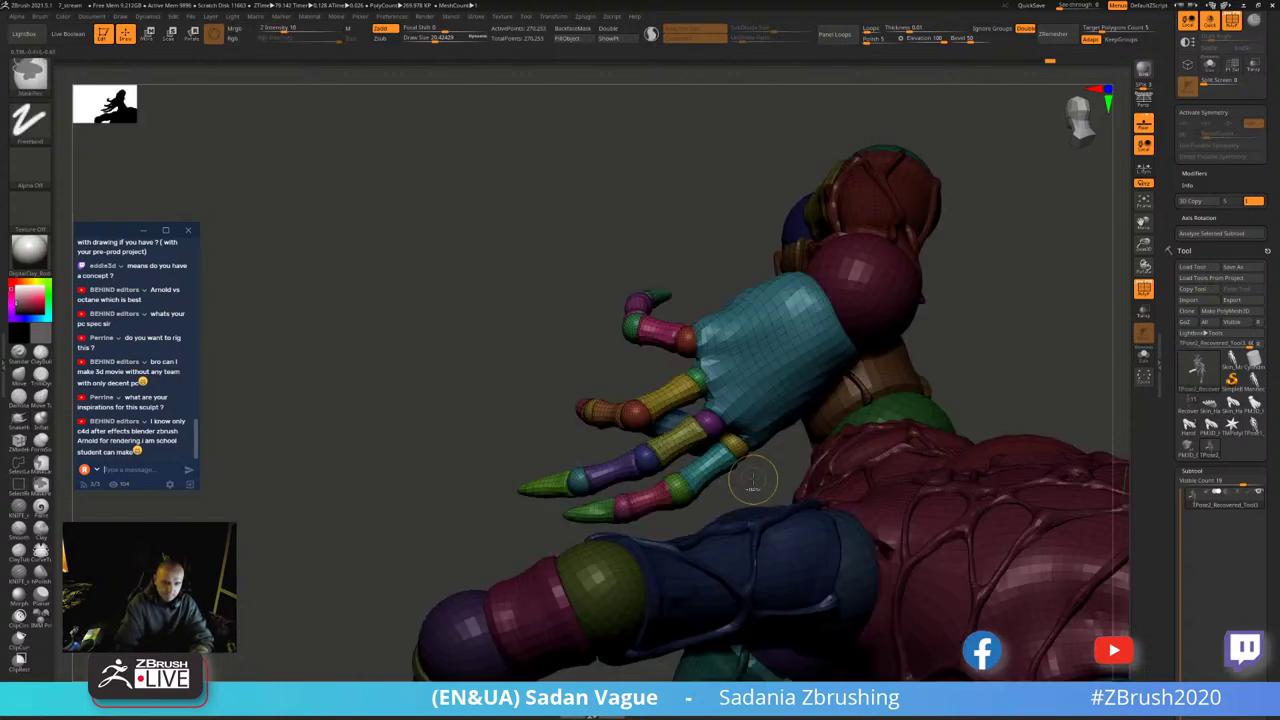
{"action": "left_click", "coordinate": [755, 483], "text": "ctrl+shift"}
{"action": "left_click", "coordinate": [757, 486], "text": "ctrl+shift"}
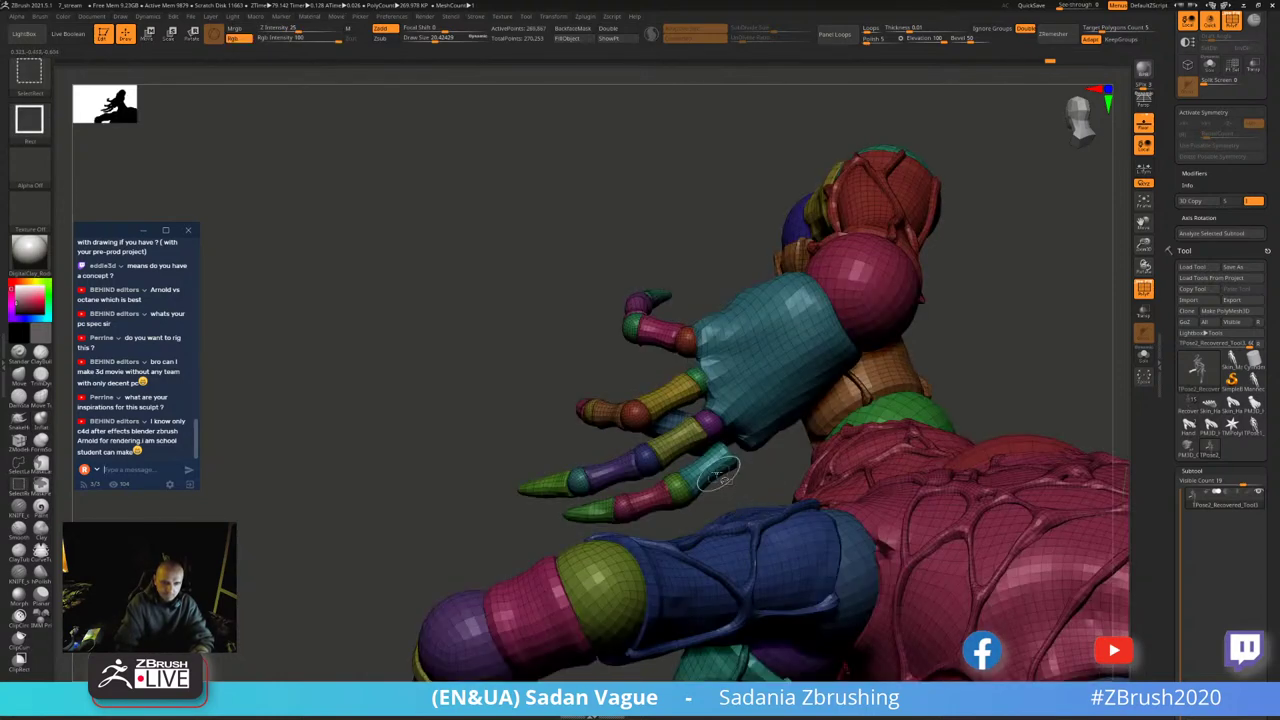
{"action": "left_click_drag", "start_coordinate": [660, 492], "coordinate": [624, 507]}
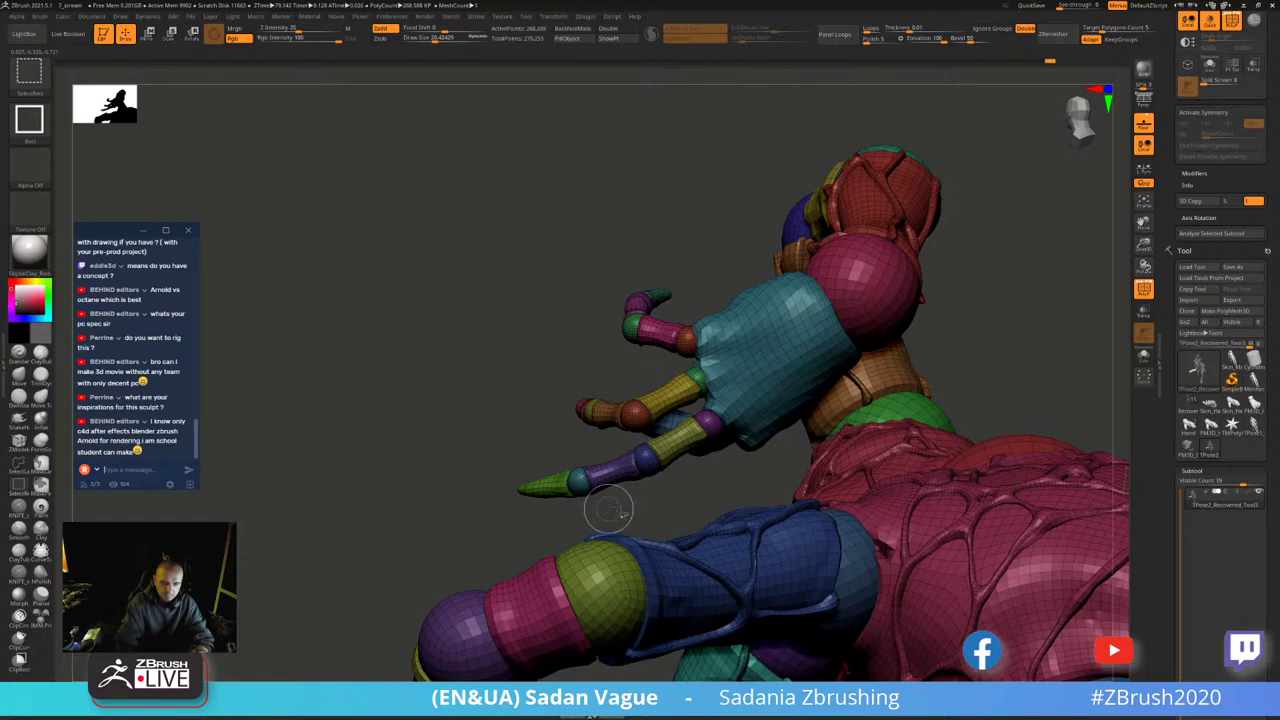
{"action": "left_click", "coordinate": [700, 495], "text": "ctrl+shift"}
- Rotate the finger around its small knuckle ball with the wireframe overlay off
{"action": "left_click", "coordinate": [766, 512], "text": "ctrl+shift"}
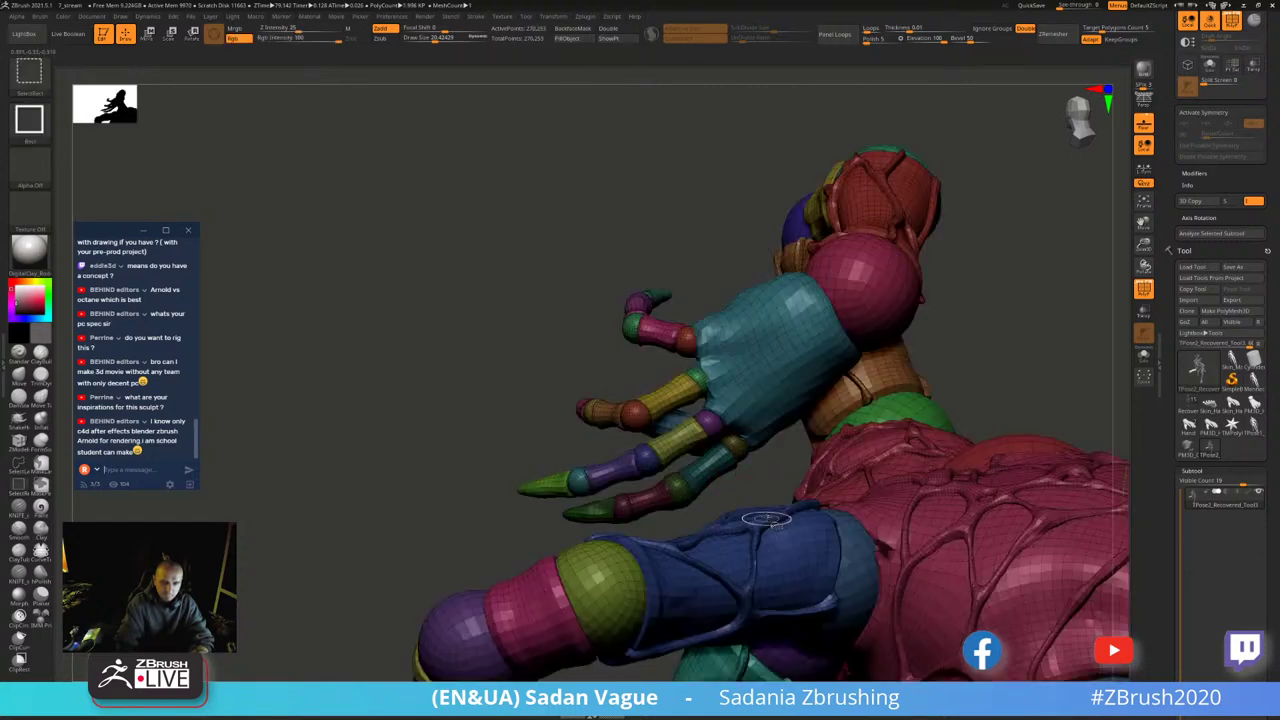
{"action": "key", "text": "shift+f"}
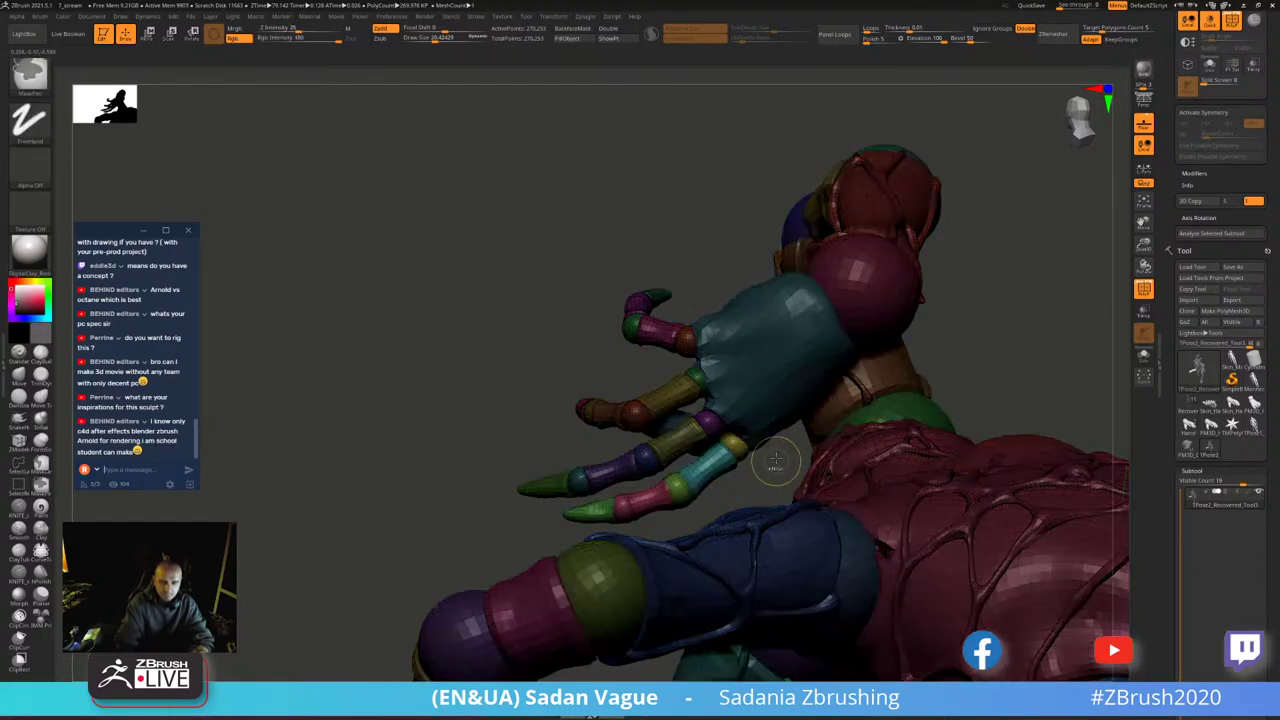
{"action": "left_click", "coordinate": [737, 450], "text": "ctrl+shift"}
{"action": "key", "text": "w"}
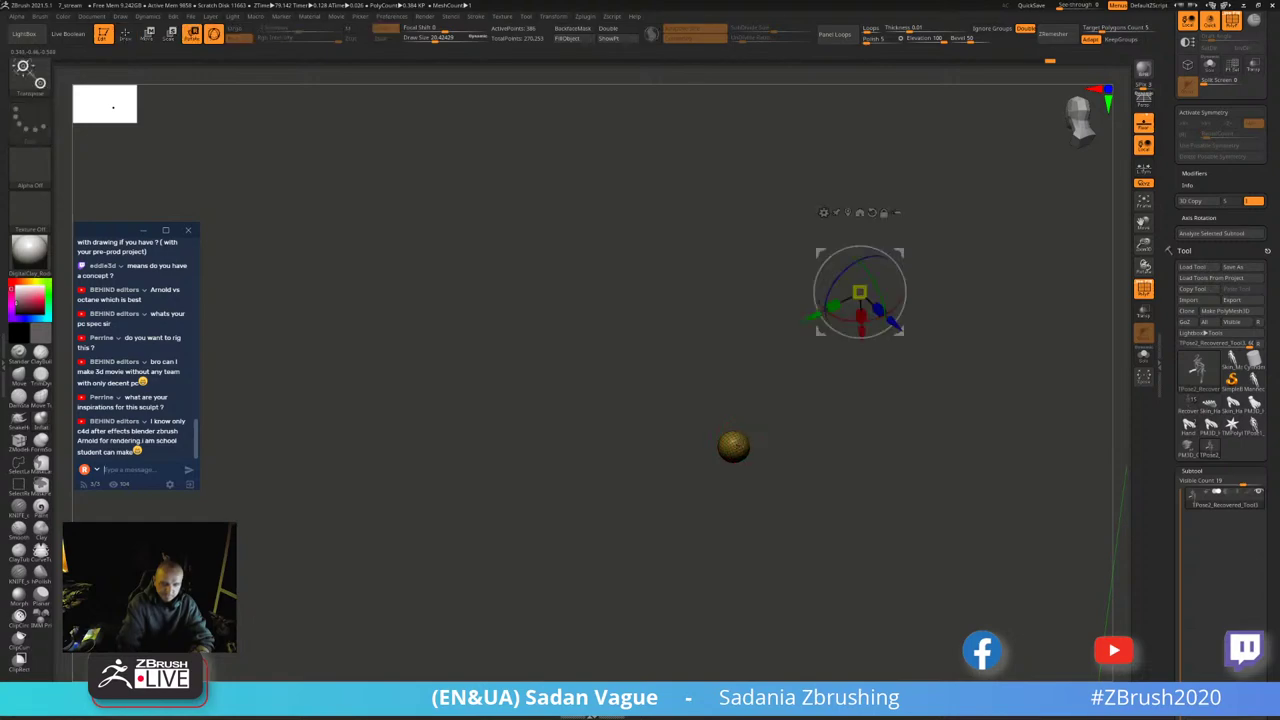
{"action": "left_click", "coordinate": [835, 243]}
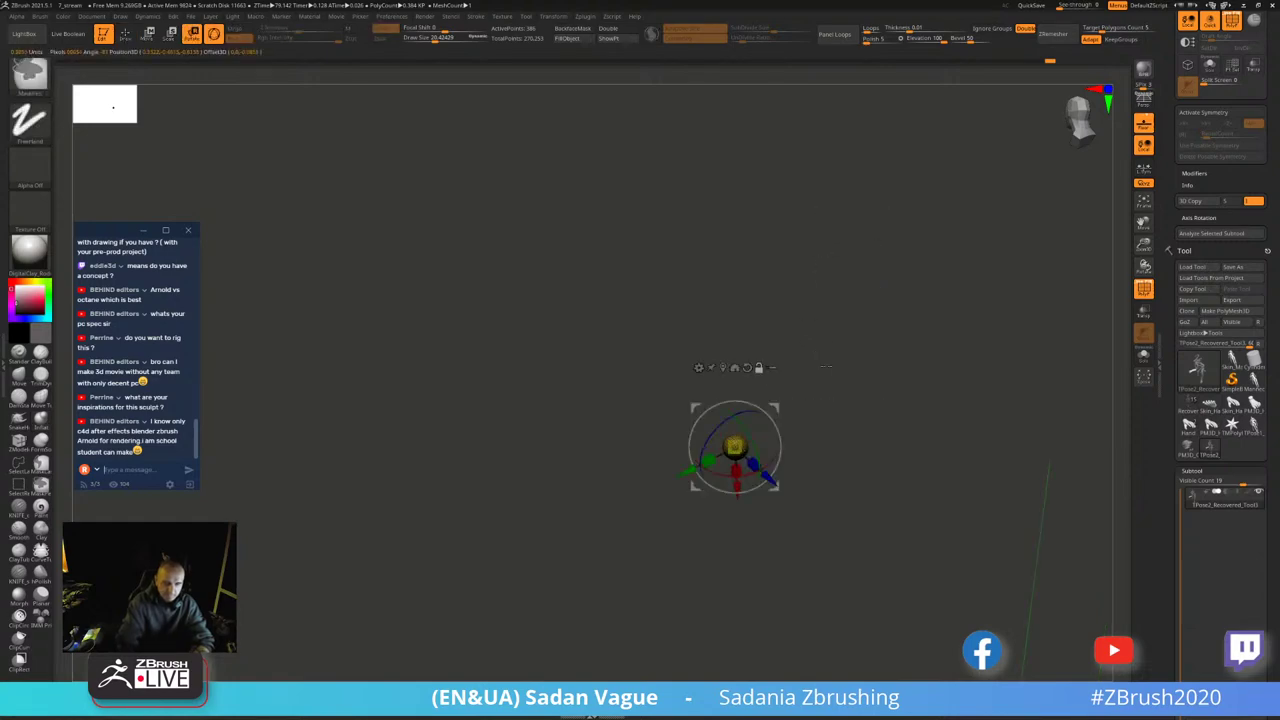
{"action": "left_click", "coordinate": [958, 300], "text": "ctrl+shift"}
{"action": "mouse_move", "coordinate": [958, 300]}
{"action": "left_mouse_down"}
{"action": "mouse_move", "coordinate": [958, 367]}
{"action": "mouse_move", "coordinate": [553, 404]}
{"action": "mouse_move", "coordinate": [958, 328]}
{"action": "mouse_move", "coordinate": [929, 258]}
{"action": "mouse_move", "coordinate": [797, 291]}
{"action": "mouse_move", "coordinate": [879, 347]}
{"action": "left_mouse_up"}
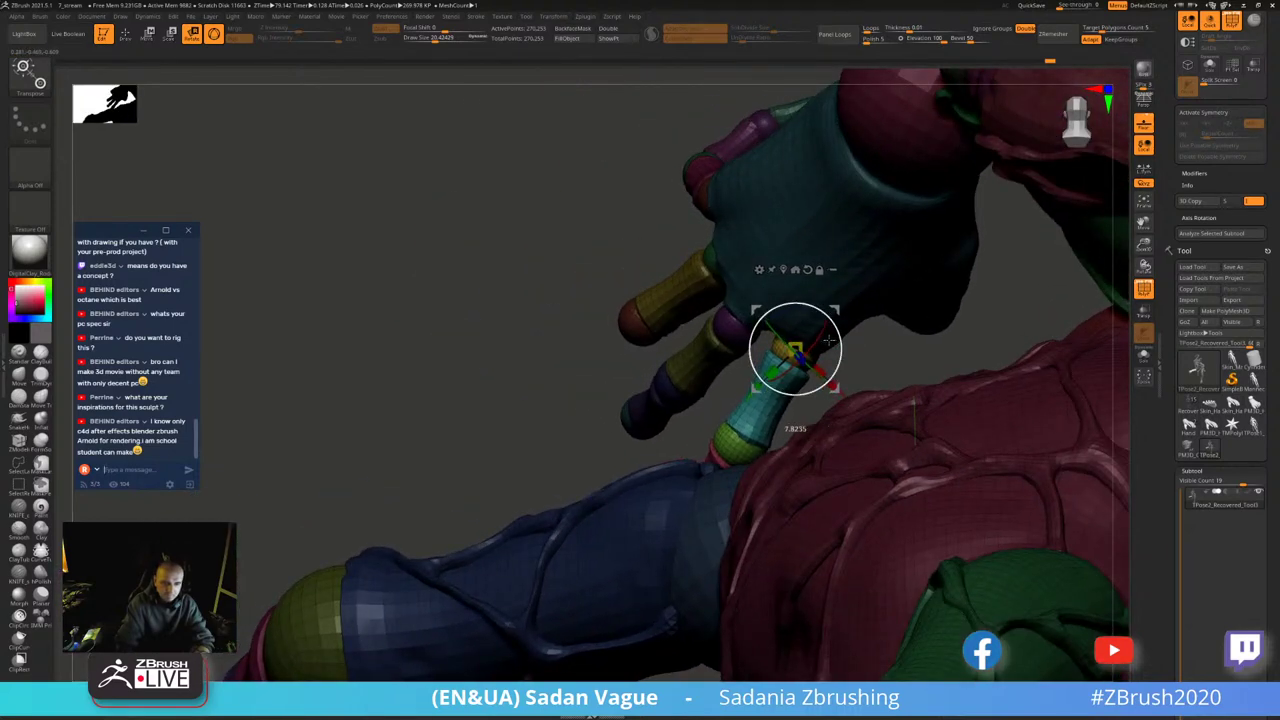
{"action": "left_click_drag", "start_coordinate": [829, 340], "coordinate": [796, 358]}
- Check the next joint pieces, including the teal-and-yellow finger piece, by isolating each
{"action": "key", "text": "q"}
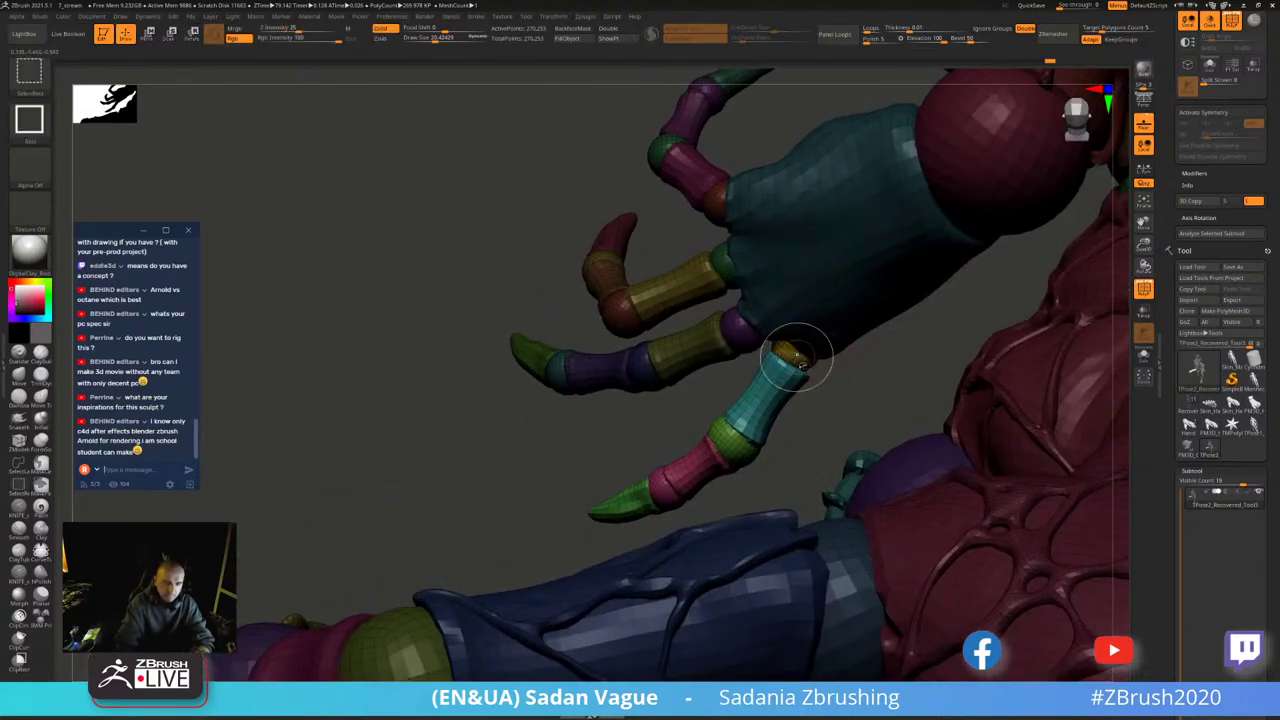
{"action": "left_click", "coordinate": [797, 357], "text": "ctrl+shift"}
{"action": "left_click", "coordinate": [777, 386], "text": "ctrl+shift"}
{"action": "left_click", "coordinate": [849, 409], "text": "ctrl+shift"}
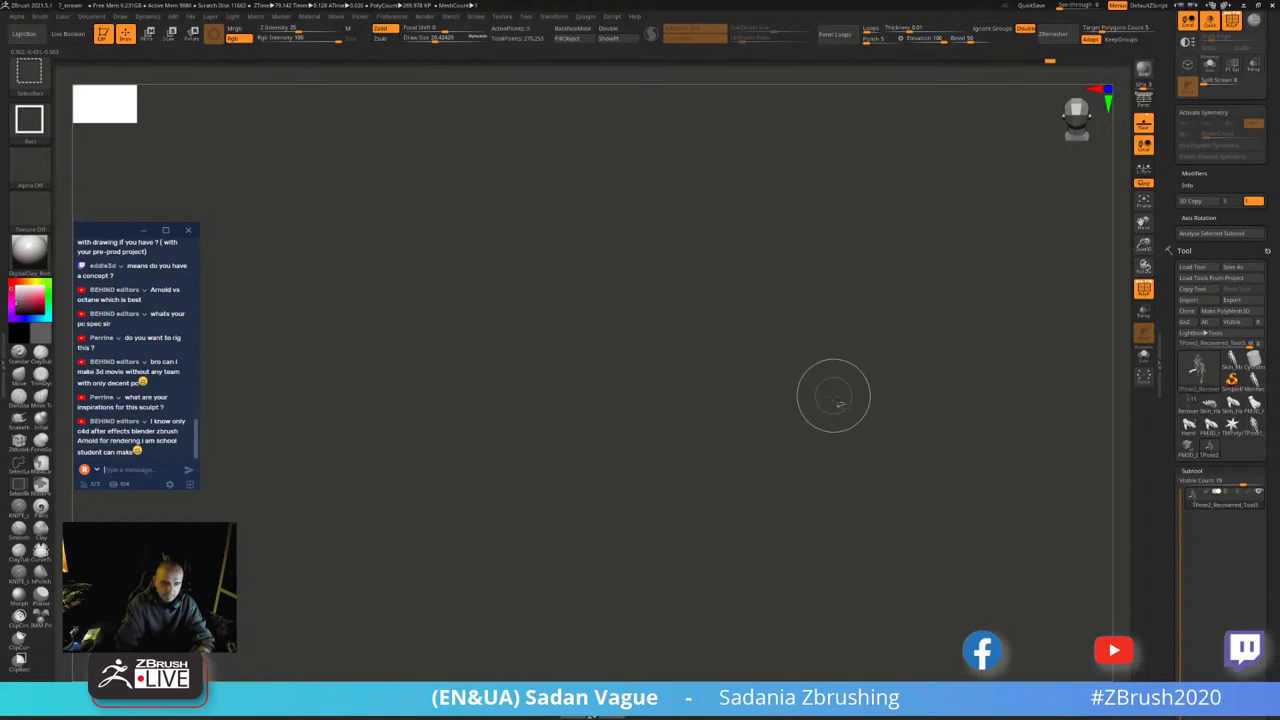
{"action": "left_click", "coordinate": [803, 390], "text": "ctrl+shift"}
{"action": "left_click", "coordinate": [838, 393], "text": "ctrl+shift"}
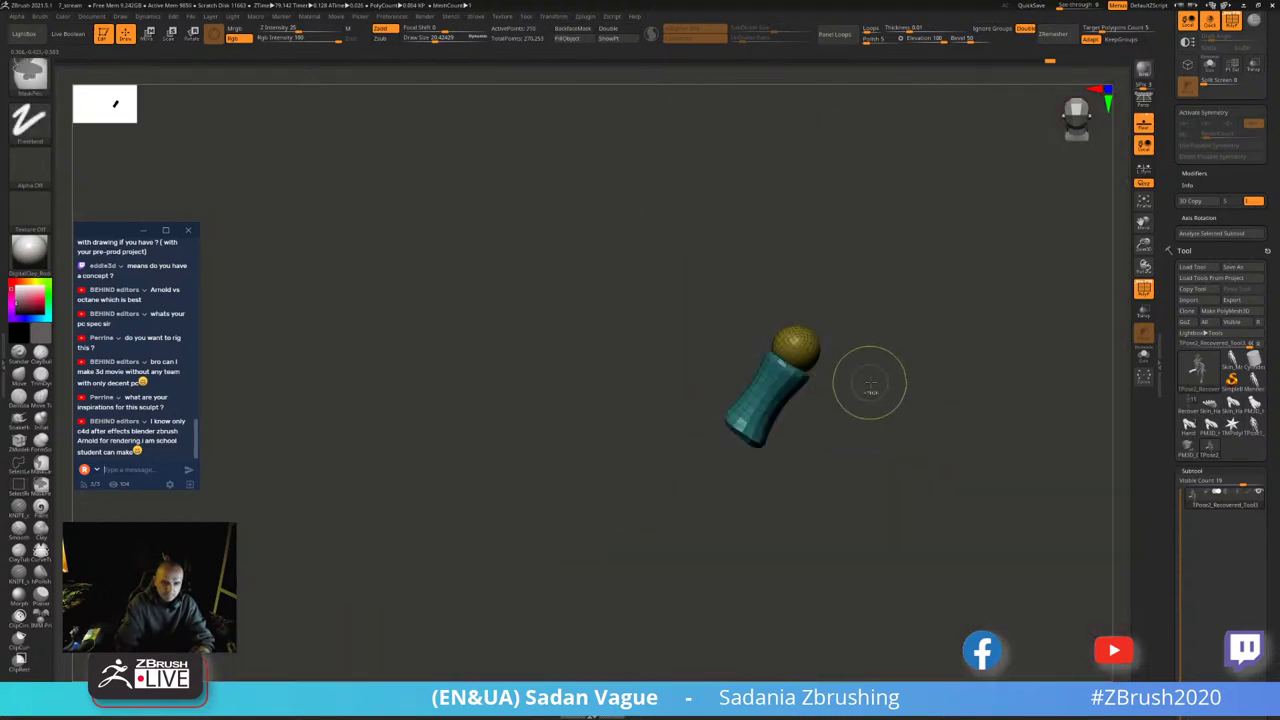
{"action": "left_click", "coordinate": [822, 403], "text": "ctrl+shift"}
- Bend the finger at the small green joint so its claw rests on the thigh
{"action": "left_click", "coordinate": [736, 443], "text": "ctrl+shift"}
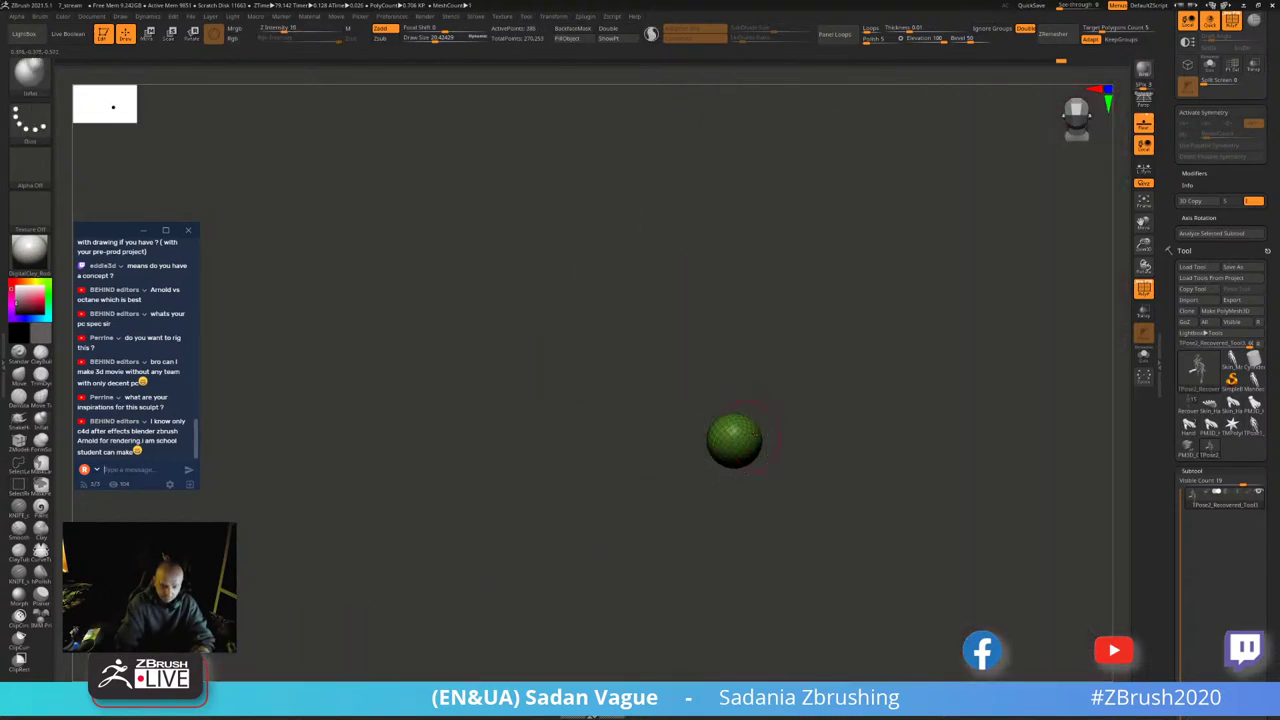
{"action": "key", "text": "w"}
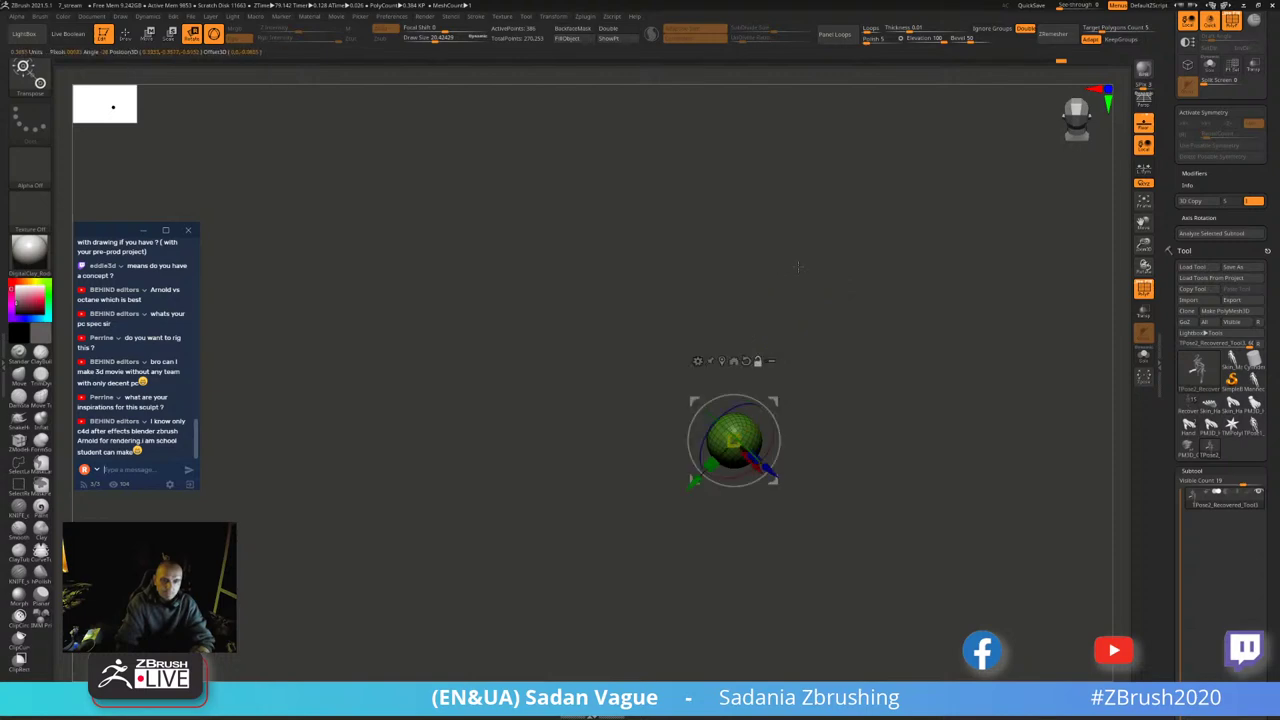
{"action": "left_click", "coordinate": [798, 267], "text": "ctrl+shift"}
{"action": "mouse_move", "coordinate": [798, 267]}
{"action": "left_mouse_down"}
{"action": "mouse_move", "coordinate": [740, 480]}
{"action": "mouse_move", "coordinate": [780, 440]}
{"action": "left_mouse_up"}
{"action": "right_click_drag", "start_coordinate": [684, 407], "coordinate": [572, 370]}
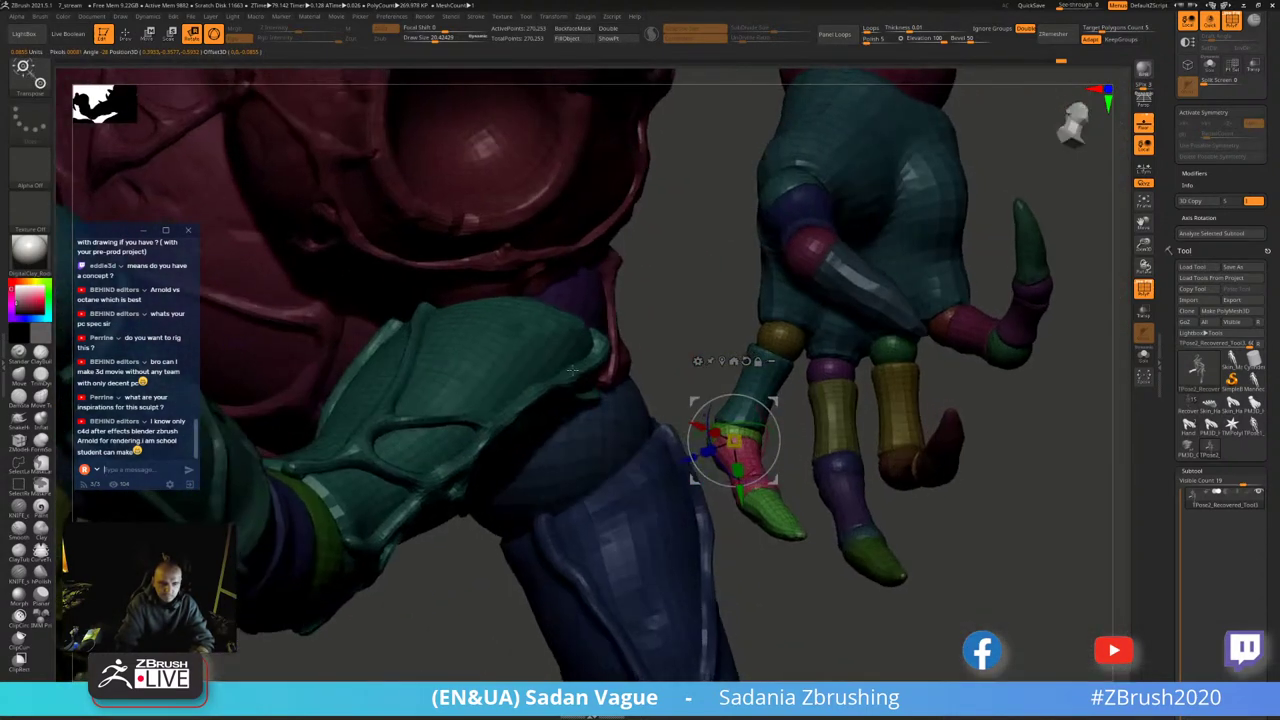
{"action": "right_click_drag", "start_coordinate": [997, 455], "coordinate": [999, 460]}
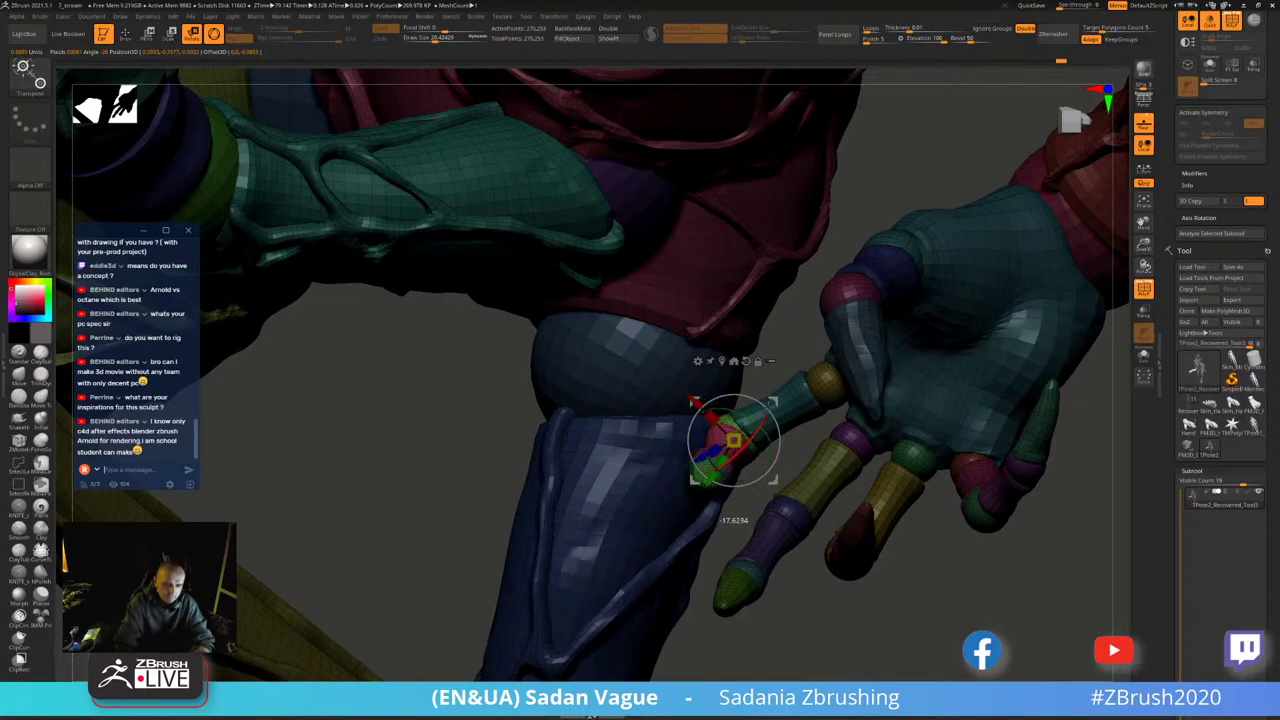
{"action": "mouse_move", "coordinate": [910, 540]}
{"action": "right_mouse_down"}
{"action": "mouse_move", "coordinate": [898, 352]}
{"action": "mouse_move", "coordinate": [977, 272]}
{"action": "mouse_move", "coordinate": [893, 334]}
{"action": "right_mouse_up"}
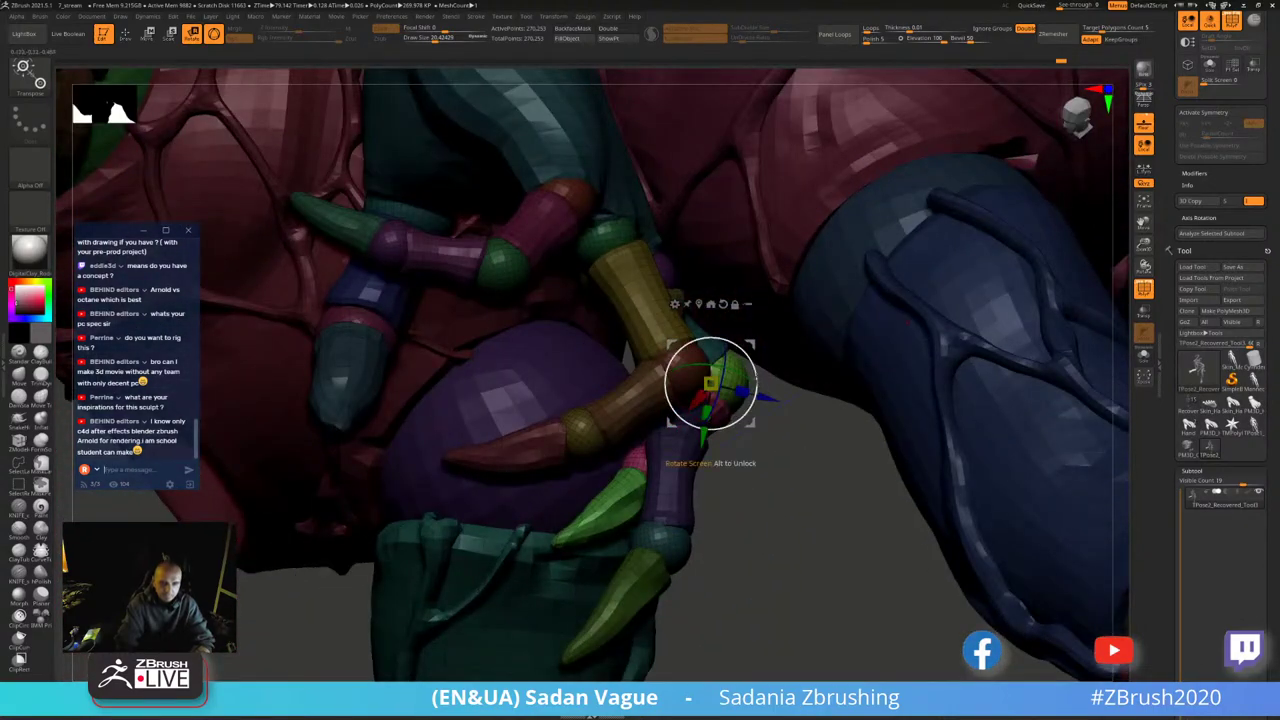
{"action": "mouse_move", "coordinate": [840, 420]}
{"action": "right_mouse_down"}
{"action": "mouse_move", "coordinate": [803, 484]}
{"action": "mouse_move", "coordinate": [731, 334]}
{"action": "right_mouse_up"}
- Rotate the fingertip piece of the hip-side hand around its joint sphere
{"action": "key", "text": "q"}
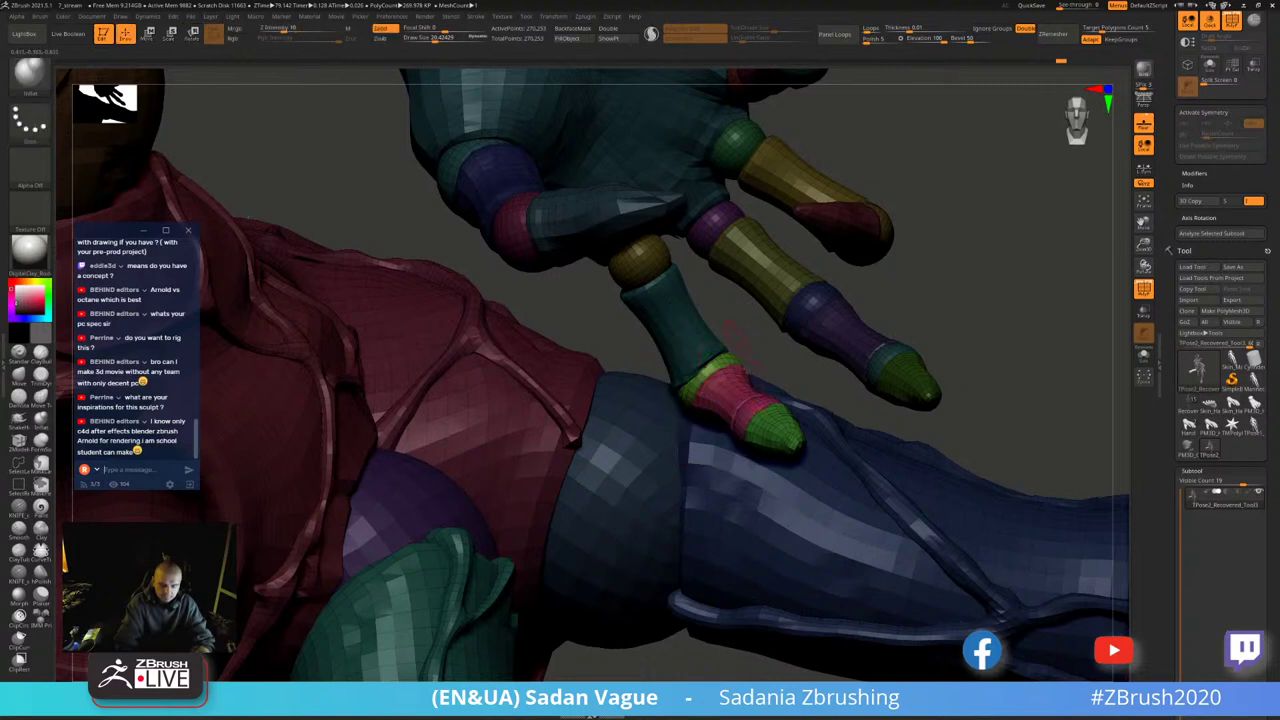
{"action": "left_click", "coordinate": [730, 365], "text": "ctrl+shift"}
{"action": "left_click", "coordinate": [757, 349], "text": "ctrl+shift"}
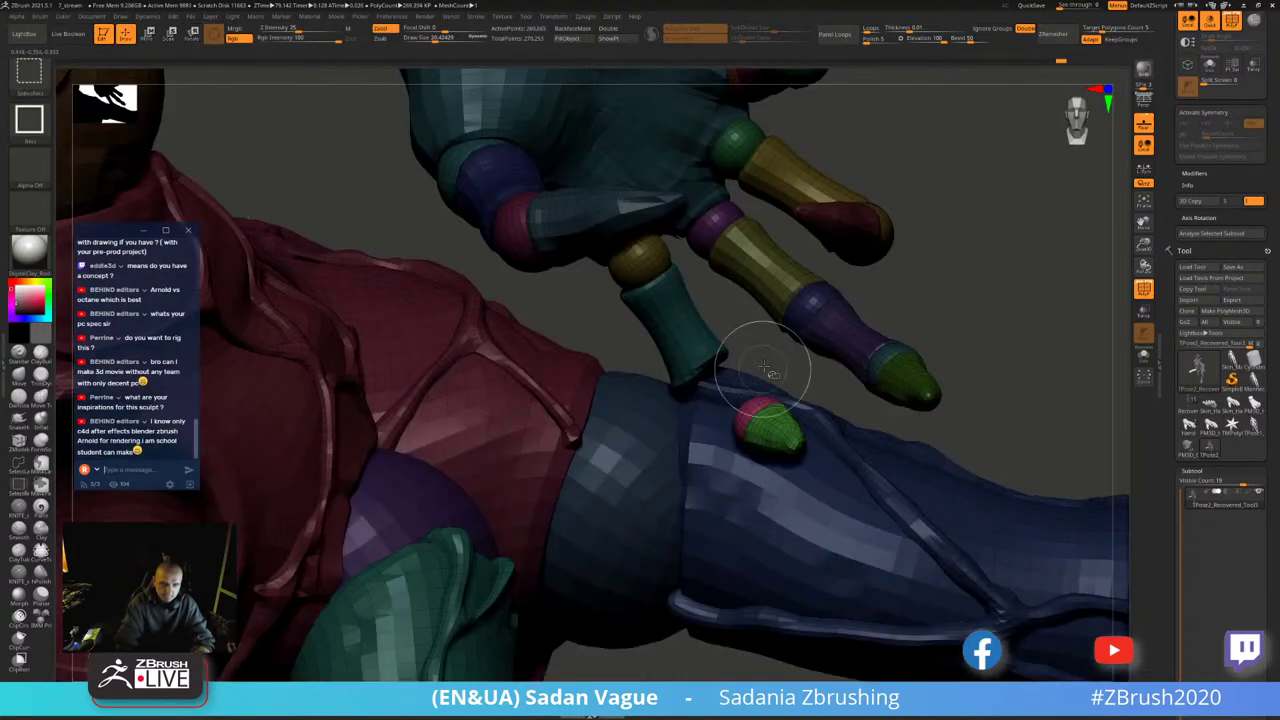
{"action": "left_click", "coordinate": [770, 370], "text": "ctrl+shift"}
{"action": "left_click", "coordinate": [850, 405], "text": "ctrl+shift"}
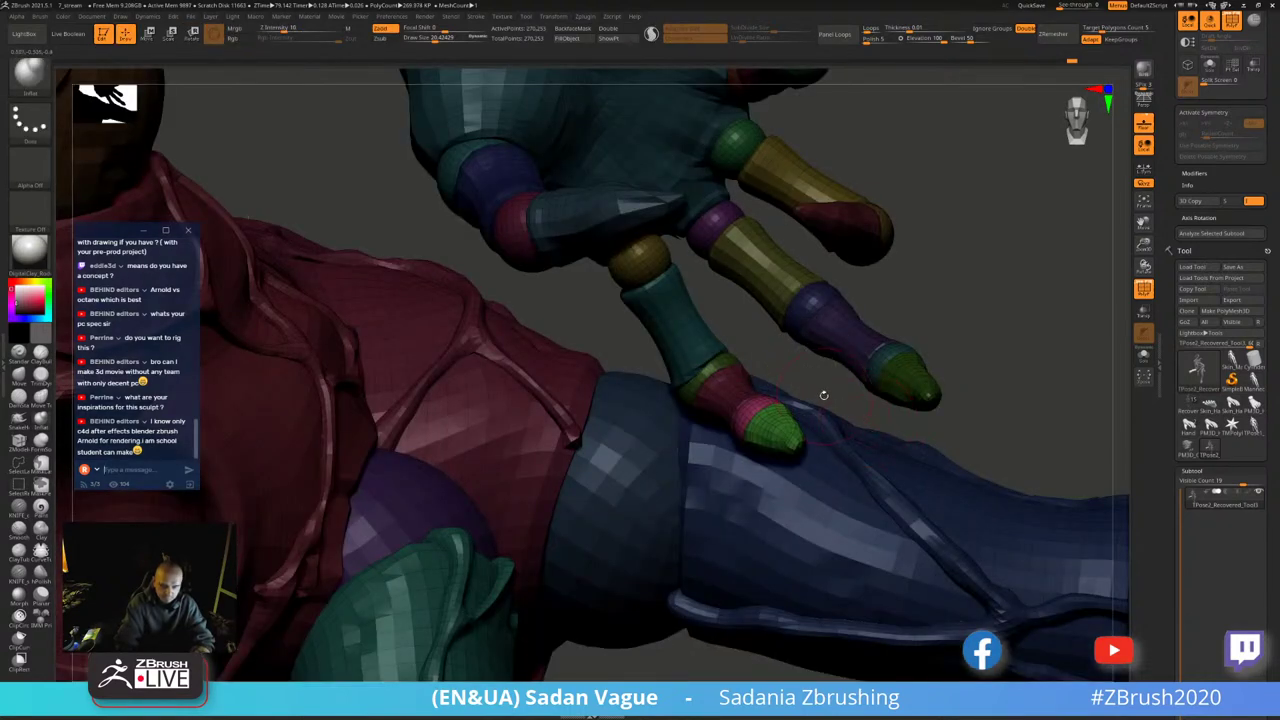
{"action": "left_click", "coordinate": [758, 425], "text": "ctrl+shift"}
{"action": "key", "text": "w"}
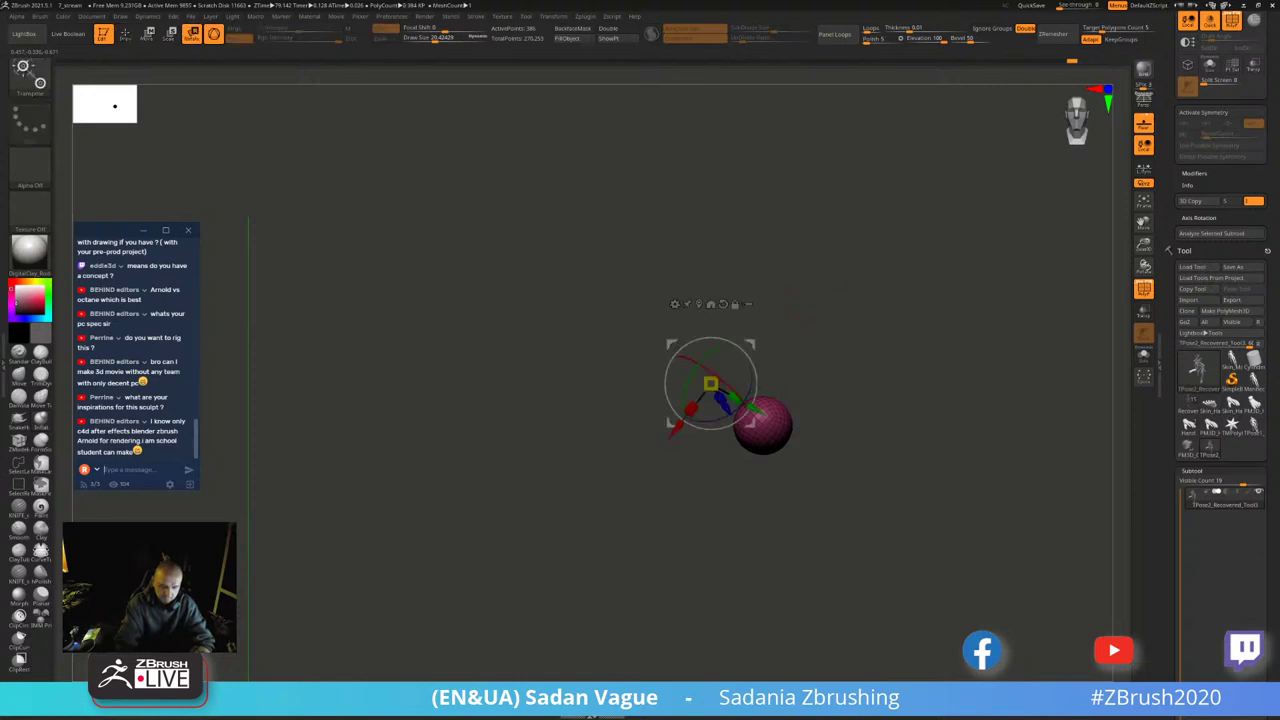
{"action": "left_click", "coordinate": [710, 304]}
{"action": "left_click", "coordinate": [898, 380], "text": "ctrl+shift"}
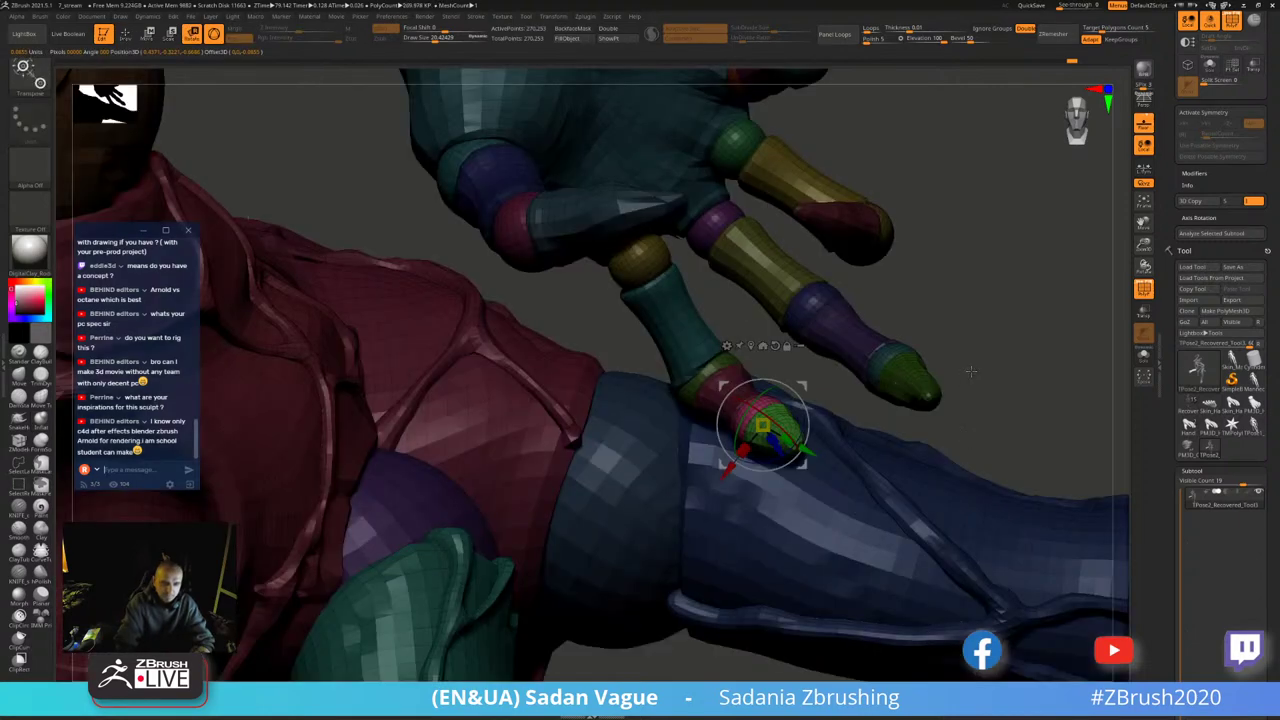
{"action": "left_click_drag", "start_coordinate": [970, 372], "coordinate": [815, 447]}
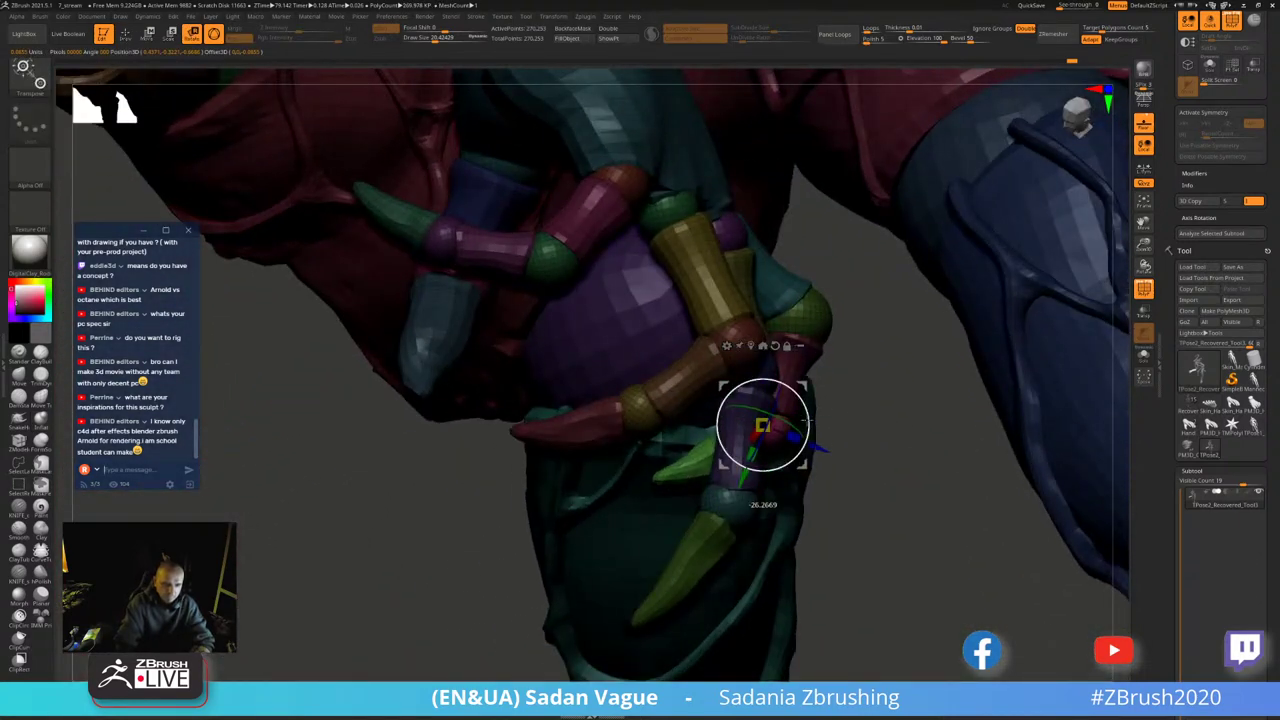
- Turn on the wireframe overlay and mask the entire model
{"action": "mouse_move", "coordinate": [900, 480]}
{"action": "left_mouse_down"}
{"action": "mouse_move", "coordinate": [1012, 395]}
{"action": "mouse_move", "coordinate": [970, 300]}
{"action": "left_mouse_up"}
{"action": "key", "text": "shift+f"}
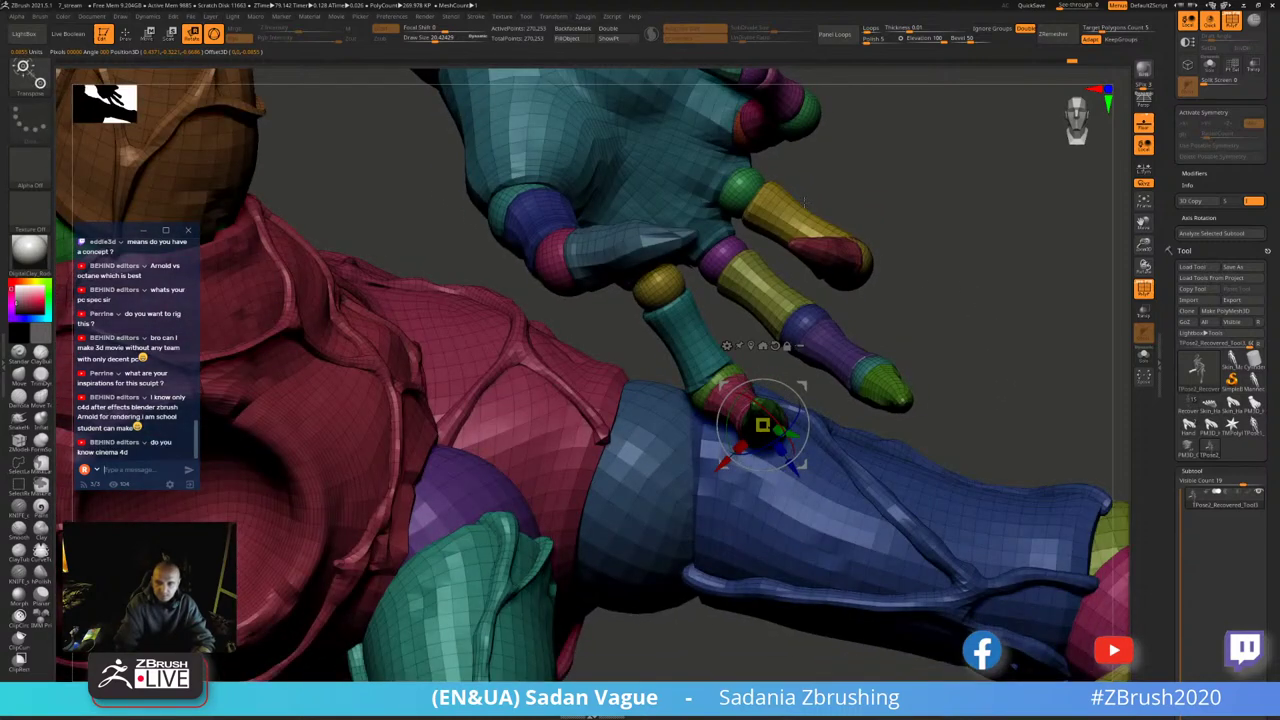
{"action": "key", "text": "q"}
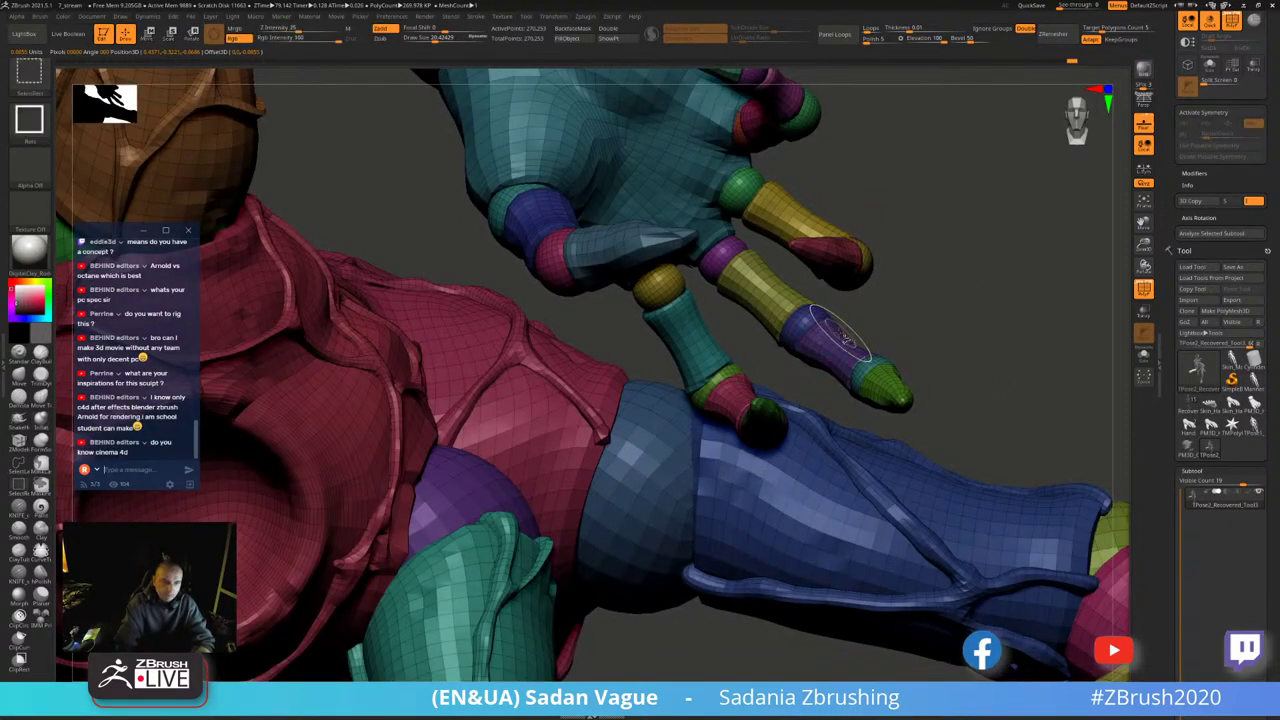
{"action": "left_click", "coordinate": [808, 330], "text": "ctrl+shift"}
{"action": "left_click", "coordinate": [836, 350], "text": "ctrl+shift"}
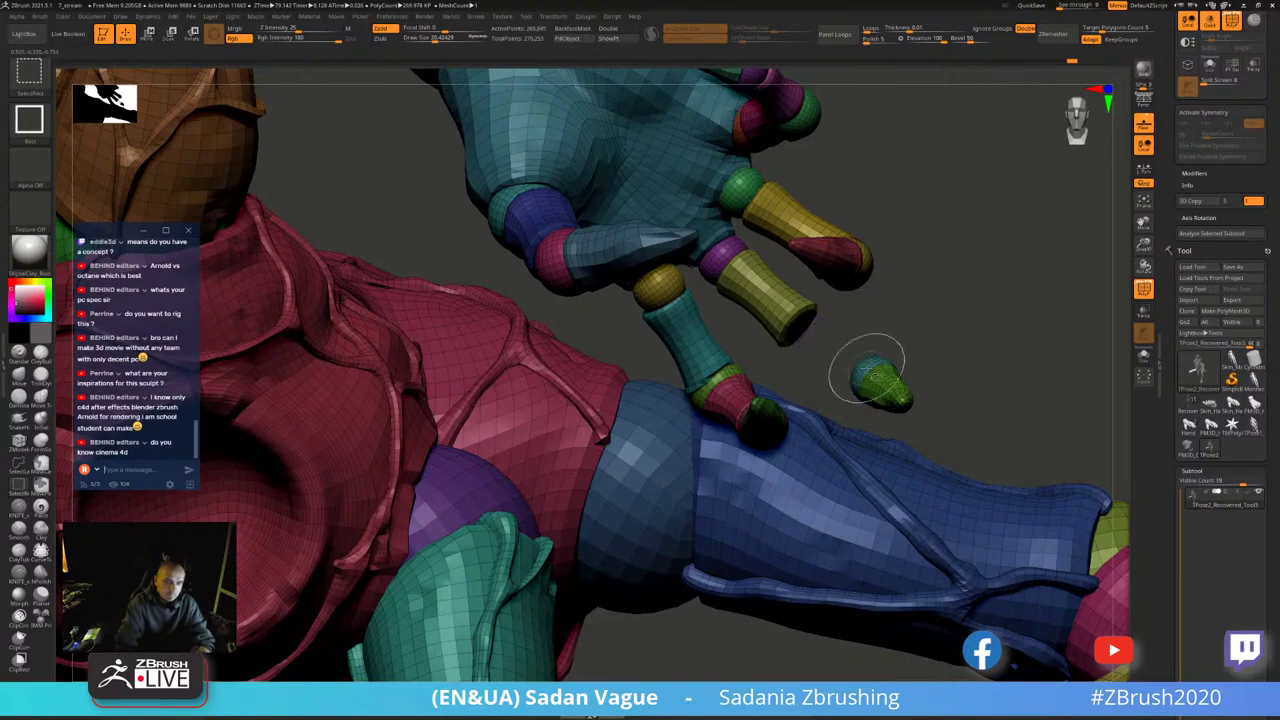
{"action": "left_click", "coordinate": [949, 322], "text": "ctrl"}
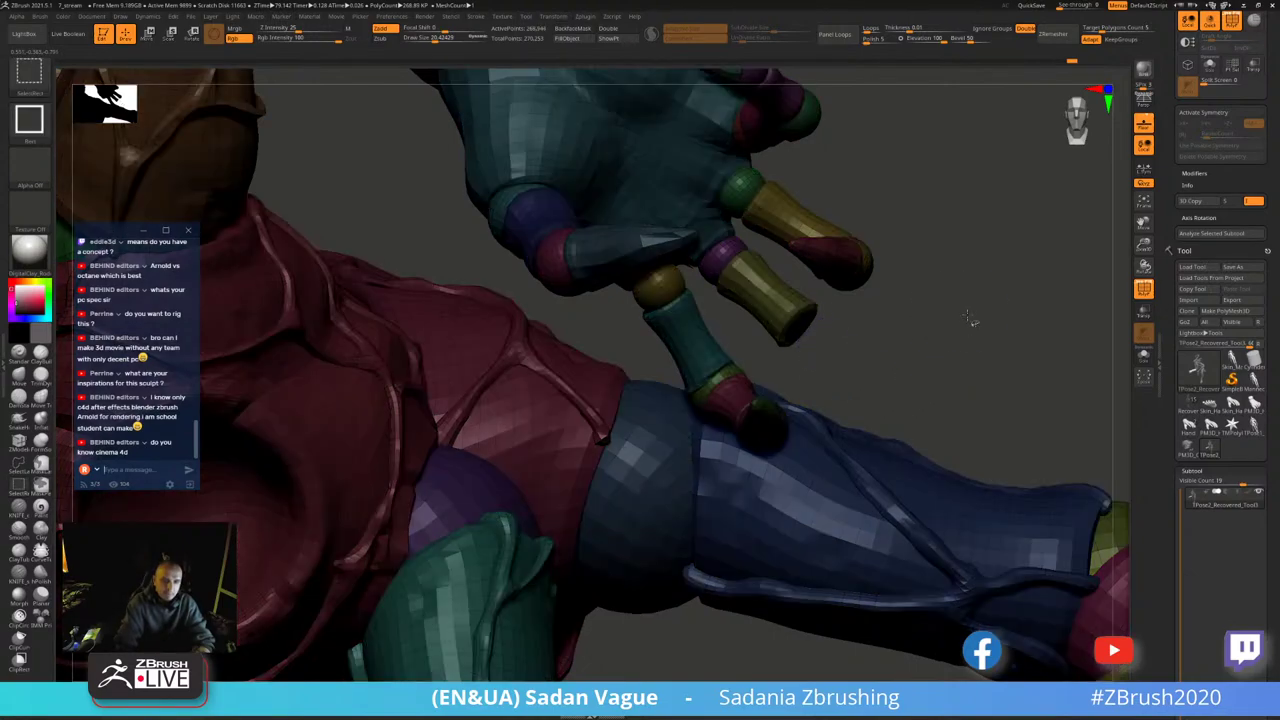
- Set the Transpose pivot on the small finger joint sphere, inspect the hand, and undo
{"action": "left_click_drag", "start_coordinate": [991, 297], "coordinate": [955, 358]}
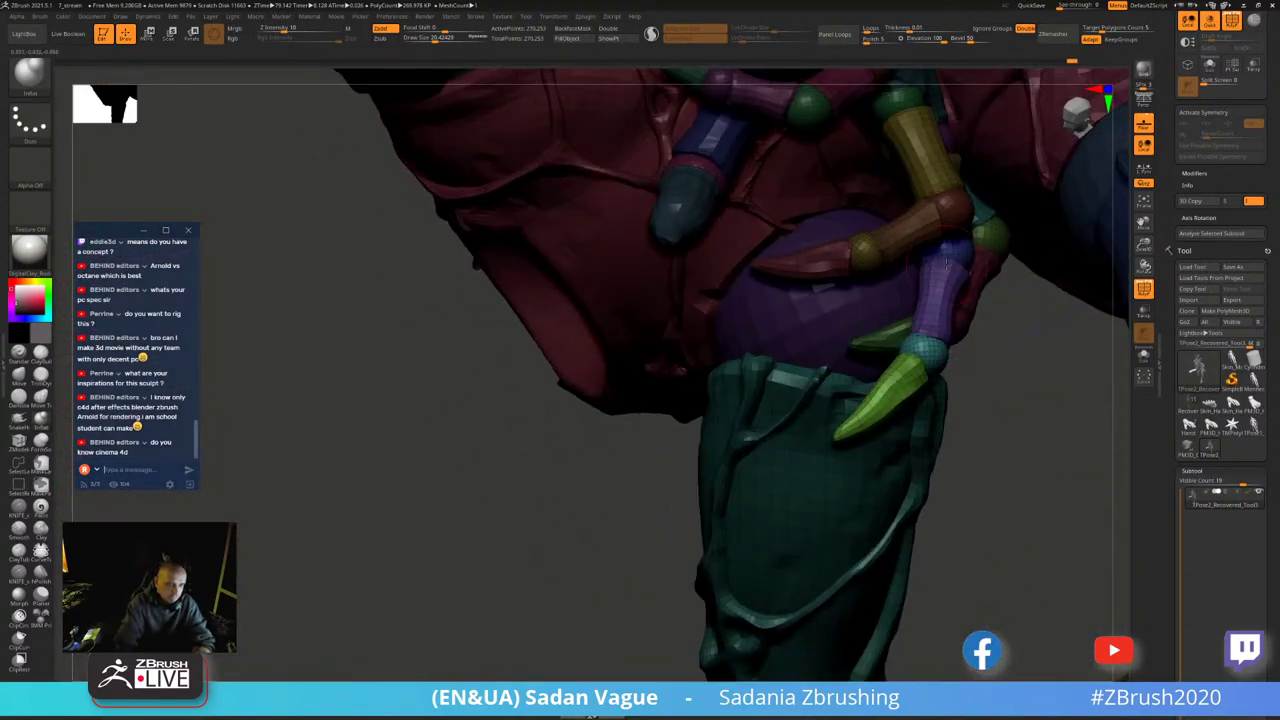
{"action": "left_click", "coordinate": [946, 263], "text": "ctrl+shift"}
{"action": "key", "text": "w"}
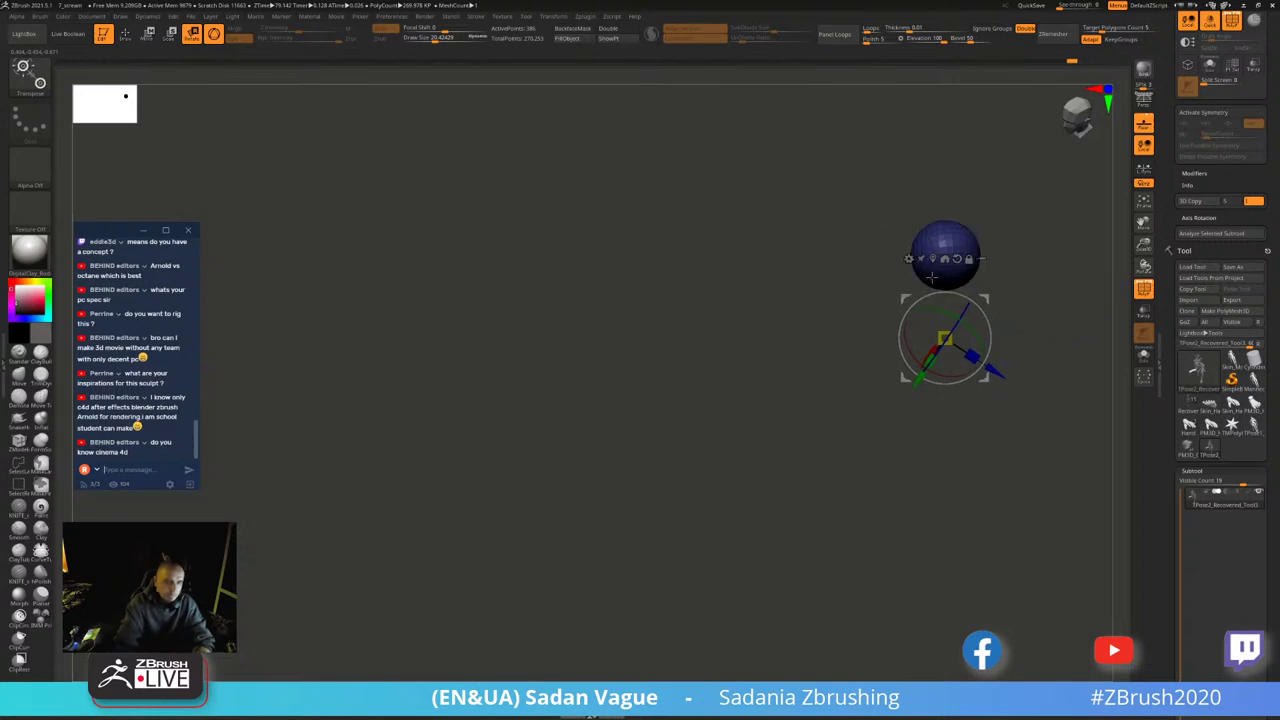
{"action": "left_click", "coordinate": [933, 258]}
{"action": "left_click", "coordinate": [999, 249], "text": "ctrl+shift"}
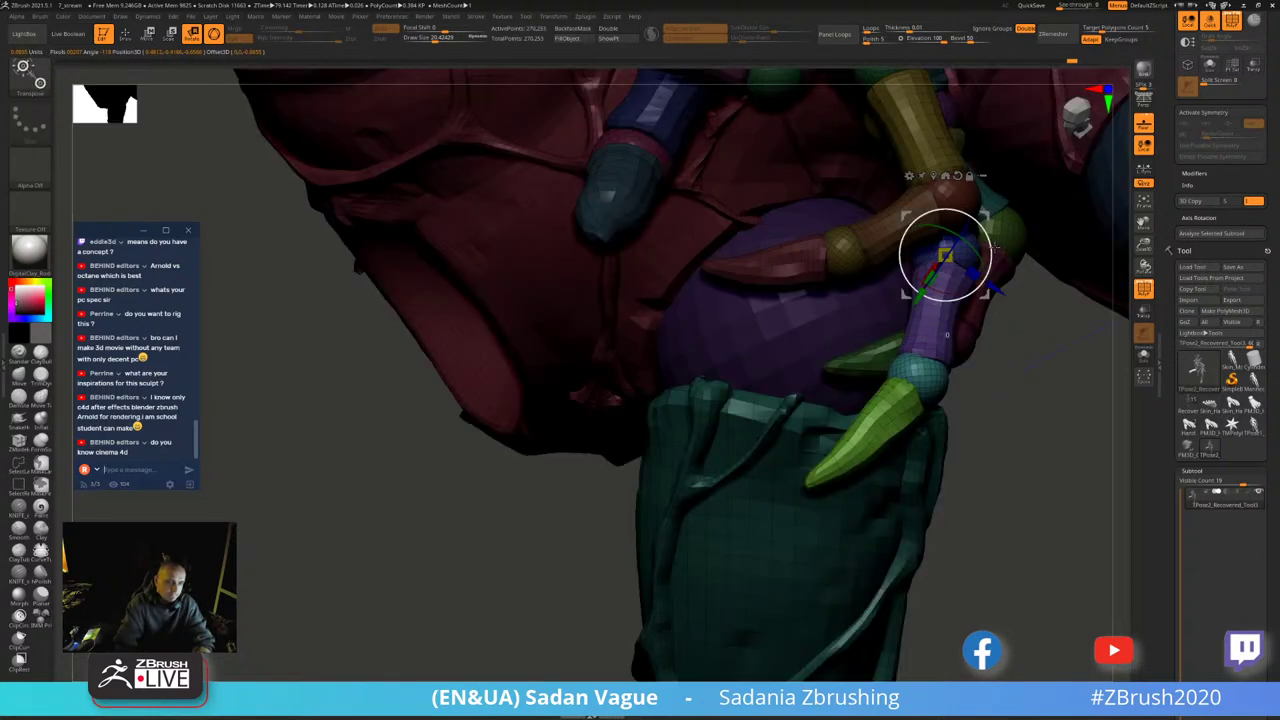
{"action": "left_click_drag", "start_coordinate": [995, 245], "coordinate": [946, 330]}
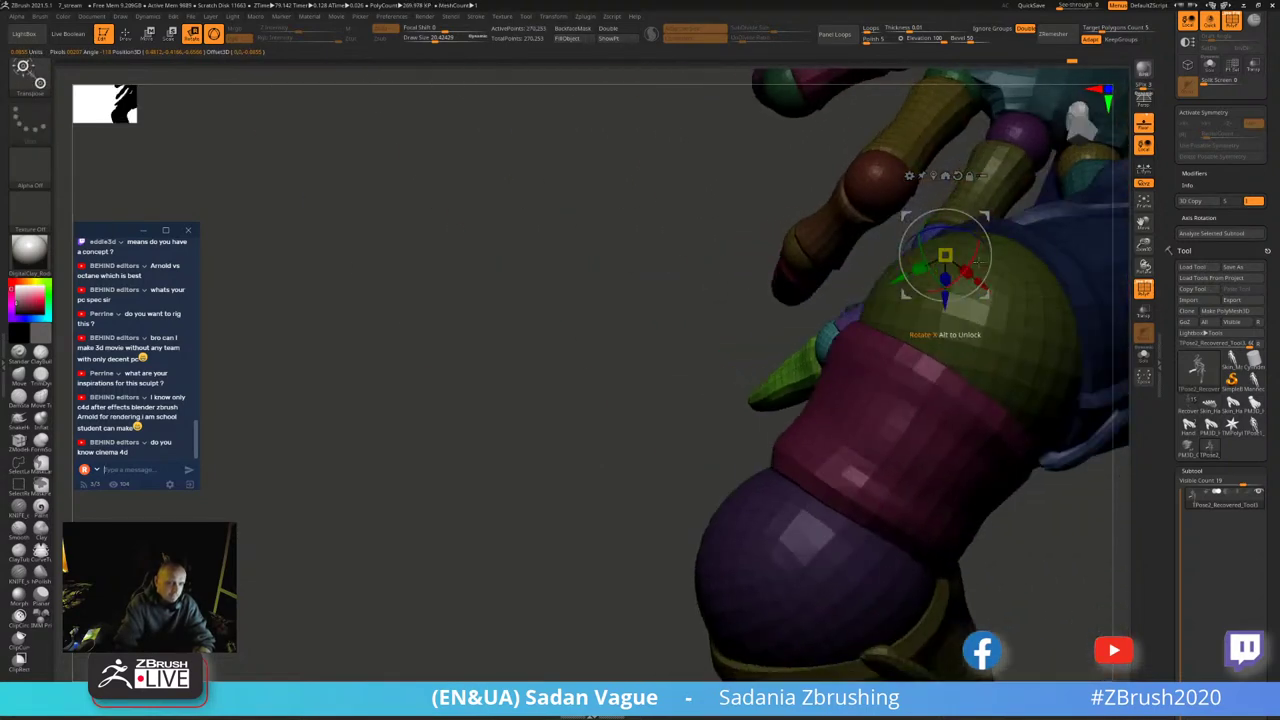
{"action": "mouse_move", "coordinate": [980, 261]}
{"action": "left_mouse_down"}
{"action": "mouse_move", "coordinate": [989, 251]}
{"action": "mouse_move", "coordinate": [722, 354]}
{"action": "left_mouse_up"}
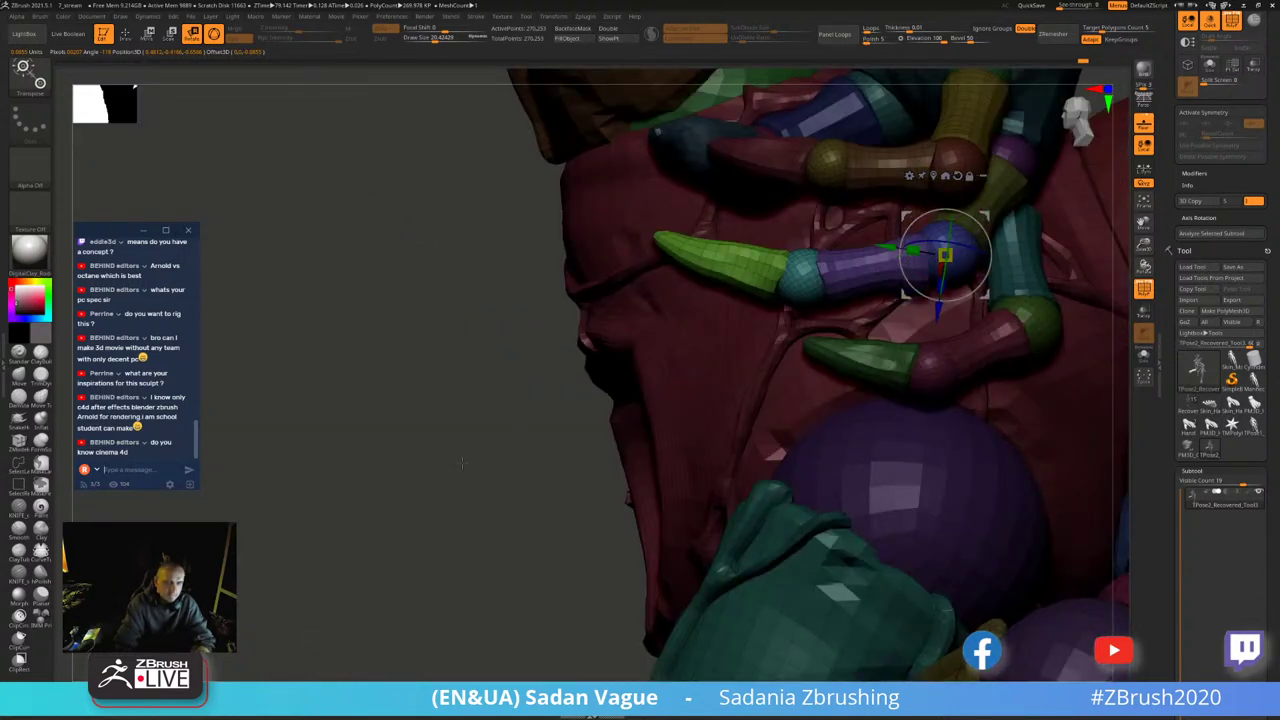
{"action": "left_click_drag", "start_coordinate": [461, 462], "coordinate": [534, 444]}
{"action": "mouse_move", "coordinate": [957, 371]}
{"action": "left_mouse_down"}
{"action": "mouse_move", "coordinate": [919, 352]}
{"action": "mouse_move", "coordinate": [853, 370]}
{"action": "left_mouse_up"}
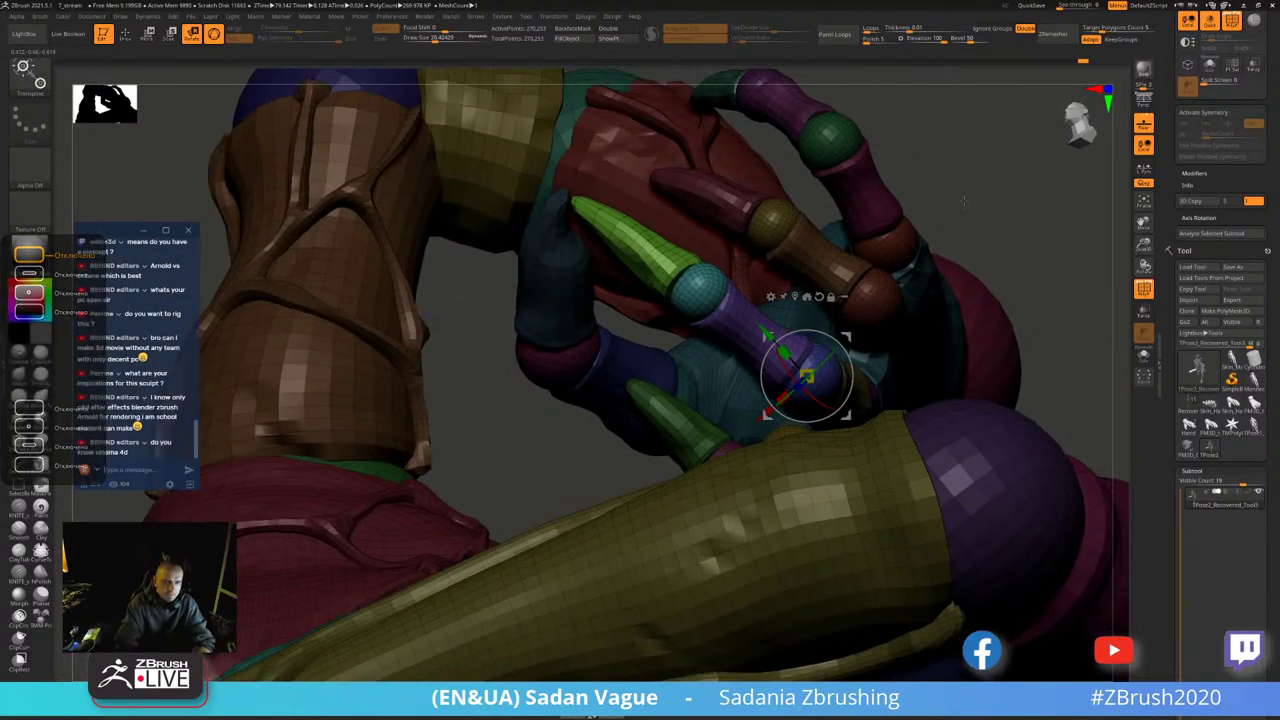
{"action": "mouse_move", "coordinate": [1060, 240]}
{"action": "left_mouse_down"}
{"action": "mouse_move", "coordinate": [933, 299]}
{"action": "mouse_move", "coordinate": [972, 312]}
{"action": "mouse_move", "coordinate": [853, 368]}
{"action": "left_mouse_up"}
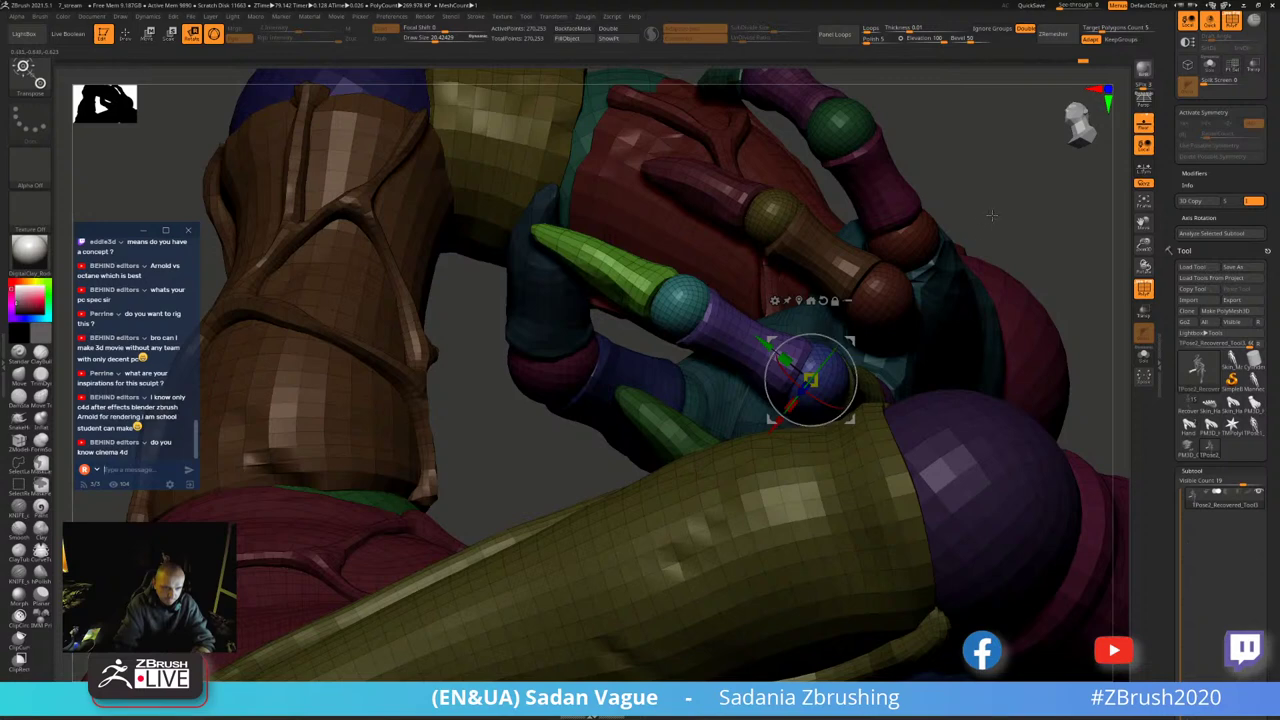
{"action": "key", "text": "ctrl+z"}
- Hide the raised hand's olive fingertip and finger segments, then select only those segments
{"action": "key", "text": "q"}
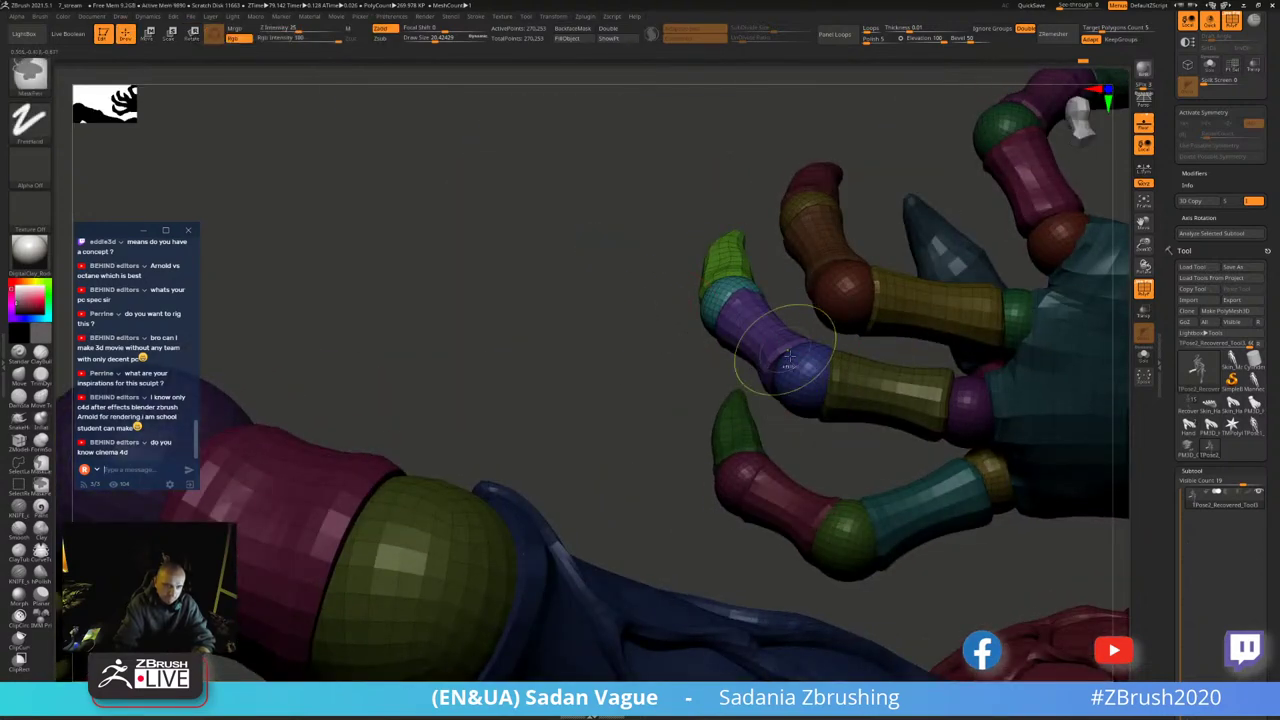
{"action": "left_click", "coordinate": [845, 385], "text": "ctrl+shift"}
{"action": "left_click", "coordinate": [823, 423], "text": "ctrl+shift"}
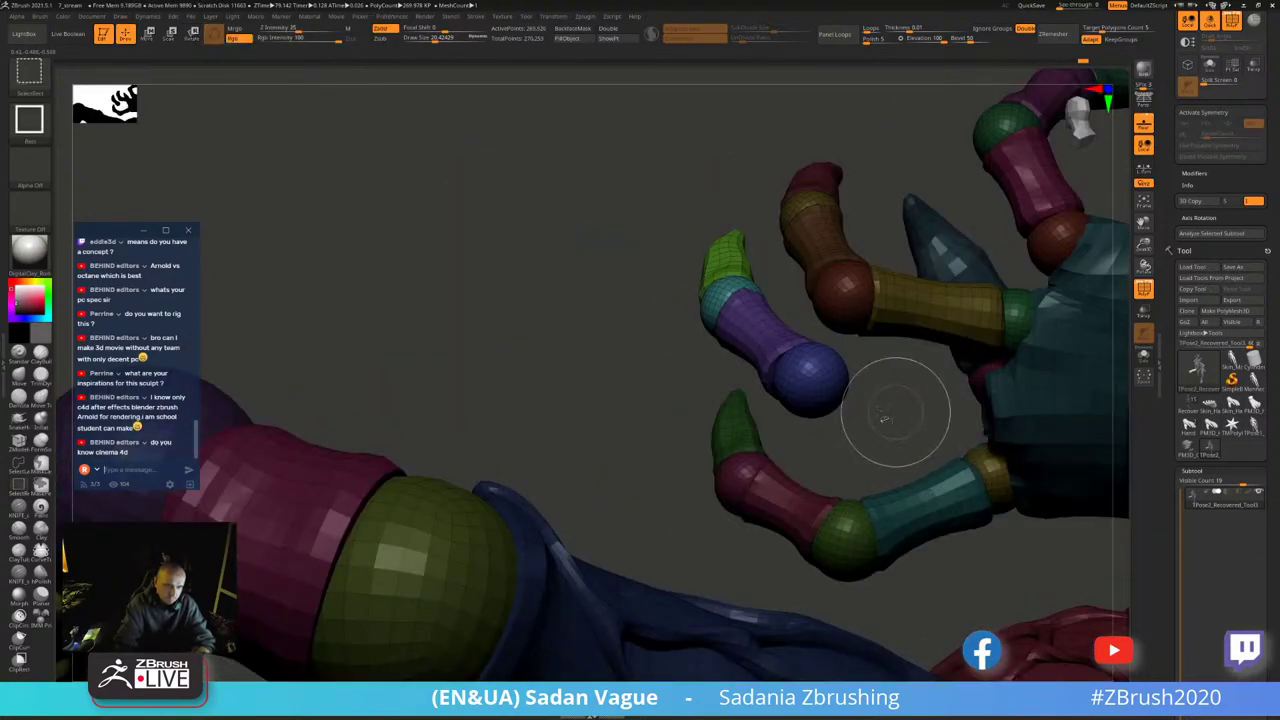
{"action": "left_click", "coordinate": [775, 350], "text": "ctrl+alt+shift"}
{"action": "left_click", "coordinate": [725, 283], "text": "ctrl+alt+shift"}
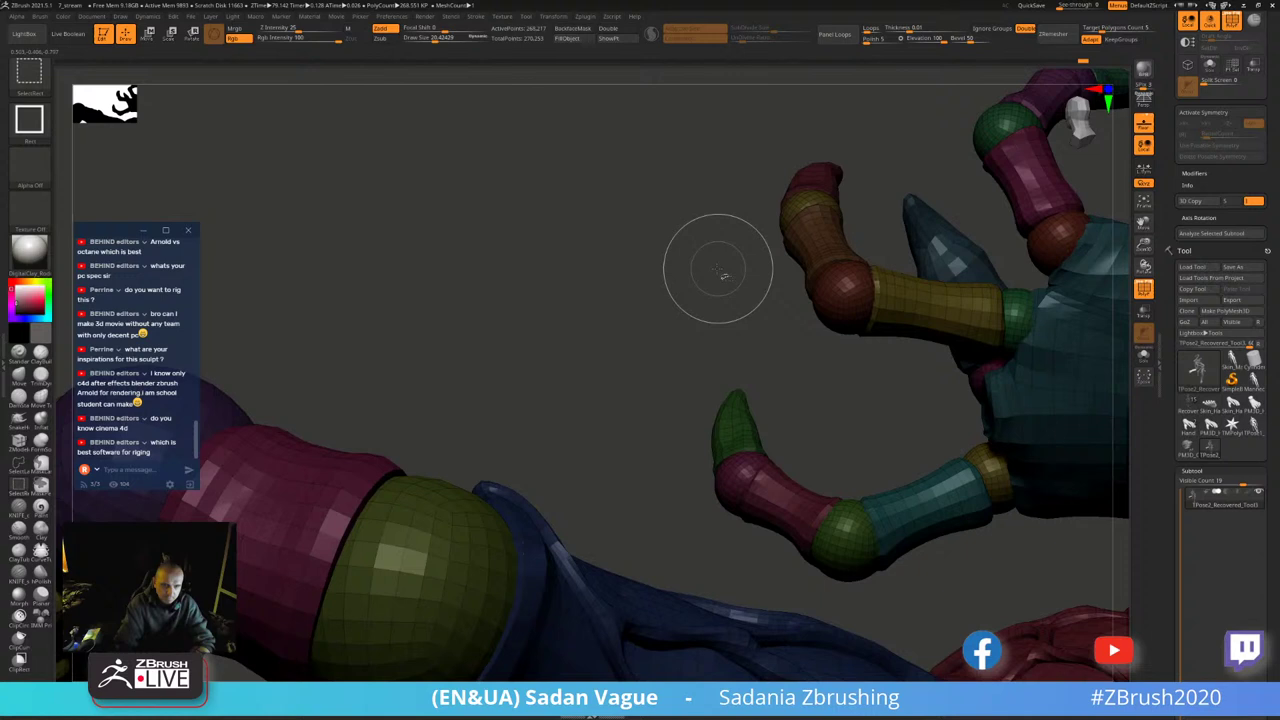
{"action": "left_click", "coordinate": [800, 380], "text": "ctrl+shift"}
{"action": "left_click_drag", "start_coordinate": [605, 200], "coordinate": [966, 520], "text": "ctrl+shift"}
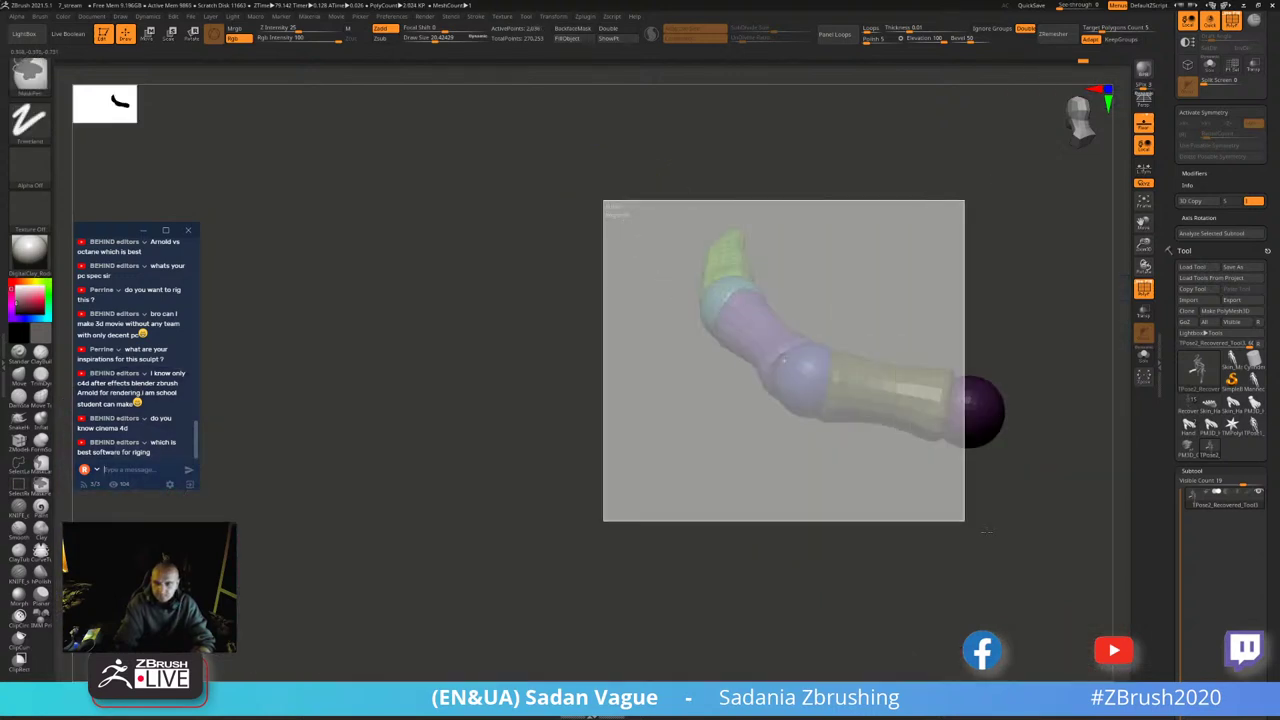
{"action": "left_click", "coordinate": [693, 445], "text": "ctrl+shift"}
- Bend the finger chain downward around the purple knuckle sphere, then zoom out to check
{"action": "left_click", "coordinate": [966, 427], "text": "ctrl+shift"}
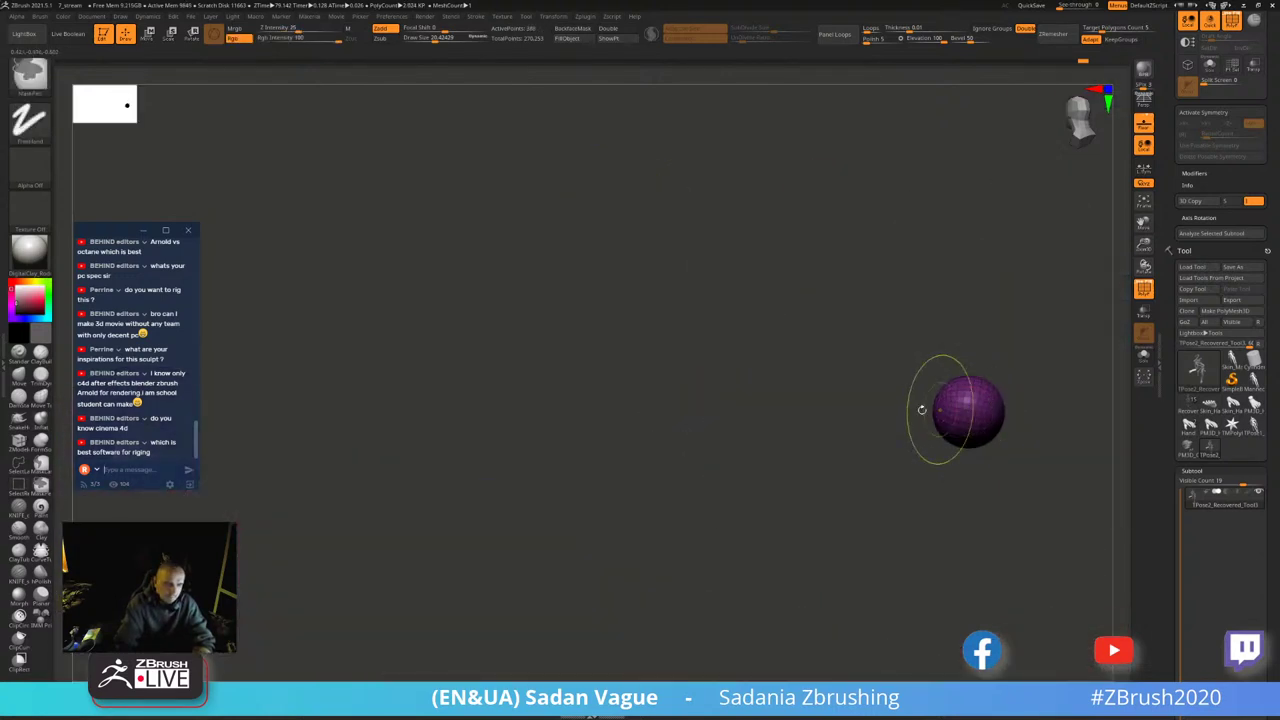
{"action": "key", "text": "w"}
{"action": "left_click", "coordinate": [797, 300]}
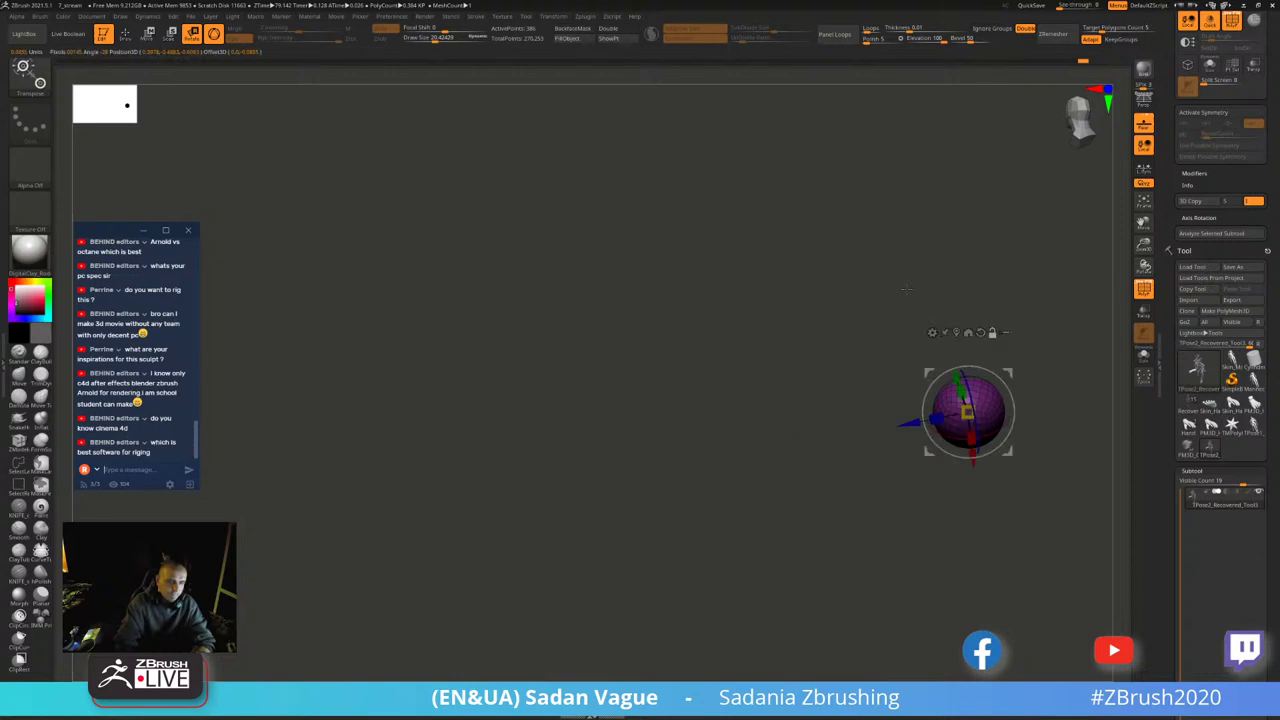
{"action": "left_click", "coordinate": [908, 257], "text": "ctrl+shift"}
{"action": "left_click_drag", "start_coordinate": [869, 148], "coordinate": [988, 293]}
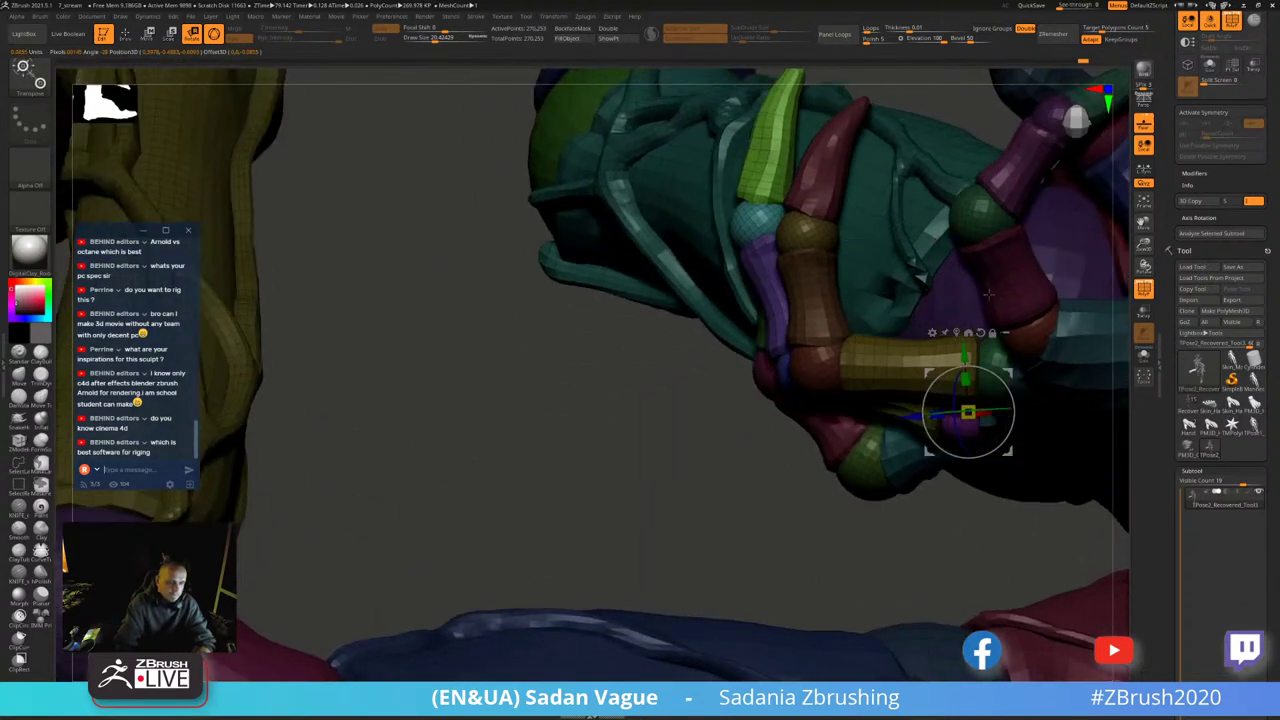
{"action": "mouse_move", "coordinate": [1018, 393]}
{"action": "left_mouse_down"}
{"action": "mouse_move", "coordinate": [1005, 440]}
{"action": "mouse_move", "coordinate": [1060, 470]}
{"action": "mouse_move", "coordinate": [966, 458]}
{"action": "mouse_move", "coordinate": [795, 292]}
{"action": "mouse_move", "coordinate": [805, 298]}
{"action": "left_mouse_up"}
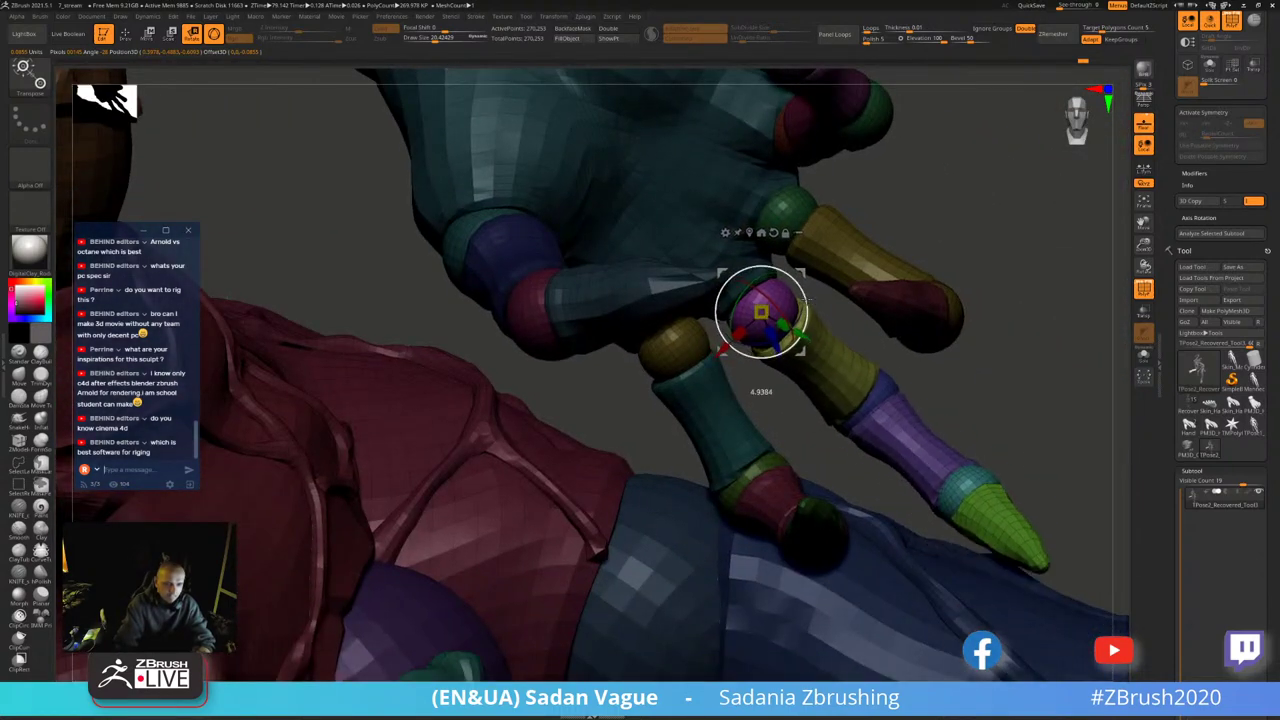
{"action": "left_click_drag", "start_coordinate": [960, 330], "coordinate": [1003, 272]}
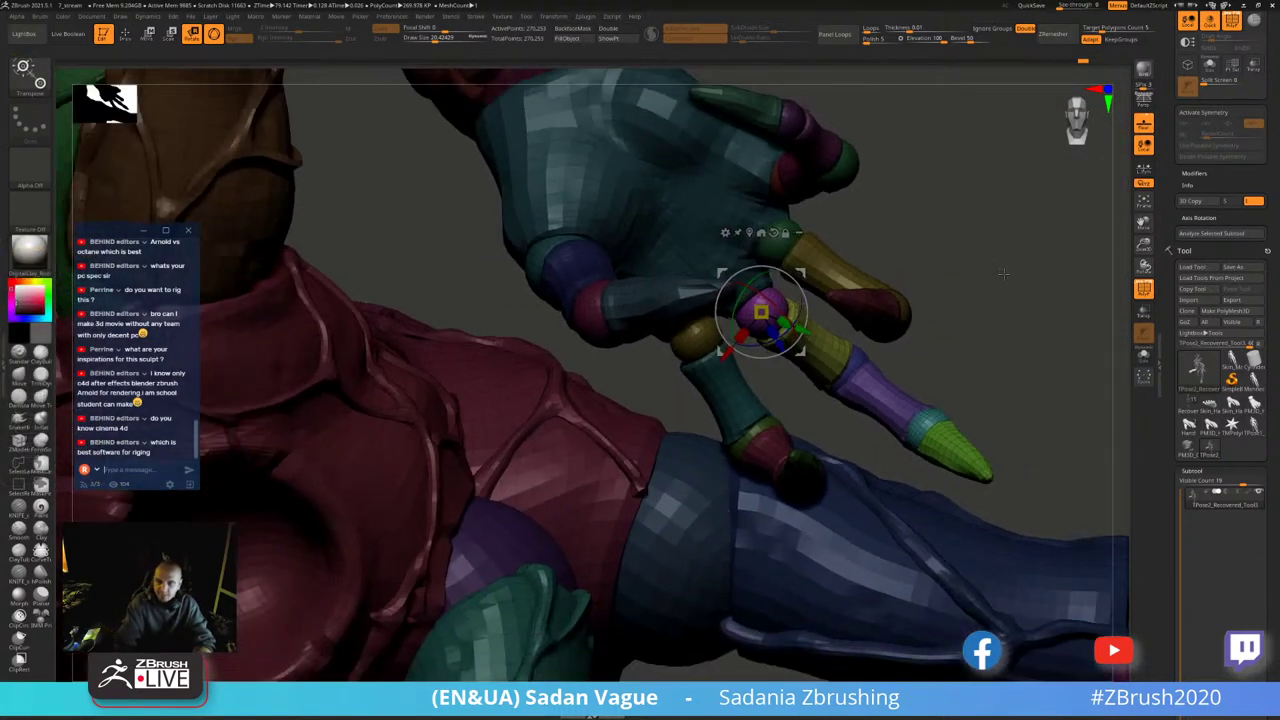
{"action": "mouse_move", "coordinate": [1033, 317]}
{"action": "left_mouse_down"}
{"action": "mouse_move", "coordinate": [915, 220]}
{"action": "mouse_move", "coordinate": [936, 207]}
{"action": "mouse_move", "coordinate": [922, 340]}
{"action": "mouse_move", "coordinate": [770, 310]}
{"action": "left_mouse_up"}
{"action": "key", "text": "q"}
{"action": "key", "text": "shift+f"}
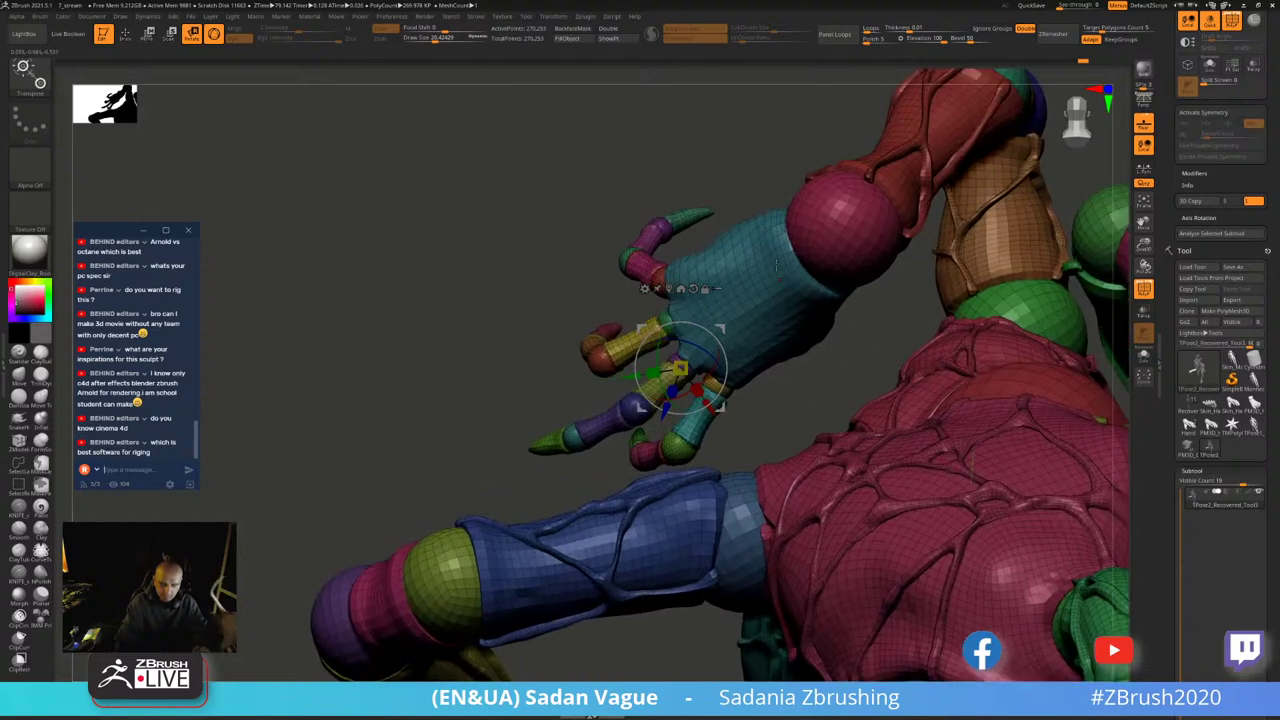
- Hide the teal hand's palm and finger pieces, then show the hand geometry again
{"action": "left_click", "coordinate": [776, 318], "text": "ctrl+shift"}
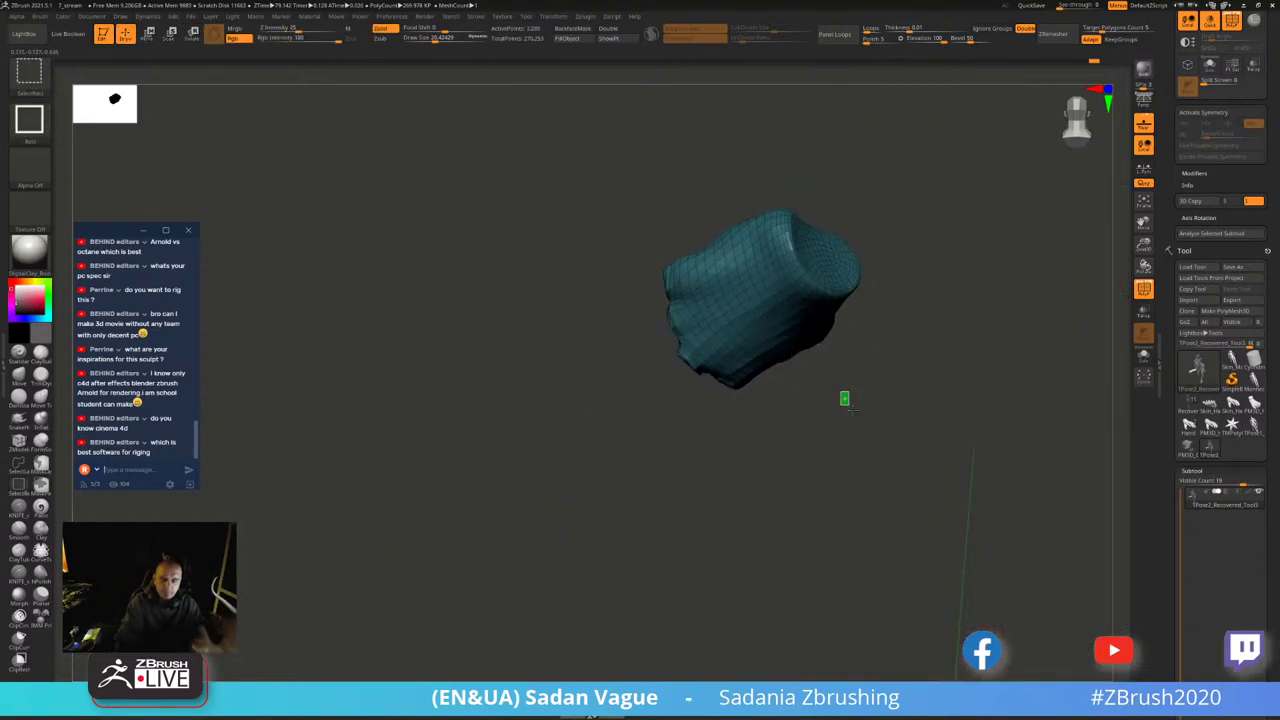
{"action": "left_click", "coordinate": [844, 399], "text": "ctrl+shift"}
{"action": "left_click_drag", "start_coordinate": [772, 340], "coordinate": [756, 346]}
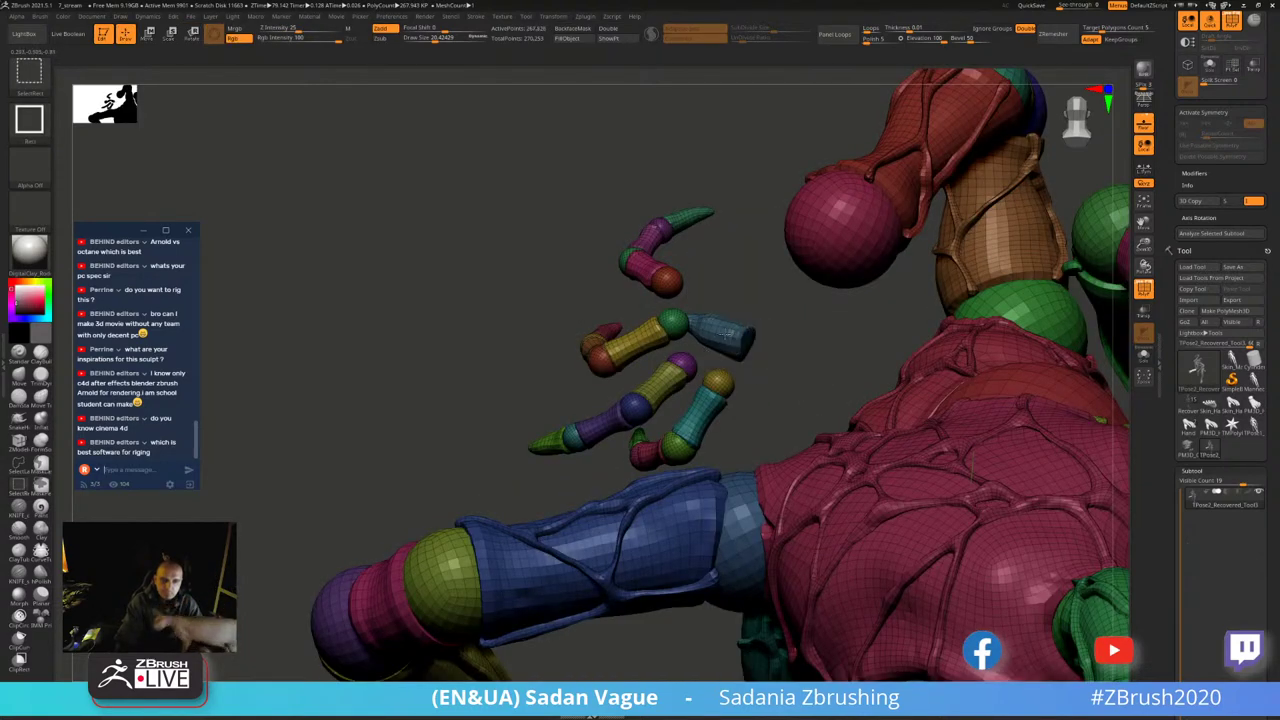
{"action": "left_click_drag", "start_coordinate": [664, 228], "coordinate": [652, 240]}
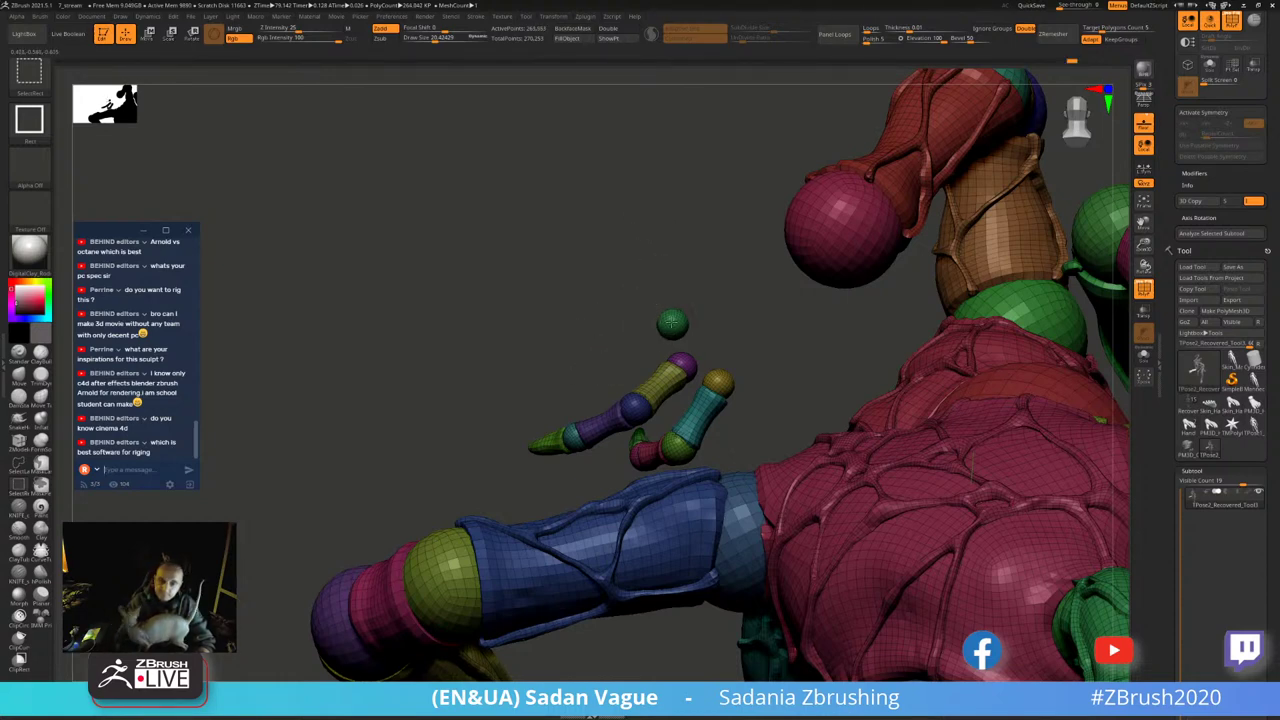
{"action": "left_click_drag", "start_coordinate": [682, 378], "coordinate": [697, 410]}
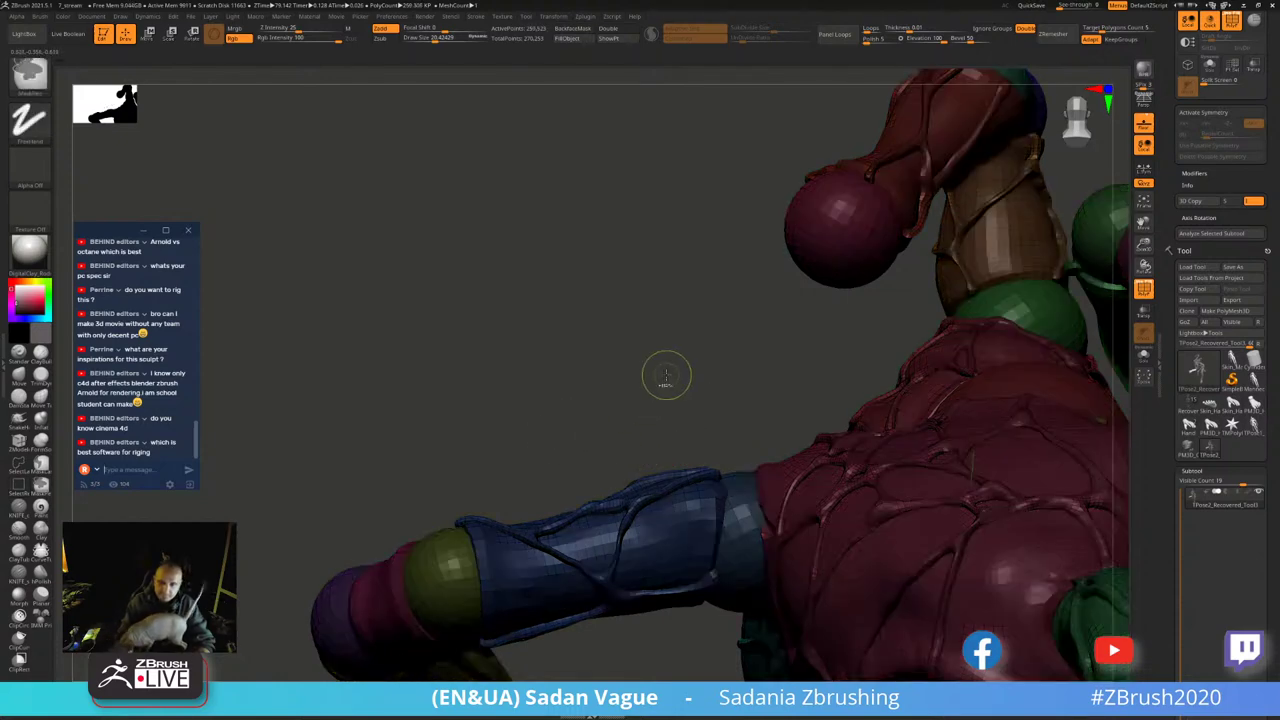
{"action": "left_click", "coordinate": [549, 320], "text": "ctrl+shift"}
{"action": "mouse_move", "coordinate": [549, 320]}
{"action": "left_mouse_down"}
{"action": "mouse_move", "coordinate": [510, 309]}
{"action": "mouse_move", "coordinate": [786, 191]}
{"action": "mouse_move", "coordinate": [750, 198]}
{"action": "left_mouse_up"}
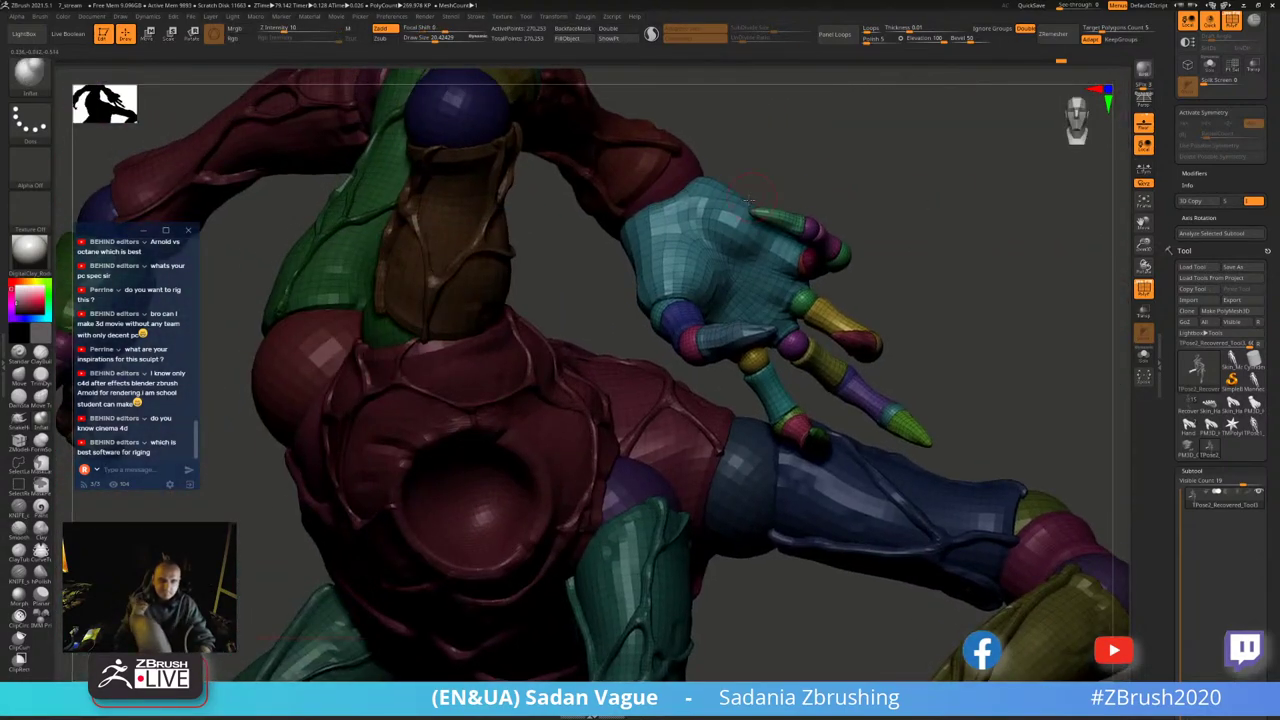
- Rotate the cyan hand around the maroon wrist sphere and zoom out to review the pose
{"action": "left_click", "coordinate": [704, 222], "text": "ctrl+shift"}
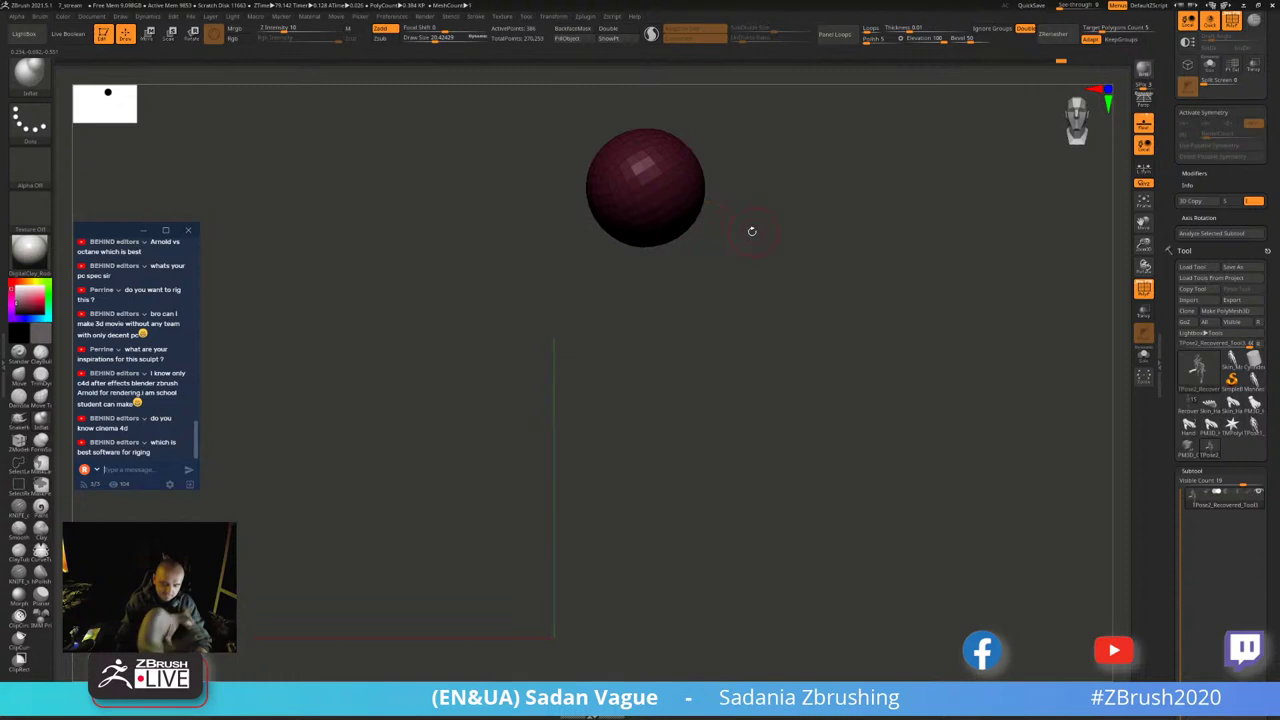
{"action": "key", "text": "w"}
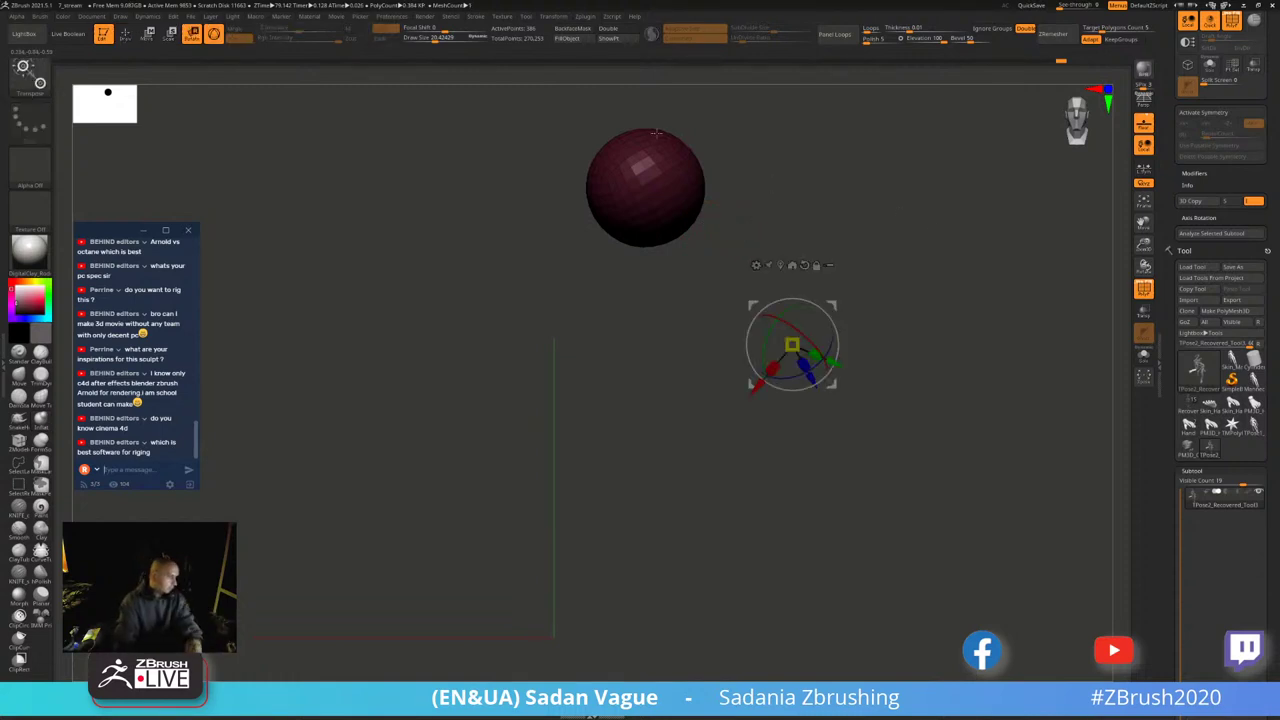
{"action": "left_click", "coordinate": [645, 187]}
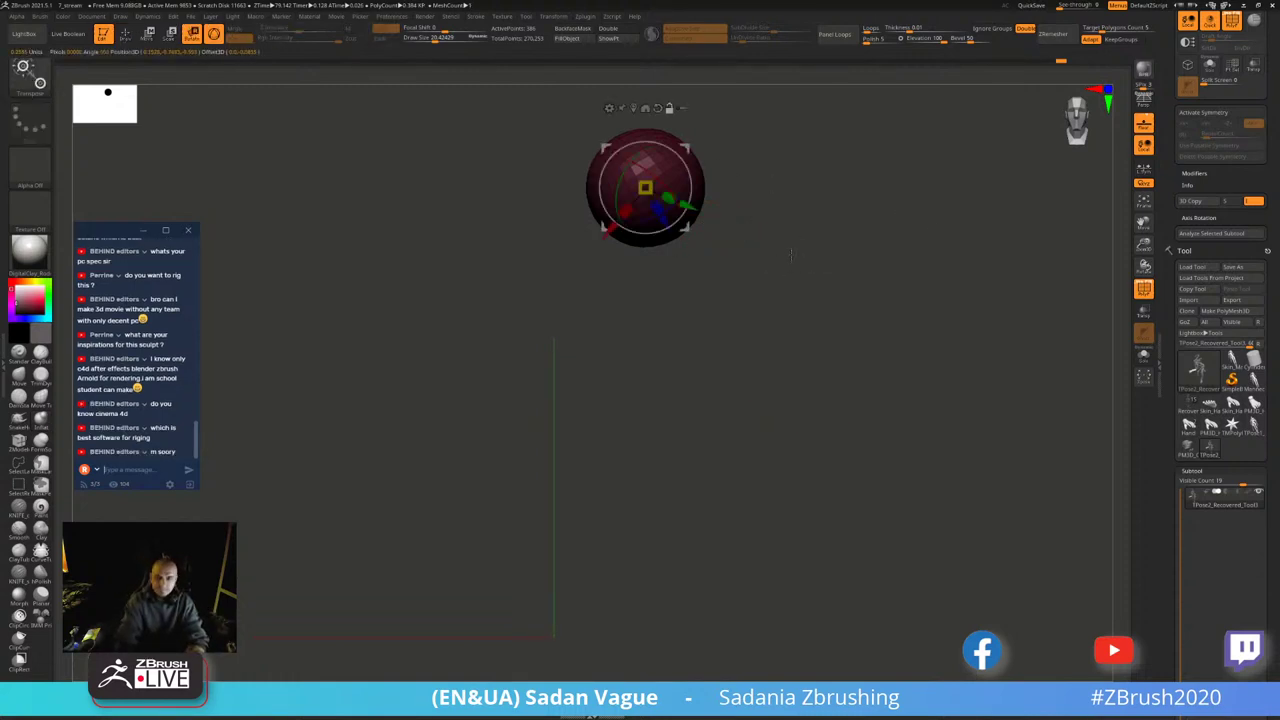
{"action": "left_click", "coordinate": [720, 168], "text": "ctrl+shift"}
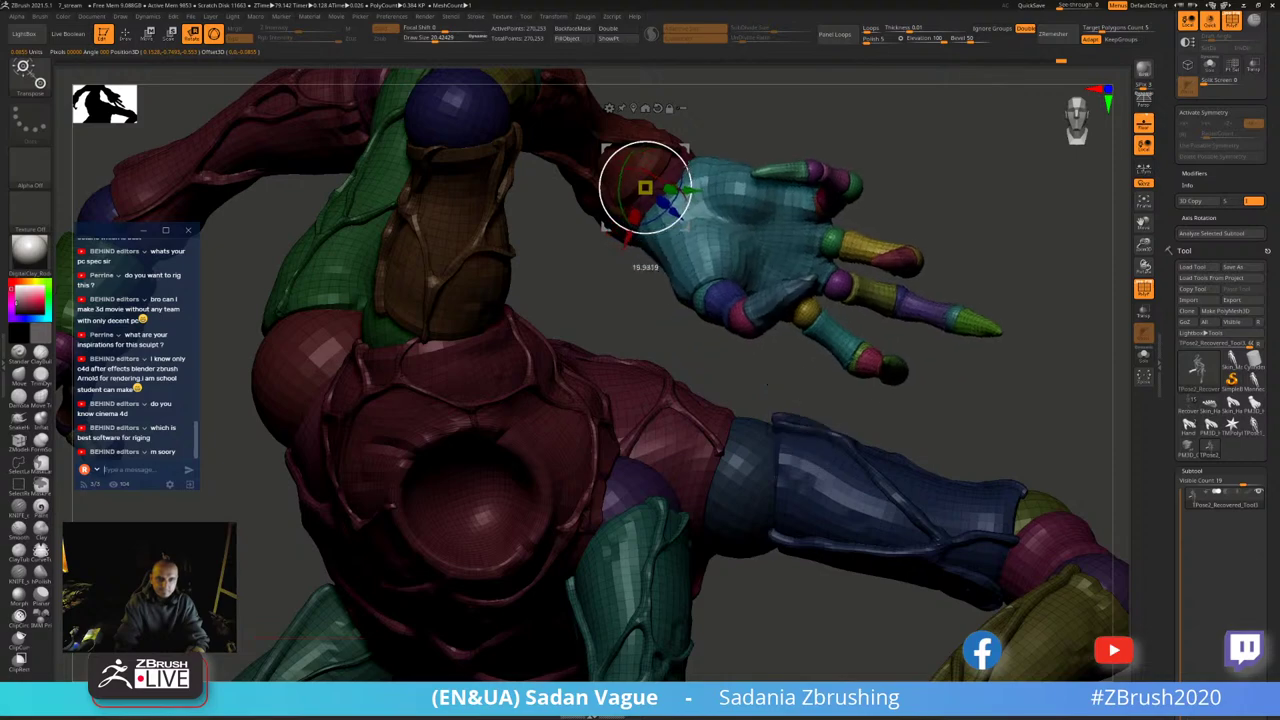
{"action": "left_click_drag", "start_coordinate": [647, 267], "coordinate": [700, 240]}
{"action": "mouse_move", "coordinate": [760, 130]}
{"action": "left_mouse_down"}
{"action": "mouse_move", "coordinate": [832, 138]}
{"action": "mouse_move", "coordinate": [880, 190]}
{"action": "left_mouse_up"}
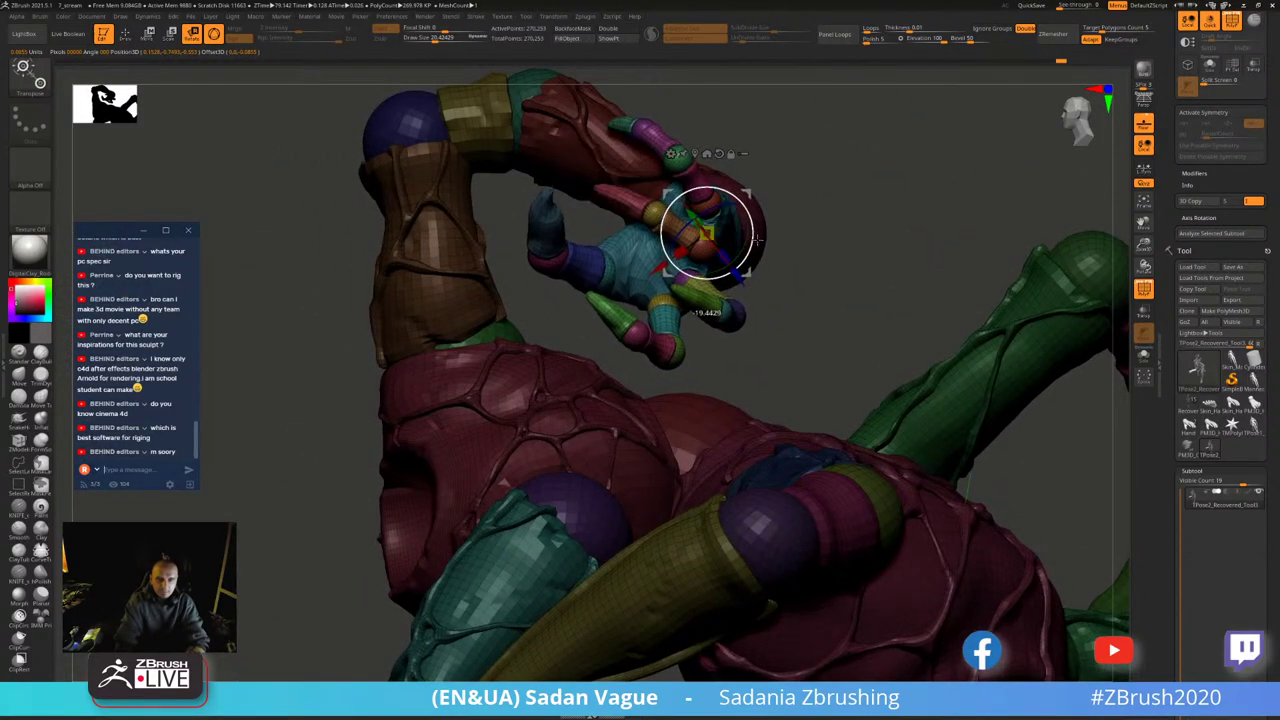
{"action": "mouse_move", "coordinate": [752, 232]}
{"action": "left_mouse_down"}
{"action": "mouse_move", "coordinate": [947, 257]}
{"action": "mouse_move", "coordinate": [892, 206]}
{"action": "mouse_move", "coordinate": [960, 268]}
{"action": "left_mouse_up"}
{"action": "mouse_move", "coordinate": [935, 227]}
{"action": "left_mouse_down"}
{"action": "mouse_move", "coordinate": [1025, 457]}
{"action": "mouse_move", "coordinate": [668, 590]}
{"action": "left_mouse_up"}
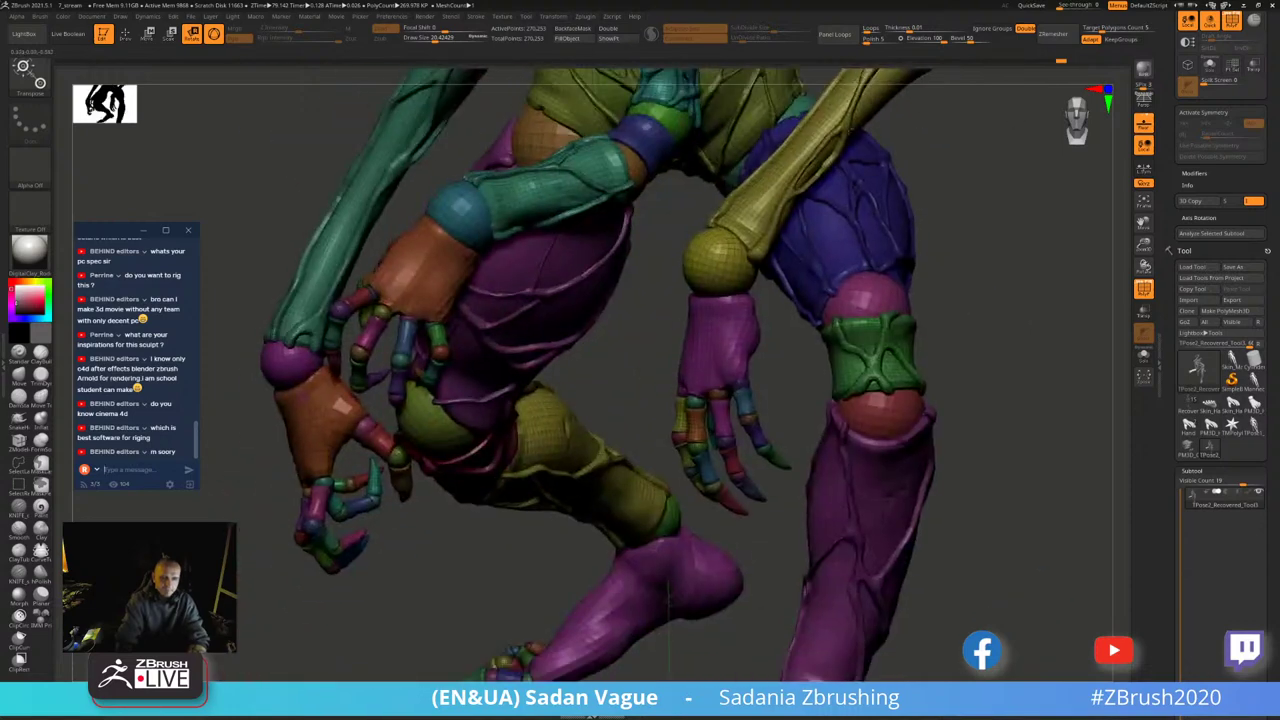
- Isolate the pink hand glove and hide its exposed finger bones
{"action": "key", "text": "q"}
{"action": "left_click", "coordinate": [706, 320], "text": "ctrl+shift"}
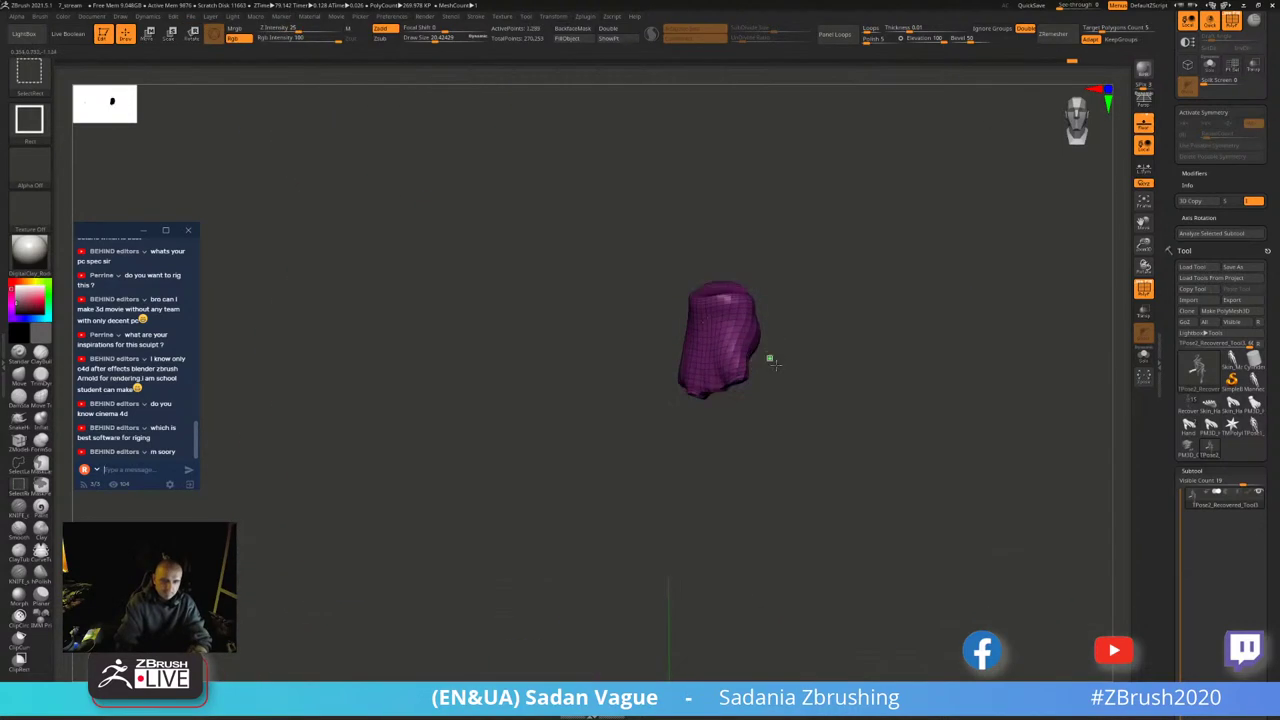
{"action": "left_click", "coordinate": [766, 357], "text": "ctrl+shift"}
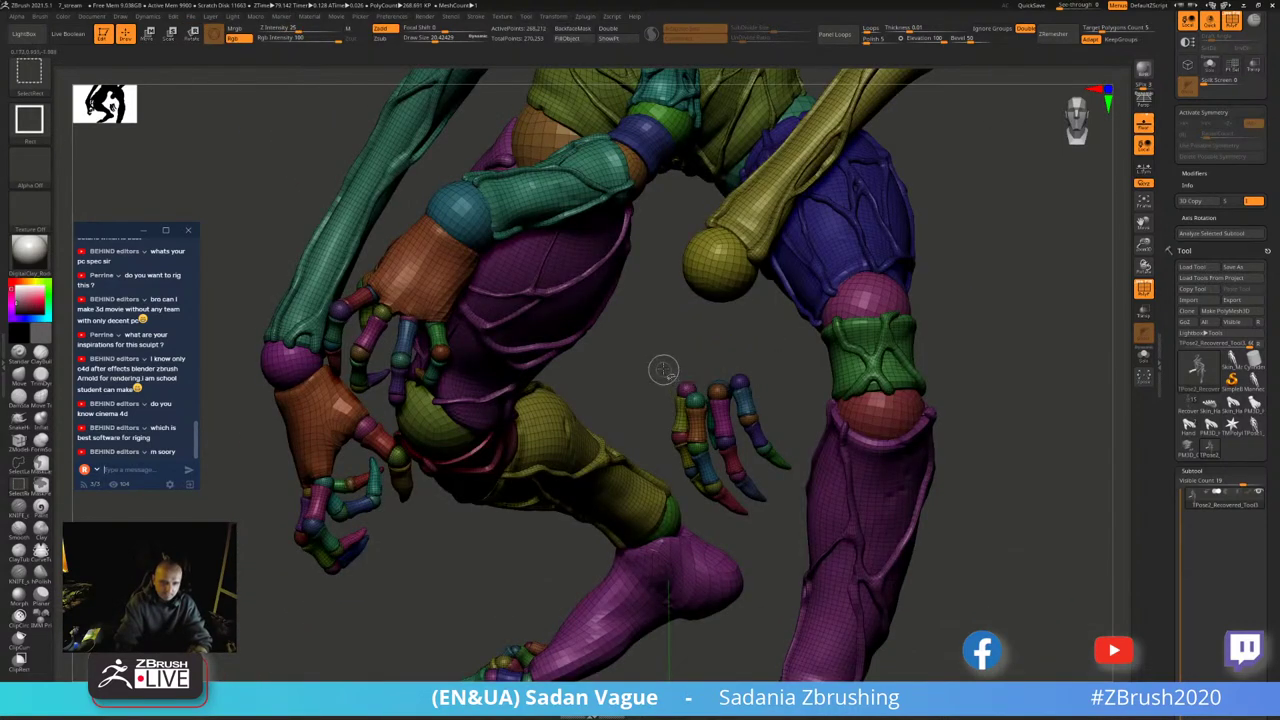
{"action": "mouse_move", "coordinate": [657, 363]}
{"action": "left_mouse_down", "text": "ctrl+alt+shift"}
{"action": "mouse_move", "coordinate": [788, 436]}
{"action": "mouse_move", "coordinate": [755, 375]}
{"action": "mouse_move", "coordinate": [674, 420]}
{"action": "mouse_move", "coordinate": [805, 517]}
{"action": "left_mouse_up", "text": "ctrl+alt+shift"}
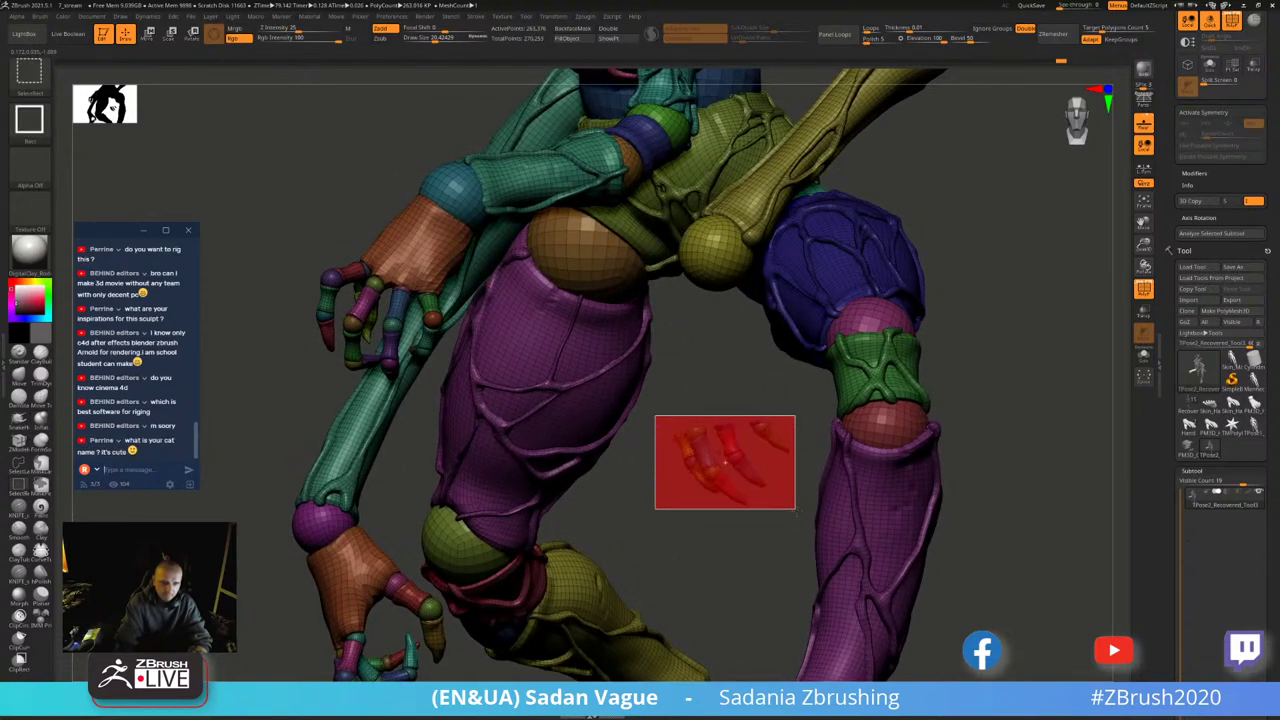
{"action": "left_click", "coordinate": [730, 397], "text": "ctrl+shift"}
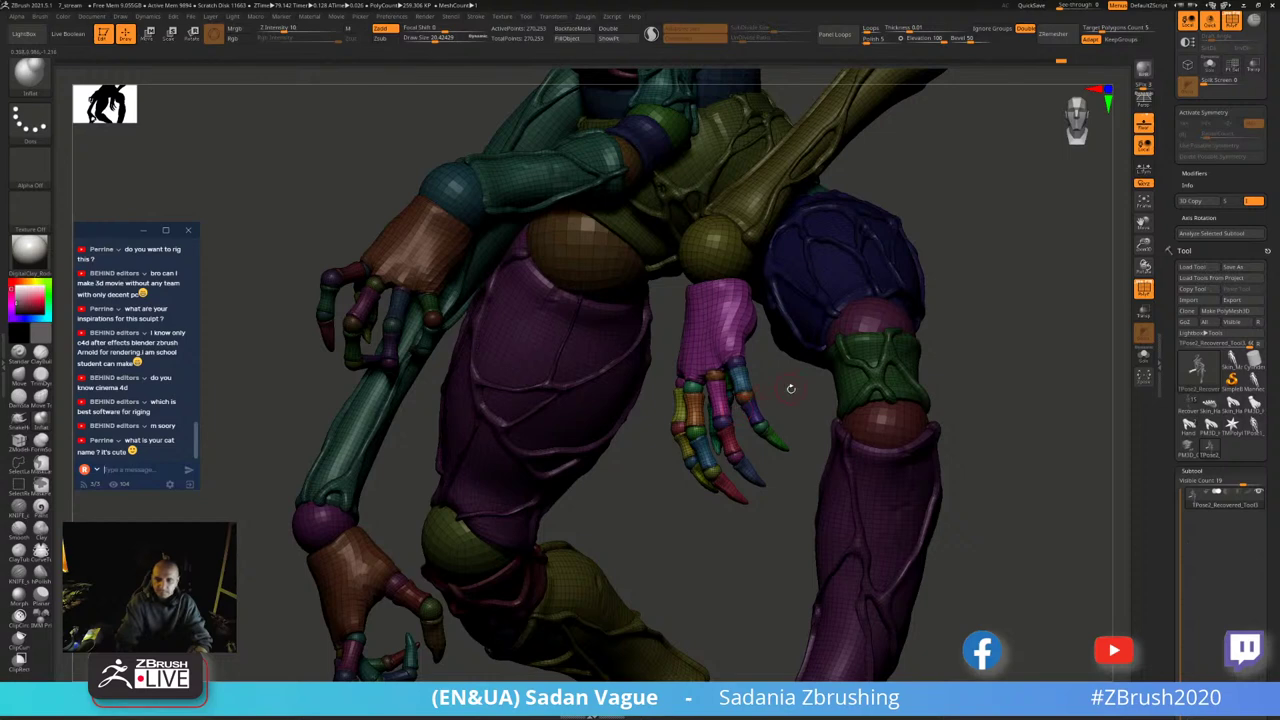
{"action": "left_click_drag", "start_coordinate": [790, 388], "coordinate": [764, 393]}
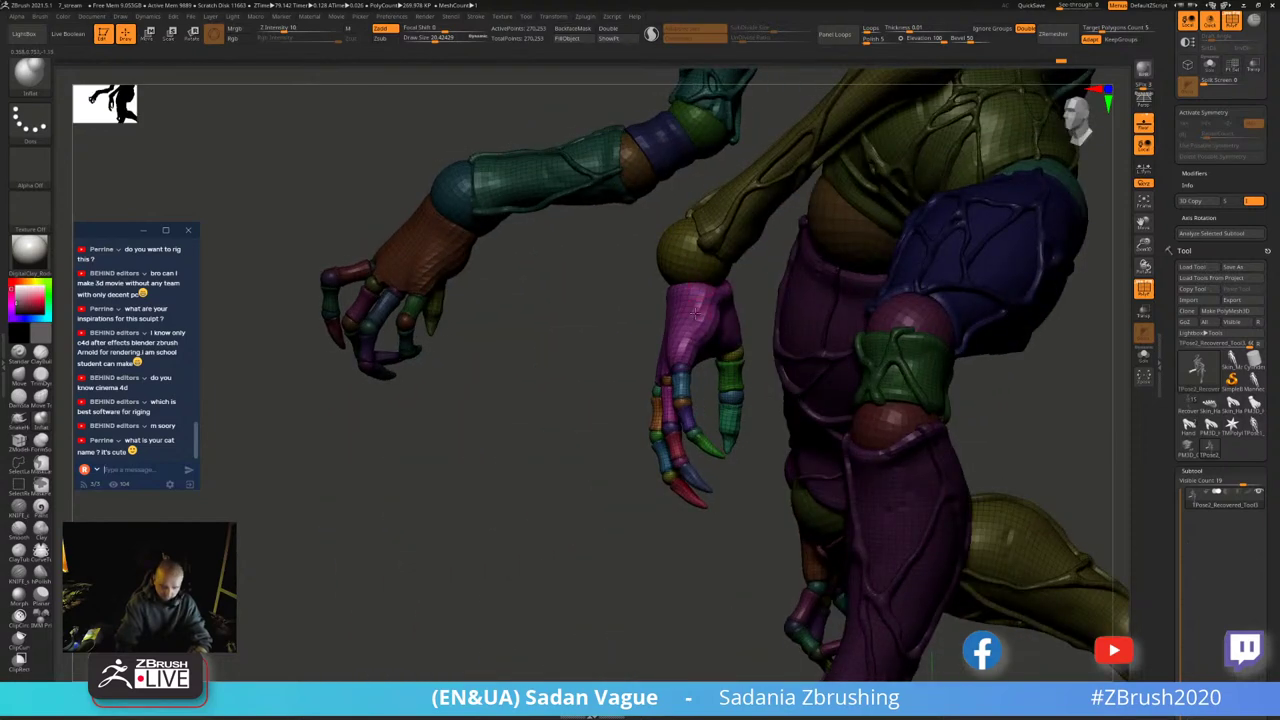
- Rotate the pink hand downward around the olive wrist sphere, fine-tuning the angle
{"action": "key", "text": "r"}
{"action": "left_click_drag", "start_coordinate": [697, 315], "coordinate": [683, 263]}
{"action": "key", "text": "q"}
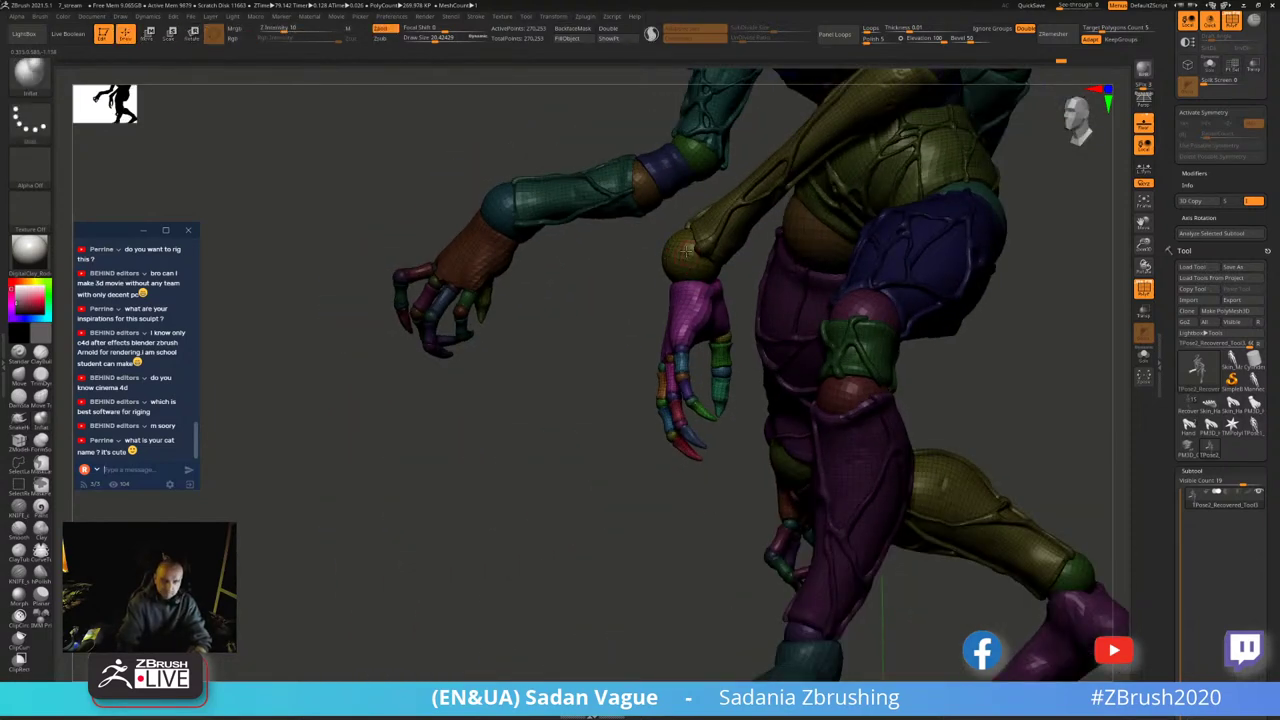
{"action": "left_click", "coordinate": [684, 257], "text": "ctrl+shift"}
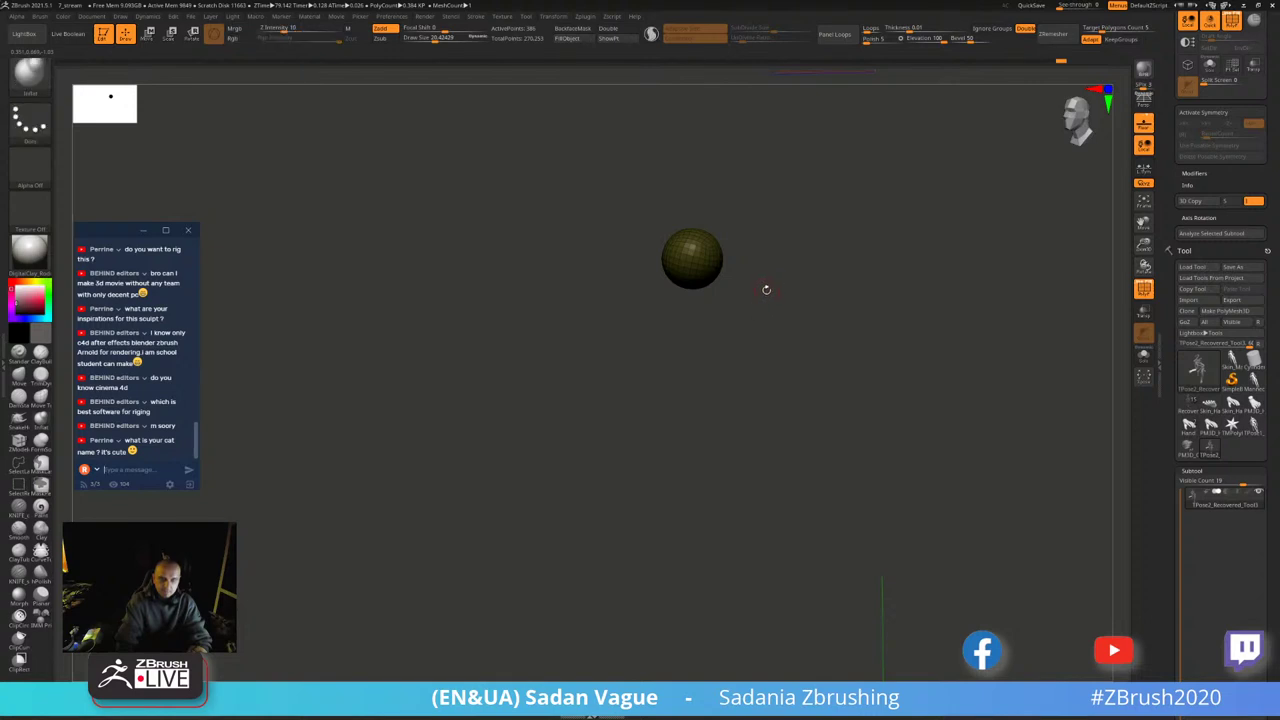
{"action": "key", "text": "r"}
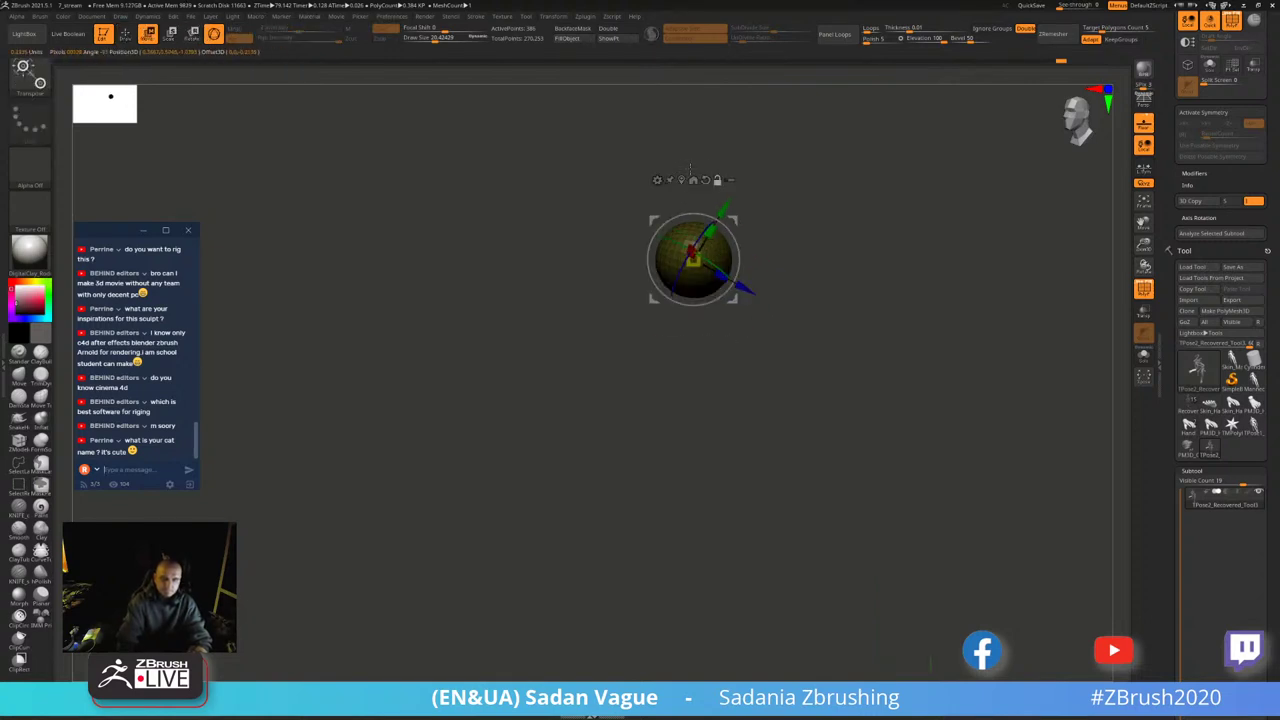
{"action": "left_click", "coordinate": [752, 240], "text": "ctrl+shift"}
{"action": "left_click_drag", "start_coordinate": [737, 258], "coordinate": [740, 282]}
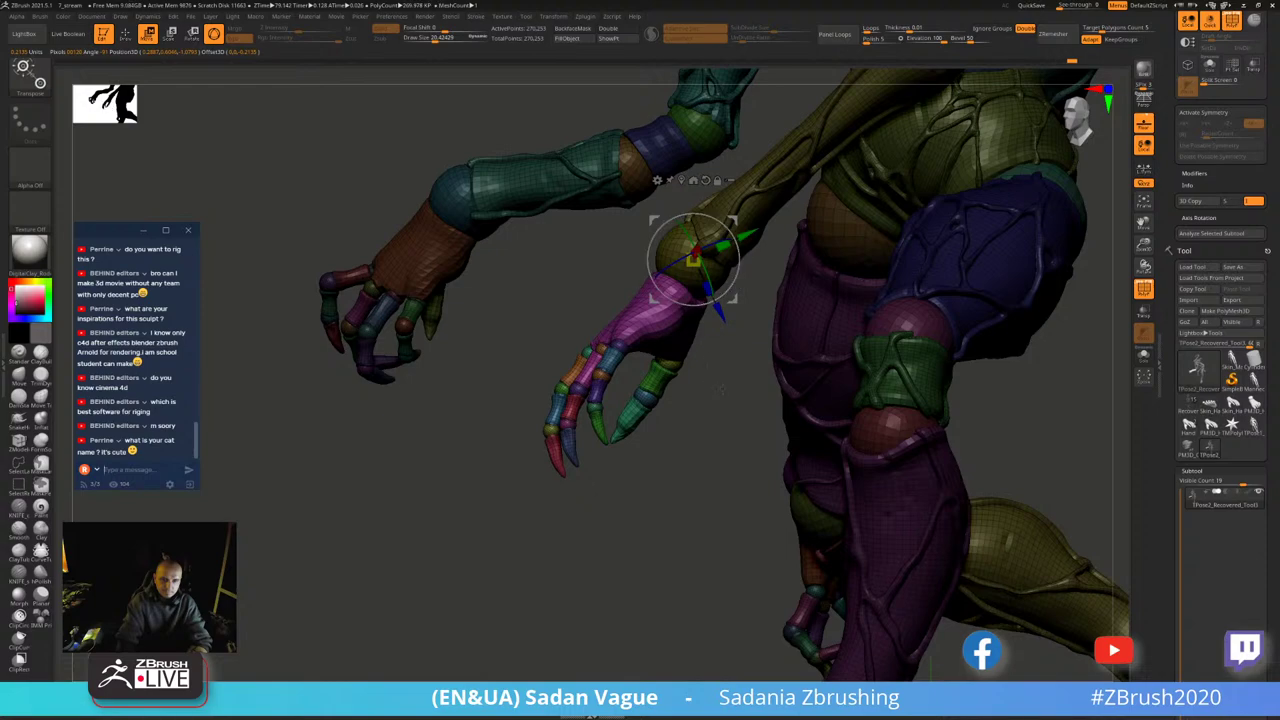
{"action": "mouse_move", "coordinate": [720, 388]}
{"action": "left_mouse_down"}
{"action": "mouse_move", "coordinate": [784, 340]}
{"action": "mouse_move", "coordinate": [740, 258]}
{"action": "left_mouse_up"}
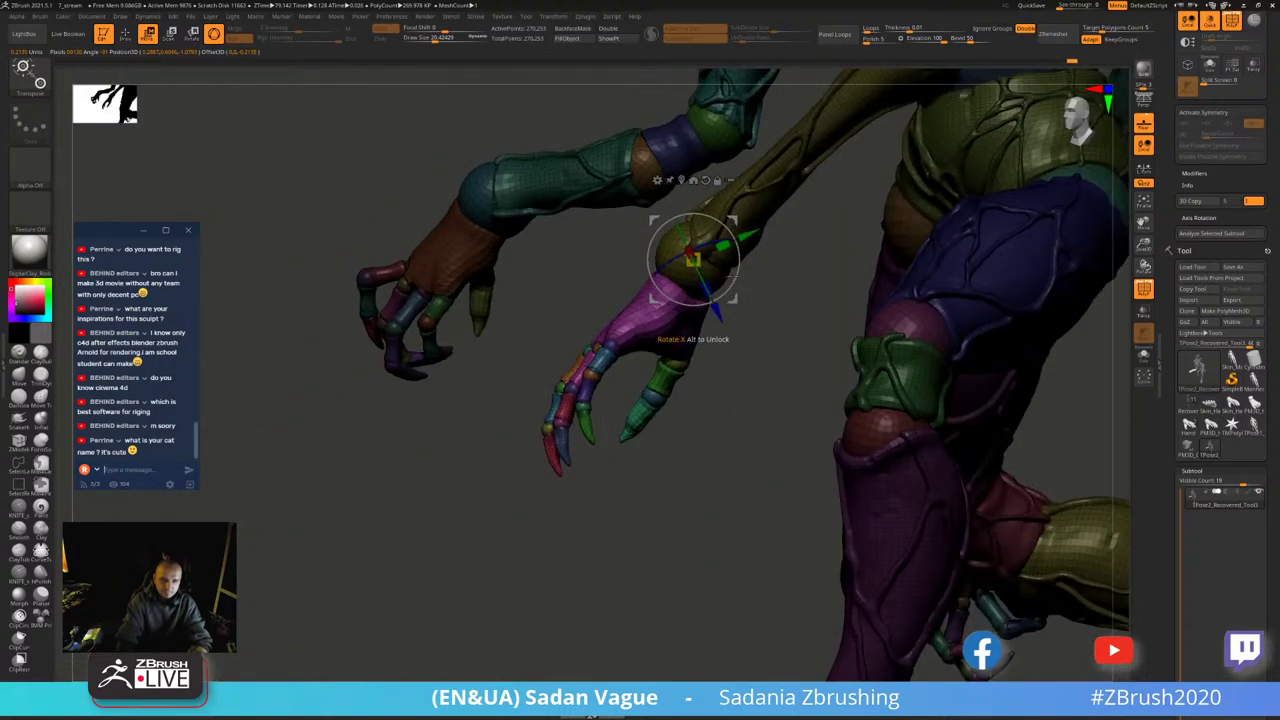
{"action": "mouse_move", "coordinate": [783, 298]}
{"action": "left_mouse_down"}
{"action": "mouse_move", "coordinate": [881, 209]}
{"action": "mouse_move", "coordinate": [790, 255]}
{"action": "mouse_move", "coordinate": [837, 238]}
{"action": "mouse_move", "coordinate": [800, 250]}
{"action": "mouse_move", "coordinate": [760, 210]}
{"action": "left_mouse_up"}
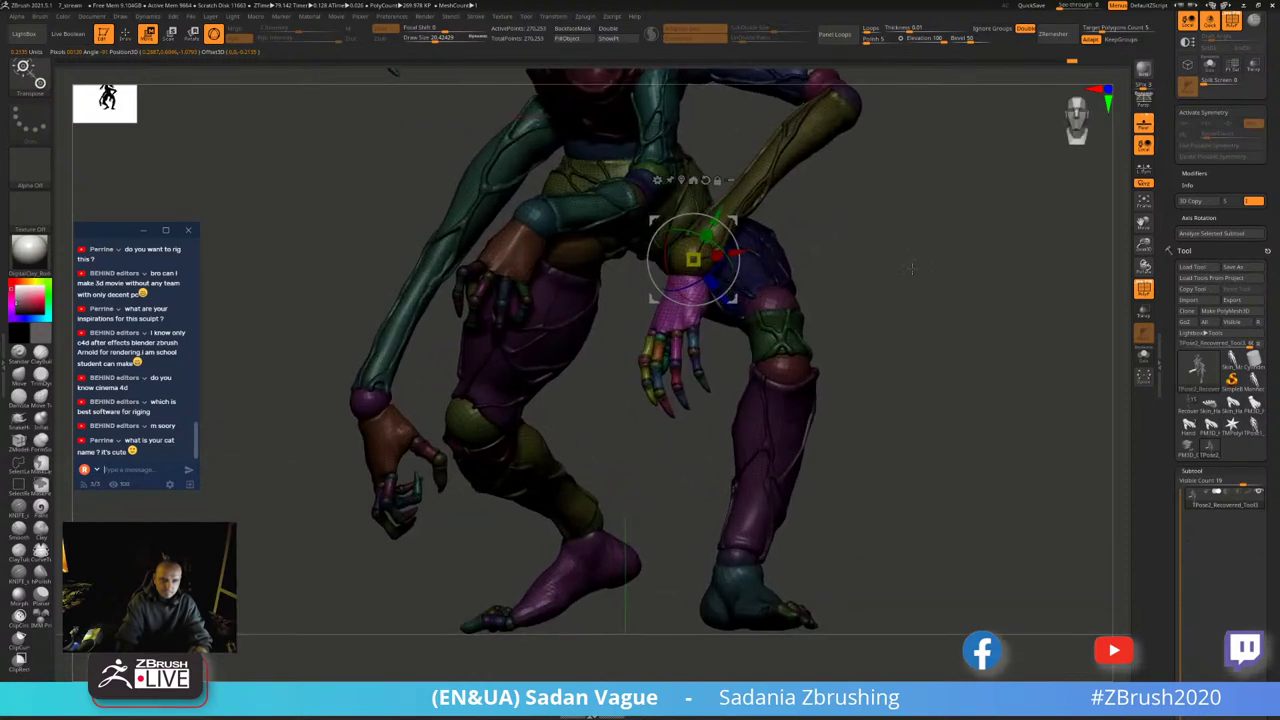
{"action": "left_click_drag", "start_coordinate": [737, 258], "coordinate": [745, 262]}
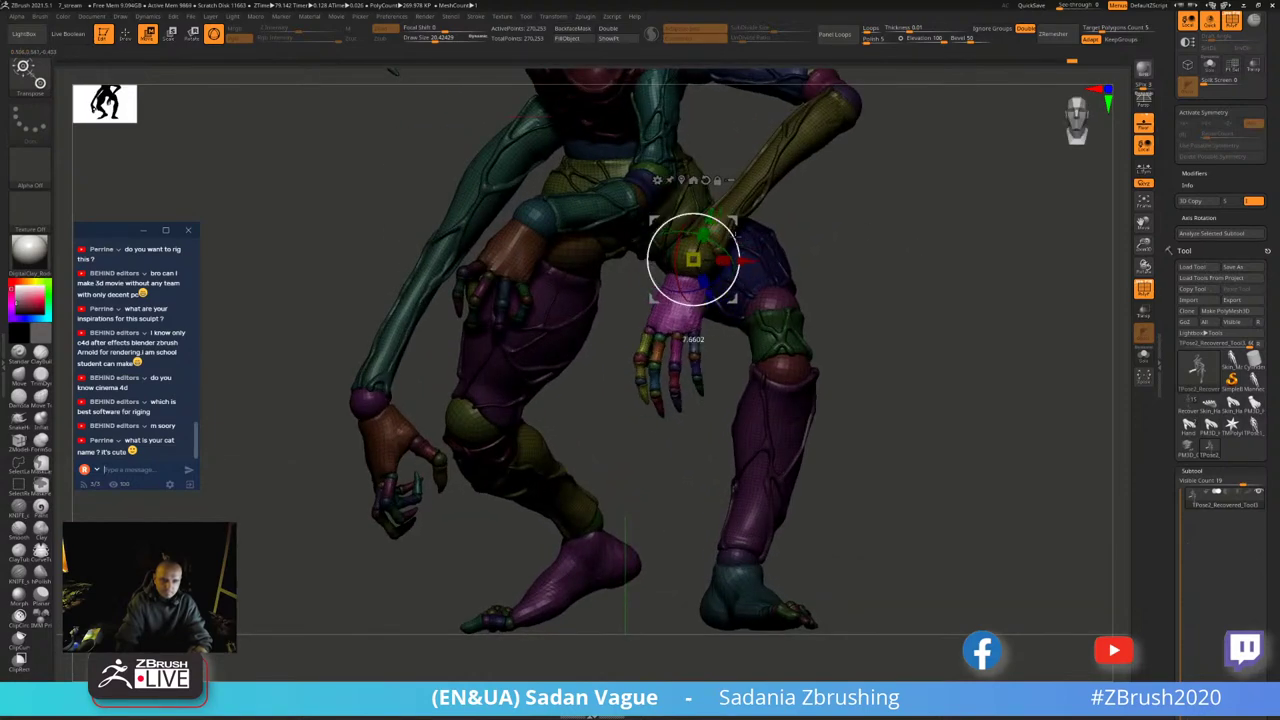
{"action": "mouse_move", "coordinate": [900, 250]}
{"action": "left_mouse_down", "text": "alt"}
{"action": "mouse_move", "coordinate": [948, 254]}
{"action": "mouse_move", "coordinate": [997, 287]}
{"action": "left_mouse_up", "text": "alt"}
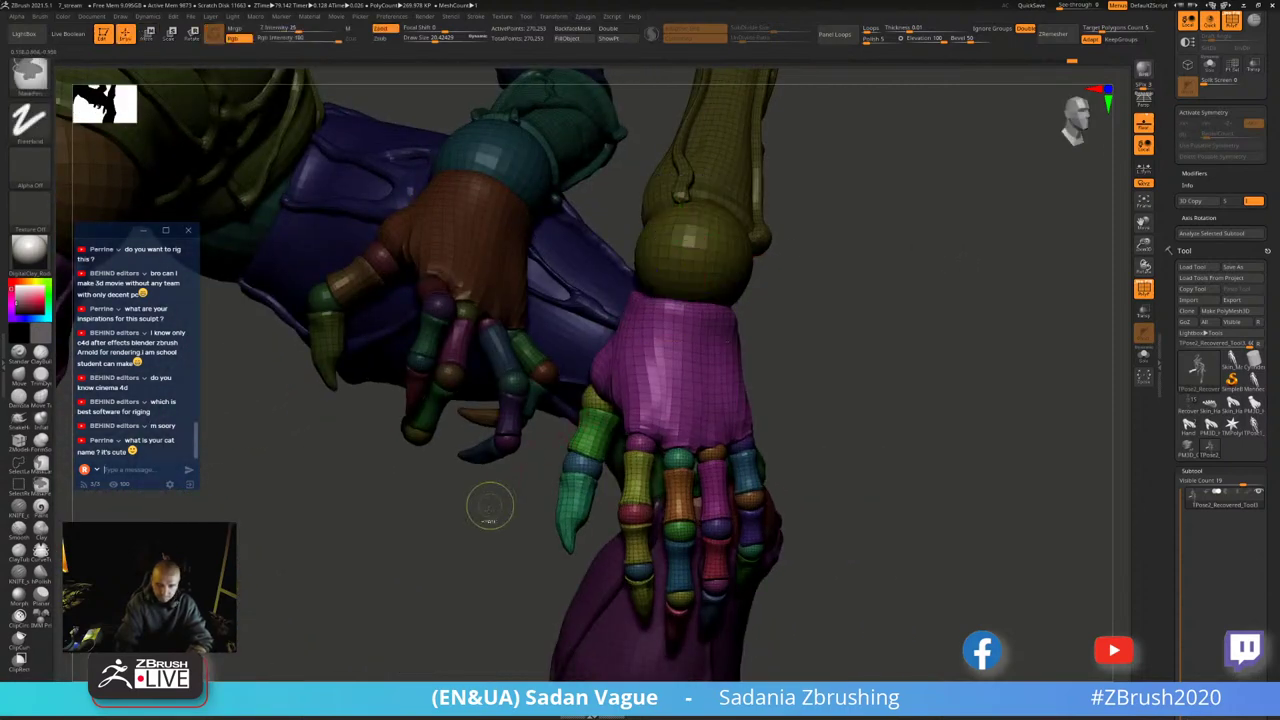
- Clear the mask and rotate the green thumb inward around its green knuckle sphere
{"action": "left_click_drag", "start_coordinate": [491, 506], "coordinate": [500, 510], "text": "ctrl"}
{"action": "left_click", "coordinate": [595, 405], "text": "ctrl+shift"}
{"action": "left_click", "coordinate": [523, 463], "text": "ctrl+shift"}
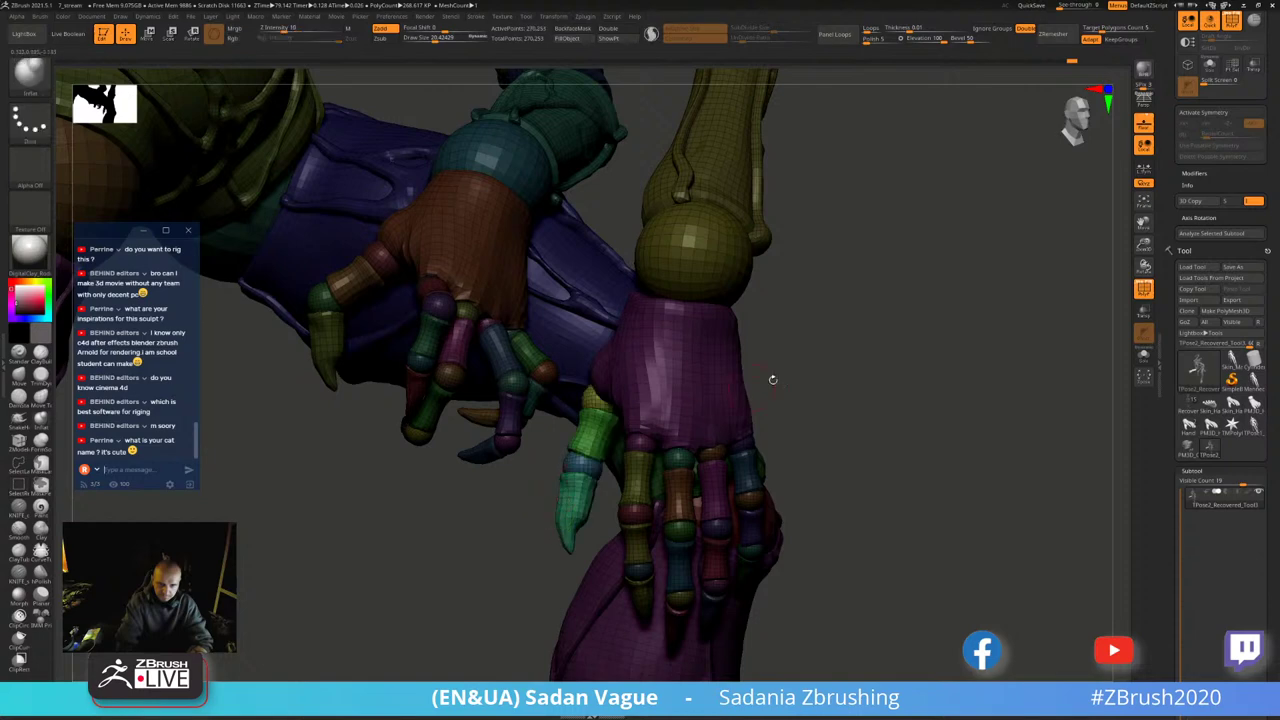
{"action": "left_click_drag", "start_coordinate": [771, 377], "coordinate": [672, 381]}
{"action": "left_click", "coordinate": [558, 408], "text": "ctrl+shift"}
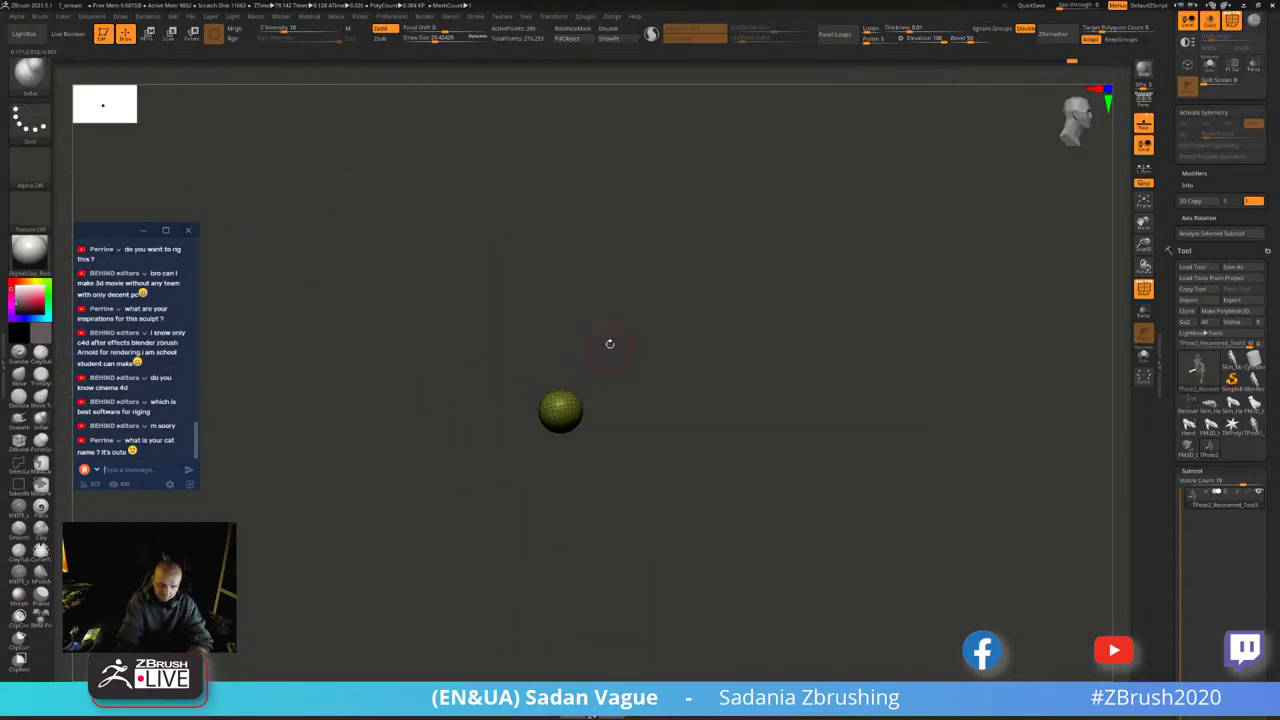
{"action": "key", "text": "w"}
{"action": "left_click", "coordinate": [622, 161]}
{"action": "left_click", "coordinate": [612, 389], "text": "ctrl+shift"}
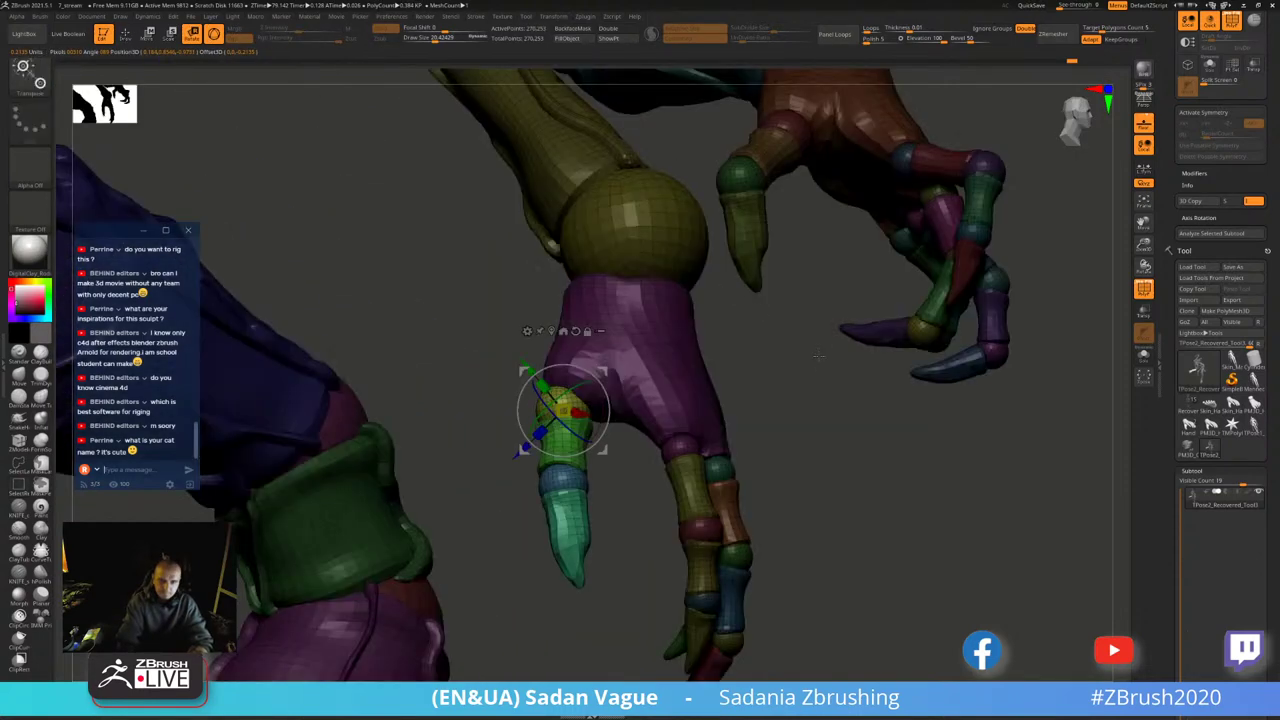
{"action": "mouse_move", "coordinate": [660, 380]}
{"action": "left_mouse_down"}
{"action": "mouse_move", "coordinate": [612, 389]}
{"action": "mouse_move", "coordinate": [606, 408]}
{"action": "left_mouse_up"}
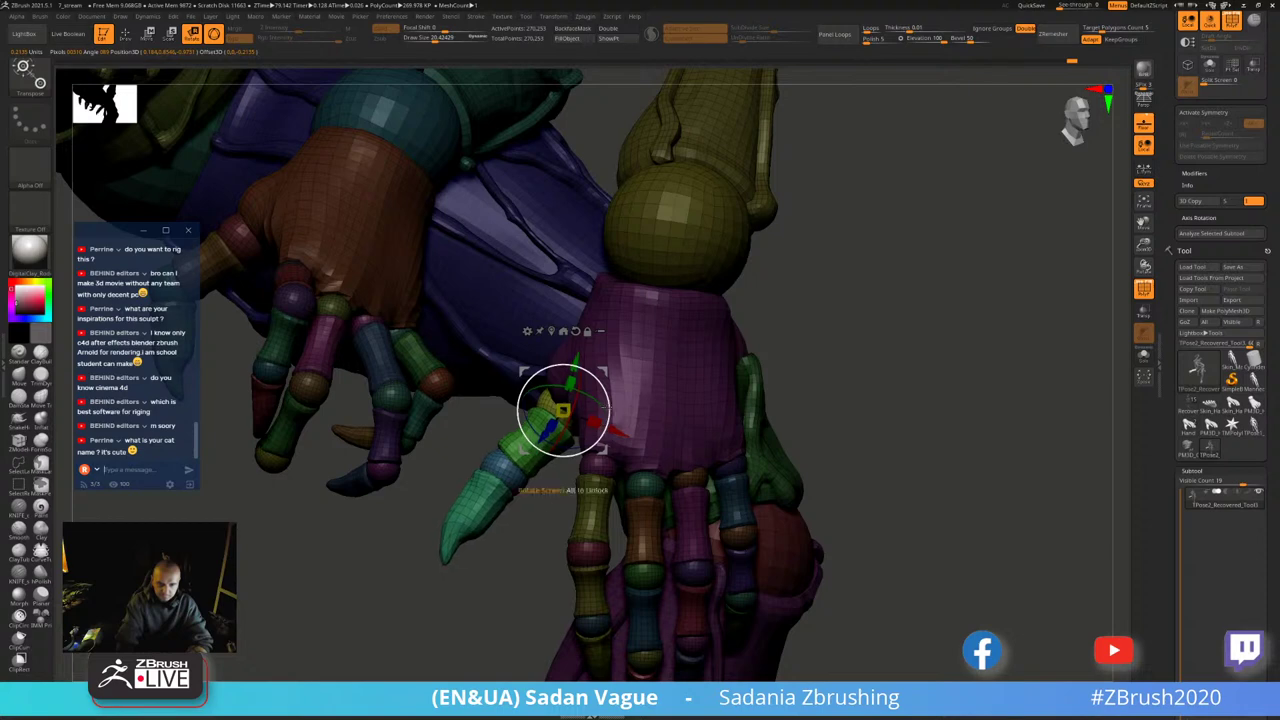
{"action": "left_click_drag", "start_coordinate": [880, 420], "coordinate": [760, 430]}
{"action": "left_click_drag", "start_coordinate": [607, 404], "coordinate": [604, 412]}
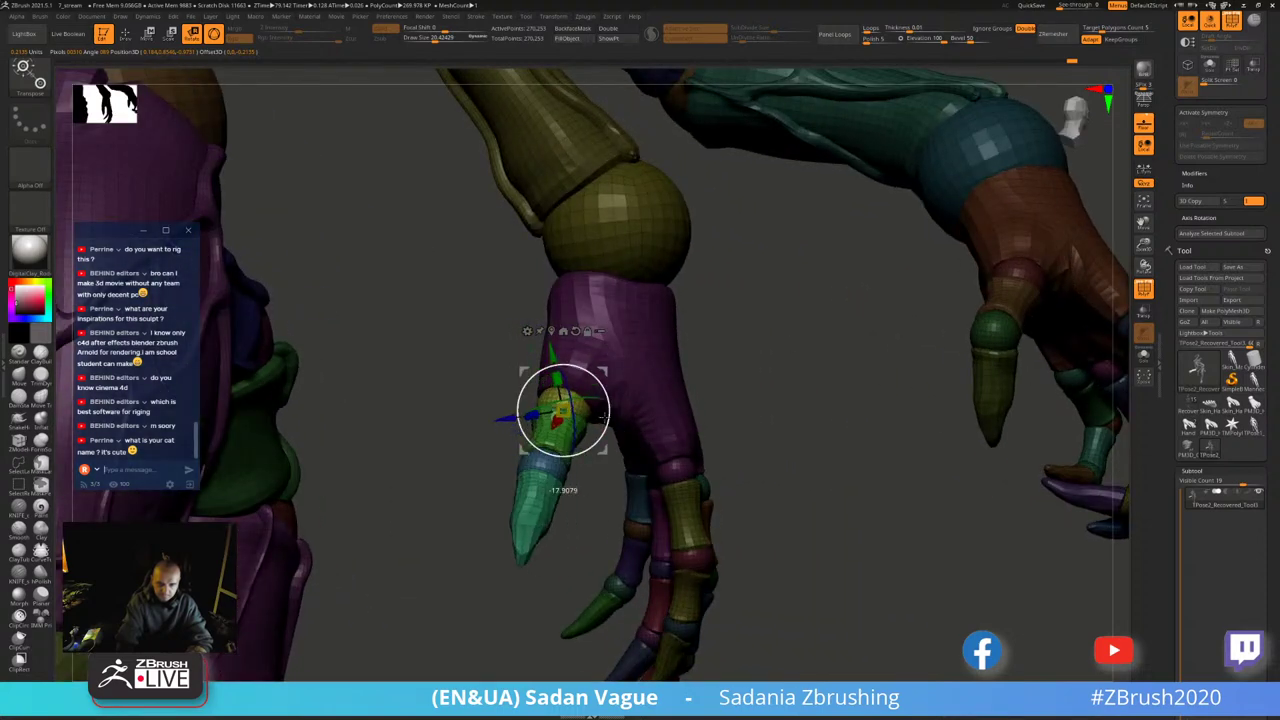
{"action": "mouse_move", "coordinate": [758, 372]}
{"action": "left_mouse_down"}
{"action": "mouse_move", "coordinate": [900, 300]}
{"action": "mouse_move", "coordinate": [1025, 203]}
{"action": "mouse_move", "coordinate": [1000, 230]}
{"action": "mouse_move", "coordinate": [1022, 258]}
{"action": "mouse_move", "coordinate": [1006, 256]}
{"action": "left_mouse_up"}
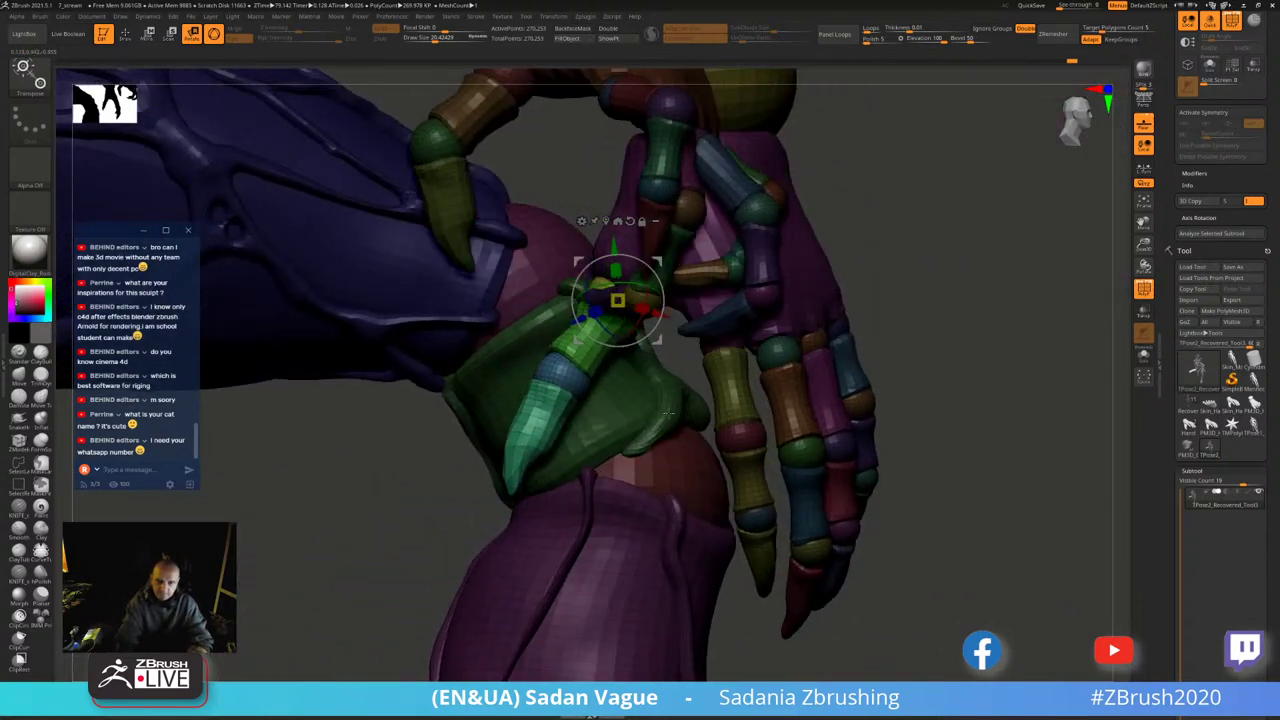
{"action": "left_click_drag", "start_coordinate": [686, 410], "coordinate": [620, 318]}
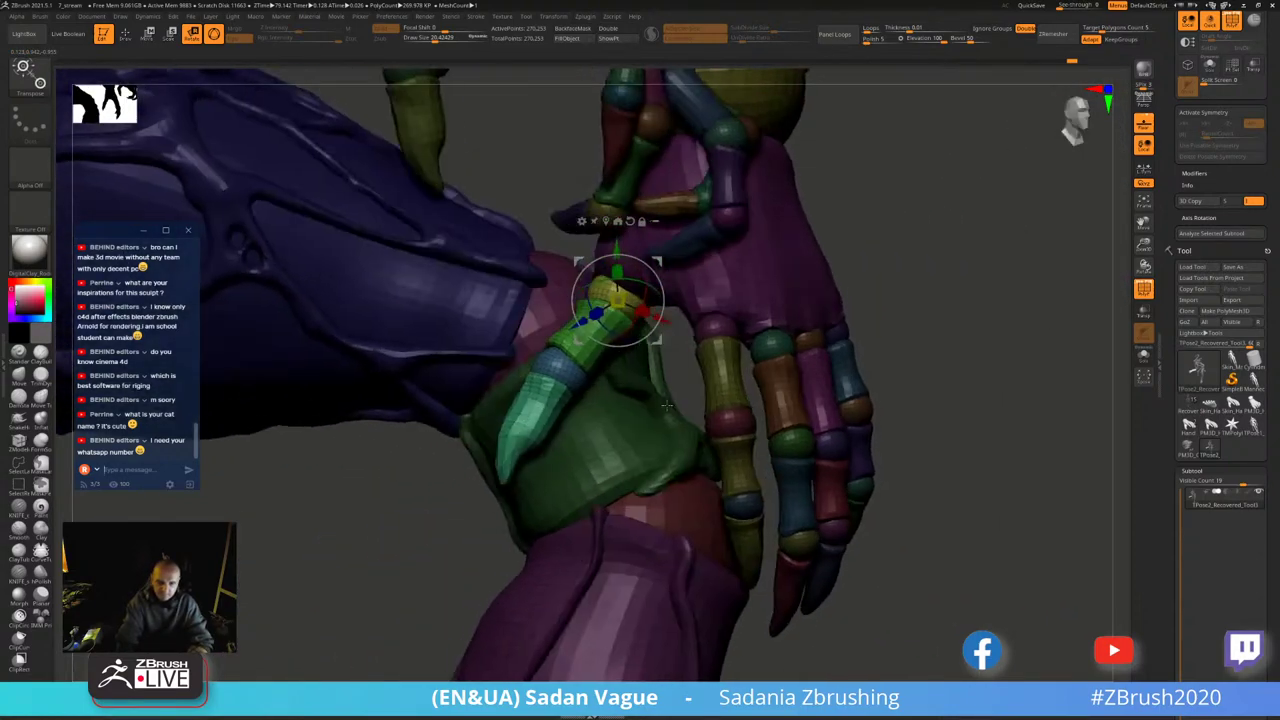
- Bend the green thumb tip downward around the blue joint ball
{"action": "key", "text": "q"}
{"action": "left_click", "coordinate": [617, 314], "text": "ctrl+shift"}
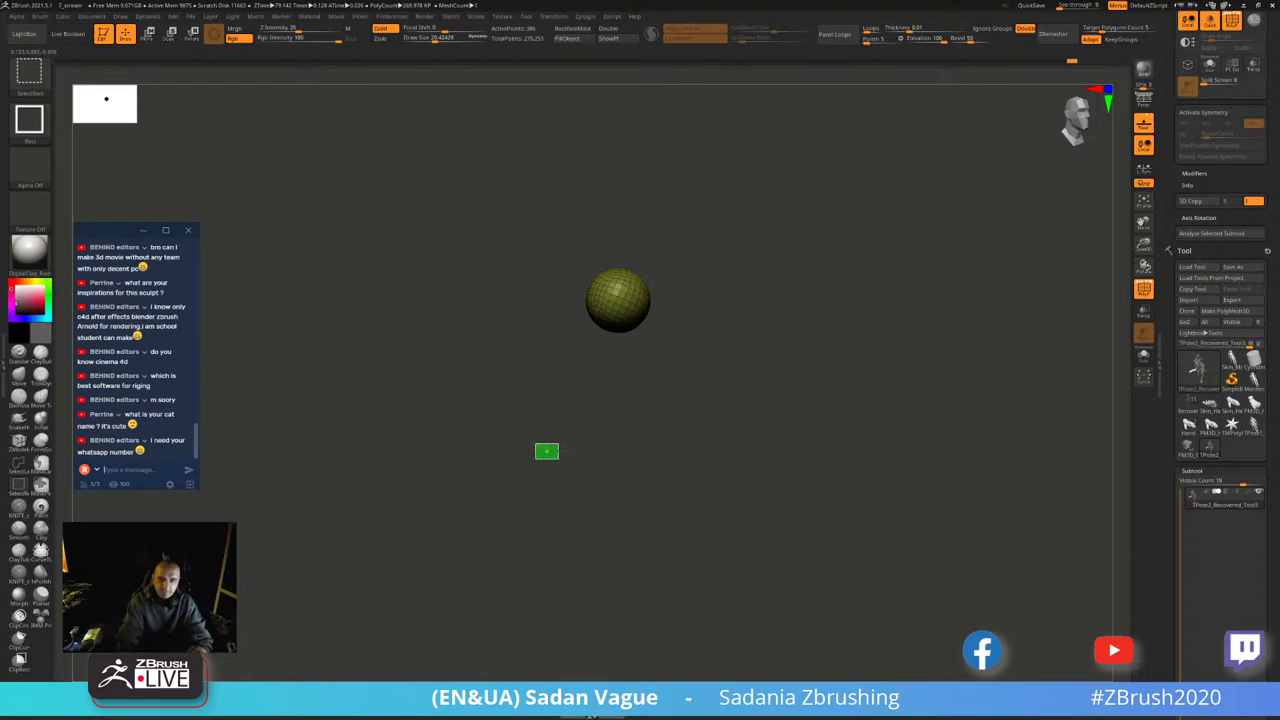
{"action": "left_click", "coordinate": [546, 451], "text": "ctrl+shift"}
{"action": "left_click", "coordinate": [560, 491], "text": "ctrl+shift"}
{"action": "left_click", "coordinate": [566, 517], "text": "ctrl+shift"}
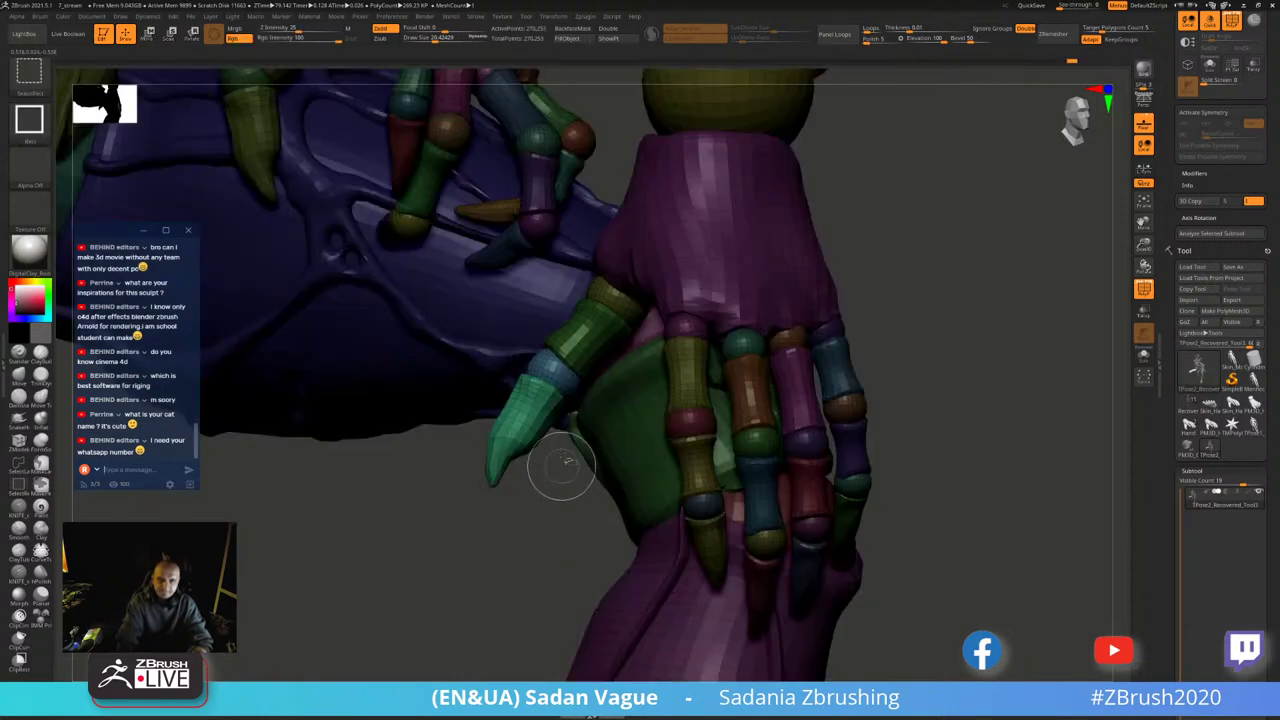
{"action": "left_click", "coordinate": [545, 367], "text": "ctrl+shift"}
{"action": "key", "text": "w"}
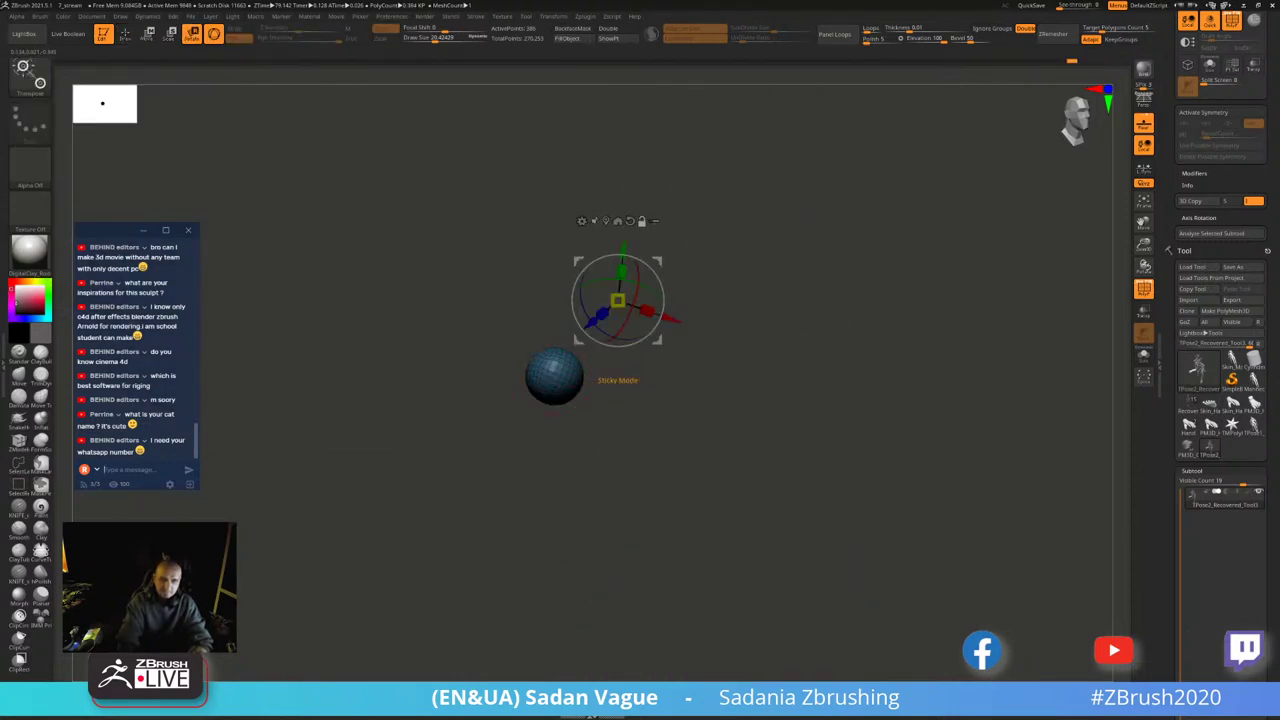
{"action": "left_click", "coordinate": [555, 375]}
{"action": "left_click", "coordinate": [899, 310], "text": "ctrl+shift"}
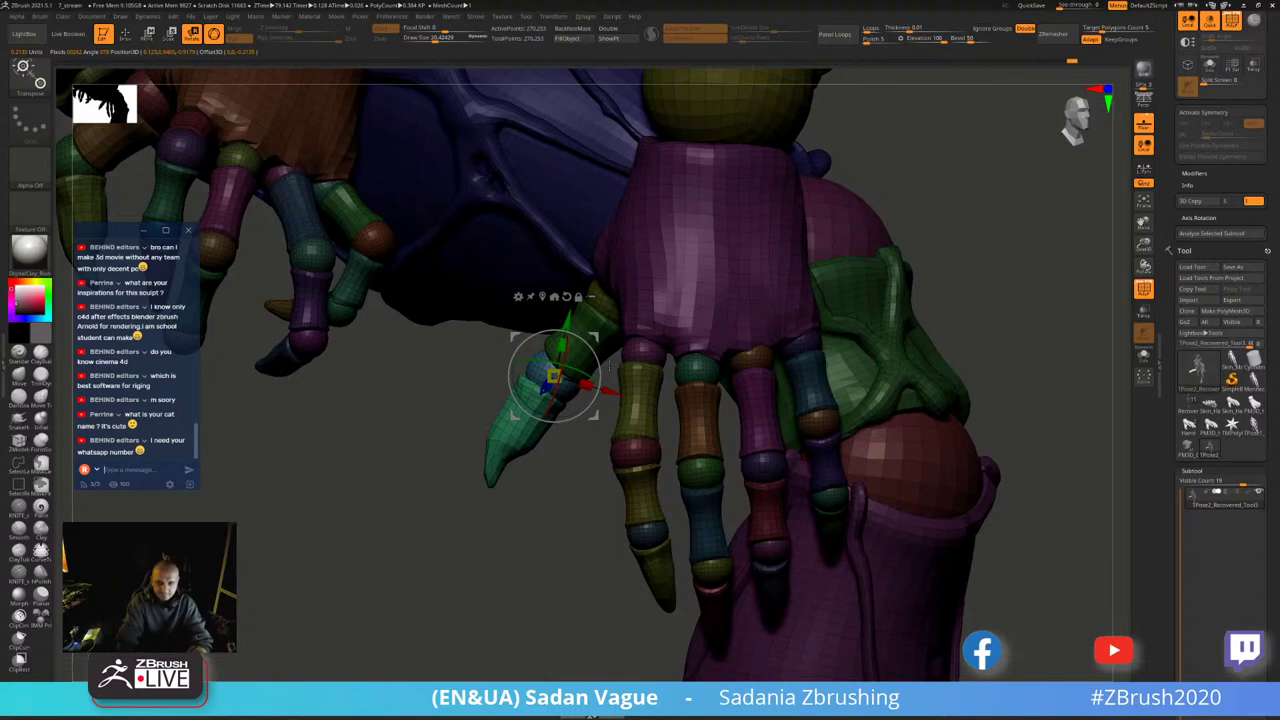
{"action": "mouse_move", "coordinate": [607, 367]}
{"action": "left_mouse_down"}
{"action": "mouse_move", "coordinate": [580, 430]}
{"action": "mouse_move", "coordinate": [466, 428]}
{"action": "left_mouse_up"}
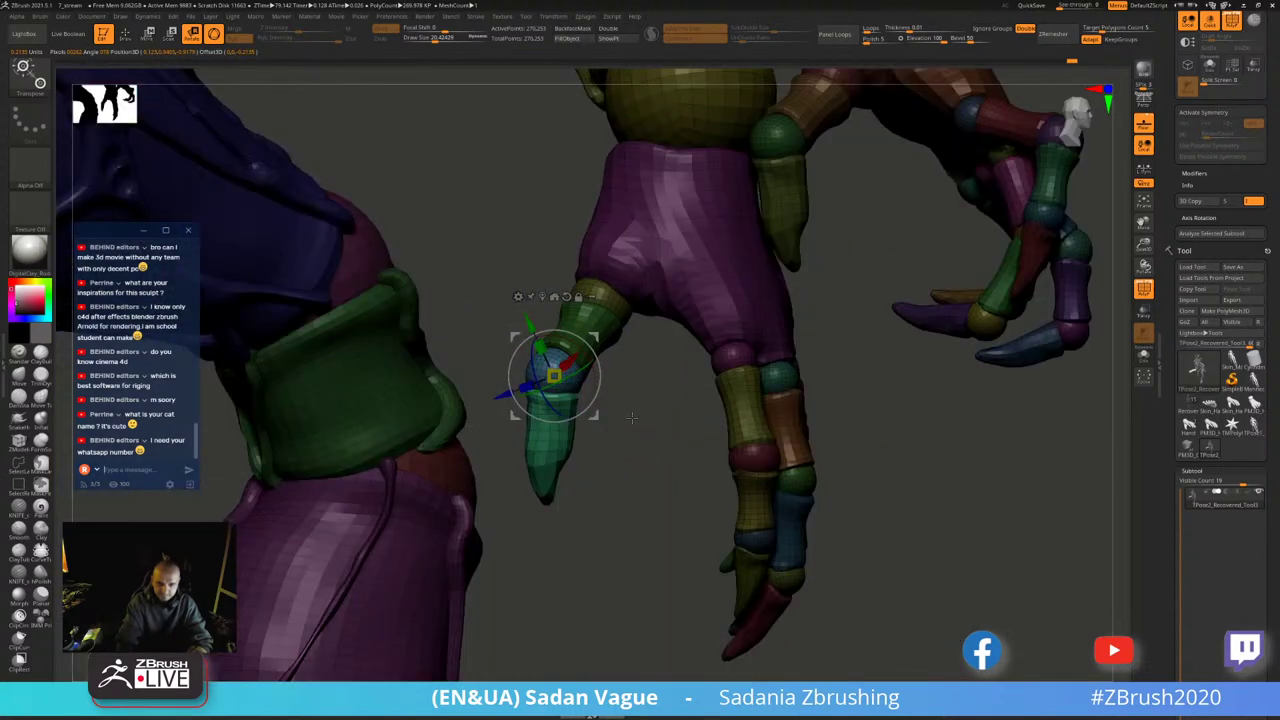
{"action": "left_click_drag", "start_coordinate": [632, 418], "coordinate": [705, 406]}
- Mask the rightmost finger and rotate it around its pink knuckle sphere
{"action": "key", "text": "q"}
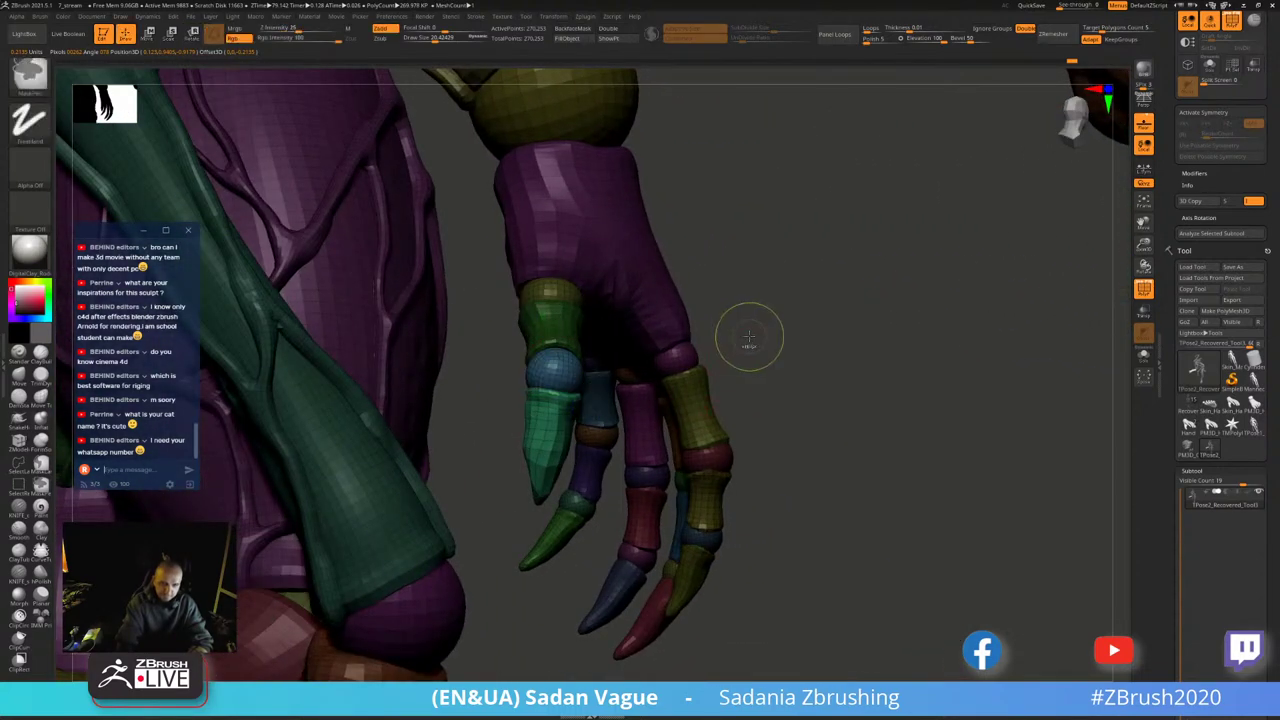
{"action": "left_click", "coordinate": [749, 343], "text": "ctrl+shift"}
{"action": "left_click", "coordinate": [676, 360], "text": "ctrl+shift"}
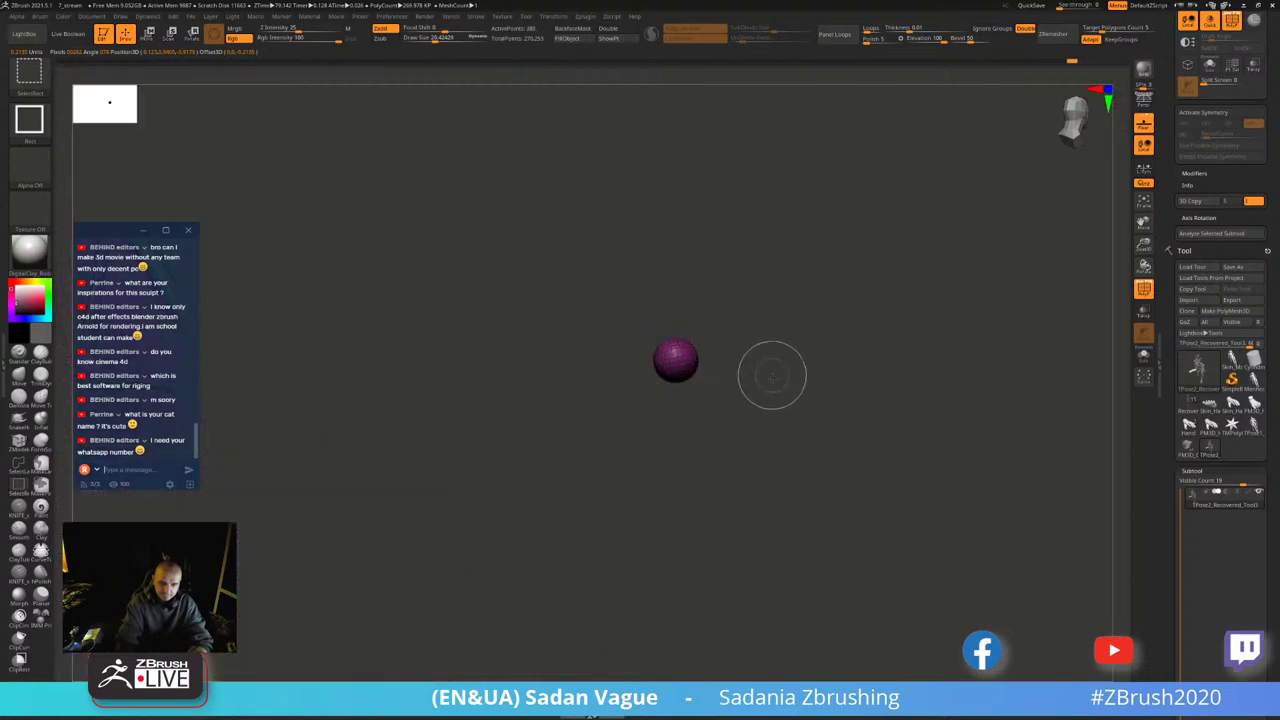
{"action": "left_click", "coordinate": [772, 375], "text": "ctrl+shift"}
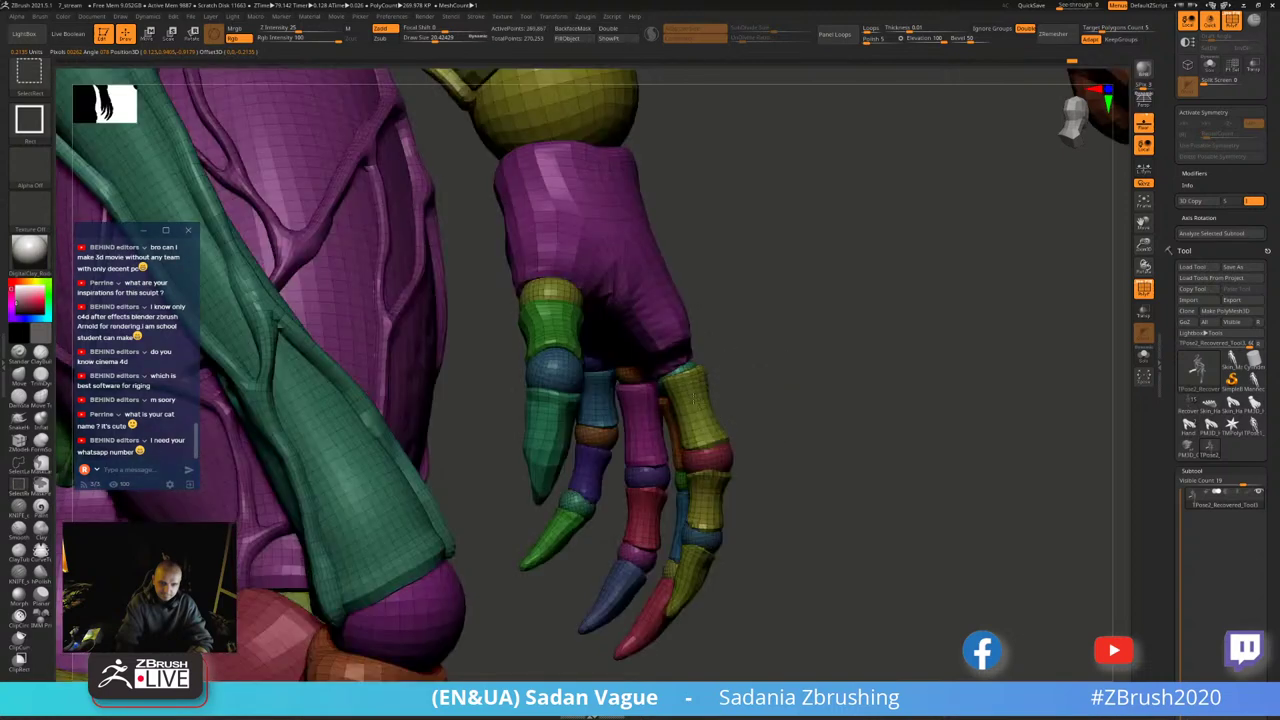
{"action": "left_click", "coordinate": [705, 560], "text": "ctrl"}
{"action": "left_click", "coordinate": [814, 371], "text": "ctrl"}
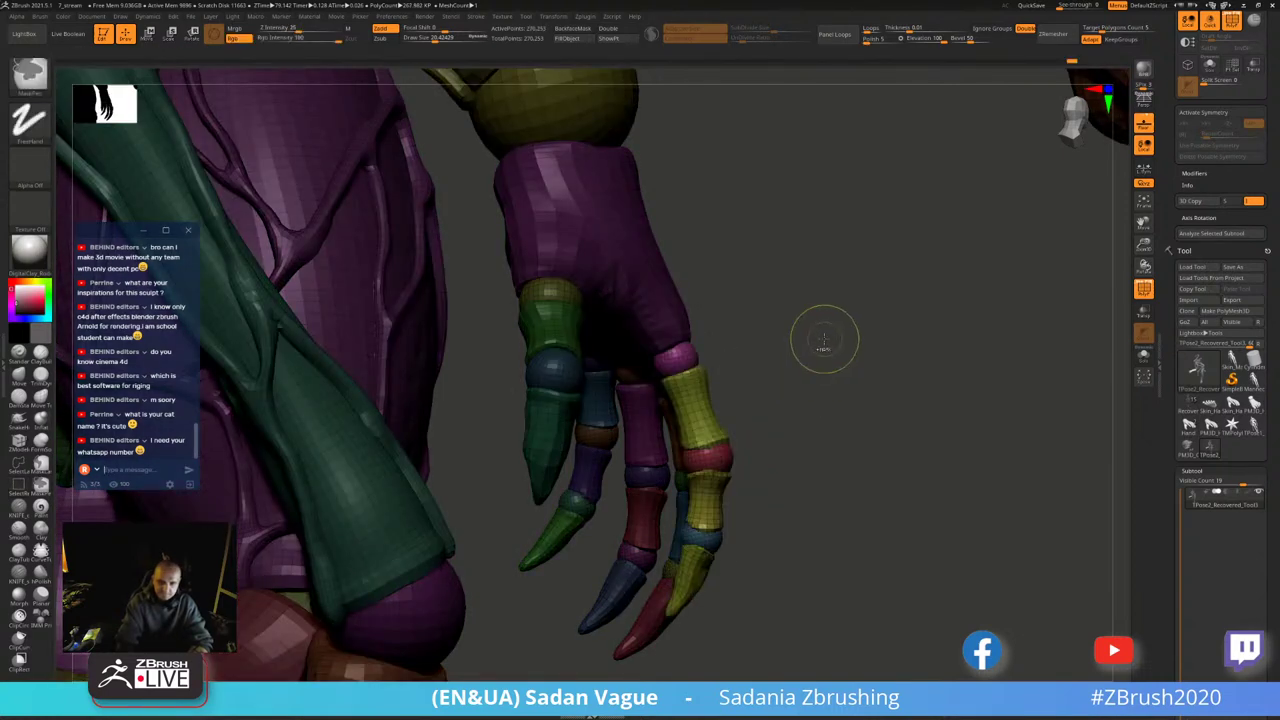
{"action": "left_click", "coordinate": [678, 356], "text": "ctrl+shift"}
{"action": "key", "text": "r"}
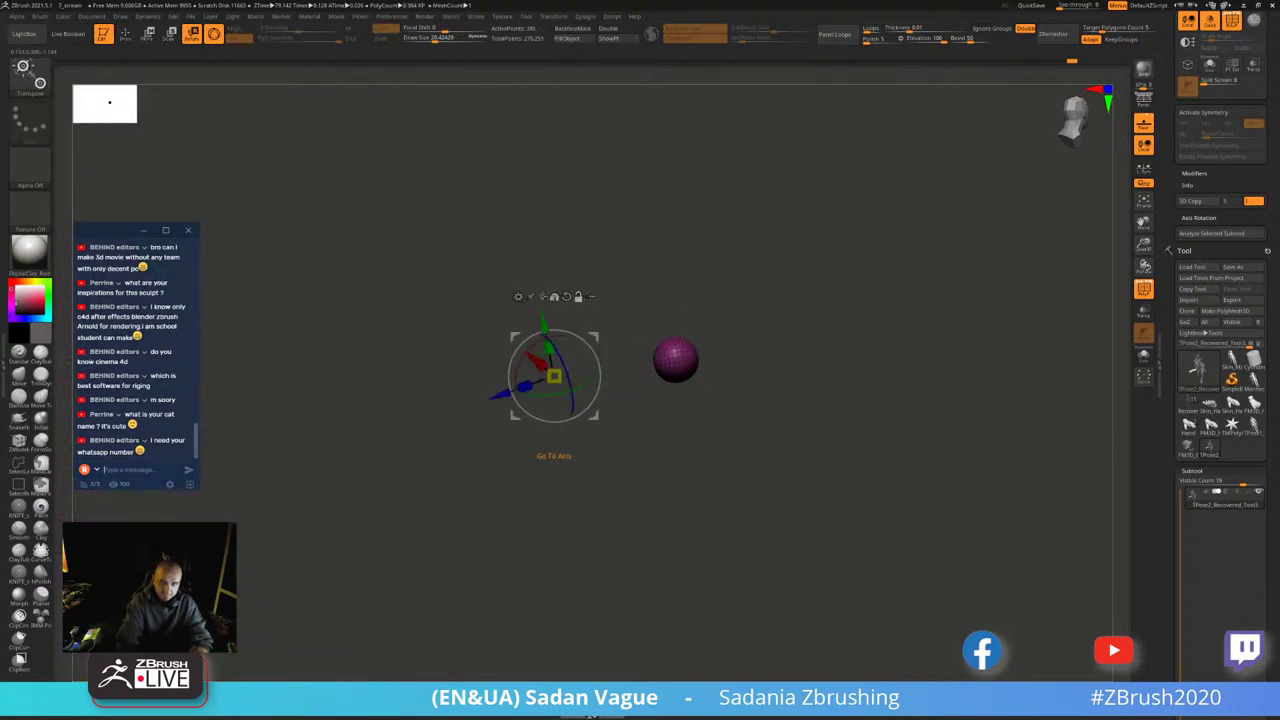
{"action": "left_click", "coordinate": [733, 311], "text": "ctrl+shift"}
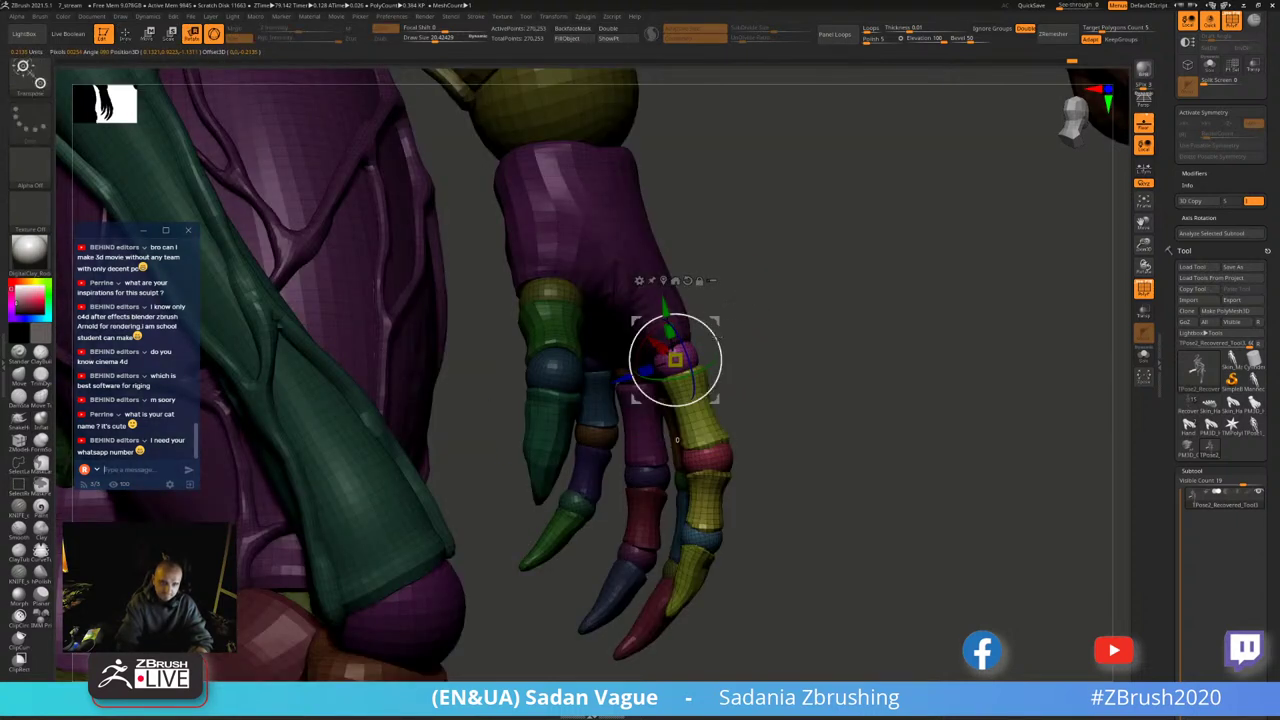
{"action": "left_click_drag", "start_coordinate": [677, 438], "coordinate": [697, 297]}
{"action": "mouse_move", "coordinate": [797, 302]}
{"action": "left_mouse_down"}
{"action": "mouse_move", "coordinate": [885, 307]}
{"action": "mouse_move", "coordinate": [820, 250]}
{"action": "left_mouse_up"}
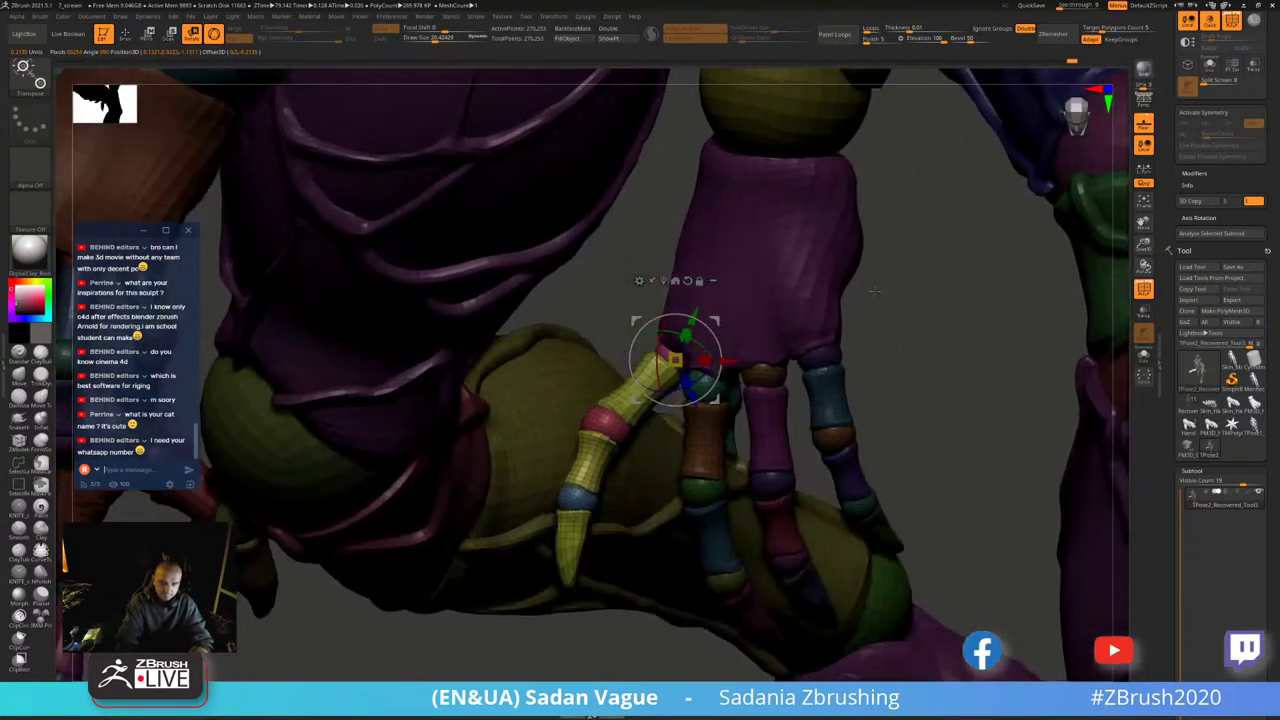
- Isolate the next pink knuckle sphere, centre the Transpose pivot on it and bring the hand back
{"action": "left_click", "coordinate": [674, 362], "text": "ctrl+shift"}
{"action": "left_click", "coordinate": [629, 349], "text": "ctrl+shift"}
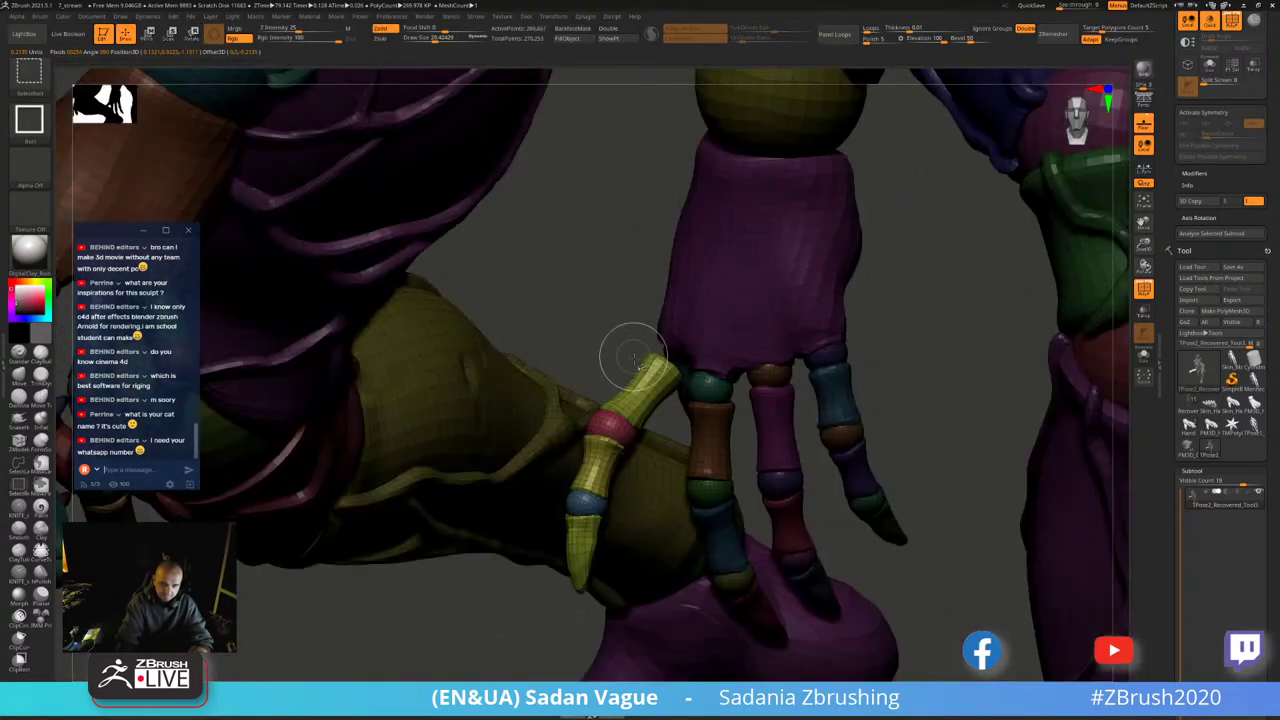
{"action": "left_click", "coordinate": [636, 350], "text": "ctrl+shift"}
{"action": "left_click", "coordinate": [616, 313], "text": "ctrl+shift"}
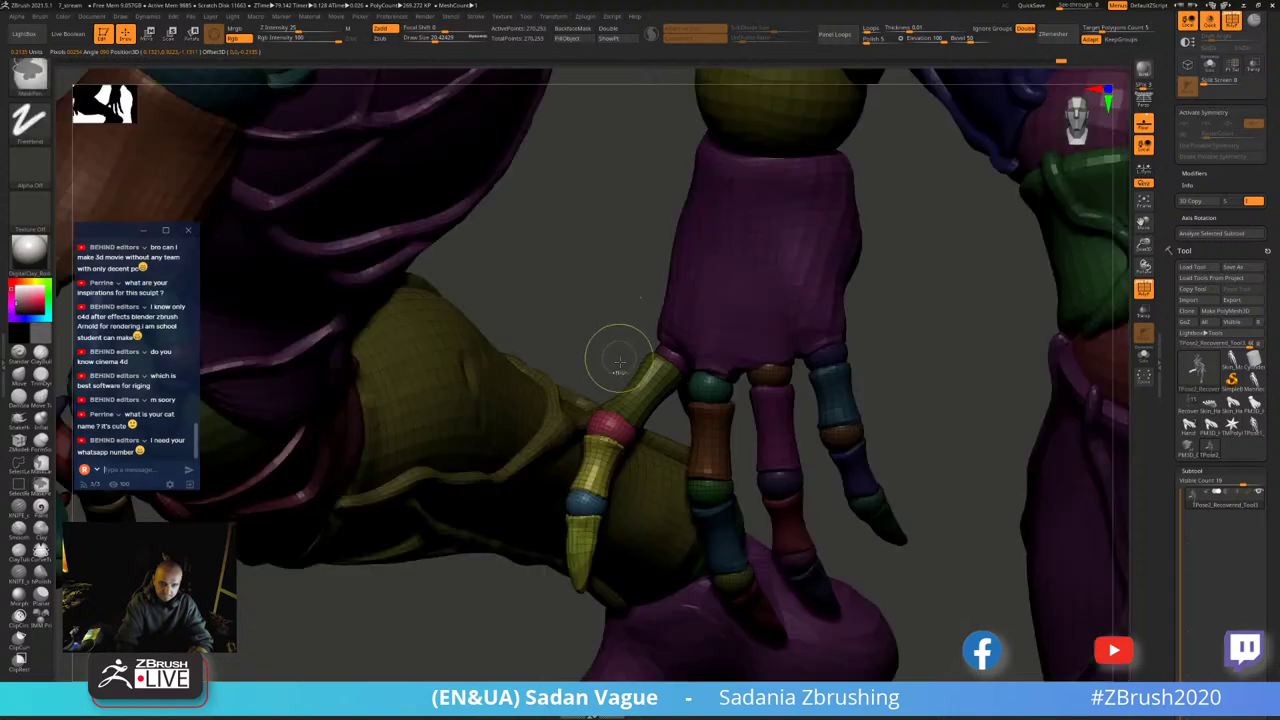
{"action": "left_click", "coordinate": [612, 418], "text": "ctrl+shift"}
{"action": "key", "text": "w"}
{"action": "left_click", "coordinate": [611, 431]}
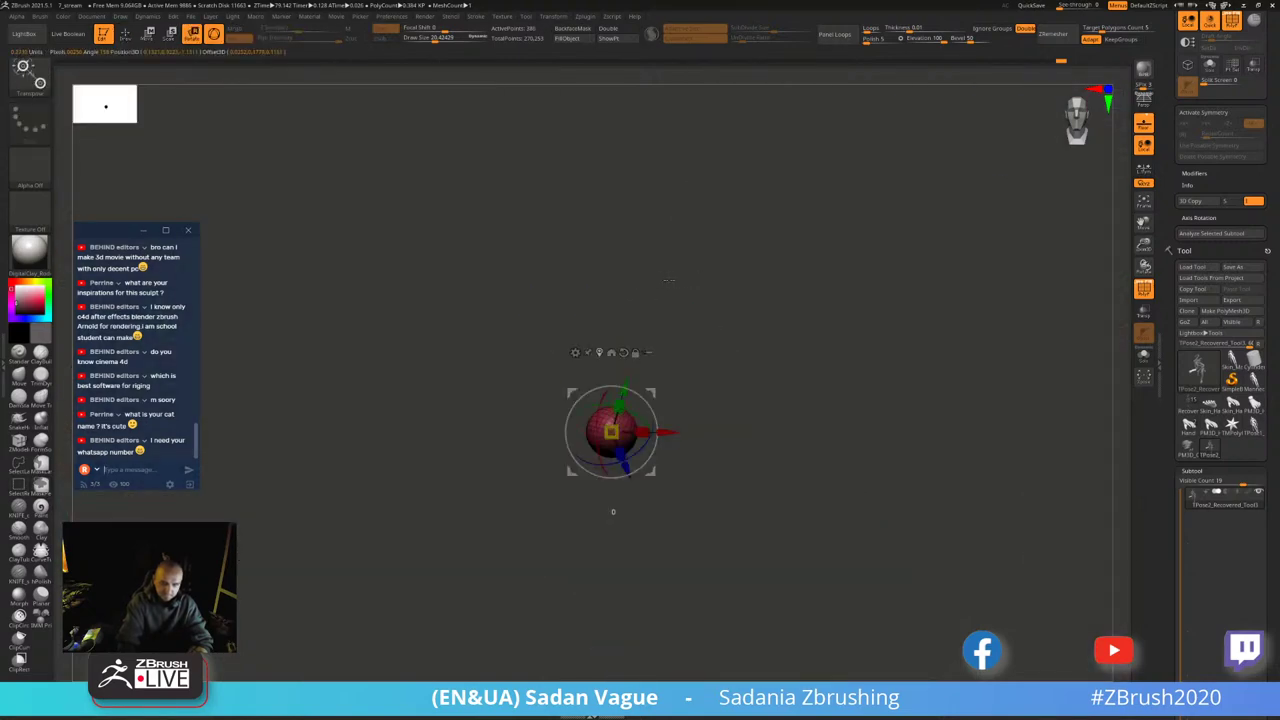
{"action": "left_click", "coordinate": [659, 294], "text": "ctrl+shift"}
{"action": "mouse_move", "coordinate": [659, 294]}
{"action": "left_mouse_down"}
{"action": "mouse_move", "coordinate": [741, 457]}
{"action": "mouse_move", "coordinate": [700, 450]}
{"action": "mouse_move", "coordinate": [612, 500]}
{"action": "left_mouse_up"}
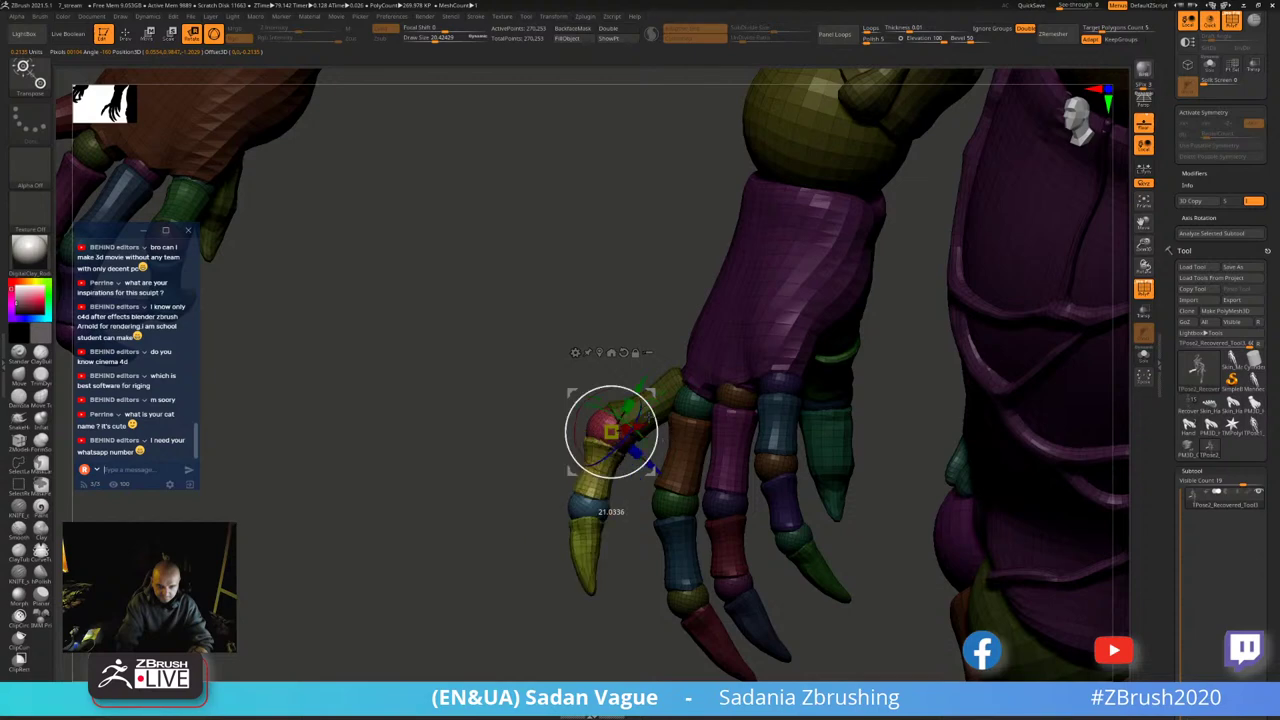
{"action": "mouse_move", "coordinate": [760, 300]}
{"action": "left_mouse_down"}
{"action": "mouse_move", "coordinate": [797, 201]}
{"action": "mouse_move", "coordinate": [805, 267]}
{"action": "left_mouse_up"}
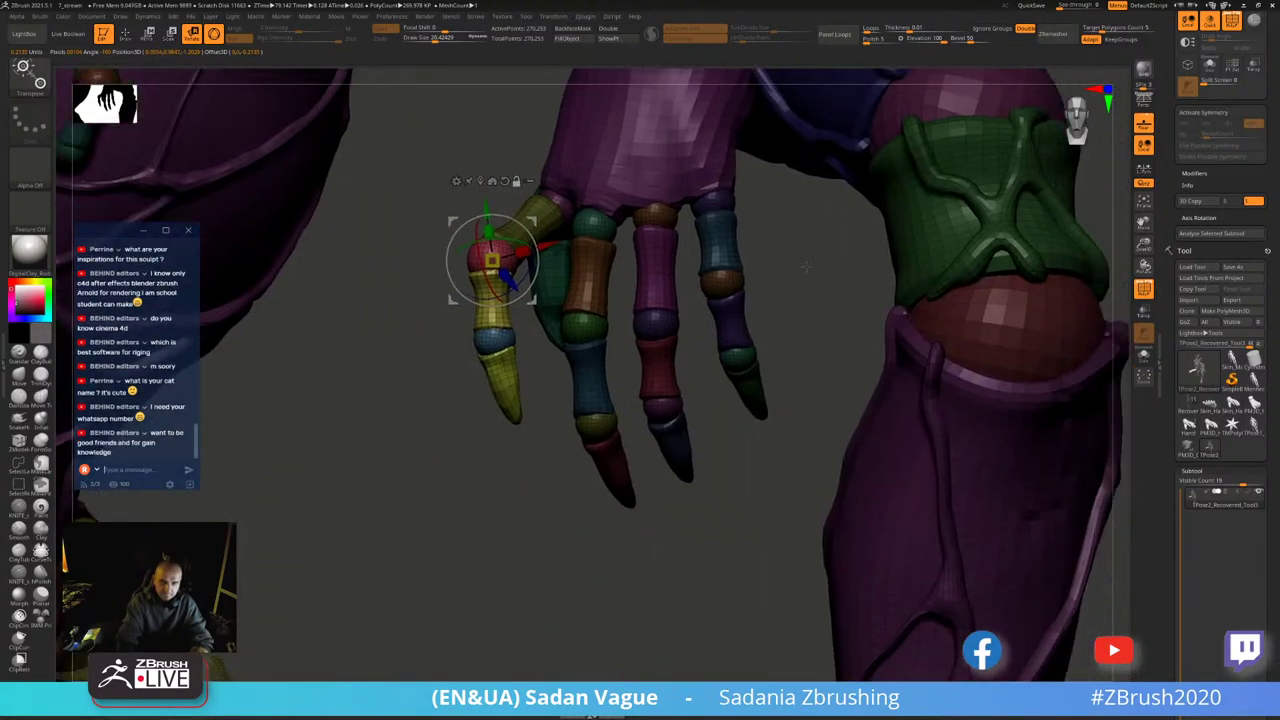
- Clear the mask, isolate the purple knuckle sphere and bend its finger around it
{"action": "key", "text": "q"}
{"action": "left_click", "coordinate": [780, 249], "text": "ctrl"}
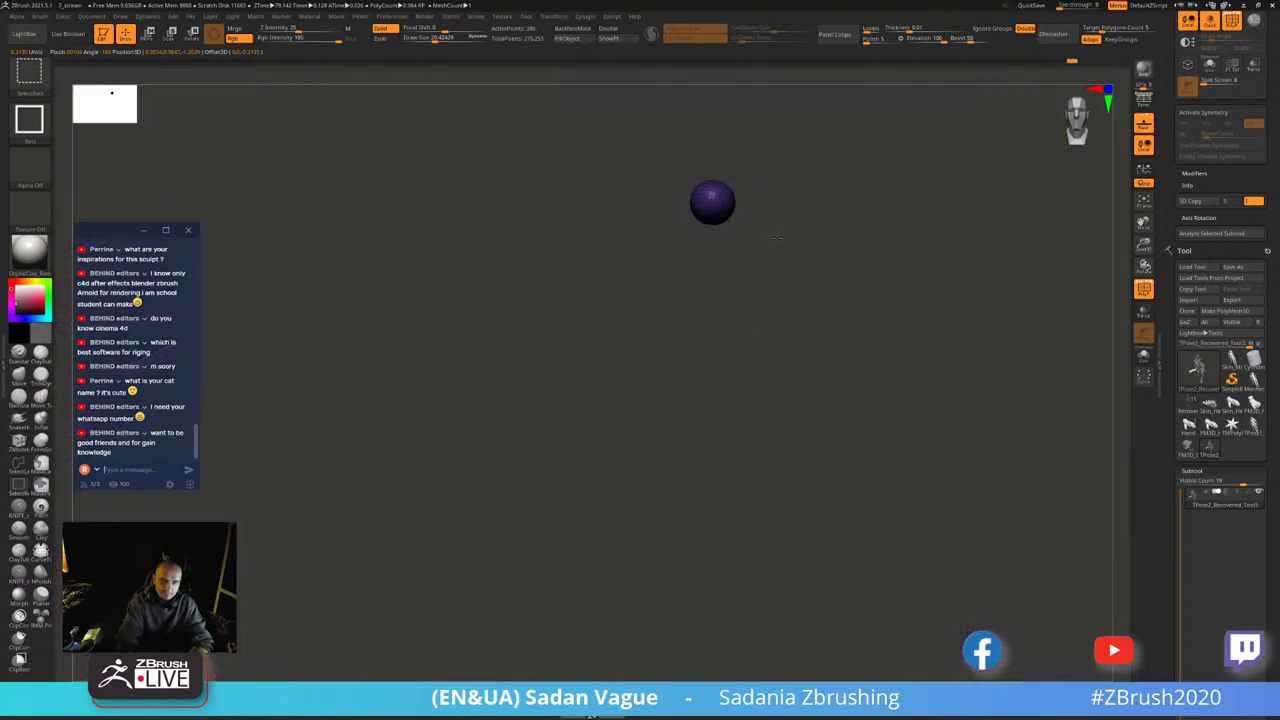
{"action": "left_click", "coordinate": [717, 241], "text": "ctrl+alt+shift"}
{"action": "left_click", "coordinate": [727, 286], "text": "ctrl+alt+shift"}
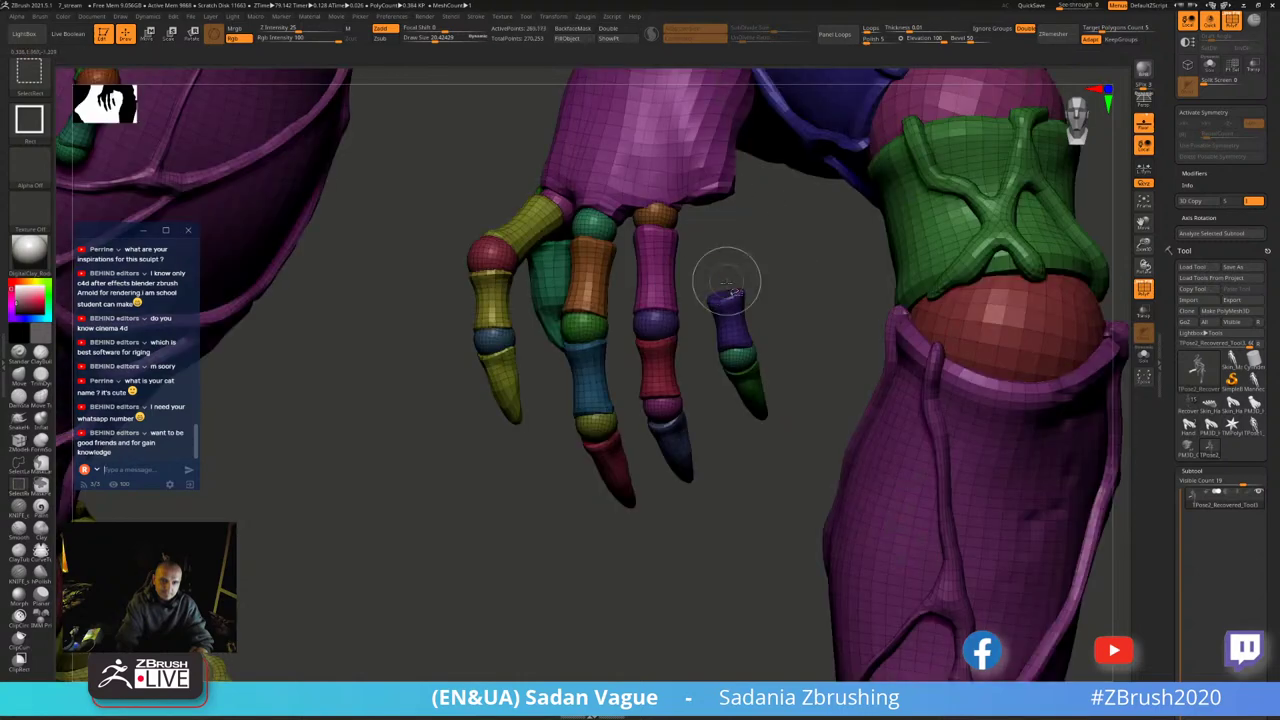
{"action": "left_click", "coordinate": [737, 370], "text": "ctrl+alt+shift"}
{"action": "left_click", "coordinate": [790, 305], "text": "ctrl+shift"}
{"action": "left_click", "coordinate": [713, 198], "text": "ctrl+shift"}
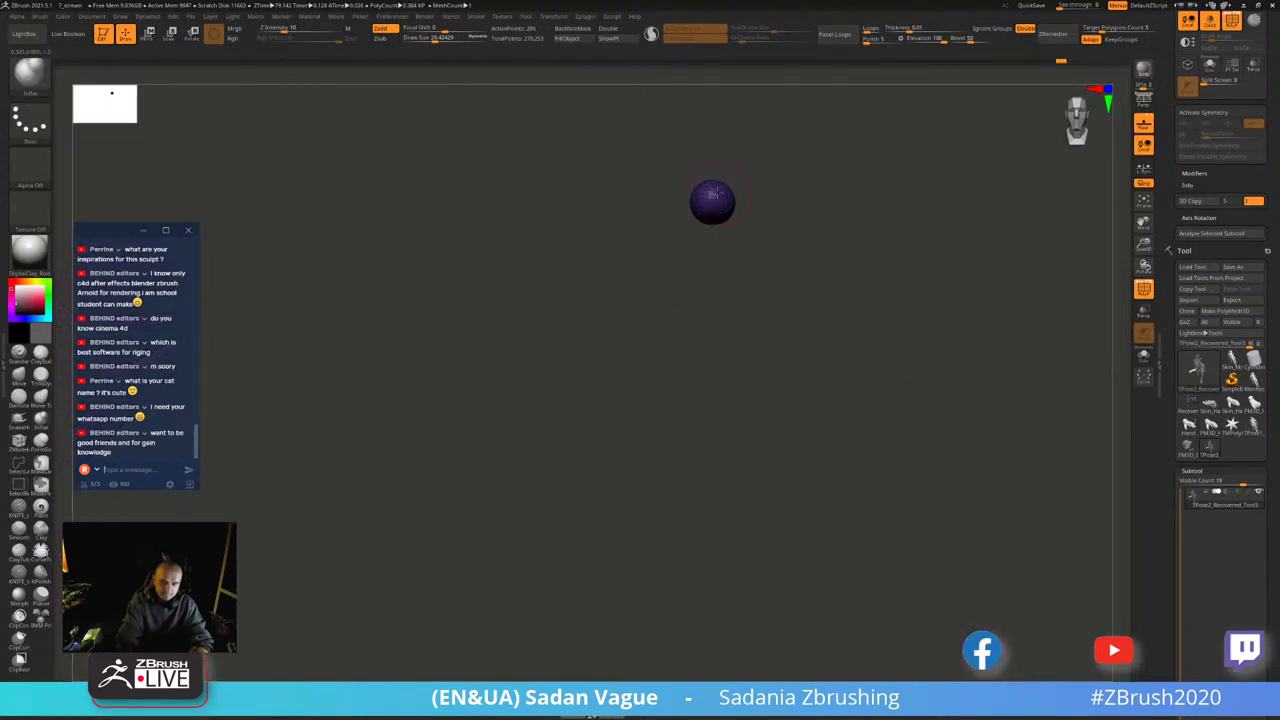
{"action": "key", "text": "w"}
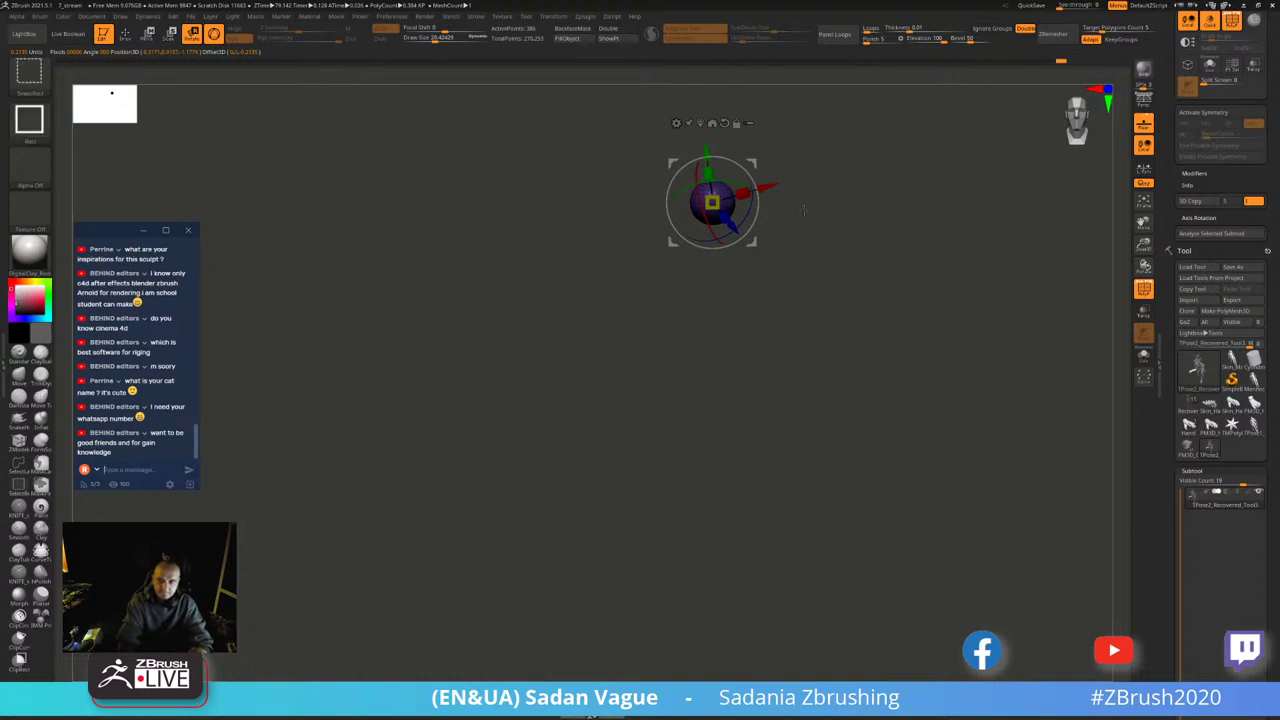
{"action": "left_click", "coordinate": [803, 210], "text": "ctrl+shift"}
{"action": "left_click_drag", "start_coordinate": [803, 210], "coordinate": [690, 312]}
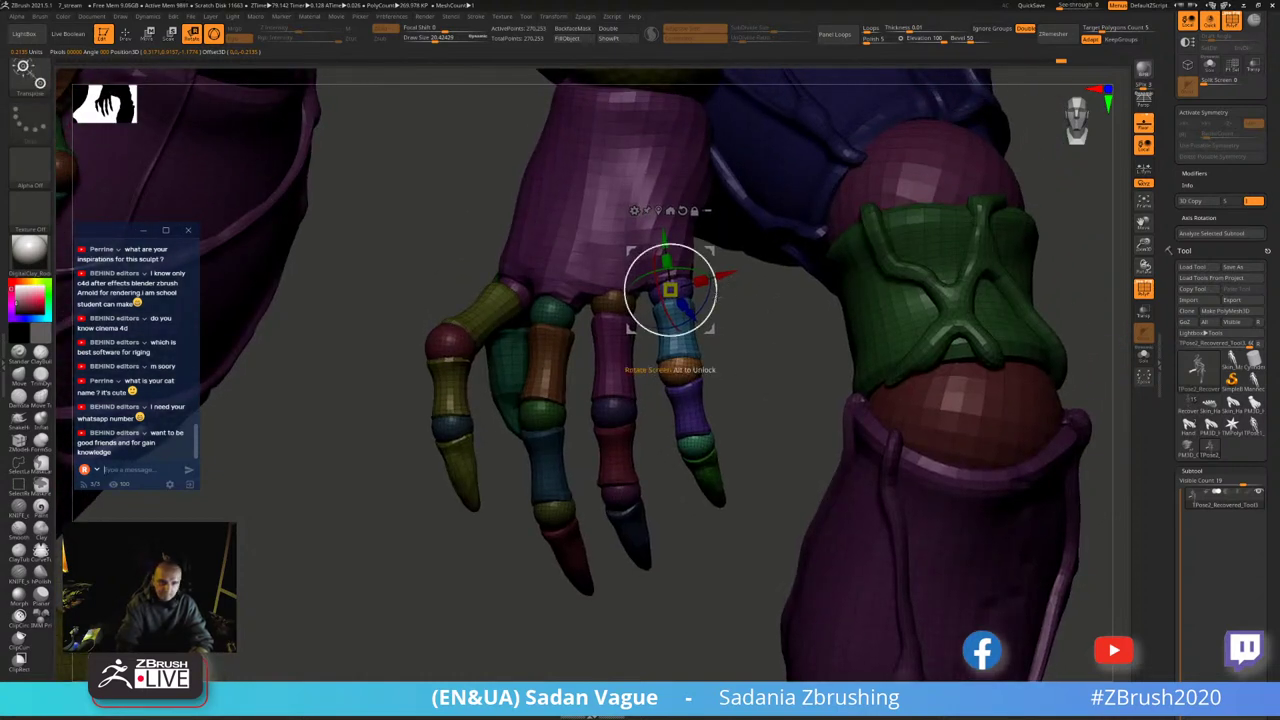
{"action": "left_click_drag", "start_coordinate": [705, 256], "coordinate": [697, 243]}
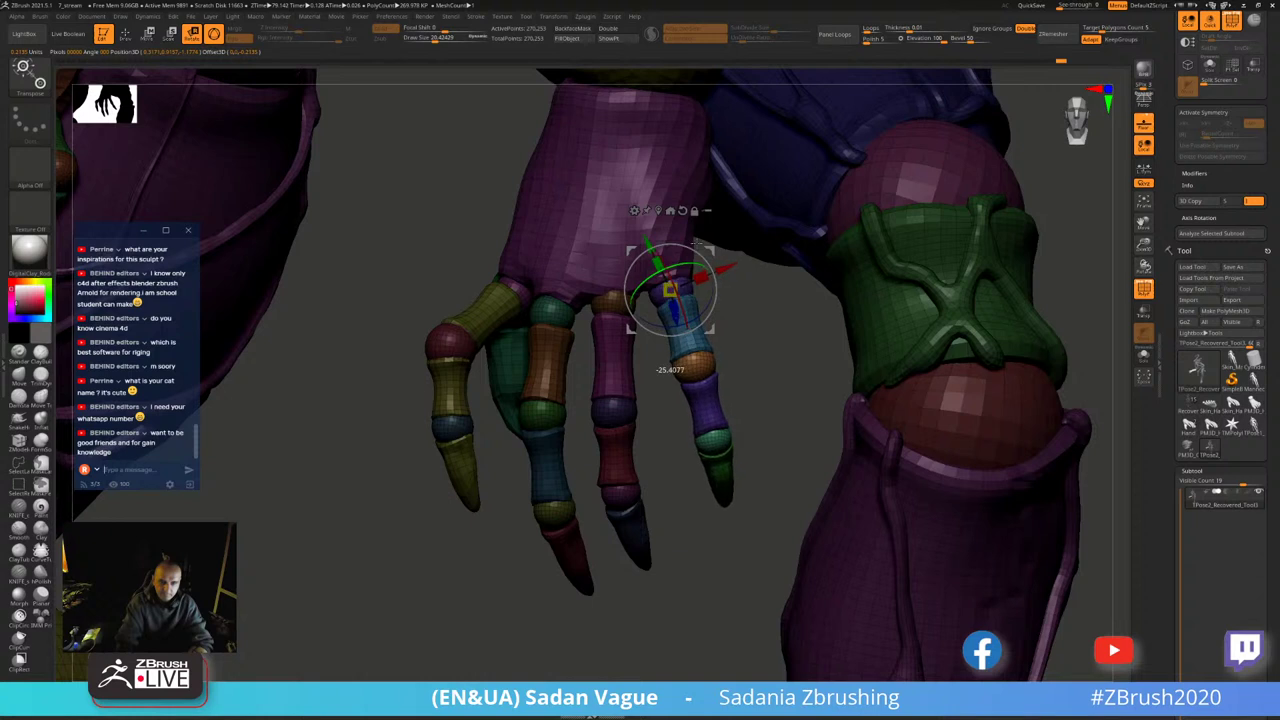
{"action": "left_click", "coordinate": [710, 280]}
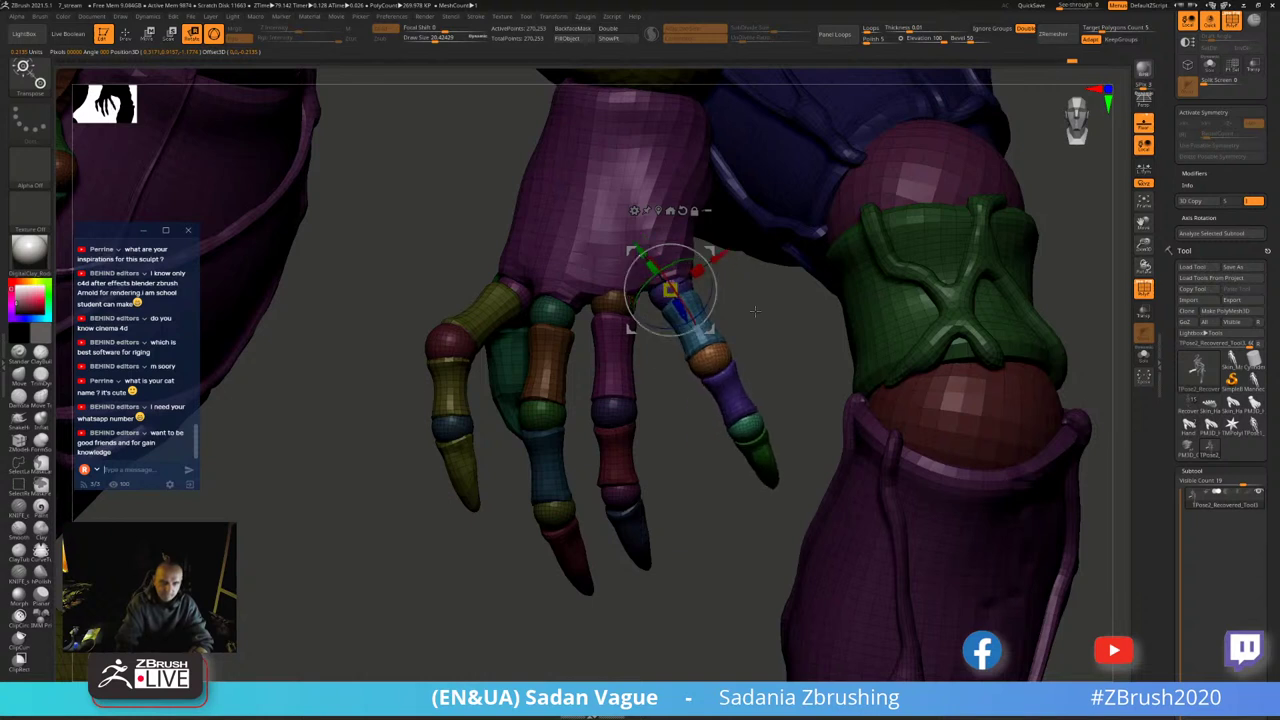
- Hide the purple knuckle, isolate the next knuckle and curl that finger around it
{"action": "key", "text": "q"}
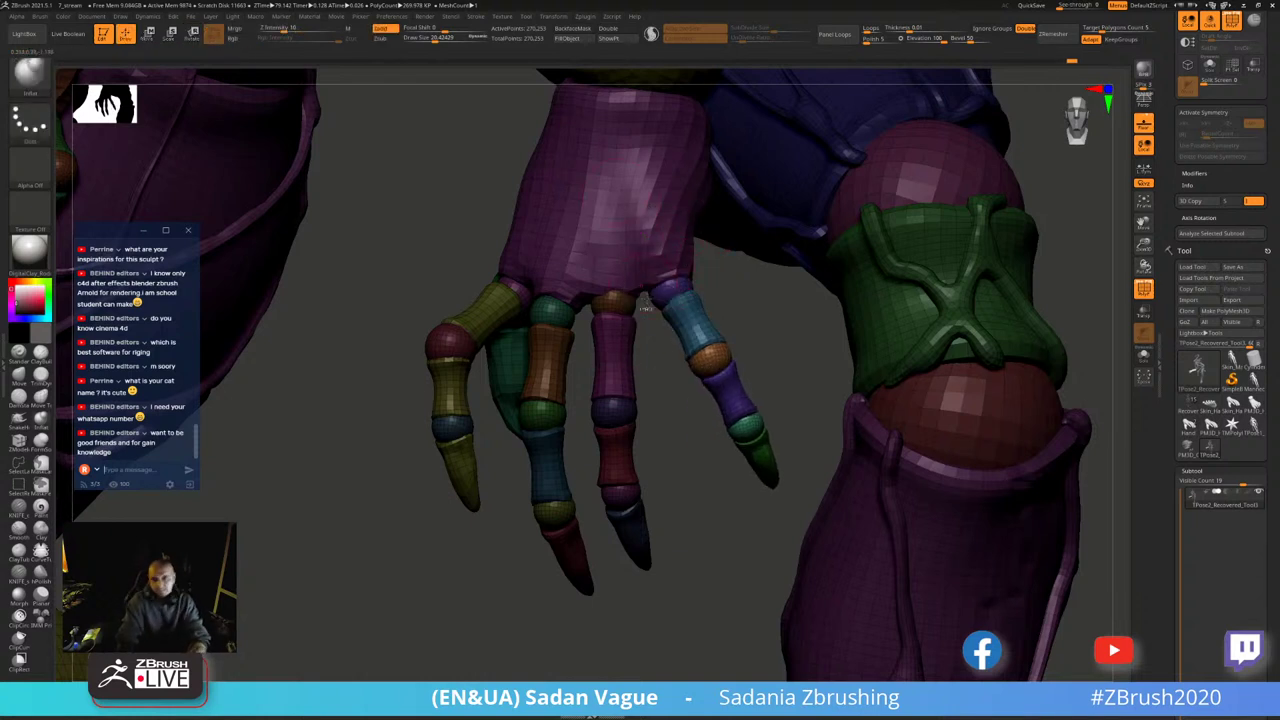
{"action": "key", "text": "ctrl+shift"}
{"action": "left_click", "coordinate": [662, 296], "text": "ctrl+shift"}
{"action": "left_click", "coordinate": [723, 300], "text": "ctrl+shift"}
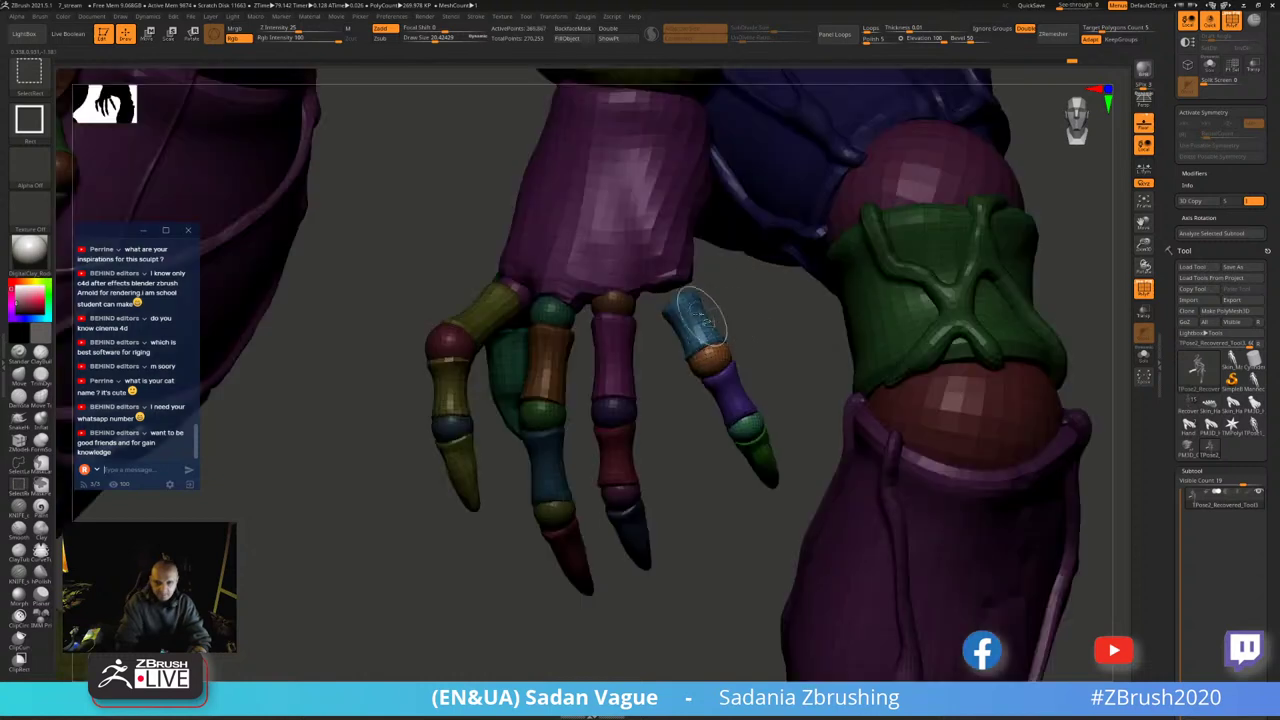
{"action": "left_click", "coordinate": [692, 314], "text": "ctrl+shift"}
{"action": "left_click_drag", "start_coordinate": [748, 300], "coordinate": [735, 330], "text": "ctrl+shift"}
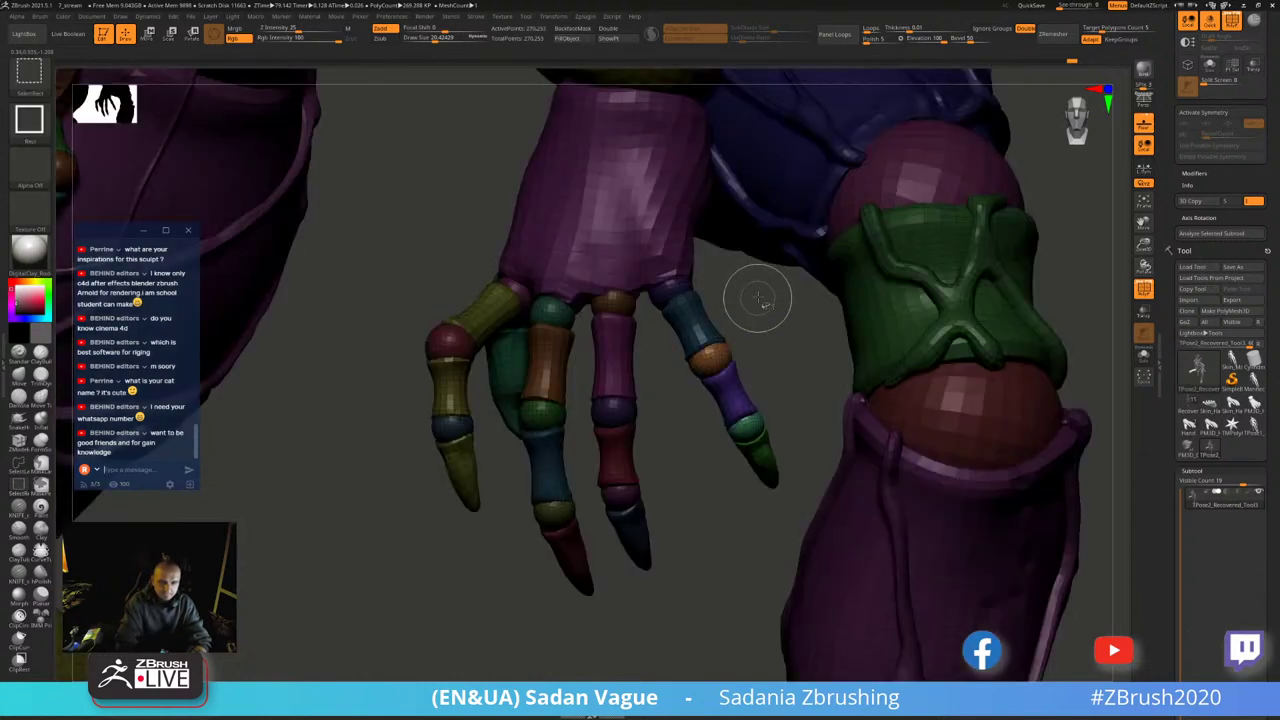
{"action": "left_click", "coordinate": [720, 355], "text": "ctrl+shift"}
{"action": "key", "text": "w"}
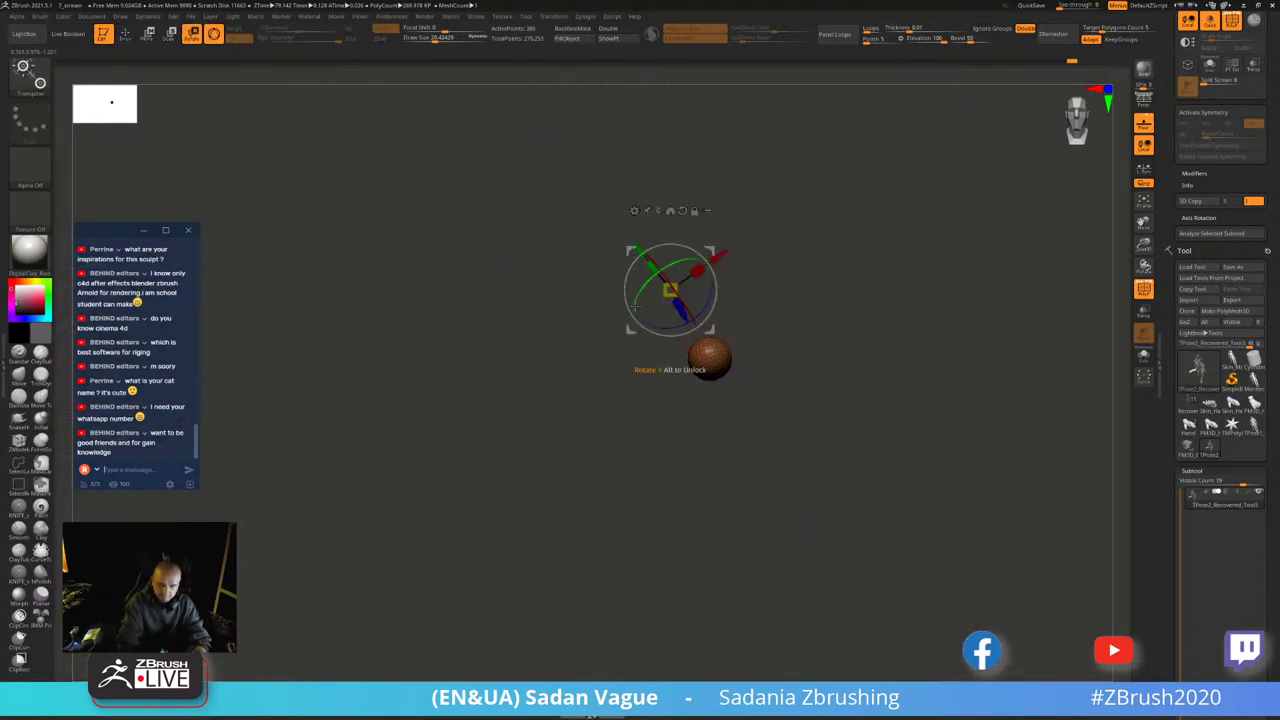
{"action": "left_click", "coordinate": [670, 210]}
{"action": "left_click", "coordinate": [560, 230], "text": "ctrl+shift"}
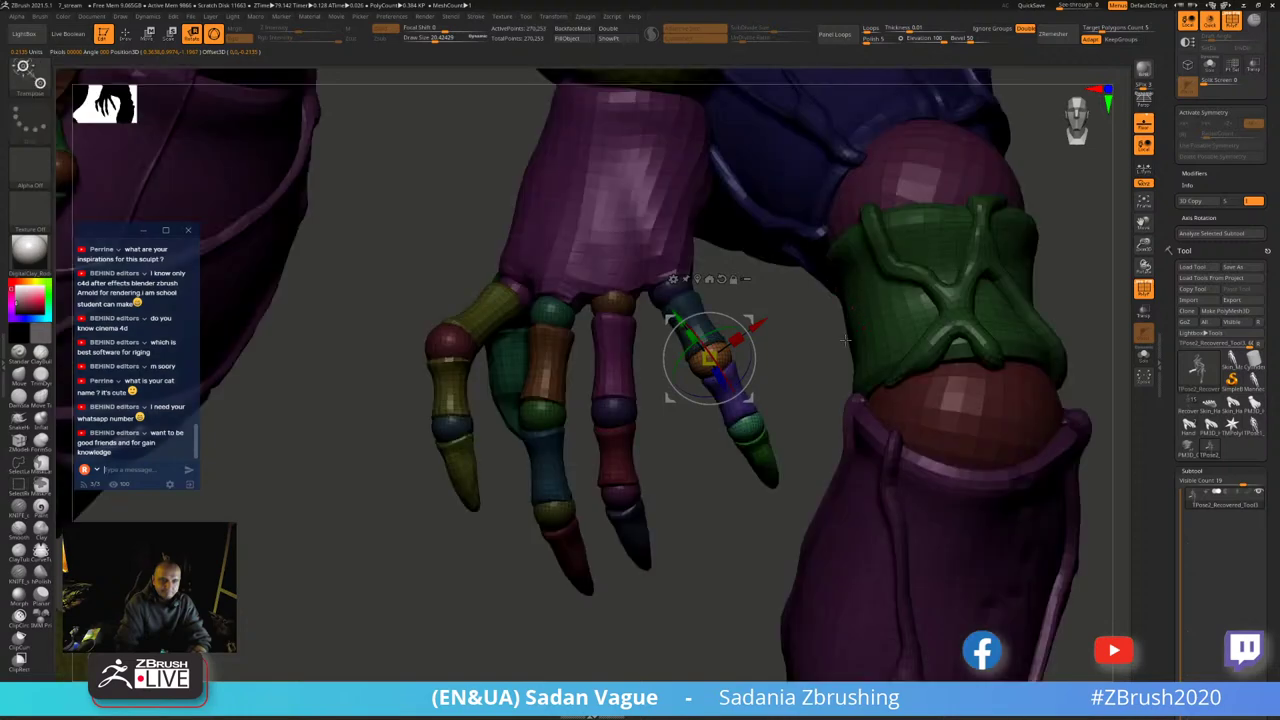
{"action": "mouse_move", "coordinate": [560, 230]}
{"action": "left_mouse_down"}
{"action": "mouse_move", "coordinate": [748, 365]}
{"action": "mouse_move", "coordinate": [770, 400]}
{"action": "mouse_move", "coordinate": [853, 220]}
{"action": "mouse_move", "coordinate": [912, 236]}
{"action": "left_mouse_up"}
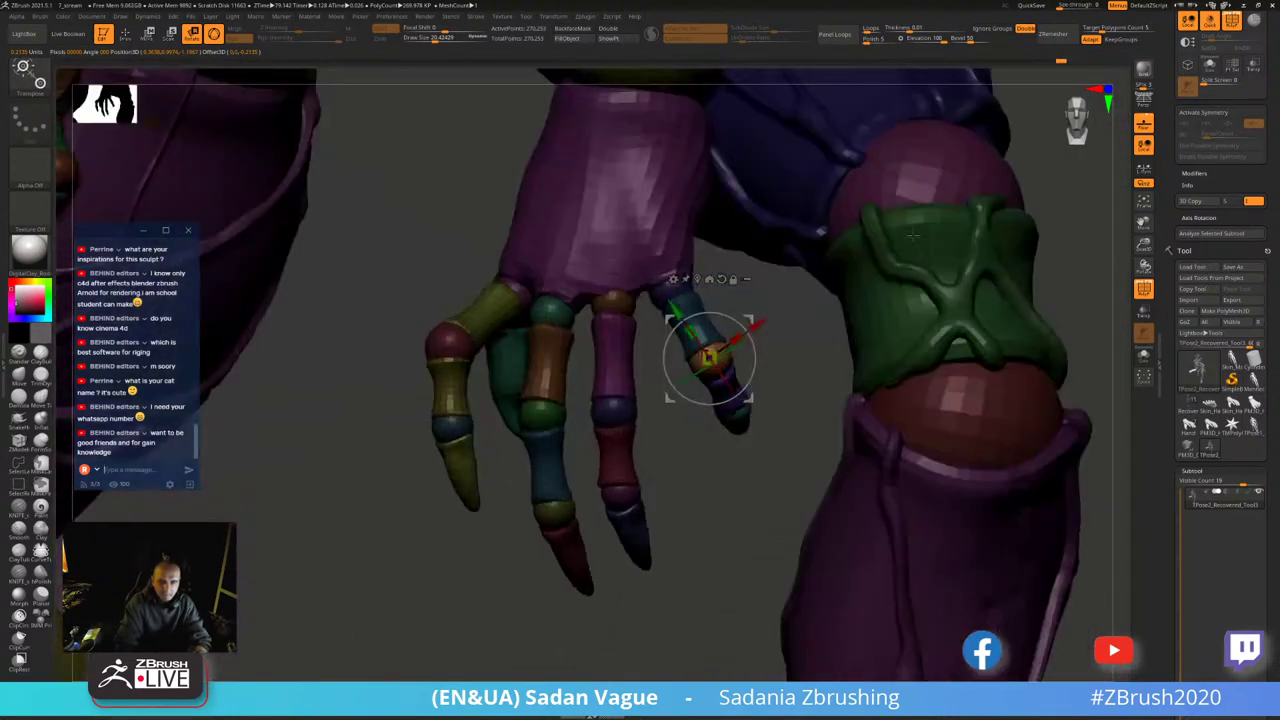
{"action": "left_click_drag", "start_coordinate": [822, 368], "coordinate": [818, 380]}
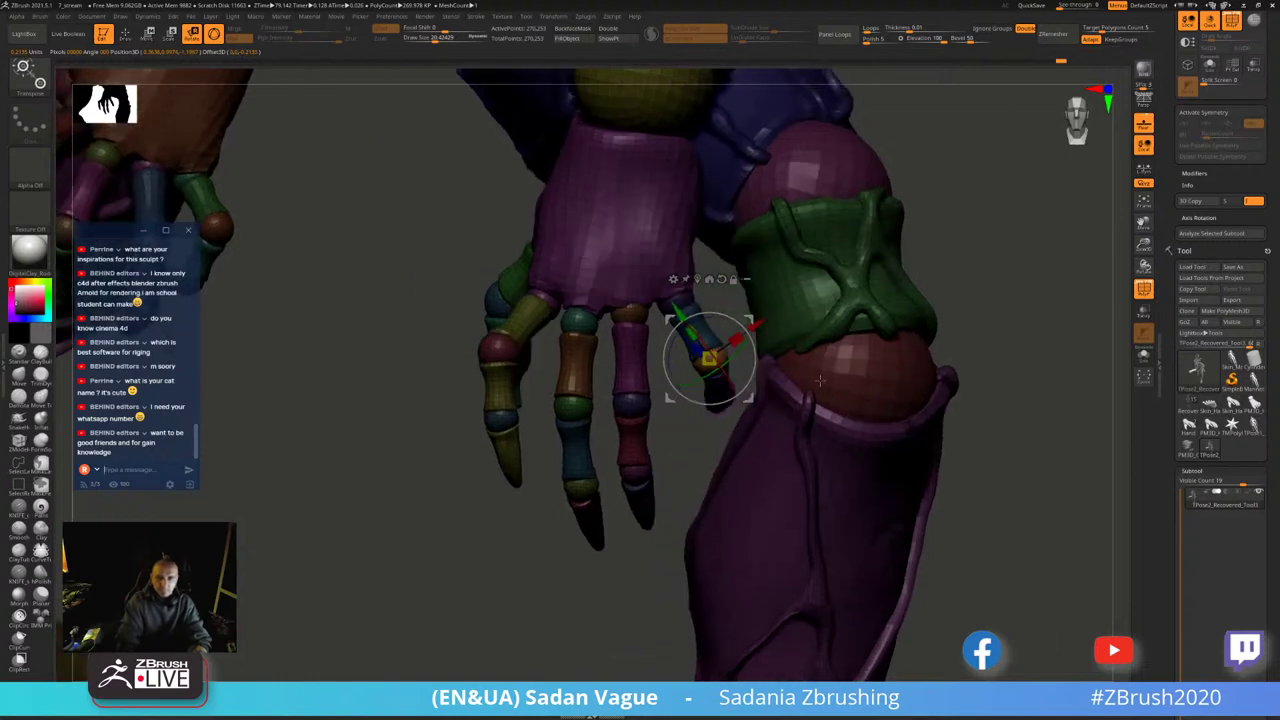
{"action": "key", "text": "q"}
- With polygroup colouring on, hide the finger segments around the green knuckle sphere
{"action": "key", "text": "shift+f"}
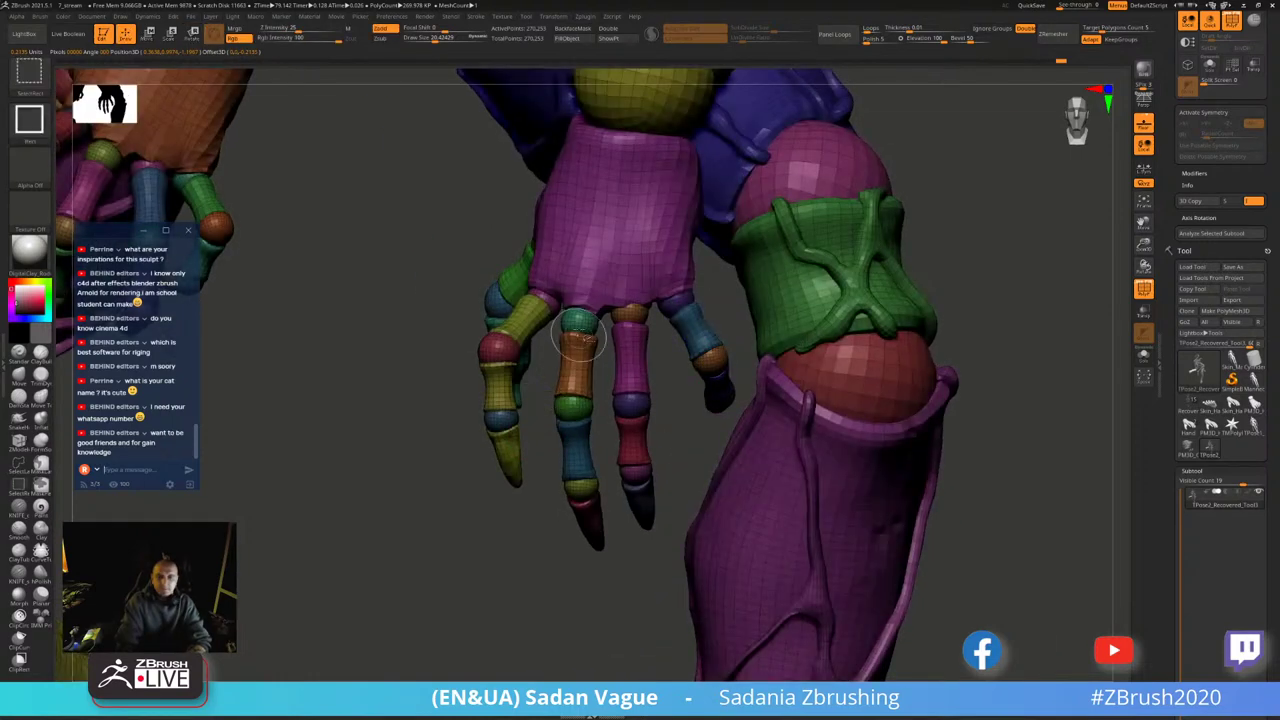
{"action": "left_click", "coordinate": [578, 330], "text": "ctrl+shift"}
{"action": "left_click", "coordinate": [574, 405], "text": "ctrl+shift"}
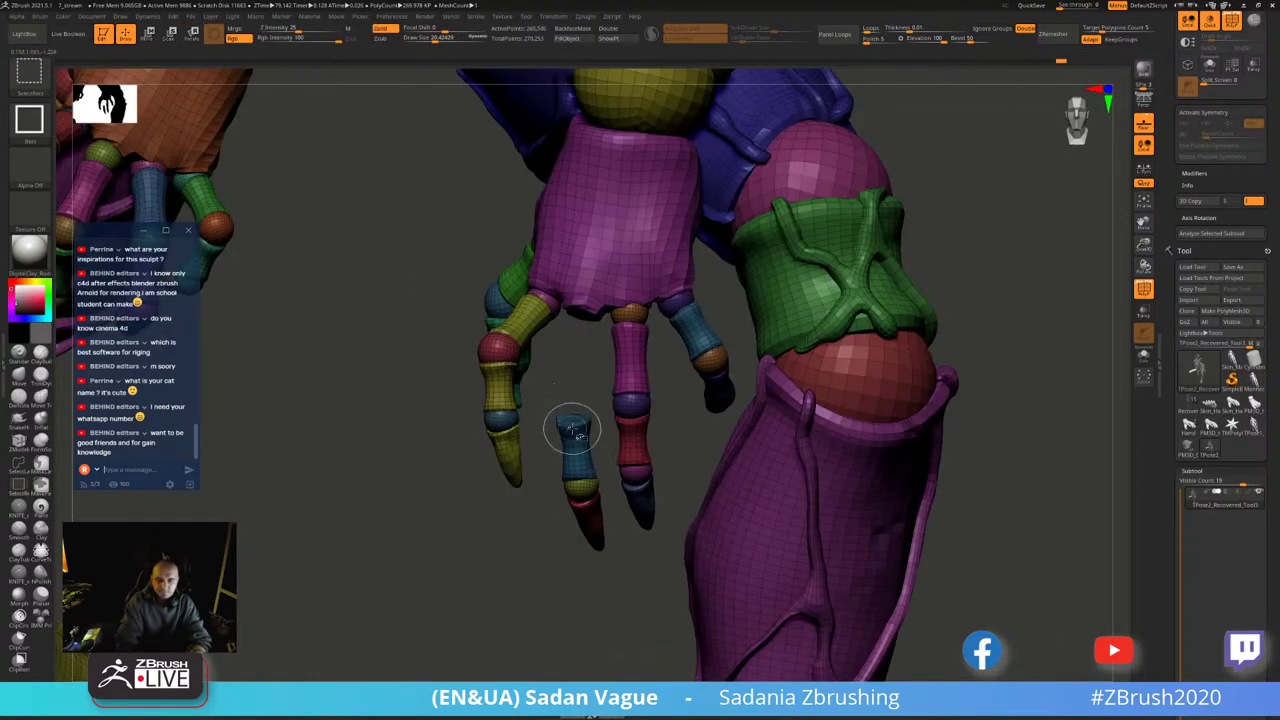
{"action": "left_click", "coordinate": [573, 430], "text": "ctrl+alt+shift"}
{"action": "left_click", "coordinate": [580, 497], "text": "ctrl+alt+shift"}
{"action": "left_click", "coordinate": [586, 520], "text": "ctrl+alt+shift"}
{"action": "key", "text": "shift+f"}
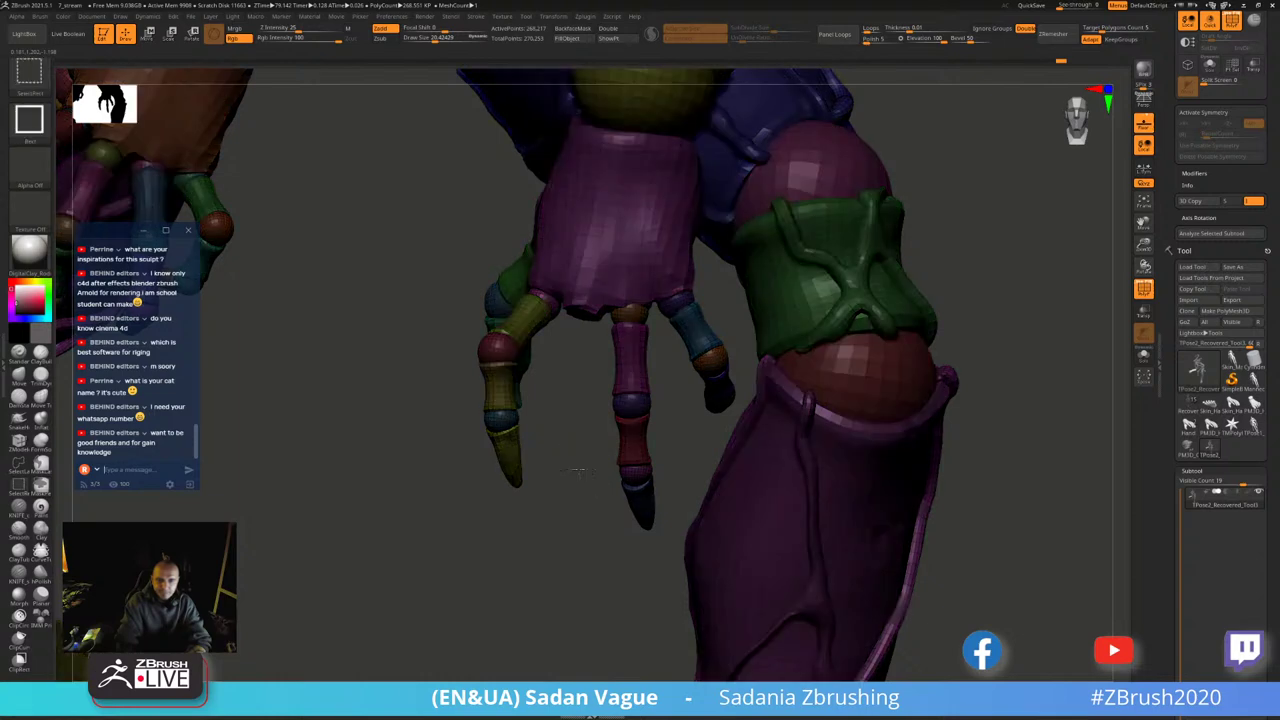
{"action": "key", "text": "shift+f"}
- Rotate the orange-and-blue finger at its green knuckle so the pink claw curls downward
{"action": "left_click", "coordinate": [587, 306], "text": "ctrl+shift"}
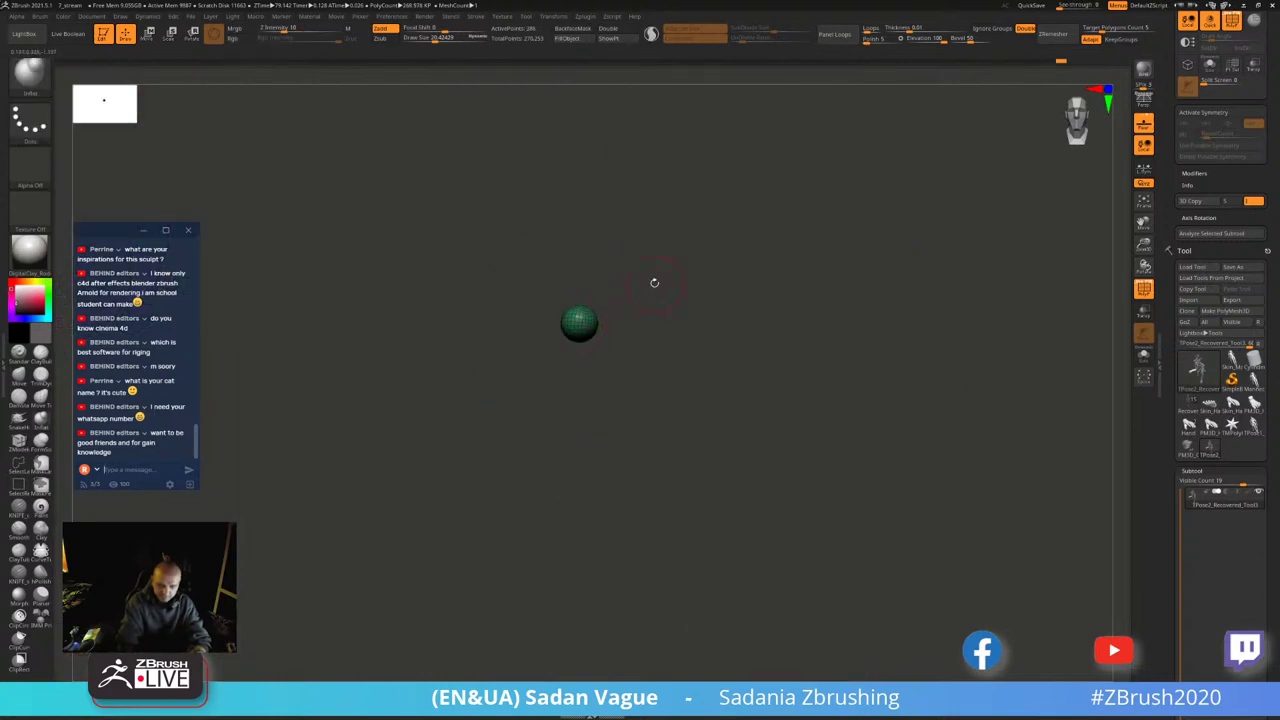
{"action": "key", "text": "w"}
{"action": "left_click", "coordinate": [781, 299]}
{"action": "left_click", "coordinate": [700, 450], "text": "ctrl+shift"}
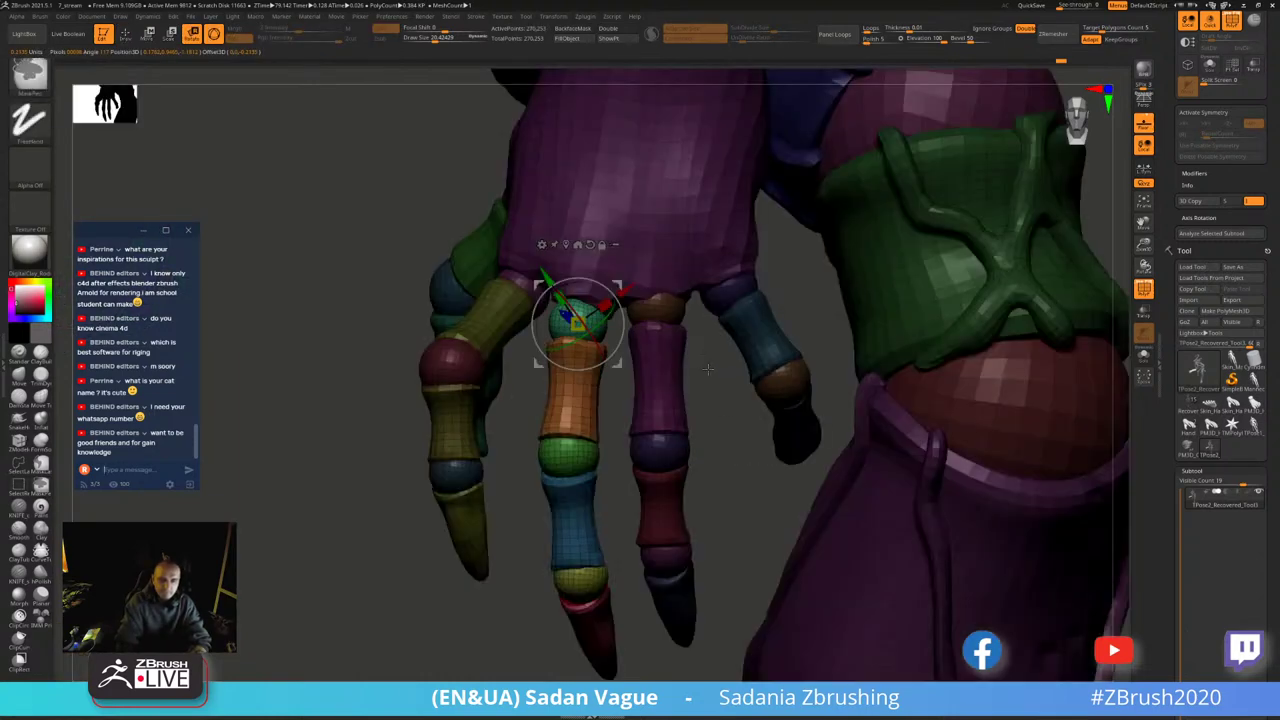
{"action": "left_click_drag", "start_coordinate": [700, 450], "coordinate": [680, 443]}
{"action": "left_click_drag", "start_coordinate": [634, 316], "coordinate": [560, 380]}
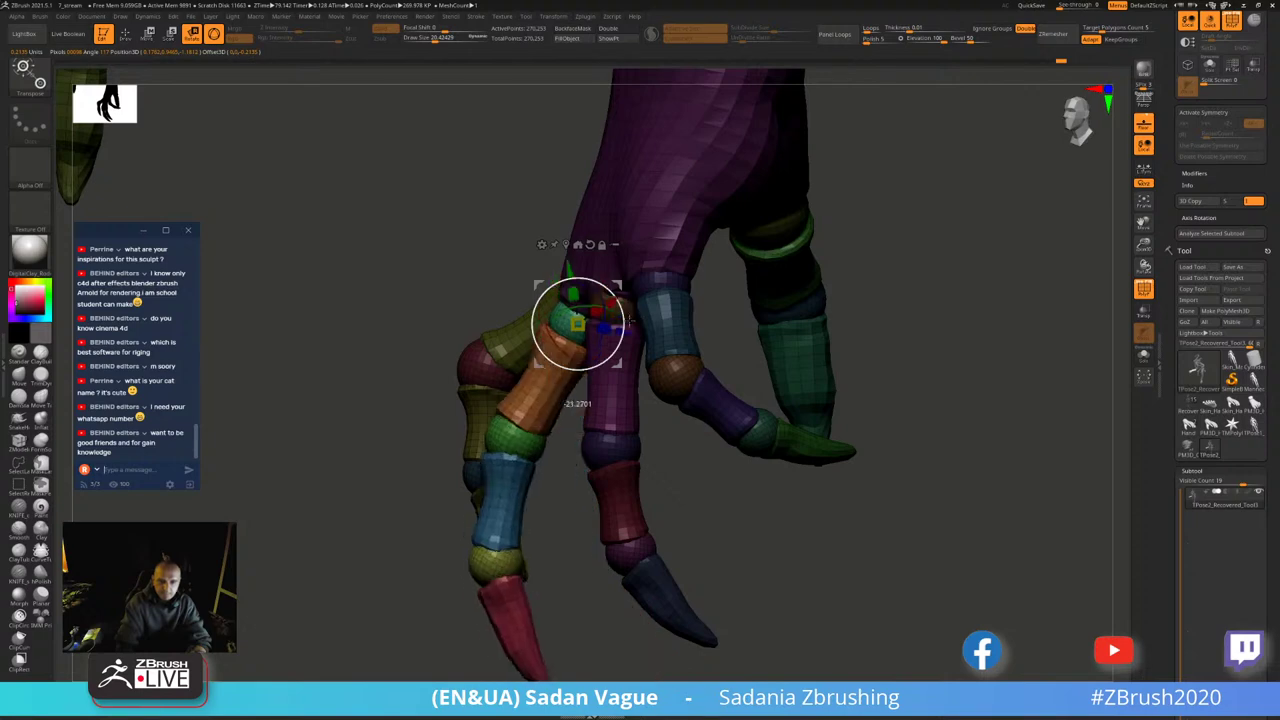
{"action": "scroll", "coordinate": [418, 424], "scroll_direction": "up", "scroll_amount": 2}
{"action": "scroll", "coordinate": [666, 416], "scroll_direction": "down", "scroll_amount": 2}
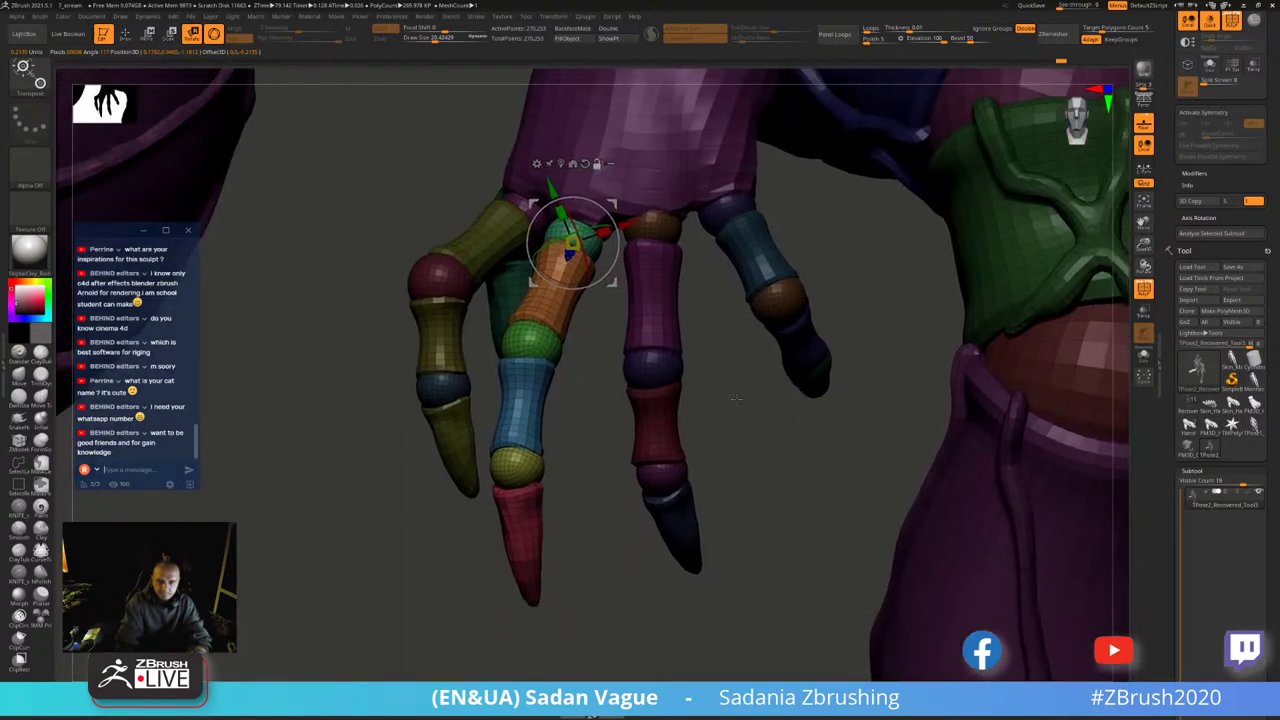
{"action": "scroll", "coordinate": [1010, 338], "scroll_direction": "down", "scroll_amount": 3}
{"action": "mouse_move", "coordinate": [980, 320]}
{"action": "left_mouse_down"}
{"action": "mouse_move", "coordinate": [1010, 338]}
{"action": "mouse_move", "coordinate": [1088, 244]}
{"action": "mouse_move", "coordinate": [1018, 248]}
{"action": "mouse_move", "coordinate": [1038, 242]}
{"action": "left_mouse_up"}
{"action": "scroll", "coordinate": [1010, 338], "scroll_direction": "down", "scroll_amount": 2}
{"action": "scroll", "coordinate": [1018, 248], "scroll_direction": "up", "scroll_amount": 3}
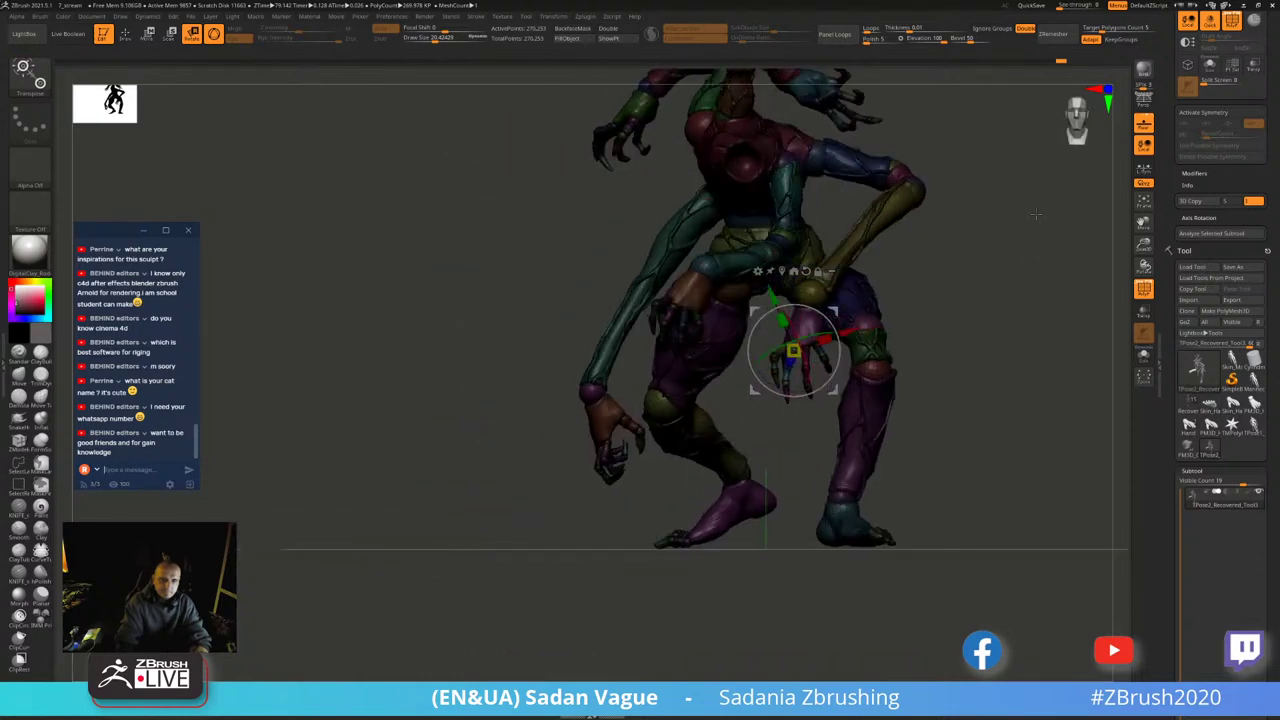
- Hide the red finger segment, pivot on the dark knuckle sphere and rotate the fingers inward
{"action": "key", "text": "shift+f"}
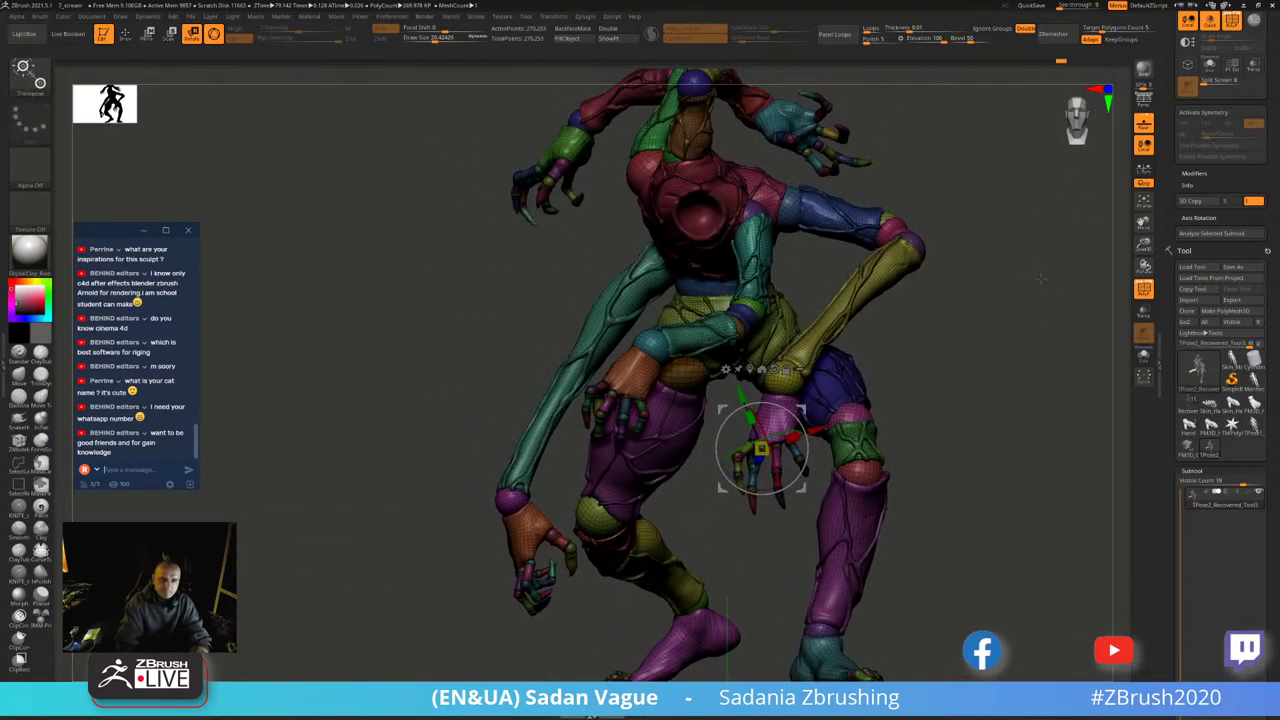
{"action": "left_click_drag", "start_coordinate": [1024, 280], "coordinate": [762, 386]}
{"action": "scroll", "coordinate": [762, 386], "scroll_direction": "up", "scroll_amount": 5}
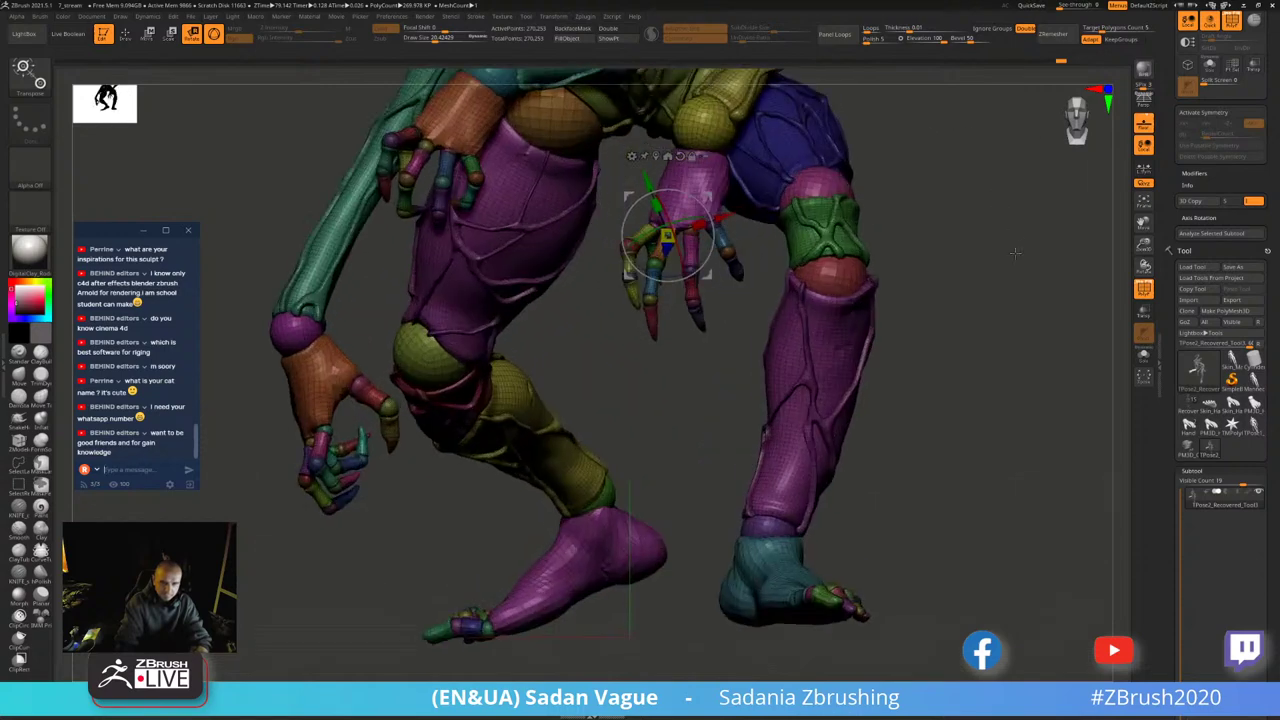
{"action": "key", "text": "q"}
{"action": "key", "text": "ctrl+shift"}
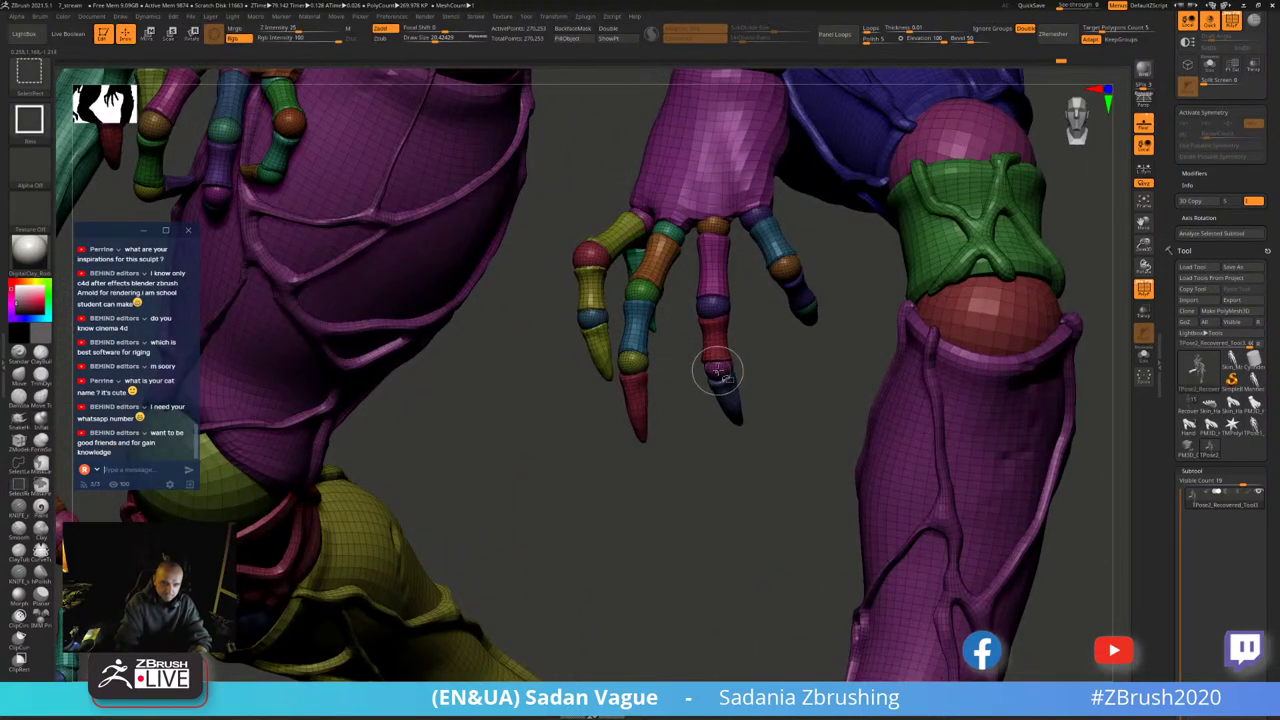
{"action": "left_click", "coordinate": [716, 347], "text": "ctrl+shift"}
{"action": "left_click", "coordinate": [703, 443], "text": "ctrl+shift"}
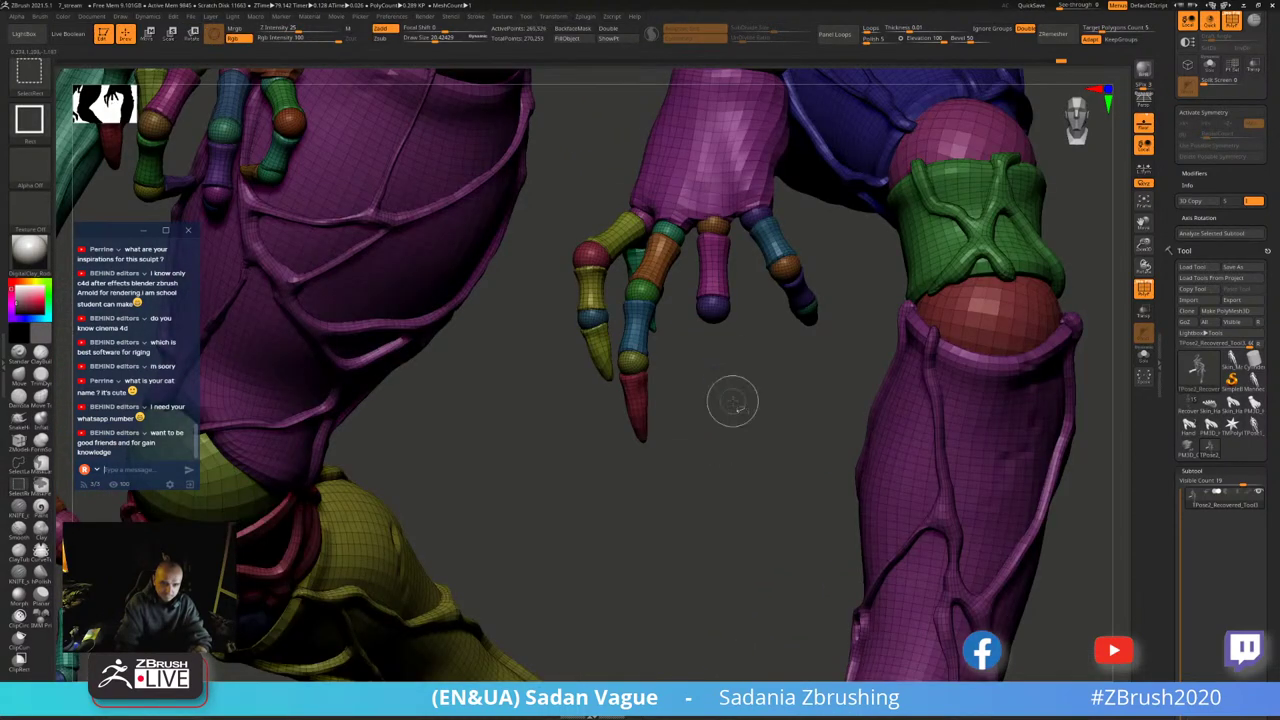
{"action": "key", "text": "shift+f"}
{"action": "left_click", "coordinate": [712, 310], "text": "ctrl+shift"}
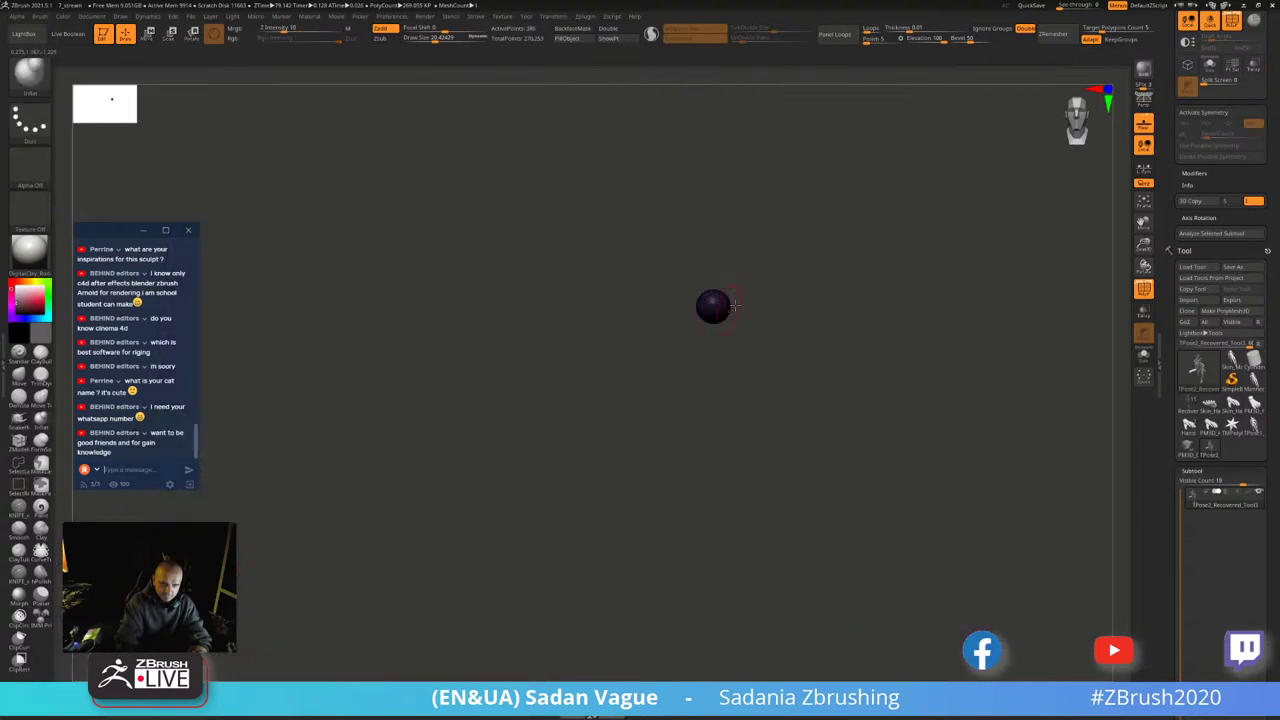
{"action": "key", "text": "r"}
{"action": "left_click", "coordinate": [667, 156]}
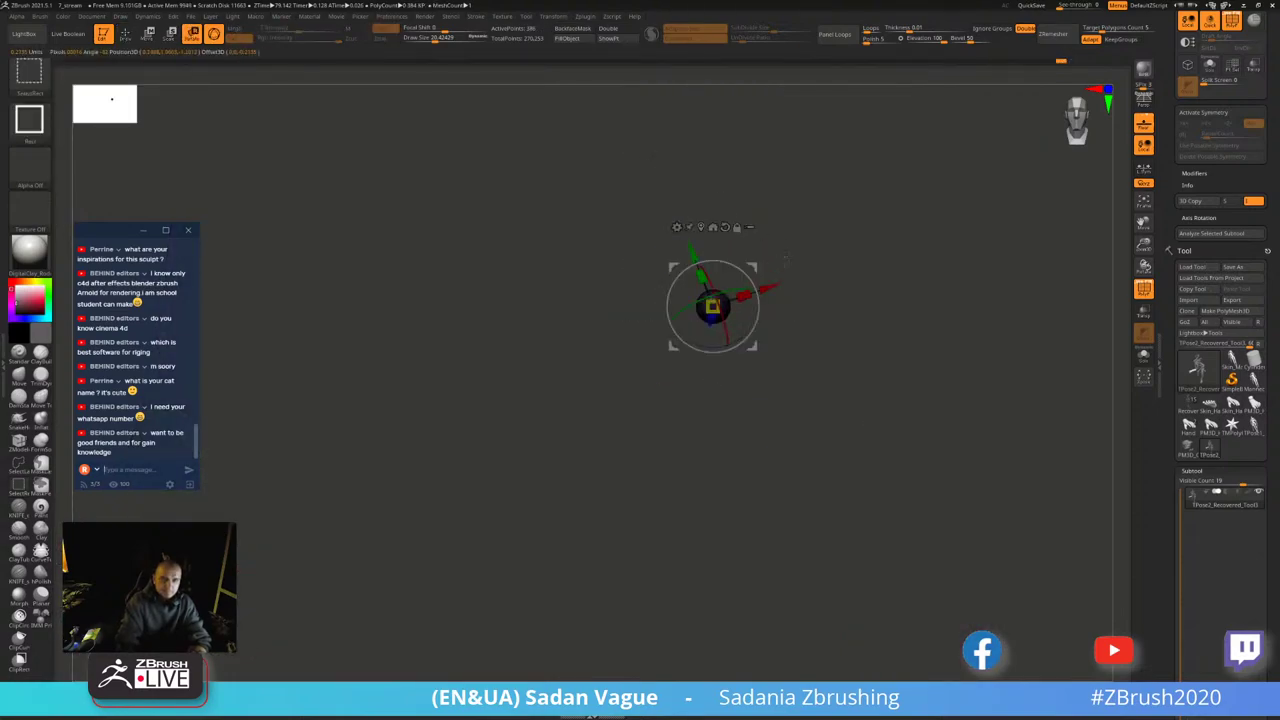
{"action": "left_click", "coordinate": [790, 260], "text": "ctrl+shift"}
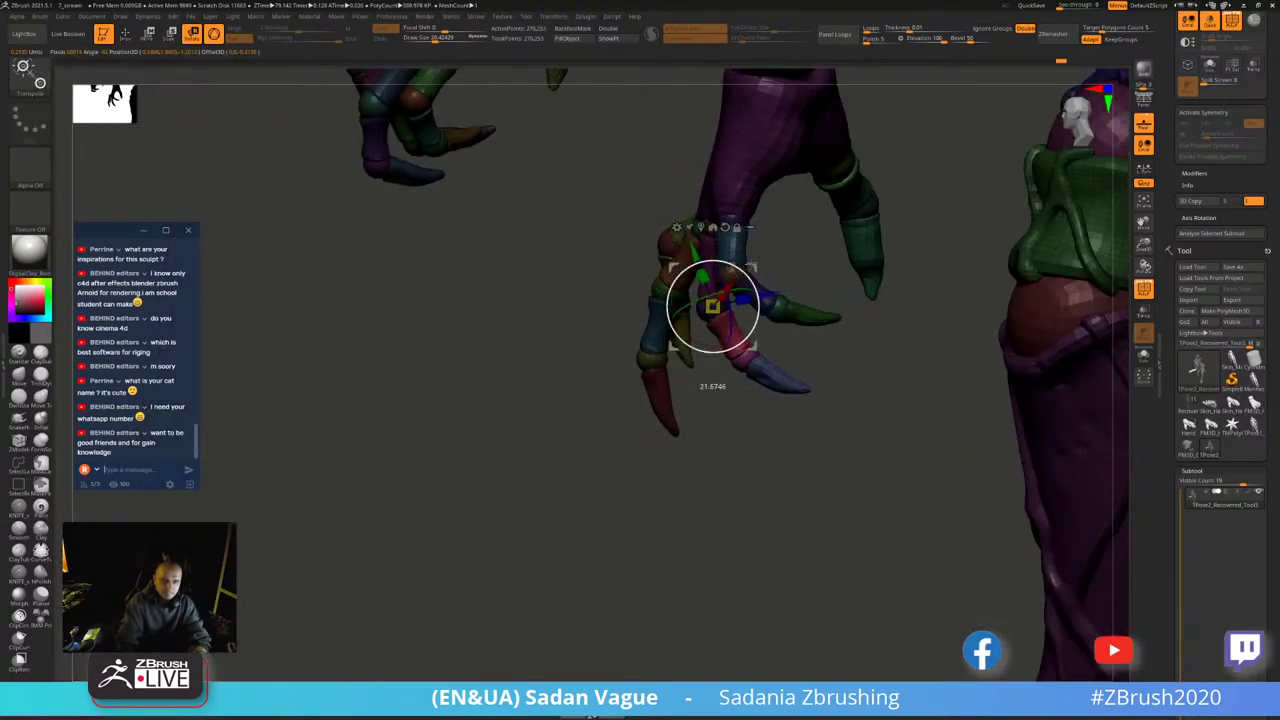
{"action": "left_click_drag", "start_coordinate": [780, 340], "coordinate": [814, 350]}
{"action": "mouse_move", "coordinate": [763, 293]}
{"action": "left_mouse_down"}
{"action": "mouse_move", "coordinate": [773, 318]}
{"action": "mouse_move", "coordinate": [793, 315]}
{"action": "mouse_move", "coordinate": [762, 308]}
{"action": "left_mouse_up"}
- Isolate the green knuckle sphere of the next finger and set the posing gizmo on it
{"action": "key", "text": "q"}
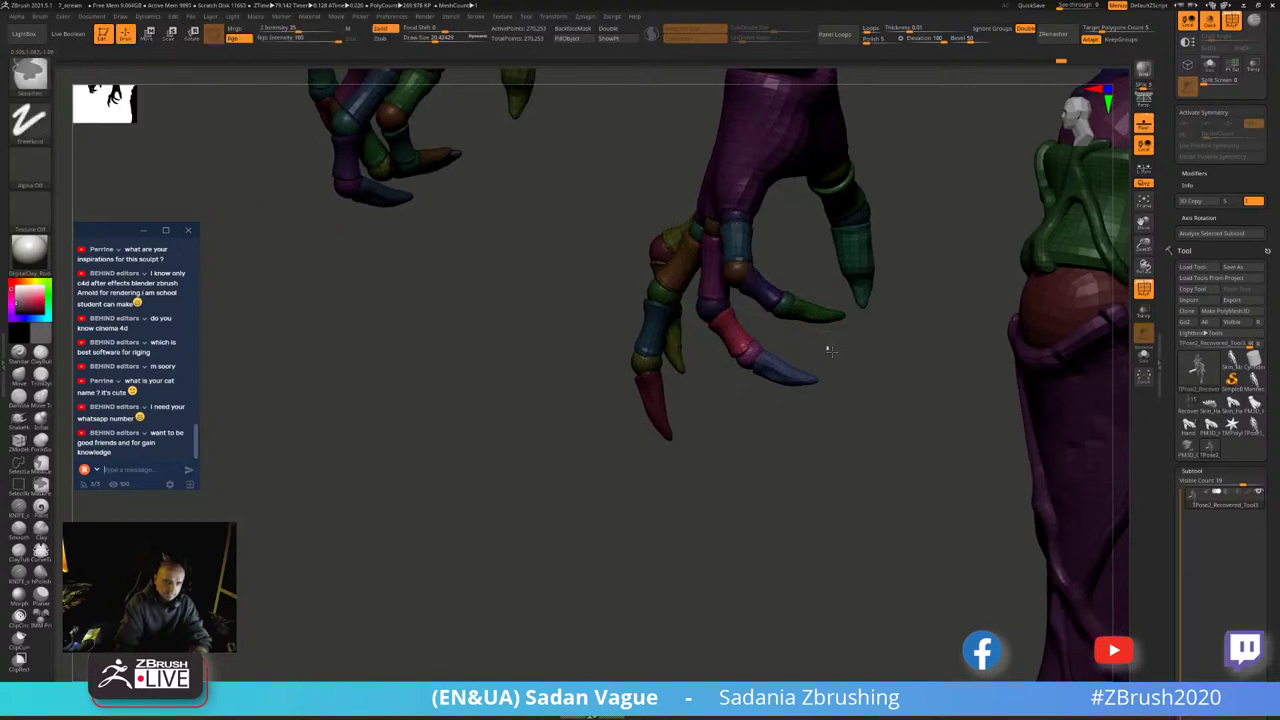
{"action": "key", "text": "shift+f"}
{"action": "left_click", "coordinate": [810, 315], "text": "ctrl+shift"}
{"action": "left_click", "coordinate": [808, 312], "text": "ctrl+shift"}
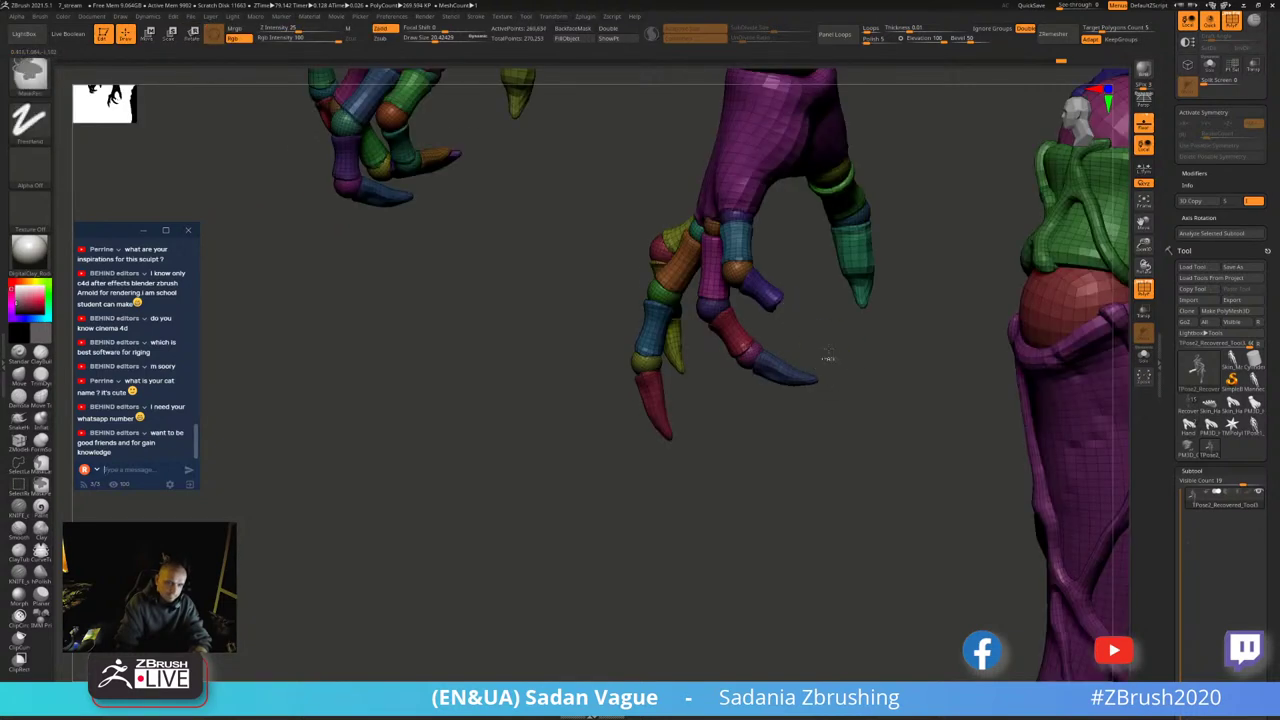
{"action": "key", "text": "shift+f"}
{"action": "left_click", "coordinate": [782, 302], "text": "ctrl+shift"}
{"action": "key", "text": "w"}
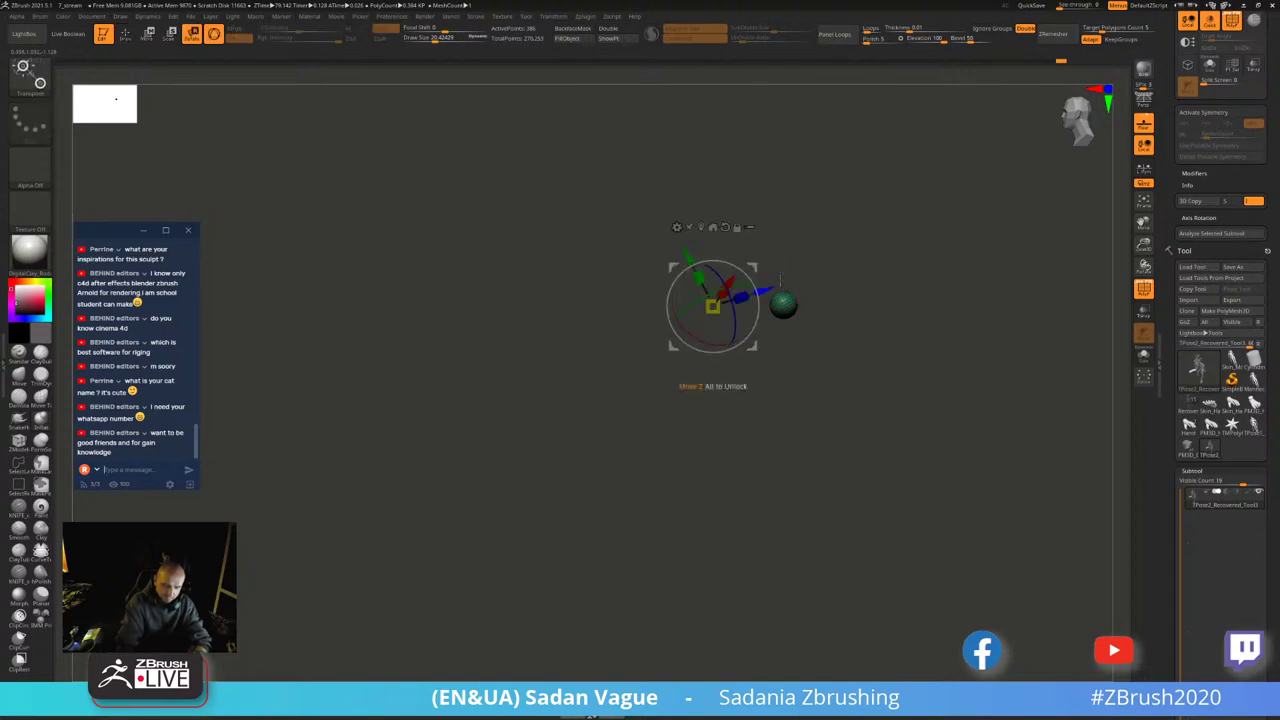
{"action": "left_click", "coordinate": [860, 430], "text": "ctrl+shift"}
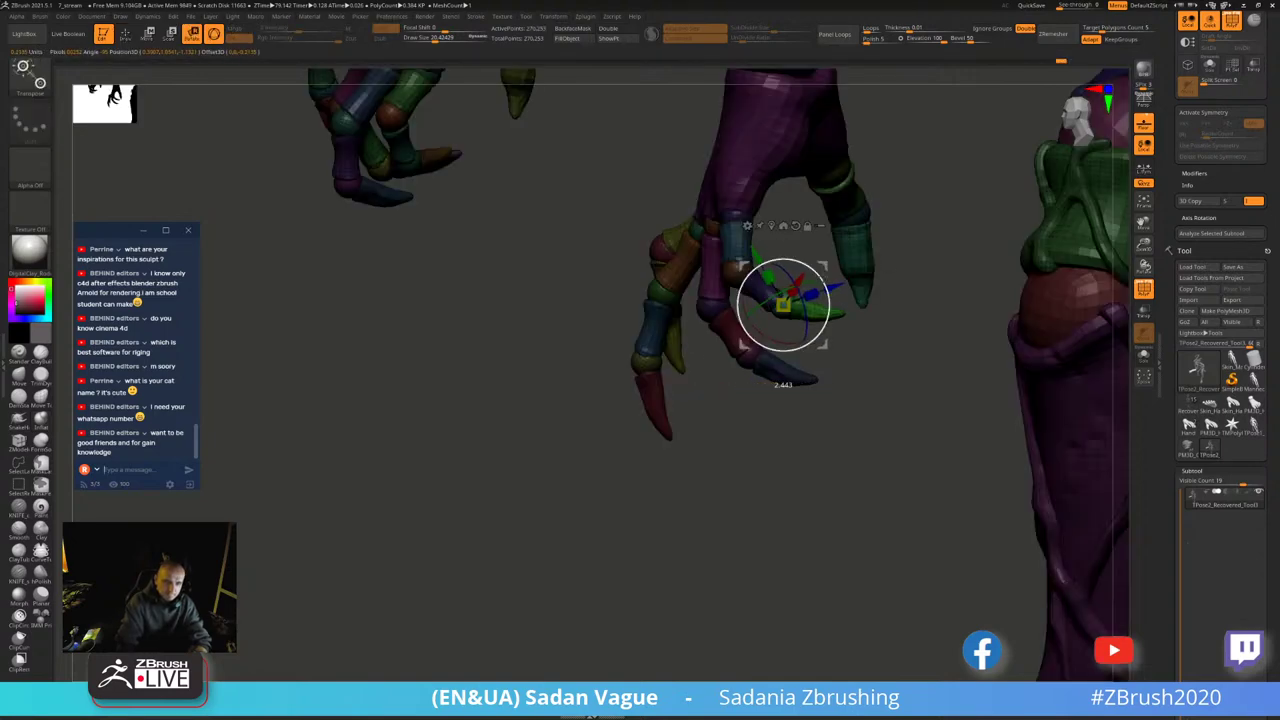
{"action": "mouse_move", "coordinate": [875, 345]}
{"action": "left_mouse_down"}
{"action": "mouse_move", "coordinate": [1042, 285]}
{"action": "mouse_move", "coordinate": [993, 260]}
{"action": "mouse_move", "coordinate": [990, 218]}
{"action": "mouse_move", "coordinate": [697, 308]}
{"action": "left_mouse_up"}
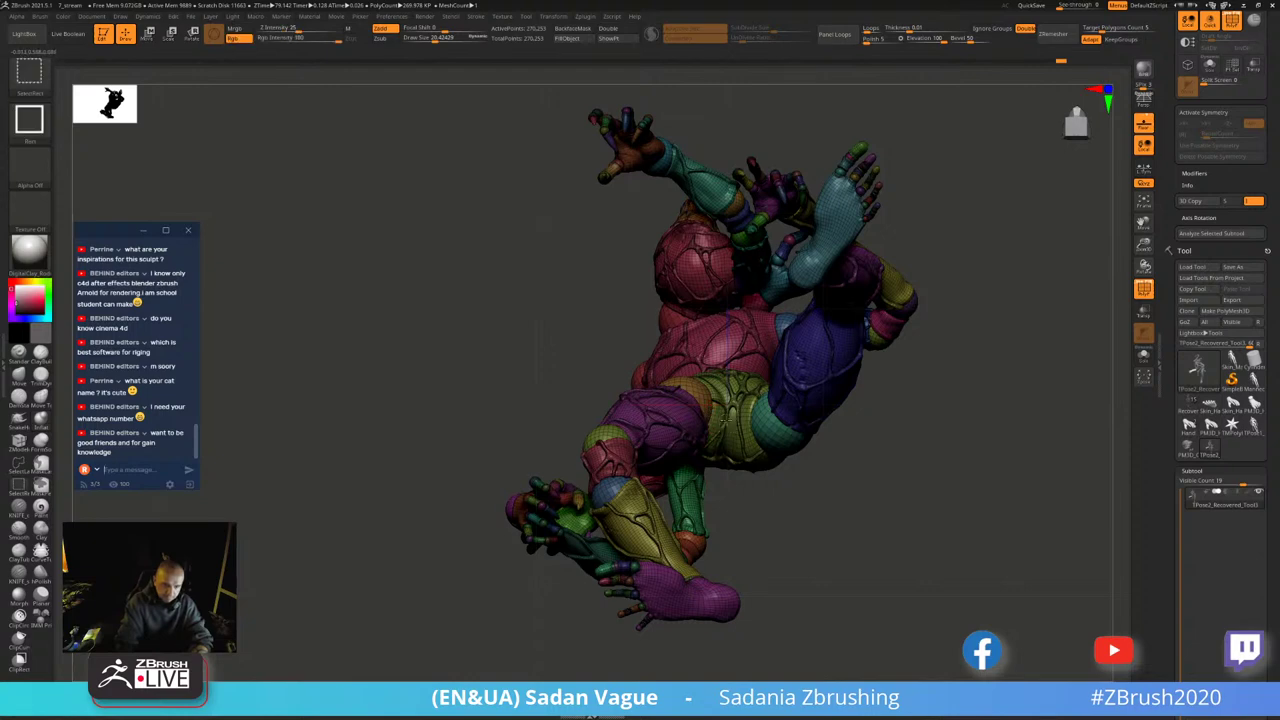
- Hide the pelvis, leg, hand, forearm and foot pieces to isolate the blue pelvis sphere
{"action": "left_click", "coordinate": [704, 410], "text": "ctrl+shift"}
{"action": "left_click", "coordinate": [704, 410], "text": "ctrl+shift"}
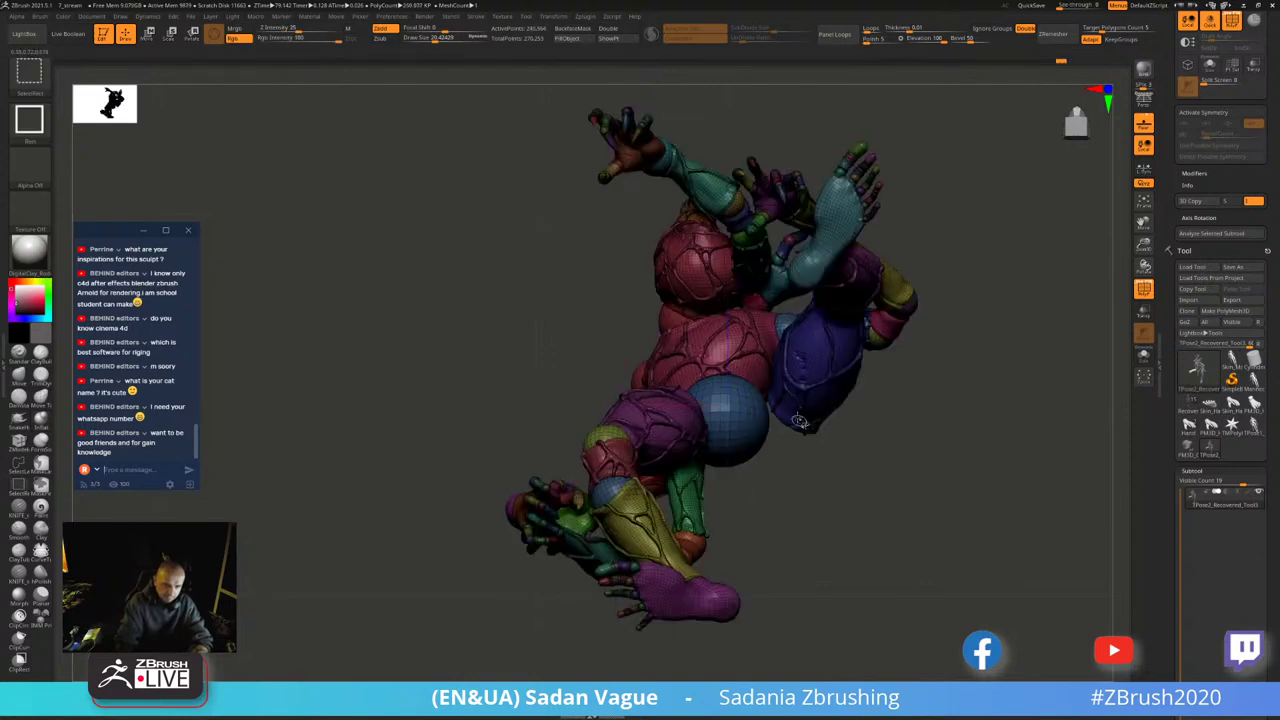
{"action": "mouse_move", "coordinate": [786, 437]}
{"action": "left_mouse_down"}
{"action": "mouse_move", "coordinate": [862, 527]}
{"action": "mouse_move", "coordinate": [669, 440]}
{"action": "left_mouse_up"}
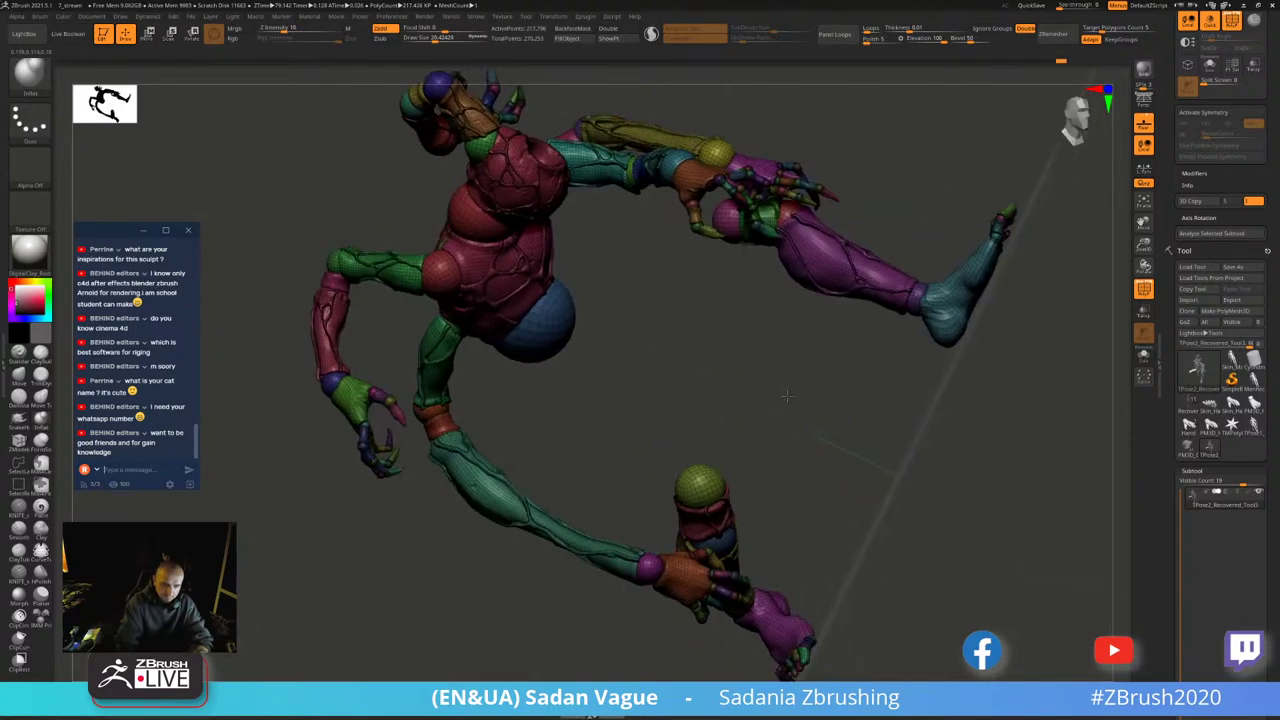
{"action": "left_click", "coordinate": [669, 440], "text": "ctrl+alt+shift"}
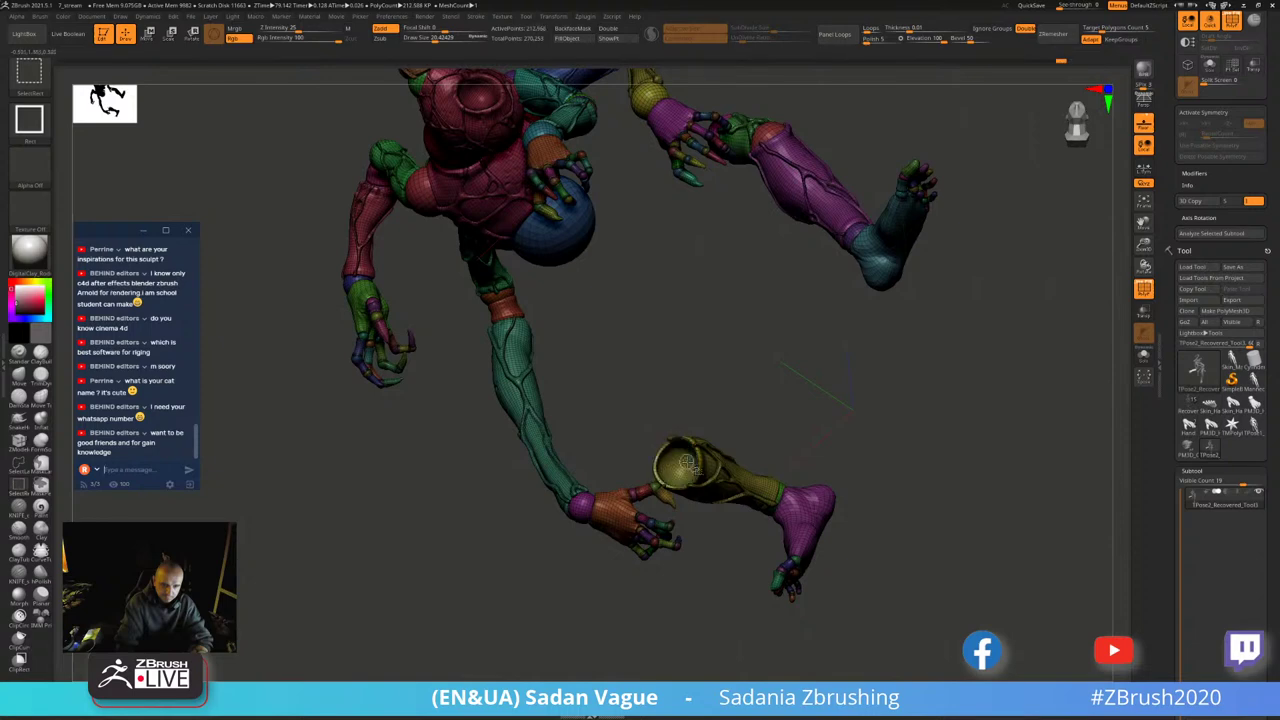
{"action": "left_click", "coordinate": [738, 479], "text": "ctrl+alt+shift"}
{"action": "left_click", "coordinate": [800, 505], "text": "ctrl+alt+shift"}
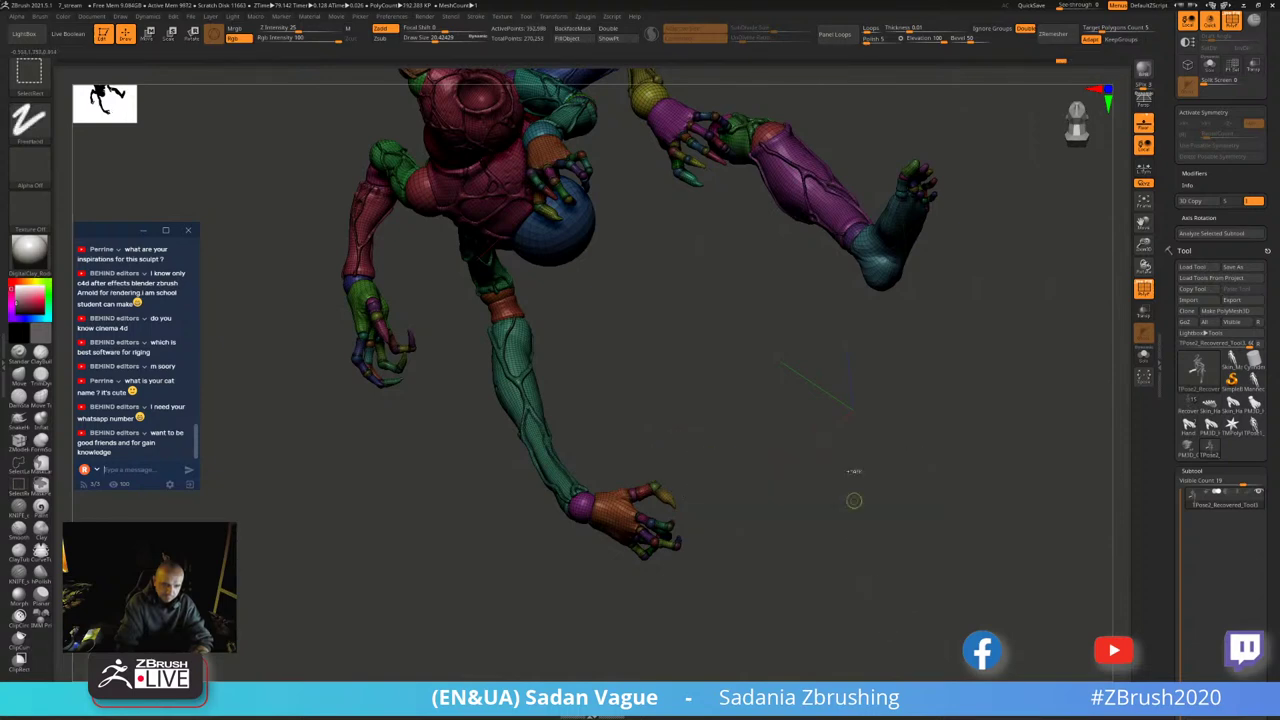
{"action": "left_click_drag", "start_coordinate": [757, 163], "coordinate": [800, 311]}
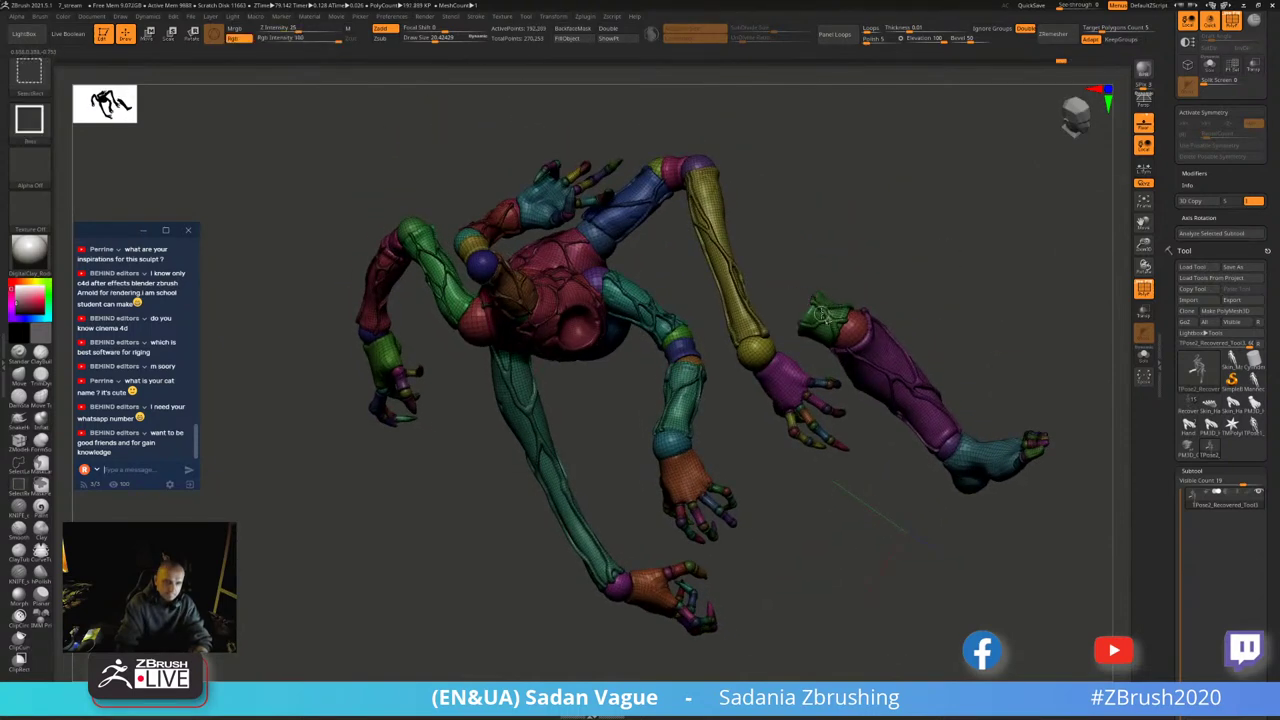
{"action": "left_click", "coordinate": [860, 330], "text": "ctrl+alt+shift"}
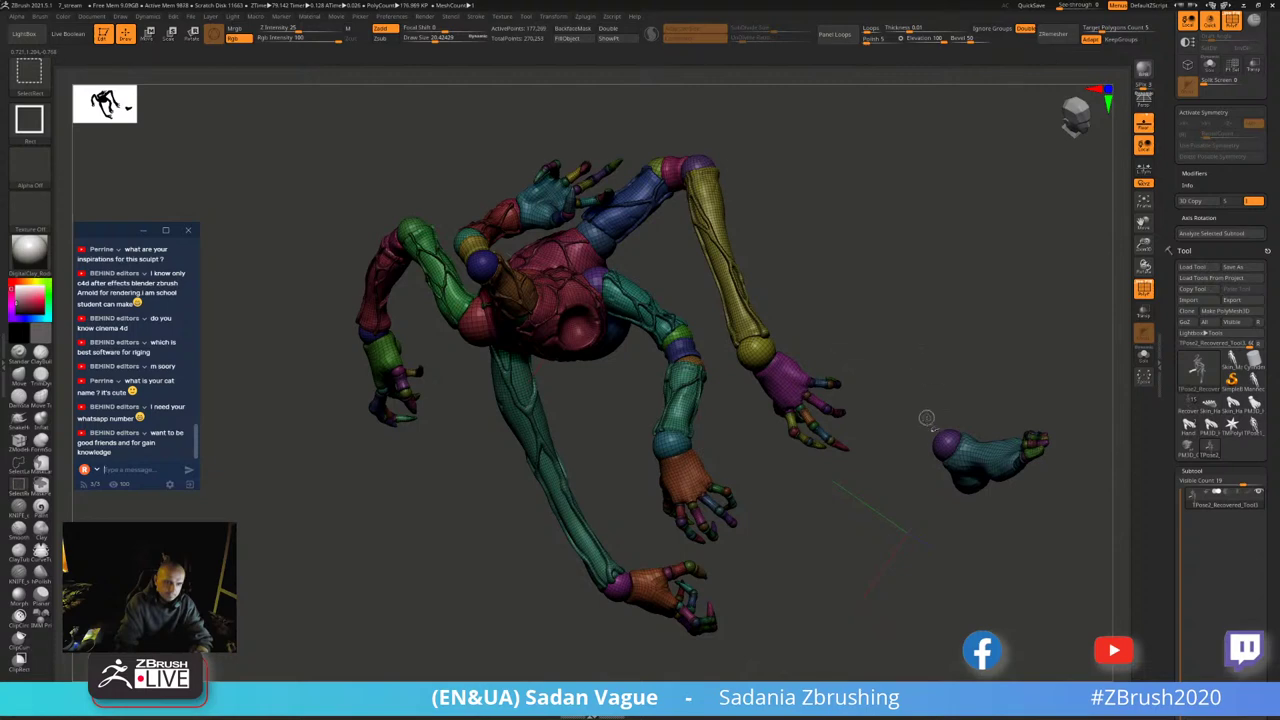
{"action": "mouse_move", "coordinate": [876, 356]}
{"action": "left_mouse_down", "text": "ctrl+alt+shift"}
{"action": "mouse_move", "coordinate": [1100, 520]}
{"action": "mouse_move", "coordinate": [1023, 480]}
{"action": "mouse_move", "coordinate": [1028, 366]}
{"action": "mouse_move", "coordinate": [984, 247]}
{"action": "left_mouse_up", "text": "ctrl+alt+shift"}
{"action": "mouse_move", "coordinate": [972, 465]}
{"action": "left_mouse_down"}
{"action": "mouse_move", "coordinate": [937, 323]}
{"action": "mouse_move", "coordinate": [971, 177]}
{"action": "mouse_move", "coordinate": [865, 553]}
{"action": "mouse_move", "coordinate": [957, 337]}
{"action": "mouse_move", "coordinate": [1042, 202]}
{"action": "mouse_move", "coordinate": [1043, 244]}
{"action": "mouse_move", "coordinate": [998, 277]}
{"action": "mouse_move", "coordinate": [806, 319]}
{"action": "left_mouse_up"}
- Rotate the legs and hips around the pelvis pivot with the Transpose gizmo
{"action": "key", "text": "r"}
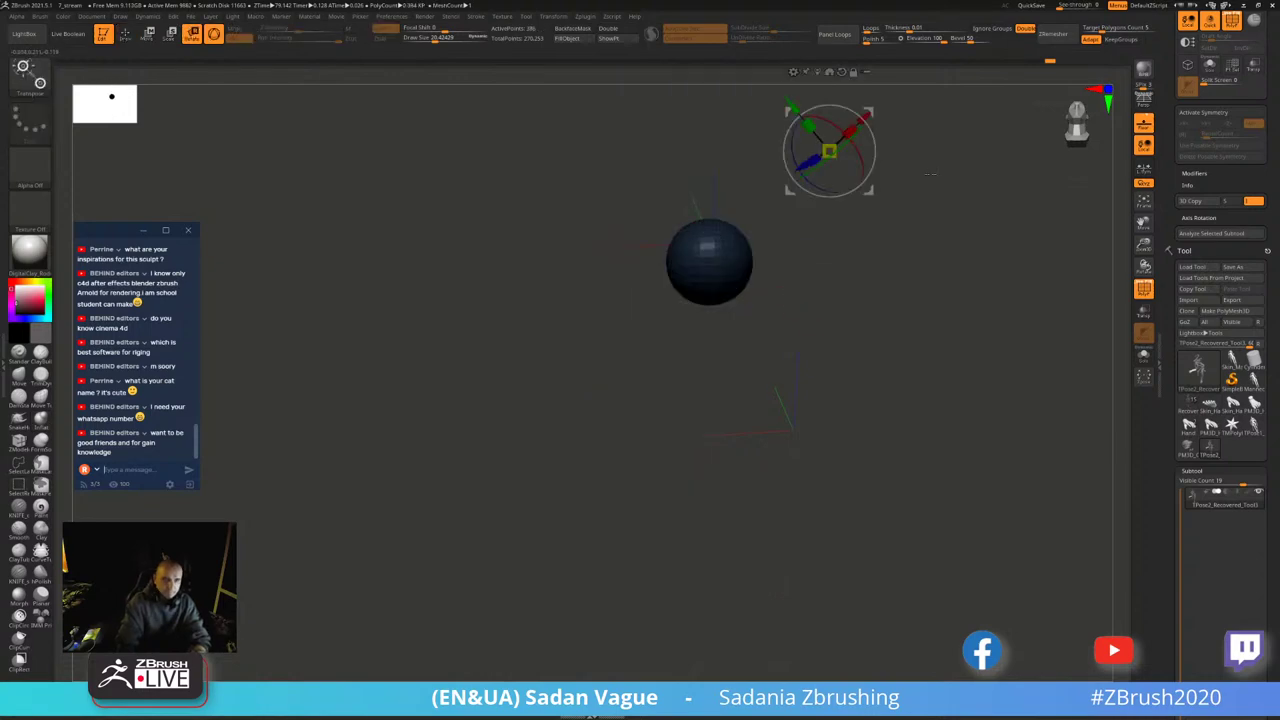
{"action": "key", "text": "ctrl+z"}
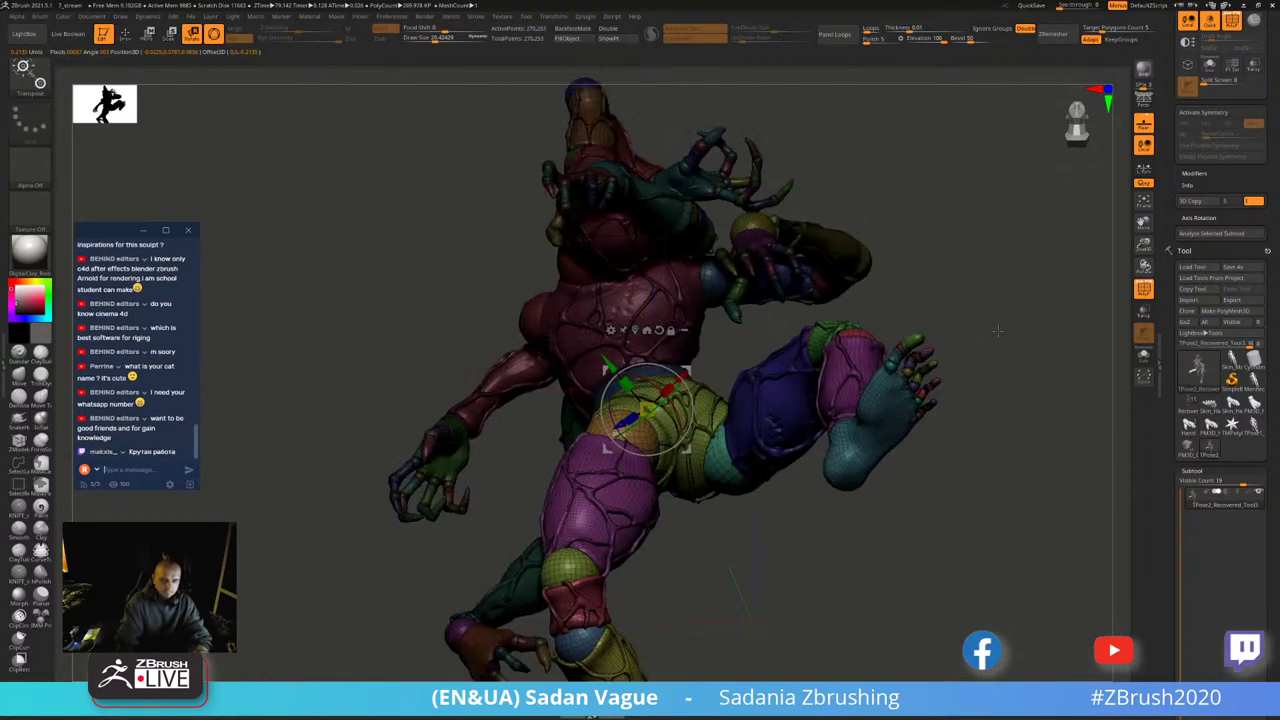
{"action": "left_click_drag", "start_coordinate": [998, 331], "coordinate": [832, 318]}
{"action": "left_click_drag", "start_coordinate": [672, 397], "coordinate": [668, 393]}
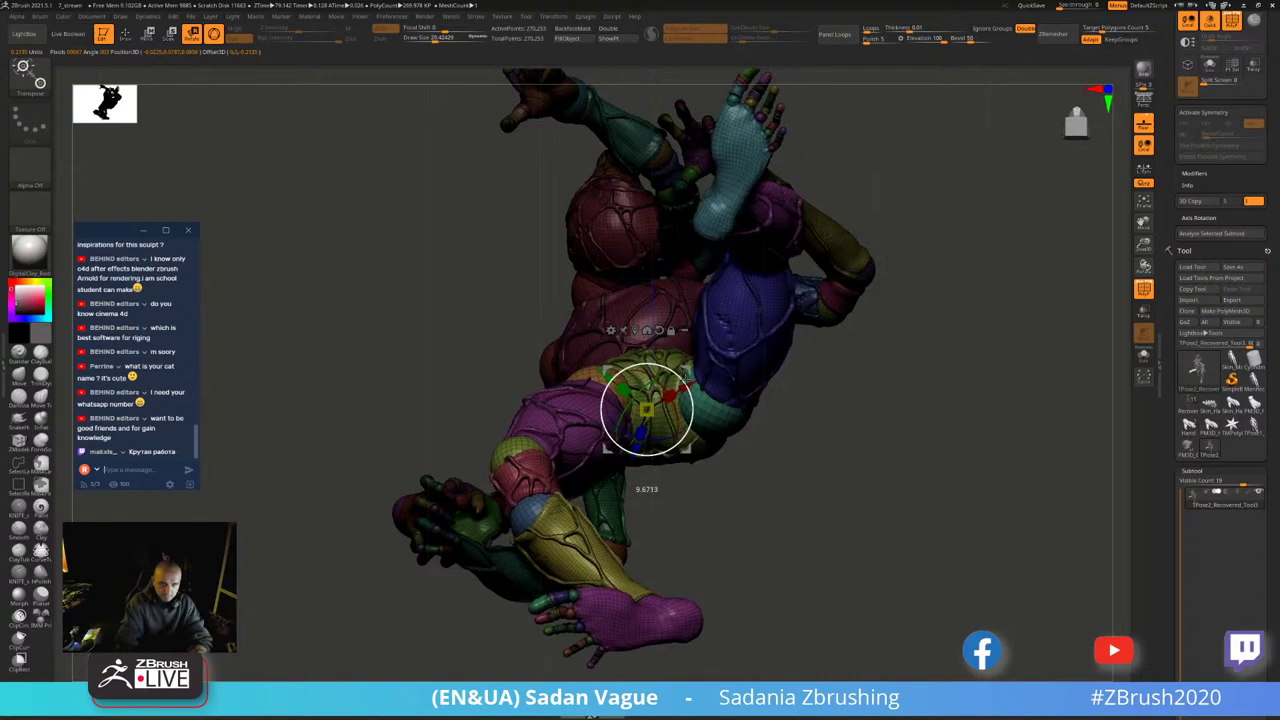
{"action": "mouse_move", "coordinate": [880, 420]}
{"action": "left_mouse_down"}
{"action": "mouse_move", "coordinate": [1017, 208]}
{"action": "mouse_move", "coordinate": [935, 365]}
{"action": "mouse_move", "coordinate": [1041, 296]}
{"action": "mouse_move", "coordinate": [1051, 255]}
{"action": "mouse_move", "coordinate": [759, 202]}
{"action": "left_mouse_up"}
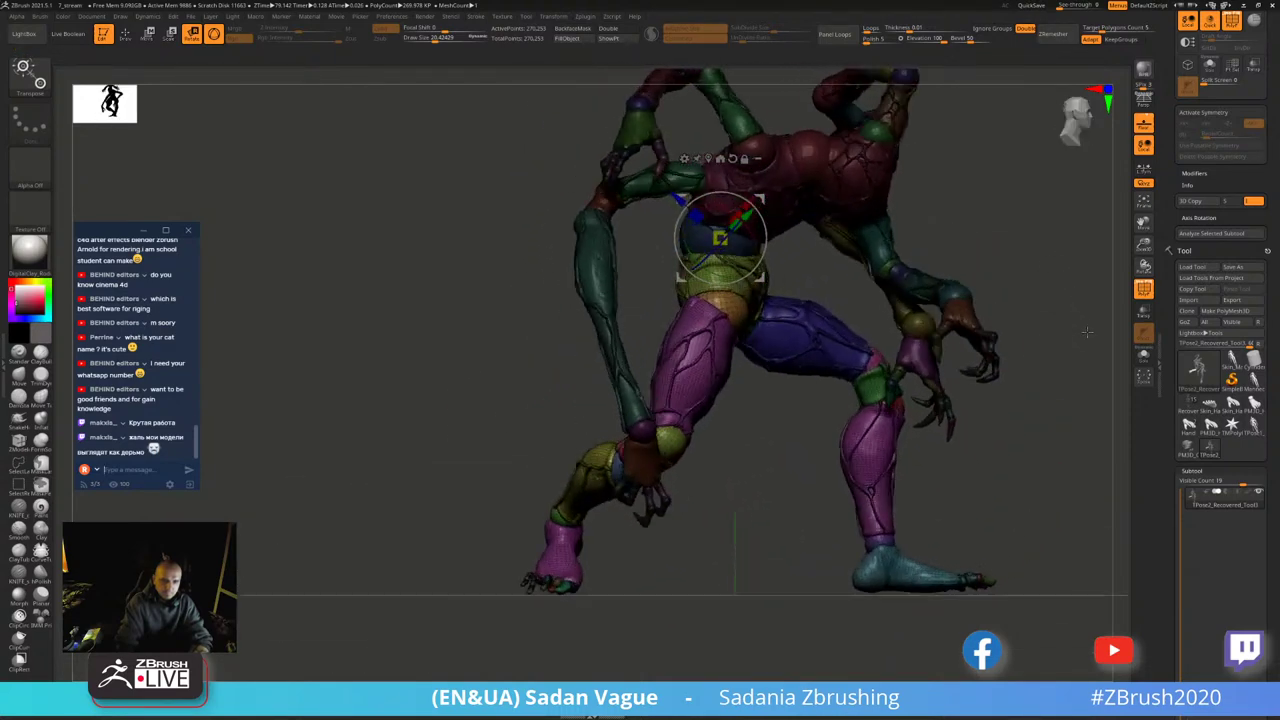
{"action": "left_click", "coordinate": [724, 147]}
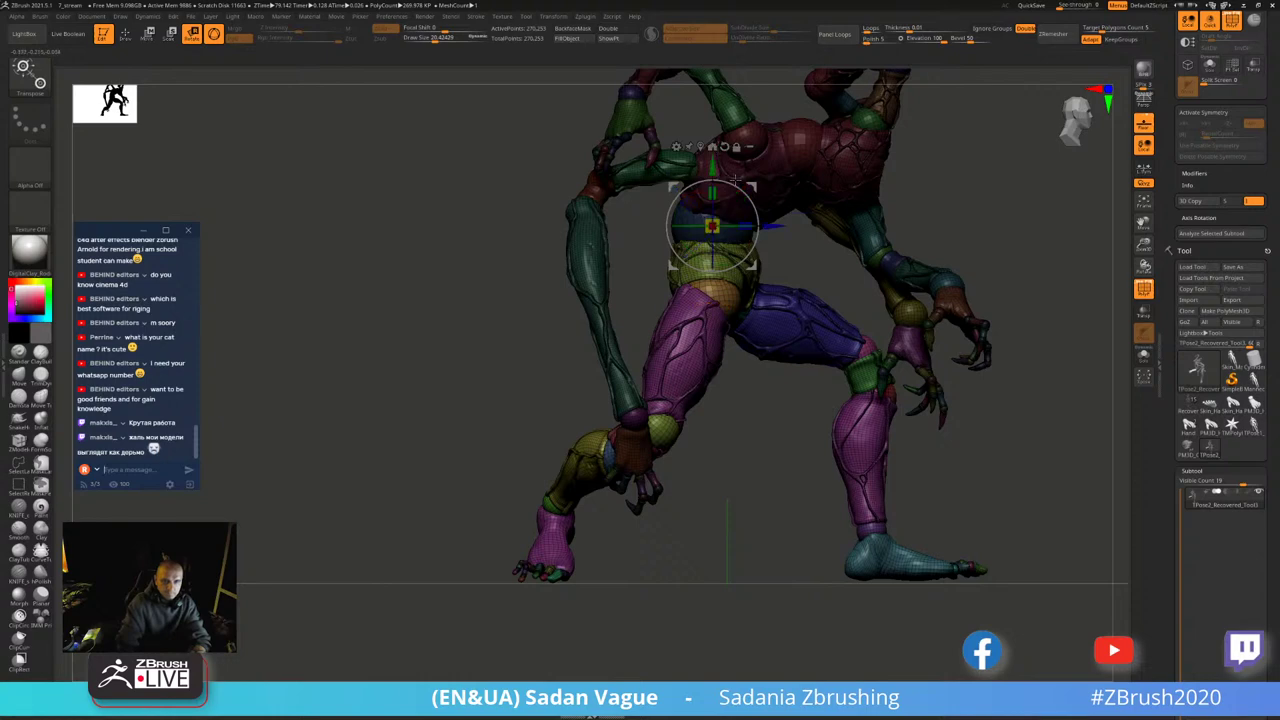
{"action": "left_click_drag", "start_coordinate": [737, 224], "coordinate": [712, 226]}
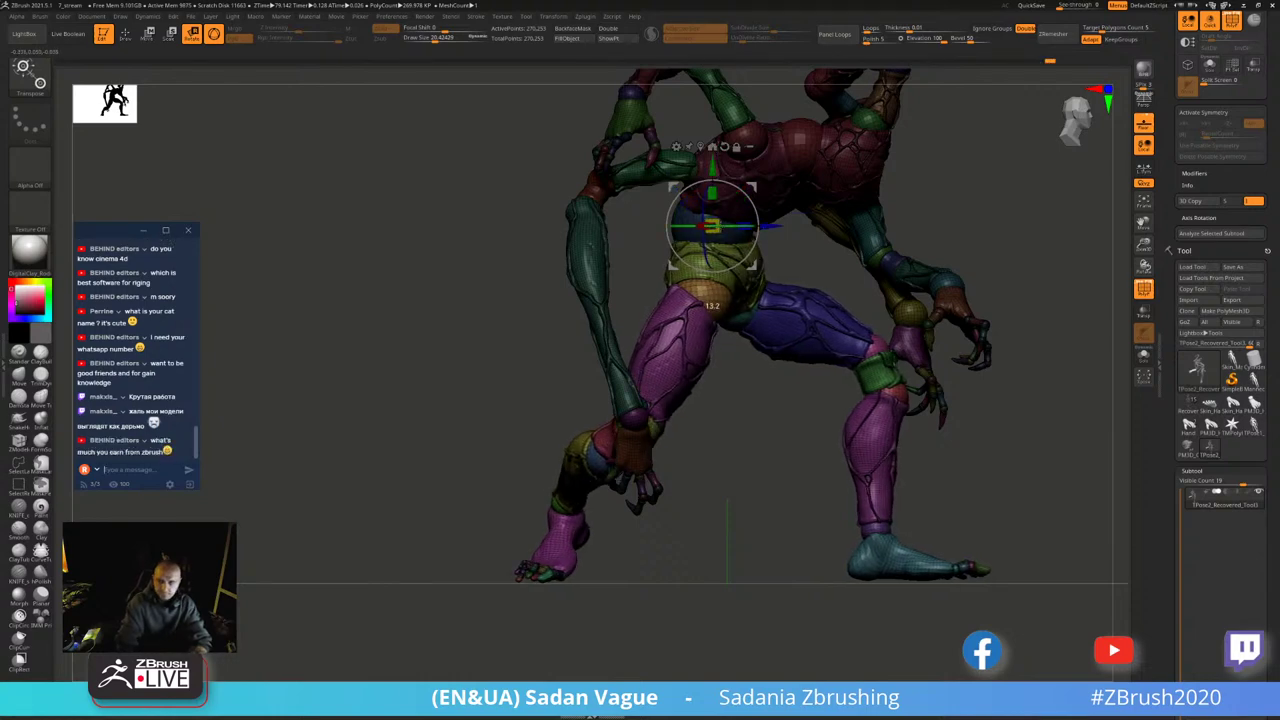
{"action": "left_click_drag", "start_coordinate": [900, 212], "coordinate": [1037, 341]}
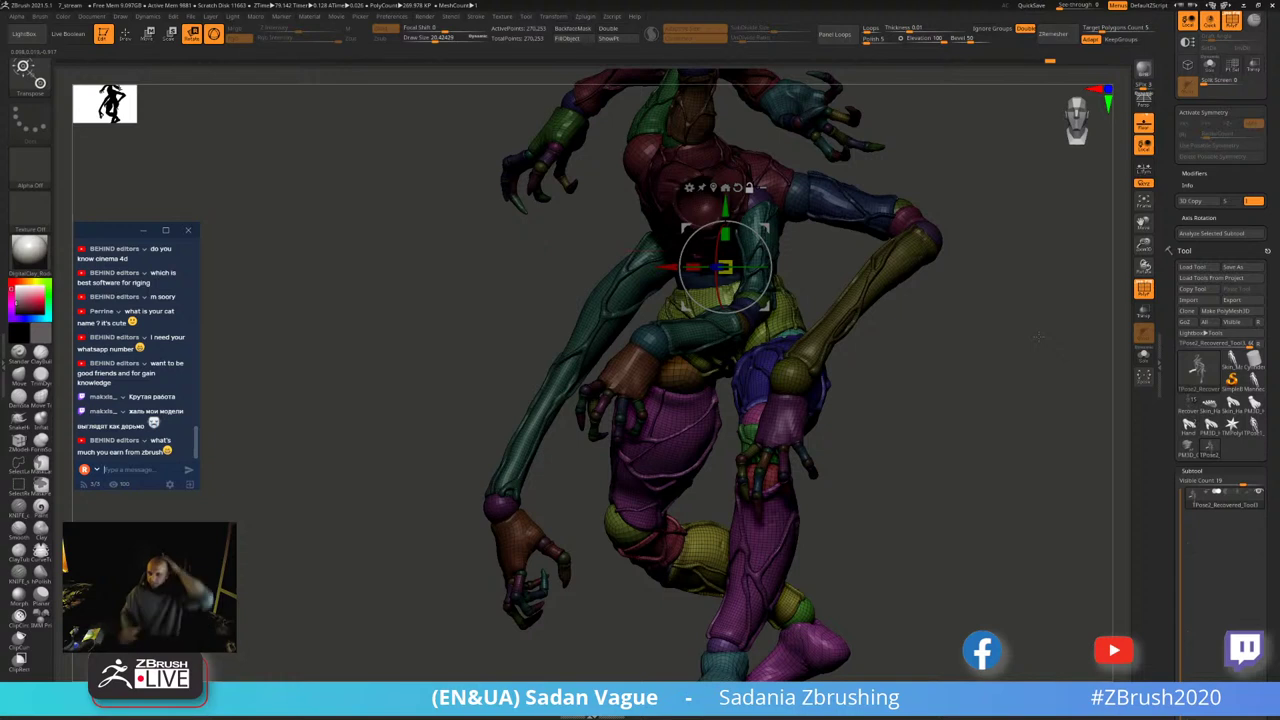
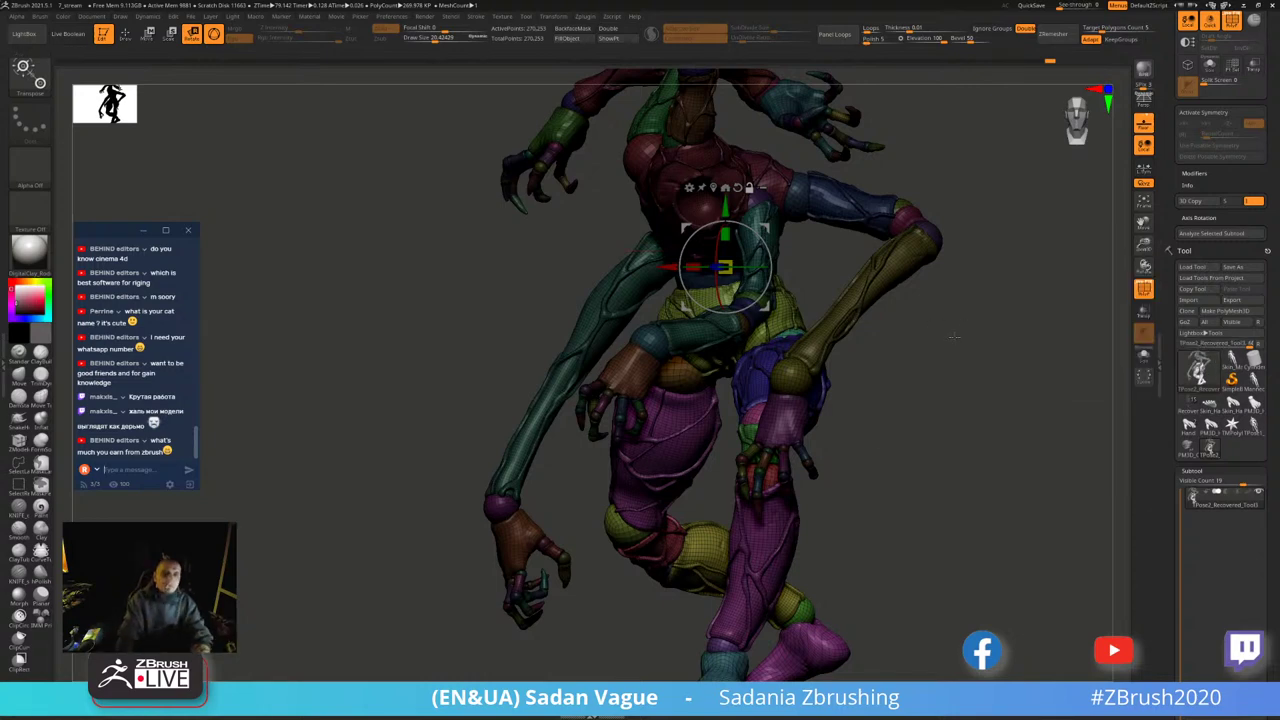
- Rotate the creature's arms into a new pose and enlarge the silhouette thumbnail to size 512
{"action": "left_click_drag", "start_coordinate": [987, 345], "coordinate": [969, 368], "text": "alt"}
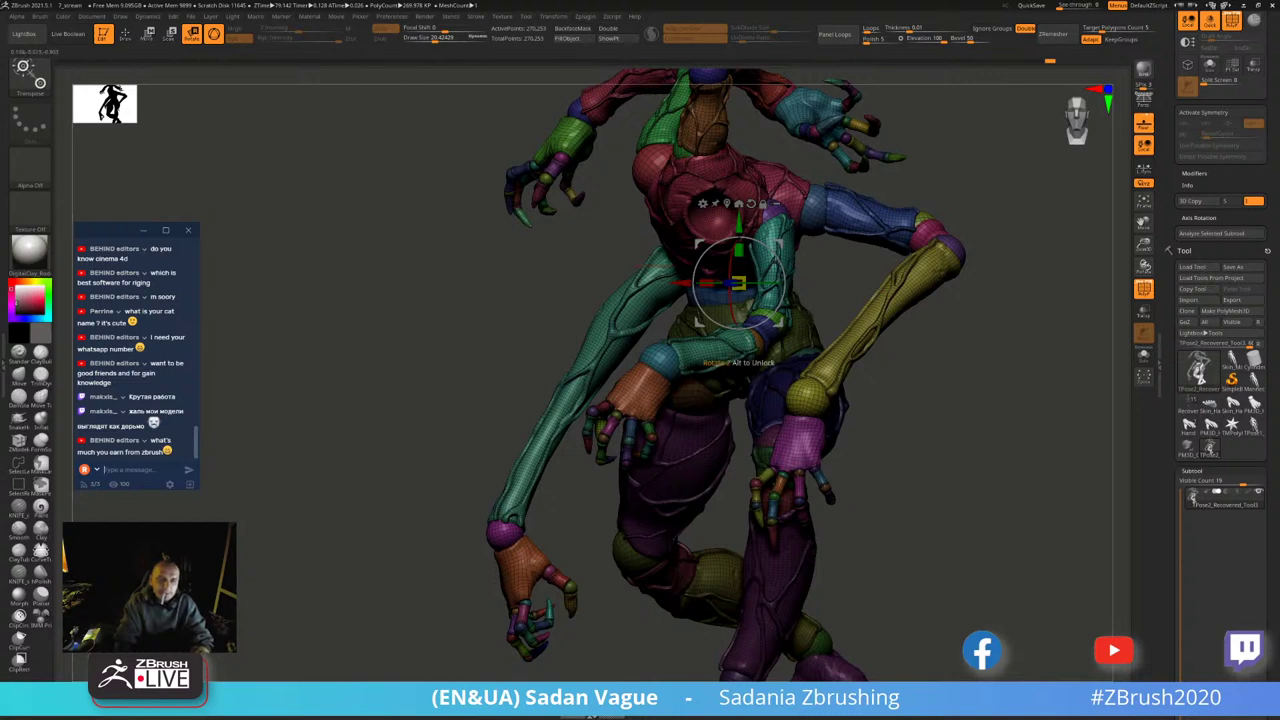
{"action": "left_click_drag", "start_coordinate": [738, 283], "coordinate": [740, 290]}
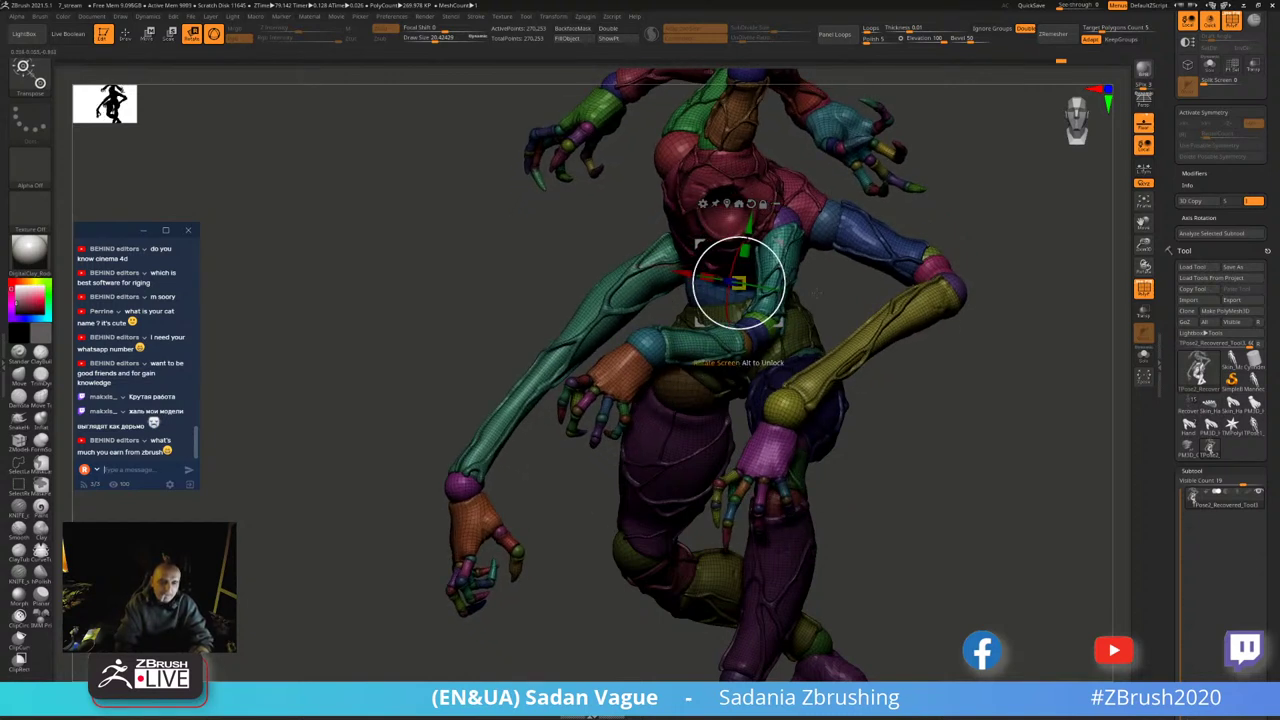
{"action": "left_click_drag", "start_coordinate": [817, 292], "coordinate": [870, 265], "text": "alt"}
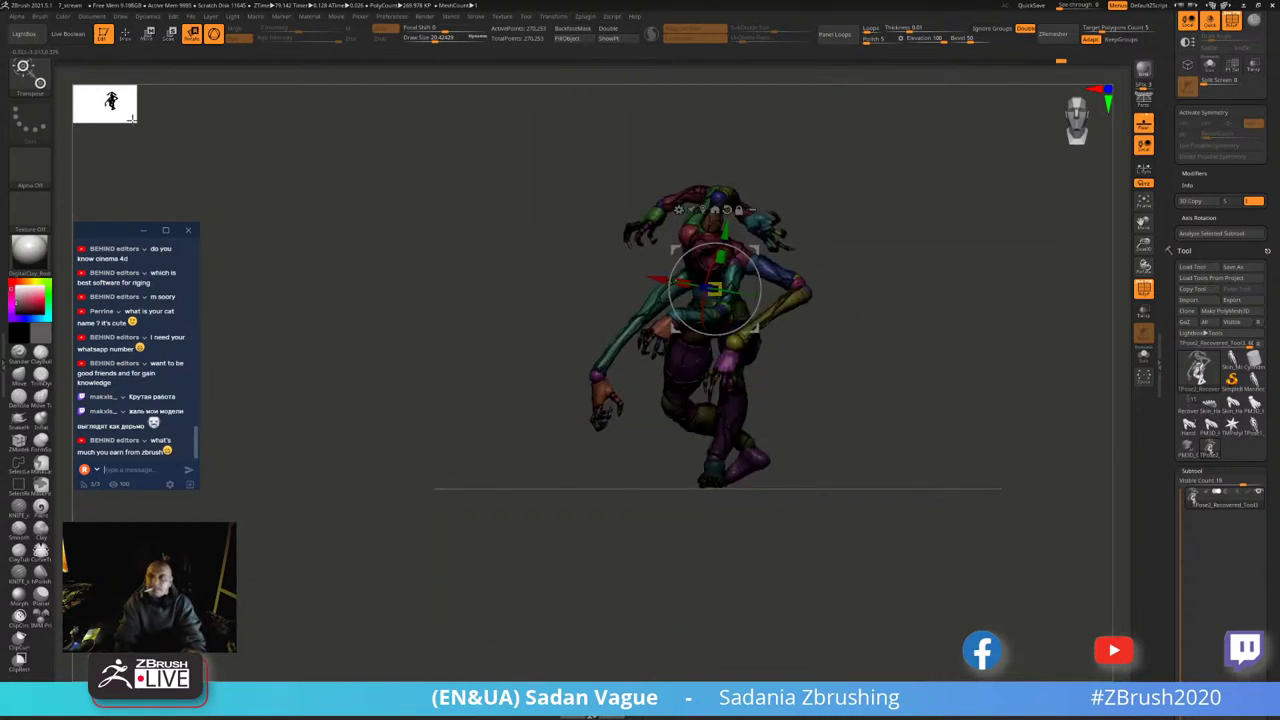
{"action": "left_click_drag", "start_coordinate": [143, 124], "coordinate": [372, 194]}
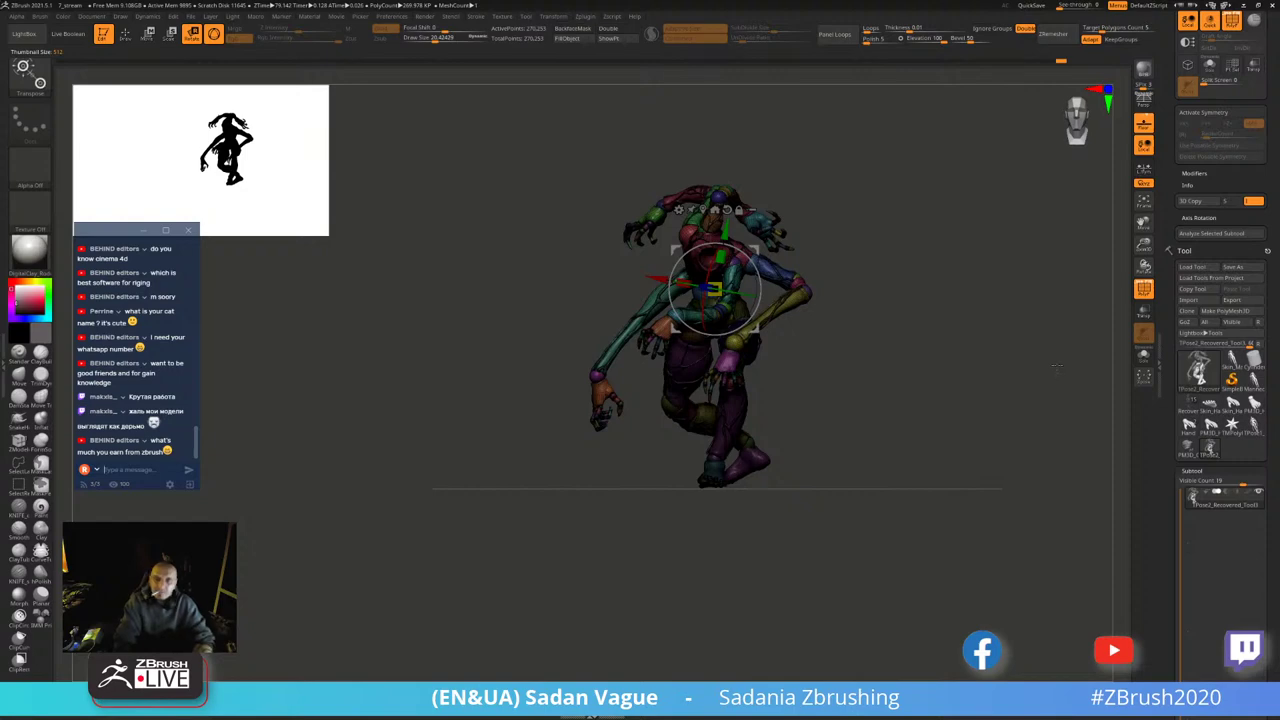
{"action": "mouse_move", "coordinate": [1057, 366]}
{"action": "left_mouse_down"}
{"action": "mouse_move", "coordinate": [1040, 360]}
{"action": "mouse_move", "coordinate": [1051, 336]}
{"action": "mouse_move", "coordinate": [960, 340]}
{"action": "mouse_move", "coordinate": [1093, 351]}
{"action": "mouse_move", "coordinate": [875, 230]}
{"action": "left_mouse_up"}
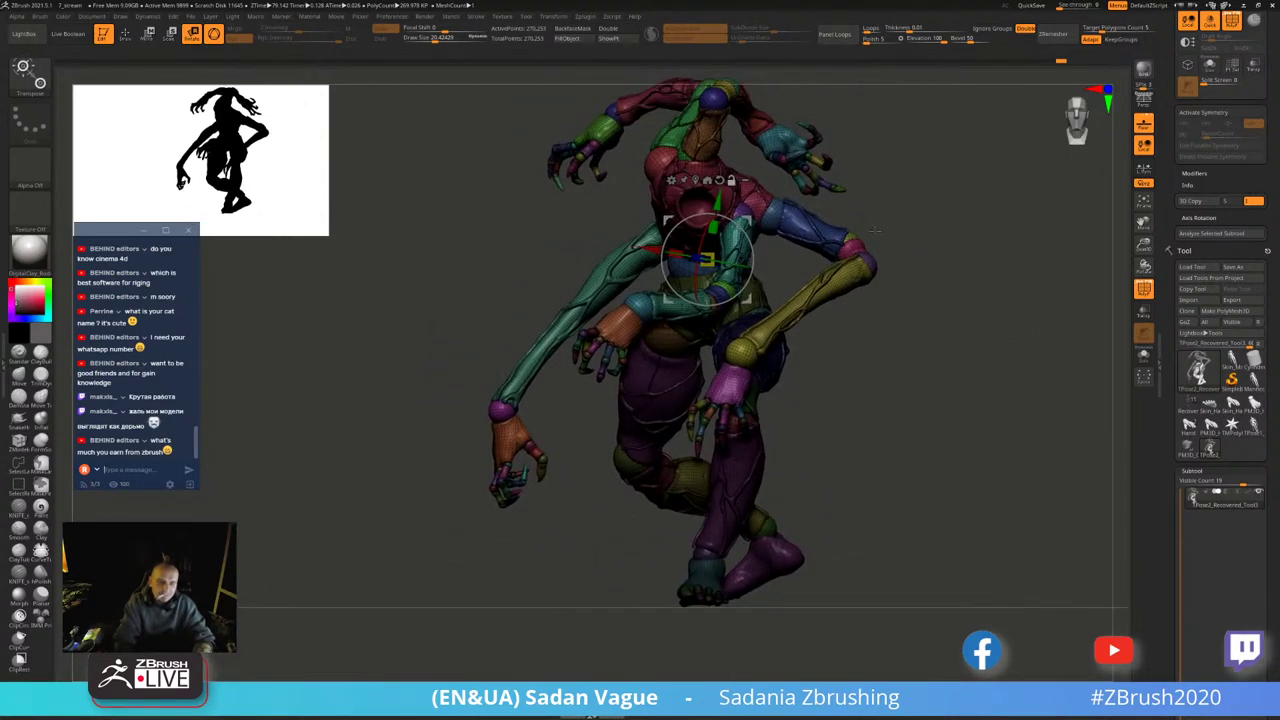
{"action": "scroll", "coordinate": [862, 366], "scroll_direction": "up", "scroll_amount": 5}
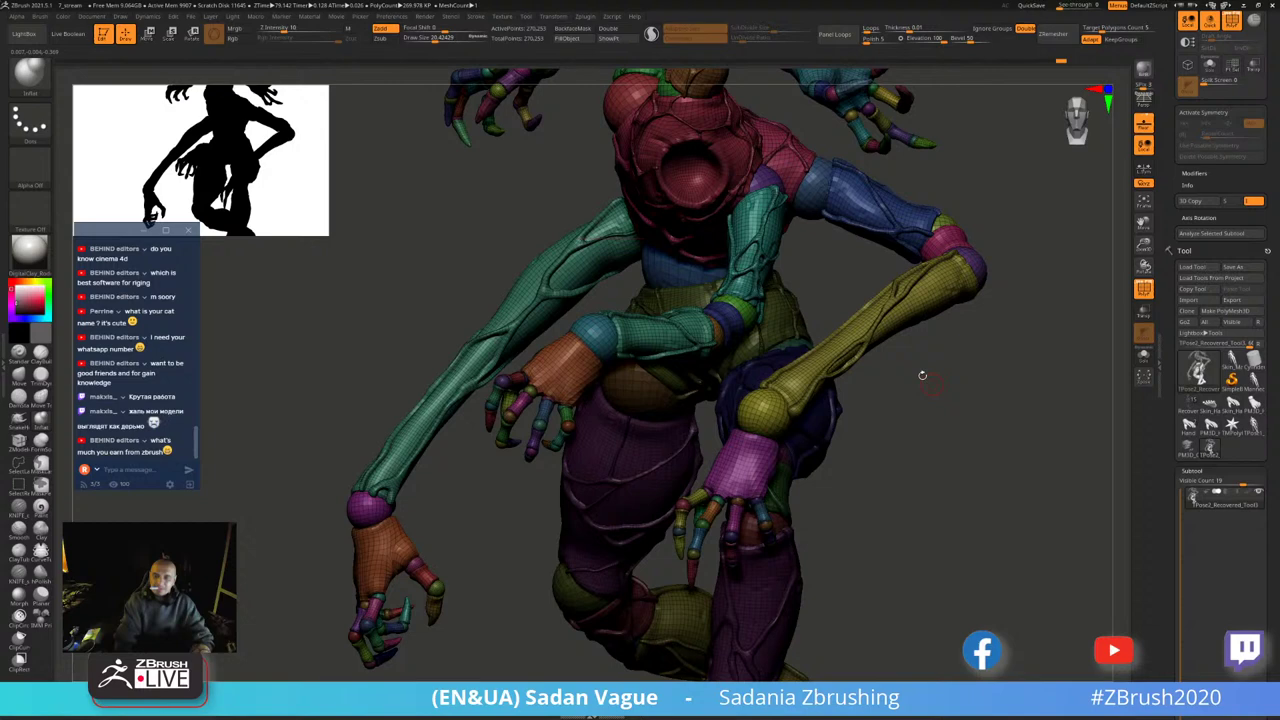
{"action": "left_click", "coordinate": [862, 332], "text": "ctrl+shift"}
{"action": "left_click", "coordinate": [943, 409], "text": "ctrl+shift"}
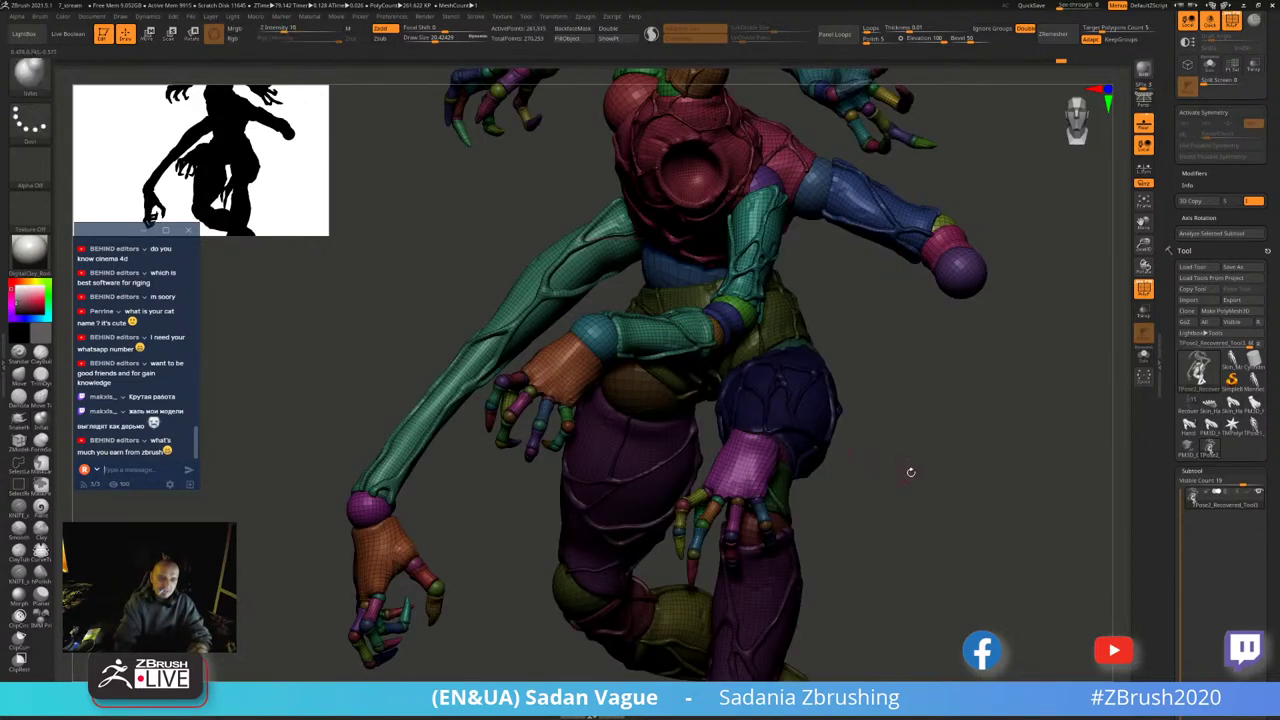
{"action": "mouse_move", "coordinate": [908, 471]}
{"action": "left_mouse_down"}
{"action": "mouse_move", "coordinate": [950, 464]}
{"action": "mouse_move", "coordinate": [930, 455]}
{"action": "left_mouse_up"}
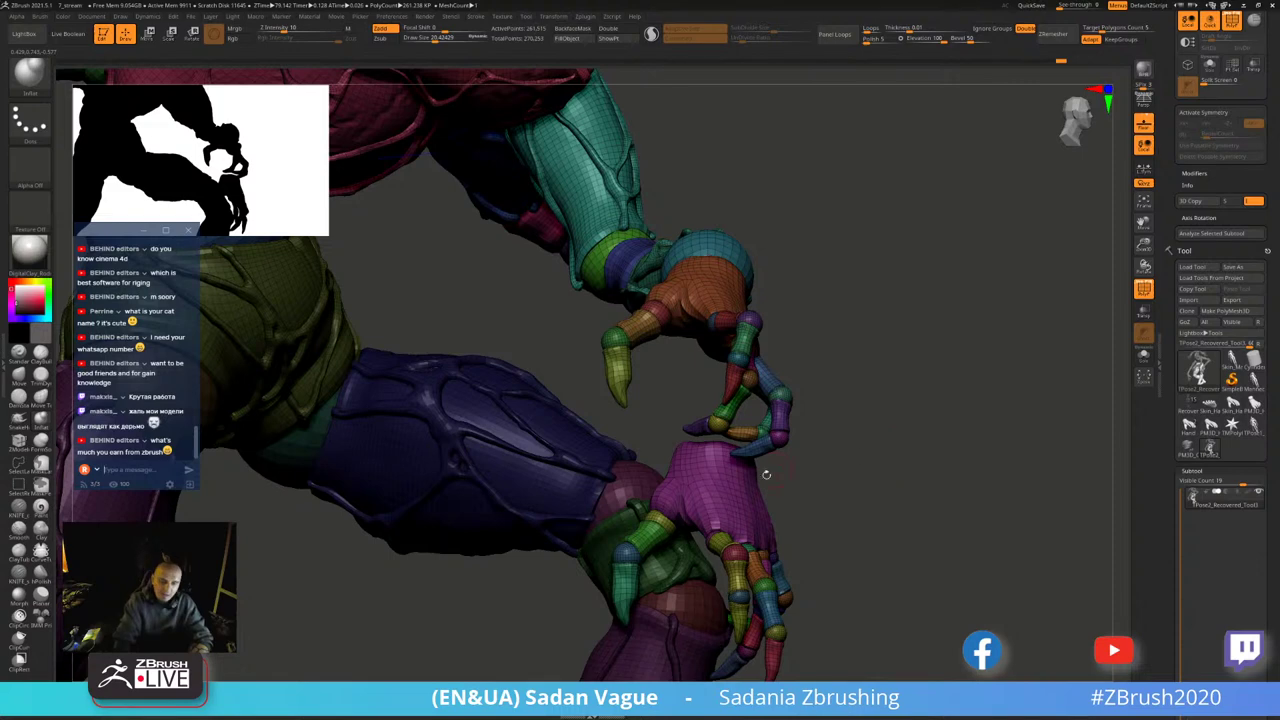
{"action": "mouse_move", "coordinate": [766, 474]}
{"action": "left_mouse_down"}
{"action": "mouse_move", "coordinate": [913, 541]}
{"action": "mouse_move", "coordinate": [837, 357]}
{"action": "mouse_move", "coordinate": [806, 389]}
{"action": "left_mouse_up"}
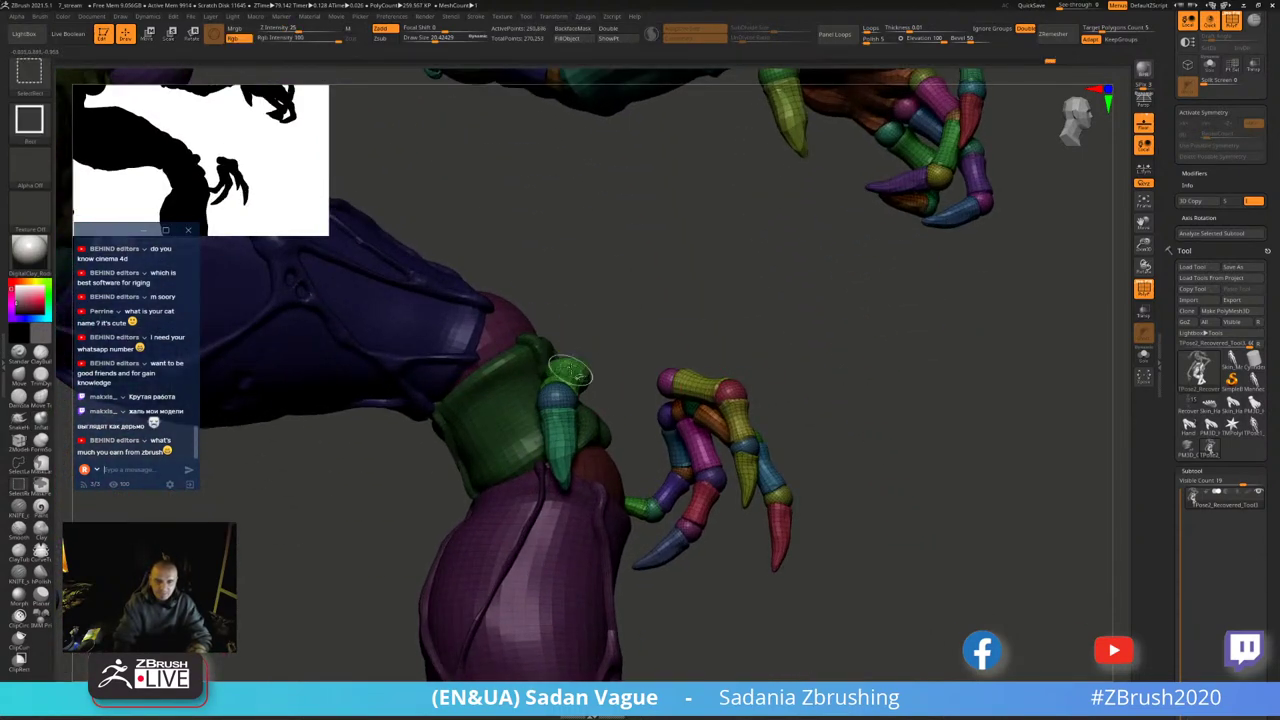
{"action": "left_click", "coordinate": [576, 420], "text": "ctrl+alt+shift"}
{"action": "left_click", "coordinate": [665, 381], "text": "ctrl+alt+shift"}
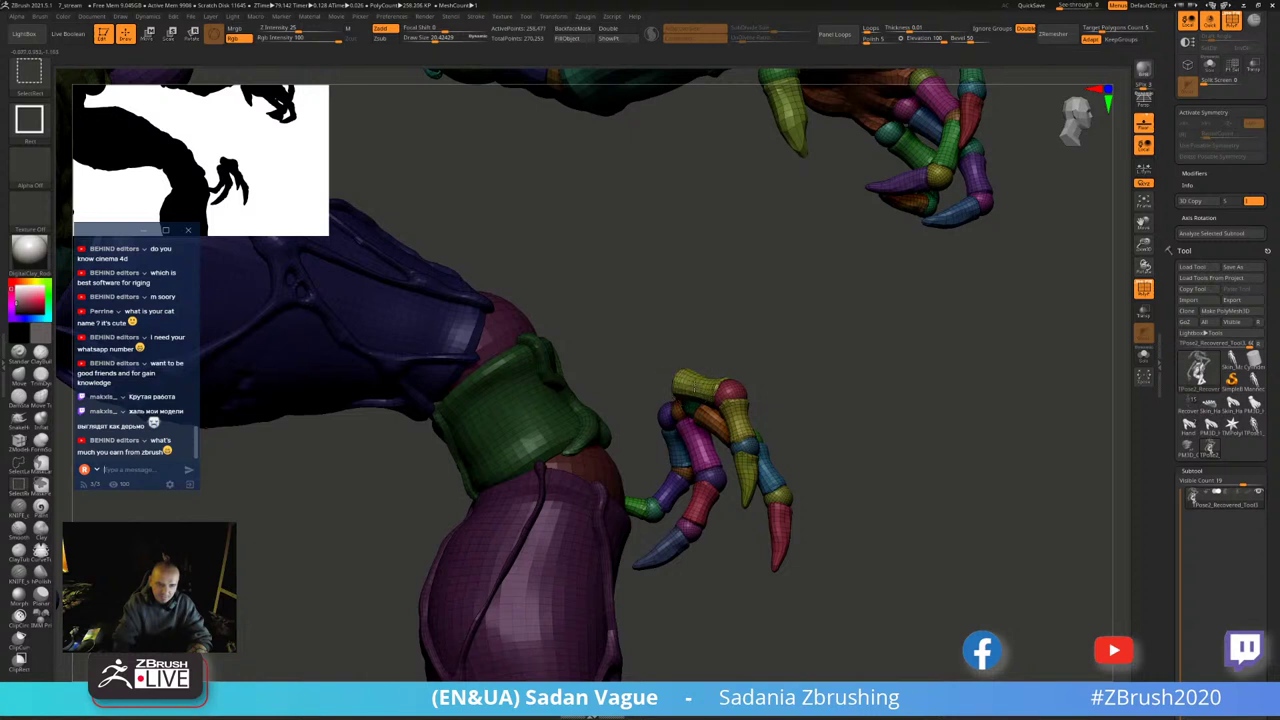
{"action": "left_click", "coordinate": [663, 409], "text": "ctrl+alt+shift"}
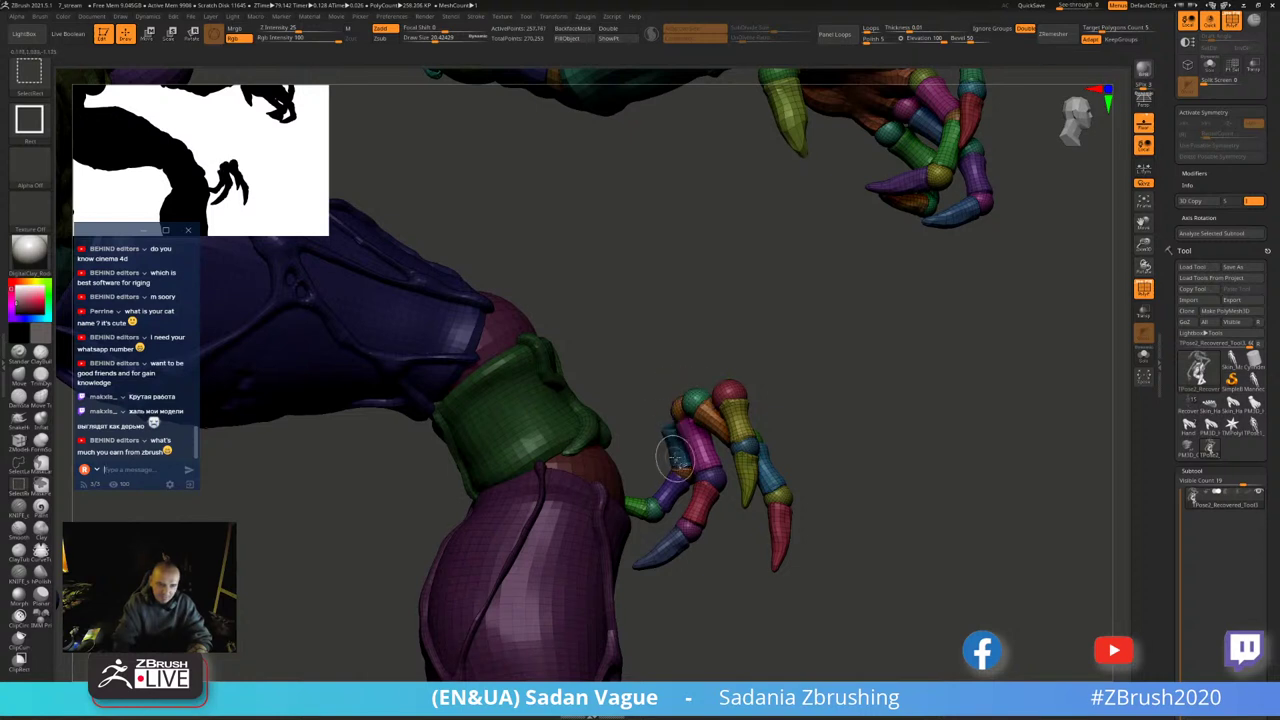
{"action": "left_click", "coordinate": [643, 513], "text": "ctrl+alt+shift"}
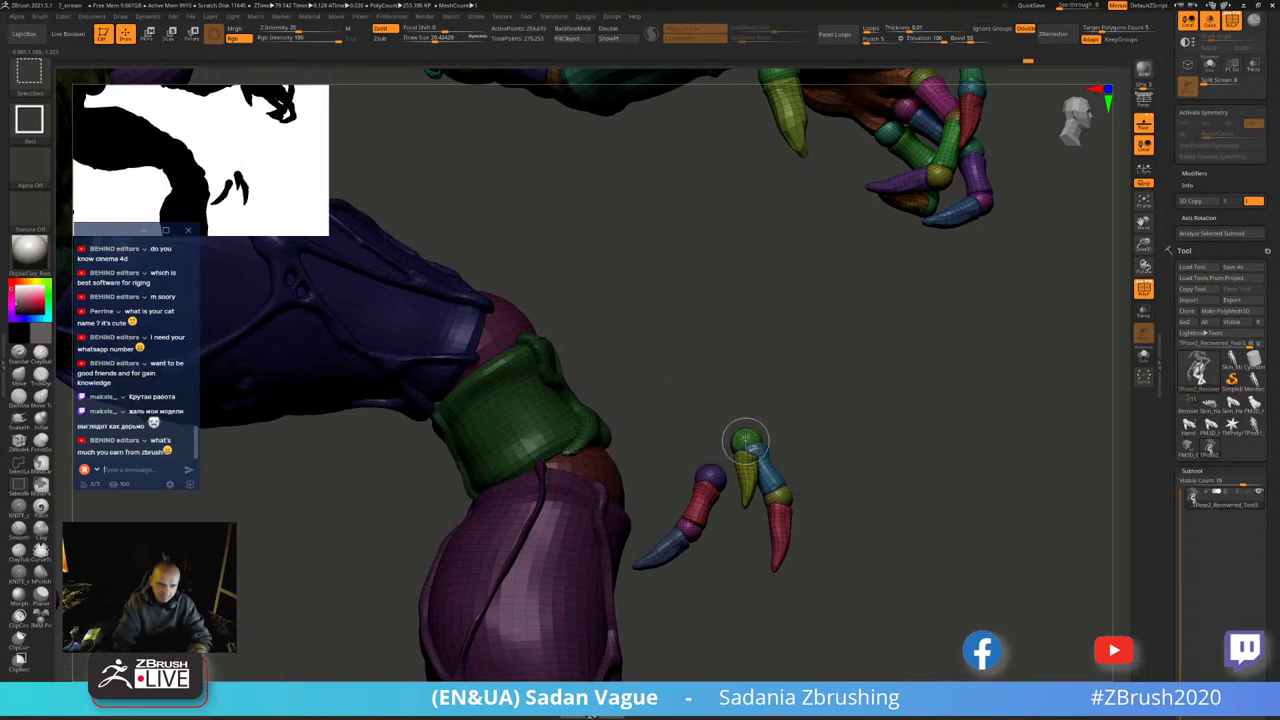
{"action": "left_click", "coordinate": [750, 448], "text": "ctrl+alt+shift"}
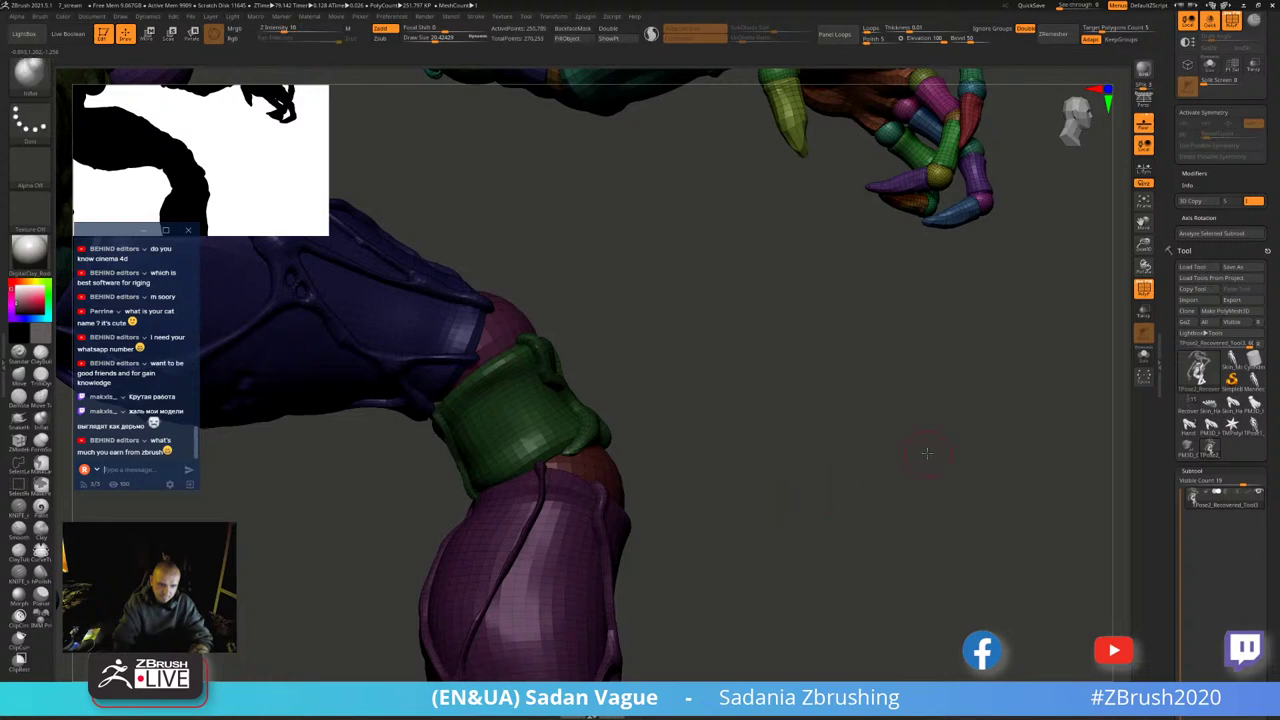
{"action": "key", "text": "f"}
{"action": "left_click_drag", "start_coordinate": [894, 374], "coordinate": [894, 401]}
{"action": "key", "text": "ctrl"}
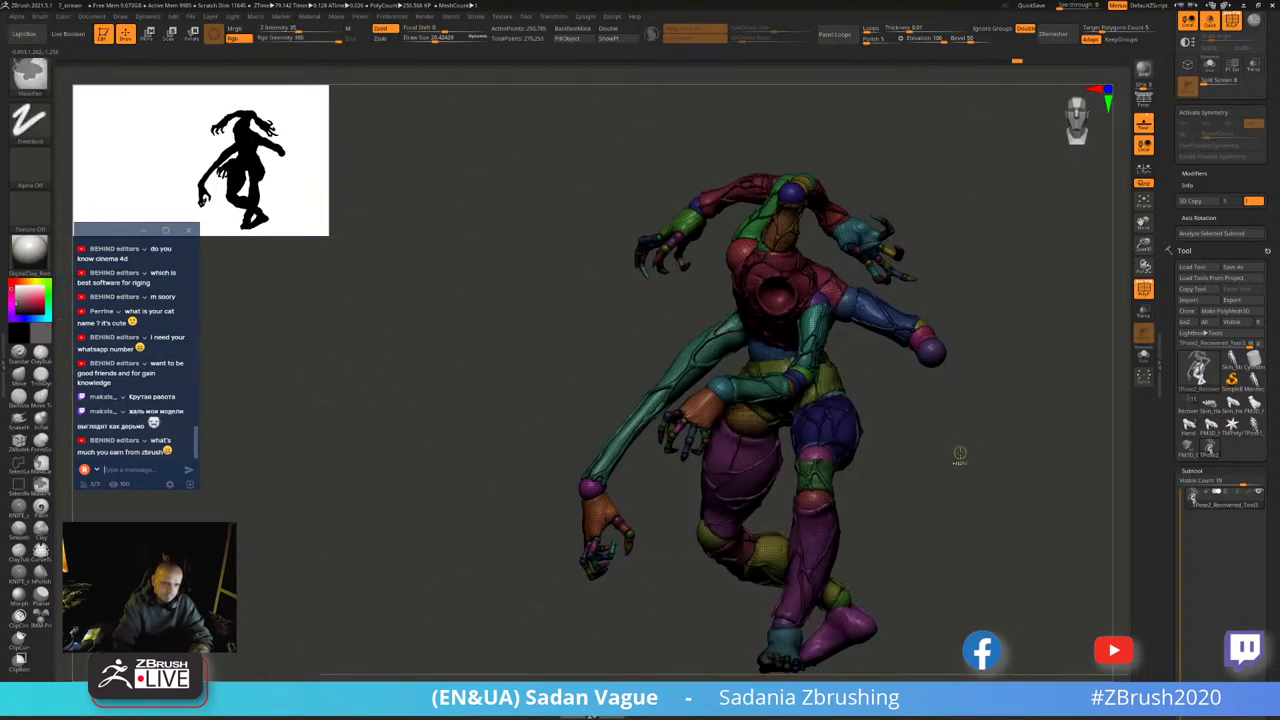
- Centre the rotate gizmo on the small sphere as the yellow arm's pivot
{"action": "left_click", "coordinate": [995, 402], "text": "ctrl+shift"}
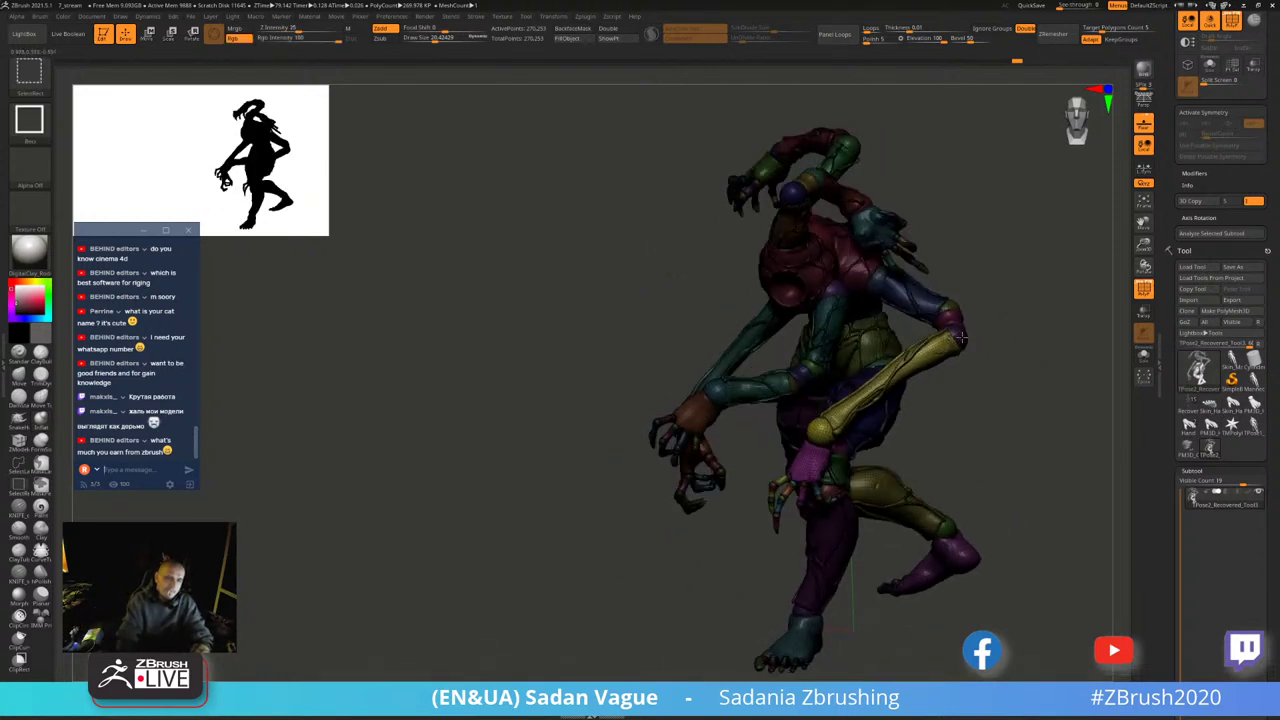
{"action": "left_click", "coordinate": [958, 340], "text": "ctrl+shift"}
{"action": "key", "text": "r"}
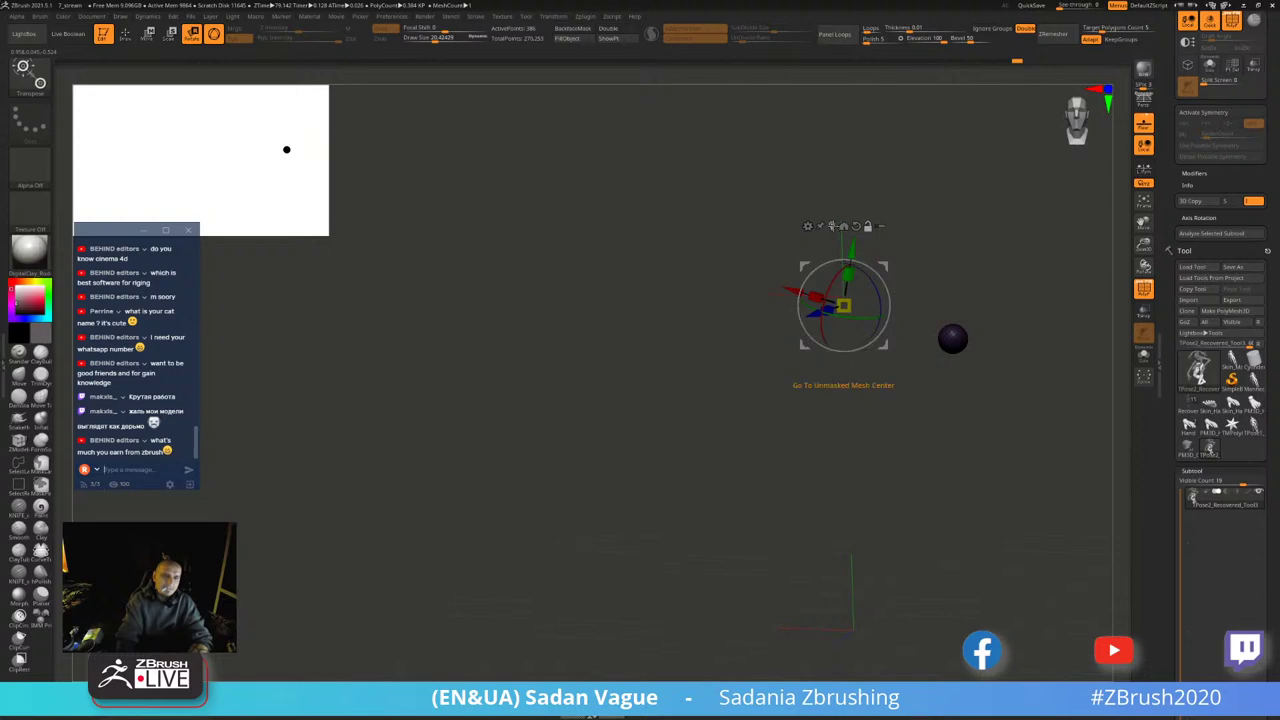
{"action": "left_click", "coordinate": [843, 226]}
{"action": "left_click", "coordinate": [1070, 342], "text": "ctrl+shift"}
{"action": "mouse_move", "coordinate": [1040, 300]}
{"action": "left_mouse_down"}
{"action": "mouse_move", "coordinate": [1070, 342]}
{"action": "mouse_move", "coordinate": [1040, 290]}
{"action": "mouse_move", "coordinate": [985, 289]}
{"action": "left_mouse_up"}
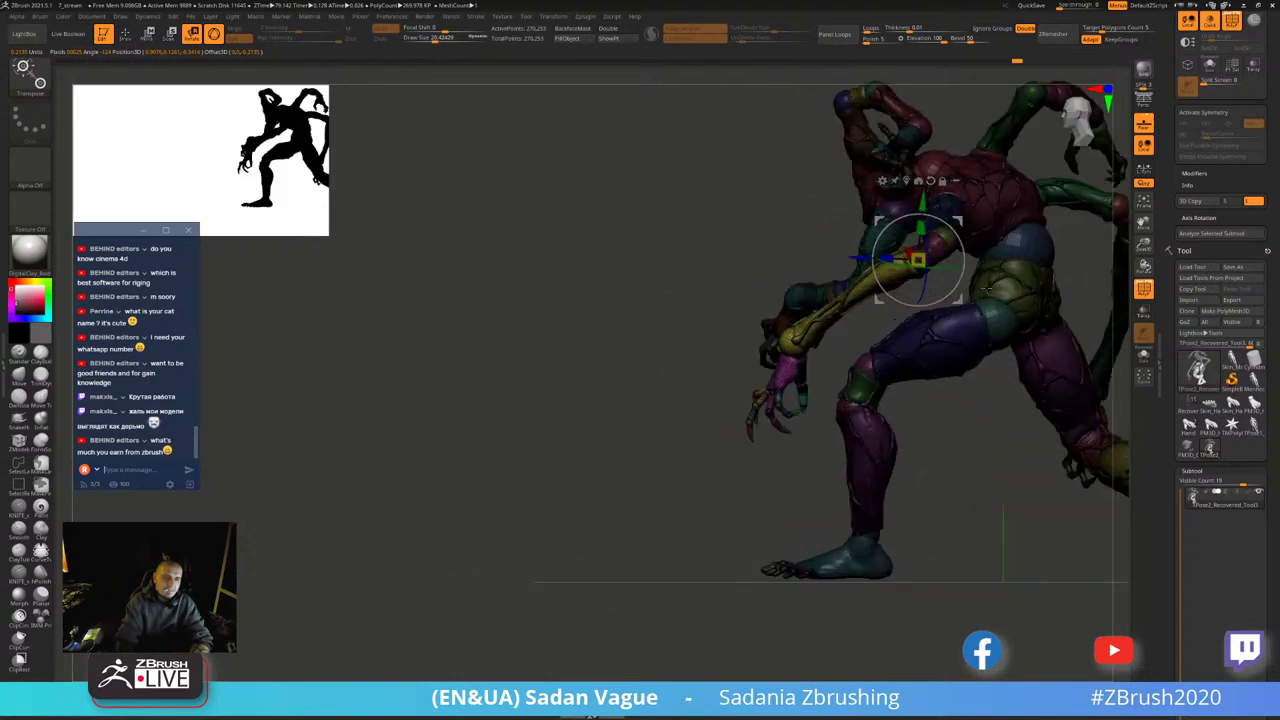
- Swing the yellow arm around the sphere pivot so its clawed hand hangs near the knee
{"action": "mouse_move", "coordinate": [927, 248]}
{"action": "left_mouse_down"}
{"action": "mouse_move", "coordinate": [937, 271]}
{"action": "mouse_move", "coordinate": [981, 249]}
{"action": "mouse_move", "coordinate": [977, 272]}
{"action": "left_mouse_up"}
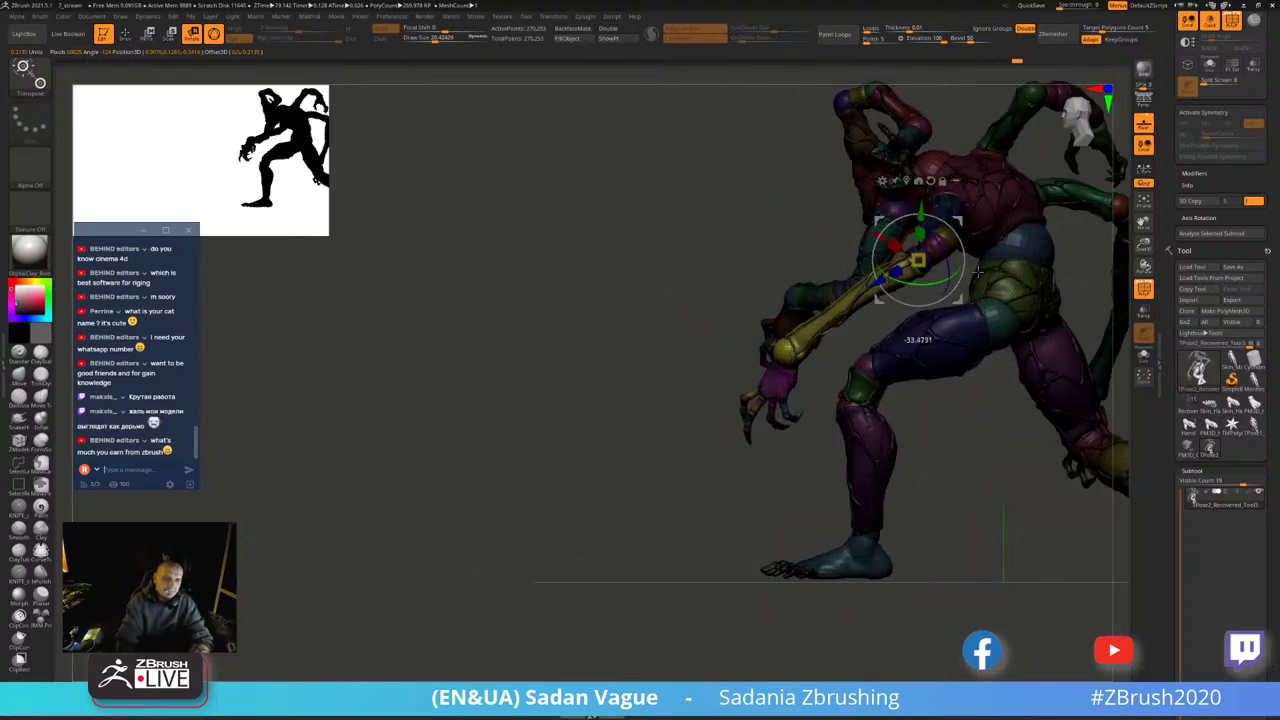
{"action": "mouse_move", "coordinate": [798, 358]}
{"action": "left_mouse_down"}
{"action": "mouse_move", "coordinate": [1080, 360]}
{"action": "mouse_move", "coordinate": [1050, 365]}
{"action": "mouse_move", "coordinate": [1060, 385]}
{"action": "mouse_move", "coordinate": [1040, 390]}
{"action": "mouse_move", "coordinate": [1070, 392]}
{"action": "mouse_move", "coordinate": [1047, 387]}
{"action": "mouse_move", "coordinate": [900, 450]}
{"action": "left_mouse_up"}
{"action": "scroll", "coordinate": [1059, 373], "scroll_direction": "up", "scroll_amount": 3}
{"action": "scroll", "coordinate": [1059, 373], "scroll_direction": "down", "scroll_amount": 3}
{"action": "scroll", "coordinate": [1060, 393], "scroll_direction": "up", "scroll_amount": 2}
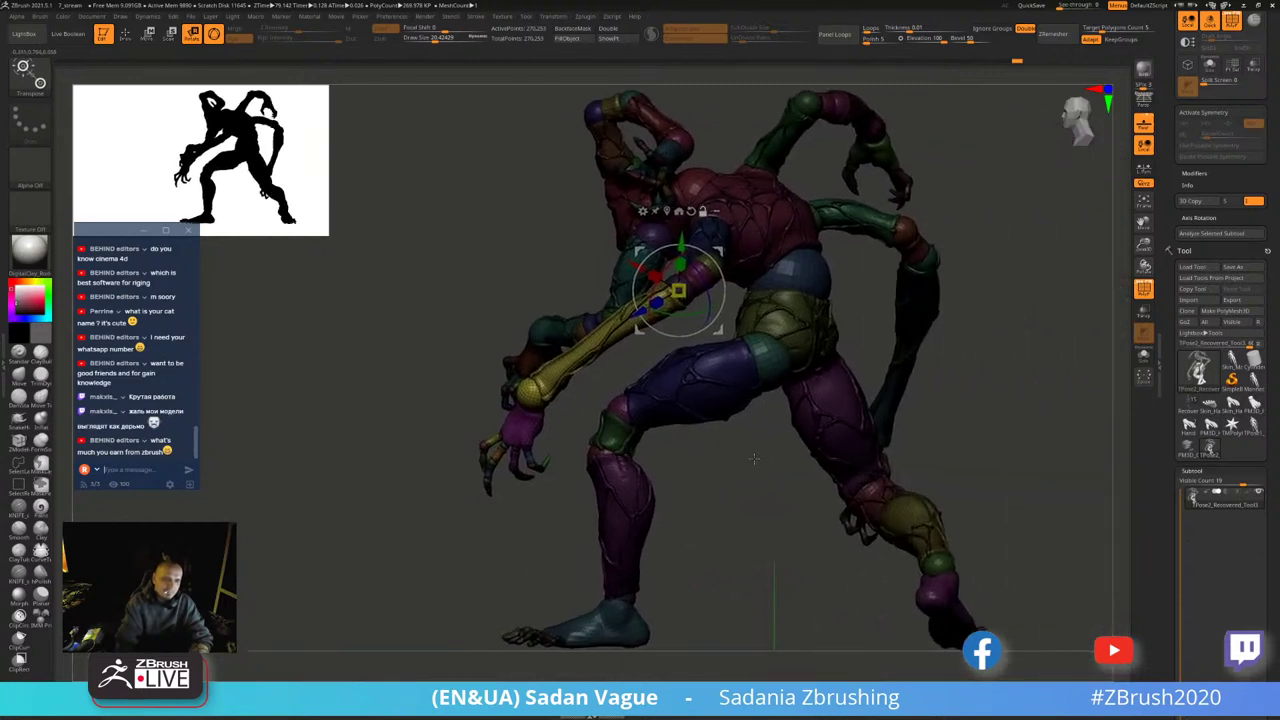
{"action": "mouse_move", "coordinate": [761, 507]}
{"action": "left_mouse_down"}
{"action": "mouse_move", "coordinate": [765, 520]}
{"action": "mouse_move", "coordinate": [881, 353]}
{"action": "left_mouse_up"}
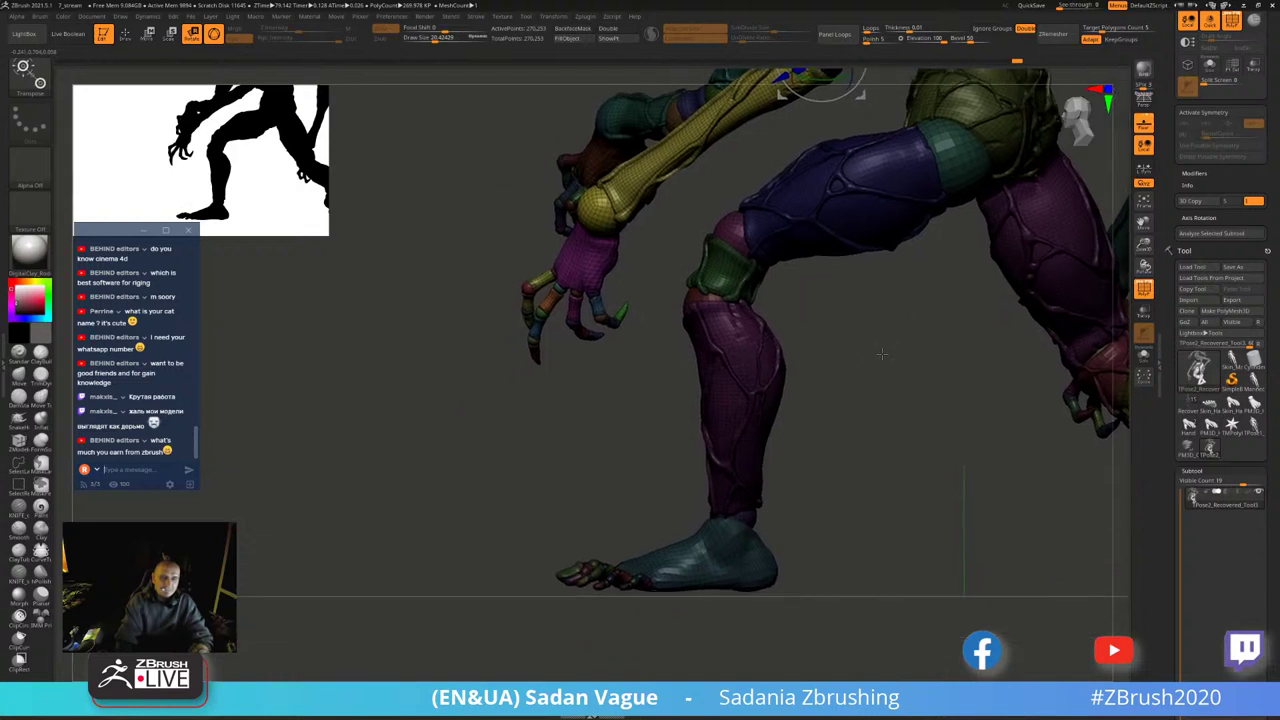
- Hide the shin and red knee ball, and test isolating and hiding the foot polygroups
{"action": "left_click", "coordinate": [790, 335], "text": "ctrl+alt+shift"}
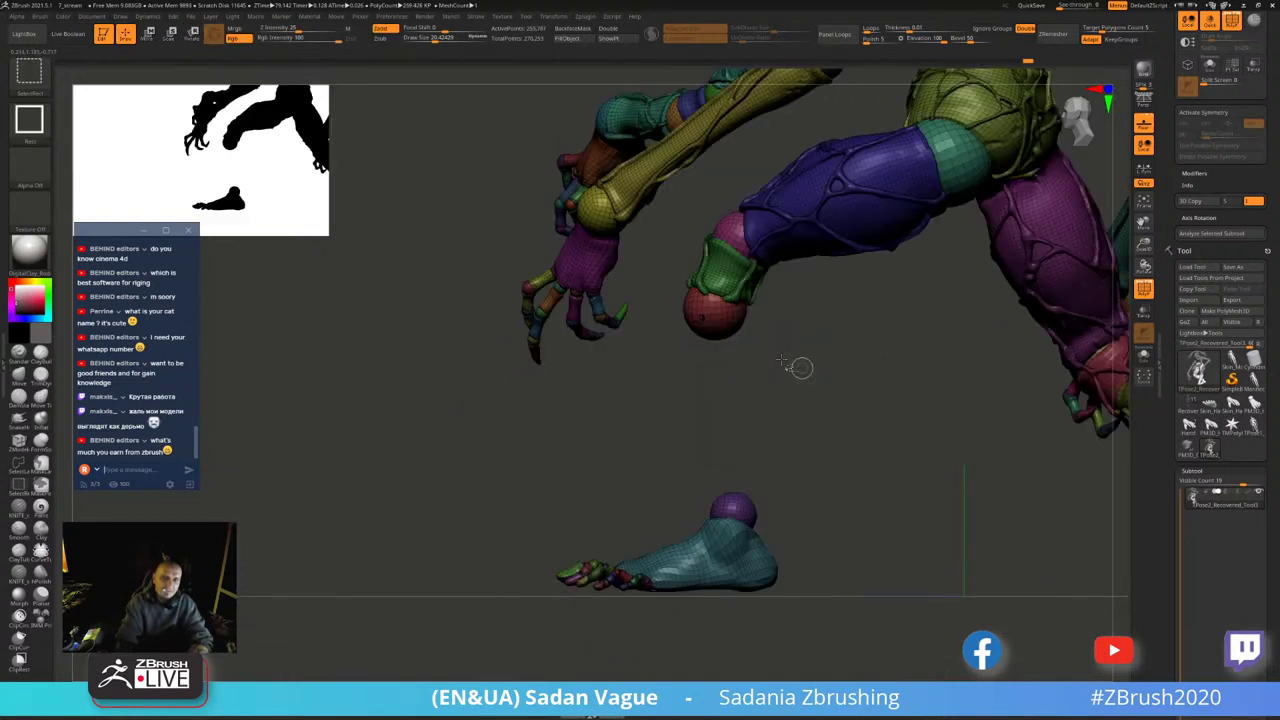
{"action": "left_click", "coordinate": [713, 322], "text": "ctrl+alt+shift"}
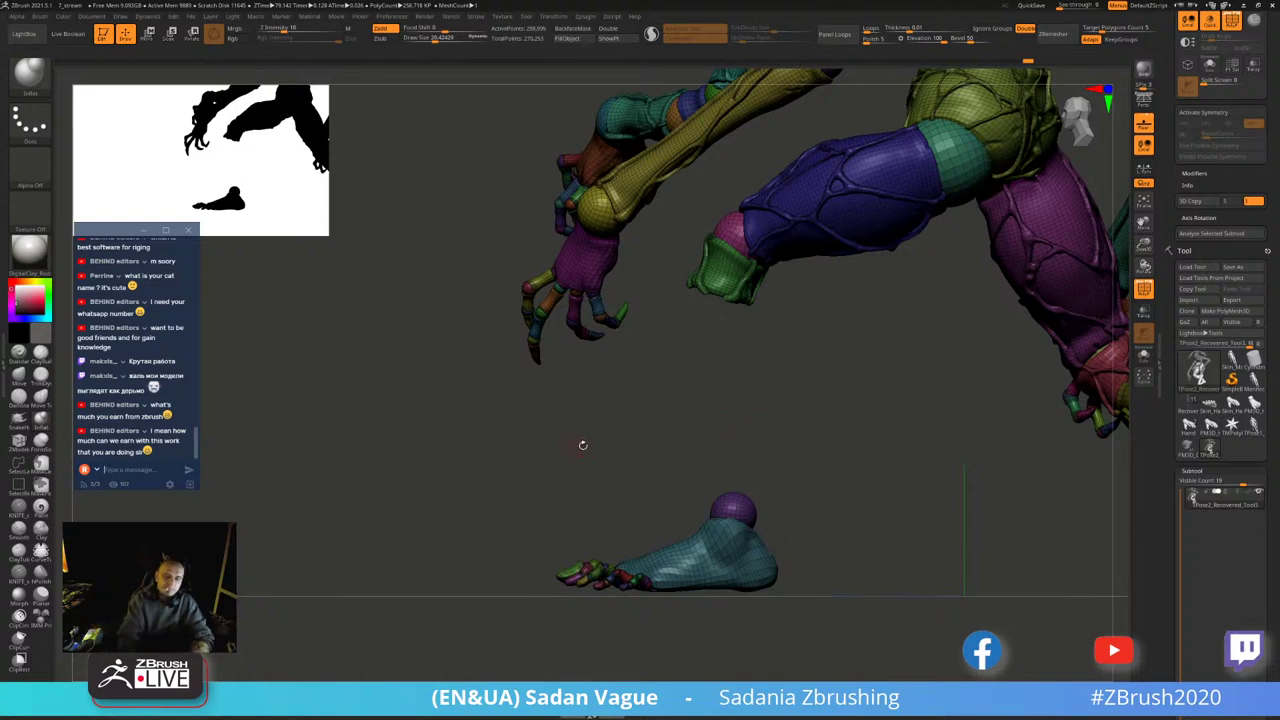
{"action": "left_click_drag", "start_coordinate": [514, 486], "coordinate": [952, 602], "text": "ctrl+shift"}
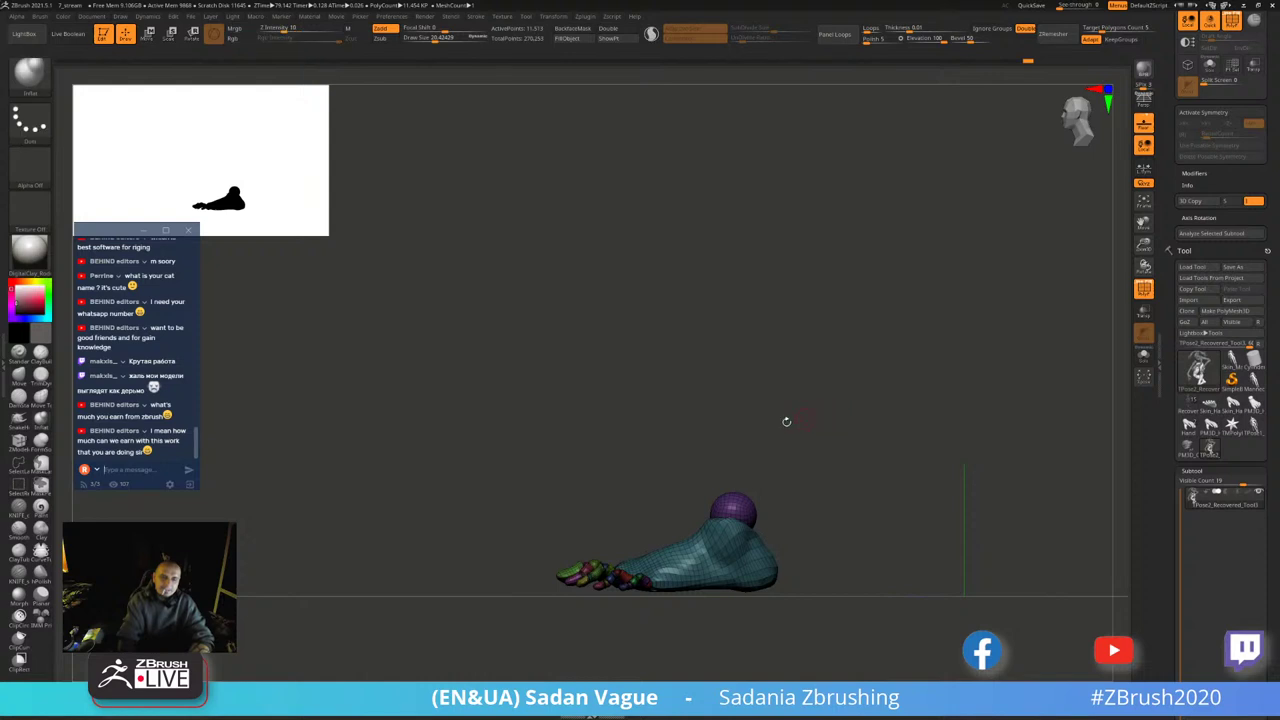
{"action": "left_click", "coordinate": [631, 446], "text": "ctrl+shift"}
{"action": "left_click_drag", "start_coordinate": [522, 434], "coordinate": [848, 616], "text": "ctrl+shift"}
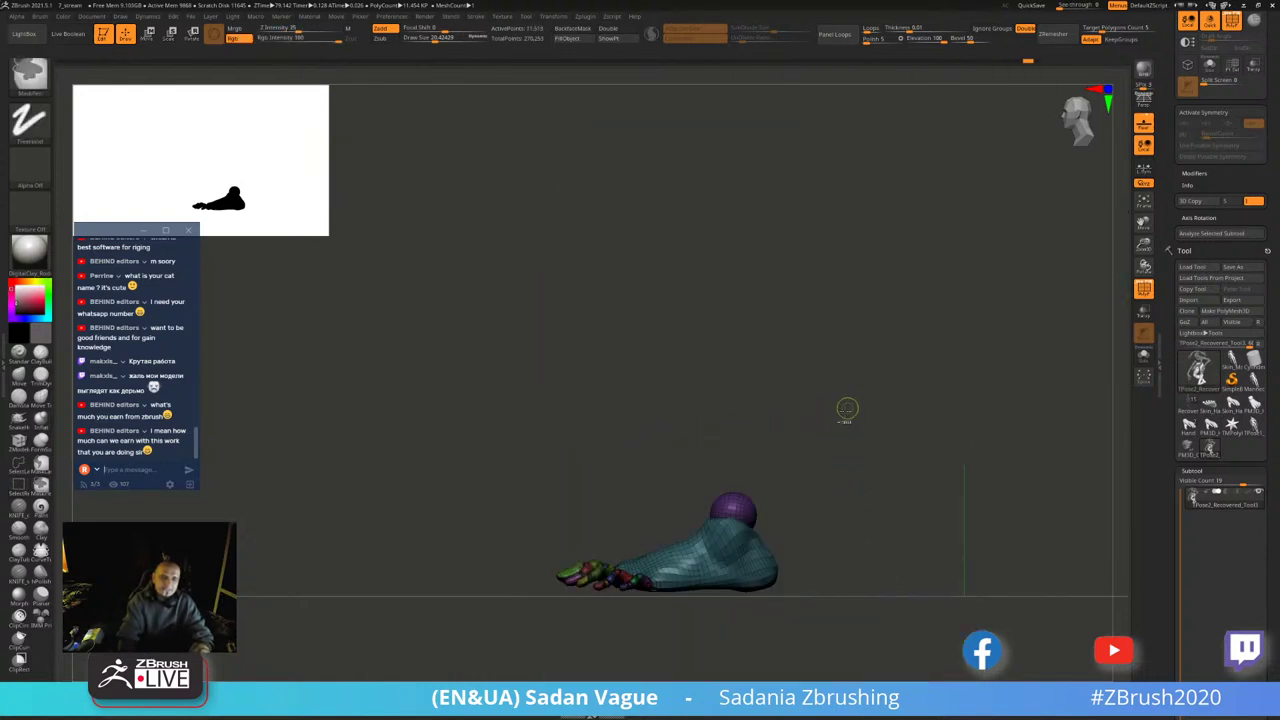
{"action": "left_click", "coordinate": [787, 437], "text": "ctrl+shift"}
{"action": "left_click_drag", "start_coordinate": [544, 459], "coordinate": [880, 622], "text": "ctrl+alt+shift"}
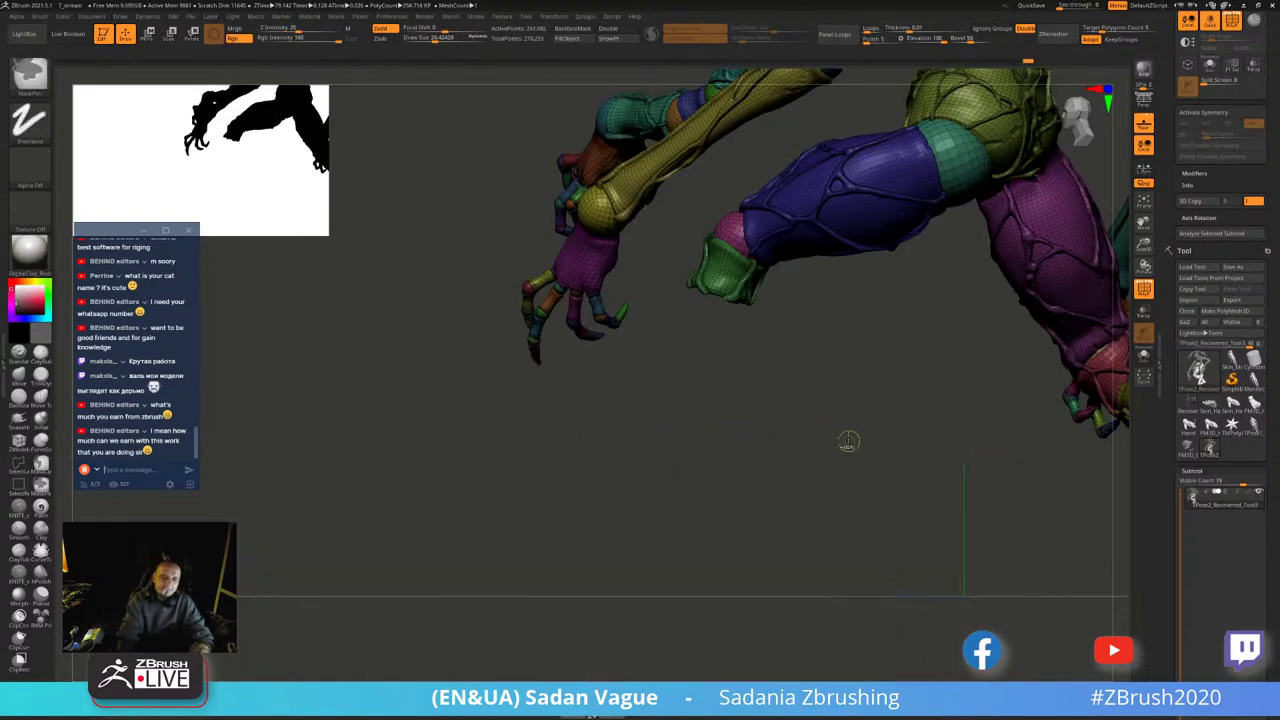
{"action": "left_click", "coordinate": [851, 400], "text": "ctrl+shift"}
- Place the Transpose move gizmo on the knee joint sphere as the pivot
{"action": "mouse_move", "coordinate": [857, 374]}
{"action": "left_mouse_down", "text": "alt"}
{"action": "mouse_move", "coordinate": [756, 352]}
{"action": "mouse_move", "coordinate": [808, 310]}
{"action": "left_mouse_up", "text": "alt"}
{"action": "key", "text": "w"}
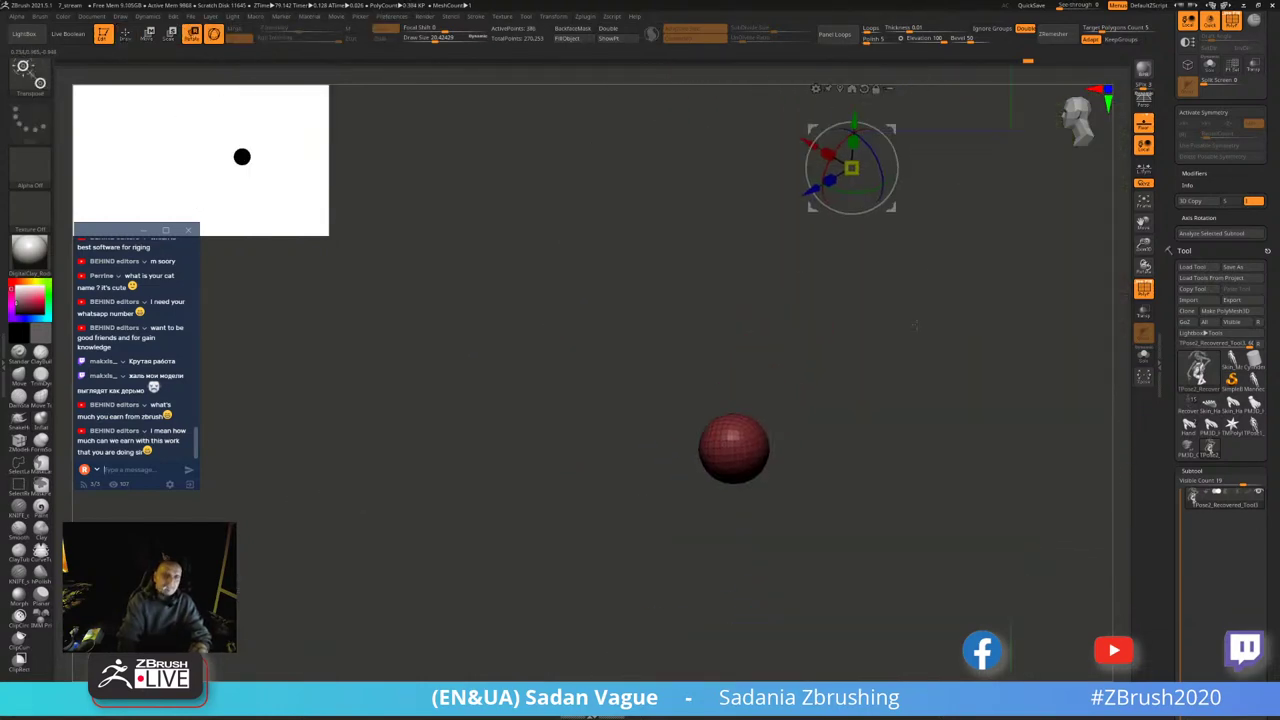
{"action": "left_click", "coordinate": [916, 245], "text": "ctrl+shift"}
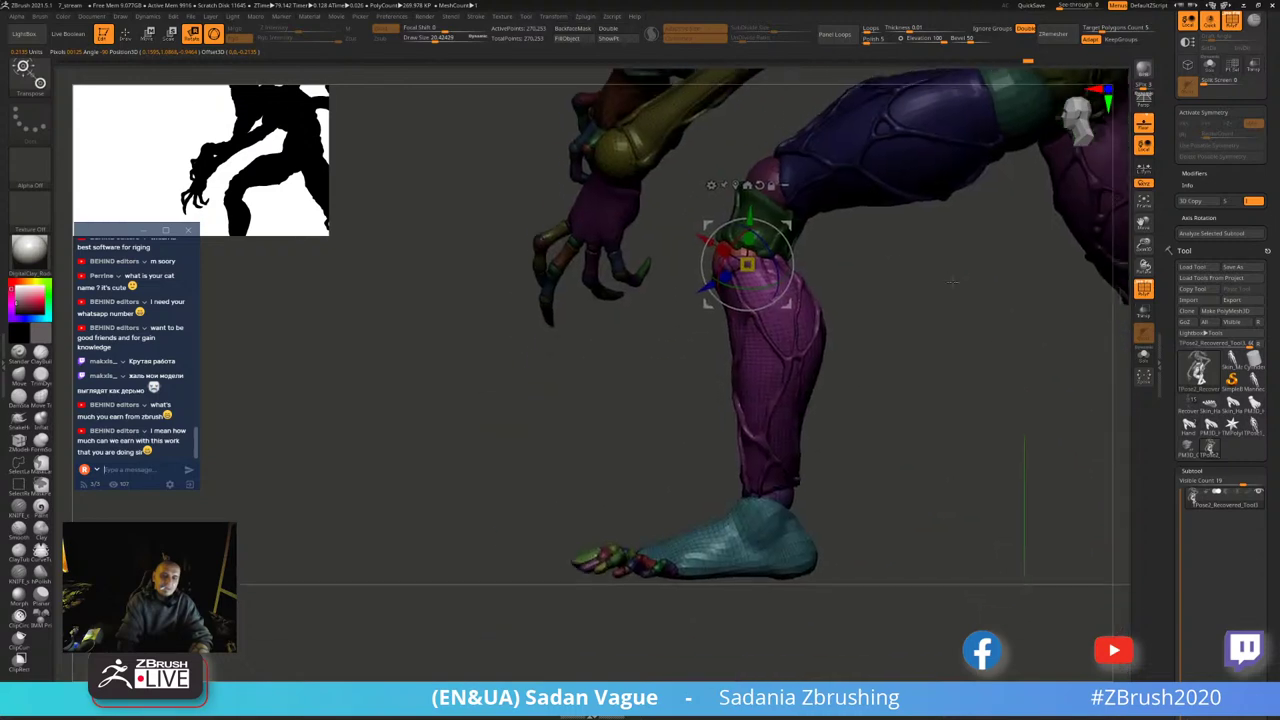
- Bend the lower leg further at the knee, then toggle visibility of the leg pieces
{"action": "left_click_drag", "start_coordinate": [786, 282], "coordinate": [785, 291]}
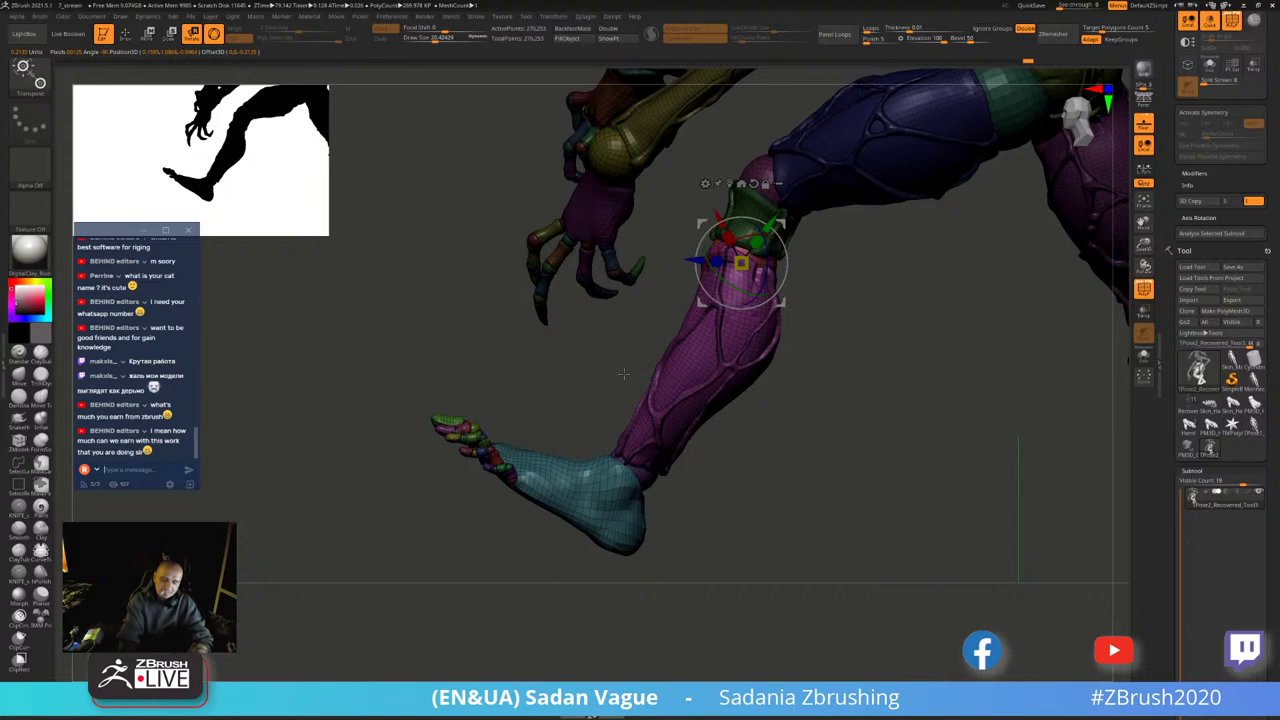
{"action": "left_click", "coordinate": [716, 349], "text": "ctrl+shift"}
{"action": "left_click", "coordinate": [755, 272], "text": "ctrl+shift"}
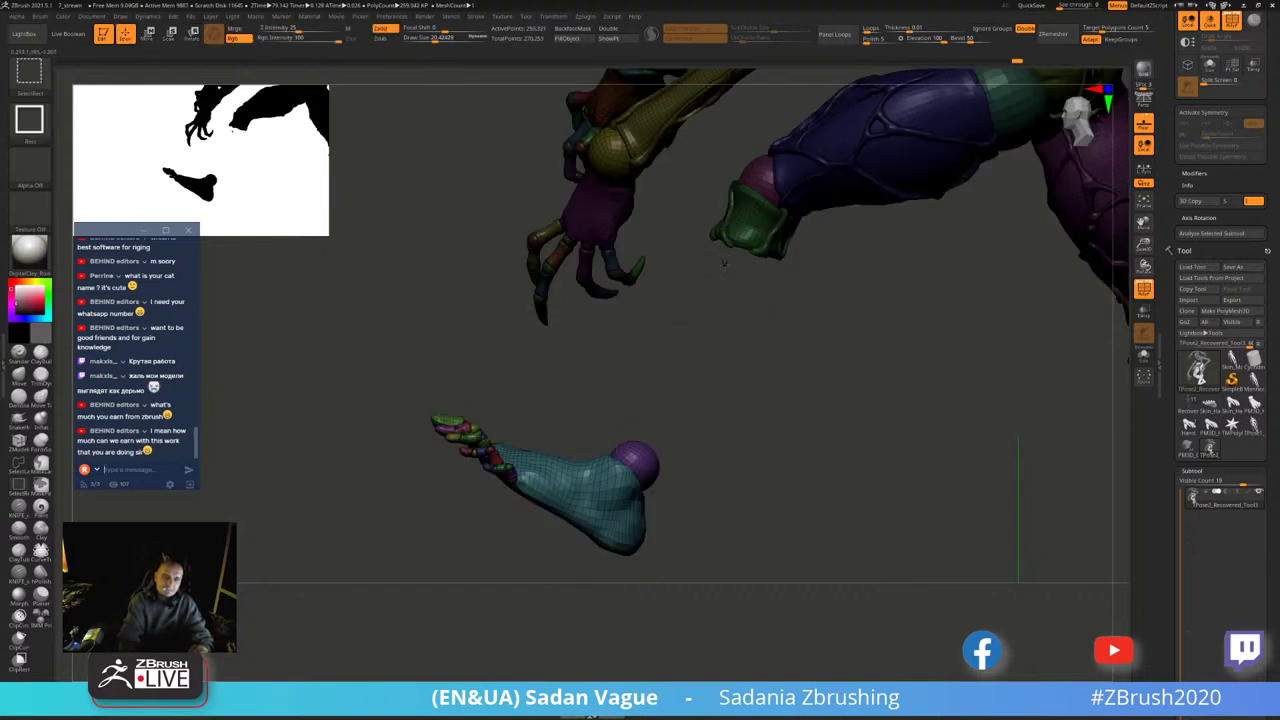
{"action": "left_click", "coordinate": [777, 380], "text": "ctrl"}
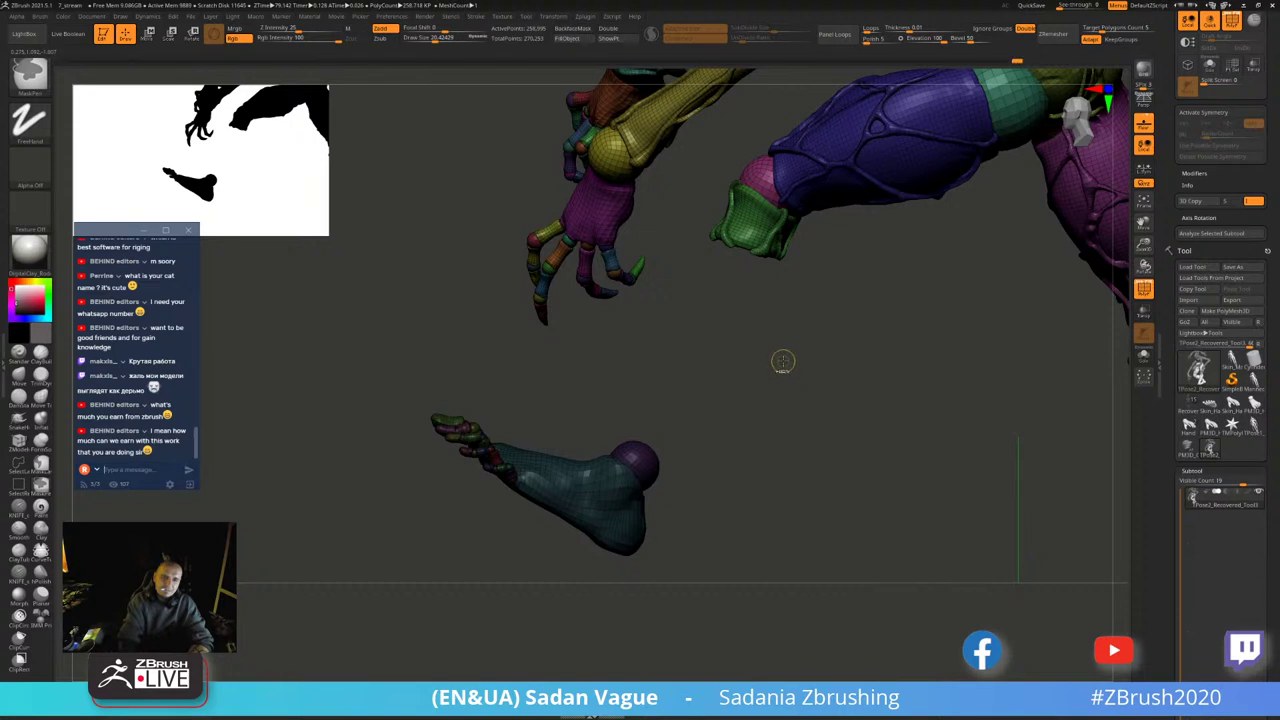
{"action": "left_click", "coordinate": [783, 360], "text": "ctrl"}
{"action": "left_click", "coordinate": [800, 363], "text": "ctrl+shift"}
{"action": "left_click", "coordinate": [834, 368], "text": "ctrl+shift"}
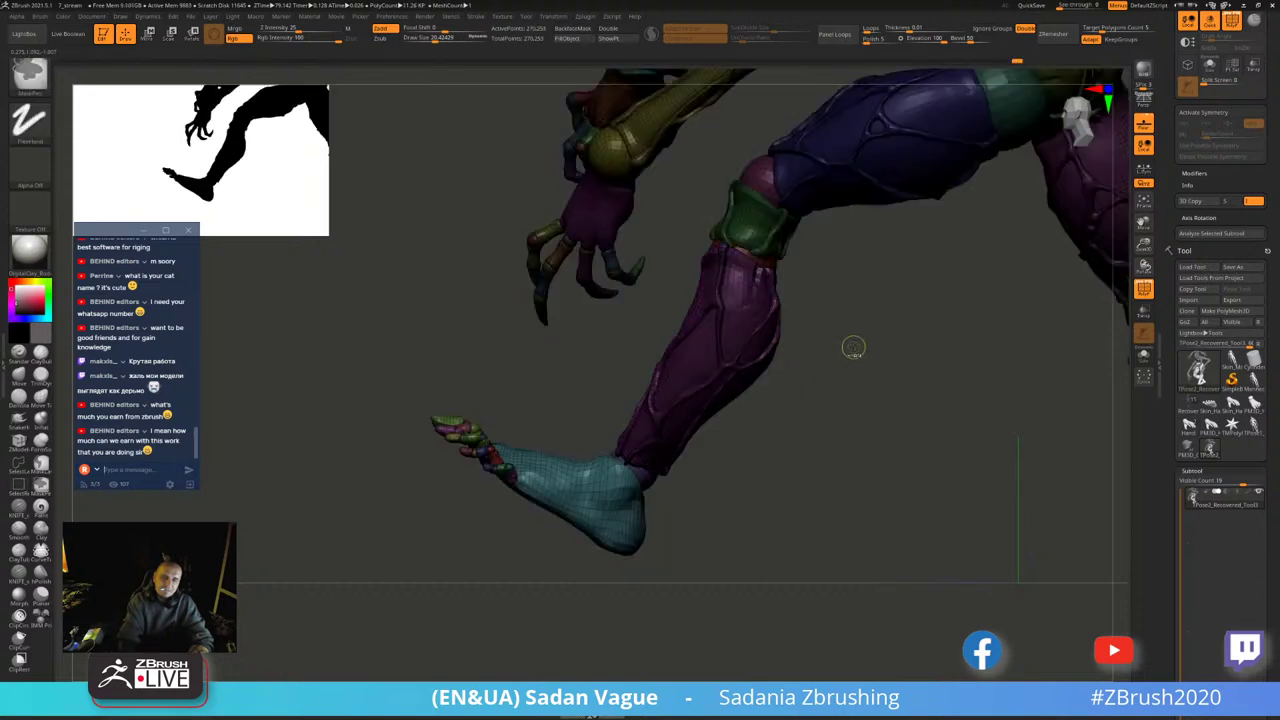
- Isolate the purple ankle sphere and snap the move gizmo pivot onto it
{"action": "left_click", "coordinate": [648, 470], "text": "ctrl+shift"}
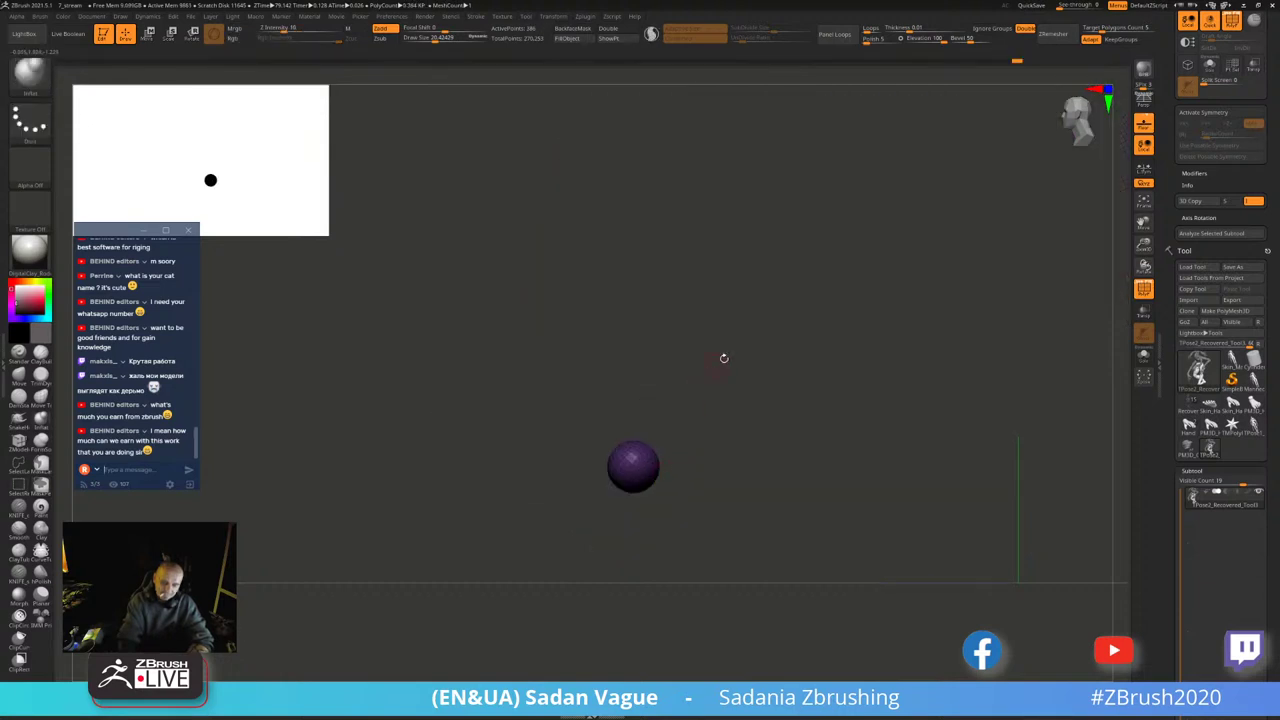
{"action": "key", "text": "w"}
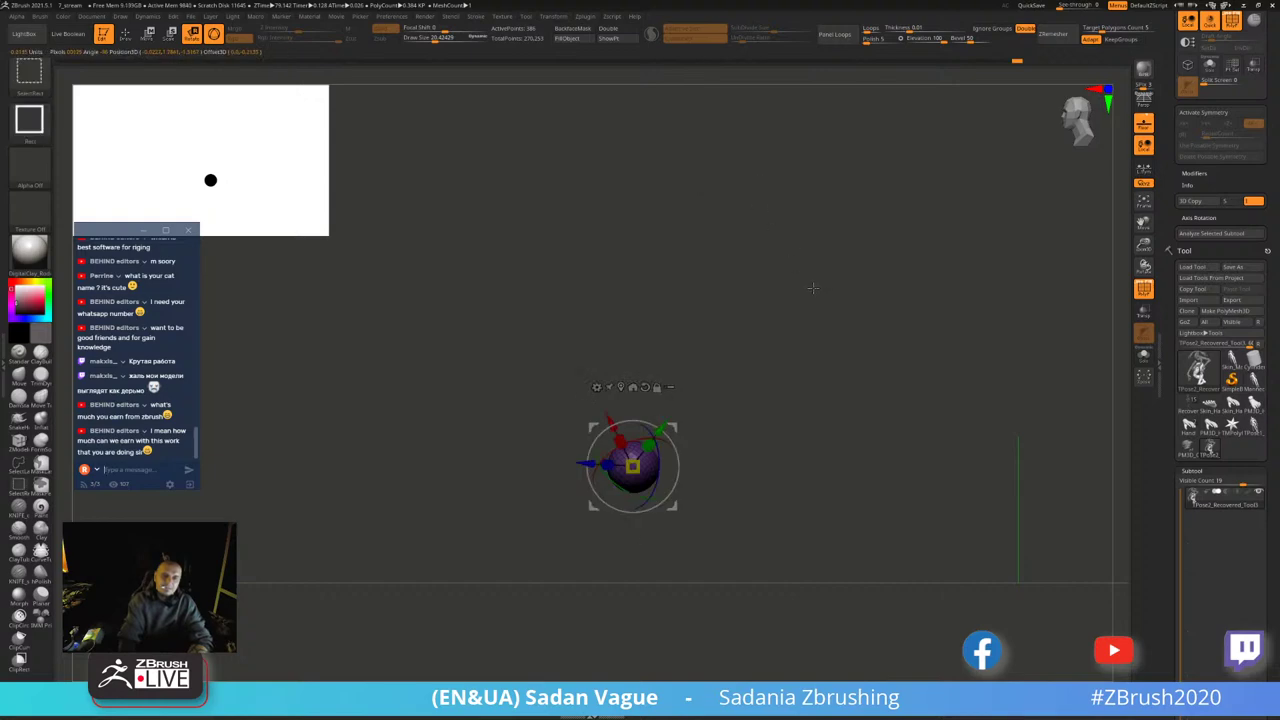
{"action": "left_click", "coordinate": [900, 480], "text": "ctrl+shift"}
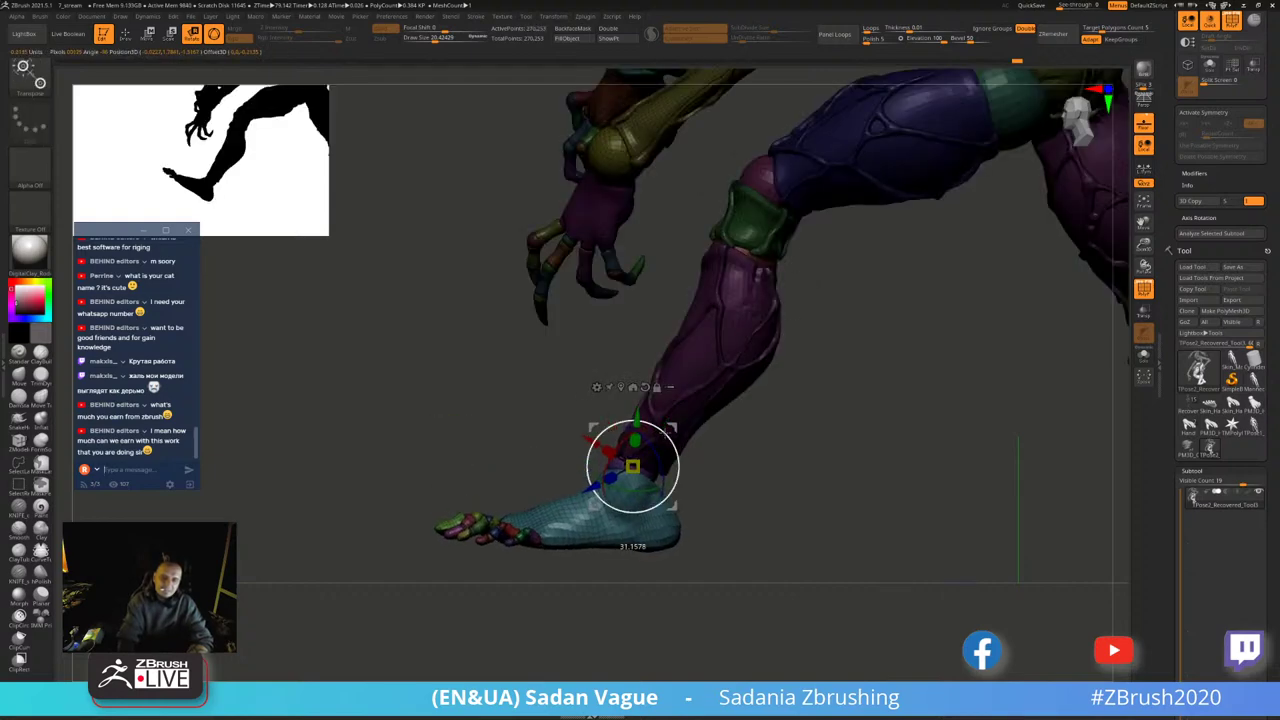
{"action": "mouse_move", "coordinate": [668, 432]}
{"action": "left_mouse_down"}
{"action": "mouse_move", "coordinate": [632, 568]}
{"action": "mouse_move", "coordinate": [821, 360]}
{"action": "mouse_move", "coordinate": [797, 349]}
{"action": "left_mouse_up"}
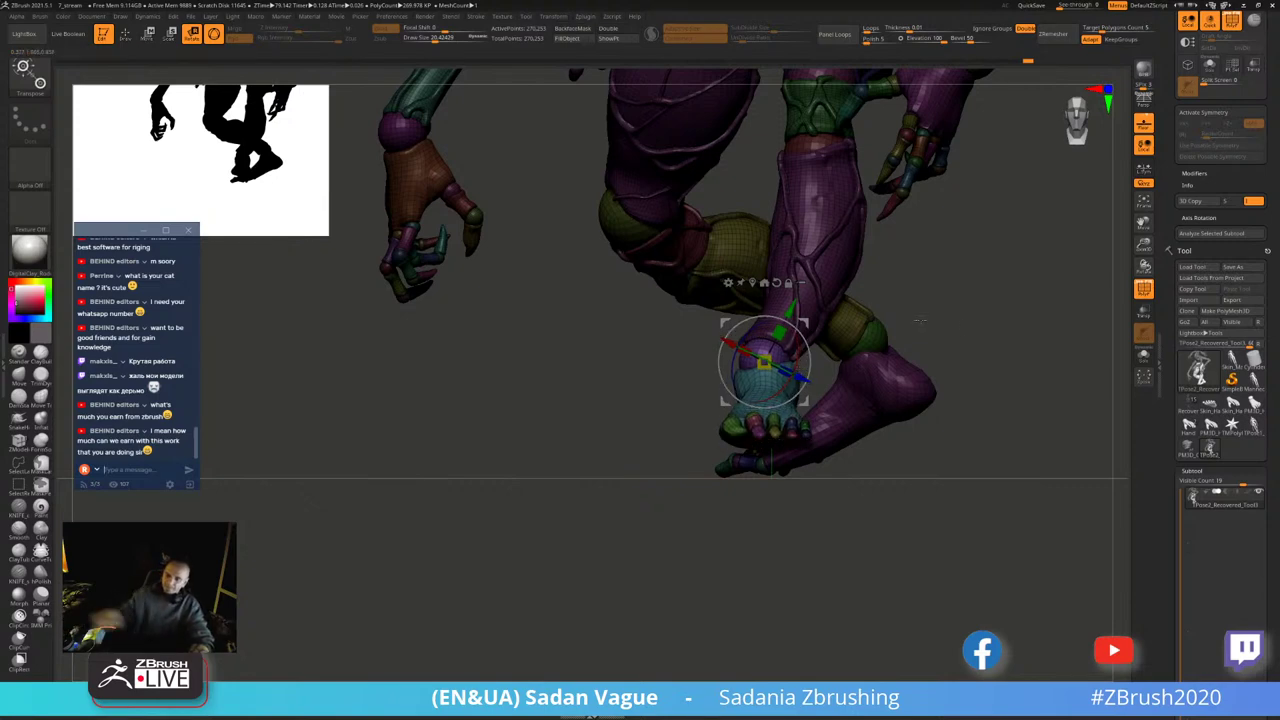
- Orbit around the creature to check the posed foot from the side and behind
{"action": "mouse_move", "coordinate": [800, 374]}
{"action": "left_mouse_down"}
{"action": "mouse_move", "coordinate": [962, 319]}
{"action": "mouse_move", "coordinate": [988, 240]}
{"action": "mouse_move", "coordinate": [1030, 224]}
{"action": "mouse_move", "coordinate": [1113, 296]}
{"action": "mouse_move", "coordinate": [549, 453]}
{"action": "left_mouse_up"}
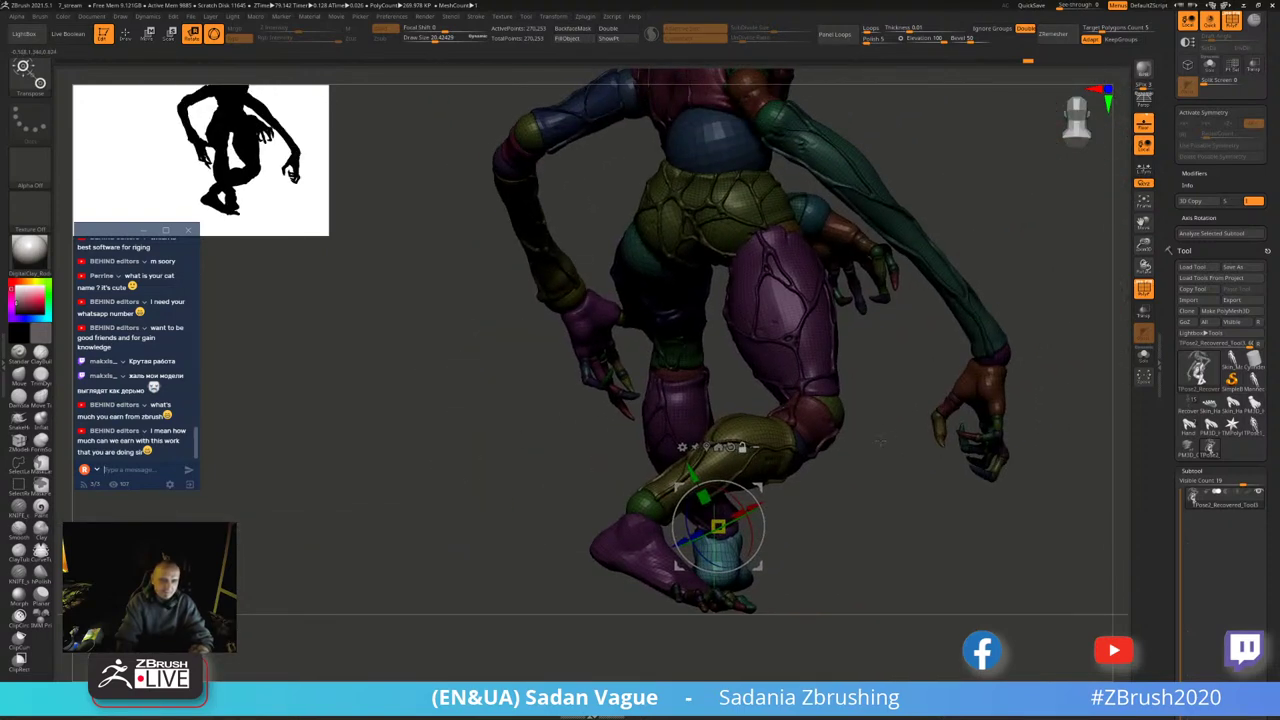
{"action": "mouse_move", "coordinate": [881, 442]}
{"action": "left_mouse_down"}
{"action": "mouse_move", "coordinate": [888, 372]}
{"action": "mouse_move", "coordinate": [946, 312]}
{"action": "left_mouse_up"}
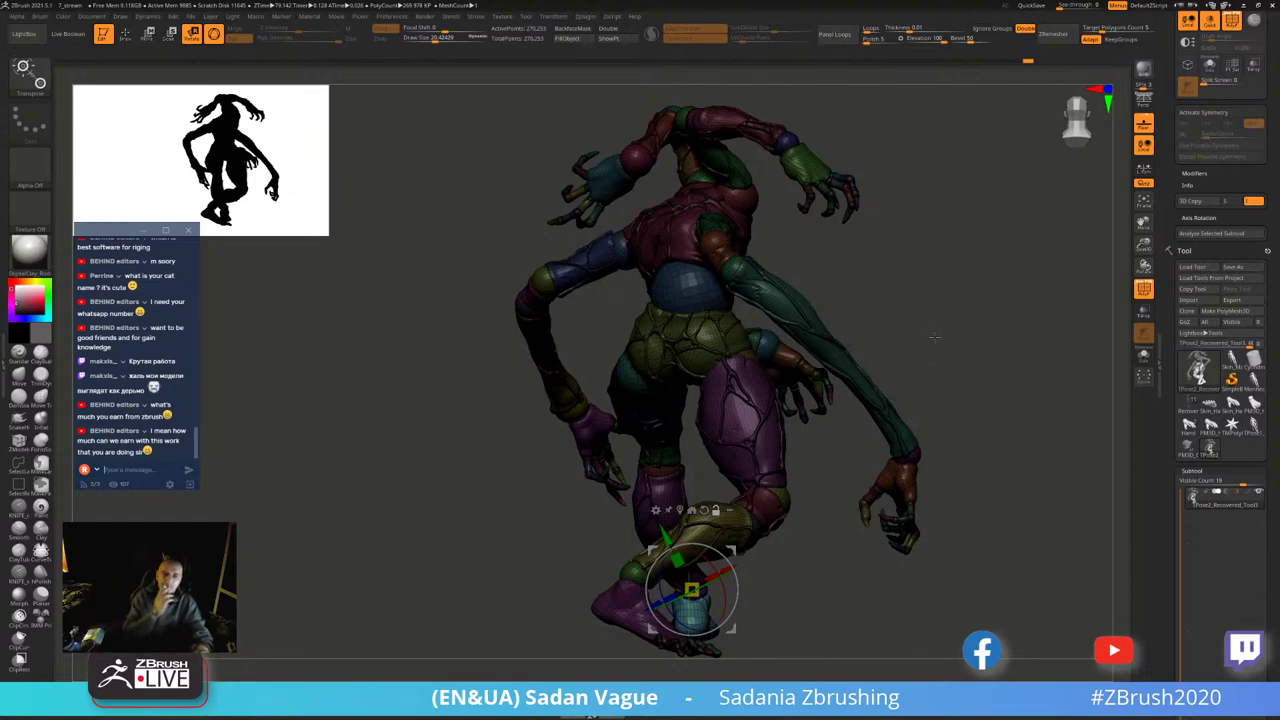
{"action": "mouse_move", "coordinate": [934, 337]}
{"action": "left_mouse_down"}
{"action": "mouse_move", "coordinate": [1068, 281]}
{"action": "mouse_move", "coordinate": [930, 276]}
{"action": "left_mouse_up"}
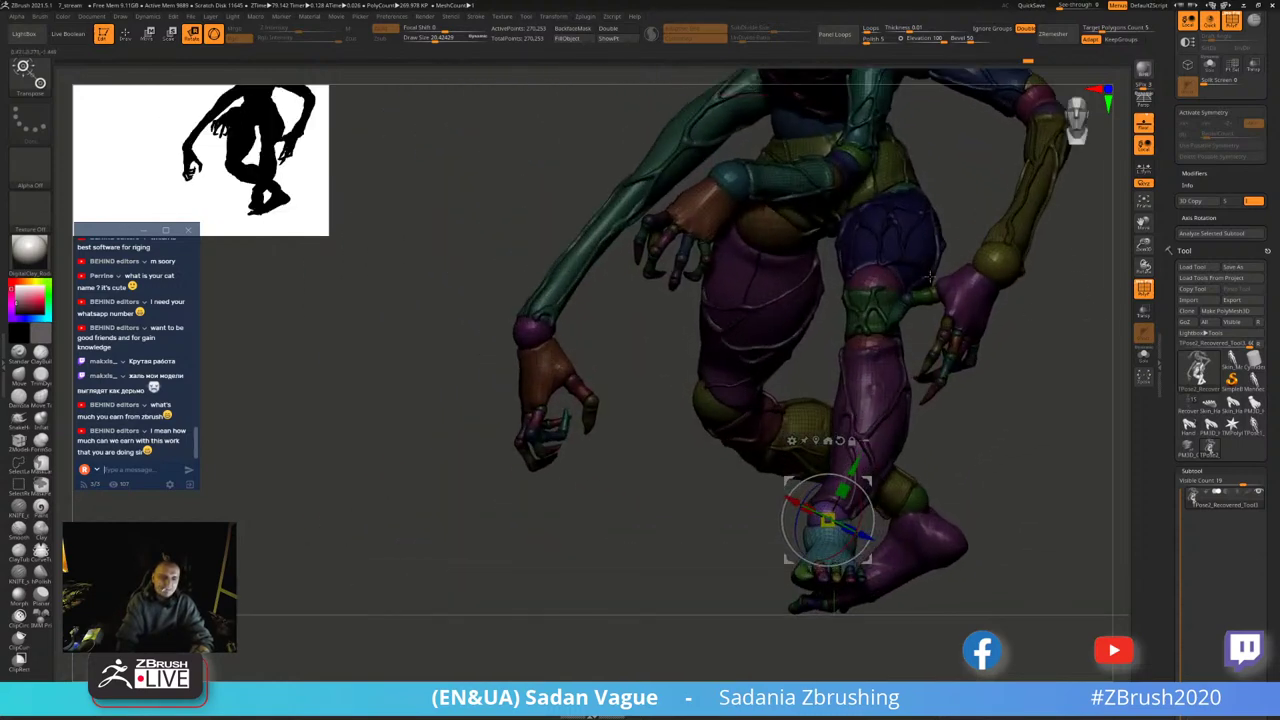
- Isolate the brown hip joint sphere on its own, hiding the rest of the creature
{"action": "key", "text": "q"}
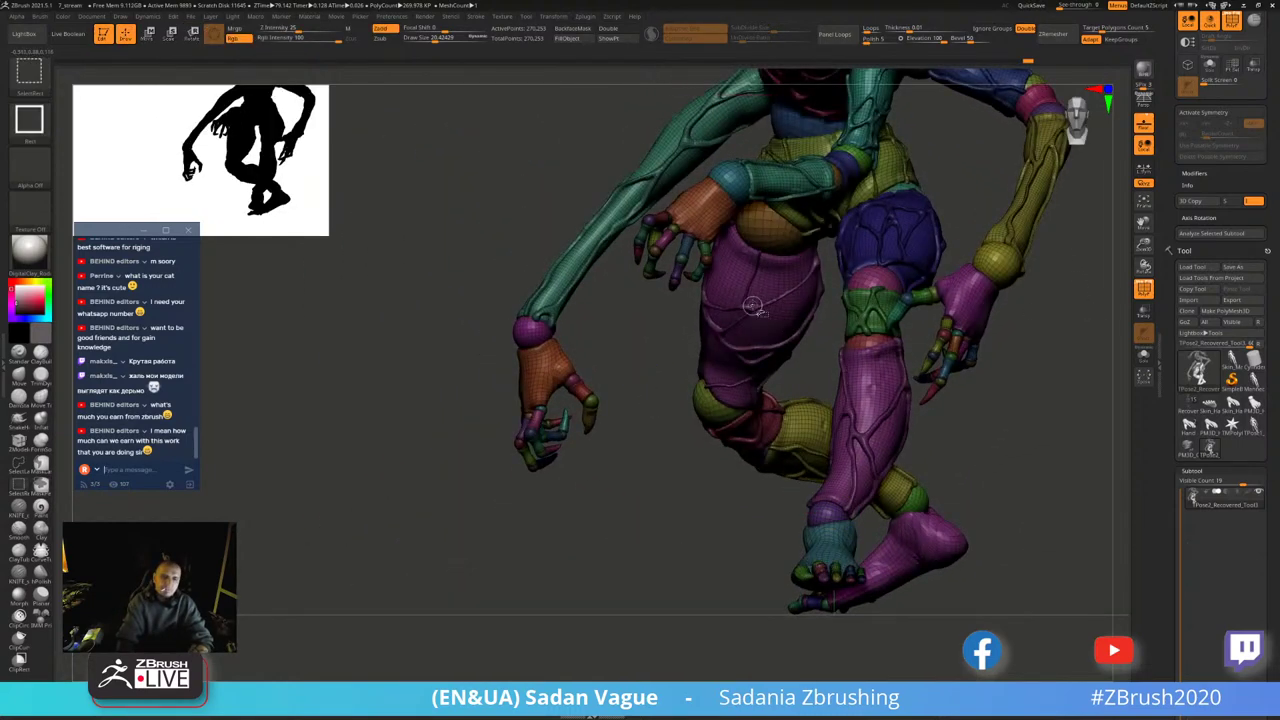
{"action": "left_click", "coordinate": [760, 310], "text": "ctrl+shift"}
{"action": "left_click", "coordinate": [687, 457], "text": "ctrl+shift"}
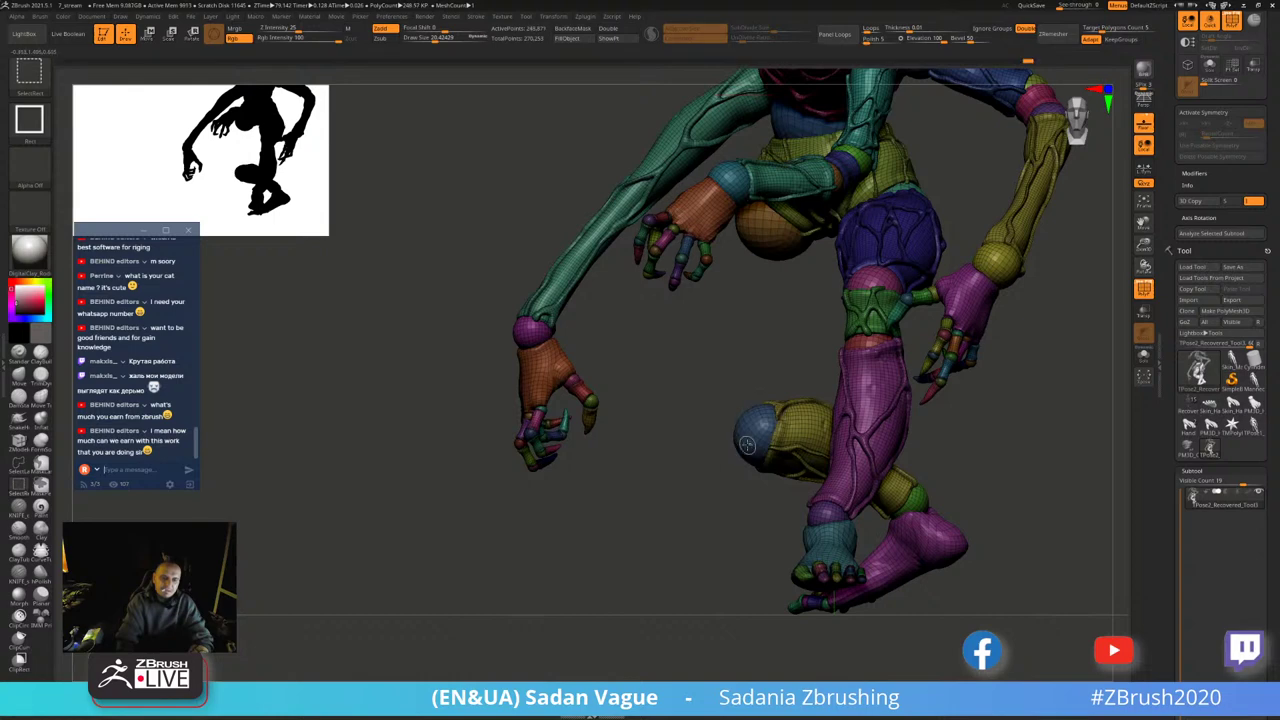
{"action": "left_click_drag", "start_coordinate": [785, 445], "coordinate": [603, 474]}
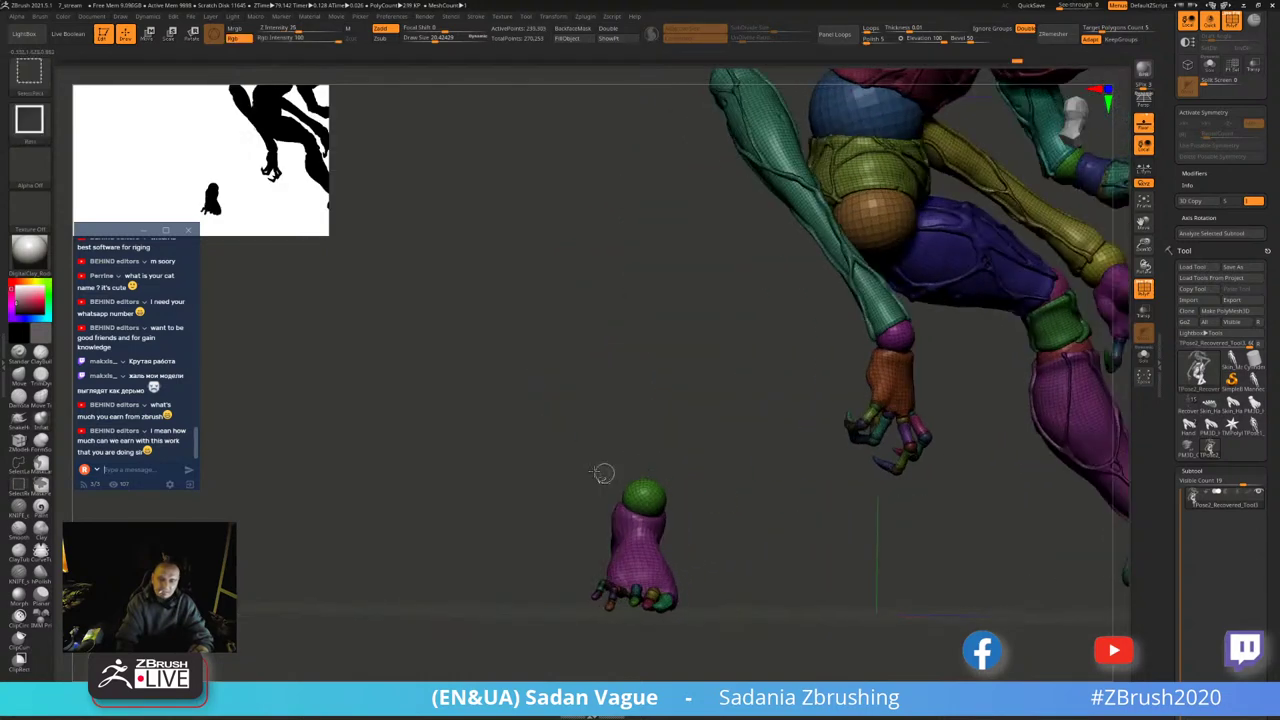
{"action": "left_click_drag", "start_coordinate": [535, 448], "coordinate": [692, 588], "text": "ctrl+shift"}
{"action": "left_click_drag", "start_coordinate": [766, 609], "coordinate": [892, 424]}
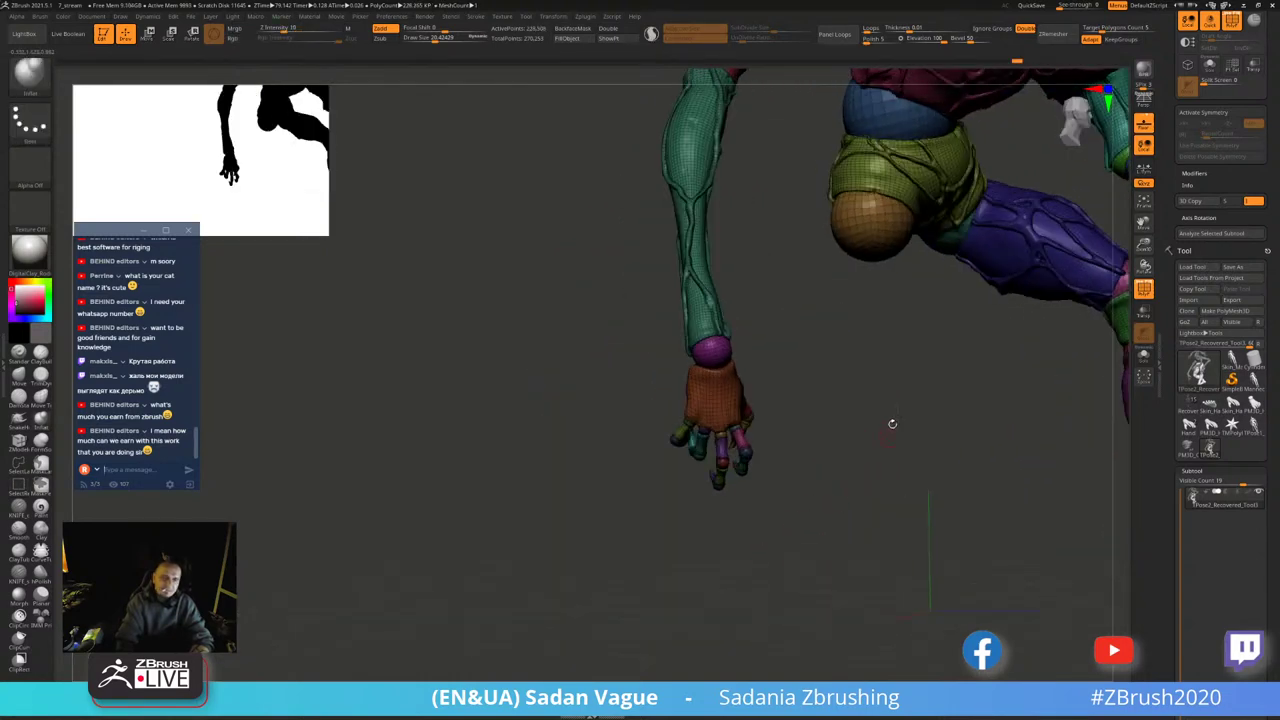
{"action": "left_click_drag", "start_coordinate": [908, 323], "coordinate": [922, 338]}
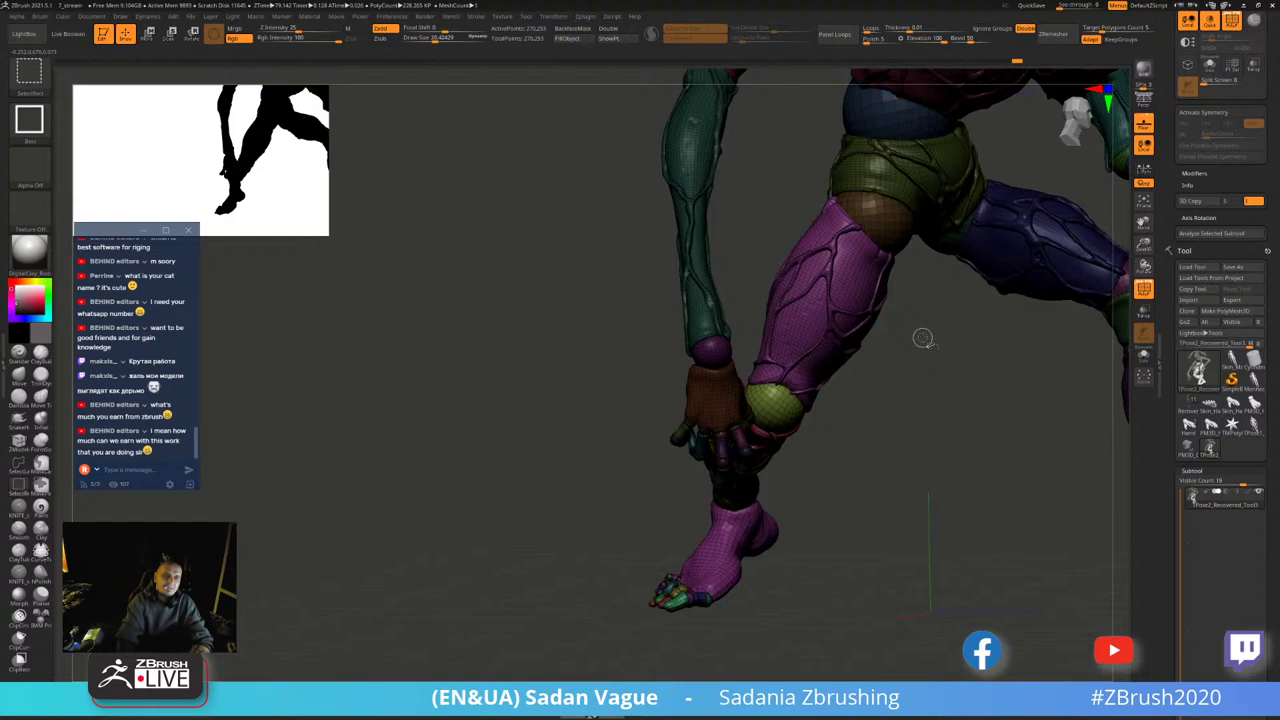
{"action": "left_click", "coordinate": [890, 222], "text": "ctrl+shift"}
- Place the rotate gizmo pivot on the hip sphere and unhide the creature
{"action": "key", "text": "r"}
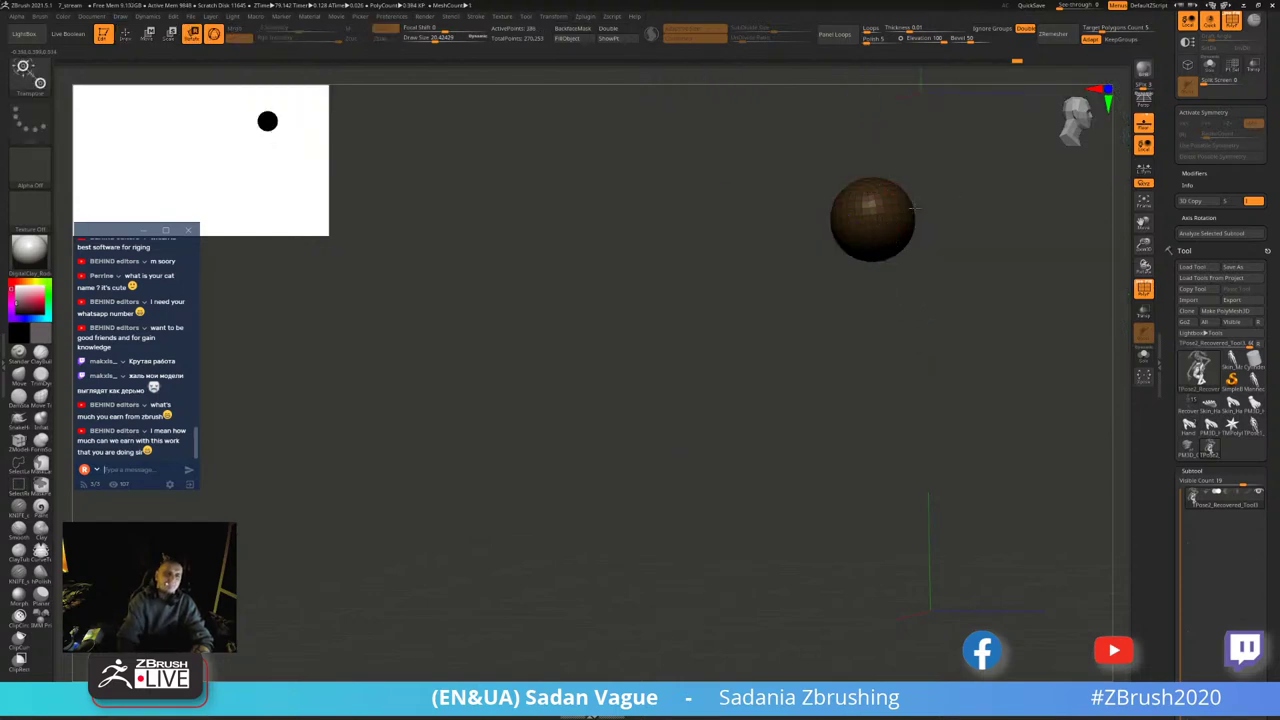
{"action": "left_click", "coordinate": [880, 205]}
{"action": "left_click", "coordinate": [930, 330], "text": "ctrl+shift"}
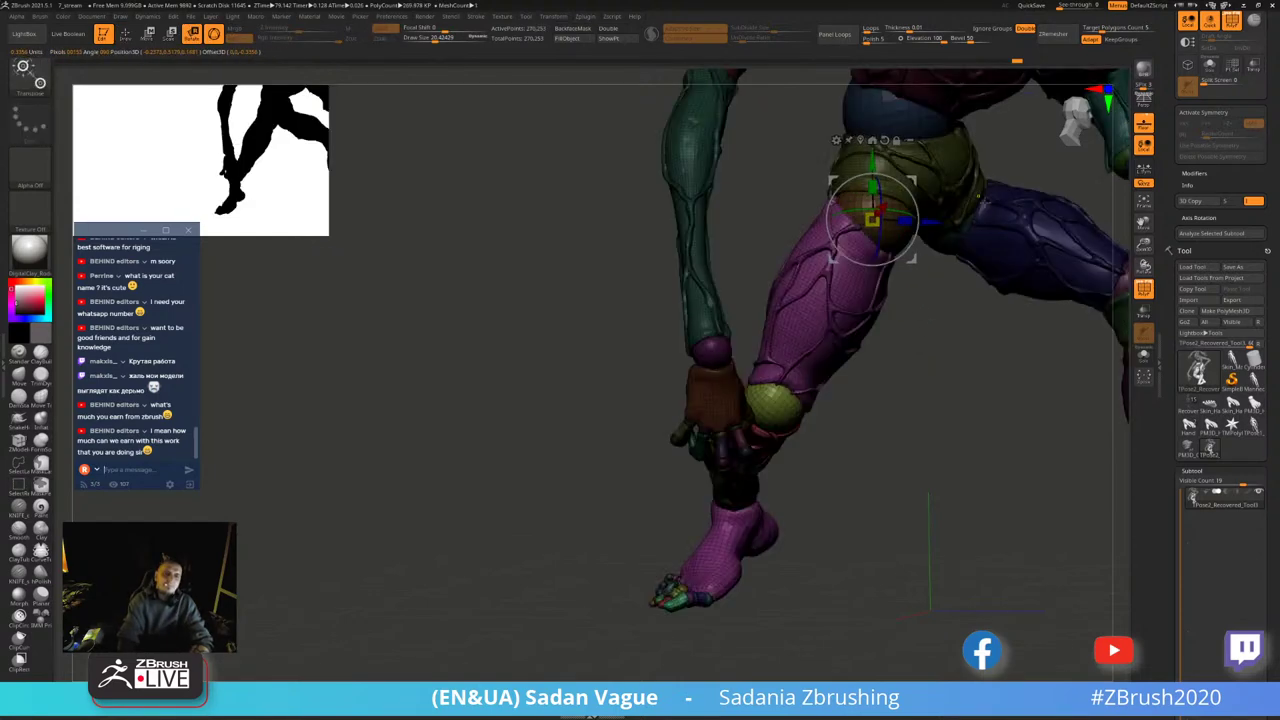
- Frame the whole figure and orbit around it to review the stance
{"action": "mouse_move", "coordinate": [930, 330]}
{"action": "left_mouse_down"}
{"action": "mouse_move", "coordinate": [941, 346]}
{"action": "mouse_move", "coordinate": [905, 228]}
{"action": "mouse_move", "coordinate": [922, 224]}
{"action": "mouse_move", "coordinate": [894, 358]}
{"action": "mouse_move", "coordinate": [898, 408]}
{"action": "left_mouse_up"}
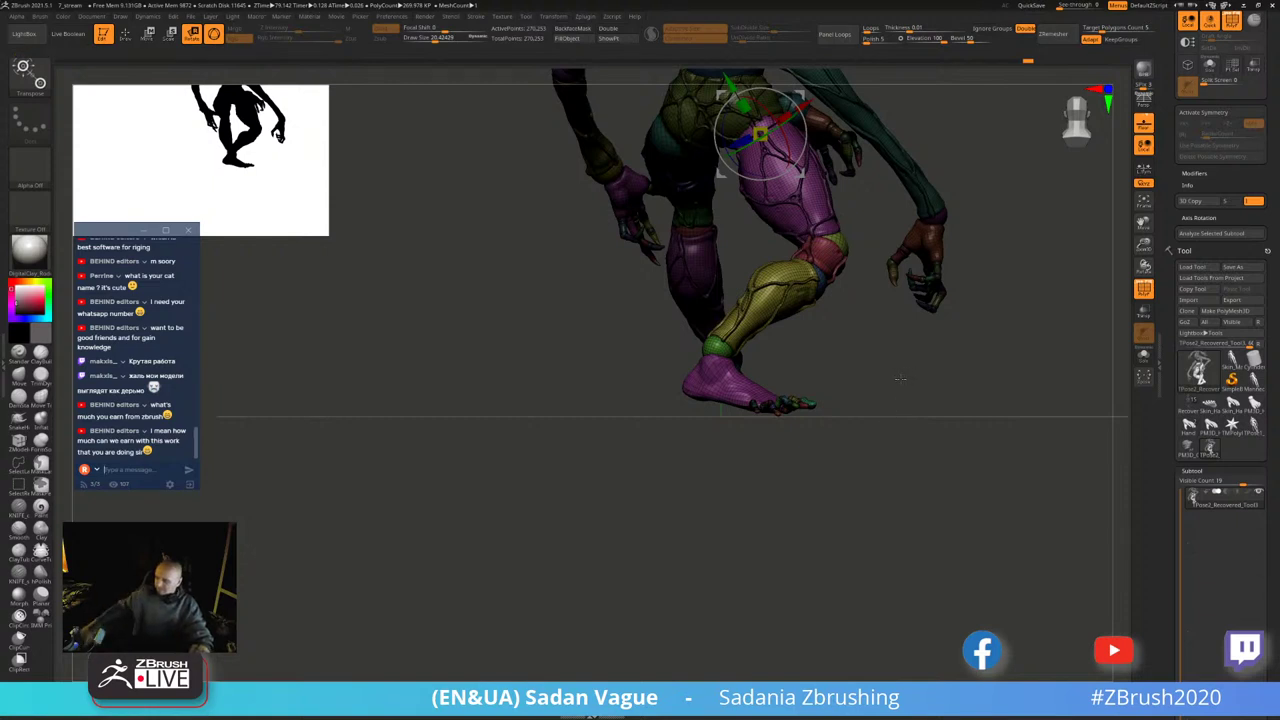
{"action": "left_click_drag", "start_coordinate": [924, 376], "coordinate": [950, 380]}
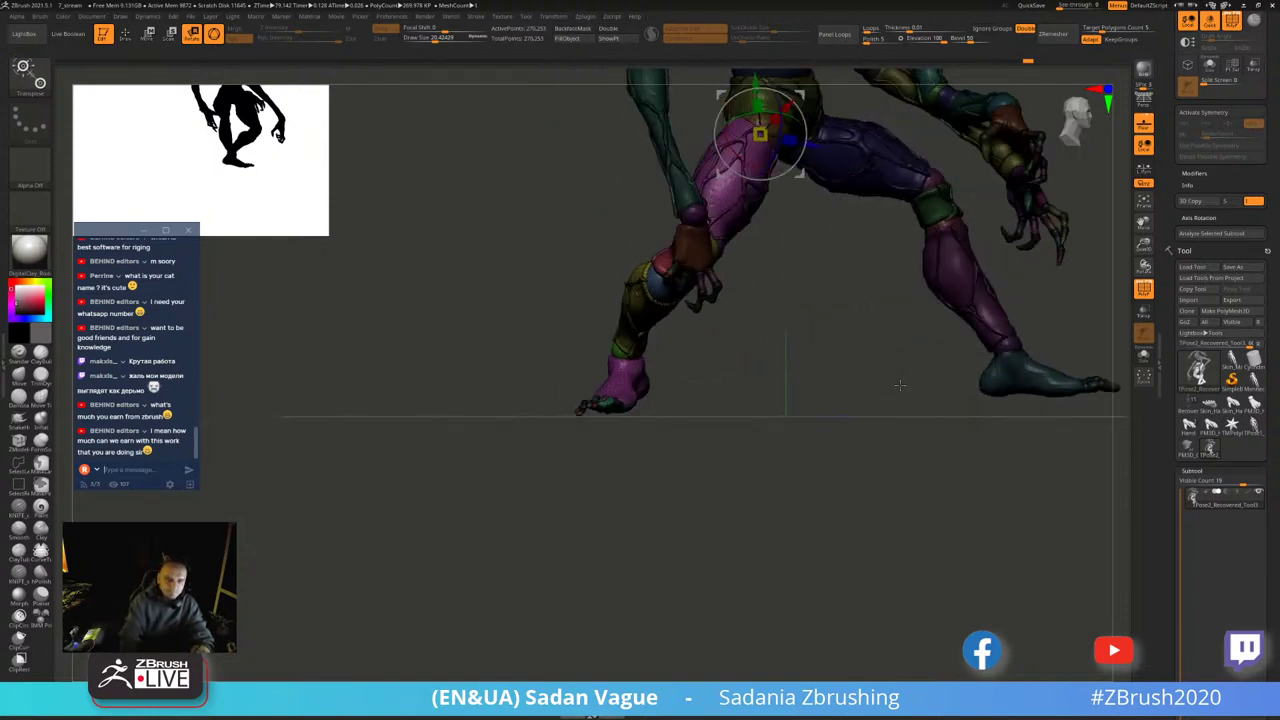
{"action": "key", "text": "f"}
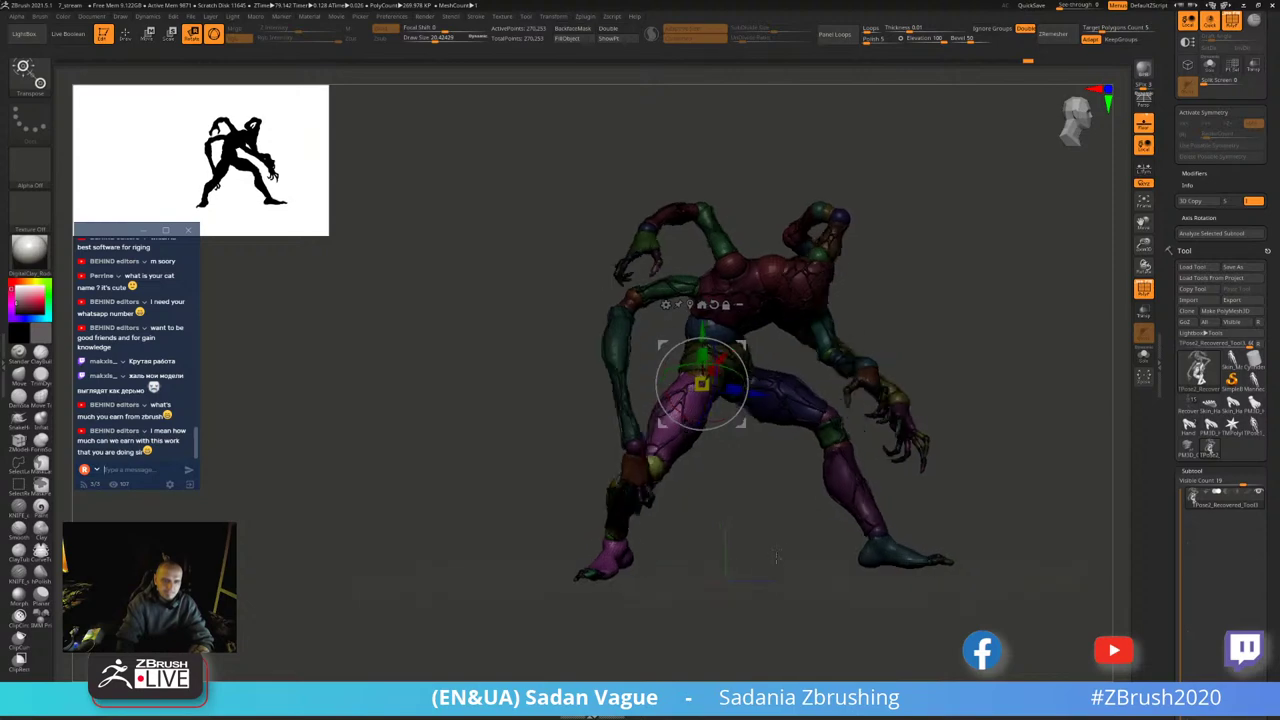
{"action": "mouse_move", "coordinate": [930, 470]}
{"action": "left_mouse_down"}
{"action": "mouse_move", "coordinate": [853, 514]}
{"action": "mouse_move", "coordinate": [971, 516]}
{"action": "mouse_move", "coordinate": [800, 515]}
{"action": "mouse_move", "coordinate": [762, 460]}
{"action": "left_mouse_up"}
{"action": "mouse_move", "coordinate": [663, 461]}
{"action": "left_mouse_down"}
{"action": "mouse_move", "coordinate": [691, 464]}
{"action": "mouse_move", "coordinate": [556, 452]}
{"action": "left_mouse_up"}
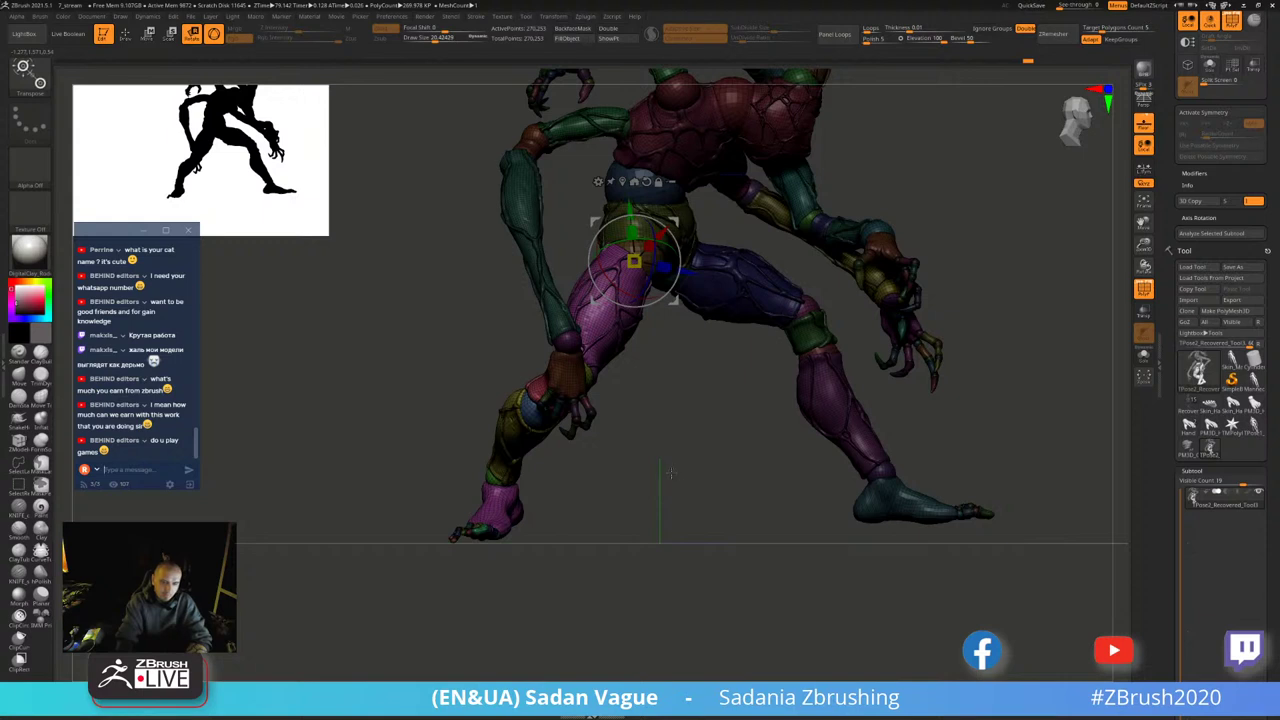
{"action": "mouse_move", "coordinate": [670, 472]}
{"action": "left_mouse_down"}
{"action": "mouse_move", "coordinate": [723, 462]}
{"action": "mouse_move", "coordinate": [700, 492]}
{"action": "mouse_move", "coordinate": [790, 515]}
{"action": "left_mouse_up"}
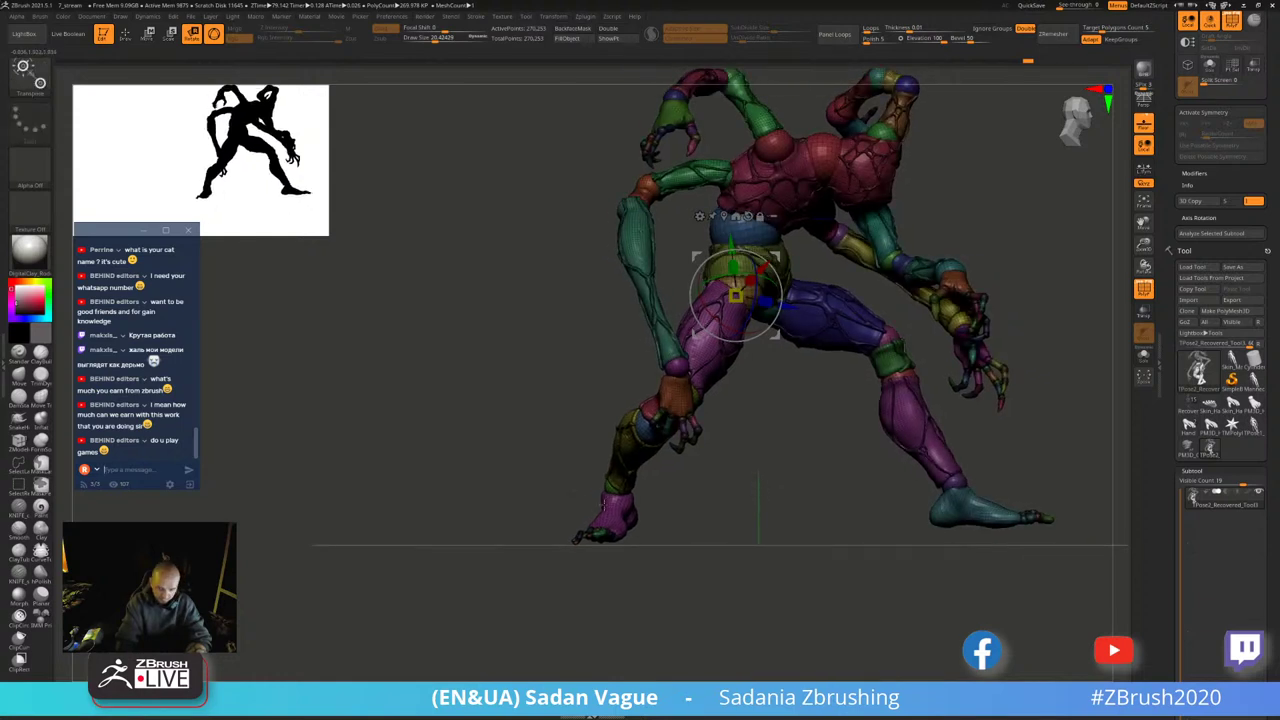
{"action": "key", "text": "q"}
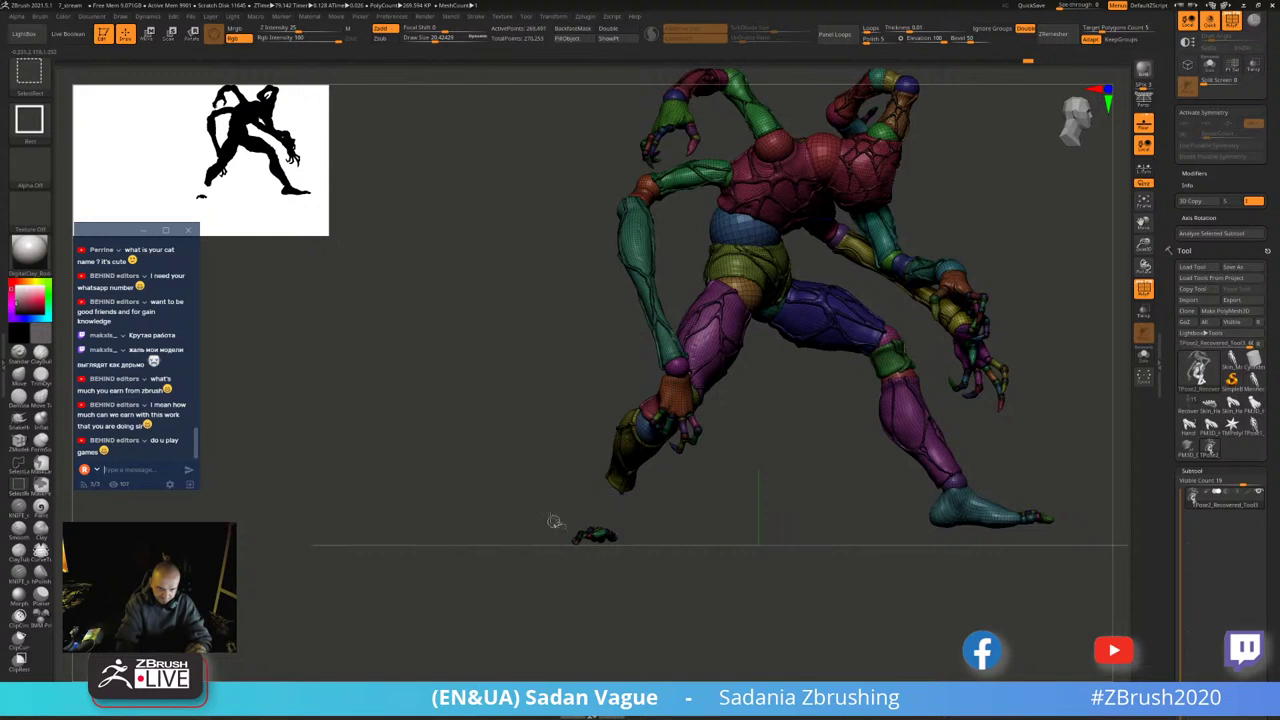
- Undo, then pivot on the small green joint sphere and rotate the figure a few degrees
{"action": "key", "text": "ctrl+z"}
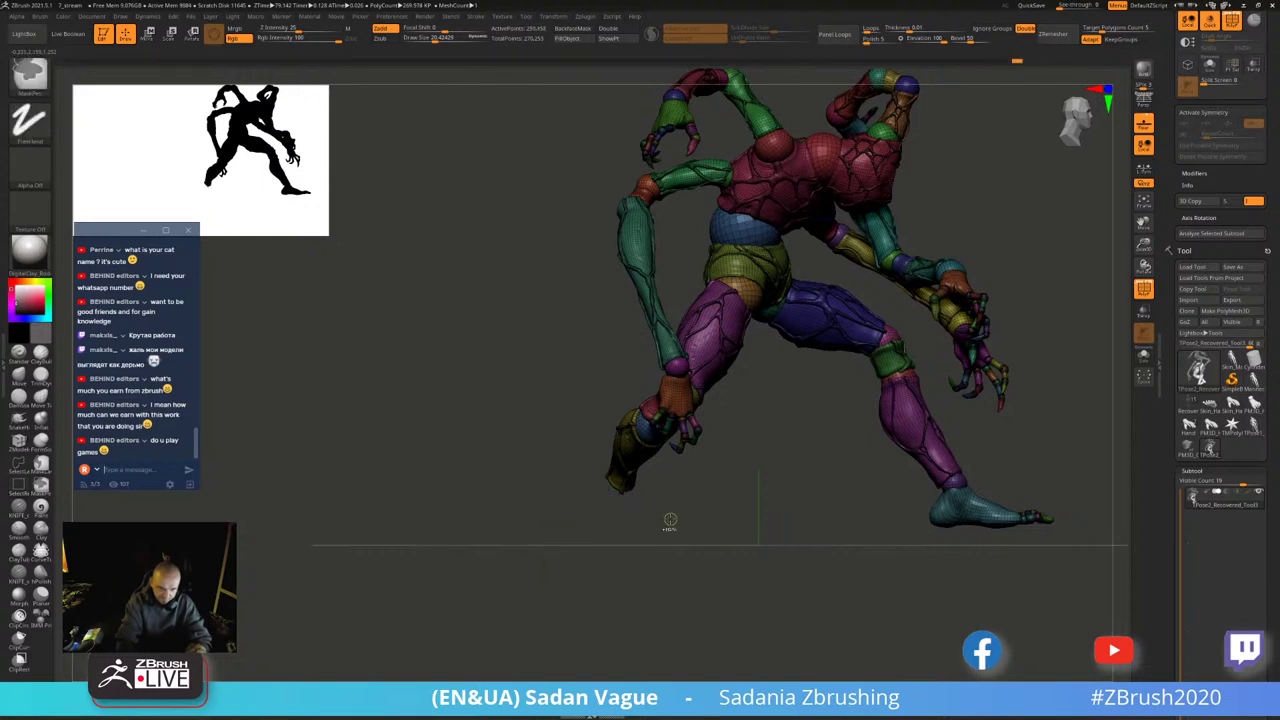
{"action": "mouse_move", "coordinate": [692, 520]}
{"action": "left_mouse_down"}
{"action": "mouse_move", "coordinate": [600, 514]}
{"action": "mouse_move", "coordinate": [607, 497]}
{"action": "left_mouse_up"}
{"action": "key", "text": "w"}
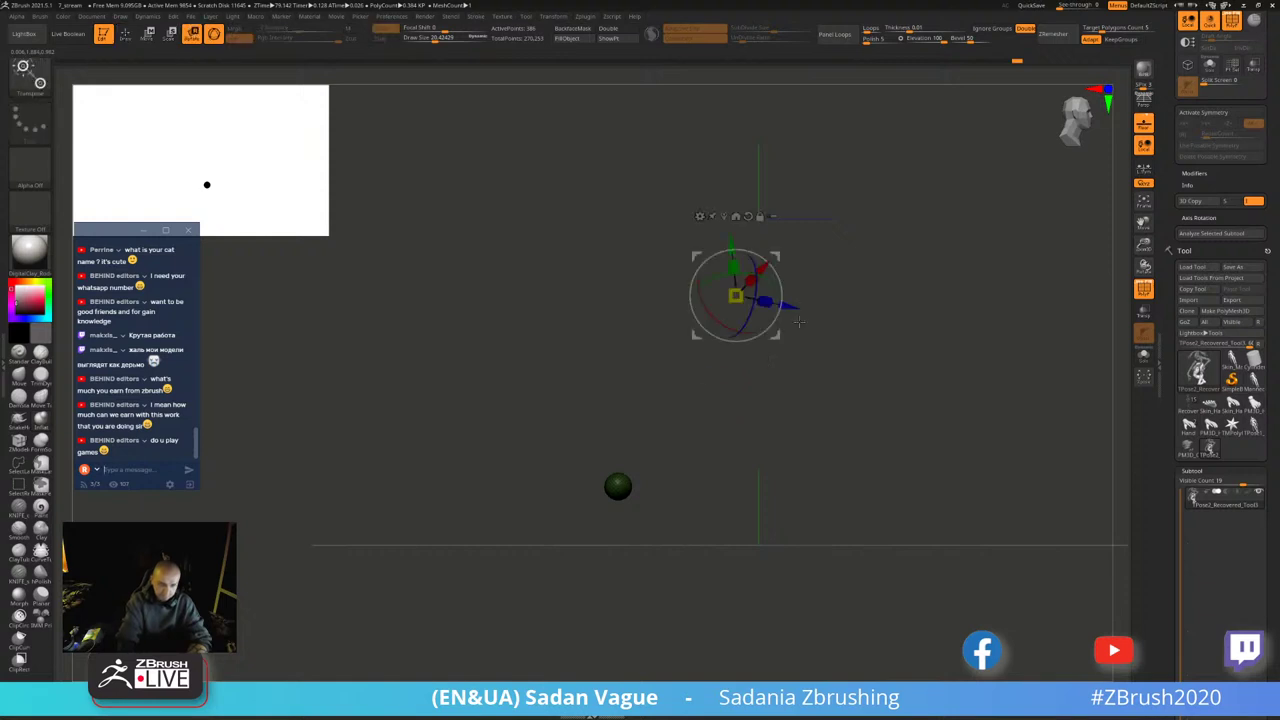
{"action": "left_click", "coordinate": [731, 214]}
{"action": "left_click", "coordinate": [700, 447], "text": "ctrl+shift"}
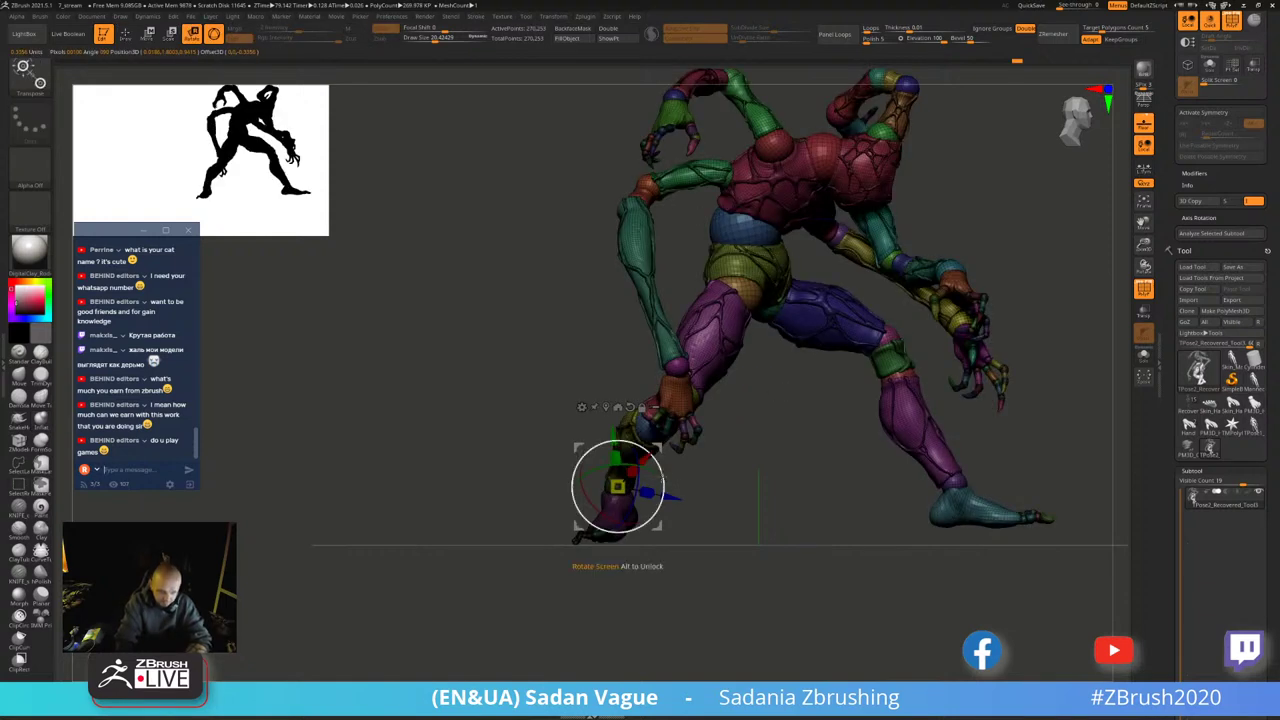
{"action": "left_click_drag", "start_coordinate": [655, 513], "coordinate": [713, 465]}
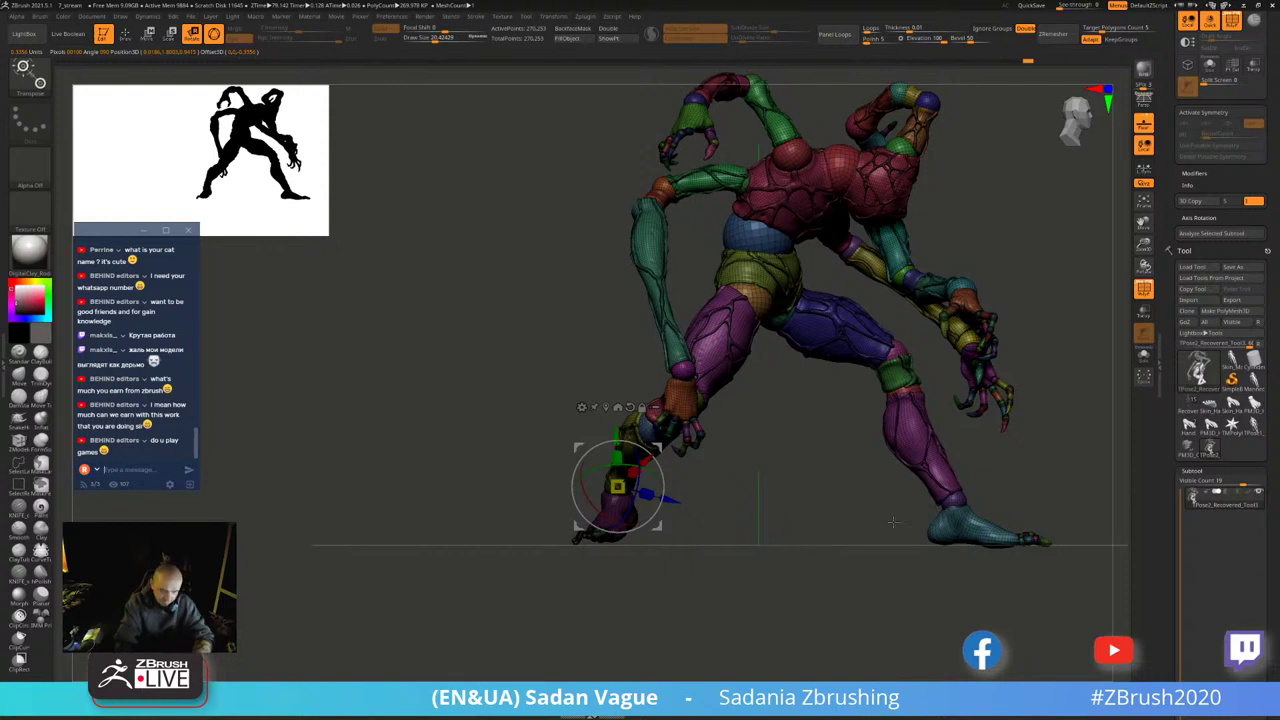
- Hide and restore the right foot, then snap the move gizmo to the dark joint sphere
{"action": "key", "text": "q"}
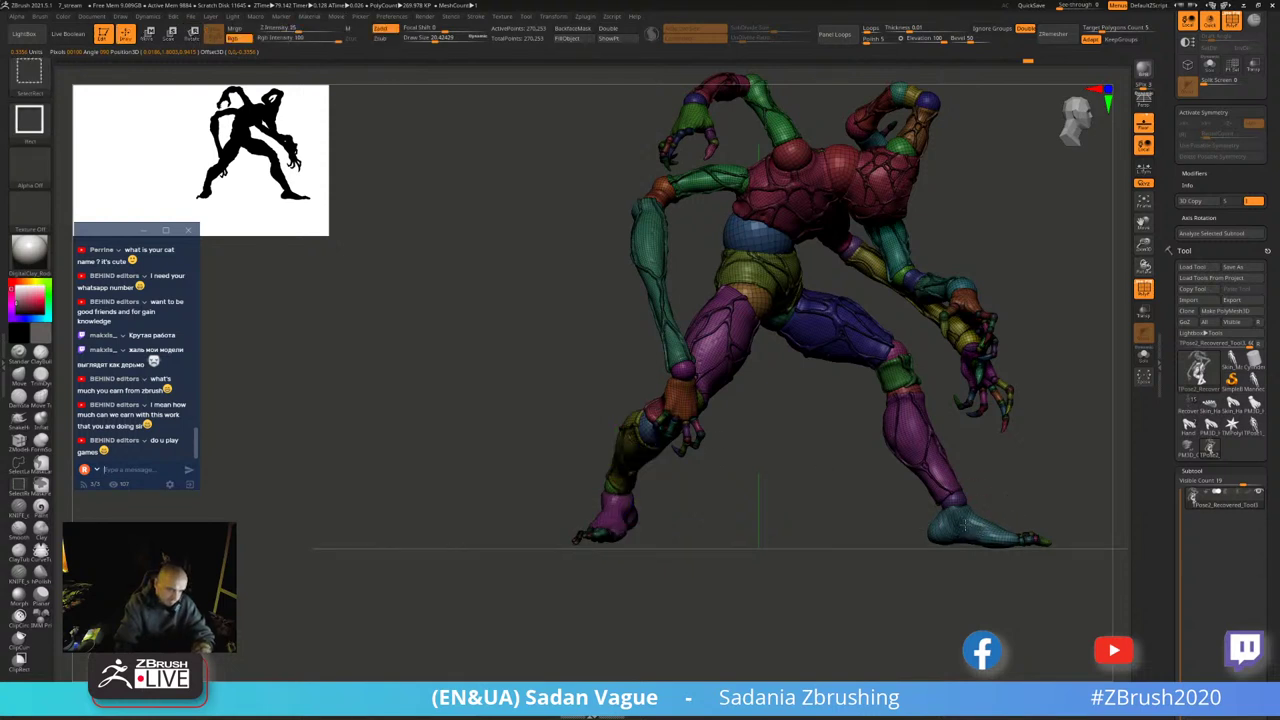
{"action": "left_click", "coordinate": [966, 523], "text": "ctrl+shift"}
{"action": "left_click", "coordinate": [1000, 523], "text": "ctrl+shift"}
{"action": "left_click_drag", "start_coordinate": [986, 523], "coordinate": [1100, 584], "text": "ctrl+alt+shift"}
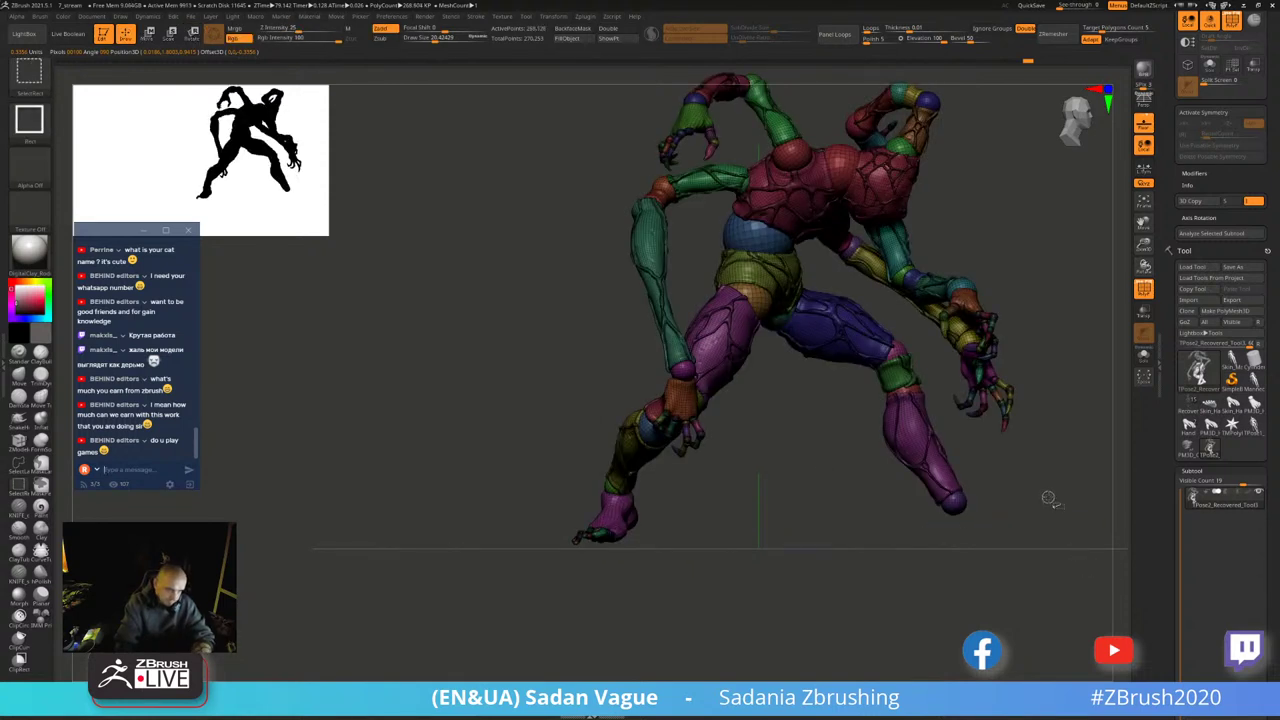
{"action": "left_click", "coordinate": [963, 512], "text": "ctrl+shift"}
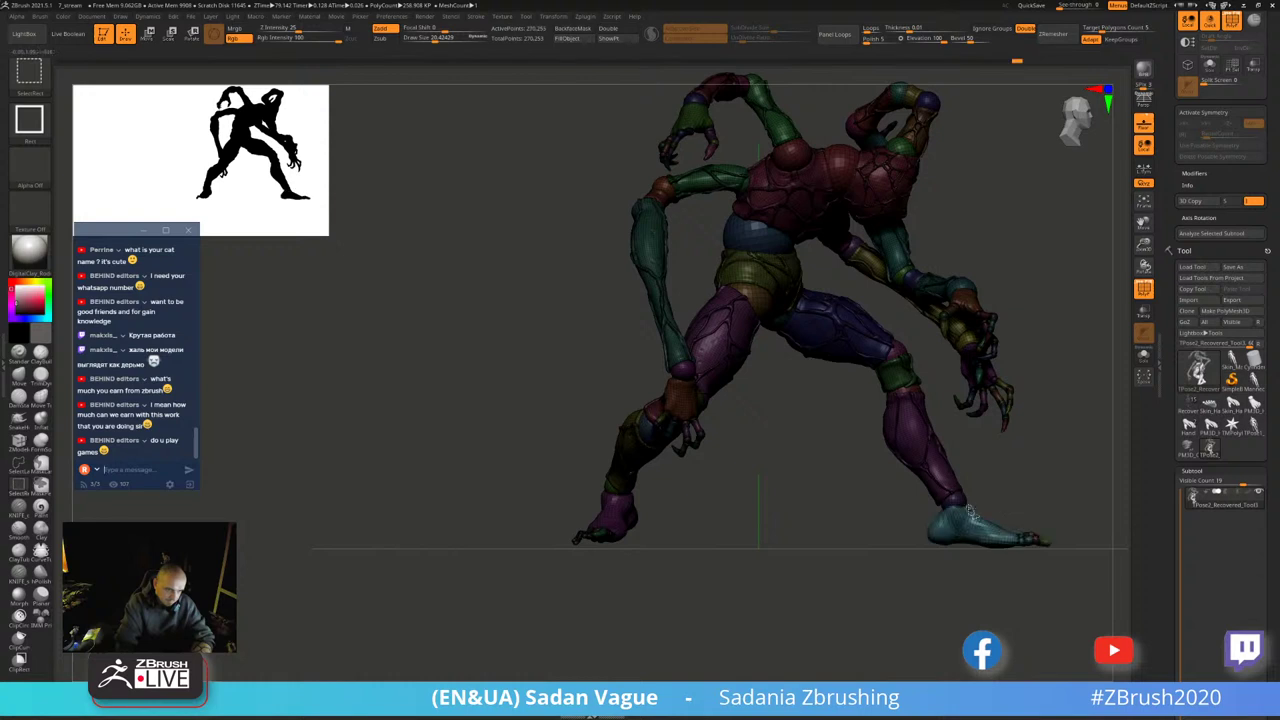
{"action": "left_click_drag", "start_coordinate": [963, 512], "coordinate": [955, 502], "text": "ctrl+shift"}
{"action": "key", "text": "w"}
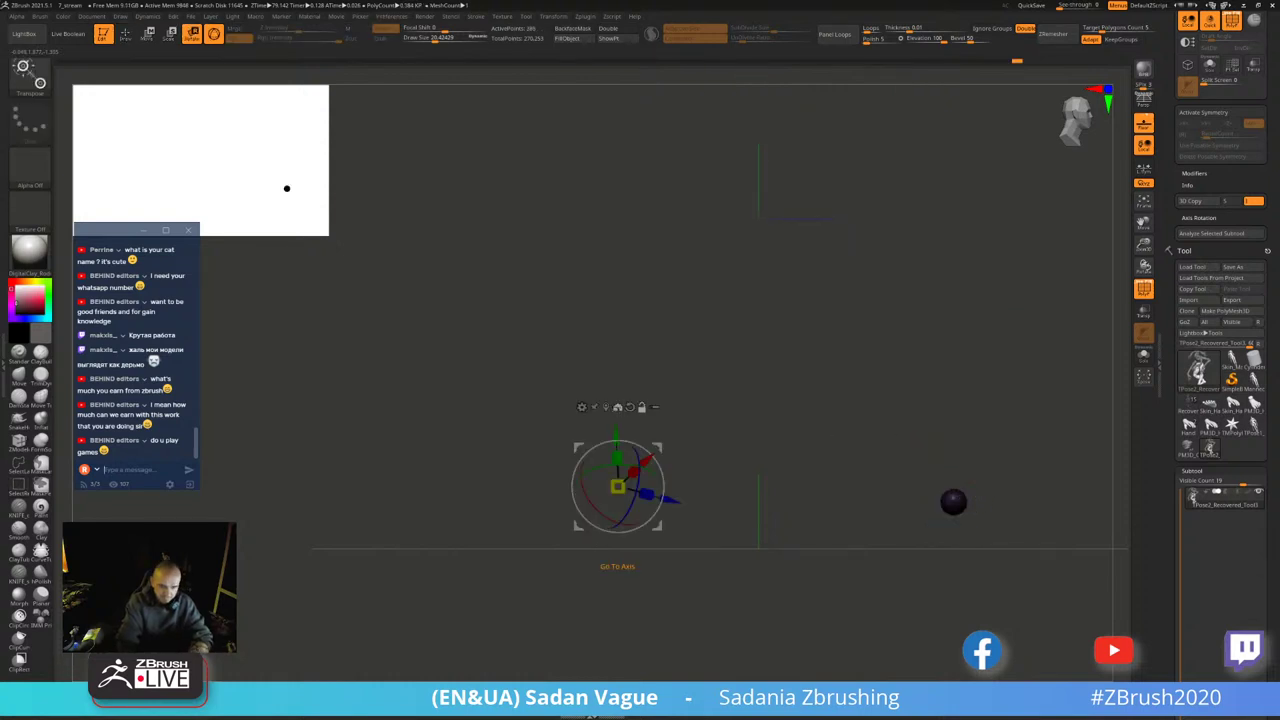
{"action": "left_click", "coordinate": [953, 502]}
{"action": "left_click", "coordinate": [1000, 486], "text": "ctrl+shift"}
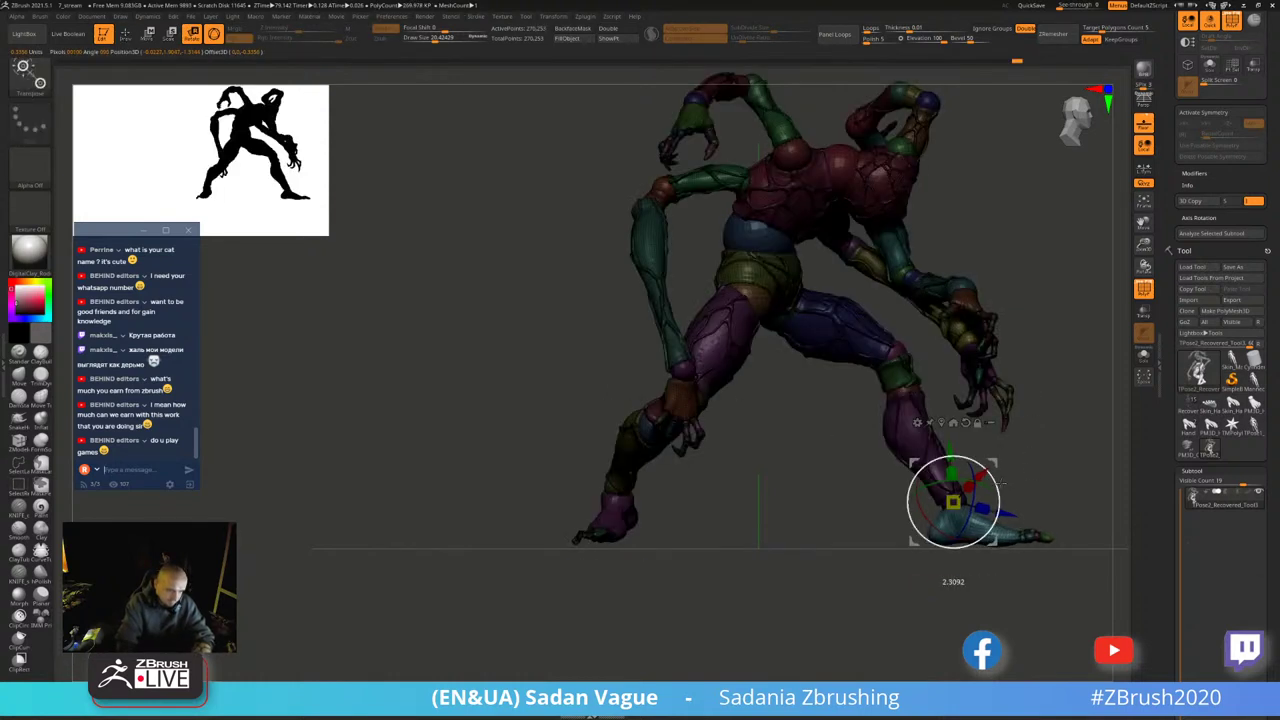
- Pan, orbit and zoom in on the lower legs and foot
{"action": "mouse_move", "coordinate": [953, 502]}
{"action": "left_mouse_down", "text": "alt"}
{"action": "mouse_move", "coordinate": [929, 472]}
{"action": "mouse_move", "coordinate": [990, 485]}
{"action": "left_mouse_up", "text": "alt"}
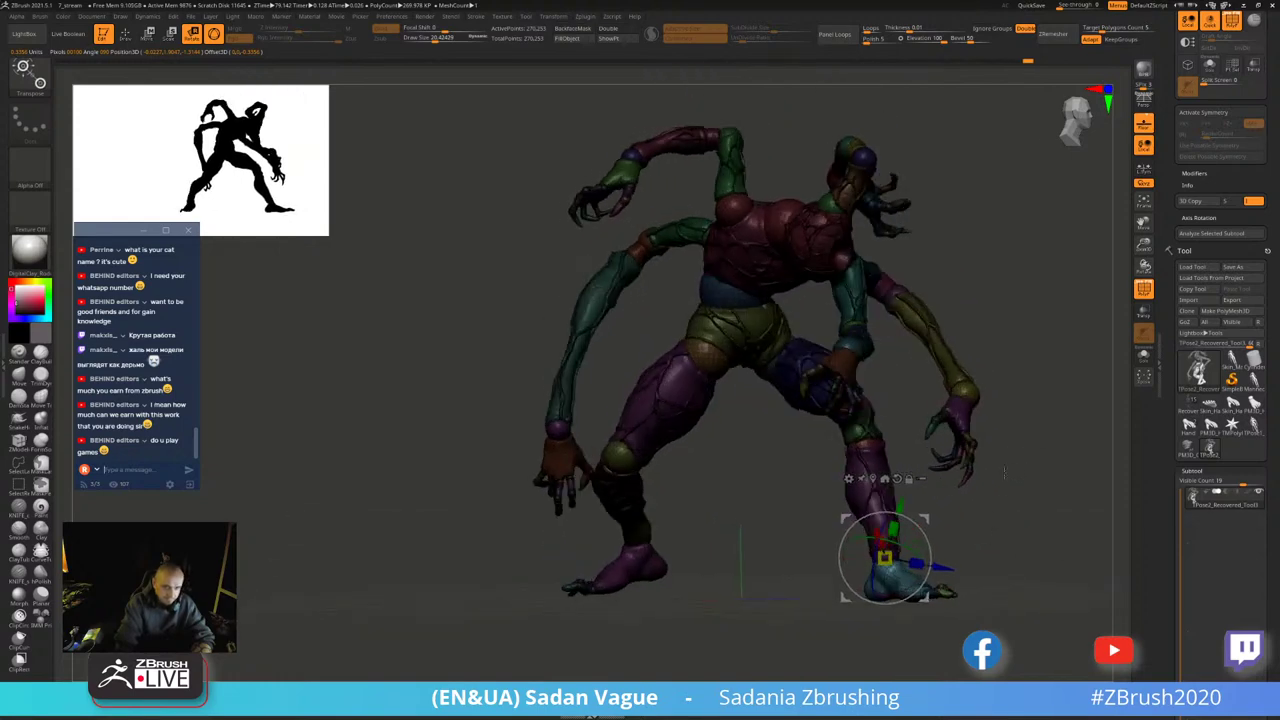
{"action": "left_click_drag", "start_coordinate": [1003, 487], "coordinate": [850, 566]}
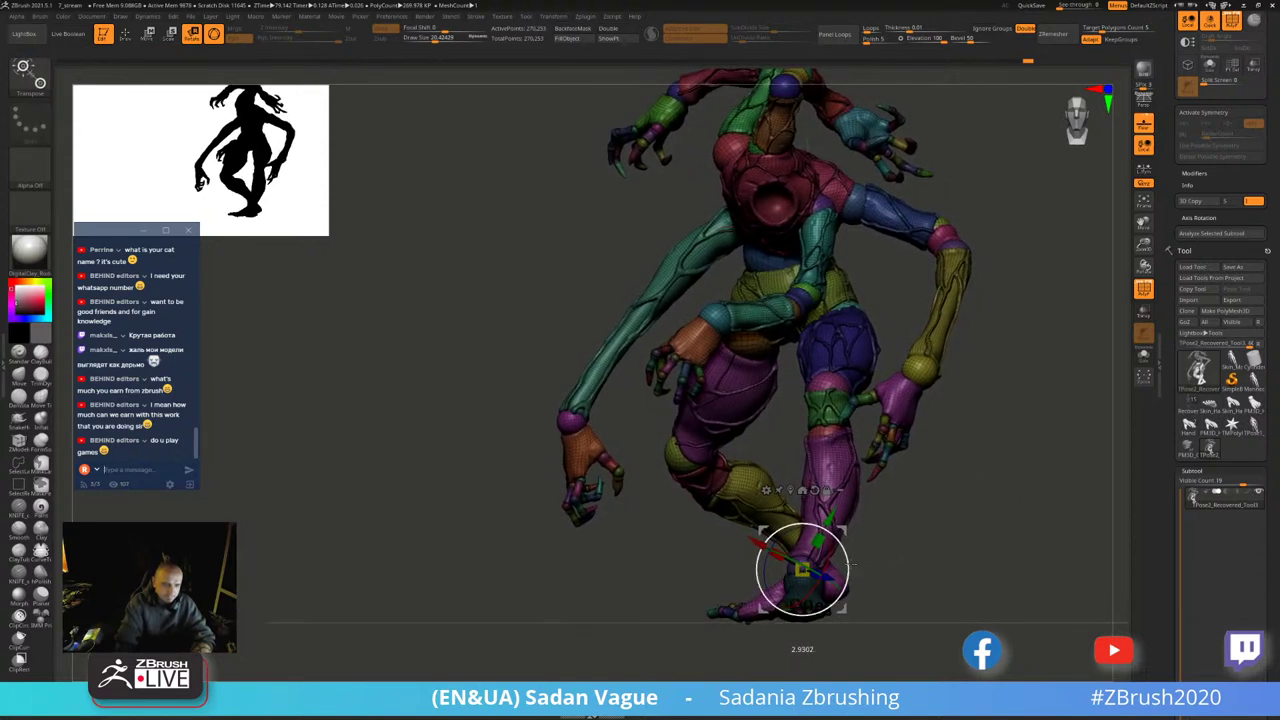
{"action": "mouse_move", "coordinate": [850, 566]}
{"action": "left_mouse_down"}
{"action": "mouse_move", "coordinate": [968, 542]}
{"action": "mouse_move", "coordinate": [890, 481]}
{"action": "left_mouse_up"}
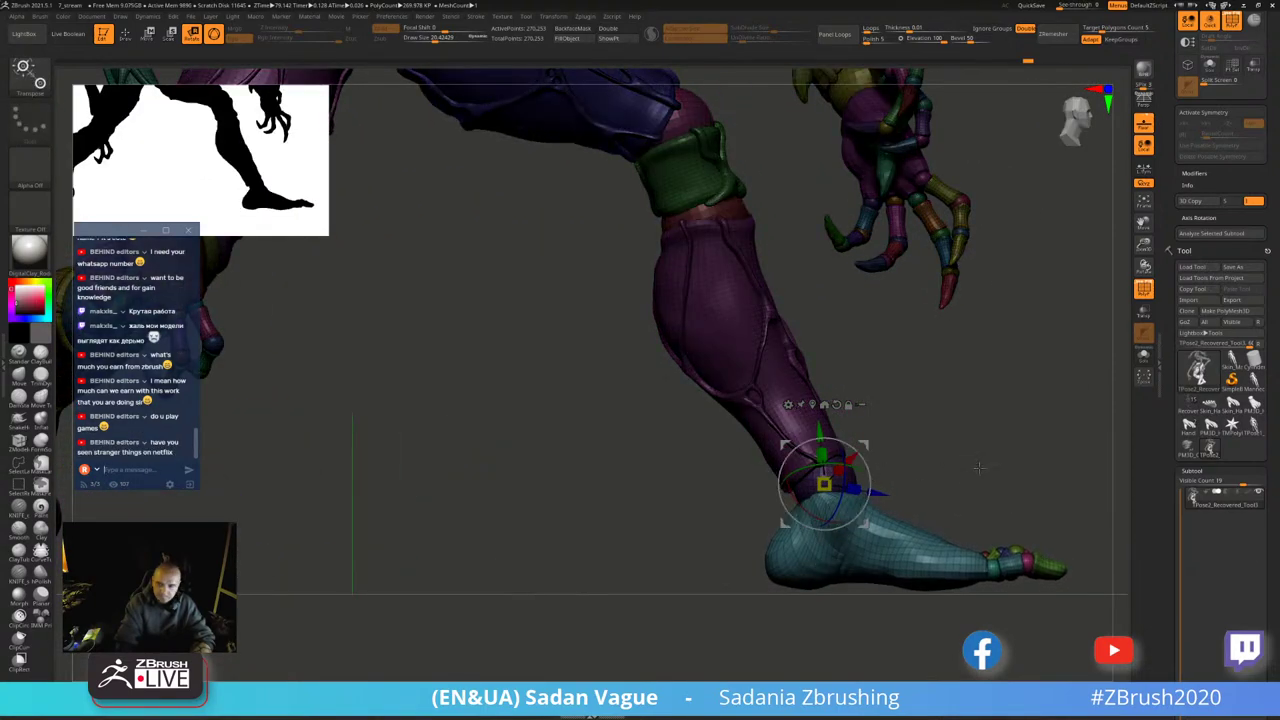
{"action": "mouse_move", "coordinate": [890, 481]}
{"action": "left_mouse_down"}
{"action": "mouse_move", "coordinate": [942, 487]}
{"action": "mouse_move", "coordinate": [1037, 297]}
{"action": "mouse_move", "coordinate": [886, 313]}
{"action": "left_mouse_up"}
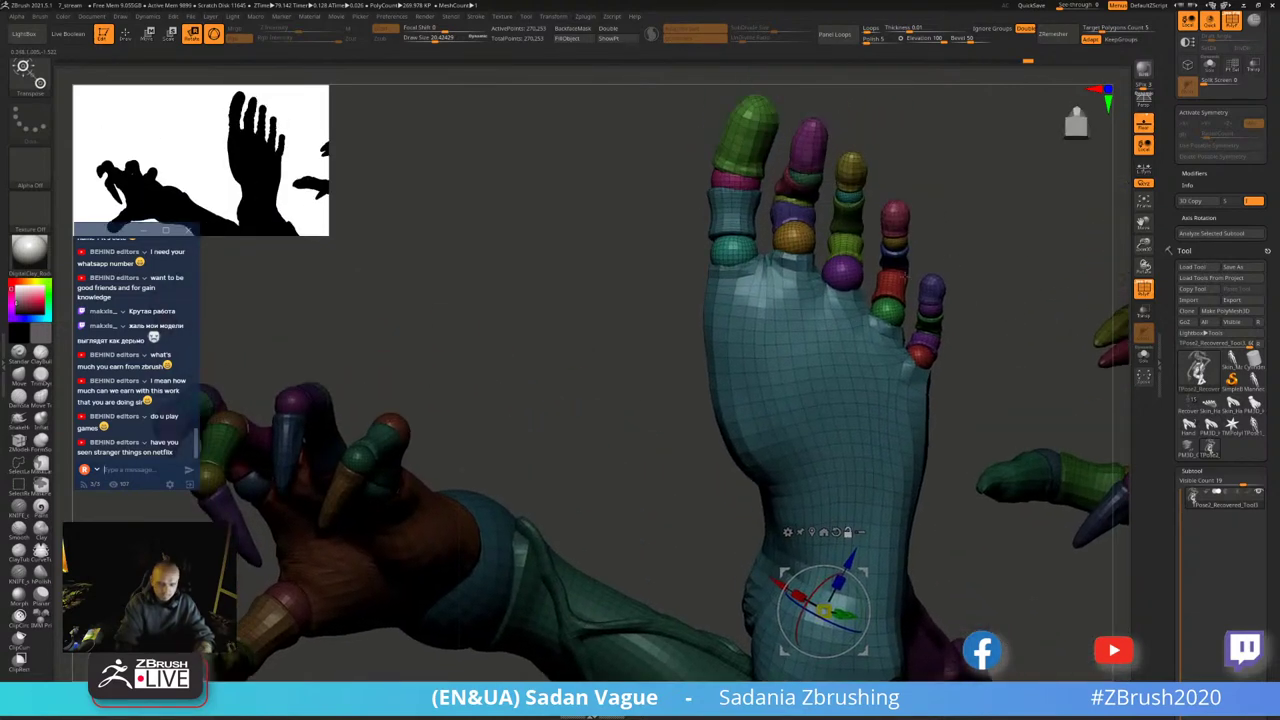
- Snap the move gizmo to a small sphere of the hand and unhide the hand
{"action": "key", "text": "q"}
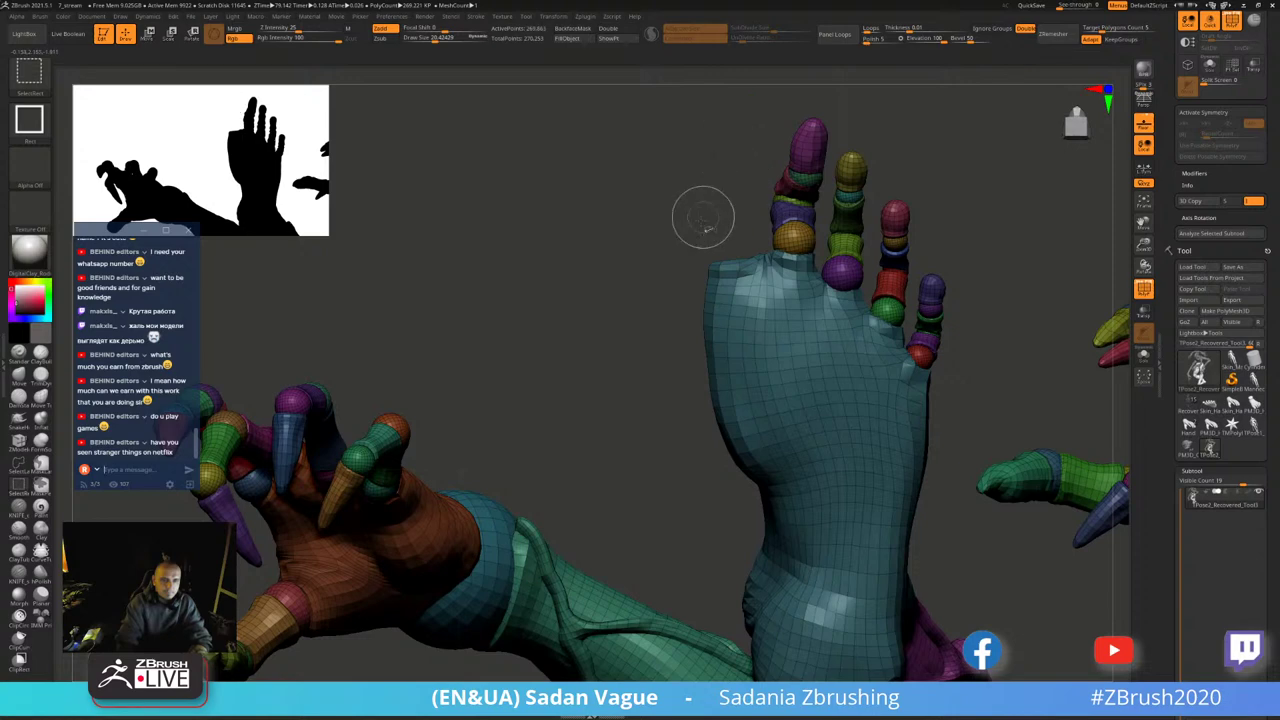
{"action": "left_click", "coordinate": [653, 259], "text": "ctrl"}
{"action": "left_click", "coordinate": [712, 248], "text": "ctrl+shift"}
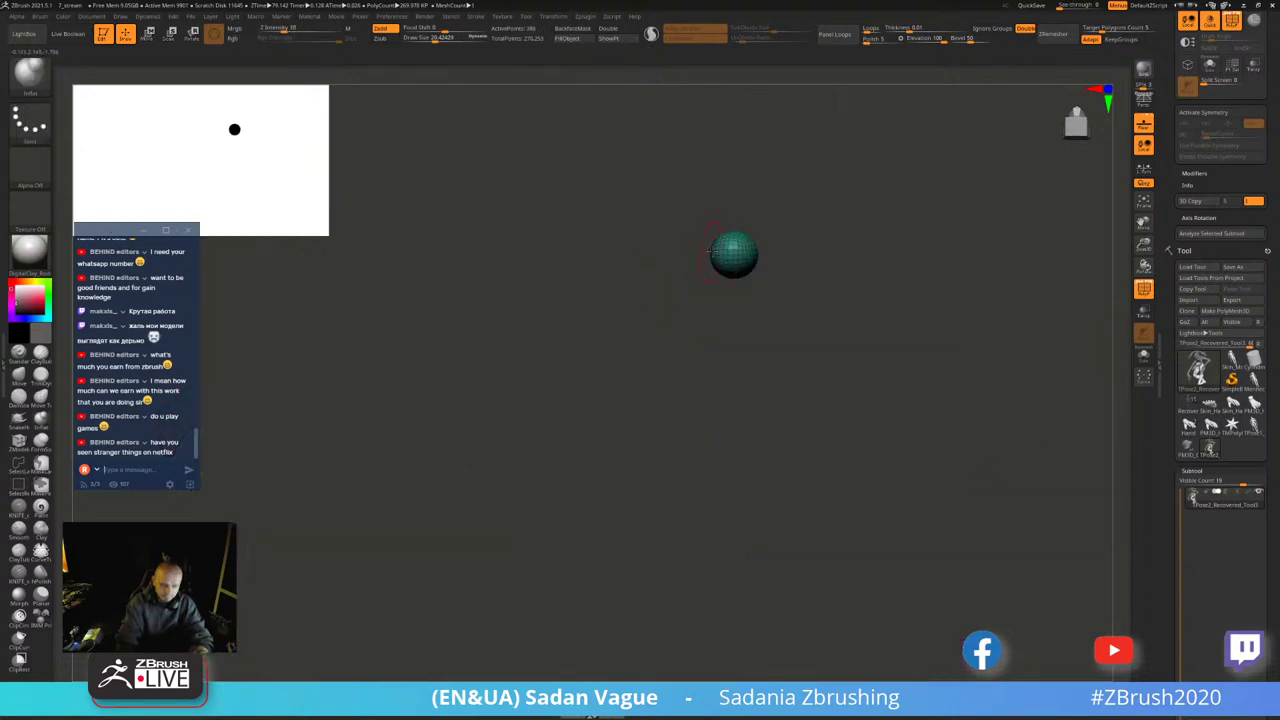
{"action": "key", "text": "w"}
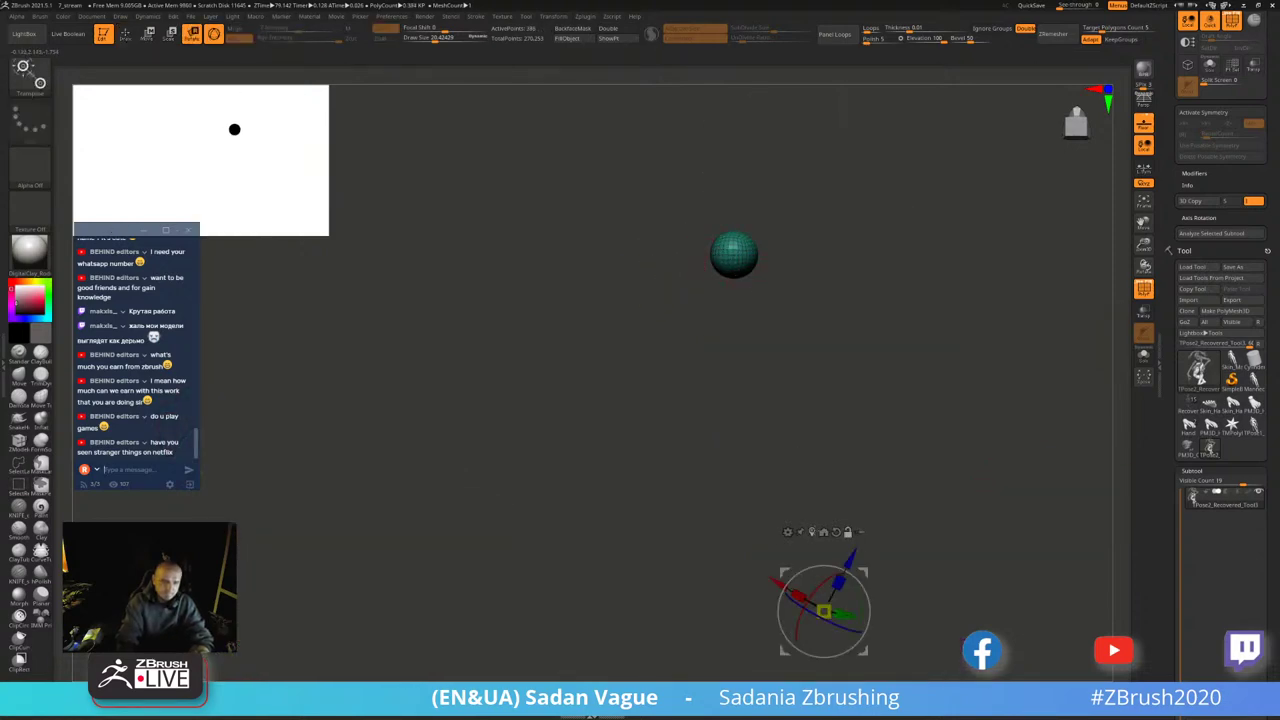
{"action": "left_click", "coordinate": [733, 255]}
{"action": "left_click", "coordinate": [830, 277], "text": "ctrl+shift"}
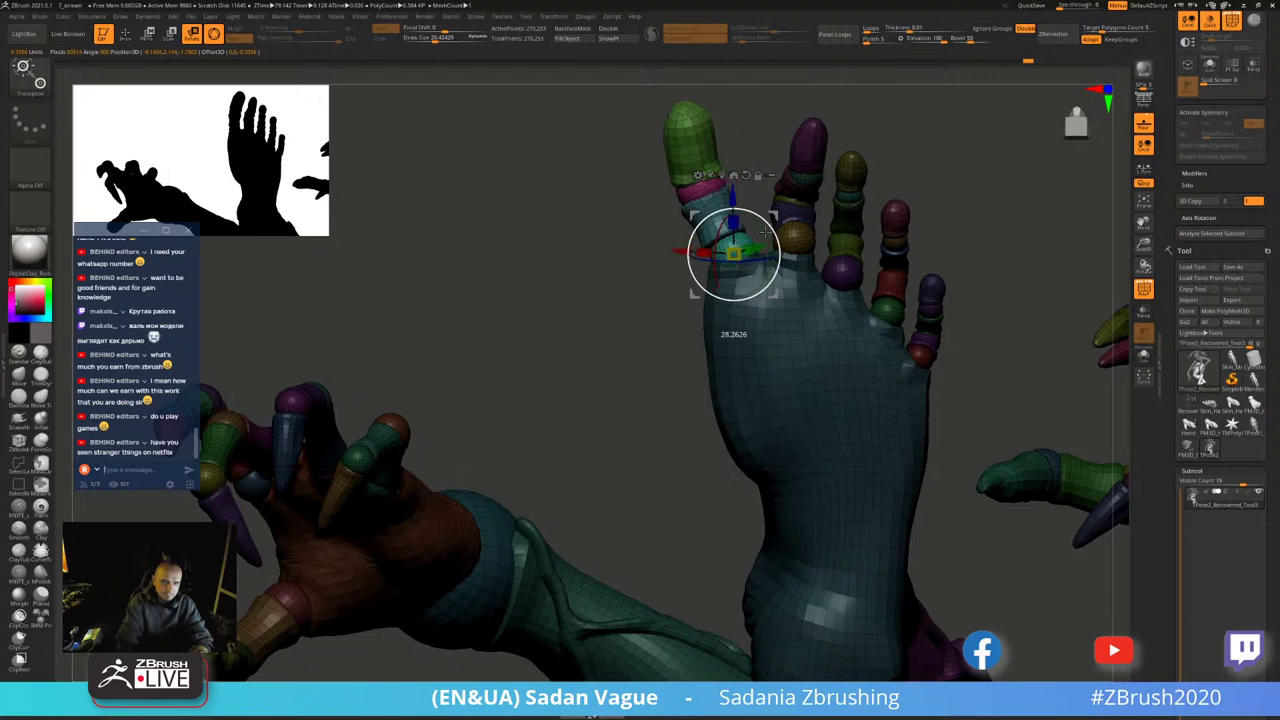
{"action": "left_click_drag", "start_coordinate": [766, 232], "coordinate": [847, 197]}
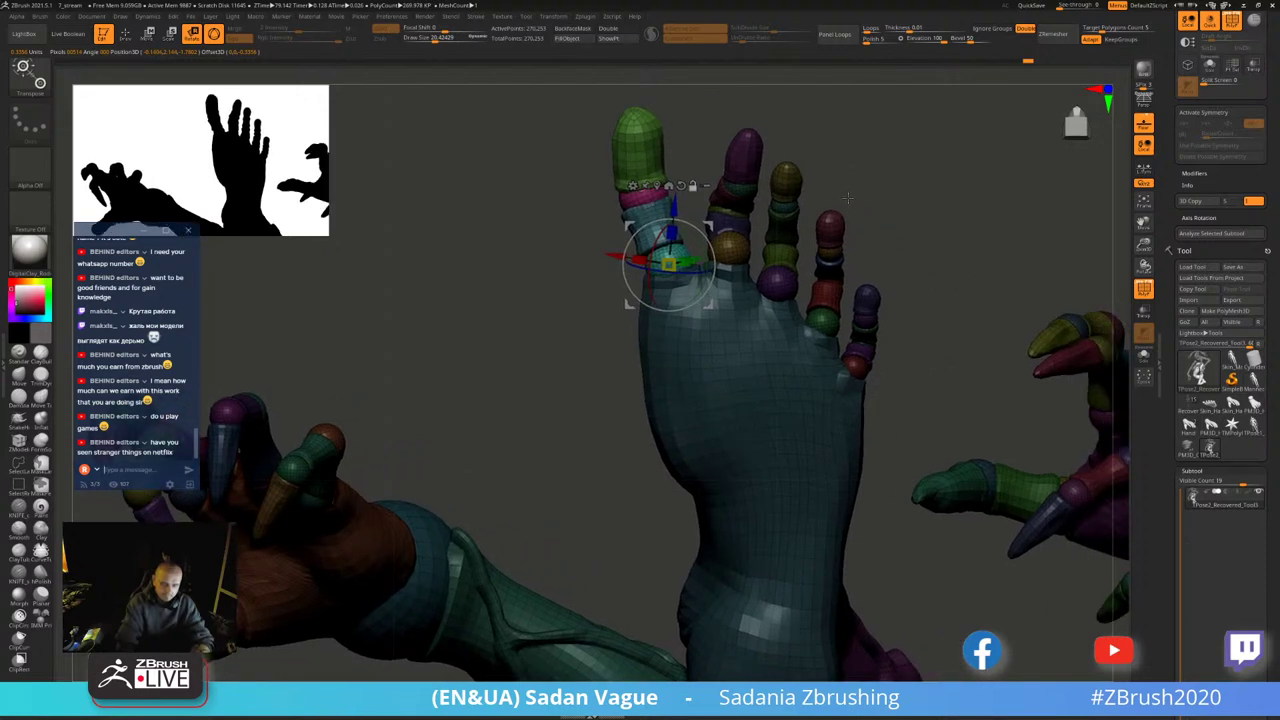
- Isolate the red pinky-base ball and move the gizmo pivot onto it
{"action": "key", "text": "q"}
{"action": "left_click", "coordinate": [900, 345], "text": "ctrl+shift"}
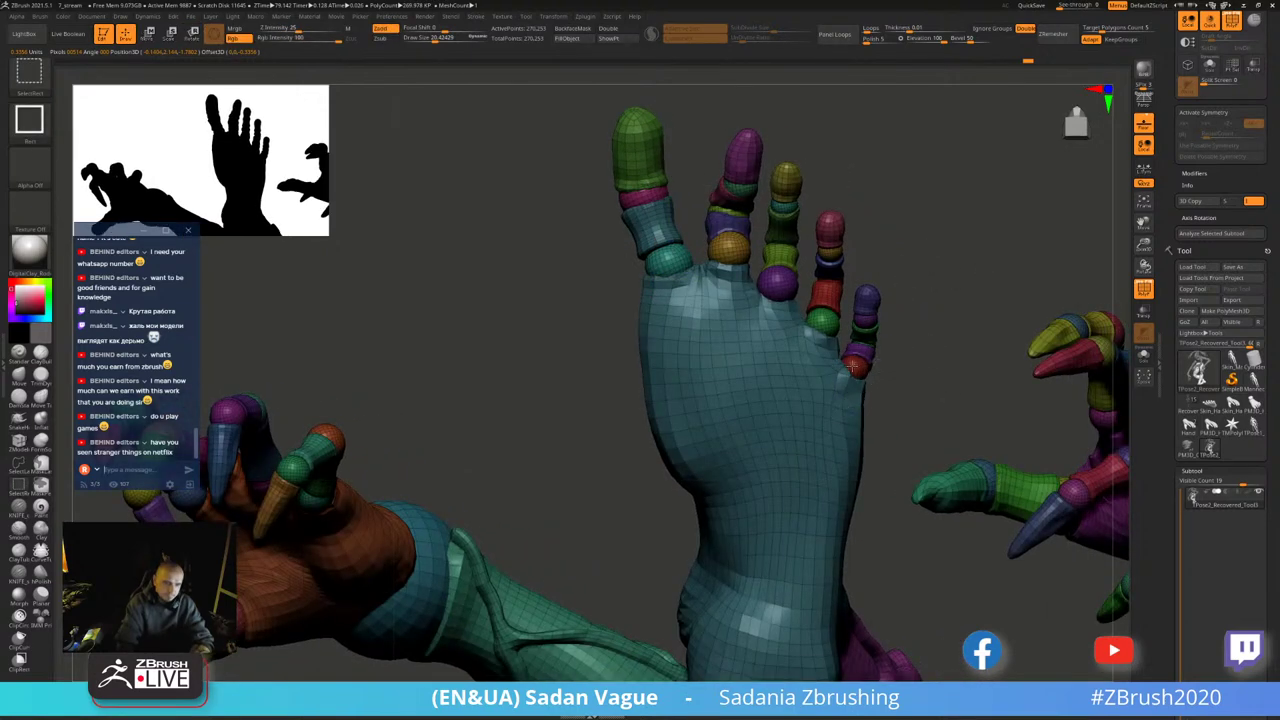
{"action": "left_click", "coordinate": [851, 366], "text": "ctrl+alt+shift"}
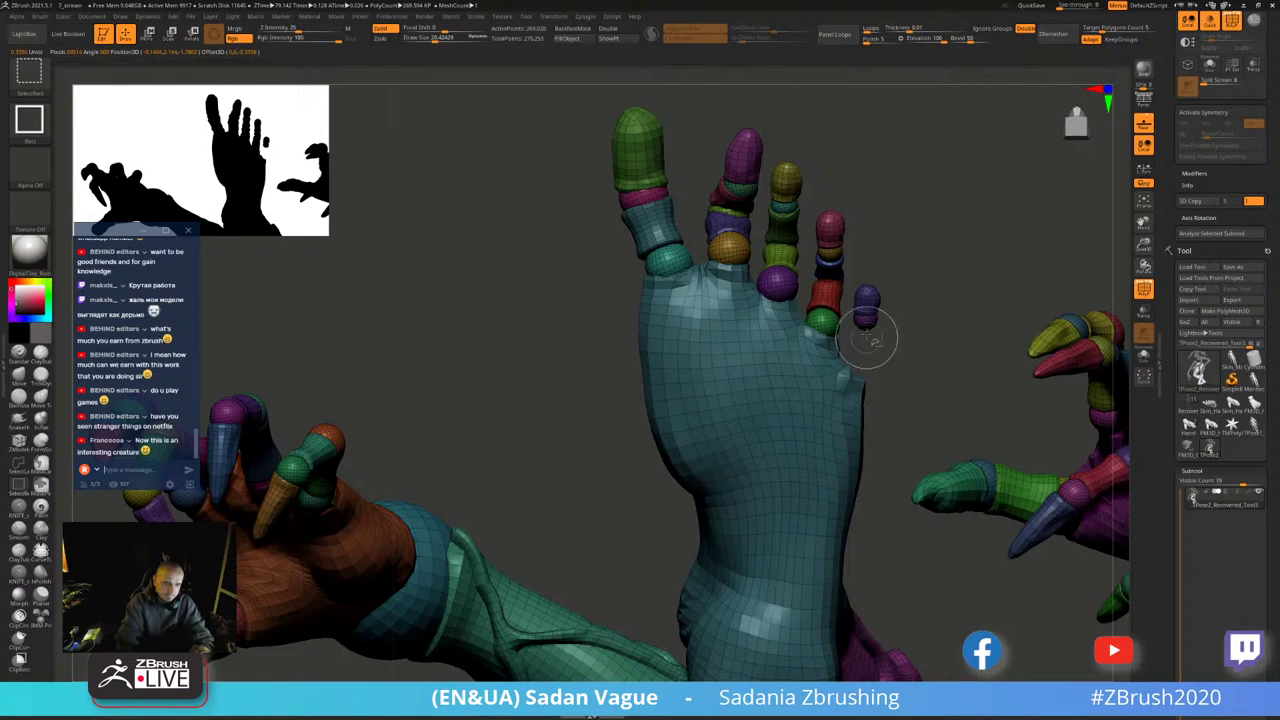
{"action": "left_click", "coordinate": [864, 298], "text": "ctrl+alt+shift"}
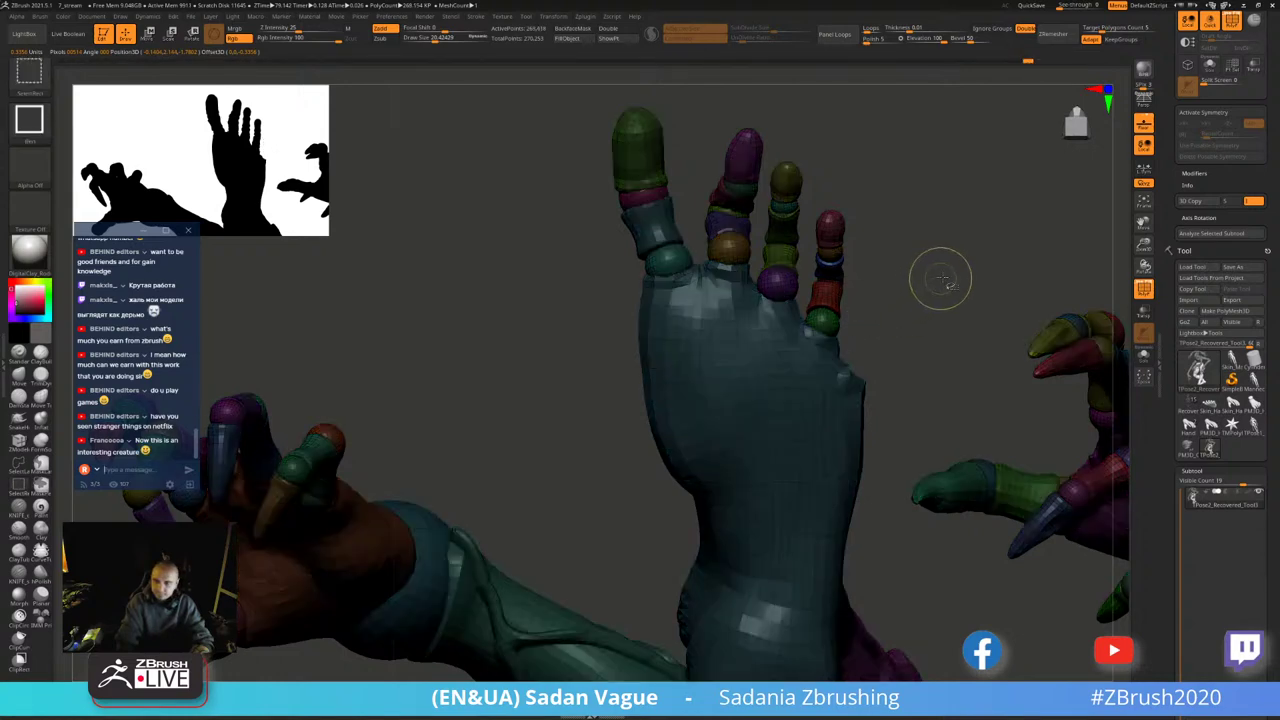
{"action": "left_click_drag", "start_coordinate": [936, 272], "coordinate": [872, 233]}
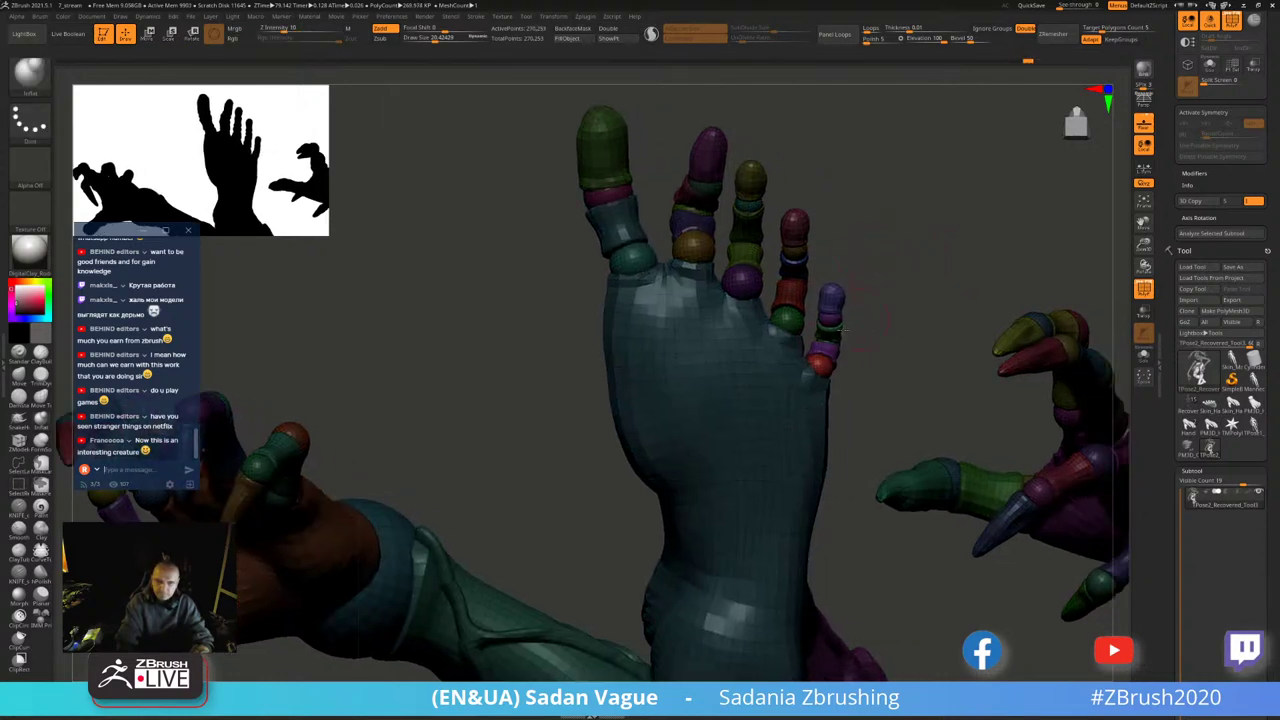
{"action": "left_click", "coordinate": [820, 364], "text": "ctrl+shift"}
{"action": "key", "text": "w"}
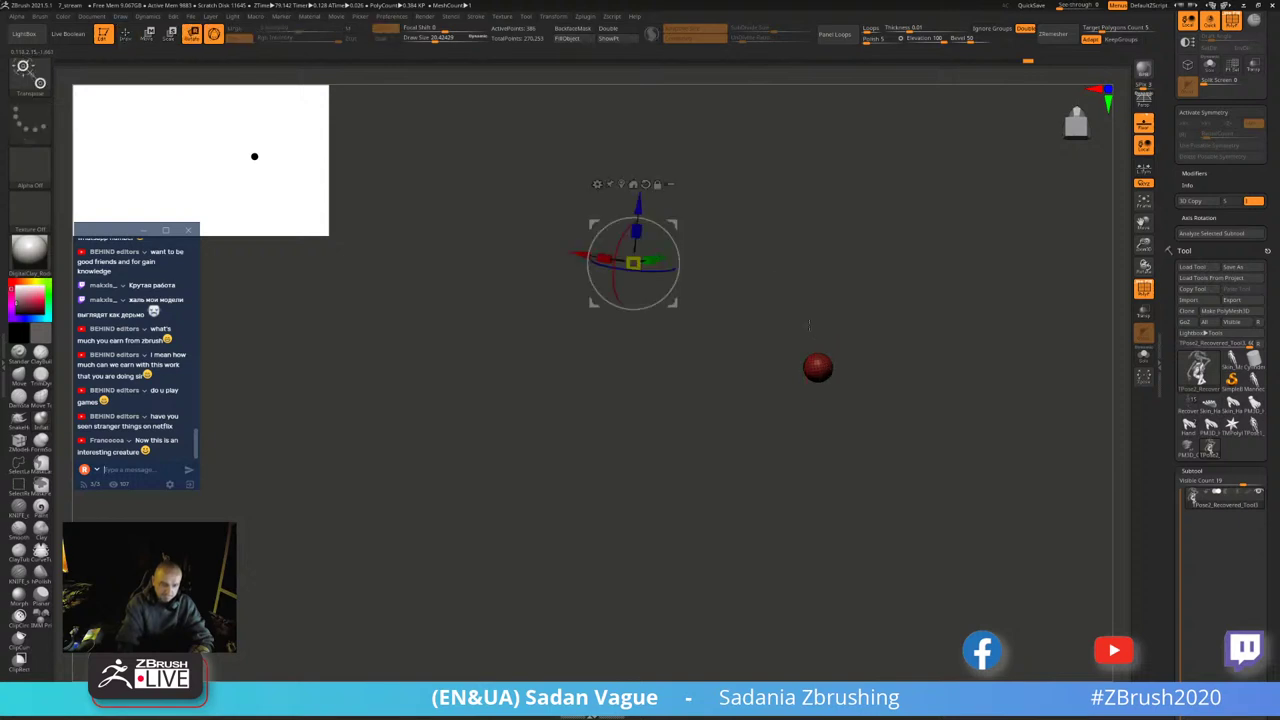
{"action": "left_click", "coordinate": [818, 366]}
{"action": "left_click", "coordinate": [893, 265], "text": "ctrl+shift"}
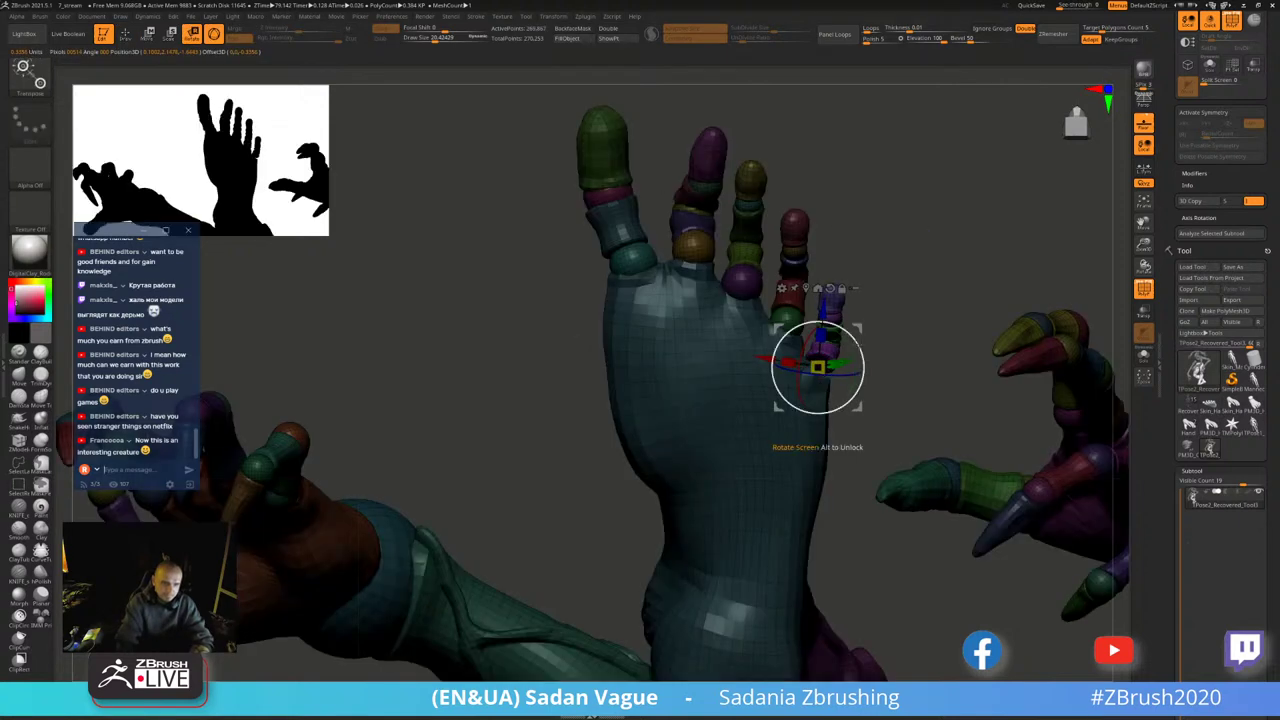
- Bend the little finger outward around the pinky-base pivot
{"action": "key", "text": "ctrl+shift"}
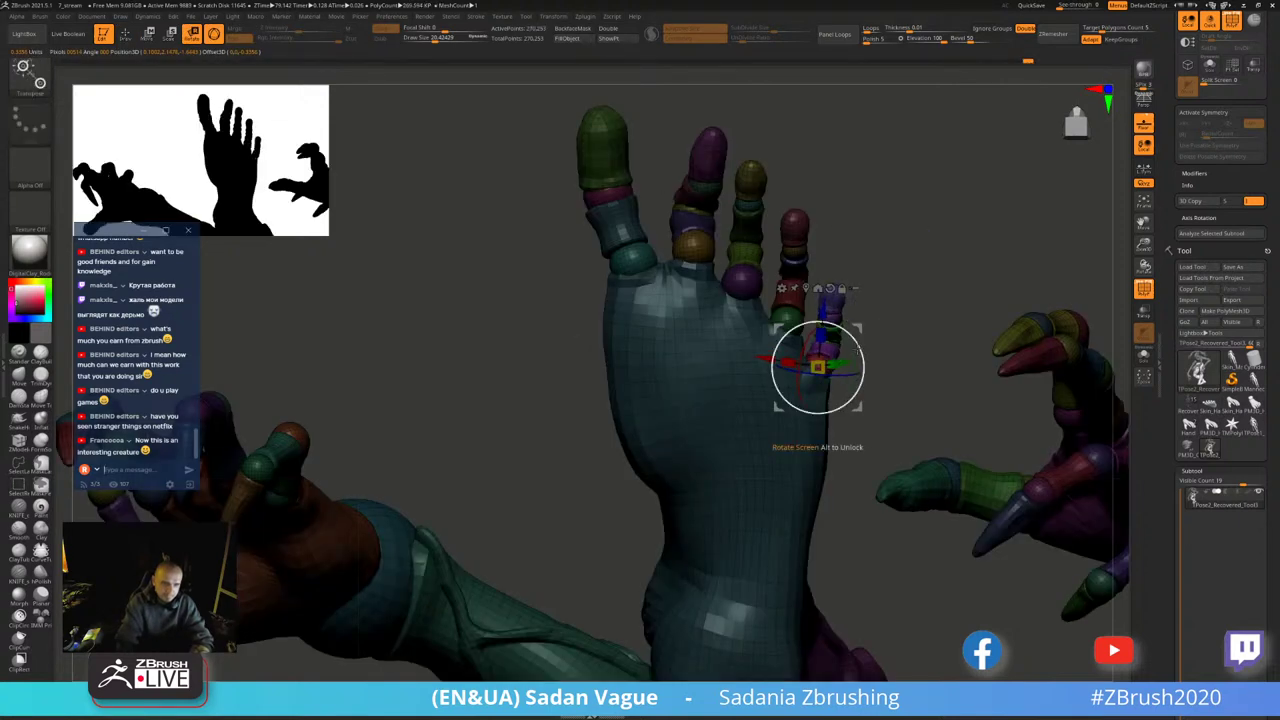
{"action": "mouse_move", "coordinate": [862, 312]}
{"action": "left_mouse_down"}
{"action": "mouse_move", "coordinate": [866, 224]}
{"action": "mouse_move", "coordinate": [896, 220]}
{"action": "mouse_move", "coordinate": [945, 295]}
{"action": "left_mouse_up"}
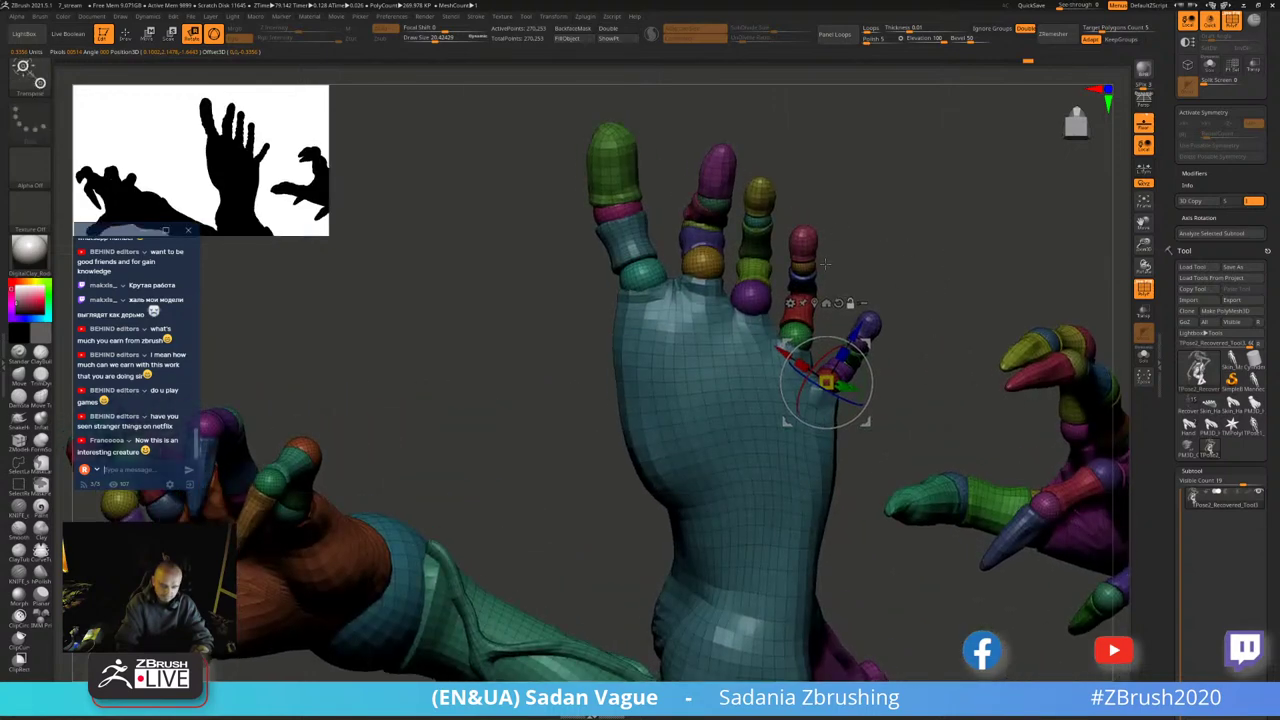
{"action": "left_click", "coordinate": [800, 255], "text": "ctrl+shift"}
{"action": "left_click", "coordinate": [854, 240], "text": "ctrl+shift"}
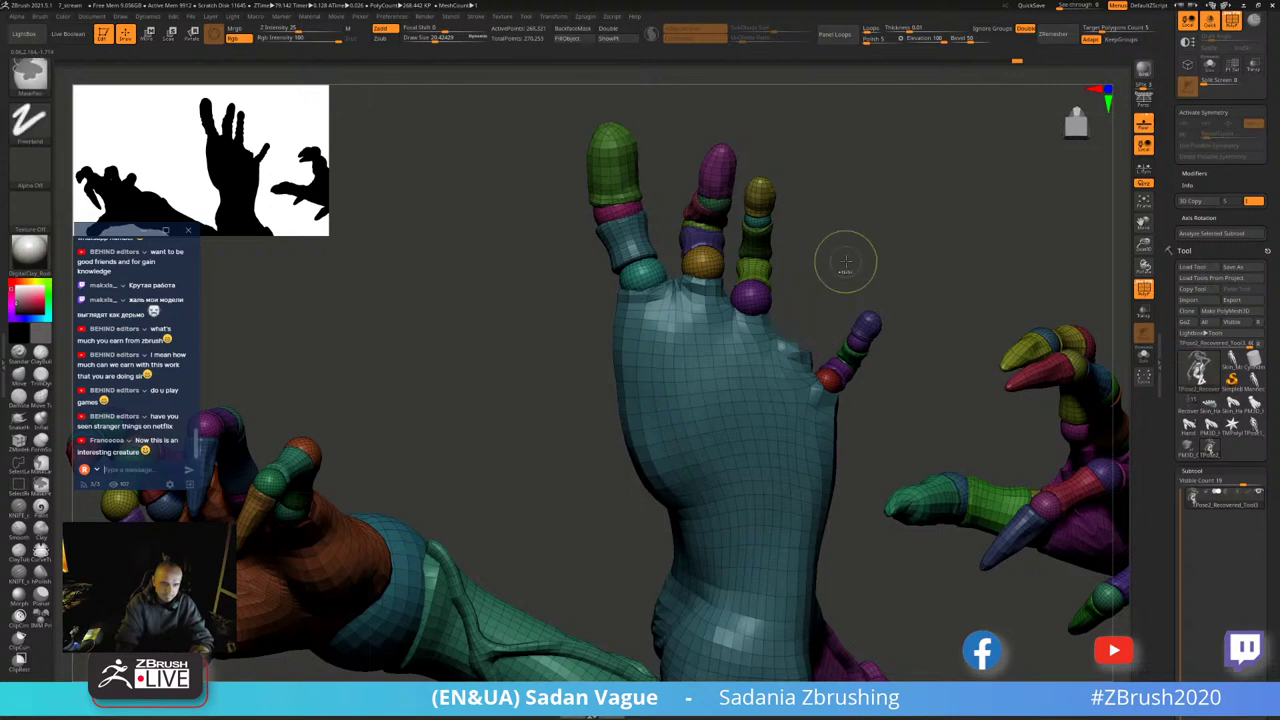
- Put the gizmo on a green finger sphere and orbit out to the full figure
{"action": "left_click", "coordinate": [840, 262], "text": "alt"}
{"action": "left_click", "coordinate": [795, 340], "text": "ctrl+shift"}
{"action": "key", "text": "w"}
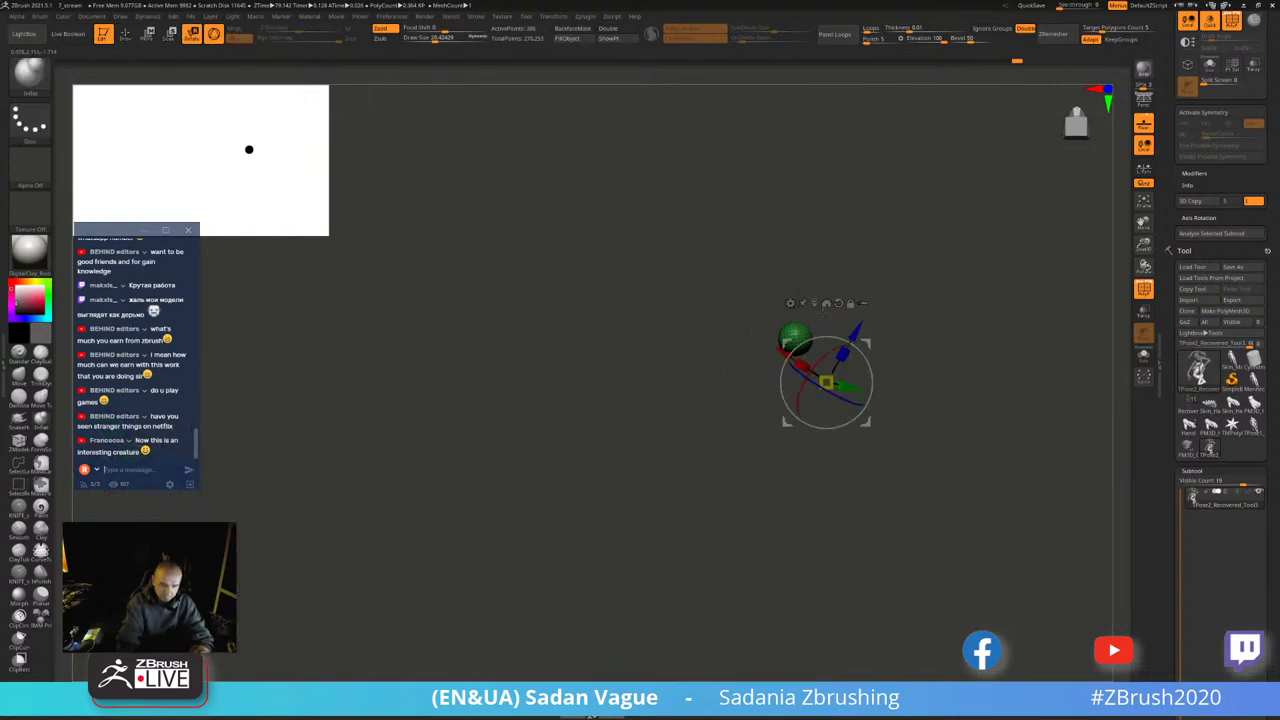
{"action": "left_click", "coordinate": [848, 328], "text": "ctrl+shift"}
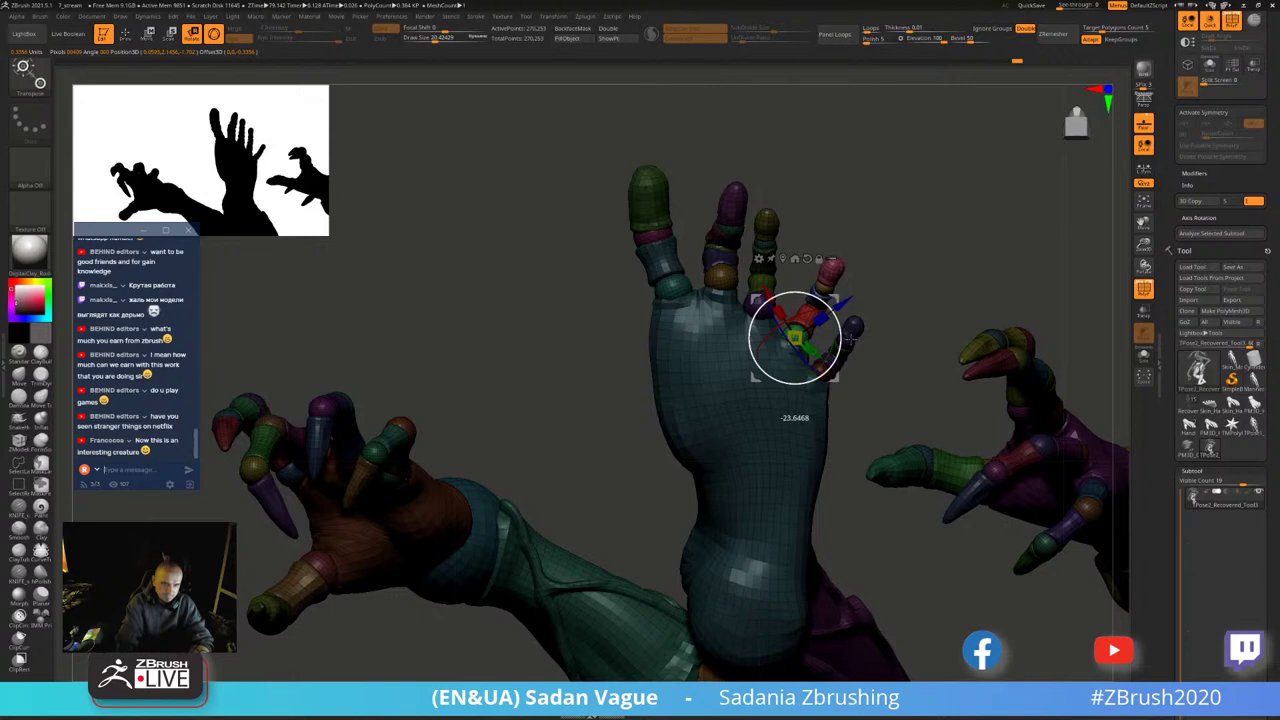
{"action": "mouse_move", "coordinate": [930, 420]}
{"action": "left_mouse_down"}
{"action": "mouse_move", "coordinate": [932, 315]}
{"action": "mouse_move", "coordinate": [977, 352]}
{"action": "mouse_move", "coordinate": [1043, 330]}
{"action": "mouse_move", "coordinate": [1056, 300]}
{"action": "mouse_move", "coordinate": [1009, 329]}
{"action": "mouse_move", "coordinate": [1100, 320]}
{"action": "left_mouse_up"}
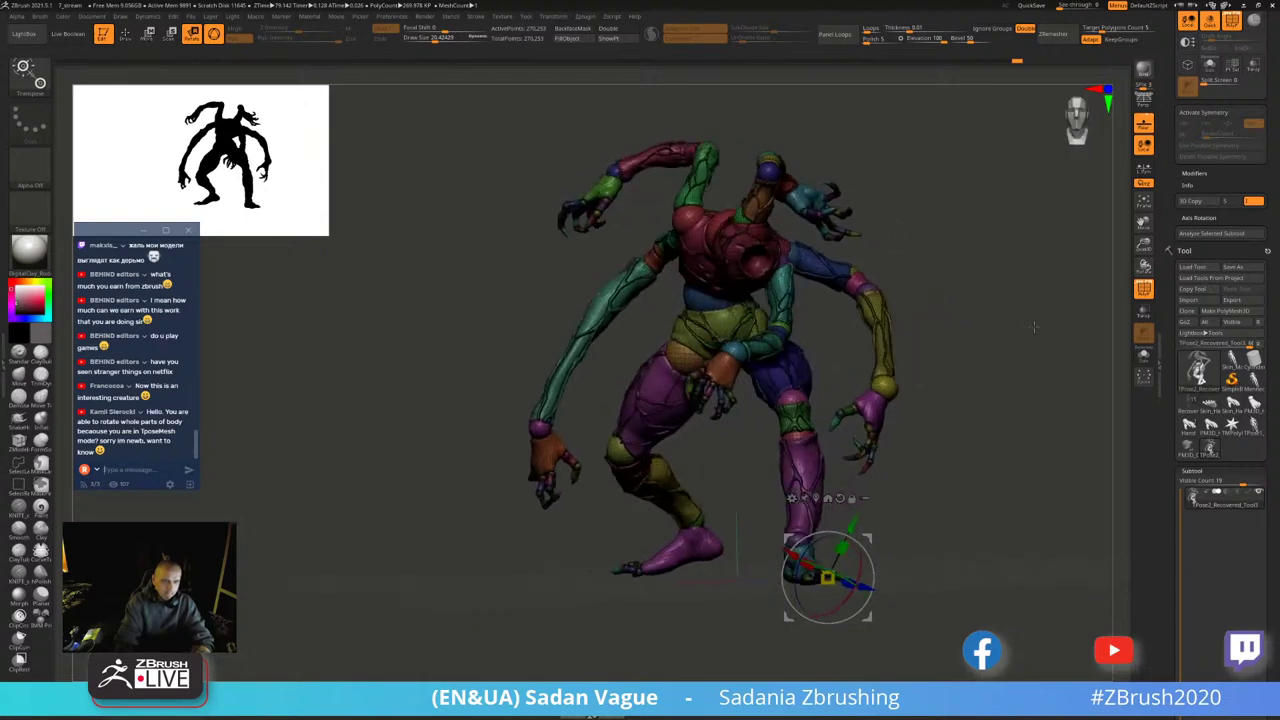
- Turn off PolyF and review the grey creature from three-quarter, frontal and low angles
{"action": "left_click", "coordinate": [1143, 288]}
{"action": "mouse_move", "coordinate": [1060, 318]}
{"action": "left_mouse_down"}
{"action": "mouse_move", "coordinate": [1070, 305]}
{"action": "mouse_move", "coordinate": [973, 268]}
{"action": "mouse_move", "coordinate": [954, 282]}
{"action": "mouse_move", "coordinate": [1029, 288]}
{"action": "mouse_move", "coordinate": [925, 229]}
{"action": "left_mouse_up"}
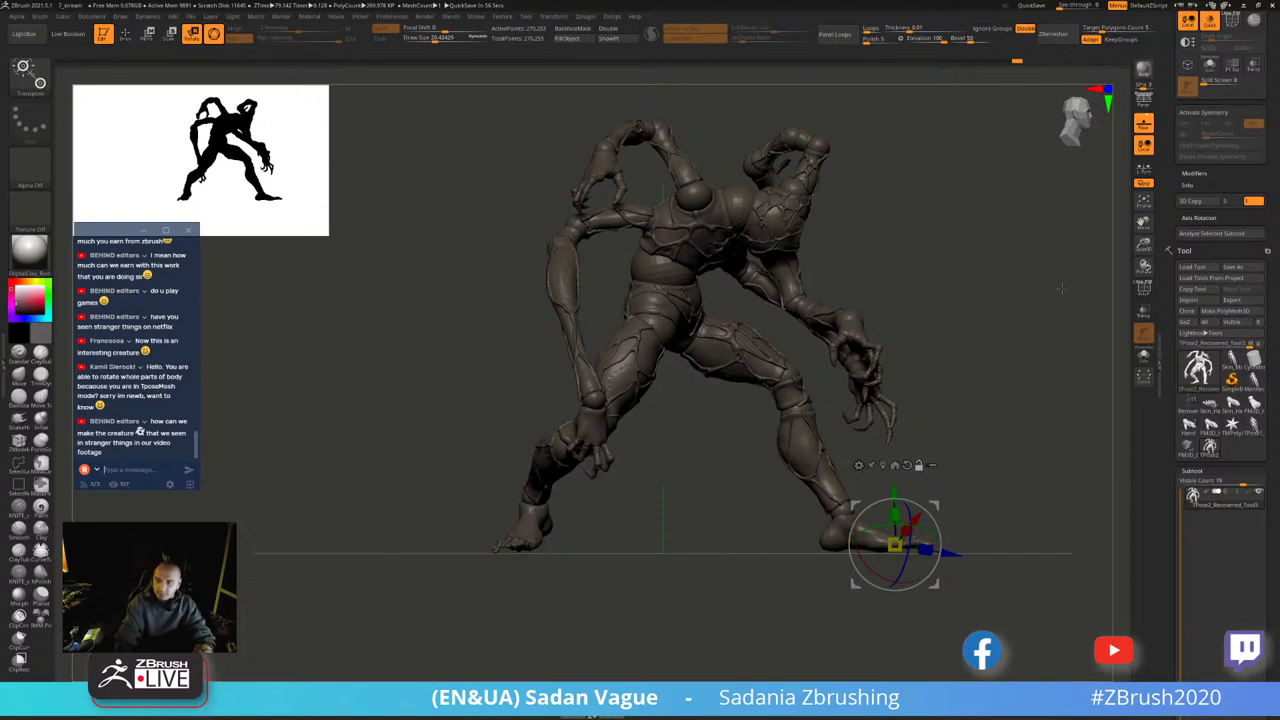
{"action": "left_click_drag", "start_coordinate": [1060, 289], "coordinate": [1050, 316]}
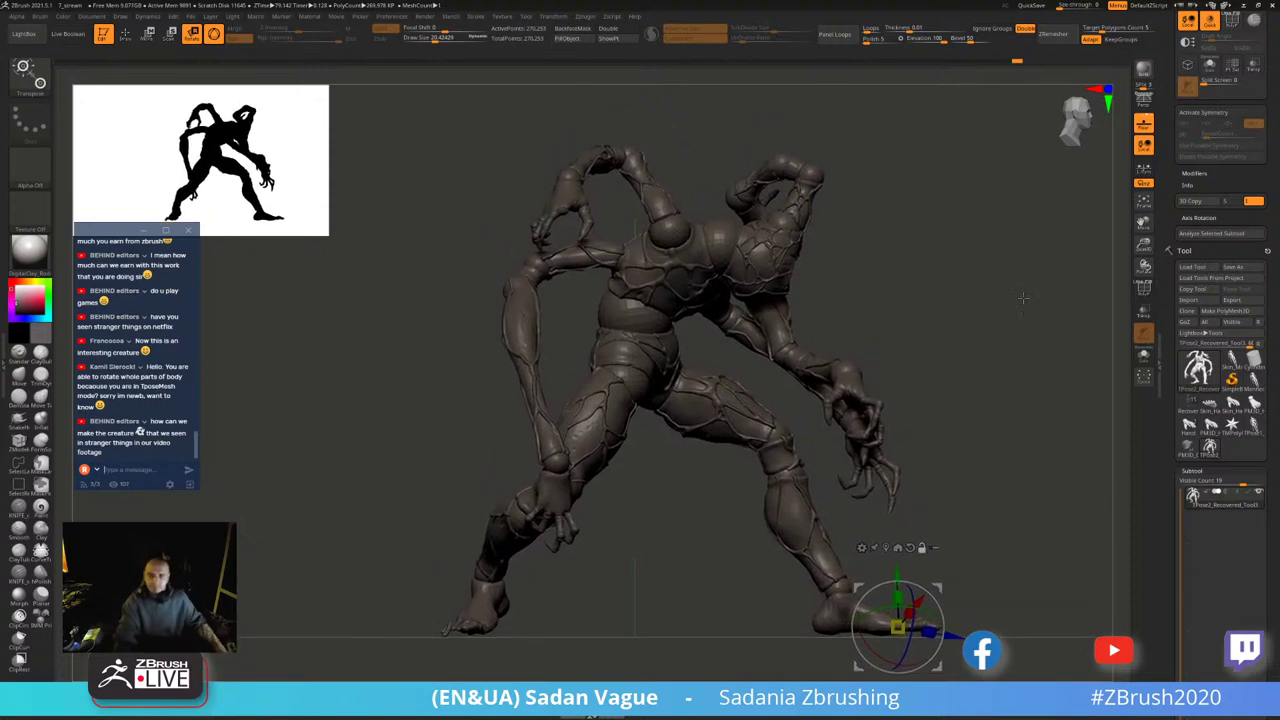
{"action": "mouse_move", "coordinate": [1048, 350]}
{"action": "left_mouse_down"}
{"action": "mouse_move", "coordinate": [896, 380]}
{"action": "mouse_move", "coordinate": [921, 370]}
{"action": "left_mouse_up"}
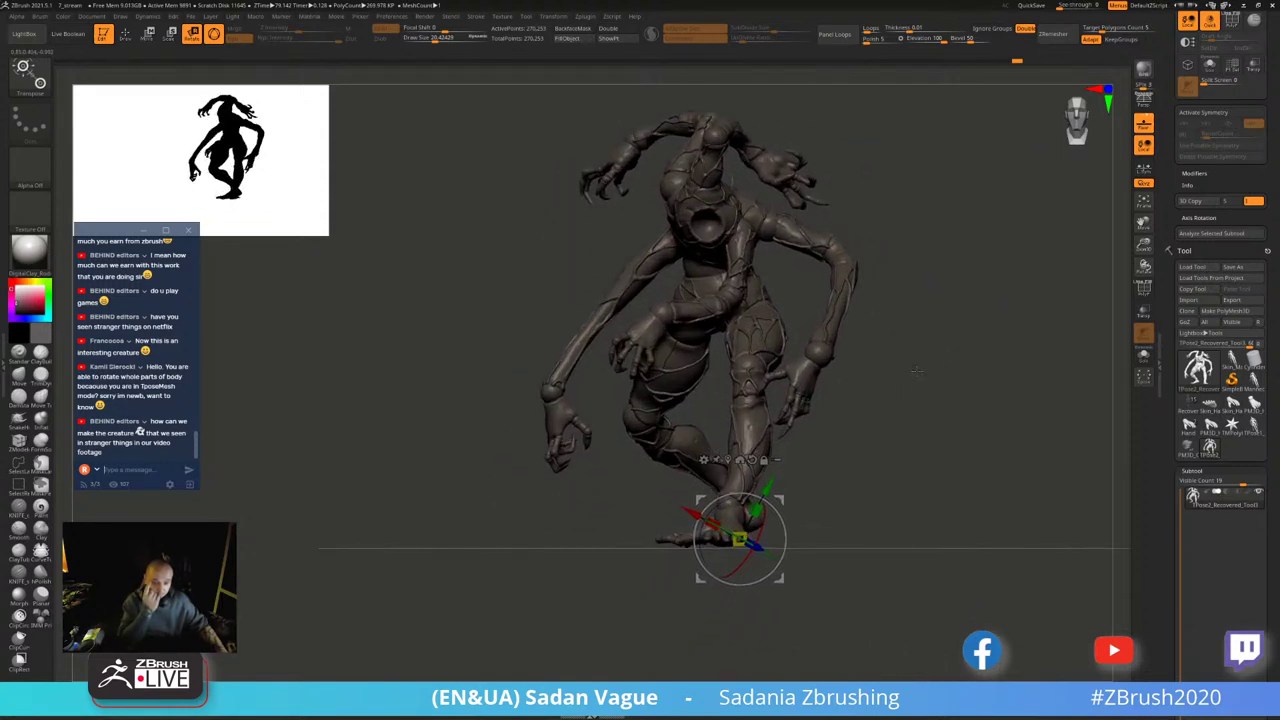
{"action": "mouse_move", "coordinate": [917, 371]}
{"action": "left_mouse_down"}
{"action": "mouse_move", "coordinate": [950, 453]}
{"action": "mouse_move", "coordinate": [935, 505]}
{"action": "mouse_move", "coordinate": [972, 531]}
{"action": "mouse_move", "coordinate": [955, 510]}
{"action": "left_mouse_up"}
- Hide and restore the claw hand's palm and fingers to inspect the hand parts
{"action": "left_click", "coordinate": [737, 256]}
{"action": "key", "text": "q"}
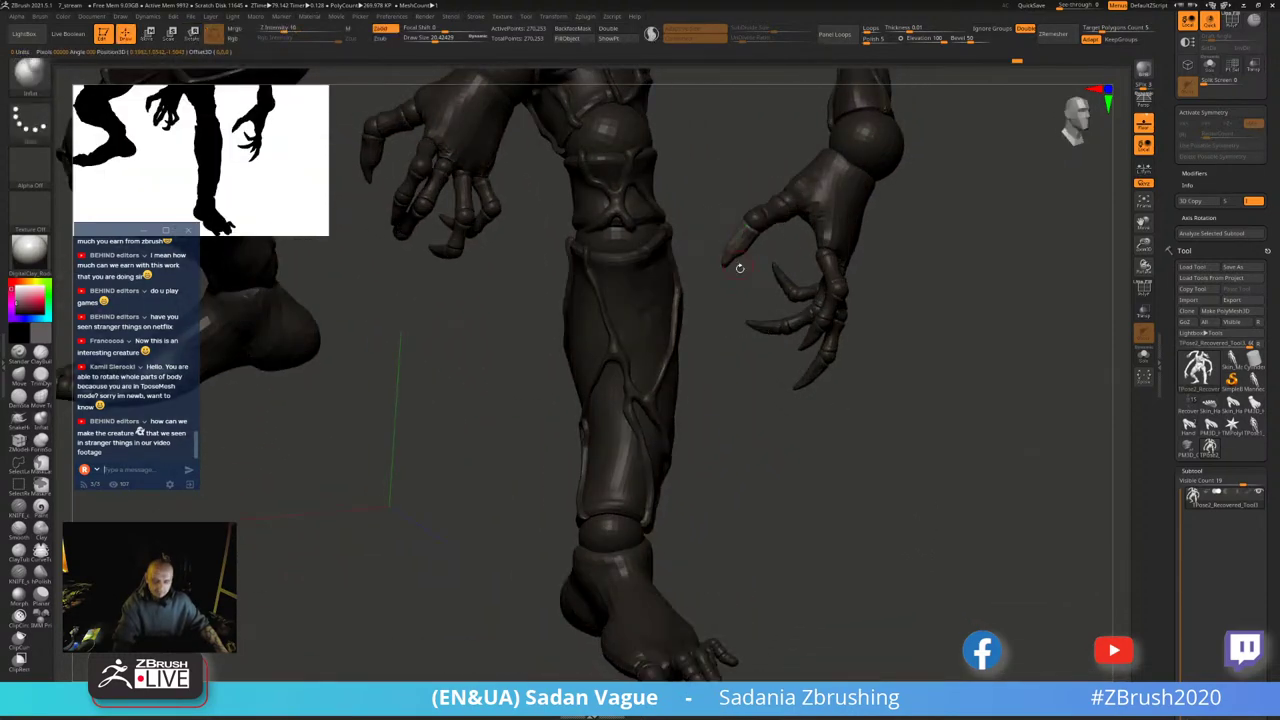
{"action": "left_click", "coordinate": [745, 250], "text": "ctrl+shift"}
{"action": "left_click", "coordinate": [750, 235], "text": "ctrl+shift"}
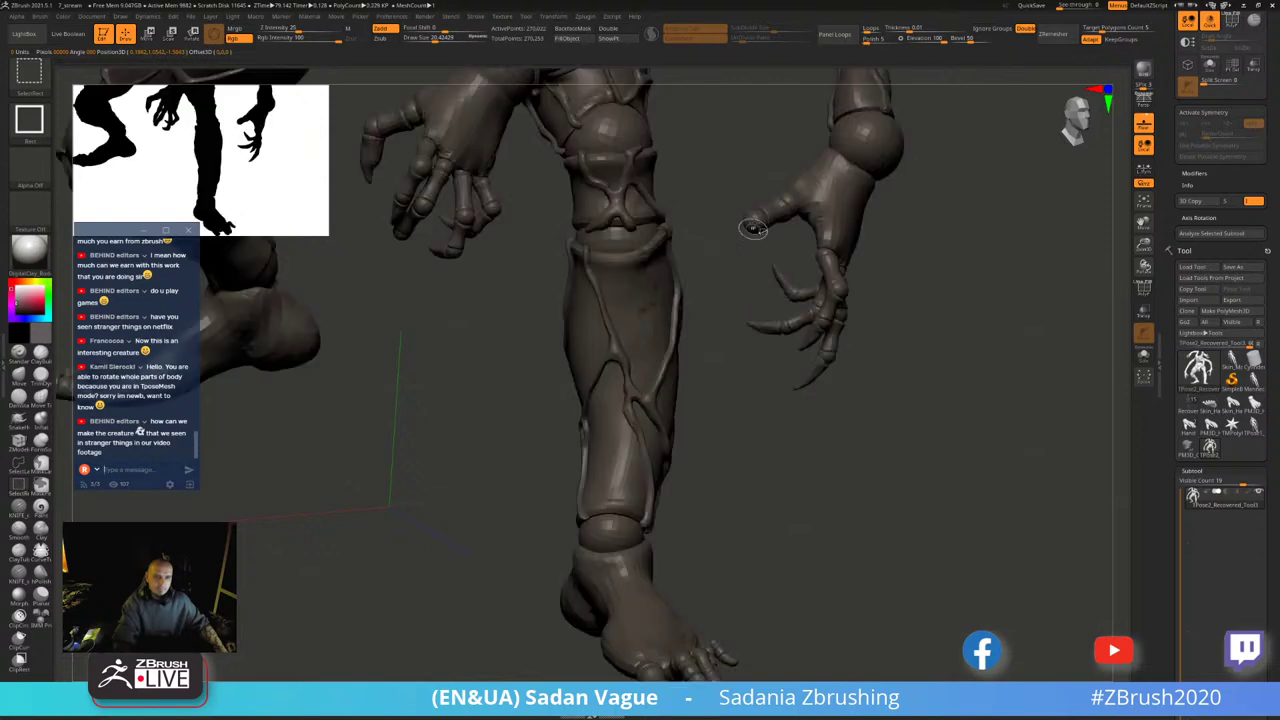
{"action": "left_click", "coordinate": [823, 232], "text": "ctrl+shift"}
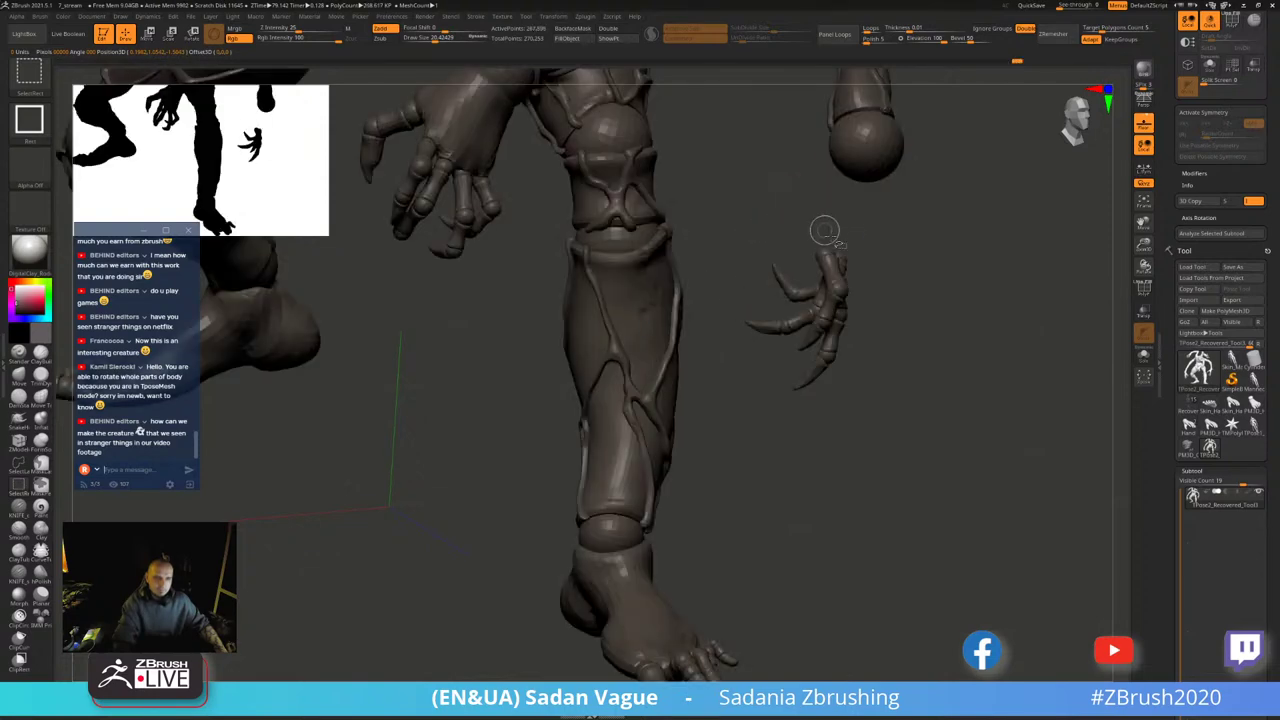
{"action": "left_click_drag", "start_coordinate": [727, 218], "coordinate": [945, 430], "text": "ctrl+alt+shift"}
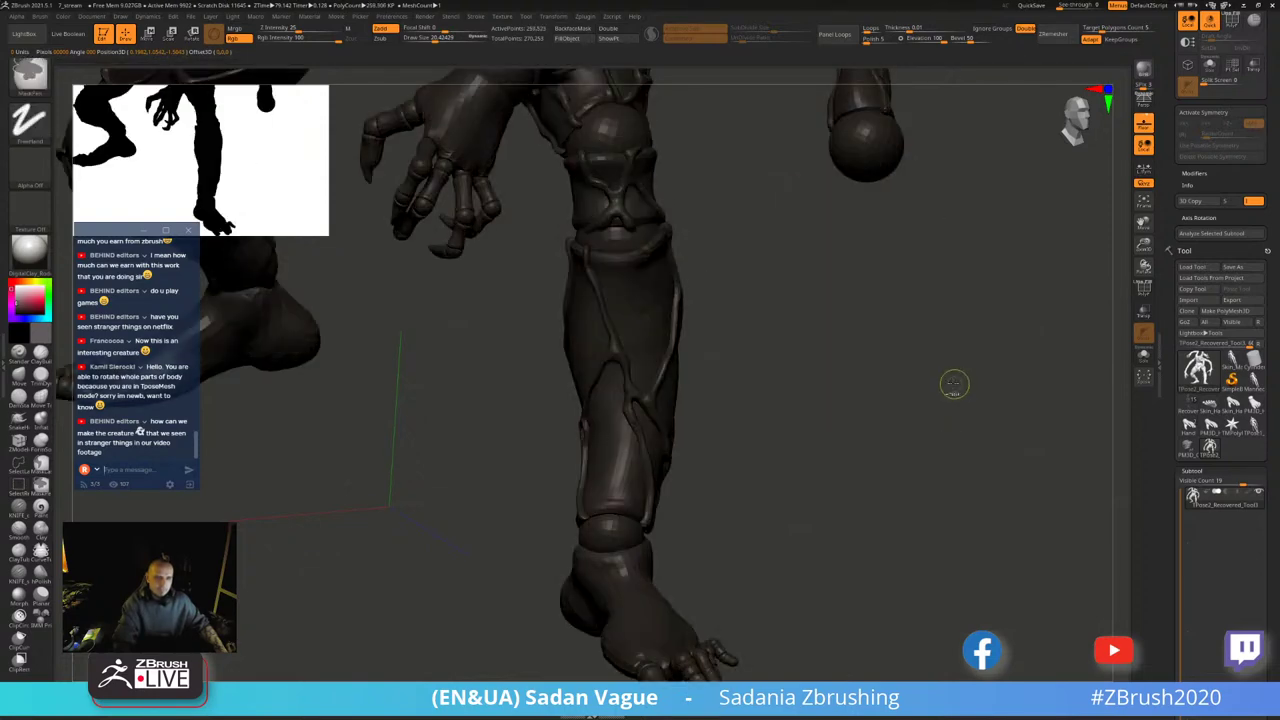
{"action": "left_click", "coordinate": [954, 383], "text": "ctrl+shift"}
{"action": "mouse_move", "coordinate": [983, 363]}
{"action": "left_mouse_down"}
{"action": "mouse_move", "coordinate": [929, 320]}
{"action": "mouse_move", "coordinate": [968, 343]}
{"action": "left_mouse_up"}
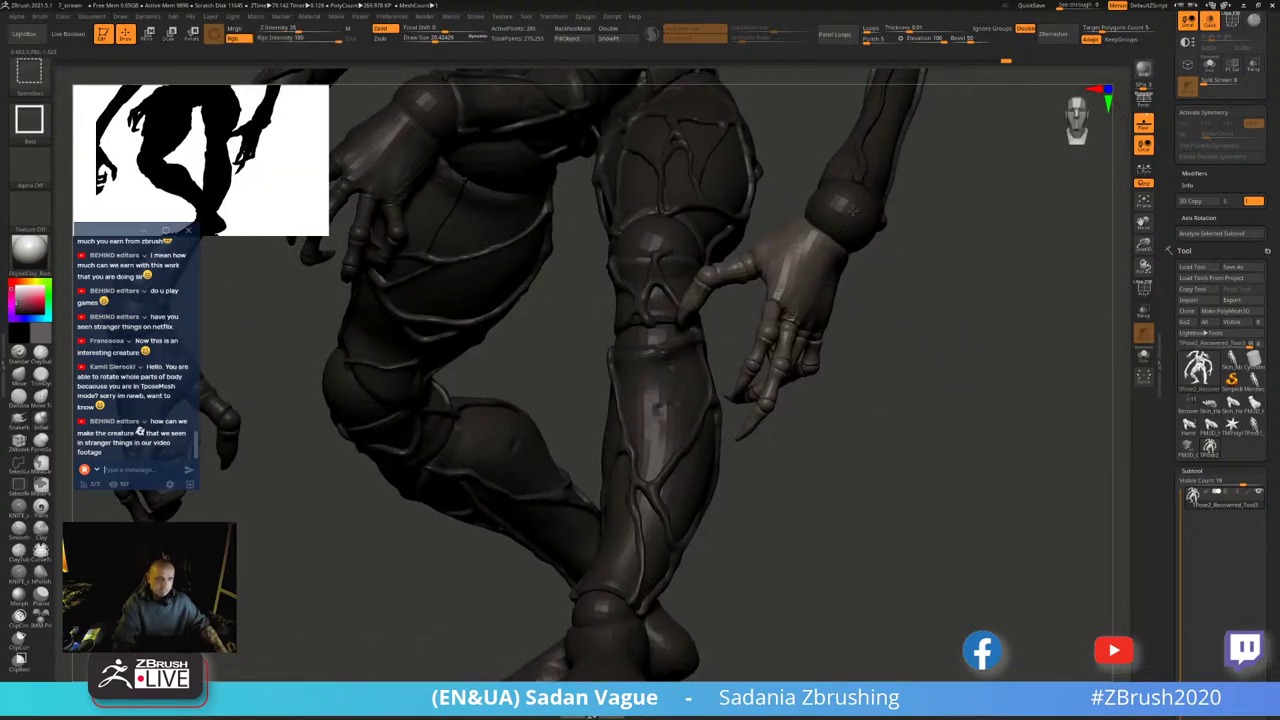
- Snap the gizmo to the wrist sphere and turn the hand down about 11.2 degrees
{"action": "left_click", "coordinate": [851, 208], "text": "ctrl+shift"}
{"action": "key", "text": "w"}
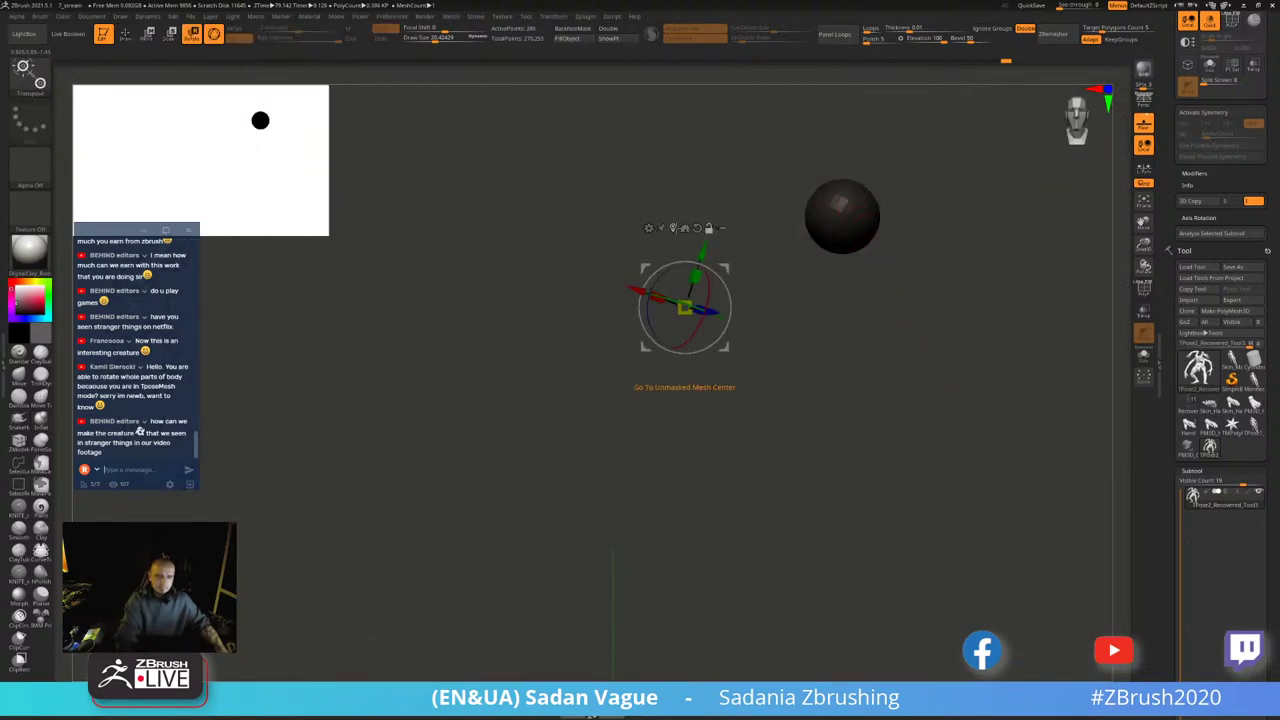
{"action": "left_click", "coordinate": [843, 214], "text": "alt"}
{"action": "left_click", "coordinate": [968, 303], "text": "ctrl+shift"}
{"action": "left_click_drag", "start_coordinate": [968, 303], "coordinate": [906, 360], "text": "alt"}
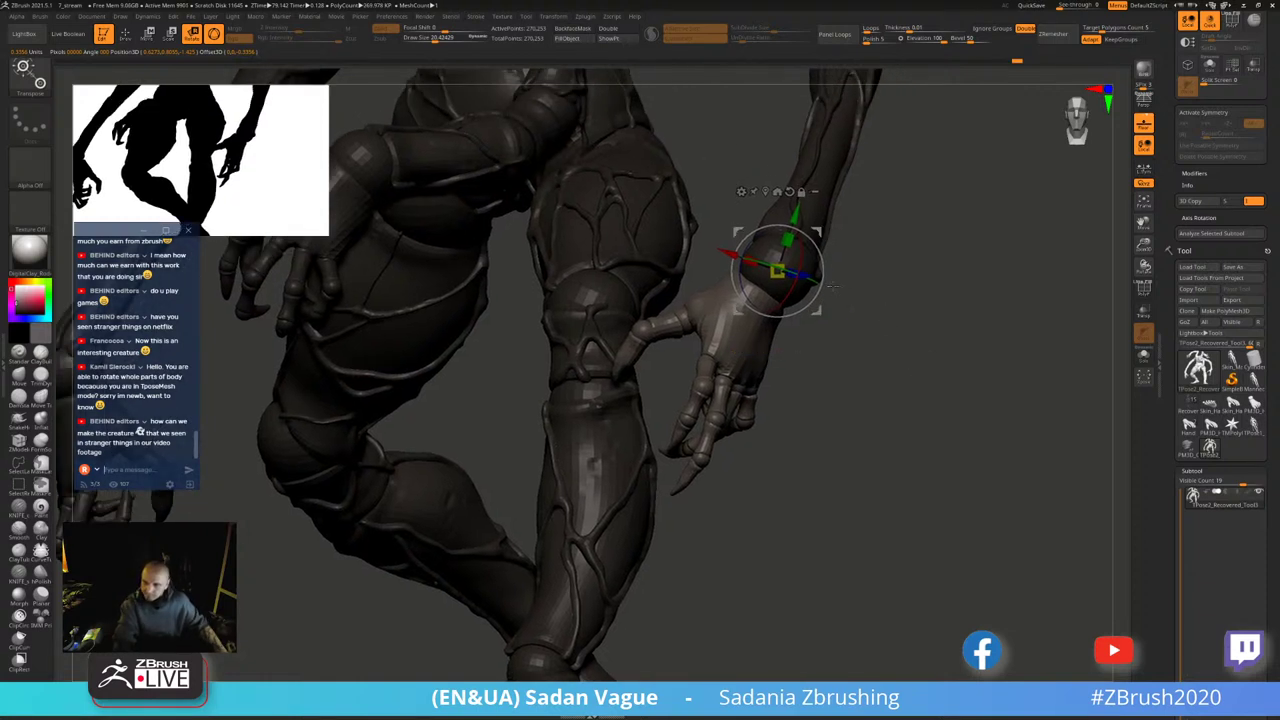
{"action": "left_click_drag", "start_coordinate": [830, 270], "coordinate": [825, 250]}
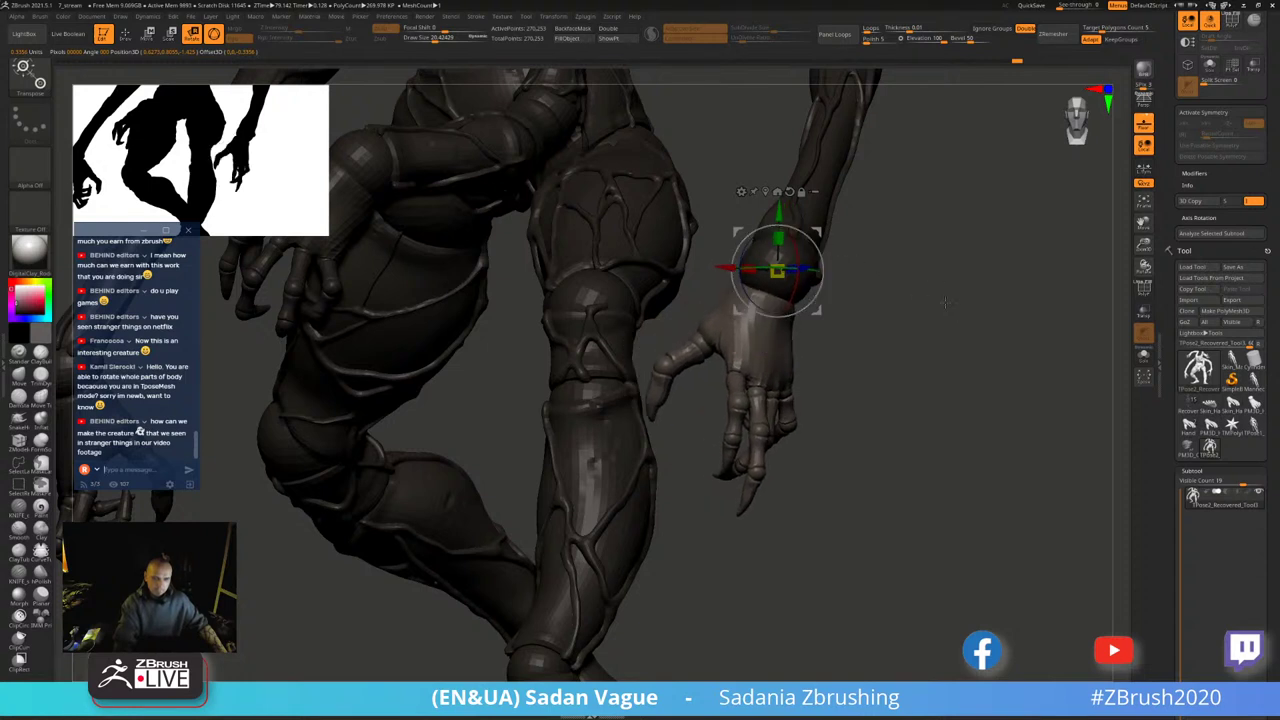
{"action": "key", "text": "f"}
{"action": "left_click_drag", "start_coordinate": [946, 240], "coordinate": [627, 90]}
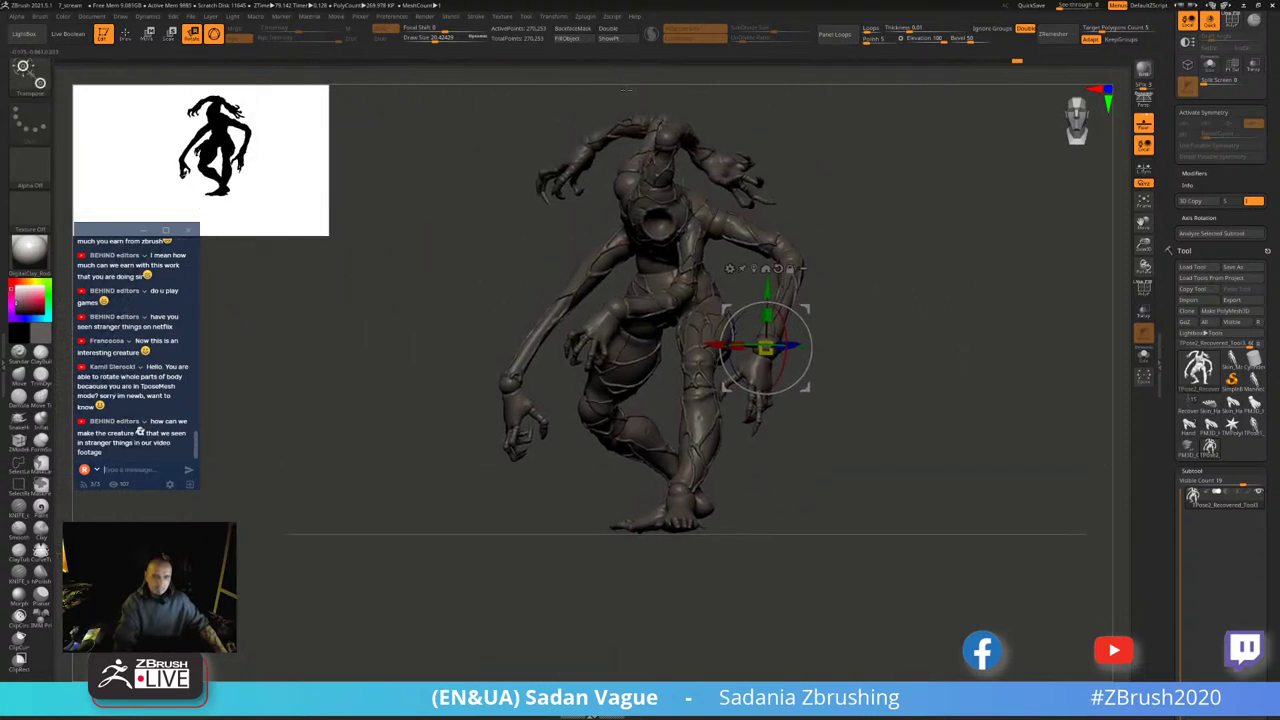
- Inspect the new hand pose from side and front angles, then bring up Zplugin's Transpose Master options
{"action": "left_click", "coordinate": [587, 17]}
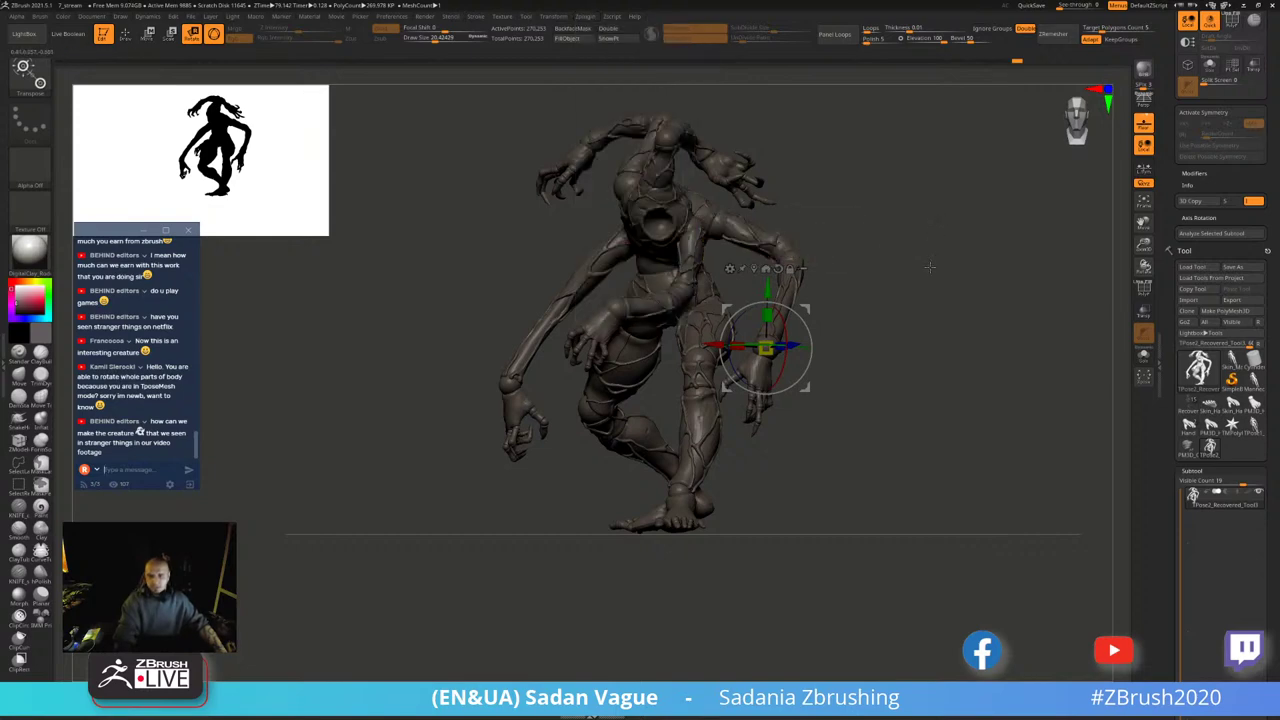
{"action": "left_click_drag", "start_coordinate": [929, 267], "coordinate": [1060, 250]}
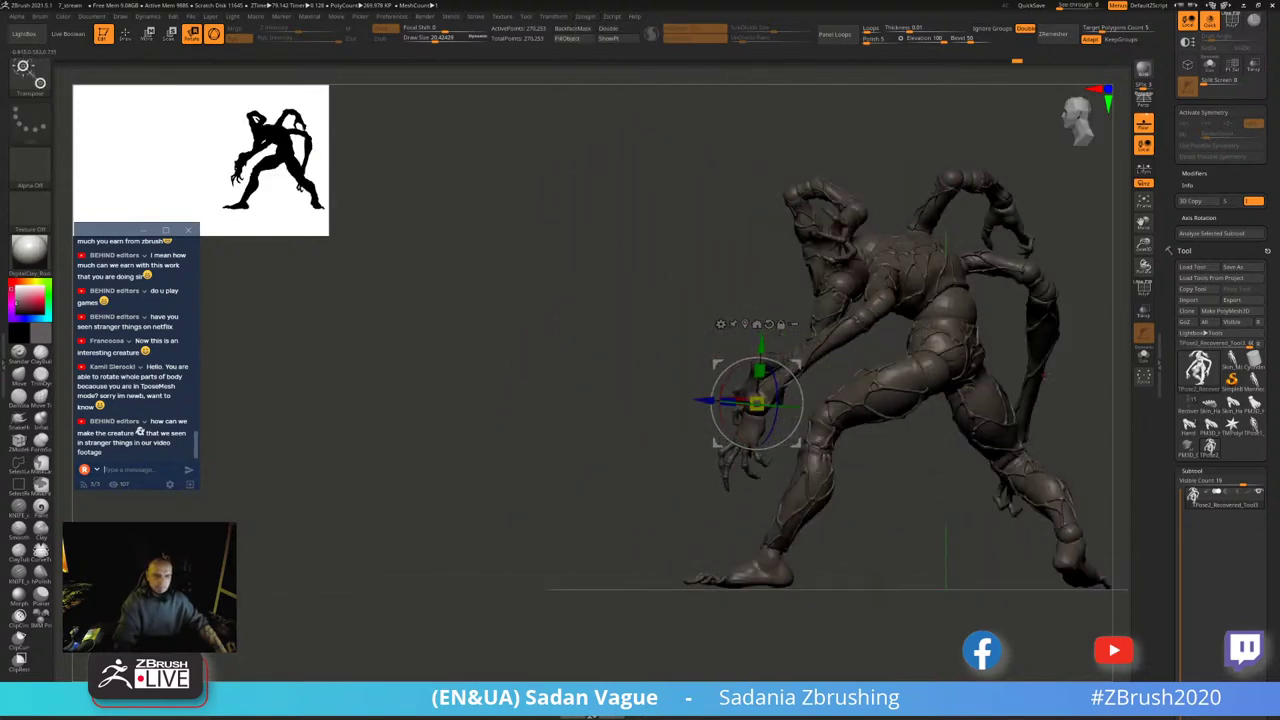
{"action": "left_click_drag", "start_coordinate": [1095, 398], "coordinate": [820, 400]}
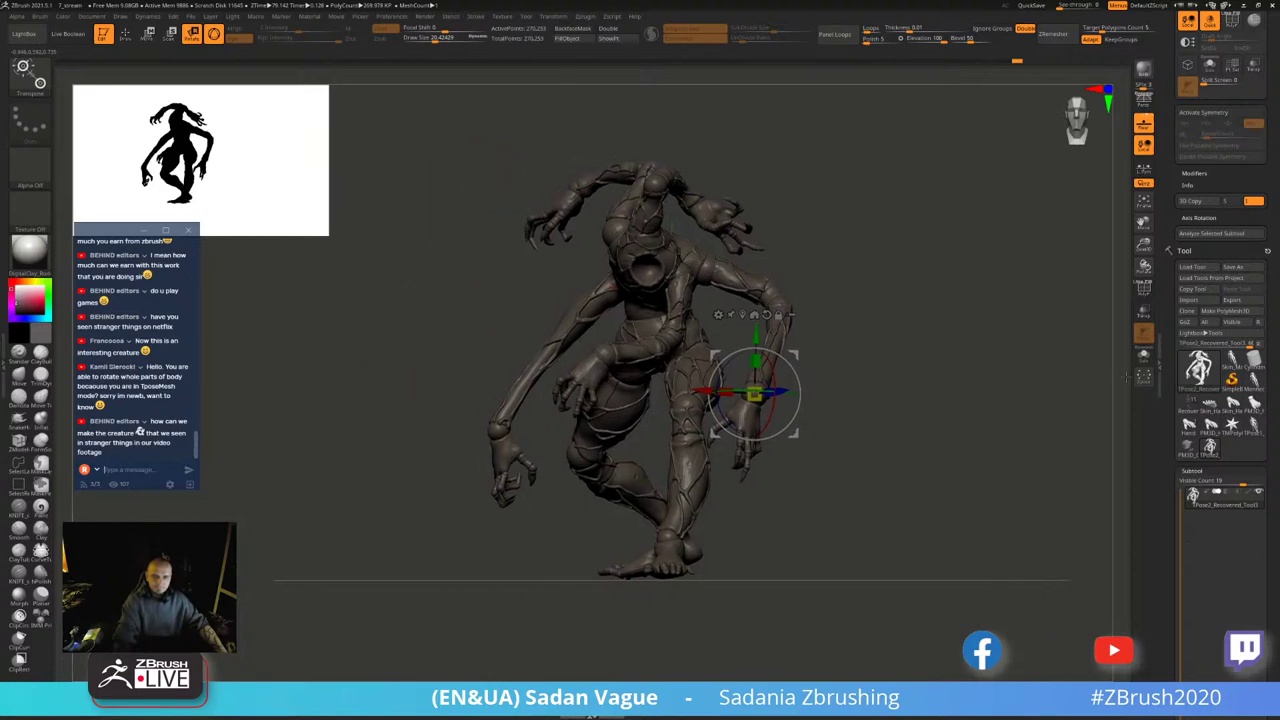
{"action": "left_click", "coordinate": [591, 18]}
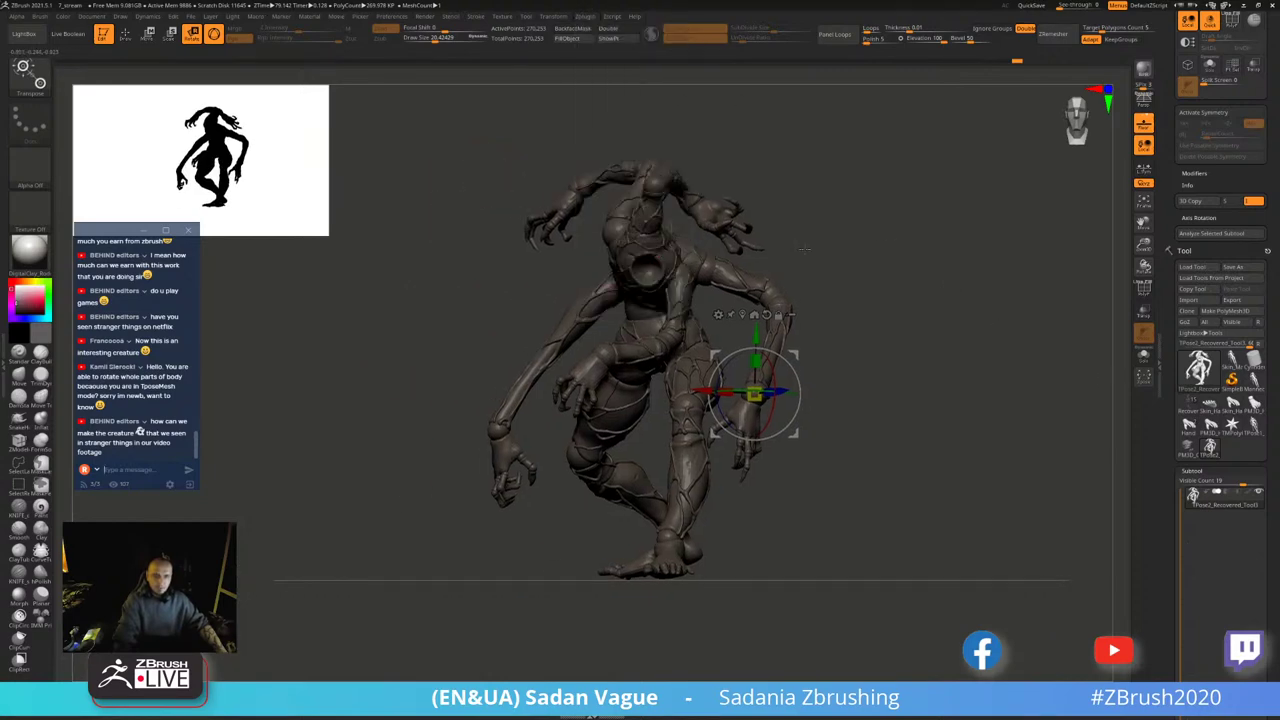
{"action": "mouse_move", "coordinate": [860, 262]}
{"action": "left_mouse_down"}
{"action": "mouse_move", "coordinate": [937, 256]}
{"action": "mouse_move", "coordinate": [953, 299]}
{"action": "mouse_move", "coordinate": [971, 297]}
{"action": "left_mouse_up"}
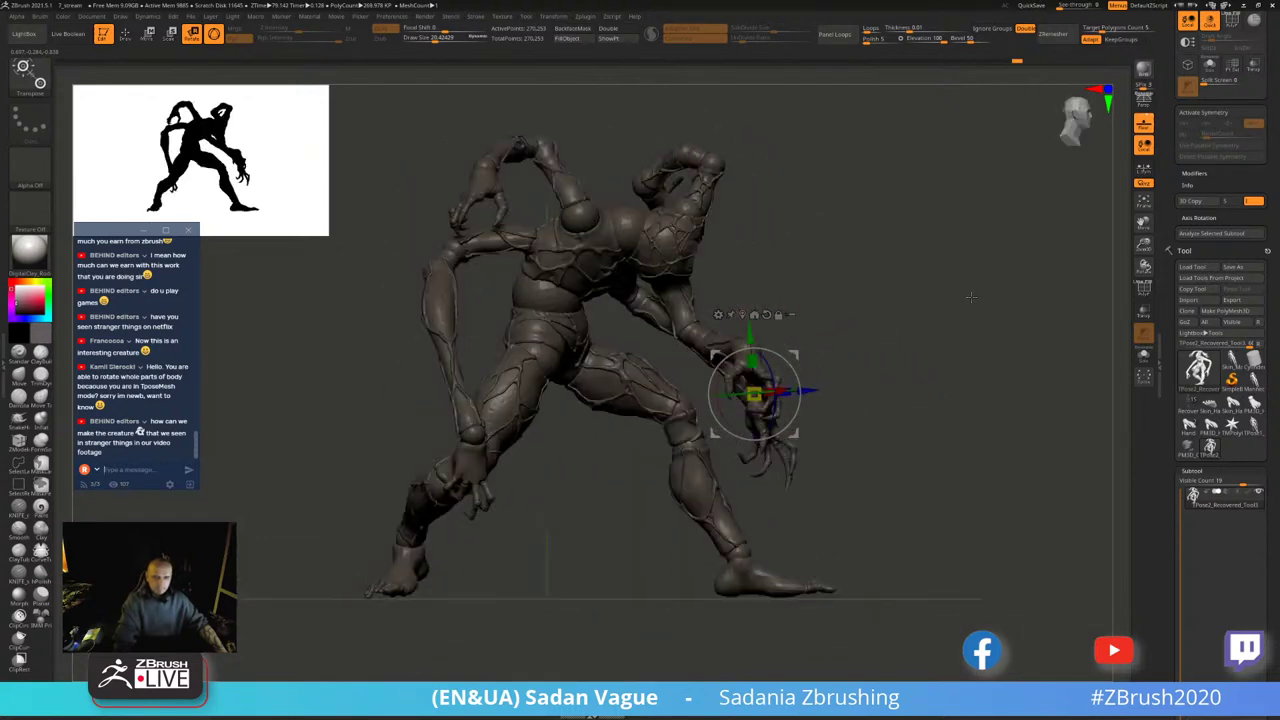
{"action": "left_click", "coordinate": [587, 17]}
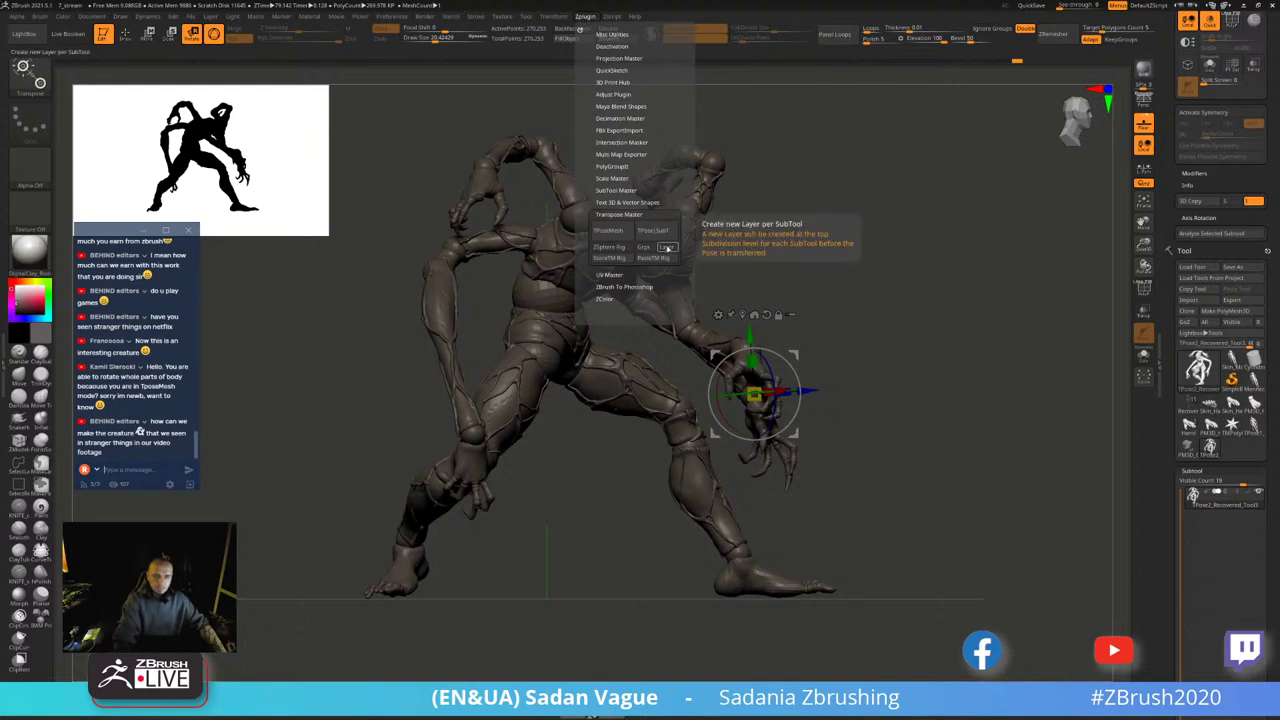
- Enable the Layer option in Transpose Master so each subtool receives its own new layer
{"action": "left_click", "coordinate": [667, 247]}
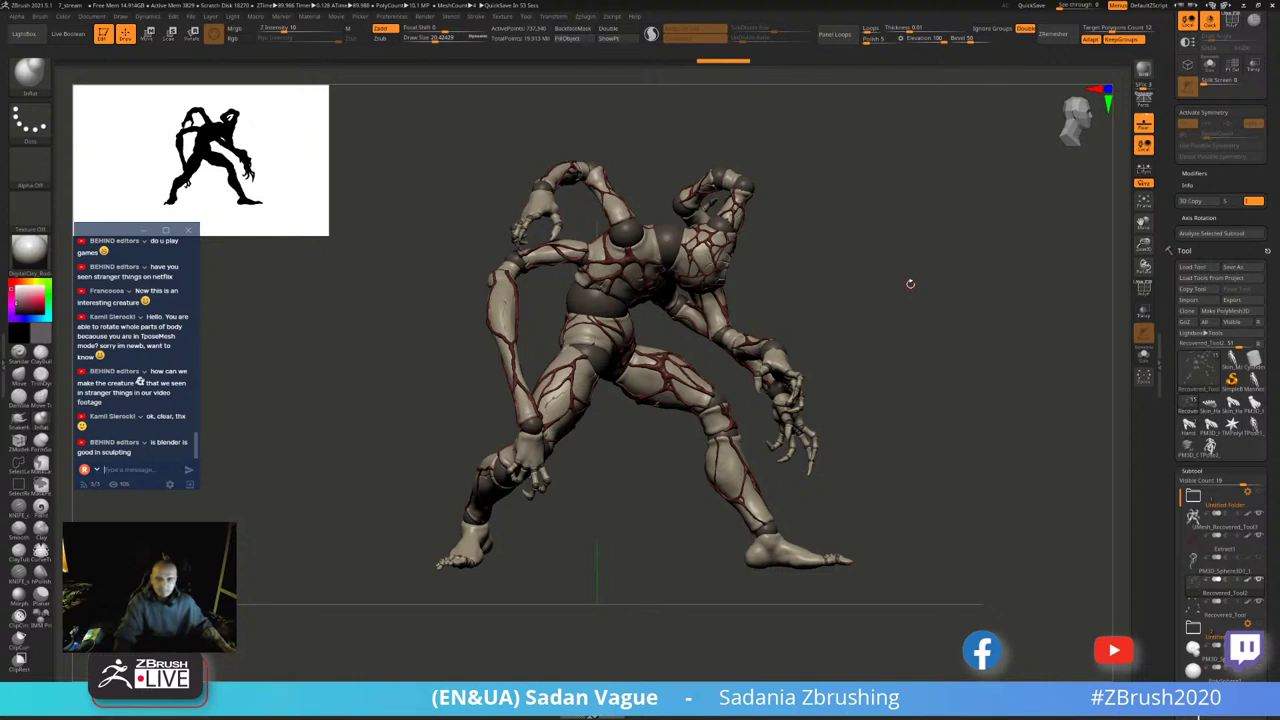
{"action": "mouse_move", "coordinate": [962, 341]}
{"action": "left_mouse_down"}
{"action": "mouse_move", "coordinate": [920, 374]}
{"action": "mouse_move", "coordinate": [930, 343]}
{"action": "mouse_move", "coordinate": [1024, 428]}
{"action": "left_mouse_up"}
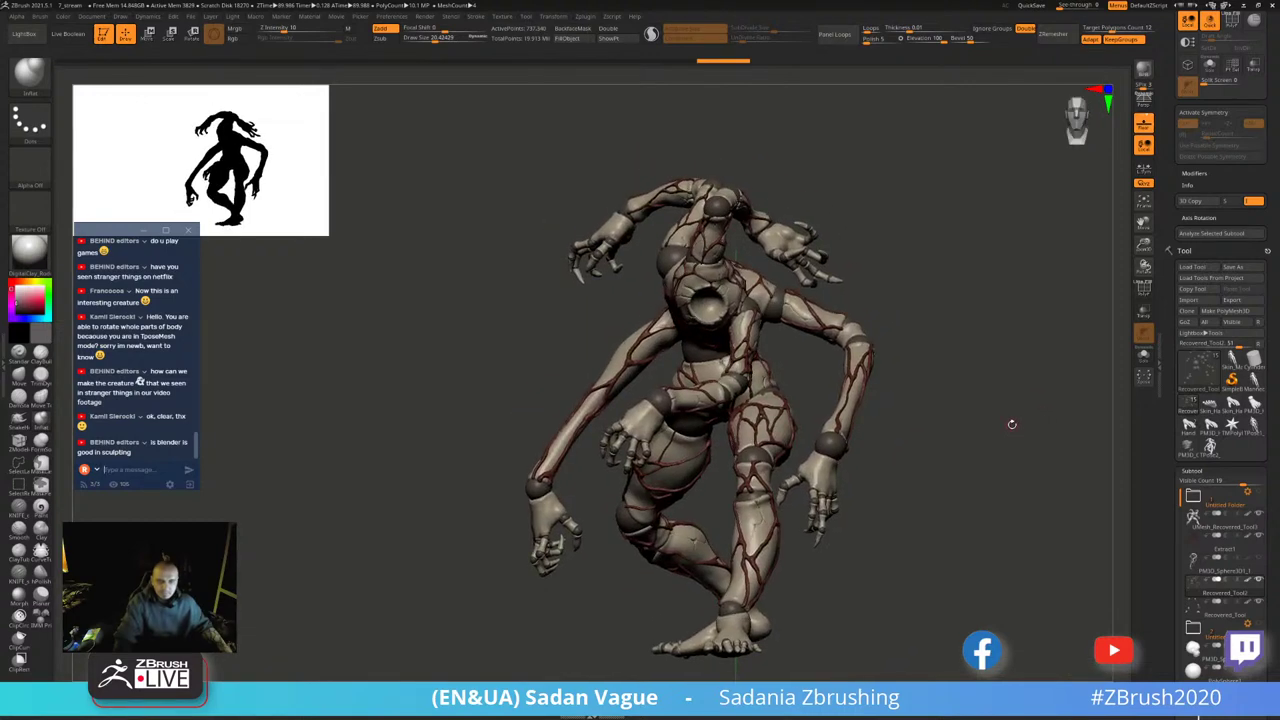
{"action": "left_click_drag", "start_coordinate": [1012, 424], "coordinate": [1031, 385]}
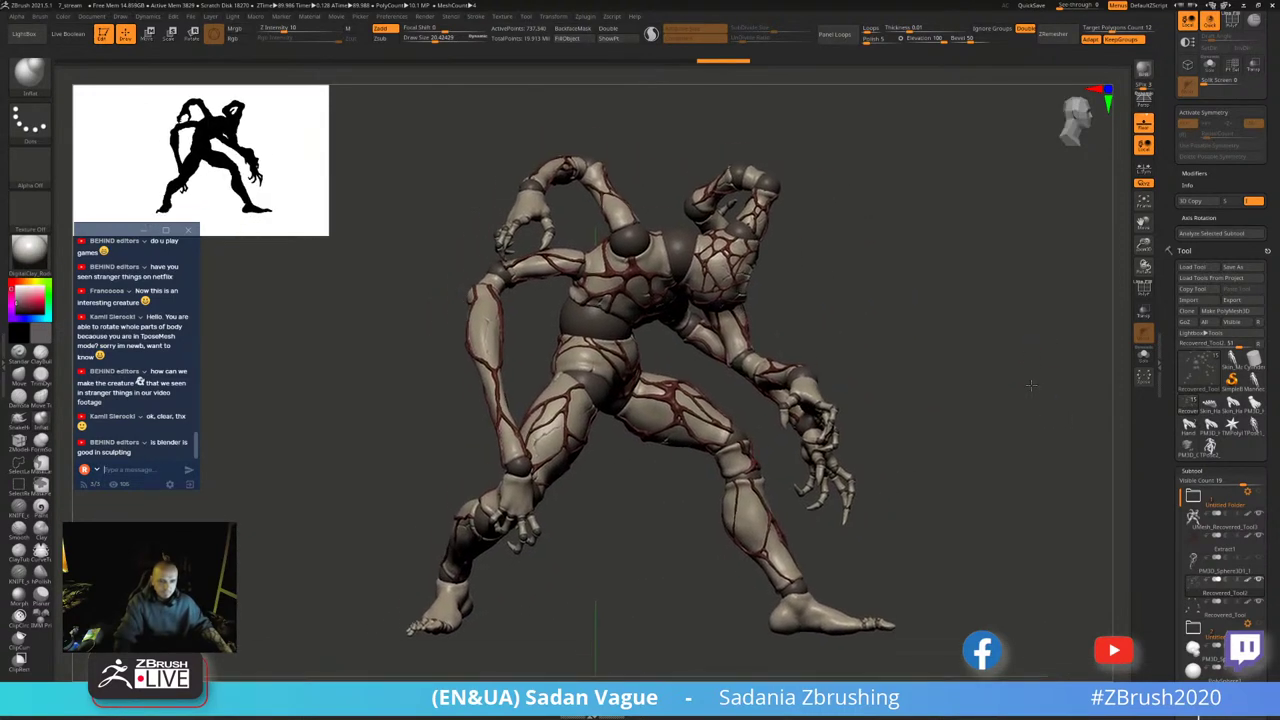
{"action": "mouse_move", "coordinate": [1027, 301]}
{"action": "left_mouse_down"}
{"action": "mouse_move", "coordinate": [971, 320]}
{"action": "mouse_move", "coordinate": [973, 341]}
{"action": "mouse_move", "coordinate": [997, 346]}
{"action": "left_mouse_up"}
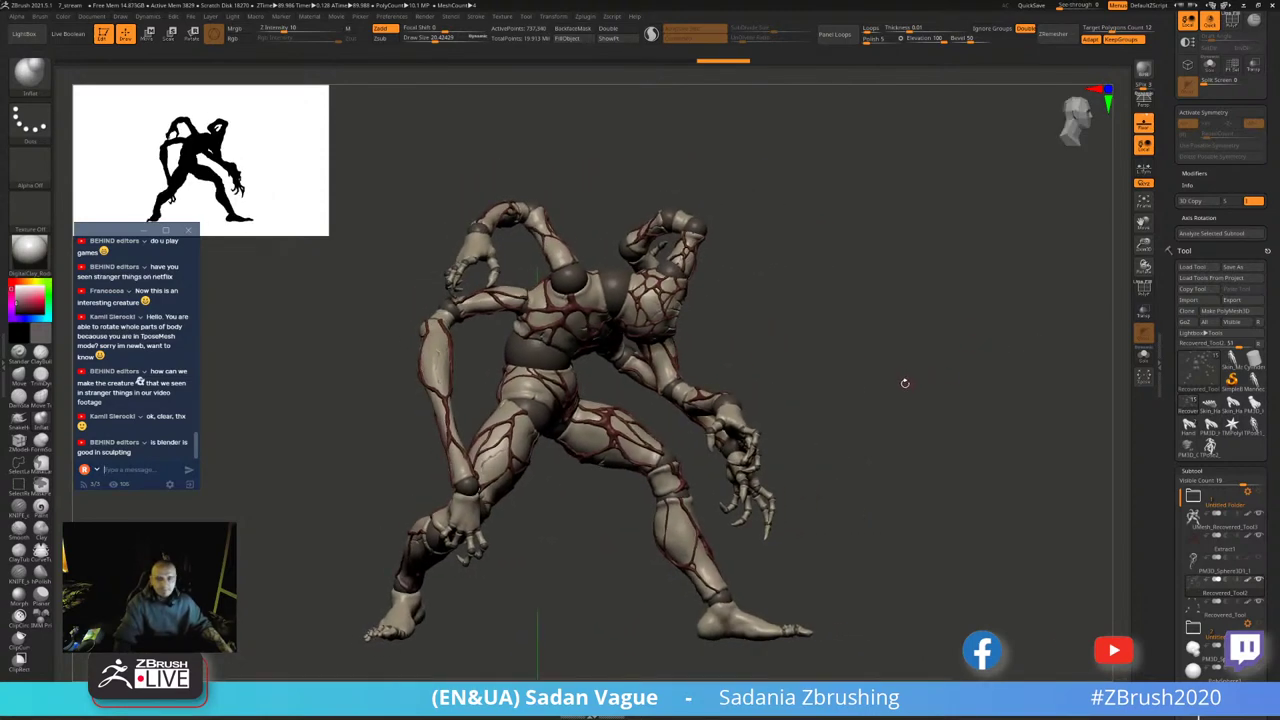
{"action": "left_click_drag", "start_coordinate": [890, 372], "coordinate": [928, 361]}
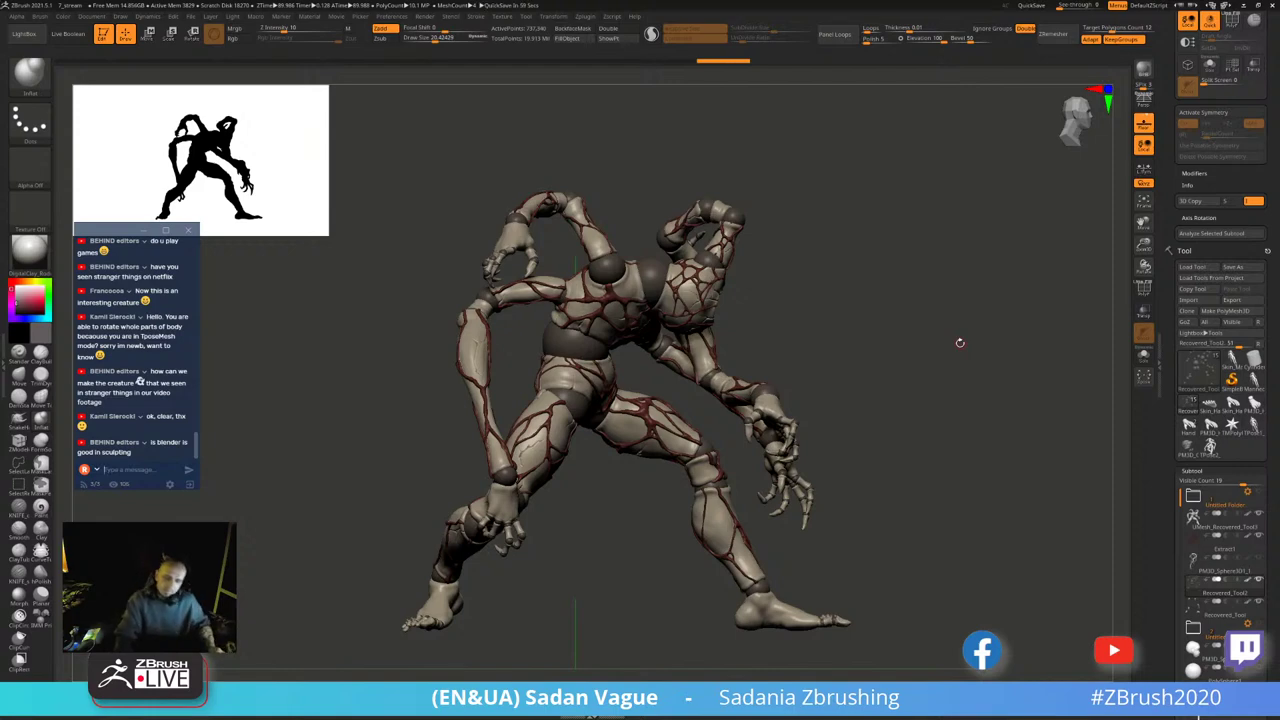
{"action": "mouse_move", "coordinate": [939, 260]}
{"action": "left_mouse_down"}
{"action": "mouse_move", "coordinate": [974, 311]}
{"action": "mouse_move", "coordinate": [938, 315]}
{"action": "mouse_move", "coordinate": [958, 385]}
{"action": "mouse_move", "coordinate": [941, 362]}
{"action": "mouse_move", "coordinate": [965, 346]}
{"action": "left_mouse_up"}
{"action": "scroll", "coordinate": [1250, 310], "scroll_direction": "down", "scroll_amount": 3}
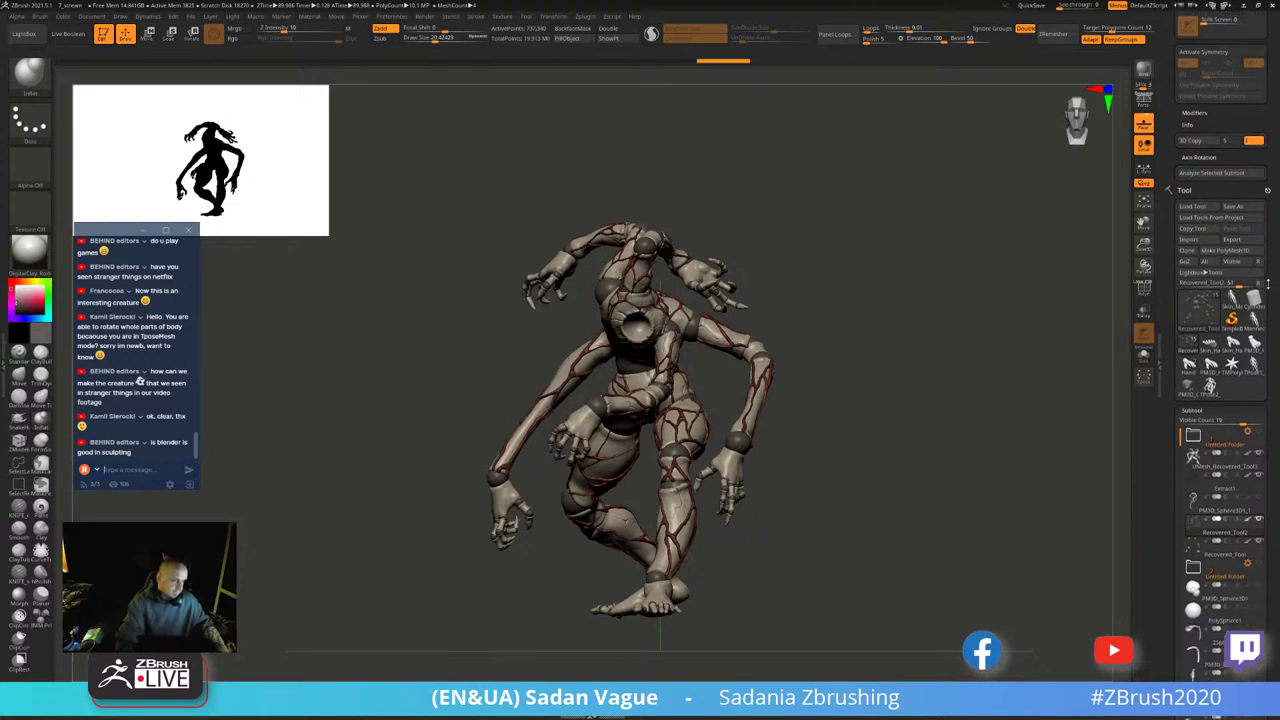
{"action": "scroll", "coordinate": [1240, 290], "scroll_direction": "down", "scroll_amount": 3}
{"action": "scroll", "coordinate": [1231, 270], "scroll_direction": "down", "scroll_amount": 2}
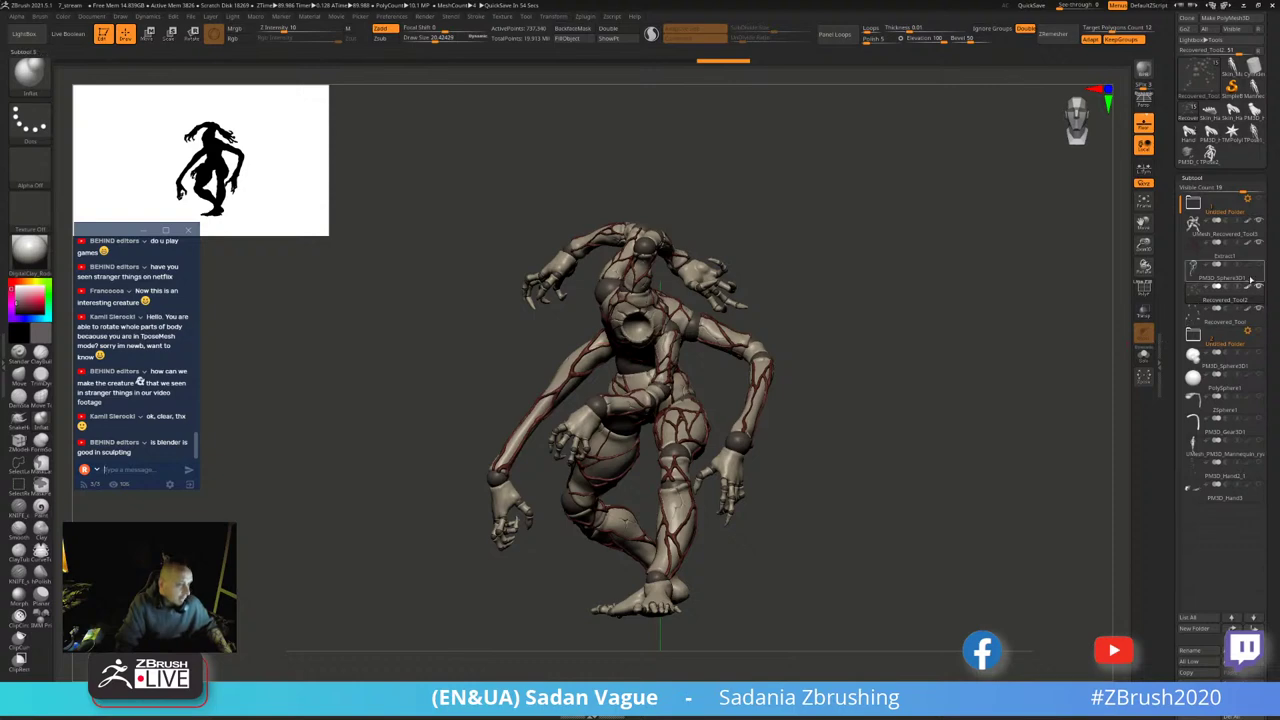
{"action": "mouse_move", "coordinate": [1222, 277]}
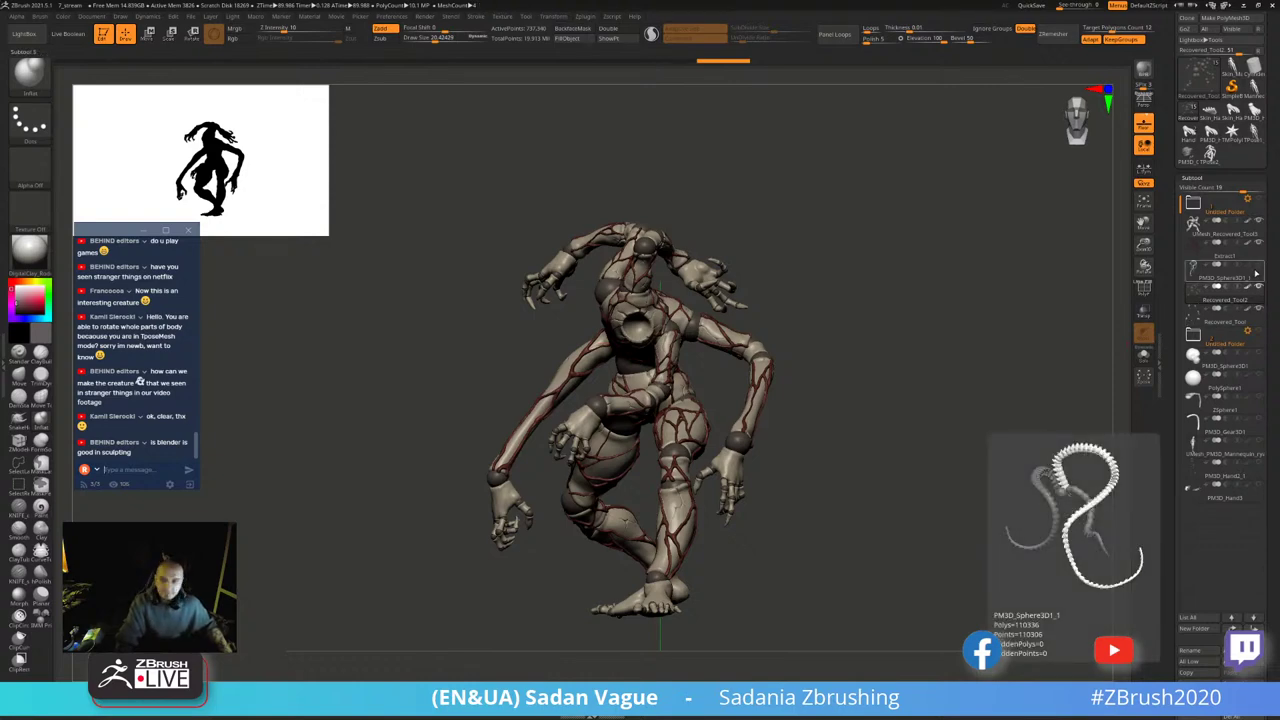
- Make the hidden tentacle subtool visible and orbit to see it on the creature
{"action": "mouse_move", "coordinate": [912, 296]}
{"action": "left_mouse_down"}
{"action": "mouse_move", "coordinate": [968, 292]}
{"action": "mouse_move", "coordinate": [939, 276]}
{"action": "left_mouse_up"}
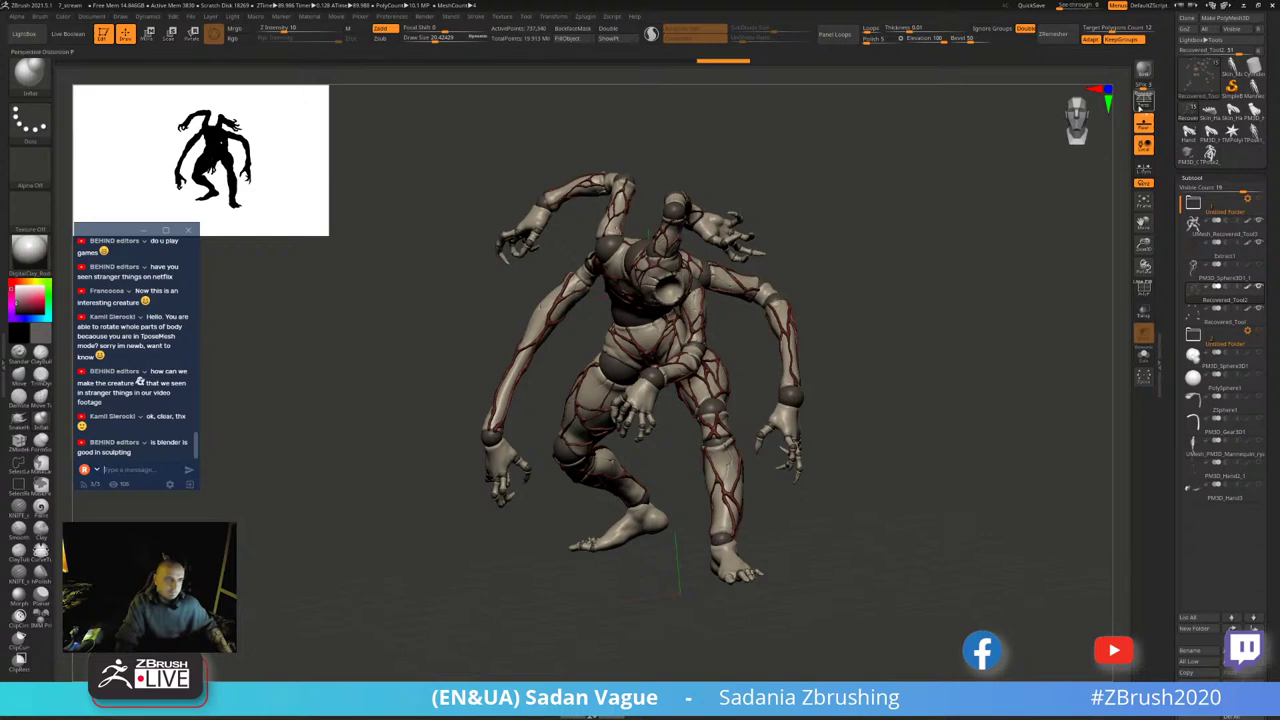
{"action": "mouse_move", "coordinate": [1010, 190]}
{"action": "left_mouse_down"}
{"action": "mouse_move", "coordinate": [1006, 200]}
{"action": "mouse_move", "coordinate": [1063, 206]}
{"action": "left_mouse_up"}
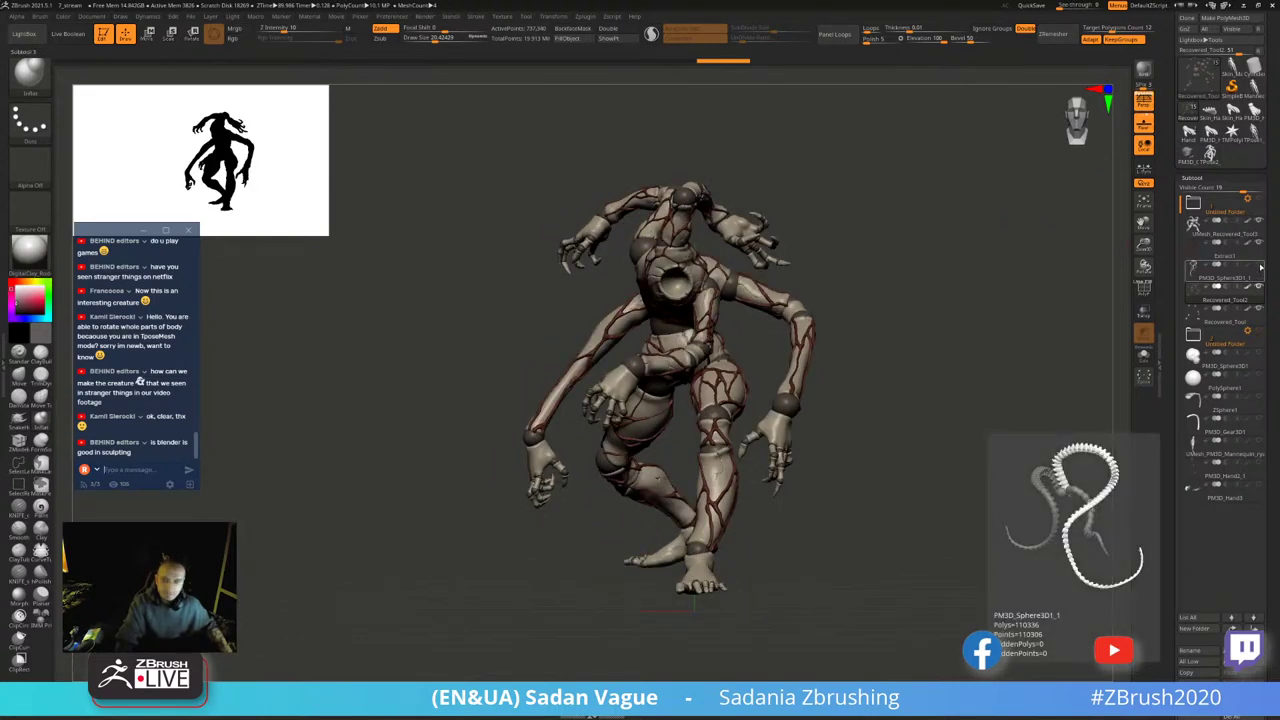
{"action": "left_click", "coordinate": [1247, 286]}
{"action": "left_click_drag", "start_coordinate": [1010, 200], "coordinate": [1100, 210]}
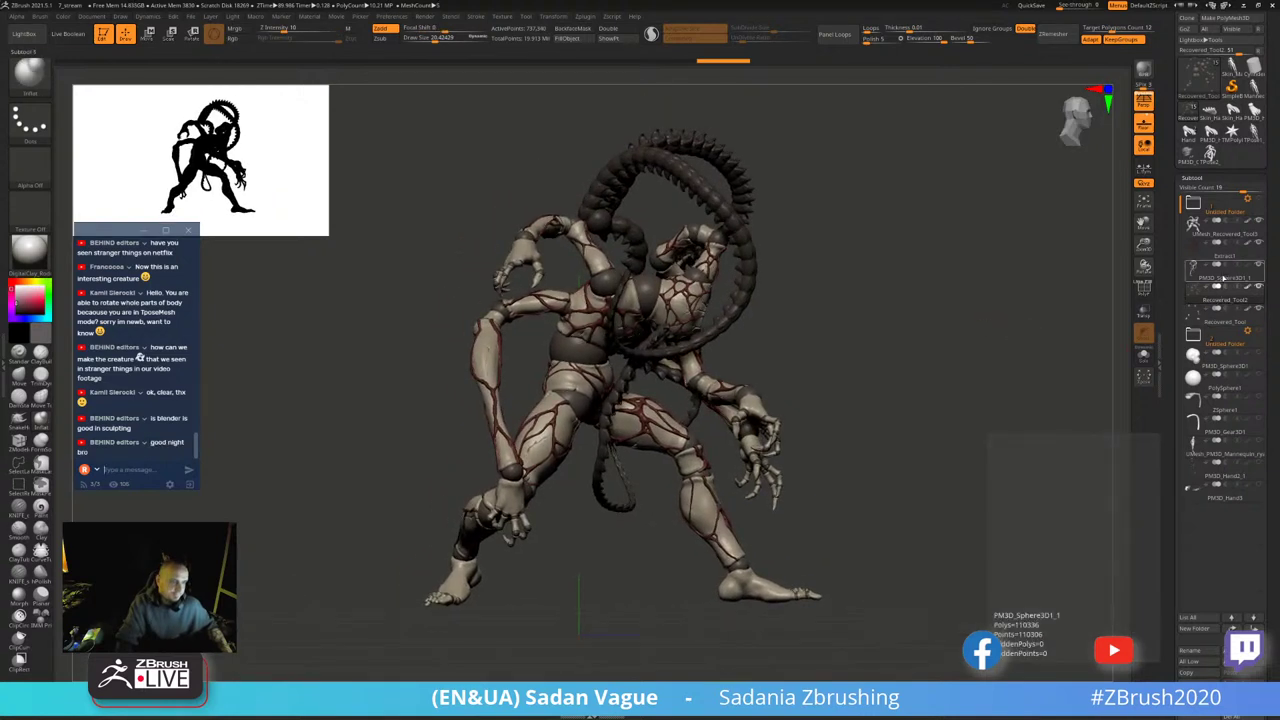
- Select the tentacle subtool and move it from behind the head to the creature's side
{"action": "left_click", "coordinate": [1218, 279]}
{"action": "key", "text": "w"}
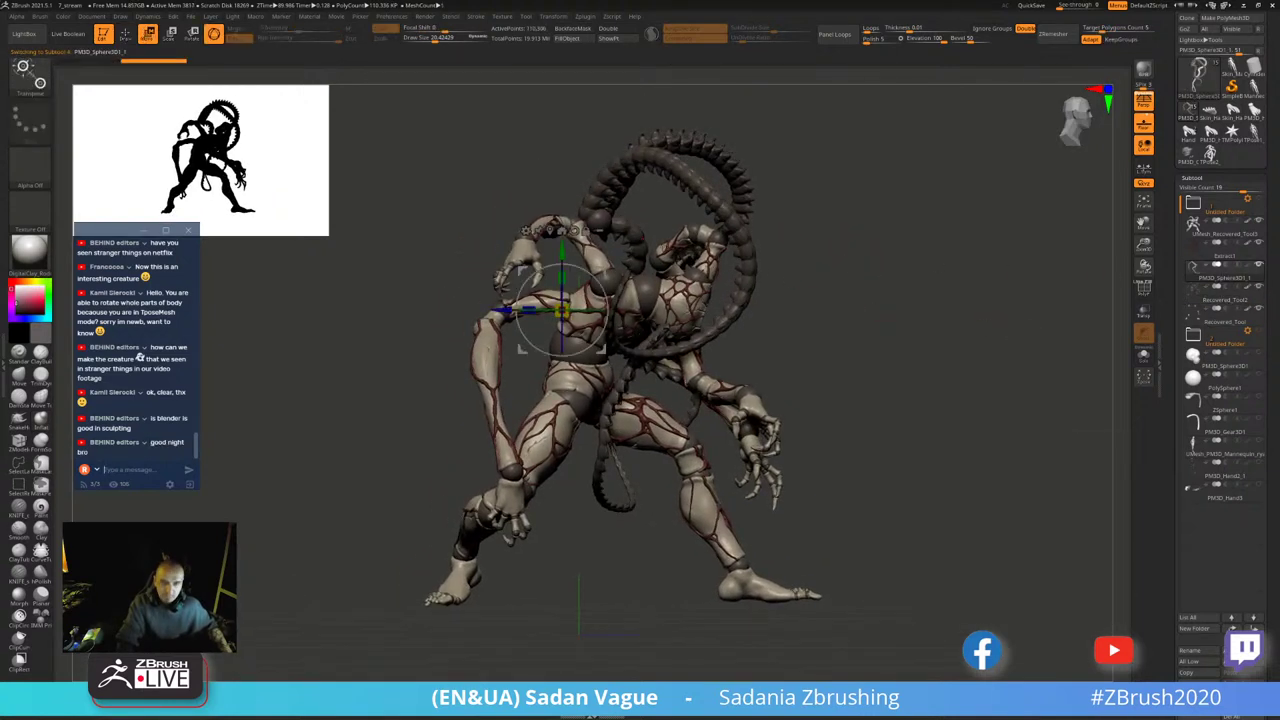
{"action": "key", "text": "q"}
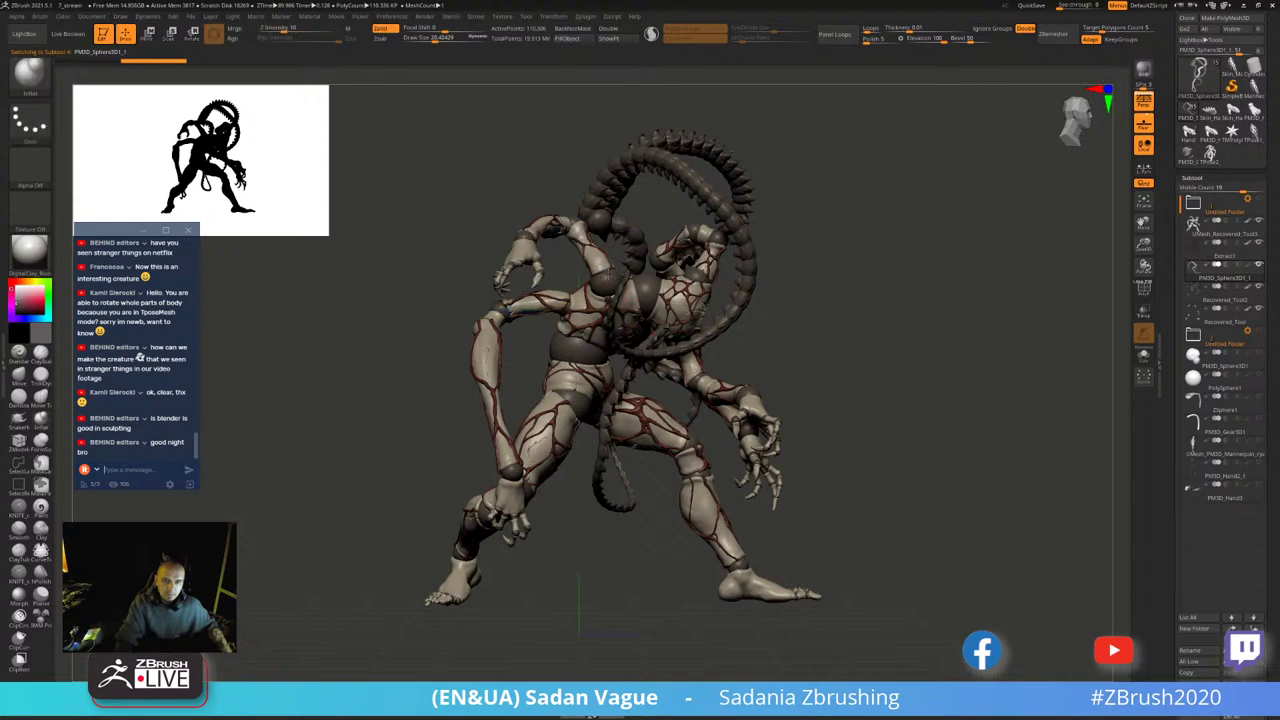
{"action": "key", "text": "w"}
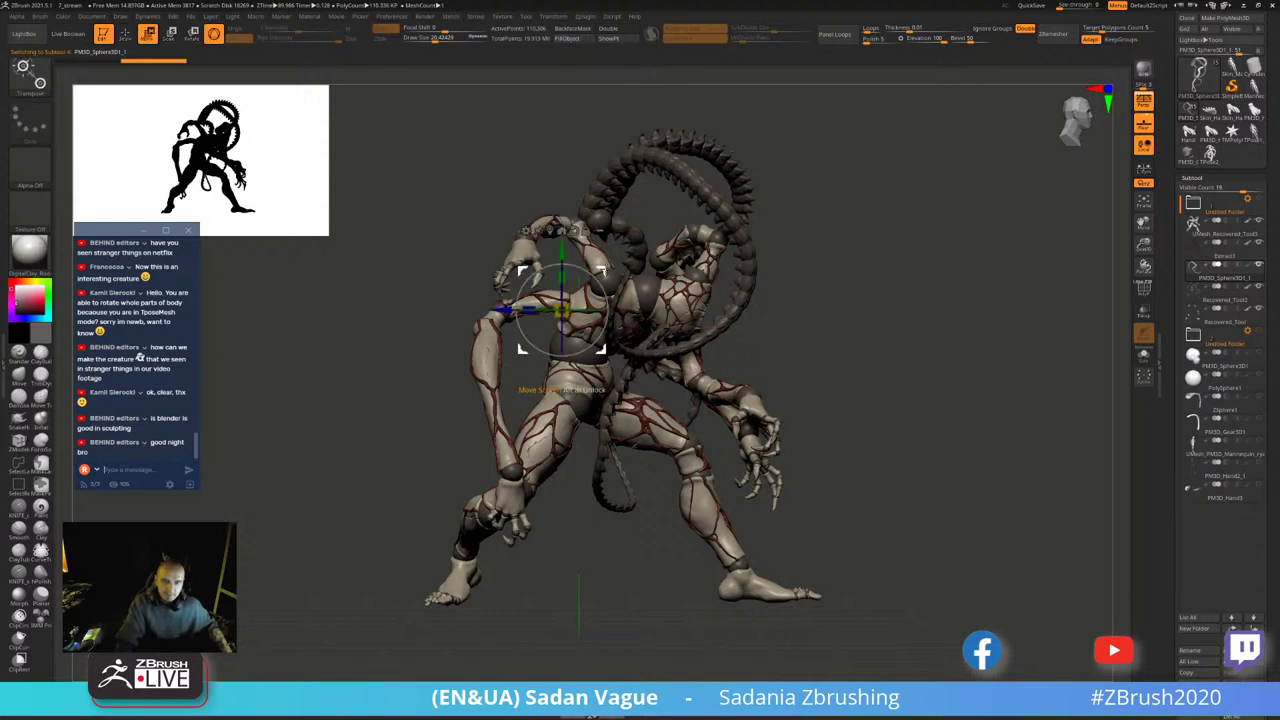
{"action": "mouse_move", "coordinate": [563, 285]}
{"action": "left_mouse_down"}
{"action": "mouse_move", "coordinate": [693, 393]}
{"action": "mouse_move", "coordinate": [827, 313]}
{"action": "mouse_move", "coordinate": [600, 330]}
{"action": "left_mouse_up"}
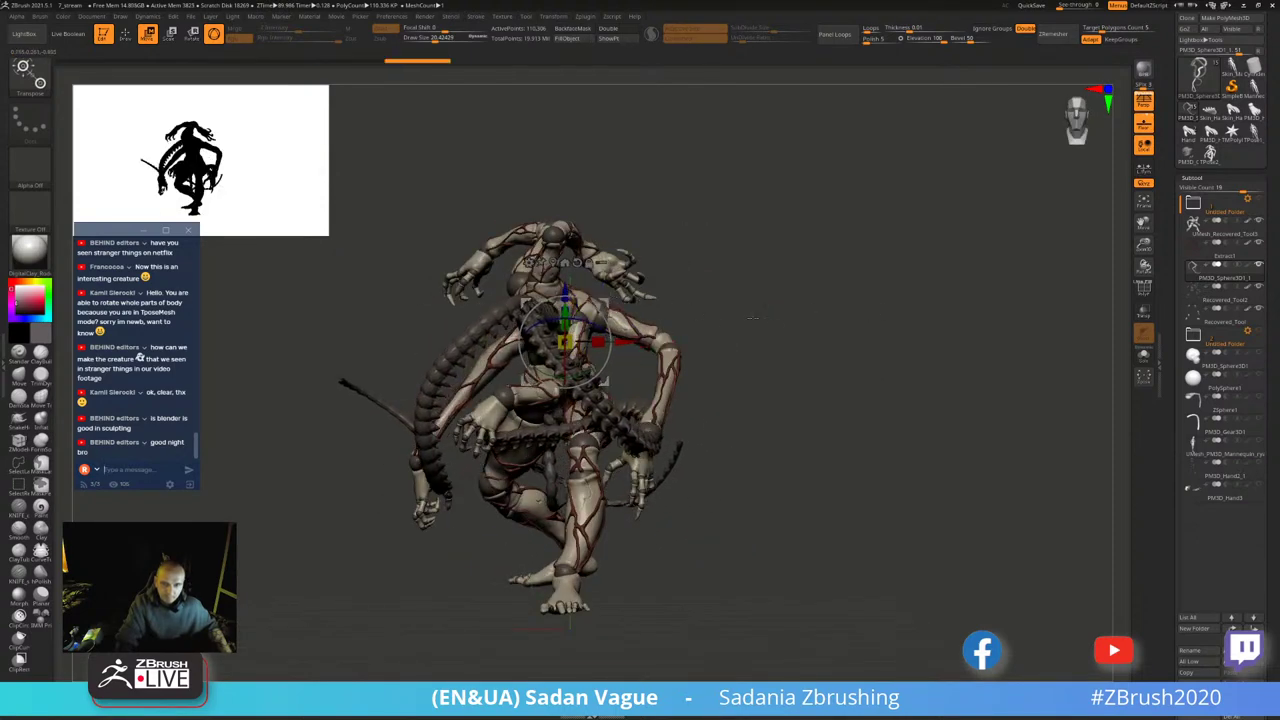
{"action": "mouse_move", "coordinate": [600, 330]}
{"action": "left_mouse_down"}
{"action": "mouse_move", "coordinate": [940, 315]}
{"action": "mouse_move", "coordinate": [915, 260]}
{"action": "left_mouse_up"}
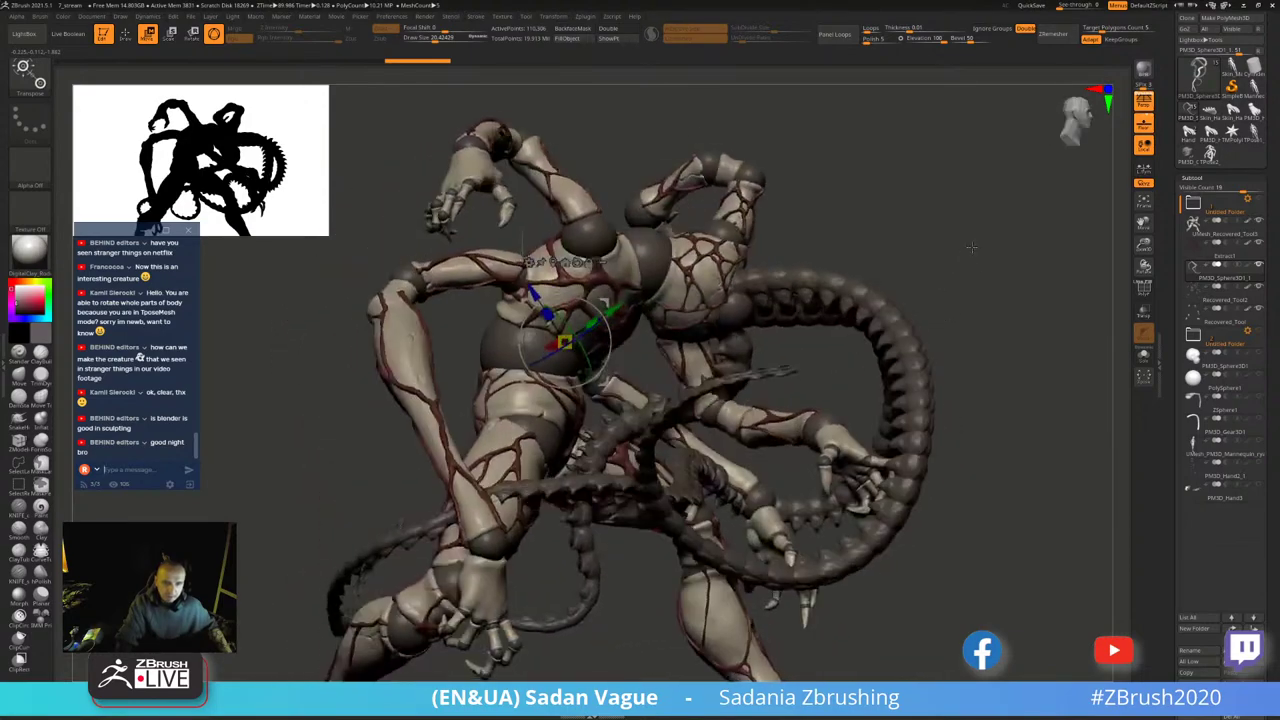
{"action": "mouse_move", "coordinate": [526, 381]}
{"action": "left_mouse_down"}
{"action": "mouse_move", "coordinate": [877, 277]}
{"action": "mouse_move", "coordinate": [800, 300]}
{"action": "mouse_move", "coordinate": [991, 298]}
{"action": "mouse_move", "coordinate": [998, 274]}
{"action": "mouse_move", "coordinate": [951, 291]}
{"action": "left_mouse_up"}
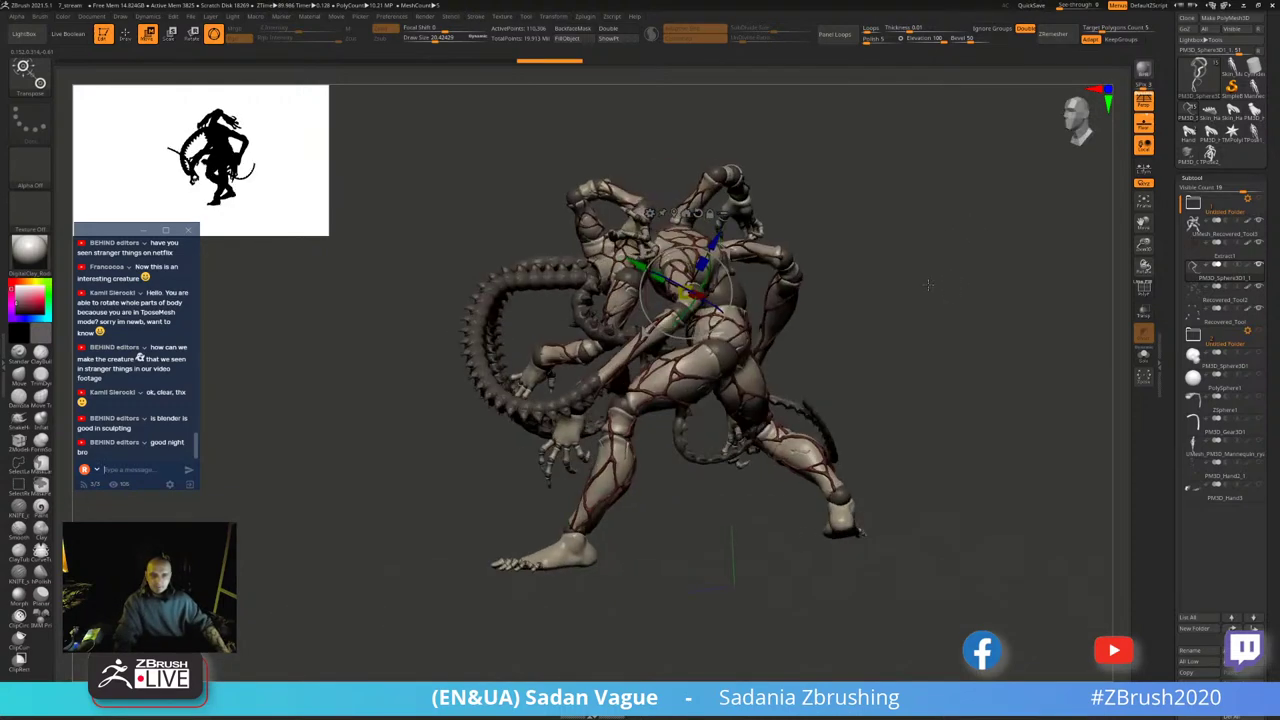
{"action": "left_click_drag", "start_coordinate": [951, 291], "coordinate": [686, 300]}
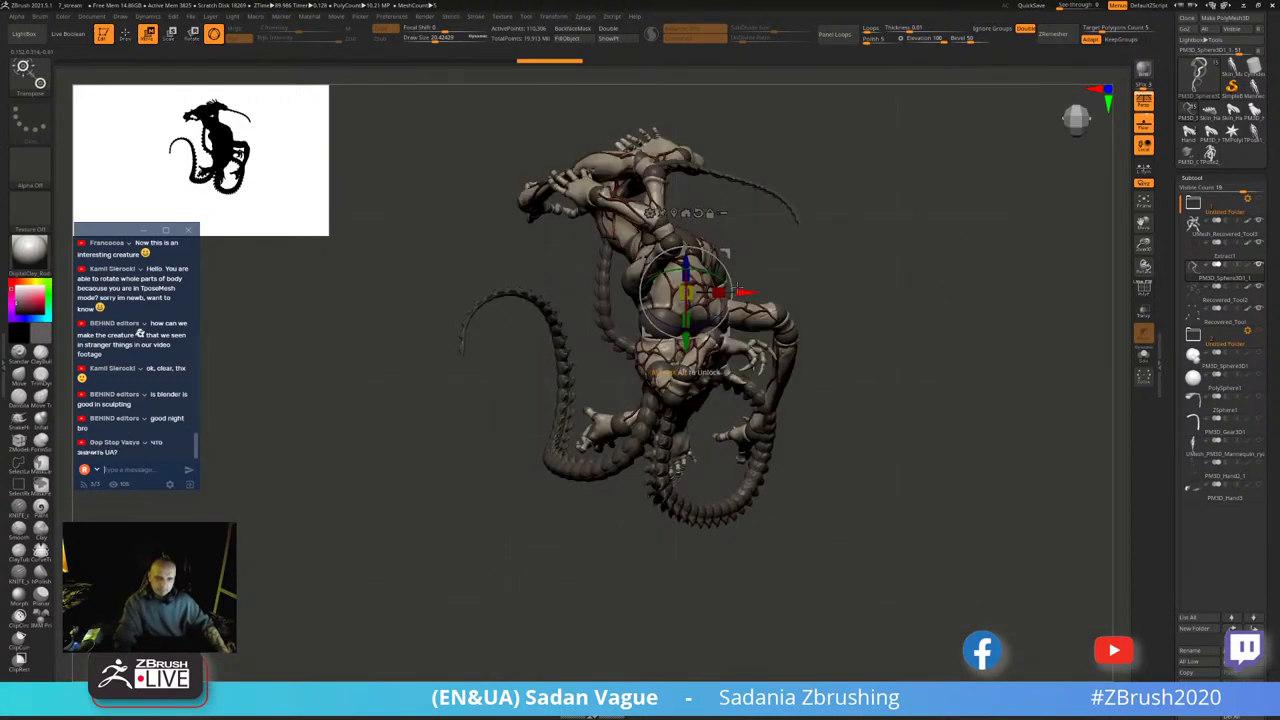
{"action": "mouse_move", "coordinate": [668, 455]}
{"action": "left_mouse_down"}
{"action": "mouse_move", "coordinate": [505, 540]}
{"action": "mouse_move", "coordinate": [683, 556]}
{"action": "left_mouse_up"}
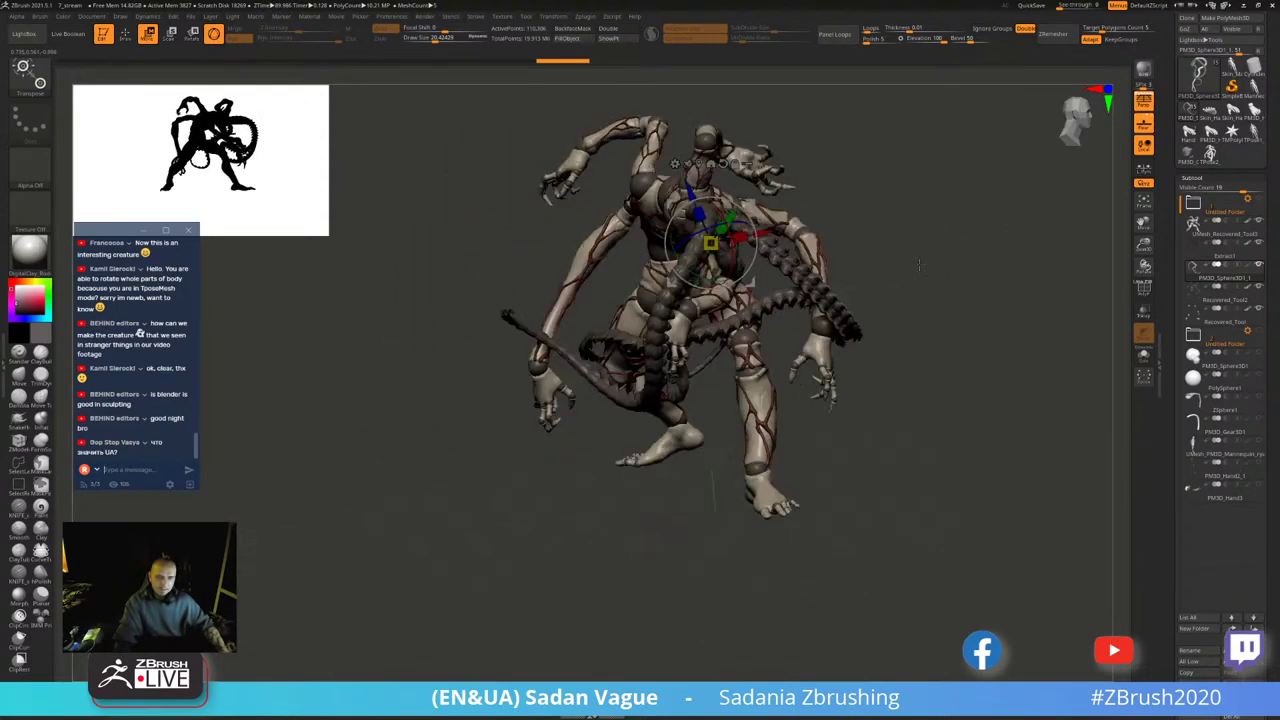
{"action": "mouse_move", "coordinate": [903, 282]}
{"action": "left_mouse_down"}
{"action": "mouse_move", "coordinate": [973, 323]}
{"action": "mouse_move", "coordinate": [944, 308]}
{"action": "mouse_move", "coordinate": [975, 281]}
{"action": "left_mouse_up"}
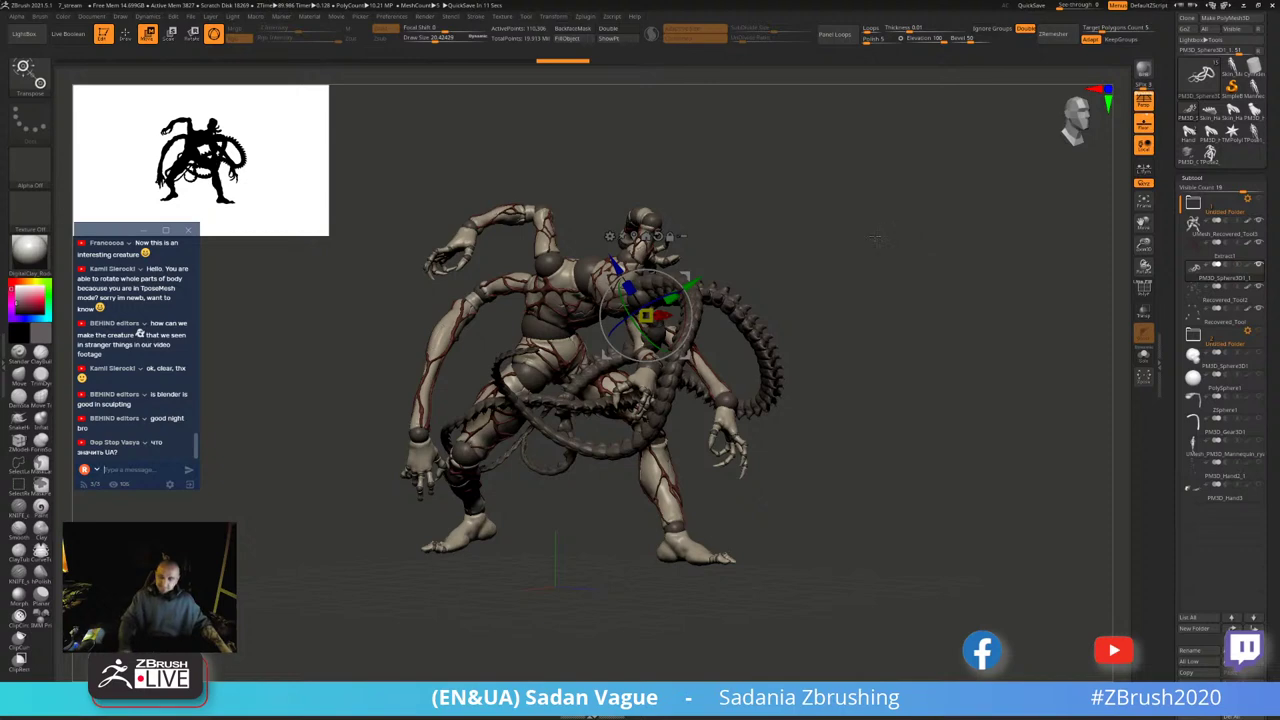
{"action": "mouse_move", "coordinate": [896, 226]}
{"action": "left_mouse_down"}
{"action": "mouse_move", "coordinate": [948, 270]}
{"action": "mouse_move", "coordinate": [871, 378]}
{"action": "left_mouse_up"}
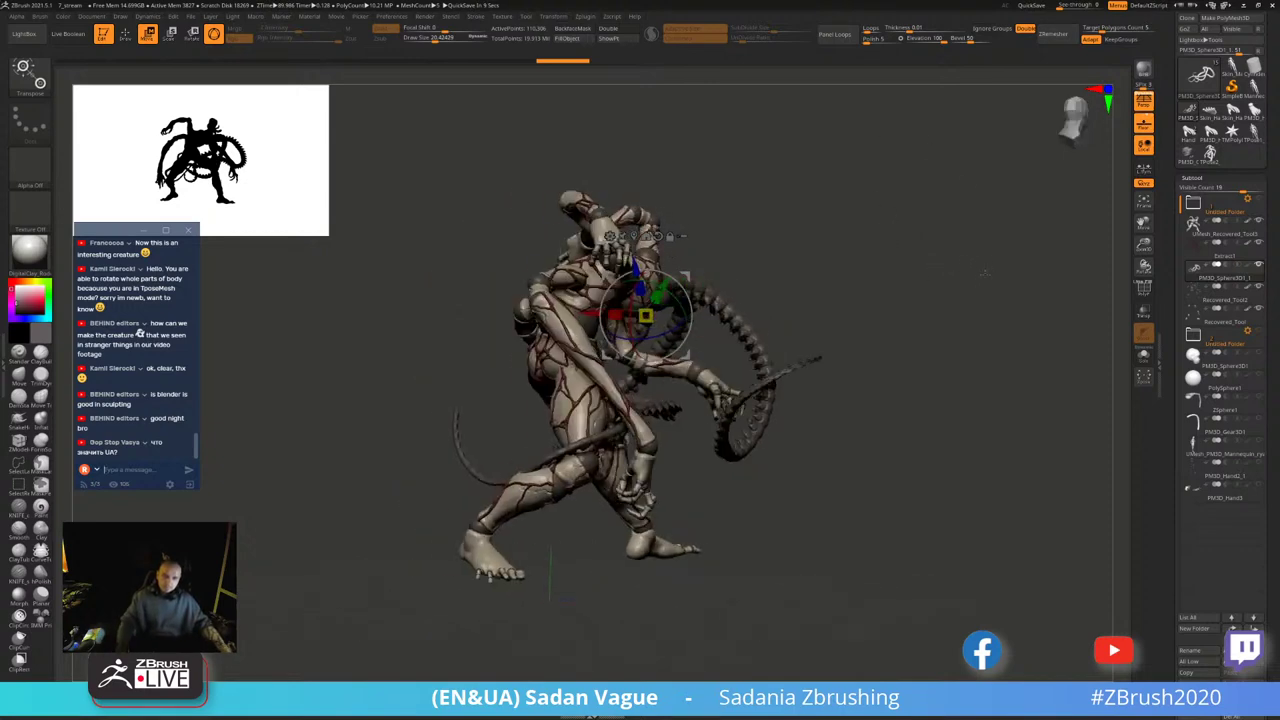